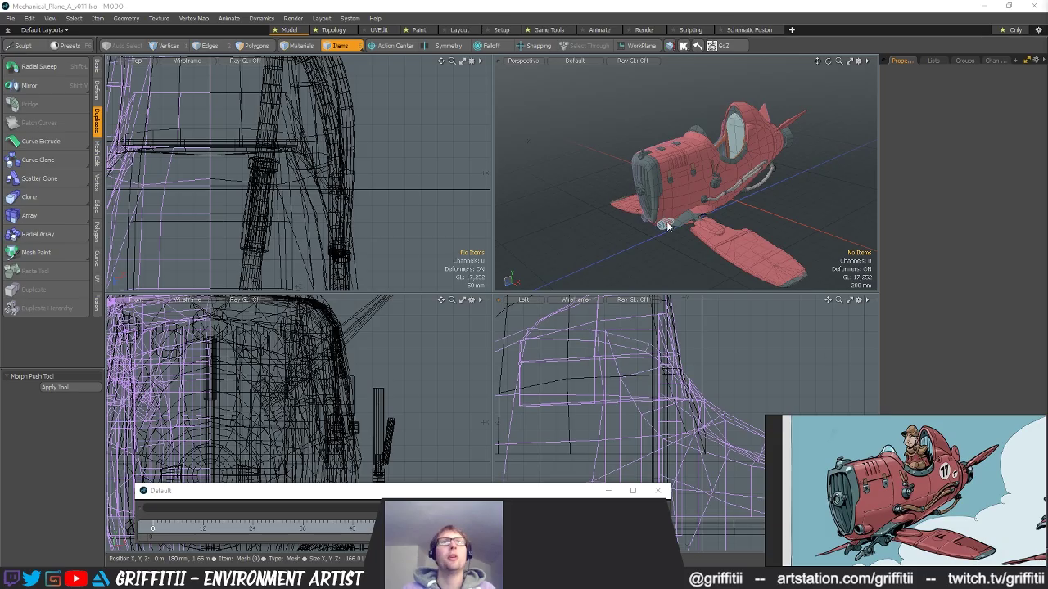
- Review the plane from several angles and scrub the timeline to check the wings and wheels in their folded and extended states
left_click_drag(721, 204, 674, 190, "alt")
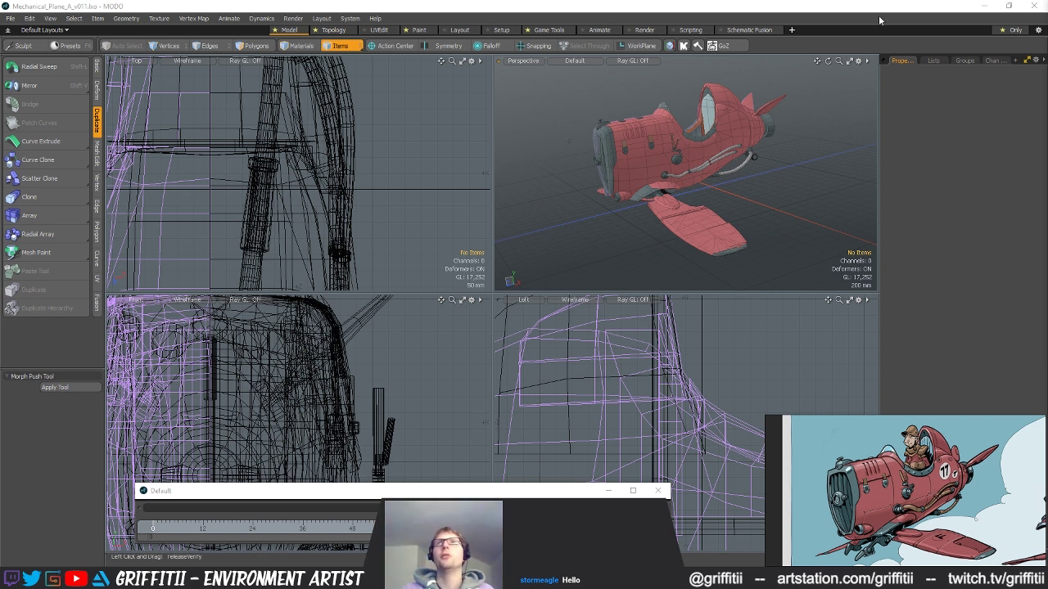
left_click_drag(655, 176, 622, 188, "alt")
scroll(660, 148, "up", 5)
scroll(689, 131, "up", 4)
left_click_drag(680, 164, 694, 206, "alt")
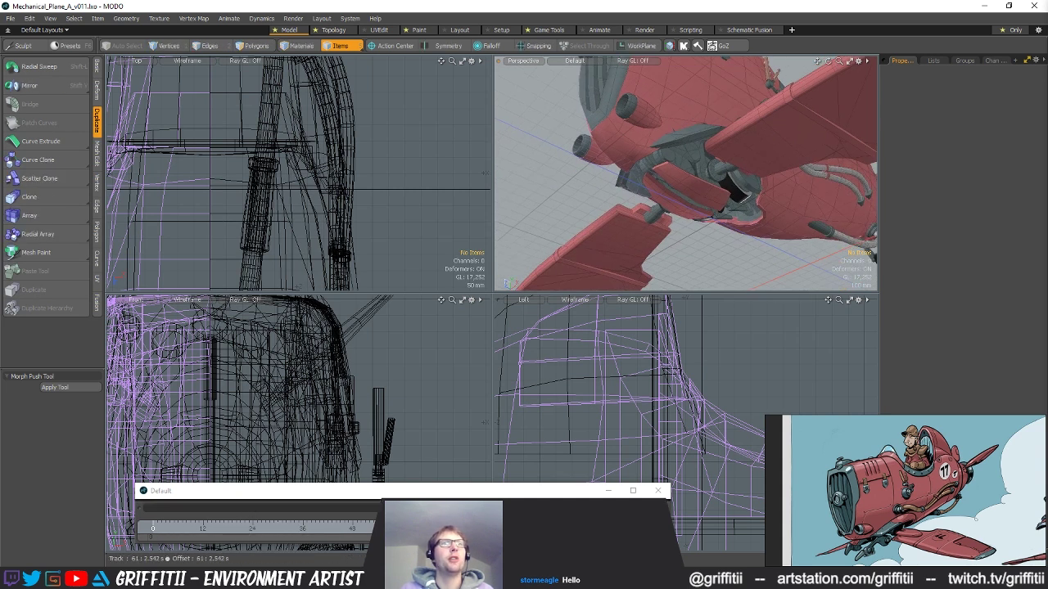
left_click(395, 529)
left_click_drag(706, 168, 709, 217, "alt")
left_click_drag(709, 217, 613, 205, "alt")
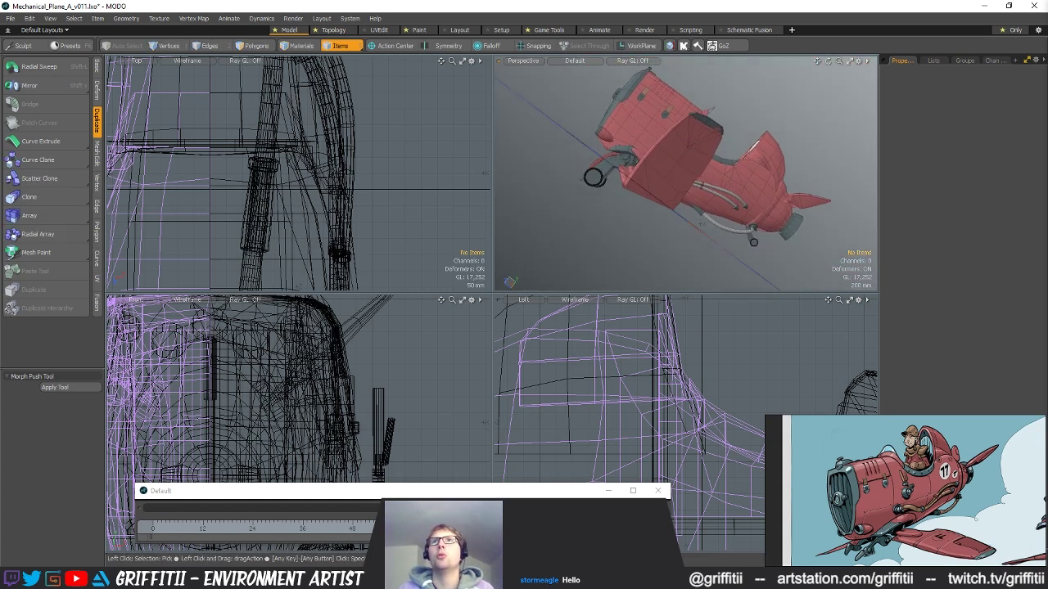
left_click_drag(690, 228, 649, 180, "alt")
scroll(725, 199, "up", 5)
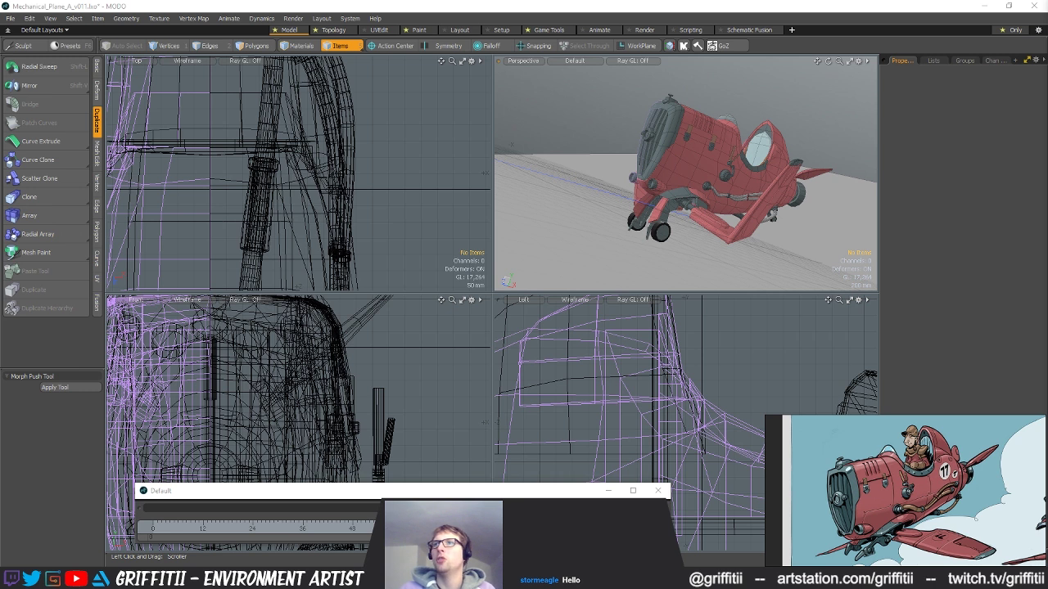
key("ctrl")
left_click_drag(711, 146, 810, 131, "alt")
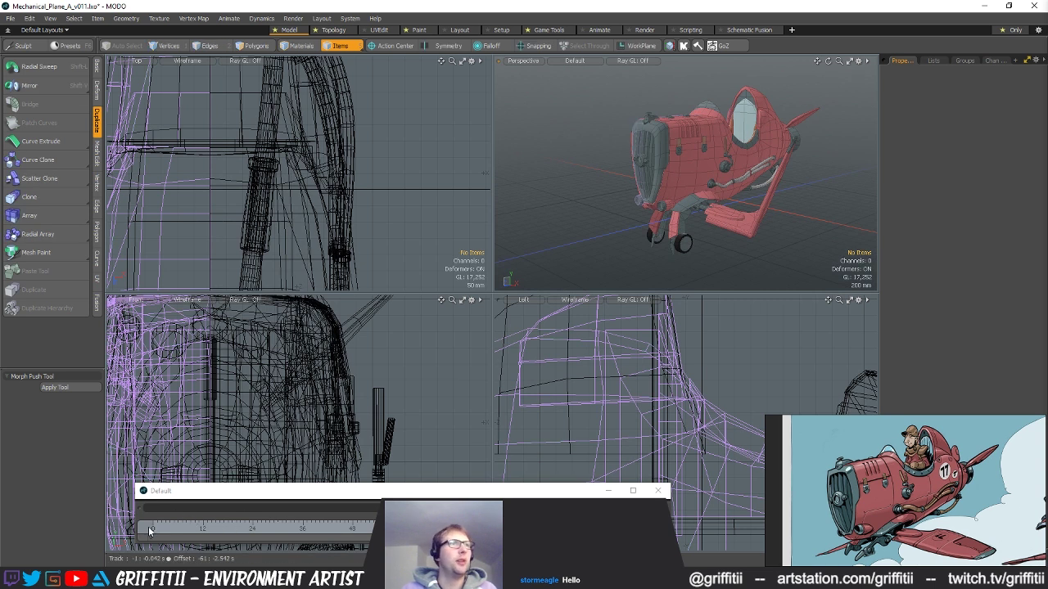
left_click_drag(149, 532, 153, 532)
left_click_drag(636, 229, 852, 179, "alt")
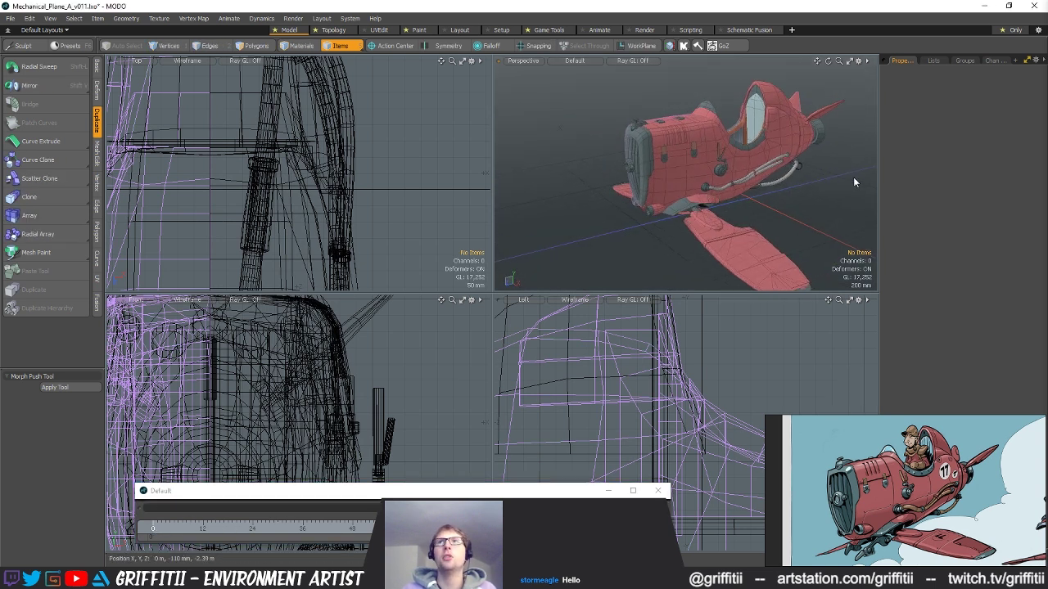
- Open a new floating window showing the Item List, move it clear of the perspective view and make it taller
left_click(350, 18)
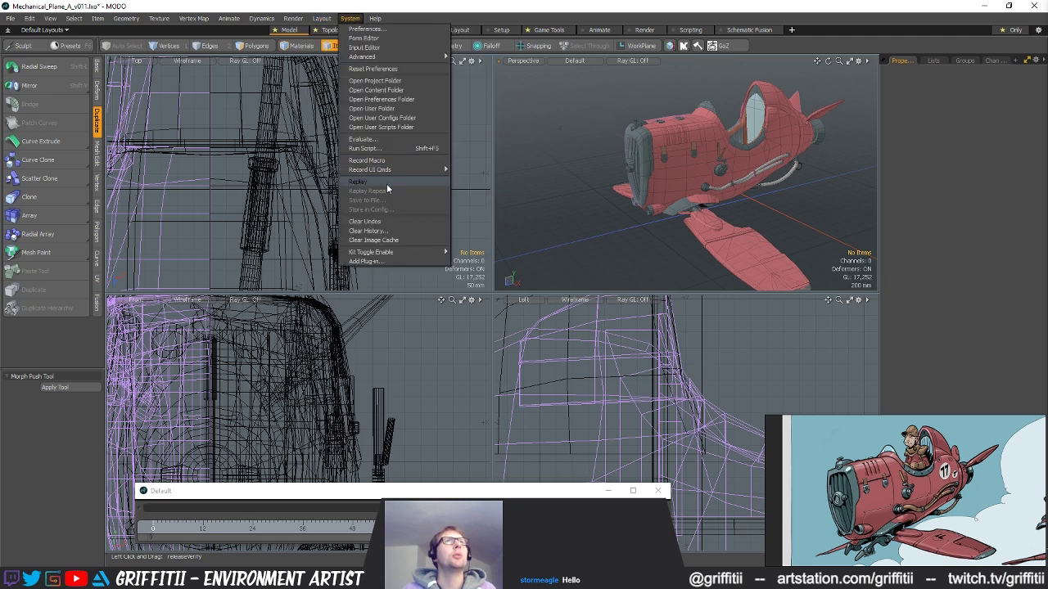
mouse_move(321, 18)
mouse_move(354, 157)
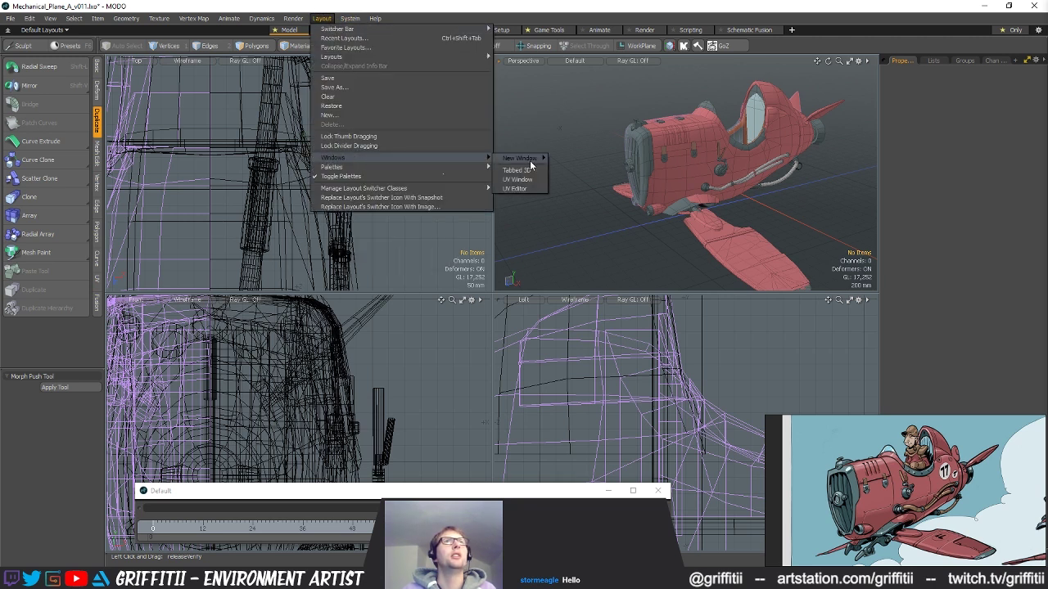
mouse_move(530, 159)
left_click(583, 166)
left_click(623, 183)
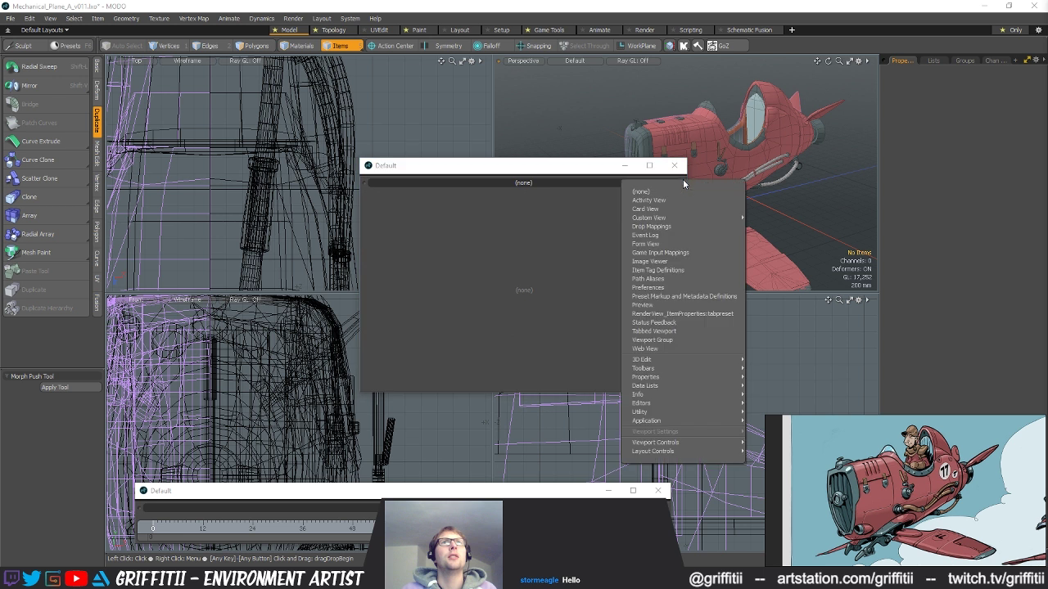
mouse_move(697, 403)
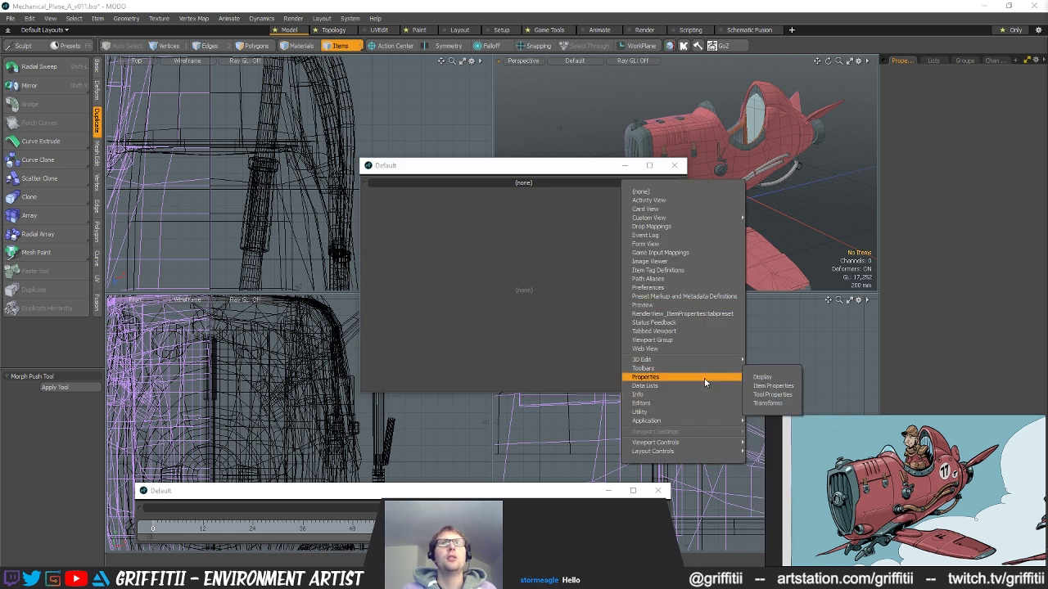
mouse_move(709, 378)
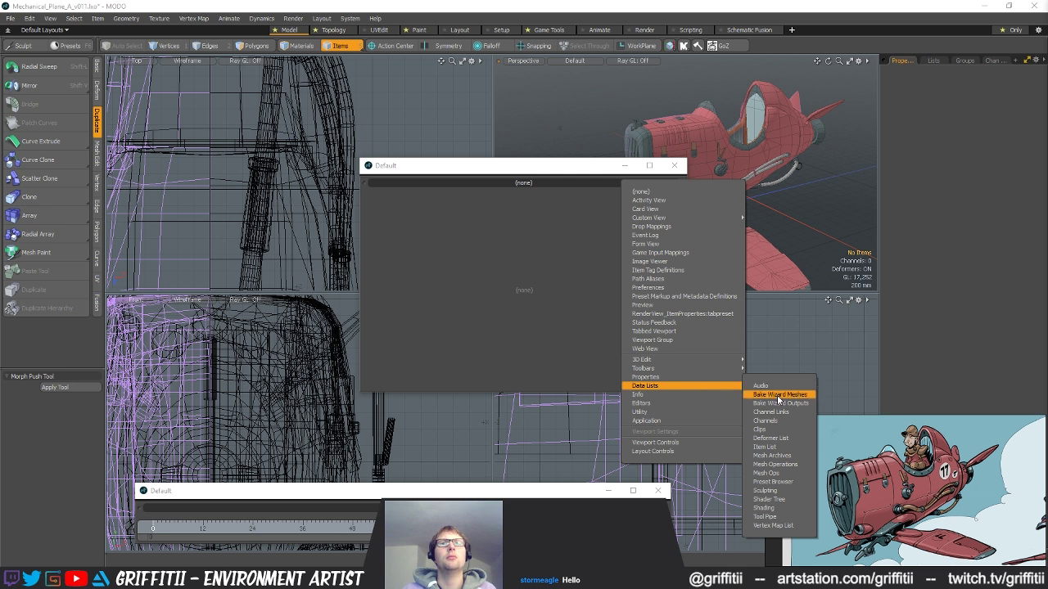
left_click(765, 447)
left_click_drag(546, 167, 309, 87)
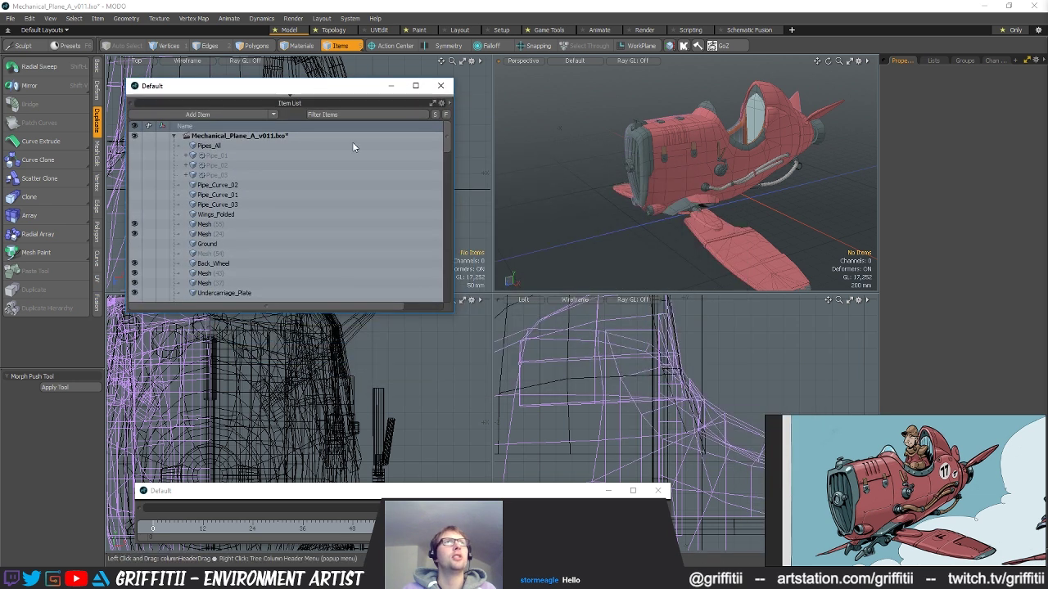
left_click_drag(453, 313, 442, 495)
- Delete the two empty meshes listed above Wheel_Mesh inside the Wheel_L_ROOT hierarchy
scroll(344, 319, "down", 4)
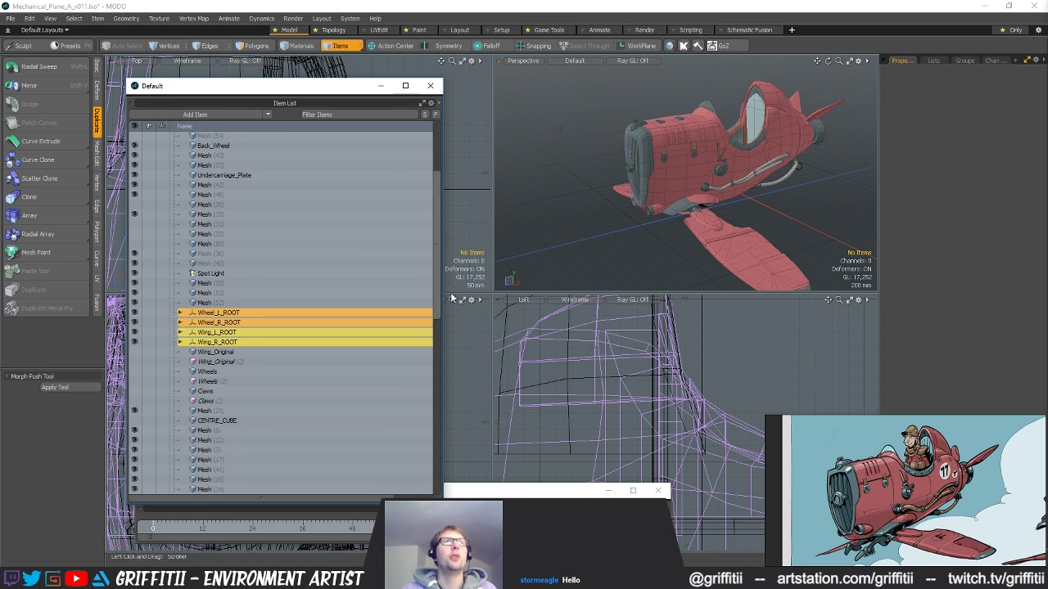
left_click_drag(634, 233, 724, 220, "alt")
left_click(181, 313)
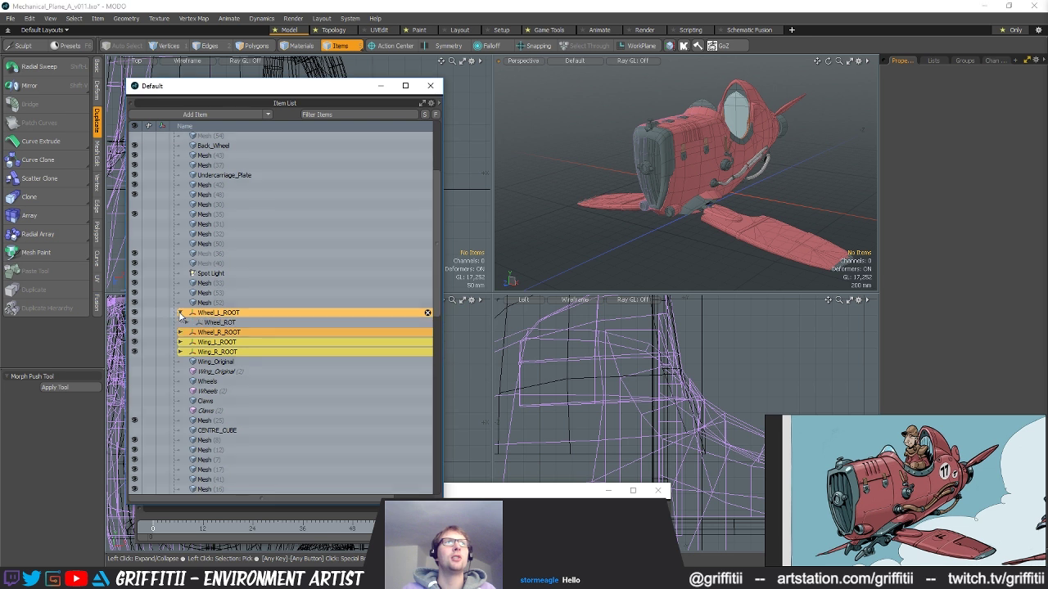
left_click(186, 323)
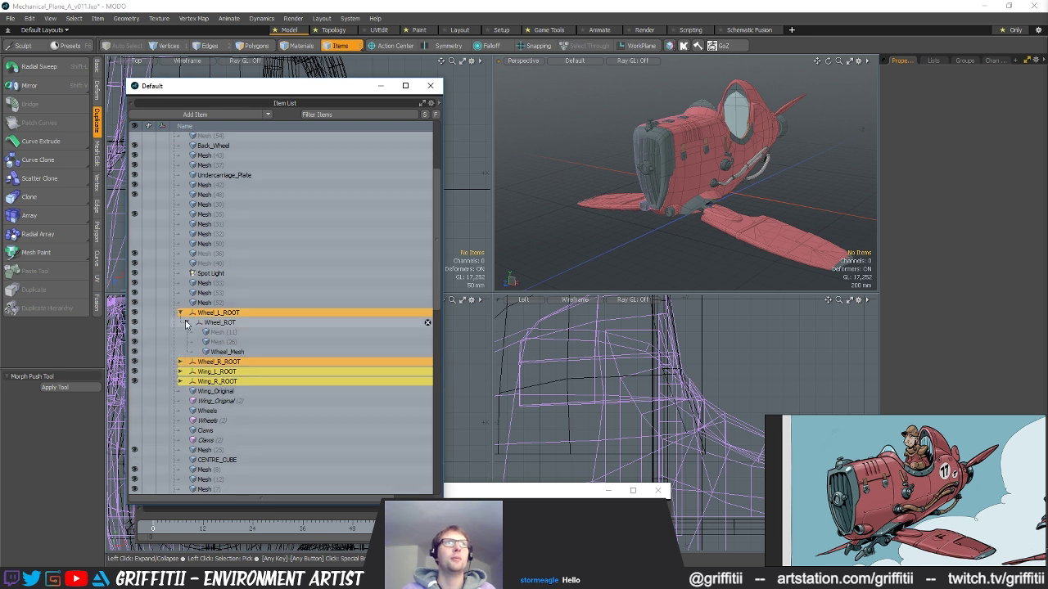
left_click(234, 334)
left_click(247, 343, "shift")
key("Delete")
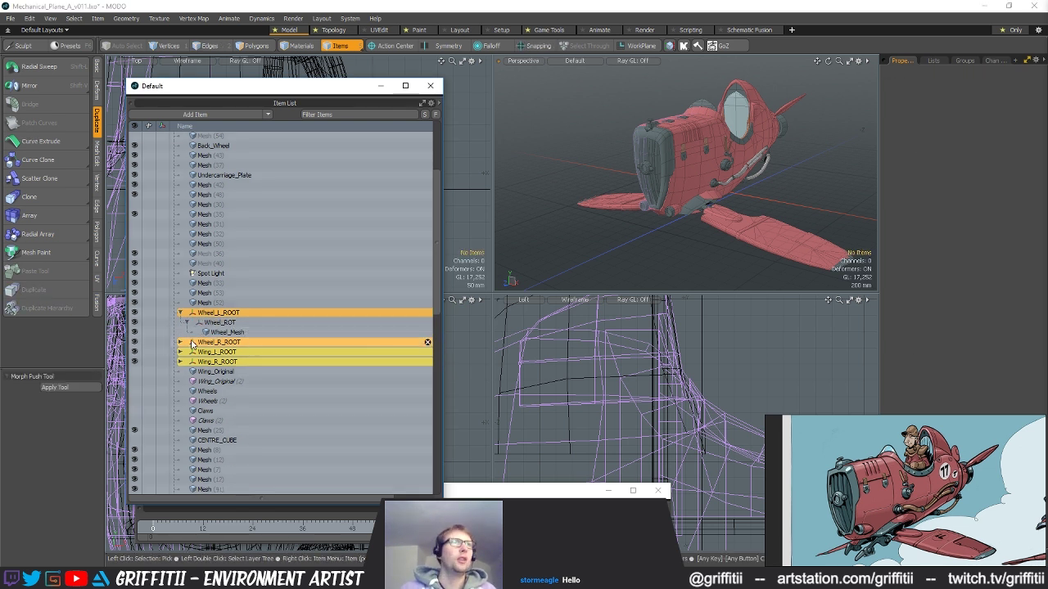
- Delete the two empty meshes under Wheel_ROT (2) inside the Wheel_R_ROOT hierarchy
left_click(181, 342)
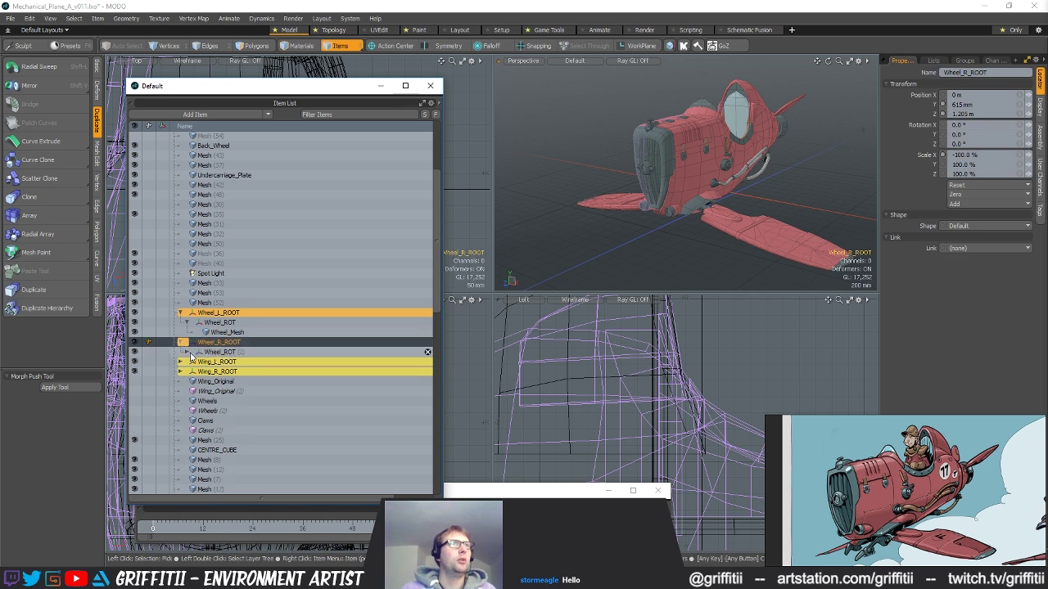
left_click(188, 352)
left_click(217, 362)
left_click(231, 373, "shift")
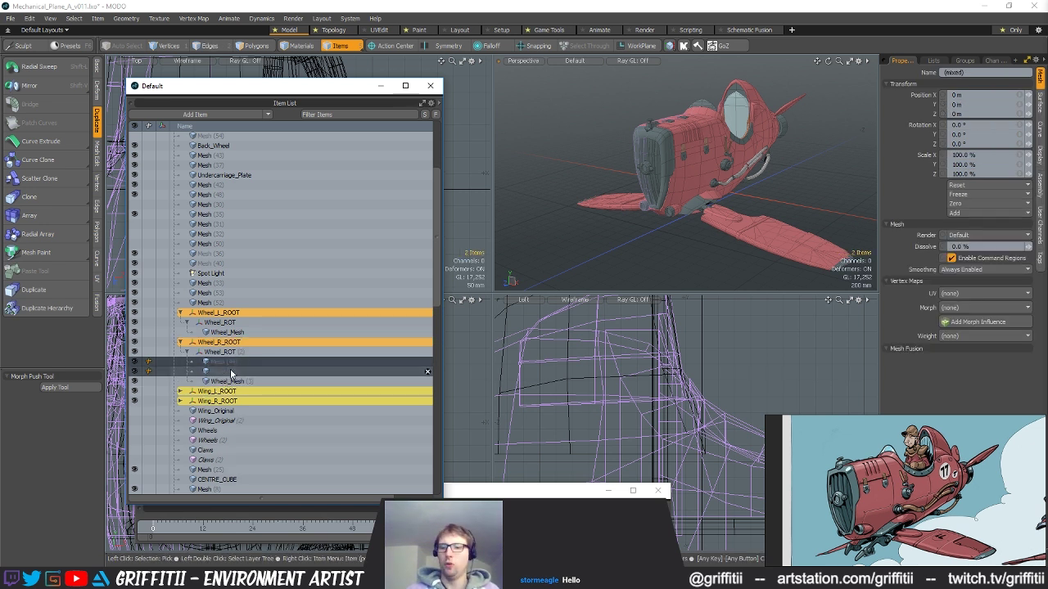
key("Delete")
- Check the Wing_R_ROOT and Wing_L_ROOT hierarchies for leftover meshes, and collapse the wing and wheel groups
left_click(181, 381)
left_click(187, 391)
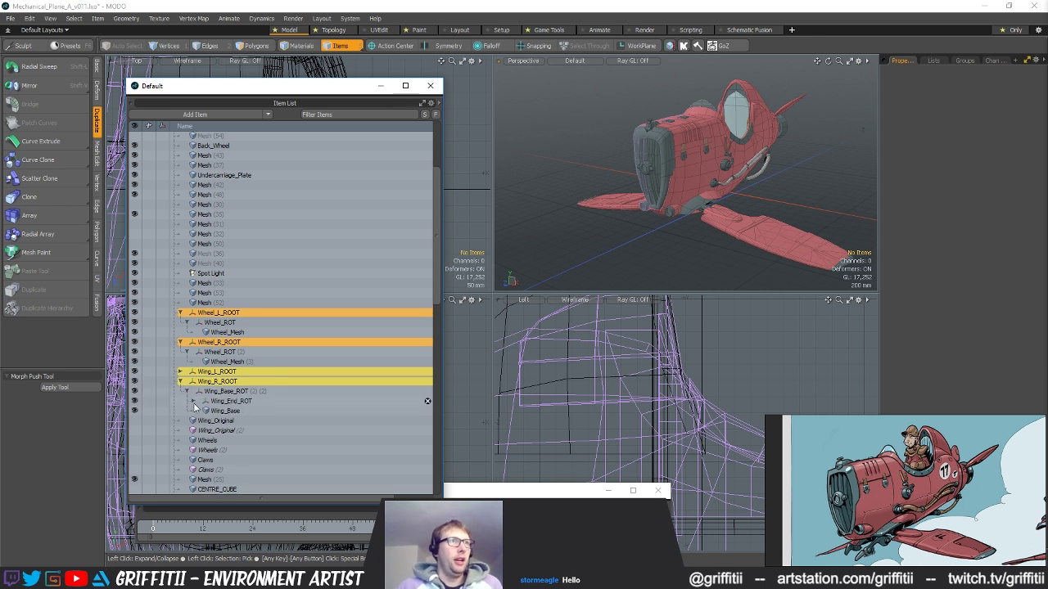
left_click(185, 381)
left_click(181, 381)
left_click(181, 372)
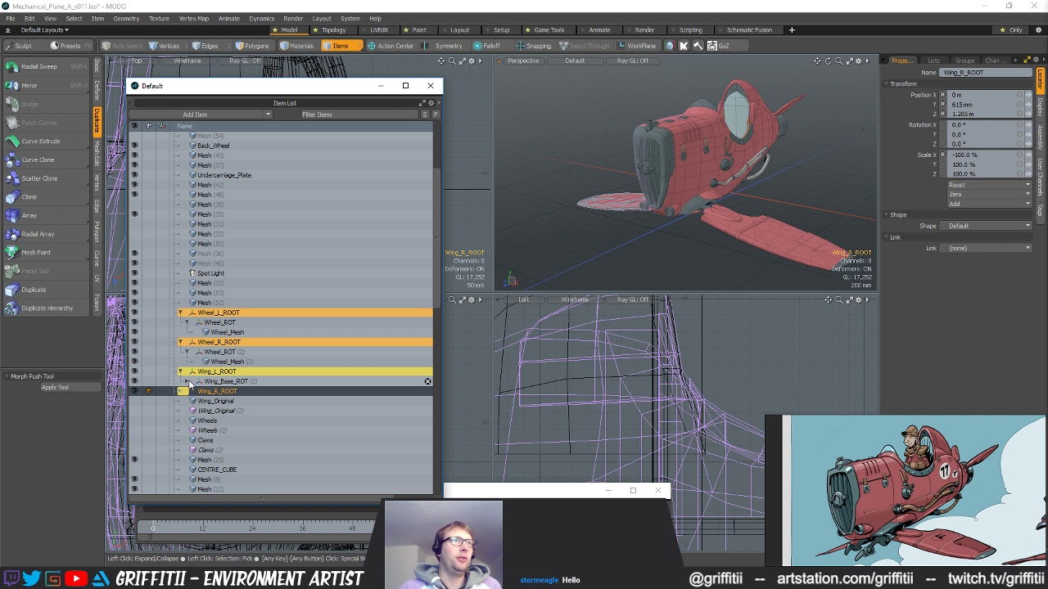
left_click(188, 382)
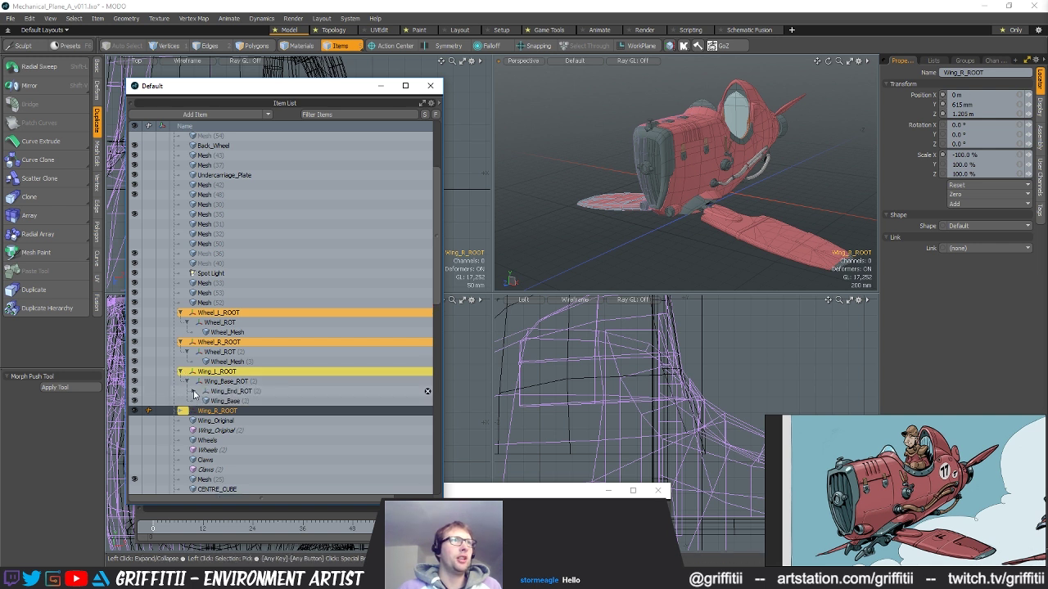
left_click(194, 393)
left_click(180, 372)
left_click(180, 342)
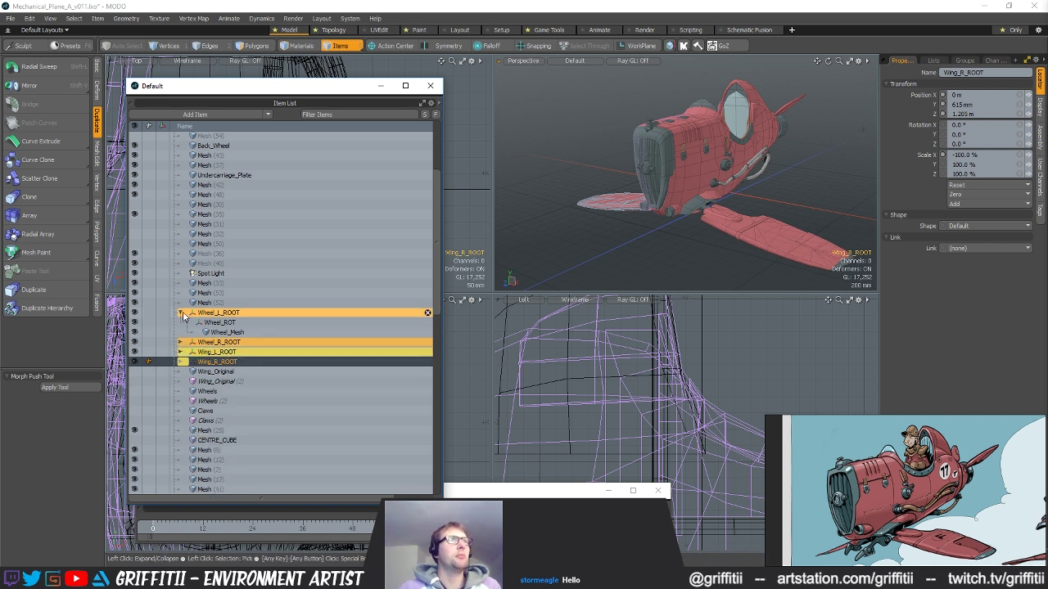
left_click(180, 314)
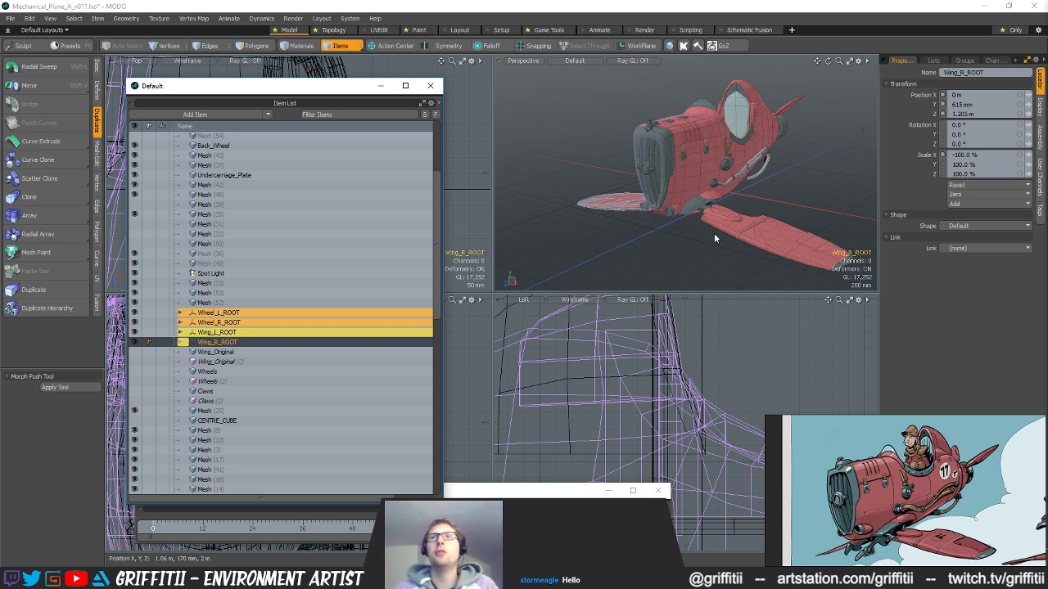
- Examine the plane's fuselage, cockpit, pipes and undercarriage from several angles to decide how its parts are organized
left_click_drag(667, 194, 863, 155, "alt")
scroll(747, 189, "down", 3)
left_click(643, 195)
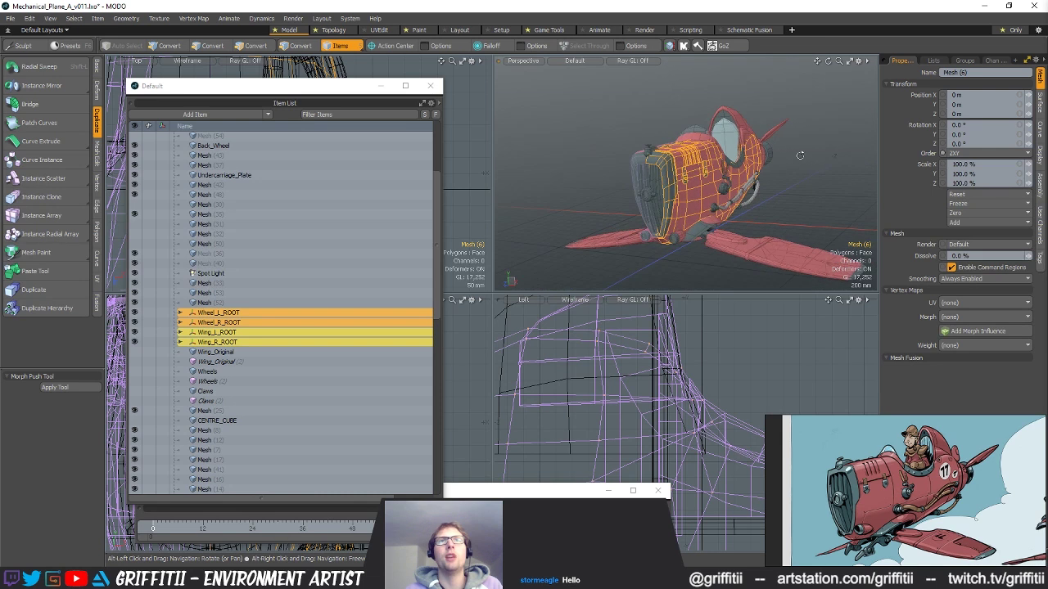
left_click(808, 181)
left_click_drag(749, 187, 648, 185, "alt")
scroll(712, 188, "up", 3)
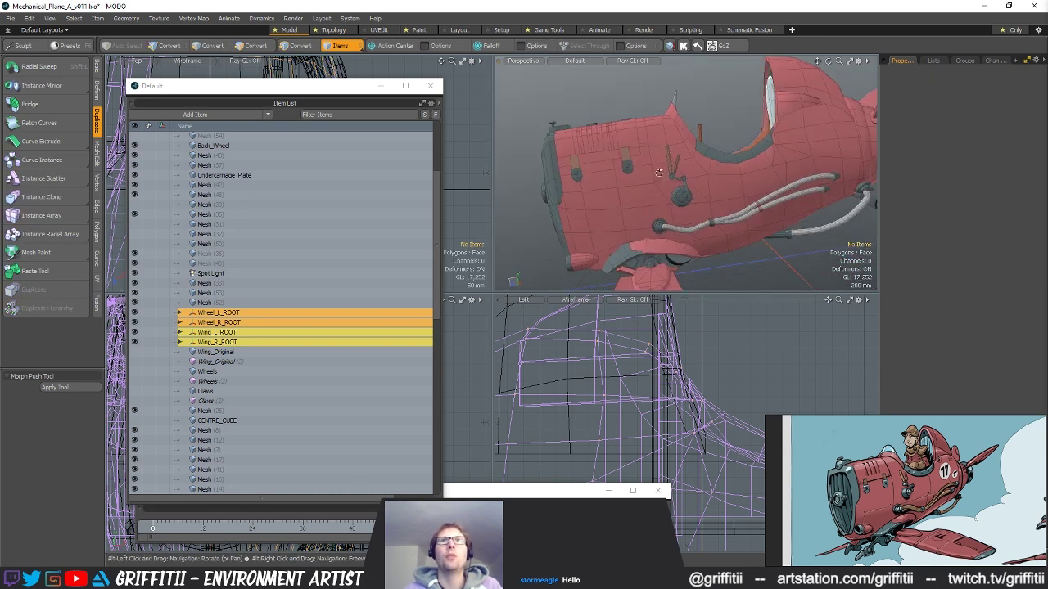
left_click_drag(700, 209, 679, 103, "alt")
left_click_drag(810, 131, 724, 211, "alt")
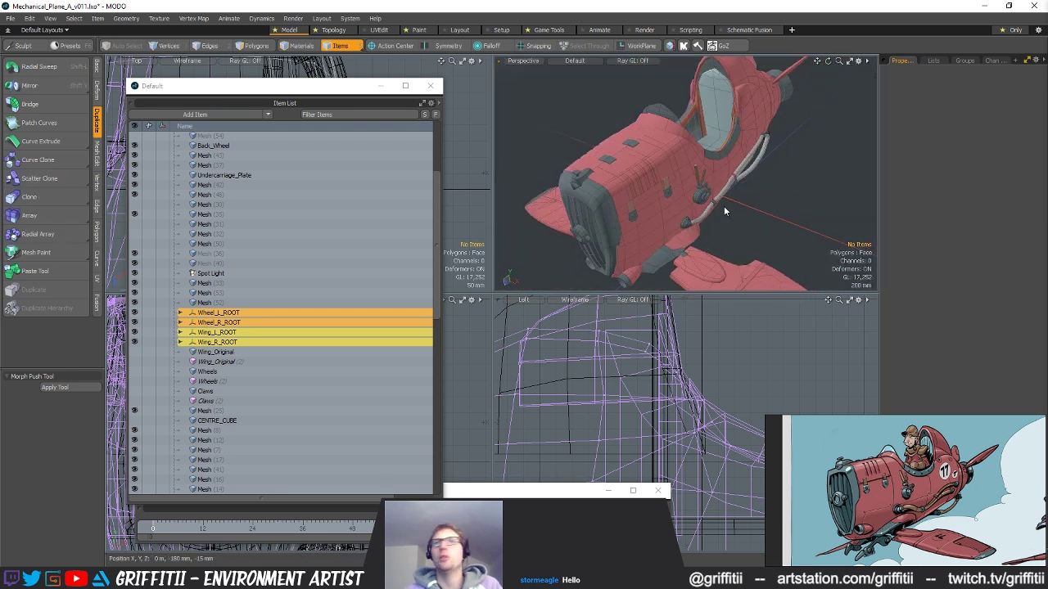
left_click_drag(723, 212, 669, 178, "alt")
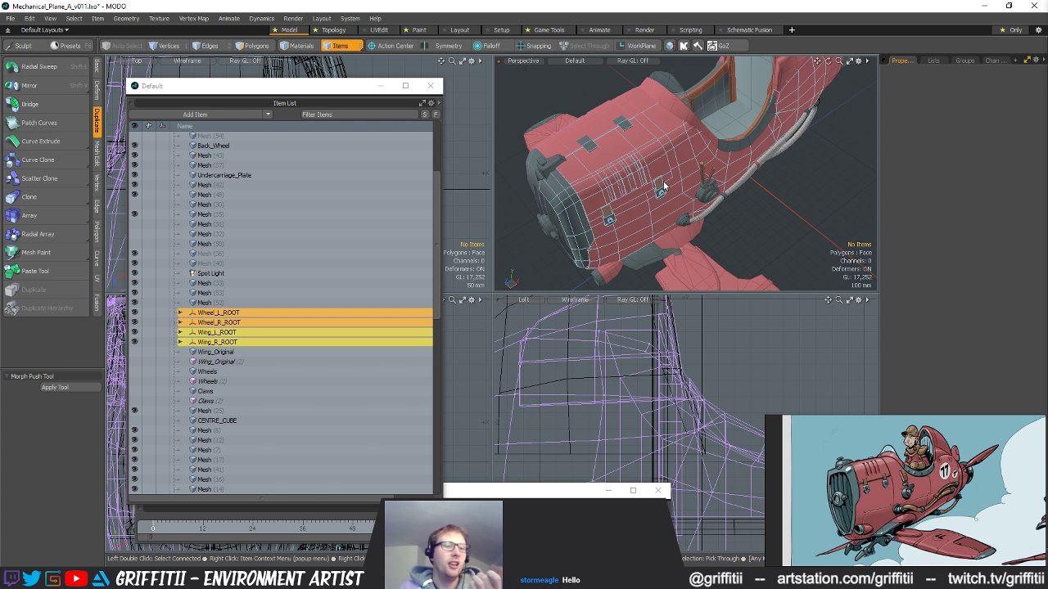
left_click_drag(734, 212, 704, 222, "alt")
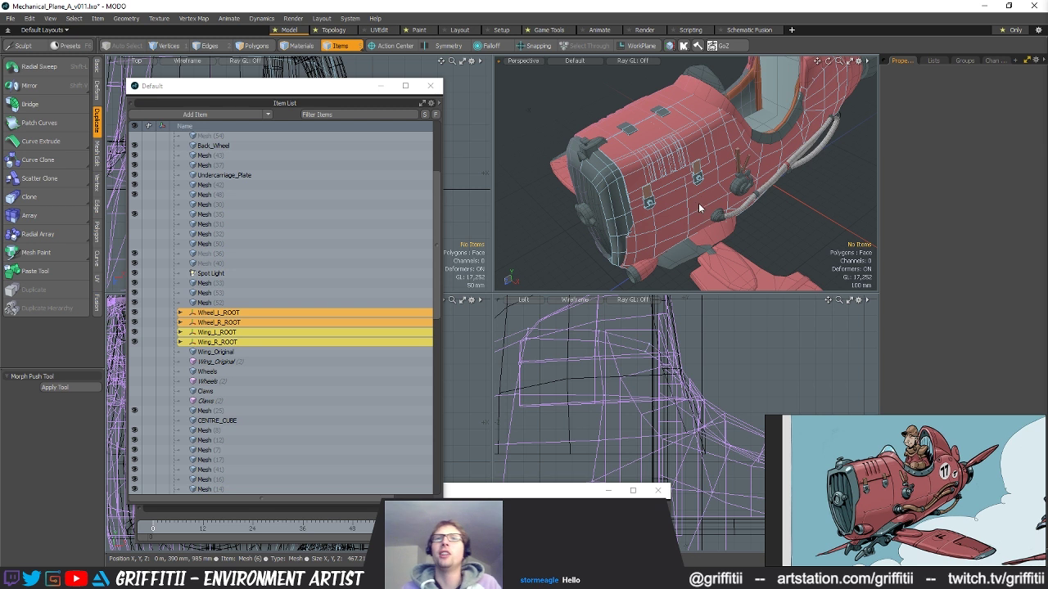
left_click_drag(727, 234, 736, 203, "ctrl+alt")
- Rename the main fuselage mesh as Body and move it directly above Wheel_L_ROOT in the Item List
left_click(712, 205)
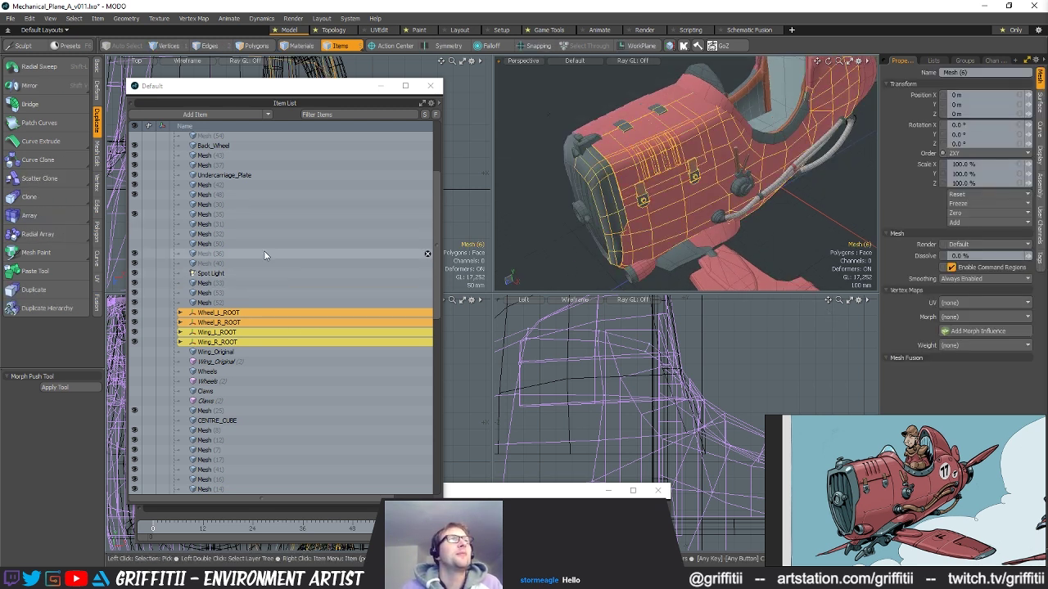
scroll(267, 270, "up", 2)
scroll(270, 285, "down", 7)
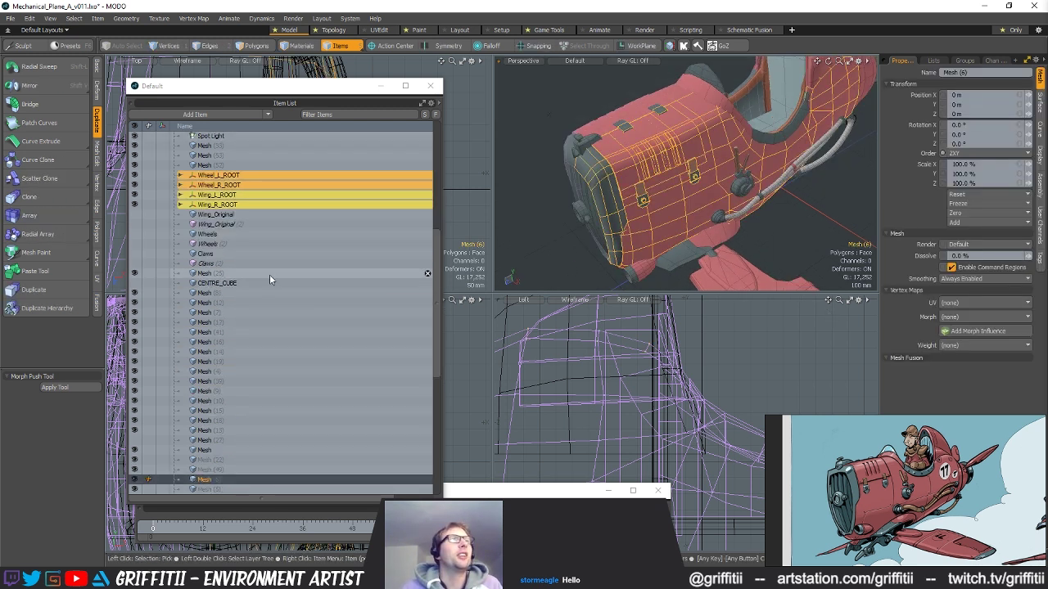
double_click(211, 481)
type("Body")
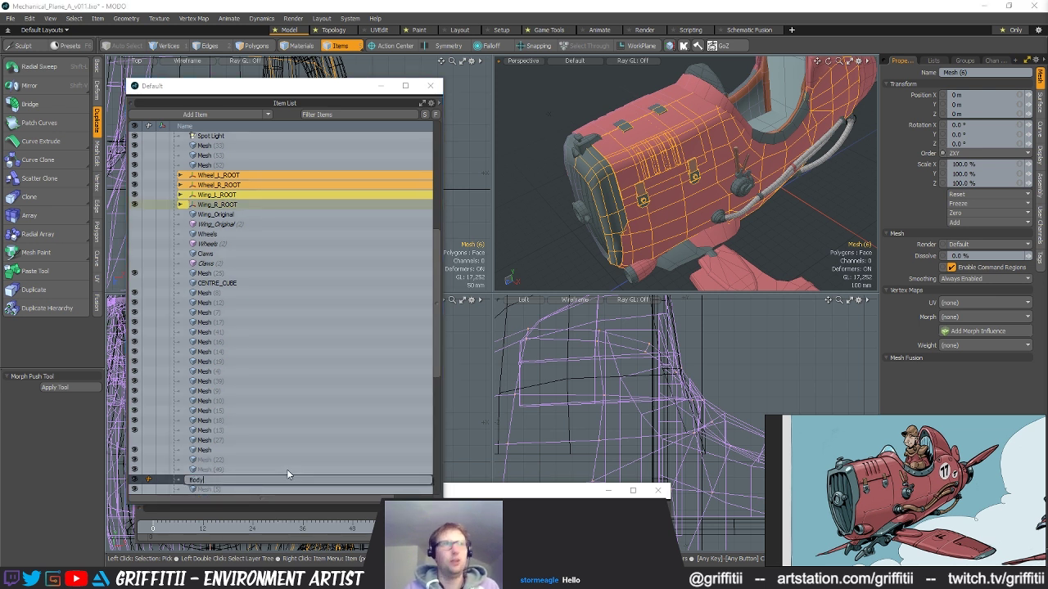
key("Return")
left_click_drag(217, 486, 230, 170)
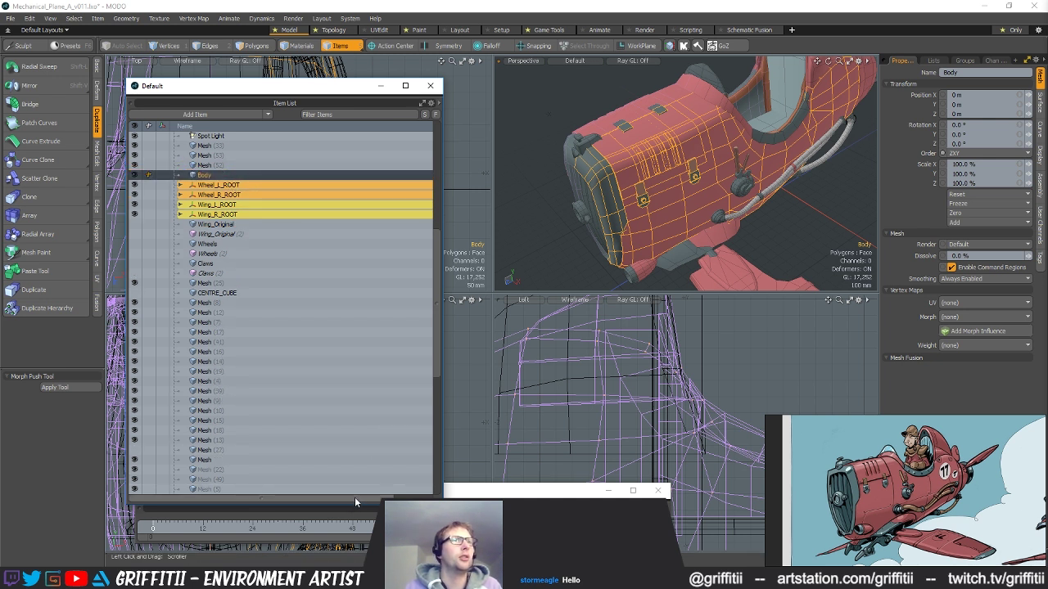
- Find the fuselage's mirrored instance Body (2) and hide both halves of the body
scroll(207, 293, "up", 5)
scroll(206, 293, "up", 4)
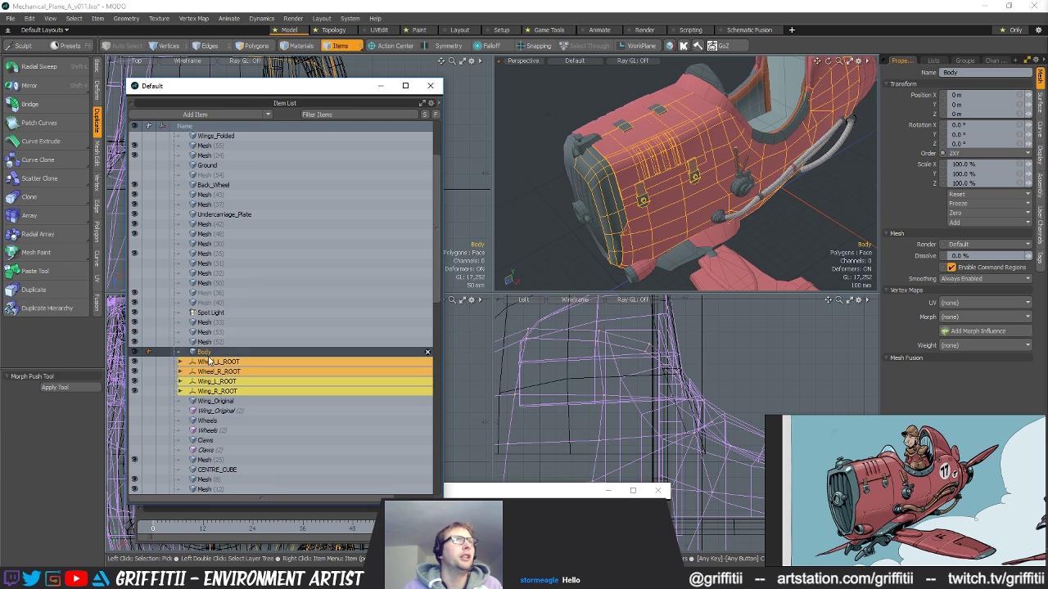
scroll(205, 147, "down", 12)
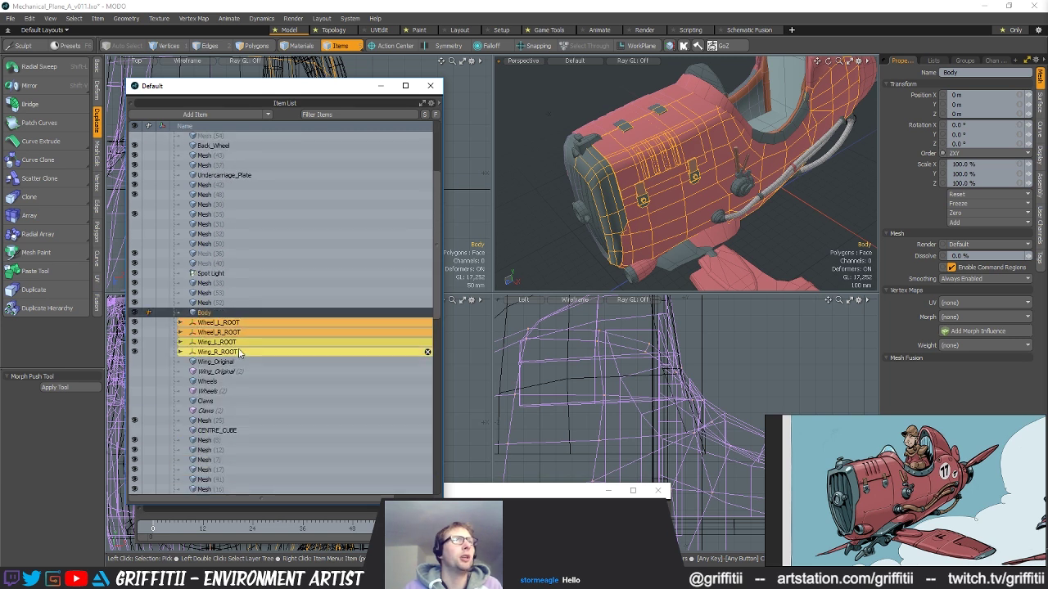
left_click_drag(616, 244, 711, 232, "alt")
left_click(658, 198)
left_click_drag(230, 356, 223, 368)
left_click(215, 371)
scroll(253, 322, "up", 5)
scroll(253, 323, "up", 4)
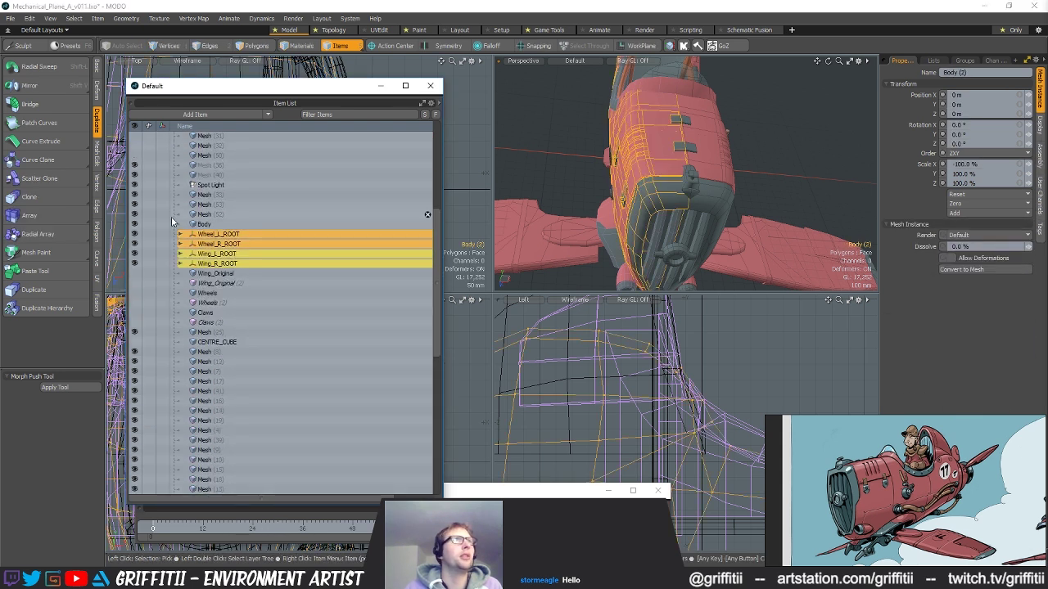
left_click(301, 340)
- Move the Body (2) instance in the Item List to directly below Body
scroll(245, 348, "down", 8)
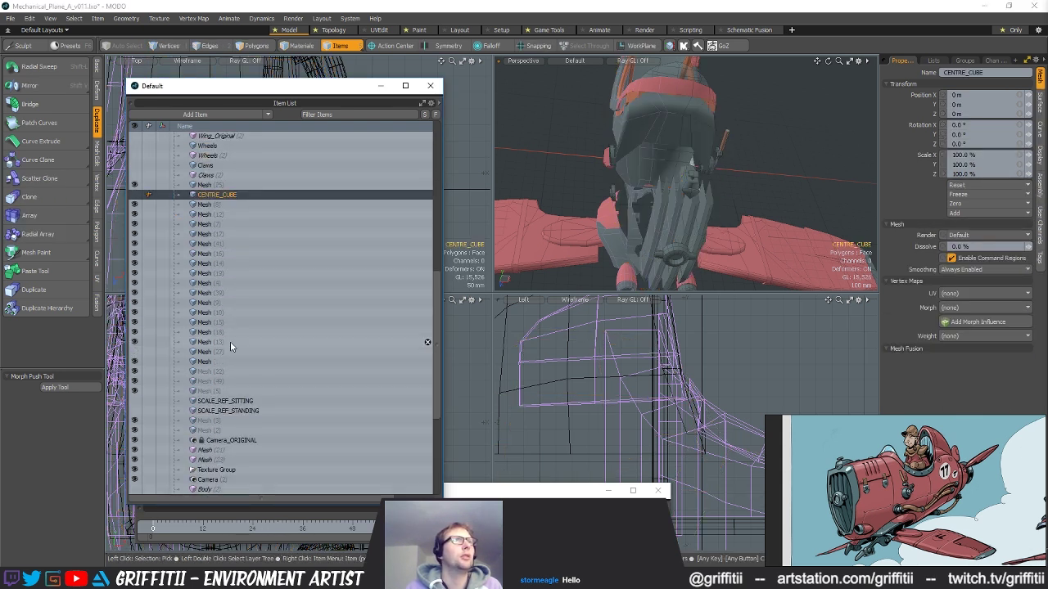
left_click_drag(214, 401, 242, 172)
scroll(254, 302, "up", 8)
left_click_drag(212, 412, 211, 233)
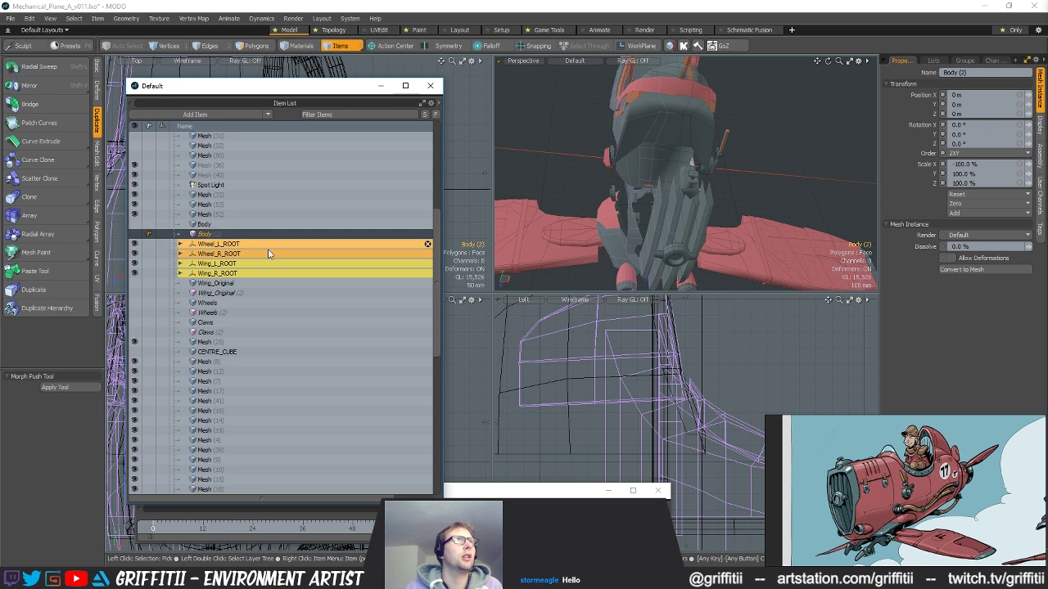
- Rename the slatted mesh at the plane's nose as Grill and move it directly below Body (2)
left_click_drag(672, 196, 630, 192, "alt")
left_click(620, 221)
double_click(214, 342)
type("Grill")
key("Return")
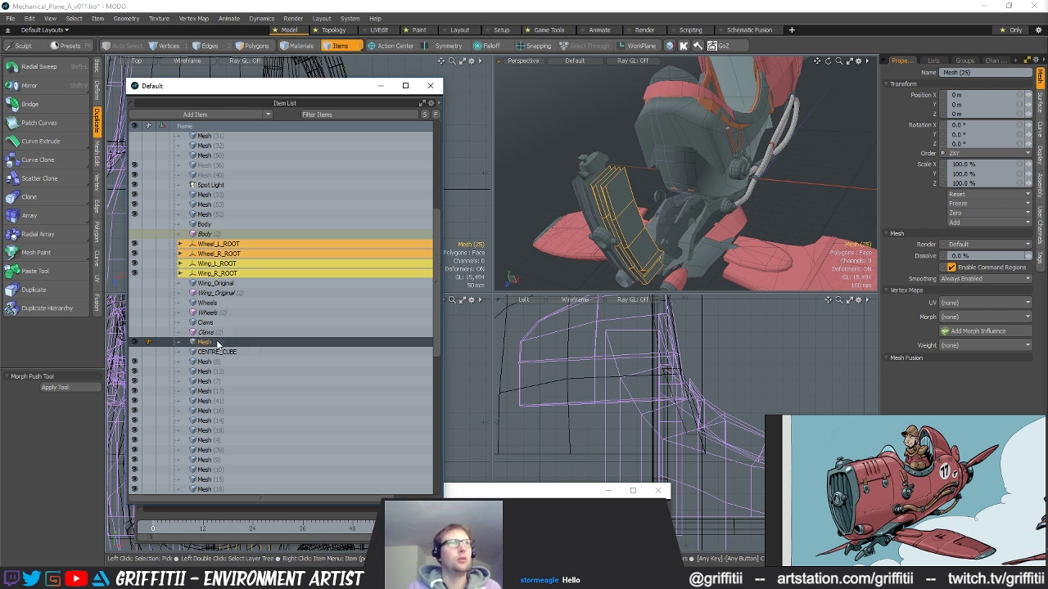
left_click_drag(218, 344, 215, 242)
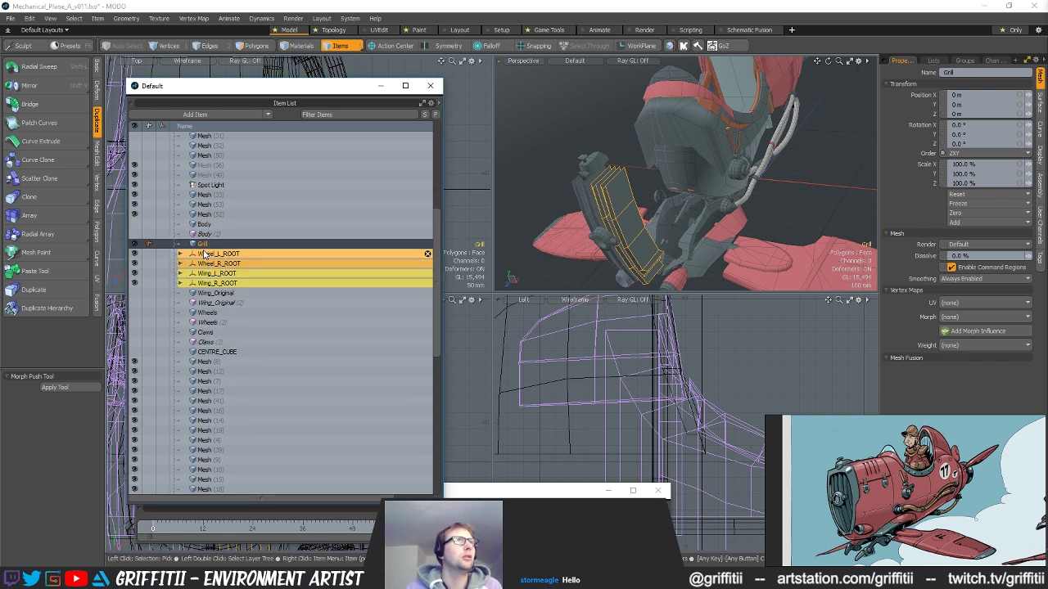
- Add three empty meshes after Body and move them together below Grill, directly above Wheel_L_ROOT
left_click(210, 253)
left_click(205, 224)
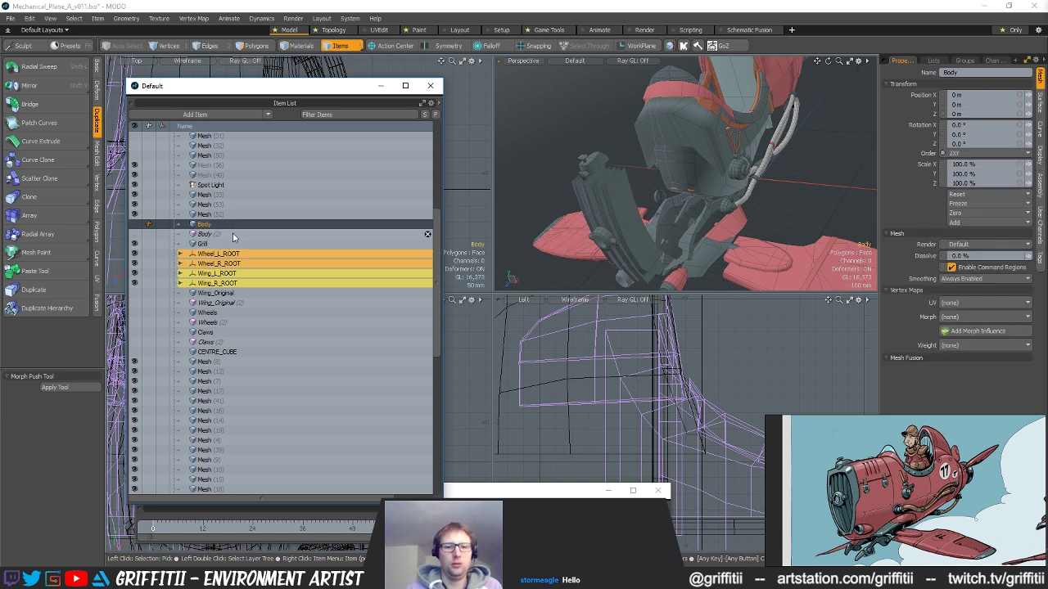
key("n")
key("n")
key("n")
left_click(208, 243, "shift")
left_click_drag(219, 227, 235, 288)
- Move the mirrored Grill (2) instance directly below Grill and hide both grill halves
scroll(237, 439, "down", 8)
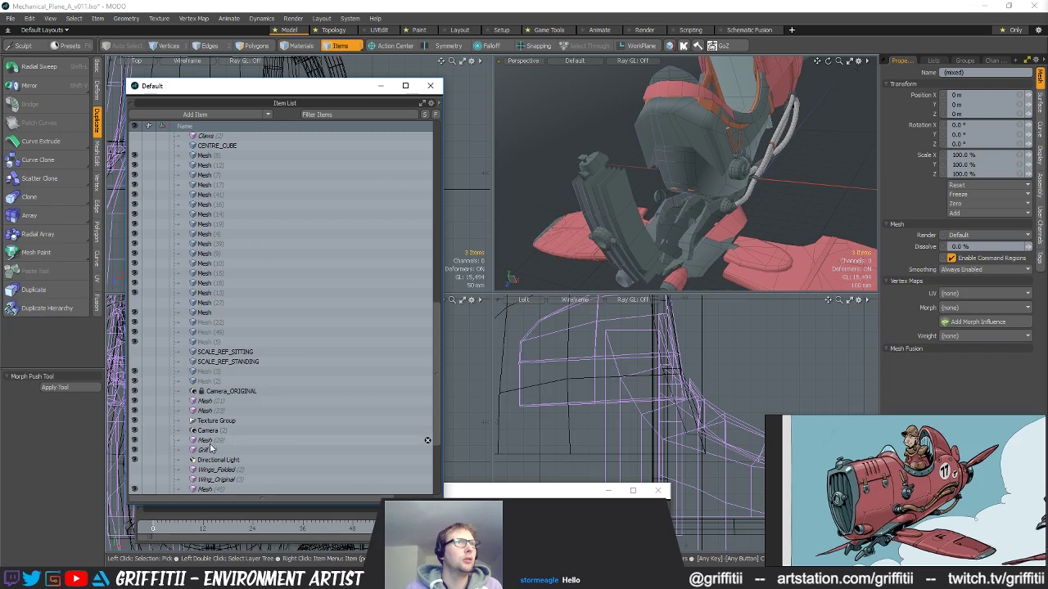
left_click_drag(208, 452, 250, 199)
scroll(276, 343, "up", 7)
left_click_drag(203, 411, 216, 254)
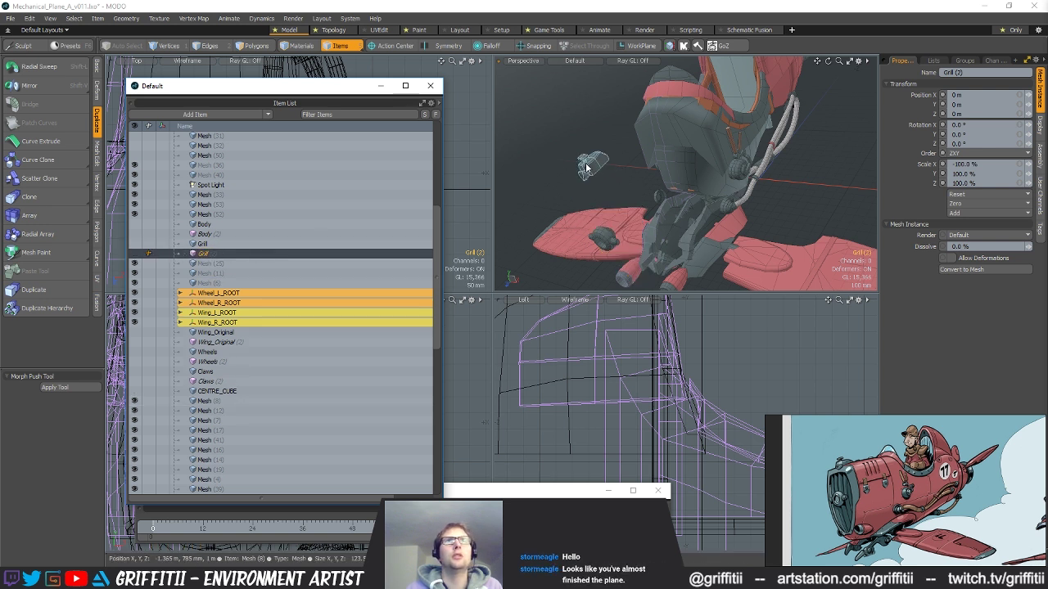
- Rename the ornament mesh above the nose as Hood_Ornament, placing it hidden directly below Grill (2)
left_click(270, 401)
double_click(289, 402)
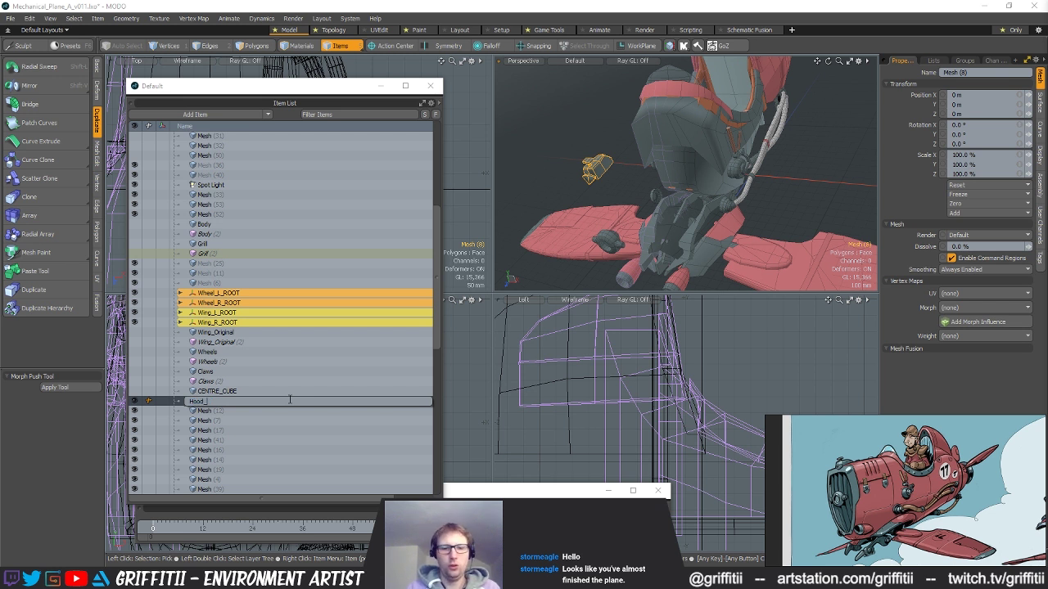
type("Hood_Ornament")
key("Return")
left_click_drag(257, 402, 229, 259)
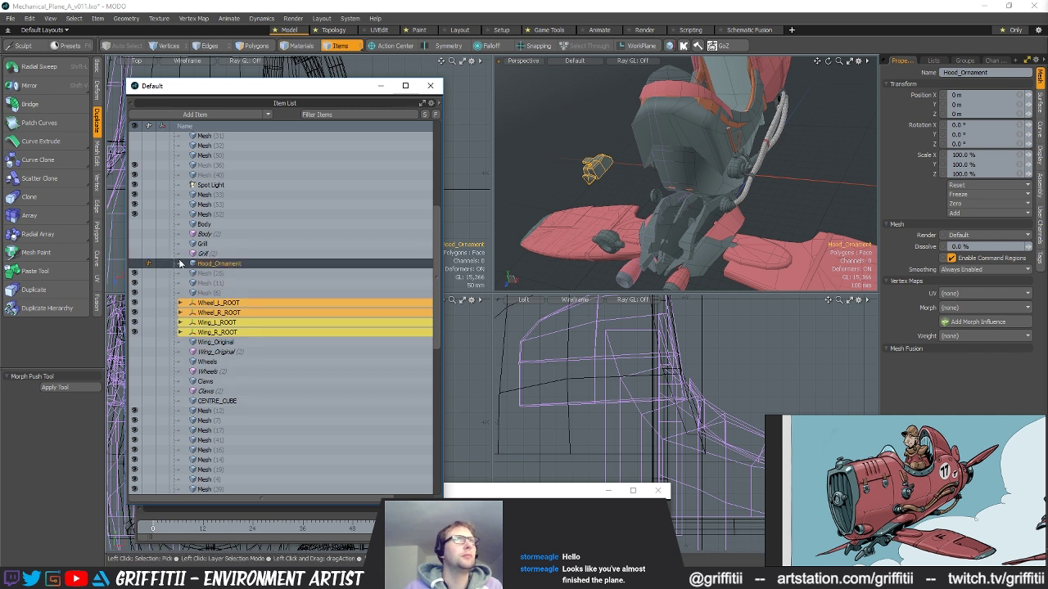
- Move the small round nose mesh below Hood_Ornament, renamed as Grill_Detail and hidden
left_click_drag(620, 243, 622, 243, "alt")
left_click(604, 239)
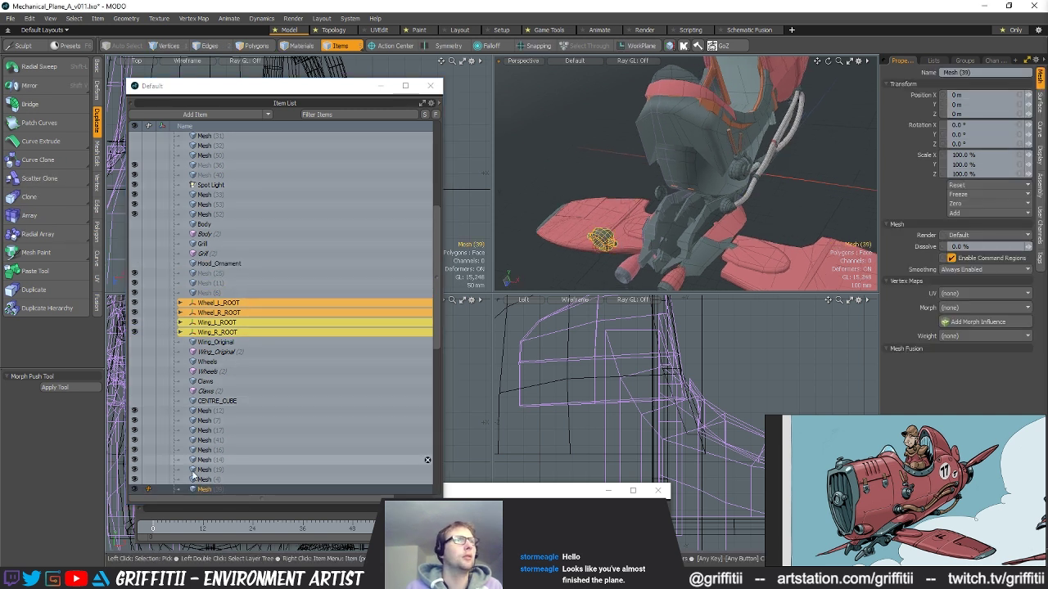
left_click_drag(204, 490, 211, 273)
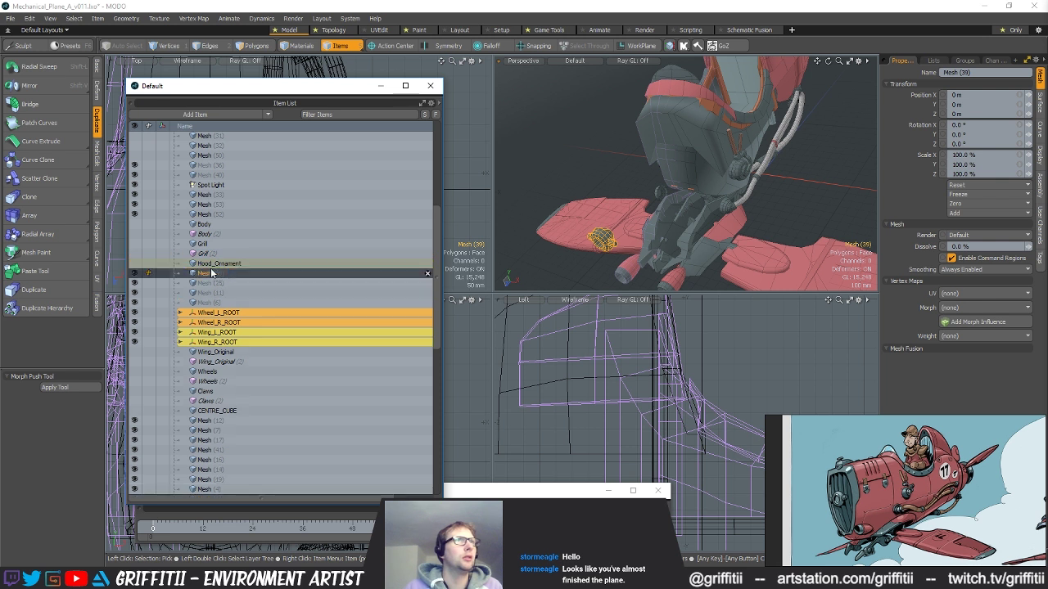
double_click(212, 273)
type("Gr")
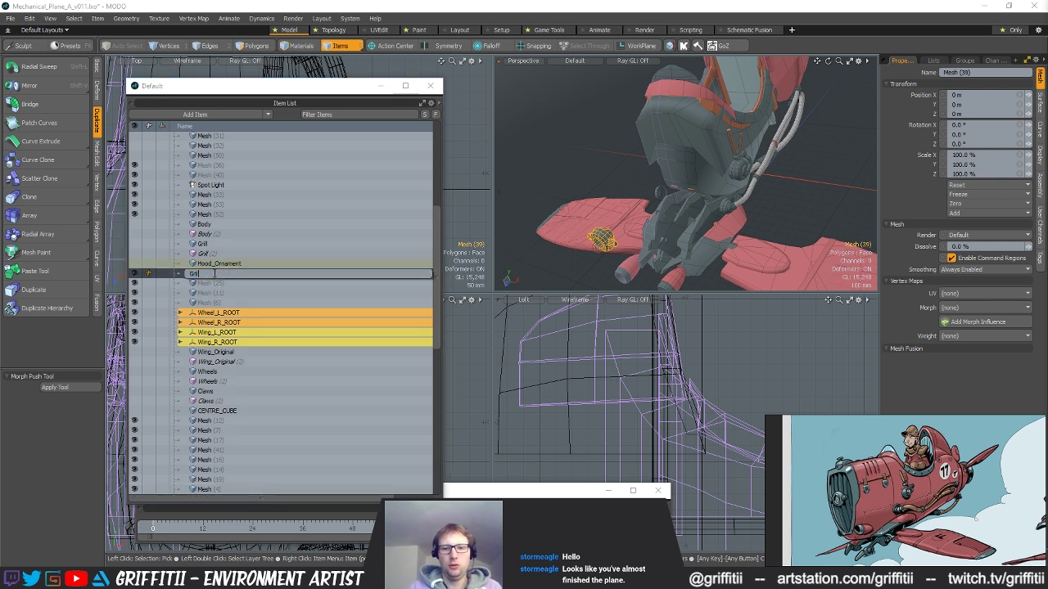
type("ill_Detail")
key("Return")
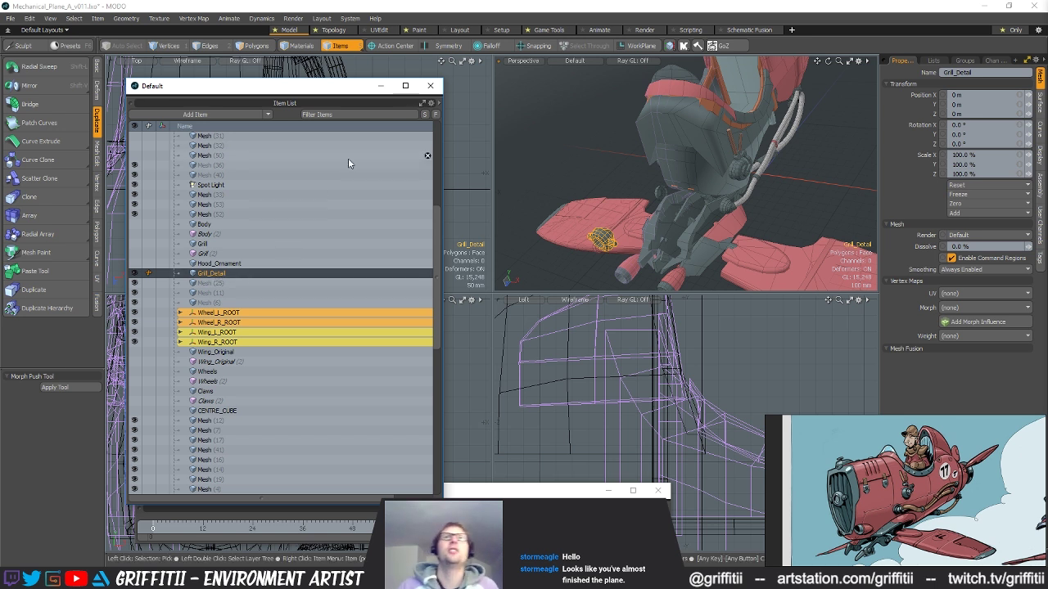
left_click_drag(691, 223, 762, 211, "alt")
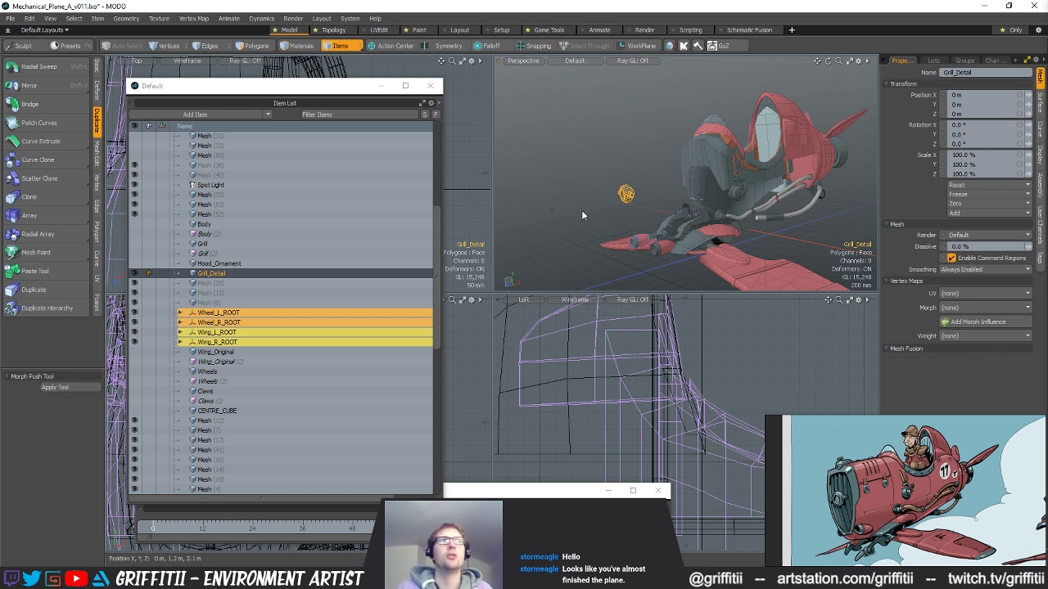
left_click(136, 273)
- Rename the front exhaust pipe mesh as Front_Exhaust and move it directly below Grill_Detail
left_click_drag(585, 184, 634, 212, "alt")
left_click(620, 240)
scroll(289, 292, "up", 1)
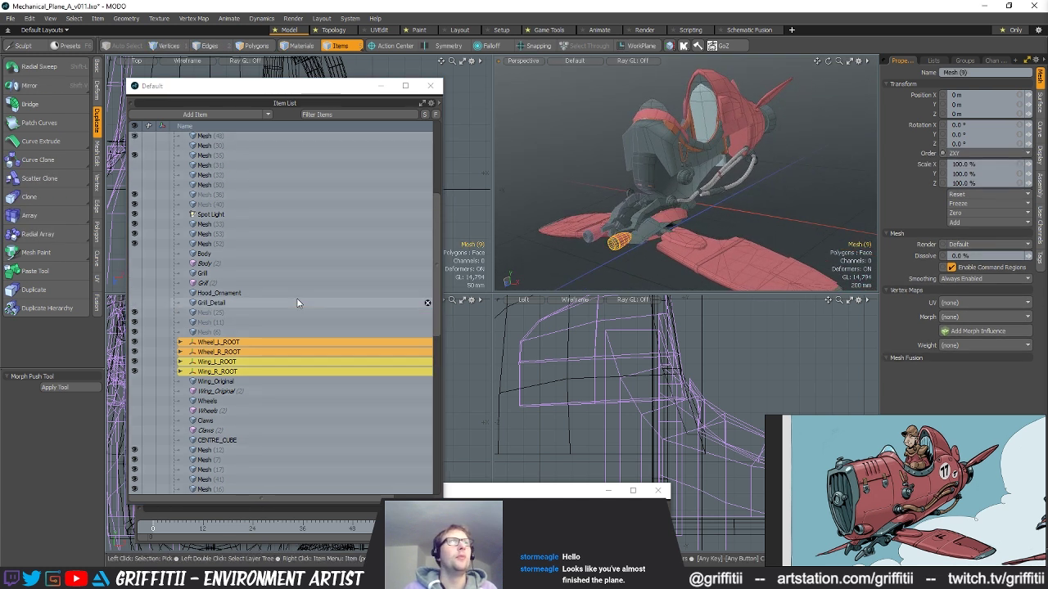
scroll(246, 344, "down", 5)
double_click(211, 382)
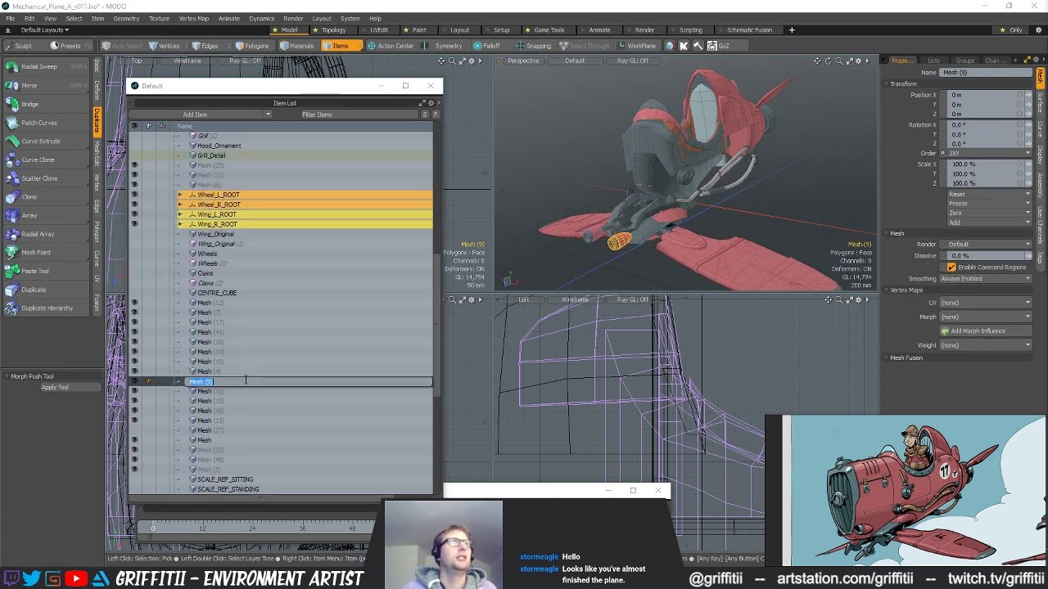
type("Front_")
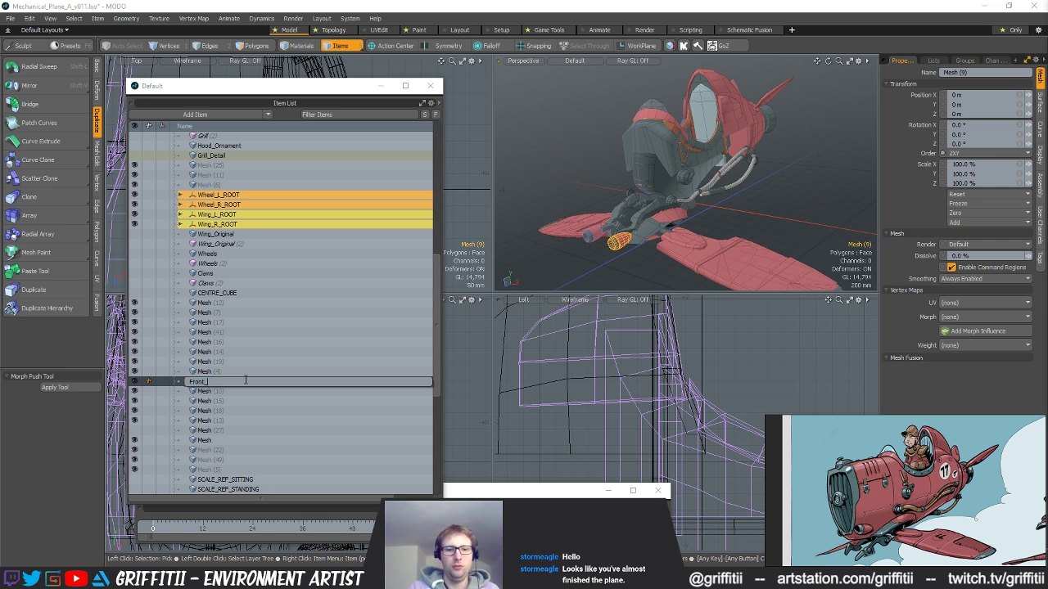
type("Exhaust")
key("Return")
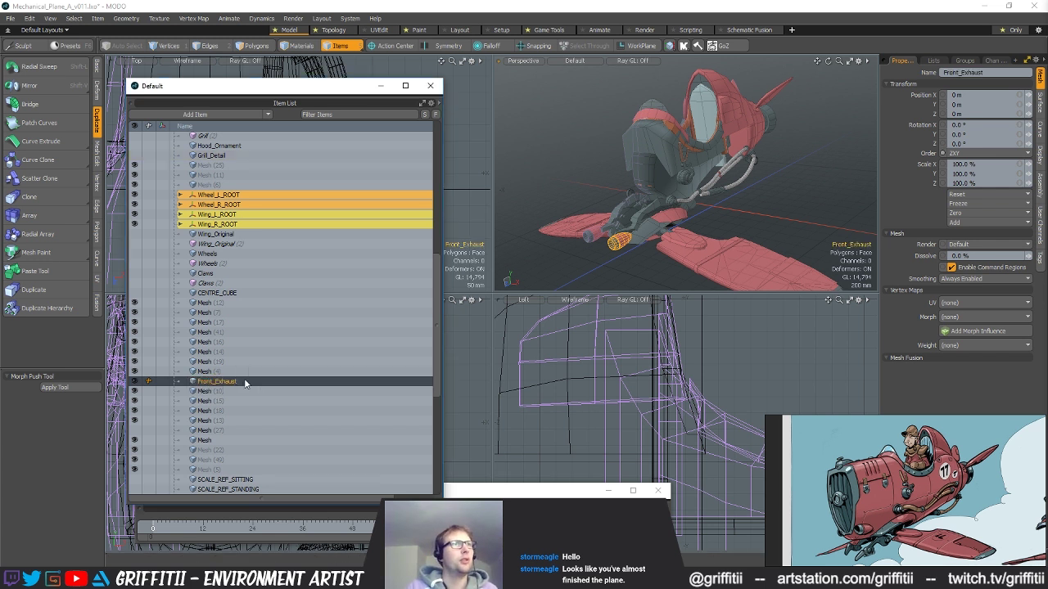
left_click_drag(233, 363, 223, 163)
- Move the mirrored Front_Exhaust (2) instance directly below Front_Exhaust and hide both exhausts
scroll(243, 366, "down", 4)
left_click_drag(234, 452, 206, 205)
left_click_drag(203, 170, 233, 230)
left_click_drag(135, 224, 135, 235)
- Select the cover mesh at the inner end of the wing and enter Wing_ as its name
mouse_move(662, 221)
left_mouse_down("alt+shift")
mouse_move(666, 208)
mouse_move(637, 217)
mouse_move(706, 174)
mouse_move(667, 208)
left_mouse_up("alt+shift")
left_click(642, 203)
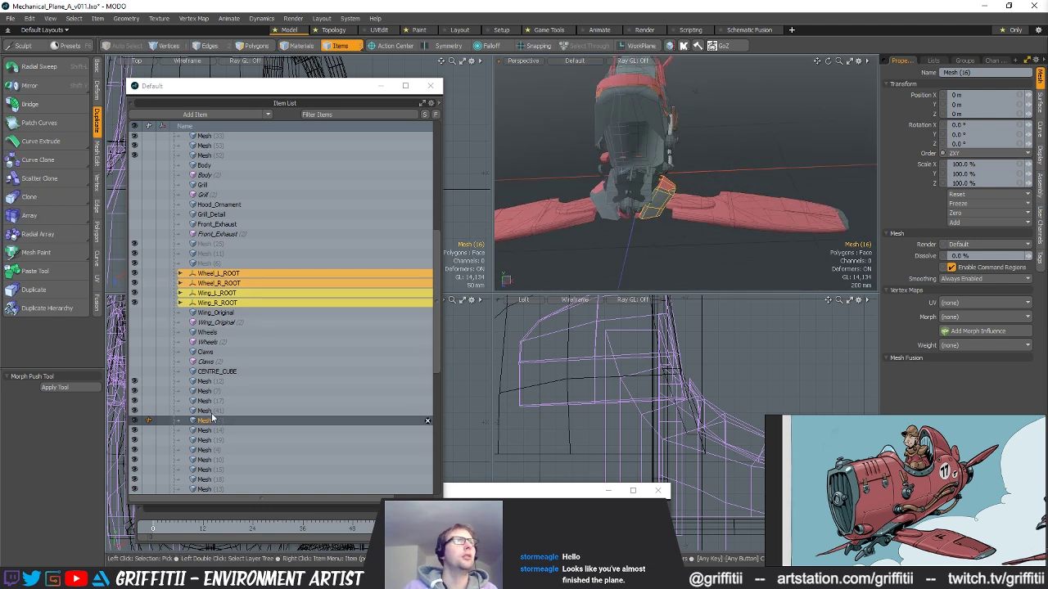
double_click(300, 421)
type("Wing_")
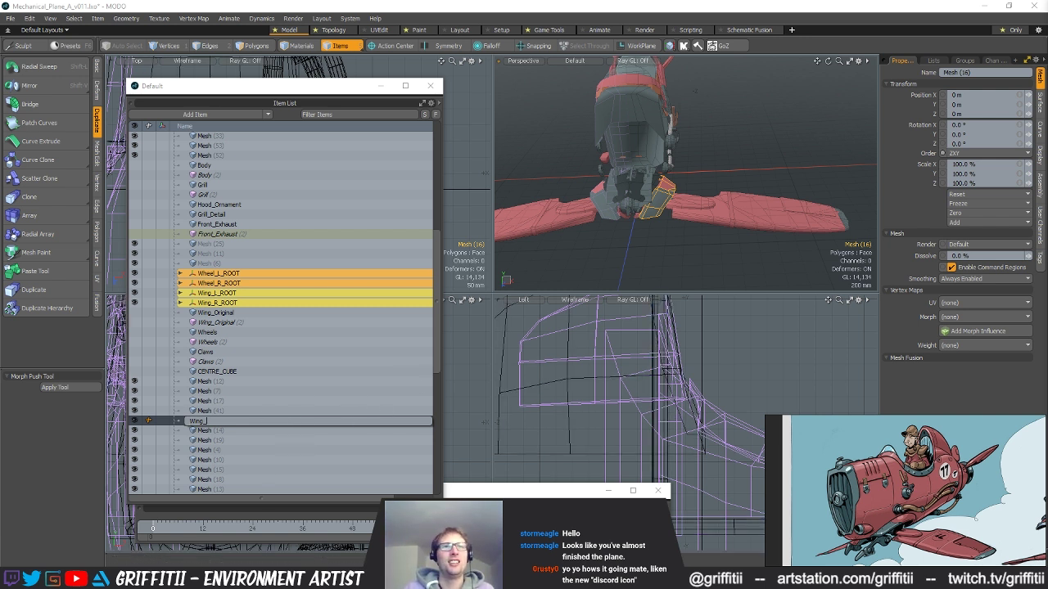
key("Return")
- Switch to Discord to view the announcements channel, and put its window away again
left_click_drag(1047, 68, 465, 95)
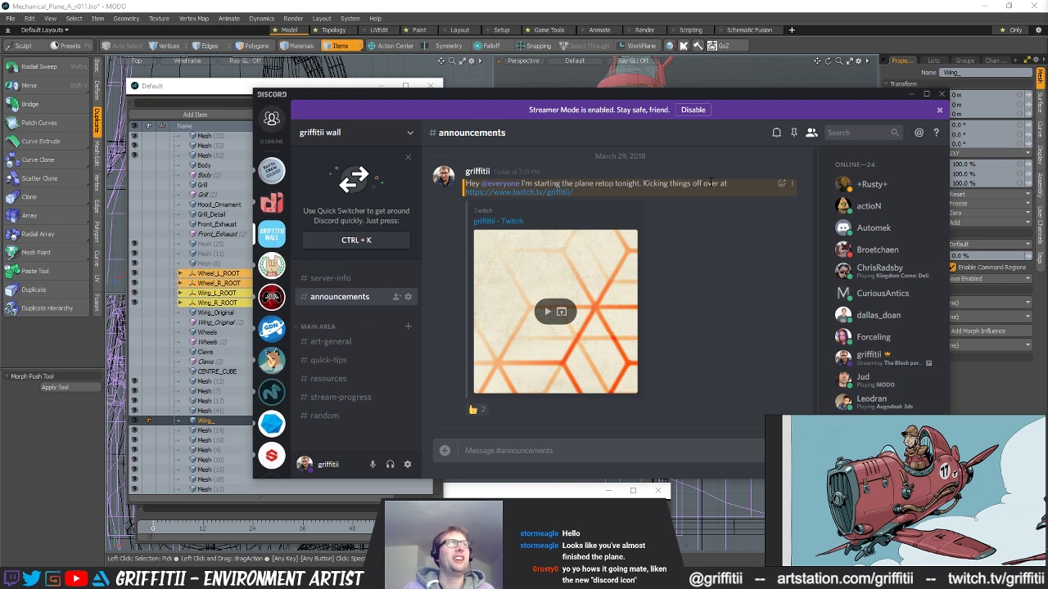
left_click(916, 98)
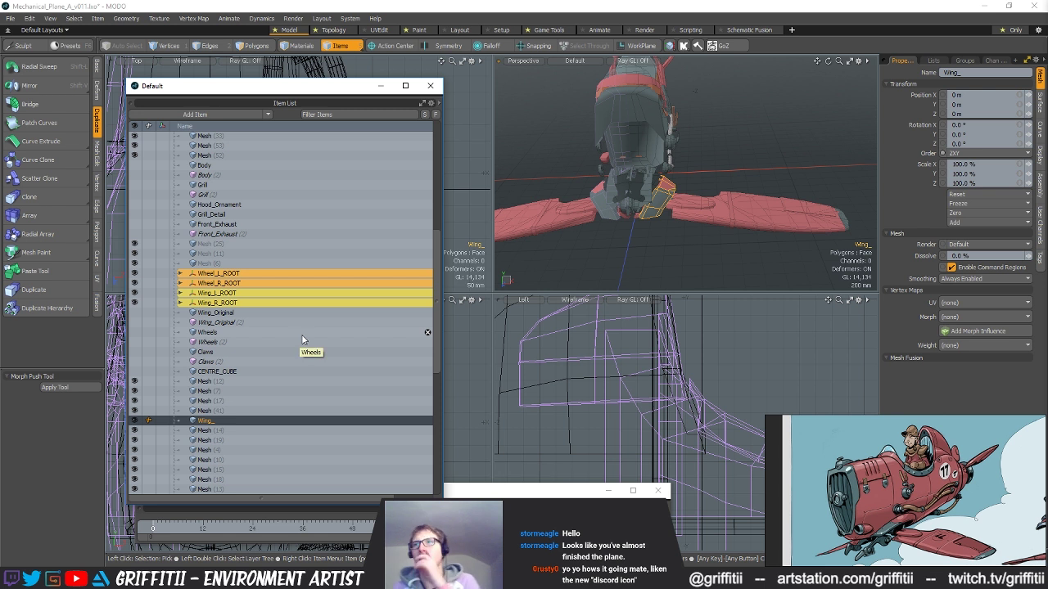
- Complete the wing cover mesh's name as Wing_Cover and move it directly below Front_Exhaust (2)
double_click(215, 421)
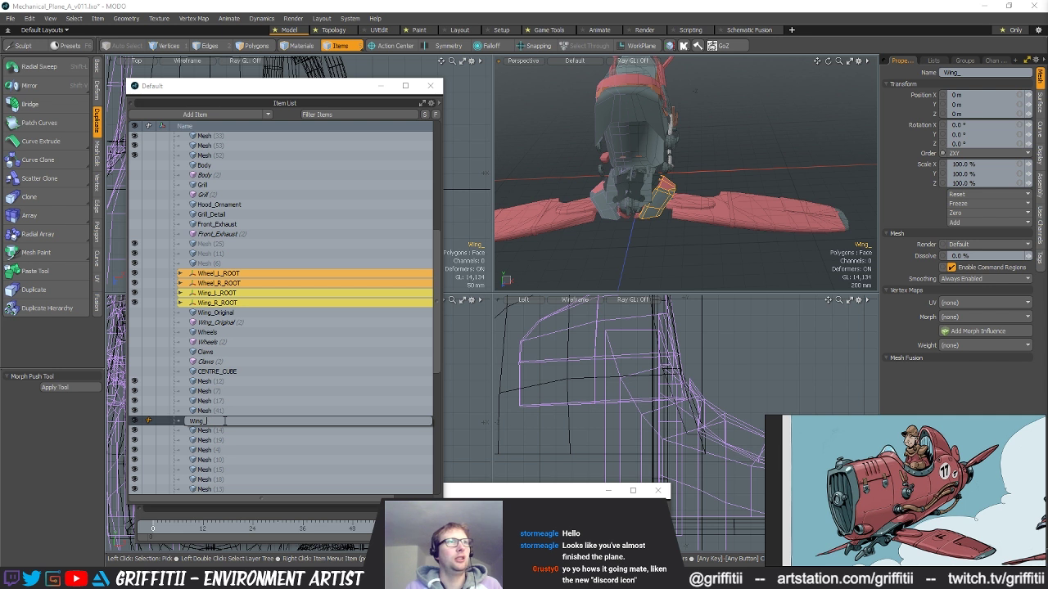
type("ver")
key("Return")
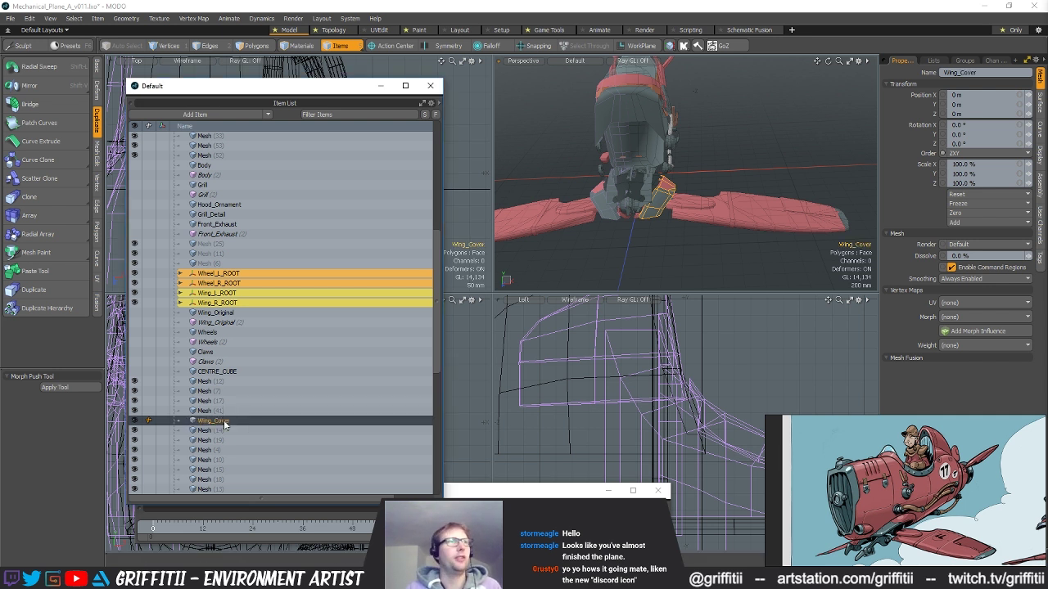
left_click_drag(236, 423, 228, 239)
- Move the mirrored Wing_Cover (2) instance directly below Wing_Cover and hide both covers
scroll(260, 294, "down", 6)
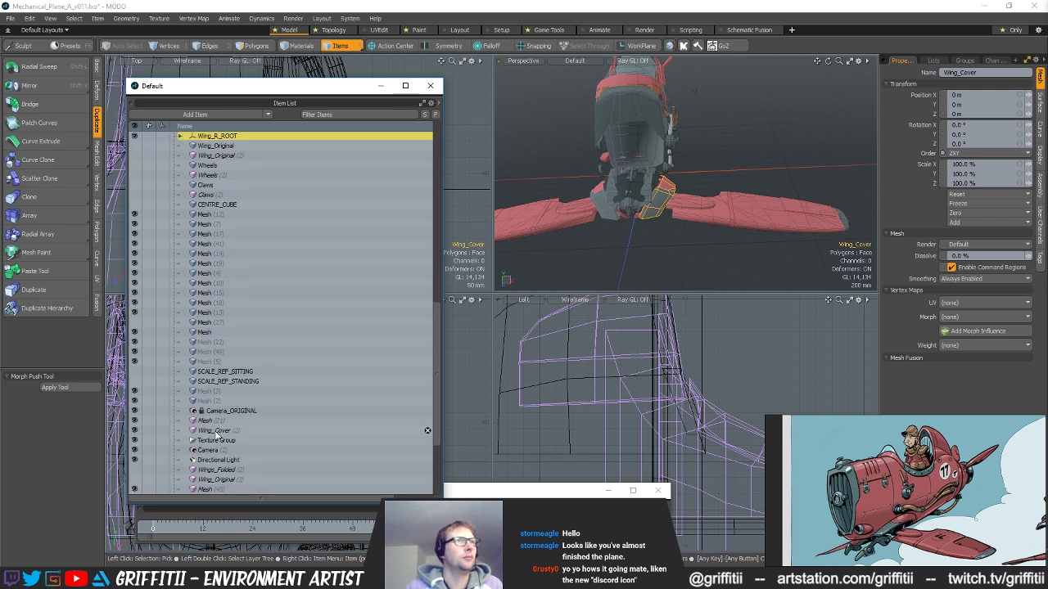
left_click_drag(218, 434, 220, 158)
scroll(226, 277, "up", 4)
left_click_drag(225, 275, 217, 193)
- Rename the undercarriage's frame mesh, Mesh (53), as Undercarriage_Frame
left_click_drag(529, 158, 654, 195, "alt")
left_click(653, 195)
left_click_drag(686, 228, 655, 261, "alt")
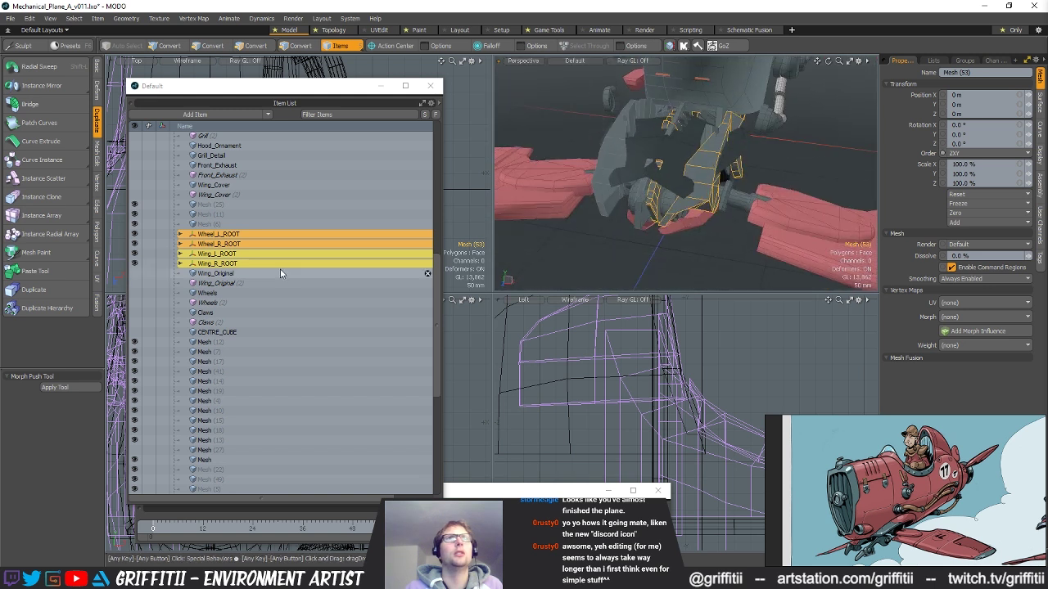
scroll(273, 369, "down", 3)
scroll(272, 368, "up", 7)
scroll(256, 356, "up", 2)
double_click(232, 264)
type("U")
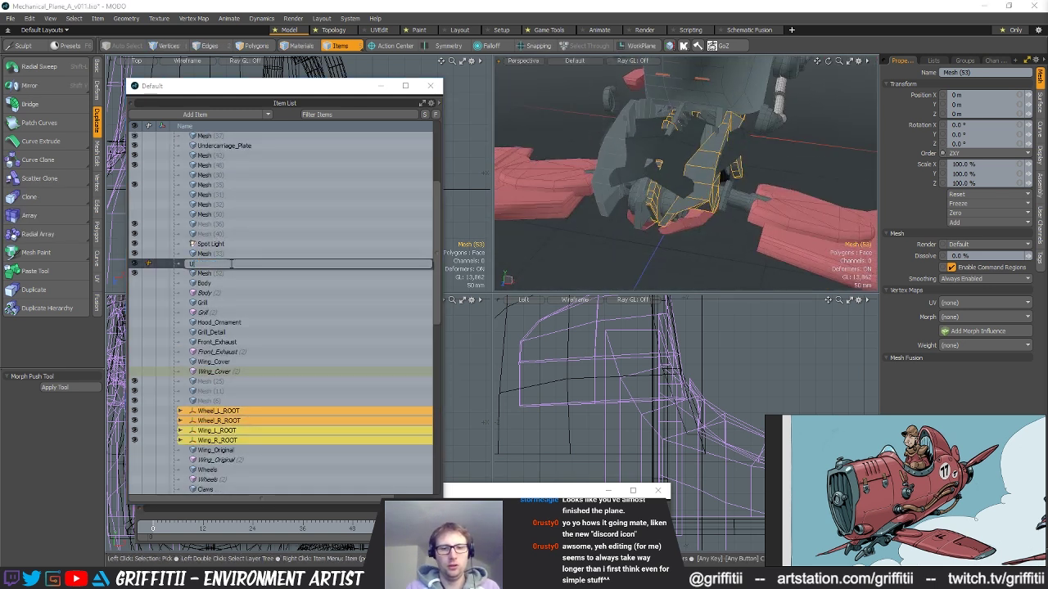
type("ndercarriage")
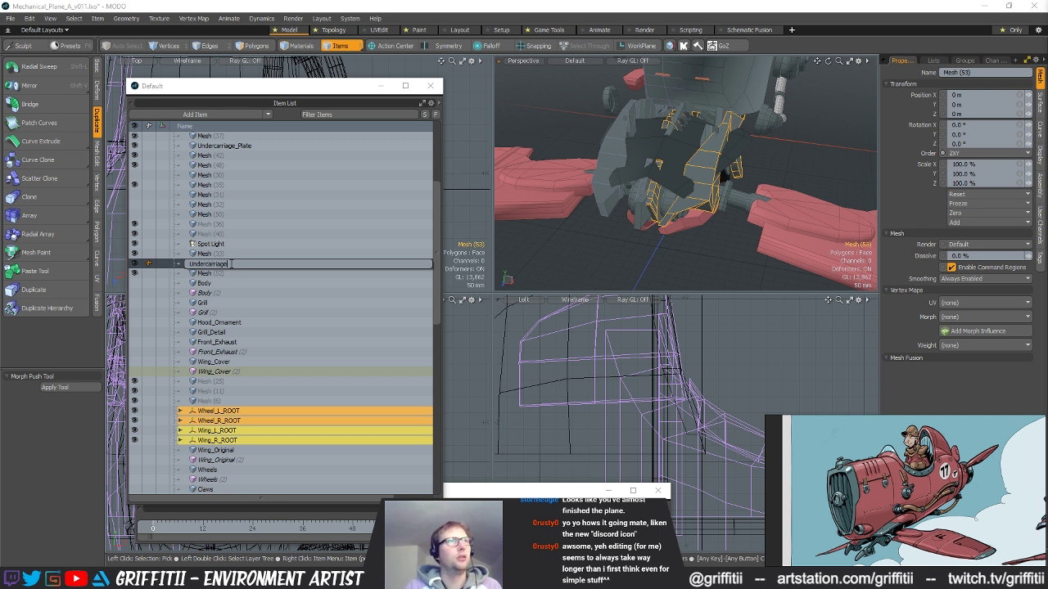
type("_F")
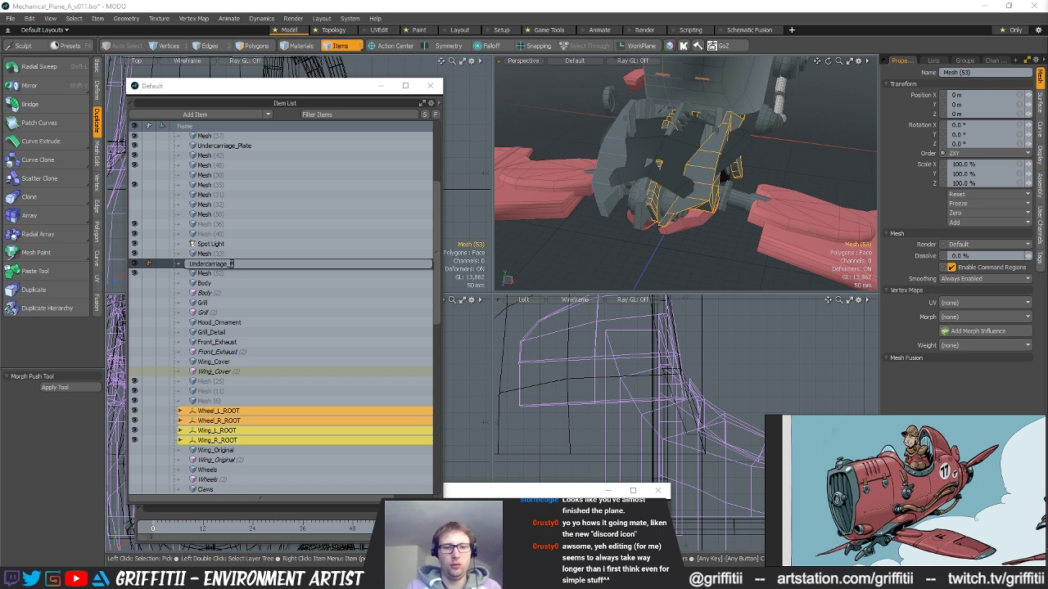
type("rame")
key("Return")
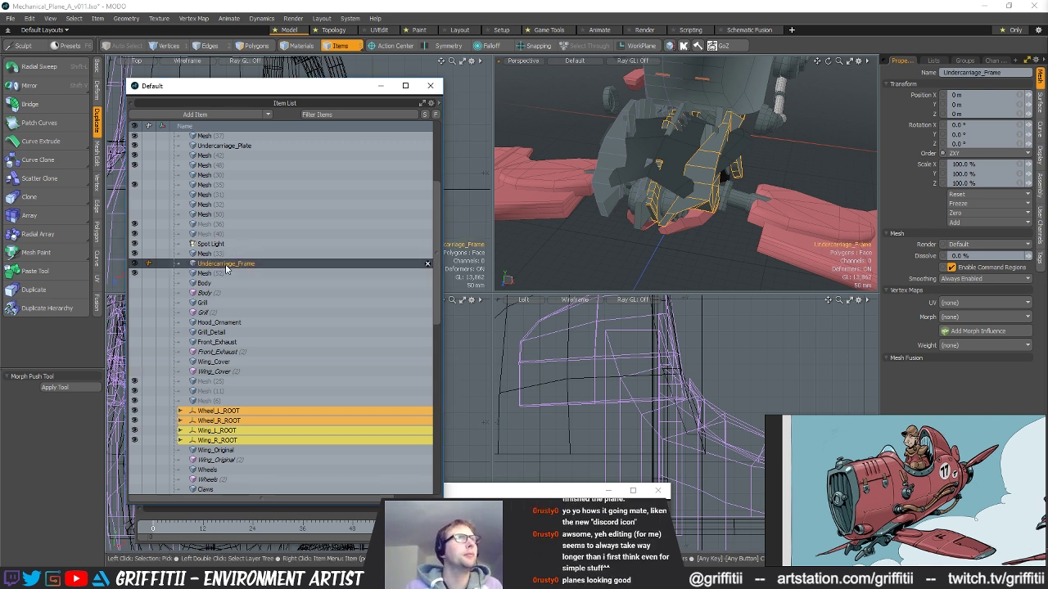
- Move Undercarriage_Frame and its mirrored instance Undercarriage_Frame (2) directly below Wing_Cover (2)
scroll(226, 375, "down", 8)
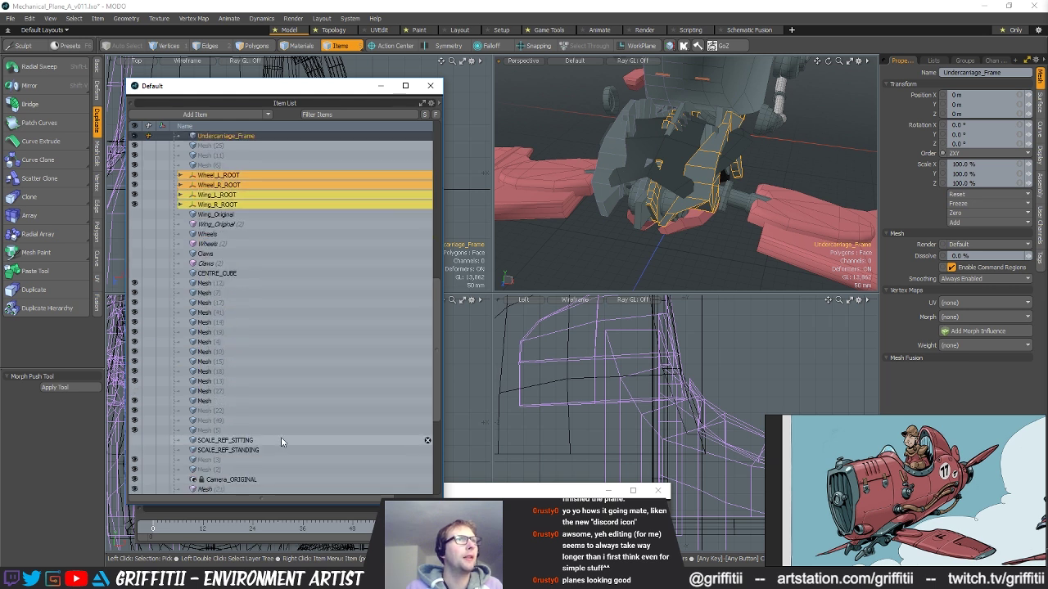
scroll(281, 438, "down", 5)
left_click_drag(231, 442, 212, 172)
scroll(250, 304, "up", 7)
left_click_drag(230, 383, 235, 205)
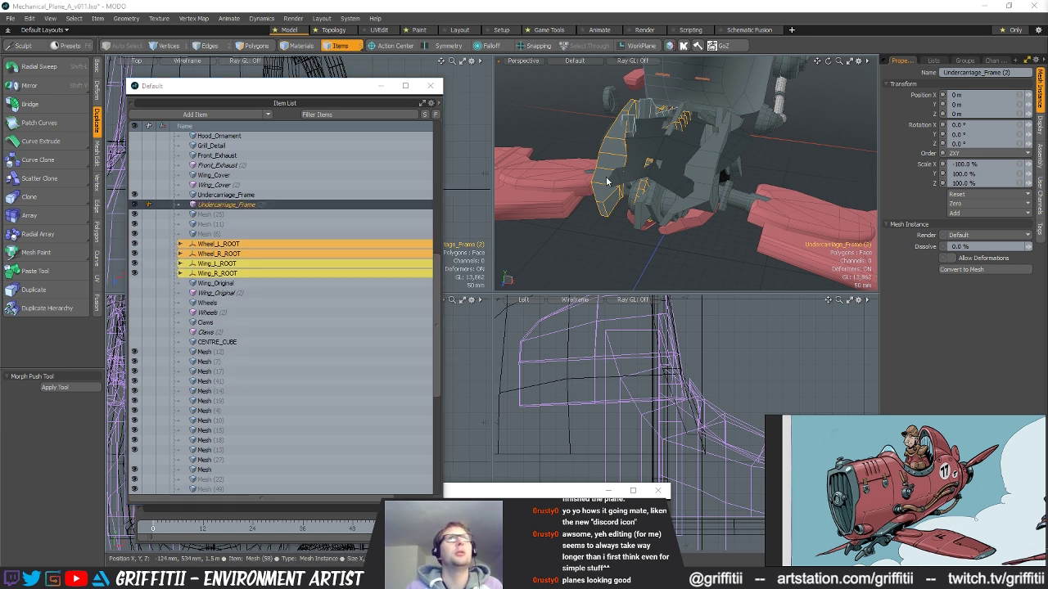
- Save the scene as a new version named Mechanical_Plane_A_v012
key("ctrl+shift+s")
key("End")
key("BackSpace")
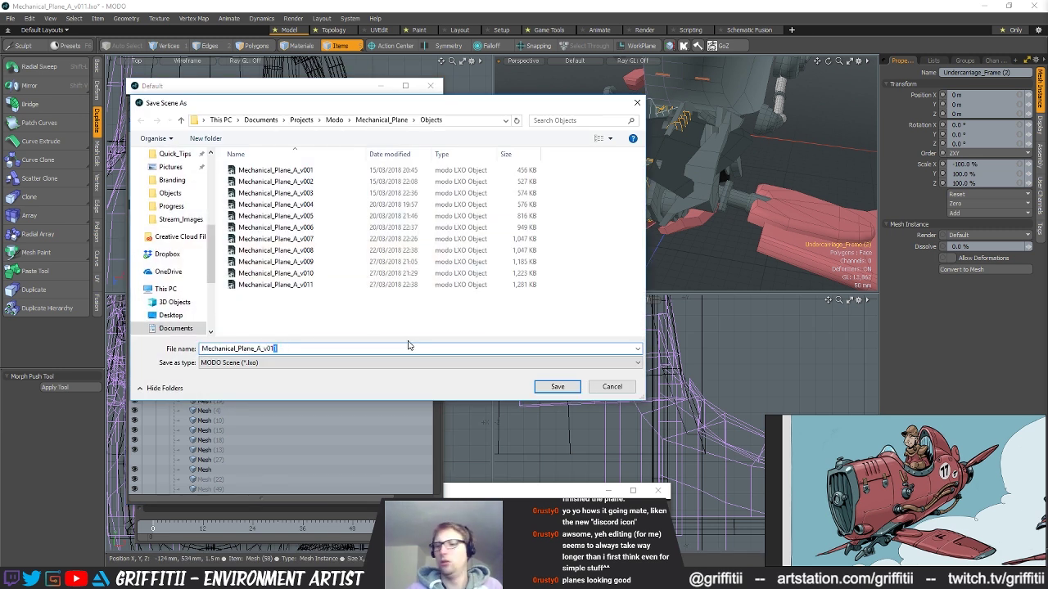
type("2")
key("Return")
- Select the undercarriage's middle frame piece, Mesh (48), and move it directly below Wing_Cover (2) in the item list
left_click_drag(671, 205, 591, 187, "alt")
left_click(639, 204)
scroll(327, 346, "down", 8)
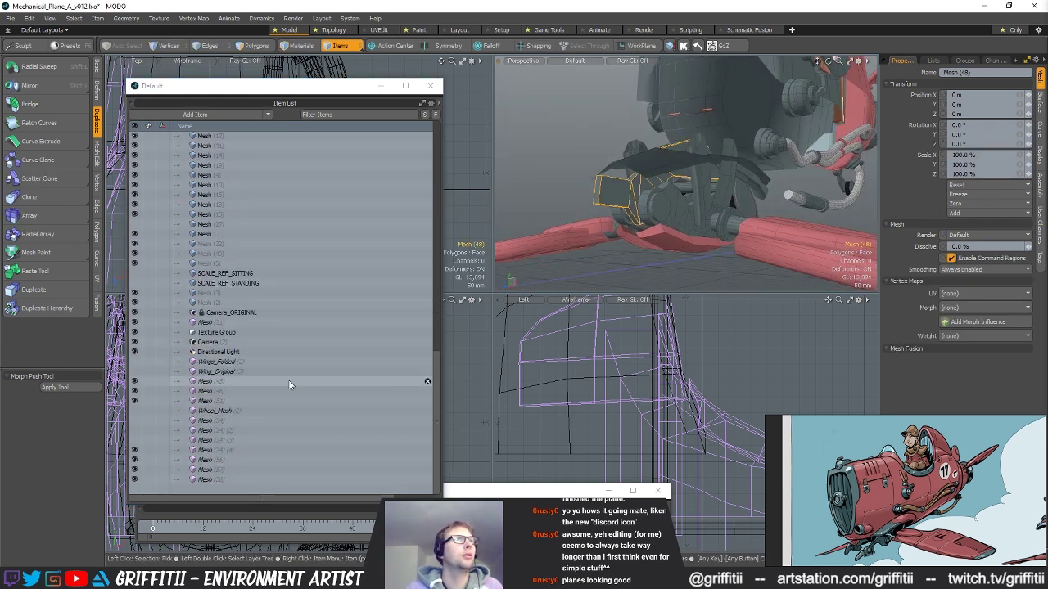
scroll(289, 385, "up", 14)
left_click_drag(209, 166, 216, 365)
- Rename Mesh (48) as Undercarriage_Frame_Middle and hide it
double_click(216, 362)
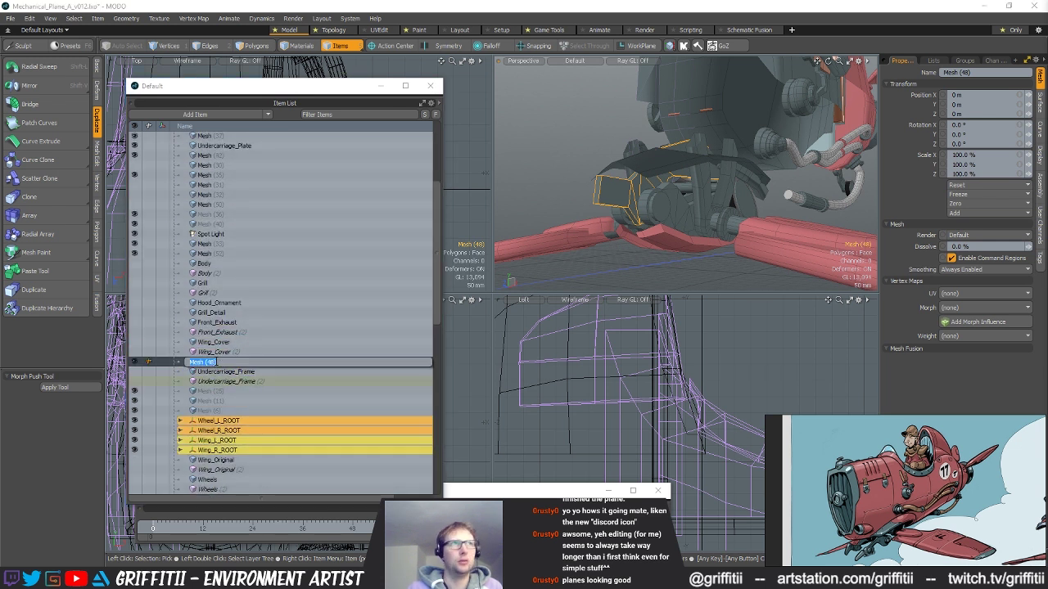
type("Under")
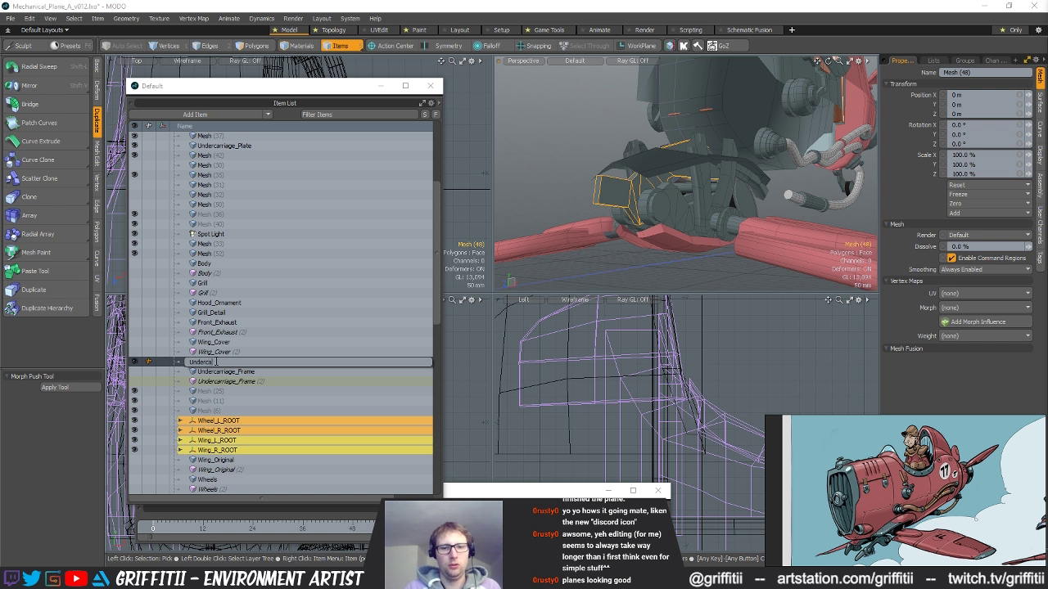
type("carria")
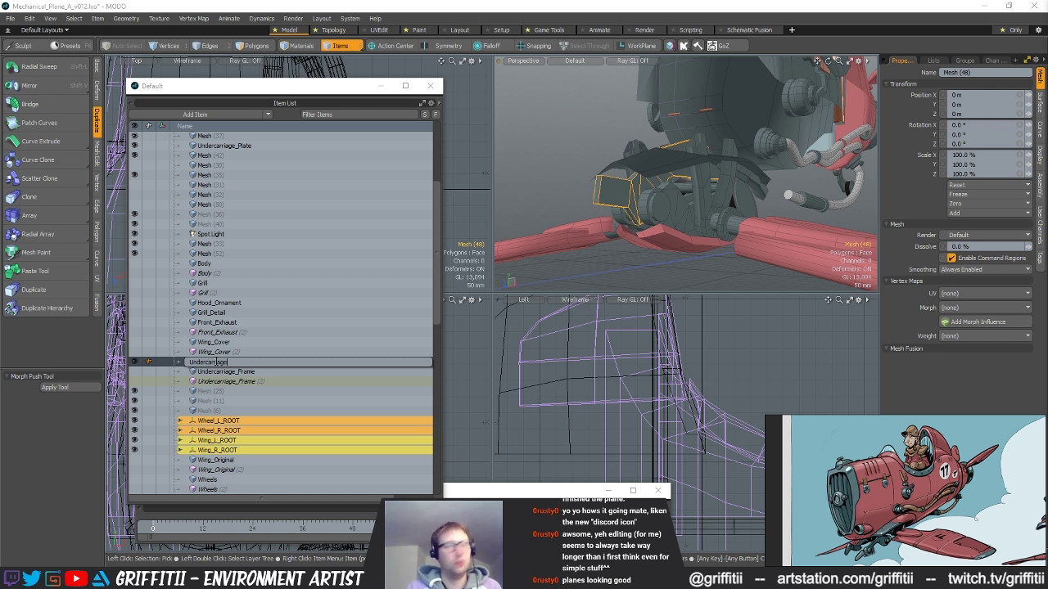
type("ge_Frame_Middle")
key("Return")
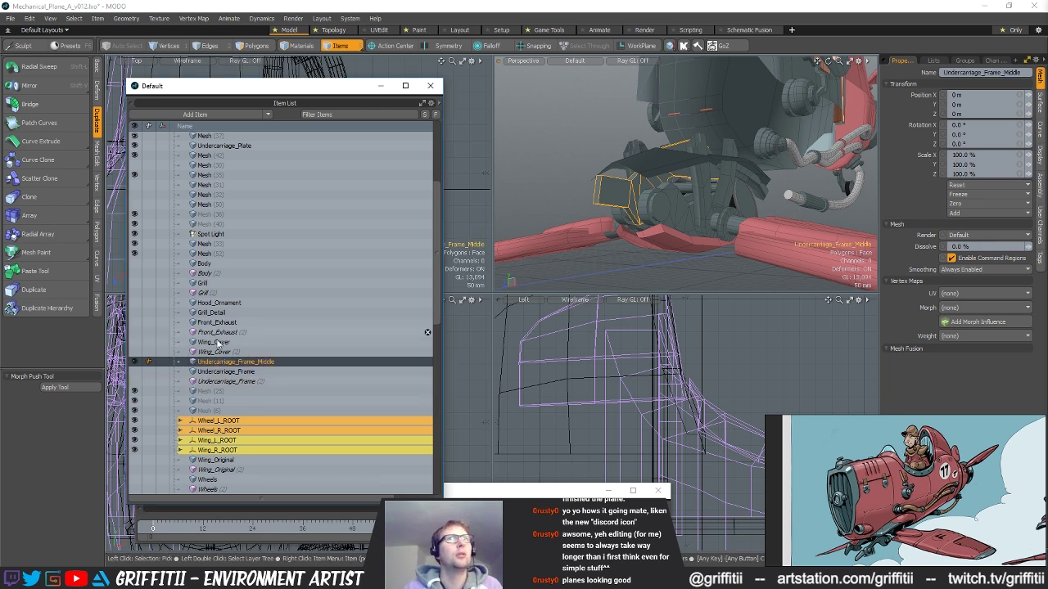
left_click(136, 362)
- Hide the wheel and wing assemblies Wheel_L_ROOT, Wheel_R_ROOT, Wing_L_ROOT and Wing_R_ROOT
left_click(663, 210)
left_click_drag(664, 209, 818, 180, "alt")
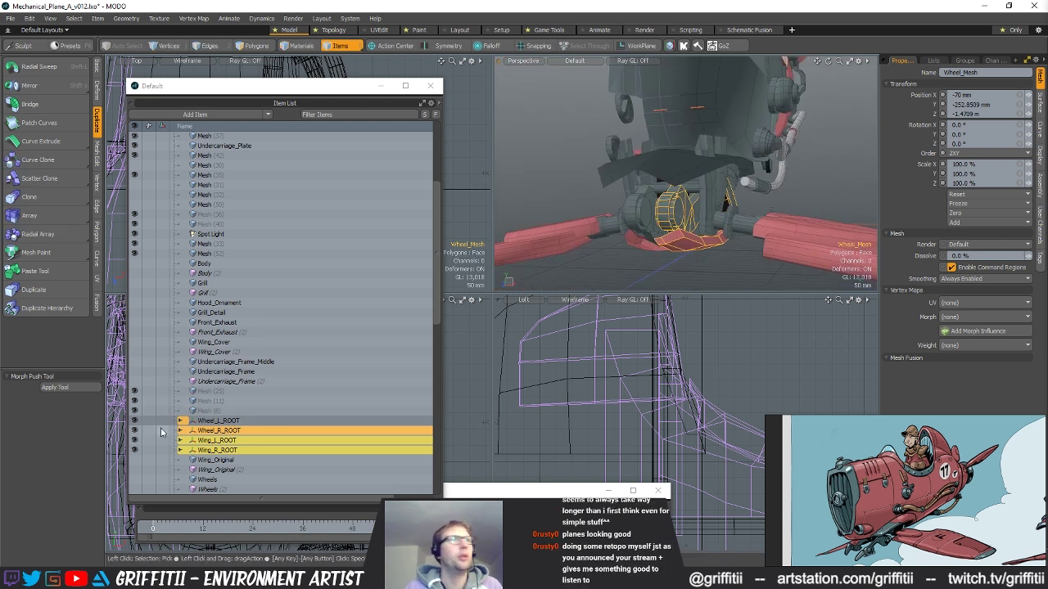
left_click(134, 420)
left_click(134, 431)
left_click(134, 440)
left_click(135, 451)
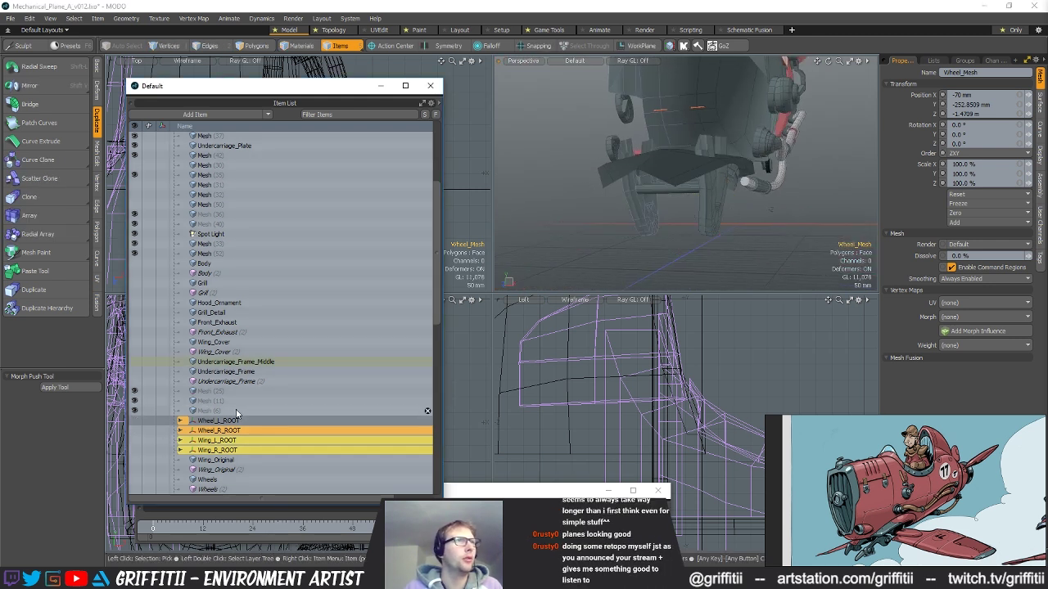
- Rename the wing support mesh under the plane, Mesh (33), as Undercarriage_Wing_Support
mouse_move(643, 207)
left_mouse_down("alt")
mouse_move(568, 201)
mouse_move(615, 208)
mouse_move(658, 191)
left_mouse_up("alt")
left_click(721, 235)
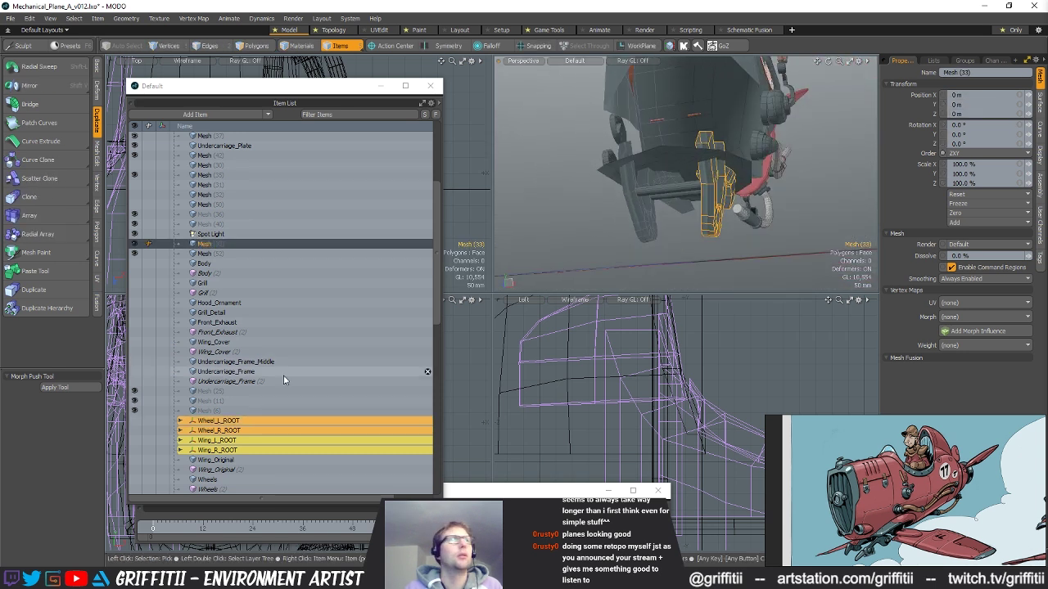
left_click_drag(205, 245, 214, 362)
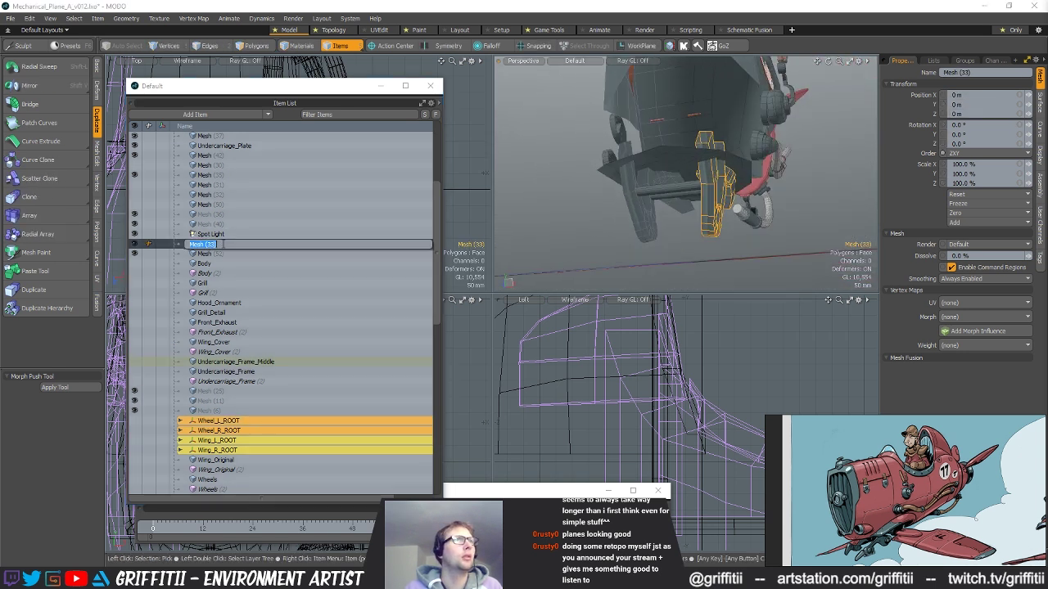
double_click(223, 244)
type("Undercarriage_Wing_Support")
key("Return")
- Move Undercarriage_Wing_Support and its mirrored instance directly below Undercarriage_Frame (2) and hide both
left_click_drag(233, 243, 243, 390)
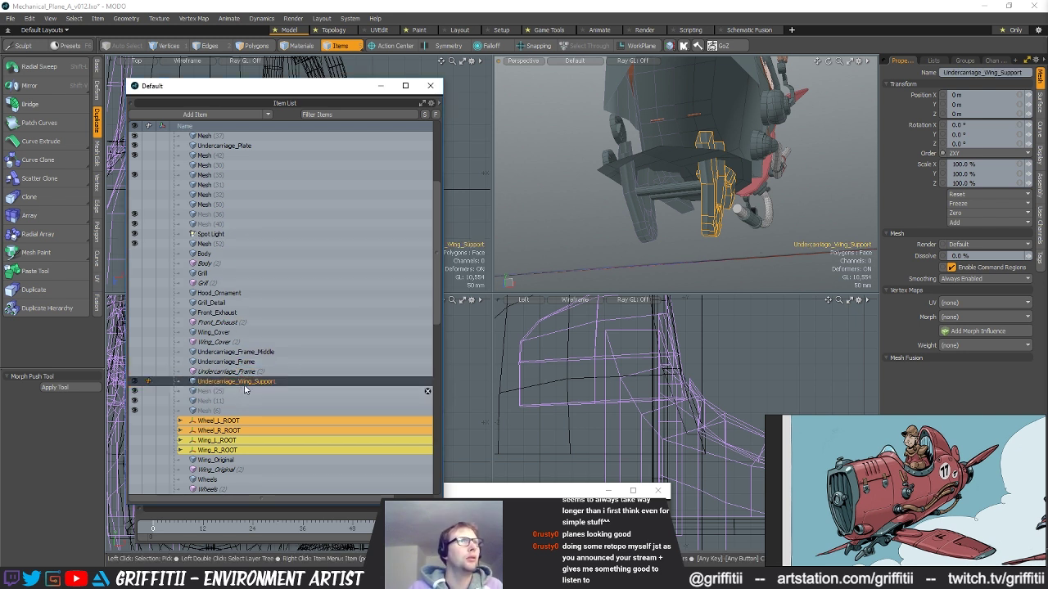
scroll(243, 391, "down", 15)
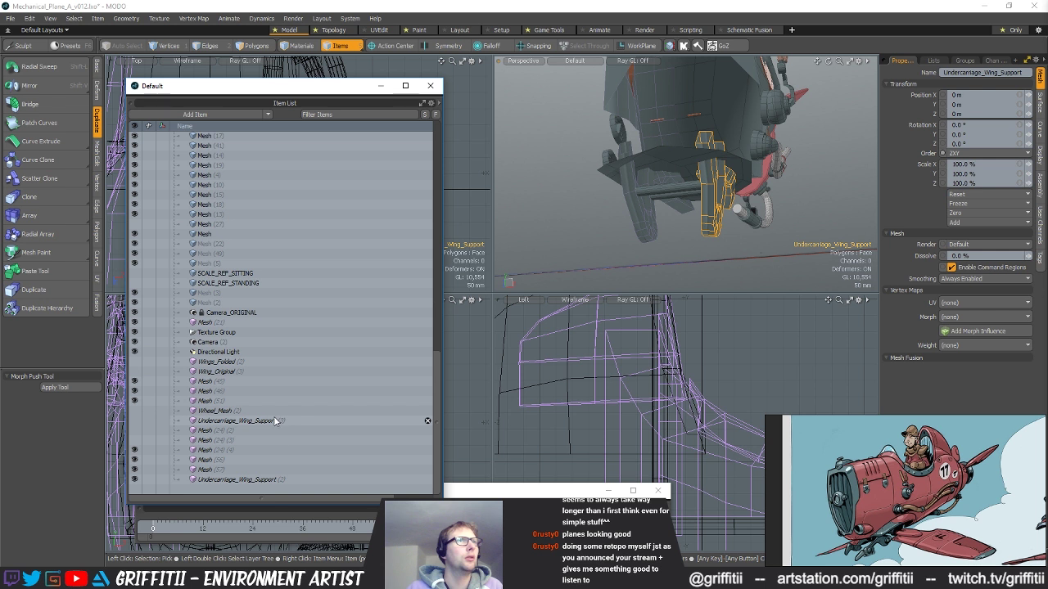
left_click_drag(234, 481, 135, 215)
- Select the undercarriage bars, Mesh (35), and move them directly above Undercarriage_Frame_Middle in the item list
left_click(682, 192)
scroll(281, 315, "down", 5)
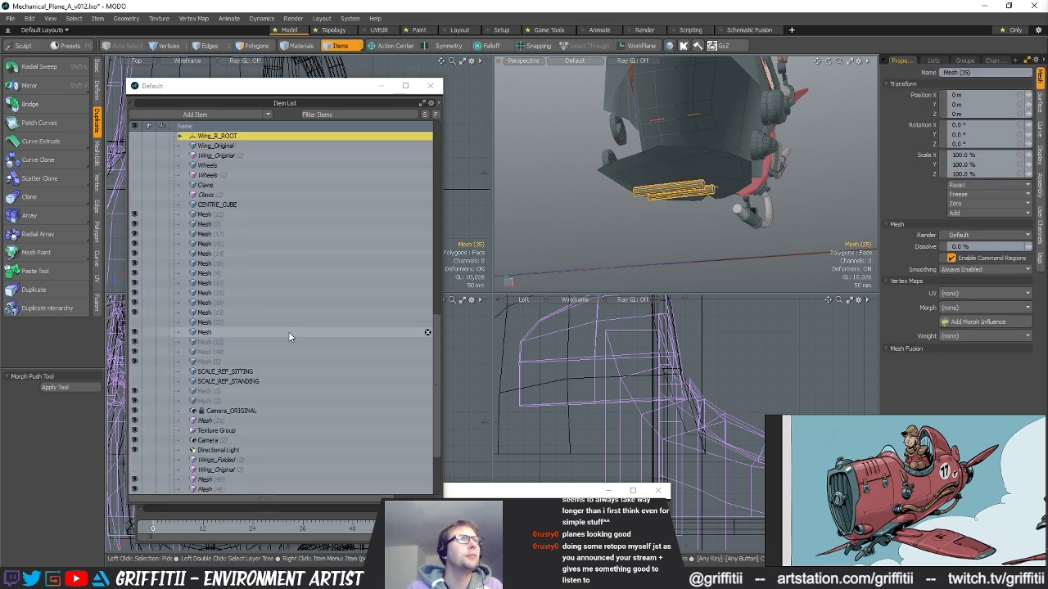
scroll(265, 354, "up", 10)
left_click_drag(208, 203, 271, 382)
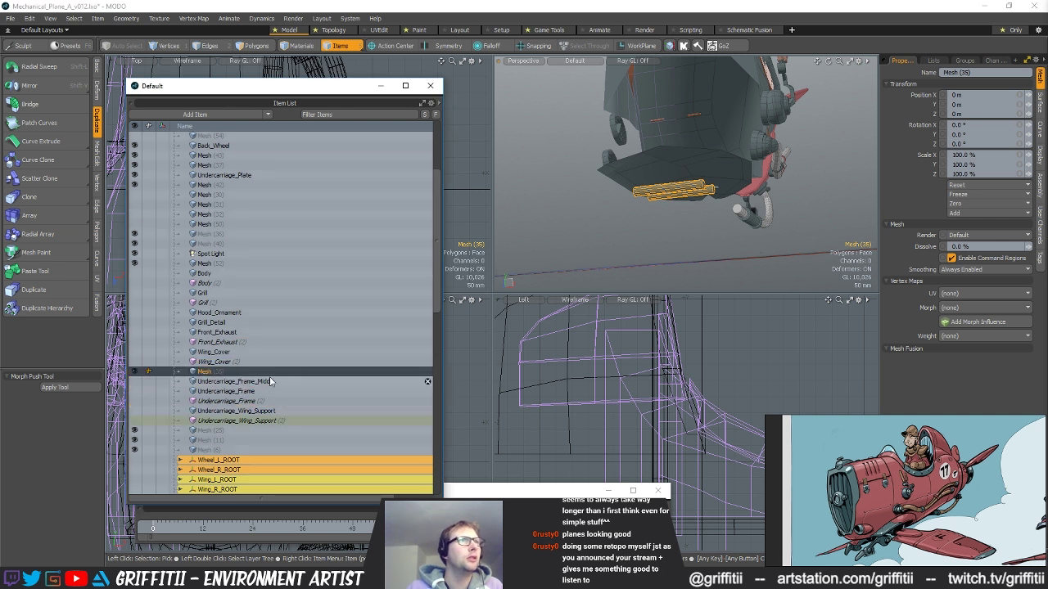
- Try cutting the bars' polygons from Mesh (35) and pasting them into Undercarriage_Frame_Middle, and undo the transfer
key("3")
double_click(673, 193)
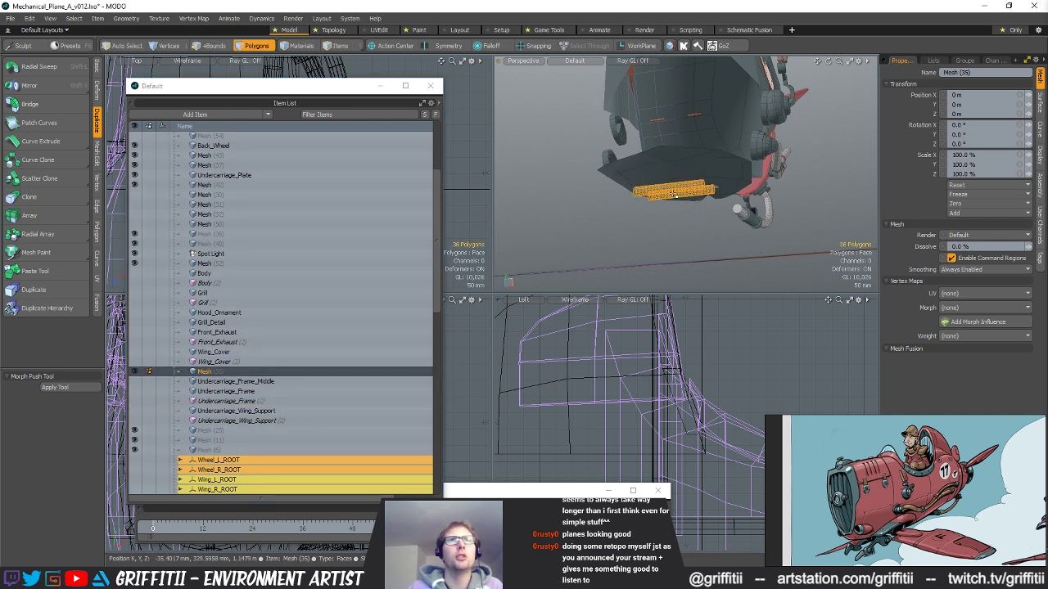
left_click(744, 243)
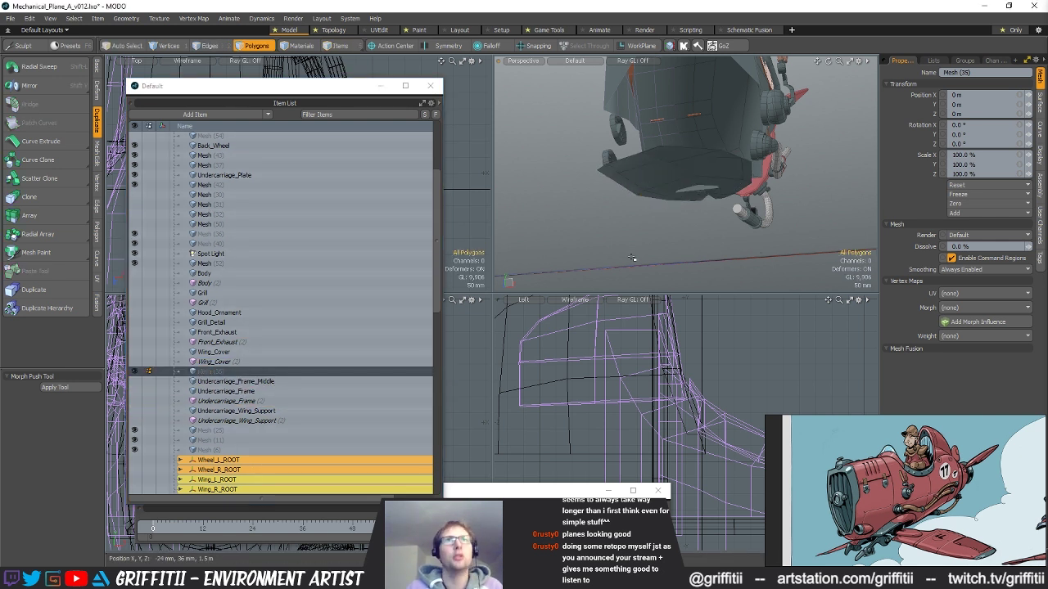
left_click(246, 382)
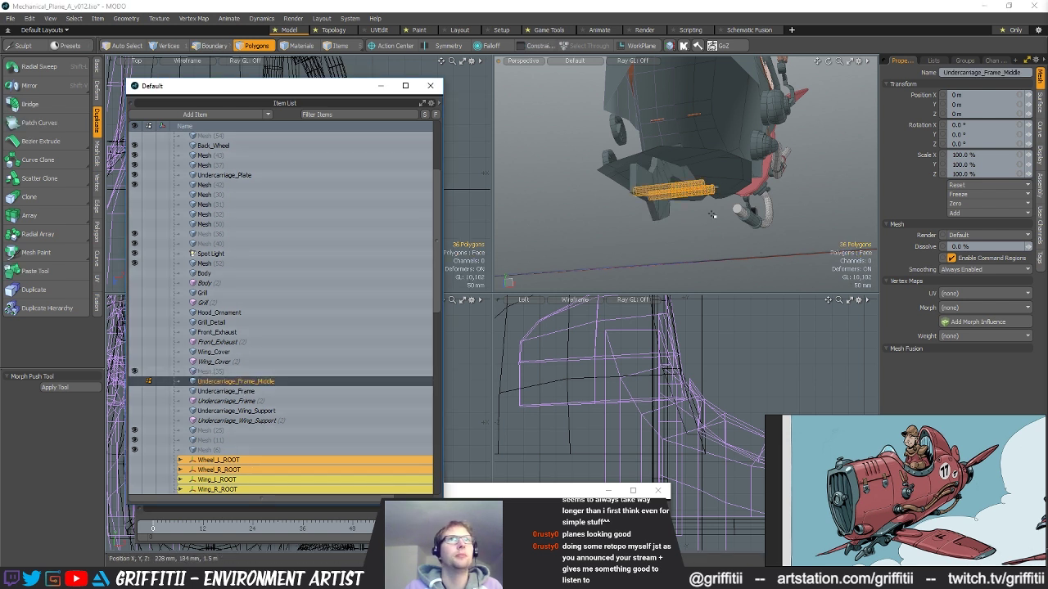
key("ctrl+z")
key("ctrl+z")
- Rename Mesh (35) as Undercarriage_Wing_Bars, move it directly above Undercarriage_Wing_Support and hide it
double_click(221, 371)
type("Unde")
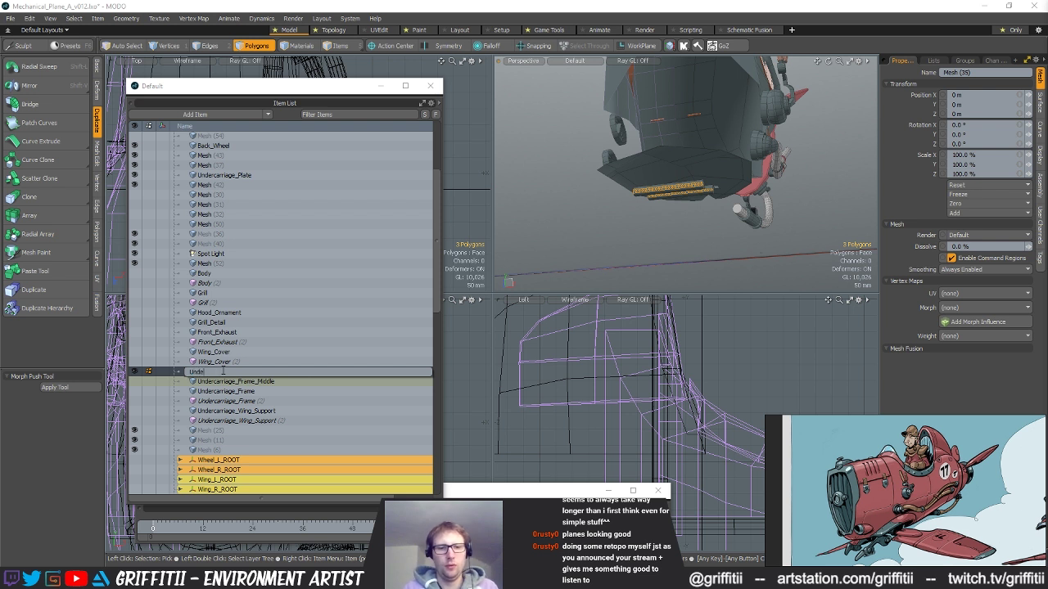
type("rcarriage_Wing_Bars")
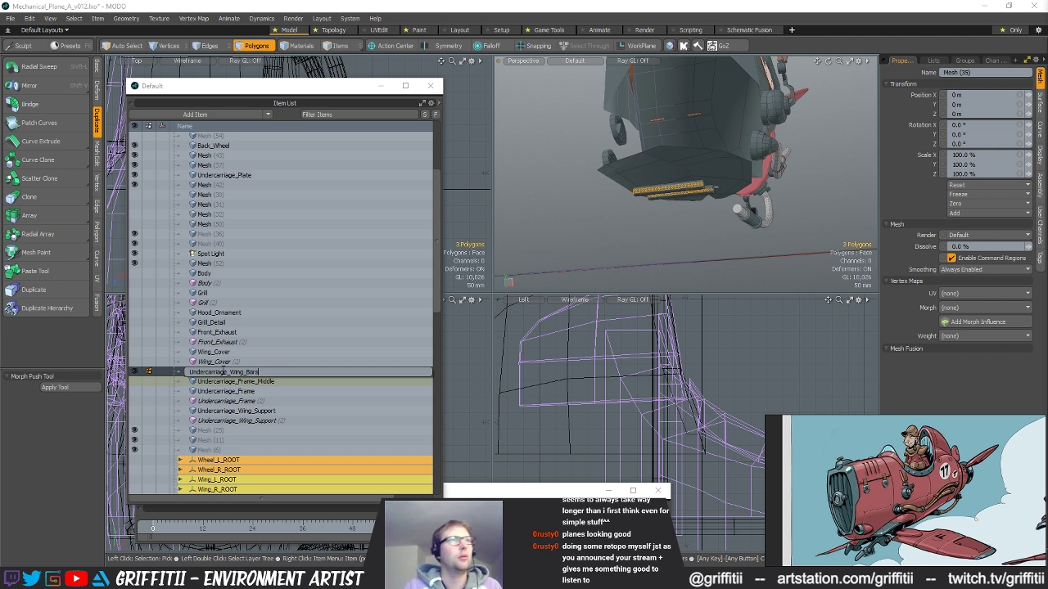
key("Return")
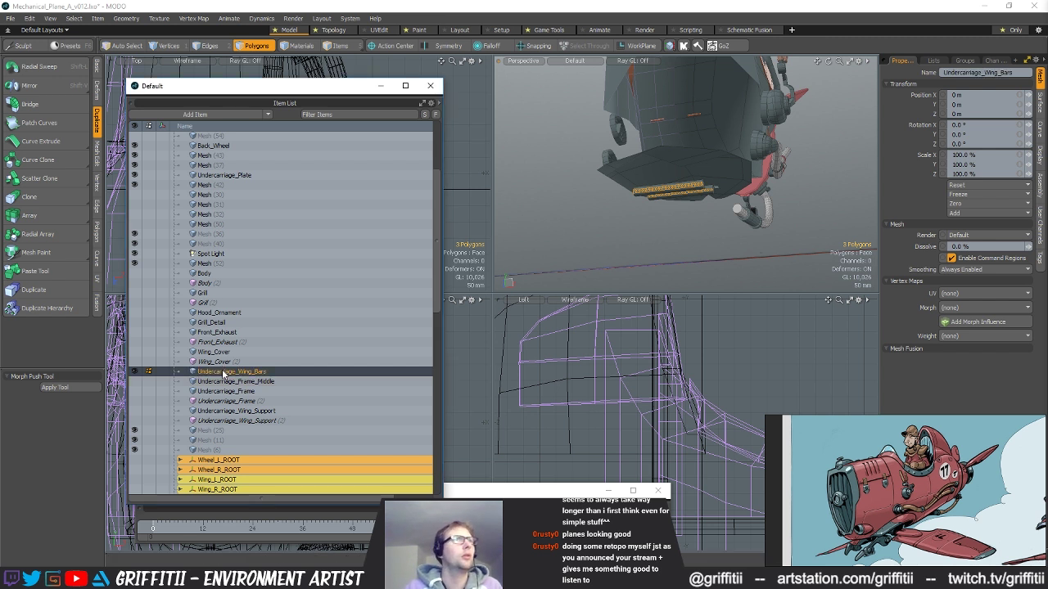
left_click_drag(239, 372, 242, 407)
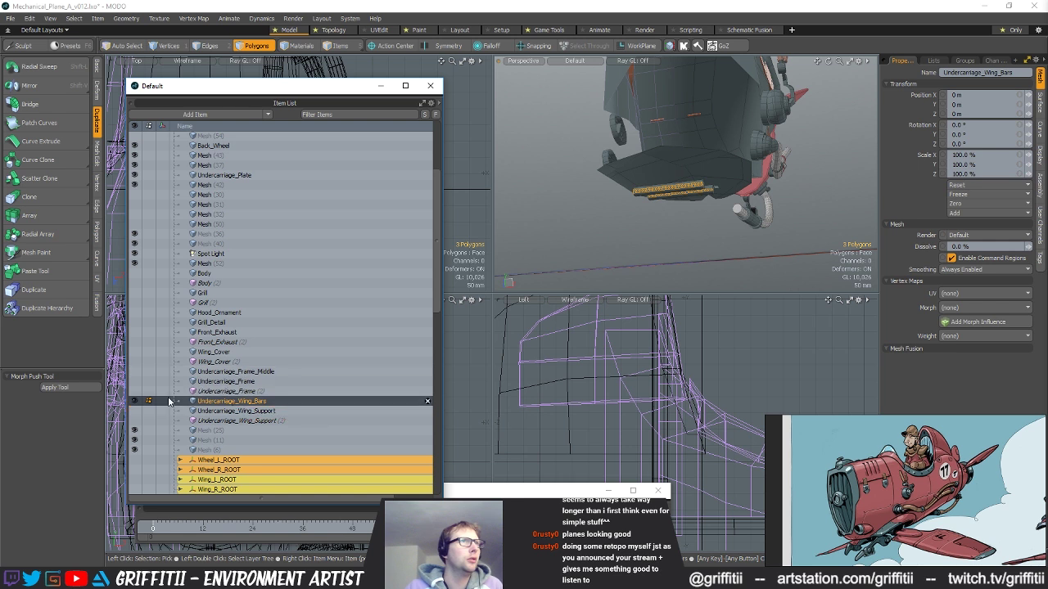
- Move Undercarriage_Plate directly below Wing_Cover (2) in the item list and hide it
left_click_drag(631, 185, 655, 201, "alt")
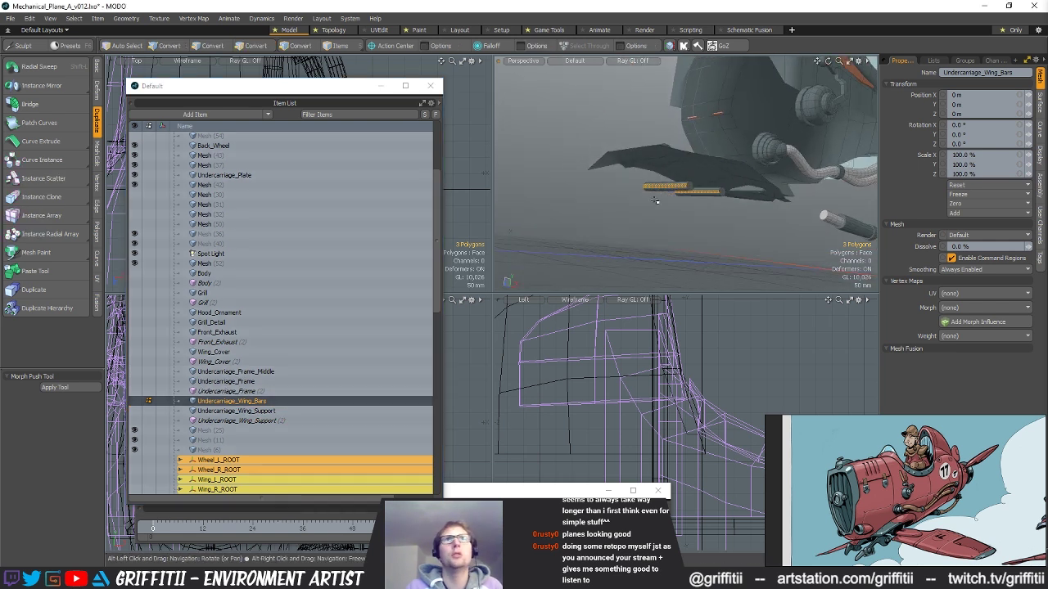
left_click(701, 172)
double_click(695, 171)
left_click_drag(668, 190, 544, 260, "alt")
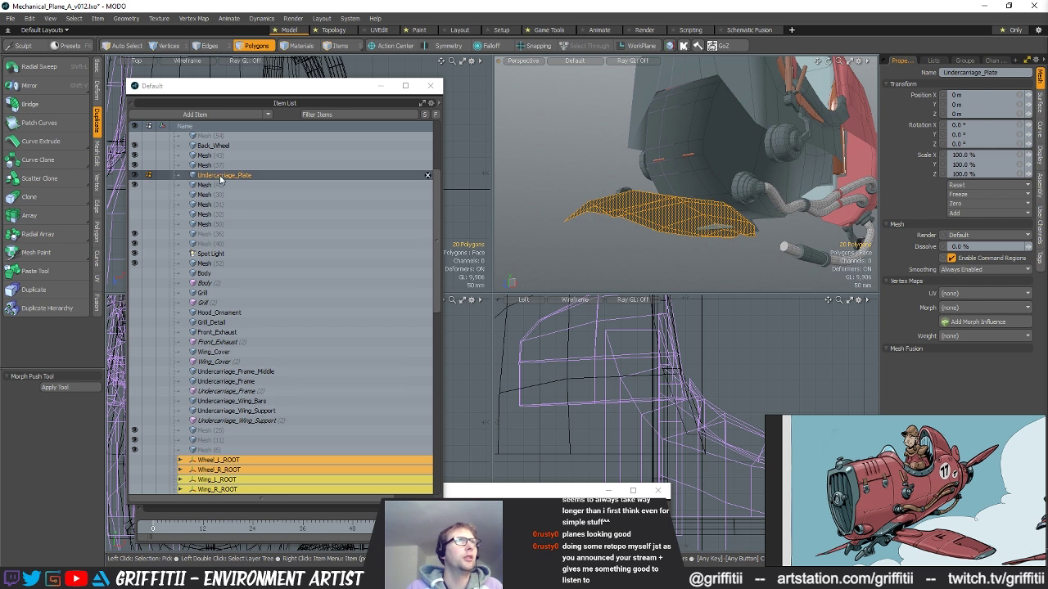
left_click_drag(257, 175, 129, 362)
left_click(134, 362)
- Examine the remaining visible parts around the cockpit in item selection mode to find the next mesh to name
left_click(620, 267)
left_click_drag(620, 267, 577, 277, "alt")
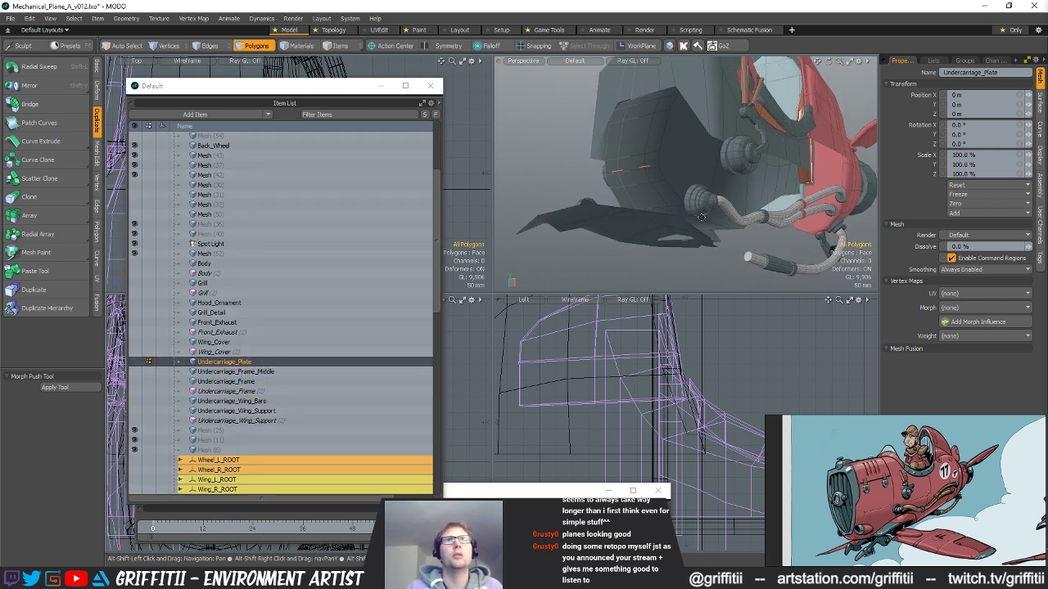
left_click_drag(604, 232, 667, 260, "alt")
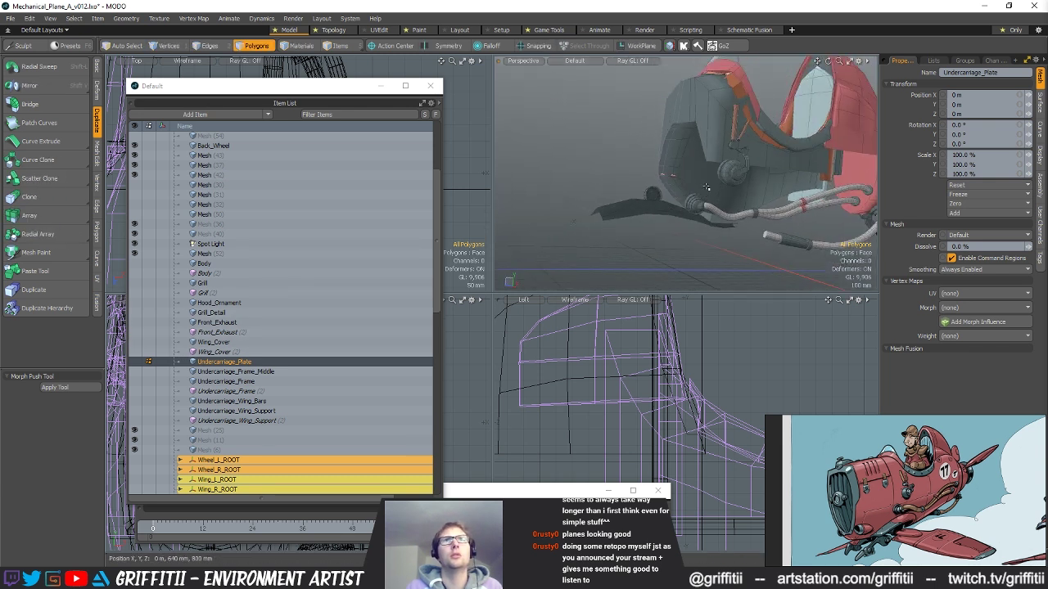
key("5")
left_click(707, 195)
left_click_drag(662, 198, 706, 228, "alt")
left_click(705, 217)
left_click_drag(642, 216, 697, 229, "alt")
- Rename Mesh (19) as Cockpit_Interior and move it directly below Undercarriage_Wing_Support (2)
scroll(268, 385, "up", 3)
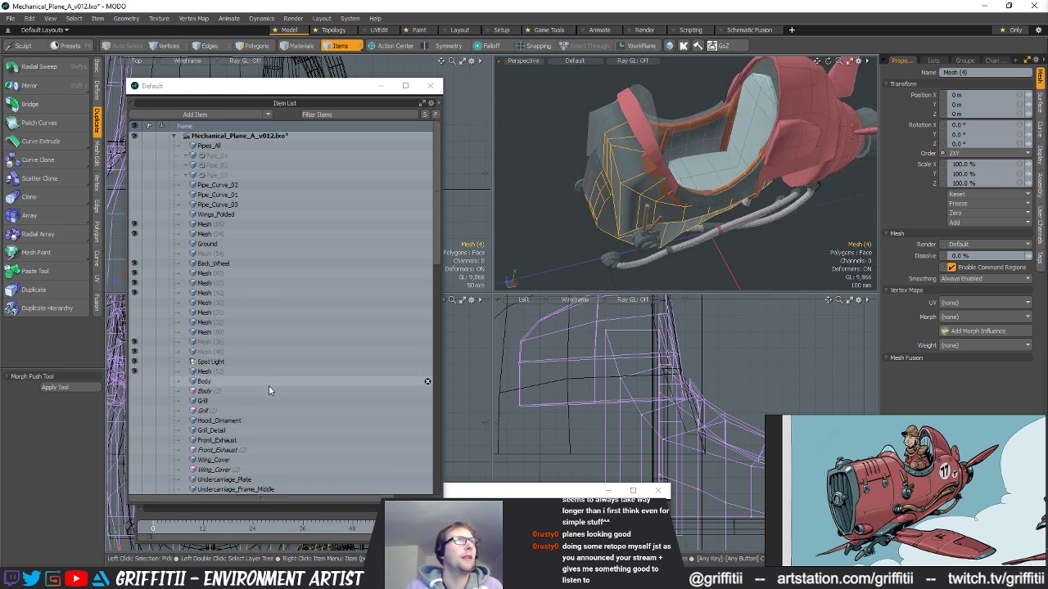
scroll(266, 406, "down", 7)
left_click(219, 442)
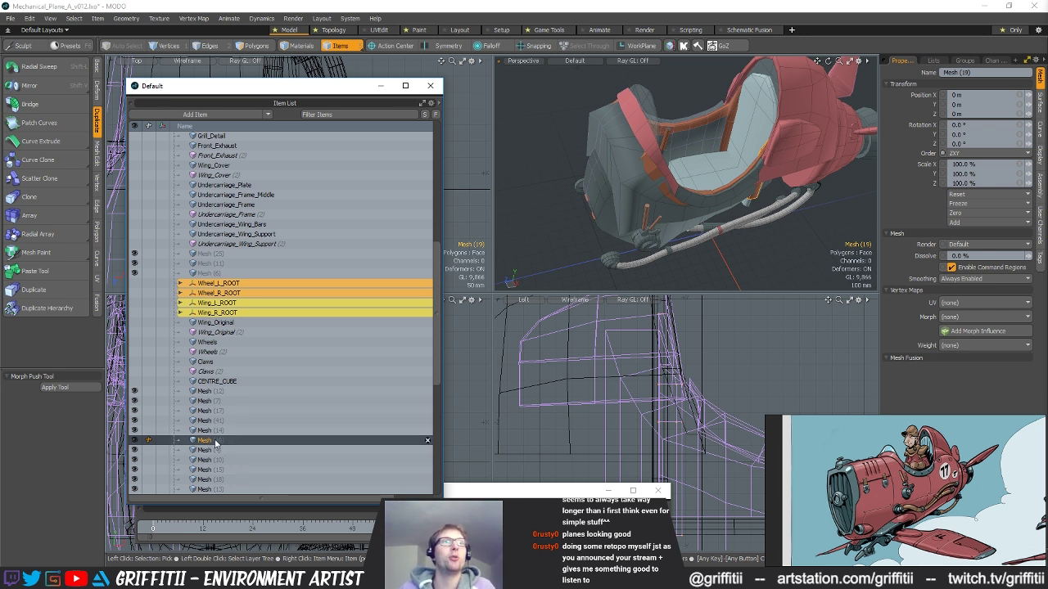
double_click(243, 440)
type("ckpit_")
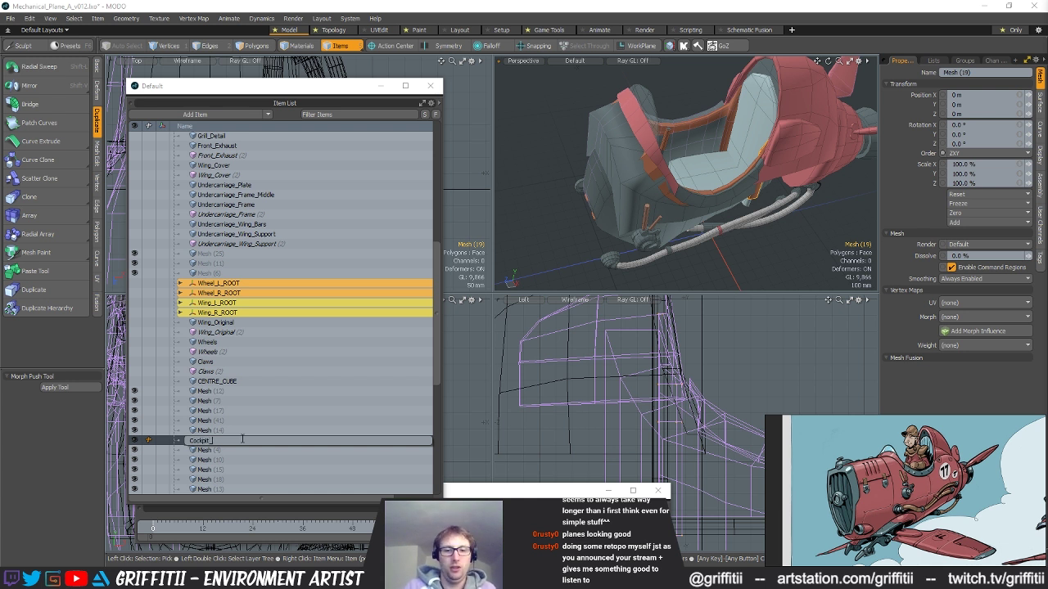
type("ockpit_Interior")
key("Return")
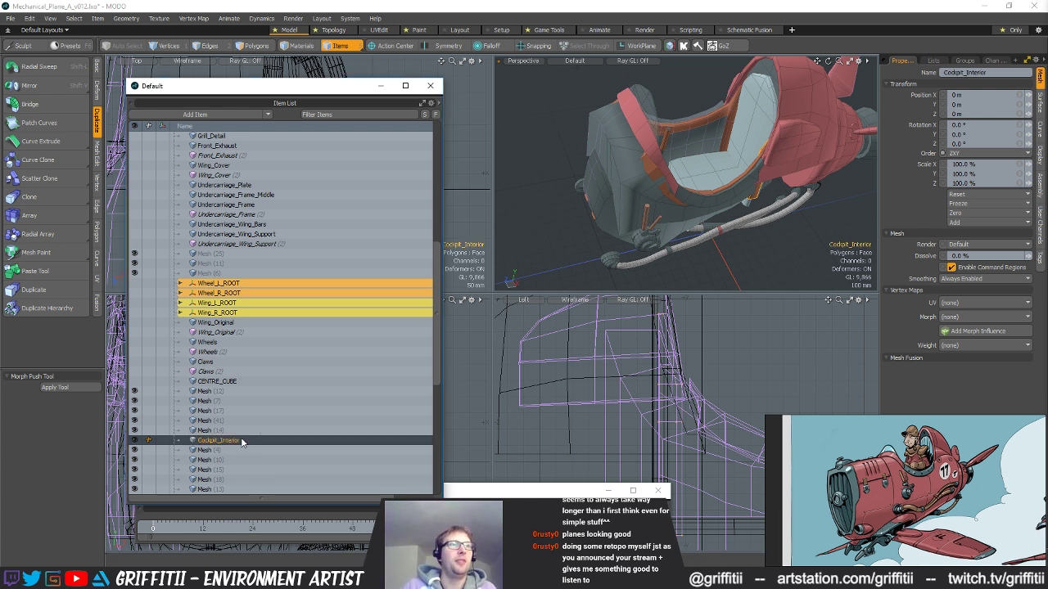
left_click_drag(242, 440, 250, 260)
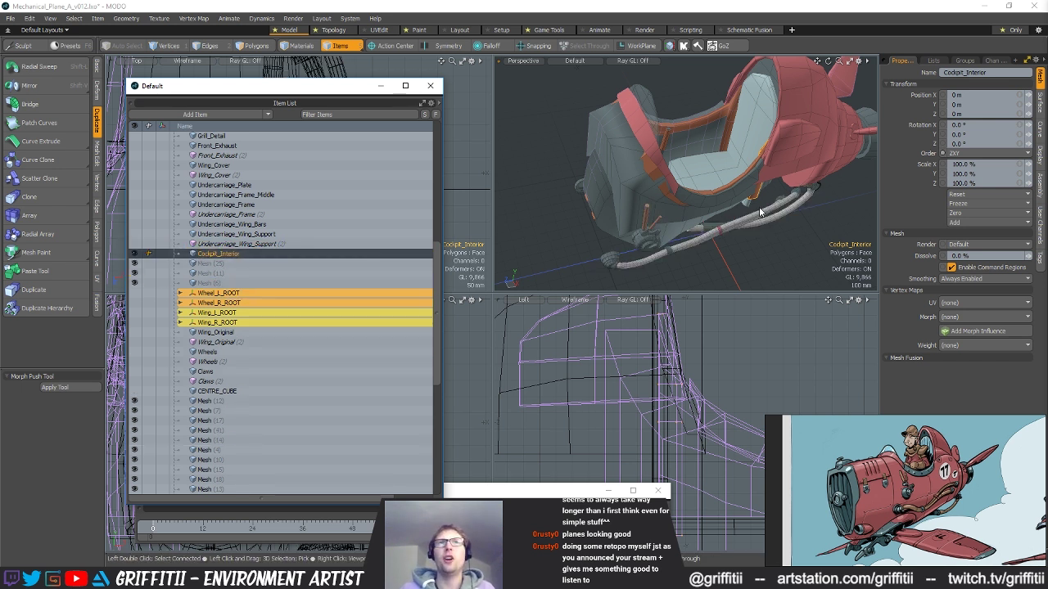
left_click_drag(759, 211, 715, 162, "alt")
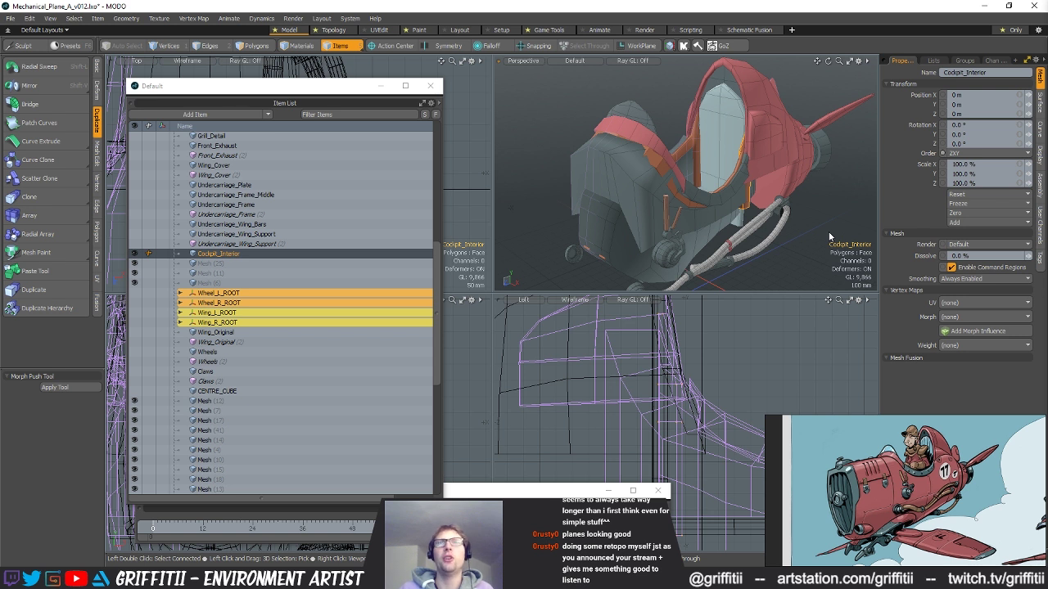
left_click_drag(801, 227, 734, 224, "alt")
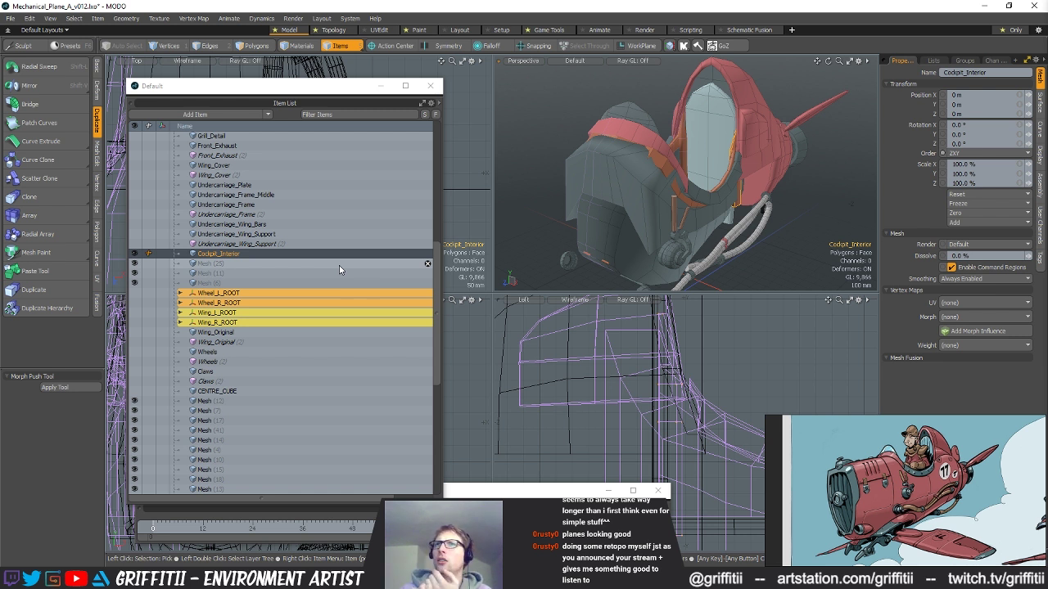
- Switch to File Explorer and look through the Exports and Focus Topic Exports folders in Videos, and return to MODO
left_click(123, 579)
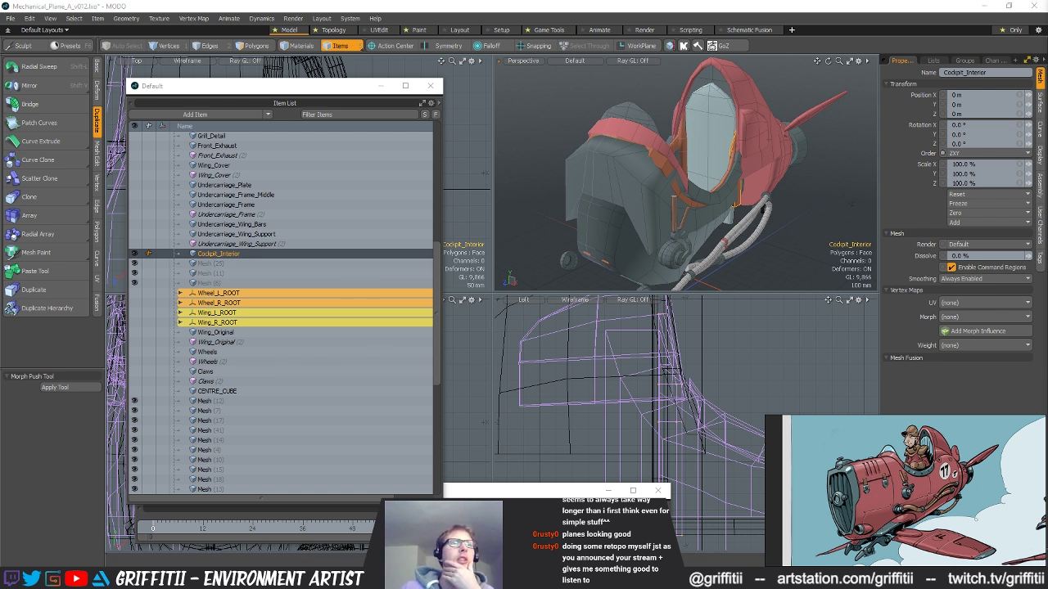
scroll(296, 459, "down", 2)
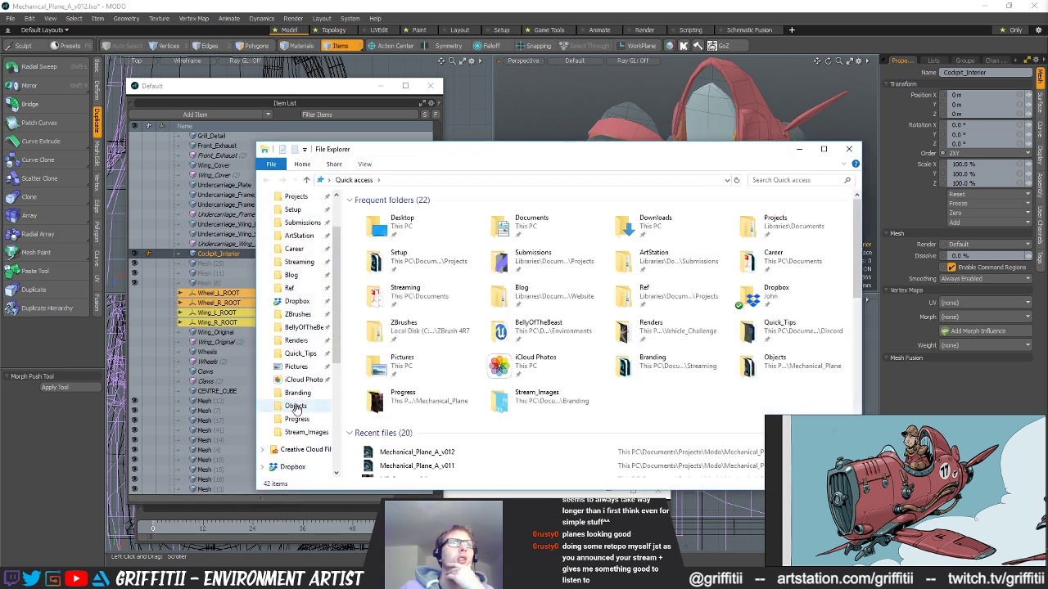
scroll(307, 431, "down", 3)
left_click(291, 409)
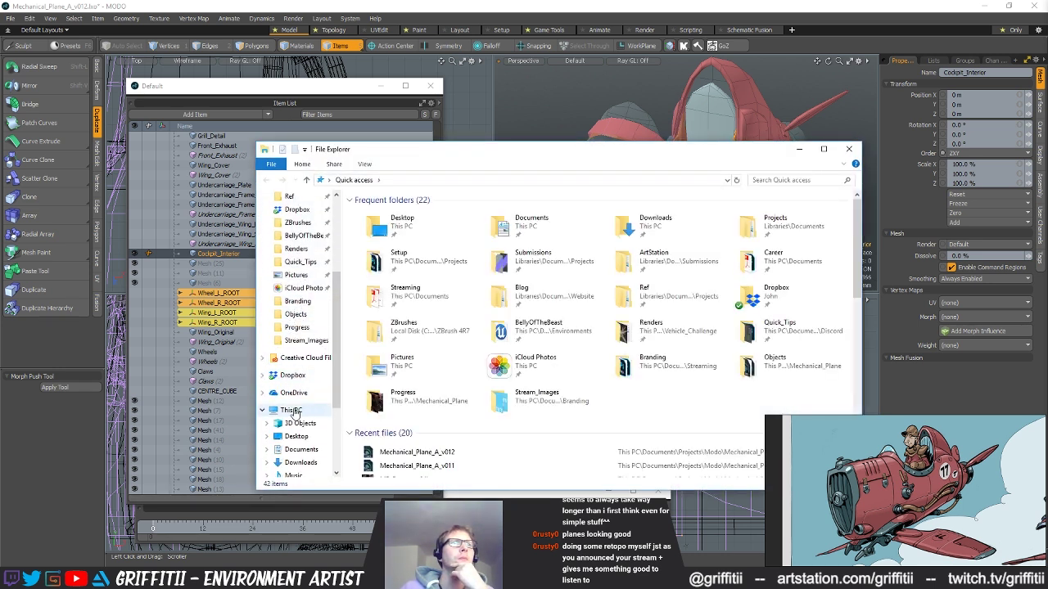
double_click(399, 291)
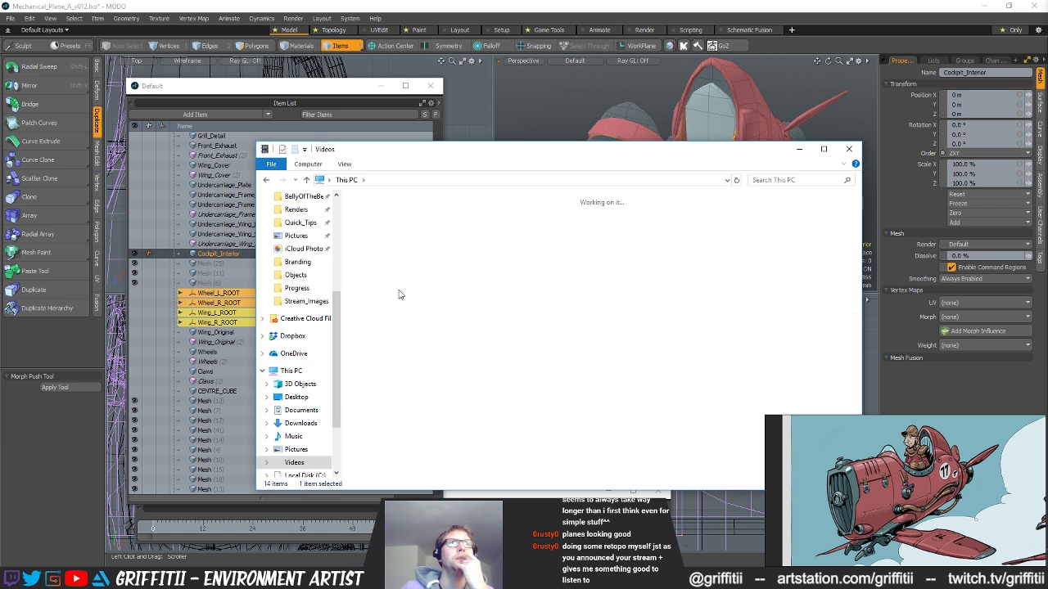
double_click(447, 230)
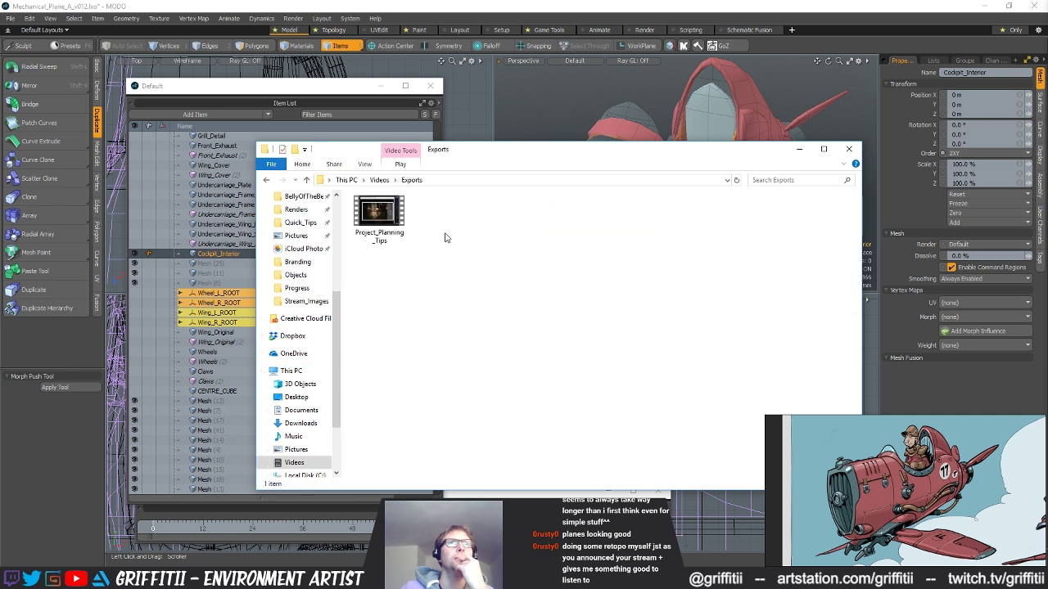
left_click(383, 181)
left_click(697, 231)
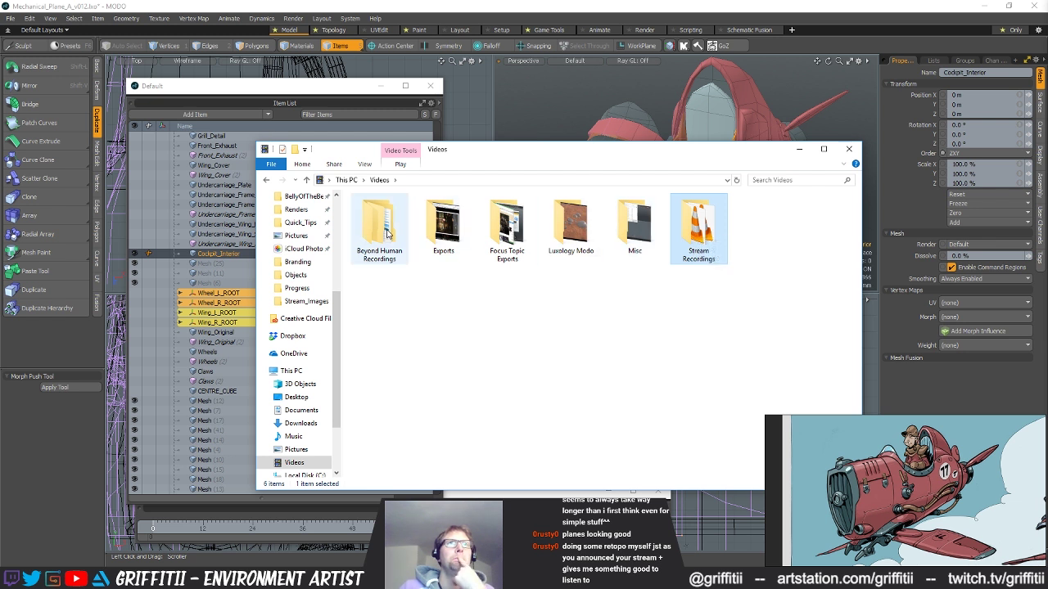
left_click(495, 229)
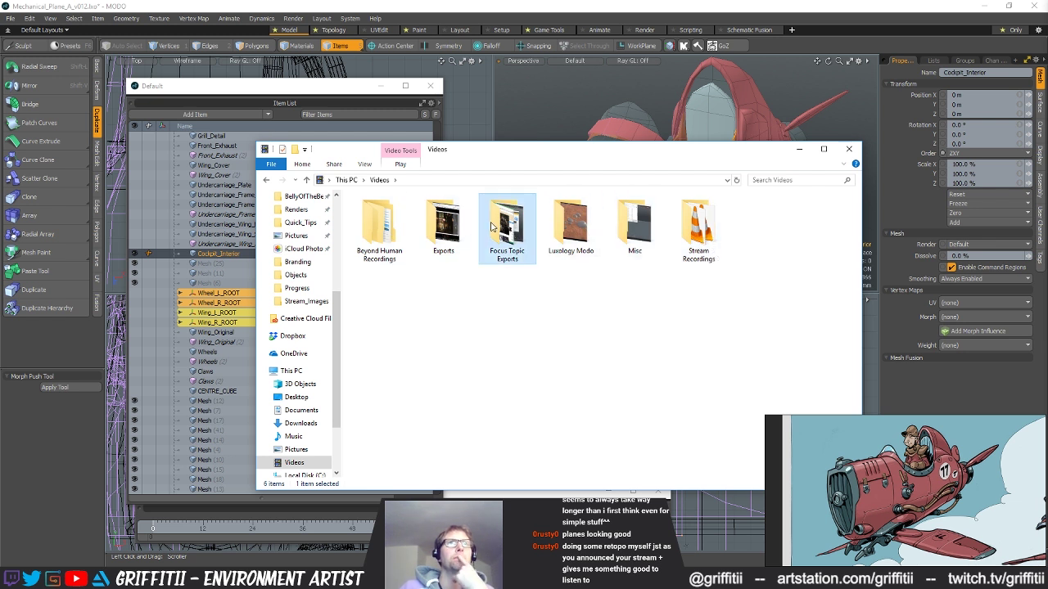
double_click(495, 230)
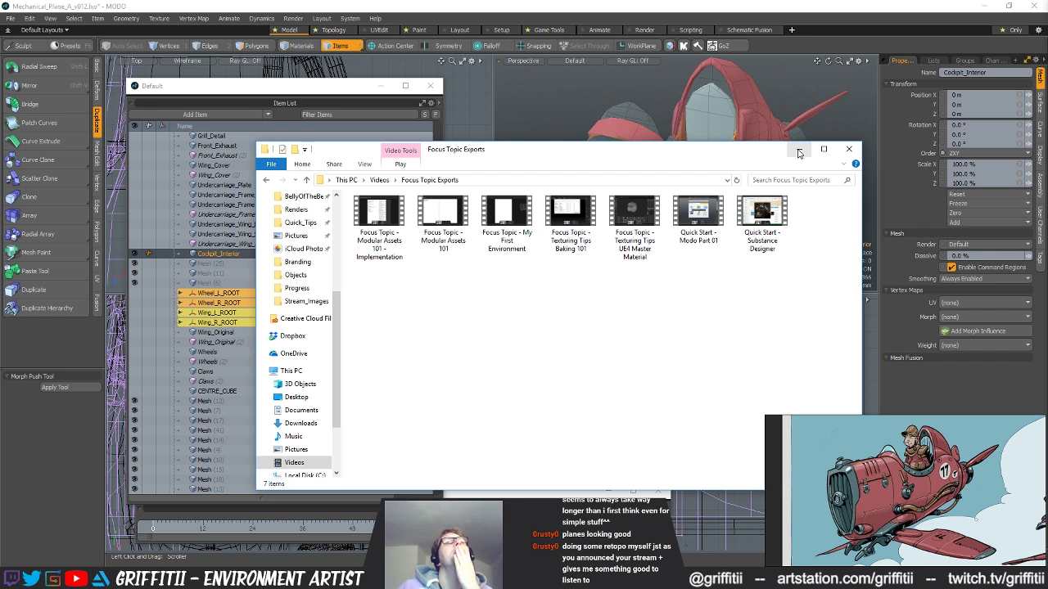
left_click(798, 153)
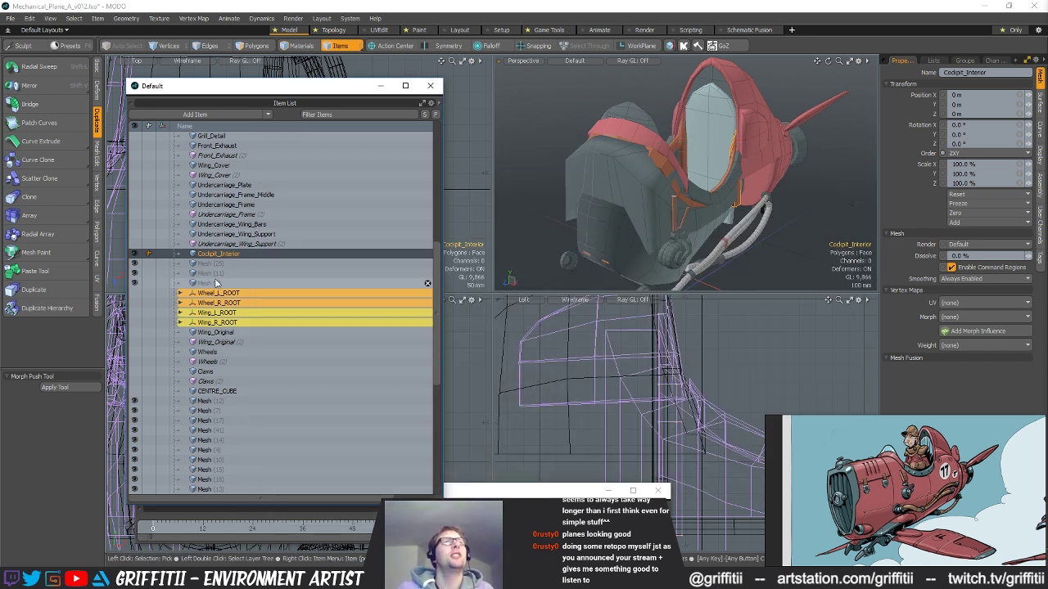
- Move the mirrored instance Cockpit_Interior (2) directly below Cockpit_Interior in the item list
scroll(285, 396, "down", 9)
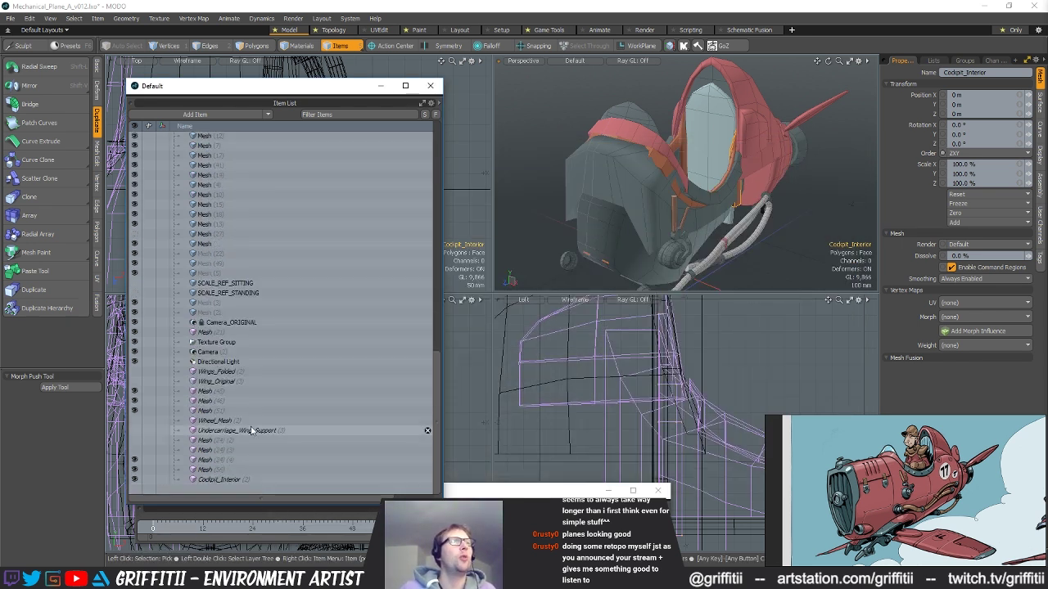
left_click_drag(223, 479, 231, 203)
- Try deleting the connected polygons of Cockpit_Interior to check which part the mesh holds, and undo the deletion
left_click_drag(689, 192, 640, 169, "alt")
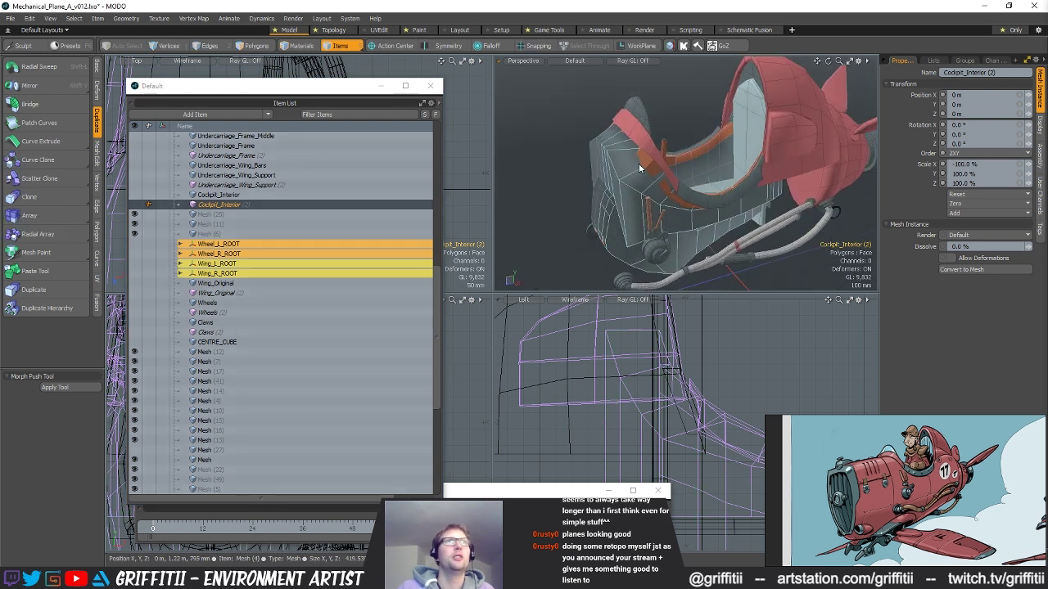
left_click(646, 163)
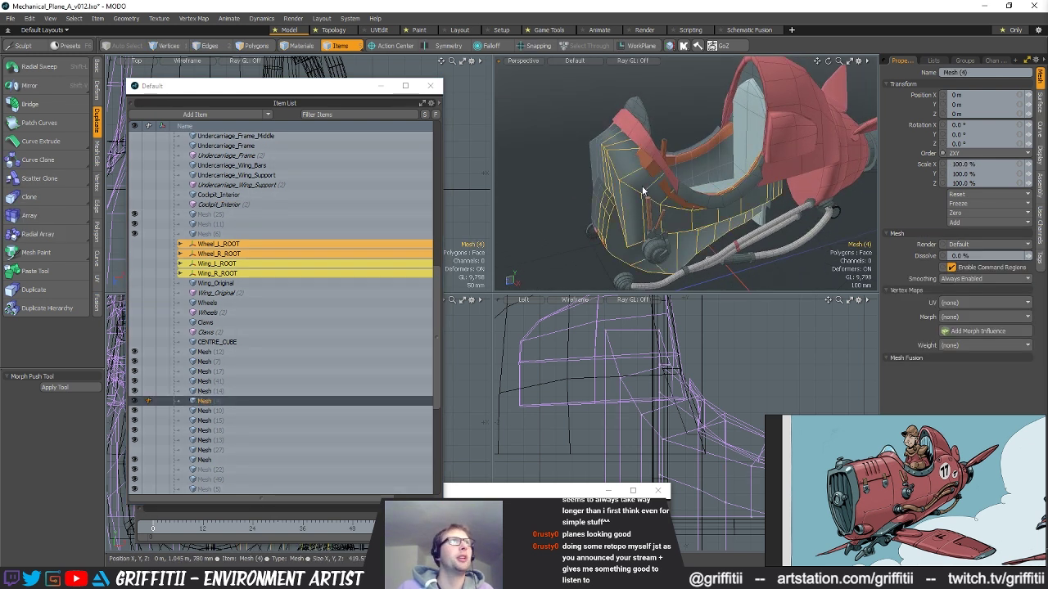
left_click(282, 195)
left_click(134, 195)
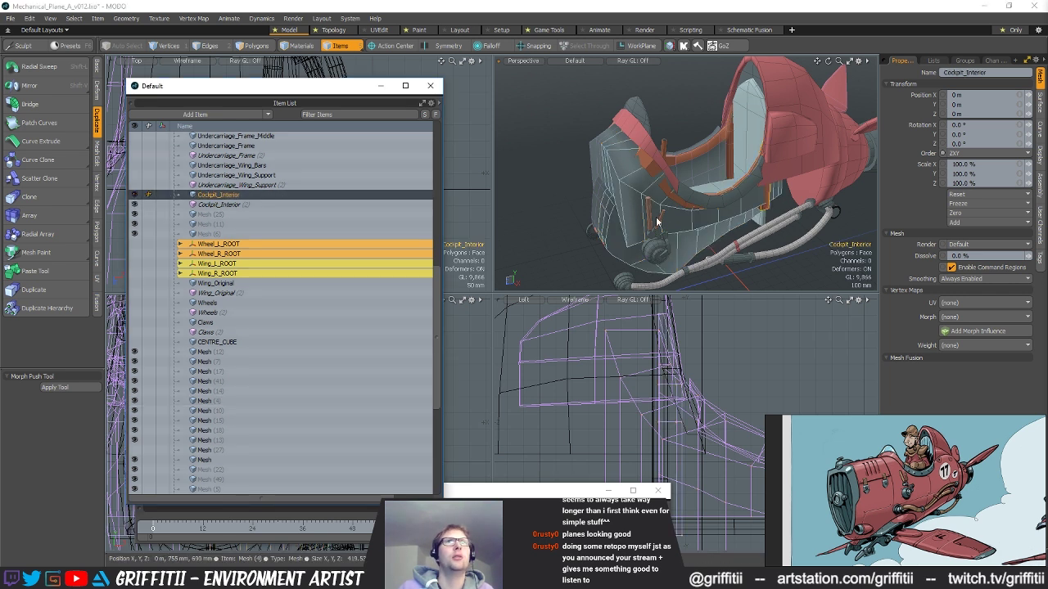
scroll(716, 213, "up", 3)
left_click_drag(742, 212, 709, 190, "alt")
key("3")
double_click(686, 188)
key("Delete")
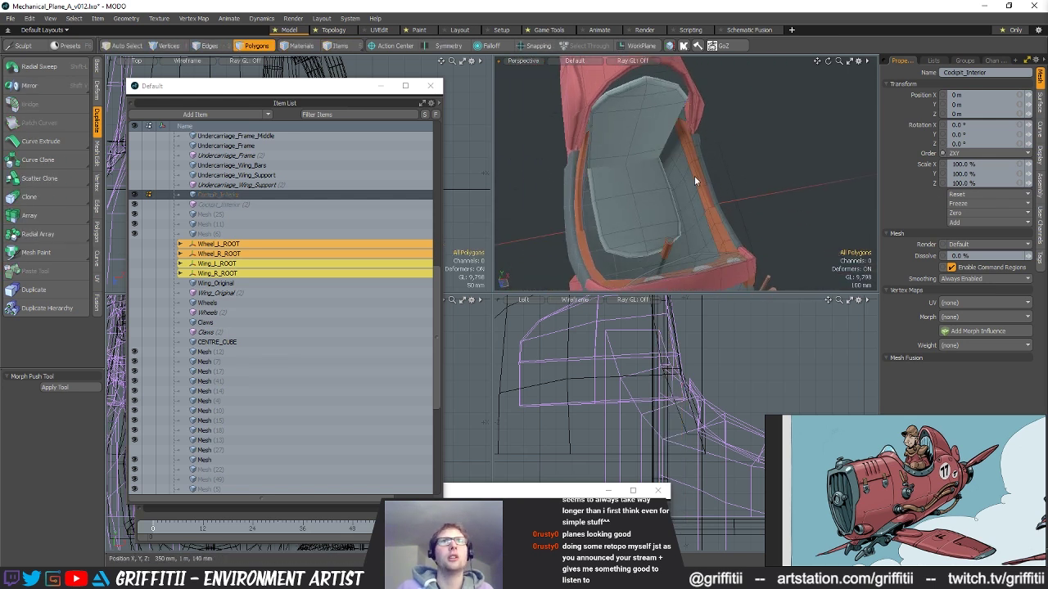
key("5")
left_click(696, 180)
left_click_drag(711, 201, 647, 196, "alt")
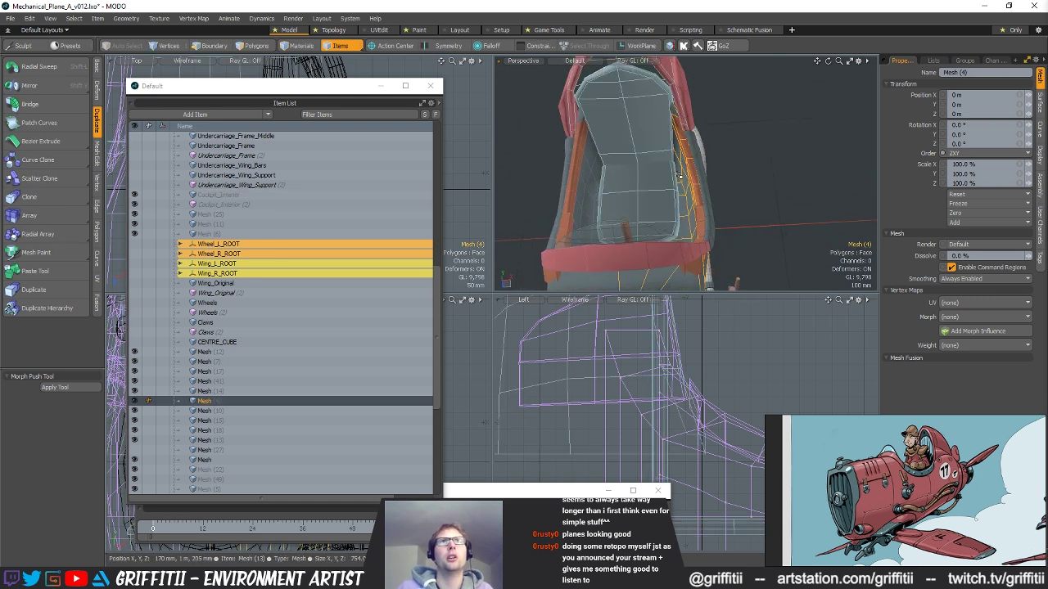
key("ctrl+z")
key("ctrl+z")
key("ctrl+z")
mouse_move(704, 160)
left_mouse_down("alt")
mouse_move(703, 172)
mouse_move(719, 173)
left_mouse_up("alt")
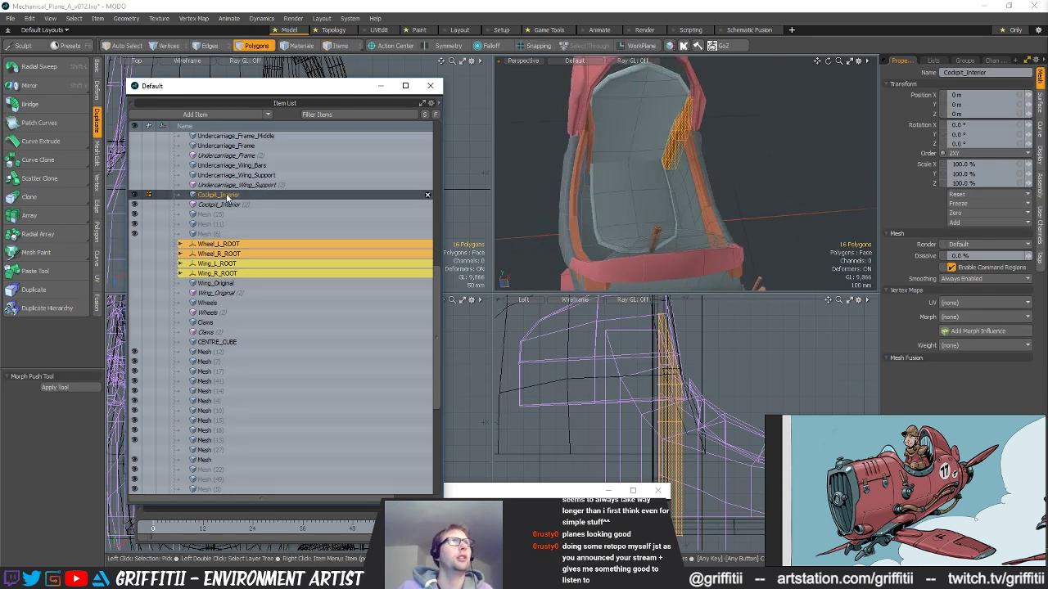
- Rename the Cockpit_Interior mesh as Cockpit_Chair_Pole and hide it together with its mirrored instance
double_click(220, 195)
left_click(250, 197)
left_click_drag(250, 197, 209, 196)
type("Chair_")
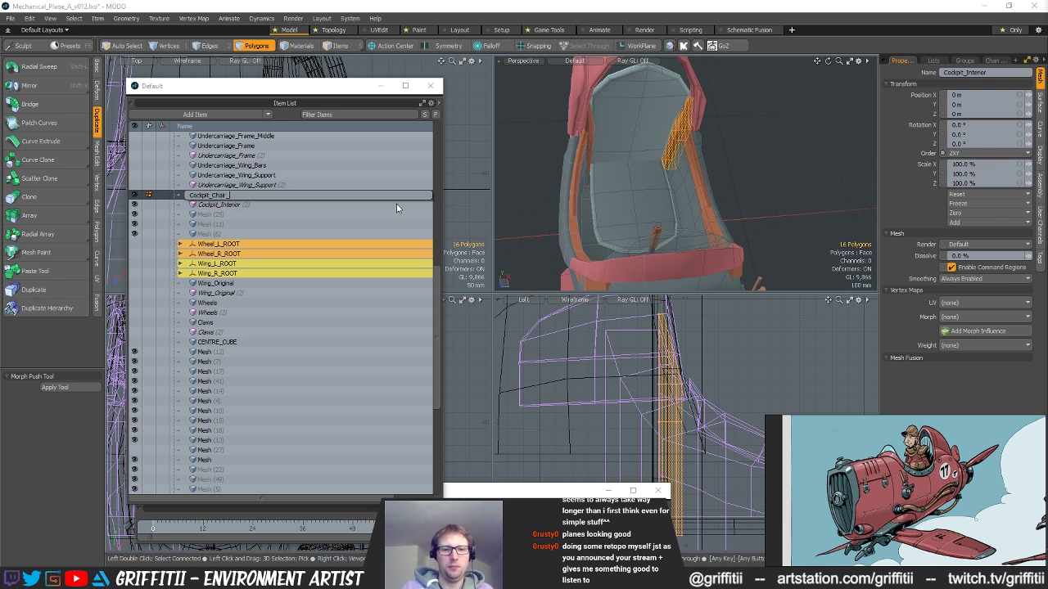
type("Pole")
key("Return")
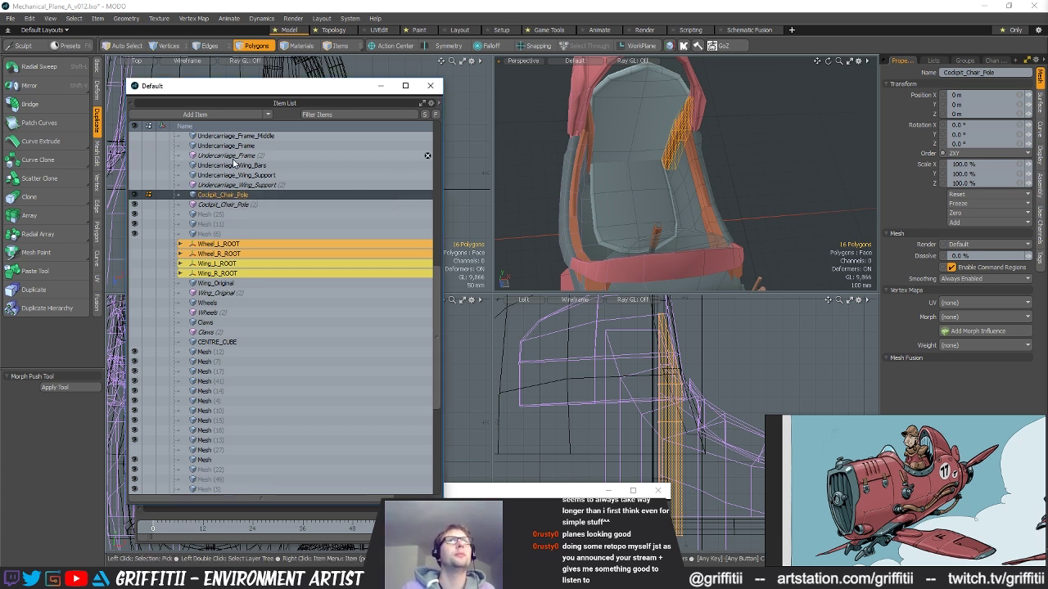
left_click(135, 195)
left_click(134, 204)
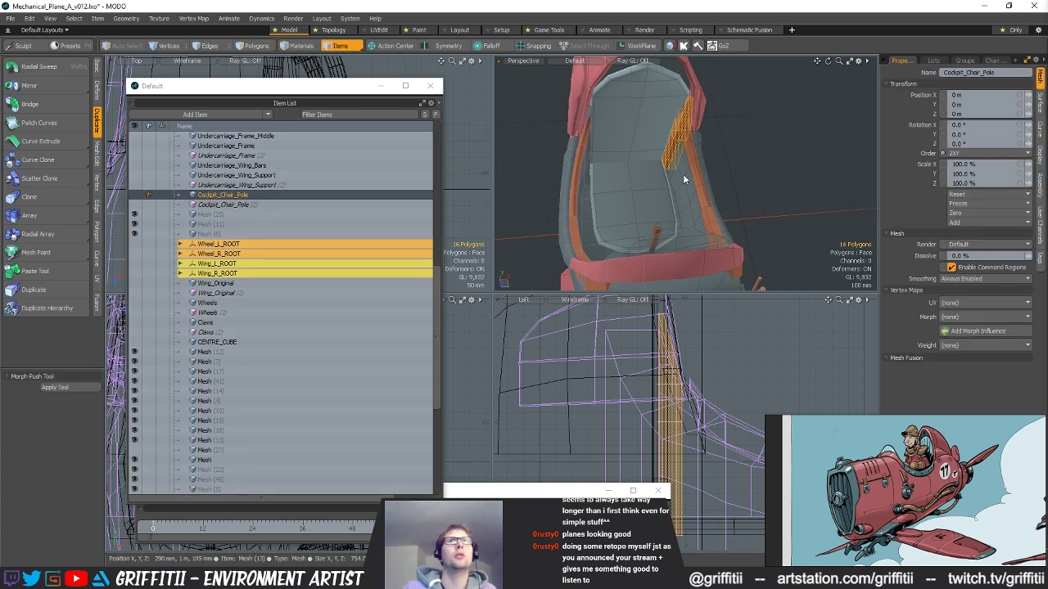
- Rename Mesh (4), the inner cockpit shell, as Cockpit_Interior and move it directly above Cockpit_Chair_Pole
left_click(683, 174)
double_click(222, 402)
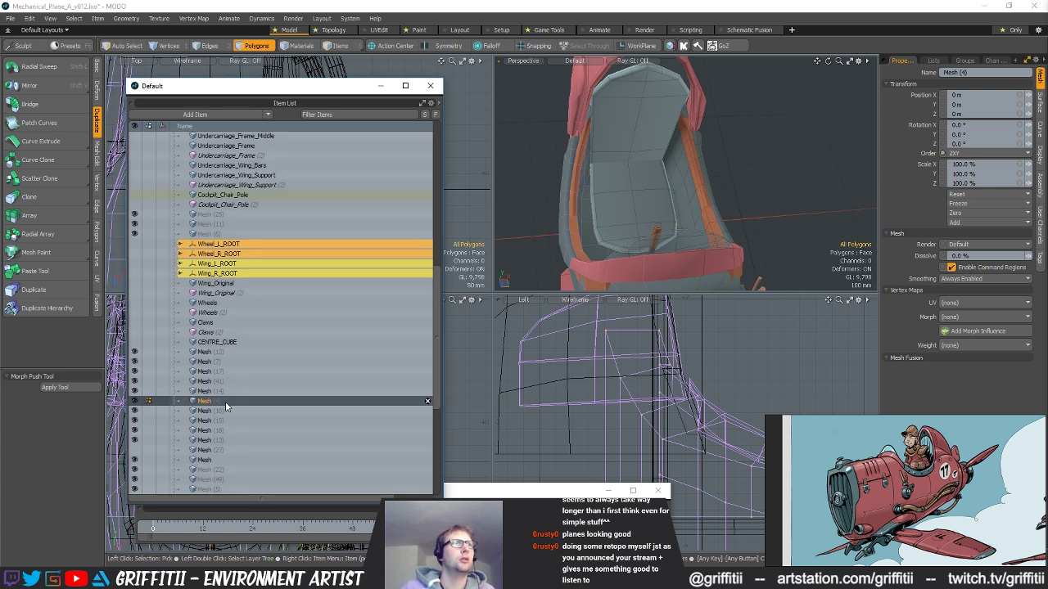
type("Cockpi")
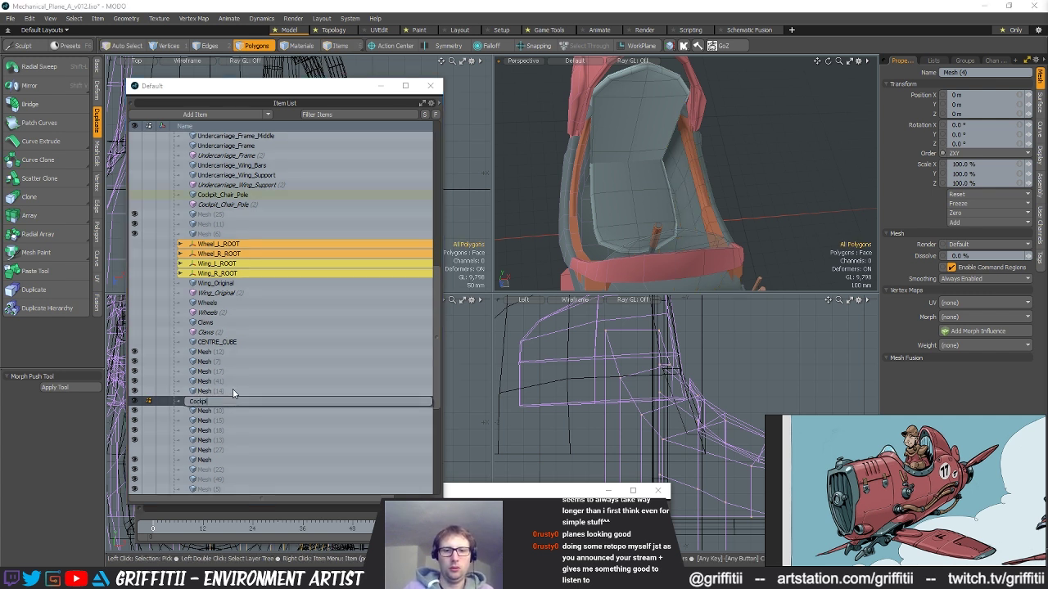
type("t_Interior")
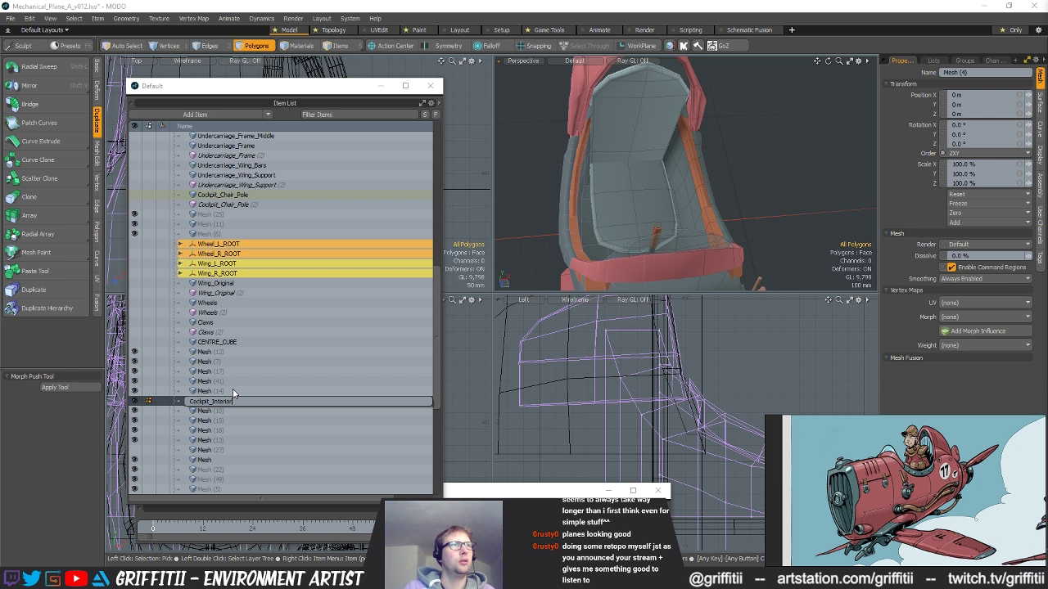
key("Return")
left_click_drag(220, 397, 240, 198)
- Move the mirrored instance Cockpit_Interior (2) directly below Cockpit_Interior and hide both items
scroll(260, 436, "down", 6)
scroll(260, 436, "down", 1)
left_click_drag(236, 481, 214, 171)
scroll(248, 270, "up", 9)
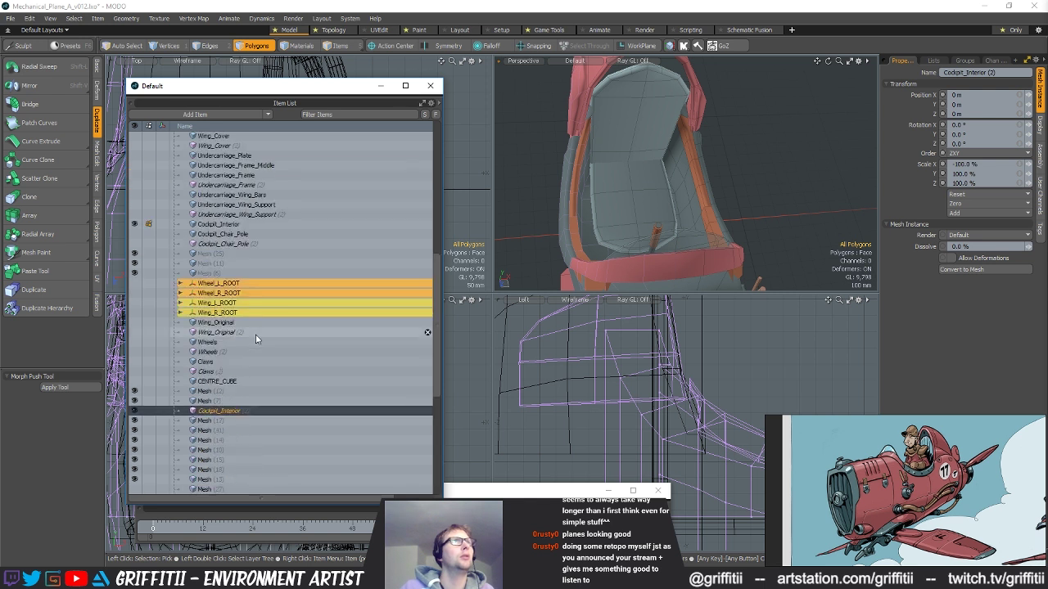
left_click_drag(223, 442, 238, 261)
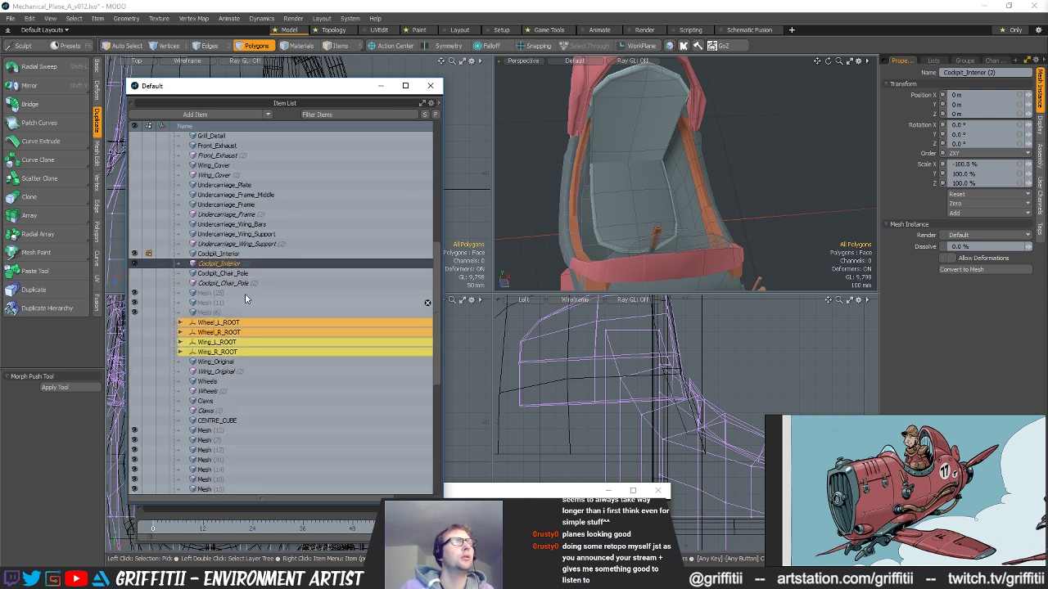
left_click_drag(693, 239, 679, 232, "alt")
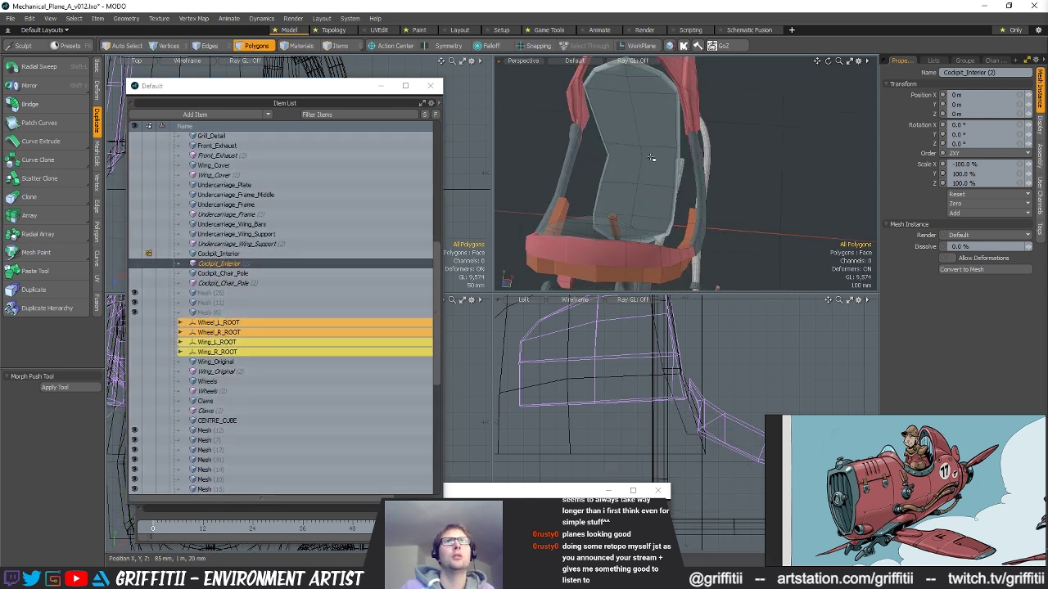
- Try deleting the connected polygons of the red body shell behind the seat to identify its mesh, and undo the deletion
key("5")
left_click(646, 127)
scroll(320, 255, "up", 7)
left_click_drag(579, 189, 660, 139, "alt")
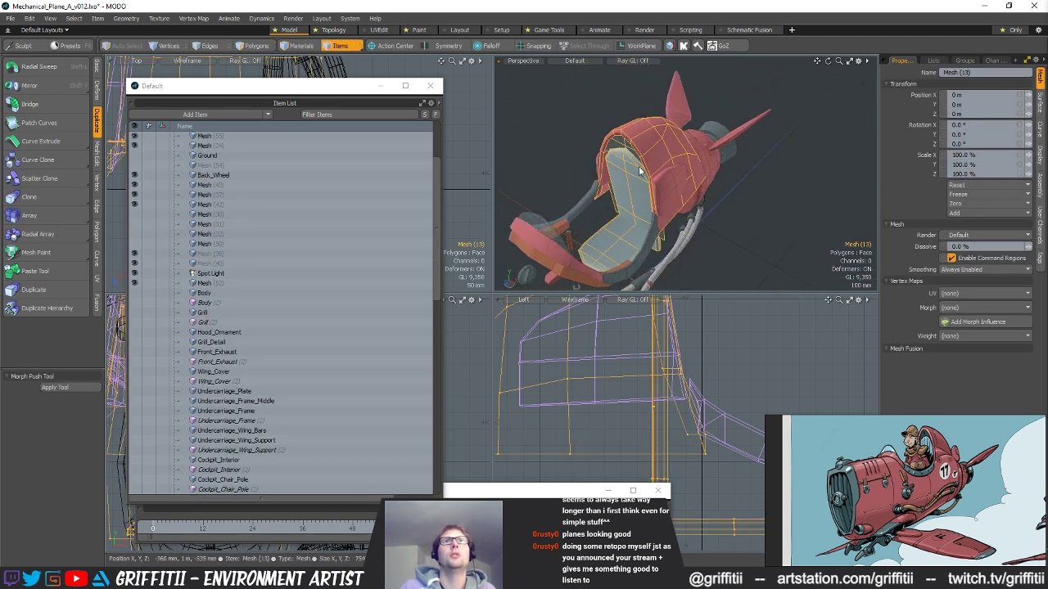
key("3")
left_click(660, 140)
double_click(660, 138)
double_click(692, 176)
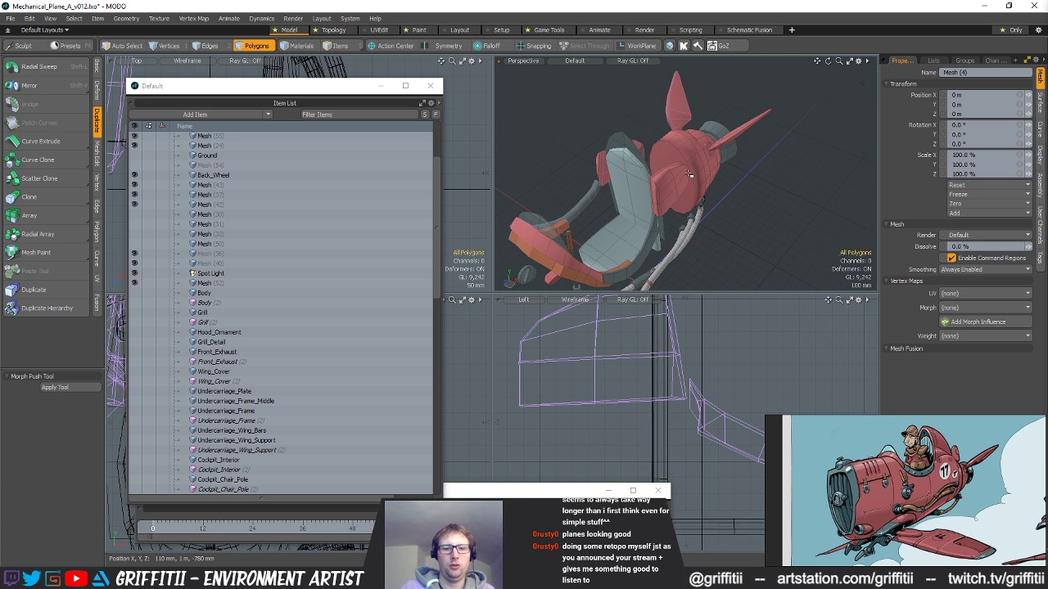
key("ctrl+z")
left_click_drag(704, 178, 630, 180, "alt")
scroll(629, 181, "up", 3)
left_click(633, 137)
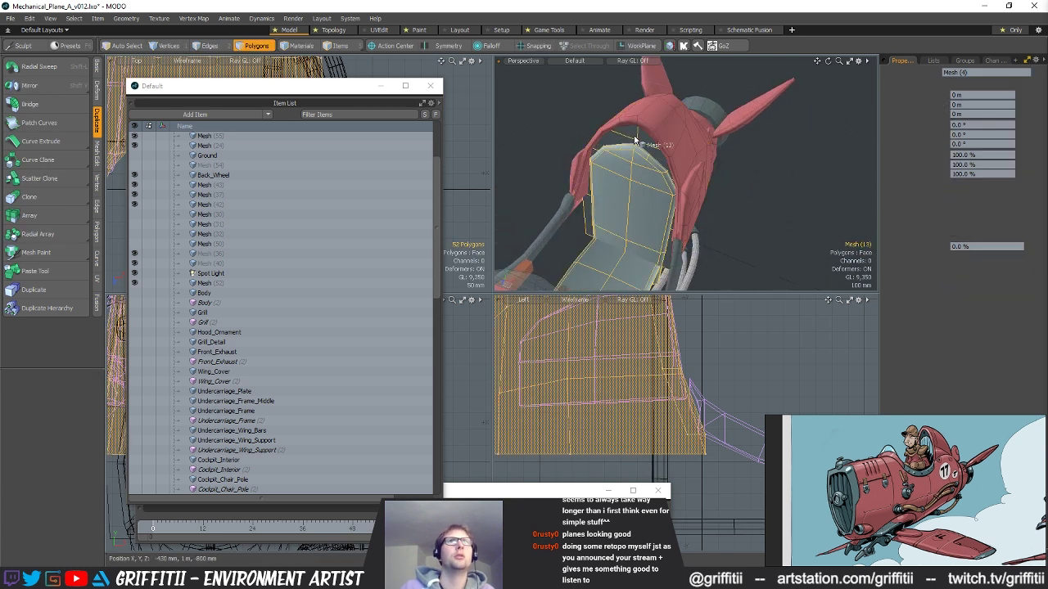
left_click_drag(643, 151, 676, 195, "alt")
- Rename Mesh (4), the red shell behind the cockpit, as Body_Cockpit_Back, move it directly below Body (2) and hide it
key("5")
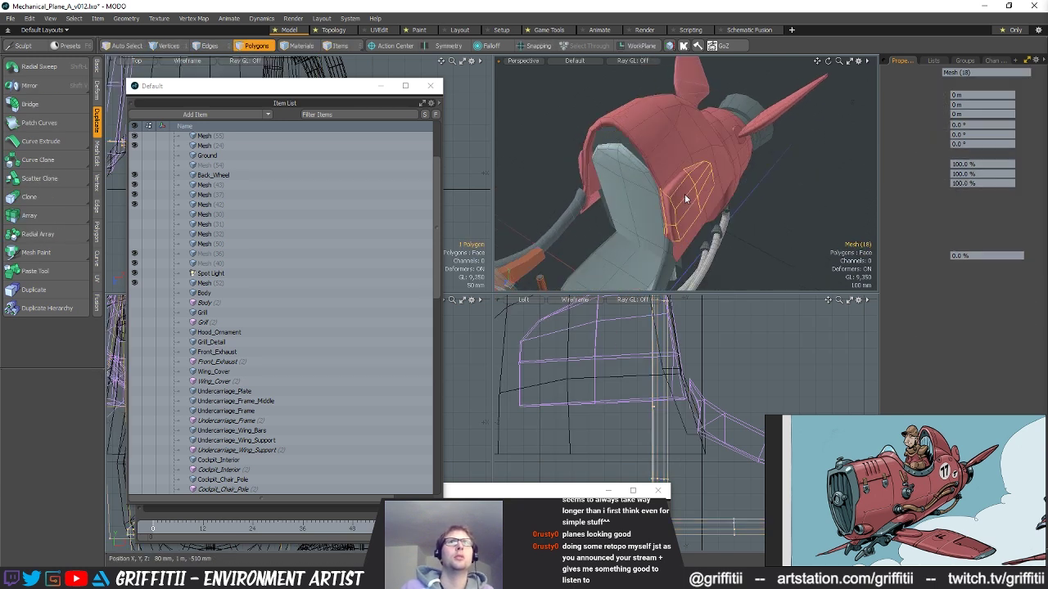
left_click(668, 190)
left_click(580, 159)
scroll(313, 279, "down", 6)
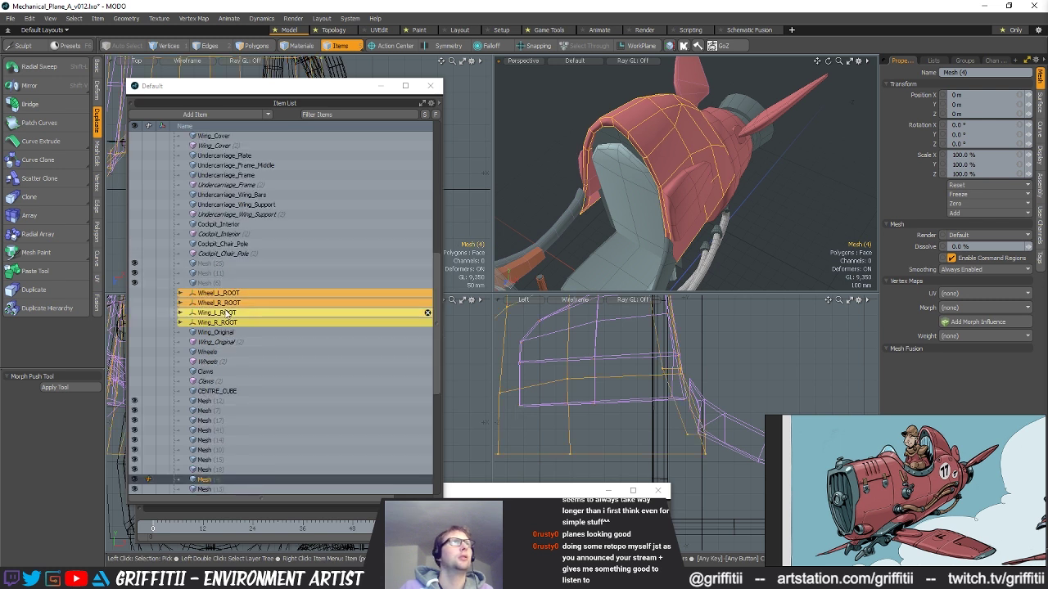
double_click(215, 480)
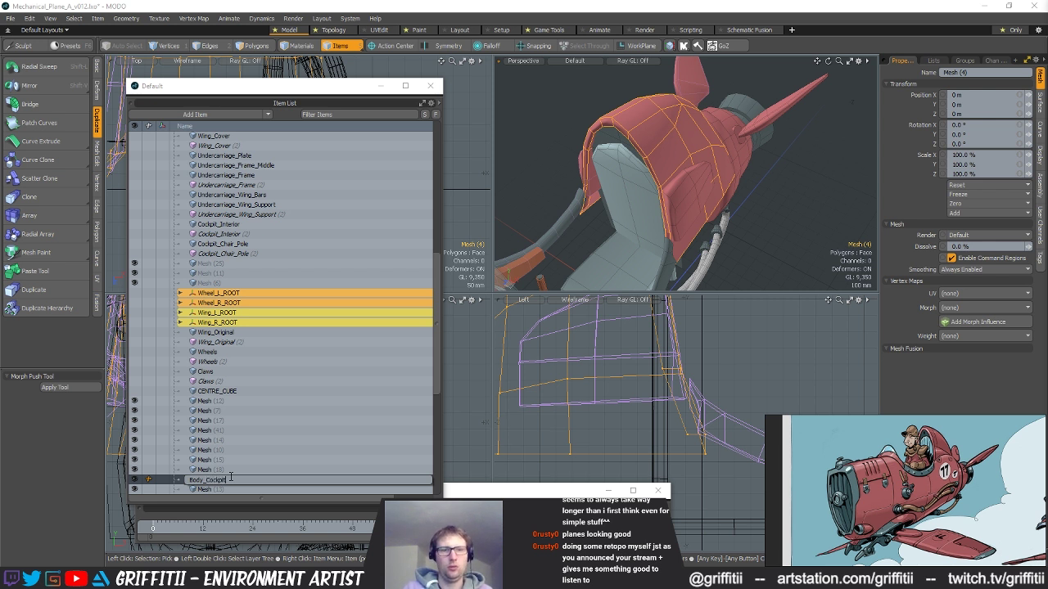
type("ck")
key("Return")
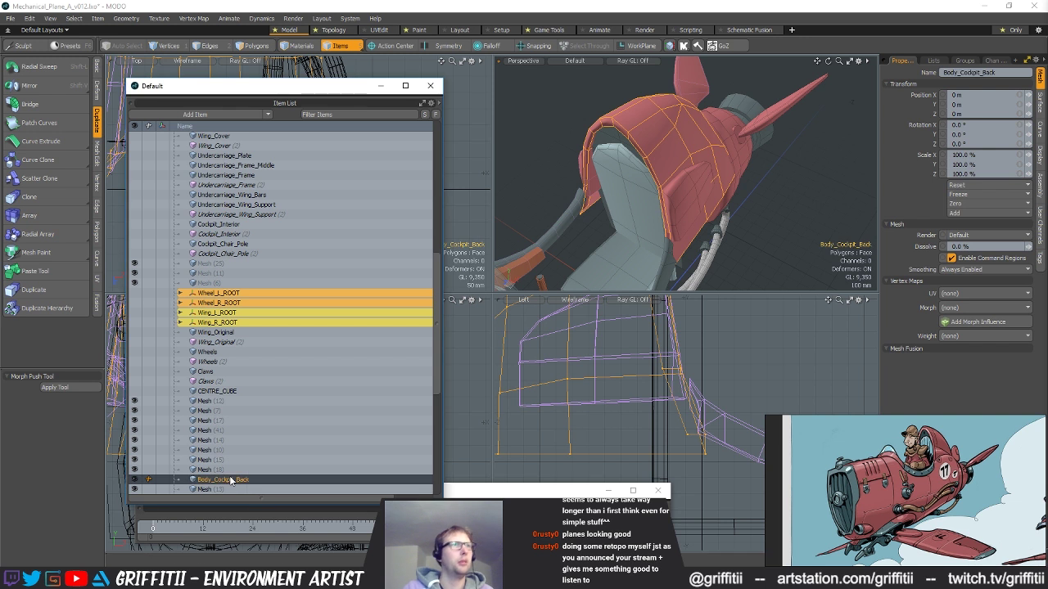
left_click_drag(231, 480, 240, 165)
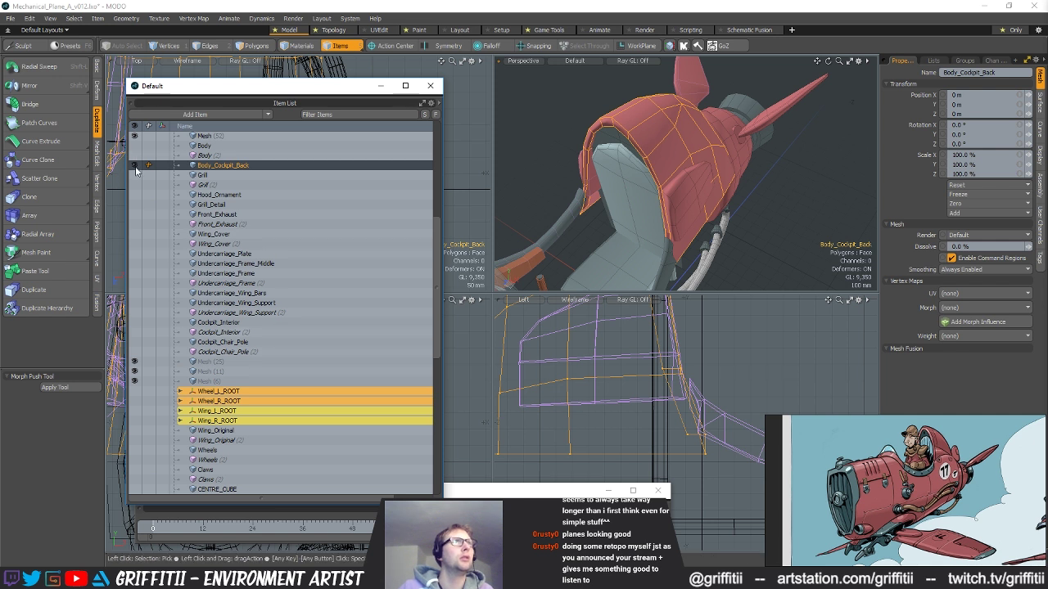
- Rename Mesh (18), the red side panel behind the seat, as Body_Cockpit_Joint
left_click(694, 171)
scroll(287, 400, "down", 3)
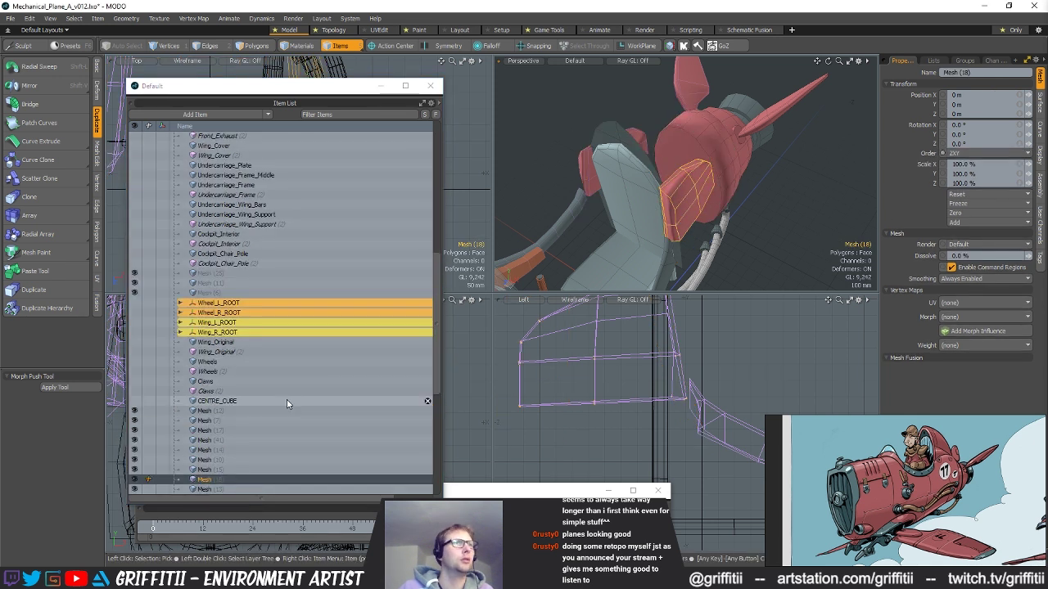
double_click(230, 477)
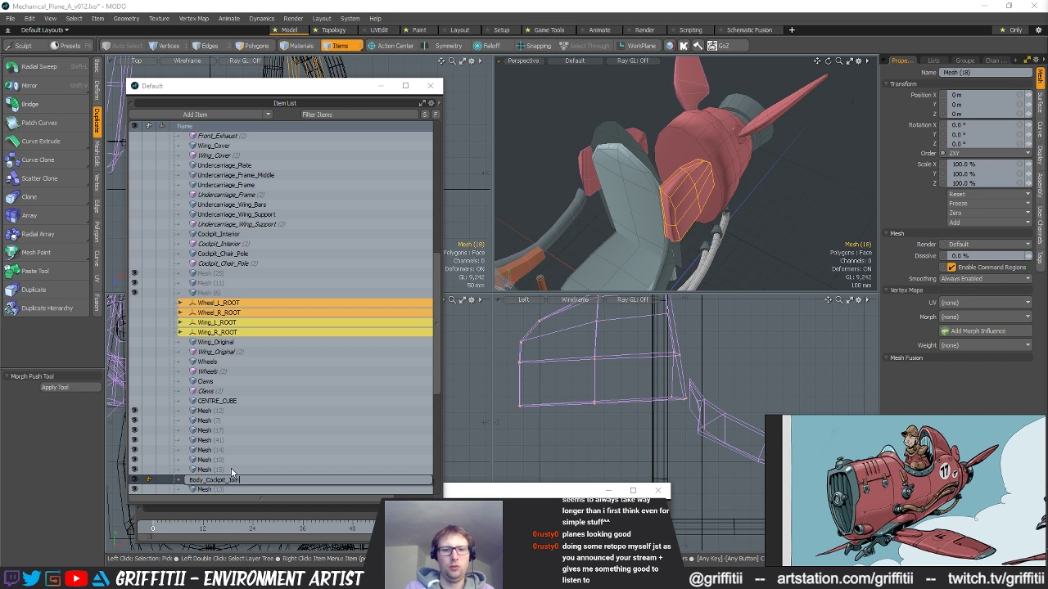
type("Body_Cockpit_Joint")
key("Return")
- Move Body_Cockpit_Joint and its mirrored instance directly below Body_Cockpit_Back and hide both items
scroll(251, 478, "down", 8)
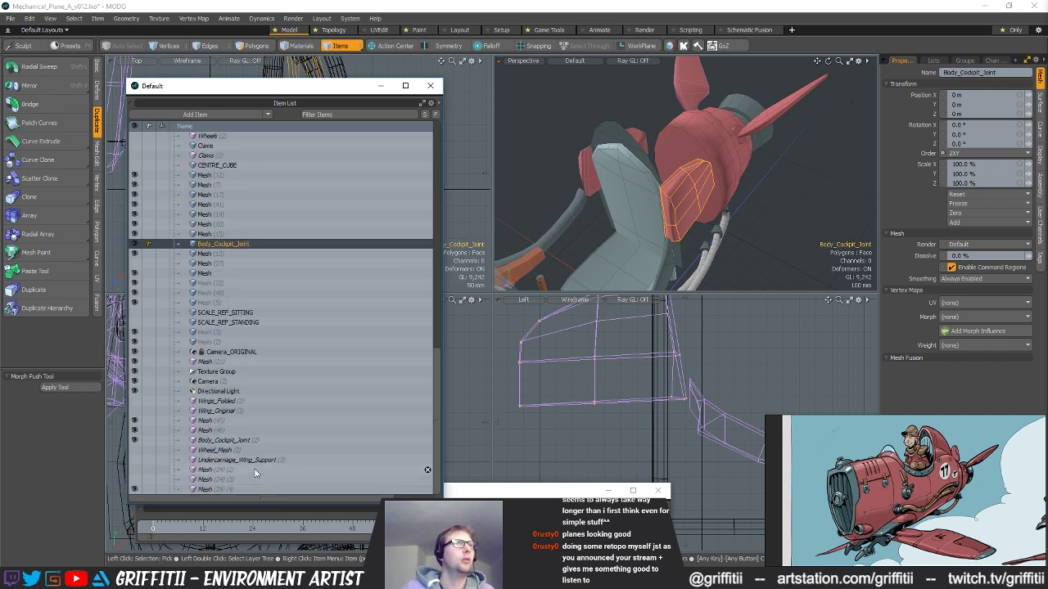
left_click(247, 432, "ctrl")
scroll(305, 376, "up", 4)
left_click_drag(235, 353, 243, 162)
- Rename Mesh (12), the rounded red shell behind the seat, as Body_Engine_Base
left_click(670, 179)
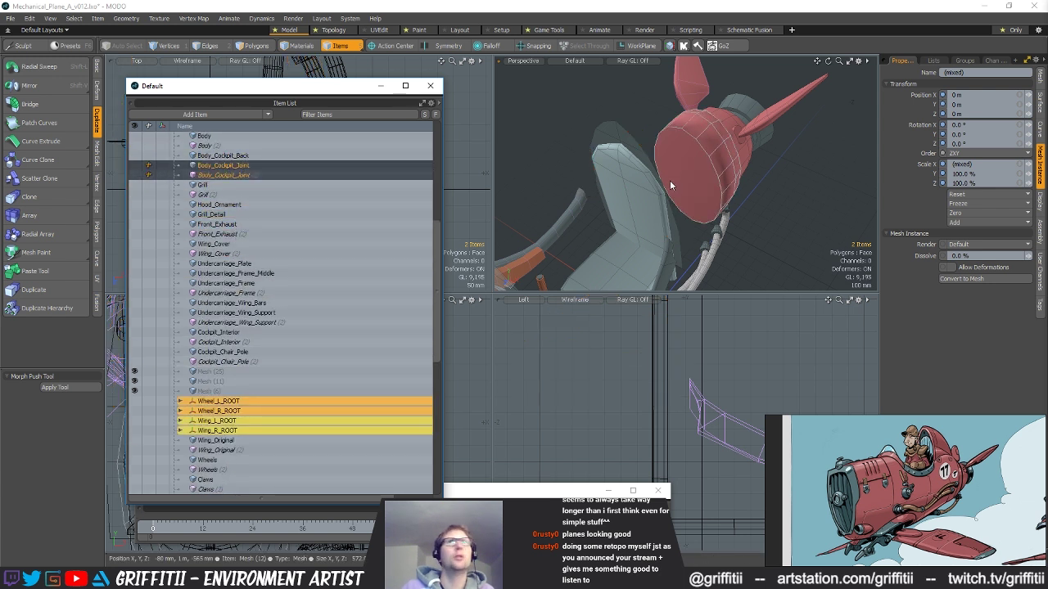
left_click_drag(763, 209, 712, 240, "alt")
scroll(295, 343, "down", 9)
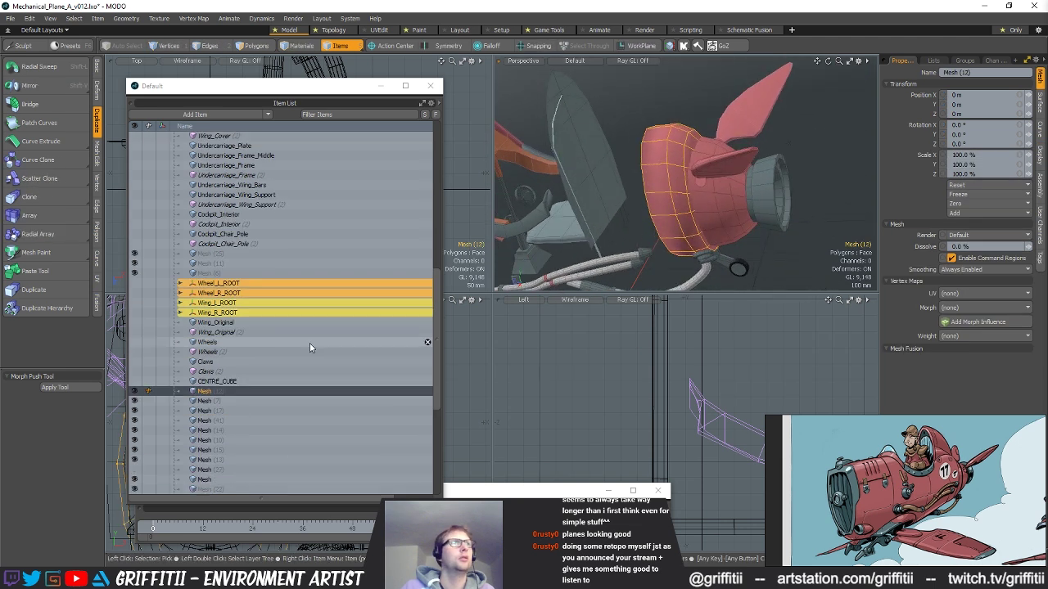
double_click(232, 243)
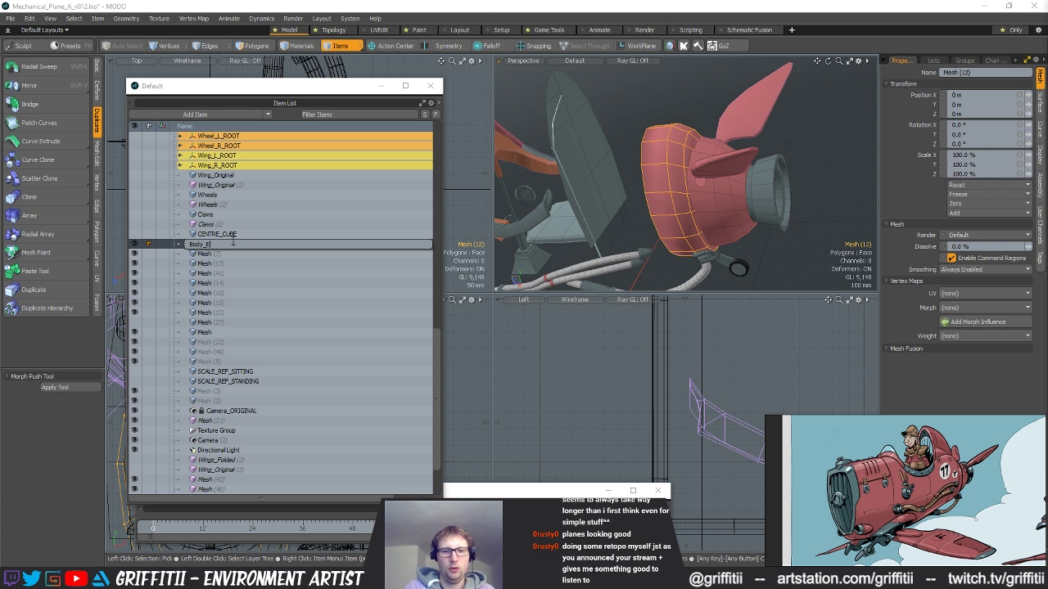
type("Body_Engine_Base")
key("Return")
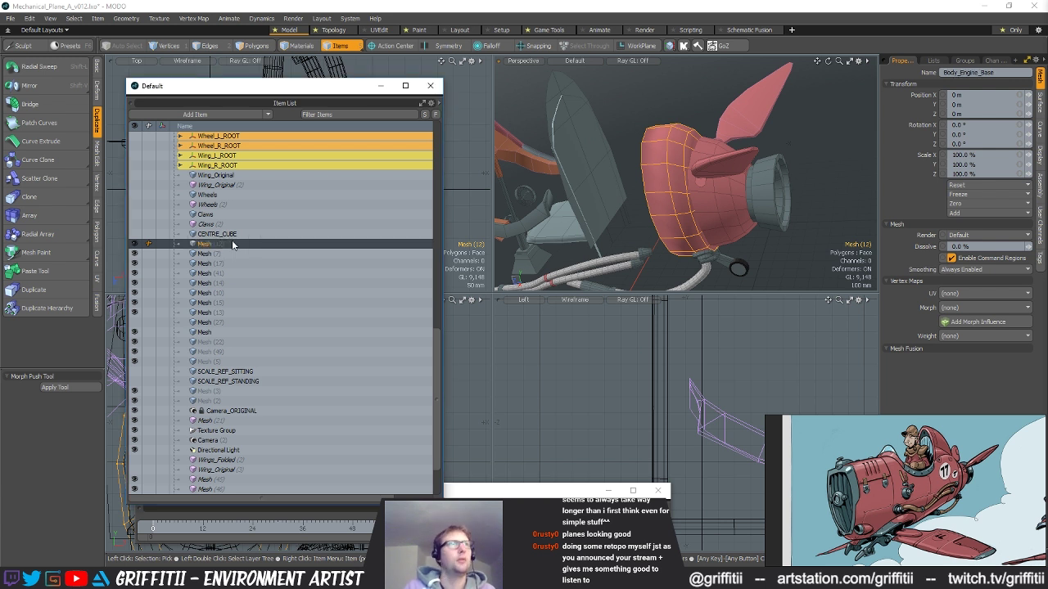
- Move Body_Engine_Base directly below Body_Cockpit_Joint (2) and hide it
scroll(263, 291, "up", 1)
scroll(262, 295, "up", 2)
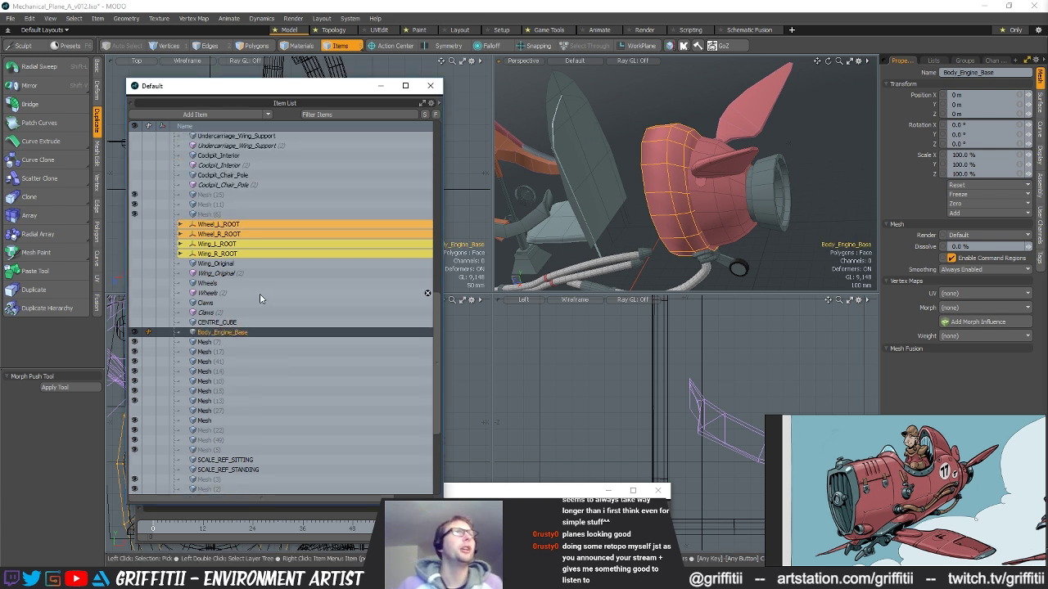
left_click_drag(222, 333, 238, 188)
scroll(278, 337, "up", 8)
left_click_drag(239, 432, 256, 224)
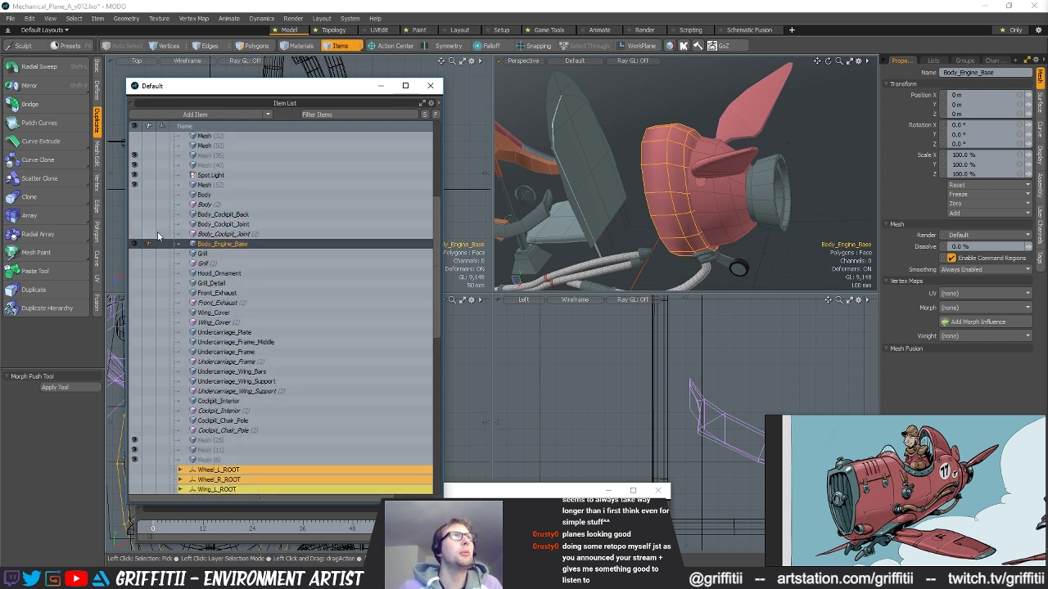
left_click(135, 244)
- Rename Mesh (7), the tapered tail cone with the grey nozzle, as Body_Exhaust
left_click(726, 220)
mouse_move(749, 224)
left_mouse_down("alt")
mouse_move(688, 237)
mouse_move(768, 220)
left_mouse_up("alt")
scroll(344, 364, "down", 8)
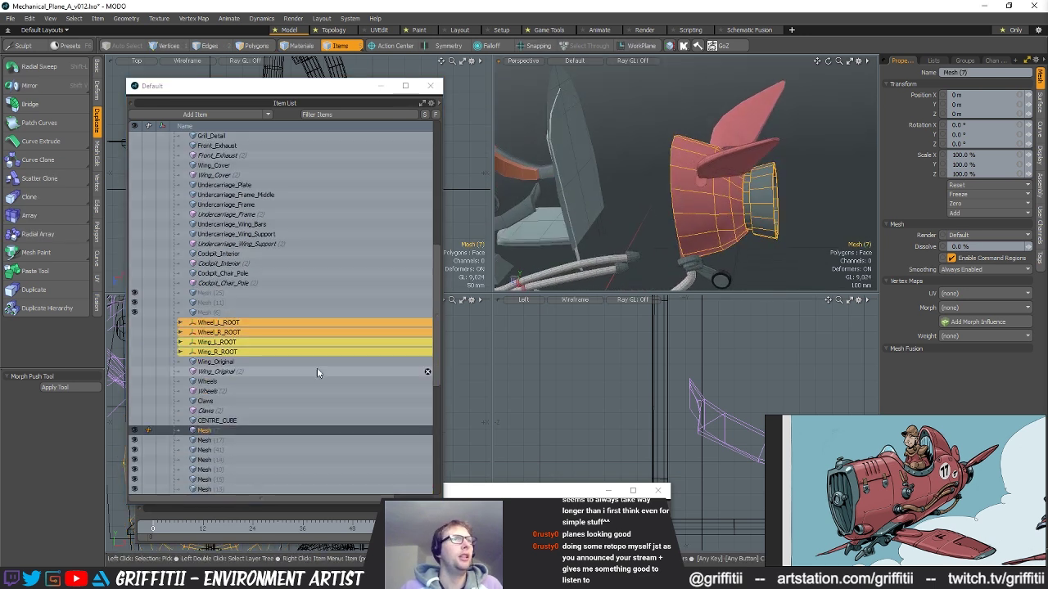
scroll(245, 356, "up", 2)
double_click(328, 372)
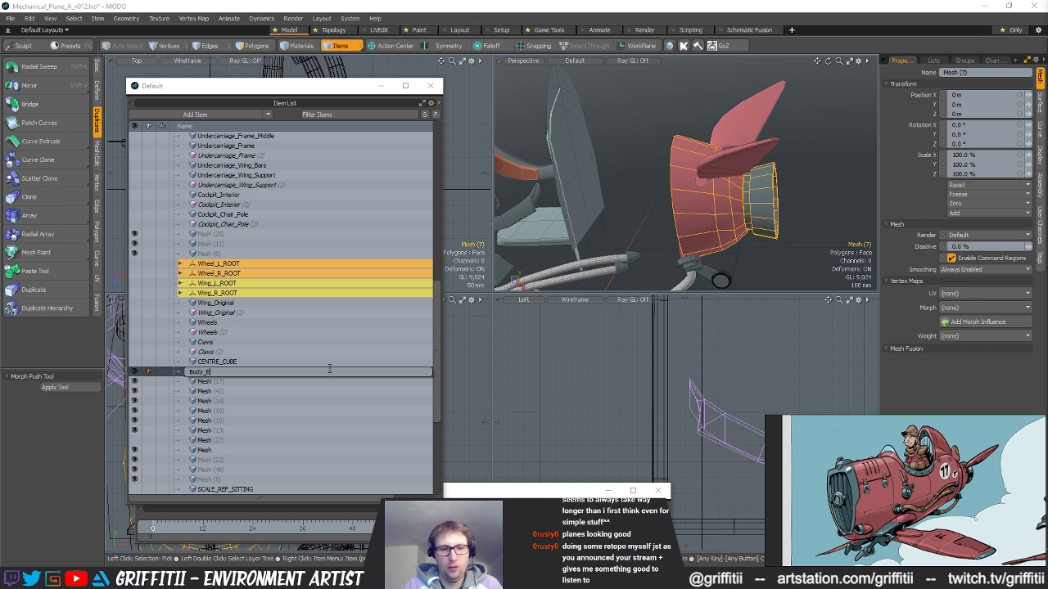
type("st")
key("Return")
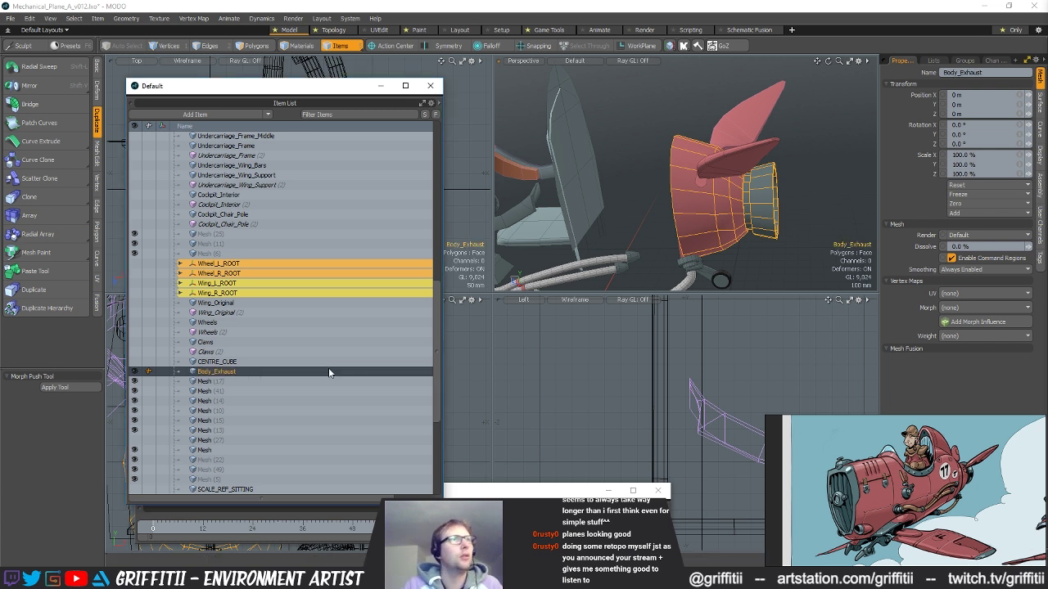
- Move Body_Exhaust directly below Body_Engine_Base and hide it, keeping Body_Engine_Base hidden as well
scroll(262, 426, "up", 3)
left_click_drag(235, 463, 234, 197)
scroll(229, 213, "up", 2)
left_click(134, 184)
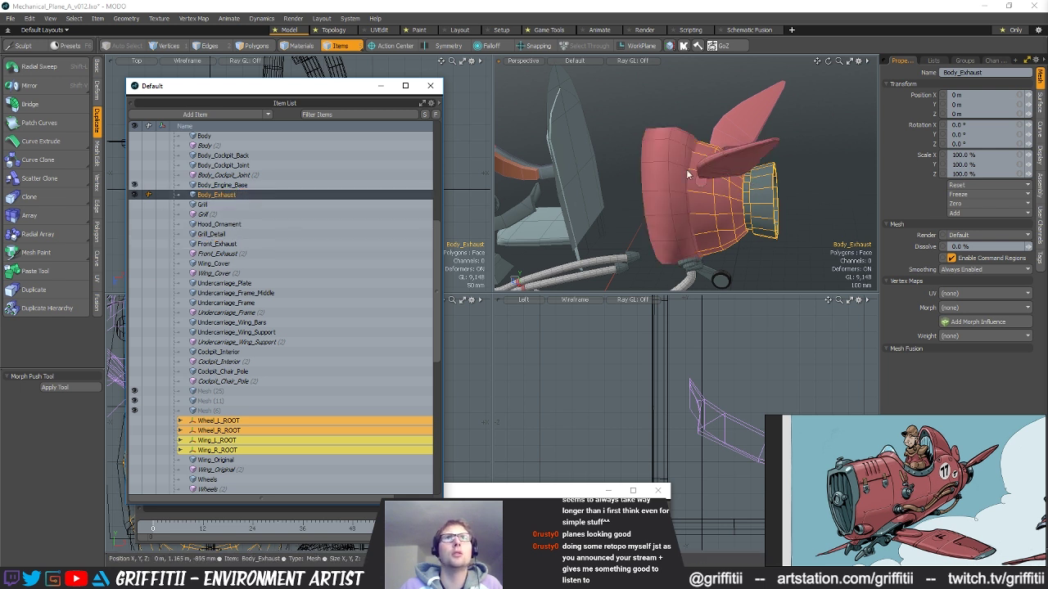
left_click(134, 195)
left_click(134, 185)
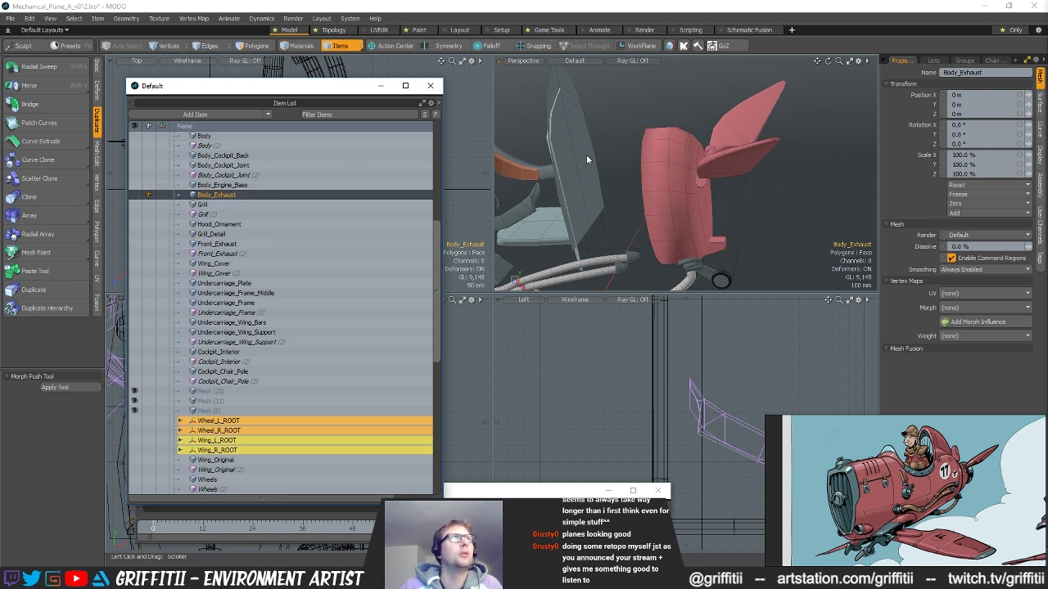
- Rename Mesh (15), the red tail fin, as Wing_Tail
left_click(753, 157)
scroll(340, 363, "down", 6)
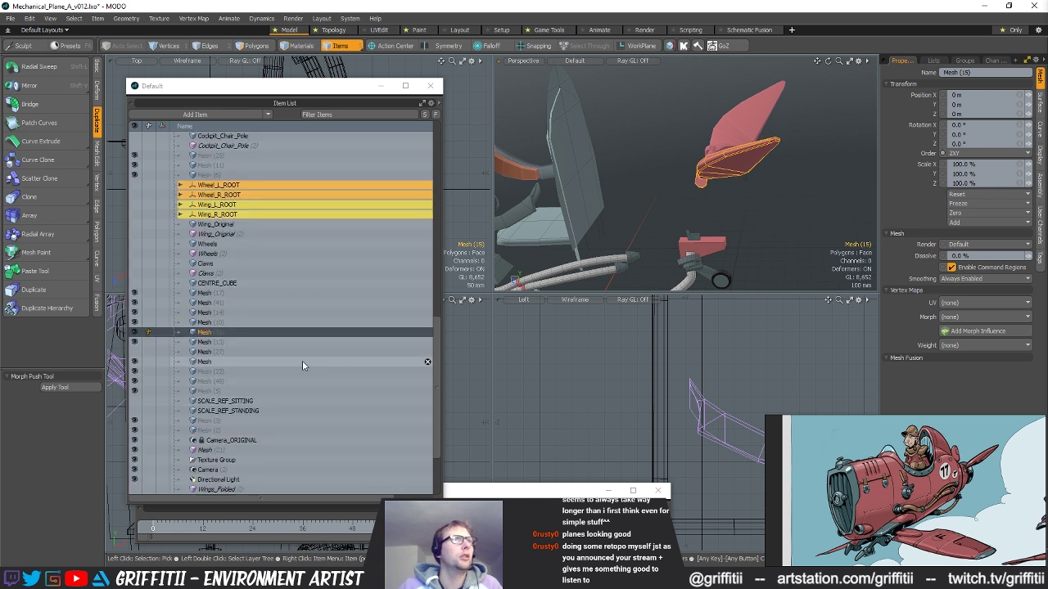
left_click(253, 323)
double_click(217, 333)
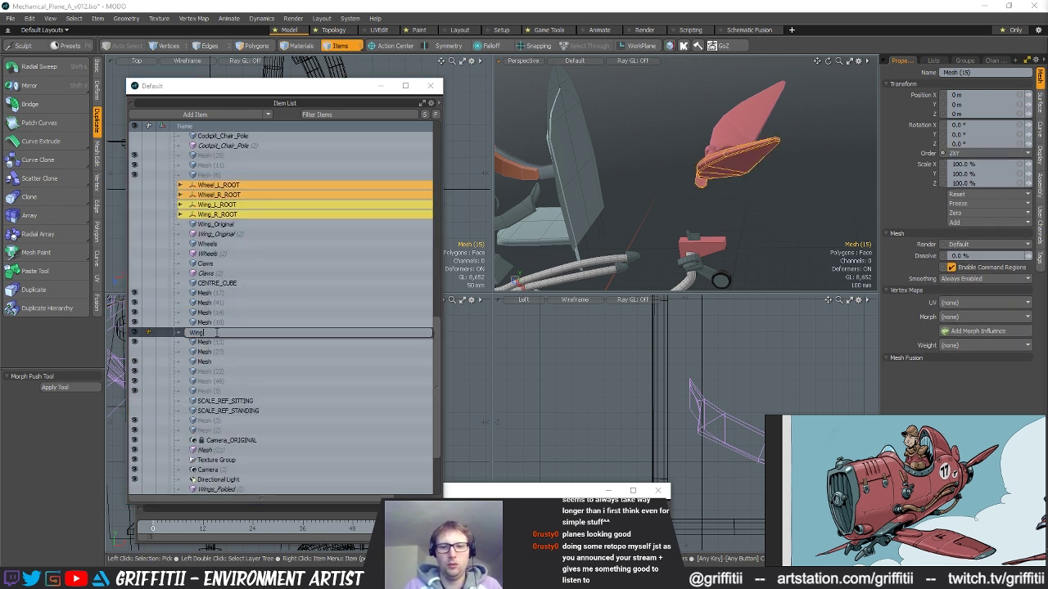
type("Wing_Tail")
key("Return")
- Move Wing_Tail and its mirrored instance directly below Cockpit_Chair_Pole (2) and hide both items
scroll(235, 384, "down", 3)
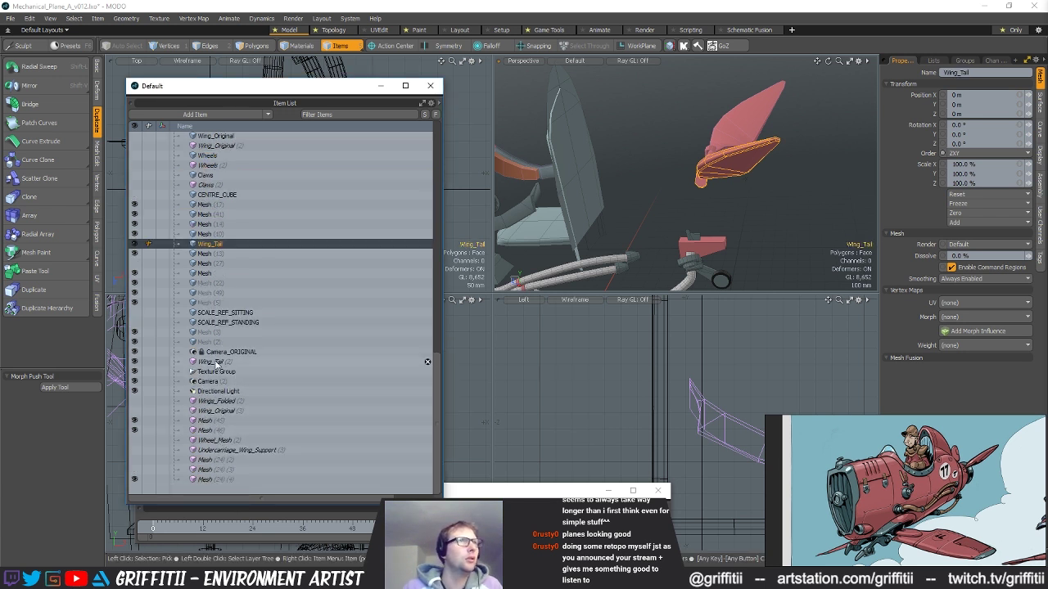
left_click(215, 362, "ctrl")
scroll(243, 390, "up", 5)
left_click_drag(223, 392, 231, 213)
left_click(134, 215)
- Rename Mesh (43), the small red foothold beside the seat, as Body_Step
left_click_drag(556, 196, 607, 237, "alt")
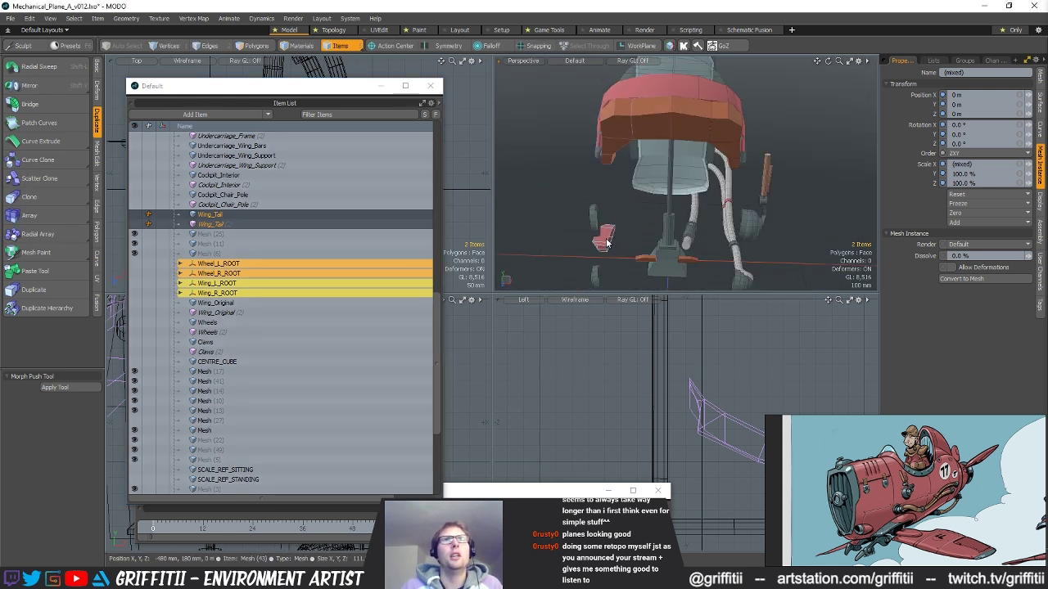
left_click(606, 237)
scroll(270, 282, "up", 6)
scroll(226, 279, "up", 6)
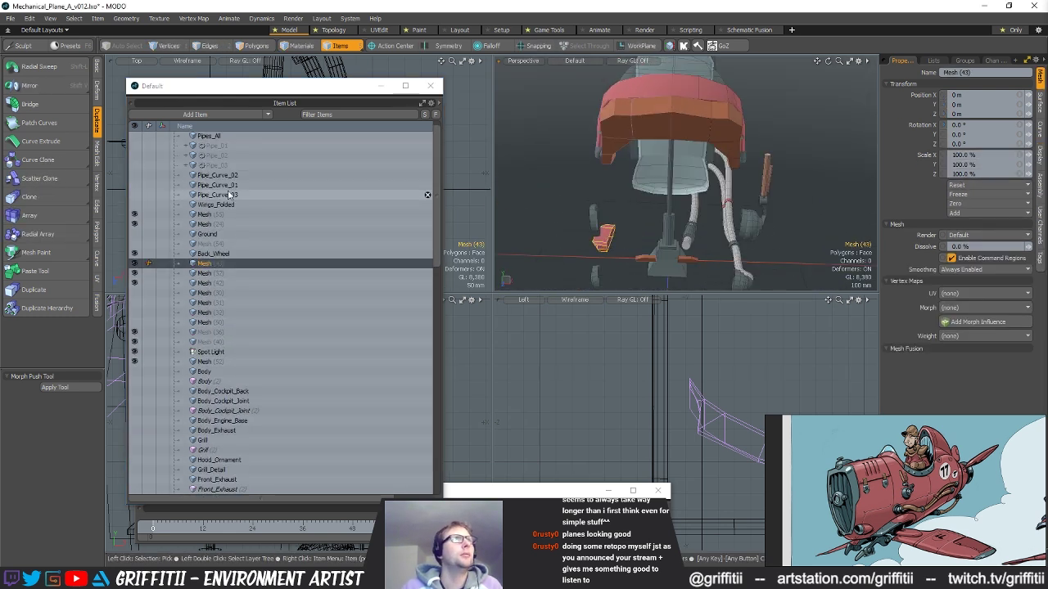
double_click(223, 263)
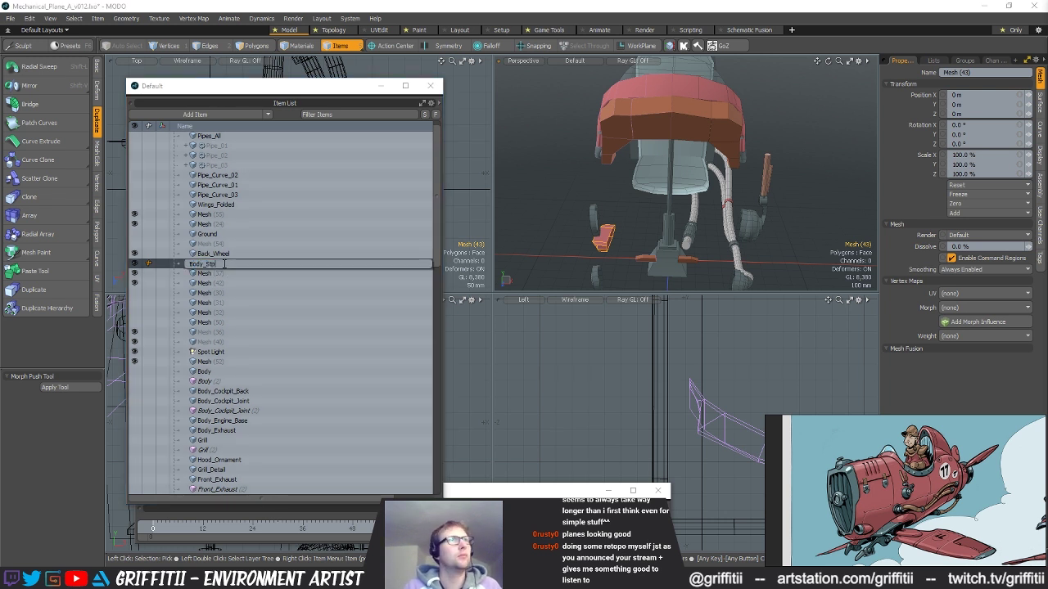
type("Body_Step")
key("Return")
- Move Body_Step directly below Body_Exhaust and hide it
scroll(228, 271, "down", 2)
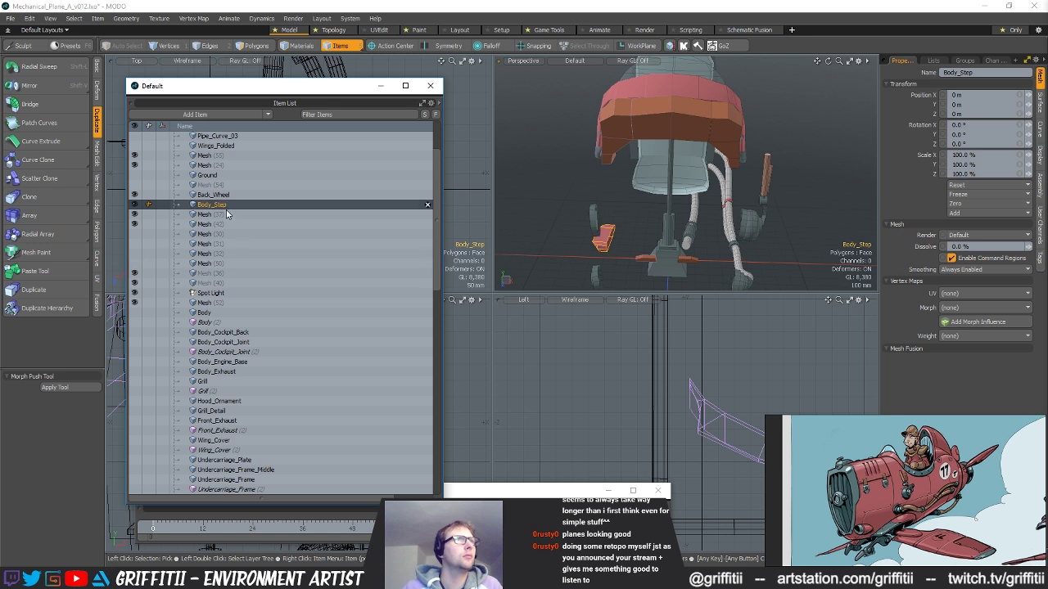
left_click_drag(224, 241, 230, 377)
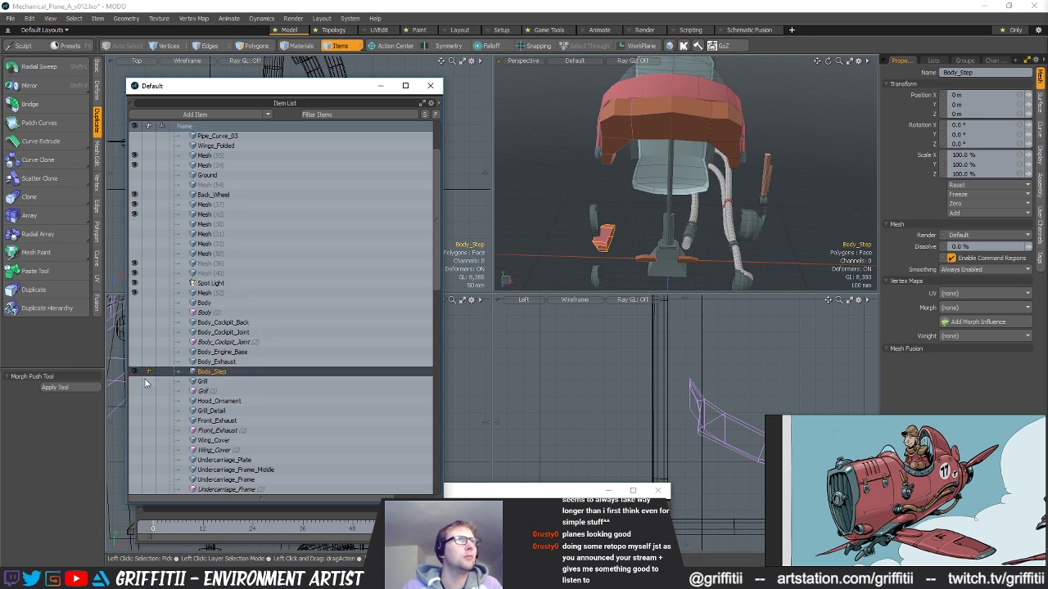
- Rename Mesh (13), the grey pilot seat, as Chair
left_click_drag(682, 232, 655, 223, "alt")
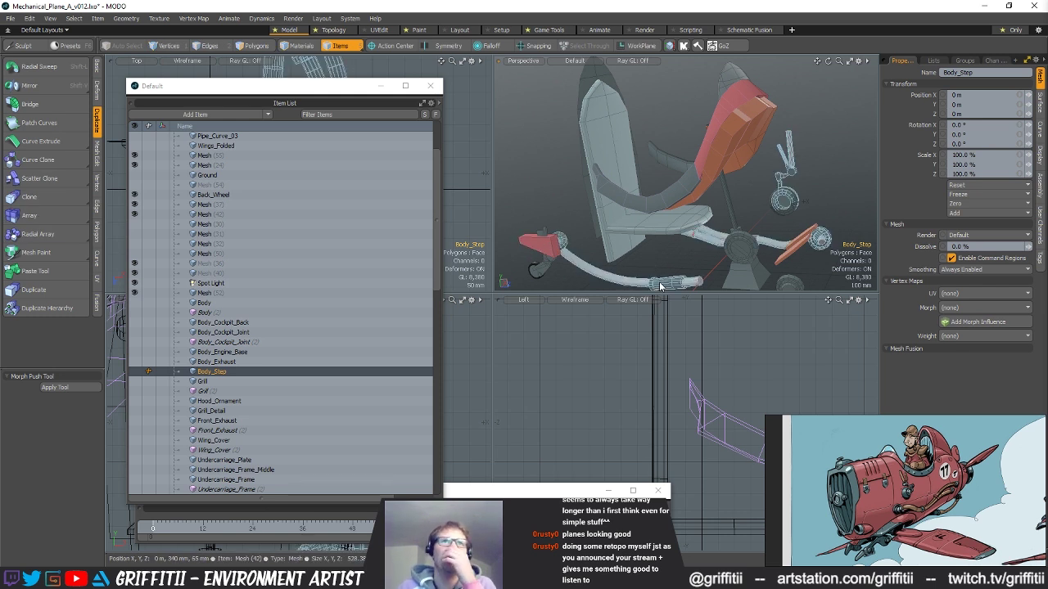
left_click(573, 226)
scroll(290, 245, "down", 2)
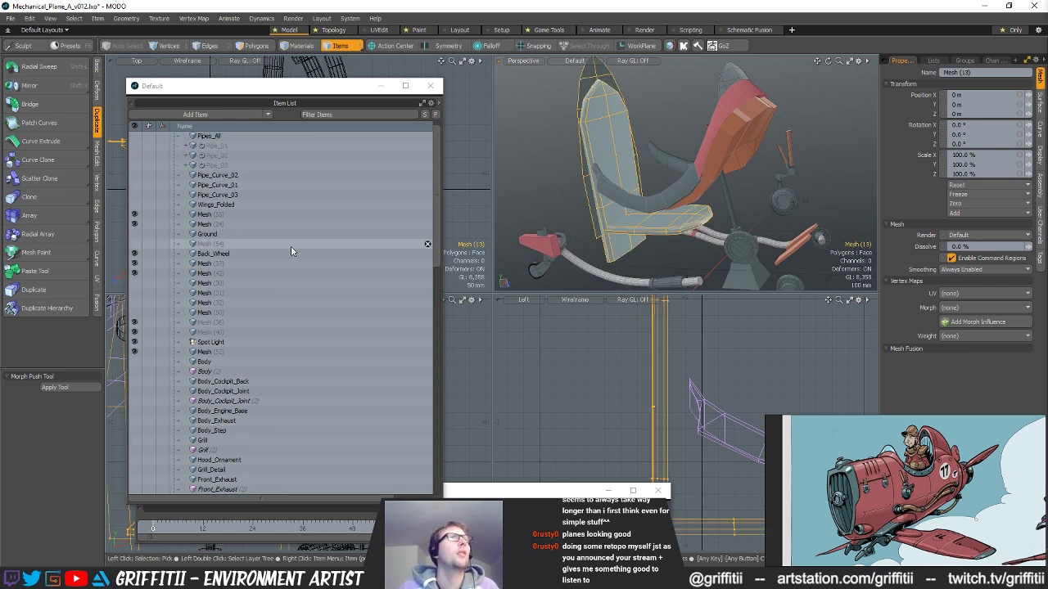
scroll(297, 287, "down", 10)
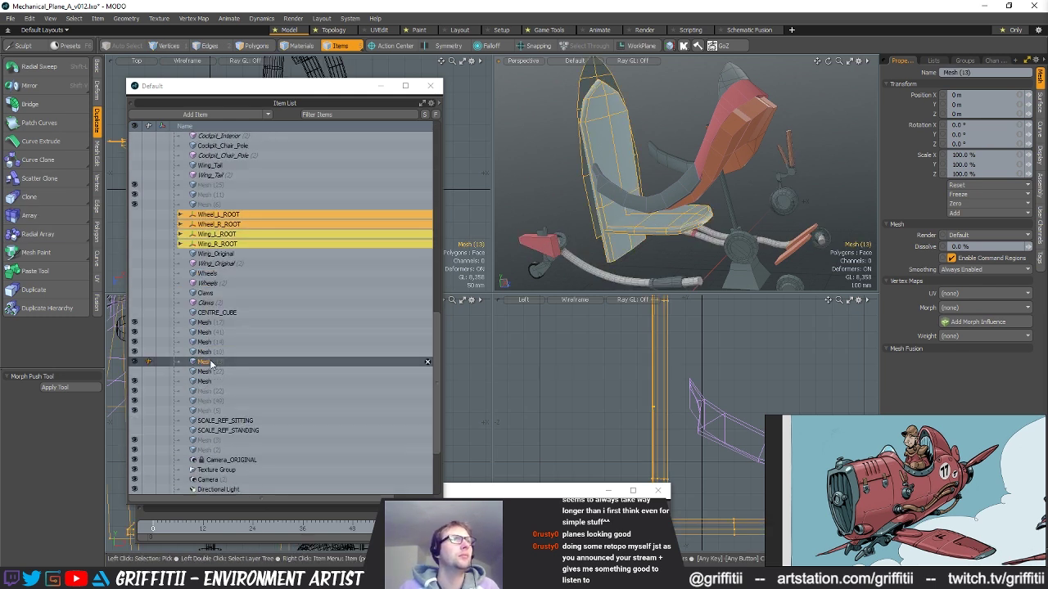
double_click(235, 361)
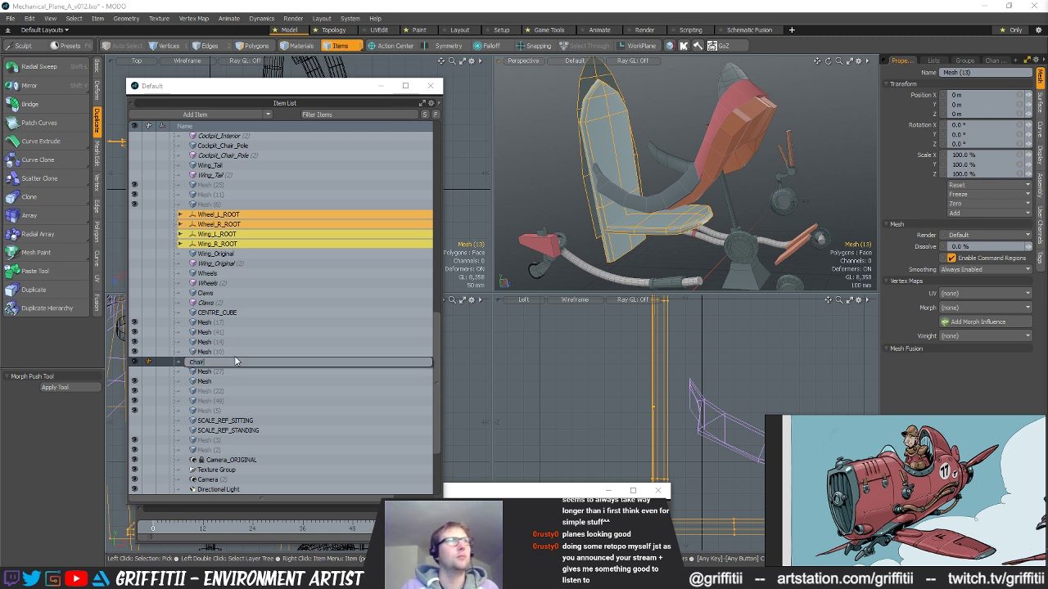
type("Chair")
key("Return")
- Move Chair directly below Cockpit_Chair_Pole (2) and hide it
scroll(229, 385, "up", 2)
left_click_drag(216, 426, 230, 224)
key("h")
- Rename Mesh (24), the orange instrument panel half inside the cockpit, as Cockpit_Dashboard
left_click_drag(619, 181, 836, 143, "alt")
left_click(730, 174)
key("shift+a")
left_click_drag(732, 179, 769, 199, "alt")
left_click(669, 201)
scroll(305, 319, "up", 5)
scroll(304, 316, "up", 4)
scroll(295, 321, "down", 15)
scroll(293, 354, "up", 3)
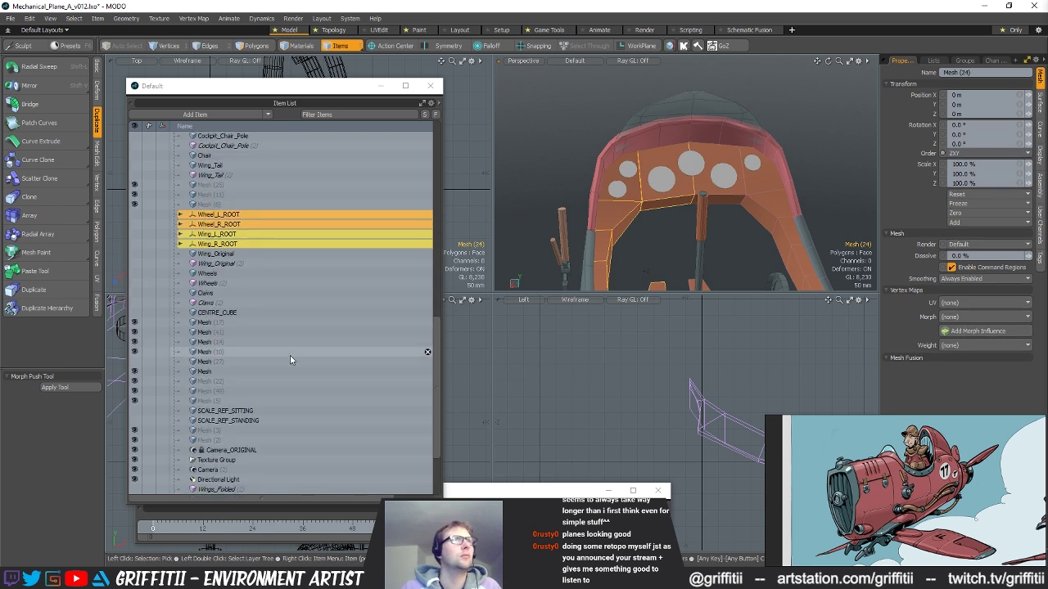
scroll(292, 353, "up", 15)
double_click(214, 235)
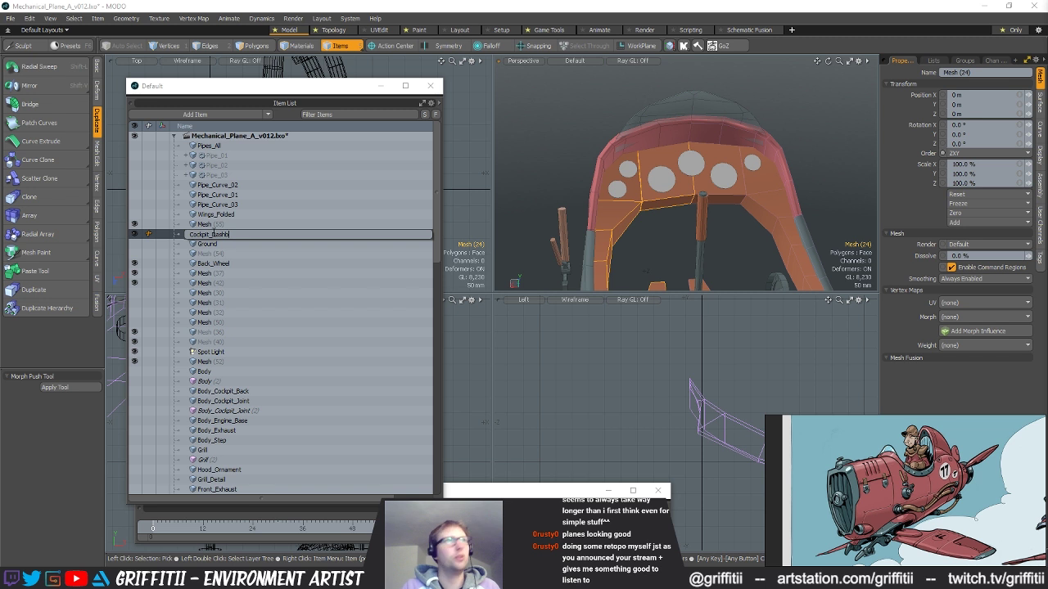
type("Cockpit_Dashboard")
key("Return")
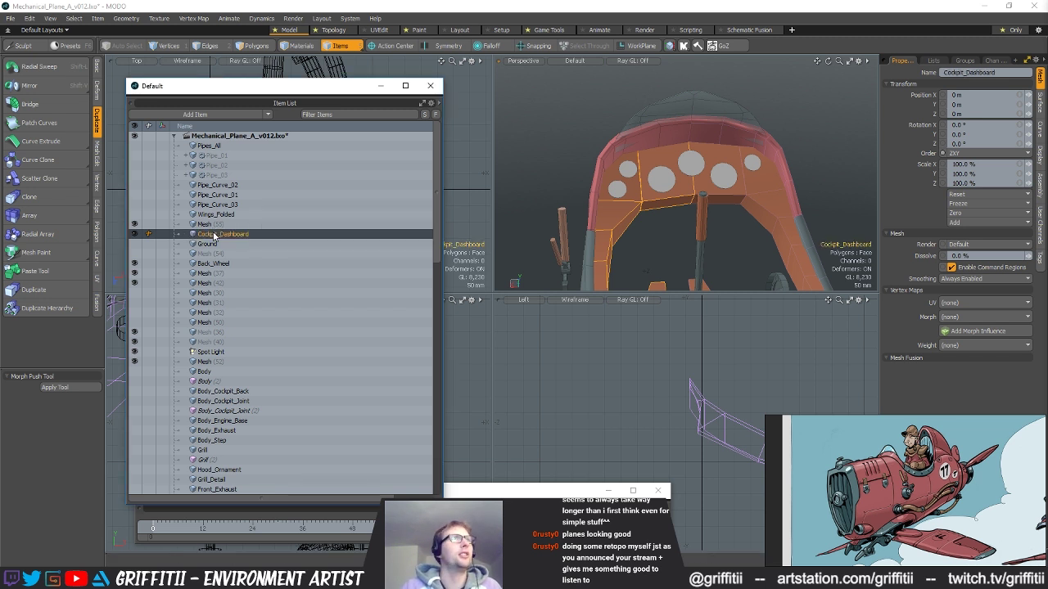
- Move Cockpit_Dashboard directly above Chair in the item list
scroll(234, 211, "down", 3)
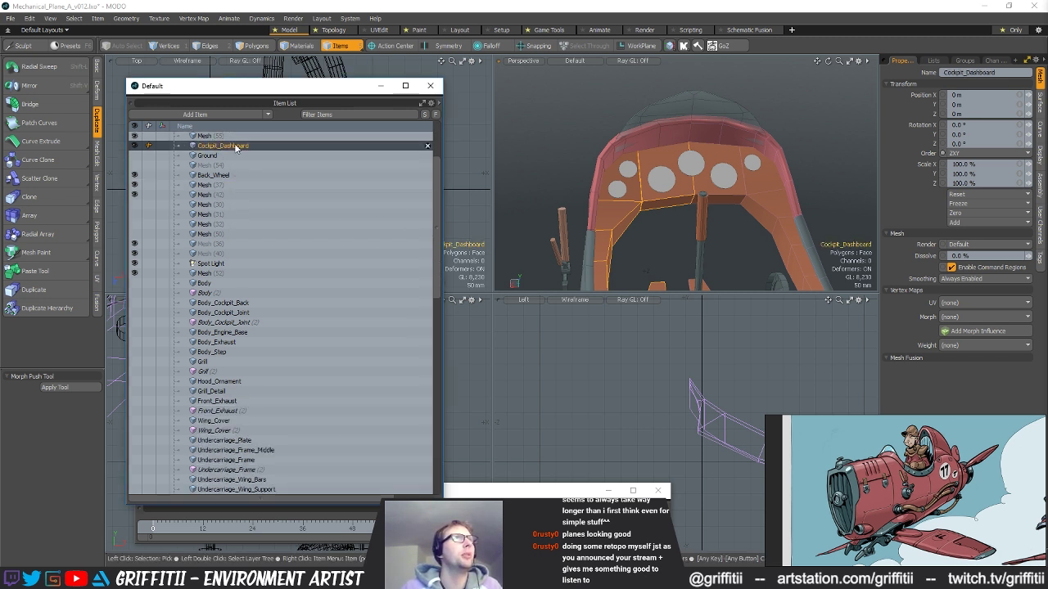
left_click_drag(226, 147, 266, 440)
scroll(274, 409, "down", 4)
left_click_drag(230, 312, 261, 434)
- Move Mesh (24) (4), the mirrored half of the instrument panel, directly below Cockpit_Dashboard in the item list
scroll(318, 423, "down", 6)
scroll(264, 402, "down", 6)
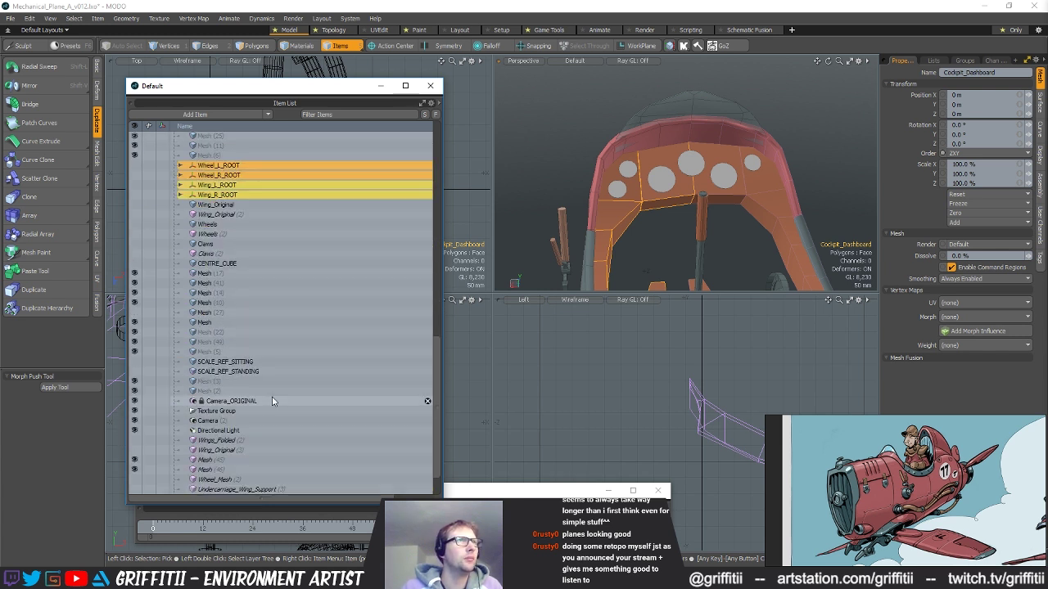
scroll(261, 460, "down", 1)
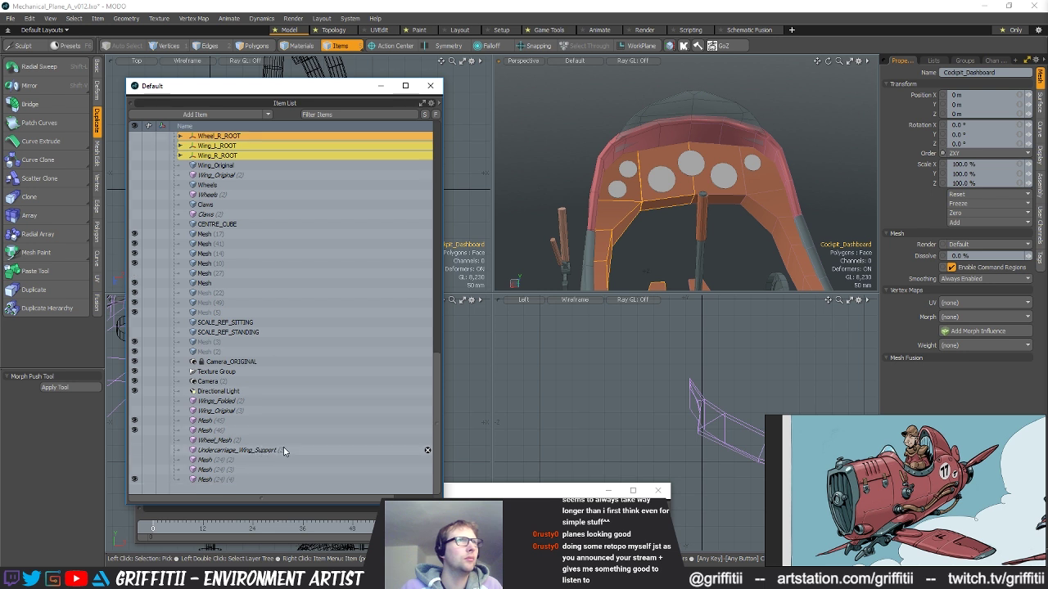
scroll(281, 423, "up", 6)
left_click(743, 203)
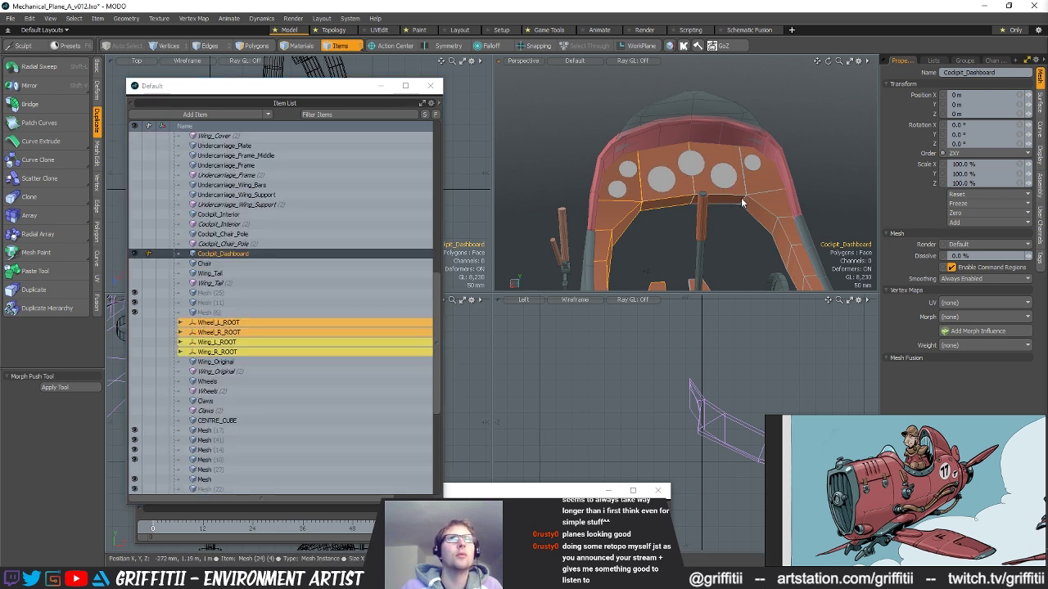
scroll(379, 317, "down", 6)
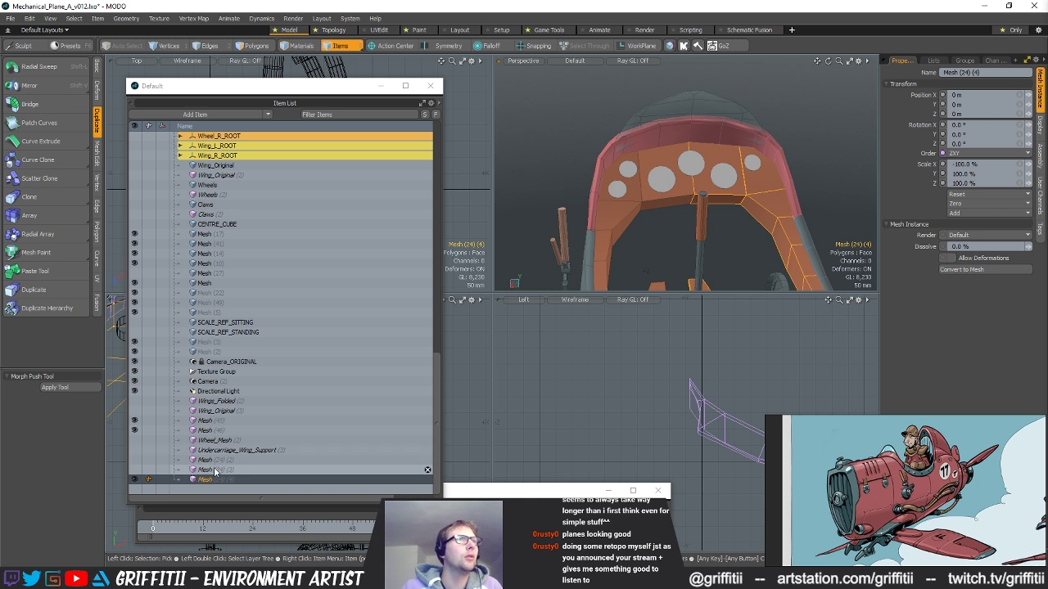
left_click_drag(213, 479, 244, 176)
scroll(239, 264, "up", 7)
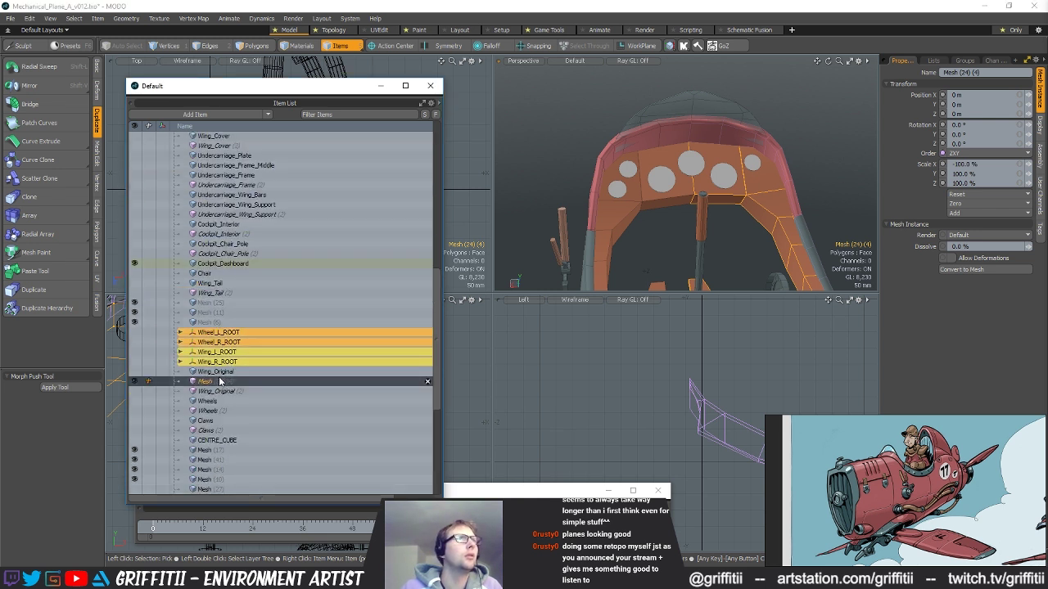
left_click_drag(220, 382, 229, 266)
- Rename the mirrored instrument panel instance as Cockpit_Dashboard and hide both panel halves
left_click(235, 264)
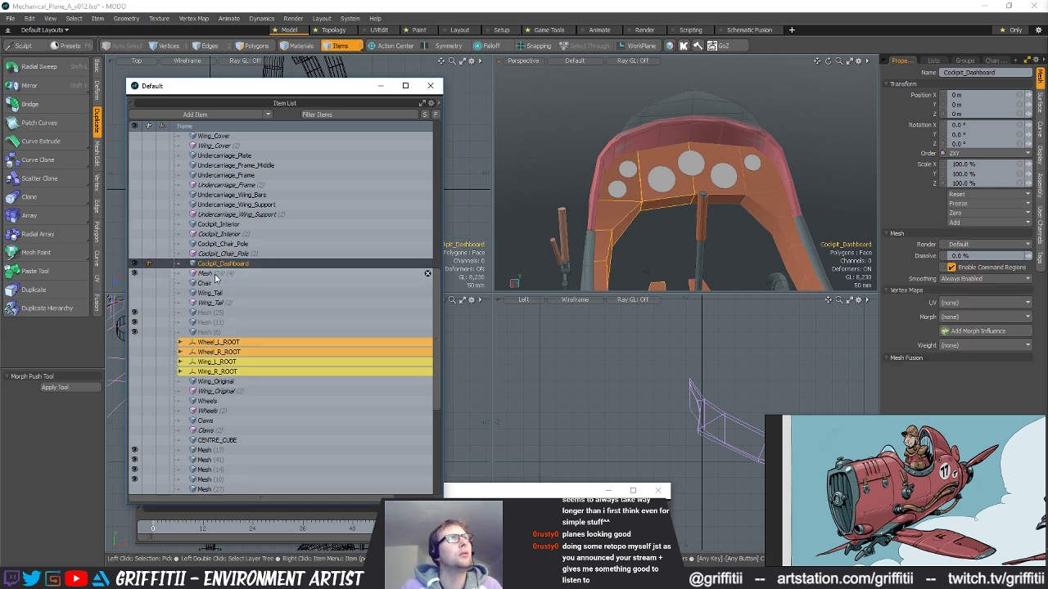
left_click(252, 274)
double_click(251, 276)
type("Cockpit_Dashboard")
key("Return")
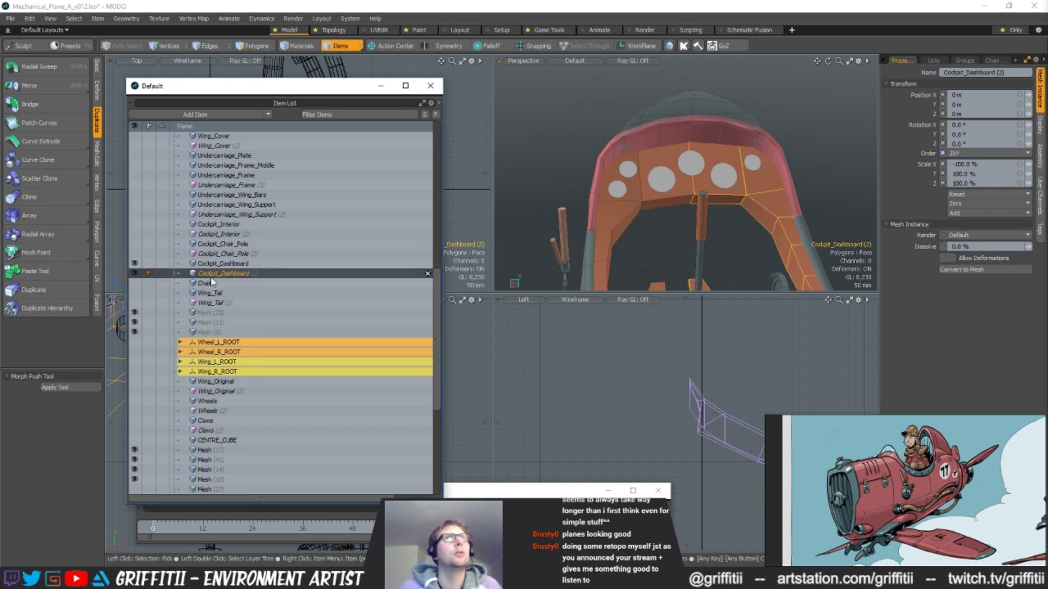
left_click(134, 266)
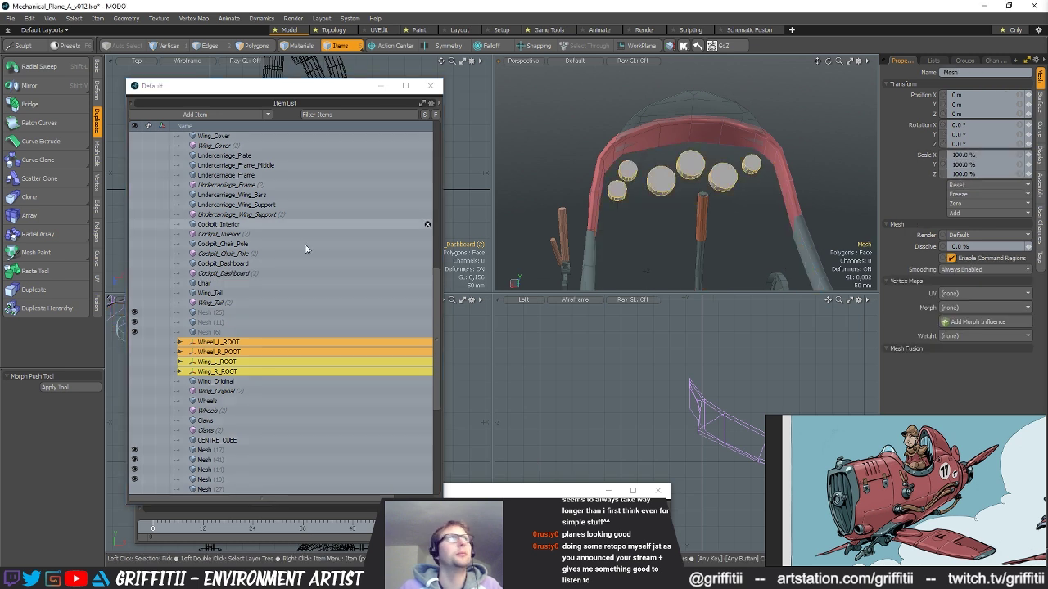
- Rename the mesh of round instrument dials as Dashboard_Dials
scroll(278, 312, "up", 8)
scroll(259, 235, "down", 5)
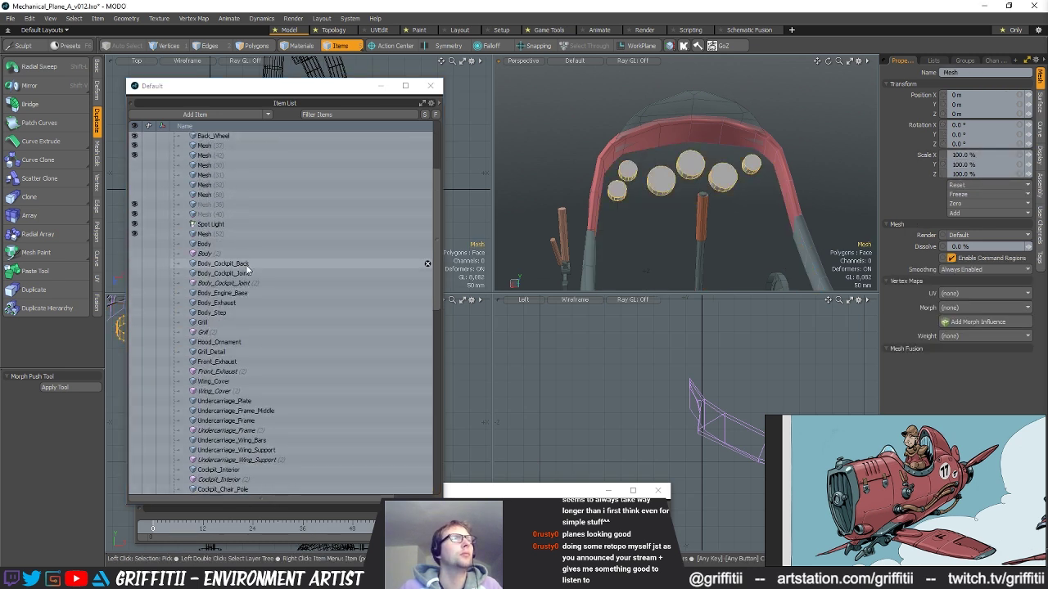
scroll(242, 283, "down", 9)
double_click(212, 332)
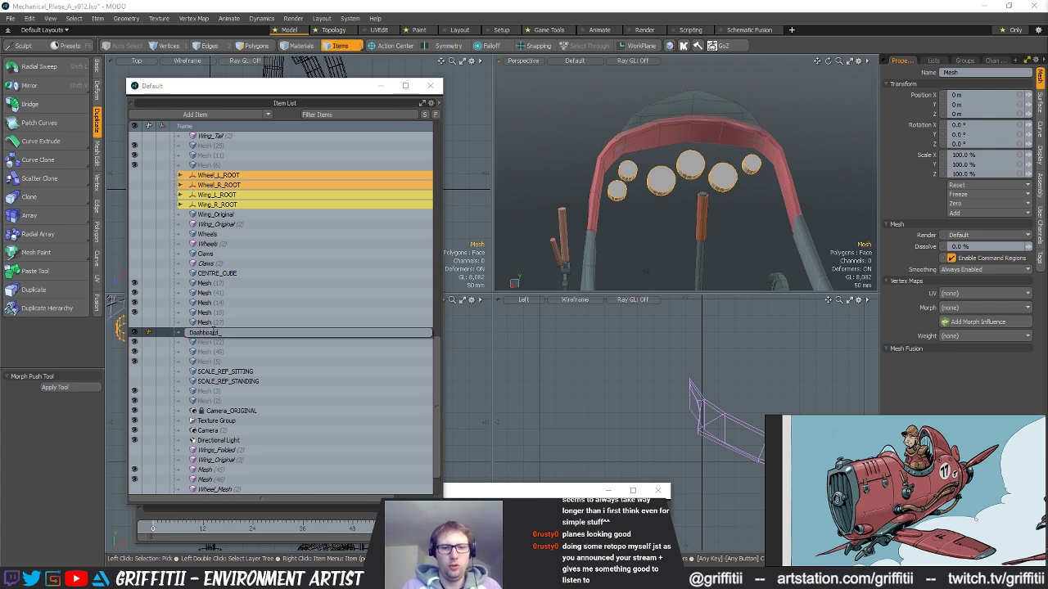
type("Dashboard_Dials")
key("Return")
- Move Dashboard_Dials directly above Chair, below the mirrored Cockpit_Dashboard instance
left_click_drag(220, 333, 221, 148)
scroll(246, 273, "up", 7)
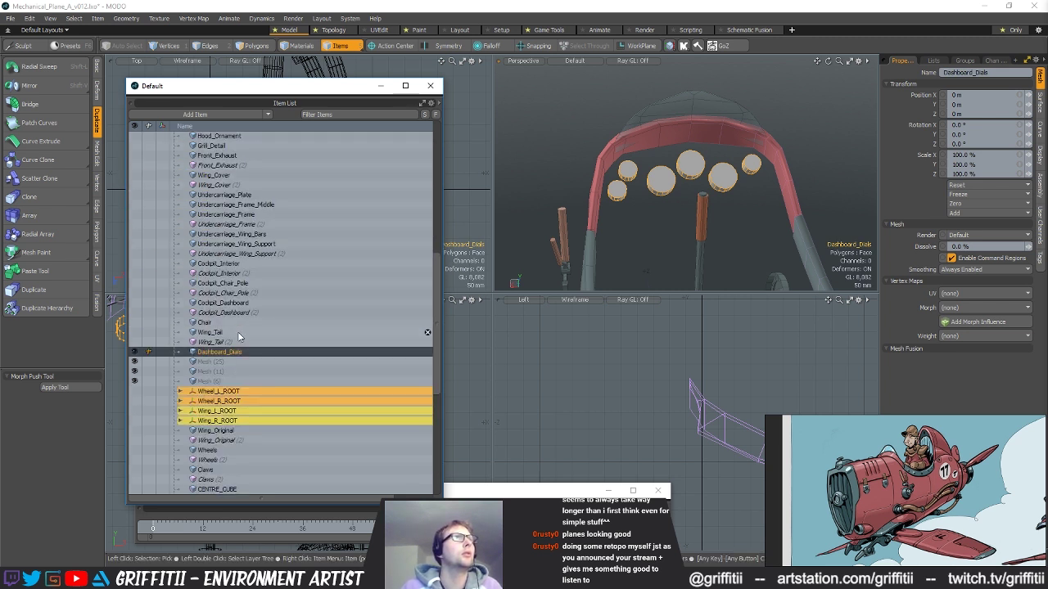
left_click_drag(230, 352, 184, 321)
- Rename Cockpit_Dashboard and its mirrored instance as Dashboard, and hide Dashboard_Dials
double_click(214, 314)
key("Return")
double_click(228, 303)
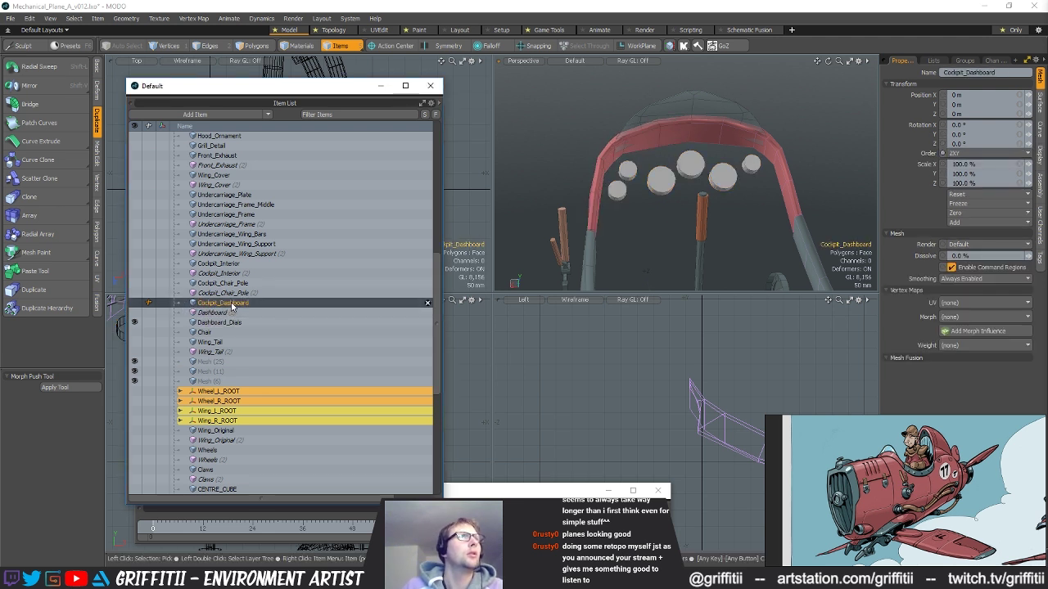
key("BackSpace")
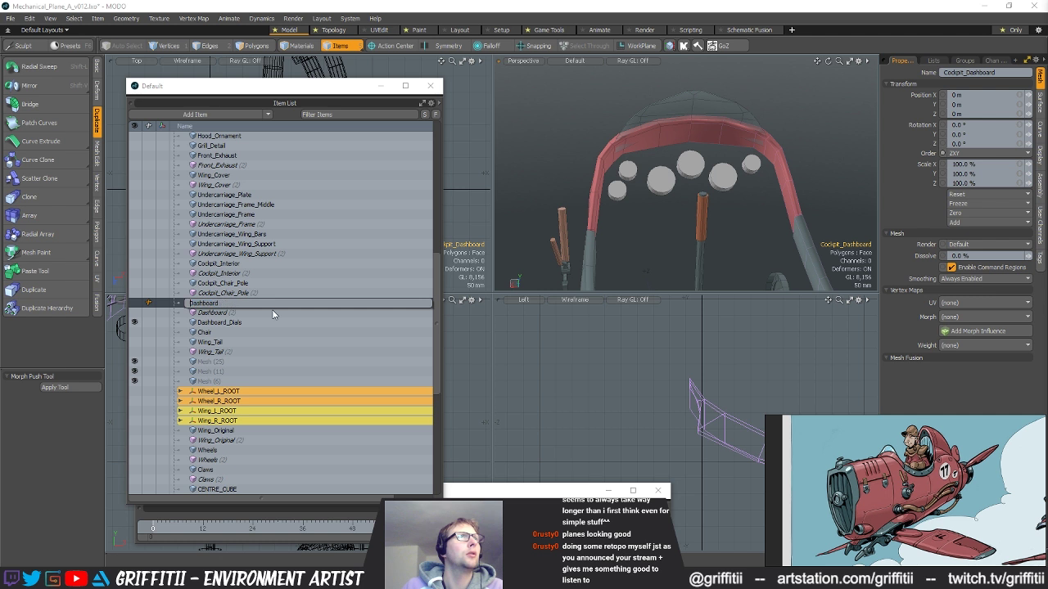
key("Return")
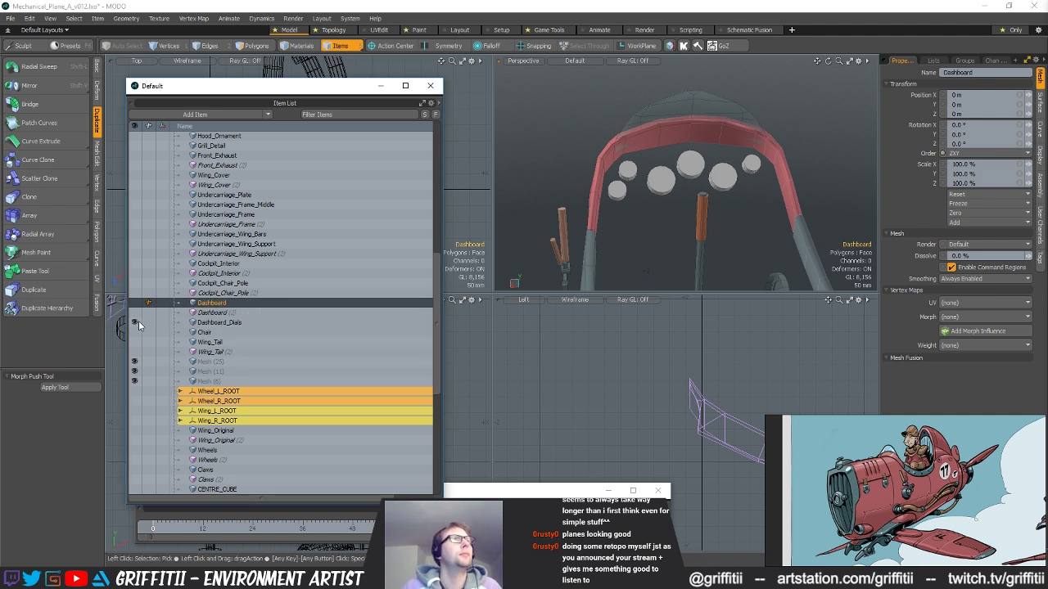
left_click(134, 321)
- Cut the polygons of the control stick and its base and paste them into the empty Mesh (11)
left_click(707, 216)
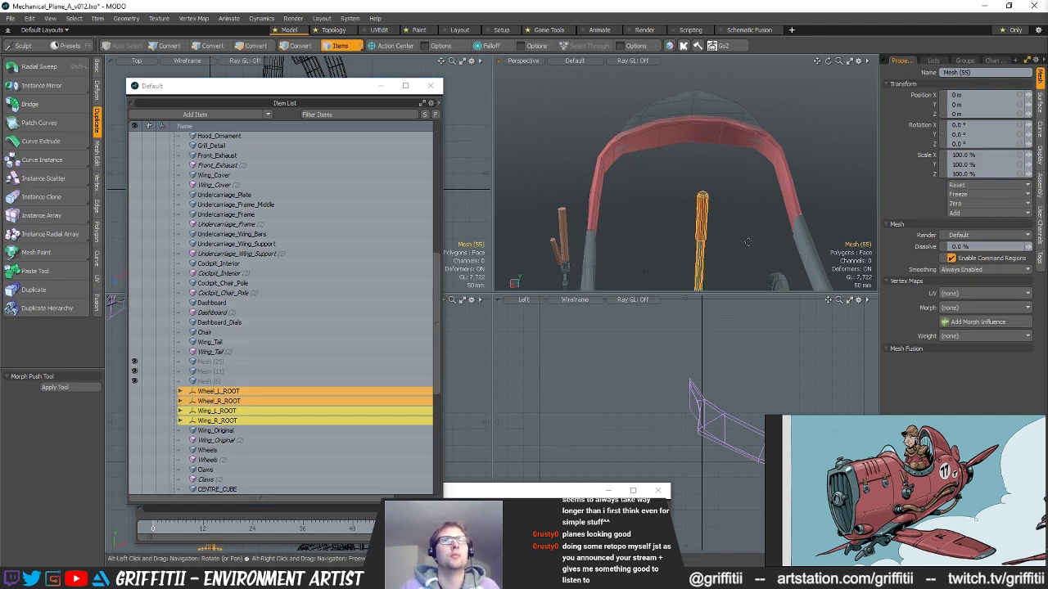
left_click_drag(753, 239, 726, 281, "alt")
left_click(678, 279, "shift")
key("3")
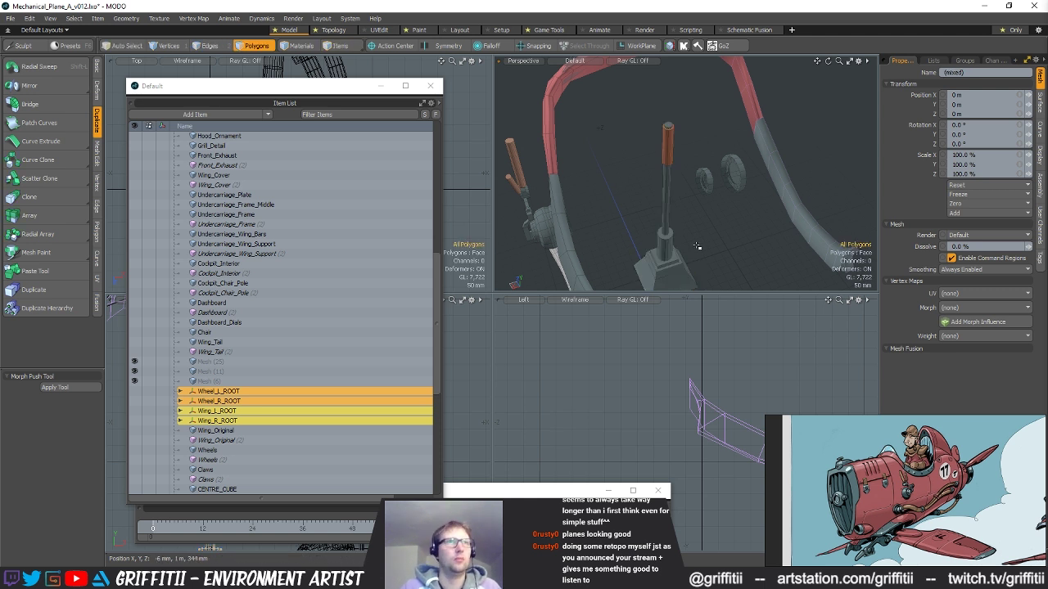
key("ctrl+x")
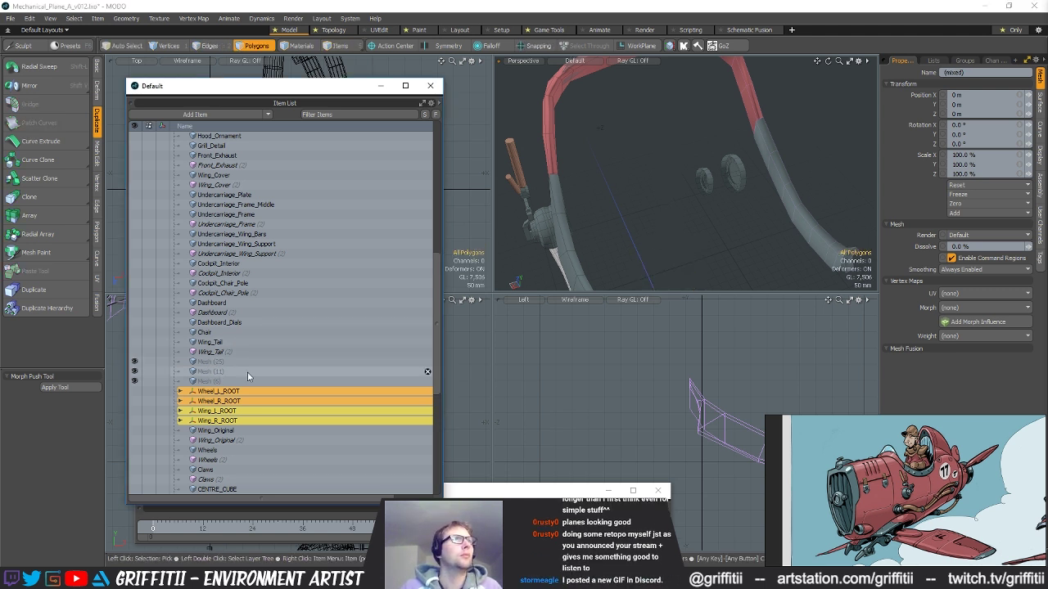
left_click(247, 372)
- Rename Mesh (11), which holds the combined control stick, as Joystick
double_click(219, 373)
type("Joystic")
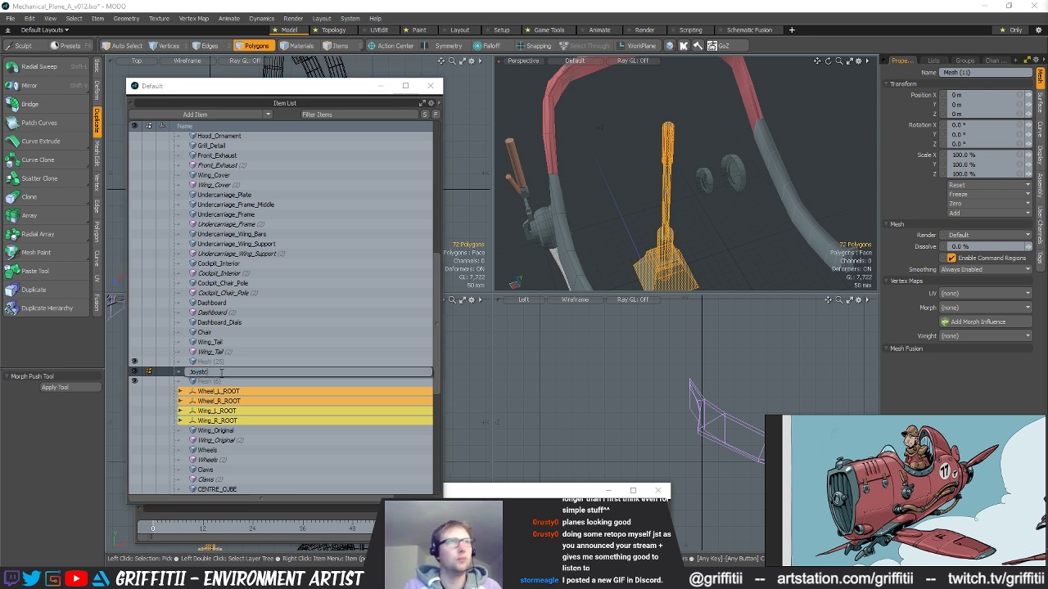
type("k")
key("Return")
double_click(216, 374)
left_click_drag(202, 373, 327, 388)
key("Escape")
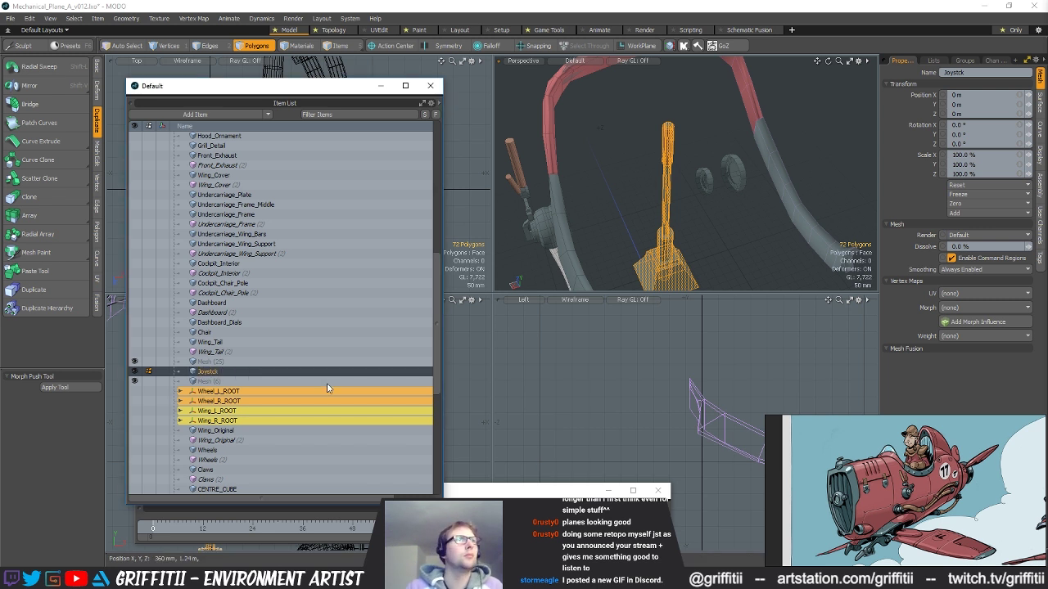
- Move Joystick directly above Chair in the item list and hide it
left_click_drag(211, 374, 218, 340)
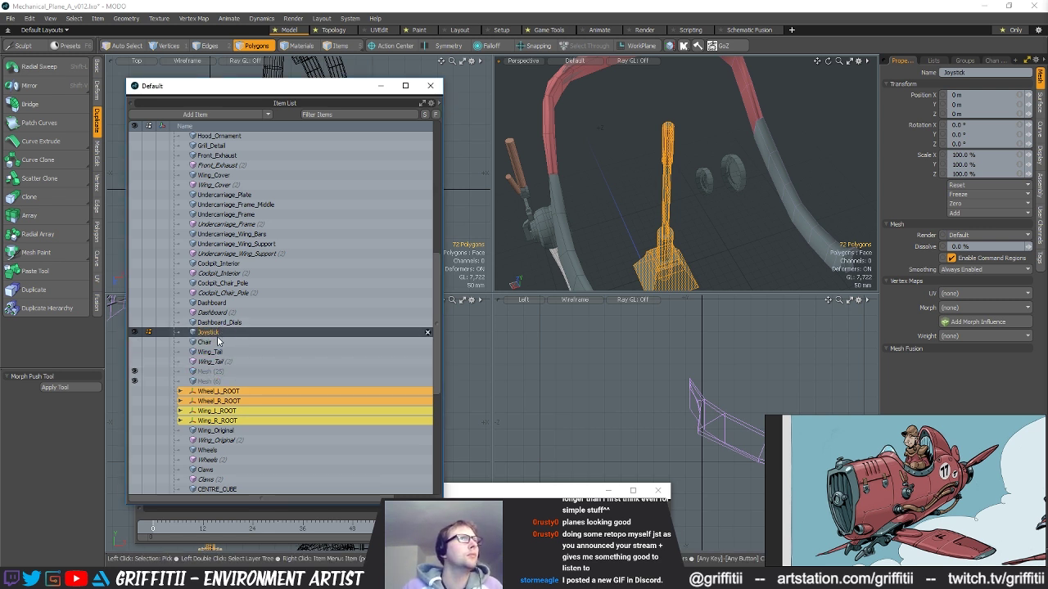
left_click(134, 333)
- Rename Mesh (14), the grey curved strip along the cockpit rim, as Cockpit_Seal
left_click_drag(753, 215, 701, 197, "alt")
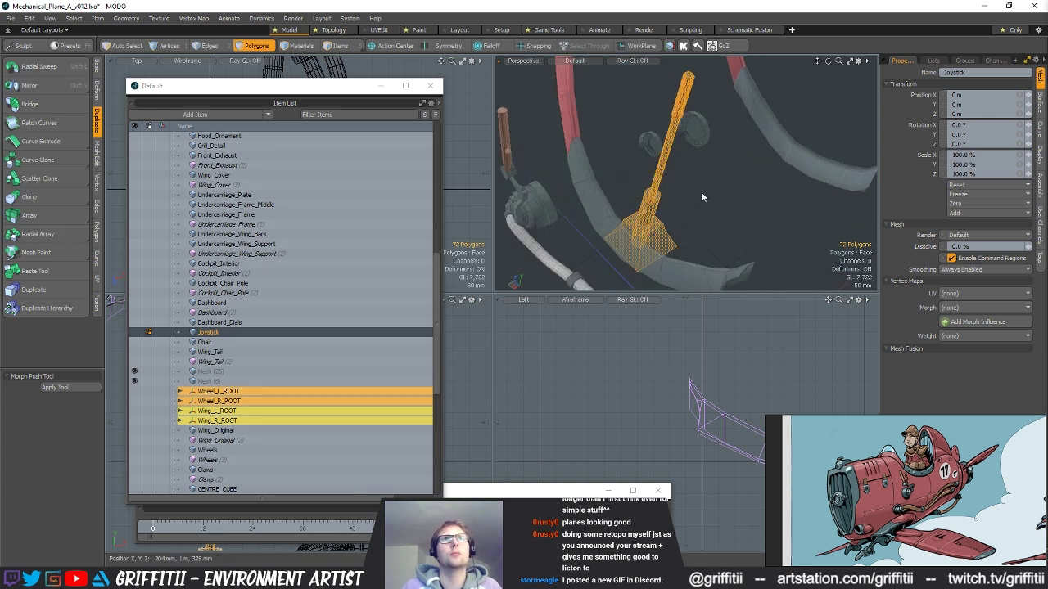
key("5")
left_click(701, 189)
left_click_drag(700, 135, 653, 235, "alt")
scroll(653, 235, "down", 3)
left_click(653, 235)
left_click_drag(773, 244, 816, 226, "alt")
scroll(311, 311, "down", 5)
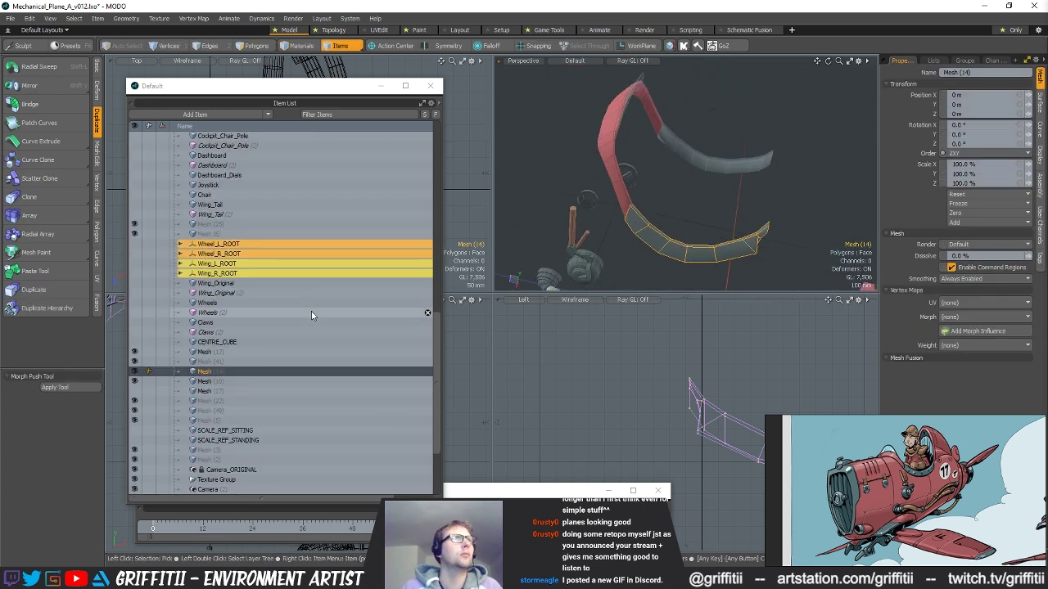
double_click(237, 370)
type("Col")
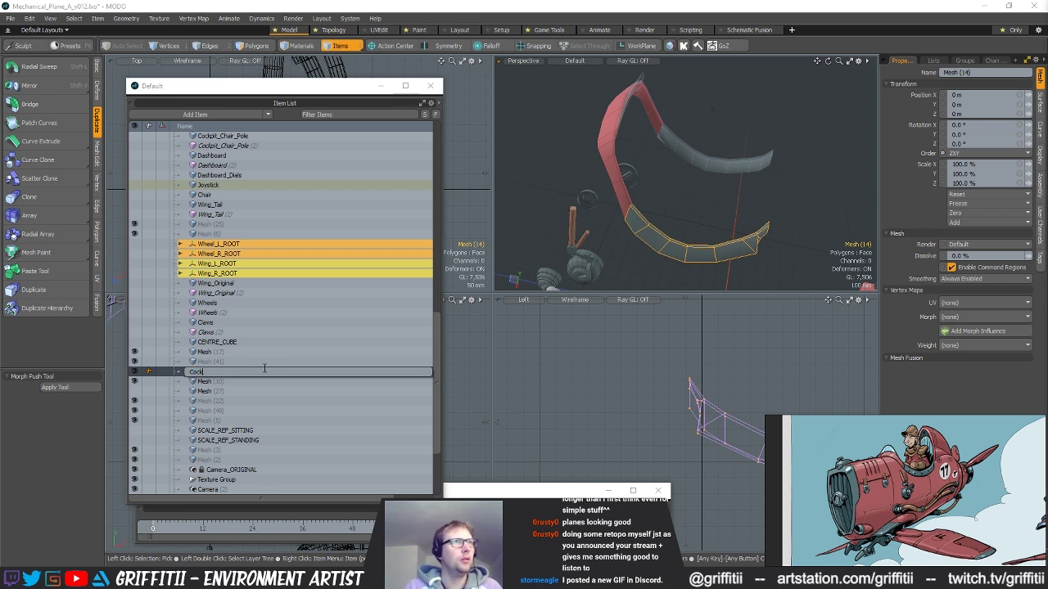
type("kpit_")
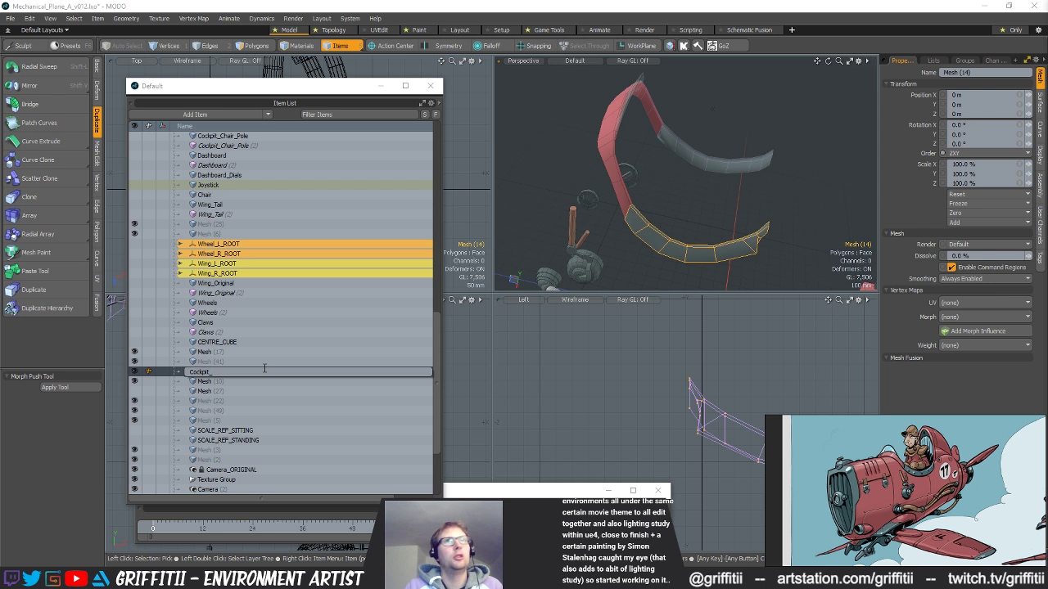
type("Seal")
key("Return")
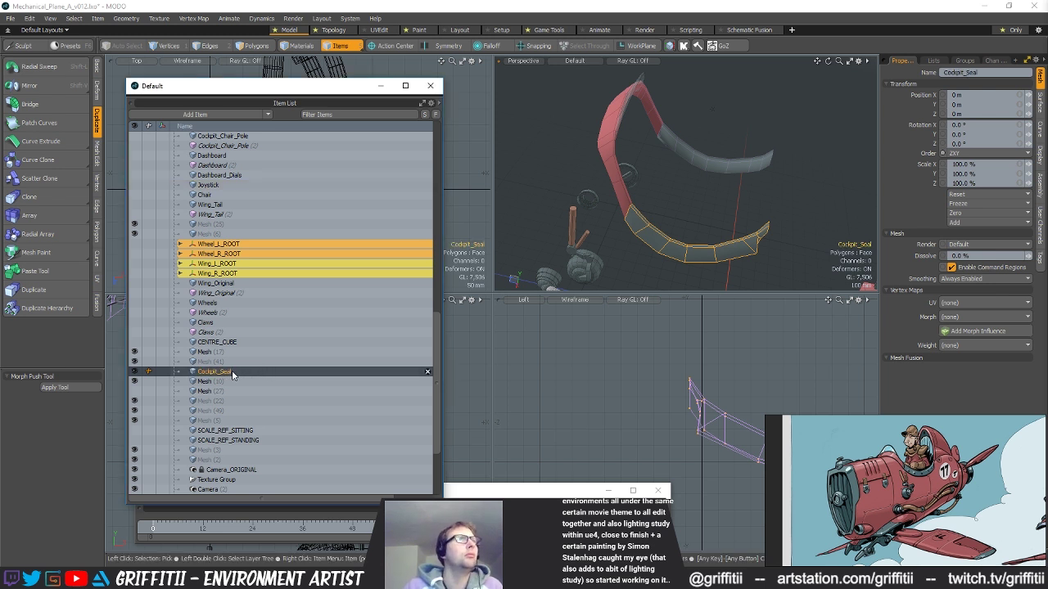
- Move Cockpit_Seal and its mirrored instance directly above Dashboard and hide both
scroll(234, 375, "down", 3)
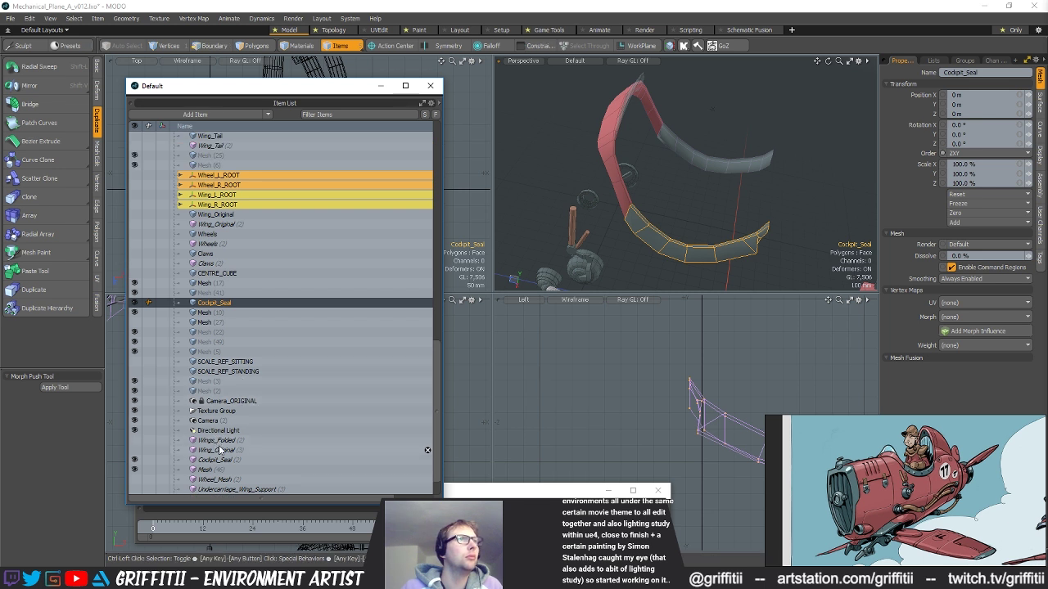
left_click(234, 461, "ctrl")
scroll(208, 326, "up", 2)
left_click_drag(223, 360, 227, 155)
key("ctrl+z")
left_click_drag(215, 363, 223, 154)
scroll(253, 325, "up", 5)
mouse_move(225, 319)
left_mouse_down()
mouse_move(237, 303)
mouse_move(233, 261)
mouse_move(241, 311)
left_mouse_up()
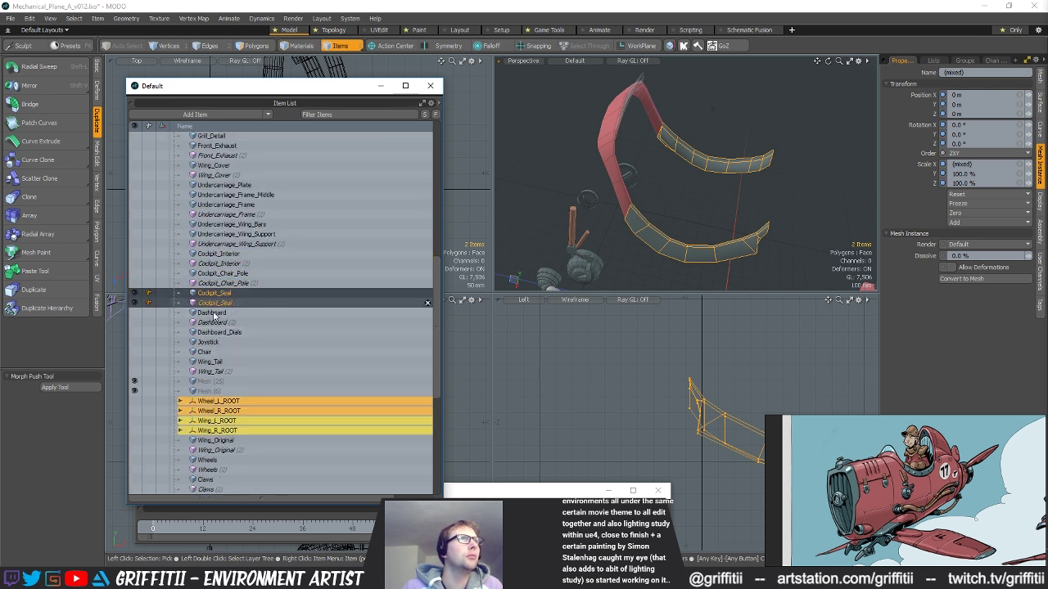
left_click(136, 293)
- Rename Mesh (17), the red arched frame half, as Cockpit_Window_Frame
left_click(614, 153)
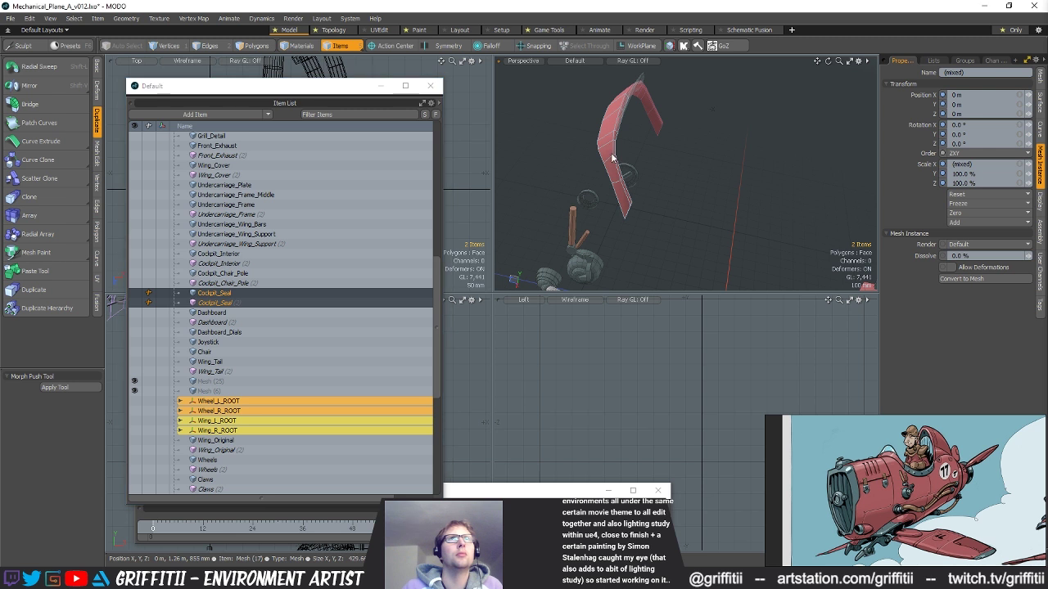
scroll(295, 323, "down", 5)
double_click(261, 361)
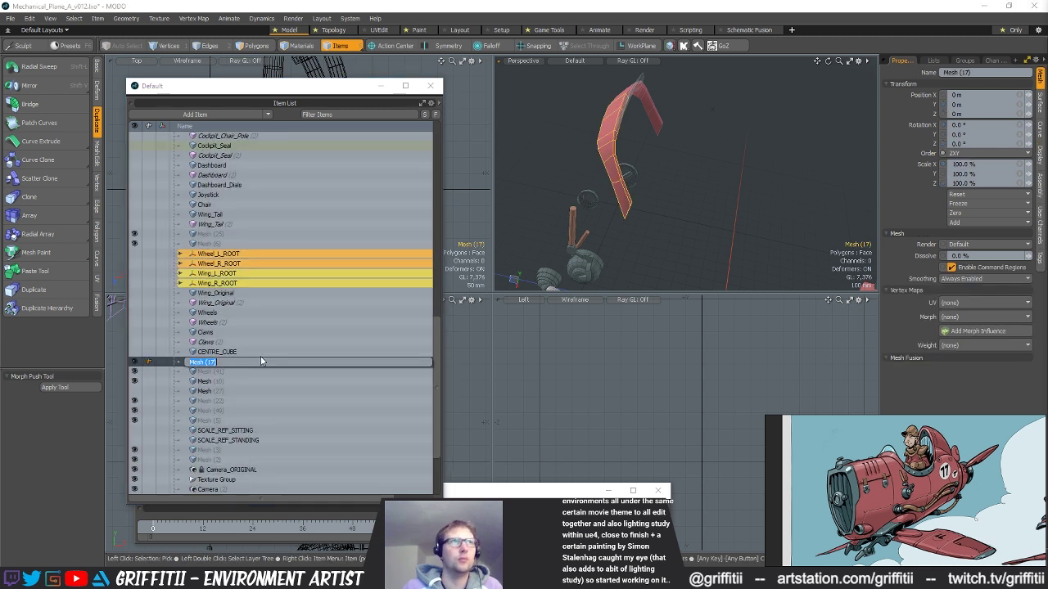
type("Coc")
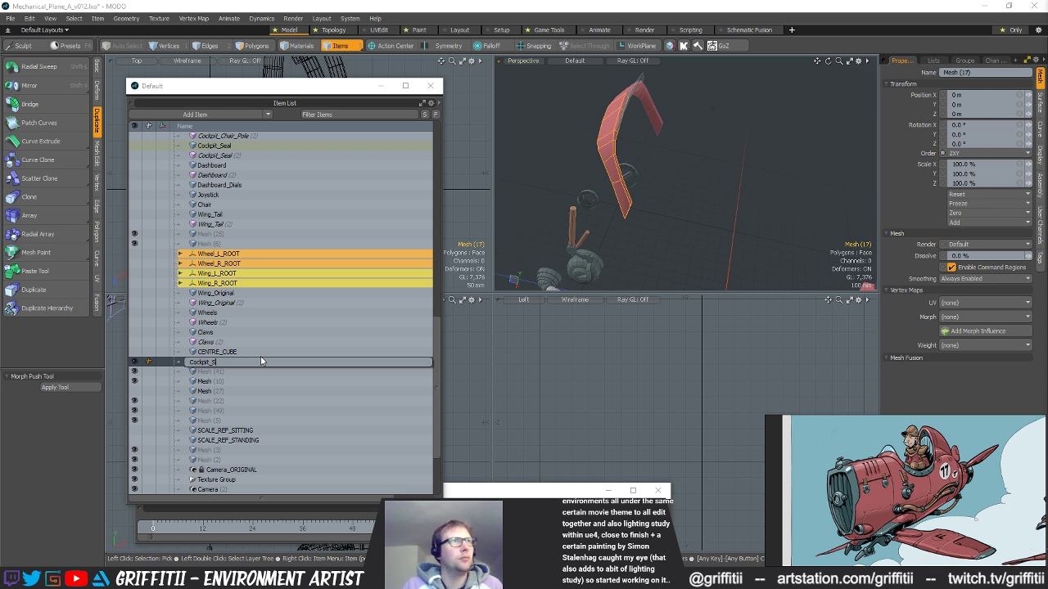
type("kpit_Wind")
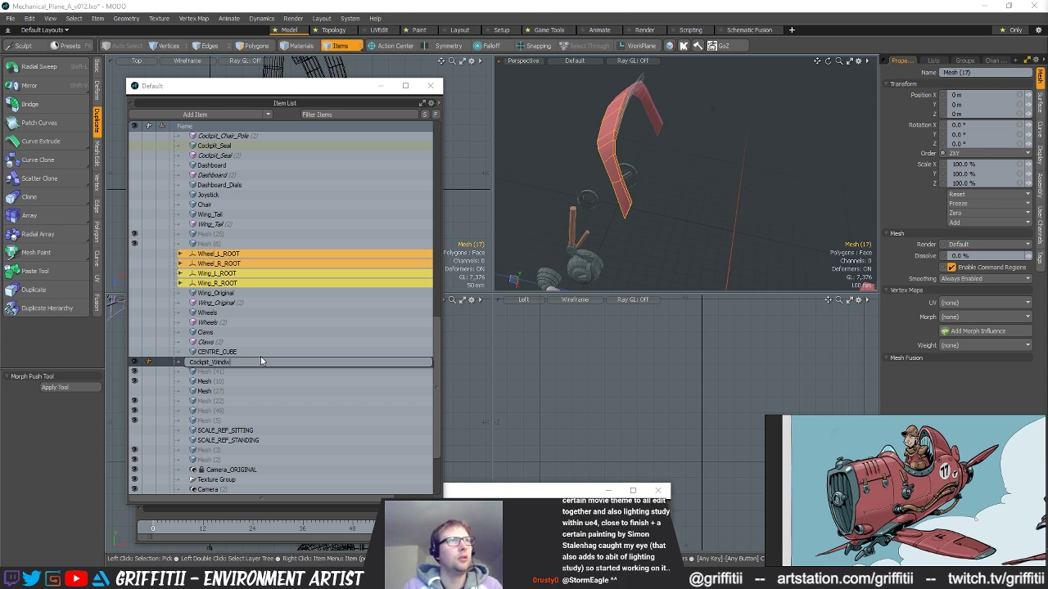
type("ow_Frame")
key("Return")
- Move Cockpit_Window_Frame and its mirrored instance directly below Cockpit_Seal (2) and hide both
scroll(315, 345, "down", 3)
left_click(268, 431, "ctrl")
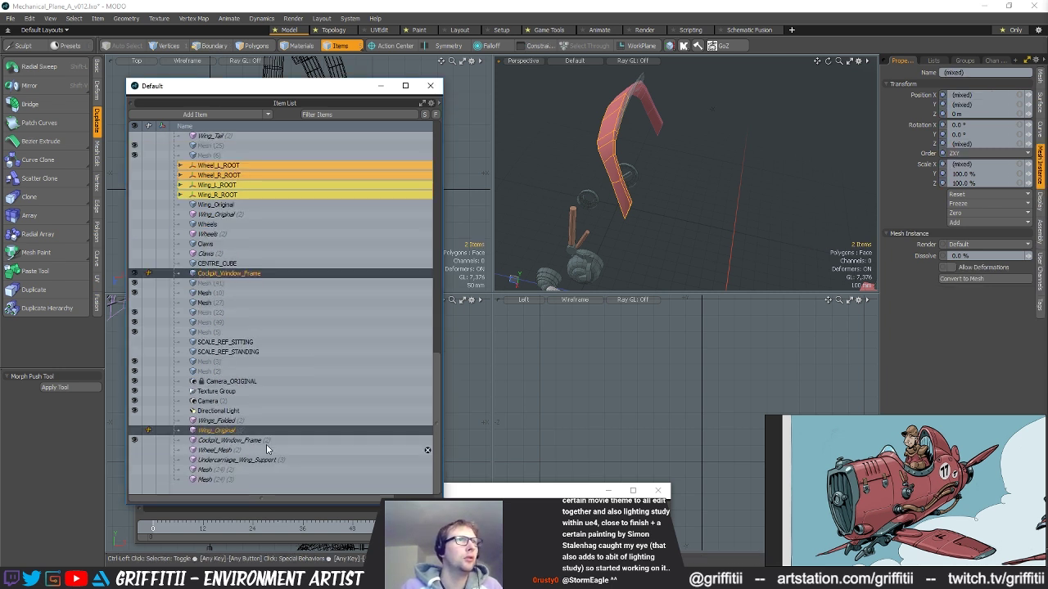
scroll(271, 409, "up", 4)
left_click_drag(249, 391, 246, 204)
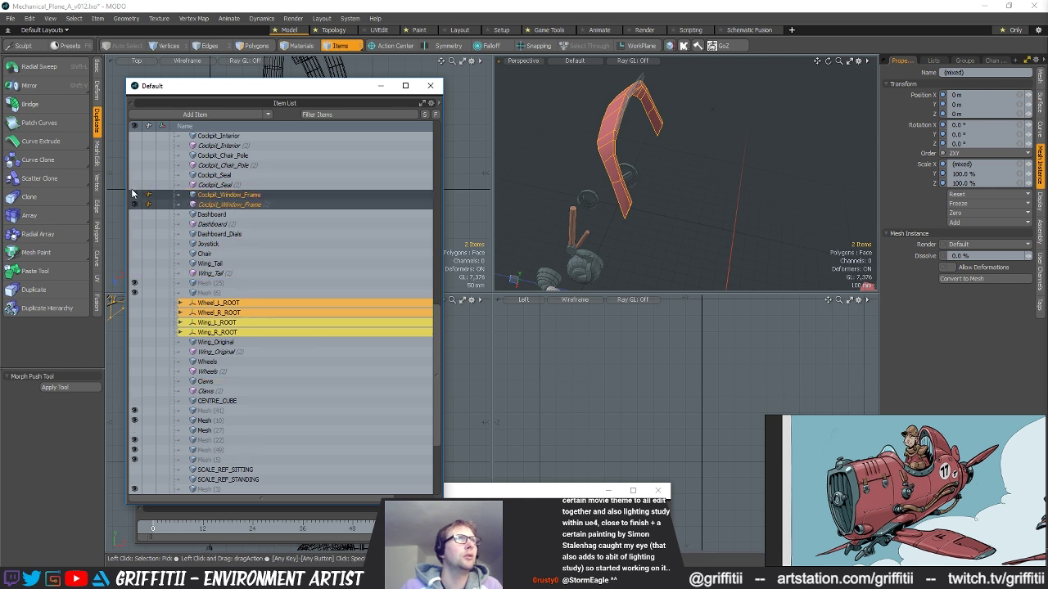
left_click(135, 196)
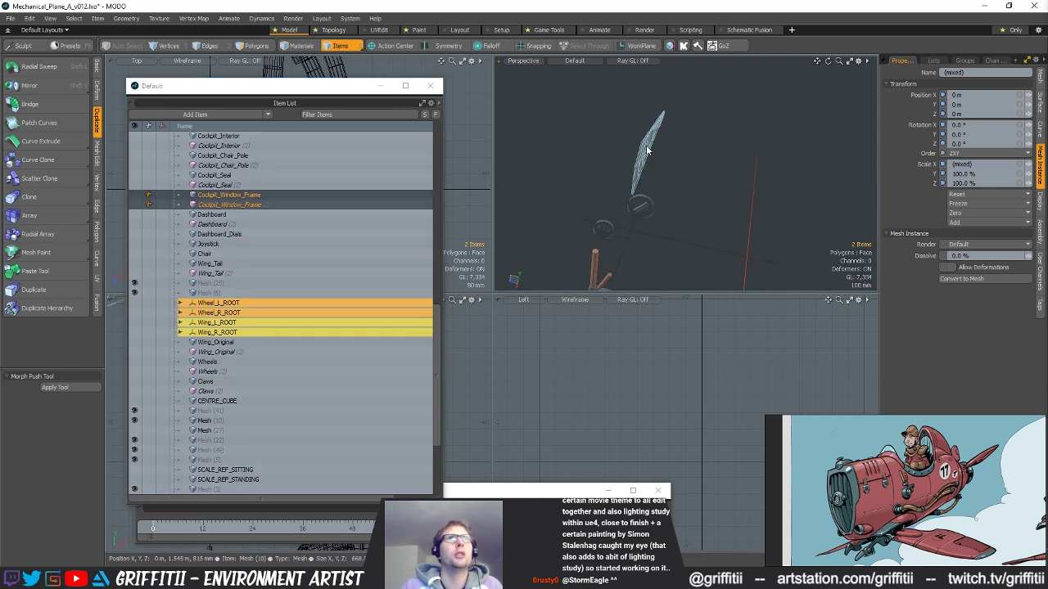
- Rename Mesh (10), the thin curved pane at the cockpit, as Window
left_click(646, 145)
double_click(205, 420)
type("Win")
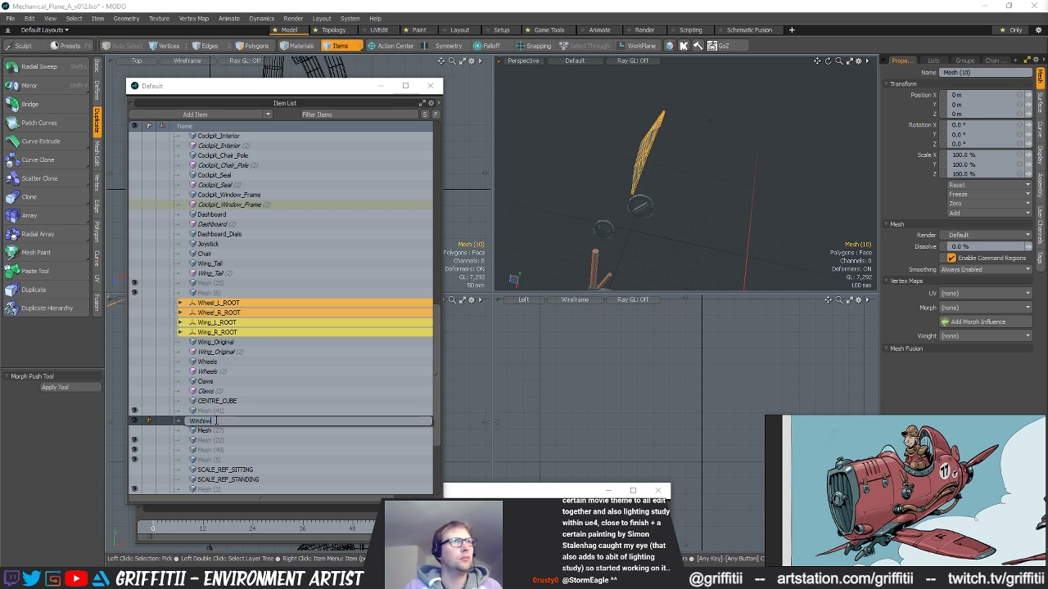
type("dow")
key("Return")
- Move Window directly above Dashboard in the item list and hide it
left_click_drag(205, 421, 232, 212)
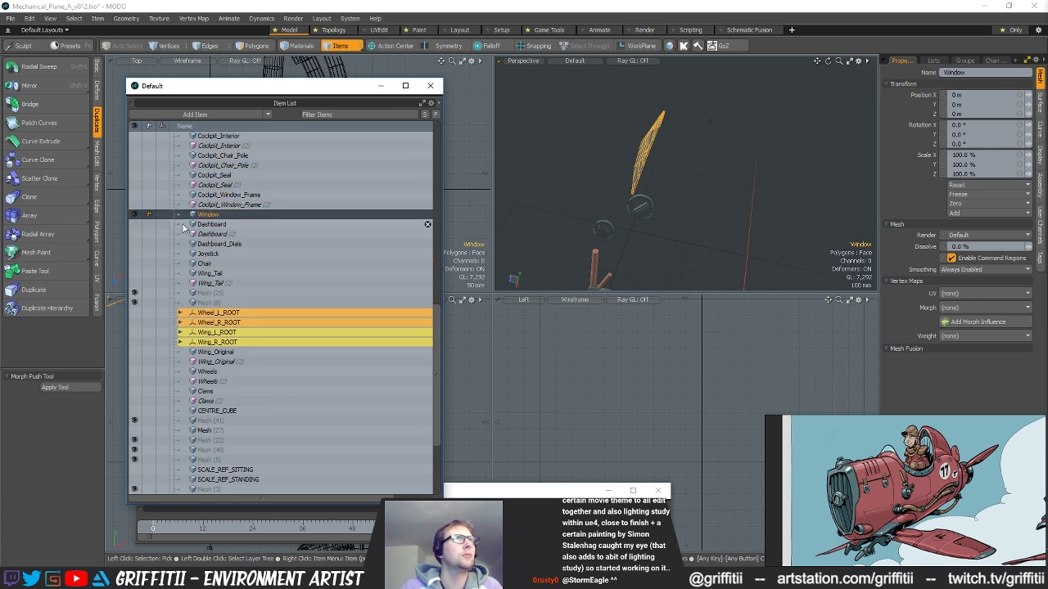
left_click(135, 215)
- Rename Mesh (37), the red block above the back wheel, as Back_Wheel_Hole
left_click_drag(688, 197, 827, 184, "ctrl+alt")
left_click(842, 141)
left_click_drag(831, 229, 693, 224, "alt")
scroll(300, 339, "down", 3)
scroll(258, 322, "up", 15)
scroll(258, 322, "up", 2)
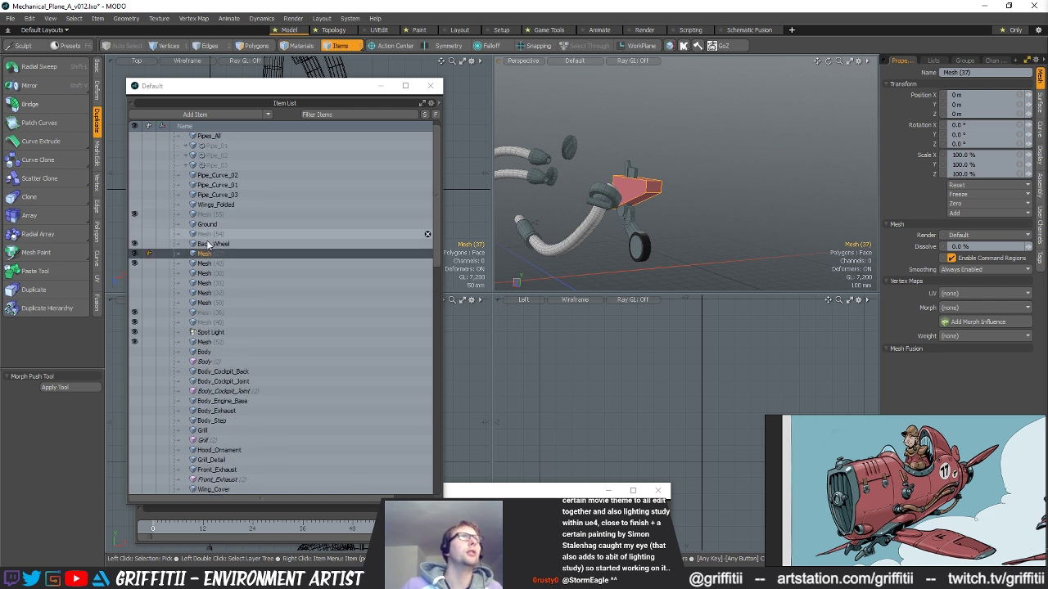
double_click(203, 254)
type("Back_Wheel")
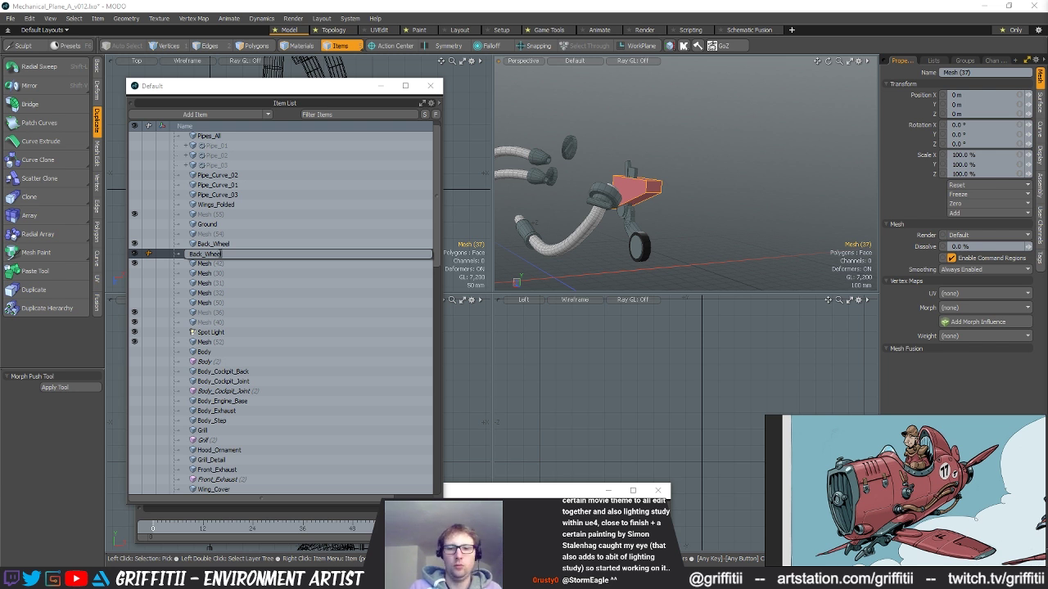
type("_Hole")
key("Return")
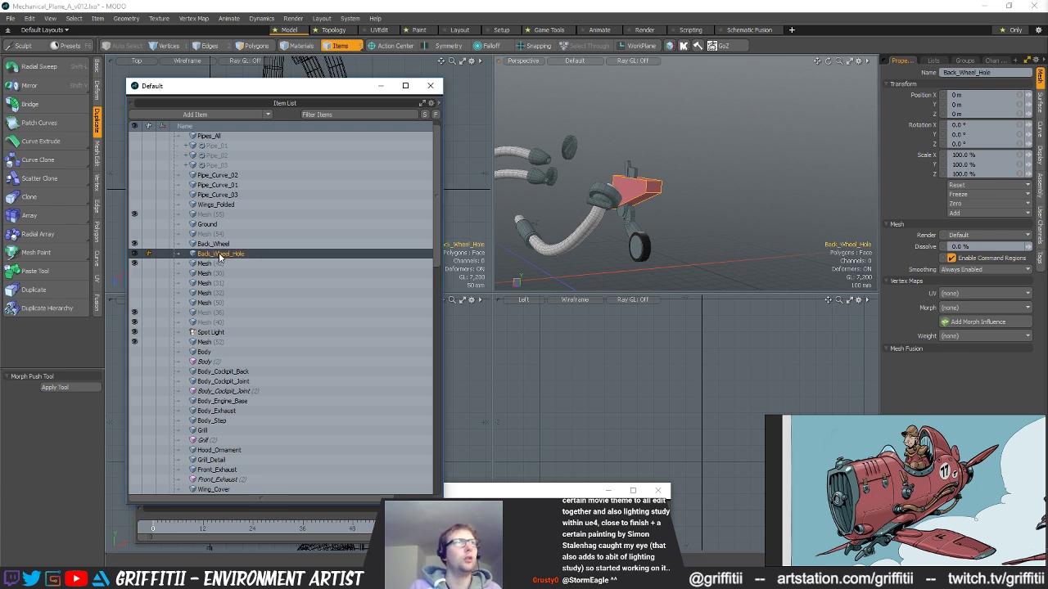
- Move Back_Wheel and Back_Wheel_Hole directly below Wing_Tail (2) and hide both
scroll(238, 260, "down", 1)
left_click(215, 214, "shift")
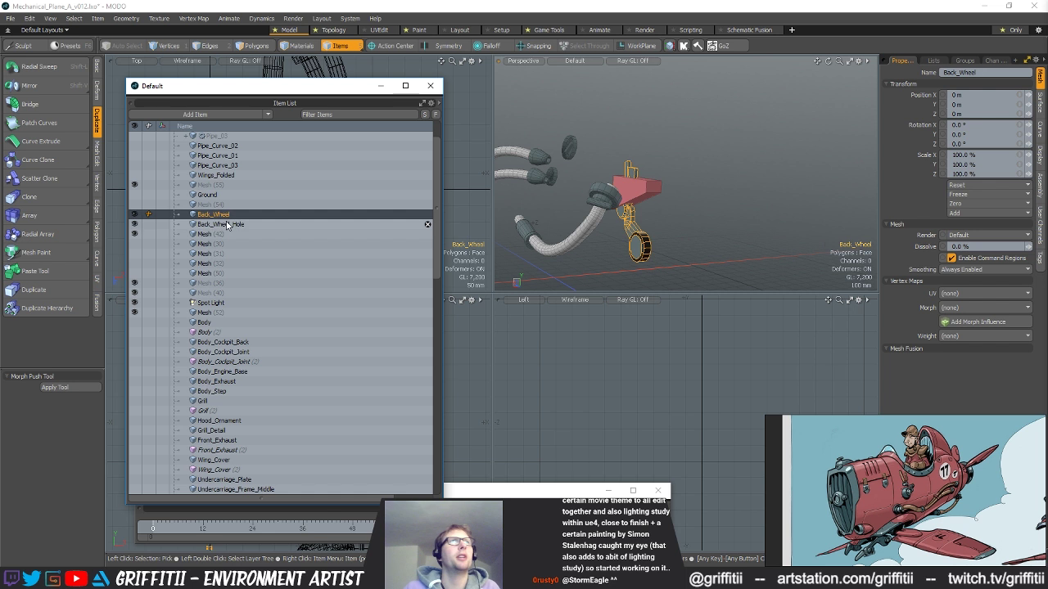
scroll(218, 205, "down", 1)
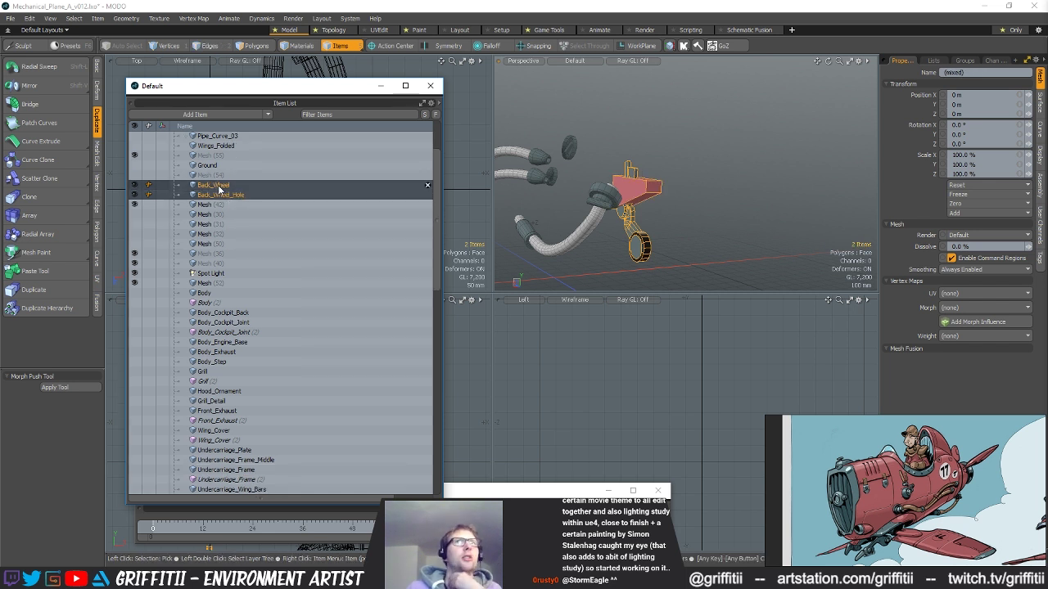
left_click_drag(219, 188, 235, 427)
scroll(278, 389, "down", 5)
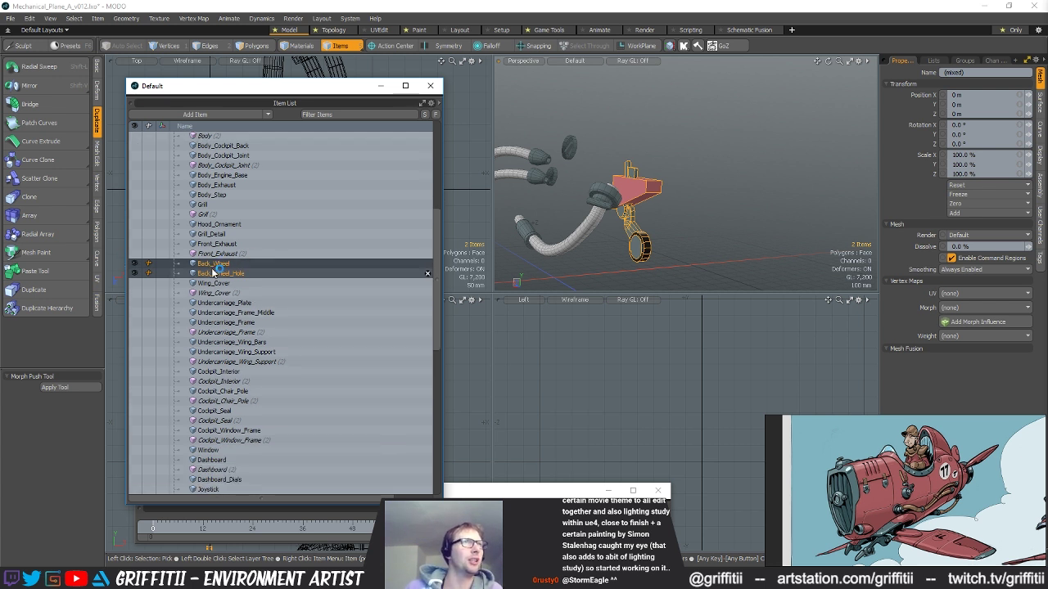
left_click_drag(221, 273, 227, 483)
scroll(290, 418, "down", 5)
left_click_drag(213, 318, 218, 373)
key("h")
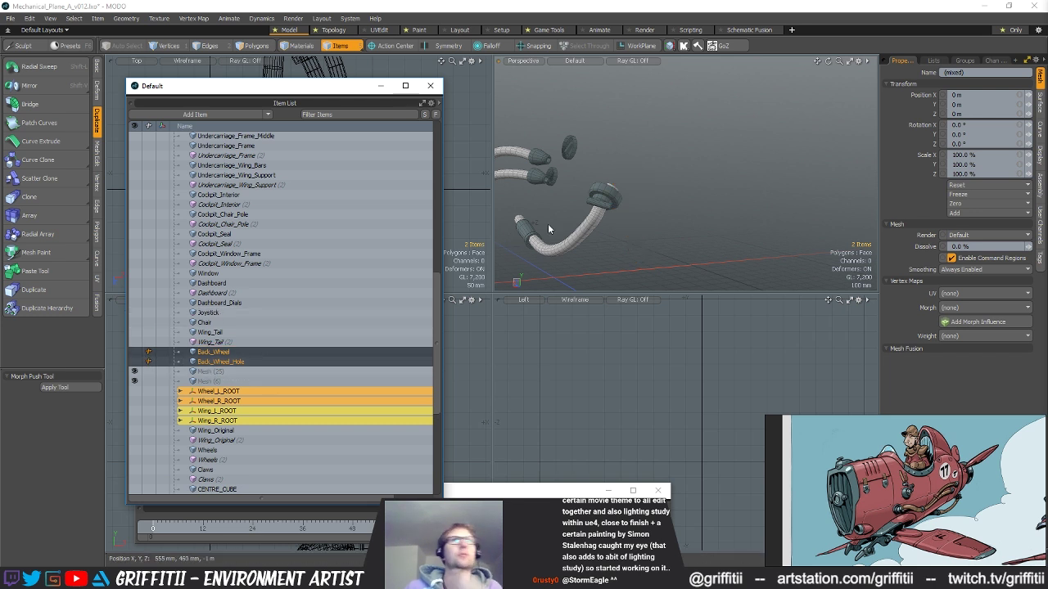
- Rename Mesh (42), the curved hoses with their end fittings, as Pipe_Detail
left_click(607, 195)
left_click_drag(608, 195, 704, 196, "alt")
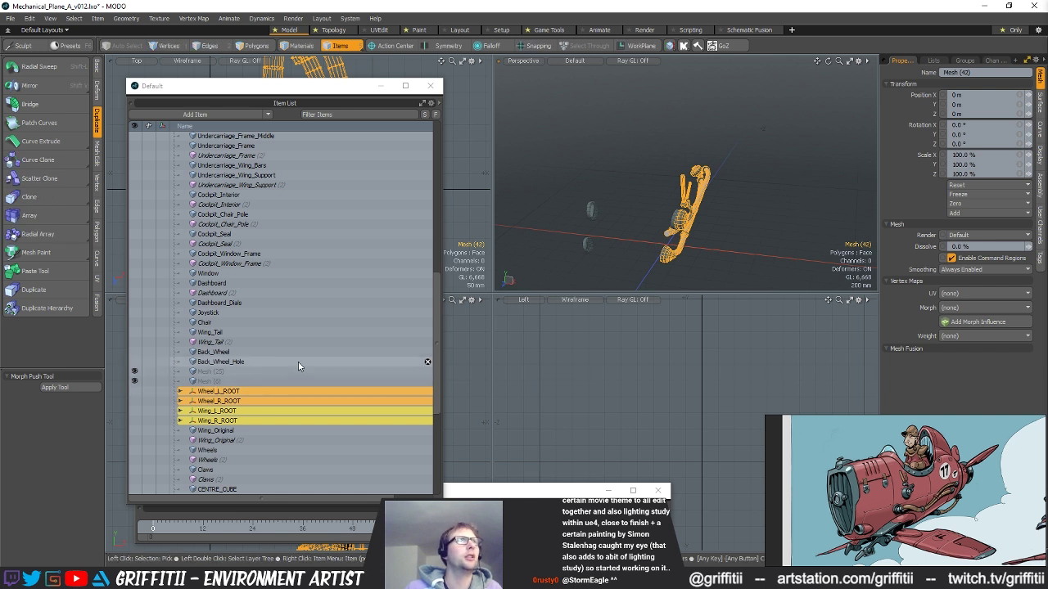
scroll(298, 363, "up", 8)
scroll(261, 256, "up", 1)
double_click(205, 166)
type("F")
type("ipe_Detail")
key("Return")
- Move Pipe_Detail directly below Body_Step in the item list and hide it
left_click_drag(211, 165, 248, 328)
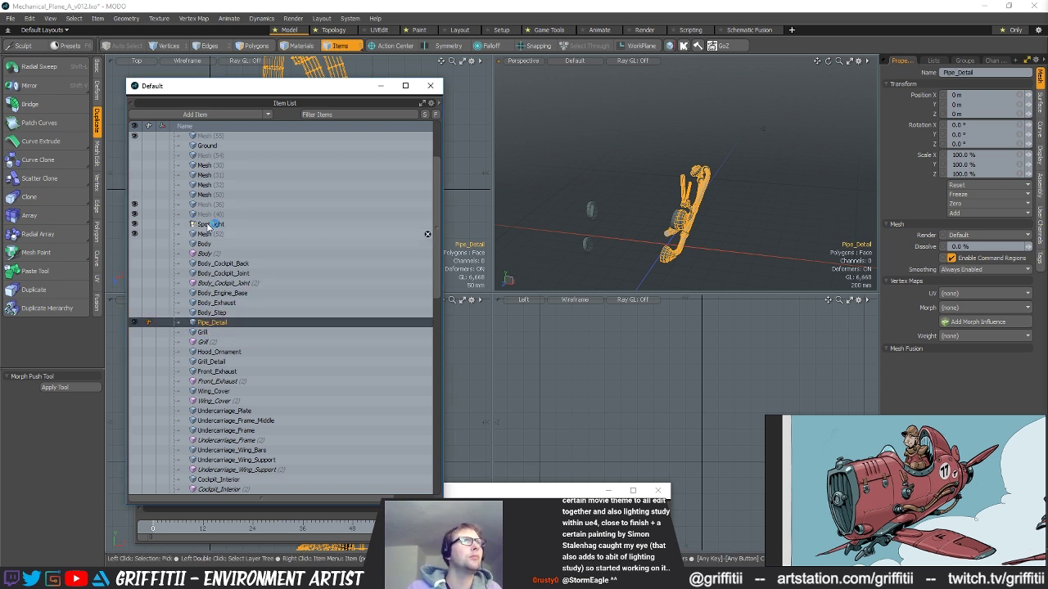
left_click(217, 235)
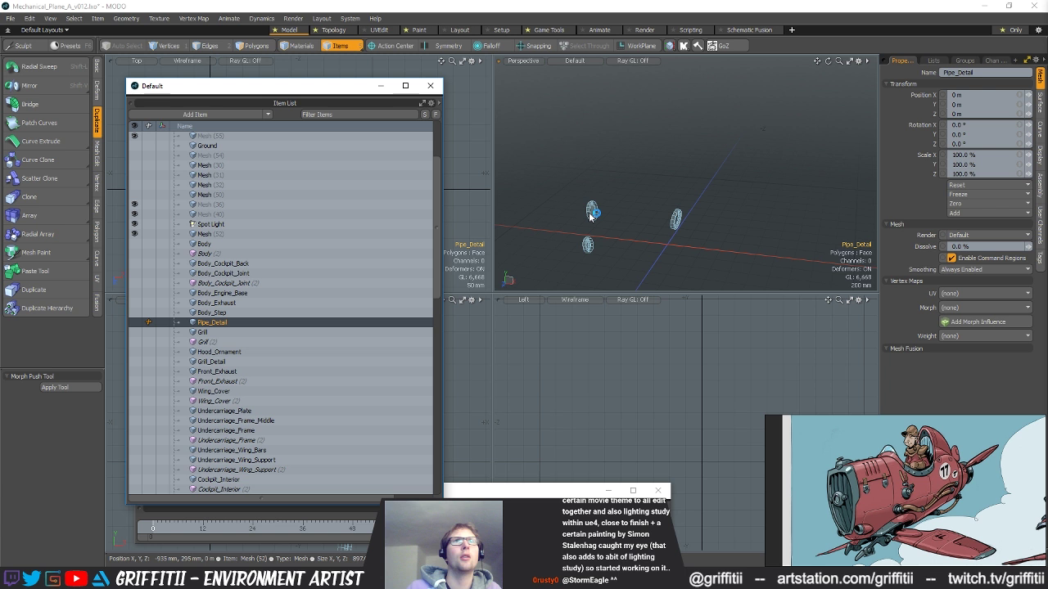
- Rename Mesh (52), the three separate round rings, as Body_Hole_Detail
left_click_drag(711, 235, 702, 195, "alt+shift")
left_click_drag(702, 195, 688, 225, "alt")
left_click(214, 237)
double_click(214, 237)
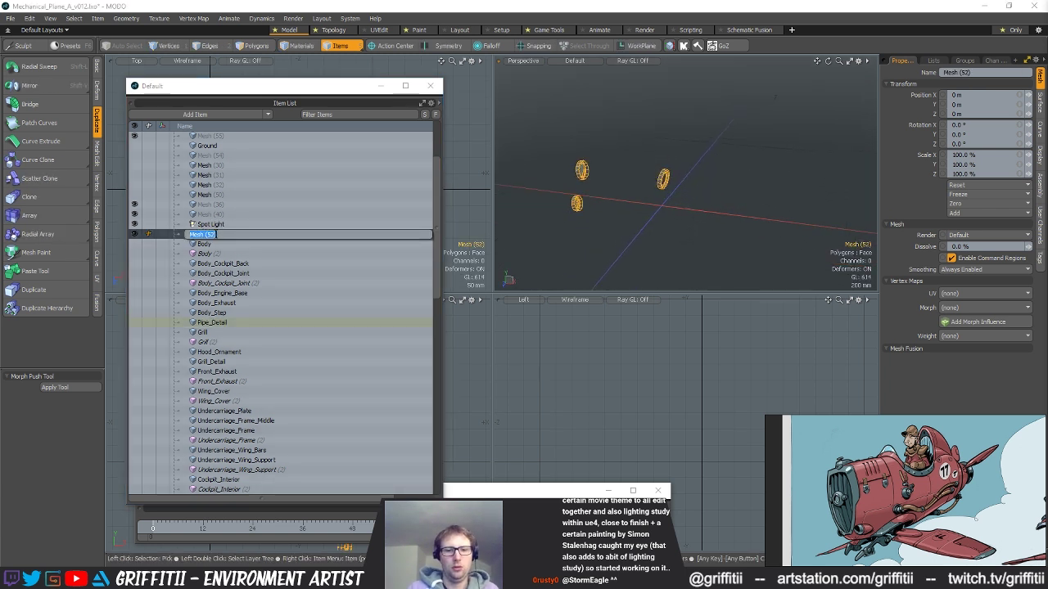
type("Hole")
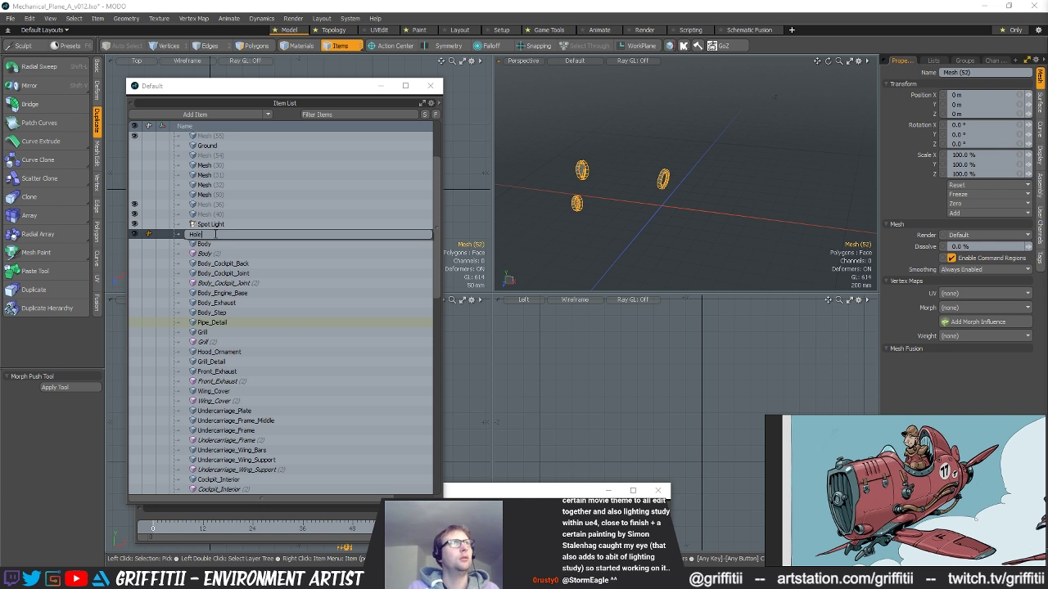
type("_Detail")
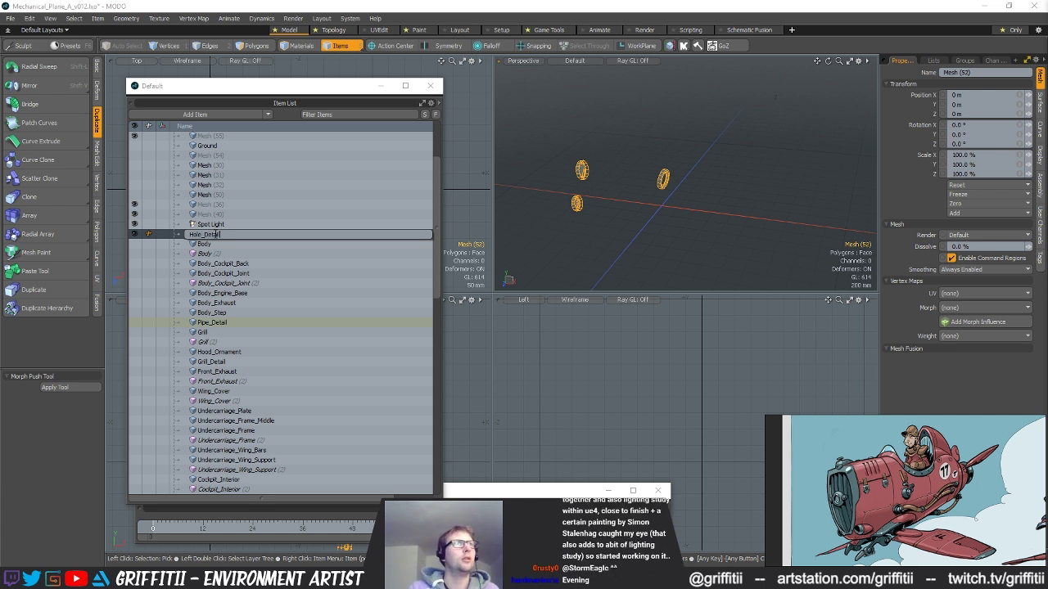
key("Return")
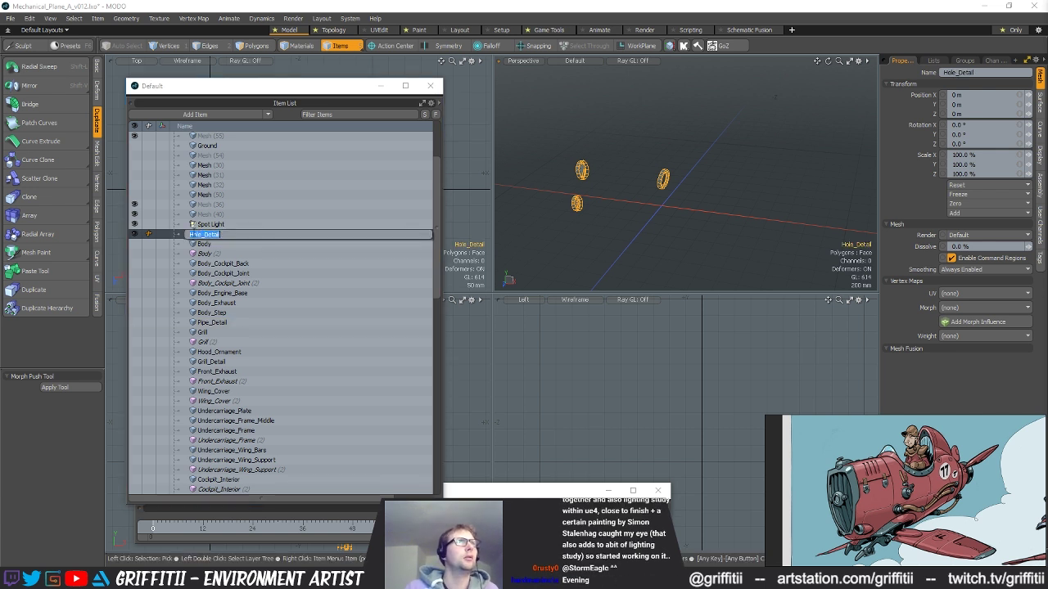
type("Body")
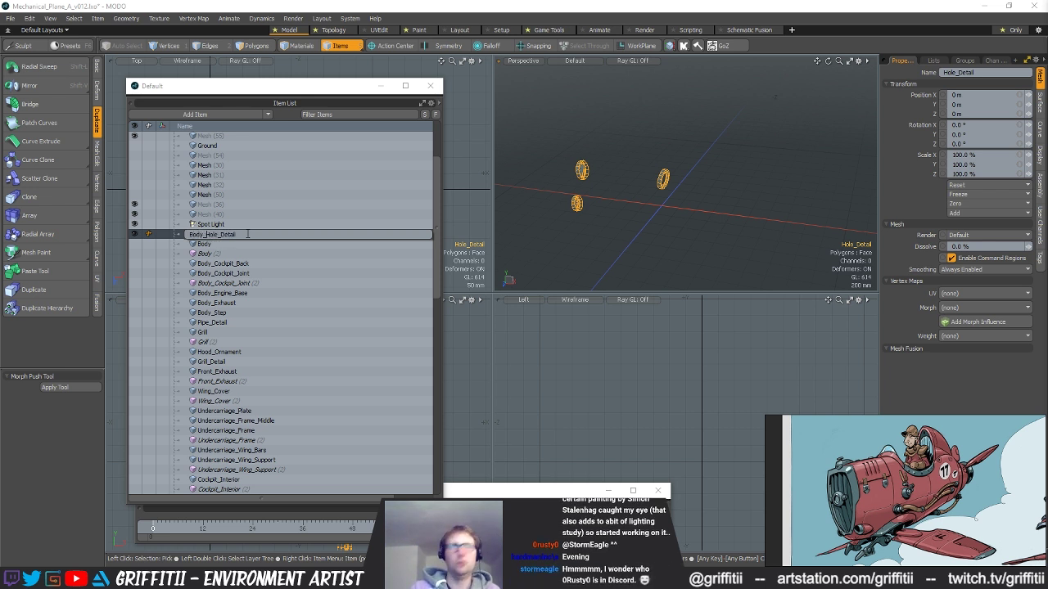
type("_")
key("Return")
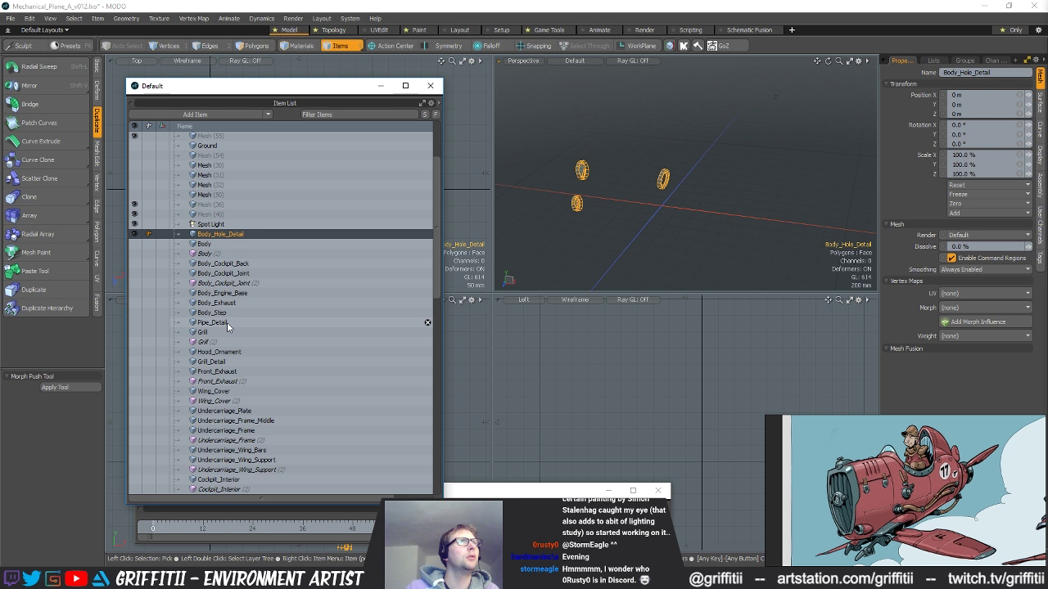
- Add the Body_ prefix to Pipe_Detail so its name reads Body_Pipe_Detail
left_click(227, 323)
left_click(238, 324)
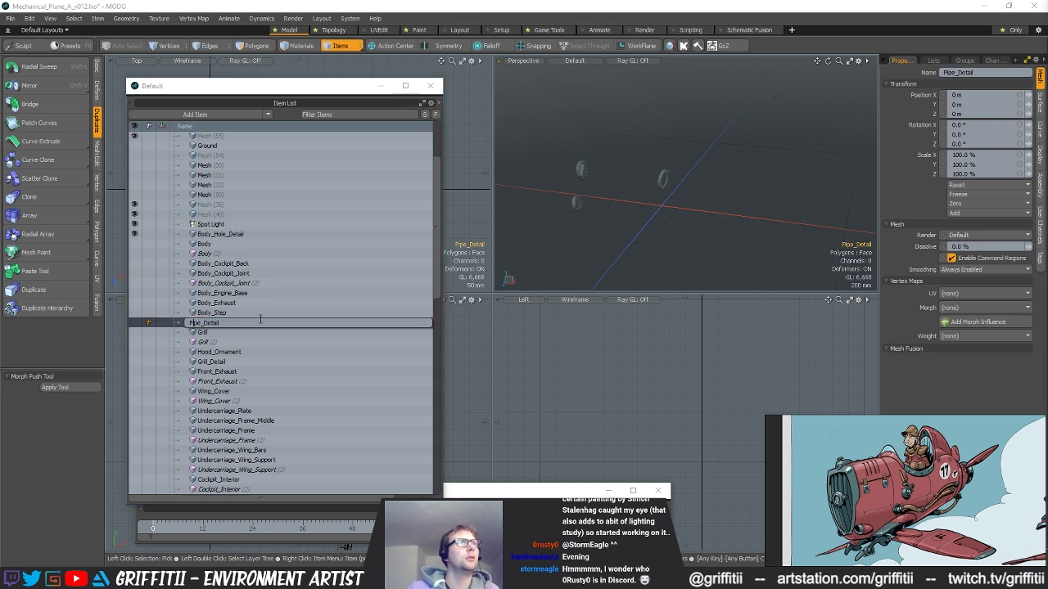
type("Body")
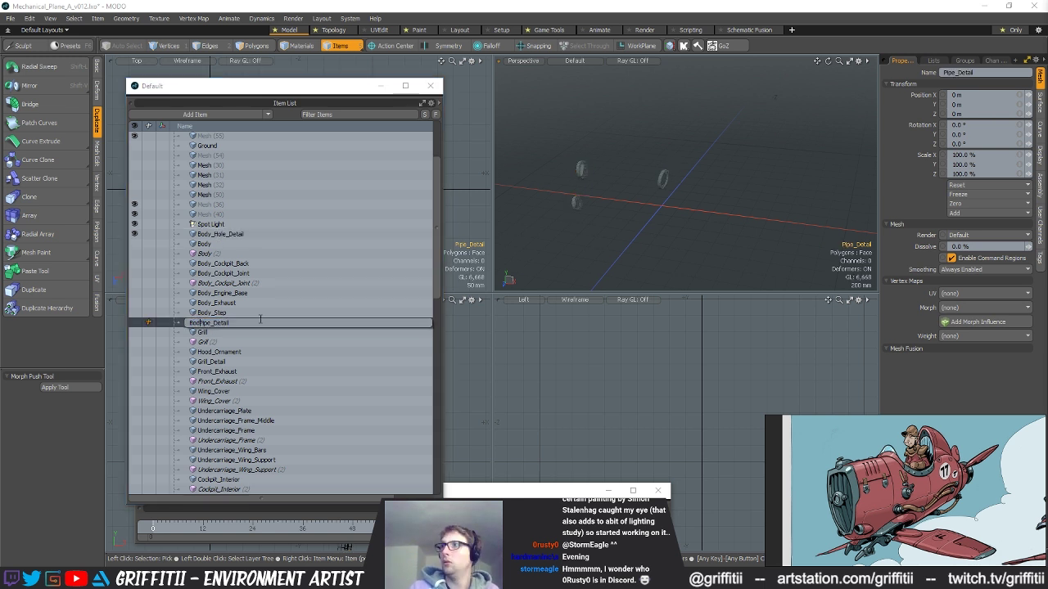
type("_")
key("Return")
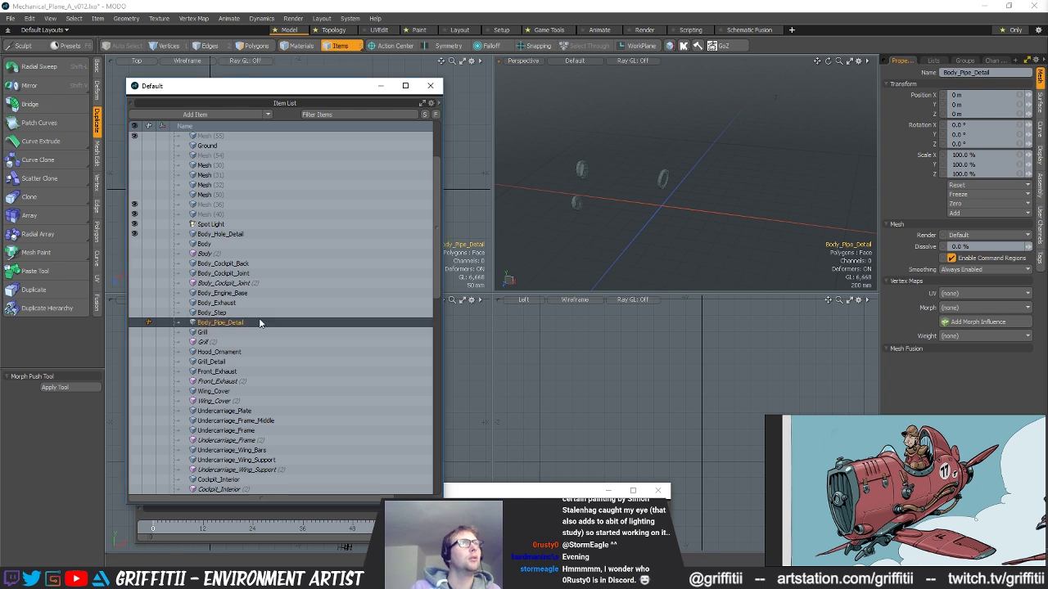
- Move Body_Hole_Detail directly above Body_Pipe_Detail and hide it
left_click_drag(224, 236, 197, 311)
left_click(134, 314)
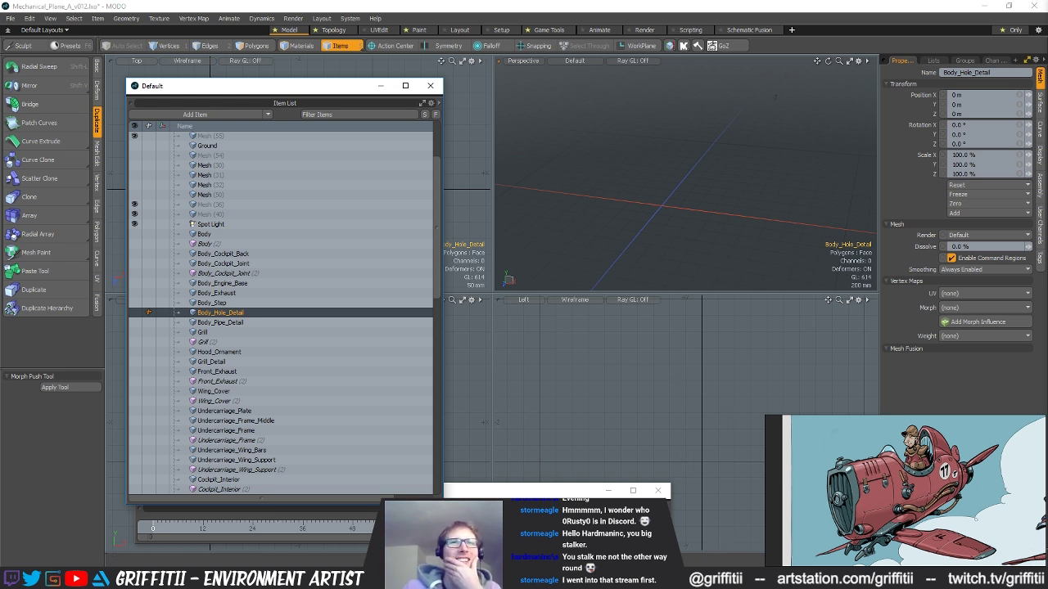
- Switch to Discord, look through the newest posts in the random channel, and return to MODO
left_click(722, 578)
left_click(327, 416)
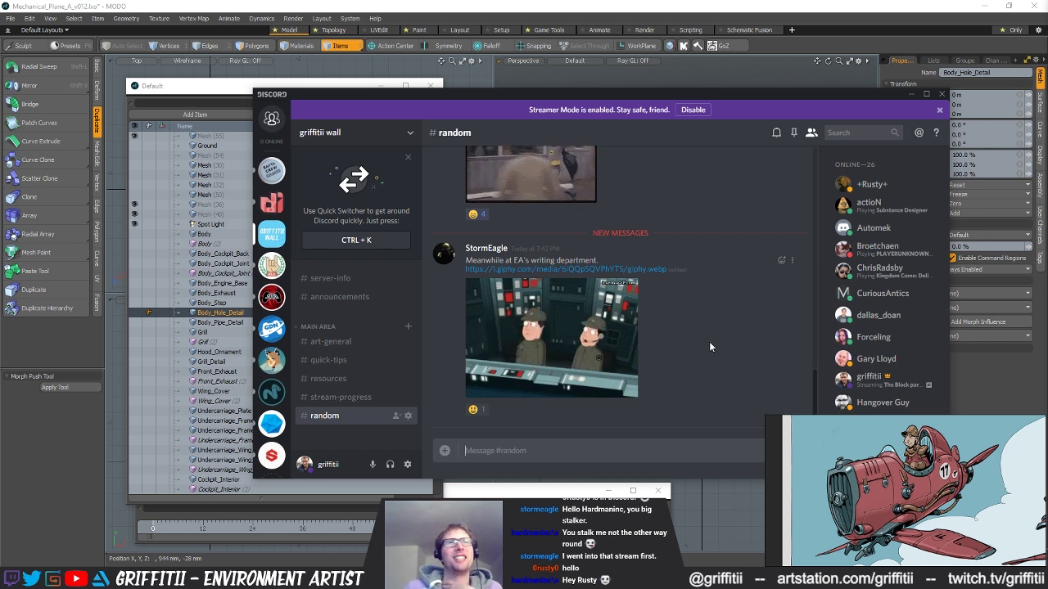
scroll(709, 341, "up", 3)
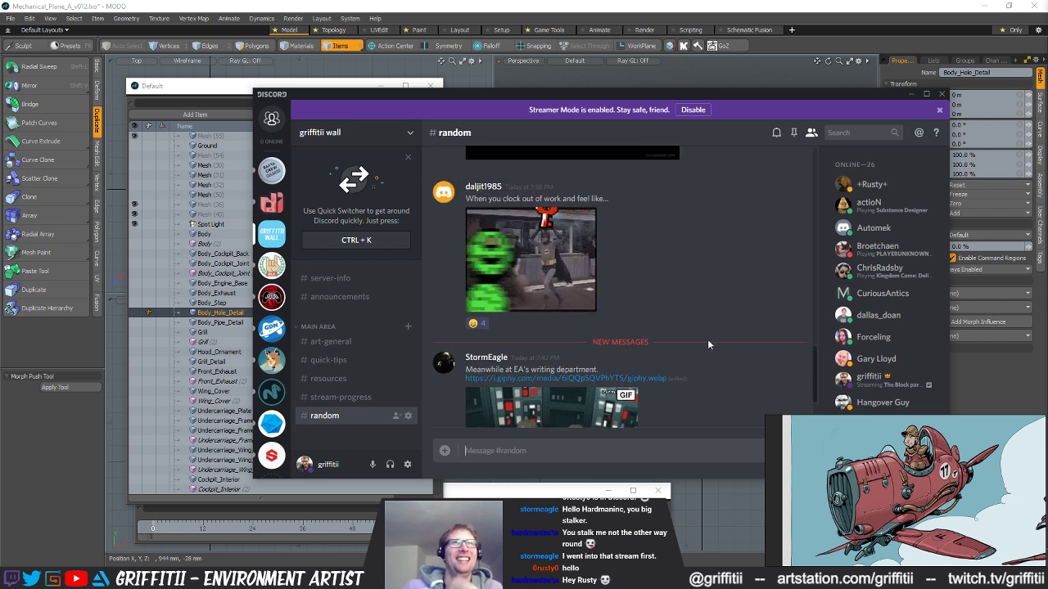
scroll(709, 344, "down", 2)
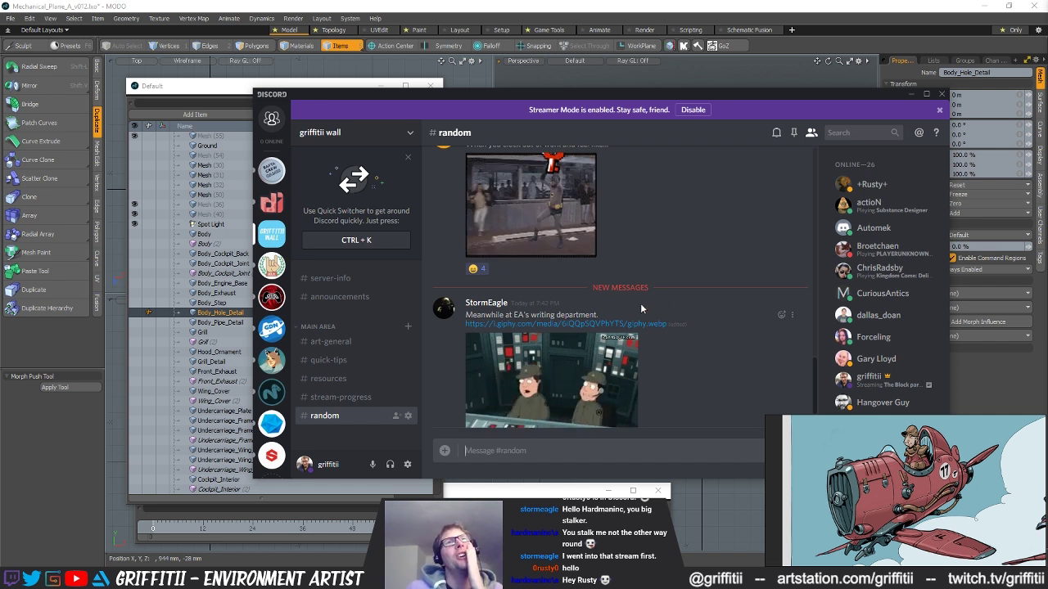
scroll(713, 295, "up", 2)
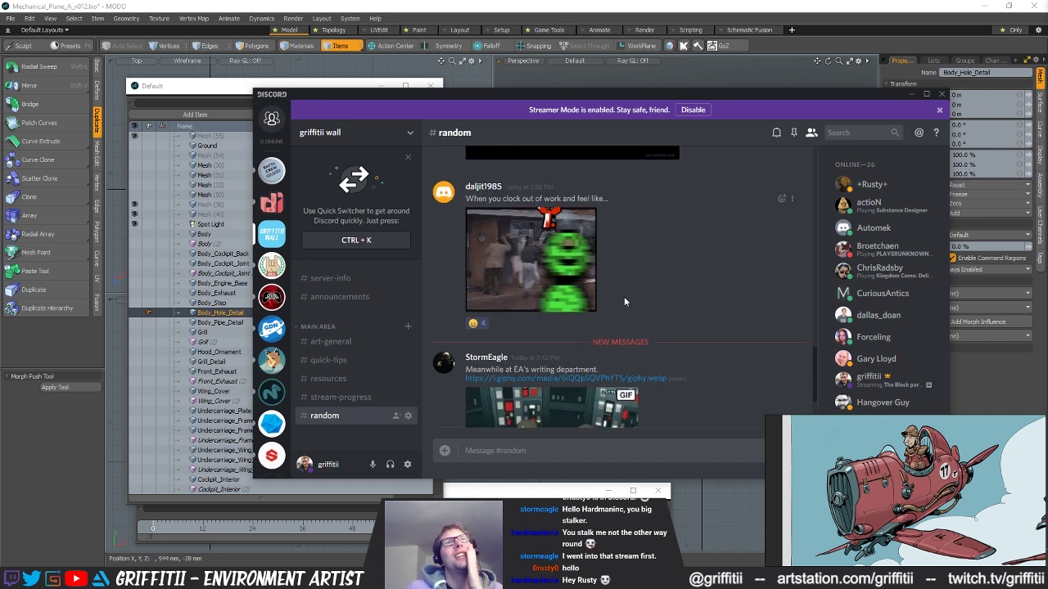
left_click(911, 94)
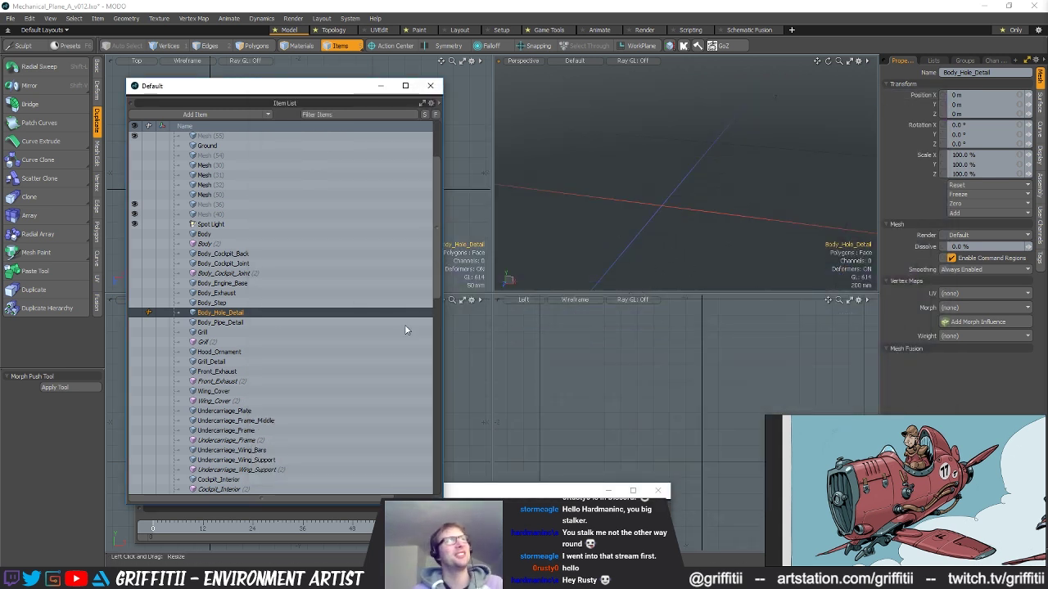
- Hide the Spot Light item
scroll(254, 329, "up", 3)
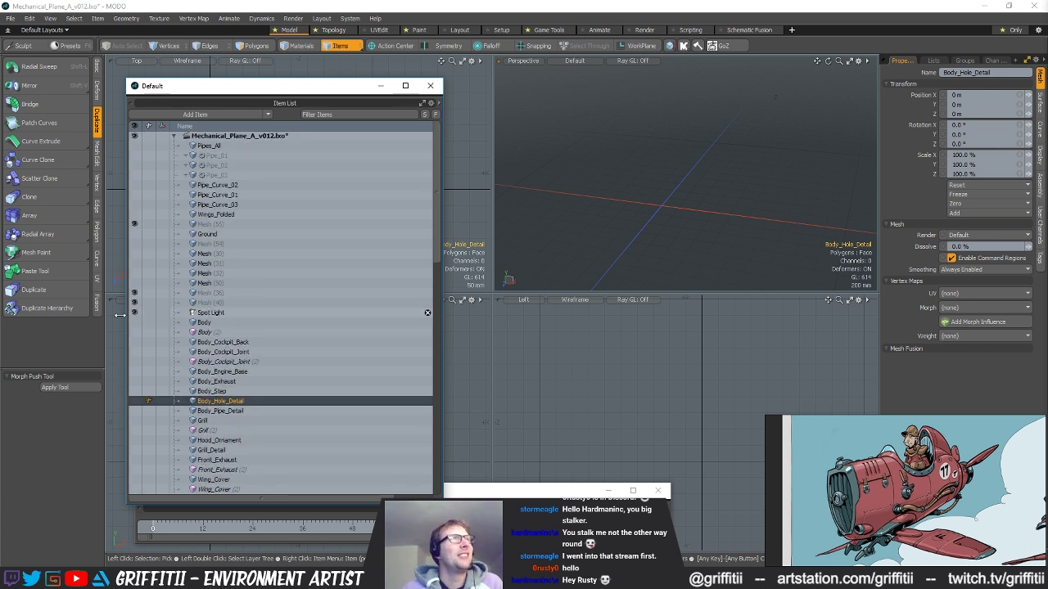
left_click(138, 314)
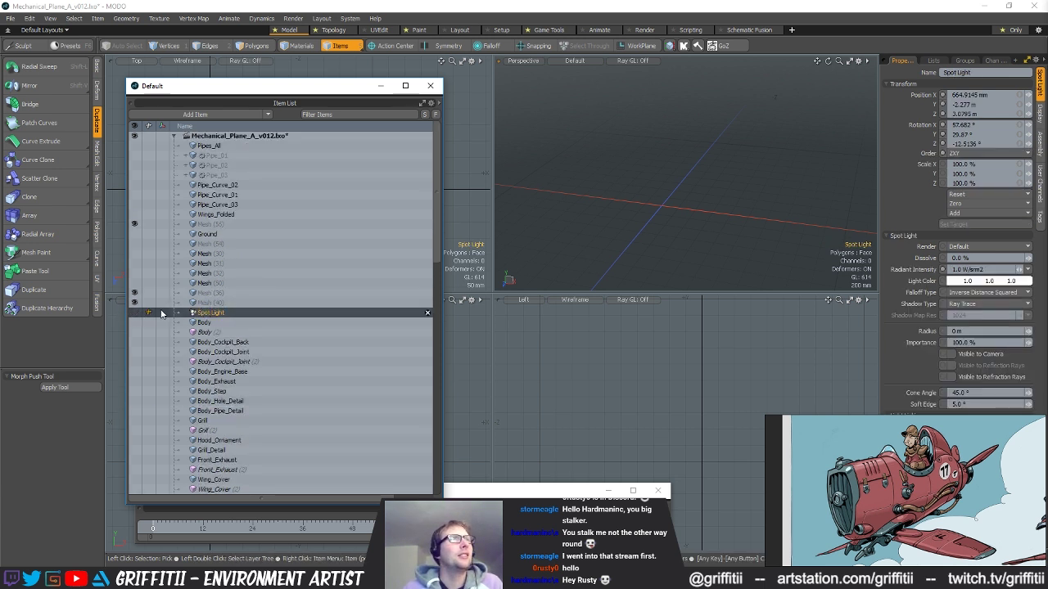
- Frame the polygons of Mesh (30), (31), (32) and (50) for inspection and hide them
left_click(209, 283)
left_click(220, 253, "shift")
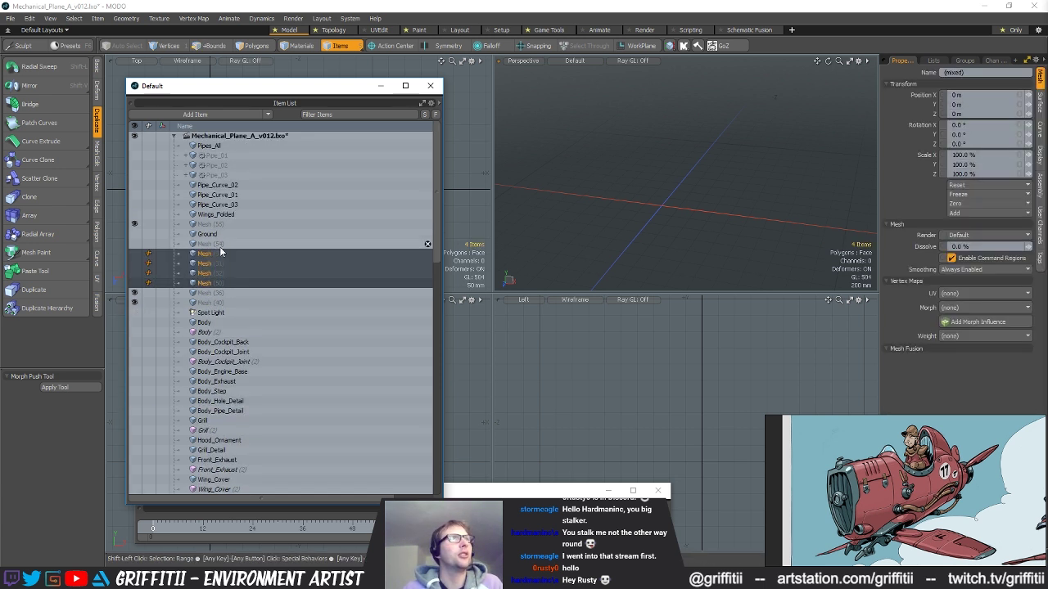
key("e")
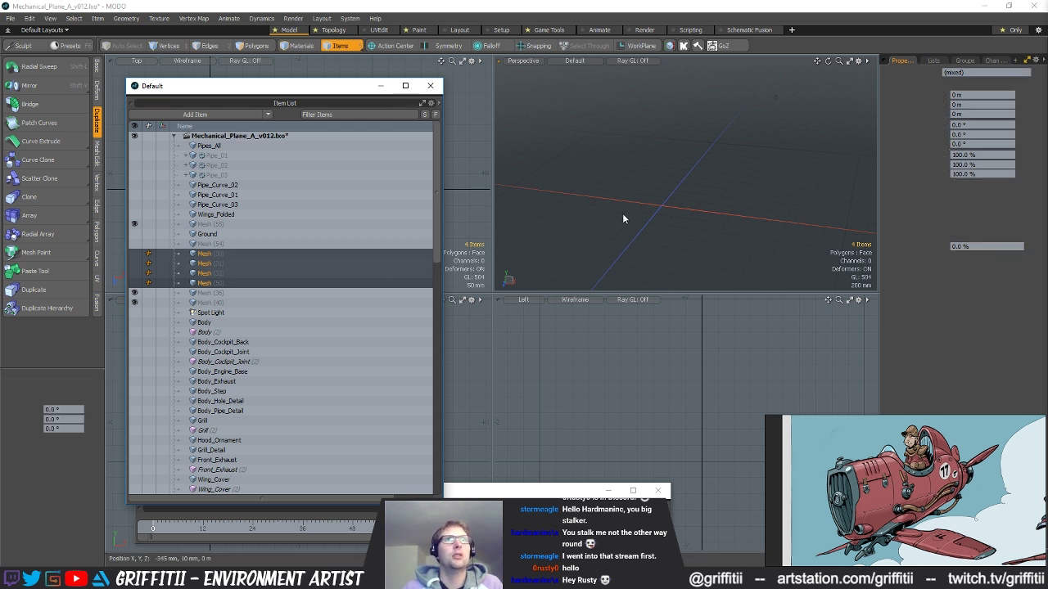
key("q")
key("3")
key("a")
left_click_drag(639, 236, 740, 200, "alt")
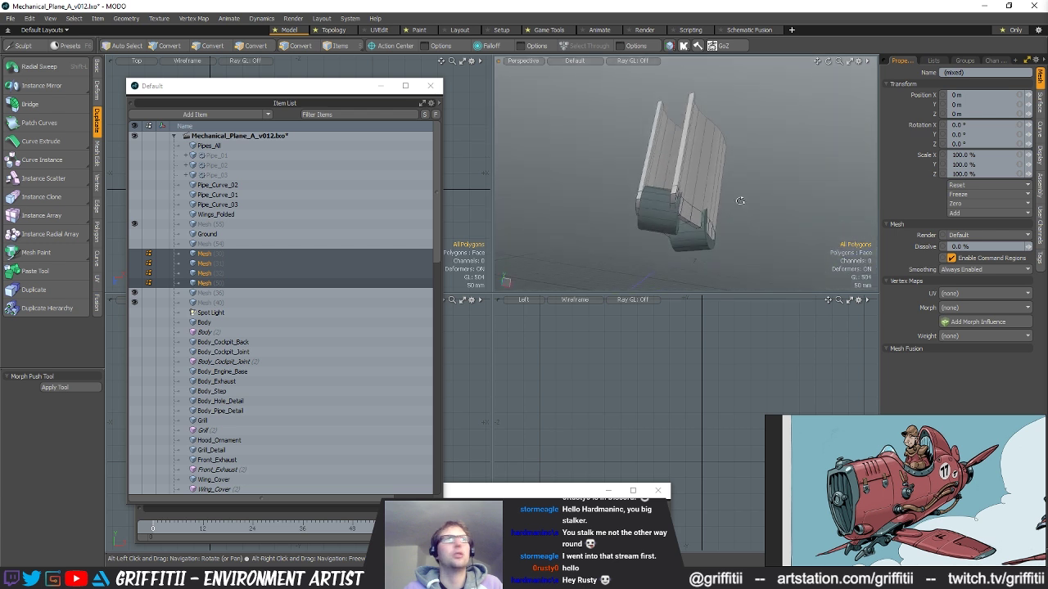
key("h")
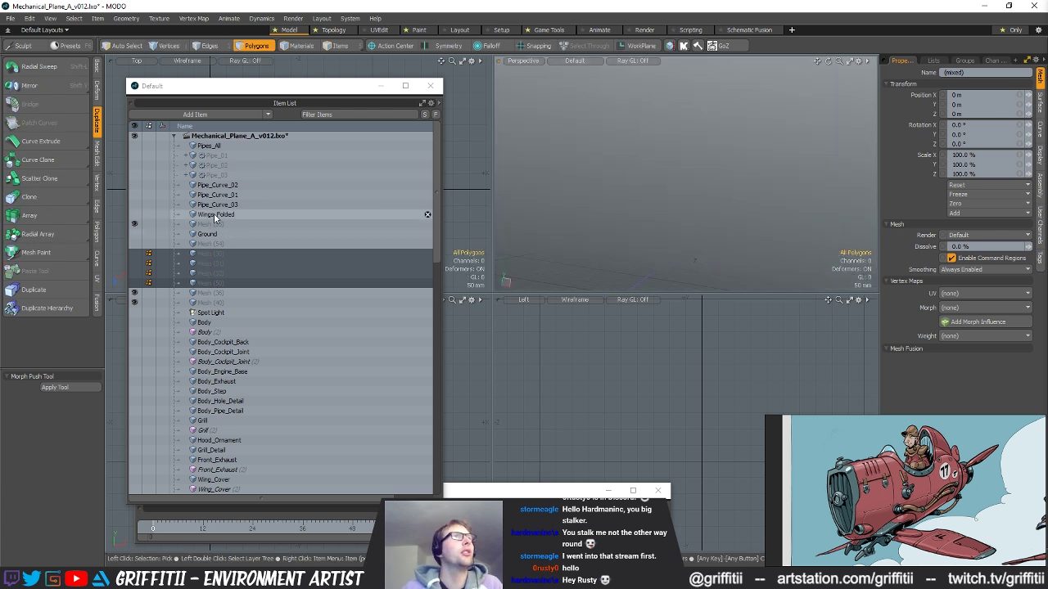
- Examine the geometry of the Wings_Folded and Pipe_Curve_03 items
left_click(214, 214)
key("shift+a")
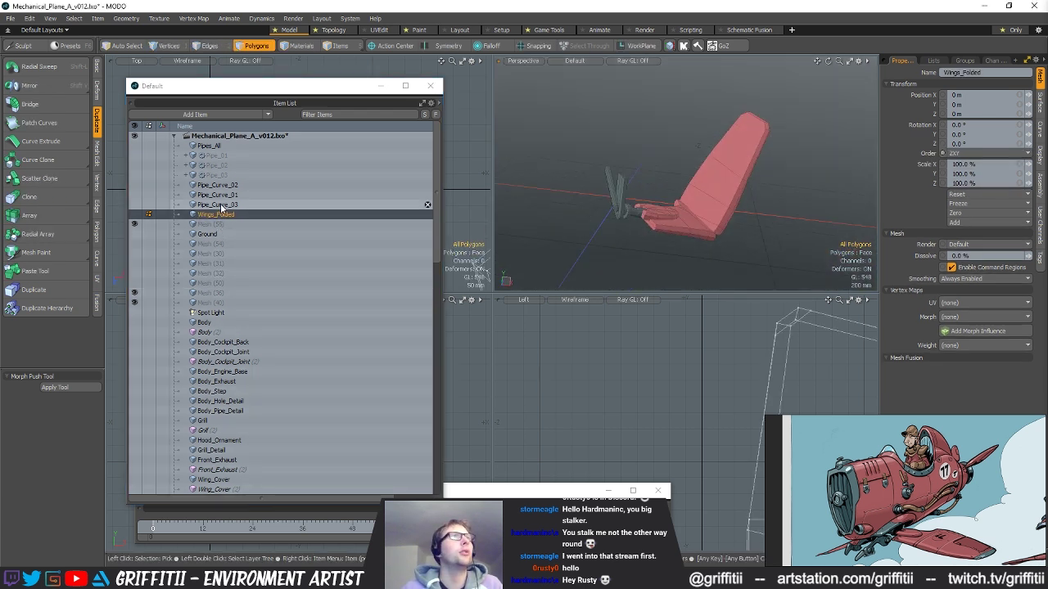
left_click(218, 204)
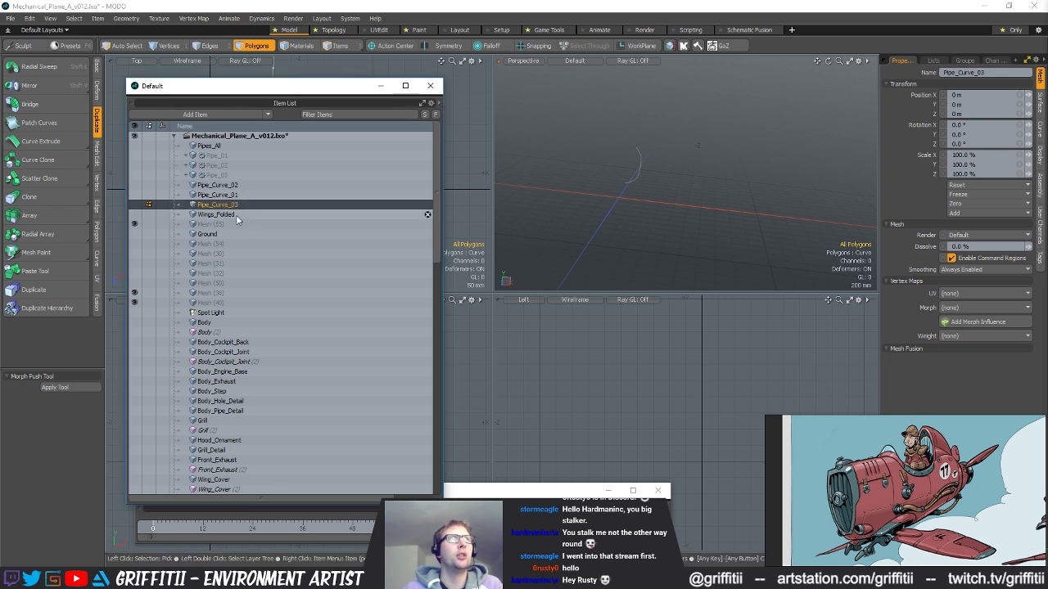
- Delete the Wings_Folded and Pipes_All items from the item list
left_click(232, 215)
key("Delete")
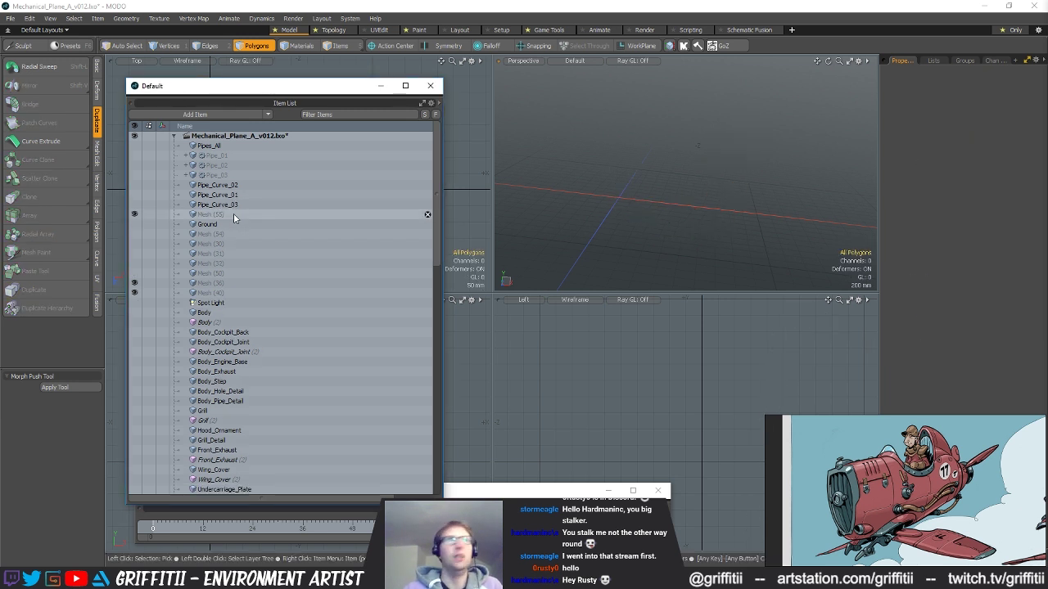
left_click(223, 148)
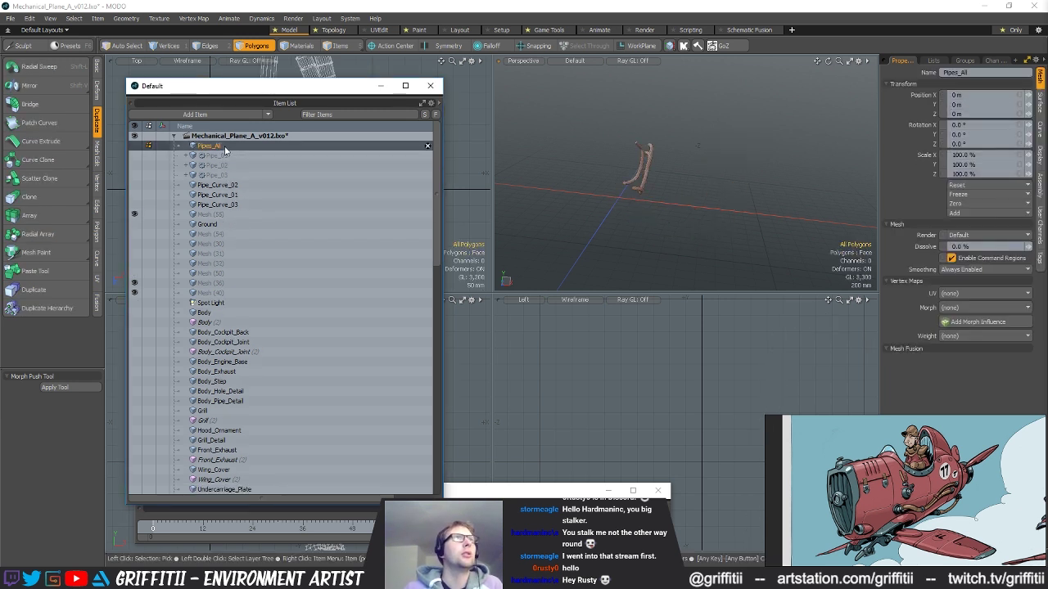
key("Delete")
- Group the items from Pipe_01 through Pipe_Curve_03 and name the group Pipe_Laces
left_click(227, 147)
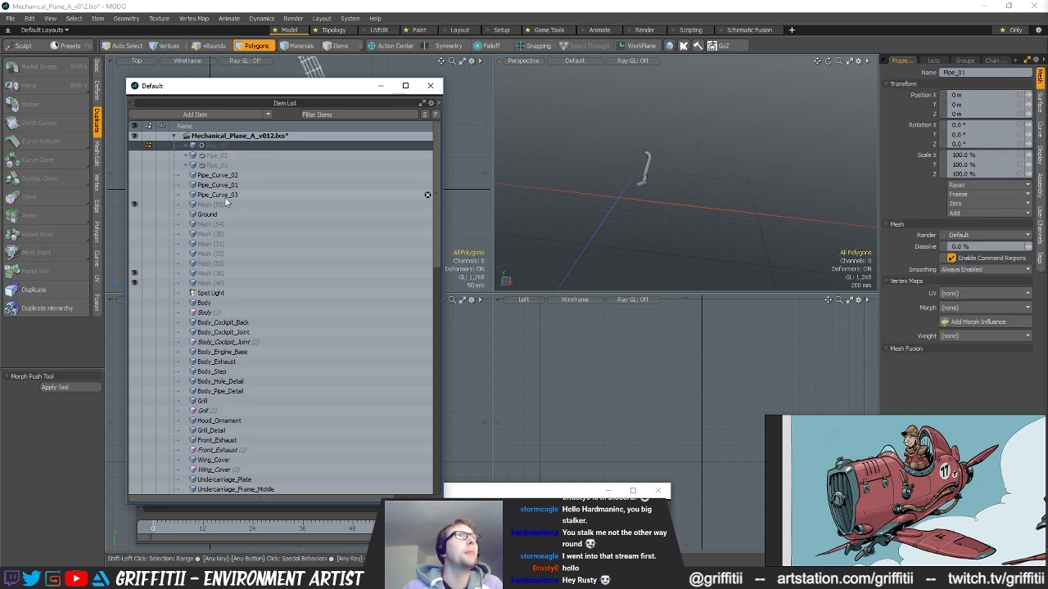
left_click(239, 194, "shift")
key("ctrl+g")
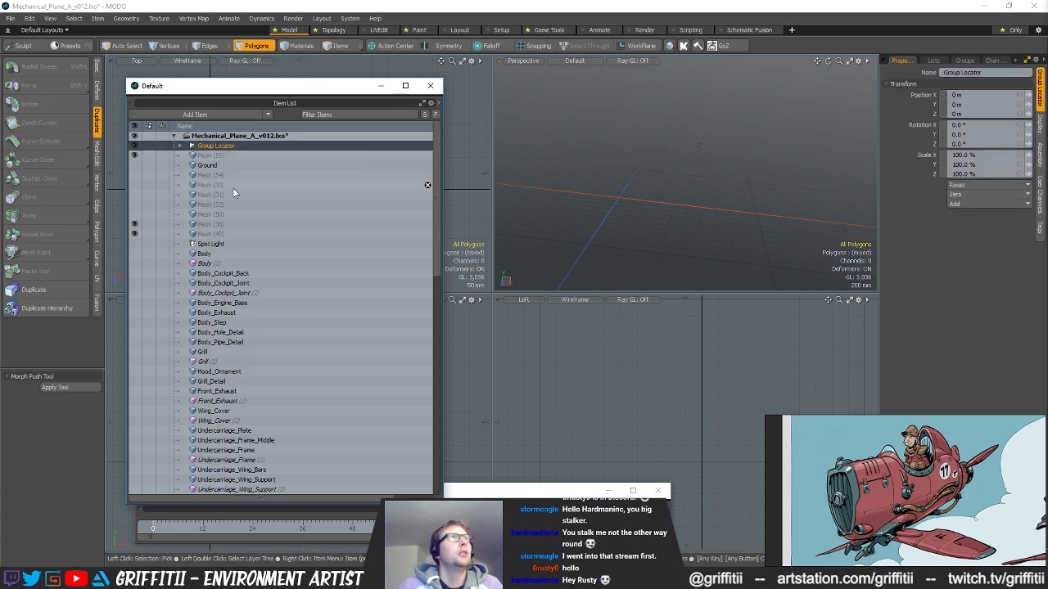
double_click(221, 145)
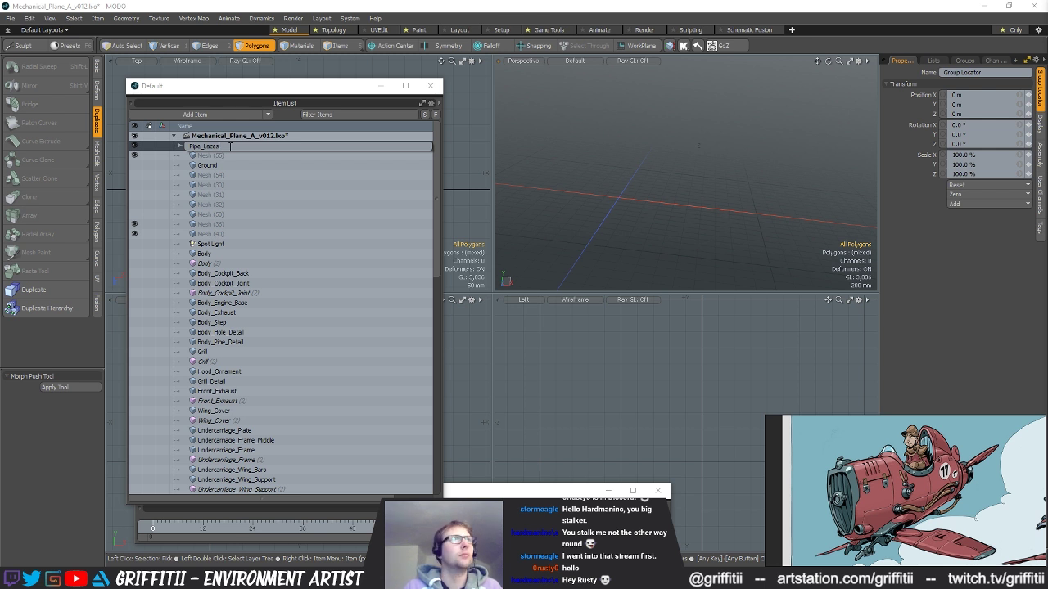
key("Return")
- Move the Pipe_Laces group directly below Wing_R_ROOT and delete the two leftover meshes just above Wheel_L_ROOT
left_click_drag(230, 264, 230, 249)
scroll(230, 213, "down", 3)
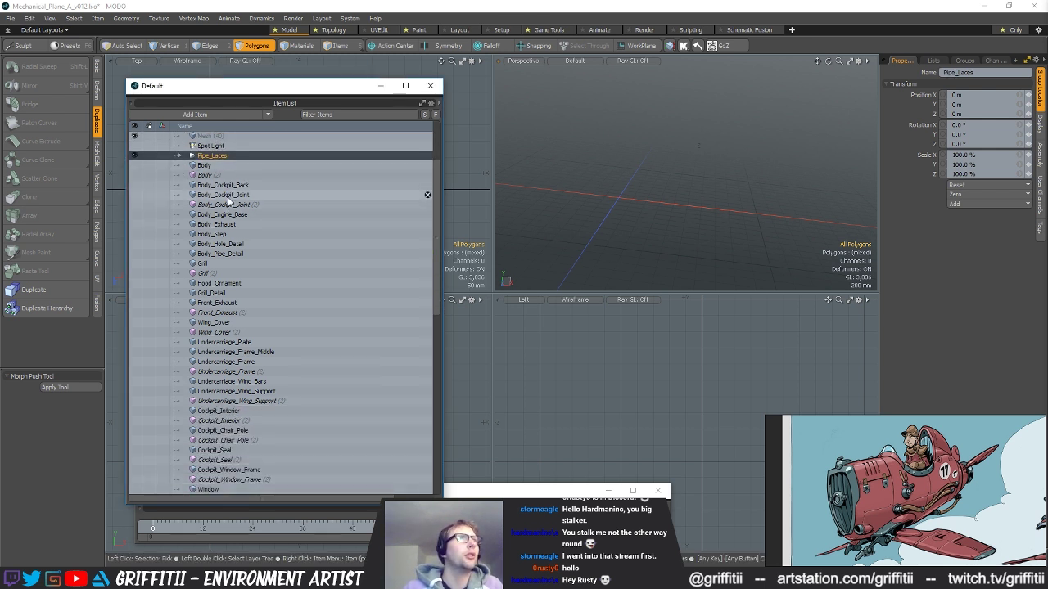
left_click_drag(226, 157, 217, 435)
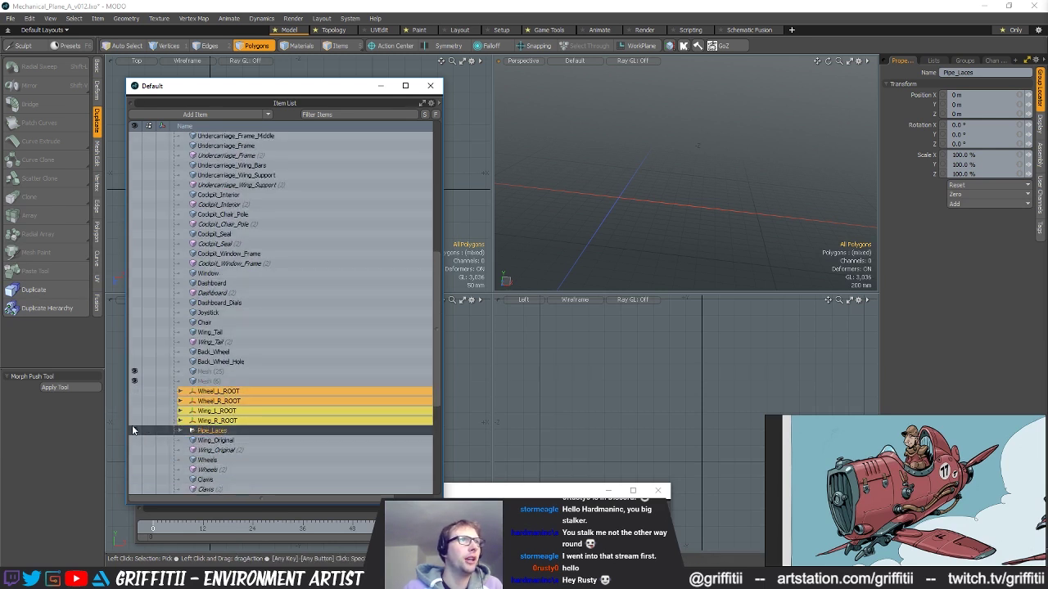
left_click(211, 371)
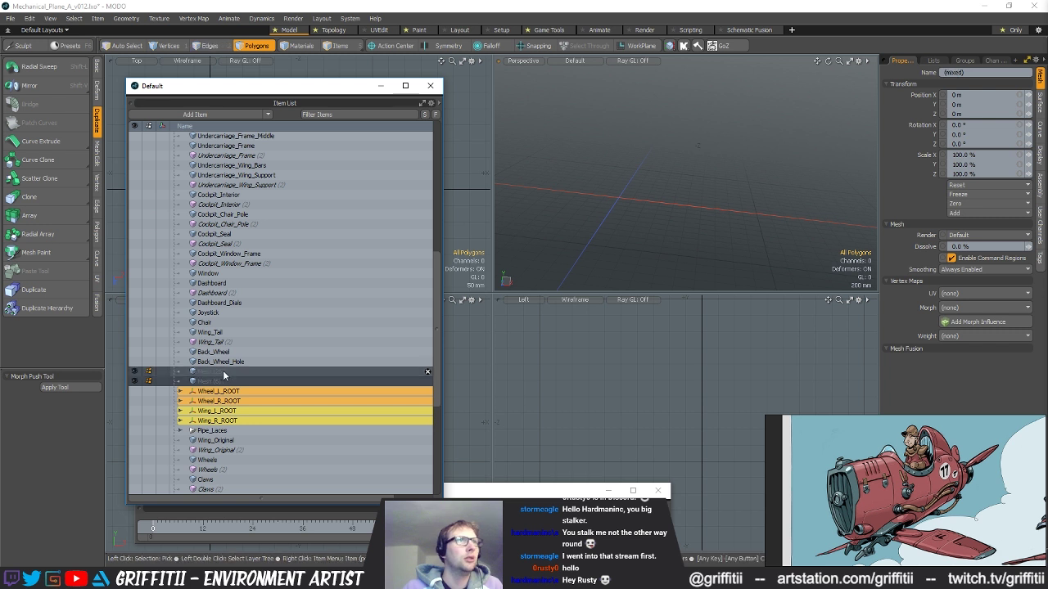
key("Delete")
- Examine the geometry of Wing_Original and its instance Wing_Original (2) in the perspective view
scroll(228, 392, "down", 2)
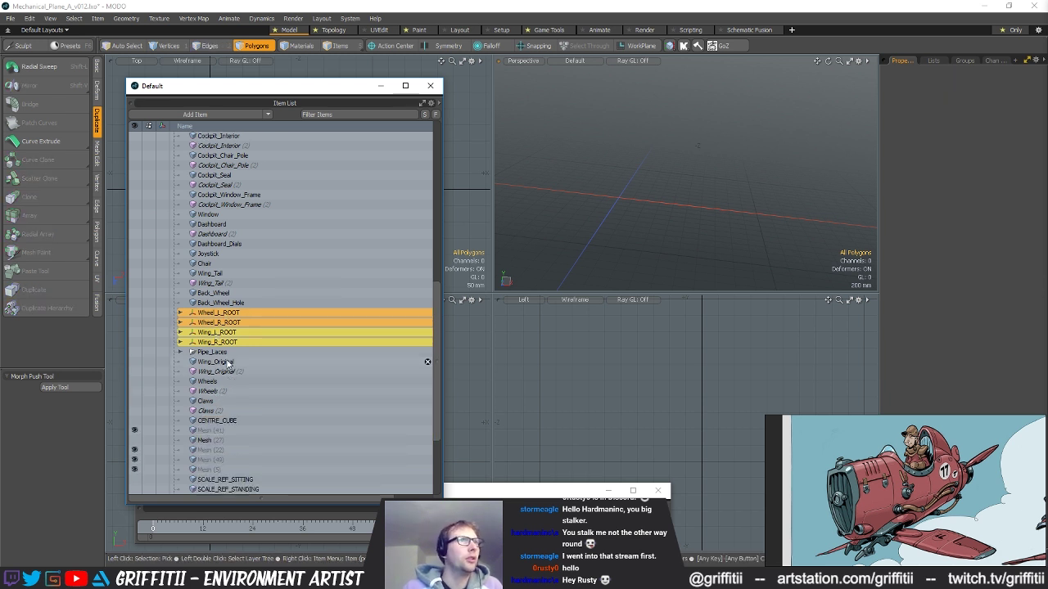
left_click(225, 362)
key("a")
left_click_drag(699, 202, 679, 244, "alt")
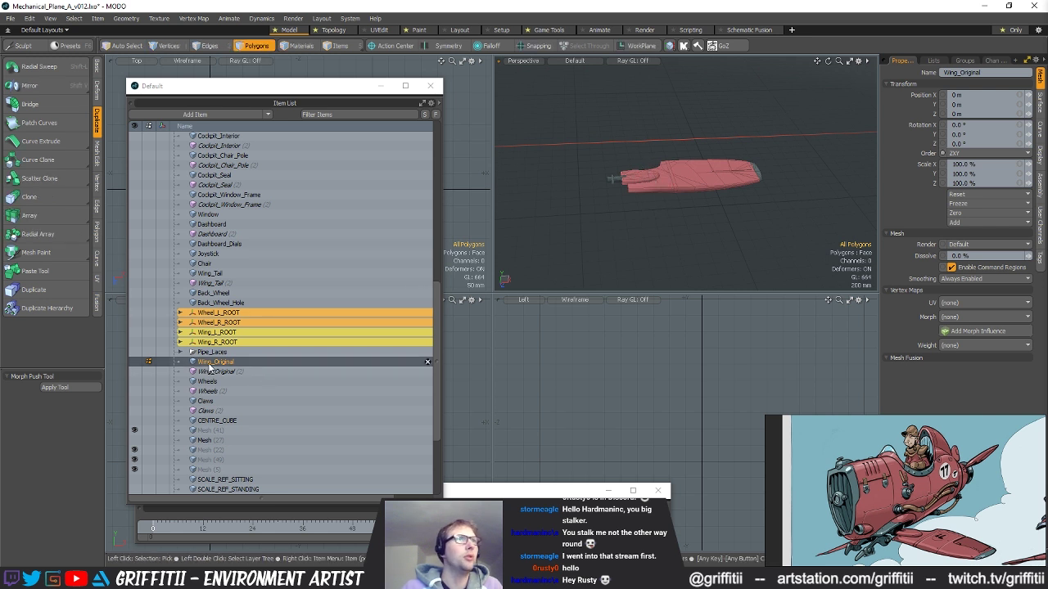
left_click(187, 373)
key("h")
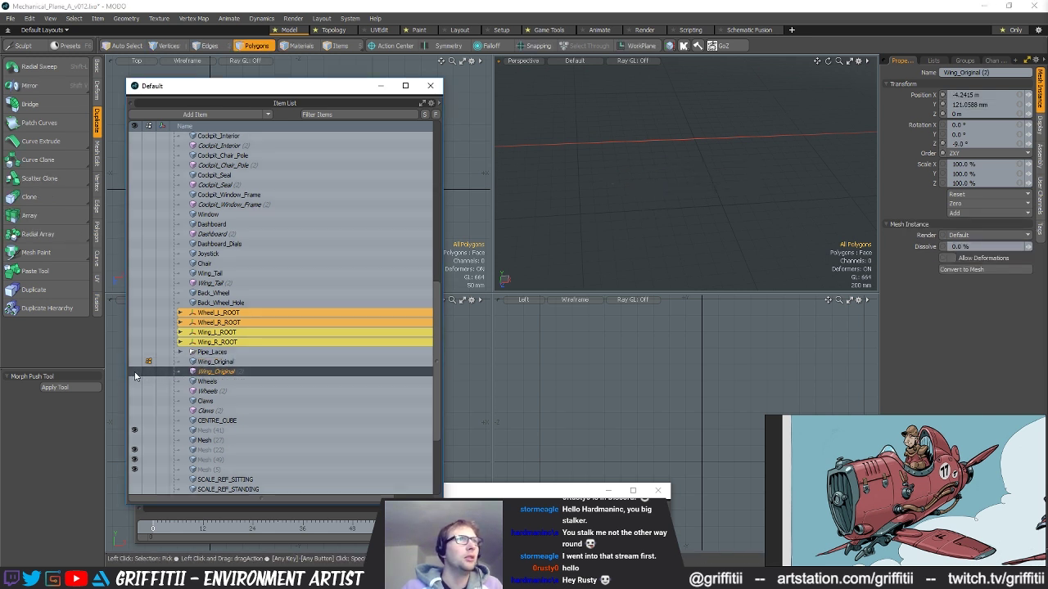
key("5")
scroll(561, 265, "down", 3)
left_click_drag(562, 265, 651, 245, "alt")
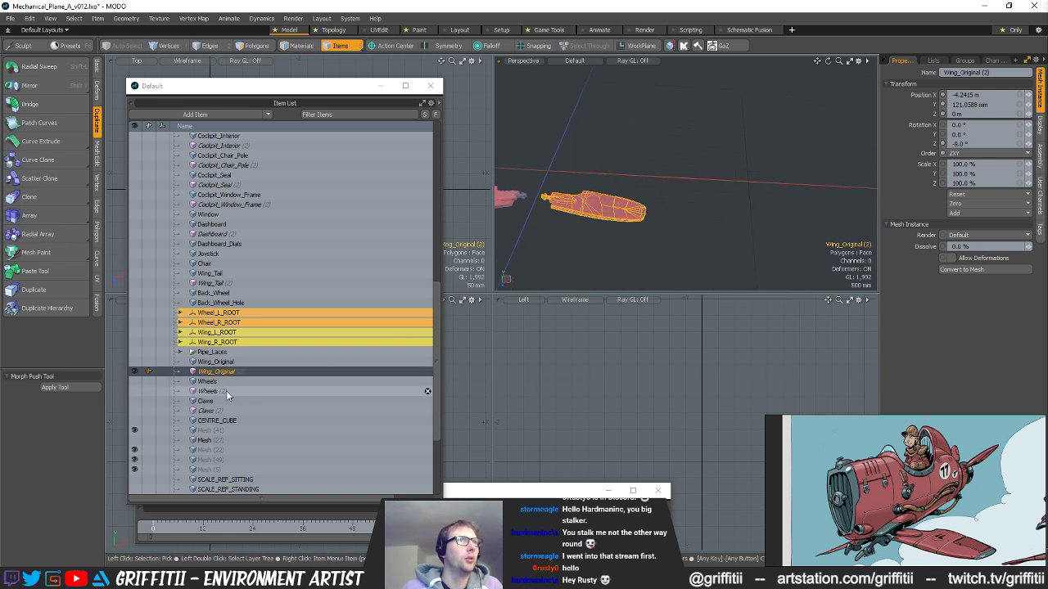
- Move the Wing_Original (3) instance directly below Wing_Original (2) and hide both instances
scroll(243, 366, "down", 4)
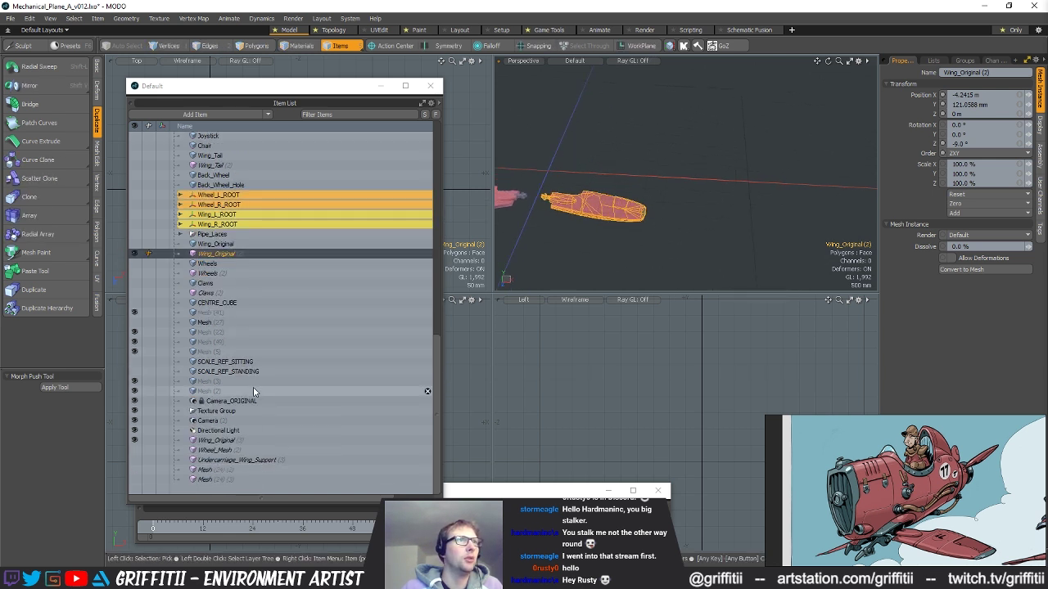
left_click(207, 442)
left_click_drag(206, 442, 137, 268)
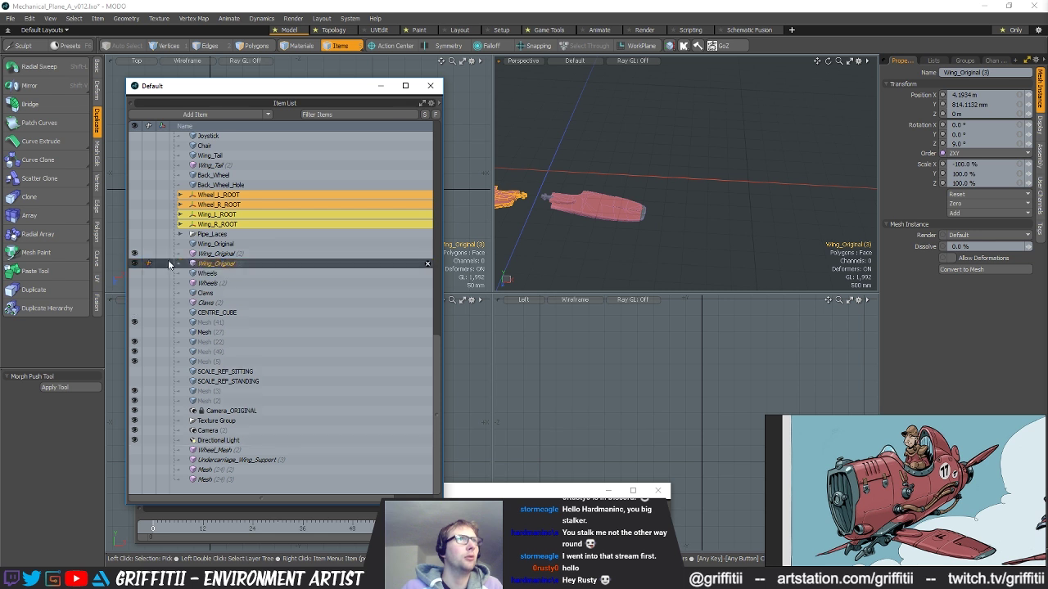
left_click(135, 265)
left_click(135, 254)
- Group Wing_Original with its two instances and name the group Wing_Originals
left_click(228, 246)
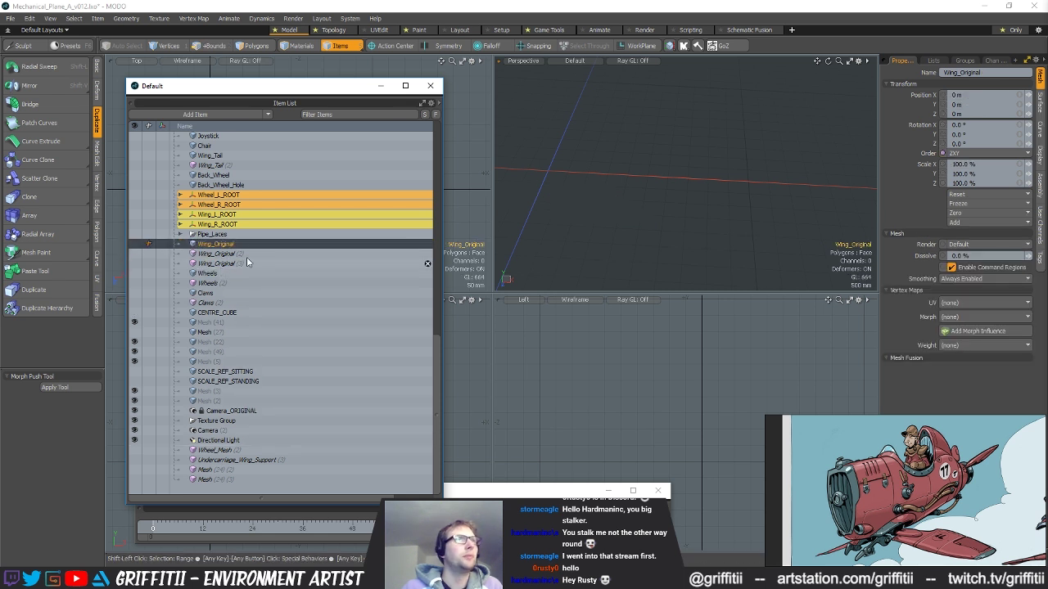
left_click(238, 263, "shift")
key("ctrl+g")
double_click(221, 263)
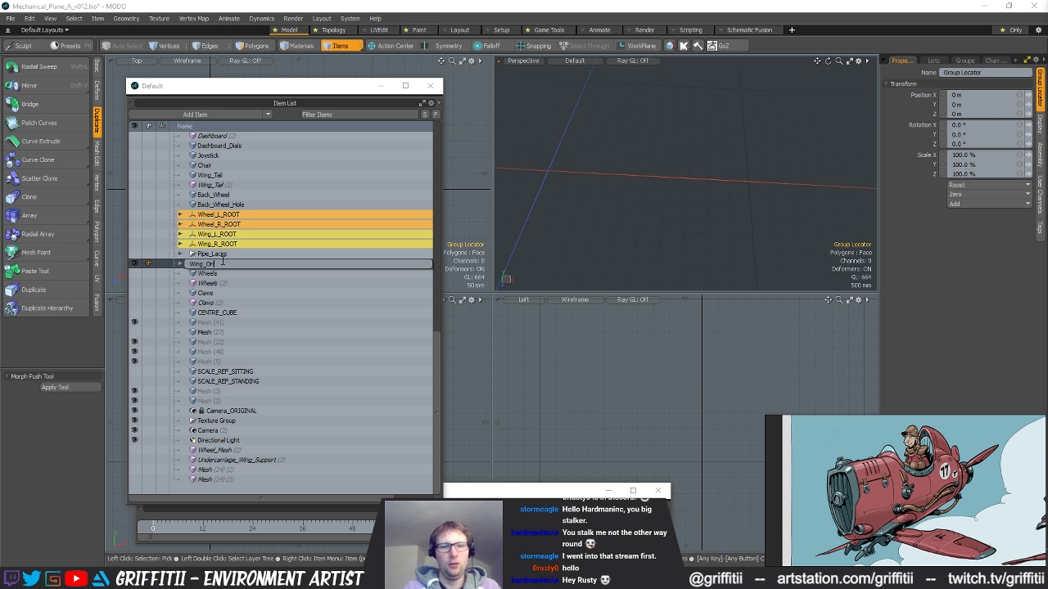
type("Wing_Original")
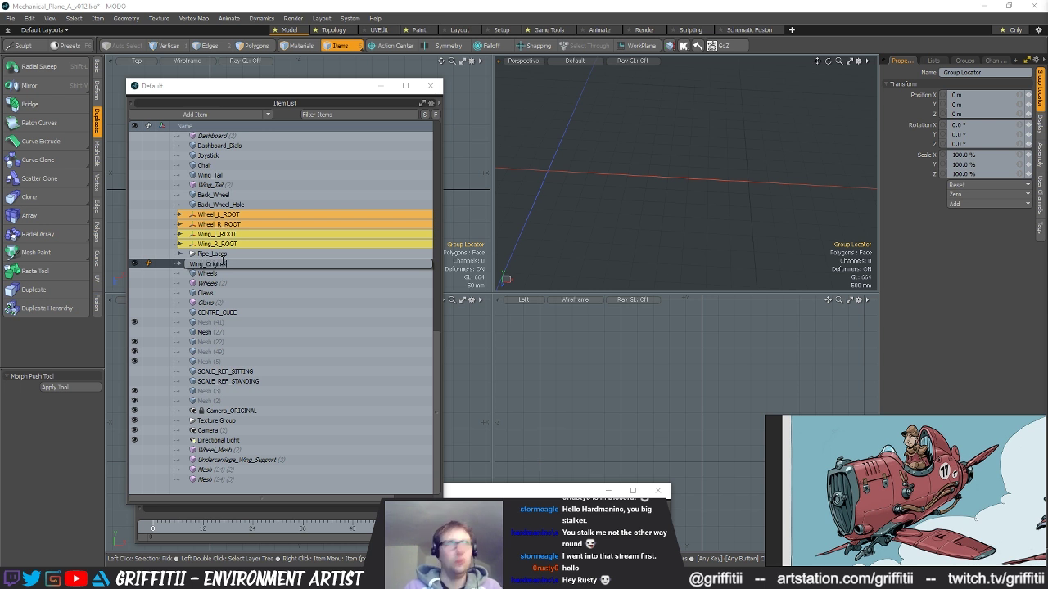
type("s")
key("Return")
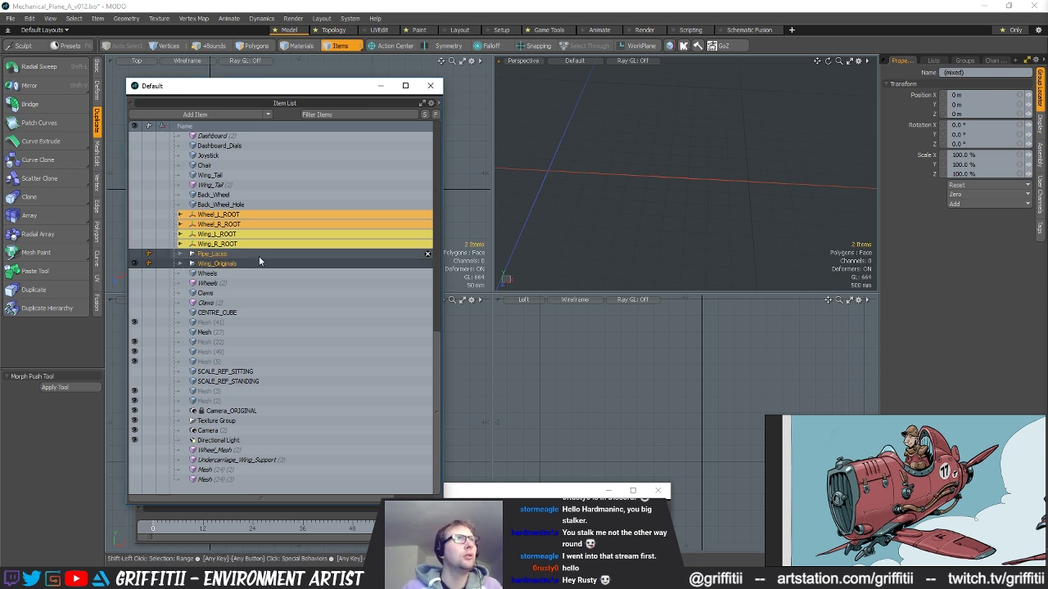
- Group Pipe_Laces and Wing_Originals together and name the new parent group Working
key("ctrl+g")
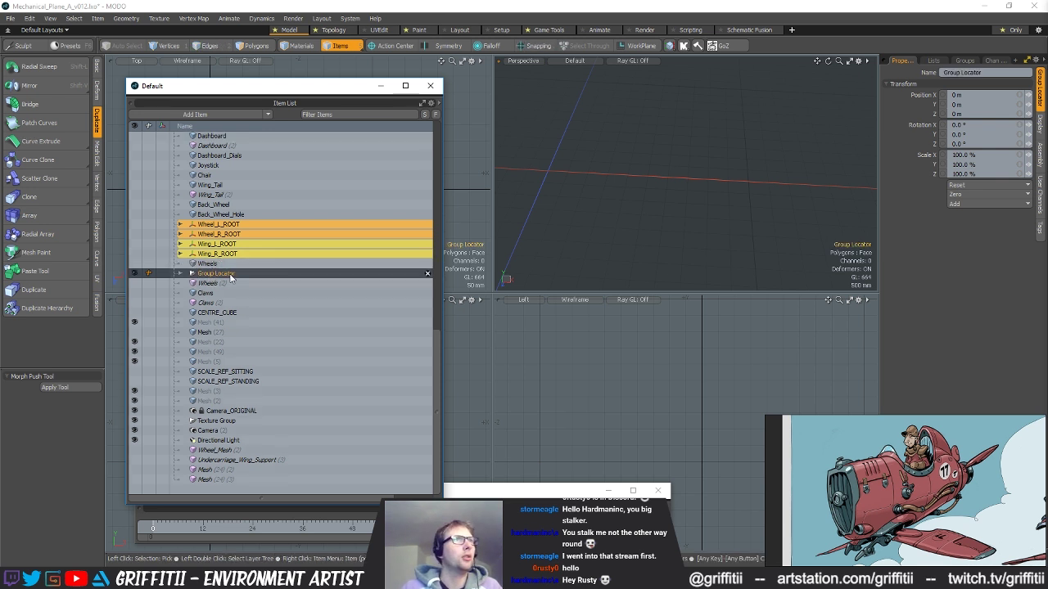
double_click(230, 275)
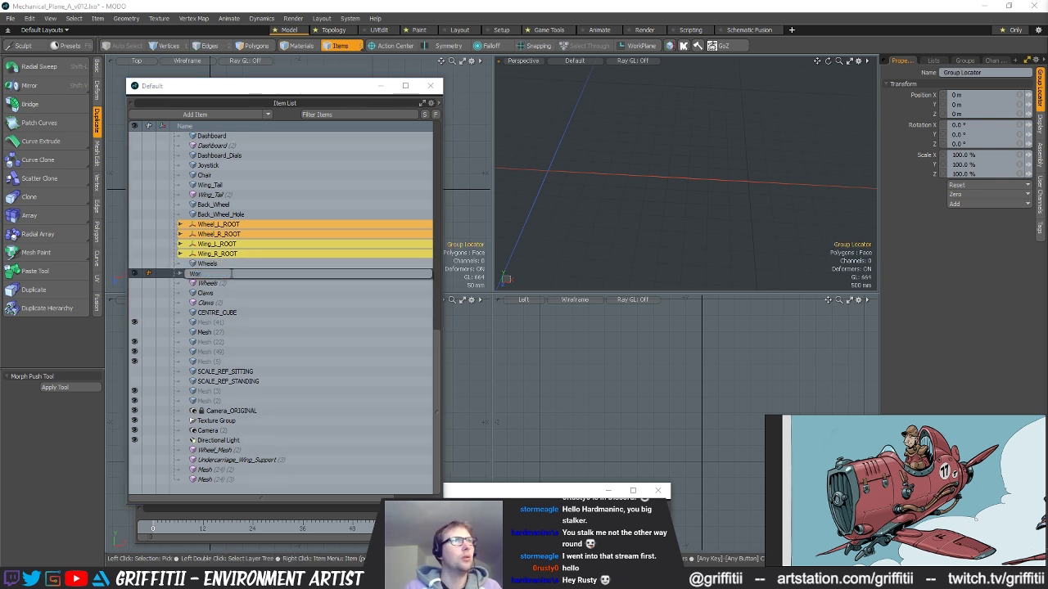
type("Worki")
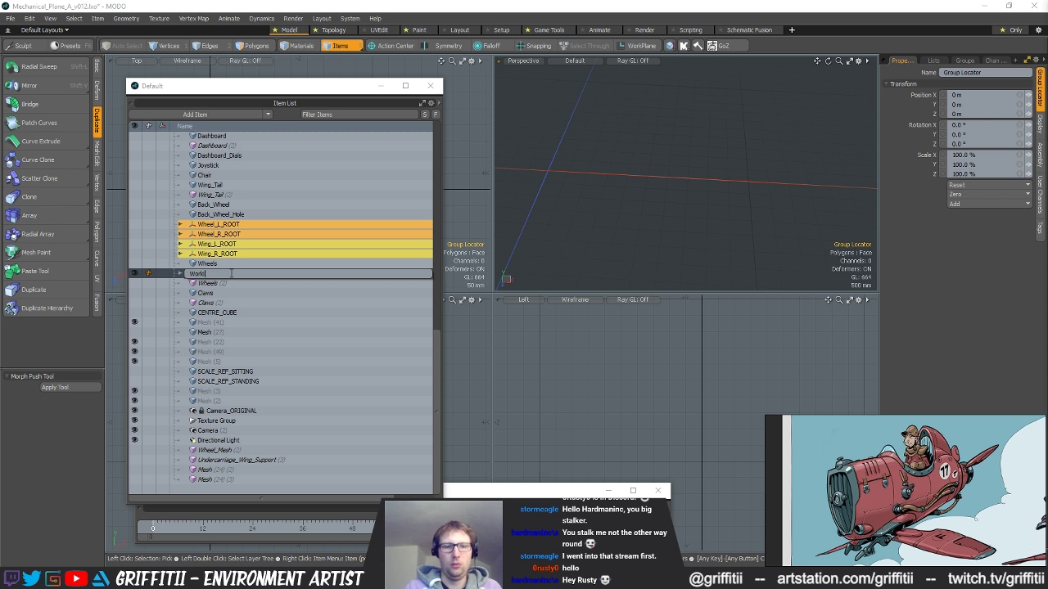
type("ng")
key("Return")
- Set the editor color of the Working group to light blue
right_click(193, 275)
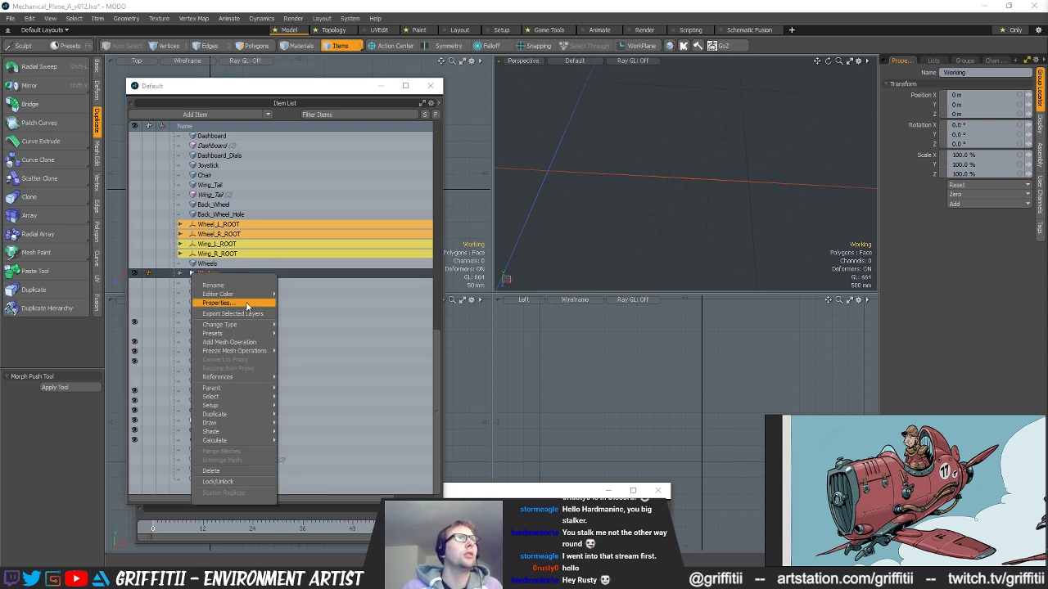
mouse_move(251, 296)
left_click(308, 374)
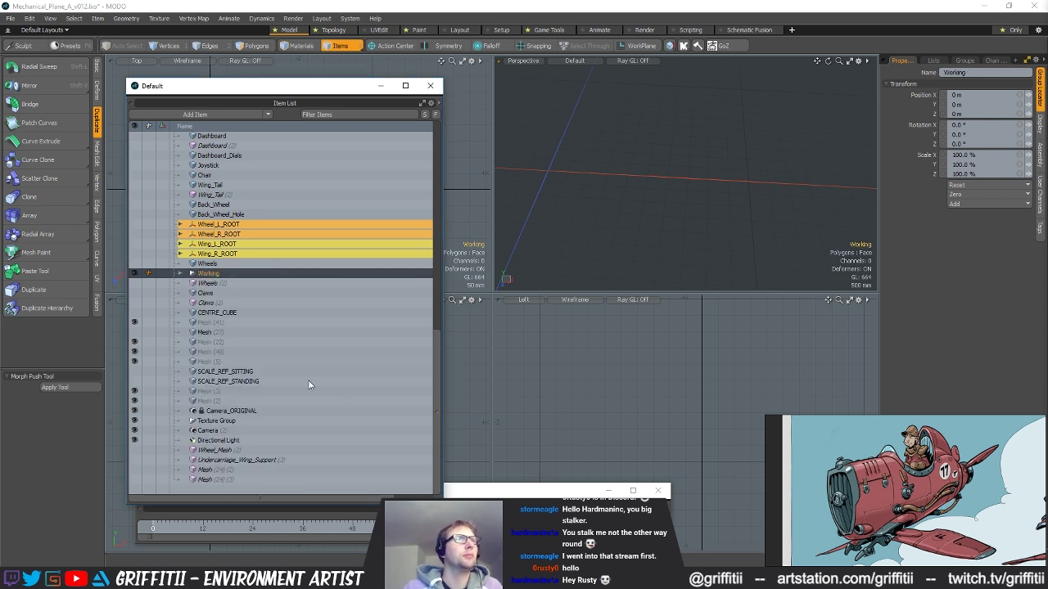
- Show the Wheels geometry for a check, move Wheels and Wheels (2) above Back_Wheel, and hide them
left_click(201, 265)
left_click(135, 264)
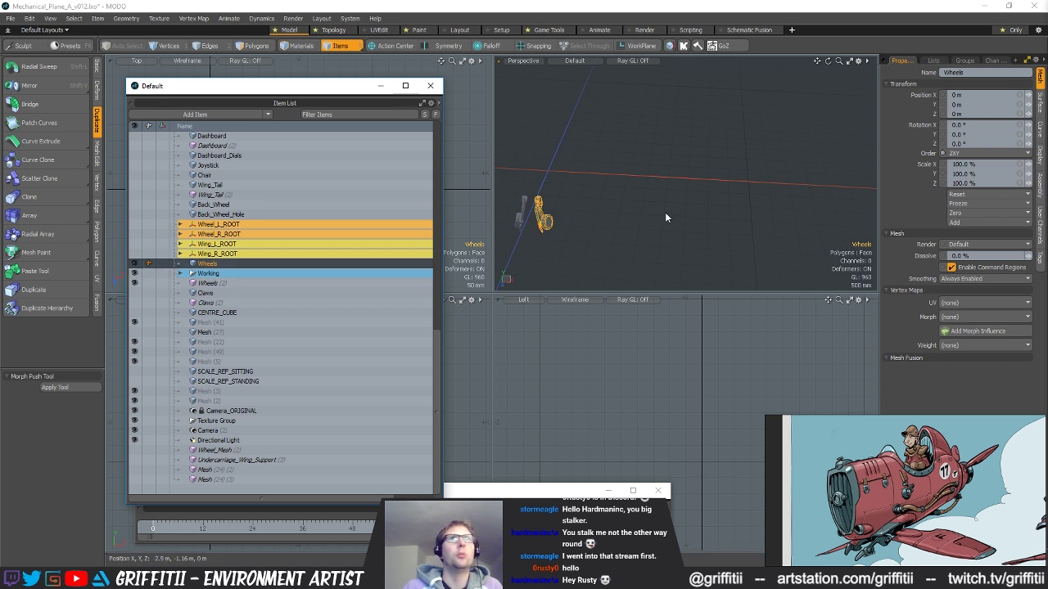
key("a")
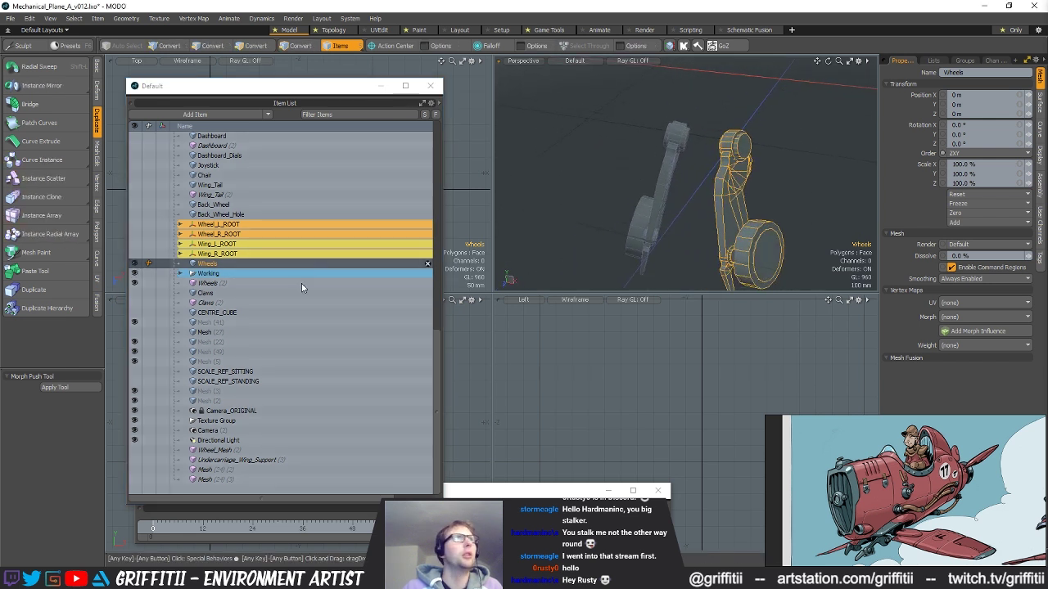
scroll(270, 307, "up", 2)
left_click(205, 342, "ctrl")
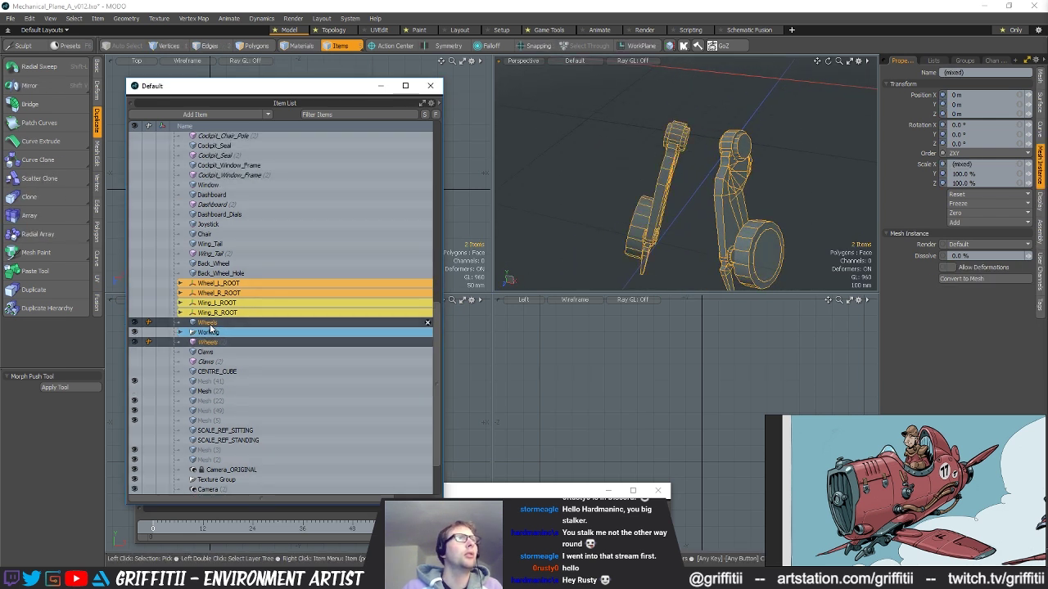
left_click_drag(213, 322, 163, 284)
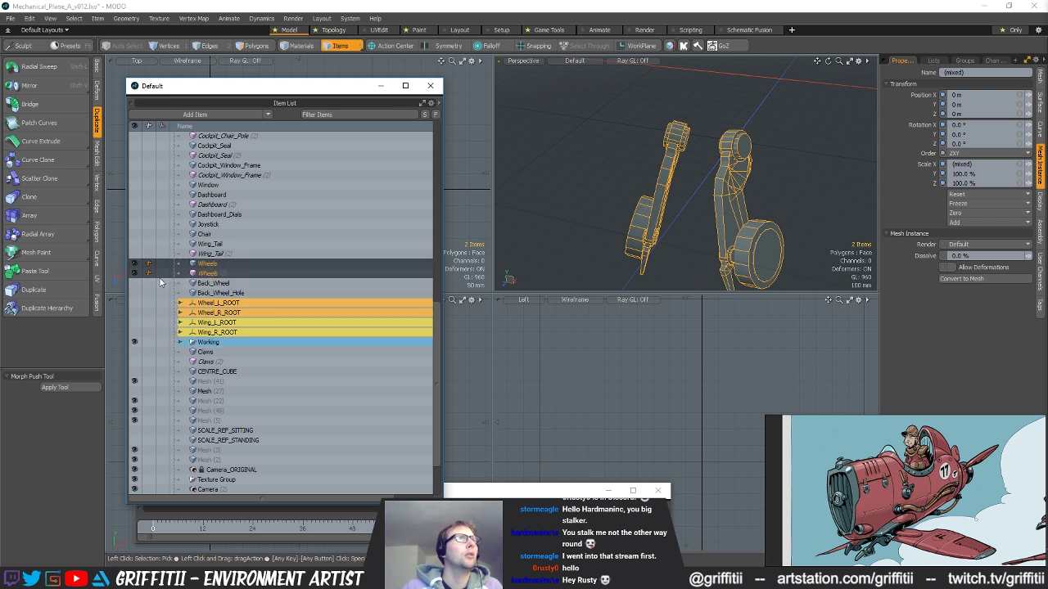
left_click(136, 264)
- Move Claws and Claws (2) into the Working group
left_click(217, 352)
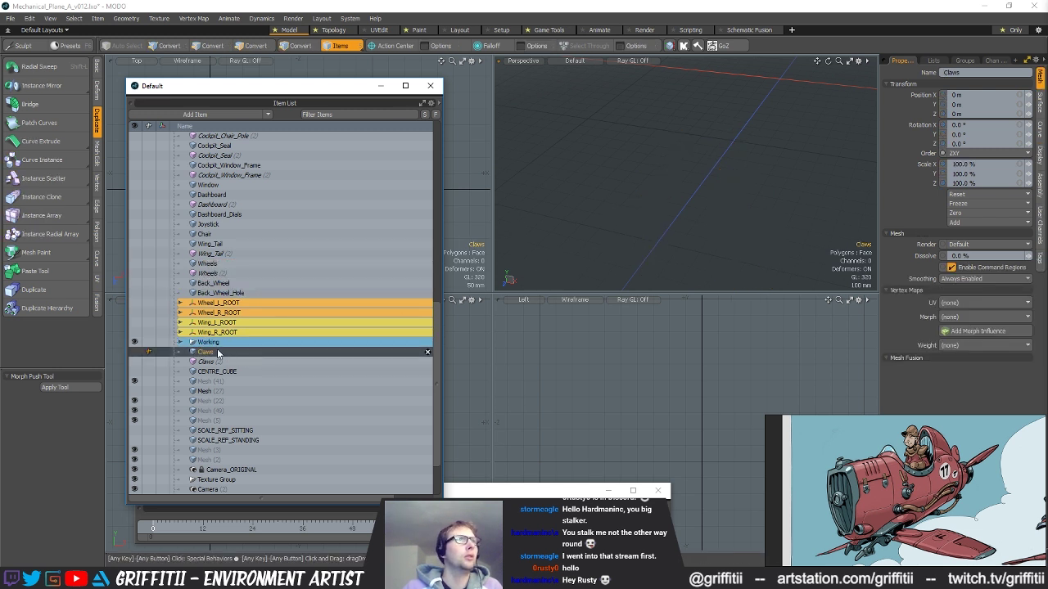
scroll(209, 328, "down", 2)
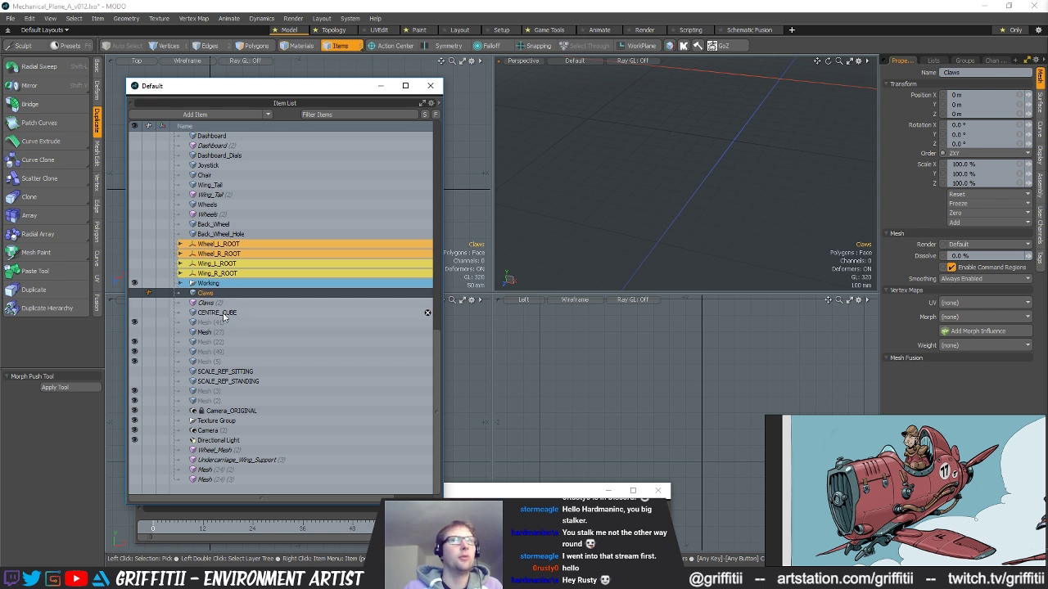
left_click(206, 305, "shift")
left_click_drag(206, 302, 209, 284)
- Move SCALE_REF_SITTING and SCALE_REF_STANDING directly below CENTRE_CUBE
left_click(214, 312)
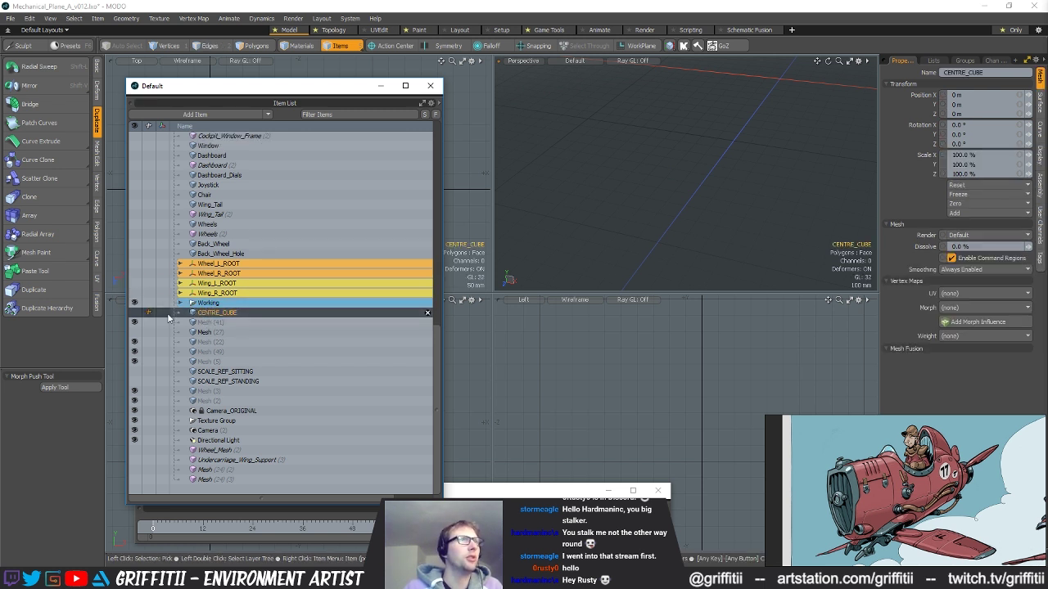
left_click(225, 373)
left_click(222, 381, "shift")
left_click_drag(221, 373, 224, 318)
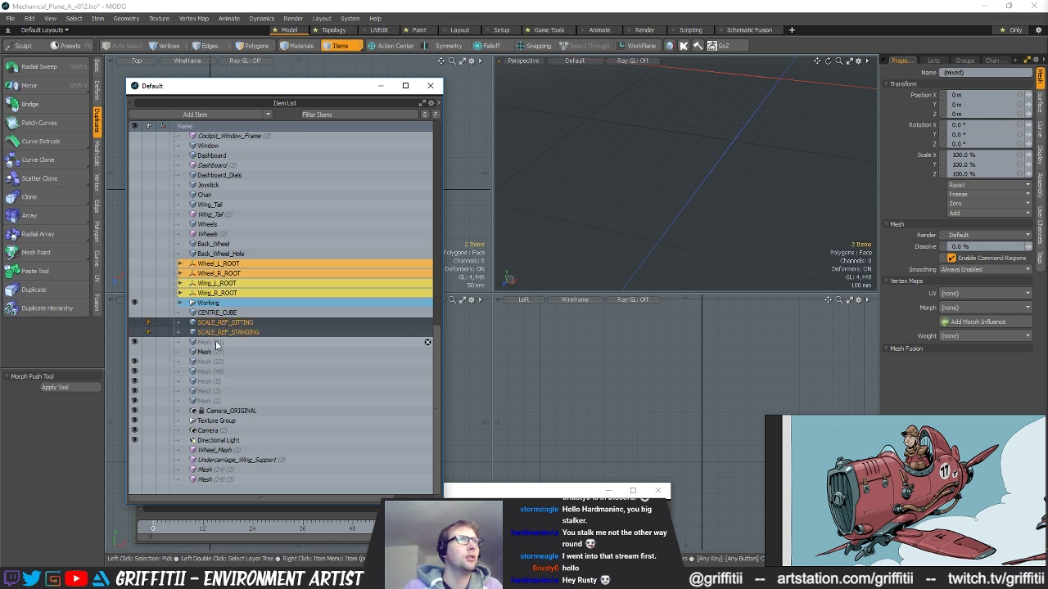
left_click(226, 332)
- Inspect the geometry of Mesh (27) and delete its polygons
left_click(207, 352)
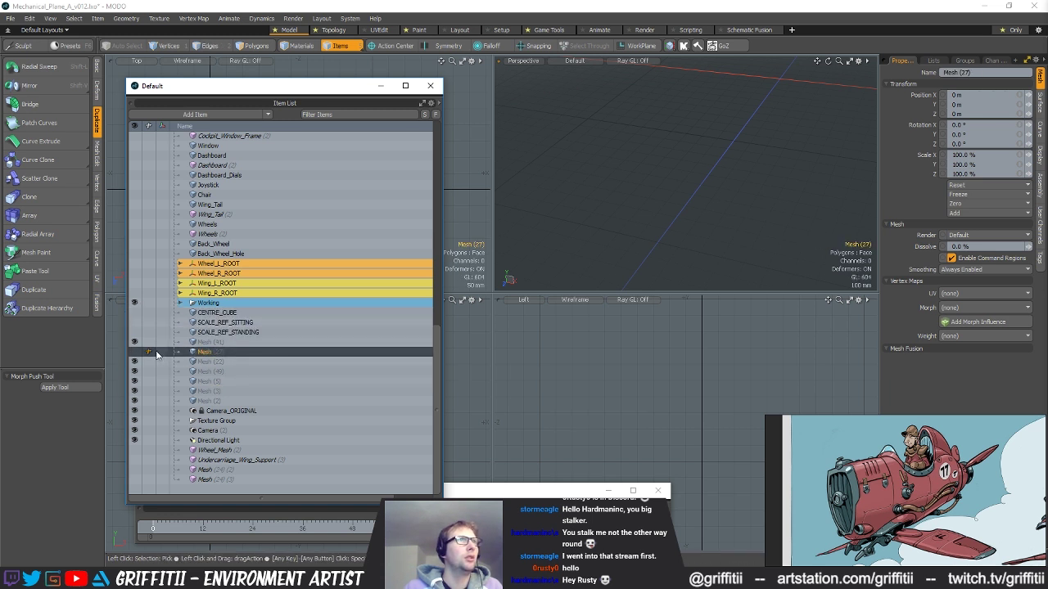
key("3")
key("a")
left_click_drag(714, 205, 680, 223, "alt")
left_click_drag(655, 389, 524, 382, "ctrl+alt")
right_click_drag(641, 337, 760, 361)
key("Delete")
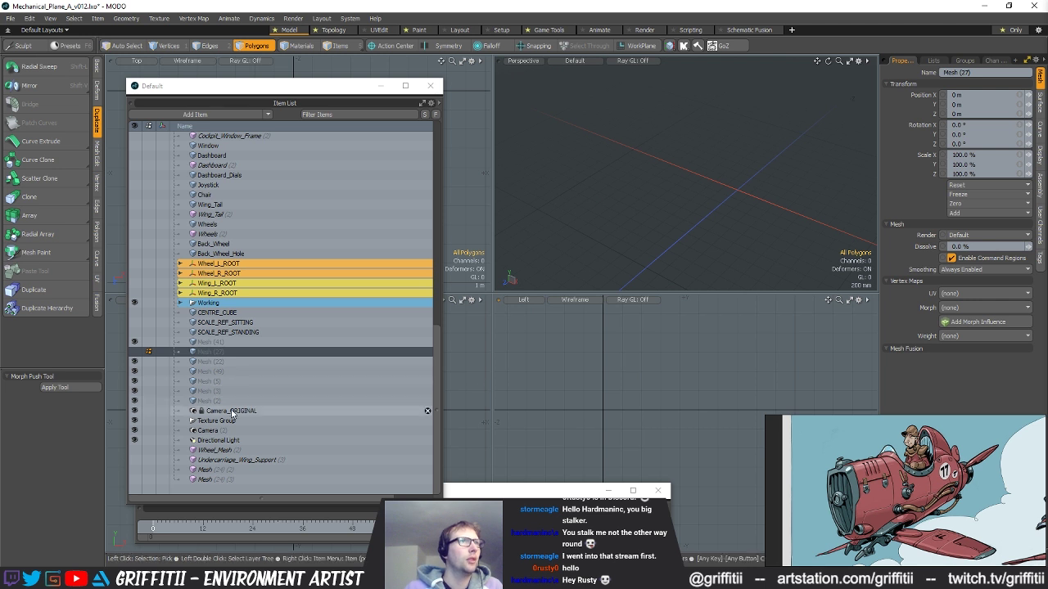
- Delete the Texture Group item in item mode
left_click(265, 421)
key("5")
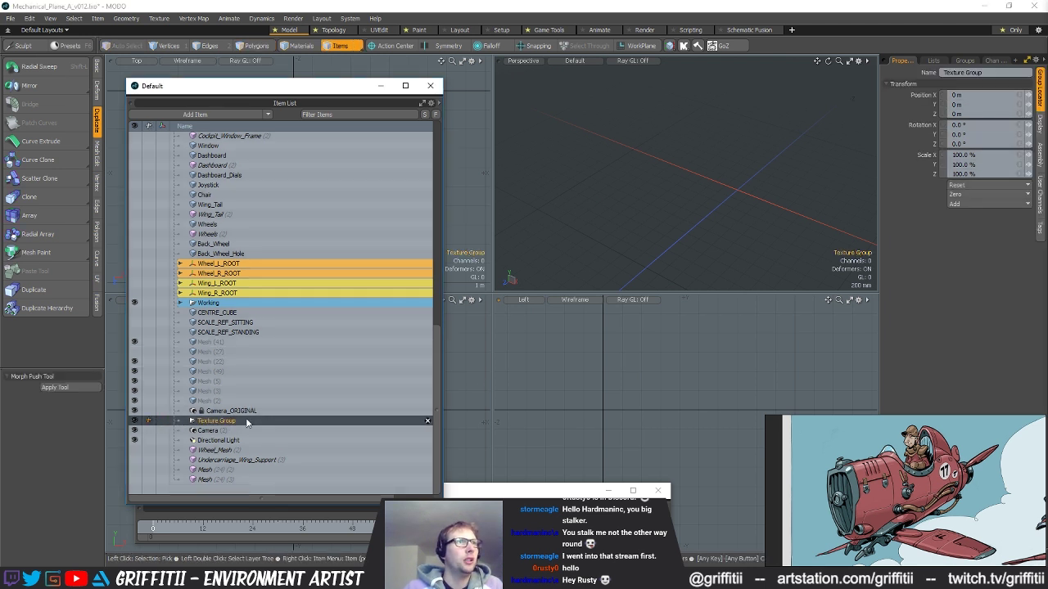
key("Delete")
- Delete the leftover instances from Wheel_Mesh (2) down to the last Mesh instance, and the unused greyed-out meshes below SCALE_REF_STANDING
left_click(218, 451)
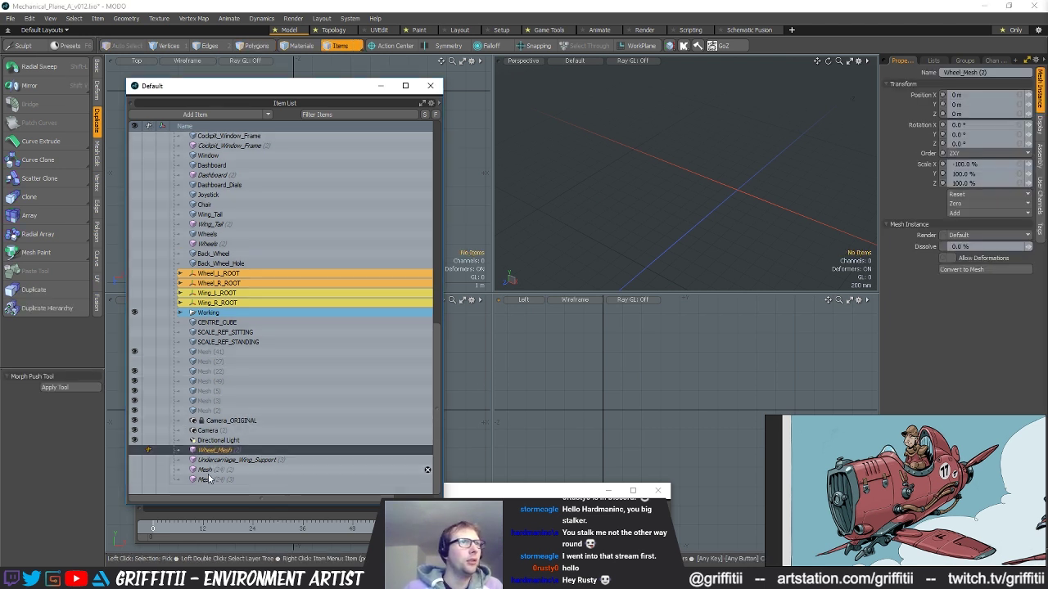
left_click(205, 479, "shift")
key("Delete")
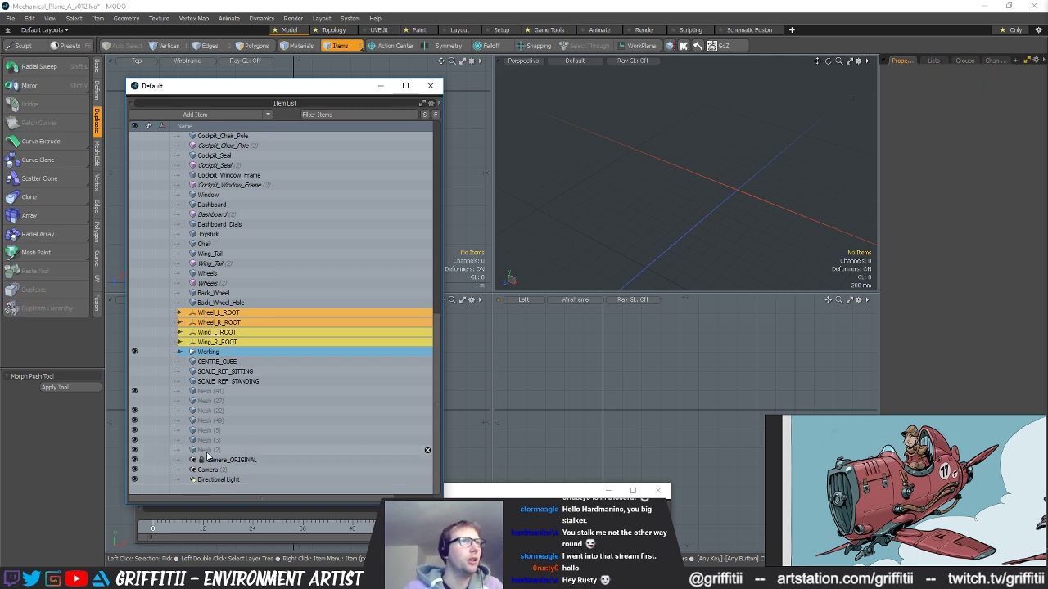
left_click(209, 450)
left_click(211, 391, "shift")
key("Delete")
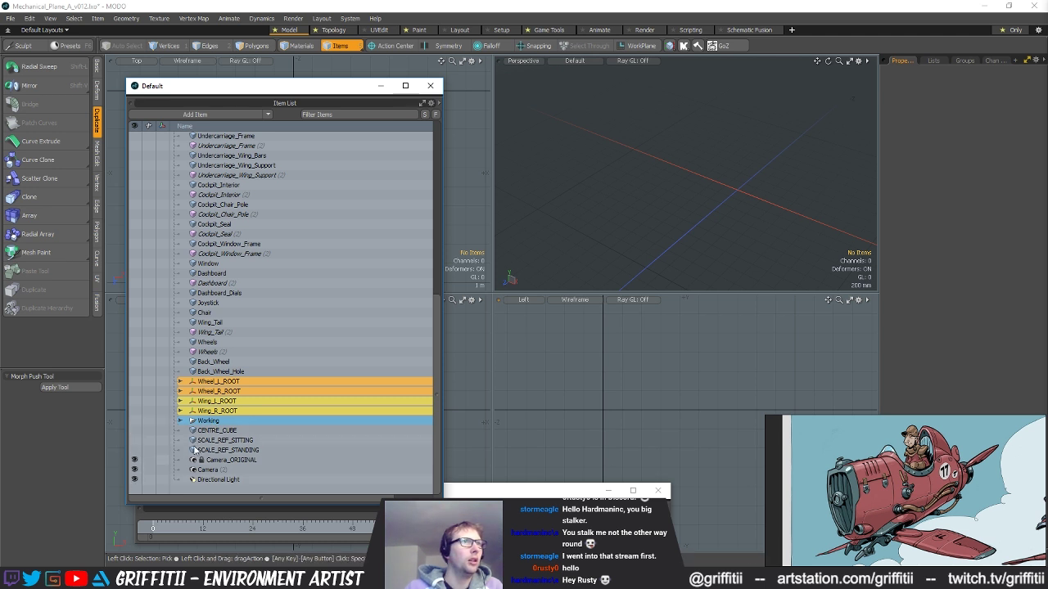
- Move the Ground mesh from near the start of the item list to directly between the Working group and CENTRE_CUBE
scroll(233, 282, "up", 10)
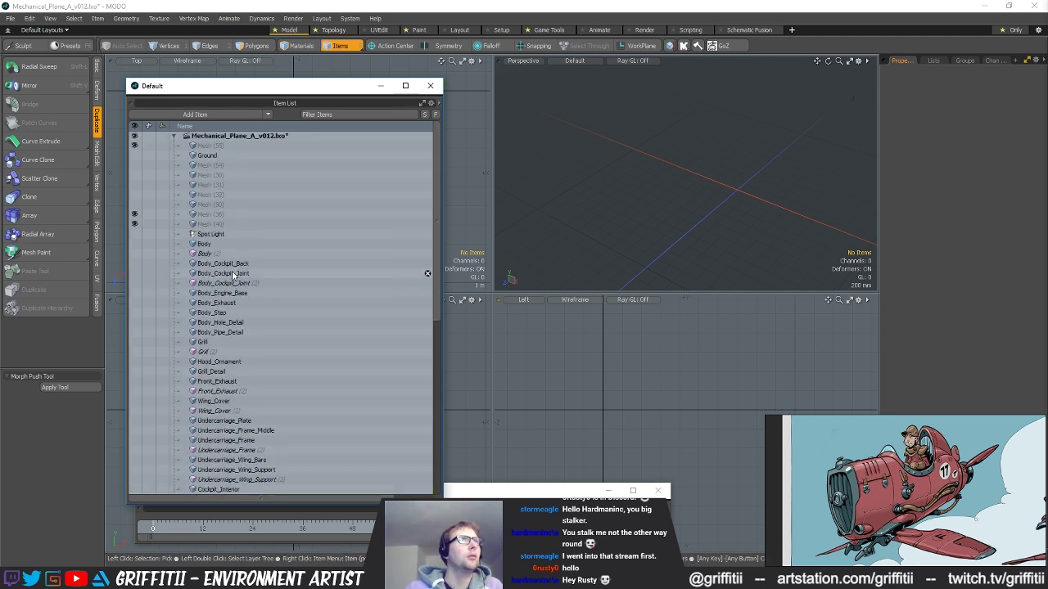
left_click(211, 217)
left_click_drag(209, 156, 218, 379)
scroll(217, 380, "down", 4)
left_click_drag(212, 448, 212, 456)
scroll(212, 368, "down", 6)
left_click_drag(225, 417, 228, 436)
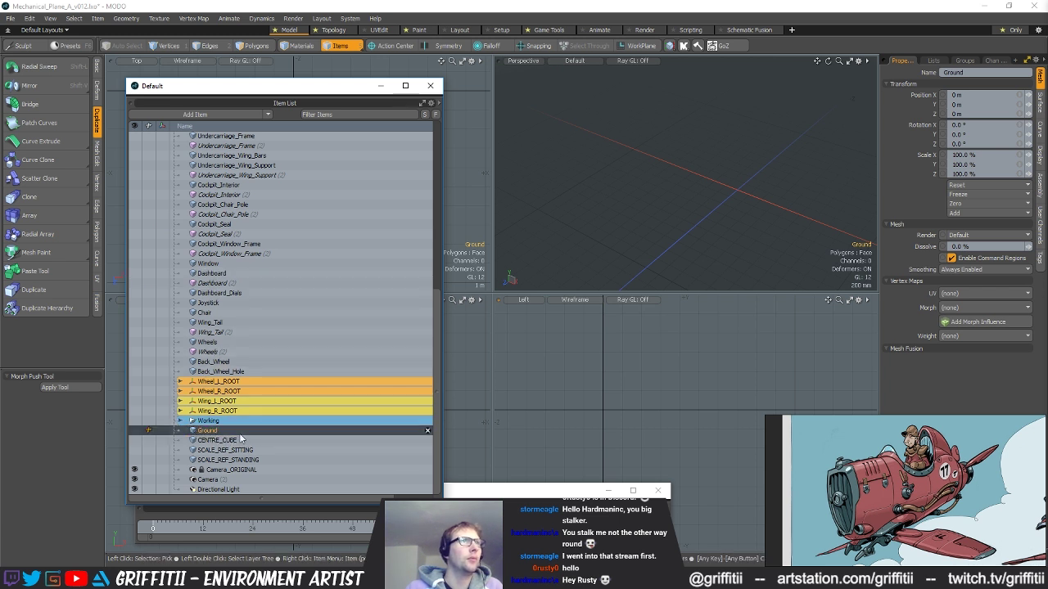
- Rename the Ground mesh as GROUND
scroll(241, 444, "up", 3)
scroll(243, 444, "down", 3)
double_click(226, 430)
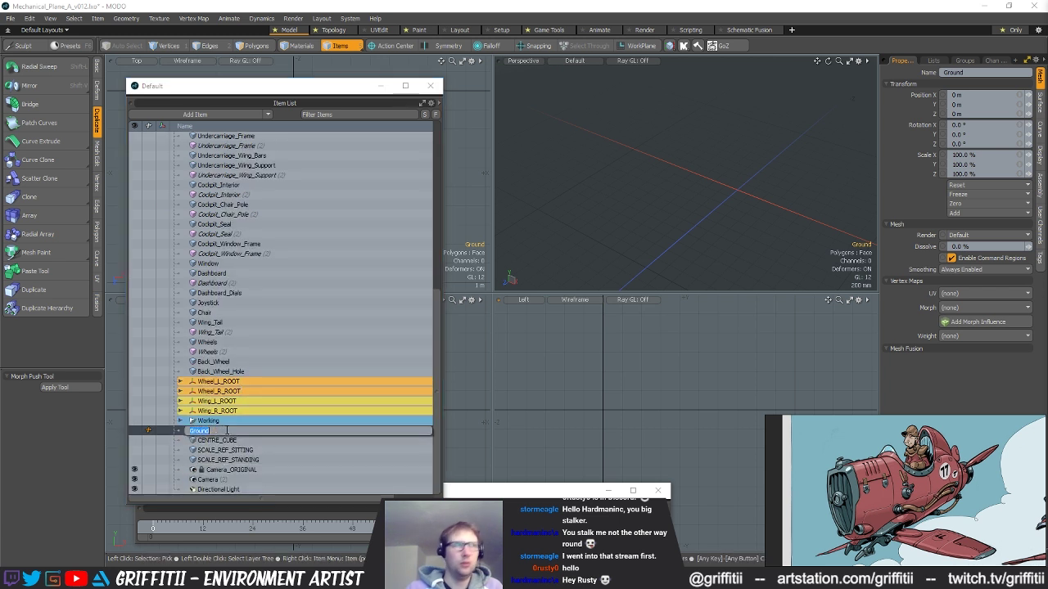
type("GROUND")
key("Return")
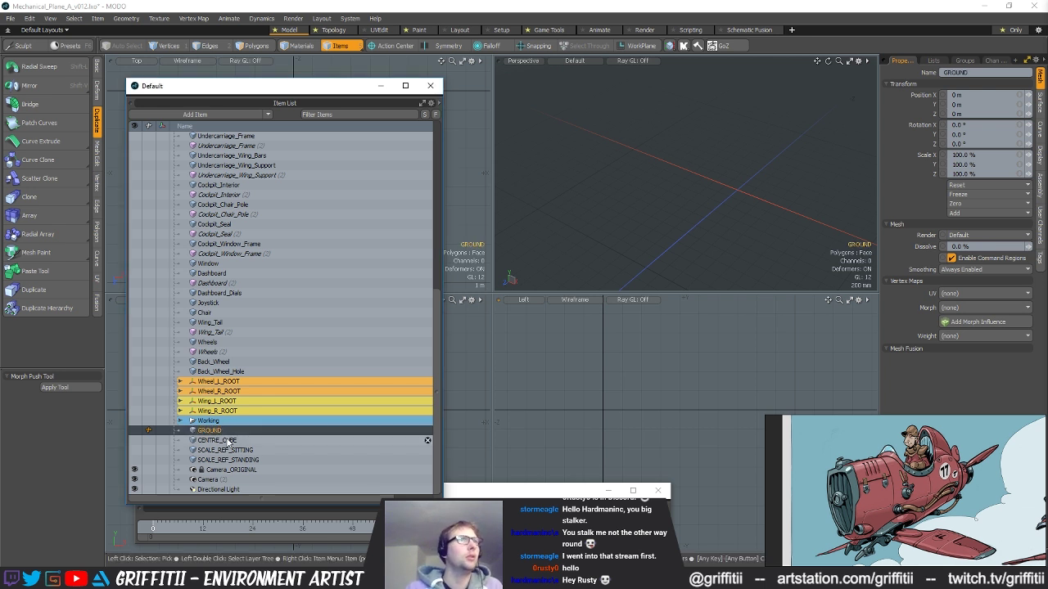
- Delete the unused greyed-out meshes listed above Spot Light
scroll(257, 363, "up", 10)
left_click_drag(211, 216, 217, 152)
key("Delete")
- Move Spot Light down the item list to between Camera (2) and Directional Light
left_click(224, 146)
left_click_drag(222, 437, 223, 436)
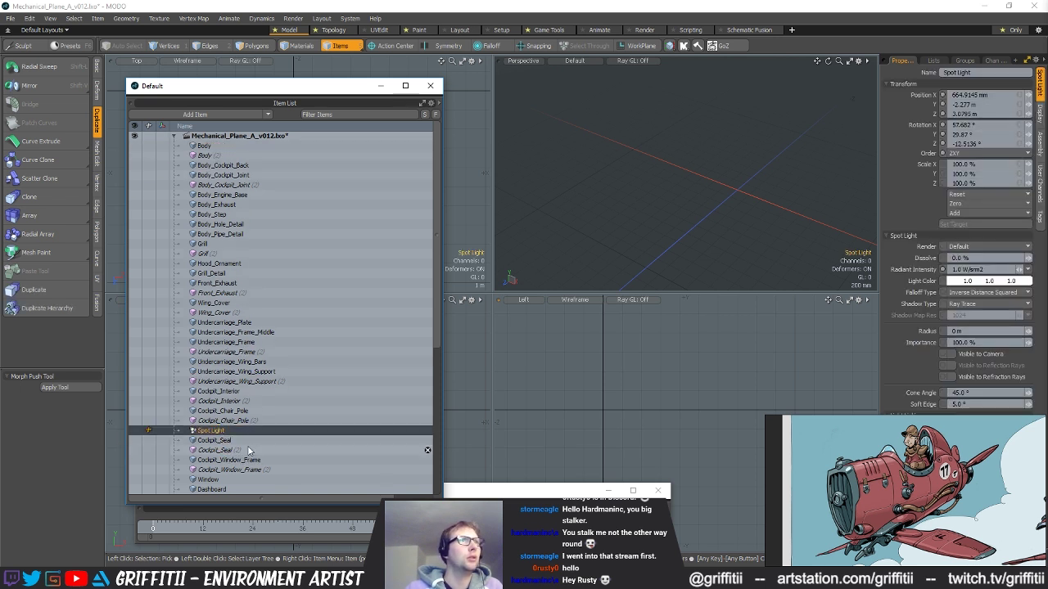
scroll(244, 434, "down", 5)
left_click_drag(211, 284, 227, 448)
scroll(226, 446, "down", 3)
left_click_drag(205, 364, 213, 472)
- Add four new empty meshes directly above the Working group and save the scene
left_click(213, 402)
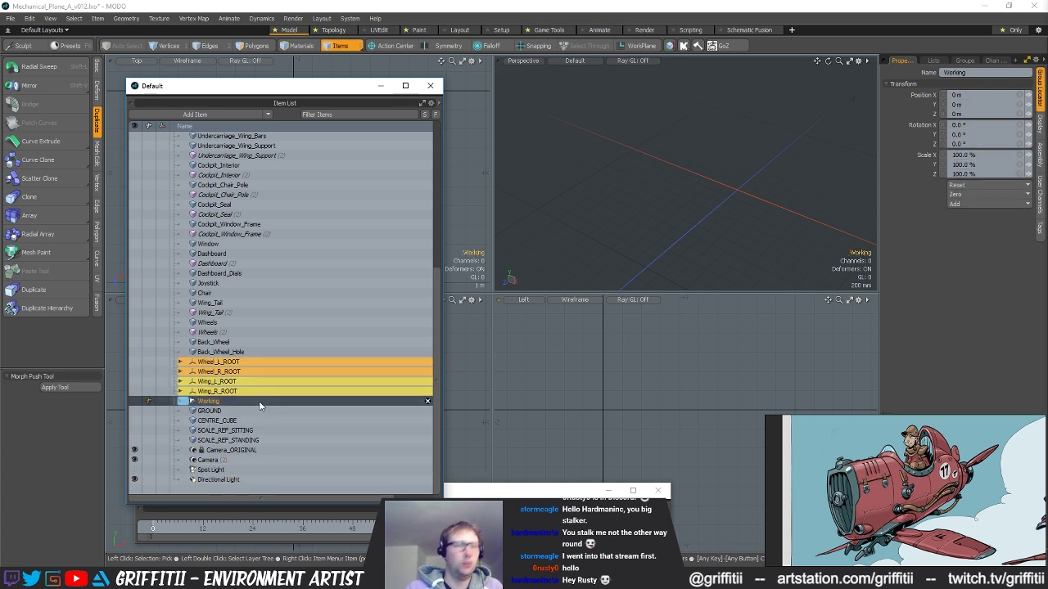
key("n")
key("n")
key("n")
key("n")
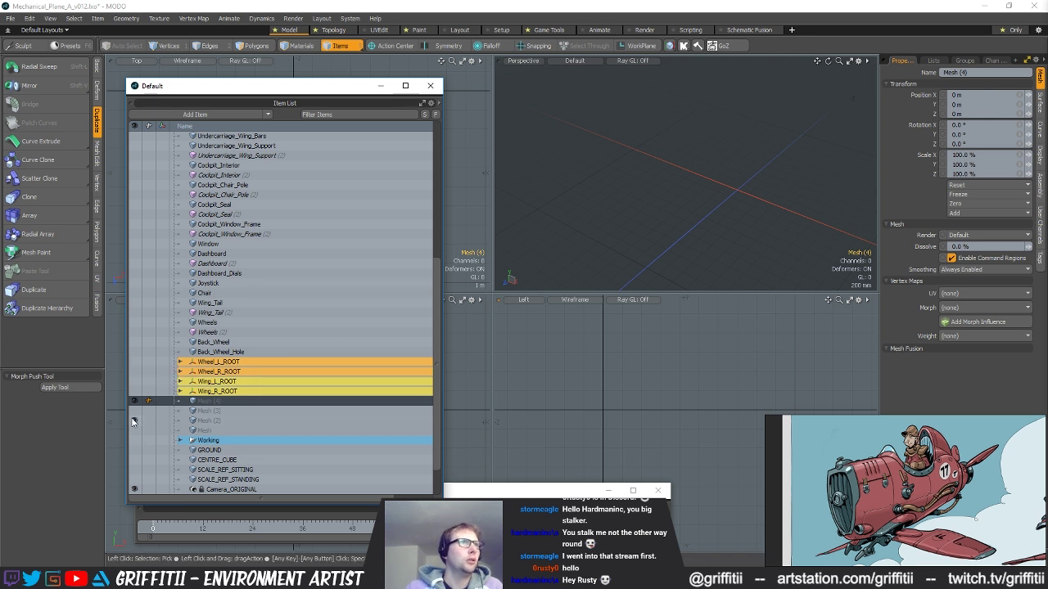
left_click(675, 188)
scroll(255, 426, "up", 7)
key("ctrl+s")
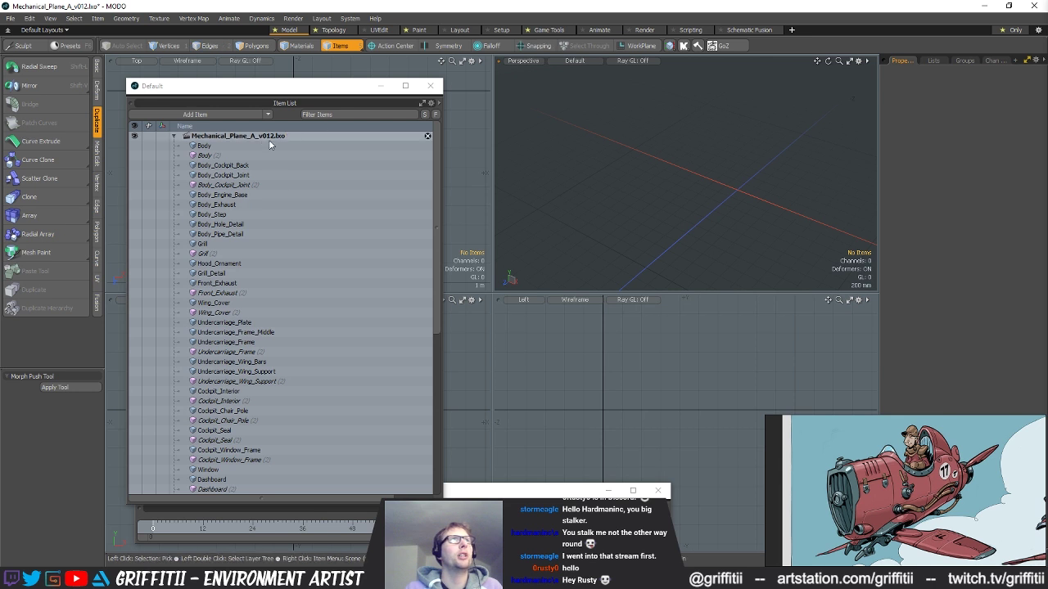
- Make all plane parts from Body through Wing_R_ROOT visible and scrub the timeline to check the animation
left_click_drag(136, 145, 135, 459)
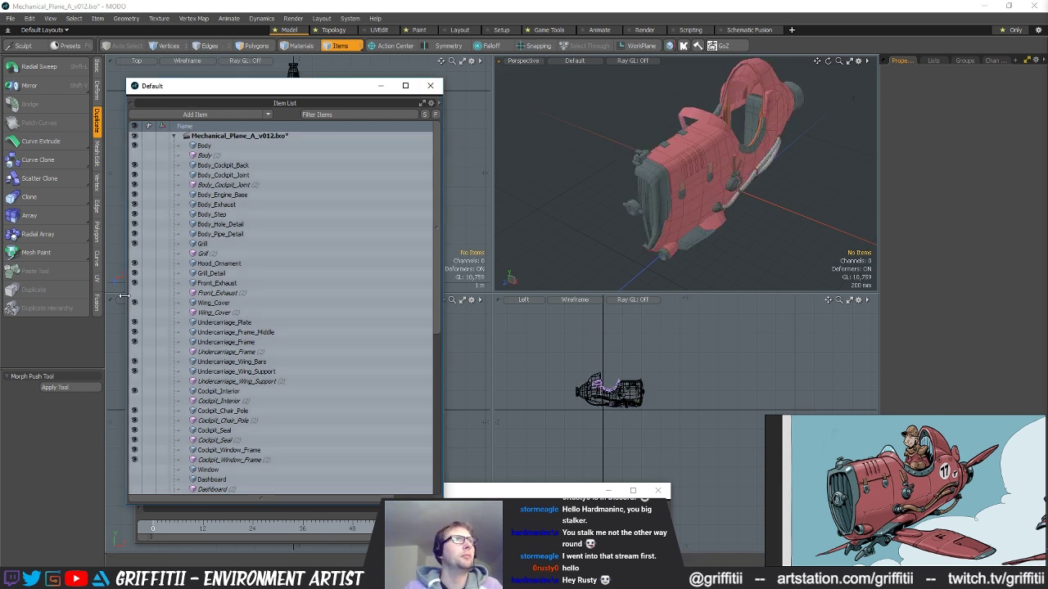
left_click(135, 155)
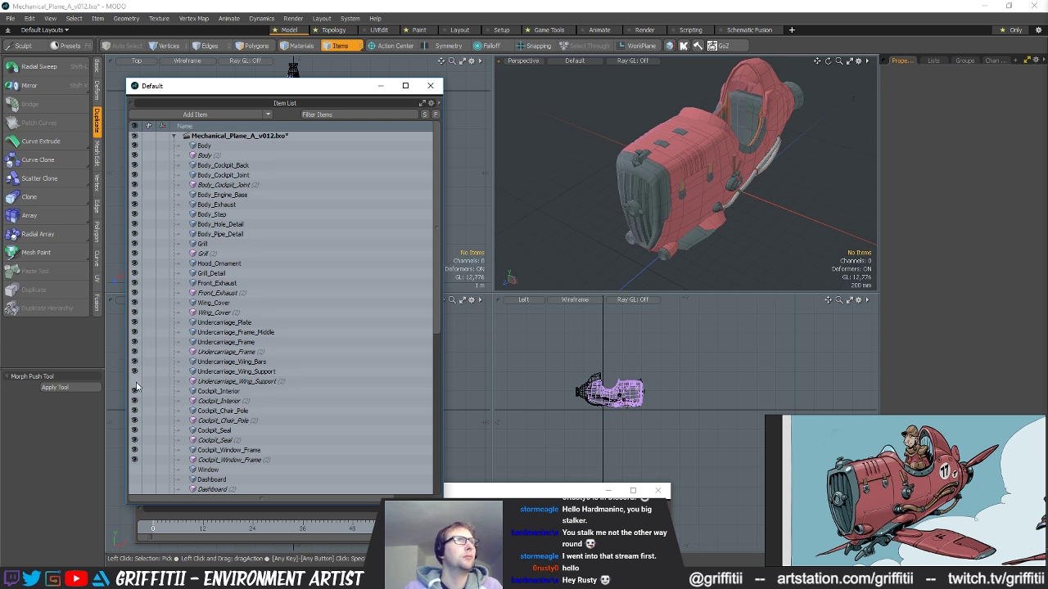
scroll(148, 376, "down", 5)
left_click_drag(137, 298, 133, 443)
left_click_drag(739, 218, 626, 176, "ctrl+alt")
left_click(283, 535)
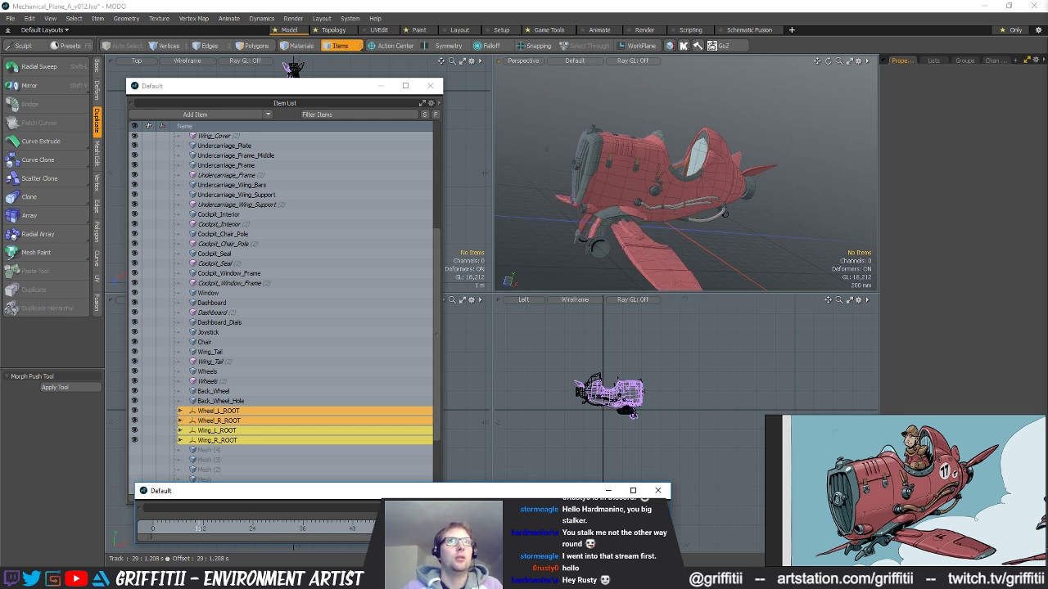
left_click_drag(646, 252, 660, 223, "alt")
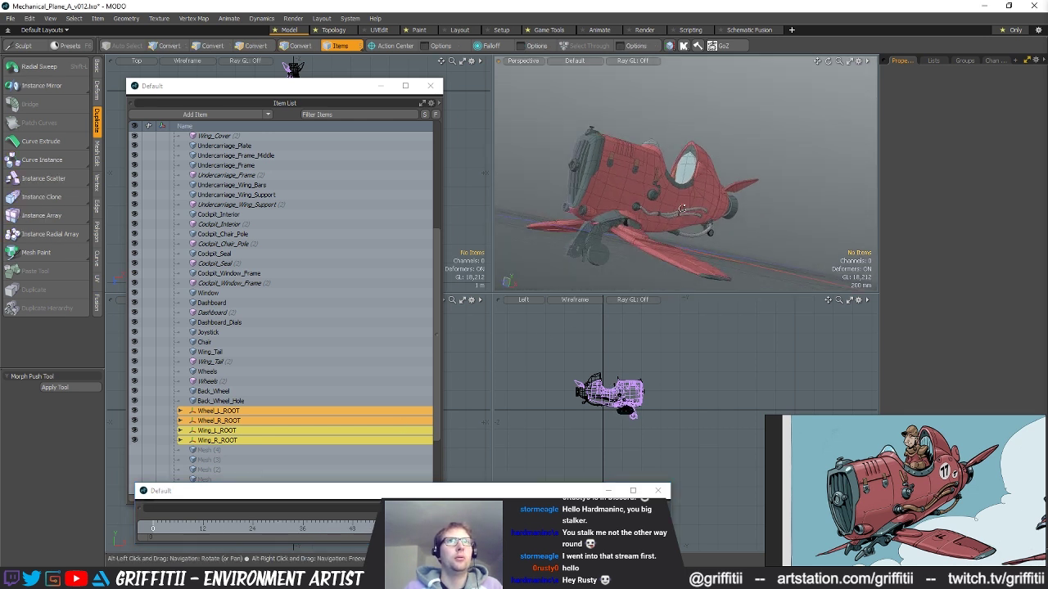
- Delete the Wheels mesh and its instance, then scrub the animation and return the timeline to frame 0
left_click(604, 252)
left_click(136, 372)
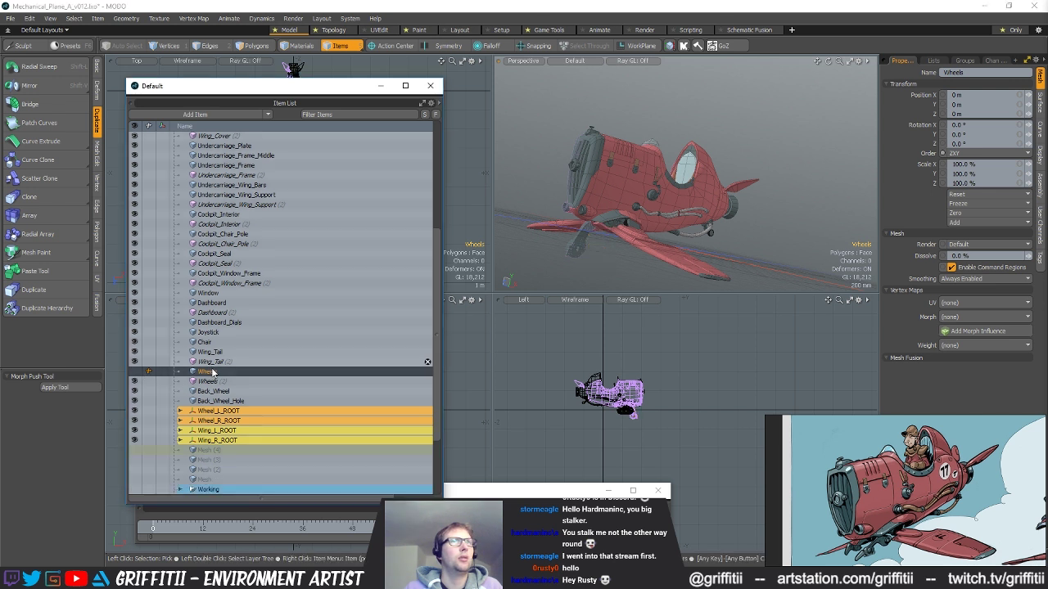
left_click(251, 384, "shift")
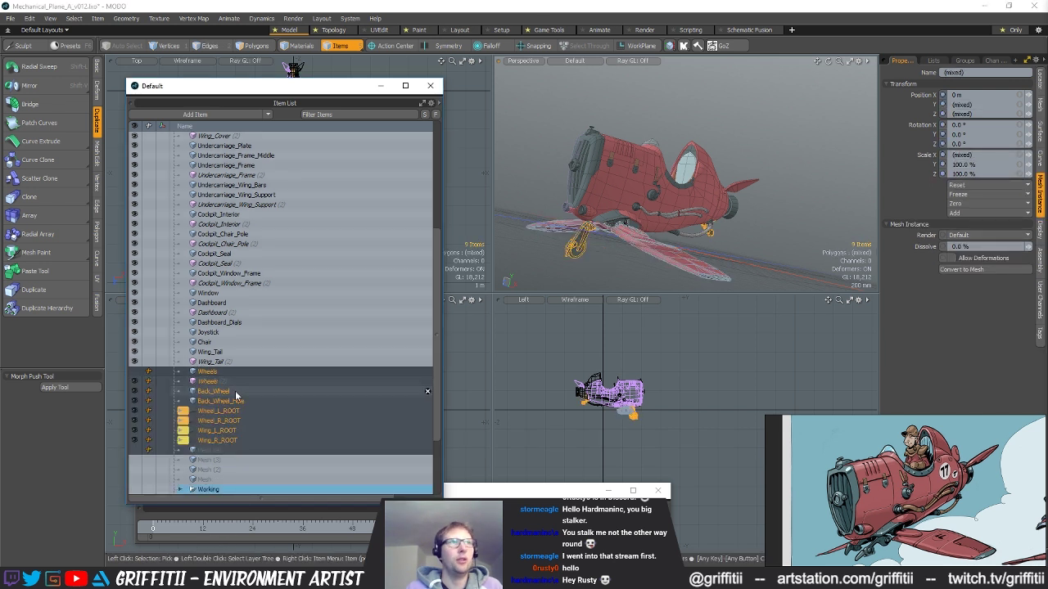
left_click(215, 374)
left_click(216, 381, "shift")
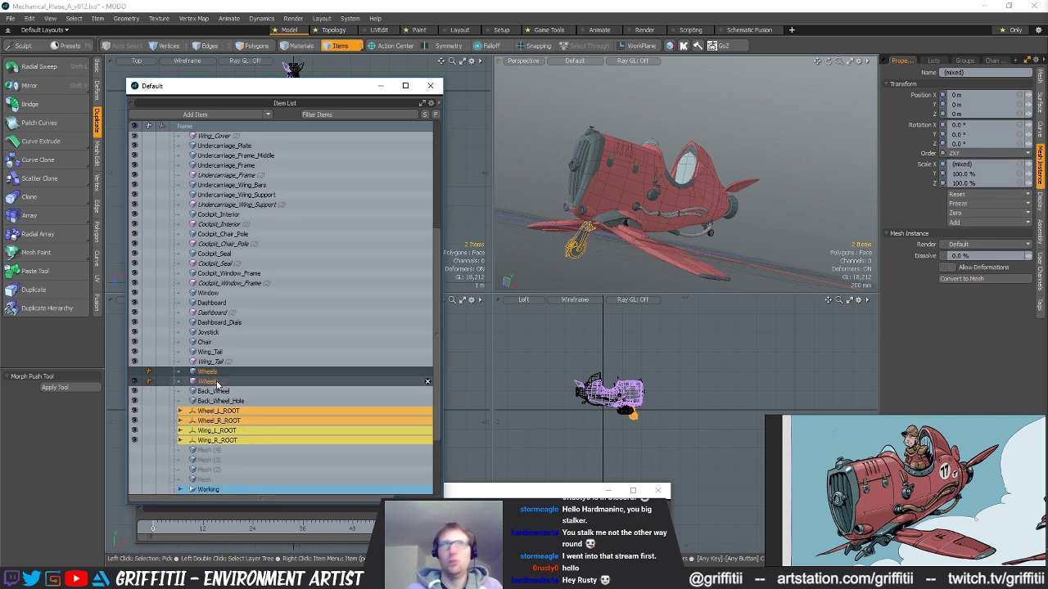
key("Delete")
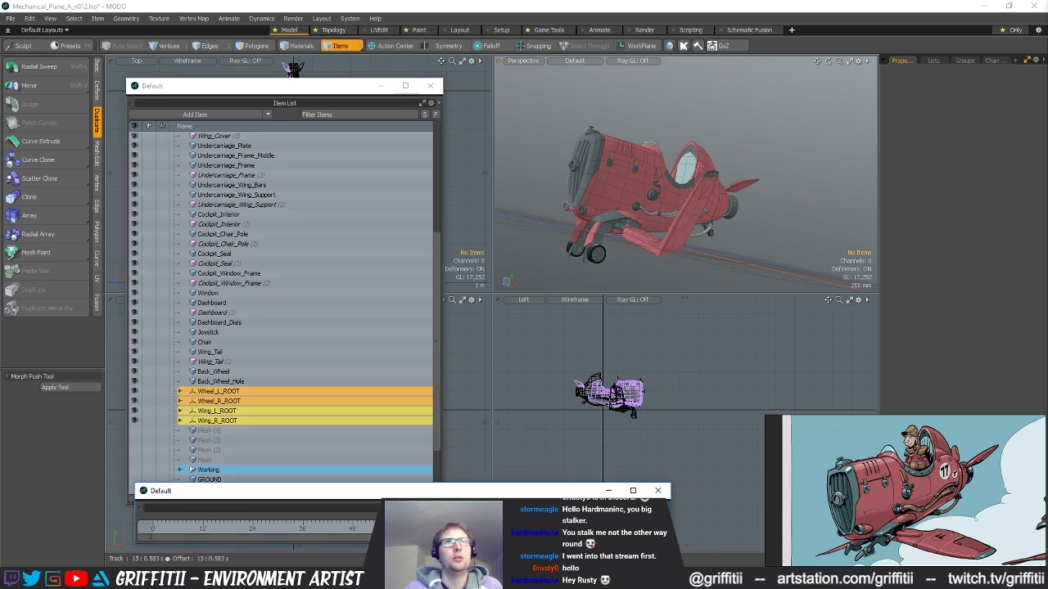
left_click_drag(166, 529, 153, 528)
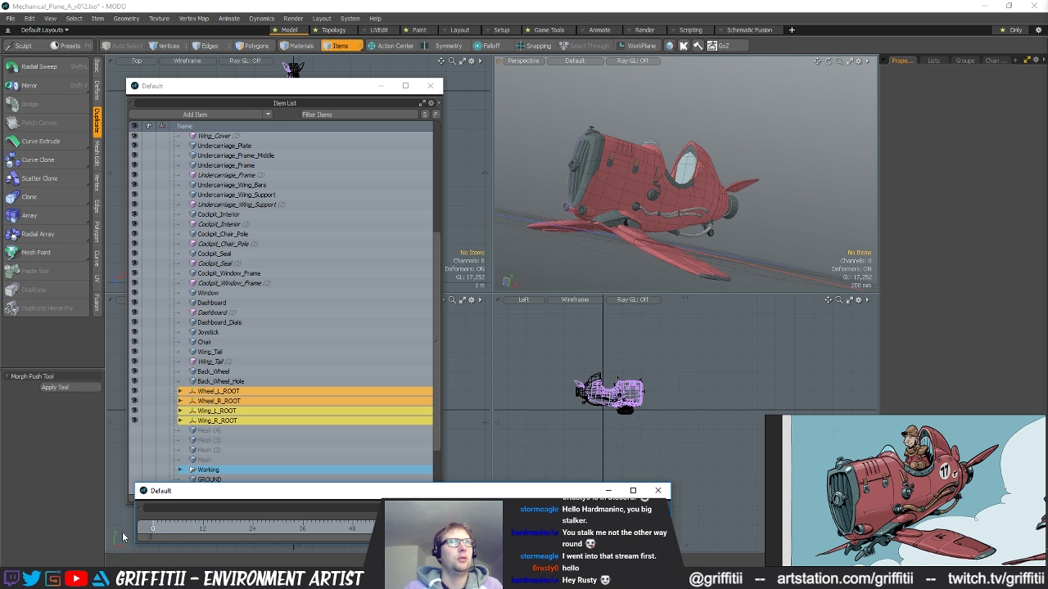
mouse_move(671, 205)
left_mouse_down("alt")
mouse_move(647, 205)
mouse_move(673, 202)
left_mouse_up("alt")
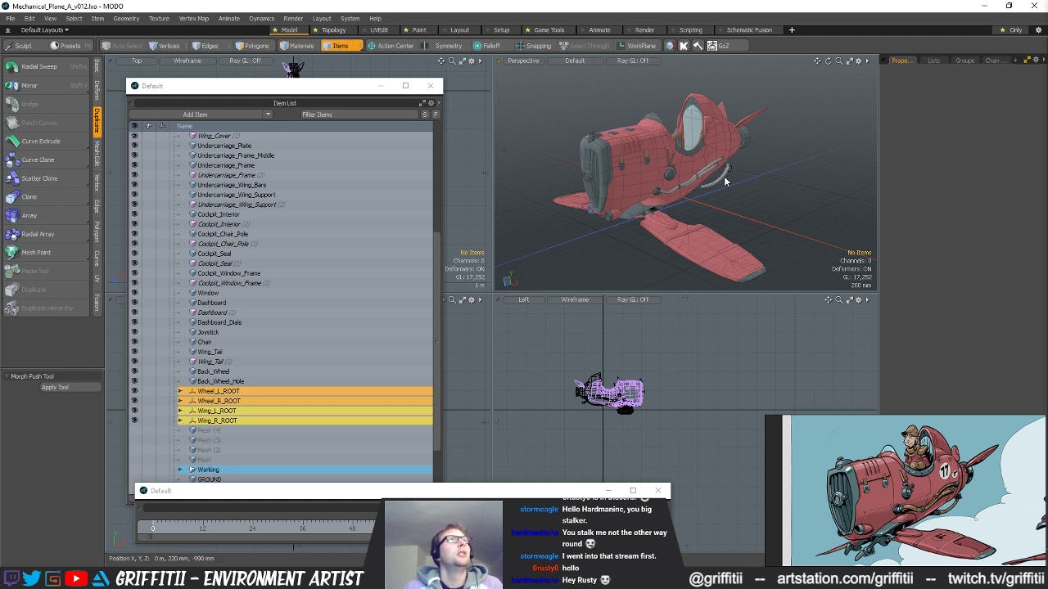
- Save the scene as a new version named Mechanical_Plane_A_v013
key("ctrl+shift+s")
key("End")
key("BackSpace")
type("3")
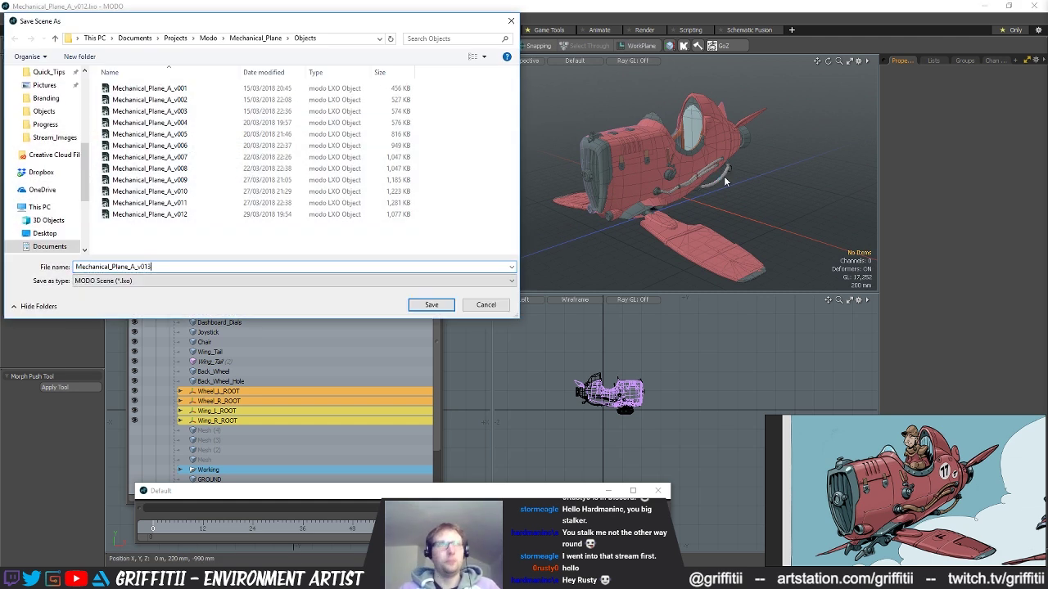
key("Return")
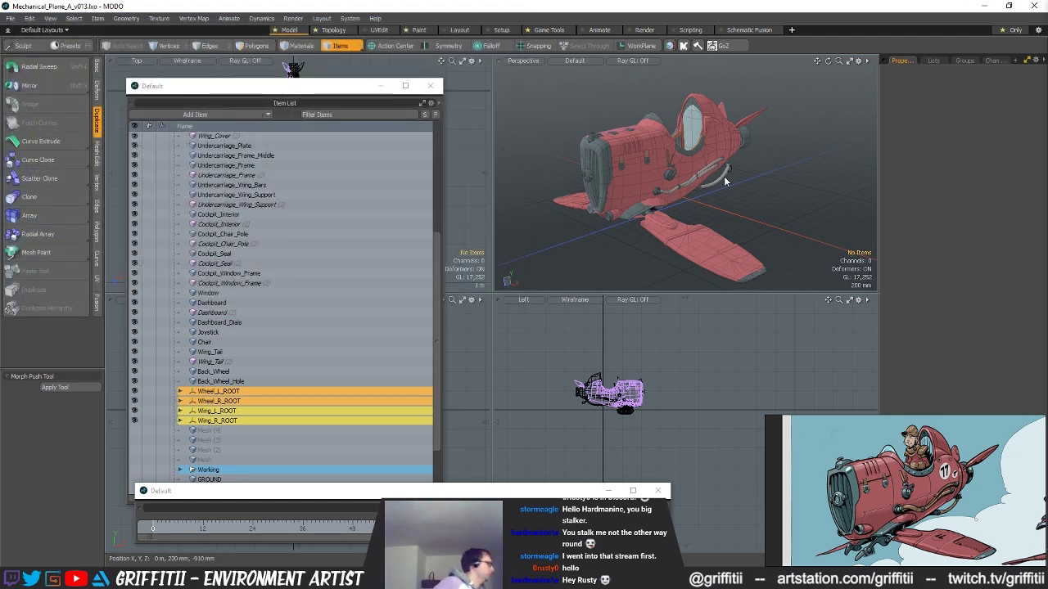
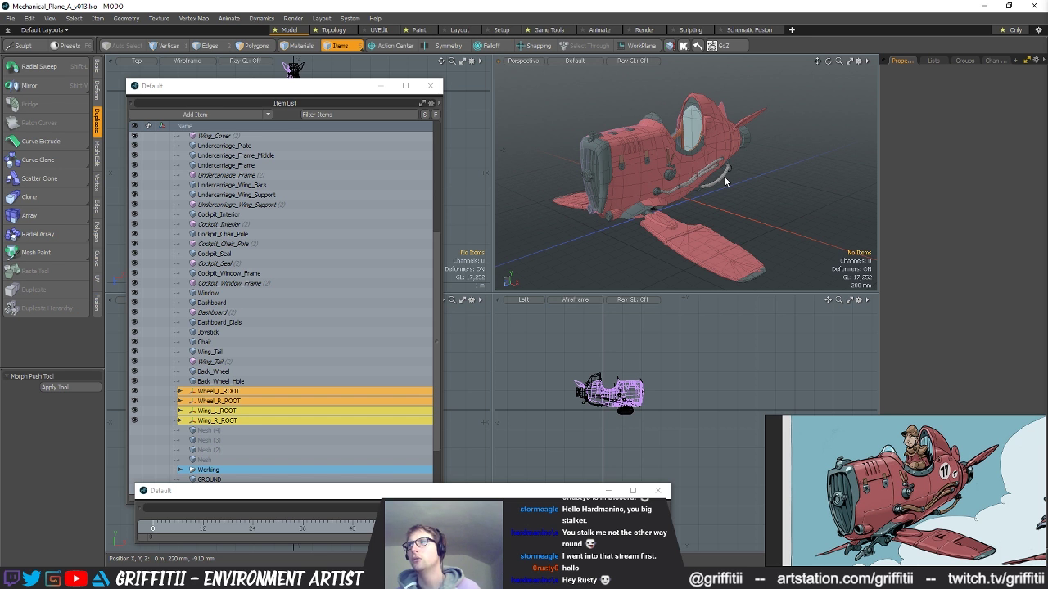
- Review the cleaned-up item list and close its floating window
left_click_drag(725, 182, 619, 171, "alt")
scroll(327, 256, "up", 6)
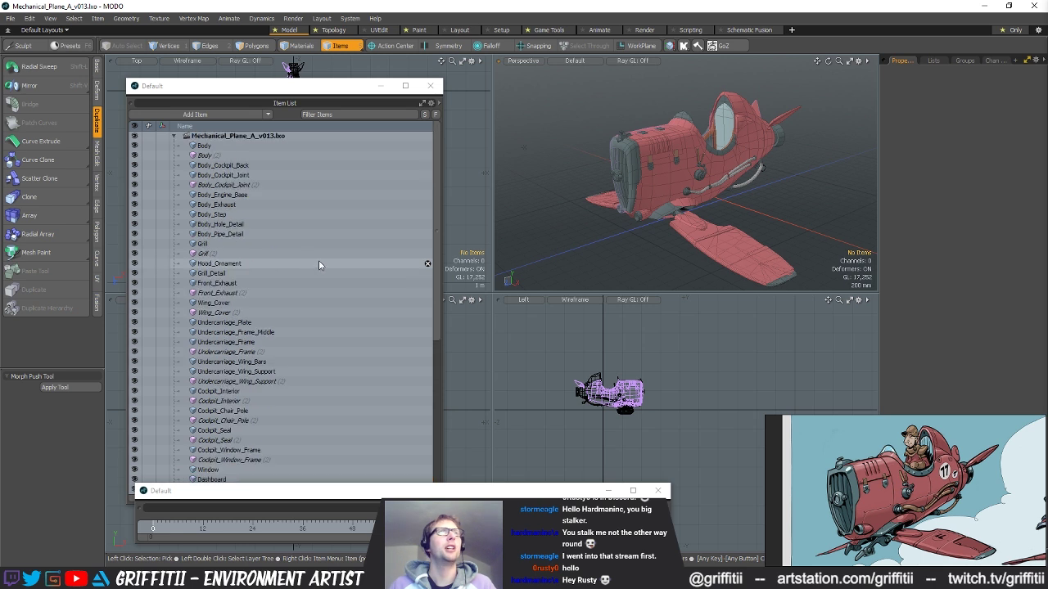
left_click(430, 85)
left_click_drag(696, 200, 723, 210, "alt")
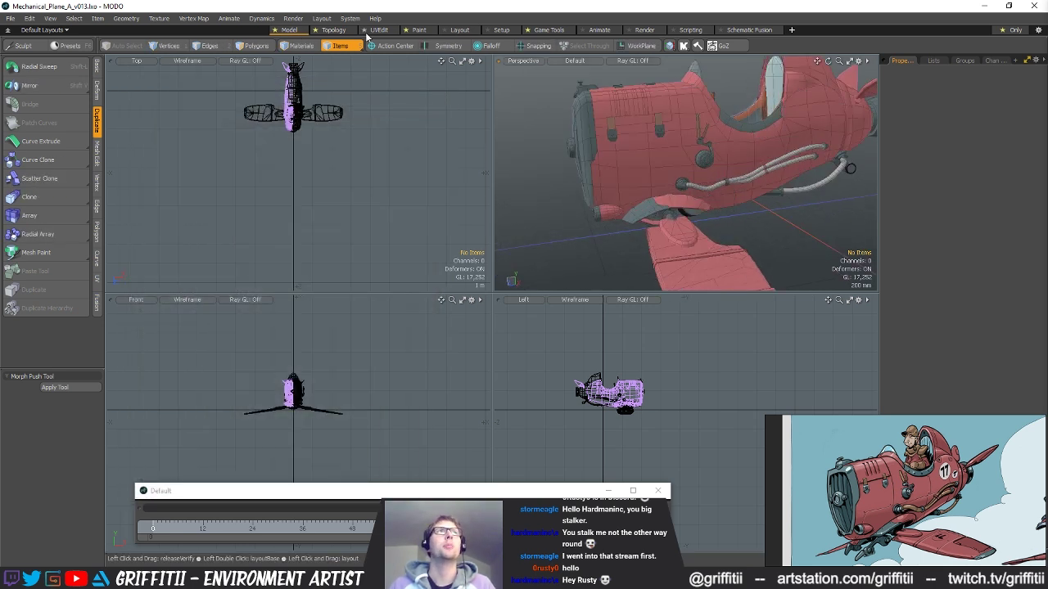
left_click(321, 18)
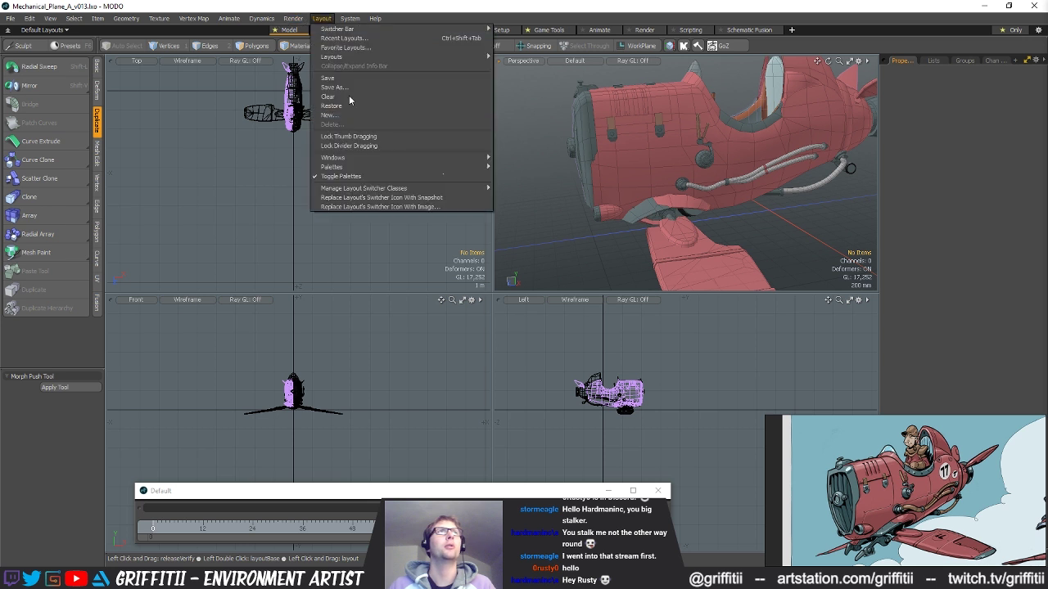
mouse_move(381, 161)
mouse_move(524, 158)
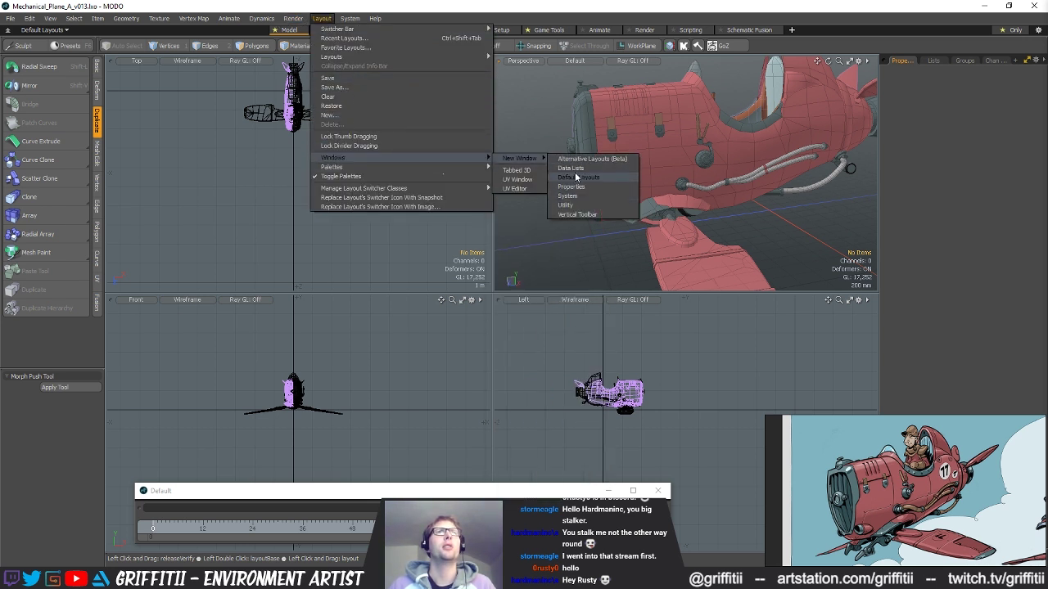
left_click(576, 176)
left_click(676, 183)
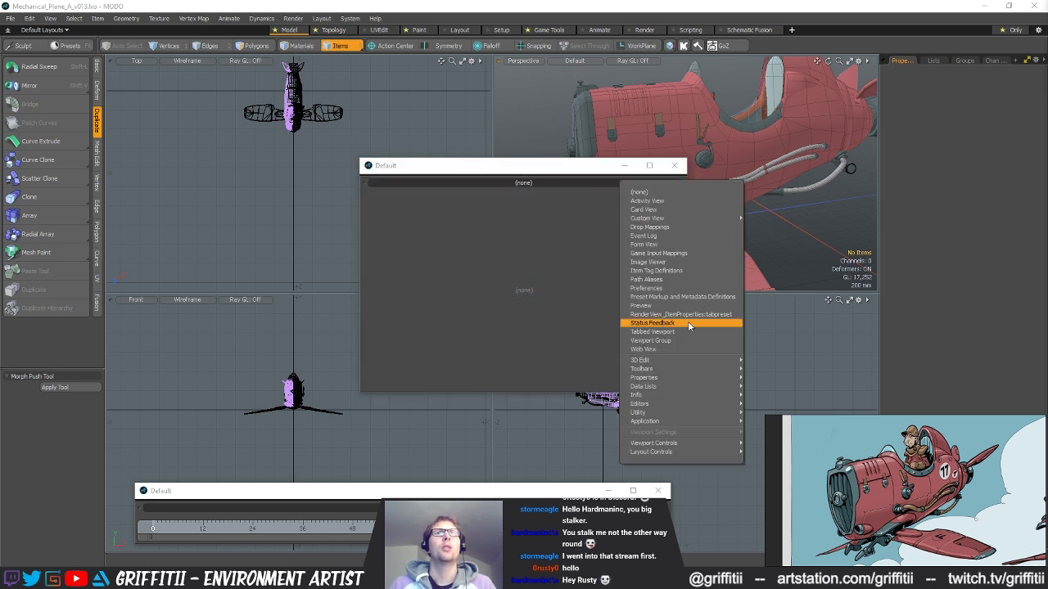
mouse_move(696, 361)
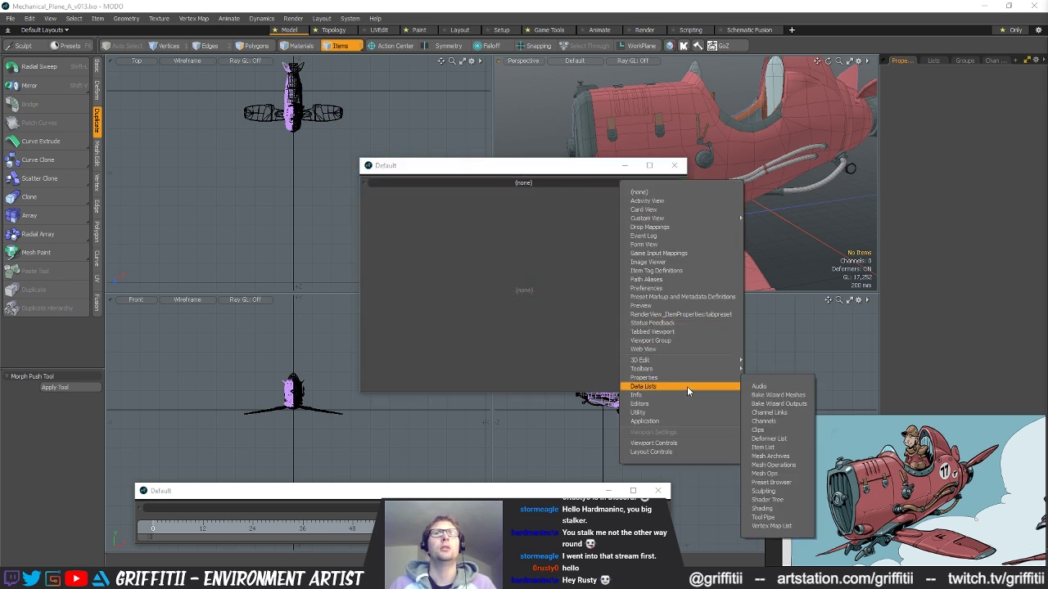
mouse_move(691, 388)
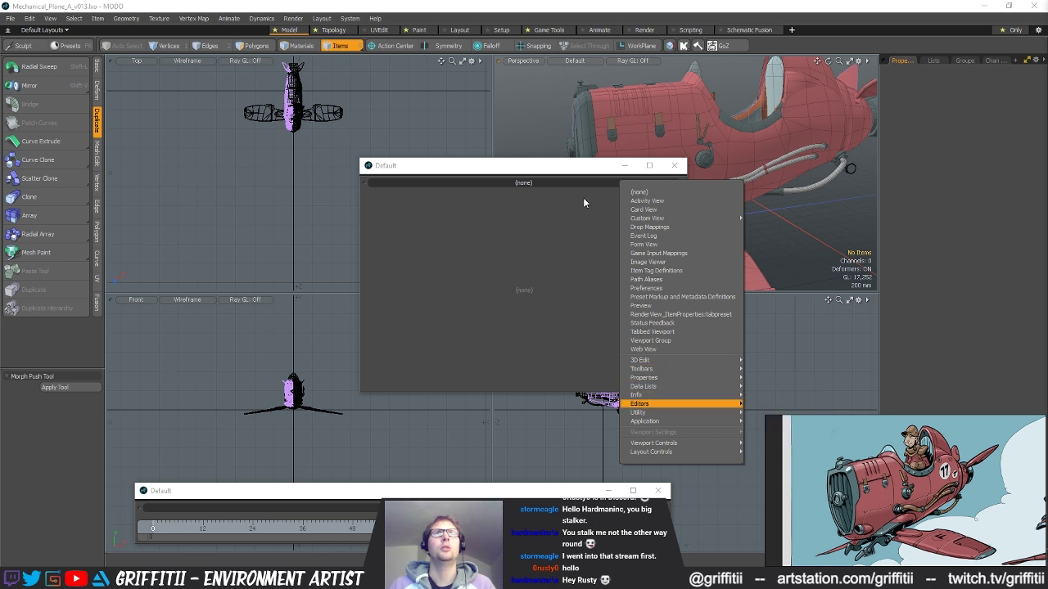
- Switch to the Topology layout with the Item List shown and close the empty floating window
left_click(336, 33)
left_click(336, 32)
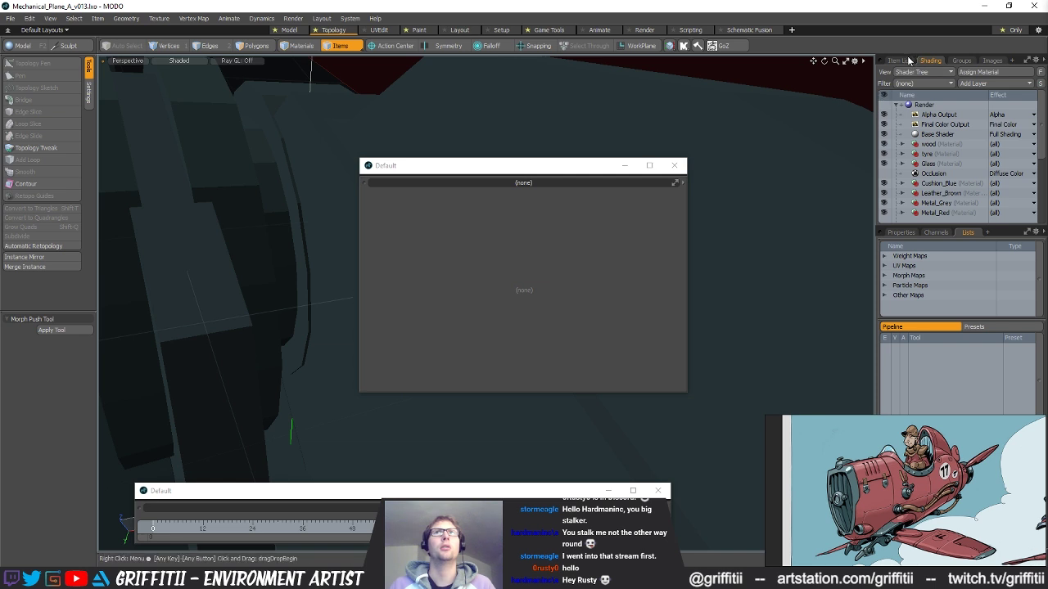
left_click(901, 60)
left_click(675, 166)
- Frame the whole plane in the perspective view and set its shading style to Default
left_click_drag(716, 319, 573, 246, "alt")
left_click(179, 62)
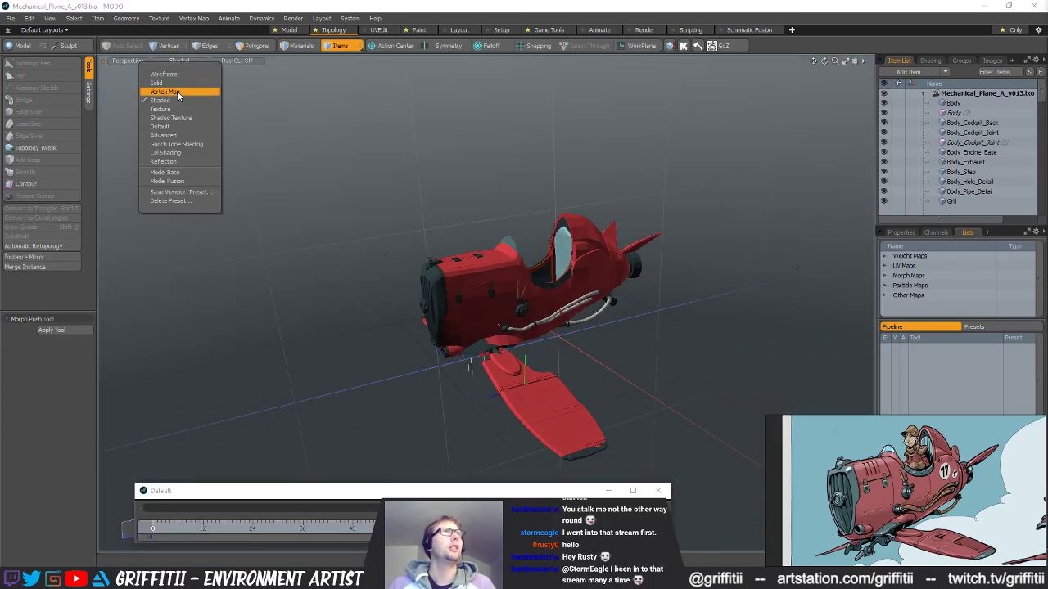
left_click(172, 127)
- Examine the plane model from several angles and browse its parts in the item list
mouse_move(632, 325)
left_mouse_down("alt")
mouse_move(524, 299)
mouse_move(607, 296)
mouse_move(567, 296)
left_mouse_up("alt")
left_click_drag(912, 219, 945, 221)
scroll(943, 182, "down", 8)
scroll(941, 182, "up", 6)
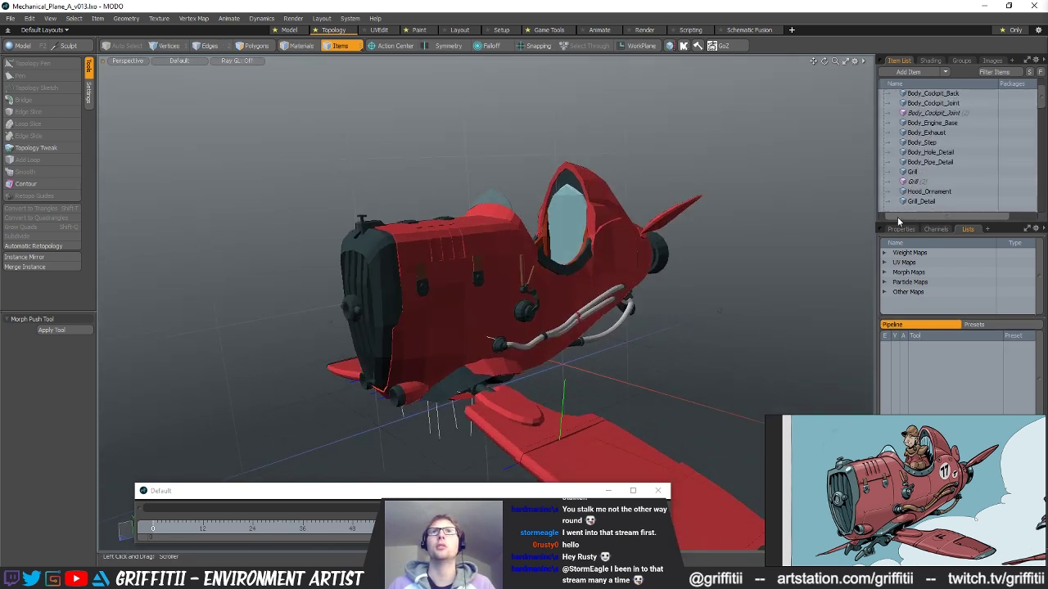
scroll(940, 174, "up", 2)
left_click_drag(639, 283, 550, 307, "alt")
left_click_drag(550, 306, 686, 302, "ctrl+alt")
scroll(643, 307, "down", 5)
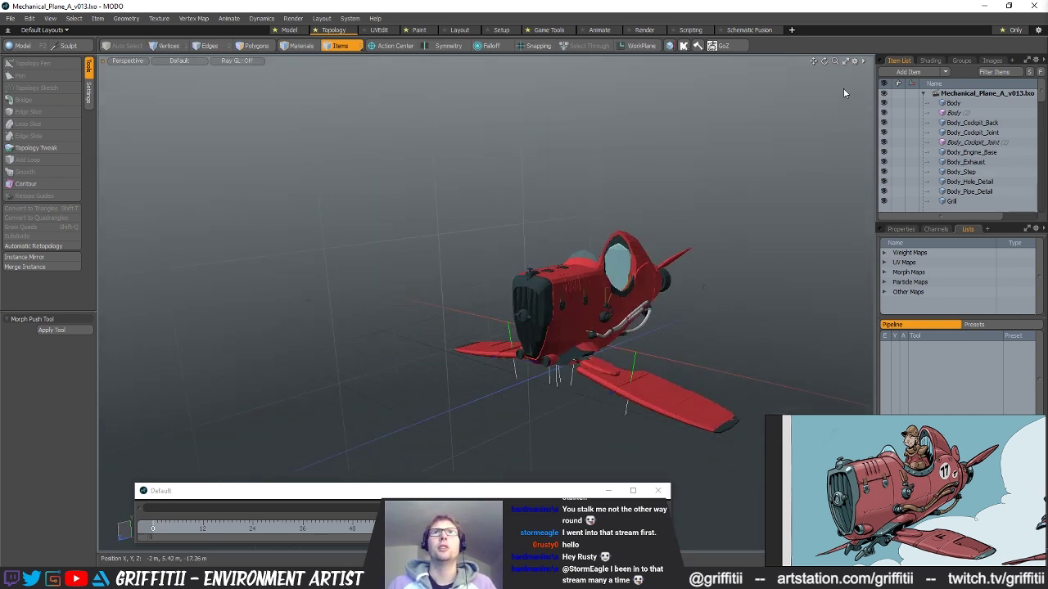
- Hide locators, pivots and centers through the perspective view's visibility properties
left_click(855, 61)
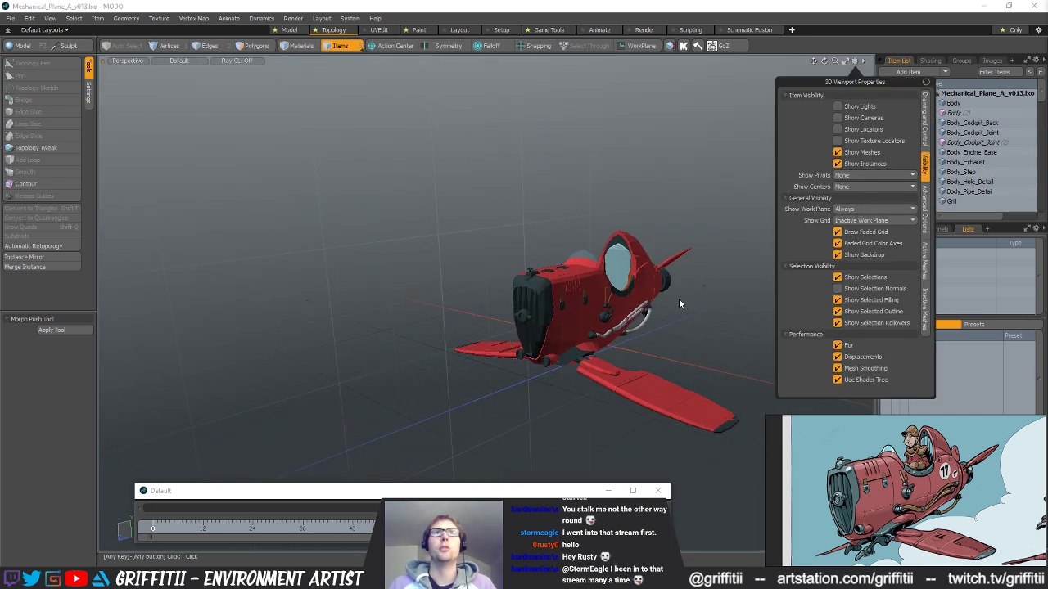
left_click(647, 295)
left_click_drag(645, 293, 564, 287, "alt+shift")
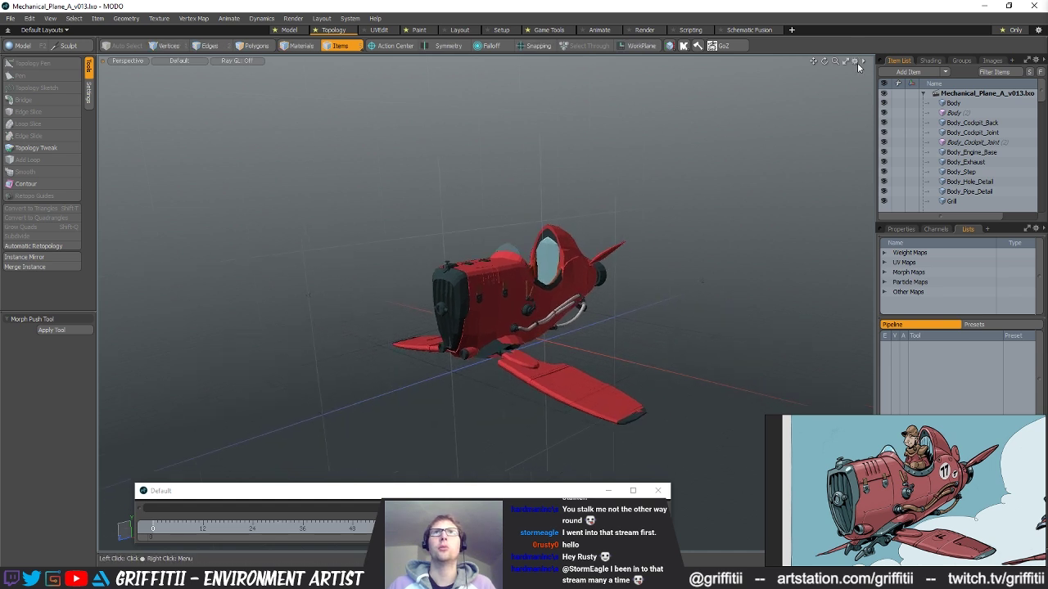
- Try setting Show Grid to Never in the perspective view's properties and return it to Inactive Work Plane
left_click(859, 63)
left_click(866, 222)
left_click(847, 206)
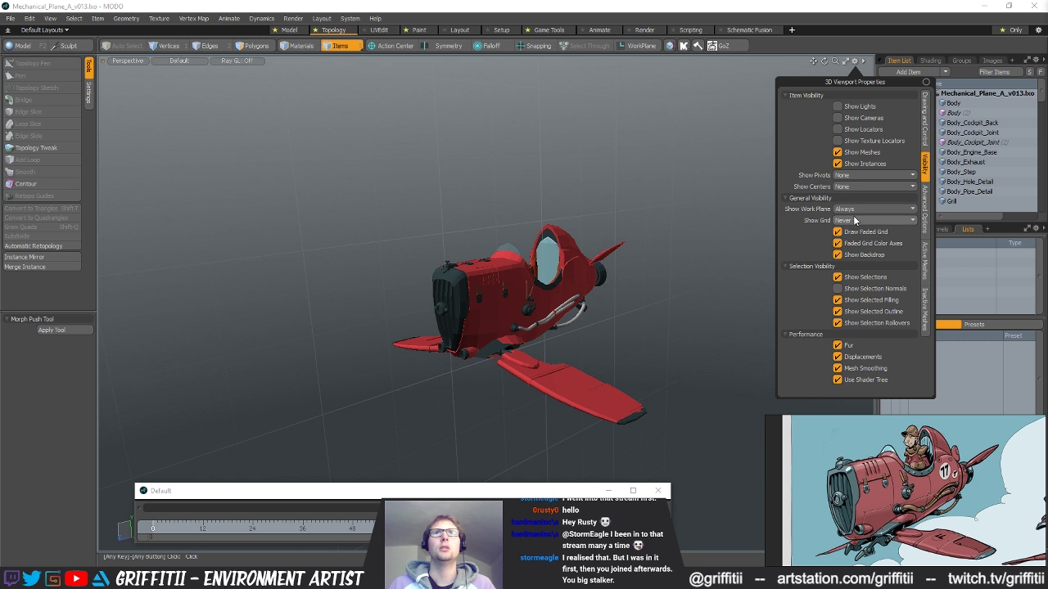
left_click(858, 221)
left_click(858, 237)
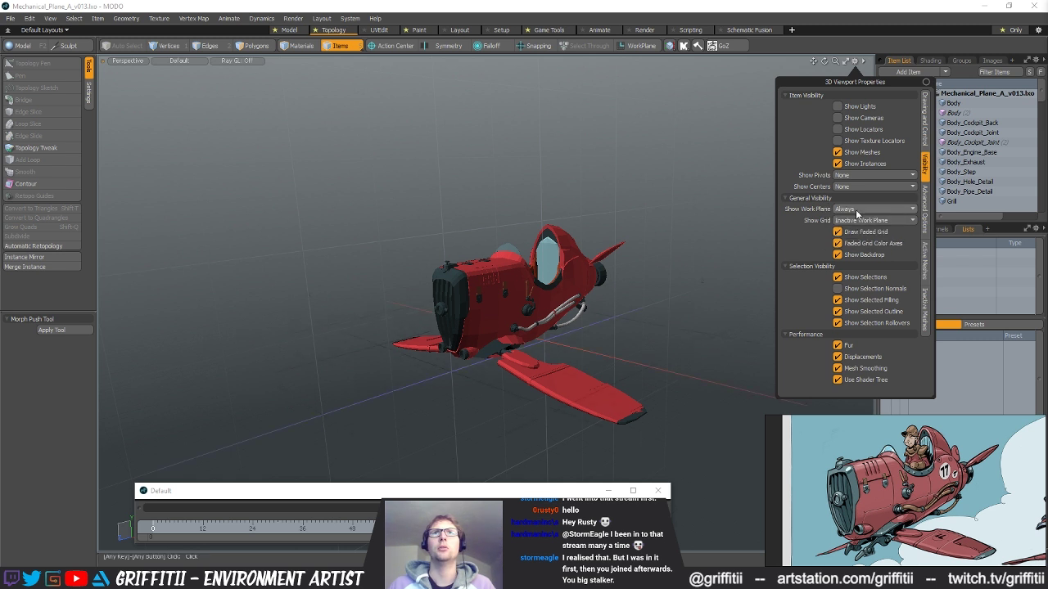
- Move the floating timeline window lower to uncover more of the viewport around the plane
left_click_drag(689, 306, 641, 330, "alt")
left_click_drag(472, 492, 452, 511)
left_click_drag(528, 344, 549, 335, "alt")
scroll(549, 335, "up", 3)
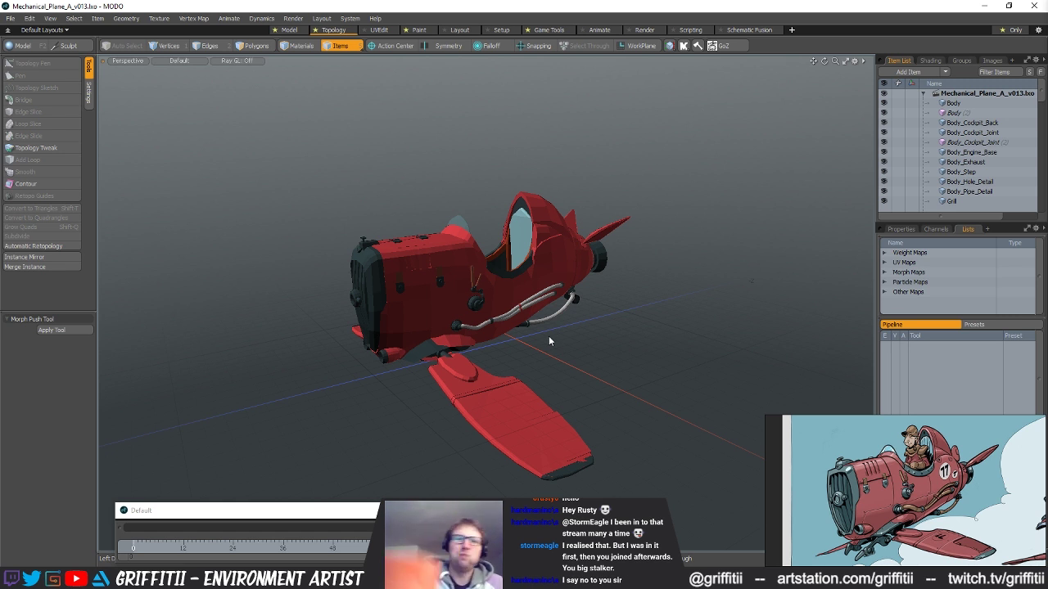
- Select the Body mesh on the plane and hide all other items
left_click_drag(590, 307, 550, 308, "alt")
scroll(576, 300, "up", 3, "alt")
left_click_drag(550, 308, 740, 294, "ctrl+alt")
left_click(494, 269)
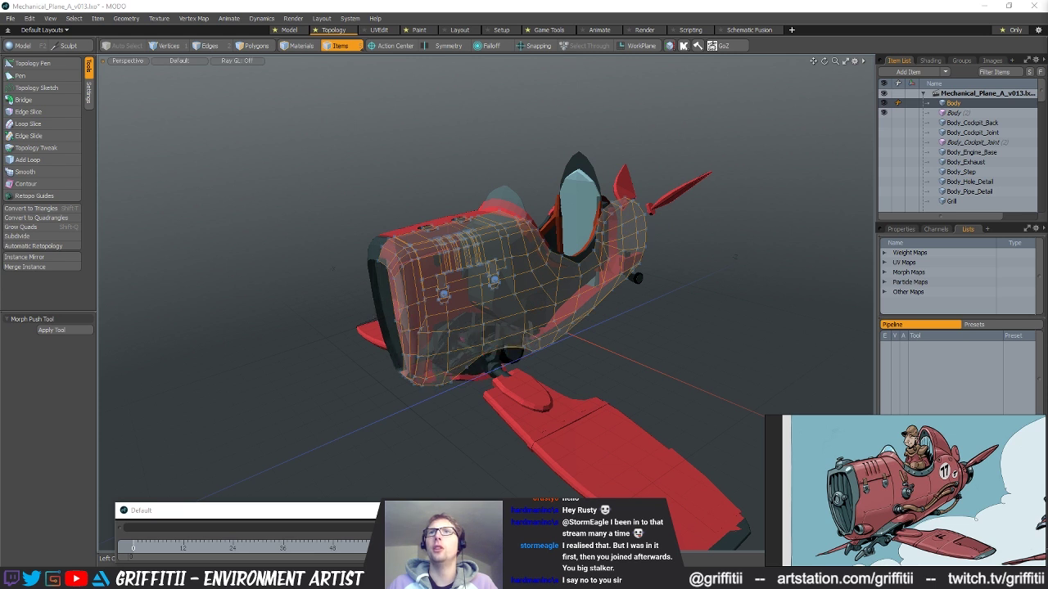
key("shift+h")
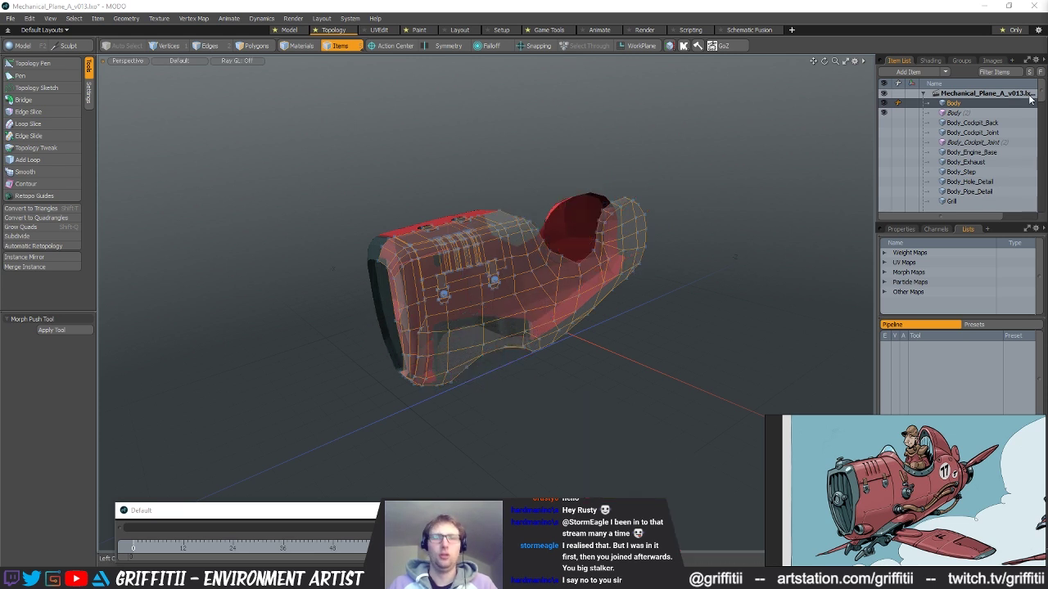
- Add four new empty mesh items to the scene
key("n")
key("n")
key("n")
key("n")
left_click_drag(656, 255, 556, 289, "alt")
scroll(606, 278, "up", 4)
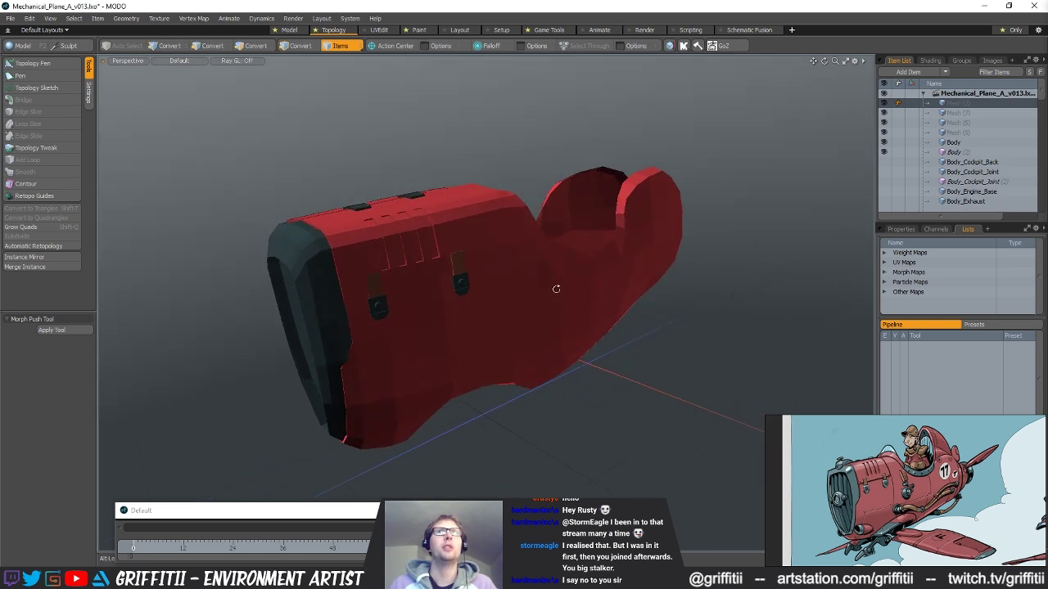
- Select the connected polygons of the Body's main shell and hide its grille, latches and other detail polygons
left_click_drag(496, 273, 475, 311, "alt")
left_click(524, 301, "alt")
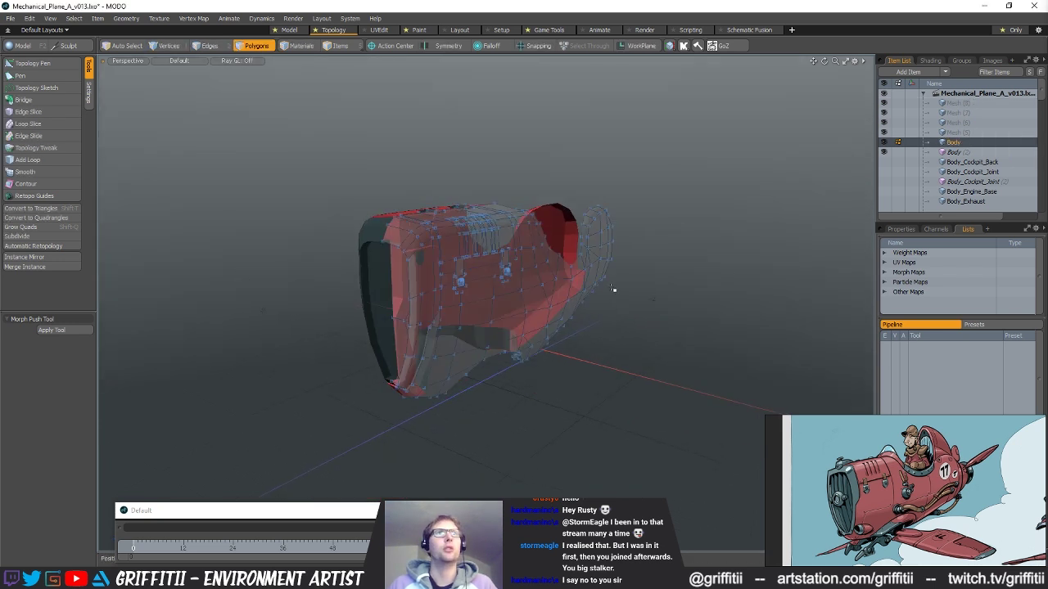
left_click_drag(562, 292, 540, 296)
key("]")
key("shift+h")
left_click_drag(650, 286, 625, 348, "alt")
key("3")
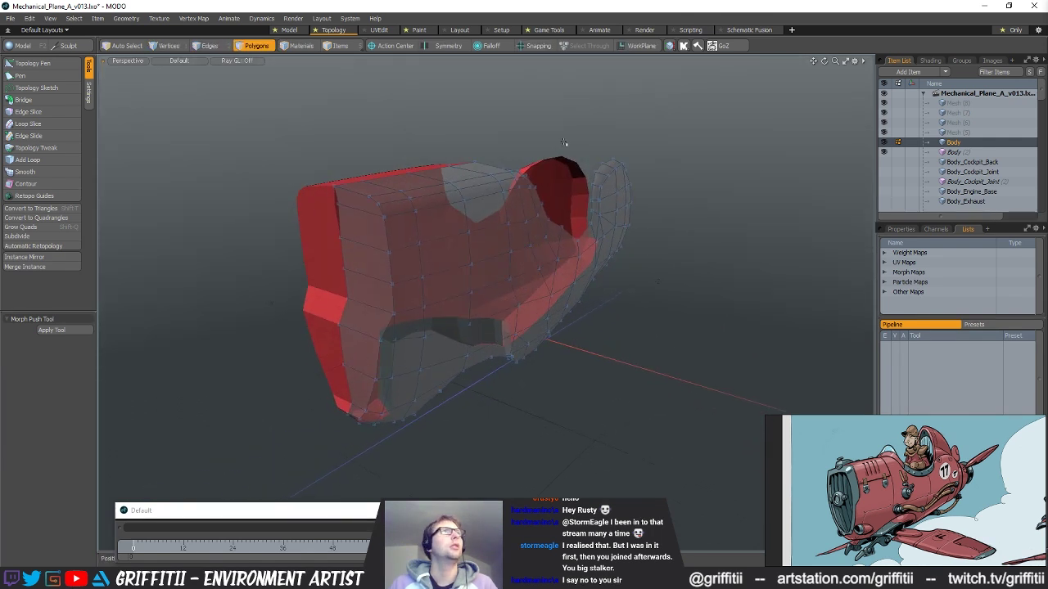
- Draw a single quad with the Pen tool in the second empty mesh, over the upper front side of the body
left_click(958, 113)
left_click(36, 66)
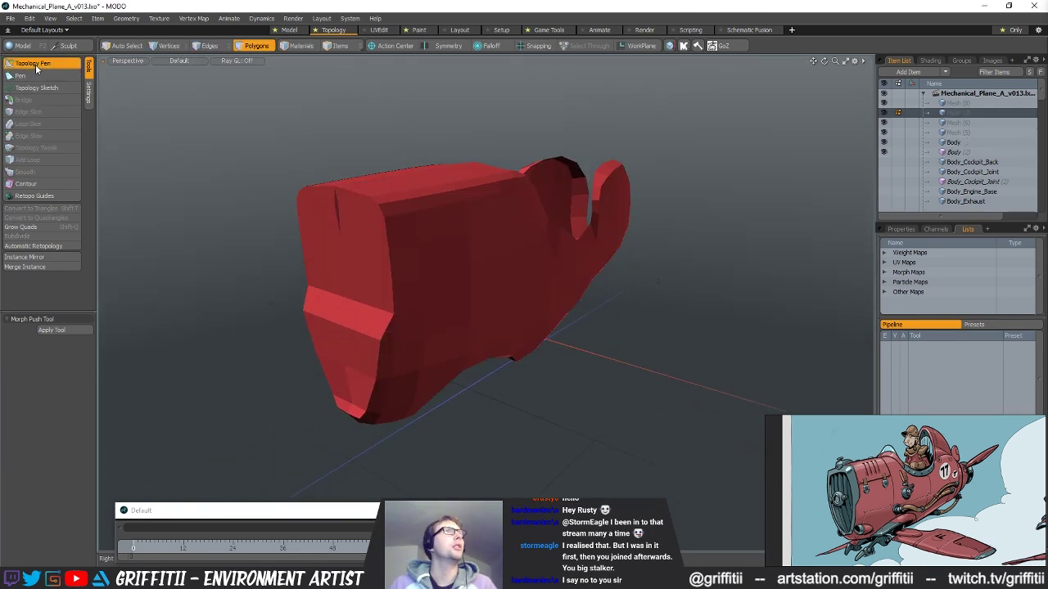
left_click(41, 79)
left_click_drag(483, 270, 372, 211, "alt")
left_click(370, 206)
left_click(396, 201)
left_click(403, 230)
key("space")
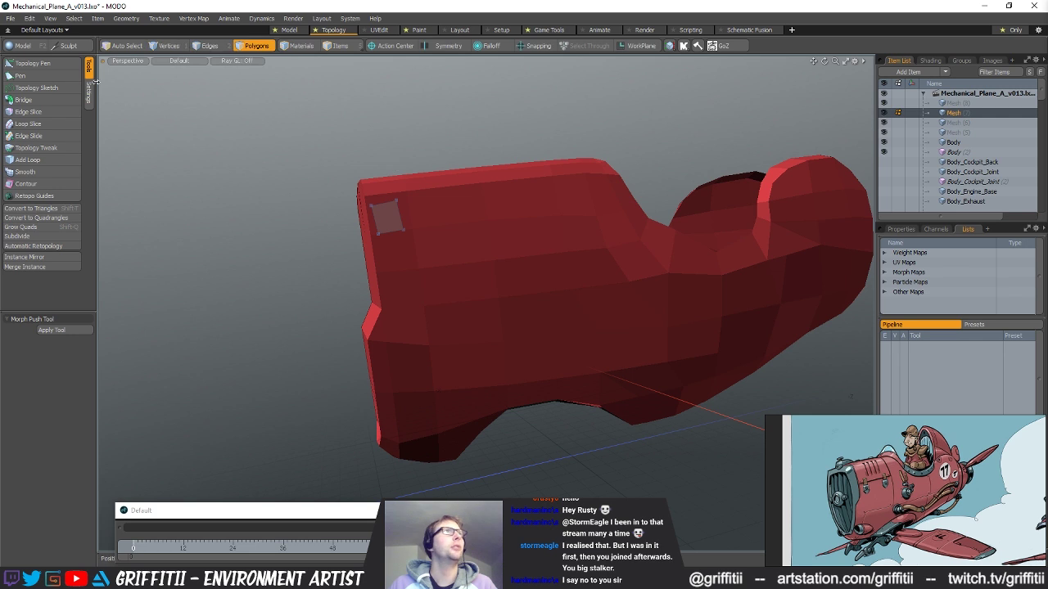
- Fit the quad's corners to the body's upper front edge with the Topology Pen, constrained to the background surface
left_click(34, 64)
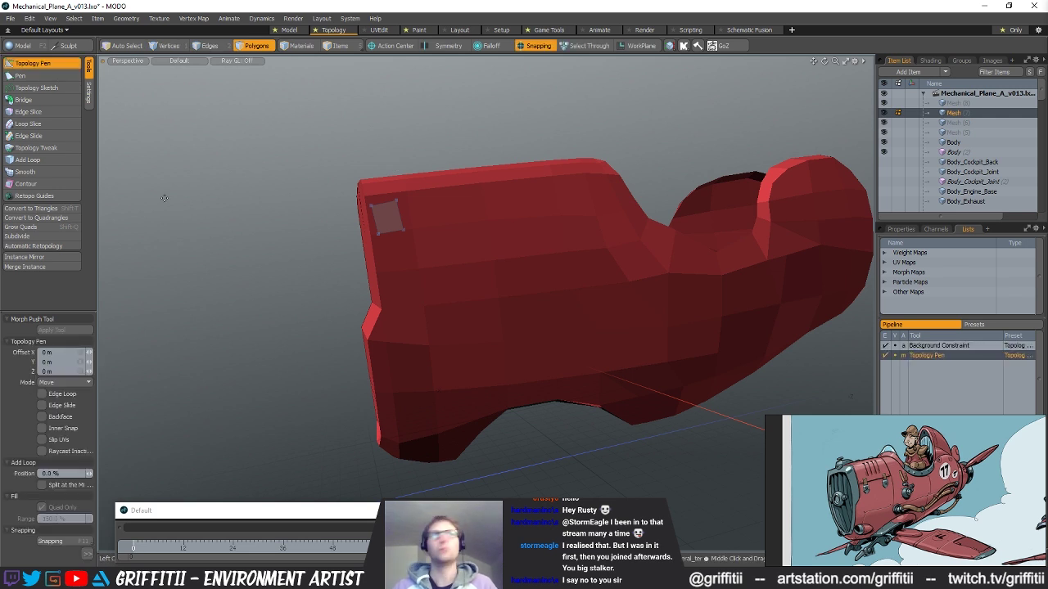
left_click_drag(491, 253, 561, 277, "alt")
scroll(411, 231, "up", 4)
scroll(491, 269, "down", 3)
left_click_drag(492, 268, 453, 236, "alt")
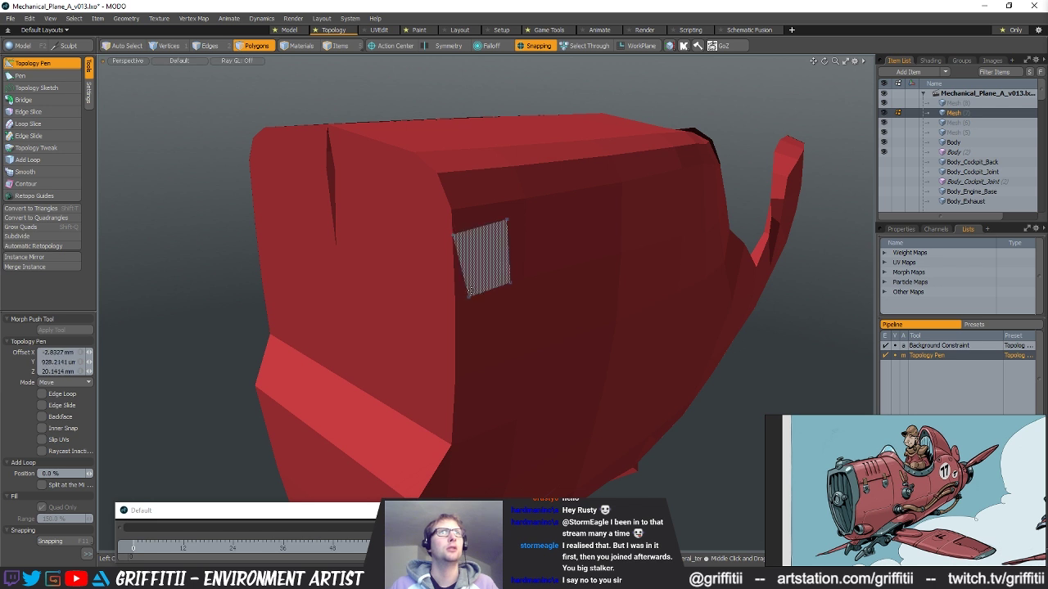
left_click_drag(537, 304, 465, 283, "alt")
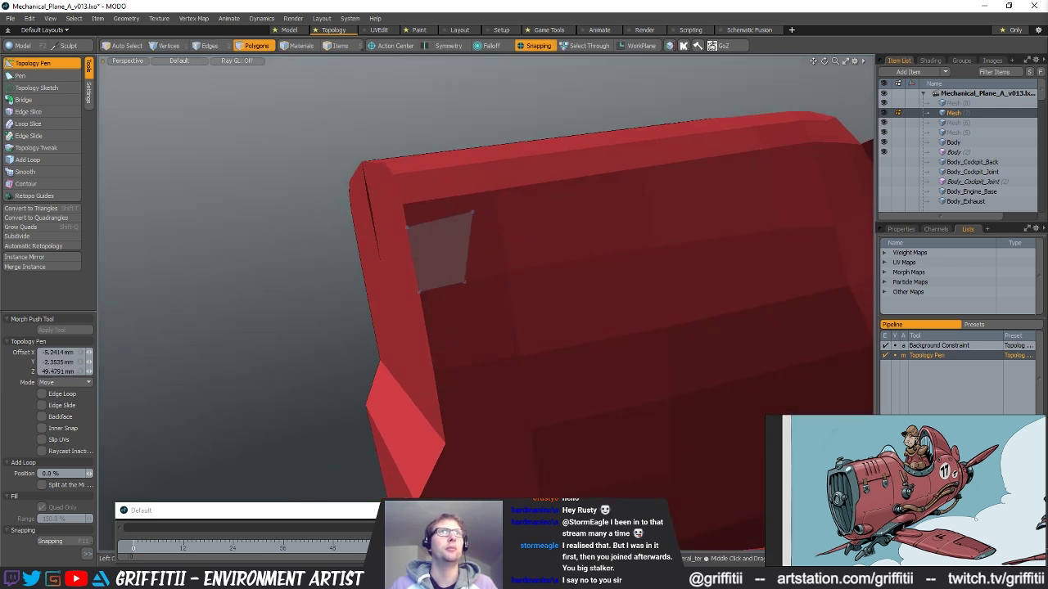
left_click_drag(470, 211, 487, 245)
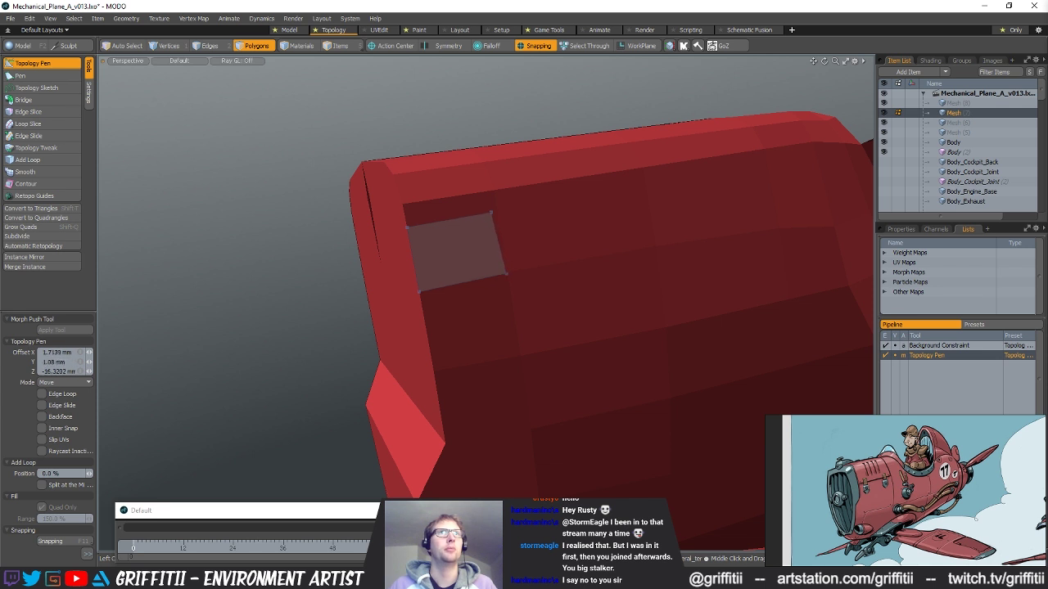
left_click_drag(572, 337, 532, 347, "alt")
left_click_drag(496, 245, 471, 217)
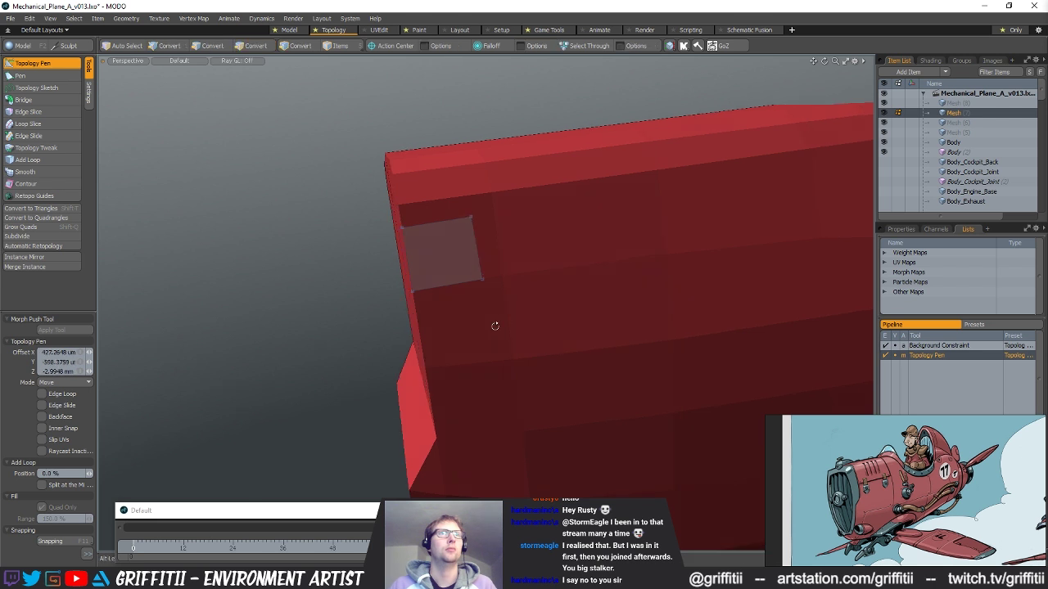
left_click_drag(467, 328, 503, 252, "alt")
- Extend the quad into a four-quad strip down the body's front side edge and even out its spacing
left_click_drag(473, 207, 480, 268, "shift")
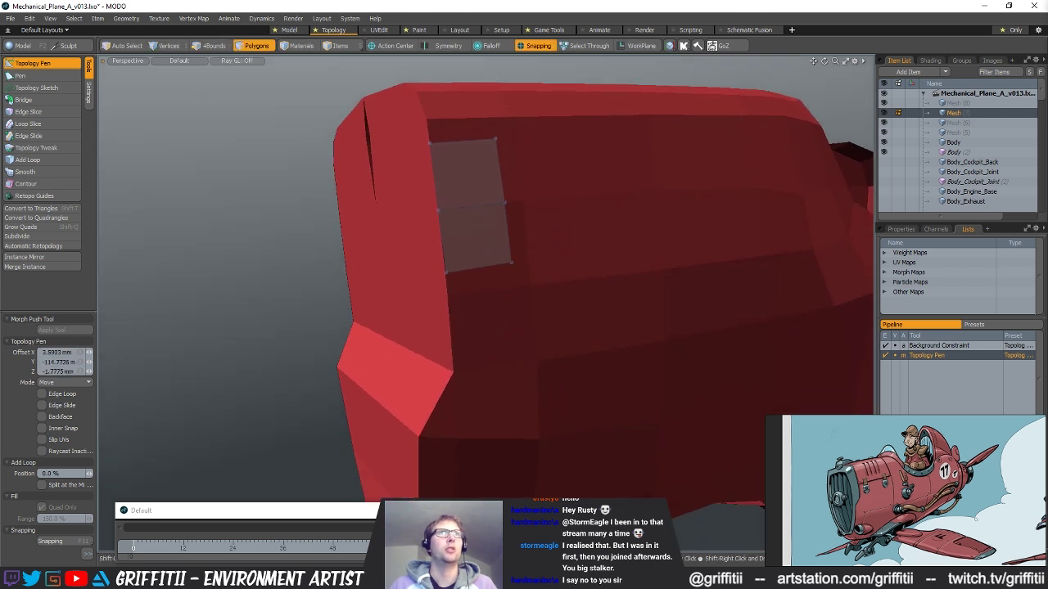
left_click_drag(474, 319, 488, 285, "alt")
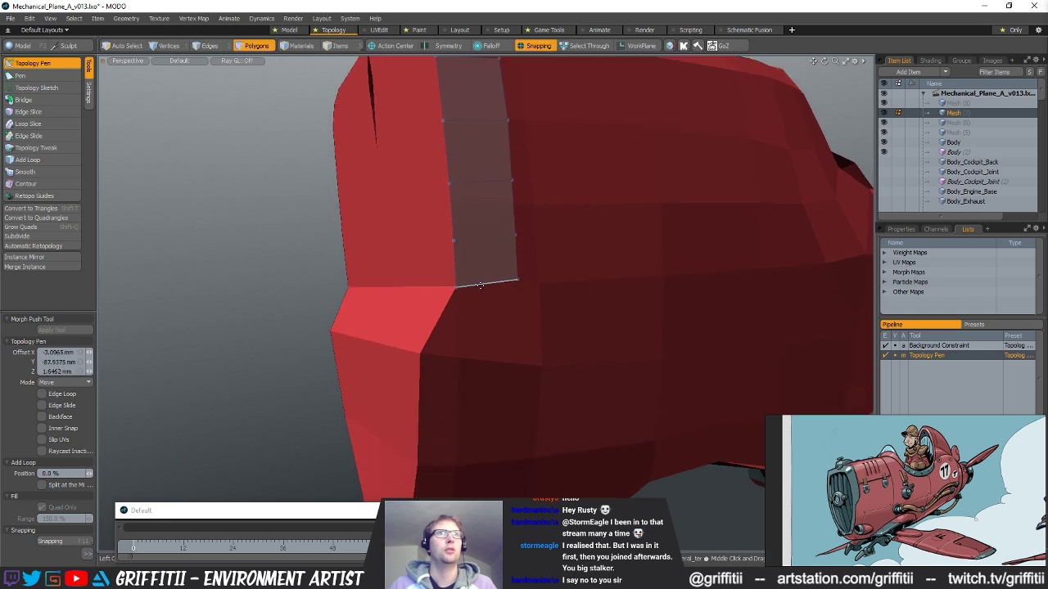
middle_click_drag(487, 283, 485, 327)
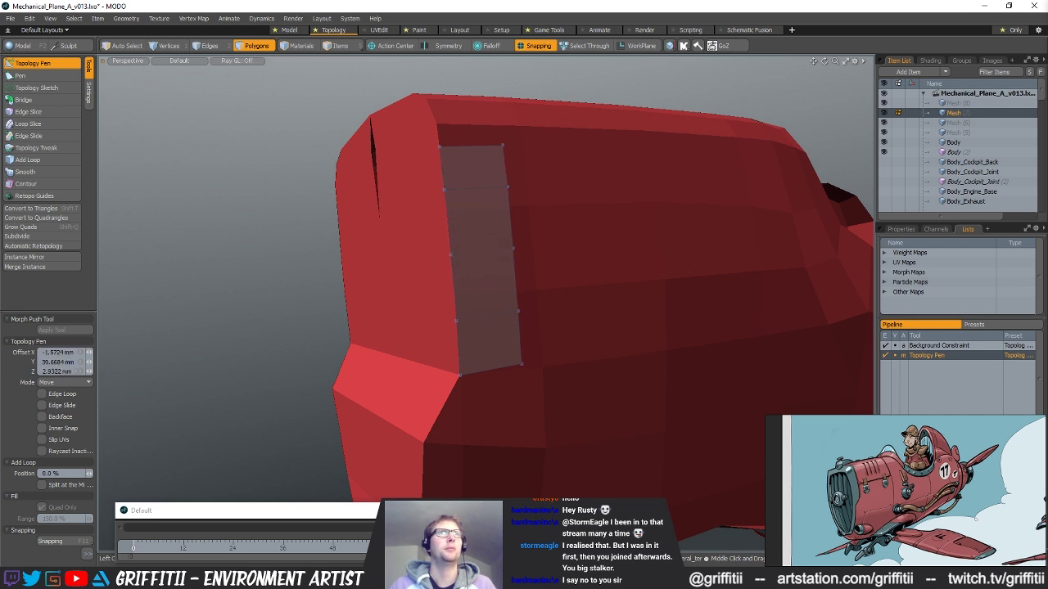
left_click_drag(473, 151, 475, 173, "alt+shift")
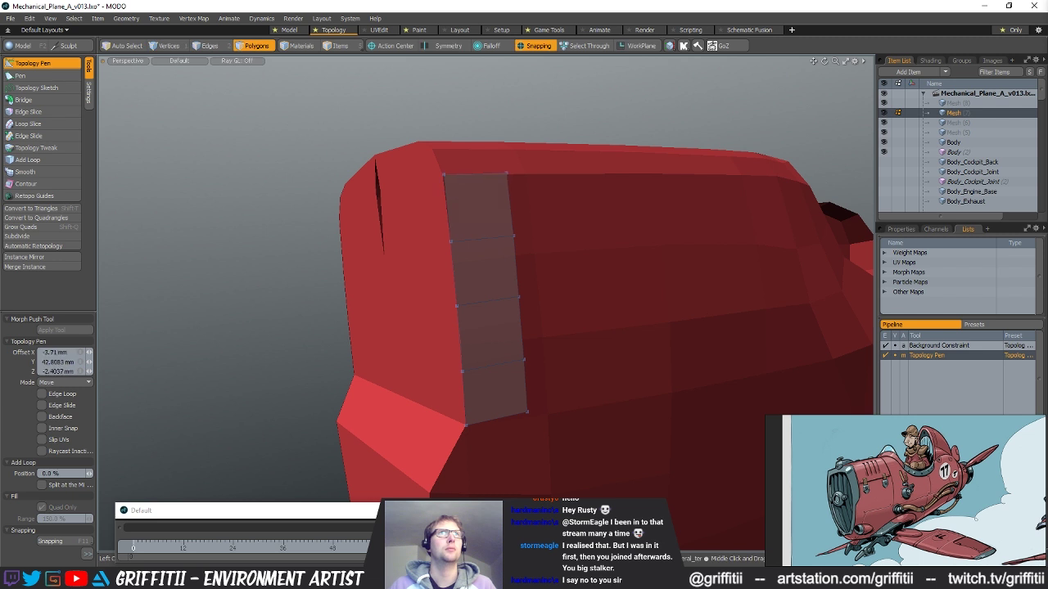
- Continue the quad strip down the front side edge and around the body's lower front corner
left_click_drag(537, 379, 516, 289, "alt")
left_click_drag(554, 361, 519, 286, "alt")
left_click_drag(505, 347, 513, 325, "alt")
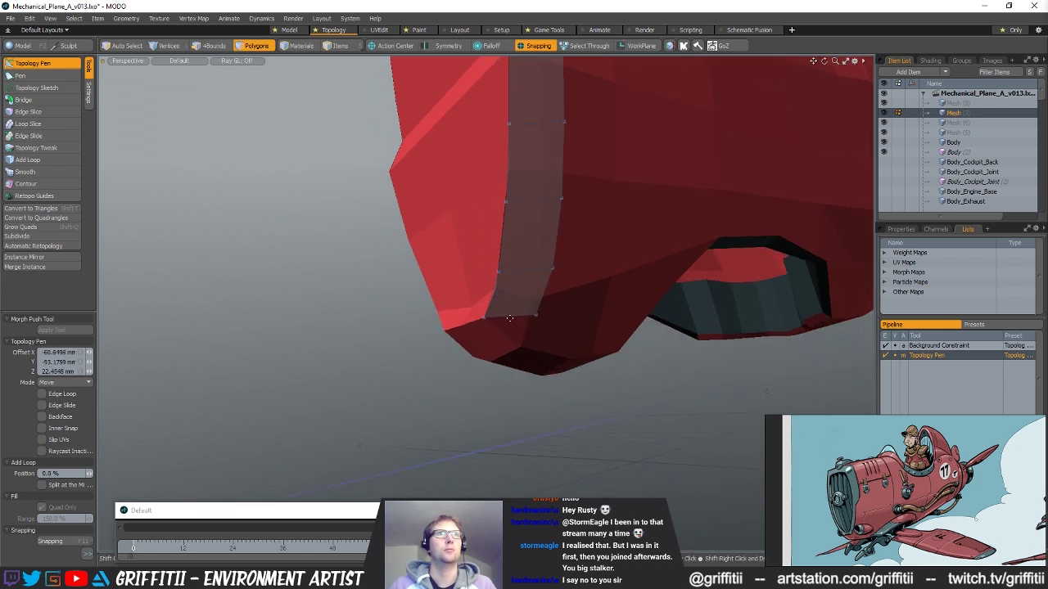
left_click_drag(537, 315, 538, 317)
left_click_drag(597, 258, 454, 302, "alt")
left_click_drag(564, 313, 546, 335)
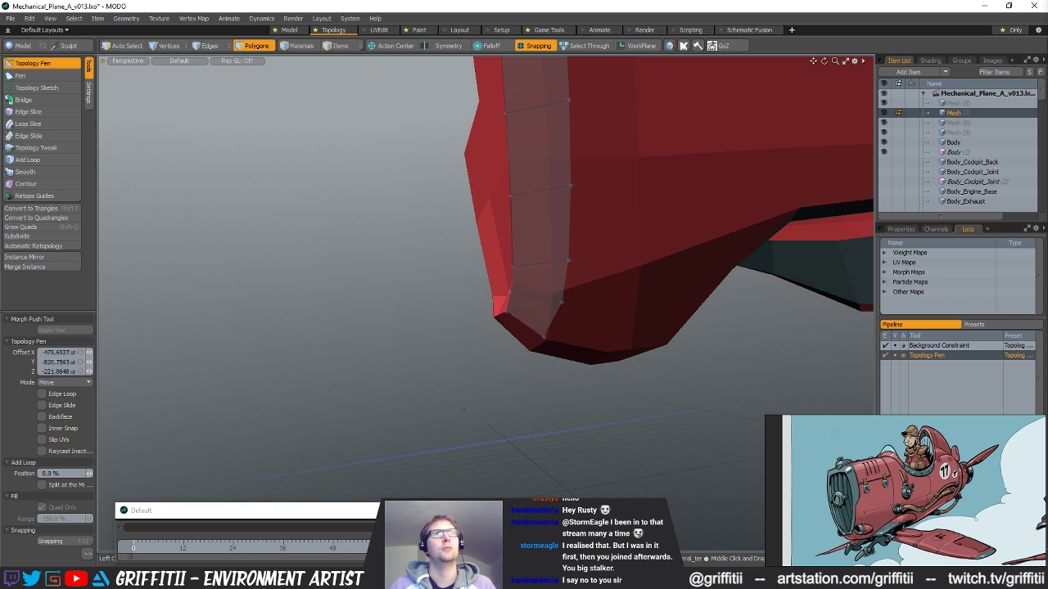
- Extend the strip over the upper front corner and across the body's top to the centre line
left_click_drag(560, 306, 549, 272, "alt")
left_click_drag(624, 307, 649, 279, "alt")
left_click_drag(632, 293, 502, 344, "alt")
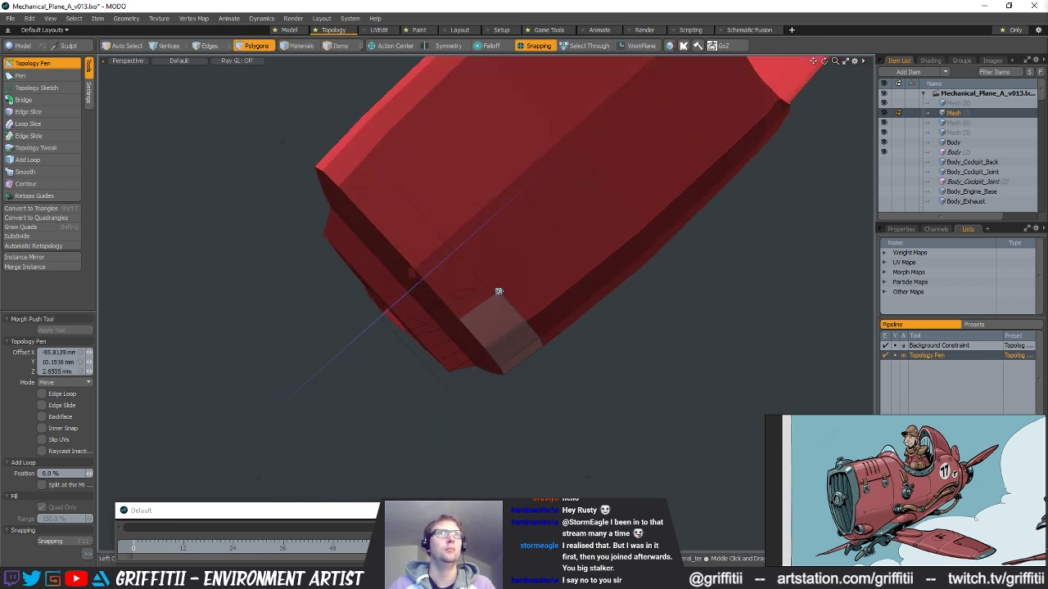
left_click_drag(488, 304, 569, 249)
left_click_drag(568, 249, 590, 246, "ctrl+alt")
left_click_drag(441, 297, 452, 298)
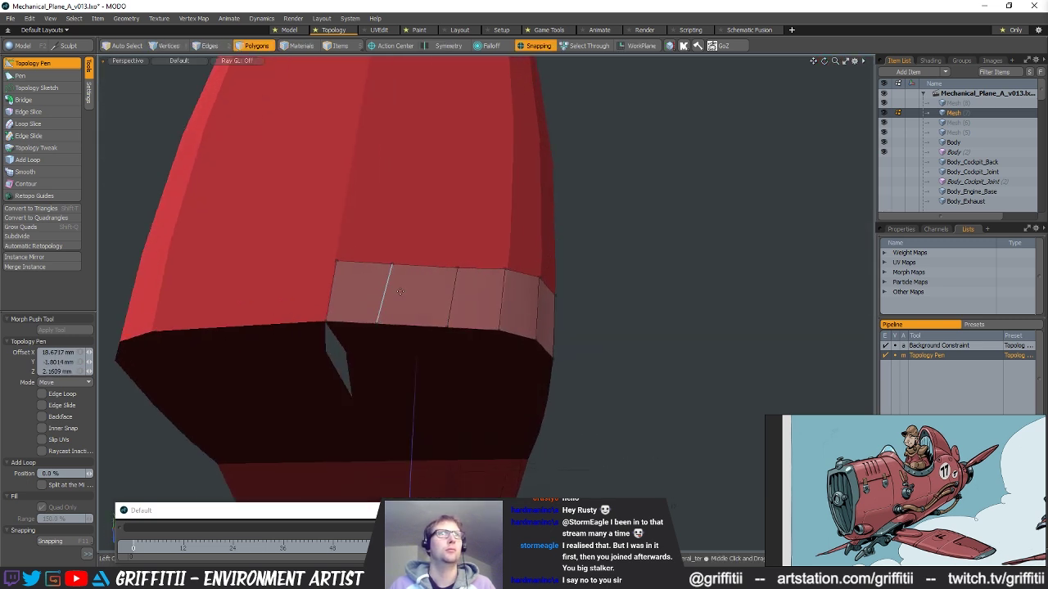
- Adjust the cross edges of the top part of the strip so its quads are evenly spaced
left_click_drag(385, 294, 396, 295)
left_click_drag(519, 325, 509, 402, "alt")
left_click_drag(434, 306, 426, 306)
left_click_drag(511, 301, 557, 400)
scroll(396, 360, "up", 5)
- Extend two quads from the strip's lower front corner inward to the body's centre line
left_click_drag(393, 356, 487, 263, "alt")
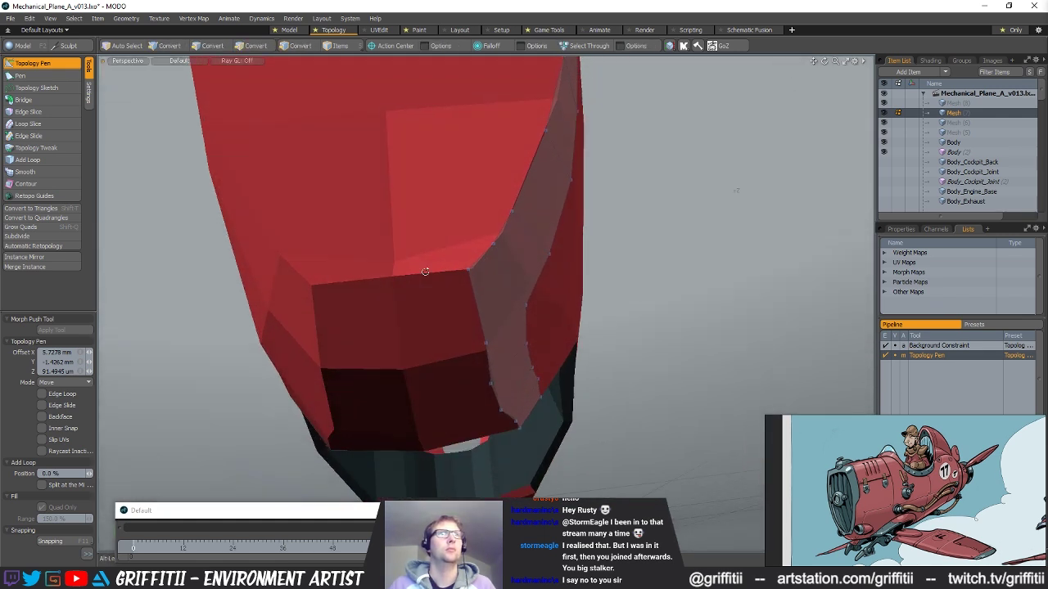
left_click_drag(428, 309, 480, 305, "alt")
left_click_drag(470, 263, 474, 264)
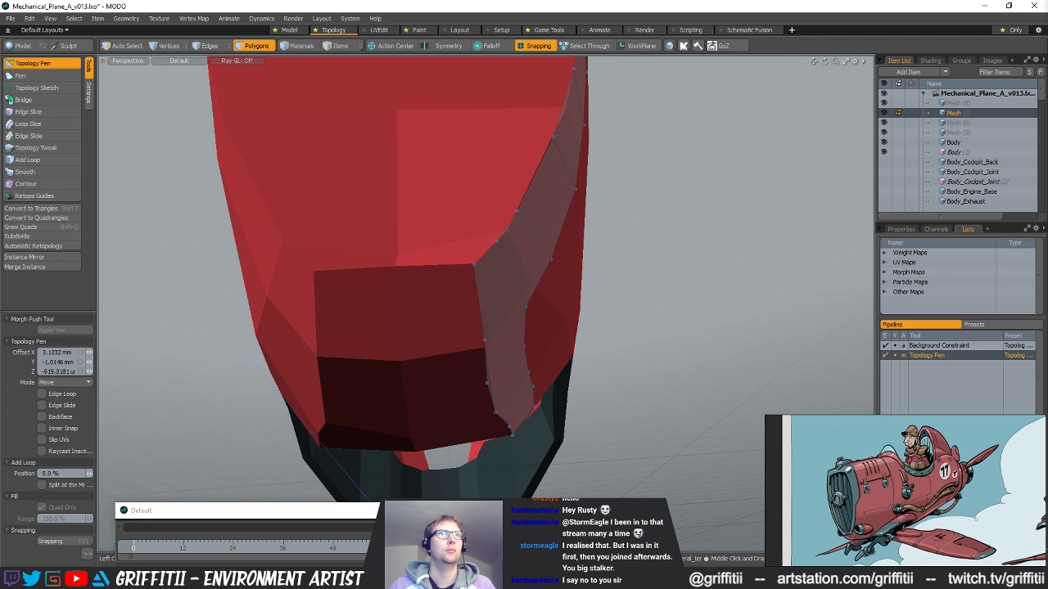
mouse_move(480, 302)
left_mouse_down("shift")
mouse_move(391, 315)
mouse_move(404, 344)
mouse_move(440, 342)
left_mouse_up("shift")
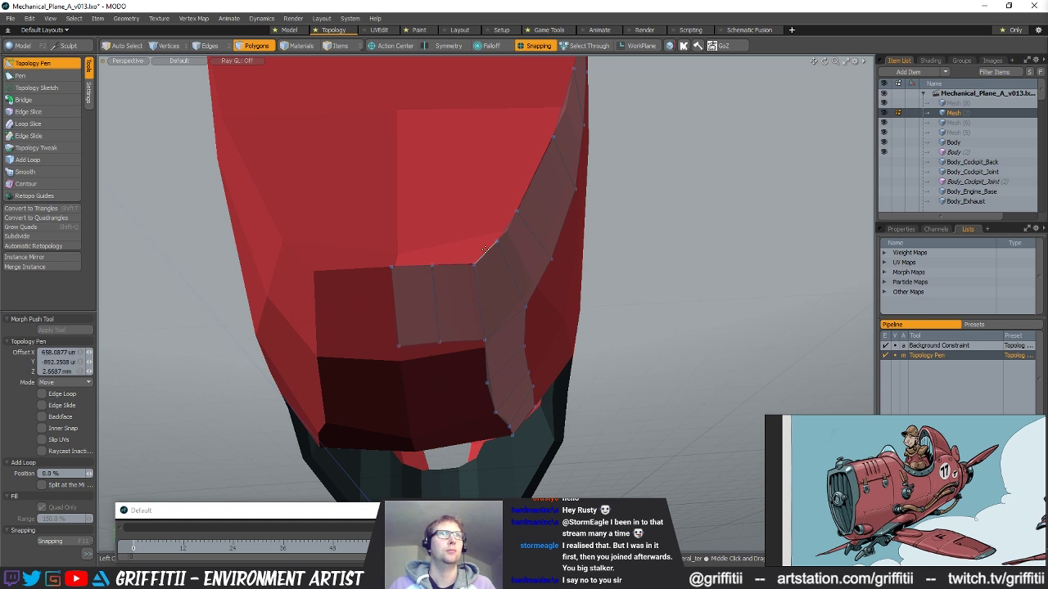
left_click_drag(473, 265, 533, 332)
- Flatten the strip's two centre-line end edges by scaling X to 0% about the origin
scroll(468, 291, "down", 5)
key("space")
left_click_drag(558, 260, 476, 421, "alt")
key("r")
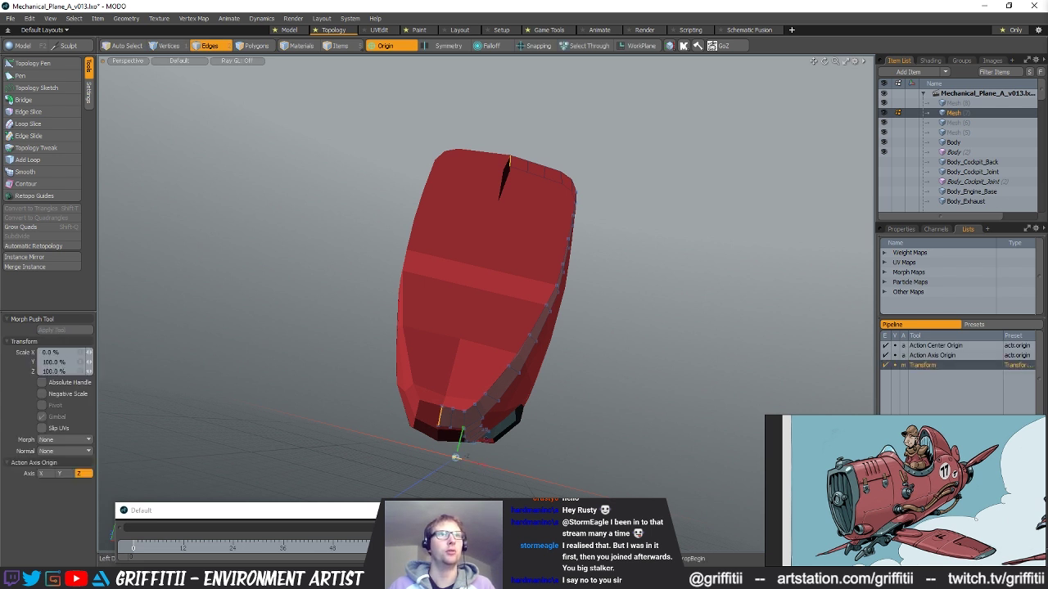
key("q")
- Create an instance mirror of the quad strip across the X axis at the origin
left_click_drag(606, 331, 630, 238, "alt")
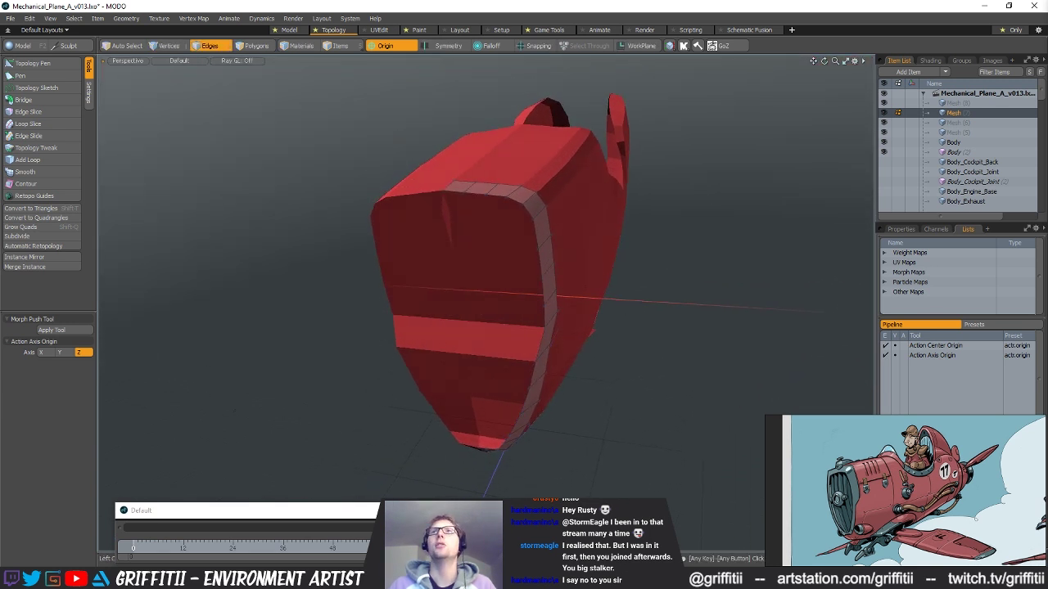
key("F2")
left_click_drag(413, 100, 135, 82)
left_click(194, 132)
left_click(193, 183)
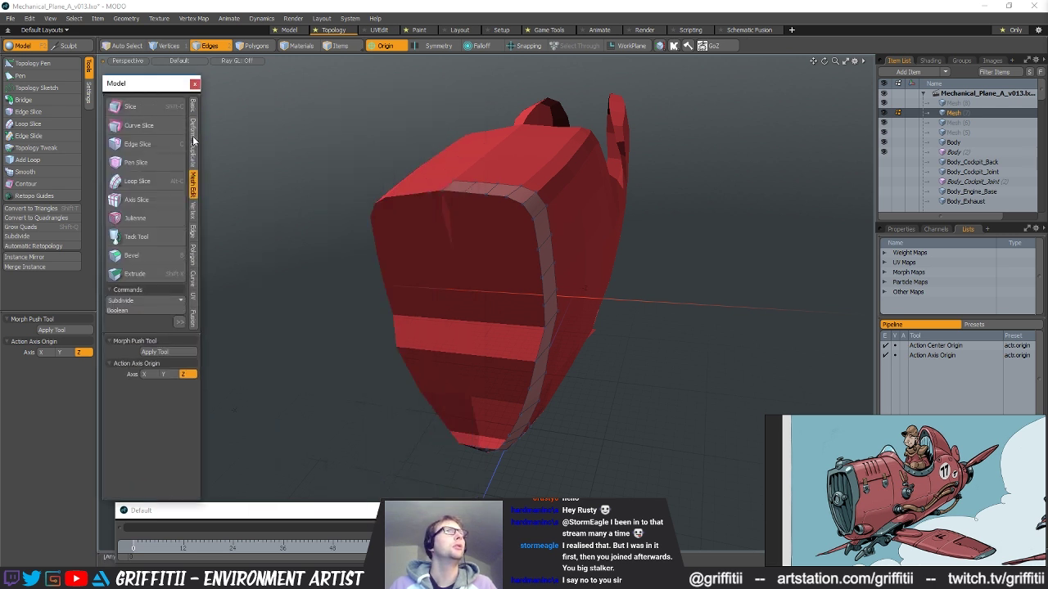
left_click(194, 154)
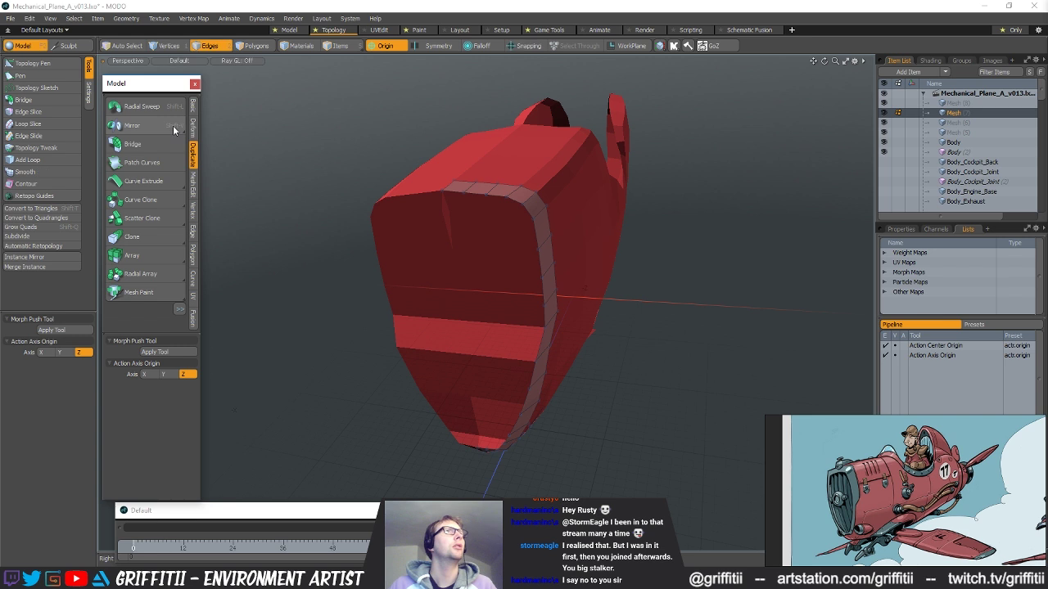
left_click(155, 126, "ctrl")
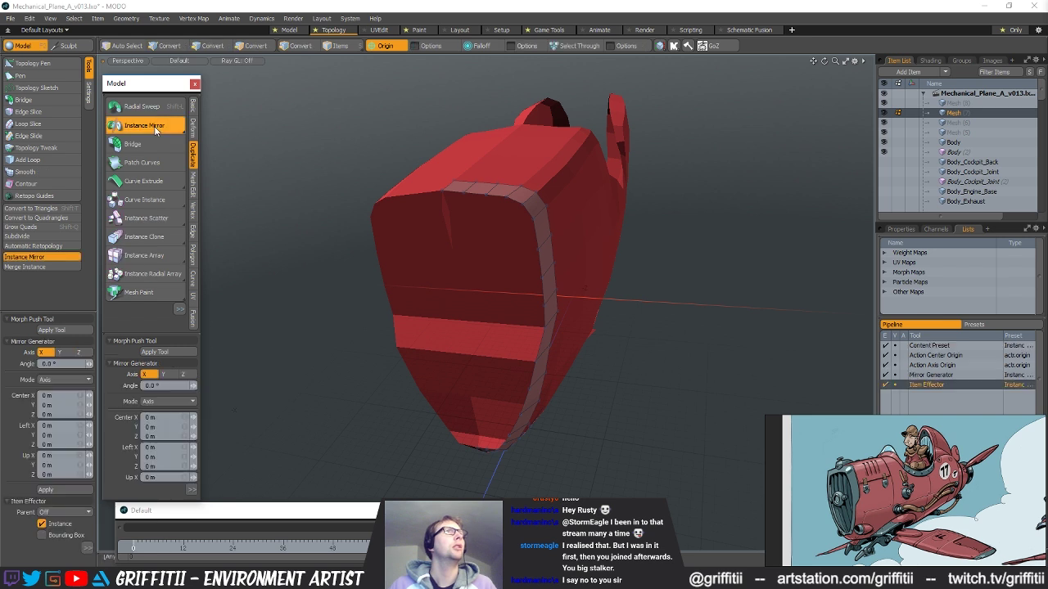
left_click(57, 492)
left_click_drag(393, 226, 483, 278, "alt")
left_click(195, 84)
left_click_drag(483, 239, 549, 310, "alt")
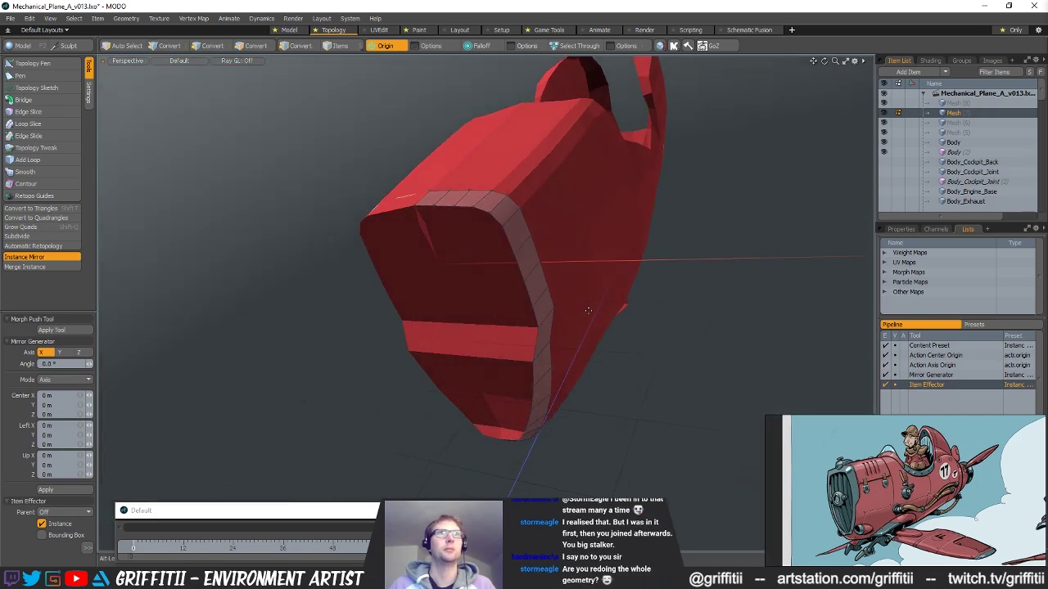
key("q")
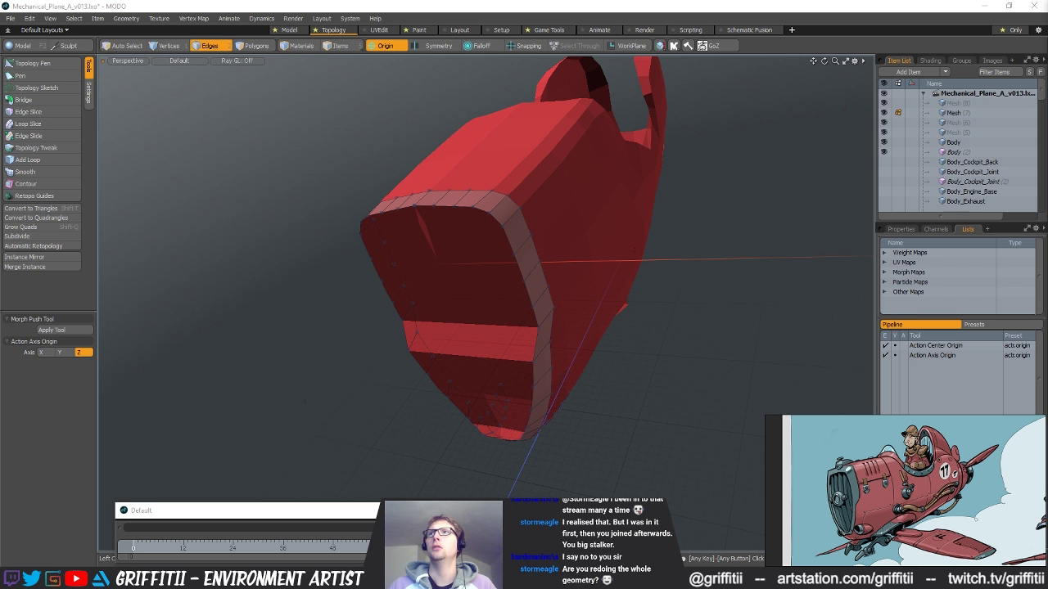
- Extend a strip of quads from the nose ring's upper corner back along the body's upper side edge to the cockpit opening
key("n")
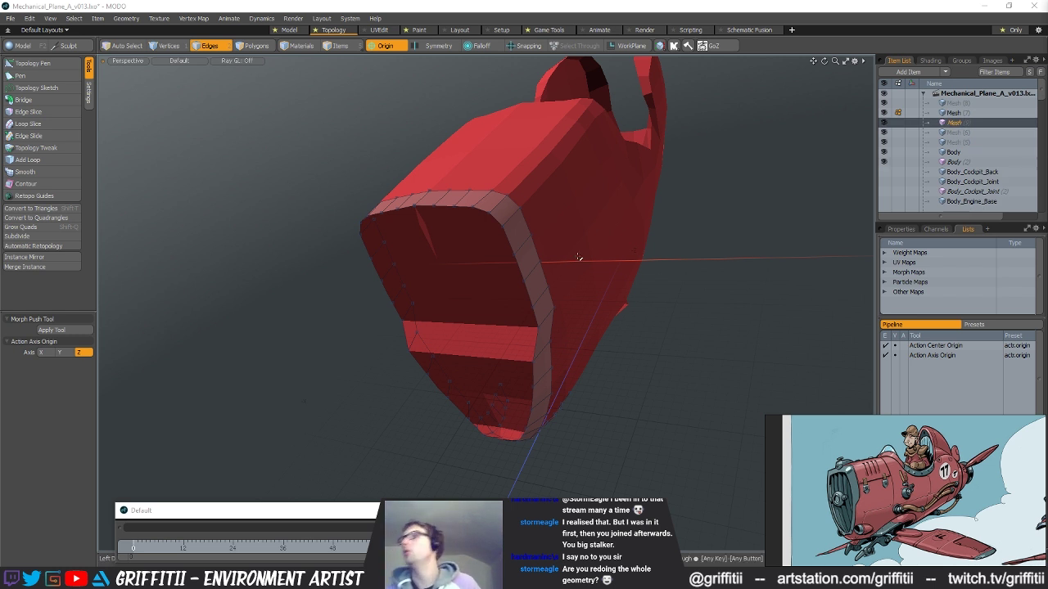
left_click_drag(624, 358, 606, 397, "alt")
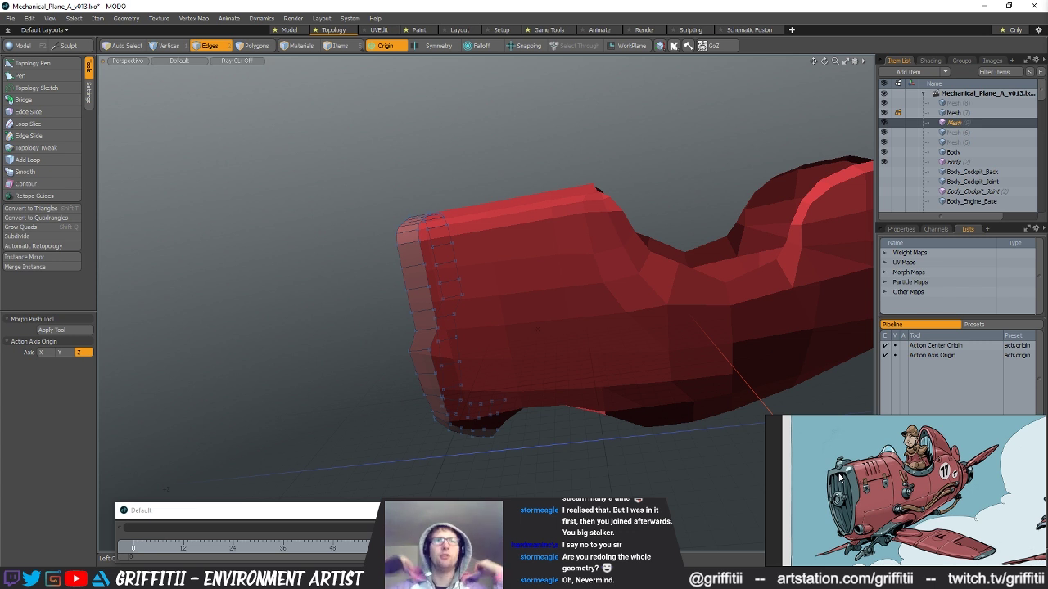
left_click_drag(560, 360, 732, 319, "alt")
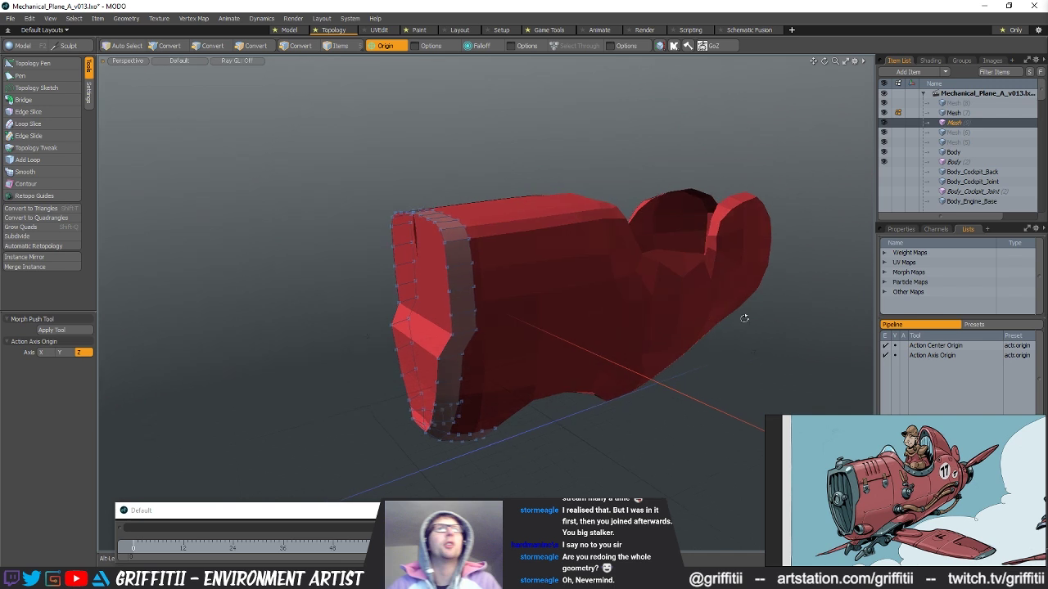
scroll(470, 237, "up", 3)
left_click_drag(483, 245, 491, 352, "alt")
left_click(33, 63)
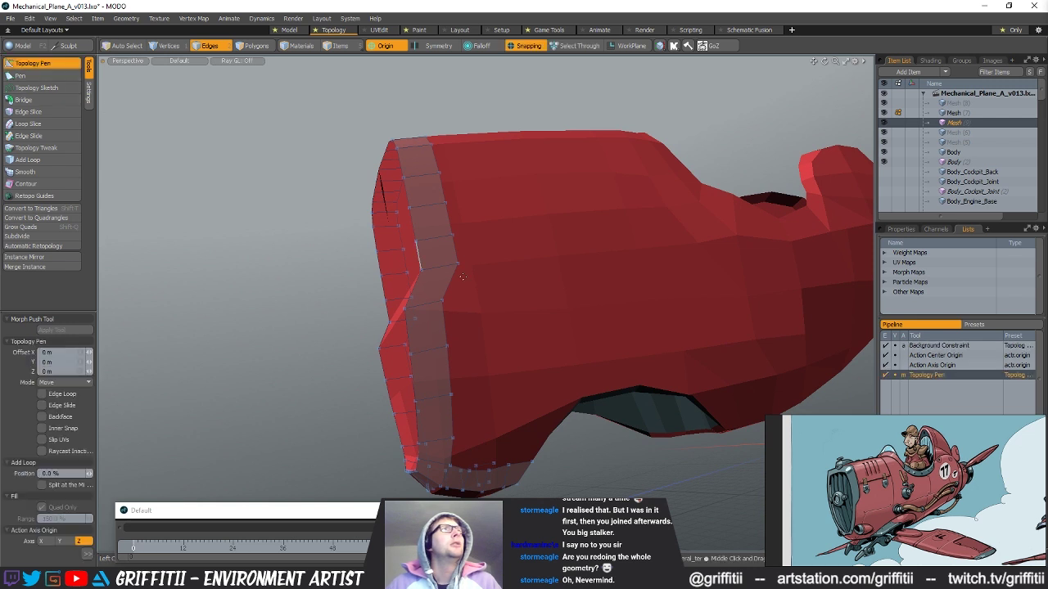
left_click_drag(456, 232, 496, 304, "alt")
left_click_drag(524, 339, 562, 280, "alt")
left_click_drag(602, 336, 535, 370, "alt")
left_click_drag(516, 334, 643, 298, "shift")
left_click_drag(517, 335, 599, 326)
left_click_drag(547, 326, 615, 293)
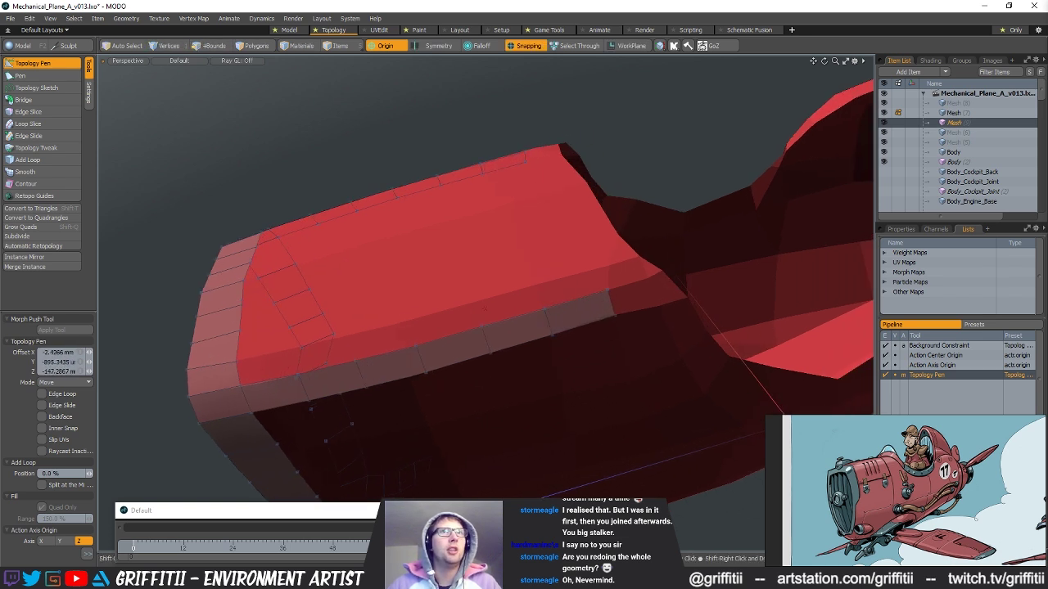
- Extend quads from the side strip's rear end across the cockpit opening's front rim to the body's centre line
left_click_drag(538, 344, 607, 277, "alt")
middle_click_drag(643, 277, 586, 393)
left_click_drag(586, 393, 613, 339)
left_click_drag(578, 370, 596, 289, "shift")
left_click_drag(625, 222, 618, 247, "shift")
left_click_drag(610, 291, 619, 258, "shift")
- Scale the rim strip's centre-line end edge about the origin to align it with the mirror plane
key("3")
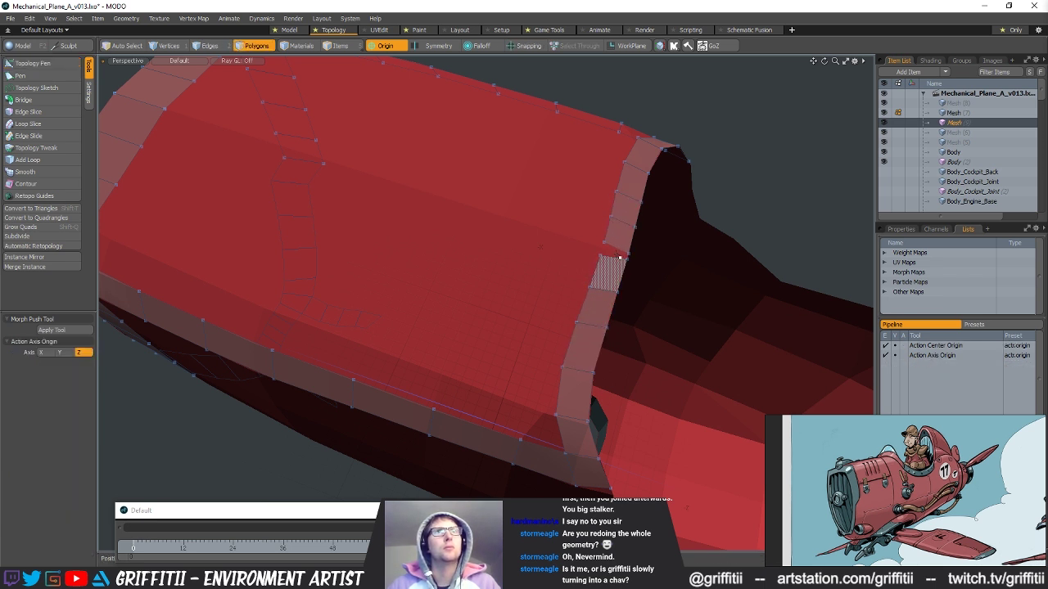
key("2")
left_click(620, 257)
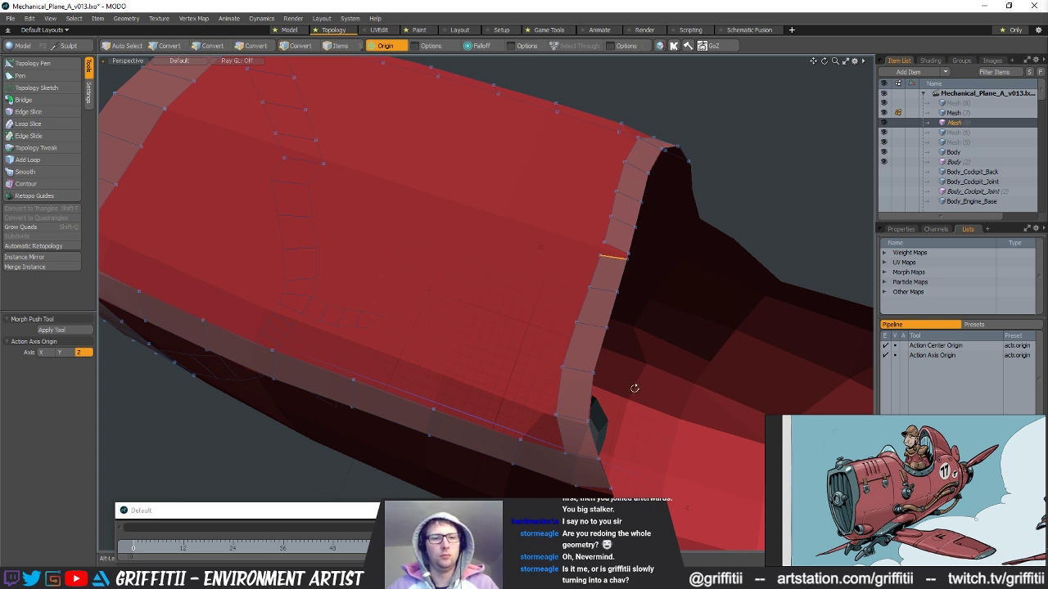
key("Escape")
left_click_drag(631, 389, 706, 393, "alt")
key("r")
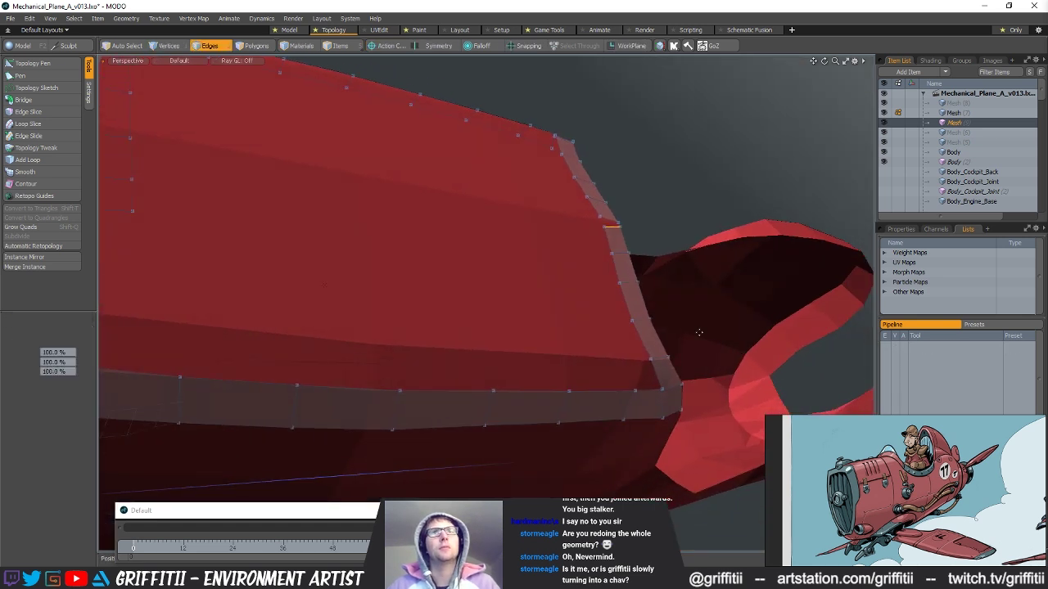
key("alt+o")
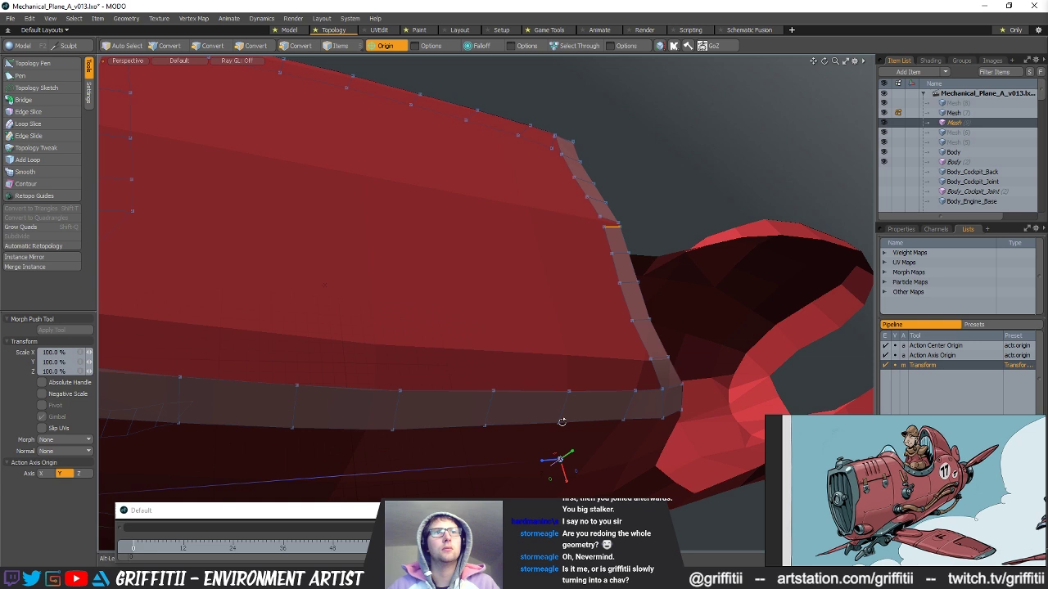
key("space")
- Adjust the cross edges of the cockpit's front rim strip with the Topology Pen so its quads are evenly spaced
left_click_drag(567, 486, 542, 355, "alt")
left_click(514, 230)
left_click(34, 64)
left_click_drag(544, 251, 535, 398, "alt")
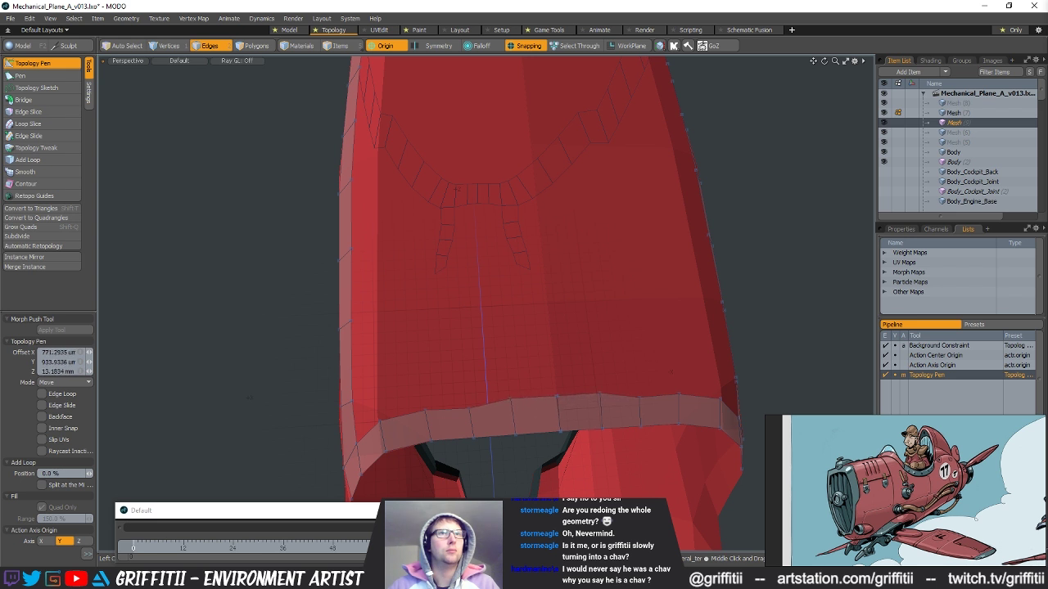
left_click_drag(469, 409, 552, 428)
left_click_drag(560, 374, 591, 402)
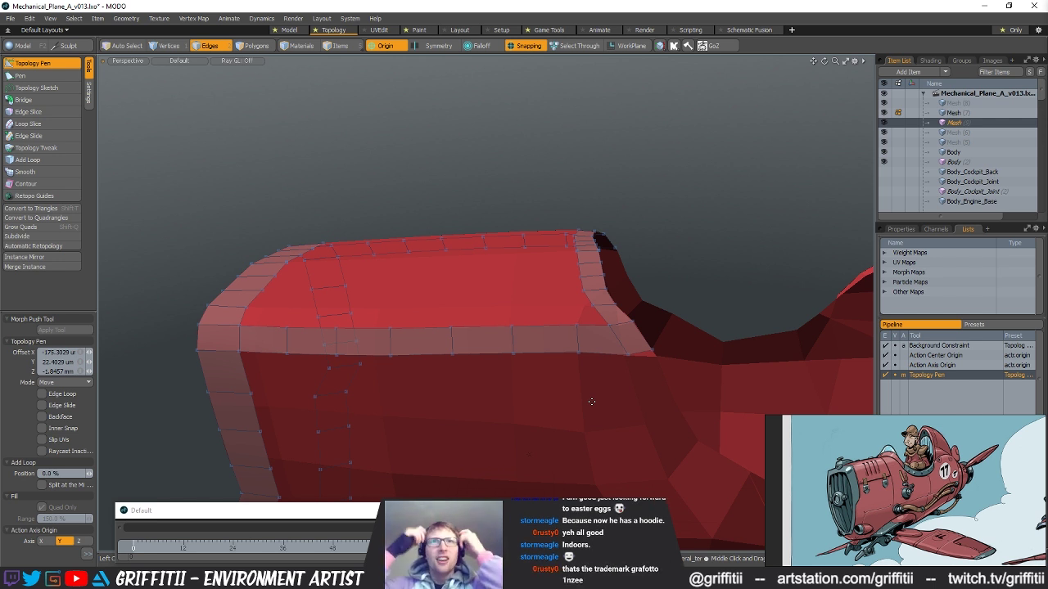
- Build a strip of quads along the body's top centre line from the nose ring to the cockpit's front rim
left_click_drag(598, 384, 491, 413, "alt")
left_click_drag(425, 311, 354, 267, "alt")
left_click_drag(636, 297, 620, 279, "alt")
right_click_drag(619, 263, 584, 263, "shift")
left_click_drag(583, 248, 409, 291)
left_click_drag(315, 244, 445, 248, "shift")
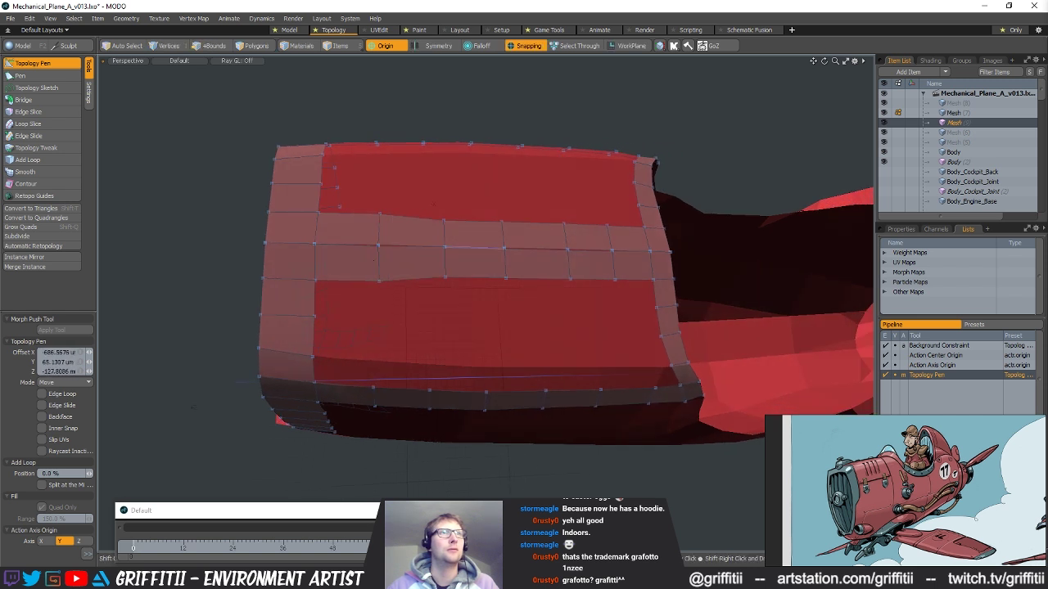
- Slide the cross edges of the top centre strip forward to even out its quads
middle_click_drag(445, 263, 430, 263)
middle_click_drag(505, 263, 481, 263)
left_click_drag(549, 293, 440, 273, "alt+shift")
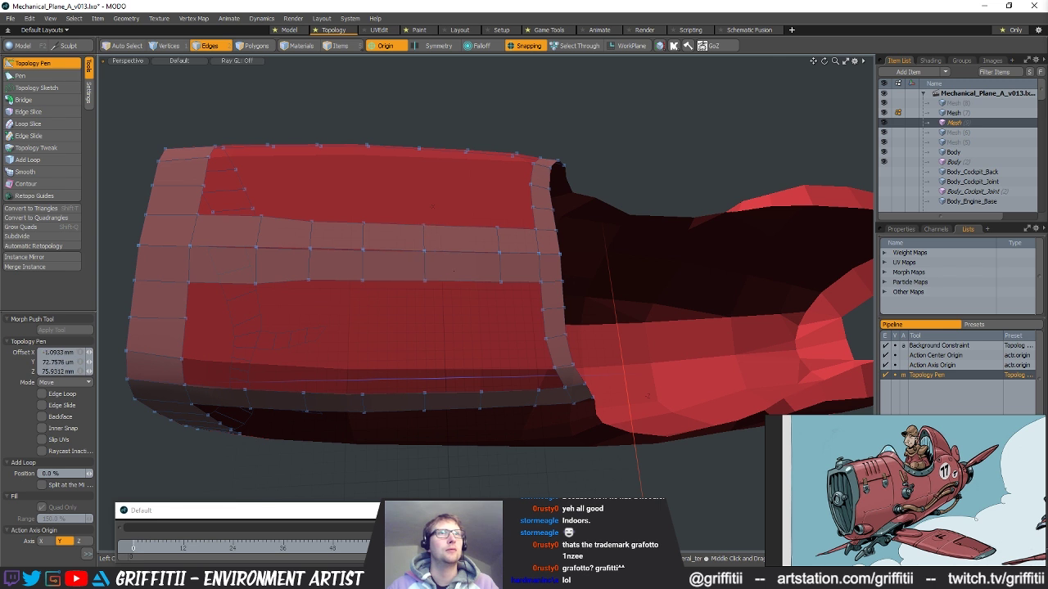
left_click_drag(503, 276, 477, 282)
- Add a loop slice across the top centre strip's last quad next to the cockpit rim
key("q")
key("3")
left_click(509, 275)
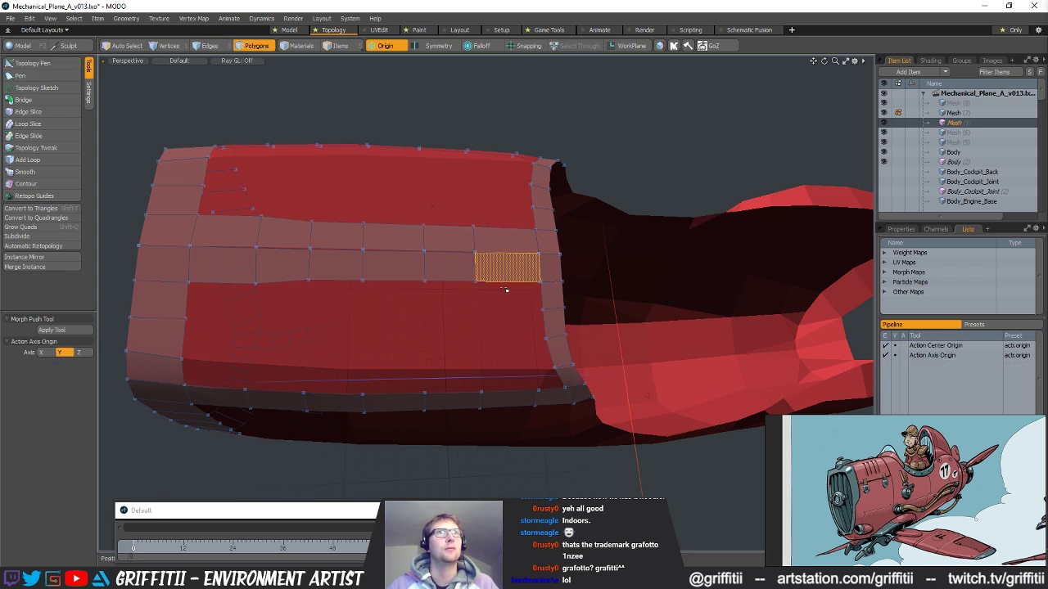
key("alt+c")
left_click(514, 276)
key("1")
key("Escape")
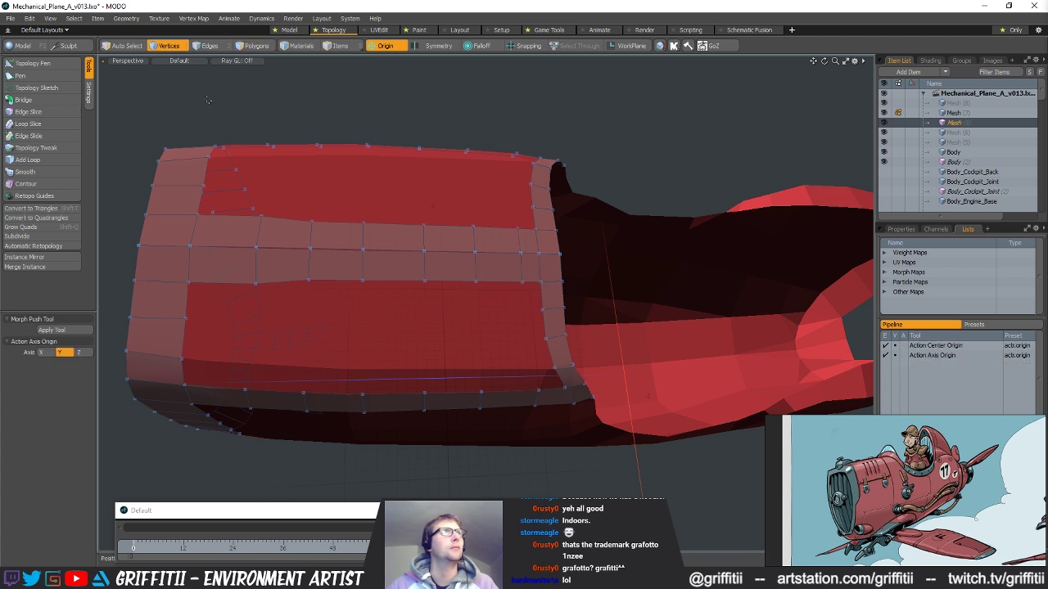
- Reposition the top centre strip's cross edges with the Topology Pen so the quads, including the new loop, are evenly spaced
left_click(39, 64)
mouse_move(533, 280)
left_mouse_down()
mouse_move(483, 238)
mouse_move(522, 284)
left_mouse_up()
middle_click_drag(430, 273, 420, 272)
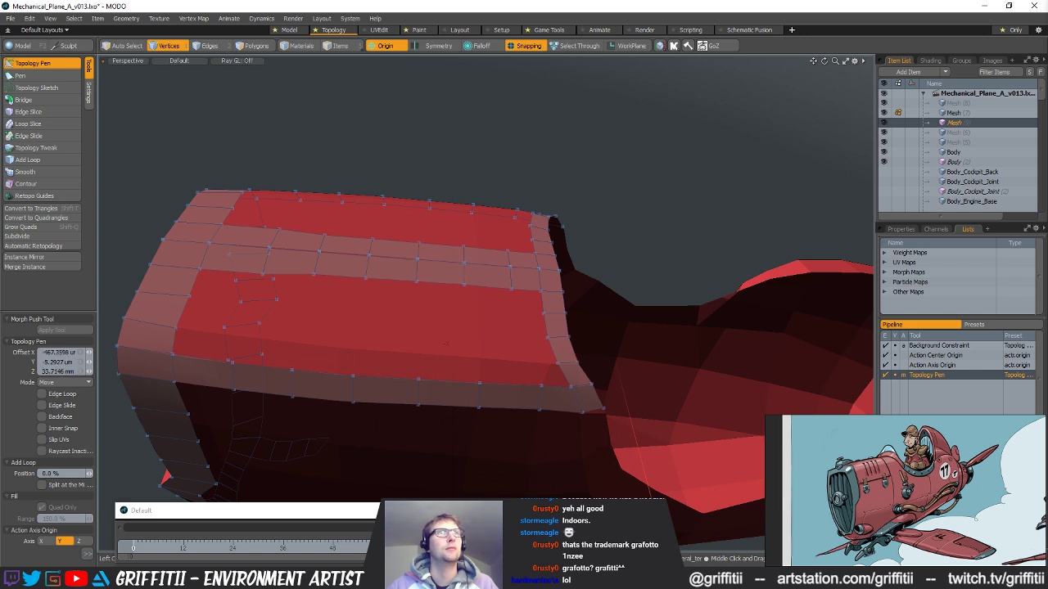
left_click_drag(531, 298, 514, 262, "alt")
left_click_drag(284, 279, 421, 290, "alt")
middle_click_drag(411, 283, 405, 283)
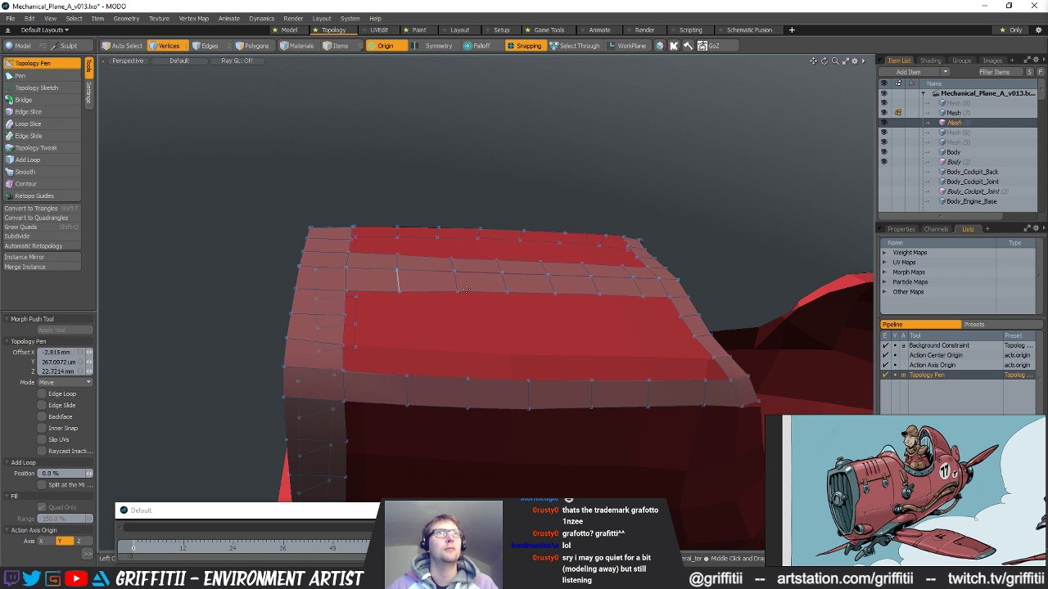
left_click_drag(445, 283, 407, 279, "alt")
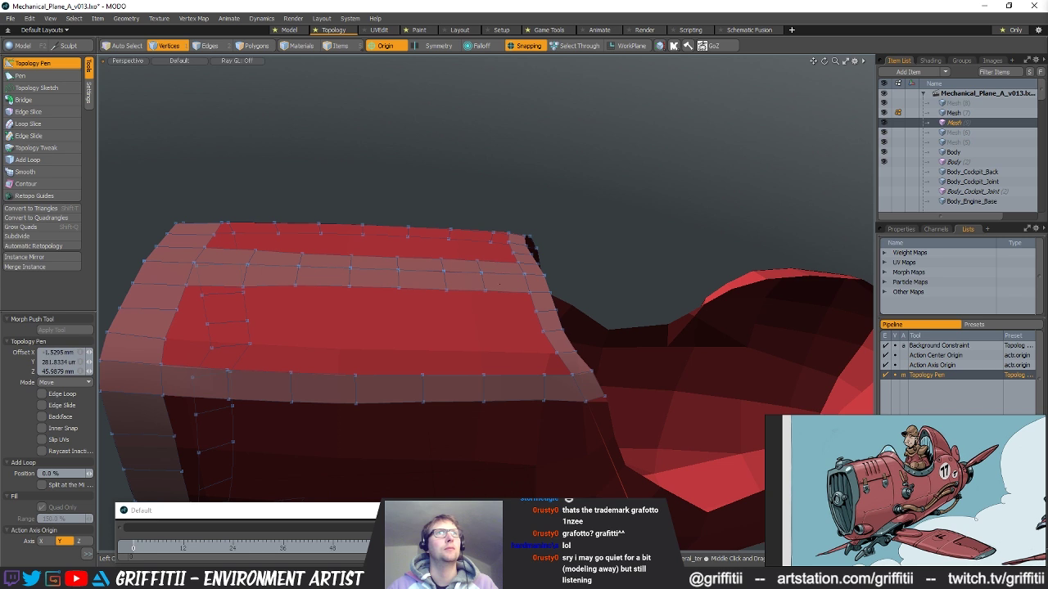
left_click_drag(423, 300, 495, 305, "alt")
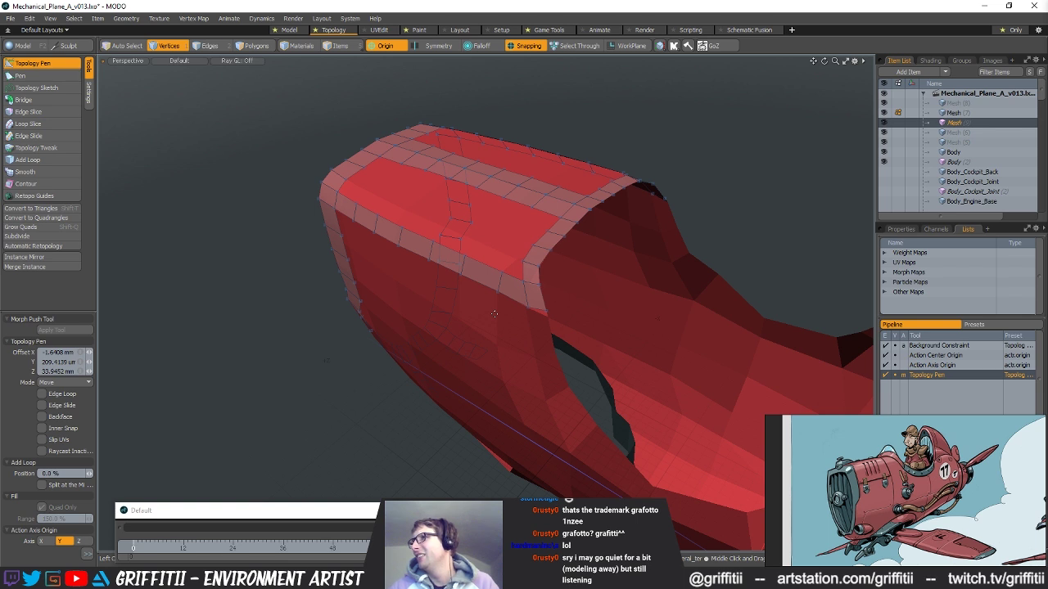
- Extend quads from the front rim's lower corner down the cockpit opening's side edge to its lowest point and fit their vertices
left_click_drag(401, 300, 489, 238, "alt")
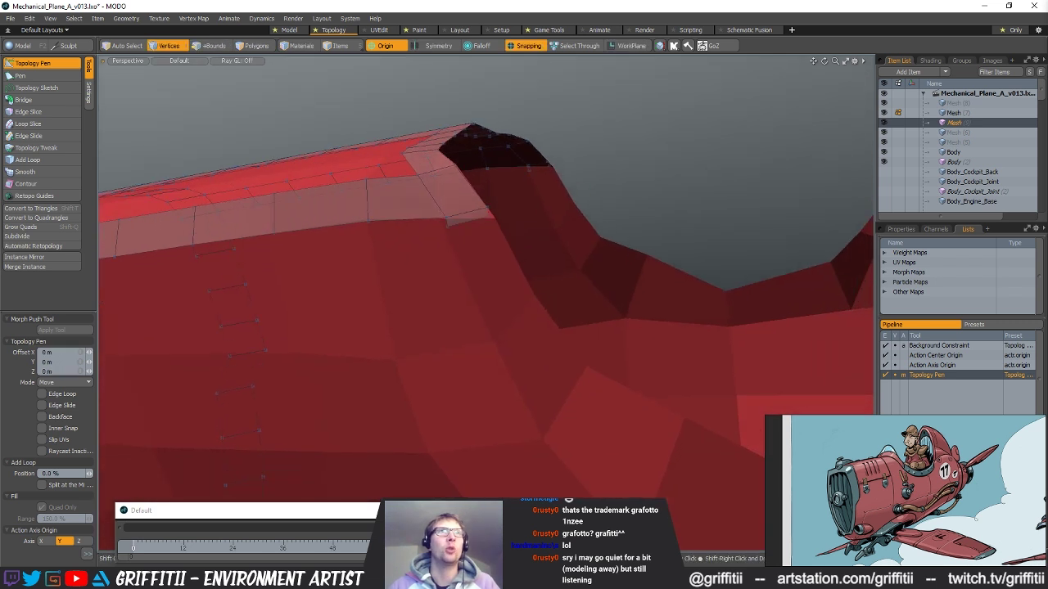
left_click_drag(507, 275, 602, 311, "alt")
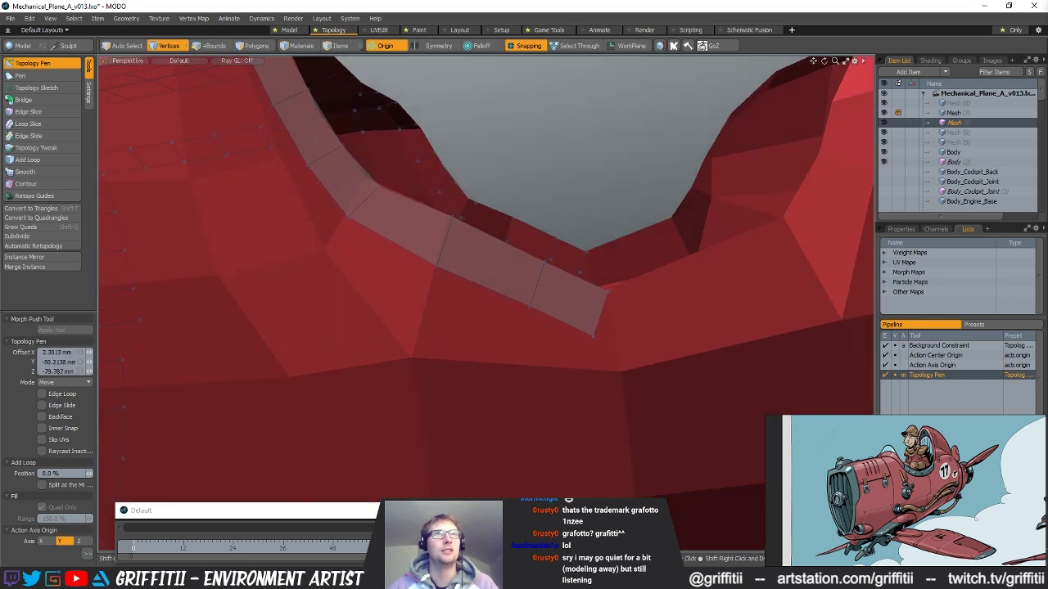
left_click_drag(538, 284, 475, 249)
left_click_drag(467, 256, 441, 253, "alt+shift")
left_click_drag(536, 280, 521, 300, "alt")
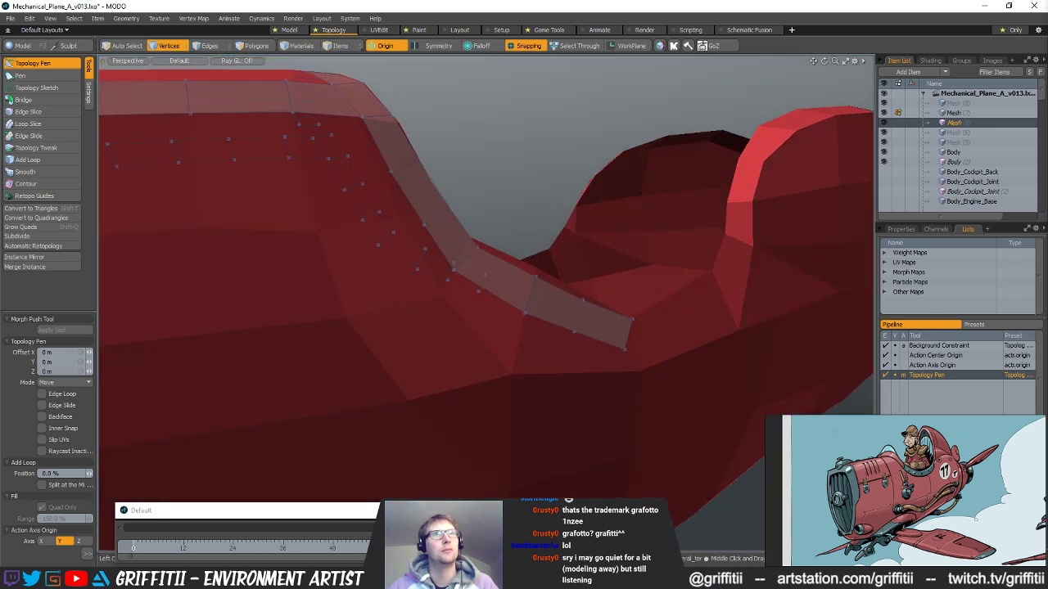
left_click_drag(465, 275, 478, 274, "alt")
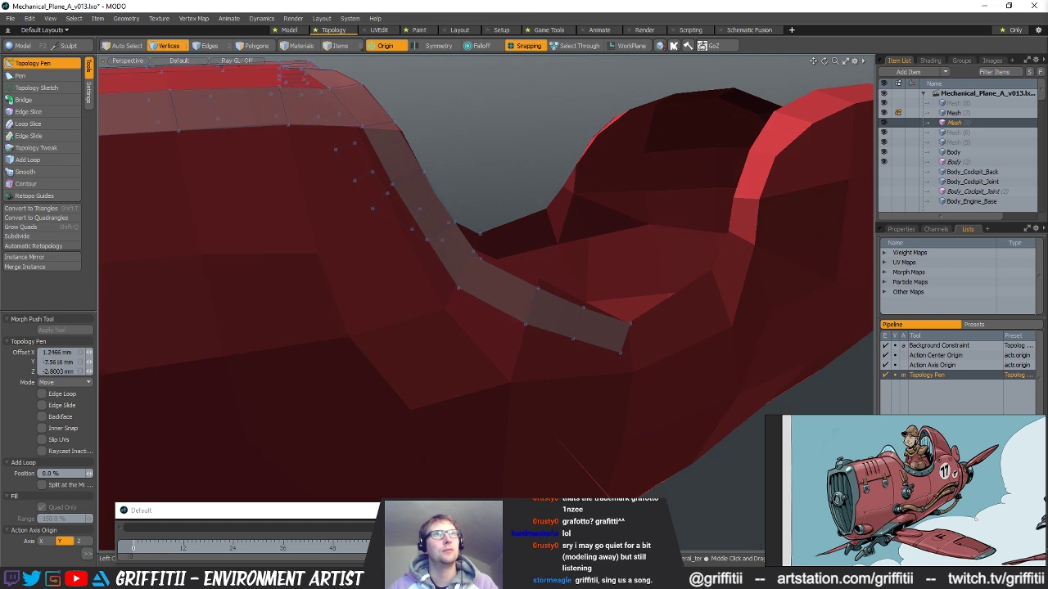
left_click_drag(483, 260, 512, 284, "alt")
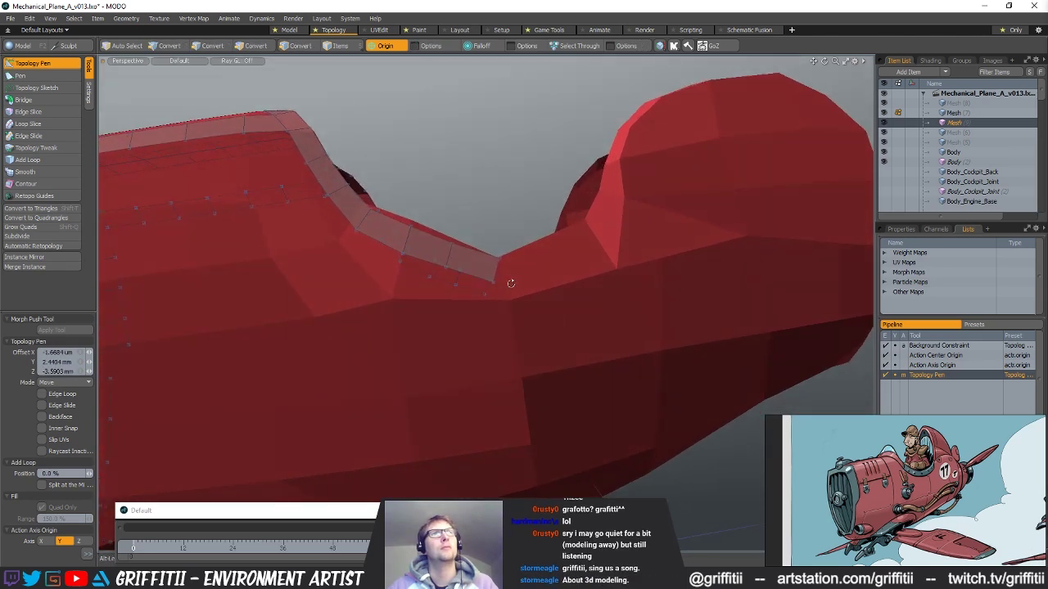
- Continue the side rim strip with quads rising from the cockpit opening's lowest point towards the raised rear section
left_click_drag(450, 255, 538, 270)
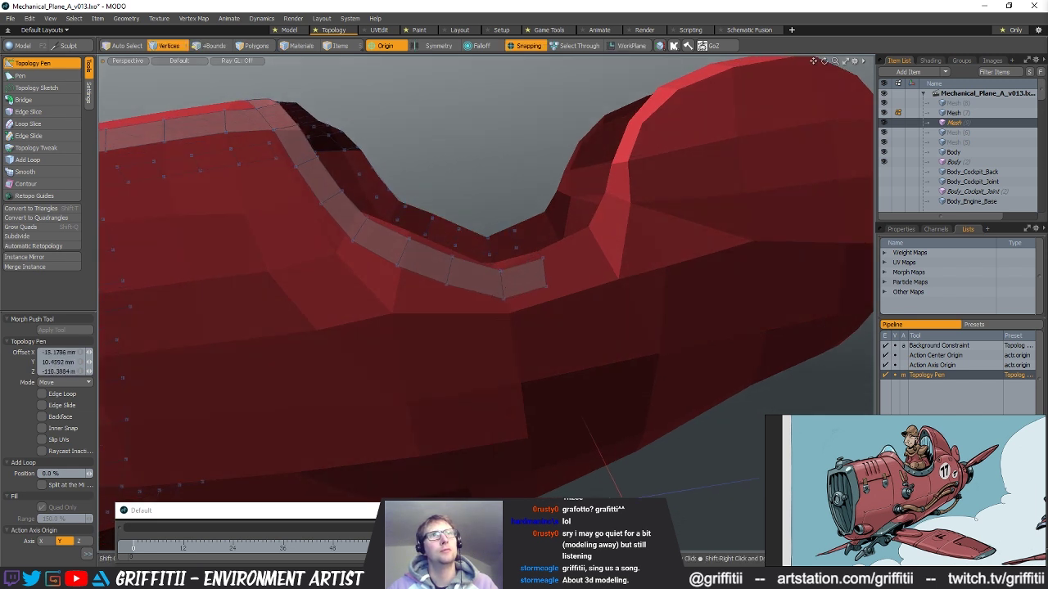
left_click_drag(574, 258, 495, 291, "alt")
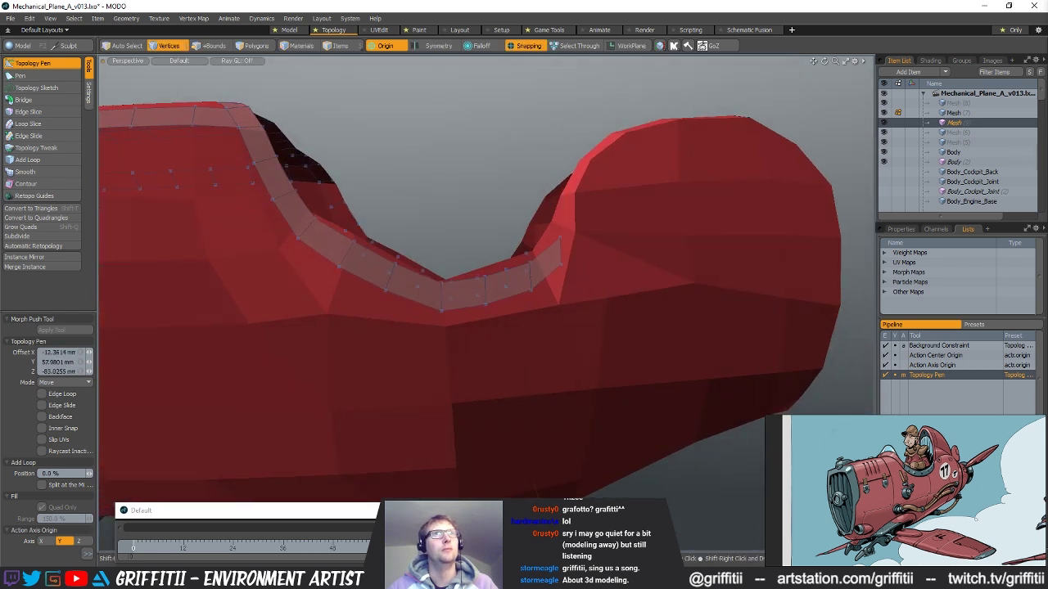
left_click_drag(557, 268, 583, 253, "shift")
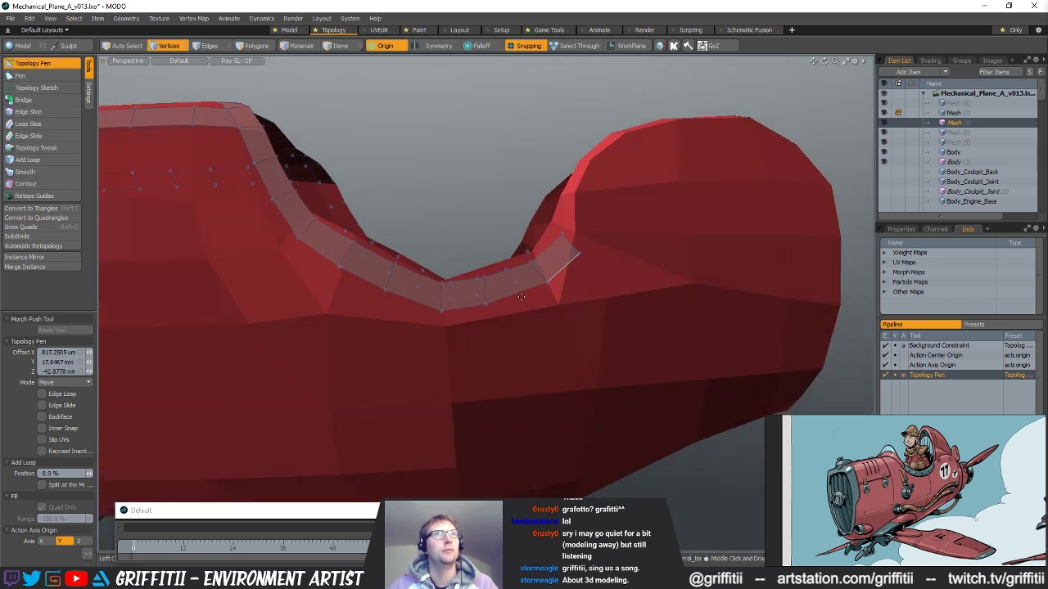
- Adjust the vertices of the rising rim quads so they follow the cockpit edge with even spacing
left_click_drag(495, 293, 489, 260, "alt")
left_click_drag(557, 299, 557, 314, "alt")
left_click_drag(494, 284, 558, 227)
left_click_drag(567, 271, 575, 287, "alt")
left_click_drag(571, 241, 579, 237)
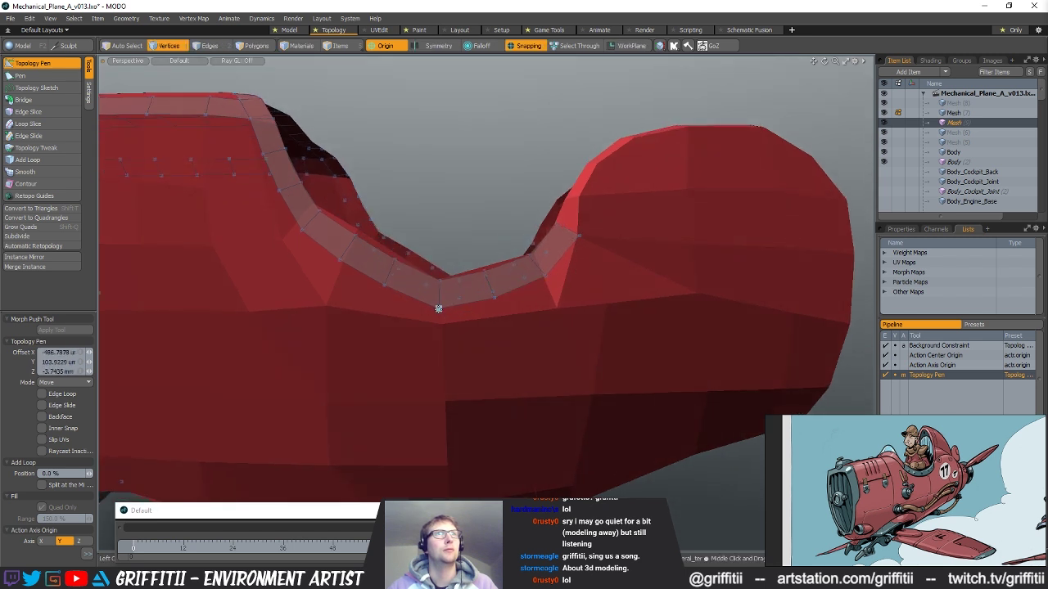
- Extend the rim strip up the front curve and onto the top edge of the raised rear section
left_click_drag(438, 305, 492, 257, "alt")
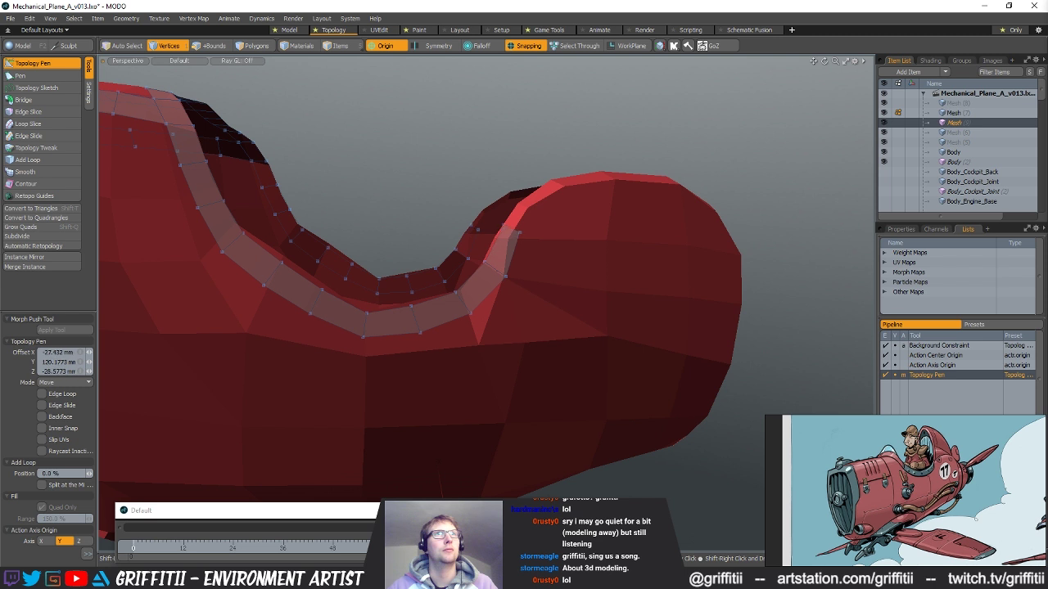
left_click_drag(549, 234, 499, 304, "alt")
left_click_drag(552, 214, 580, 326, "alt")
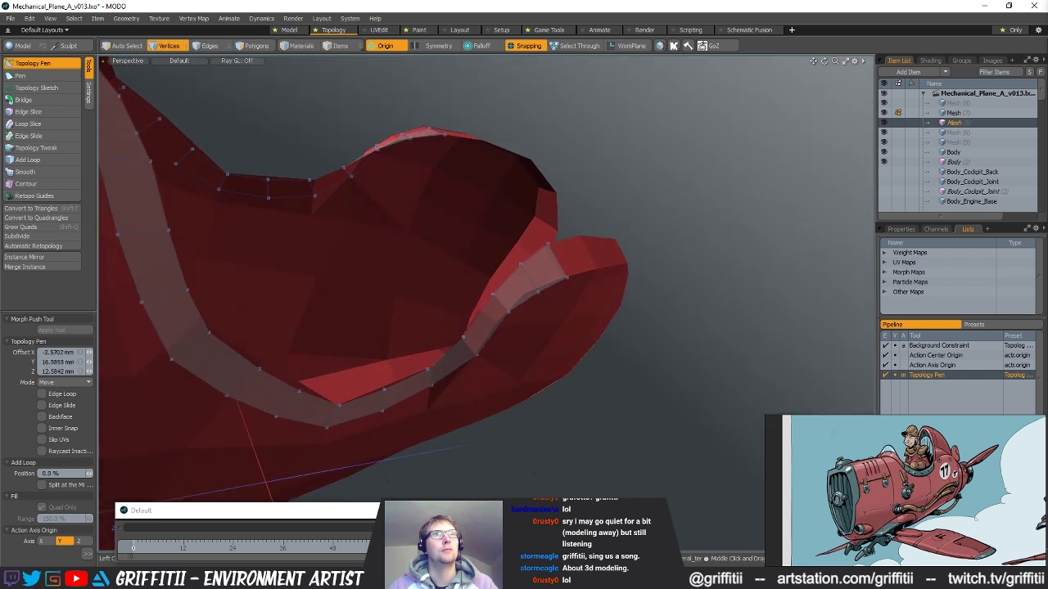
left_click_drag(537, 292, 574, 274)
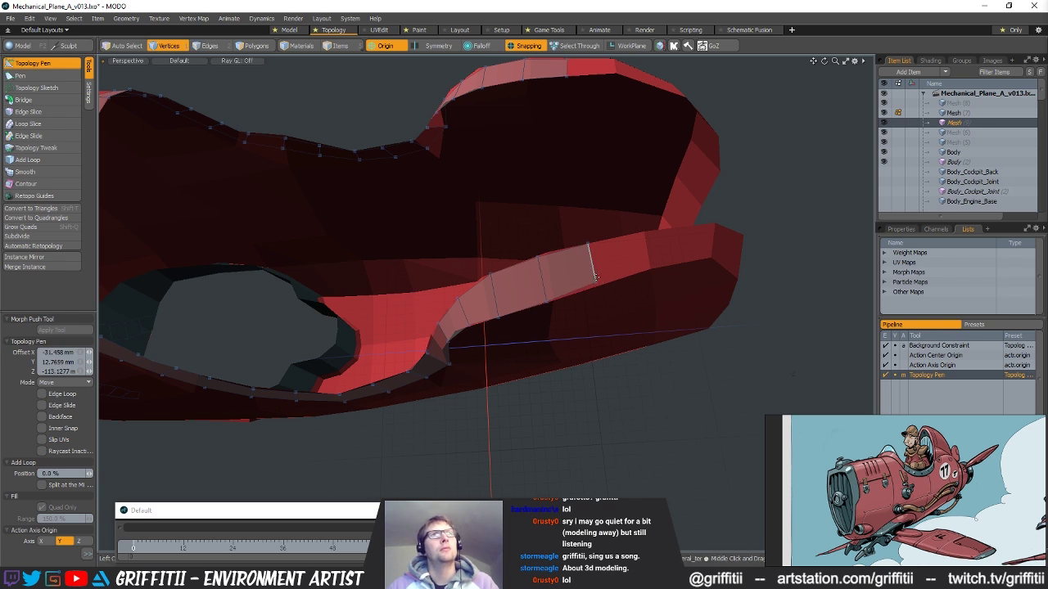
- Add another quad to the strip along the raised rear section's top edge and fit its end to the surface
left_click_drag(598, 286, 489, 363, "alt")
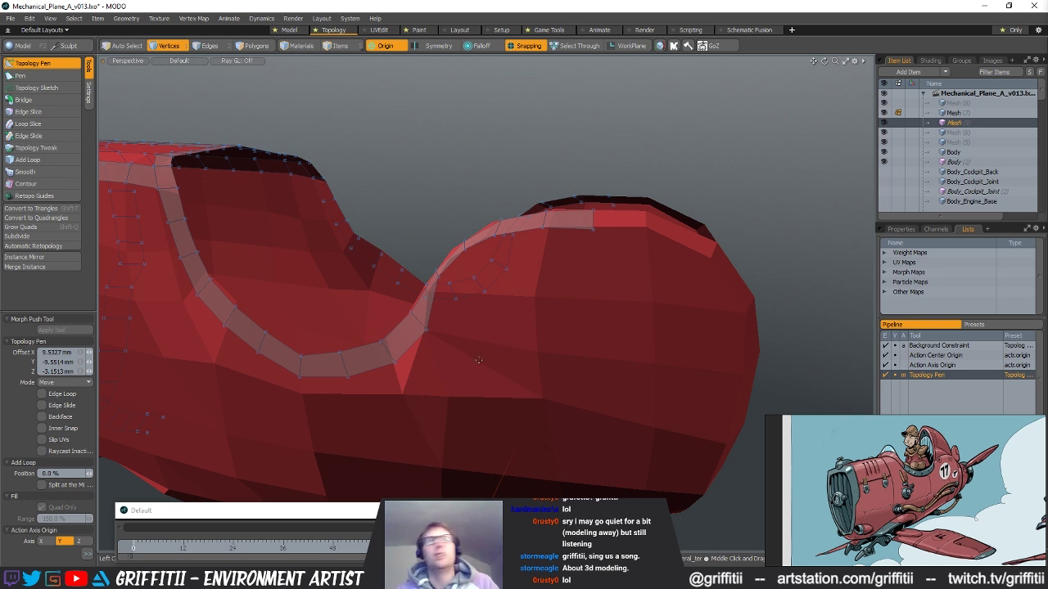
left_click_drag(487, 369, 540, 308, "alt")
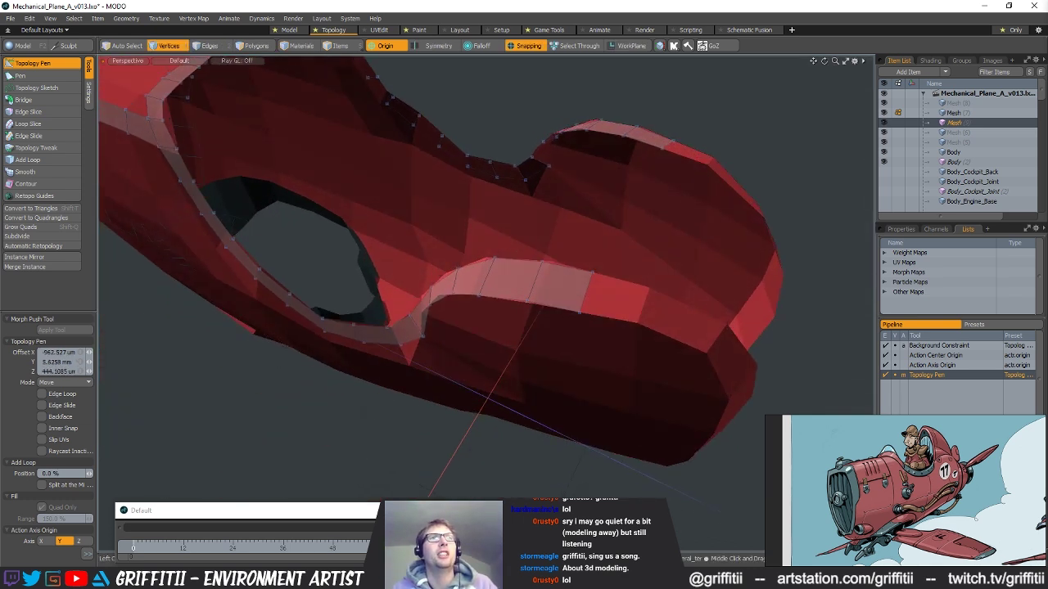
left_click_drag(646, 314, 622, 334, "alt")
left_click_drag(568, 301, 549, 248, "shift")
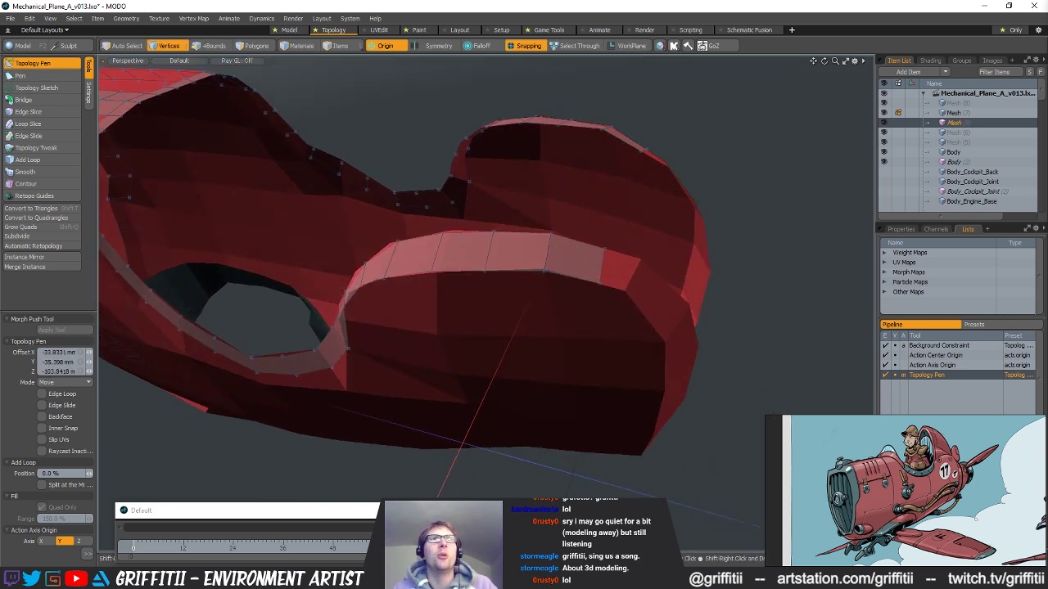
left_click_drag(608, 311, 588, 259, "alt")
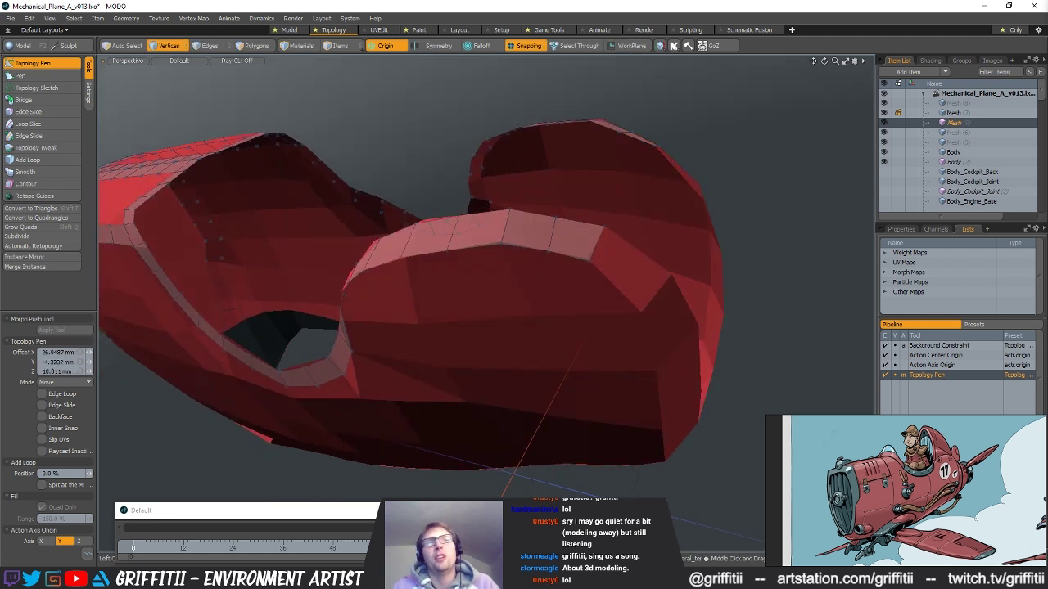
- Fit the rim strip's rear end to the surface and move two cross edges on the raised section's top outward along their local axes
left_click_drag(549, 251, 528, 300)
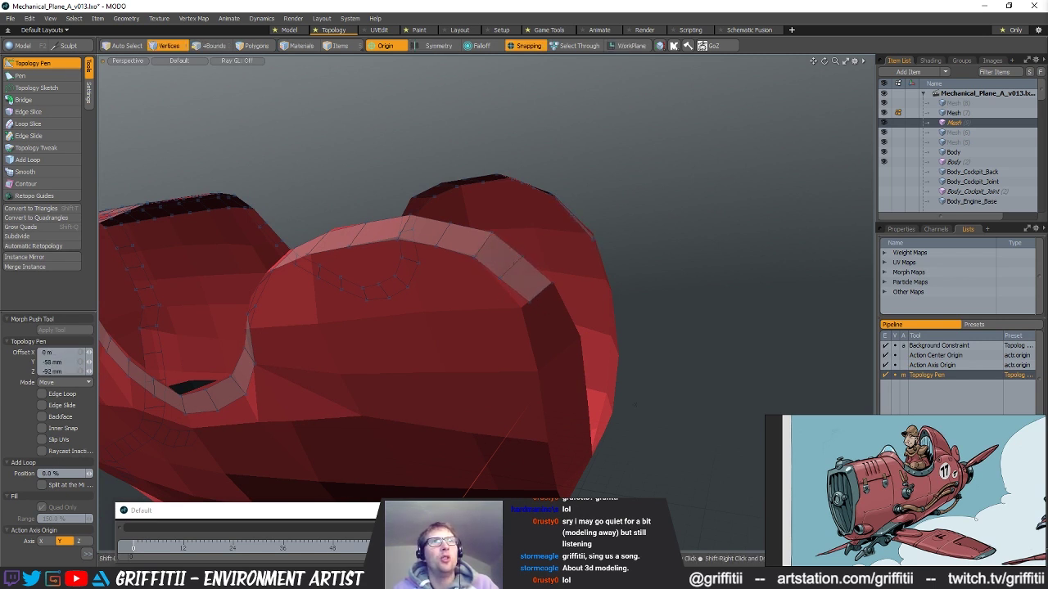
left_click_drag(485, 279, 522, 178, "alt")
key("q")
key("2")
mouse_move(534, 212)
left_mouse_down("alt")
mouse_move(500, 234)
mouse_move(536, 206)
left_mouse_up("alt")
left_click(483, 221)
left_click(547, 246, "shift")
key("w")
key("alt+w")
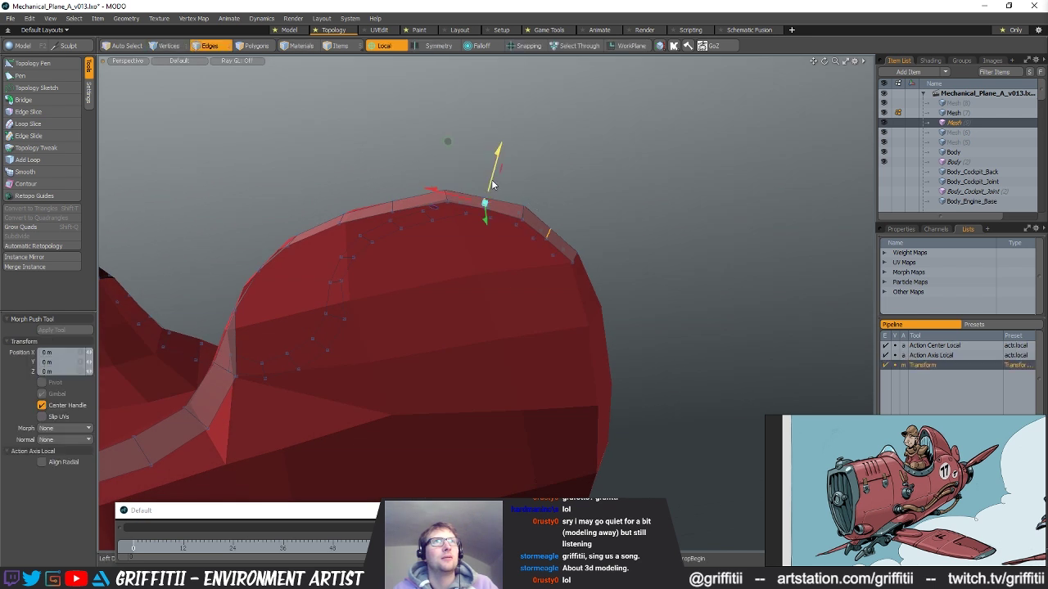
key("x")
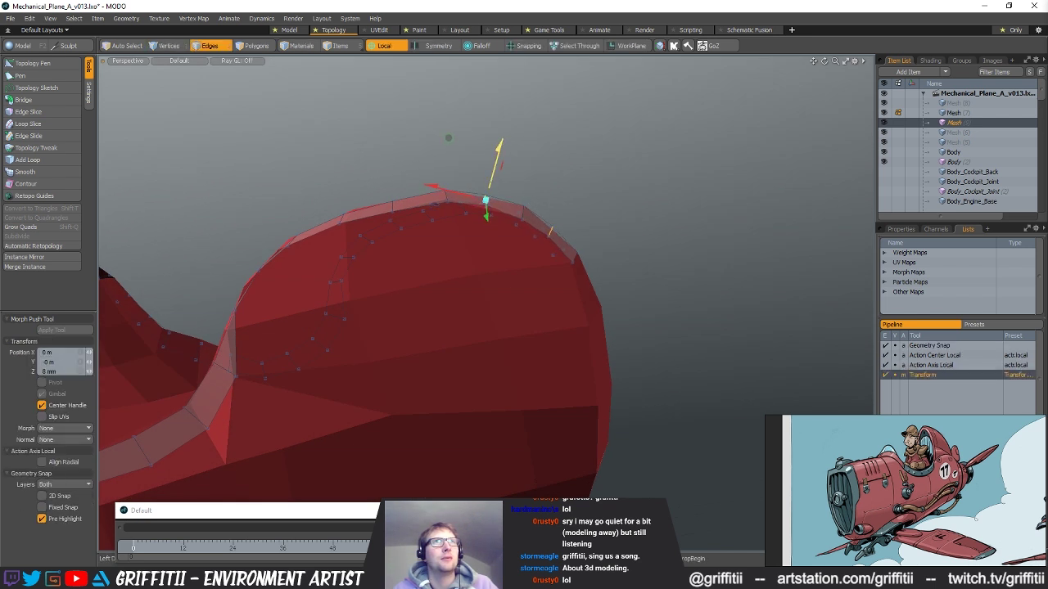
left_click_drag(496, 160, 536, 159, "alt")
key("q")
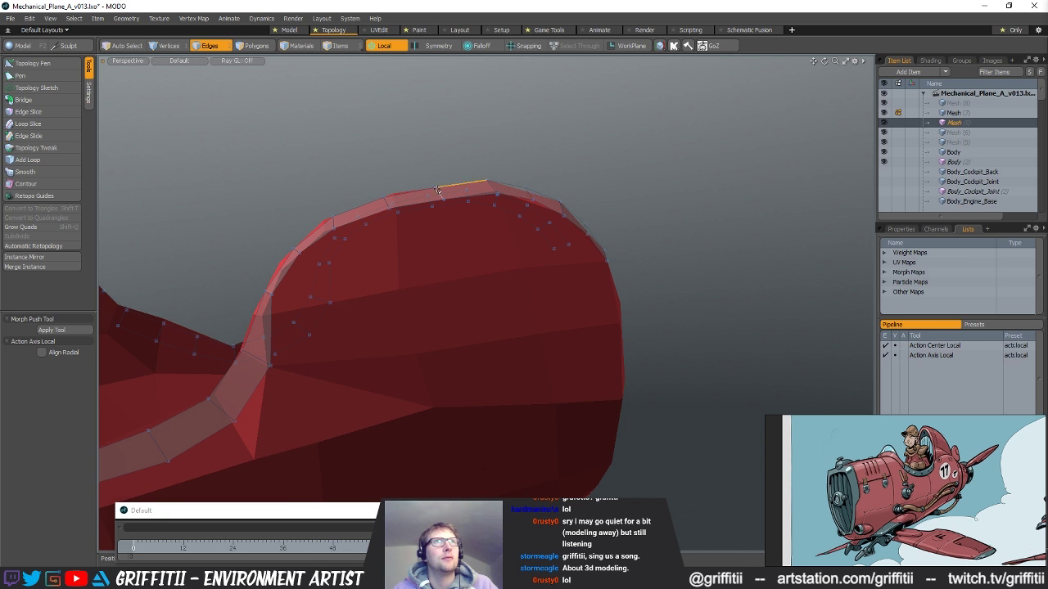
- Offset the neighbouring top edge of the rim strip outward and adjust the cross edge at the base of the front curve
left_click_drag(438, 190, 434, 189, "alt")
key("w")
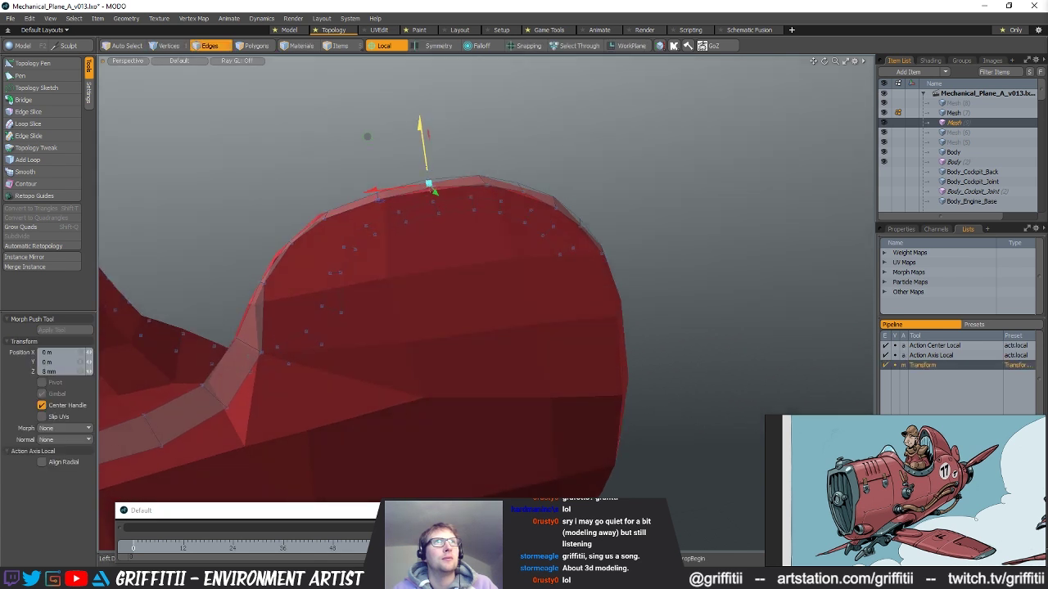
left_click_drag(407, 178, 516, 167, "alt")
key("q")
left_click_drag(541, 278, 625, 292, "alt")
left_click(51, 64)
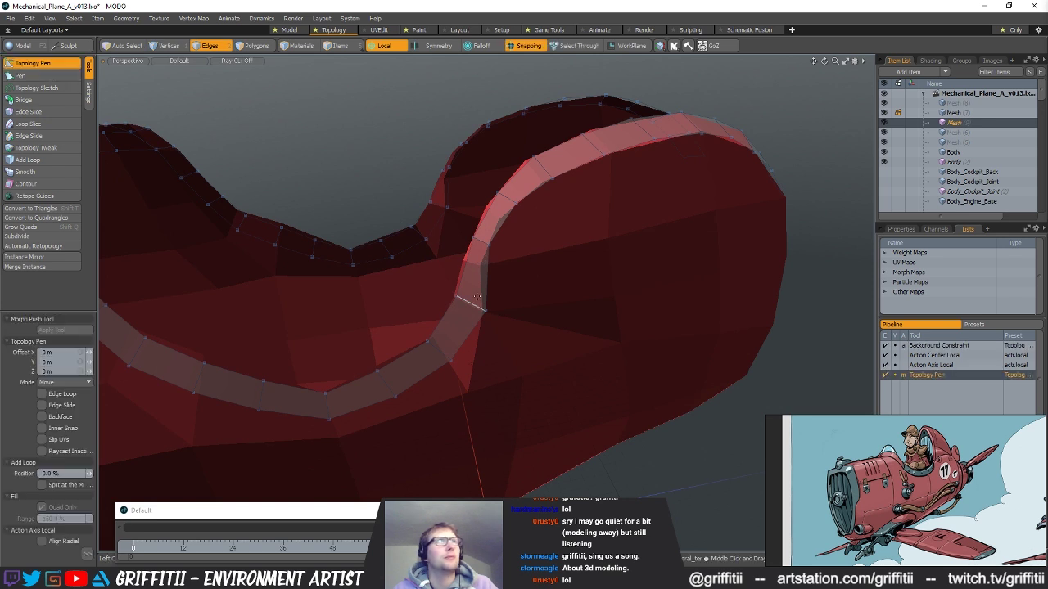
left_click_drag(486, 311, 478, 307)
mouse_move(543, 312)
left_mouse_down("alt")
mouse_move(426, 213)
mouse_move(721, 274)
mouse_move(697, 314)
mouse_move(729, 305)
mouse_move(495, 286)
mouse_move(656, 325)
mouse_move(536, 320)
mouse_move(528, 303)
mouse_move(545, 322)
left_mouse_up("alt")
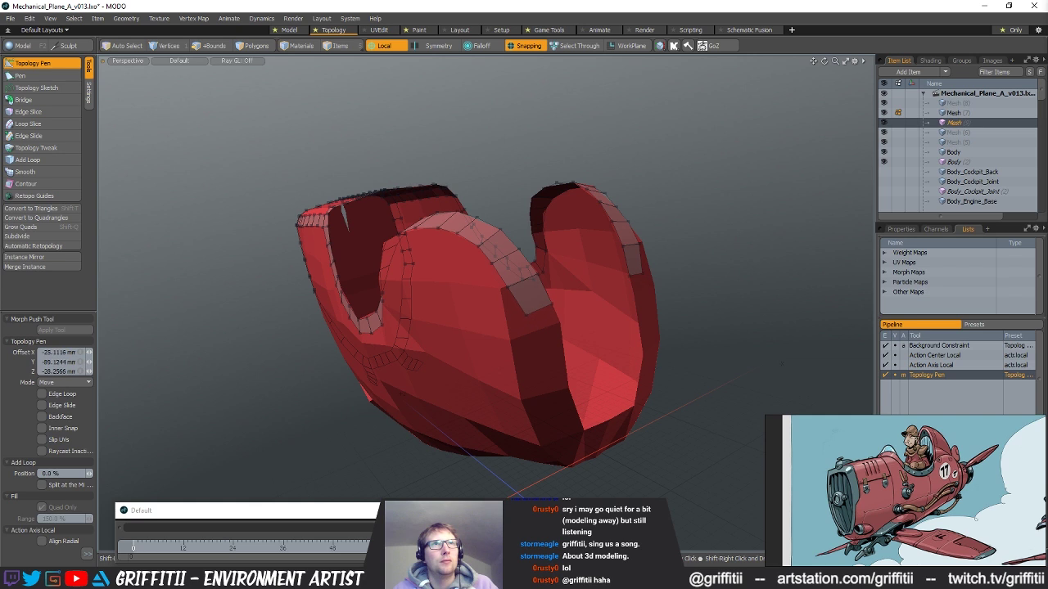
- Extend the rim strip down the rear opening's side and across its lower edge to the centre line
mouse_move(541, 314)
left_mouse_down()
mouse_move(547, 352)
mouse_move(532, 246)
mouse_move(554, 303)
left_mouse_up()
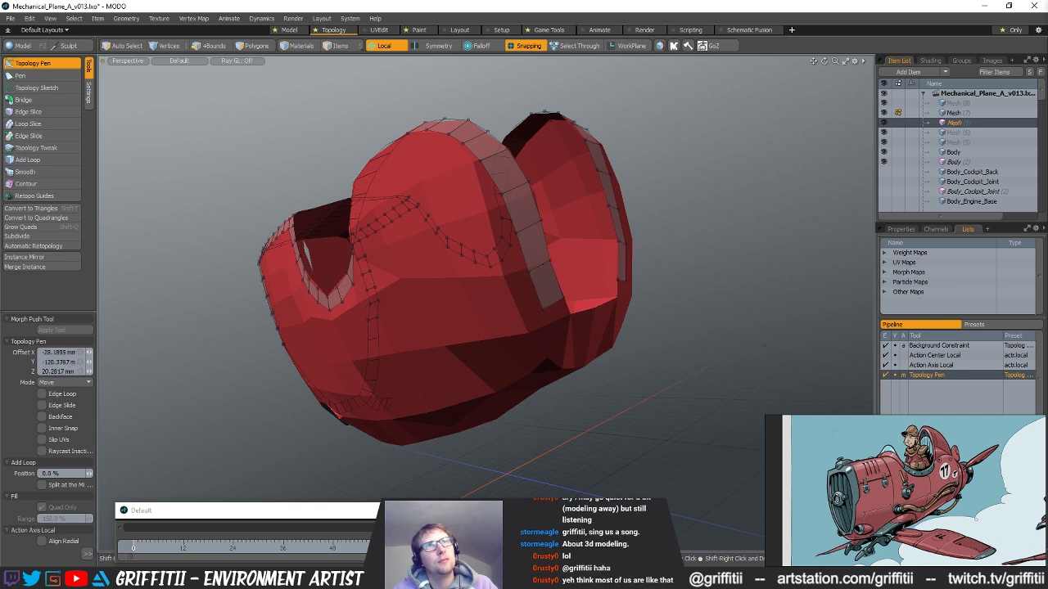
mouse_move(631, 342)
left_mouse_down("alt")
mouse_move(568, 332)
mouse_move(468, 284)
mouse_move(557, 316)
mouse_move(545, 324)
mouse_move(620, 334)
left_mouse_up("alt")
scroll(467, 284, "up", 3)
left_click_drag(547, 312, 511, 333)
left_click_drag(521, 294, 487, 270, "shift")
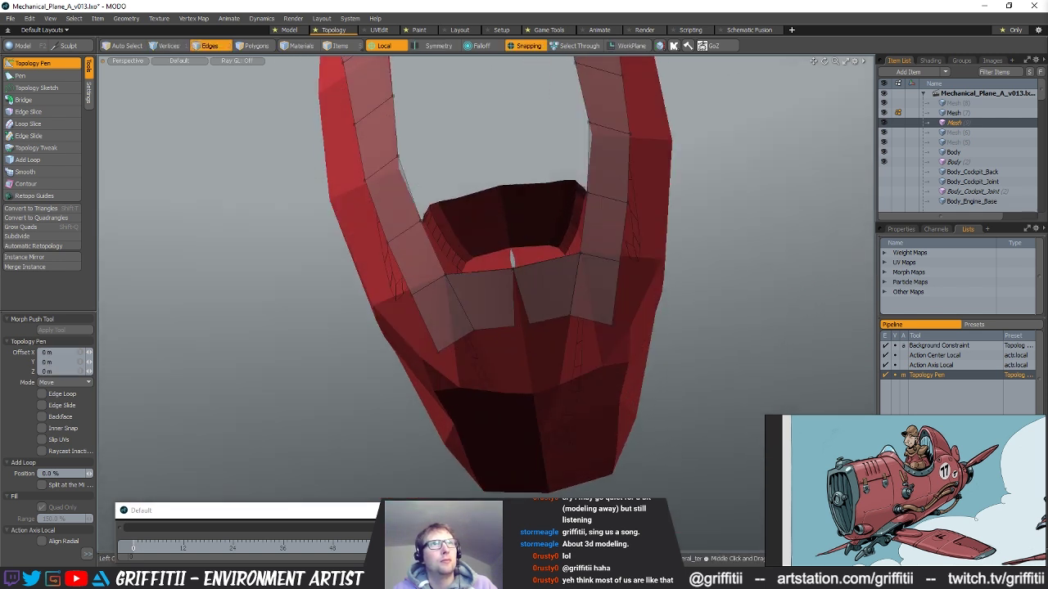
left_click_drag(512, 257, 475, 264, "alt")
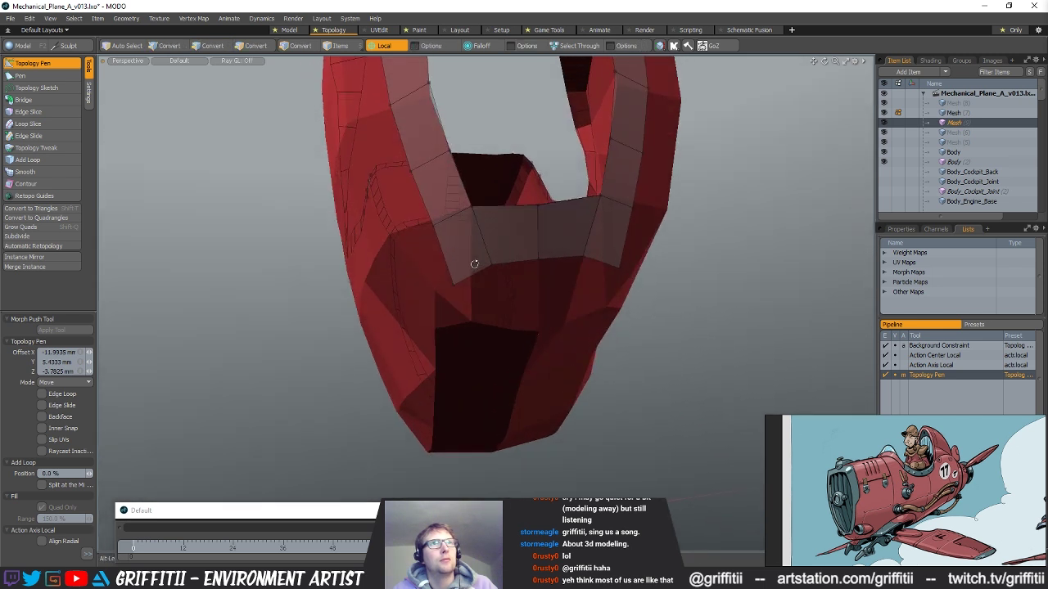
- Extend the border strip from the body's lower front edge up the front side of the arched underside opening
left_click_drag(541, 289, 778, 318, "alt")
scroll(559, 295, "down", 3)
scroll(615, 309, "down", 3)
left_click_drag(413, 326, 546, 279, "alt")
scroll(564, 393, "up", 4)
scroll(672, 394, "down", 4)
scroll(449, 306, "up", 5)
left_click_drag(450, 306, 599, 389, "alt")
left_click_drag(525, 350, 604, 342, "alt")
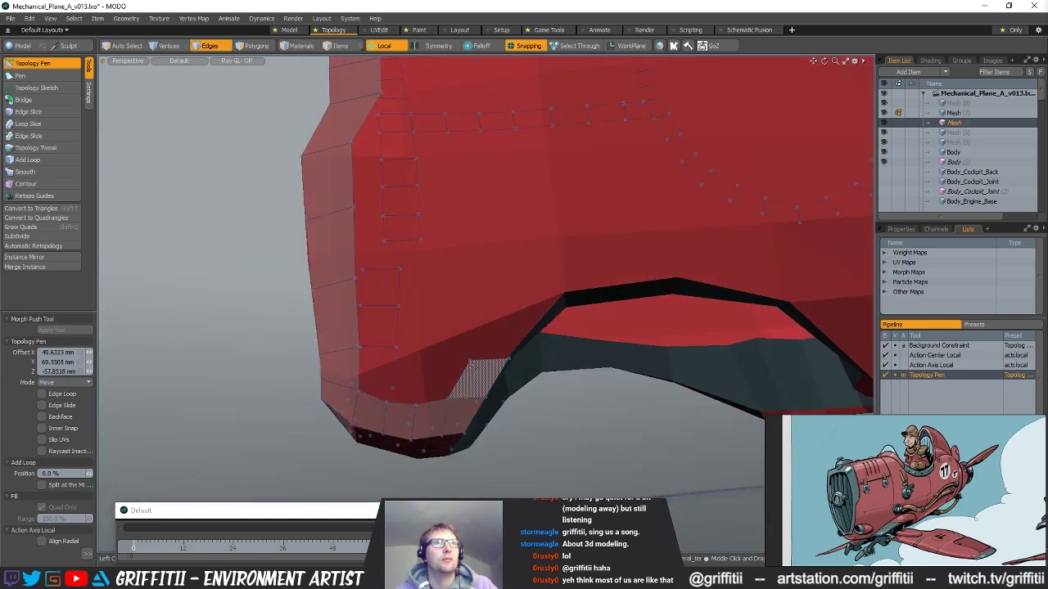
left_click_drag(496, 356, 490, 332)
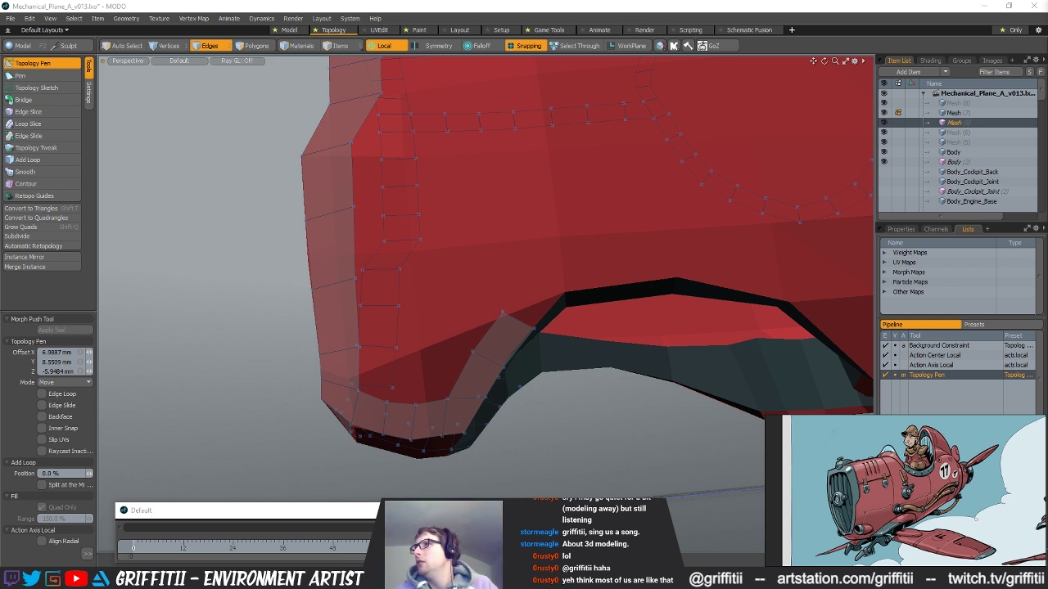
left_click(529, 11)
left_click_drag(567, 328, 478, 277, "alt")
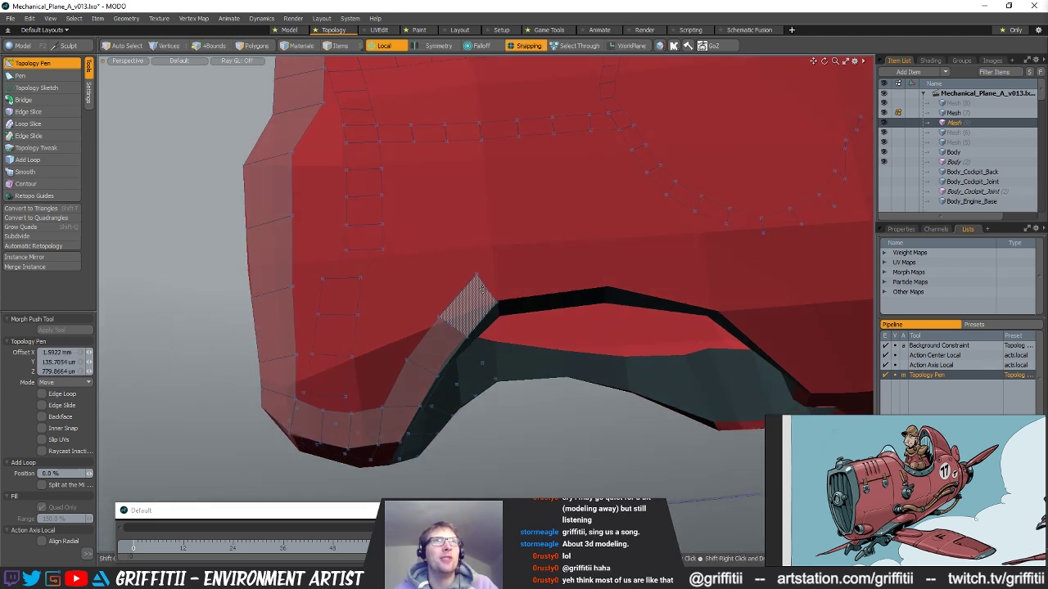
- Continue the quad strip over the arch of the underside opening and down its rear slope
left_click_drag(484, 287, 536, 257, "shift")
mouse_move(547, 293)
left_mouse_down()
mouse_move(574, 275)
mouse_move(626, 291)
mouse_move(540, 288)
mouse_move(646, 278)
mouse_move(477, 257)
mouse_move(525, 282)
mouse_move(423, 269)
mouse_move(440, 249)
mouse_move(483, 264)
left_mouse_up()
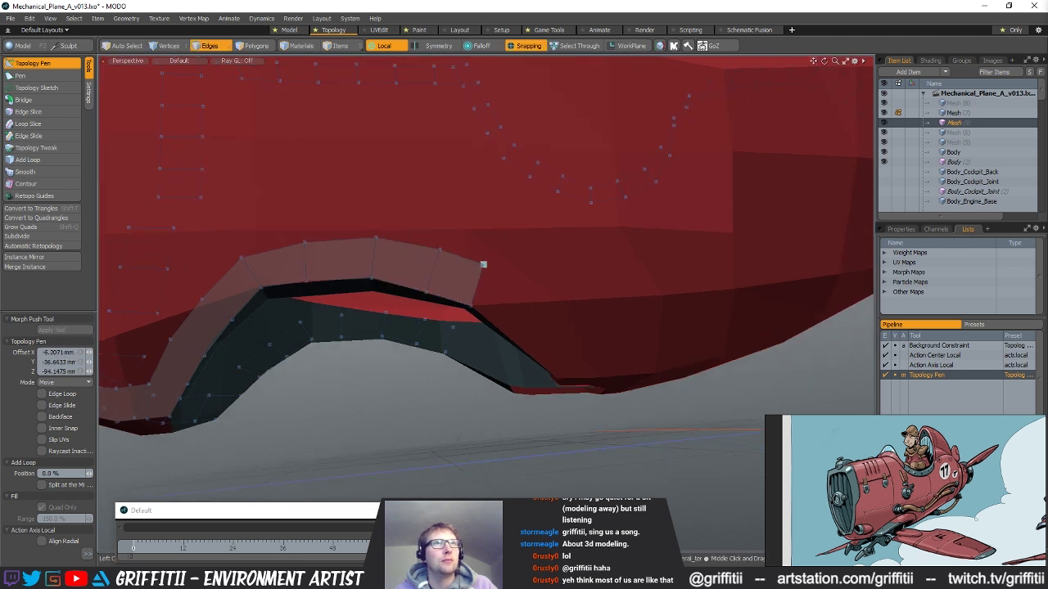
left_click_drag(532, 300, 496, 260, "alt")
left_click_drag(435, 228, 488, 239, "ctrl")
left_click_drag(501, 283, 533, 302, "alt")
scroll(524, 288, "up", 4)
left_click_drag(503, 253, 509, 342, "alt")
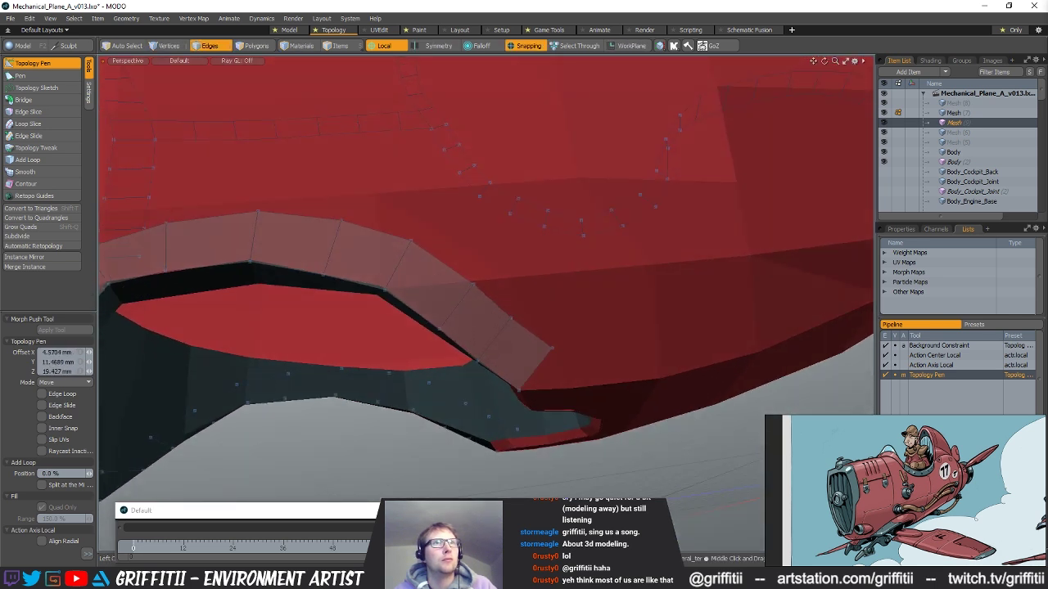
- Adjust the quads on the arch's rear slope and extend the strip past the opening's rear end with an evenly spaced quad
left_click_drag(459, 304, 453, 300)
left_click_drag(524, 332, 470, 285, "alt")
left_click_drag(463, 325, 524, 402, "alt")
left_click(481, 337)
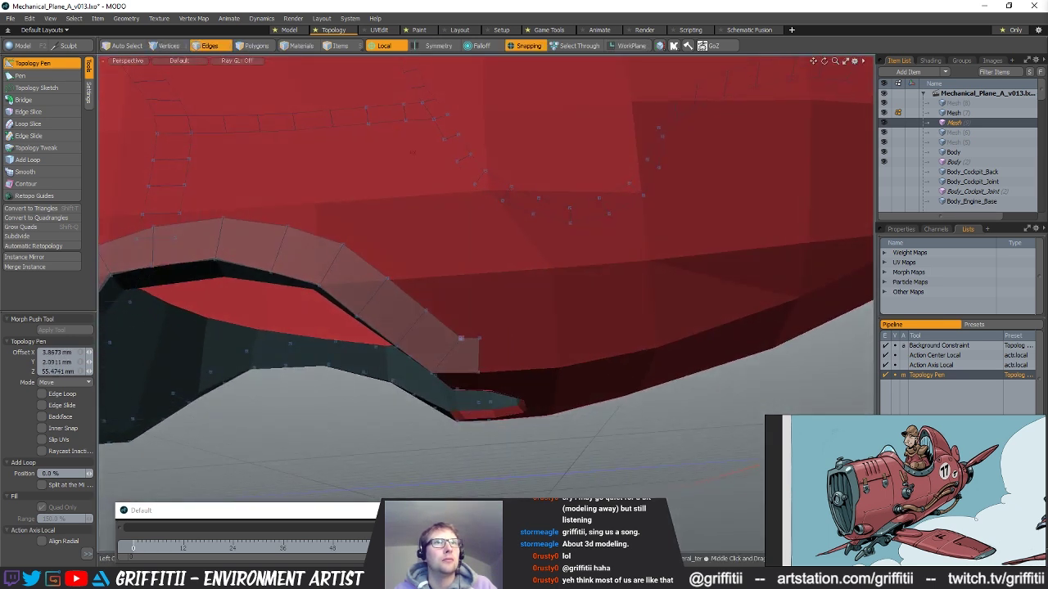
left_click_drag(482, 345, 557, 334, "shift")
left_click_drag(481, 356, 498, 355)
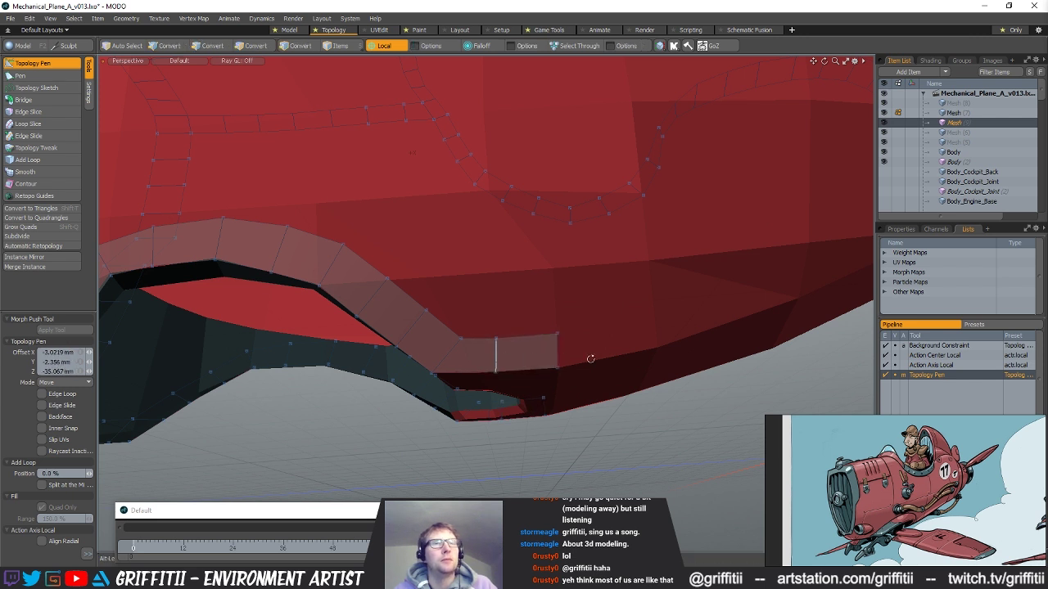
- Extend the strip rearward with more quads along the body's lower side crease, fitting each end to the surface
left_click_drag(589, 358, 533, 388, "alt")
left_click_drag(464, 368, 523, 360, "shift")
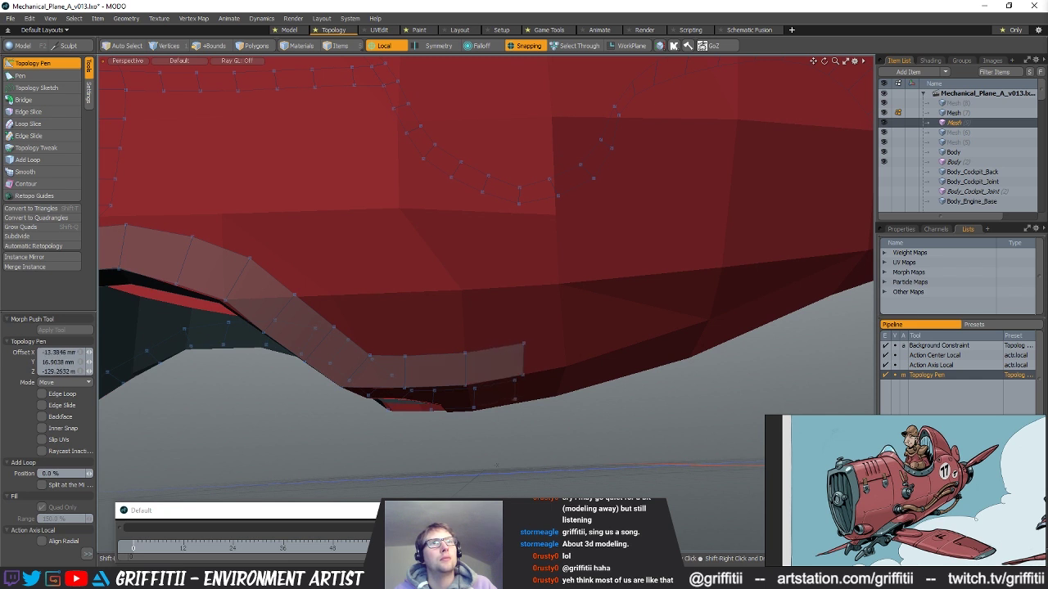
key("2")
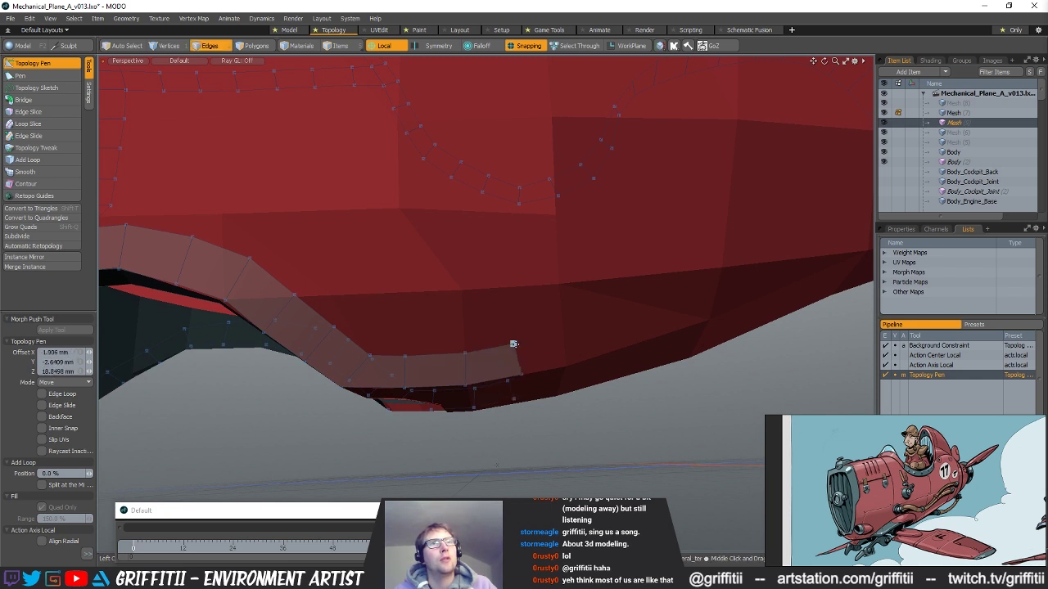
left_click_drag(528, 353, 571, 359, "shift")
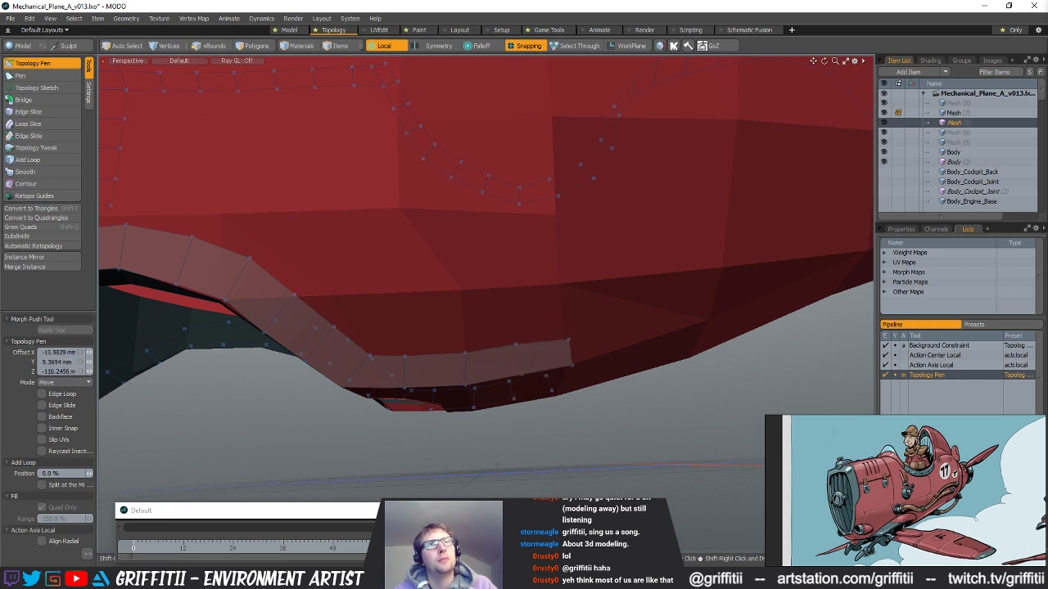
key("2")
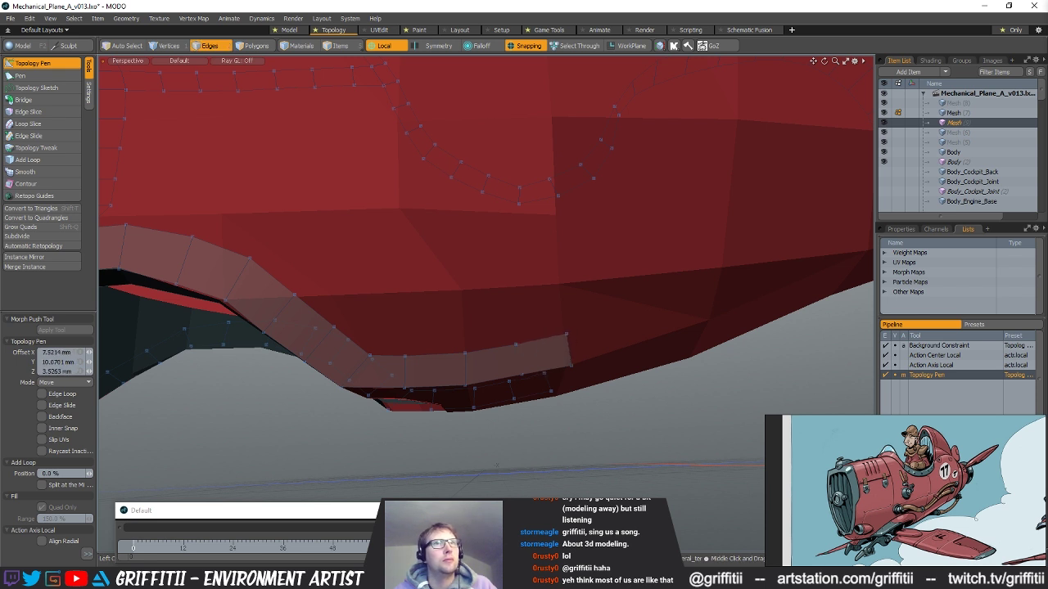
left_click_drag(584, 346, 517, 307, "alt+shift")
scroll(536, 349, "down", 5)
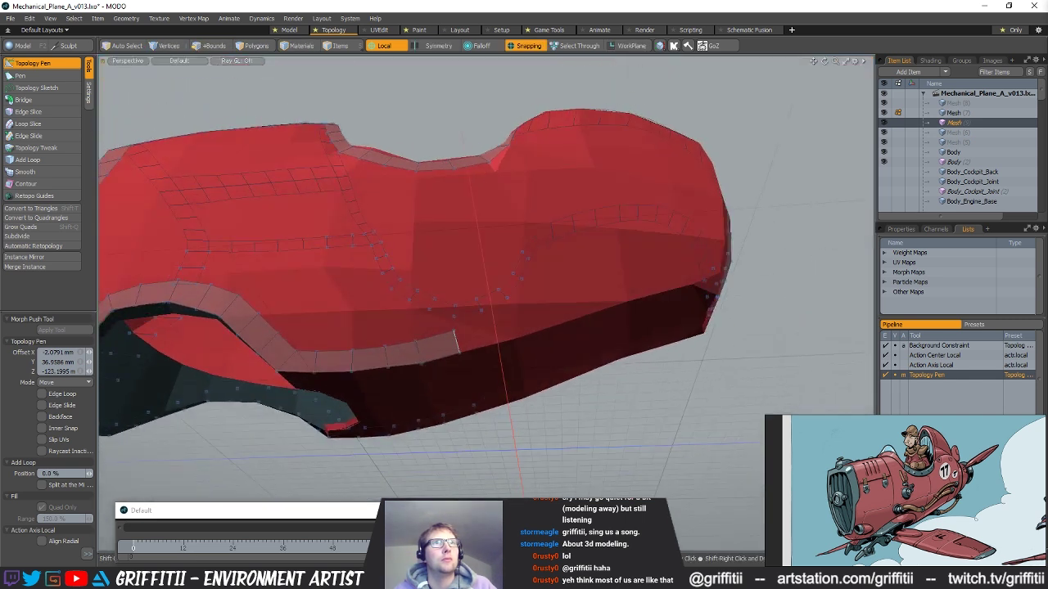
- Extend the quad strip along the body's lower crease toward the tail with the Topology Pen
left_click_drag(456, 341, 508, 326, "shift")
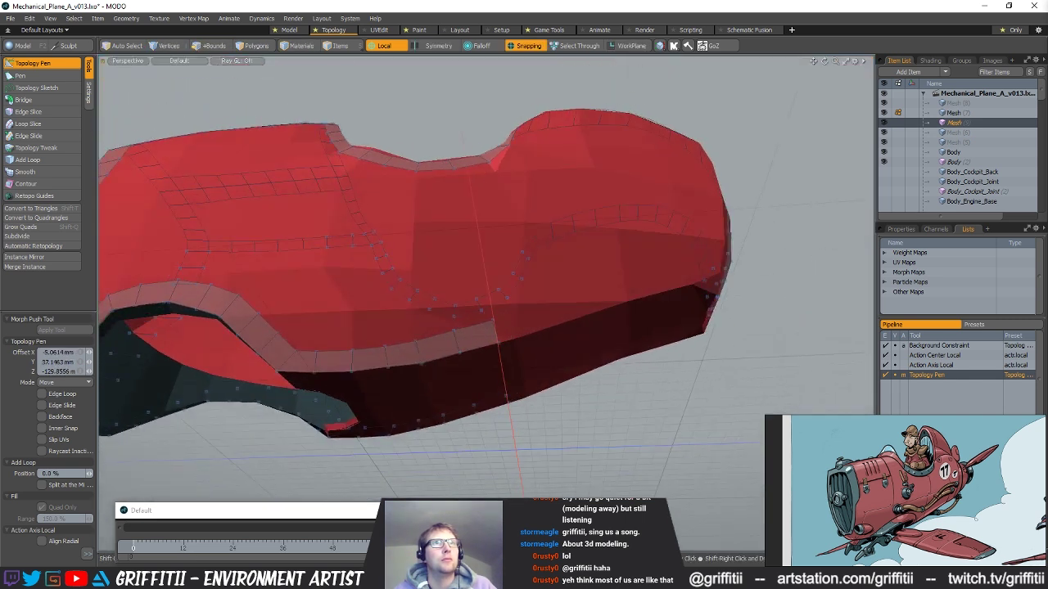
left_click_drag(500, 330, 534, 308, "shift")
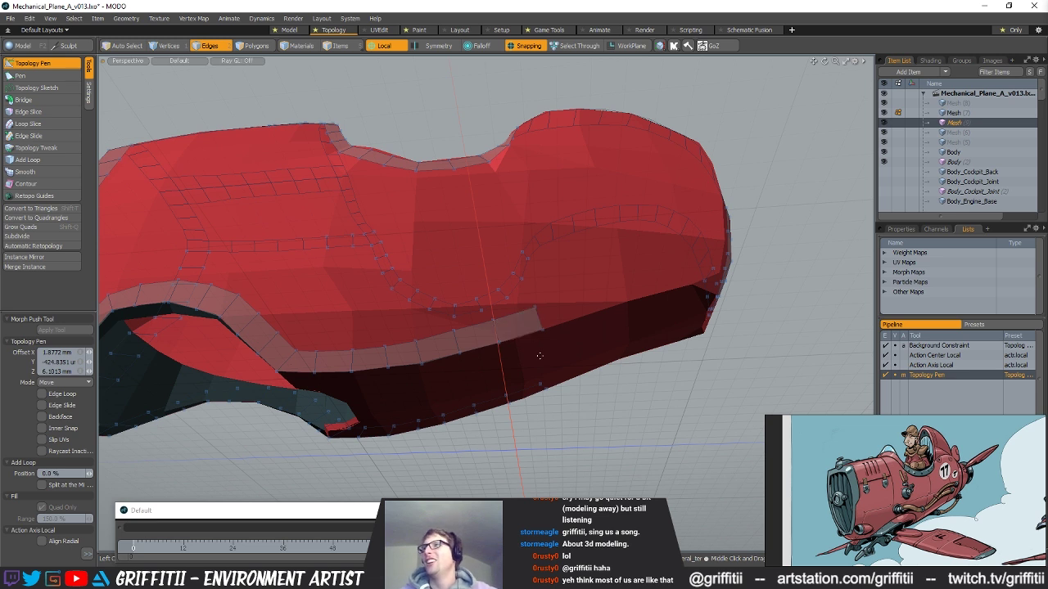
scroll(528, 310, "up", 5)
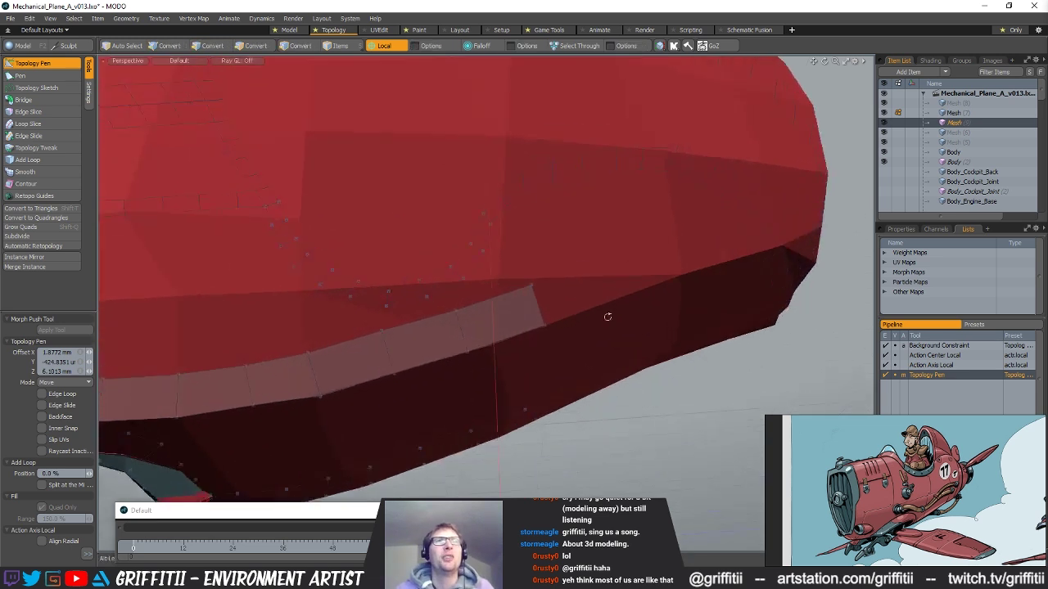
left_click_drag(526, 310, 606, 302)
left_click(593, 287)
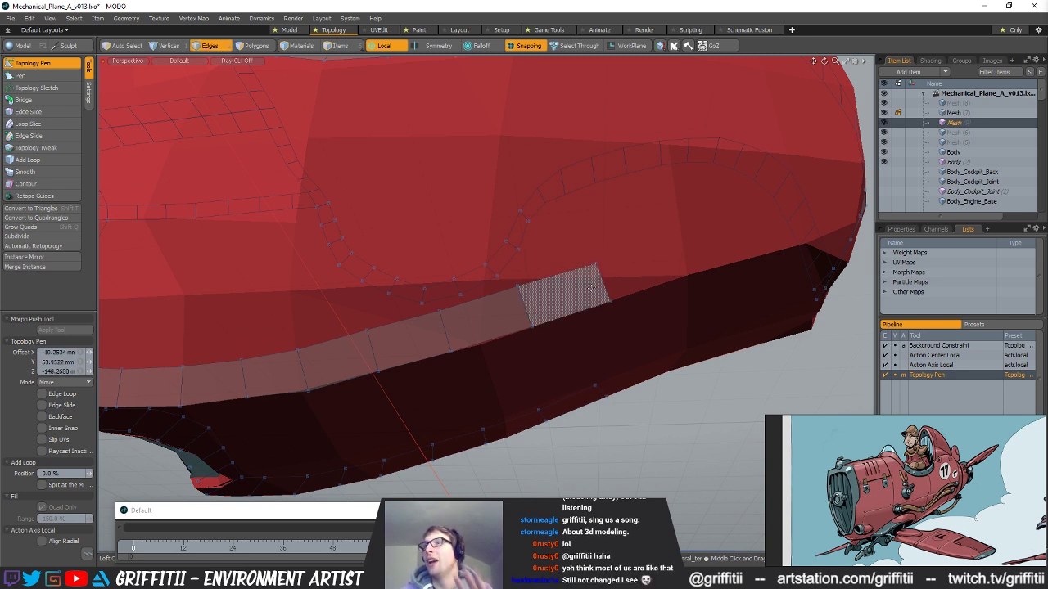
- Add the next quad to the lower strip and align its end edge with the crease
left_click_drag(669, 302, 521, 343, "alt")
mouse_move(504, 308)
left_mouse_down("shift")
mouse_move(581, 286)
mouse_move(565, 332)
mouse_move(459, 332)
mouse_move(506, 300)
left_mouse_up("shift")
scroll(540, 303, "down", 4)
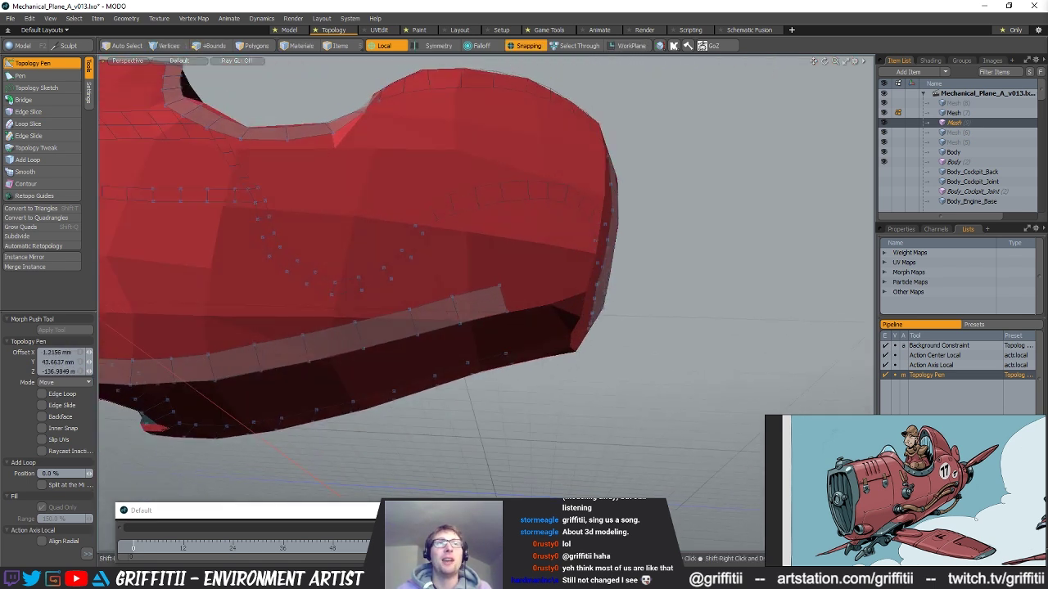
left_click(498, 293)
mouse_move(501, 296)
left_mouse_down("ctrl+alt")
mouse_move(533, 309)
mouse_move(503, 302)
left_mouse_up("ctrl+alt")
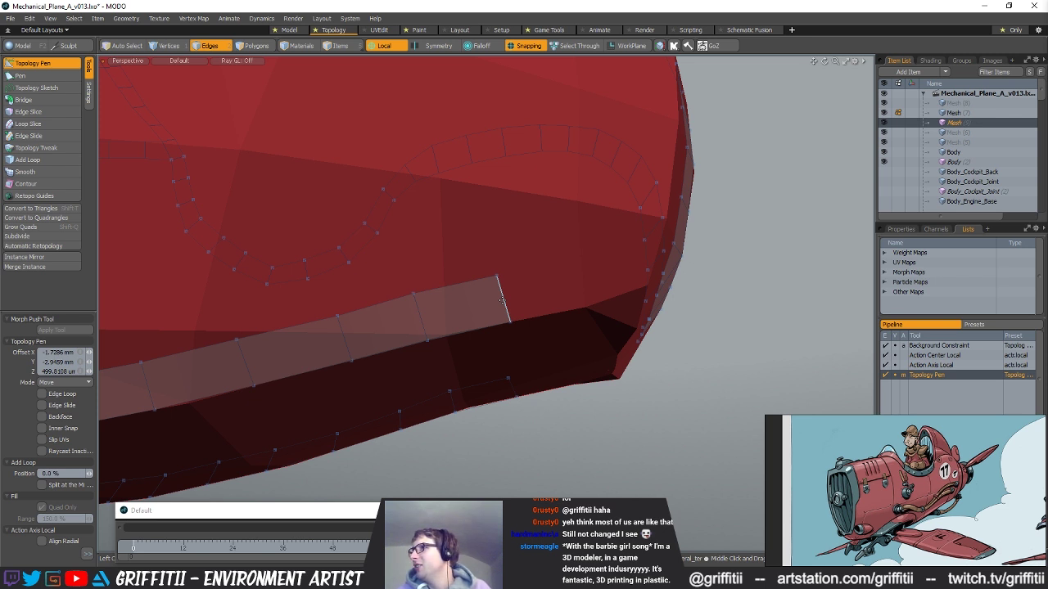
left_click_drag(502, 300, 550, 290, "alt")
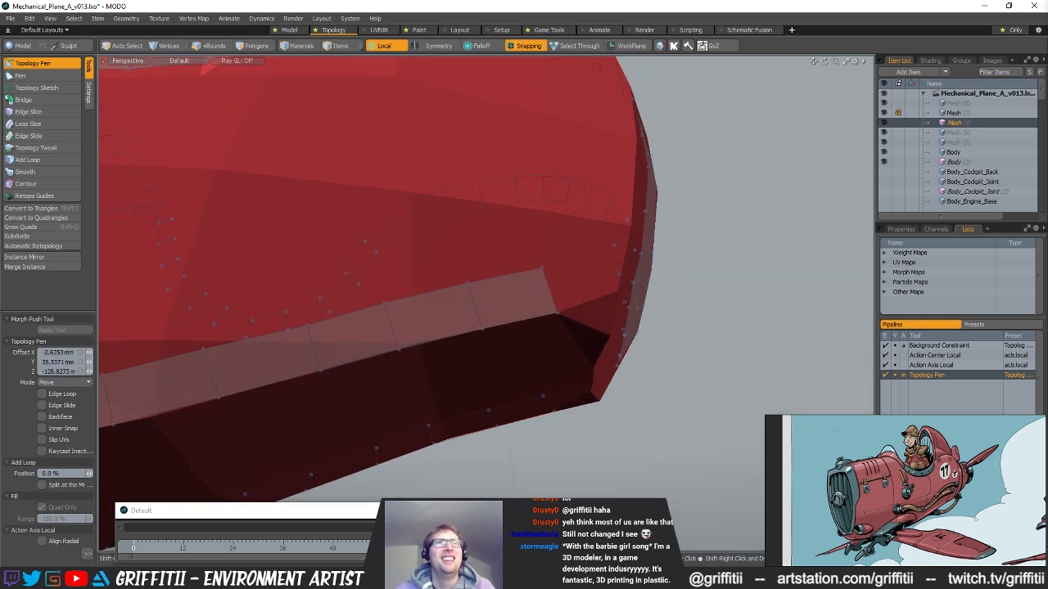
- Continue the lower quad strip up to the rim at the tail end
scroll(534, 345, "down", 6)
scroll(624, 308, "up", 4)
left_click_drag(534, 345, 586, 338, "alt")
scroll(588, 331, "down", 5)
mouse_move(567, 349)
left_mouse_down("alt")
mouse_move(507, 376)
mouse_move(460, 372)
mouse_move(651, 340)
mouse_move(527, 407)
mouse_move(578, 302)
mouse_move(565, 340)
left_mouse_up("alt")
left_click_drag(565, 340, 589, 327, "ctrl+alt")
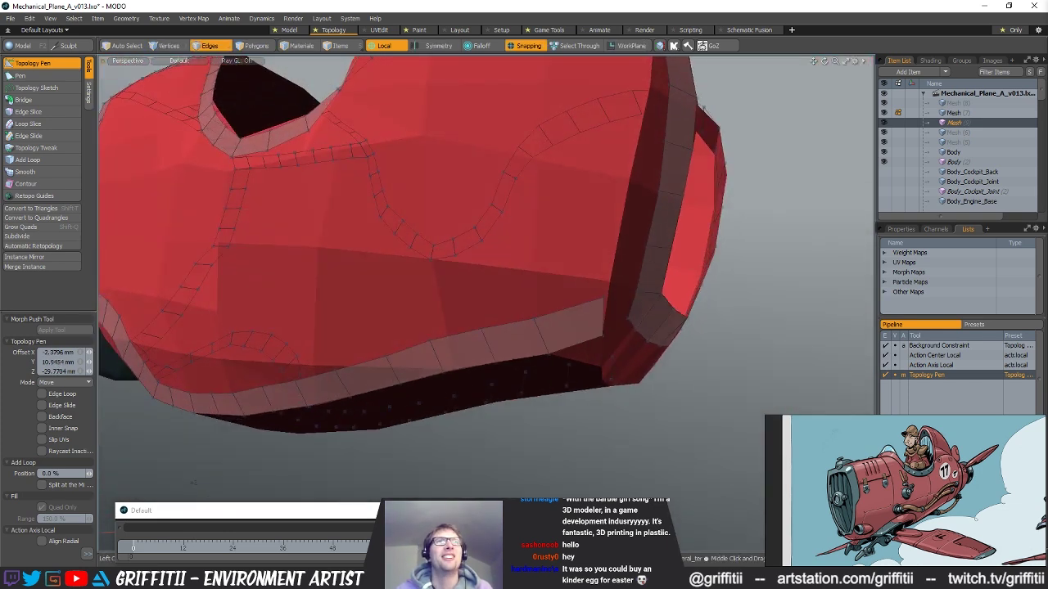
left_click_drag(589, 311, 529, 303, "alt")
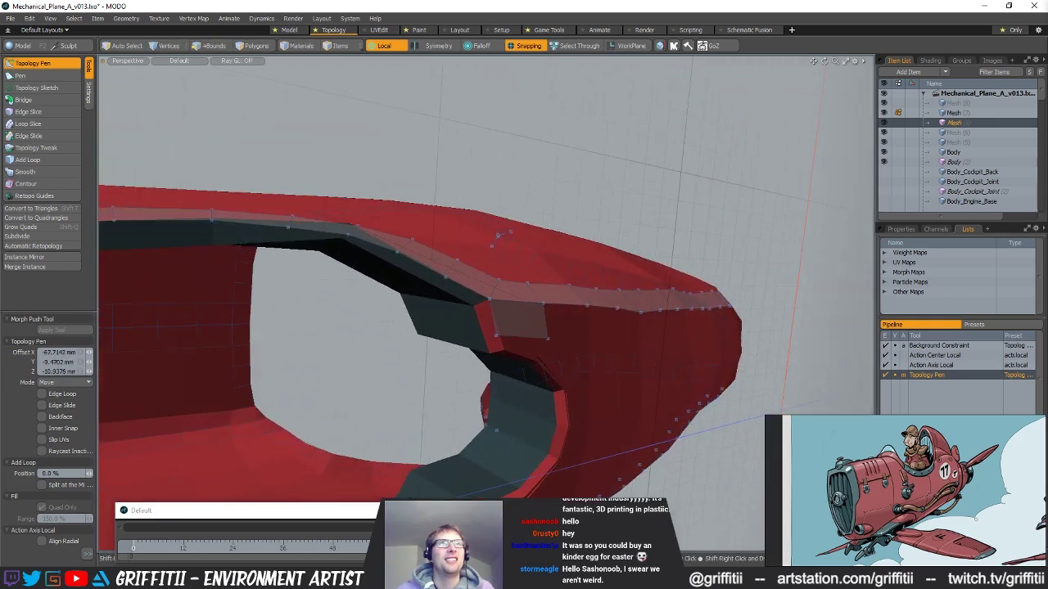
- Narrow the quad at the corner of the underside cutout by moving its free edge toward the crease
key("2")
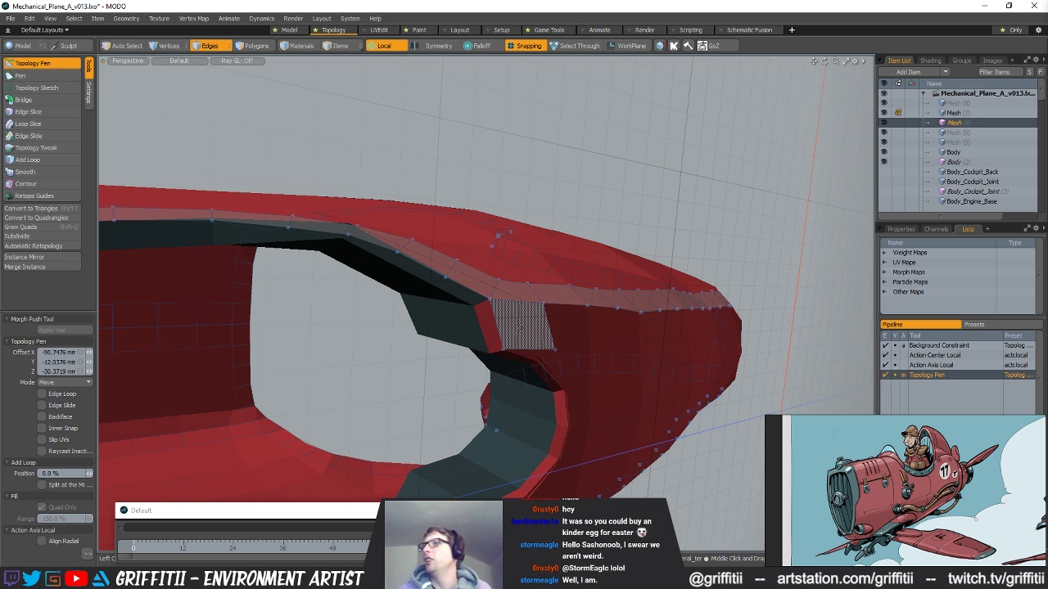
left_click_drag(521, 366, 439, 328, "alt")
mouse_move(514, 348)
left_mouse_down("alt")
mouse_move(474, 334)
mouse_move(519, 360)
left_mouse_up("alt")
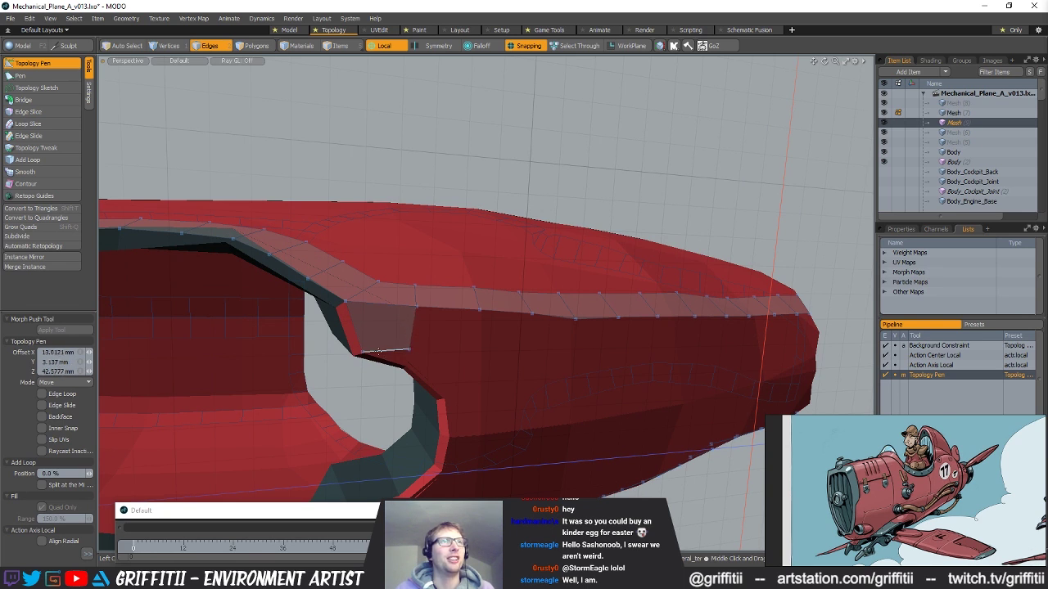
left_click_drag(378, 351, 381, 331)
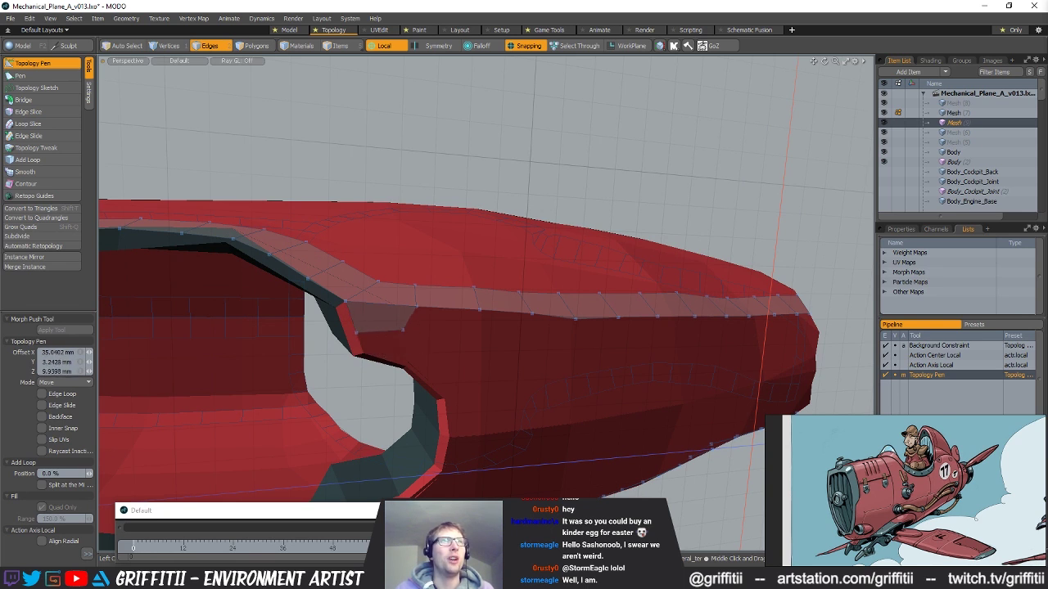
left_click_drag(381, 331, 331, 302, "alt")
scroll(360, 325, "up", 2)
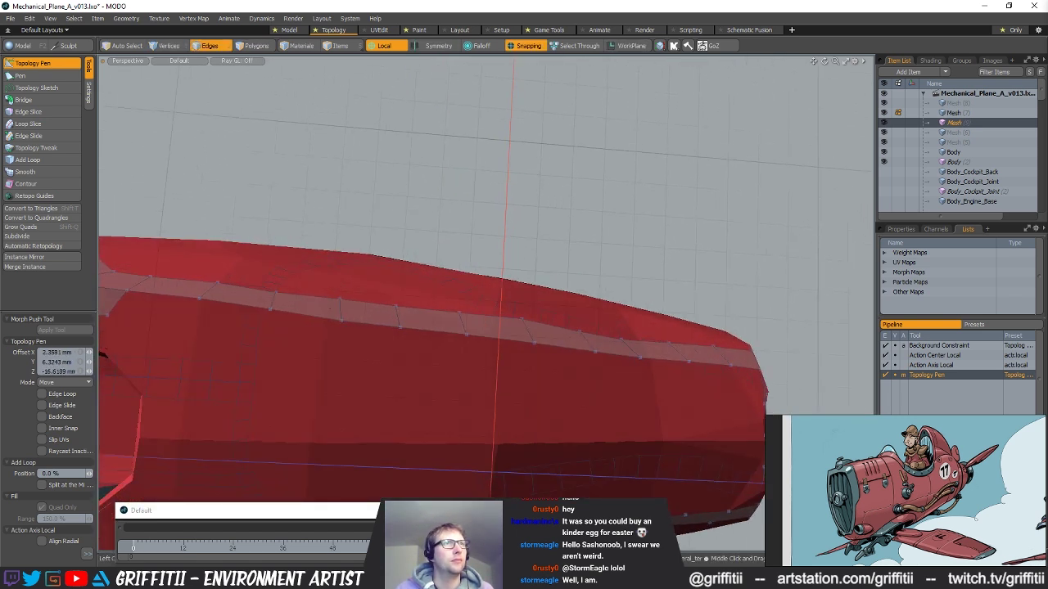
- Switch to the Body mesh and move a vertex on its lower crease near the tail rim
scroll(341, 312, "down", 2)
left_click_drag(374, 346, 803, 362, "alt")
left_click_drag(616, 370, 501, 291, "alt")
key("5")
left_click(516, 310)
key("1")
right_click_drag(421, 264, 502, 286)
mouse_move(503, 278)
left_mouse_down("alt")
mouse_move(468, 243)
mouse_move(503, 263)
left_mouse_up("alt")
key("w")
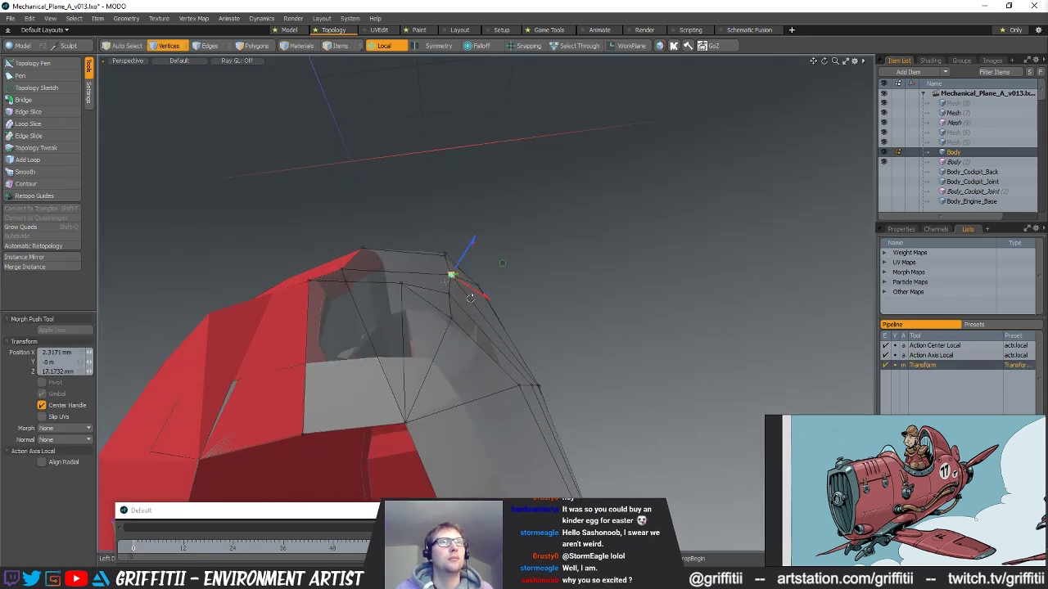
- Select the neighbouring vertex at the tail end of the Body mesh and move it to smooth the contour
left_click_drag(472, 297, 460, 311, "alt")
key("space")
left_click(445, 298)
key("w")
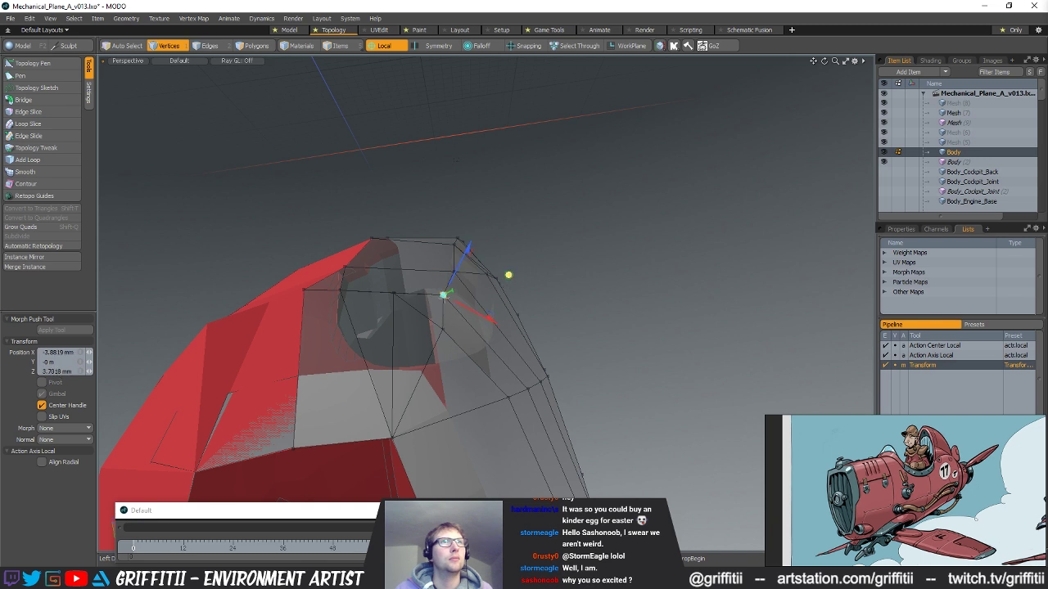
mouse_move(509, 280)
left_mouse_down("alt")
mouse_move(424, 308)
mouse_move(438, 301)
mouse_move(426, 293)
left_mouse_up("alt")
key("space")
- Move the Body mesh's corner vertex at the tail rim by -3 mm along Z
mouse_move(337, 295)
left_mouse_down("alt")
mouse_move(643, 337)
mouse_move(706, 331)
left_mouse_up("alt")
key("w")
left_click_drag(429, 262, 441, 273)
left_click_drag(467, 329, 393, 292, "alt")
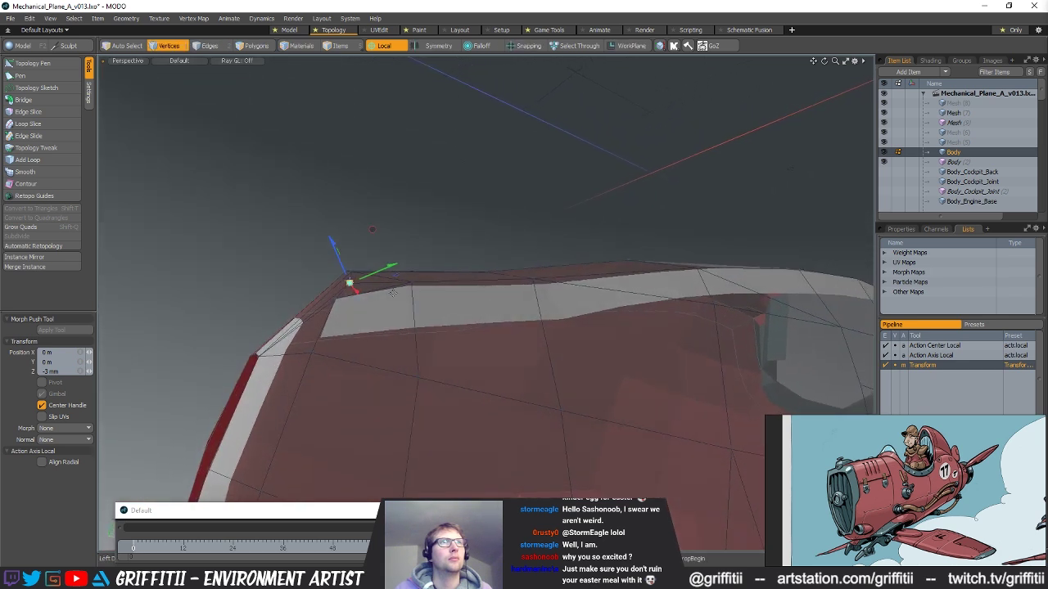
- Return to the retopology mesh and refit the tail part of the quad strip to the reshaped body with the Topology Pen
key("space")
left_click_drag(740, 280, 762, 261, "alt")
key("5")
left_click(762, 266)
left_click(32, 63)
left_click_drag(654, 395, 676, 243, "alt")
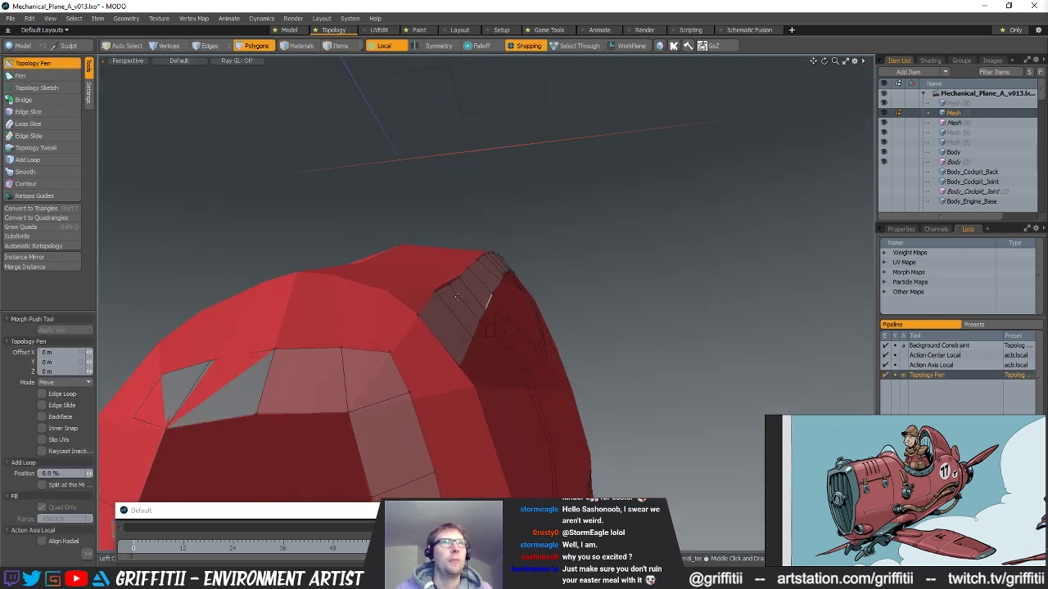
left_click_drag(508, 312, 383, 356, "alt")
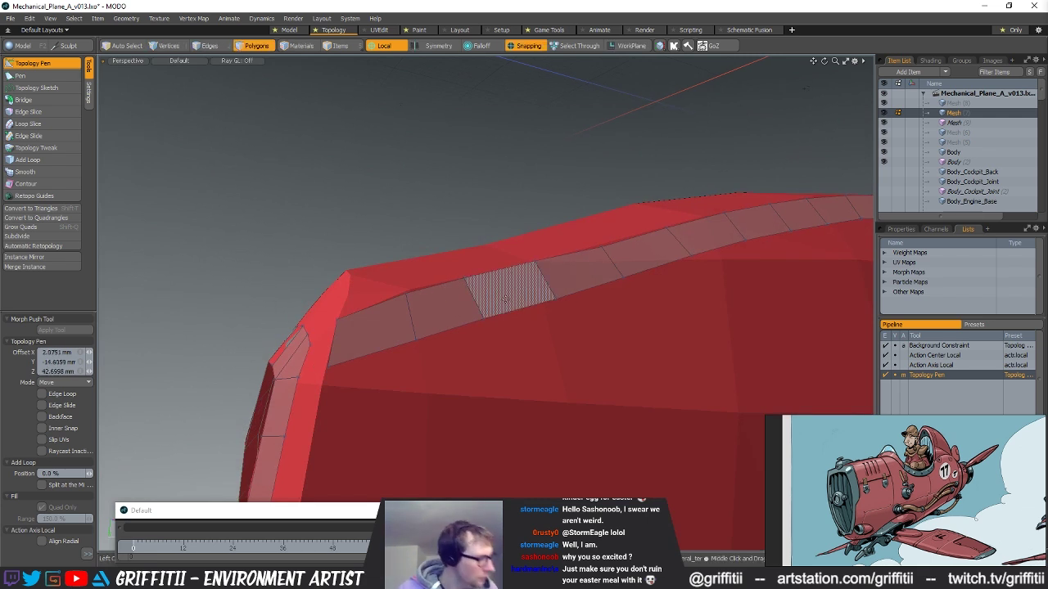
left_click_drag(506, 307, 558, 352, "alt")
- Select the Body mesh again and move a crease vertex near the tail by -7 mm in X and 2 mm in Z
key("5")
left_click(459, 345)
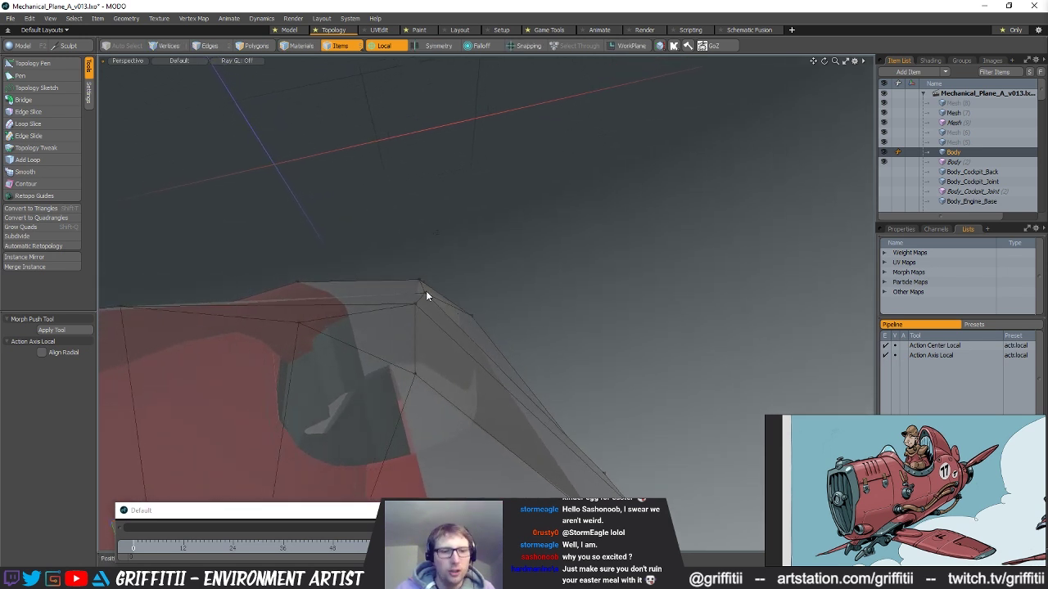
key("w")
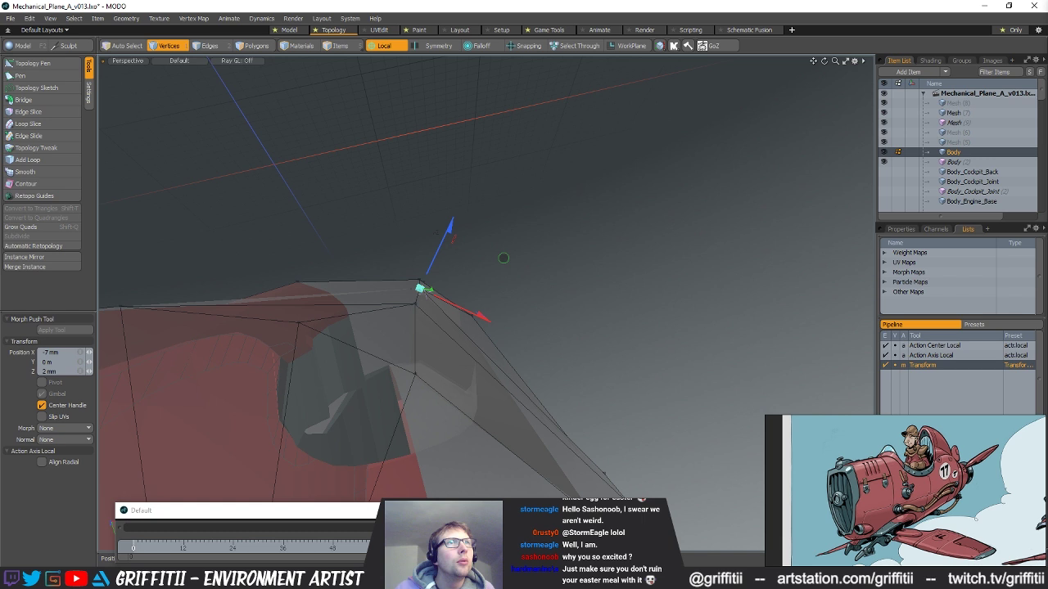
left_click_drag(507, 360, 576, 355, "alt")
- Select another vertex farther along the Body mesh's crease and raise it slightly
key("space")
left_click(248, 320)
key("w")
left_click_drag(247, 306, 245, 288)
left_click_drag(262, 290, 327, 356, "alt")
scroll(344, 299, "down", 3)
- Make Mesh (7) active and adjust the strip's vertices along the lower crease with the Topology Pen
key("space")
key("3")
left_click(954, 113)
scroll(442, 316, "up", 3)
mouse_move(434, 321)
left_mouse_down("alt")
mouse_move(412, 334)
mouse_move(420, 329)
left_mouse_up("alt")
left_click(42, 64)
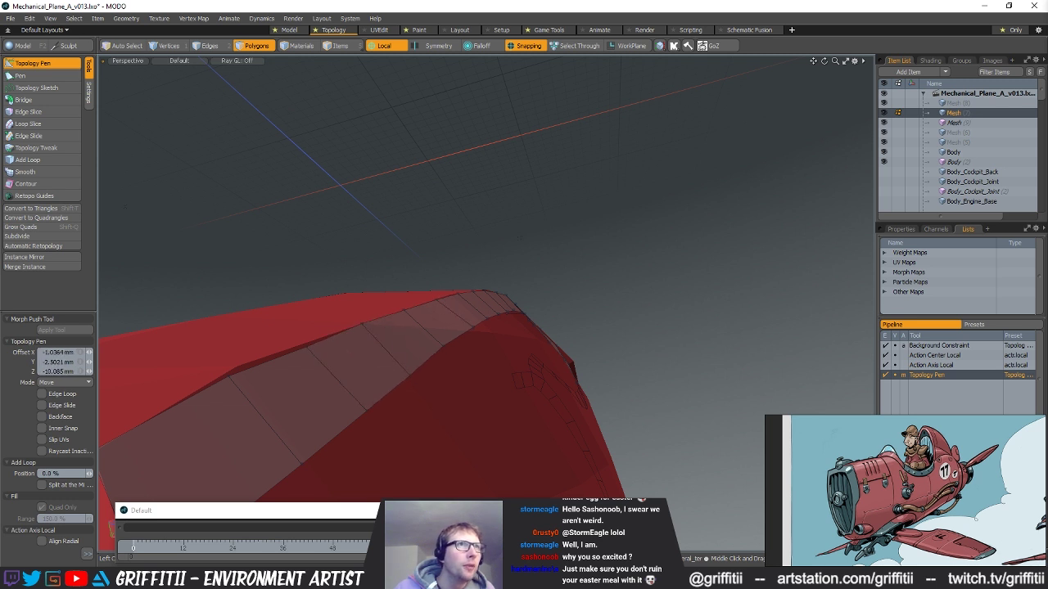
left_click_drag(361, 385, 479, 337, "alt")
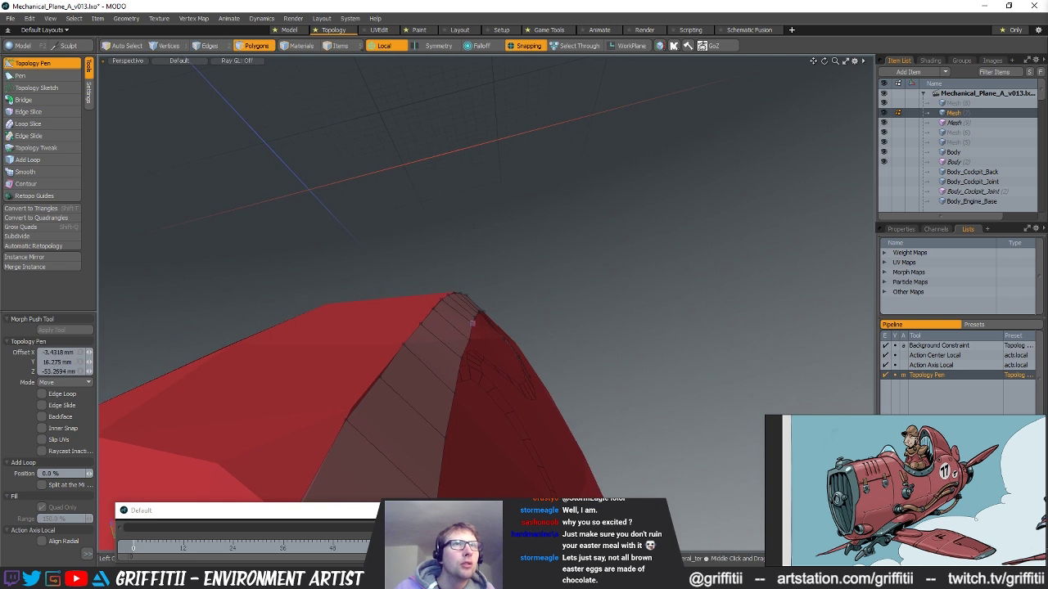
left_click_drag(474, 324, 463, 302, "alt")
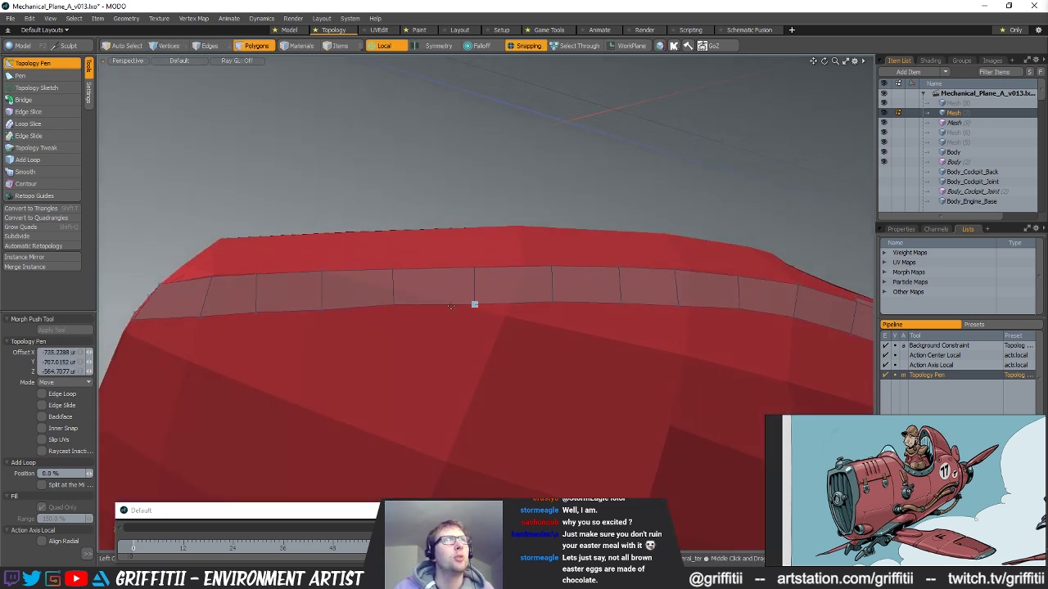
left_click_drag(568, 311, 346, 296, "alt")
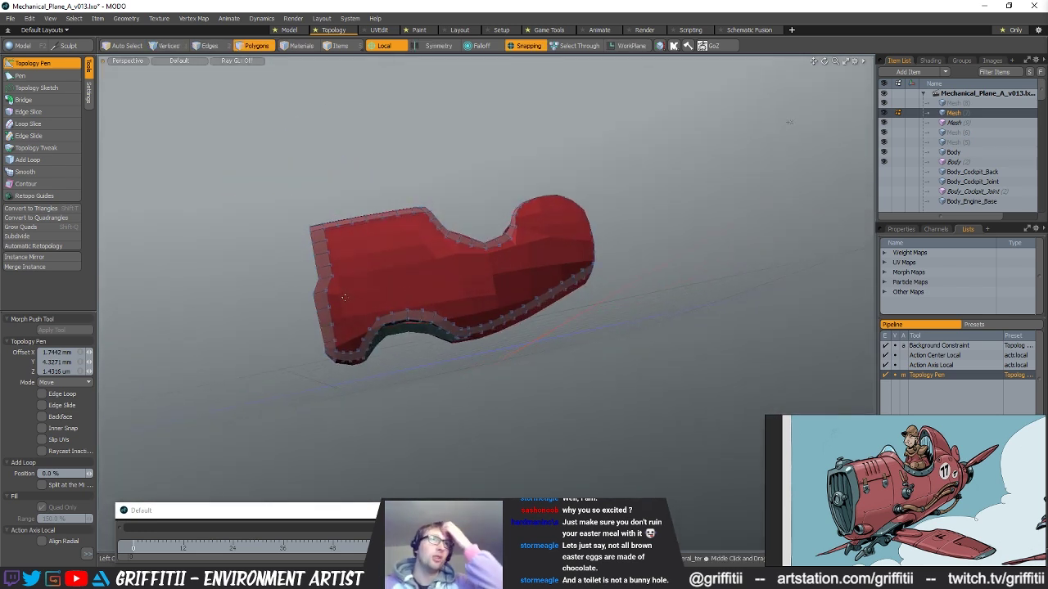
- Remove a surplus cross edge from the upper part of the quad strip along the front rim
left_click_drag(411, 295, 483, 360, "alt")
scroll(579, 318, "up", 5)
key("space")
key("space")
left_click_drag(483, 360, 451, 255, "alt+shift")
left_click(487, 340)
left_click_drag(488, 344, 475, 238, "alt")
left_click_drag(475, 237, 405, 238, "alt")
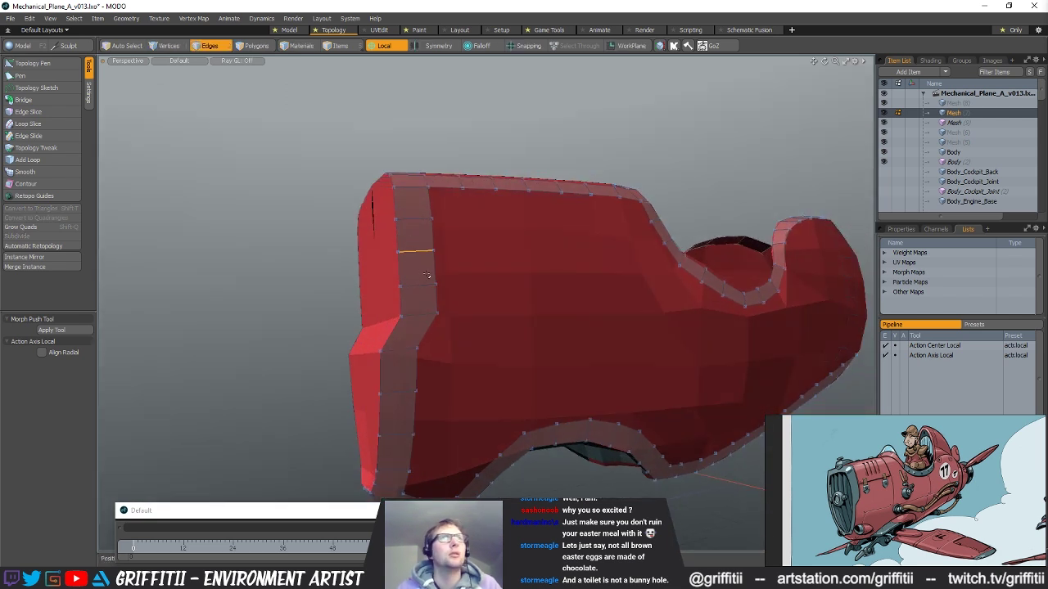
- Slide the cross edges of the front rim strip to even out their spacing with the Topology Pen
left_click(33, 63)
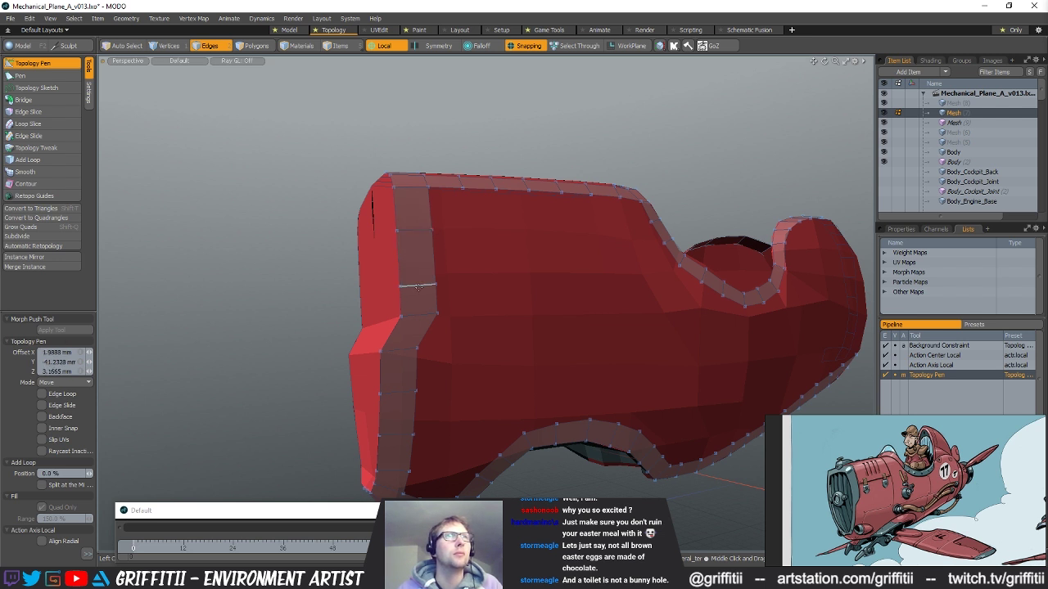
left_click_drag(420, 337, 397, 341, "alt+shift")
key("space")
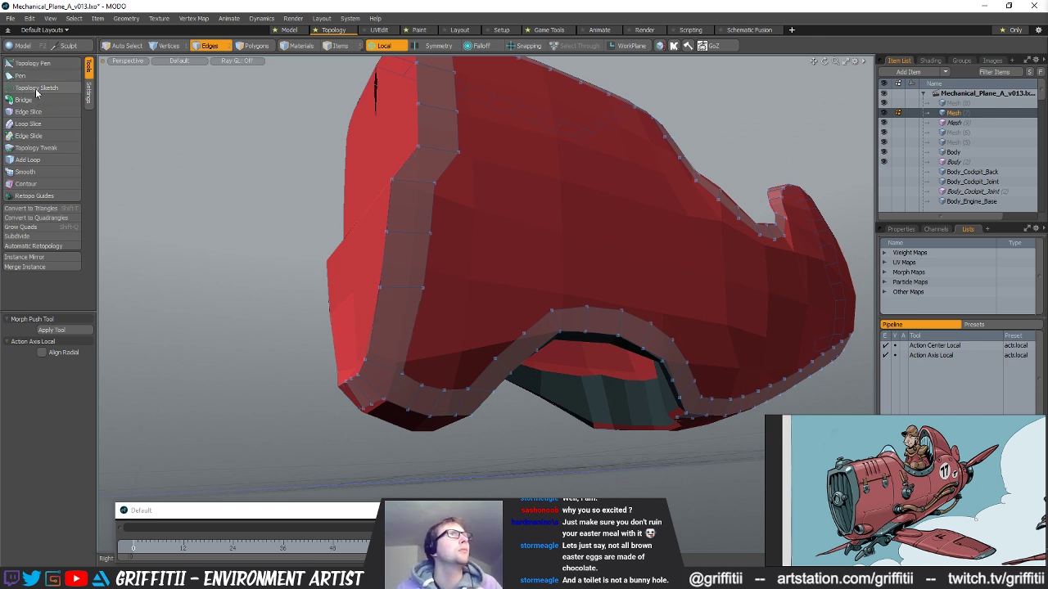
left_click_drag(402, 287, 399, 301)
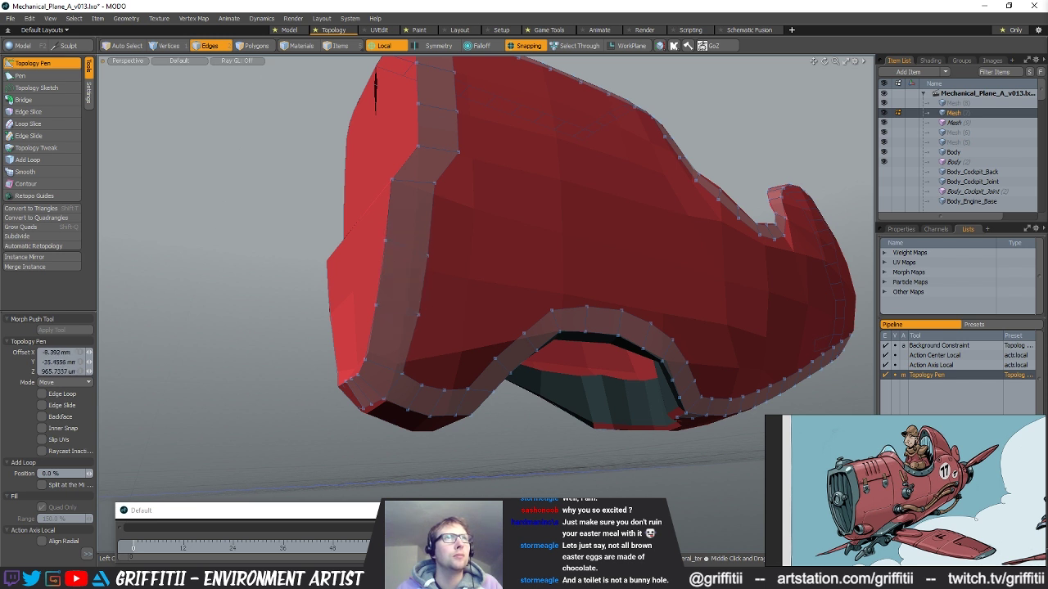
left_click_drag(429, 249, 442, 365, "alt")
- Add a loop slice through the wide quad at the strip's lower front corner
key("space")
key("3")
left_click(410, 394)
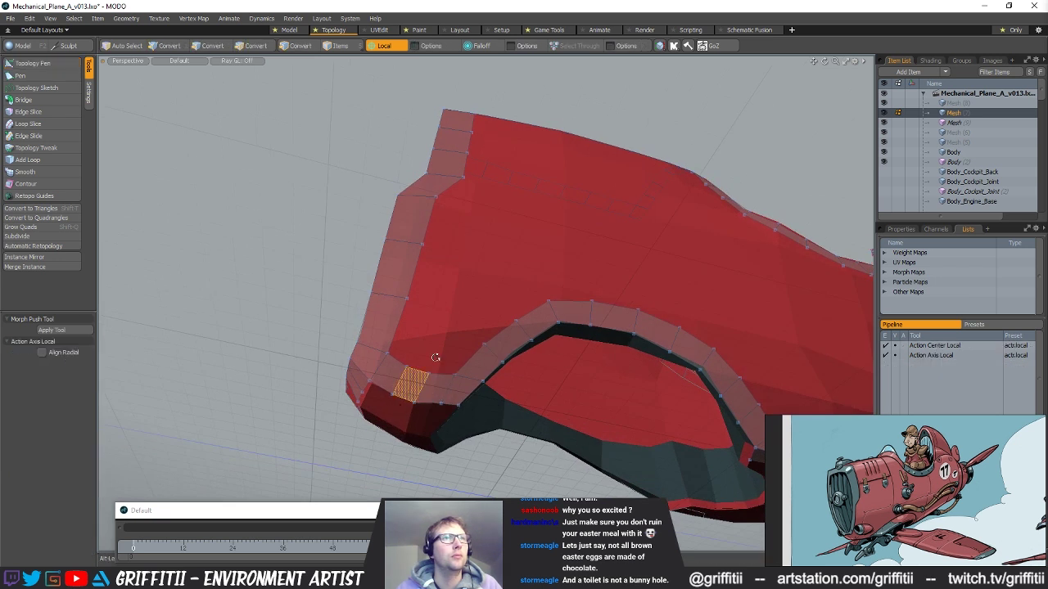
key("alt+c")
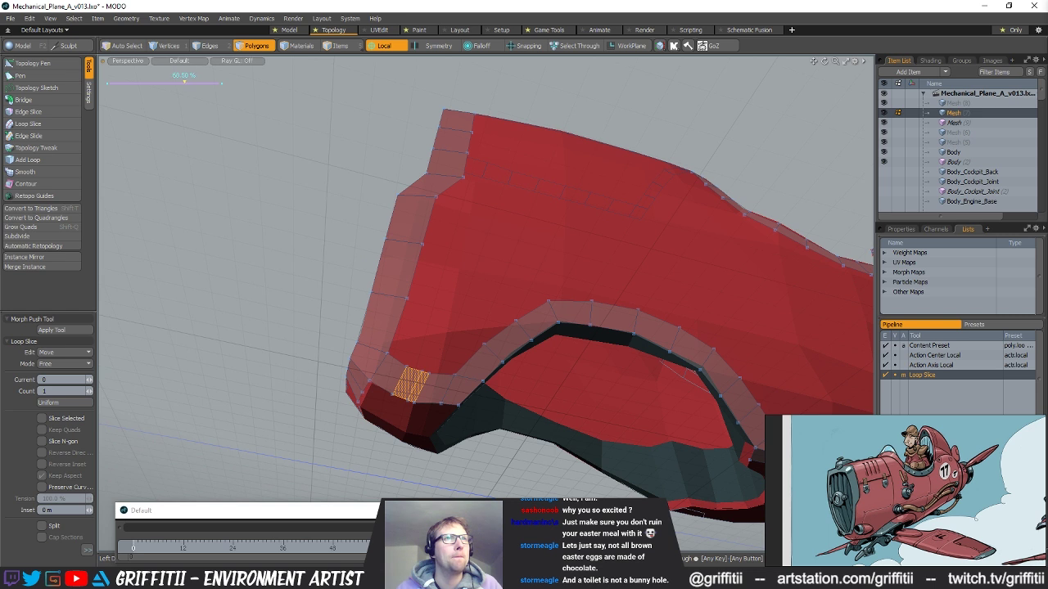
key("space")
key("2")
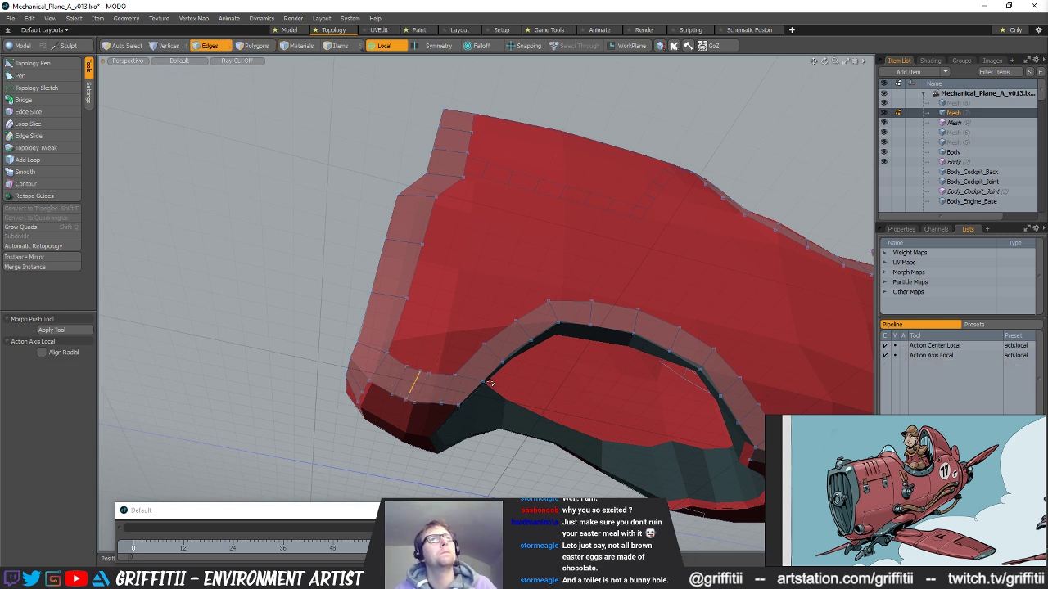
- Delete one cross edge on the strip around the underside cutout and slide the neighbouring edges into even spacing
left_click_drag(489, 383, 485, 295, "alt")
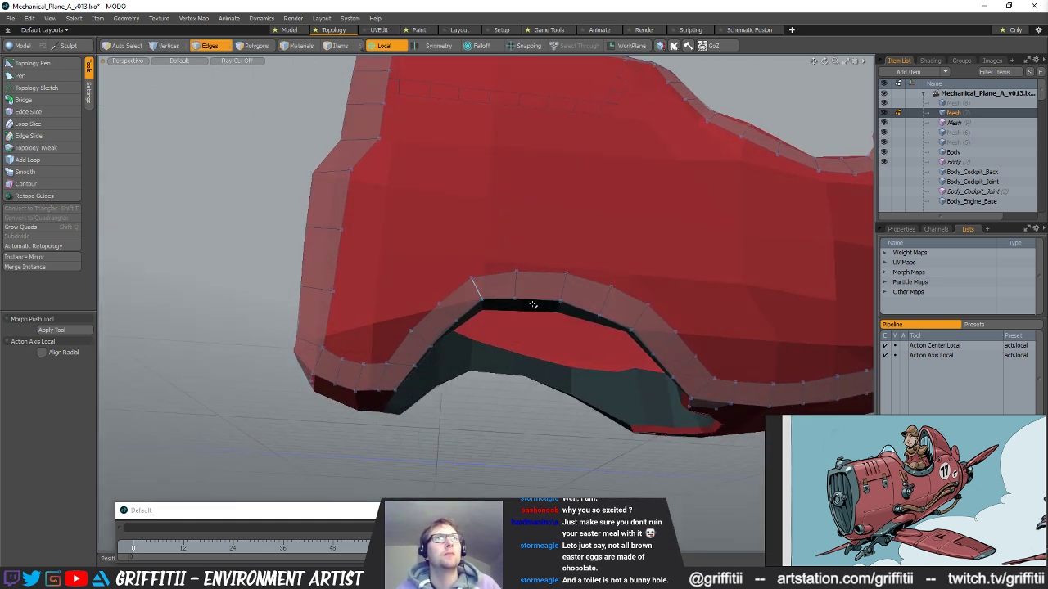
key("BackSpace")
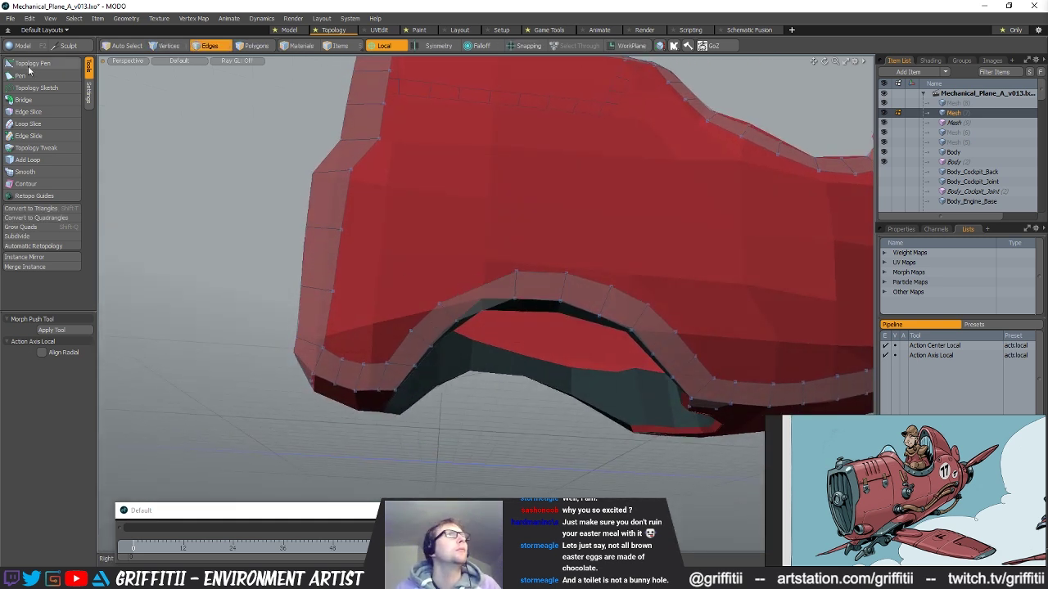
left_click(33, 63)
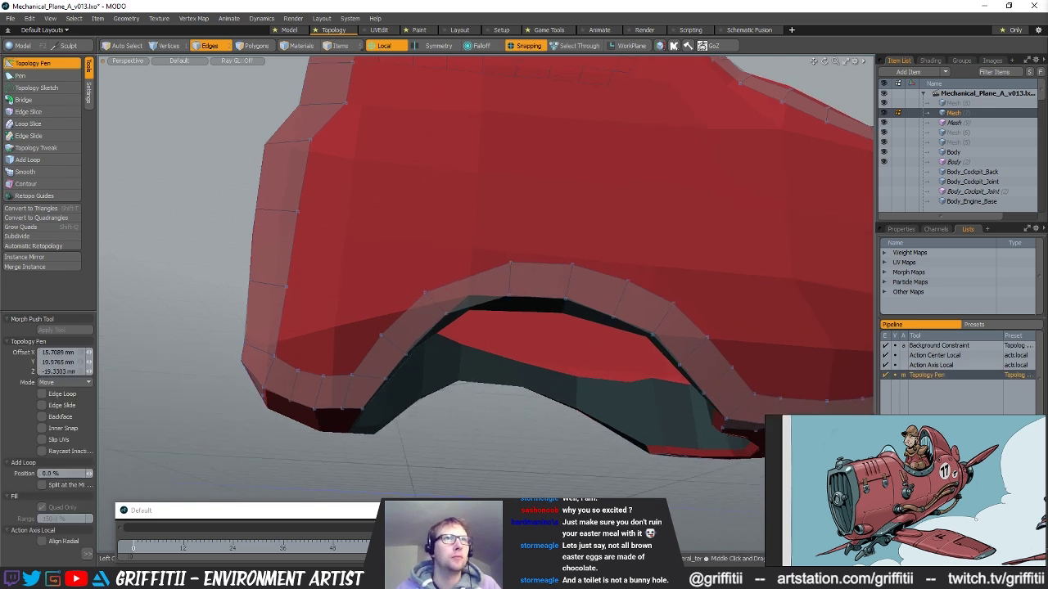
left_click_drag(509, 280, 498, 279)
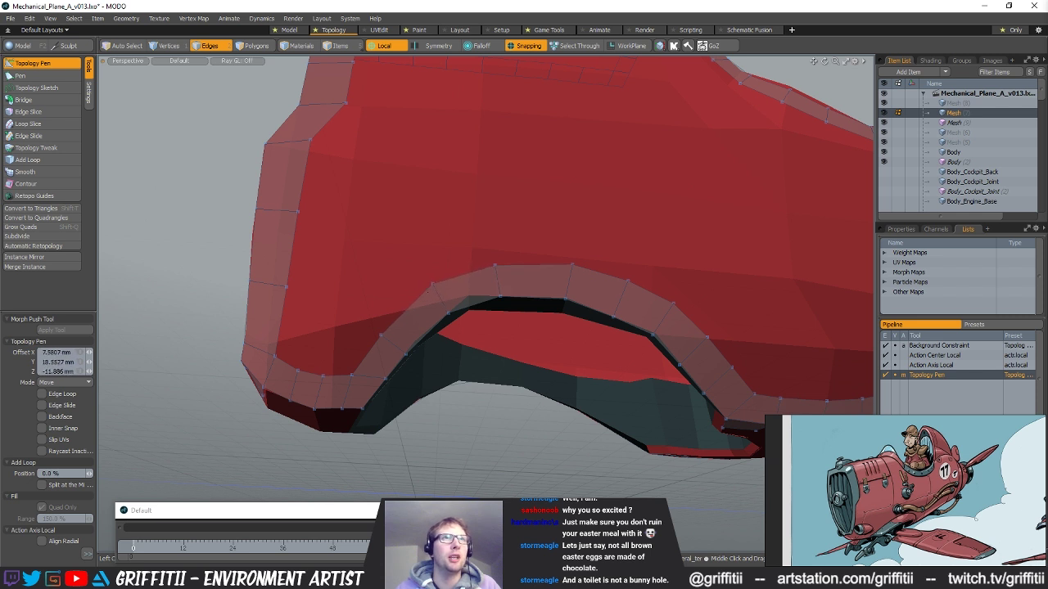
- Delete a surplus cross edge behind the crest of the underside cutout's arch strip and slide the next edge into the gap
left_click_drag(451, 379, 387, 323, "alt")
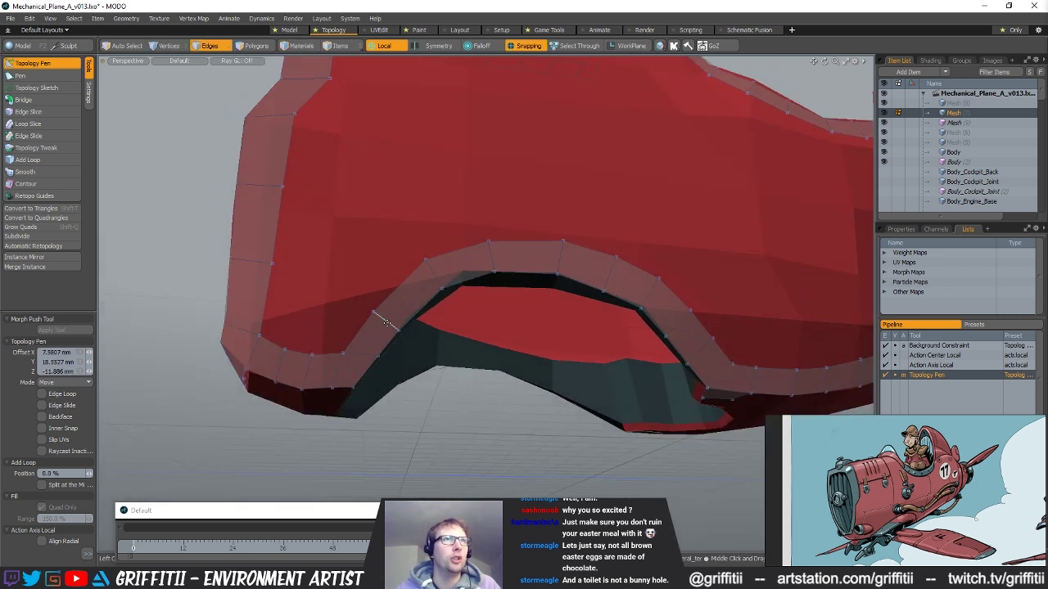
left_click_drag(573, 349, 509, 361, "alt")
left_click_drag(584, 303, 543, 284, "alt")
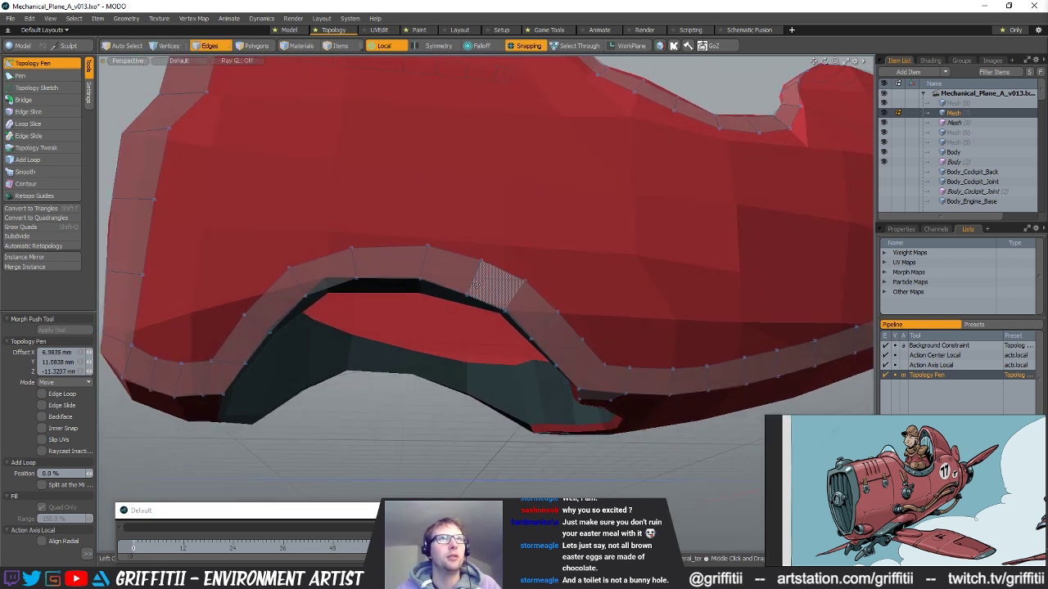
key("q")
left_click_drag(473, 283, 385, 304, "alt")
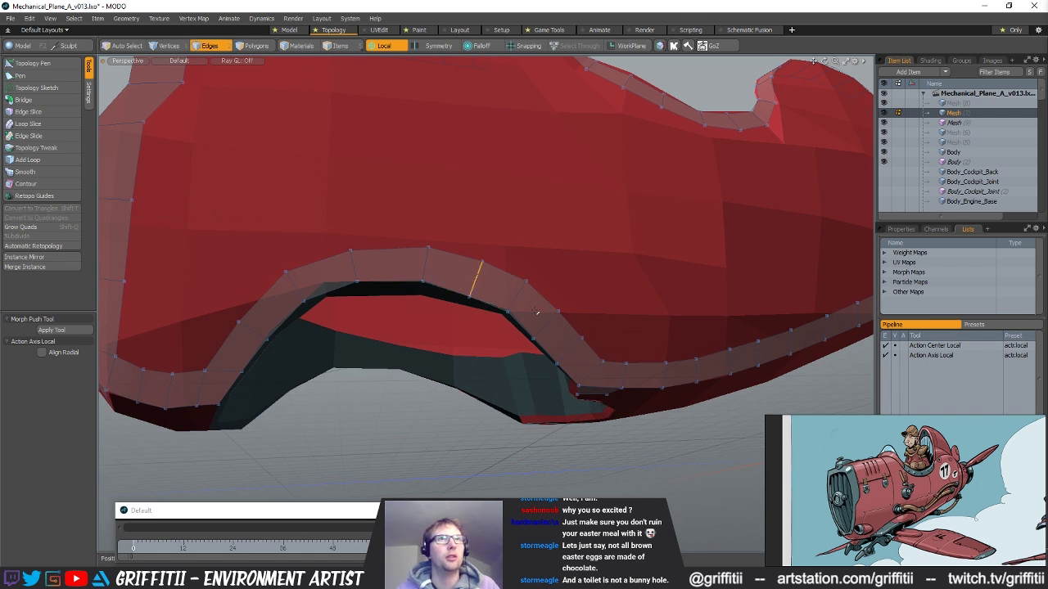
left_click(33, 63)
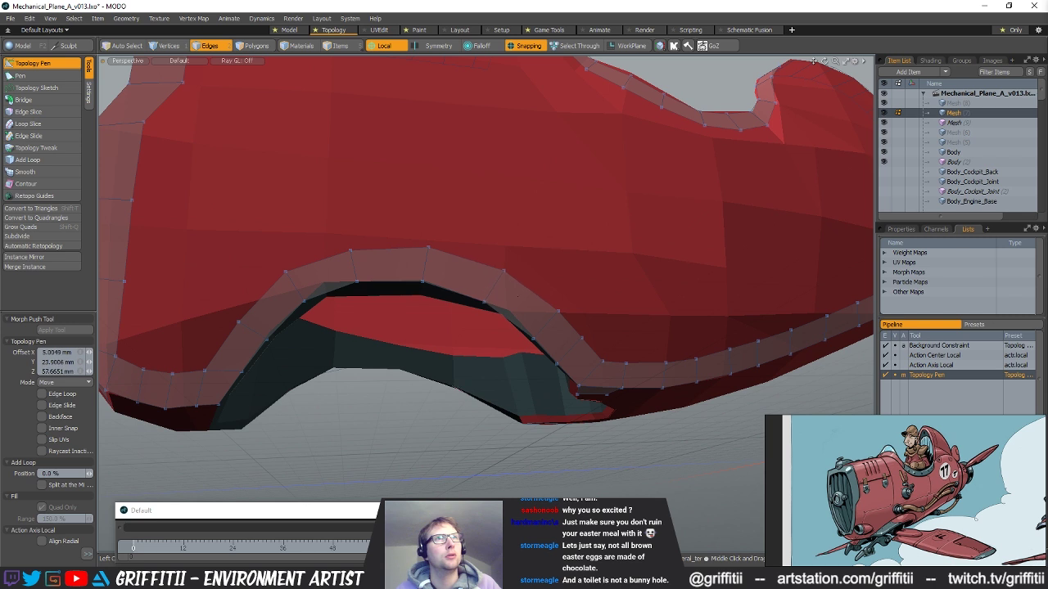
- Remove one more cross edge near the rear foot of the arch strip and even out the neighbouring edges
left_click_drag(496, 286, 467, 293, "alt")
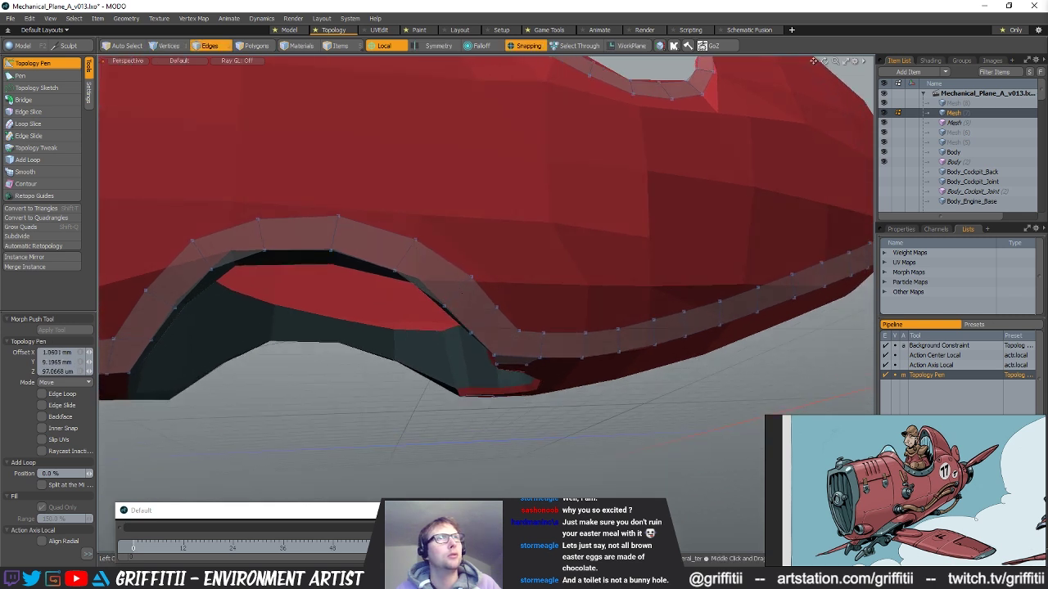
mouse_move(464, 290)
left_mouse_down("alt")
mouse_move(459, 267)
mouse_move(448, 284)
left_mouse_up("alt")
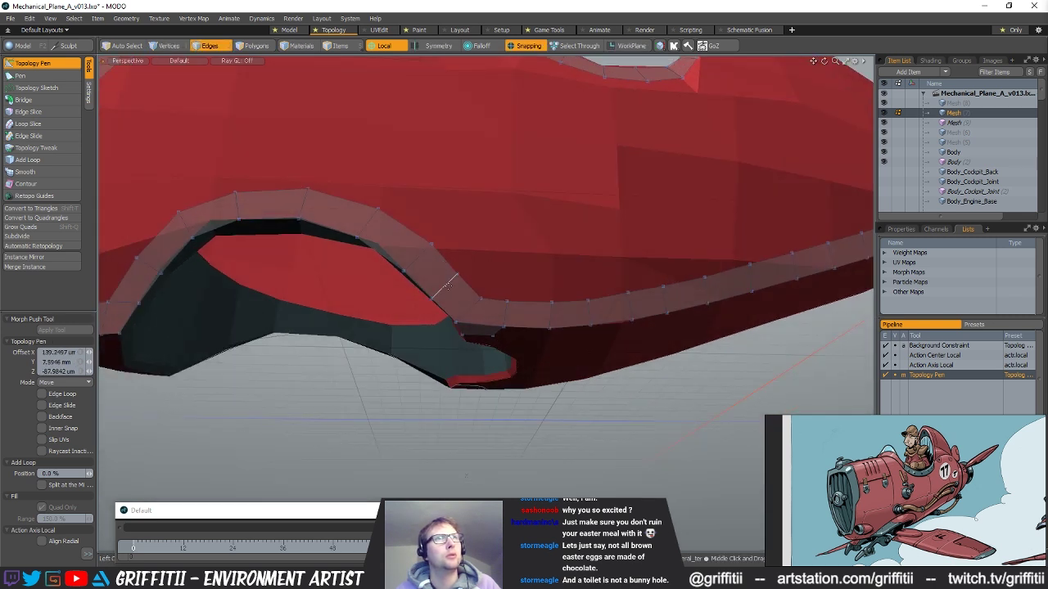
key("q")
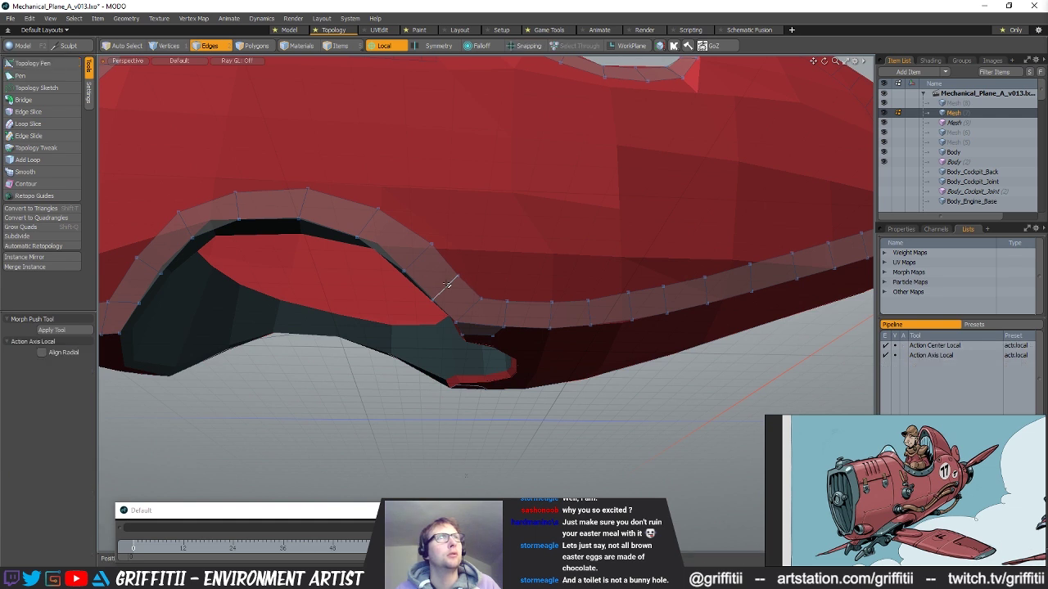
key("q")
left_click_drag(477, 286, 421, 249, "alt")
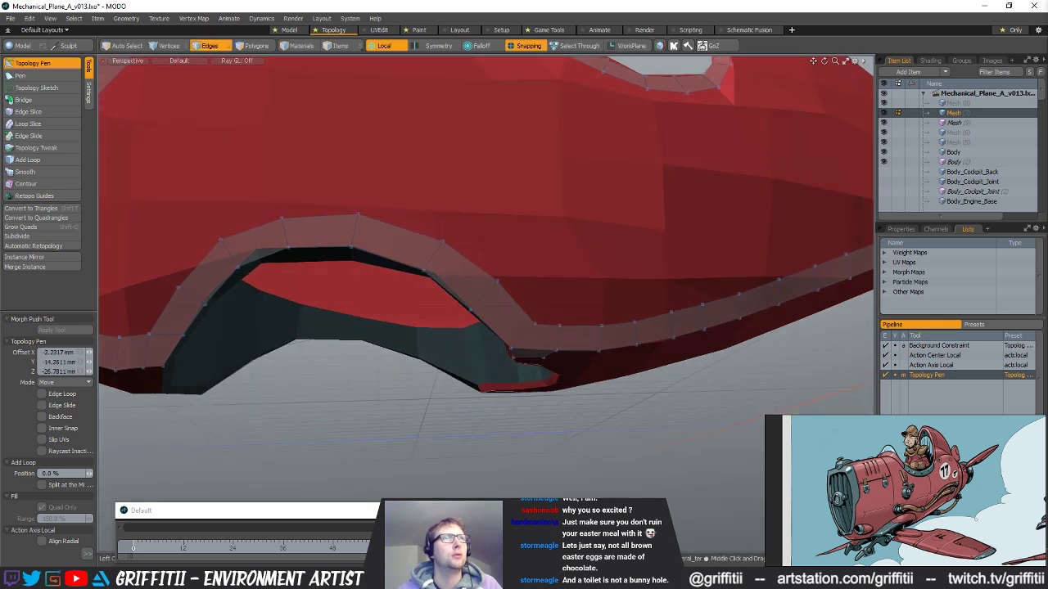
left_click_drag(421, 249, 385, 246, "alt")
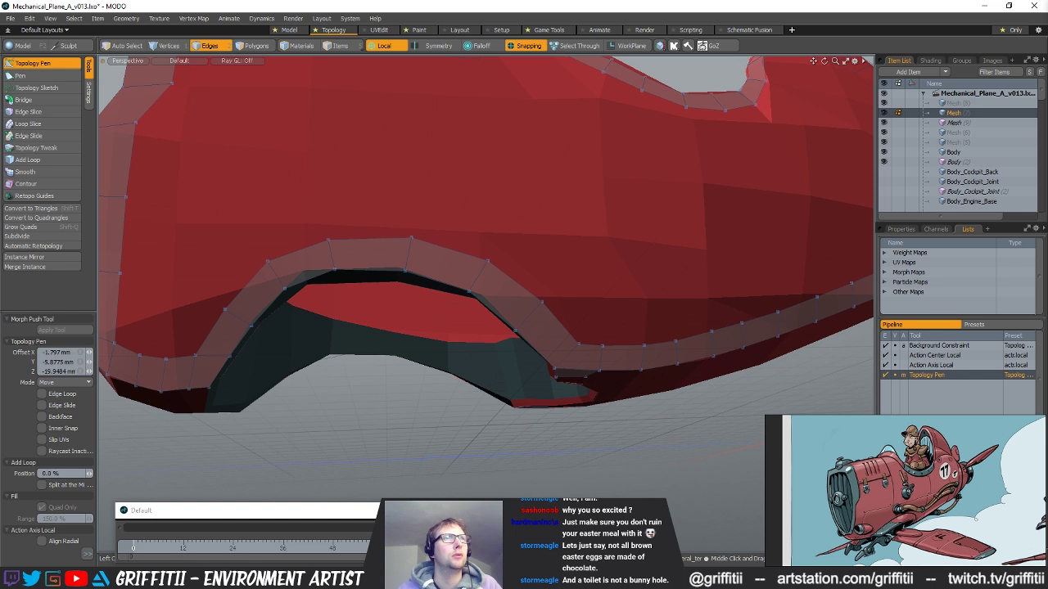
- Delete every other cross edge on the lower strip running from the cutout to the rear of the body
left_click_drag(541, 377, 432, 346, "alt")
key("space")
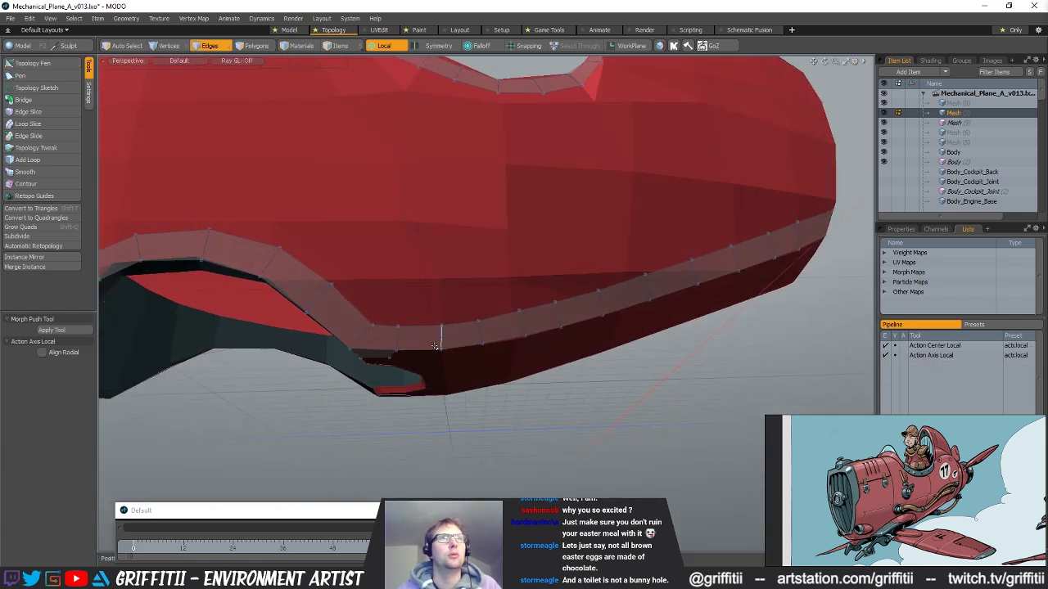
left_click_drag(550, 345, 486, 324, "alt")
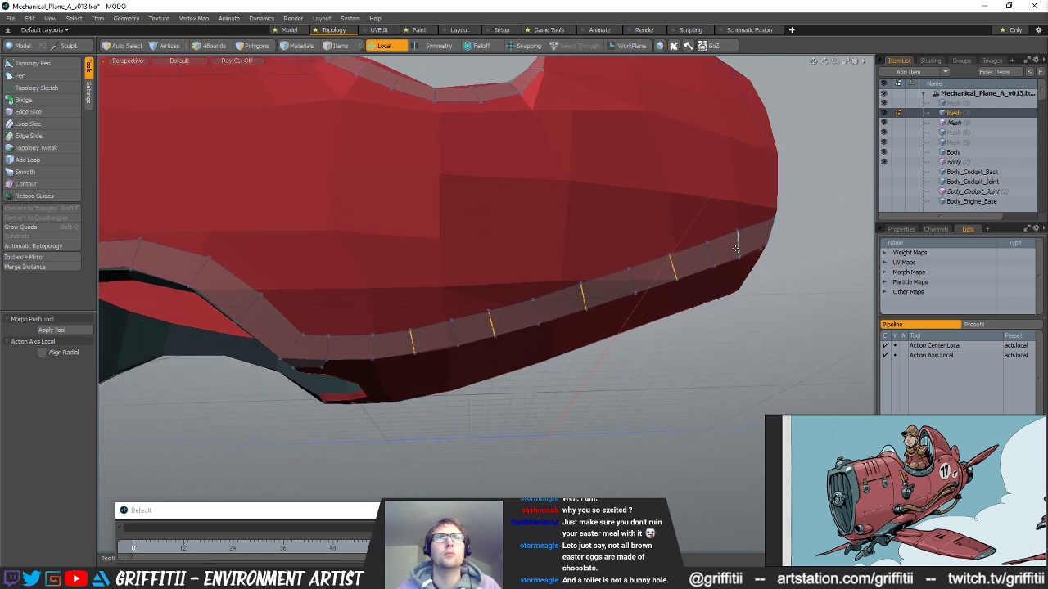
key("BackSpace")
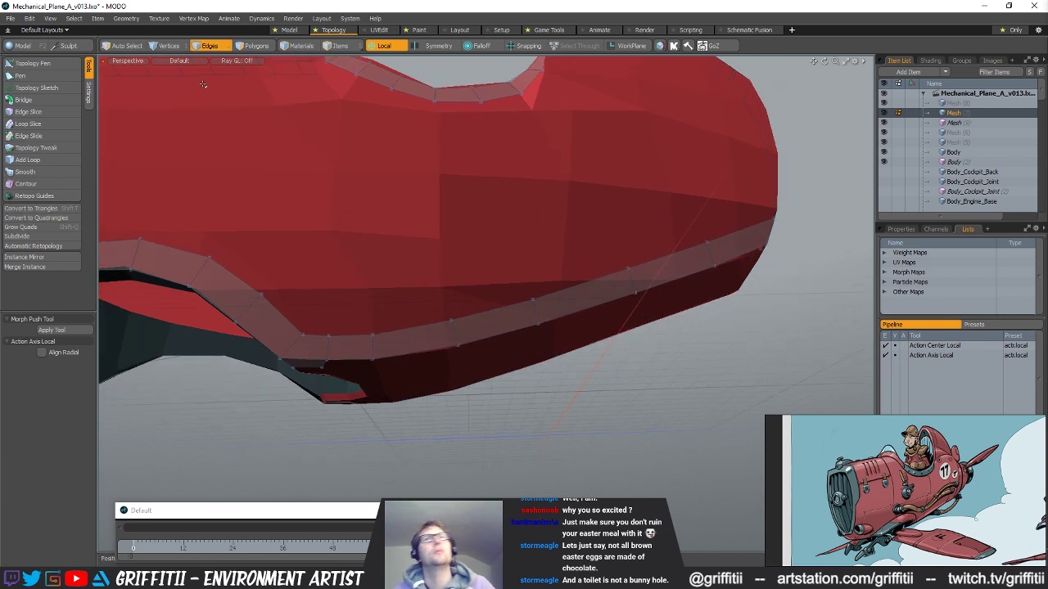
- Slide the remaining cross edges of the lower rear strip into even spacing with the Topology Pen
left_click(31, 63)
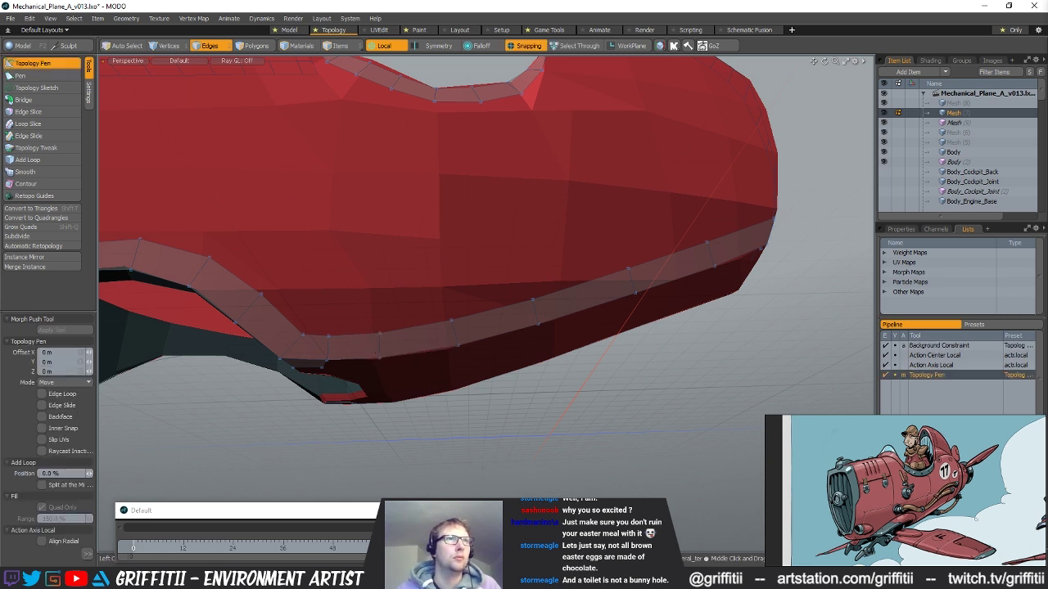
left_click_drag(419, 353, 424, 367, "alt")
left_click_drag(454, 330, 477, 326)
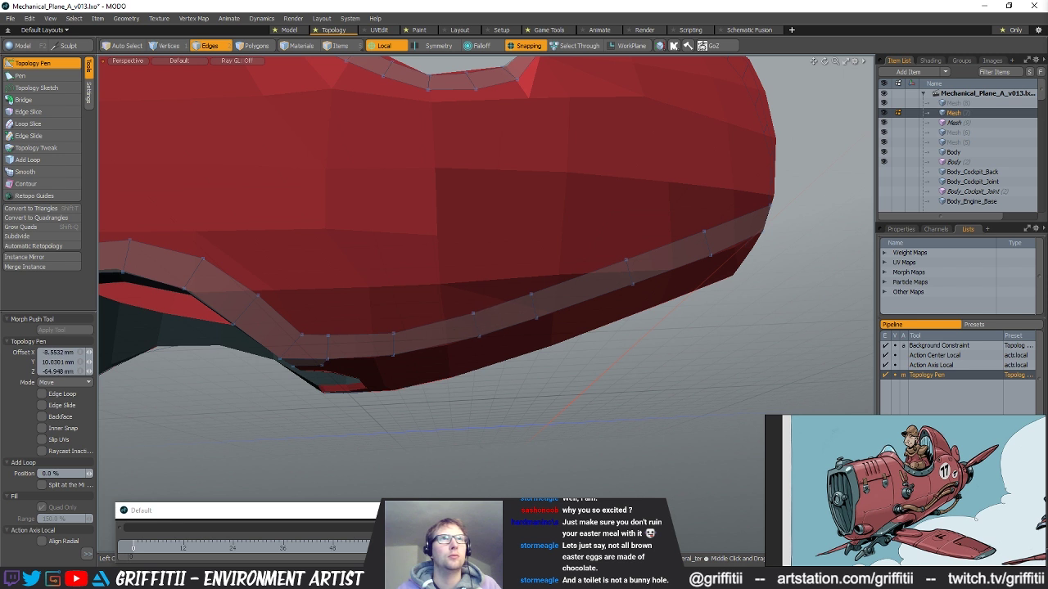
left_click_drag(532, 307, 560, 300)
mouse_move(559, 299)
middle_mouse_down()
mouse_move(543, 327)
mouse_move(575, 302)
middle_mouse_up()
left_click_drag(575, 302, 602, 287, "alt")
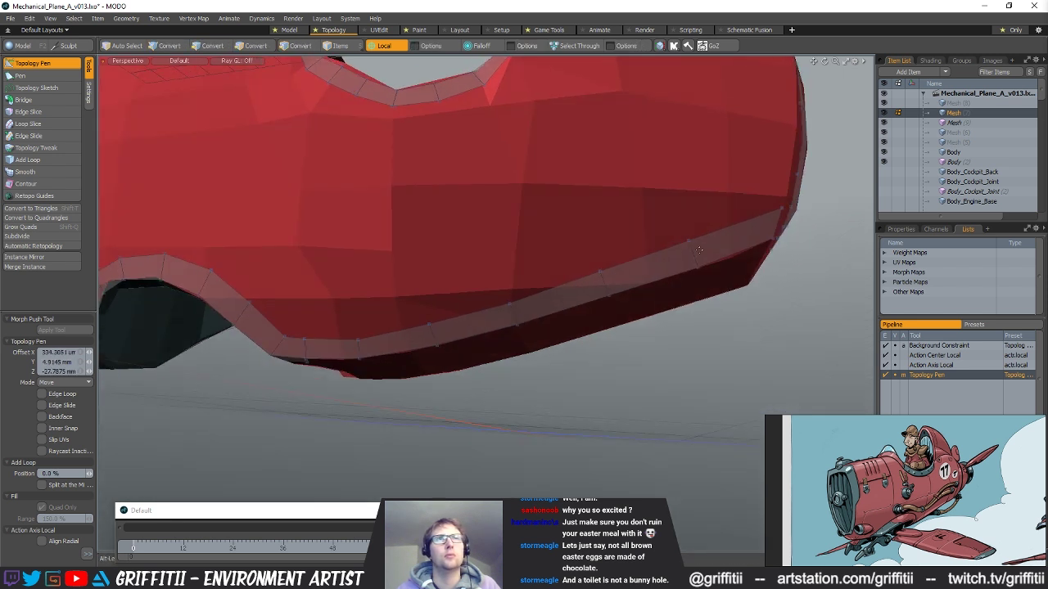
left_click_drag(692, 255, 708, 256)
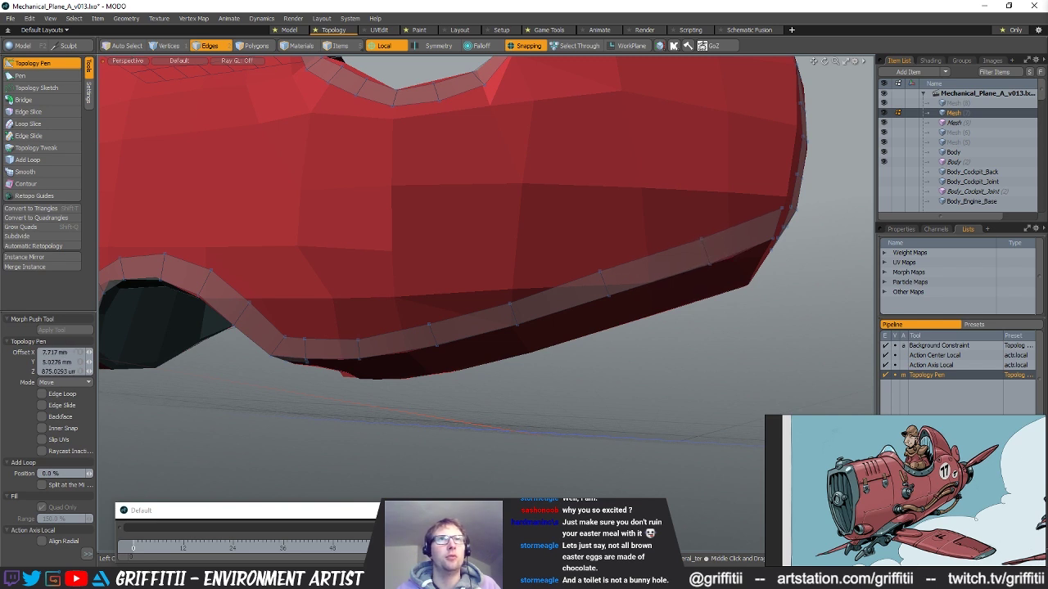
mouse_move(586, 274)
left_mouse_down("alt")
mouse_move(550, 276)
mouse_move(594, 276)
left_mouse_up("alt")
- Try to delete alternate cross edges along the cockpit cutout's rim strip, and undo the deletion
left_click_drag(574, 318, 511, 298, "ctrl+alt")
key("space")
left_click(435, 303)
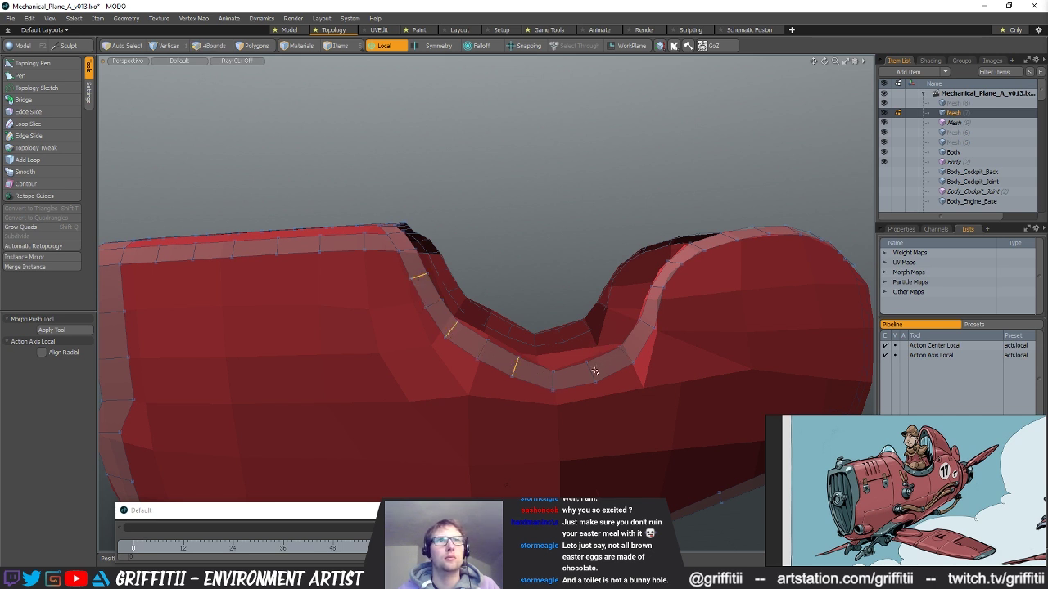
left_click(646, 322, "shift")
key("BackSpace")
key("ctrl+z")
left_click(555, 304)
left_click_drag(555, 304, 555, 279, "alt")
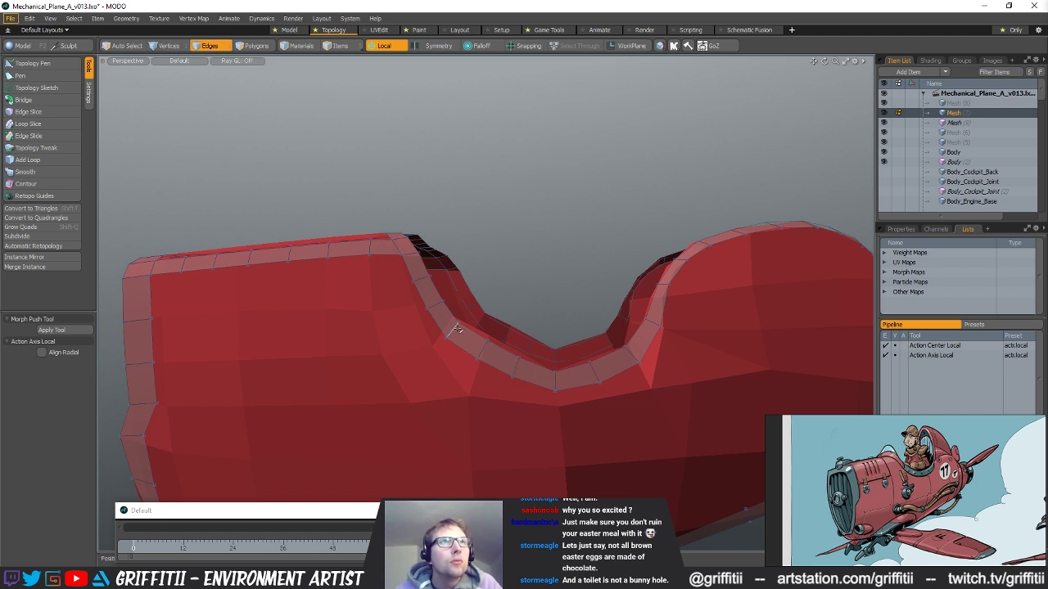
- Delete every other cross edge on the two lengthwise strips along the top of the nose section
left_click(51, 63)
left_click_drag(492, 310, 517, 296, "alt")
left_click_drag(517, 368, 391, 369)
key("space")
left_click(385, 365)
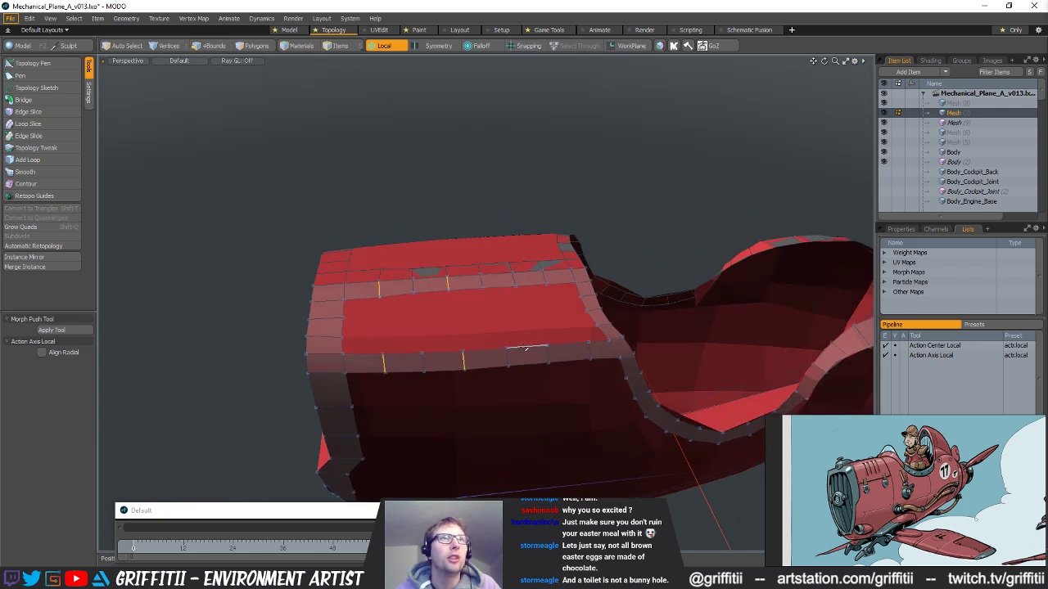
left_click(514, 280, "shift")
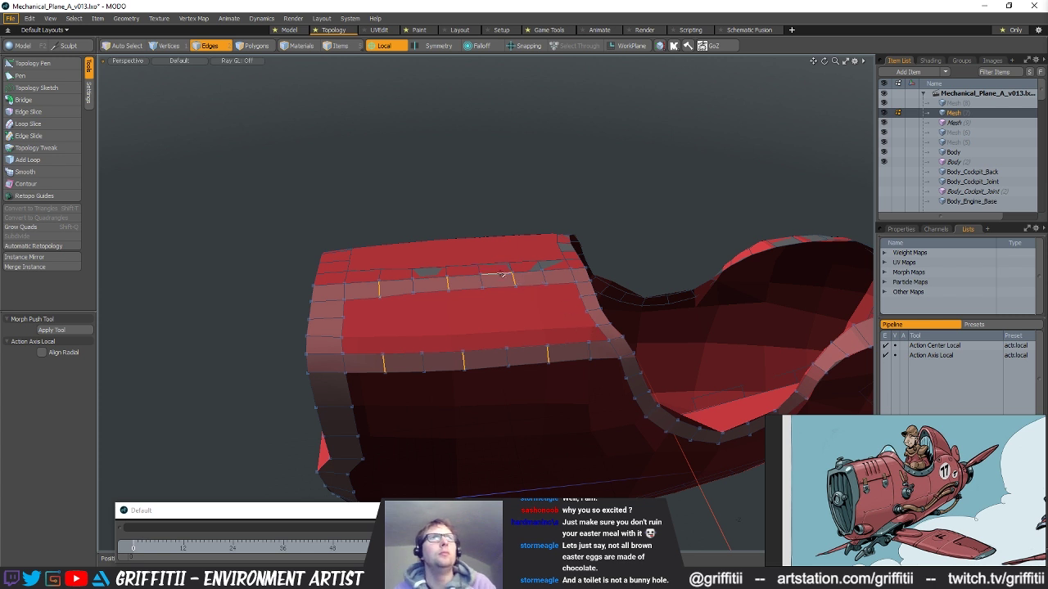
key("BackSpace")
- Slide the remaining cross edges of the nose section's top strips into even spacing with the Topology Pen
left_click(46, 64)
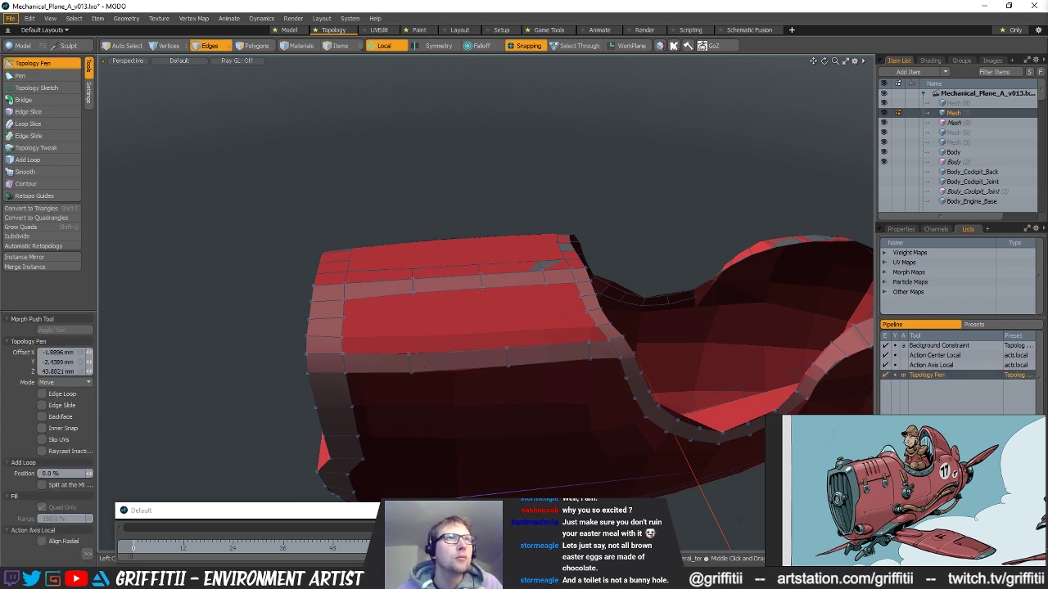
left_click_drag(412, 277, 408, 280)
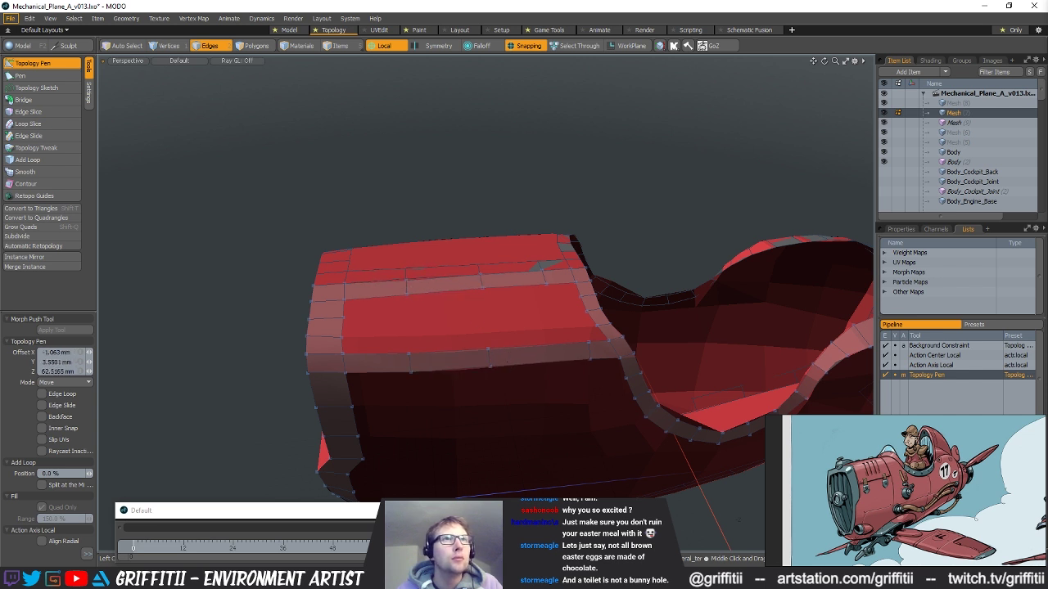
left_click_drag(480, 281, 450, 288, "alt")
left_click_drag(552, 352, 527, 303)
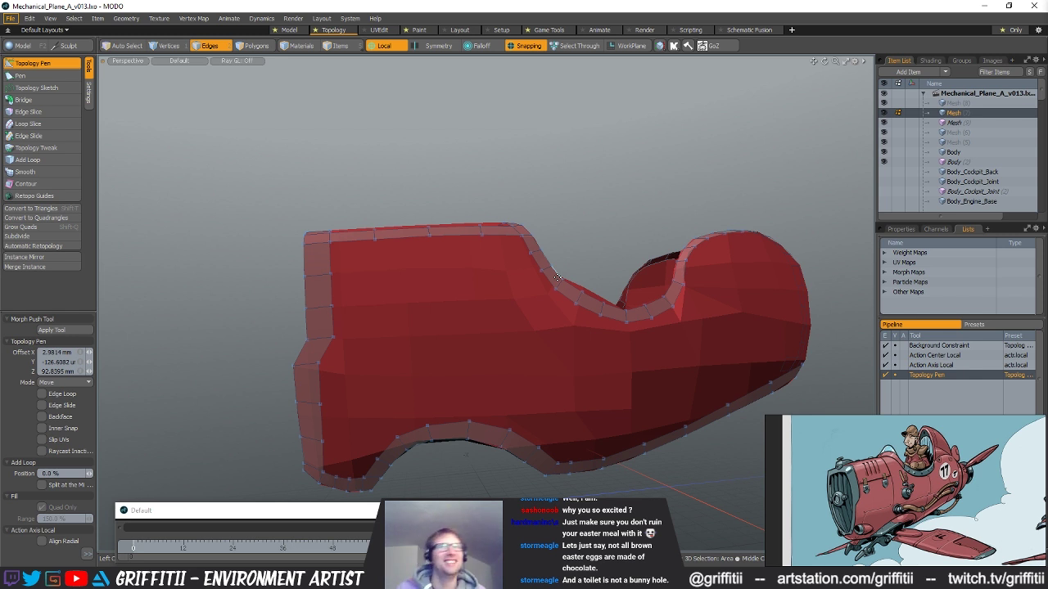
- Remove the surplus corner vertex of the rear rim strip beside the gap to the belly strip
left_click_drag(509, 343, 612, 371, "alt")
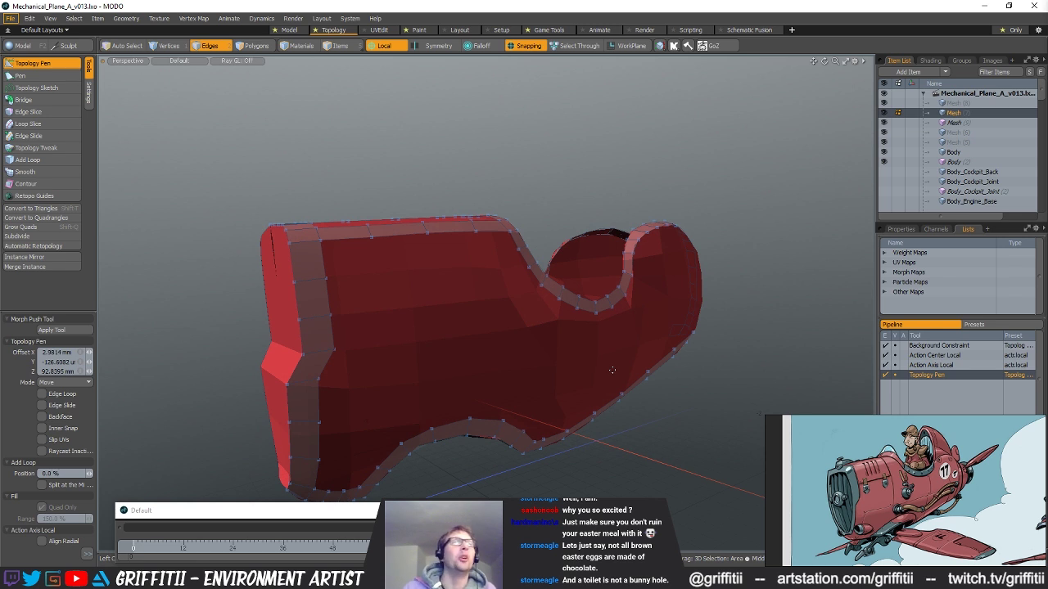
left_click_drag(481, 326, 424, 344, "alt")
key("q")
left_click_drag(585, 360, 487, 393, "alt")
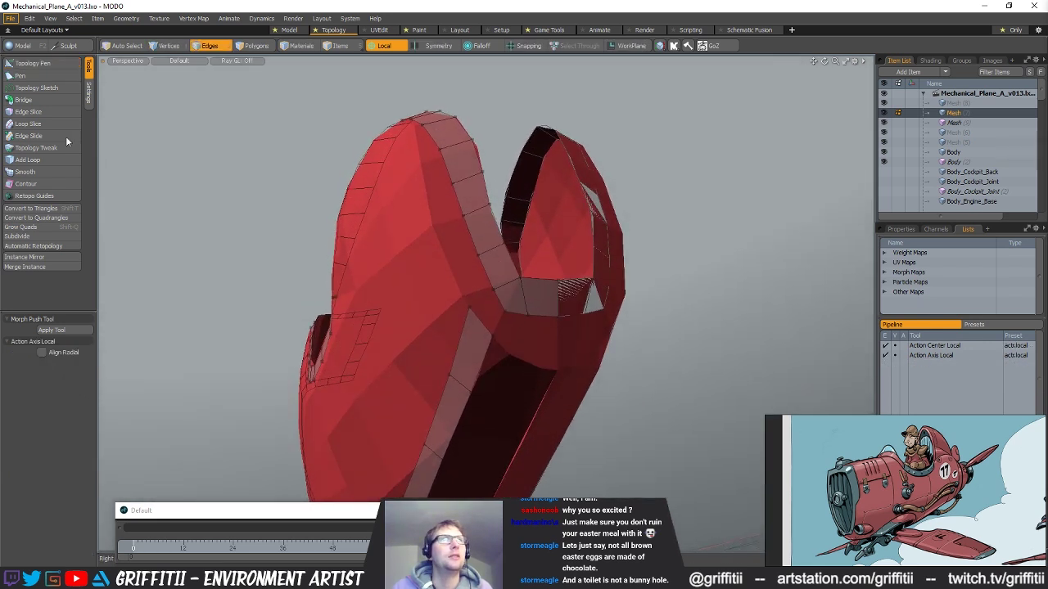
left_click(31, 64)
left_click_drag(480, 320, 505, 336)
key("space")
key("space")
key("space")
left_click(497, 330)
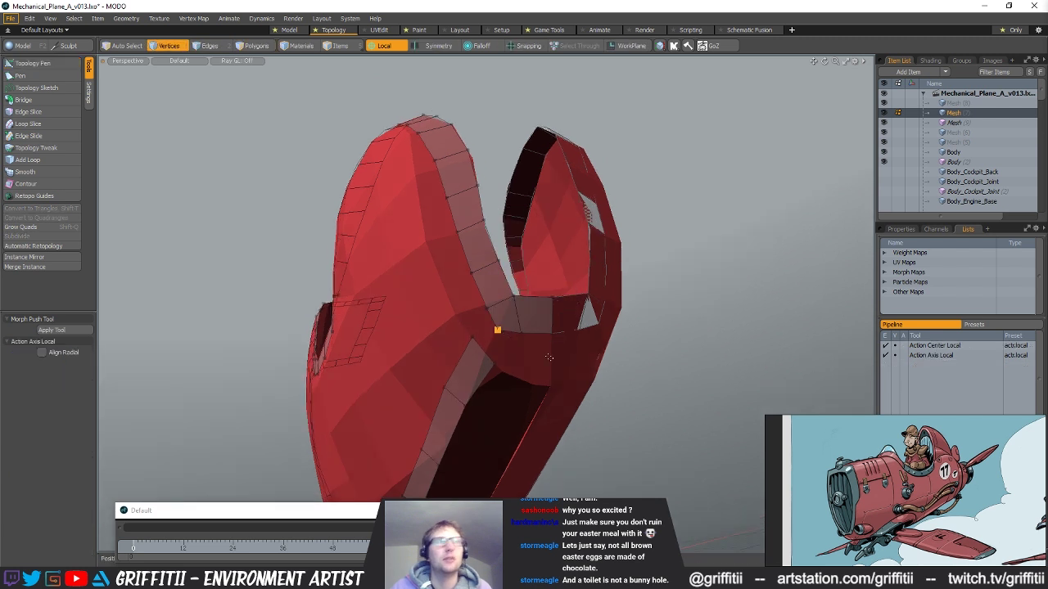
- Bridge the facing end edges of the rear rim and belly strips with one segment, Auto Connection and Continuous Bridge off
key("2")
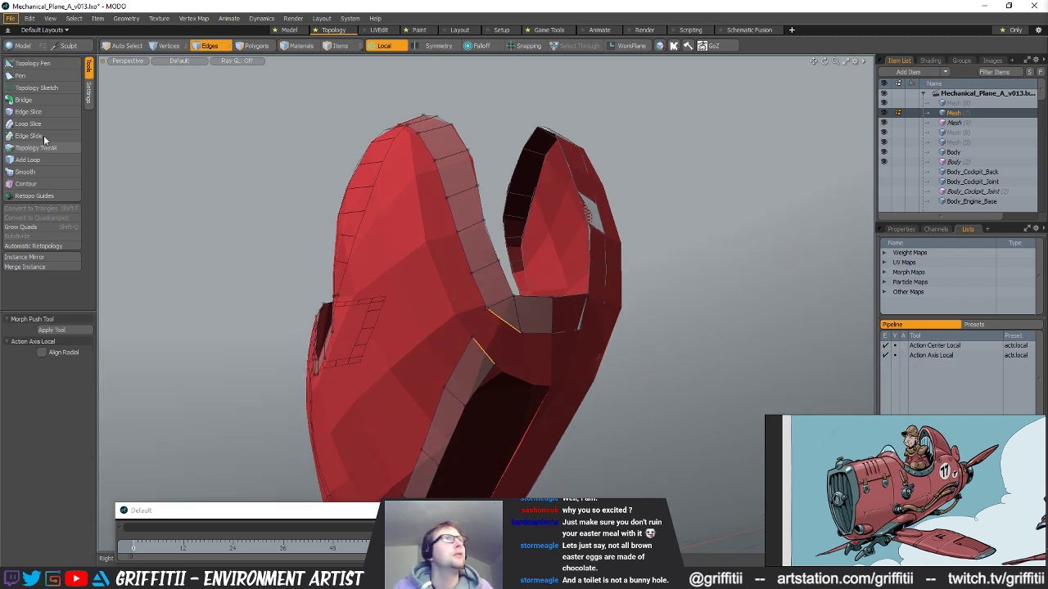
left_click(24, 99)
key("ctrl+z")
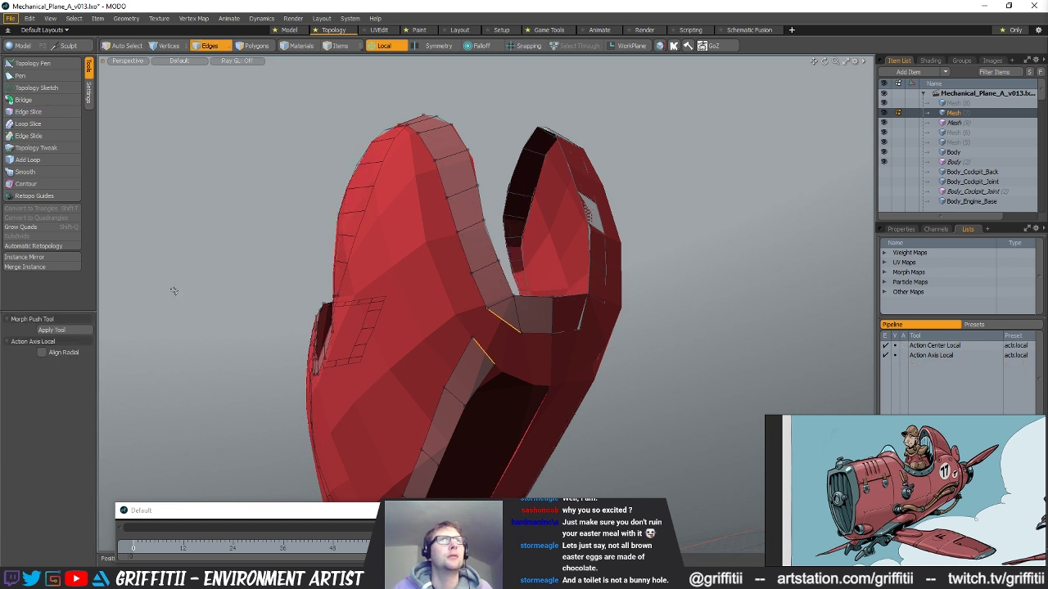
left_click(32, 101)
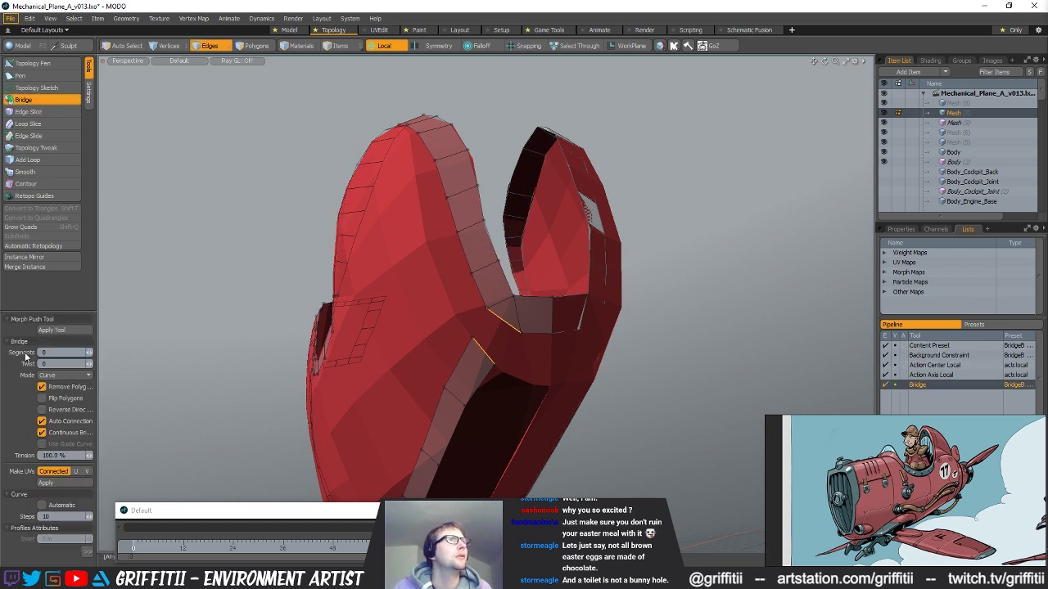
left_click(41, 432)
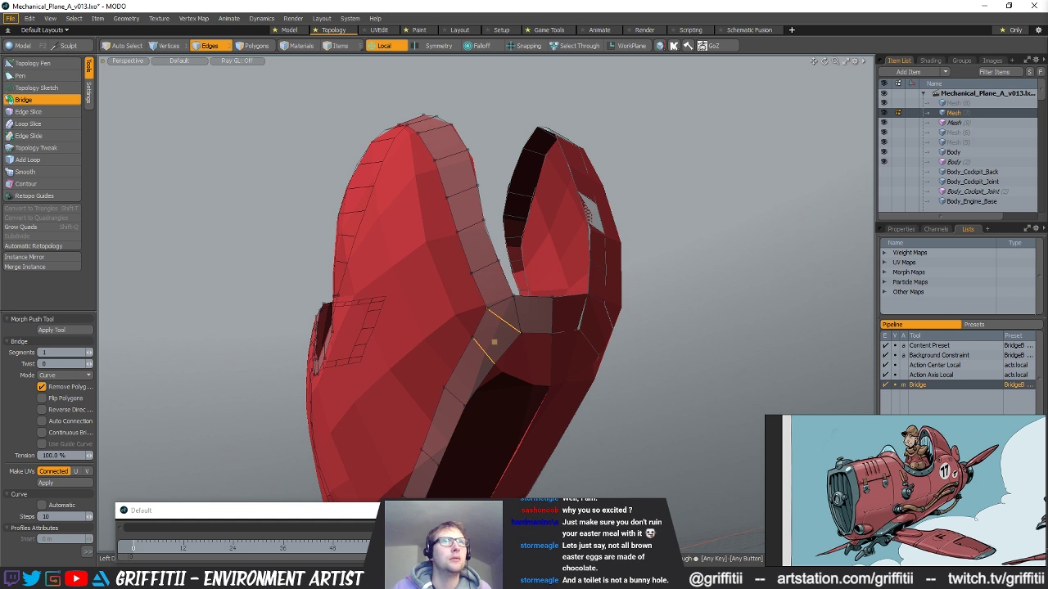
key("space")
- Delete alternate cross edges from the strip along the curved rear rim behind the cockpit
left_click(29, 64)
left_click_drag(567, 198, 542, 299, "alt")
key("space")
key("3")
key("2")
left_click(578, 308)
left_click_drag(645, 347, 515, 299, "alt")
left_click(558, 310, "shift")
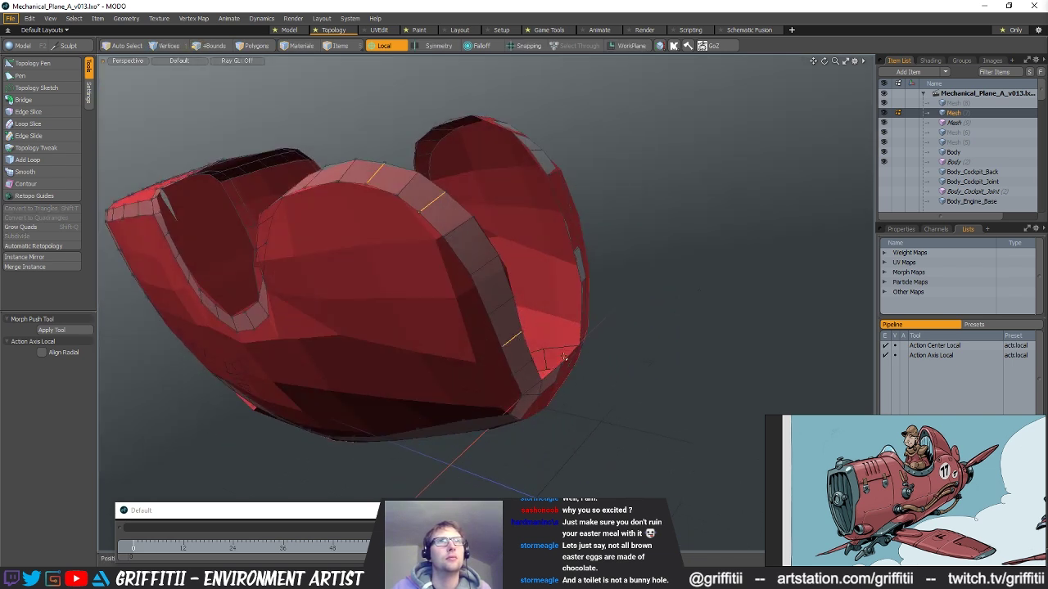
key("BackSpace")
- Slide the cross edges on the upper curve of the rear rim strip into even spacing with the Topology Pen
left_click(35, 65)
left_click_drag(399, 246, 560, 251, "alt")
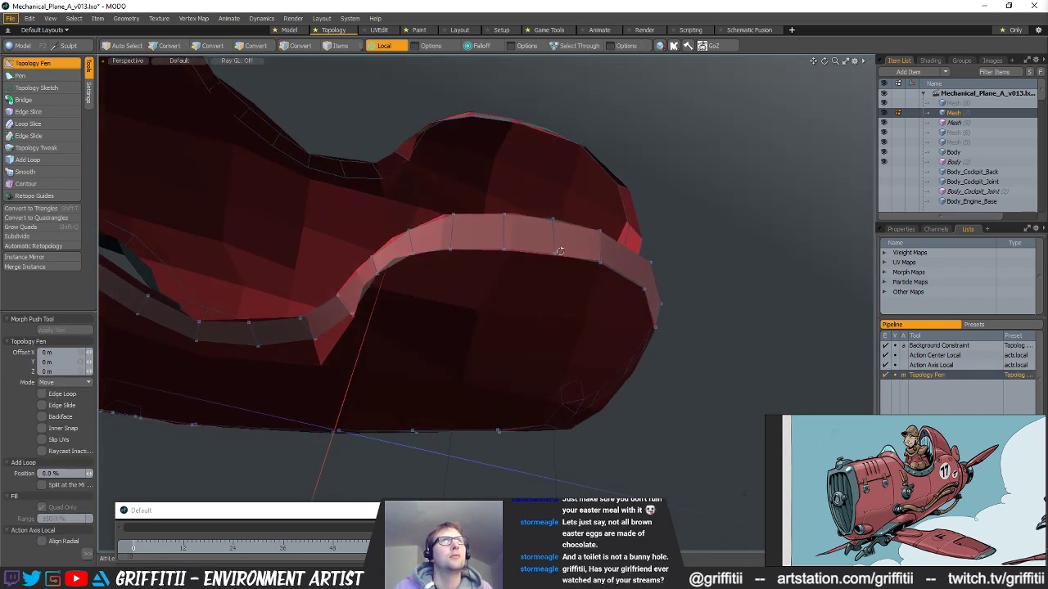
key("space")
left_click_drag(418, 232, 508, 267, "alt")
left_click(35, 64)
left_click_drag(439, 253, 447, 254)
left_click_drag(525, 290, 409, 283, "alt")
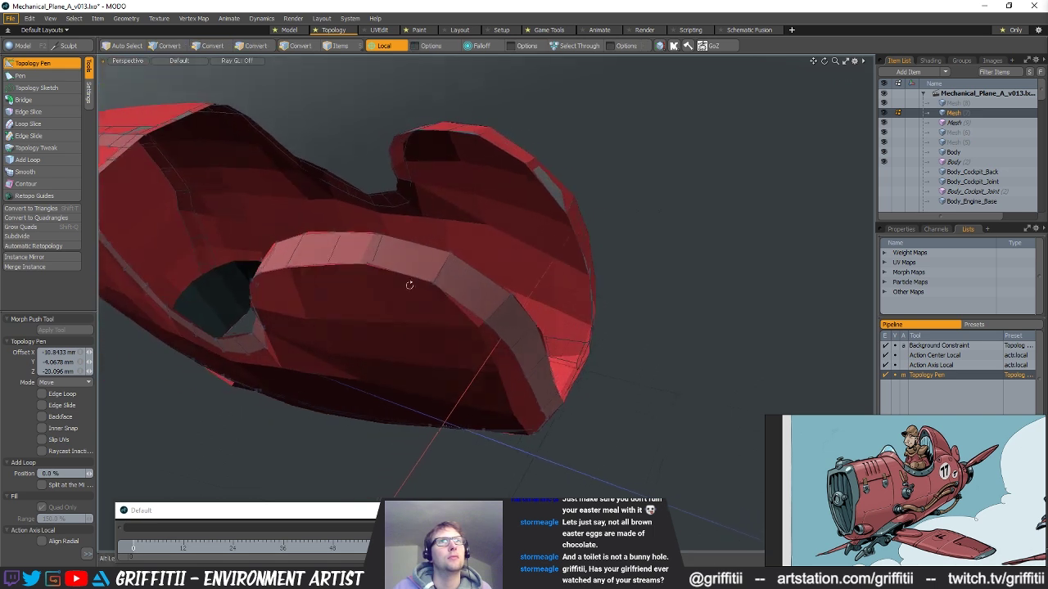
- Even out the cross edges on the rear rim strip's descending side down to the bridged corner
left_click(498, 307)
left_click_drag(498, 306, 497, 304)
left_click_drag(496, 303, 437, 271, "alt")
left_click_drag(463, 311, 458, 315)
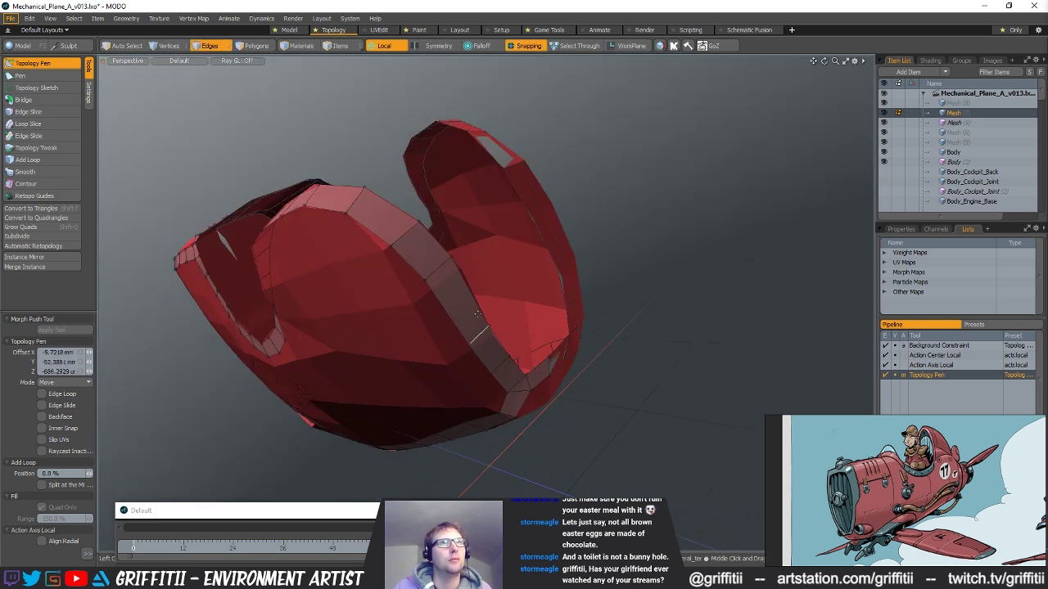
left_click_drag(443, 264, 452, 273)
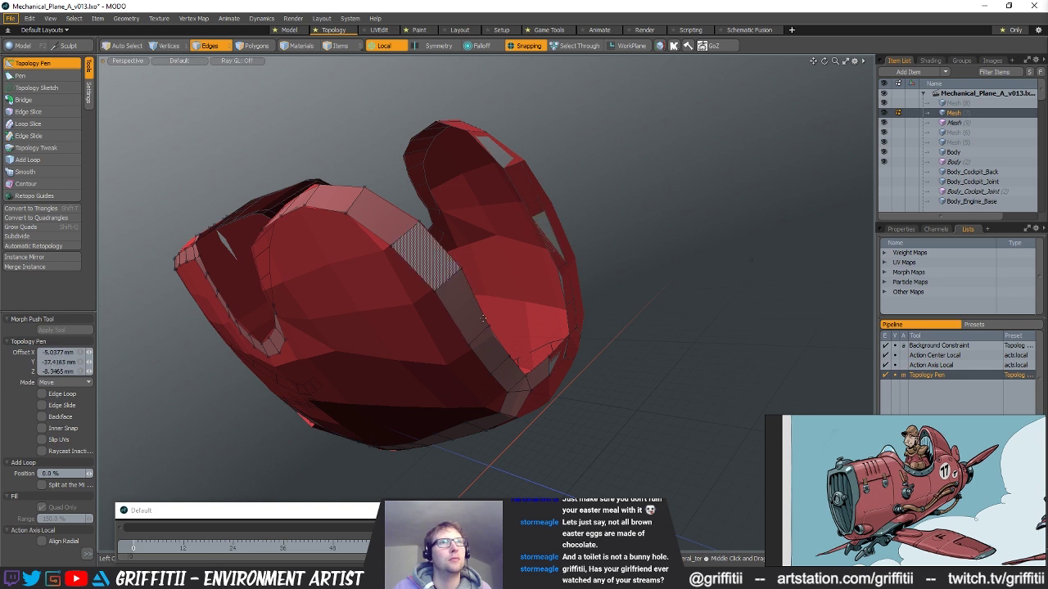
- Nudge the last cross edges of the rear rim strip into even spacing just above its lower corner
left_click_drag(477, 338, 477, 336)
left_click_drag(501, 380, 434, 327, "alt")
left_click_drag(407, 287, 410, 289)
left_click_drag(370, 253, 450, 301, "alt")
key("q")
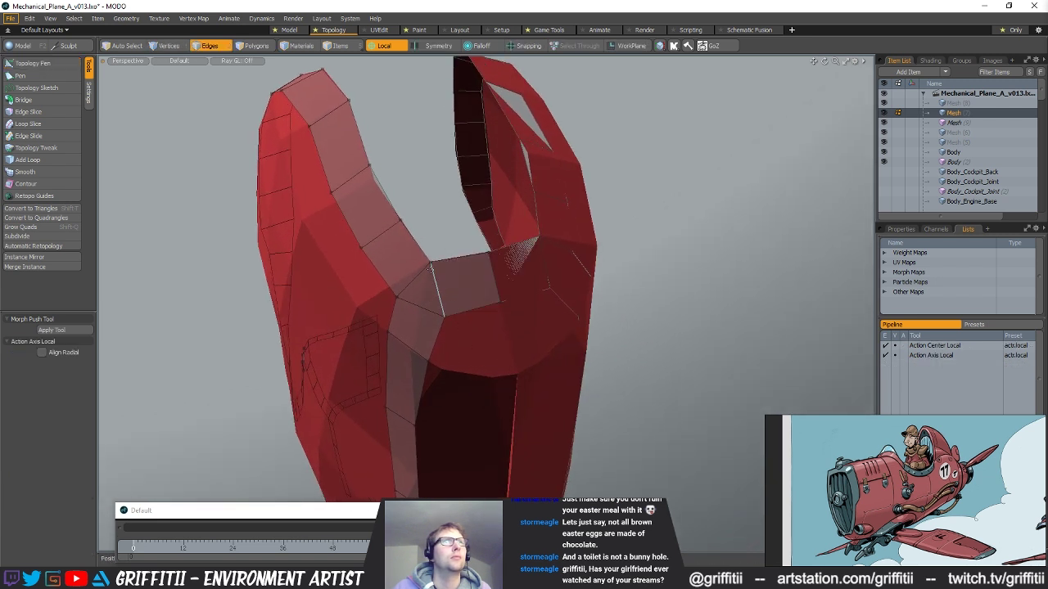
- Slice an extra edge across the rim corner quad, from the inner corner vertex to the outer border
key("c")
left_click(432, 263)
left_click(458, 312)
key("q")
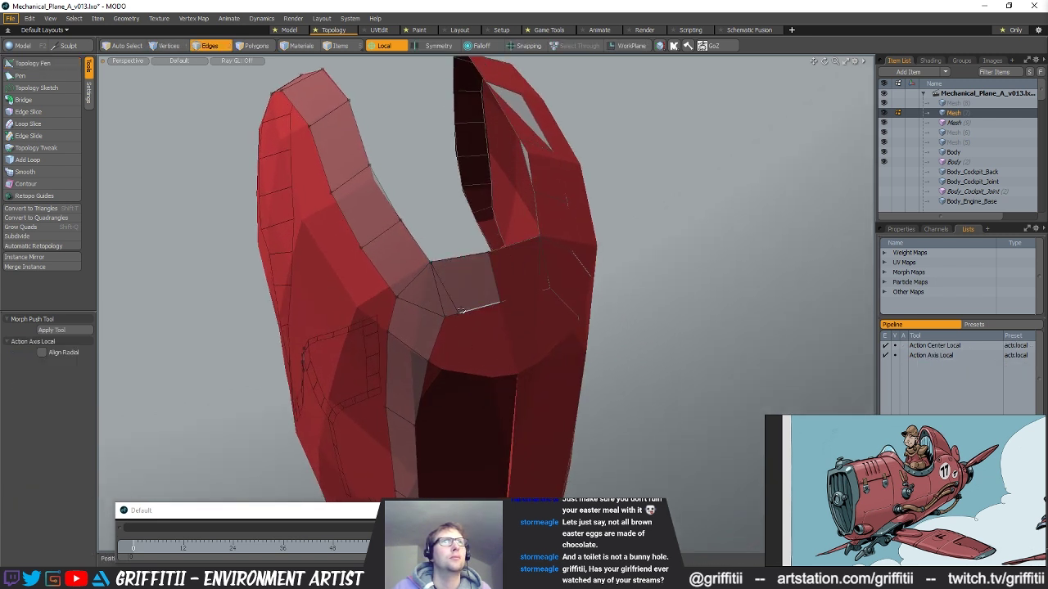
key("q")
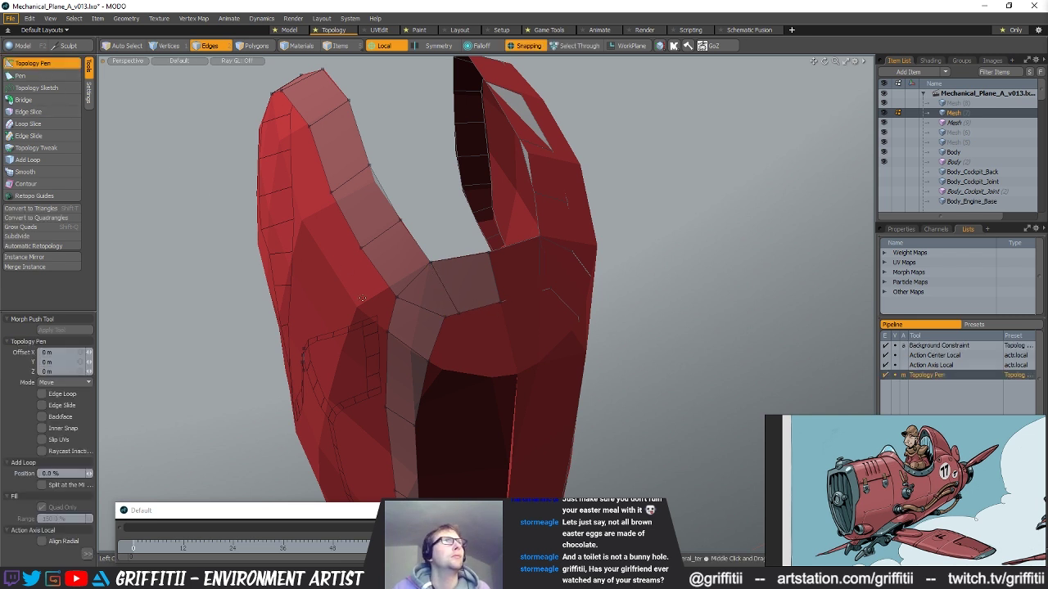
- Reposition the cross edges around the sliced rim corner and along the adjoining rim strip with the Topology Pen
left_click_drag(441, 320, 549, 332)
middle_click_drag(549, 332, 647, 260)
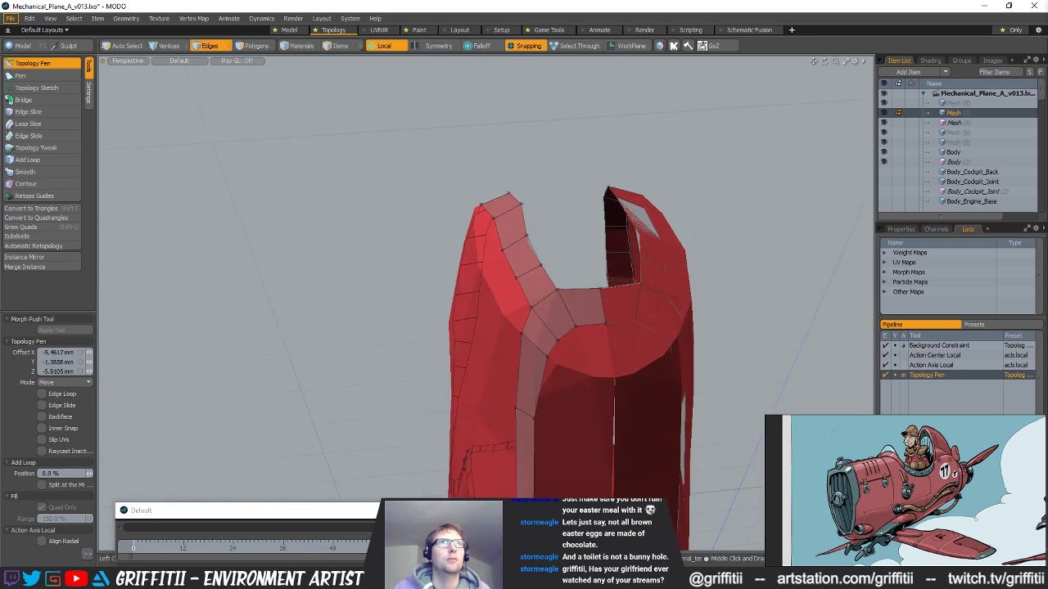
middle_click_drag(574, 250, 506, 238)
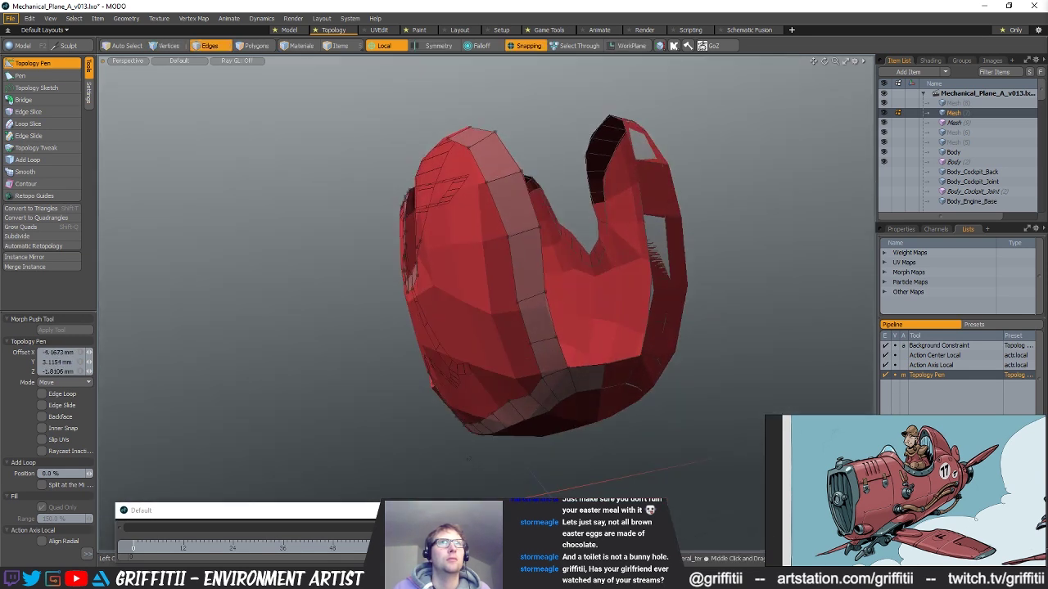
middle_click_drag(468, 459, 491, 217)
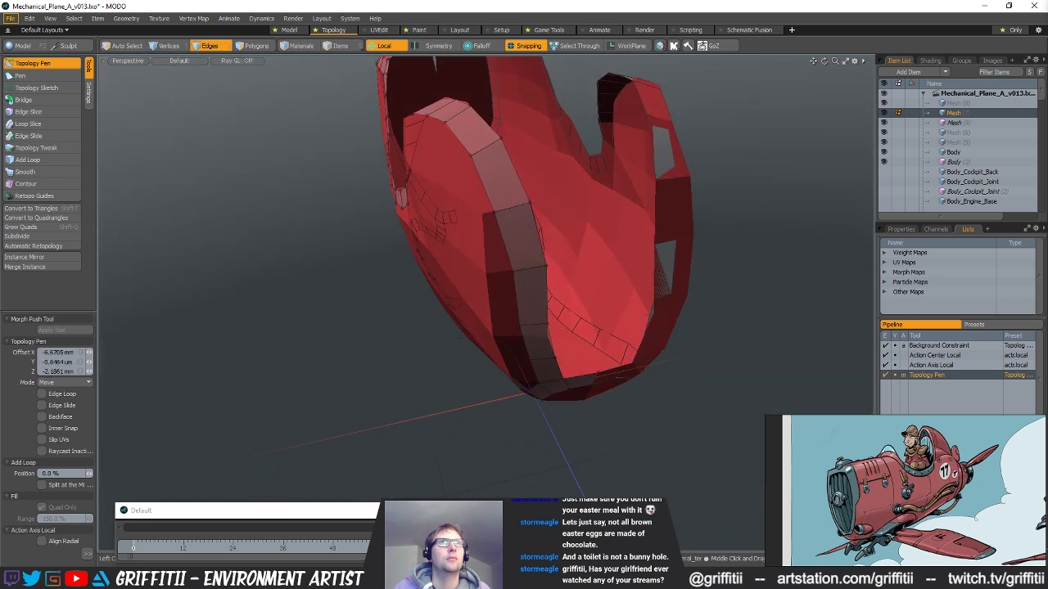
middle_click_drag(491, 297, 528, 245)
left_click_drag(528, 246, 683, 390, "alt")
middle_click_drag(683, 391, 436, 174)
left_click_drag(436, 174, 456, 274, "alt")
scroll(456, 273, "up", 5)
left_click_drag(524, 237, 624, 221, "alt")
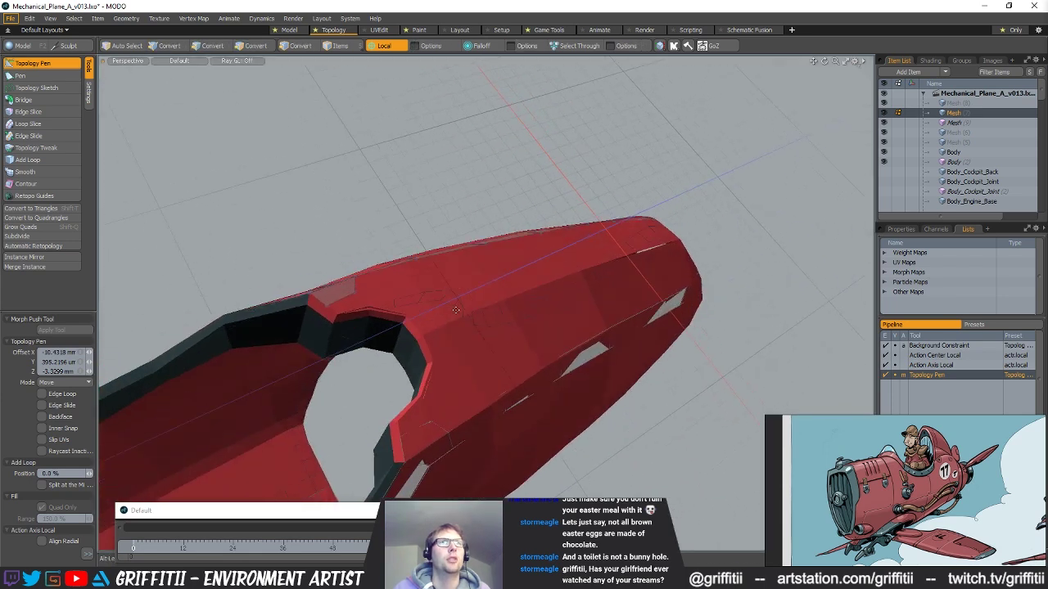
- Extend a quad strip from the end of the side crease strip around the rear edge of the cockpit cutout
key("space")
left_click_drag(387, 412, 581, 402, "alt")
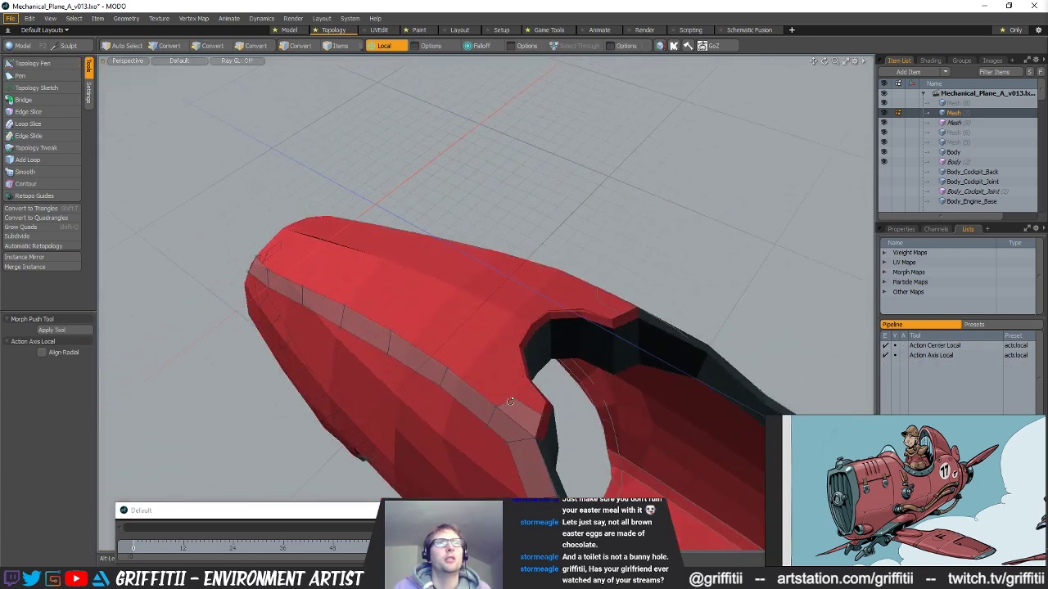
left_click(33, 63)
middle_click_drag(498, 347, 493, 359)
mouse_move(492, 359)
left_mouse_down()
mouse_move(470, 330)
mouse_move(479, 364)
mouse_move(494, 367)
left_mouse_up()
left_click_drag(631, 235, 598, 236, "shift")
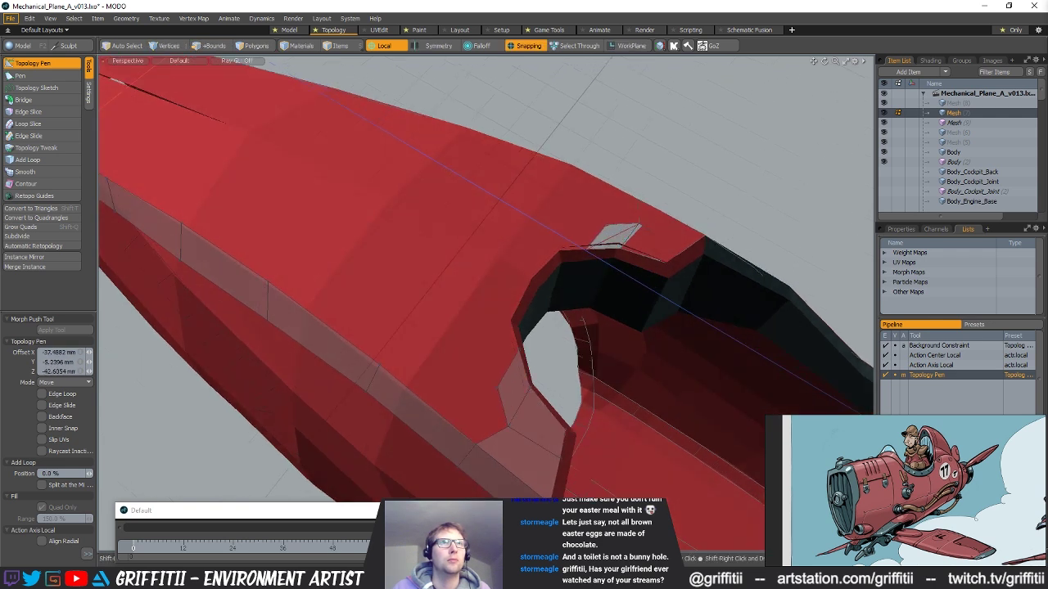
left_click_drag(496, 387, 479, 289)
left_click_drag(486, 296, 532, 255)
key("2")
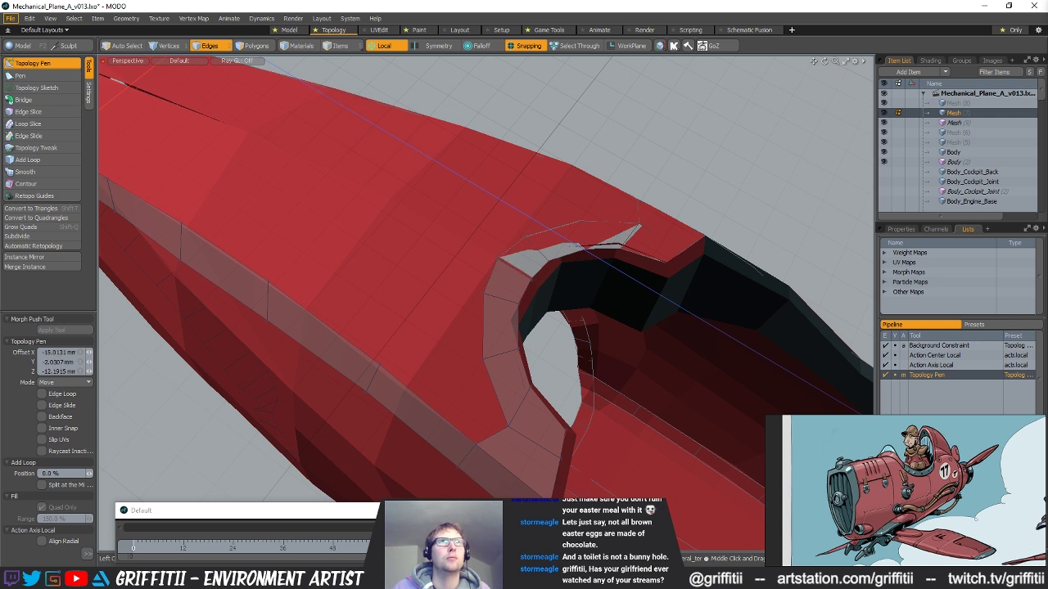
- Adjust the end and cross edges of the cockpit cutout strip so its quads follow the curve evenly
left_click(515, 269)
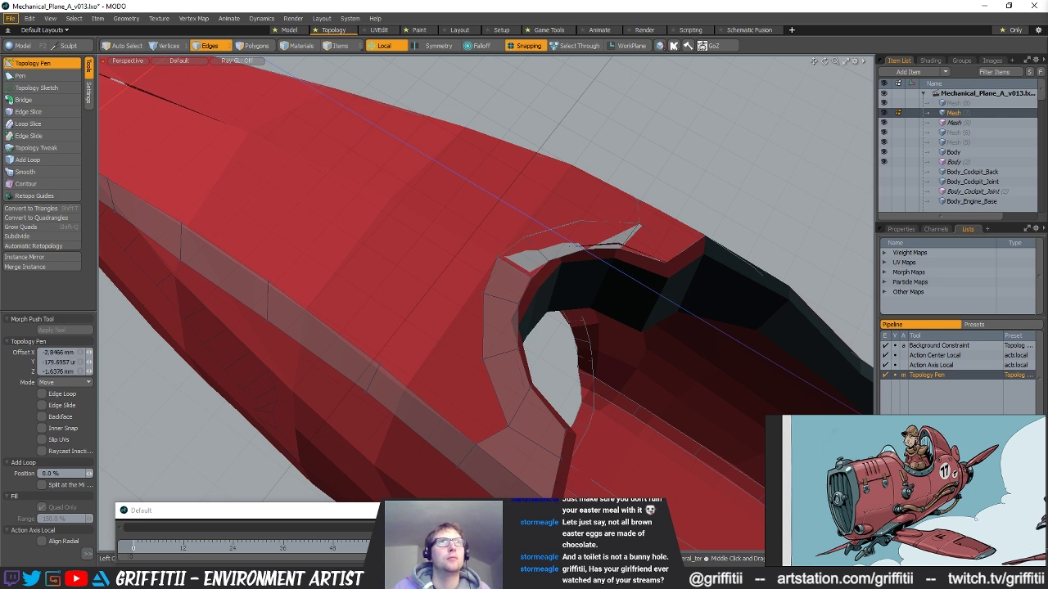
left_click_drag(519, 274, 505, 334, "alt")
left_click_drag(555, 292, 565, 292)
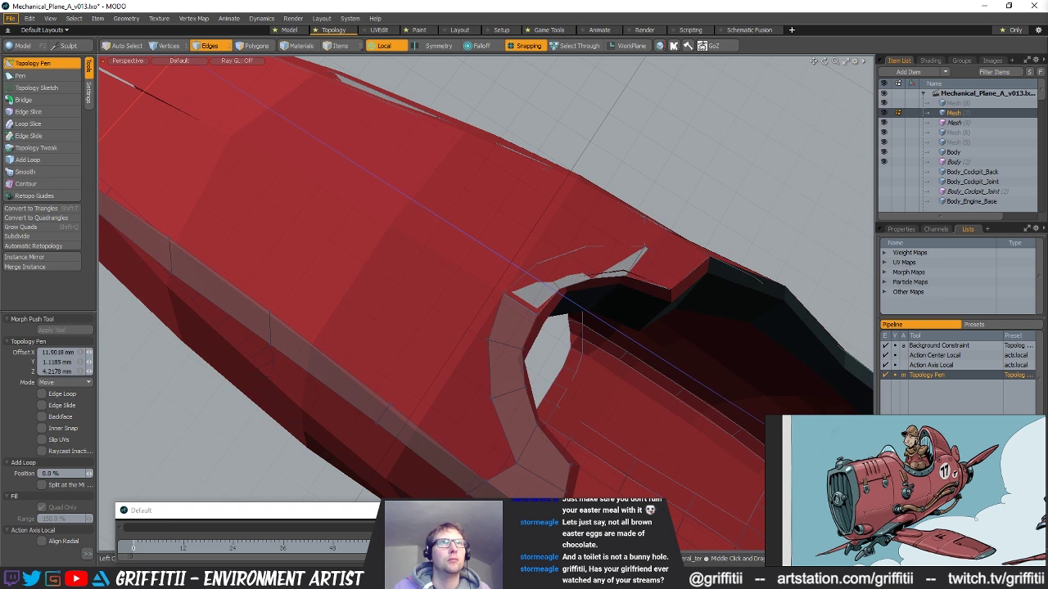
left_click_drag(509, 360, 525, 384, "alt")
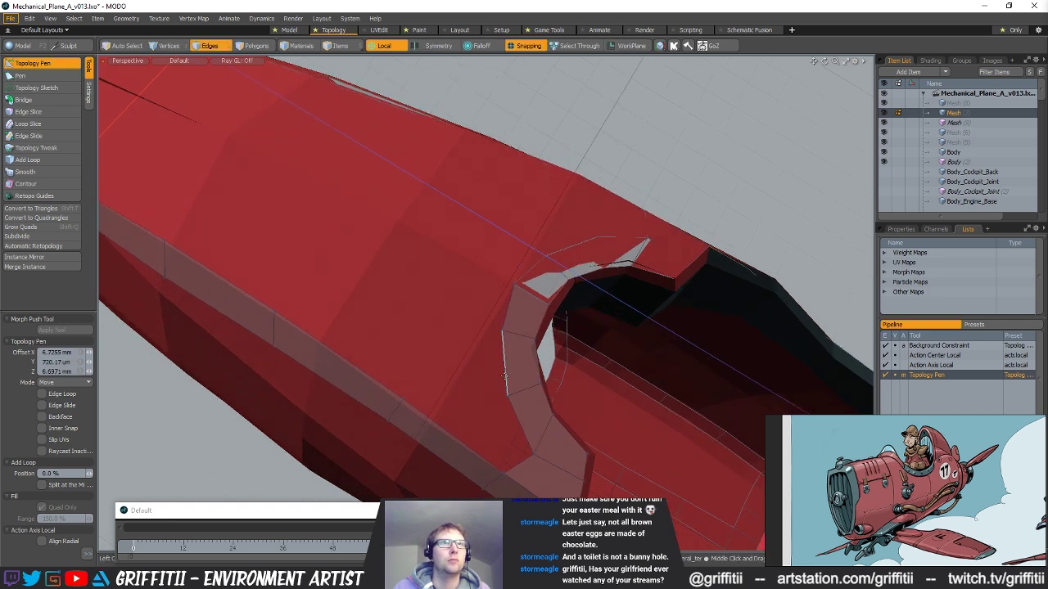
left_click_drag(539, 415, 555, 427, "alt")
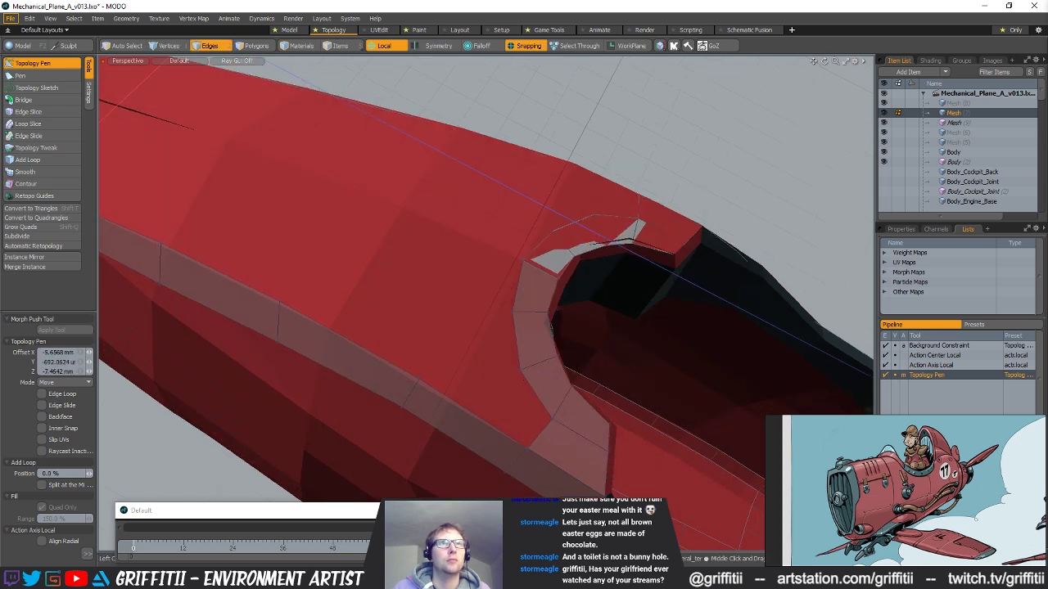
- Extrude a quad strip from the cockpit cutout strip along the upper body crease towards the rear rim
scroll(549, 414, "down", 5)
left_click_drag(496, 398, 573, 334, "alt")
scroll(588, 341, "up", 2)
left_click(588, 341)
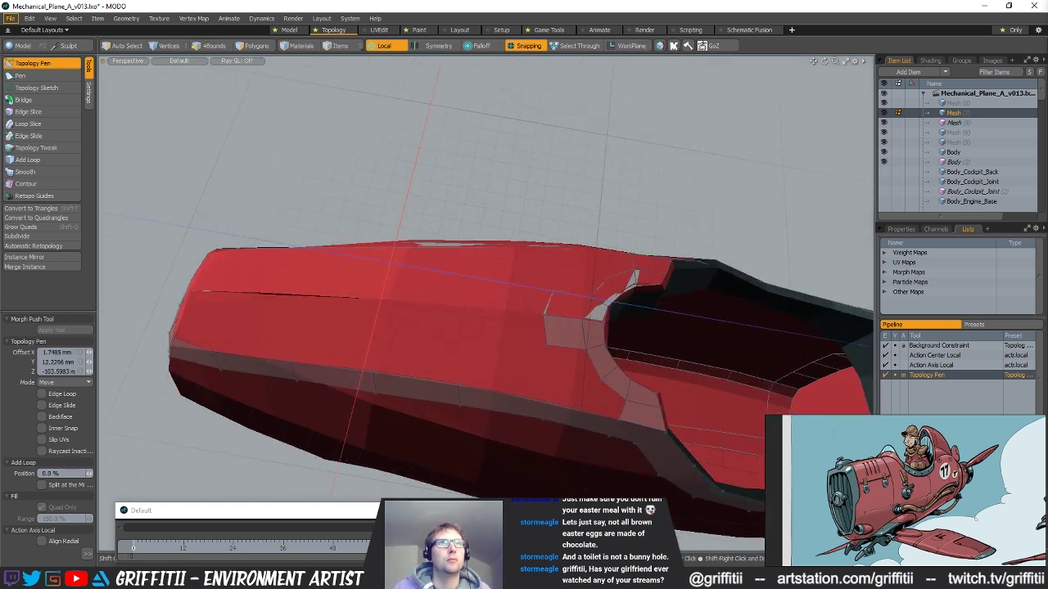
left_click_drag(506, 347, 593, 366, "alt")
left_click_drag(554, 322, 391, 321, "shift")
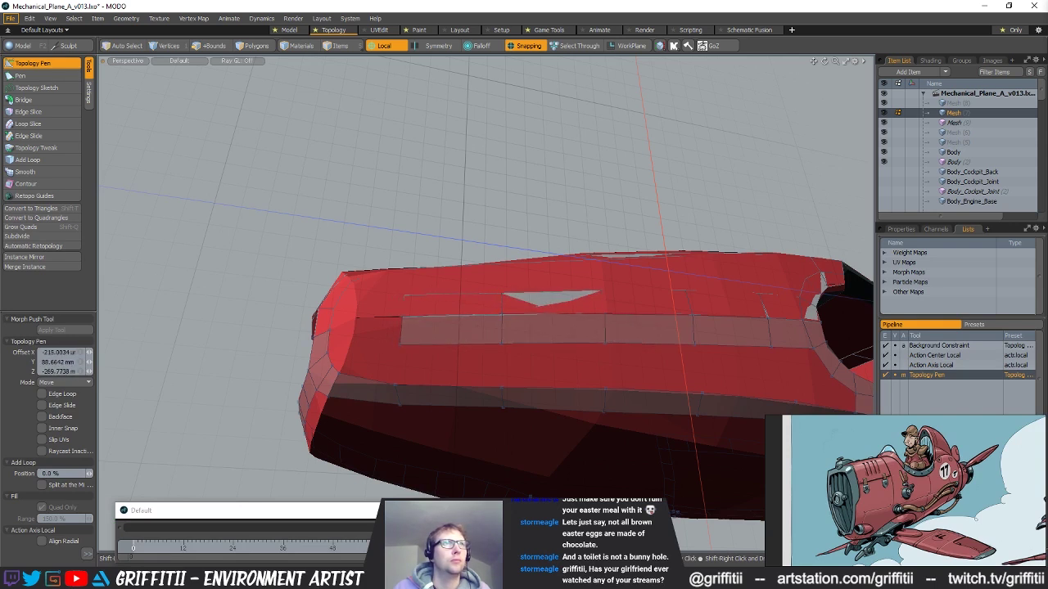
key("2")
left_click_drag(483, 363, 505, 382, "alt")
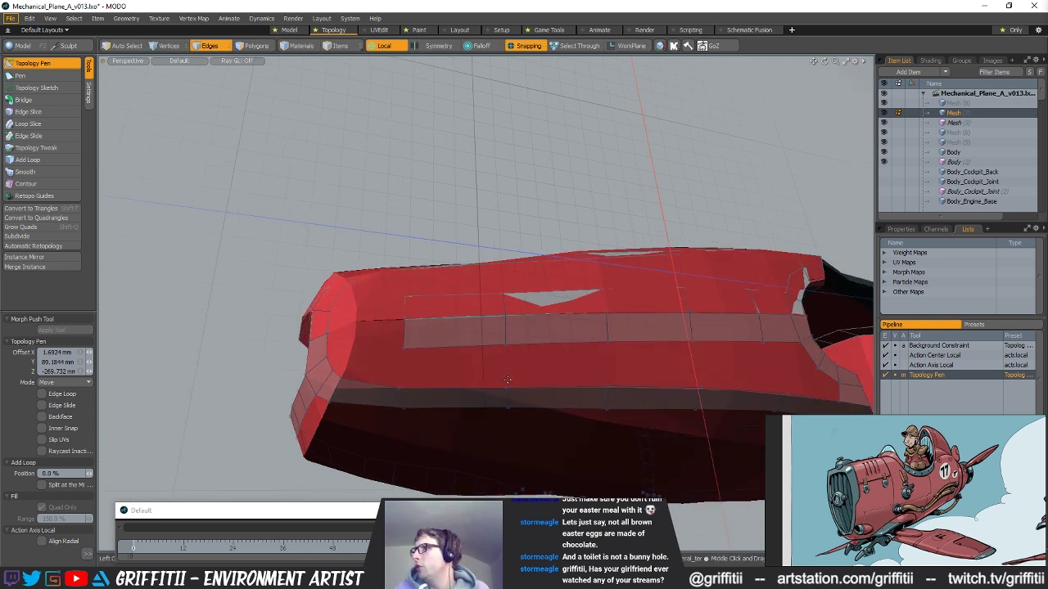
- Space out the upper crease strip's rear cross edges and join its end to the rear rim strip with a quad
left_click_drag(359, 325, 433, 360, "alt")
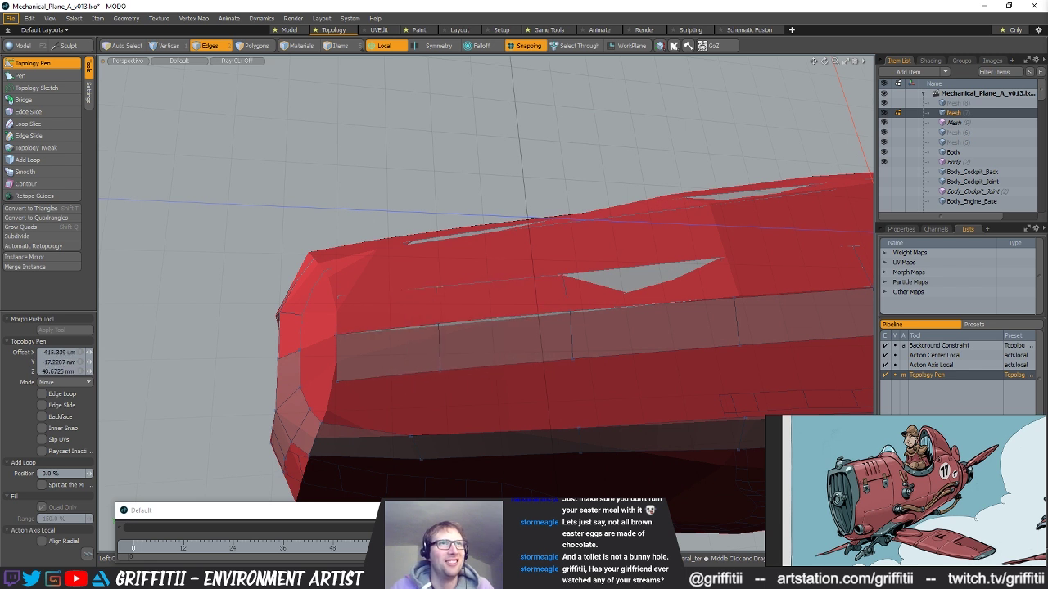
left_click_drag(659, 376, 606, 377, "alt")
left_click_drag(480, 339, 495, 337)
left_click_drag(368, 348, 507, 357)
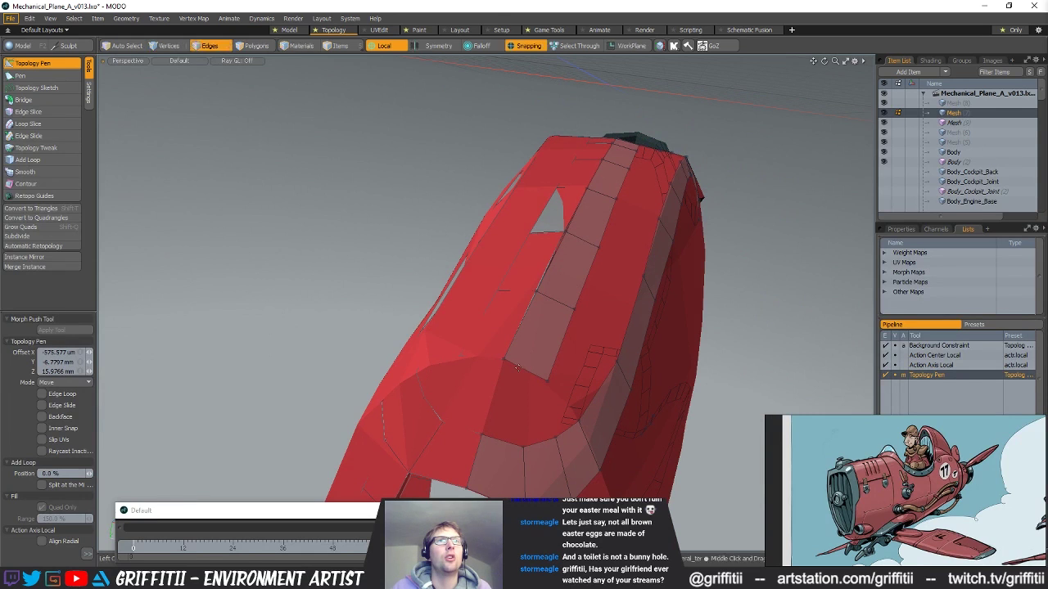
left_click_drag(514, 411, 503, 440, "shift")
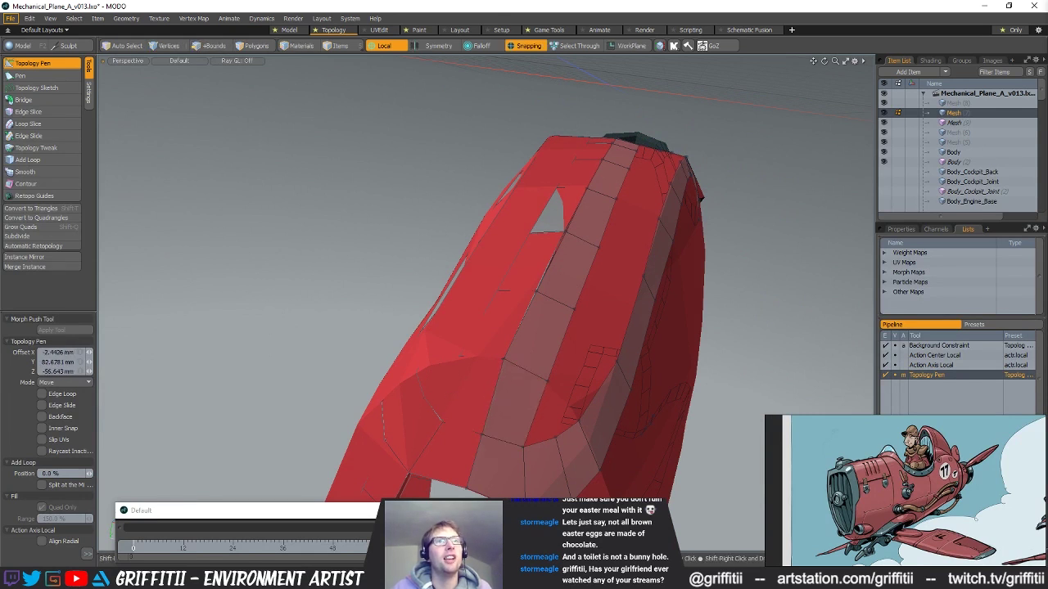
- Adjust the edges where the upper crease strip meets the rear rim strip
left_click_drag(570, 402, 527, 424, "alt")
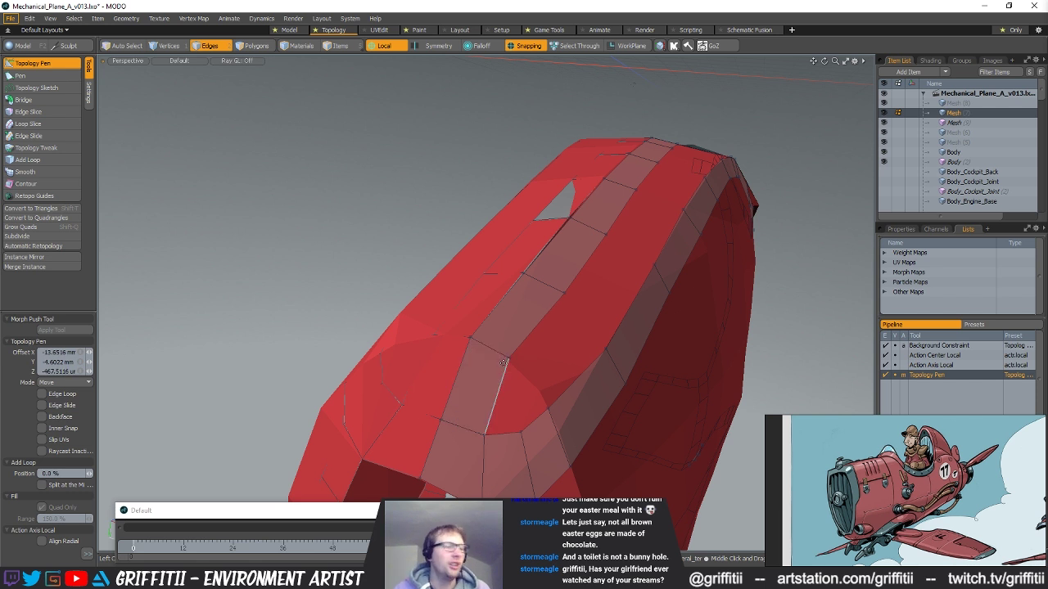
left_click_drag(535, 396, 533, 392, "alt")
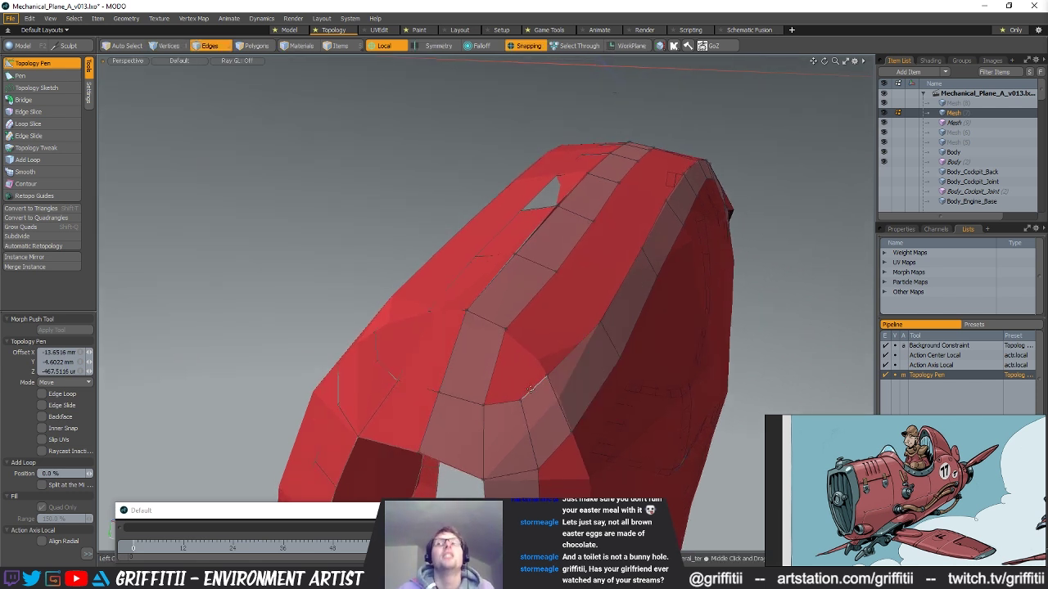
left_click_drag(542, 389, 553, 407, "alt")
- Fill the gap between the upper and side crease strips with quads along the rear body
left_click_drag(620, 417, 519, 358, "alt")
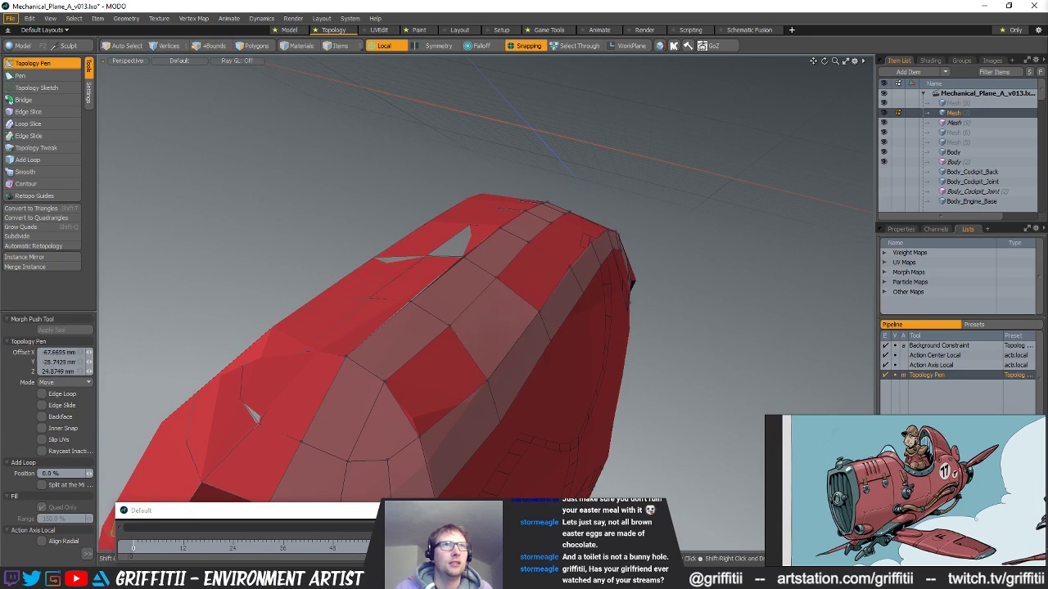
left_click_drag(526, 367, 460, 318, "alt")
key("2")
left_click_drag(665, 304, 582, 323, "alt")
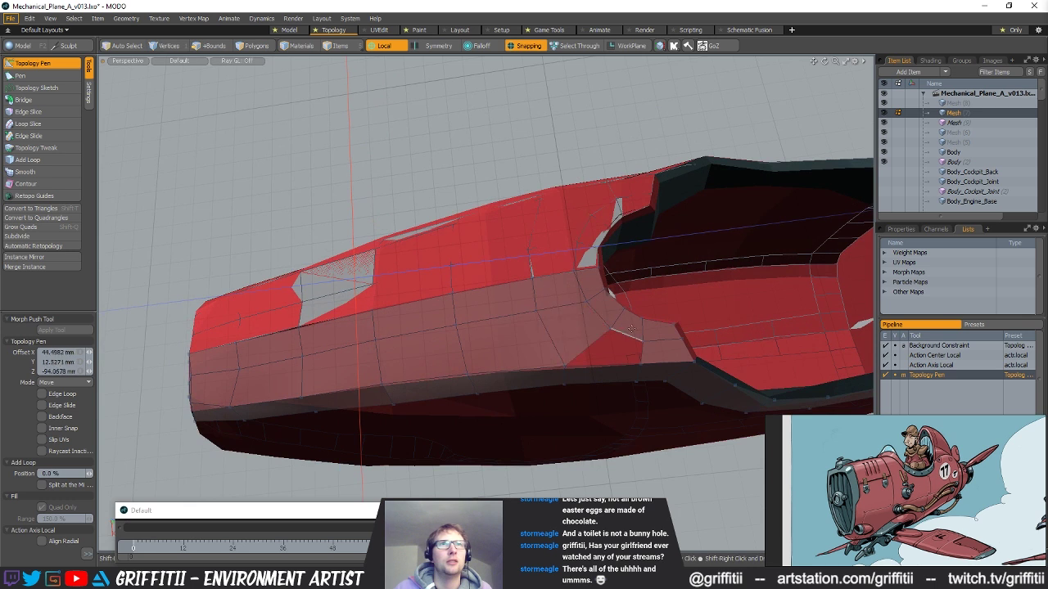
- Fill the remaining gap beside the cockpit cutout and select the cross edge leading into that corner
left_click_drag(583, 361, 489, 354, "alt")
key("space")
key("space")
left_click(497, 322)
key("2")
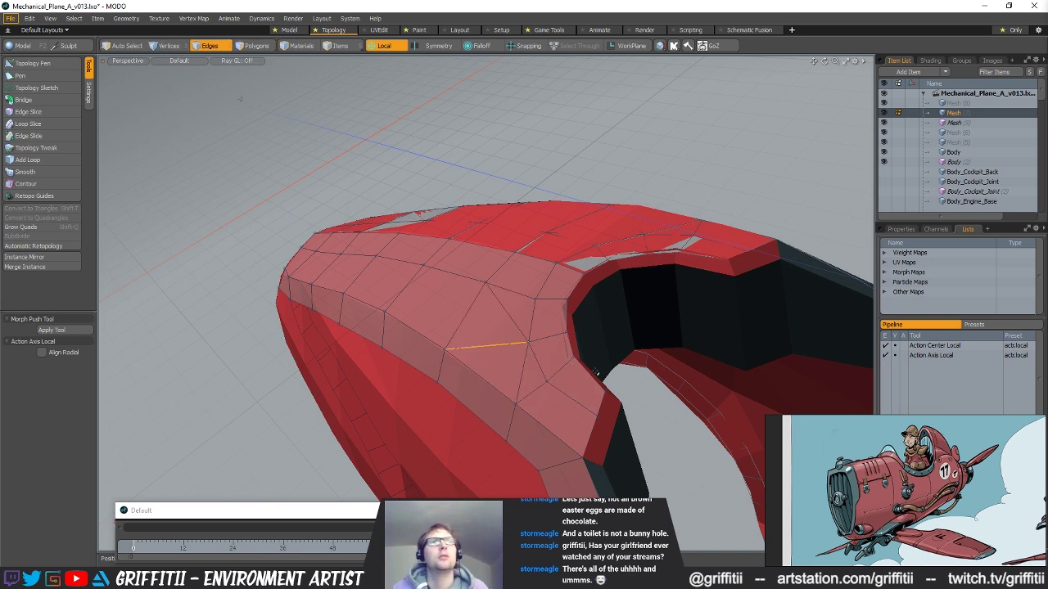
- Reposition the edges of the filled side panel along the crease and around its rear corner with the Topology Pen
left_click_drag(519, 399, 627, 282, "alt")
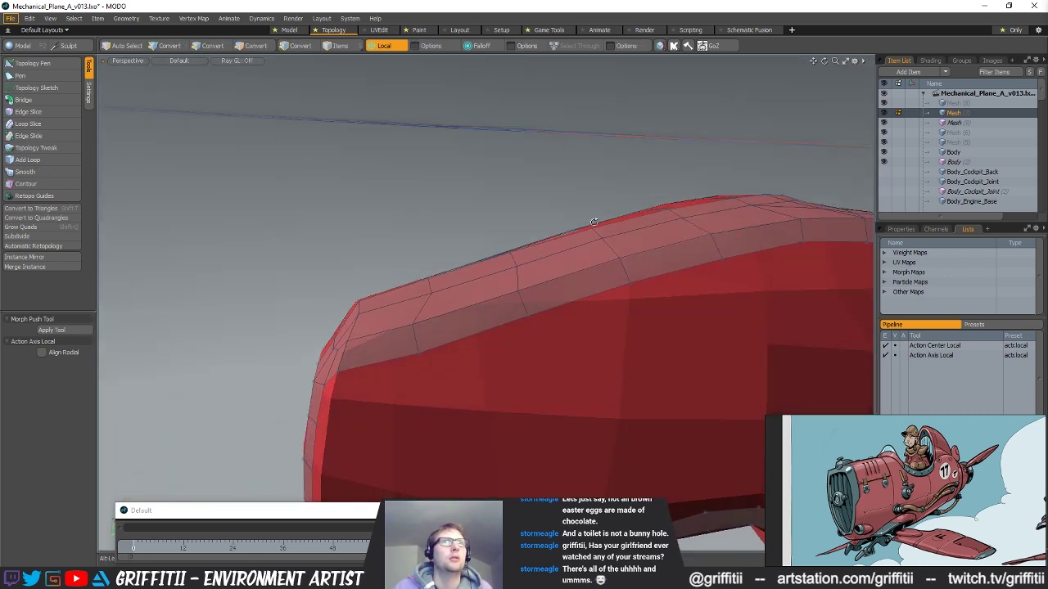
left_click(30, 63)
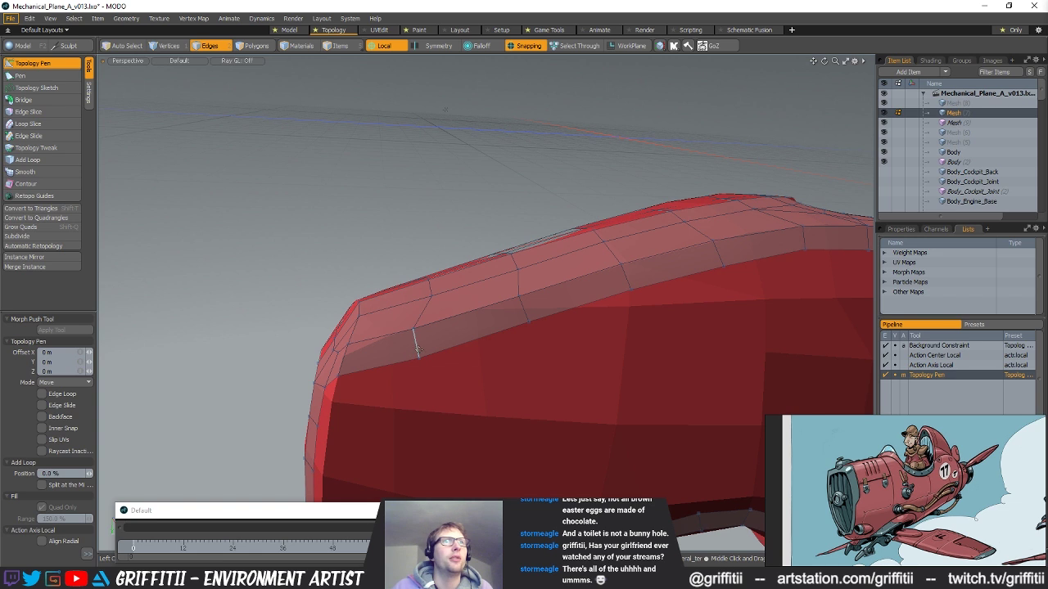
left_click_drag(567, 337, 460, 347, "alt")
left_click_drag(535, 418, 409, 393, "alt")
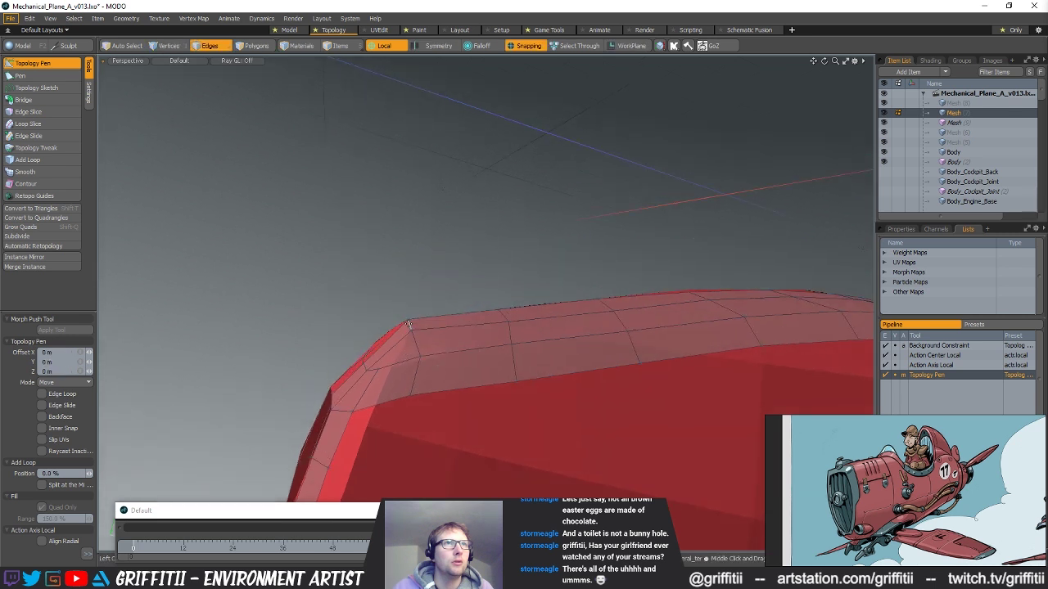
mouse_move(365, 360)
left_mouse_down("alt")
mouse_move(385, 371)
mouse_move(370, 358)
left_mouse_up("alt")
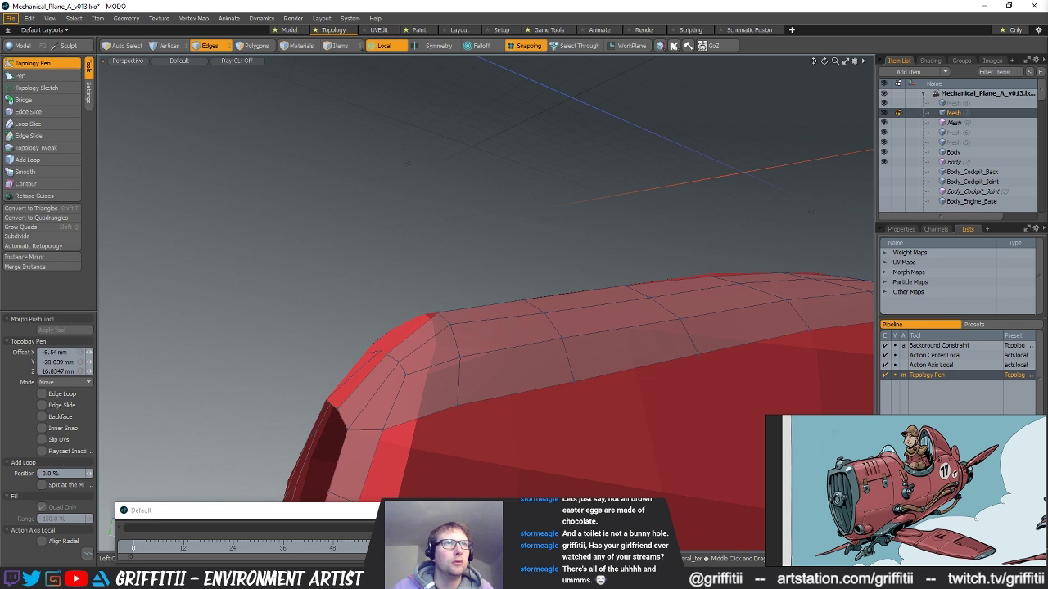
left_click_drag(398, 389, 388, 369, "alt")
- Extend the strip along the cockpit opening's edge to the body centreline on the short section beside the opening
left_click_drag(389, 369, 565, 364, "alt")
scroll(505, 352, "up", 5)
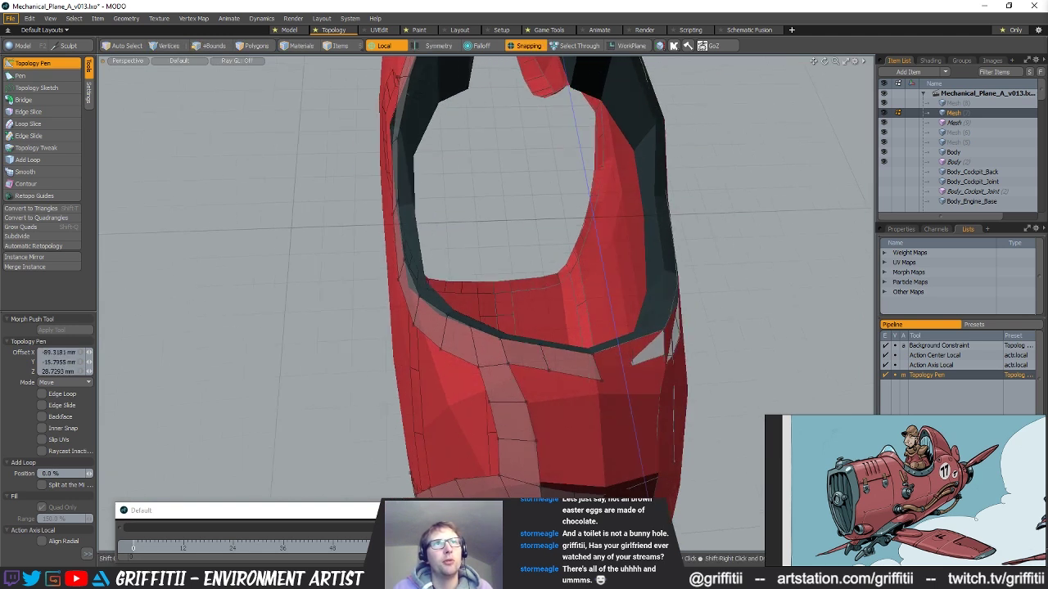
left_click_drag(584, 366, 533, 329, "alt")
key("2")
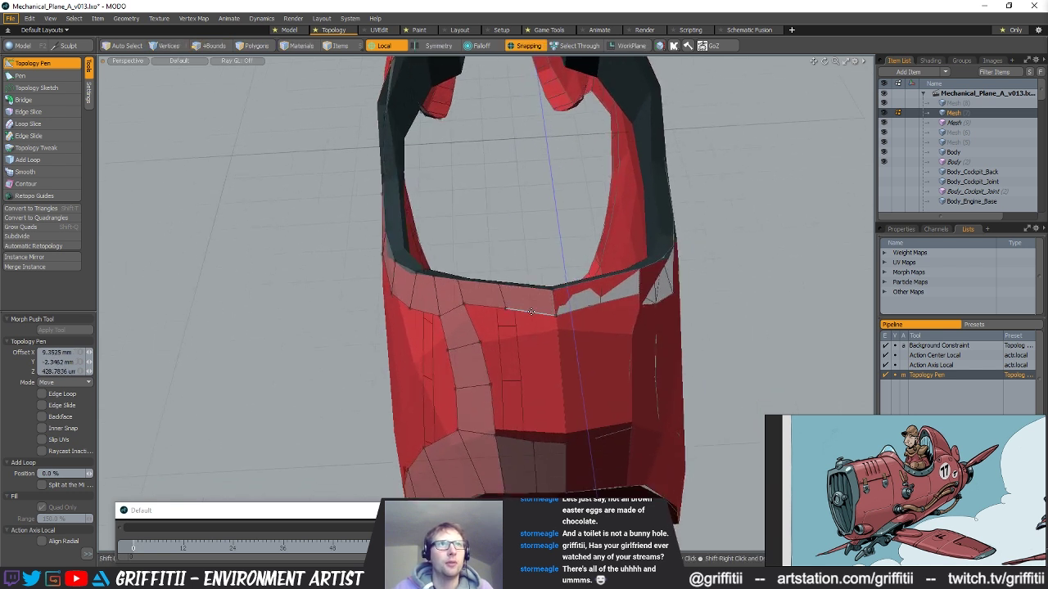
- Run a quad strip along the centreline from the cockpit opening to the nearby rim and fill the gap beside it
left_click_drag(530, 388, 516, 360, "alt")
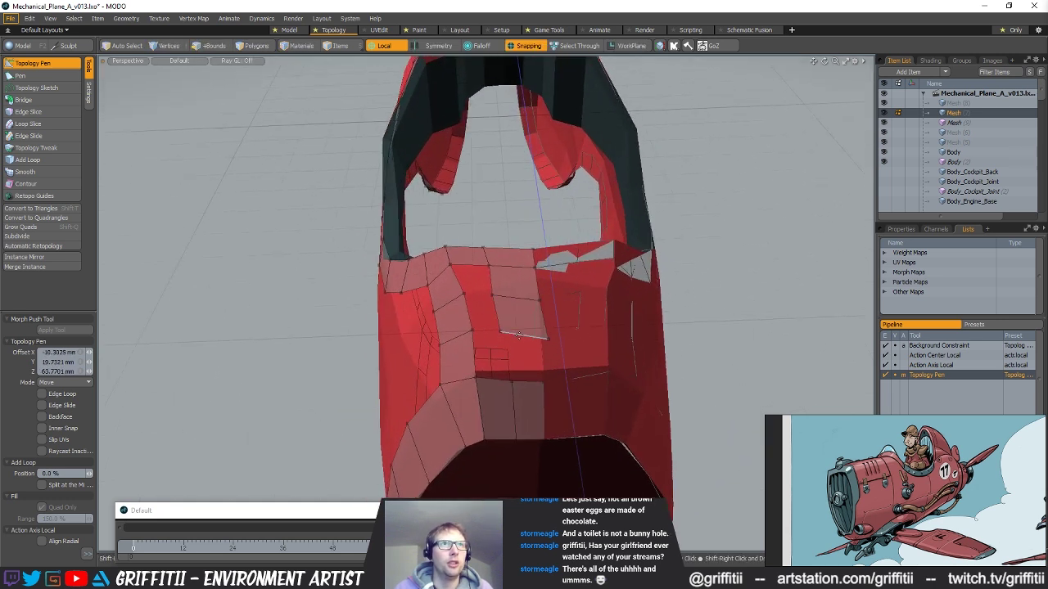
mouse_move(542, 336)
left_mouse_down("alt")
mouse_move(524, 303)
mouse_move(533, 299)
mouse_move(546, 308)
mouse_move(538, 339)
left_mouse_up("alt")
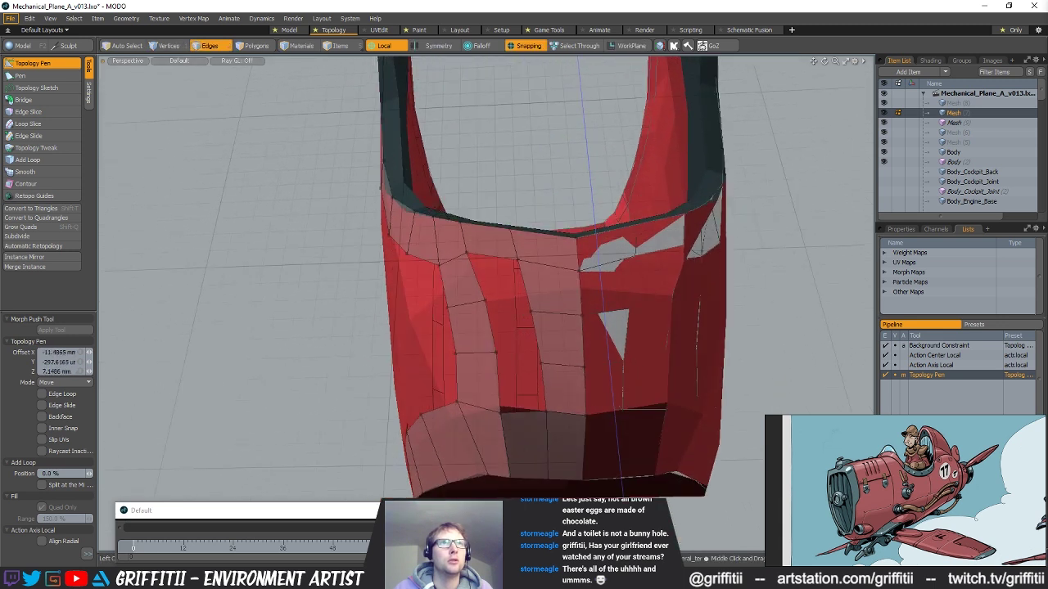
middle_click(507, 291, "shift")
middle_click(520, 383, "shift")
left_click_drag(501, 409, 500, 344)
- Split the band of quads across the filled section lengthwise using a uniform Loop Slice with a count of 1
key("space")
key("space")
key("alt+c")
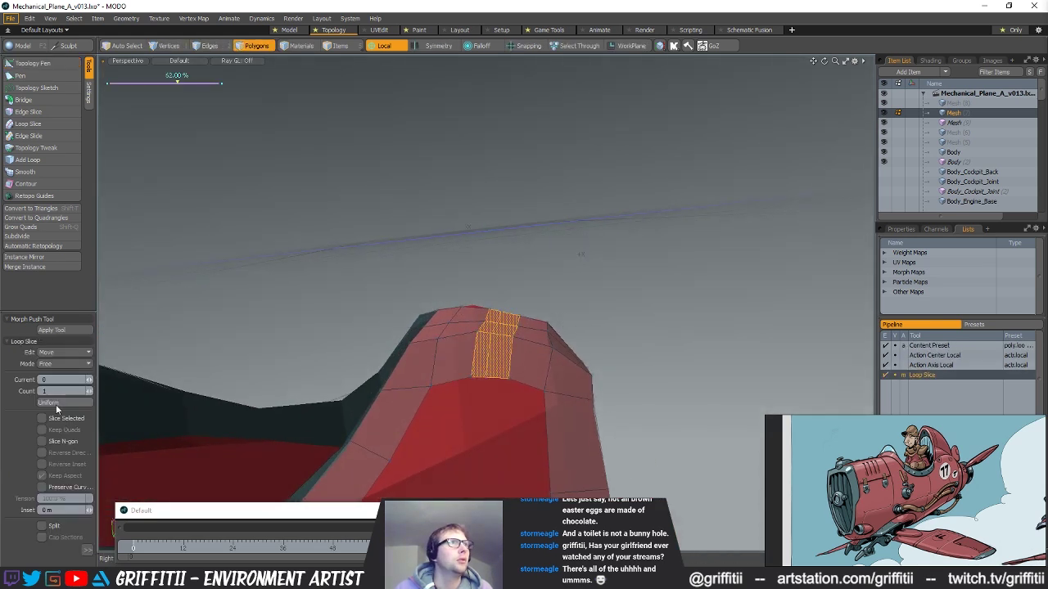
key("space")
key("space")
key("space")
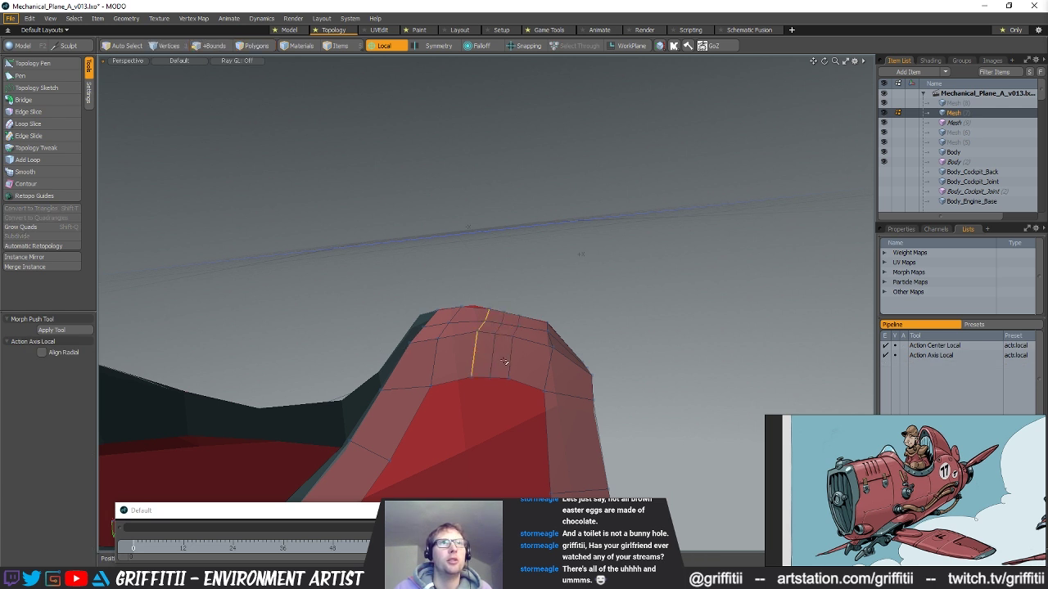
- Remove the extra lengthwise edge loops from the rounded section and move its top edges about 8.45 mm in Y and 4.5 mm in Z
double_click(511, 362, "shift")
key("BackSpace")
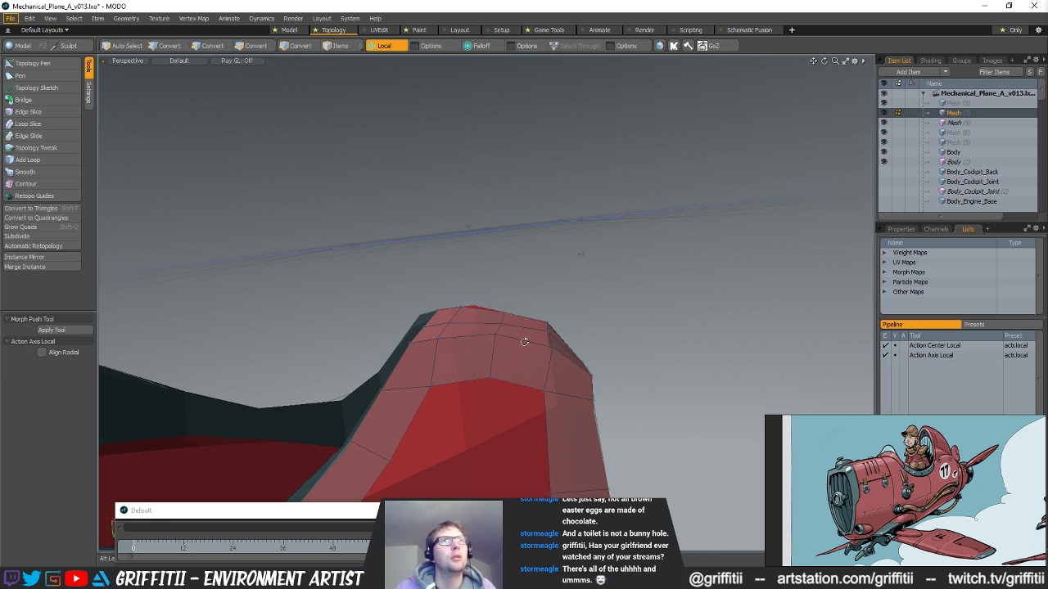
left_click(33, 63)
left_click_drag(491, 317, 427, 320, "alt")
left_click_drag(502, 311, 493, 350, "alt")
middle_click_drag(494, 350, 629, 345)
left_click_drag(629, 345, 434, 361, "alt")
key("q")
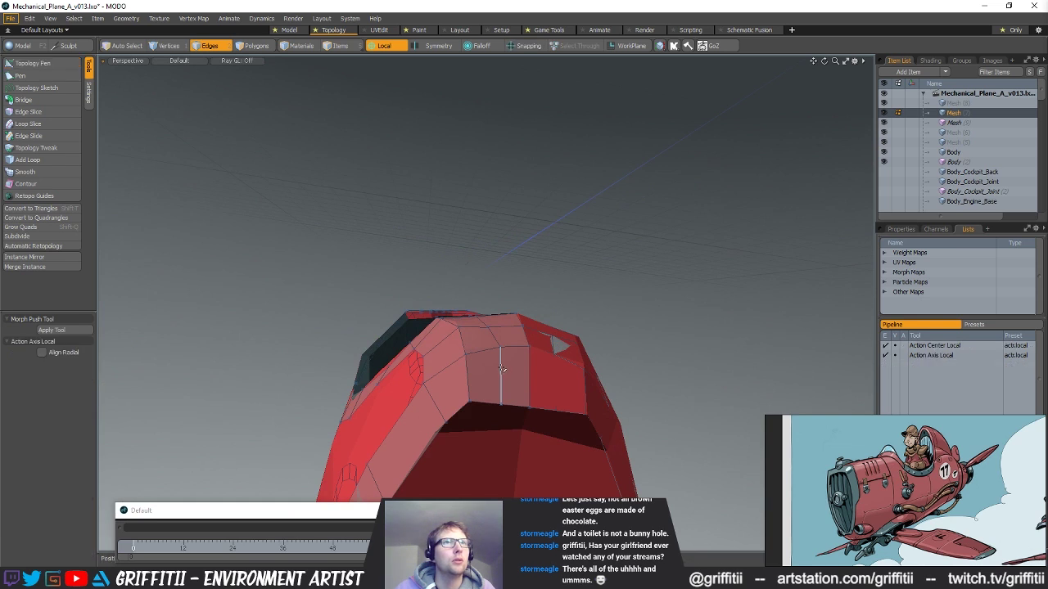
middle_click_drag(495, 339, 483, 310)
key("w")
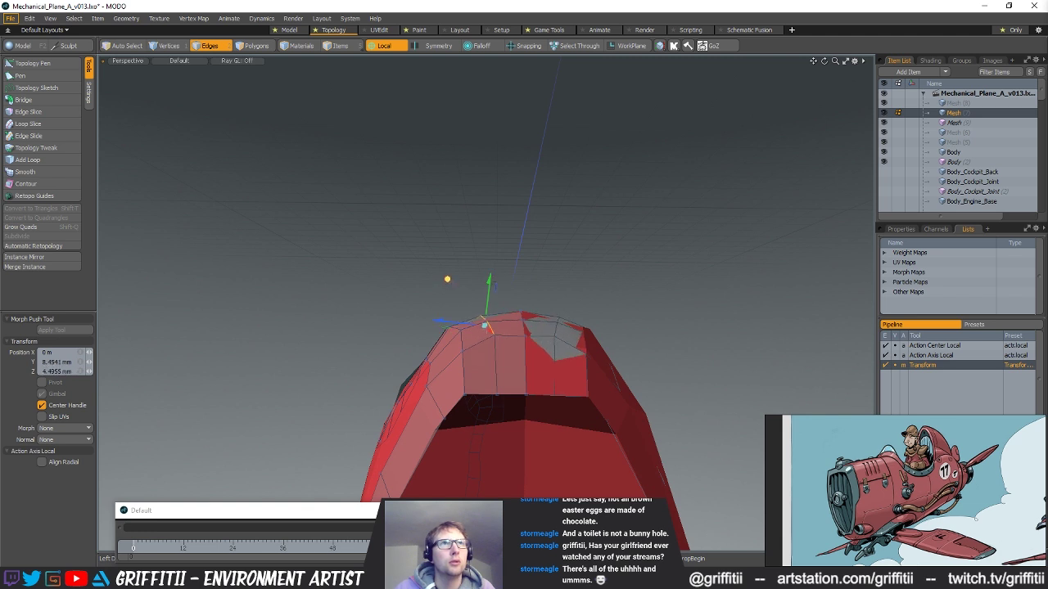
left_click_drag(524, 331, 519, 393, "alt")
key("space")
- Extend a quad strip from the top rim down the front face's centreline to the horizontal step with the Topology Pen, snapping enabled
left_click_drag(433, 377, 578, 316, "alt")
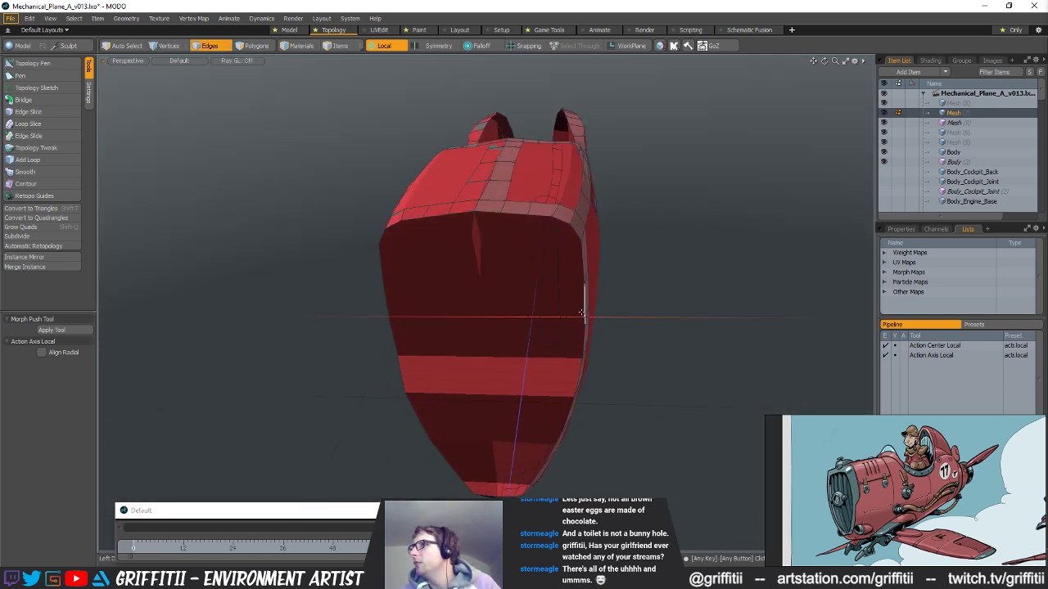
scroll(515, 243, "up", 2)
left_click_drag(601, 288, 494, 264, "alt")
left_click(24, 63)
key("x")
left_click_drag(483, 200, 434, 239, "shift")
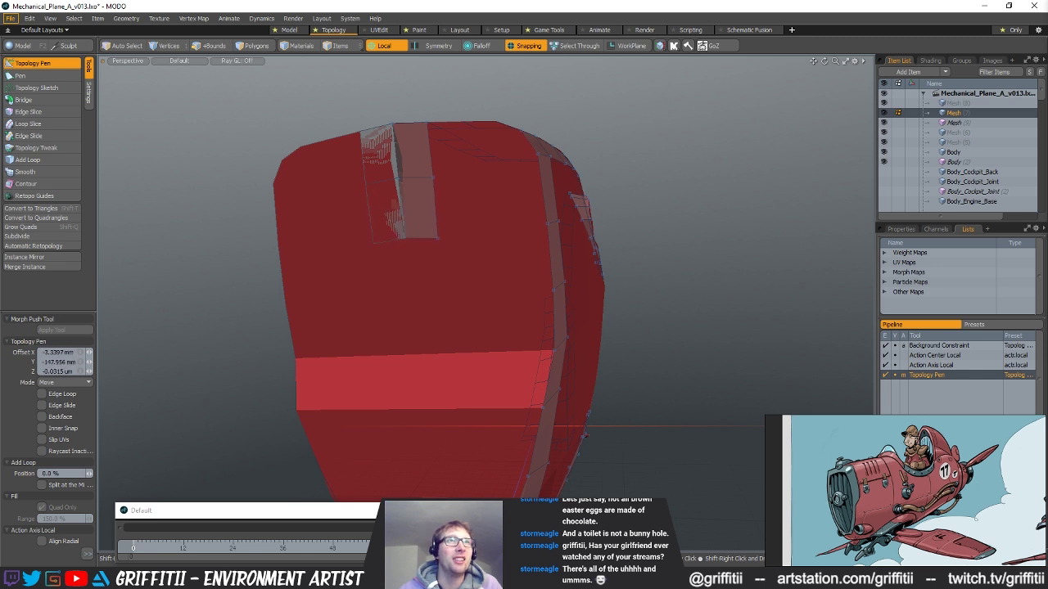
left_click_drag(422, 238, 431, 356, "shift")
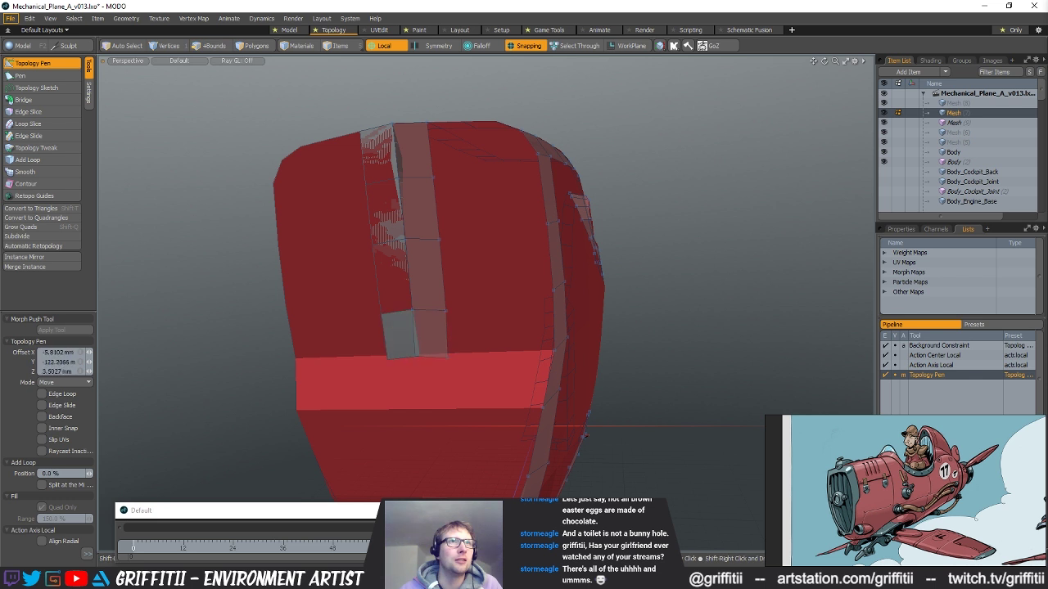
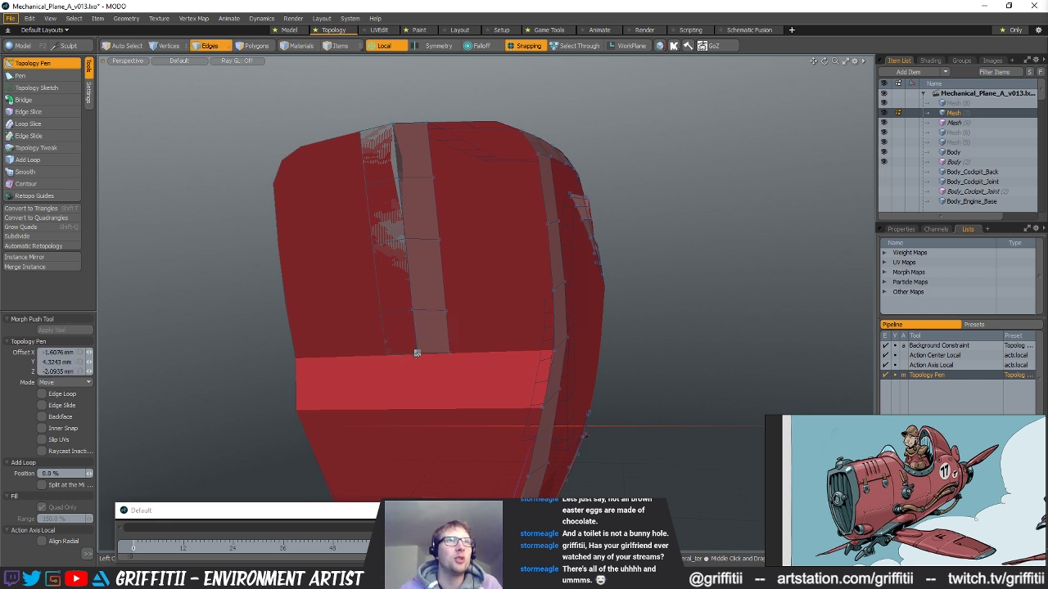
left_click_drag(456, 293, 498, 296, "alt")
left_click_drag(395, 322, 438, 288)
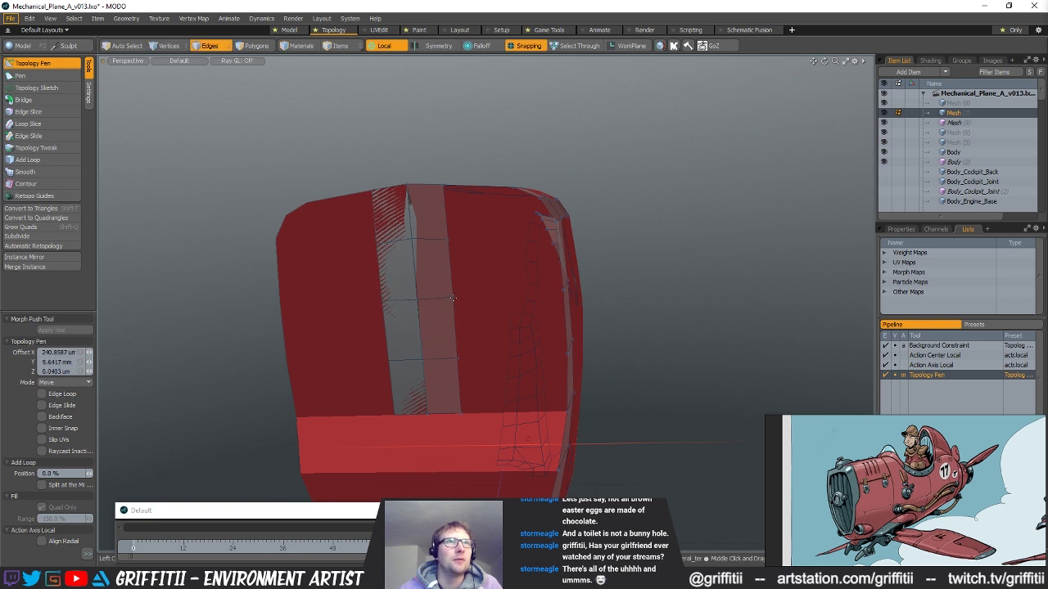
- Continue the centreline quad strip over the horizontal step and down the lower front face towards the bottom tip
left_click_drag(526, 438, 426, 339, "alt")
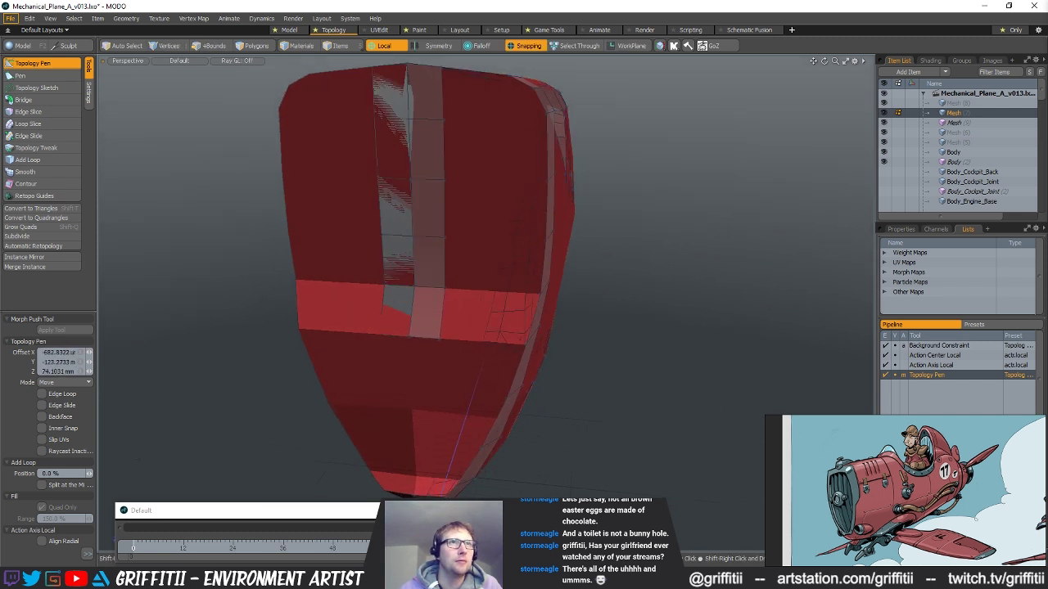
mouse_move(428, 337)
left_mouse_down("alt")
mouse_move(459, 274)
mouse_move(427, 322)
left_mouse_up("alt")
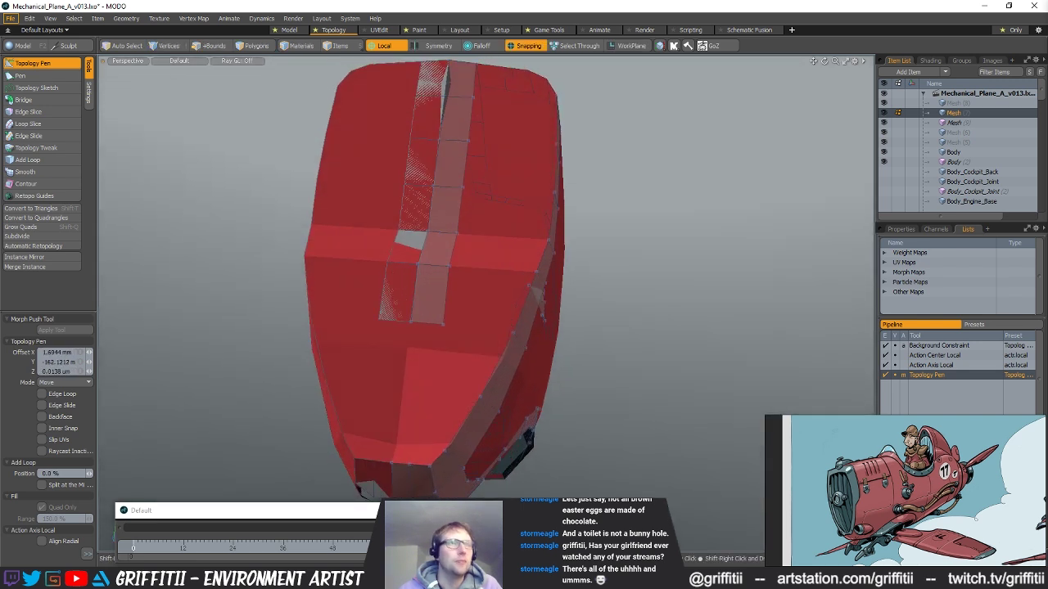
left_click_drag(418, 341, 426, 296, "alt")
key("2")
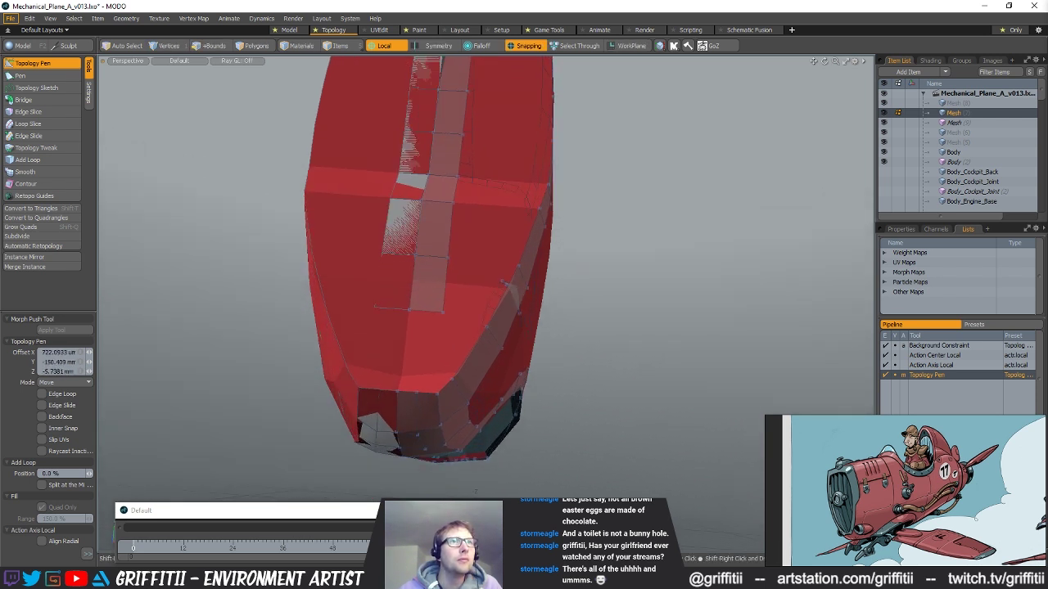
left_click_drag(421, 311, 407, 357)
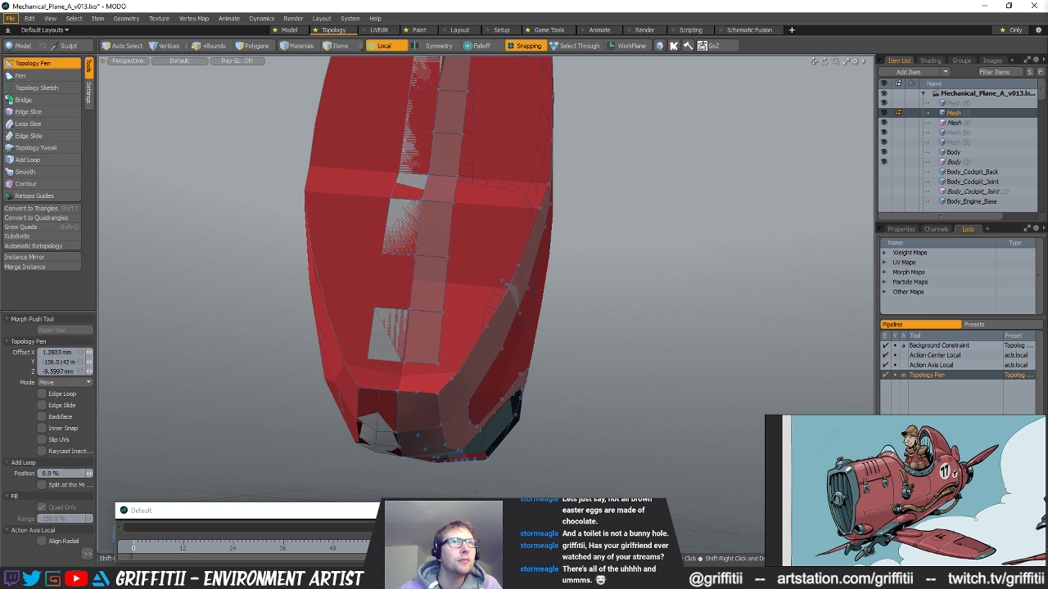
left_click_drag(434, 360, 410, 323, "alt")
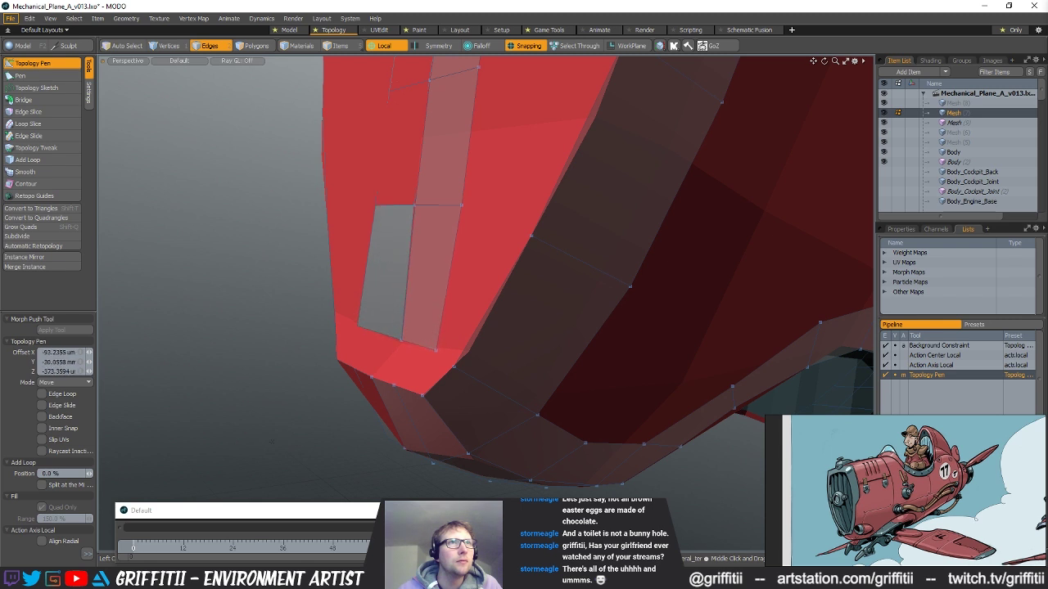
- Connect the centreline strip to the bottom rim of the front face, adjusting its end vertices and undoing the last change
left_click_drag(419, 350, 533, 383, "shift")
left_click_drag(521, 329, 412, 407, "alt")
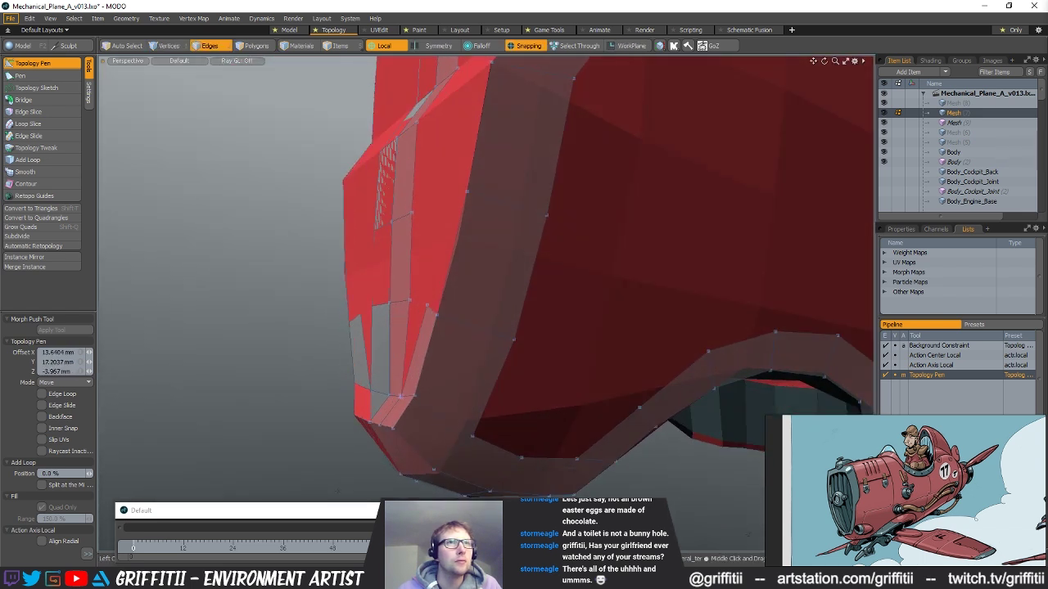
left_click_drag(415, 396, 401, 397)
left_click_drag(453, 341, 517, 384, "alt")
key("ctrl+z")
left_click_drag(434, 438, 436, 339, "alt")
- Build an inner quad strip along the side crease of the front face, running across the horizontal step and up the upper panel
mouse_move(458, 280)
left_mouse_down("shift")
mouse_move(432, 278)
mouse_move(471, 291)
left_mouse_up("shift")
left_click_drag(464, 330, 436, 414, "shift")
mouse_move(451, 363)
left_mouse_down("alt")
mouse_move(476, 334)
mouse_move(475, 352)
mouse_move(482, 325)
mouse_move(475, 348)
left_mouse_up("alt")
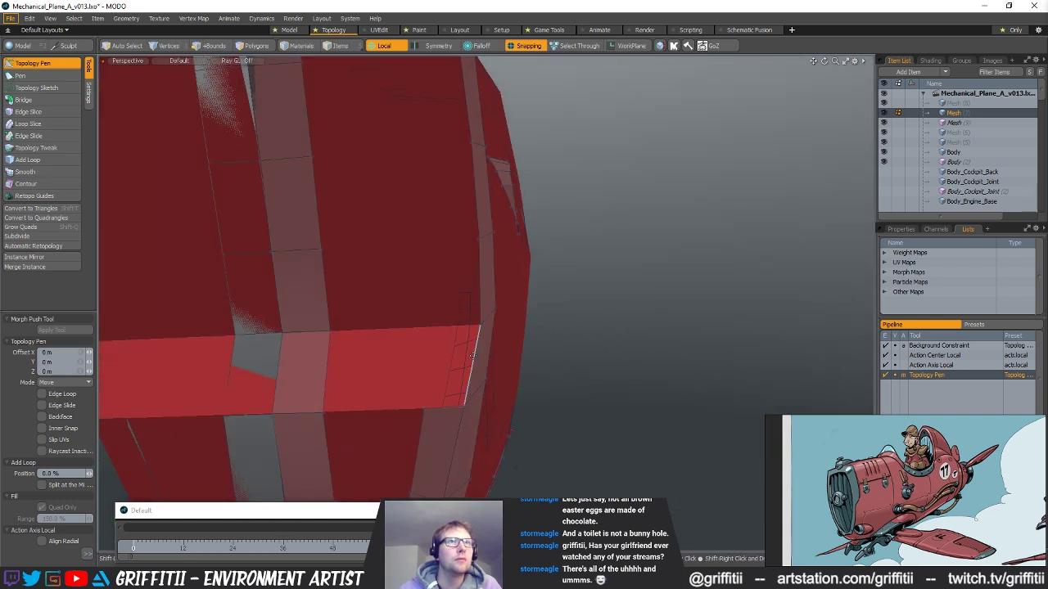
left_click_drag(474, 353, 407, 357, "alt")
left_click_drag(464, 332, 425, 332, "shift")
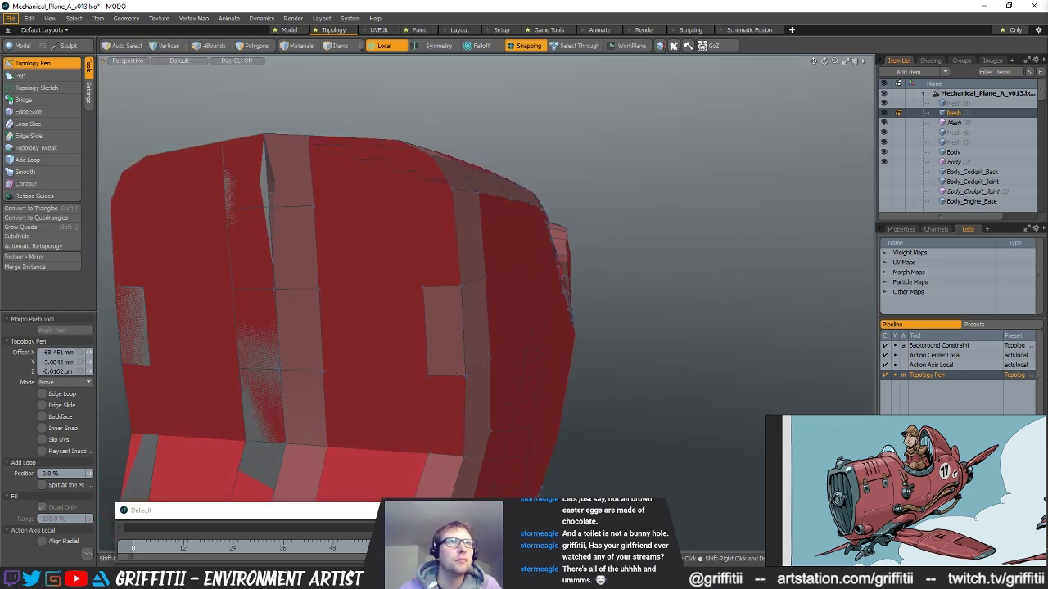
left_click_drag(447, 375, 447, 454, "shift")
- Extend a row of quads beneath the front face's top rim and around the upper corner, joining the centre and side strips
left_click_drag(455, 282, 434, 394, "alt")
left_click_drag(440, 332, 484, 257, "alt")
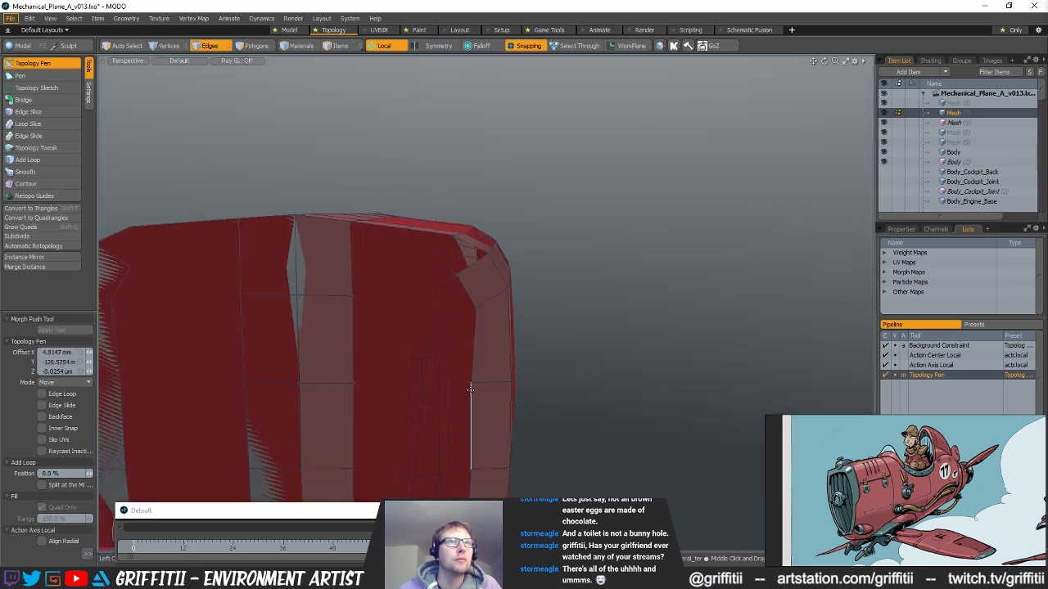
left_click_drag(472, 387, 449, 321, "alt")
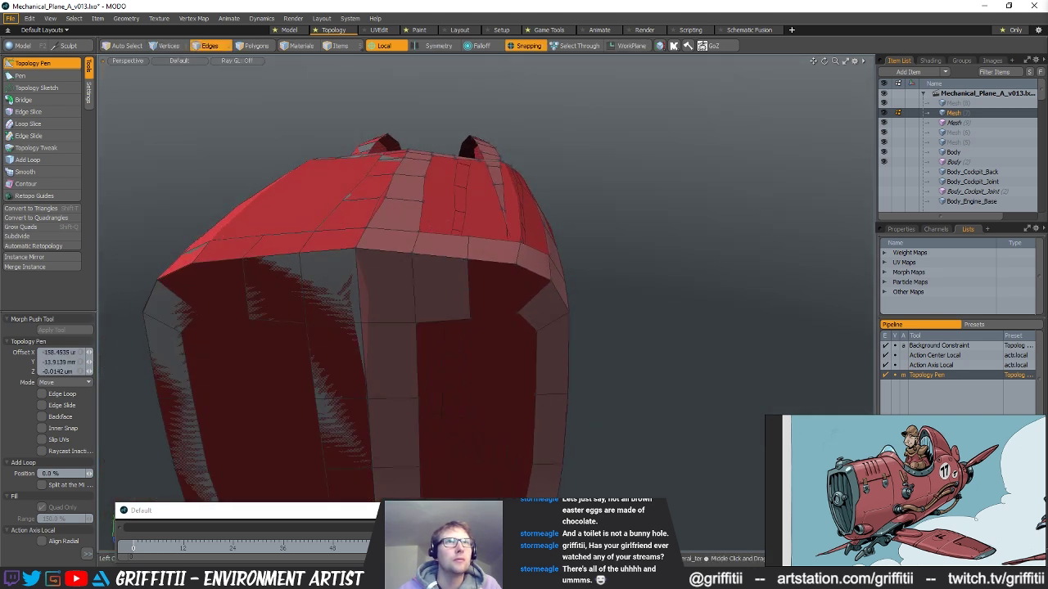
left_click_drag(520, 279, 473, 238)
scroll(462, 226, "down", 3)
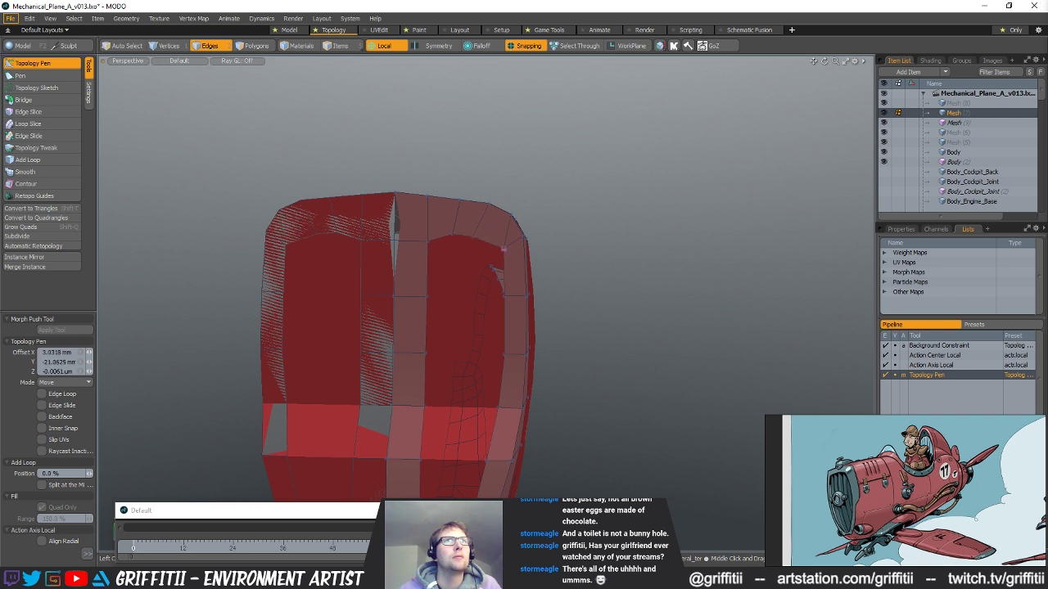
left_click_drag(501, 254, 483, 193)
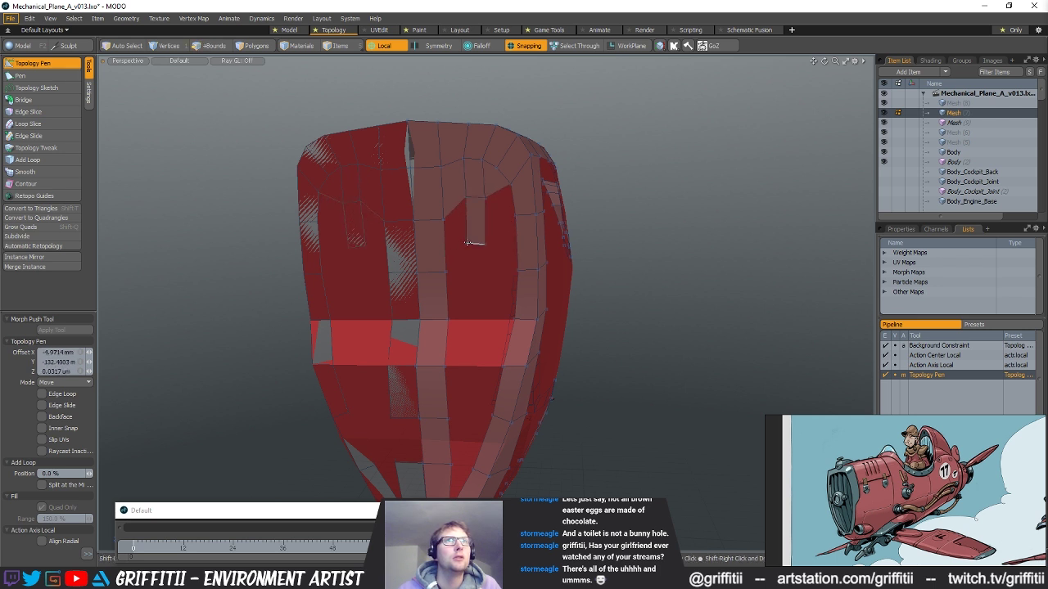
- Fill the upper front panel with quads between the centre and side strips and close the triangular hole near the corner
left_click_drag(447, 247, 489, 276, "shift")
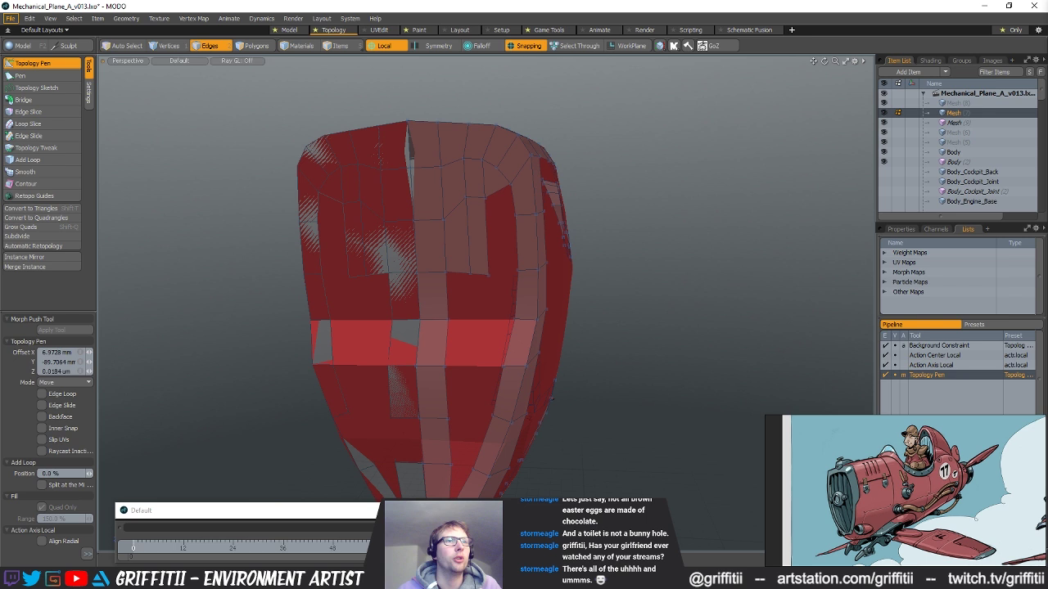
left_click_drag(496, 245, 485, 247, "alt")
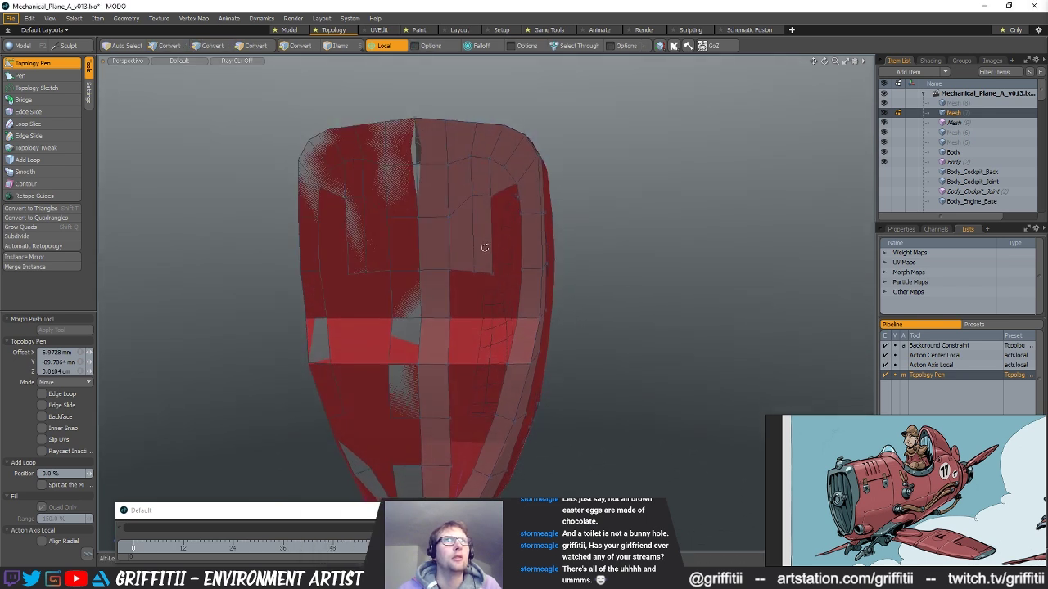
left_click_drag(486, 196, 485, 217)
left_click_drag(512, 257, 466, 275, "alt")
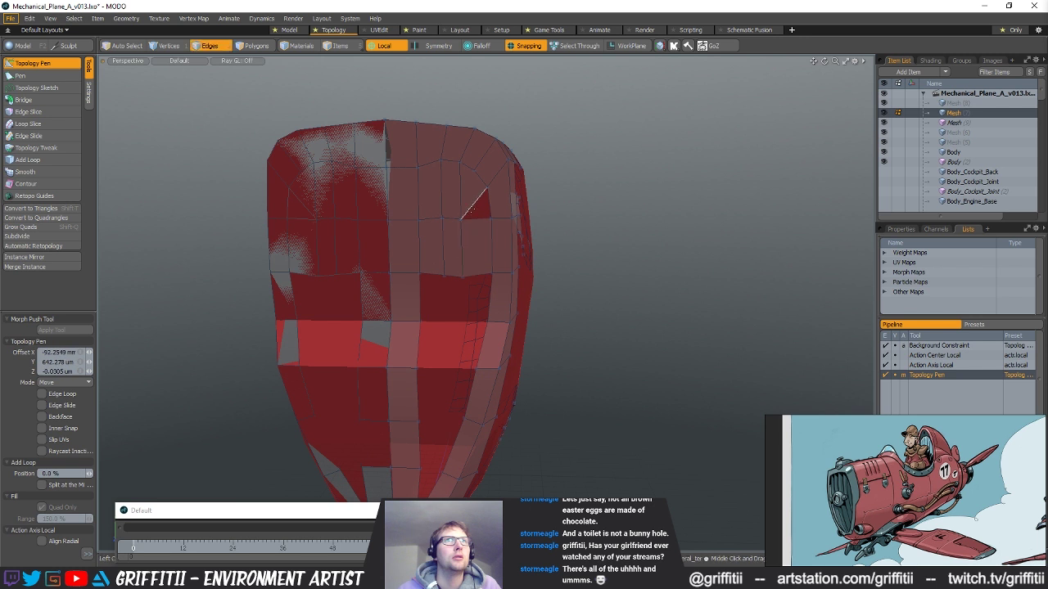
key("q")
key("2")
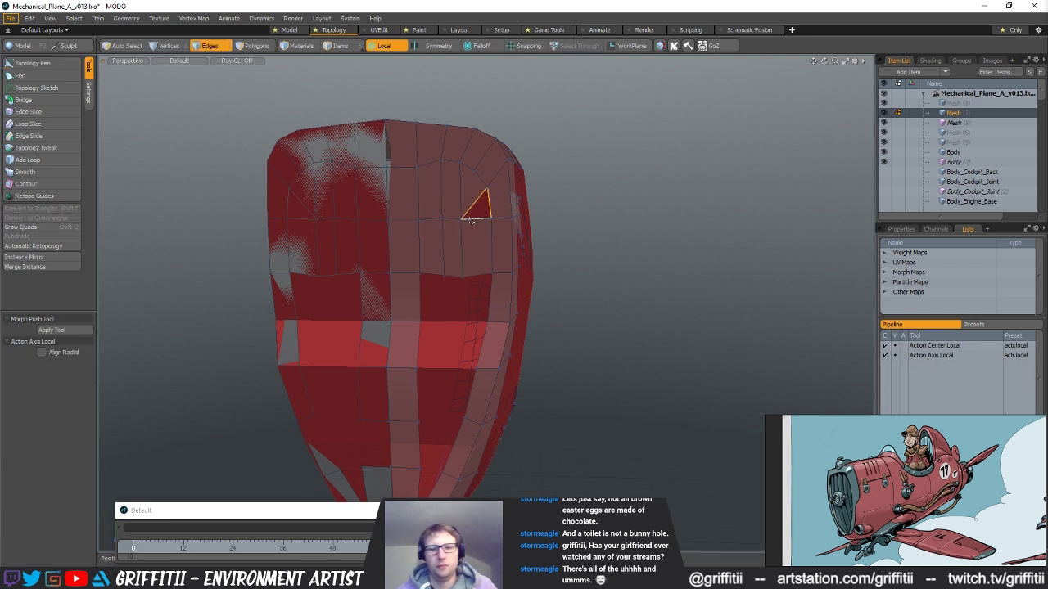
left_click(565, 227)
- Even out the vertex spacing in the filled upper front panel with the Topology Pen
left_click(33, 63)
left_click_drag(534, 287, 556, 290, "alt")
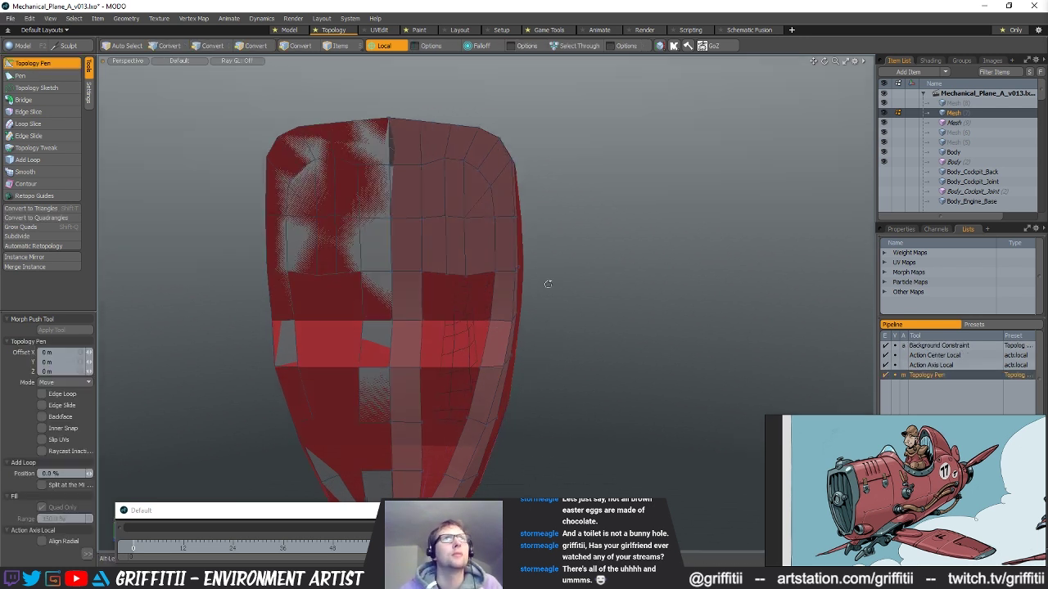
left_click_drag(467, 217, 470, 215)
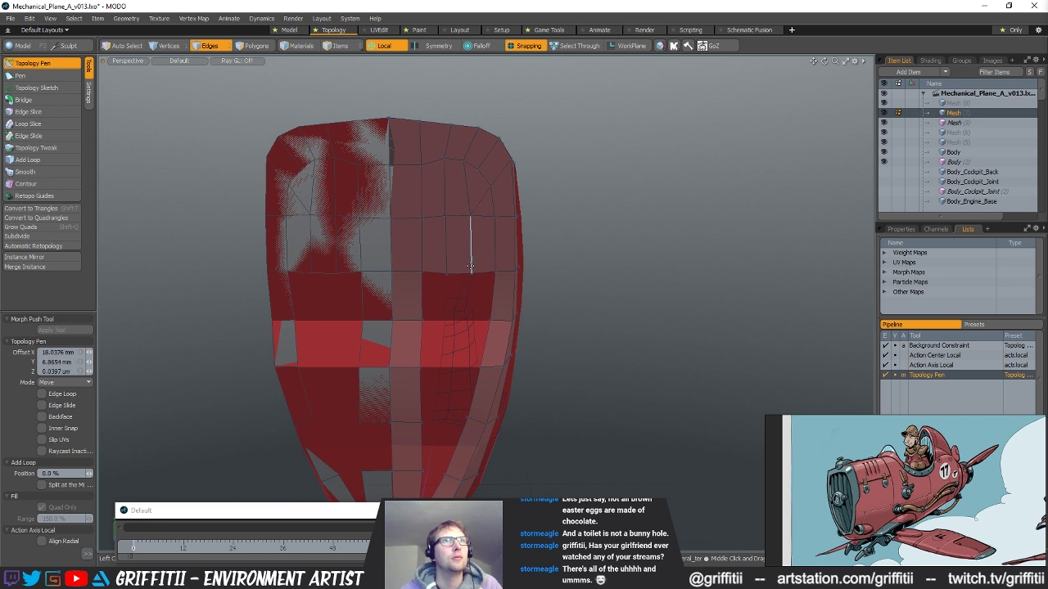
left_click_drag(460, 274, 460, 269)
- Fill the rest of the upper front panel down to the horizontal step, capping the central hole with a polygon and triangulating it
left_click_drag(483, 334, 443, 193, "alt+shift")
scroll(437, 227, "up", 2)
key("space")
left_click(449, 199)
key("p")
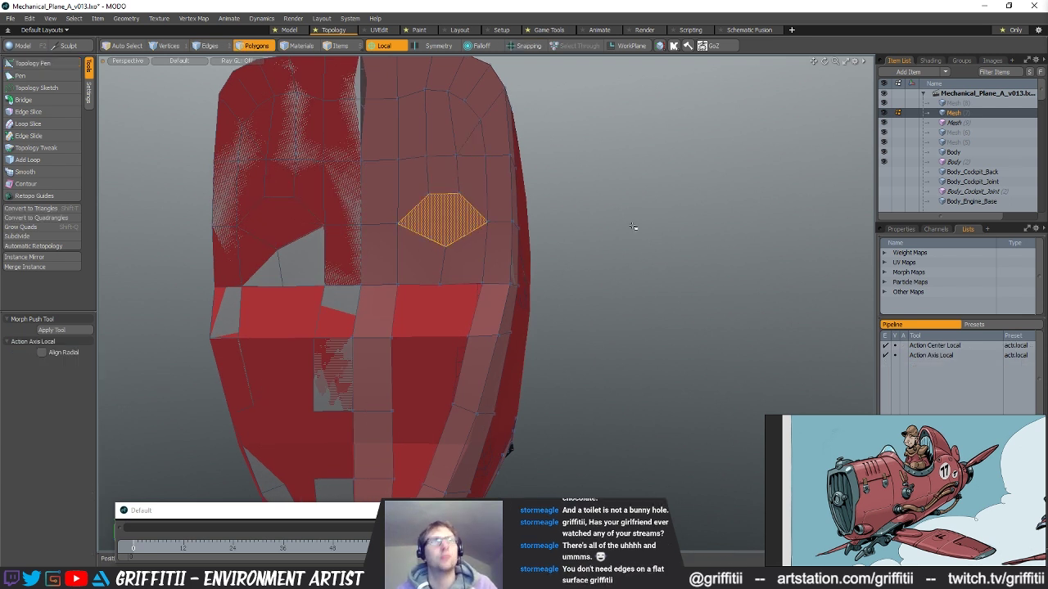
key("shift+t")
left_click(637, 229)
key("space")
key("space")
left_click(623, 223)
- Fill the horizontal step and the row just below it with quads between the centre and side strips
left_click(26, 64)
left_click_drag(452, 313, 454, 383, "alt+shift")
left_click_drag(479, 314, 440, 323)
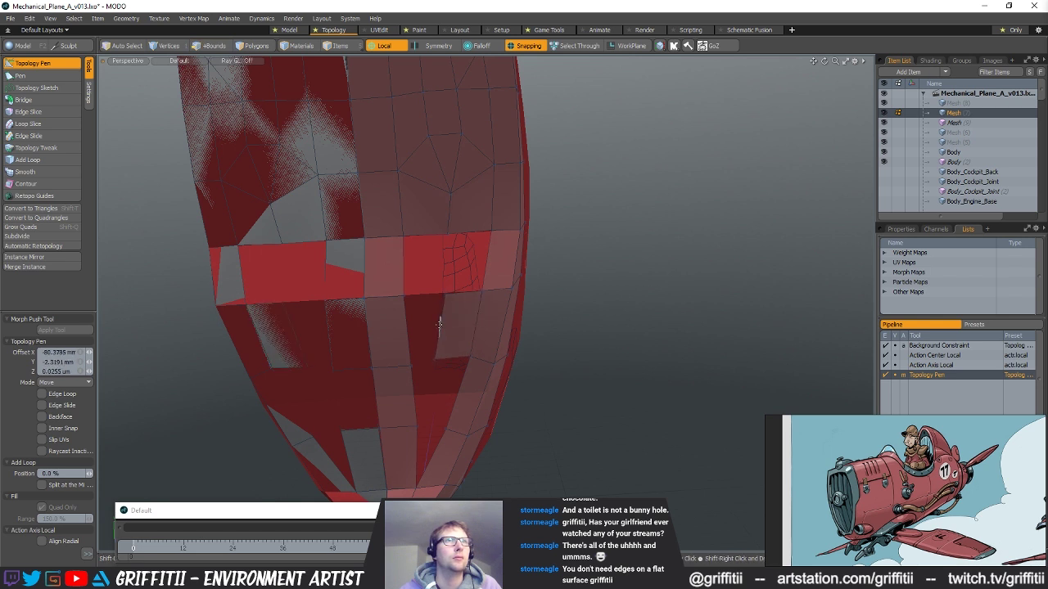
left_click_drag(419, 317, 461, 234, "alt")
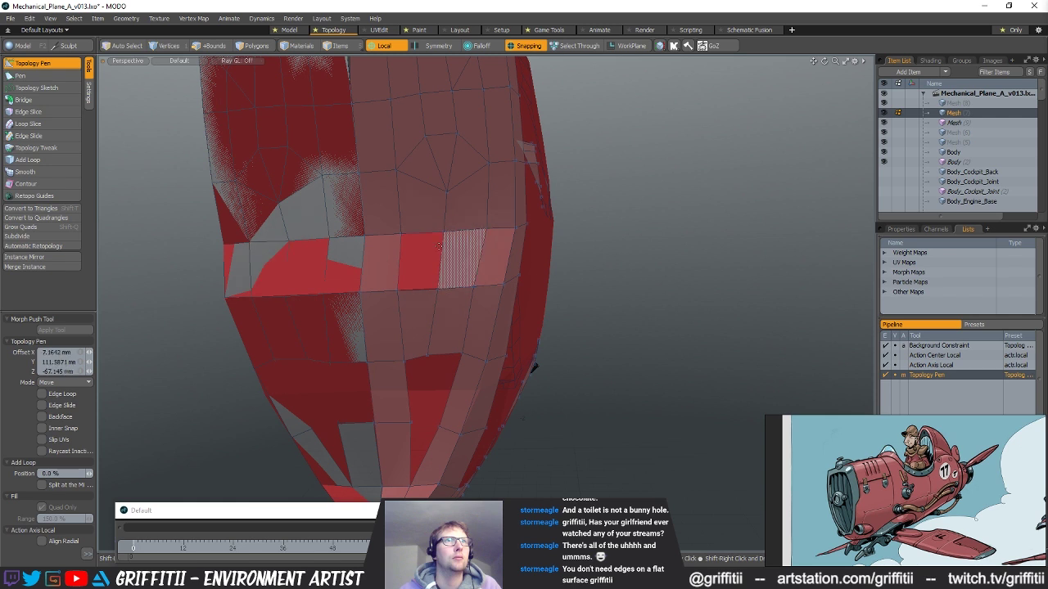
left_click_drag(418, 291, 423, 235, "shift")
left_click_drag(456, 281, 449, 238, "alt")
left_click(306, 244)
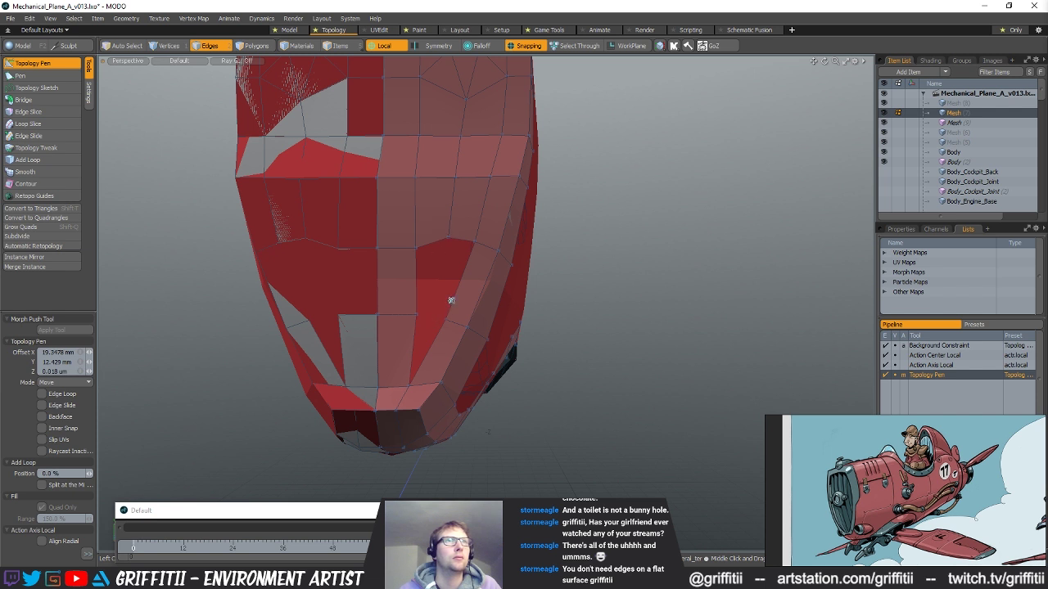
- Fill the lower front panel with quads down towards the bottom rim, between the centre and side strips
left_click_drag(457, 242, 449, 314)
left_click(436, 260, "shift")
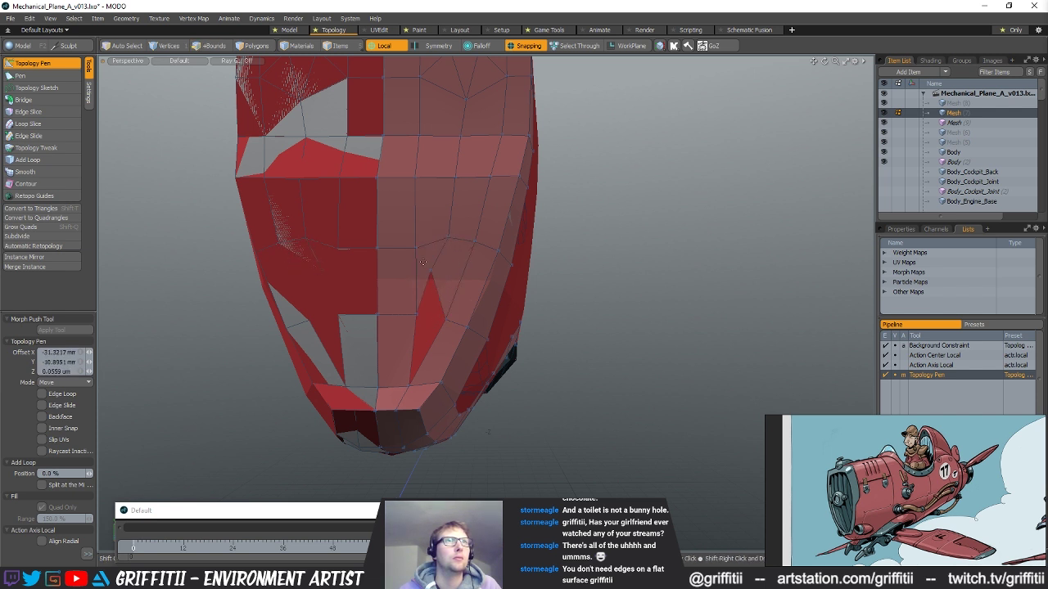
left_click_drag(430, 271, 432, 311)
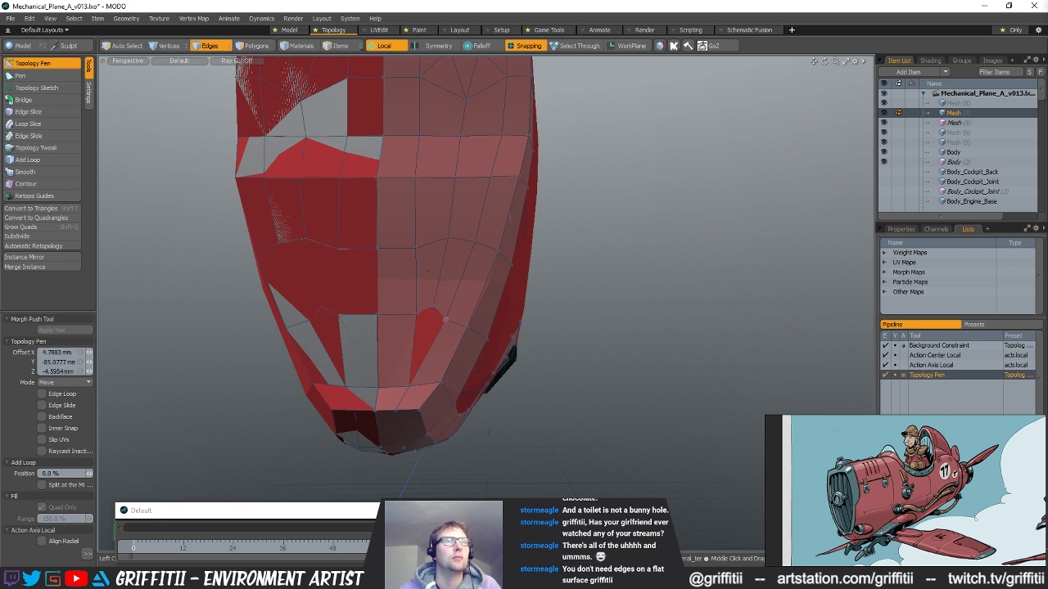
key("q")
left_click(47, 64)
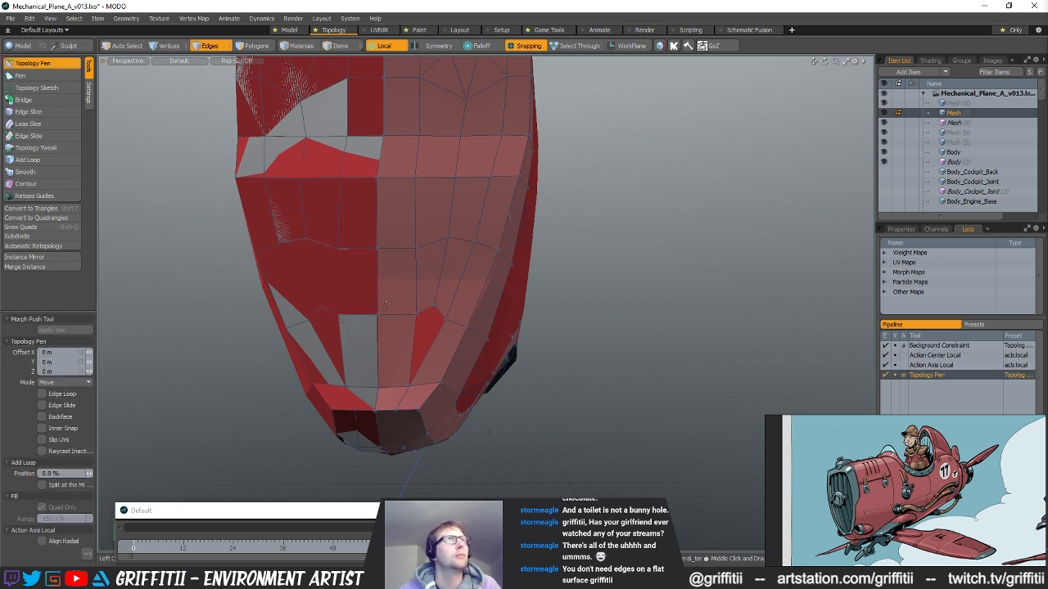
middle_click(426, 310, "shift")
key("q")
left_click_drag(608, 296, 610, 355, "alt")
scroll(554, 303, "down", 5)
key("2")
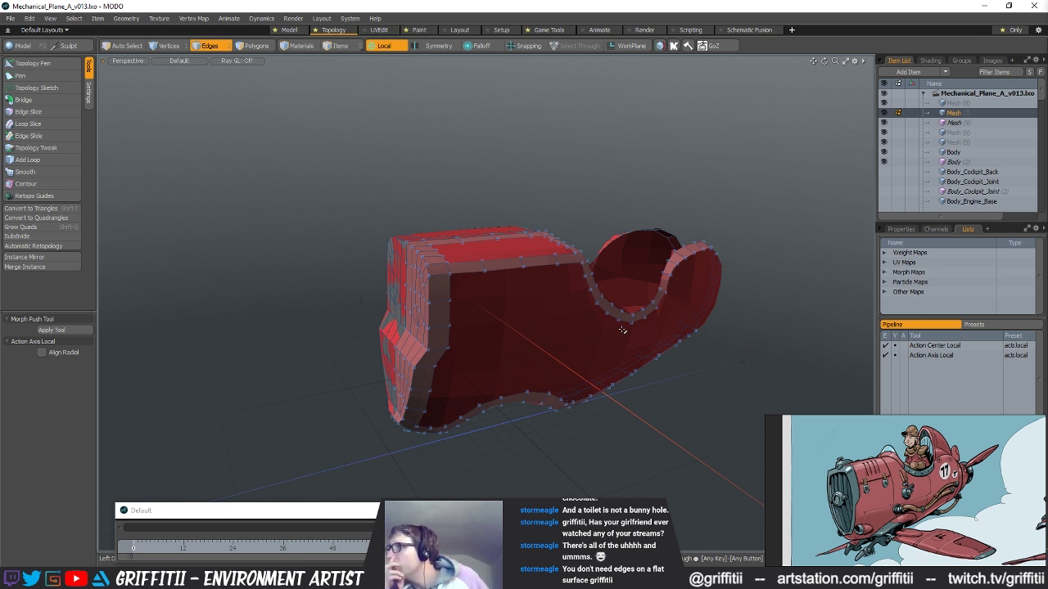
mouse_move(613, 314)
left_mouse_down("alt")
mouse_move(412, 292)
mouse_move(606, 296)
left_mouse_up("alt")
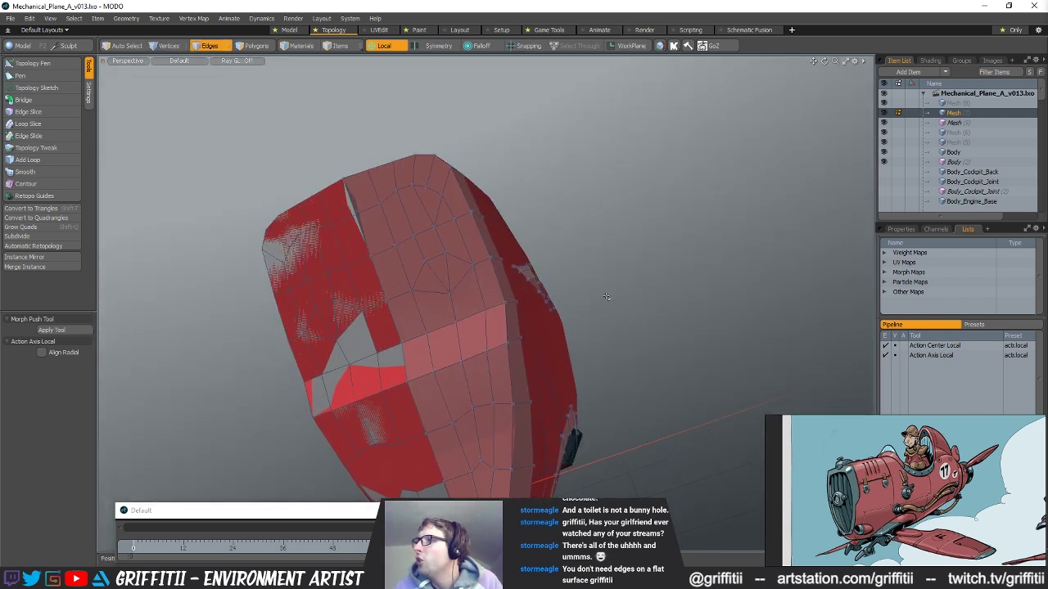
- Scale the corner vertices of the triangulated patch in the upper front panel to 0% so they meet at one point
left_click_drag(518, 304, 446, 247, "alt")
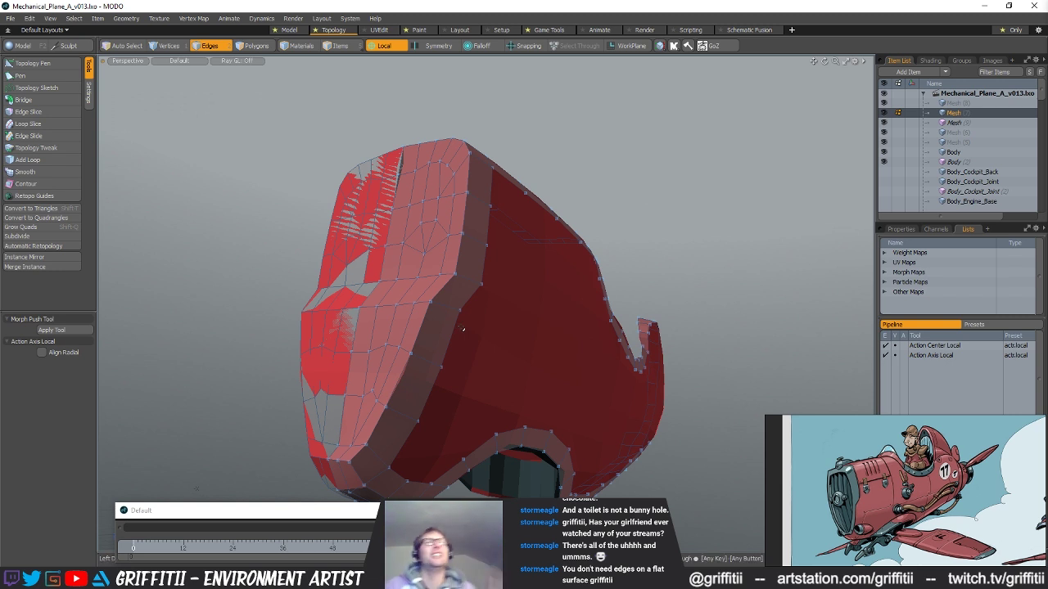
left_click_drag(469, 287, 394, 308, "alt")
left_click_drag(540, 317, 623, 320, "alt")
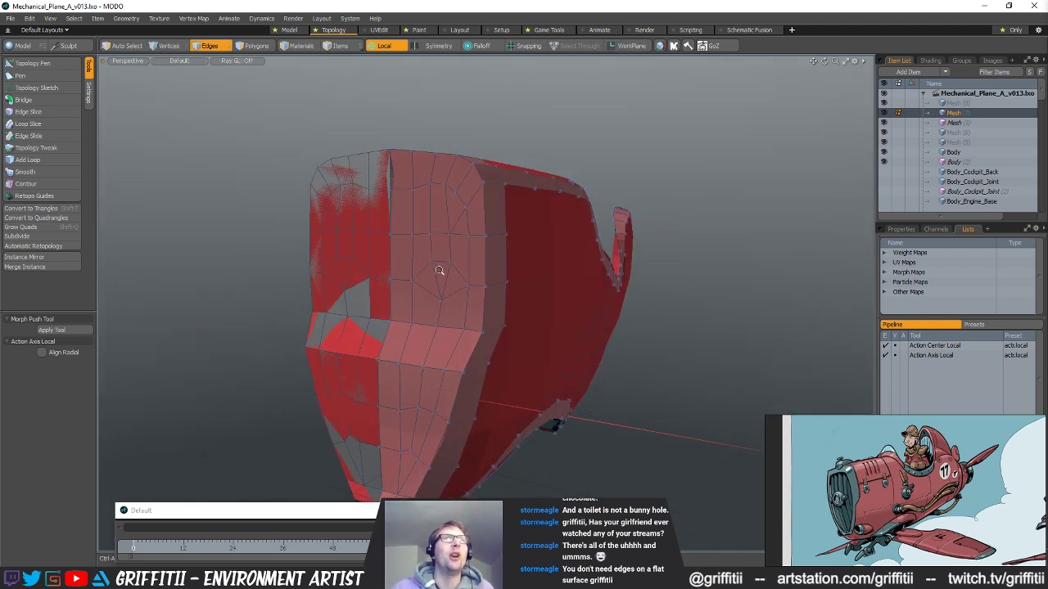
scroll(440, 270, "up", 4)
left_click_drag(440, 271, 456, 322, "alt")
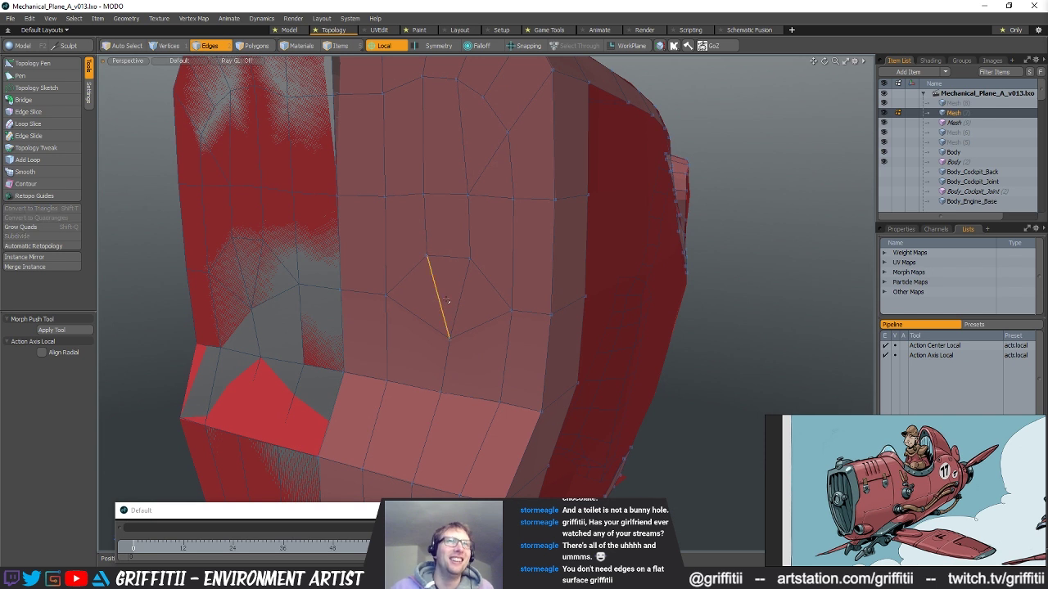
key("3")
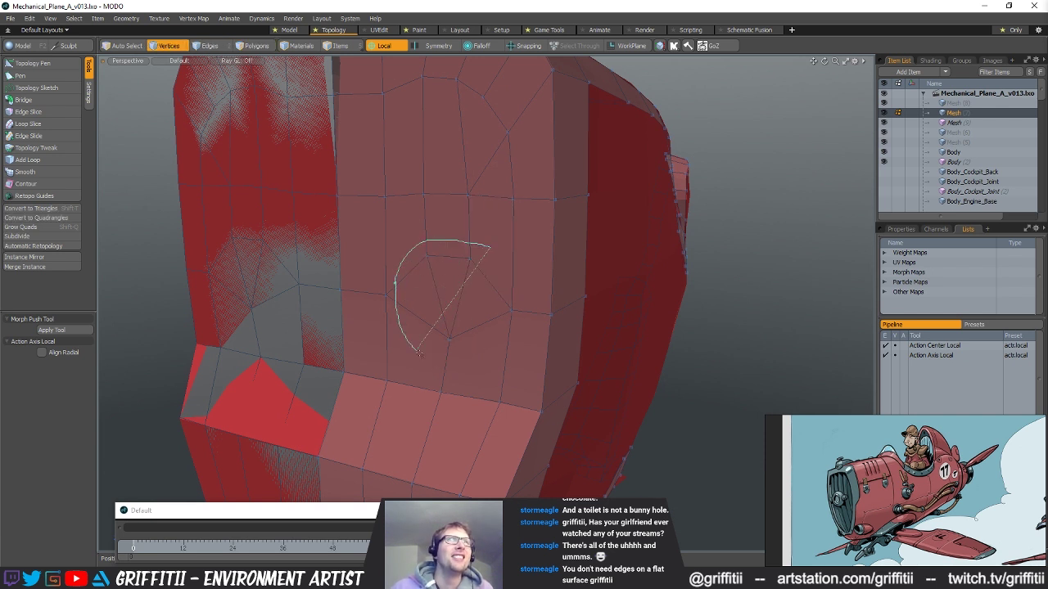
key("1")
key("y")
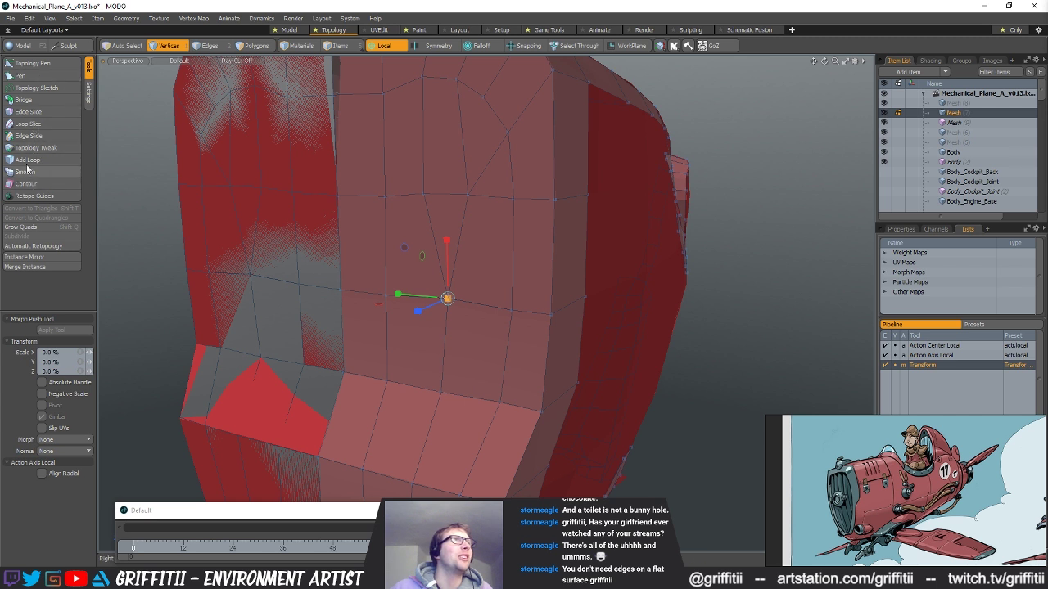
- Merge the coincident vertices in the upper front panel into a single vertex
key("F2")
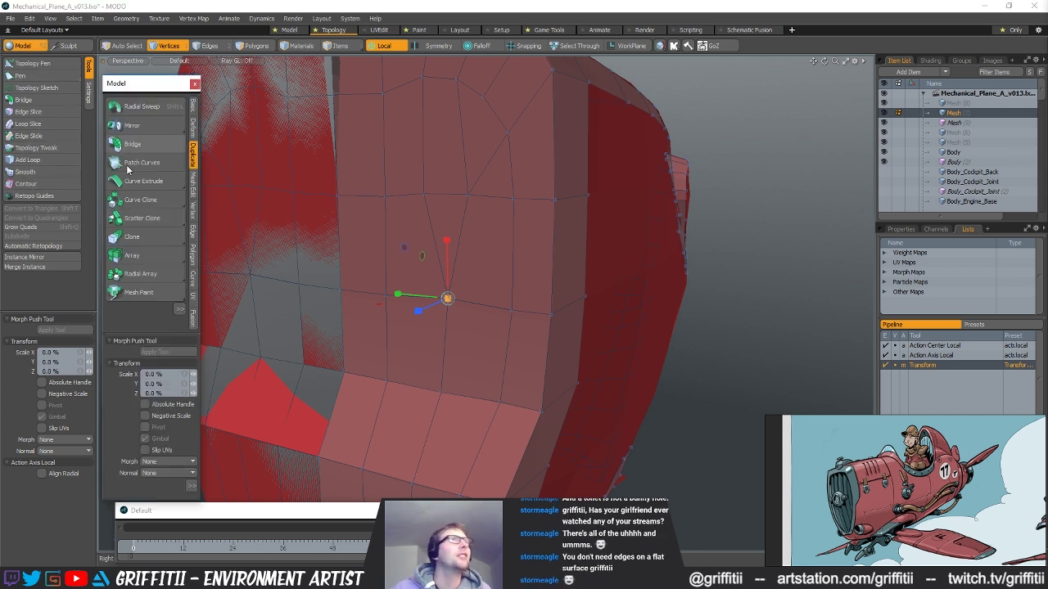
left_click(192, 212)
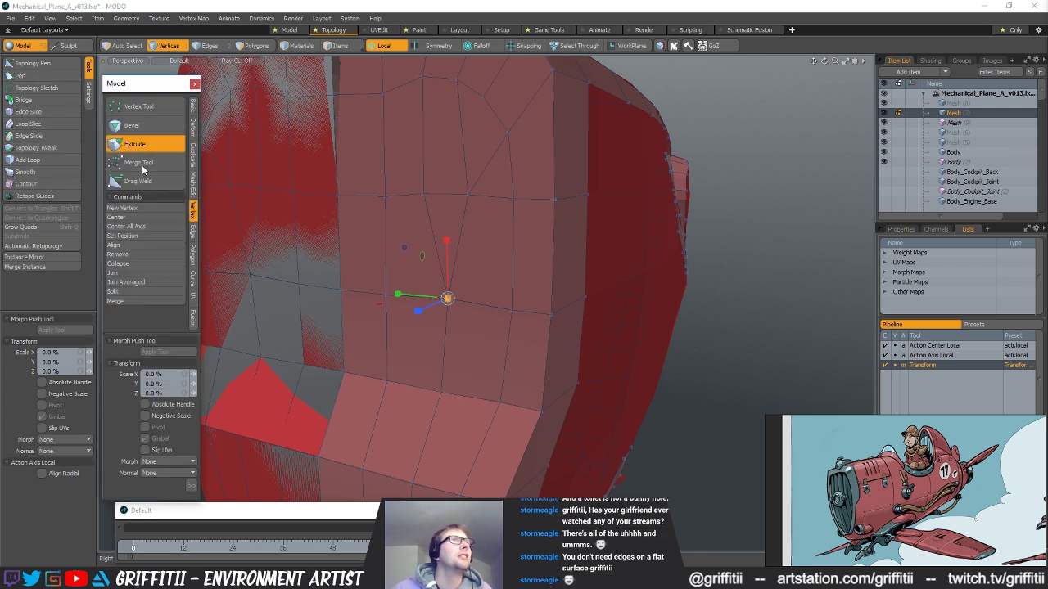
left_click(139, 162)
key("q")
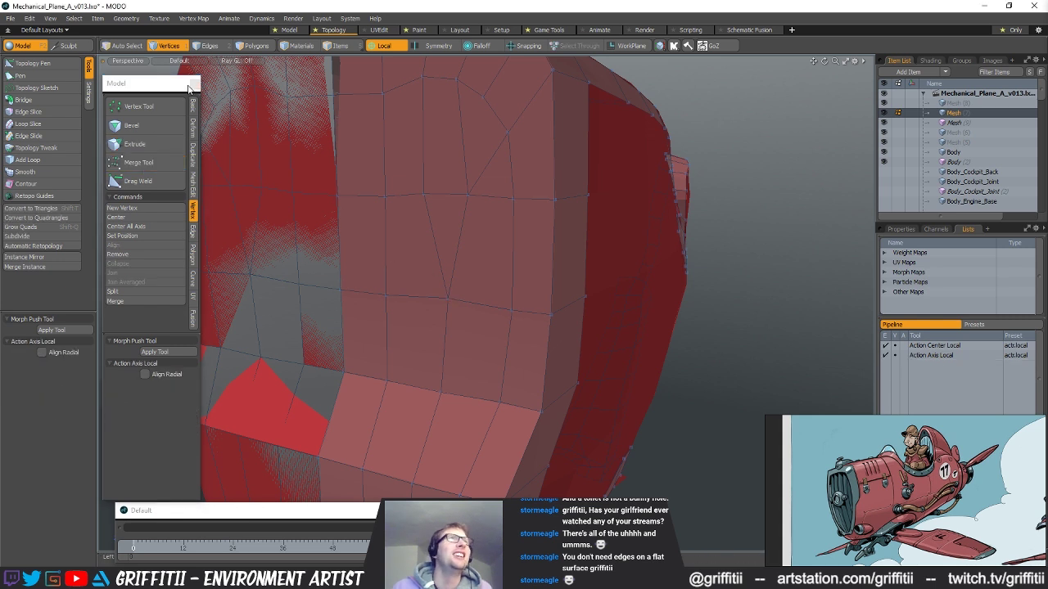
left_click(195, 84)
scroll(633, 271, "down", 5)
left_click_drag(631, 271, 523, 360, "alt")
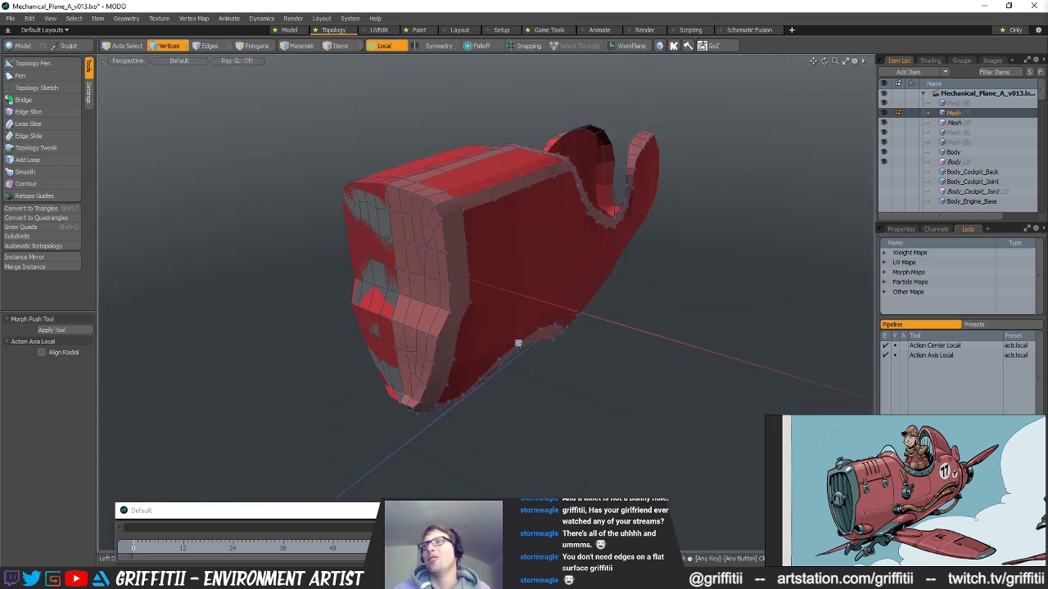
left_click_drag(498, 320, 561, 257, "alt")
key("space")
key("space")
key("w")
key("space")
left_click(631, 254)
left_click_drag(631, 255, 565, 285, "alt")
left_click(464, 249)
left_click_drag(463, 248, 457, 209, "alt")
key("w")
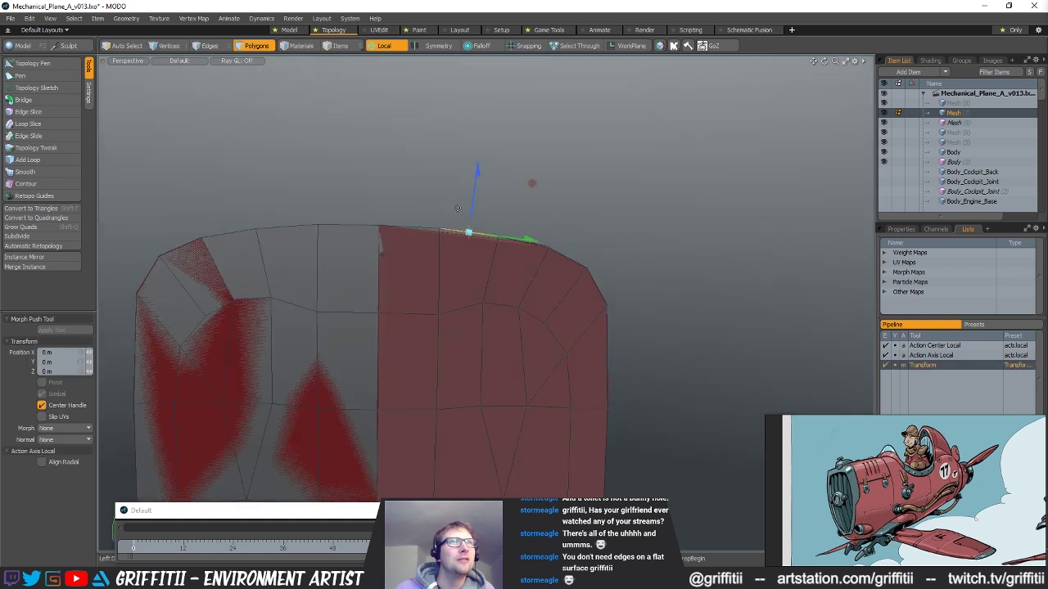
key("space")
- Extend two adjoining quads down from the upper edge strip onto the body's side panel with the Topology Pen
left_click_drag(619, 229, 491, 344, "alt")
left_click(33, 63)
left_click_drag(452, 282, 568, 363, "alt")
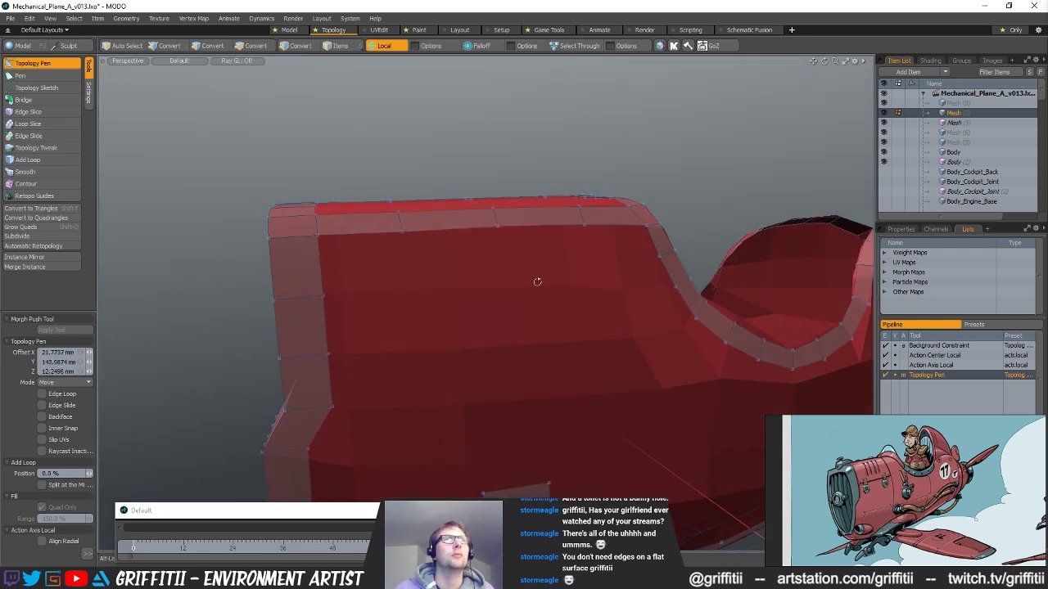
left_click_drag(452, 230, 455, 286)
left_click_drag(540, 223, 545, 280)
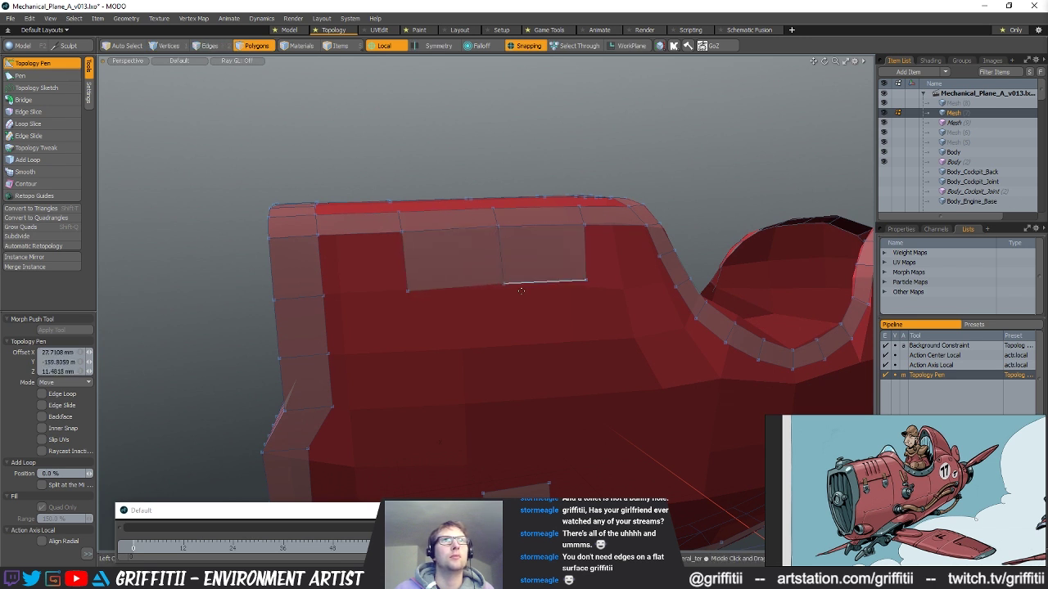
left_click_drag(655, 313, 518, 264, "alt")
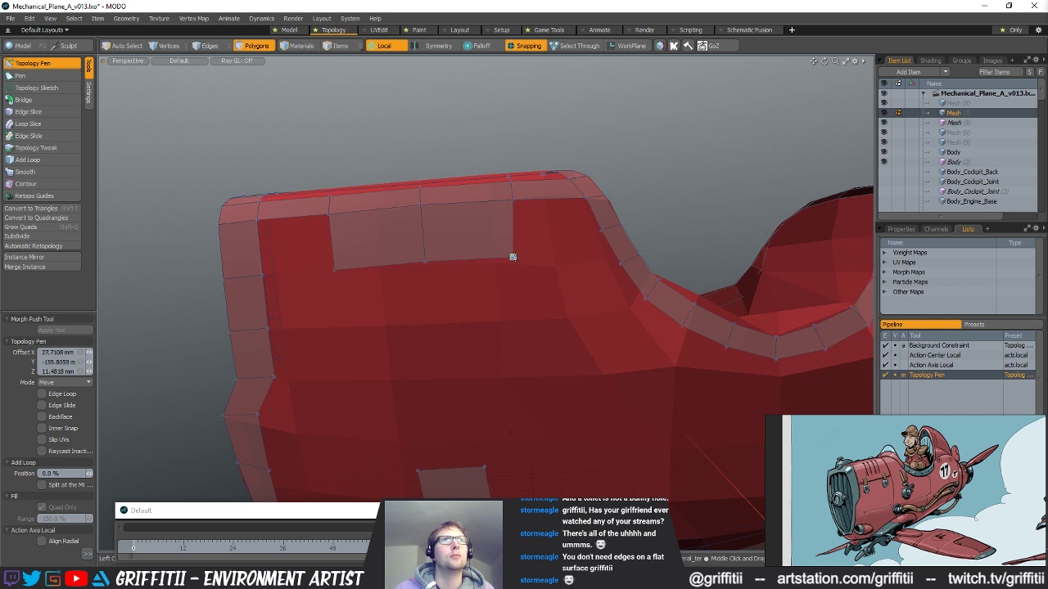
- Extend spaced single quads inward from the cockpit rim strip onto the side panel, from the front corner to the tail's base
left_click_drag(538, 256, 517, 273, "alt")
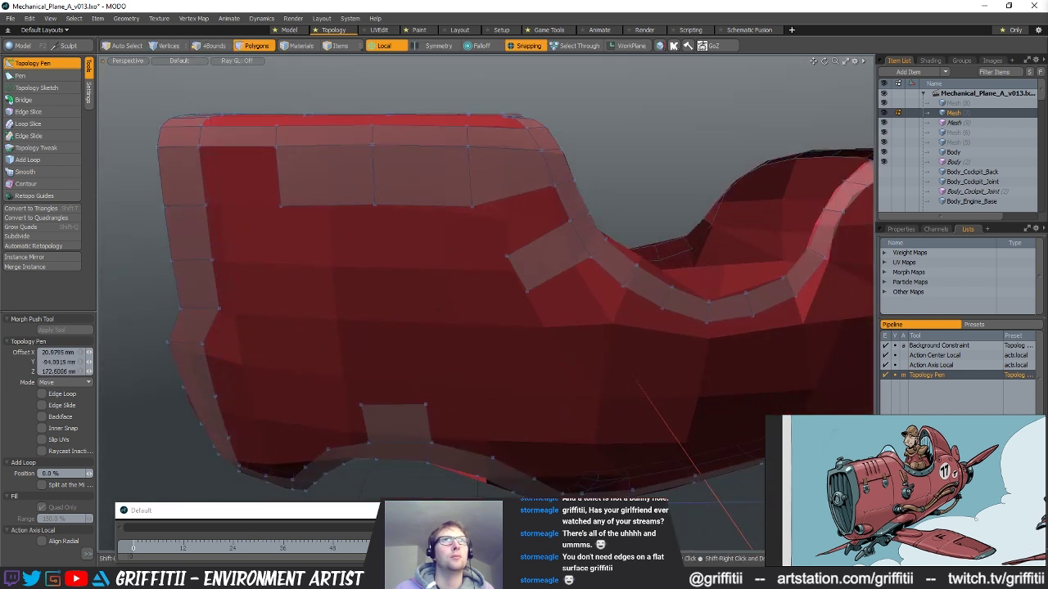
left_click_drag(618, 315, 558, 267, "alt")
left_click_drag(510, 201, 481, 249, "shift")
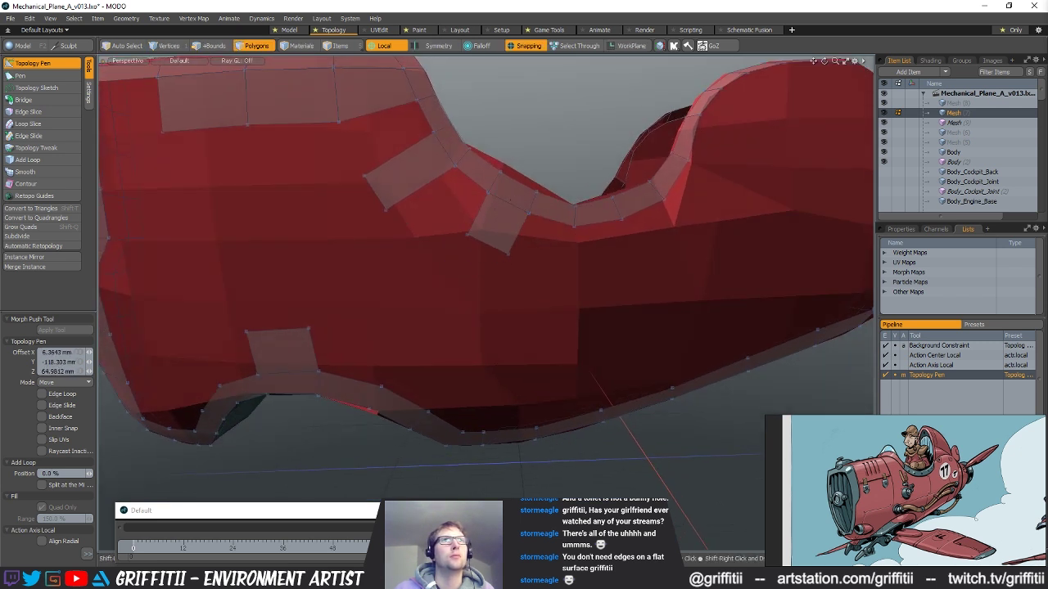
key("ctrl+z")
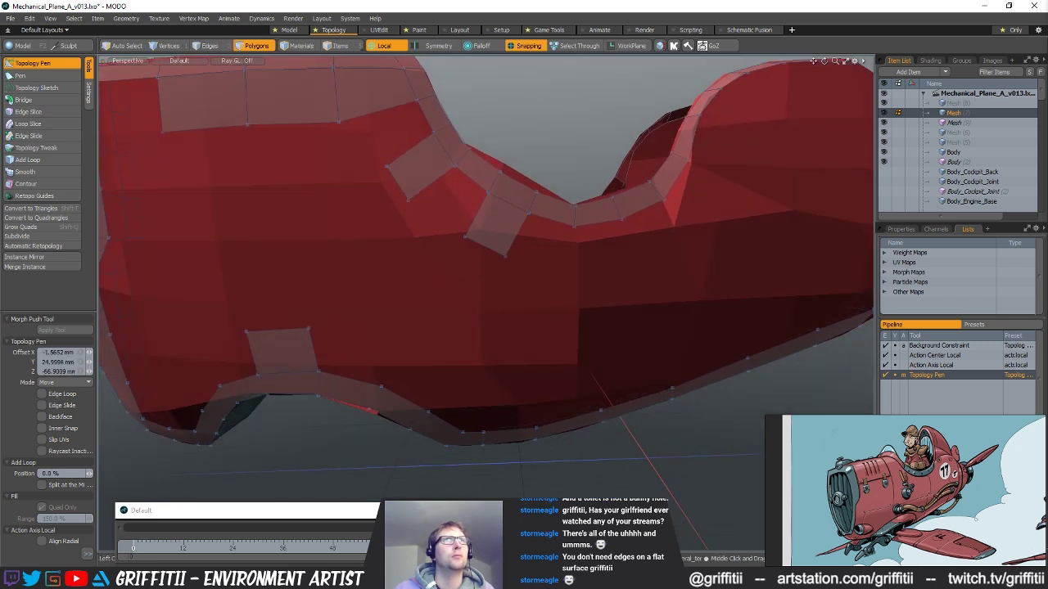
left_click_drag(599, 244, 513, 250, "alt+shift")
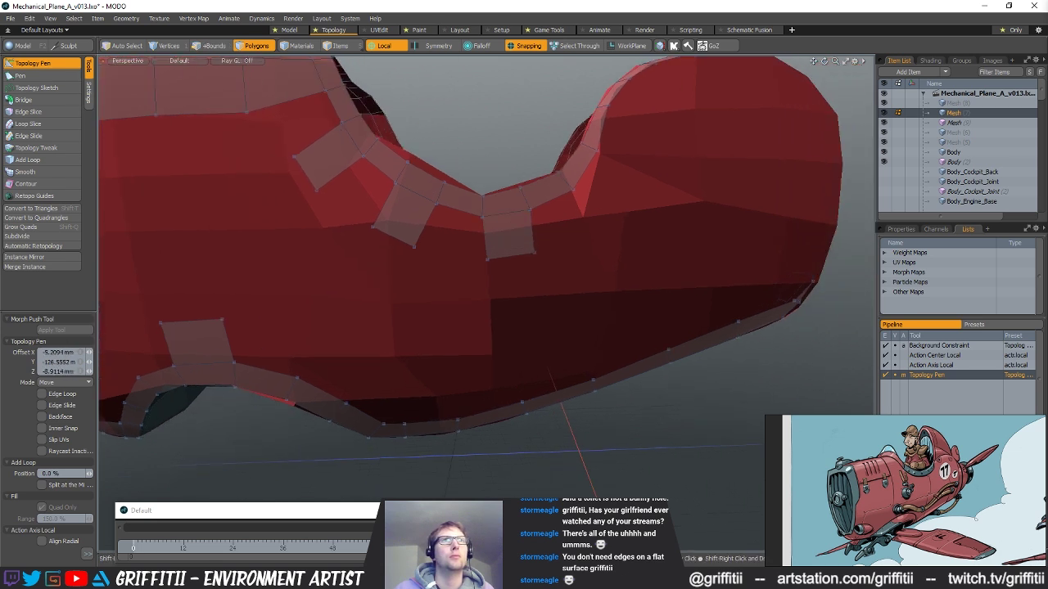
left_click_drag(586, 170, 620, 193, "shift")
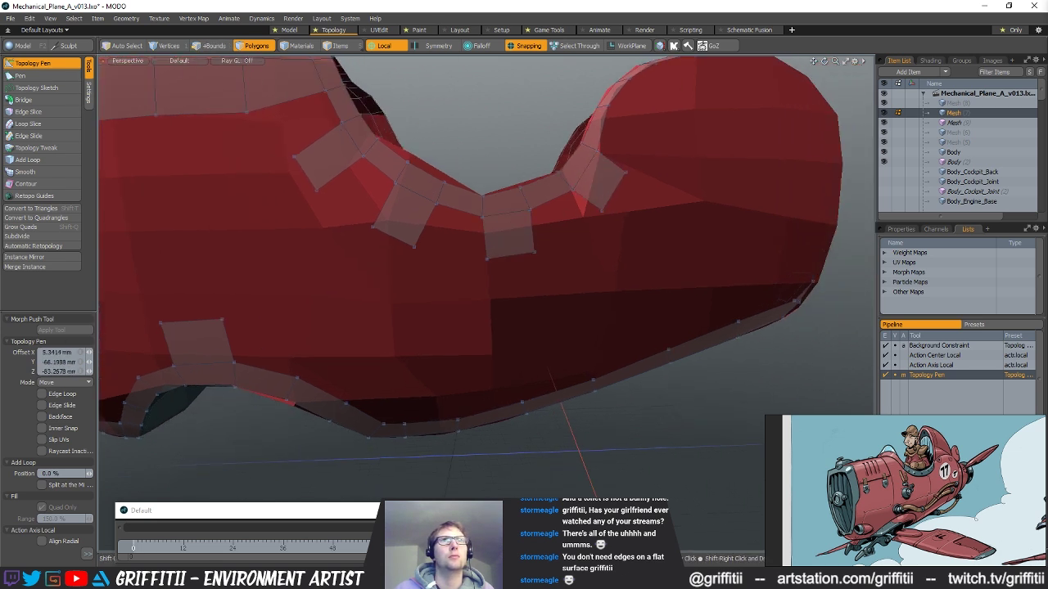
- Add a quad inward from the front curve of the tail hump and adjust the corner vertices of the quads along the cockpit rim
left_click_drag(646, 150, 573, 188, "alt")
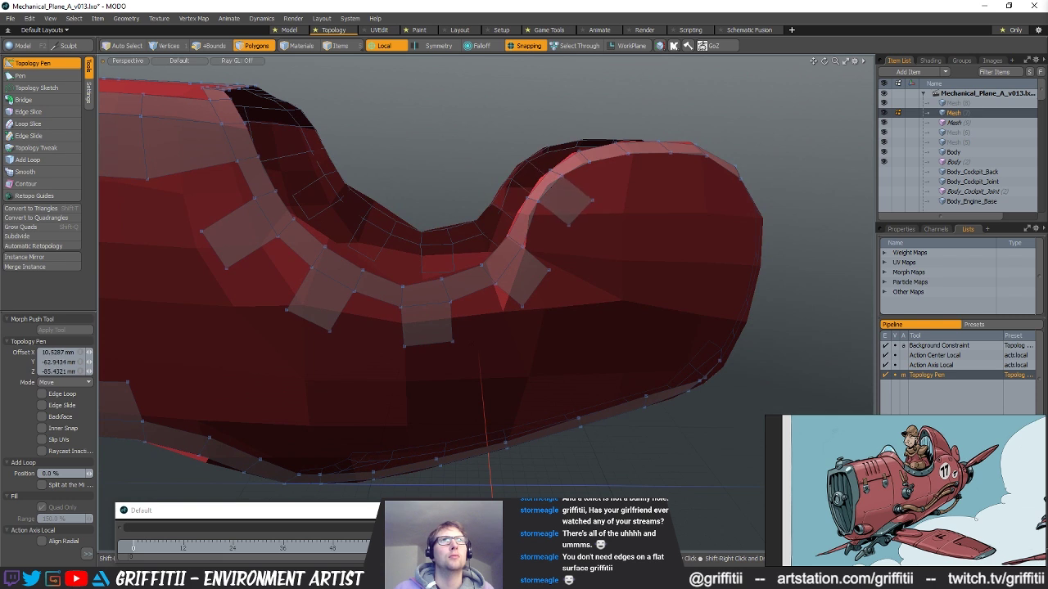
left_click_drag(574, 202, 562, 178, "alt")
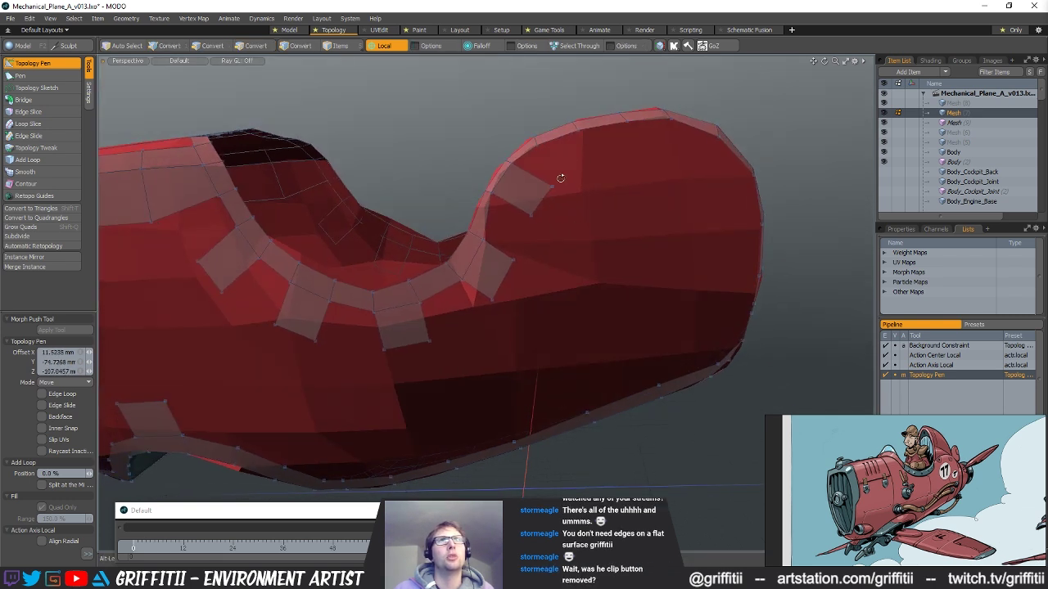
left_click_drag(579, 285, 686, 221, "alt")
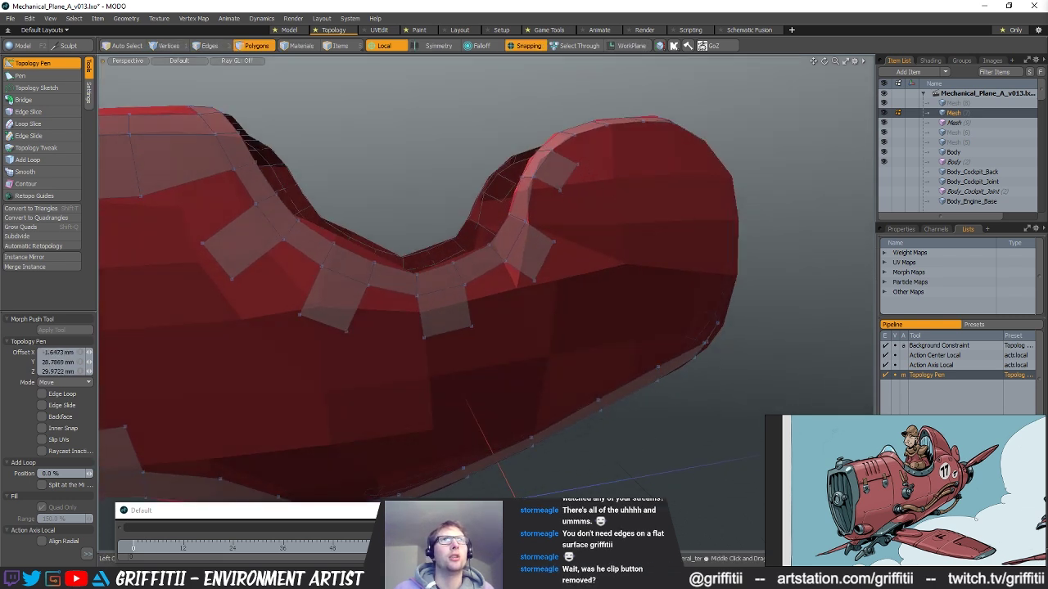
left_click_drag(607, 252, 673, 220, "alt")
left_click_drag(589, 175, 484, 279)
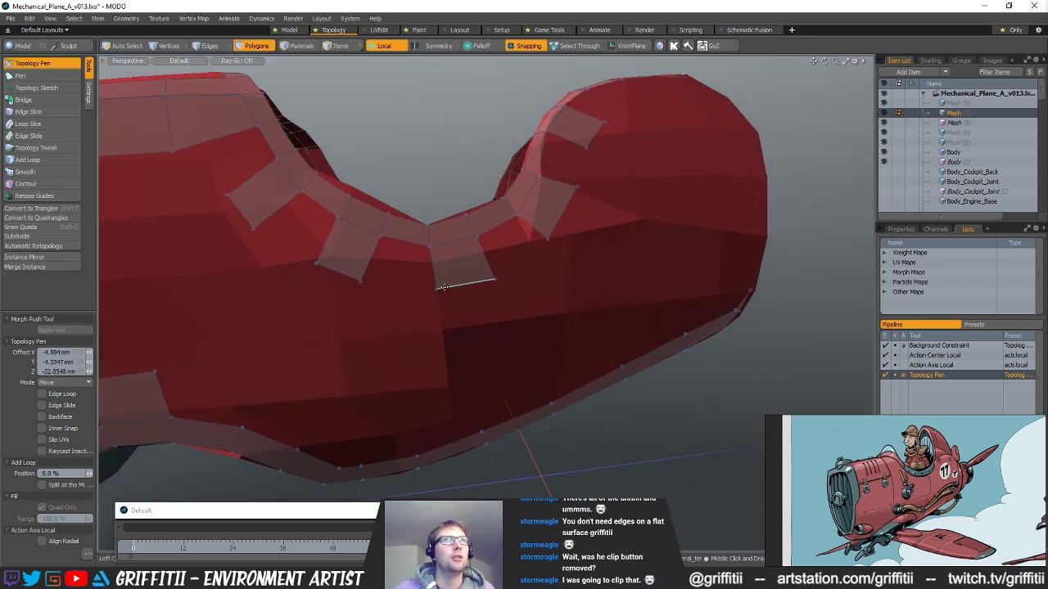
left_click_drag(434, 291, 457, 282, "alt")
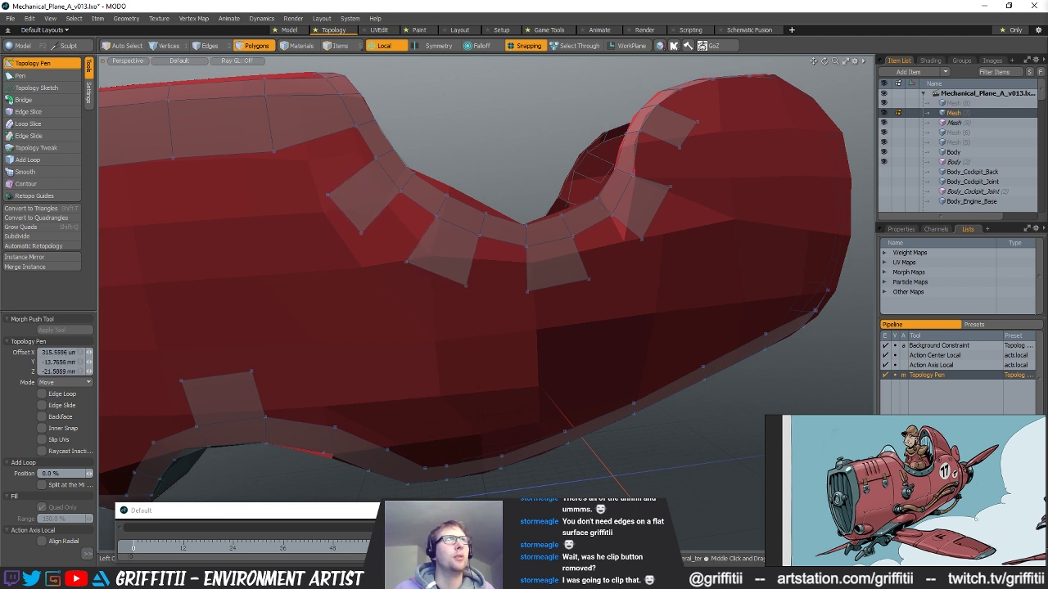
left_click_drag(425, 233, 423, 298, "alt")
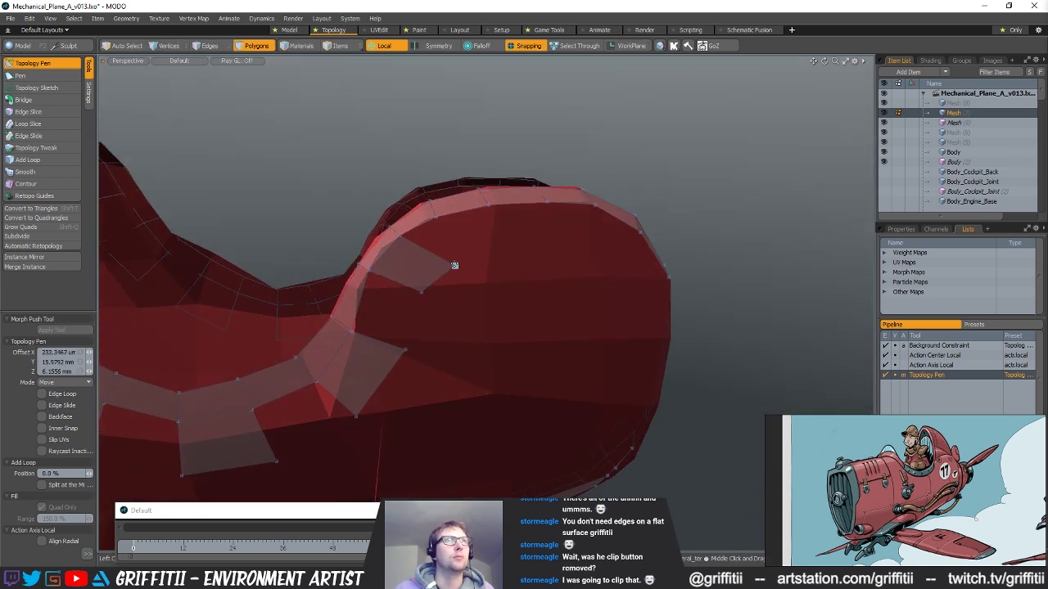
- Extend spaced quads inward from the tail hump's rim strip, over the top and onto the upper rear edge, and square up their corners
left_click_drag(473, 211, 504, 249, "shift")
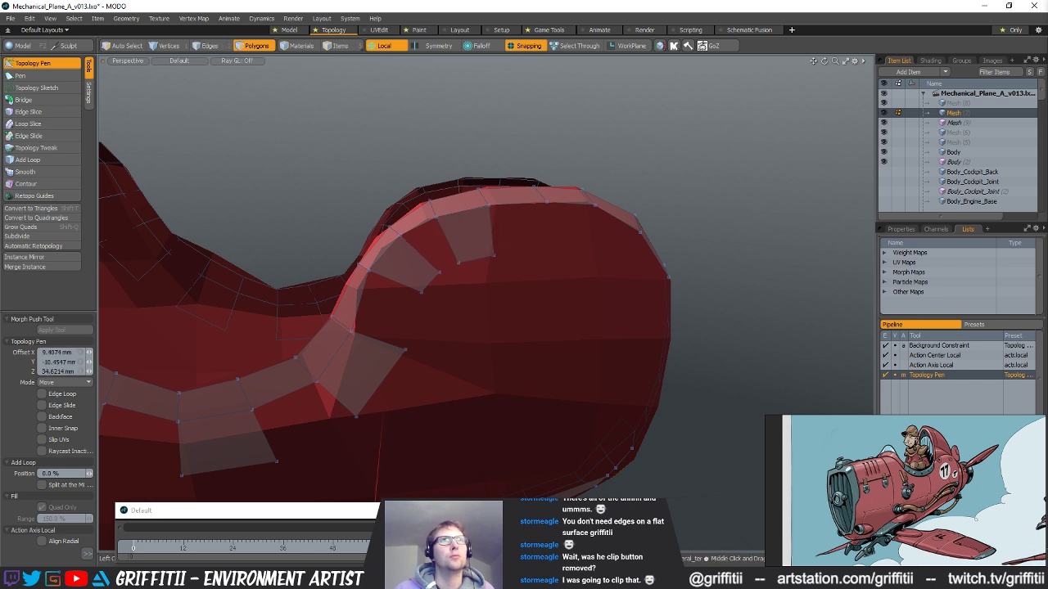
left_click_drag(576, 227, 378, 242, "alt")
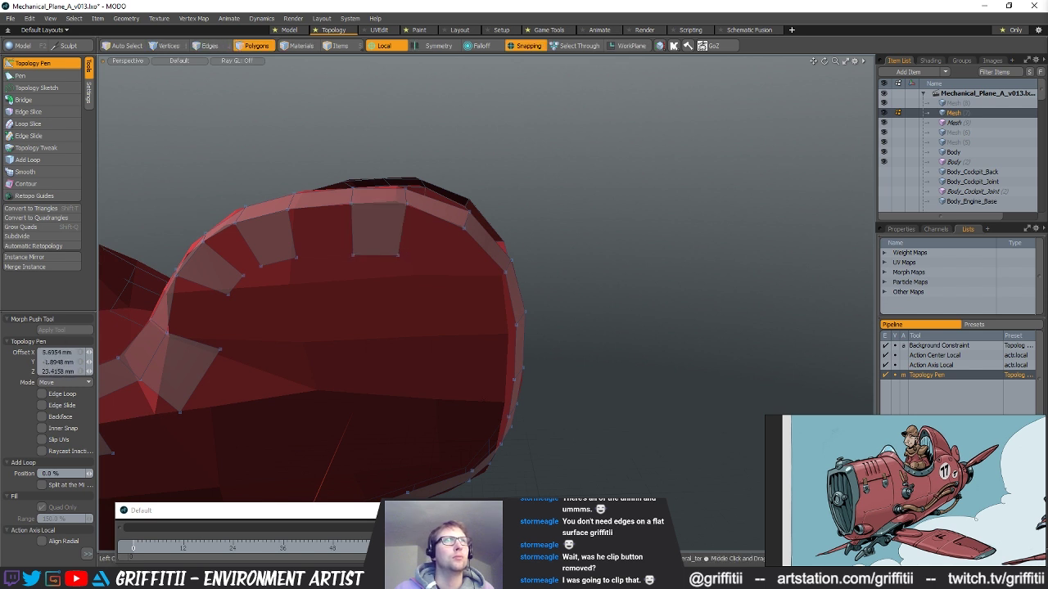
left_click_drag(439, 261, 386, 211, "alt")
left_click_drag(456, 231, 443, 255, "shift")
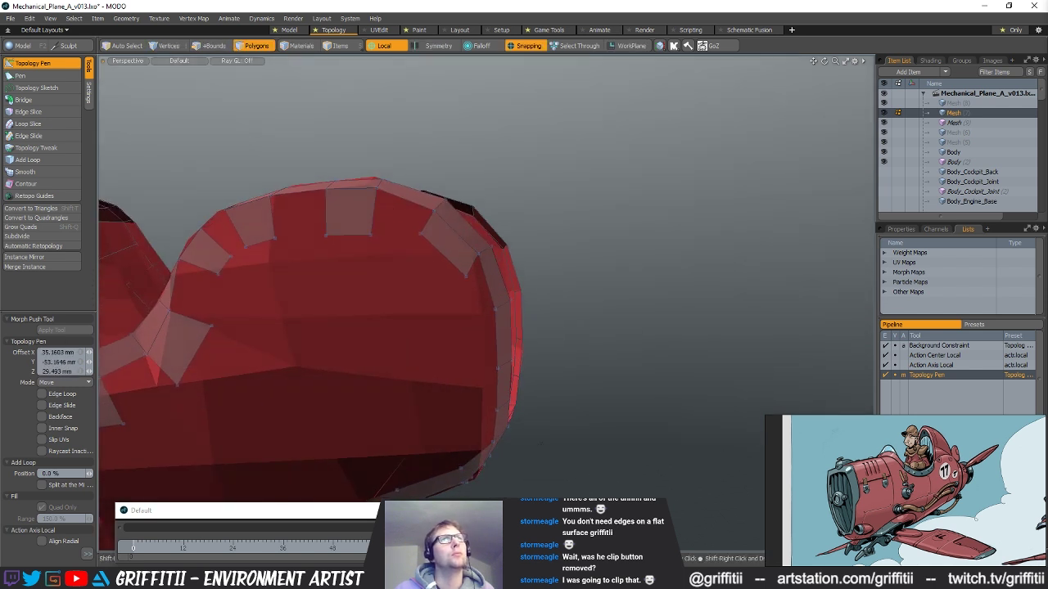
left_click_drag(464, 289, 446, 277)
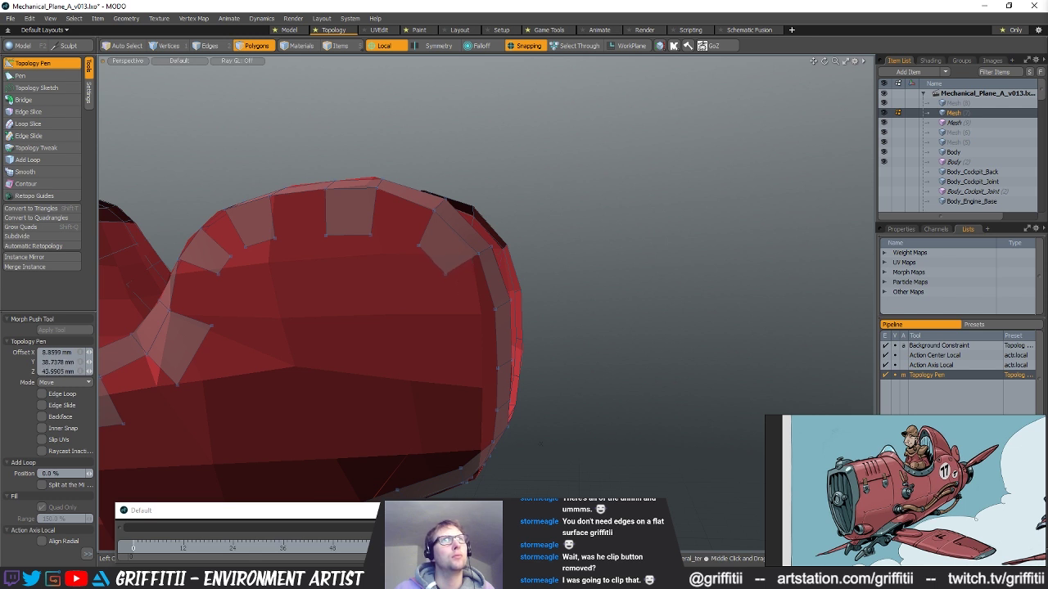
left_click_drag(472, 320, 454, 246, "alt")
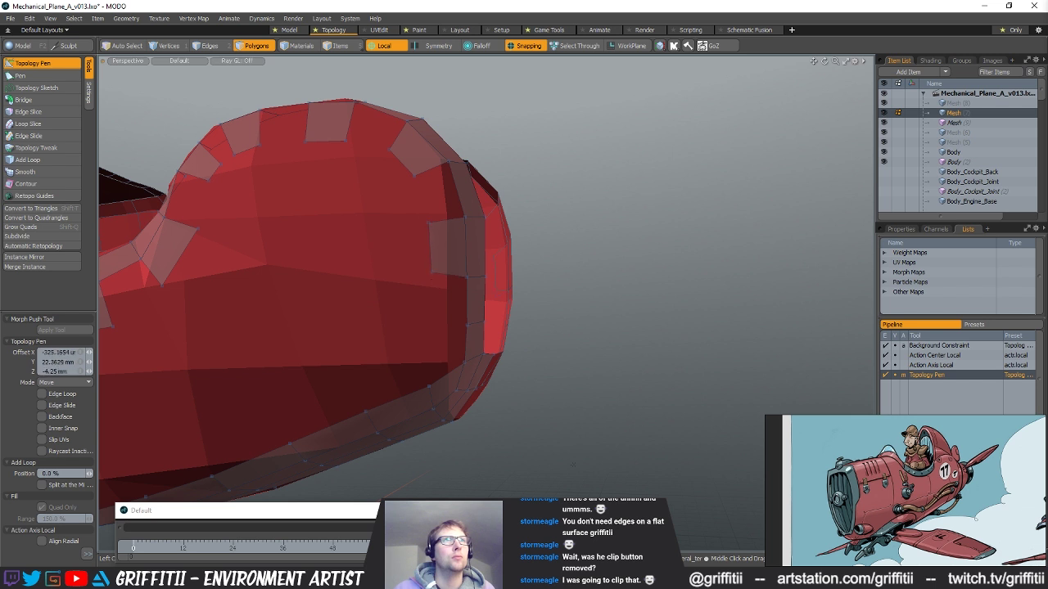
- Add another inward quad at the lower rear edge of the tail and adjust its corners
left_click_drag(432, 272, 391, 246, "alt")
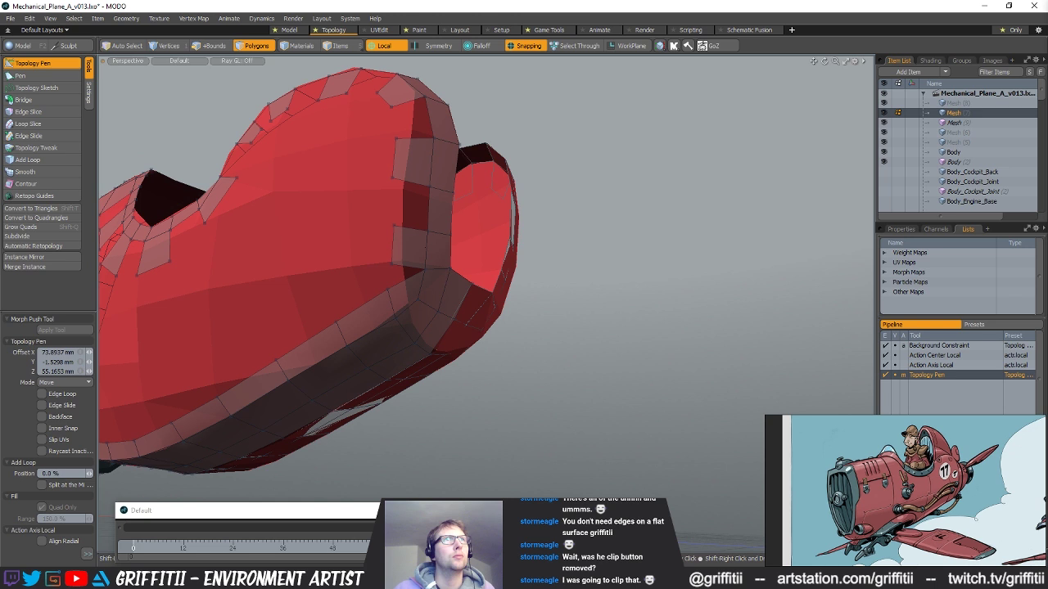
left_click_drag(392, 246, 423, 177, "alt")
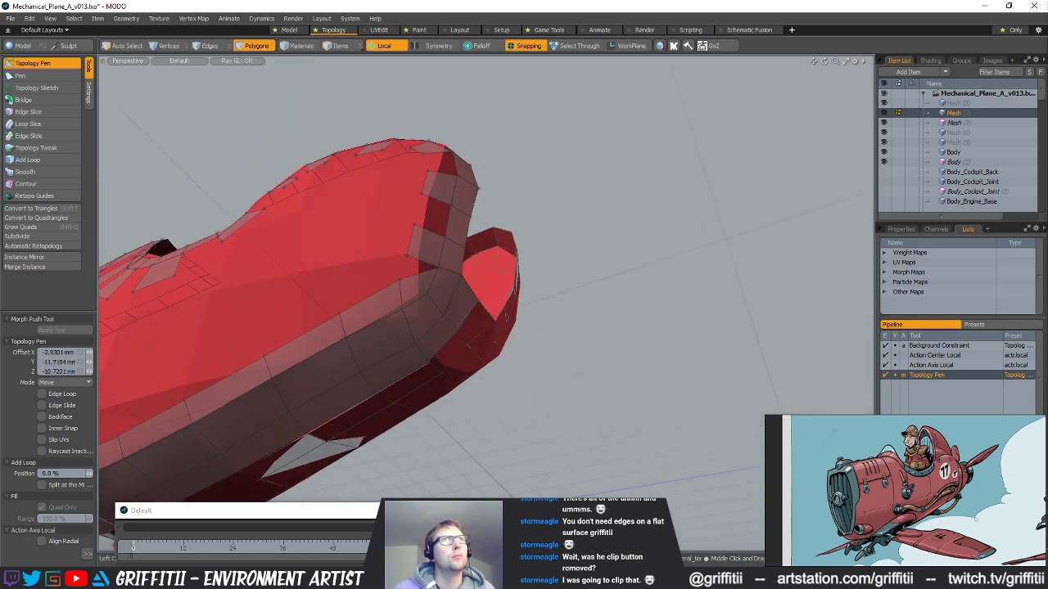
left_click_drag(414, 243, 432, 257, "alt")
left_click_drag(437, 377, 532, 229, "alt")
left_click_drag(483, 252, 484, 323, "alt")
left_click(497, 259)
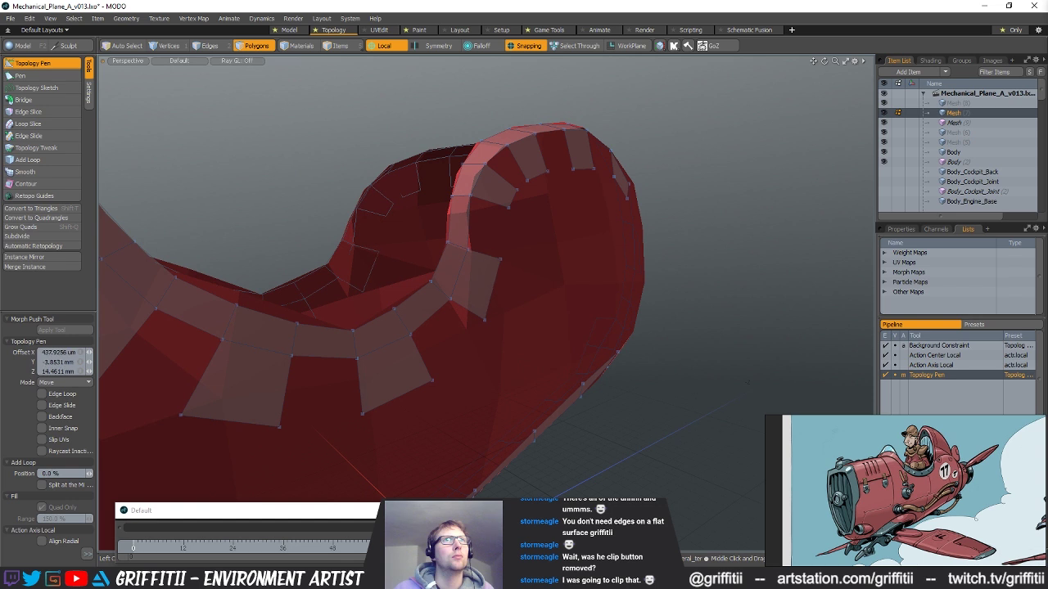
- Extend single quads inward from the lower front edge strip and from the top and front curve of the wheel arch
scroll(501, 257, "down", 3)
left_click_drag(501, 258, 592, 304, "alt")
scroll(524, 328, "down", 4)
left_click_drag(377, 306, 540, 273, "alt+shift")
scroll(526, 297, "up", 5)
left_click_drag(420, 273, 463, 283, "alt")
left_click_drag(439, 346, 459, 173, "alt")
left_click_drag(394, 241, 449, 243, "shift")
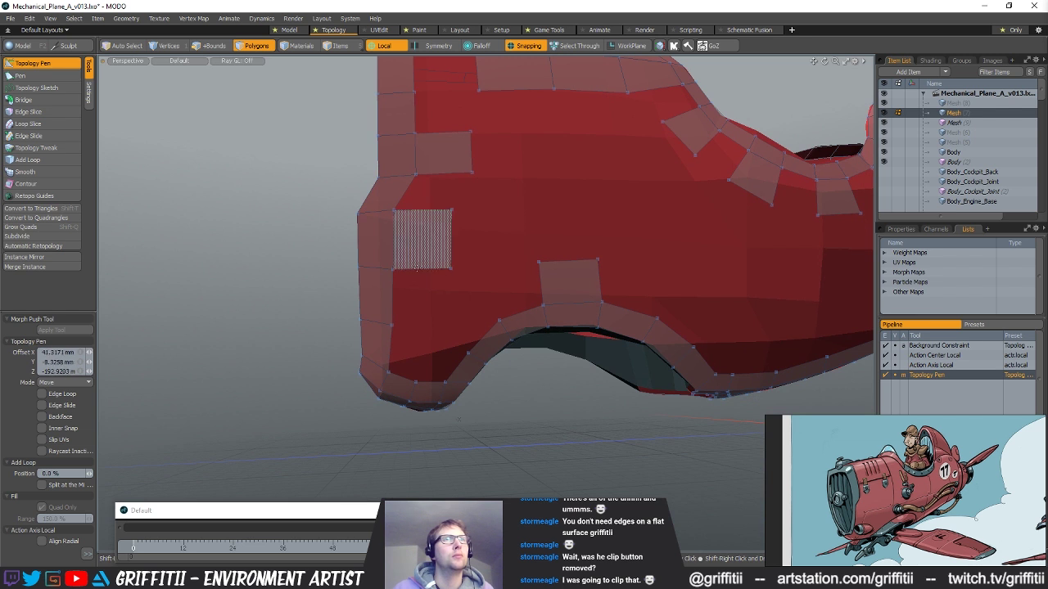
left_click_drag(457, 366, 455, 278, "alt")
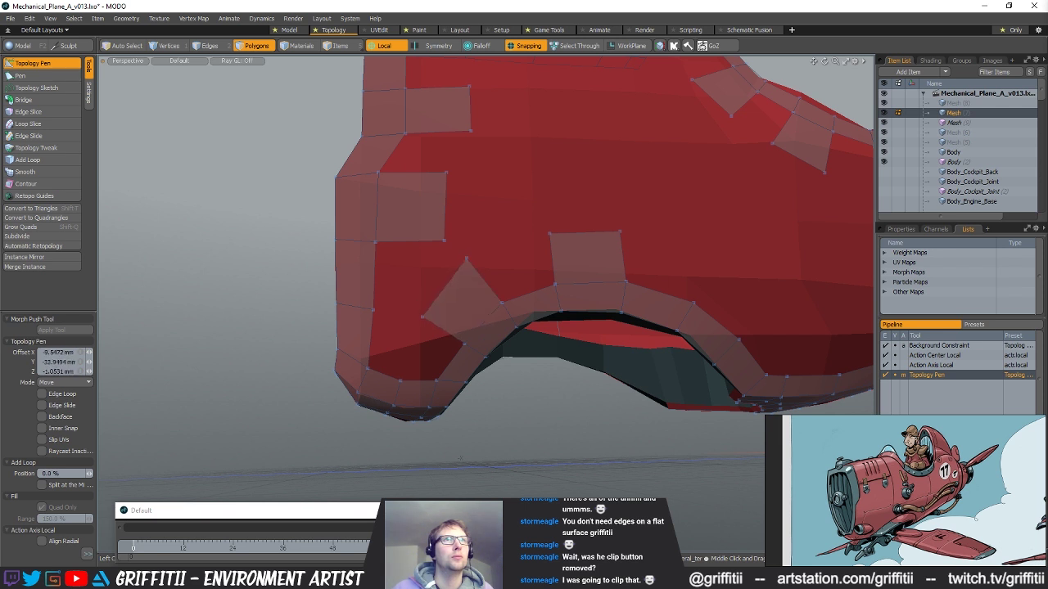
- Extend spaced quads inward from the arch's rear curve and along the underside edge strip toward the tail, and adjust their corners
left_click_drag(639, 308, 494, 316, "alt+shift")
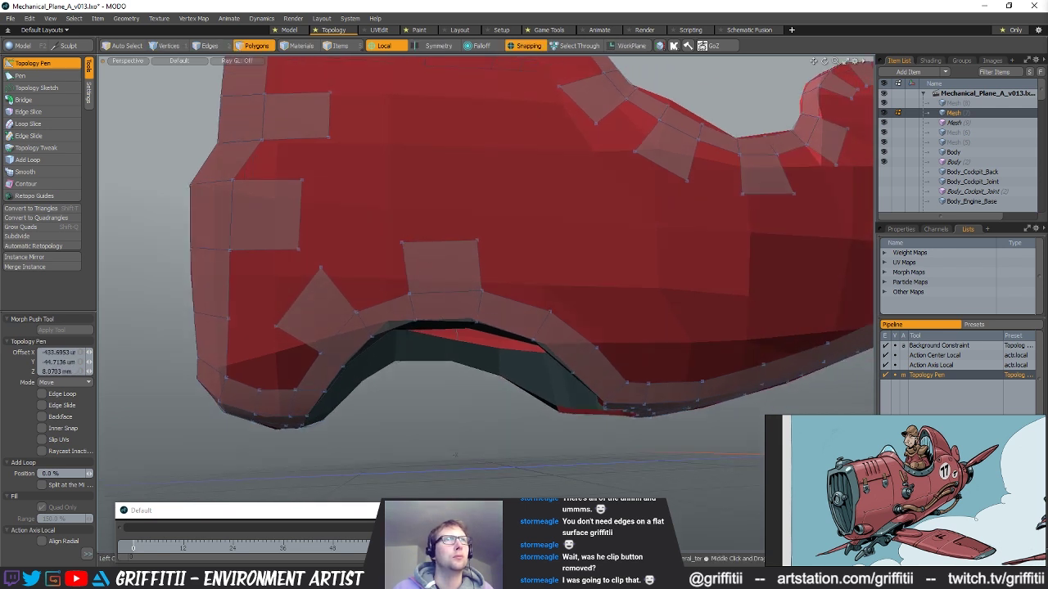
left_click_drag(477, 240, 487, 241)
left_click_drag(596, 318, 401, 226, "alt+shift")
left_click_drag(466, 268, 471, 272)
left_click_drag(529, 336, 504, 288, "alt+shift")
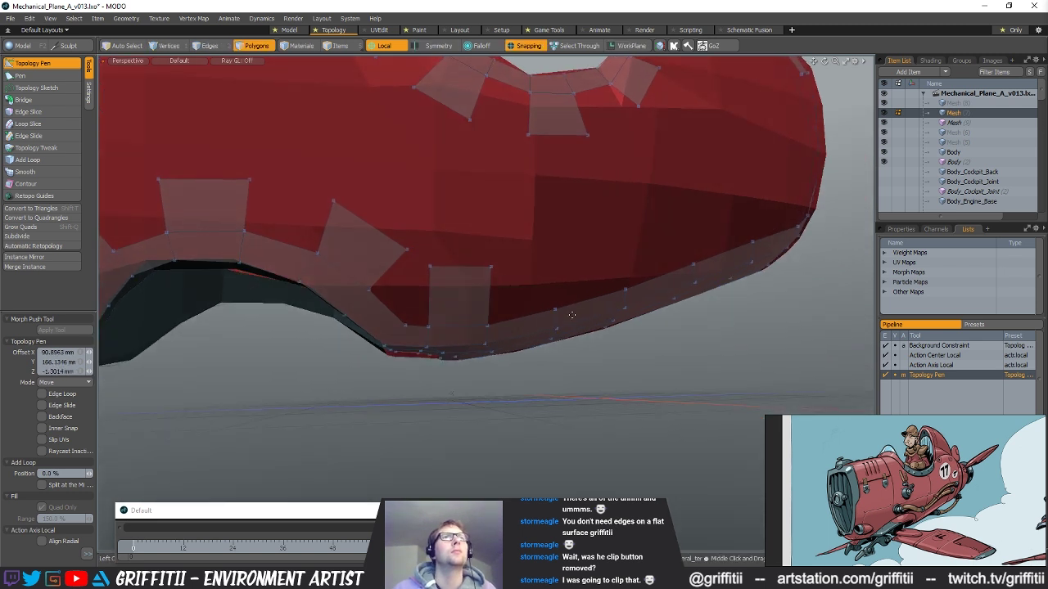
left_click_drag(588, 301, 523, 301, "shift")
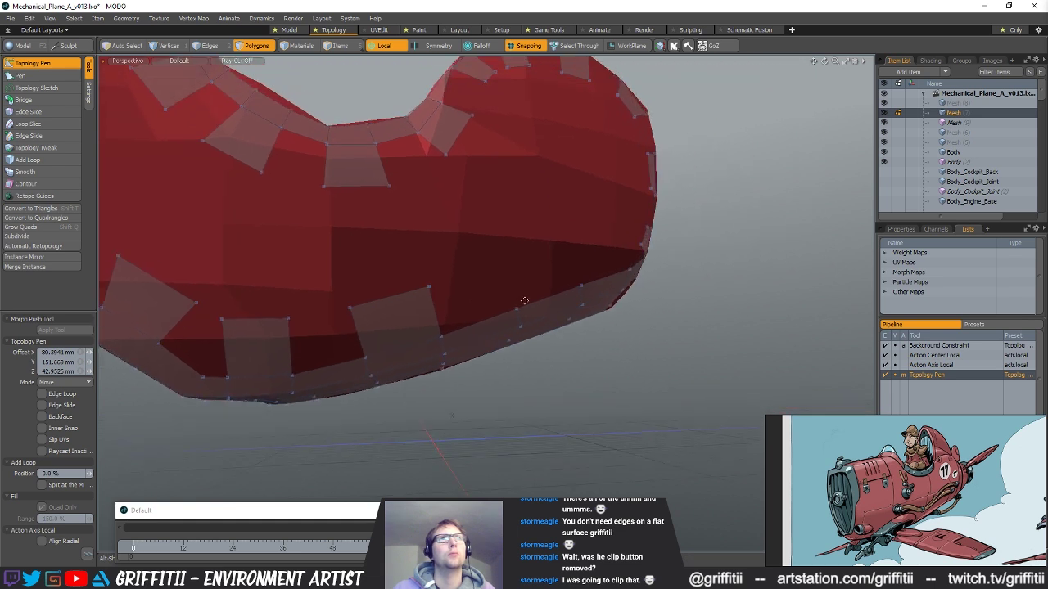
- Fill the gaps between the spaced quads along the cockpit rim and around the tail hump to form a continuous second strip
left_click_drag(506, 255, 494, 292, "alt")
scroll(513, 313, "down", 2)
scroll(420, 285, "down", 4)
scroll(491, 316, "up", 4)
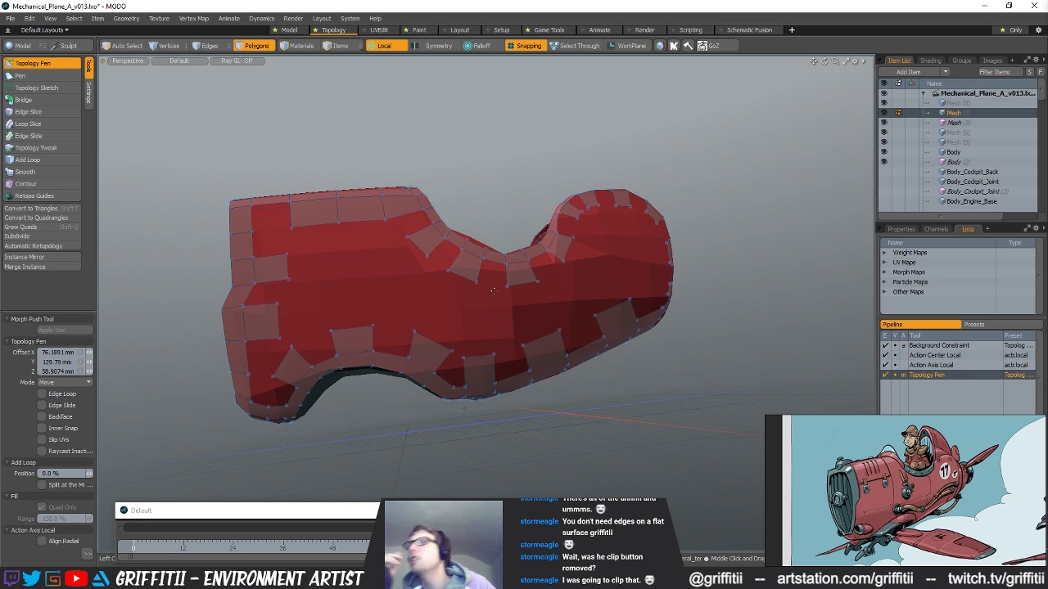
left_click_drag(403, 239, 497, 265, "alt")
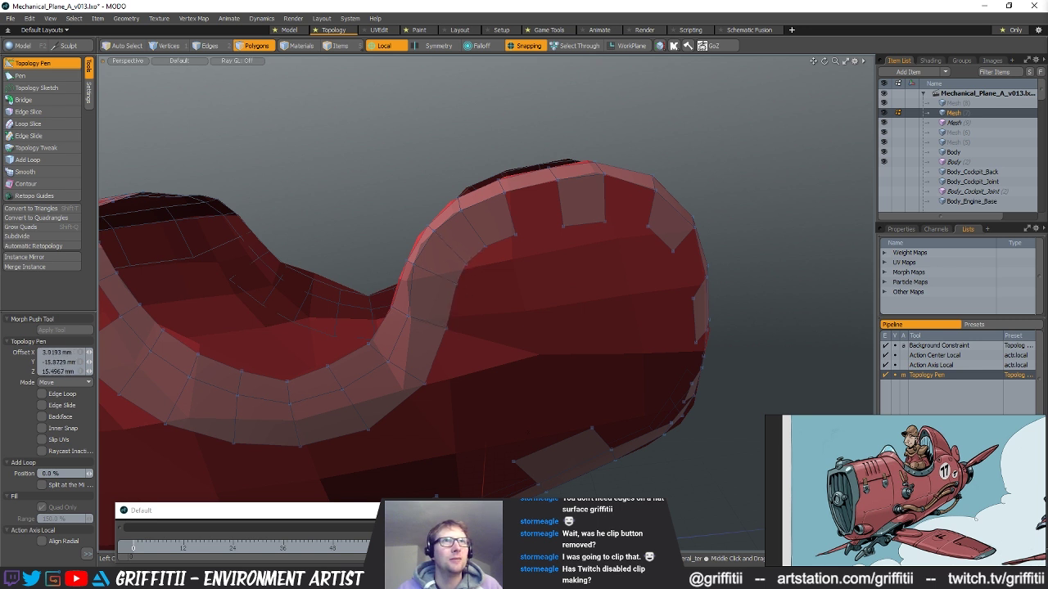
left_click_drag(511, 215, 650, 208, "shift")
left_click_drag(628, 293, 588, 261, "alt")
left_click_drag(595, 209, 627, 227)
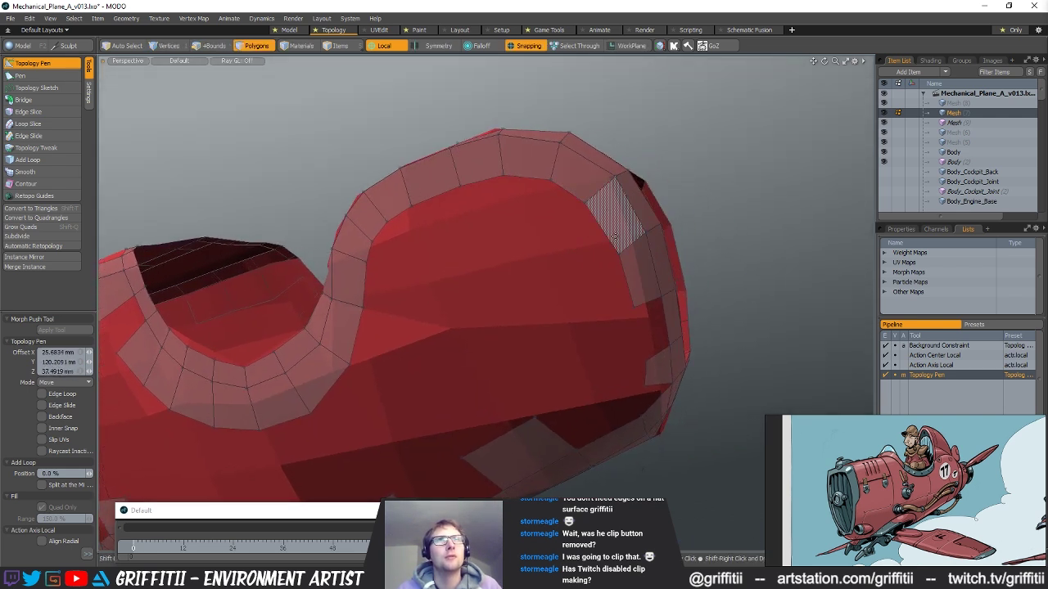
left_click_drag(647, 352, 597, 329, "alt")
left_click_drag(600, 260, 563, 256, "alt")
left_click_drag(563, 256, 491, 253, "alt")
- Fill the gaps between the inward quads at the upper front corner and down the front edge strip
left_click_drag(392, 251, 464, 244, "alt+shift")
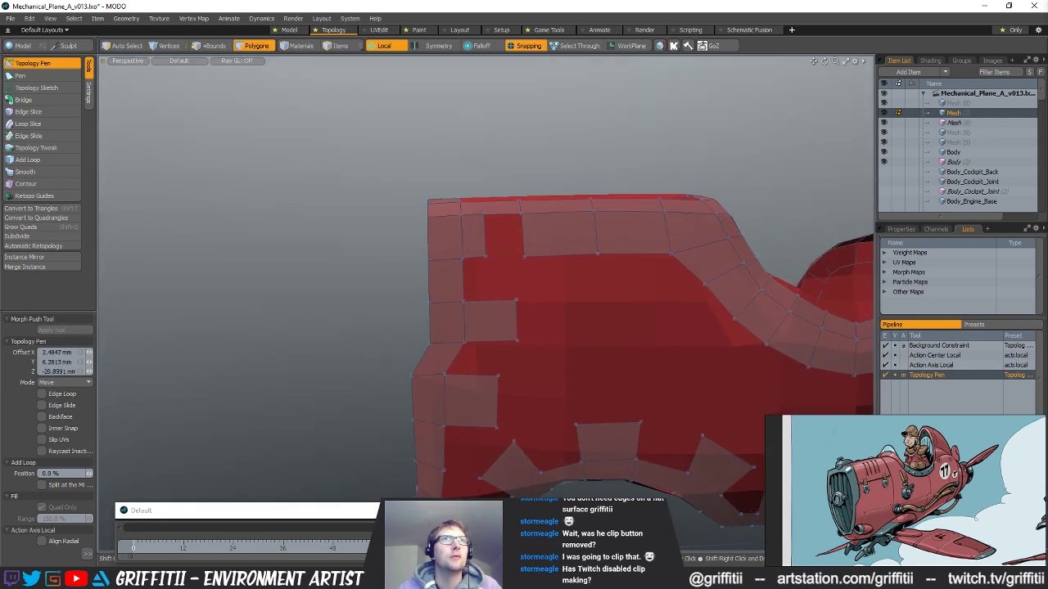
left_click(506, 247, "shift")
left_click(504, 297, "shift")
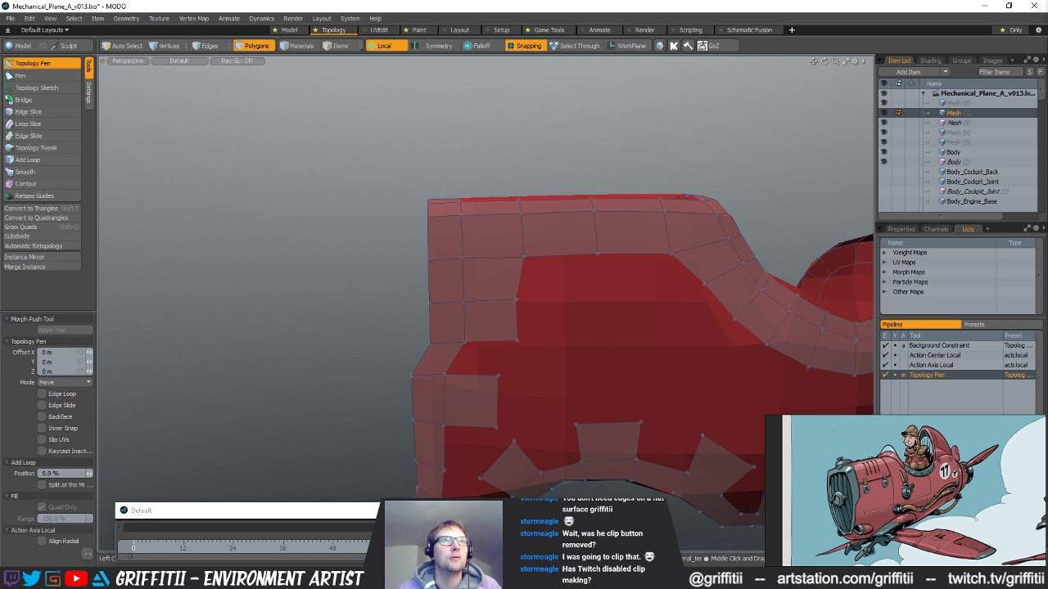
left_click_drag(538, 370, 518, 302, "alt+shift")
left_click(492, 279, "shift")
middle_click_drag(518, 302, 516, 283)
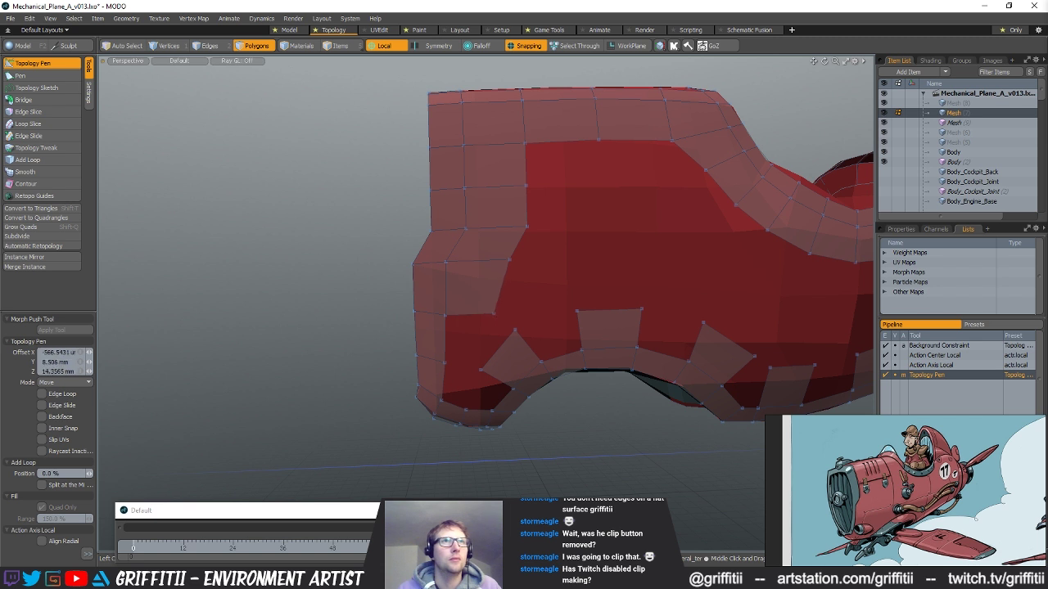
- Fill the lower front corner with quads joining the front edge strip to the arch strip, and build further quads above the arch
scroll(503, 350, "up", 4)
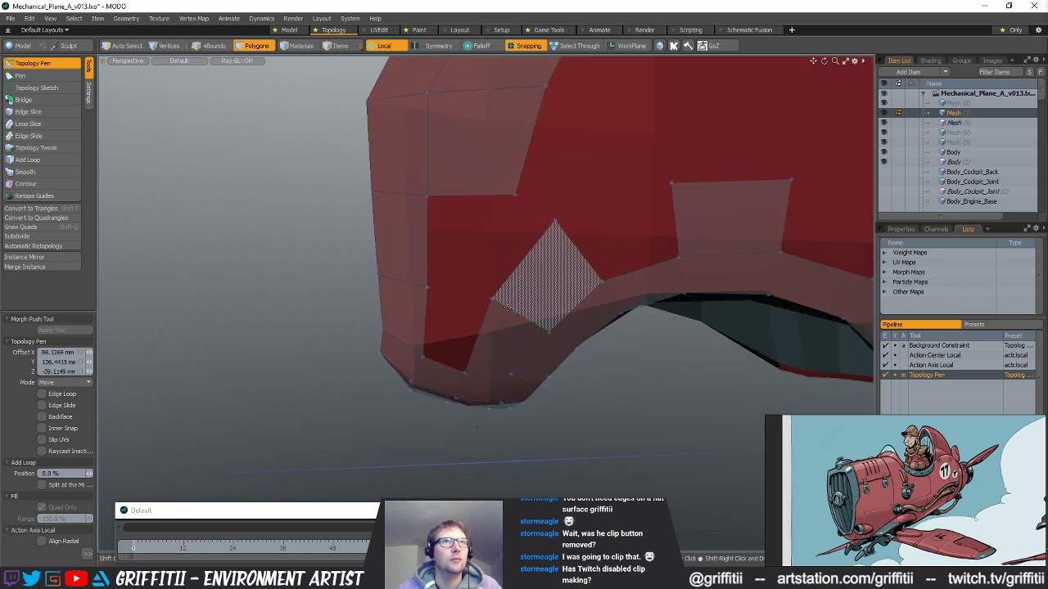
left_click(455, 331, "shift")
left_click_drag(428, 246, 476, 249, "shift")
left_click_drag(475, 292, 491, 299)
left_click_drag(478, 199, 497, 245)
left_click_drag(566, 271, 376, 272, "alt+shift")
left_click_drag(483, 344, 522, 366, "alt")
left_click_drag(527, 320, 526, 267, "shift")
left_click_drag(491, 277, 439, 276, "alt")
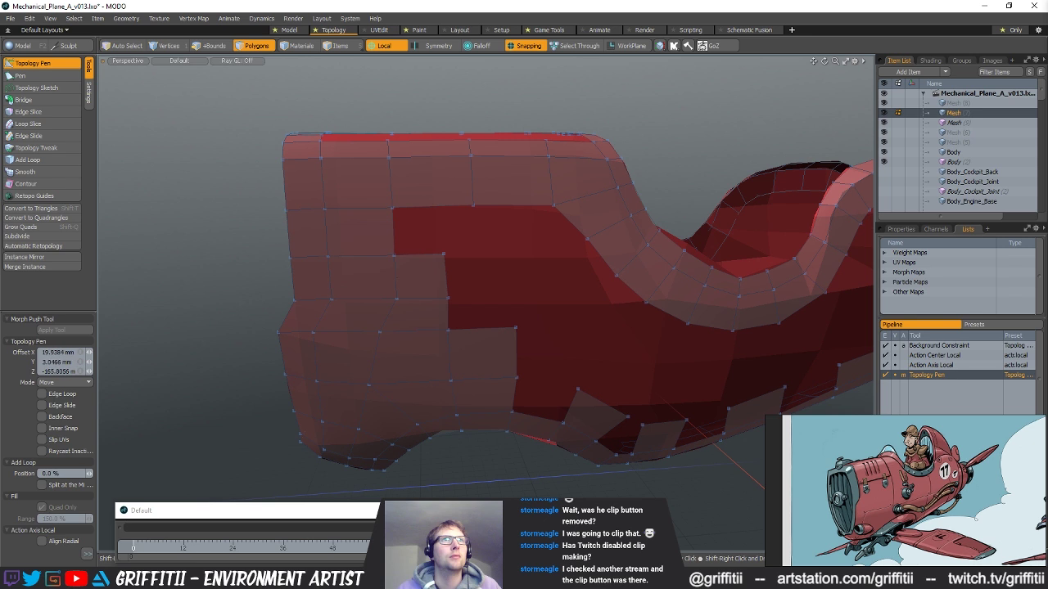
- Close the remaining gap in the upper front rows and shift the vertical edge columns forward to even out the quads
left_click_drag(457, 329, 426, 212, "alt")
left_click_drag(541, 248, 489, 230, "alt")
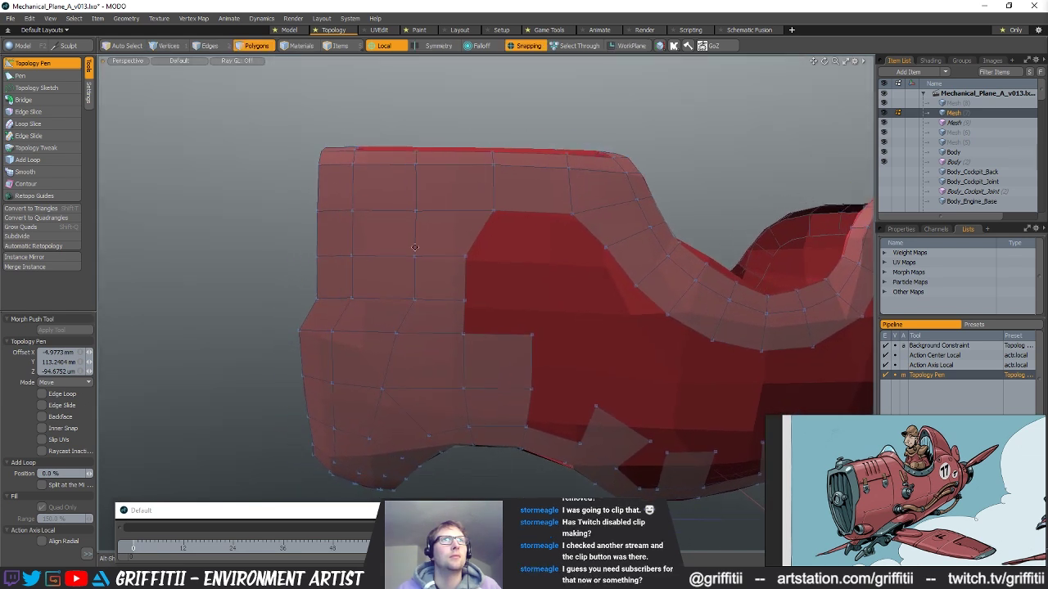
left_click(413, 195, "shift")
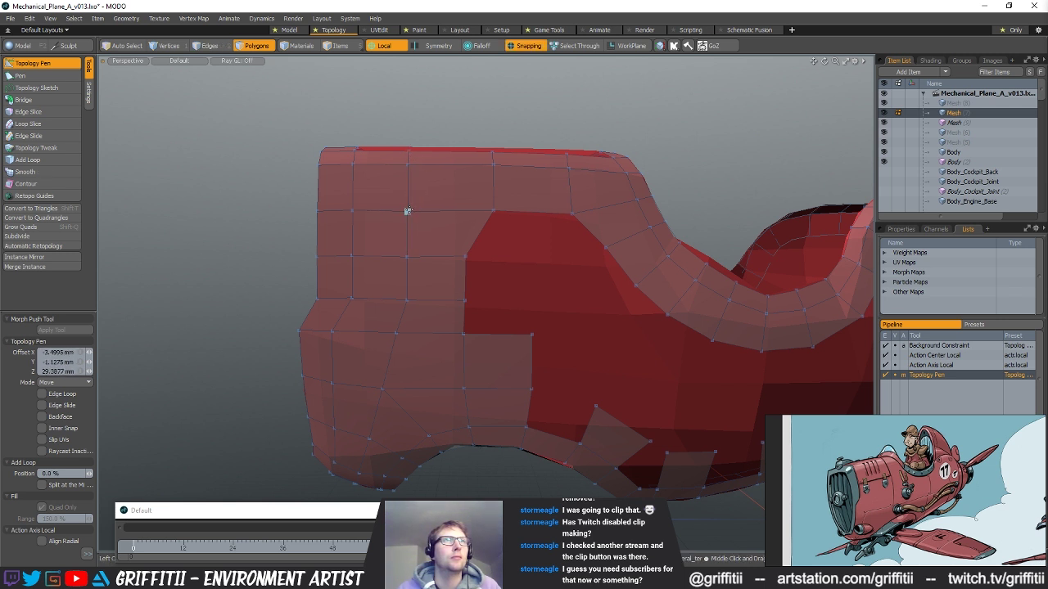
left_click_drag(495, 186, 482, 184)
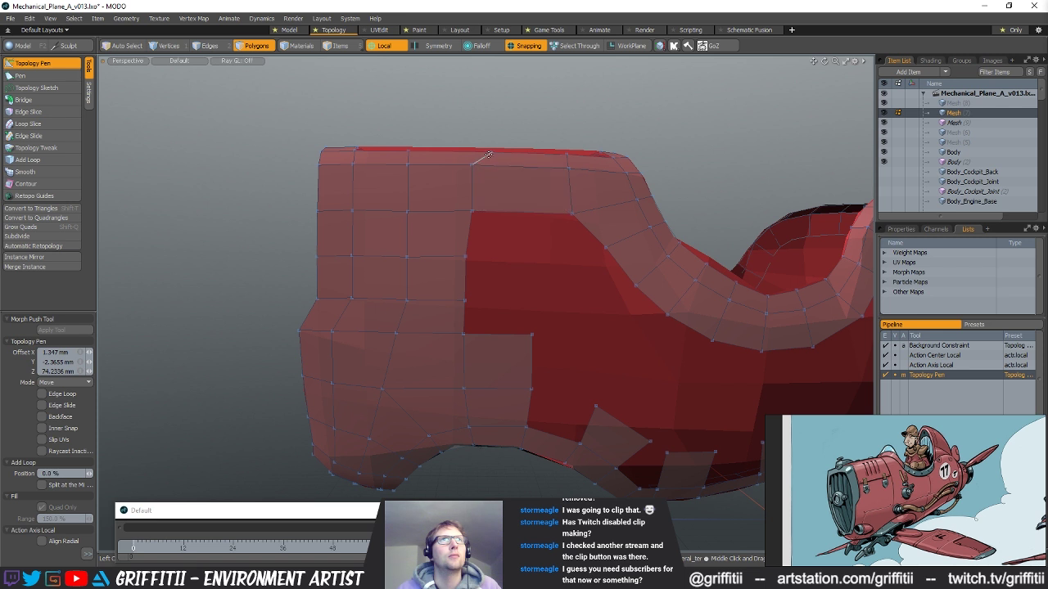
key("ctrl+z")
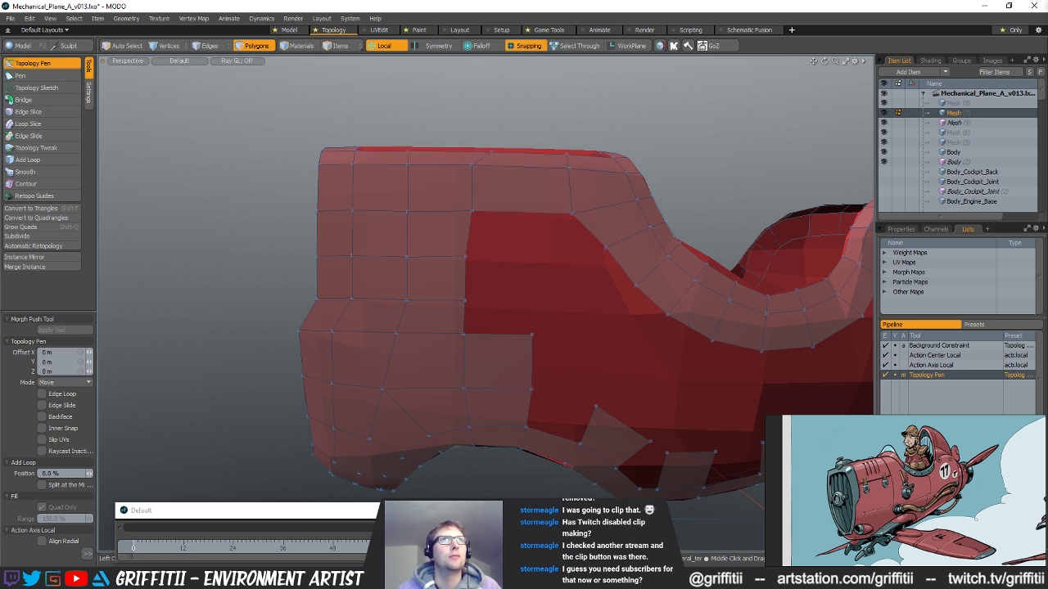
left_click_drag(465, 255, 459, 240, "alt+shift")
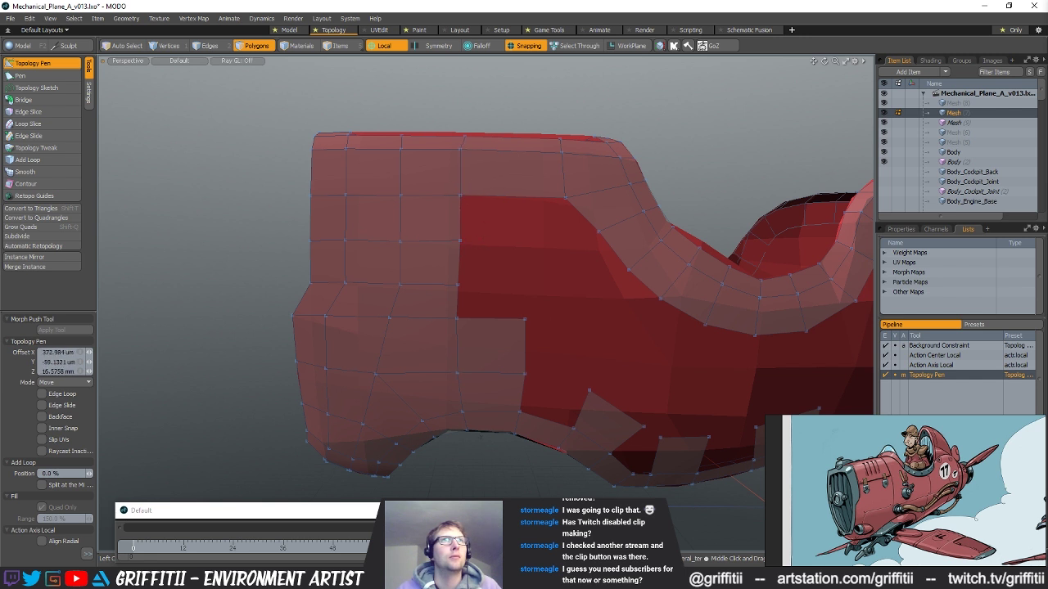
left_click_drag(459, 177, 453, 180, "alt")
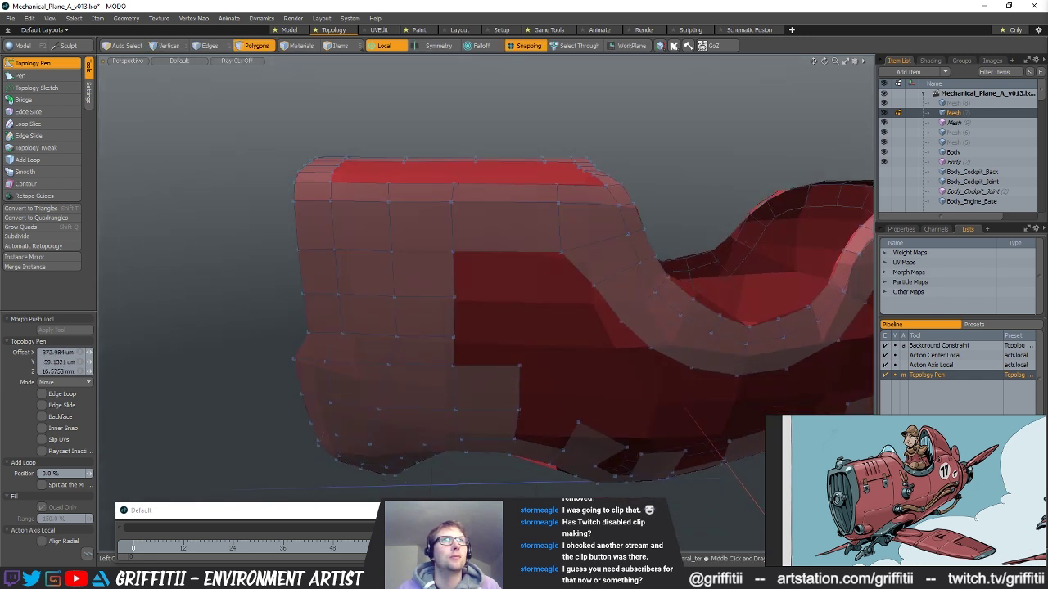
- Split the two wide quads below the body's top edge with one uniform loop slice
key("q")
left_click(499, 194)
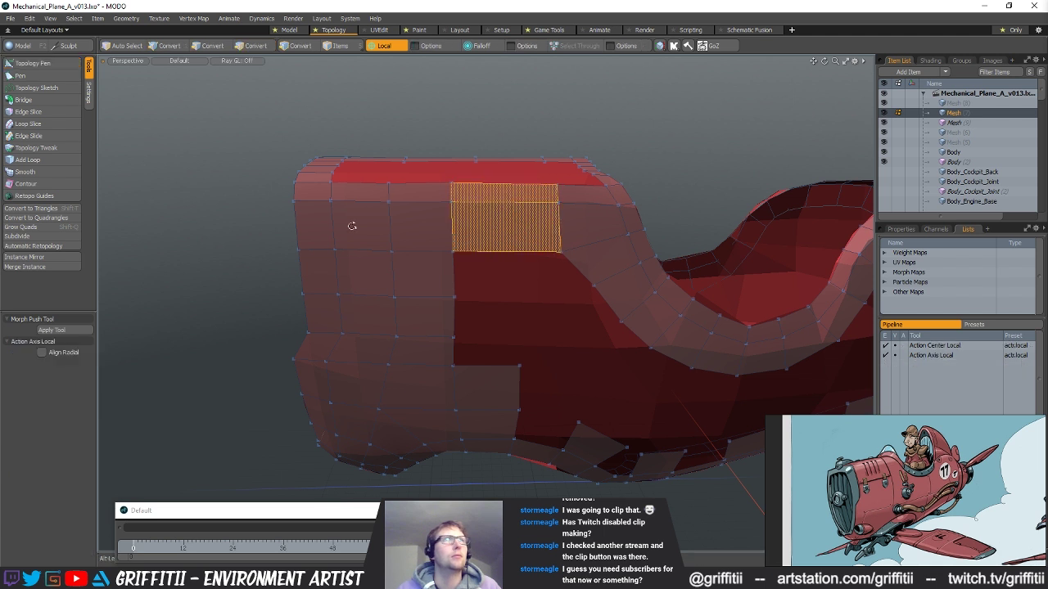
key("alt+c")
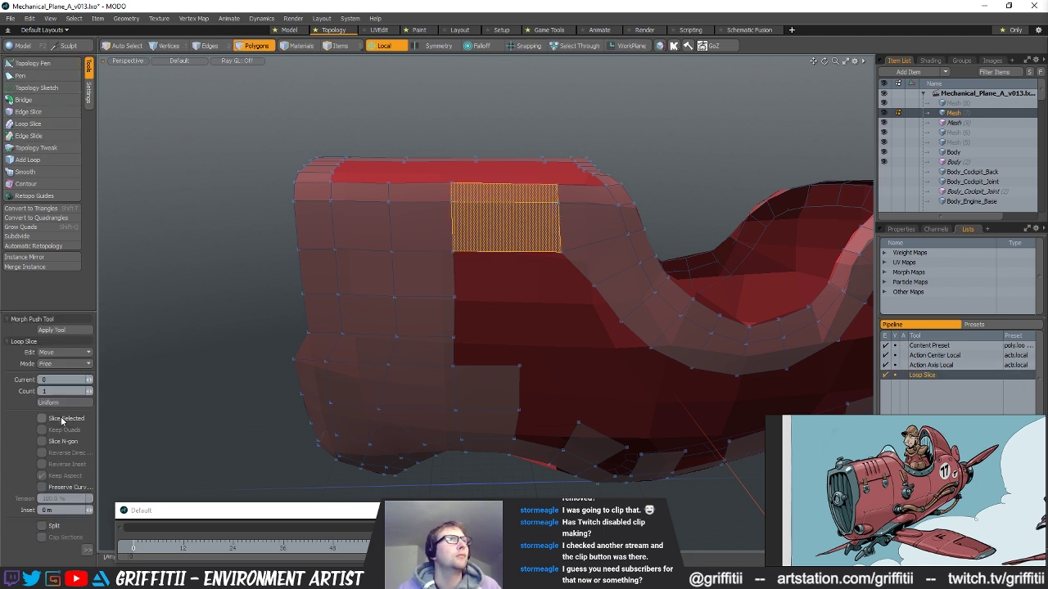
left_click(70, 403)
key("q")
left_click(591, 123)
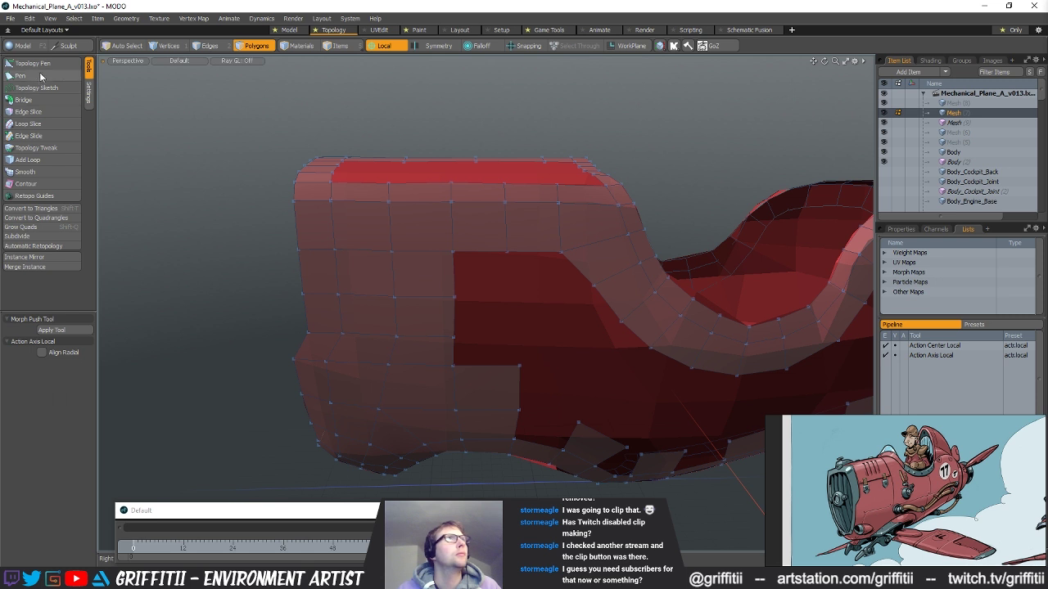
- Use the Topology Pen to even out the vertices of the newly split columns and the front side quads
left_click(38, 64)
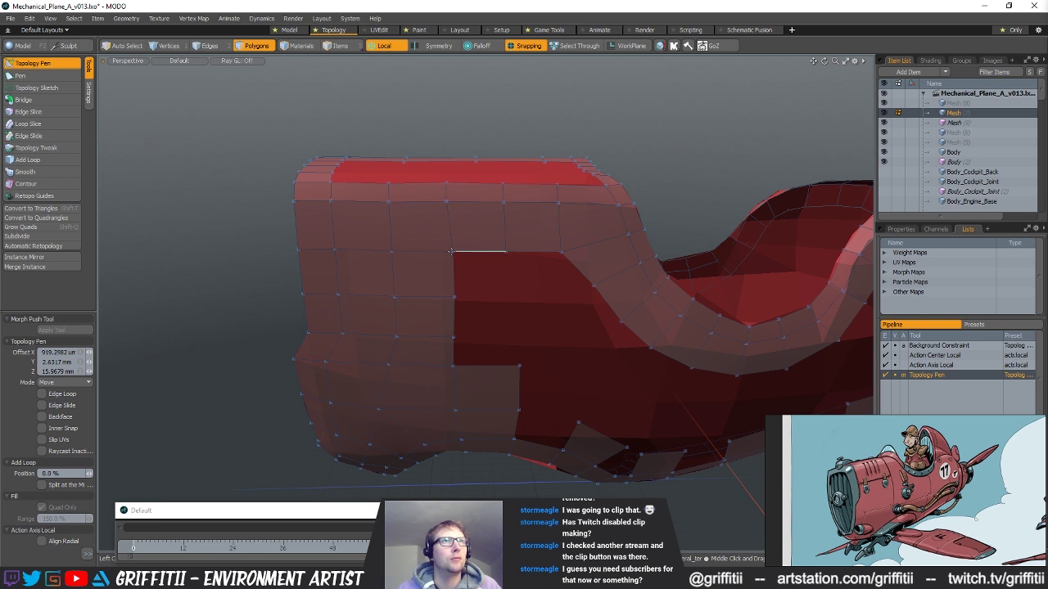
middle_click_drag(485, 327, 464, 226)
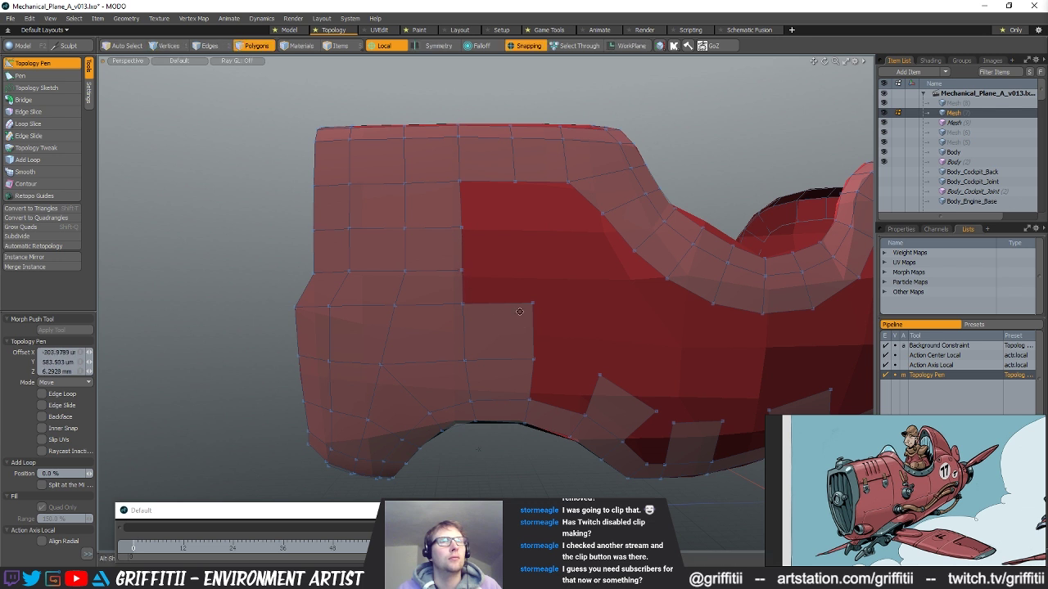
middle_click_drag(519, 311, 480, 264)
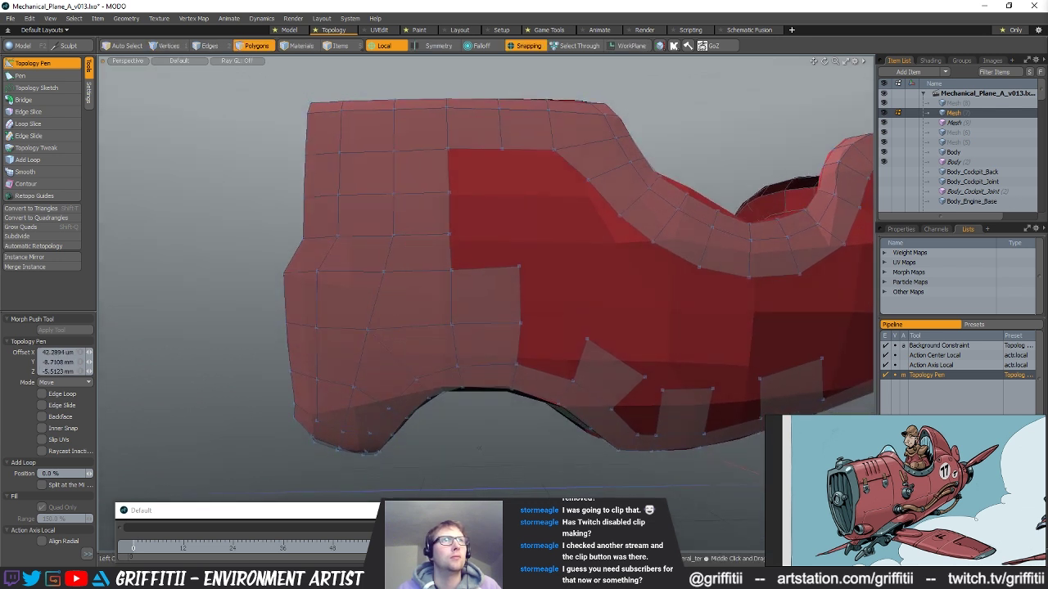
middle_click_drag(446, 272, 309, 270)
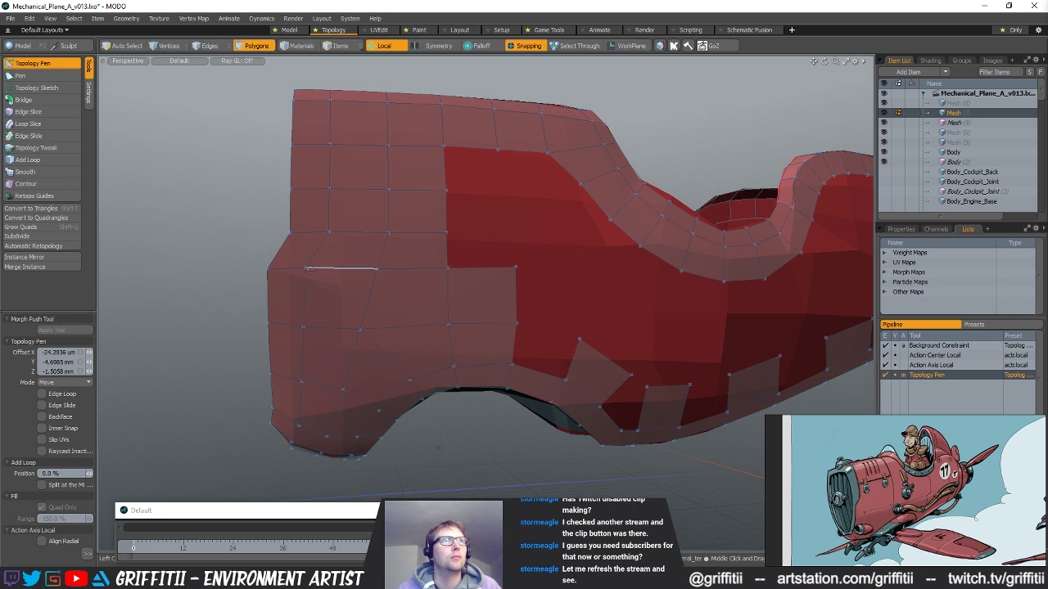
- Delete the uneven quads between the lower front edge strip and the column above the arch
mouse_move(502, 289)
left_mouse_down("alt")
mouse_move(497, 250)
mouse_move(508, 253)
mouse_move(483, 252)
mouse_move(589, 260)
mouse_move(479, 283)
mouse_move(482, 299)
mouse_move(523, 284)
mouse_move(473, 269)
mouse_move(416, 293)
mouse_move(445, 240)
left_mouse_up("alt")
key("space")
key("Delete")
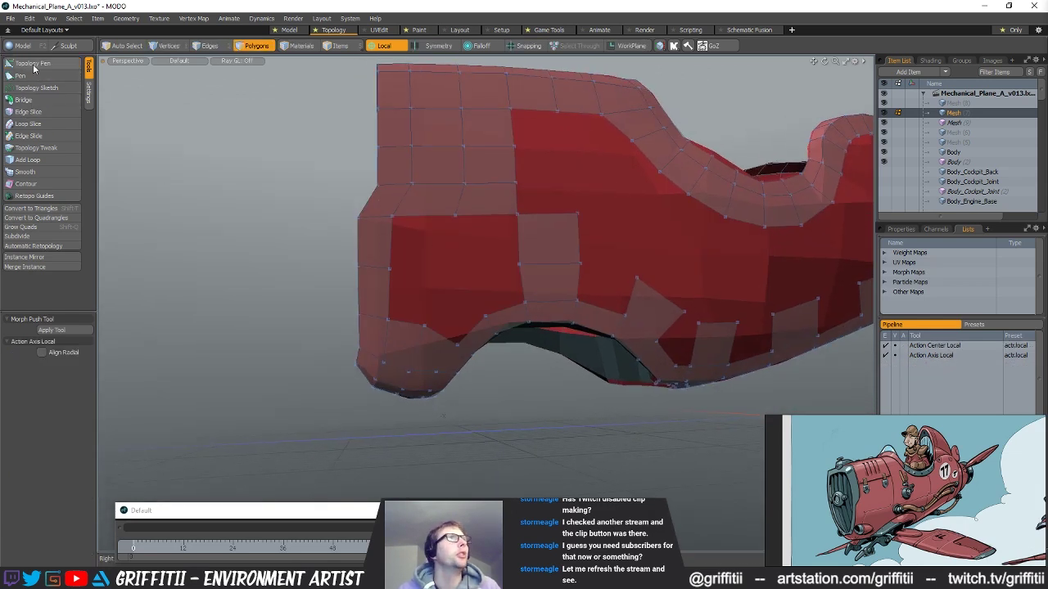
- Rebuild a row of quads across the top of the lower front gap and add a quad inward from the front edge strip
left_click(33, 64)
left_click_drag(477, 213, 486, 264)
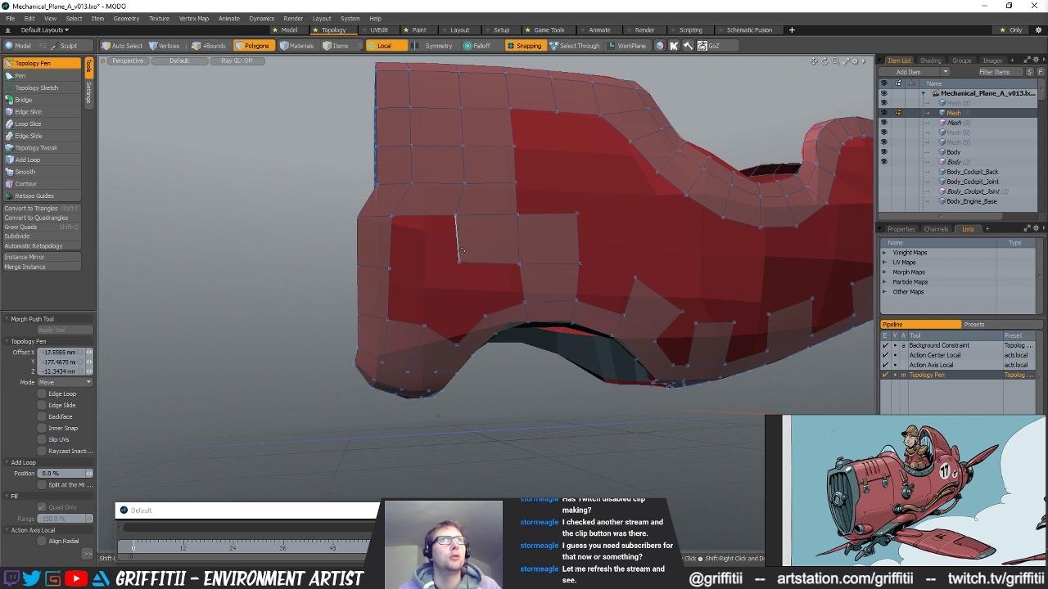
left_click_drag(458, 244, 392, 248, "shift")
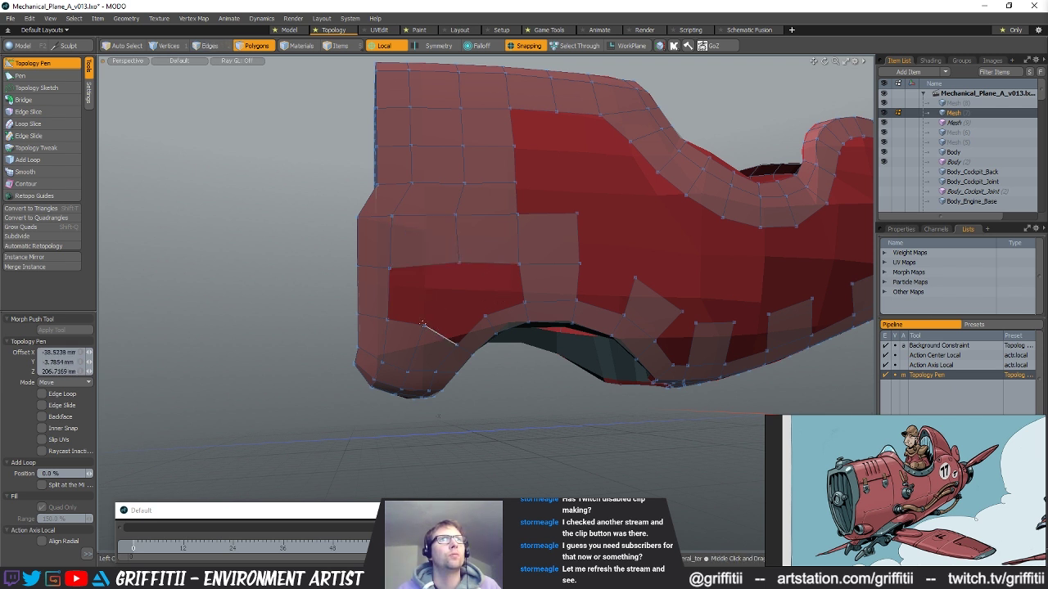
left_click_drag(388, 295, 432, 276, "shift")
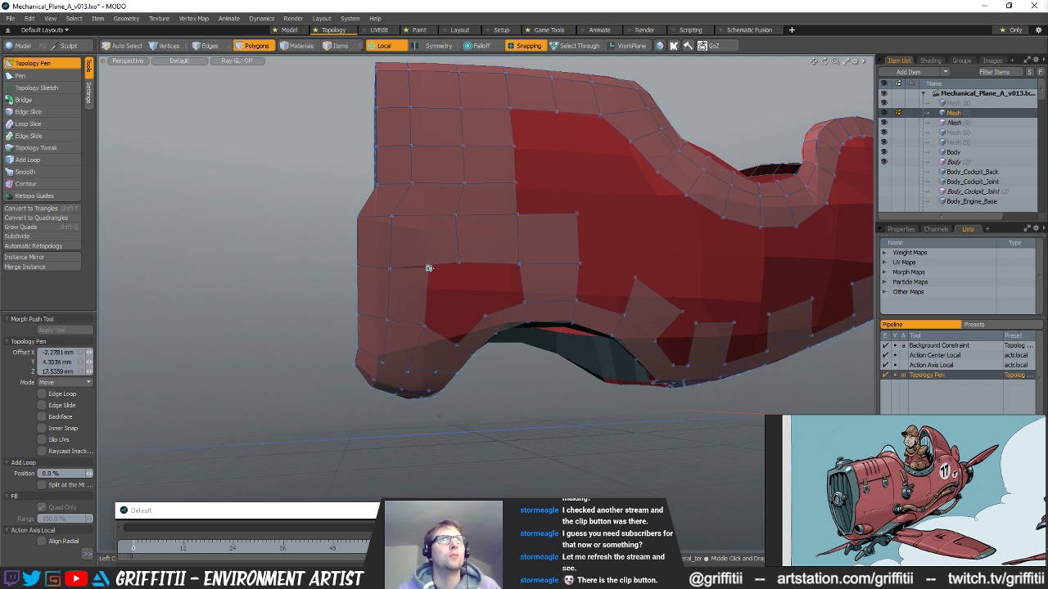
- Delete the rebuilt row of quads across the top of the lower front gap
key("q")
left_click_drag(456, 252, 472, 252)
key("Delete")
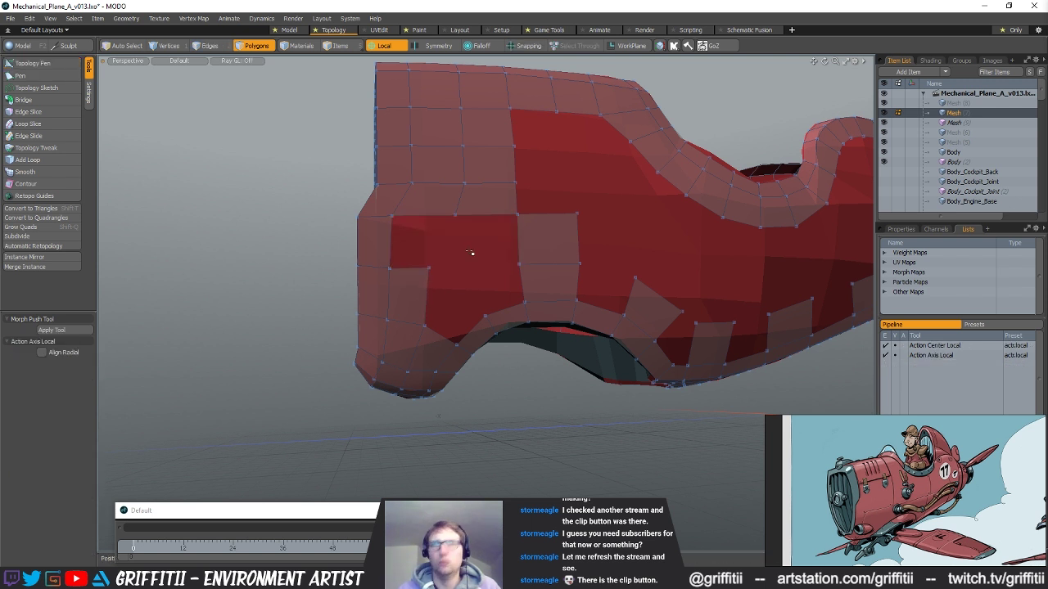
- Use the Topology Pen to build quads along the arch's front side and fill toward the column above it
left_click(66, 62)
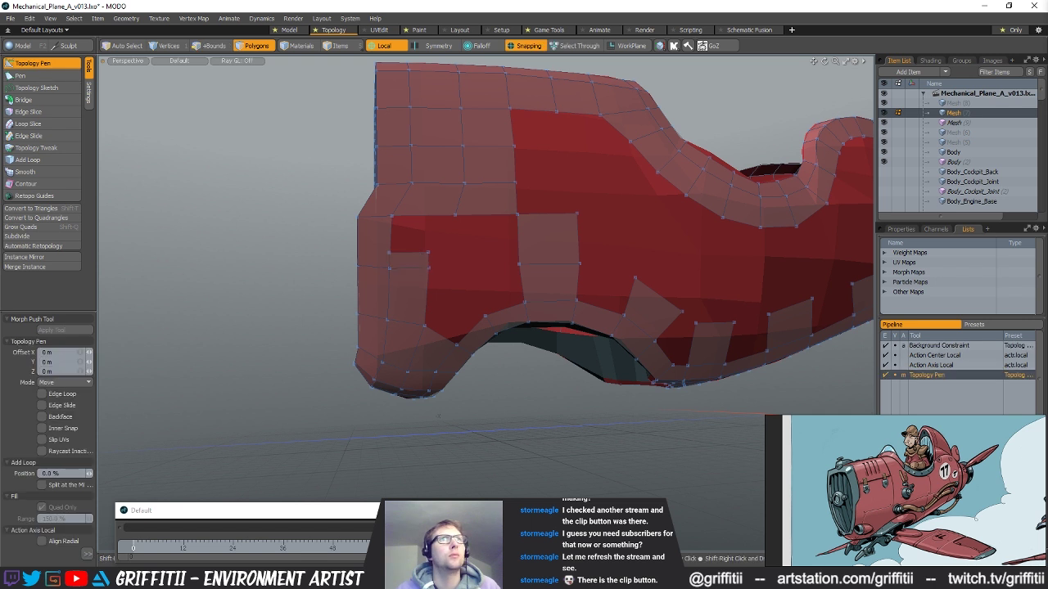
left_click_drag(449, 282, 496, 281, "alt")
left_click_drag(472, 319, 431, 308)
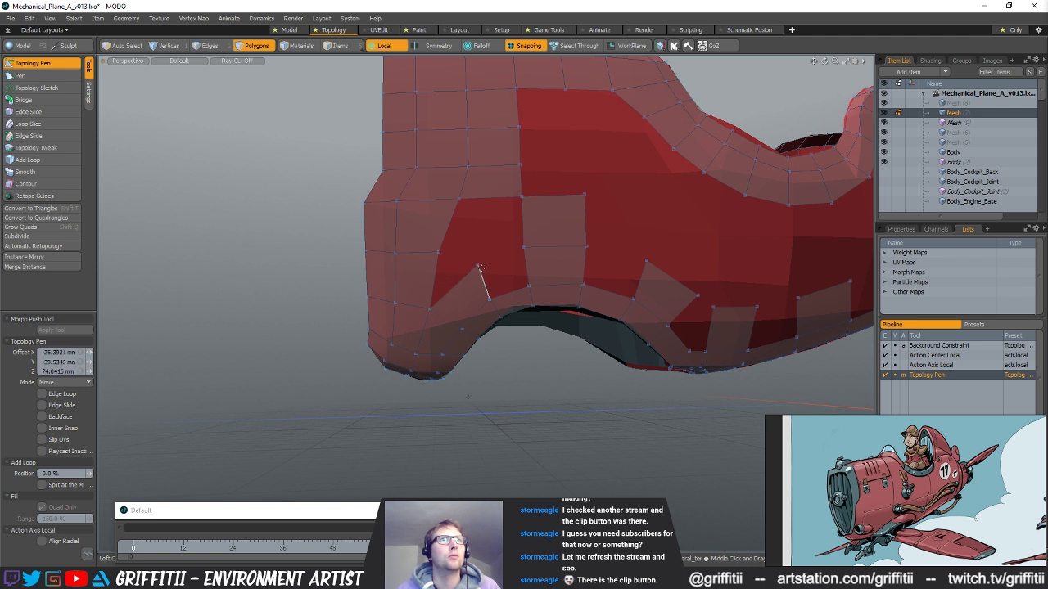
left_click_drag(477, 265, 527, 263)
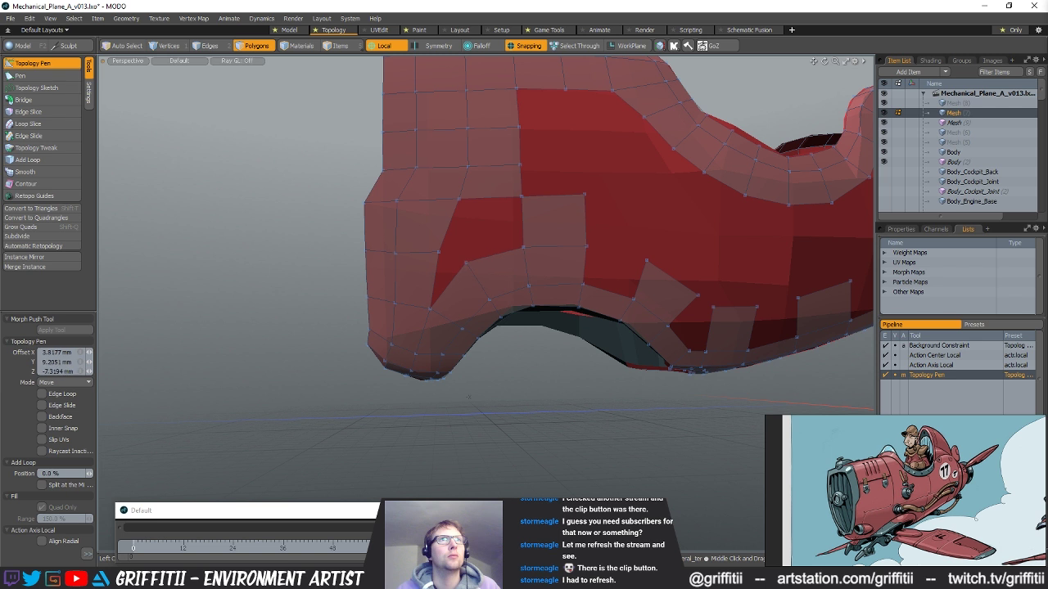
left_click_drag(498, 246, 522, 197)
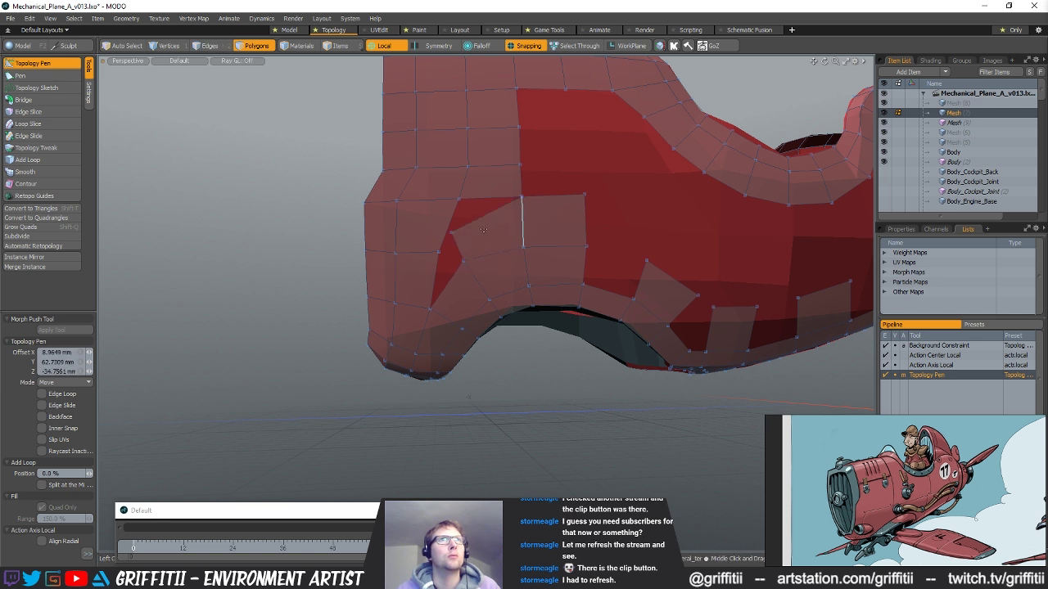
left_click_drag(452, 232, 472, 212)
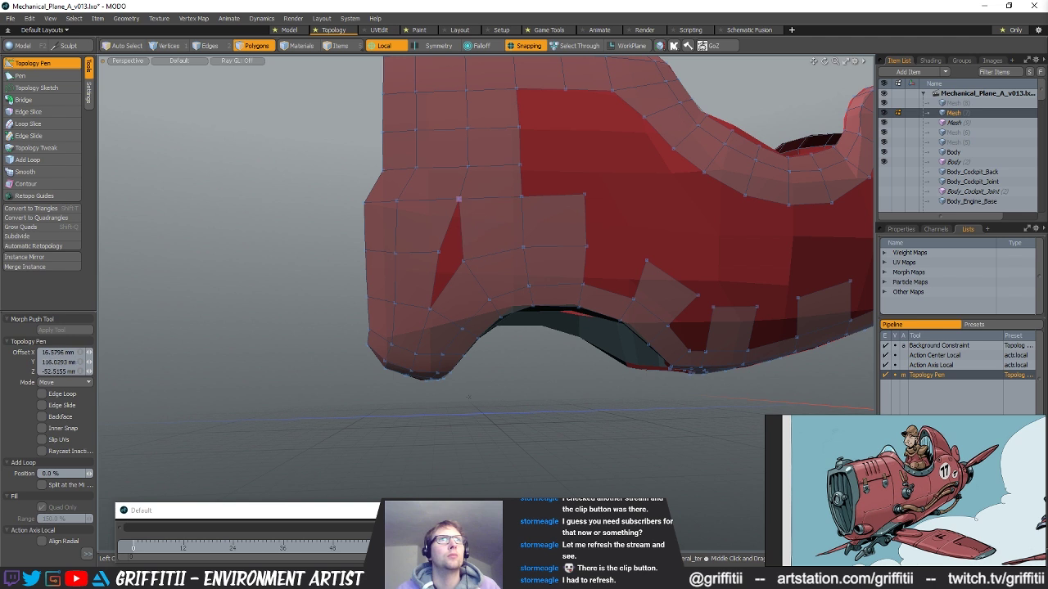
- Close the remaining sliver beside the lower front edge strip with a polygon and even out the surrounding vertices
key("space")
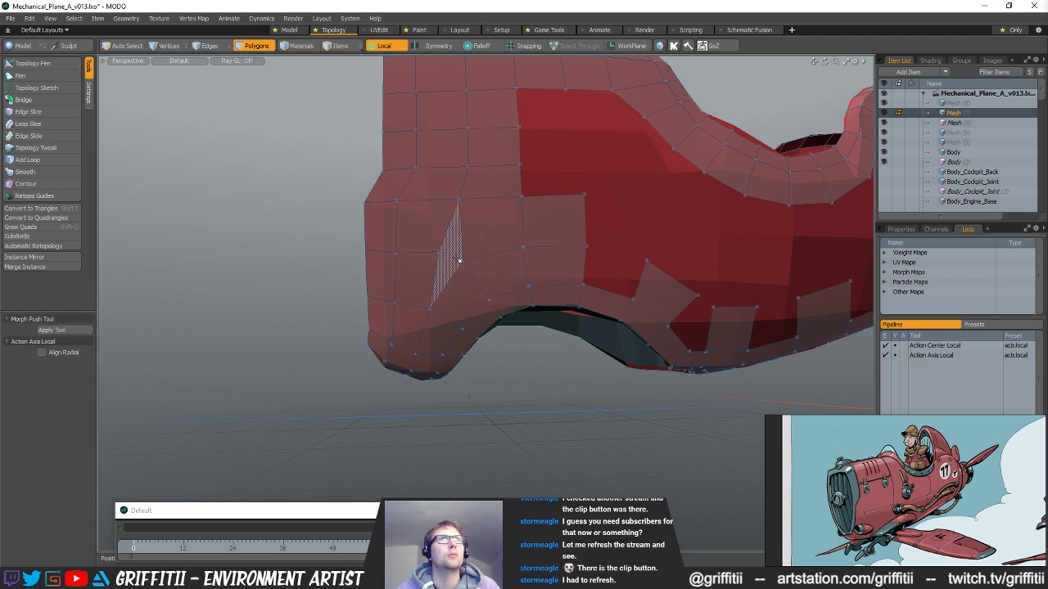
left_click(458, 259)
key("1")
mouse_move(533, 264)
left_mouse_down("alt")
mouse_move(575, 235)
mouse_move(533, 254)
left_mouse_up("alt")
left_click(33, 63)
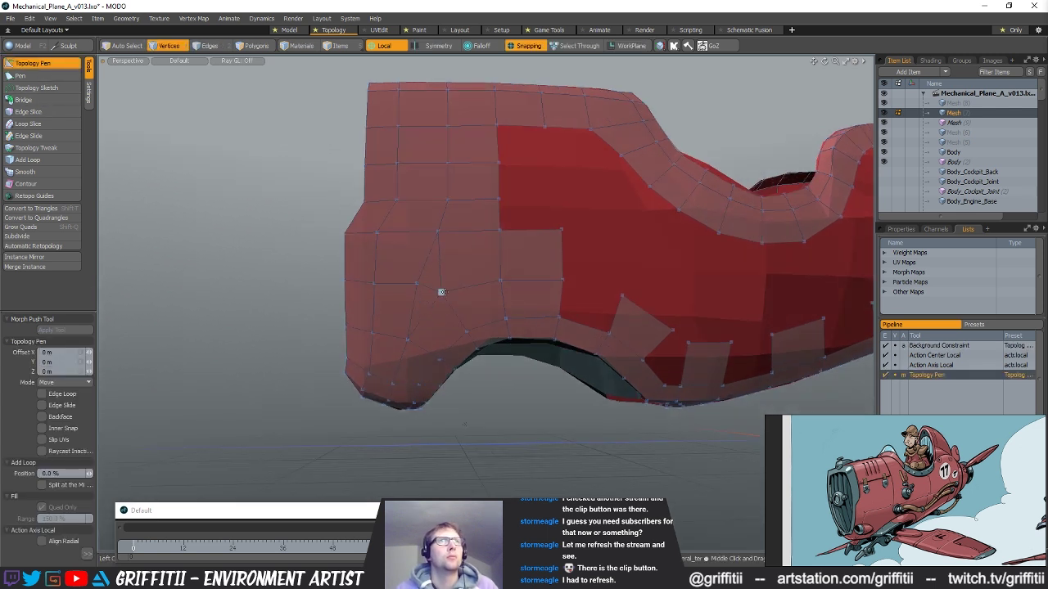
mouse_move(481, 267)
left_mouse_down("alt")
mouse_move(564, 288)
mouse_move(506, 276)
left_mouse_up("alt")
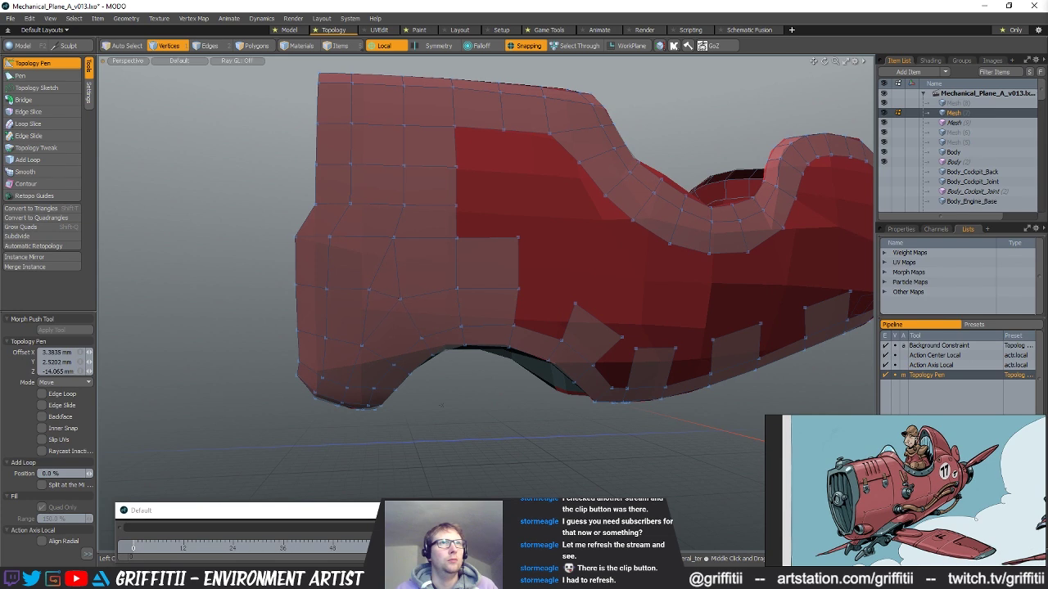
left_click_drag(457, 292, 497, 318, "alt")
- Connect the isolated quads behind the arch into a continuous strip along the body's lower edge
left_click_drag(534, 274, 483, 281, "alt+shift")
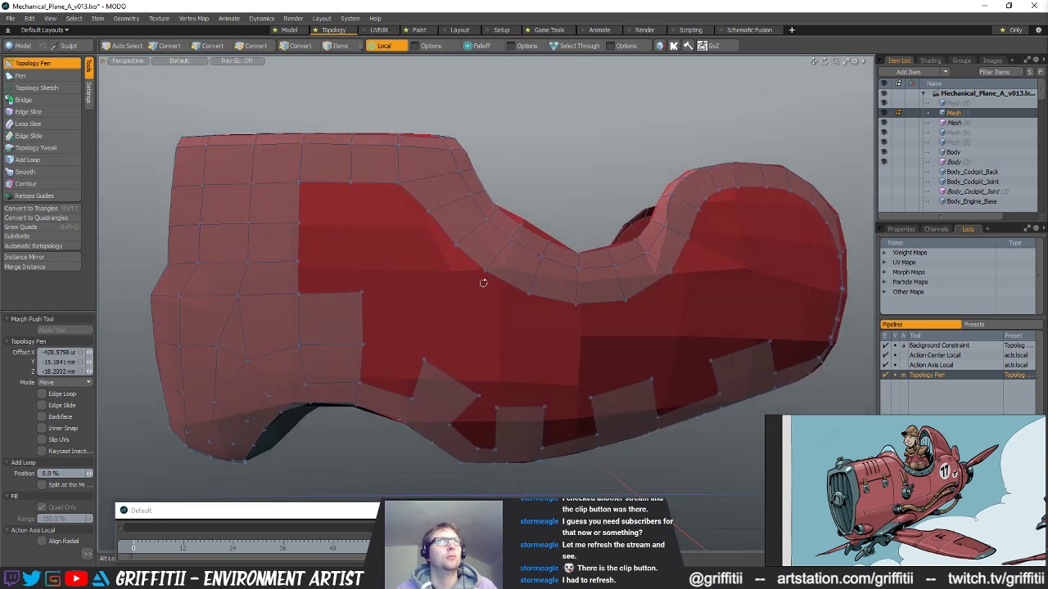
left_click_drag(530, 343, 520, 317, "alt+shift")
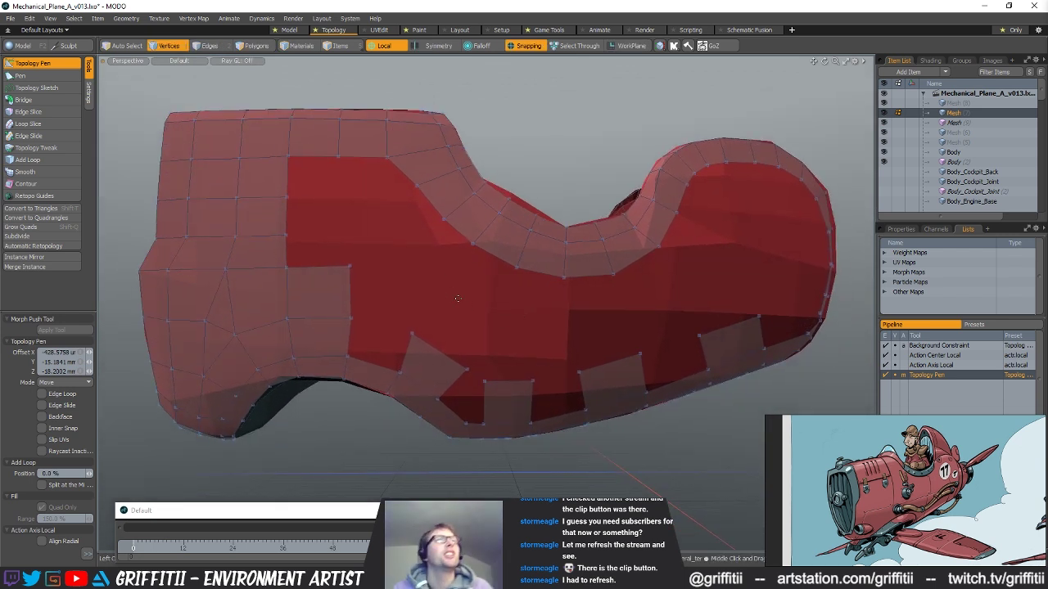
left_click_drag(393, 282, 510, 316, "alt+shift")
left_click_drag(462, 365, 467, 339, "alt+shift")
scroll(466, 336, "up", 3)
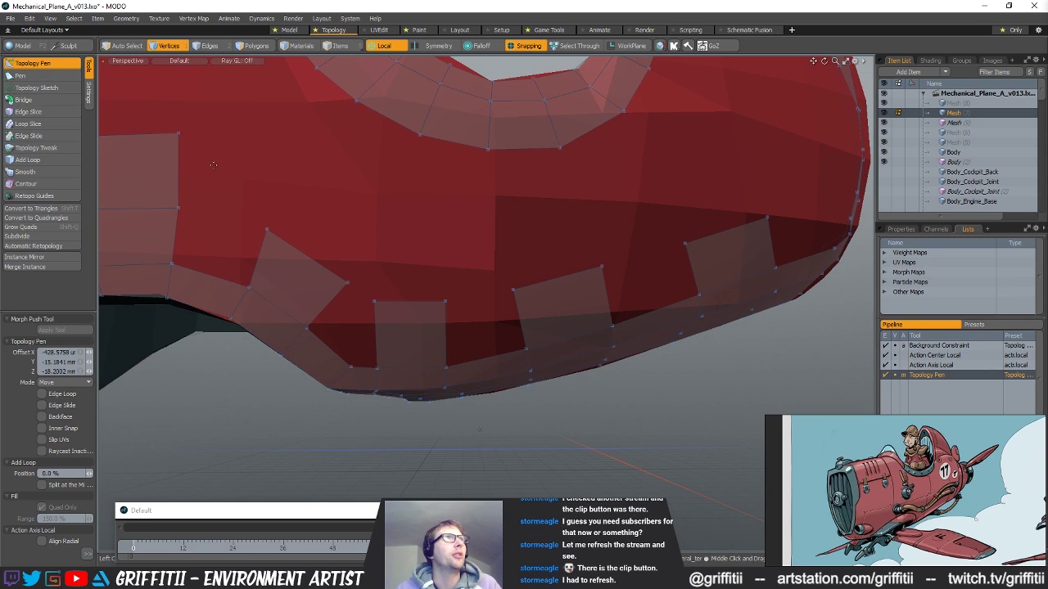
left_click_drag(491, 316, 531, 369, "alt")
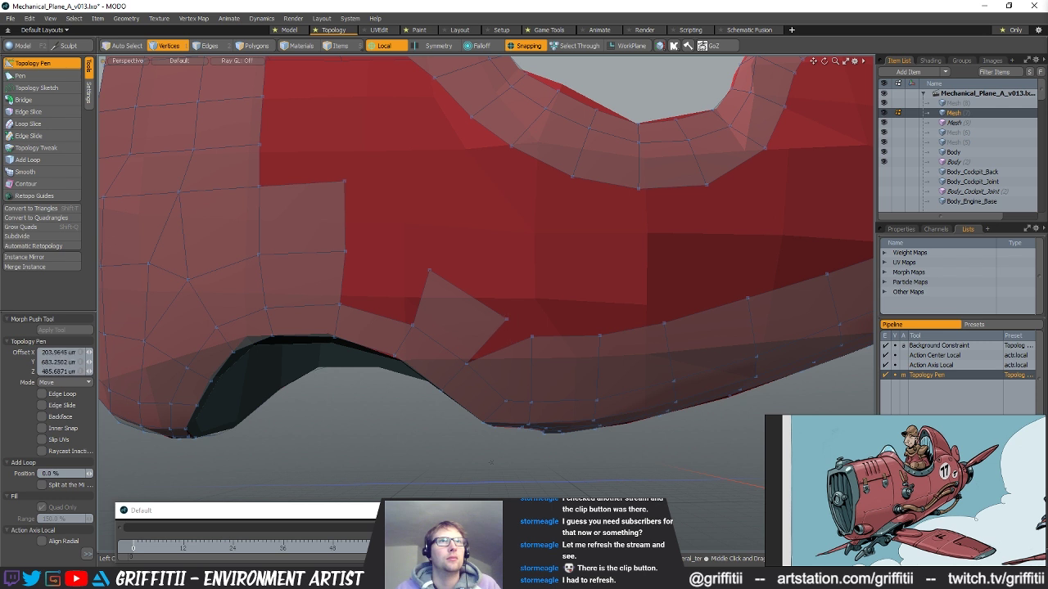
left_click_drag(497, 328, 527, 324, "shift")
- Fill the gap between the column above the arch and the quad behind it, aligning its upper corner vertex
key("space")
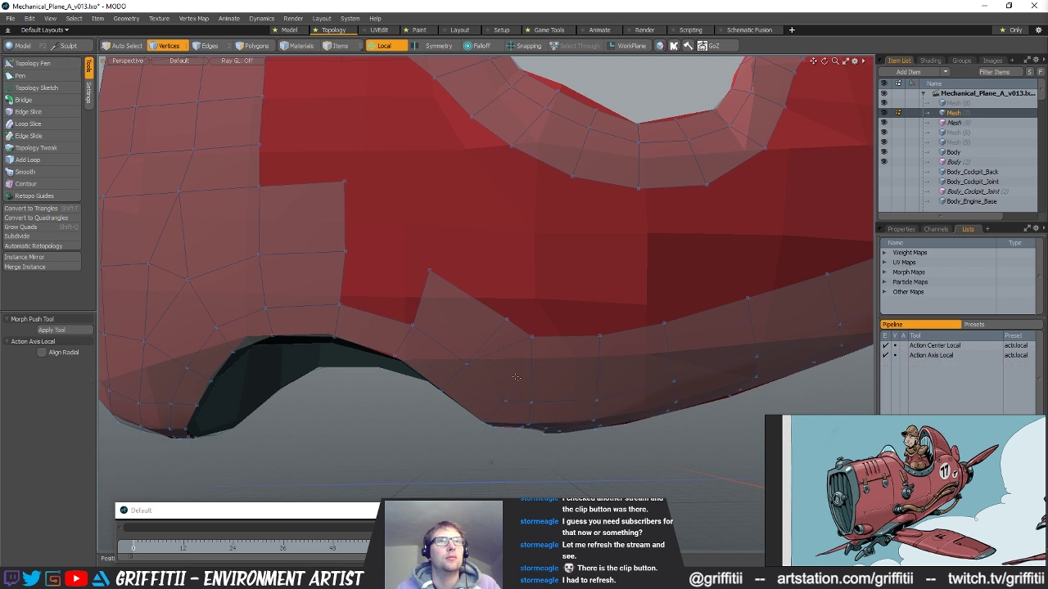
key("2")
key("3")
left_click(514, 374)
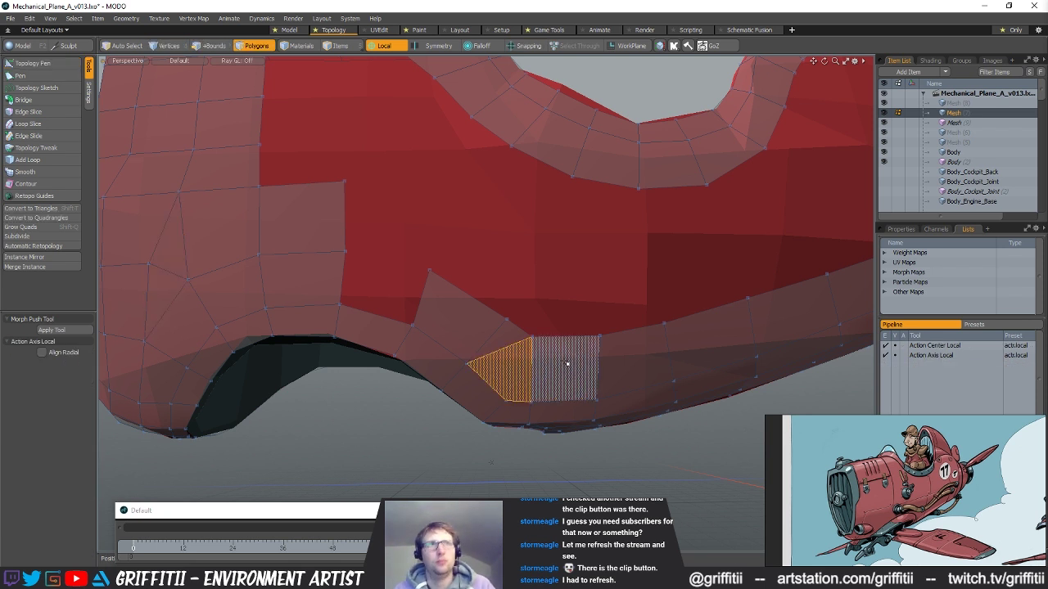
key("2")
left_click(554, 273)
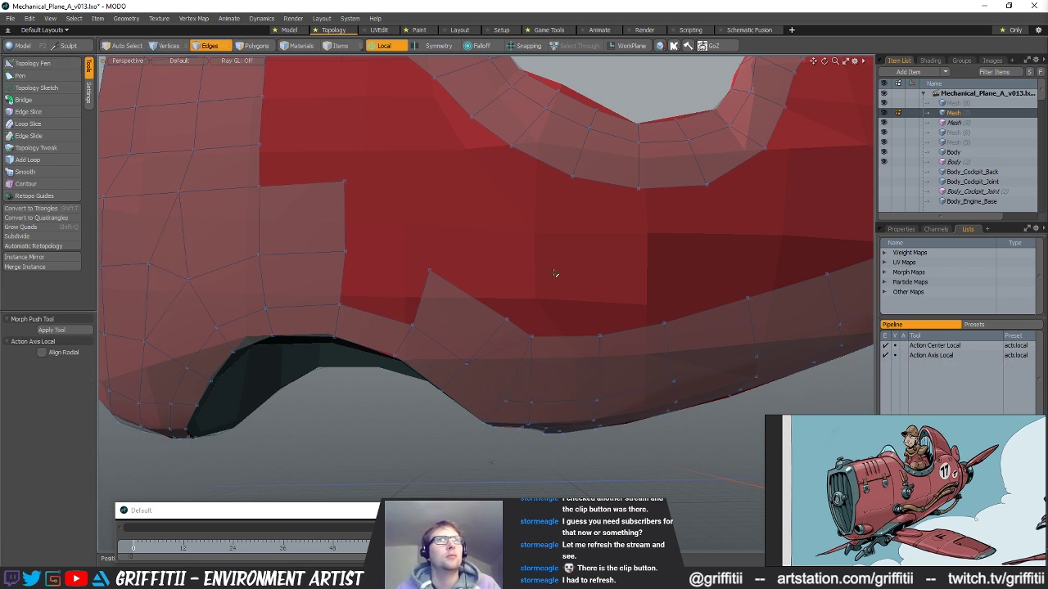
left_click(26, 63)
left_click_drag(428, 270, 345, 275)
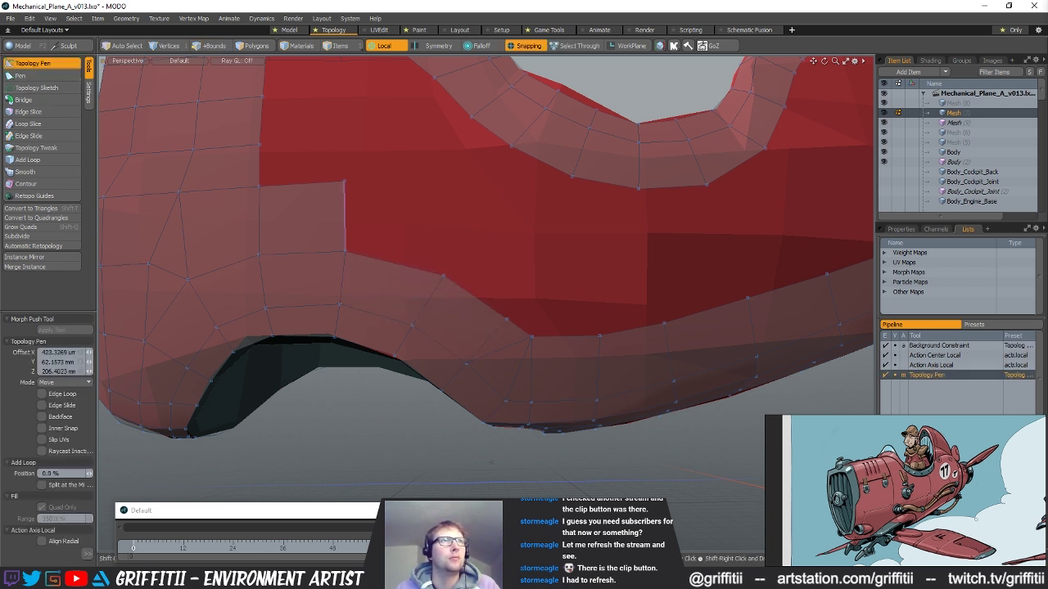
- Build two columns of quads with the Topology Pen, linking the cockpit edge strip to the lower edge strip
scroll(517, 301, "down", 3)
left_click_drag(516, 301, 409, 306, "alt")
key("q")
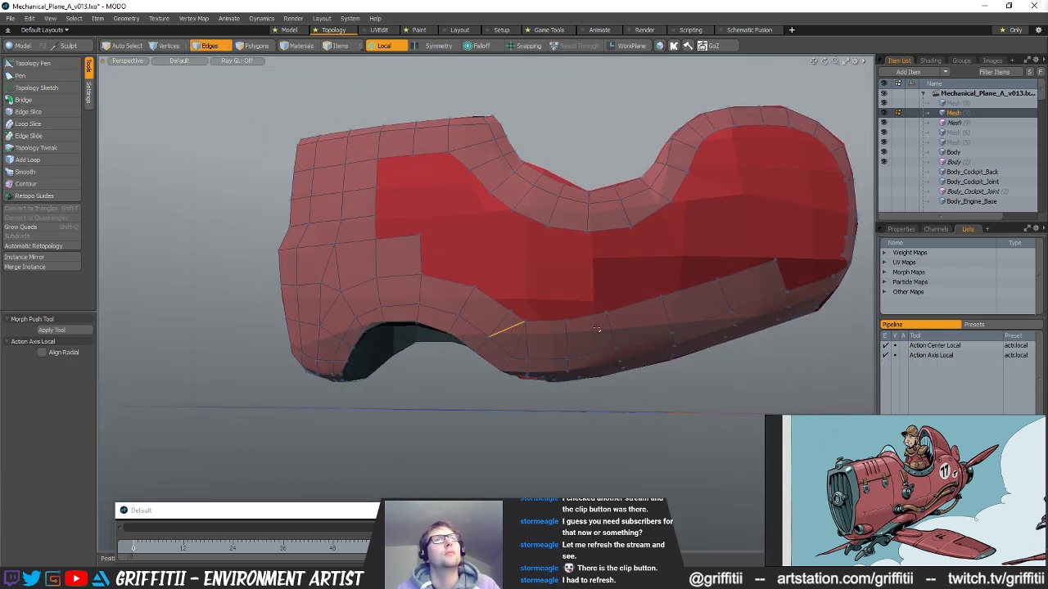
key("Escape")
left_click(51, 64)
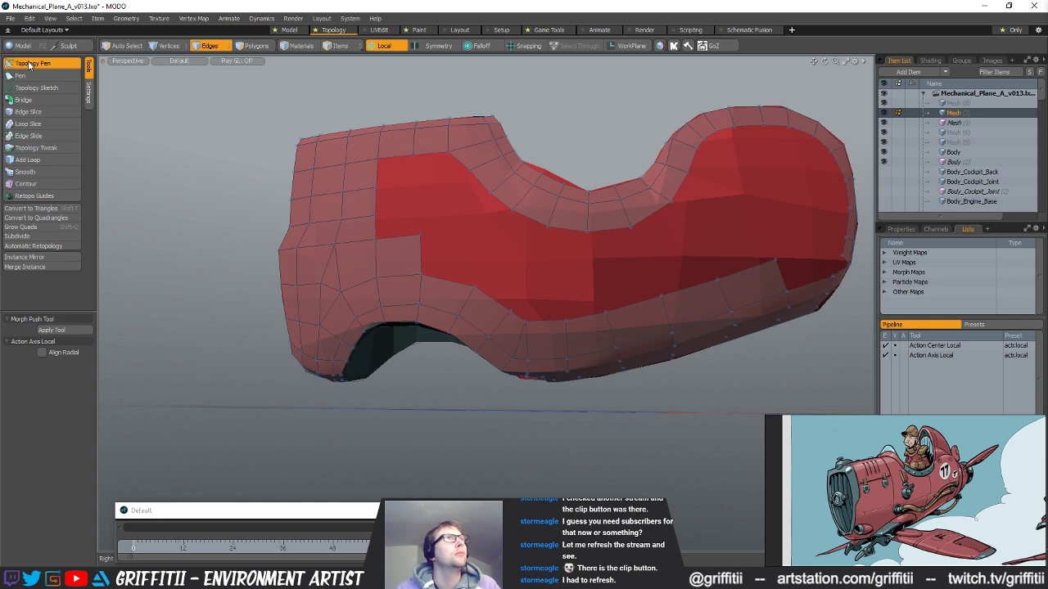
left_click_drag(565, 344, 536, 326, "alt")
left_click_drag(526, 286, 512, 325, "shift")
left_click_drag(524, 285, 524, 327, "shift")
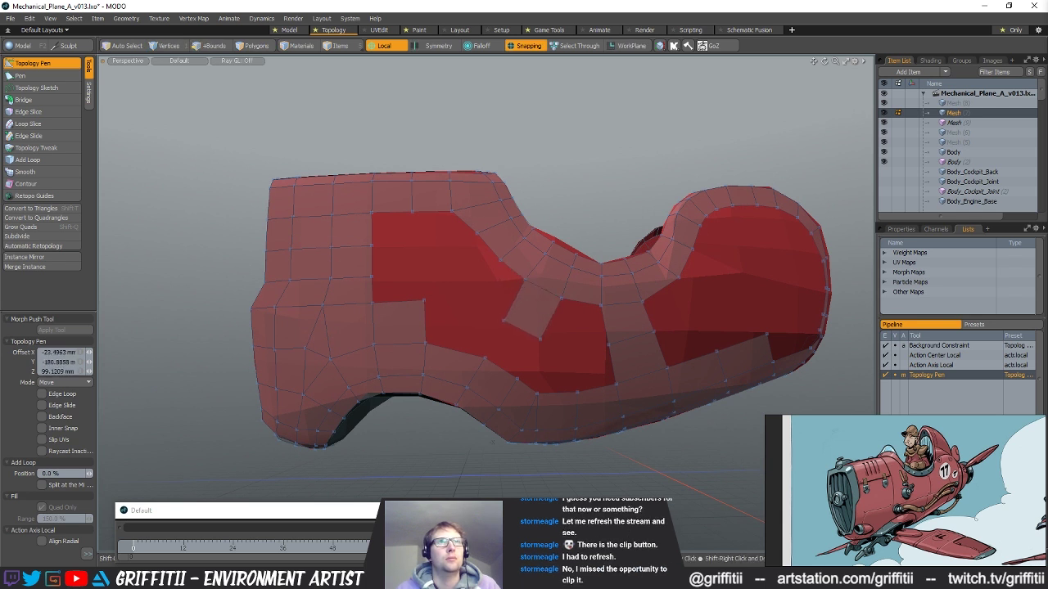
left_click_drag(528, 329, 503, 368, "shift")
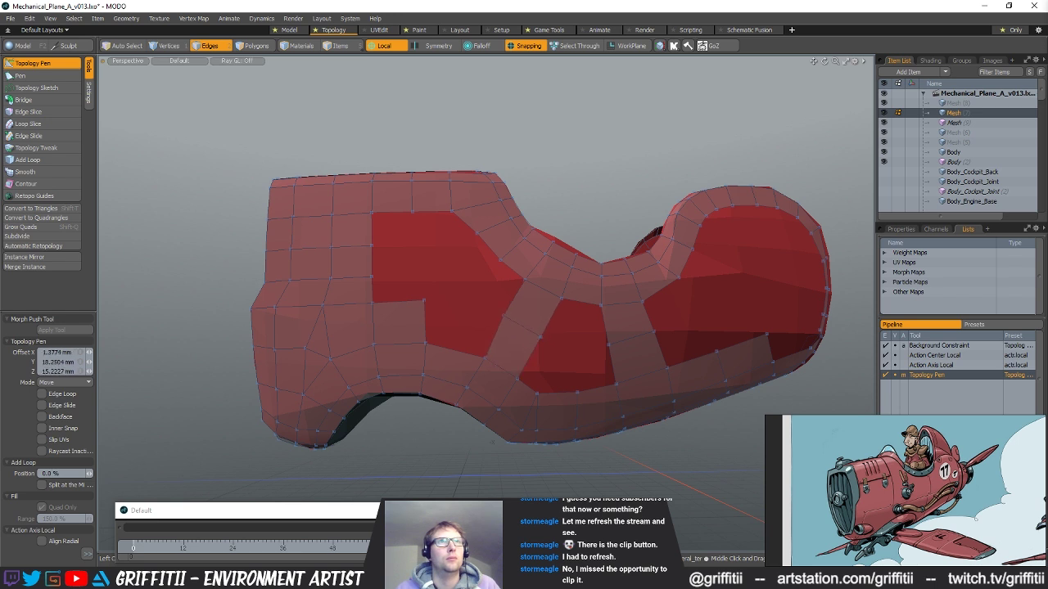
- Add quads between the two columns beneath the cockpit edge strip and adjust the neighbouring vertices
mouse_move(505, 314)
left_mouse_down("alt")
mouse_move(548, 337)
mouse_move(559, 393)
mouse_move(508, 329)
left_mouse_up("alt")
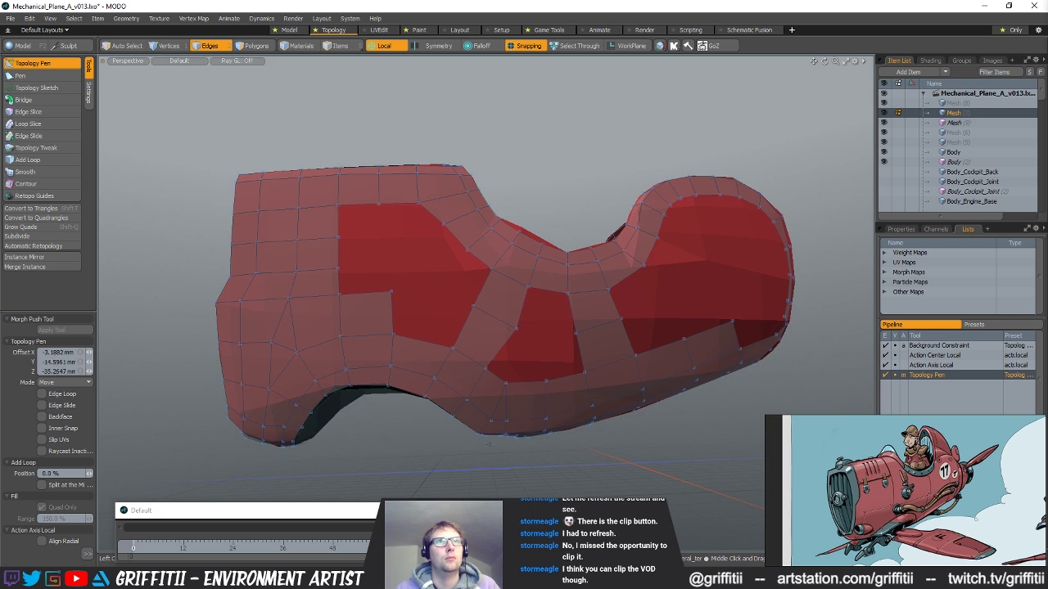
left_click_drag(575, 333, 569, 333)
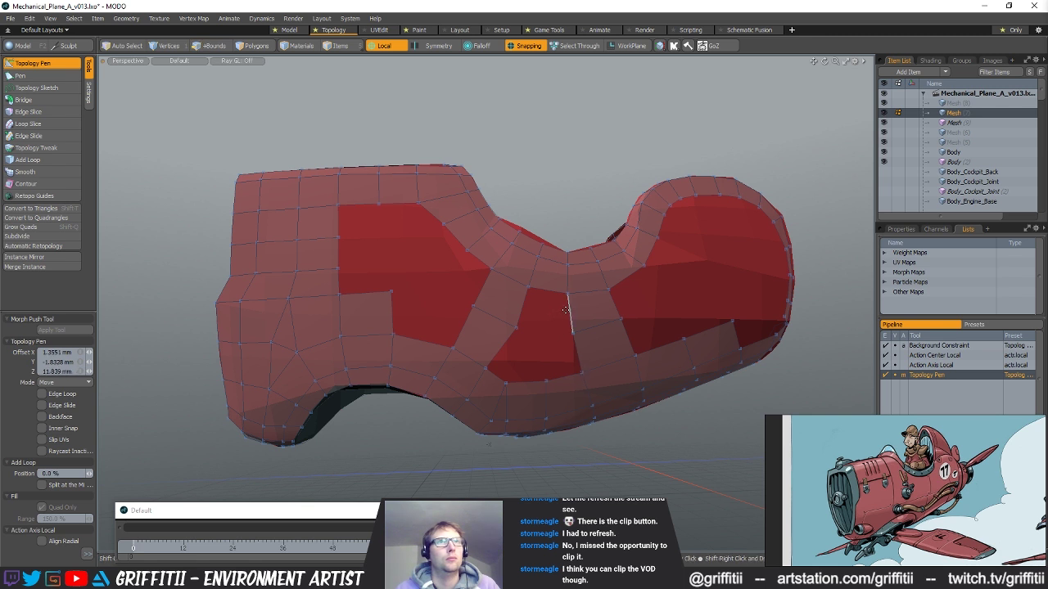
left_click_drag(554, 315, 575, 293, "alt")
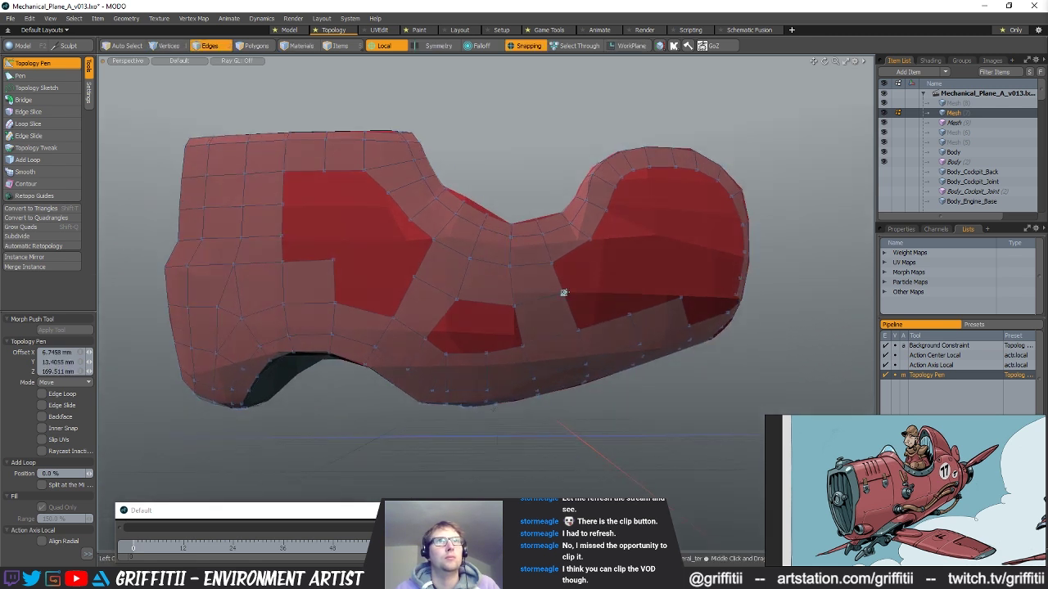
left_click_drag(476, 308, 591, 362, "alt+shift")
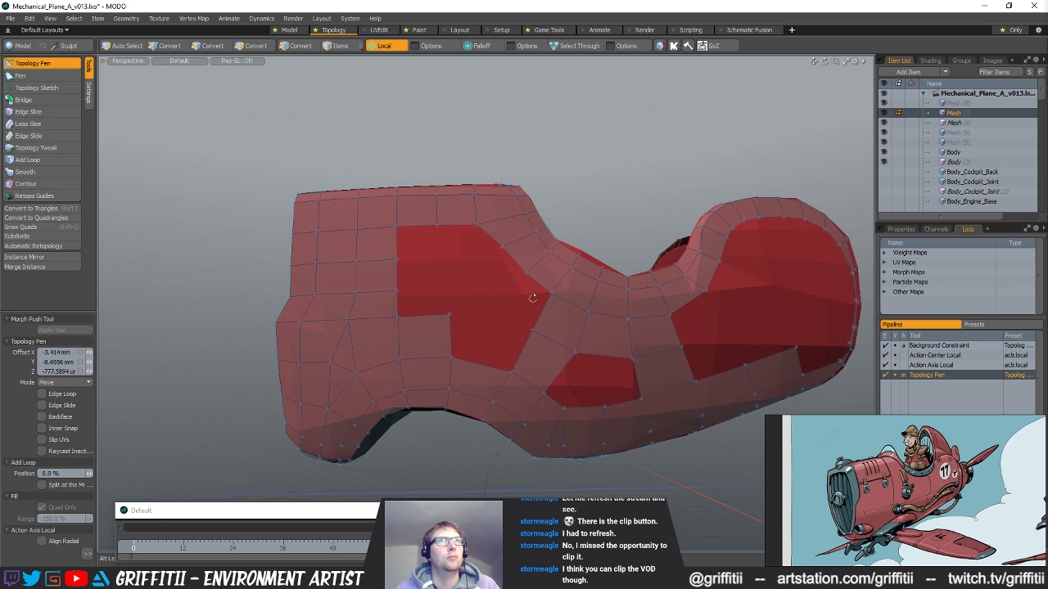
- Extend a row of quads inward from the cockpit's front edge strip and across the top of the front side gap
left_click_drag(515, 262, 547, 305, "shift")
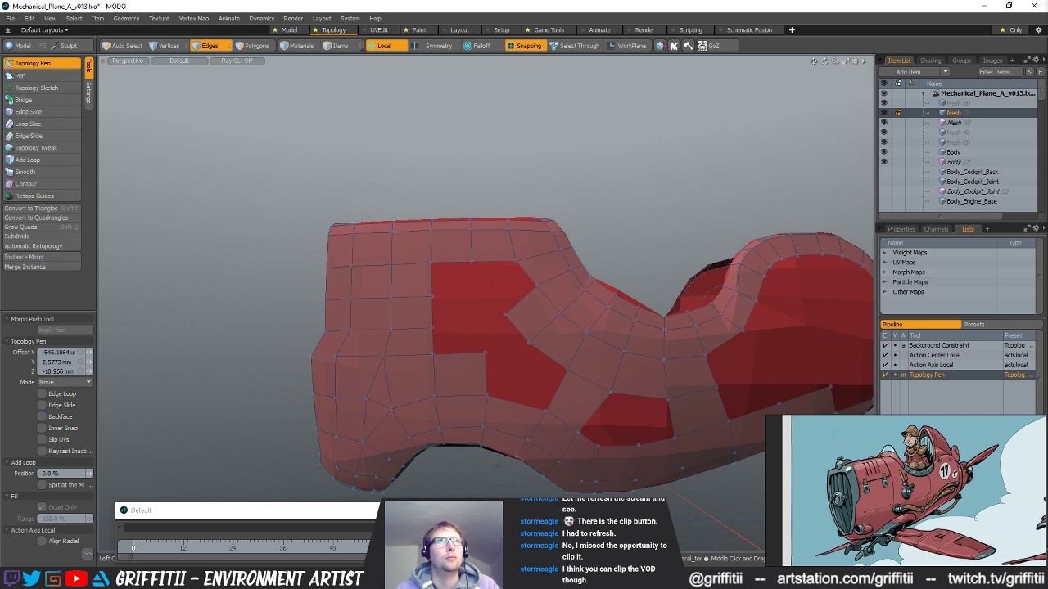
left_click(521, 295, "shift")
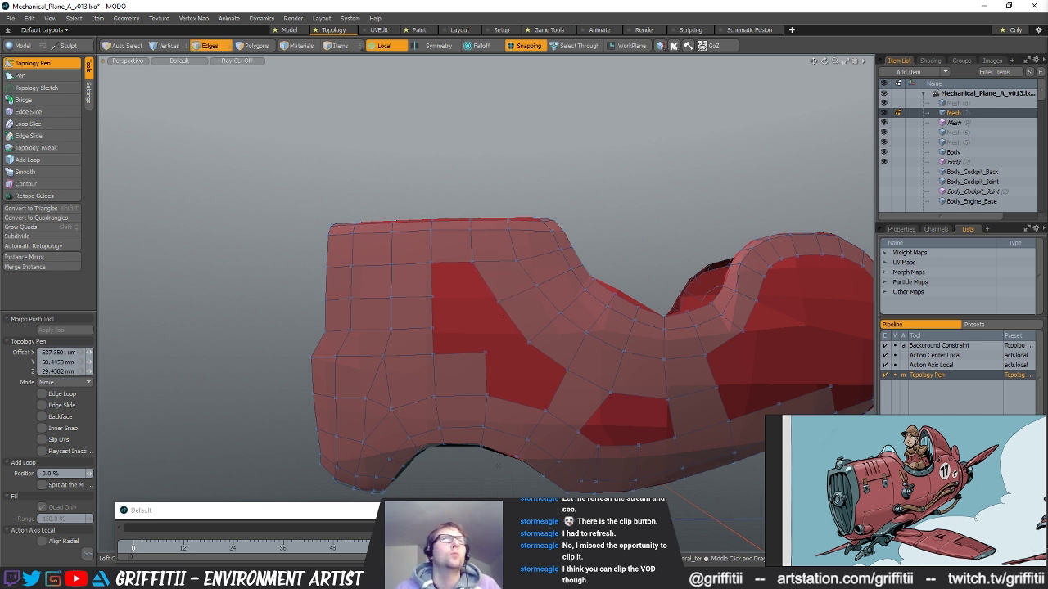
left_click_drag(452, 297, 498, 350, "alt")
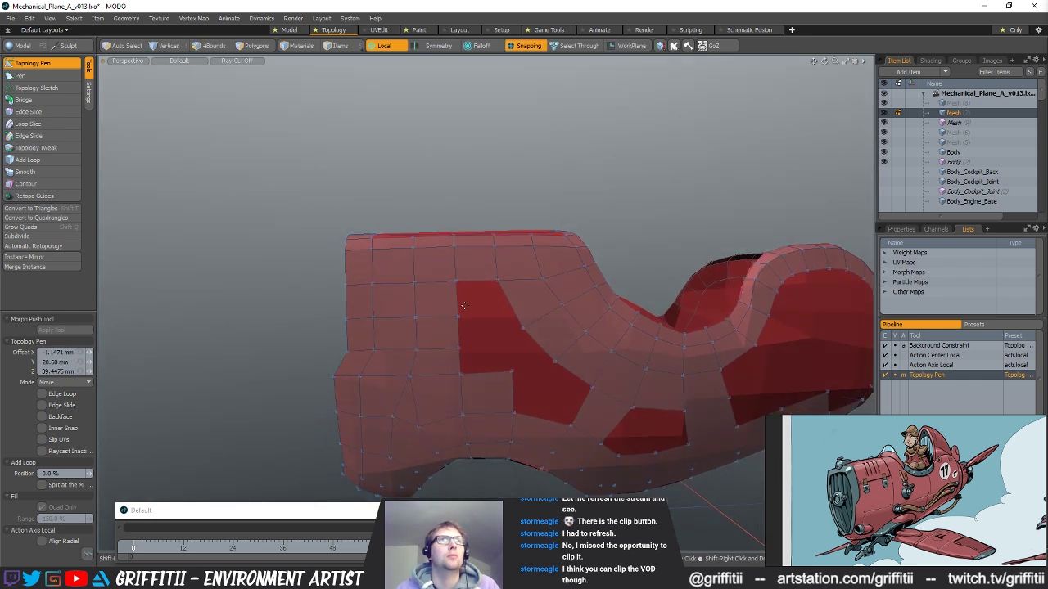
left_click_drag(458, 299, 521, 318, "shift")
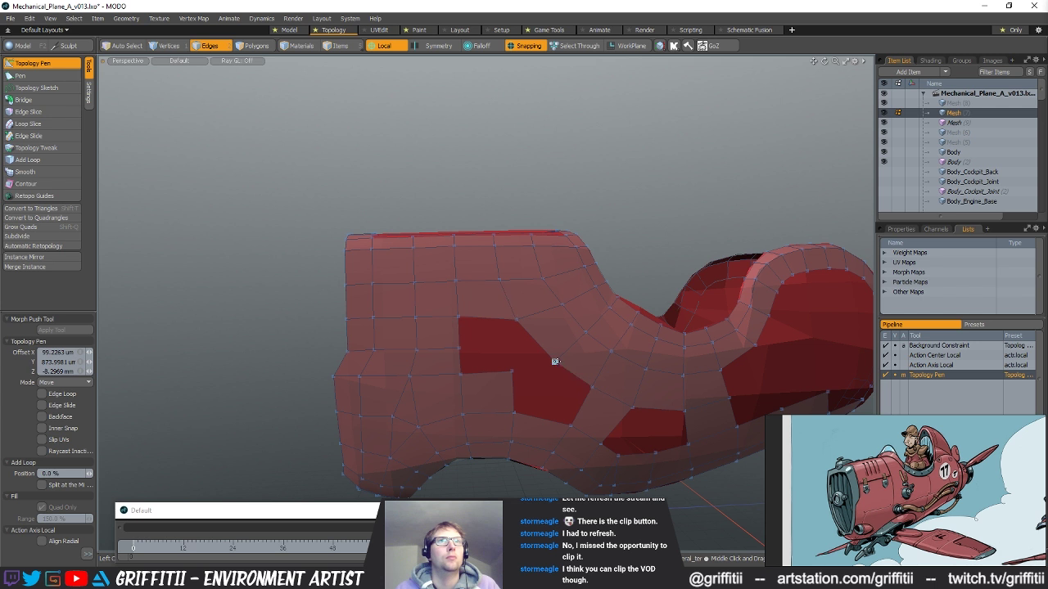
- Fill the rest of the front side gap with quads down to a small triangular hole
left_click_drag(485, 372, 487, 319, "shift")
left_click_drag(538, 386, 492, 341, "alt+shift")
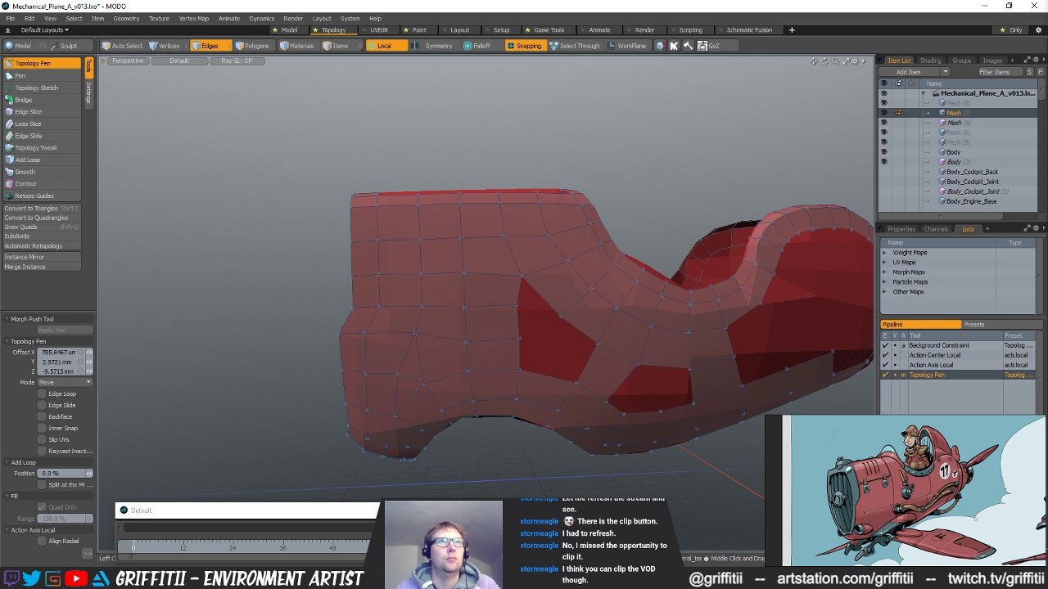
left_click_drag(521, 322, 548, 301, "shift")
left_click_drag(564, 362, 564, 339, "alt+shift")
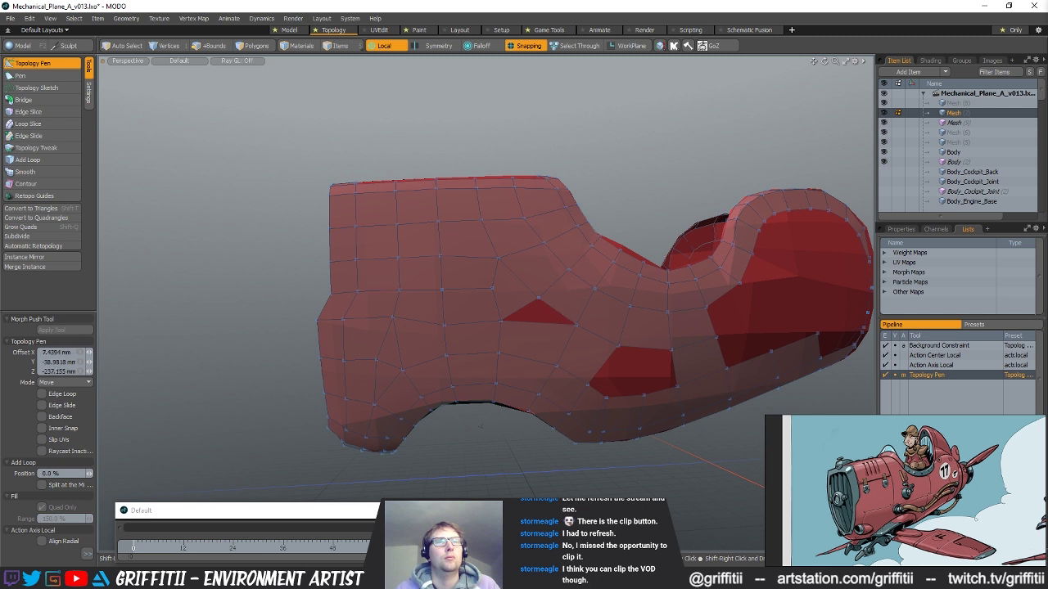
- Select the border of the triangular hole in the front side panel and close it with a polygon
key("space")
key("space")
key("space")
key("space")
double_click(540, 323)
key("p")
left_click(320, 218)
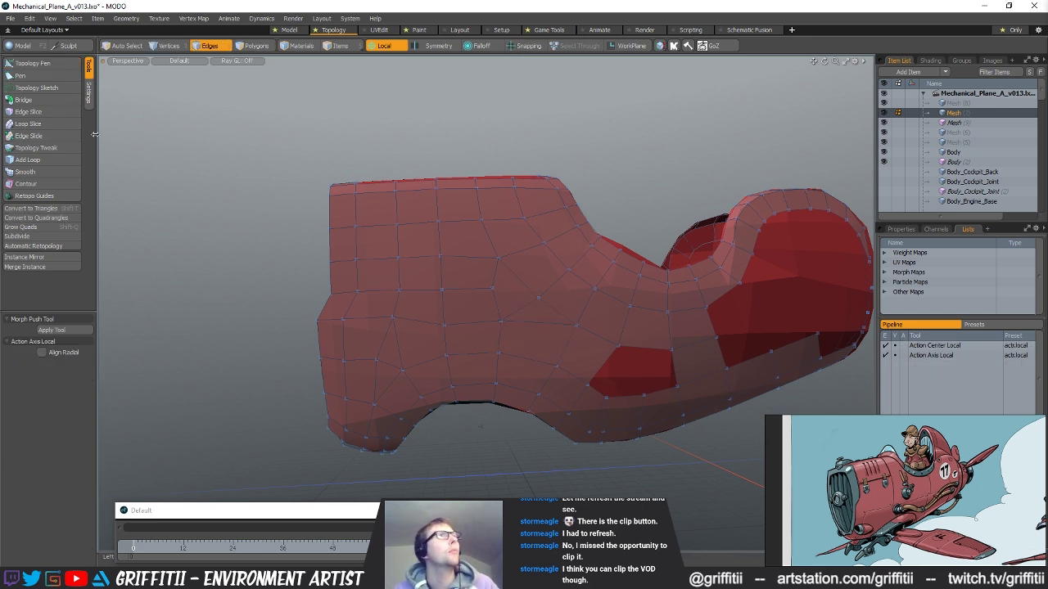
- Divide the gap below the cockpit with the Topology Pen and close the two remaining triangular holes with polygons
left_click(33, 63)
left_click_drag(492, 283, 619, 327, "alt")
key("3")
left_click(483, 317)
key("2")
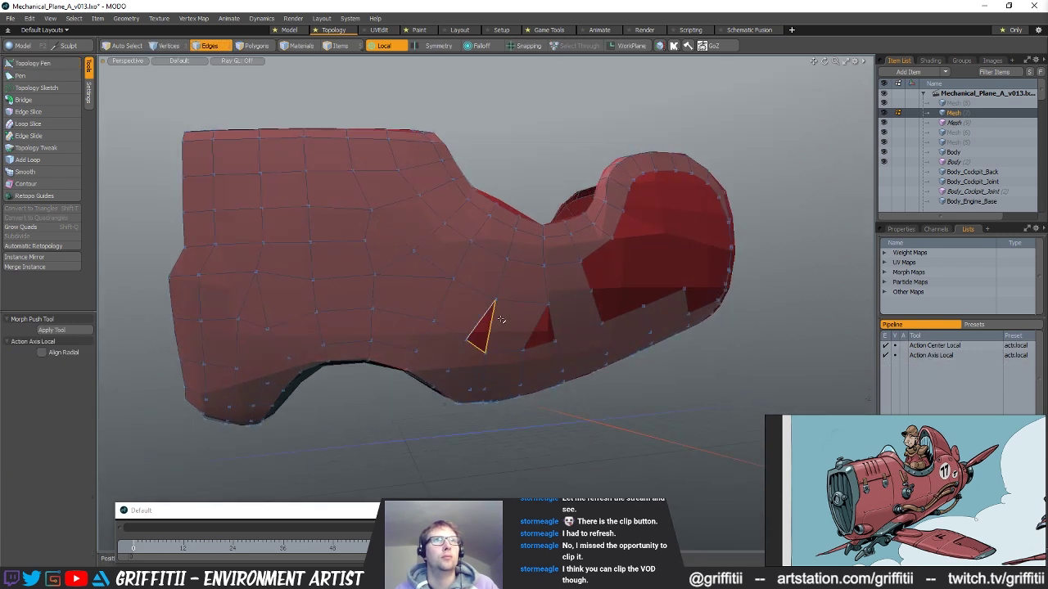
left_click(609, 420)
left_click_drag(491, 324, 466, 329, "alt")
key("3")
left_click(521, 330)
left_click(583, 427)
- Extend quads inward from the curved edge strip around the body's rear end using the Topology Pen
scroll(487, 319, "down", 4)
left_click_drag(466, 329, 565, 333, "ctrl+alt")
left_click(33, 63)
left_click_drag(543, 266, 378, 303, "alt")
left_click_drag(380, 190, 425, 211)
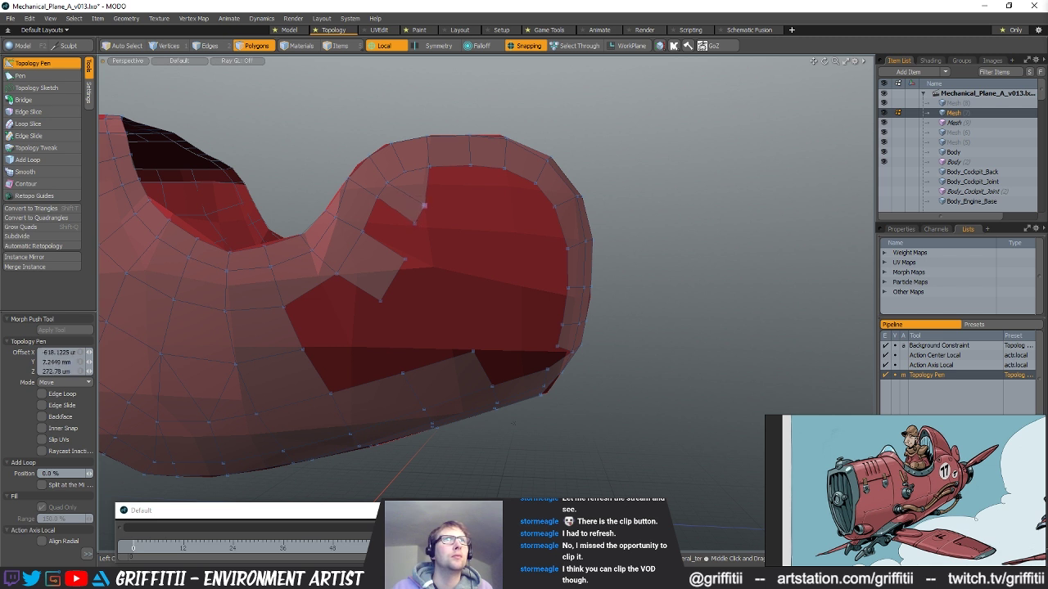
left_click_drag(483, 172, 426, 206)
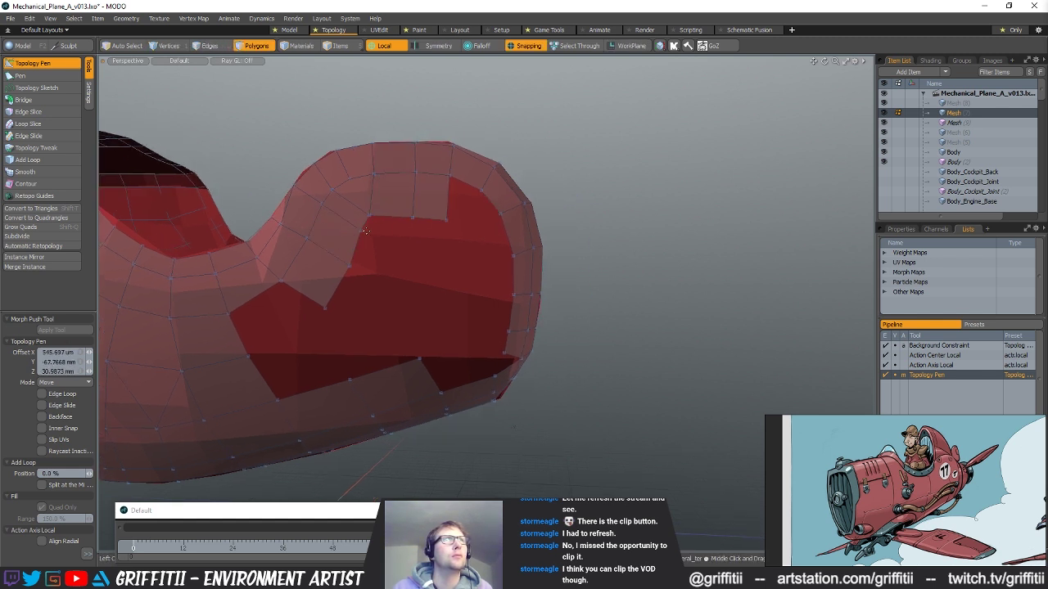
mouse_move(447, 235)
left_mouse_down("alt")
mouse_move(460, 245)
mouse_move(482, 241)
mouse_move(469, 245)
mouse_move(460, 226)
left_mouse_up("alt")
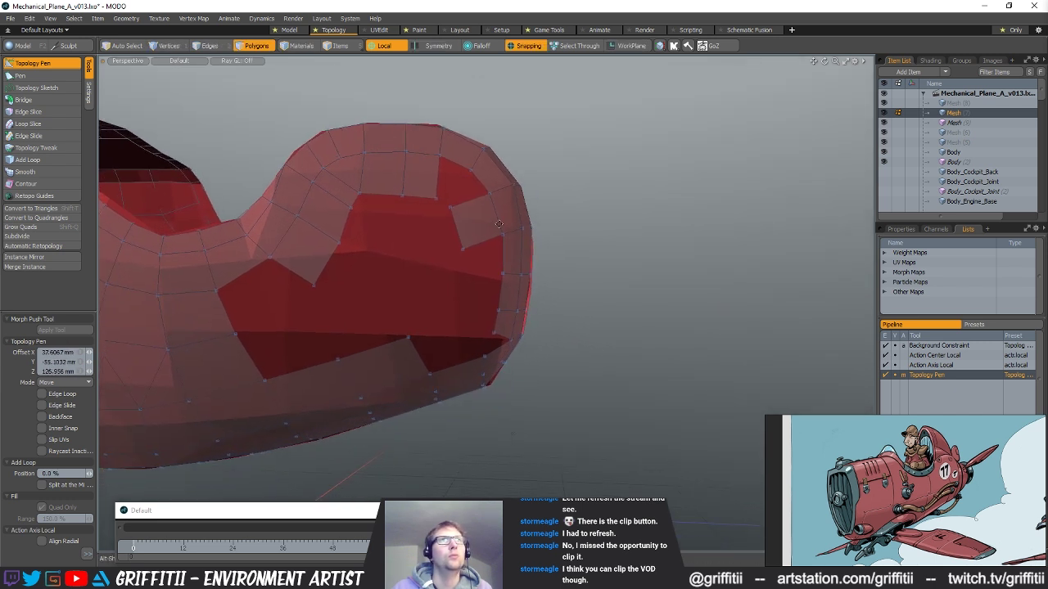
- Join the loose quad to the curved strip at the top of the rear hole and even out the nearby vertices
left_click_drag(448, 207, 436, 199)
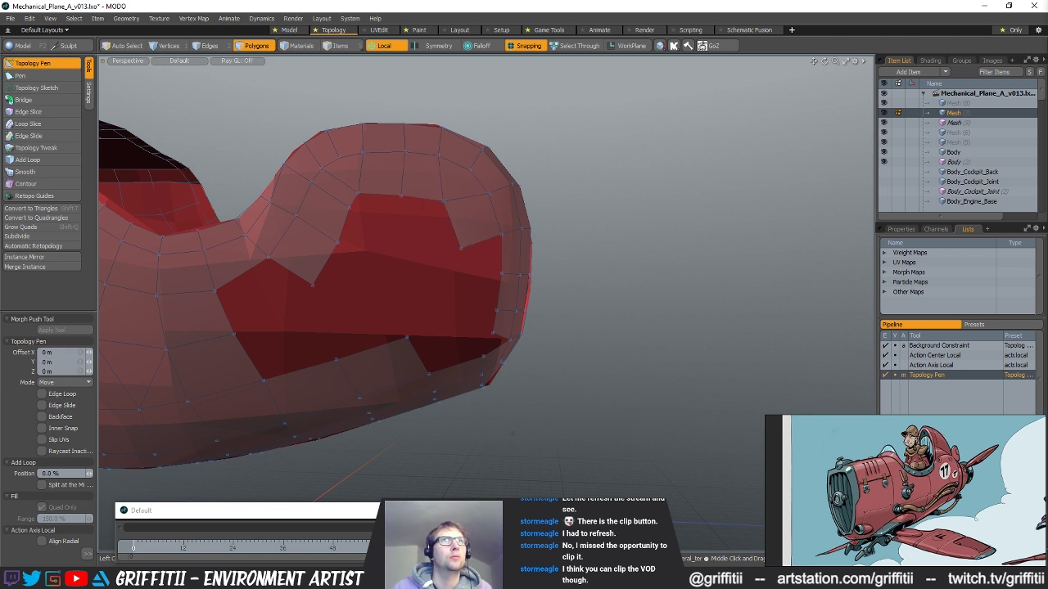
left_click_drag(491, 303, 452, 289, "alt+shift")
mouse_move(433, 272)
left_mouse_down()
mouse_move(427, 281)
mouse_move(395, 259)
mouse_move(430, 278)
left_mouse_up()
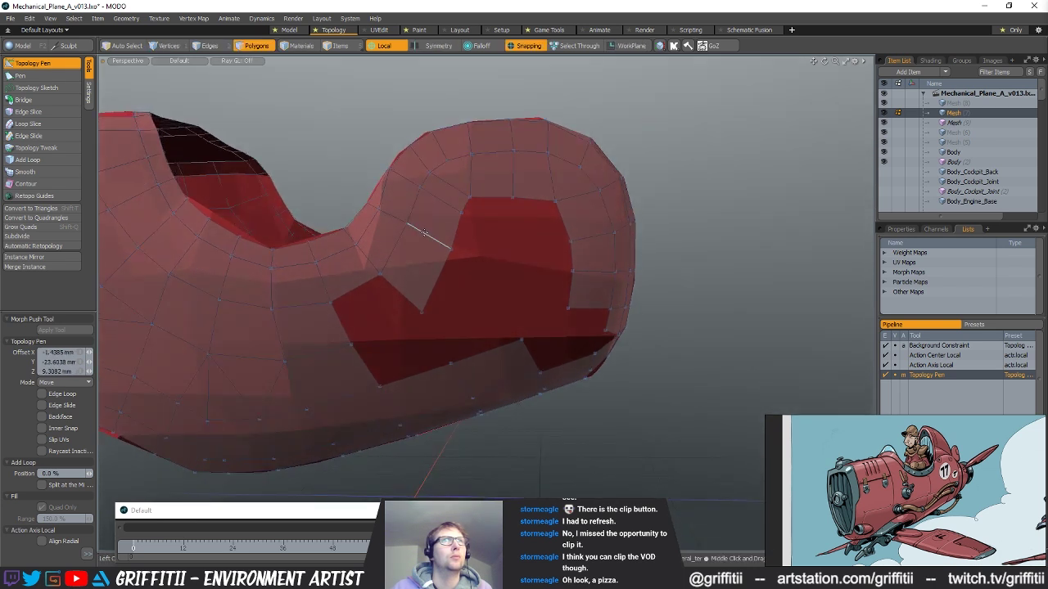
left_click(449, 249)
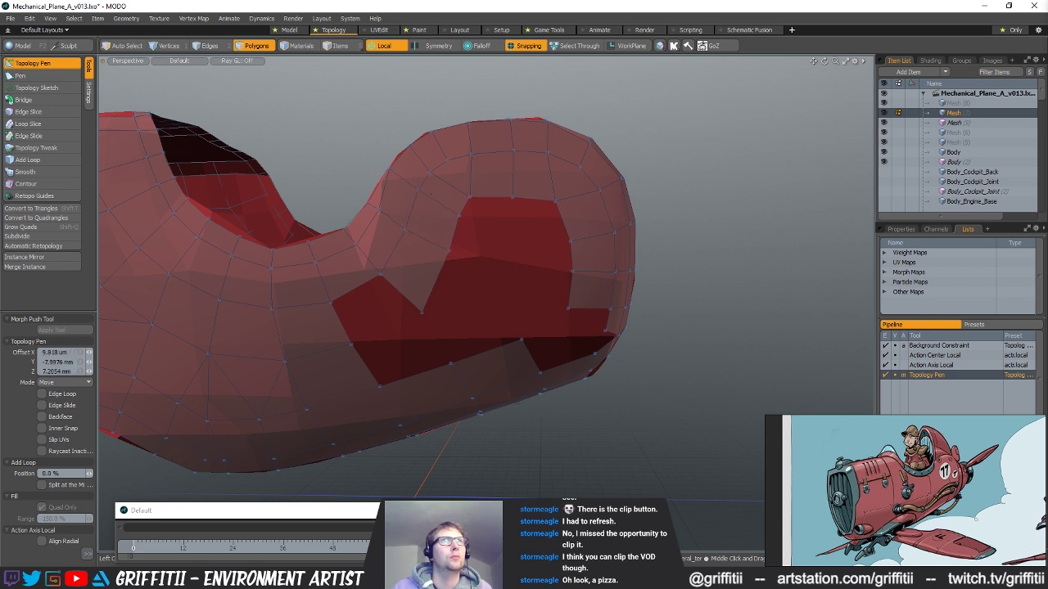
- Fill the notch at the front lower edge of the rear hole with quads and adjust its corner vertex
left_click_drag(436, 317, 459, 298, "alt")
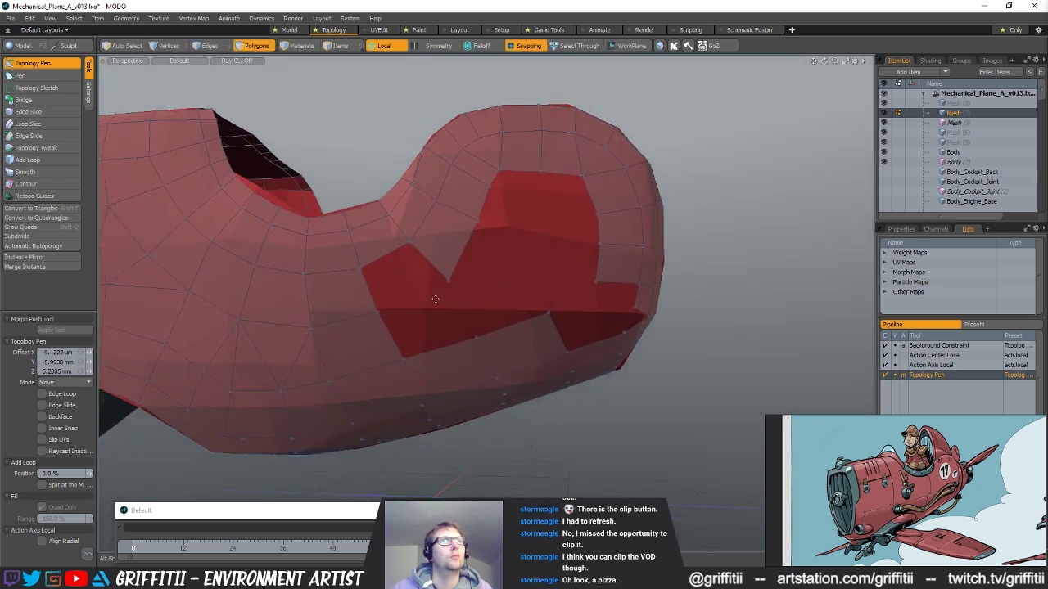
left_click_drag(429, 262, 441, 346, "shift")
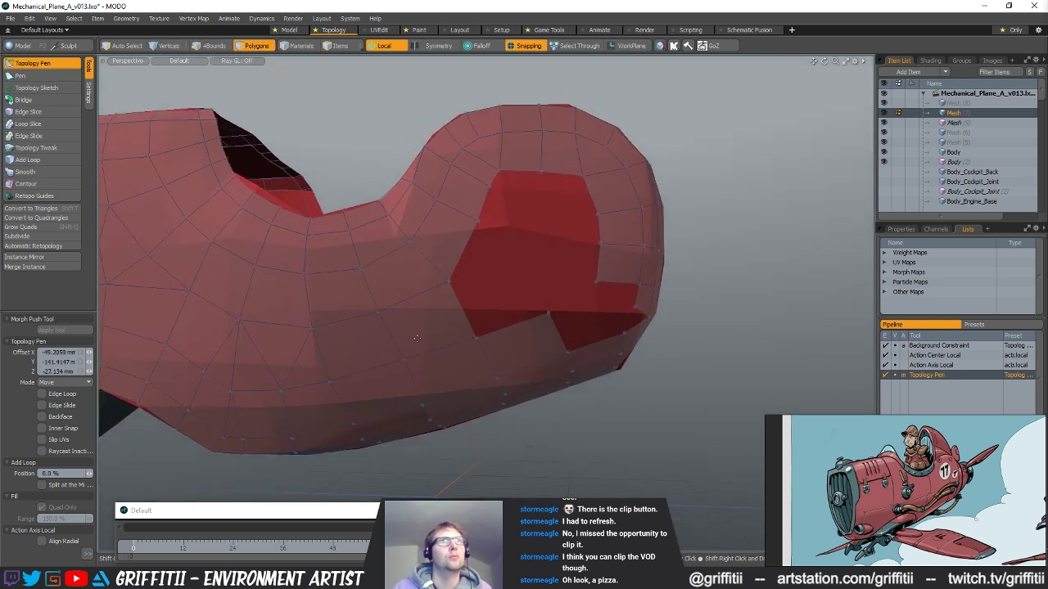
left_click_drag(449, 282, 446, 282)
left_click_drag(507, 308, 486, 322, "alt")
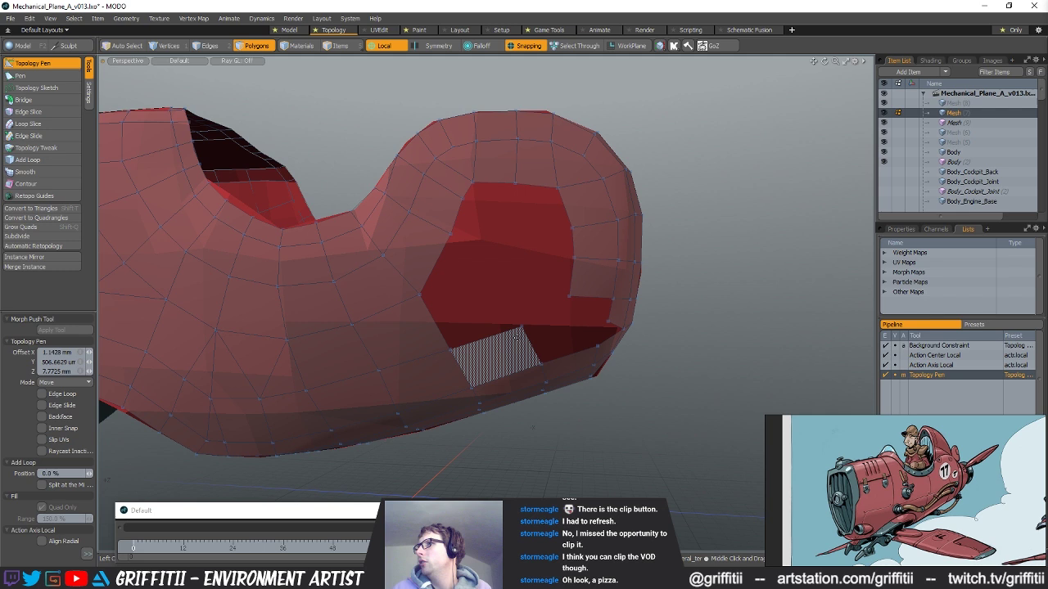
- Extend a quad up from the lower edge of the rear hole and pull the edge beside it toward the rear corner
left_click_drag(515, 337, 506, 269, "alt")
left_click_drag(456, 213, 532, 233, "alt")
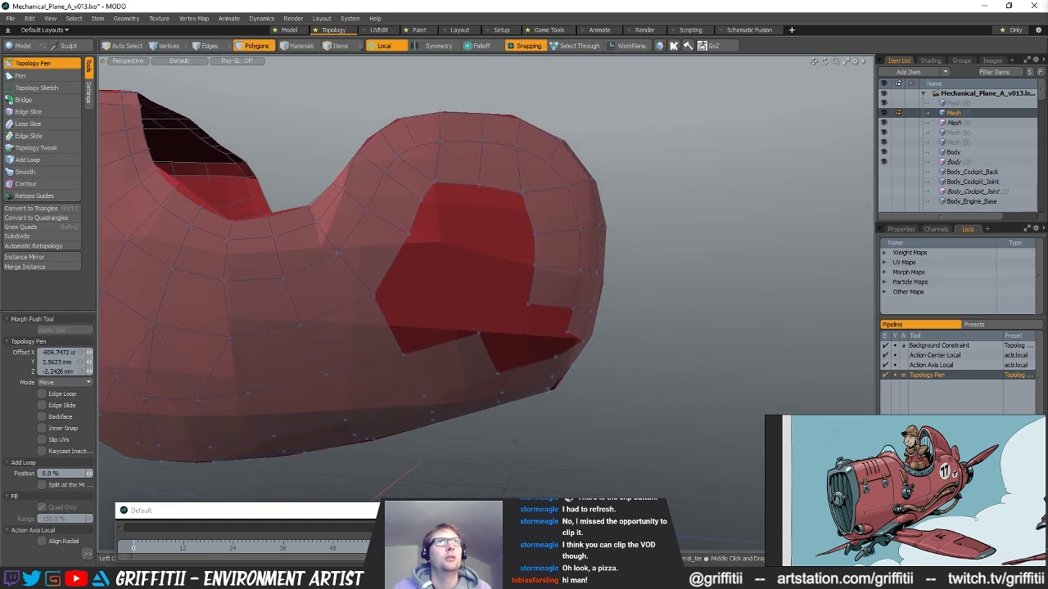
left_click_drag(484, 310, 461, 222, "alt")
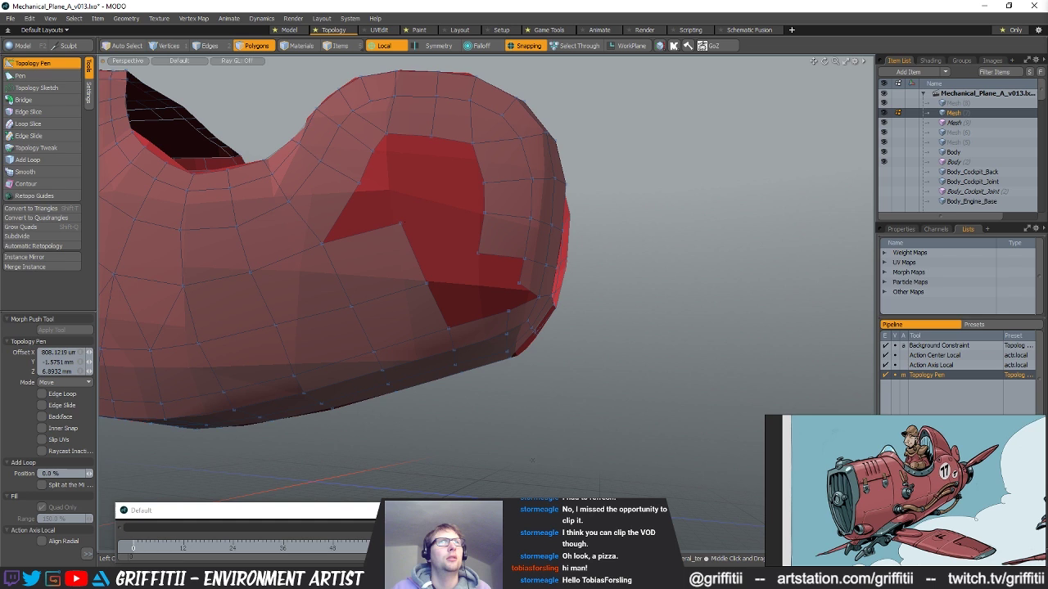
left_click_drag(401, 227, 480, 297, "alt")
left_click_drag(426, 330, 497, 296, "shift")
- Close the gap at the lower rear corner of the hole with a polygon and clear the selection
key("q")
key("2")
key("alt+1")
key("p")
left_click(630, 285)
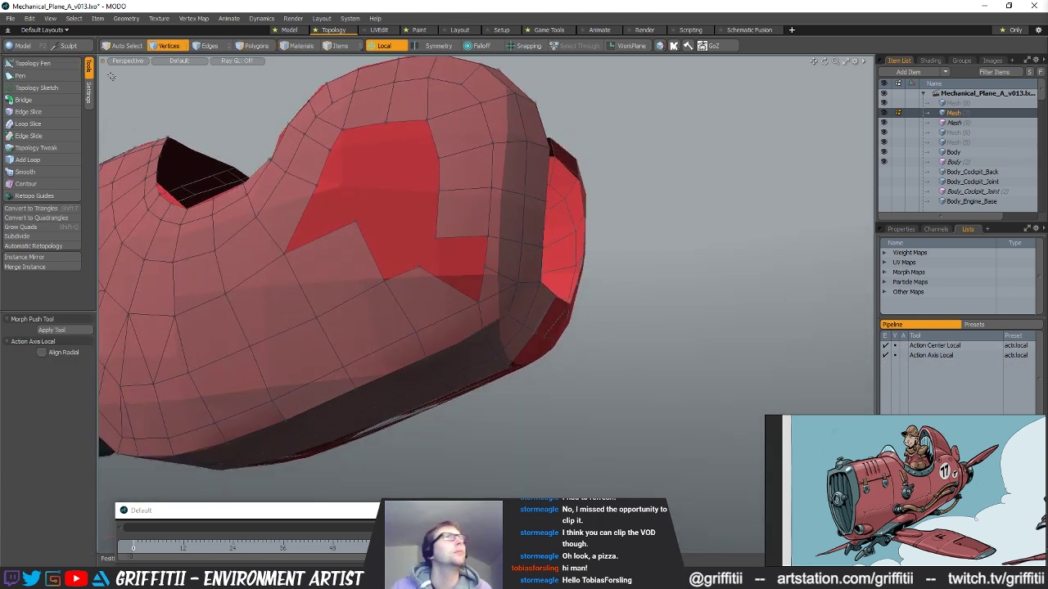
- Connect the hole's rear edge to its lower edge with the Topology Pen and close the resulting triangular hole with a polygon
left_click(55, 64)
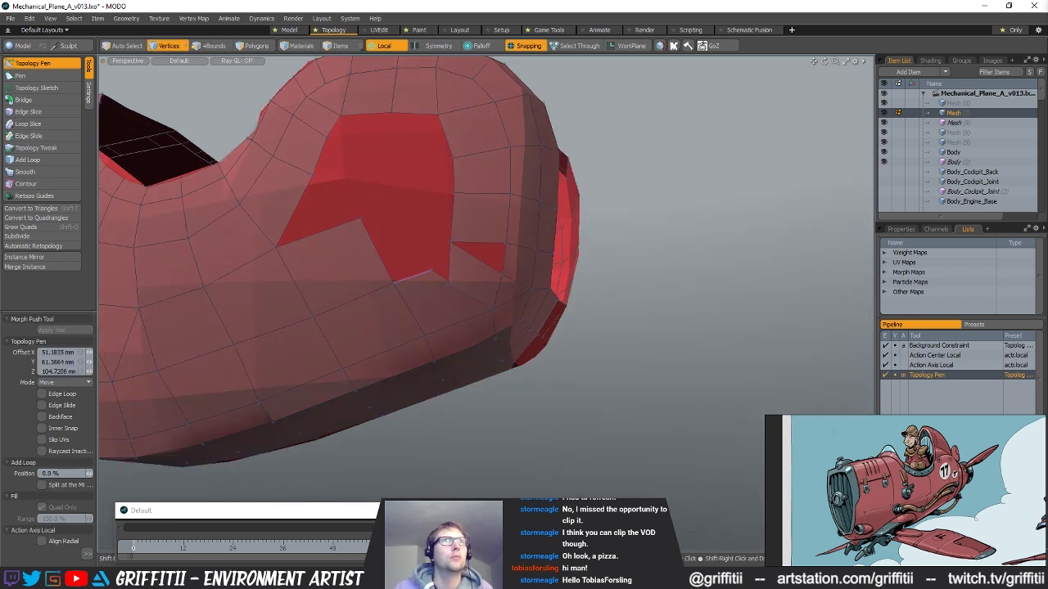
key("space")
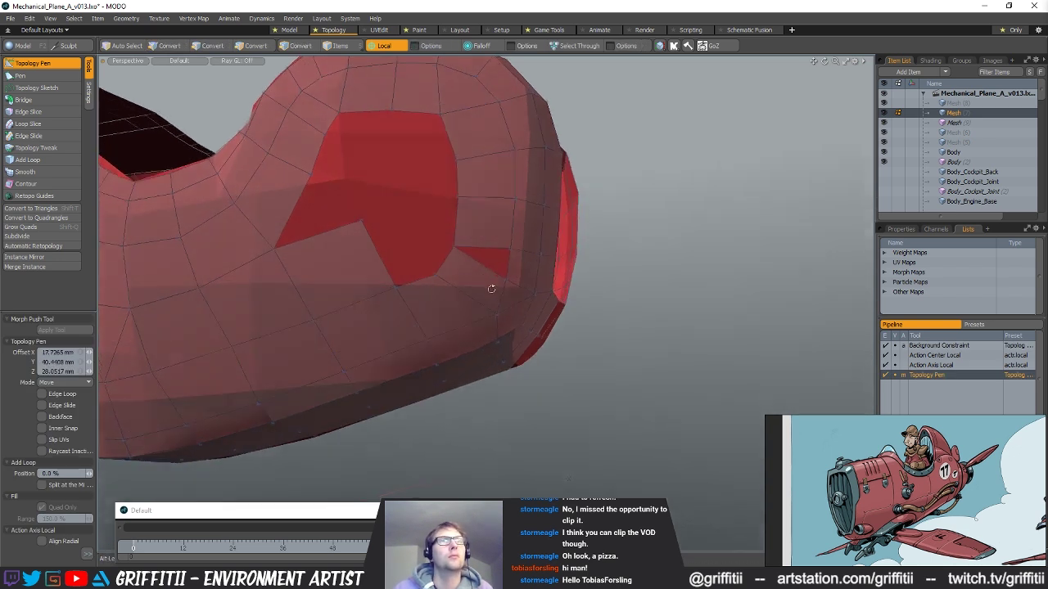
key("space")
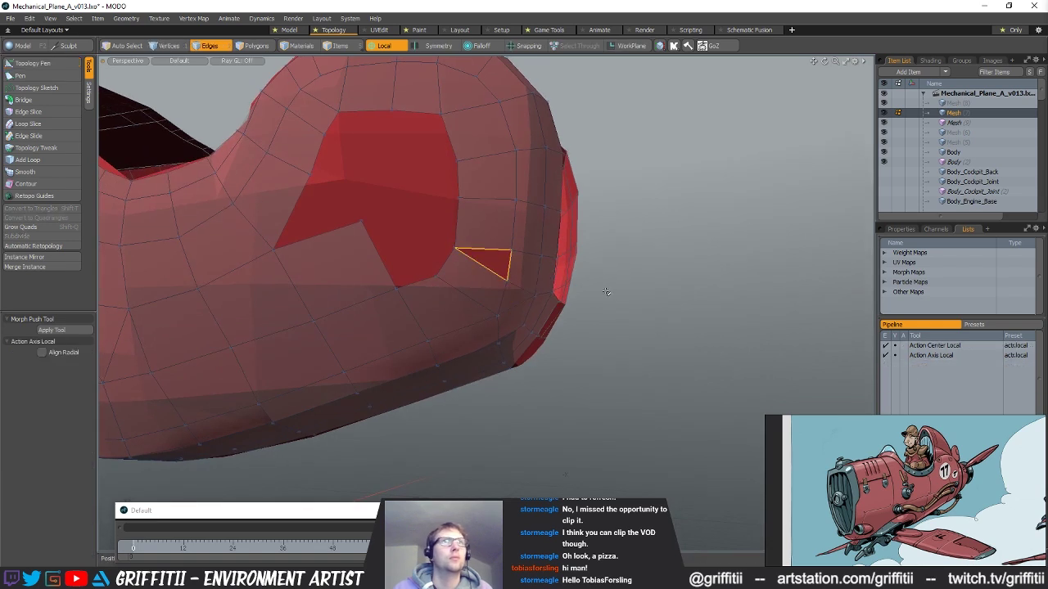
left_click_drag(543, 259, 545, 365, "alt")
- Extend quads inward from the upper rear edge of the hole with the Topology Pen and even out the surrounding vertices
left_click(41, 65)
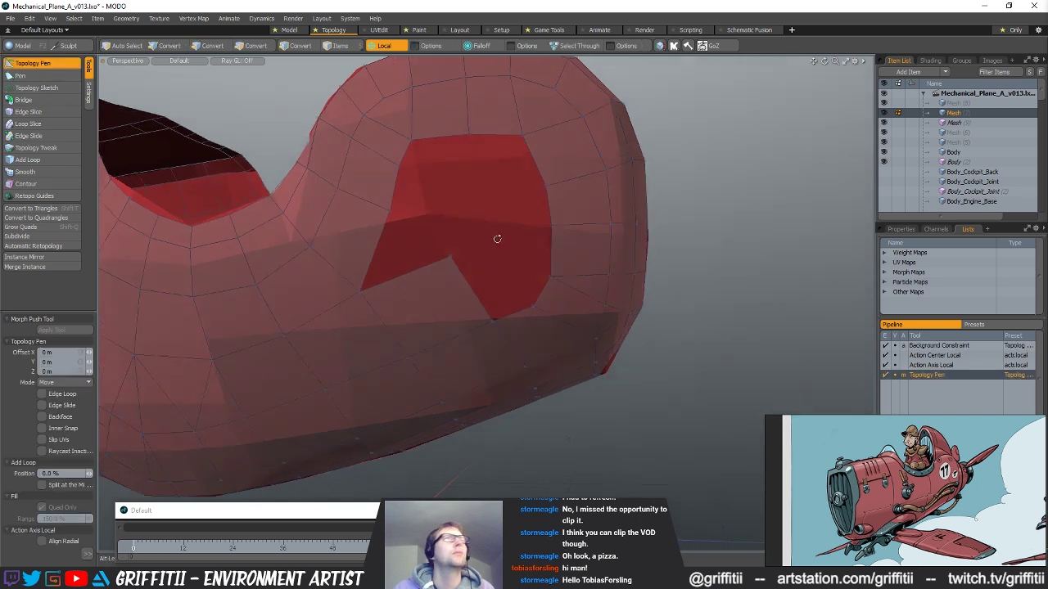
left_click_drag(497, 239, 505, 241, "alt")
left_click_drag(540, 304, 485, 275)
left_click_drag(540, 147, 591, 195, "shift")
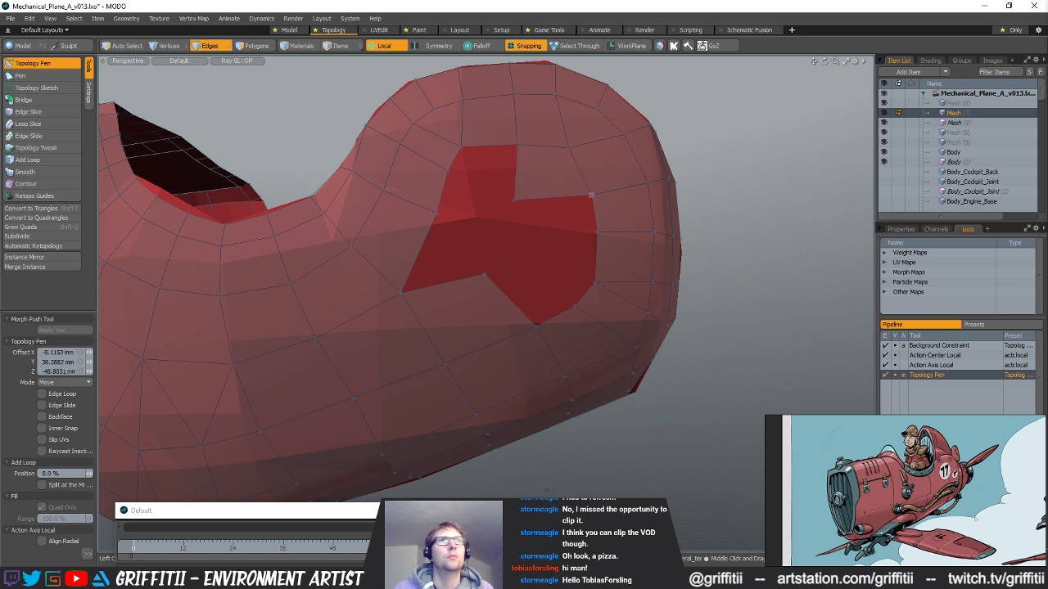
left_click_drag(514, 200, 524, 193)
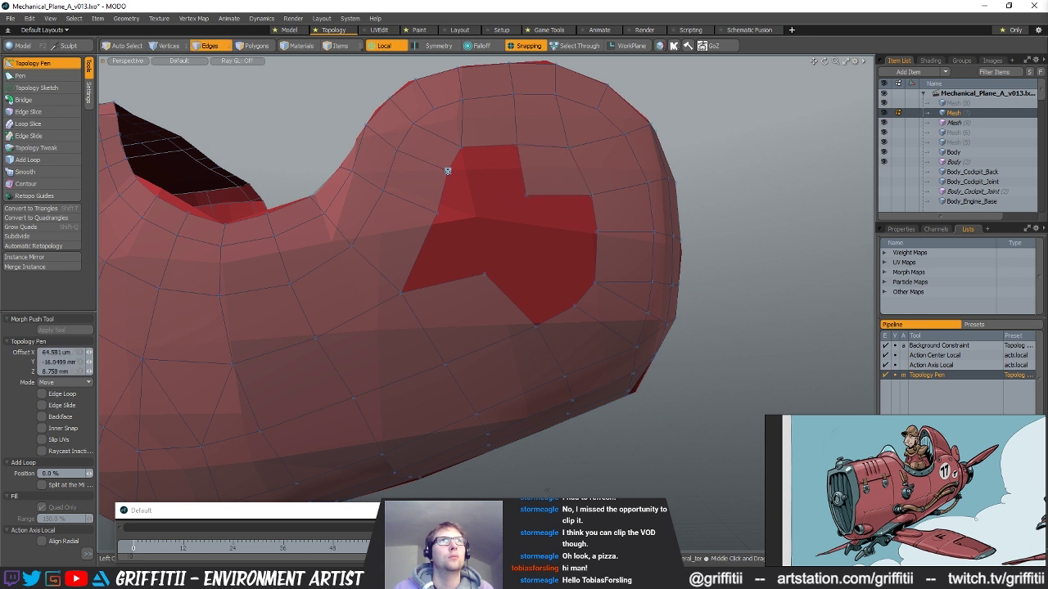
left_click_drag(448, 171, 449, 174)
left_click_drag(410, 204, 405, 214)
- Continue the inner quads along the hole's upper front edge and extend another row inward from its rear edge
left_click_drag(477, 191, 467, 204, "alt")
left_click_drag(452, 166, 483, 152, "shift")
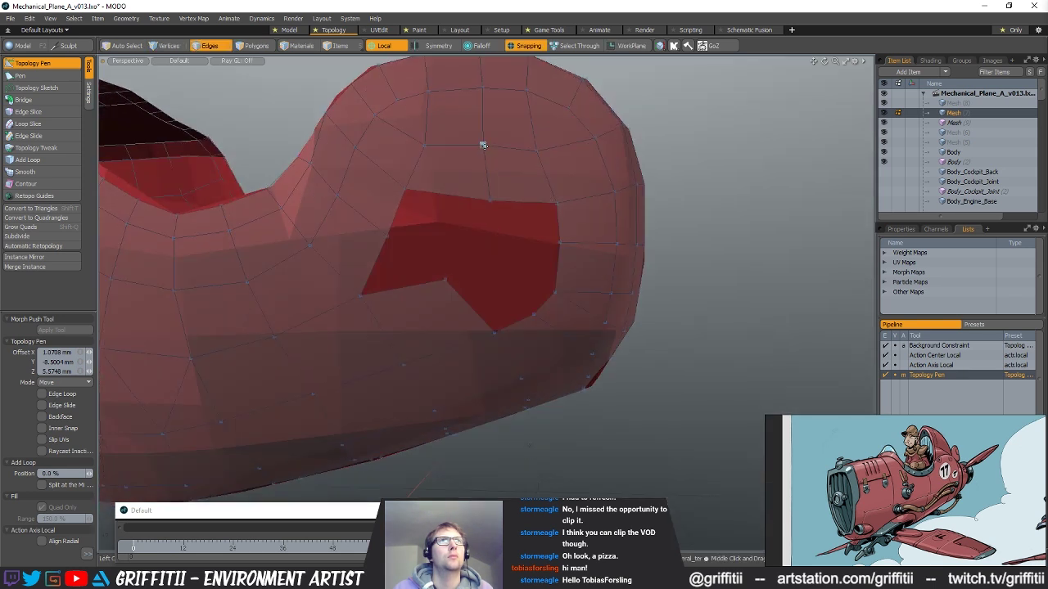
left_click_drag(490, 201, 486, 204)
left_click_drag(488, 249, 473, 227, "alt")
left_click_drag(538, 232, 535, 254, "shift")
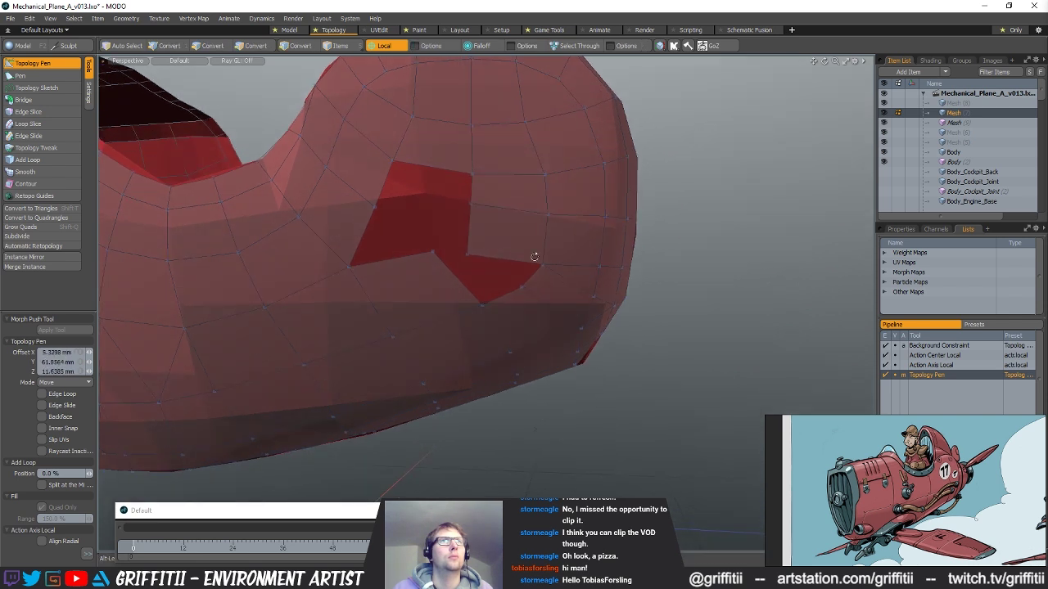
left_click_drag(467, 255, 421, 255)
- Select the inner polygon rows around the top, front and rear of the hole and delete them, keeping the outer curved strip
left_click_drag(468, 290, 445, 215, "alt")
left_click_drag(498, 293, 451, 259, "ctrl+alt")
mouse_move(450, 260)
left_mouse_down("ctrl+alt")
mouse_move(553, 314)
mouse_move(484, 262)
mouse_move(534, 232)
mouse_move(427, 202)
mouse_move(480, 267)
mouse_move(501, 275)
left_mouse_up("ctrl+alt")
key("space")
key("3")
mouse_move(415, 301)
left_mouse_down()
mouse_move(483, 197)
mouse_move(551, 308)
mouse_move(526, 280)
mouse_move(450, 260)
mouse_move(484, 344)
mouse_move(512, 327)
left_mouse_up()
key("Delete")
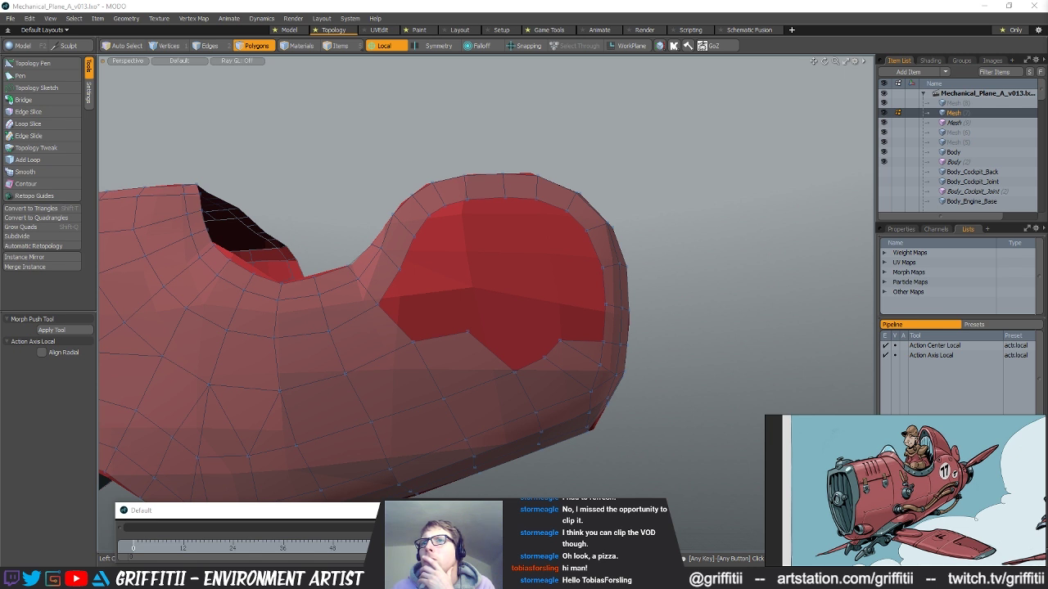
- Extend a new row of quads inward from the curved strip at the rear of the hole with the Topology Pen
left_click_drag(505, 298, 496, 320, "alt")
left_click_drag(496, 320, 521, 268, "ctrl+alt")
left_click(32, 63)
mouse_move(638, 282)
left_mouse_down("shift")
mouse_move(575, 284)
mouse_move(604, 359)
mouse_move(636, 316)
mouse_move(626, 279)
left_mouse_up("shift")
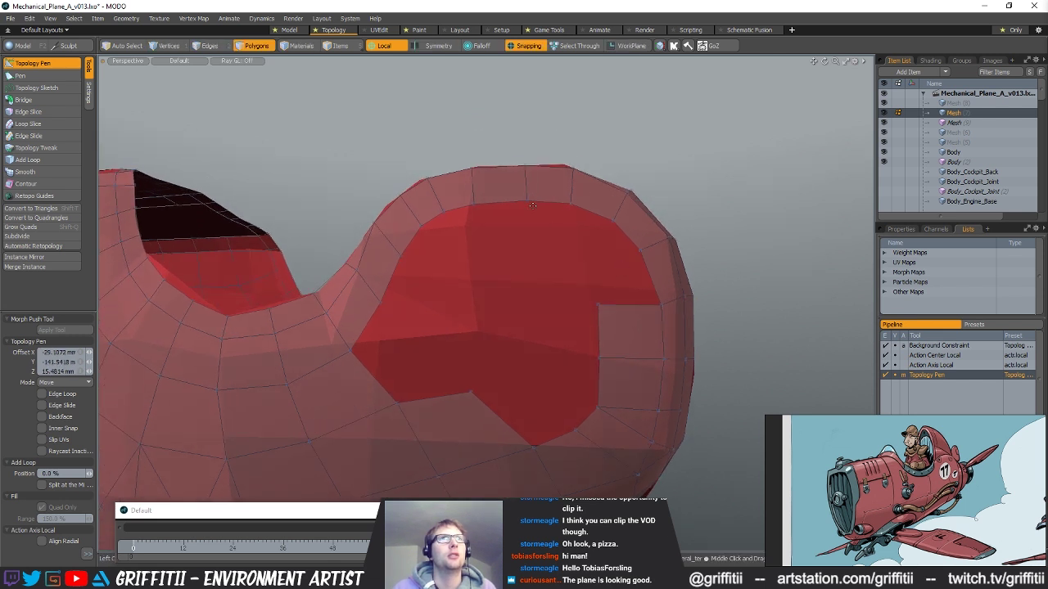
left_click_drag(623, 236, 627, 301, "shift")
key("ctrl+z")
left_click_drag(547, 200, 533, 241)
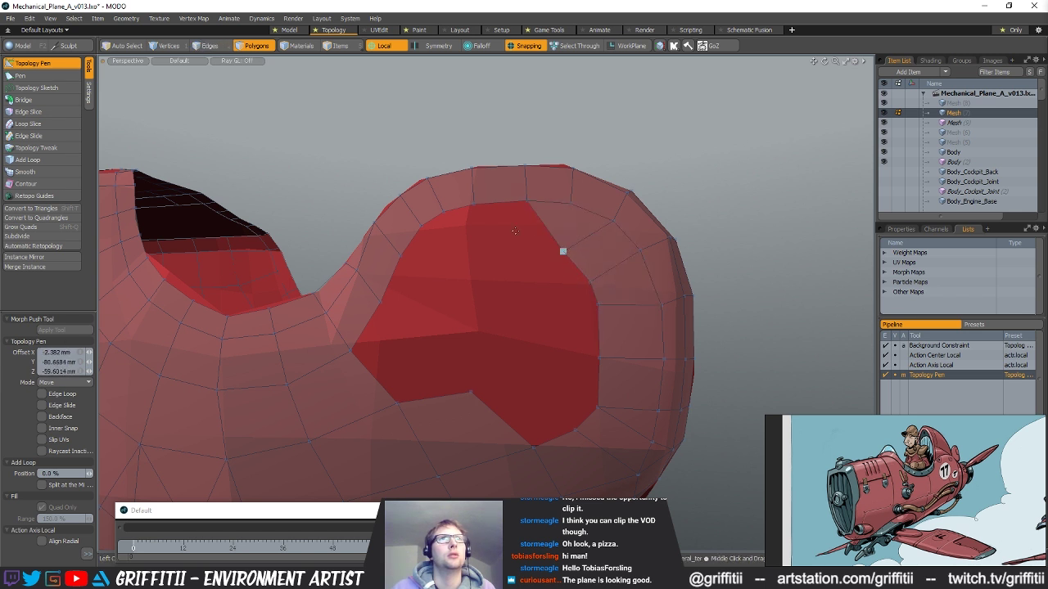
- Extend quads inward from the hole's upper front edge and from its front corner
left_click_drag(458, 208, 502, 267, "shift")
left_click_drag(518, 229, 466, 261, "shift")
left_click_drag(439, 311, 498, 333, "shift")
left_click_drag(593, 305, 533, 274, "alt+shift")
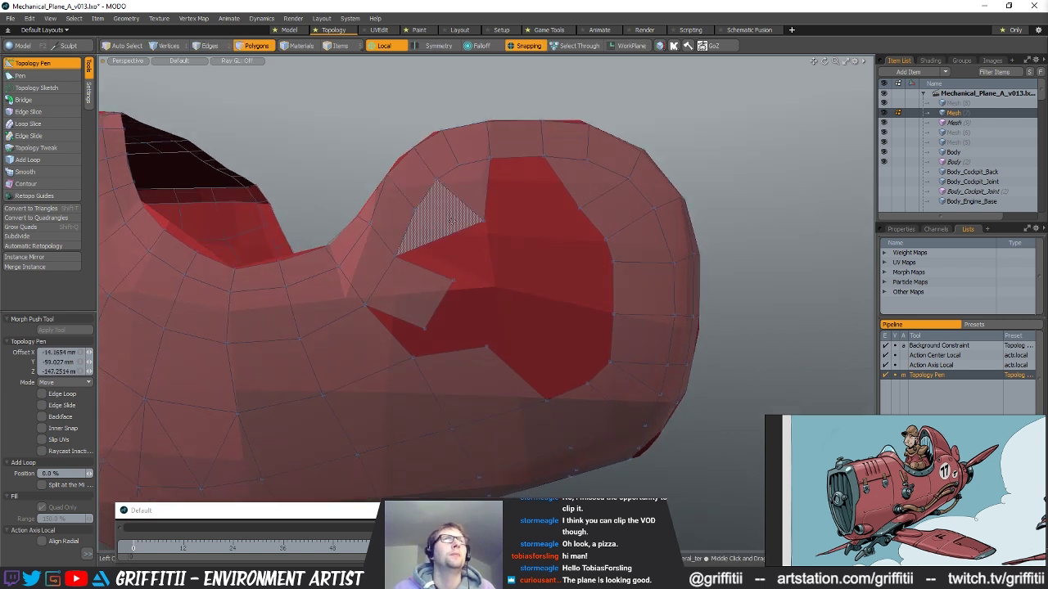
- Delete the new quads along the hole's upper front and upper rear edges, keeping the front corner and lowest rear quads
key("space")
left_click_drag(442, 213, 477, 203)
mouse_move(583, 182)
left_mouse_down("shift")
mouse_move(620, 218)
mouse_move(629, 279)
left_mouse_up("shift")
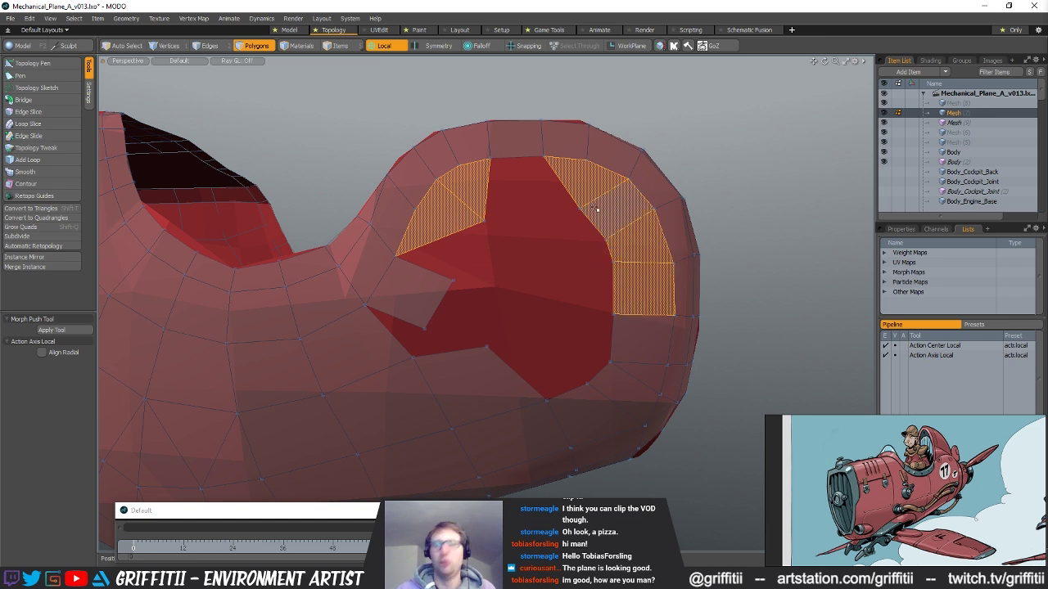
key("Delete")
- Extend a row of quads inward from the top of the curved strip toward the hole's upper rear corner
left_click_drag(596, 211, 310, 205, "alt")
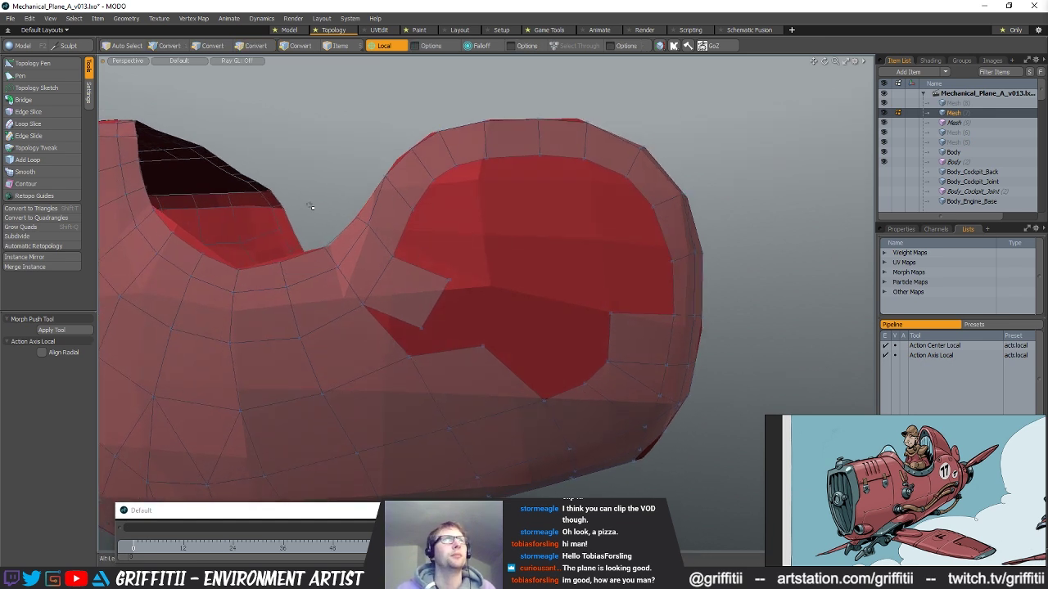
left_click(31, 63)
left_click_drag(547, 217, 448, 174, "alt")
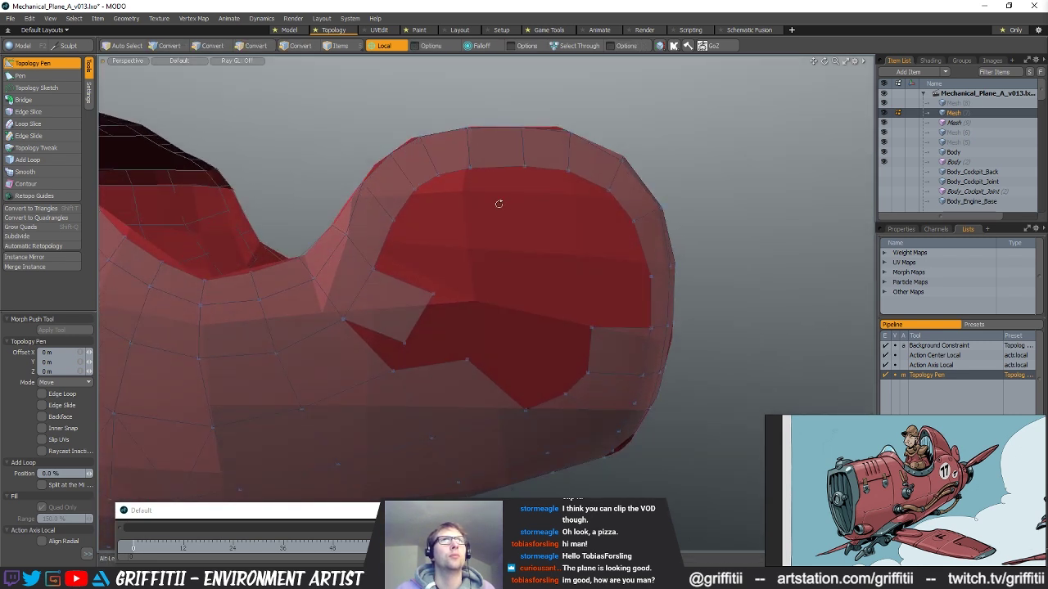
left_click_drag(498, 203, 629, 198, "alt")
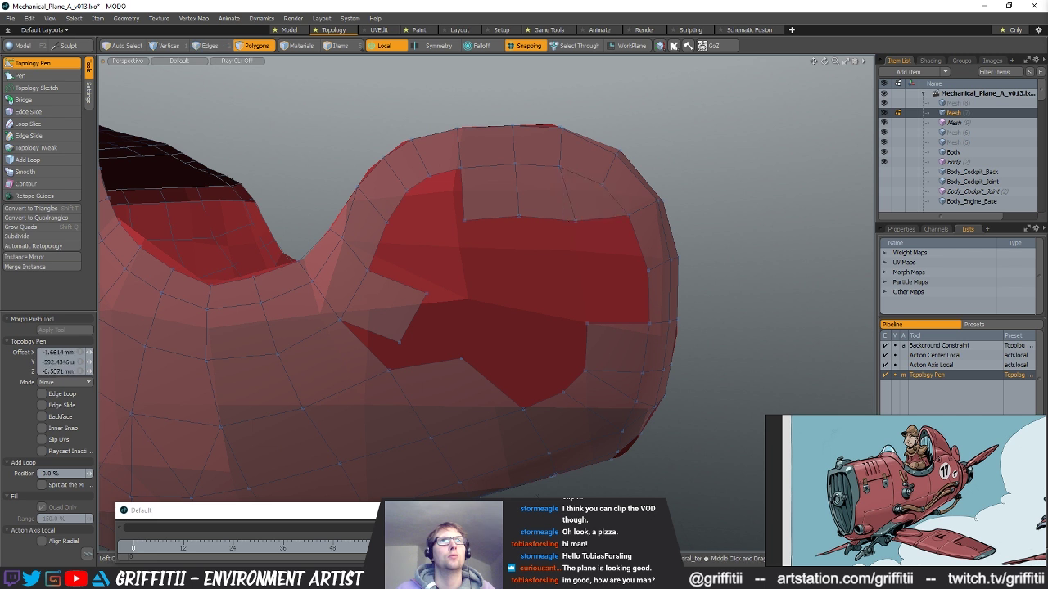
- Fill the hole's upper front edge with quads that join the top row to the front corner quad, and smooth their vertices
left_click_drag(425, 212, 477, 220, "alt")
left_click_drag(411, 281, 450, 206, "shift")
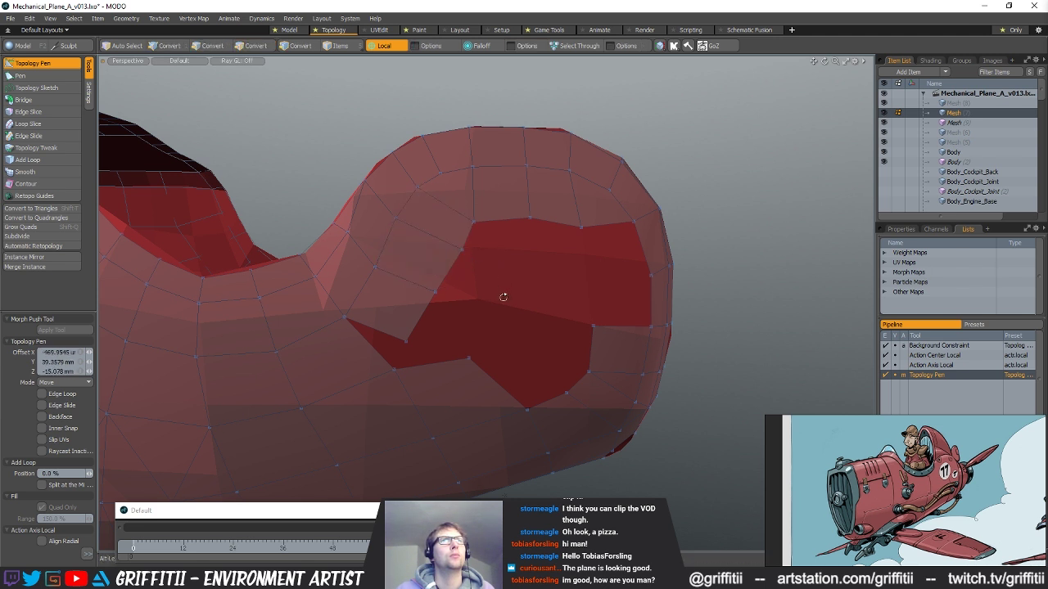
left_click_drag(506, 297, 486, 295, "alt")
left_click_drag(454, 248, 447, 226)
left_click_drag(440, 269, 424, 268)
- Even out the top row's vertices and close the gap between it and the lower rear quads with further quads
scroll(482, 285, "down", 2)
left_click_drag(484, 285, 473, 306, "alt")
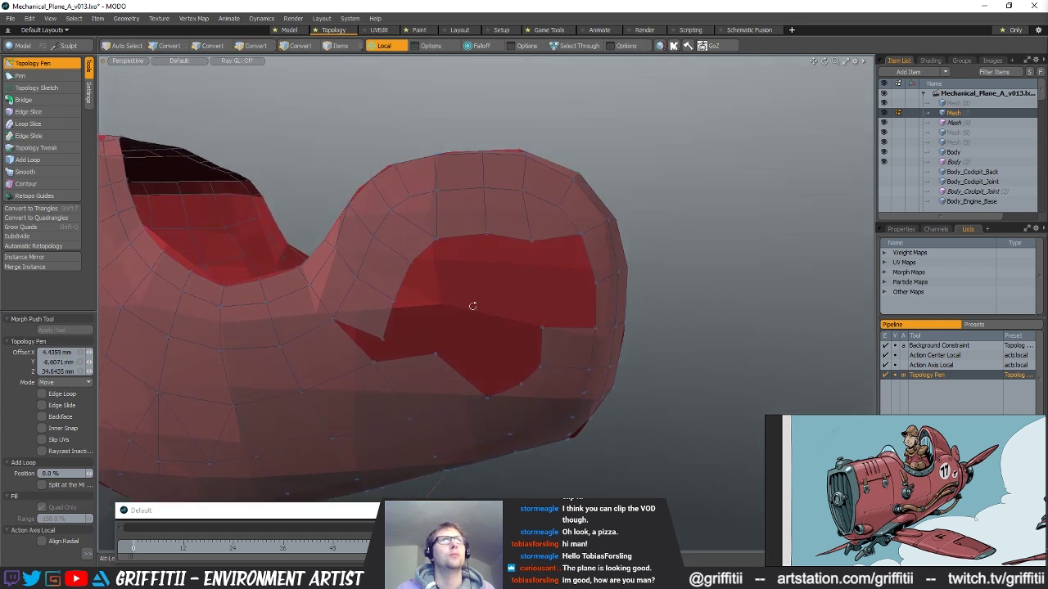
left_click_drag(431, 239, 434, 236)
left_click_drag(489, 255, 508, 222, "alt")
left_click_drag(581, 293, 511, 205, "alt+shift")
left_click(550, 245)
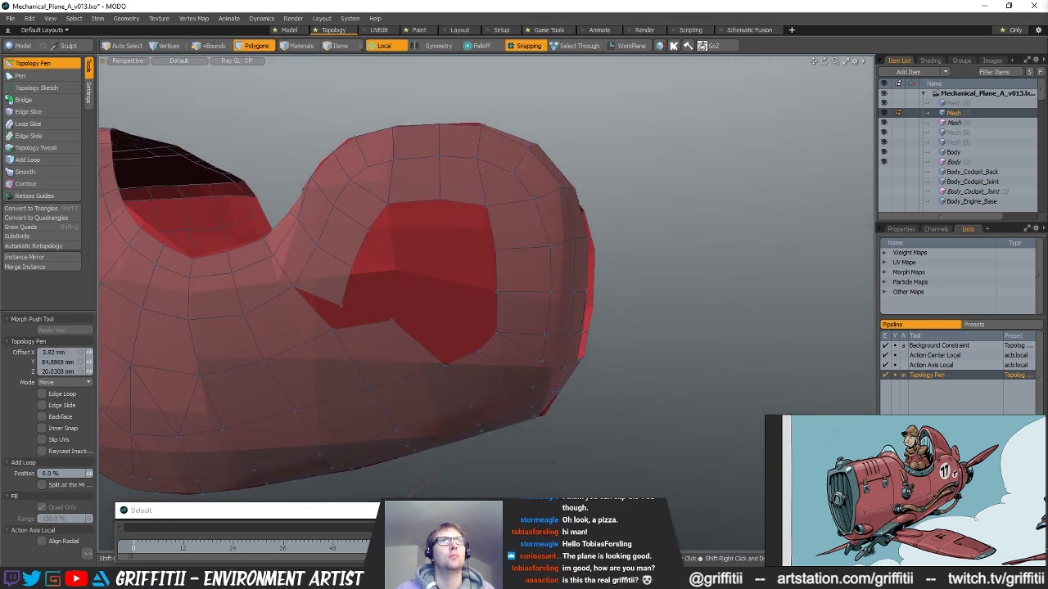
- Extend a second row of quads inward from the hole's rear edge and fill the gap down to its lower edge
left_click_drag(515, 255, 529, 257, "alt")
left_click_drag(491, 262, 502, 256, "alt+shift")
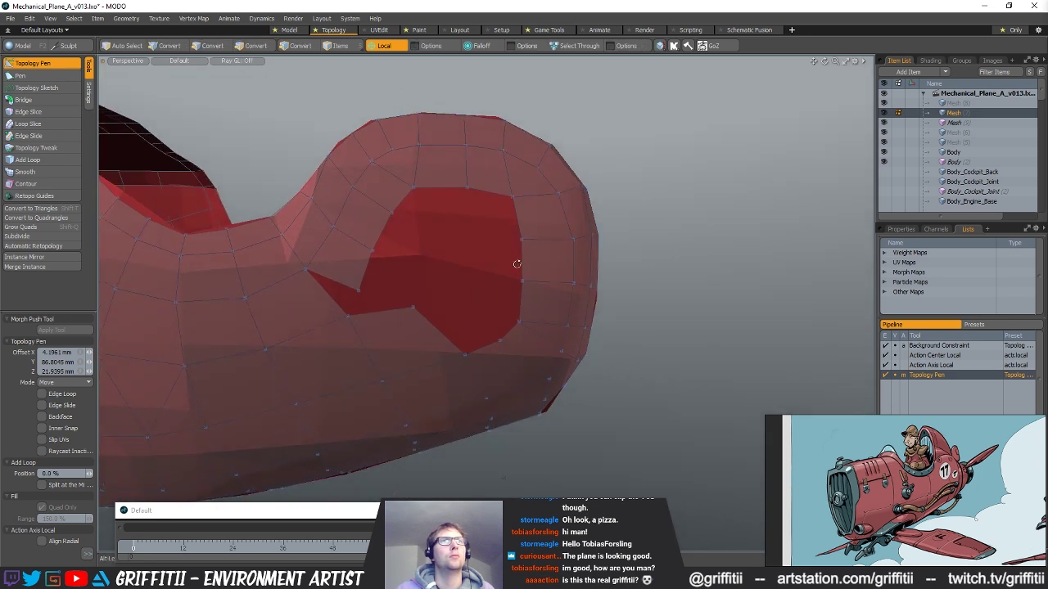
left_click_drag(412, 290, 419, 298, "alt")
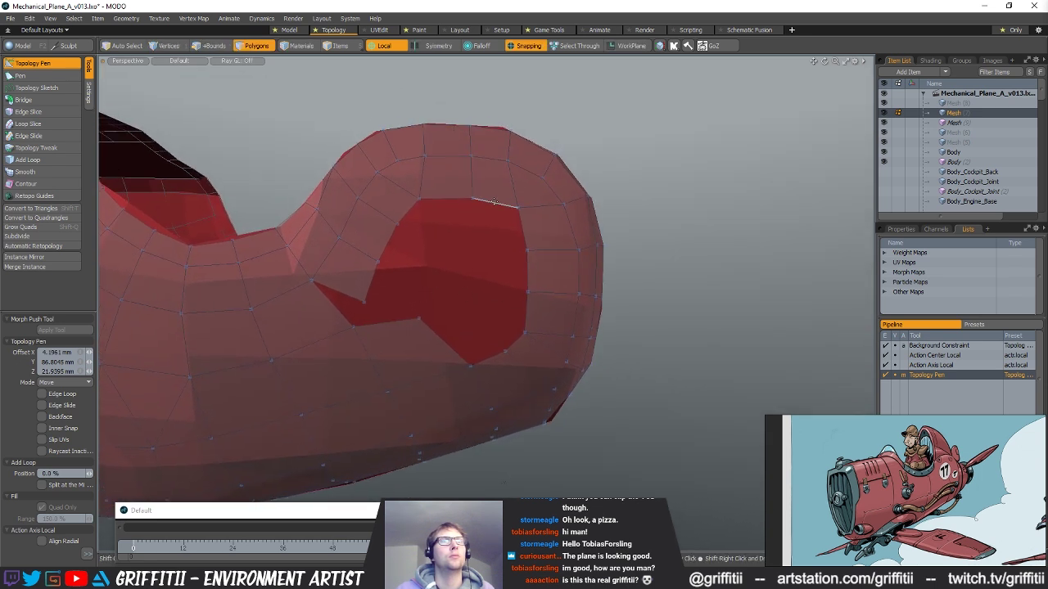
left_click_drag(524, 266, 497, 204)
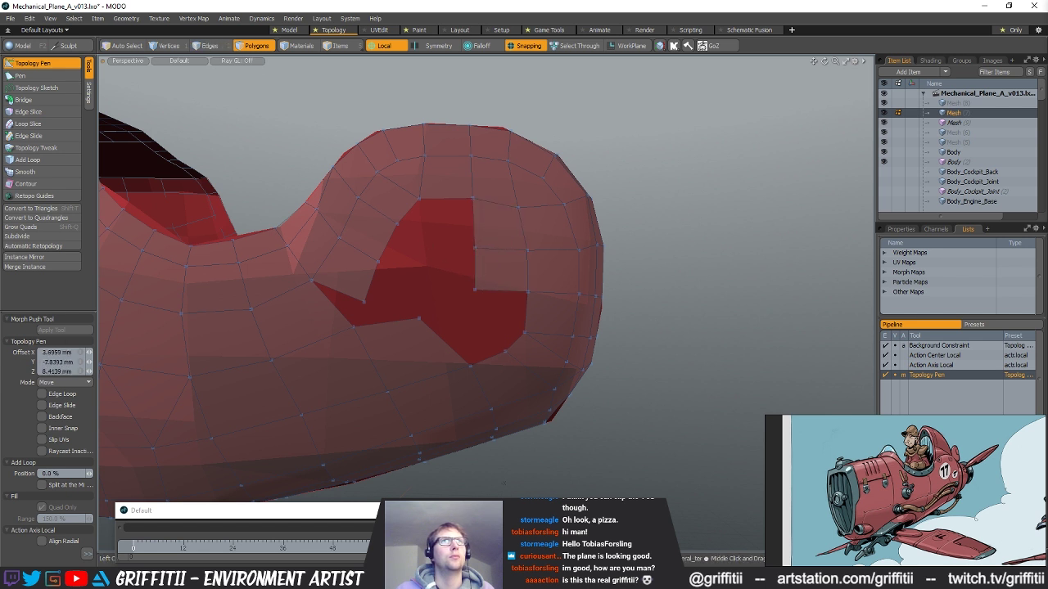
left_click_drag(517, 342, 456, 327)
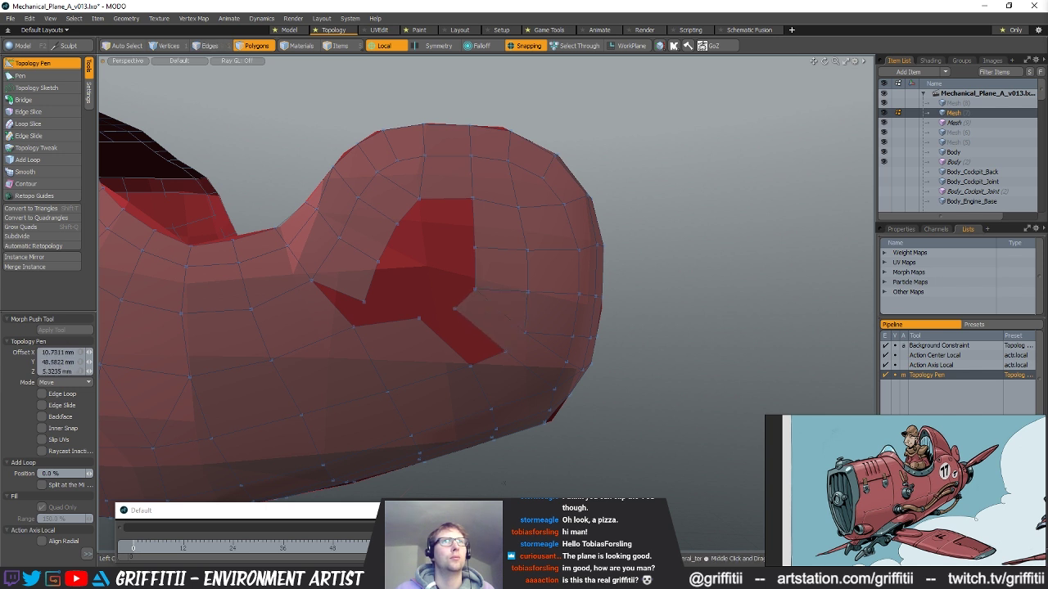
middle_click_drag(471, 318, 438, 301)
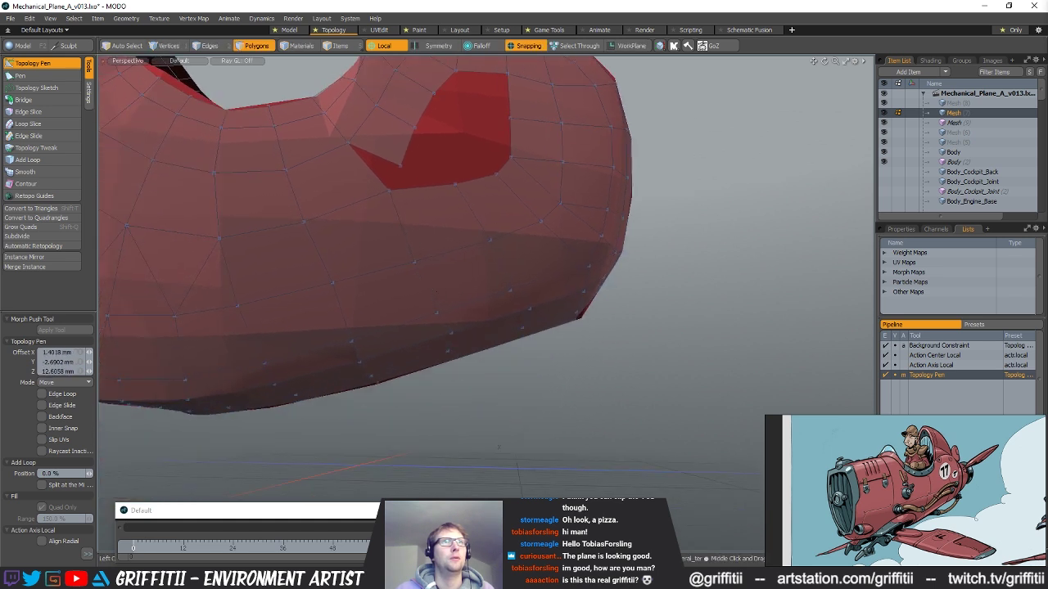
- Adjust the vertices on the body's lower side and reshape the pointed quad at the hole's front corner
left_click_drag(436, 293, 446, 318, "alt")
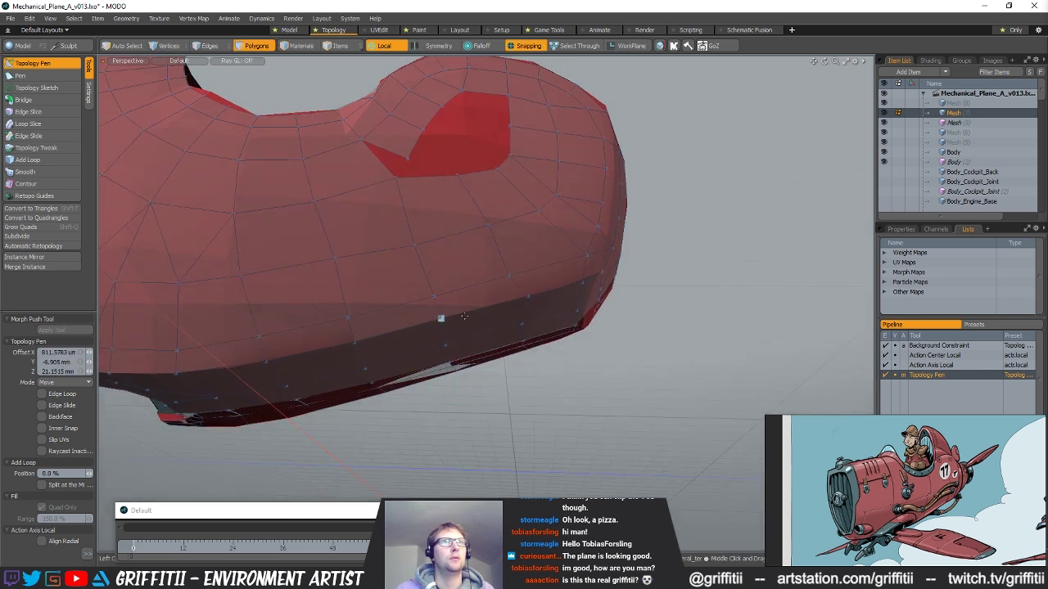
left_click_drag(491, 354, 551, 259, "alt")
left_click_drag(484, 247, 463, 279, "alt+shift")
left_click_drag(444, 313, 441, 327, "alt")
left_click_drag(405, 272, 458, 295)
- Fill the front and lower parts of the hole in the rear end's side with quads and adjust its rear vertices
key("q")
key("2")
left_click_drag(417, 266, 452, 275)
key("1")
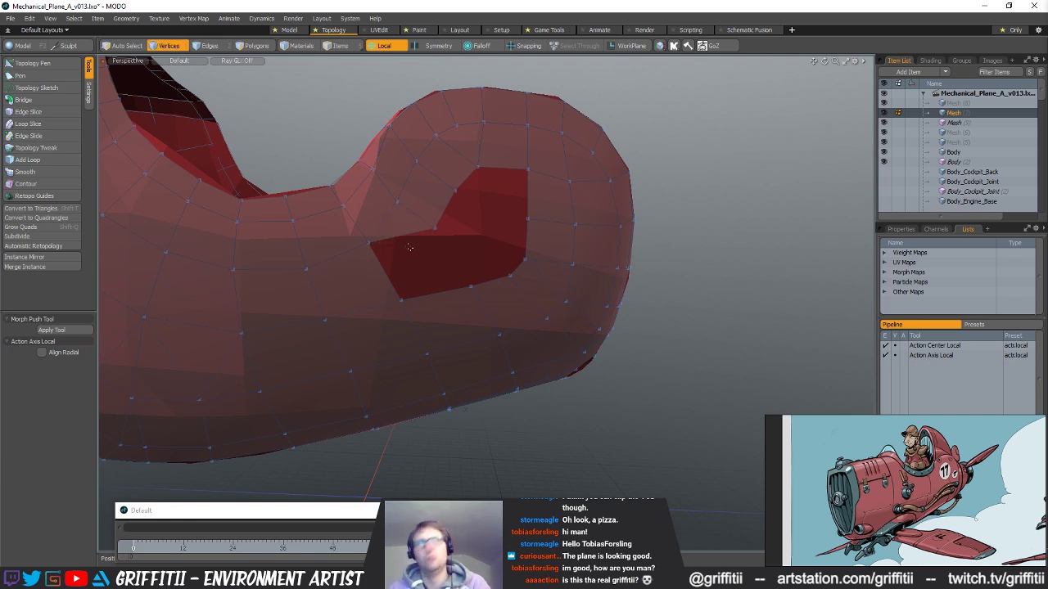
left_click(59, 66)
middle_click_drag(426, 283, 492, 245)
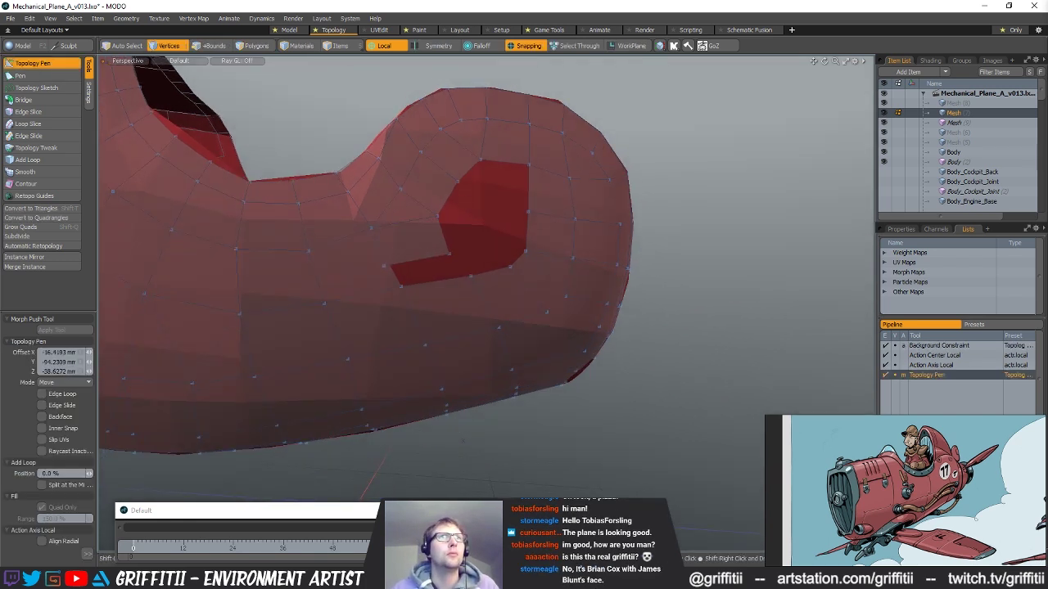
left_click_drag(570, 279, 499, 278, "alt")
left_click(495, 226, "shift")
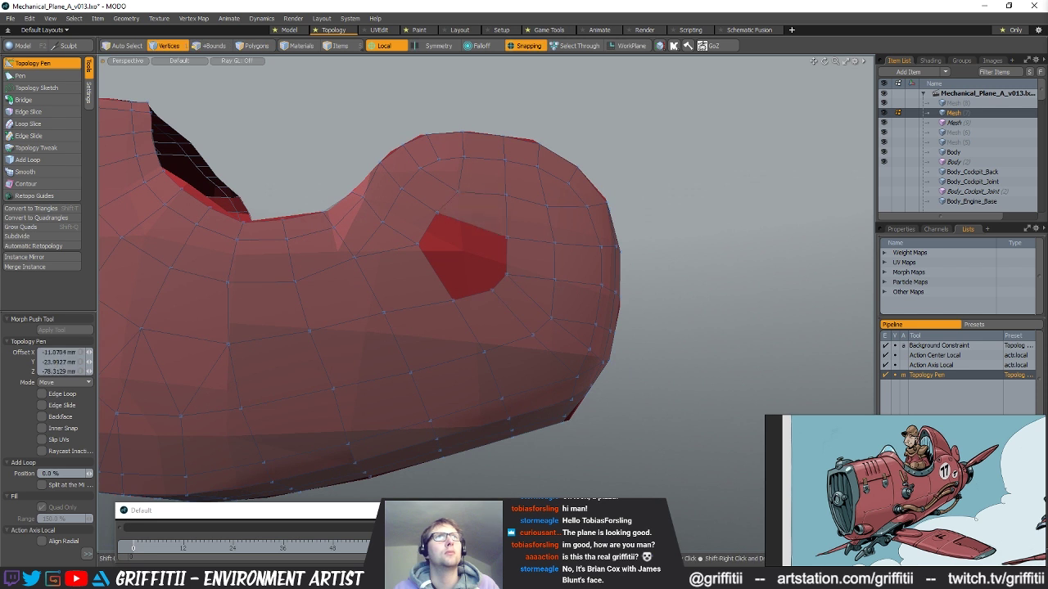
left_click(529, 220)
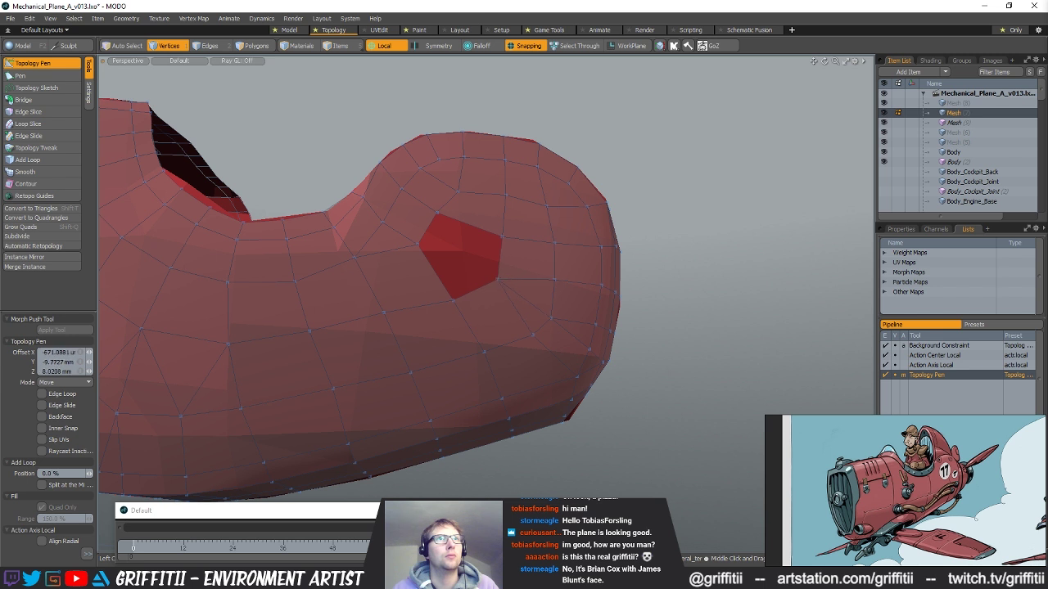
- Undo the last two adjustments and extend quads across the upper part of the rear hole
key("ctrl+z")
key("ctrl+z")
left_click_drag(462, 251, 440, 305, "alt+shift")
mouse_move(415, 254)
left_mouse_down("shift")
mouse_move(458, 281)
mouse_move(484, 281)
mouse_move(432, 246)
left_mouse_up("shift")
left_click_drag(405, 273, 414, 280)
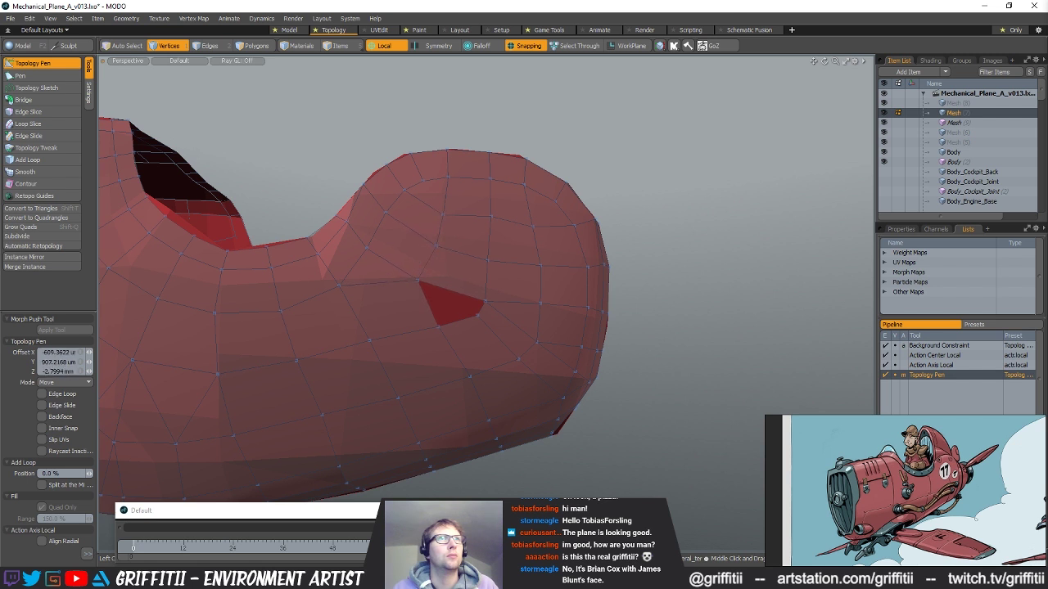
- Close the last small gap in the rear end's side with a quad and reposition its rear vertex
mouse_move(474, 262)
left_mouse_down("alt")
mouse_move(486, 279)
mouse_move(474, 250)
left_mouse_up("alt")
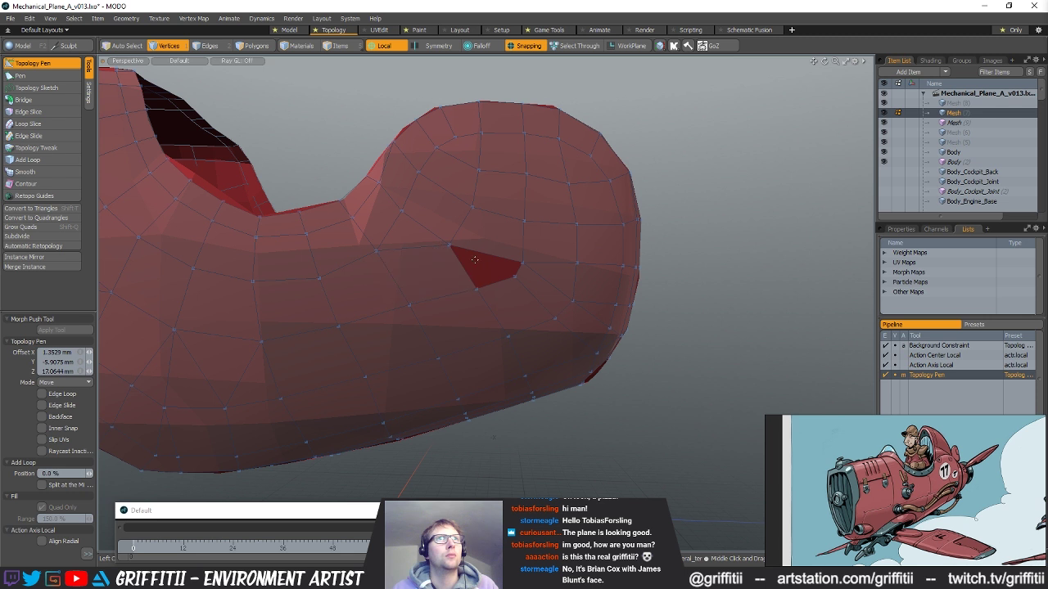
left_click_drag(489, 287, 479, 286, "alt")
left_click(514, 269, "shift")
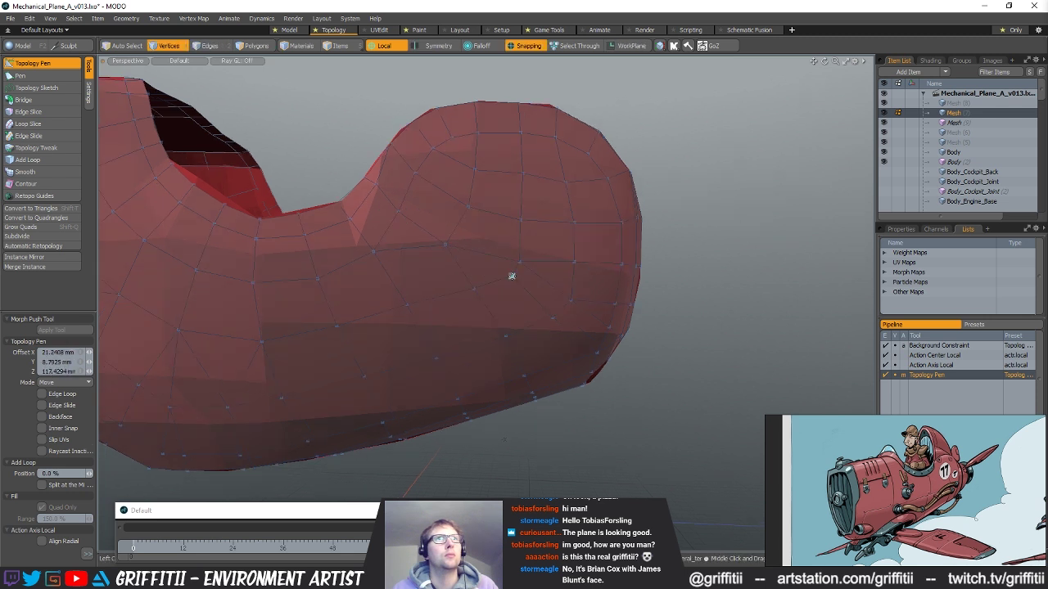
mouse_move(519, 264)
left_mouse_down()
mouse_move(496, 351)
mouse_move(531, 185)
mouse_move(516, 280)
left_mouse_up()
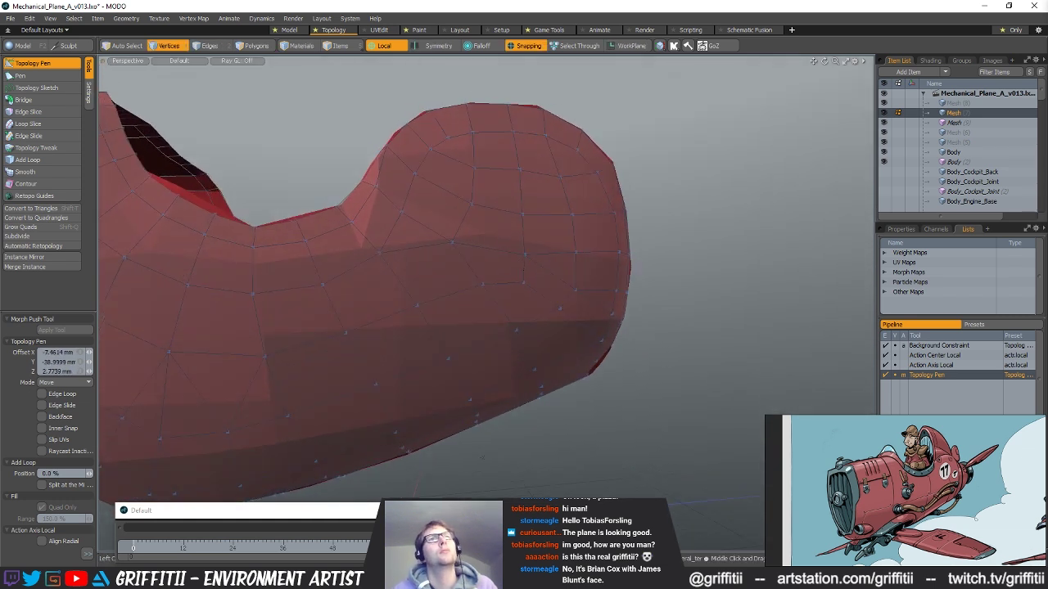
left_click_drag(518, 278, 643, 405, "alt")
scroll(449, 281, "down", 5)
key("space")
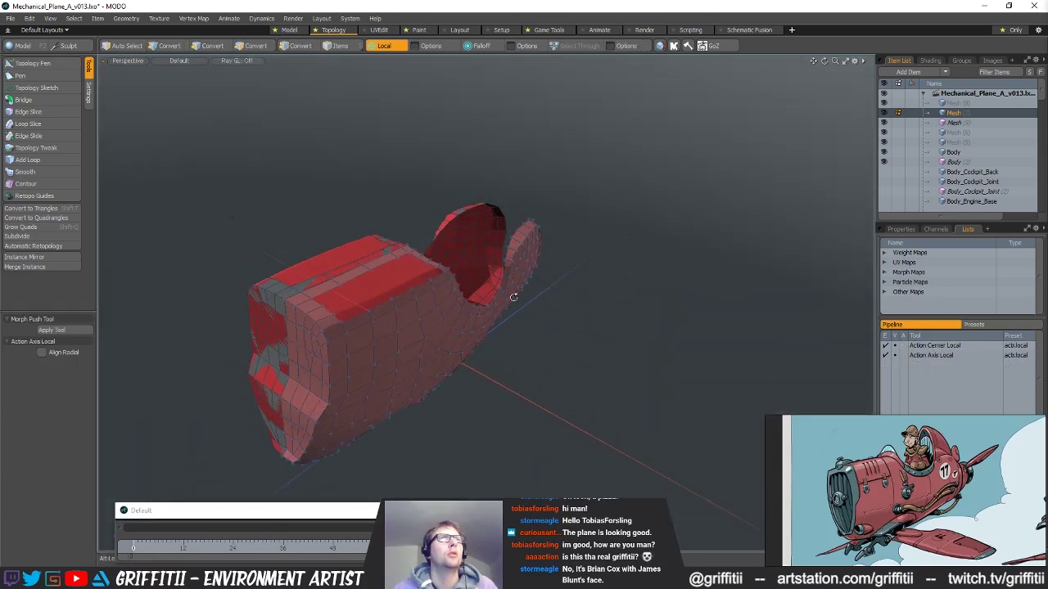
- Reposition the crosswise edges of the quad strip along the body's top, in front of the cockpit
left_click_drag(513, 297, 481, 429, "alt")
middle_click_drag(481, 429, 433, 211)
scroll(473, 228, "up", 3)
left_click_drag(406, 312, 396, 230, "alt+shift")
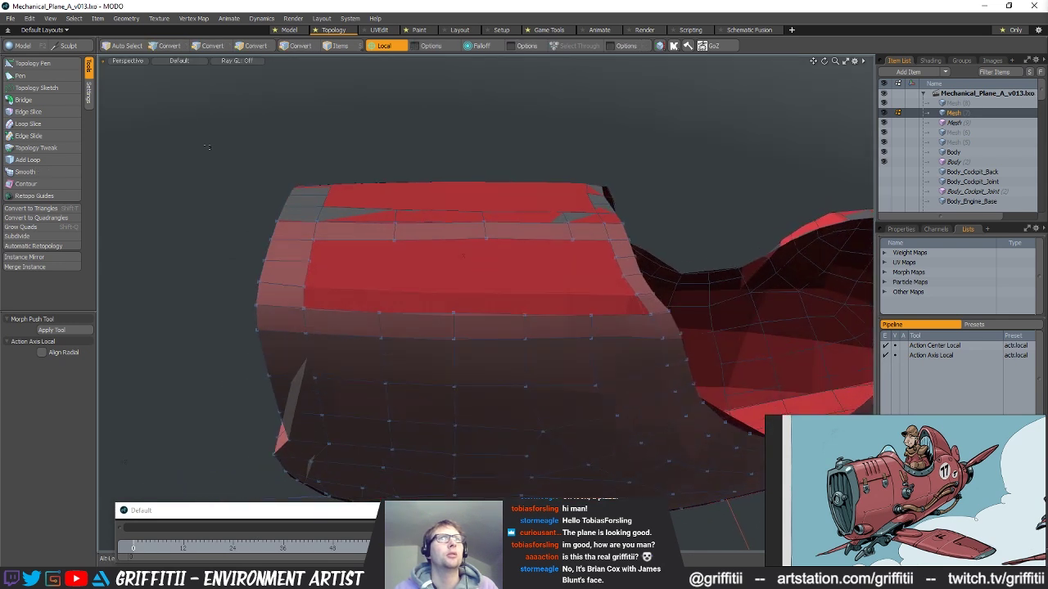
left_click(30, 64)
middle_click_drag(462, 237, 476, 231)
left_click_drag(440, 225, 451, 221)
- Try a loop slice at 50% along the body's top strip and remove the added edge loop
key("space")
key("2")
left_click(525, 226)
key("3")
left_click(520, 234)
key("alt+c")
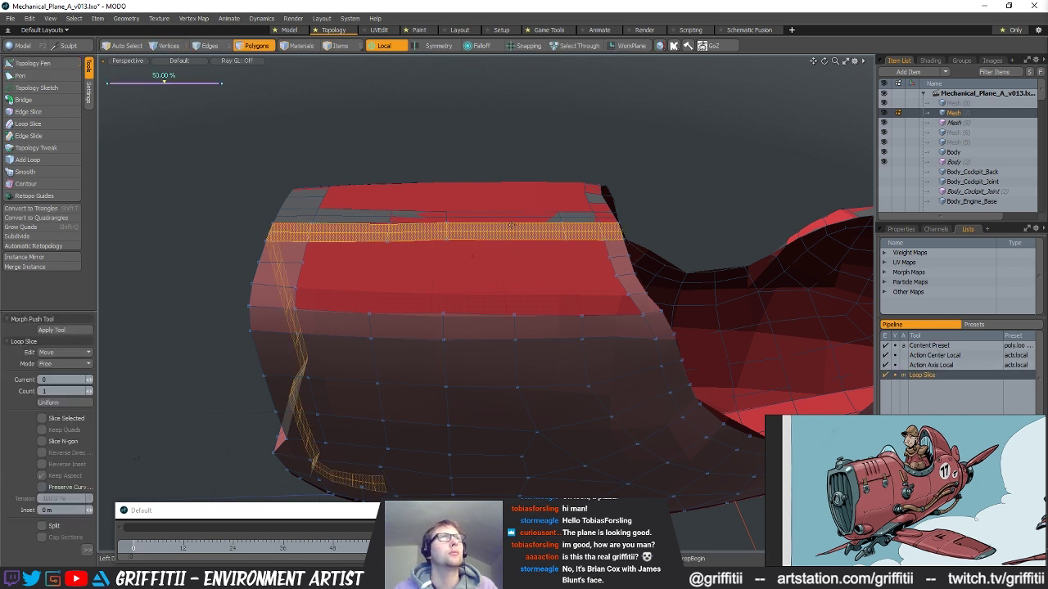
key("space")
key("2")
double_click(512, 231)
key("BackSpace")
- Build a column of quads along the rear edge of the opening between the top strip and the body's side
left_click(34, 64)
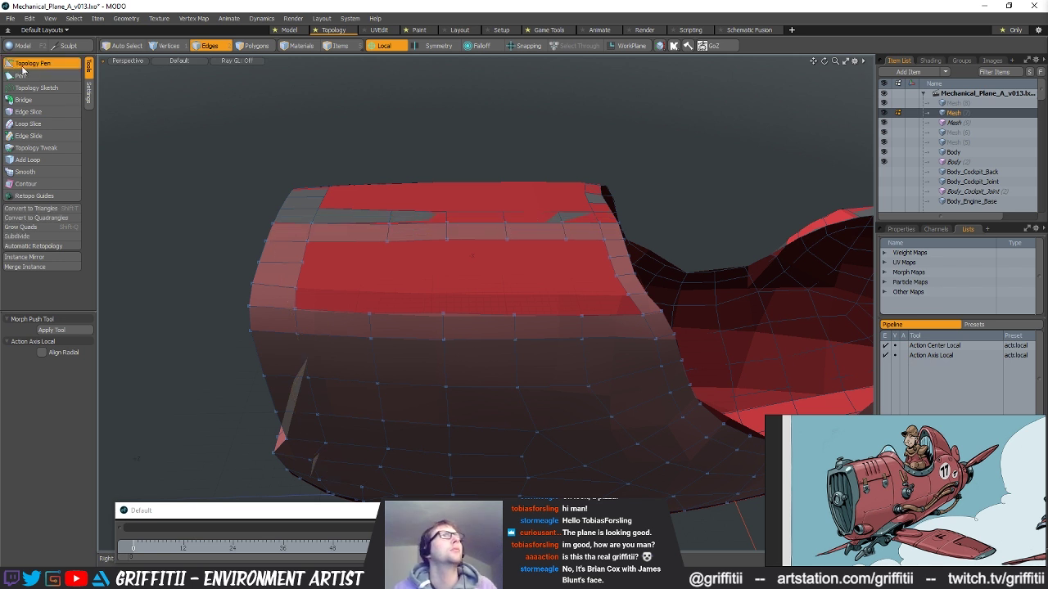
left_click_drag(350, 239, 407, 228, "alt")
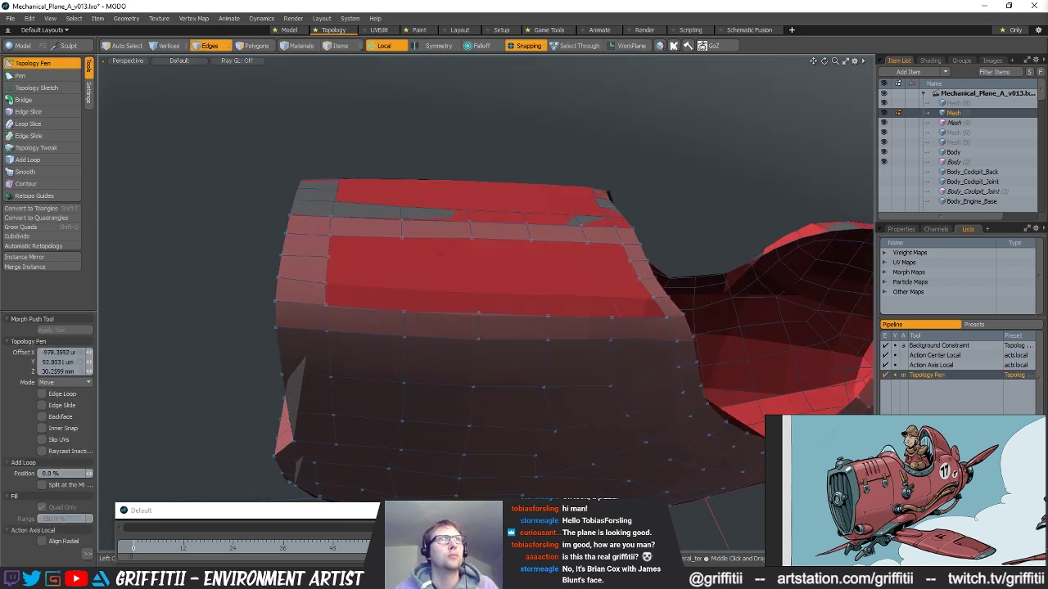
left_click_drag(532, 267, 502, 234, "alt")
left_click_drag(588, 296, 537, 306, "alt")
scroll(506, 363, "up", 3)
left_click_drag(588, 378, 587, 321, "alt")
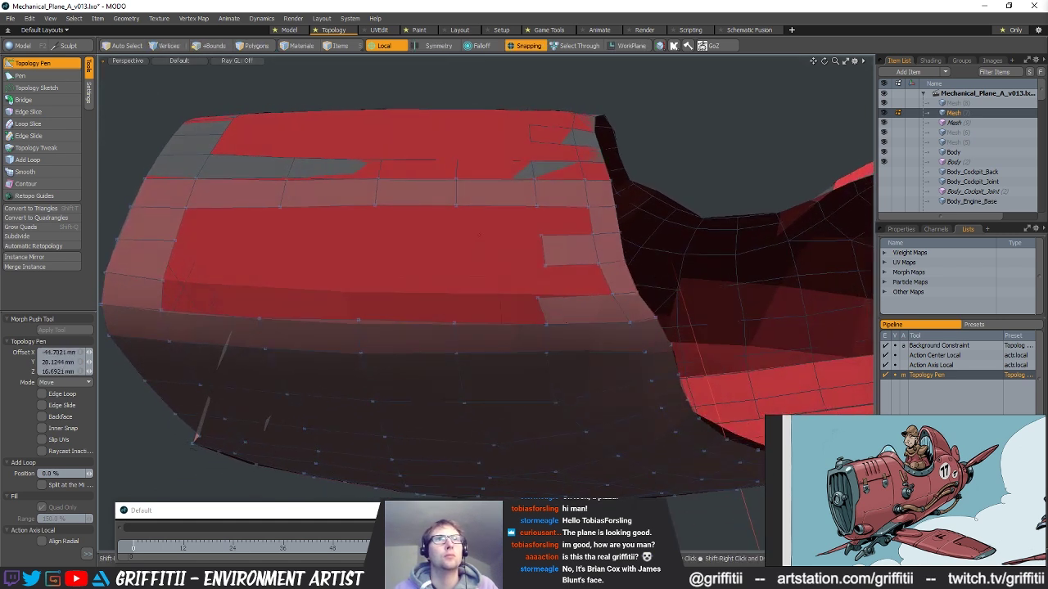
key("2")
left_click_drag(556, 296, 549, 251, "shift")
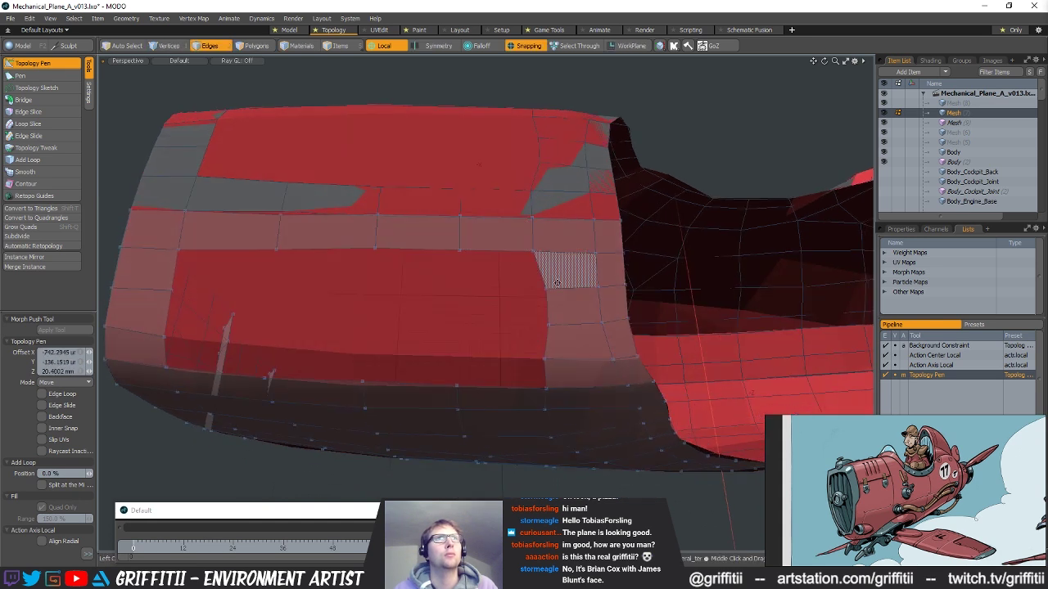
left_click_drag(524, 237, 479, 246, "alt")
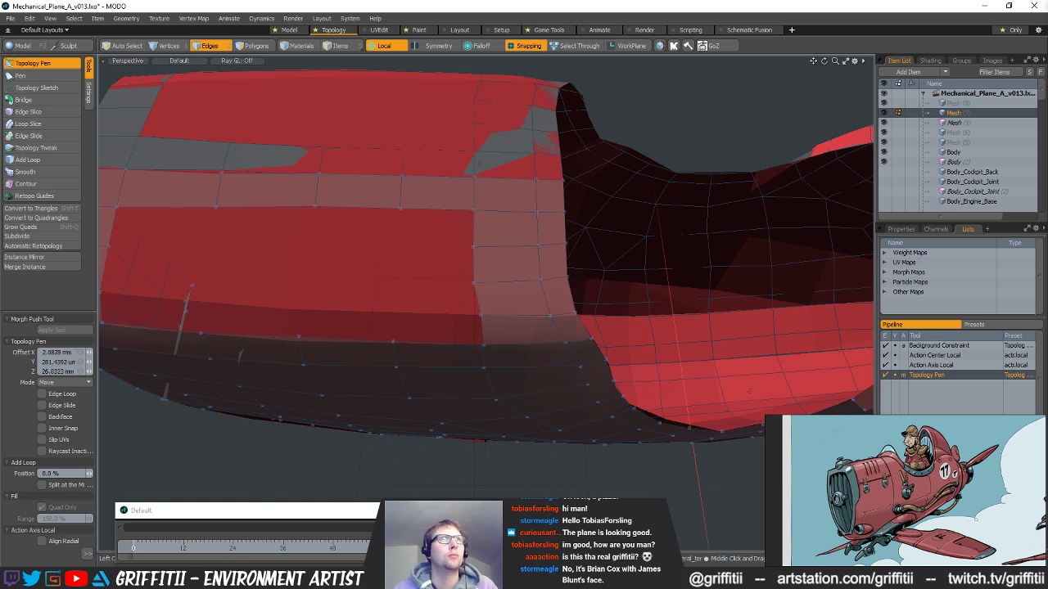
- Extend quads up from the opening's lower edge and run a middle column of them up to the top strip
left_click_drag(498, 309, 479, 340, "alt")
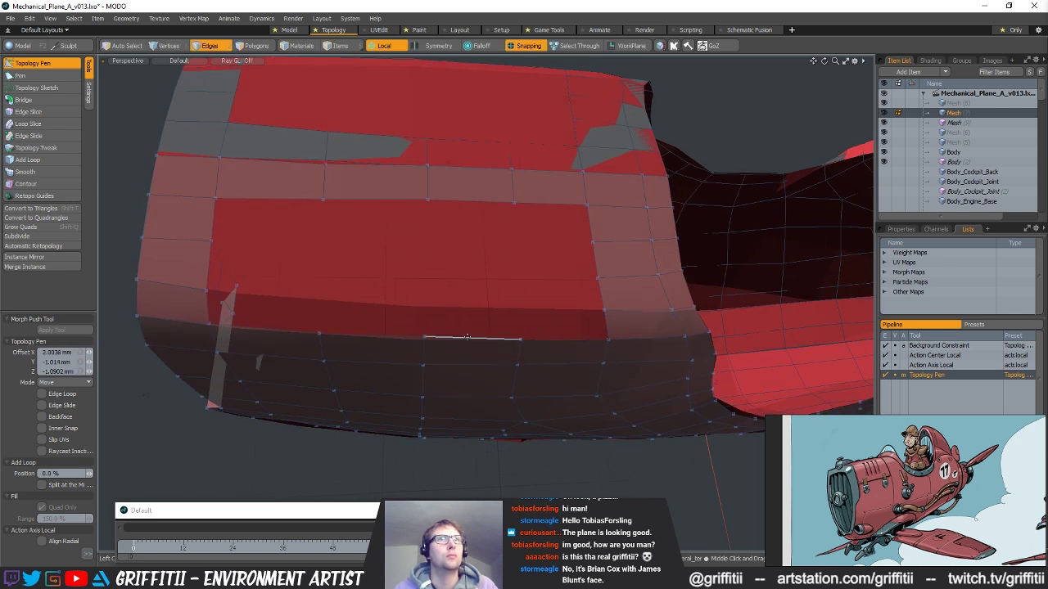
left_click_drag(429, 338, 538, 289, "alt")
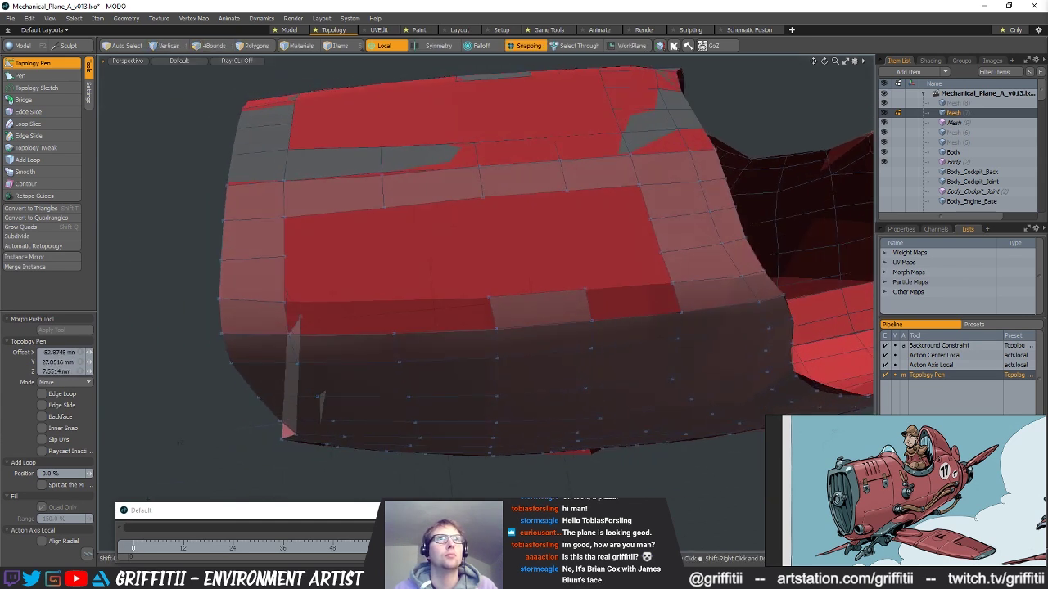
left_click_drag(350, 334, 347, 303, "shift")
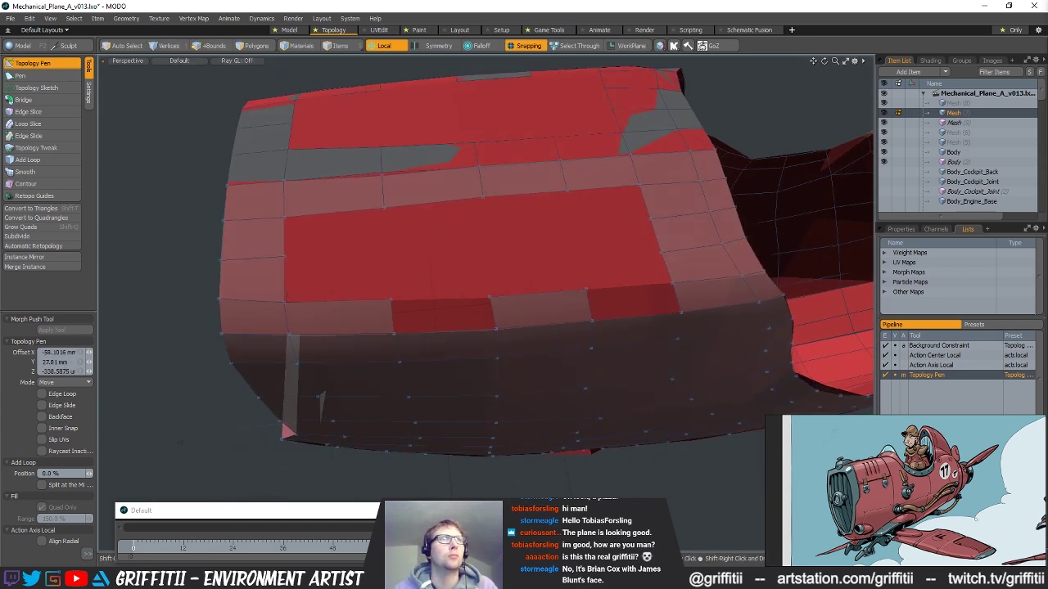
left_click_drag(459, 309, 483, 378, "alt")
left_click_drag(537, 353, 533, 313, "shift")
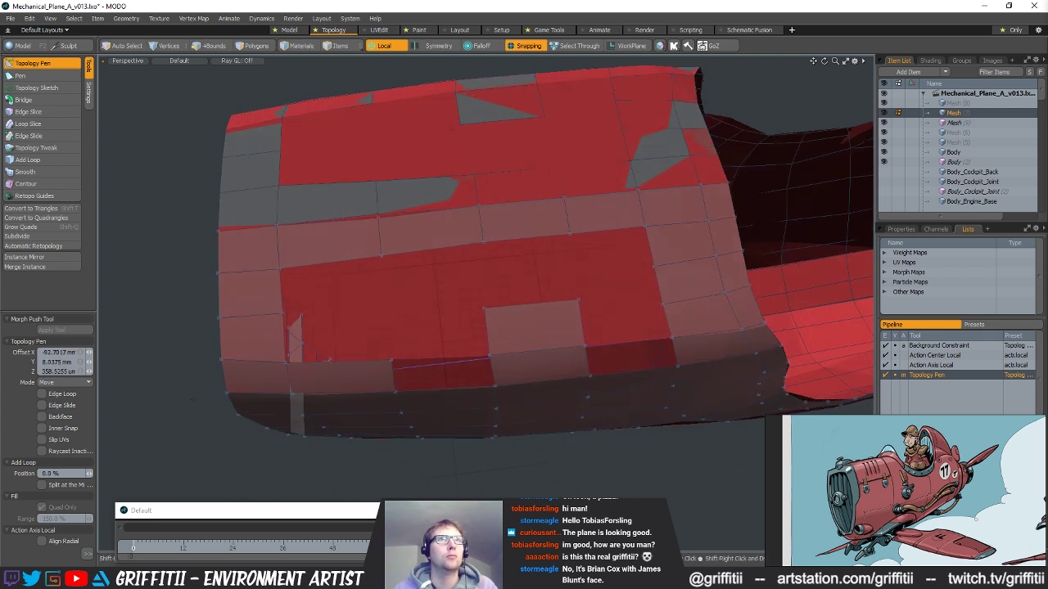
left_click_drag(528, 308, 524, 239, "shift")
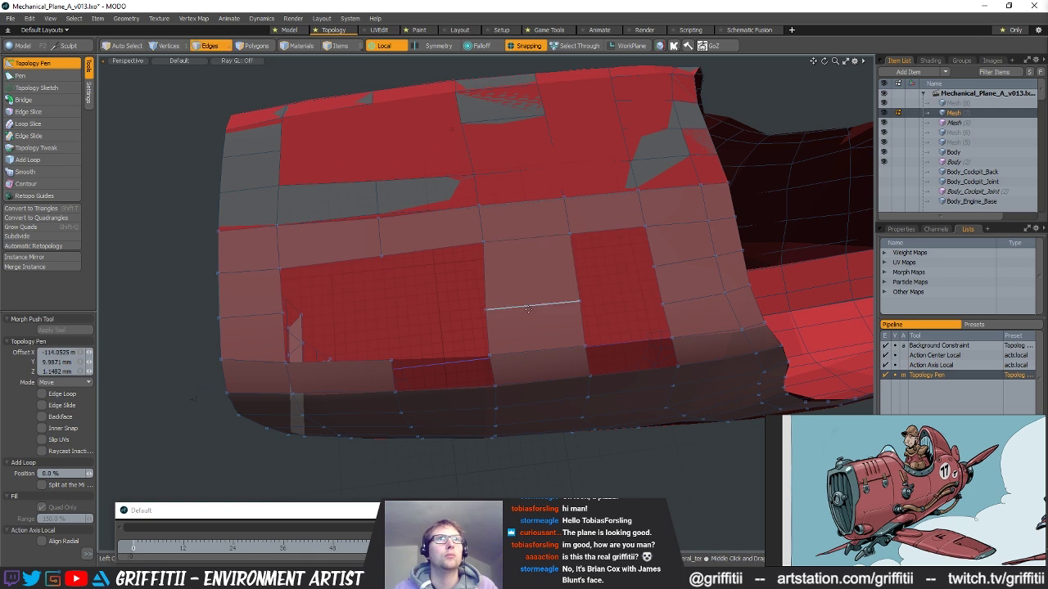
- Fill the part of the opening in front of the middle column with quads
left_click_drag(622, 327, 537, 299, "alt")
left_click_drag(414, 319, 473, 276)
left_click_drag(487, 344, 492, 354, "shift")
middle_click_drag(492, 353, 575, 262)
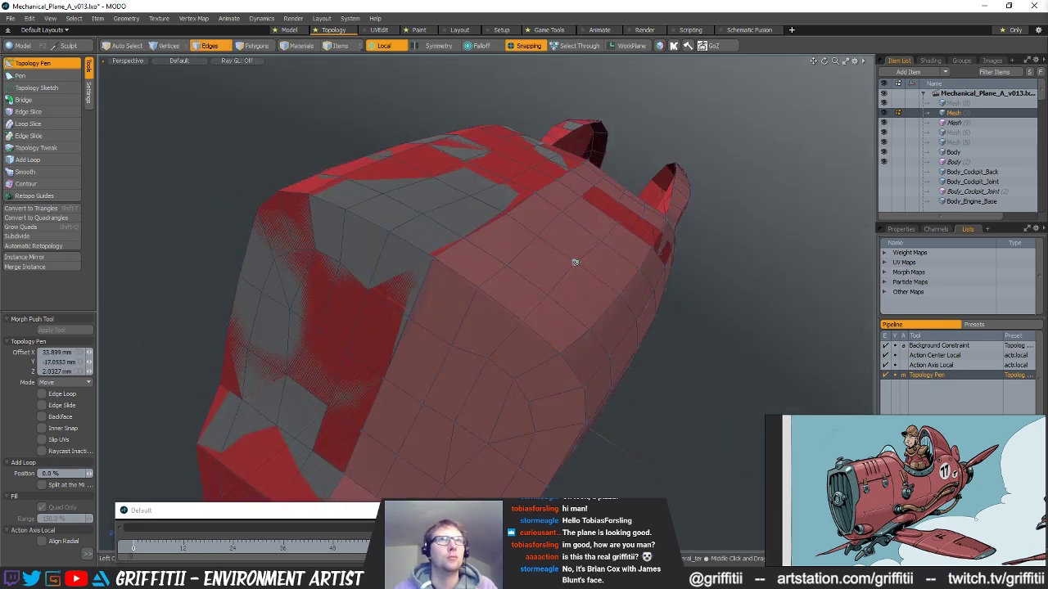
- Even out the edges of the new quads and fill the lowest quad of the remaining rear gap
middle_click_drag(574, 243, 574, 273)
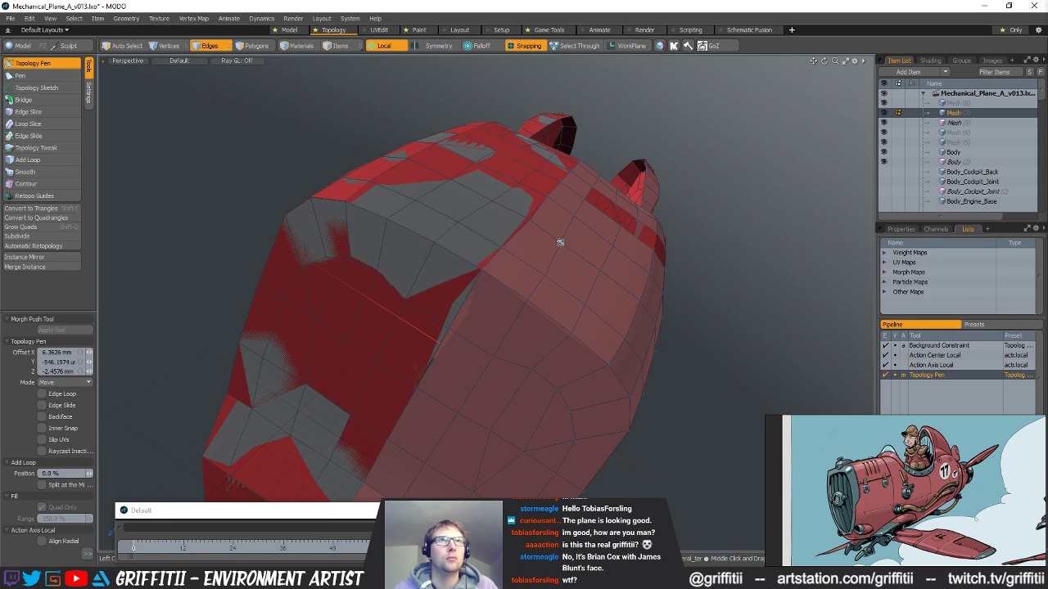
left_click_drag(546, 276, 543, 272)
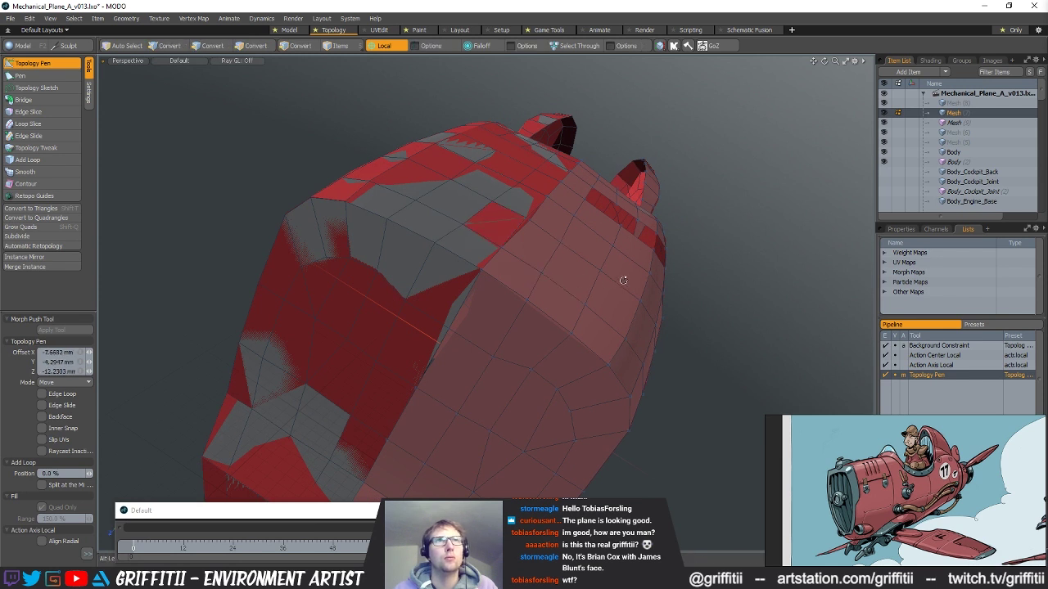
middle_click_drag(625, 276, 584, 221)
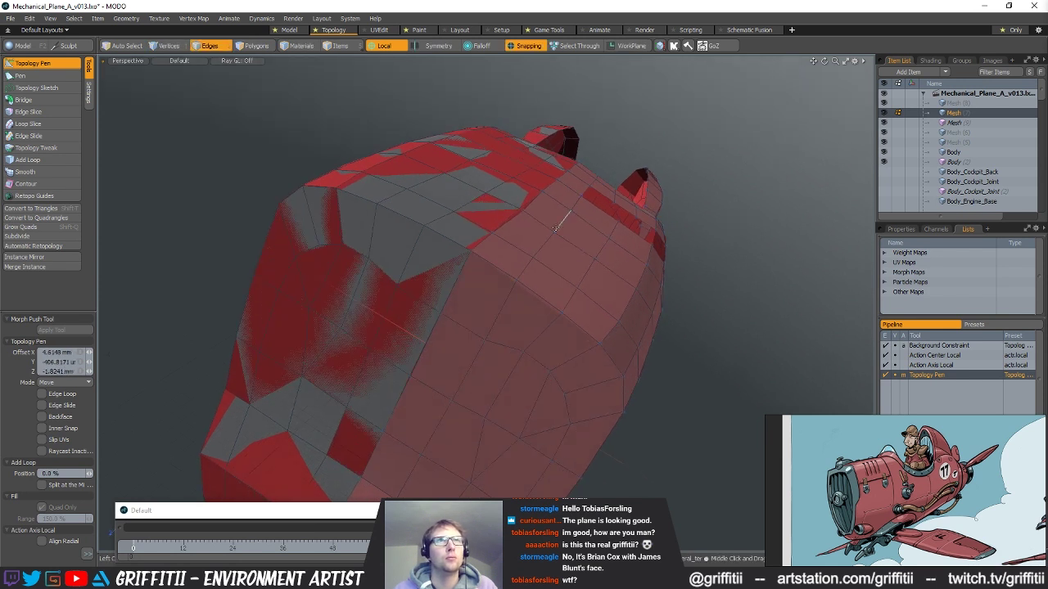
middle_click_drag(553, 235, 593, 245)
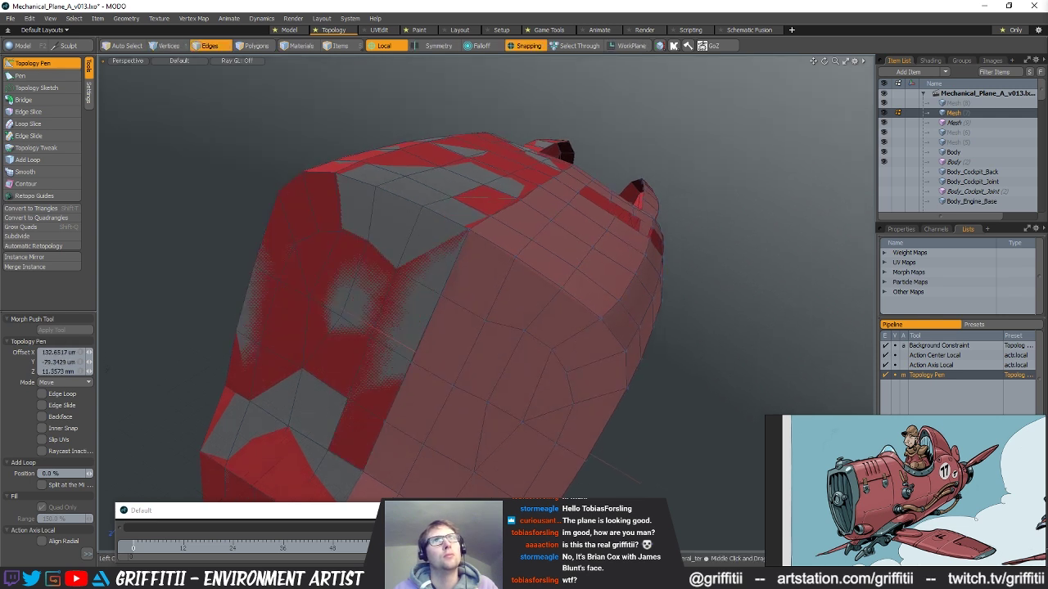
left_click_drag(704, 303, 449, 328, "alt")
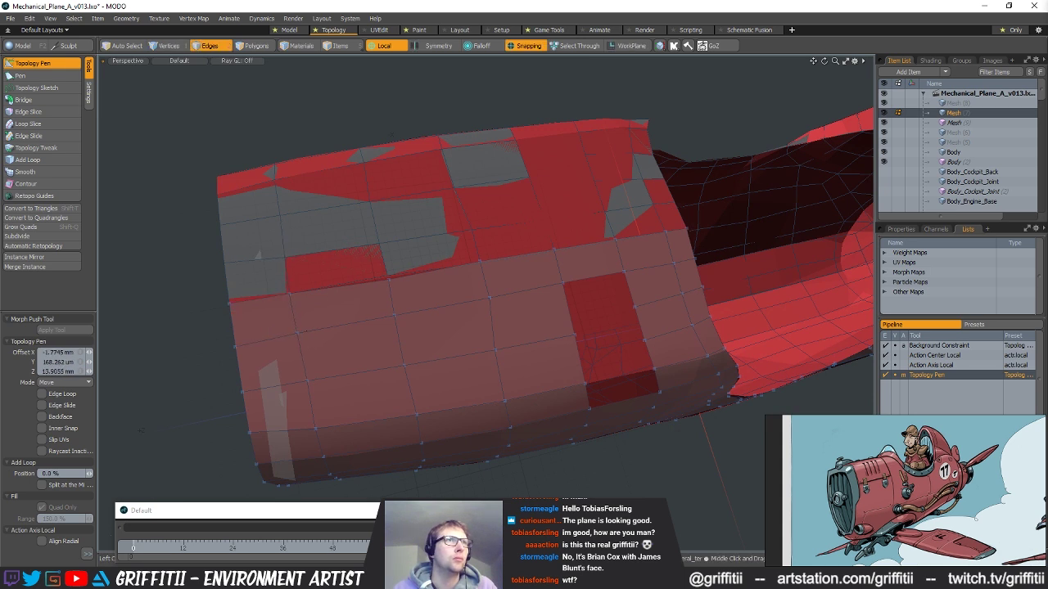
left_click_drag(339, 347, 319, 354, "alt")
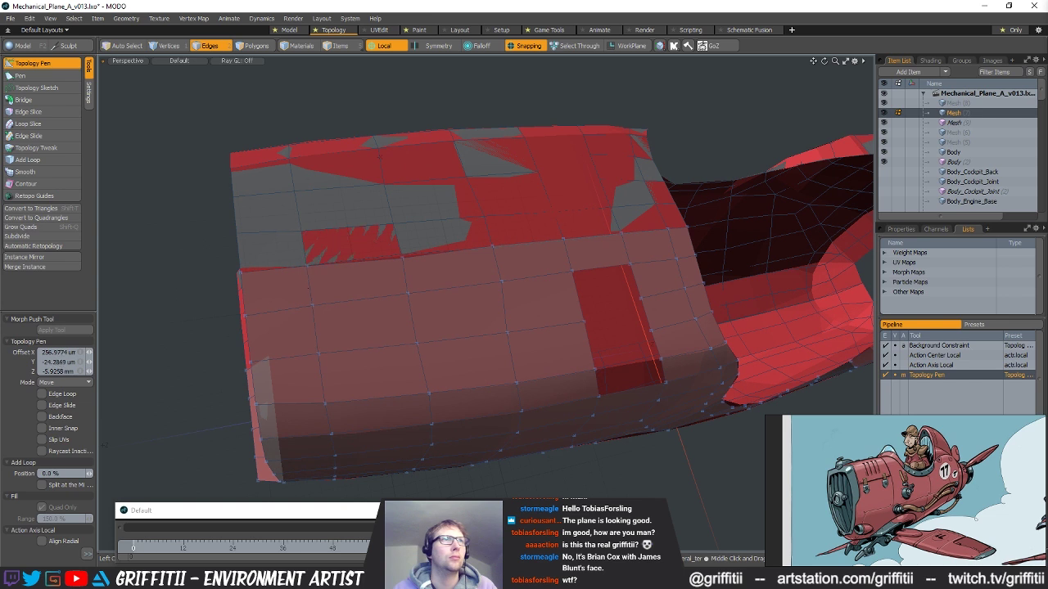
left_click_drag(454, 344, 375, 270, "alt")
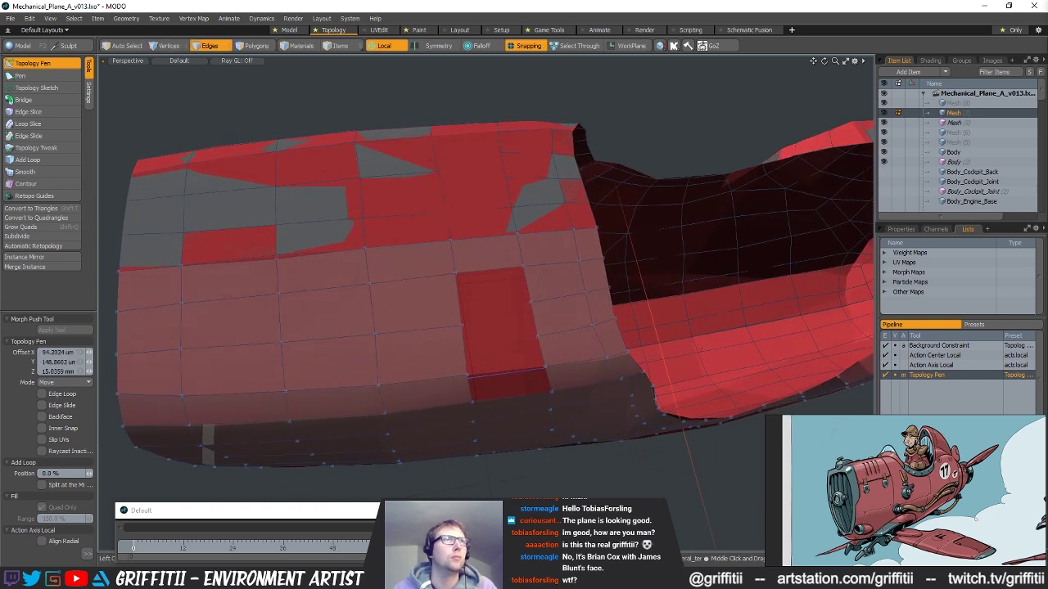
left_click_drag(452, 323, 413, 314, "alt")
left_click_drag(375, 243, 471, 299, "alt")
- Loop slice the middle row of quads behind the remaining gap at 50% and select the edge loop above it
key("3")
left_click(483, 299)
key("alt+c")
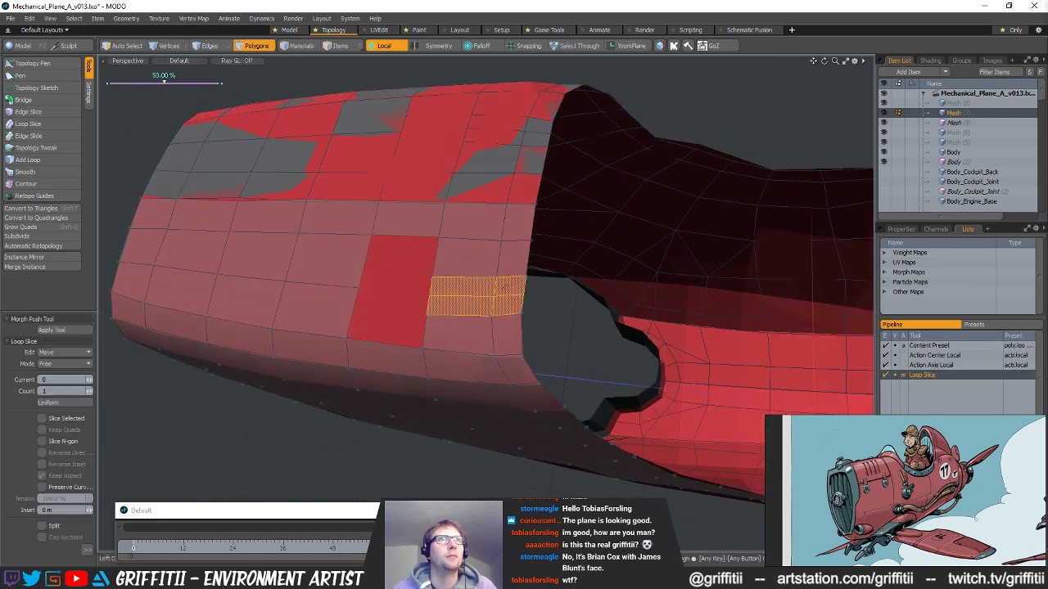
key("space")
key("2")
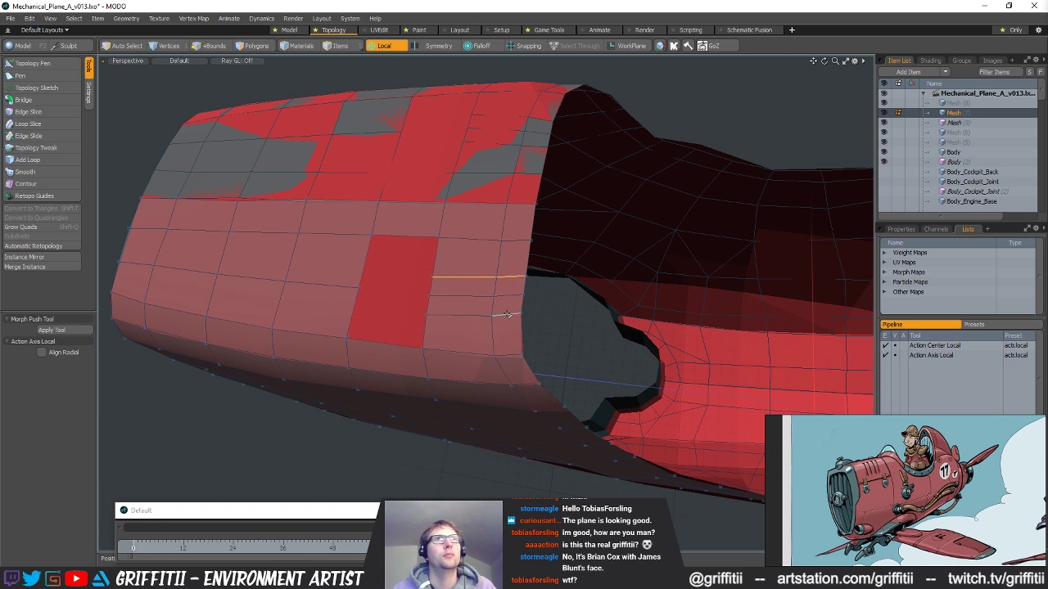
- Fill the remaining gap in the body's top with quads using the Topology Pen
left_click(33, 64)
left_click_drag(440, 300, 434, 356, "shift")
mouse_move(540, 315)
left_mouse_down("alt")
mouse_move(618, 304)
mouse_move(587, 346)
mouse_move(797, 281)
mouse_move(669, 257)
mouse_move(650, 320)
left_mouse_up("alt")
key("q")
- Select the open border edges of the retopologised half, including those along the body's centre line
left_click_drag(709, 184, 790, 325, "ctrl+alt")
key("space")
key("space")
left_click_drag(530, 254, 432, 238, "alt")
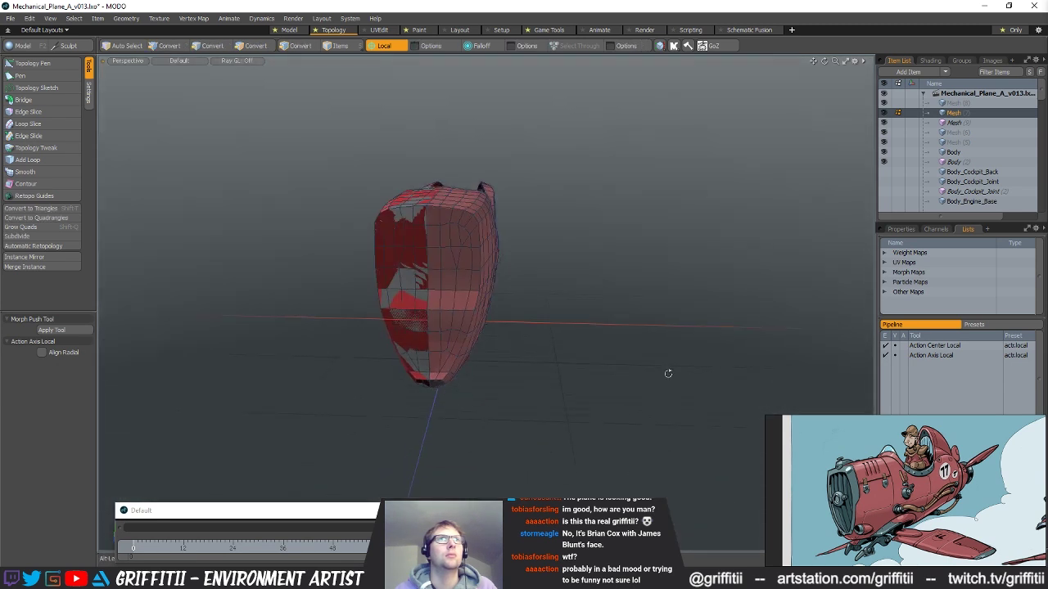
double_click(426, 235)
left_click_drag(595, 281, 459, 246, "alt")
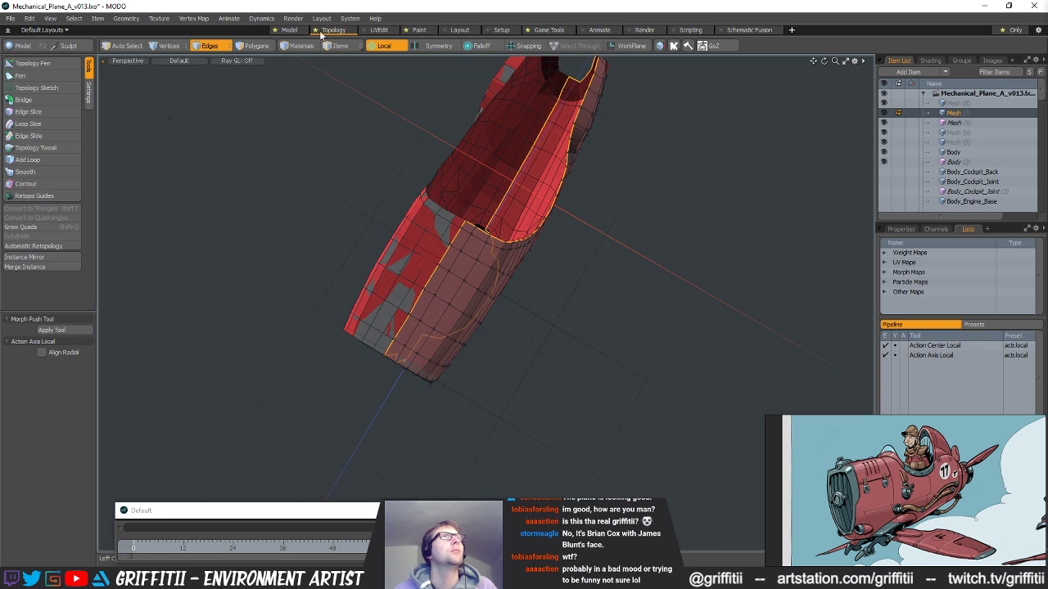
- Change to the four-view Model layout, fit the mesh in the views and convert the edge selection to vertices
left_click(289, 29)
key("shift+a")
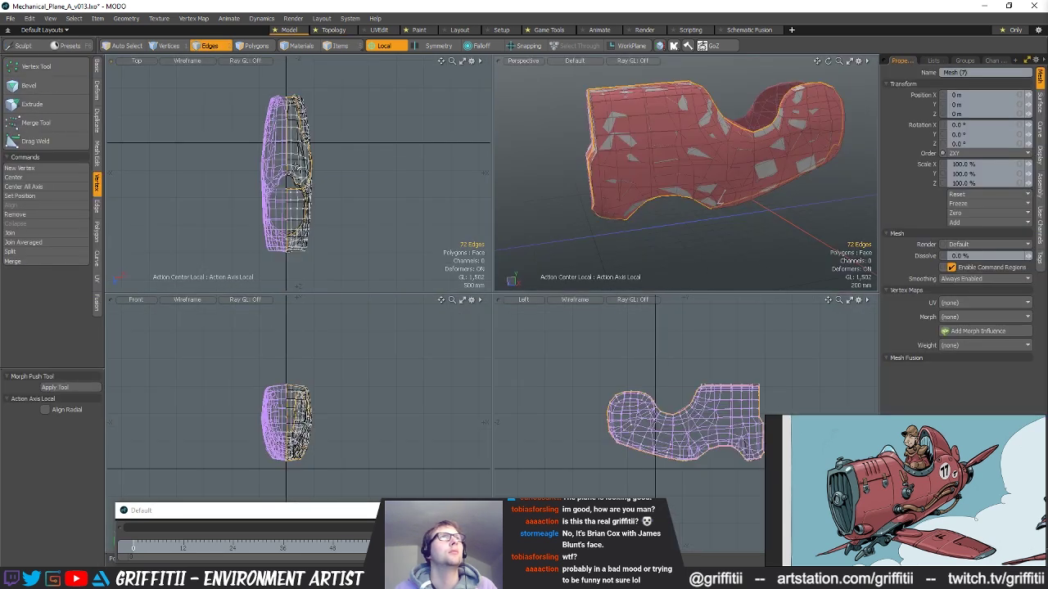
left_click_drag(317, 151, 360, 151, "ctrl+alt")
key("alt+1")
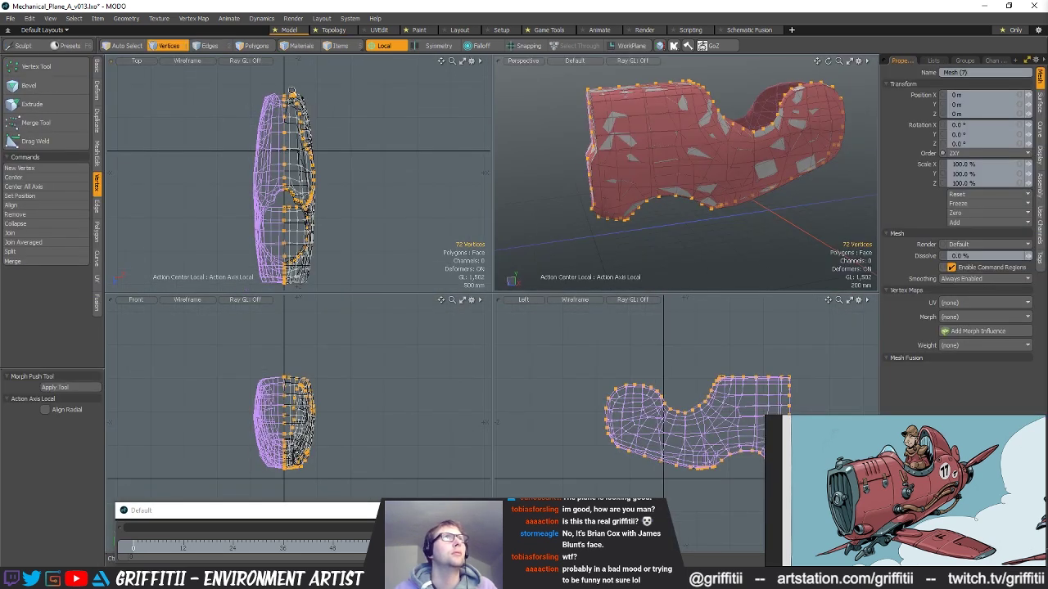
- Deselect the border vertices away from the centre line, keeping only those along the half mesh's symmetry line selected
mouse_move(358, 214)
right_mouse_down("ctrl")
mouse_move(309, 247)
mouse_move(302, 240)
right_mouse_up("ctrl")
mouse_move(307, 244)
left_mouse_down("alt+shift")
mouse_move(321, 184)
mouse_move(364, 185)
left_mouse_up("alt+shift")
right_click_drag(324, 274, 320, 270, "ctrl")
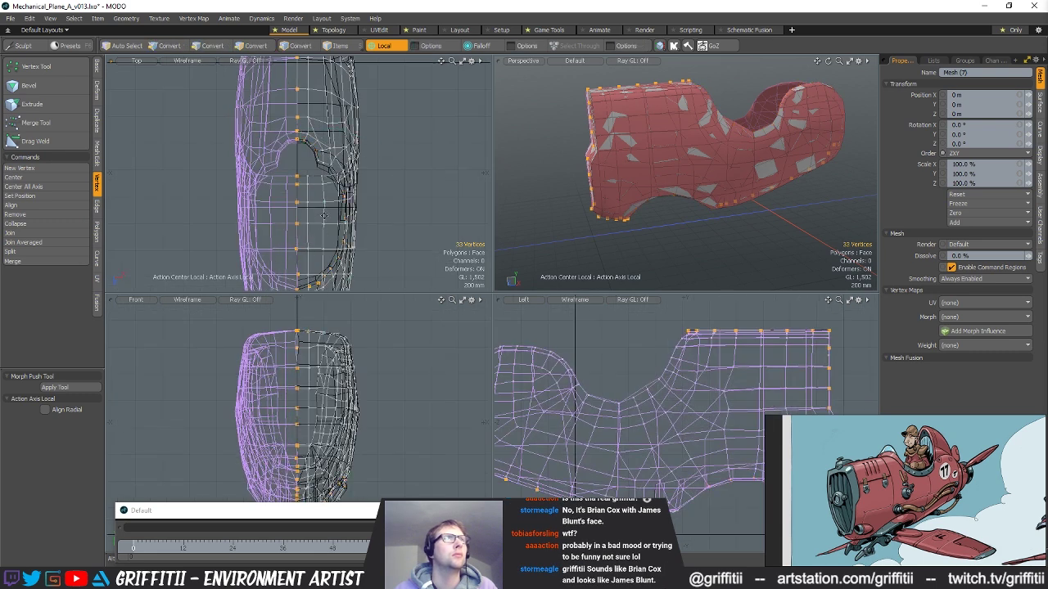
key("shift+a")
key("a")
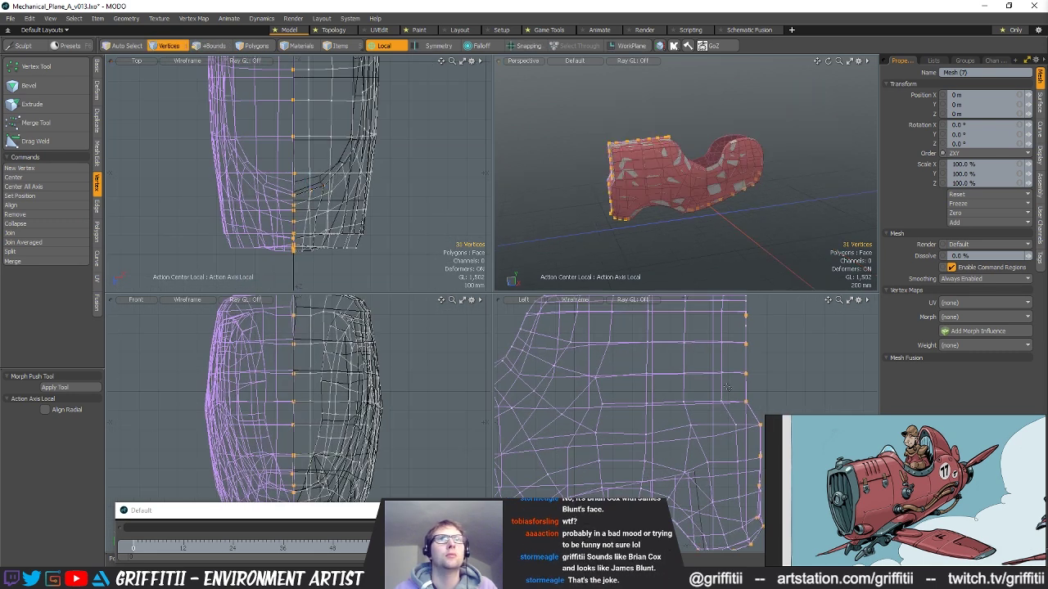
- Set the action centre to Origin and scale the centre-line vertices to 0% in X to flatten them onto the symmetry plane
key("alt+o")
left_click_drag(377, 73, 379, 152, "alt+shift")
key("r")
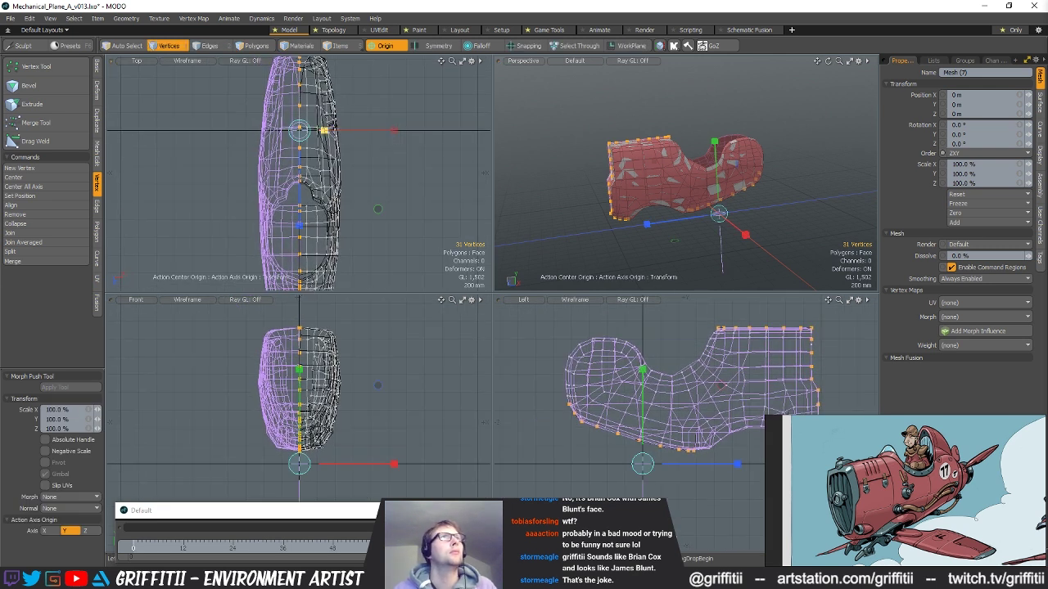
key("q")
key("r")
scroll(309, 357, "up", 10)
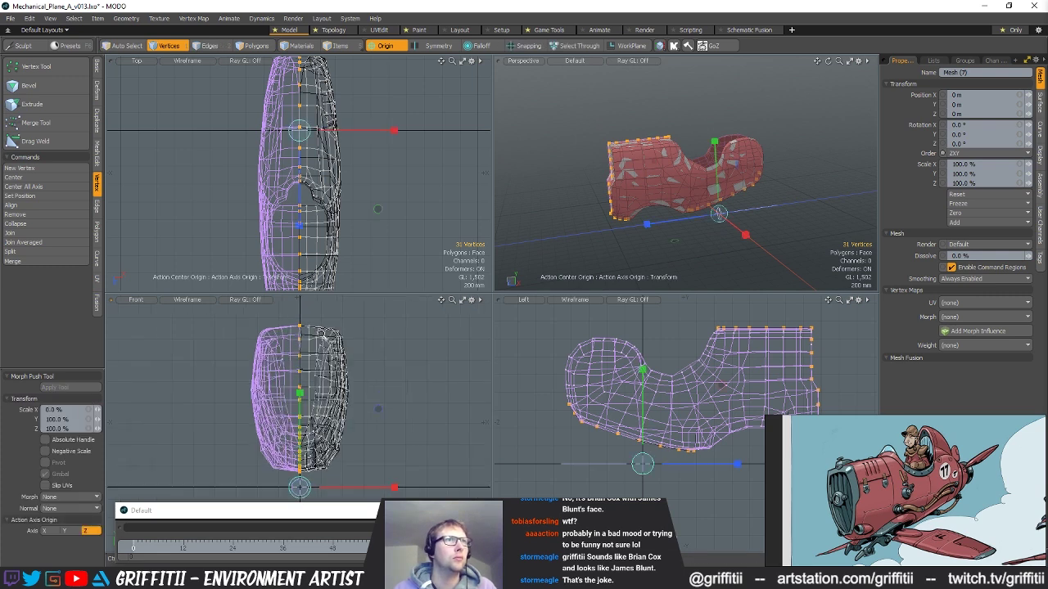
left_click_drag(263, 362, 316, 340, "ctrl+alt")
- Convert the retopologised body to a subdivision surface and hide the other geometry around it
left_click_drag(705, 108, 688, 184, "alt")
key("q")
left_click(662, 262)
key("ctrl+z")
key("Tab")
key("shift+h")
- Open a render preview of the smoothed body, examine it from several angles and close the preview
key("F8")
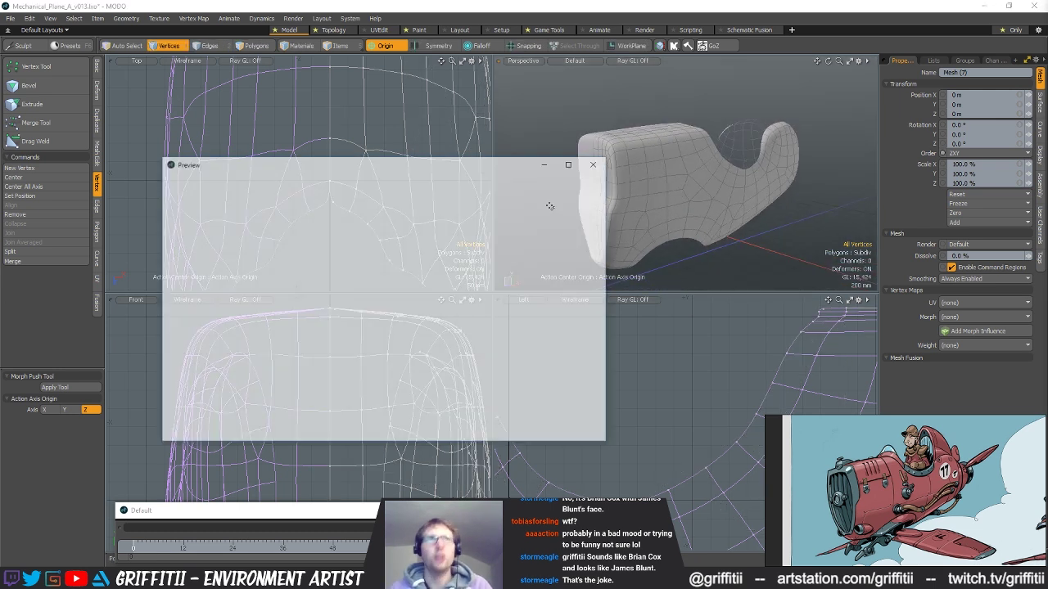
left_click_drag(327, 246, 387, 317, "alt")
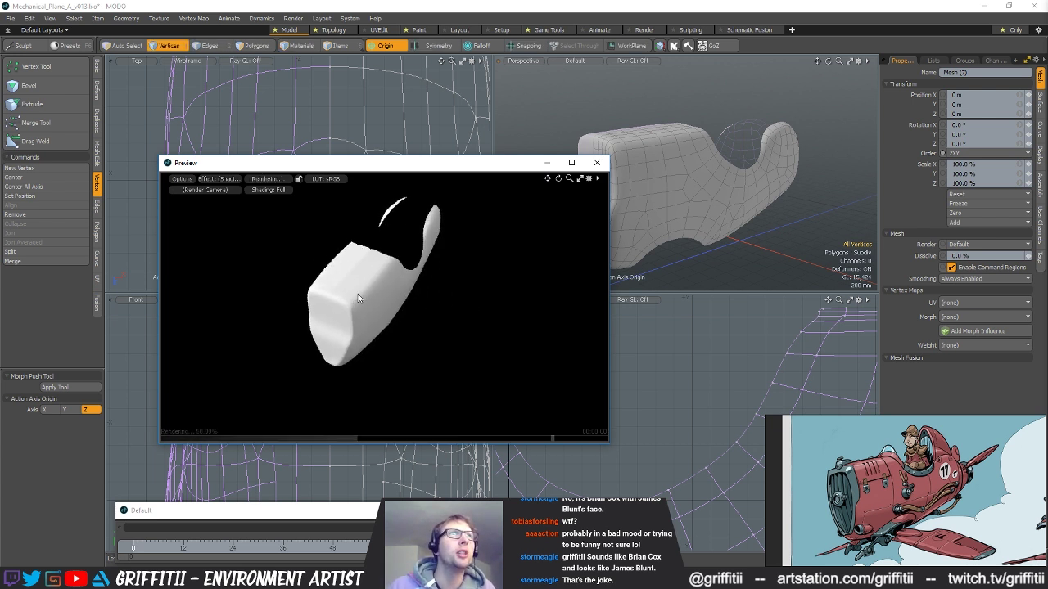
left_click_drag(456, 319, 404, 332, "alt")
left_click_drag(496, 285, 459, 311, "alt")
left_click(597, 163)
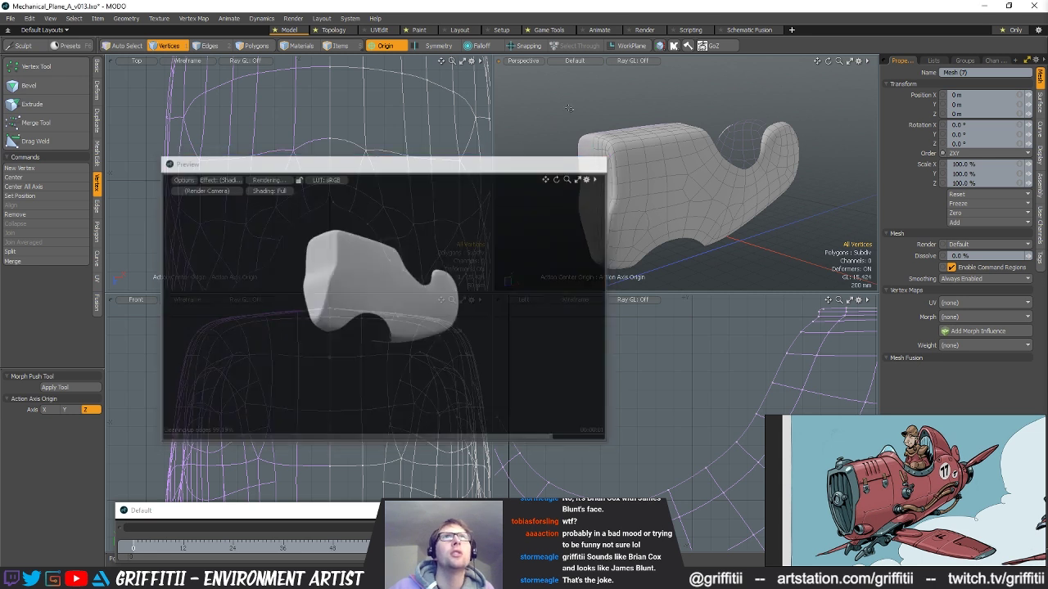
- Switch the perspective view's shading to Reflection and frame the rear side of the body
left_click(577, 65)
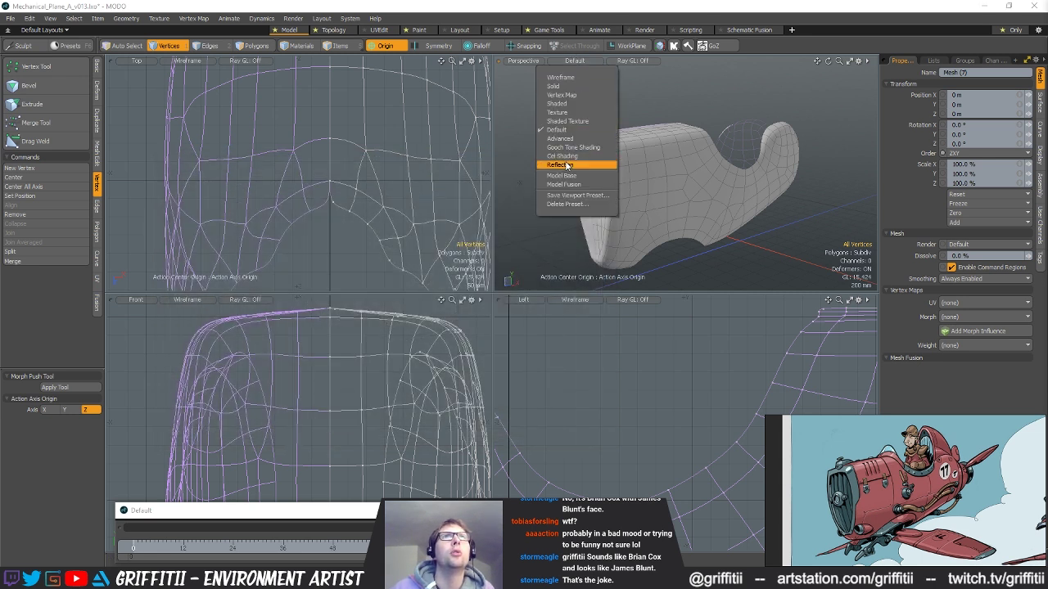
left_click(580, 164)
left_click_drag(729, 160, 677, 181, "alt")
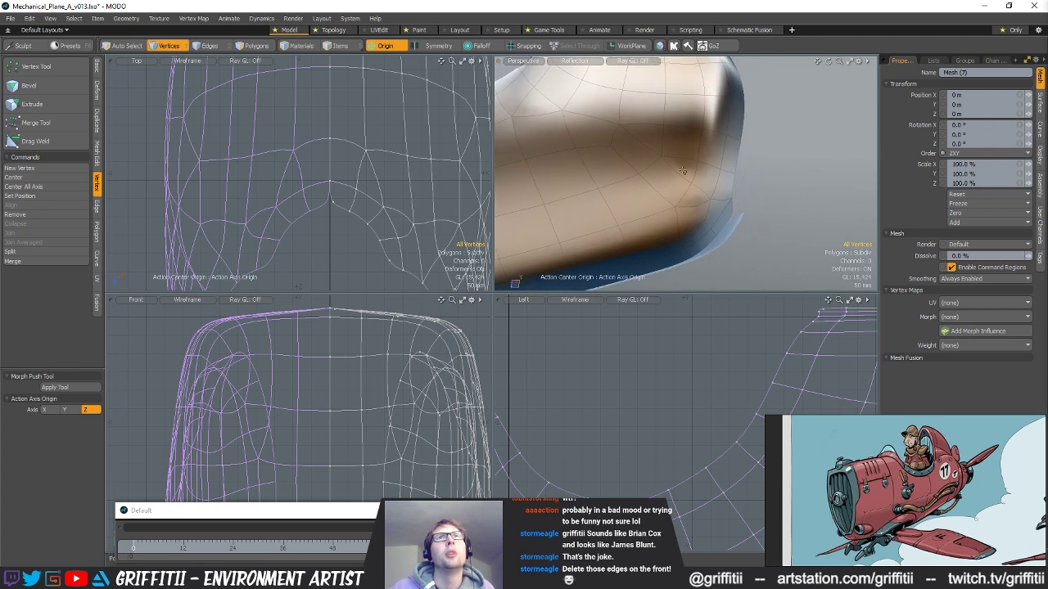
- Split the quad at the pinched area on the body's rear side along its diagonal and select the dividing edge
key("2")
left_click(677, 180)
key("3")
left_click(655, 181)
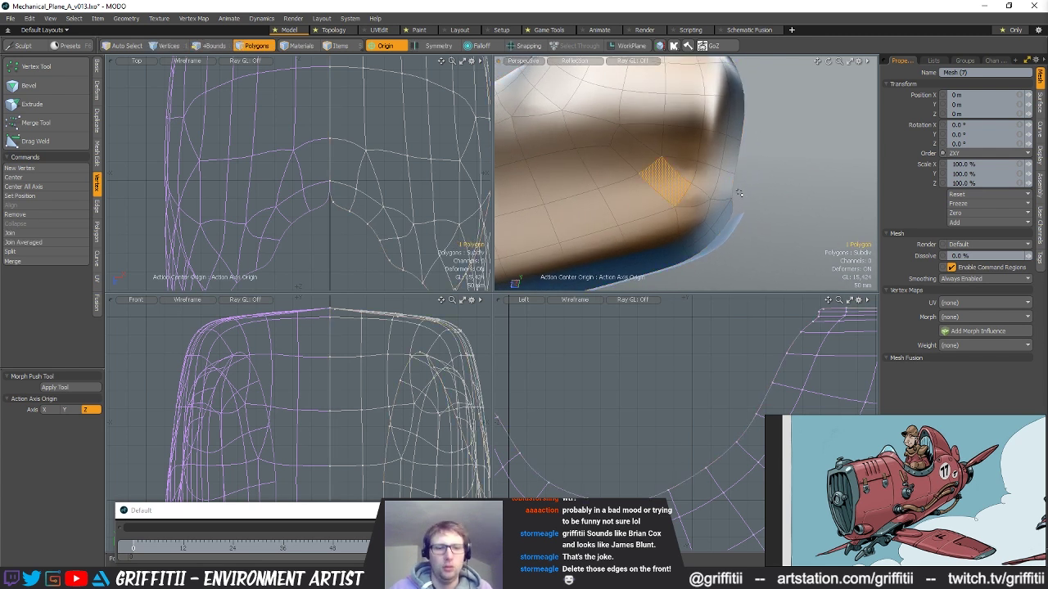
key("2")
left_click(670, 182)
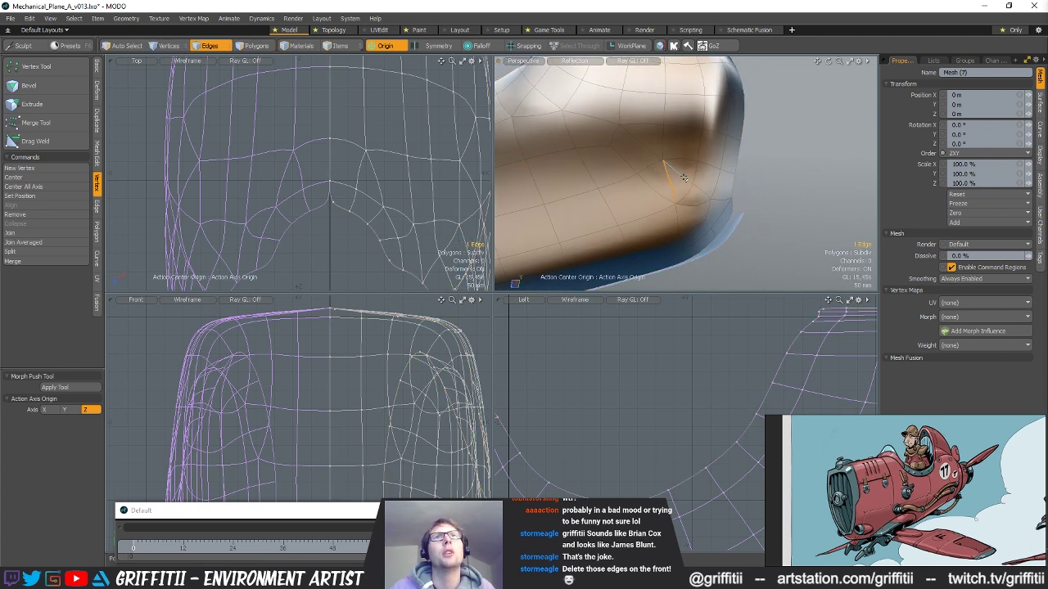
- Check the neighbouring polygon and remove the surplus edge beside it on the body's rear side
left_click_drag(683, 177, 697, 182, "alt")
key("3")
left_click(697, 181)
left_click_drag(754, 197, 776, 195, "alt")
key("2")
left_click(677, 182)
key("BackSpace")
left_click_drag(725, 188, 653, 176, "alt")
- Show the mesh as plain faces, scale the two adjacent rear-side vertices to 0% on all axes and merge them
key("Tab")
key("1")
key("r")
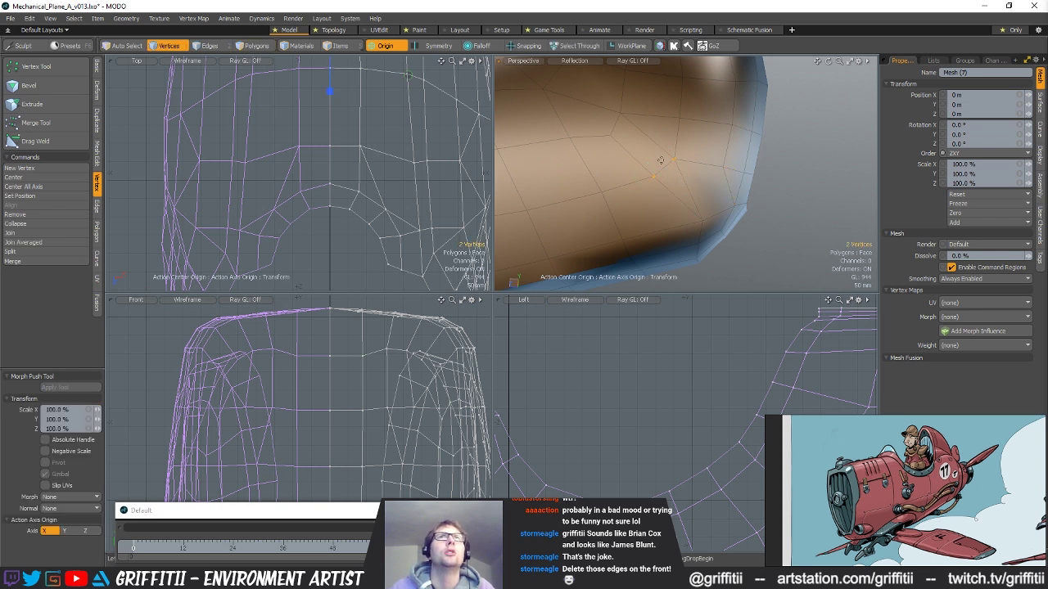
key("alt+a")
left_click_drag(664, 167, 581, 88, "alt")
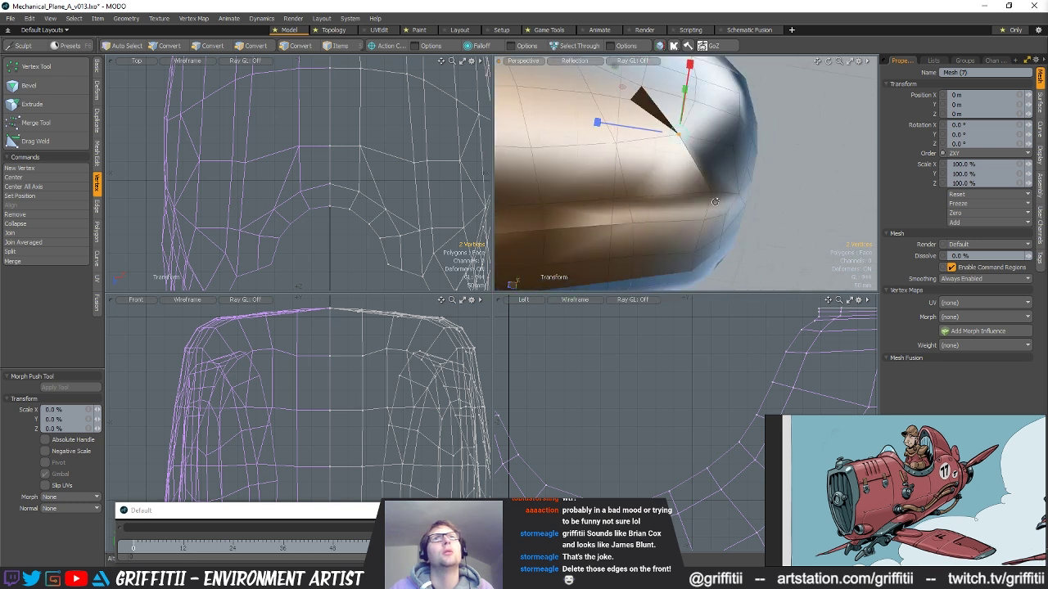
left_click(64, 126)
- Check the polygon beside the merged vertex and compare the rear side with and without subdivision smoothing
key("3")
left_click(719, 168)
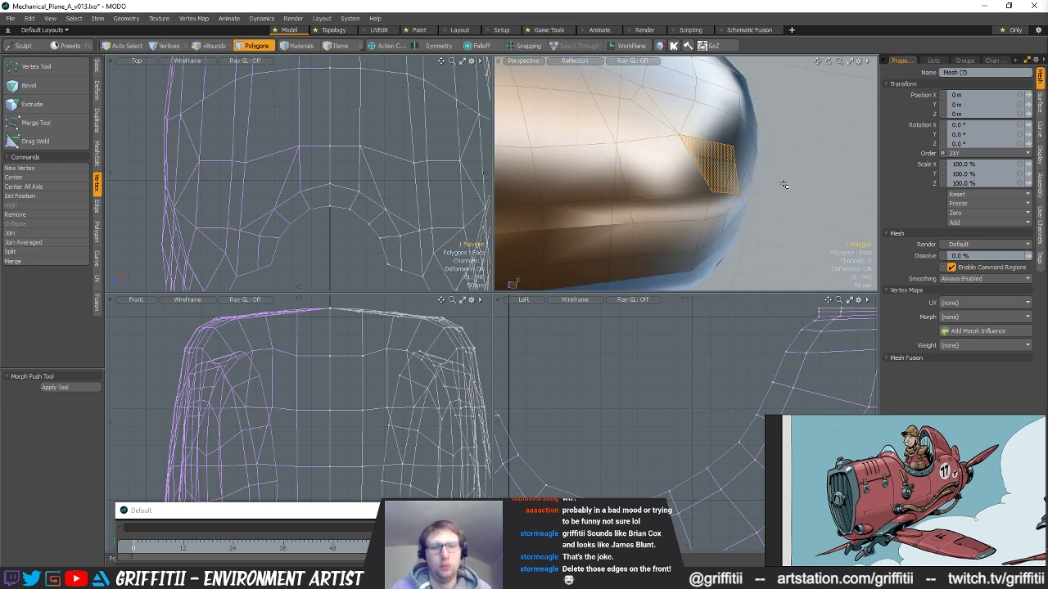
key("1")
left_click_drag(791, 176, 678, 169, "alt")
key("Tab")
key("Tab")
key("Tab")
key("Tab")
- Collapse the short diagonal edge on the body's rear side and check the adjoining polygon
key("2")
left_click(672, 164)
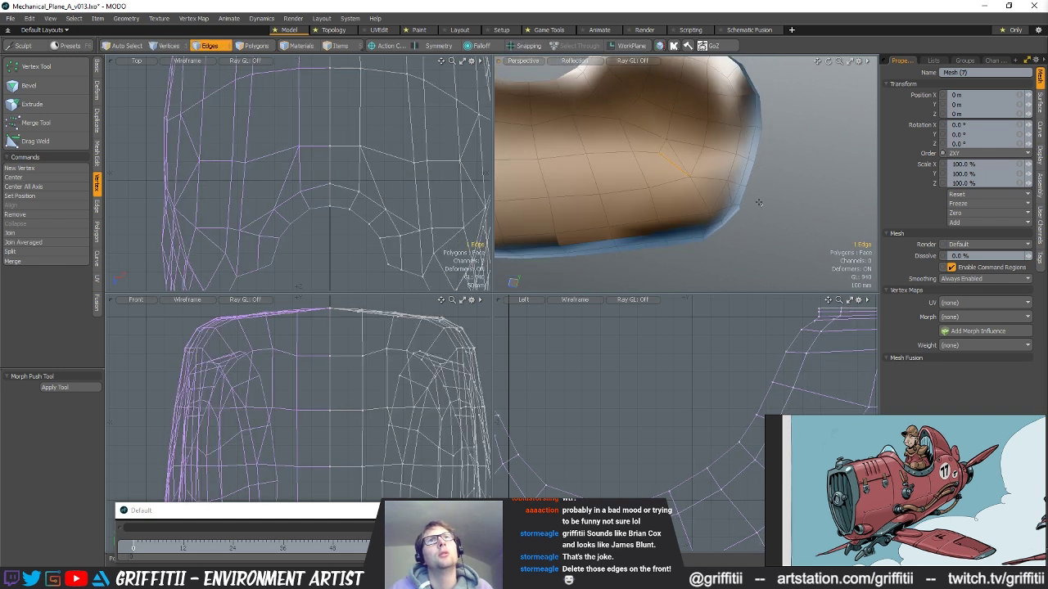
left_click_drag(729, 211, 715, 190, "alt")
key("3")
left_click(712, 168)
key("2")
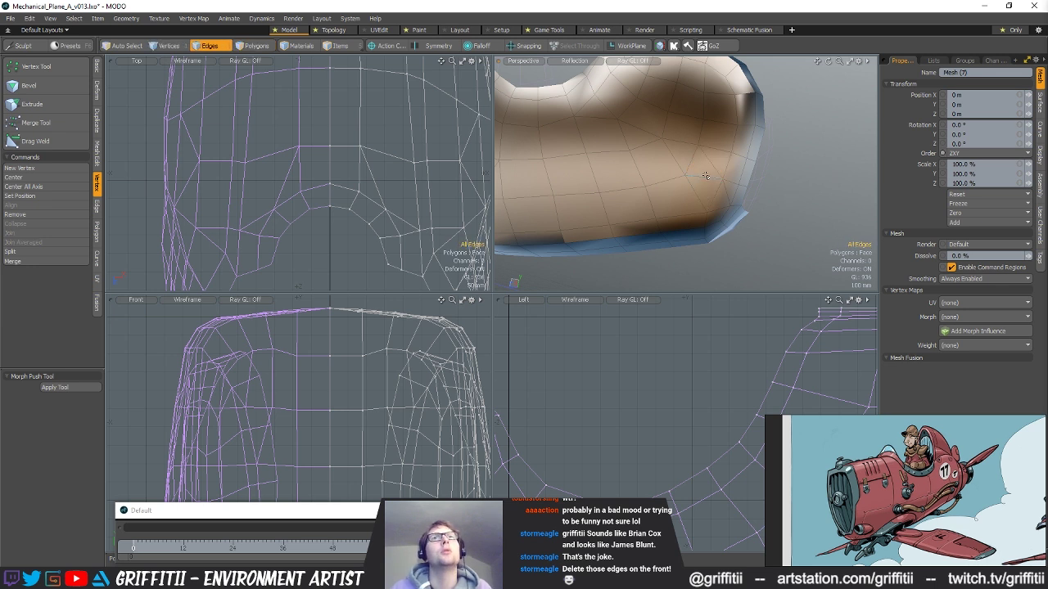
- Examine the reflections across the reworked rear area with and without subdivision smoothing
left_click_drag(776, 207, 792, 214, "alt")
left_click_drag(727, 240, 702, 237, "alt")
key("Tab")
key("Tab")
left_click_drag(720, 183, 718, 207, "alt")
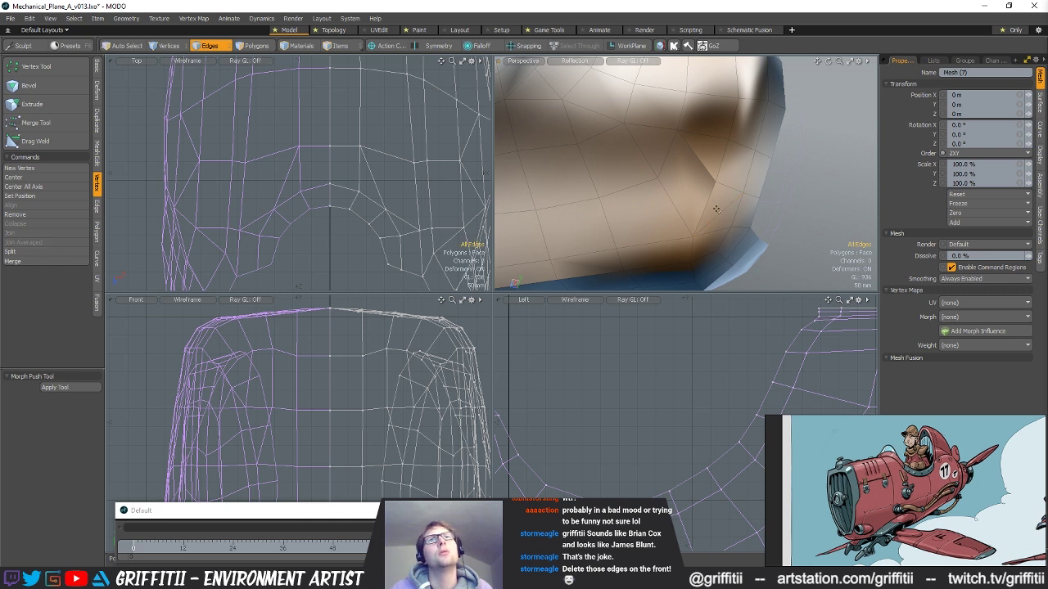
left_click_drag(821, 189, 676, 136, "alt")
key("Tab")
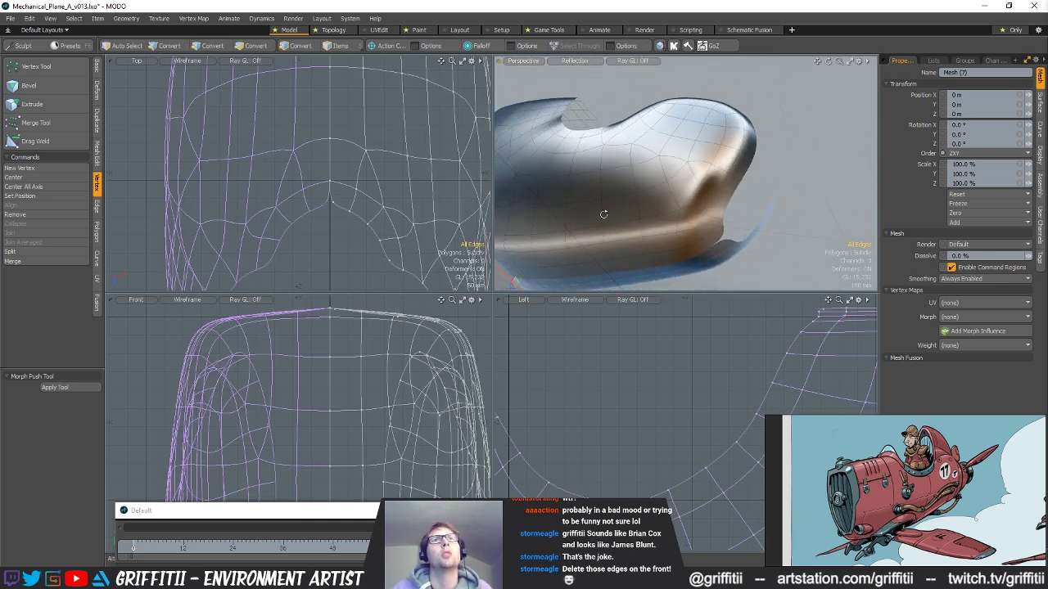
- Inspect the whole body's surface flow from the rear, side and front, comparing the smoothed and faceted mesh
left_click_drag(657, 188, 693, 221, "alt")
left_click_drag(763, 187, 706, 151, "alt")
left_click_drag(790, 198, 711, 161, "alt")
left_click_drag(574, 161, 629, 226, "alt")
key("2")
key("Tab")
left_click_drag(629, 226, 690, 207, "alt")
key("Tab")
key("Tab")
key("2")
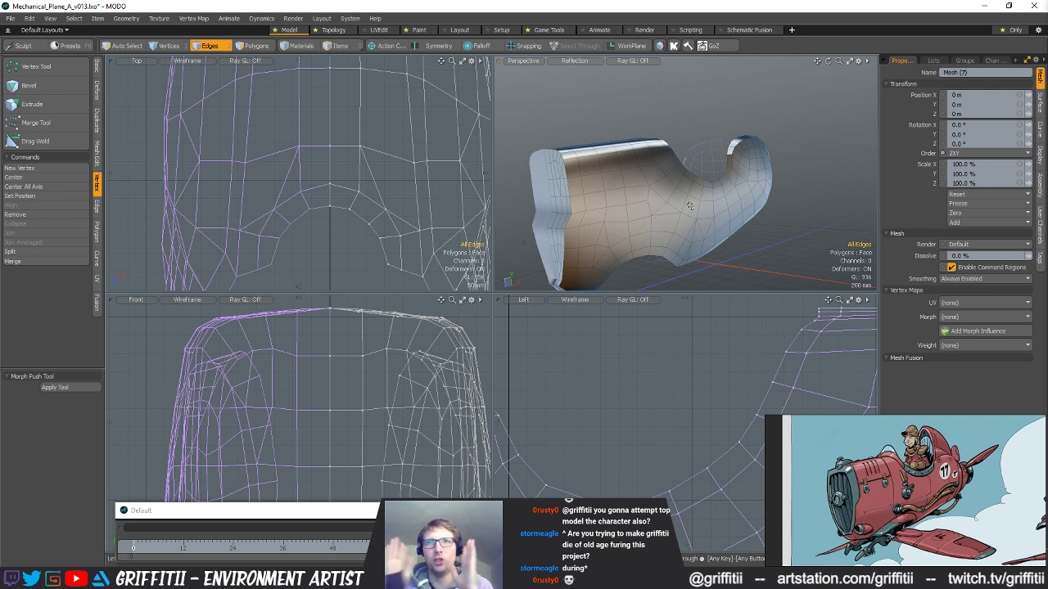
left_click_drag(607, 203, 563, 182, "alt")
key("Tab")
key("Tab")
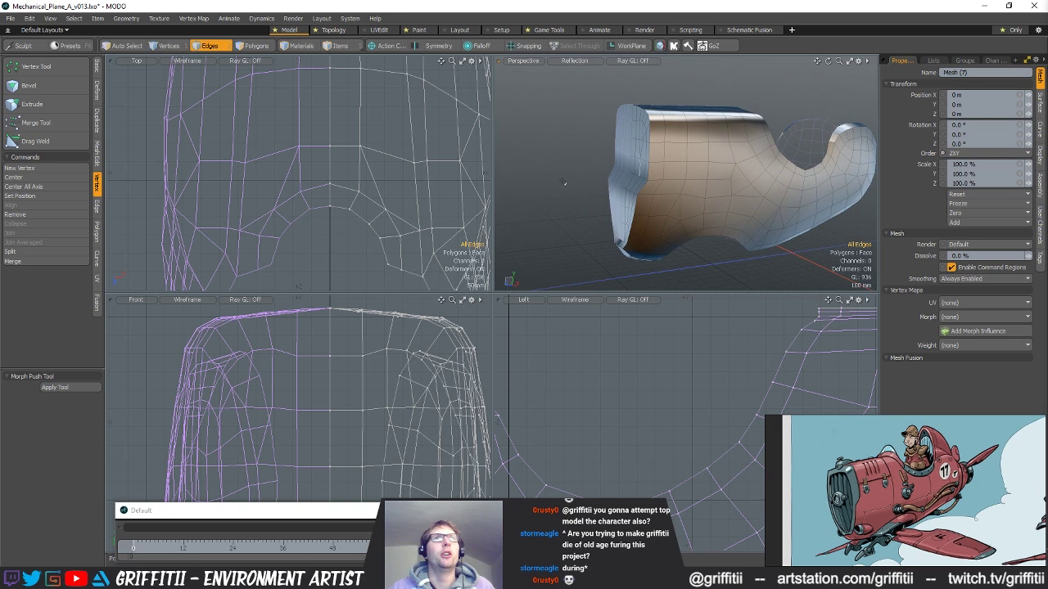
- Select the half body's open border edges plus the edges outlining the front face and its stepped recess as UV seams
left_click_drag(670, 156, 668, 207, "alt")
double_click(695, 167)
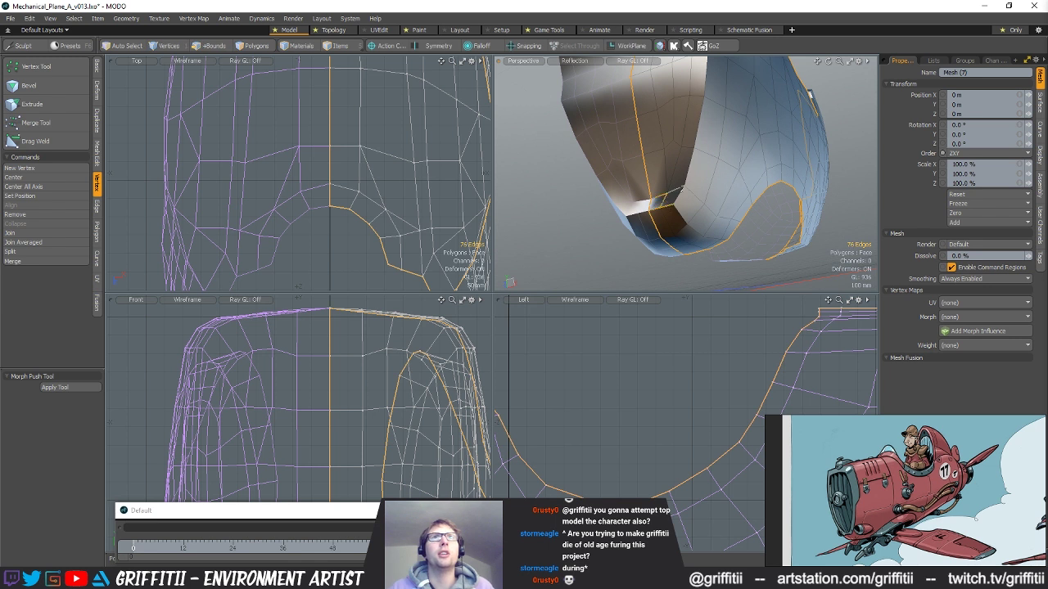
left_click_drag(686, 172, 707, 224, "alt")
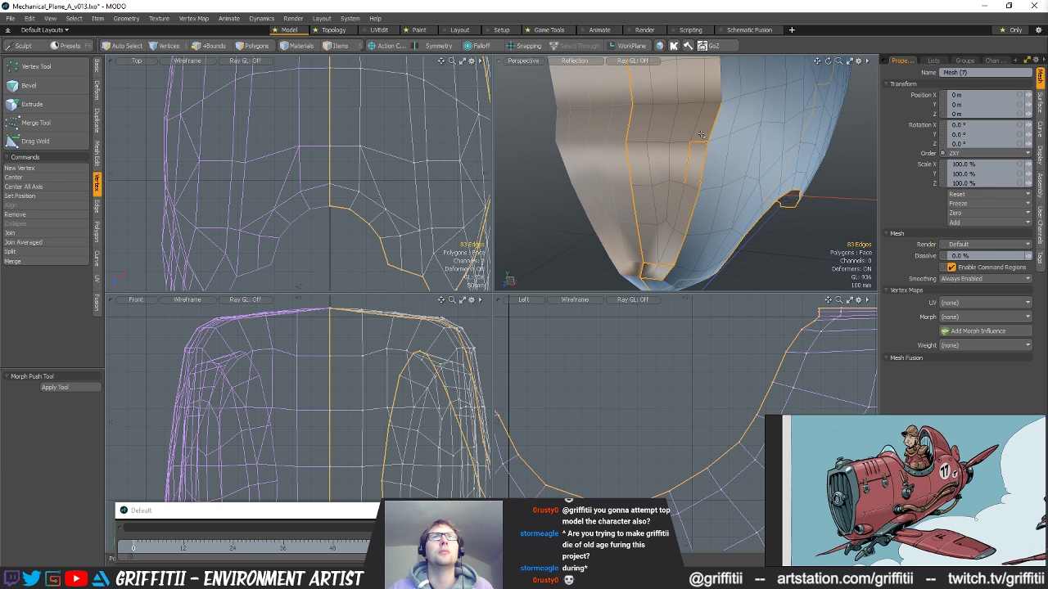
left_click_drag(679, 164, 670, 185, "alt")
right_click_drag(692, 167, 693, 170, "shift")
left_click_drag(693, 170, 667, 262, "alt")
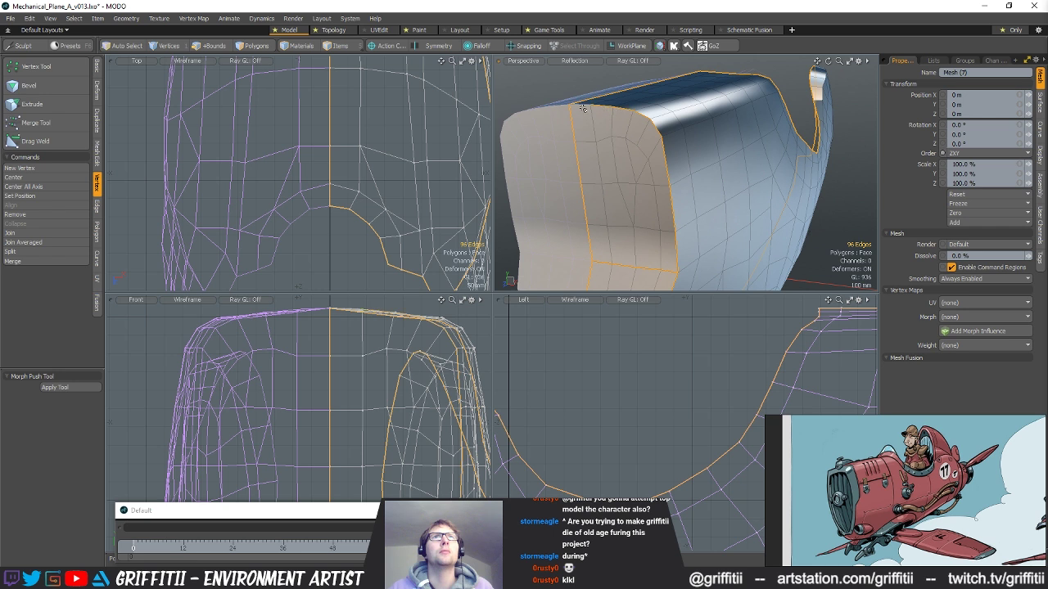
left_click_drag(671, 180, 604, 216, "alt")
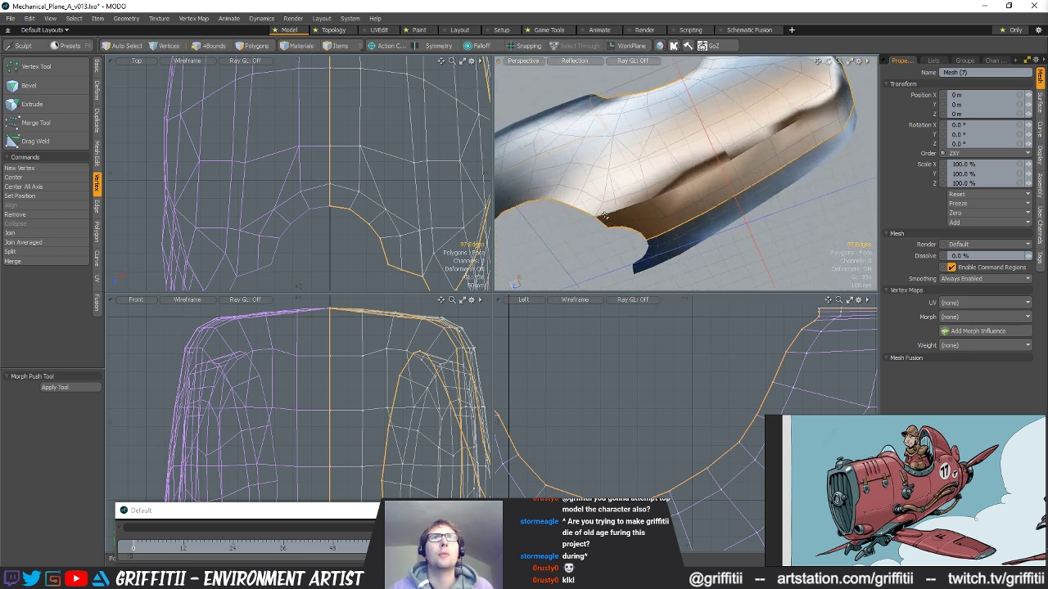
left_click_drag(690, 157, 670, 219, "alt")
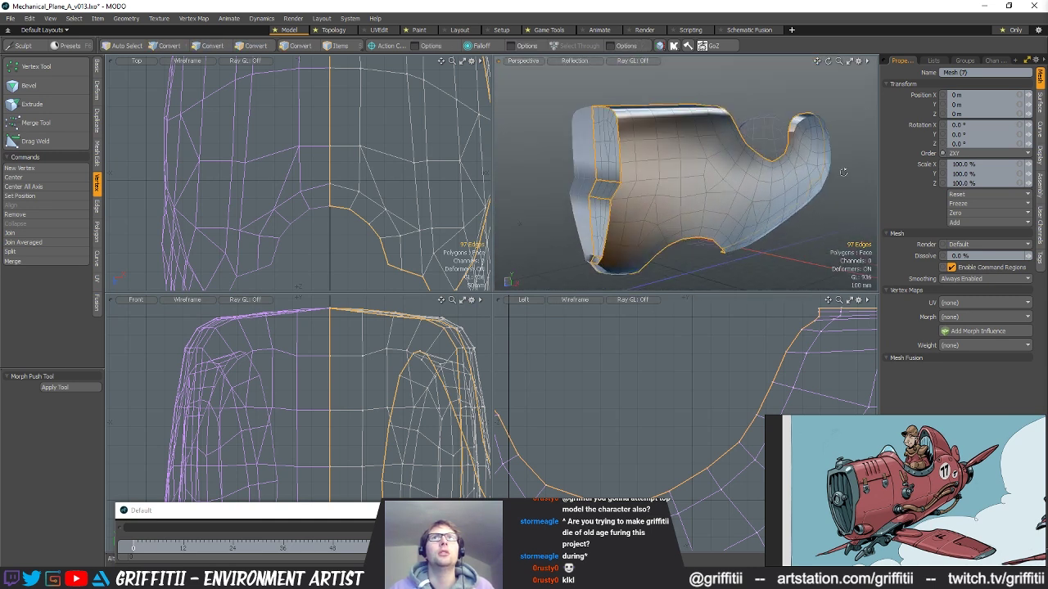
- Create a new UV map named Texture for the body and open it in the UV Editor
left_click(933, 61)
left_click(888, 93)
left_click(918, 103)
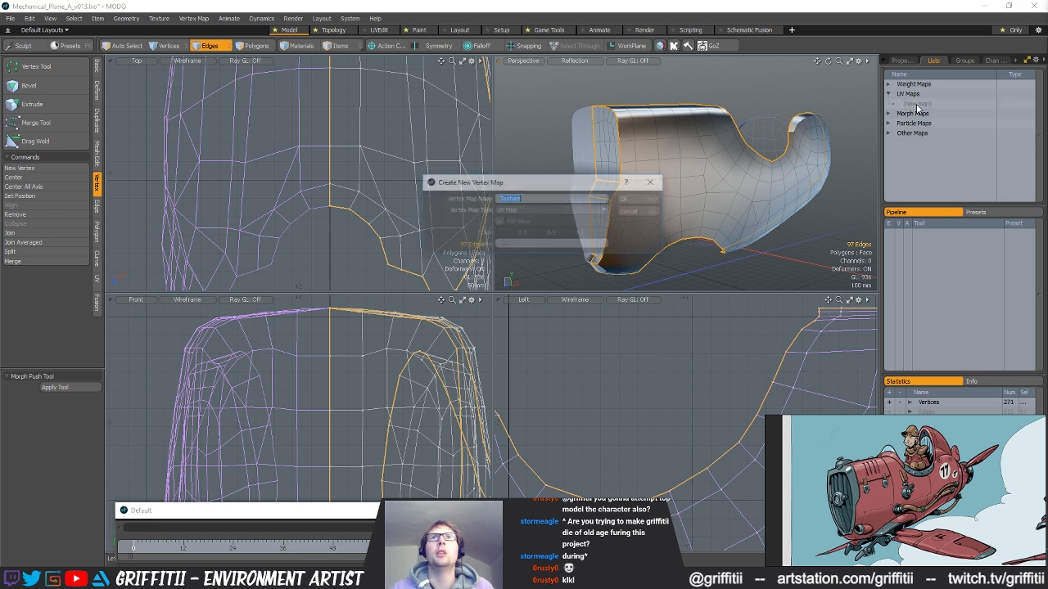
left_click(642, 199)
double_click(931, 104)
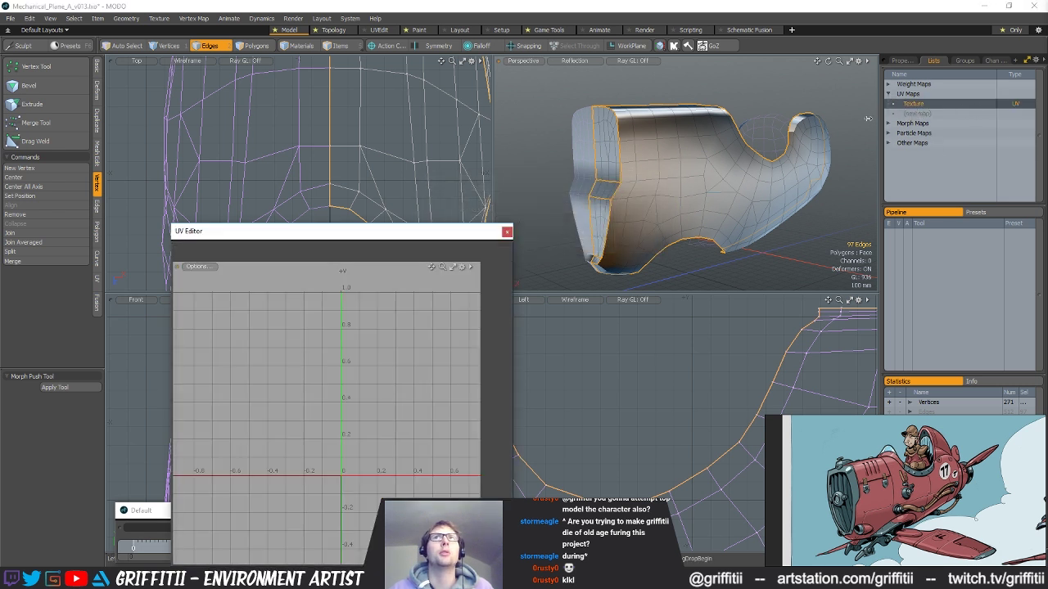
- Unwrap the half body along the selected seam edges with the Unwrap Tool and fit the result in the UV view
left_click(96, 282)
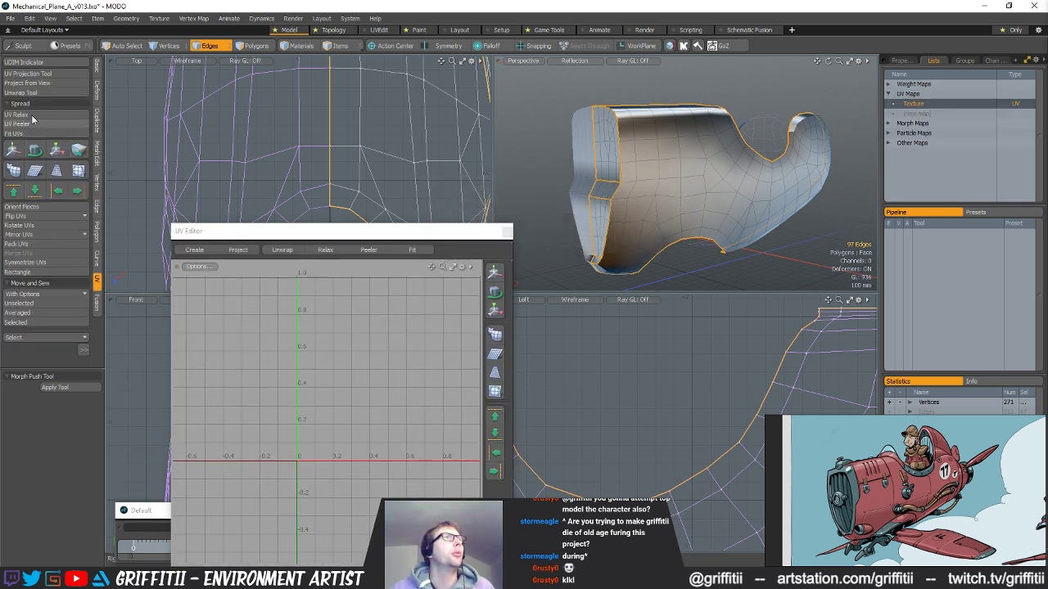
left_click(21, 94)
left_click(327, 332)
key("a")
key("space")
key("space")
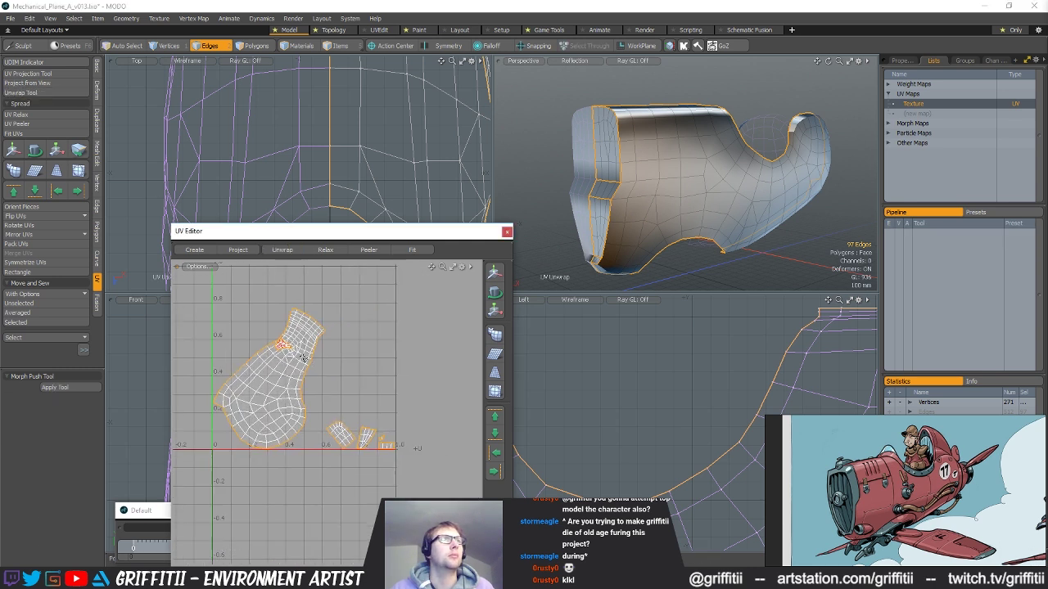
- Select all of the half body's polygons, relax their UVs in Conformal mode and select the large body island
key("bracketleft")
left_click(22, 115)
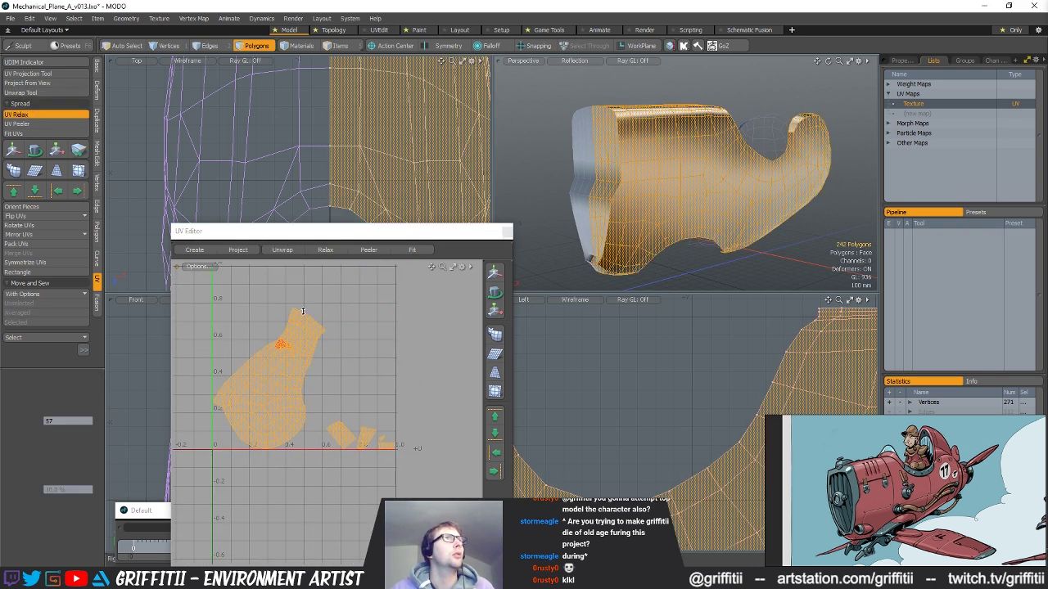
left_click(327, 329)
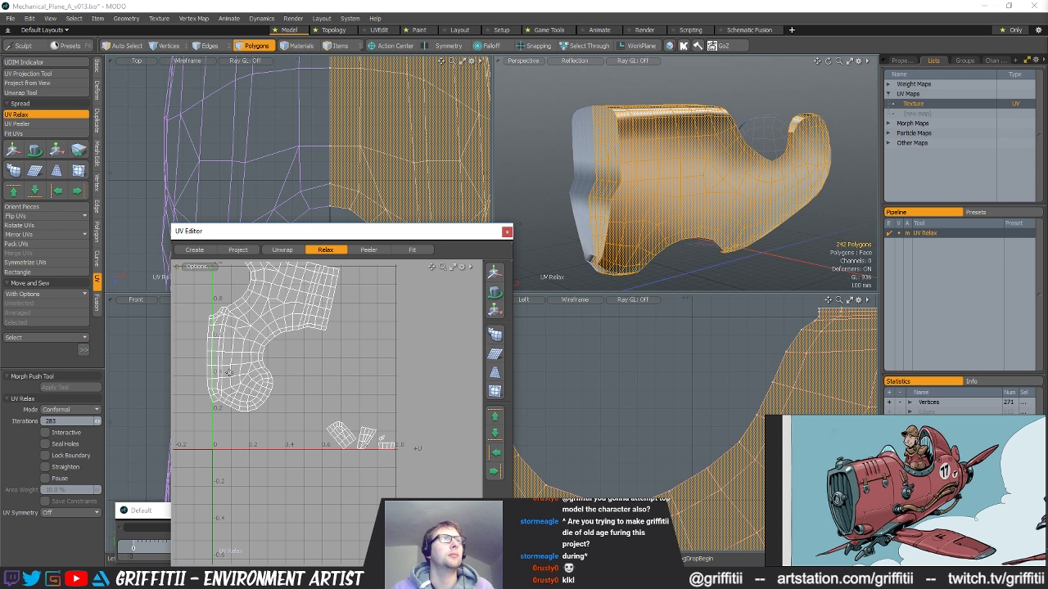
scroll(362, 375, "down", 3)
left_click_drag(362, 374, 376, 393, "alt")
key("space")
left_click(379, 368)
double_click(343, 349)
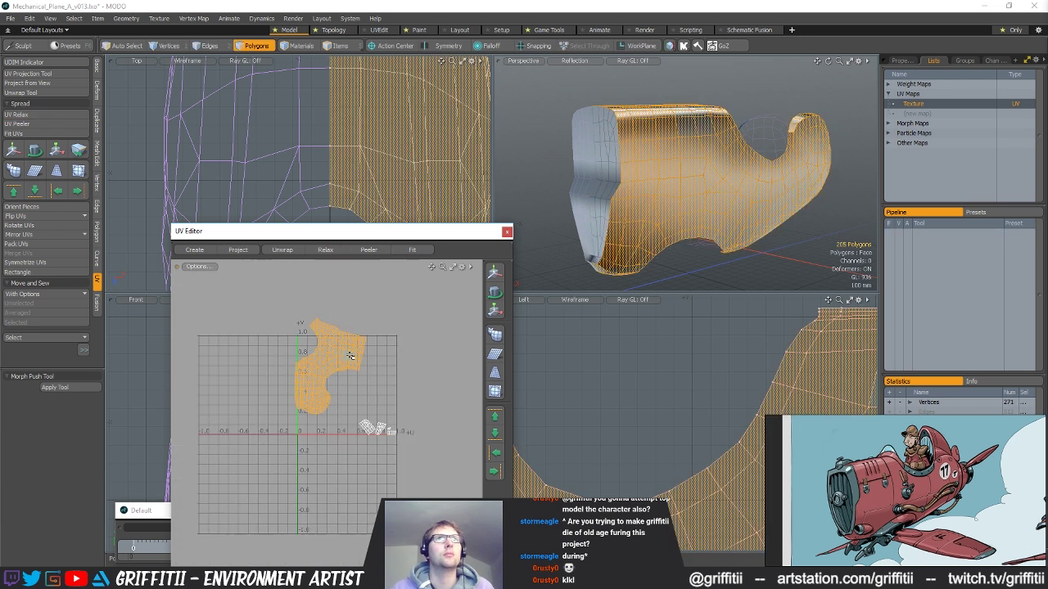
- Clear the selection and the existing mirrored copy, then mirror the half body across the X axis at 0 m
left_click(722, 265)
left_click_drag(722, 265, 947, 140, "alt")
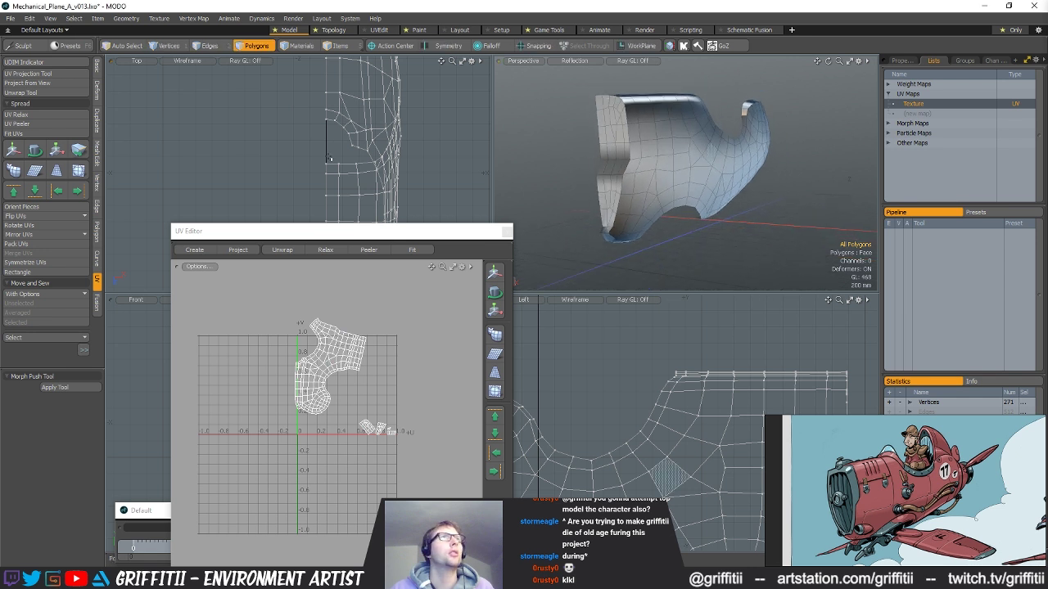
key("shift+v")
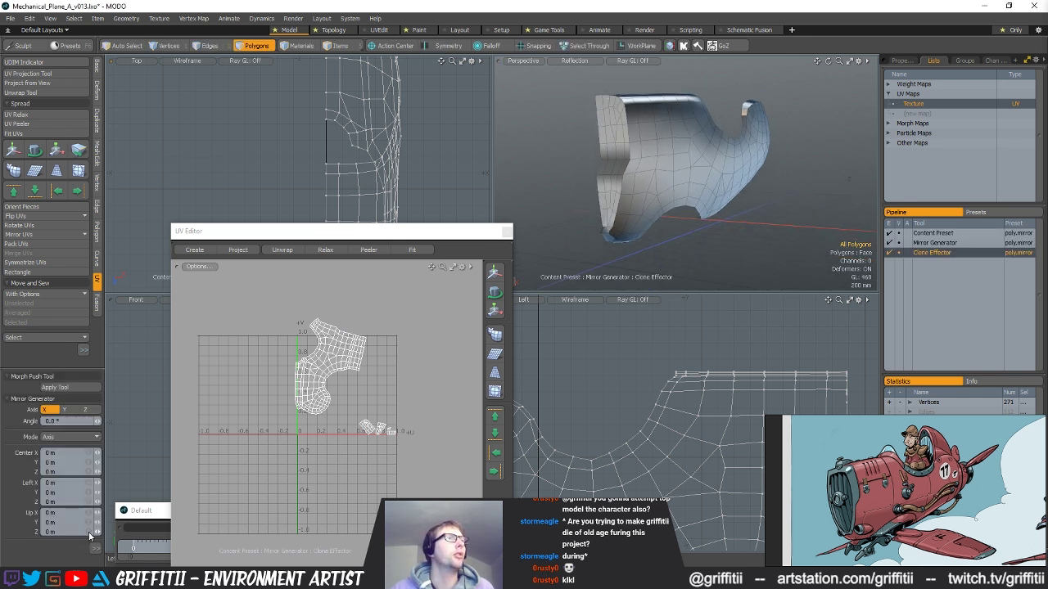
left_click(59, 389)
key("q")
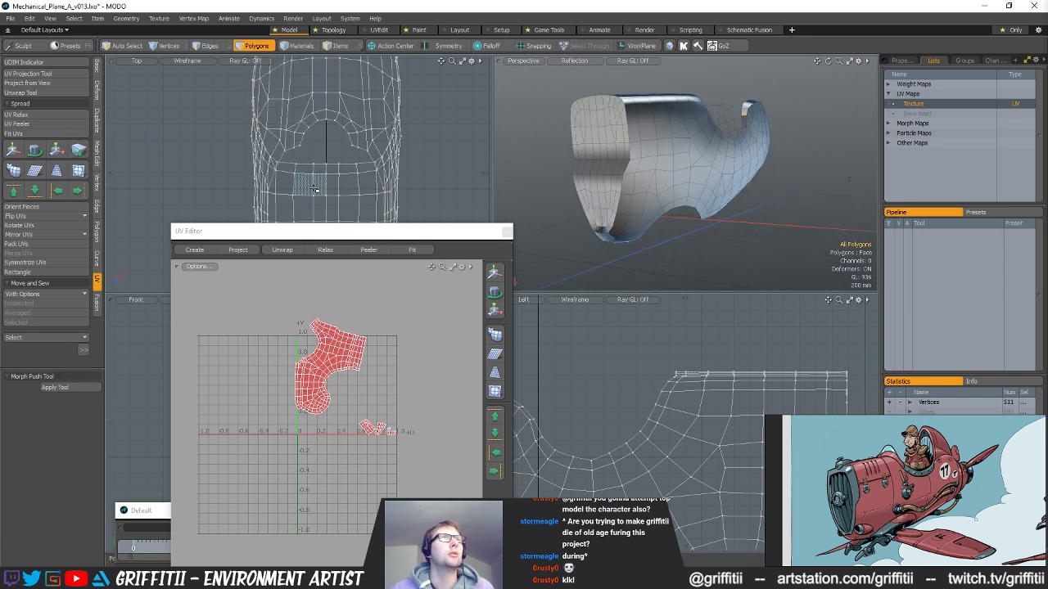
- Undo the last mirror so that only the original half of the body remains
double_click(316, 183)
key("ctrl+z")
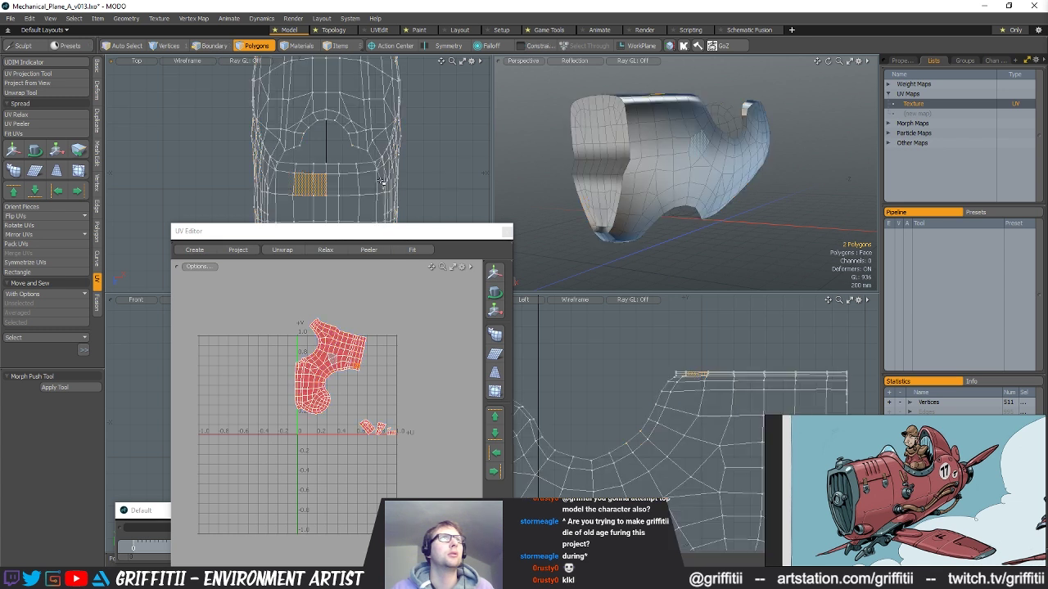
key("ctrl+z")
key("ctrl+z")
key("ctrl+z")
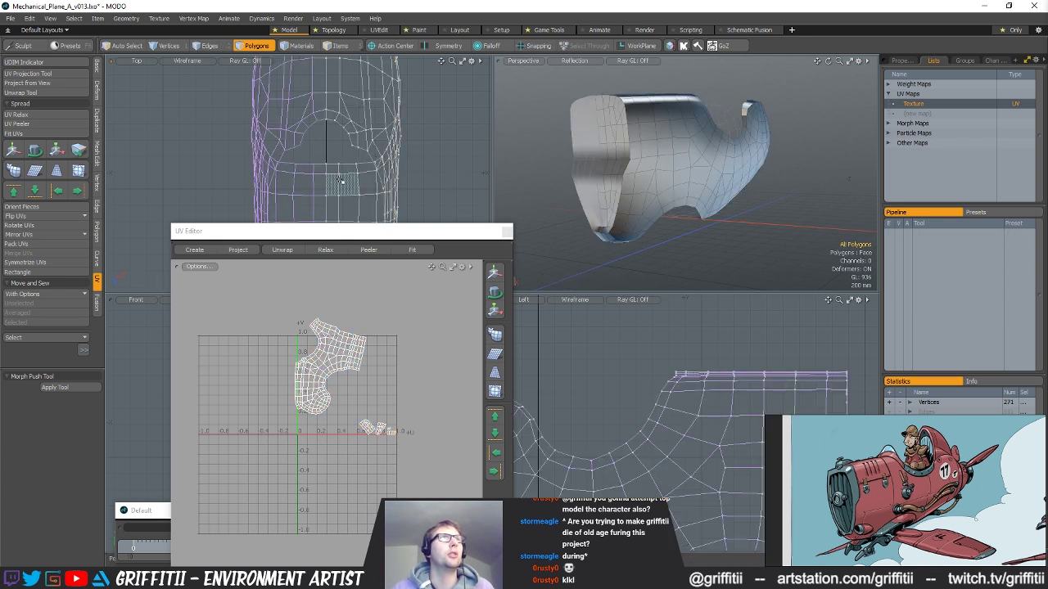
- Select all polygons of the half body and mirror them across the X axis at 0 m
scroll(707, 342, "down", 7)
mouse_move(692, 322)
right_mouse_down()
mouse_move(599, 390)
mouse_move(741, 340)
right_mouse_up()
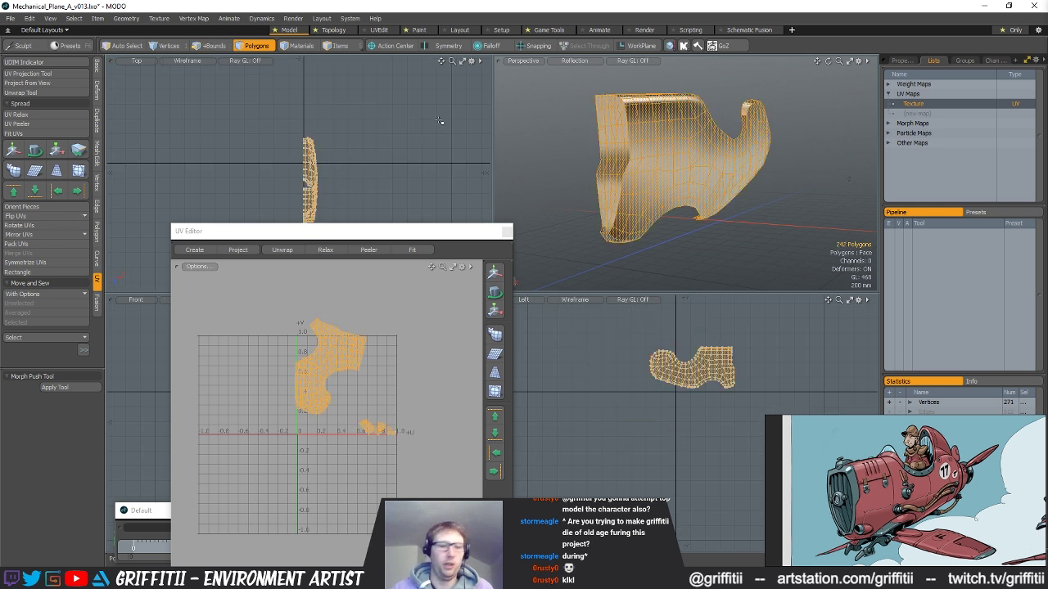
key("shift+v")
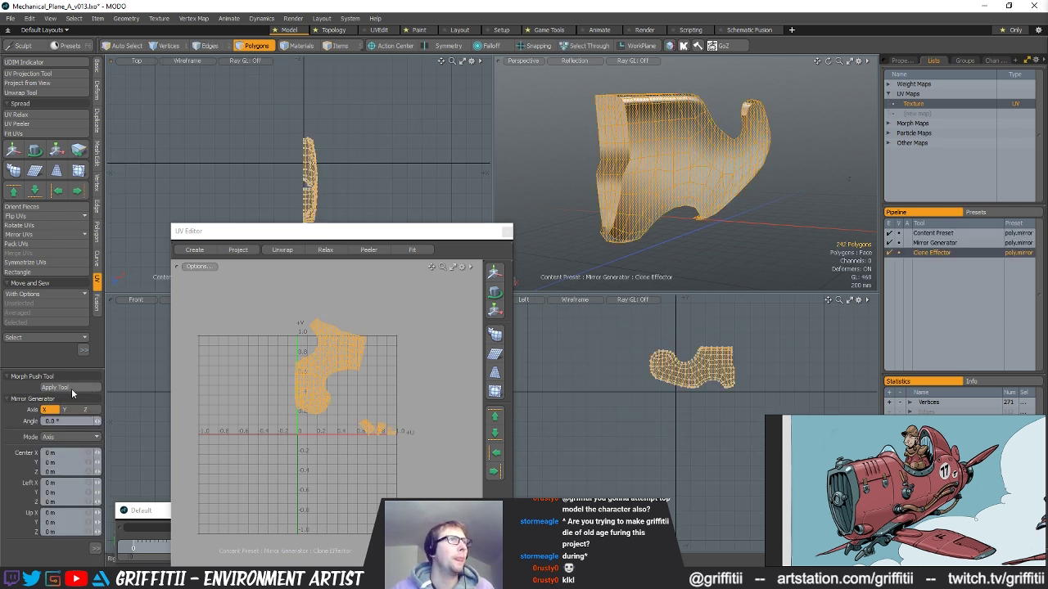
left_click(72, 392)
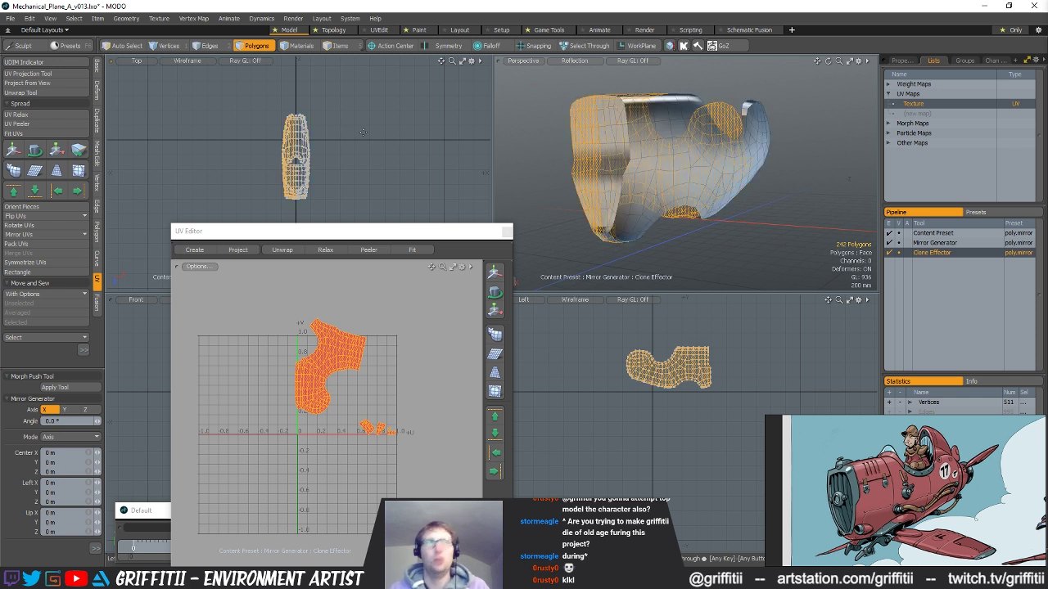
- Tear off the mirrored half's UVs, move them about -0.89 in U and -0.06 in V, and mirror them horizontally
left_click(32, 250)
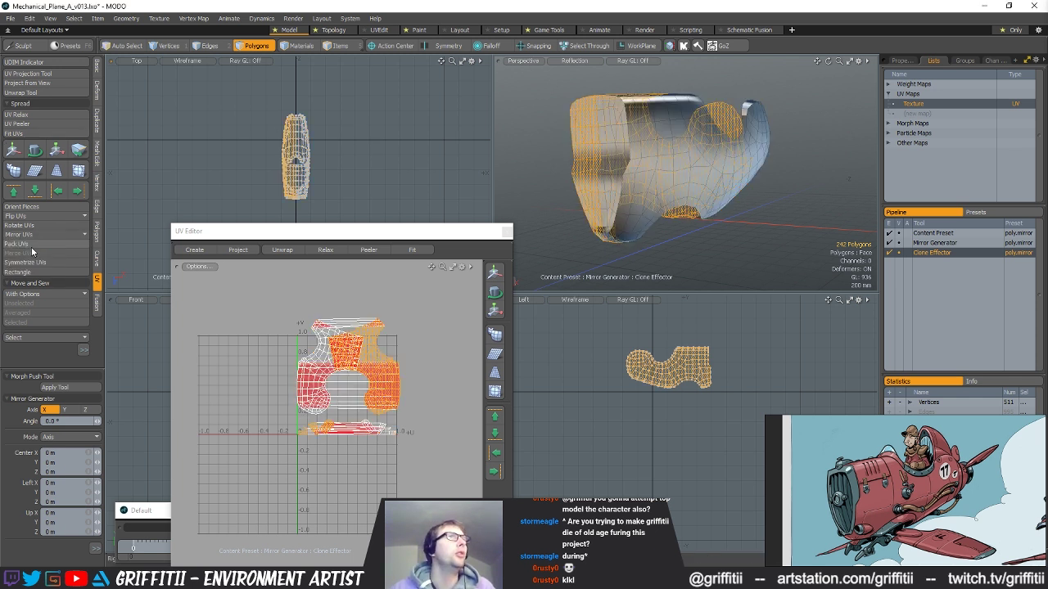
key("ctrl+z")
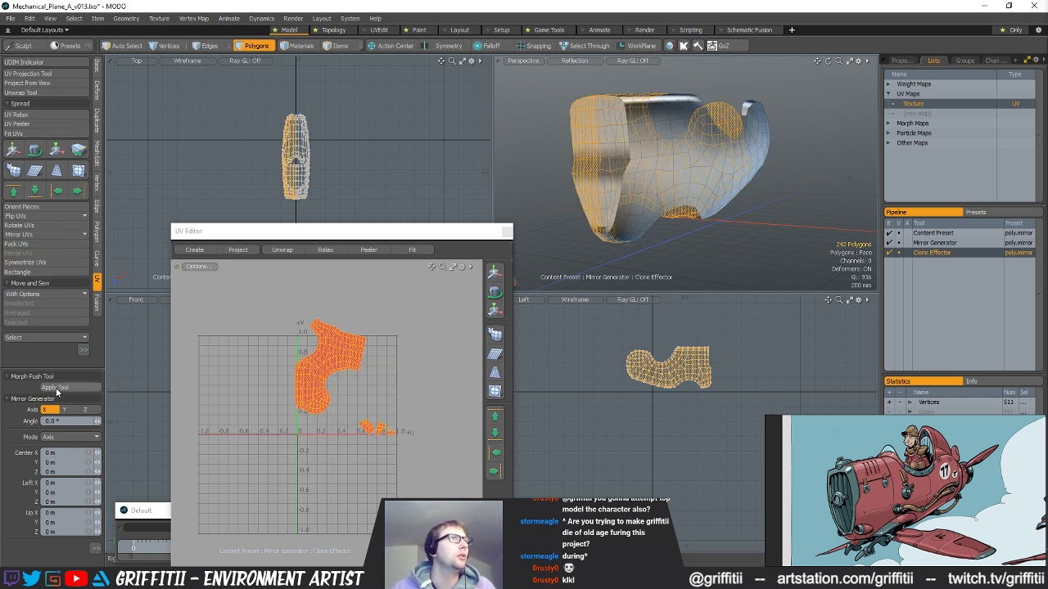
key("w")
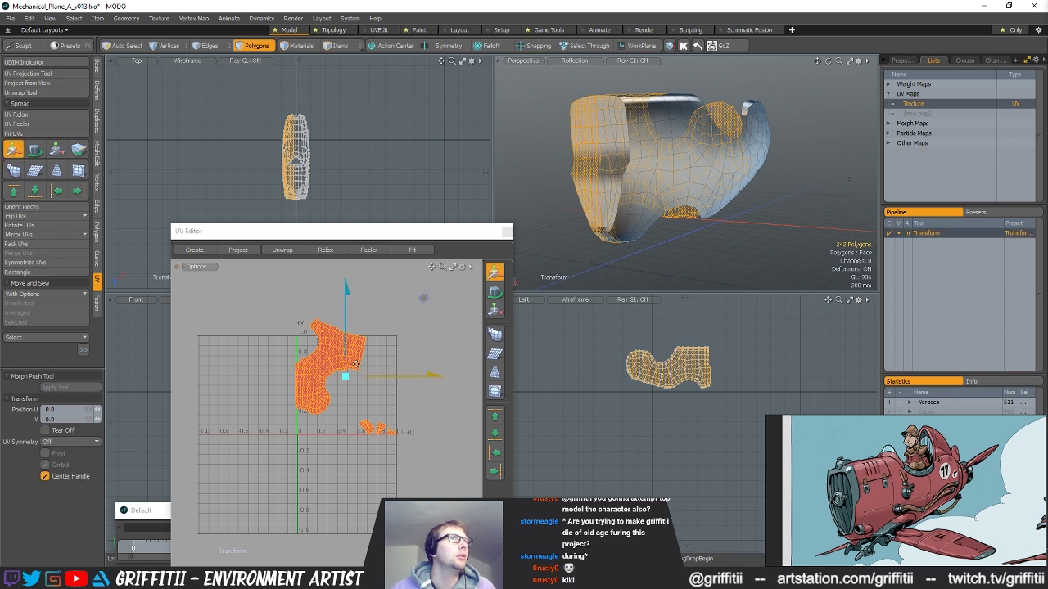
left_click_drag(350, 383, 255, 385)
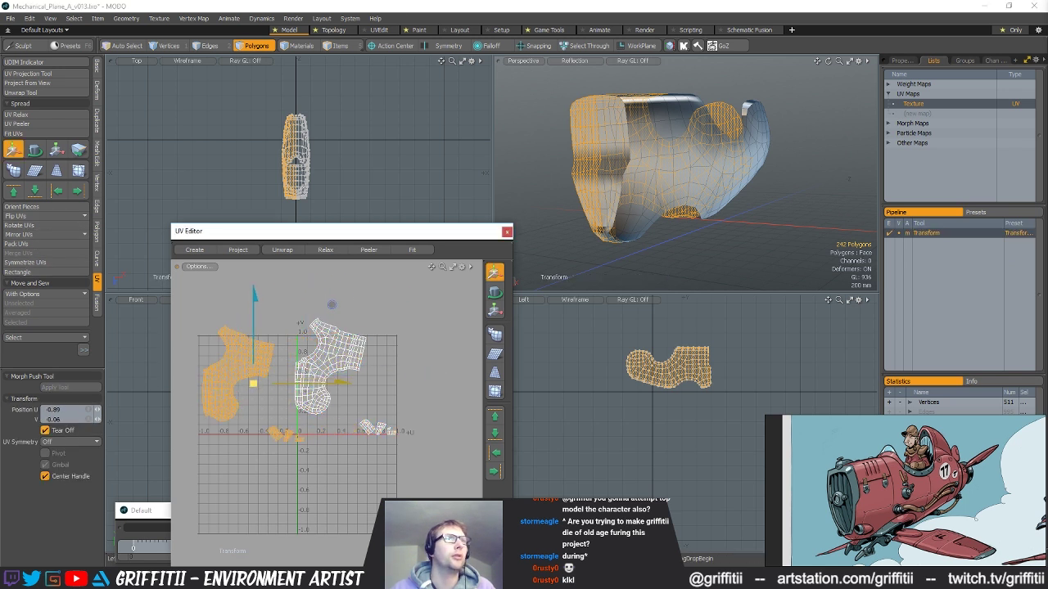
left_click(20, 236)
left_click(38, 248)
- Select the top seam edges of the large body island and join both halves with Move and Sew
left_click_drag(369, 377, 413, 335, "alt")
left_click_drag(414, 336, 292, 358, "alt+shift")
key("space")
key("space")
key("space")
scroll(299, 331, "up", 3)
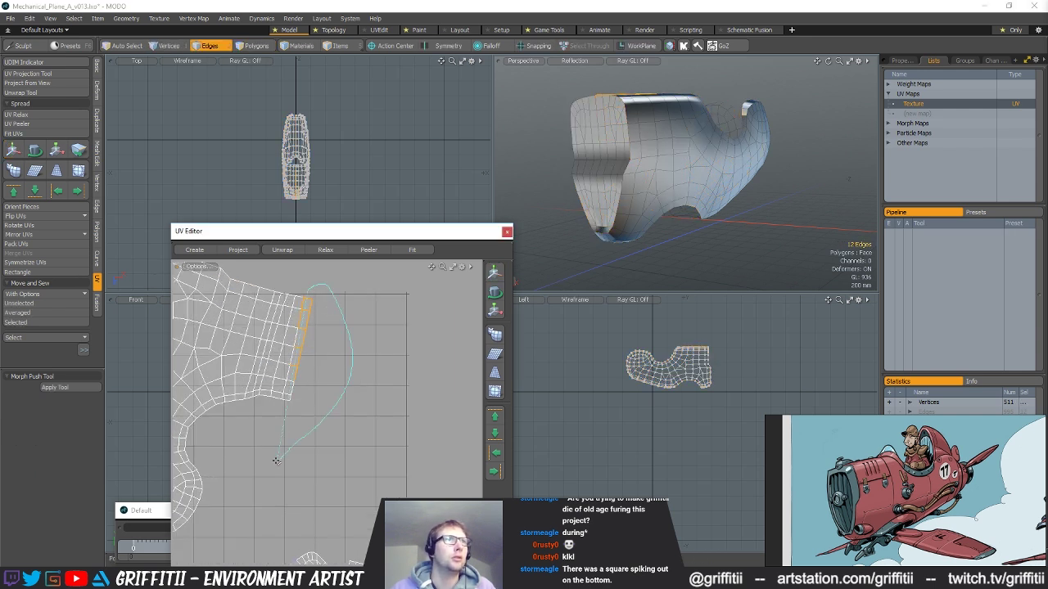
left_click(26, 323)
scroll(388, 373, "down", 3)
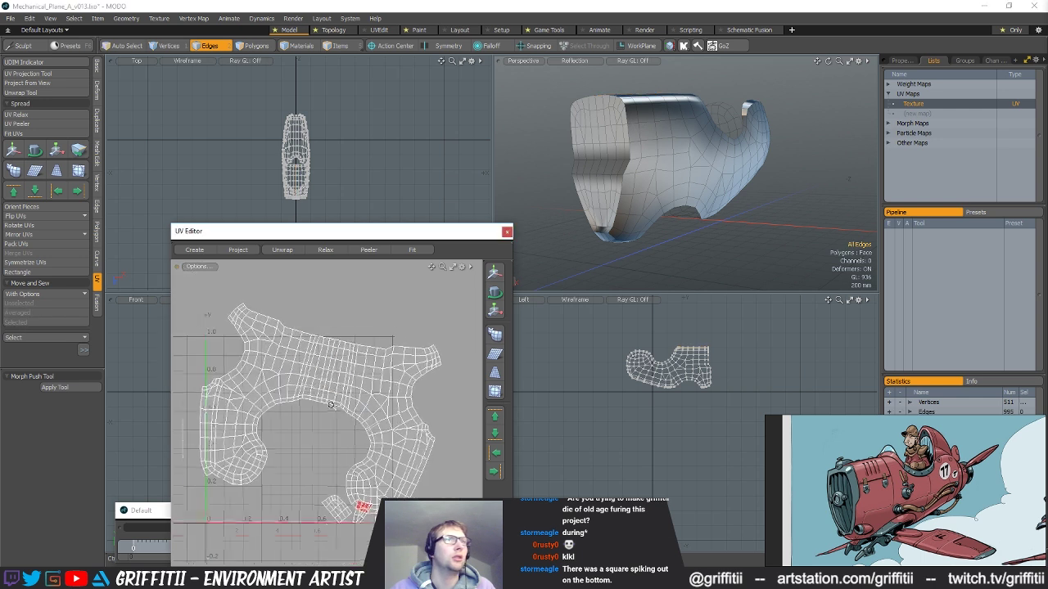
- Select the joined body island in the UV Editor and move it up, clear of the small islands
key("space")
double_click(403, 409)
key("w")
left_click_drag(406, 413, 400, 363)
key("space")
key("space")
key("space")
key("space")
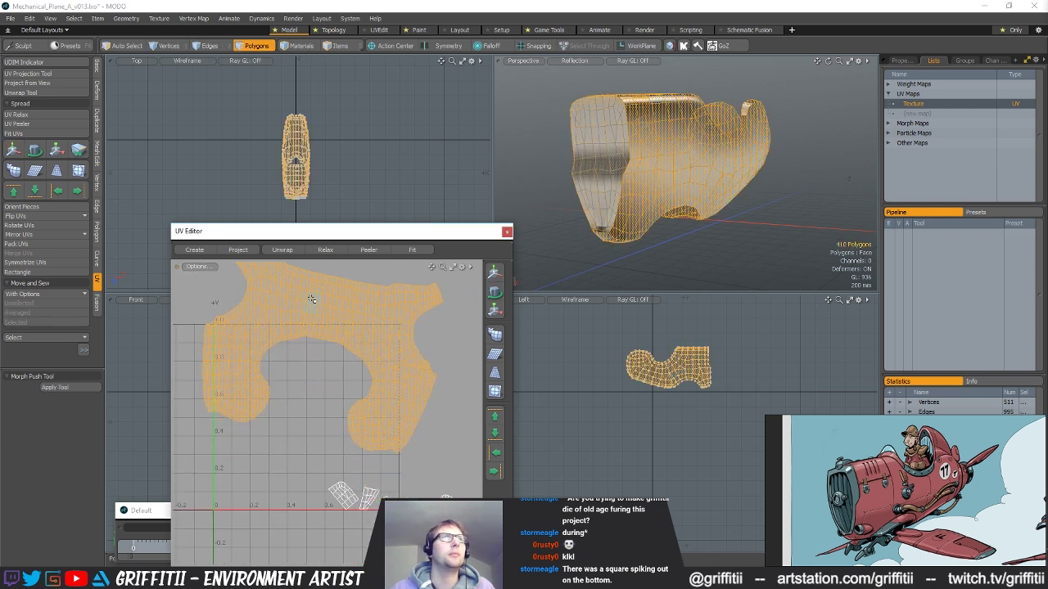
- Rotate the joined body island by 10.5° so its symmetry axis stands upright
left_click_drag(311, 304, 337, 314)
mouse_move(696, 222)
left_mouse_down("alt")
mouse_move(730, 231)
mouse_move(720, 136)
mouse_move(704, 123)
mouse_move(633, 154)
left_mouse_up("alt")
left_click_drag(452, 357, 450, 366, "alt")
mouse_move(362, 434)
left_mouse_down()
mouse_move(382, 451)
mouse_move(417, 381)
left_mouse_up()
mouse_move(602, 225)
left_mouse_down("alt")
mouse_move(632, 176)
mouse_move(644, 215)
mouse_move(706, 246)
left_mouse_up("alt")
scroll(389, 360, "down", 2)
left_click(346, 367)
double_click(337, 319)
key("e")
left_click_drag(379, 278, 363, 271)
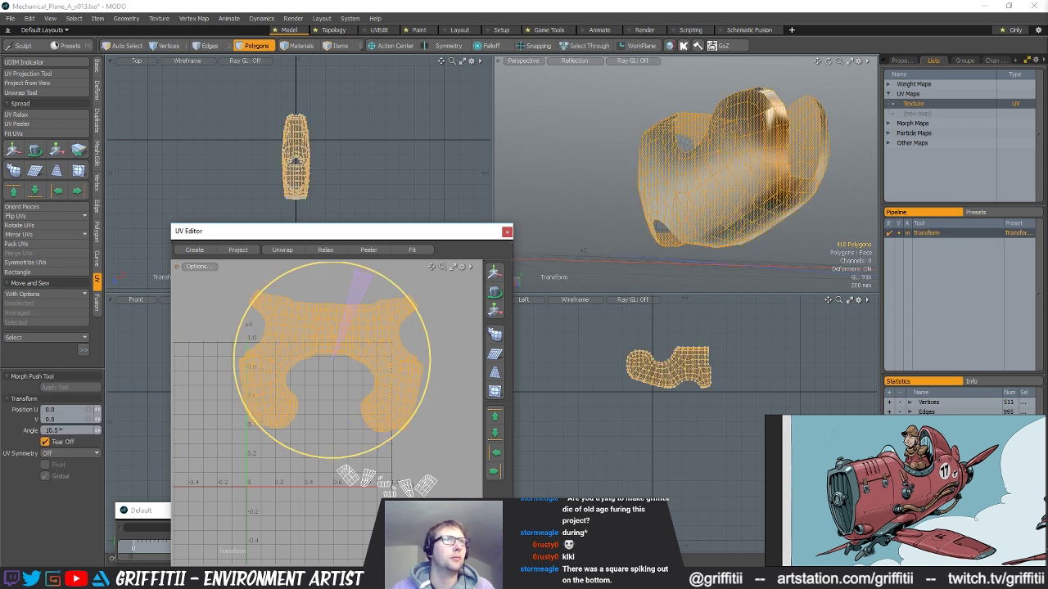
key("space")
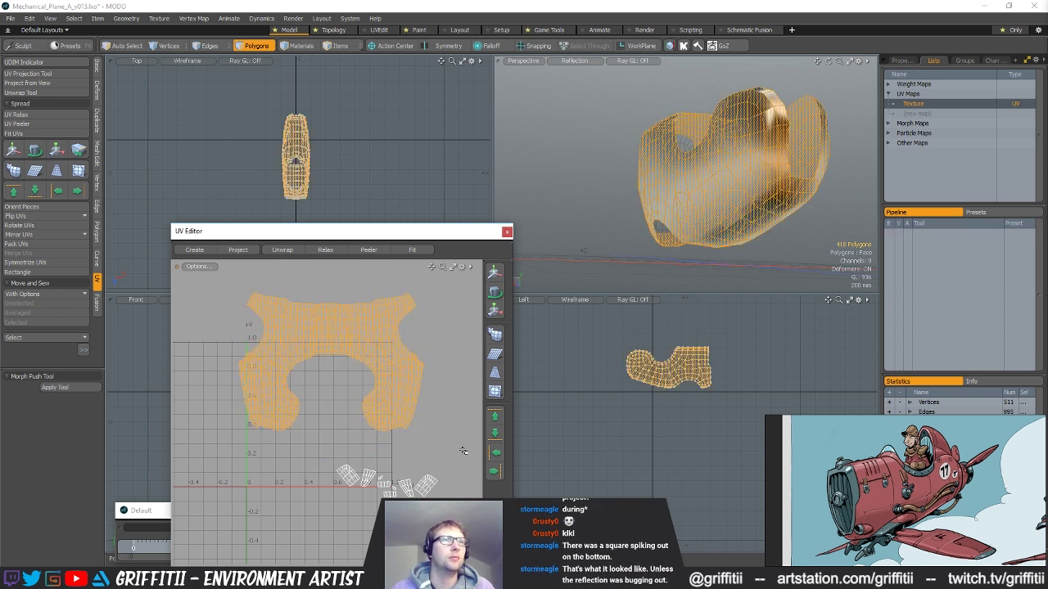
- Sew the arch-shaped and fan-shaped small islands to their mirrored counterparts along their straight centre edges
left_click_drag(348, 450, 307, 375, "alt")
scroll(306, 375, "up", 4)
key("space")
key("space")
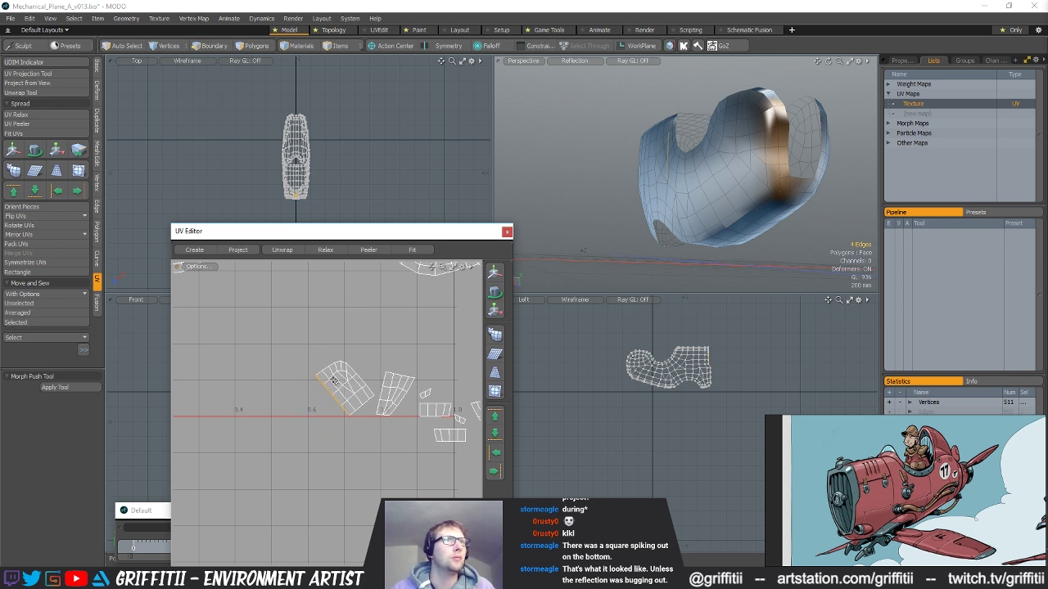
scroll(315, 373, "up", 3)
key("2")
scroll(270, 415, "down", 3)
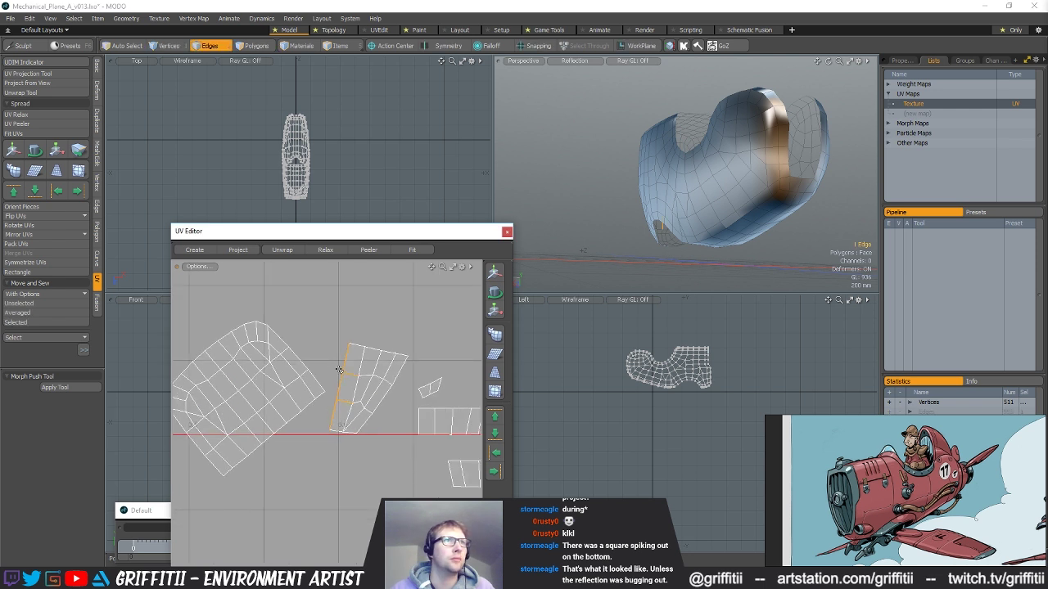
left_click(37, 322)
- Select the sewn fan-shaped island and move it up, away from the overlapping arch-shaped island
key("3")
double_click(369, 393)
key("w")
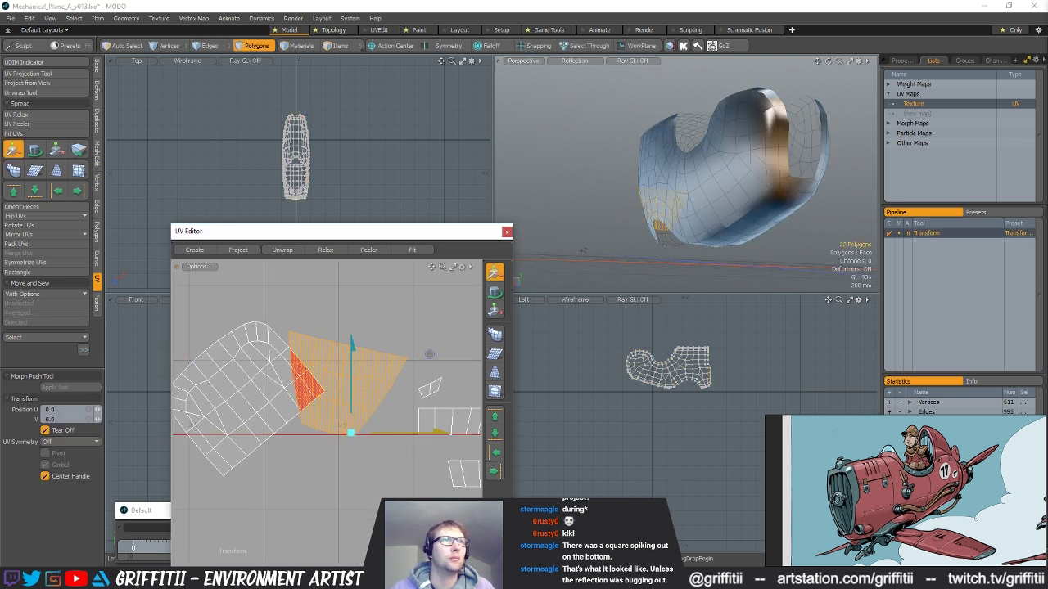
left_click_drag(353, 431, 377, 379)
left_click_drag(357, 445, 250, 443, "alt")
key("space")
- Select shared edges on the tiny leftover UV pieces and attach them with Move and Sew
key("2")
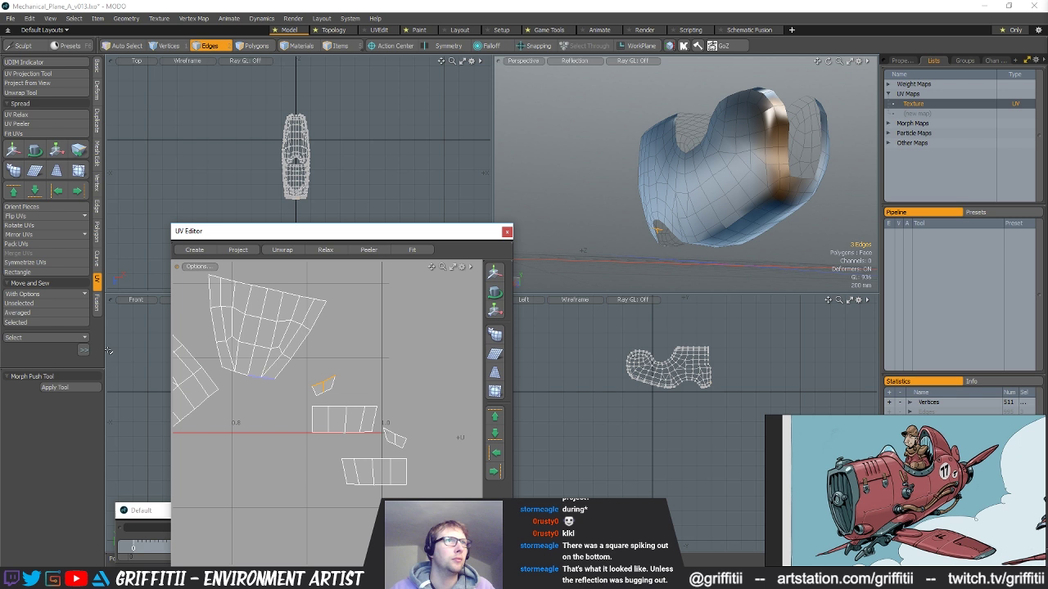
left_click(44, 322)
key("ctrl+z")
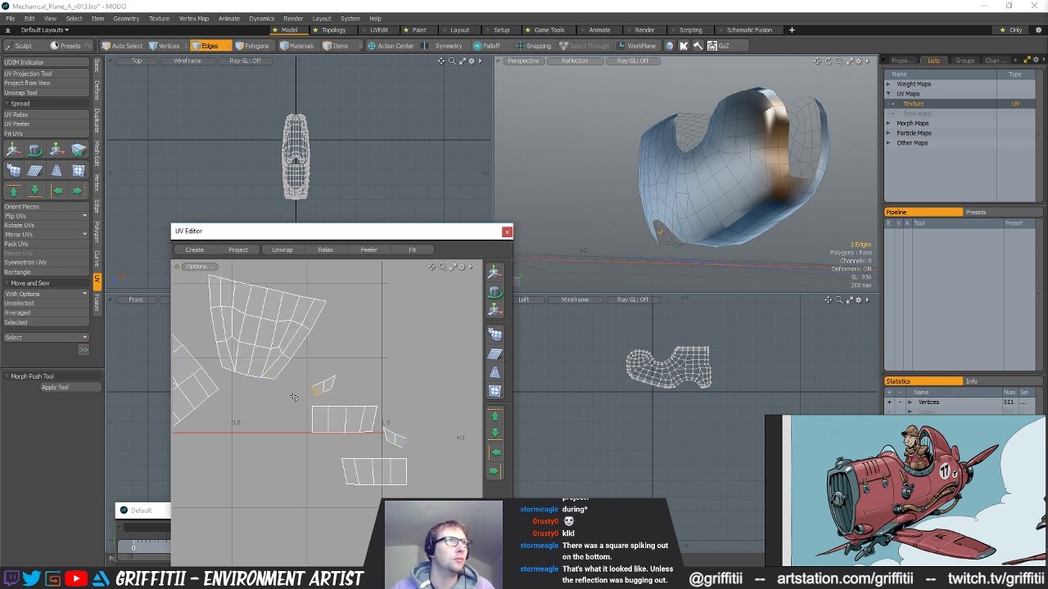
left_click(40, 323)
left_click_drag(365, 424, 369, 407, "alt")
scroll(360, 406, "up", 1)
left_click(315, 400)
left_click(17, 323)
- Select the small sewn islands and examine where they lie on the body in the UV Editor and the perspective view
scroll(360, 386, "down", 5)
left_click_drag(360, 387, 399, 420, "alt")
key("3")
double_click(398, 411)
scroll(327, 389, "down", 4)
left_click_drag(328, 389, 392, 407, "alt")
double_click(385, 431, "shift")
left_click(435, 427)
left_click_drag(721, 176, 600, 192, "alt")
middle_click_drag(601, 192, 618, 194)
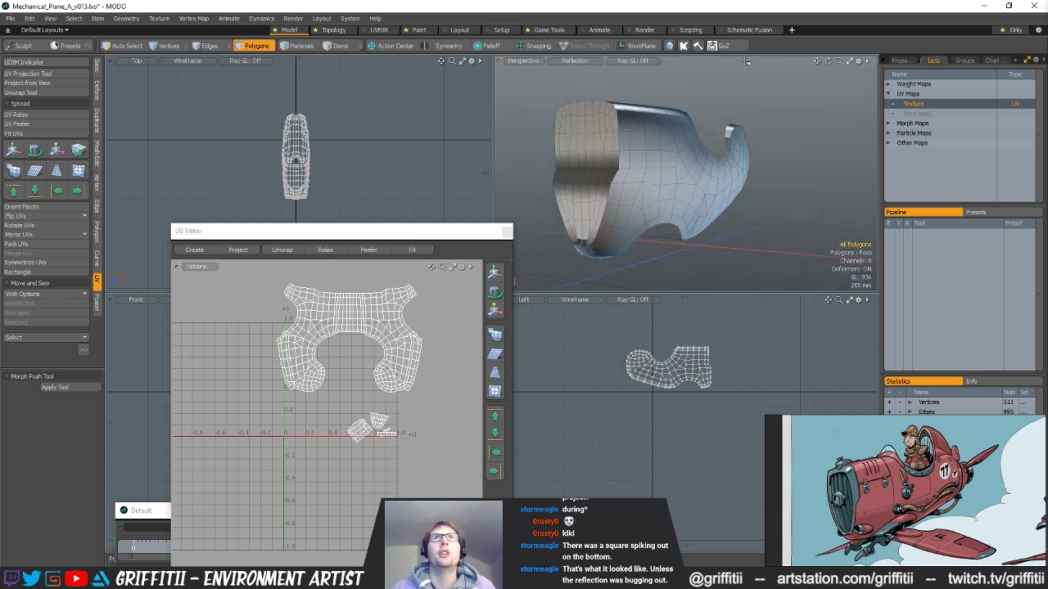
- Apply the Vertex Normal Toolkit's smoothing operations to the whole body
left_click(671, 45)
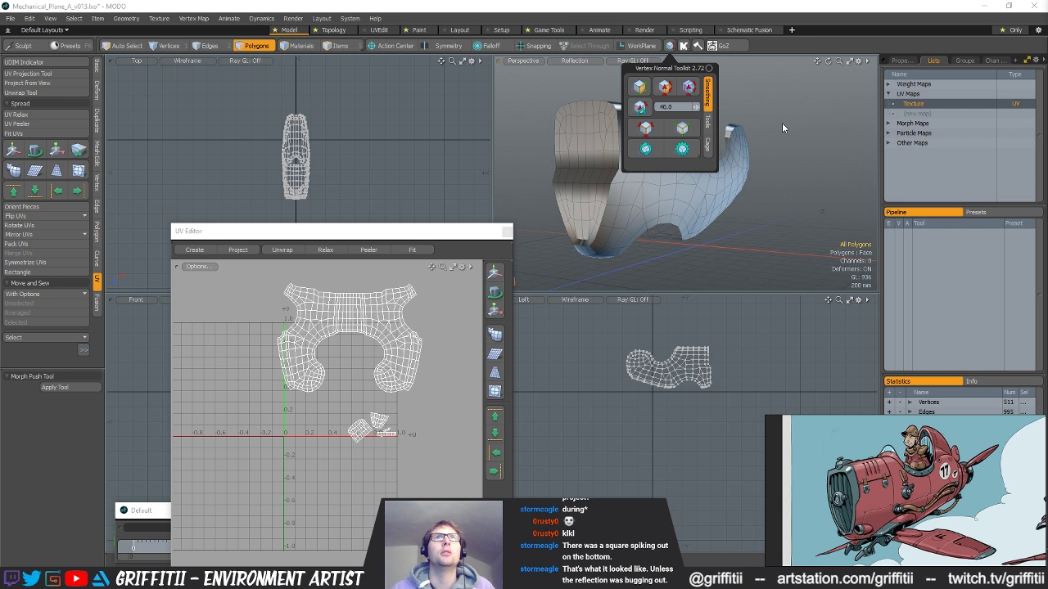
left_click(688, 86)
middle_click_drag(761, 193, 678, 79)
left_click(669, 48)
left_click(645, 151)
left_click_drag(764, 250, 761, 255, "alt")
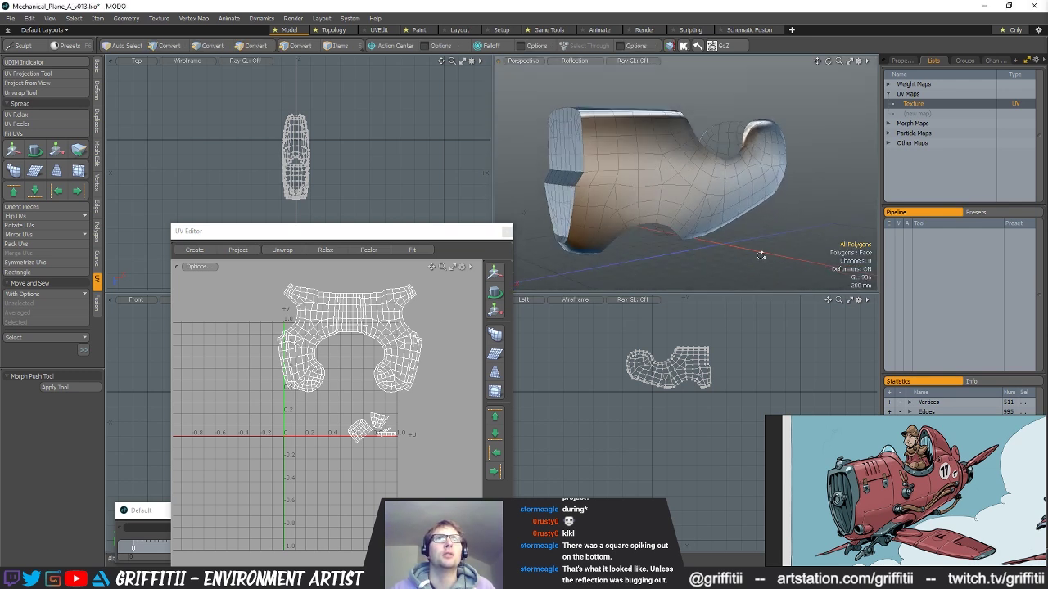
- Open the render preview and examine the body's shading from several angles
key("F8")
left_click(397, 295)
left_click_drag(455, 320, 448, 341, "alt")
left_click_drag(379, 256, 451, 319, "alt")
left_click_drag(425, 277, 332, 263, "alt")
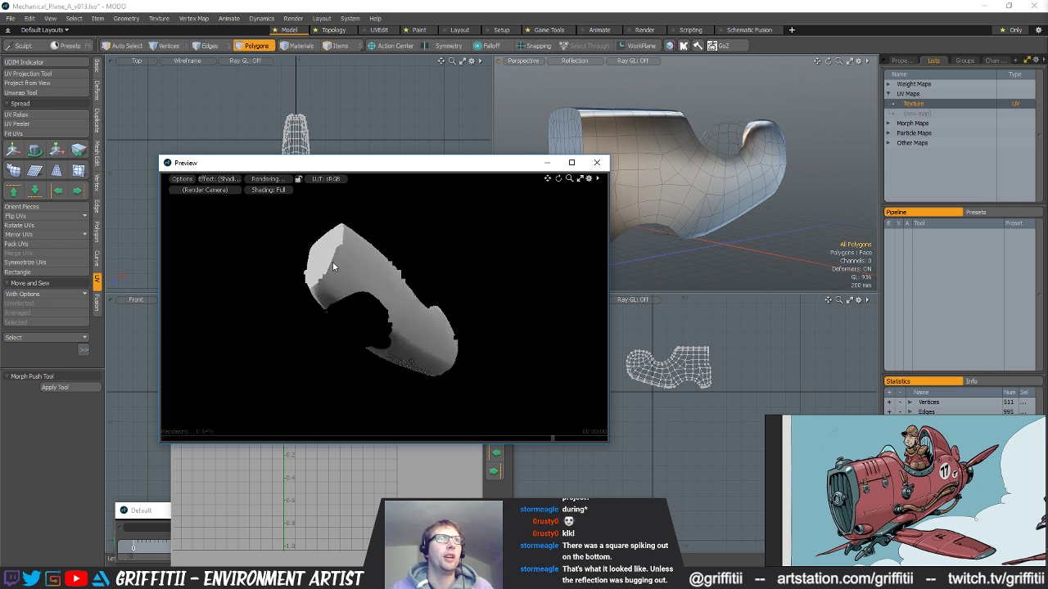
left_click_drag(420, 307, 427, 285, "alt")
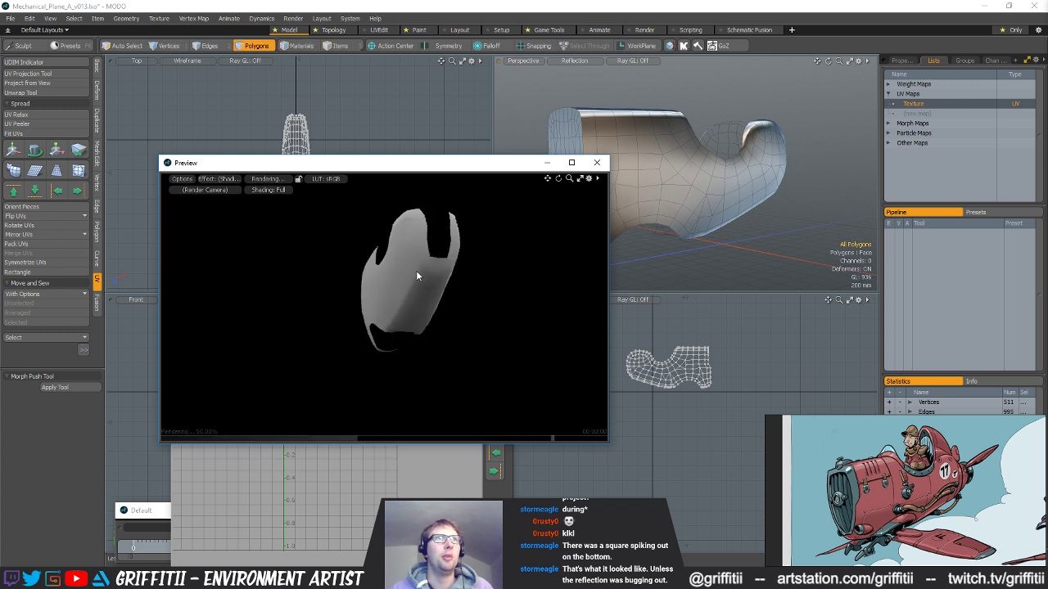
- Triple the creased underside polygon near the body's rounded end and close the render preview
left_click_drag(727, 223, 713, 174, "alt")
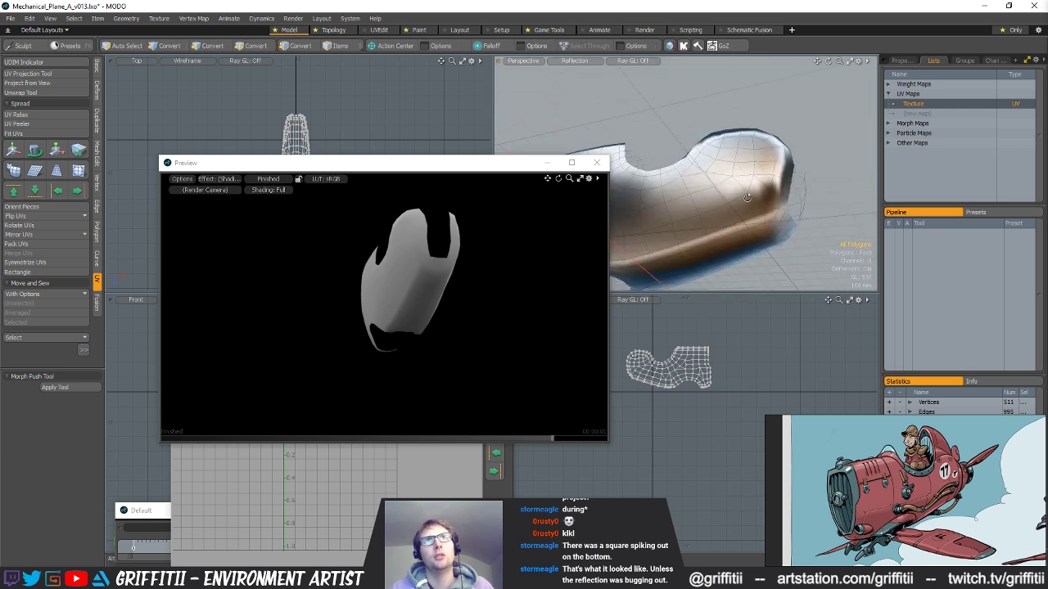
left_click_drag(779, 218, 743, 210, "ctrl+alt")
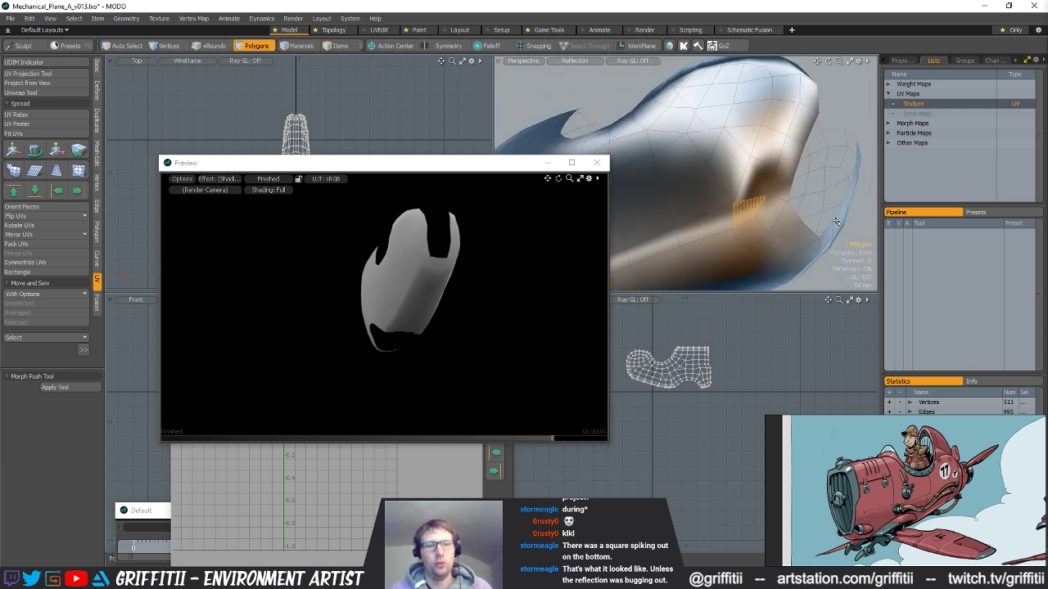
key("shift+t")
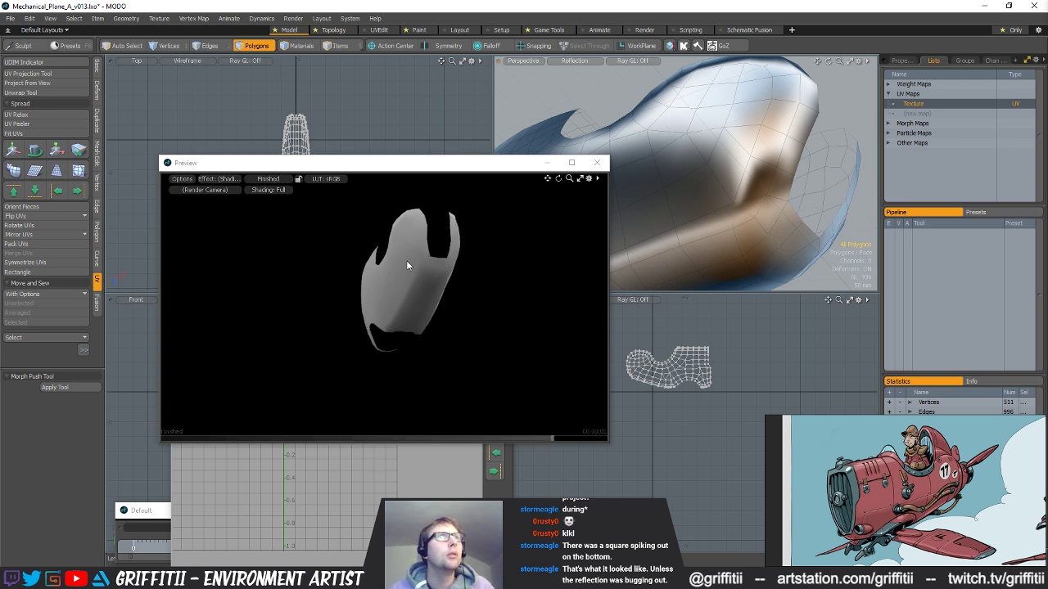
left_click_drag(594, 277, 529, 298, "alt")
left_click(596, 163)
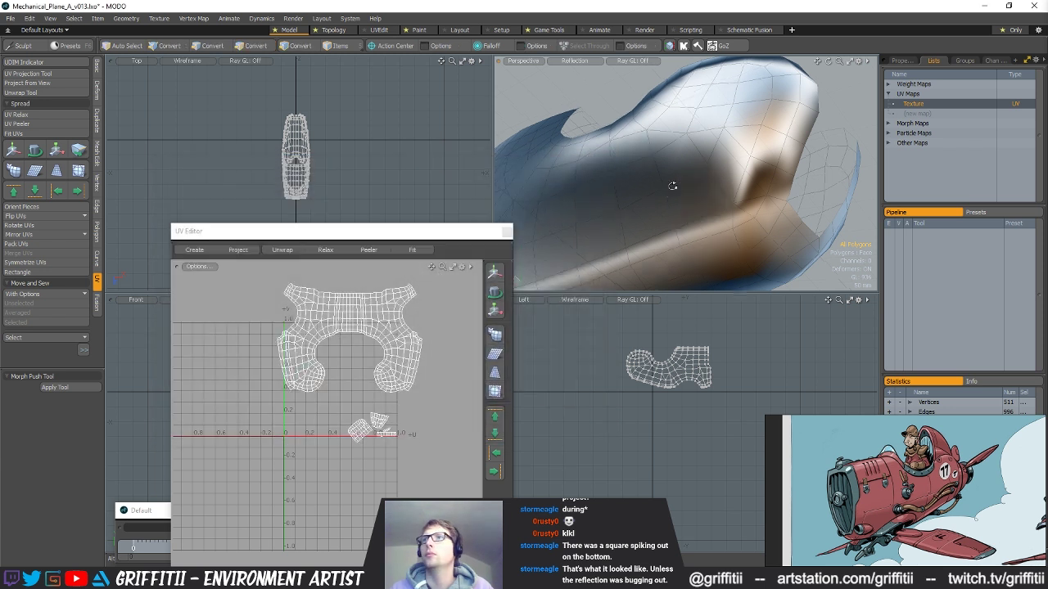
- Move the two edges crossing the centre line at the rounded end by about -1 mm in Y and -11 mm in Z
left_click_drag(667, 209, 689, 220, "ctrl+alt")
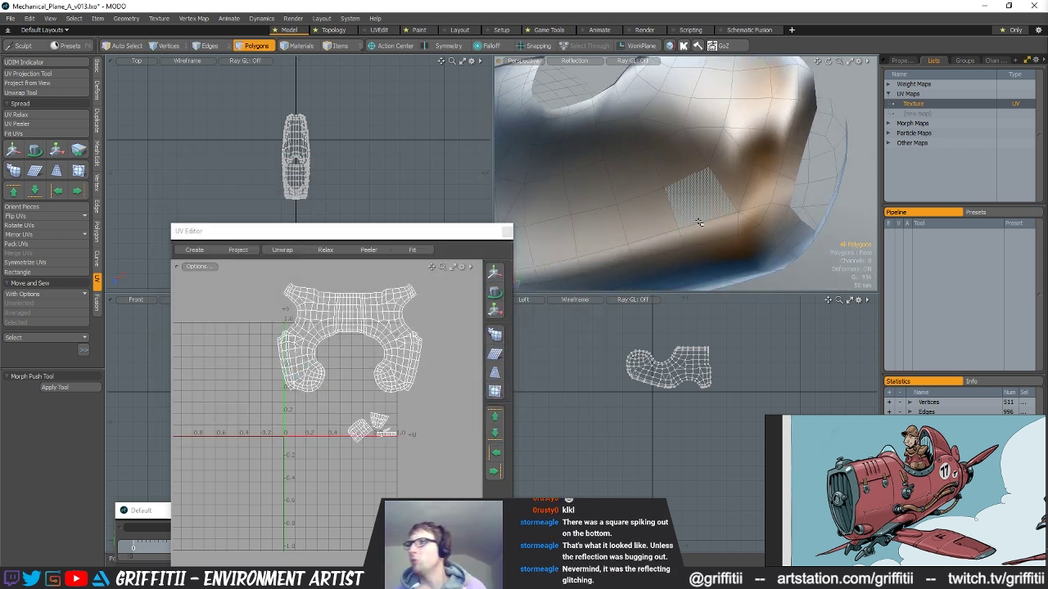
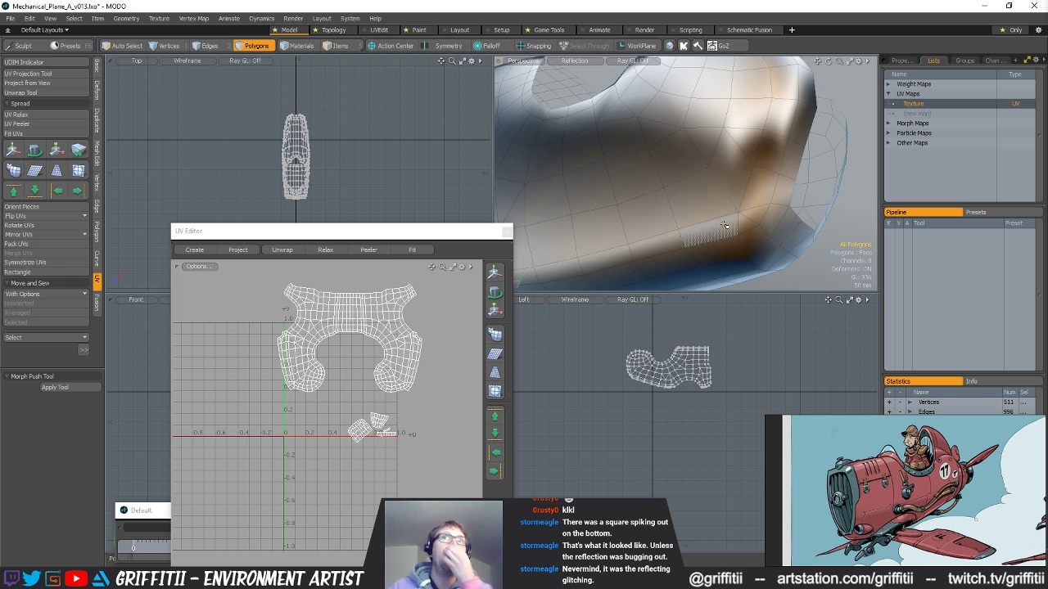
left_click_drag(699, 222, 649, 200, "alt")
key("2")
left_click(604, 169)
key("w")
key("shift+a")
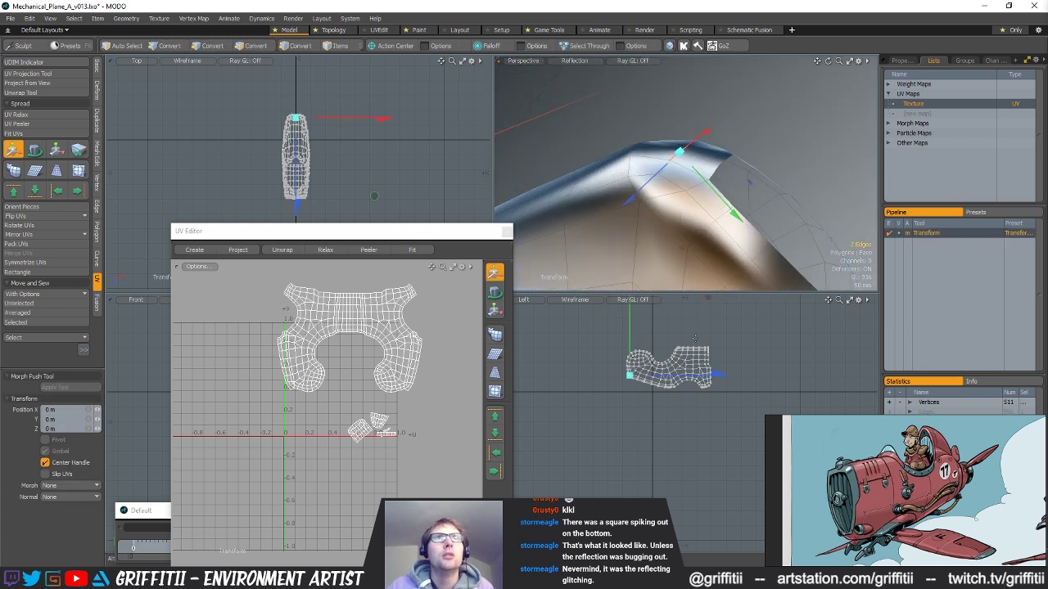
scroll(577, 389, "down", 6)
left_click_drag(577, 389, 531, 421, "alt+shift")
scroll(577, 389, "down", 5)
left_click_drag(711, 390, 706, 393)
left_click_drag(589, 393, 584, 392)
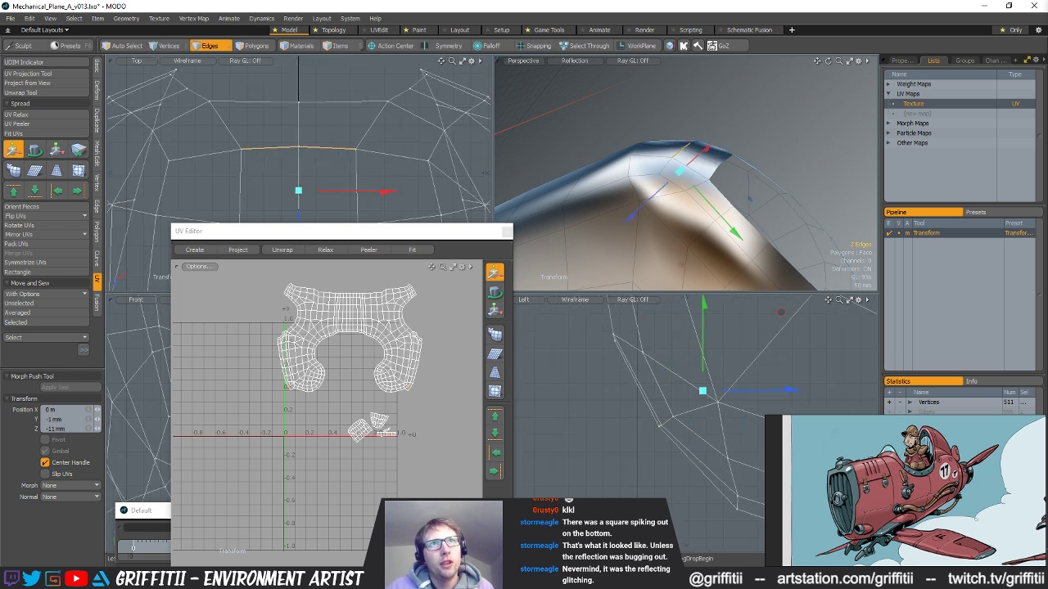
- Move the centre-line vertex at the tip of the rounded end by about -7 mm in Y and 6 mm in Z
left_click_drag(659, 363, 657, 380, "alt+shift")
left_click_drag(647, 221, 730, 183, "alt")
key("space")
key("space")
key("space")
left_click_drag(694, 152, 722, 171, "alt")
key("1")
key("w")
left_click_drag(641, 330, 646, 330)
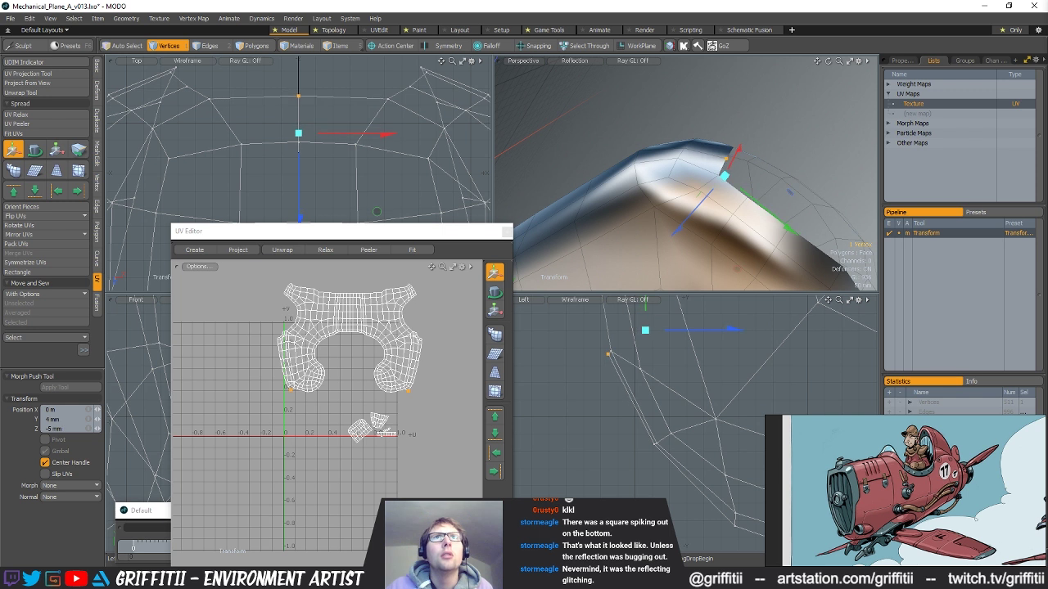
mouse_move(656, 380)
left_mouse_down()
mouse_move(658, 394)
mouse_move(610, 370)
mouse_move(660, 385)
left_mouse_up()
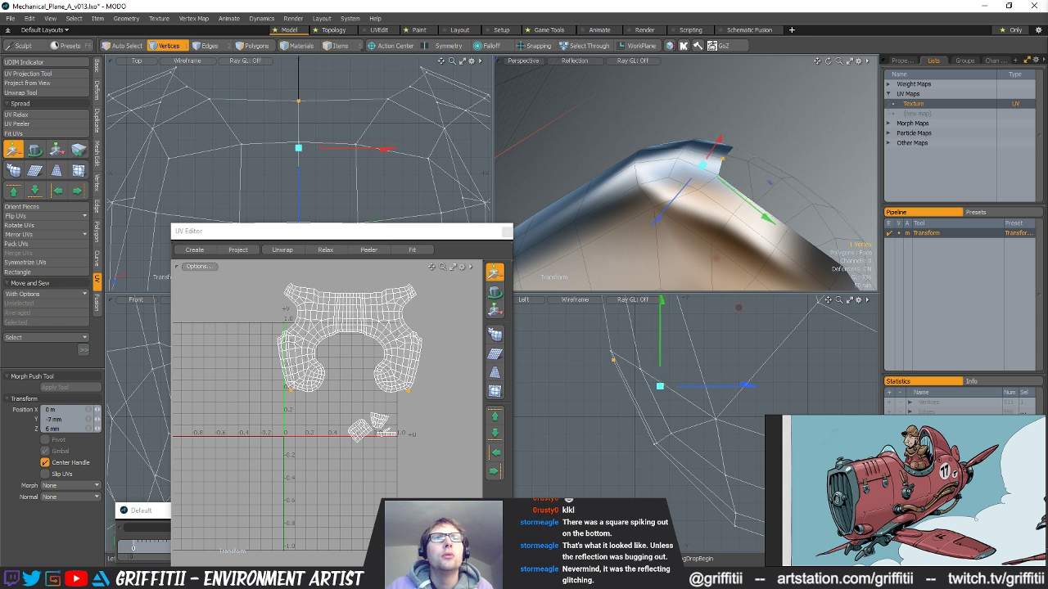
- Try to bevel an edge along the crease near the rounded end and undo it
key("Escape")
mouse_move(810, 205)
left_mouse_down("alt")
mouse_move(688, 146)
mouse_move(735, 204)
mouse_move(673, 210)
mouse_move(815, 210)
left_mouse_up("alt")
left_click(704, 191)
key("b")
mouse_move(734, 182)
left_mouse_down()
mouse_move(760, 182)
mouse_move(745, 182)
mouse_move(707, 258)
mouse_move(713, 159)
mouse_move(756, 199)
mouse_move(734, 202)
left_mouse_up()
key("ctrl+z")
key("ctrl+z")
key("ctrl+z")
key("ctrl+z")
key("Escape")
- Slice new edges across the polygons along the crease near the body's rounded end with Edge Slice
key("alt+c")
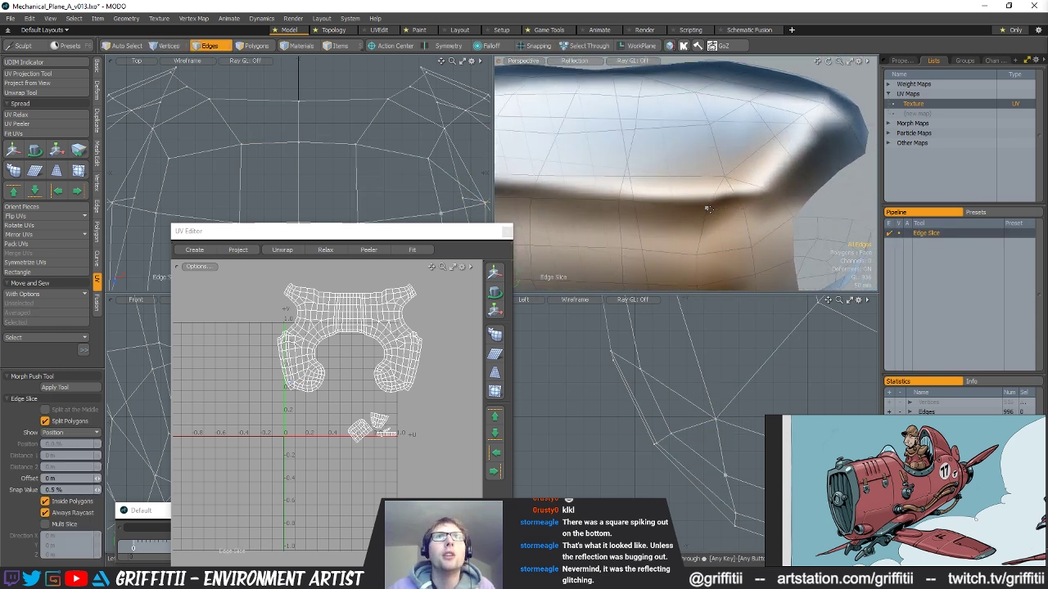
left_click_drag(706, 177, 714, 131)
left_click(768, 194)
key("space")
key("c")
left_click(774, 191)
left_click_drag(798, 181, 728, 182, "alt")
left_click(729, 123)
key("space")
key("space")
key("space")
- Remove the three edges meeting at the newly sliced vertex on the crease
left_click(720, 183)
key("2")
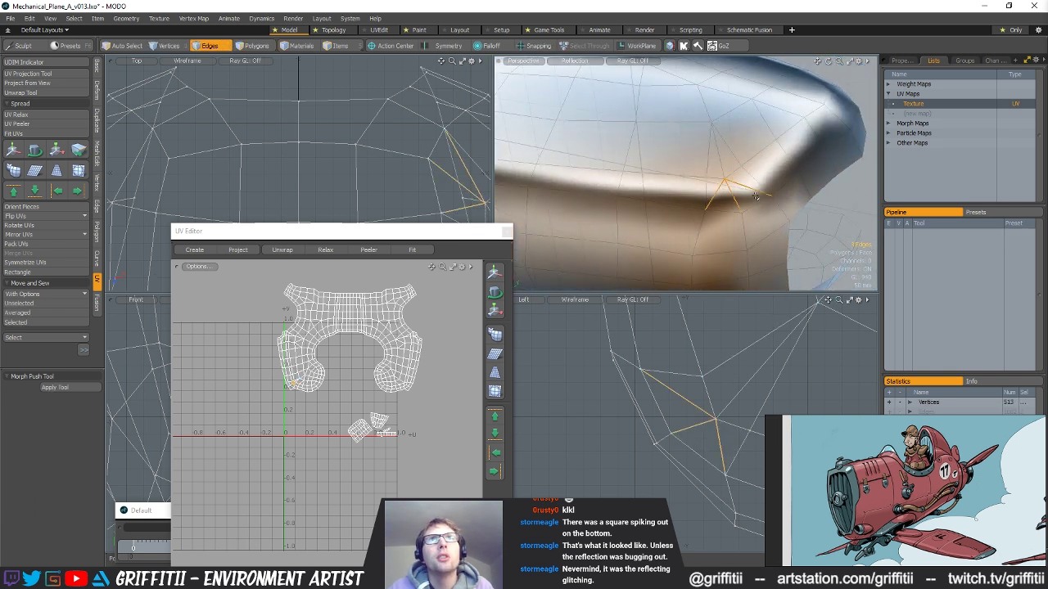
key("BackSpace")
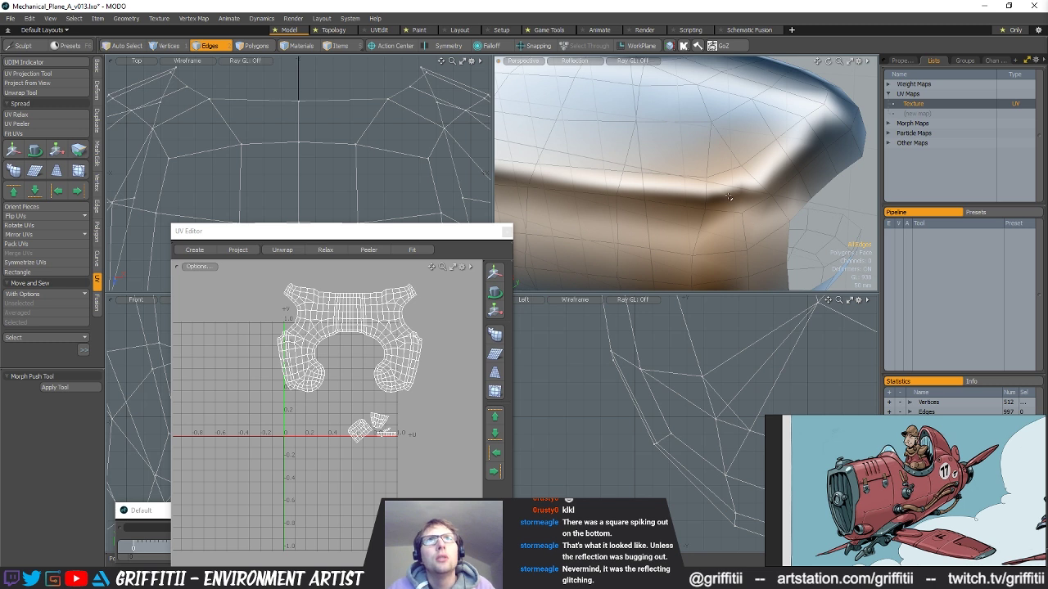
- Slice a replacement edge across the polygon on the crease just below the removed edges
key("c")
left_click(706, 211)
left_click(771, 197)
key("space")
left_click_drag(796, 209, 616, 171, "alt")
left_click_drag(786, 190, 713, 198, "alt")
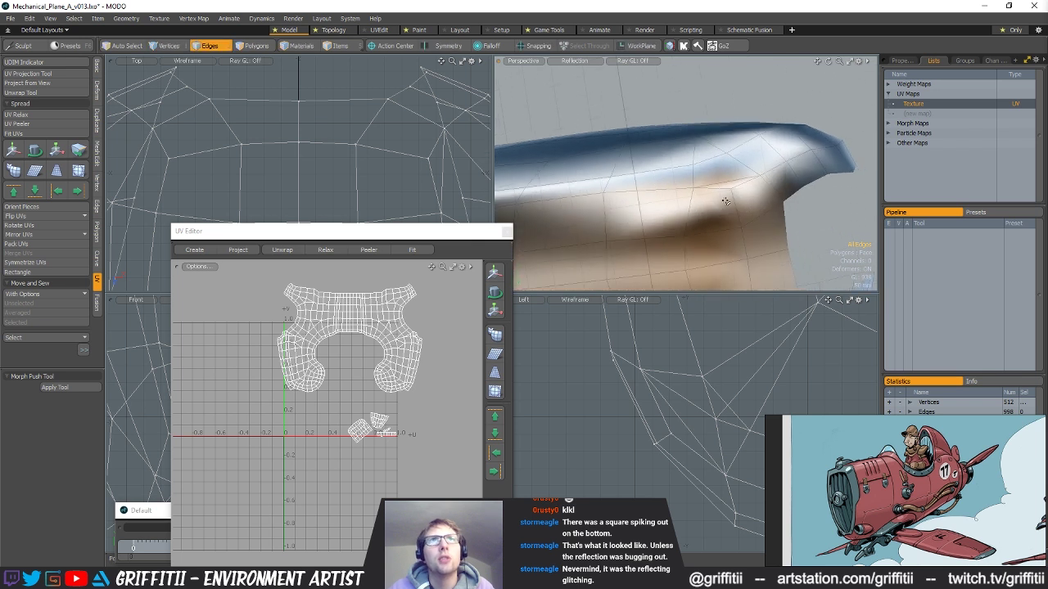
key("c")
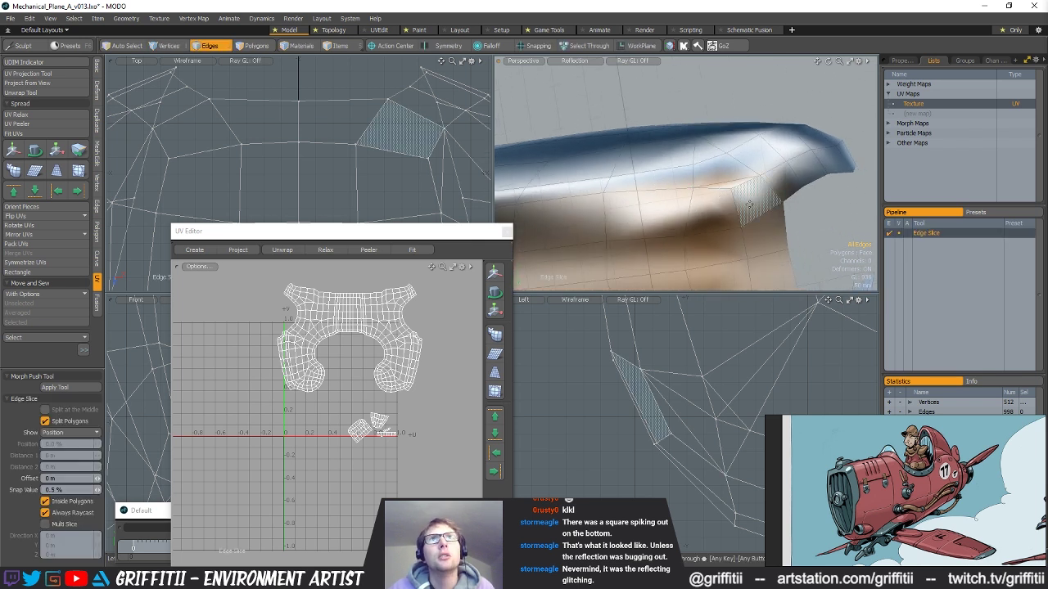
key("space")
key("space")
key("space")
left_click(731, 189)
key("w")
left_click_drag(790, 224, 690, 169, "alt")
left_click_drag(845, 206, 790, 221, "alt")
key("space")
left_click(793, 256)
left_click_drag(794, 262, 720, 205, "alt")
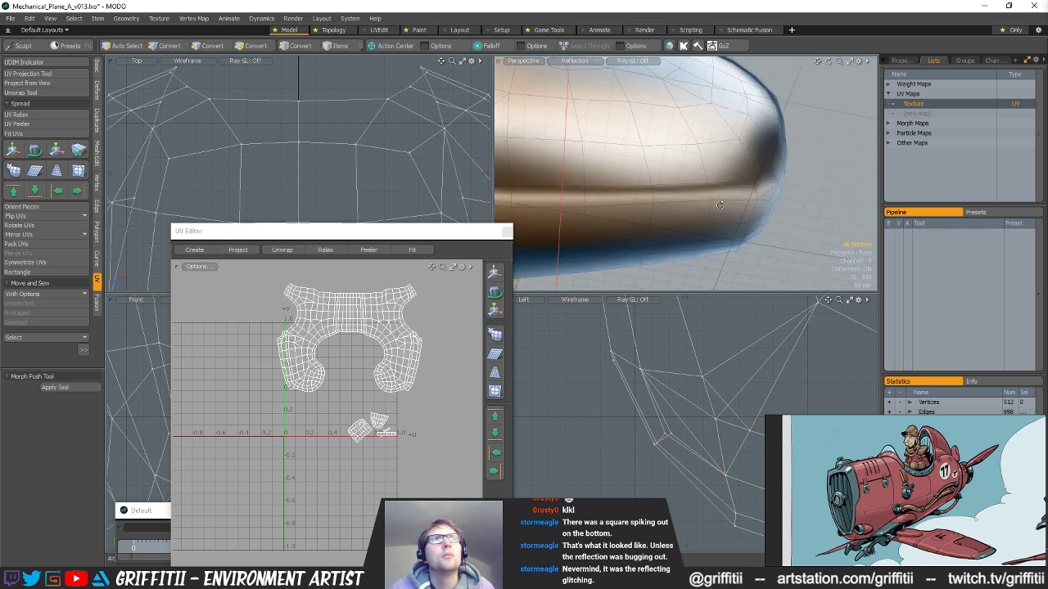
- Check the body's smoothing in a render preview from several angles, and close the preview
left_click(670, 47)
left_click_drag(830, 155, 818, 221, "alt")
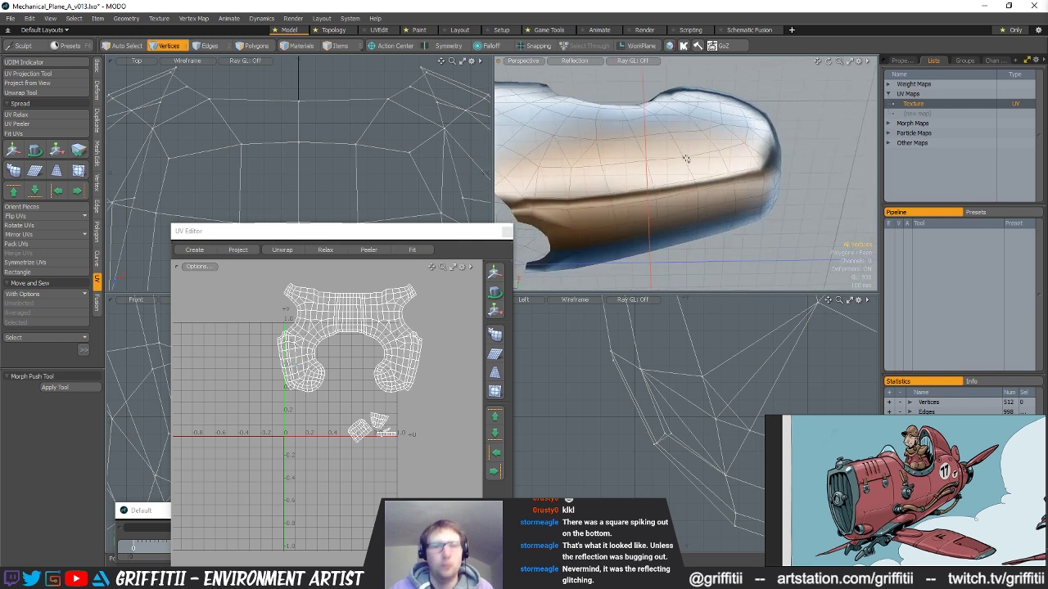
key("F9")
left_click_drag(513, 335, 545, 351, "alt")
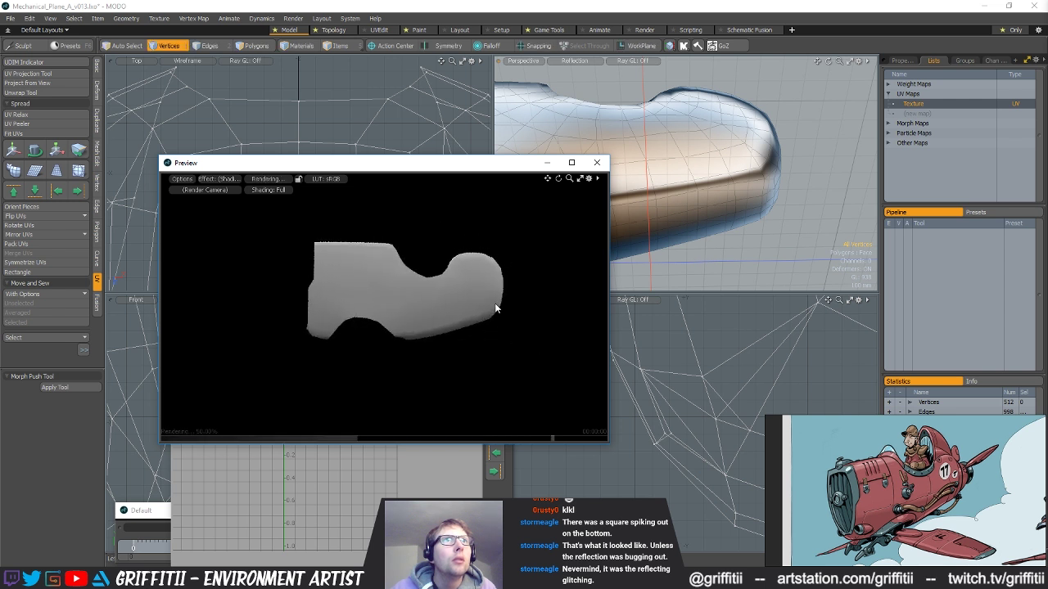
mouse_move(428, 344)
left_mouse_down("alt")
mouse_move(461, 344)
mouse_move(428, 342)
left_mouse_up("alt")
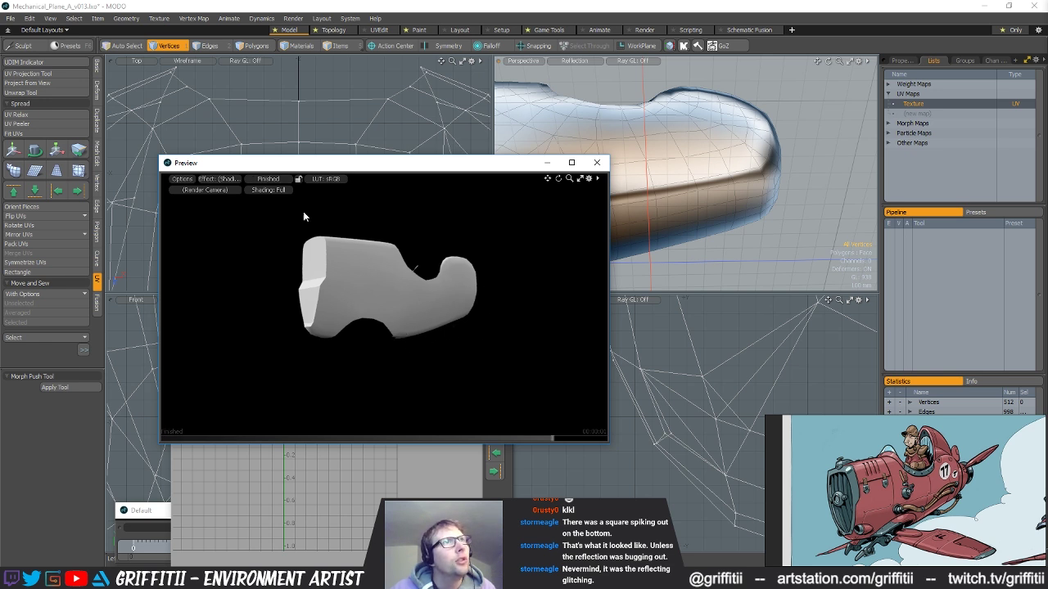
left_click(596, 163)
- Switch to item selection and select the Retop_DONE mesh item
left_click_drag(712, 217, 767, 181, "alt")
left_click(822, 233)
left_click_drag(822, 233, 690, 204, "alt")
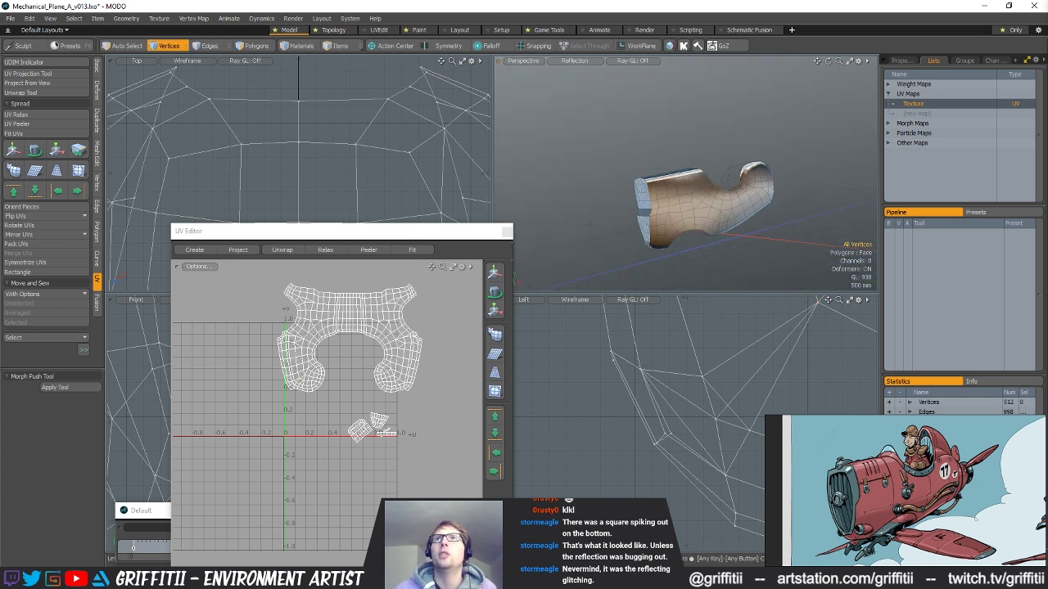
key("5")
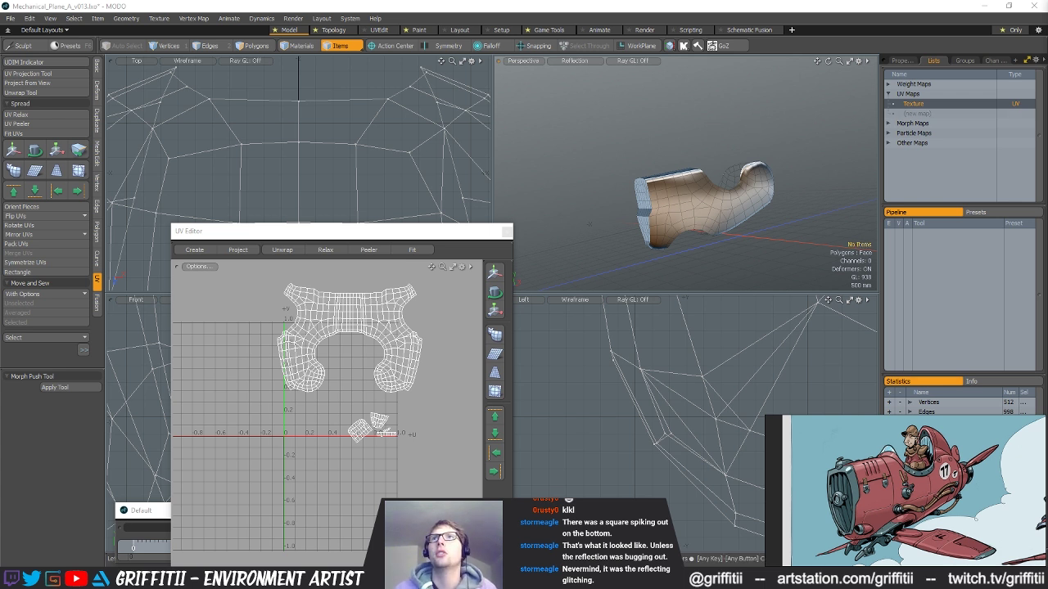
left_click(697, 205)
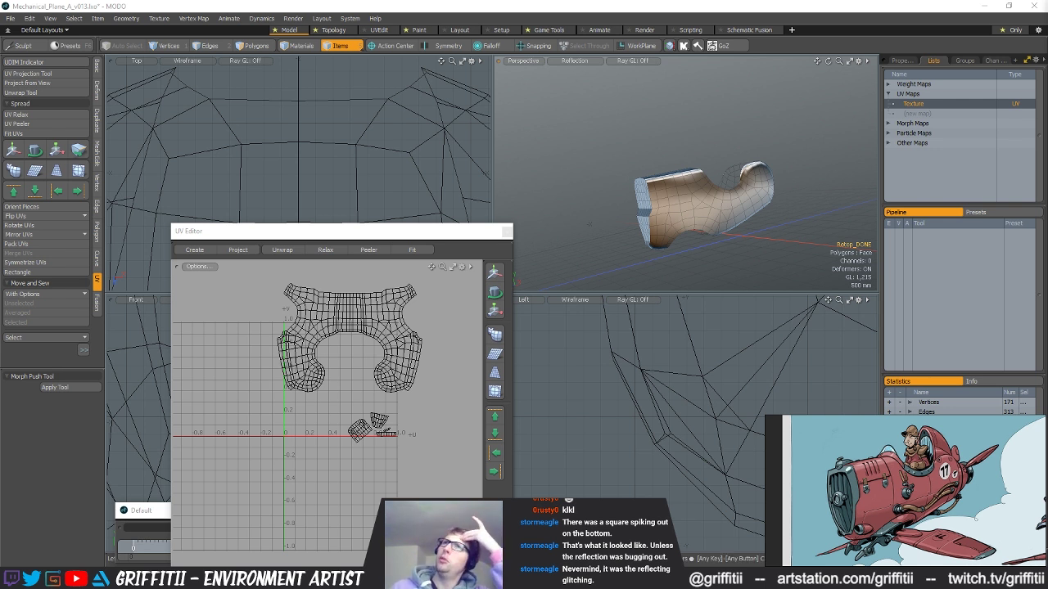
- Create a new mesh item and paste the finished body geometry into it as Plane_Body
key("n")
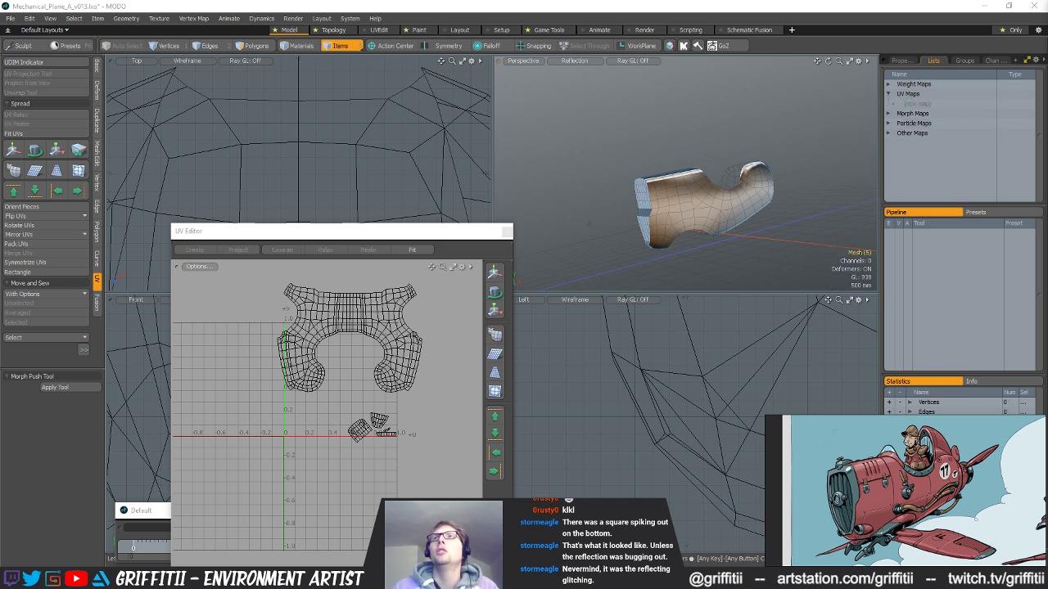
left_click_drag(712, 193, 671, 209, "alt")
scroll(686, 176, "up", 3)
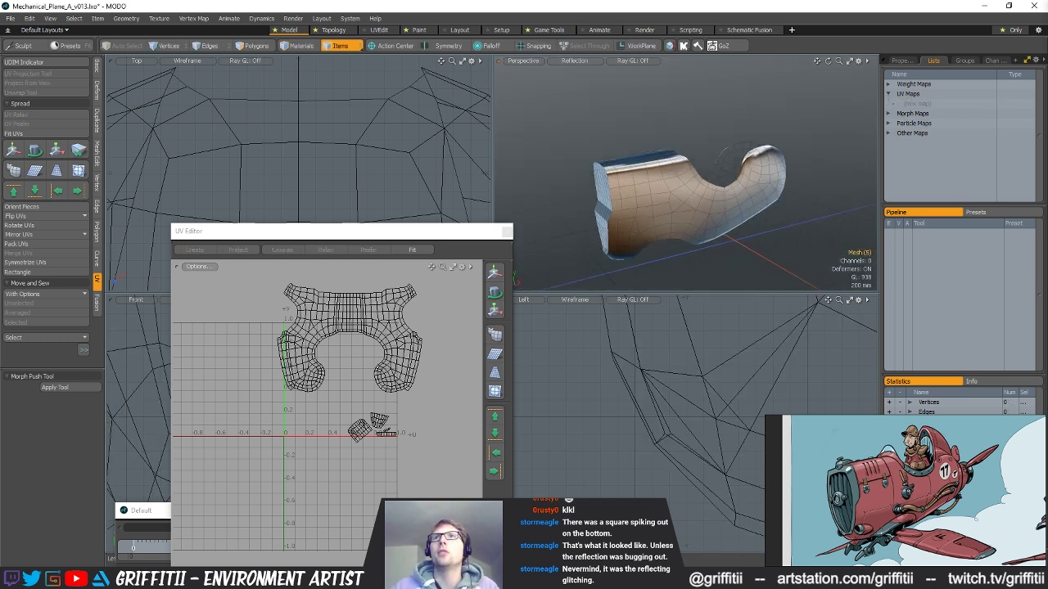
key("ctrl+v")
mouse_move(741, 185)
left_mouse_down("alt")
mouse_move(802, 172)
mouse_move(713, 182)
mouse_move(758, 190)
left_mouse_up("alt")
scroll(753, 188, "up", 2)
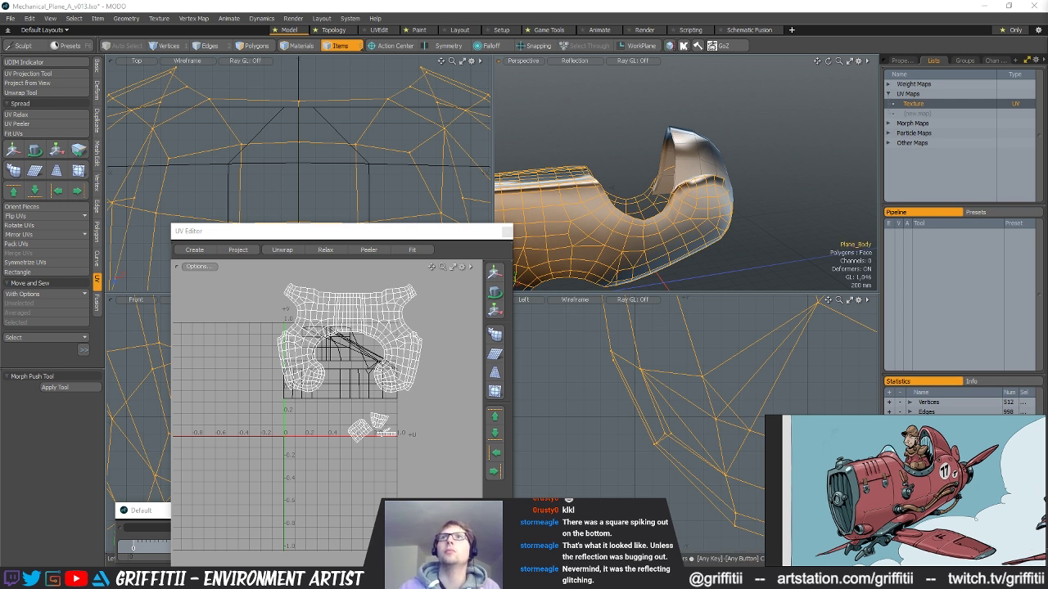
- Hide the plane body mesh, deselect it, and switch to polygon selection in the Topology layout
key("h")
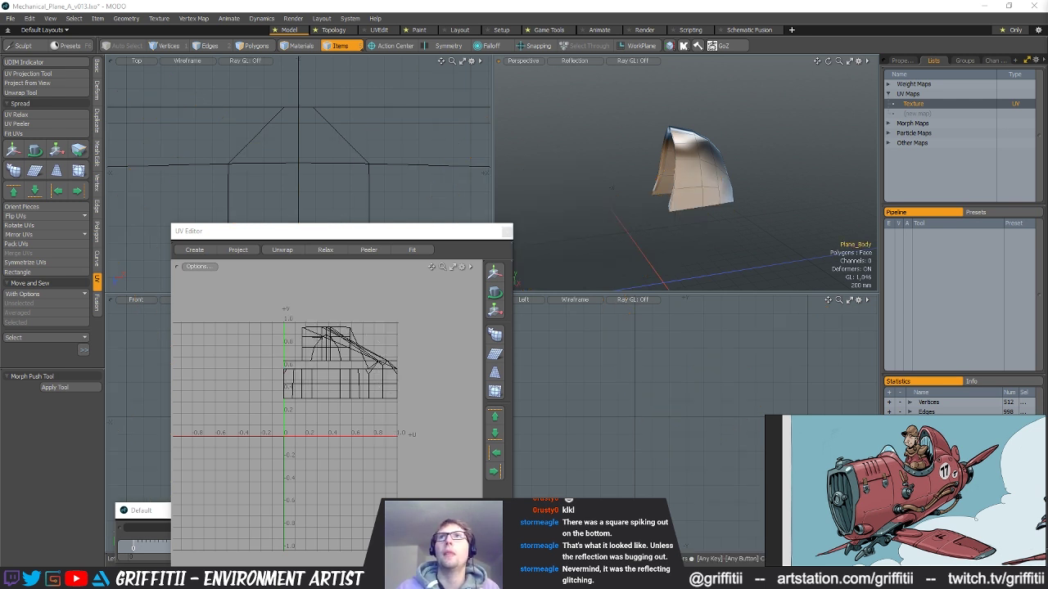
left_click(872, 167)
key("3")
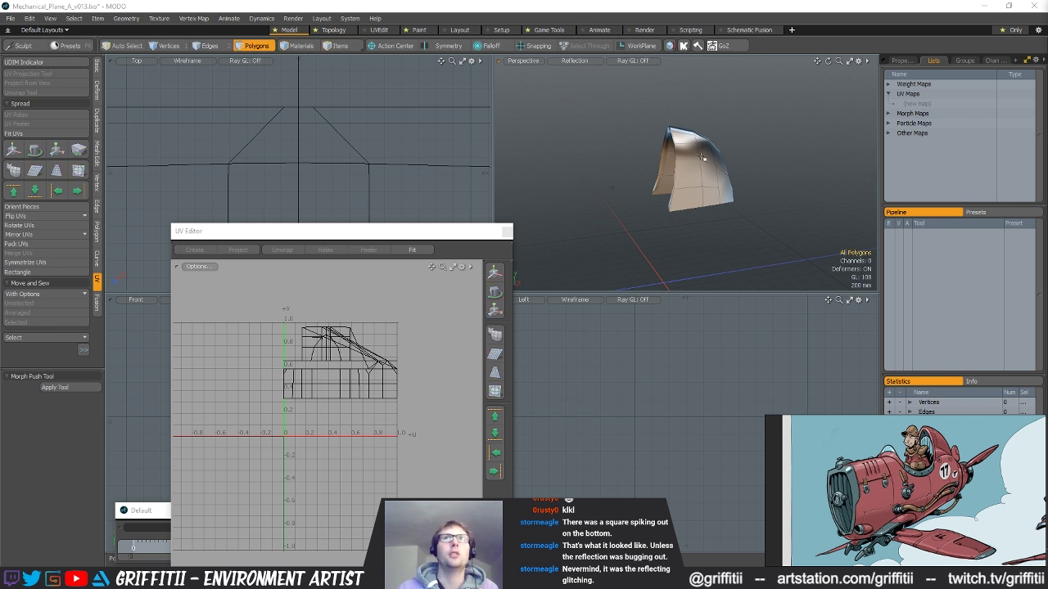
left_click(333, 30)
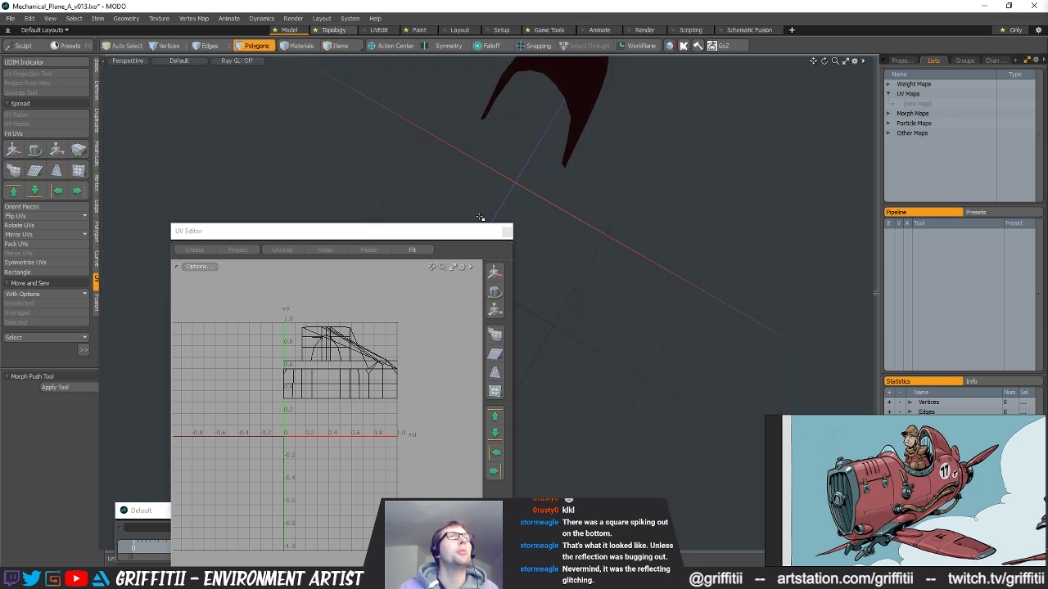
- Draw a first quad with the Pen tool on the lower front corner of the cockpit back's side
left_click_drag(583, 259, 205, 81, "alt")
left_click(33, 63)
left_click_drag(491, 270, 483, 240, "alt")
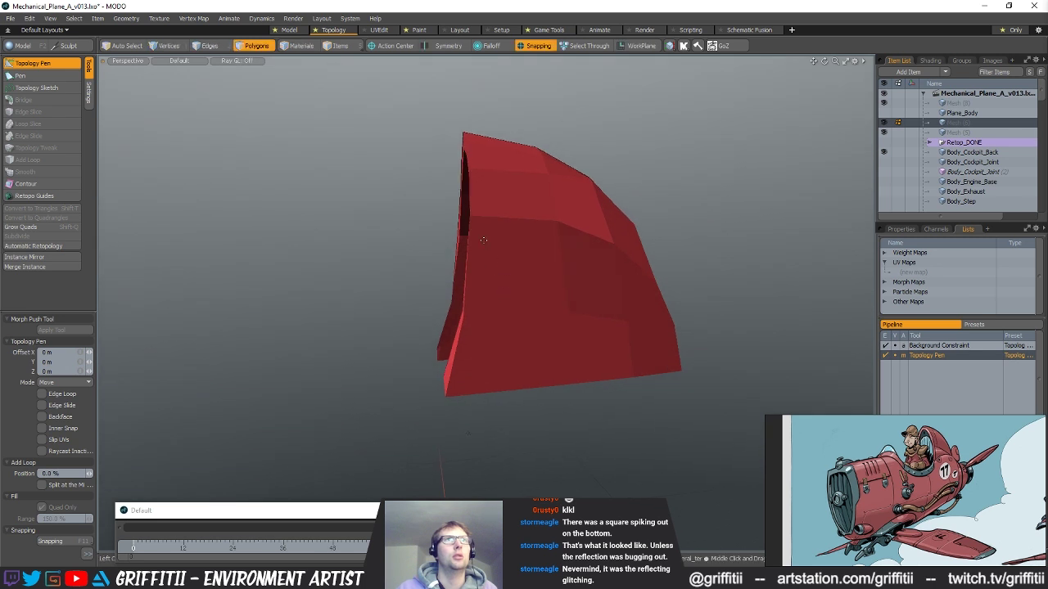
left_click_drag(505, 243, 499, 384, "alt")
left_click(33, 75)
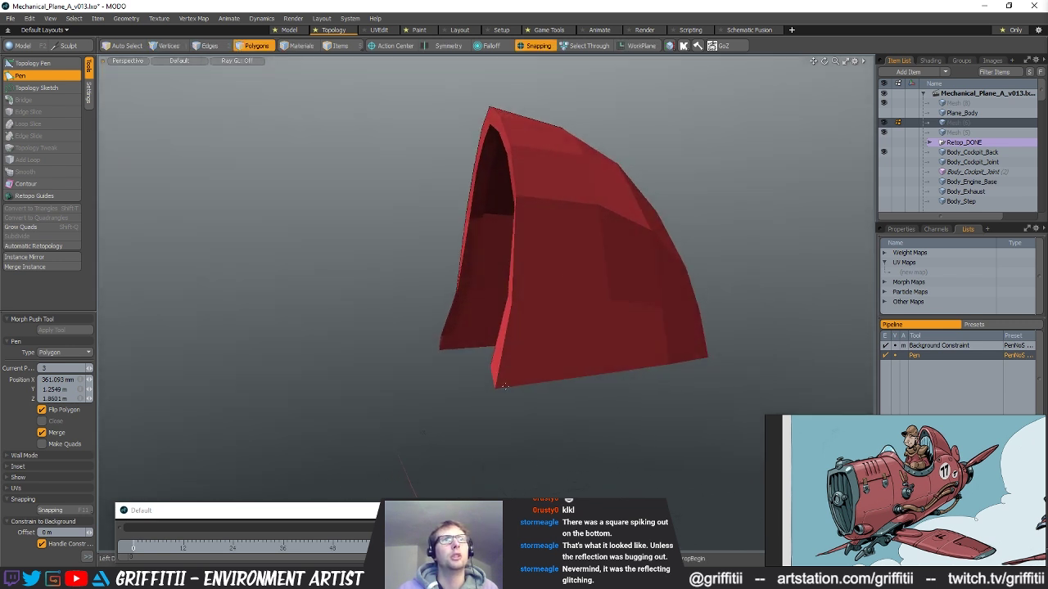
left_click(508, 326)
left_click(546, 322)
left_click(540, 370)
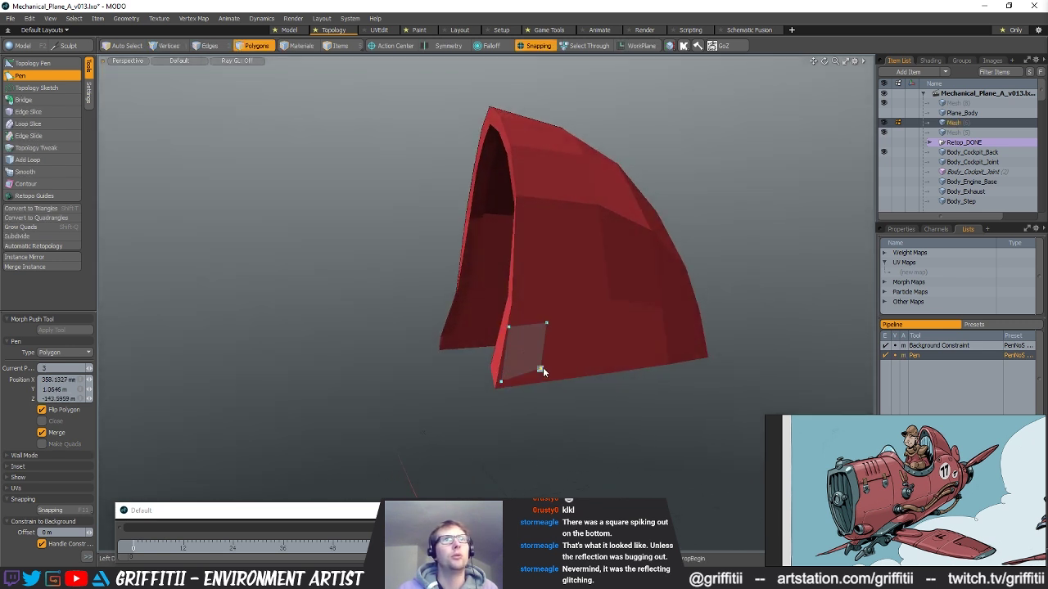
key("space")
- Reposition the first quad's corner vertices with the Topology Pen so it follows the cockpit back's front and lower edges
left_click(37, 64)
scroll(505, 370, "up", 3)
left_click_drag(526, 303, 470, 381, "alt")
left_click_drag(547, 353, 584, 371)
left_click_drag(556, 282, 554, 313)
scroll(586, 285, "down", 3)
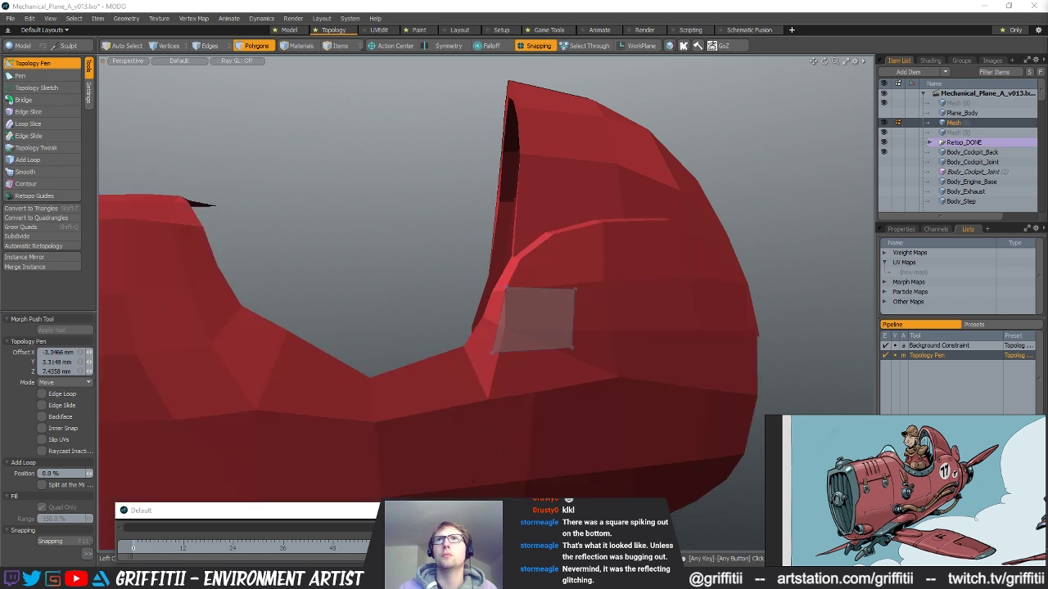
- Hide the Retop_DONE group, and show Plane_Body briefly to compare the new quad with it before hiding it again
left_click_drag(817, 150, 646, 229, "alt")
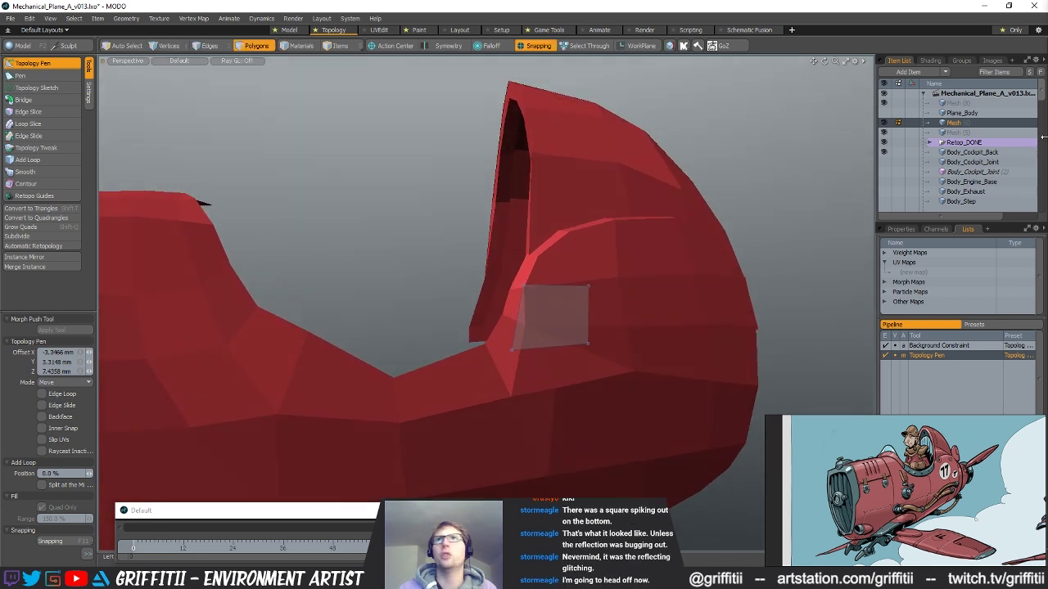
left_click(884, 143)
left_click_drag(546, 298, 576, 293, "alt")
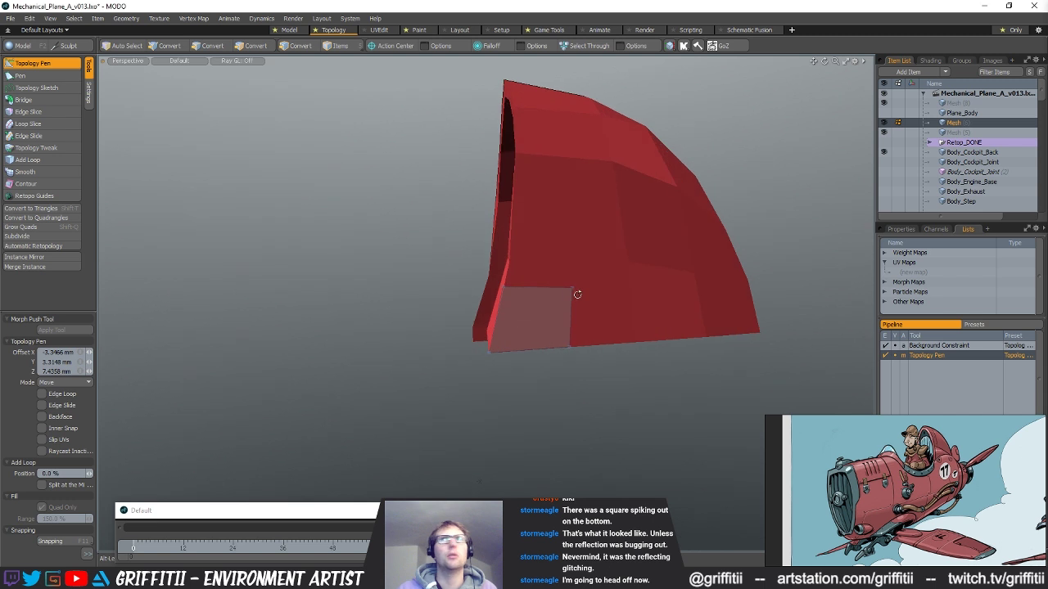
left_click(885, 113)
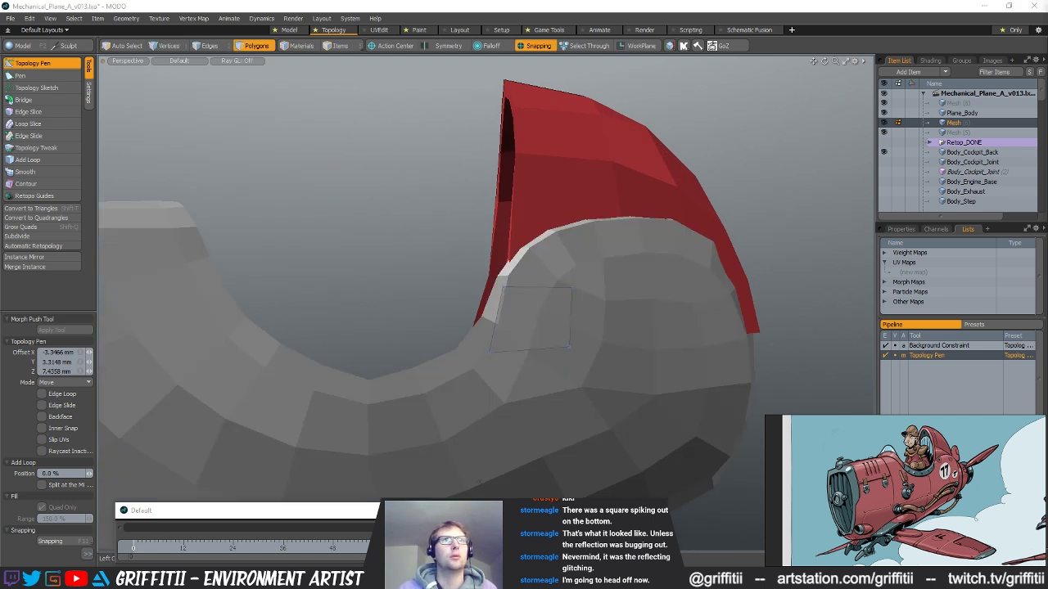
left_click(884, 113)
- Extend the first quad into a strip up the cockpit back's front rim to its peak and adjust the strip's vertices
left_click_drag(549, 298, 641, 318, "alt")
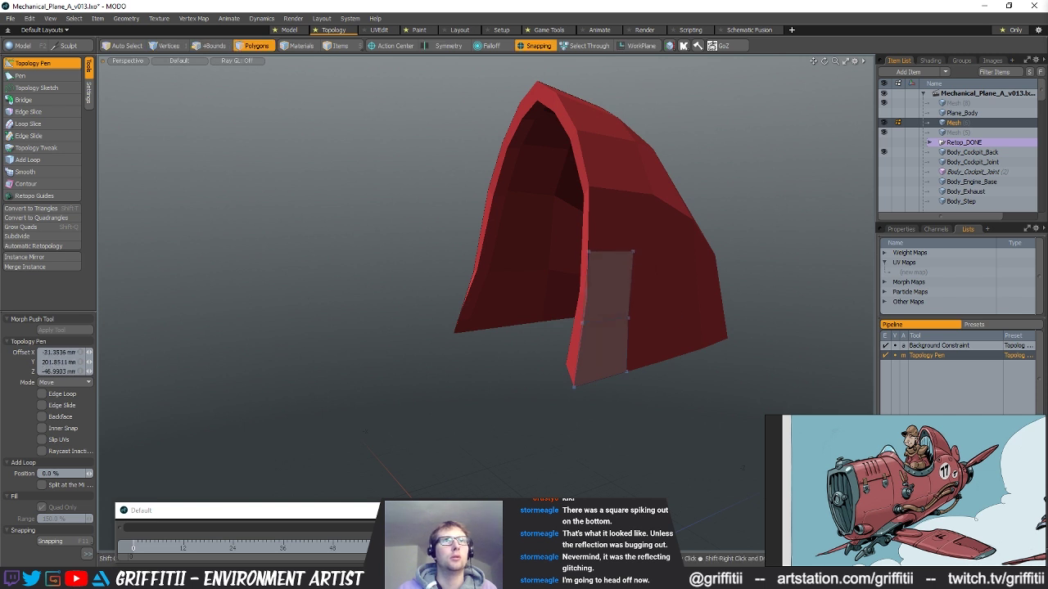
left_click_drag(611, 256, 583, 345, "alt+shift")
left_click_drag(618, 290, 611, 230, "shift")
left_click_drag(606, 307, 609, 346, "alt")
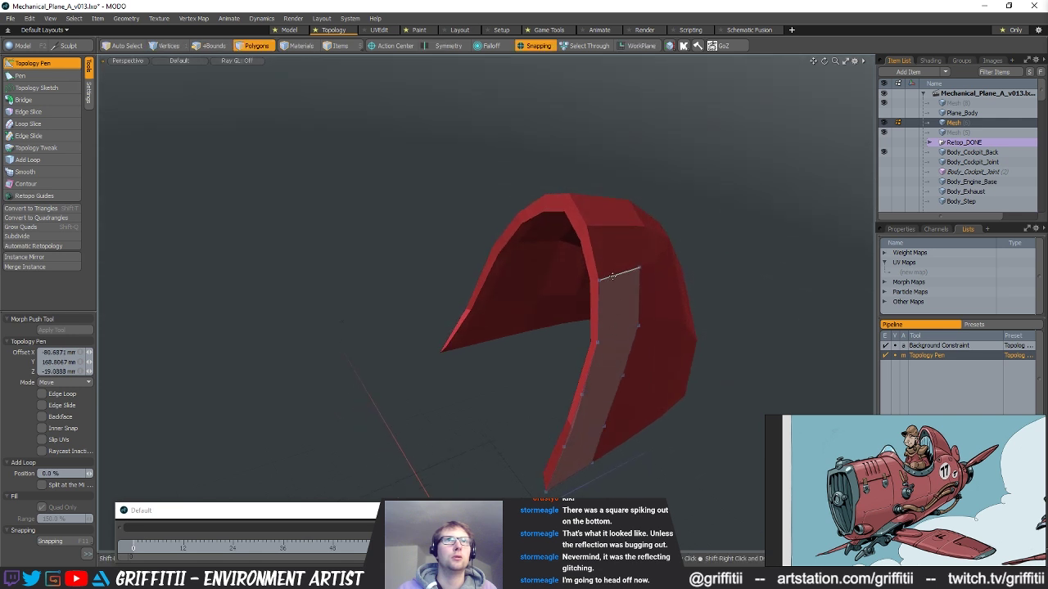
left_click_drag(616, 251, 622, 323, "alt")
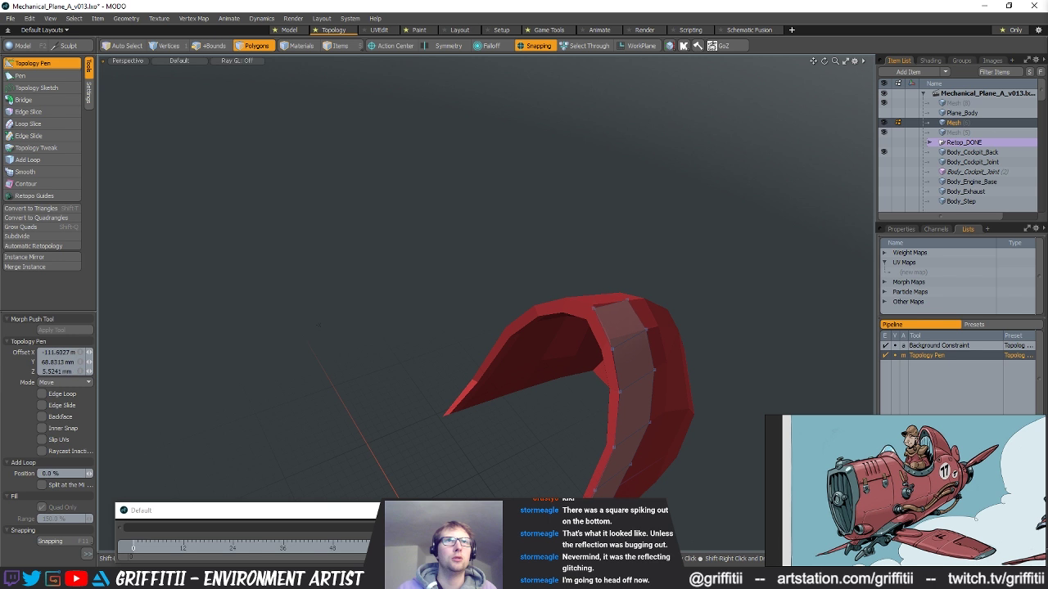
left_click_drag(612, 299, 499, 223, "alt")
left_click_drag(507, 262, 510, 272)
left_click_drag(489, 339, 458, 227, "alt")
left_click_drag(445, 332, 467, 316, "alt")
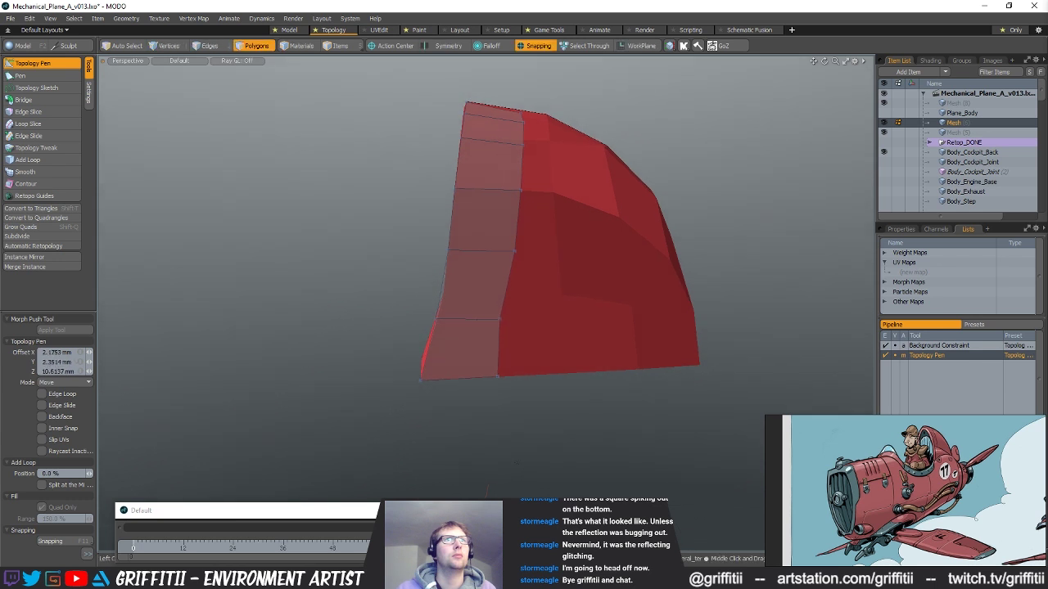
- Extend a row of quads along the lower edge to the rear corner, and start quads up the ridge and on the rear face
mouse_move(501, 319)
left_mouse_down()
mouse_move(485, 334)
mouse_move(449, 324)
mouse_move(531, 349)
mouse_move(517, 351)
mouse_move(601, 348)
mouse_move(580, 348)
left_mouse_up()
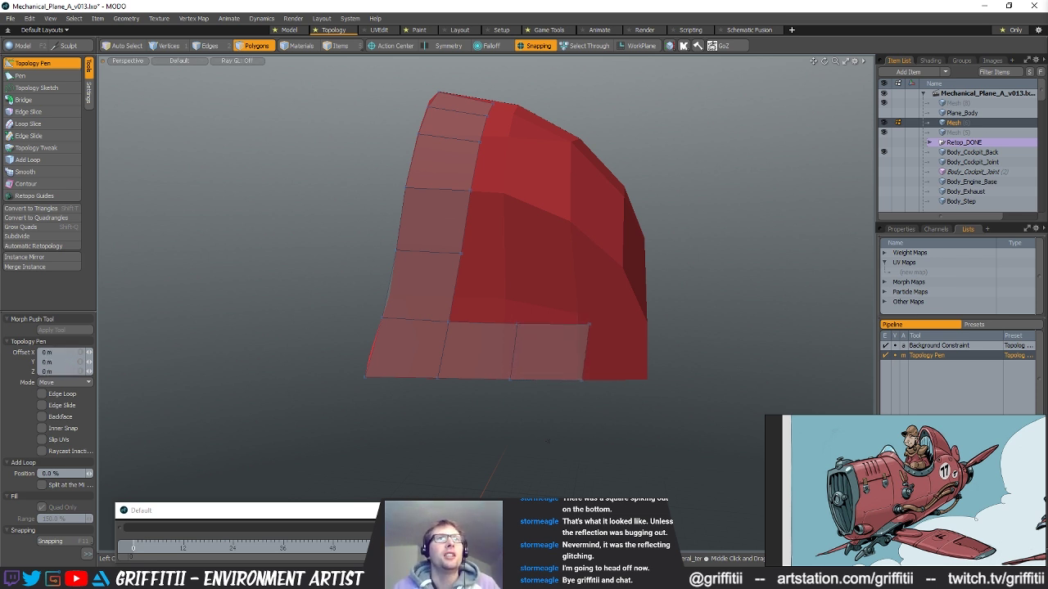
left_click_drag(588, 325, 583, 328)
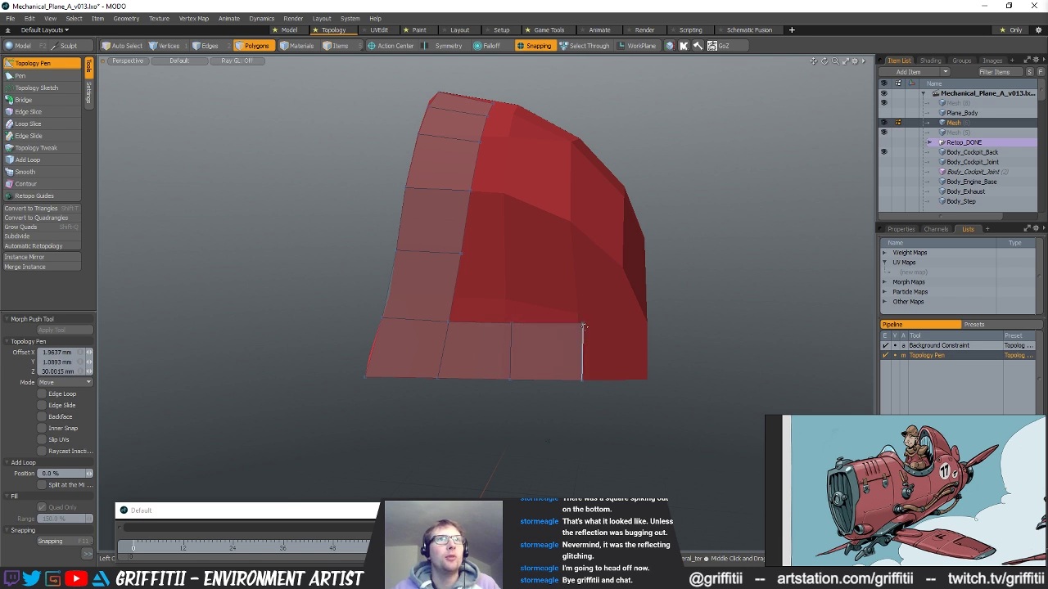
left_click_drag(591, 334, 532, 334, "alt")
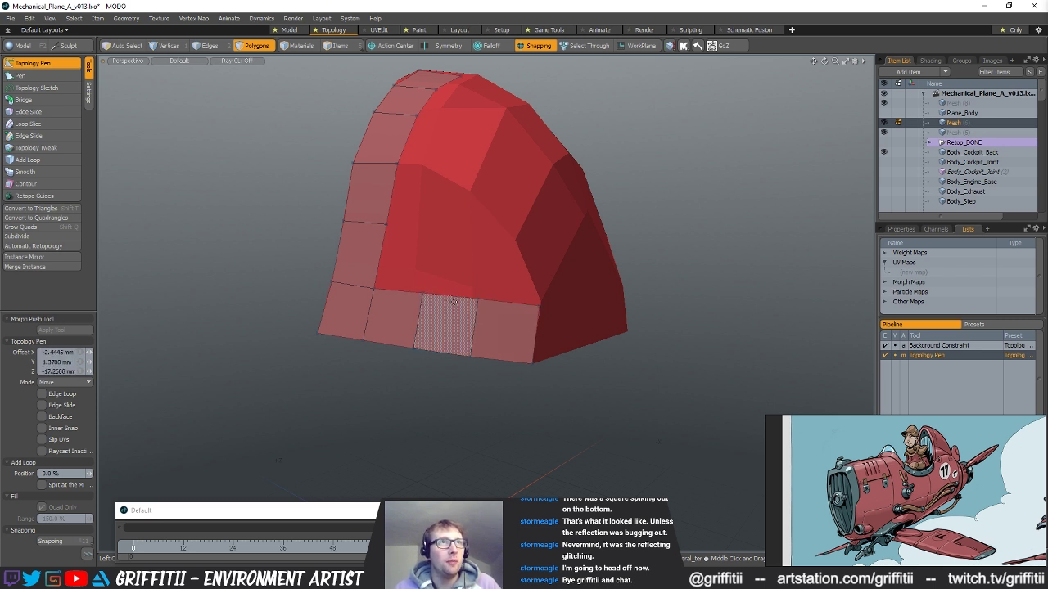
left_click_drag(458, 343, 471, 369, "alt")
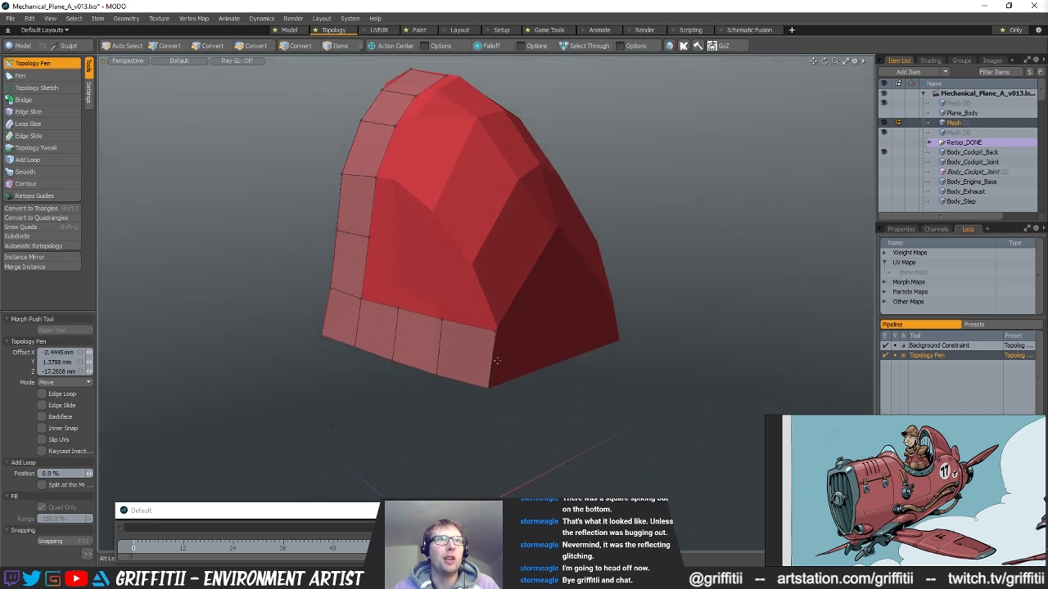
left_click_drag(470, 325, 460, 264, "shift")
key("space")
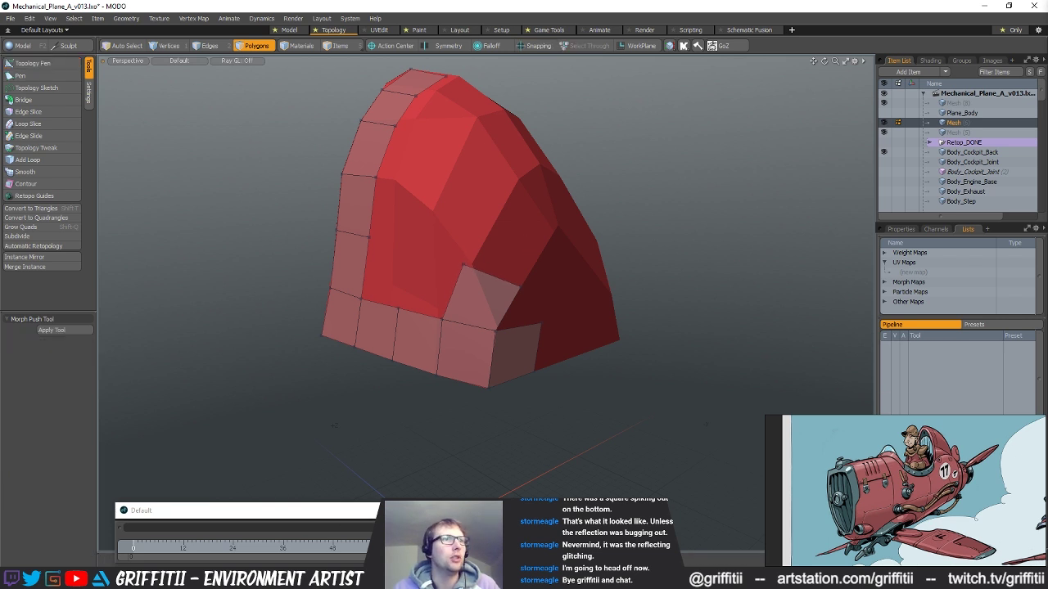
- Open the MP_Progress_04h image from the Progress folder, examine the plane renders, and close the viewer
left_click(361, 580)
left_click(297, 288)
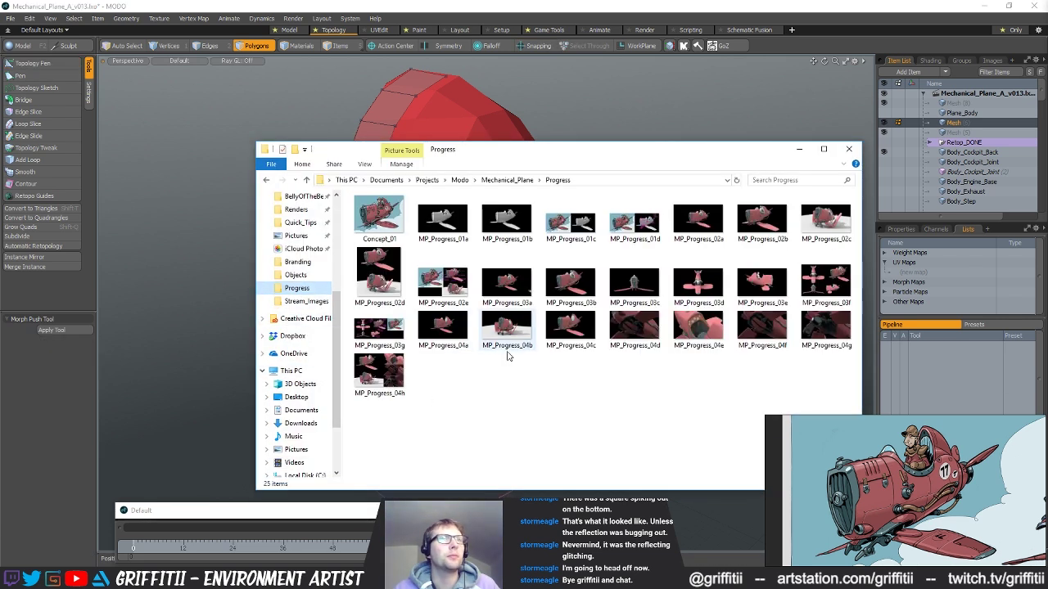
left_click(391, 378)
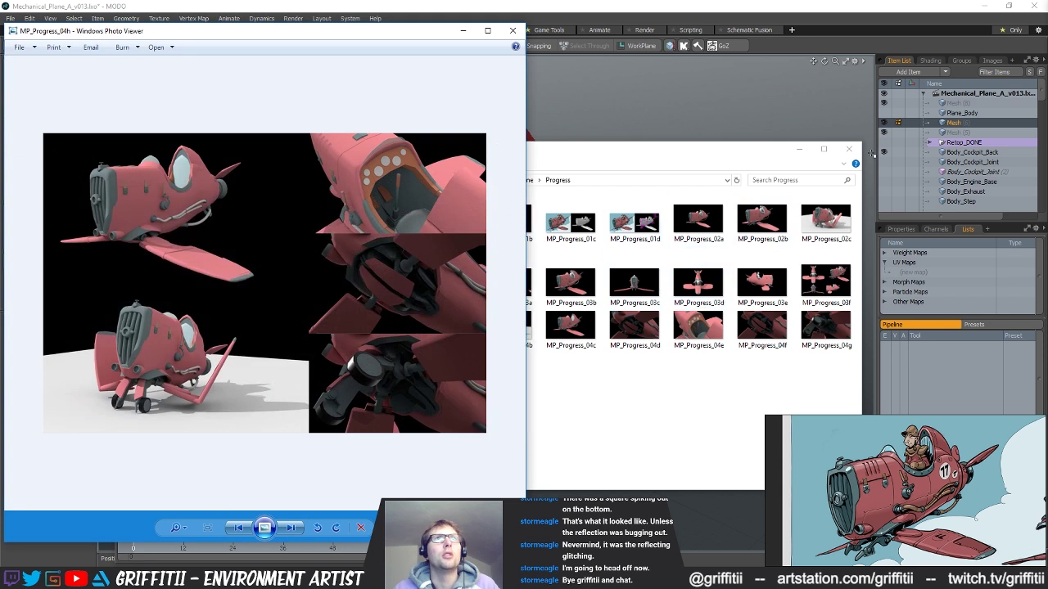
left_click(851, 153)
left_click_drag(399, 35, 492, 40)
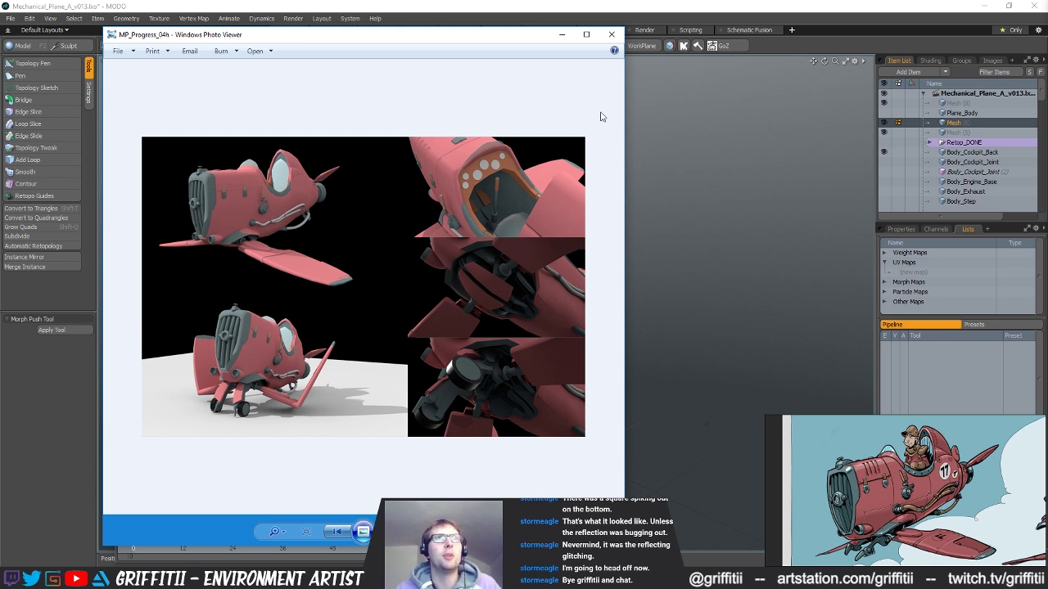
left_click(609, 36)
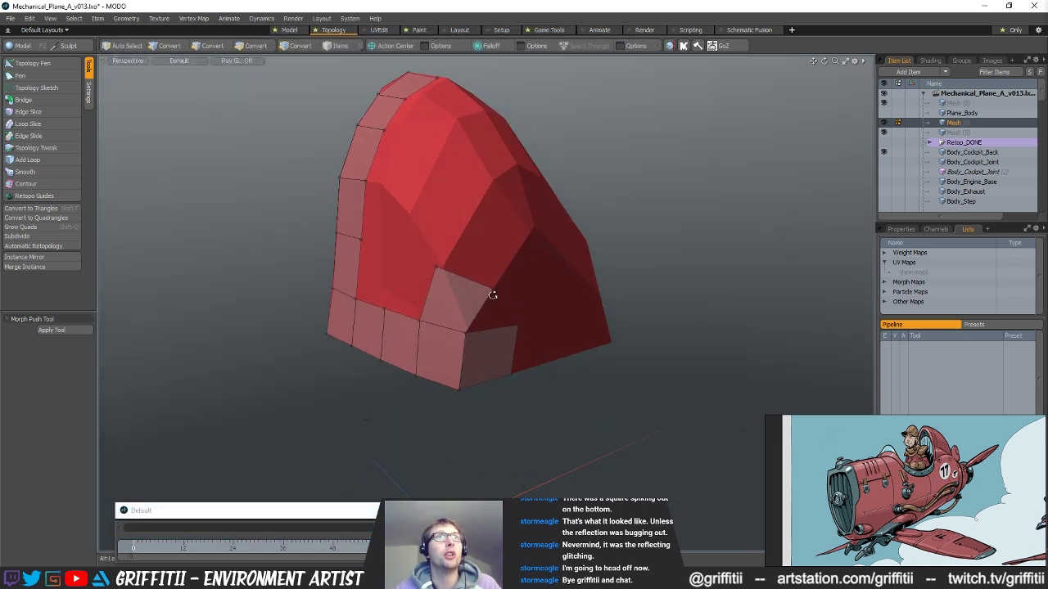
- Continue the quad strip with the Topology Pen from the rear corner up the ridge to the centre line
left_click(31, 64)
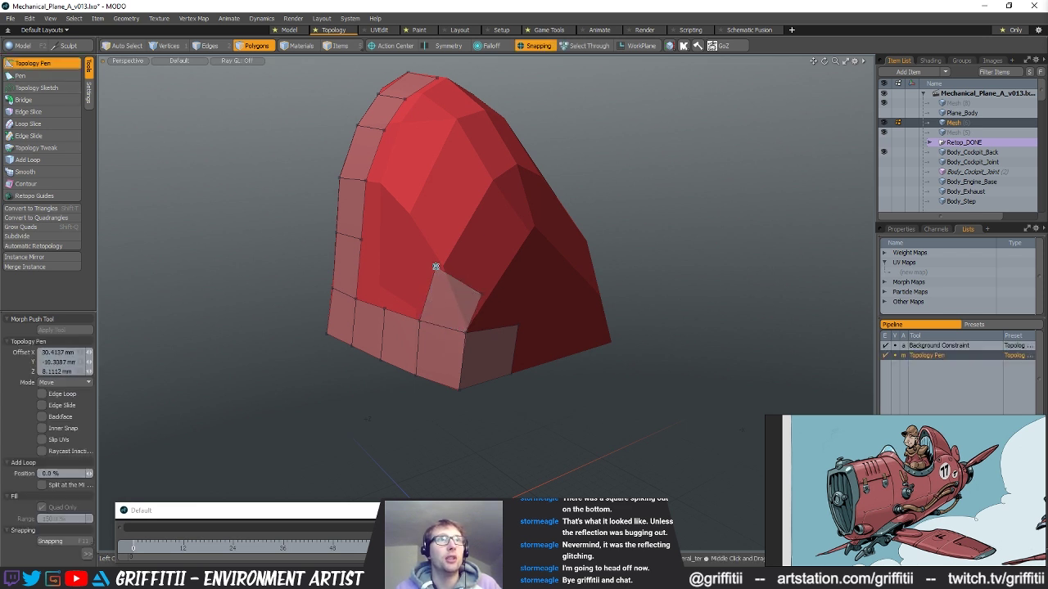
left_click_drag(438, 263, 431, 289, "alt")
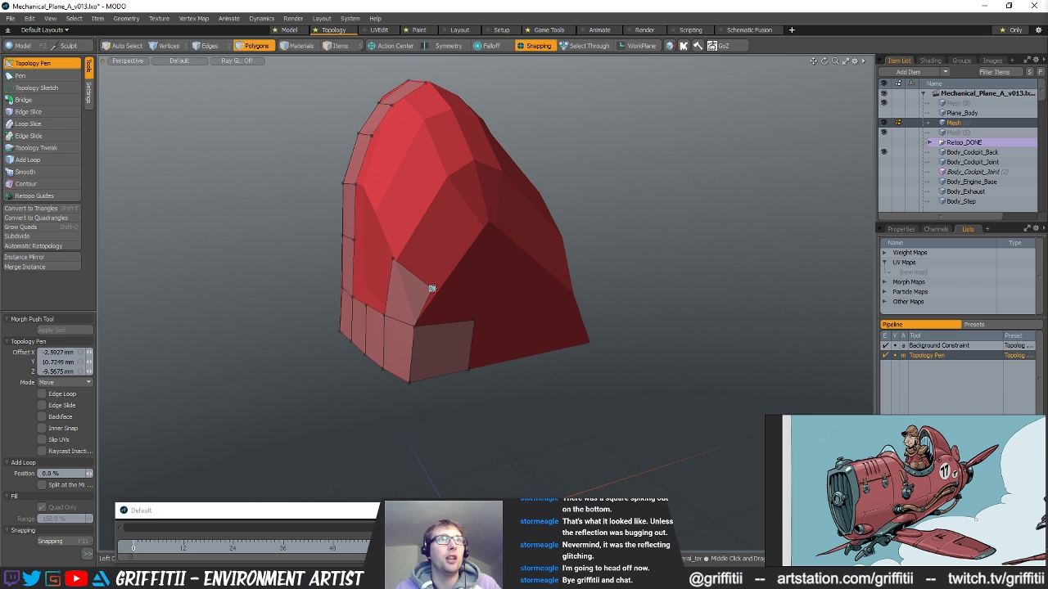
left_click_drag(415, 327, 401, 295, "alt")
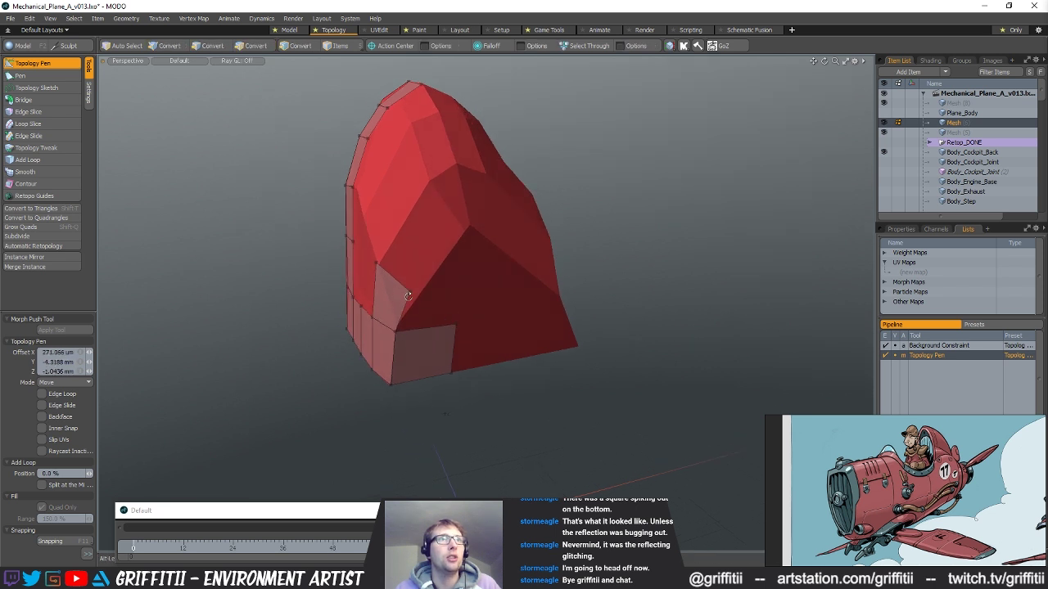
left_click_drag(415, 237, 454, 212, "shift")
left_click_drag(509, 334, 444, 287, "alt")
left_click_drag(395, 258, 466, 332)
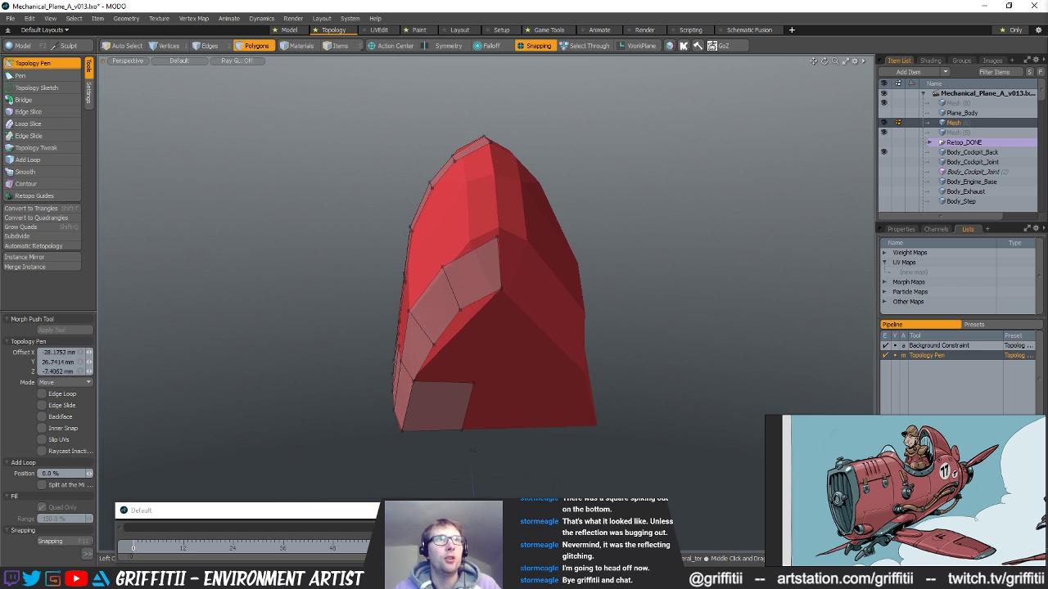
- Slide the lower row's last dividing edge closer to the rear corner and adjust the vertices of the ridge strip
left_click_drag(461, 309, 606, 215, "alt")
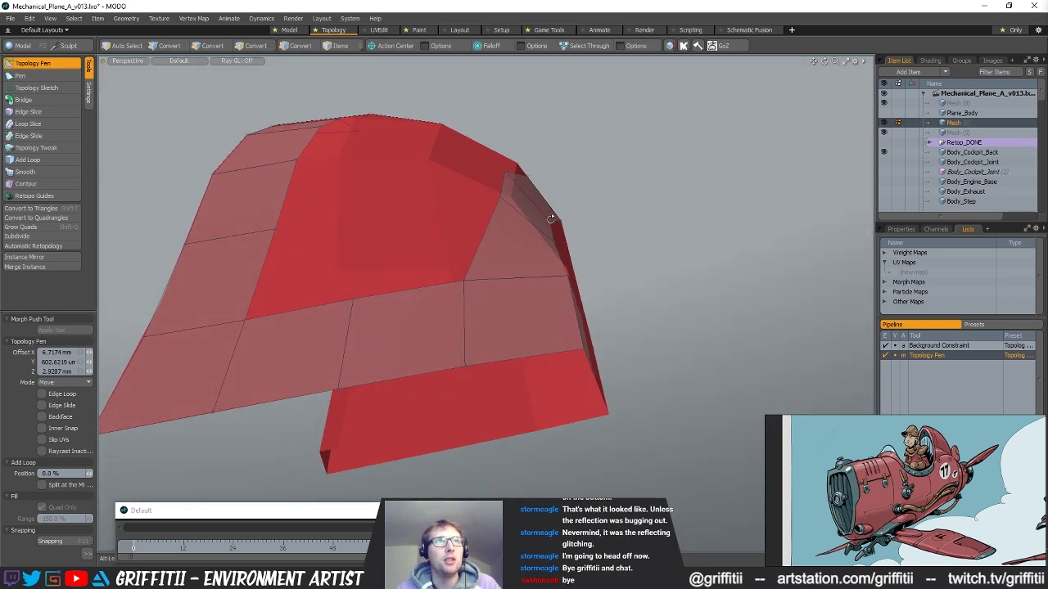
left_click_drag(463, 312, 503, 311)
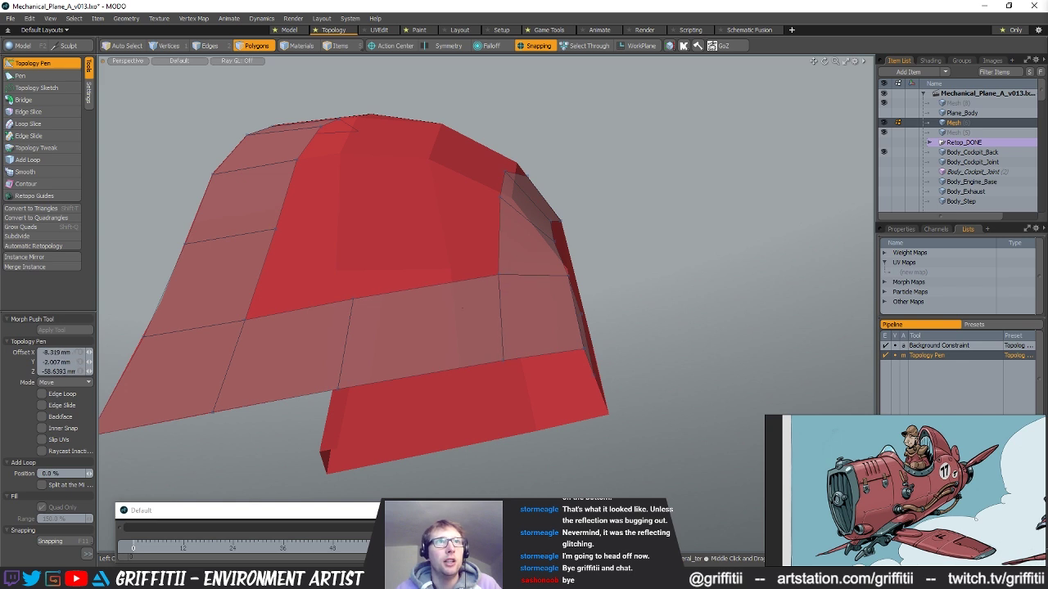
left_click_drag(463, 306, 556, 293, "alt")
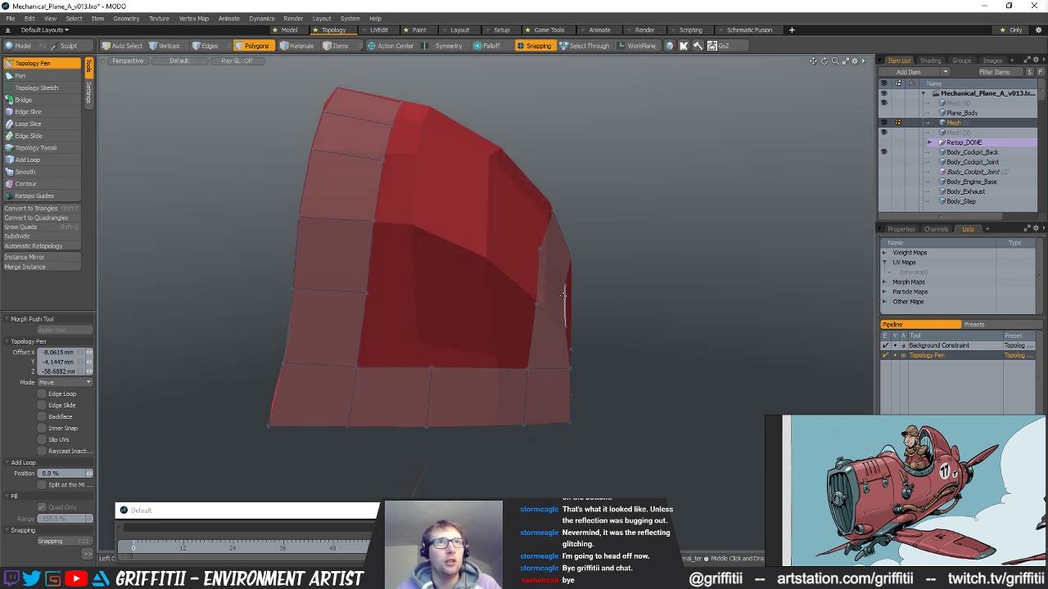
left_click_drag(630, 319, 558, 293, "alt")
left_click_drag(465, 277, 591, 352, "alt")
- Select an edge of the new mesh for moving with the action center set to Local, and clear the selection
key("space")
key("space")
key("space")
left_click(472, 285)
key("w")
key("alt+w")
key("space")
left_click(650, 215)
left_click_drag(650, 215, 470, 199, "alt")
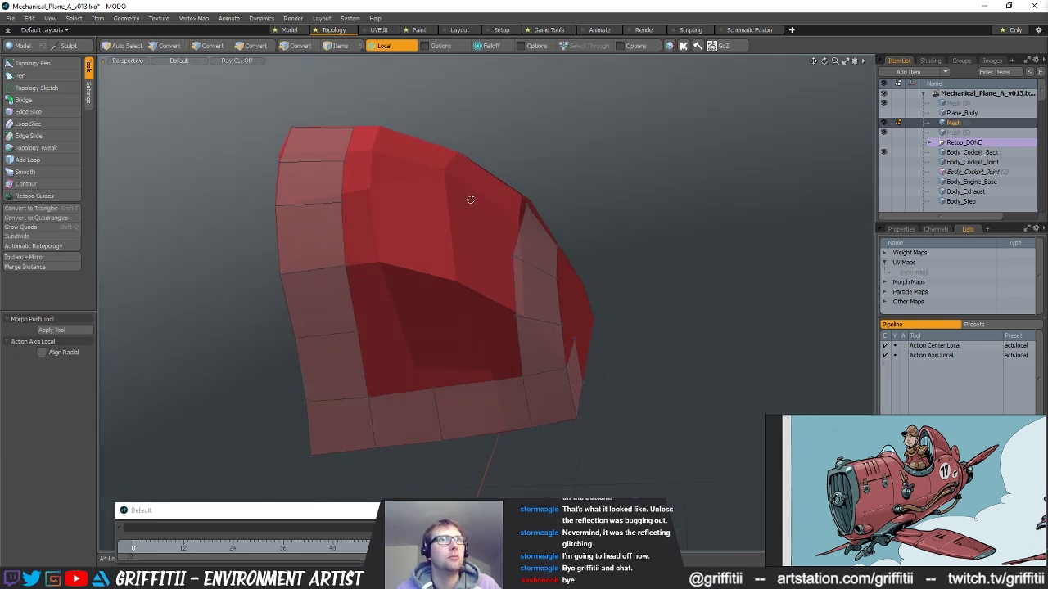
- Extend the quad strip along the centre crest to meet the front rim strip, and even out its vertices
left_click(24, 66)
left_click_drag(492, 262, 516, 315, "alt")
left_click_drag(345, 150, 426, 319, "shift")
left_click_drag(413, 250, 462, 266)
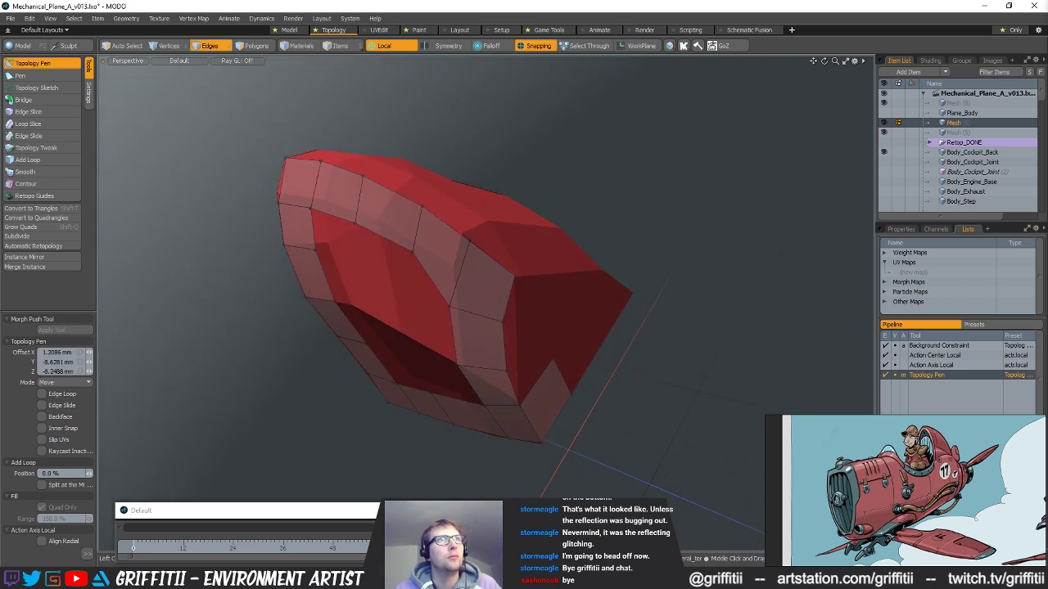
mouse_move(459, 234)
left_mouse_down("alt")
mouse_move(549, 236)
mouse_move(519, 237)
mouse_move(529, 227)
mouse_move(496, 238)
mouse_move(532, 222)
mouse_move(557, 241)
mouse_move(479, 318)
mouse_move(461, 225)
mouse_move(456, 248)
left_mouse_up("alt")
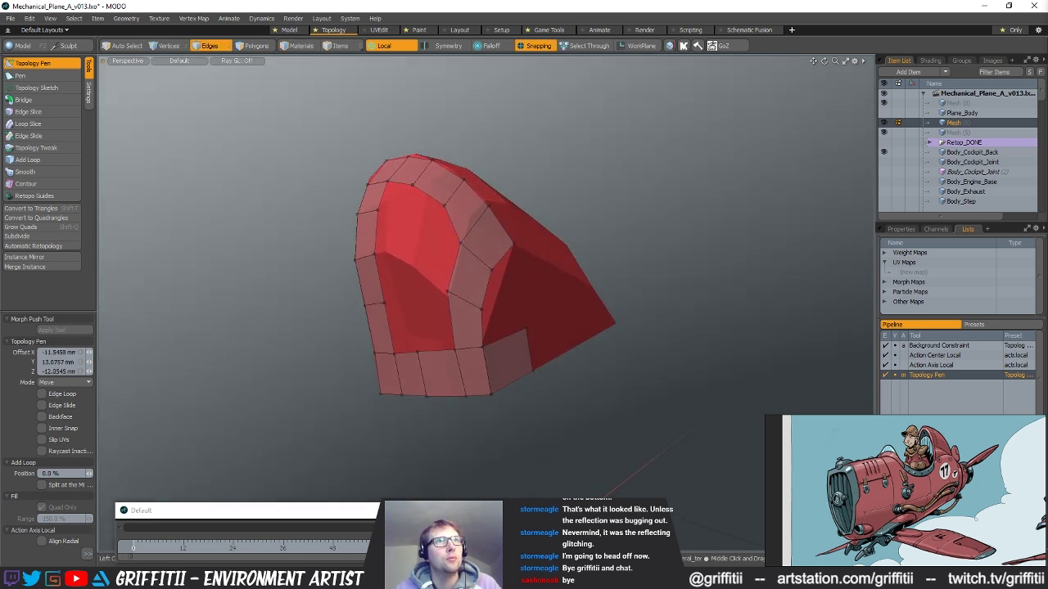
left_click_drag(457, 294, 757, 270, "alt")
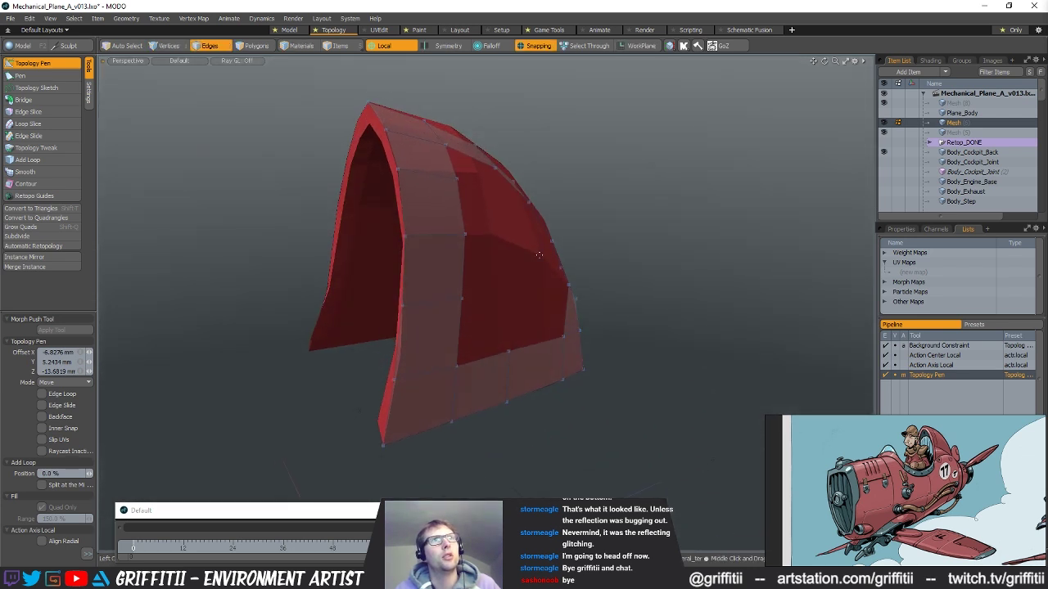
key("space")
key("5")
left_click(537, 258)
key("1")
left_click(545, 253)
left_click_drag(705, 375, 570, 300, "alt")
key("w")
key("space")
left_click(579, 361)
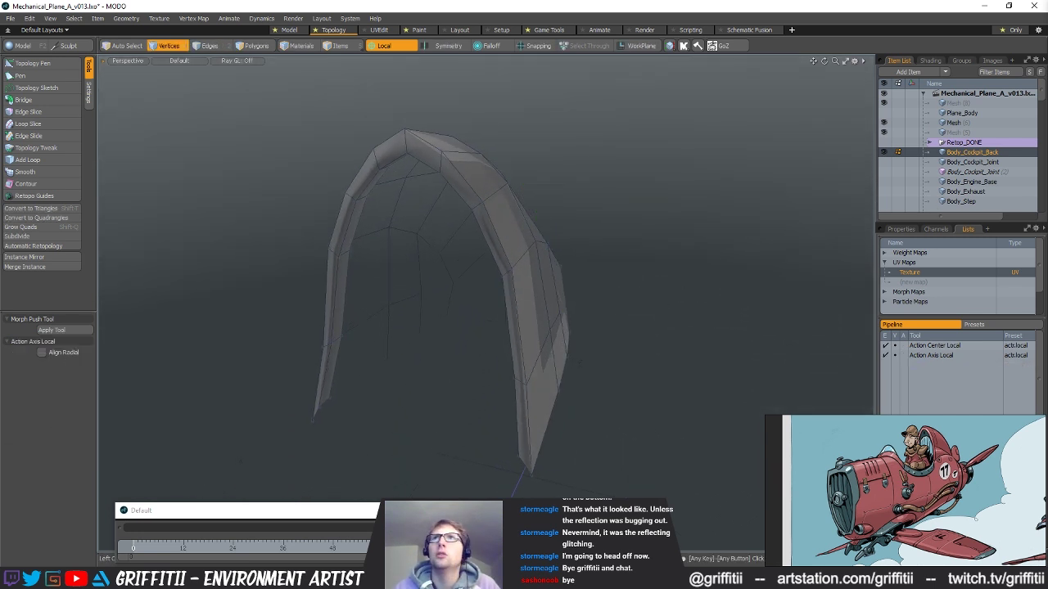
key("apostrophe")
left_click_drag(651, 360, 516, 204, "alt")
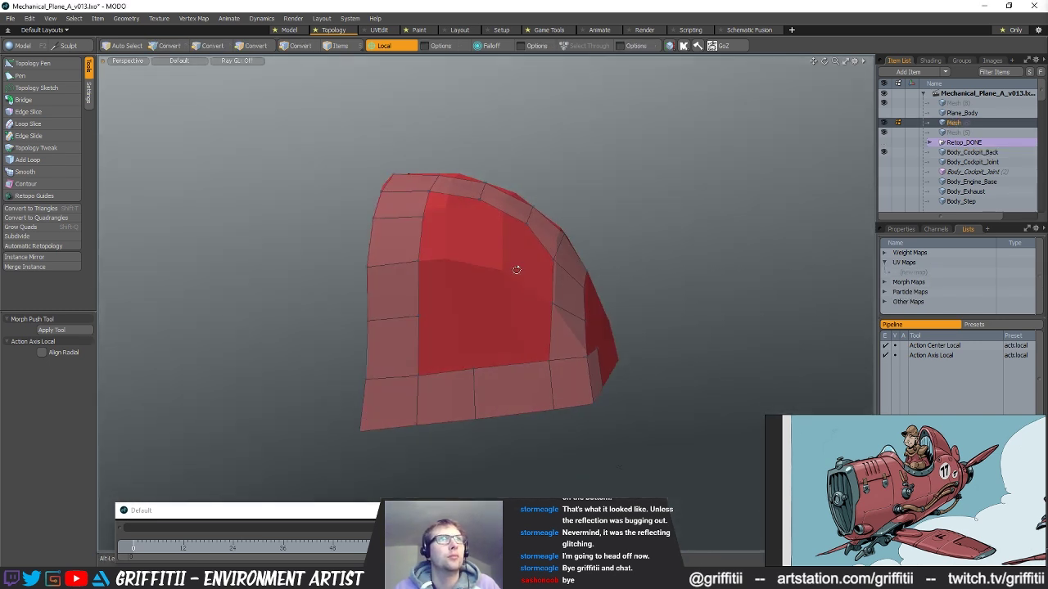
- Extend a second column of quads behind the front rim strip with the Topology Pen, joining it to the crest strip
left_click(32, 66)
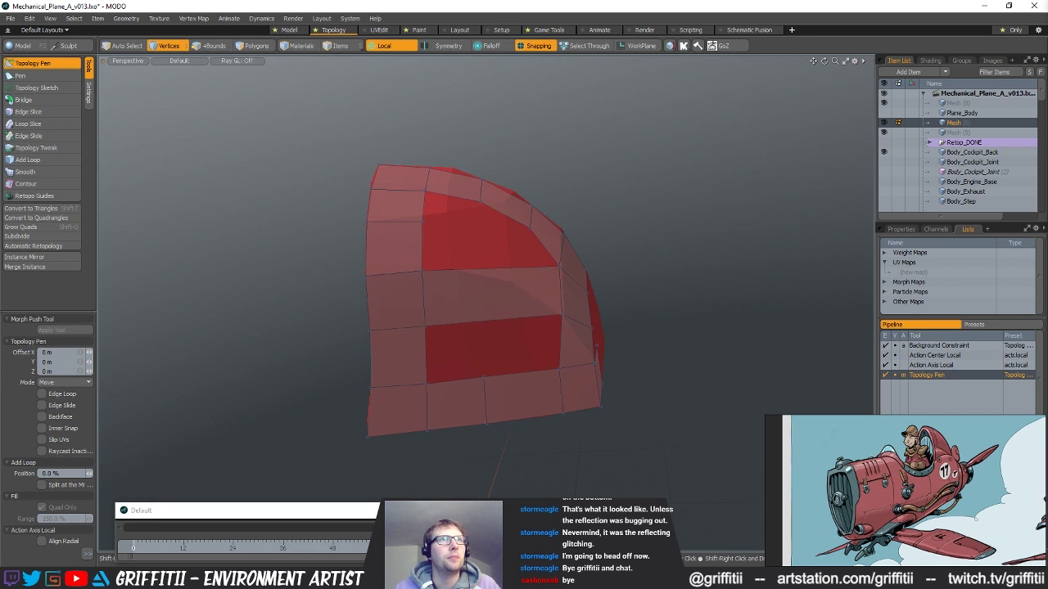
left_click_drag(485, 305, 491, 303)
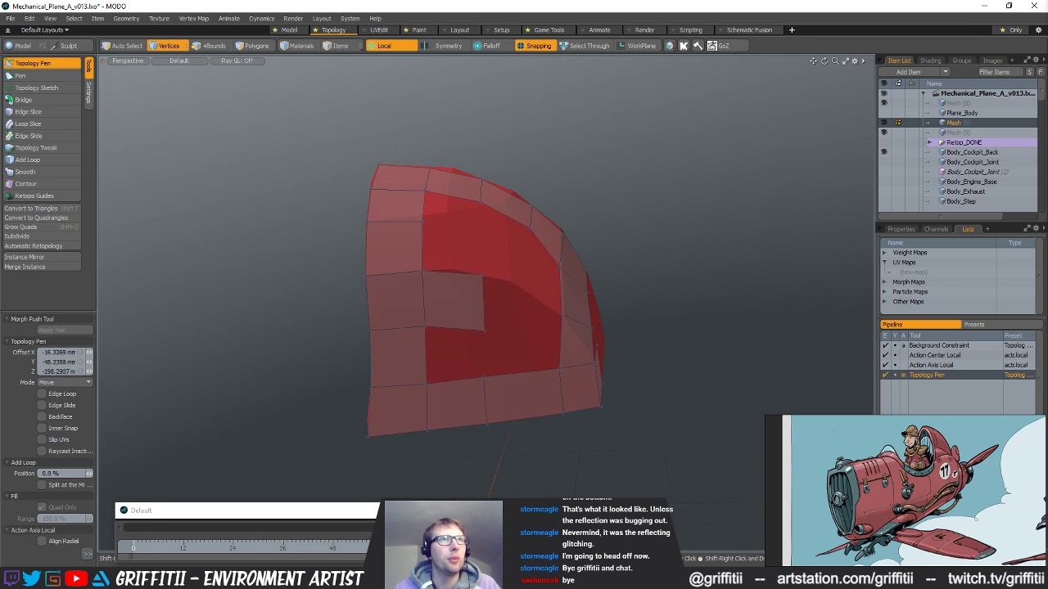
left_click_drag(446, 271, 437, 199, "shift")
left_click_drag(484, 230, 482, 236)
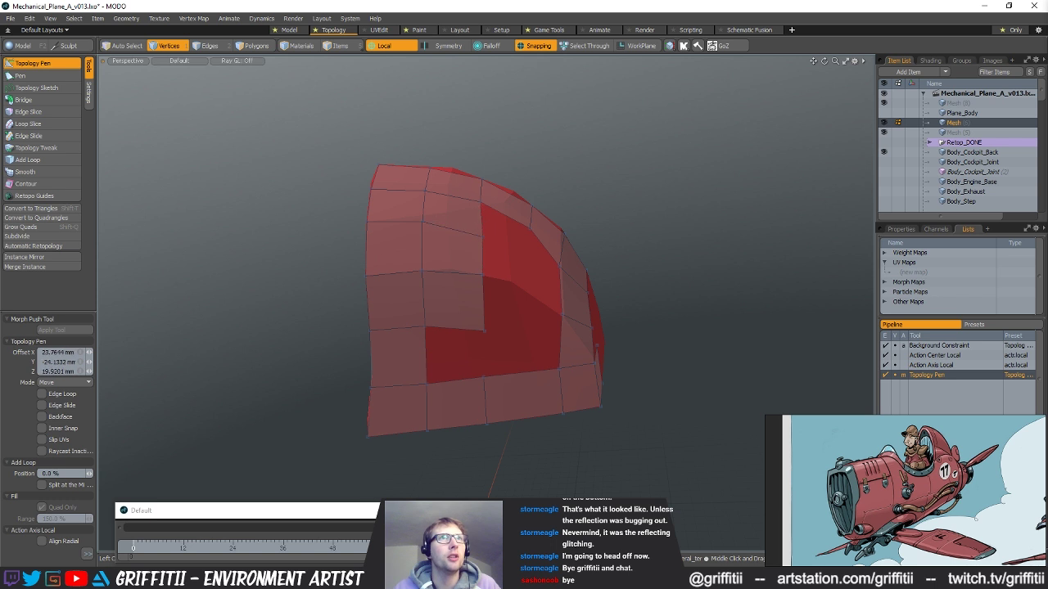
mouse_move(496, 280)
left_mouse_down("alt")
mouse_move(513, 274)
mouse_move(487, 270)
mouse_move(490, 302)
mouse_move(498, 286)
mouse_move(475, 271)
mouse_move(489, 297)
mouse_move(437, 376)
left_mouse_up("alt")
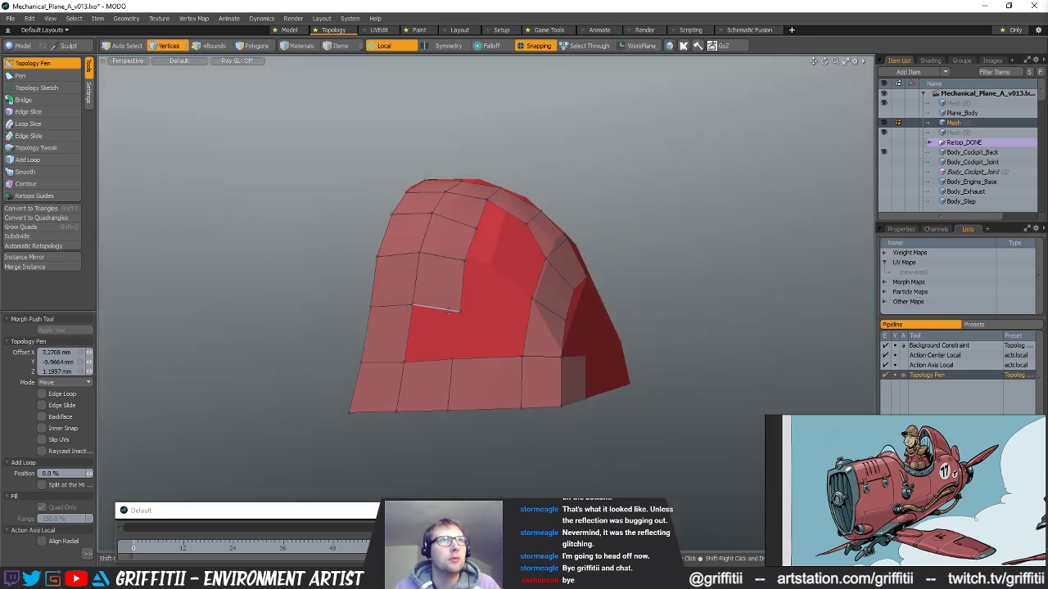
- Fill the side panel with further rows of quads between the base strip and the ridge strip, and even out their vertices
left_click_drag(522, 352, 421, 316, "alt")
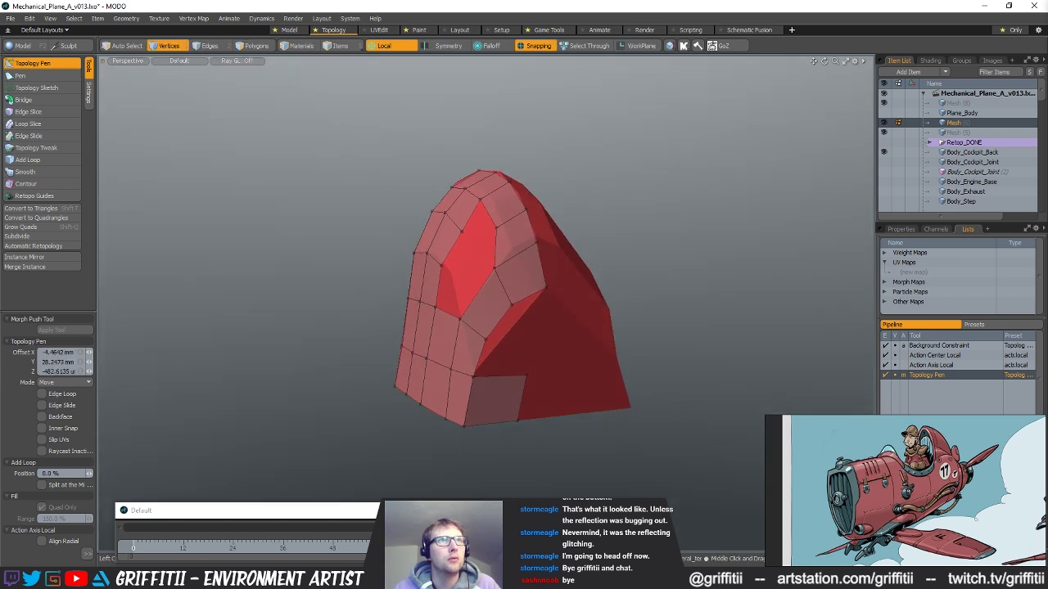
left_click_drag(437, 309, 497, 280, "alt")
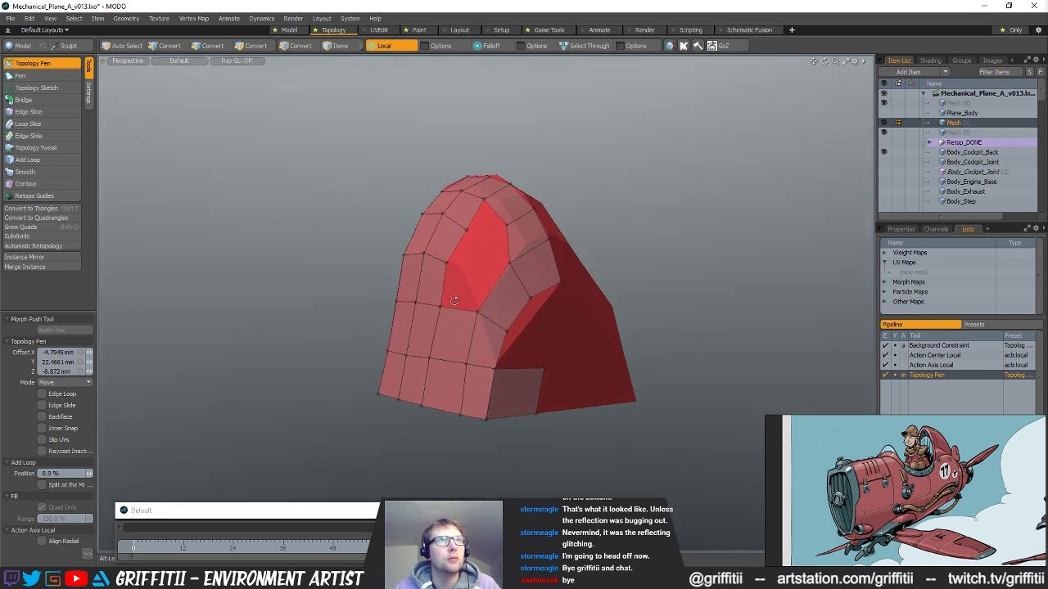
left_click_drag(439, 260, 451, 284, "alt")
left_click_drag(452, 289, 437, 293, "alt")
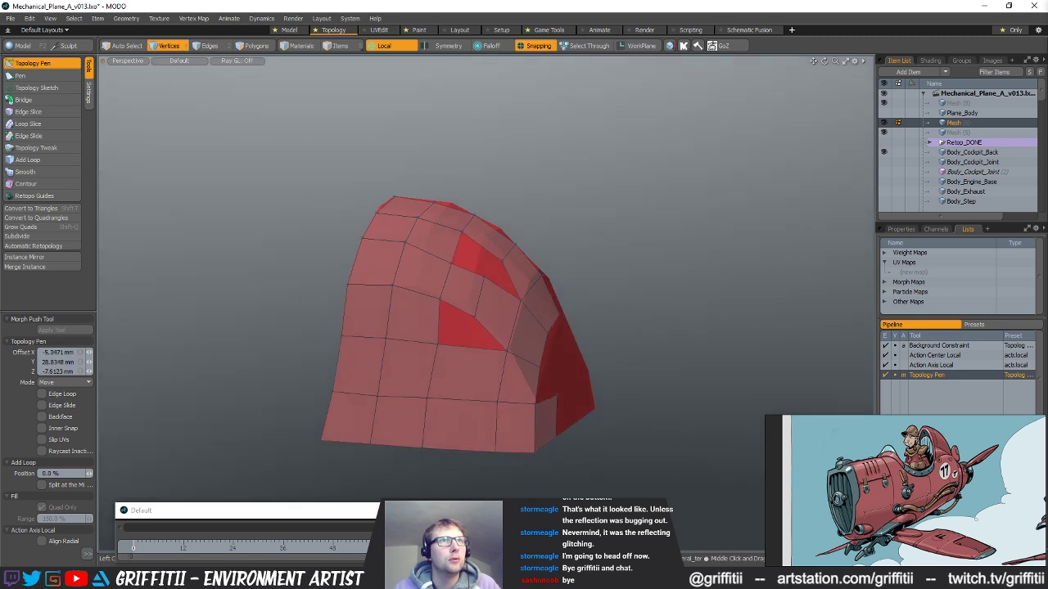
- Fill the upper triangular gap beside the ridge strip with a polygon made from its border edges
mouse_move(490, 281)
left_mouse_down("alt")
mouse_move(646, 311)
mouse_move(505, 281)
mouse_move(483, 289)
left_mouse_up("alt")
key("space")
key("space")
key("space")
key("space")
key("space")
double_click(515, 286)
key("p")
left_click_drag(494, 298, 478, 319, "alt")
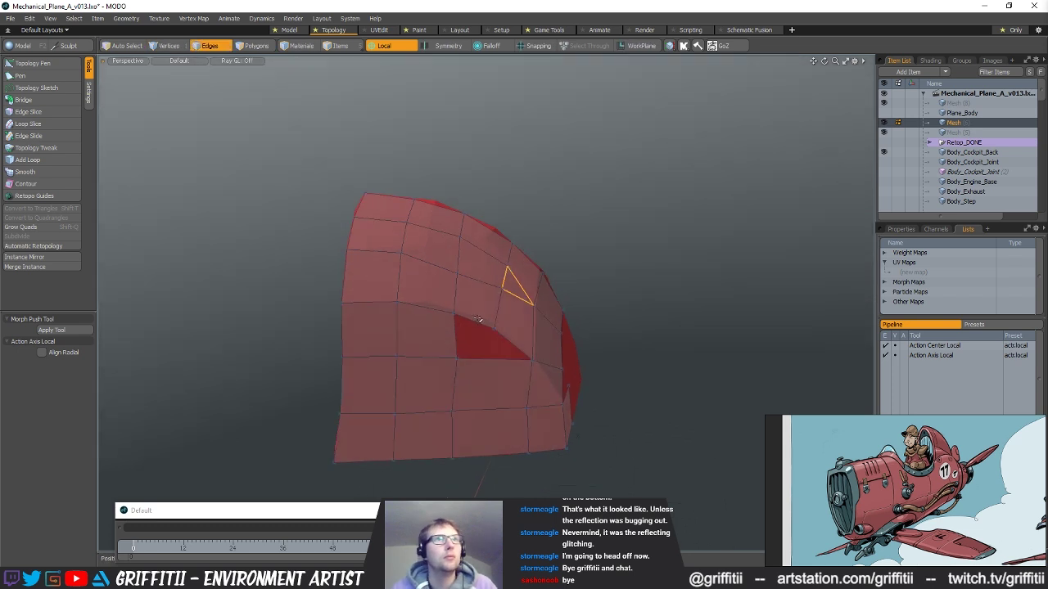
- Close the remaining side gap with the Topology Pen and extend quads down the rear face's centre line to the base strip
left_click(33, 63)
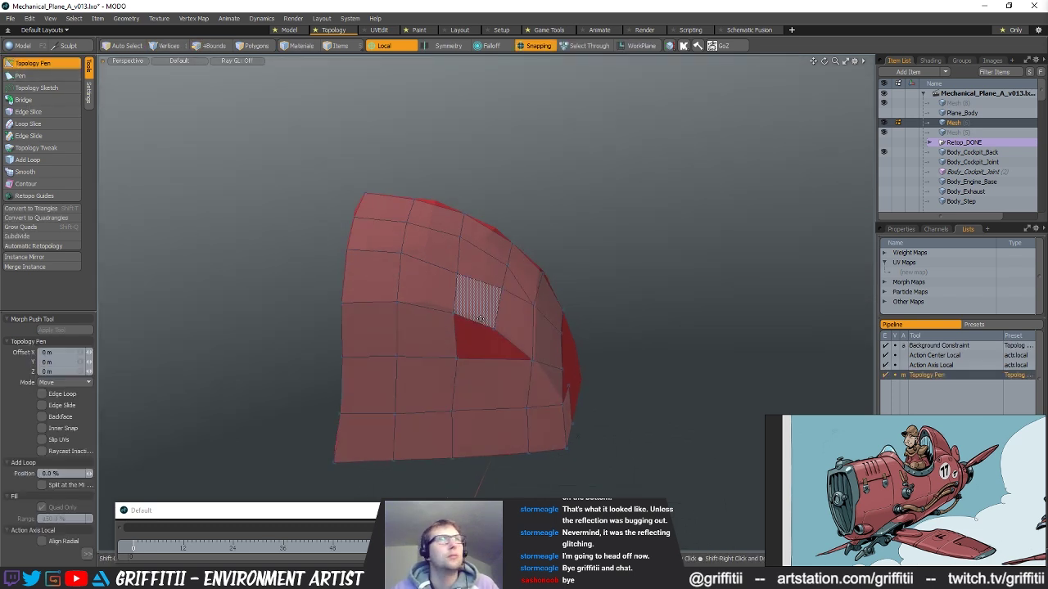
left_click_drag(475, 322, 498, 311, "shift")
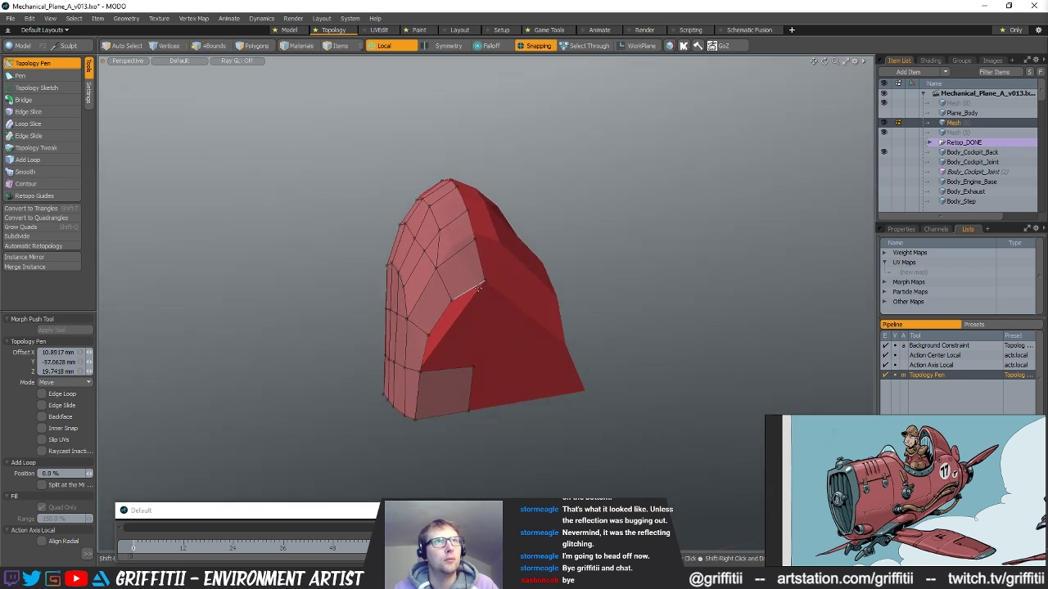
left_click_drag(485, 365, 458, 346, "alt")
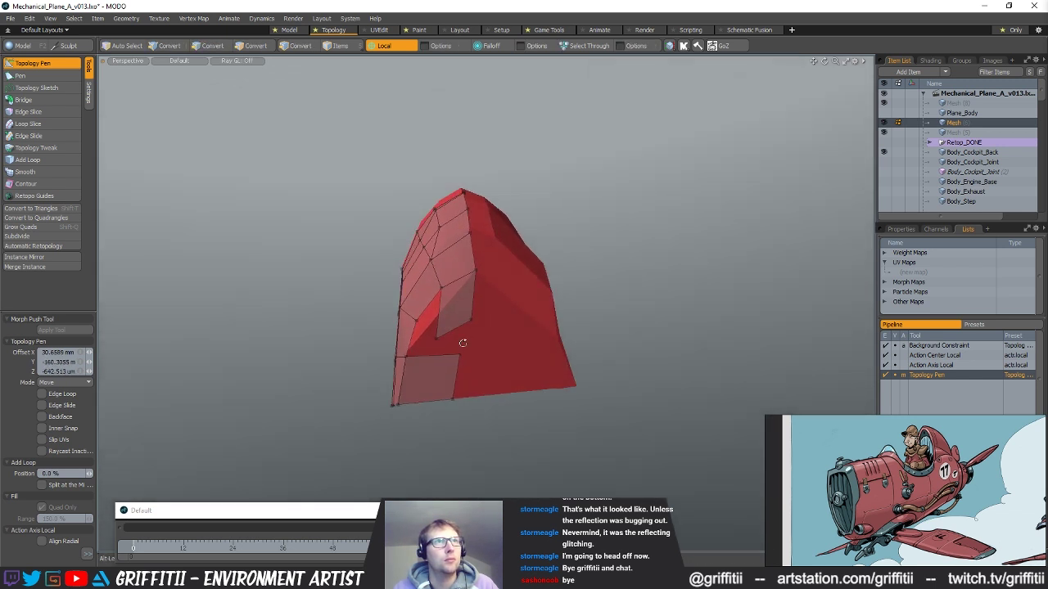
left_click_drag(449, 367, 472, 318, "shift")
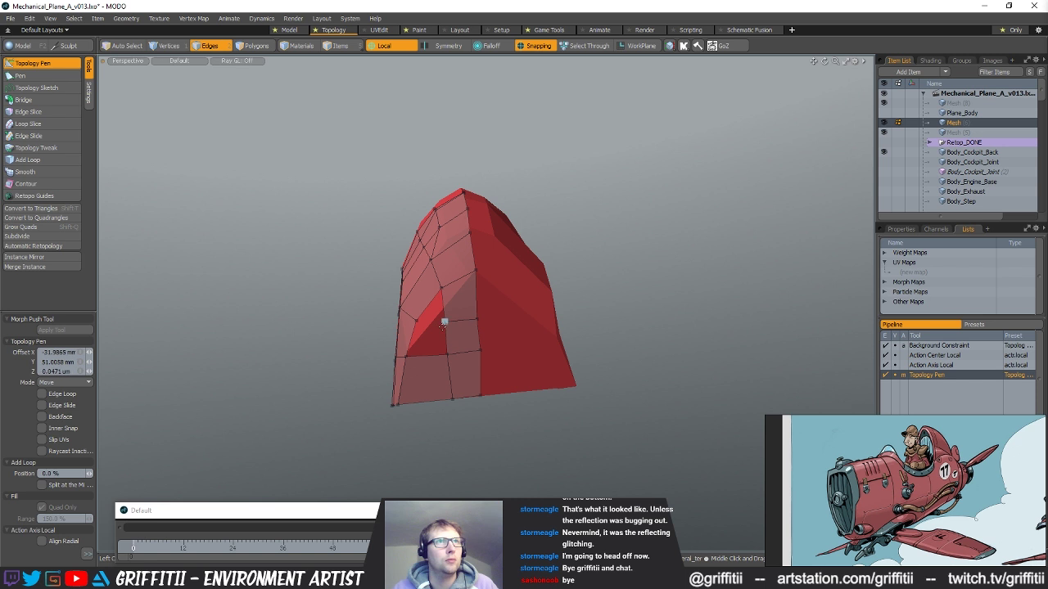
- Fill the triangular gap on the rear face with a polygon made from its border edges
left_click_drag(443, 323, 449, 330, "alt")
key("space")
key("1")
key("2")
double_click(451, 328)
key("p")
- Flatten the rear face's polygons by scaling them to 0% in Z with the action center set to Automatic
left_click_drag(461, 311, 402, 379, "alt")
key("3")
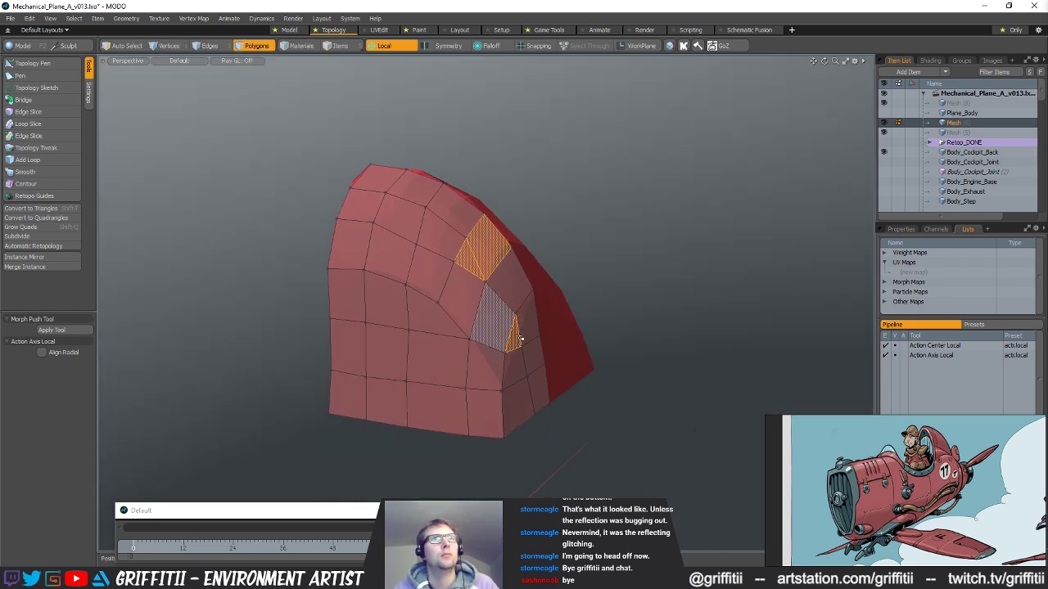
left_click_drag(521, 338, 541, 405)
key("alt+a")
left_click_drag(546, 369, 644, 370, "alt")
key("alt+a")
key("alt+a")
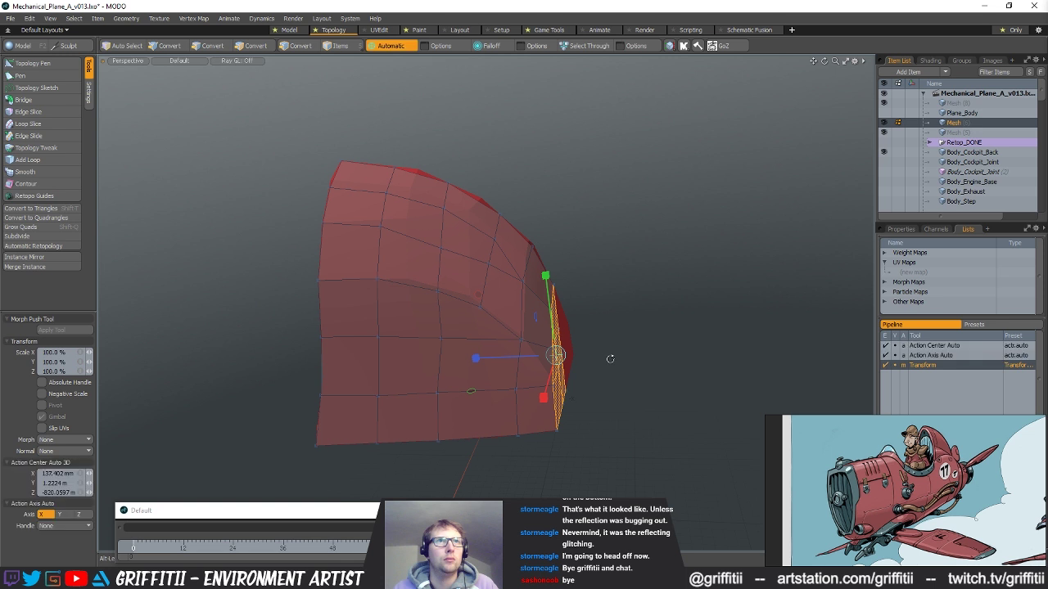
key("alt+a")
left_click_drag(476, 358, 553, 356)
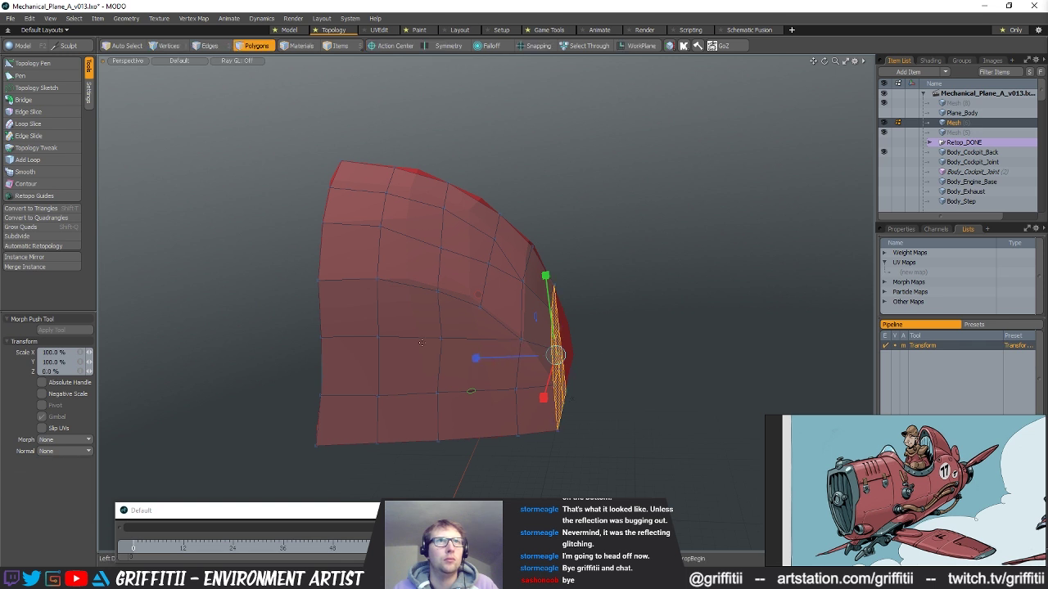
key("q")
left_click(622, 260)
- Build quads with the Topology Pen across the thickness of the front rim, from the crest along its upper part
left_click_drag(621, 260, 541, 295, "alt")
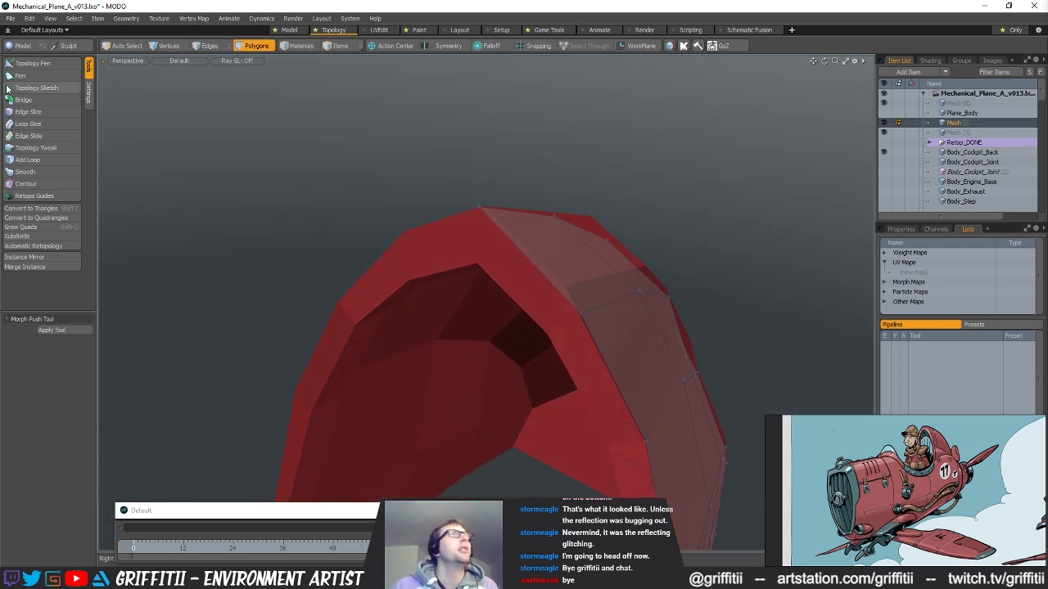
left_click(29, 63)
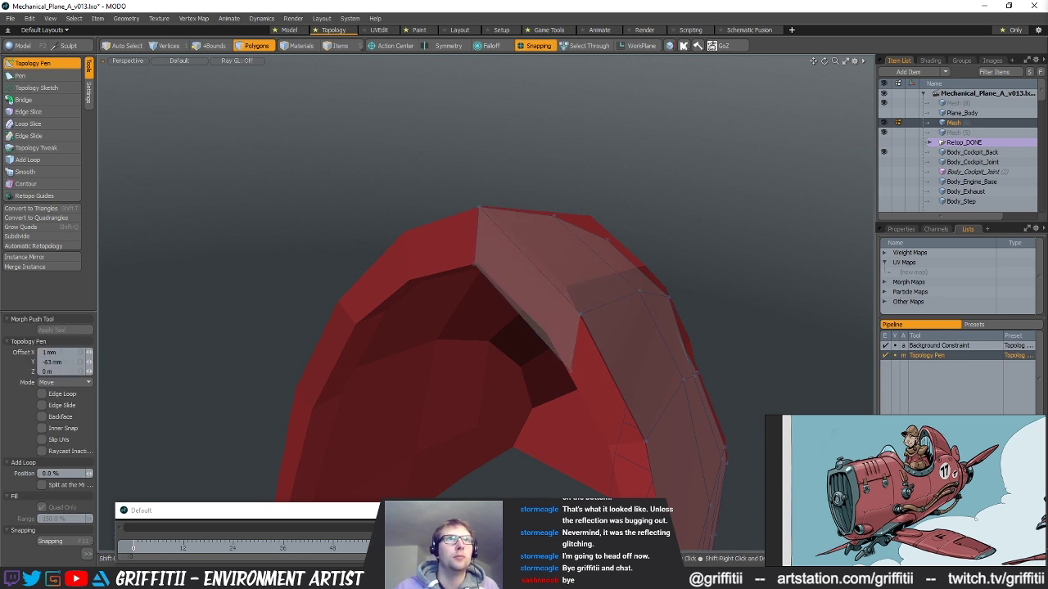
left_click_drag(574, 369, 578, 292, "shift")
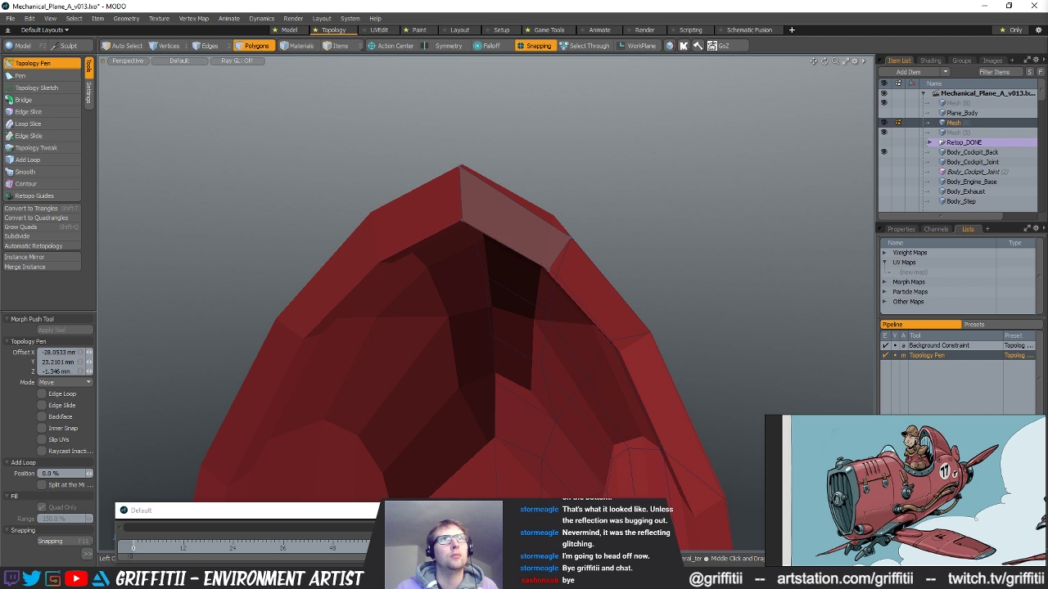
mouse_move(547, 272)
left_mouse_down("alt")
mouse_move(519, 286)
mouse_move(519, 248)
left_mouse_up("alt")
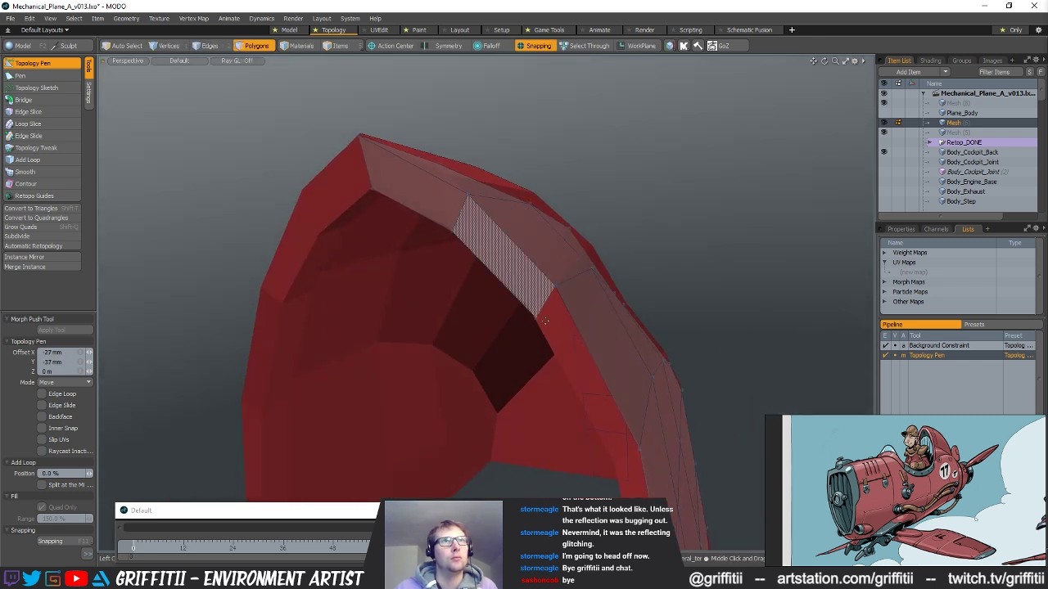
left_click_drag(566, 323, 540, 272, "alt")
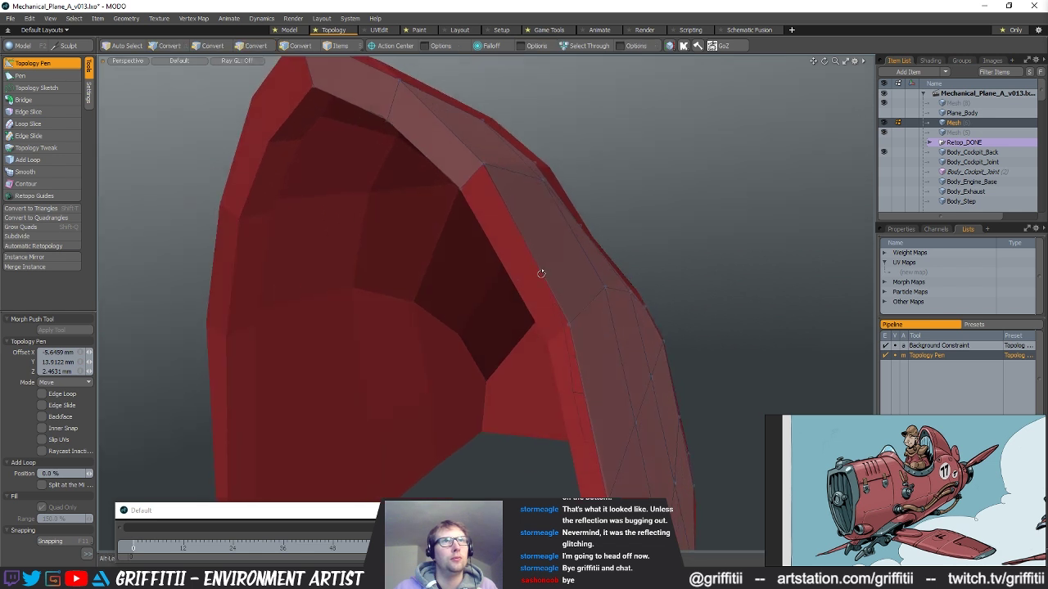
- Continue the rim thickness strip down the side to the base and align its inner vertices with the reference edge
left_click_drag(473, 178, 558, 332, "shift")
left_click_drag(545, 271, 520, 244, "alt")
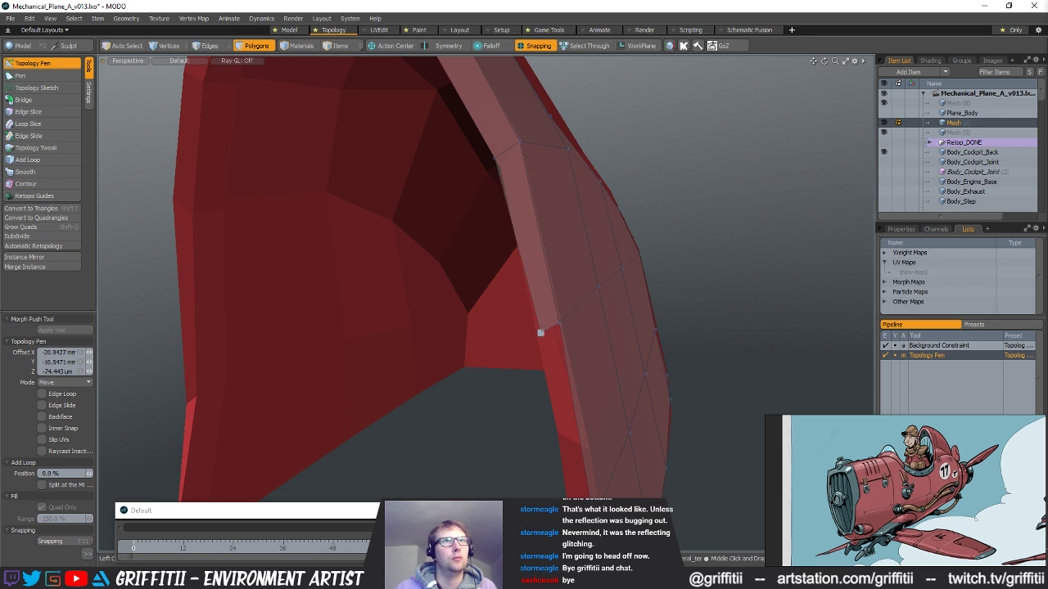
left_click_drag(538, 340, 530, 302, "alt")
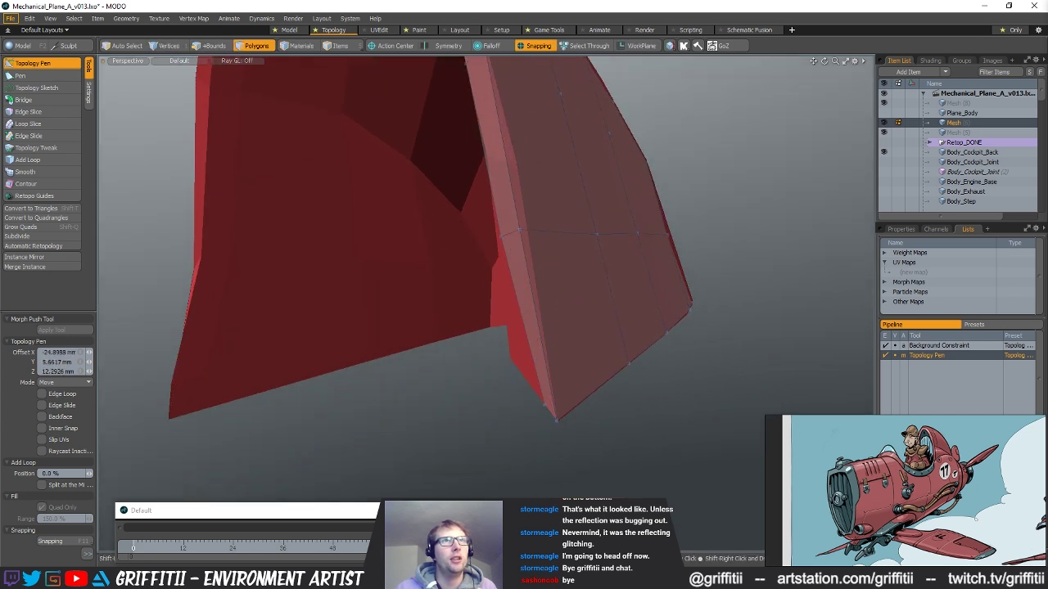
mouse_move(545, 405)
left_mouse_down()
mouse_move(511, 357)
mouse_move(547, 348)
mouse_move(569, 321)
mouse_move(528, 402)
left_mouse_up()
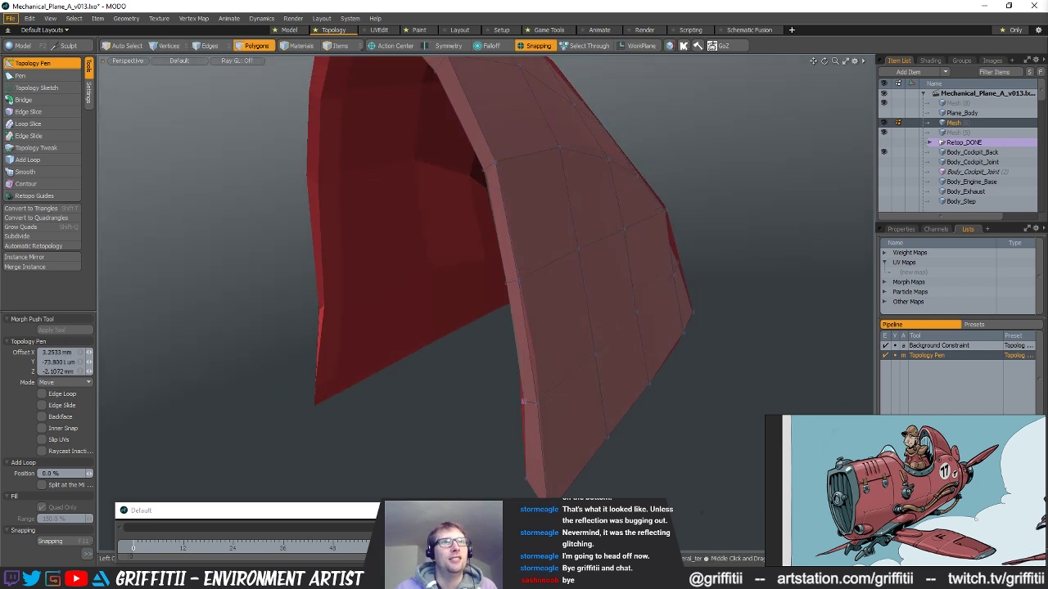
left_click_drag(574, 347, 534, 289, "alt")
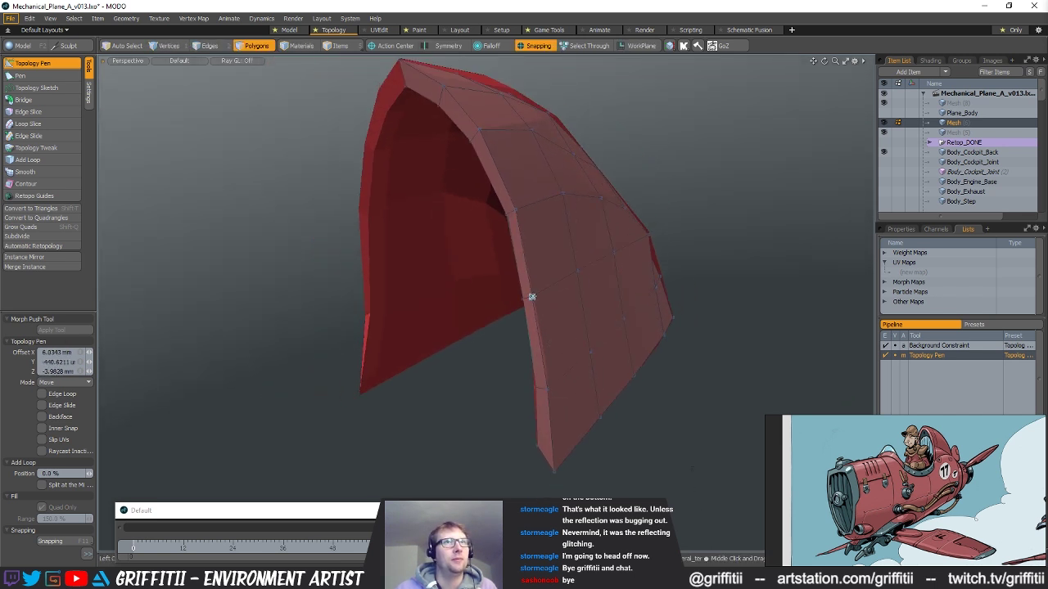
- Extend the rim strip's inner edge inward as a narrow strip using the Topology Pen with Edge Loop enabled
left_click_drag(529, 299, 634, 328, "alt")
left_click_drag(634, 328, 550, 351, "alt+shift")
left_click_drag(550, 350, 522, 289, "alt+shift")
key("space")
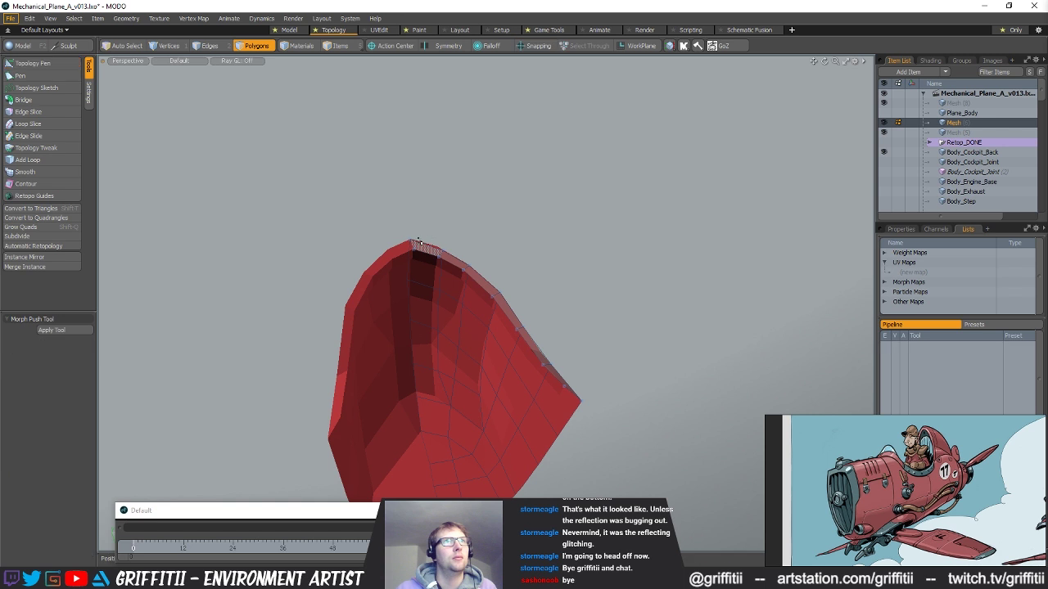
left_click(33, 63)
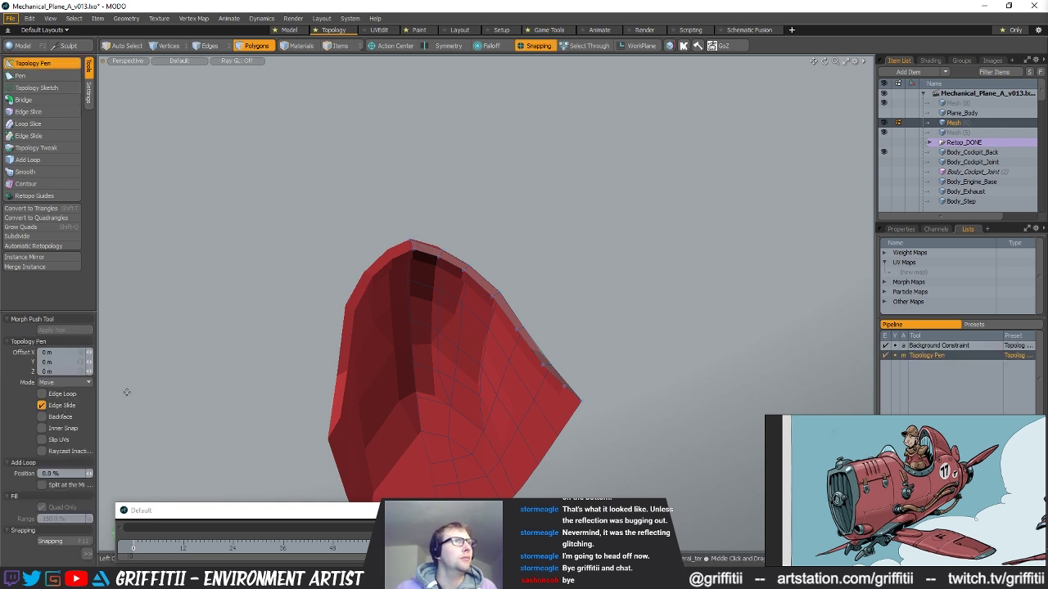
left_click_drag(435, 308, 544, 259, "alt")
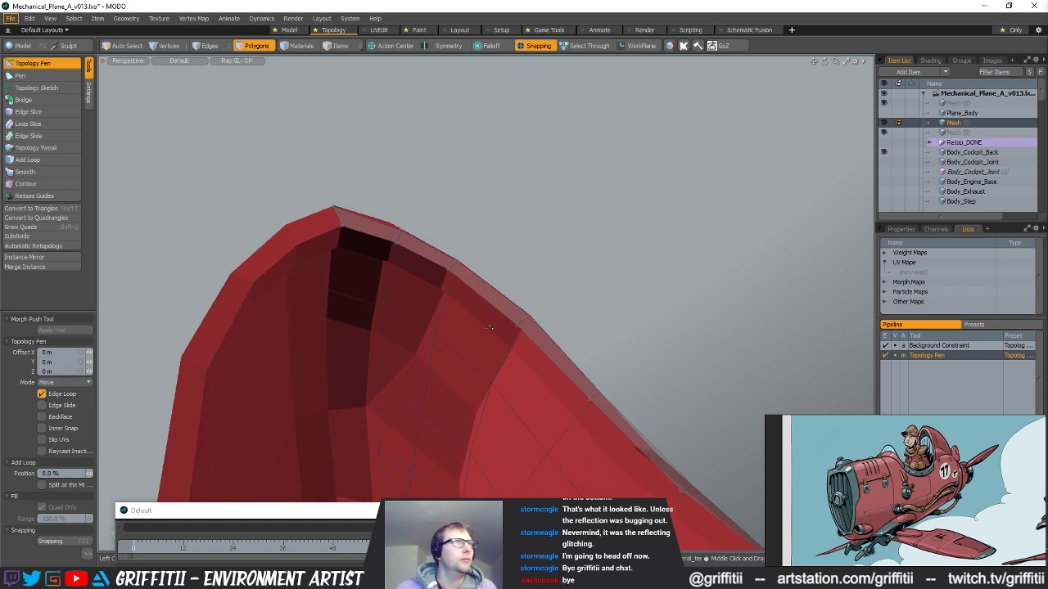
mouse_move(484, 301)
left_mouse_down("shift")
mouse_move(494, 312)
mouse_move(476, 316)
left_mouse_up("shift")
left_click_drag(527, 357, 344, 328, "alt")
scroll(524, 328, "down", 4)
left_click_drag(524, 329, 515, 358, "alt")
scroll(558, 373, "up", 2)
scroll(515, 357, "up", 4)
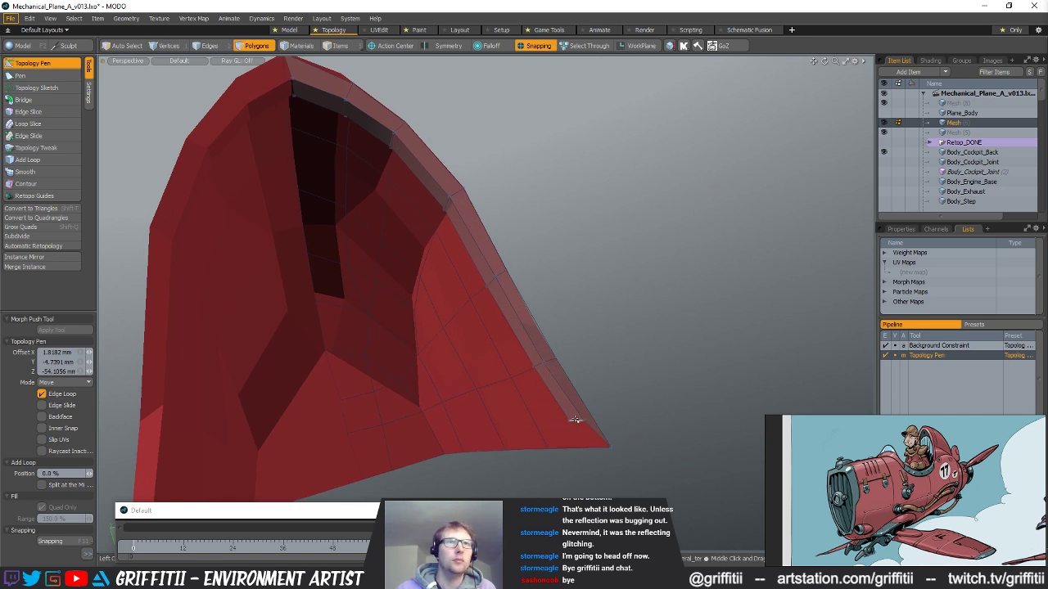
- Move the inner strip's lowest edge about 4 mm in X and -45 mm in Y to the base
key("space")
key("space")
key("space")
left_click(578, 421)
key("w")
left_click_drag(578, 421, 529, 303, "alt")
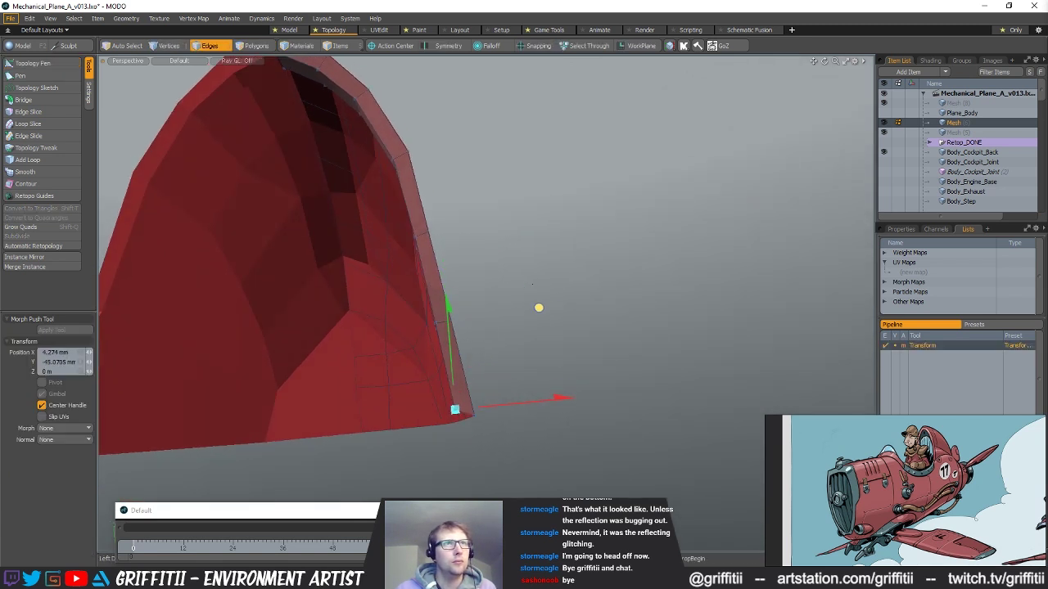
left_click_drag(538, 315, 327, 327, "alt")
- Hide Body_Cockpit_Back and select all polygons of the new mesh
key("space")
key("space")
double_click(449, 306)
left_click_drag(448, 306, 237, 340, "alt")
left_click(237, 339)
key("1")
left_click_drag(496, 327, 565, 354, "alt")
key("3")
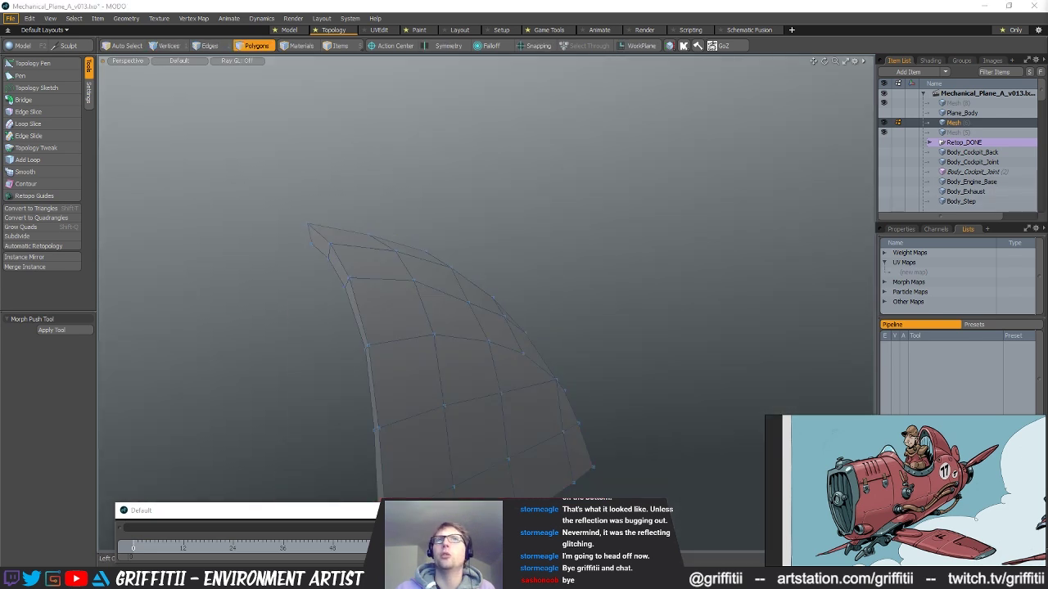
left_click_drag(522, 295, 589, 328, "alt")
double_click(388, 287)
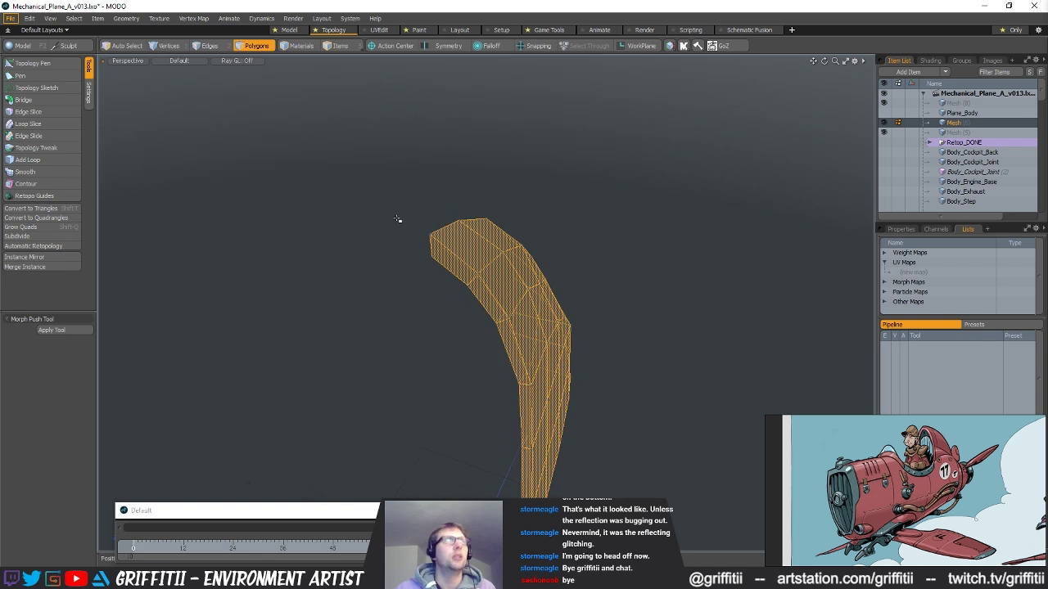
- Align the half mesh's centre-line vertices by scaling them to 0% in X with the action center set to Origin
left_click(295, 30)
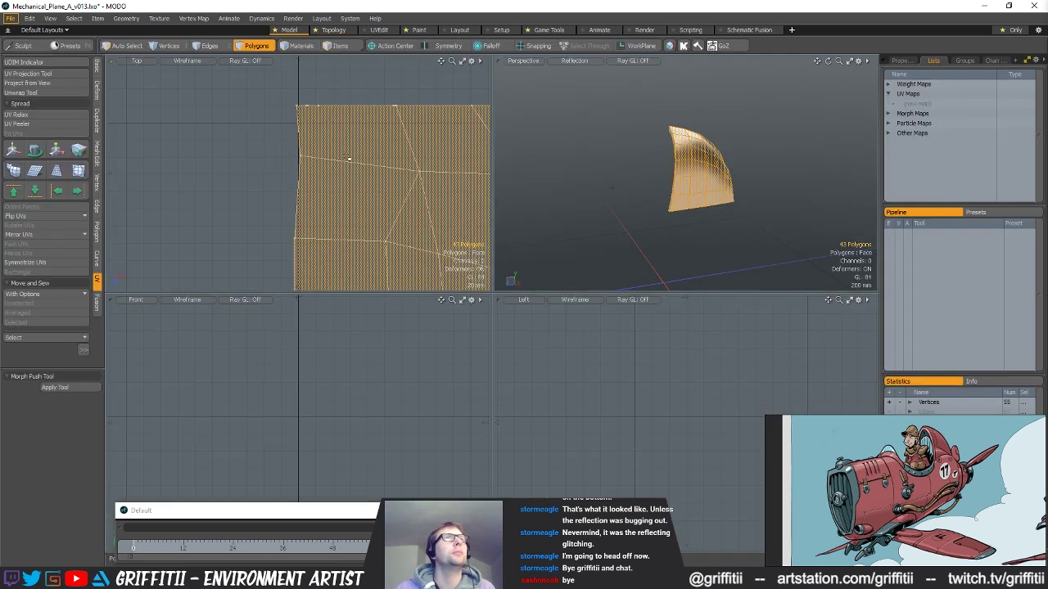
key("1")
key("space")
key("space")
key("space")
right_click_drag(268, 81, 228, 205)
mouse_move(749, 181)
left_mouse_down("alt")
mouse_move(715, 200)
mouse_move(750, 196)
left_mouse_up("alt")
key("alt+z")
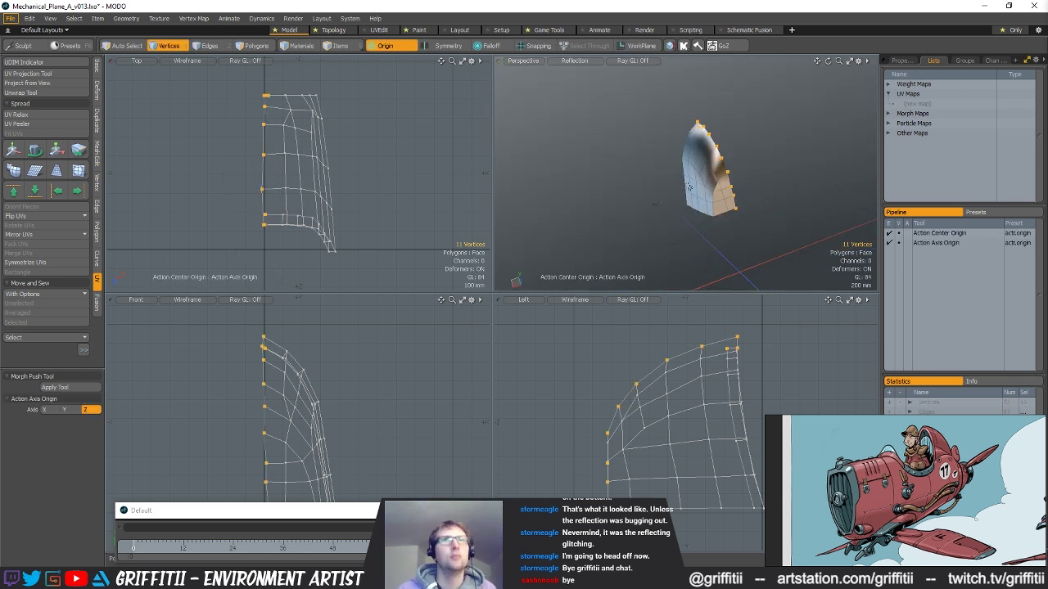
key("r")
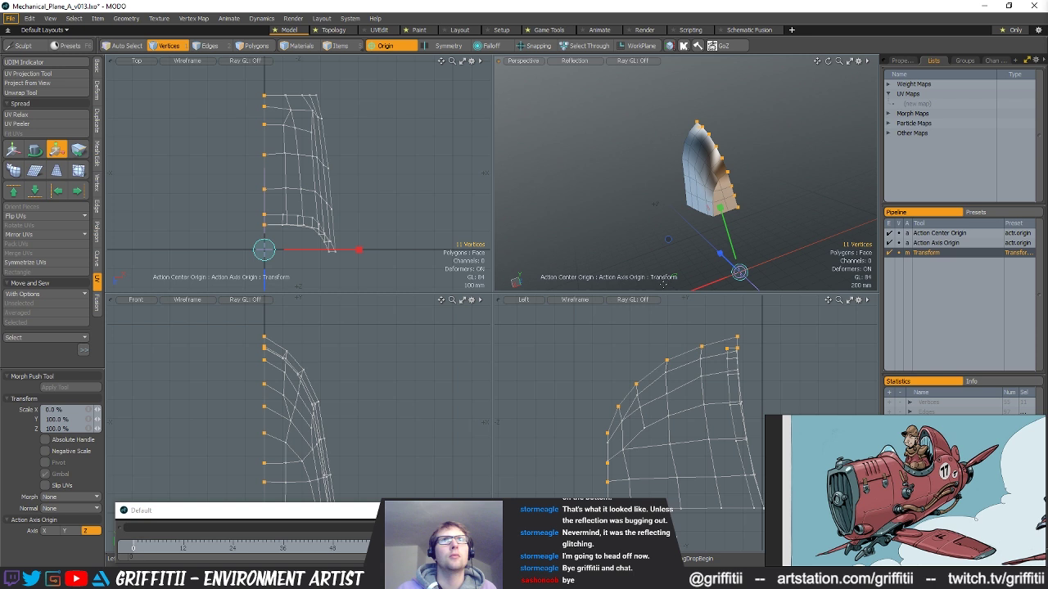
left_click_drag(190, 164, 195, 172, "alt")
key("space")
- Flatten the upper rim vertices nearest the centre line by scaling them to 0% in Z with the action center set to Selection
scroll(304, 244, "up", 3)
left_click_drag(332, 245, 280, 224, "alt")
left_click_drag(627, 195, 725, 164, "alt")
scroll(717, 189, "up", 5)
key("2")
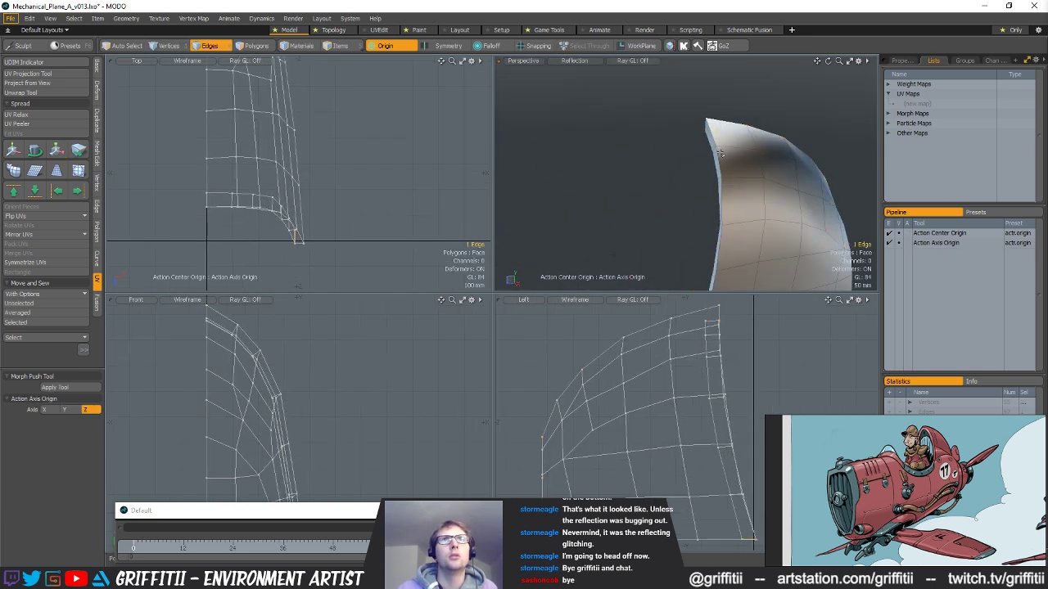
key("space")
left_click_drag(360, 201, 332, 158, "alt")
key("space")
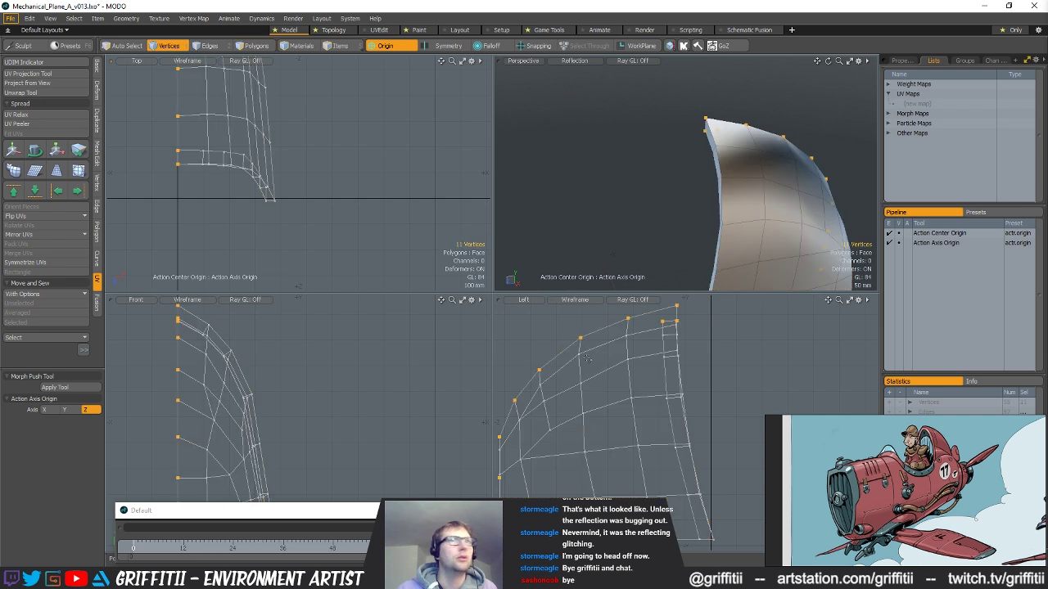
scroll(587, 359, "down", 2)
left_click_drag(587, 359, 574, 357, "alt")
left_click_drag(648, 338, 639, 351, "alt")
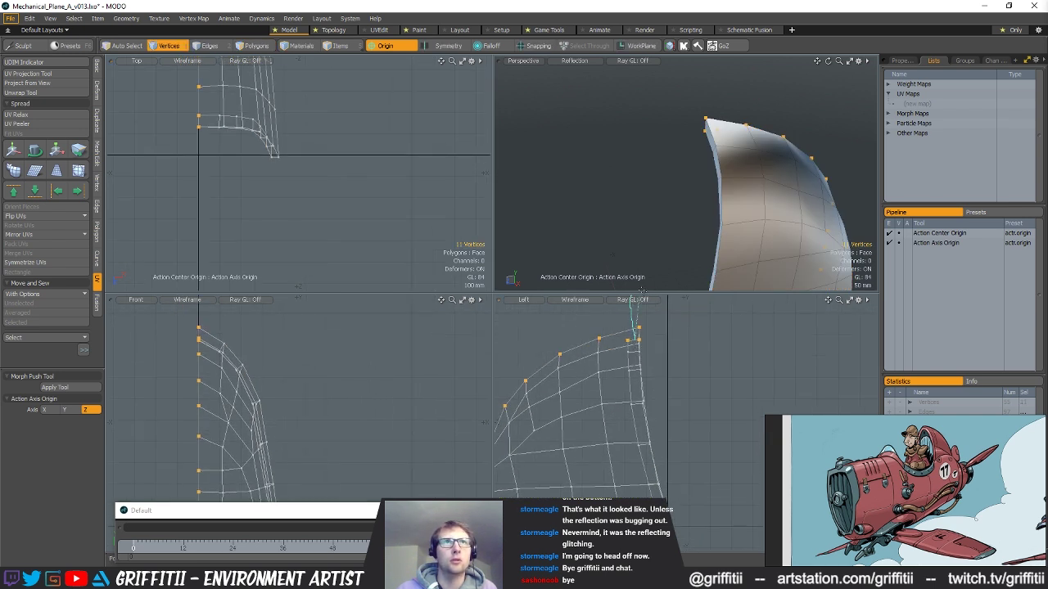
right_click_drag(633, 391, 635, 385)
key("y")
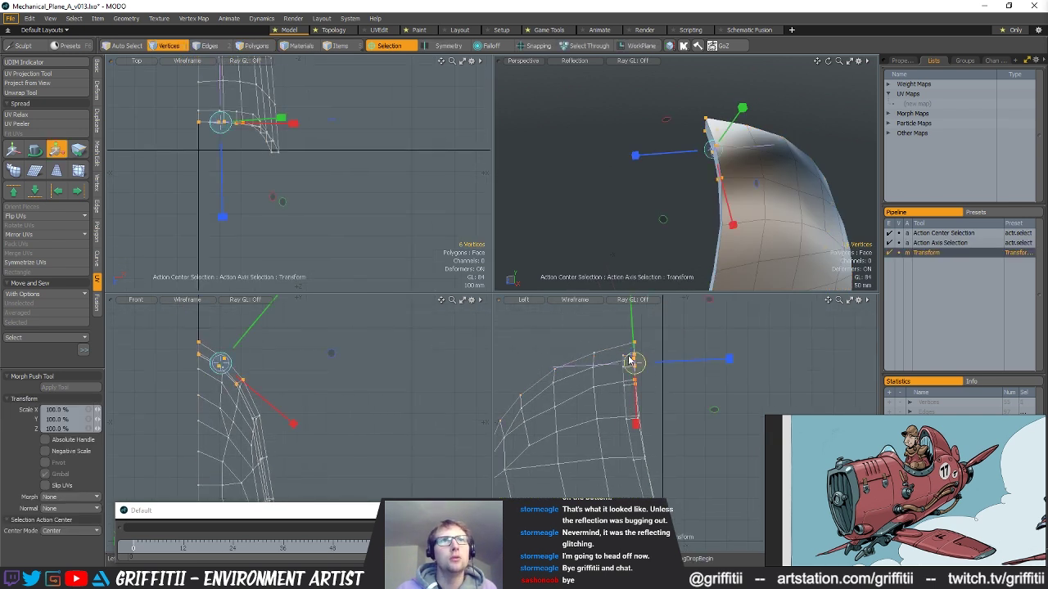
left_click_drag(664, 358, 657, 331, "alt")
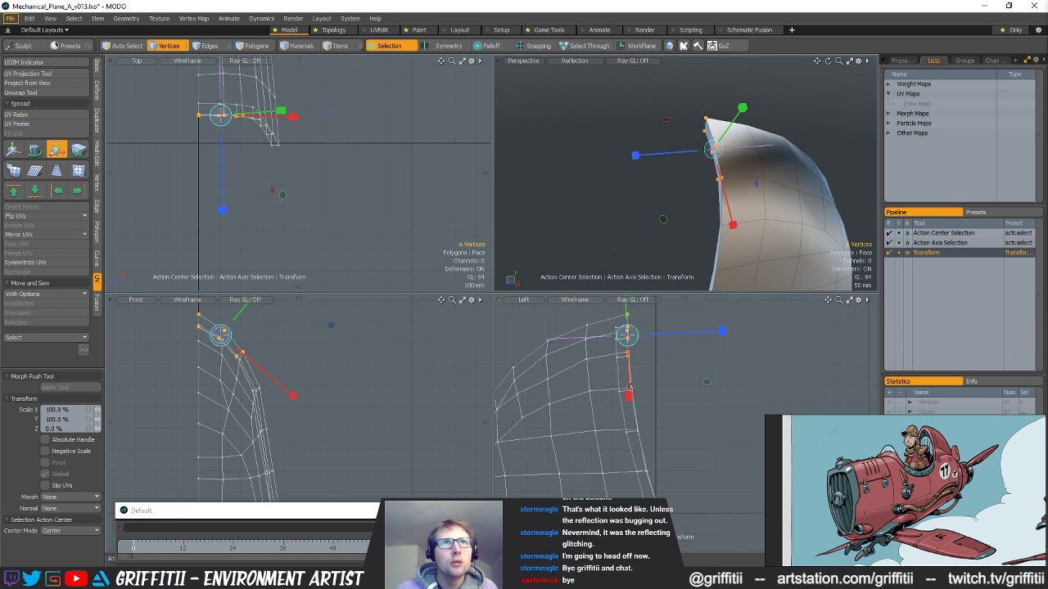
key("space")
- Flatten the next two groups of rim vertices down the side by scaling each along its local Z axis
right_click_drag(619, 391, 672, 382)
key("r")
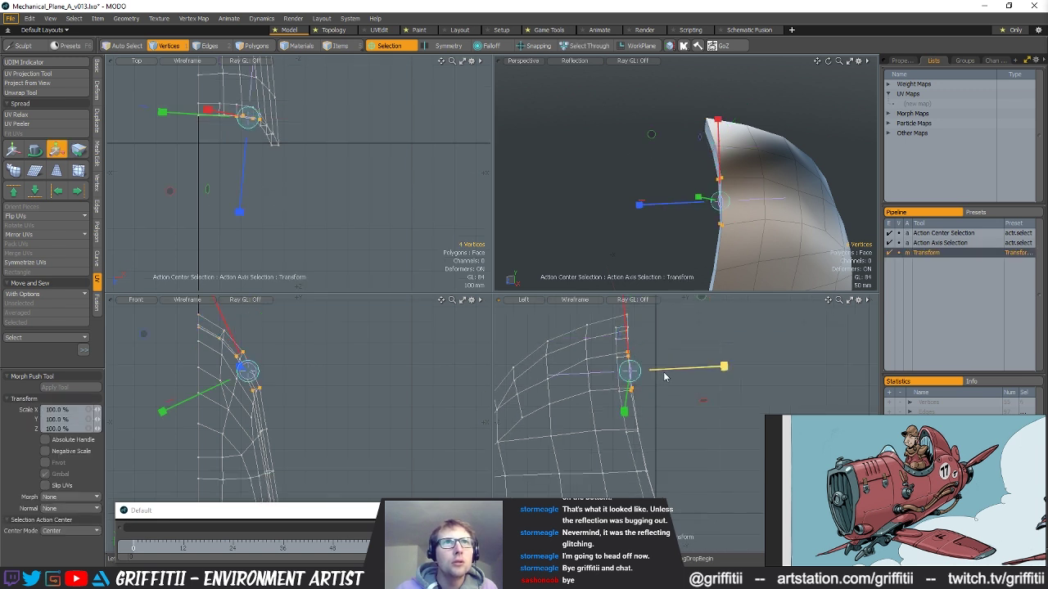
key("space")
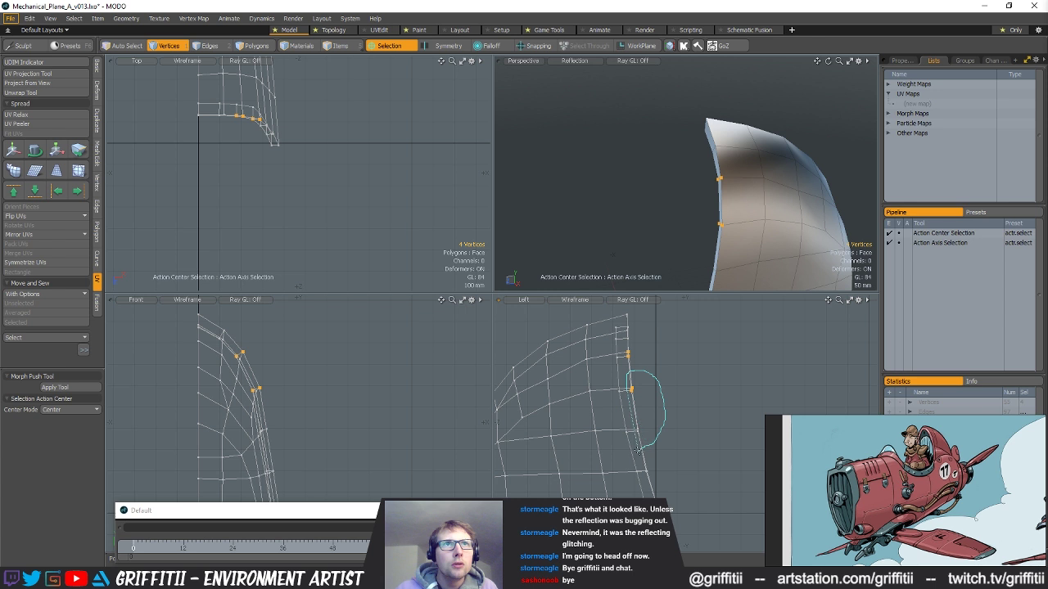
right_click_drag(644, 446, 645, 448)
key("y")
key("space")
- Flatten the two lowest groups of rim vertices down to the base, scaling to 0% in Z, and clear the selection
left_click_drag(641, 451, 628, 421, "alt")
right_click_drag(638, 460, 640, 457)
key("y")
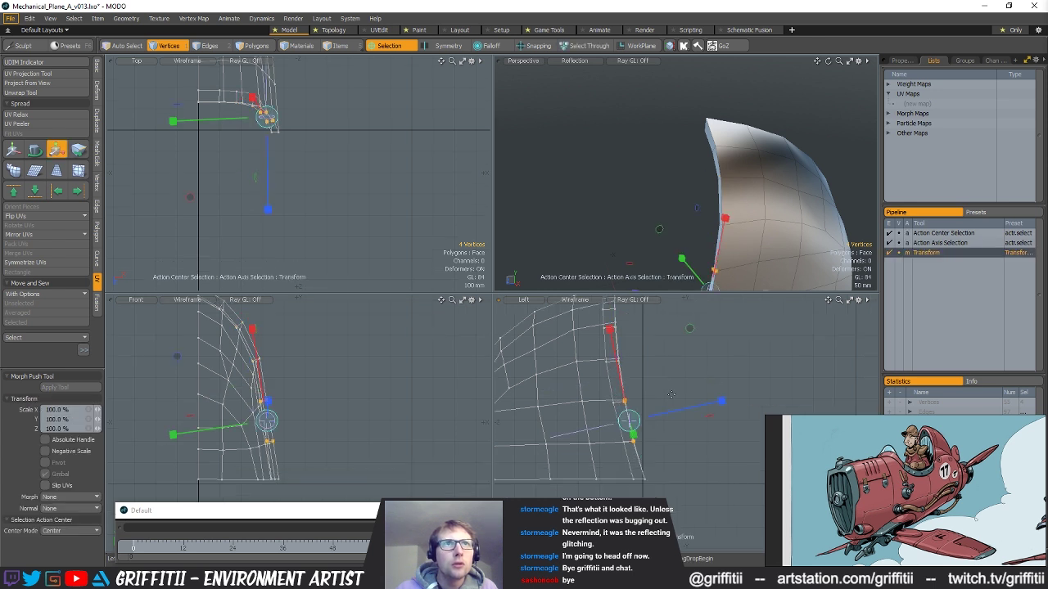
key("space")
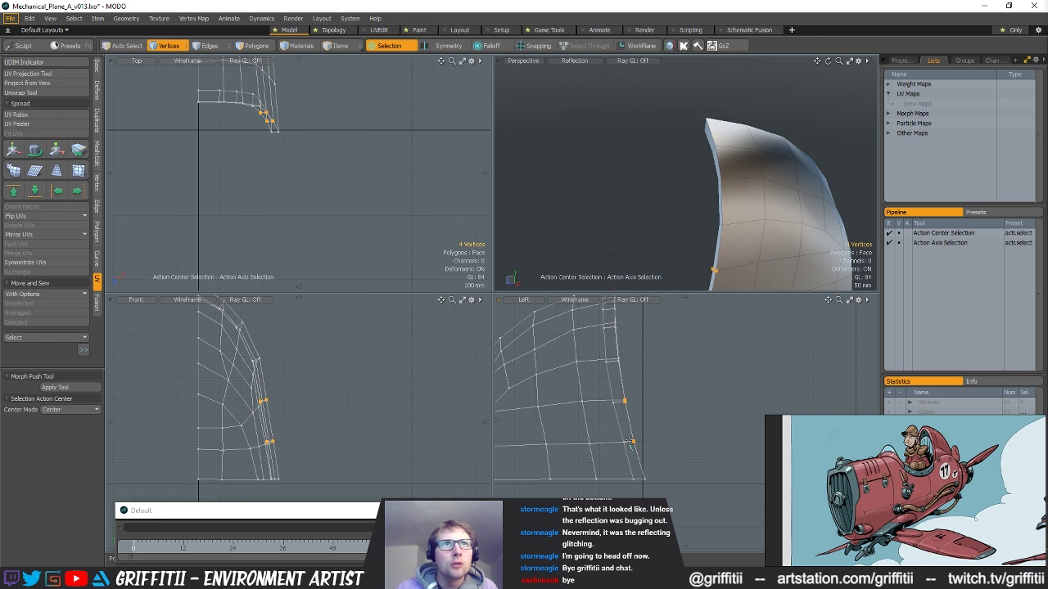
right_click_drag(694, 473, 688, 439)
key("y")
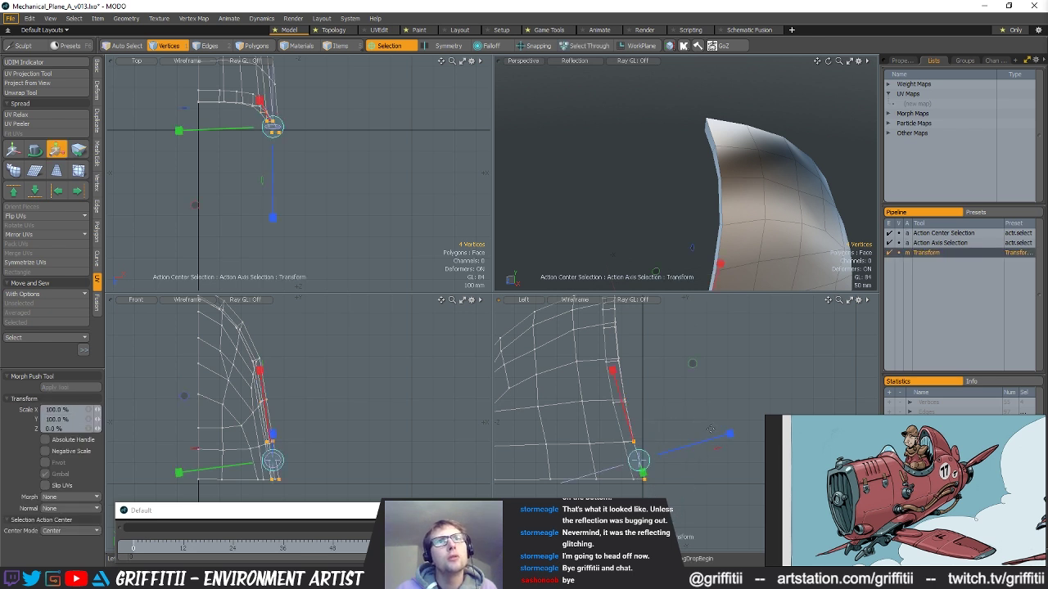
key("space")
left_click(704, 353)
- Cut a new diagonal edge between two existing vertices at the mesh's lower rear side with Edge Slice
left_click_drag(313, 358, 312, 347, "alt")
left_click_drag(629, 160, 654, 221, "alt")
scroll(566, 175, "down", 3)
left_click_drag(760, 254, 666, 176, "alt+shift")
scroll(624, 182, "up", 3)
left_click_drag(726, 204, 696, 166, "alt")
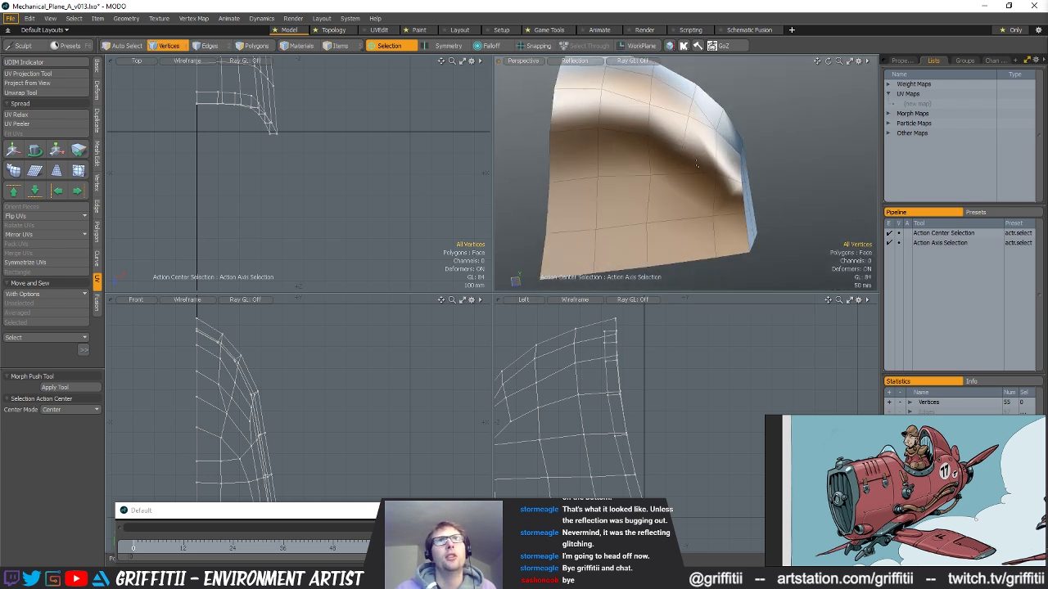
key("space")
key("space")
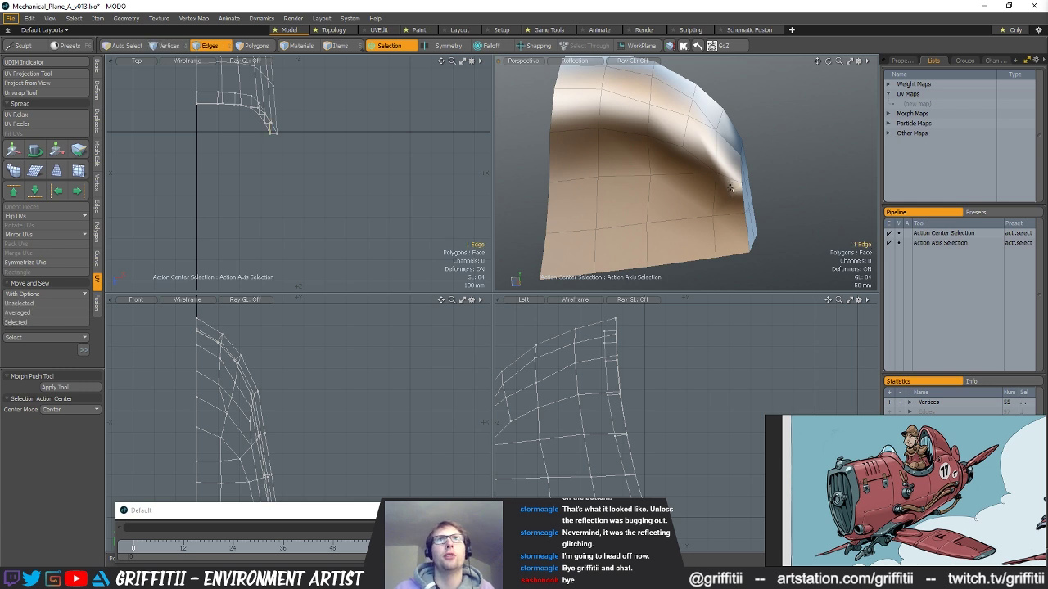
key("space")
left_click(730, 192)
left_click_drag(727, 190, 665, 216, "alt")
key("Escape")
key("c")
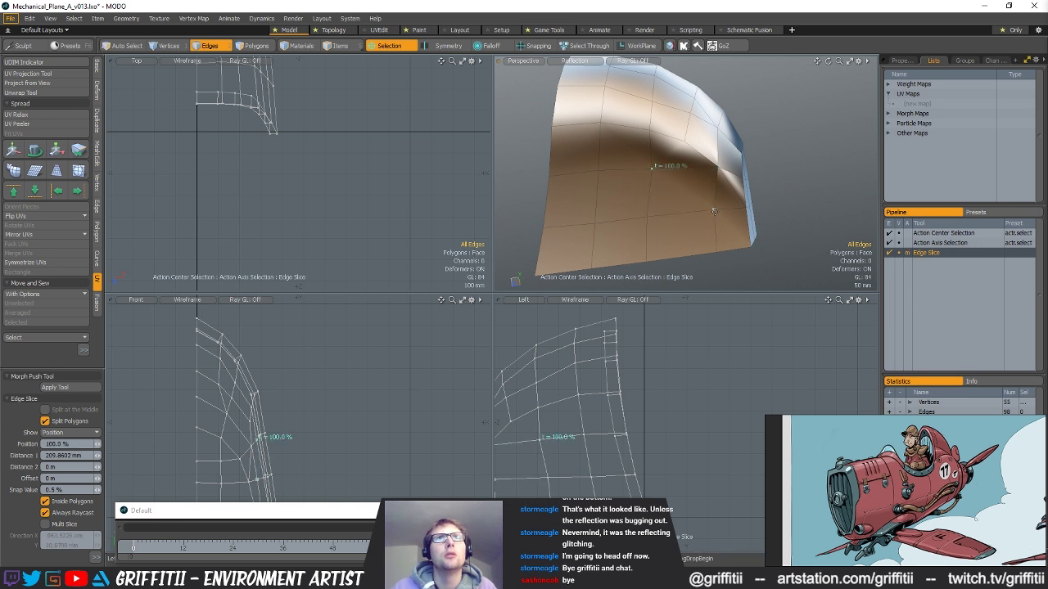
key("space")
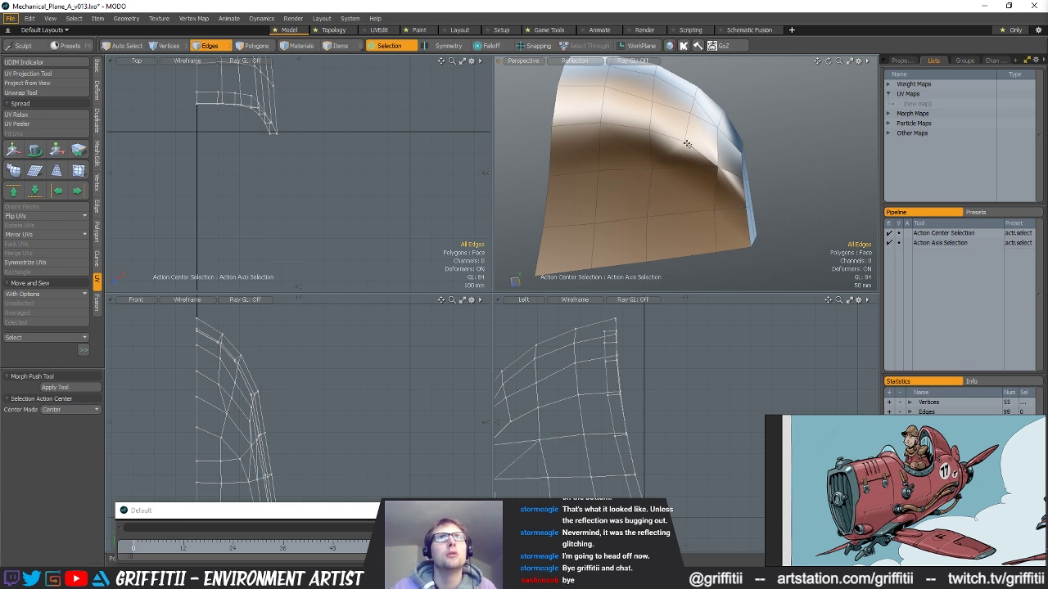
- Slice a second diagonal edge beside the first cut and remove the old horizontal edge between the two
key("alt+c")
left_click(652, 167)
key("space")
left_click(682, 166)
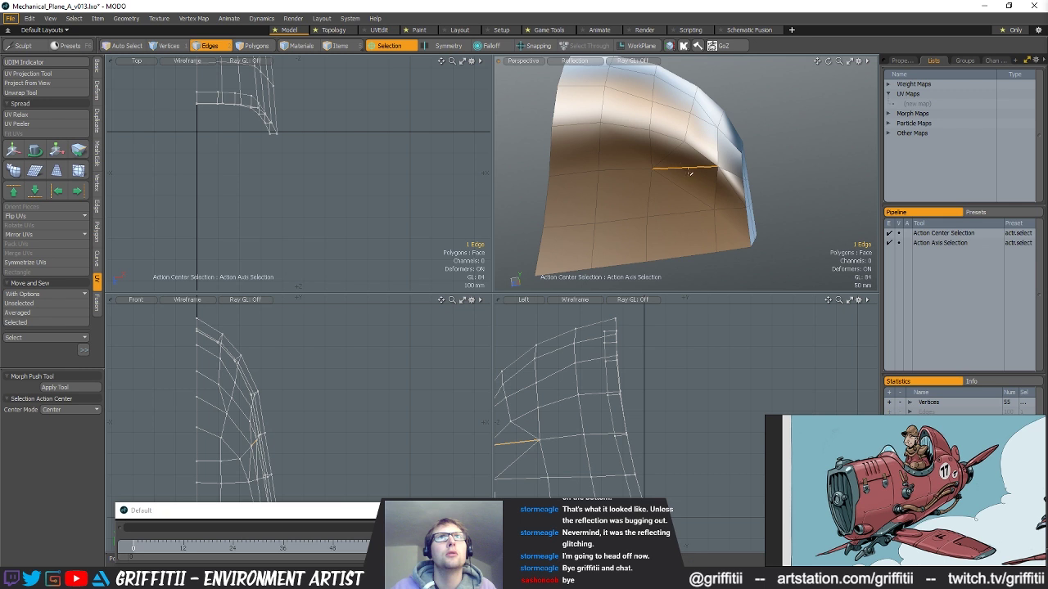
middle_click_drag(773, 190, 728, 179)
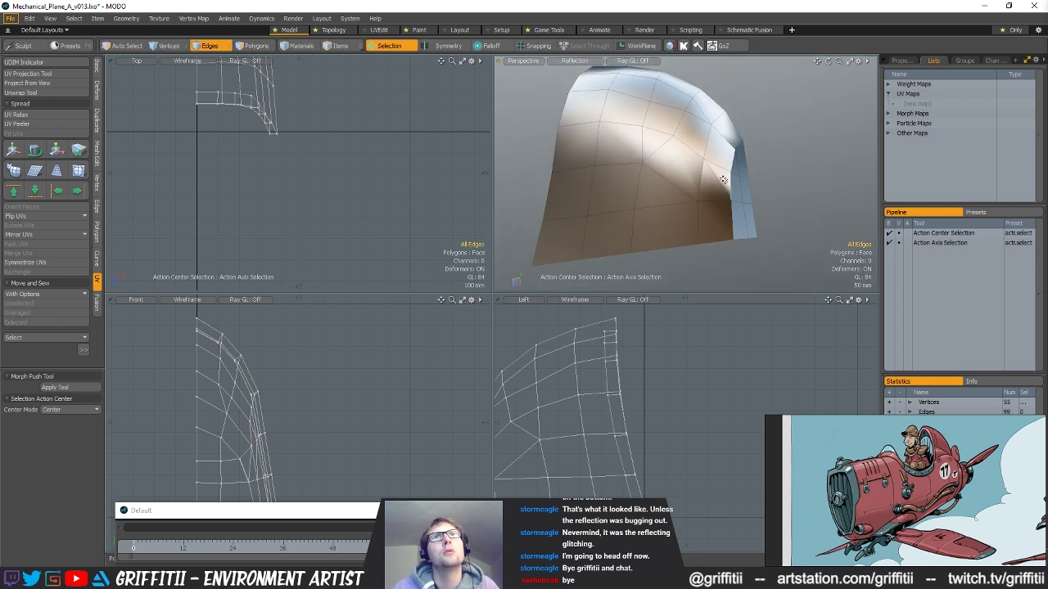
- Shift the vertical edge at the lower rear corner inward and move its base vertex about -4 mm in X
left_click_drag(739, 167, 712, 155, "alt")
left_click(670, 46)
left_click(636, 153)
mouse_move(789, 171)
left_mouse_down("alt")
mouse_move(710, 128)
mouse_move(682, 180)
mouse_move(690, 165)
mouse_move(701, 235)
left_mouse_up("alt")
key("shift+a")
scroll(379, 176, "down", 8)
scroll(377, 176, "up", 2)
key("w")
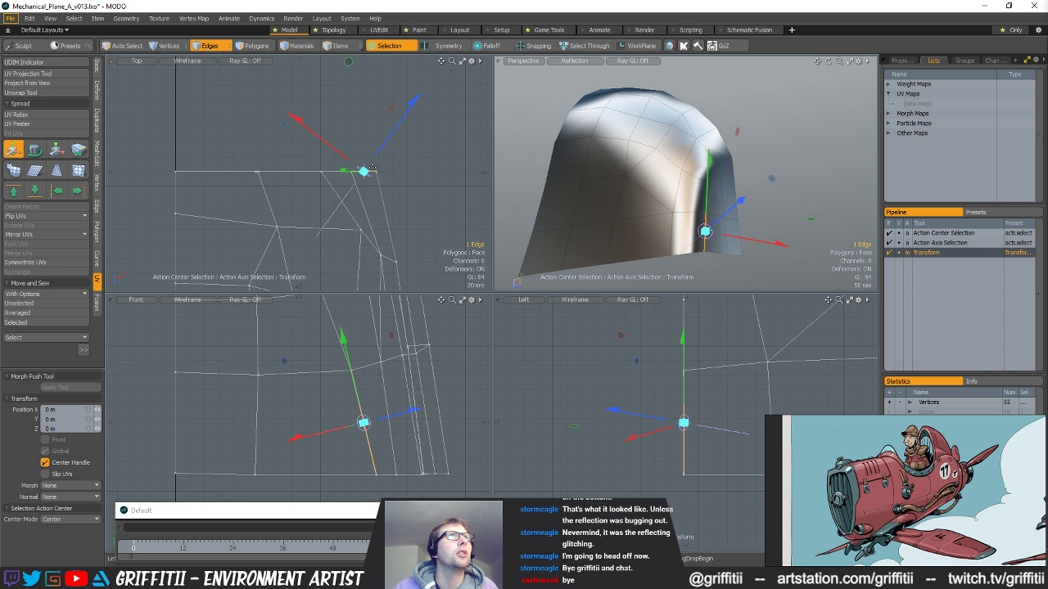
key("alt+a")
left_click_drag(387, 173, 402, 176)
key("space")
key("space")
key("space")
key("w")
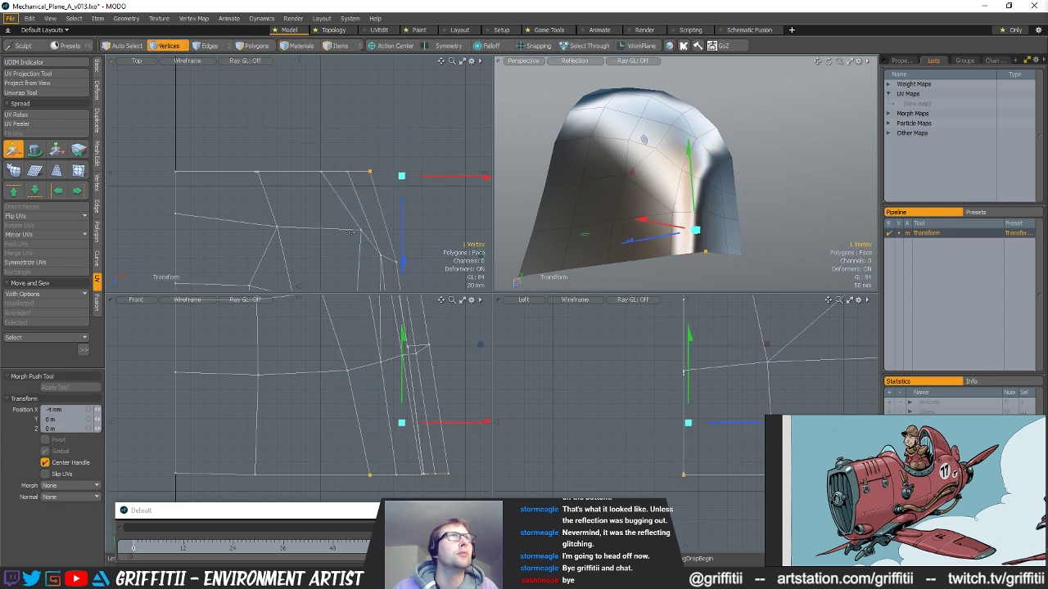
key("space")
- Move the vertex on the side above the rear corner about -14 mm in X and 18 mm in Z, raising it slightly in Y
left_click(361, 231)
left_click_drag(389, 249, 421, 208, "alt")
scroll(420, 208, "down", 2)
key("w")
left_click_drag(446, 248, 441, 255)
left_click_drag(734, 213, 819, 215, "alt")
left_click_drag(757, 352, 686, 360, "ctrl+alt")
left_click_drag(686, 360, 675, 348, "ctrl+alt")
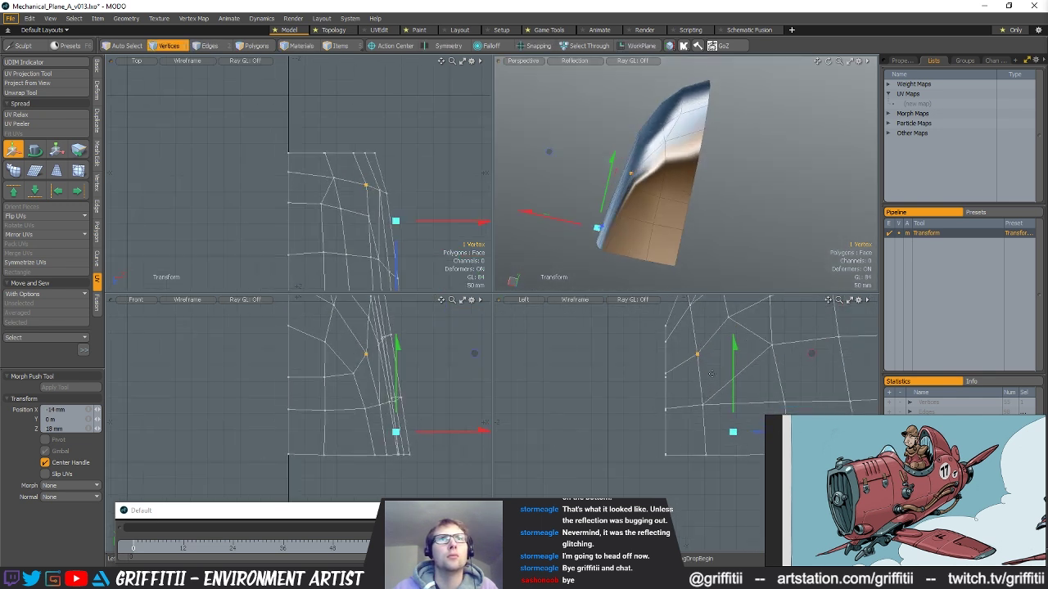
left_click_drag(733, 383, 673, 406)
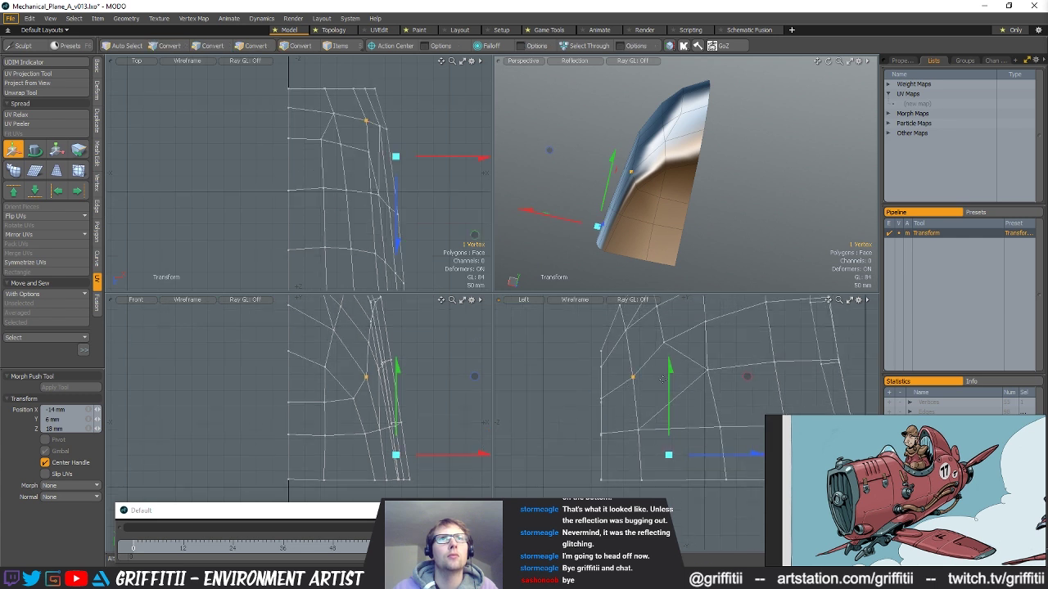
key("q")
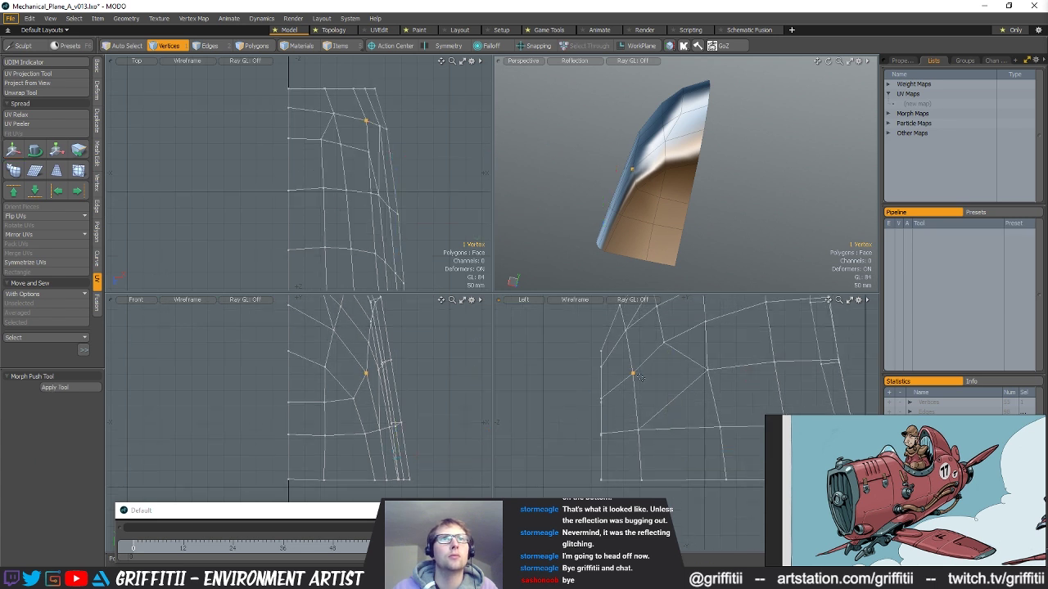
left_click_drag(673, 355, 652, 366, "alt+shift")
left_click(645, 397)
- Select the mesh's outer boundary edges and the edge loops along the rim thickness as UV seams
left_click_drag(655, 155, 730, 204, "alt")
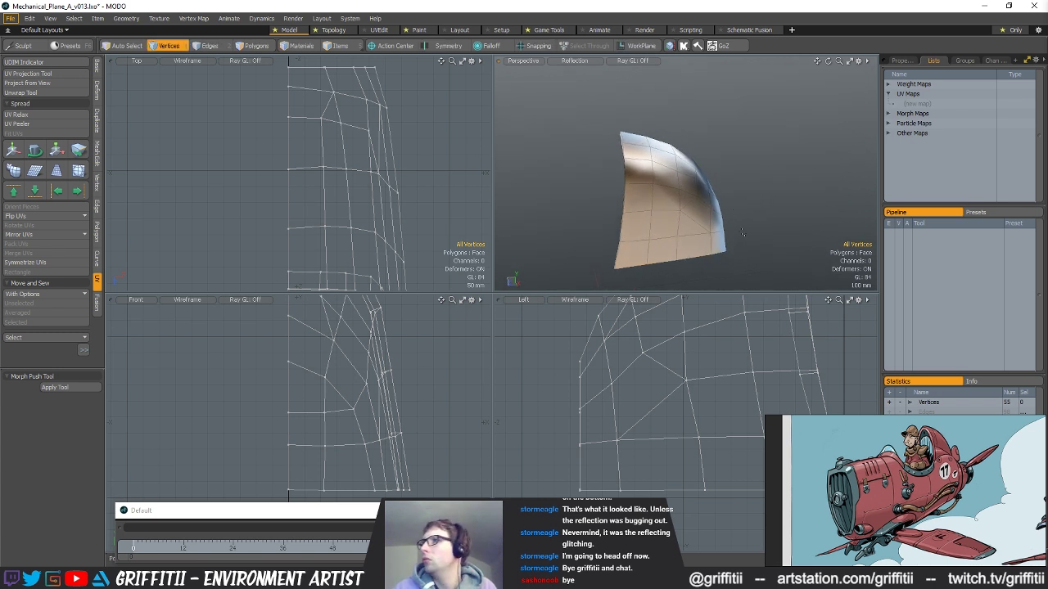
left_click_drag(587, 198, 740, 191, "alt")
left_click_drag(596, 178, 596, 192, "alt")
scroll(436, 141, "down", 3)
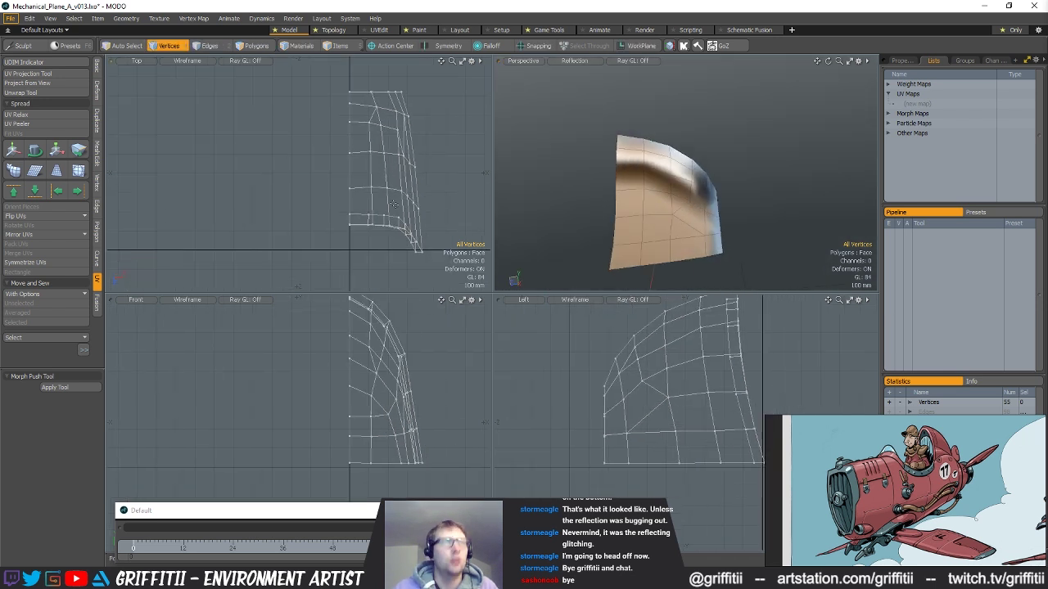
key("3")
left_click_drag(616, 205, 781, 178, "alt")
key("space")
key("space")
left_click_drag(695, 194, 771, 98, "alt")
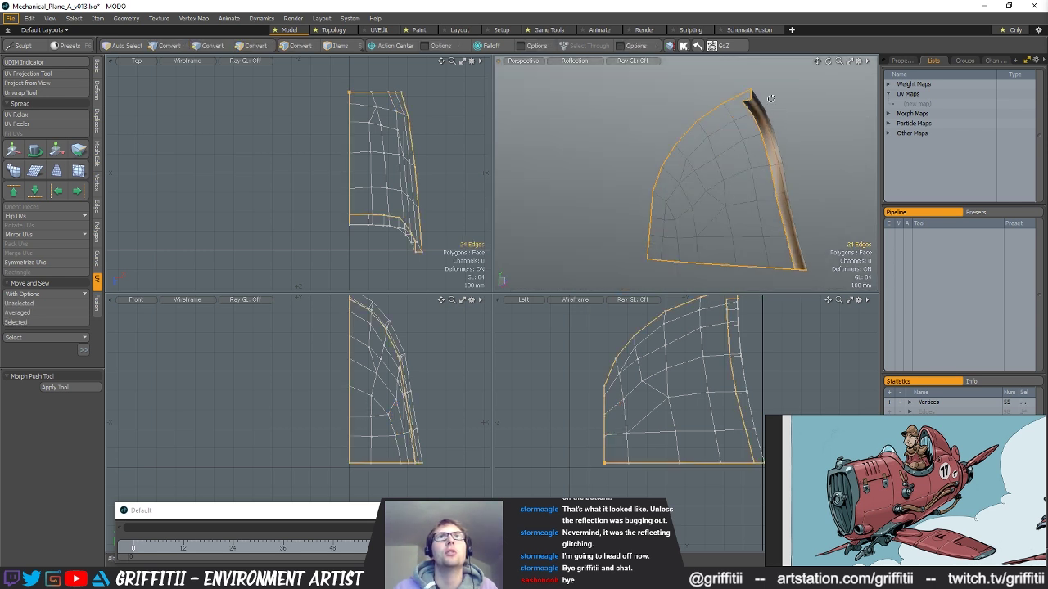
left_click_drag(800, 167, 516, 184, "alt")
- Create a UV map named Texture for the mesh and open it in the UV editor
left_click(916, 105)
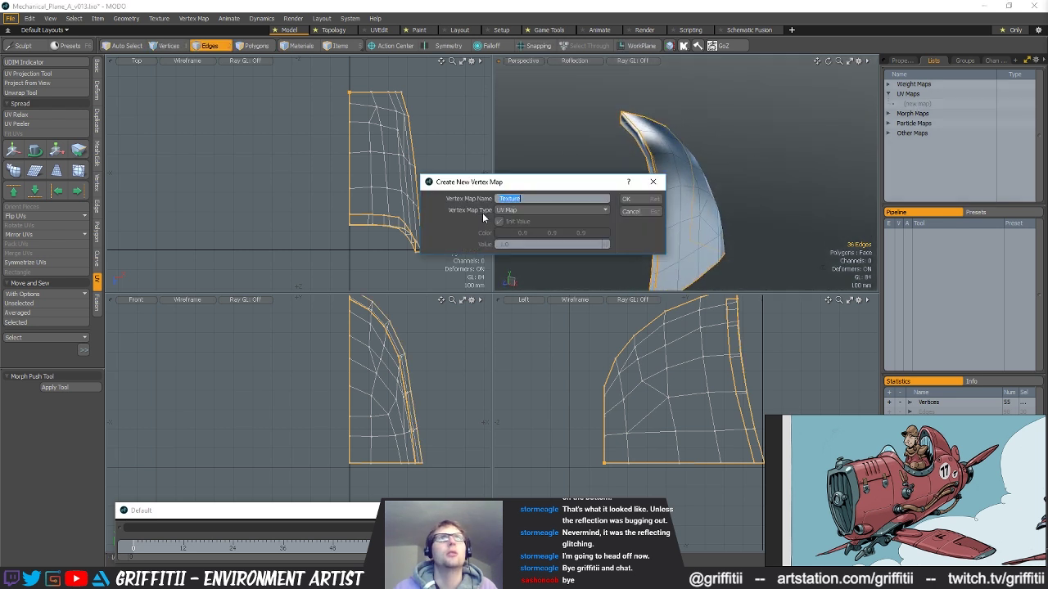
key("Return")
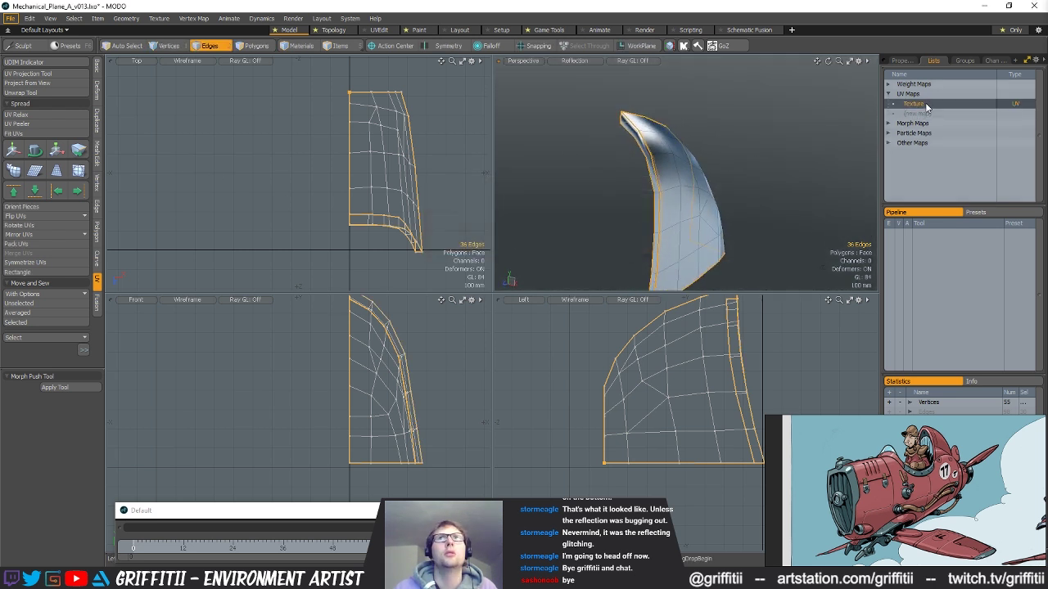
double_click(925, 103)
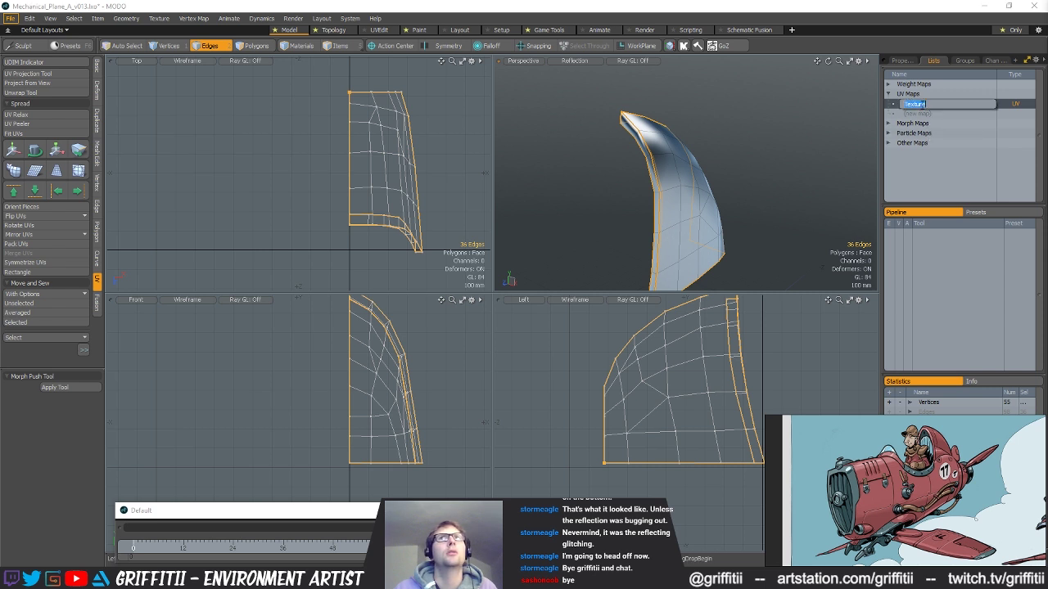
left_click(944, 146)
double_click(919, 105)
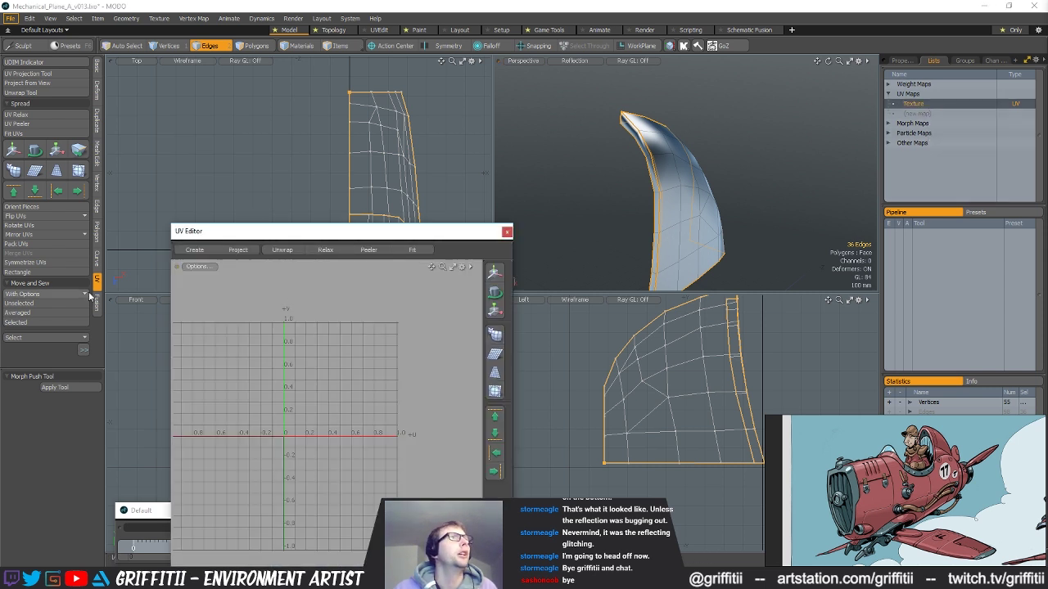
- Unwrap the mesh along the selected seam edges, then relax all polygons' UVs in Conformal mode
left_click(32, 94)
left_click(370, 349)
key("space")
key("space")
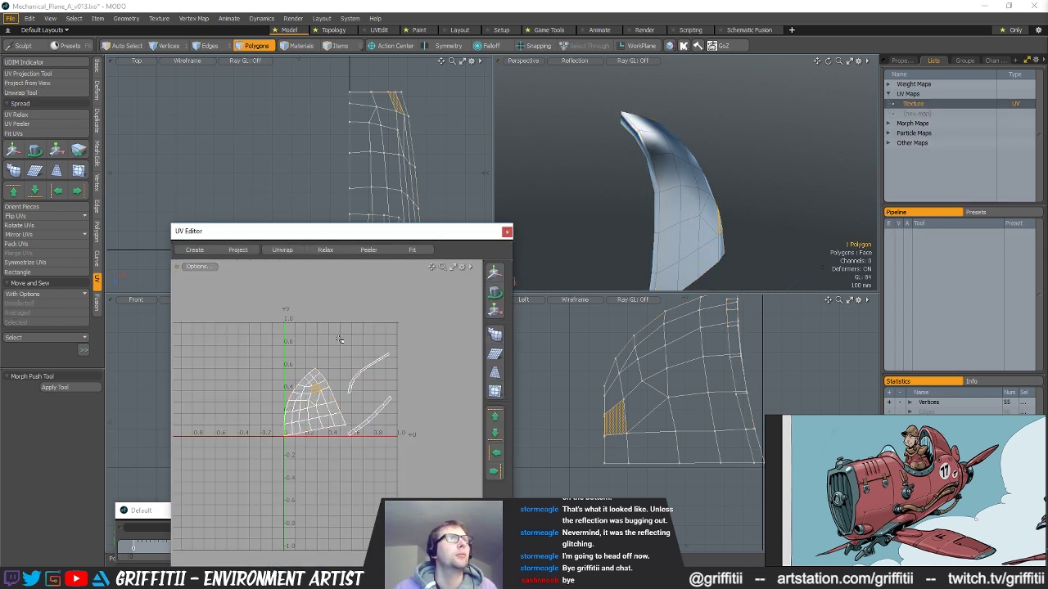
key("ctrl+a")
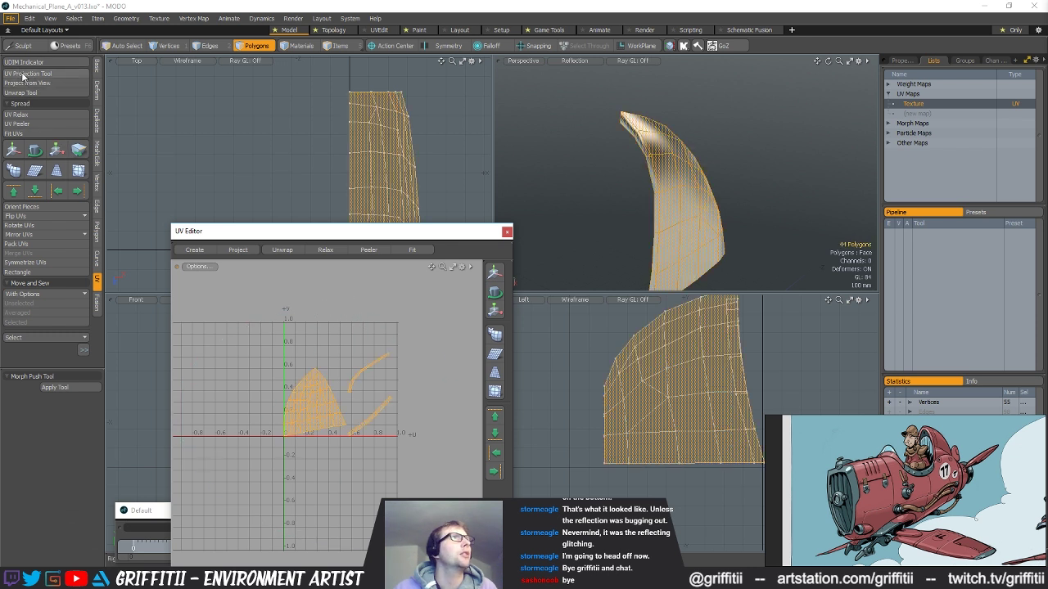
left_click(18, 115)
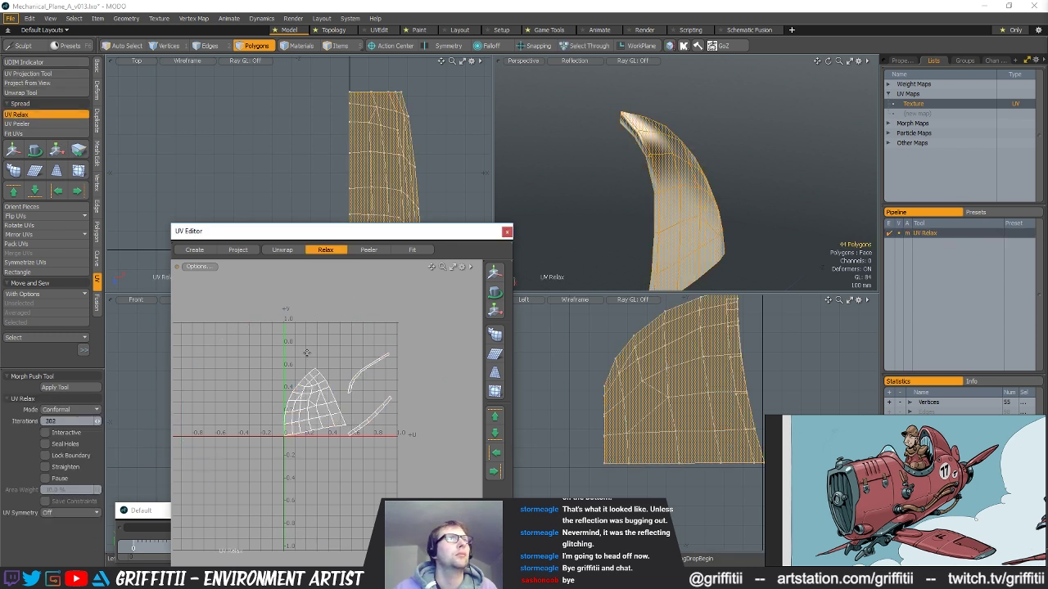
key("space")
- Mirror the unwrapped half mesh across the X axis
key("shift+v")
left_click(59, 388)
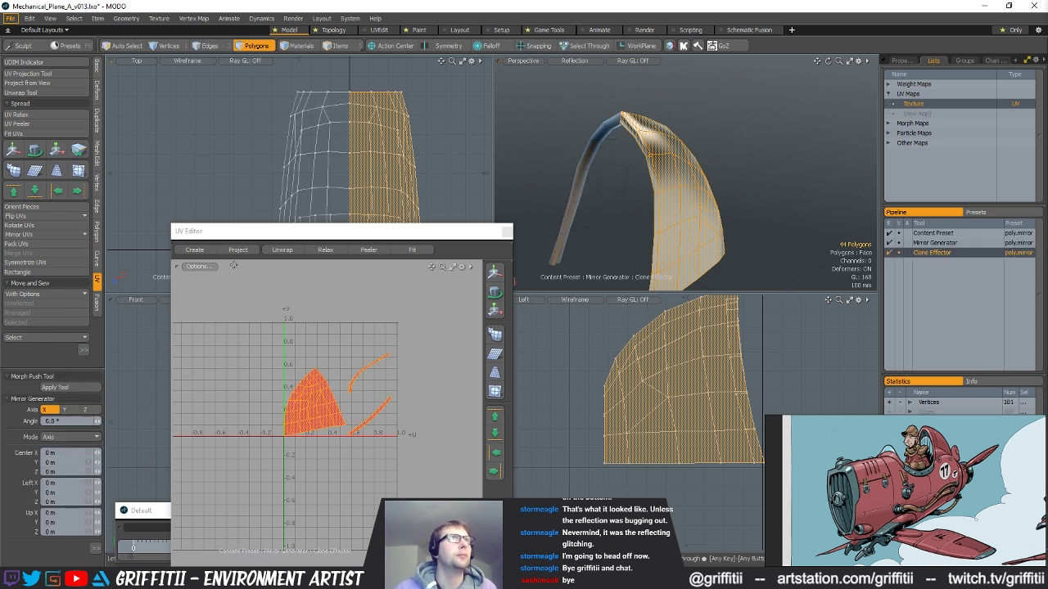
- Select the other half's polygons, move their UVs by U -1.1 and V -0.375, and mirror those UVs
key("bracketleft")
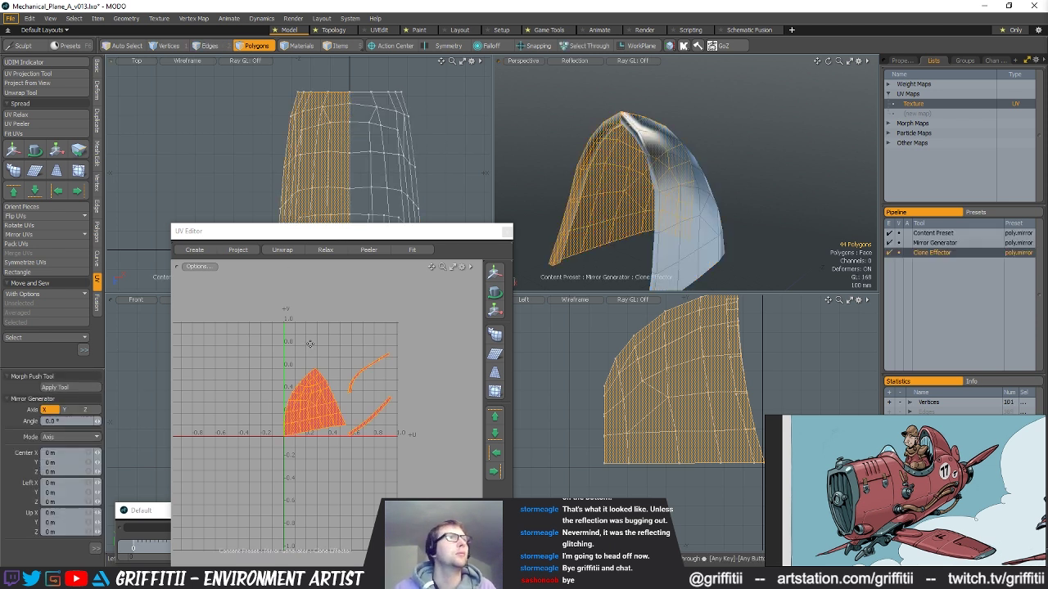
key("w")
left_click_drag(359, 359, 301, 318)
left_click(43, 236)
left_click(49, 247)
left_click_drag(342, 427, 229, 445, "alt")
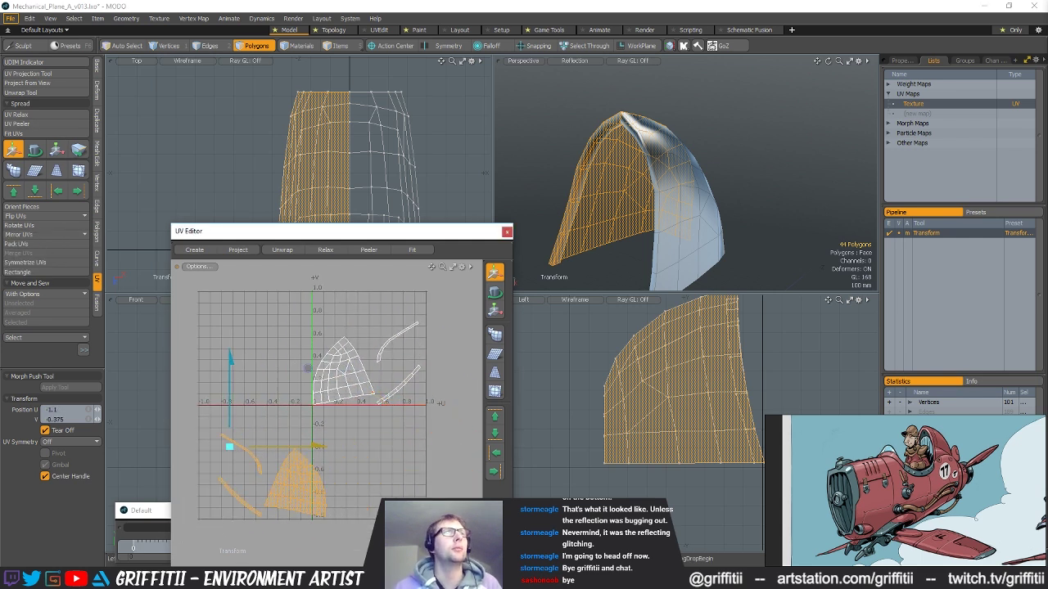
- Try to sew the upper rim strip's end edge to its mirrored counterpart in the UV map
key("space")
key("space")
scroll(388, 366, "up", 4)
key("space")
left_click(363, 354)
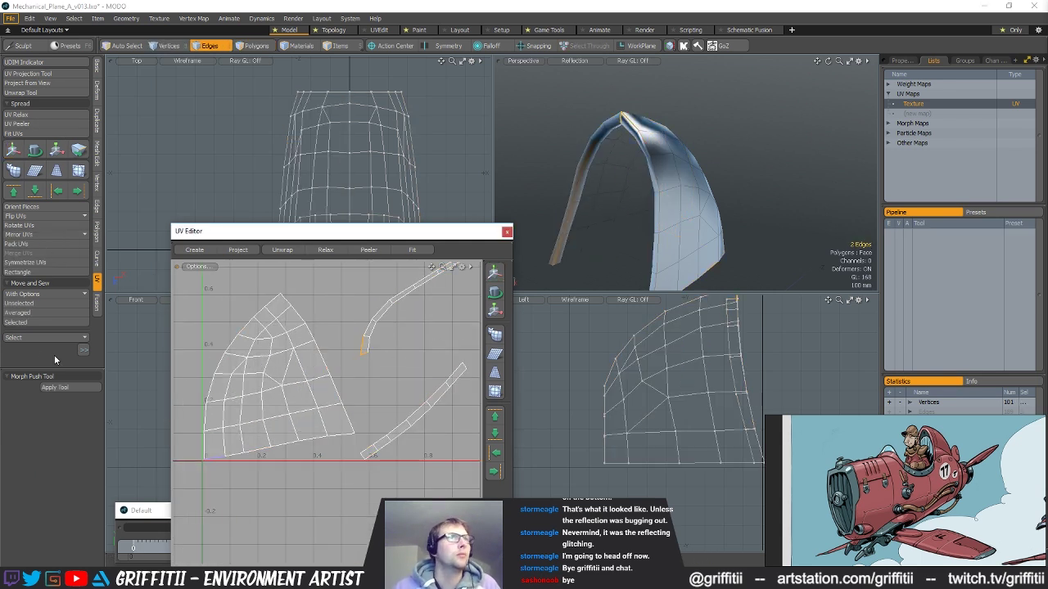
left_click(34, 322)
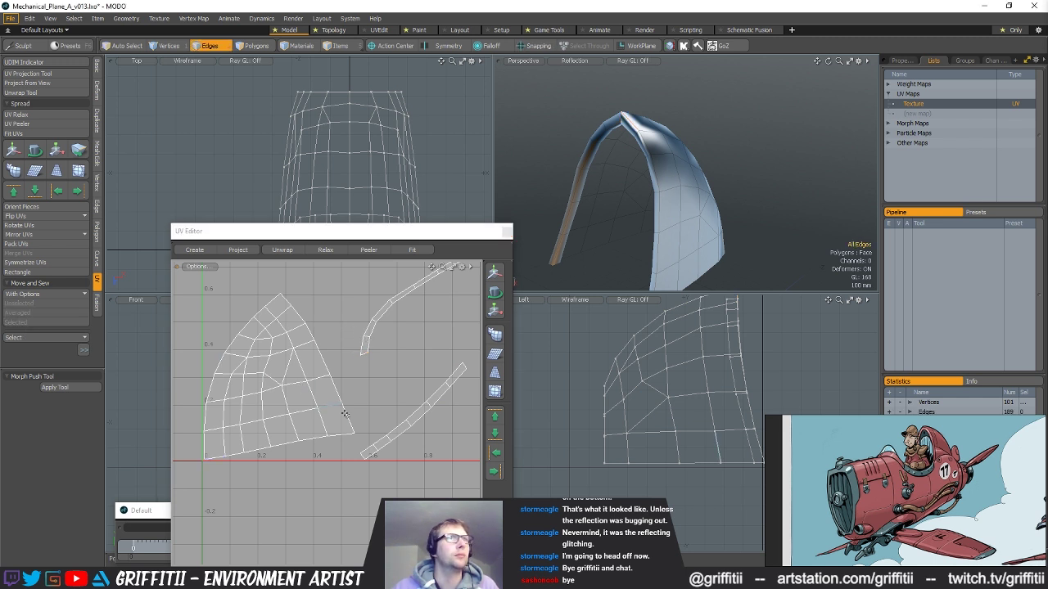
left_click_drag(410, 389, 346, 445, "alt")
left_click(63, 324)
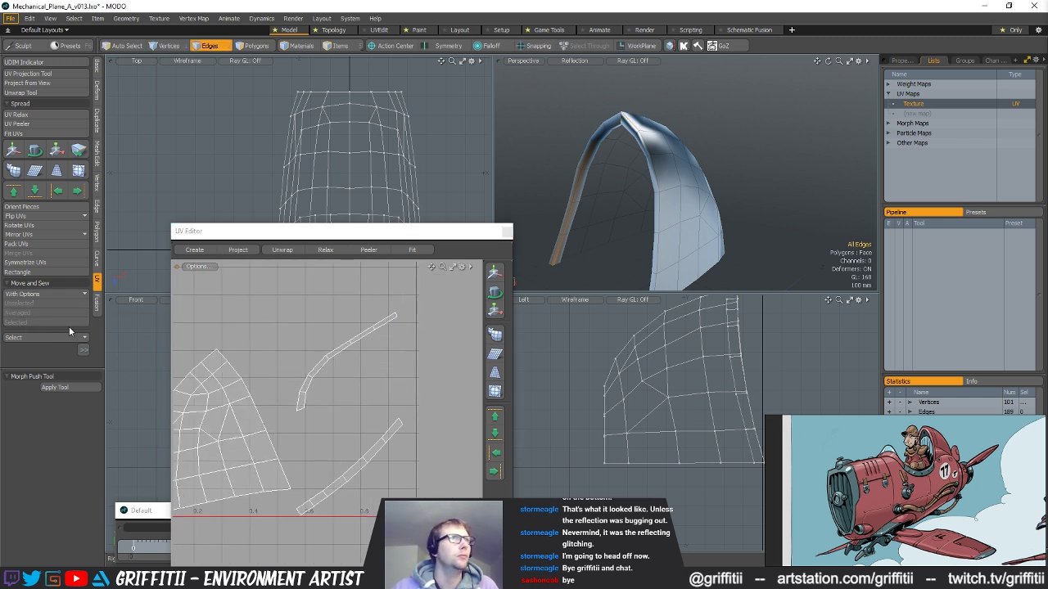
left_click_drag(364, 394, 394, 324, "alt")
key("ctrl+z")
scroll(369, 390, "down", 3)
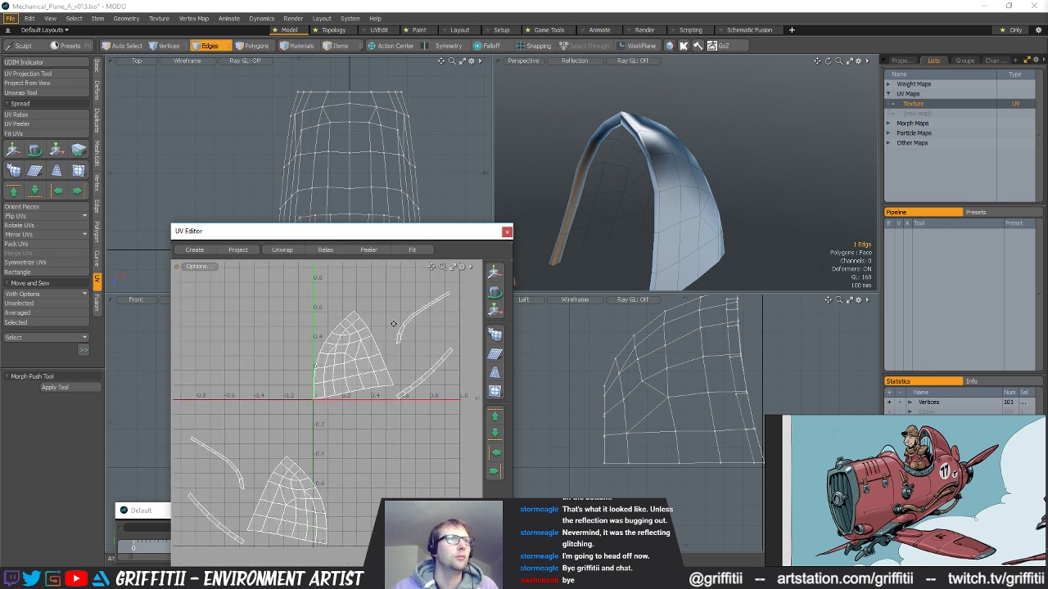
right_click_drag(210, 379, 213, 383)
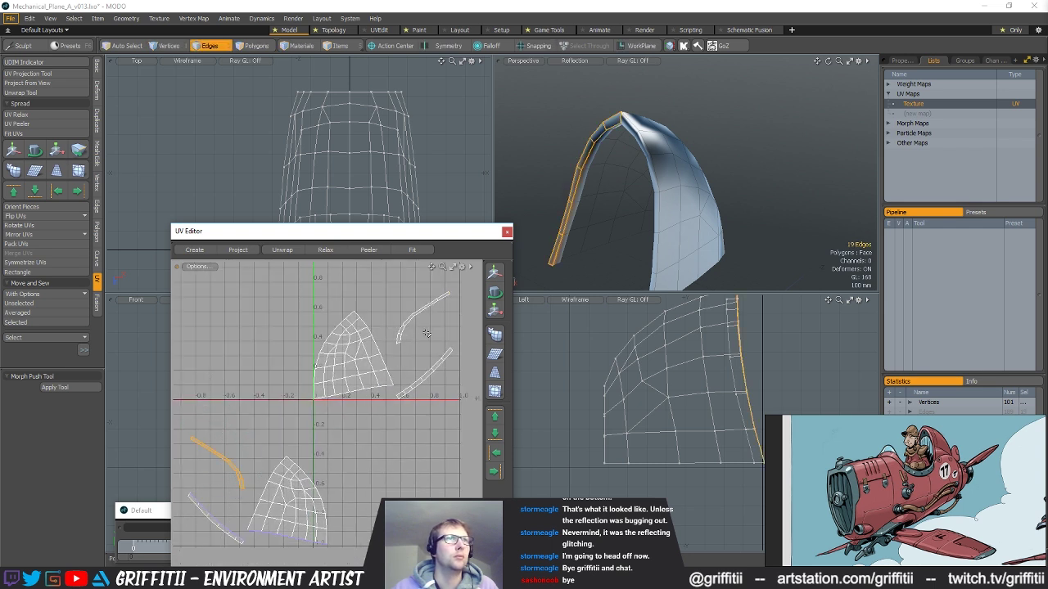
- Select all of the mesh's polygons and merge their coincident vertices within a distance of 1 mm
key("3")
double_click(648, 138)
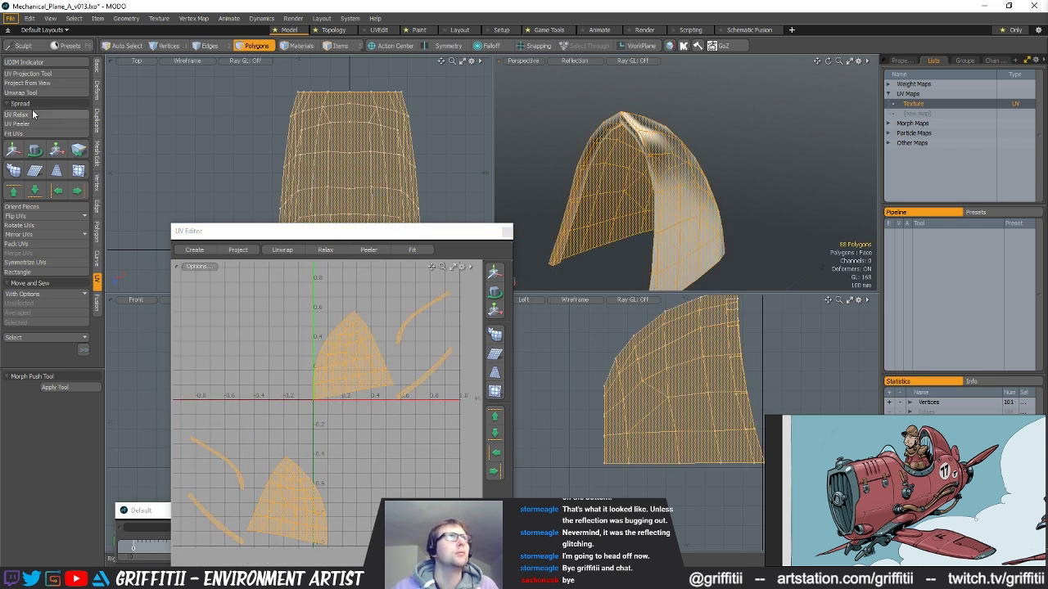
left_click(96, 179)
left_click(36, 123)
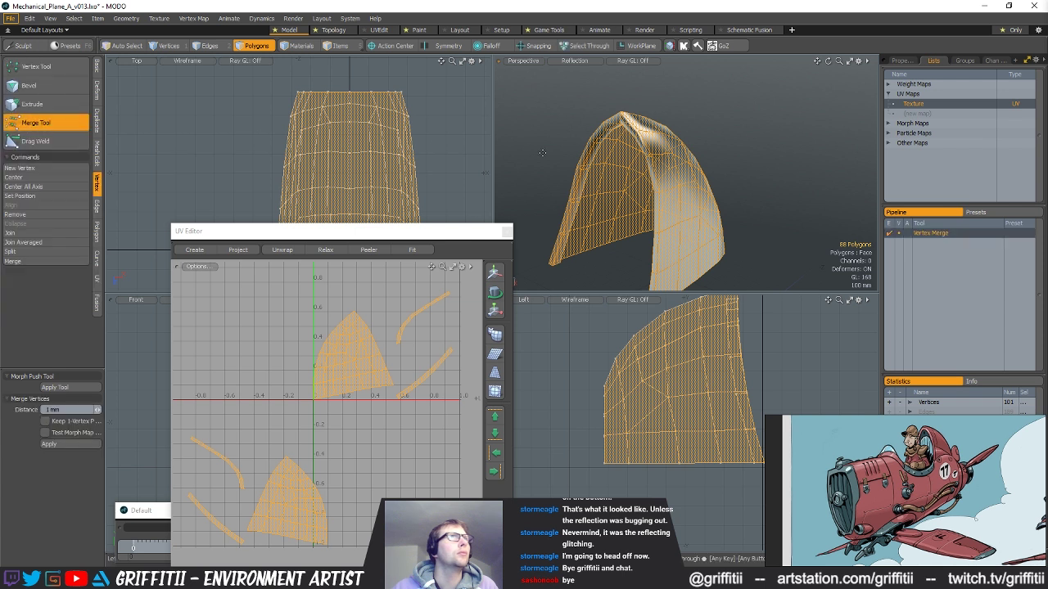
key("space")
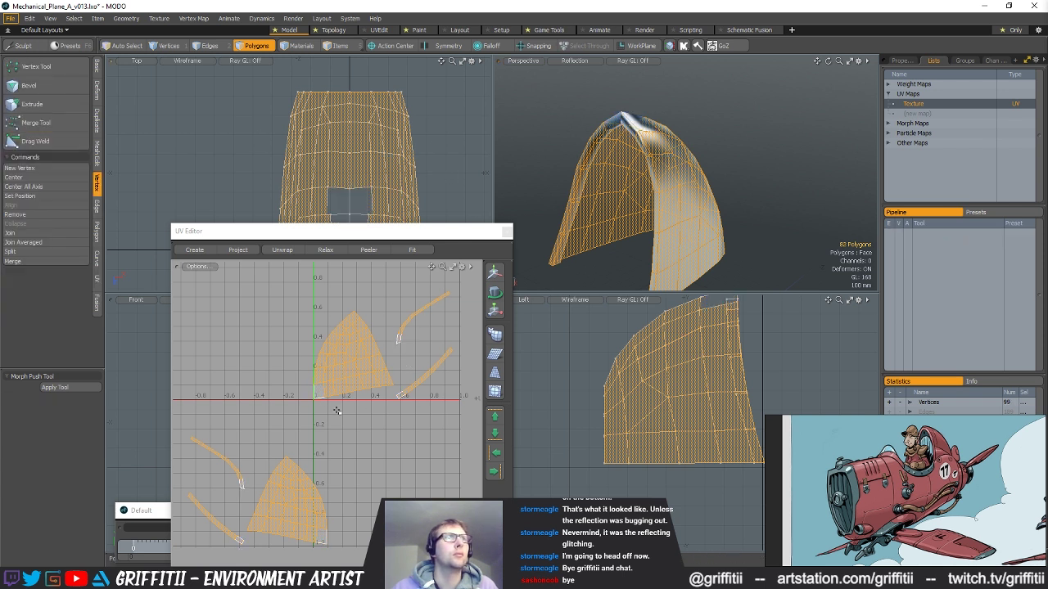
- Sew the upper rim strip to its mirrored half along the selected end edge
key("space")
key("space")
mouse_move(401, 332)
right_mouse_down()
mouse_move(406, 355)
mouse_move(408, 342)
right_mouse_up()
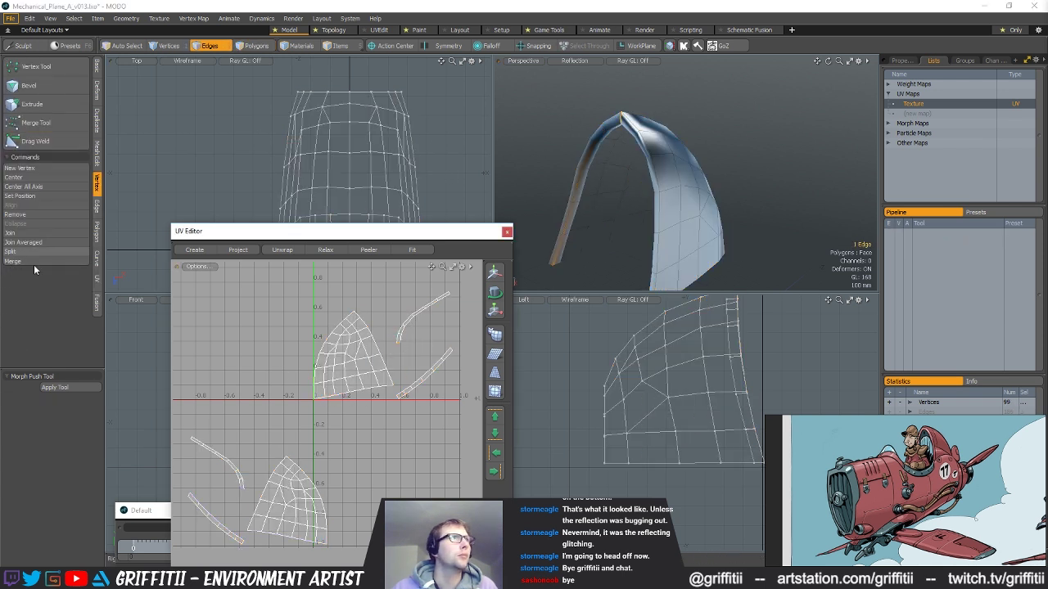
left_click(95, 281)
left_click(19, 323)
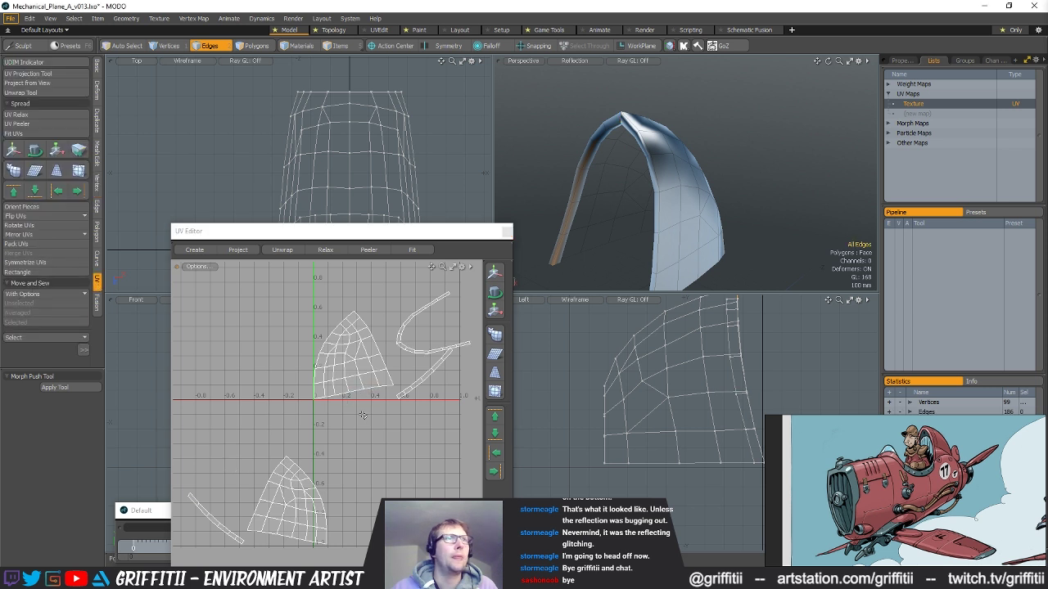
- Sew the lower rim strip to its mirrored half along the shared end edge in the UV map
right_click_drag(221, 486, 250, 536)
scroll(442, 399, "up", 2)
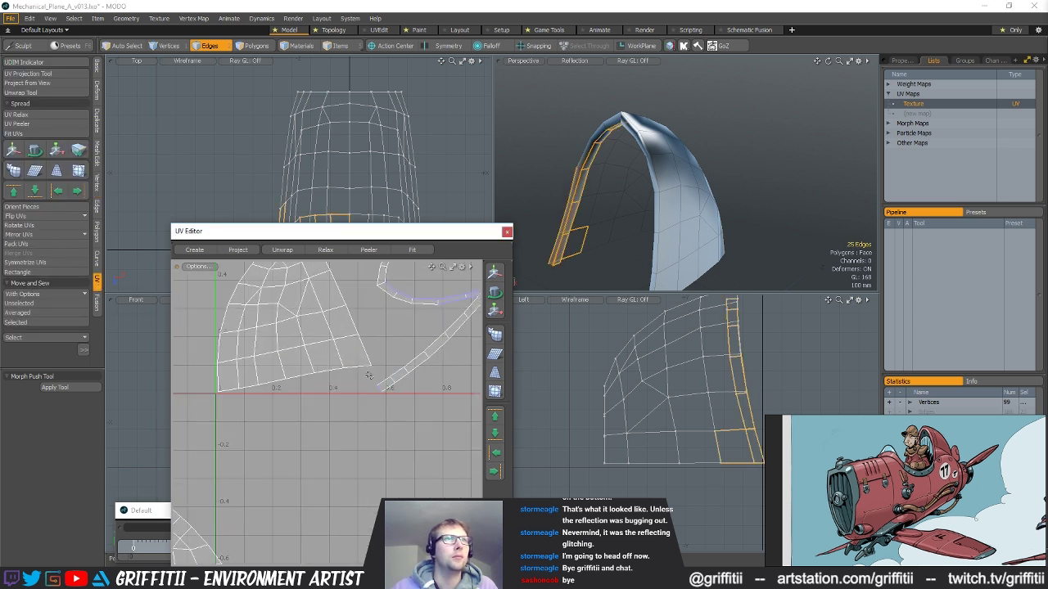
right_click_drag(367, 380, 384, 403)
left_click(20, 323)
left_click_drag(275, 370, 322, 358, "alt")
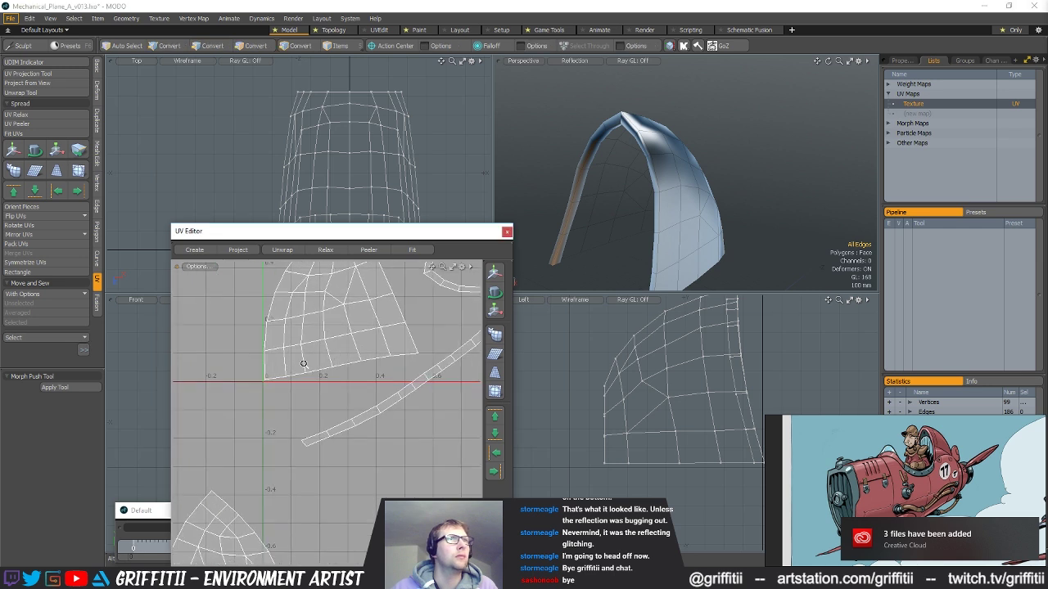
- Select the centre-line edges between the two main UV shells and sew the shells together
scroll(323, 358, "down", 2)
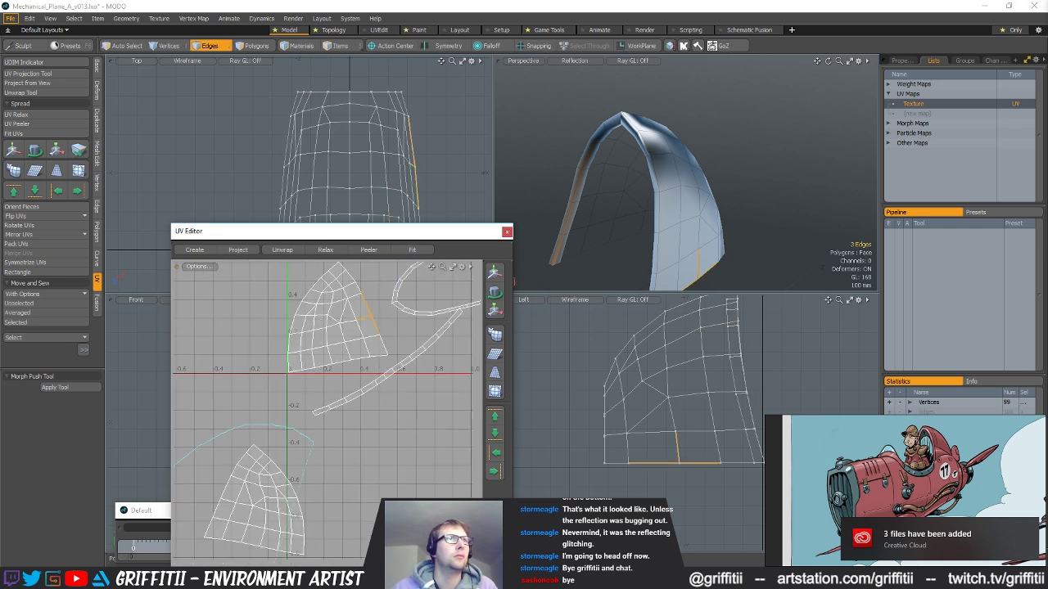
right_click_drag(313, 444, 317, 549)
mouse_move(304, 306)
left_mouse_down("alt")
mouse_move(337, 333)
mouse_move(322, 395)
mouse_move(327, 344)
left_mouse_up("alt")
left_click(363, 296)
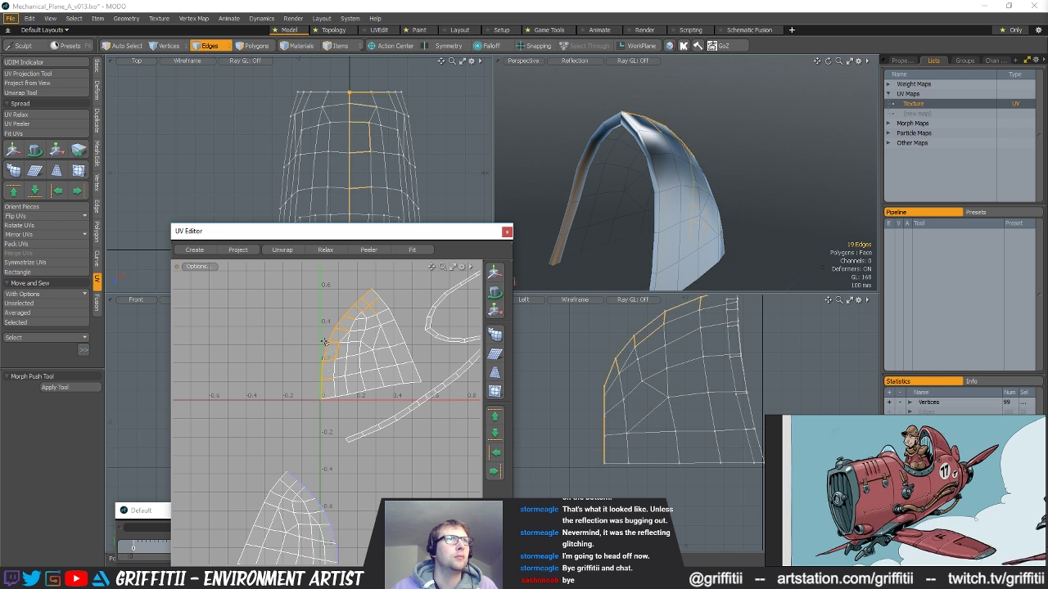
left_click(14, 323)
- Relax the UVs of all polygons after sewing the two halves together
scroll(285, 337, "down", 1)
key("3")
key("bracketleft")
scroll(284, 336, "down", 3)
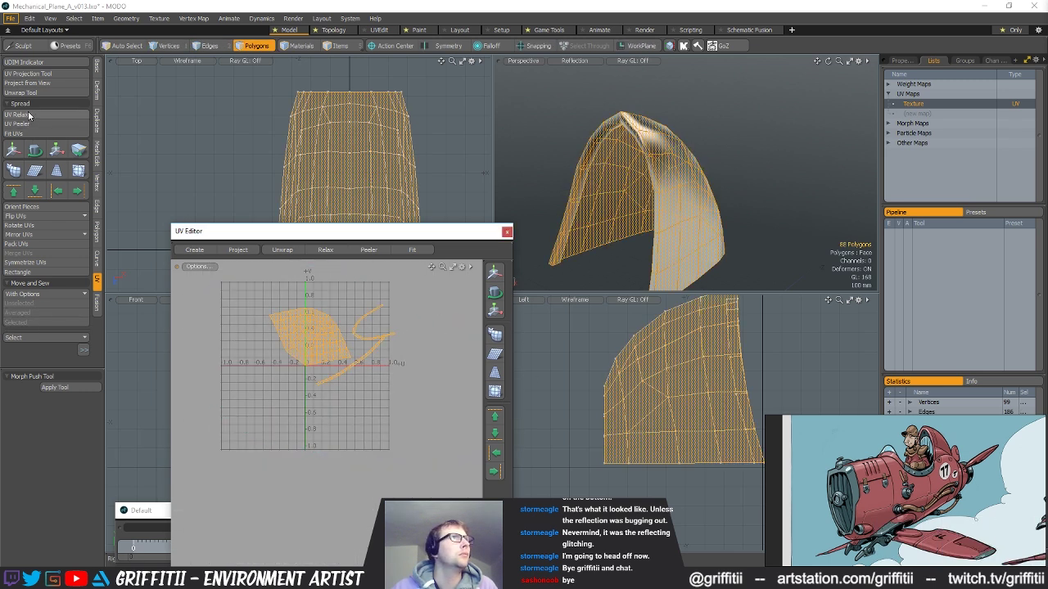
left_click(29, 115)
key("q")
left_click_drag(275, 340, 214, 378, "alt")
left_click(385, 354)
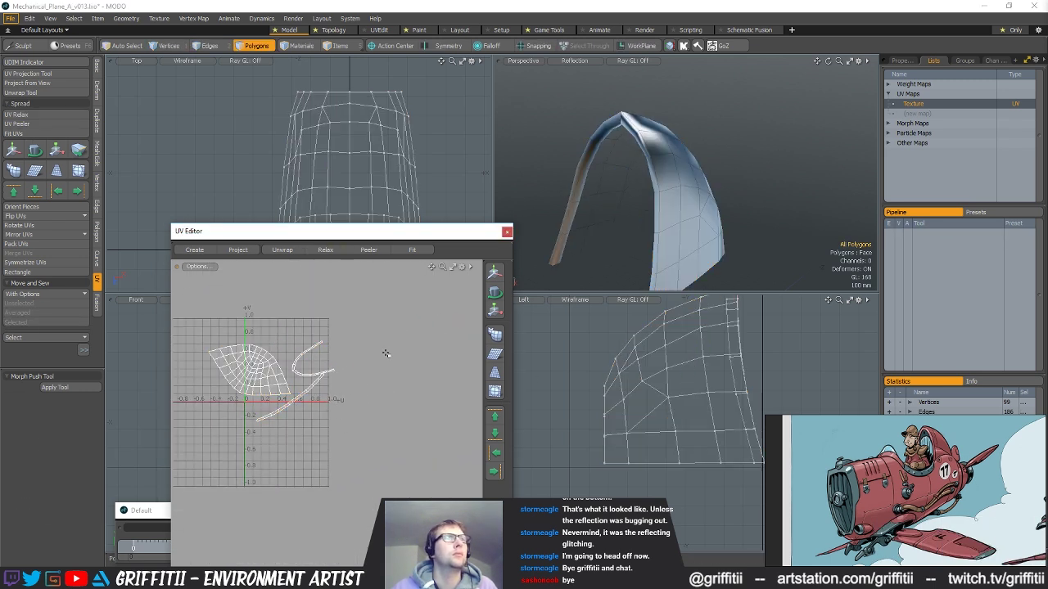
- Smooth the mesh's vertex normals with the Vertex Normal Toolkit
left_click(670, 46)
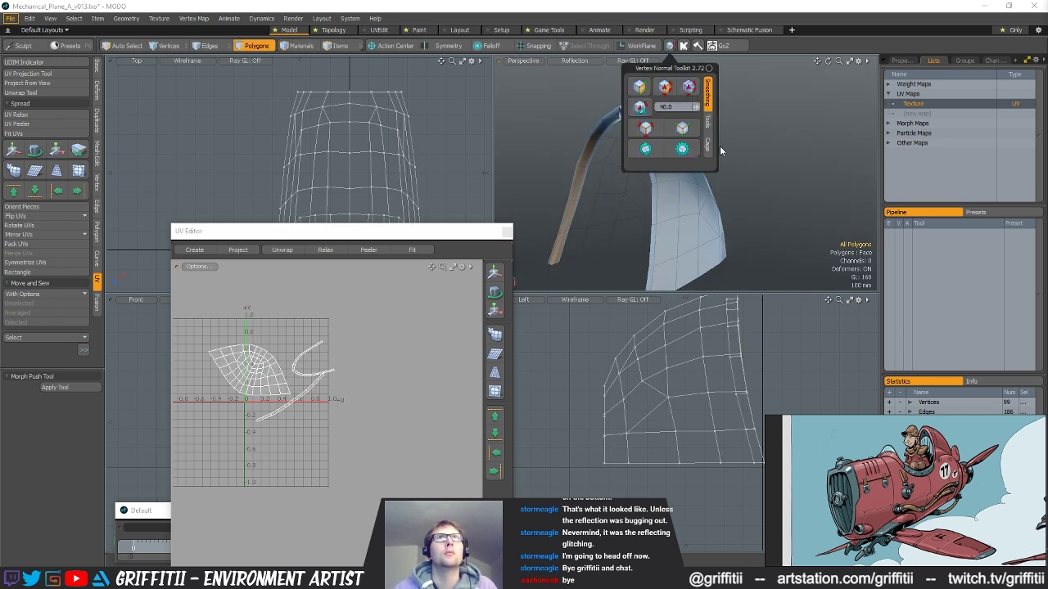
left_click(690, 96)
left_click(649, 150)
left_click(786, 157)
- Cut the entire cockpit back mesh and paste it back among the plane's other visible parts
left_click_drag(784, 142, 712, 191, "alt")
double_click(669, 193)
key("Delete")
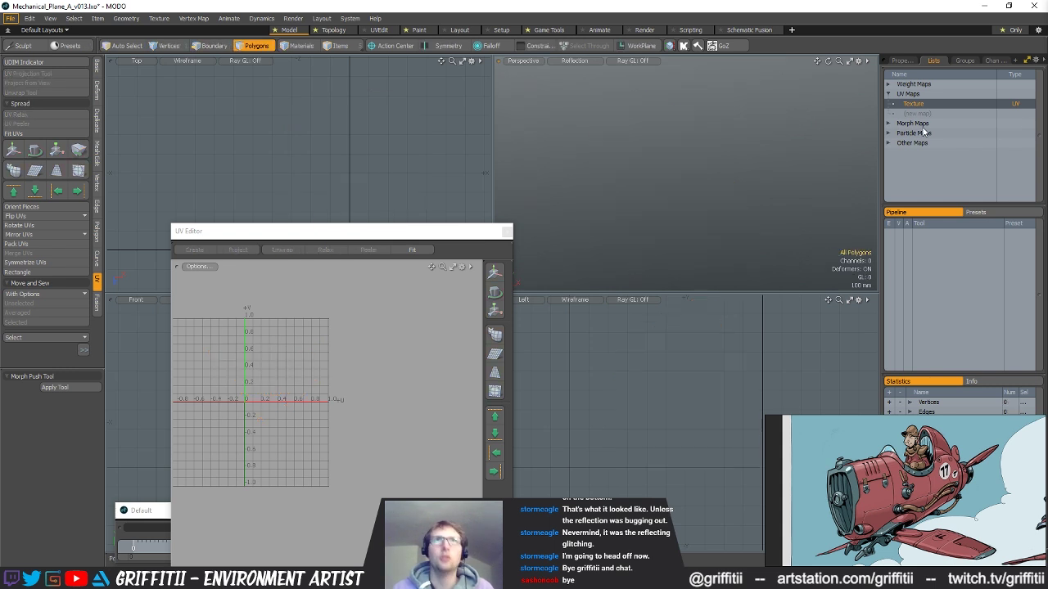
key("ctrl+v")
left_click(749, 189)
left_click_drag(748, 189, 578, 189, "alt")
scroll(614, 211, "up", 4, "alt")
left_click_drag(622, 217, 703, 217, "alt")
- Move the two edges at the cockpit back's lower outer corner by about -8.53 mm in X and 12.06 mm in Z
left_click(668, 168)
scroll(654, 192, "down", 3)
key("2")
left_click(674, 203)
key("2")
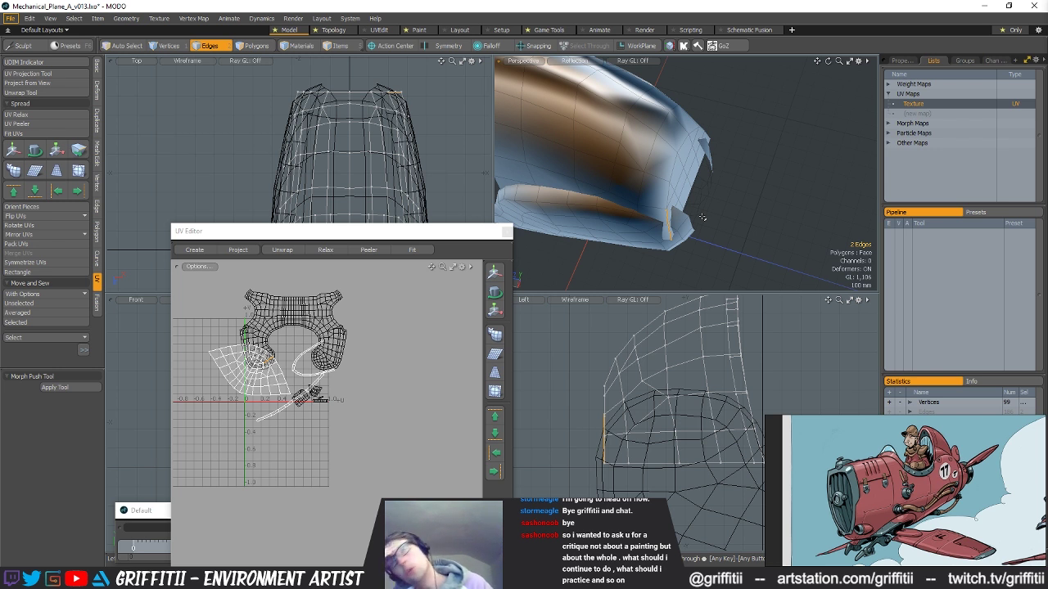
scroll(703, 216, "up", 4)
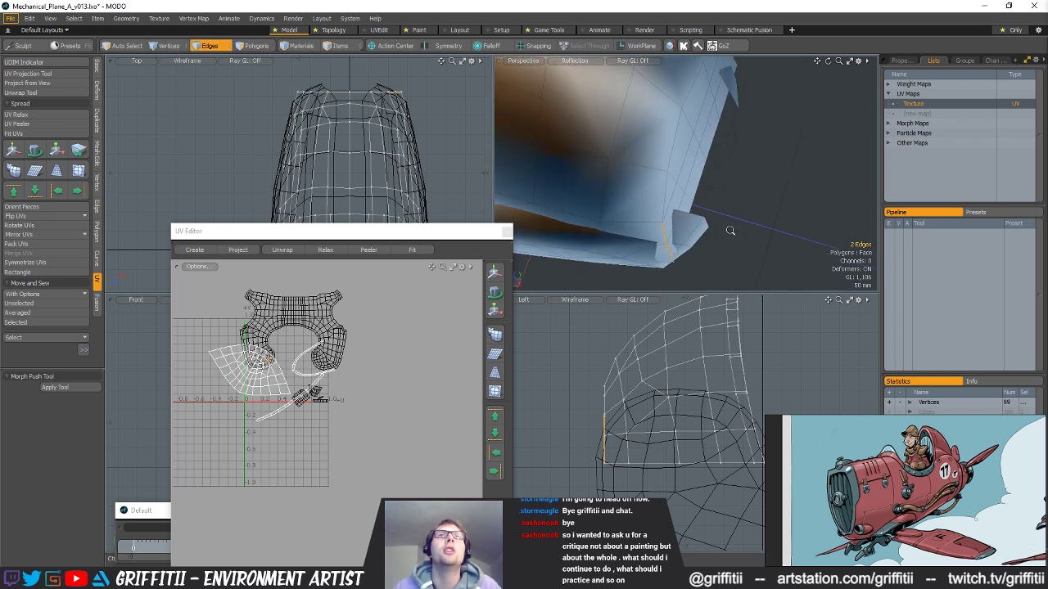
key("y")
key("shift+a")
scroll(405, 168, "down", 4, "alt")
left_click_drag(405, 217, 481, 167, "alt")
left_click_drag(718, 250, 704, 224, "alt")
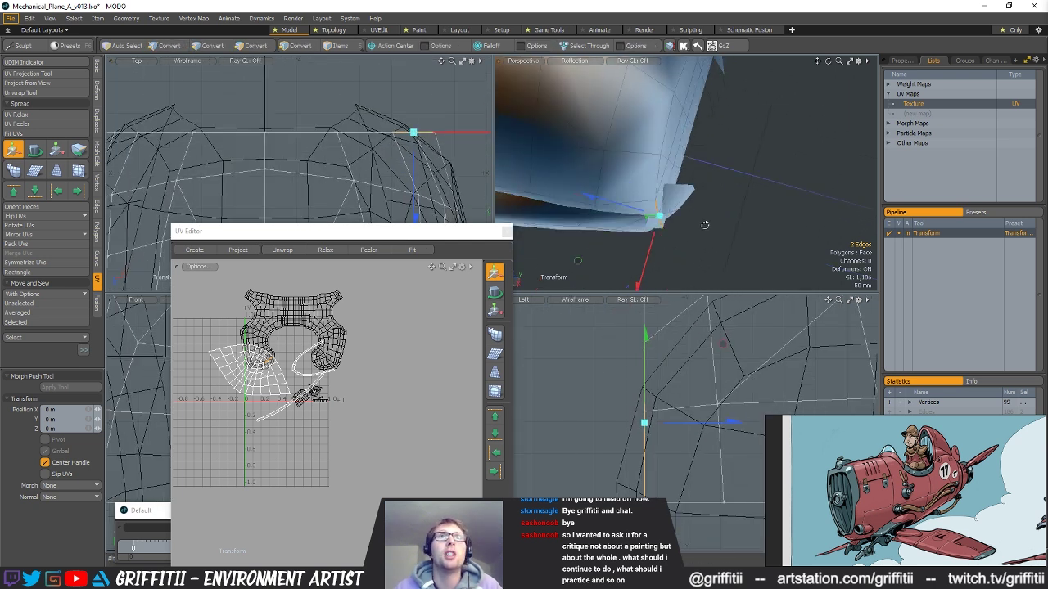
left_click_drag(578, 265, 574, 255)
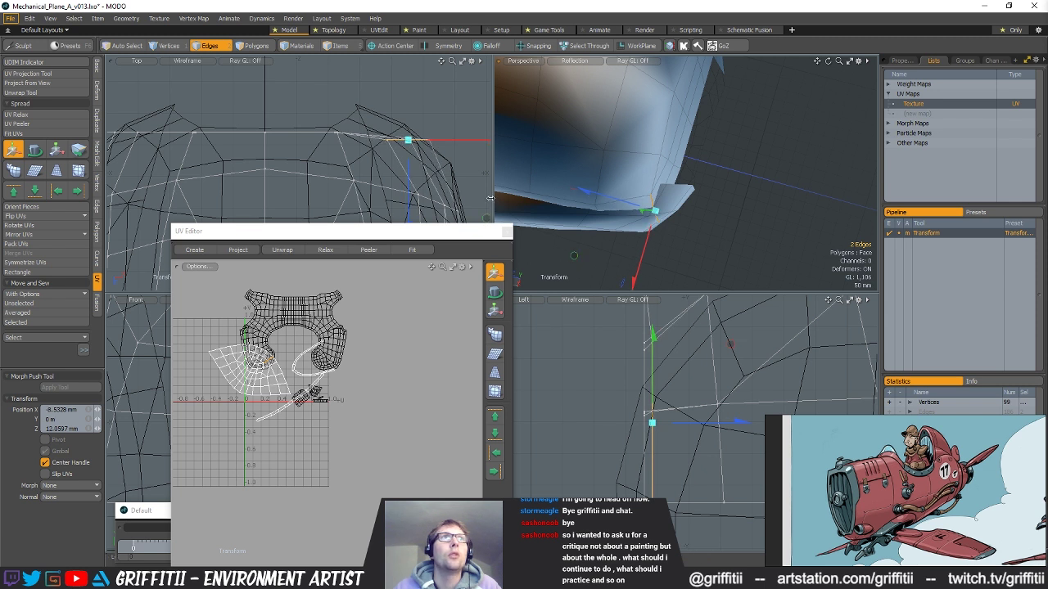
- Move the single vertex at the lower end of that corner edge by about -10 mm in X and 2 mm in Z
key("q")
left_click_drag(696, 206, 654, 181, "alt")
key("w")
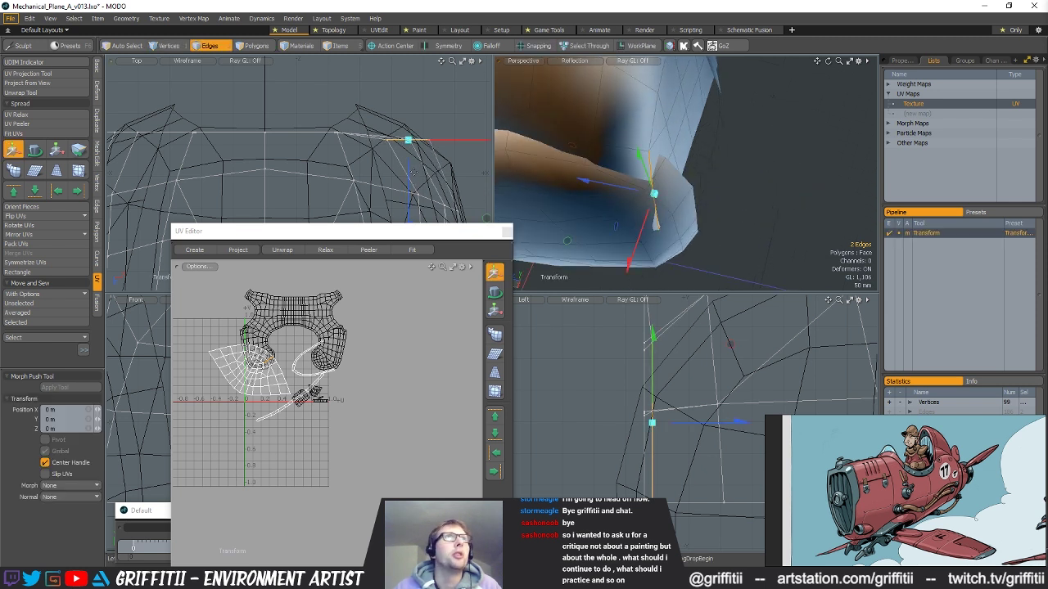
key("1")
key("2")
key("w")
left_click_drag(636, 183, 686, 227, "alt")
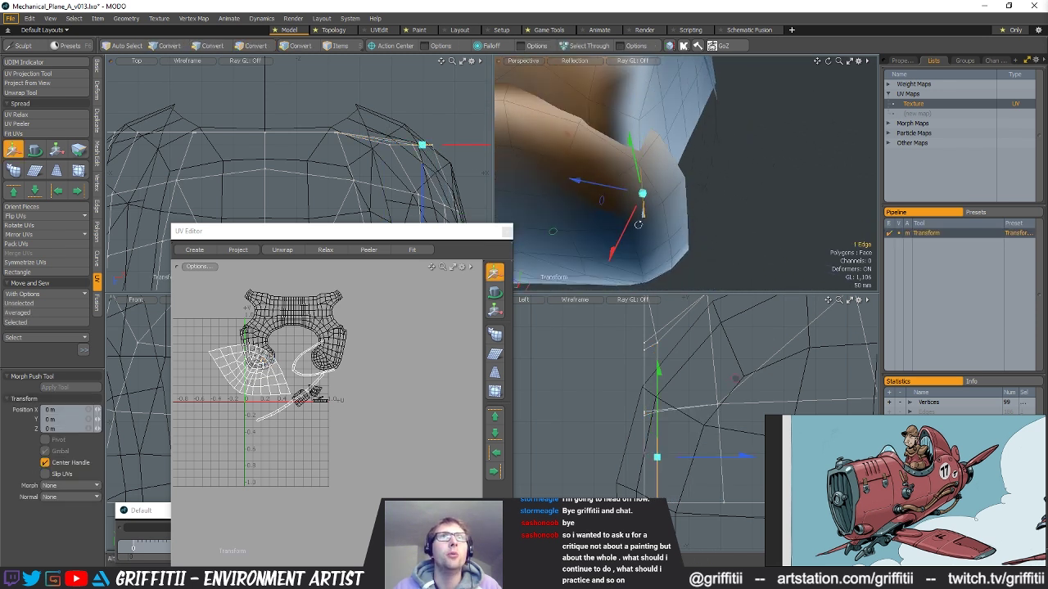
key("q")
key("w")
key("1")
left_click(643, 216)
key("w")
left_click_drag(591, 199, 591, 197)
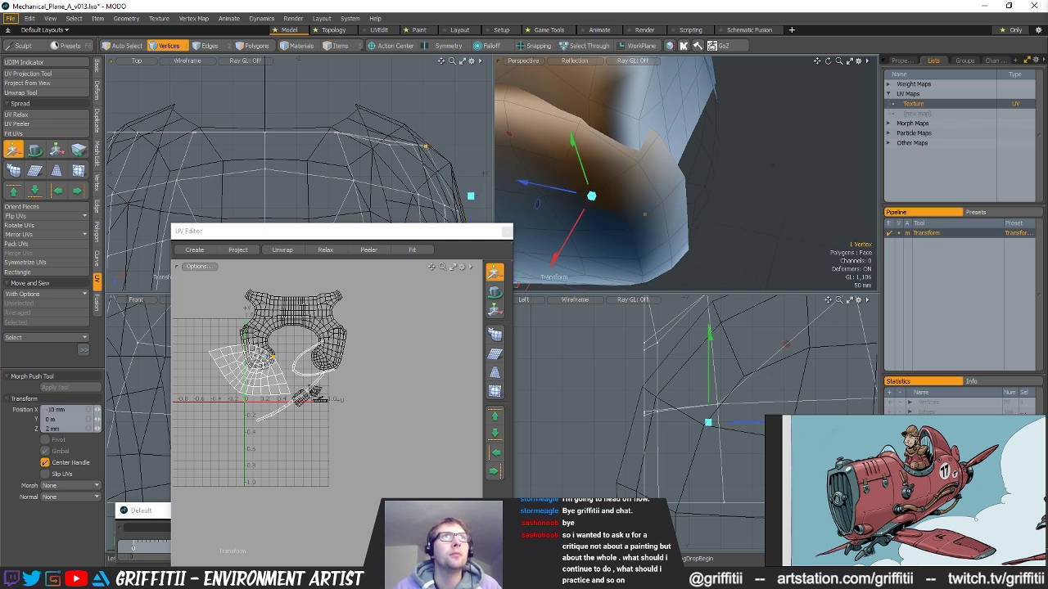
key("q")
- Select all polygons of the cockpit back's unedited half on the negative X side and delete them
left_click(773, 166)
left_click_drag(761, 199, 731, 168, "alt")
mouse_move(730, 168)
left_mouse_down("alt+shift")
mouse_move(709, 159)
mouse_move(733, 183)
left_mouse_up("alt+shift")
left_click_drag(344, 145, 424, 140, "alt+shift")
mouse_move(424, 140)
left_mouse_down("ctrl+alt")
mouse_move(397, 135)
mouse_move(368, 100)
mouse_move(412, 97)
mouse_move(360, 104)
left_mouse_up("ctrl+alt")
left_click_drag(361, 105, 370, 82, "alt+shift")
key("2")
key("3")
right_click_drag(349, 84, 248, 156)
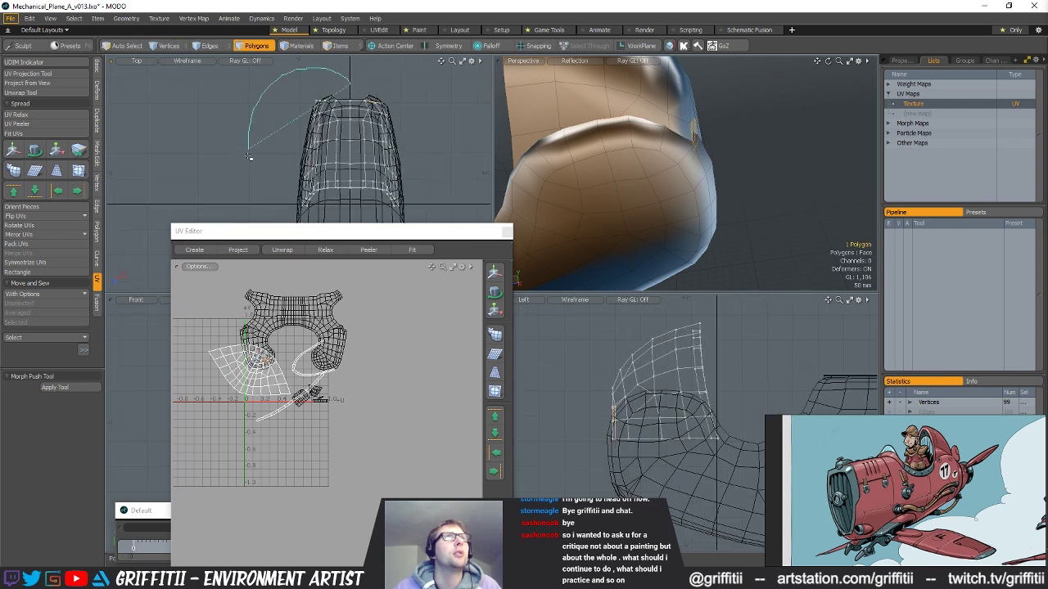
right_click_drag(354, 258, 356, 245)
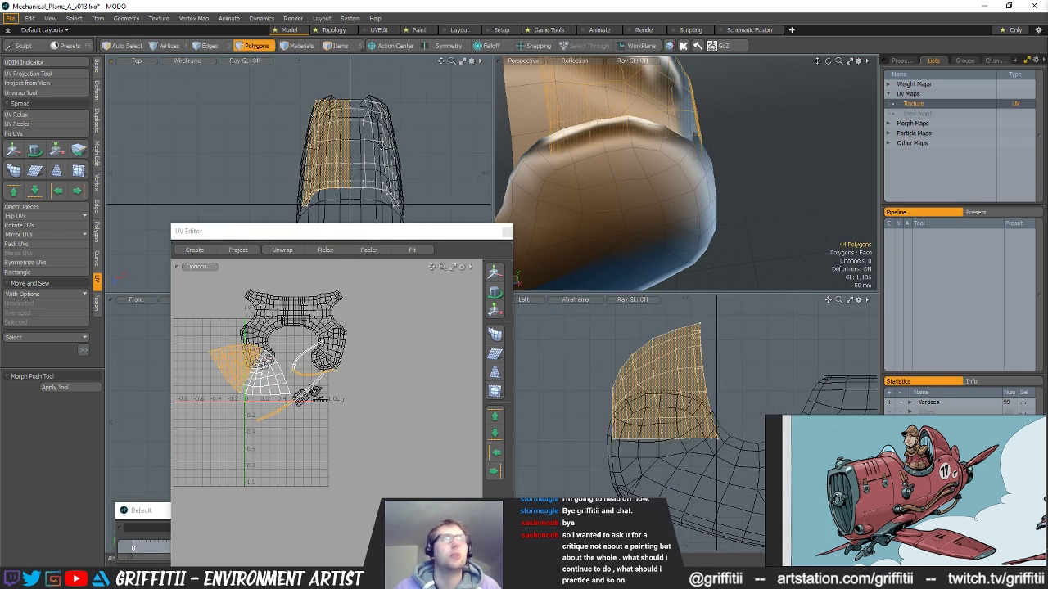
key("Delete")
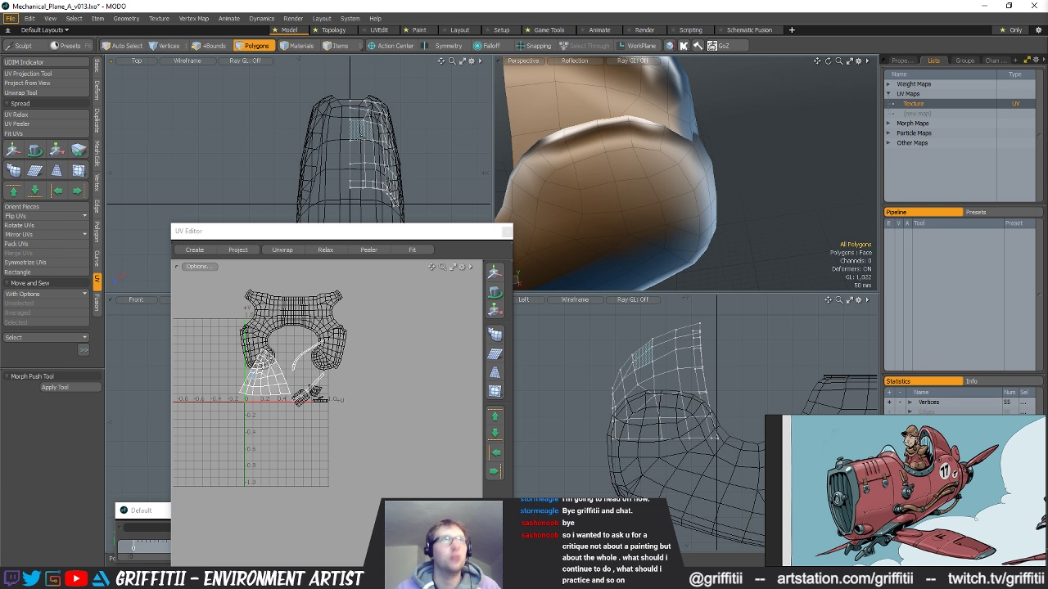
- Mirror the remaining half across the X axis, snapping the mirror centre to the mesh's centre line
key("shift+v")
left_click(351, 164)
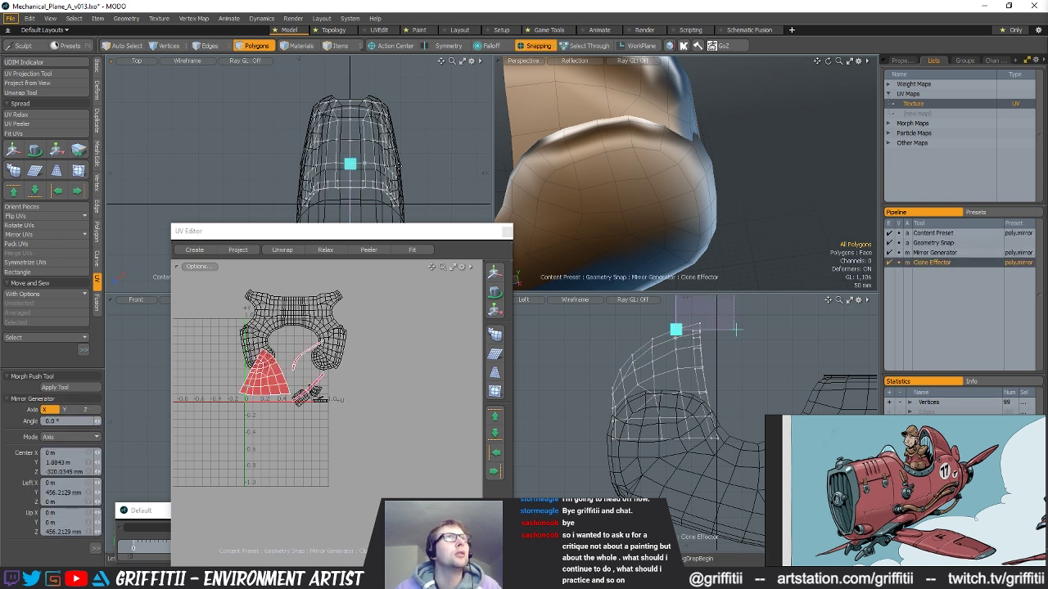
key("space")
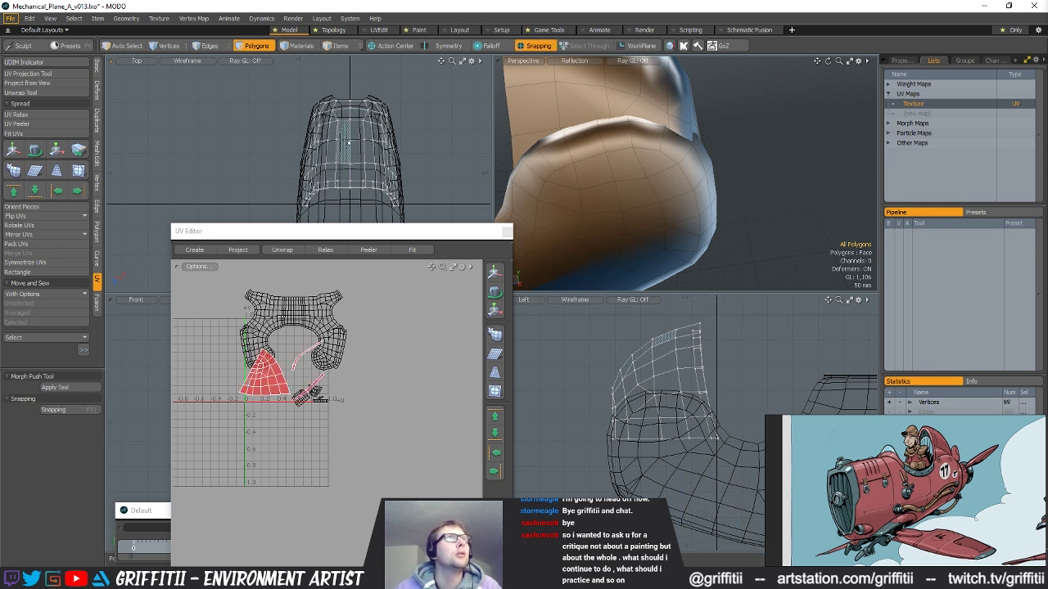
- Select the positive X half's polygons, turn snapping off and move their UVs straight down, clear of the overlapping half
right_click_drag(337, 292, 336, 288)
left_click_drag(304, 379, 331, 385, "alt")
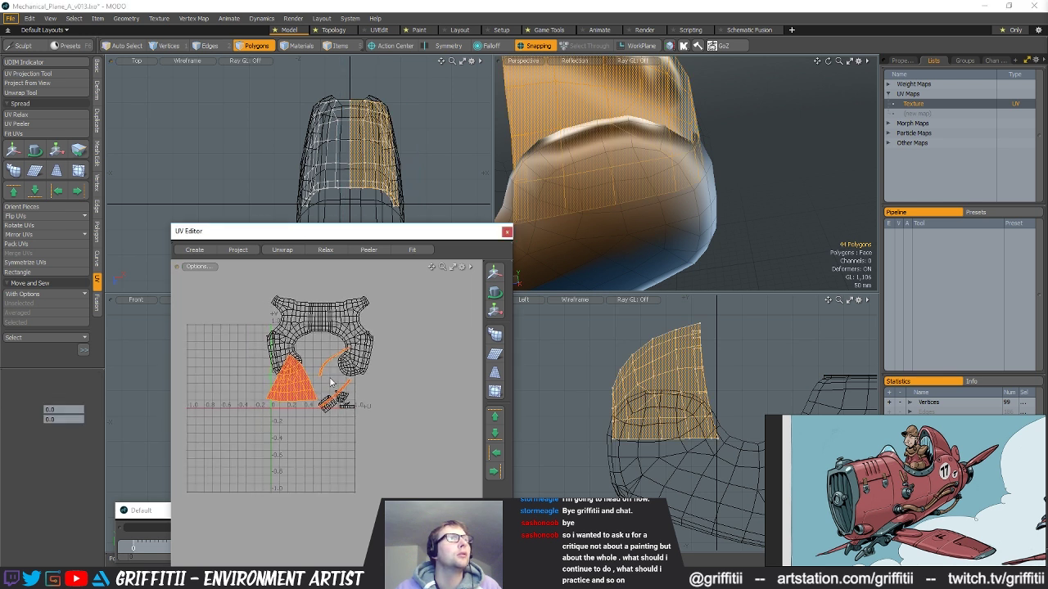
key("w")
key("x")
key("space")
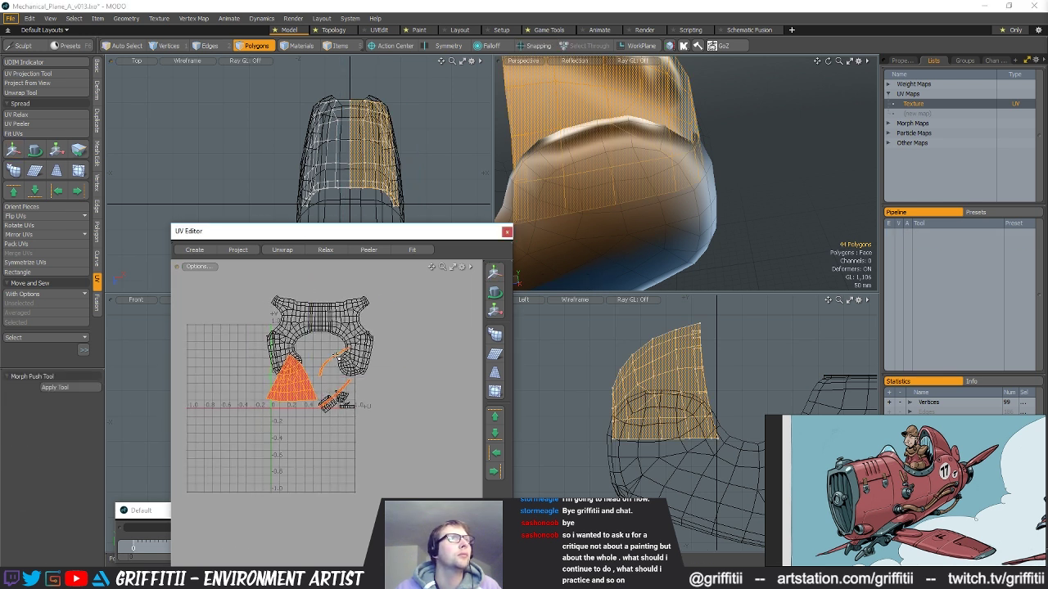
key("w")
left_click_drag(350, 331, 350, 407)
key("space")
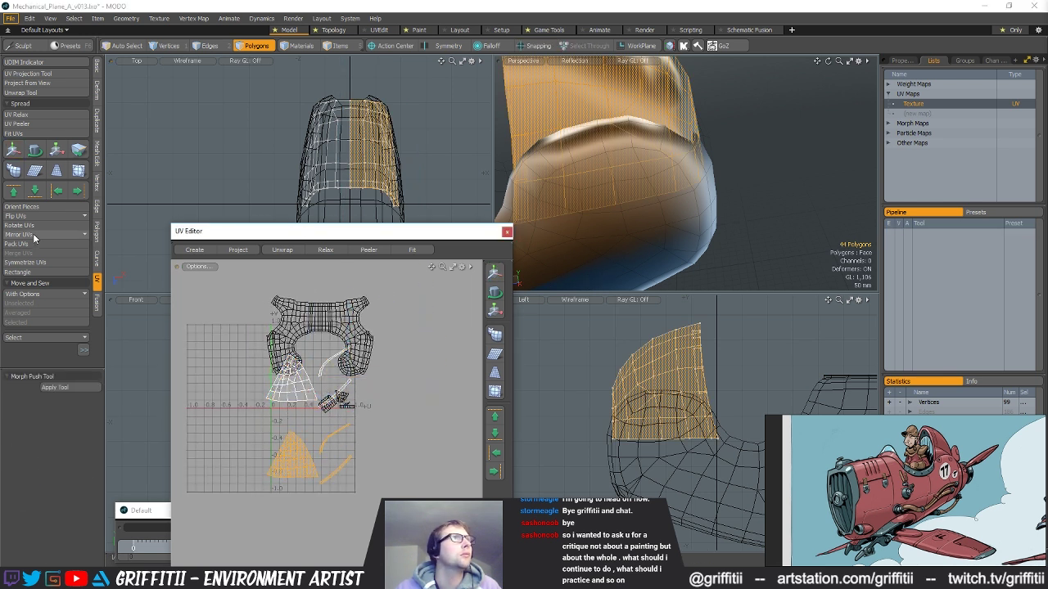
- Mirror the UVs of the cockpit back's positive X half horizontally so they match the other half
left_click(32, 247)
key("1")
key("a")
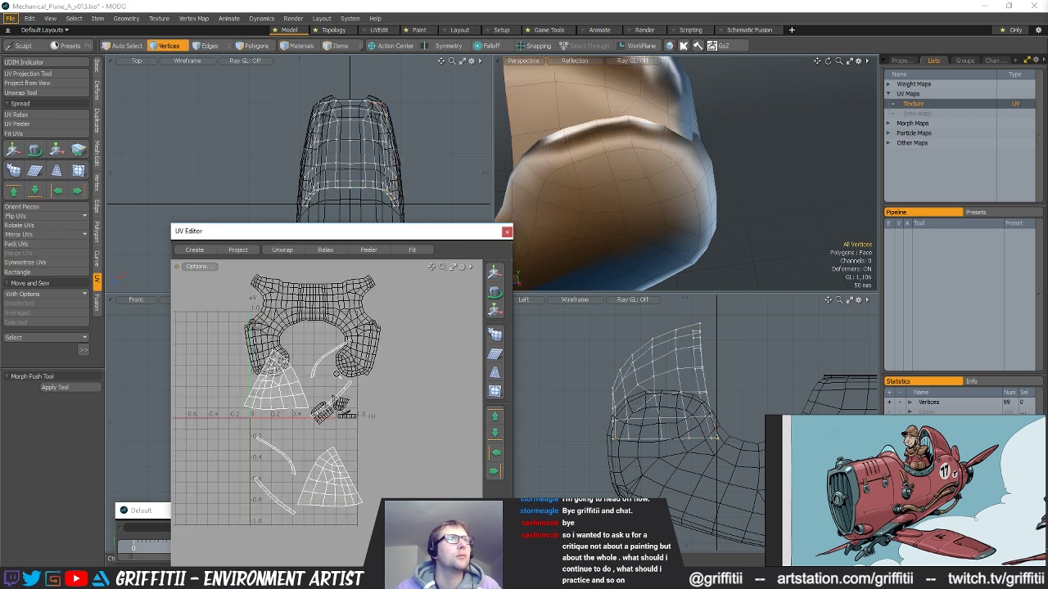
- Move and sew the mirrored UV pieces onto the other half along the selected centre seam edges
key("2")
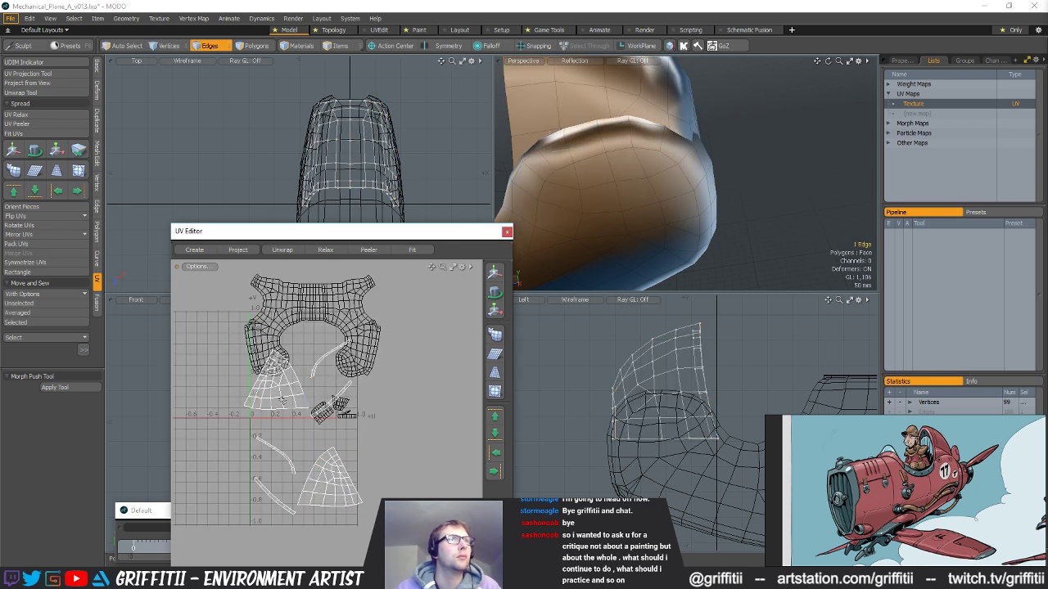
left_click(23, 323)
left_click(32, 329)
scroll(308, 411, "up", 3)
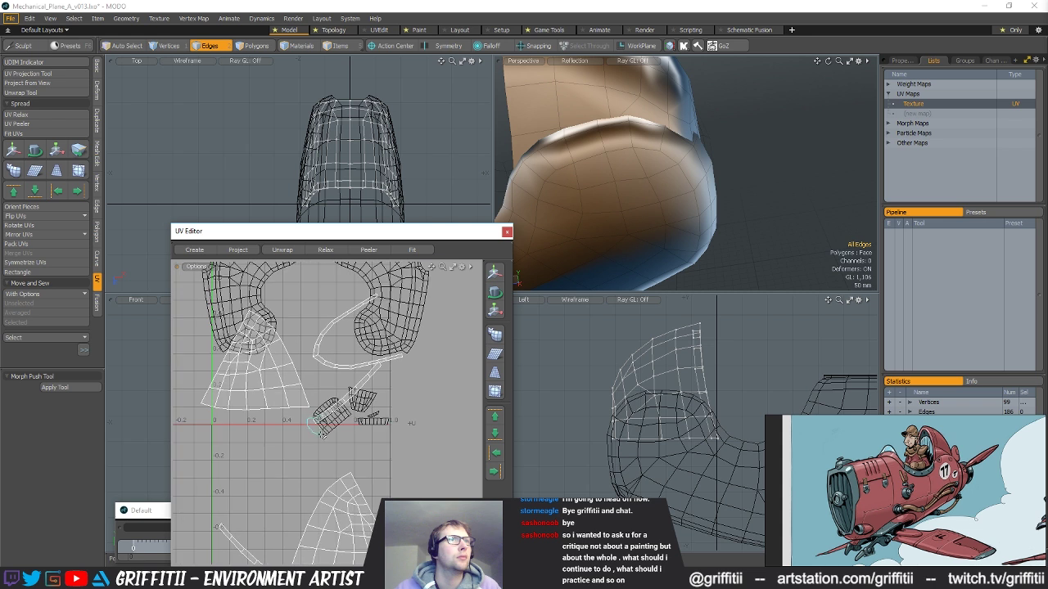
left_click(23, 322)
left_click_drag(237, 319, 290, 329, "alt")
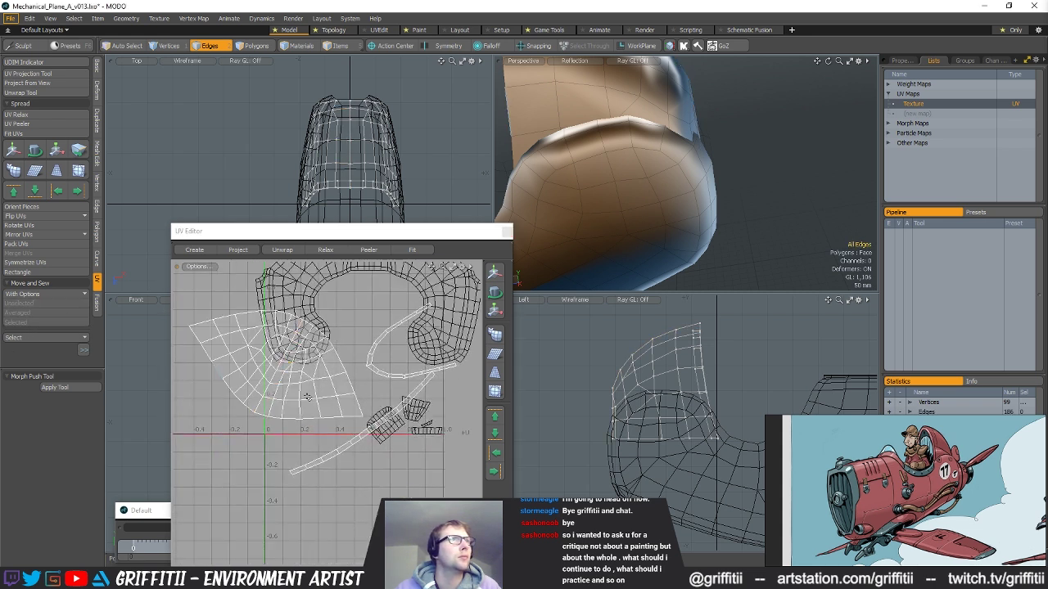
- Relax the UVs of the whole cockpit back in Conformal mode
key("3")
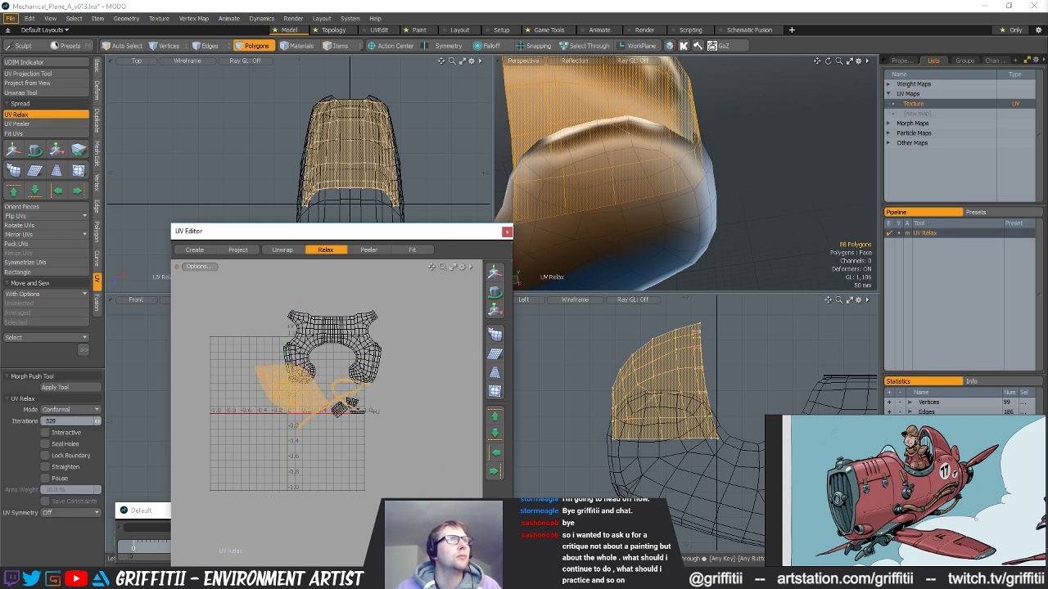
scroll(365, 353, "up", 2)
left_click(388, 370)
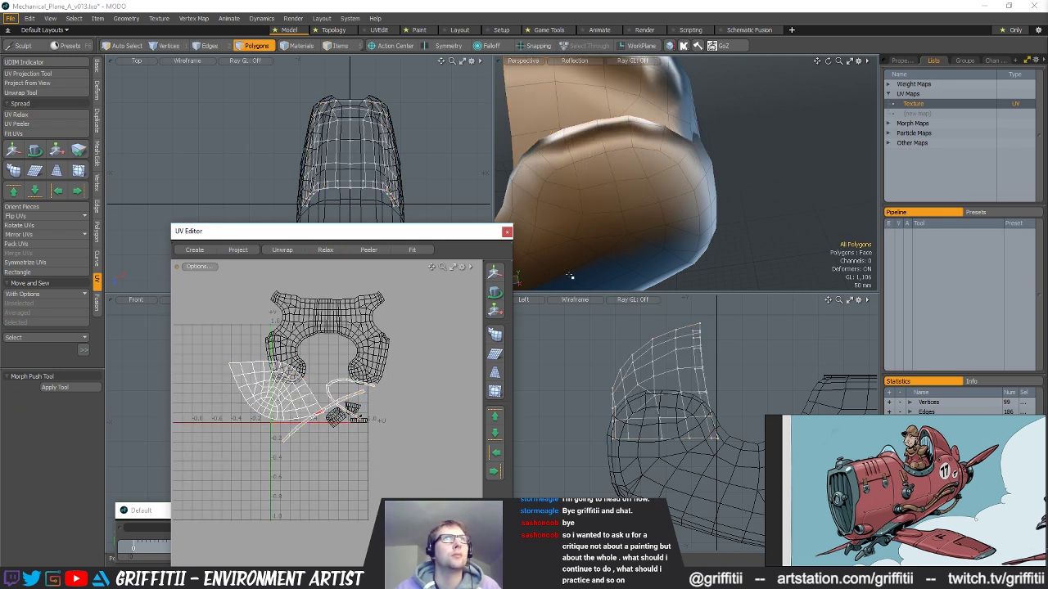
- Select all of the cockpit back's polygons and apply Vertex Normal Toolkit smoothing to them
double_click(643, 85)
left_click(673, 46)
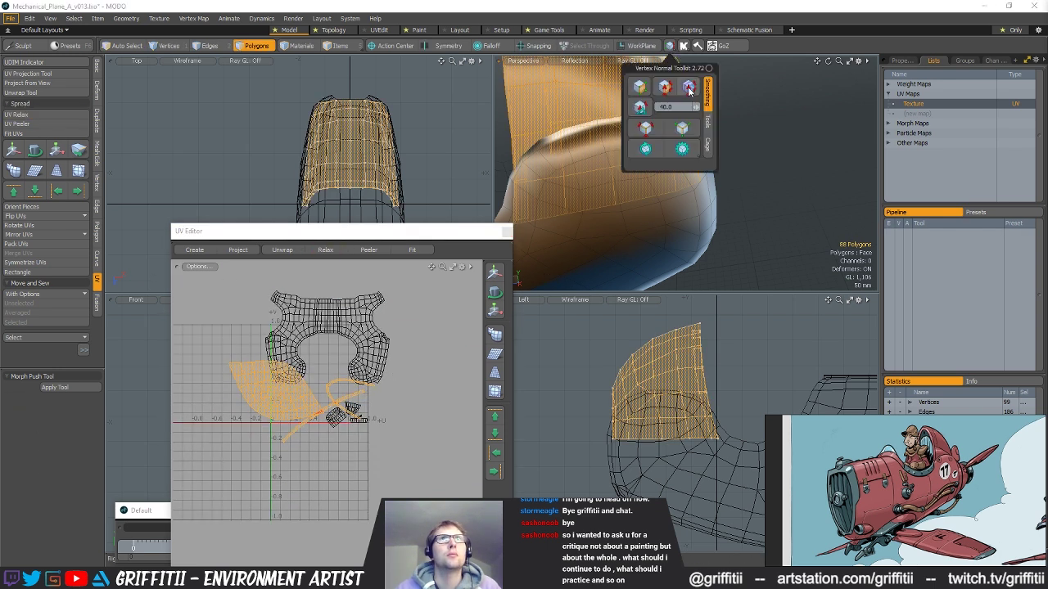
left_click(765, 175)
left_click_drag(735, 205, 689, 187, "alt")
scroll(759, 232, "down", 3)
key("Tab")
scroll(714, 190, "down", 3)
key("Tab")
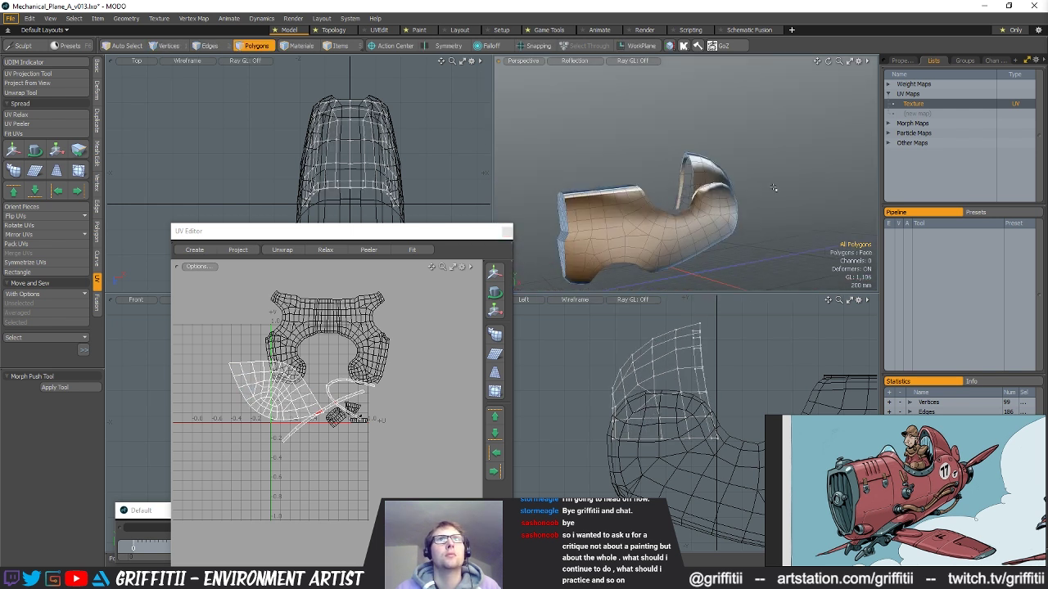
key("Delete")
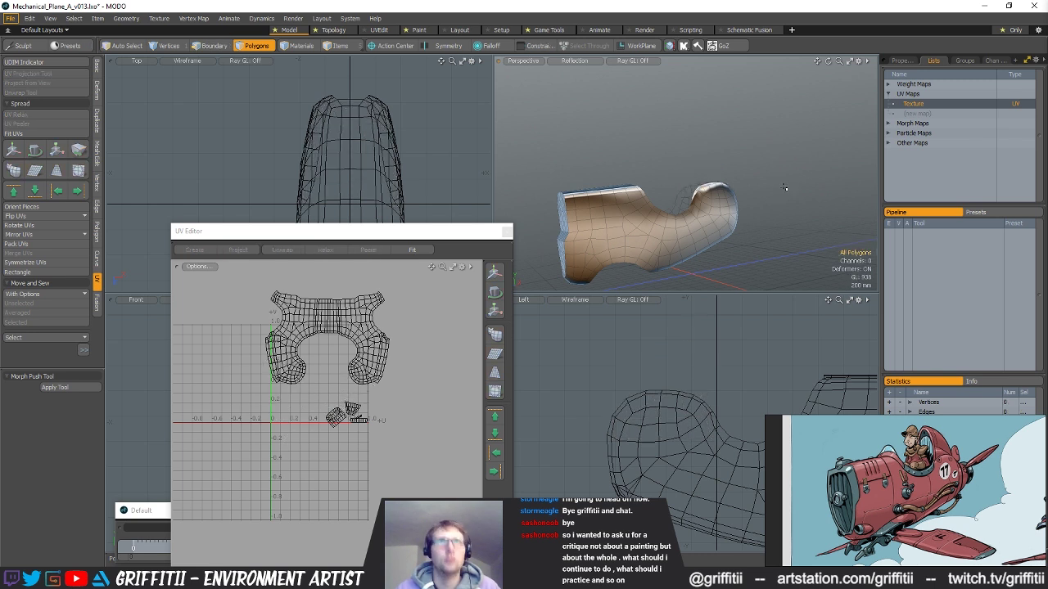
key("ctrl+z")
key("ctrl+z")
- Compare the faceted and subdivided versions of the fuselage and cockpit back in a render preview, and close the preview
left_click(776, 164)
key("Tab")
left_click_drag(787, 203, 734, 187, "alt")
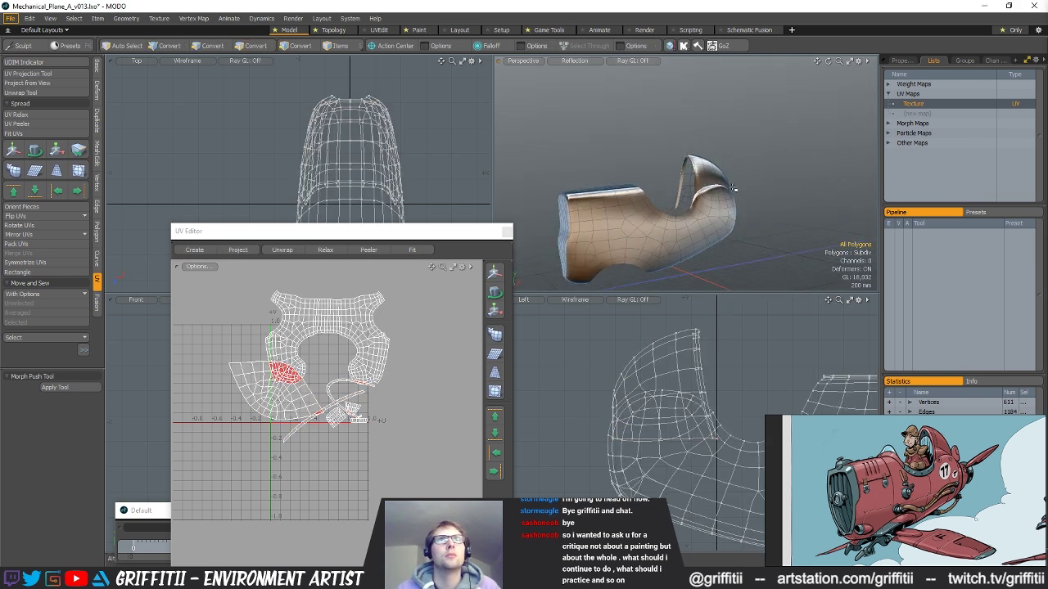
key("F8")
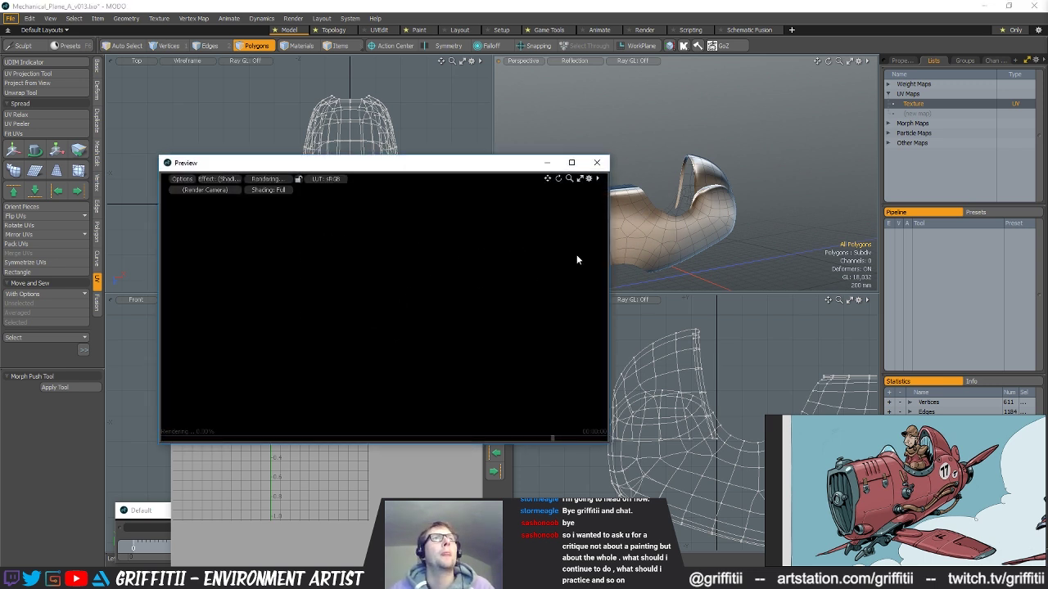
key("Tab")
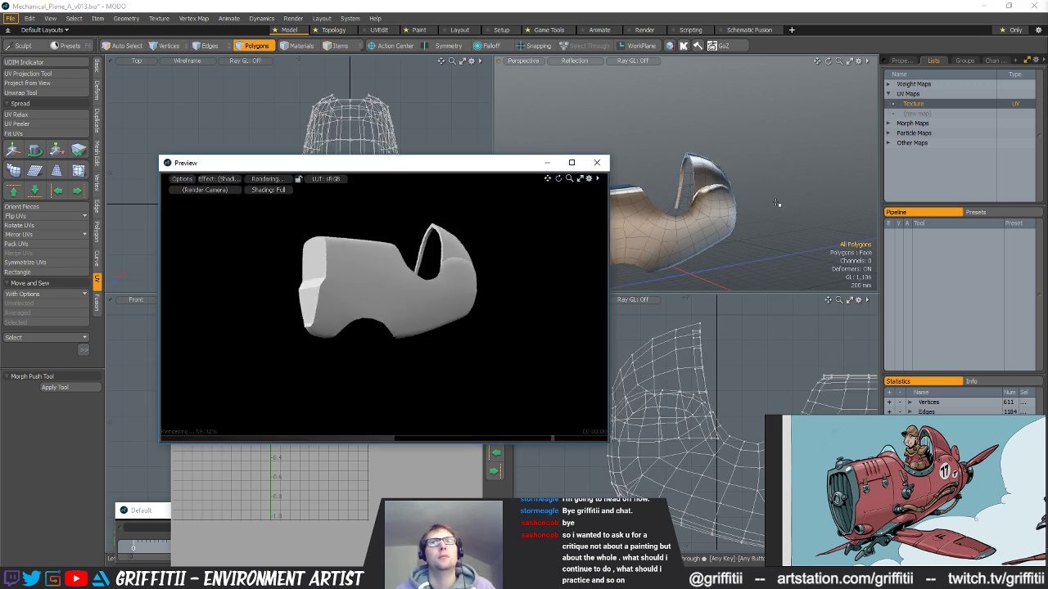
key("Tab")
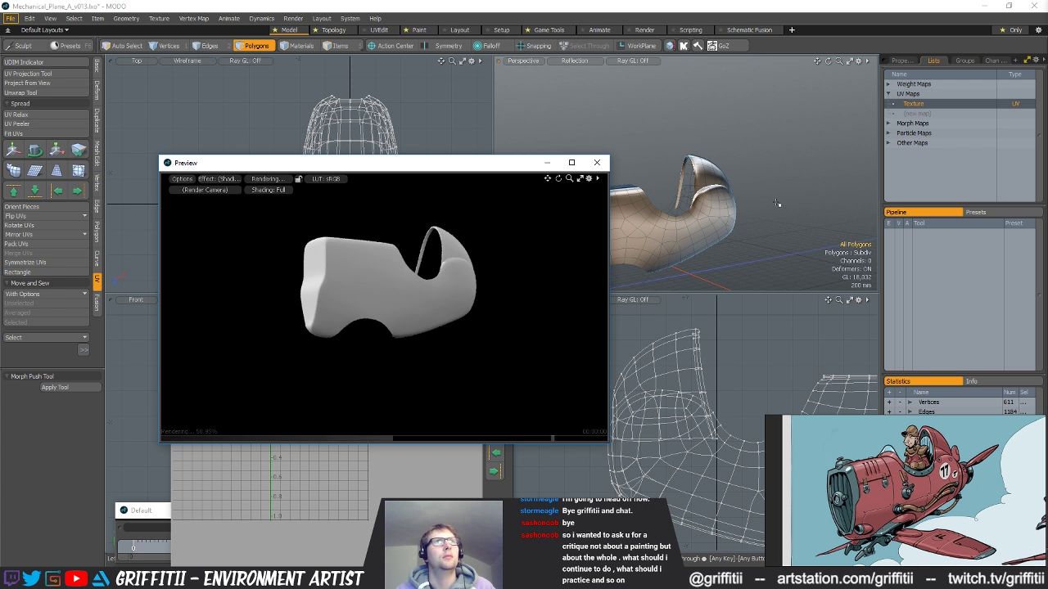
key("Tab")
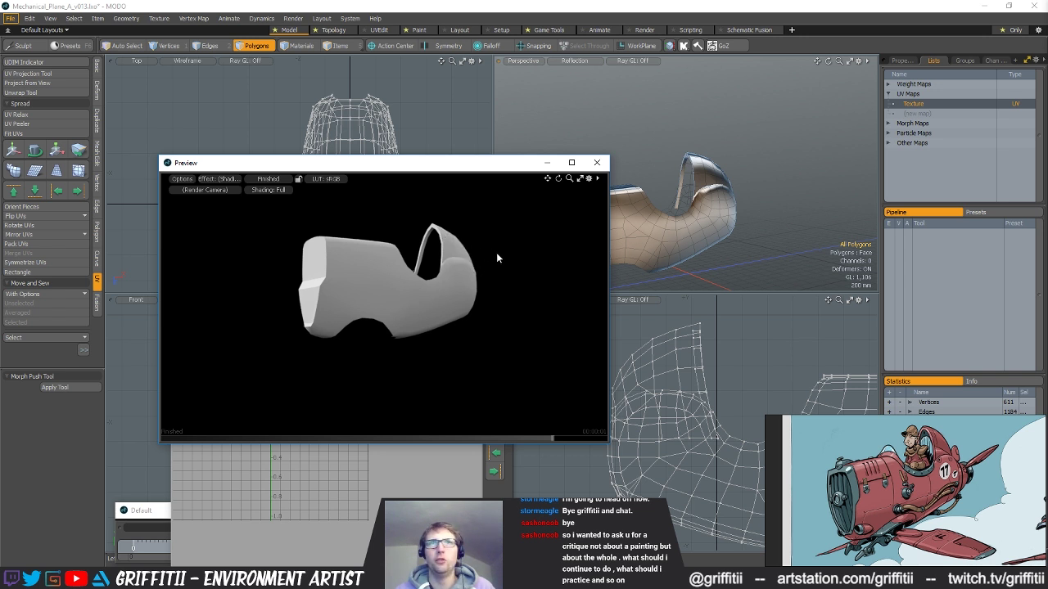
key("Tab")
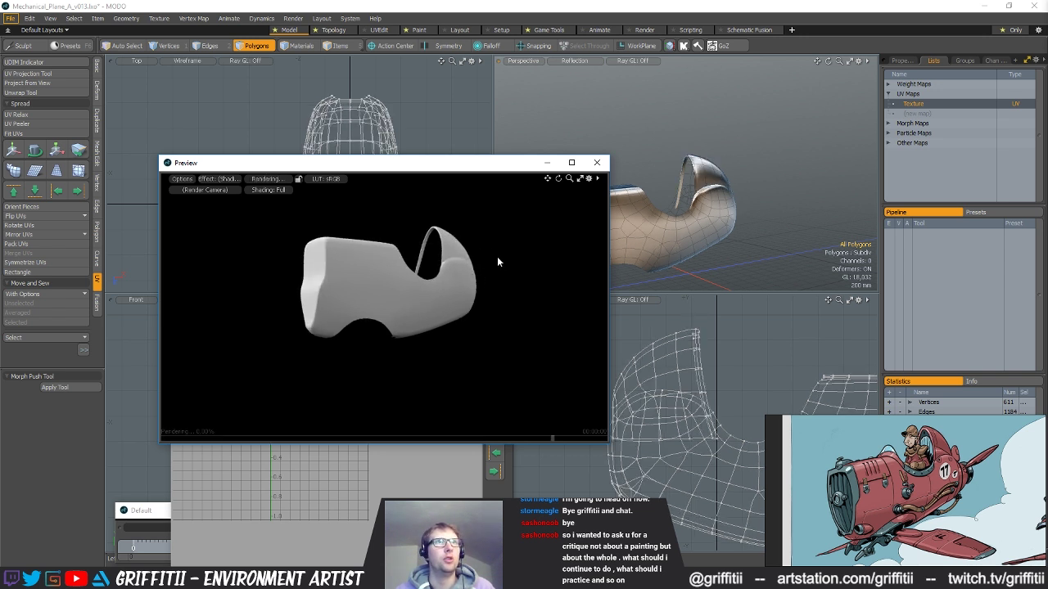
key("Tab")
key("Tab")
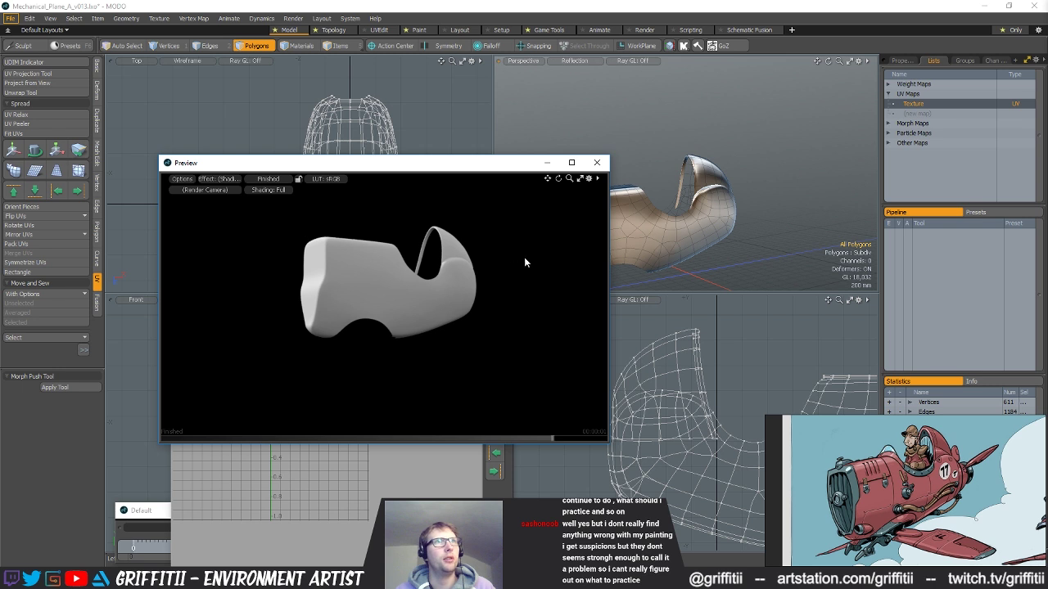
key("Tab")
left_click(597, 162)
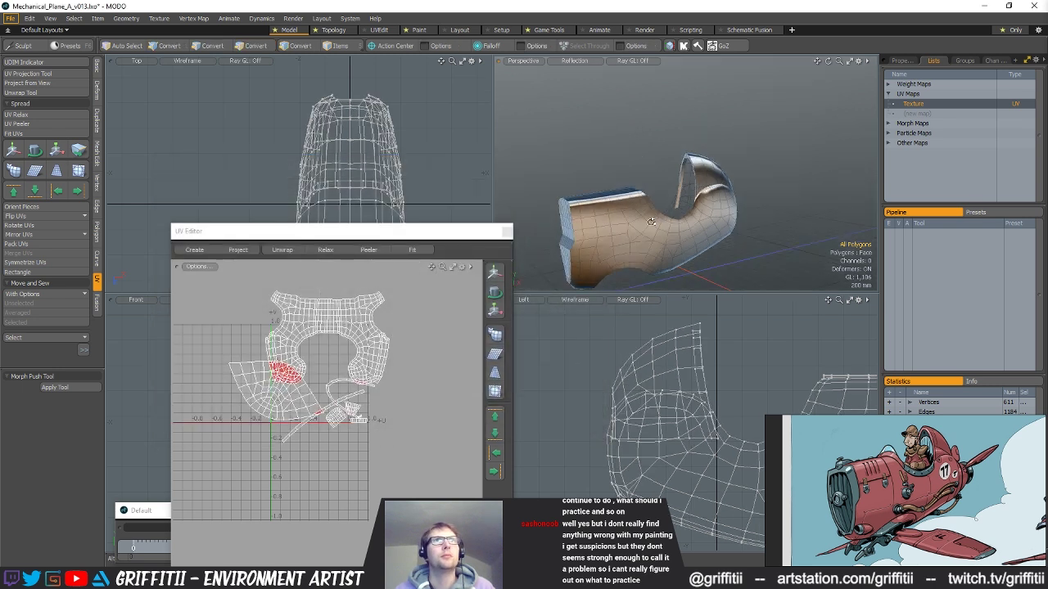
- Close the UV editor window
left_click_drag(657, 215, 734, 205, "alt")
left_click_drag(638, 222, 664, 213, "alt")
left_click(507, 233)
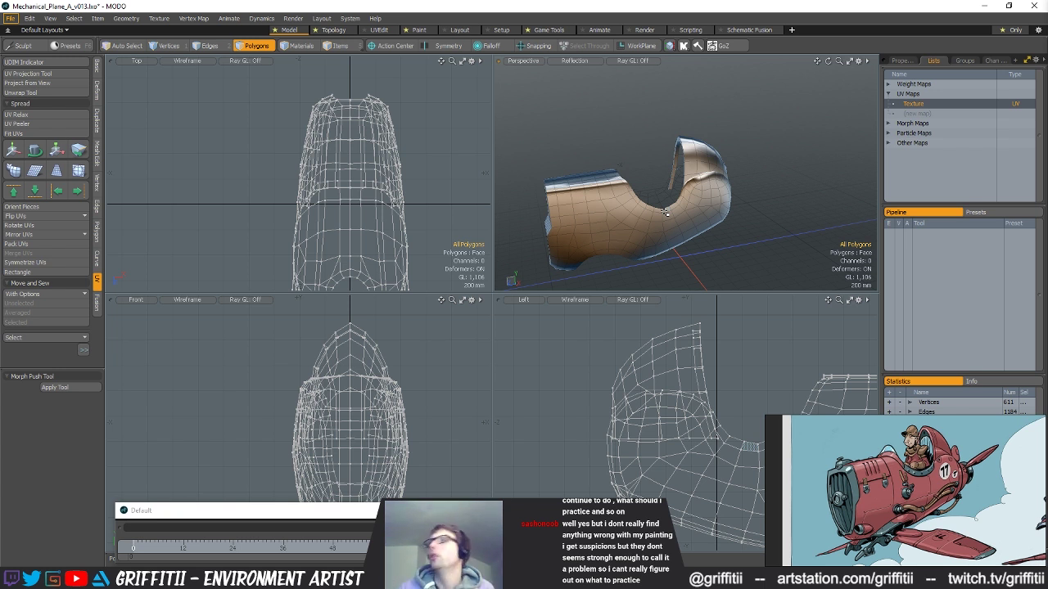
- Bring up the small cockpit joint piece and its mirrored instance at the cockpit's sides as the next parts to work on
left_click_drag(665, 211, 754, 194, "alt")
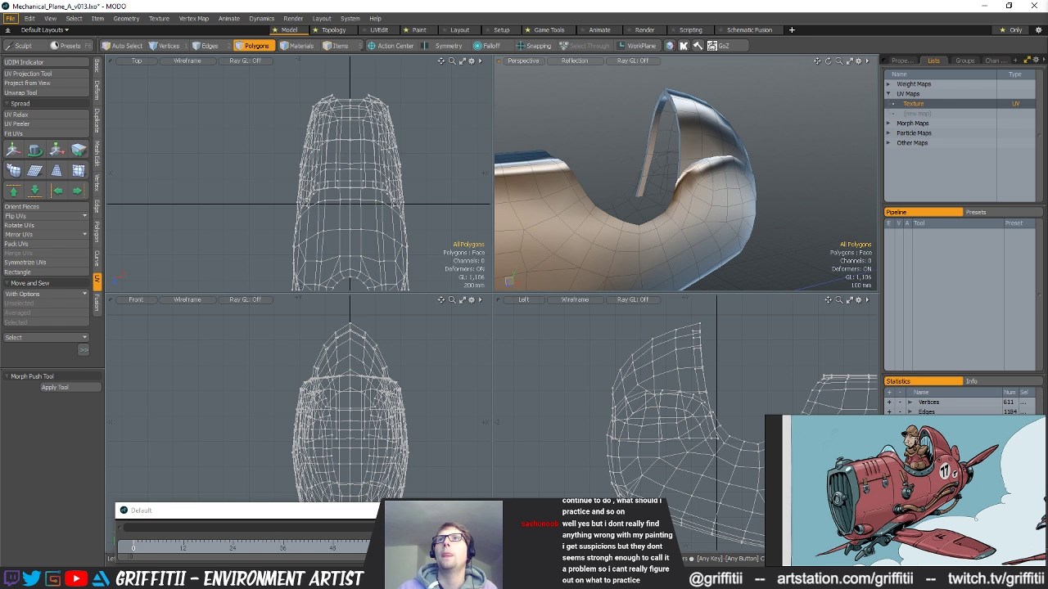
double_click(717, 121)
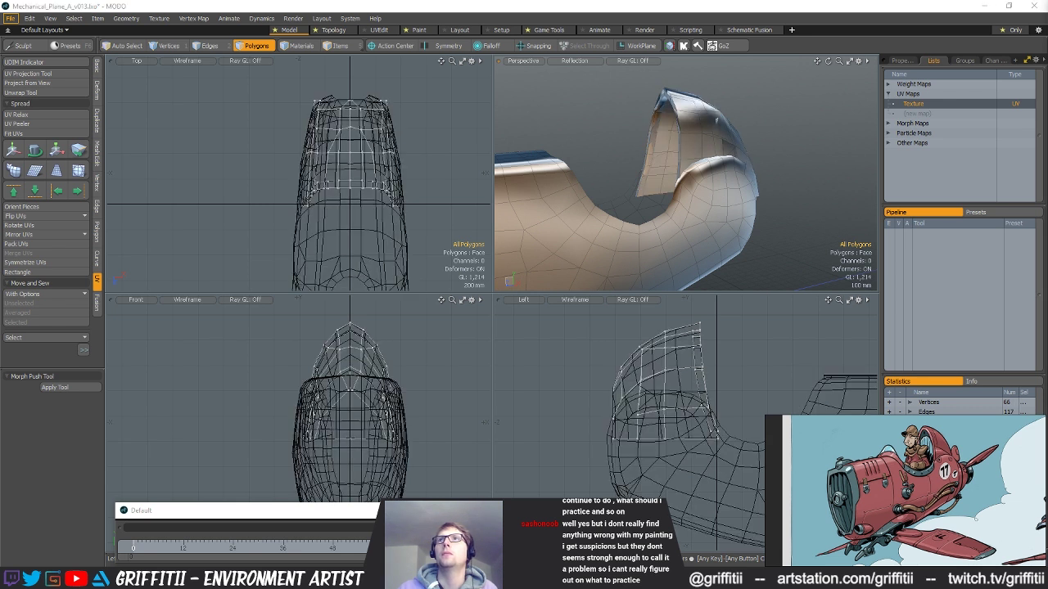
key("Delete")
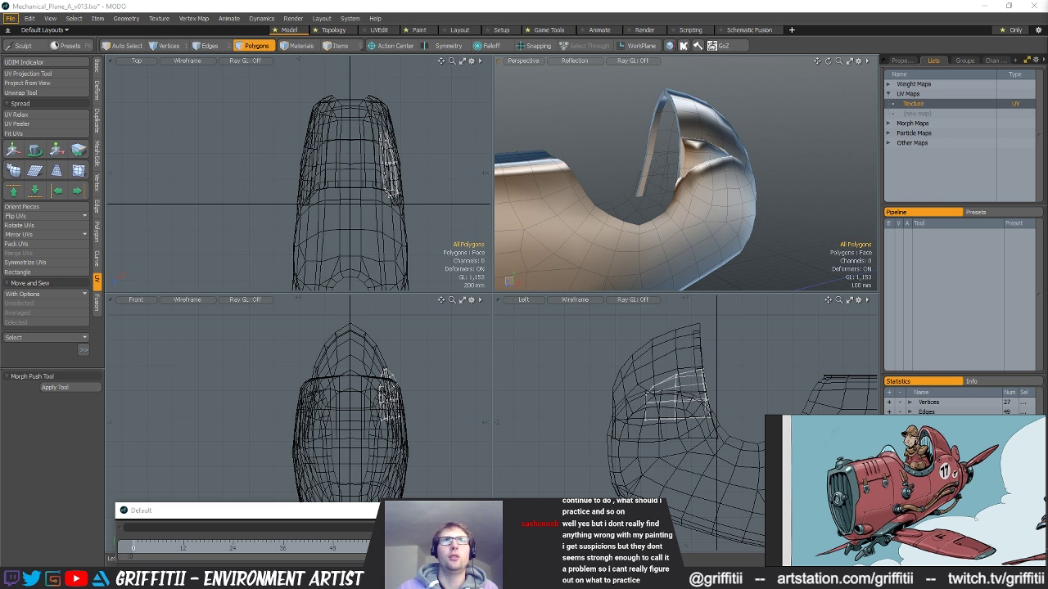
left_click_drag(720, 158, 700, 170, "alt+shift")
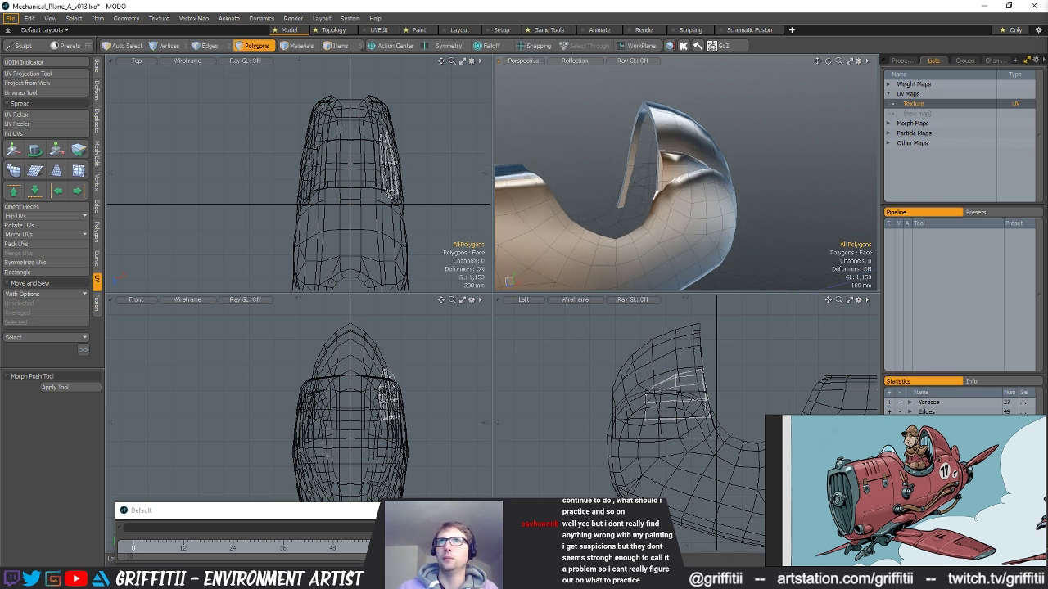
key("ctrl+z")
key("ctrl+z")
key("ctrl+z")
key("ctrl+z")
left_click_drag(702, 214, 723, 198, "alt")
key("u")
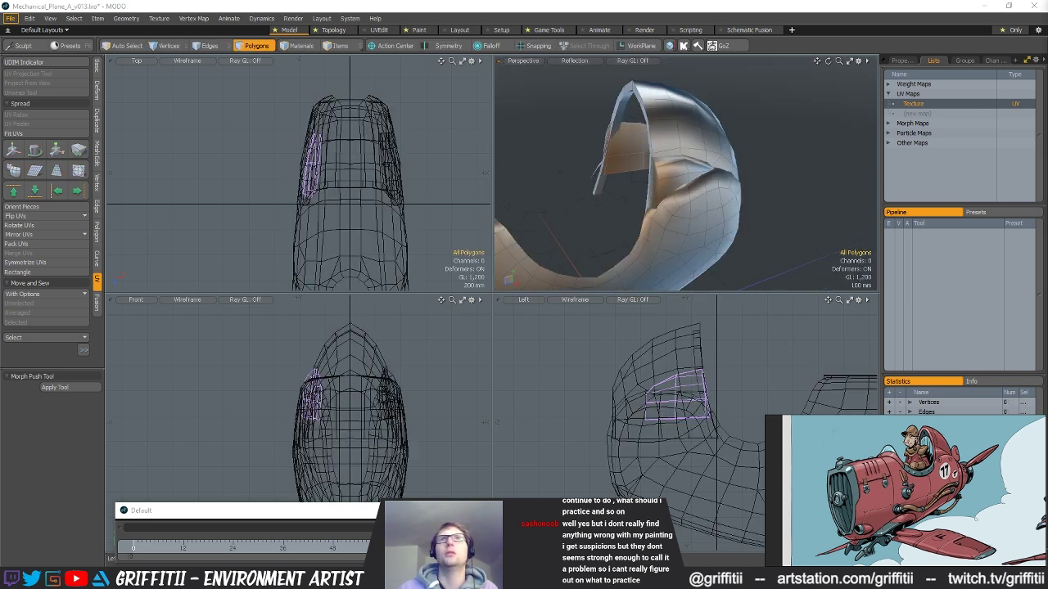
- Isolate the cockpit joint piece and its mirrored instance, comparing them with the surrounding fuselage
key("shift+h")
key("a")
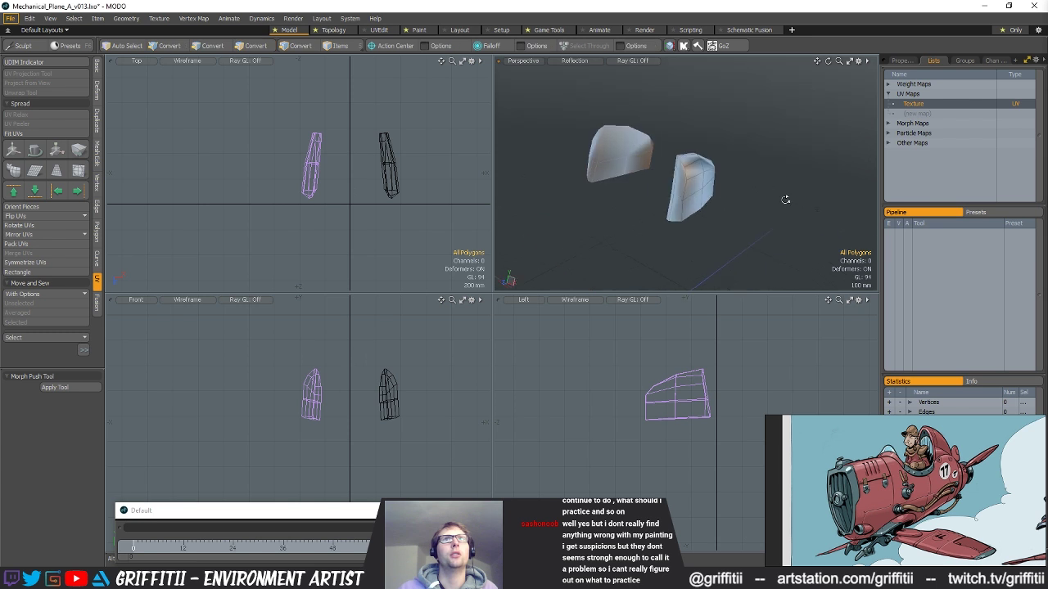
key("u")
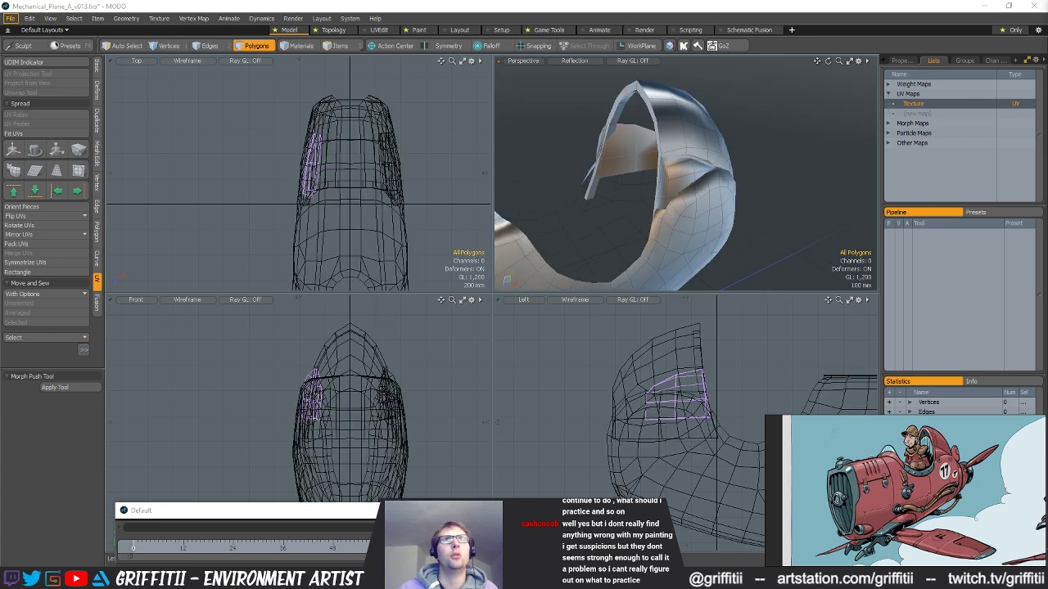
key("shift+h")
left_click_drag(795, 169, 645, 194, "alt")
key("3")
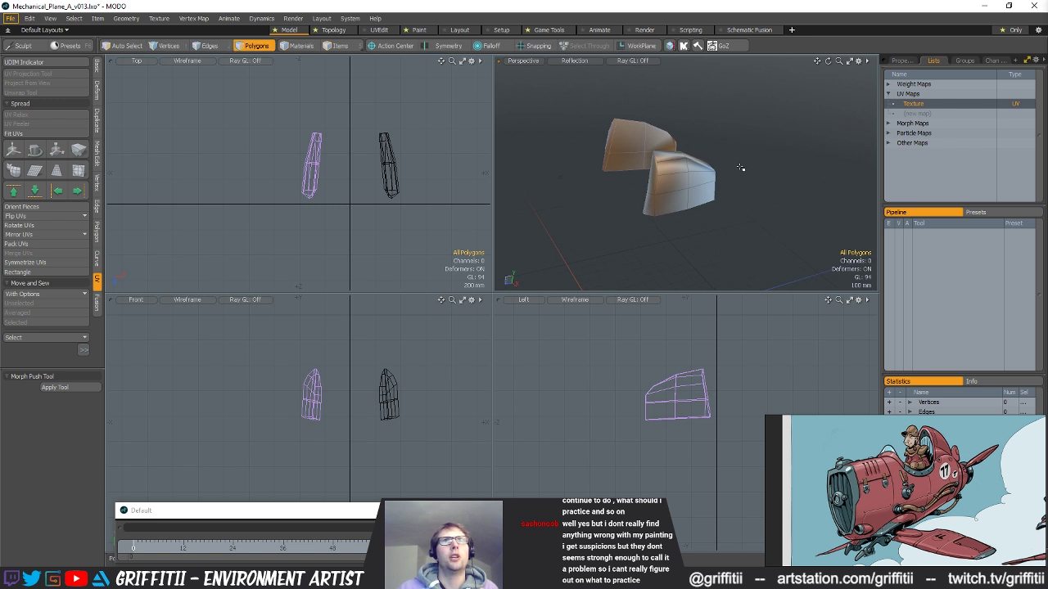
- Remove the lower rear corner vertices of the cockpit joint piece so that its end tapers
left_click_drag(729, 222, 650, 201, "alt")
key("1")
key("5")
left_click(700, 199)
key("1")
left_click(702, 204)
left_click(730, 205)
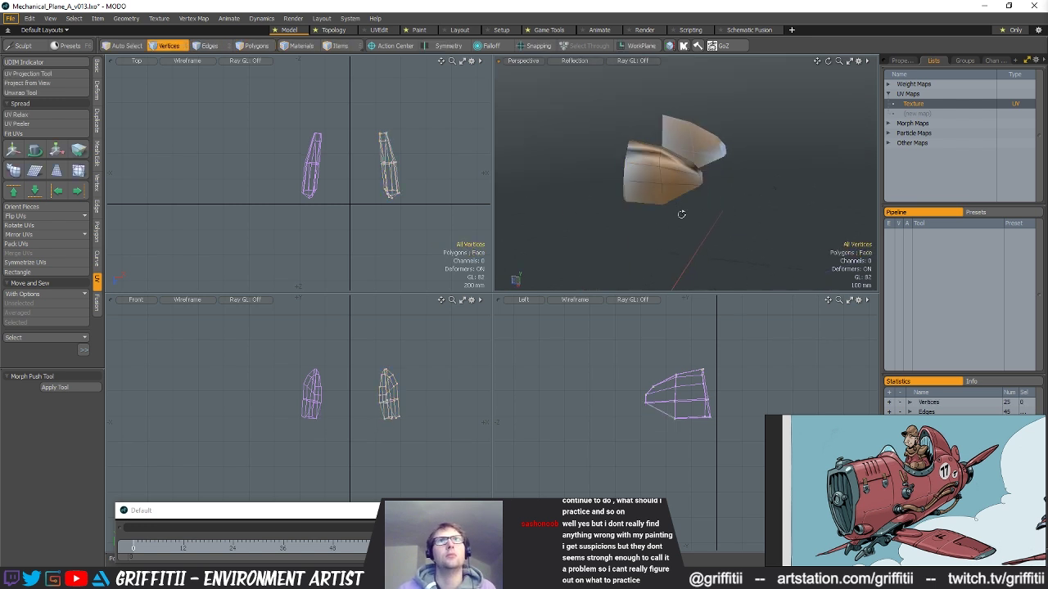
- Check the trimmed joint piece against the surrounding fuselage, and isolate the pair again
left_click_drag(681, 215, 747, 218, "alt")
key("u")
left_click_drag(758, 168, 810, 148, "alt")
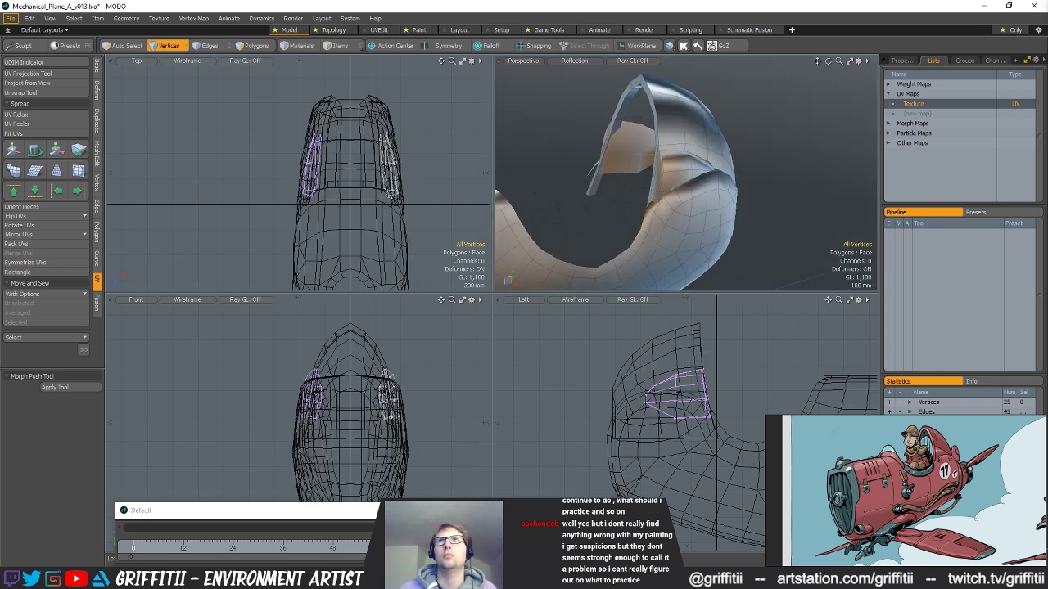
key("shift+h")
mouse_move(735, 197)
left_mouse_down("alt")
mouse_move(693, 149)
mouse_move(733, 202)
mouse_move(726, 190)
left_mouse_up("alt")
left_click(675, 121)
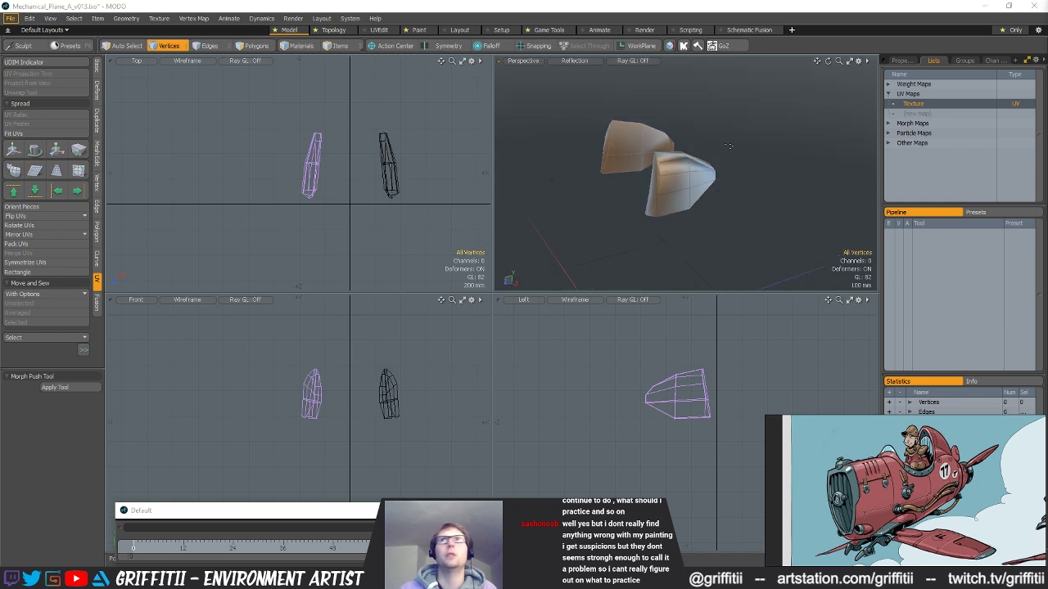
- In the Topology layout, draw a quad with the Pen tool at the lower front corner of the joint piece's outer face
left_click(333, 31)
left_click_drag(458, 324, 484, 236, "alt")
left_click(24, 65)
left_click(20, 76)
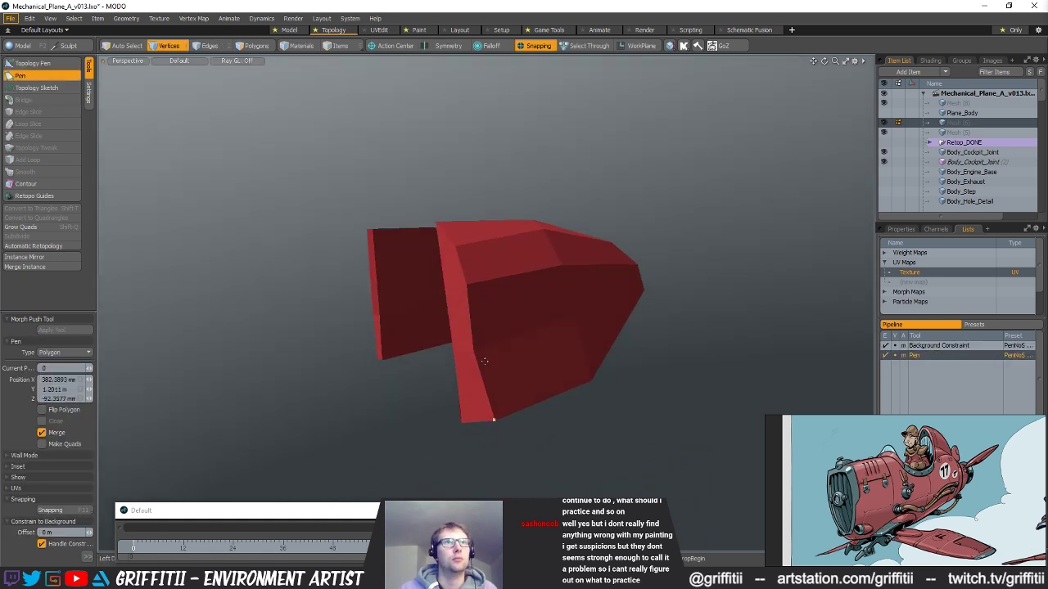
left_click(478, 364)
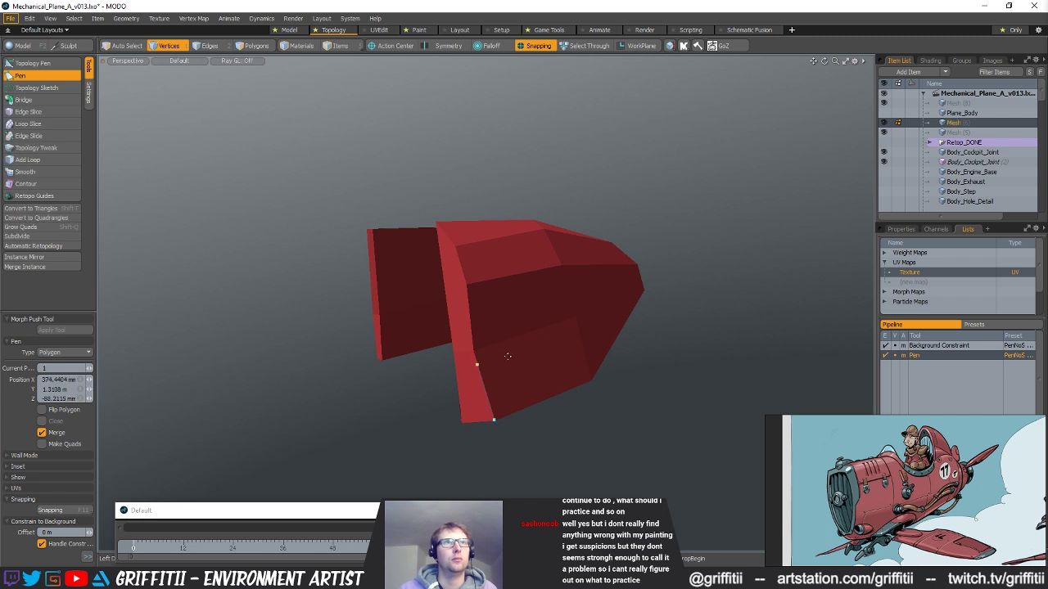
left_click(521, 354)
left_click(541, 404)
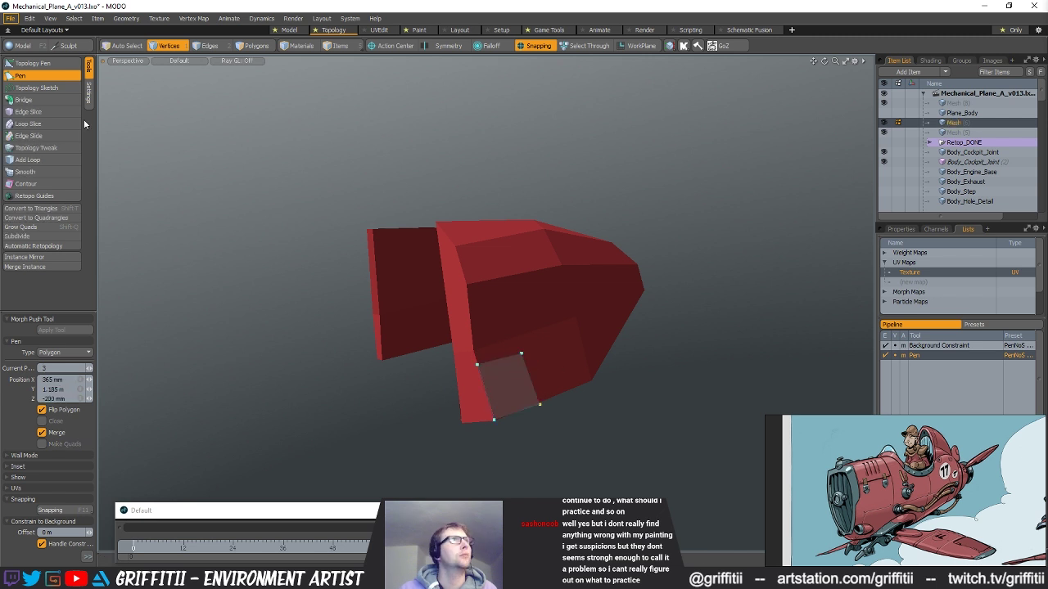
- Extend the quad with the Topology Pen into a four-quad strip up the front edge, and pull its edge loop rearward into a second column
left_click(29, 64)
left_click_drag(511, 416, 455, 233, "alt")
left_click_drag(532, 385, 591, 424, "alt")
left_click_drag(514, 296, 511, 253, "shift")
left_click_drag(551, 298, 498, 348, "alt")
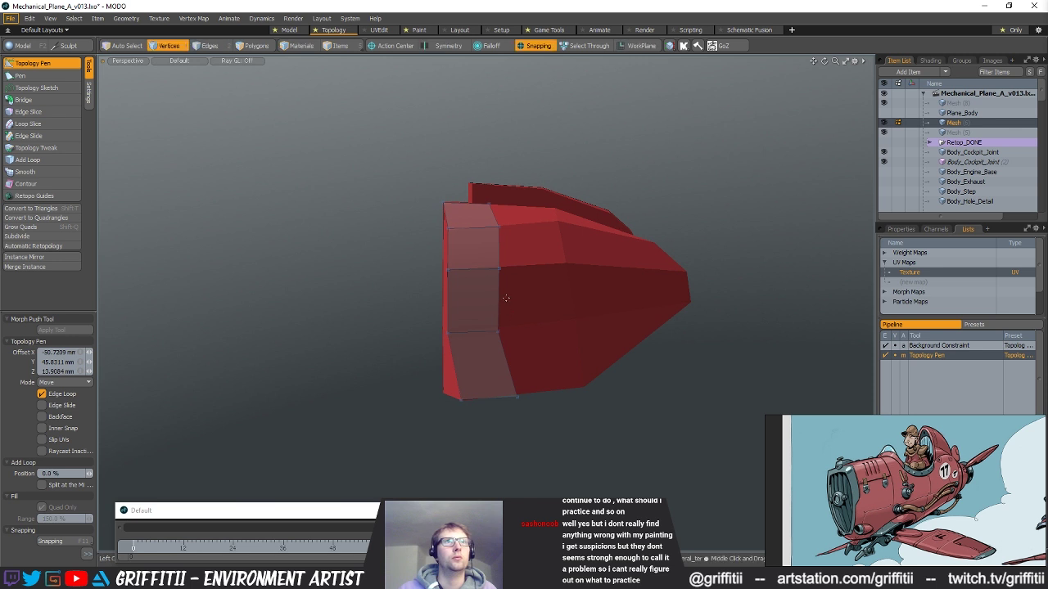
left_click_drag(499, 300, 447, 326, "shift")
- Turn off the Topology Pen's Edge Loop option and adjust a single vertex on the second column's rear edge to fit the joint piece
left_click(62, 383)
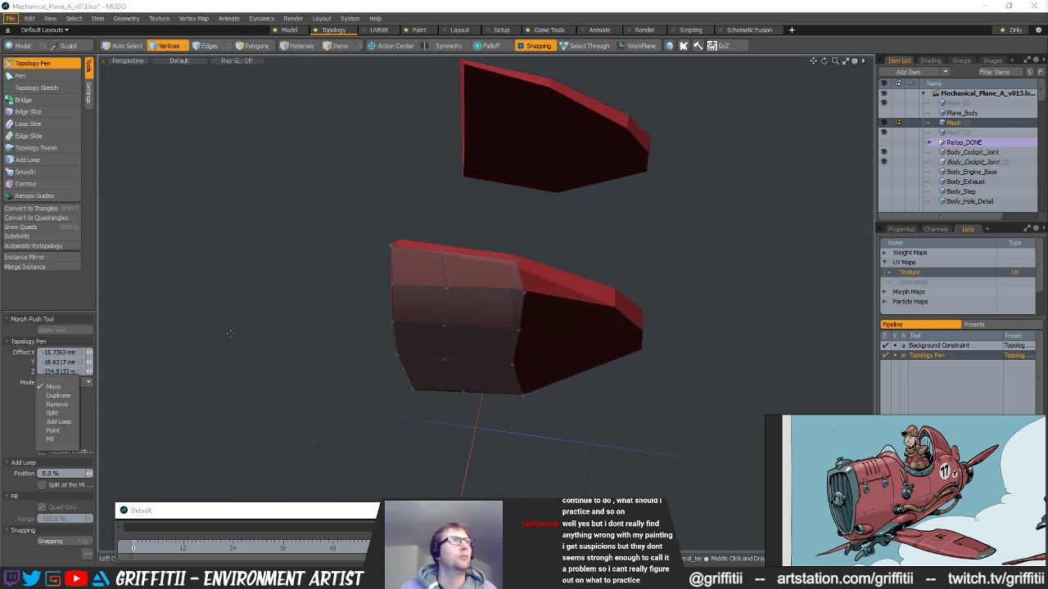
left_click(48, 392)
left_click(47, 394)
left_click_drag(538, 300, 466, 325, "alt")
left_click_drag(546, 319, 553, 348)
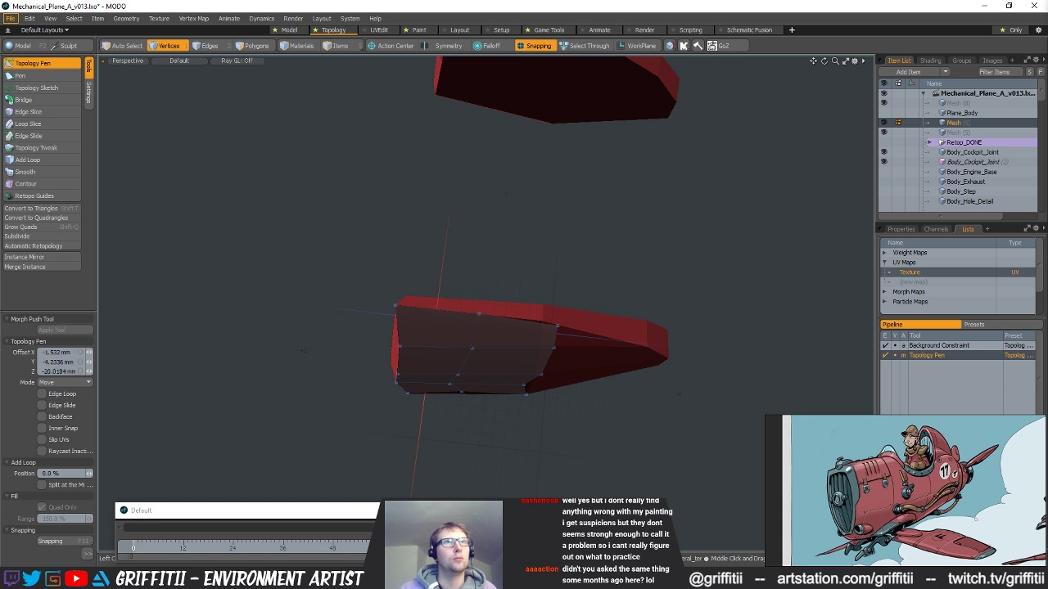
- Adjust individual vertices on the two-column mesh's middle and rear edges to fit the joint piece's outer face
left_click_drag(568, 358, 520, 287, "alt")
left_click_drag(484, 345, 527, 220, "alt")
left_click_drag(453, 243, 458, 244)
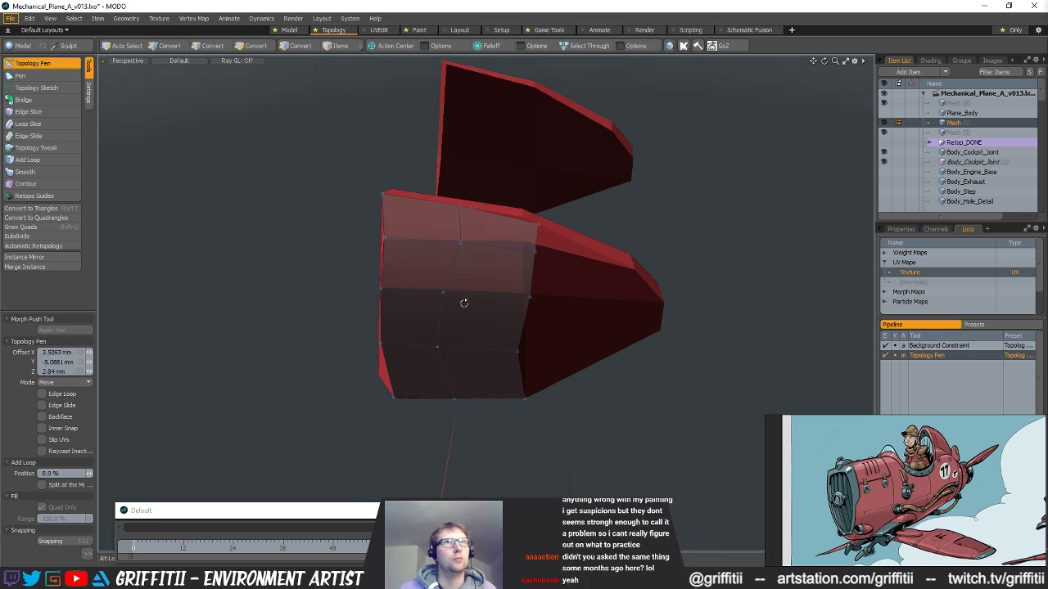
left_click_drag(463, 304, 452, 274, "alt")
left_click_drag(458, 335, 456, 288, "alt")
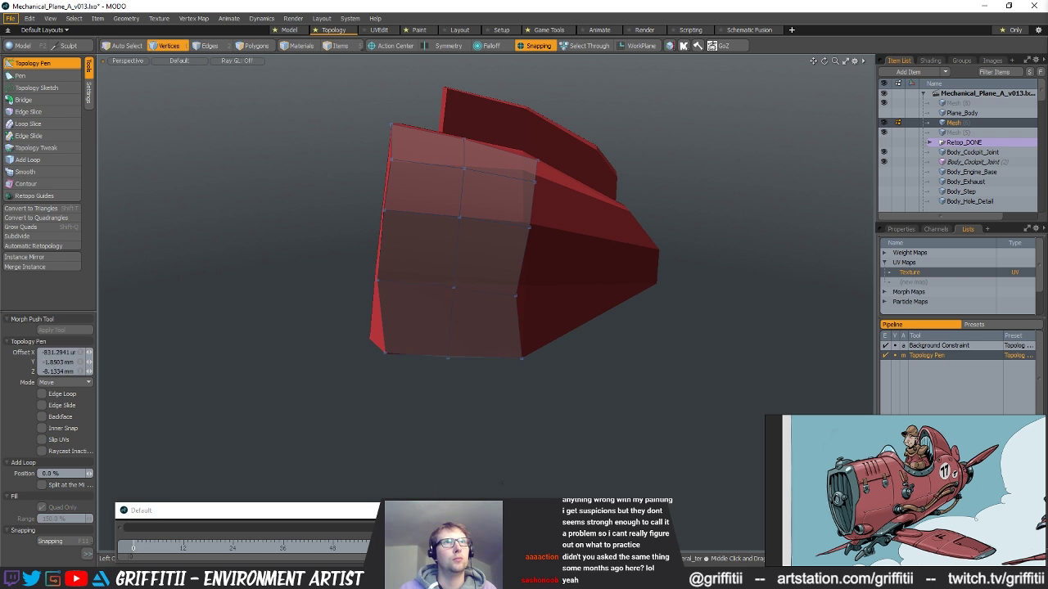
left_click_drag(516, 296, 526, 291)
- Extend the mesh with the Topology Pen into a third column of quads toward the joint piece's rear
left_click_drag(527, 244, 579, 254, "alt")
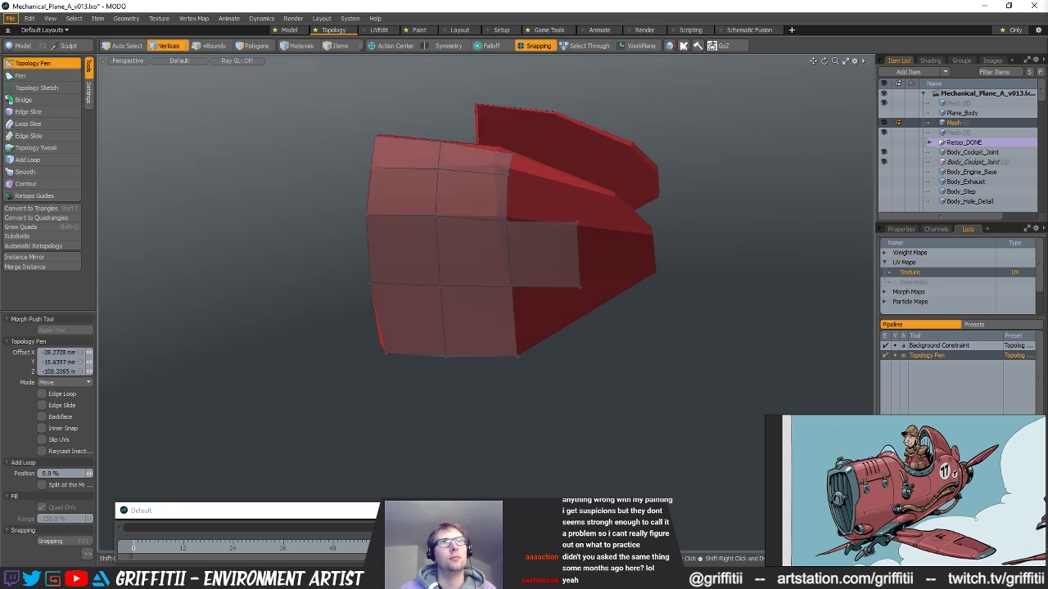
left_click_drag(515, 321, 488, 416, "shift")
left_click_drag(480, 322, 470, 258, "shift")
left_click_drag(525, 312, 485, 296)
left_click_drag(530, 362, 535, 397, "alt")
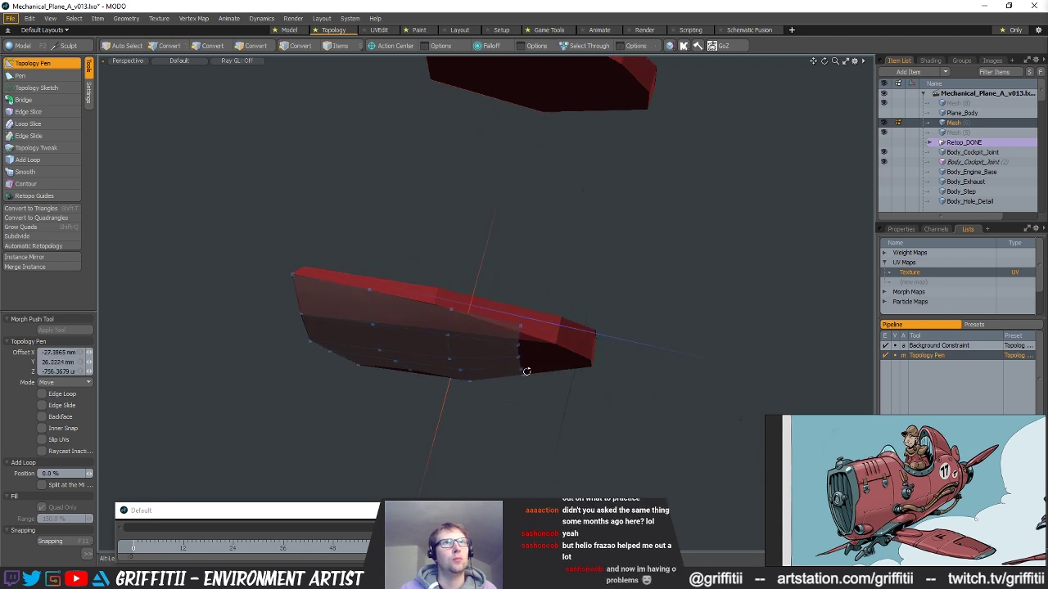
- Pull quads from the outer face's upper edge over the joint piece's top rim, following it to the rear tip
left_click_drag(487, 318, 475, 335, "shift")
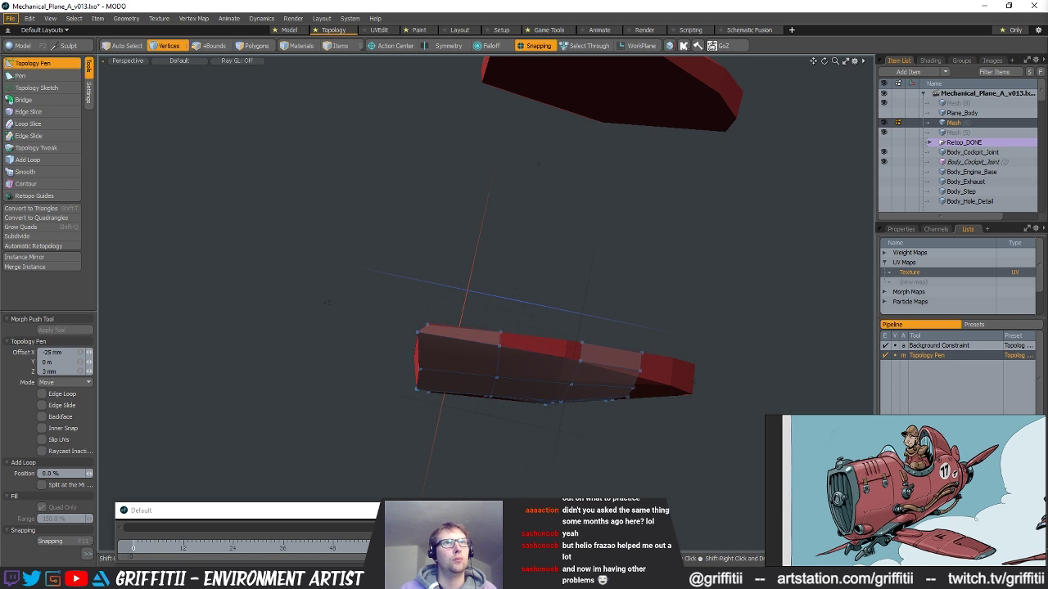
left_click_drag(524, 339, 510, 302, "alt")
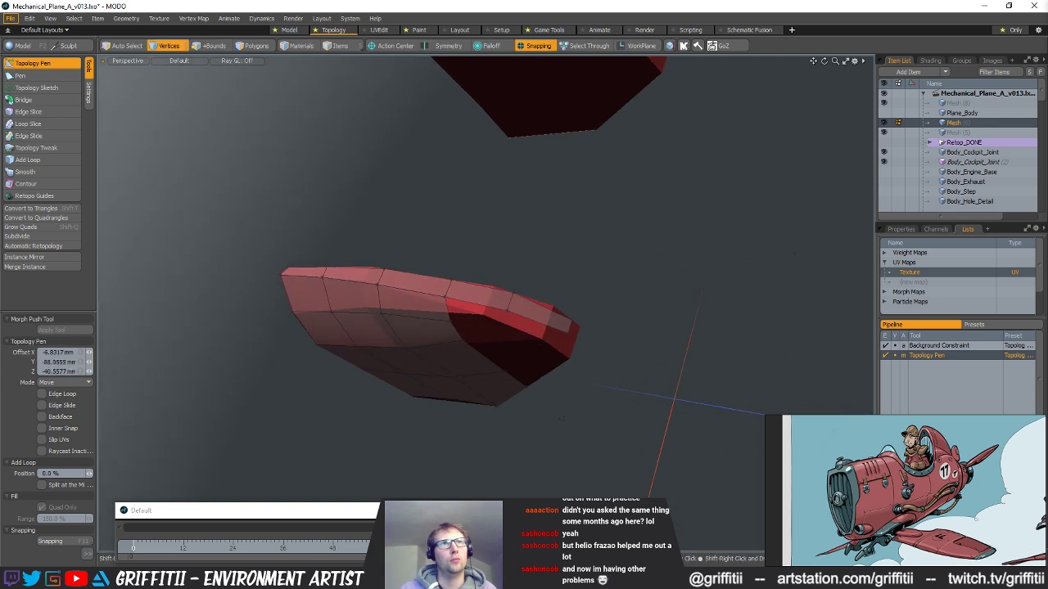
left_click_drag(574, 326, 563, 334, "shift")
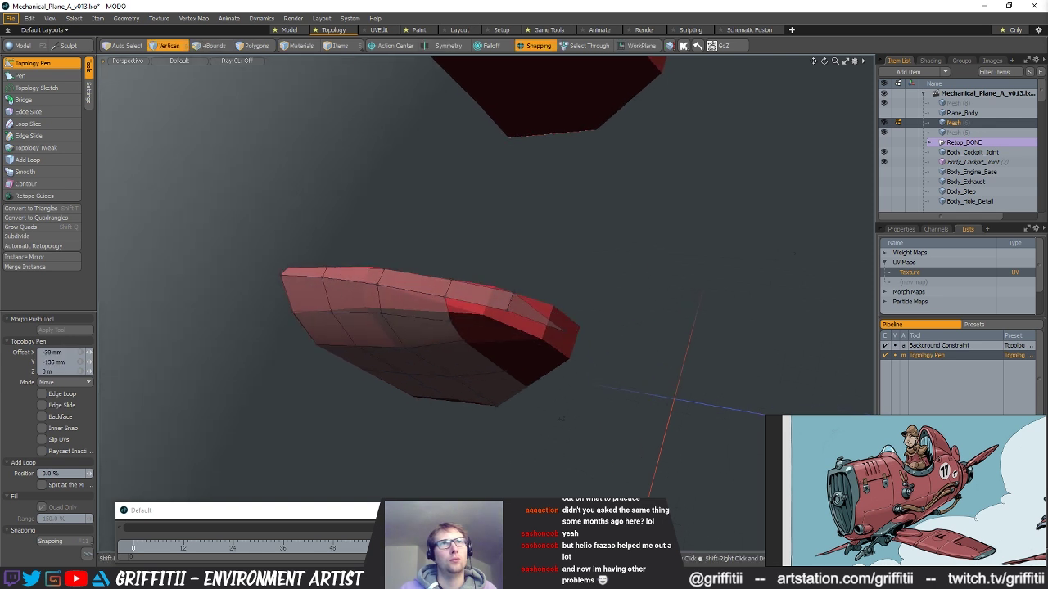
left_click_drag(571, 328, 599, 294, "alt")
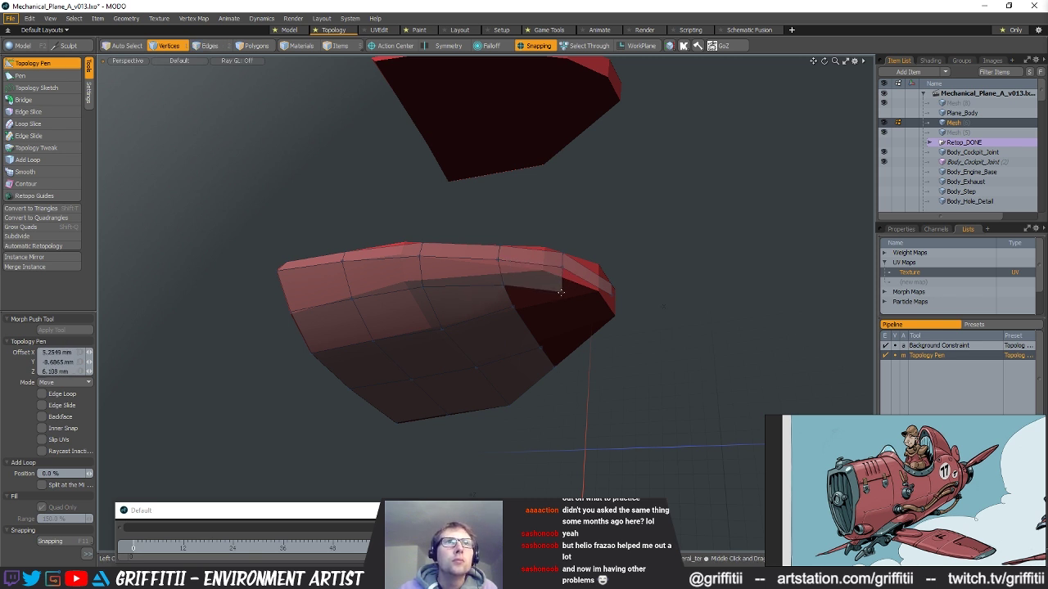
- Fit the mesh vertices around the rear tip and upper rim to the joint piece
left_click_drag(584, 307, 571, 277)
left_click_drag(499, 249, 514, 254)
middle_click_drag(507, 246, 581, 247)
left_click_drag(582, 247, 537, 245)
- Fill the gap below the top rim with a polygon, and select the open edges of the lower rear gap to close it
key("space")
key("space")
key("space")
left_click(515, 234)
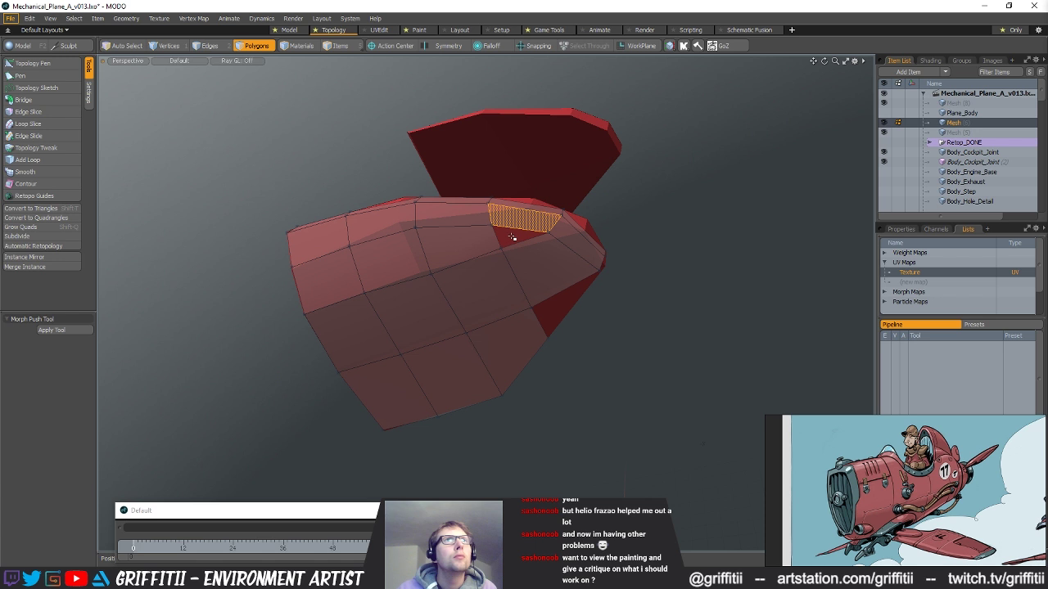
key("space")
key("space")
left_click(517, 244)
key("p")
double_click(565, 290)
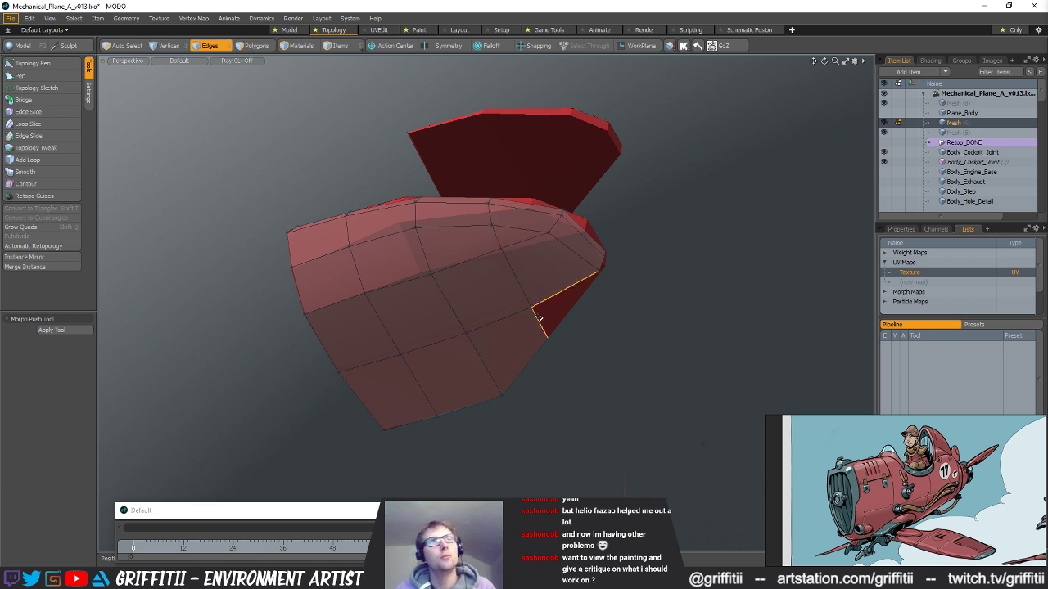
key("alt+1")
key("Delete")
- Extend quads with the Topology Pen from the outer face's front edge to cover the joint piece's front side
left_click_drag(563, 273, 483, 324, "alt")
key("2")
left_click(65, 64)
mouse_move(445, 311)
left_mouse_down("alt")
mouse_move(544, 315)
mouse_move(508, 374)
mouse_move(507, 313)
mouse_move(638, 368)
mouse_move(453, 243)
mouse_move(451, 303)
left_mouse_up("alt")
left_click_drag(445, 327, 394, 396, "shift")
left_click_drag(402, 316, 406, 315)
left_click_drag(423, 223, 401, 236, "alt")
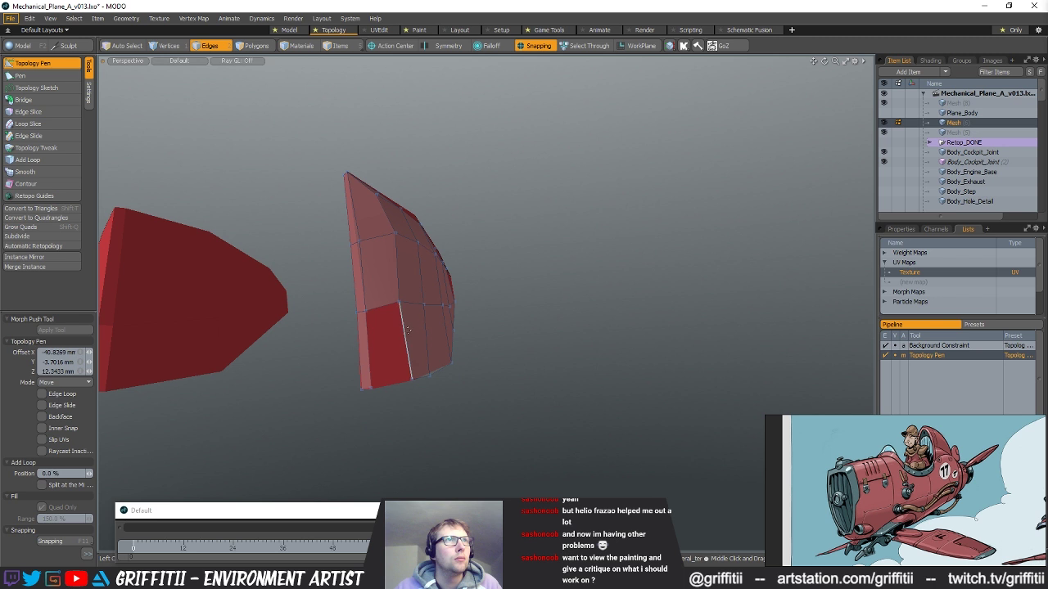
left_click_drag(389, 344, 323, 304, "alt")
key("space")
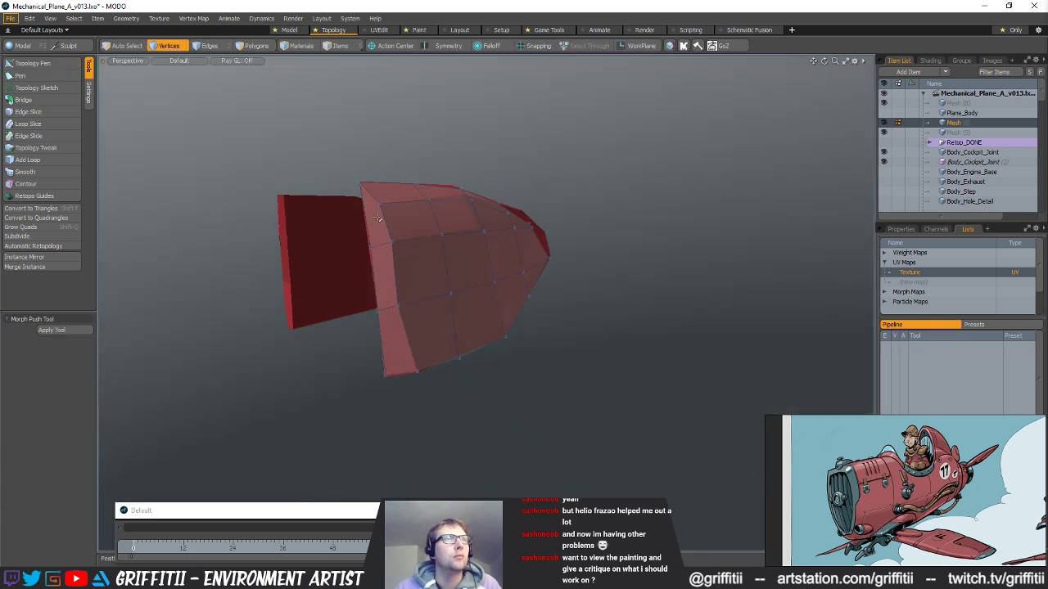
- Select the front side's polygons, set the action center to Local, and flatten them with the scale transform
left_click_drag(375, 215, 387, 350)
key("alt+a")
key("e")
left_click_drag(447, 267, 333, 386, "alt")
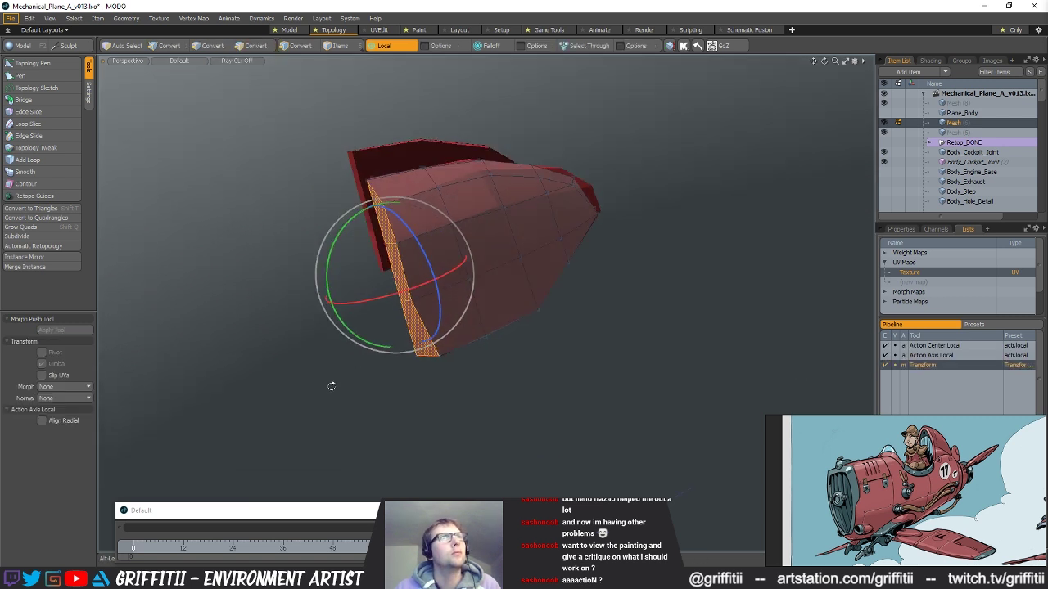
key("r")
left_click_drag(334, 302, 397, 279)
mouse_move(321, 296)
left_mouse_down("alt")
mouse_move(656, 326)
mouse_move(765, 324)
left_mouse_up("alt")
- Reselect the front side's polygons and flatten them by scaling to 0% along local Z
key("space")
left_click_drag(391, 200, 365, 368)
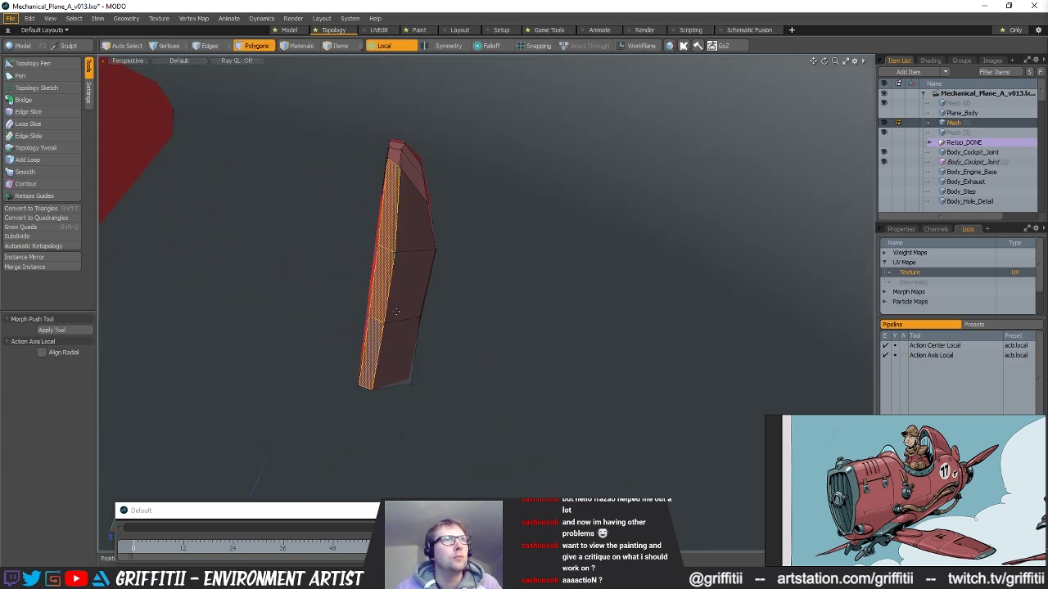
key("r")
left_click_drag(307, 309, 520, 412)
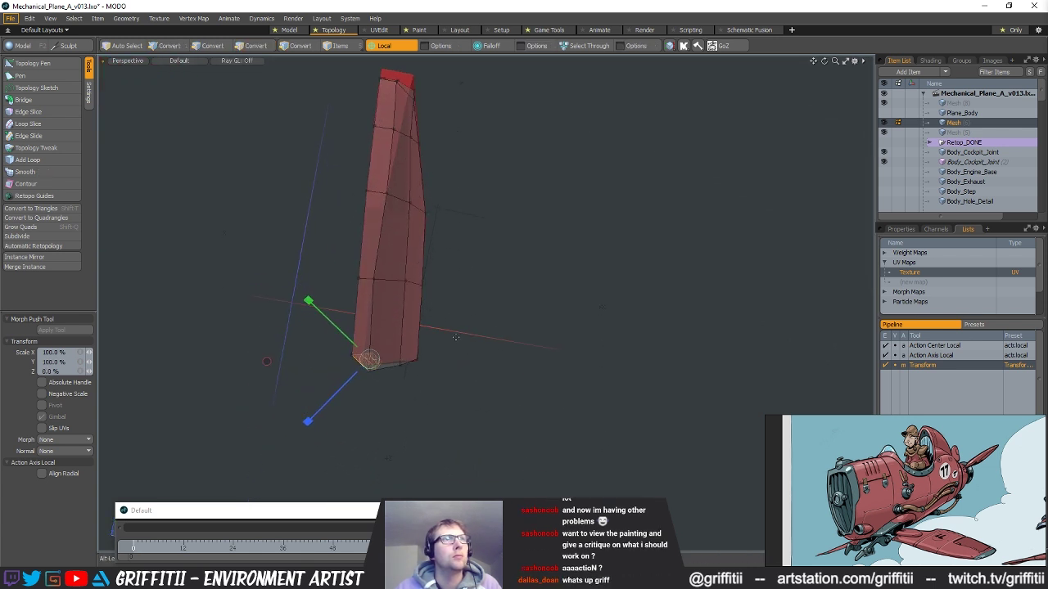
key("space")
- Select the chain of edges running along the middle of the rim and straighten it by scaling to 0% along local Z
left_click_drag(494, 375, 465, 374, "ctrl+alt")
key("space")
key("space")
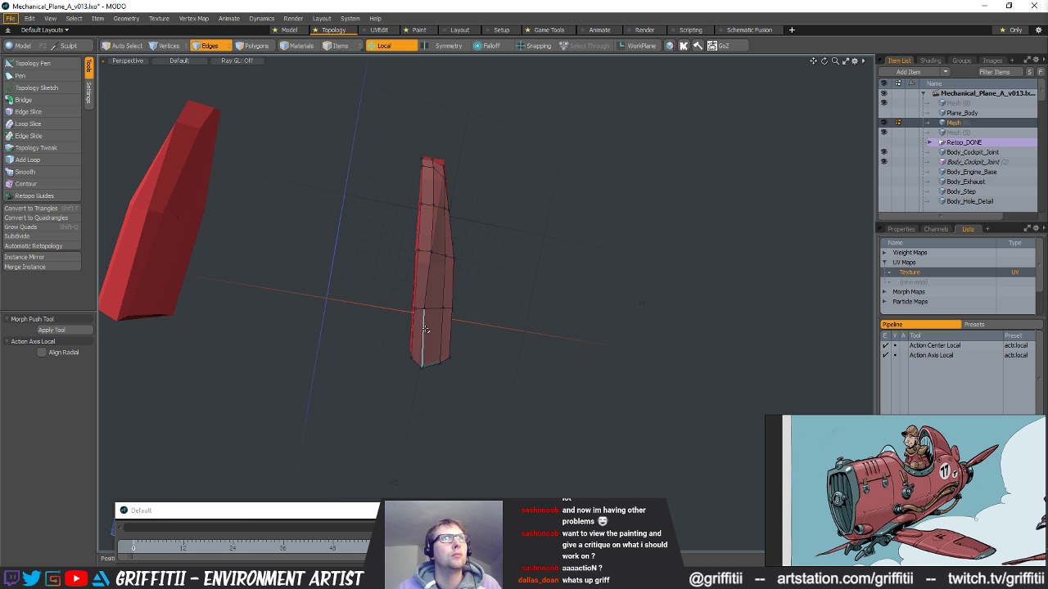
left_click(427, 316)
left_click(428, 286, "shift")
left_click(436, 242, "shift")
left_click(434, 195, "shift")
left_click_drag(440, 174, 420, 276, "alt")
left_click(420, 185, "shift")
key("r")
left_click_drag(533, 257, 491, 247, "alt")
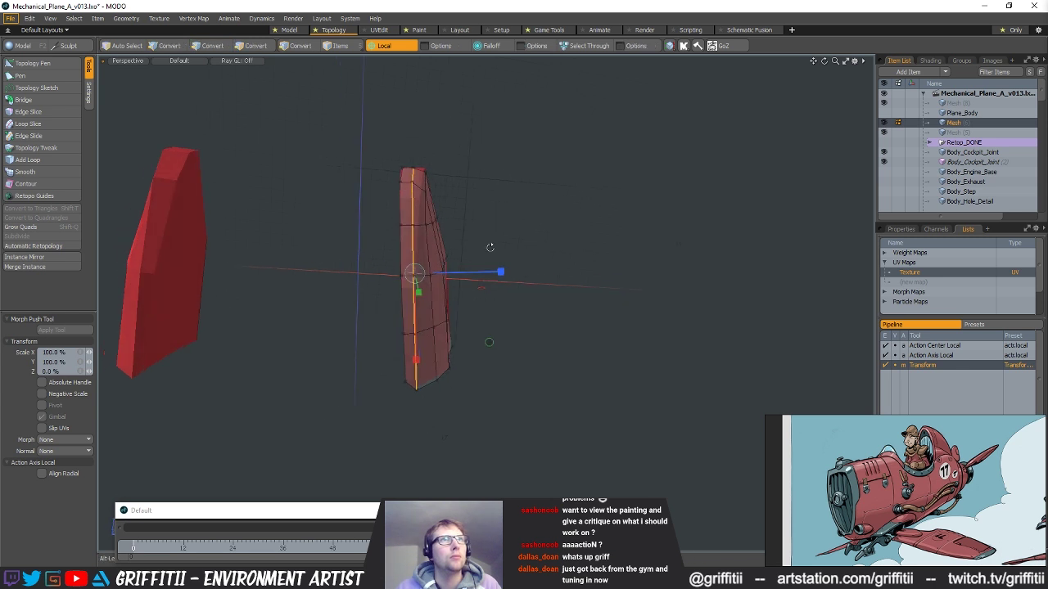
- Select the short edge near the rim's end and adjust its position with the Move tool
key("space")
left_click_drag(442, 217, 478, 241, "alt")
left_click(429, 183)
key("w")
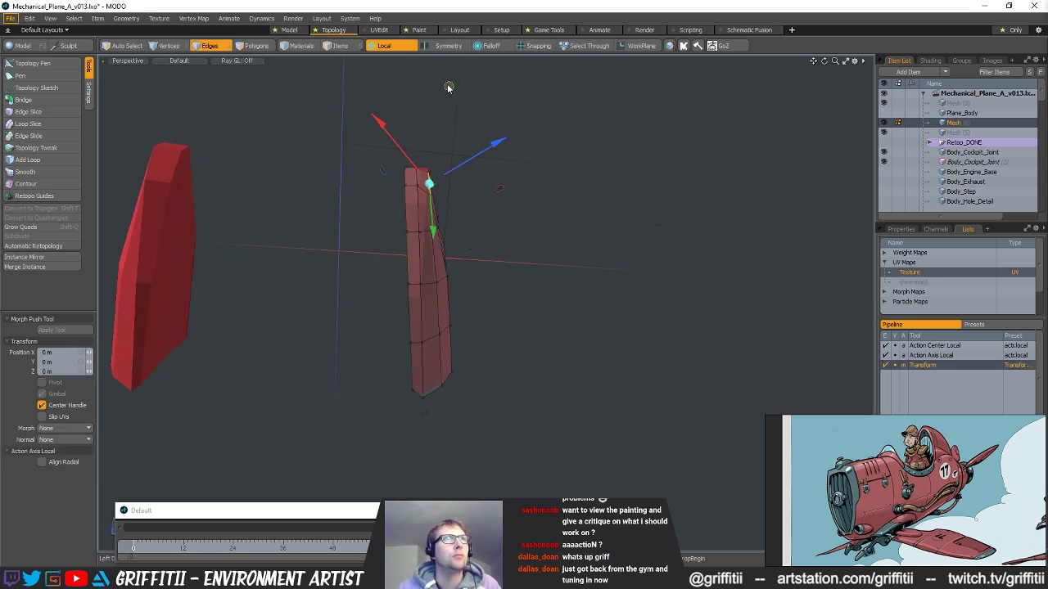
key("space")
- Select polygons along the piece's rear side and adjust their alignment with the scale and move transforms
left_click_drag(515, 188, 476, 297, "alt")
key("3")
key("w")
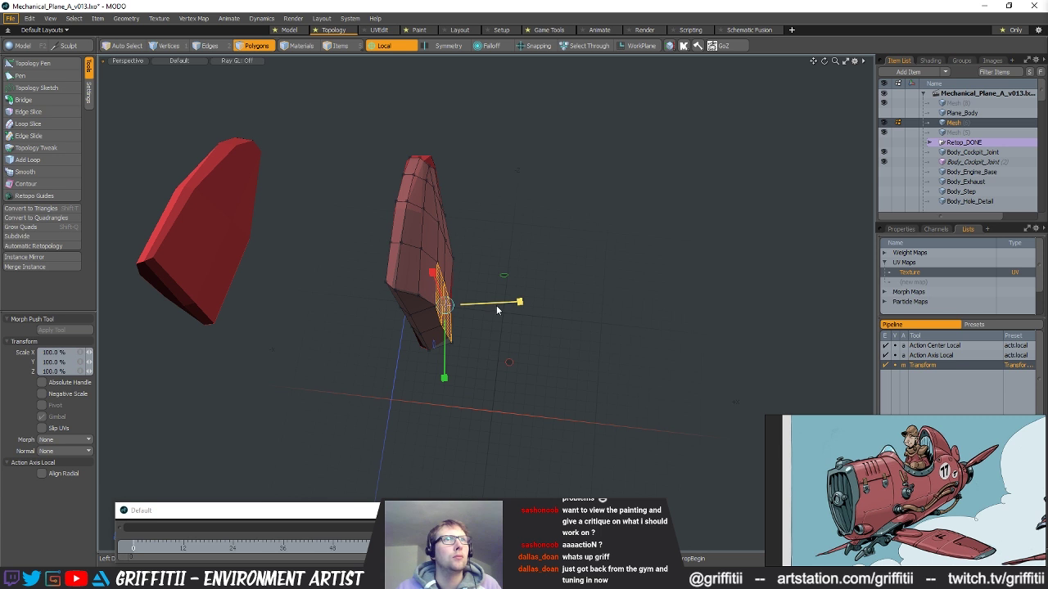
key("space")
left_click_drag(443, 258, 441, 291)
key("w")
left_click_drag(507, 282, 493, 218, "alt")
key("space")
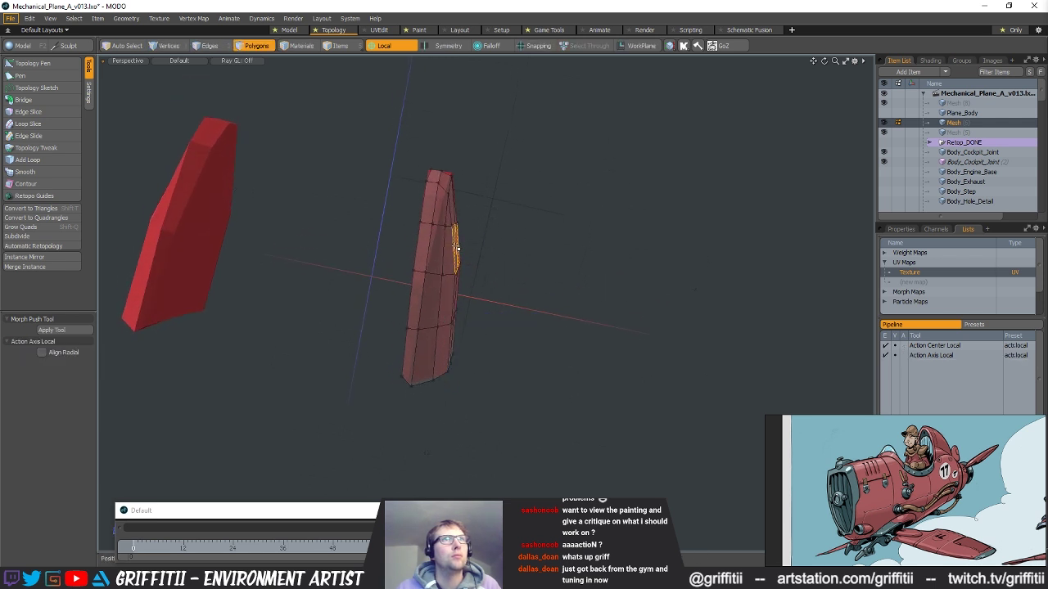
- Move the selected rear side polygon inward and flatten it with the scale transform
key("w")
left_click_drag(533, 241, 459, 243)
left_click_drag(560, 232, 587, 283, "alt")
key("space")
key("r")
left_click_drag(697, 342, 719, 290, "alt")
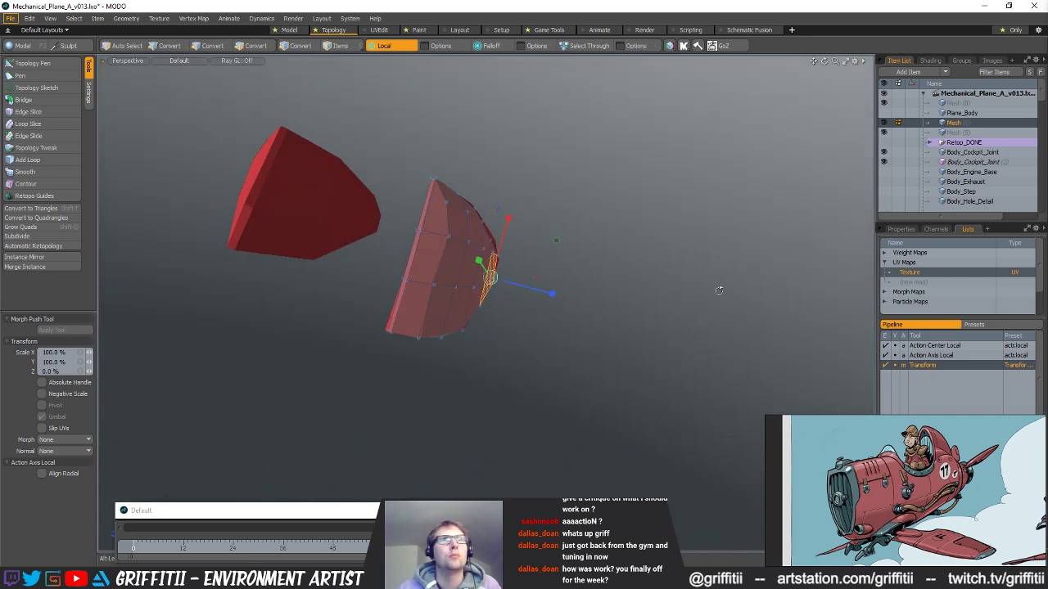
- Select the vertices along the mesh's bottom edge and scale them locally to level the row
key("space")
left_click(536, 365)
mouse_move(599, 439)
left_mouse_down("alt")
mouse_move(491, 365)
mouse_move(697, 377)
mouse_move(399, 335)
mouse_move(445, 366)
left_mouse_up("alt")
key("1")
mouse_move(432, 361)
right_mouse_down()
mouse_move(604, 398)
mouse_move(603, 372)
right_mouse_up()
mouse_move(549, 360)
left_mouse_down("alt")
mouse_move(584, 363)
mouse_move(645, 393)
left_mouse_up("alt")
key("r")
left_click_drag(487, 316, 514, 312, "alt")
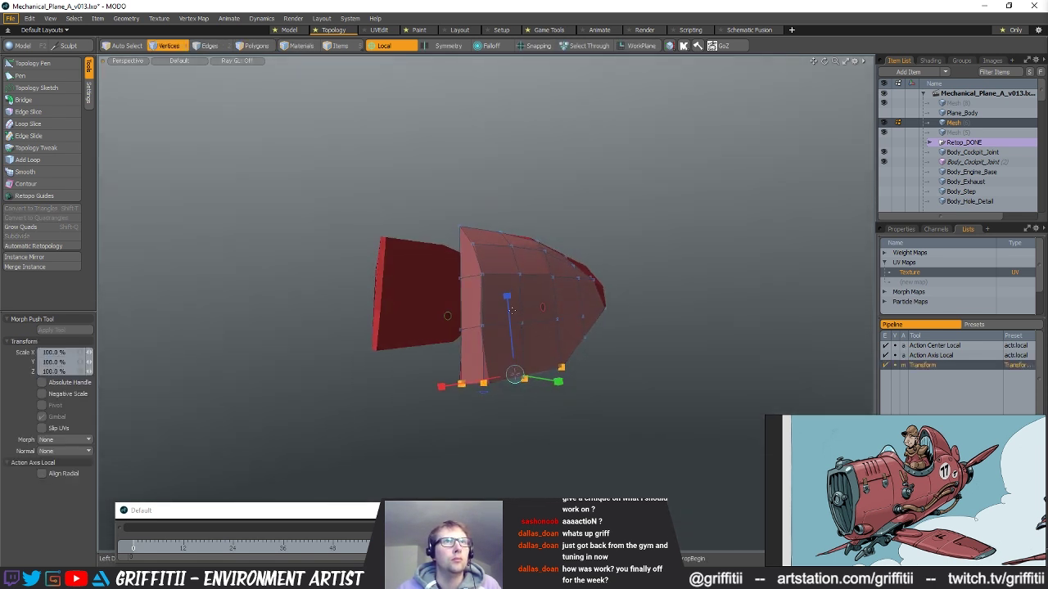
- Nudge the bottom row of vertices slightly with the Move tool and clear the selection
key("w")
left_click_drag(509, 317, 508, 320)
left_click_drag(565, 348, 491, 352, "alt")
key("q")
left_click(680, 393)
left_click_drag(680, 393, 448, 312, "alt")
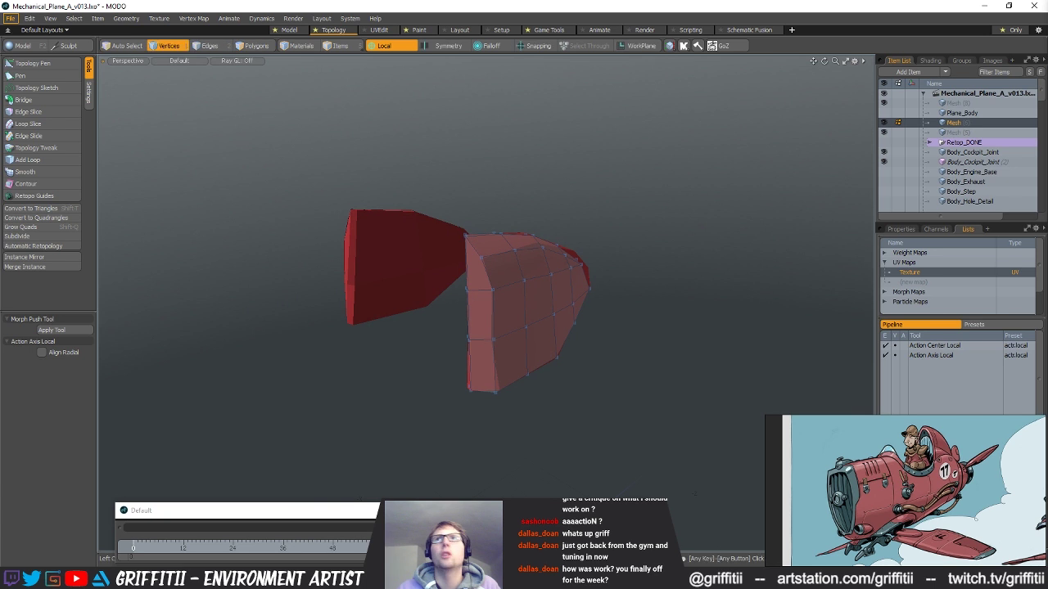
- Hide the Body_Cockpit_Joint reference, inspect the new mesh in Reflection shading, and restore the Default shading
key("2")
mouse_move(514, 246)
left_mouse_down("alt")
mouse_move(554, 344)
mouse_move(556, 284)
left_mouse_up("alt")
key("3")
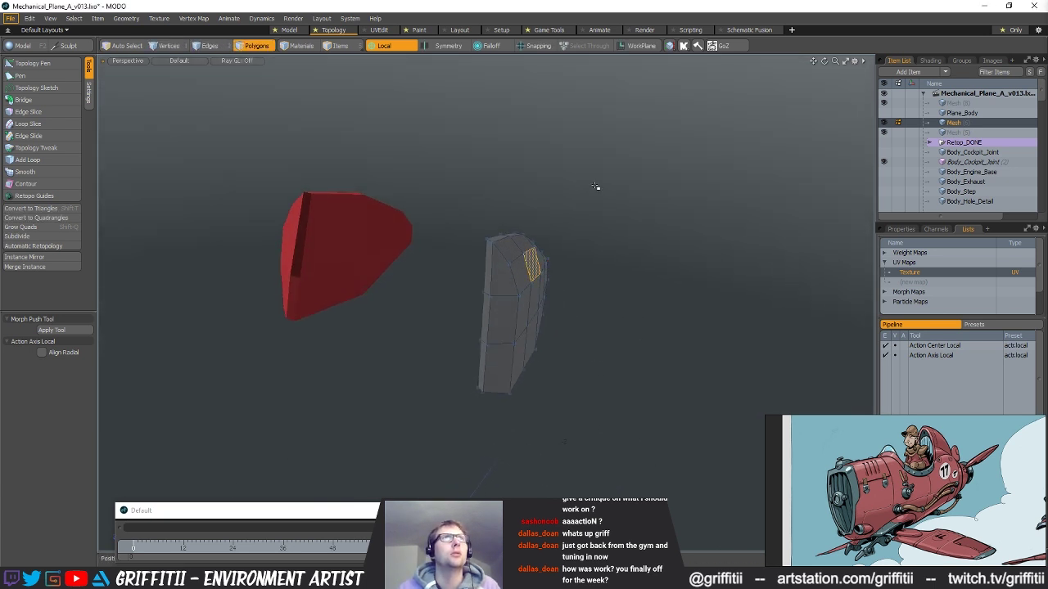
left_click(179, 61)
left_click(176, 159)
mouse_move(524, 286)
left_mouse_down("alt")
mouse_move(423, 276)
mouse_move(195, 290)
mouse_move(643, 330)
mouse_move(749, 327)
mouse_move(271, 325)
mouse_move(604, 339)
left_mouse_up("alt")
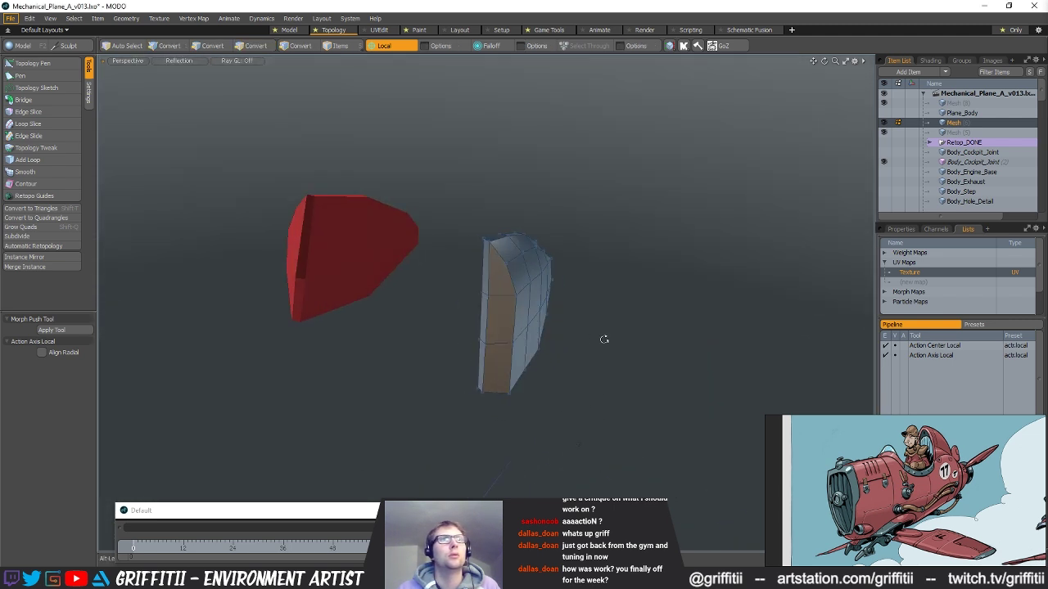
left_click_drag(503, 220, 506, 232, "alt")
left_click(178, 61)
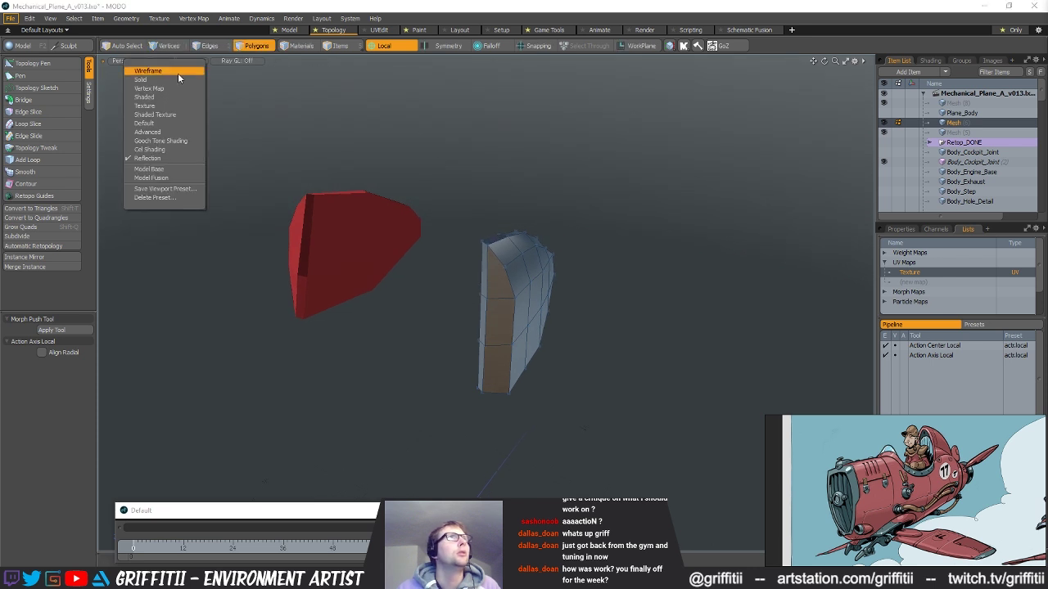
left_click(158, 124)
mouse_move(614, 228)
left_mouse_down("alt")
mouse_move(519, 323)
mouse_move(493, 294)
mouse_move(496, 311)
left_mouse_up("alt")
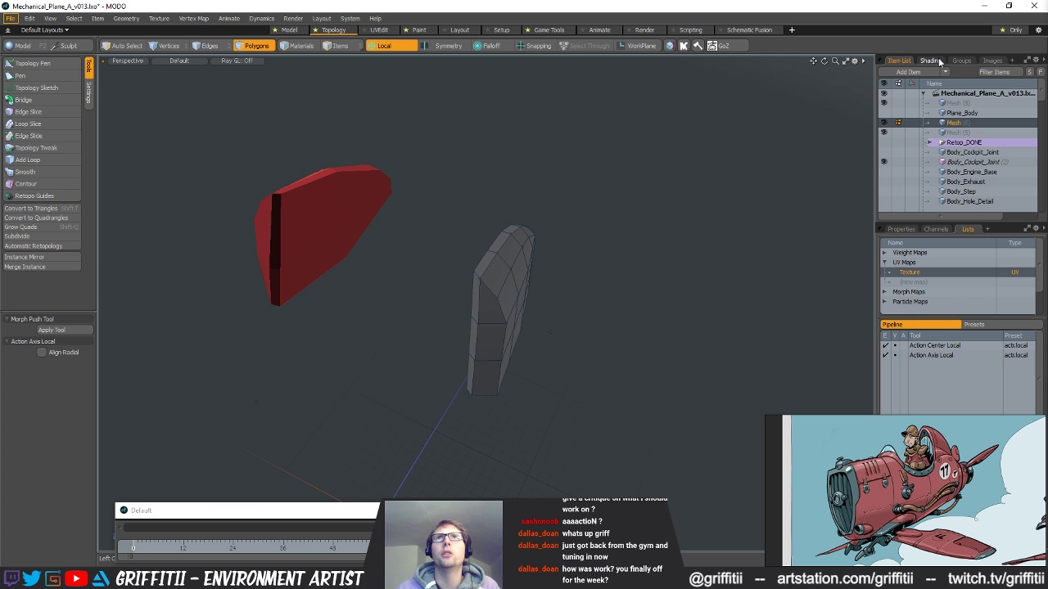
- Switch to the Model layout and examine the mesh's front side and curvature in the Reflection-shaded perspective view
left_click(289, 29)
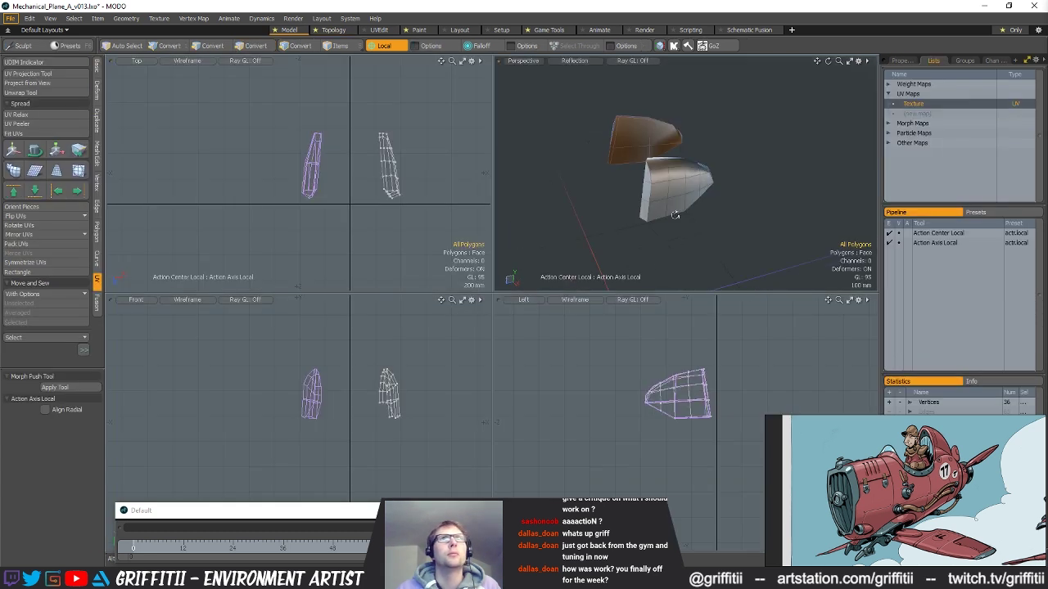
left_click_drag(706, 206, 721, 218, "alt")
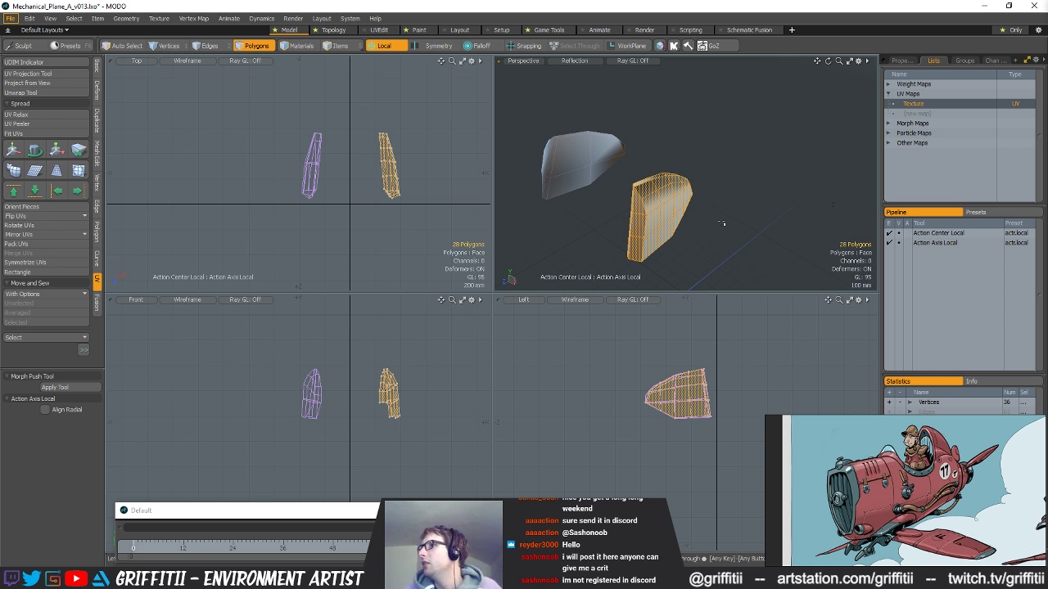
left_click_drag(626, 242, 643, 163, "alt")
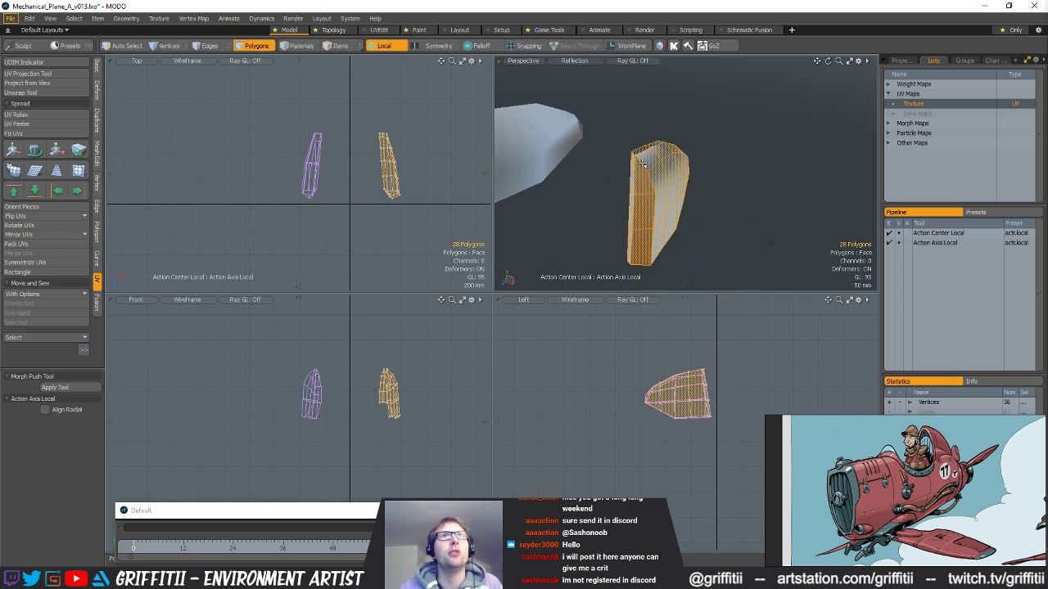
key("2")
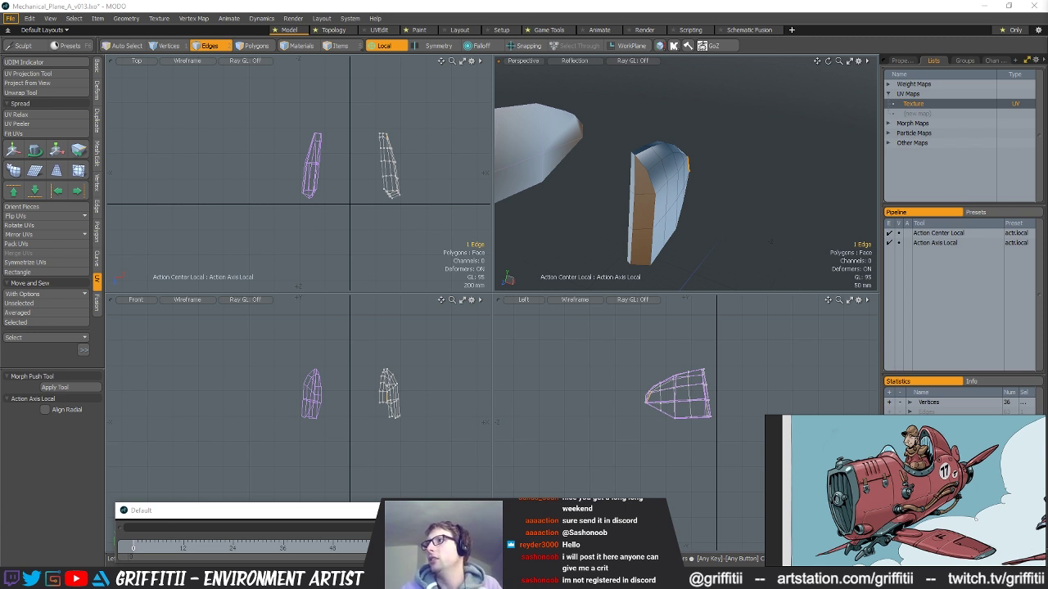
left_click_drag(635, 257, 680, 263, "alt")
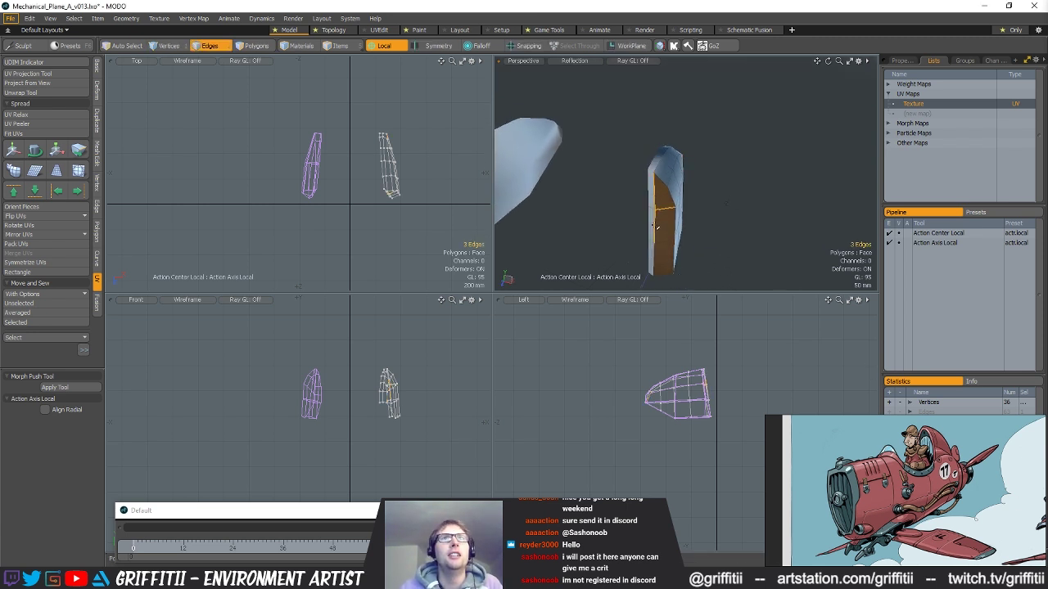
- Select all the mesh's polygons and open the UV Editor for the Texture UV map
key("3")
left_click_drag(639, 199, 606, 200, "alt")
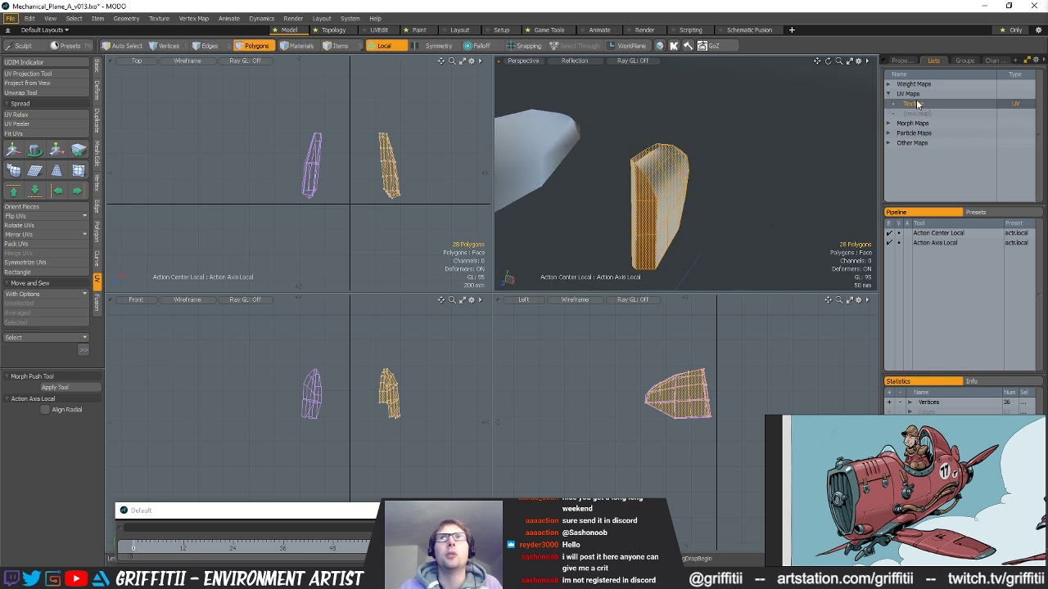
key("F2")
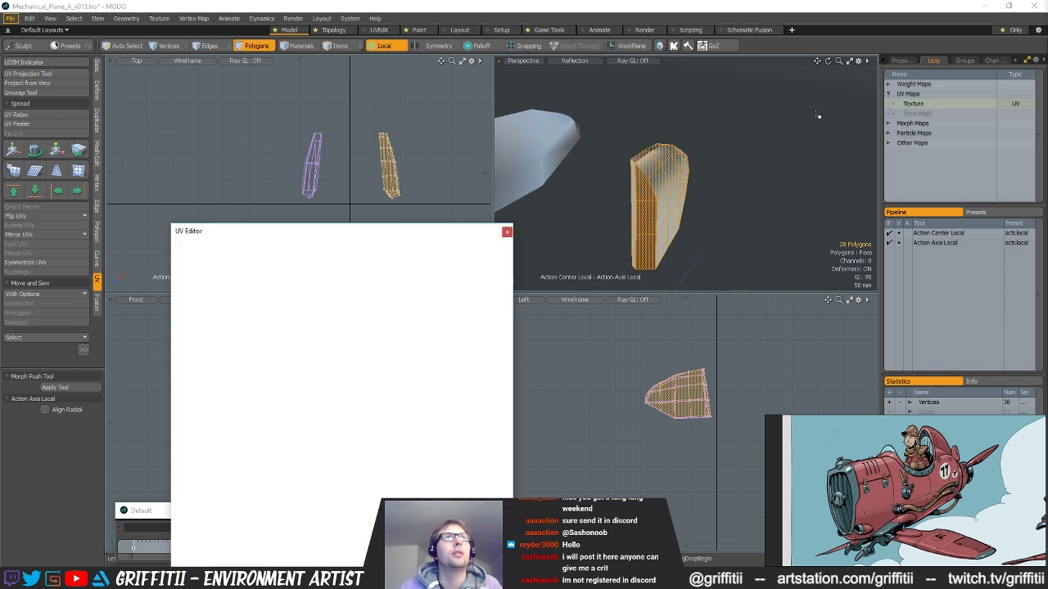
- Select the mesh's hard border edges as seams and unwrap the piece with the Unwrap Tool
left_click_drag(580, 199, 683, 211, "alt")
key("2")
left_click_drag(682, 211, 791, 237, "ctrl+alt")
left_click_drag(693, 123, 730, 182, "alt")
left_click(661, 98, "shift")
left_click_drag(661, 98, 676, 178, "alt")
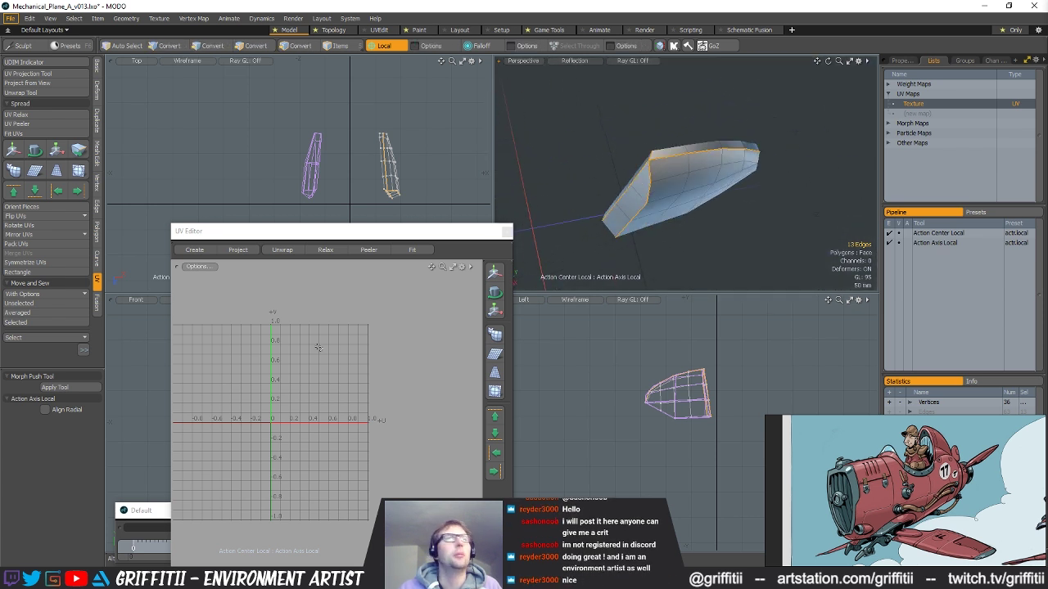
left_click(20, 92)
left_click(316, 310)
- Select all the unwrapped islands in the UV Editor and run UV Relax on them
key("space")
key("space")
key("space")
key("space")
right_click_drag(332, 304, 517, 458)
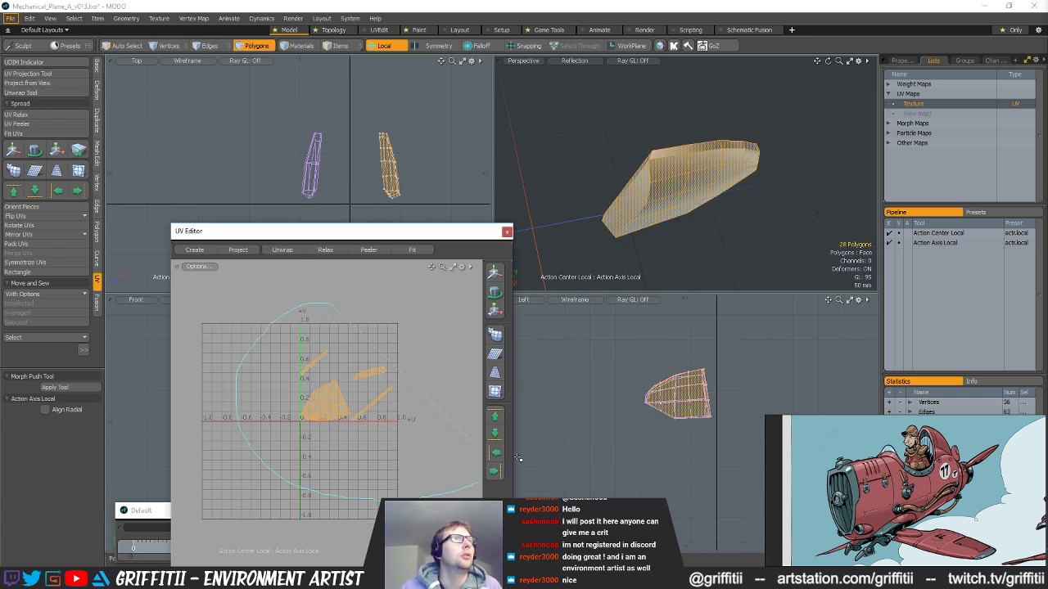
left_click(15, 115)
left_click_drag(357, 376, 372, 396, "alt")
scroll(372, 396, "down", 1)
key("space")
- Mirror the whole joint mesh across the X axis with all center, left and up values set to 0
key("space")
key("3")
key("shift+v")
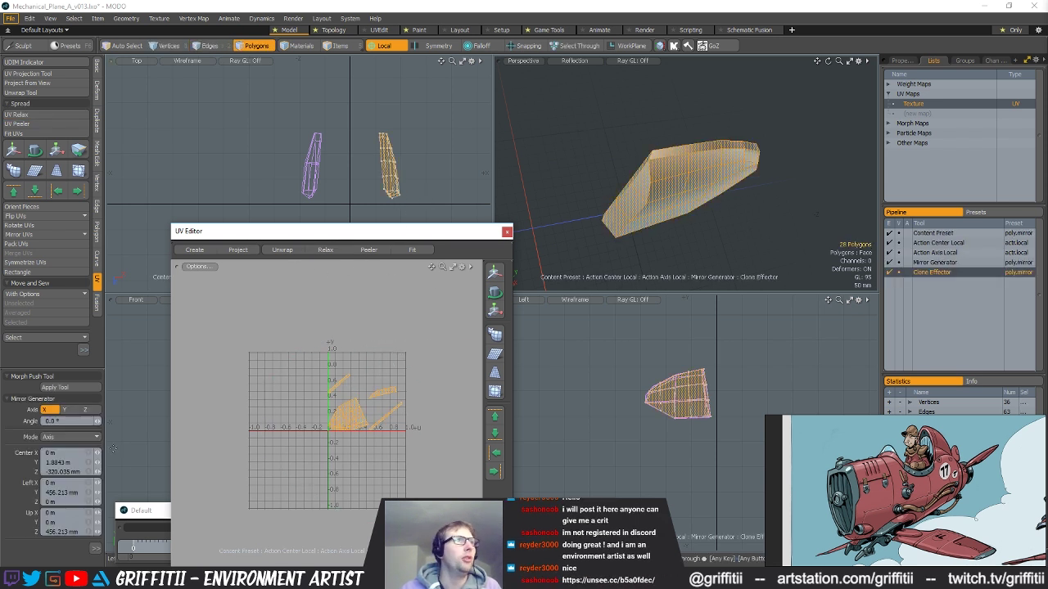
left_click(94, 457)
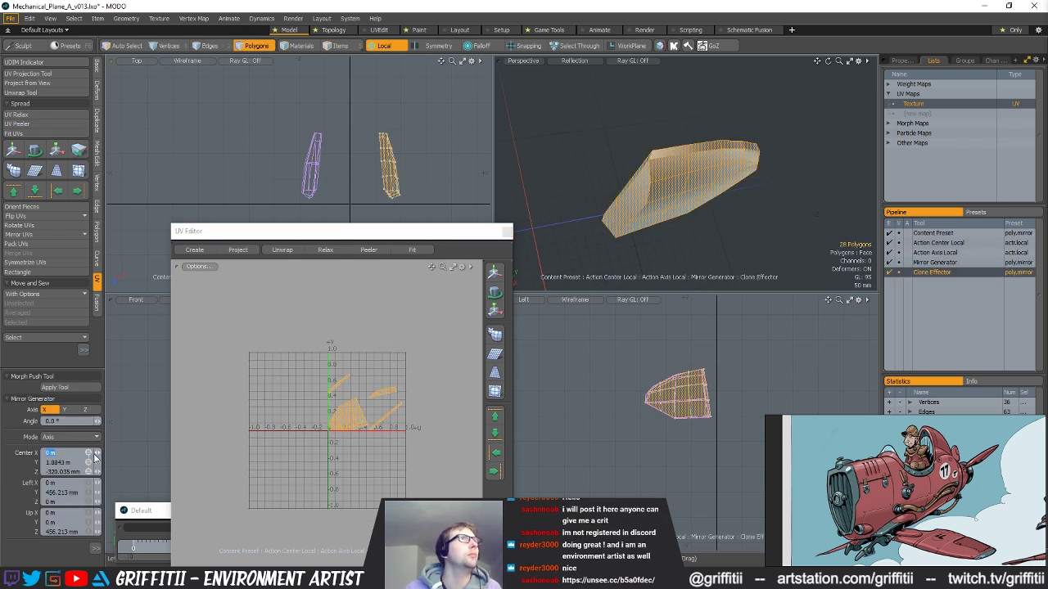
type("0\t0\t0\t0\t0\t0\t0")
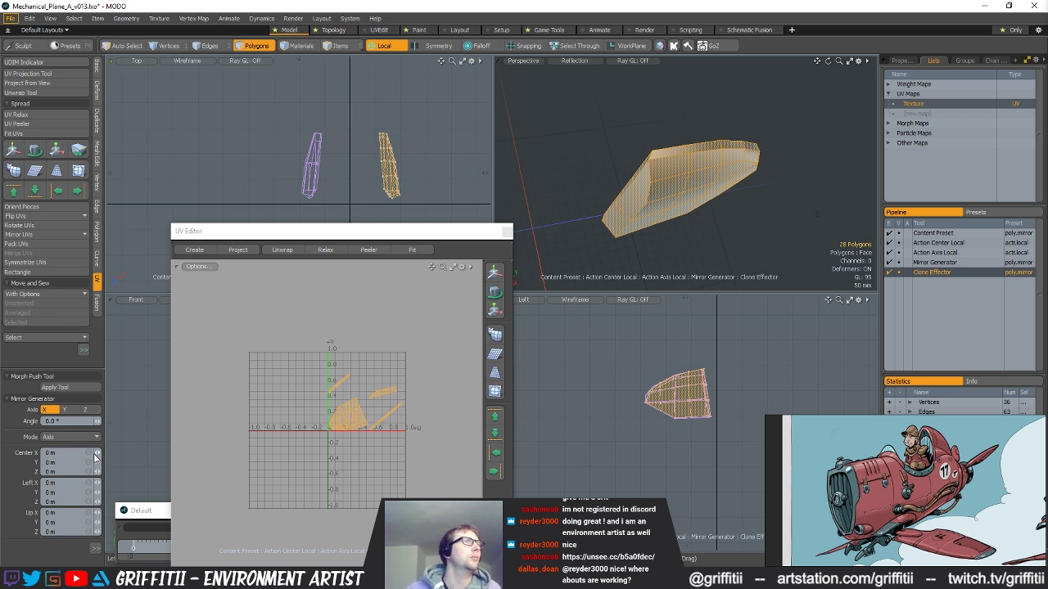
left_click(65, 390)
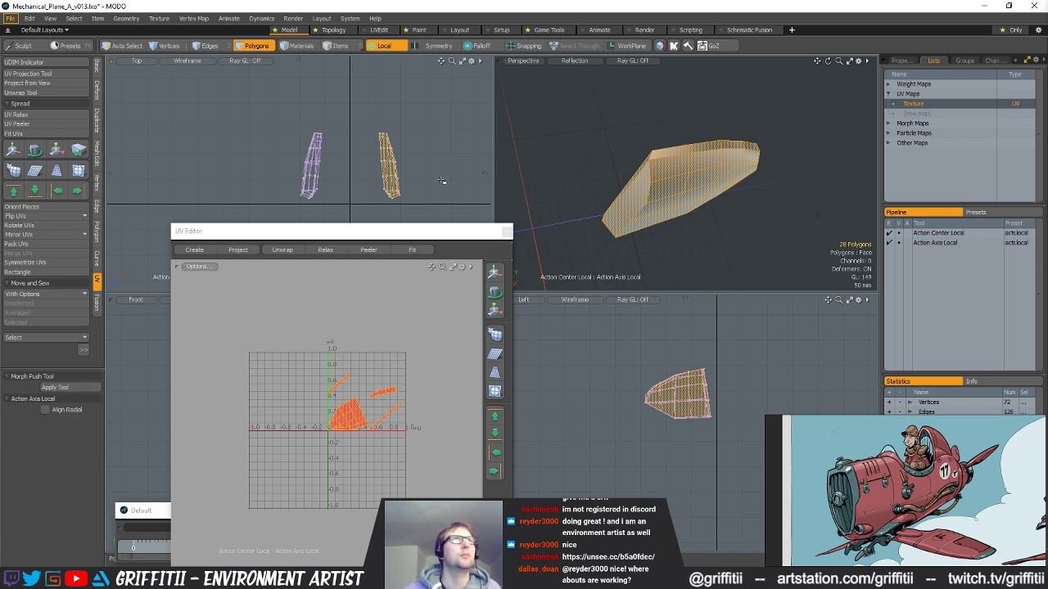
- Select the mirrored copy's polygons, mirror their UVs horizontally, and clear the selection
left_click_drag(759, 233, 748, 123, "alt")
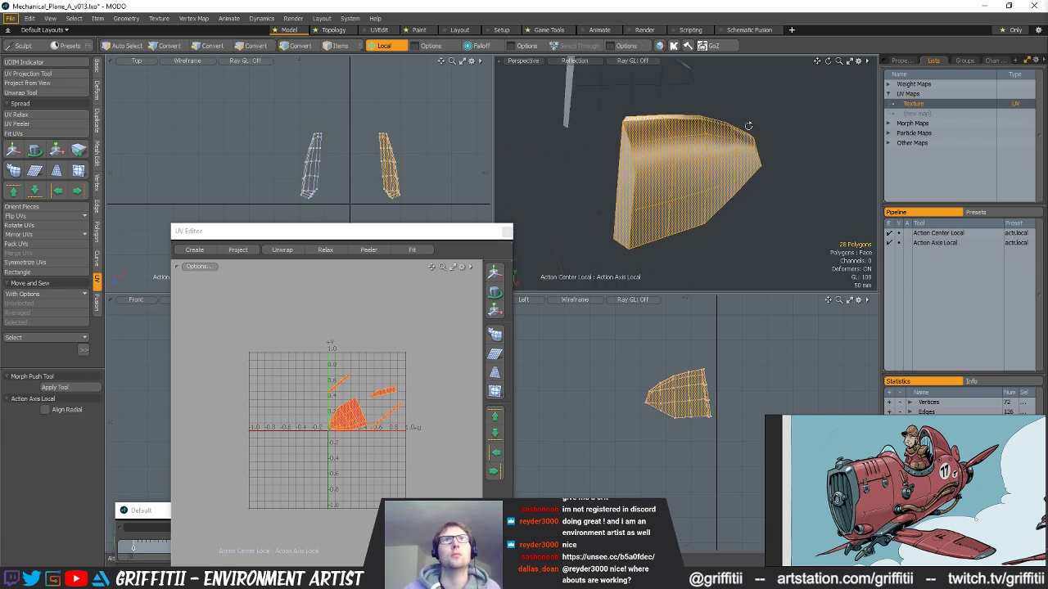
left_click(772, 196)
left_click_drag(769, 193, 709, 187, "alt")
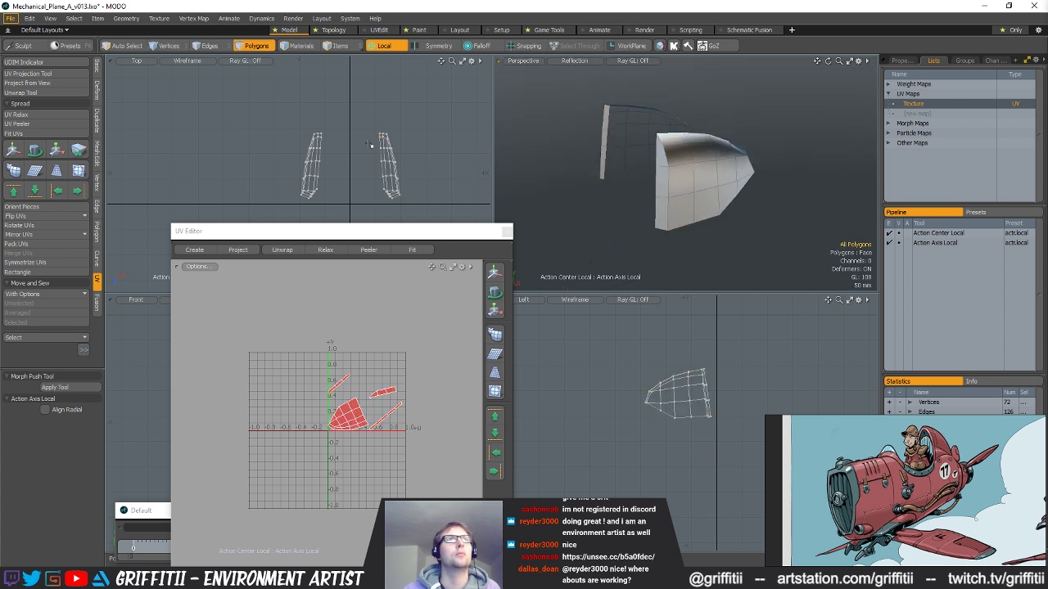
double_click(317, 153)
left_click(29, 235)
left_click(28, 245)
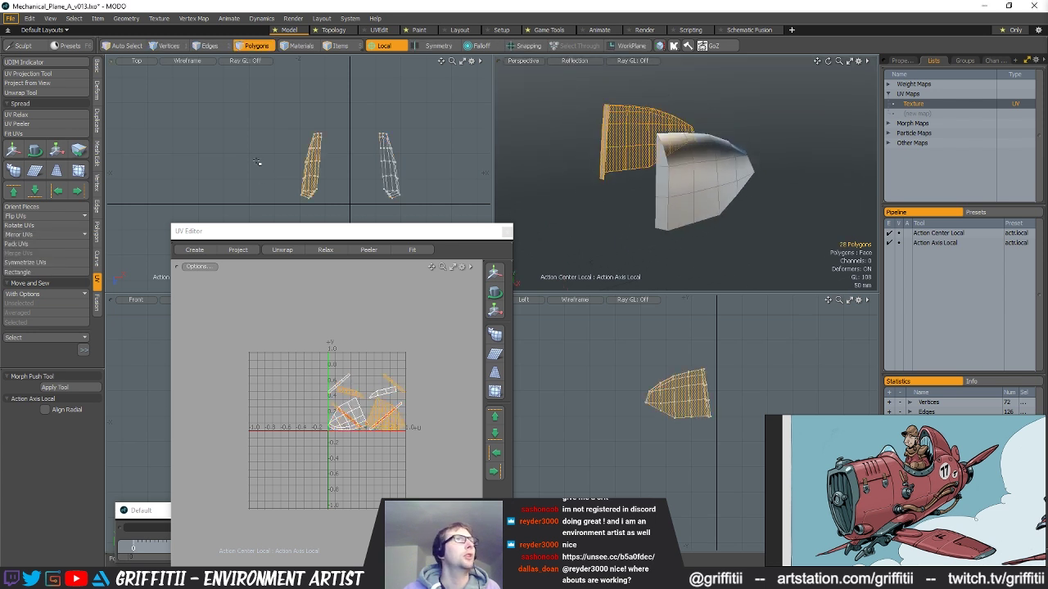
left_click(252, 162)
- Unhide the cockpit body, select the joint piece, frame it, and enable X symmetry
left_click_drag(721, 197, 596, 123, "alt")
key("Tab")
key("Tab")
key("u")
double_click(711, 213)
key("shift+a")
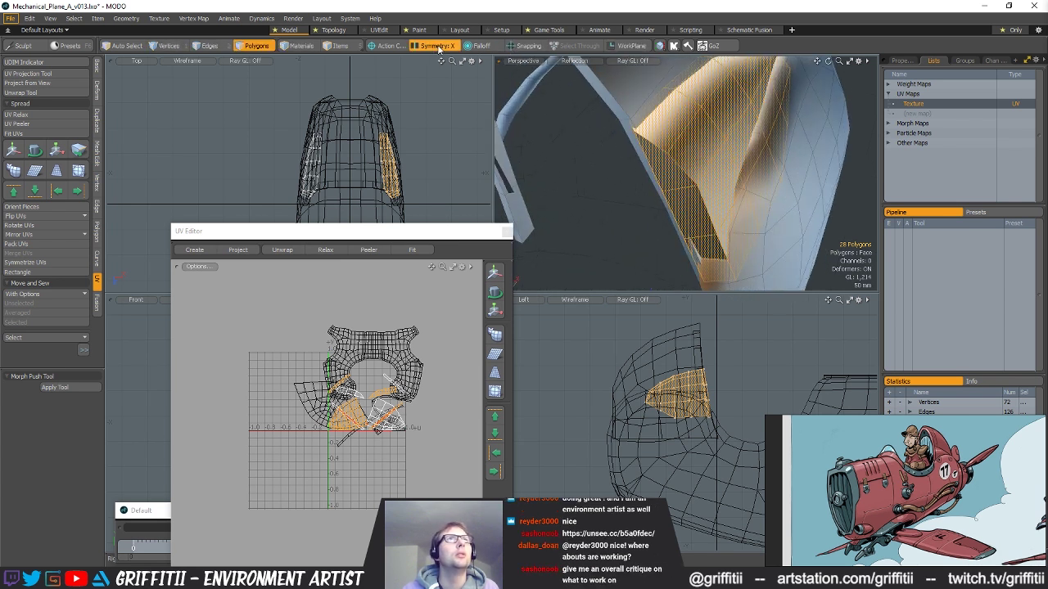
- Move the upper edge of the joint's end border -8 mm along Z with symmetry
left_click(673, 179)
key("w")
scroll(672, 230, "down", 4)
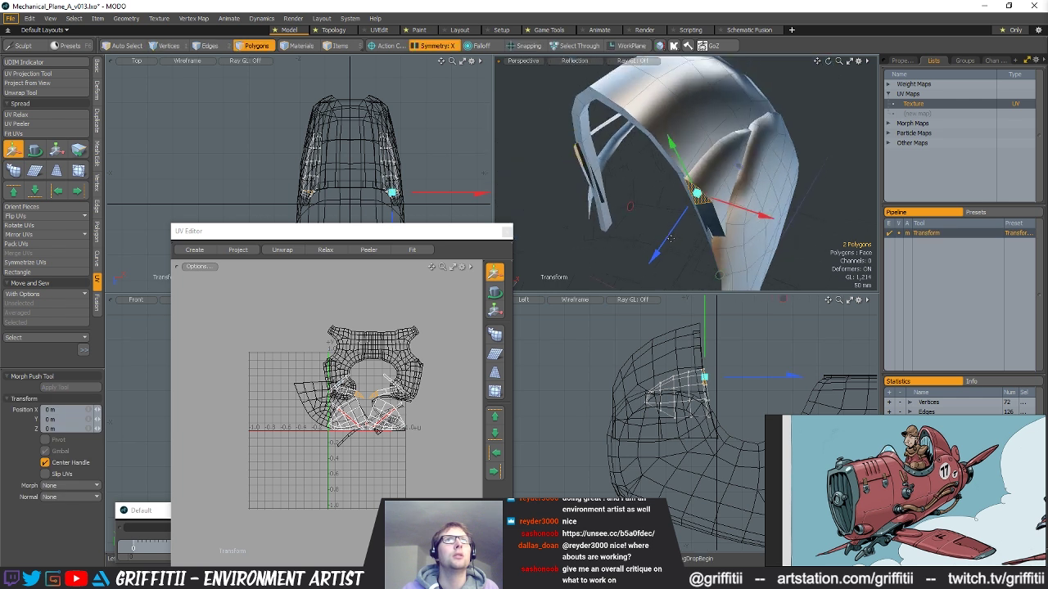
left_click_drag(672, 225, 679, 146, "alt")
key("q")
key("space")
key("space")
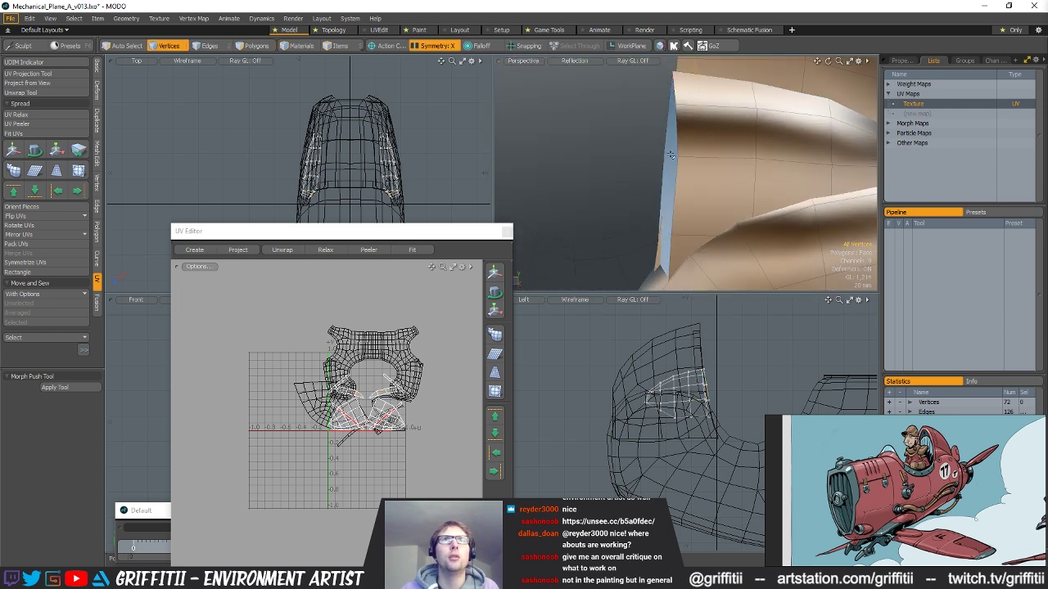
key("y")
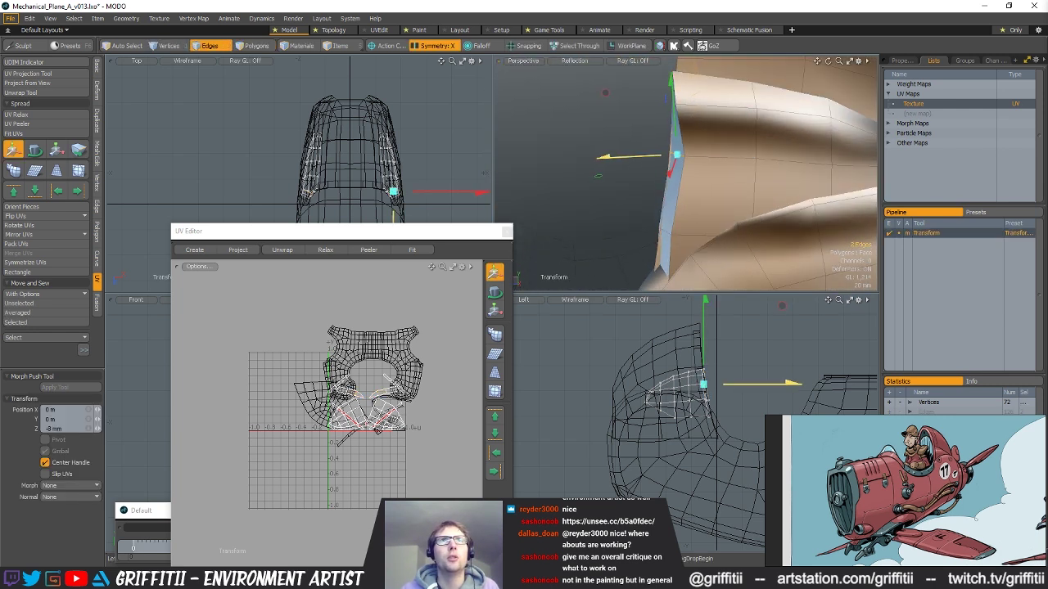
key("space")
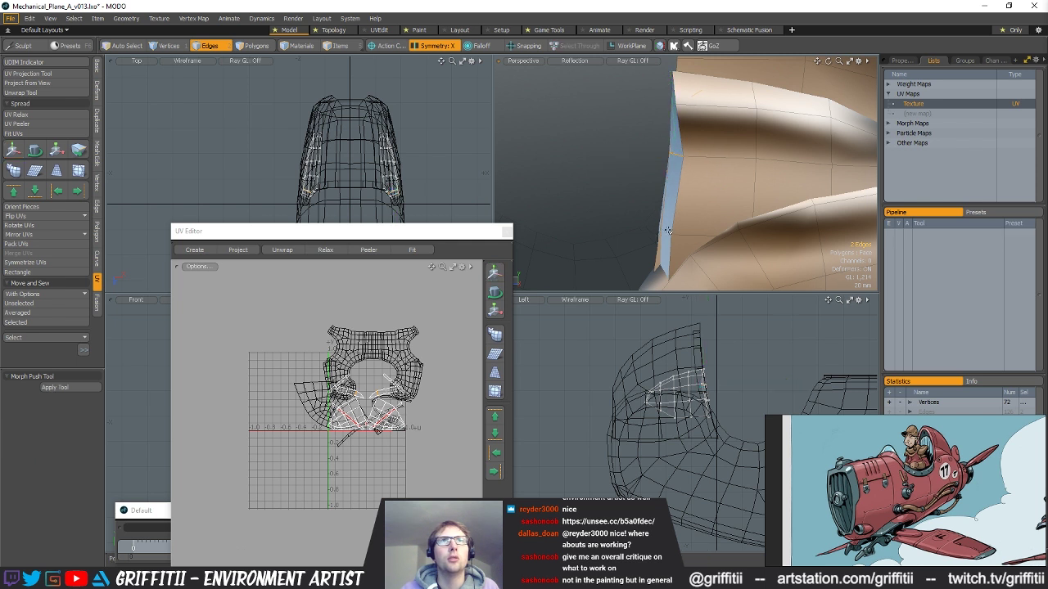
- Adjust the lower edges of the joint's end border along Z, shifting the bottom ones 17 mm
key("y")
left_click_drag(709, 238, 667, 234, "alt")
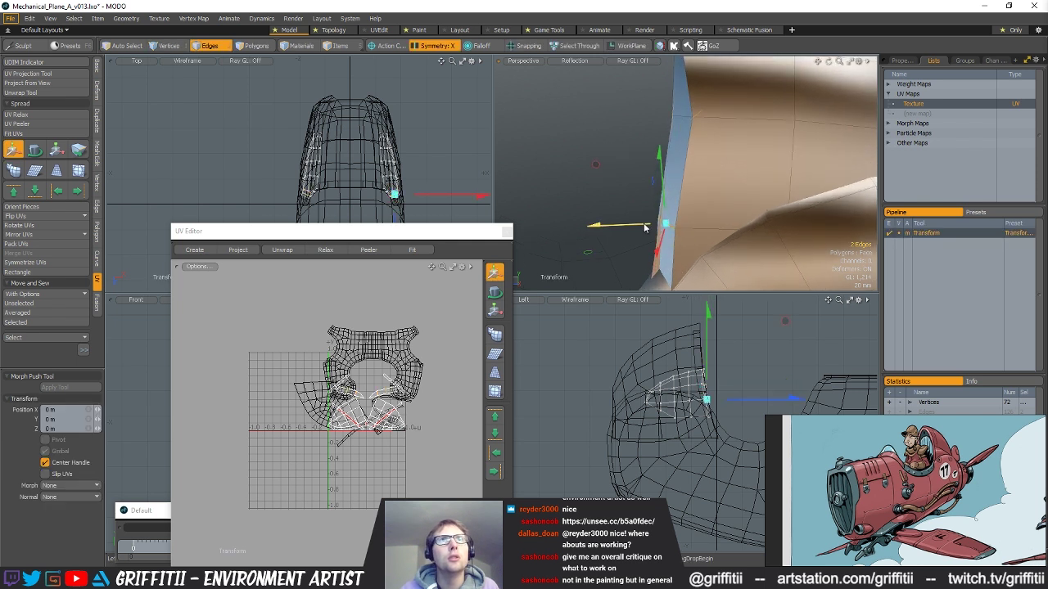
left_click_drag(666, 234, 669, 280, "alt")
key("space")
left_click(670, 281)
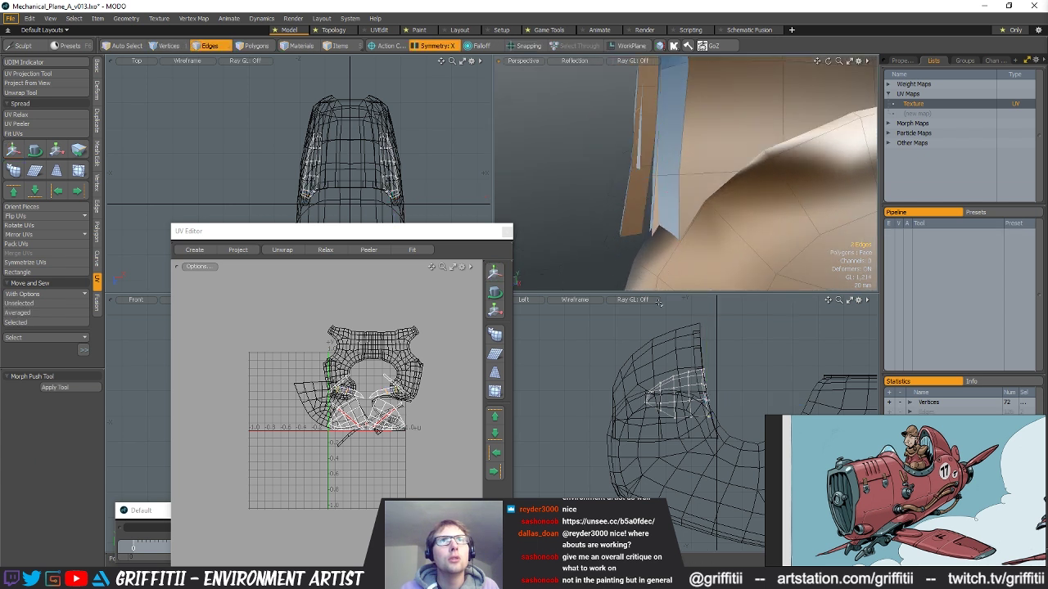
left_click_drag(668, 240, 670, 261, "alt")
key("y")
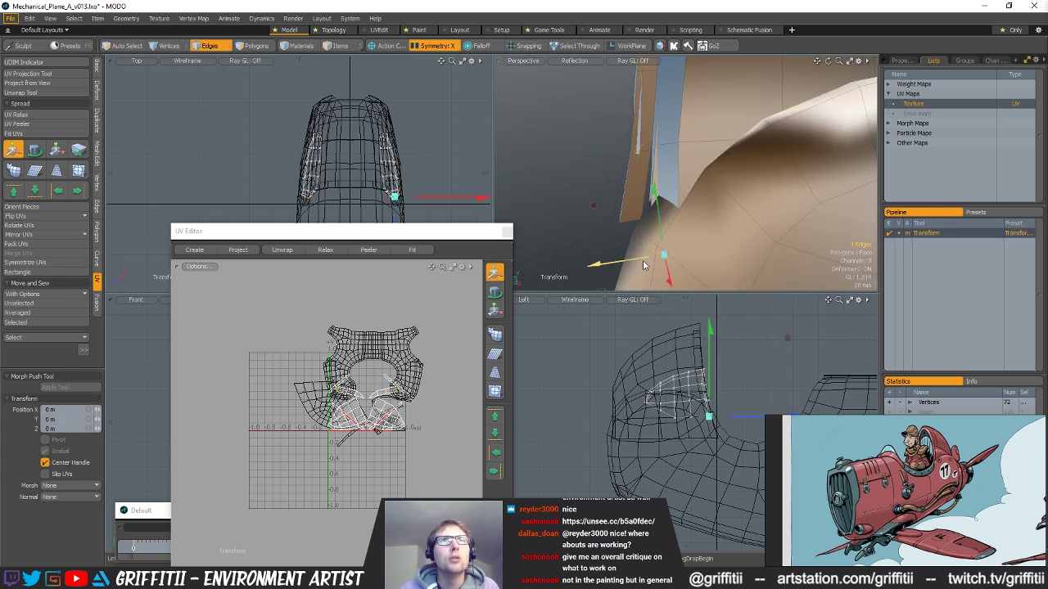
left_click_drag(593, 264, 587, 265)
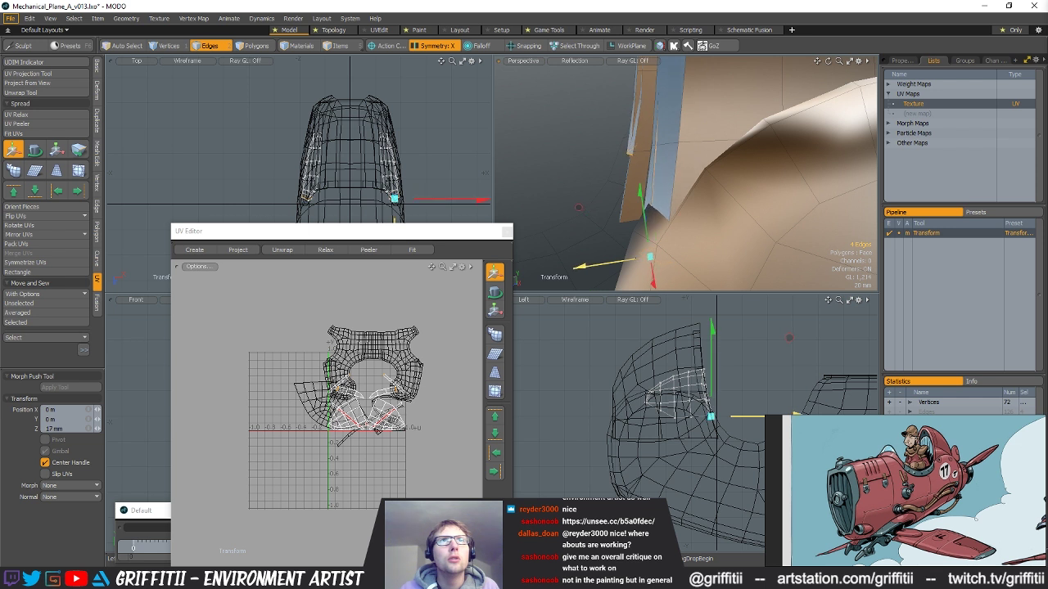
- Move the top vertex of the joint's end border -6 mm along Z
left_click_drag(622, 264, 659, 148, "alt")
key("space")
key("space")
key("space")
key("w")
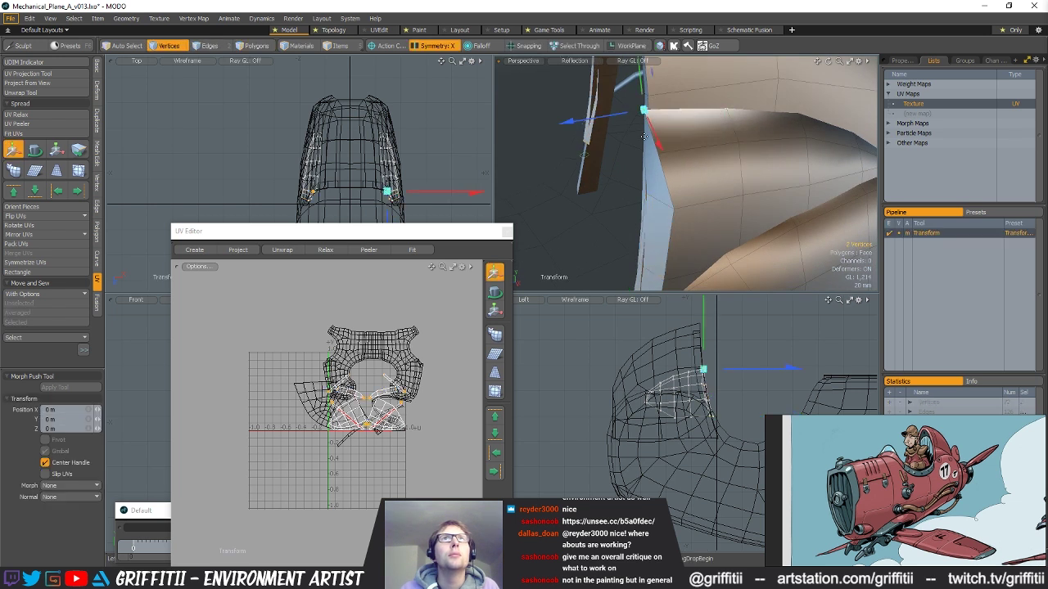
left_click_drag(614, 115, 620, 114)
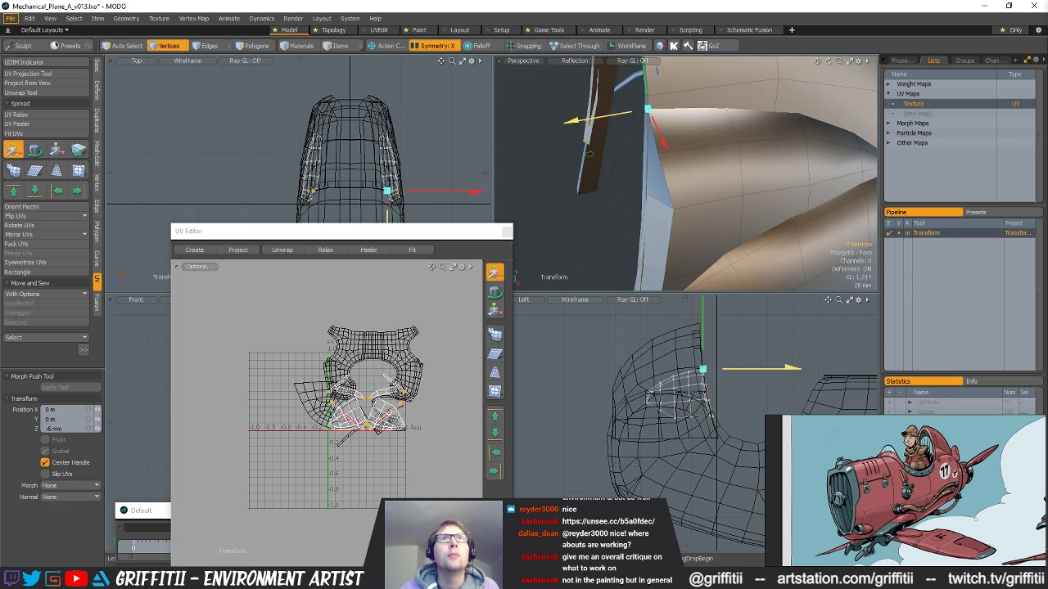
- Select the inner vertical edge of the joint's end face and move it 3 mm along X
left_click_drag(589, 154, 655, 155, "alt")
key("space")
key("space")
key("space")
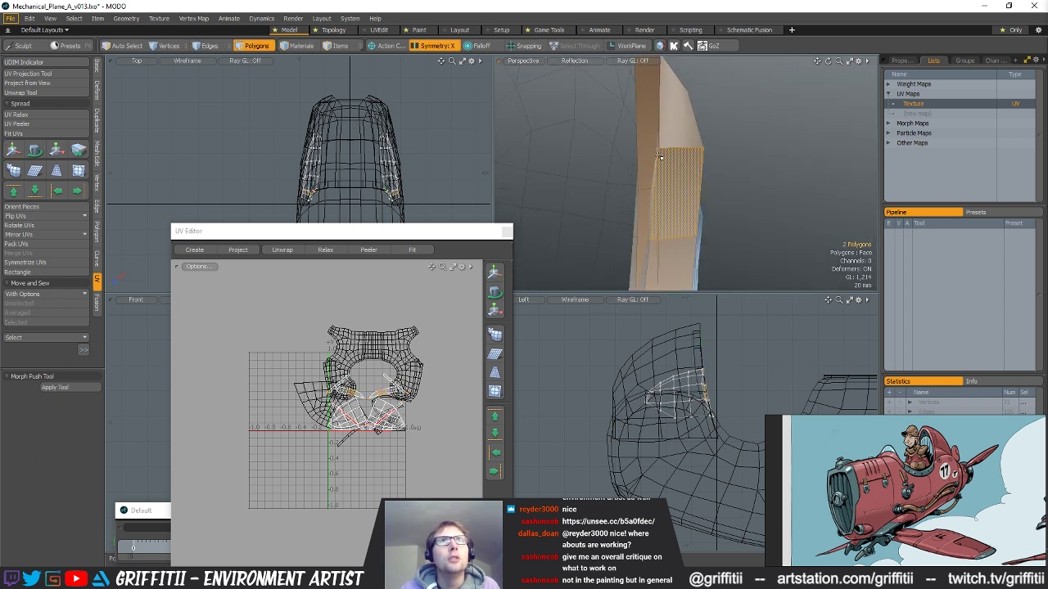
key("space")
key("space")
left_click(653, 163)
key("w")
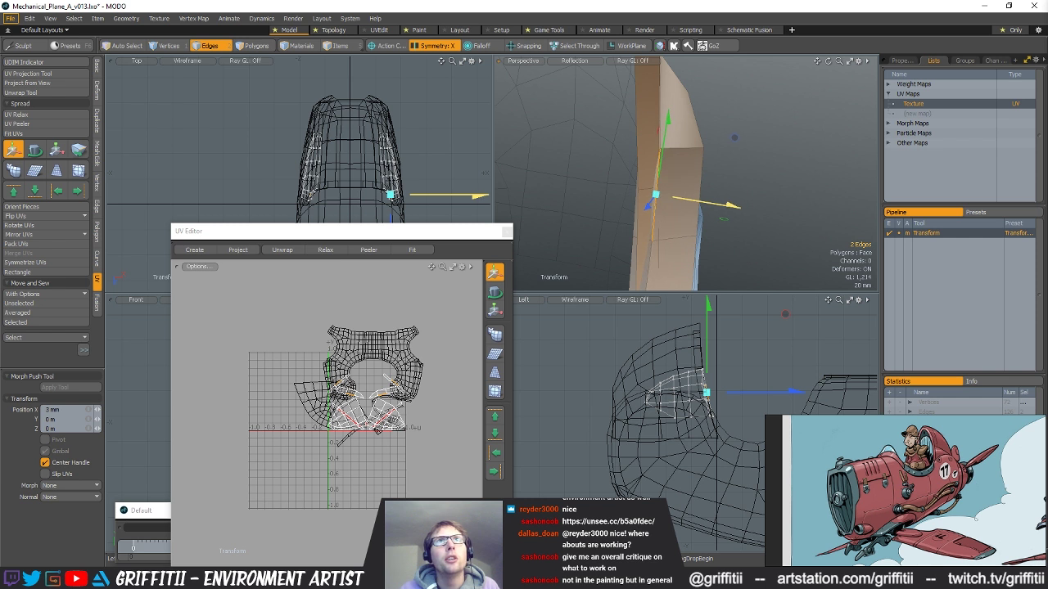
- Adjust the inner-border vertices near the joint's lower end, moving the bottom one about 23.4 mm in X and -12 mm in Z
left_click_drag(673, 196, 663, 140, "alt+shift")
key("space")
key("space")
key("space")
left_click(642, 184)
key("w")
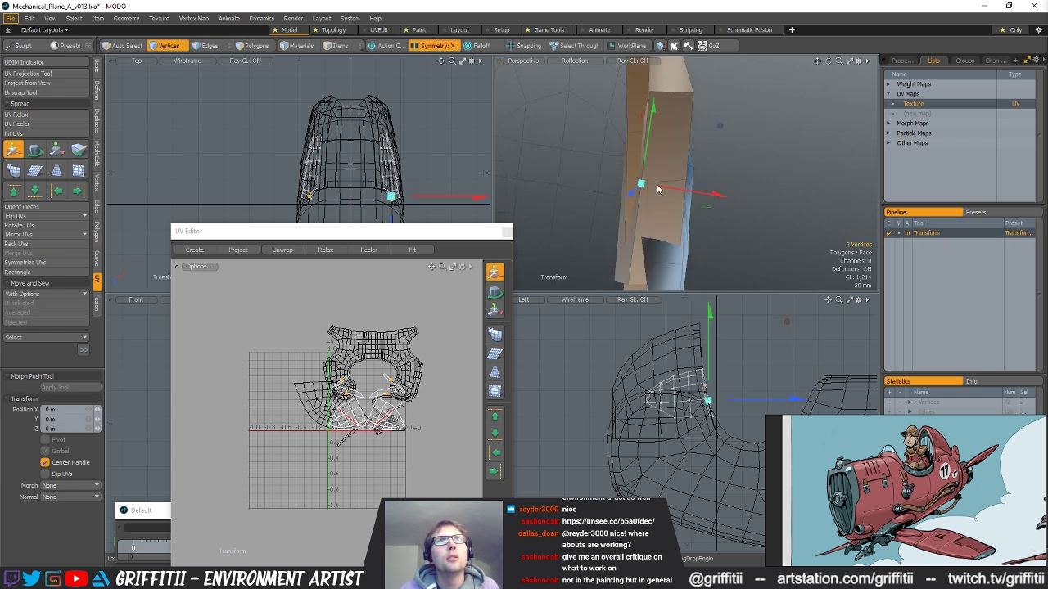
left_click_drag(722, 196, 611, 225, "alt")
key("space")
left_click(656, 191)
left_click(638, 164)
key("w")
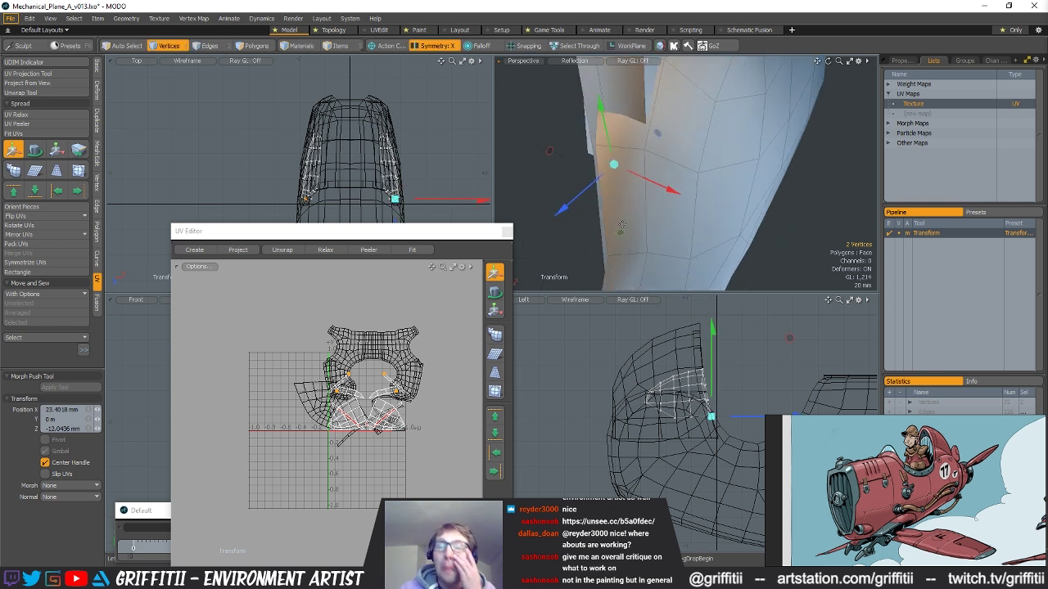
- Shift the joint's inner edge 8 mm along X and try rotating it about a local action center
left_click_drag(684, 236, 668, 198, "alt")
key("q")
key("2")
key("y")
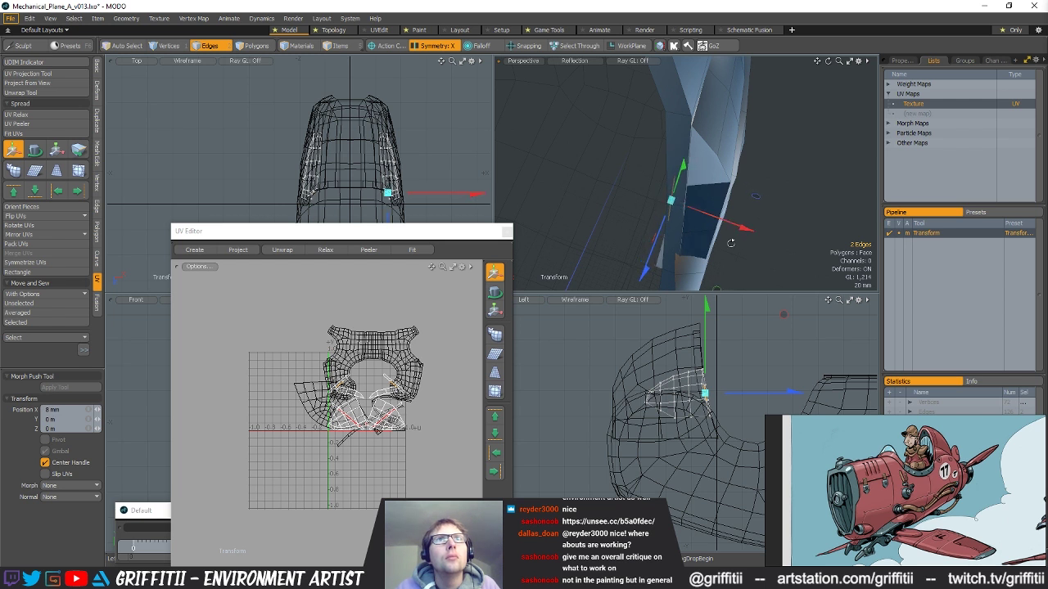
key("alt+a")
key("e")
left_click_drag(783, 250, 674, 191, "alt")
key("space")
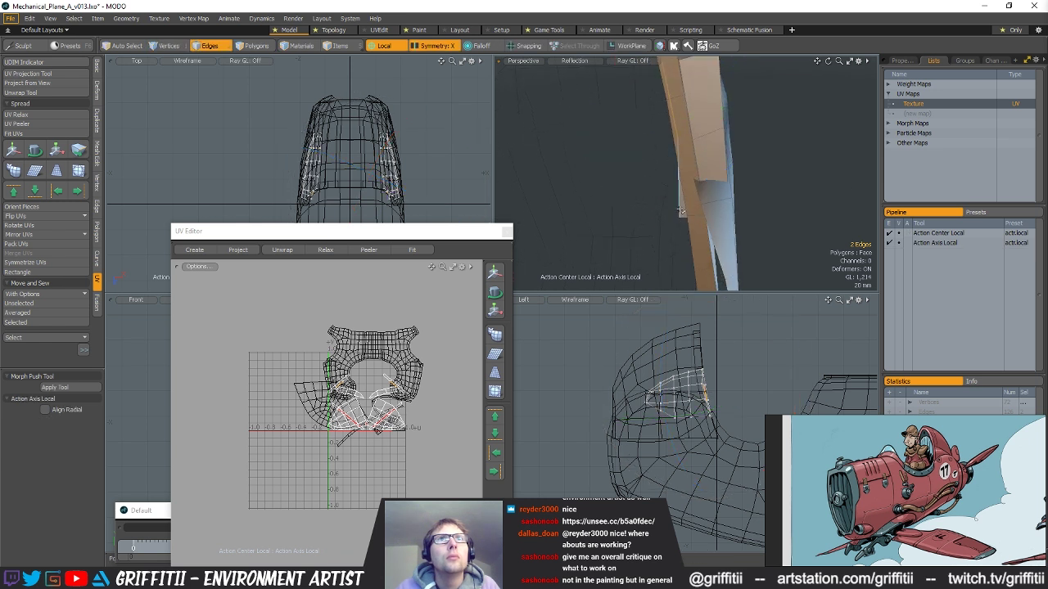
- Move the joint's bottom inner vertex about 6 mm in X and -1.6 mm in Z
key("1")
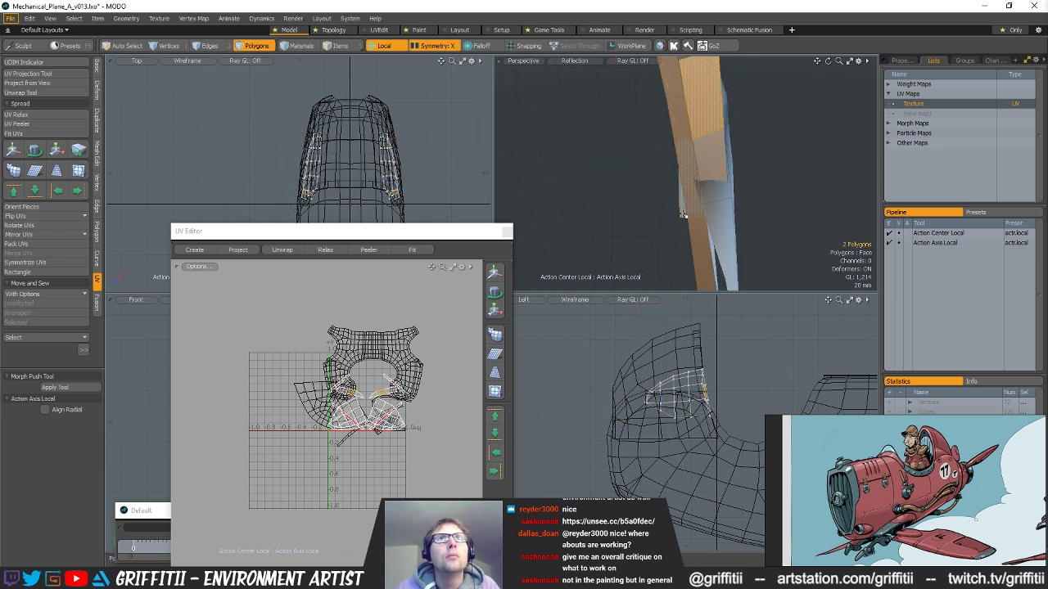
key("w")
left_click_drag(746, 264, 757, 264)
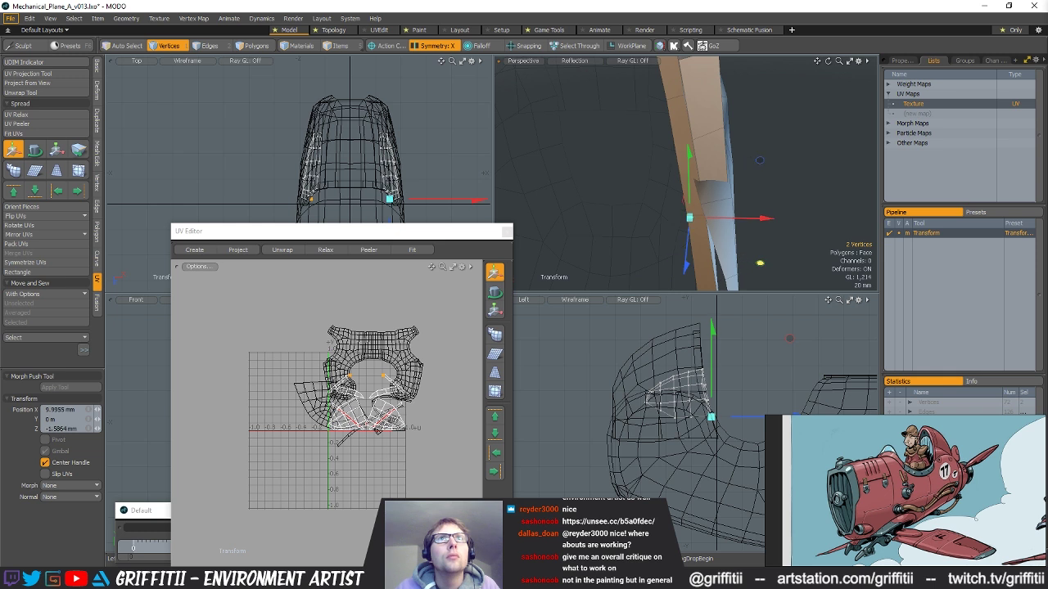
- Move the outer vertex midway along the joint's end border 14 mm along Z
left_click_drag(733, 162, 631, 174, "alt")
key("q")
left_click(676, 176)
key("w")
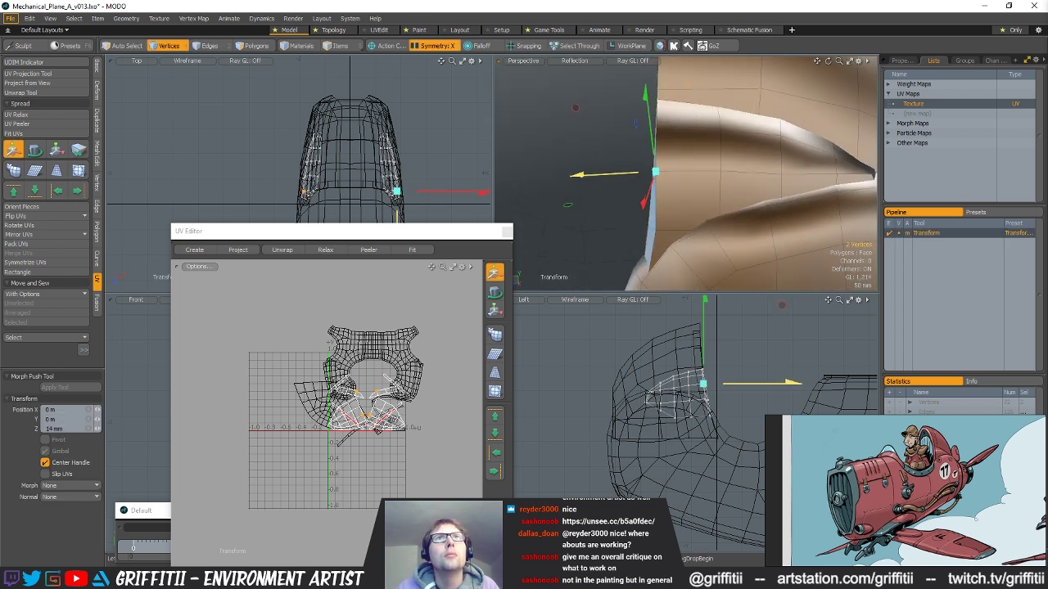
key("q")
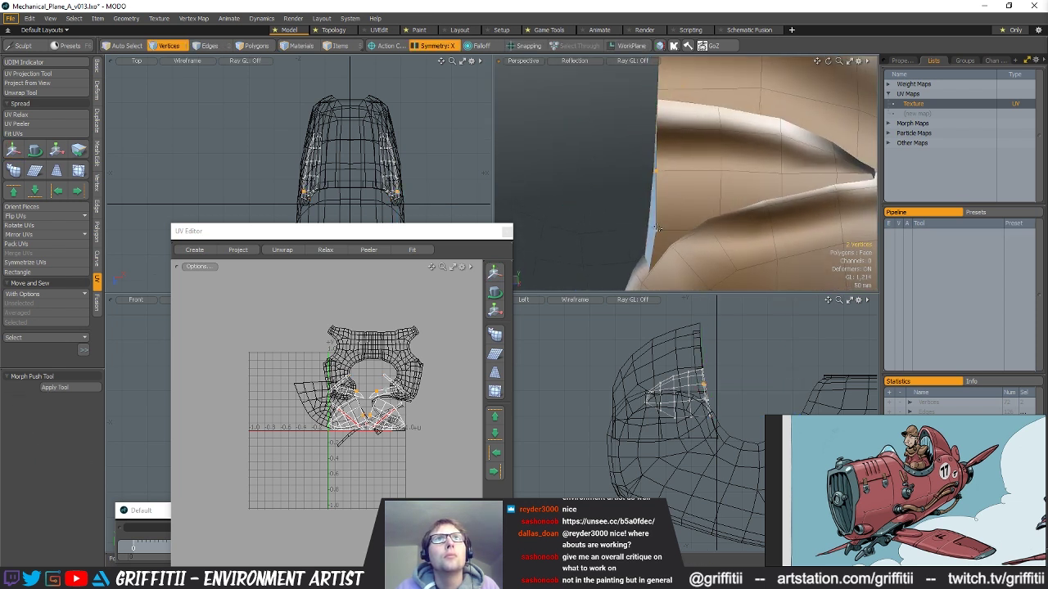
- Move the next lower outer vertex of the end border 9 mm along Z
left_click(655, 230)
key("w")
left_click_drag(629, 238, 624, 238)
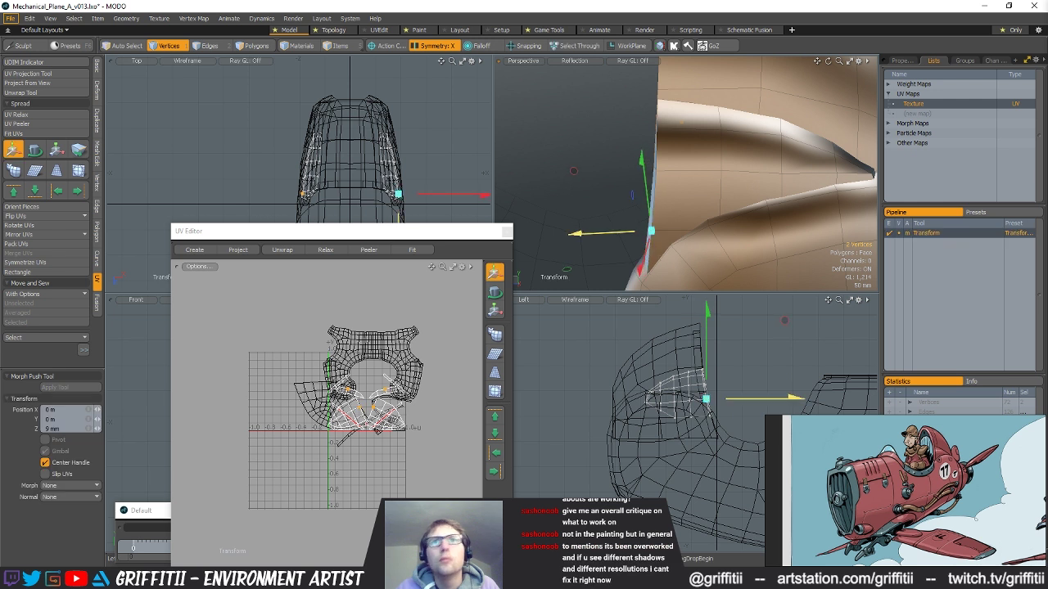
- Zoom into the side view's end border and move its middle vertex -8 mm in Y and 14 mm in Z
left_click_drag(624, 238, 692, 264, "alt")
key("space")
key("space")
key("space")
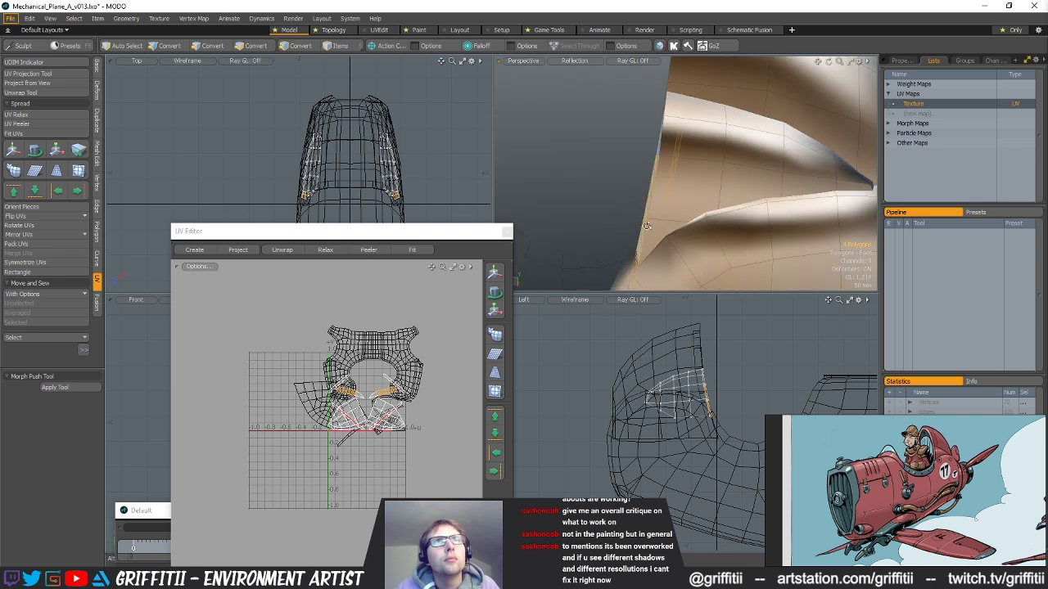
scroll(710, 373, "up", 6)
key("space")
key("space")
key("space")
key("space")
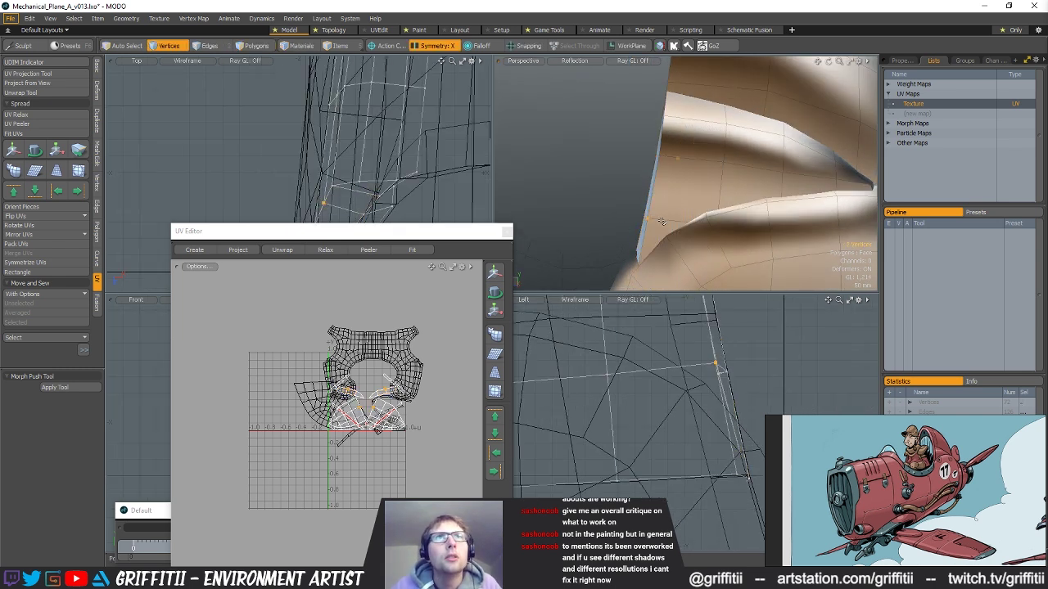
key("w")
mouse_move(758, 378)
left_mouse_down("alt")
mouse_move(756, 402)
mouse_move(743, 384)
left_mouse_up("alt")
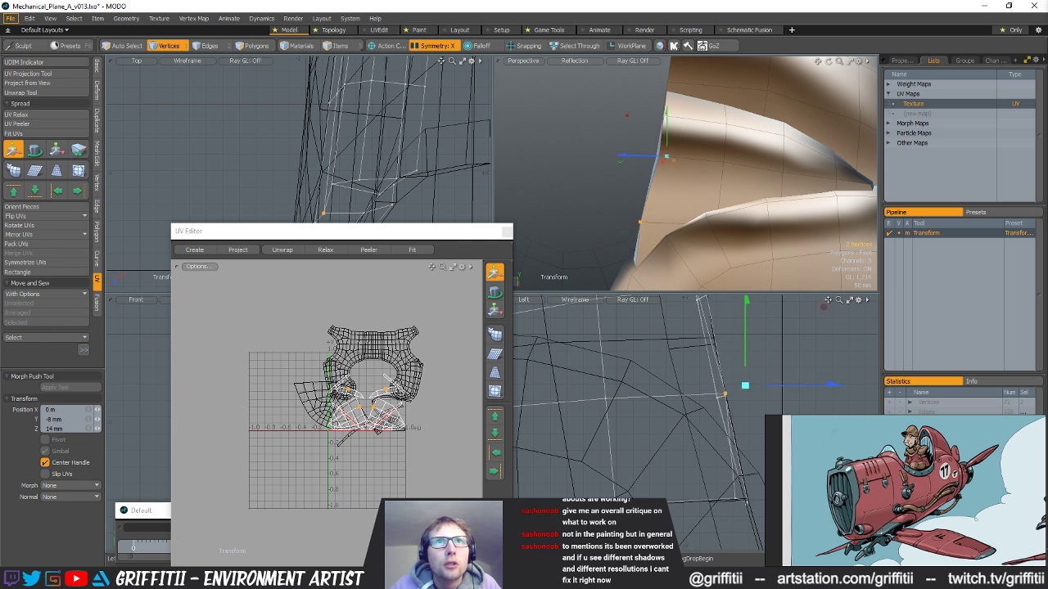
key("space")
- Move the lower corner vertex of the end border -2 mm in Y and 14 mm in Z
left_click(735, 502)
key("w")
left_click_drag(735, 501, 745, 499)
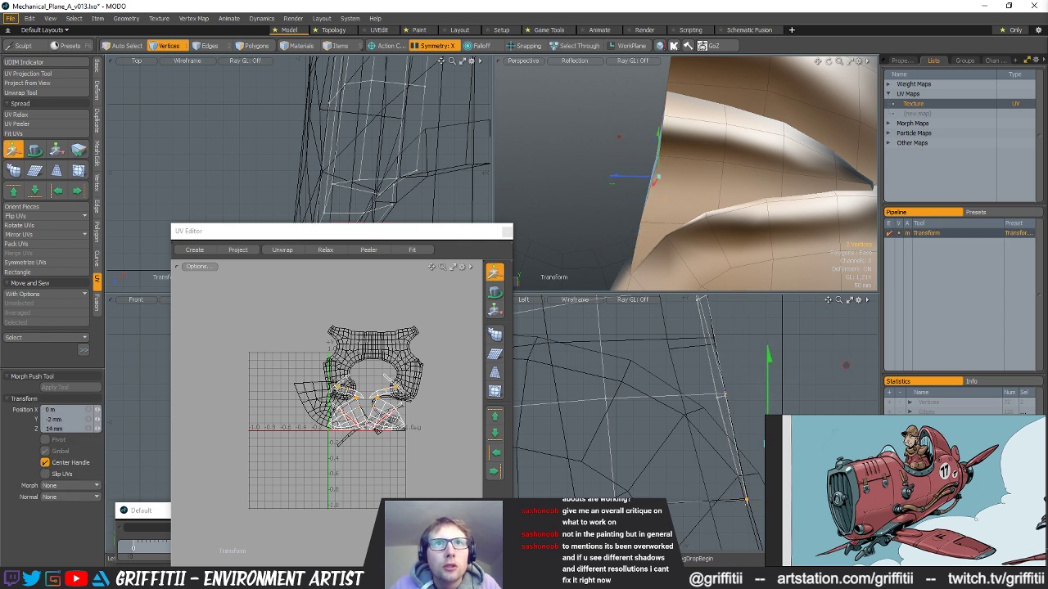
- Move the middle outer vertex of the joint's end border -4 mm in Y and 11 mm in Z
left_click_drag(731, 407, 723, 493, "alt")
key("space")
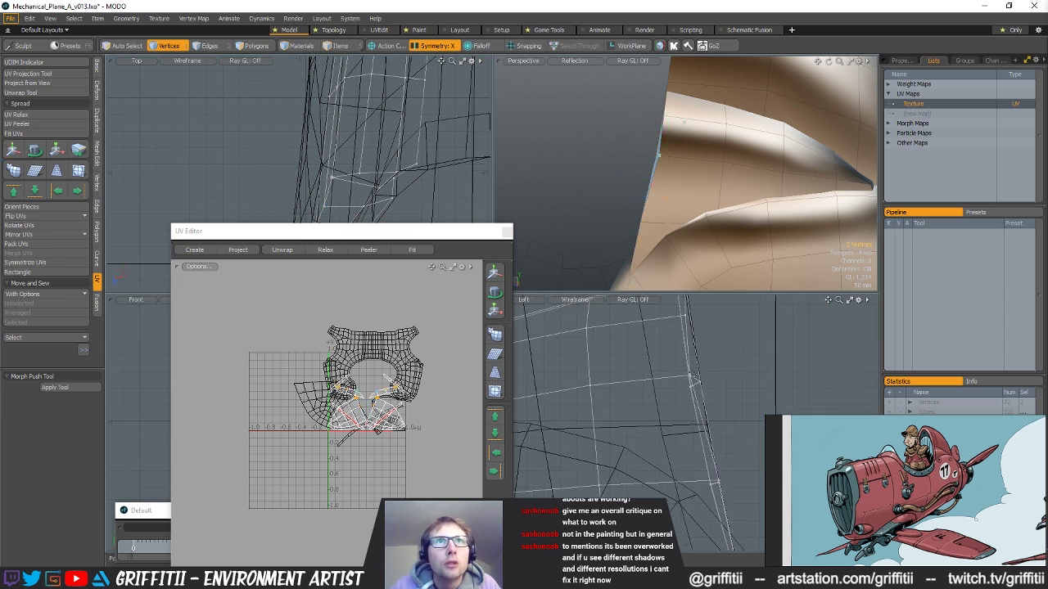
key("w")
left_click_drag(726, 346, 735, 349)
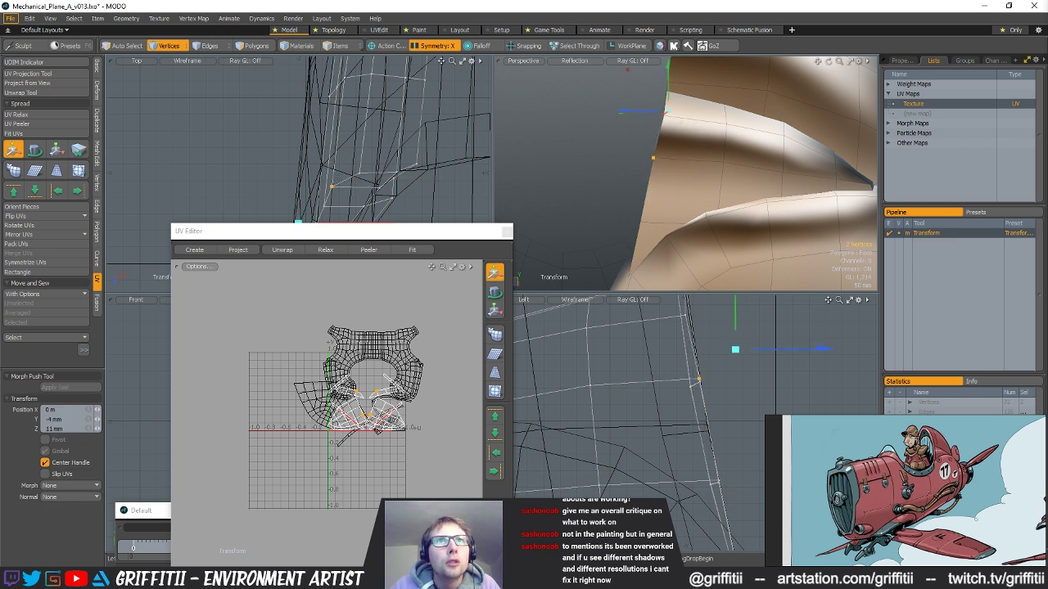
- Move the next higher outer vertex of the joint's end border 6 mm along Z
key("space")
left_click_drag(695, 307, 713, 356)
key("y")
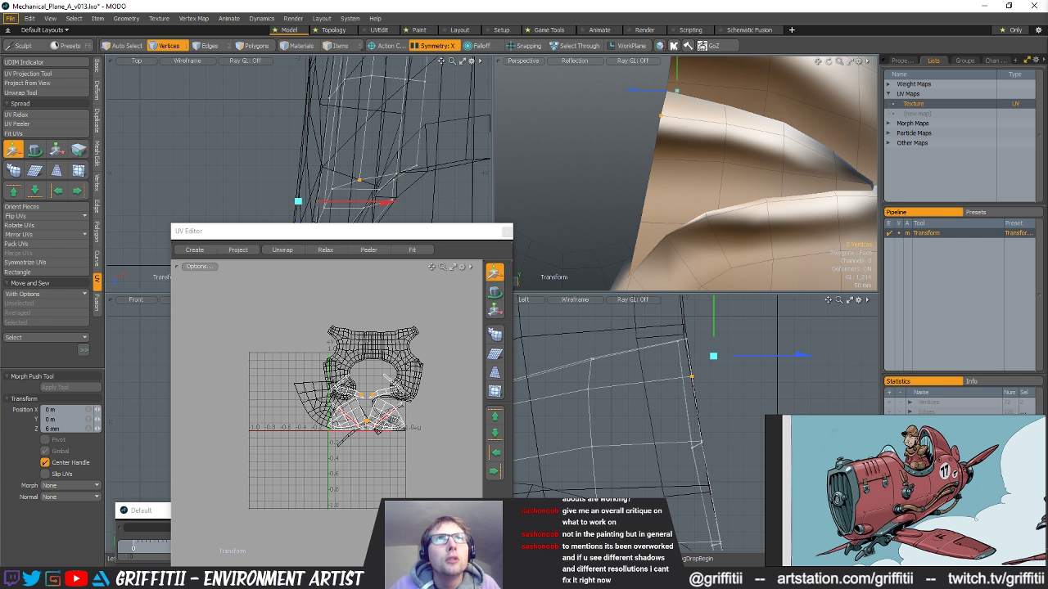
key("space")
left_click(718, 367)
- Close the UV editor and move the plane body's border vertex that sits beside the joint's end border
left_click_drag(711, 215, 703, 185, "alt")
scroll(729, 394, "down", 5)
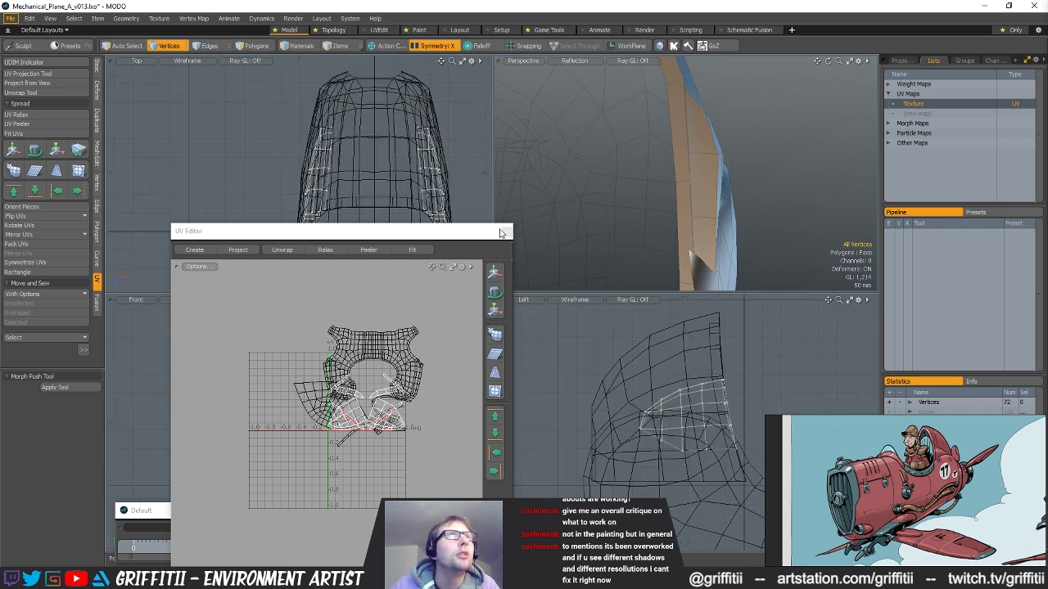
left_click(506, 232)
scroll(445, 405, "up", 5)
left_click(719, 153)
left_click_drag(750, 153, 663, 195, "alt")
key("5")
left_click(658, 188)
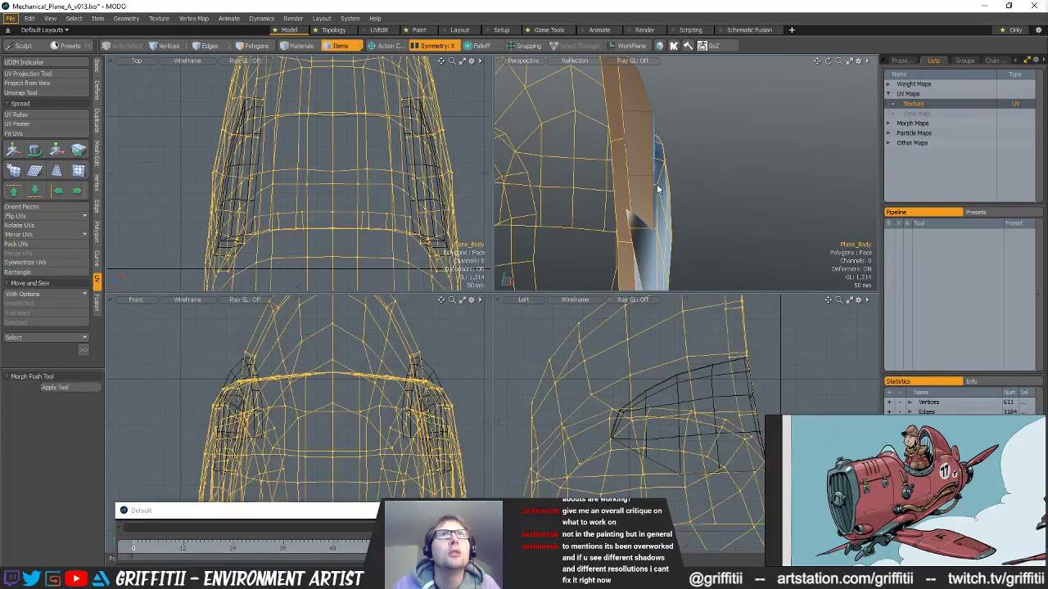
key("1")
left_click(657, 186)
key("w")
left_click_drag(676, 192, 717, 186)
key("Escape")
left_click_drag(749, 310, 676, 401, "alt")
scroll(676, 402, "up", 1, "alt")
right_click_drag(658, 360, 668, 435)
key("r")
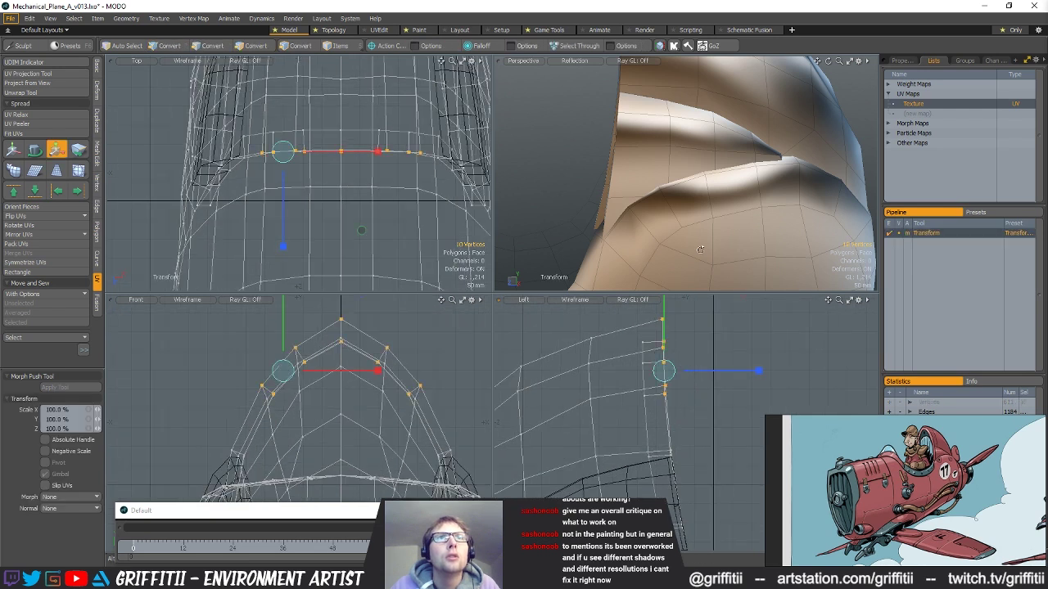
left_click_drag(691, 246, 681, 181, "alt")
key("2")
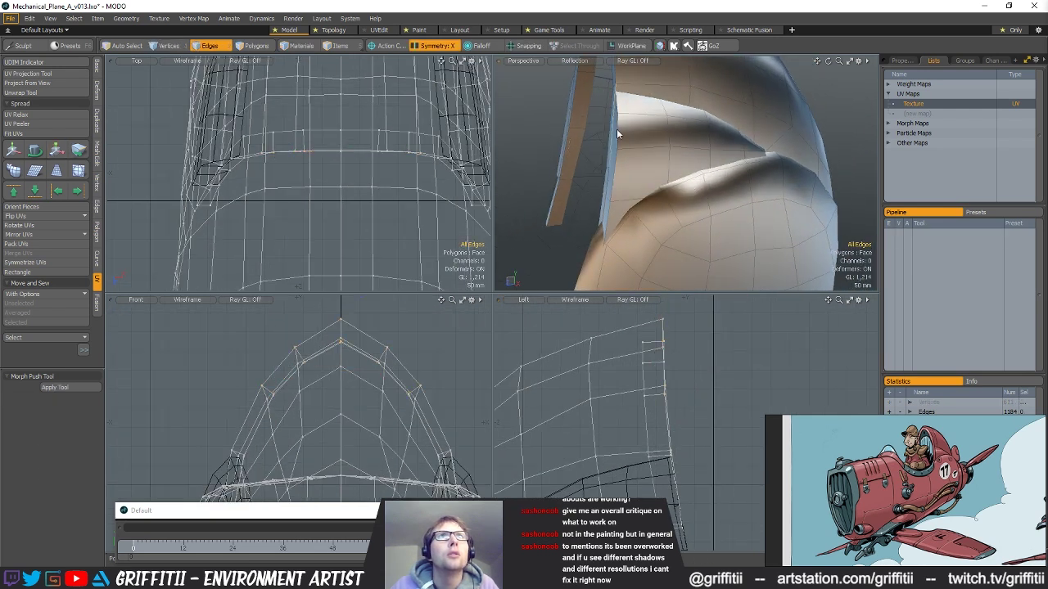
- Move the top outer corner vertex of the joint's end border 1 mm along Z
key("3")
left_click(617, 134)
scroll(677, 477, "up", 4)
left_click_drag(676, 473, 668, 393, "alt")
key("1")
key("2")
mouse_move(670, 357)
right_mouse_down()
mouse_move(631, 330)
mouse_move(697, 342)
right_mouse_up()
key("1")
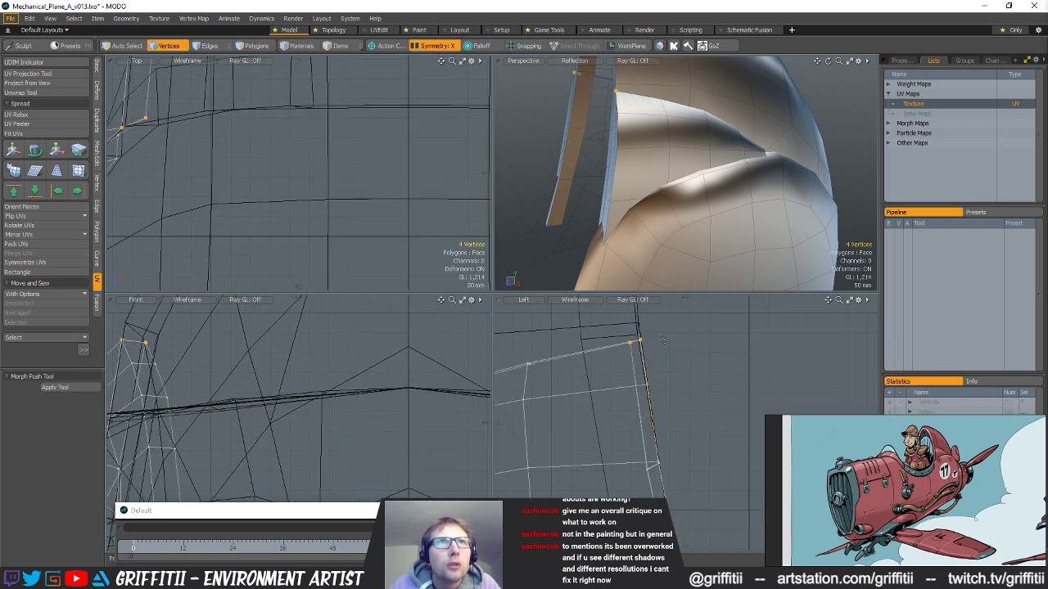
key("shift+a")
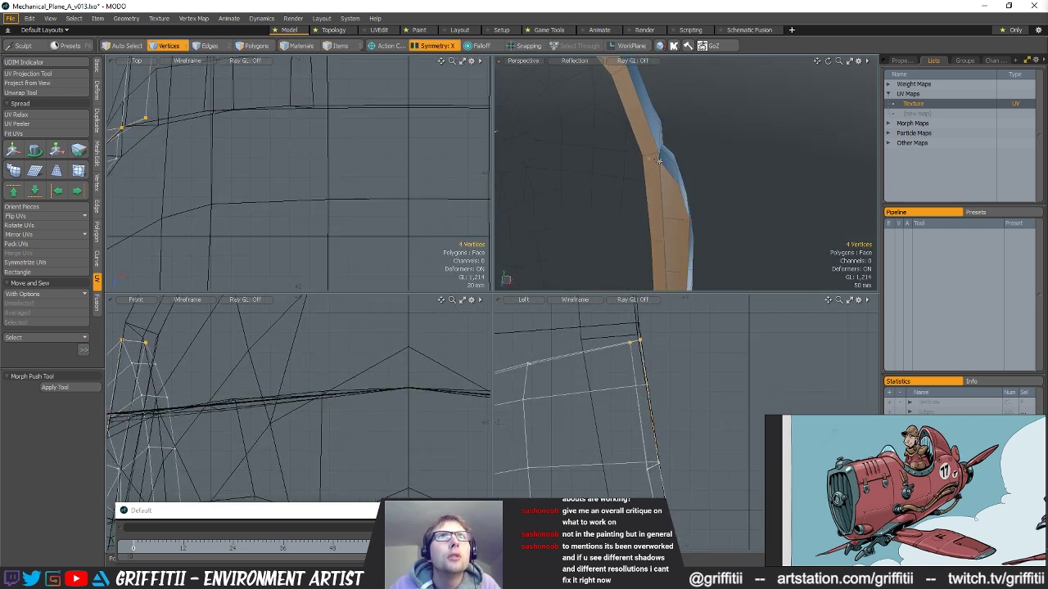
key("w")
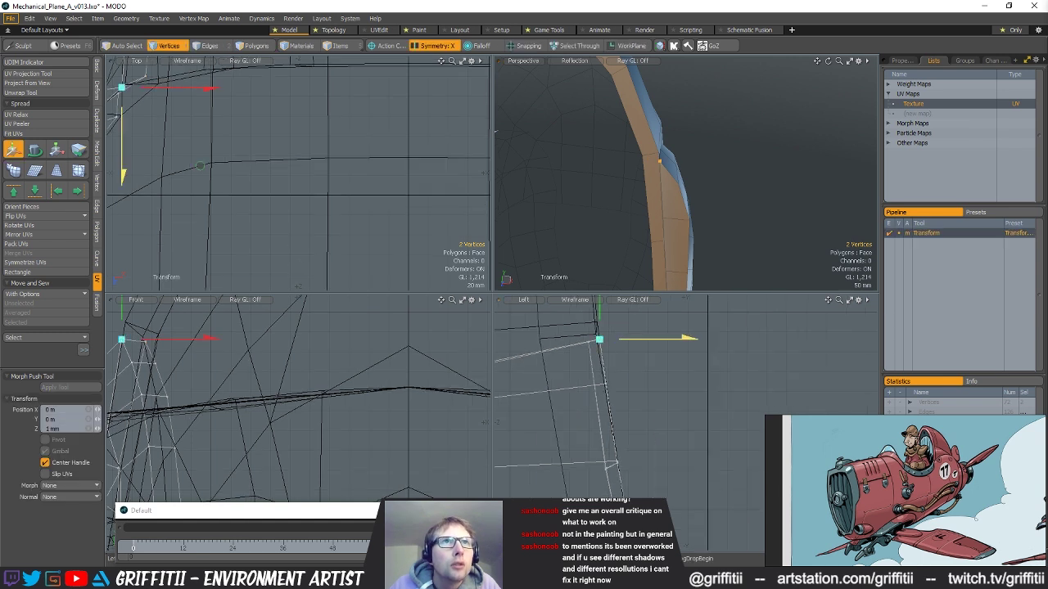
key("q")
left_click(638, 351)
- Render a preview of the whole plane body to check the joint's fit and shading, and close it
left_click_drag(683, 248, 696, 196, "alt")
left_click_drag(696, 197, 655, 181, "ctrl+alt")
key("1")
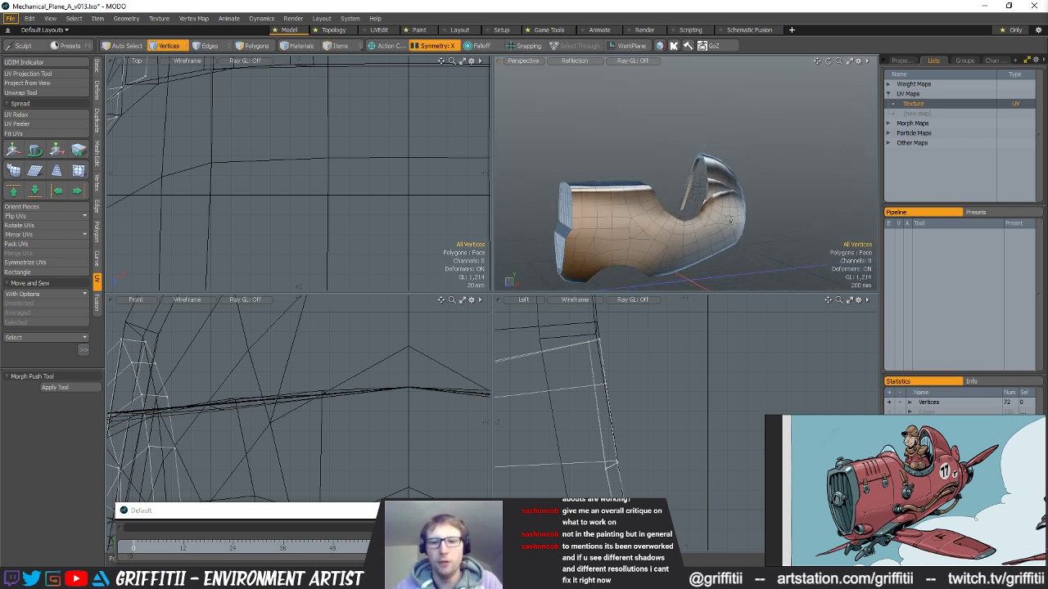
key("F9")
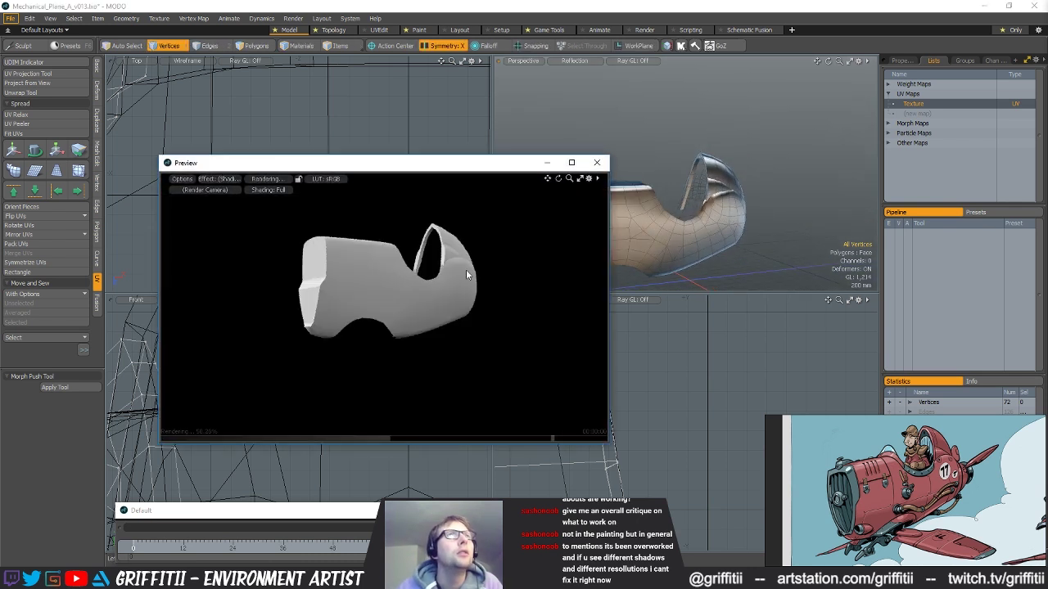
key("2")
key("3")
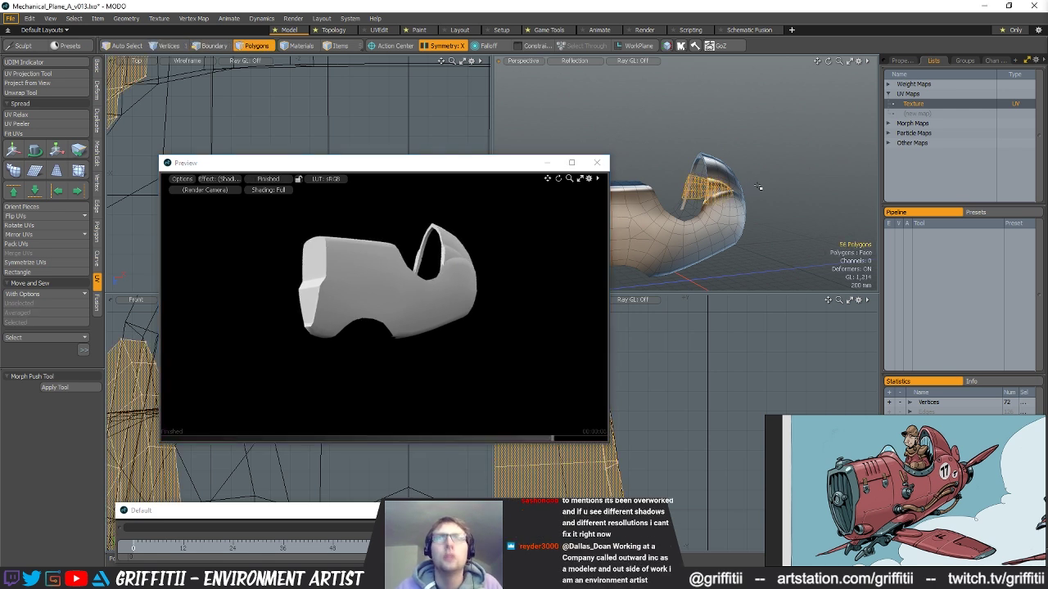
left_click(598, 163)
- Update the vertex normals of the whole side joint piece with the Vertex Normal Toolkit
scroll(727, 183, "up", 4)
left_click_drag(737, 182, 710, 216, "alt")
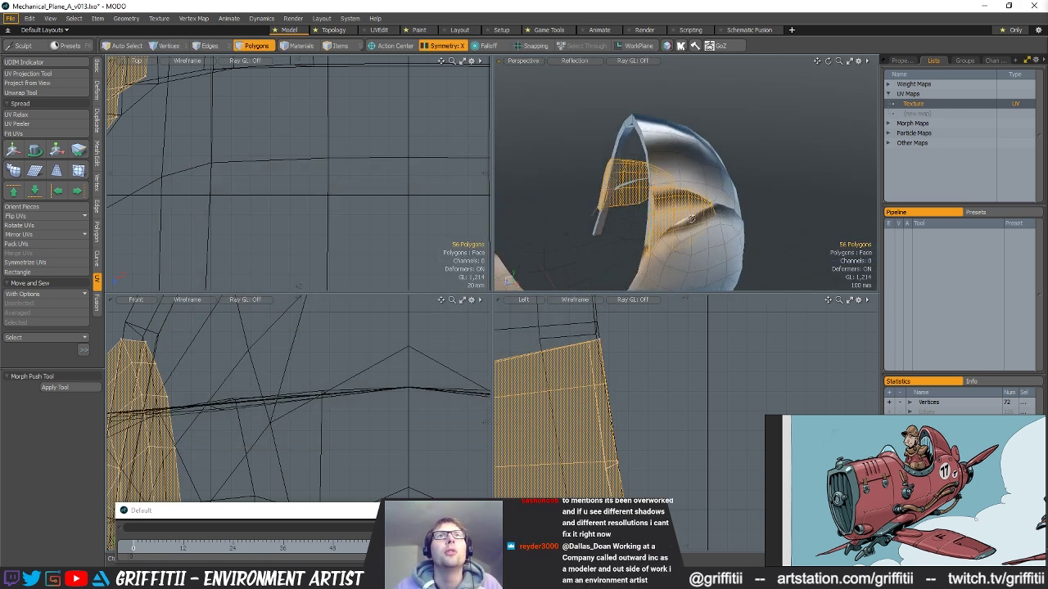
left_click(756, 134)
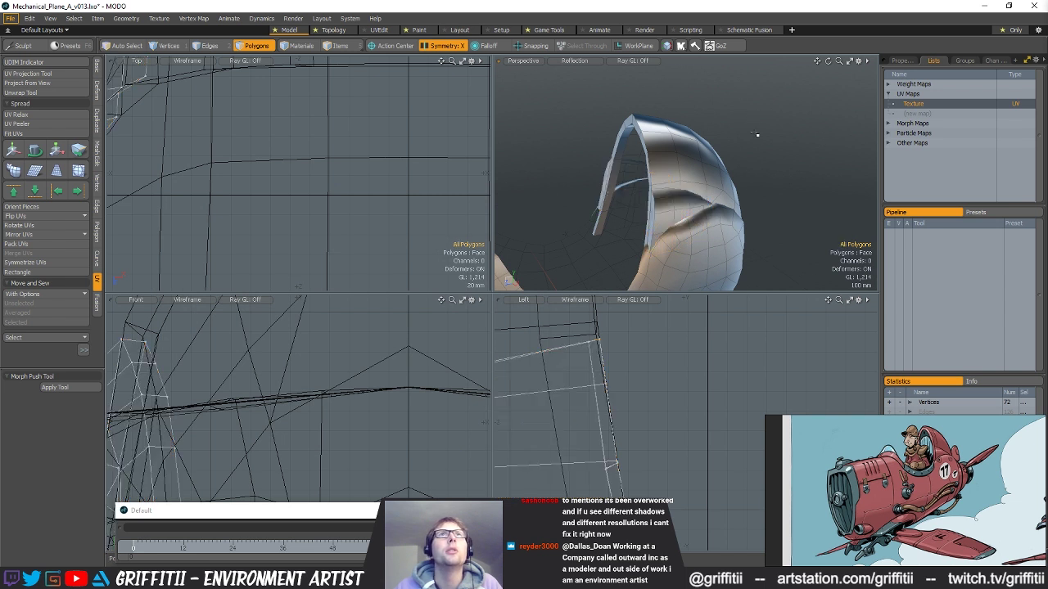
left_click(668, 46)
left_click(642, 157)
scroll(687, 237, "up", 3)
mouse_move(688, 236)
left_mouse_down("alt")
mouse_move(647, 214)
mouse_move(671, 196)
mouse_move(666, 277)
left_mouse_up("alt")
- Select the curved three-polygon strip shells in the Texture UV map, one side at a time, and set their vertex normals with the Vertex Normal Toolkit
double_click(916, 104)
left_click_drag(357, 402, 456, 388, "ctrl+alt")
left_click(409, 398)
left_click(668, 45)
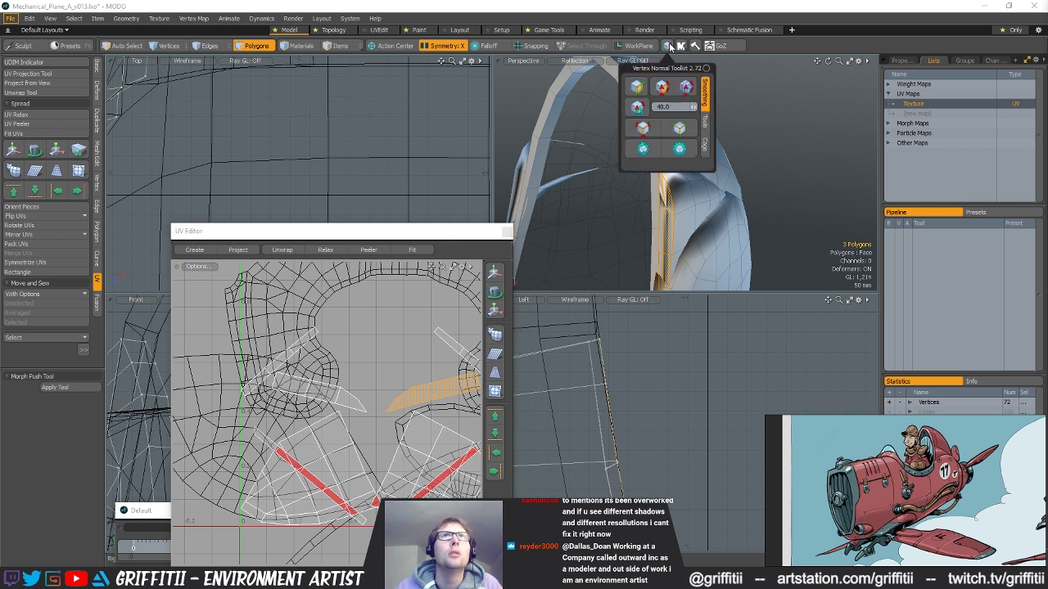
left_click(665, 89)
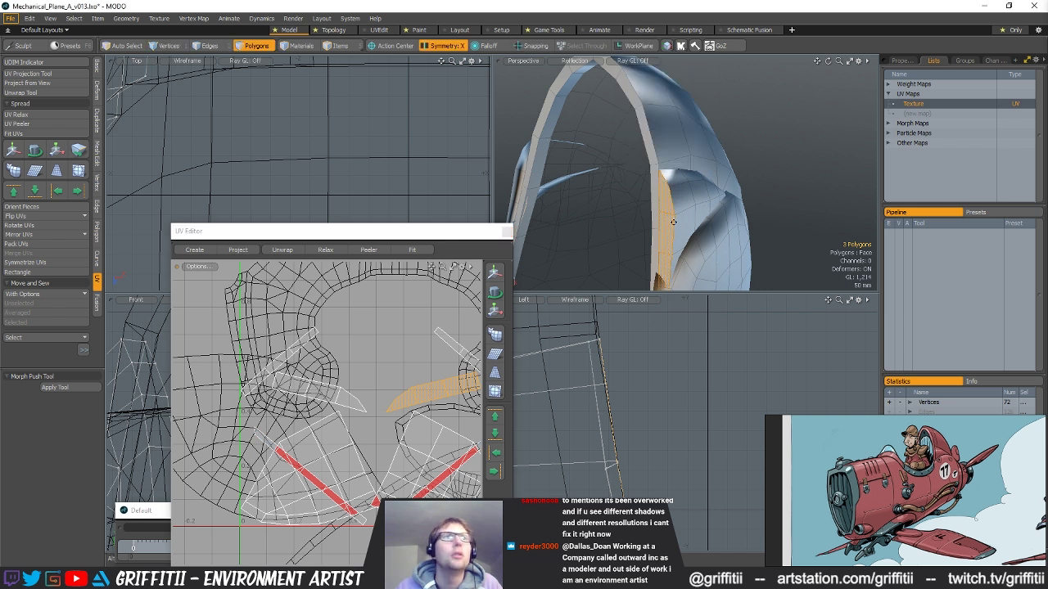
left_click_drag(344, 396, 318, 370)
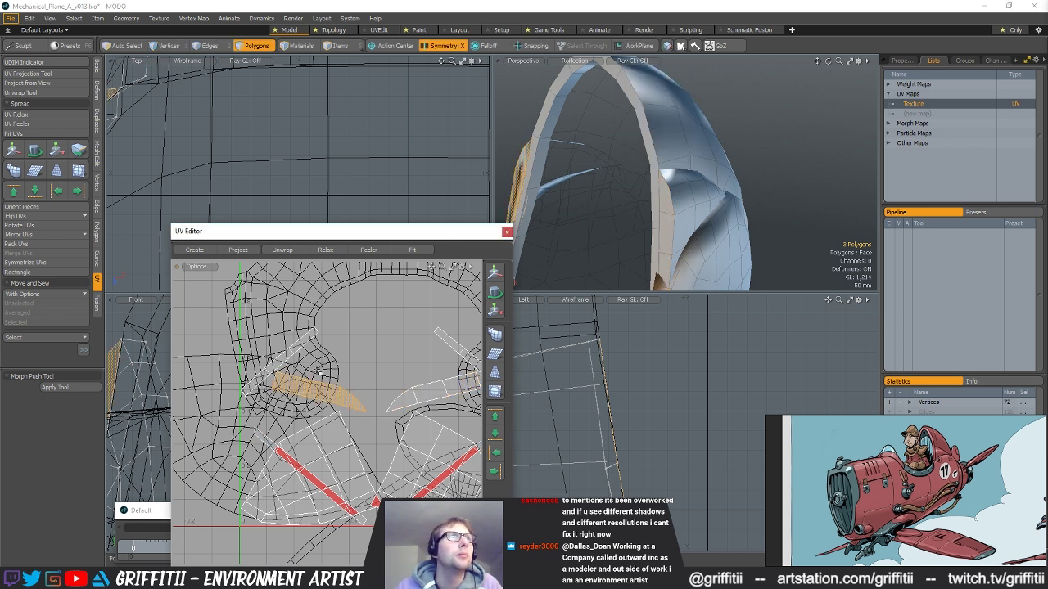
left_click(667, 45)
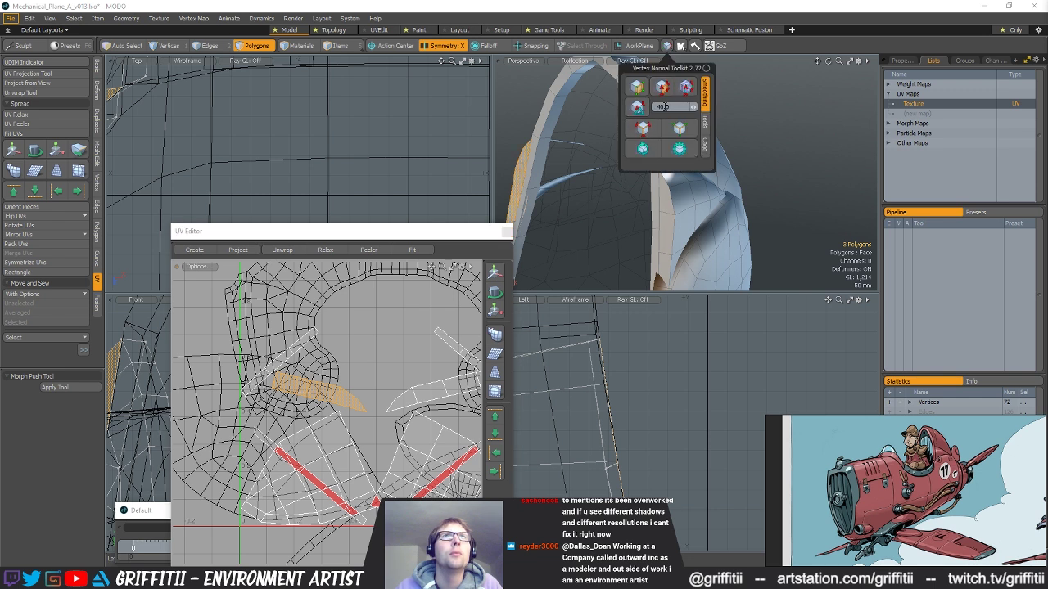
- Select both straight end-border strip shells of the joint in the UV editor and set their vertex normals
left_click_drag(723, 210, 713, 241, "alt")
scroll(674, 175, "down", 2)
scroll(258, 336, "down", 2)
left_click_drag(309, 364, 236, 328, "alt")
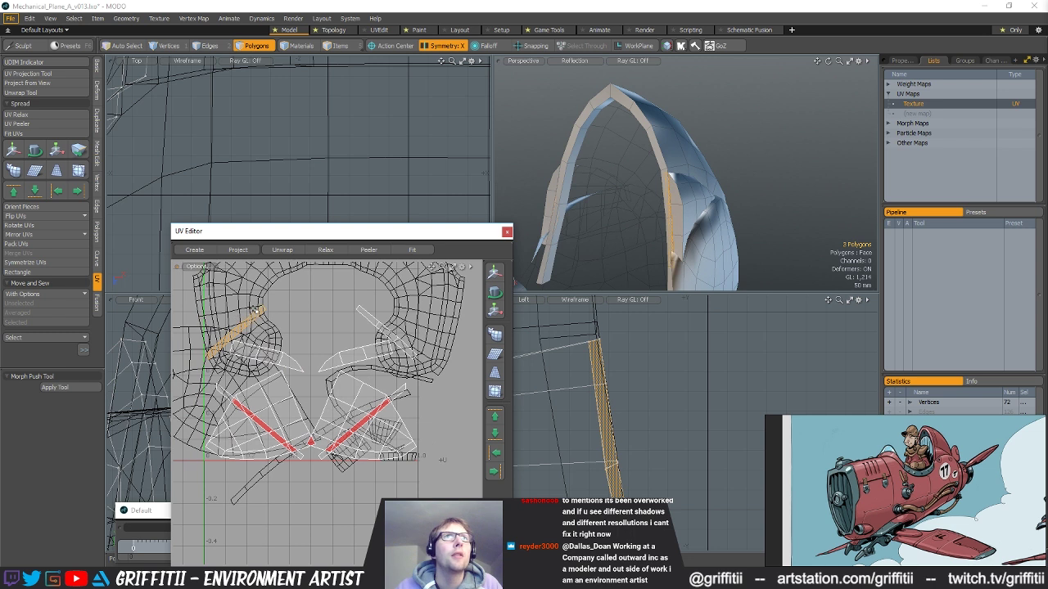
left_click(378, 327, "shift")
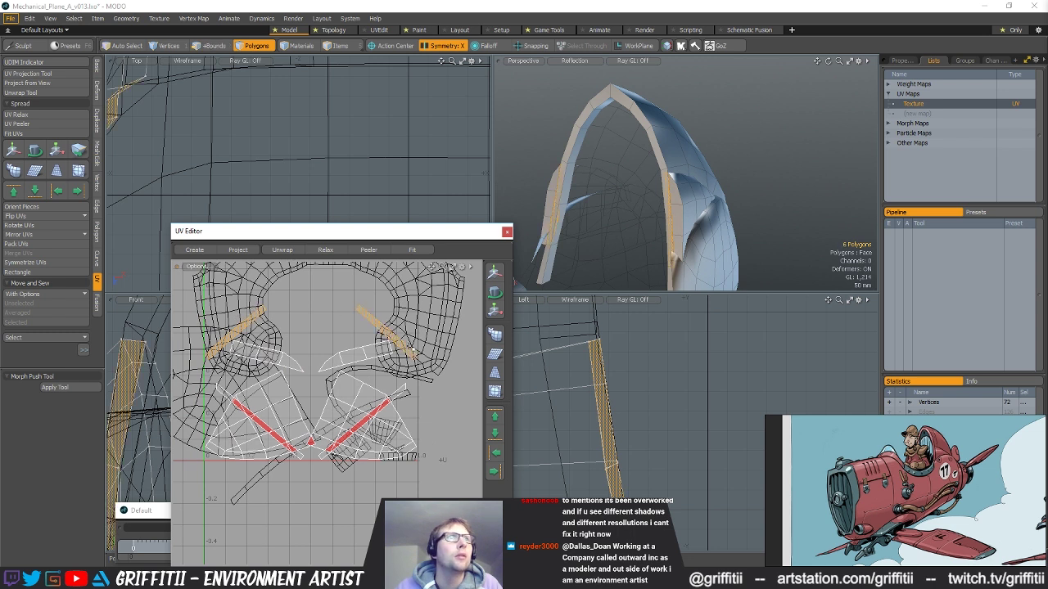
left_click(669, 46)
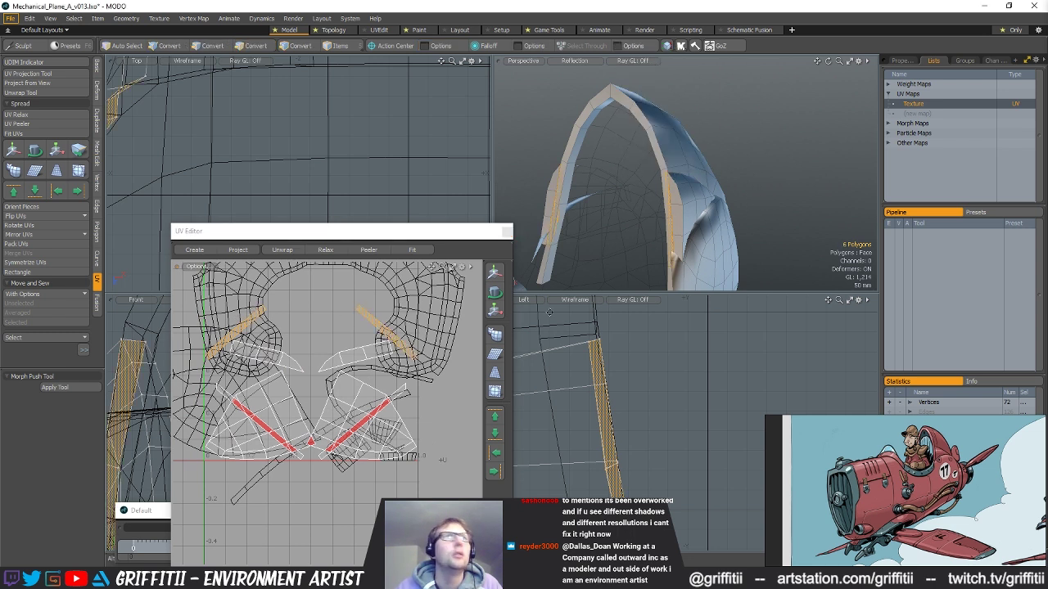
- Select the two long diagonal five-polygon strips along the joint's upper edge and set their vertex normals
left_click_drag(312, 352, 300, 340, "alt")
key("space")
key("space")
key("space")
double_click(219, 378)
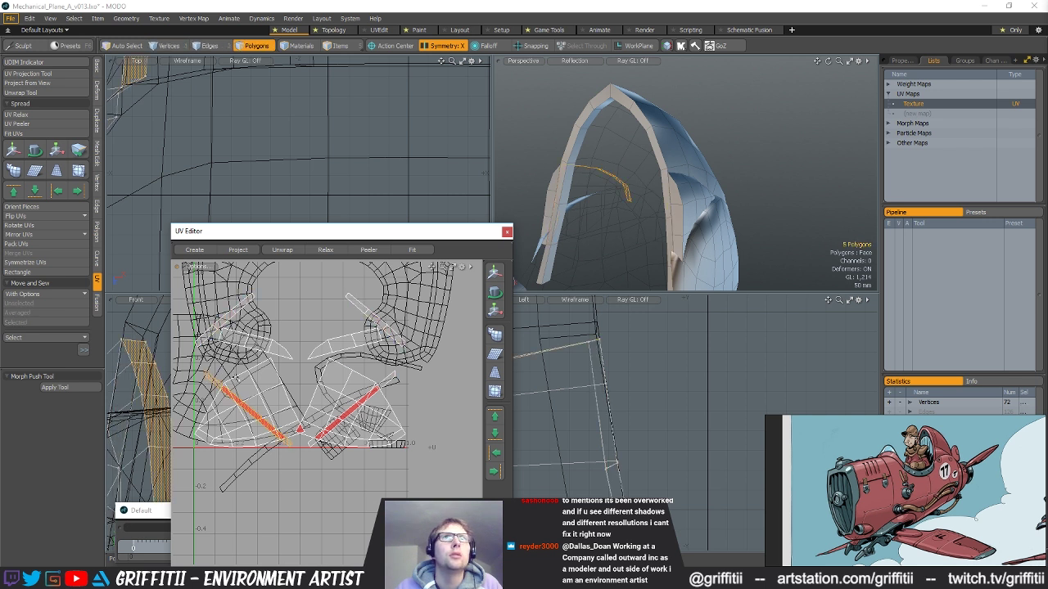
left_click(387, 379, "shift")
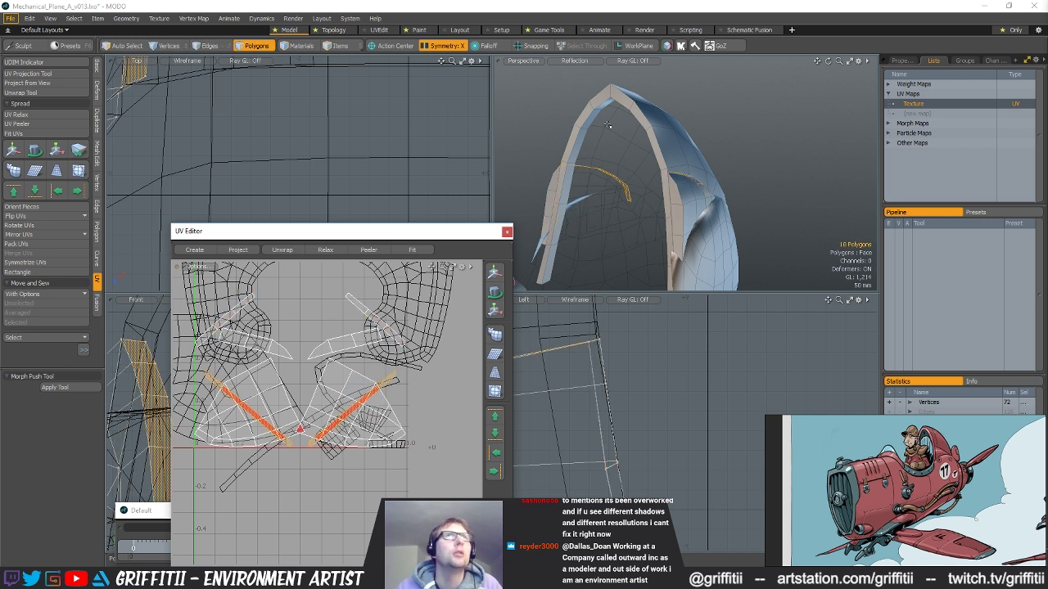
left_click(666, 46)
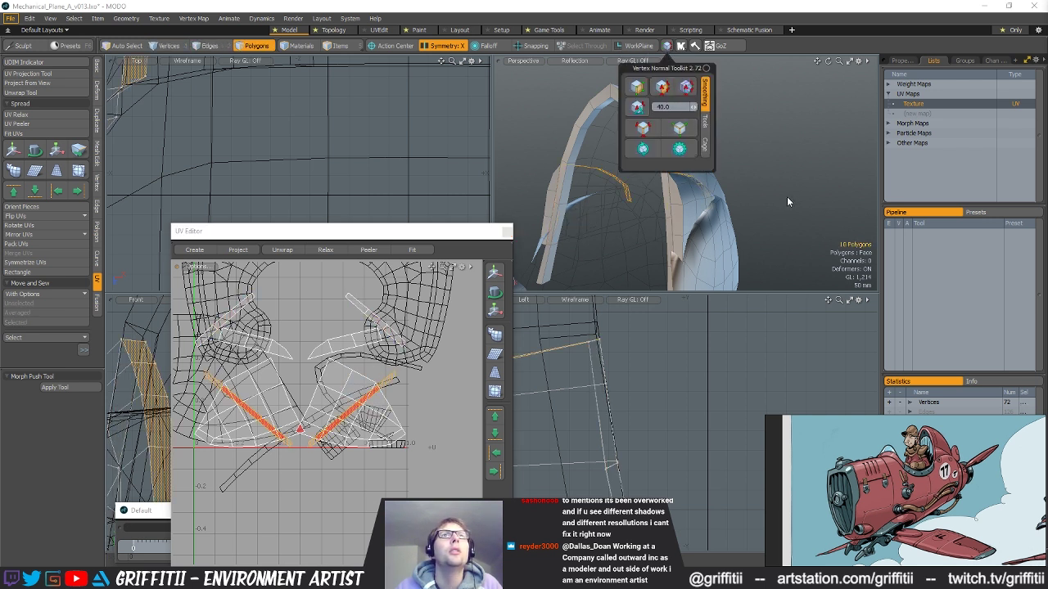
- Select the plane body's border vertex near the joint's lower end and close the UV editor
key("1")
left_click_drag(745, 193, 644, 203, "alt")
scroll(677, 186, "down", 2)
scroll(703, 193, "up", 3)
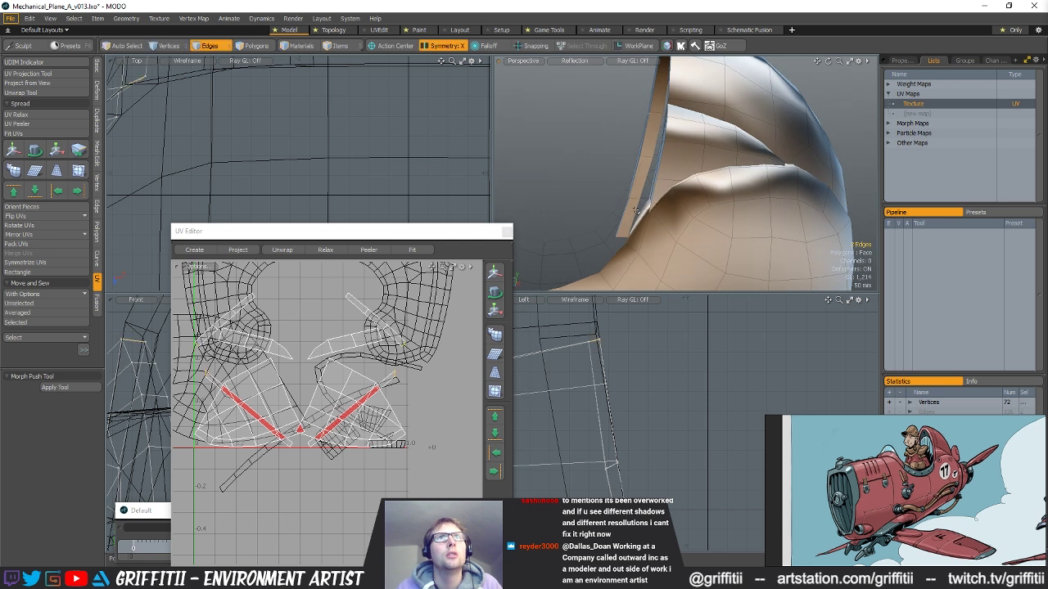
key("5")
left_click(645, 218)
key("1")
left_click(642, 210)
key("w")
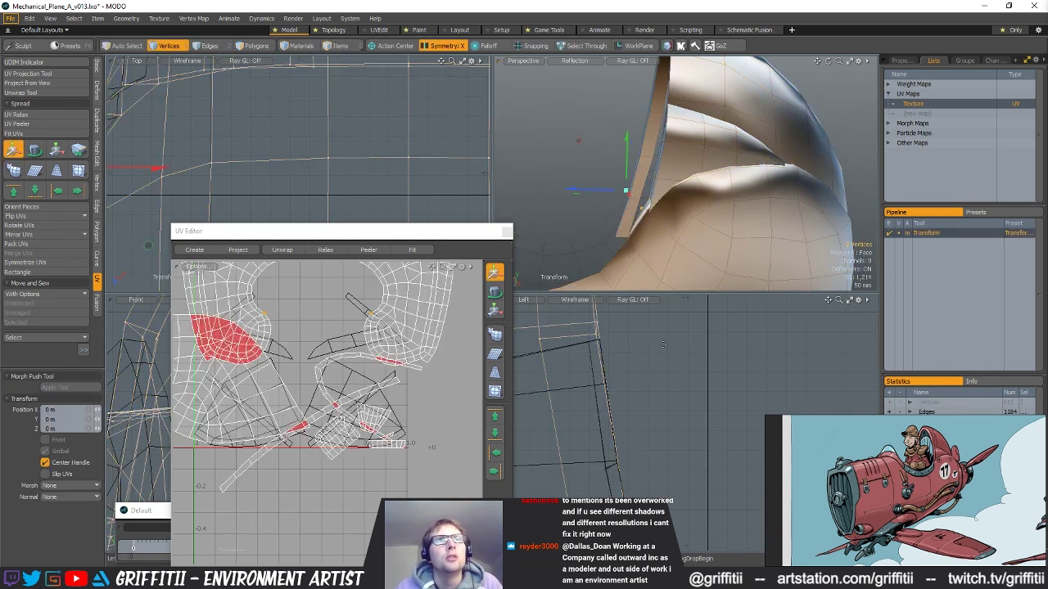
left_click(507, 232)
key("shift+a")
mouse_move(711, 398)
left_mouse_down("alt+shift")
mouse_move(687, 407)
mouse_move(737, 374)
mouse_move(703, 394)
left_mouse_up("alt+shift")
- Try nudging the selected body border vertex at the joint's lower end and undo the move
left_click_drag(704, 350, 706, 349)
mouse_move(673, 167)
left_mouse_down("alt")
mouse_move(771, 229)
mouse_move(748, 208)
mouse_move(710, 226)
mouse_move(674, 197)
mouse_move(695, 262)
mouse_move(778, 202)
mouse_move(532, 168)
mouse_move(692, 174)
left_mouse_up("alt")
key("ctrl+z")
key("space")
- Move the body's cockpit border edge just below the joint -7 mm along Z on both sides
key("2")
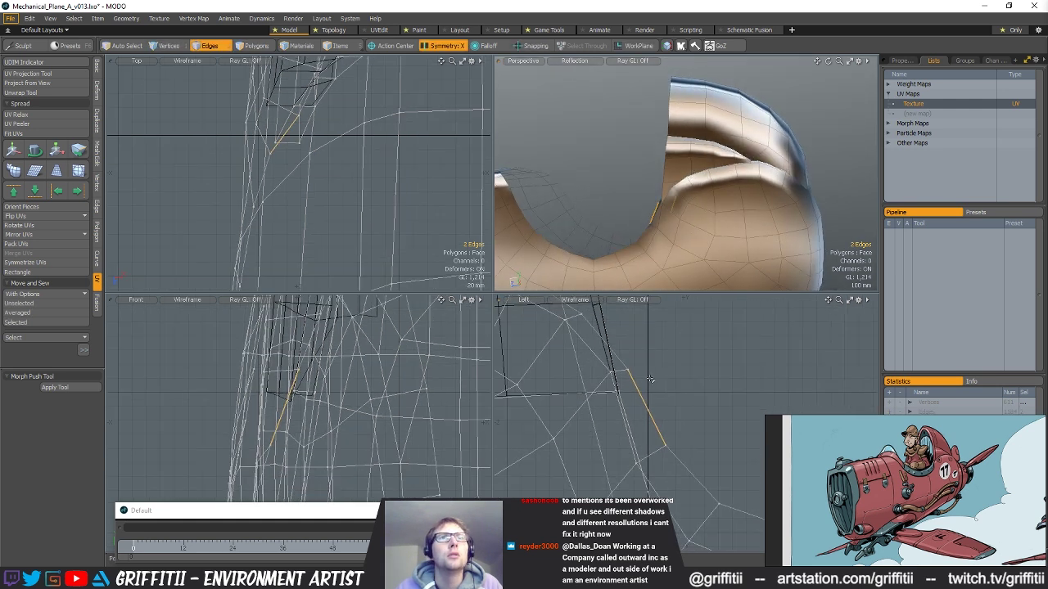
key("y")
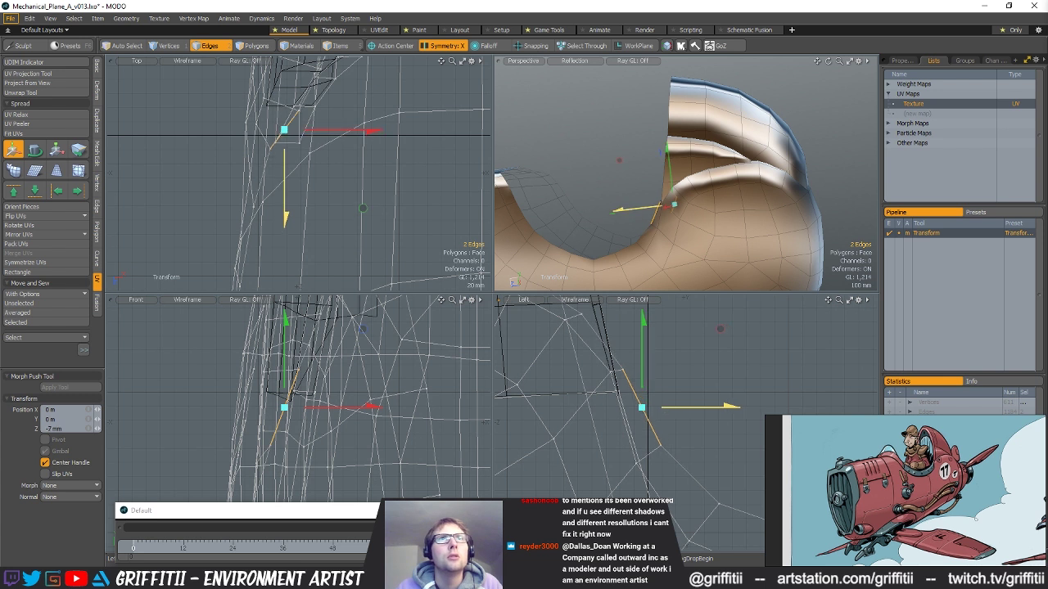
key("3")
- Move the upper vertex of that cockpit border edge slightly in negative Z toward the joint's border
key("1")
left_click(623, 368)
key("w")
left_click_drag(658, 370, 652, 370)
key("q")
left_click(679, 314)
- Run a render preview of the plane body to inspect the adjusted cockpit border, and close it
mouse_move(683, 245)
left_mouse_down("alt")
mouse_move(712, 209)
mouse_move(744, 194)
mouse_move(692, 201)
mouse_move(791, 210)
mouse_move(681, 174)
mouse_move(801, 204)
mouse_move(723, 216)
left_mouse_up("alt")
key("F8")
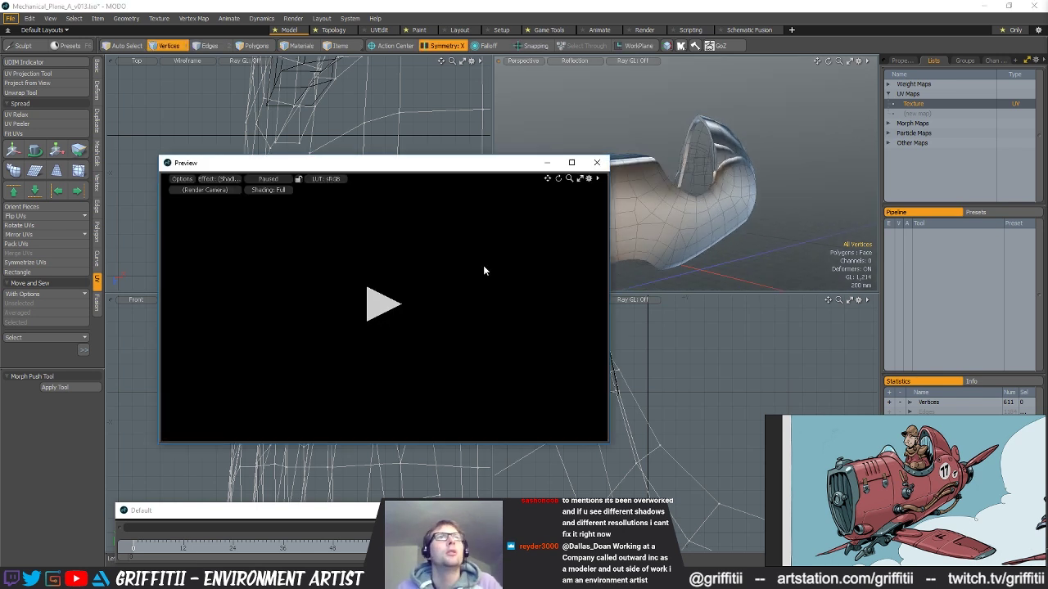
left_click(277, 179)
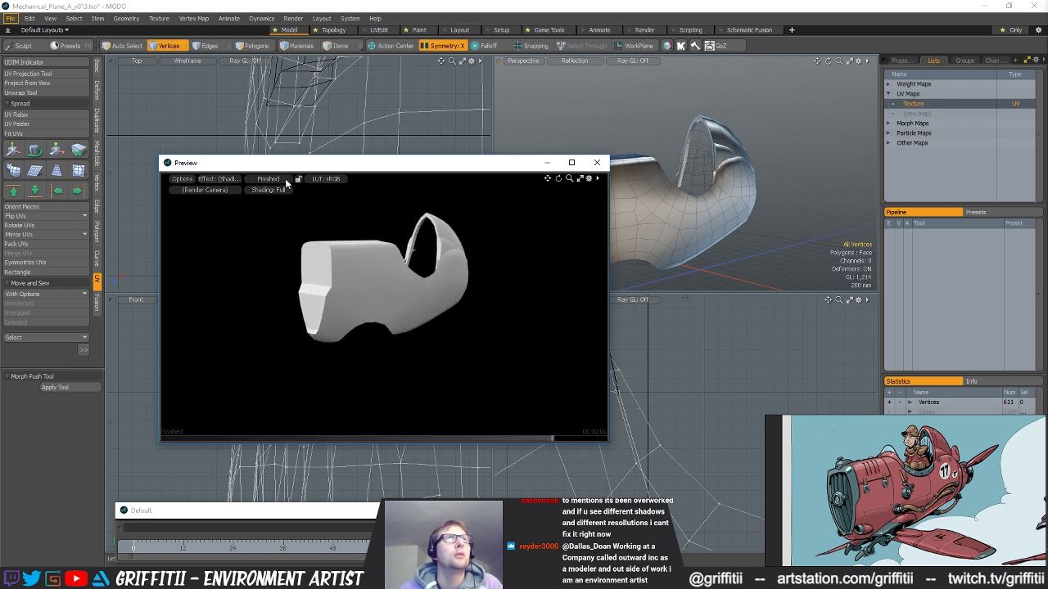
left_click(597, 162)
- Cut the side joint geometry, paste it into the plane body mesh, and save the scene
mouse_move(717, 197)
left_mouse_down("alt")
mouse_move(541, 194)
mouse_move(705, 203)
mouse_move(722, 202)
mouse_move(713, 187)
mouse_move(725, 185)
left_mouse_up("alt")
scroll(234, 169, "down", 10)
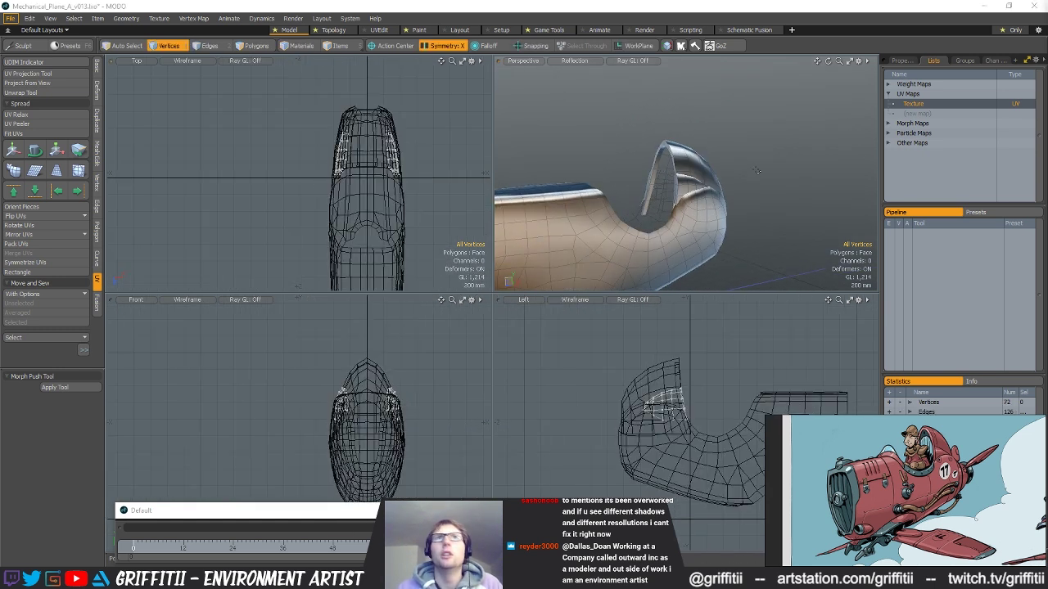
key("ctrl+x")
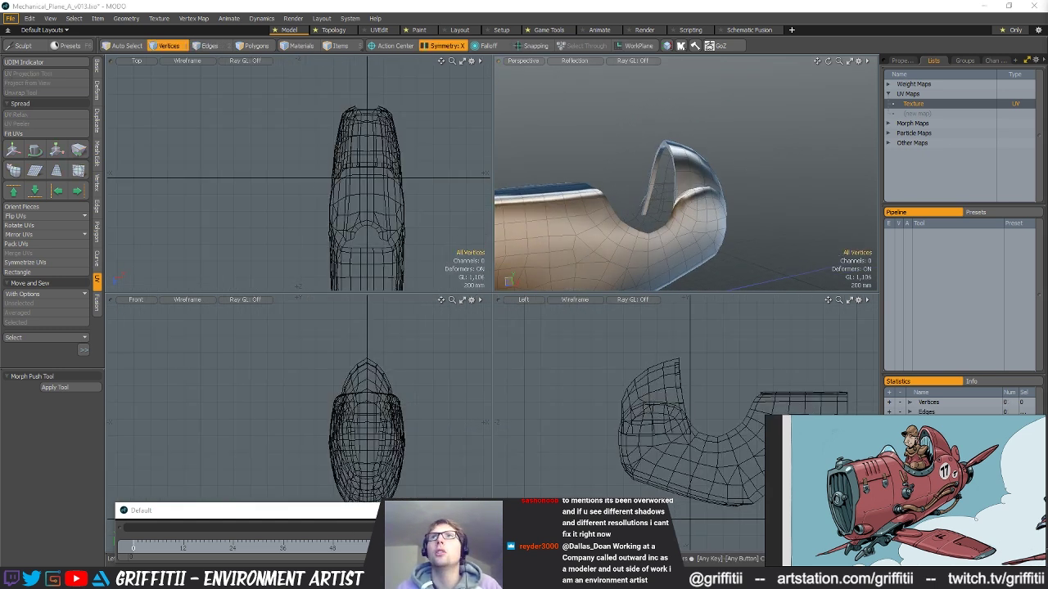
key("ctrl+v")
left_click(736, 187)
key("ctrl+s")
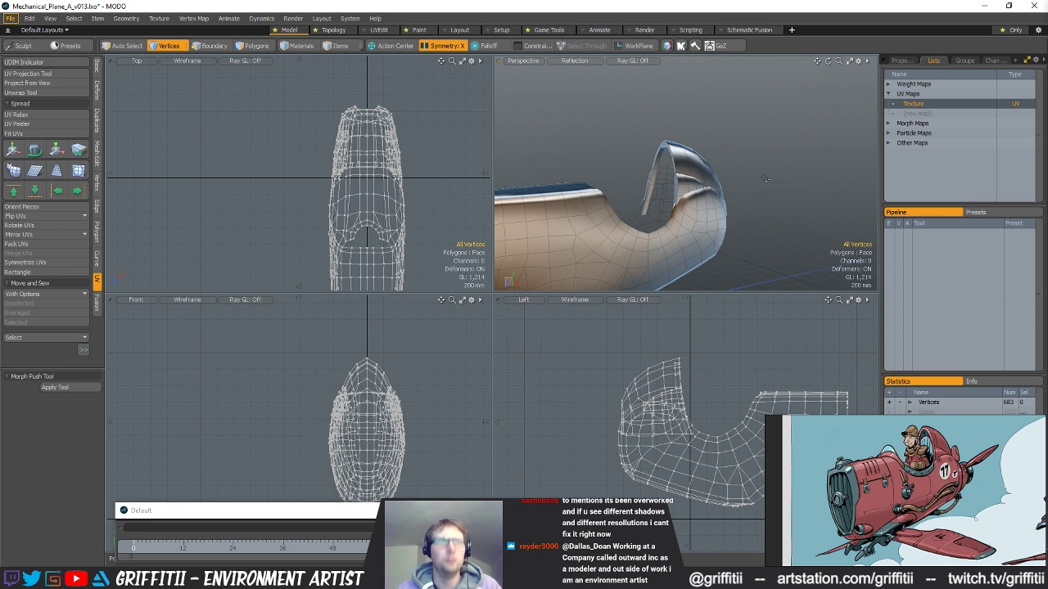
key("space")
key("space")
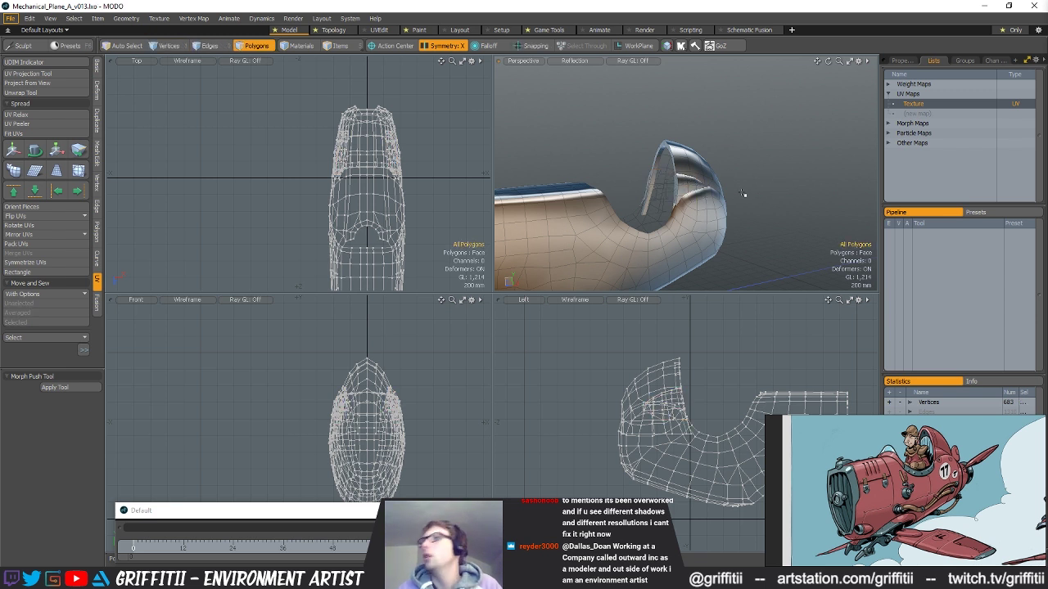
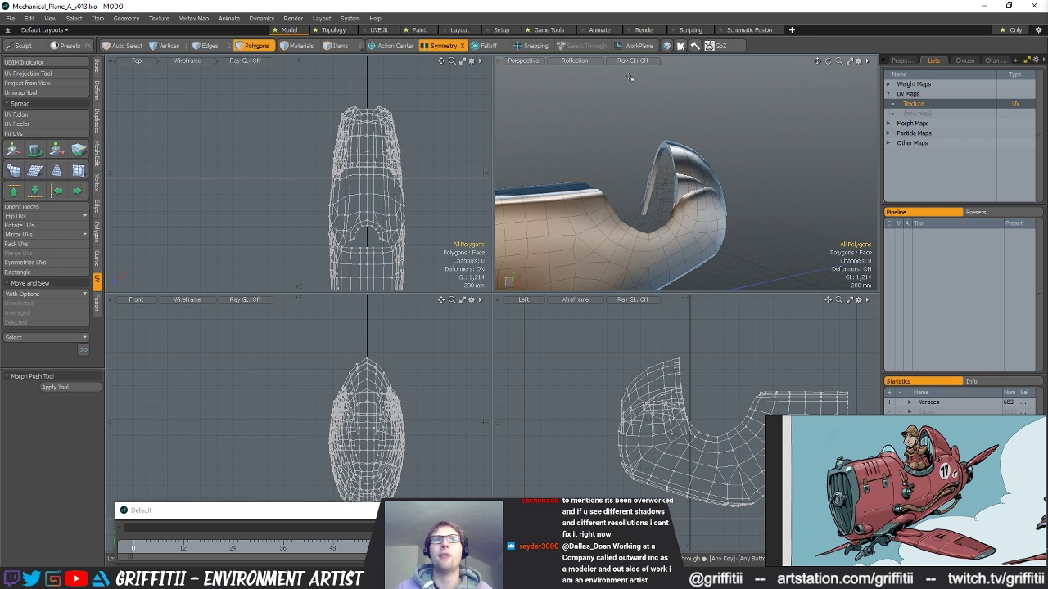
- Go through the plane's separate meshes and make the oval end-piece mesh behind the cockpit active
left_click_drag(645, 158, 814, 185, "alt")
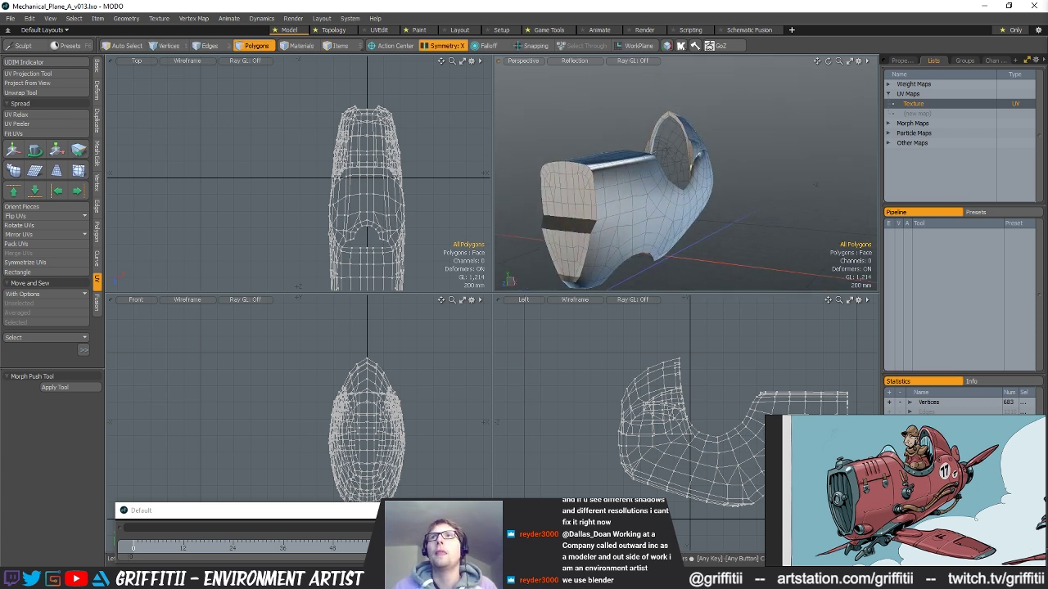
key("ctrl+z")
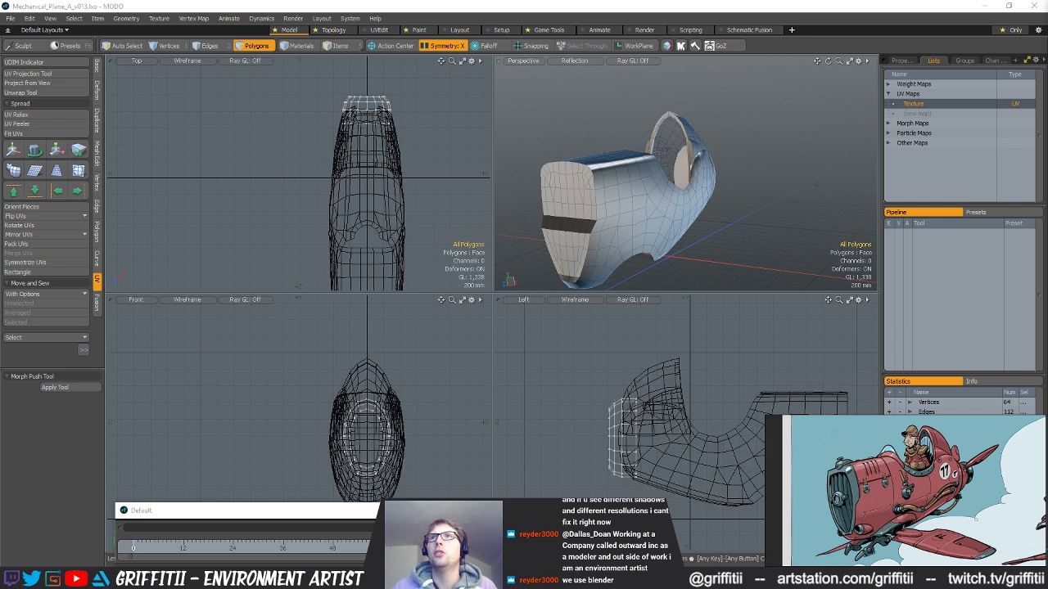
key("Delete")
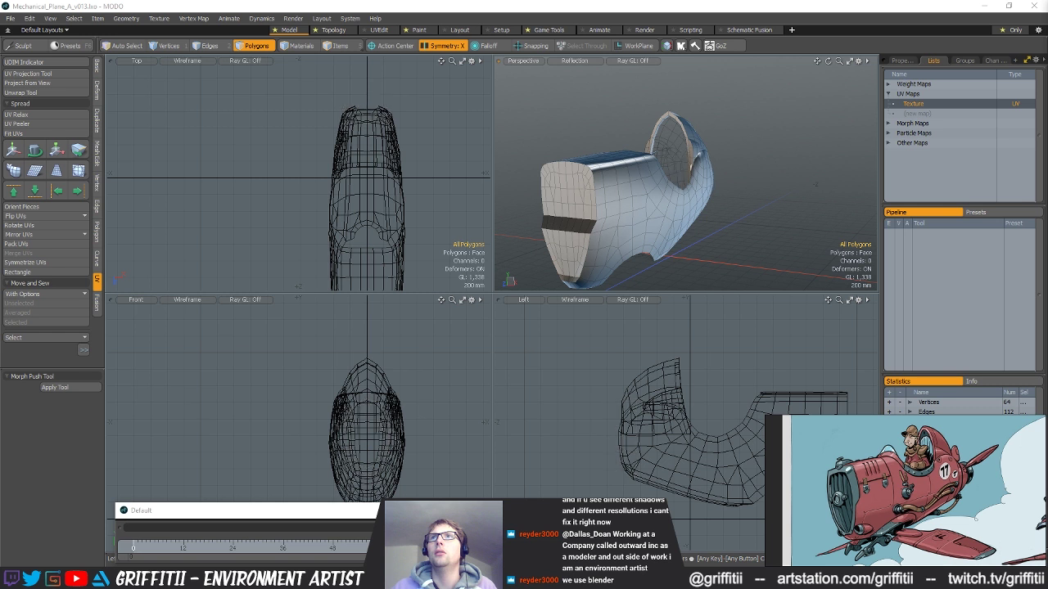
key("ctrl+shift+z")
key("ctrl+z")
key("ctrl+shift+z")
key("ctrl+z")
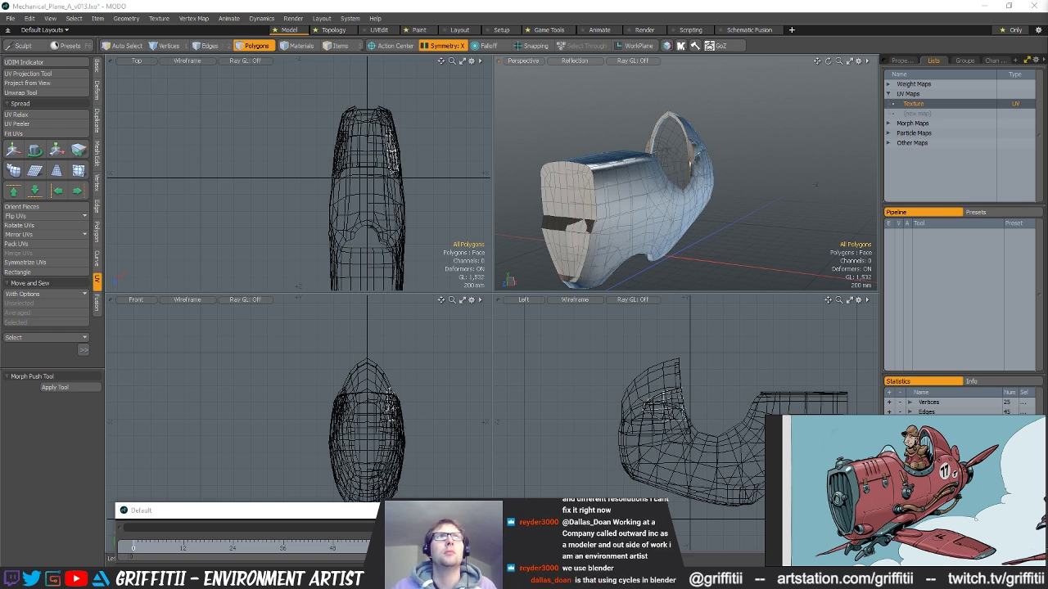
key("ctrl+shift+z")
key("ctrl+z")
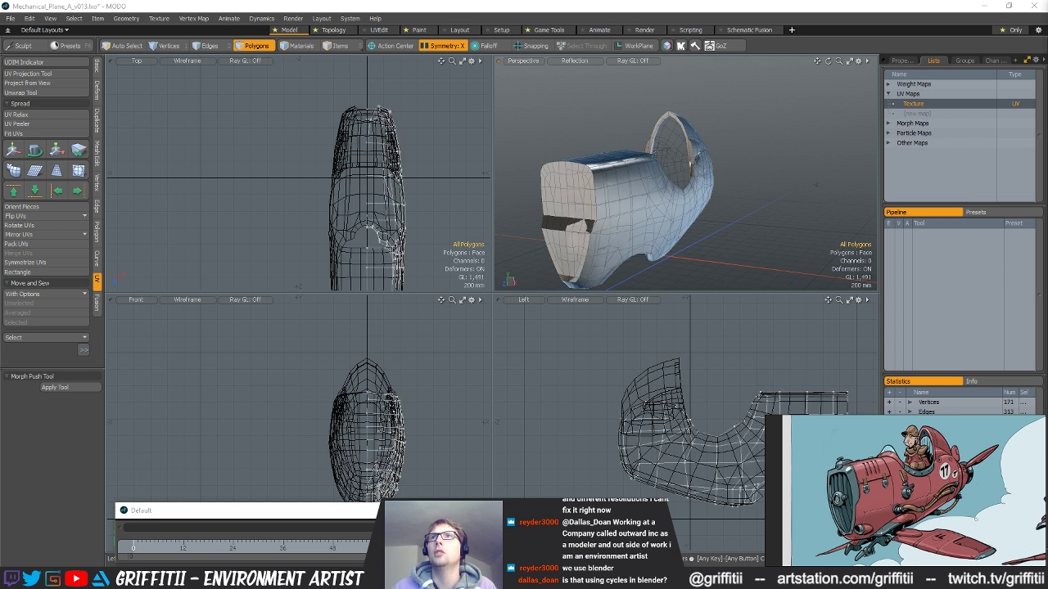
key("ctrl+shift+z")
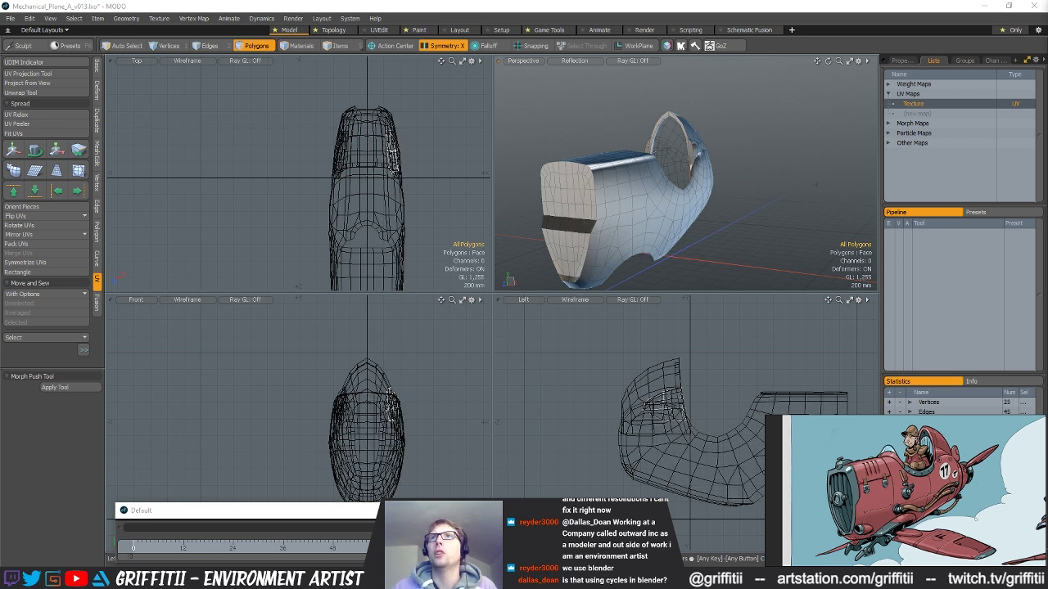
key("ctrl+z")
left_click_drag(725, 201, 762, 169, "alt")
scroll(791, 194, "up", 2)
scroll(802, 195, "down", 2)
scroll(771, 190, "up", 2)
double_click(681, 173)
left_click_drag(696, 177, 655, 182, "alt")
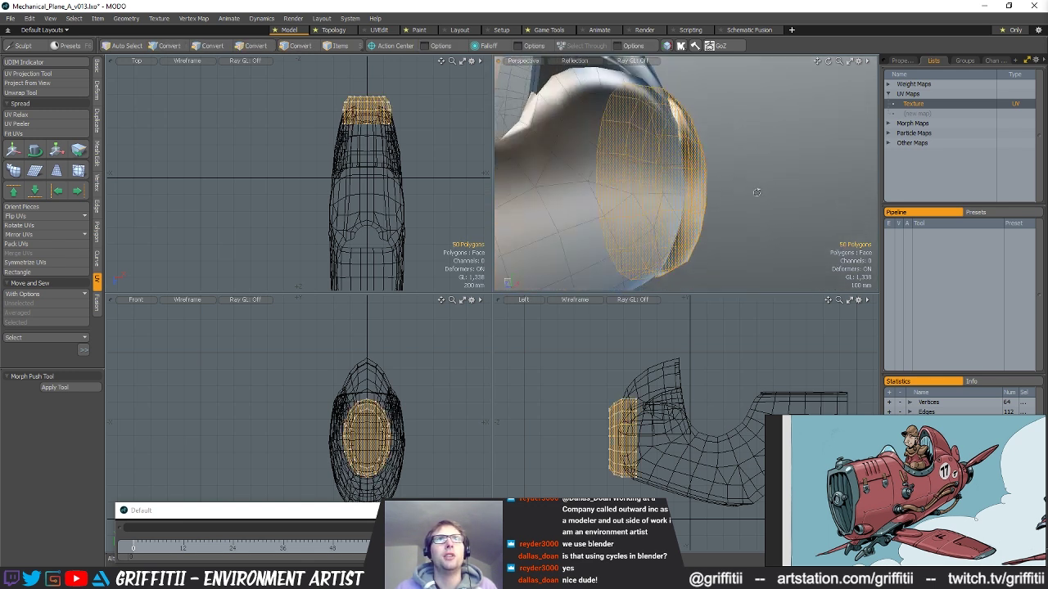
left_click(646, 180)
left_click_drag(728, 182, 766, 179, "alt")
double_click(687, 169)
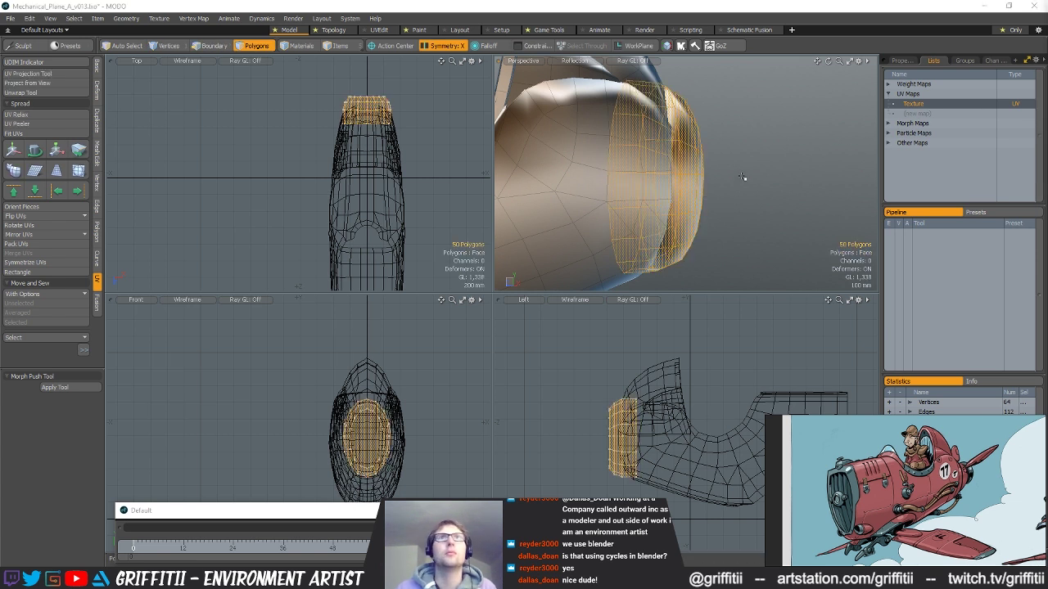
key("ctrl+z")
- Delete the oval cap polygon on the side of the end piece that faces into the body
left_click_drag(628, 169, 601, 169, "alt")
left_click_drag(682, 140, 681, 165)
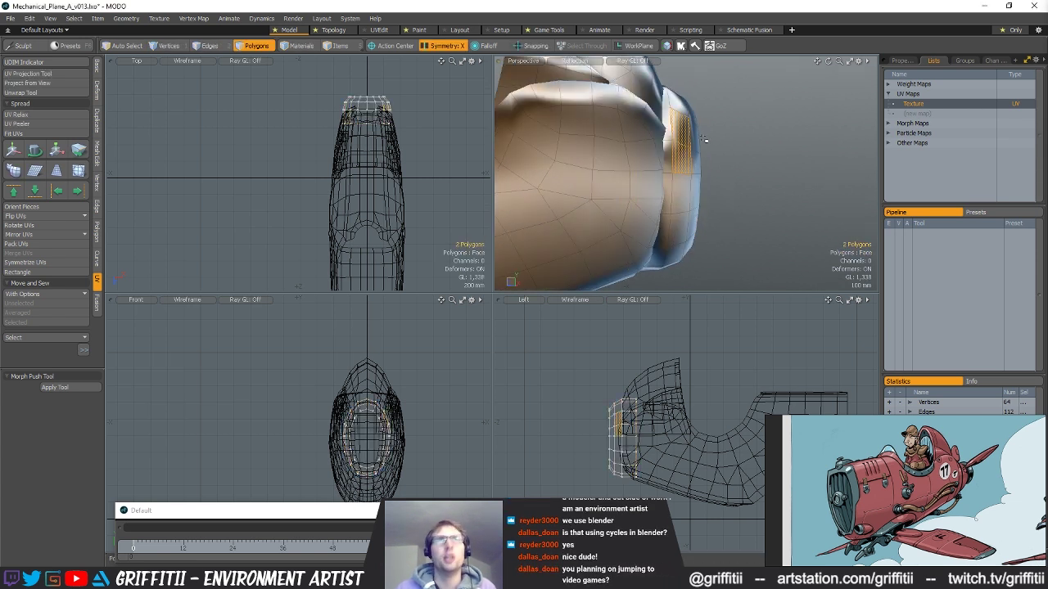
key("l")
left_click_drag(724, 248, 667, 178, "alt")
left_click(757, 214)
left_click(667, 178)
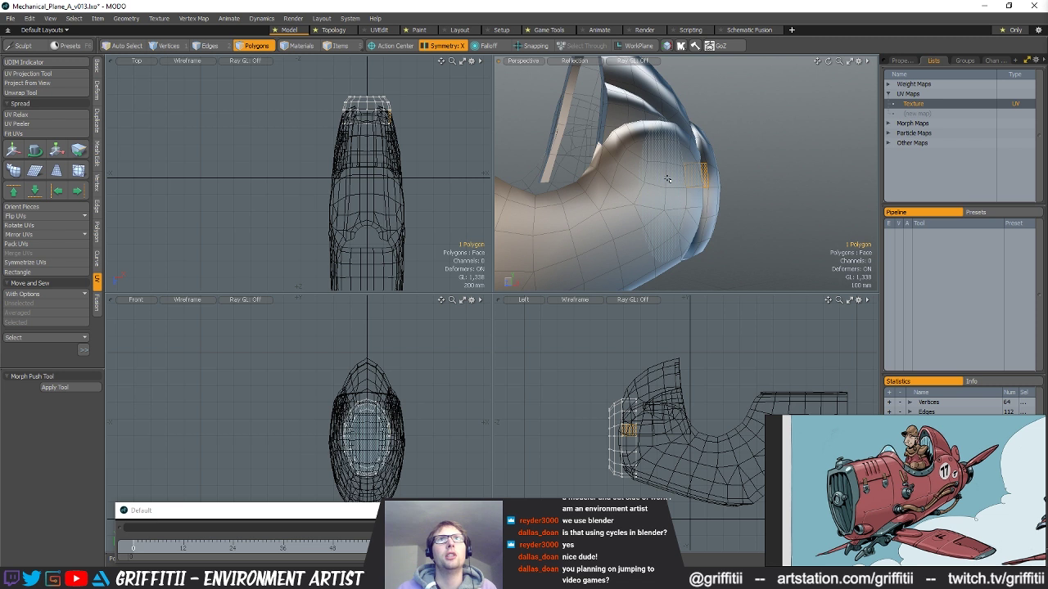
- Inset the end piece's outer oval cap with Polygon Extrude scaled to 73.5 %, and delete the inset polygon to leave an opening
left_click_drag(765, 215, 638, 170, "alt")
key("ctrl+1")
left_click(640, 106)
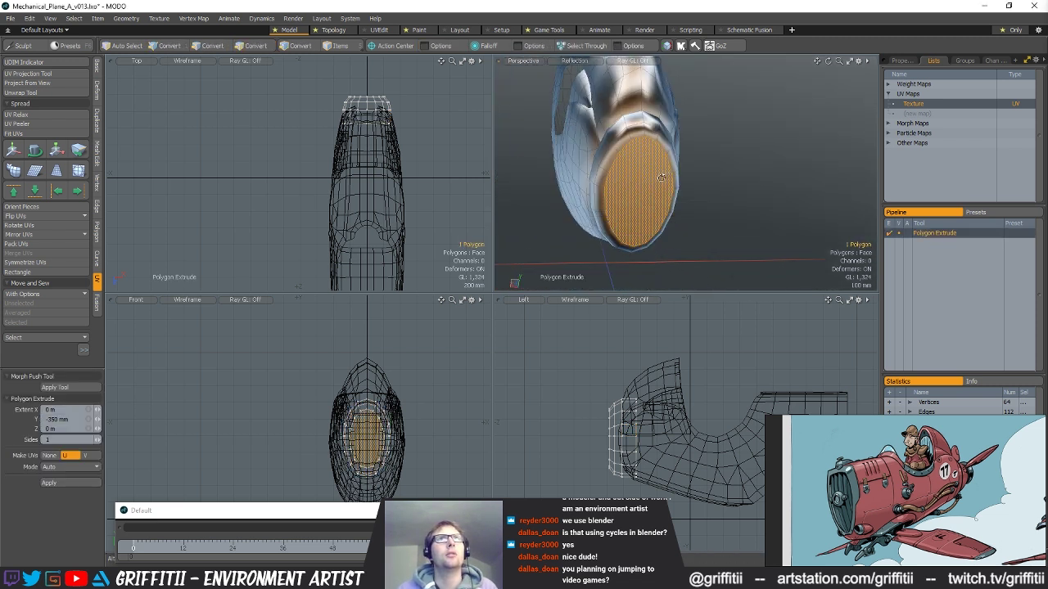
key("alt+l")
key("alt+l")
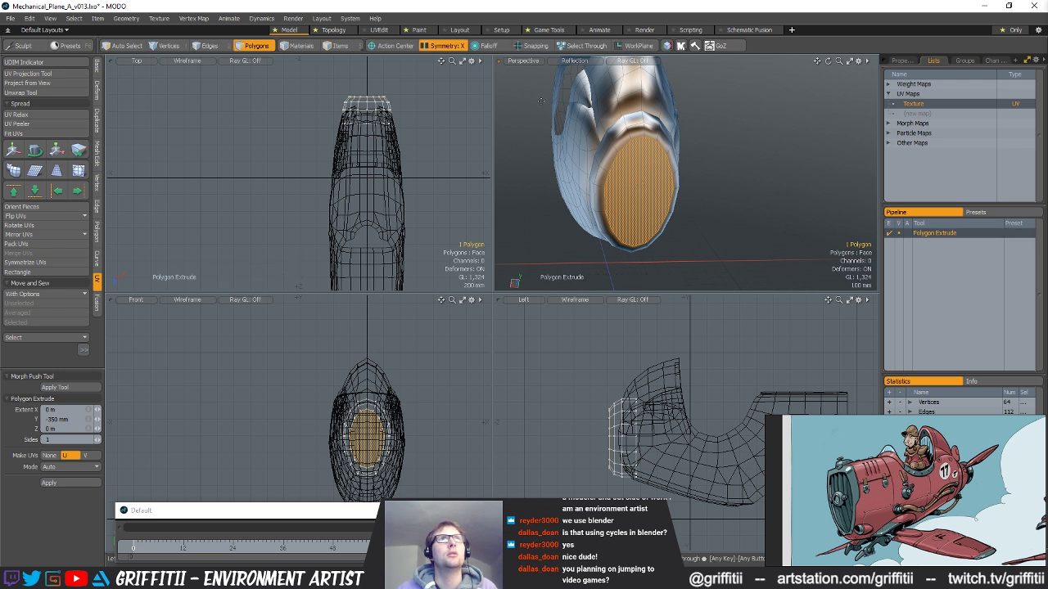
left_click(609, 183)
key("r")
left_click_drag(685, 206, 621, 188, "alt")
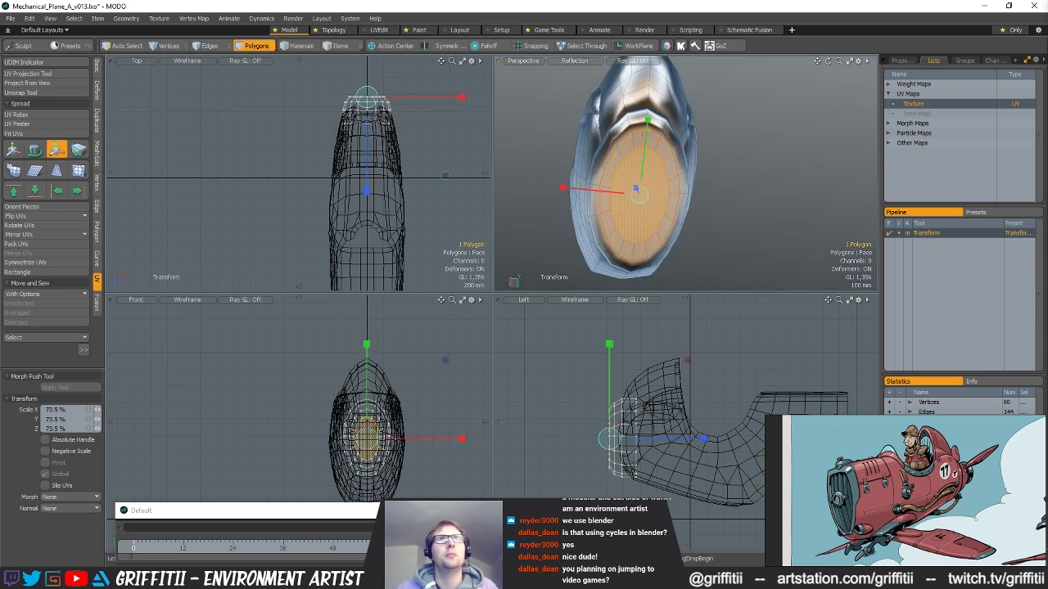
key("Delete")
left_click_drag(629, 226, 697, 213, "alt")
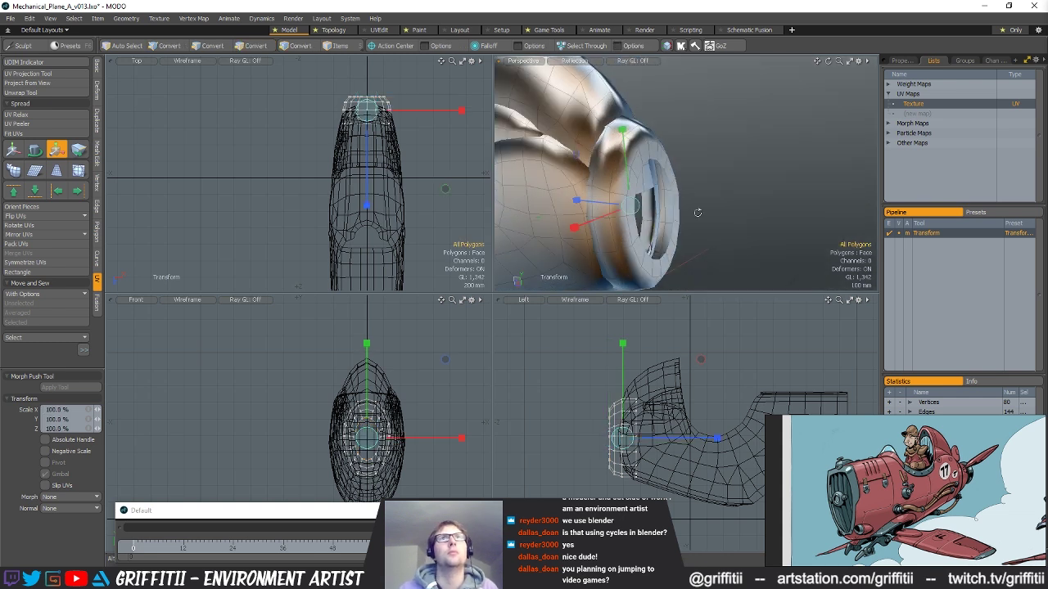
key("q")
- Select the edge loops around the end piece's outer rim and side, plus the edges crossing its bands, as UV seams
double_click(632, 146)
left_click_drag(633, 147, 653, 108, "alt")
key("2")
left_click(643, 156)
double_click(643, 156)
double_click(615, 160, "shift")
left_click_drag(653, 108, 662, 190, "alt")
left_click(660, 202, "shift")
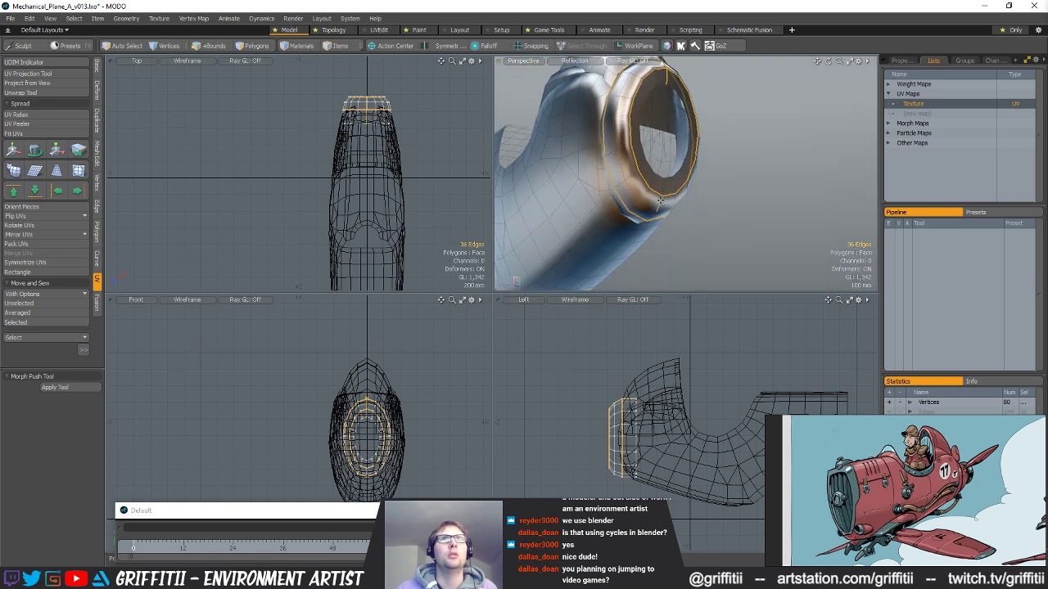
left_click_drag(662, 204, 660, 166, "alt")
left_click(658, 134, "ctrl")
double_click(636, 119, "ctrl")
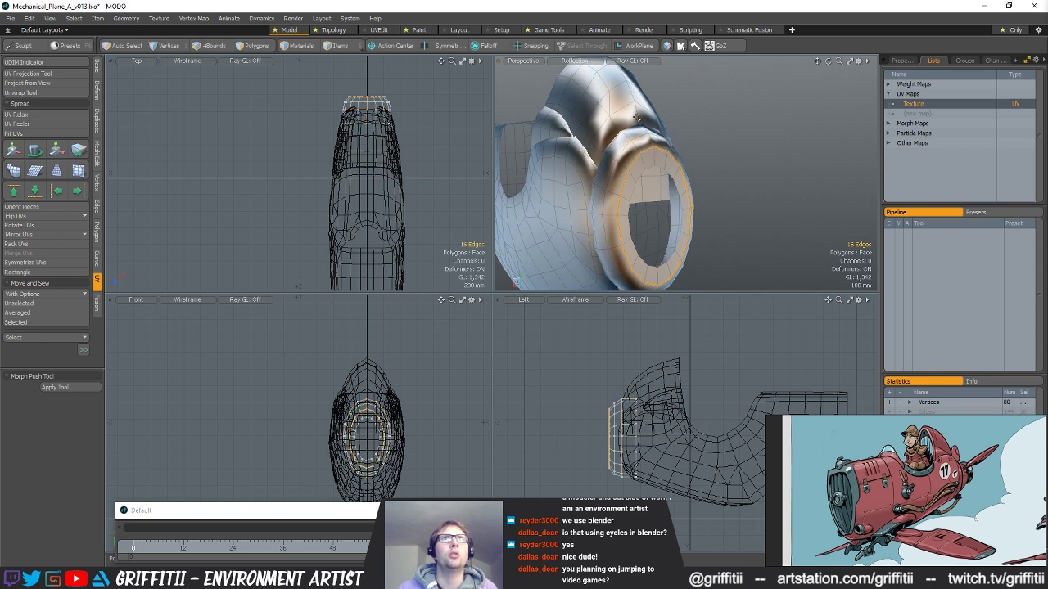
double_click(617, 139, "shift")
left_click_drag(657, 278, 877, 104, "alt")
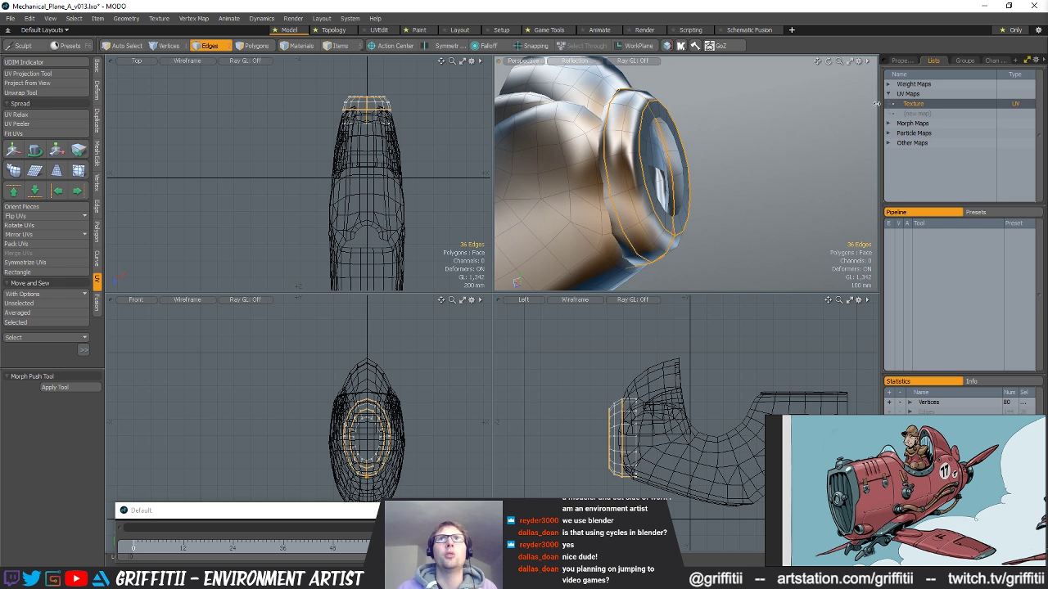
- Unwrap the end piece's UVs in the Texture map with the Conformal method along the seams, and check each UV shell
double_click(913, 103)
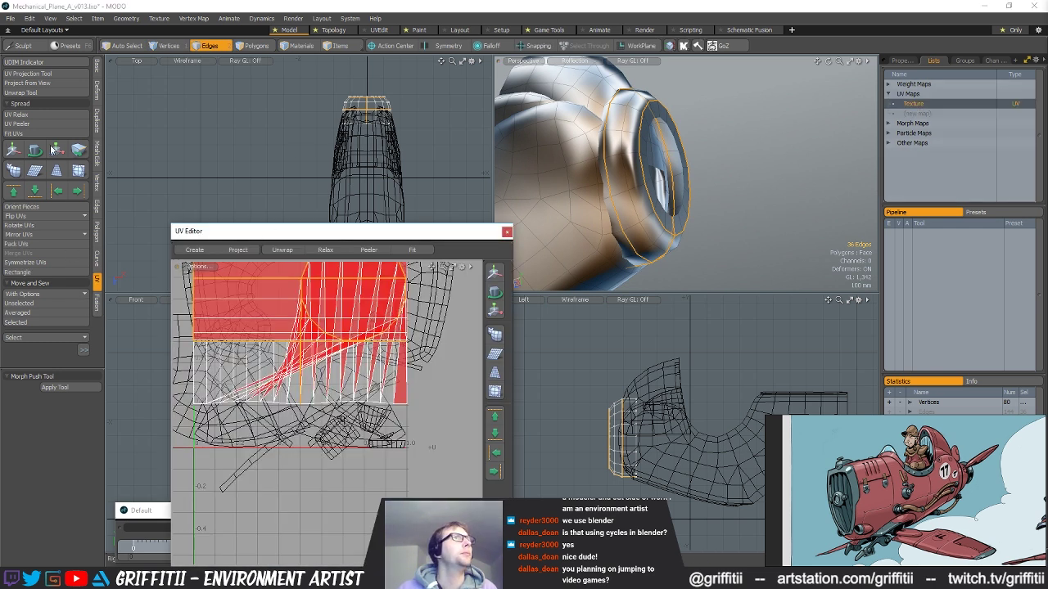
left_click(30, 104)
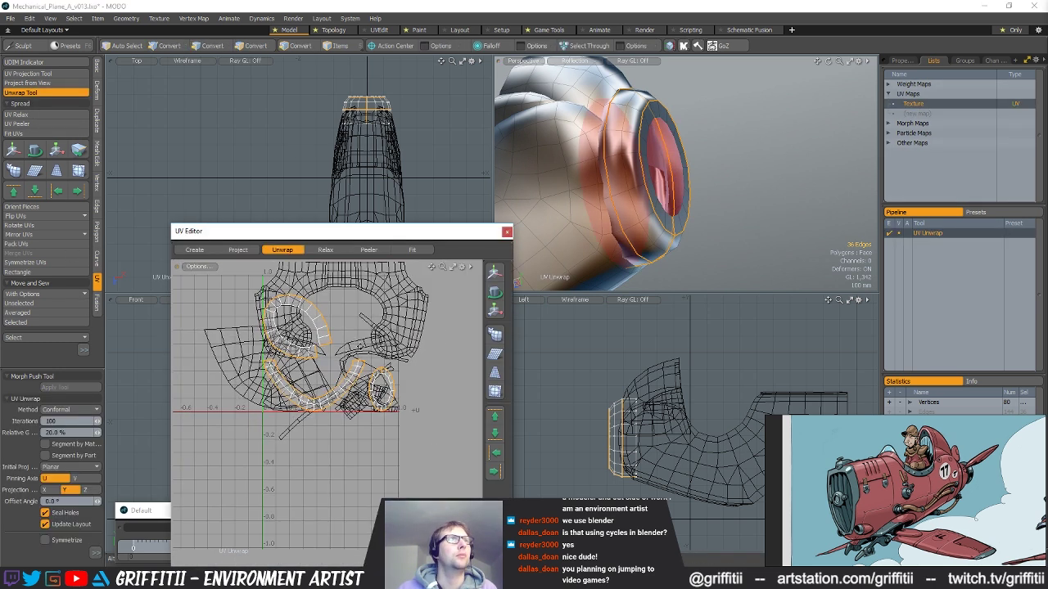
key("3")
double_click(340, 338)
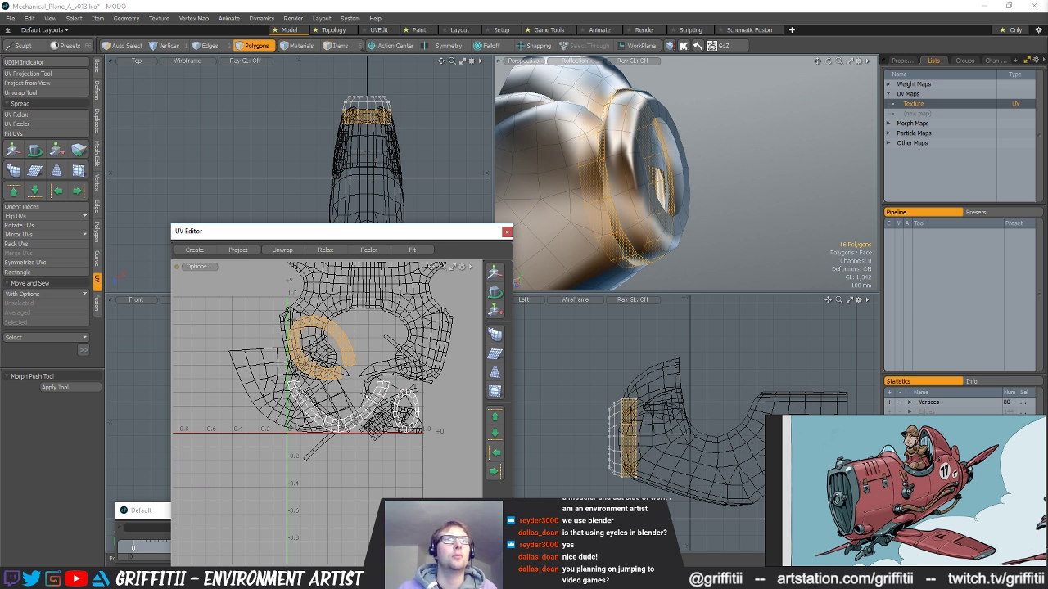
double_click(368, 405)
double_click(419, 421)
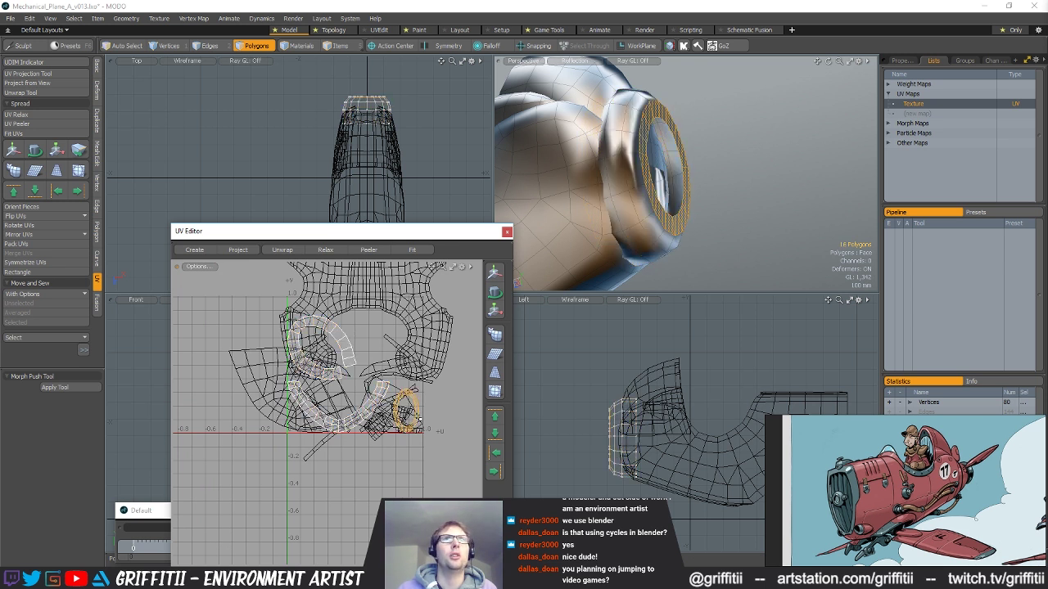
- Straighten the end piece's two curved band UV shells into rectangular strips
left_click_drag(419, 385, 443, 381, "alt")
key("ctrl+z")
key("ctrl+z")
double_click(365, 335, "shift")
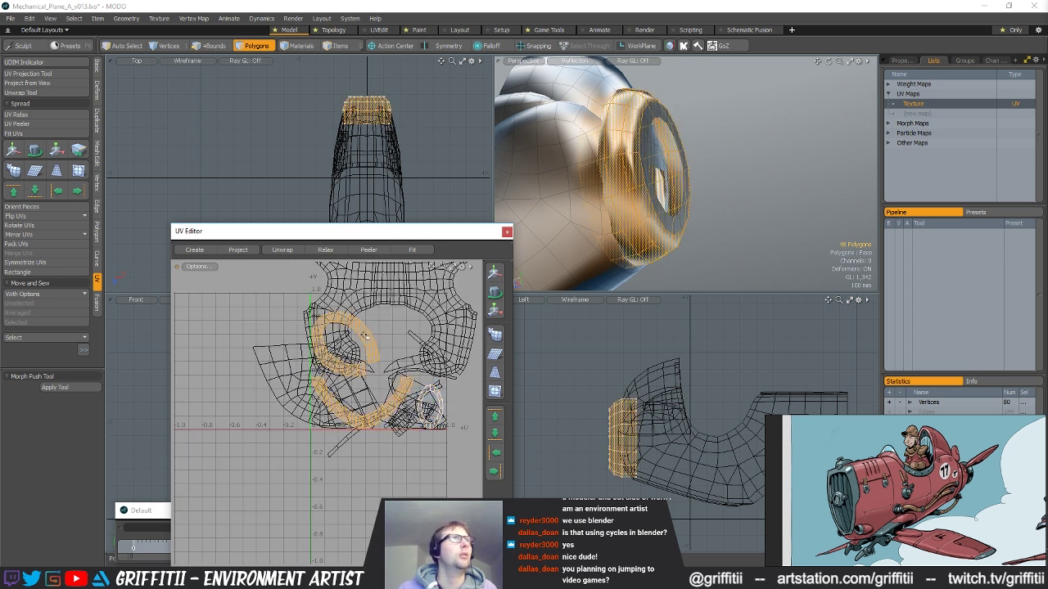
left_click(19, 272)
left_click_drag(362, 334, 306, 343, "alt")
left_click(330, 346)
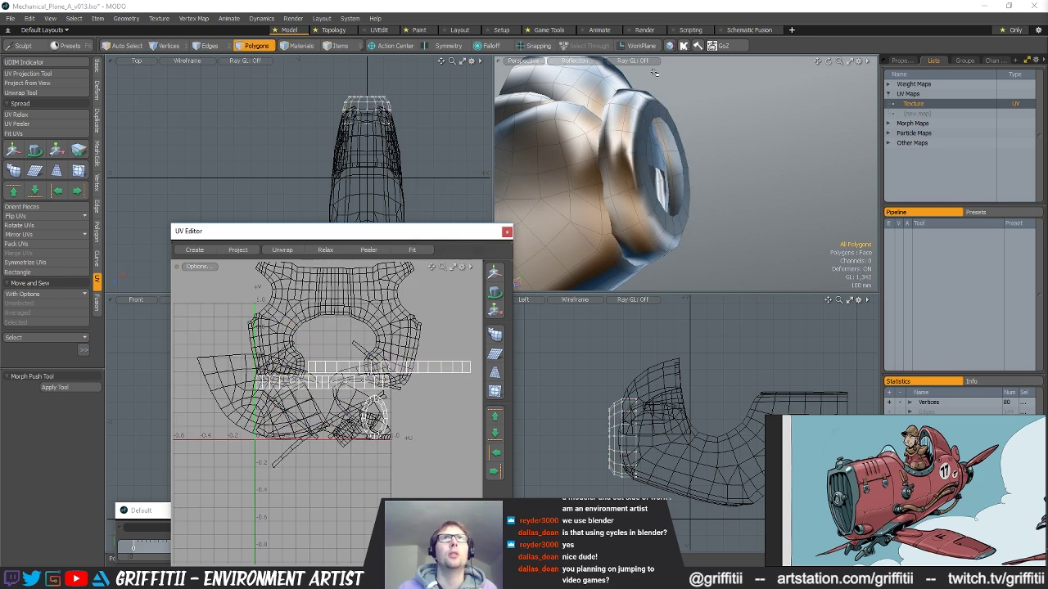
- Set the end piece's vertex normals with the Vertex Normal Toolkit for the whole mesh, and adjust them on two selected edge loops
left_click(670, 46)
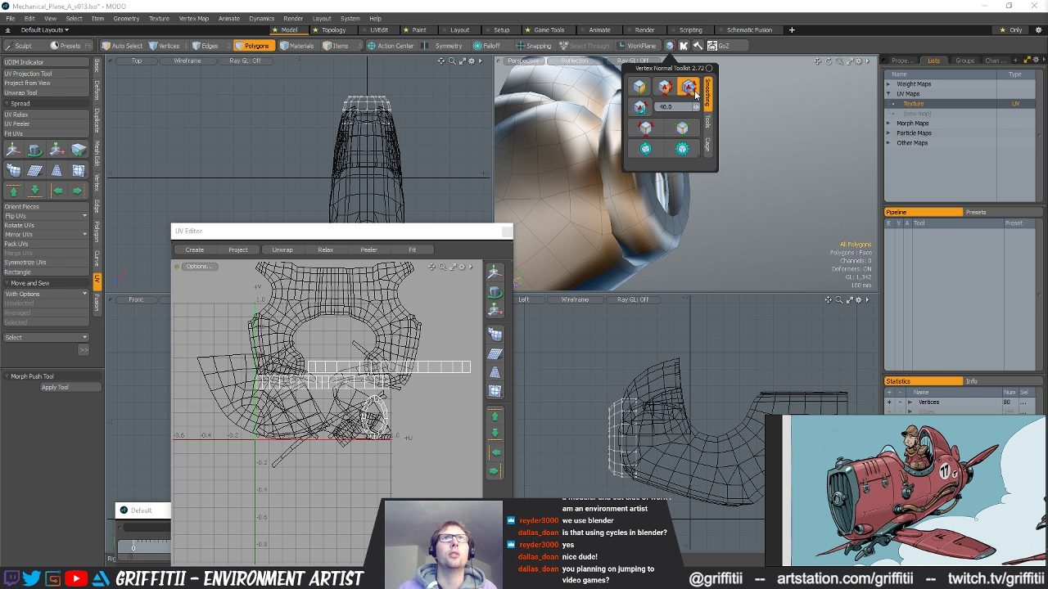
left_click(695, 95)
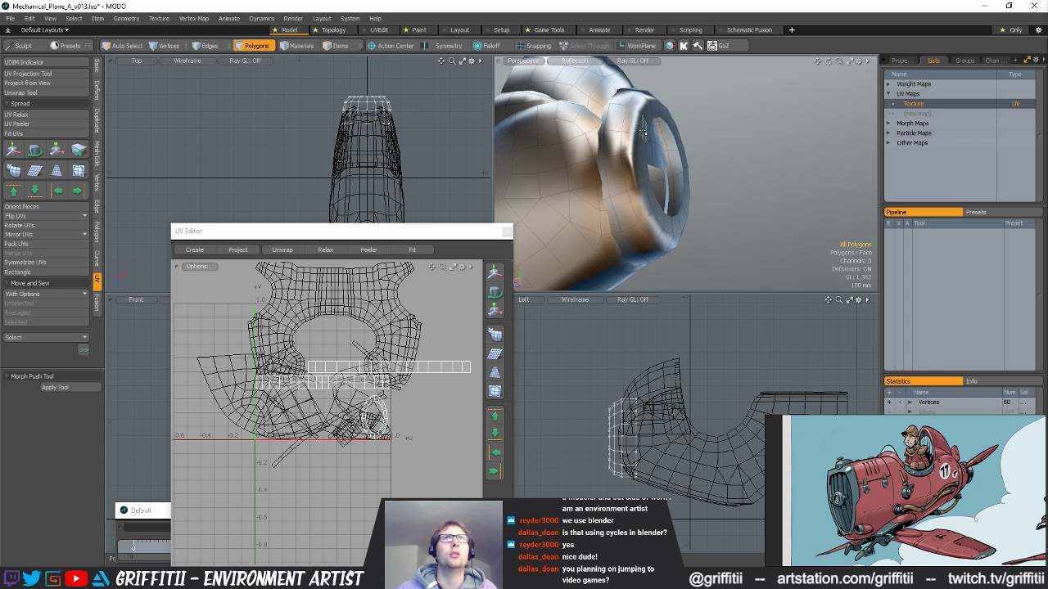
key("2")
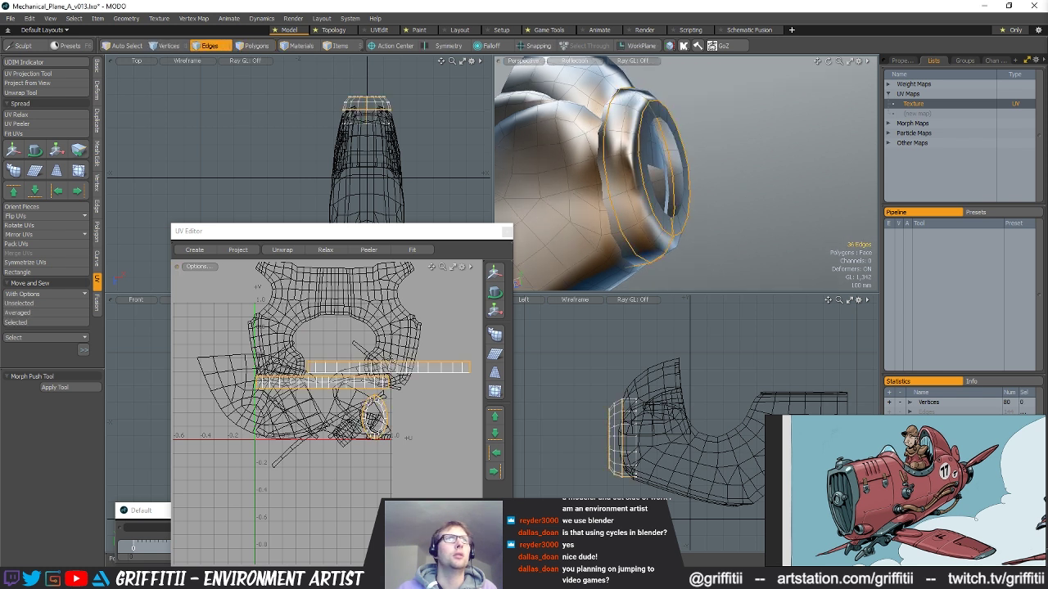
left_click_drag(734, 136, 725, 171, "alt")
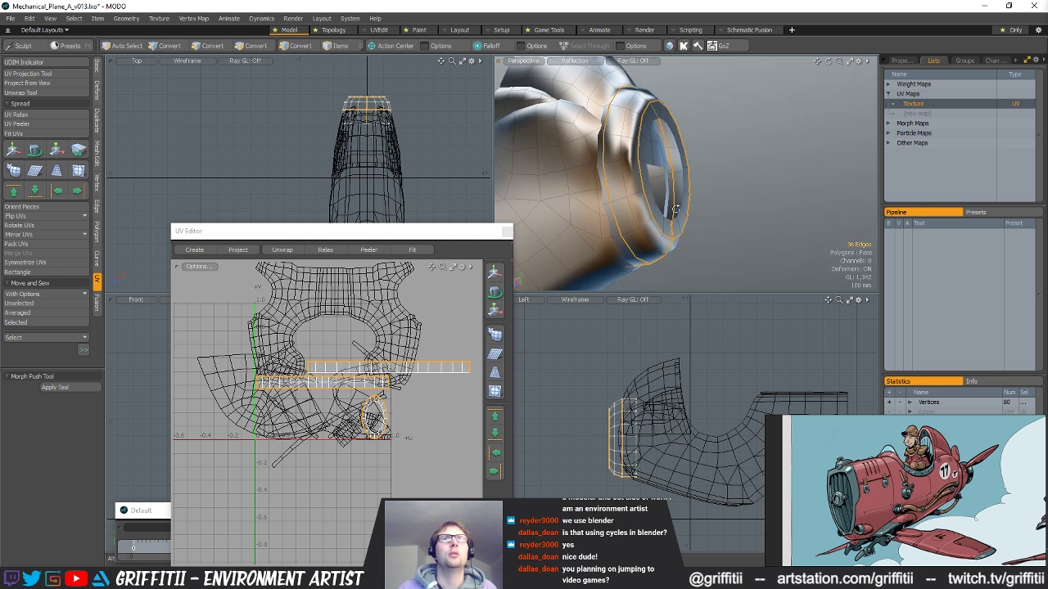
left_click_drag(675, 210, 622, 176, "alt")
double_click(616, 174)
double_click(596, 161, "shift")
left_click(671, 47)
left_click(665, 86)
- Soften the vertex normals along the edge loop around the side of the end piece with the Vertex Normal Toolkit
scroll(795, 192, "down", 4)
left_click_drag(796, 191, 705, 155, "alt")
left_click(762, 205)
scroll(743, 167, "up", 2)
left_click_drag(705, 155, 695, 162, "alt")
double_click(685, 164)
left_click(670, 47)
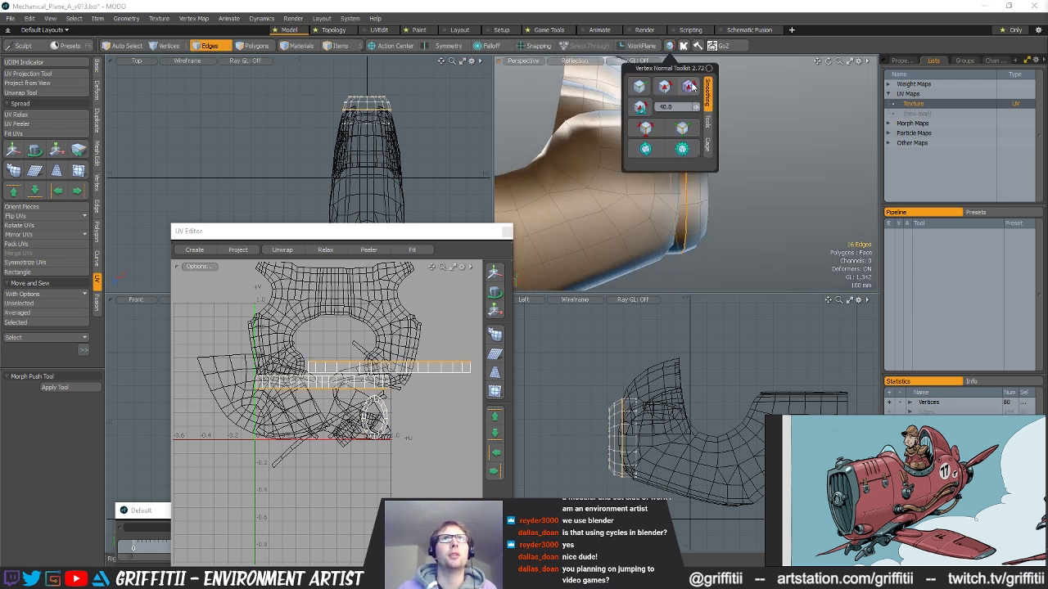
left_click(647, 88)
- Sew the end piece's two strip UV shells together, relax the joined shell and straighten it into a rectangle
left_click_drag(731, 223, 751, 216, "alt")
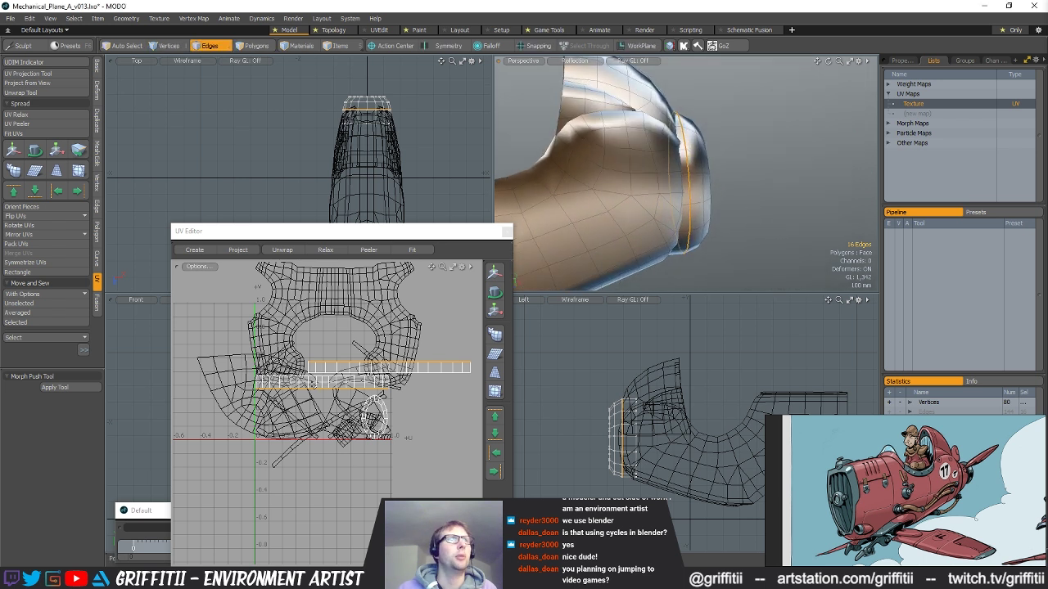
right_click_drag(252, 384, 278, 400)
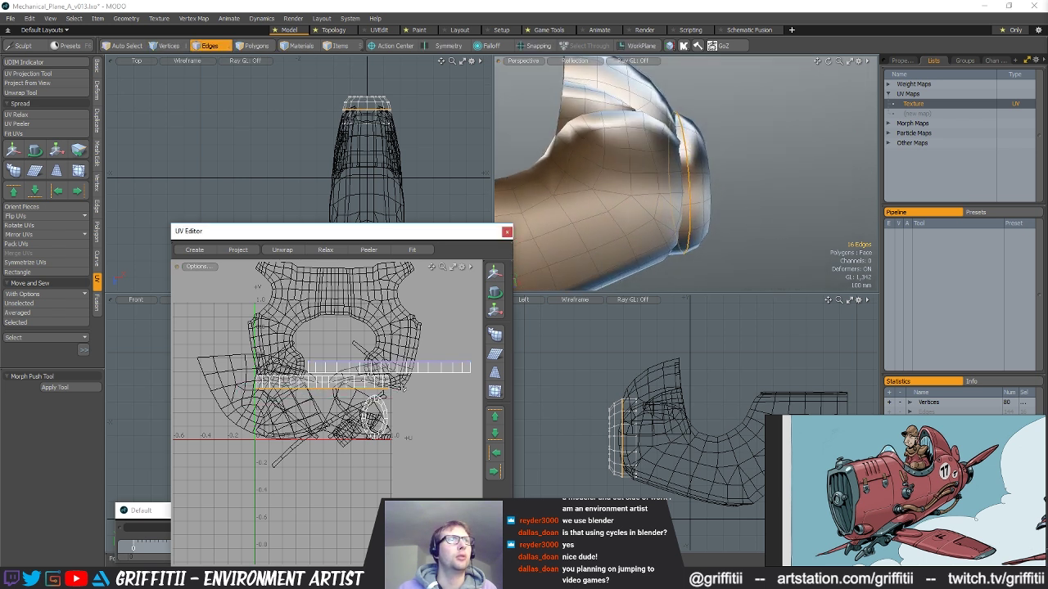
key("3")
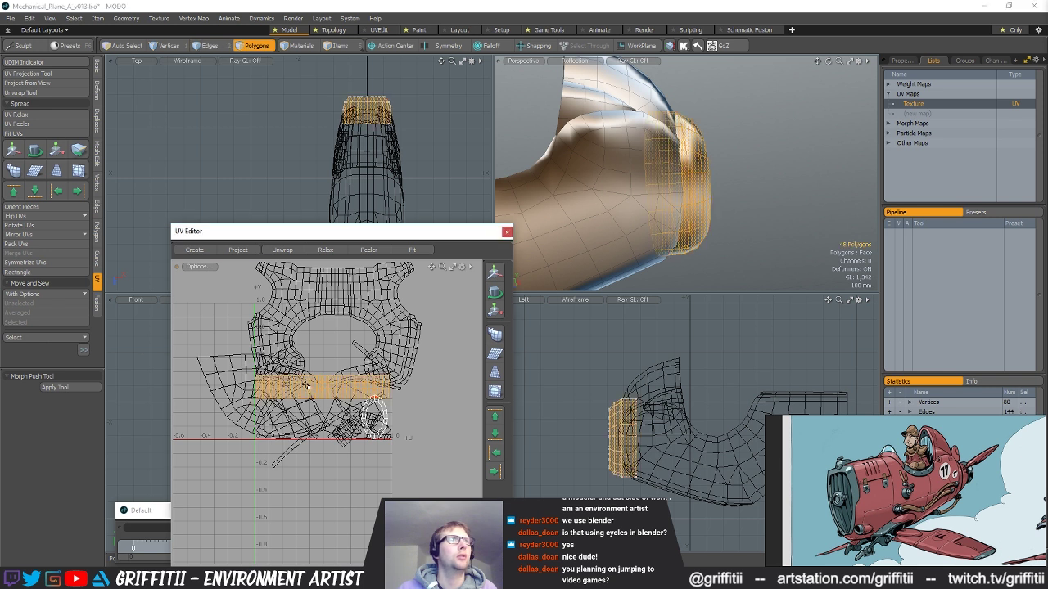
left_click(37, 115)
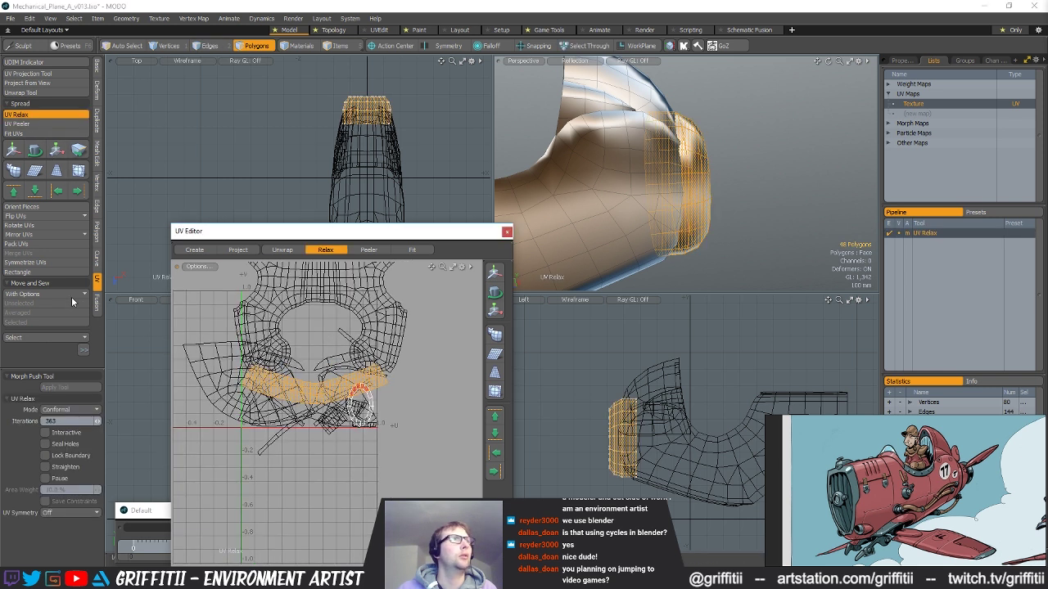
left_click(21, 272)
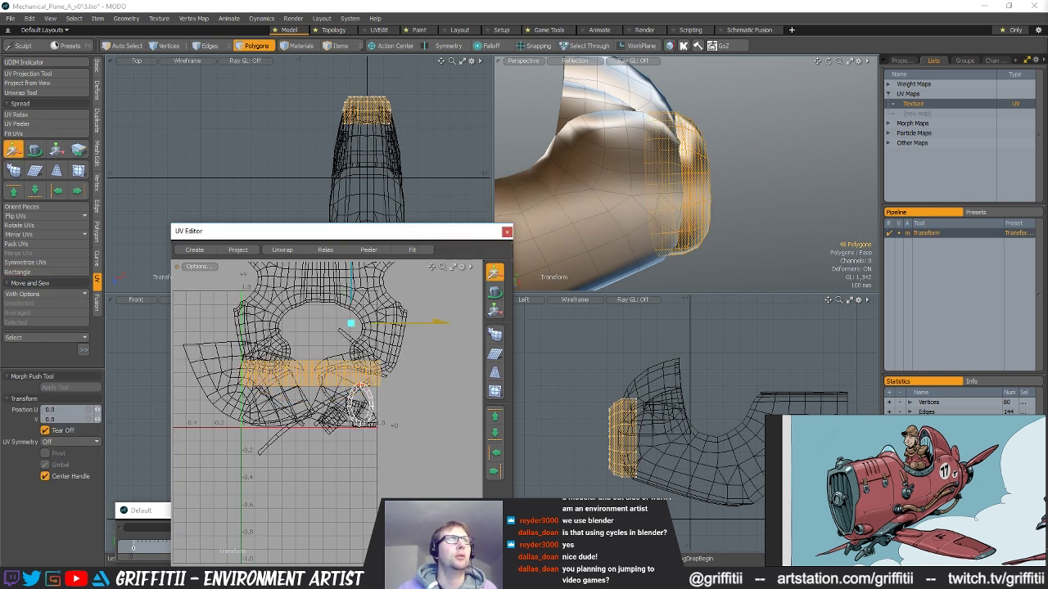
left_click(436, 344)
- Try to move the bottom edges of the end piece's body-side rim vertically to fit the body
left_click_drag(717, 175, 679, 153, "alt")
scroll(679, 153, "down", 4)
scroll(678, 153, "up", 4)
left_click_drag(758, 145, 802, 144, "alt")
scroll(701, 97, "up", 2)
scroll(634, 479, "up", 5)
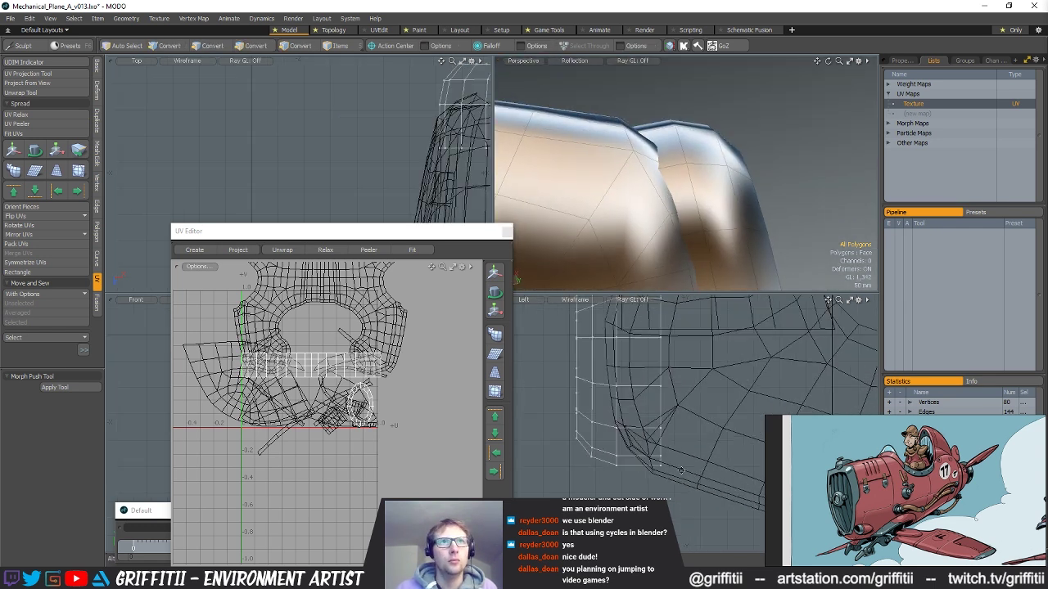
left_click_drag(634, 478, 658, 446, "alt")
key("2")
left_click(656, 445)
key("w")
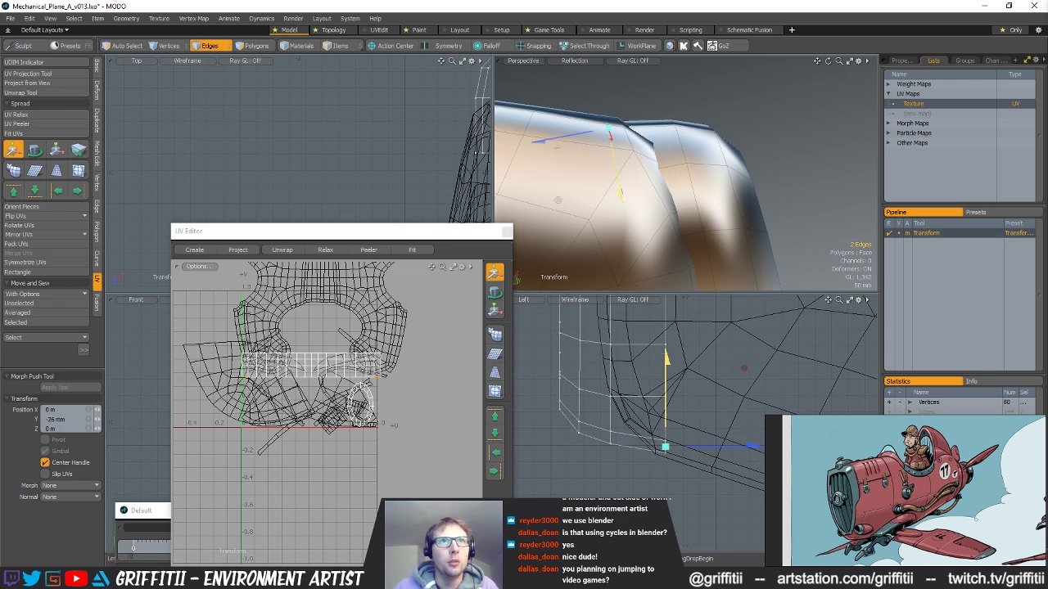
mouse_move(665, 449)
left_mouse_down()
mouse_move(666, 432)
mouse_move(674, 440)
left_mouse_up()
scroll(670, 432, "down", 2)
scroll(673, 441, "down", 2)
key("ctrl+z")
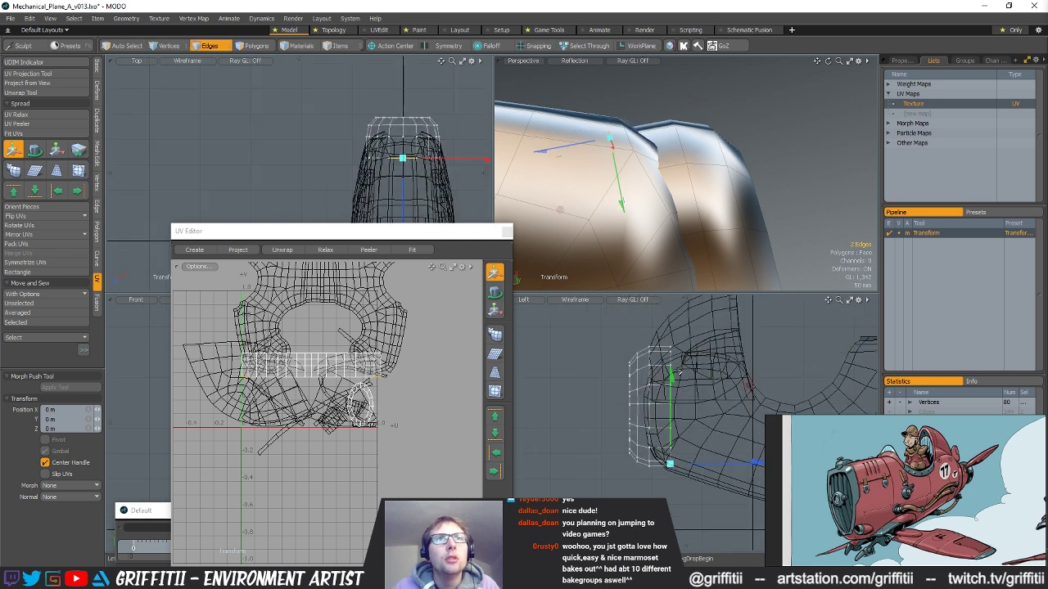
- Lower the three bottommost vertices of the end piece's body-side rim to follow the body's underside
key("3")
double_click(656, 352)
key("r")
scroll(667, 346, "up", 2)
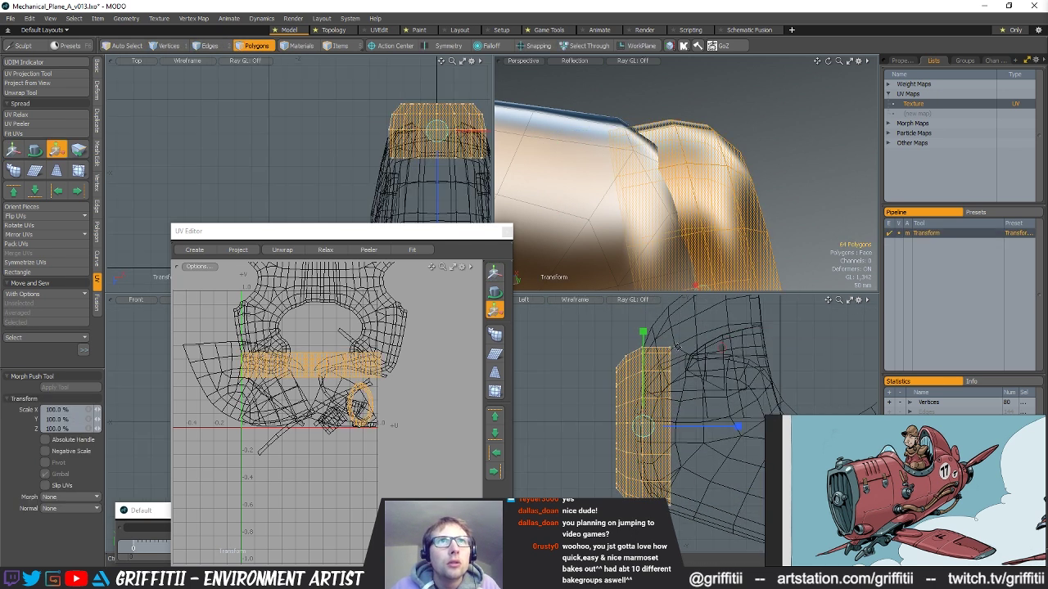
left_click(669, 347)
left_click_drag(669, 346, 666, 306, "alt+shift")
key("space")
key("1")
right_click_drag(653, 459, 693, 483)
key("w")
left_click_drag(668, 435, 669, 437)
left_click_drag(666, 473, 665, 479)
key("space")
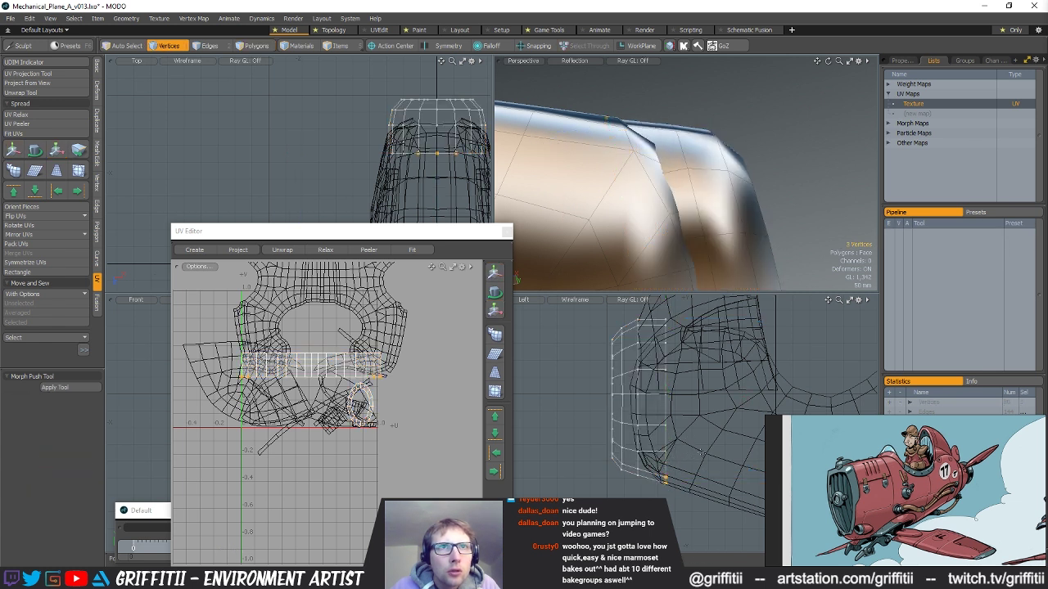
- Lower the next pair of vertices up the end piece's body-side rim by 35 mm
right_click_drag(654, 450, 673, 453)
key("w")
left_click_drag(667, 416, 666, 422)
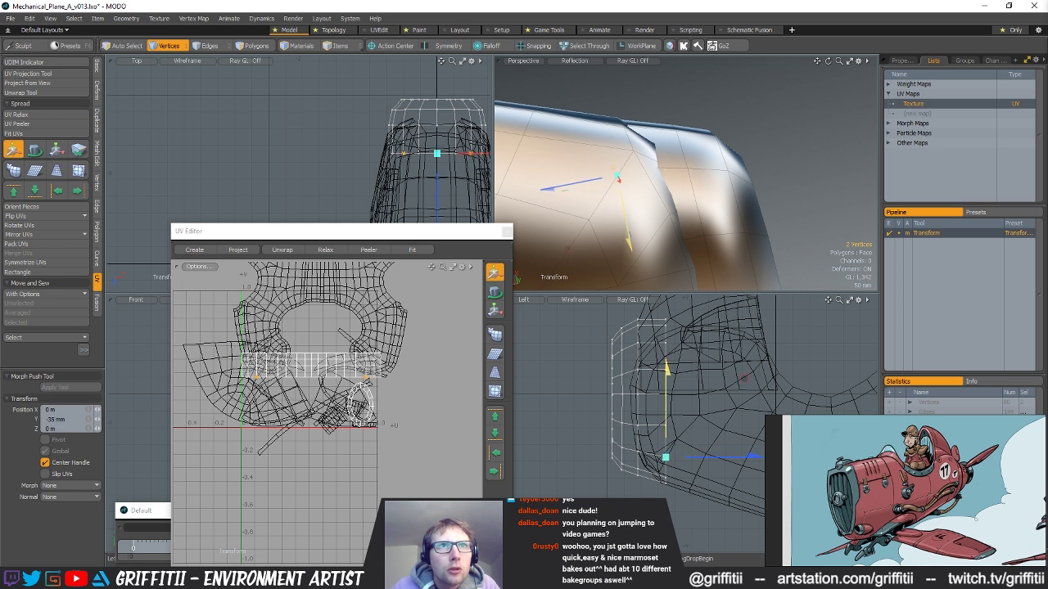
key("space")
key("w")
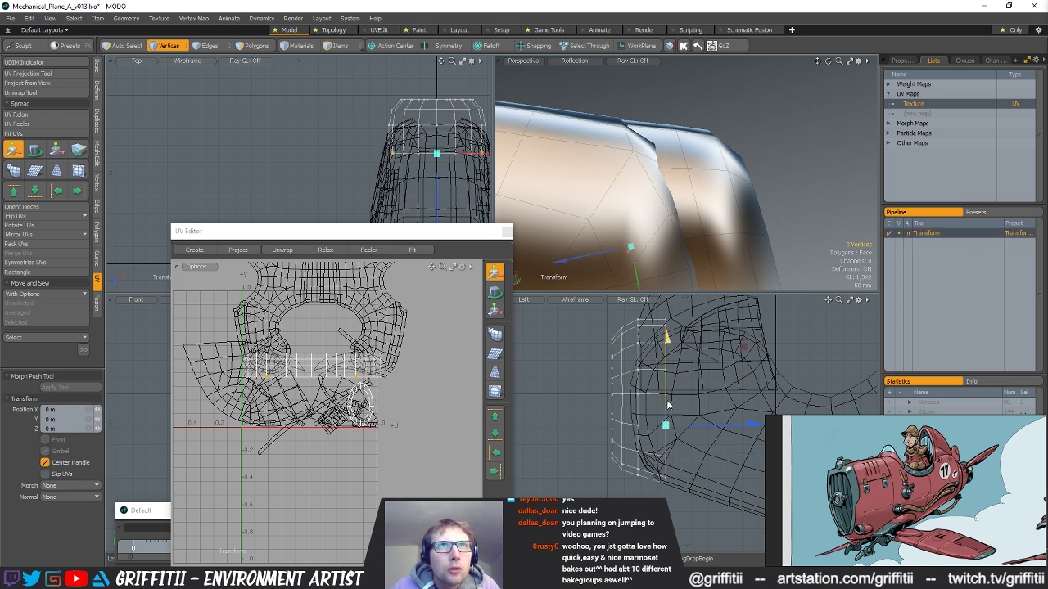
key("space")
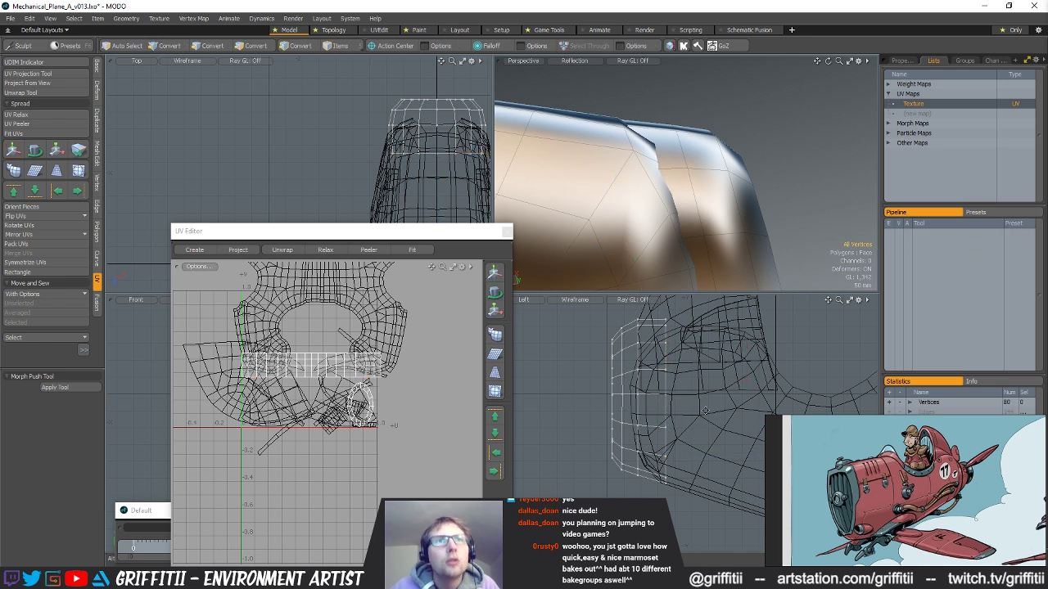
- Adjust the vertices on the end piece's lower side, lowering those on its middle edge loop by 5 mm with geometry snapping on
left_click_drag(647, 199, 702, 209, "alt")
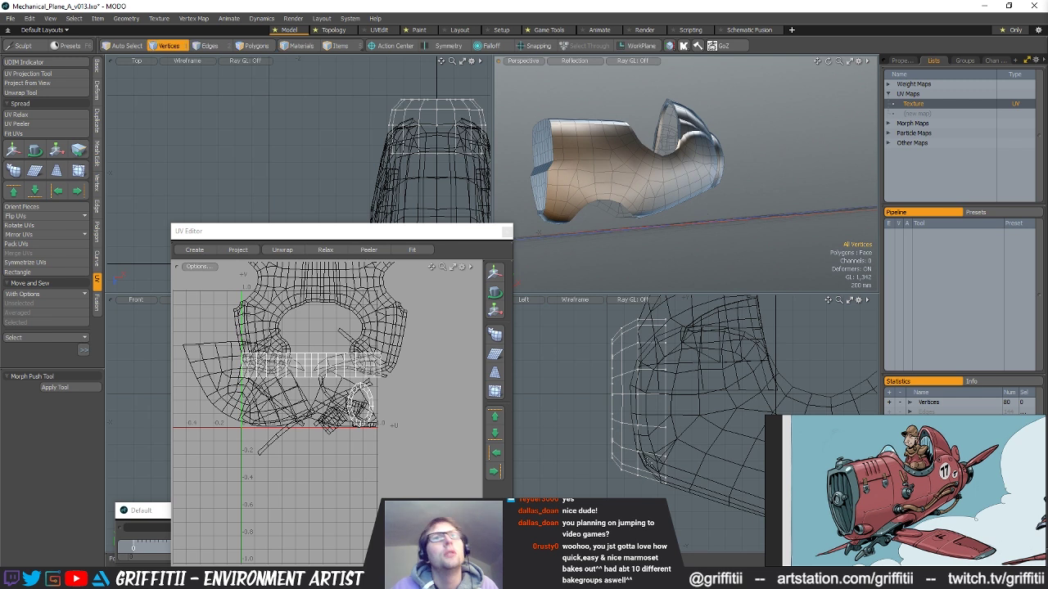
scroll(653, 448, "up", 2)
left_click_drag(652, 348, 653, 365, "alt")
right_click_drag(565, 458, 589, 495)
key("y")
key("x")
left_click(668, 315)
left_click_drag(669, 297, 669, 304)
key("q")
mouse_move(641, 469)
right_mouse_down()
mouse_move(641, 495)
mouse_move(645, 477)
right_mouse_up()
key("w")
key("x")
left_click_drag(636, 399, 637, 397)
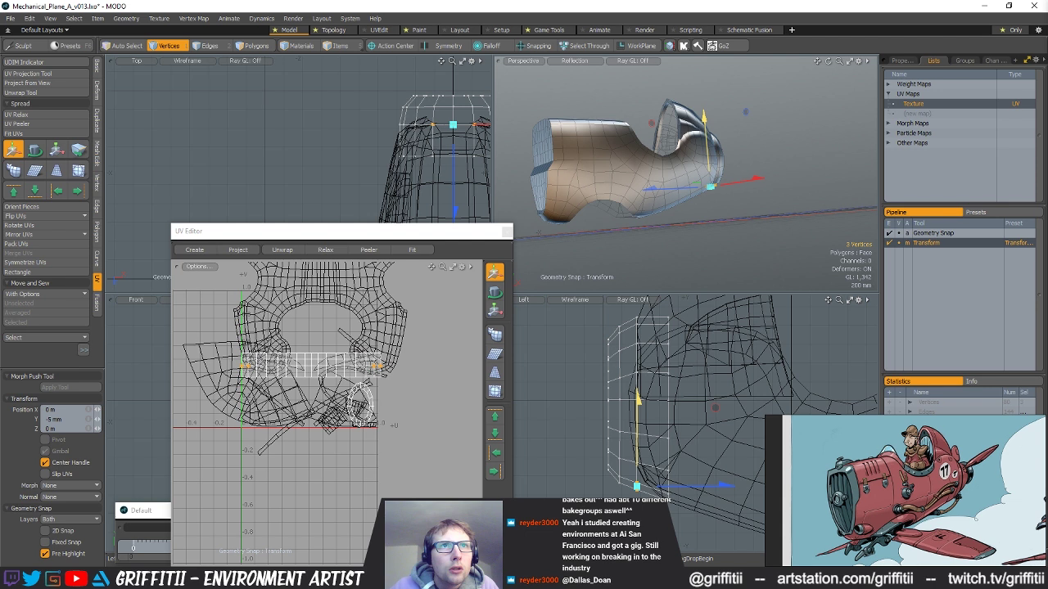
key("q")
- Cut all polygons of the oval end piece and paste them into the body's mesh
left_click(762, 234)
left_click_drag(762, 232, 758, 206, "alt")
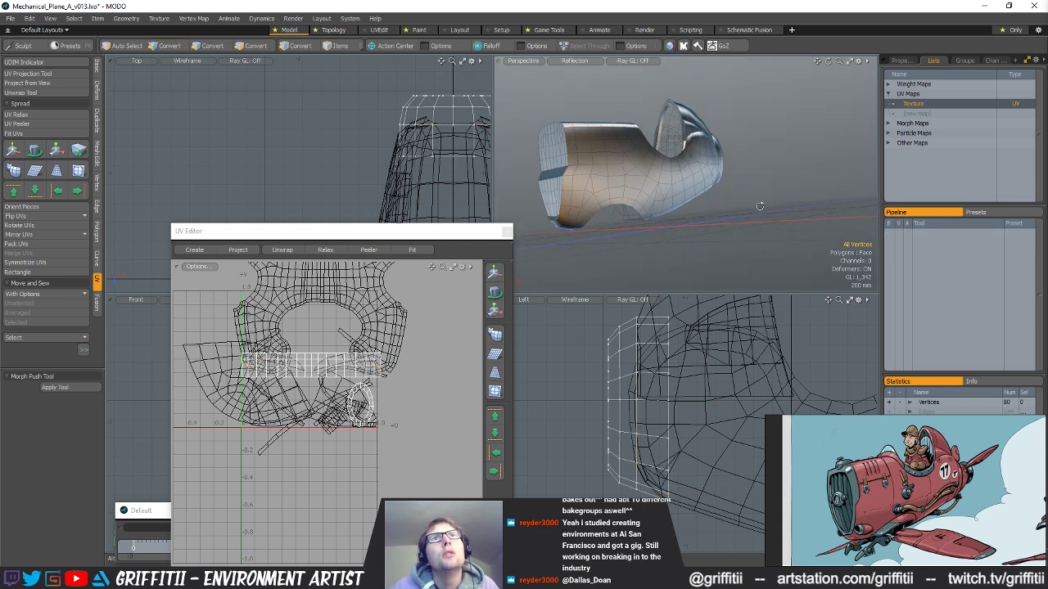
scroll(717, 144, "up", 5)
left_click_drag(718, 145, 712, 205, "alt")
key("2")
key("3")
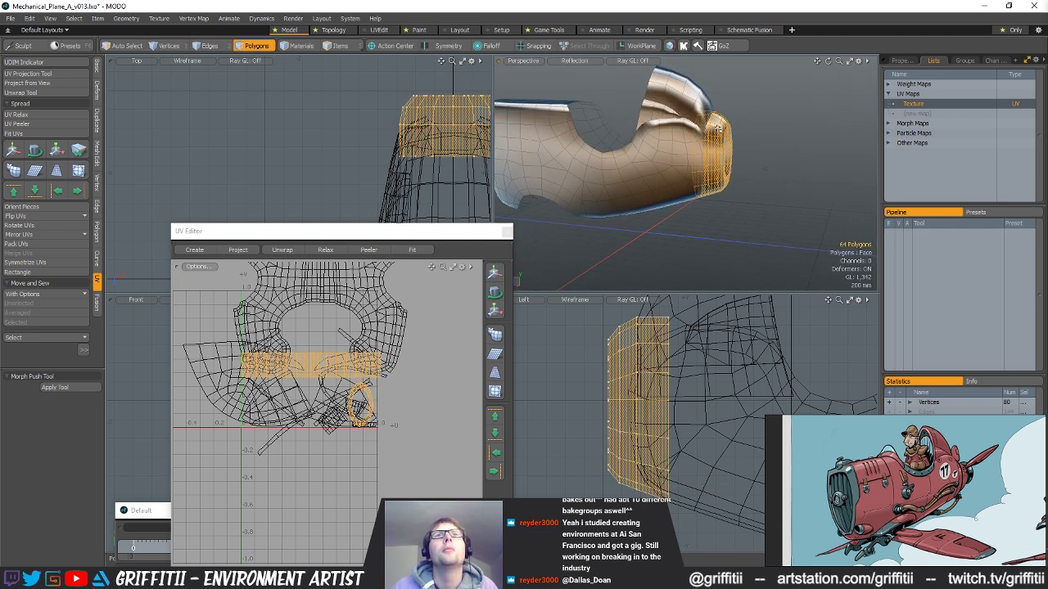
key("ctrl+x")
key("ctrl+z")
key("ctrl+z")
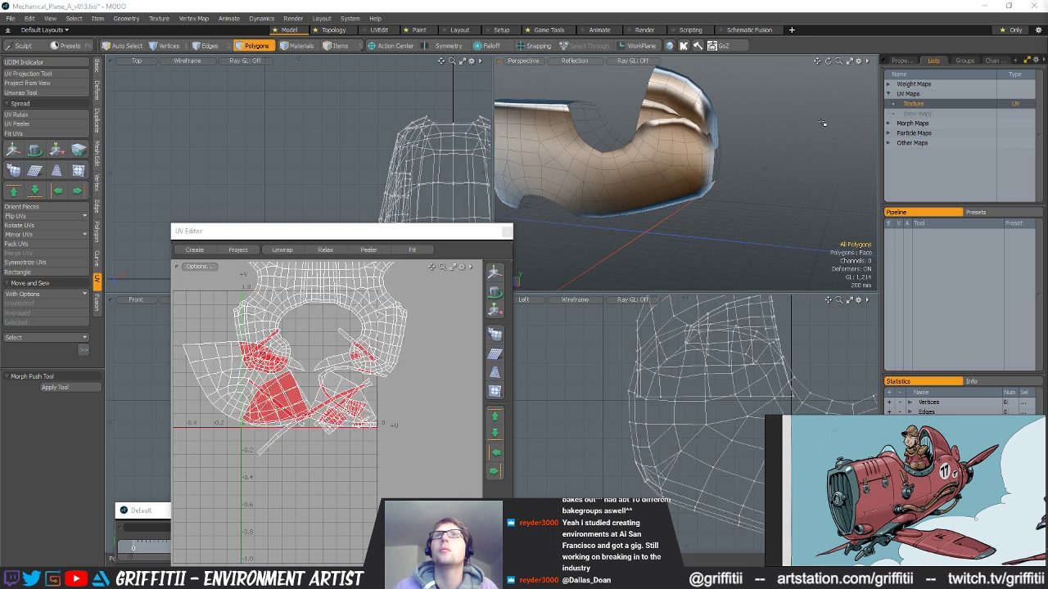
left_click(760, 189)
mouse_move(759, 189)
left_mouse_down("alt")
mouse_move(741, 189)
mouse_move(752, 194)
left_mouse_up("alt")
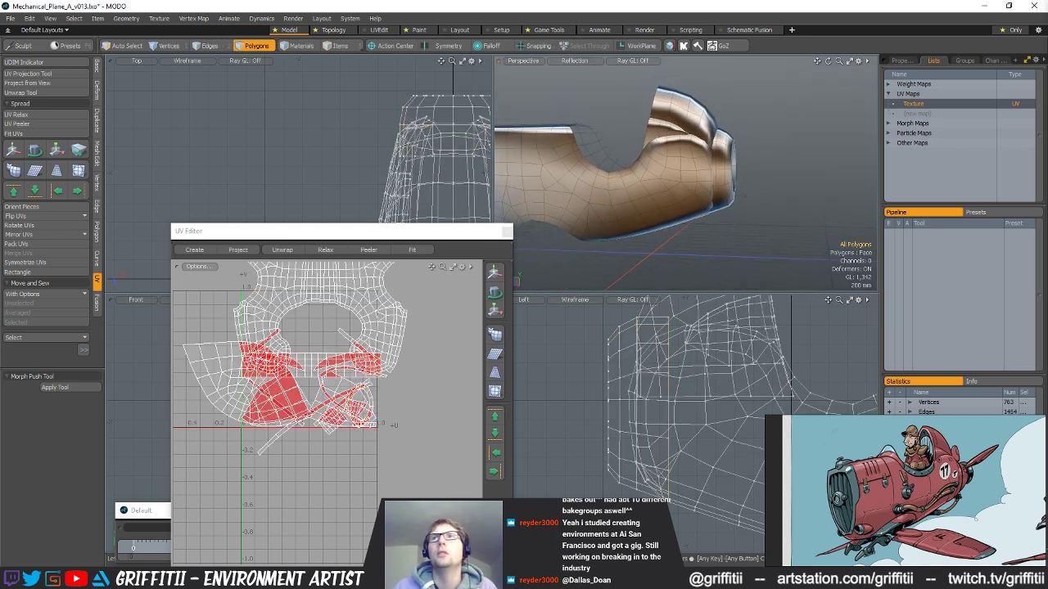
- Try to copy the polygons of the tail piece behind the end piece into a separate mesh
key("ctrl+z")
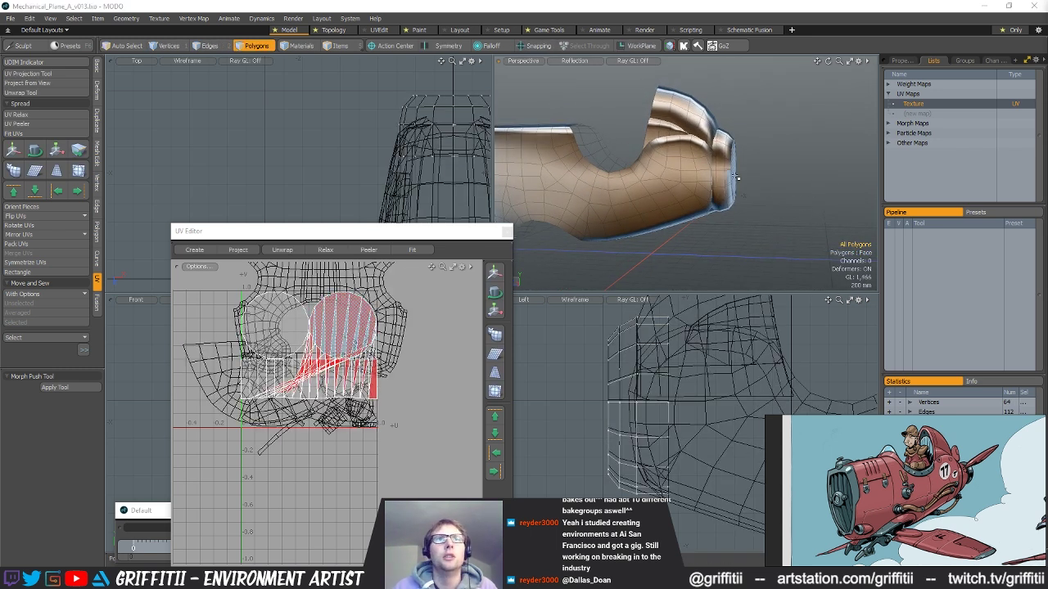
key("ctrl+z")
key("ctrl+z")
left_click_drag(742, 195, 772, 203, "alt+shift")
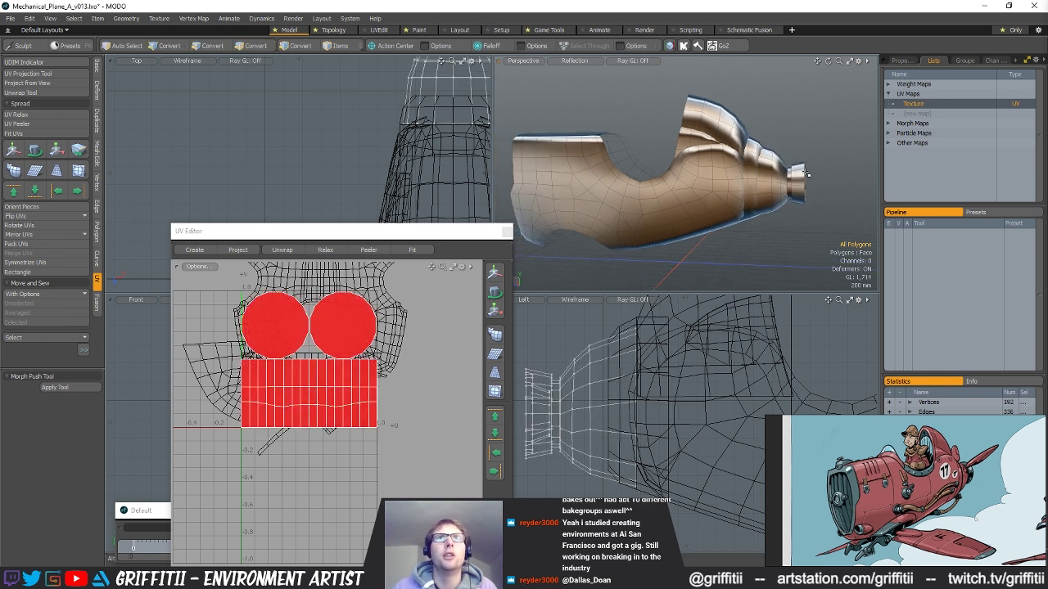
double_click(628, 381)
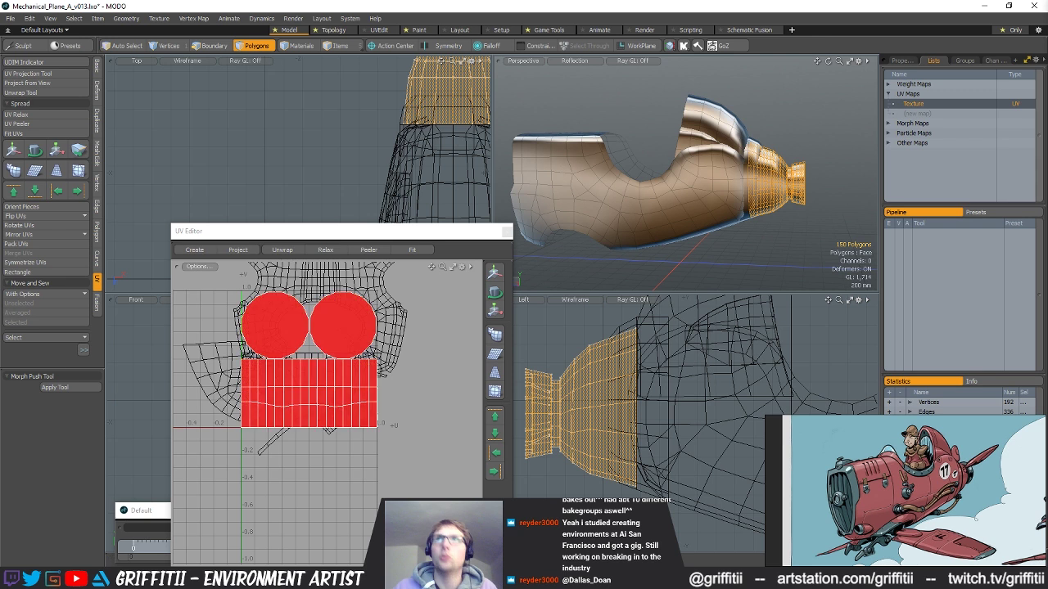
key("ctrl+x")
key("ctrl+v")
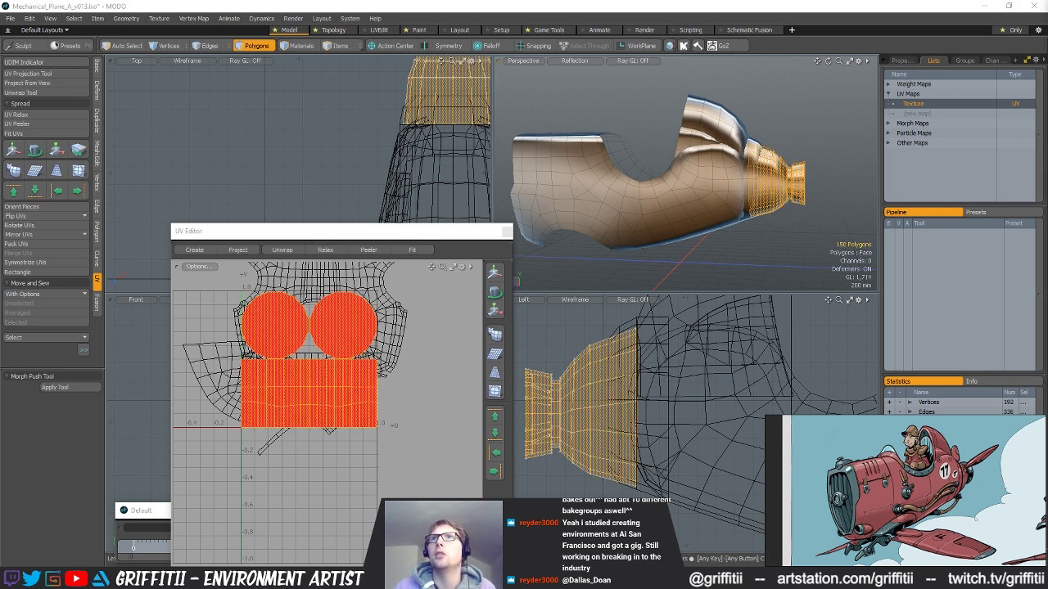
key("Escape")
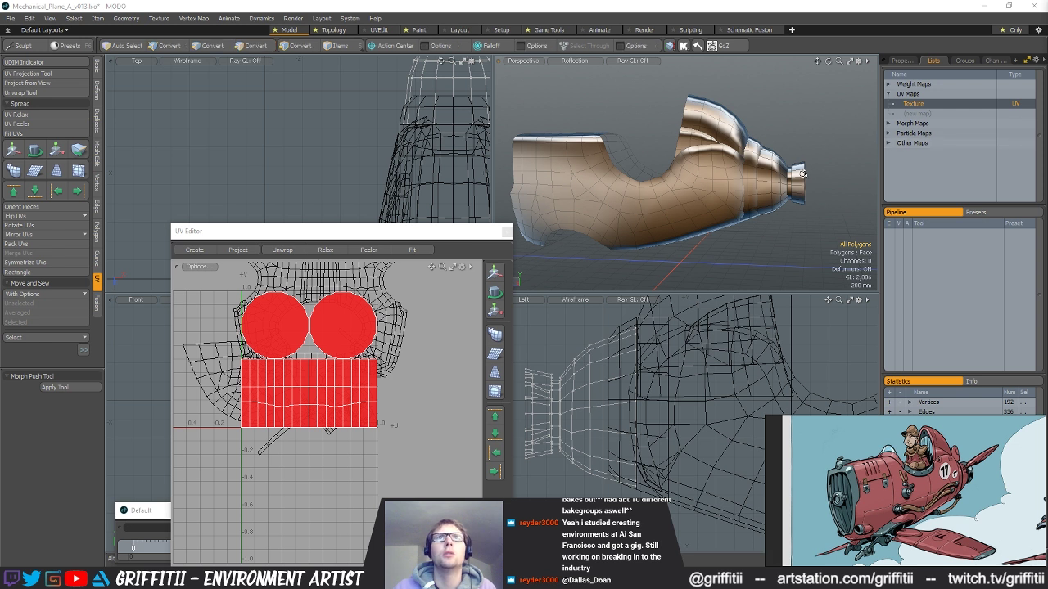
left_click_drag(852, 142, 823, 129, "alt")
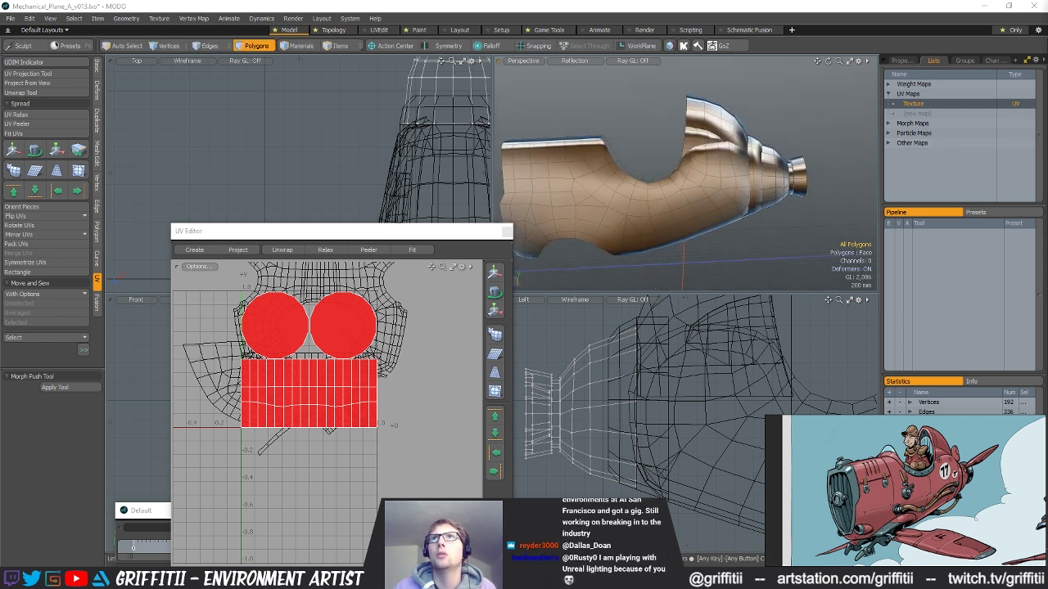
key("Delete")
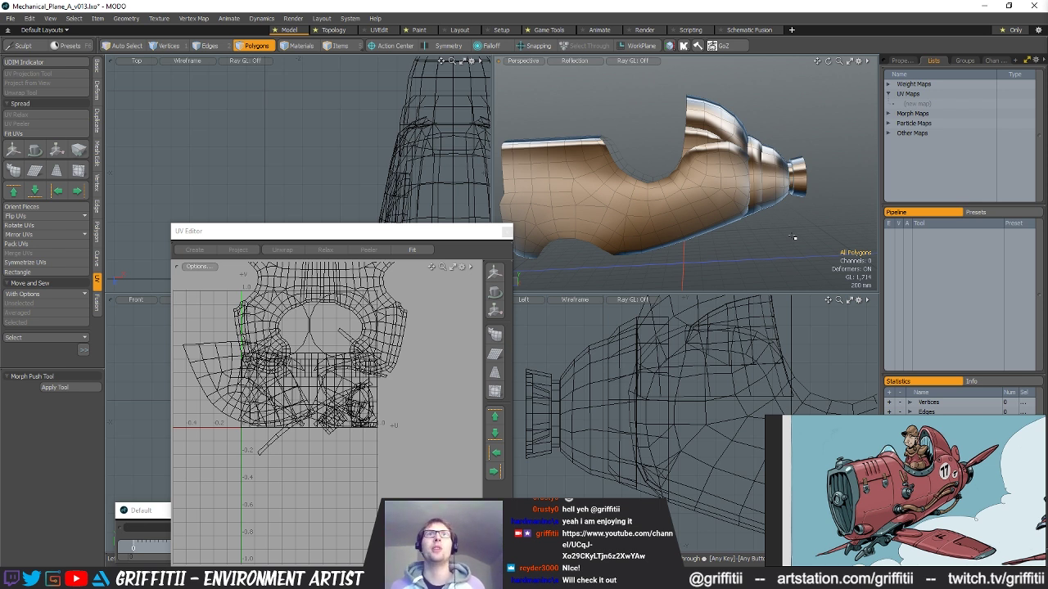
- Switch to Discord, post the copied YouTube channel link in the resources channel, and return to MODO after viewing art-general
left_click(731, 578)
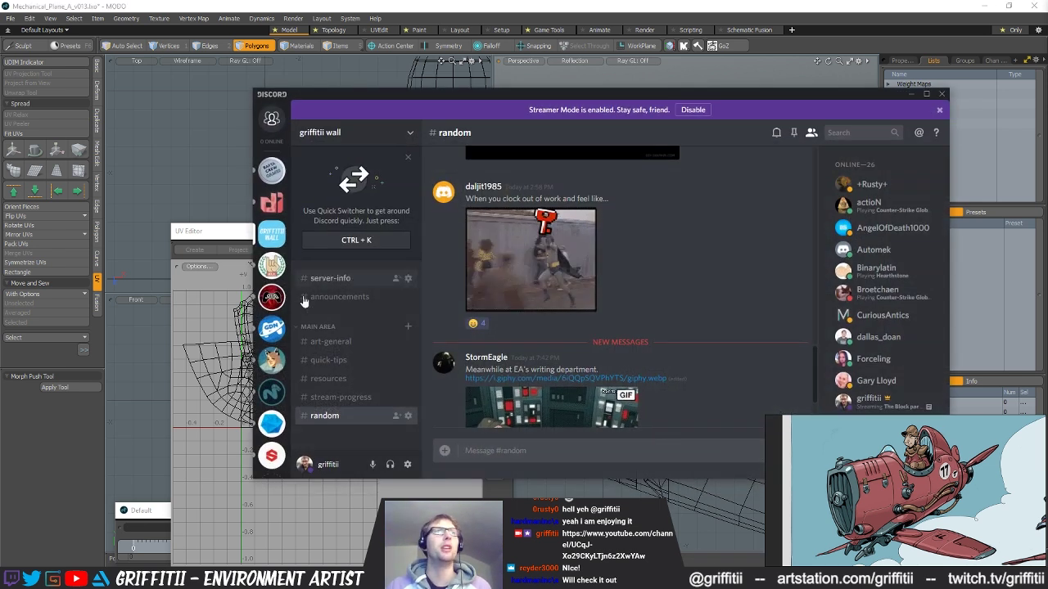
left_click(328, 379)
key("ctrl+v")
key("Return")
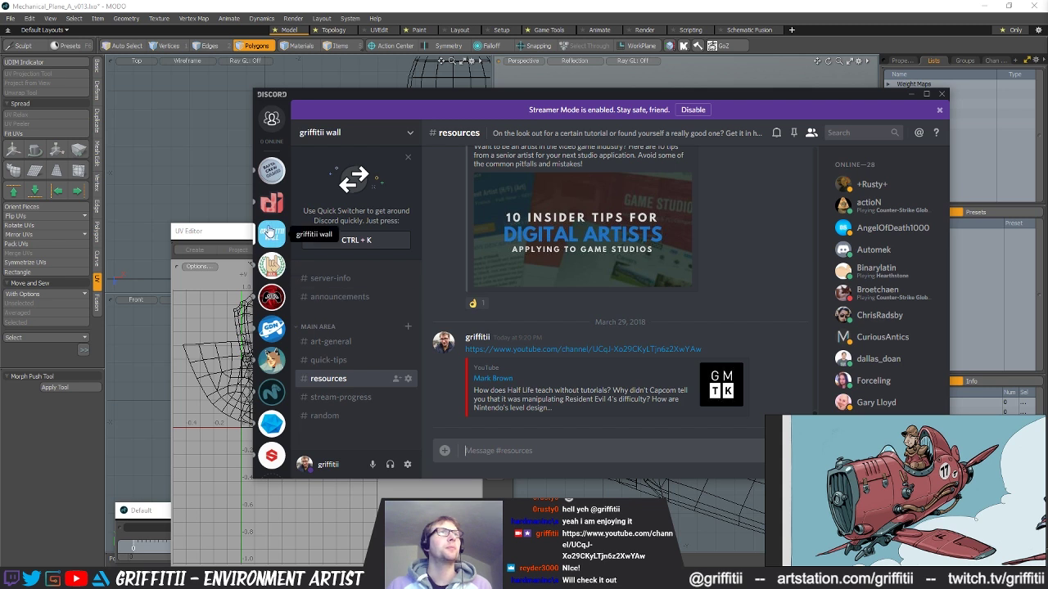
left_click(336, 343)
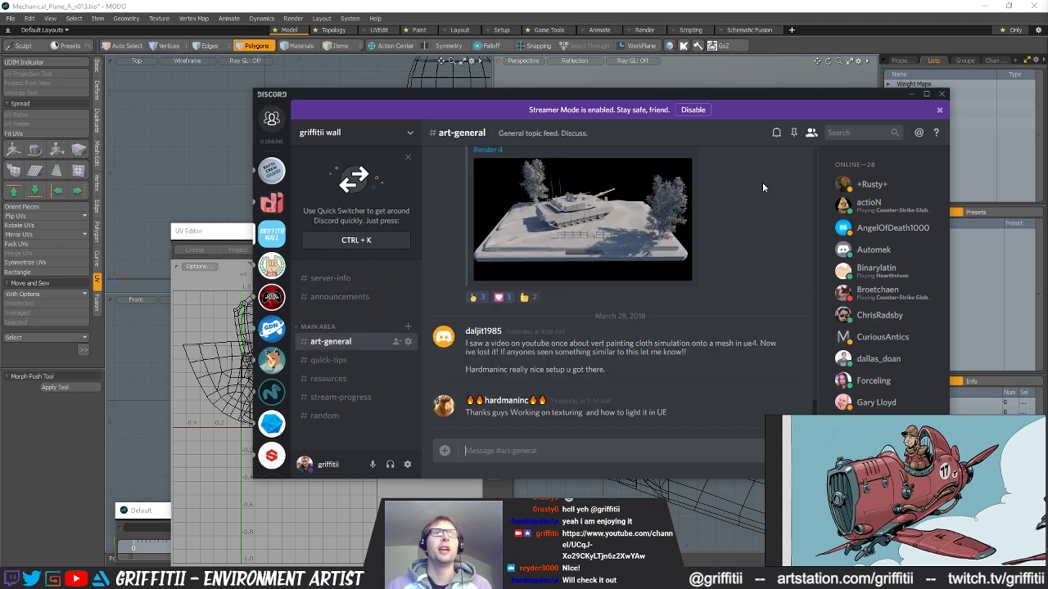
left_click(911, 95)
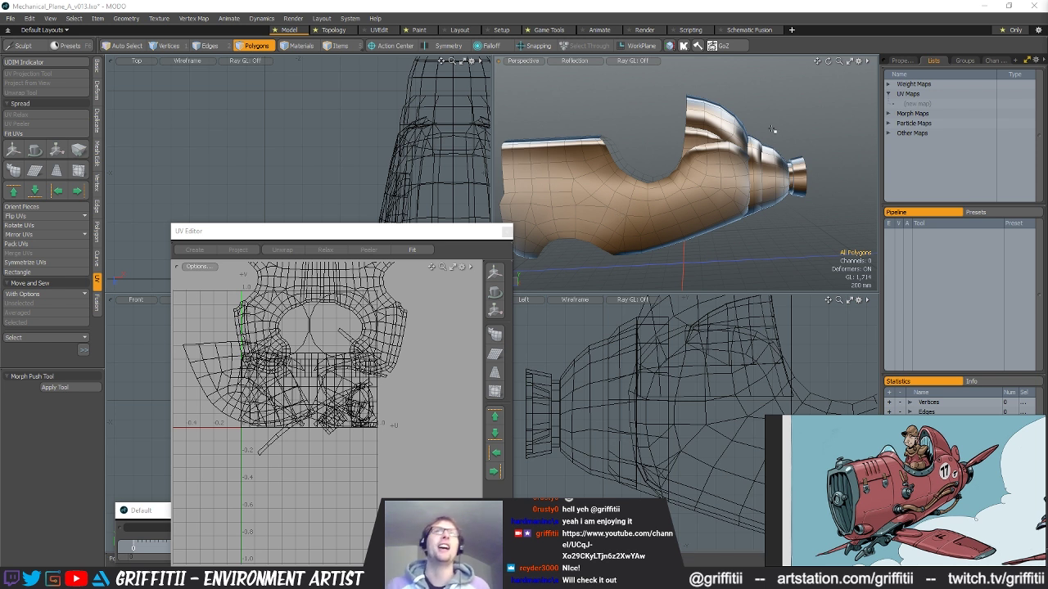
- Close the UV Editor and move the bell-shaped section of the tail piece into its own new mesh
left_click_drag(617, 213, 587, 224, "alt")
scroll(716, 196, "up", 3)
double_click(698, 176)
scroll(689, 217, "up", 3)
left_click(507, 232)
scroll(724, 168, "down", 1)
left_click_drag(725, 168, 697, 191, "alt")
key("ctrl+x")
key("n")
key("ctrl+v")
- Delete the cap polygon at the bell-shaped section's wide end facing the body
left_click_drag(757, 177, 803, 193, "alt")
left_click(630, 156)
left_click_drag(714, 218, 794, 216, "alt")
key("Delete")
- Extrude the cap at the bell-shaped section's narrow end, scale it to 70.5%, and delete the inner polygon
left_click_drag(575, 230, 752, 202, "alt")
double_click(701, 198)
left_click(751, 202)
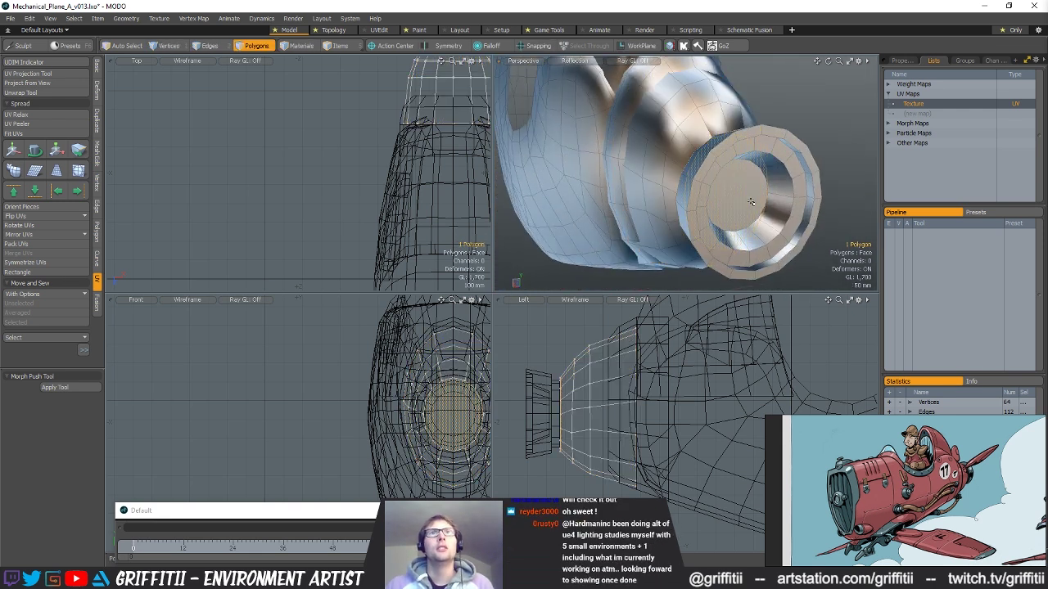
key("y")
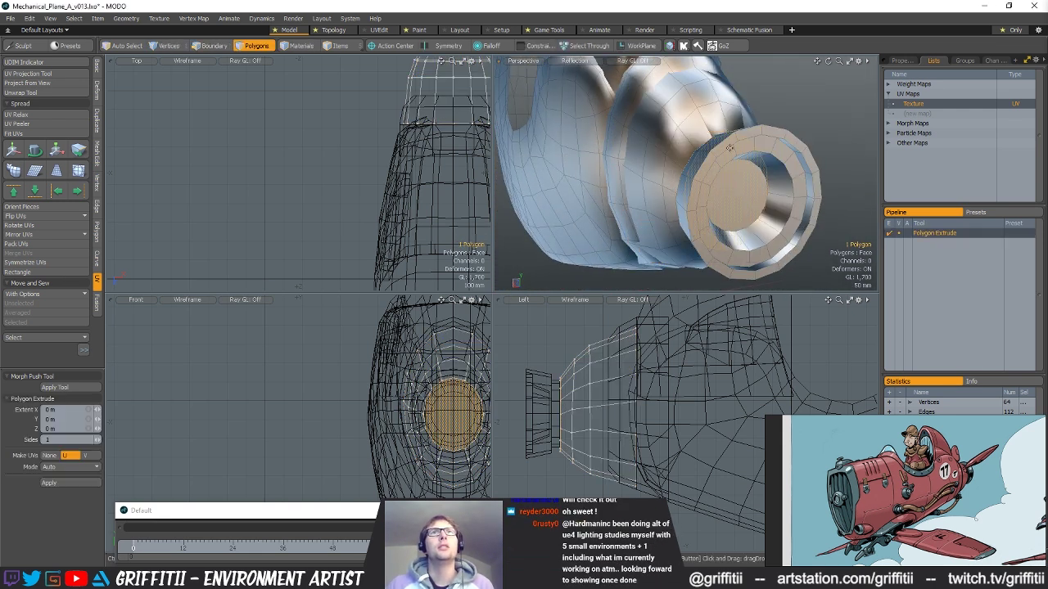
left_click_drag(729, 194, 696, 195)
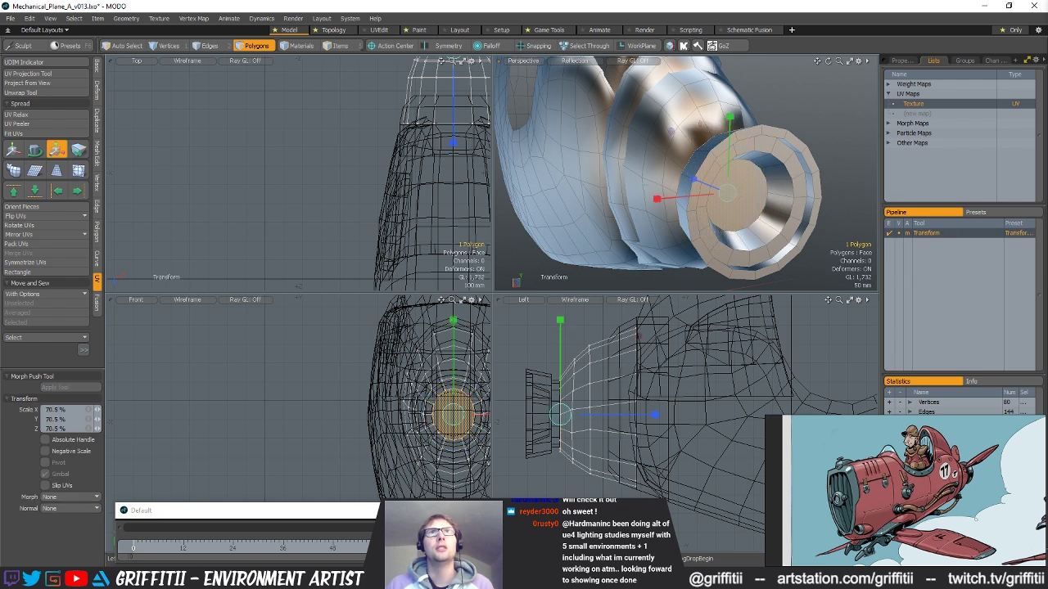
key("Delete")
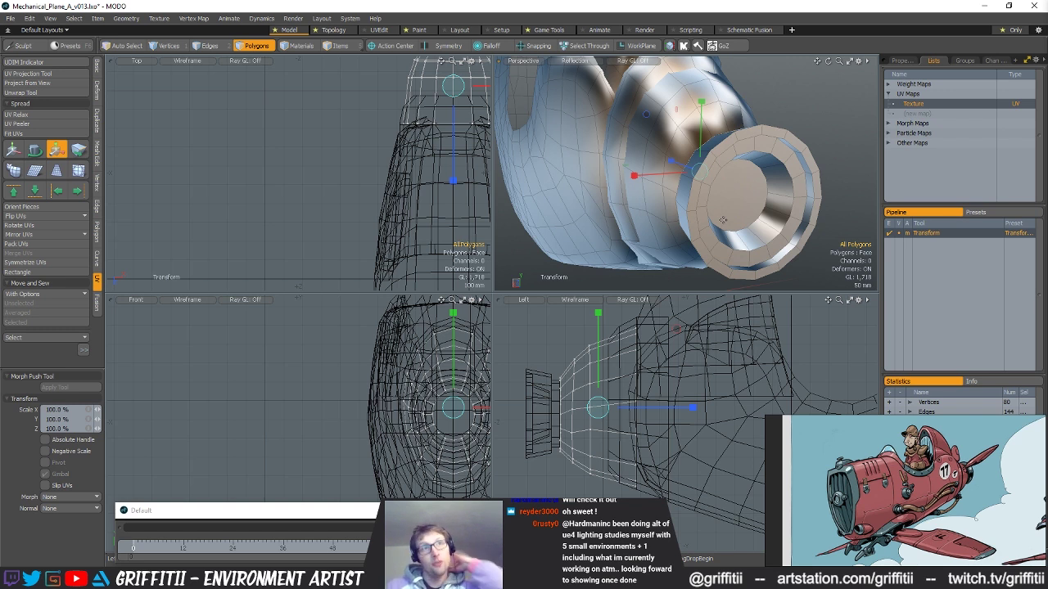
- Slide the 16 vertices of the bell-shaped section's wide rim slightly toward the body
left_click_drag(703, 190, 786, 170, "alt")
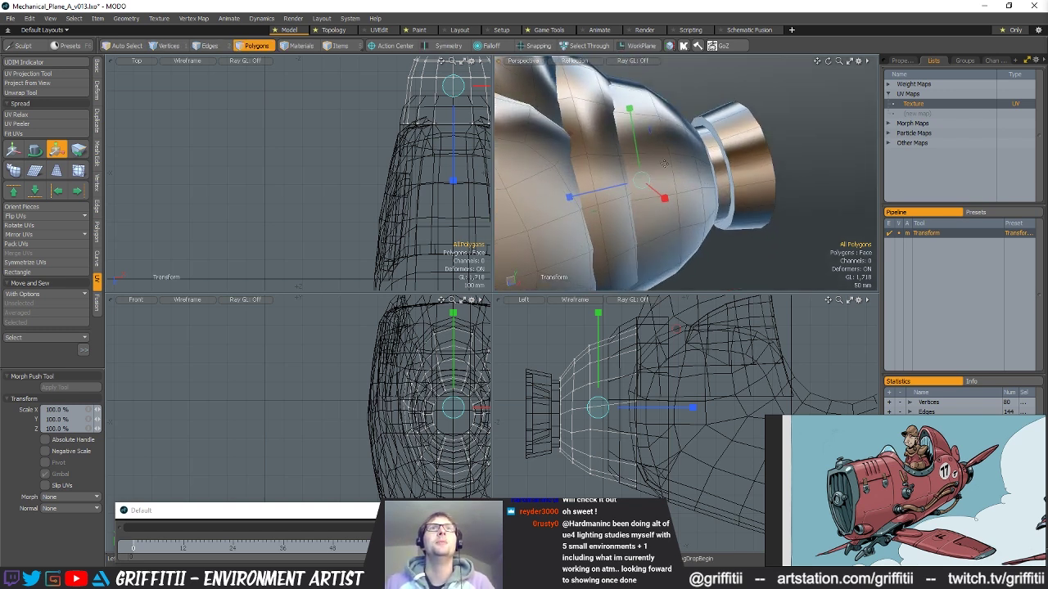
key("q")
left_click(641, 133)
left_click_drag(536, 146, 583, 156, "alt")
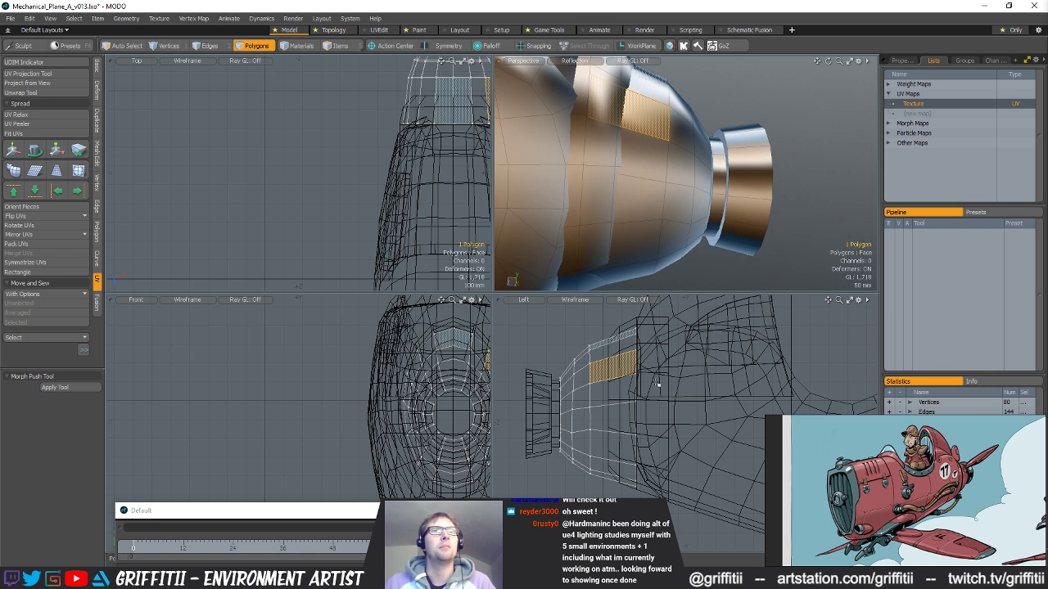
scroll(640, 403, "up", 1)
left_click_drag(633, 420, 631, 400, "alt")
key("1")
mouse_move(622, 359)
right_mouse_down()
mouse_move(655, 528)
mouse_move(617, 483)
right_mouse_up()
left_click_drag(682, 245, 708, 239, "alt")
key("w")
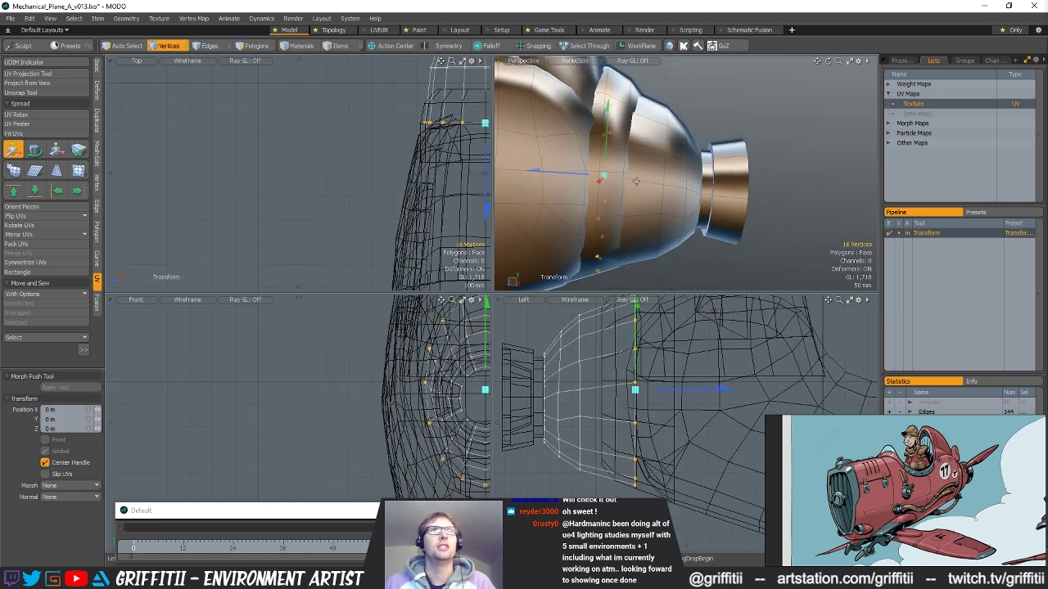
mouse_move(574, 178)
left_mouse_down()
mouse_move(586, 179)
mouse_move(565, 181)
mouse_move(594, 176)
left_mouse_up()
key("ctrl+z")
- Scale the bell-shaped section's wide rim to 93.5% in X and 98% in Y
key("r")
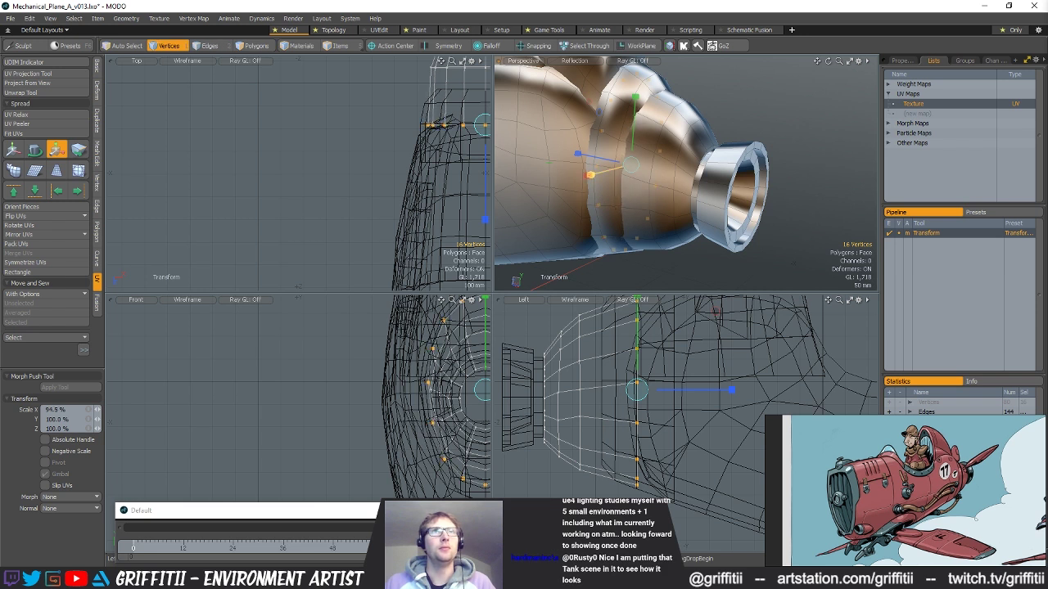
left_click_drag(636, 111, 636, 104)
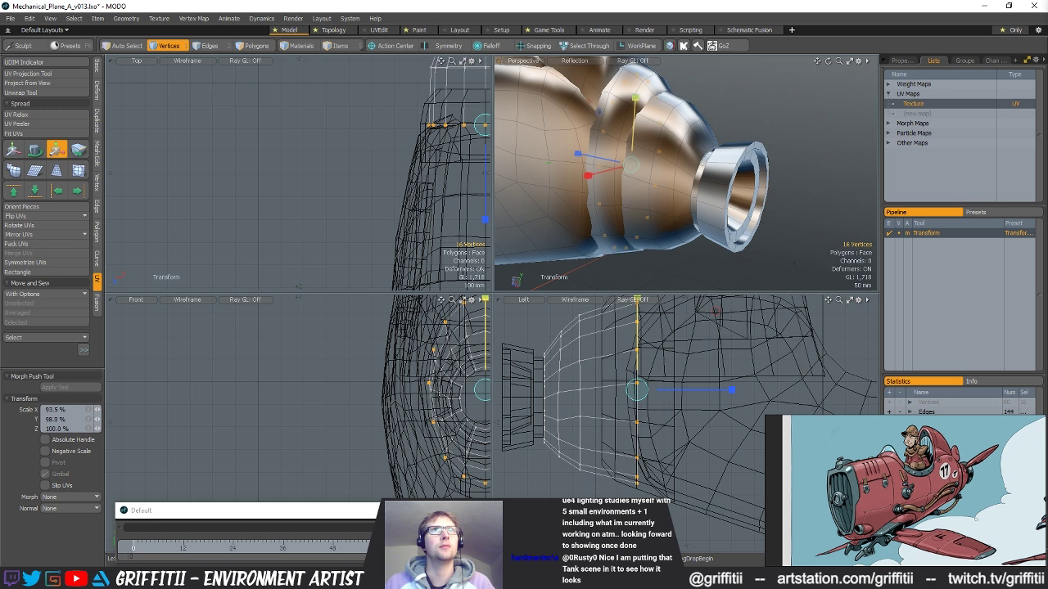
left_click_drag(623, 182, 649, 250, "alt")
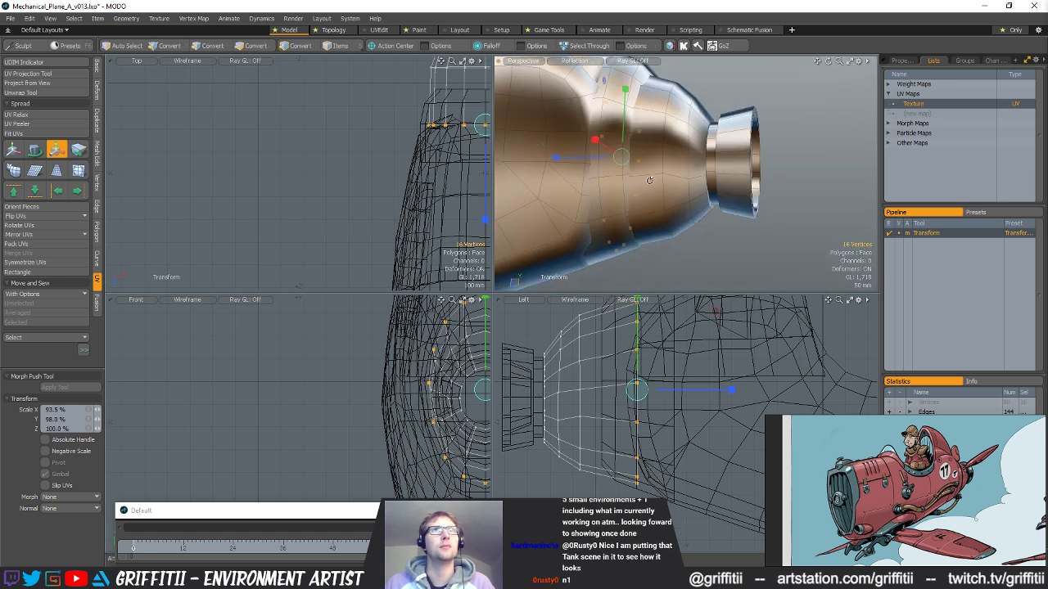
- Undo the last scaling of the bell-shaped section's wide rim
key("q")
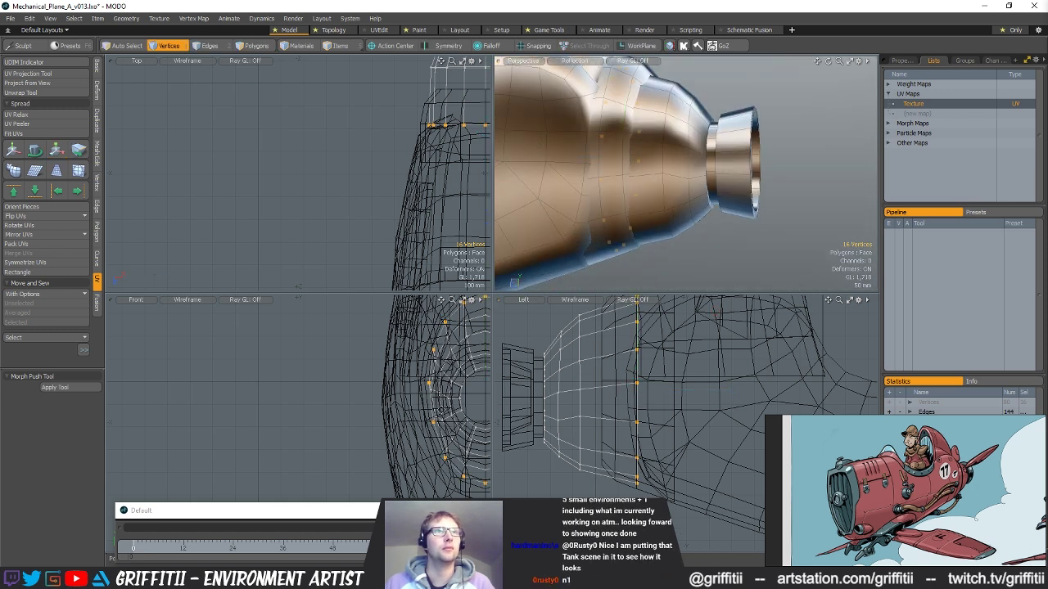
key("shift+a")
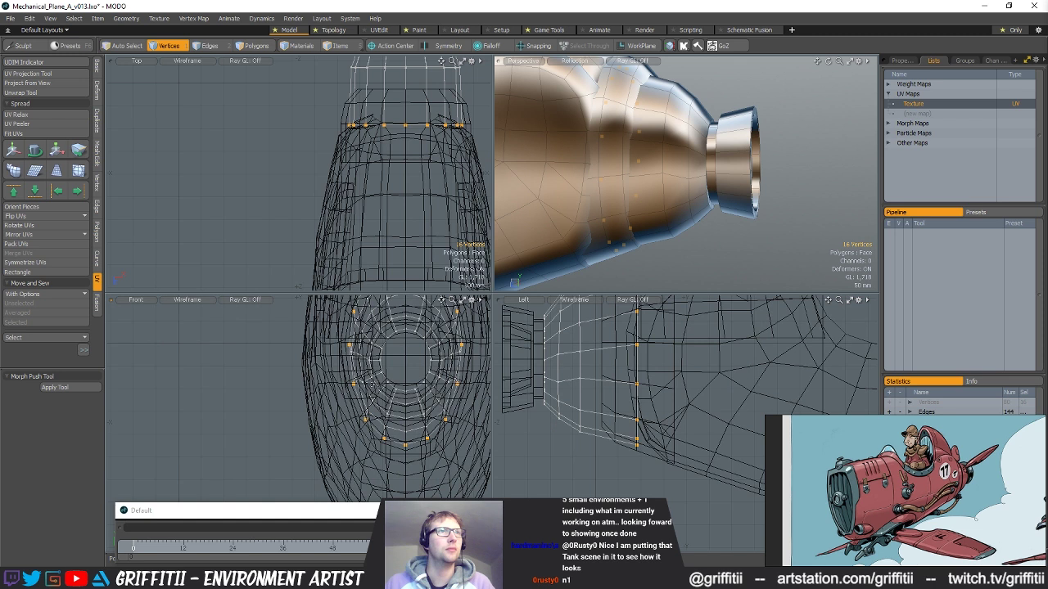
left_click_drag(705, 167, 671, 185, "alt")
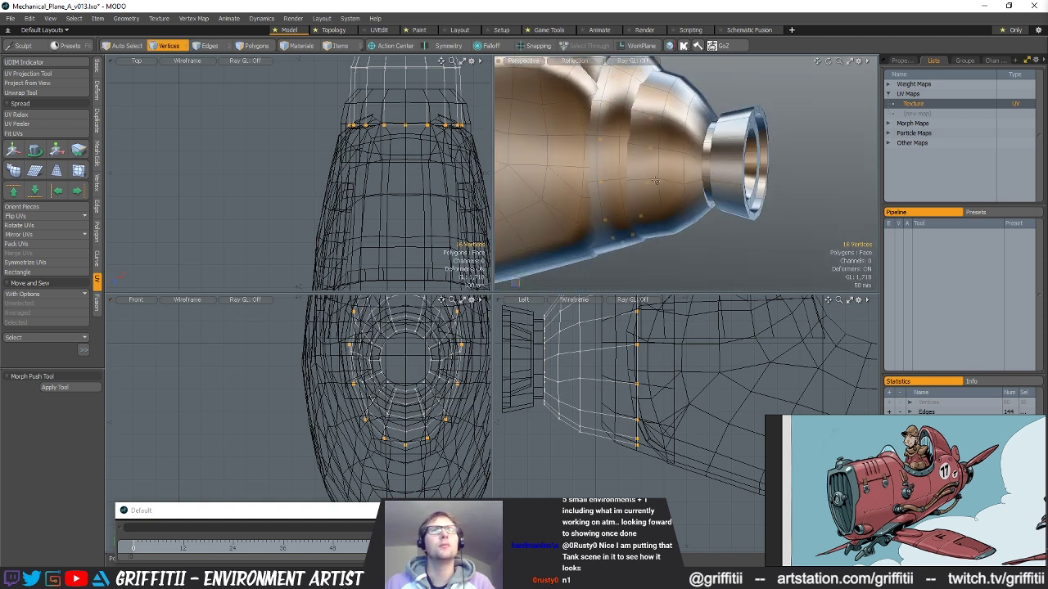
key("ctrl+z")
key("ctrl+z")
key("ctrl+z")
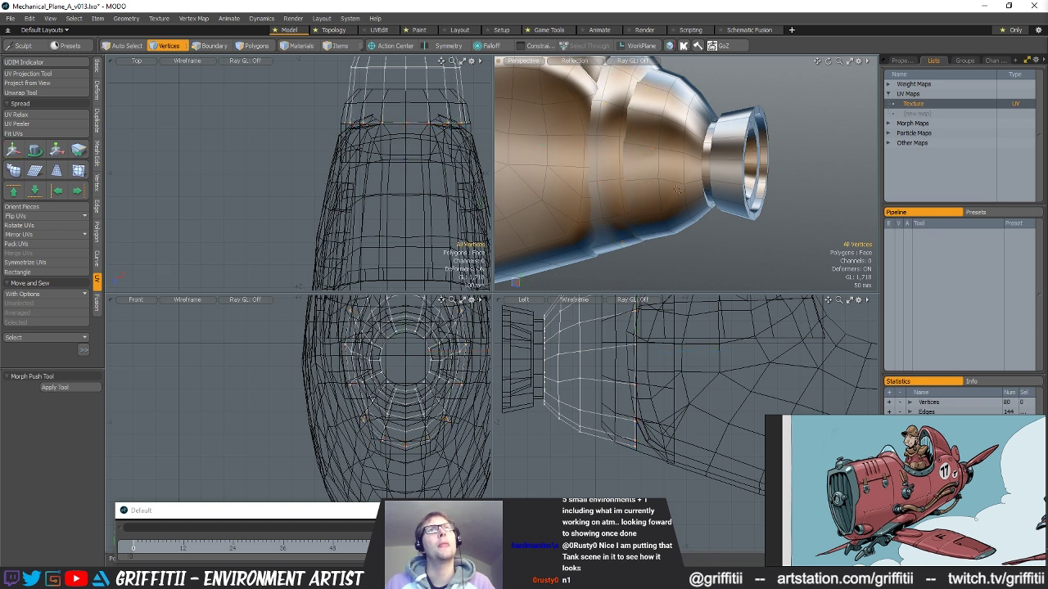
- Shift two opposite side vertices of the bell-shaped section slightly down in Y
key("3")
left_click_drag(680, 192, 677, 161, "alt")
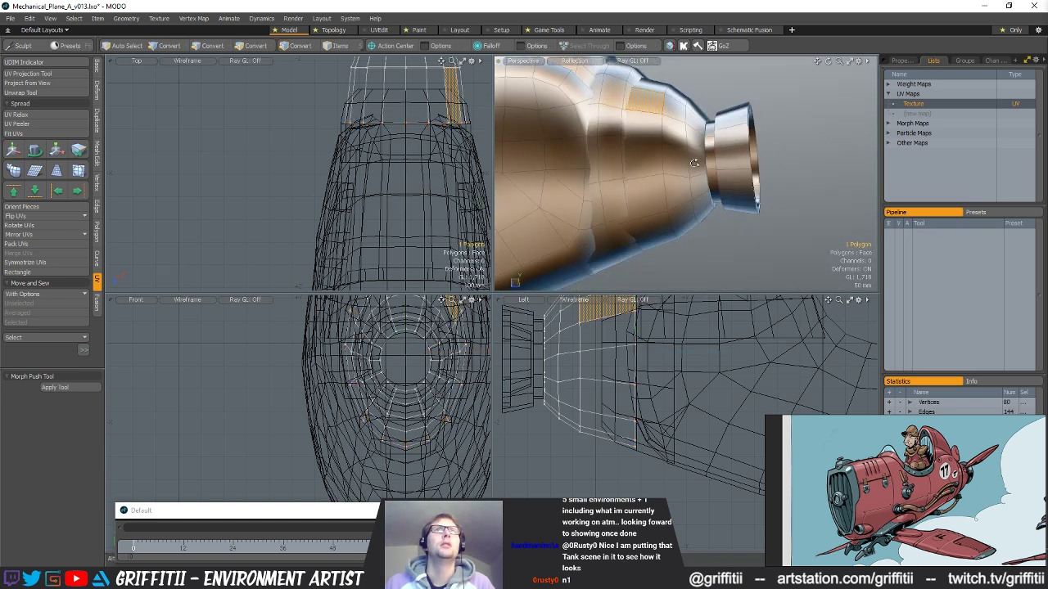
left_click_drag(422, 363, 378, 366, "alt+shift")
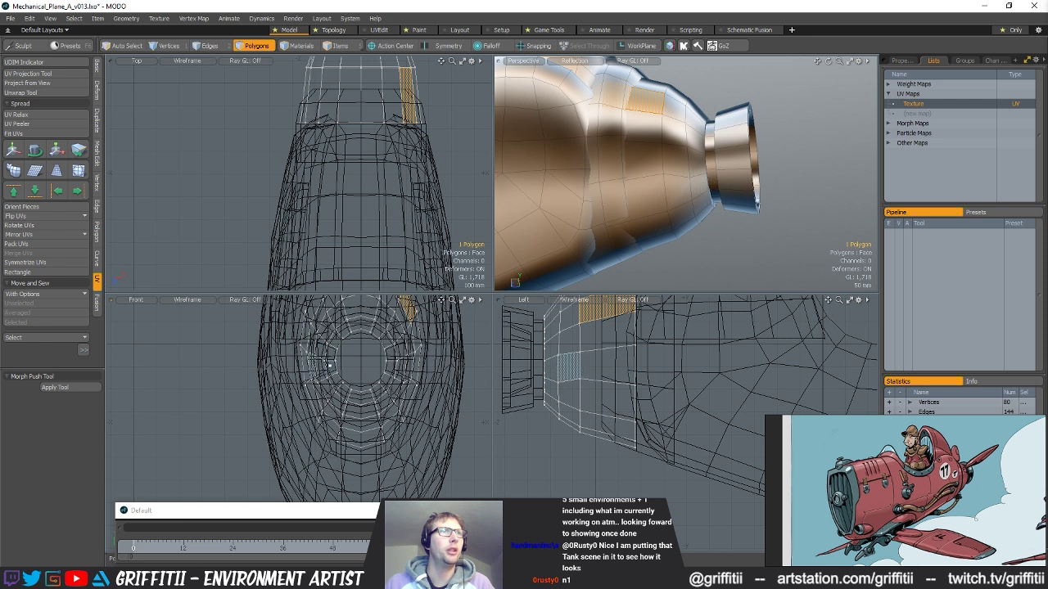
key("2")
key("1")
left_click(314, 356)
left_click(408, 355, "shift")
key("w")
left_click_drag(358, 326, 358, 329)
key("q")
key("3")
left_click_drag(350, 365, 341, 382, "alt")
scroll(328, 385, "down", 3)
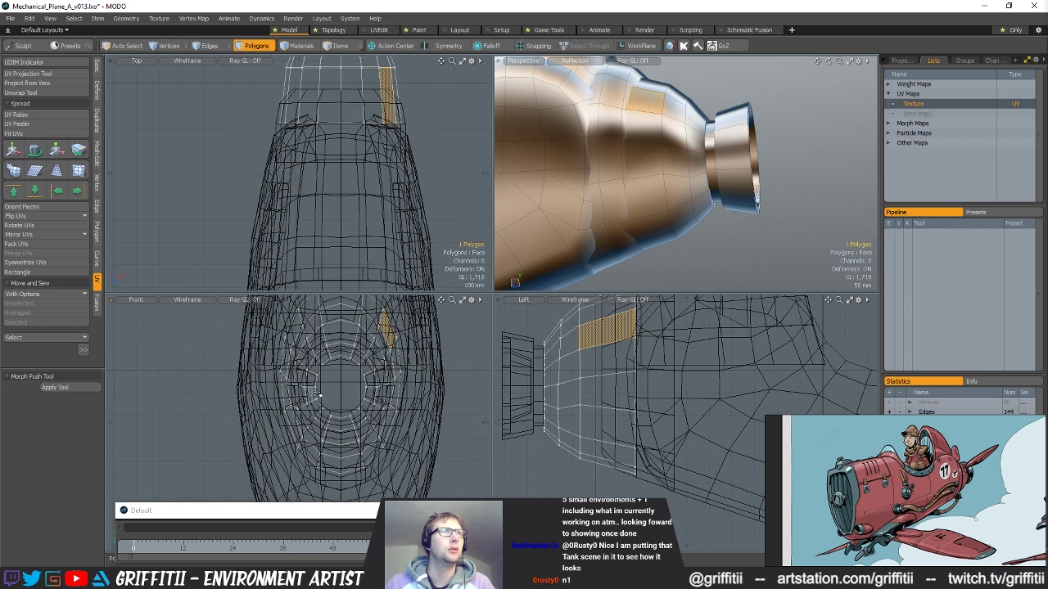
- Delete the lower half of the bell-shaped section and mirror the remaining upper half across the Y axis
right_click_drag(300, 378, 299, 499)
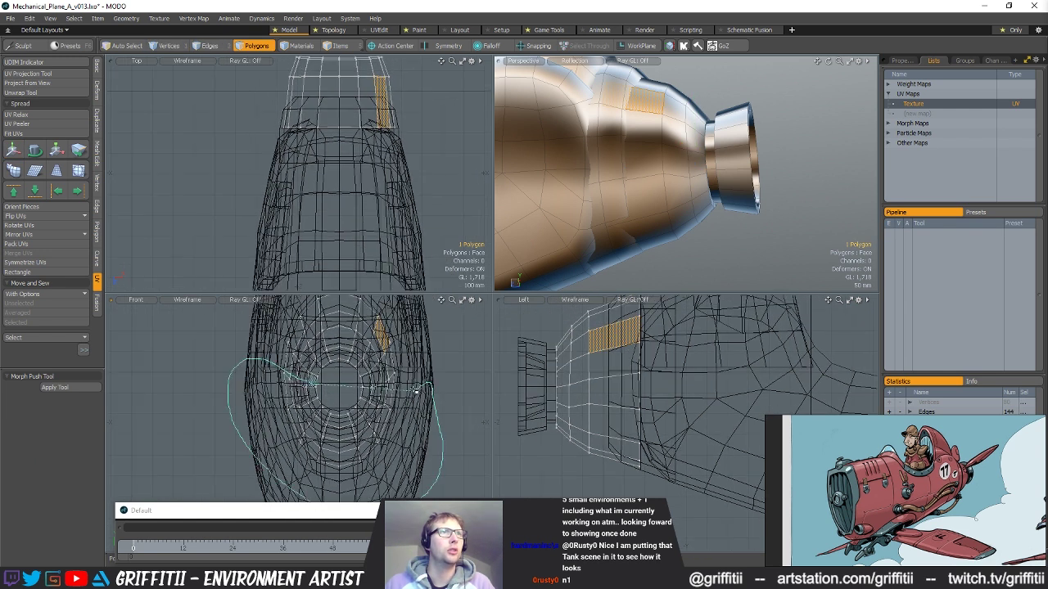
right_click_drag(396, 373, 384, 378)
key("Delete")
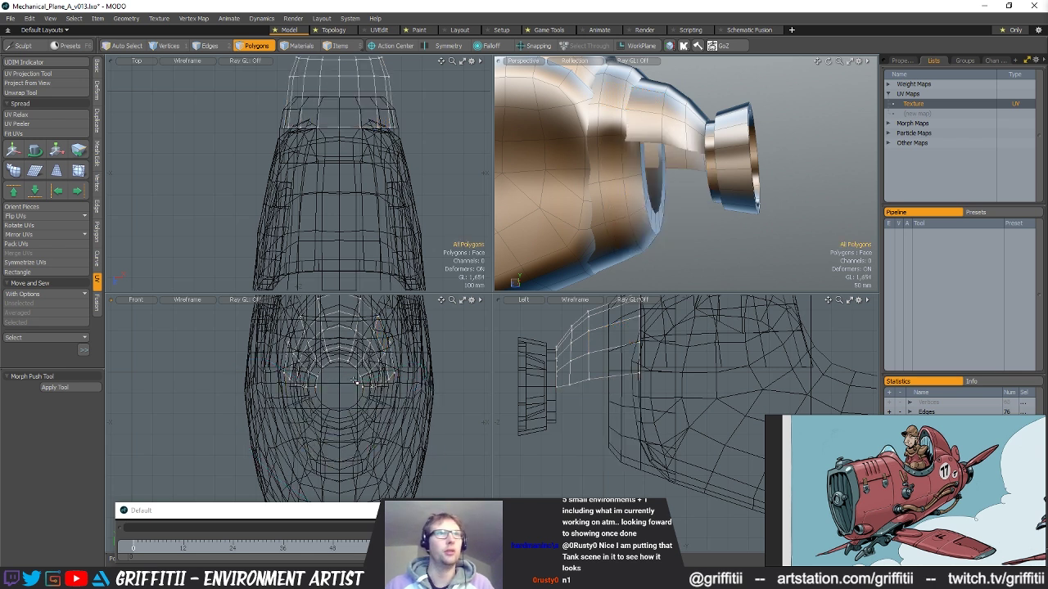
key("shift+v")
left_click(334, 387)
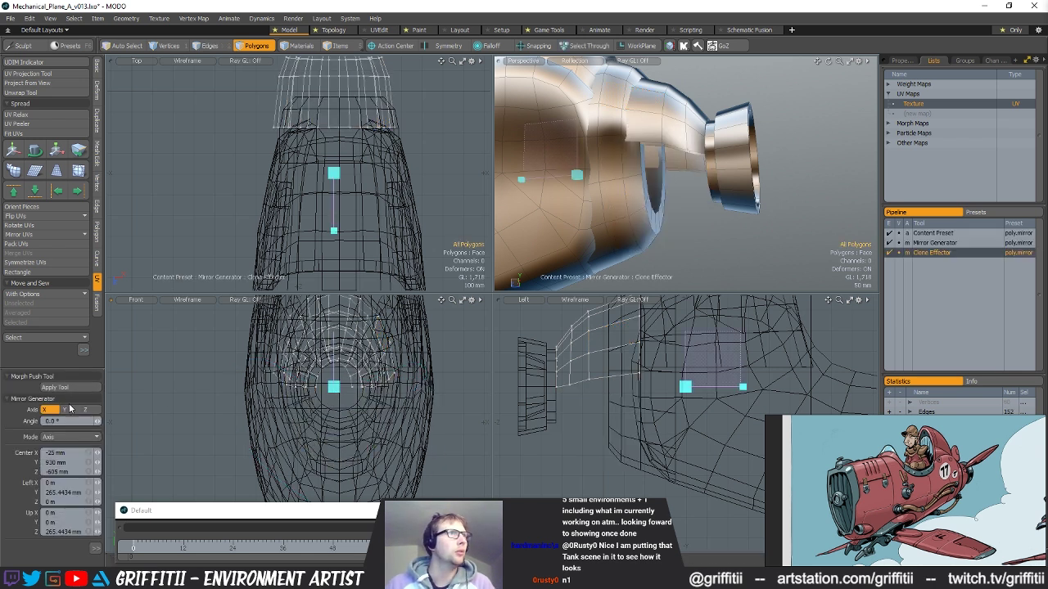
scroll(315, 395, "up", 4)
key("space")
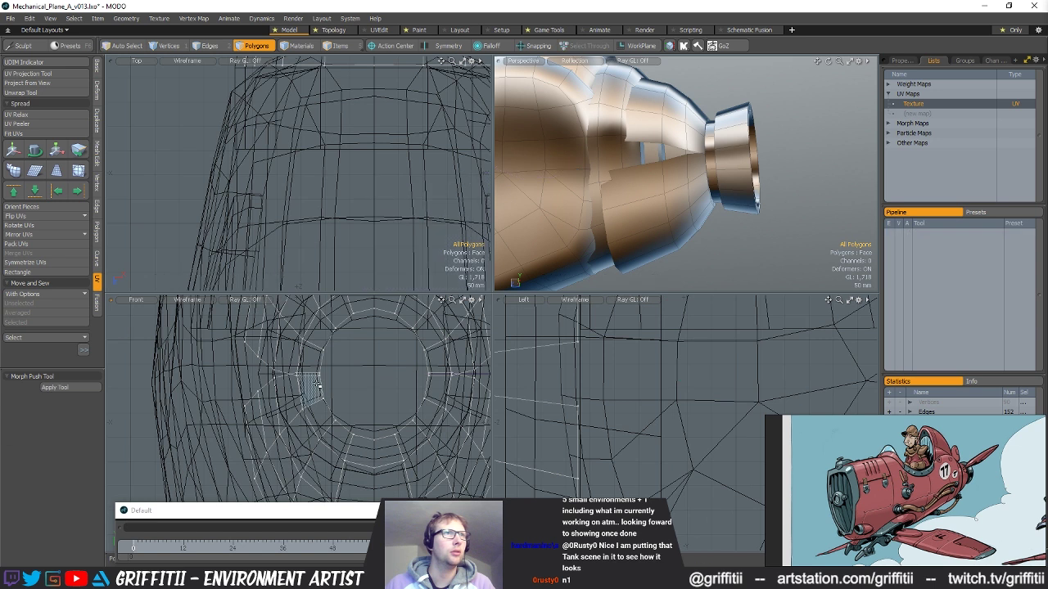
- Try to lower the mirrored half of the bell-shaped section in Y with snapping, and delete it
double_click(316, 386)
key("x")
key("z")
left_click(319, 374)
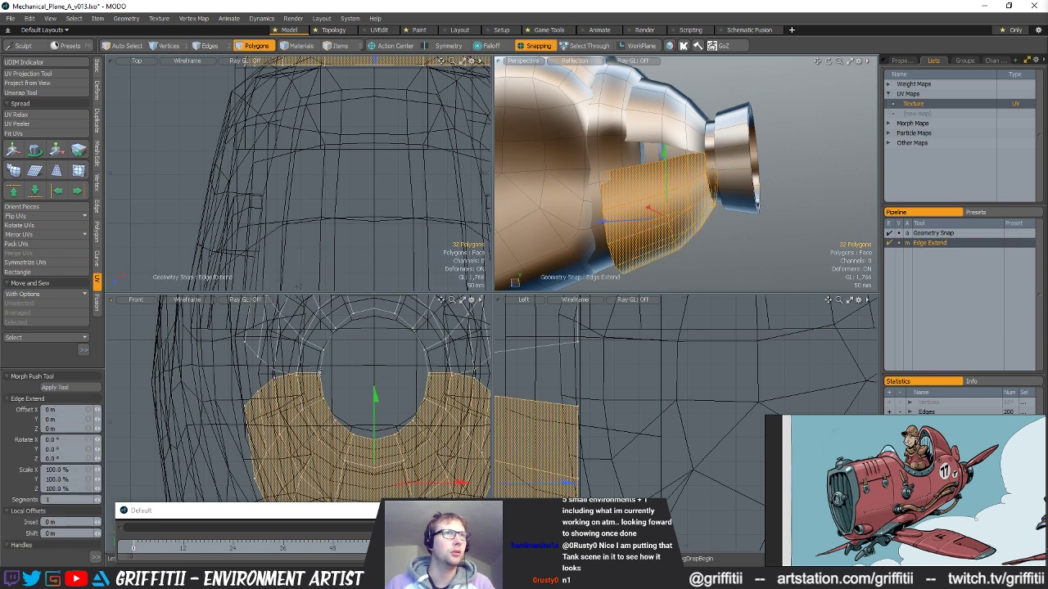
key("w")
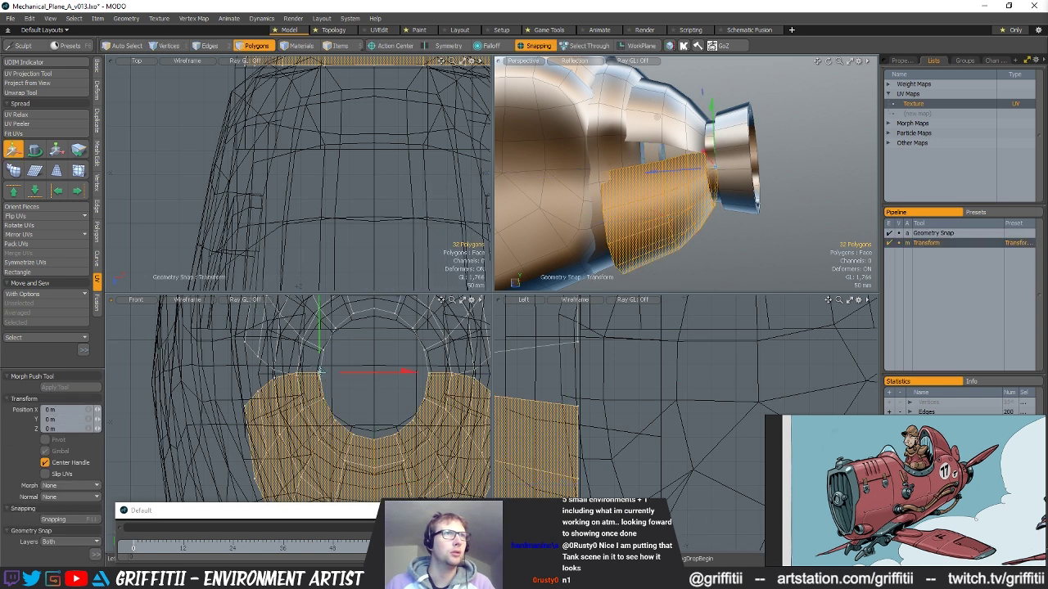
scroll(320, 350, "up", 3)
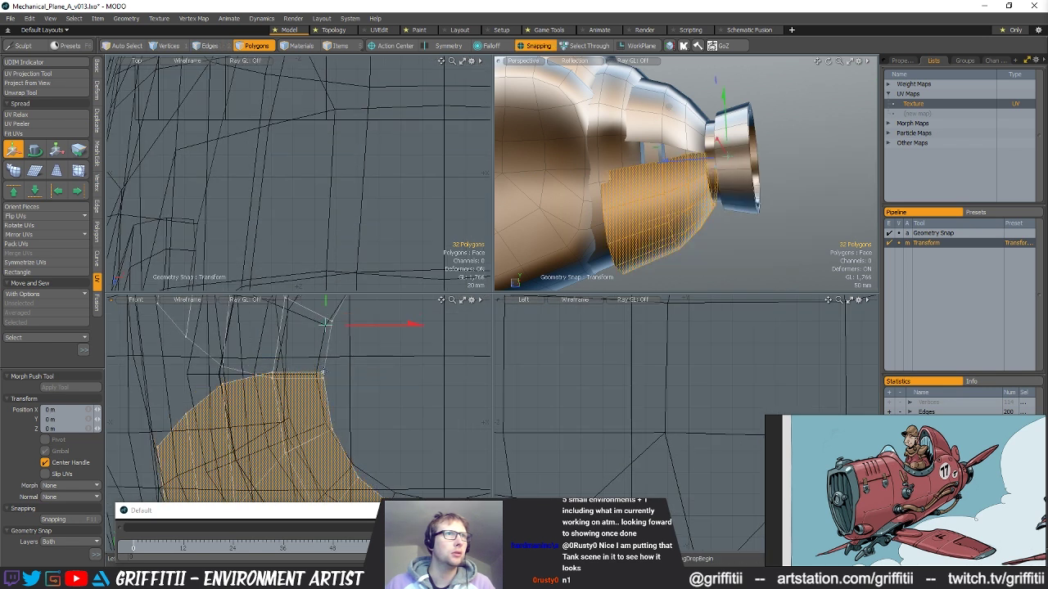
left_click_drag(326, 322, 324, 379)
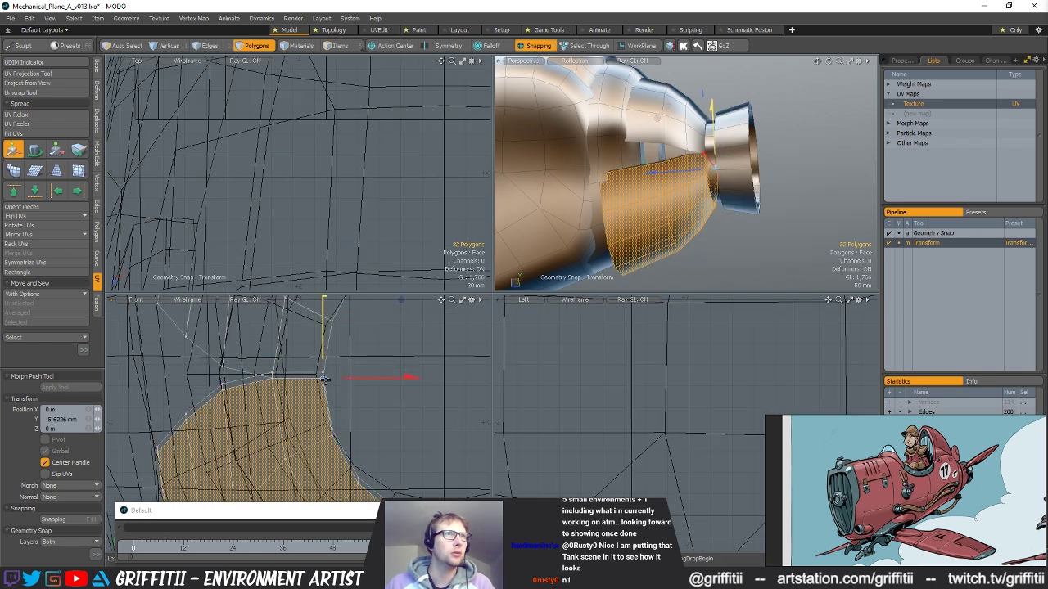
key("Delete")
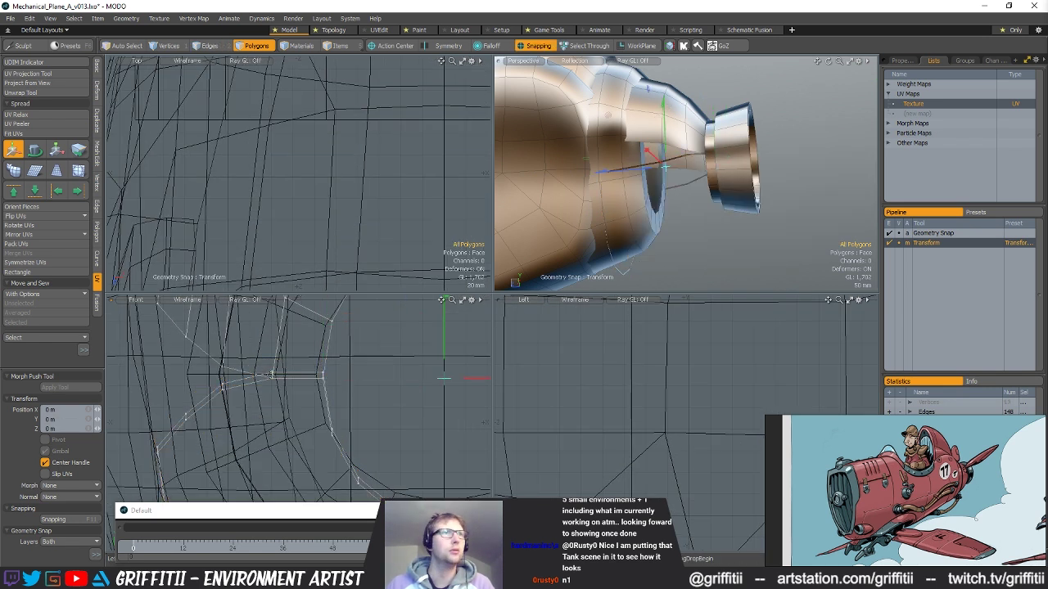
- Move the mirrored lower half of the bell-shaped section about 5.6 mm down in Y with snapping enabled
double_click(274, 390)
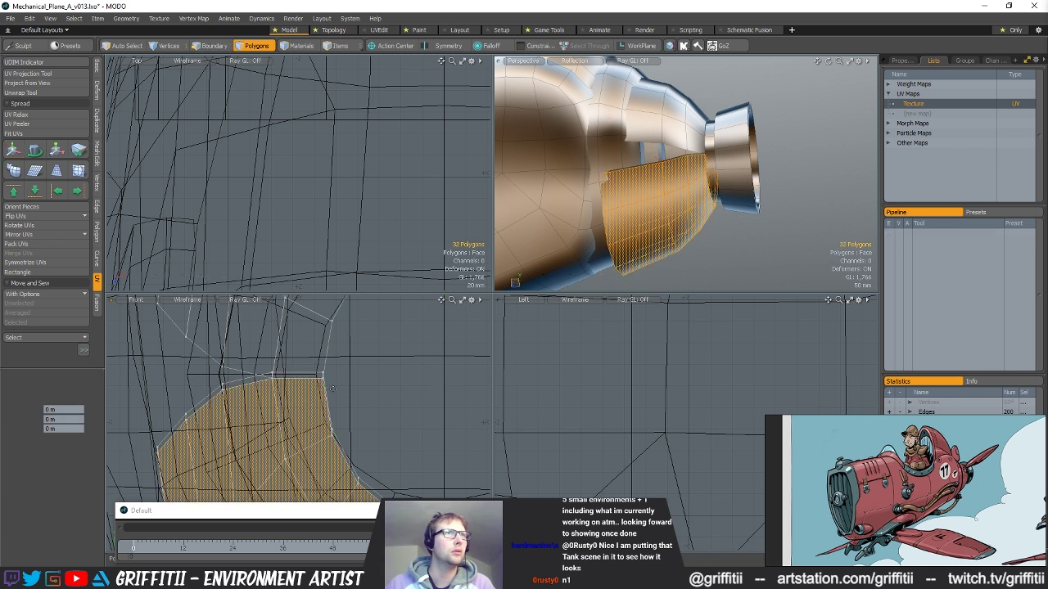
key("w")
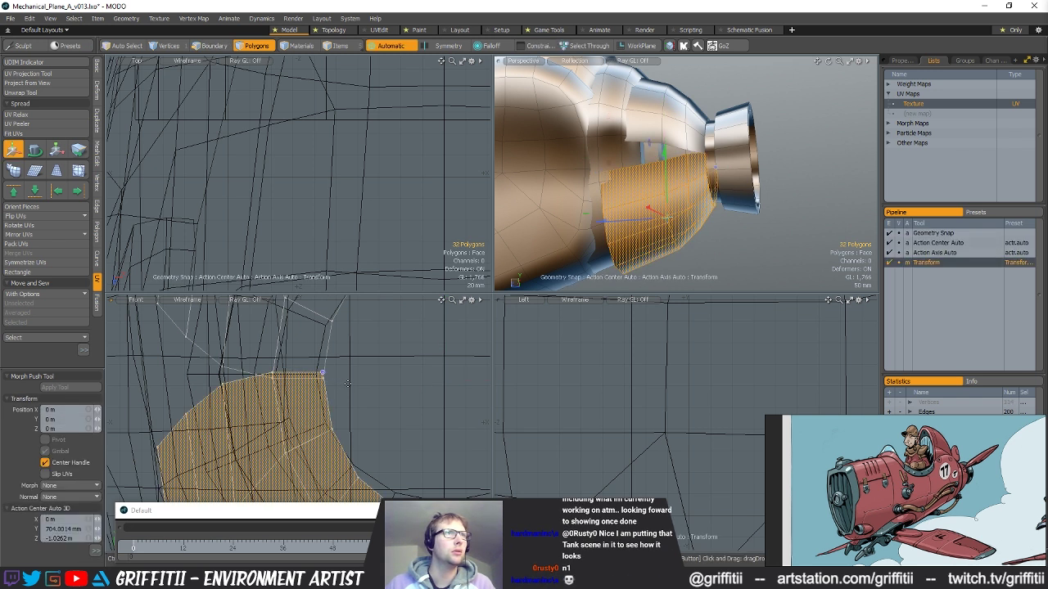
key("q")
key("2")
double_click(223, 386)
key("1")
key("space")
key("space")
key("w")
left_click(324, 374)
left_click_drag(322, 354, 322, 358)
scroll(347, 382, "down", 5)
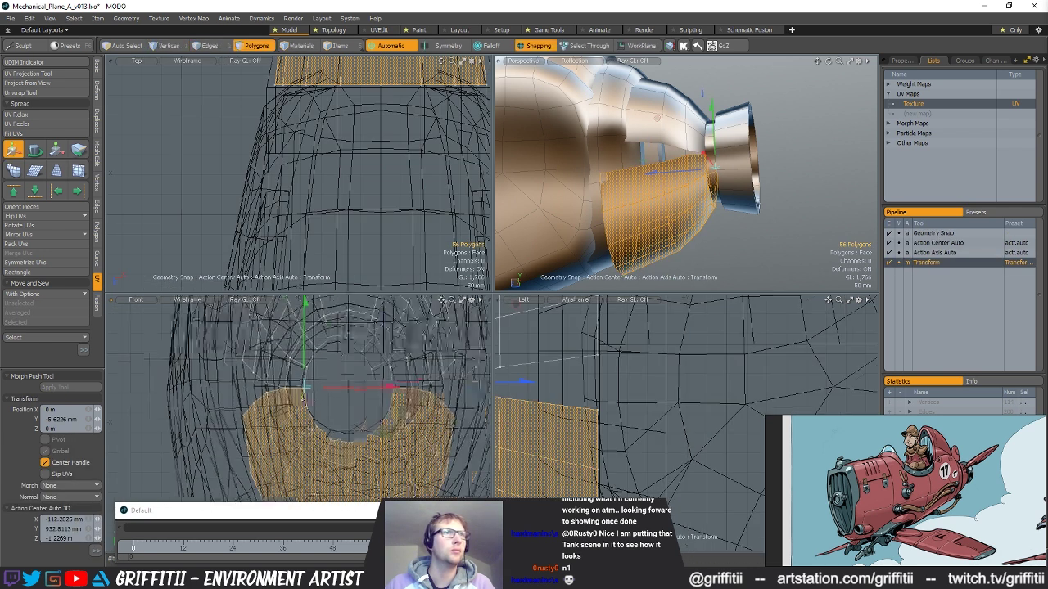
left_click_drag(389, 385, 331, 395, "alt+shift")
key("q")
- Flatten the vertices along the horizontal seam between the bell-shaped section's halves by scaling them to 0% in Y
key("space")
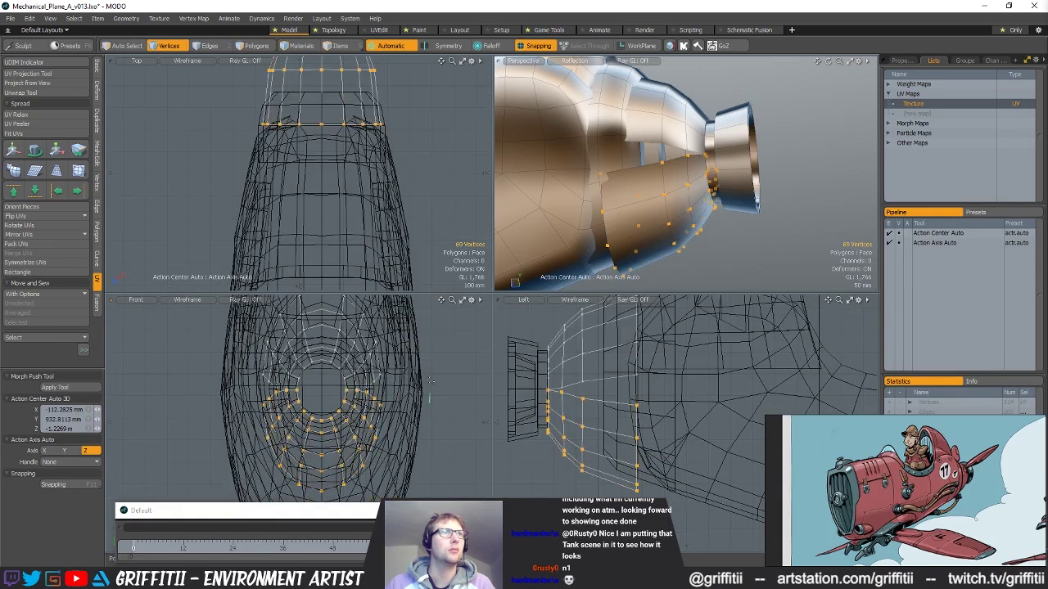
right_click_drag(304, 384, 240, 420)
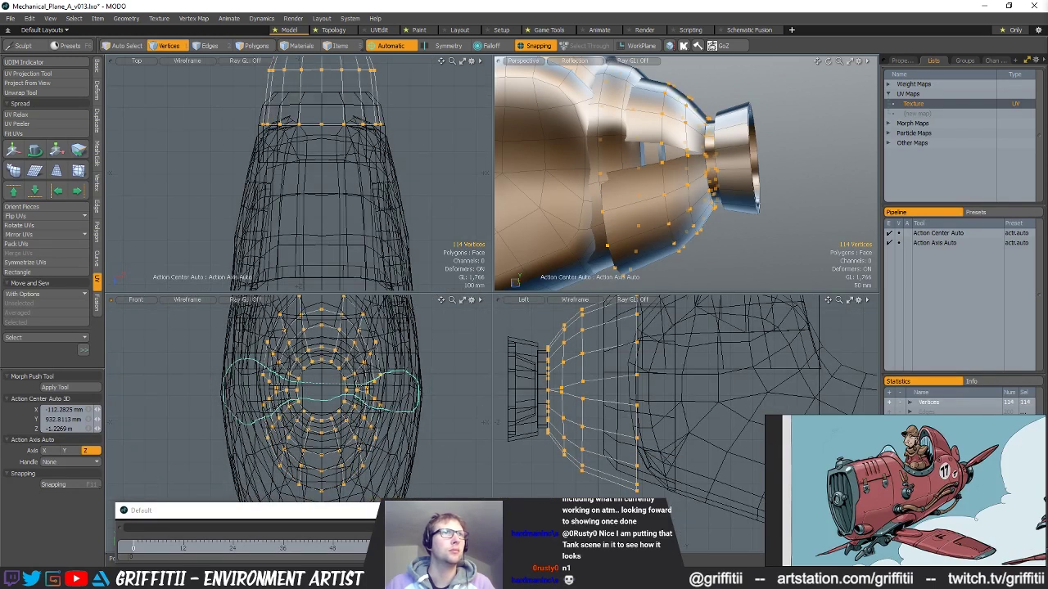
right_click_drag(240, 421, 304, 381)
key("y")
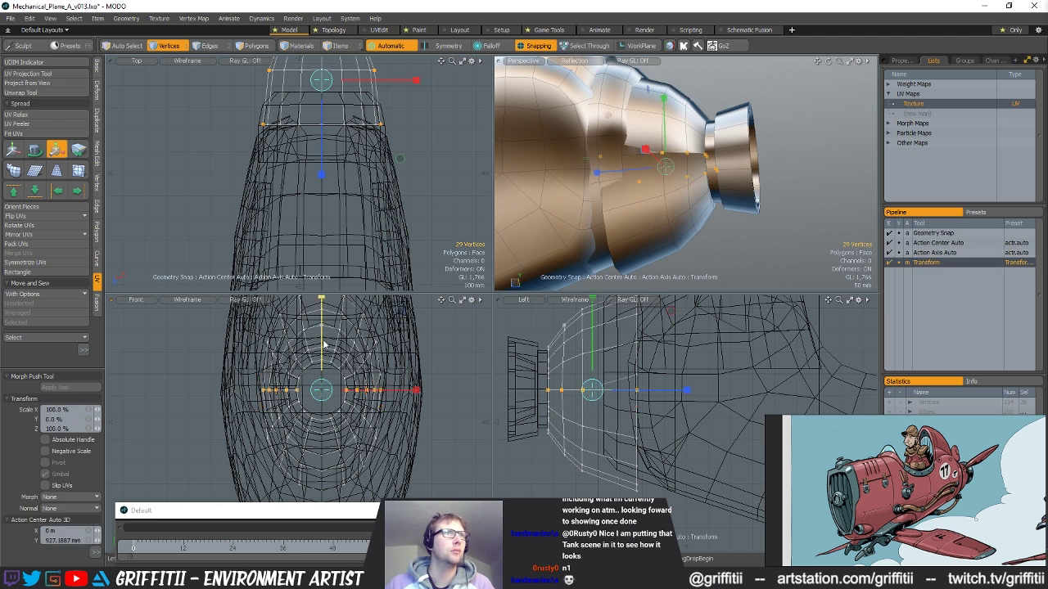
key("space")
- Merge the overlapping seam vertices of the bell-shaped section's two halves with a distance of 1 mm
key("space")
key("space")
left_click(97, 182)
left_click(51, 127)
key("space")
key("]")
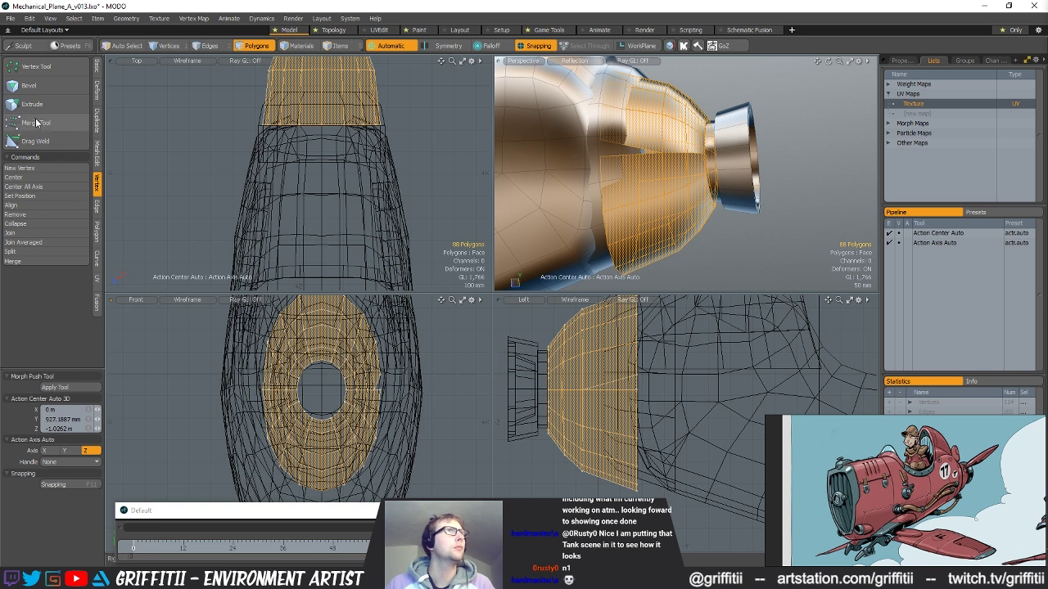
left_click(36, 122)
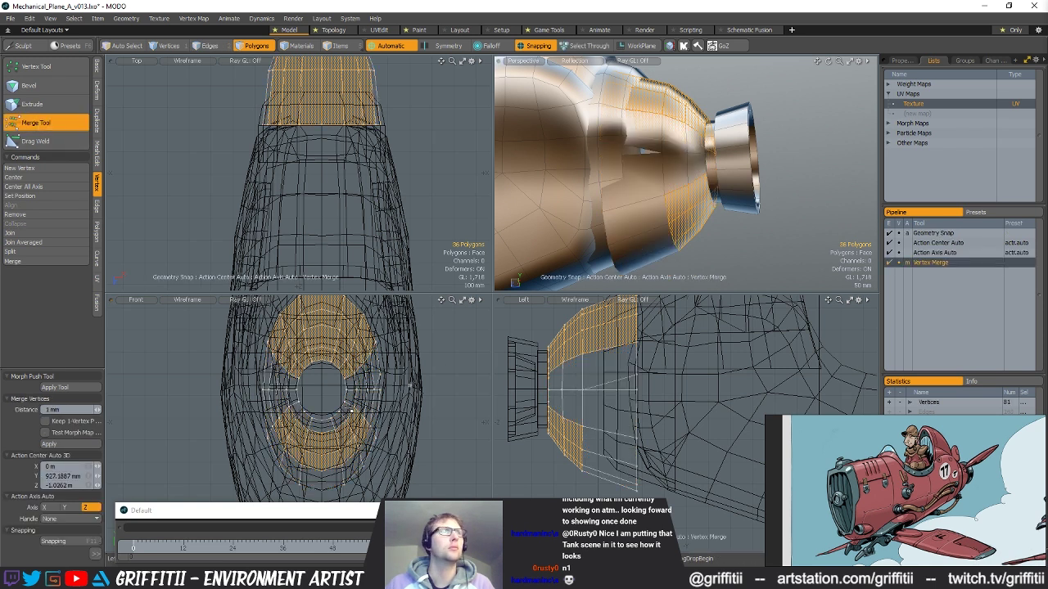
key("space")
key("space")
key("space")
key("space")
left_click(657, 371)
key("space")
key("space")
key("space")
right_click_drag(636, 367, 690, 369)
key("w")
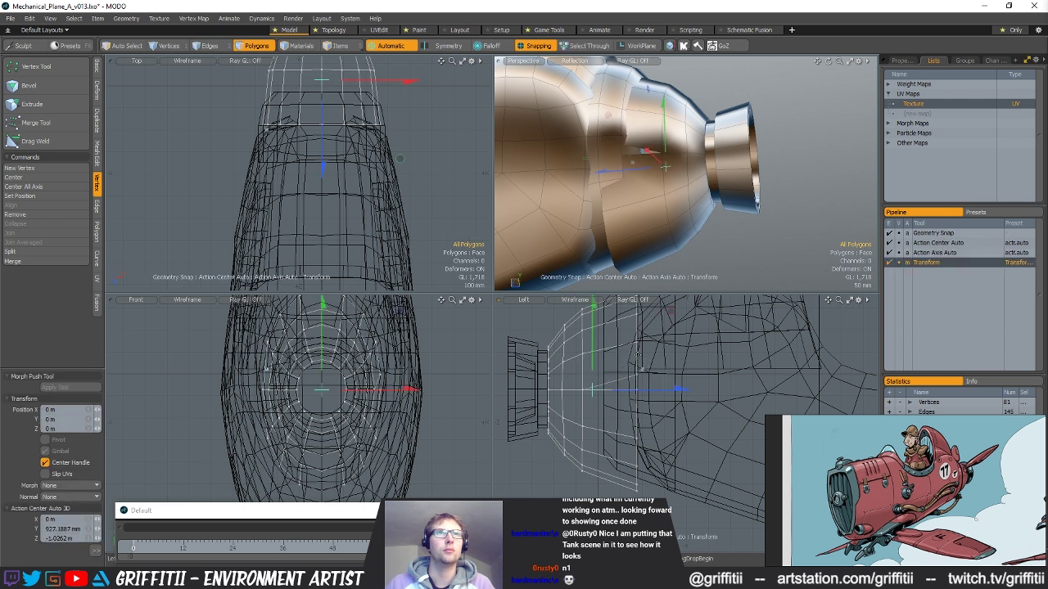
key("z")
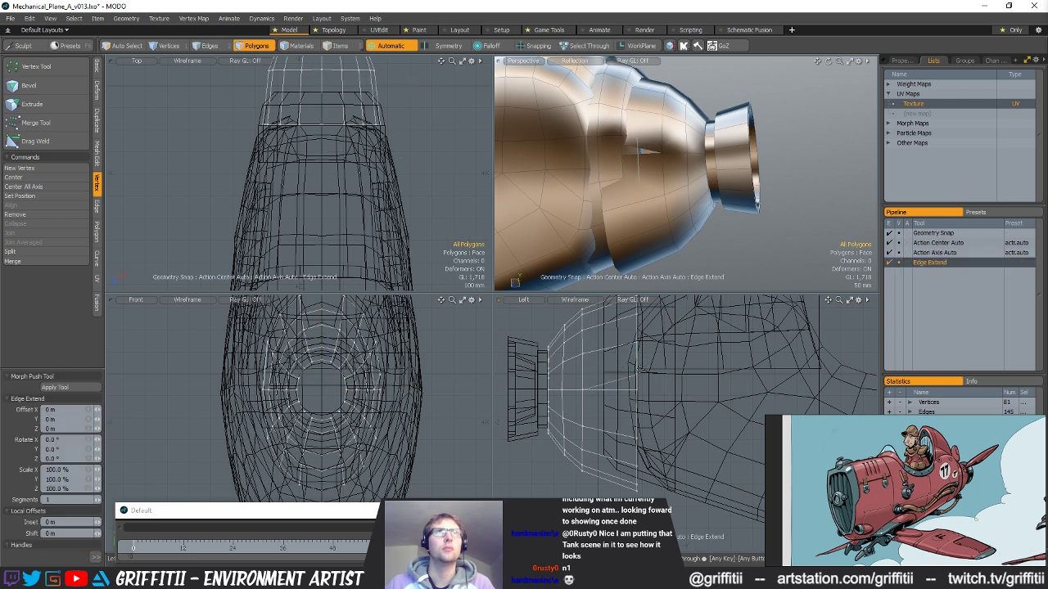
key("space")
key("space")
key("space")
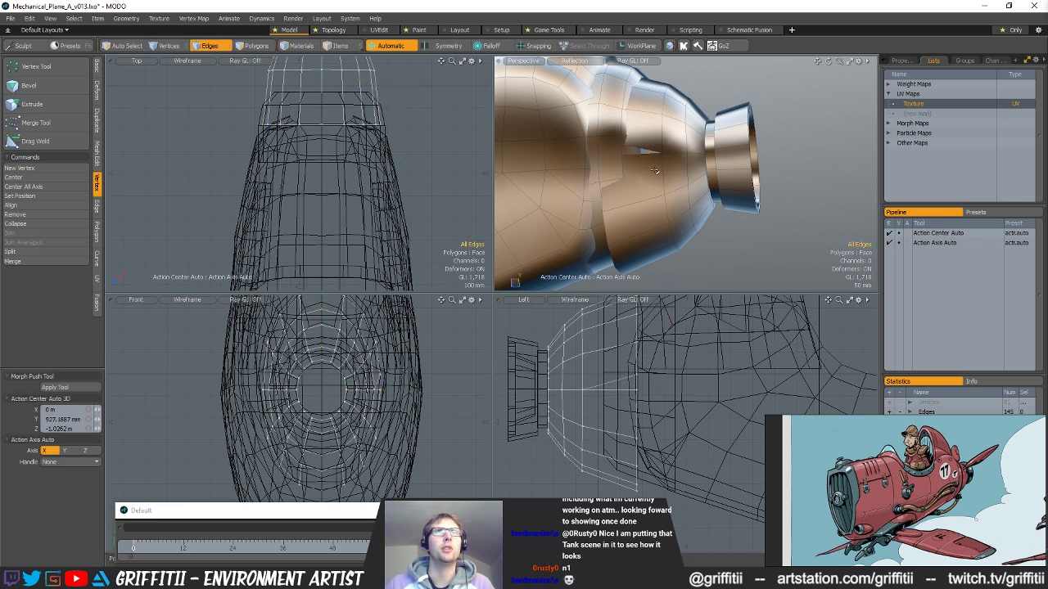
- Snap the stray vertex on the side of the wide rim down in Y to the seam height
key("space")
key("space")
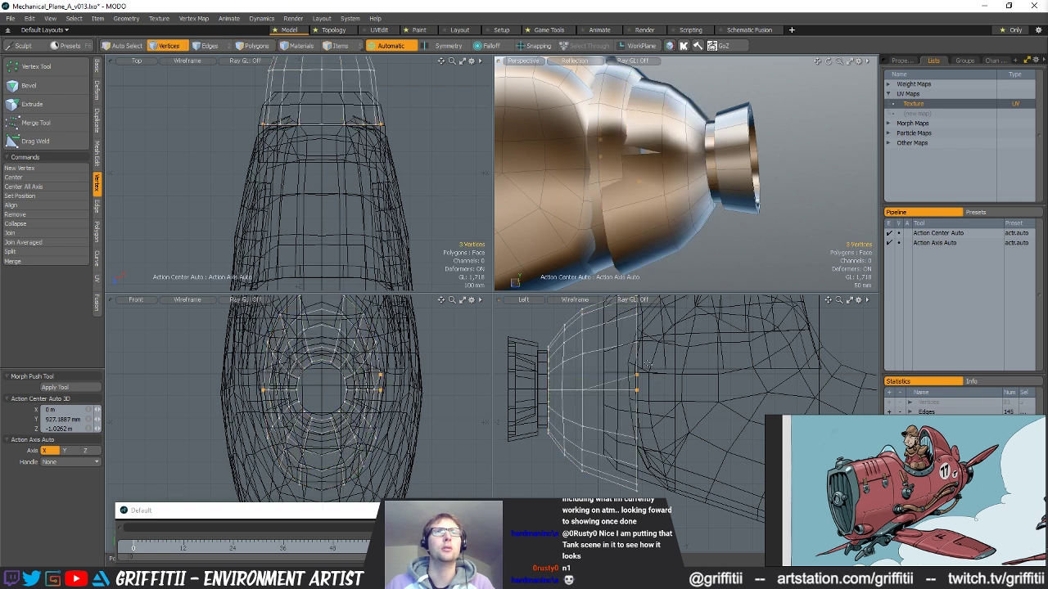
left_click(637, 376)
key("w")
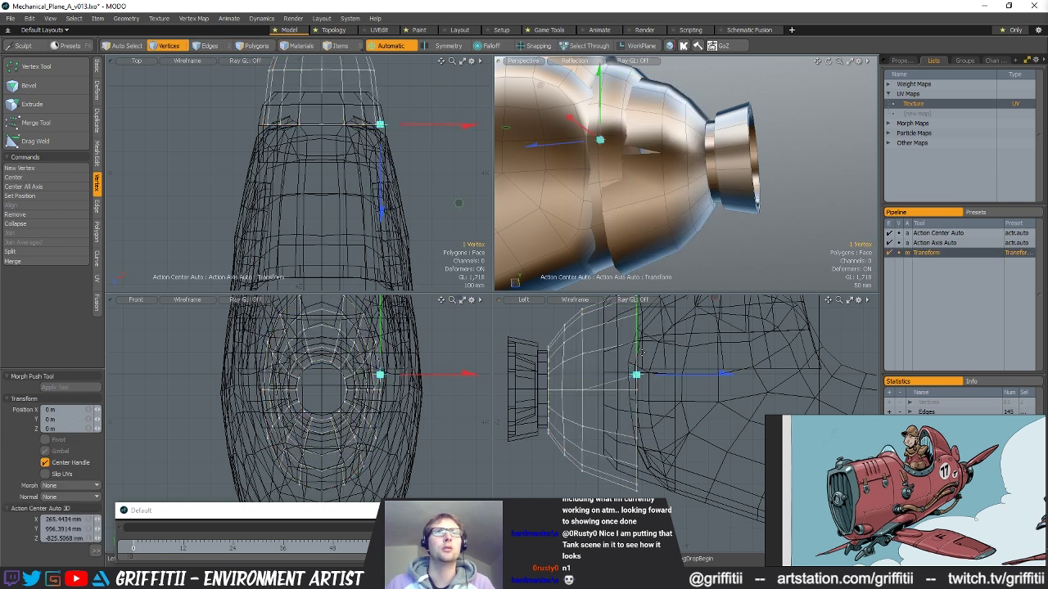
left_click_drag(637, 347, 637, 361)
key("x")
key("space")
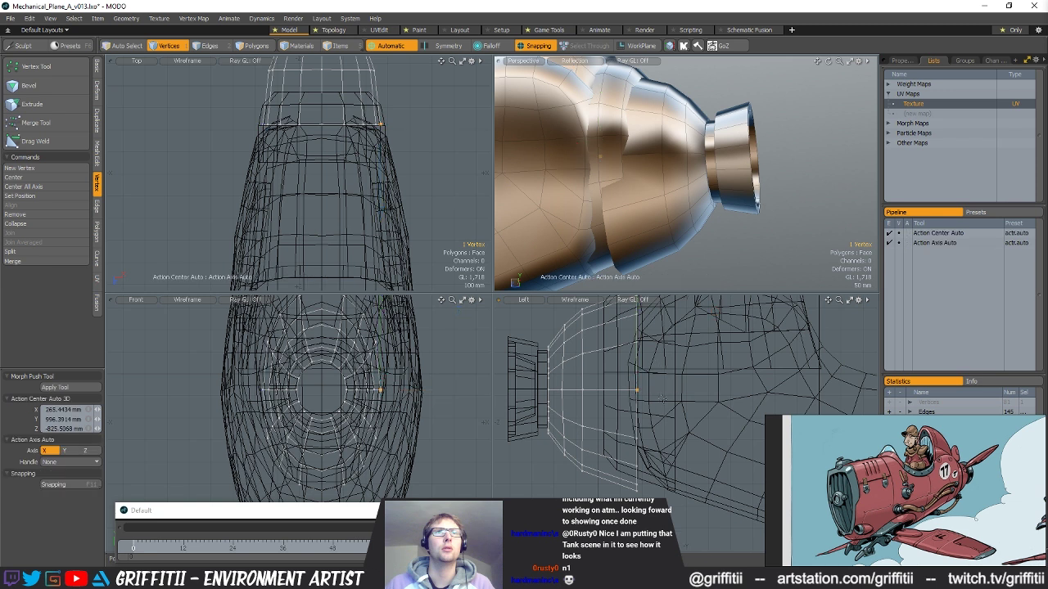
- Merge the remaining duplicate rim vertex of the bell-shaped section with a distance of 1 mm, and turn snapping off
key("space")
key("space")
left_click(44, 126)
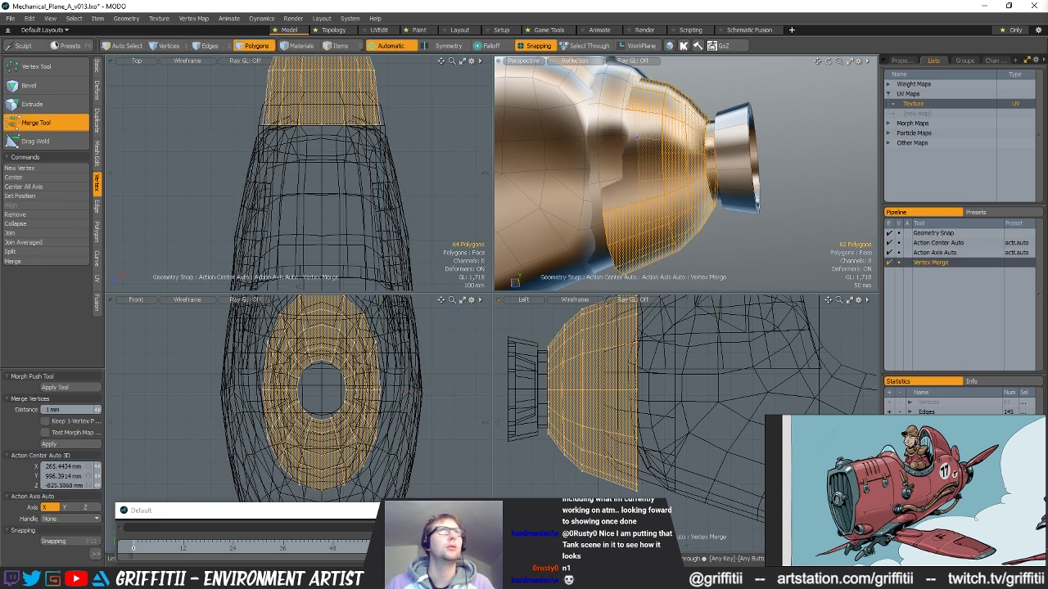
key("space")
left_click(814, 252)
key("x")
left_click_drag(679, 176, 673, 146, "alt")
scroll(704, 197, "down", 2)
double_click(663, 166)
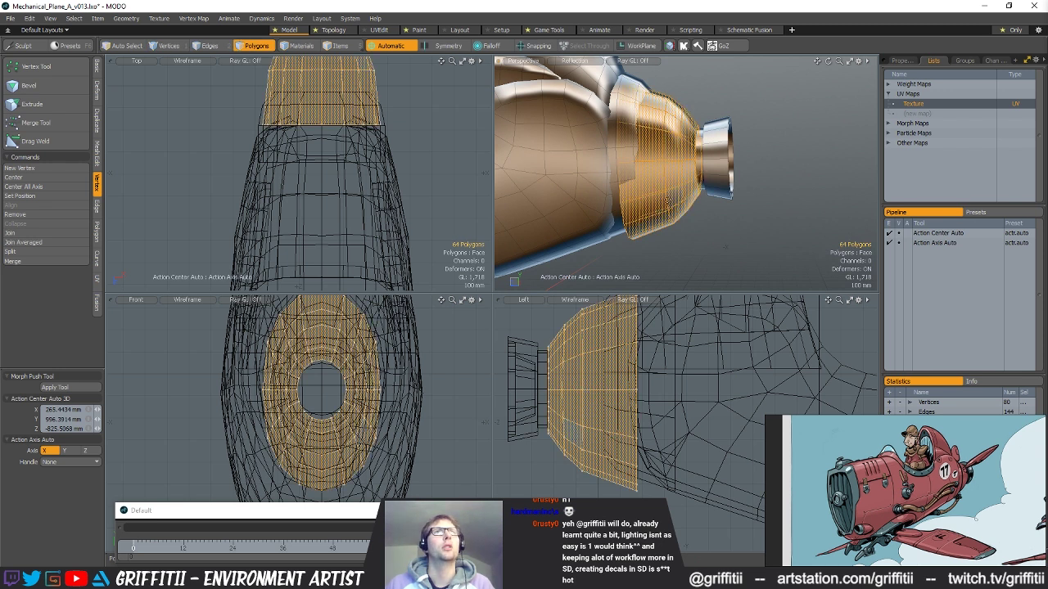
key("y")
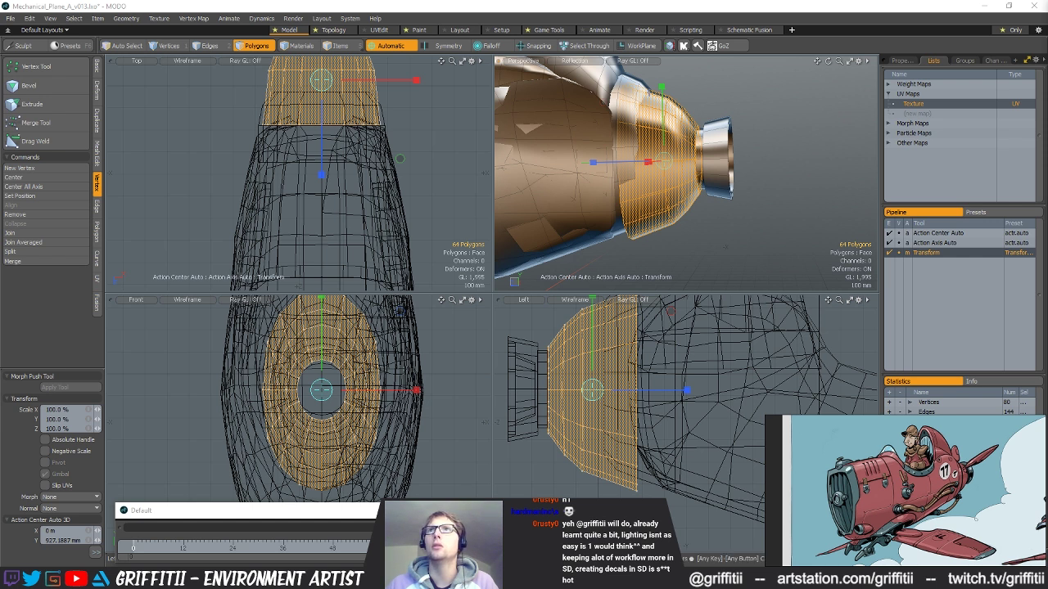
left_click_drag(663, 367, 562, 412, "alt+shift")
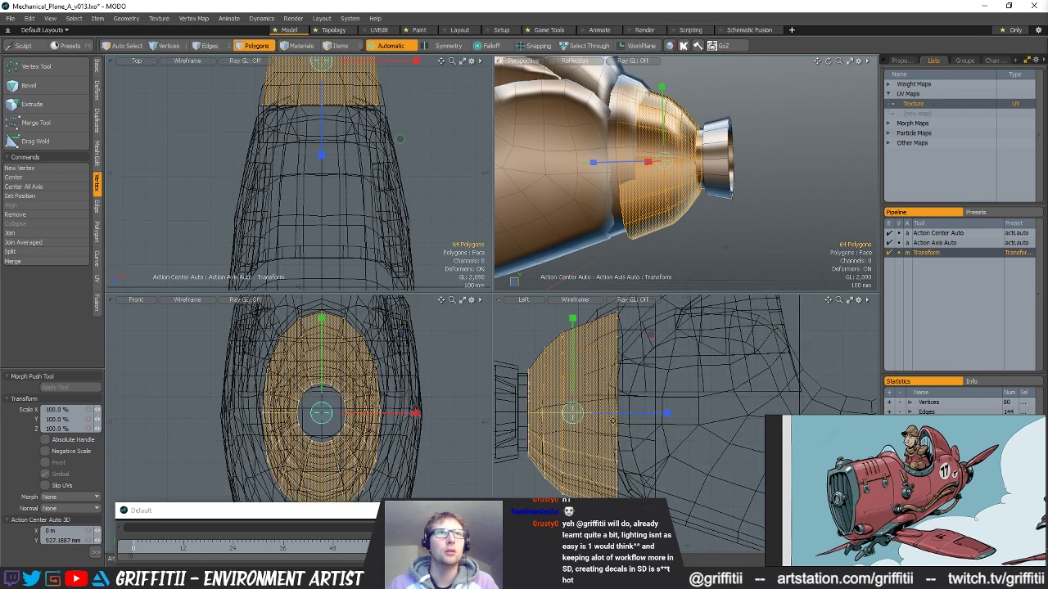
key("q")
key("r")
left_click(618, 314)
left_click_drag(645, 325, 640, 346, "ctrl+alt")
key("q")
key("1")
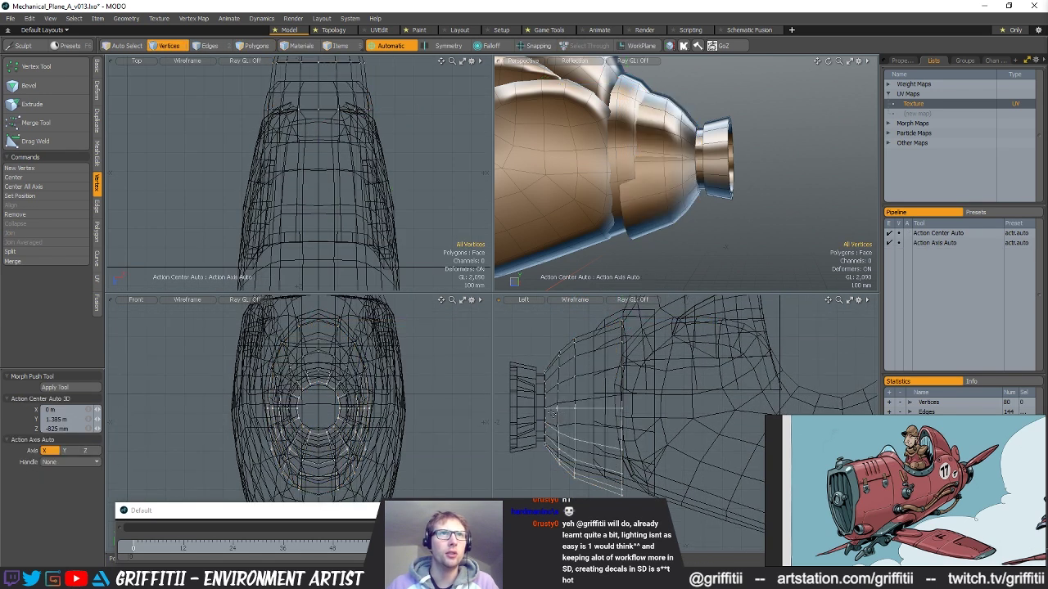
- Scale the lower-half vertices of the bell-shaped section to 83.5% in Y about the seam height, with snapping on
right_click_drag(501, 489, 726, 445)
key("y")
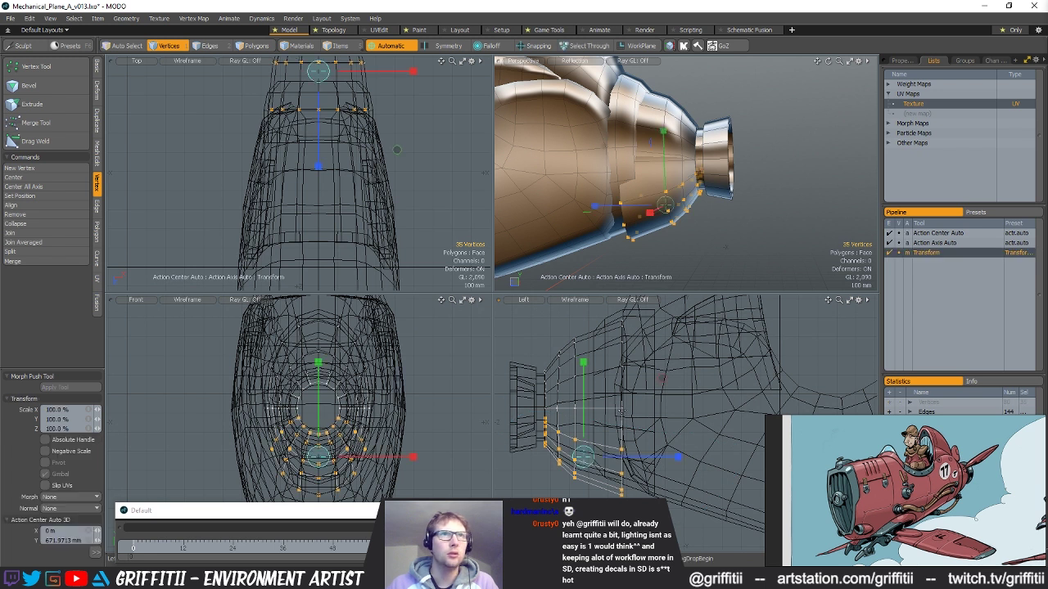
key("x")
key("alt+a")
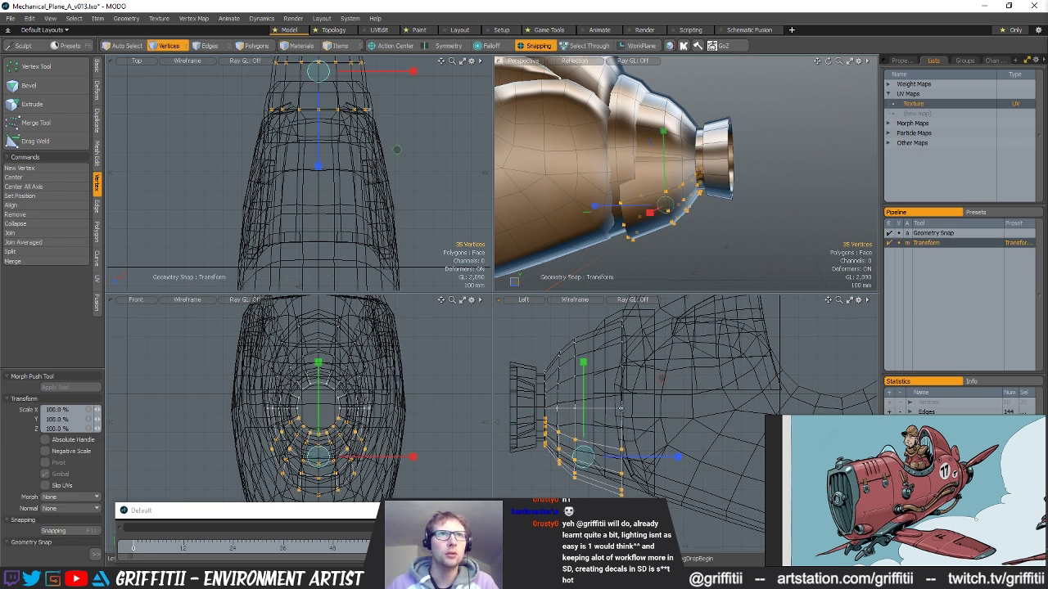
left_click(622, 408)
left_click_drag(621, 313, 621, 329)
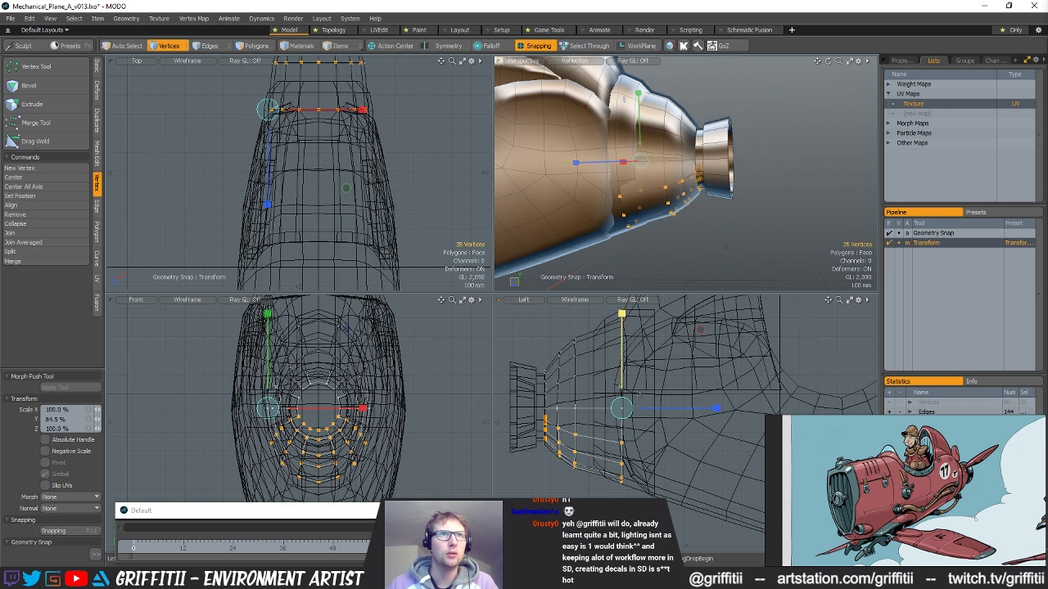
left_click_drag(687, 174, 659, 167, "alt")
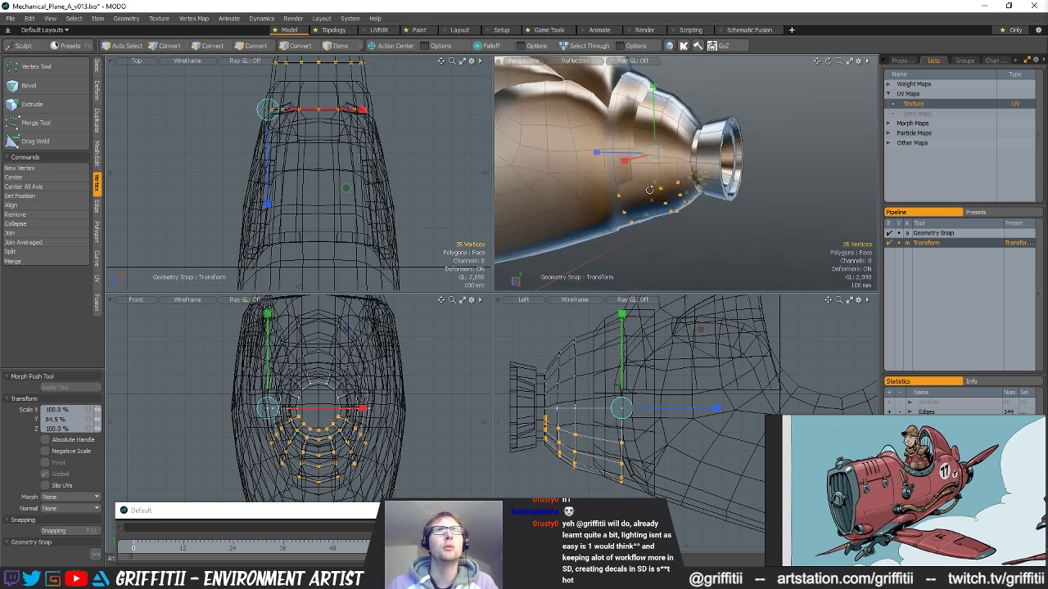
key("ctrl+z")
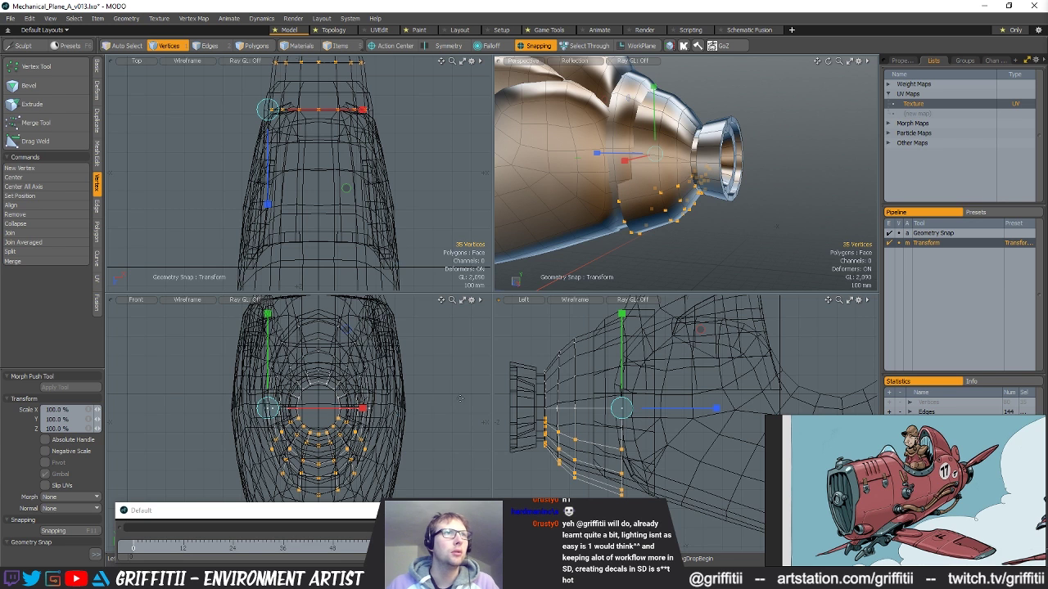
left_click_drag(268, 314, 268, 328)
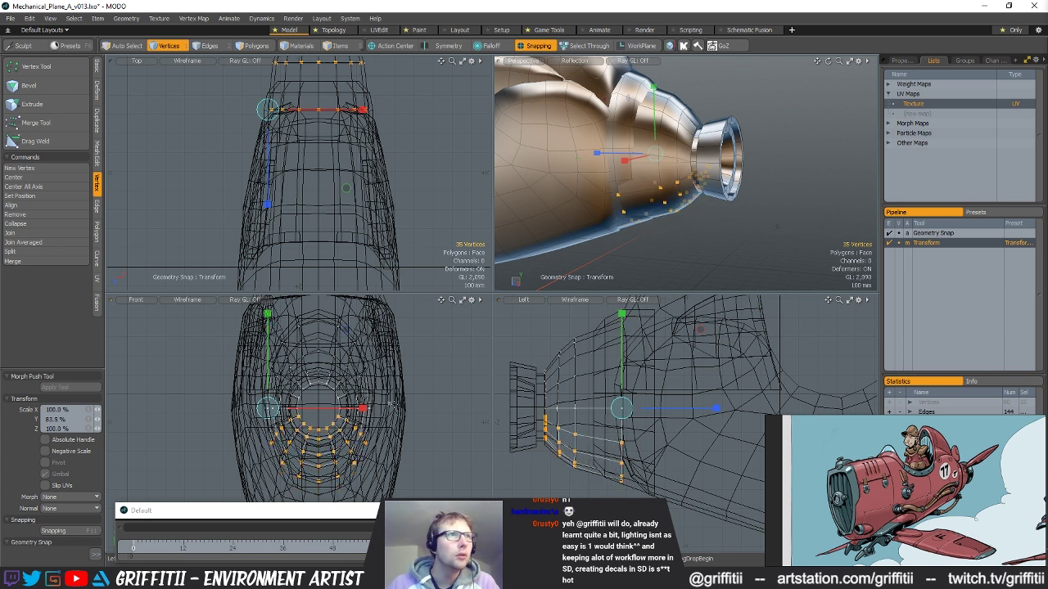
- Try to narrow the bell-shaped section's lower vertices in X with the wide rim row left out of the selection, and undo it
key("space")
key("r")
scroll(358, 417, "up", 2)
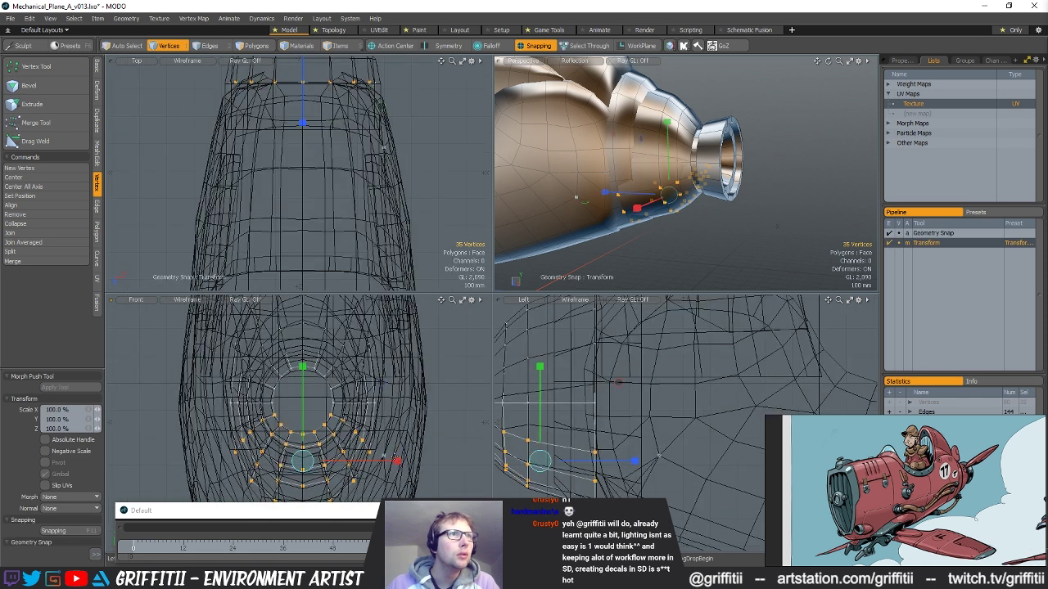
key("q")
right_click_drag(602, 430, 565, 490, "ctrl")
left_click_drag(565, 490, 661, 484, "alt")
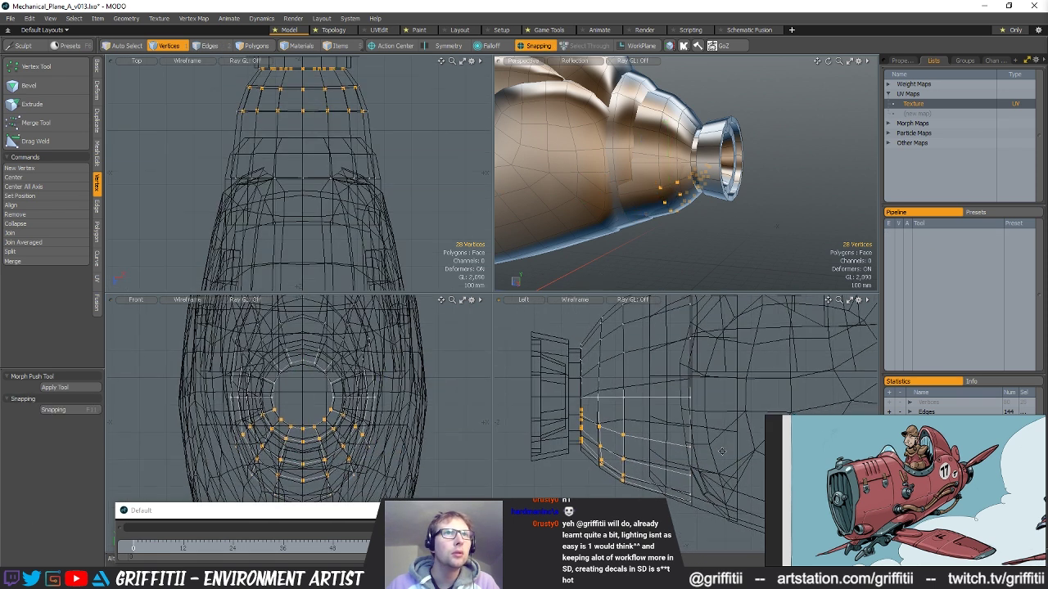
key("r")
left_click_drag(400, 446, 394, 446)
key("ctrl+z")
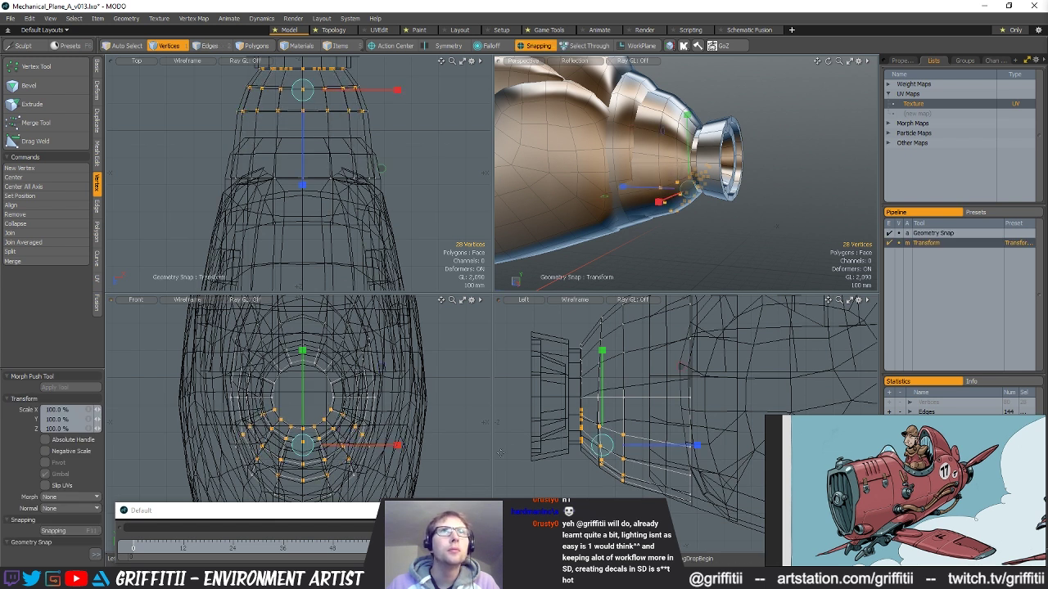
- Add the wide rim's lower vertices back to the selection and scale the whole lower half slightly narrower in X
key("q")
right_click_drag(690, 430, 704, 492, "shift")
key("r")
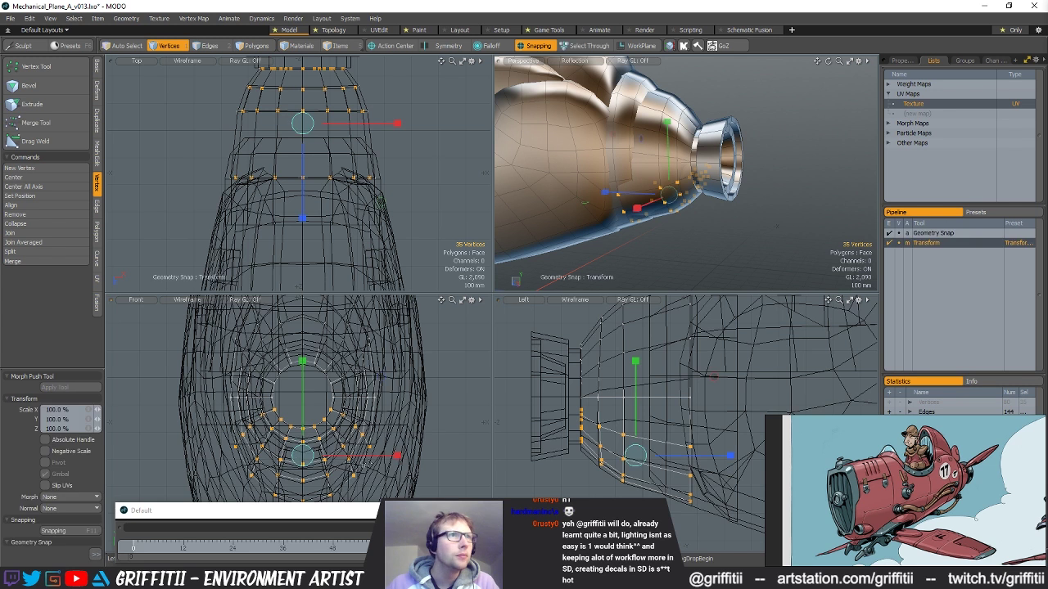
left_click_drag(391, 457, 392, 457)
left_click_drag(392, 456, 390, 455)
key("q")
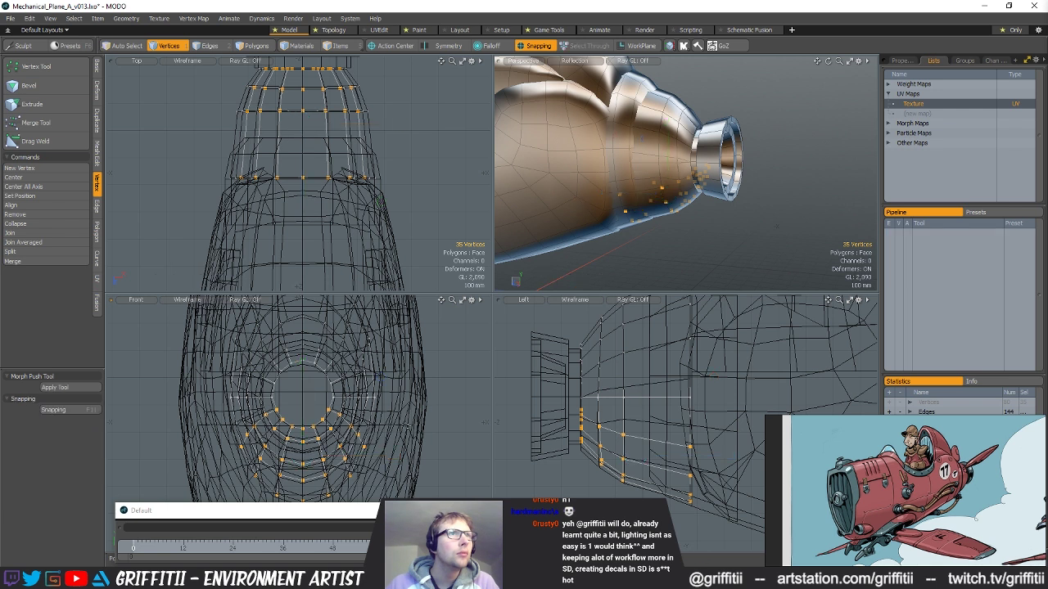
scroll(395, 455, "down", 2)
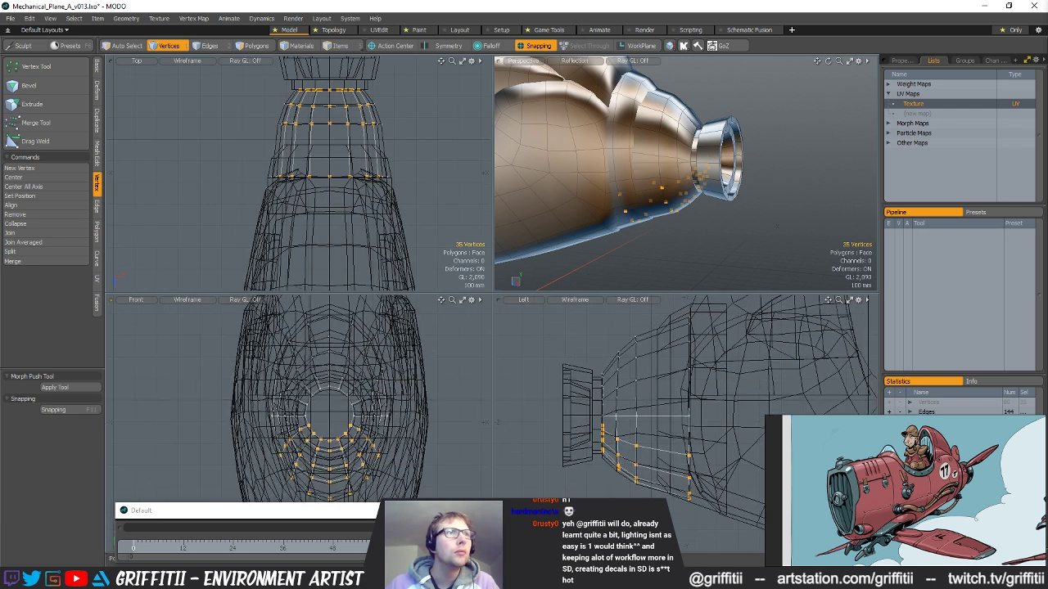
- Select the ten mid-height vertices on both sides of the tail cone and scale them across the cone's width
double_click(431, 411)
key("r")
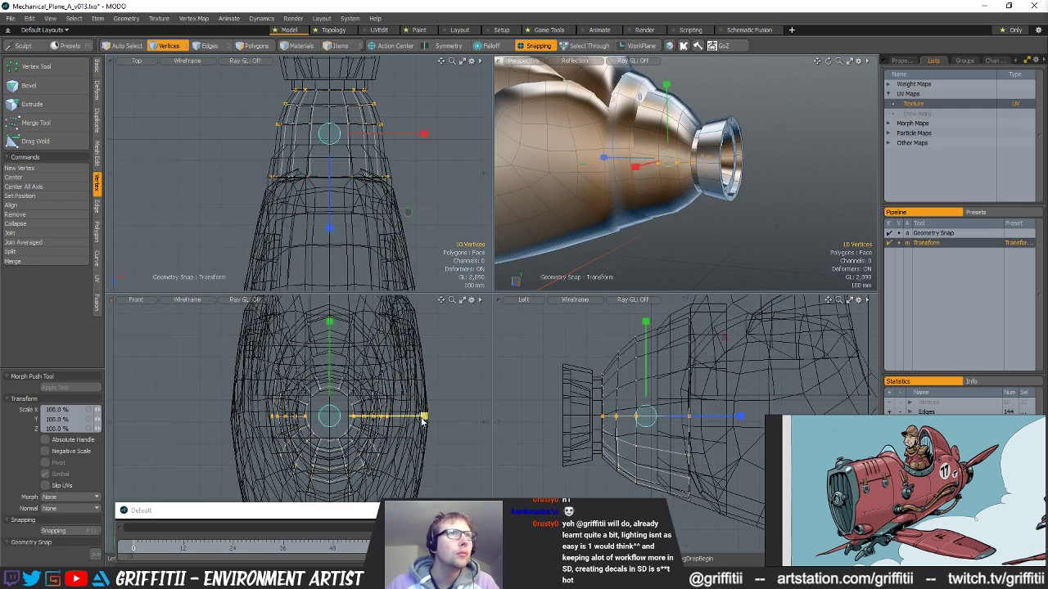
key("q")
left_click(706, 221)
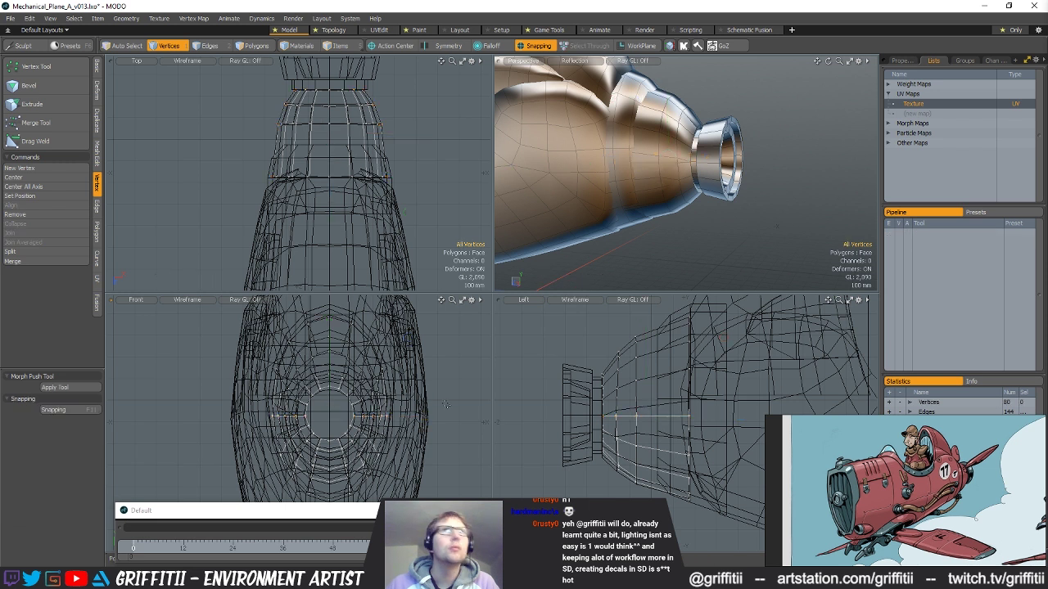
left_click_drag(701, 221, 709, 220, "alt")
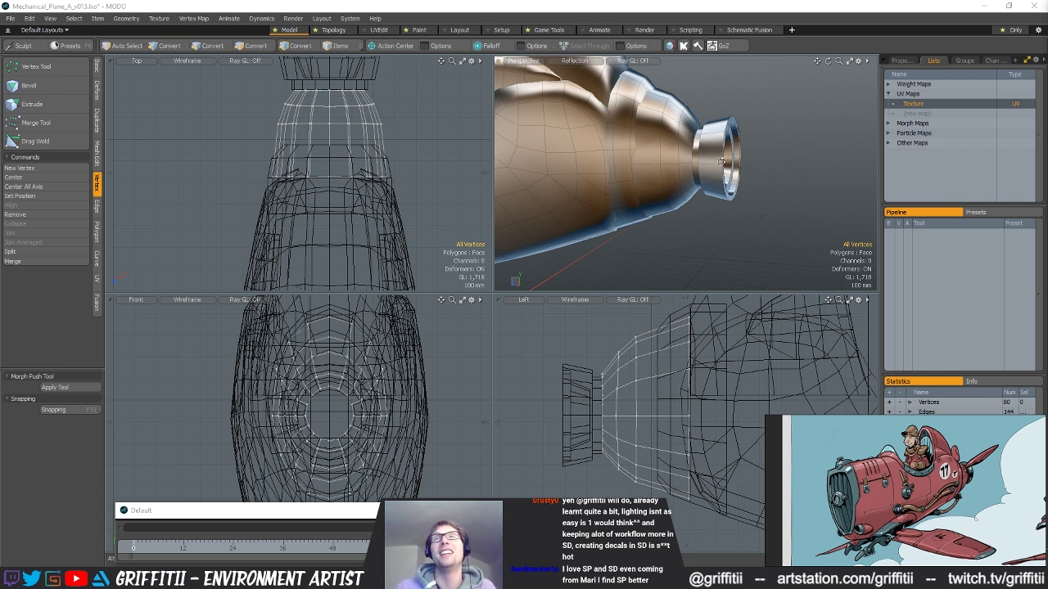
- Select all the tail cone's polygons and adjust them slightly in the vertical direction to fit the adjoining body section
mouse_move(723, 160)
left_mouse_down("alt")
mouse_move(660, 144)
mouse_move(722, 144)
left_mouse_up("alt")
scroll(660, 144, "up", 3)
key("space")
key("space")
key("r")
left_click_drag(684, 360, 670, 368, "alt+shift")
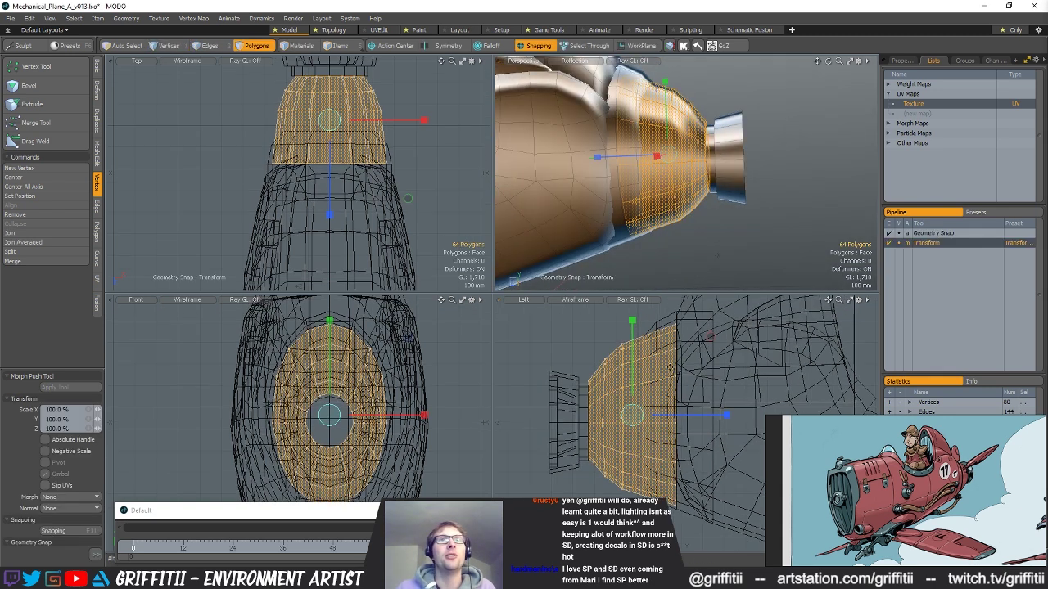
left_click(673, 325)
left_click_drag(677, 303, 677, 311)
- Scale the tail cone's polygons narrower along X and clear the selection
left_click_drag(712, 177, 647, 181, "alt")
key("space")
key("r")
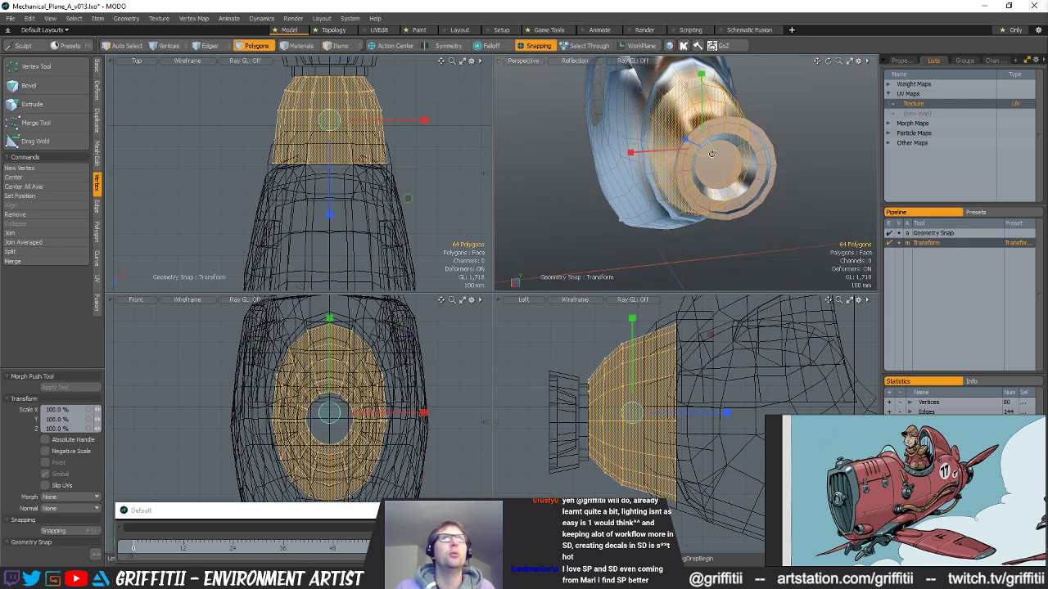
left_click_drag(712, 154, 737, 206, "alt")
left_click_drag(630, 152, 710, 196)
key("q")
left_click(741, 232)
left_click_drag(741, 233, 729, 216, "alt")
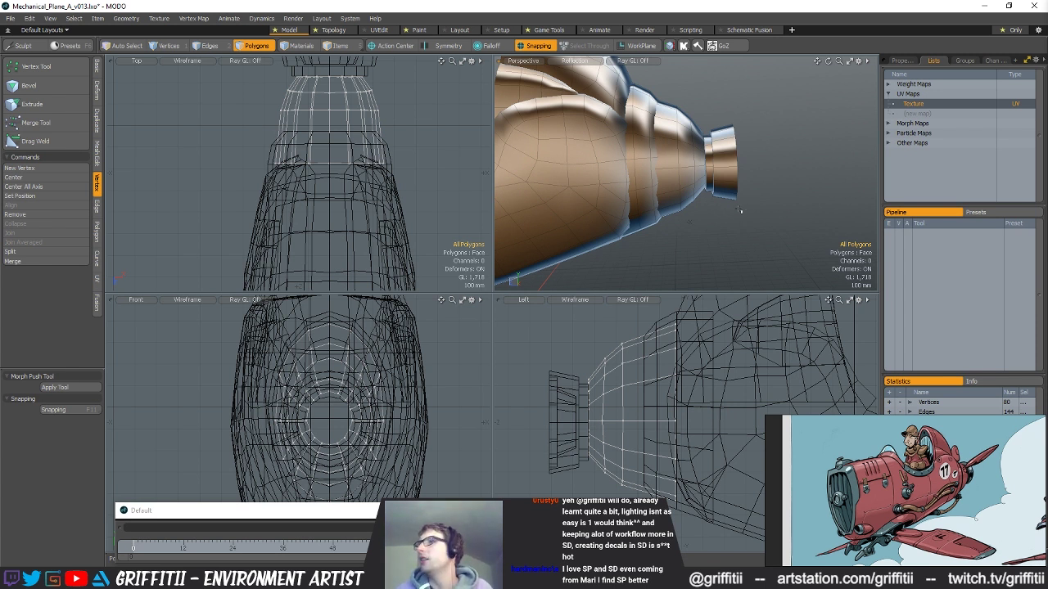
- Cut a loop slice around the cone near its wide end and delete the ring of polygons beyond the cut
left_click_drag(734, 212, 673, 212, "alt")
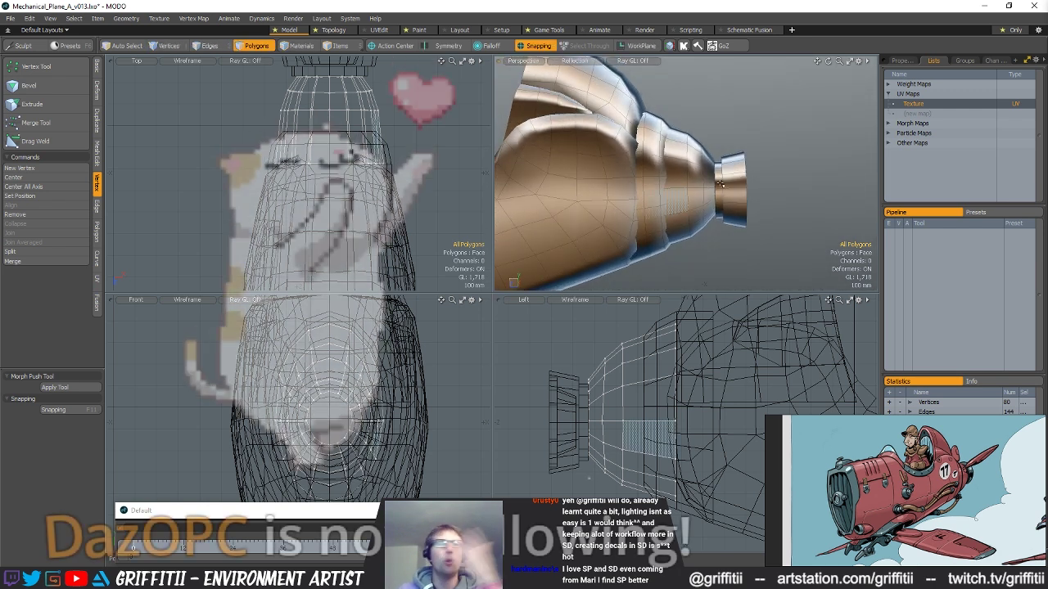
left_click_drag(674, 210, 780, 194, "alt")
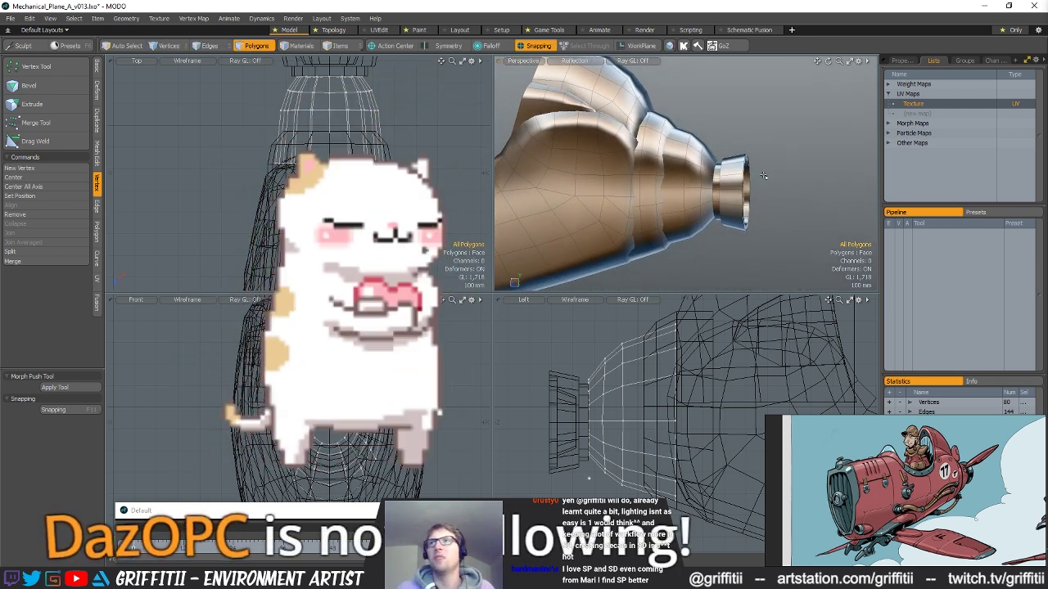
mouse_move(738, 186)
left_mouse_down("alt")
mouse_move(673, 182)
mouse_move(720, 180)
left_mouse_up("alt")
left_click_drag(606, 175, 730, 182, "alt")
double_click(645, 171)
key("2")
left_click(676, 348)
key("3")
mouse_move(667, 346)
left_mouse_down()
mouse_move(668, 368)
mouse_move(673, 358)
mouse_move(659, 358)
mouse_move(669, 360)
left_mouse_up()
key("alt+c")
key("q")
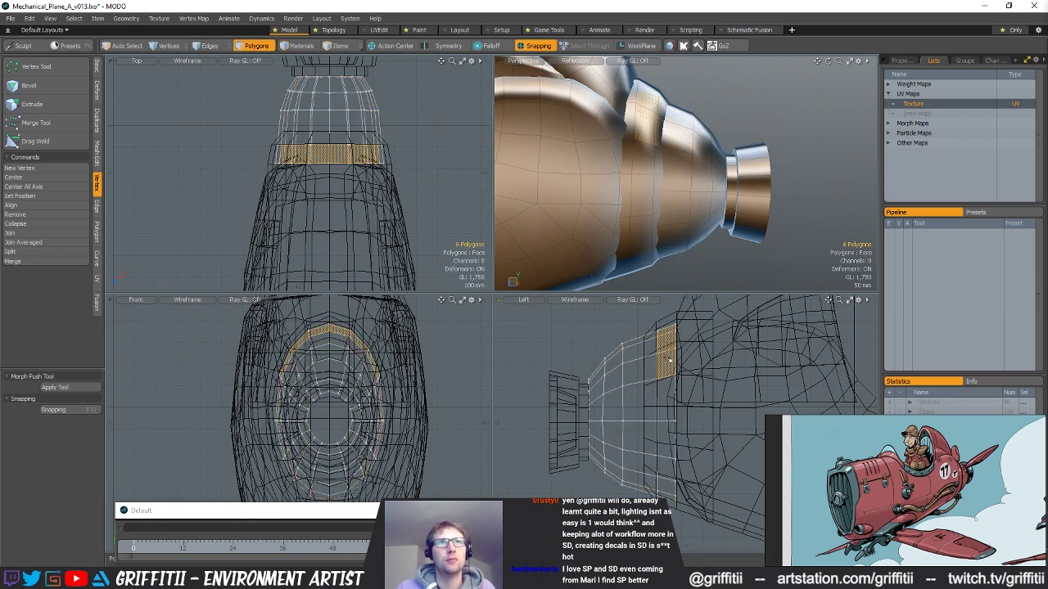
key("l")
key("Delete")
- Turn on X symmetry and slide the lengthwise edge loop on the cone's side upward with snapping off
left_click_drag(673, 159, 646, 147, "alt")
double_click(684, 172)
key("1")
key("2")
double_click(658, 143)
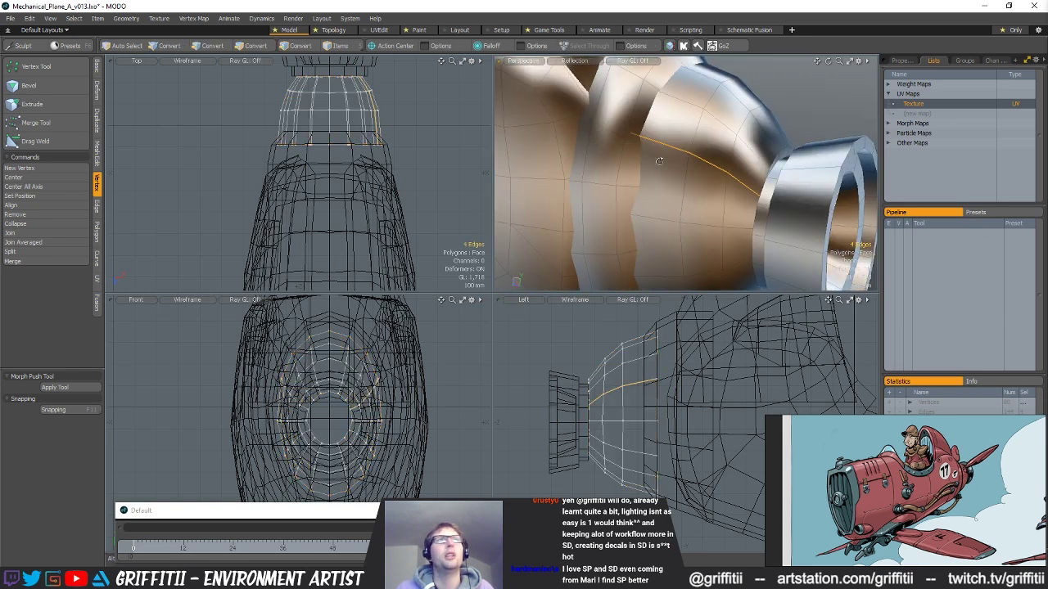
key("shift+x")
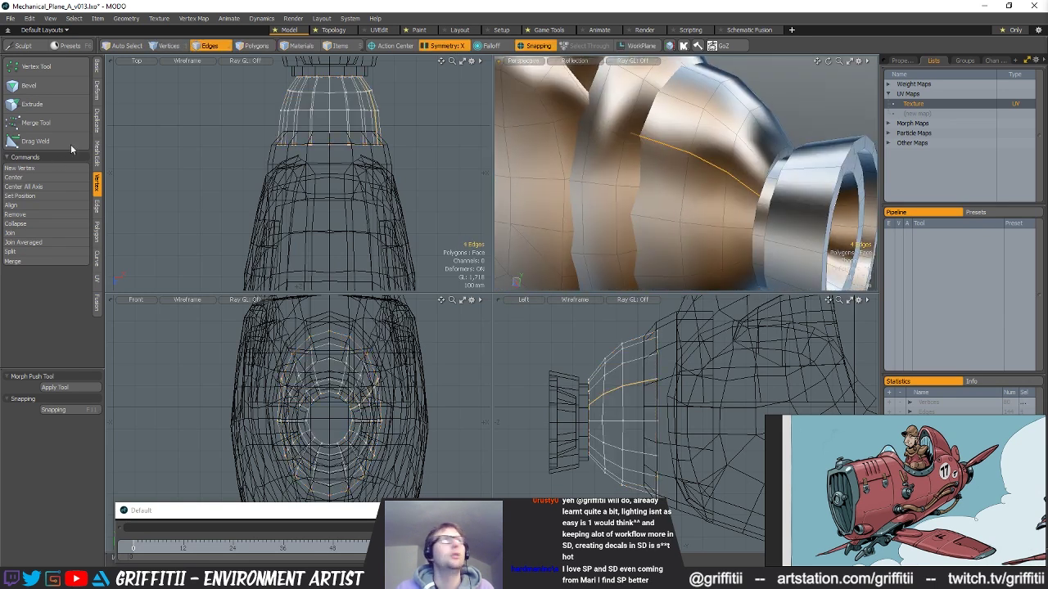
left_click(98, 202)
left_click(33, 141)
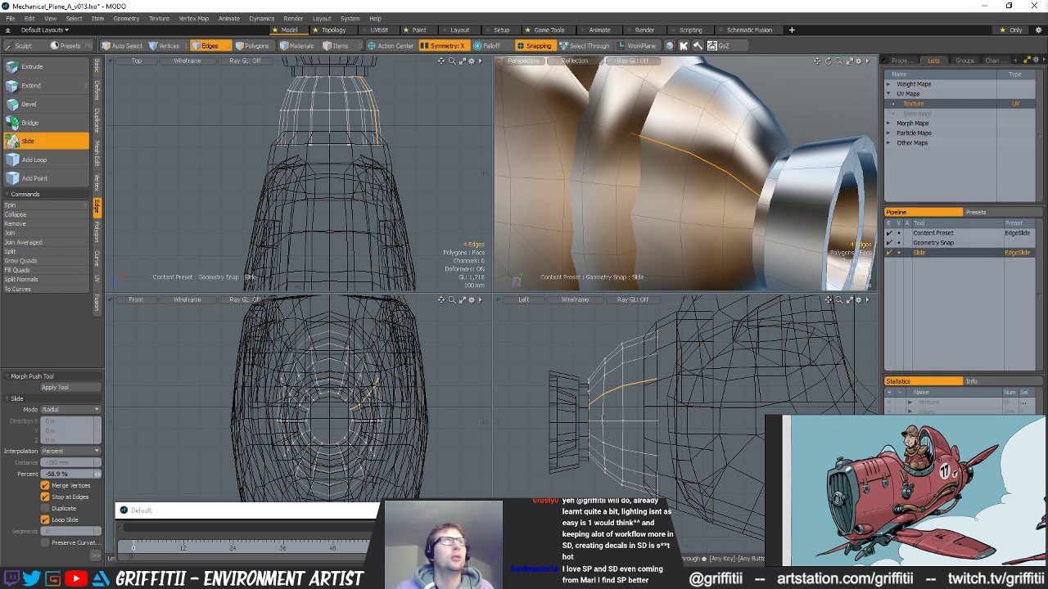
left_click_drag(700, 182, 726, 186)
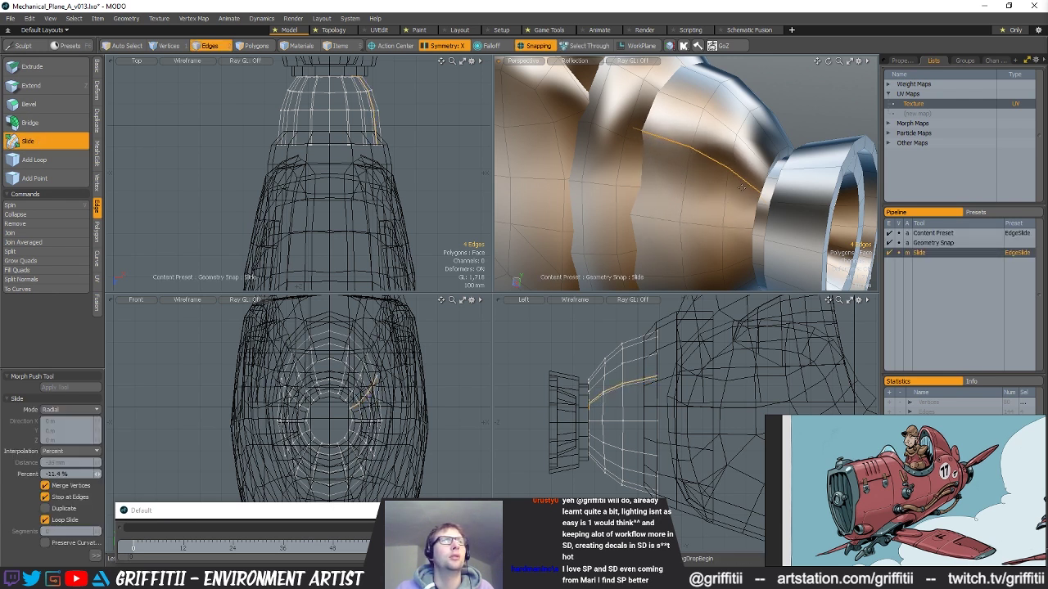
key("x")
left_click_drag(689, 217, 750, 142)
key("space")
- Cut additional lengthwise loop slices through the cone's side polygon strips, the first at 60%
key("3")
left_click(685, 147)
key("alt+c")
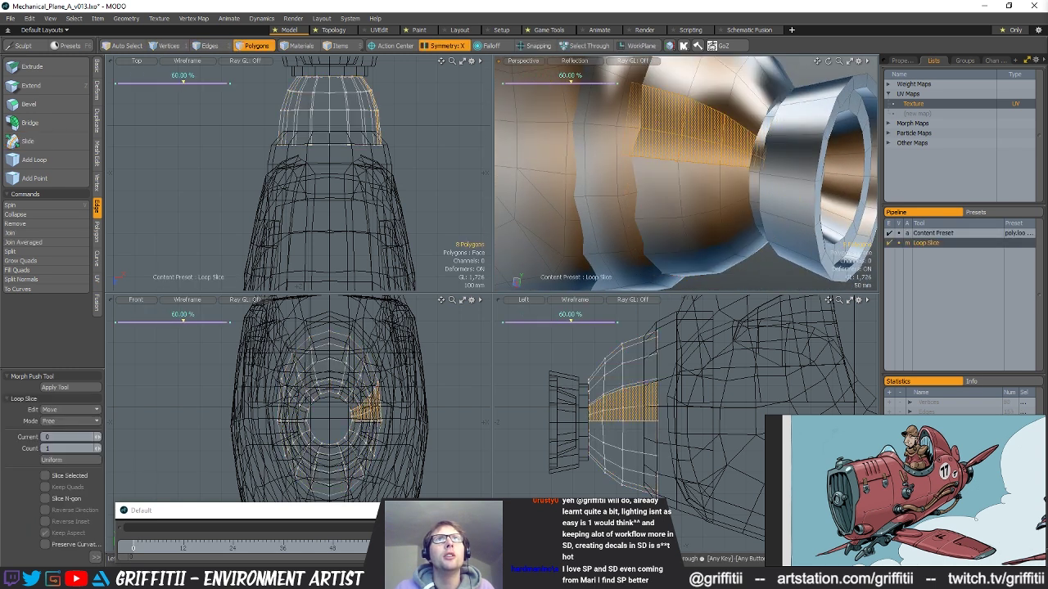
key("space")
left_click_drag(647, 205, 705, 177)
key("alt+c")
scroll(686, 198, "up", 2)
key("space")
key("alt+c")
key("space")
key("alt+c")
key("space")
key("space")
key("space")
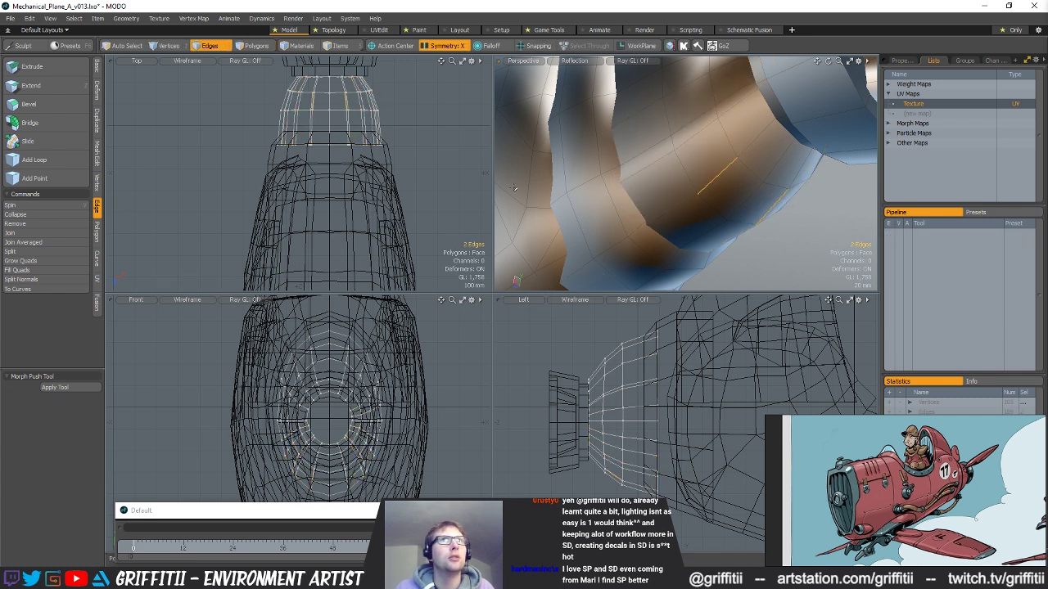
- Slide the lengthwise edge loops on the cone's underside to even out their spacing
double_click(686, 196)
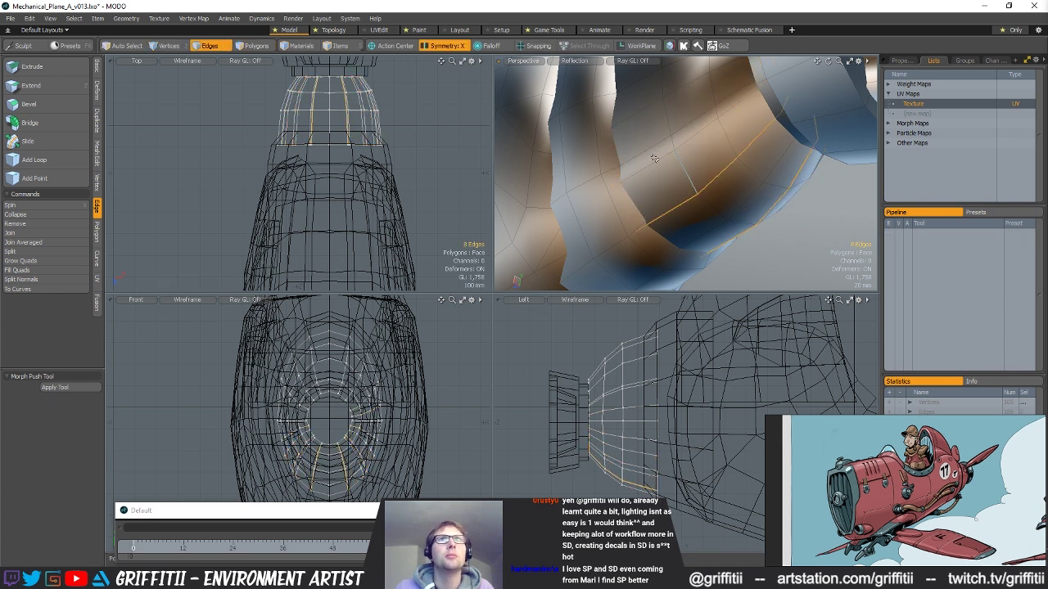
left_click(28, 141)
left_click_drag(728, 207, 679, 209)
key("space")
- Delete three surplus lengthwise edge loops on the lower and side areas of the cone
left_click(674, 211)
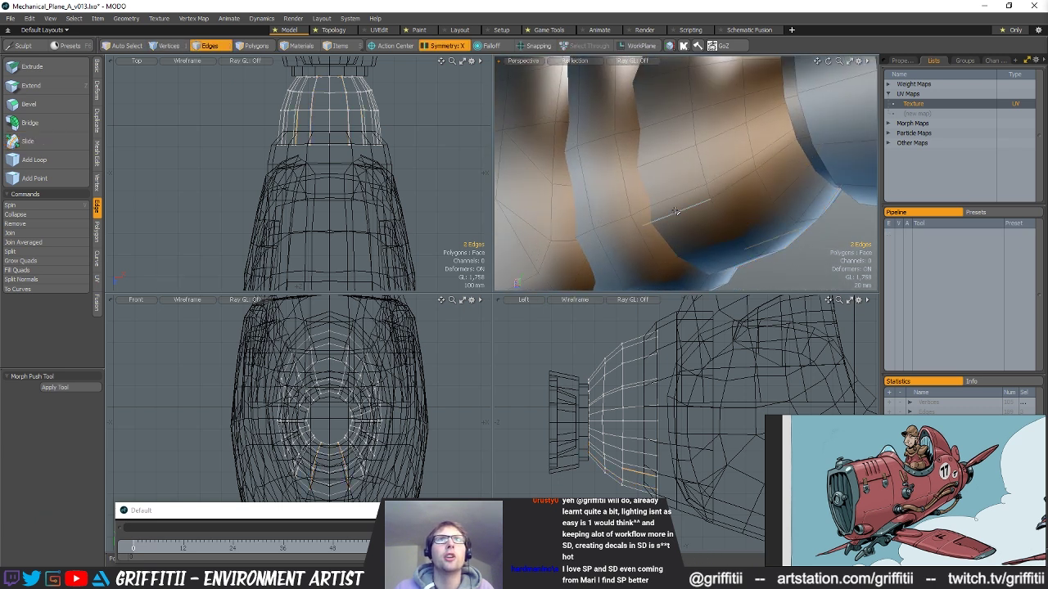
key("Delete")
left_click(665, 157)
key("Delete")
left_click_drag(666, 156, 690, 158, "alt")
double_click(672, 138)
key("Delete")
- Check the lengthwise edge loops on the cone's side with the Move tool and set the action center to Local
key("super")
double_click(726, 235)
left_click_drag(728, 247, 654, 176, "alt")
key("w")
key("space")
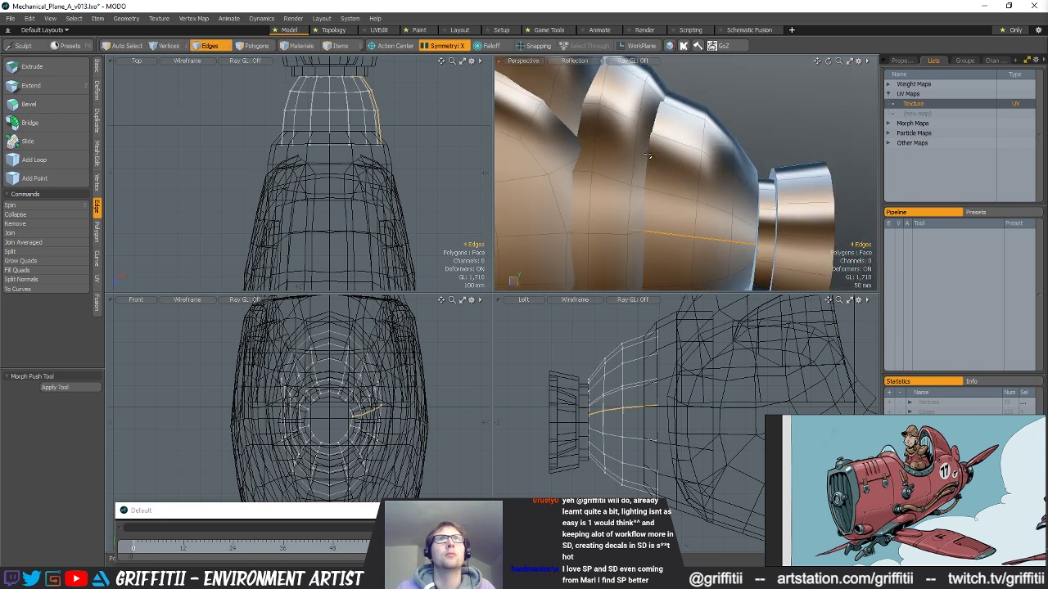
left_click(636, 149)
key("w")
left_click_drag(637, 151, 670, 189, "alt")
key("alt+a")
key("q")
- Slide the cone's two upper lengthwise edge loops to even their spacing, the topmost by about -13.5%
double_click(671, 188)
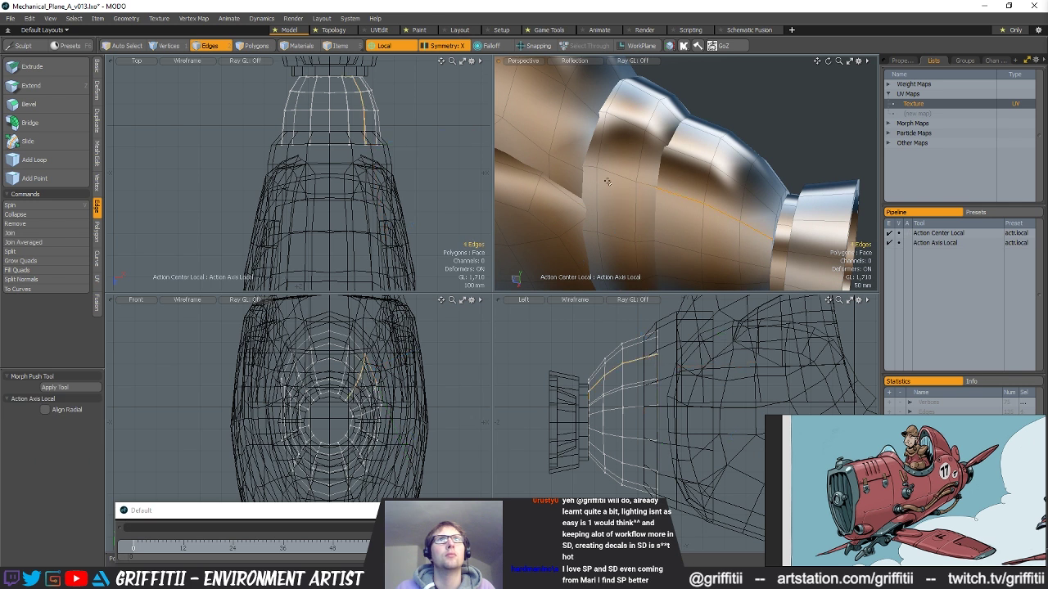
left_click(32, 141)
left_click_drag(712, 221, 681, 250)
key("q")
double_click(685, 209)
left_click(27, 141)
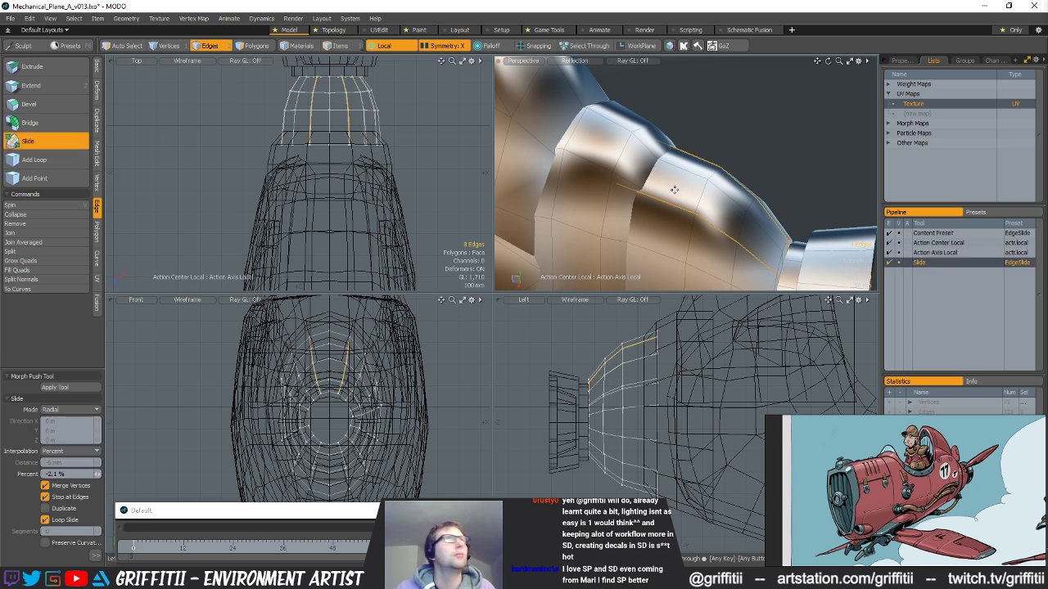
left_click_drag(712, 188, 700, 237)
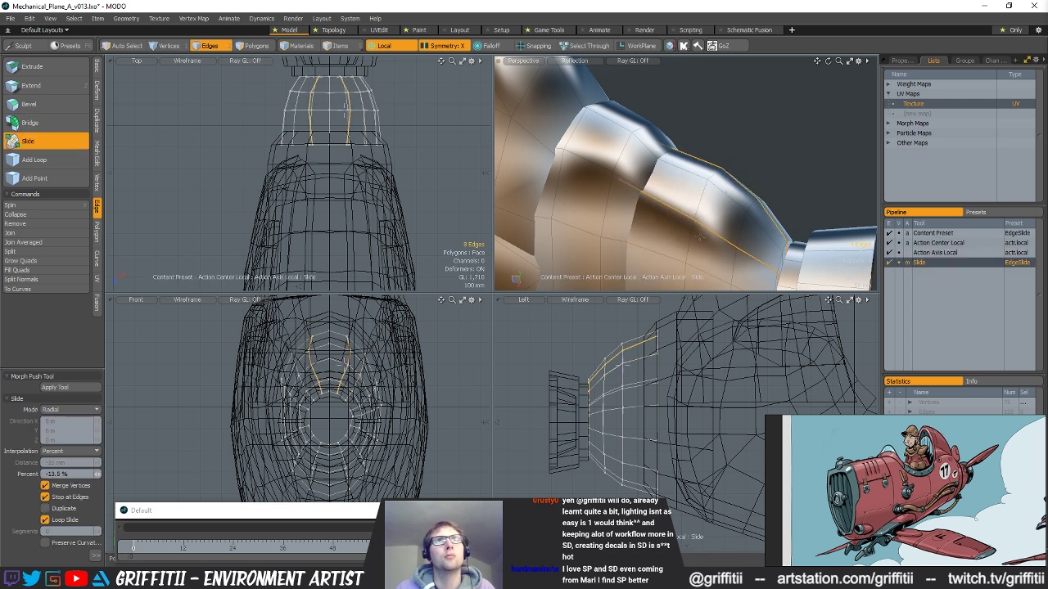
key("q")
- Move the topmost lengthwise edge loops about -10 mm along their local Z axis
left_click_drag(699, 238, 649, 206, "alt")
key("w")
left_click_drag(682, 261, 644, 178)
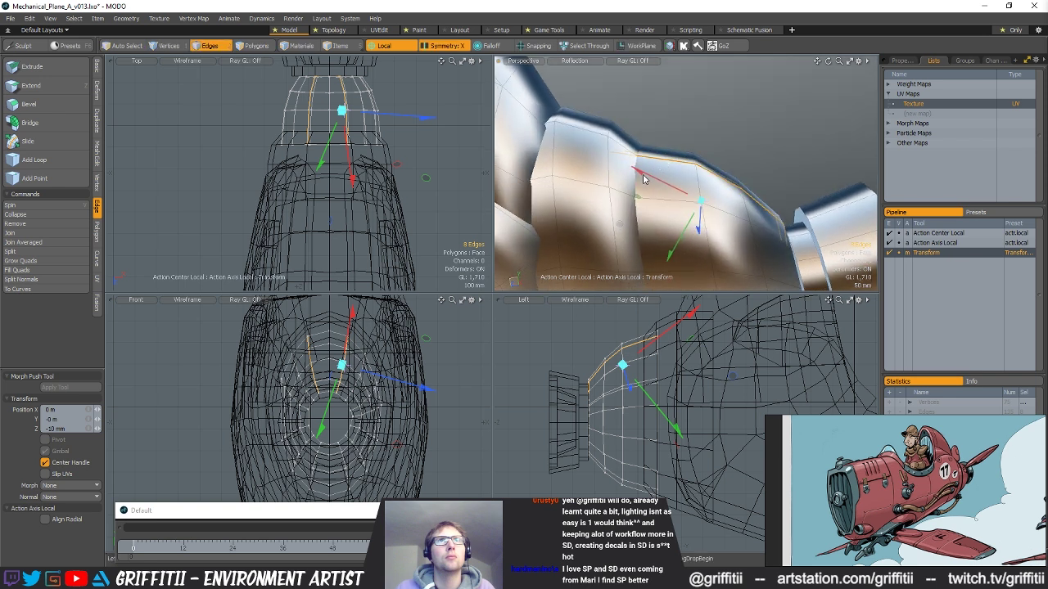
left_click_drag(411, 163, 392, 184, "alt+shift")
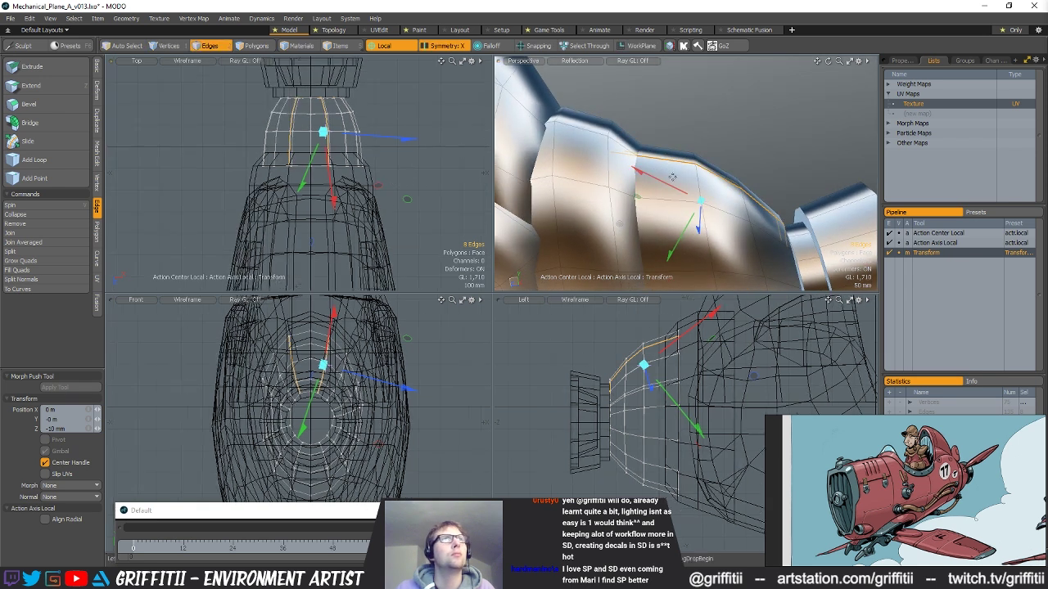
key("q")
- Turn off X symmetry and delete the polygons of one half of the cone up to its centre line
key("3")
mouse_move(310, 78)
right_mouse_down()
mouse_move(285, 223)
mouse_move(328, 224)
right_mouse_up()
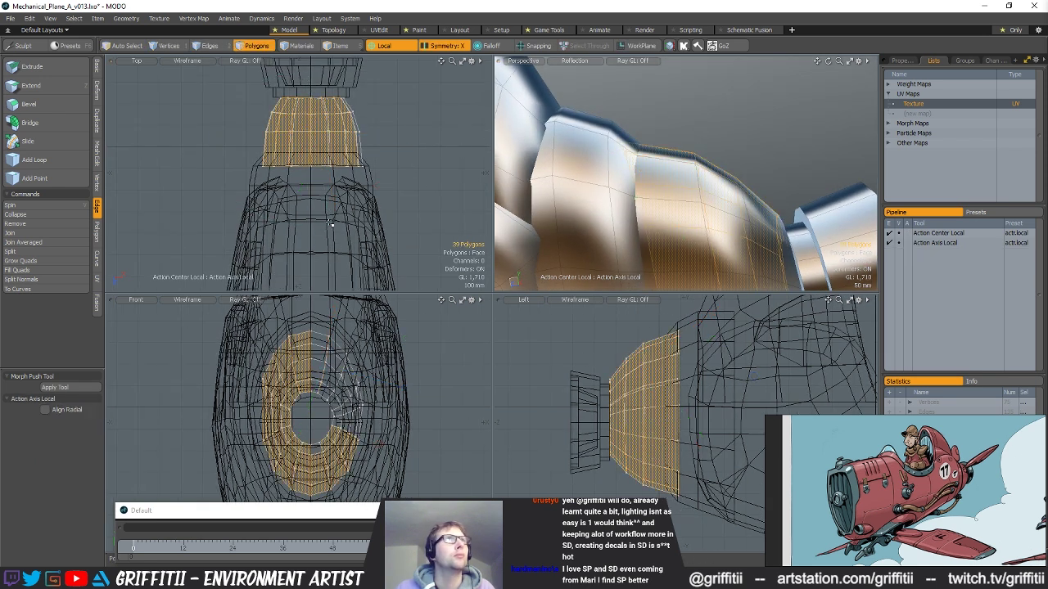
left_click(443, 47)
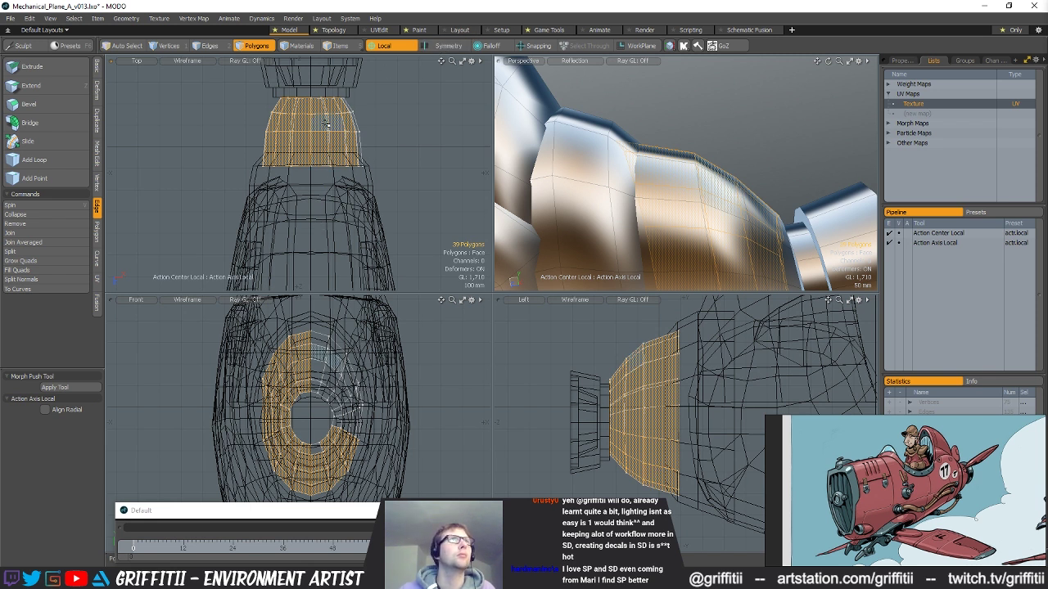
left_click(321, 169, "ctrl")
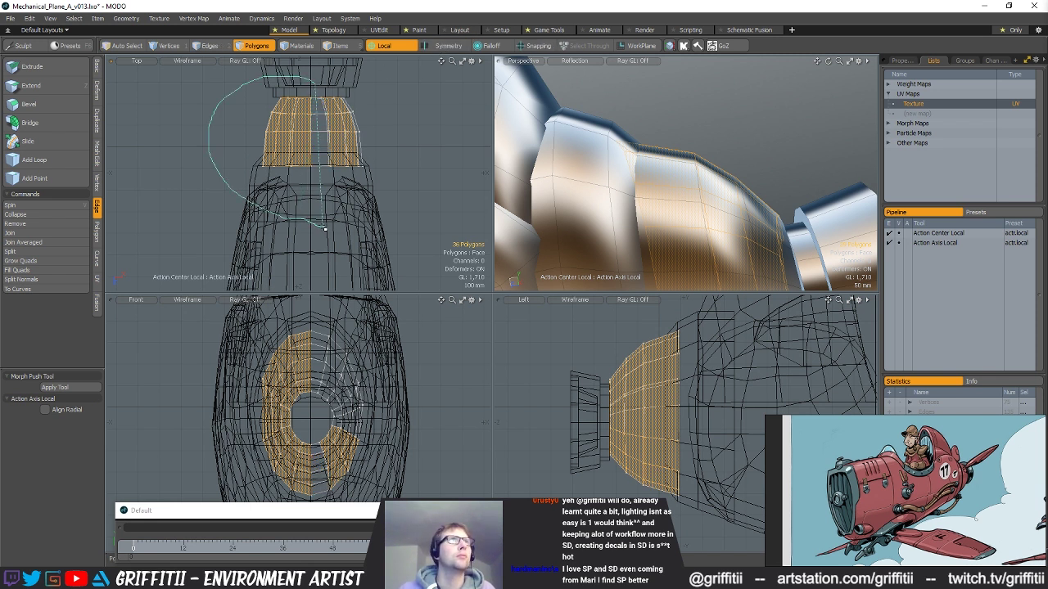
right_click_drag(324, 229, 320, 227, "ctrl")
key("Delete")
- Try to move a single lower edge on the cone's wide rim about 12 mm along Z
left_click_drag(682, 230, 656, 181, "alt")
scroll(660, 156, "down", 3)
scroll(654, 124, "up", 3)
mouse_move(653, 124)
left_mouse_down("alt")
mouse_move(663, 163)
mouse_move(652, 121)
left_mouse_up("alt")
key("2")
left_click(634, 210)
mouse_move(635, 209)
left_mouse_down("alt")
mouse_move(633, 198)
mouse_move(647, 216)
left_mouse_up("alt")
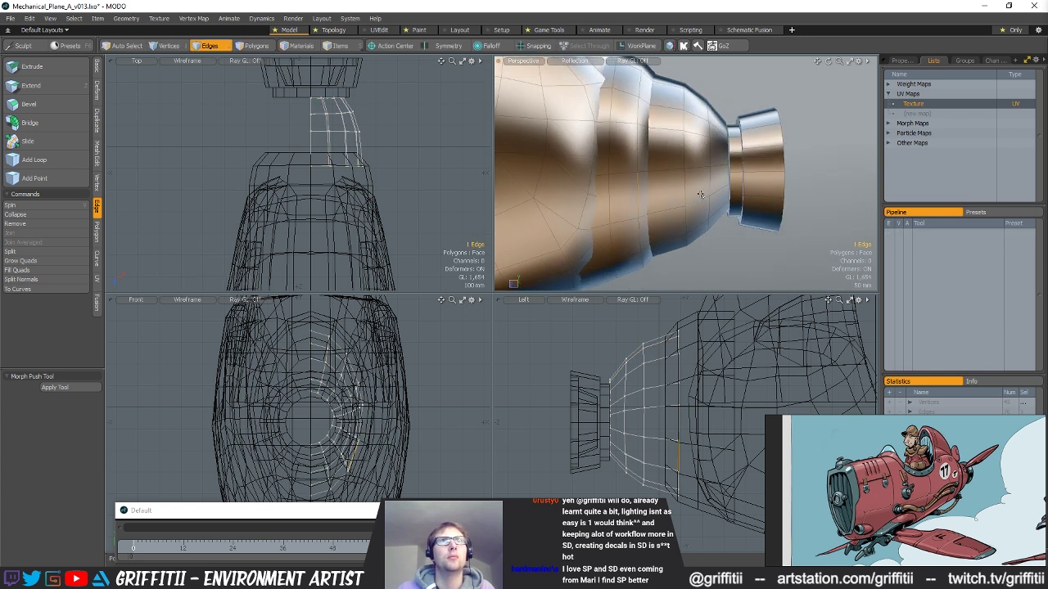
key("w")
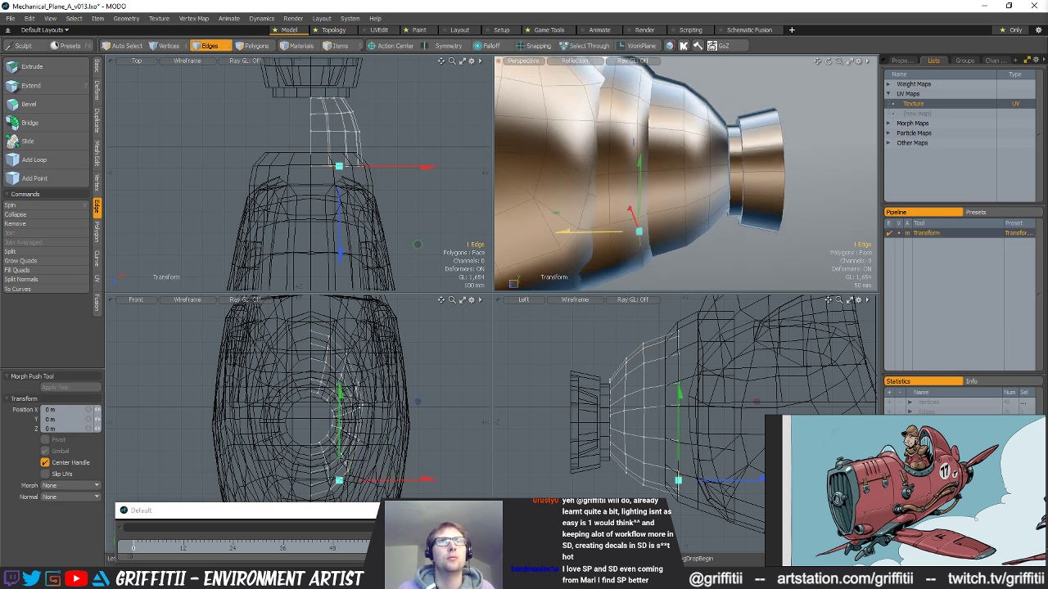
key("ctrl+z")
key("ctrl+z")
left_click_drag(604, 235, 600, 235)
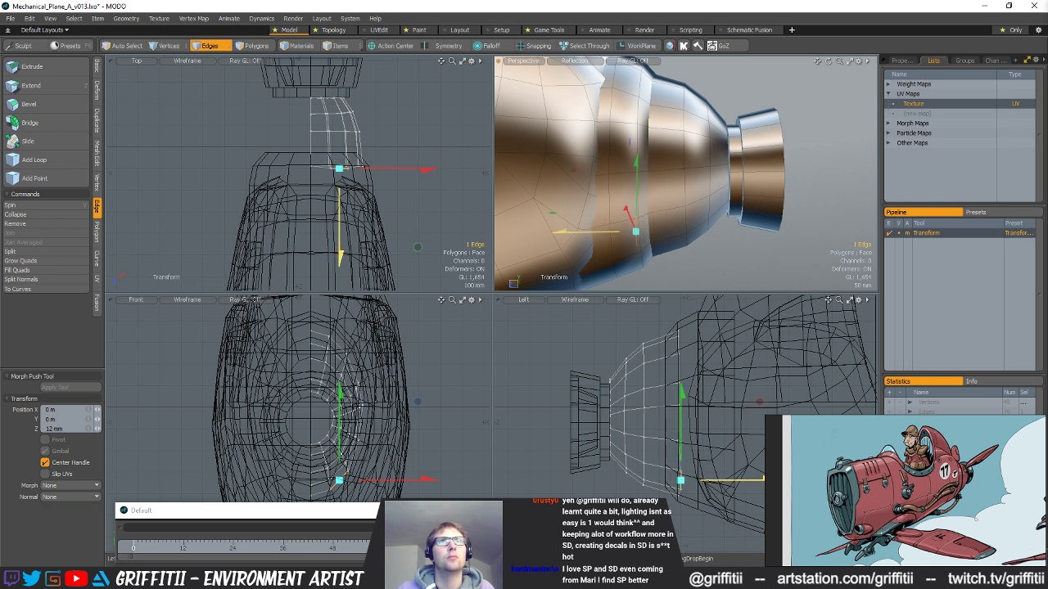
key("ctrl+z")
- Set the action center to Local and move the lower rim edge about -4 mm along its local Z axis
left_click_drag(676, 243, 662, 187, "alt")
key("alt+a")
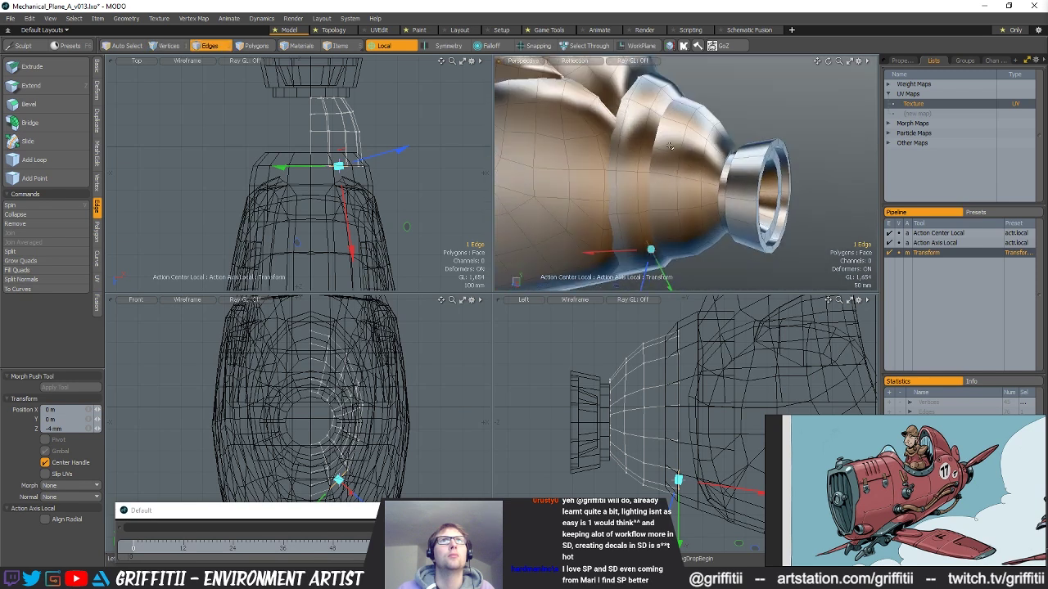
key("space")
key("space")
- Select the eight edges of the half cone's wide rim and flatten them by scaling Z to 0%
left_click_drag(313, 156, 310, 203, "alt")
key("space")
key("2")
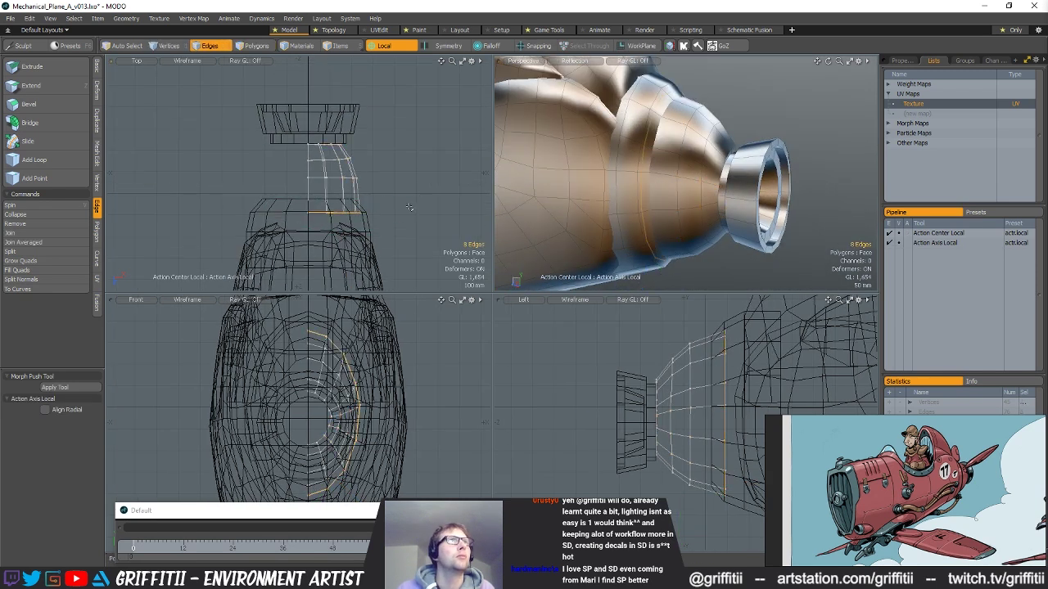
key("y")
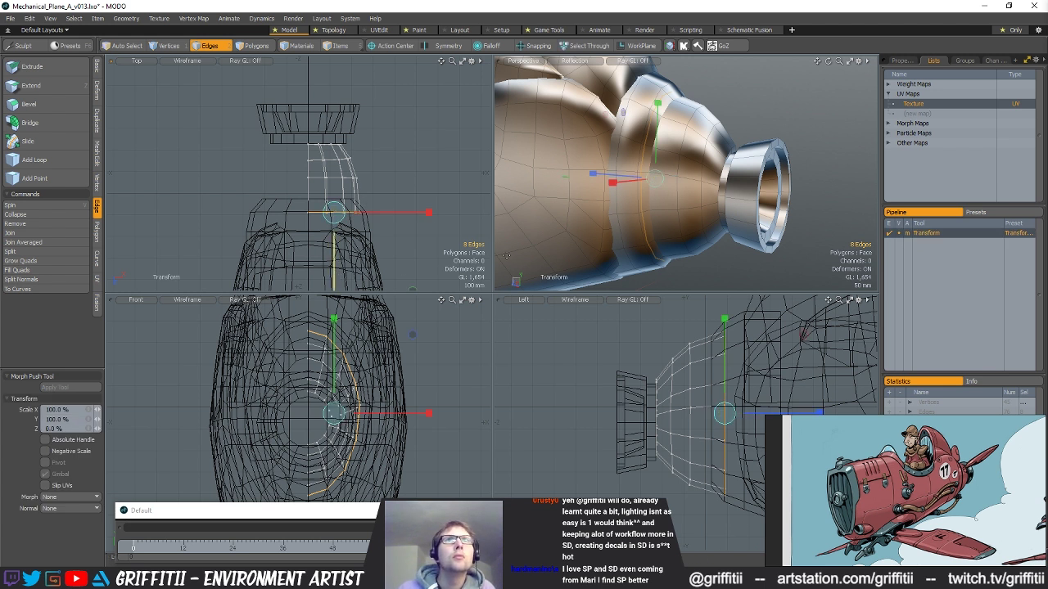
key("space")
- Select the half cone's open centre-line edges and scale them along X about the origin to align them with the centre plane
right_click_drag(327, 277, 328, 277)
key("r")
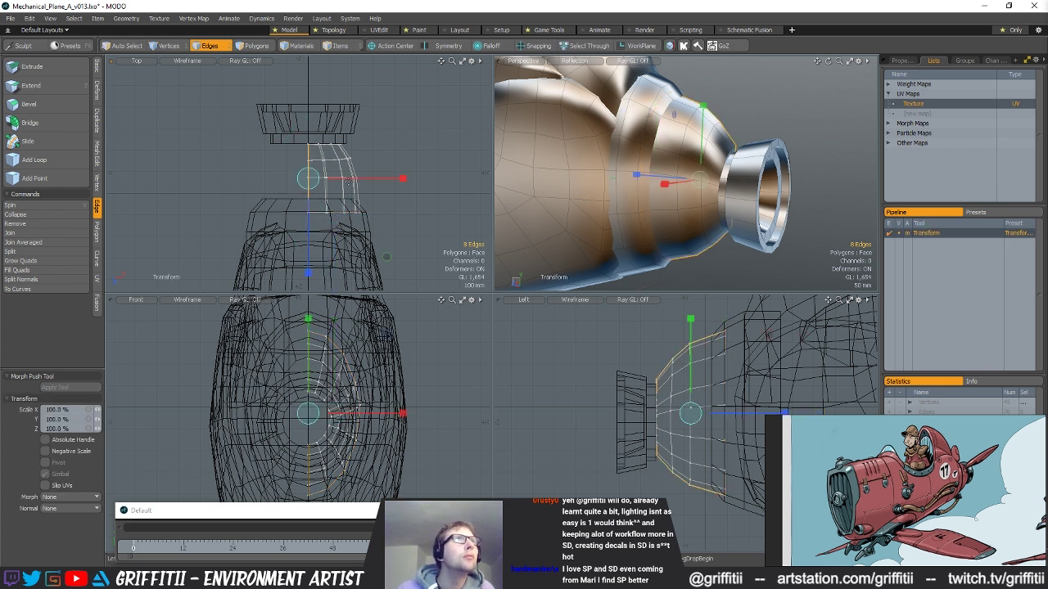
key("alt+o")
scroll(370, 161, "down", 5)
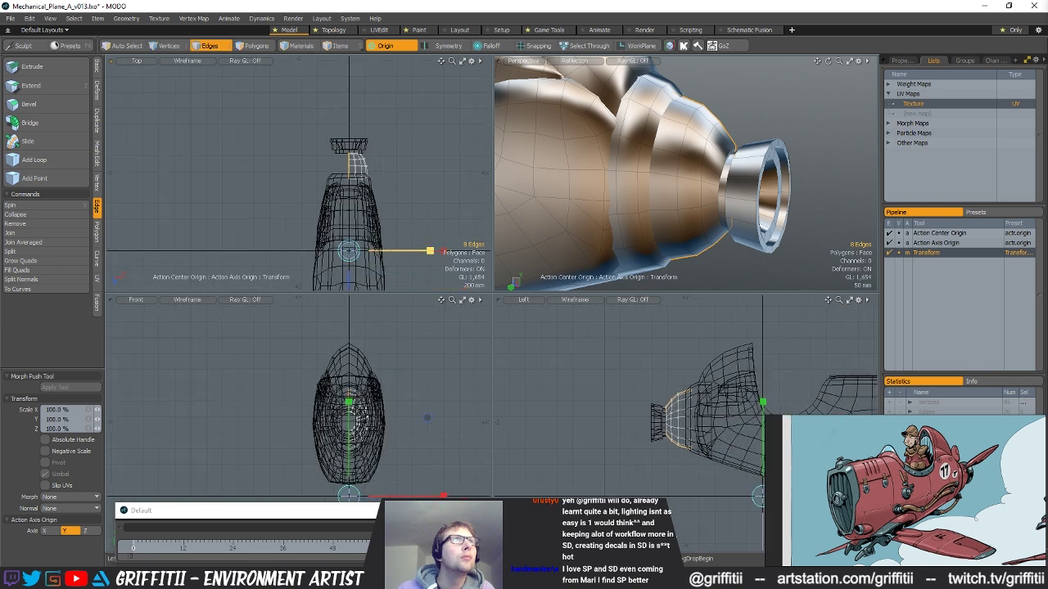
key("space")
key("shift+a")
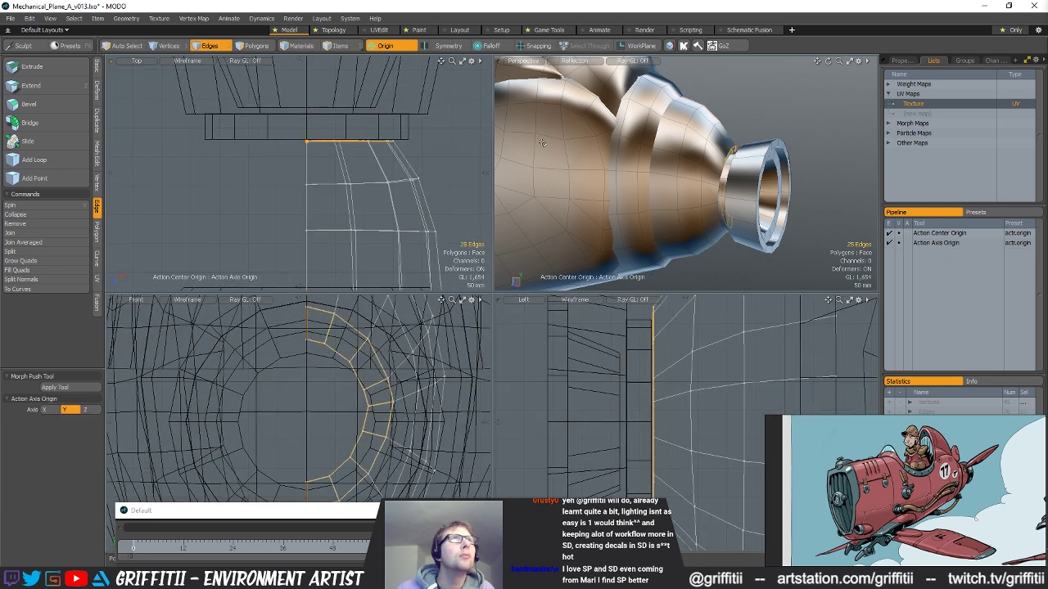
- Mirror the half cone across the centre plane along X to complete the tail cone
key("y")
key("space")
scroll(336, 211, "down", 3)
left_click(437, 191)
key("shift+v")
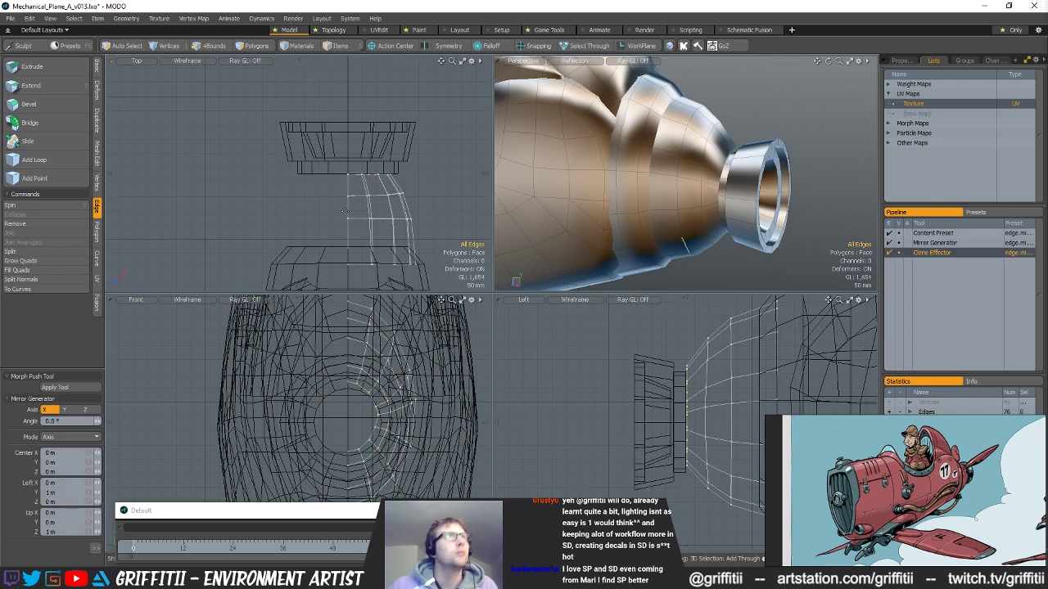
left_click(349, 217)
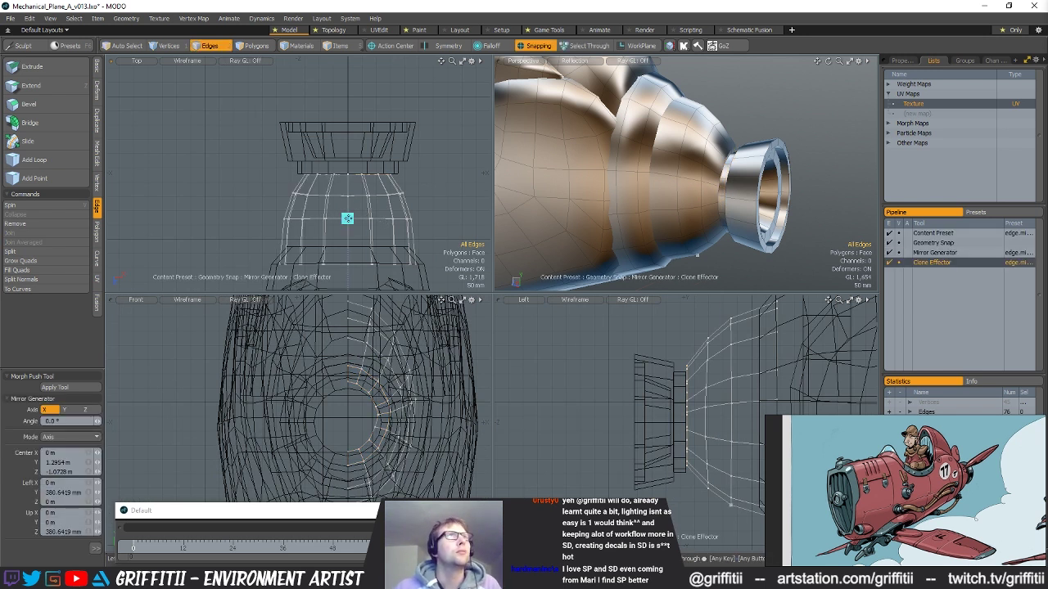
key("space")
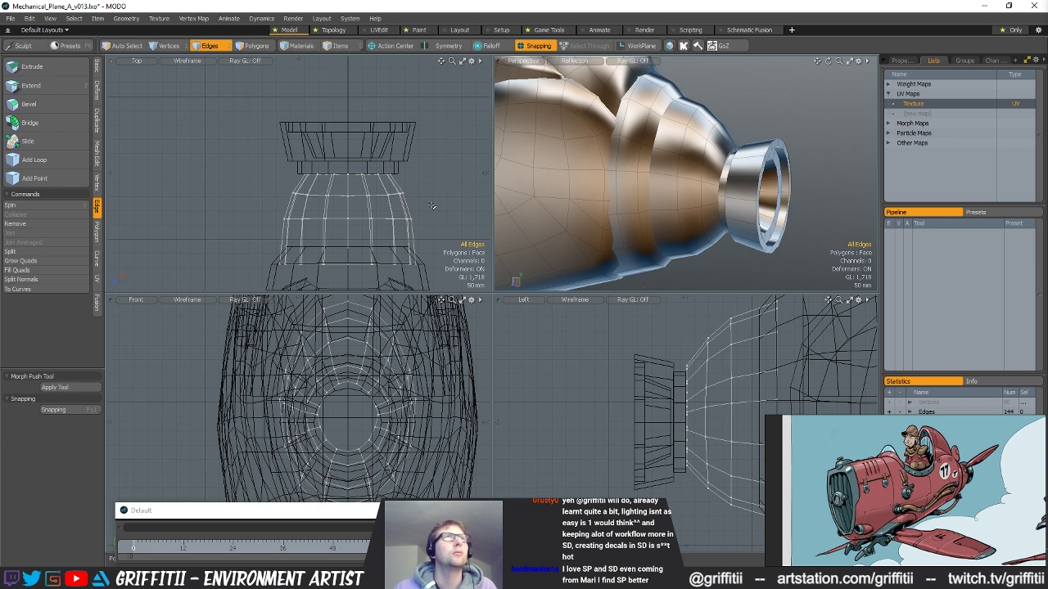
- Select all connected polygons of the mirrored cone and examine its narrow end
key("3")
double_click(690, 133)
left_click_drag(714, 147, 692, 174, "alt")
left_click(801, 131)
left_click_drag(801, 131, 741, 171, "alt")
double_click(686, 167)
scroll(366, 409, "up", 6)
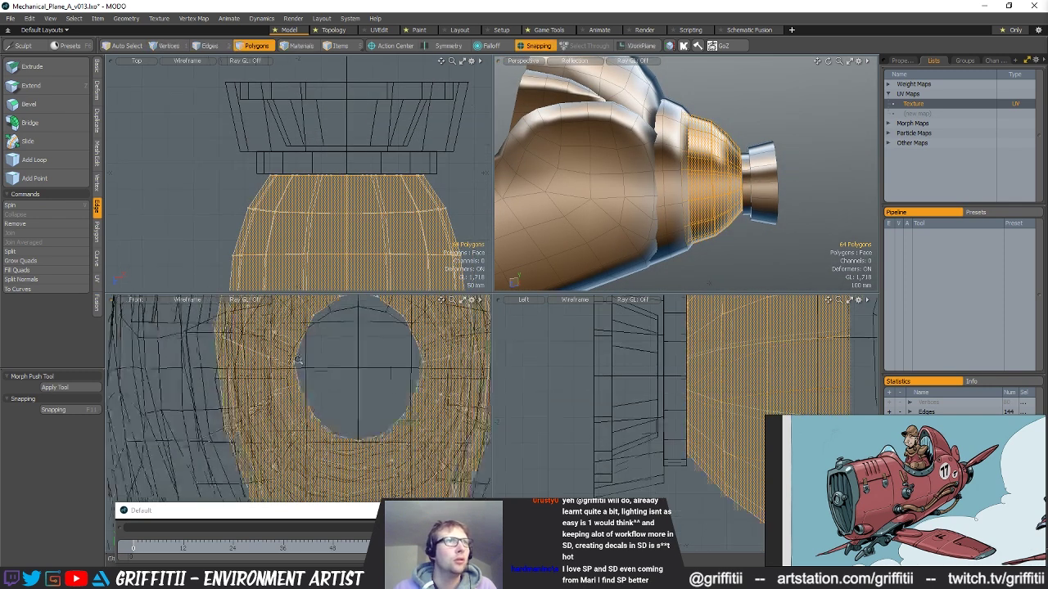
- Turn on X symmetry, switch snapping off and move a short radial edge pair on the cone's narrow end ring
key("space")
key("space")
scroll(332, 377, "down", 2)
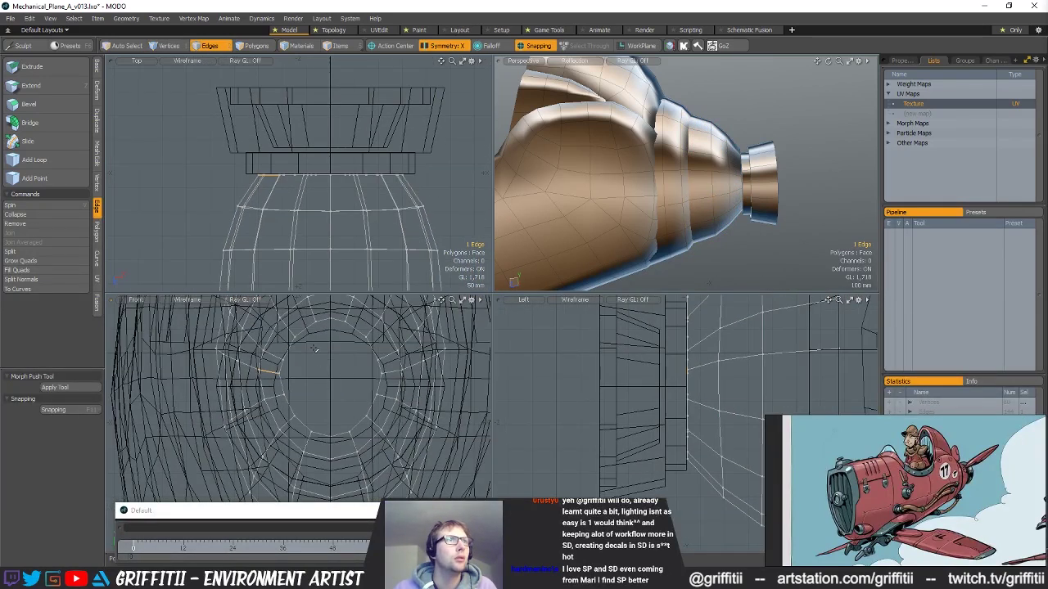
key("w")
key("x")
left_click_drag(296, 349, 331, 357)
scroll(298, 355, "down", 2)
- Move the neighbouring radial edge pair on the narrow end ring about 2 mm in X and -14 mm in Y
key("q")
left_click(280, 376)
key("w")
key("q")
left_click(295, 383)
key("w")
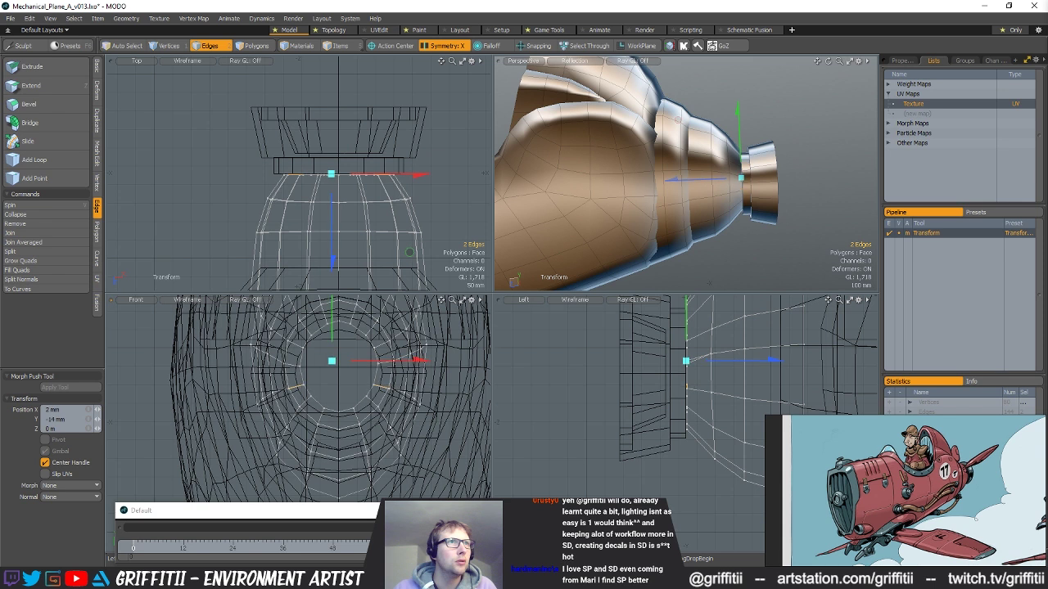
- Move the symmetric side vertex pair on the cone's second ring about -2 mm in X and -6 mm in Y
key("1")
scroll(327, 356, "up", 1)
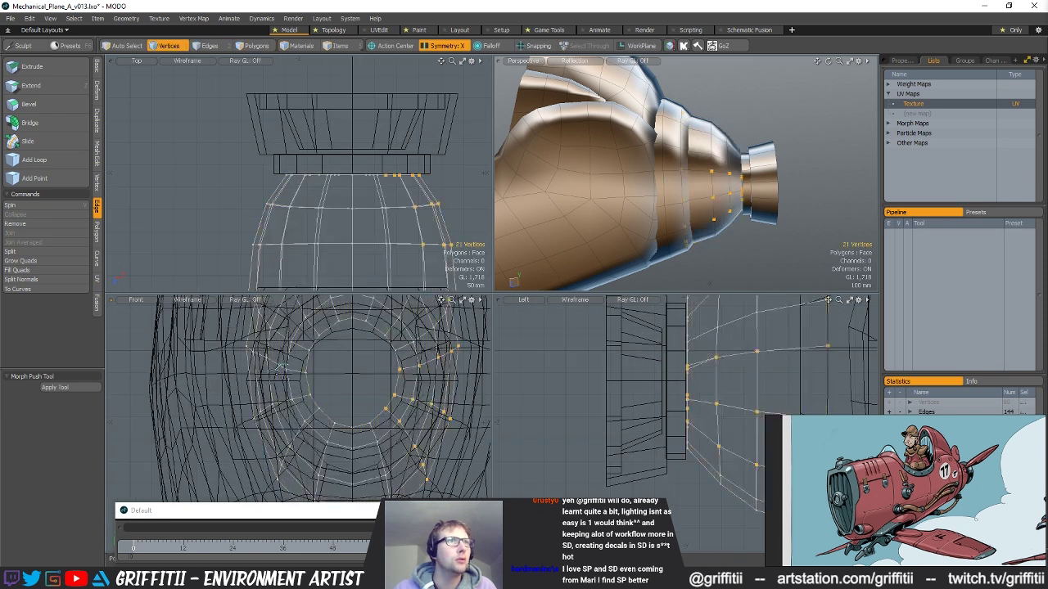
key("space")
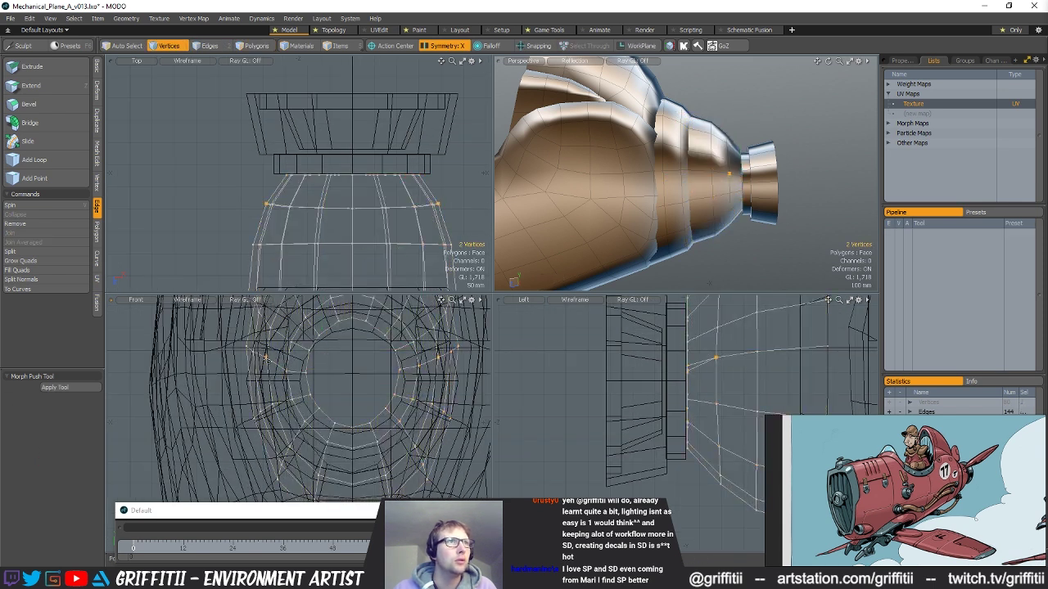
key("y")
left_click_drag(331, 381, 331, 358, "alt")
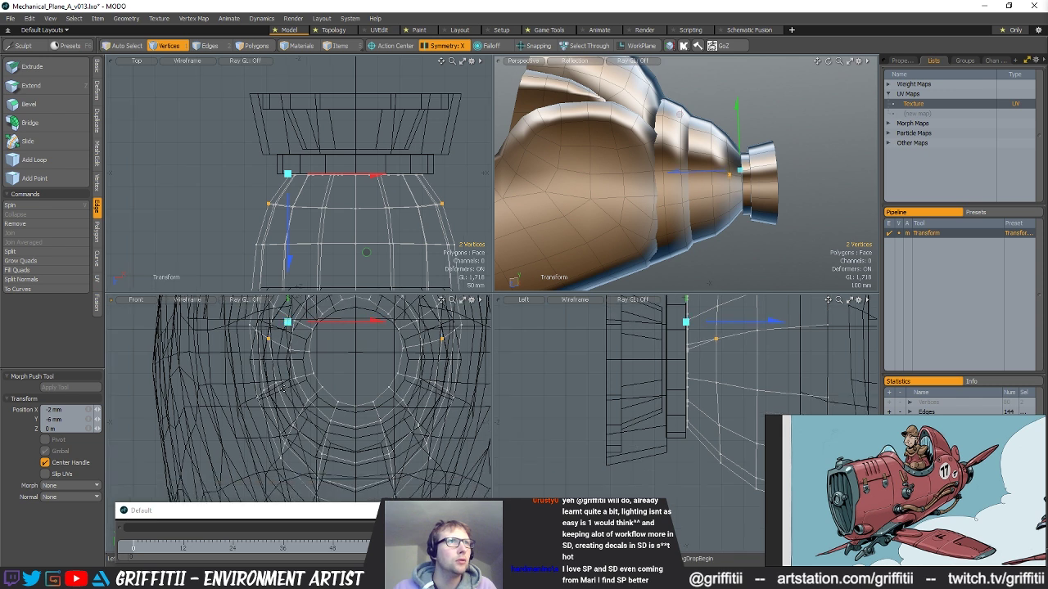
key("space")
left_click(331, 358)
left_click_drag(414, 381, 380, 415, "alt")
- Move the symmetric lower vertex pair on the cone's narrow rim about 6 mm in Y
key("1")
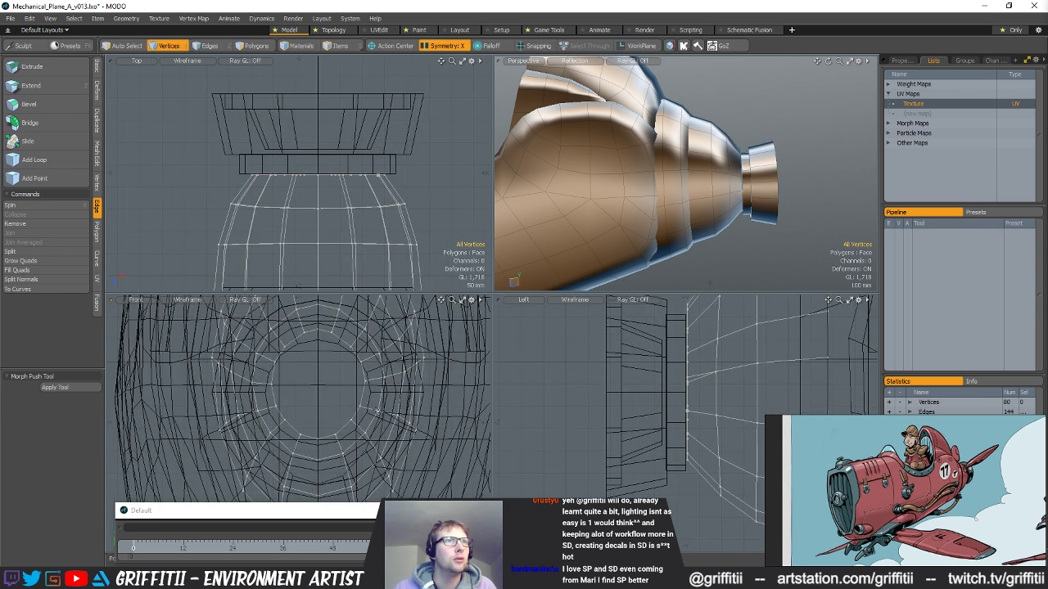
key("y")
left_click(291, 385)
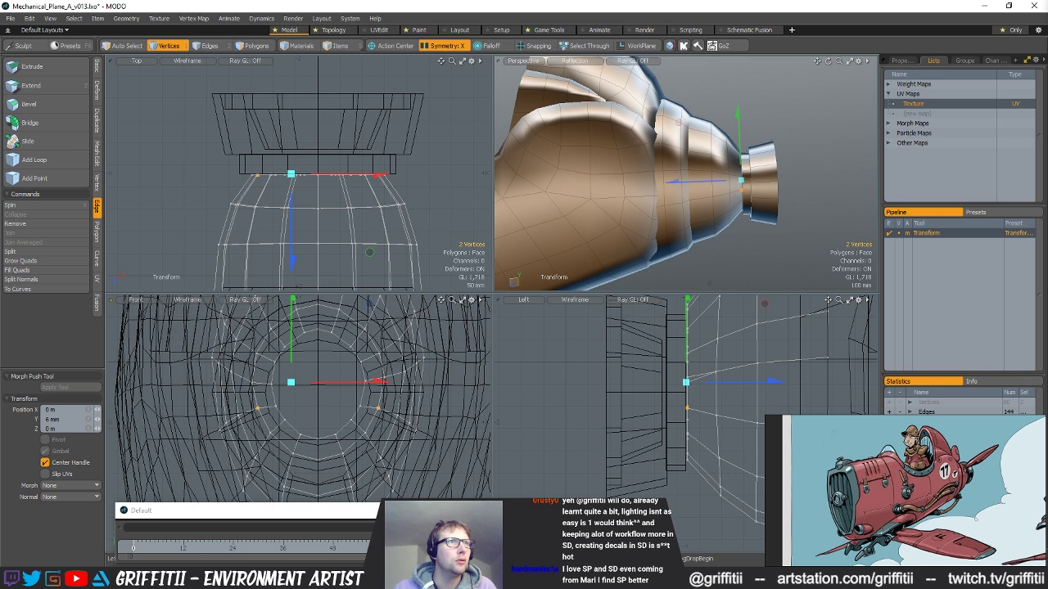
key("space")
left_click(292, 385)
left_click_drag(292, 385, 323, 386, "alt")
scroll(310, 372, "down", 2)
- Examine the tail cone's transition into the nozzle and fuselage from several angles
left_click_drag(616, 186, 652, 197, "alt")
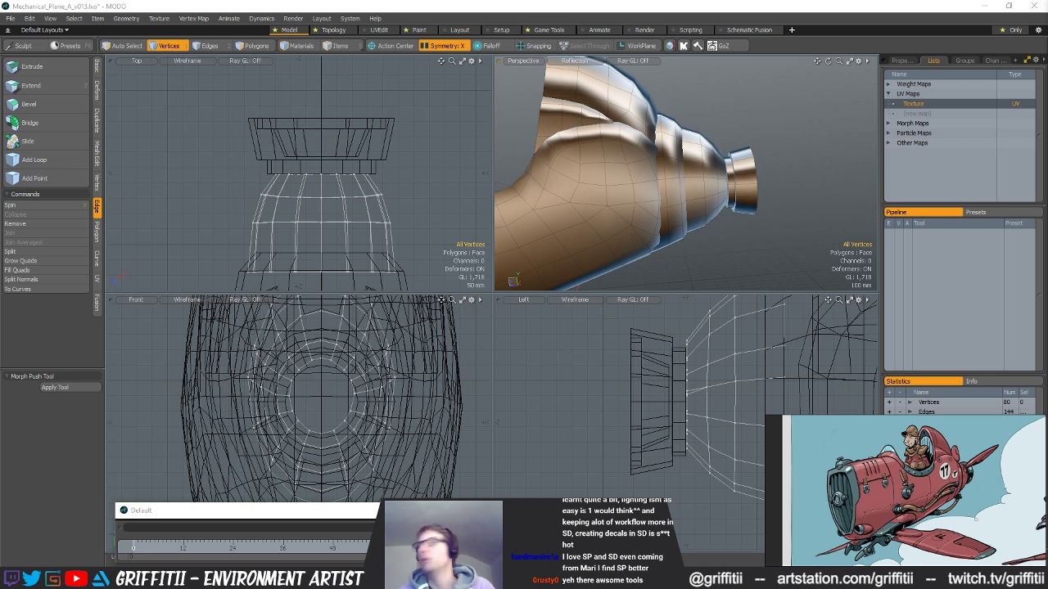
left_click_drag(774, 193, 643, 206, "alt")
scroll(668, 204, "down", 2)
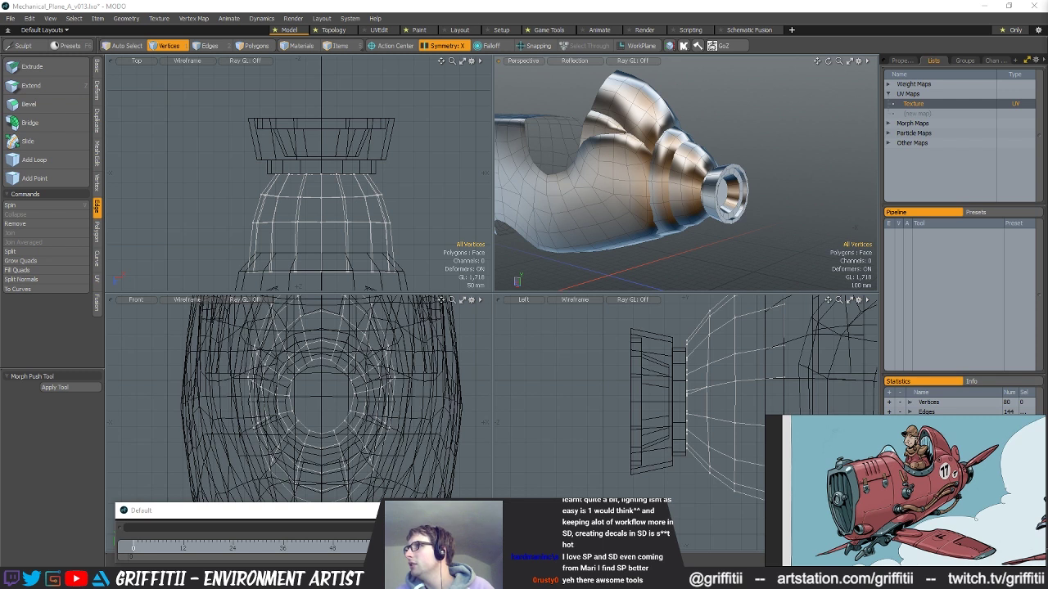
left_click_drag(585, 203, 722, 170, "alt")
scroll(712, 176, "up", 3)
scroll(672, 197, "up", 3)
key("2")
key("3")
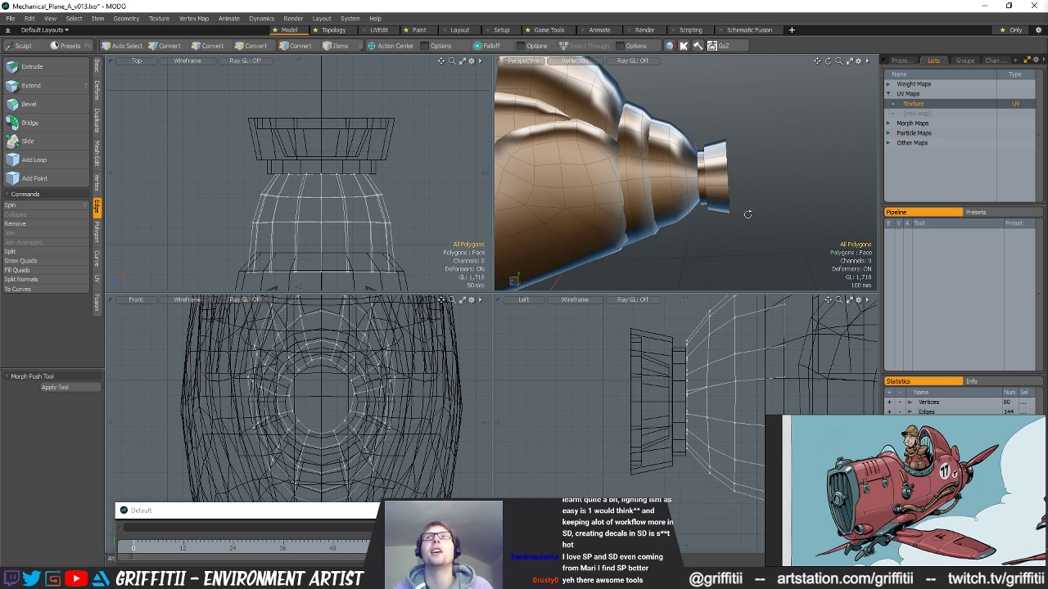
- Select the narrow rim loop and a lengthwise edge line under the cone as seams, with the Texture map's UV editor open
left_click_drag(736, 169, 749, 200, "alt")
double_click(681, 181)
scroll(652, 199, "up", 3)
key("space")
key("space")
double_click(710, 201)
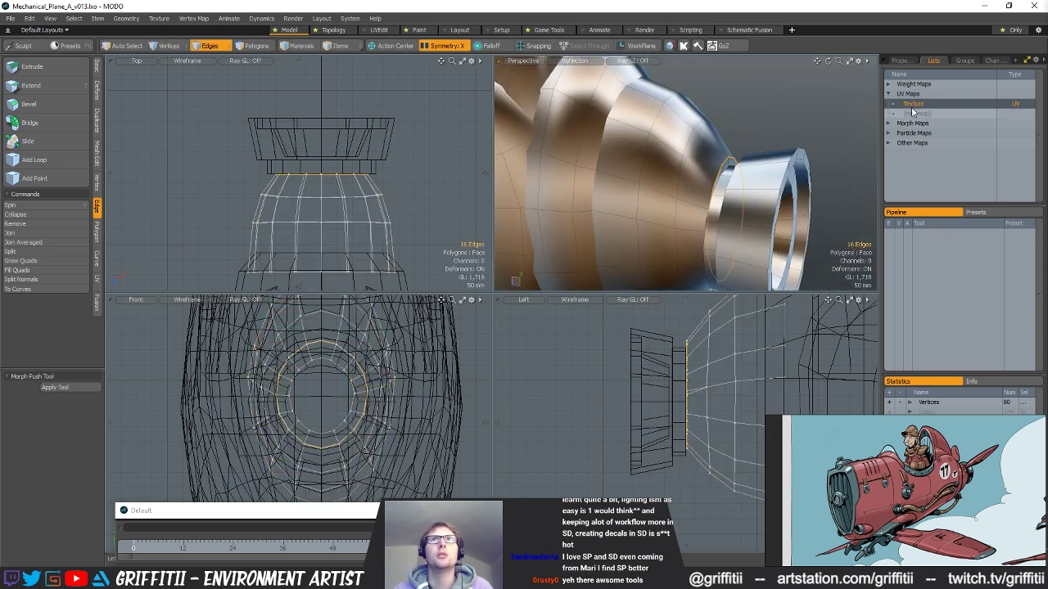
double_click(914, 104)
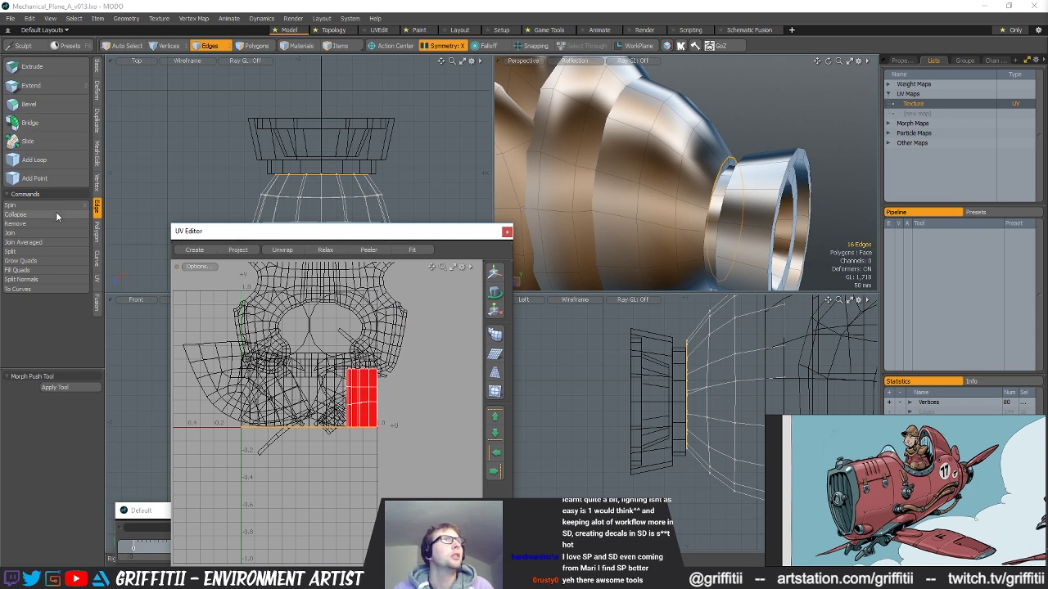
left_click_drag(760, 148, 669, 195, "alt")
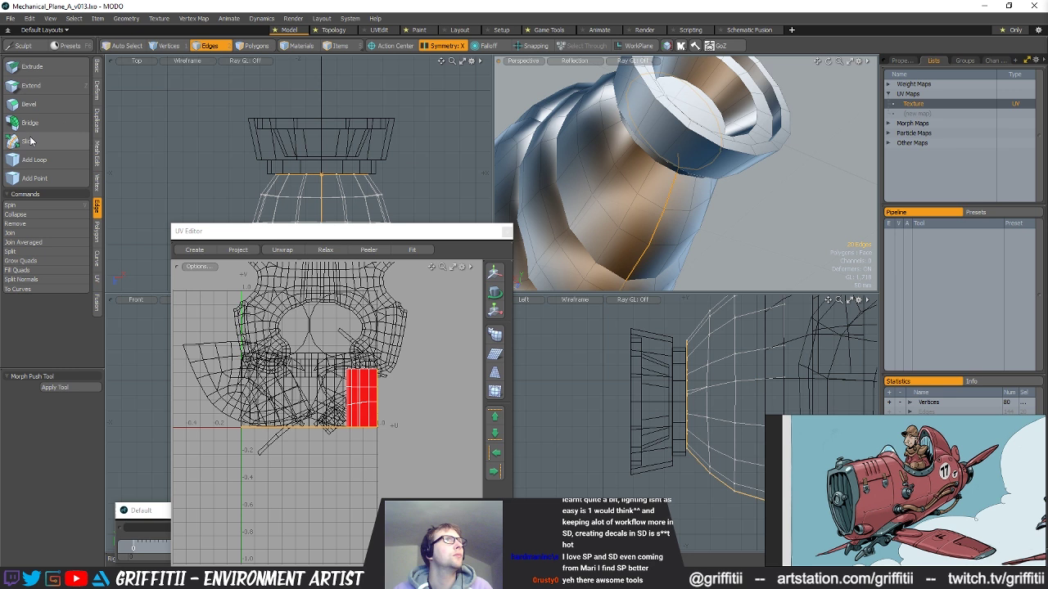
- Unwrap the cone's UVs along the selected seam edges with the Unwrap Tool
left_click(98, 221)
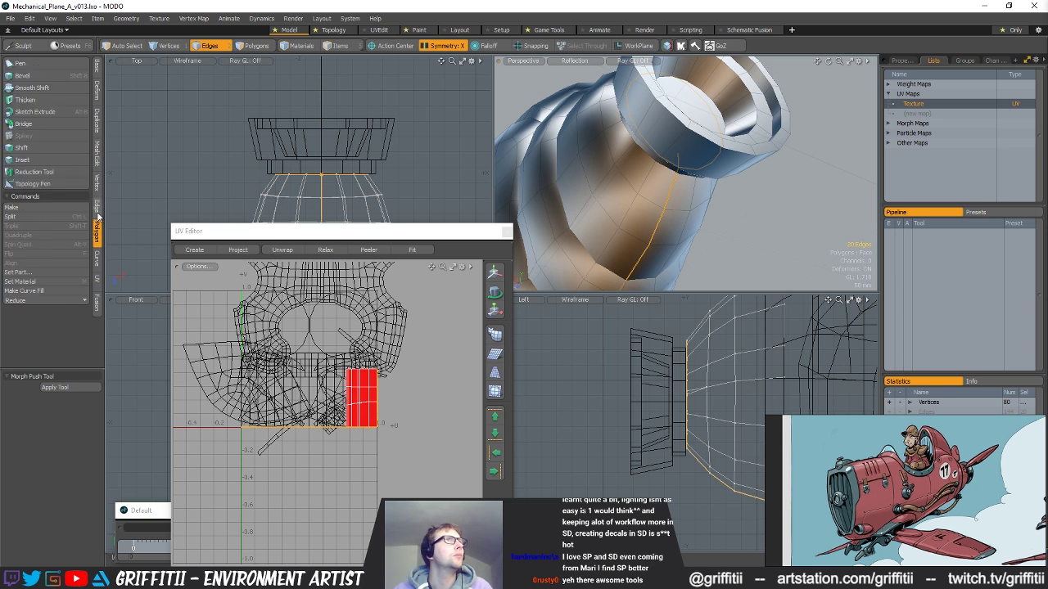
left_click(97, 280)
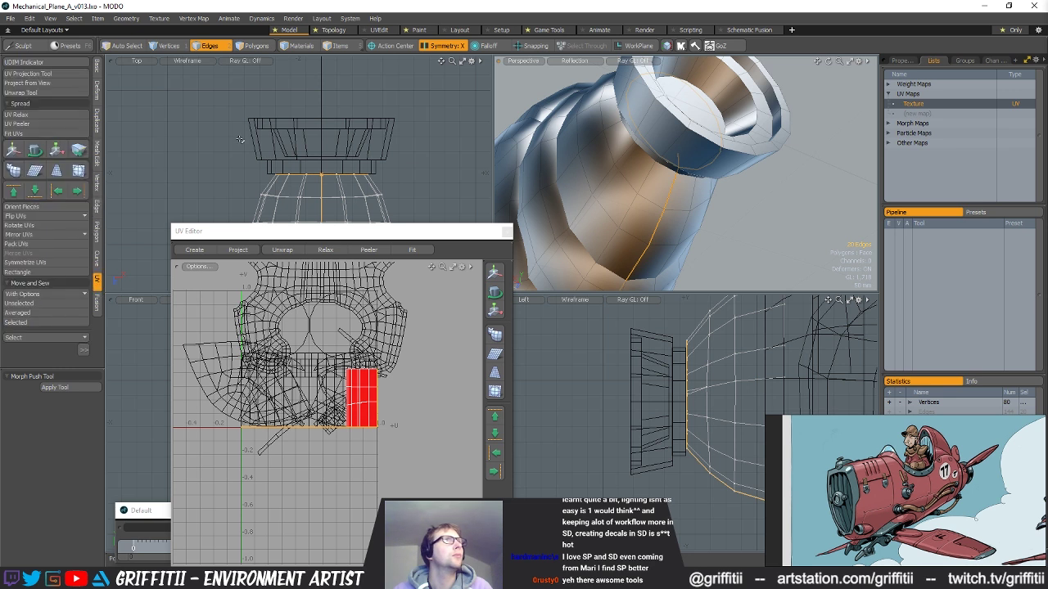
left_click(30, 95)
left_click(282, 350)
left_click_drag(285, 352, 368, 339, "alt")
- Straighten the cone's main UV island with UV Rectangle, leaving packing off, and move the resulting strip aside
key("space")
key("3")
double_click(375, 339)
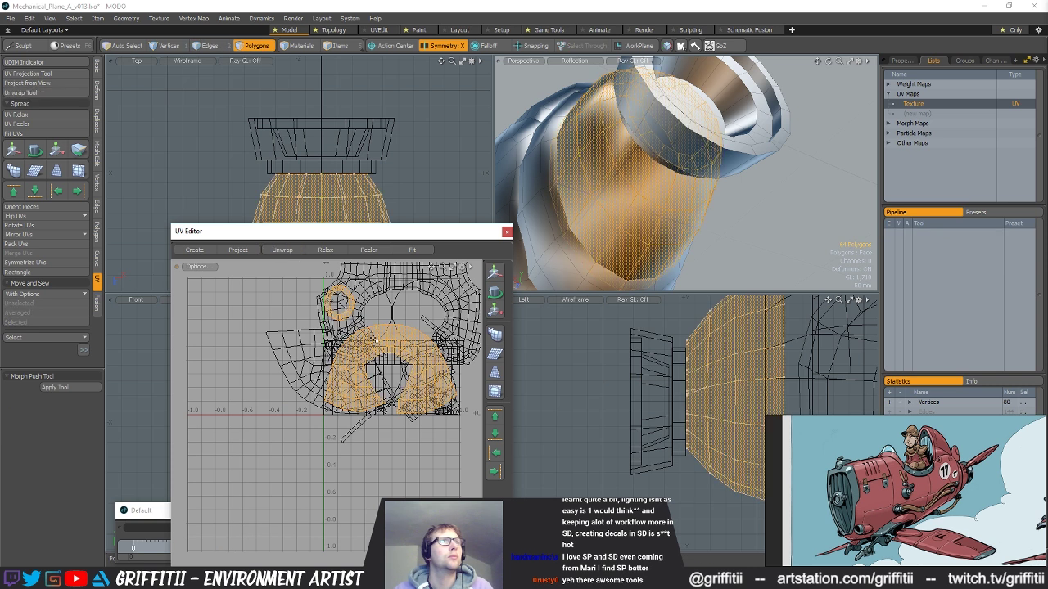
double_click(374, 338)
left_click(26, 273)
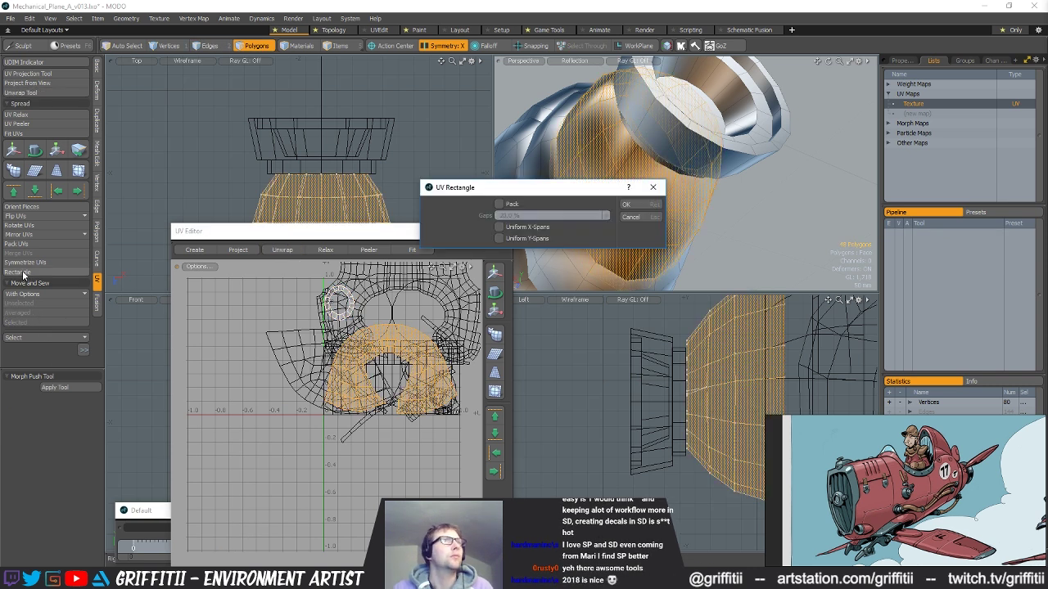
key("Return")
key("w")
left_click_drag(361, 401, 414, 416)
key("space")
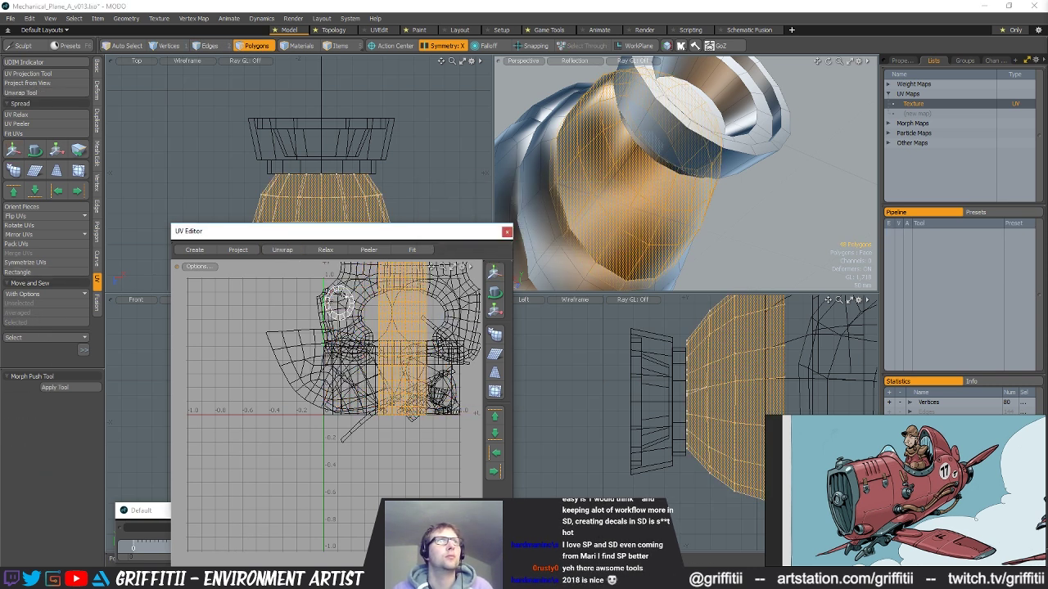
- Select the small ring-shaped UV island and relax it with UV Relax in Conformal mode
double_click(347, 289)
left_click(25, 118)
left_click(360, 327)
left_click_drag(360, 327, 328, 374, "alt")
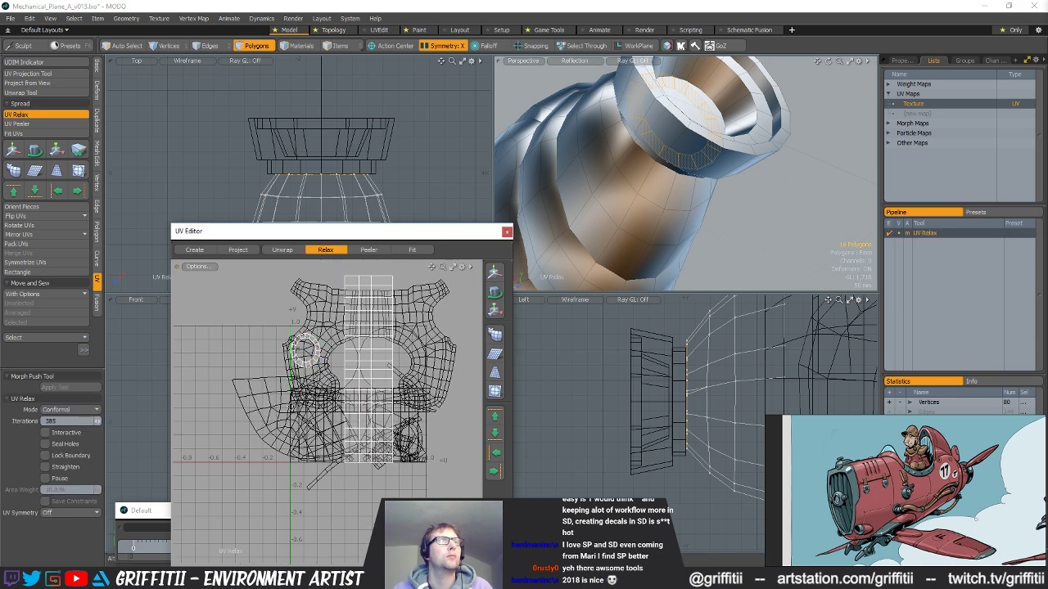
key("space")
- Close the UV editor, select the cone's polygons and examine the unwrapped cone from several angles
left_click(507, 233)
left_click_drag(630, 168, 706, 158, "alt")
scroll(671, 176, "down", 4)
double_click(702, 103)
left_click_drag(700, 108, 707, 157, "alt")
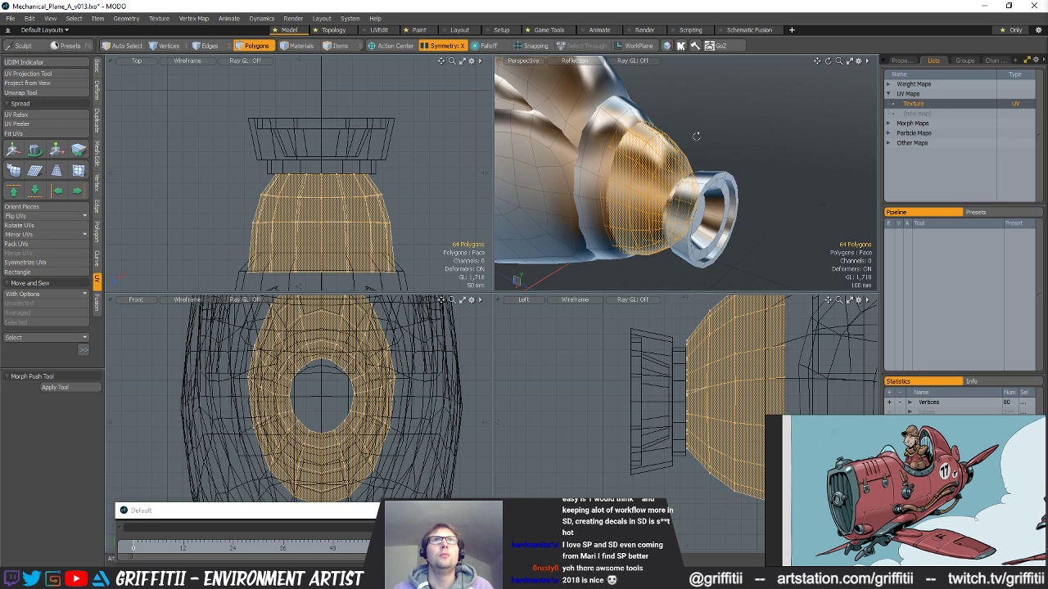
left_click(667, 46)
left_click_drag(748, 143, 709, 136, "alt")
scroll(752, 171, "up", 4)
scroll(752, 170, "down", 3)
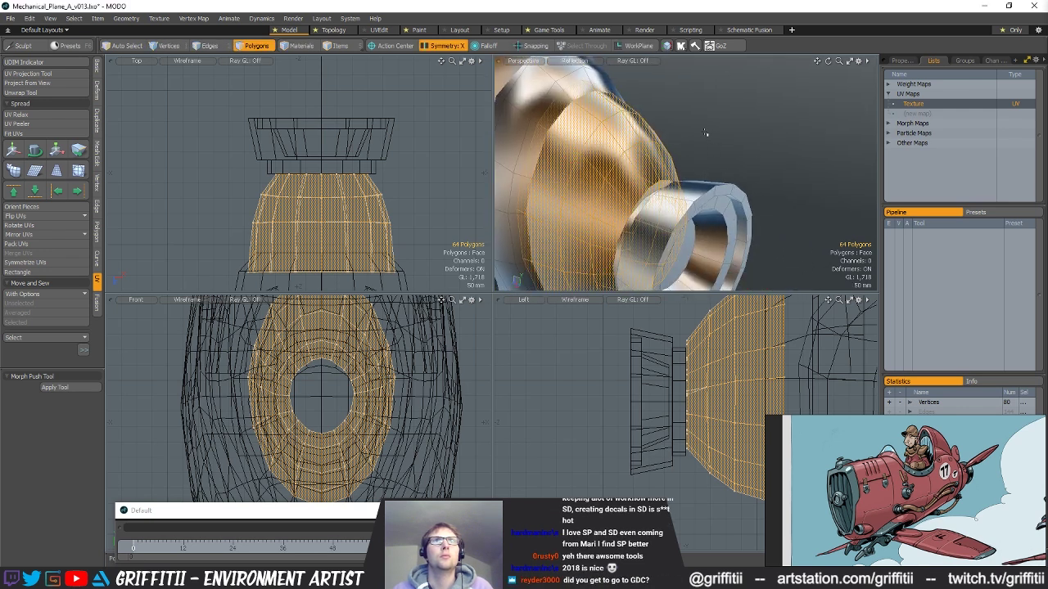
left_click(667, 47)
left_click_drag(781, 164, 661, 163, "alt")
scroll(786, 167, "down", 3)
- Examine the whole tail section's form and compare the tail end with the plane reference image
left_click(759, 176)
scroll(771, 188, "down", 3)
scroll(679, 168, "down", 1)
scroll(670, 165, "up", 3)
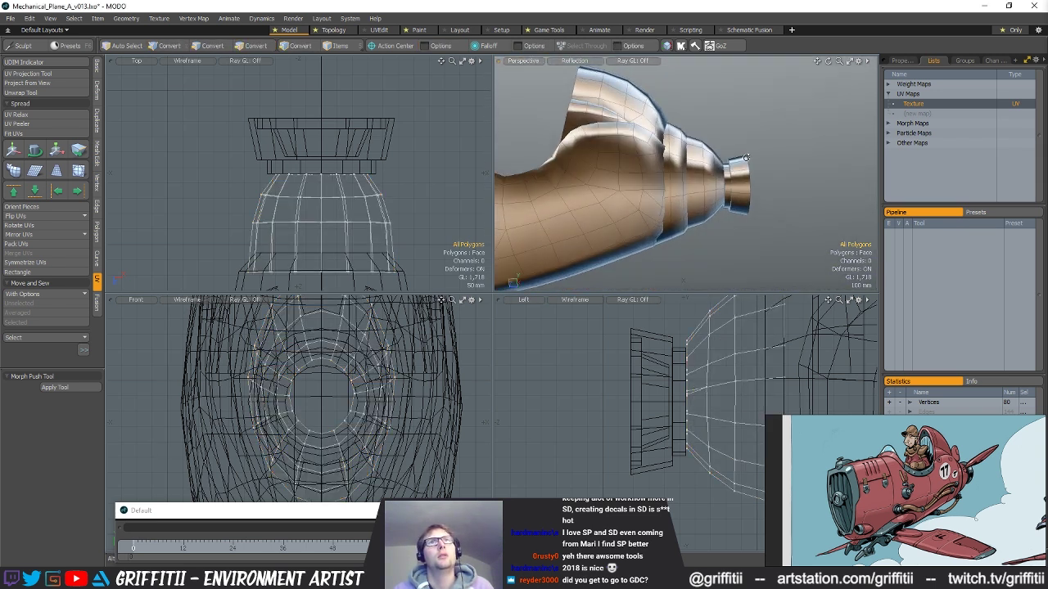
scroll(715, 344, "down", 3)
left_click_drag(697, 354, 650, 384, "alt")
left_click_drag(786, 199, 830, 189, "alt")
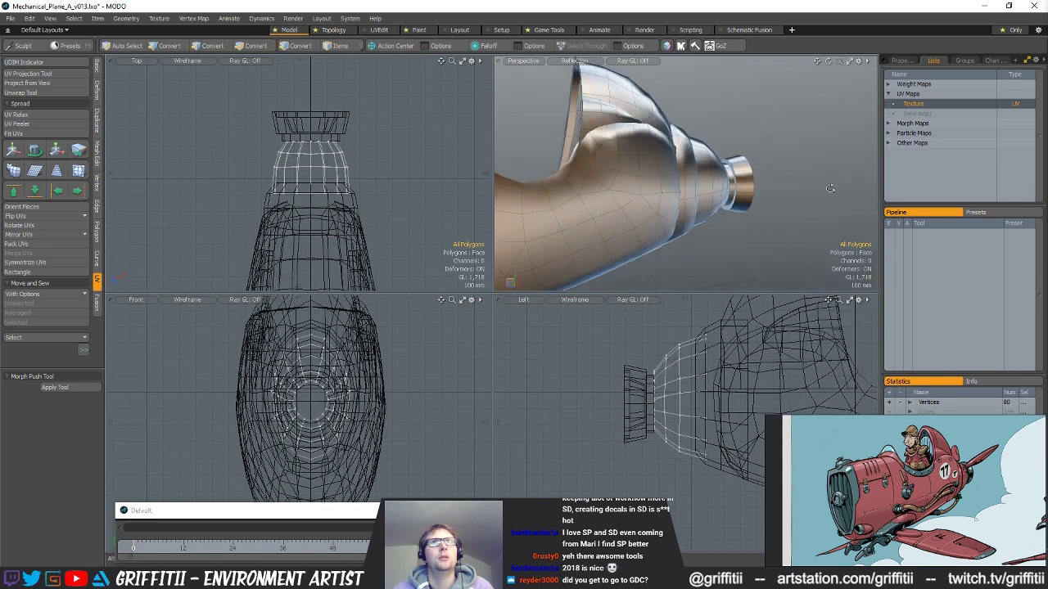
left_click_drag(758, 168, 725, 217, "alt")
scroll(704, 185, "down", 4)
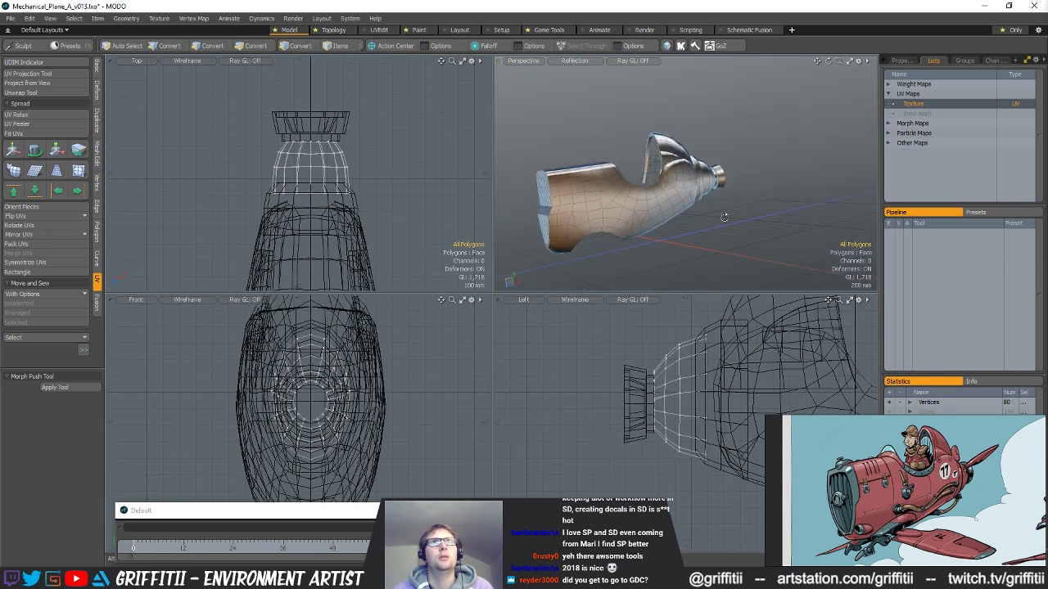
left_click_drag(678, 162, 696, 189, "ctrl+alt")
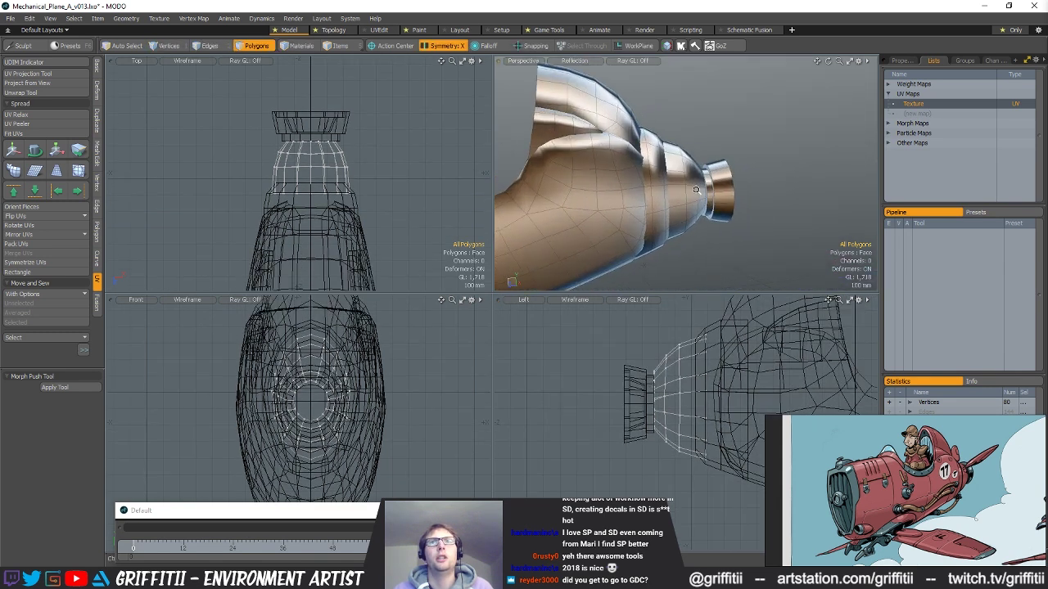
left_click_drag(764, 196, 776, 198, "alt")
scroll(777, 198, "up", 3)
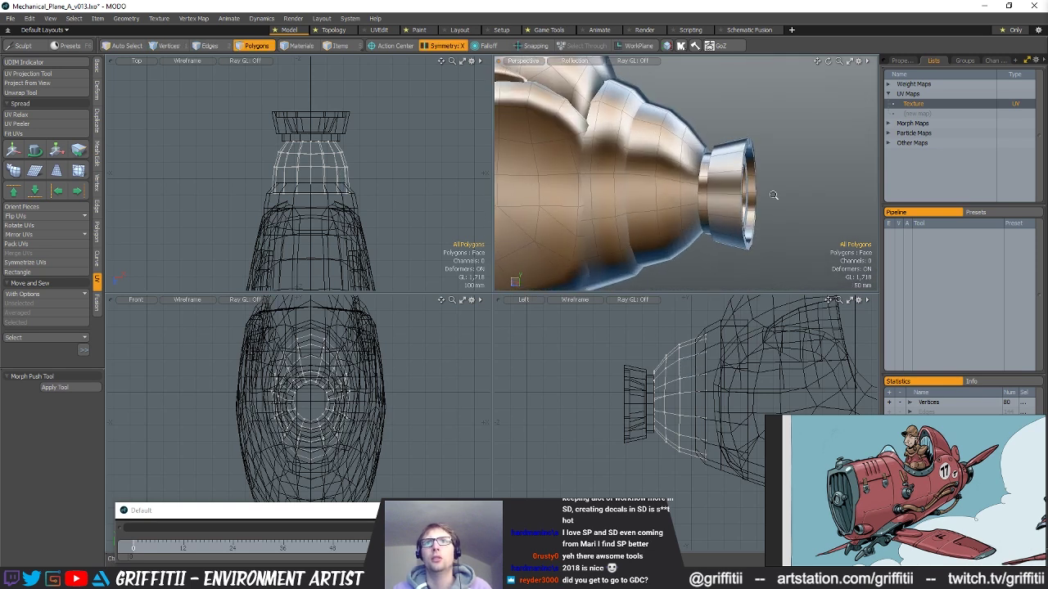
key("5")
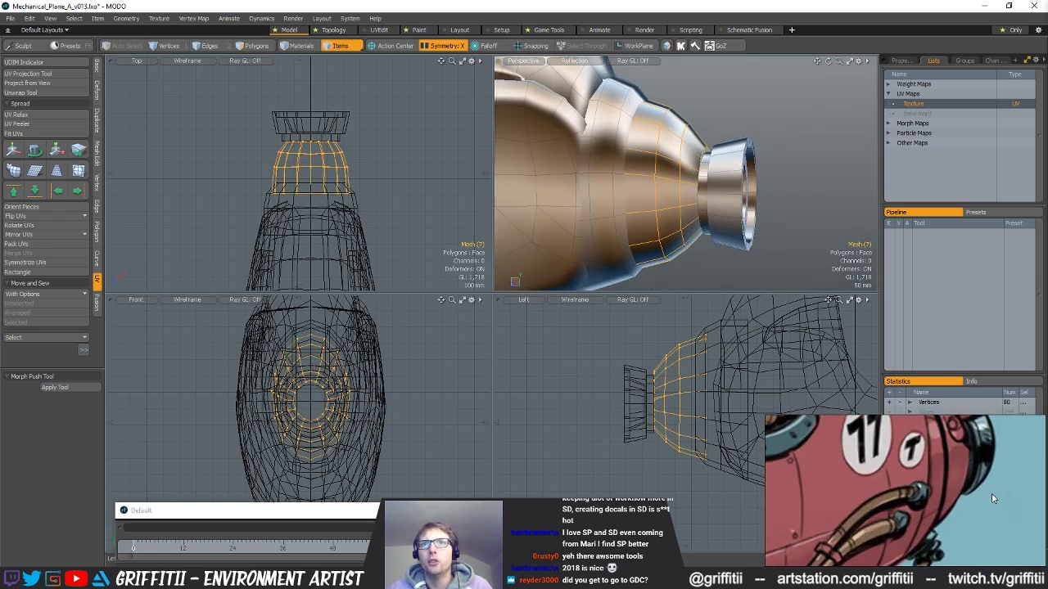
scroll(980, 523, "up", 2)
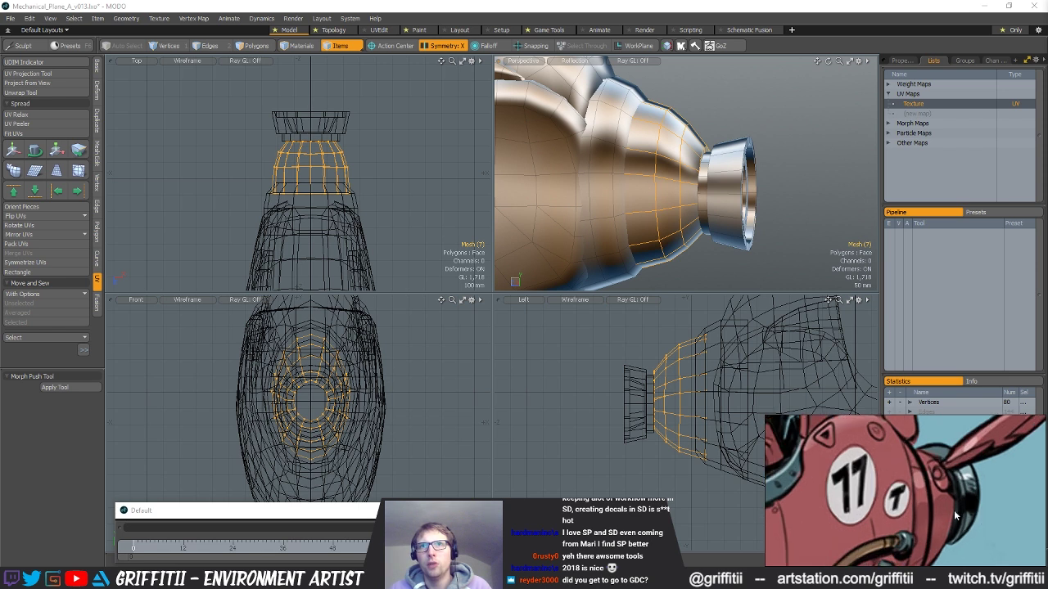
left_click_drag(743, 194, 702, 195, "alt")
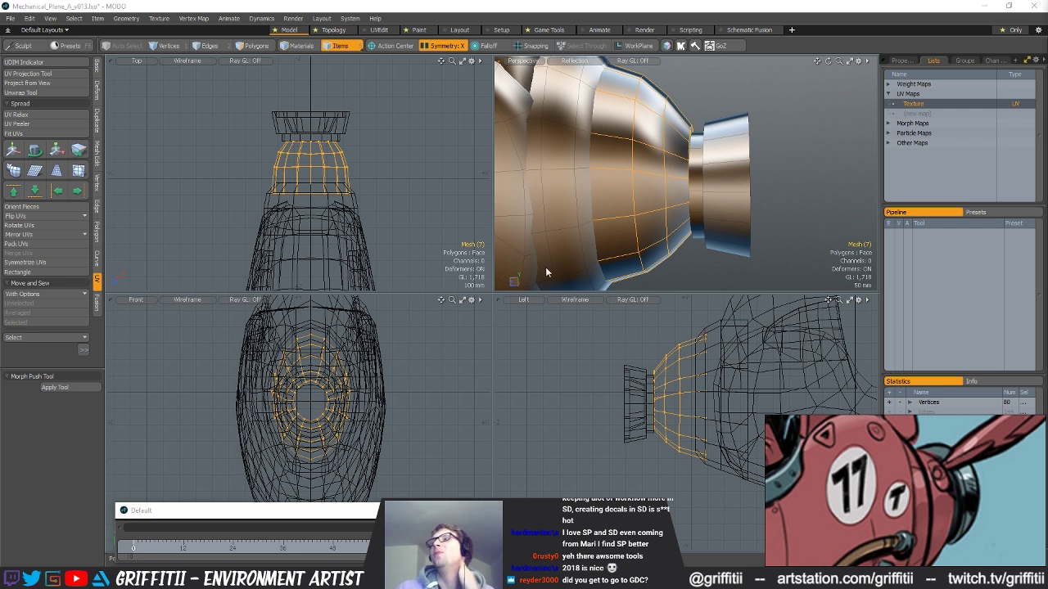
- Select the nozzle mesh at the end of the tail and move it slightly upward along Y
left_click_drag(767, 222, 706, 249, "alt")
left_click(719, 216)
left_click(724, 218)
key("w")
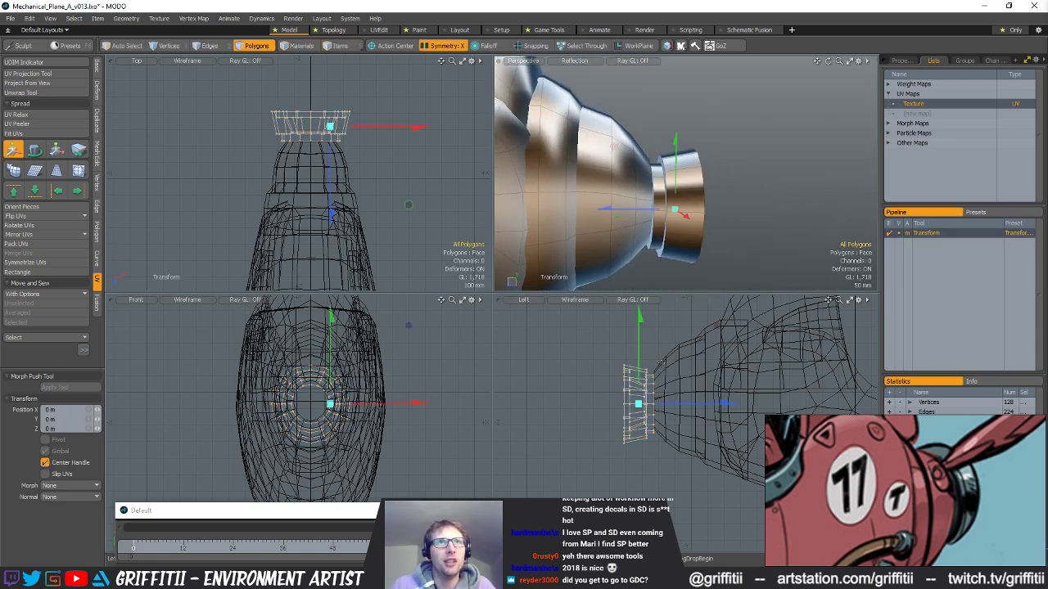
left_click_drag(640, 344, 639, 340)
left_click_drag(704, 236, 673, 182, "alt")
- Select the nozzle's flared body and hide the narrow collar between it and the tail cone
key("q")
double_click(659, 173)
scroll(939, 521, "up", 2)
scroll(941, 517, "down", 2)
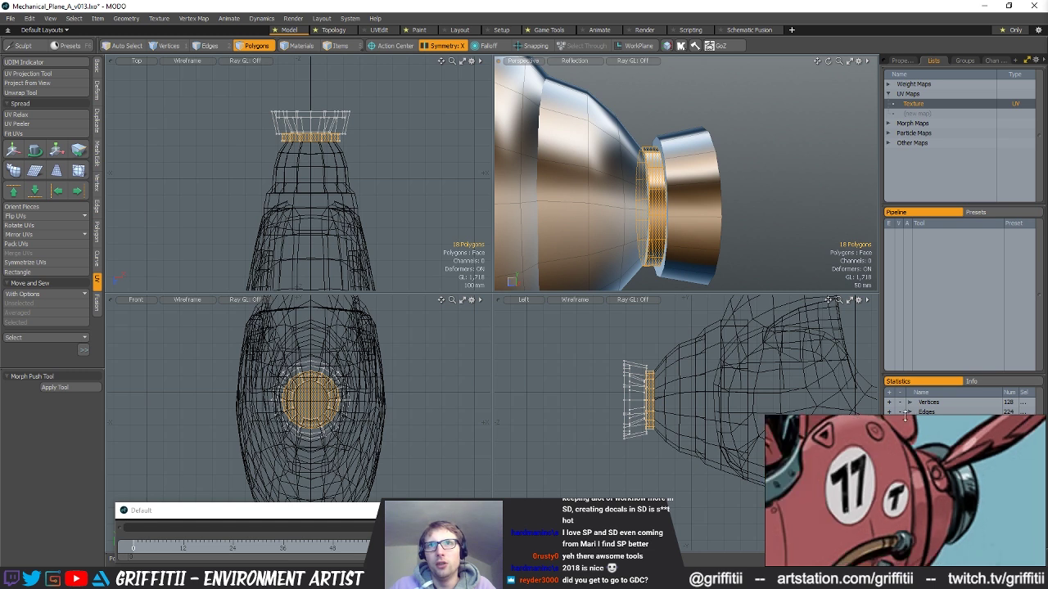
left_click_drag(737, 261, 681, 131, "alt")
left_click(696, 157)
mouse_move(698, 173)
left_mouse_down("shift")
mouse_move(689, 220)
mouse_move(688, 179)
left_mouse_up("shift")
left_click(690, 206)
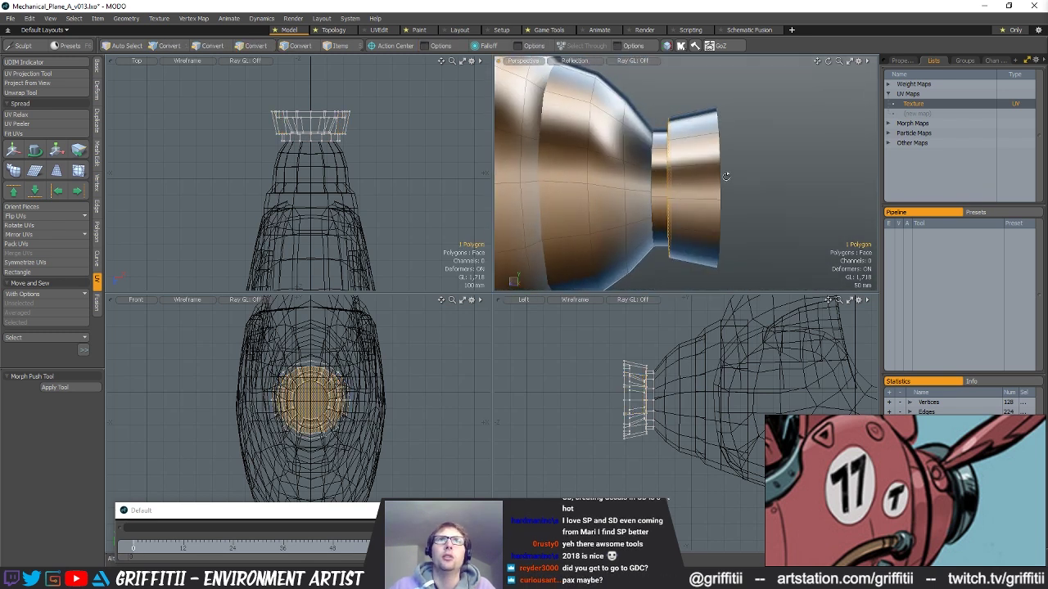
double_click(686, 175)
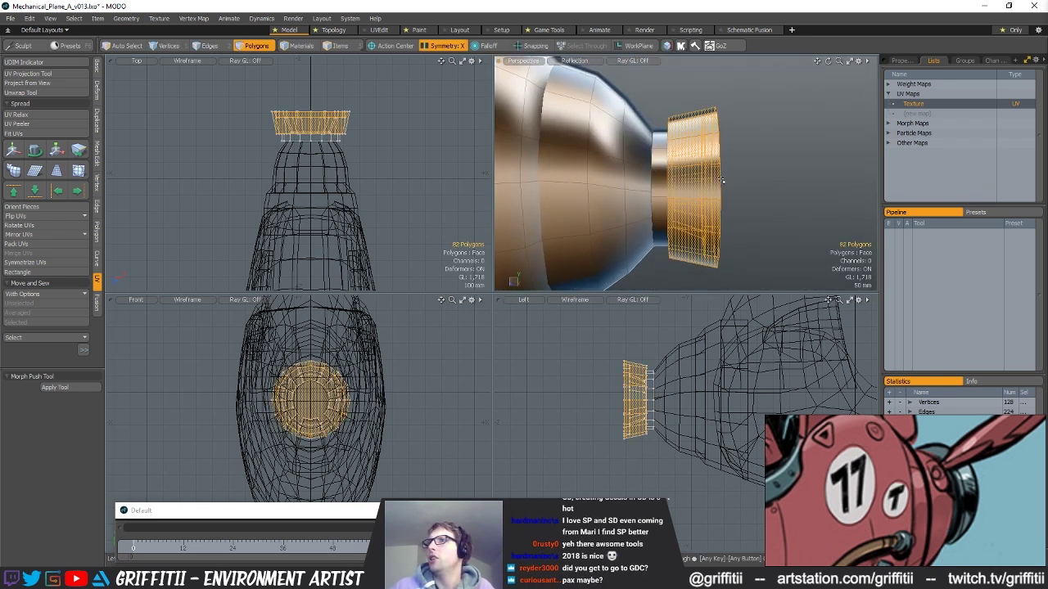
left_click_drag(722, 180, 780, 188, "alt")
- Delete the nozzle's cap polygon facing the tail cone and select the edge loop around the resulting opening
left_click(661, 205)
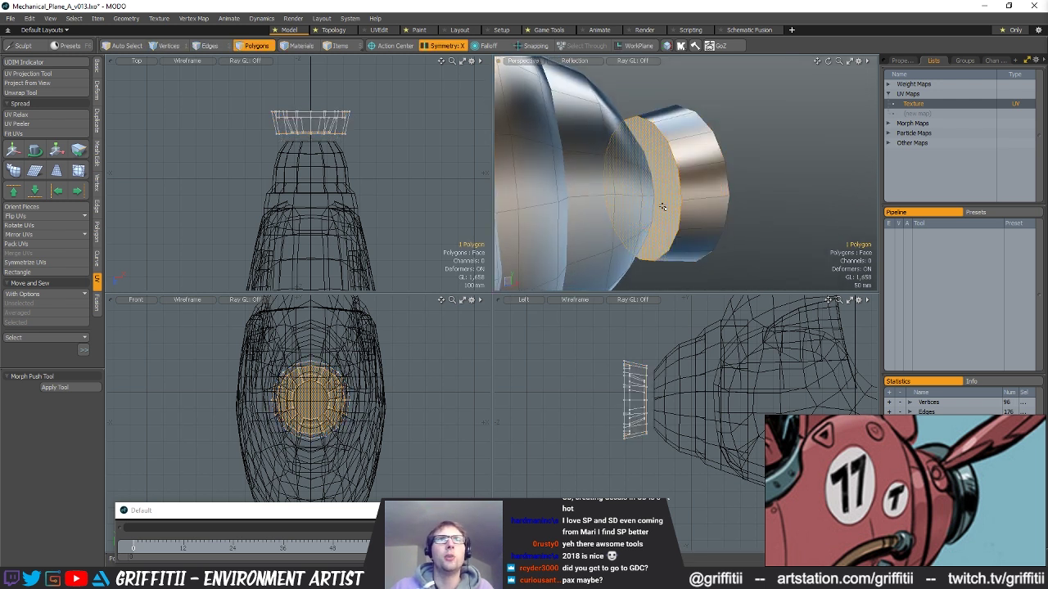
left_click_drag(662, 205, 604, 202, "alt")
key("Delete")
left_click_drag(773, 197, 844, 215, "alt")
key("space")
key("space")
left_click(676, 154)
double_click(676, 153)
left_click_drag(675, 153, 632, 194, "alt")
- Try to extend the opening's edge loop and scale it inward to 69% with symmetry on
key("ctrl+3")
left_click(813, 203)
left_click(813, 203)
key("r")
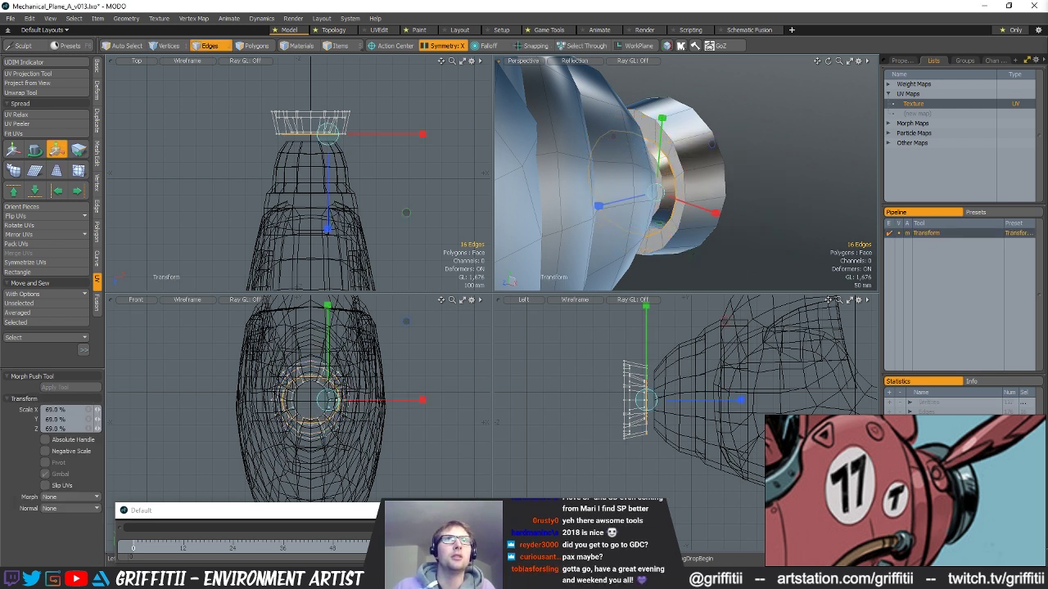
left_click_drag(556, 267, 673, 201, "alt")
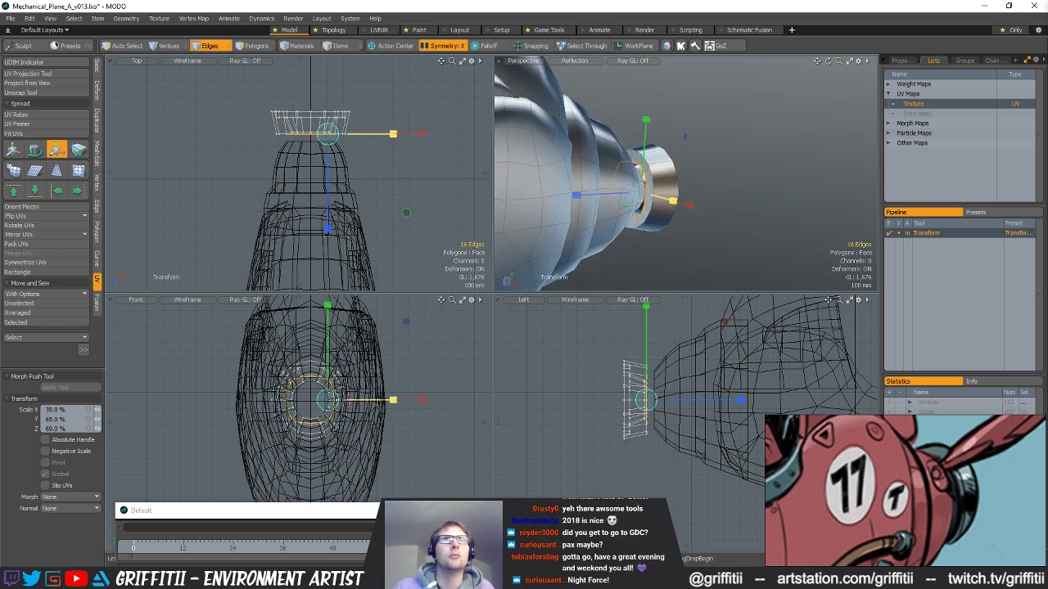
left_click_drag(741, 205, 778, 211, "alt")
key("ctrl+z")
key("ctrl+z")
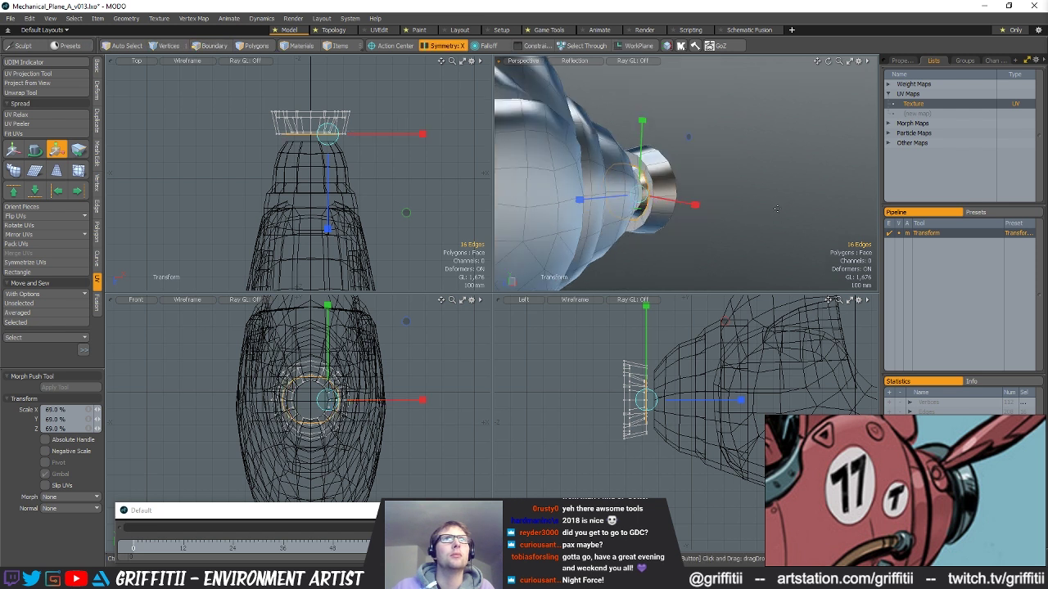
- Turn symmetry off, extend the opening's edge loop and scale it to 49% about the nozzle's centre
key("z")
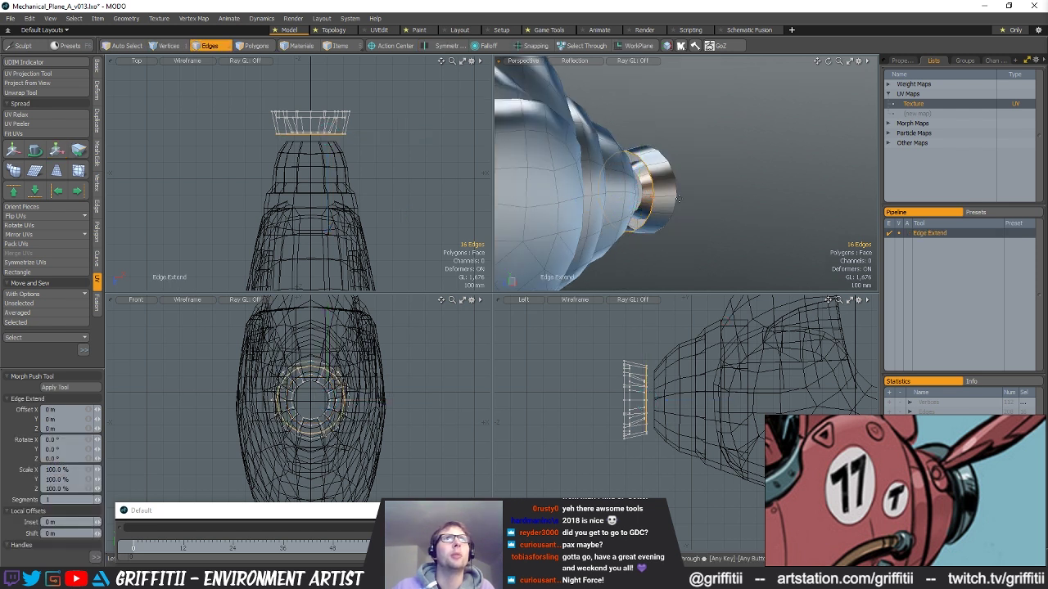
key("y")
left_click_drag(611, 192, 580, 192)
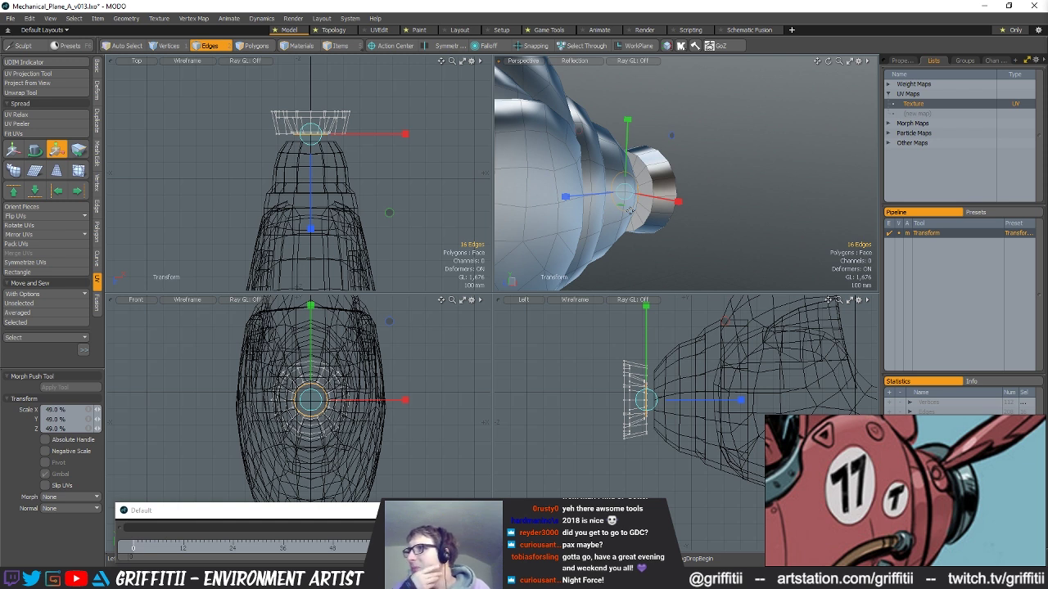
left_click_drag(695, 166, 694, 124, "alt")
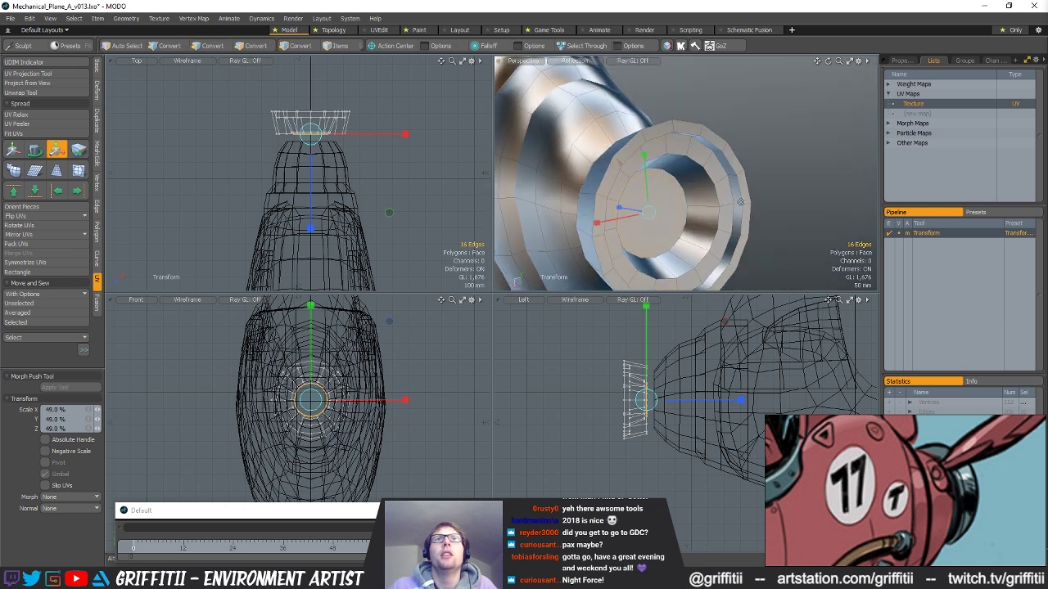
- Separate the nozzle's inner funnel and its end disc from the outer shell into a new mesh
key("space")
key("space")
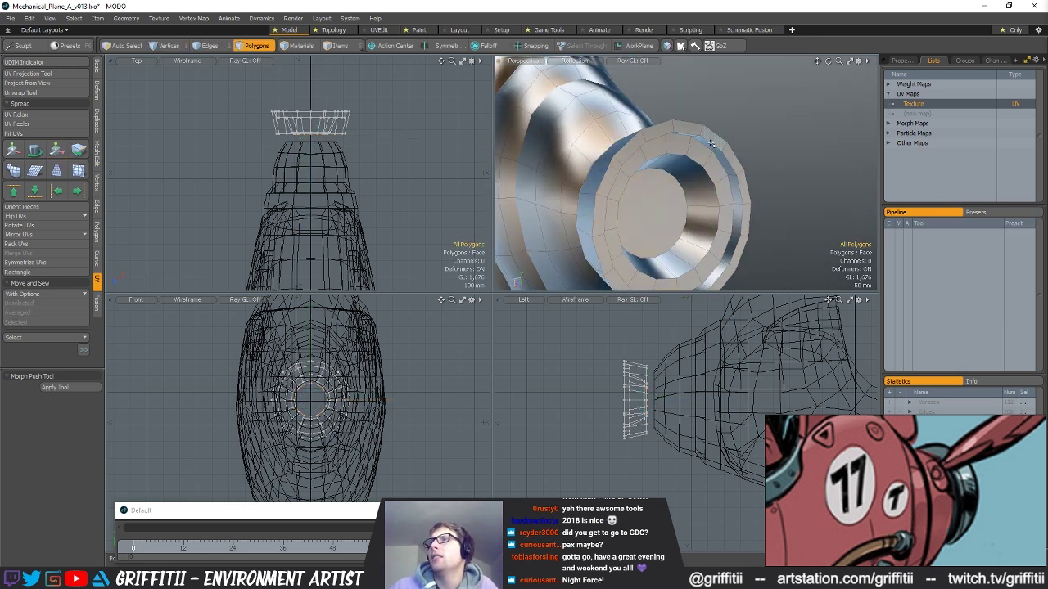
left_click_drag(706, 148, 636, 196, "alt")
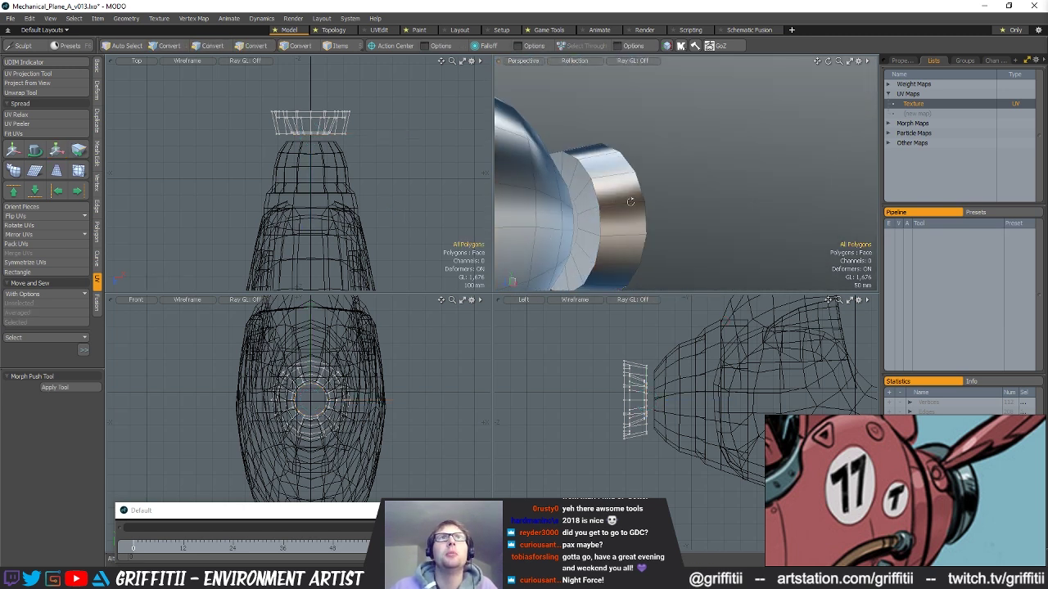
left_click_drag(575, 162, 584, 193)
left_click_drag(597, 262, 608, 185, "alt")
left_click_drag(607, 184, 726, 171, "ctrl+alt")
left_click_drag(725, 171, 710, 171, "alt")
double_click(677, 124)
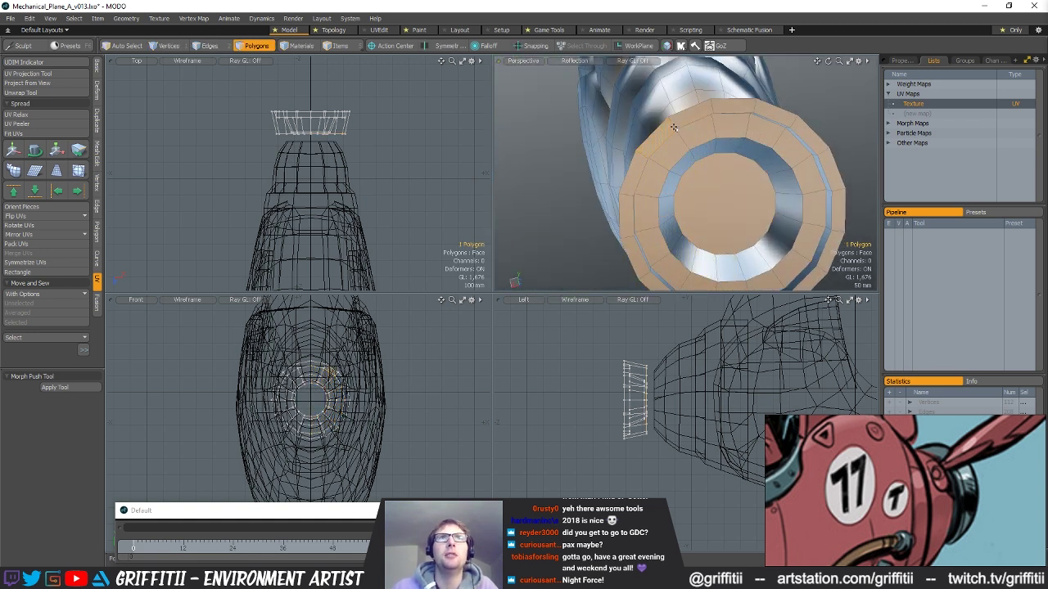
left_click_drag(675, 123, 616, 93, "alt")
mouse_move(668, 159)
left_mouse_down("alt")
mouse_move(711, 176)
mouse_move(714, 245)
mouse_move(686, 180)
left_mouse_up("alt")
left_click(714, 244)
key("shift+Up")
key("shift+Up")
key("ctrl+x")
key("n")
key("ctrl+v")
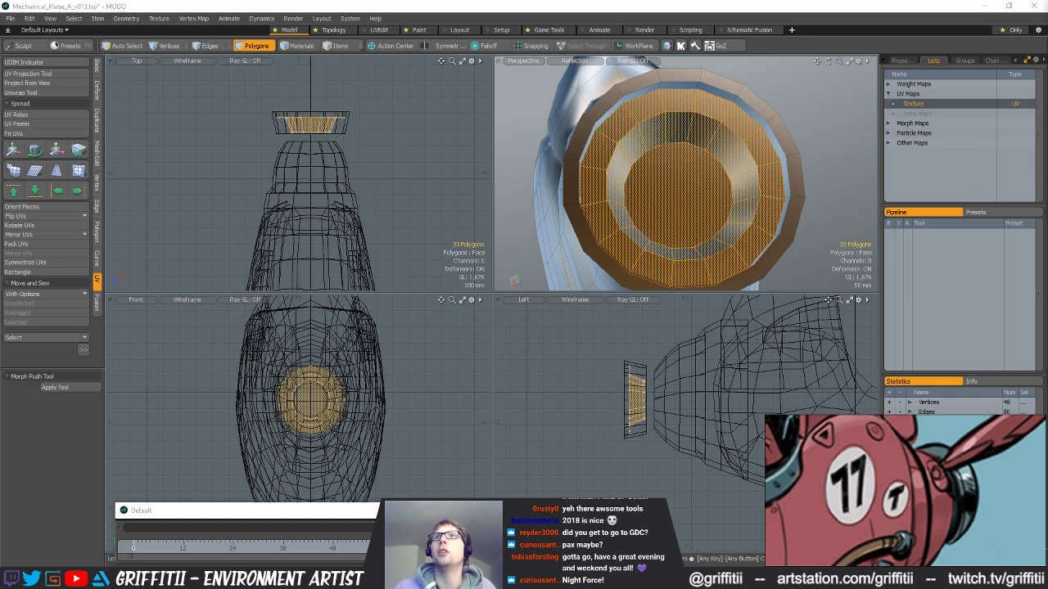
- Hide the separated funnel and make the outer nozzle shell the active mesh for edge editing
key("h")
key("5")
left_click(706, 93)
key("3")
left_click(710, 91)
key("1")
key("2")
- Move the shell's inner back edge loop closer to the tail cone and scale it to fit
double_click(713, 92)
left_click_drag(715, 97, 747, 149, "alt")
key("w")
scroll(629, 395, "up", 3)
left_click_drag(720, 403, 743, 404)
key("r")
left_click_drag(657, 197, 708, 167)
key("space")
left_click_drag(708, 167, 646, 177, "ctrl+alt")
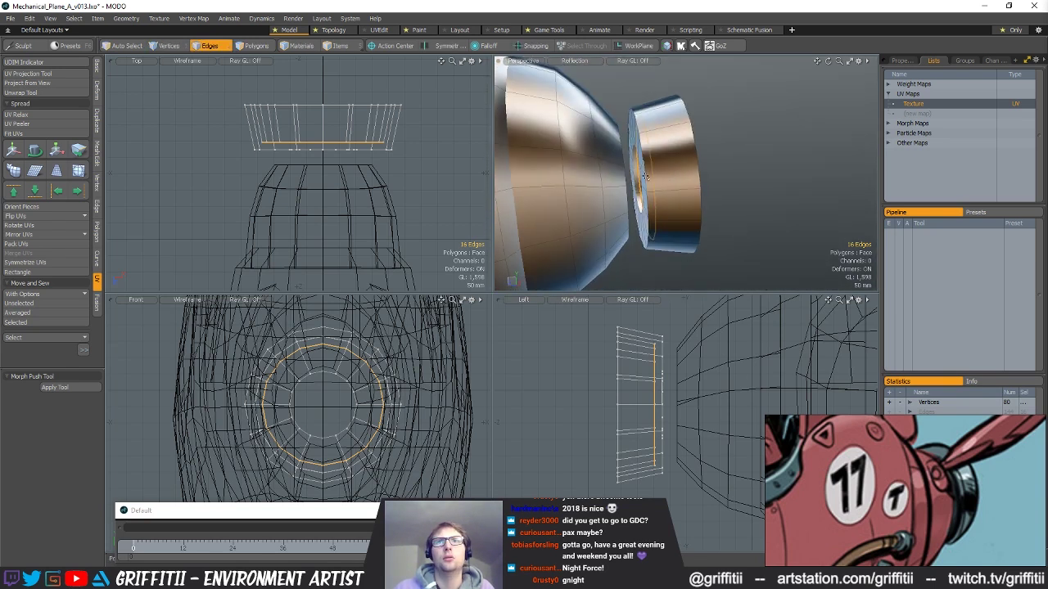
- Add a single loop slice around the nozzle shell's outer wall, placed near its tail-facing edge
left_click(751, 158)
left_click_drag(692, 151, 684, 175, "alt")
key("3")
left_click_drag(685, 175, 655, 142, "alt")
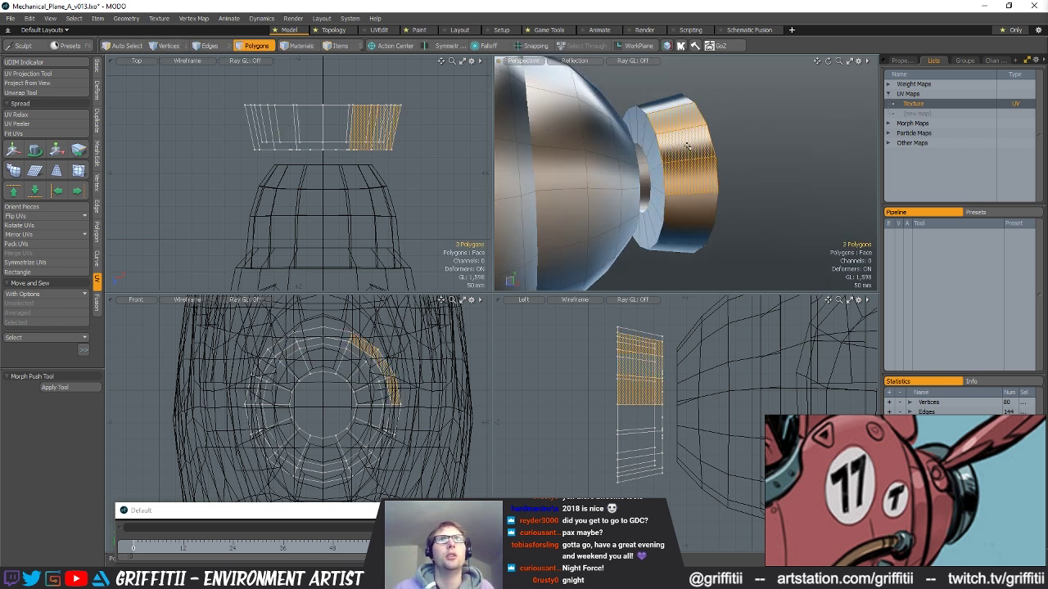
key("l")
key("alt+c")
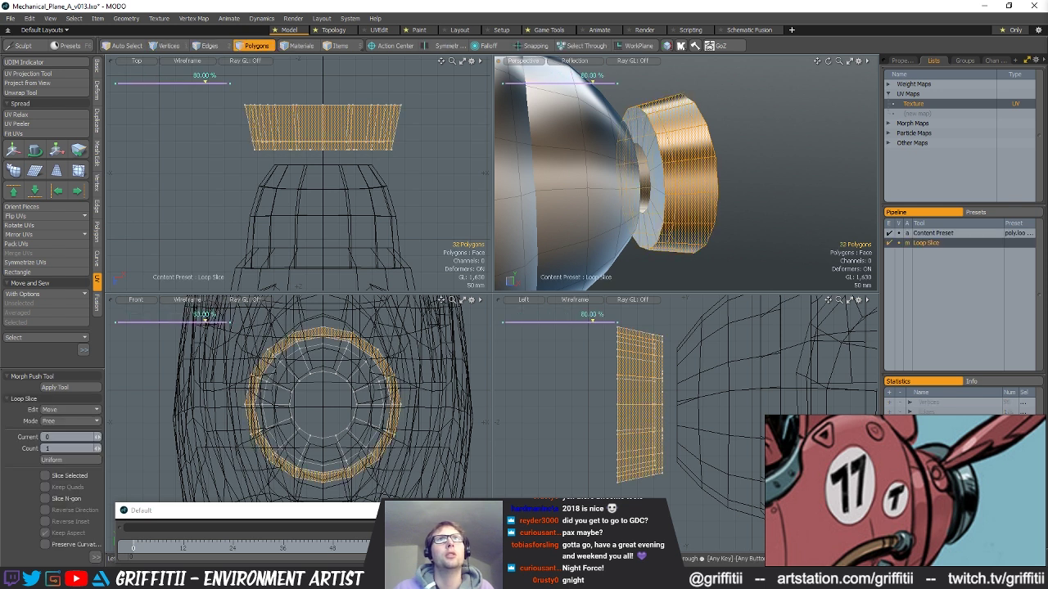
left_click_drag(204, 321, 197, 321)
- Bevel the new edge loop around the outer wall by 3.5 mm
key("2")
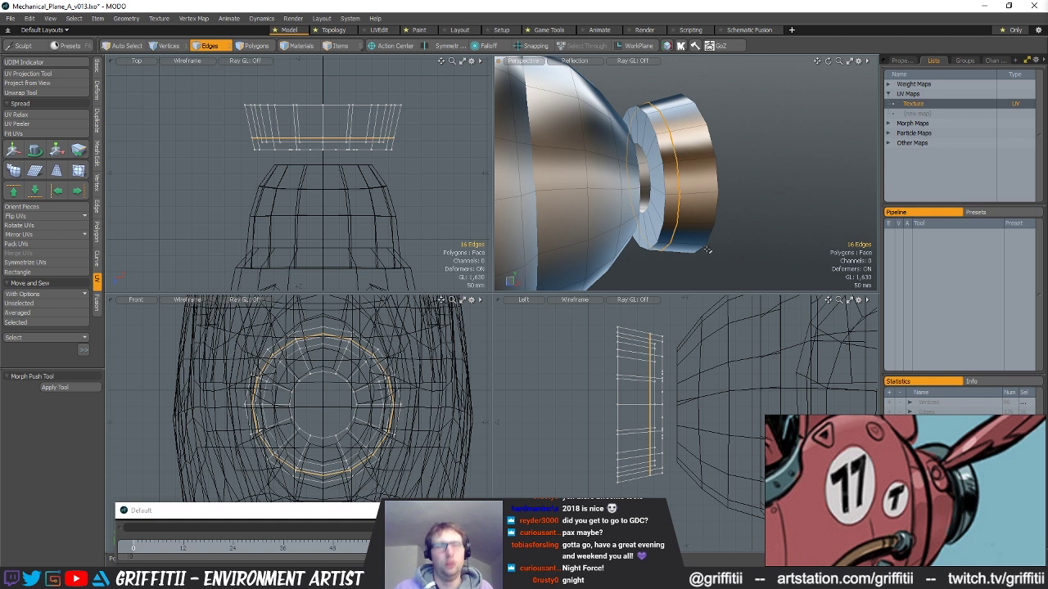
key("b")
left_click_drag(687, 217, 694, 217)
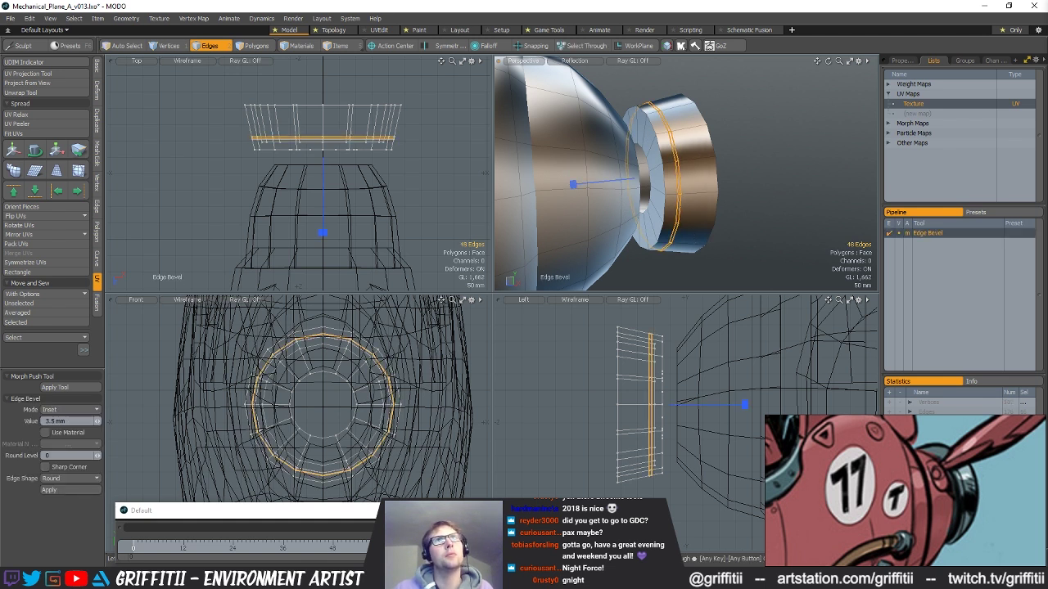
key("space")
- Extrude the thin polygon band on the outer wall and scale it inward with a Local action center to form a groove
key("3")
left_click_drag(678, 162, 682, 167)
key("l")
key("ctrl+1")
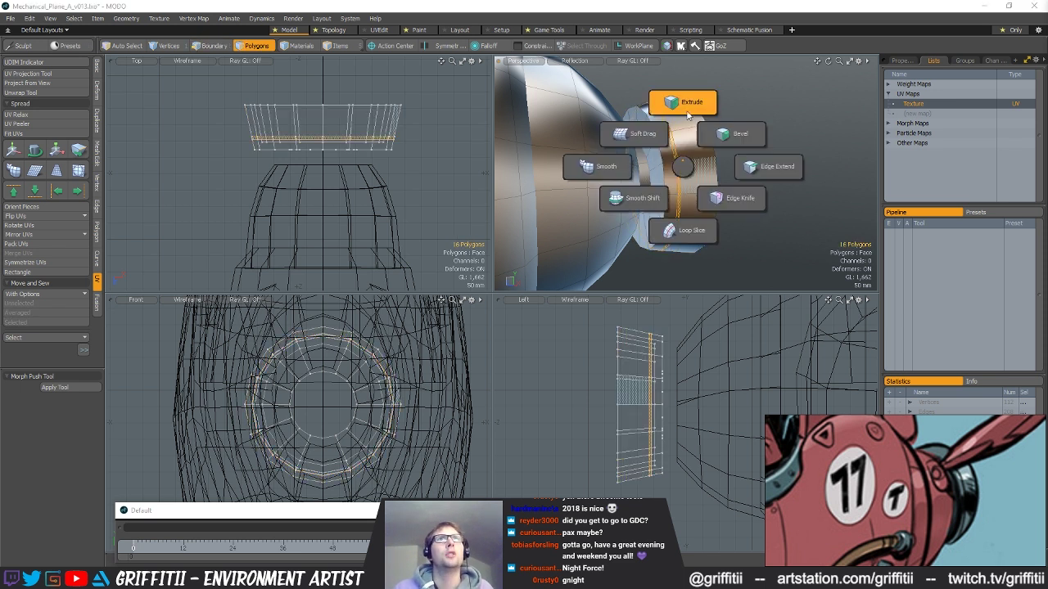
left_click(684, 105)
left_click_drag(610, 176, 583, 182, "alt")
key("r")
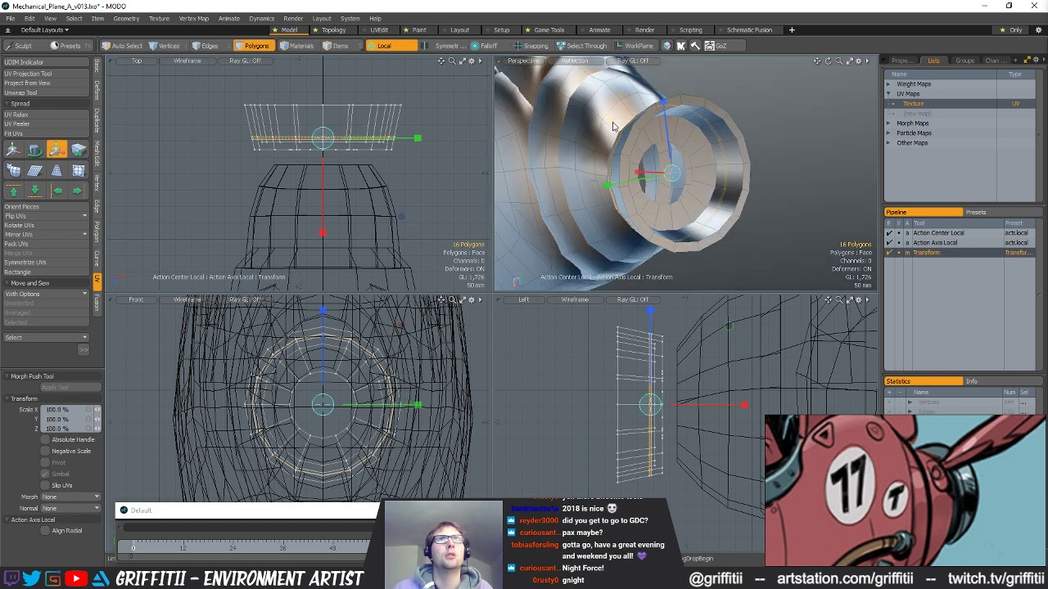
left_click_drag(401, 327, 398, 329)
left_click_drag(639, 179, 796, 182, "alt")
scroll(745, 161, "up", 2)
key("space")
left_click(798, 183)
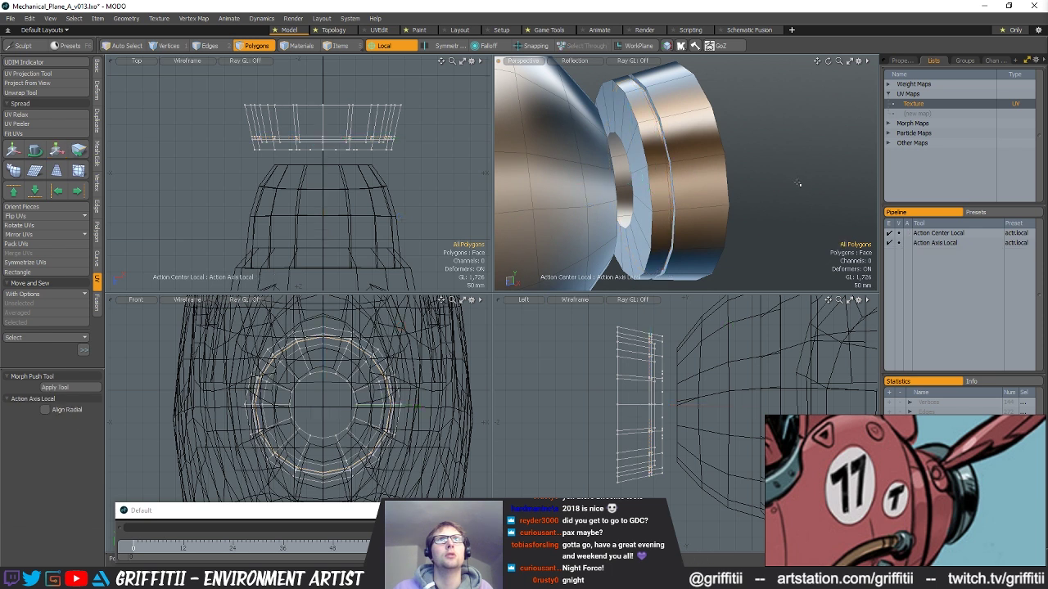
- Unhide the collar and examine the groove's profile up close next to it
left_click_drag(809, 170, 691, 176, "alt")
scroll(752, 172, "up", 3)
key("1")
left_click(660, 373)
mouse_move(660, 372)
left_mouse_down("alt")
mouse_move(625, 367)
mouse_move(660, 365)
left_mouse_up("alt")
mouse_move(679, 163)
left_mouse_down("alt")
mouse_move(669, 108)
mouse_move(694, 166)
left_mouse_up("alt")
left_click_drag(693, 117, 641, 160, "ctrl+alt")
- Select the groove's edge loops and slide them along the nozzle shell with Edge Slide
key("2")
left_click(701, 141)
left_click(695, 142)
double_click(671, 156)
left_click(97, 208)
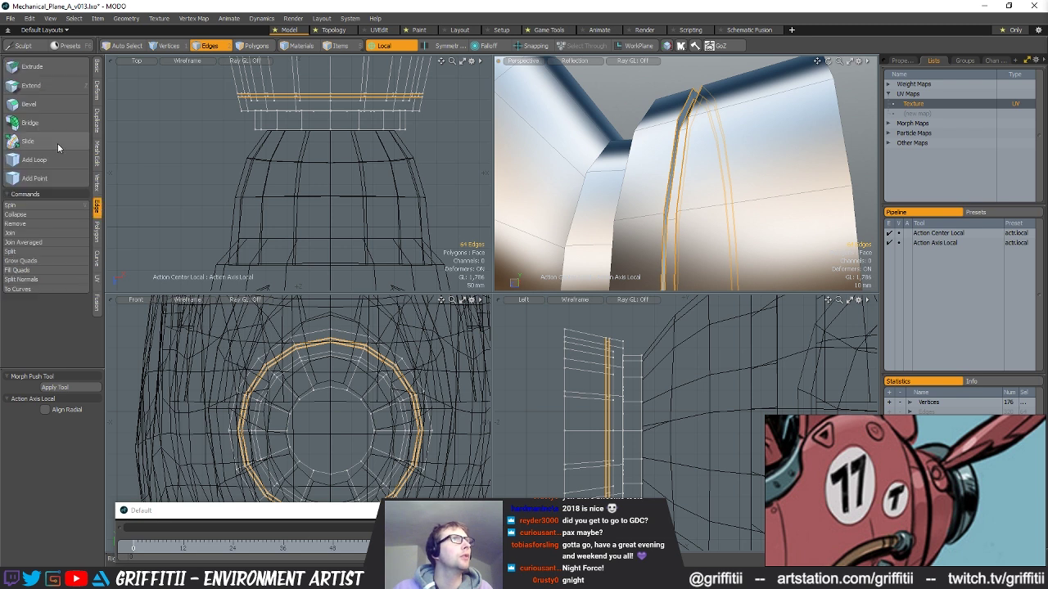
left_click(59, 143)
left_click_drag(695, 172, 655, 108)
key("space")
- Select all polygons of the grooved outer shell and hide the unselected collar
key("3")
left_click_drag(626, 395, 596, 381, "alt+shift")
left_click_drag(596, 381, 580, 375, "ctrl+alt")
left_click_drag(769, 173, 803, 185, "alt")
left_click_drag(802, 185, 826, 170, "ctrl+alt")
left_click_drag(784, 136, 773, 143, "alt")
key("5")
left_click(684, 168)
key("3")
left_click(731, 154)
double_click(731, 154)
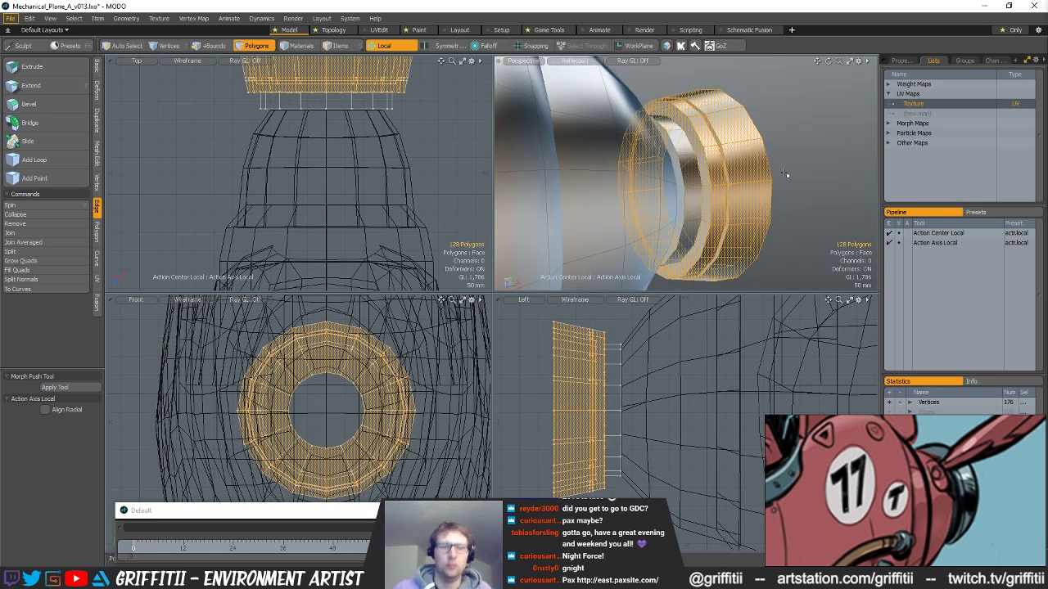
key("shift+h")
left_click(840, 205)
left_click_drag(773, 199, 732, 189, "alt")
- Unhide the funnel mesh and make it the active mesh for polygon editing
key("u")
left_click(787, 167)
key("5")
left_click(769, 148)
key("3")
double_click(766, 149)
left_click_drag(766, 149, 695, 199, "alt")
- Extrude the funnel's end disc in place and scale it inward to leave a flat ring around it
left_click(711, 181)
key("grave")
left_click(710, 120)
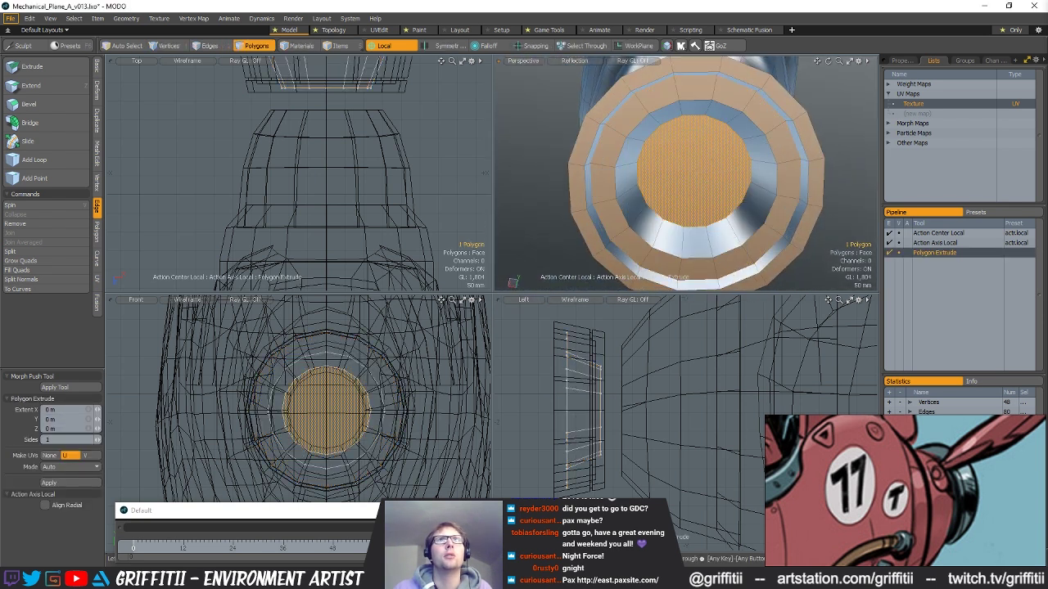
left_click(702, 154)
key("r")
mouse_move(694, 173)
left_mouse_down()
mouse_move(673, 173)
mouse_move(853, 202)
mouse_move(700, 174)
left_mouse_up()
key("space")
- Extrude the smaller disc deep toward the tail cone to form a recessed tube
key("ctrl+space")
left_click(702, 113)
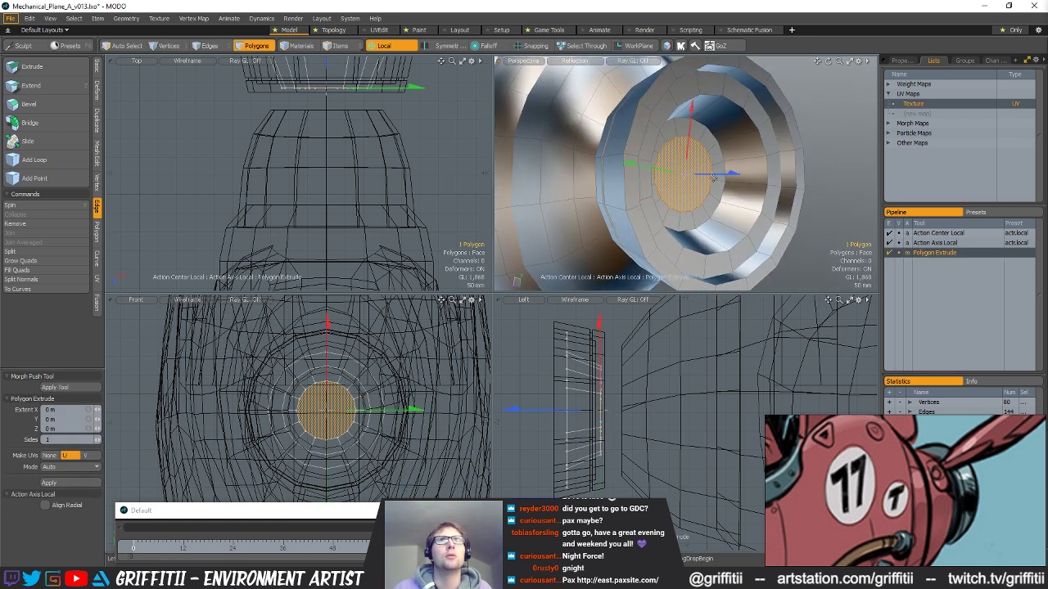
left_click_drag(734, 174, 668, 172)
left_click_drag(565, 175, 731, 166, "alt")
key("space")
- Copy the flat polygon ring around the tube opening into a new mesh and scale the copy down slightly
key("l")
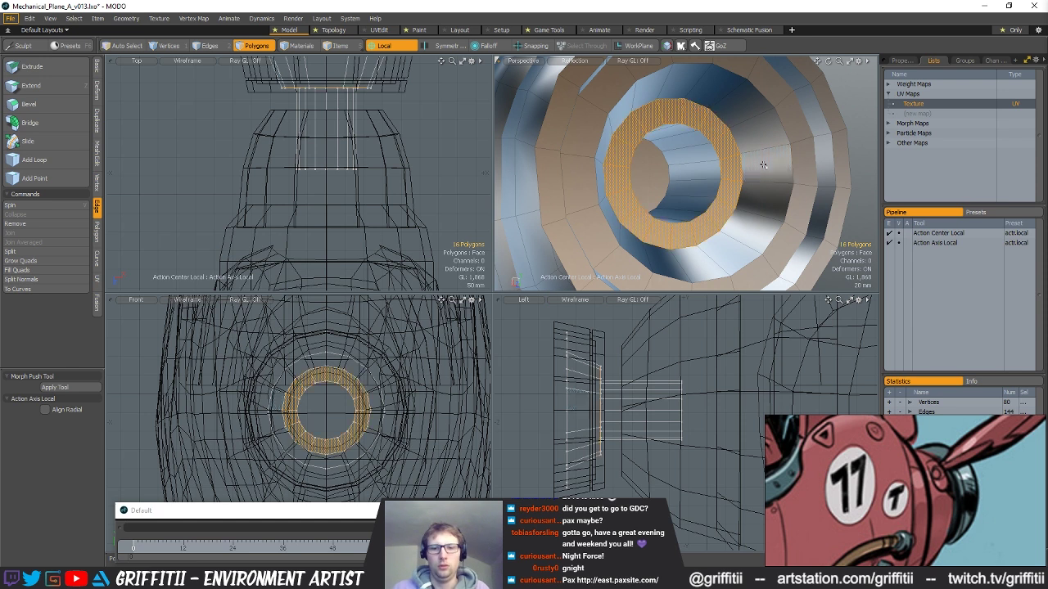
key("ctrl+c")
key("n")
key("ctrl+v")
left_click_drag(758, 196, 681, 130, "alt")
key("r")
key("space")
key("1")
key("2")
key("3")
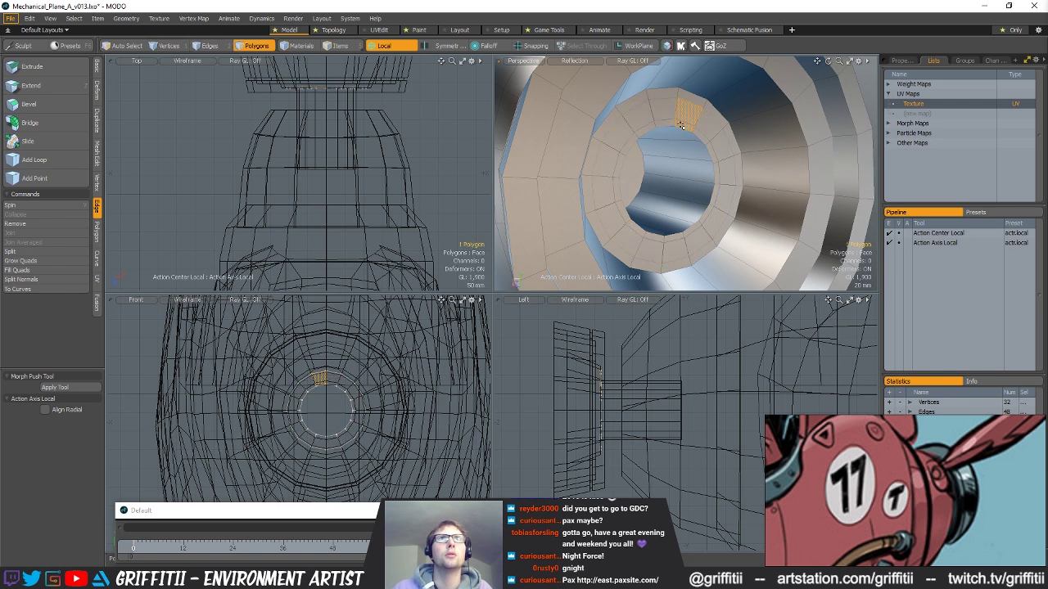
- Extrude all polygons of the copied ring to give it a thin depth
double_click(680, 115)
key("shift+x")
left_click(696, 107)
left_click_drag(694, 114, 732, 119, "alt")
left_click_drag(720, 193, 731, 189)
key("space")
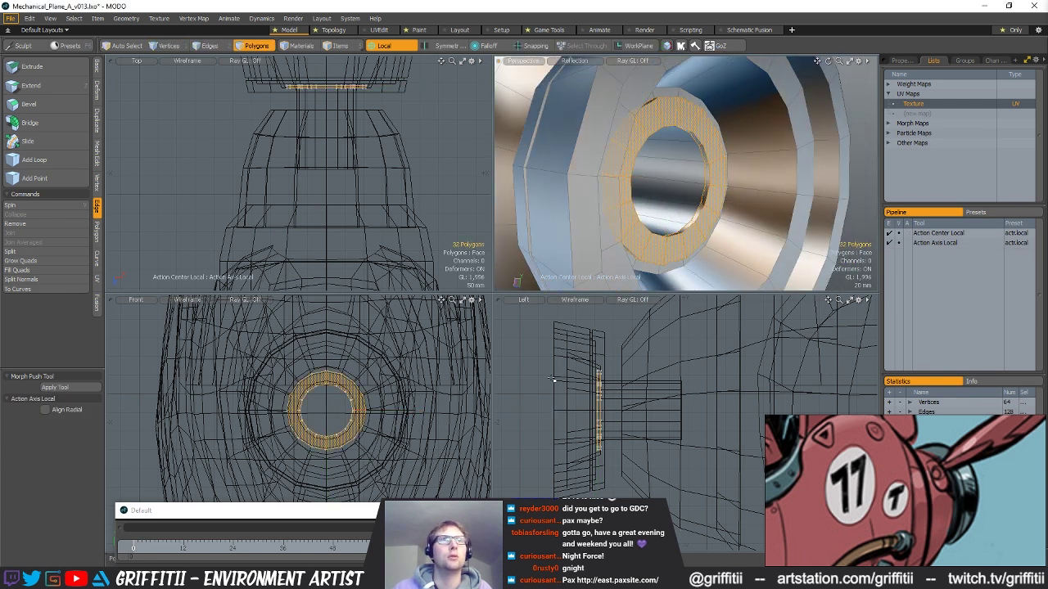
- Delete the loop of 16 polygons forming the outer side of the copied ring
left_click_drag(722, 116, 669, 104, "alt")
scroll(658, 110, "up", 4)
left_click(655, 115)
key("l")
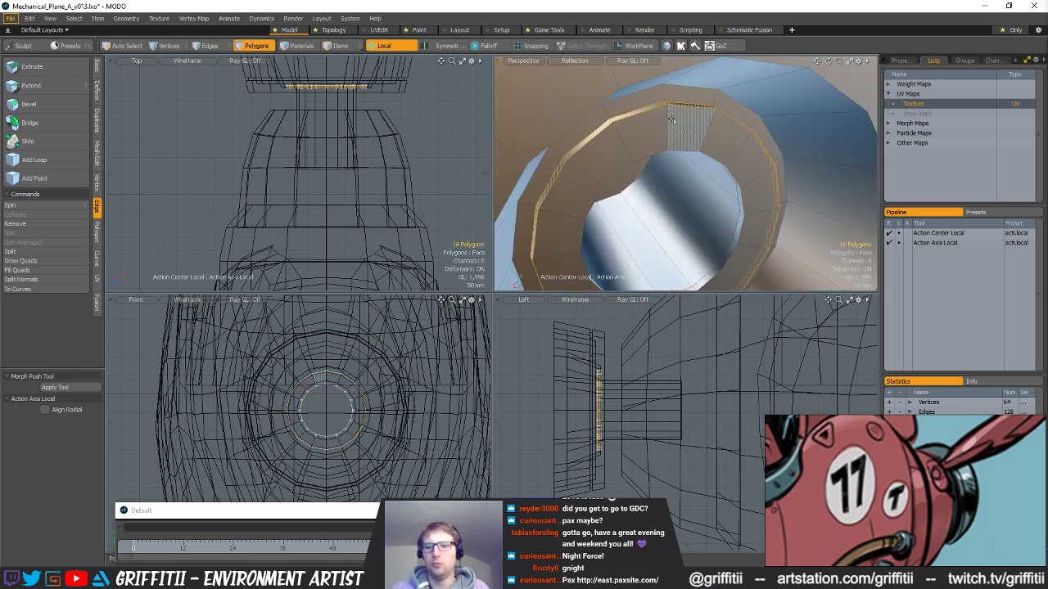
key("Delete")
- Move the remaining ring into the tube and duplicate it into a row of three evenly spaced rings
left_click(694, 146)
double_click(695, 151)
key("w")
left_click_drag(692, 171, 572, 152, "alt")
key("space")
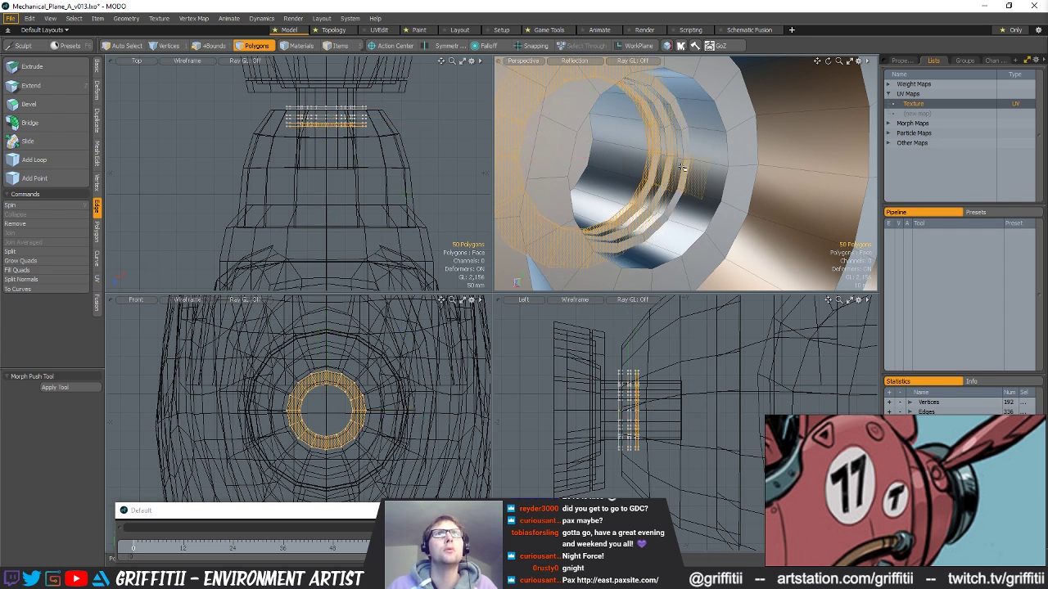
- Select all three rings completely, shift them slightly deeper toward the tail cone, and clear the selection
key("bracketright")
key("w")
left_click_drag(578, 153, 556, 146)
scroll(565, 148, "down", 4)
key("space")
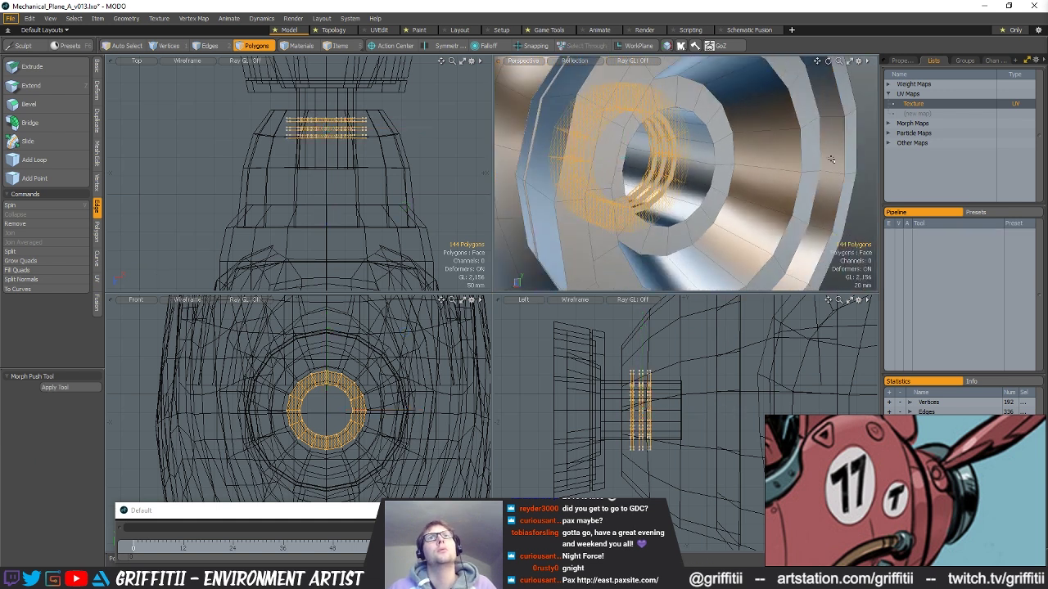
scroll(835, 150, "down", 4)
left_click(823, 154)
left_click_drag(819, 156, 735, 181, "alt")
scroll(735, 178, "up", 10)
left_click(693, 141)
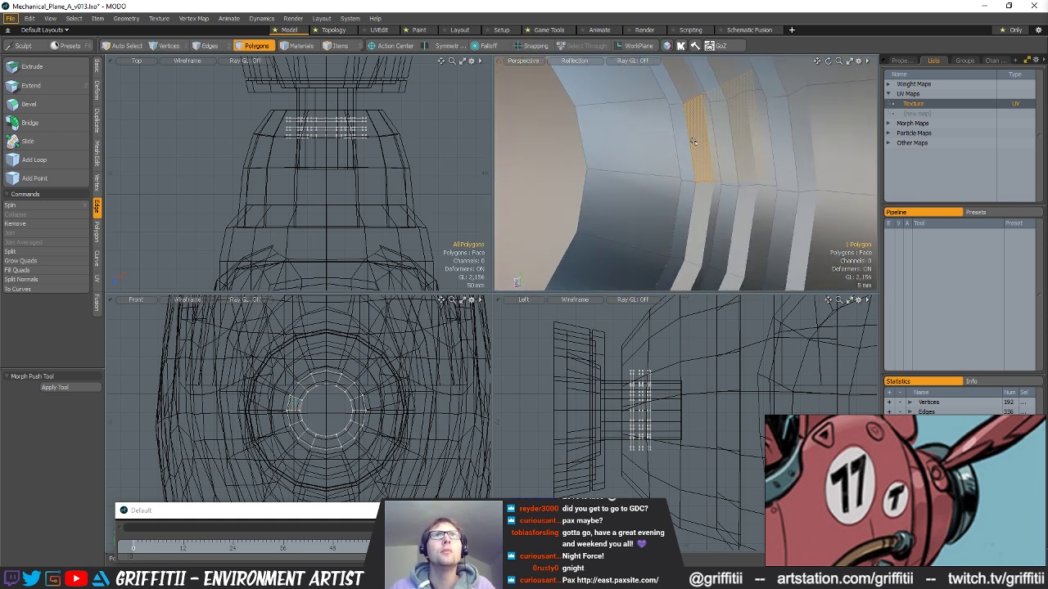
double_click(692, 141)
left_click_drag(723, 196, 670, 194, "alt")
left_click_drag(738, 176, 659, 131, "ctrl+alt")
left_click(658, 186)
- Select the end polygon of the funnel's recessed tube and start an Edge Slice across it with the position at 50 %
key("5")
left_click(762, 185)
key("3")
key("alt+space")
left_click(665, 127)
left_click(677, 186)
key("r")
scroll(709, 197, "up", 3)
key("space")
key("c")
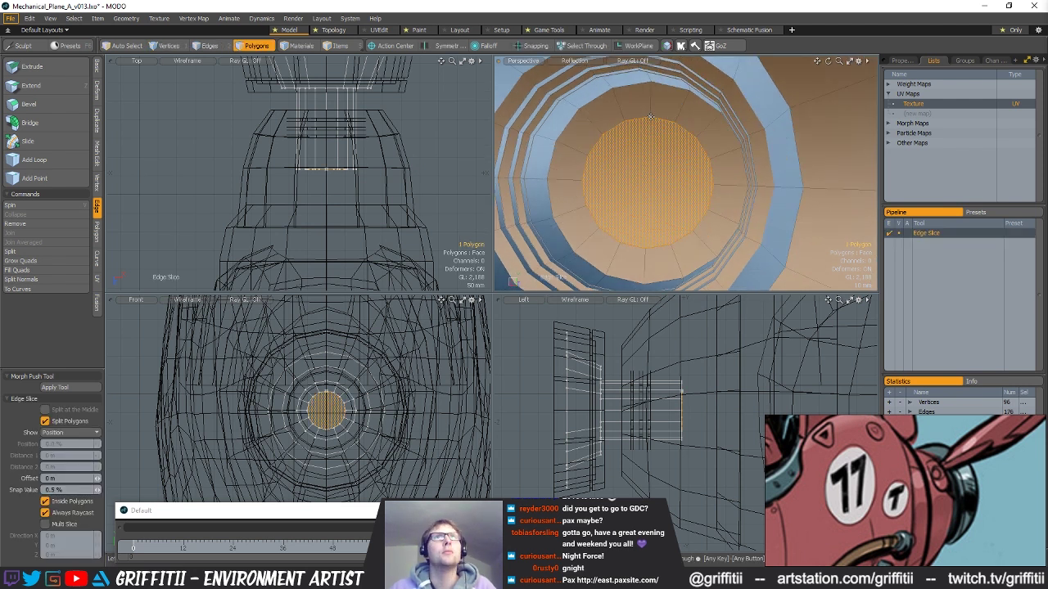
left_click(645, 245)
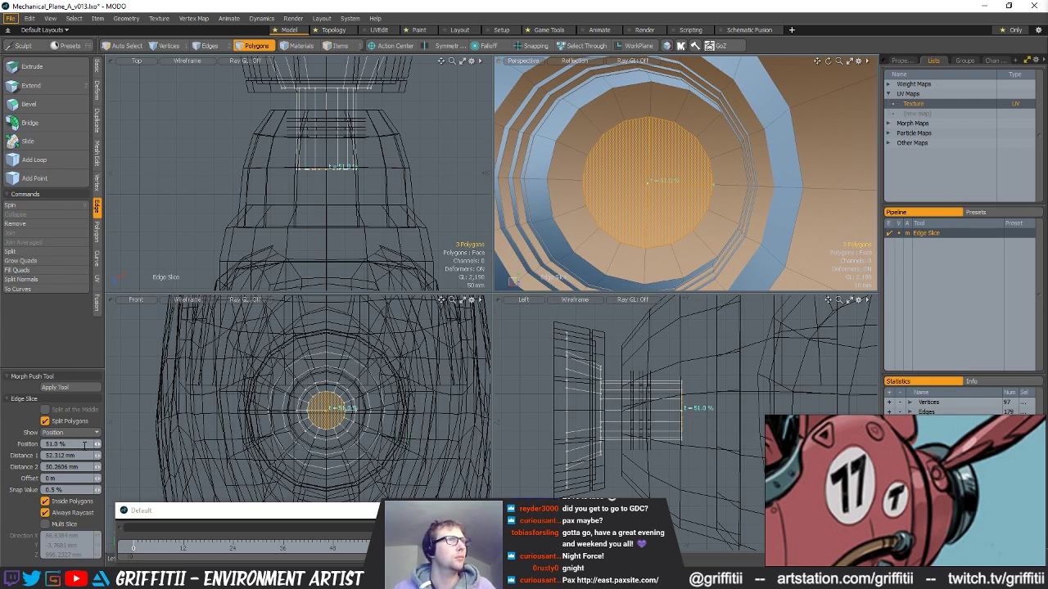
key("Return")
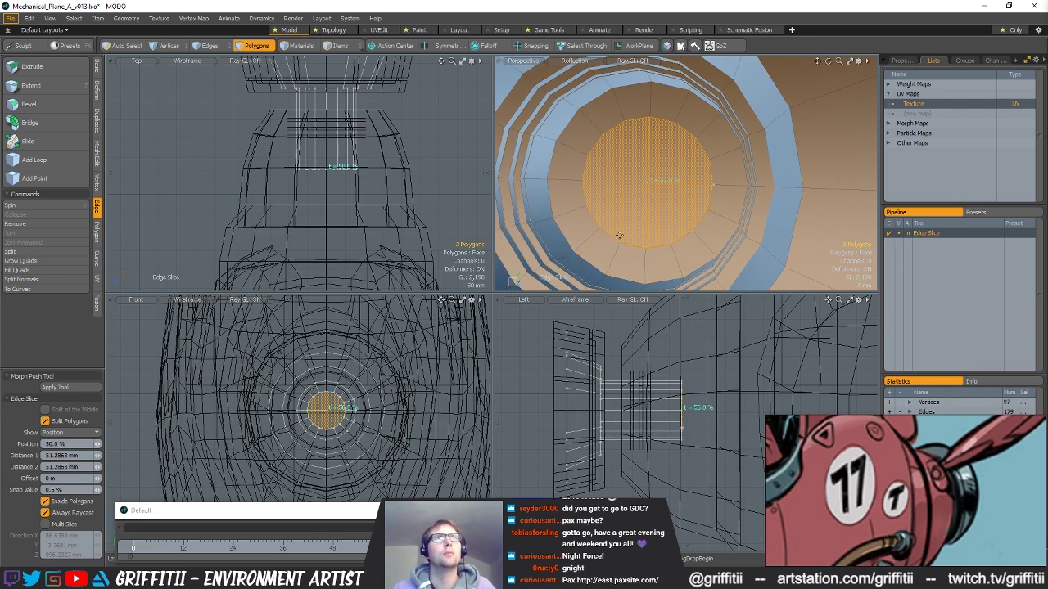
- Cut the tube's end cap into triangular wedges that meet at its centre point
left_click(713, 185)
key("space")
mouse_move(609, 165)
left_mouse_down()
mouse_move(652, 180)
mouse_move(622, 198)
left_mouse_up()
key("2")
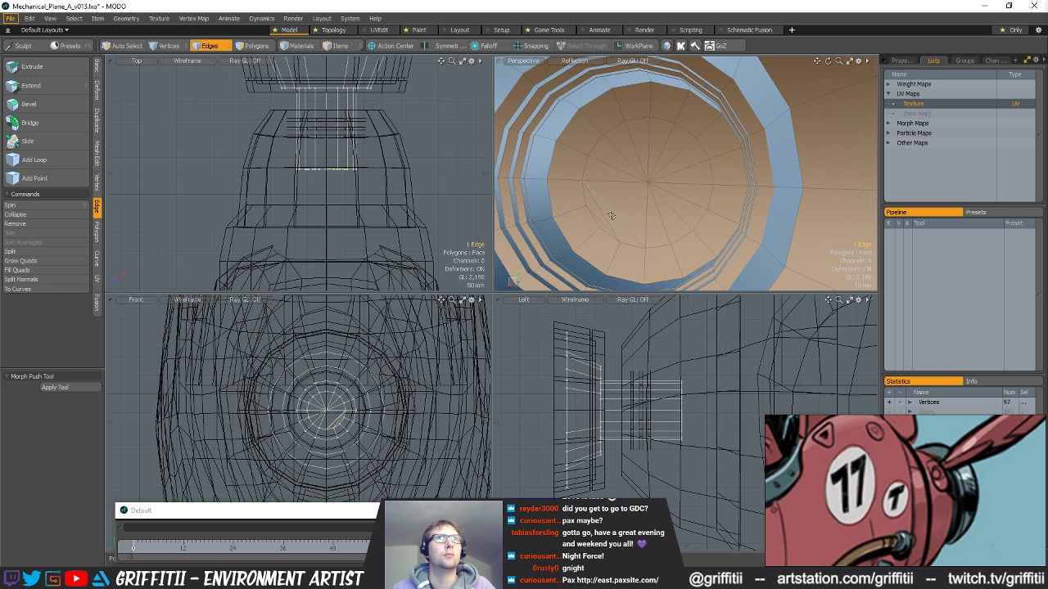
left_click_drag(688, 199, 787, 132, "alt")
left_click(786, 132)
scroll(750, 211, "down", 5)
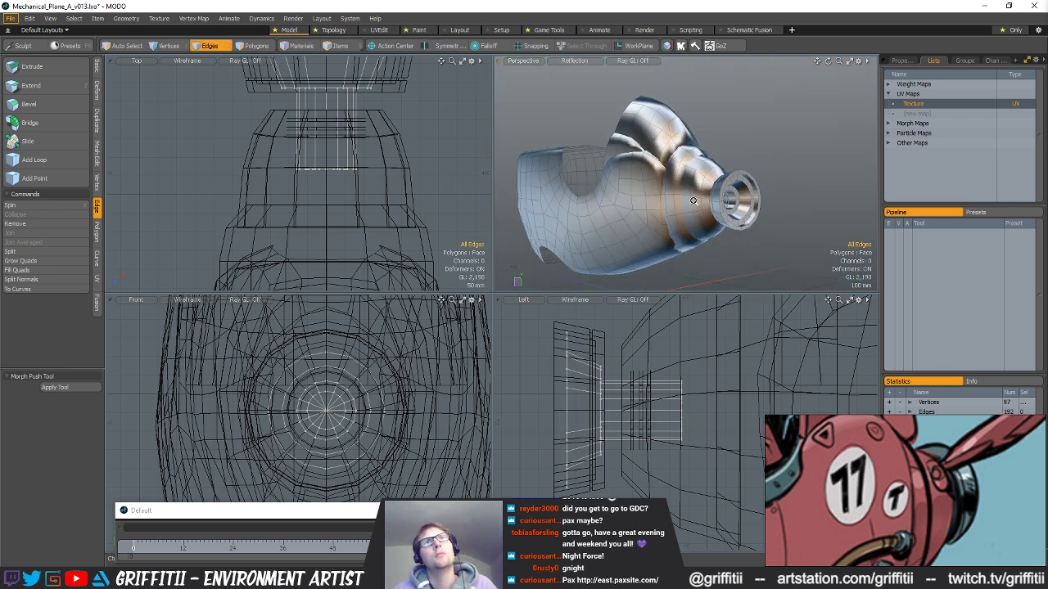
- Scale up the edge loop at the tube's mouth so the tube narrows inward
scroll(750, 211, "up", 6)
left_click_drag(750, 211, 724, 161, "alt")
double_click(702, 168)
key("r")
mouse_move(674, 197)
left_mouse_down()
mouse_move(693, 197)
mouse_move(678, 195)
left_mouse_up()
key("q")
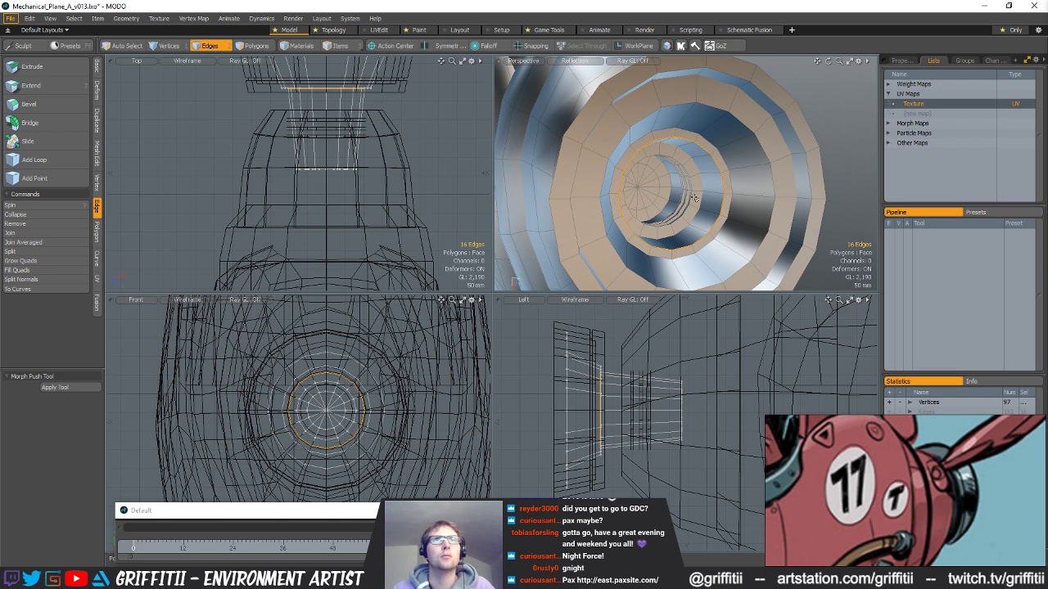
- Select all three detail rings and move them slightly back toward the tube opening
key("5")
left_click(692, 204)
key("3")
scroll(694, 204, "up", 4)
mouse_move(693, 205)
left_mouse_down("alt")
mouse_move(665, 210)
mouse_move(682, 212)
left_mouse_up("alt")
double_click(670, 203, "shift")
double_click(679, 205, "shift")
scroll(682, 212, "down", 2)
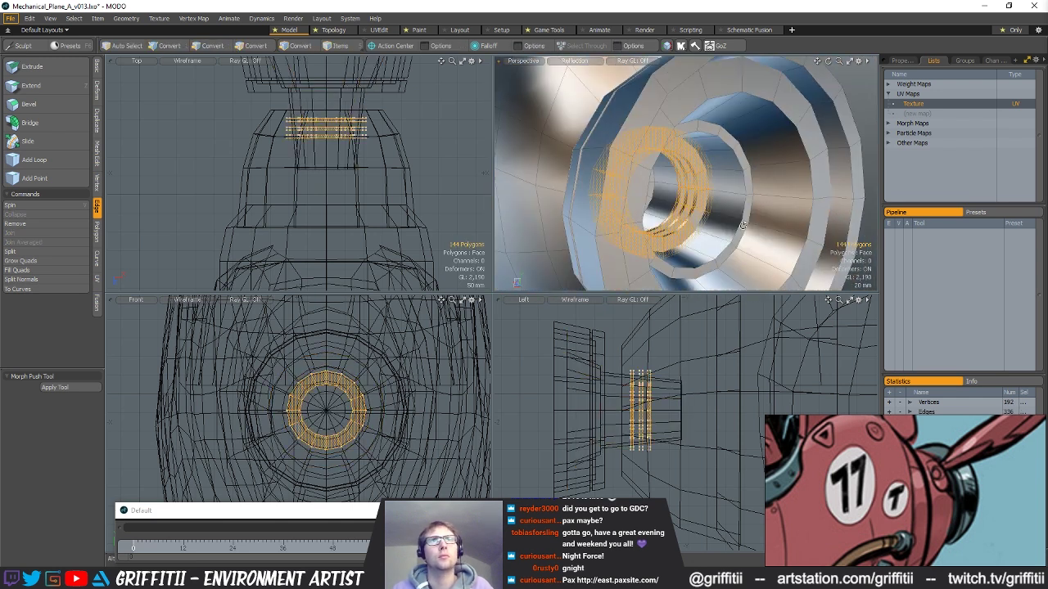
key("w")
left_click_drag(632, 191, 642, 193)
key("q")
- Try to scale the detail rings individually to match the flared tube, starting with the one nearest the opening
left_click(702, 202)
double_click(709, 202, "shift")
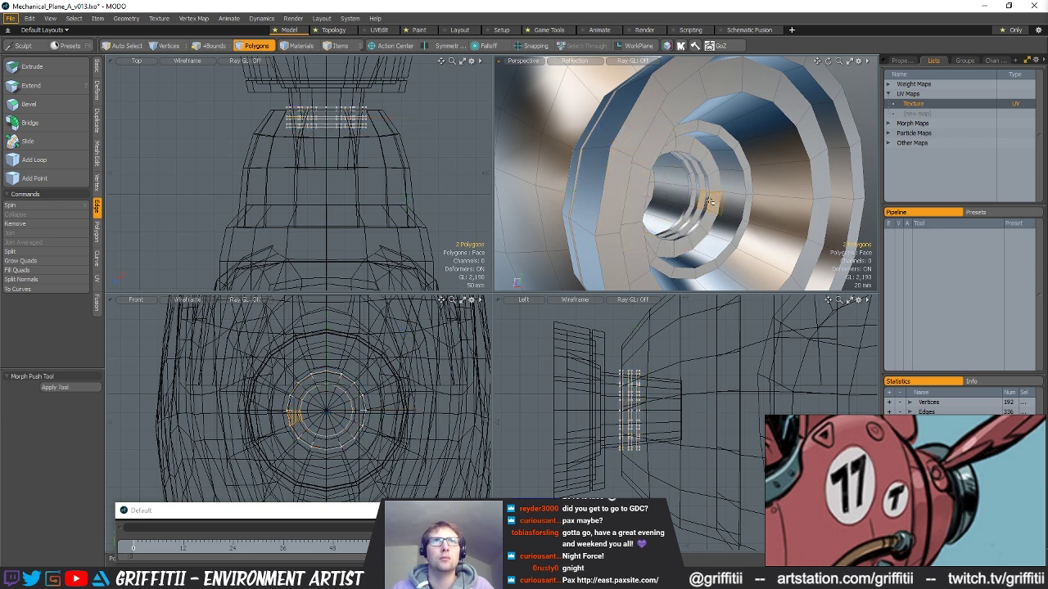
key("r")
left_click_drag(706, 199, 641, 171, "alt")
mouse_move(592, 120)
left_mouse_down()
mouse_move(618, 120)
mouse_move(608, 121)
left_mouse_up()
key("q")
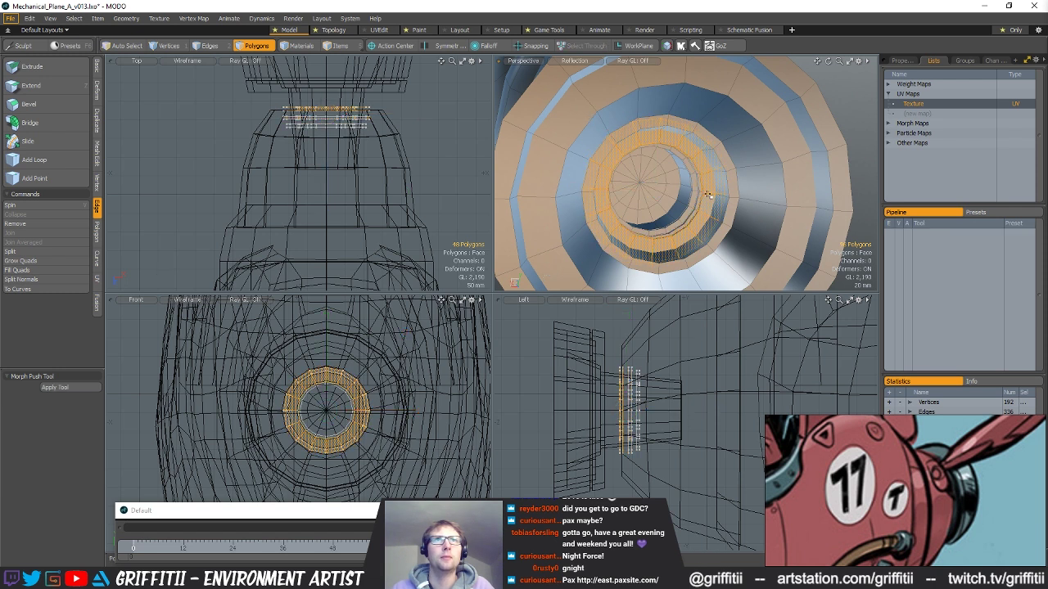
key("r")
left_click_drag(592, 120, 601, 120)
key("q")
left_click_drag(696, 238, 788, 199, "alt")
scroll(626, 94, "up", 3)
left_click_drag(626, 94, 648, 171, "alt")
- Undo the scaling of the detail rings
key("ctrl+z")
key("ctrl+z")
key("ctrl+z")
key("ctrl+z")
key("ctrl+z")
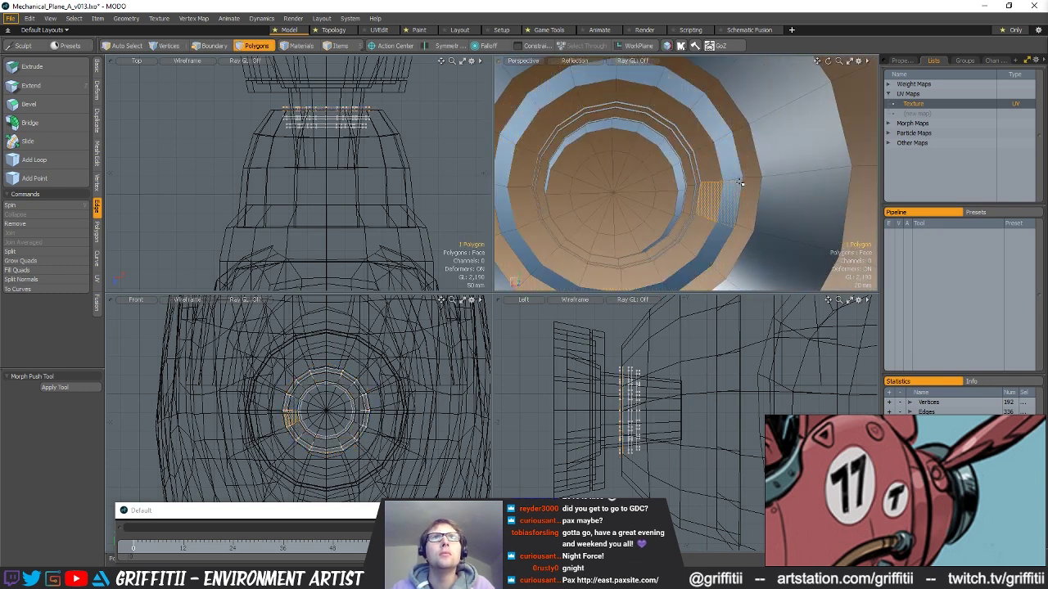
- Delete the two rings nearest the tube opening and select the remaining deepest ring
scroll(366, 175, "up", 2)
left_click_drag(378, 123, 320, 185, "alt+shift")
key("1")
scroll(320, 185, "up", 2)
key("space")
key("space")
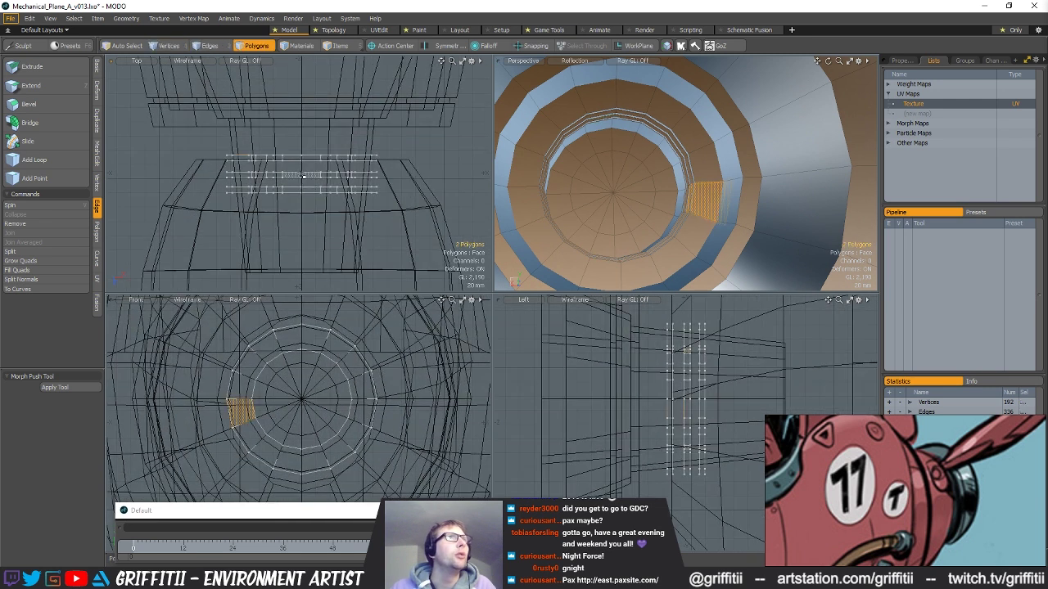
double_click(321, 175)
key("w")
left_click_drag(302, 205, 302, 200)
key("space")
double_click(265, 158, "shift")
key("Delete")
key("[")
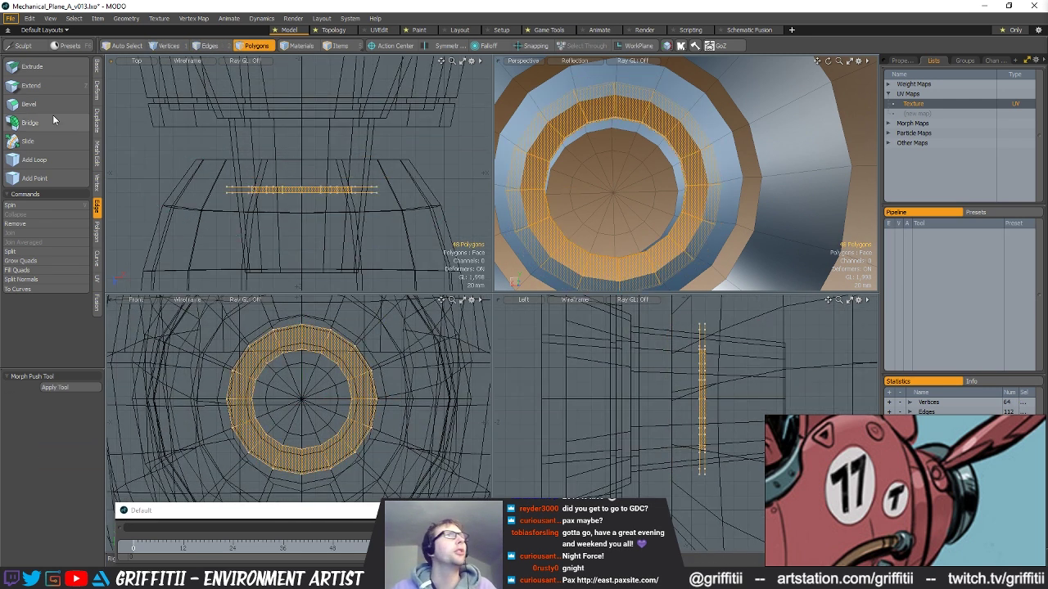
- Clone the ring three times toward the tube opening with a Z offset of -25 mm
left_click(98, 123)
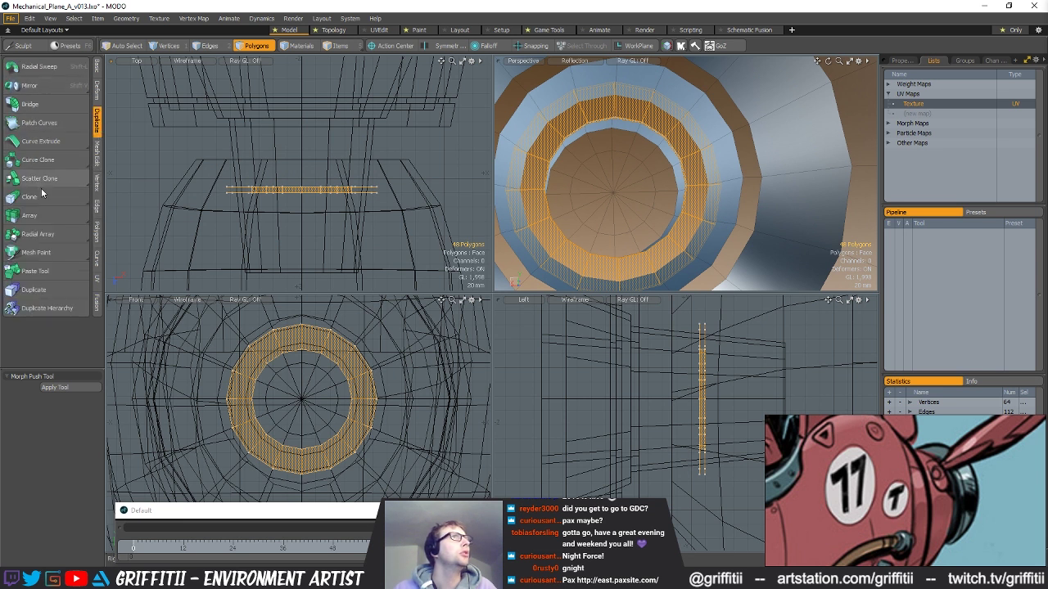
left_click(30, 196)
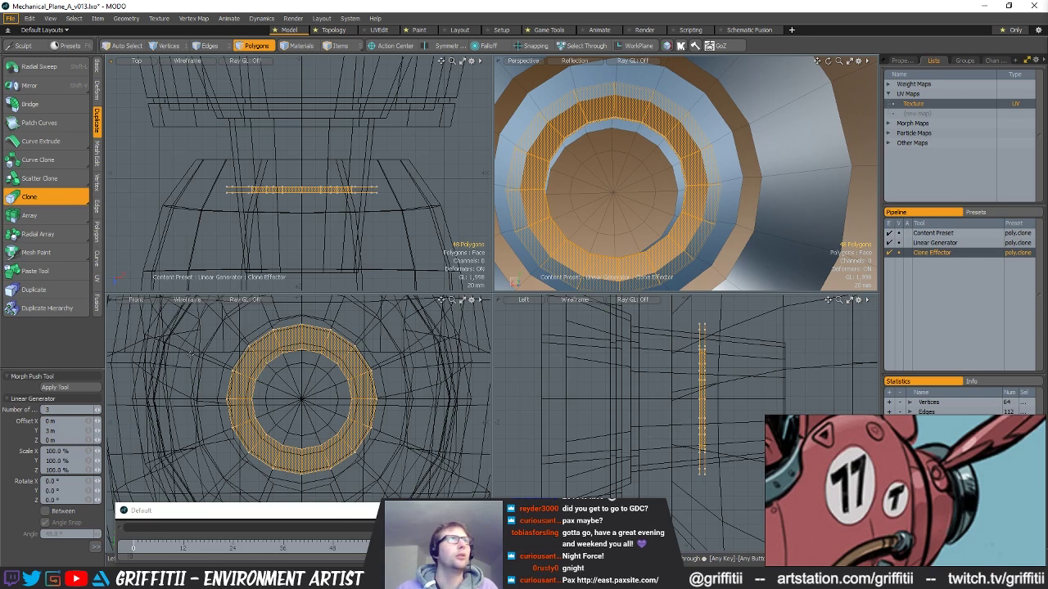
left_click(324, 220)
left_click_drag(323, 272, 325, 287)
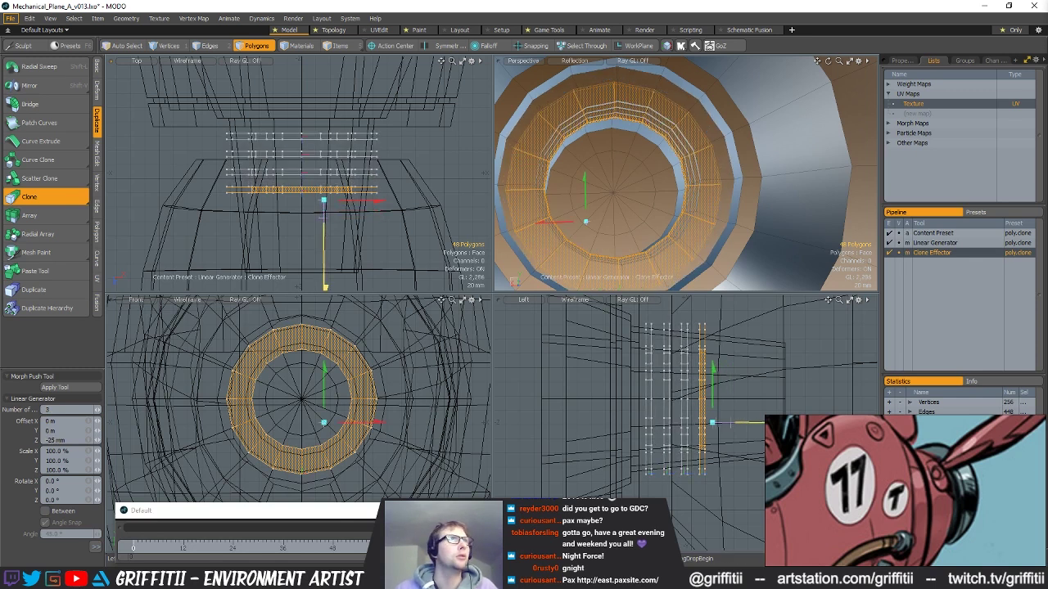
key("Escape")
key("Escape")
- Move the row of four rings slightly deeper into the tube
mouse_move(610, 215)
left_mouse_down("alt")
mouse_move(715, 220)
mouse_move(688, 218)
left_mouse_up("alt")
key("w")
left_click_drag(617, 180, 610, 177)
key("space")
left_click_drag(318, 214, 303, 236, "alt")
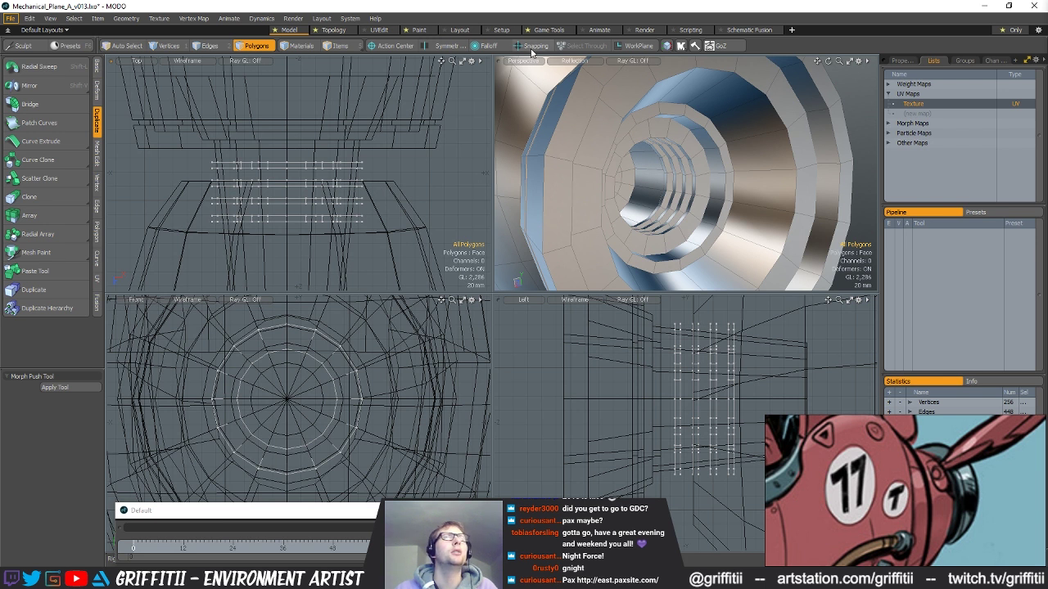
left_click(95, 97)
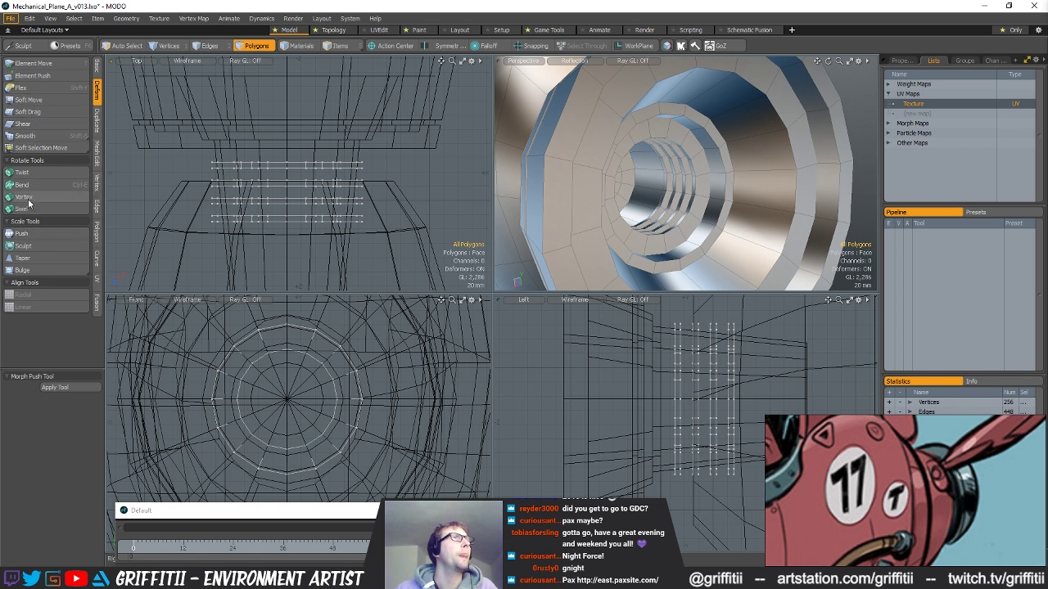
left_click(23, 258)
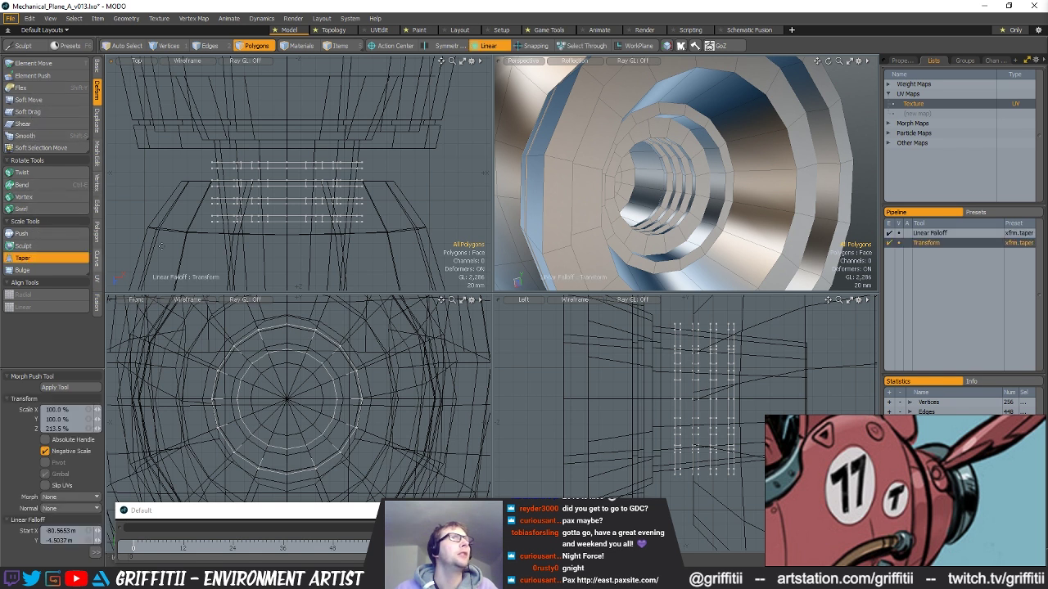
left_click(306, 238)
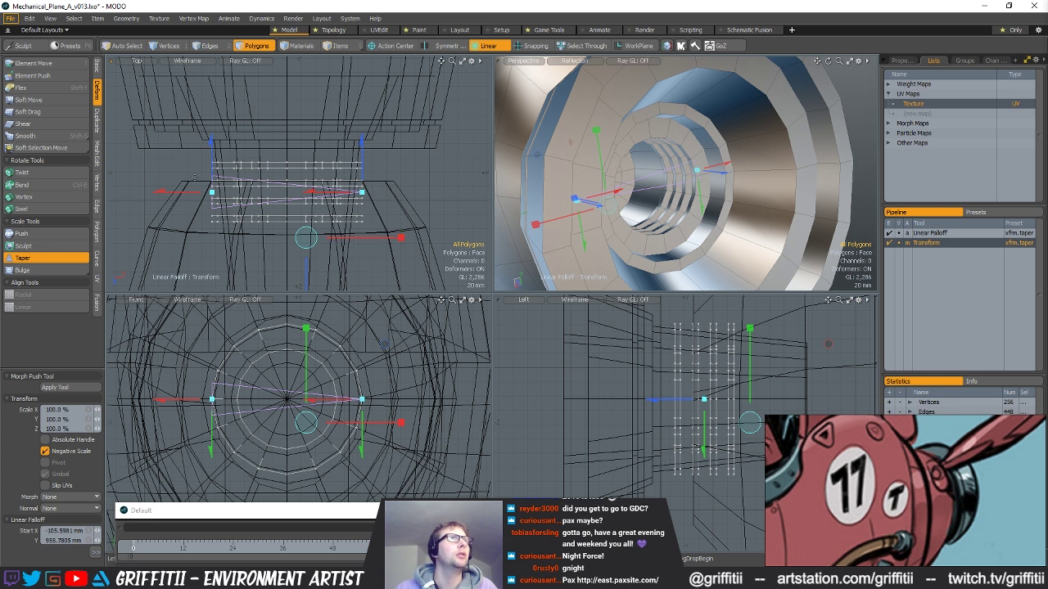
left_click_drag(175, 191, 278, 227)
key("x")
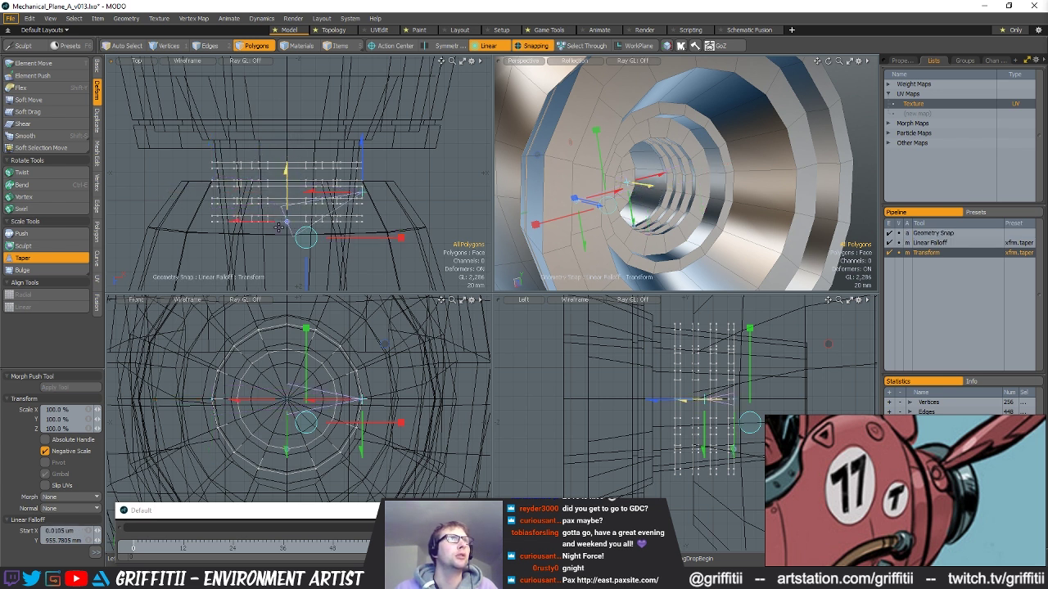
left_click_drag(329, 191, 296, 160)
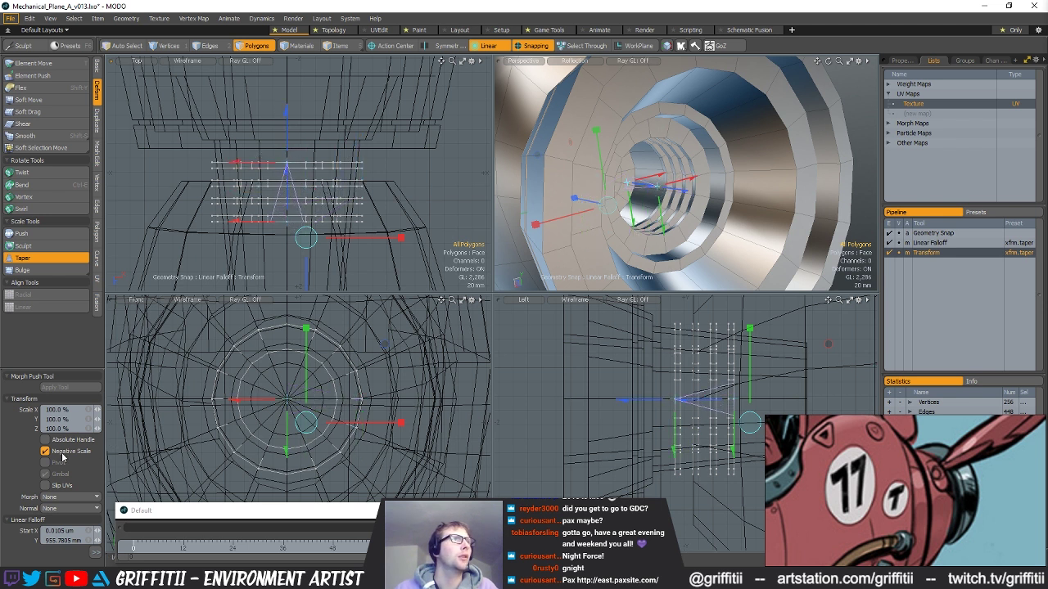
left_click(94, 551)
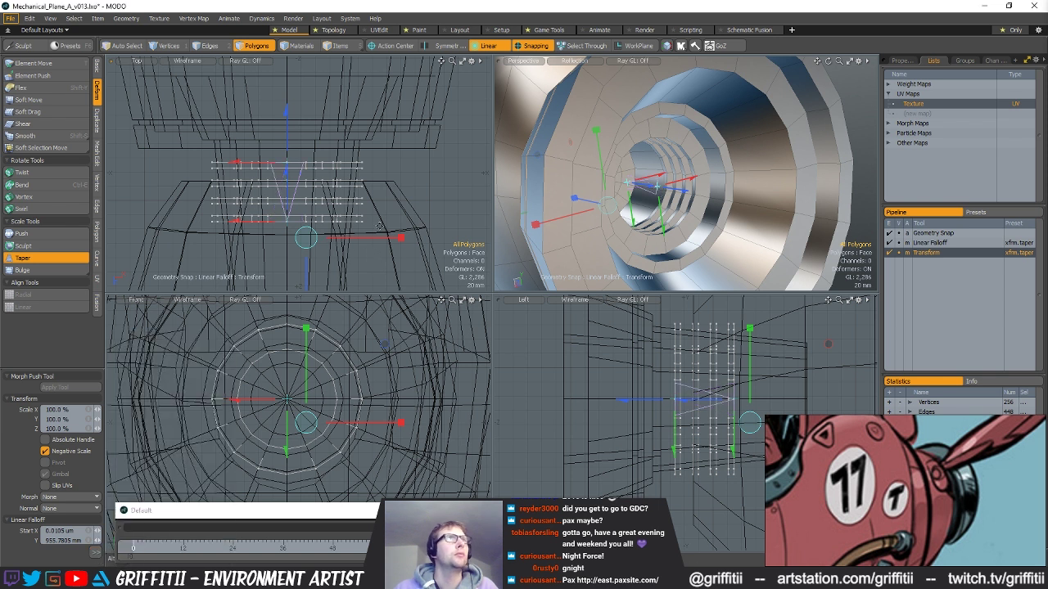
key("w")
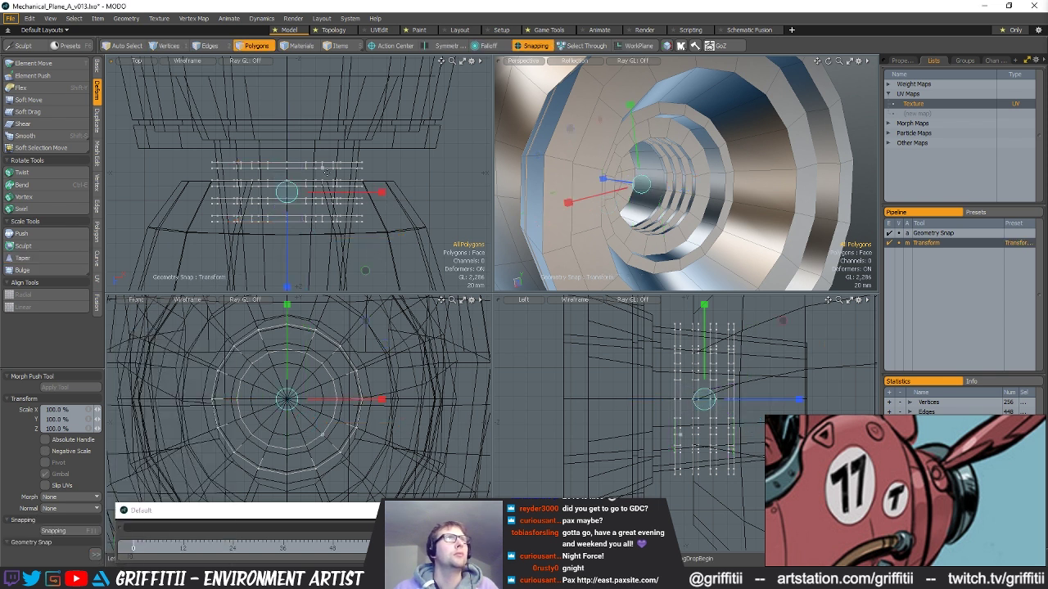
- Start a Taper on the rings with its linear falloff running along their centre axis from the deepest to the outermost ring, and reverse the falloff
left_click(41, 258)
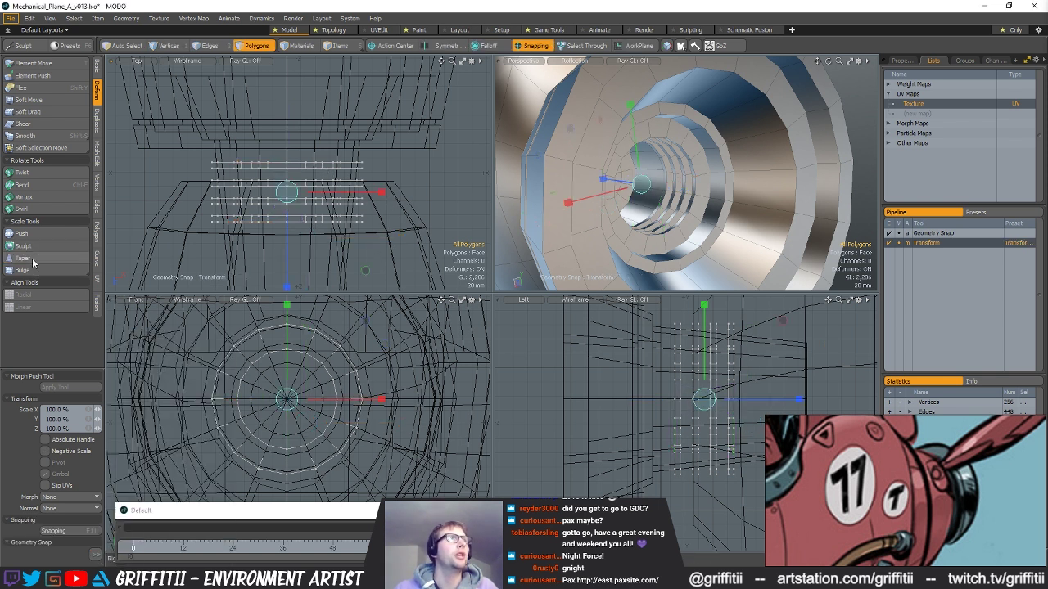
left_click(288, 179)
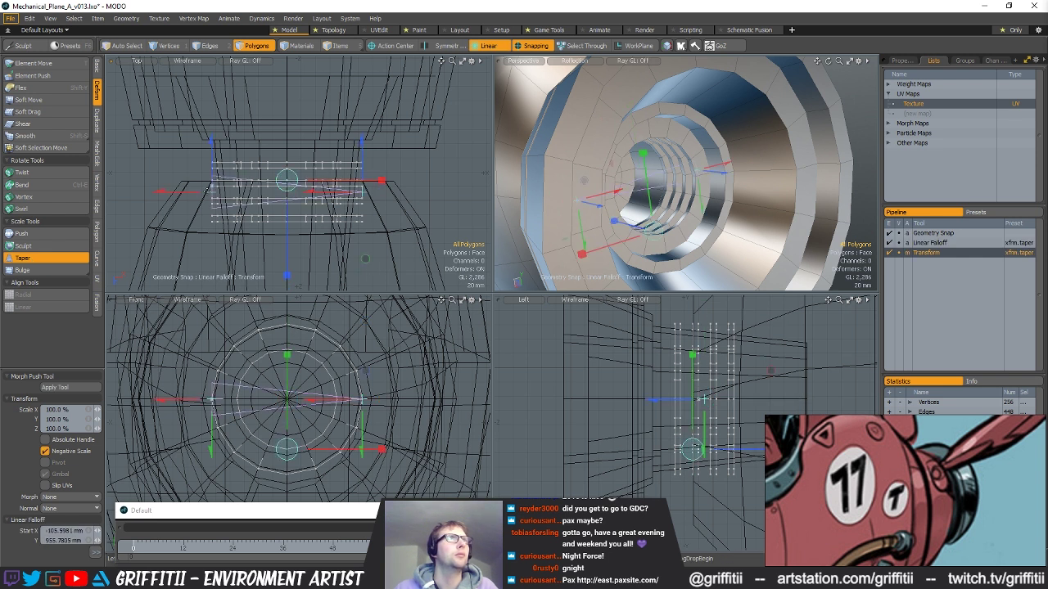
left_click_drag(188, 198, 293, 214)
left_click_drag(288, 143, 287, 174)
left_click_drag(334, 198, 287, 186)
left_click_drag(284, 144, 285, 156)
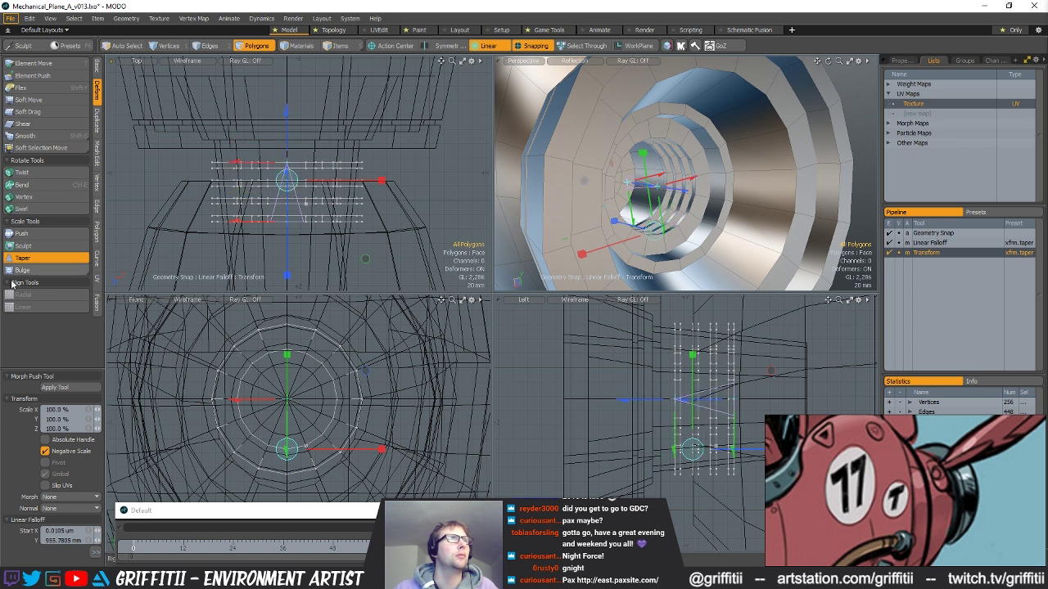
left_click(94, 553)
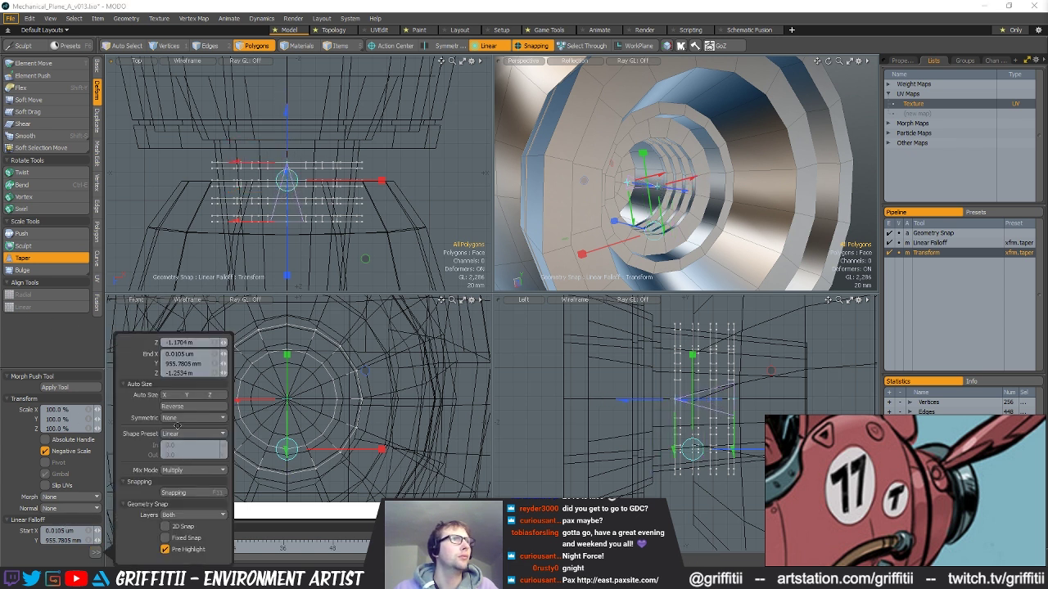
left_click(181, 409)
left_click(368, 239, "alt")
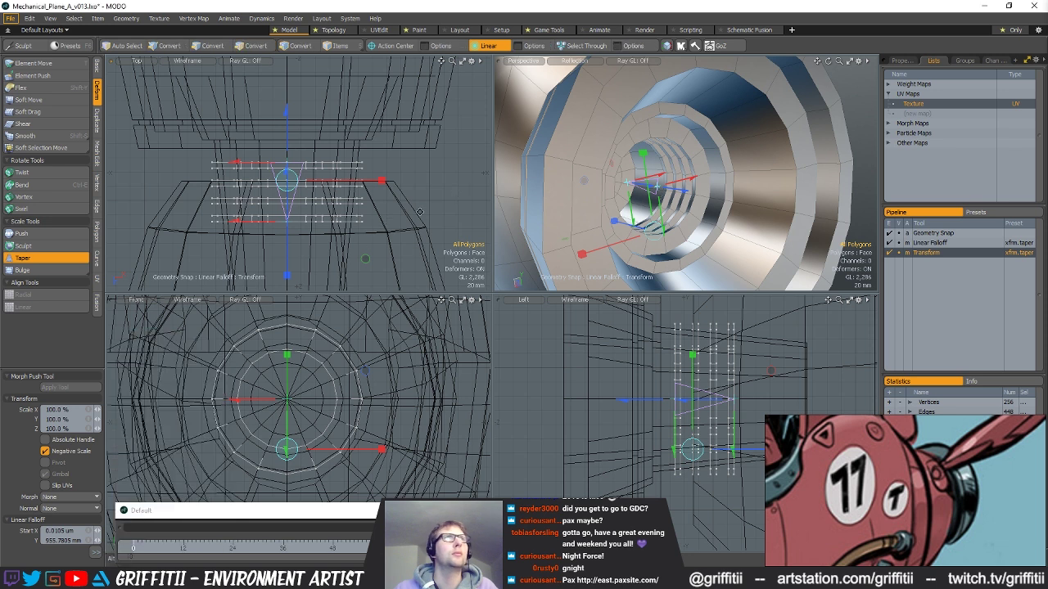
left_click_drag(419, 212, 415, 230, "alt")
left_click_drag(605, 231, 609, 263, "alt")
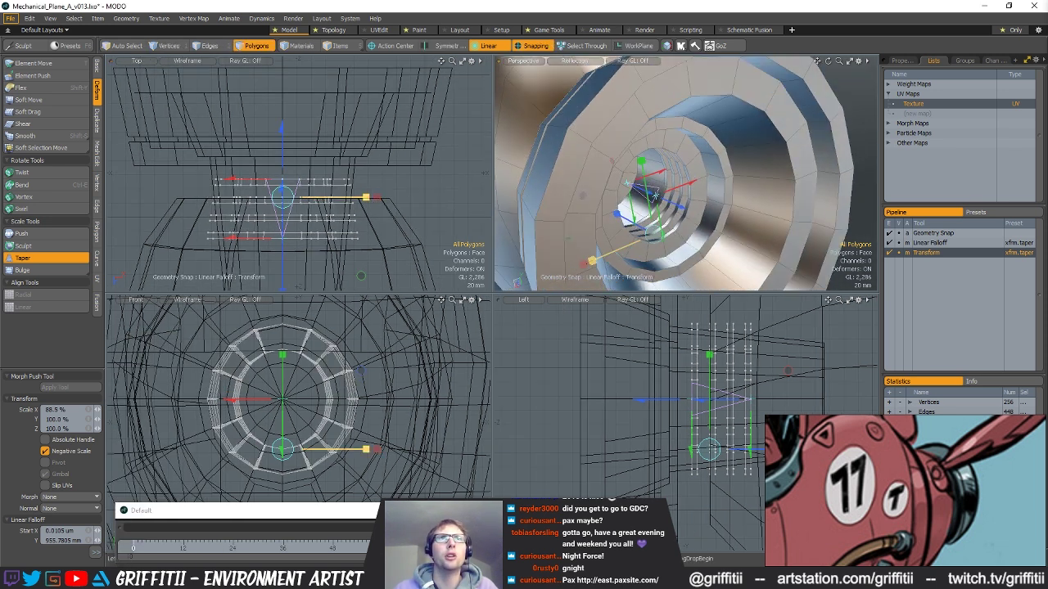
left_click_drag(655, 236, 661, 237)
left_click_drag(655, 196, 668, 196, "alt")
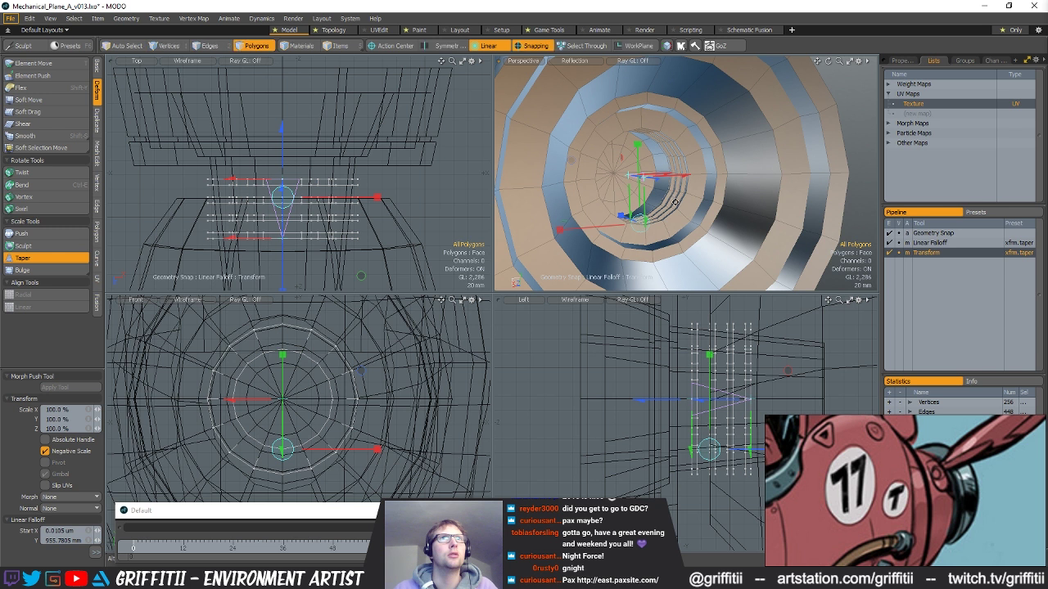
left_click_drag(658, 185, 634, 179, "alt")
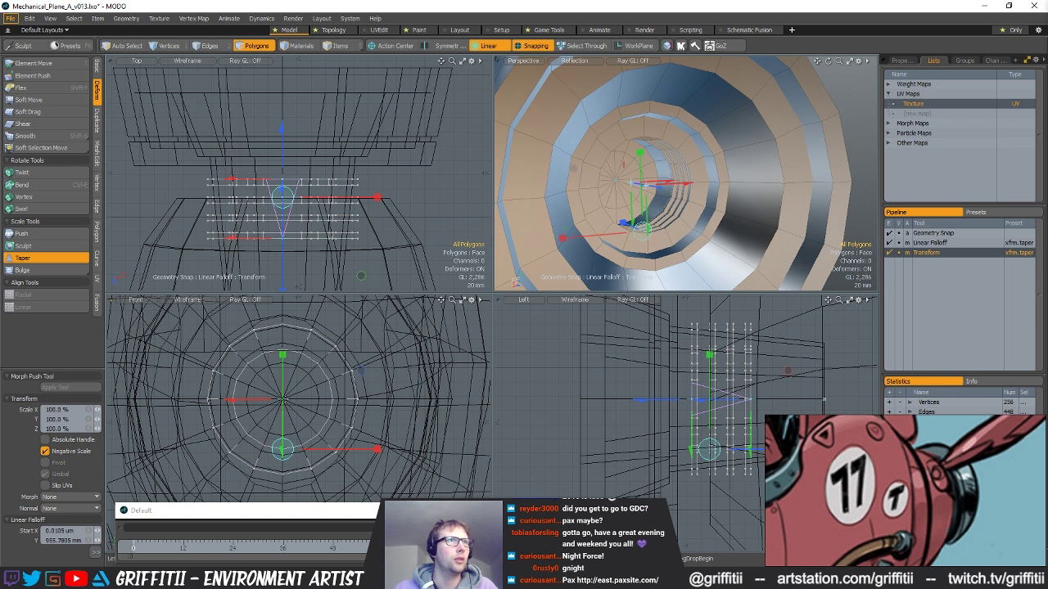
key("w")
key("r")
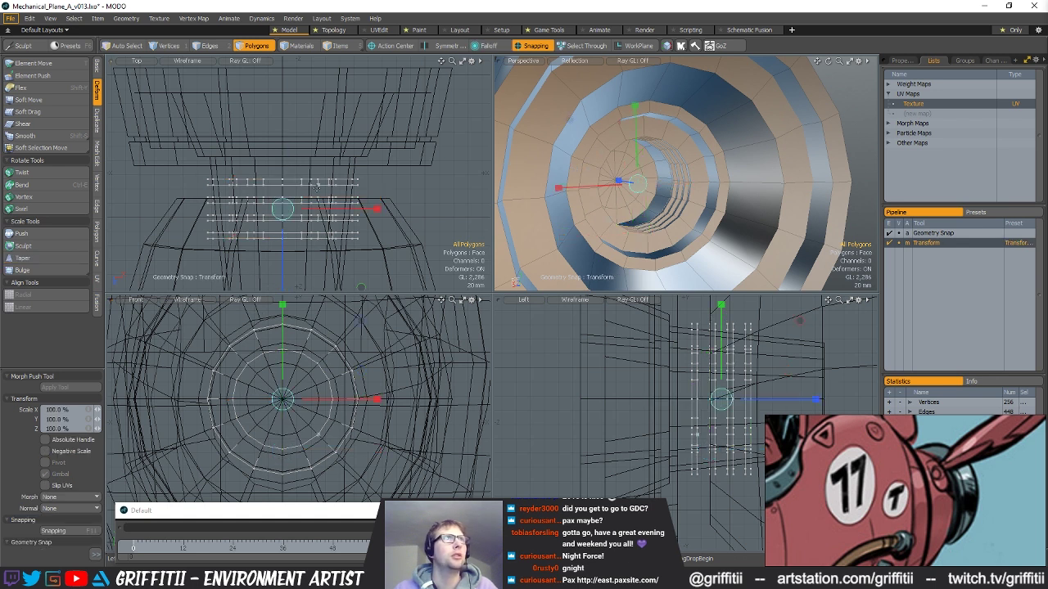
left_click_drag(663, 211, 680, 167, "alt")
key("q")
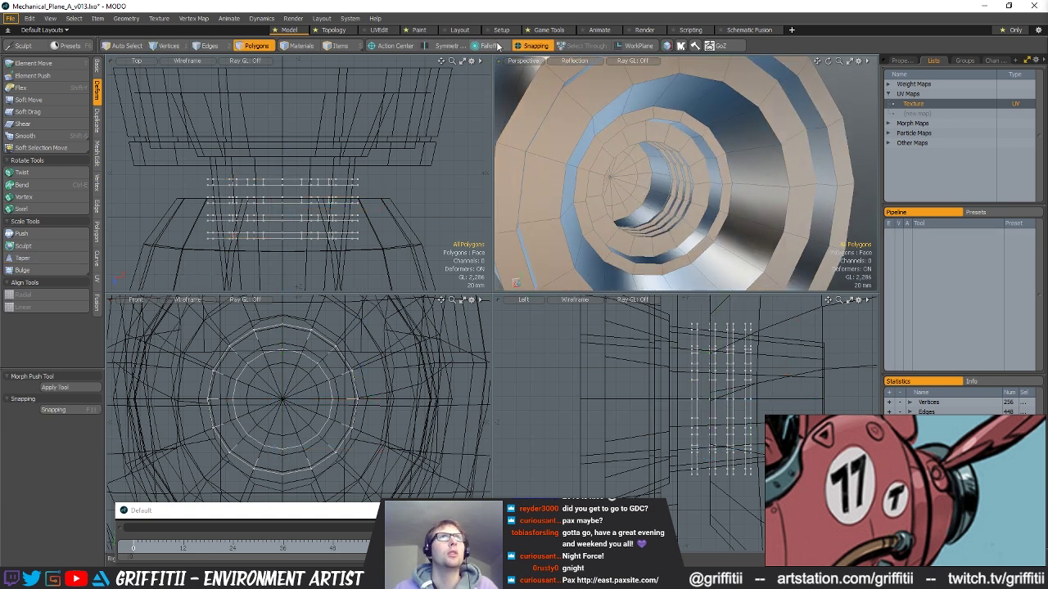
- Add a linear falloff along Z across the four rings and raise it to their centre axis at Y 955.7805 mm
left_click(489, 45)
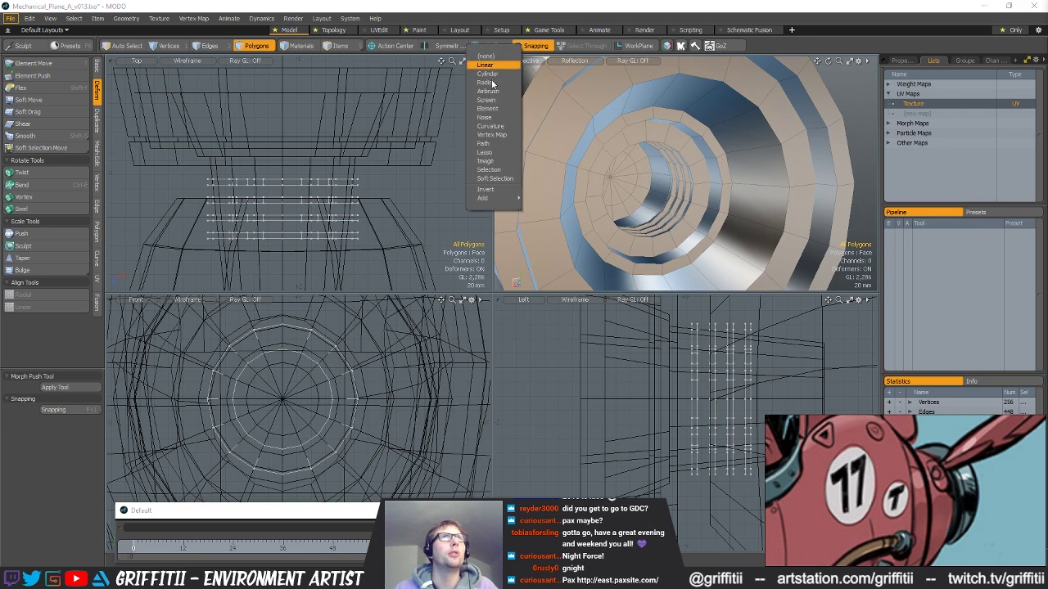
left_click(501, 72)
left_click_drag(301, 245, 277, 152, "alt+shift")
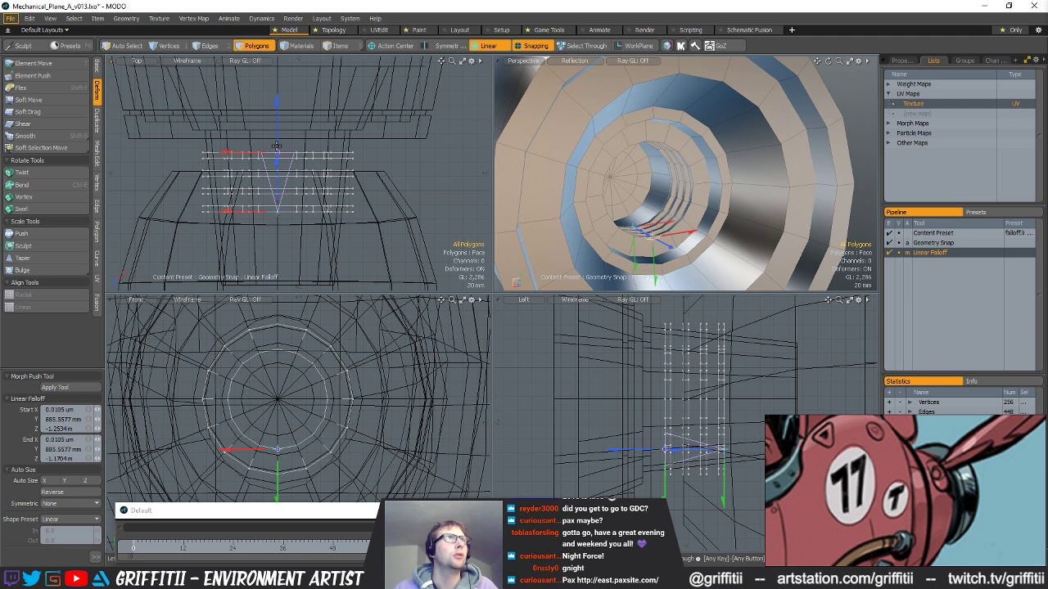
left_click_drag(519, 241, 709, 195, "alt")
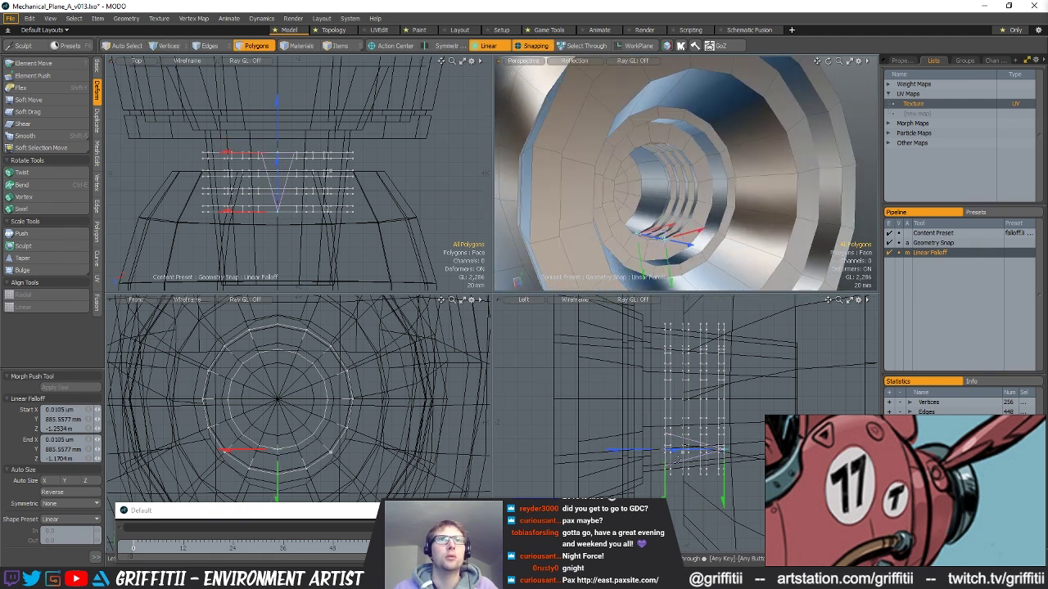
left_click_drag(664, 490, 660, 400)
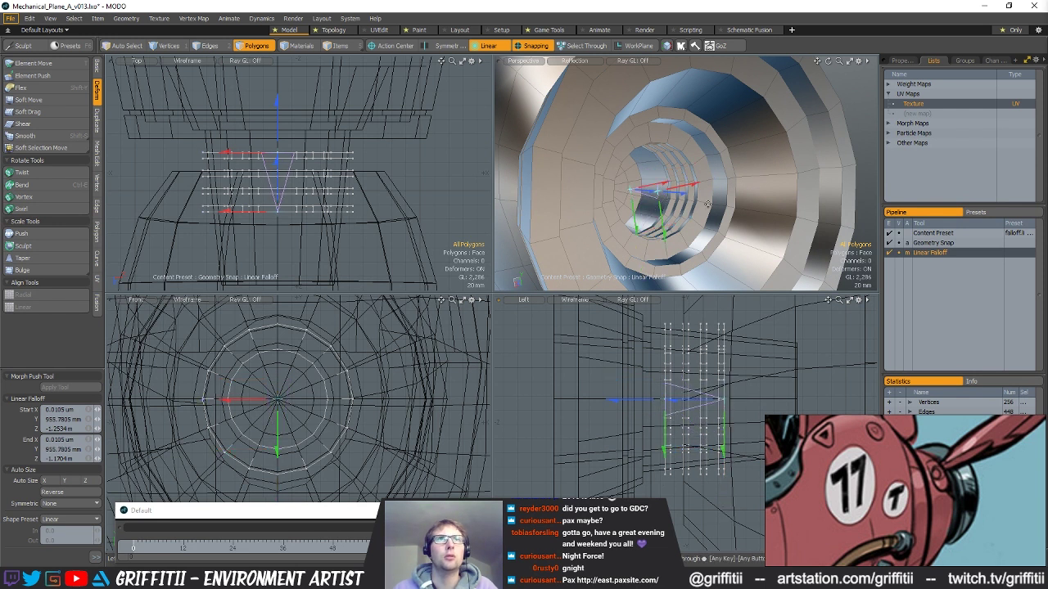
- Scale the rings uniformly to 122% through the falloff, enlarging those nearest the opening most, and clear the falloff
key("y")
mouse_move(644, 193)
left_mouse_down()
mouse_move(629, 188)
mouse_move(657, 186)
mouse_move(647, 186)
left_mouse_up()
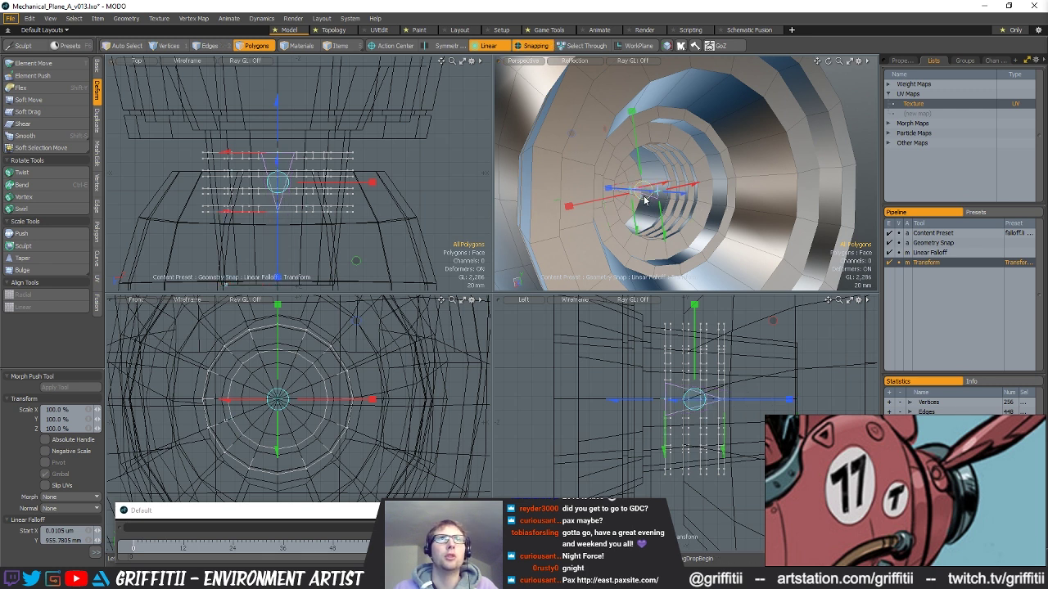
left_click_drag(643, 190, 784, 194)
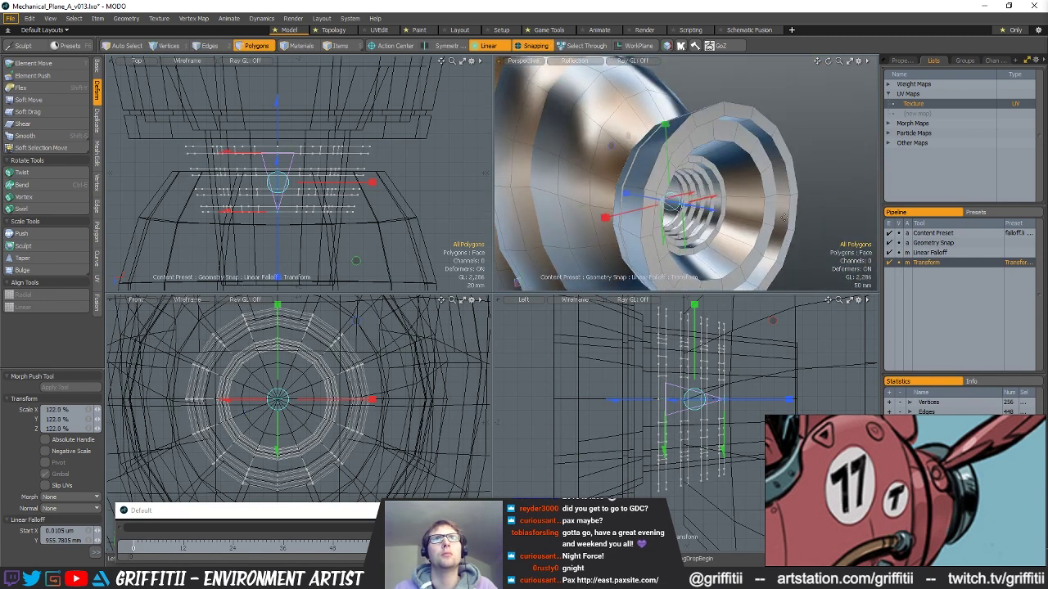
key("space")
left_click(491, 47)
left_click(488, 62)
- Select the outer edge loops of all four detail rings
scroll(750, 206, "up", 3)
left_click_drag(758, 206, 790, 205, "alt")
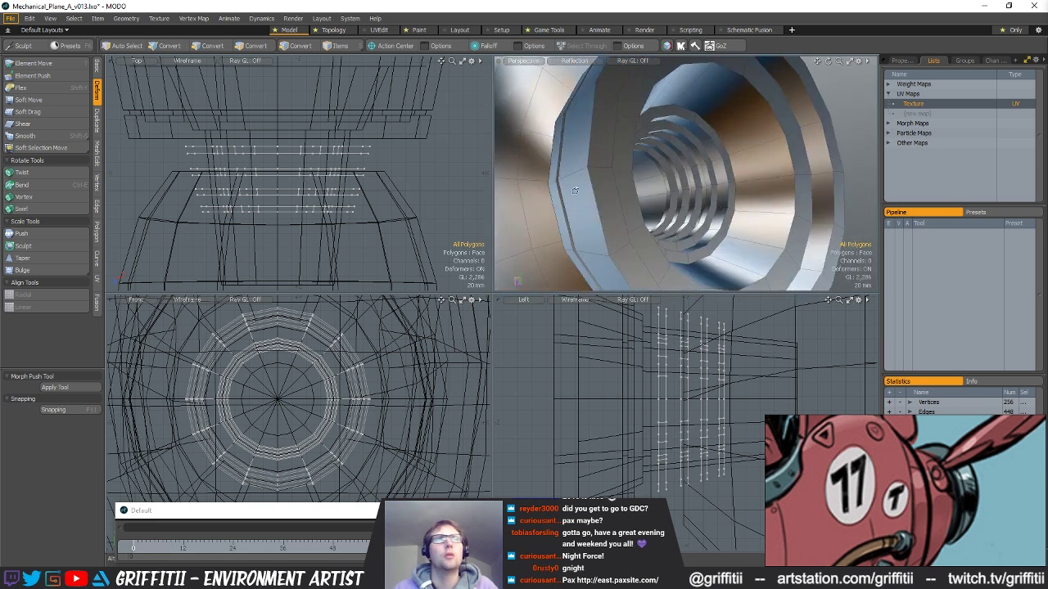
key("2")
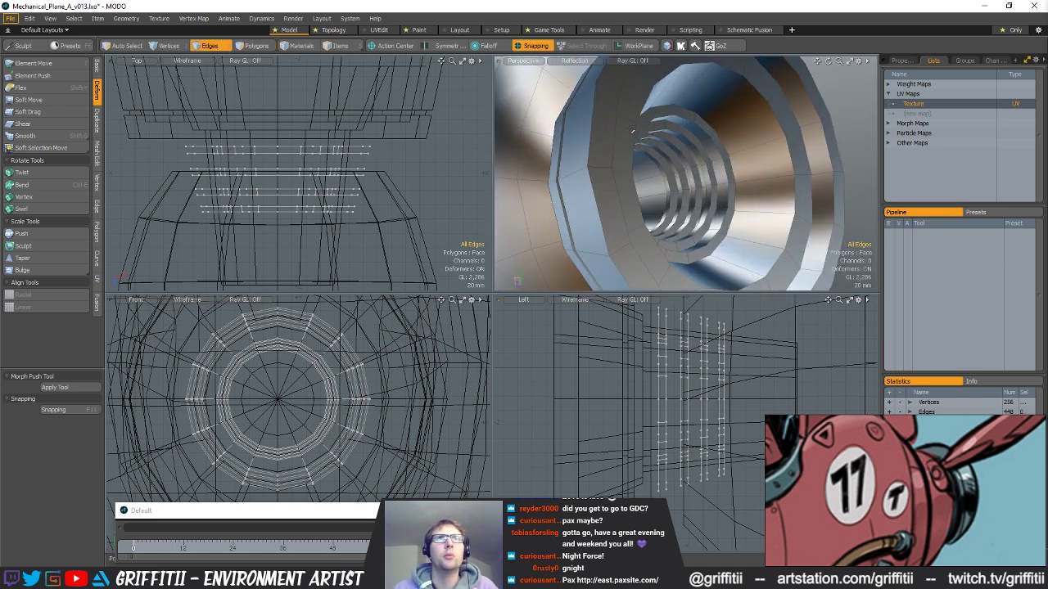
double_click(660, 100)
left_click_drag(659, 100, 641, 99, "alt")
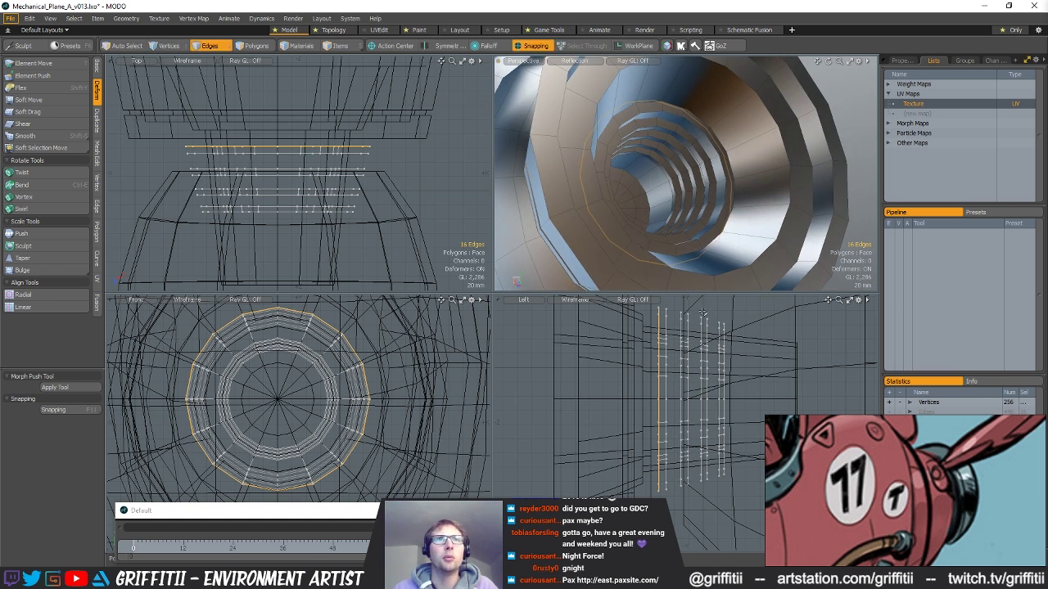
left_click(739, 327)
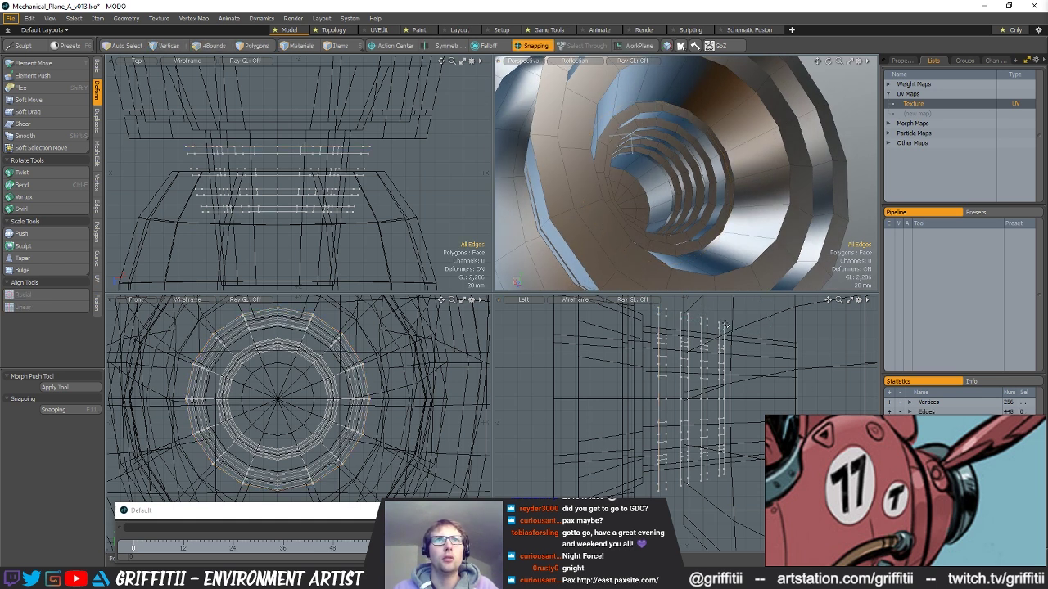
double_click(724, 329)
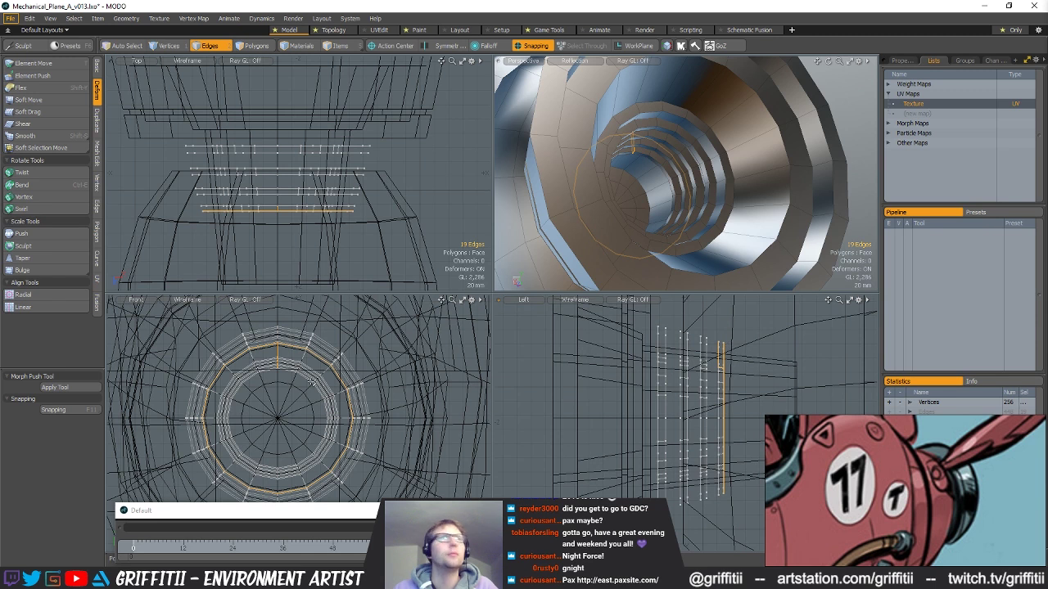
double_click(298, 328)
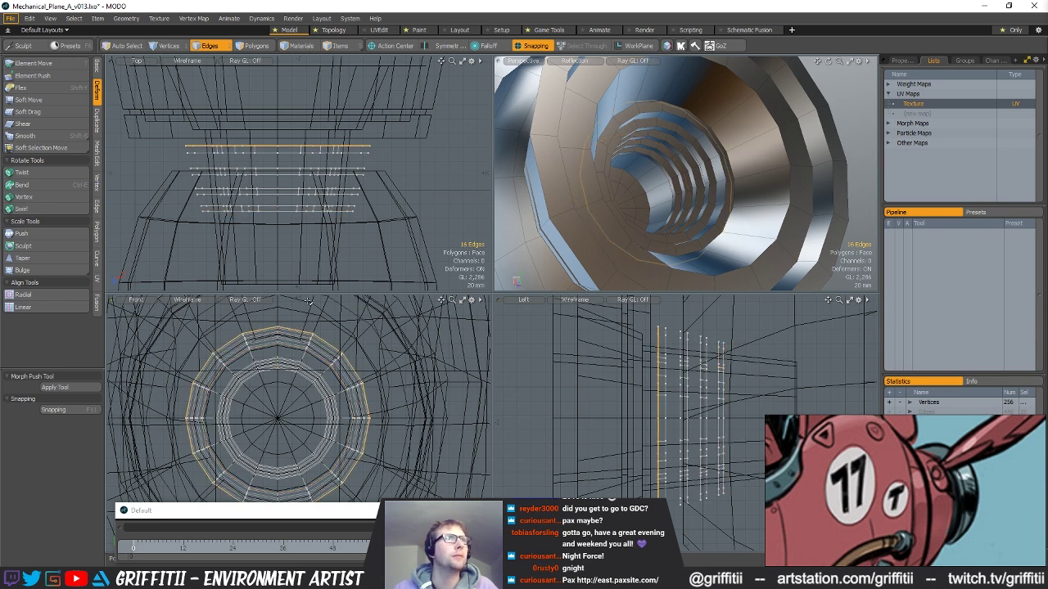
key("l")
- Slant the rings by moving their outer edge loops -24 mm in Z toward the opening, turn snapping off and deselect the edges
left_click_drag(696, 153, 657, 169, "alt")
key("y")
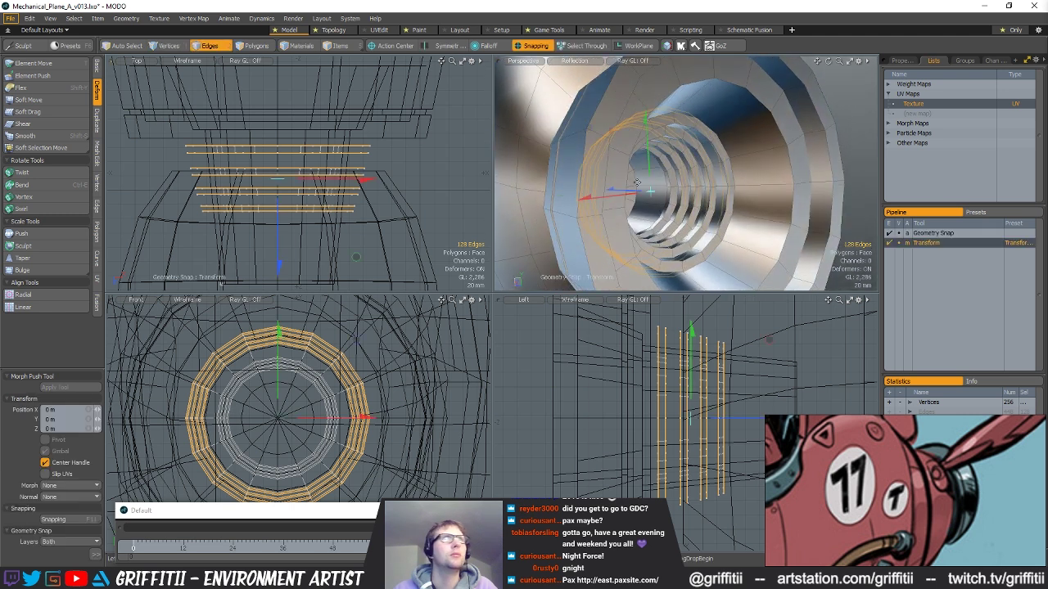
left_click_drag(610, 194, 622, 193)
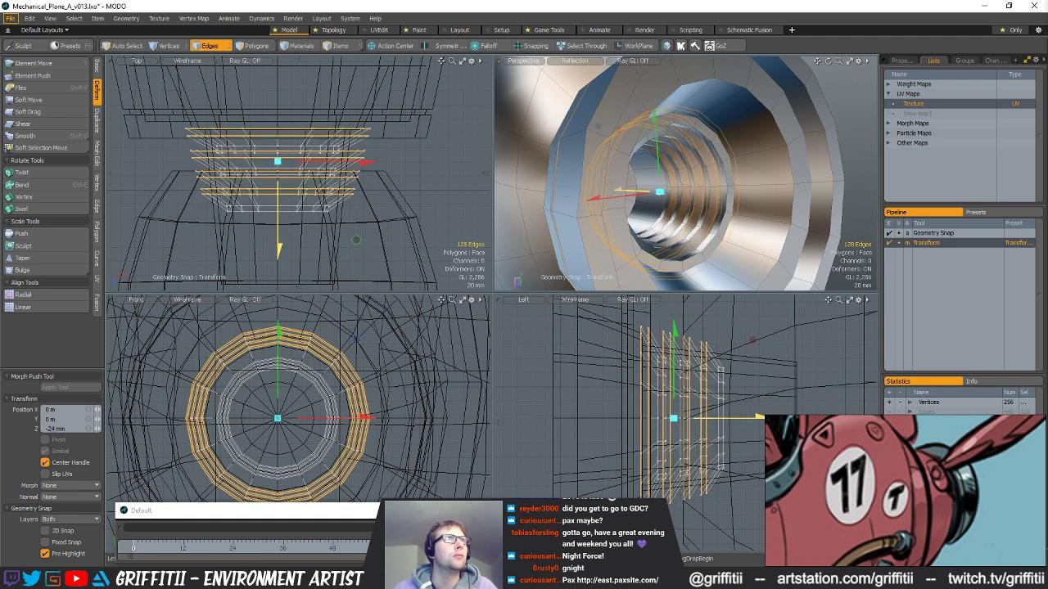
key("x")
scroll(371, 210, "up", 5)
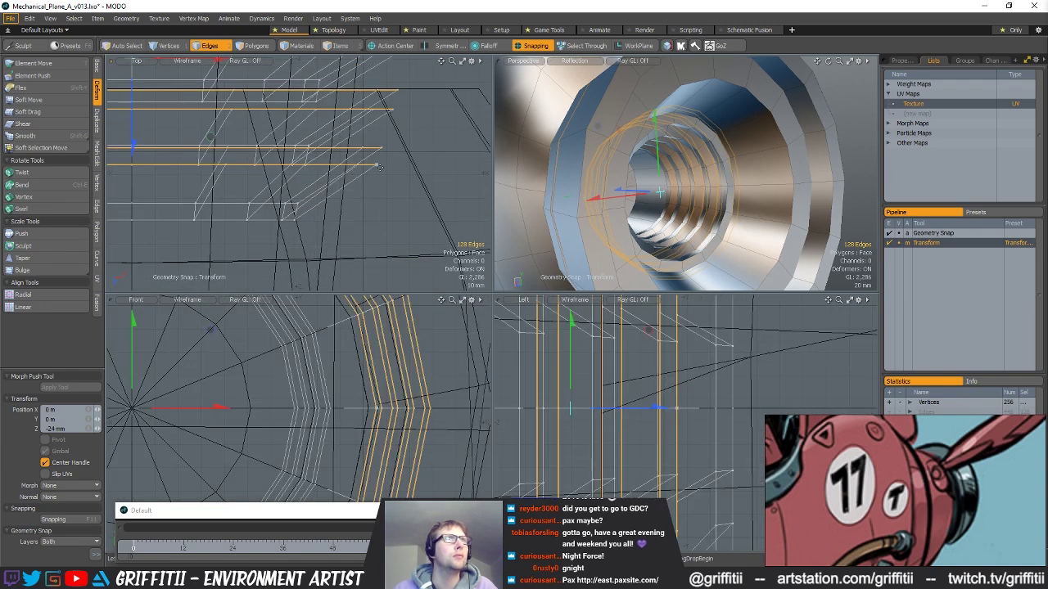
left_click_drag(376, 161, 303, 161)
scroll(393, 237, "down", 5)
key("x")
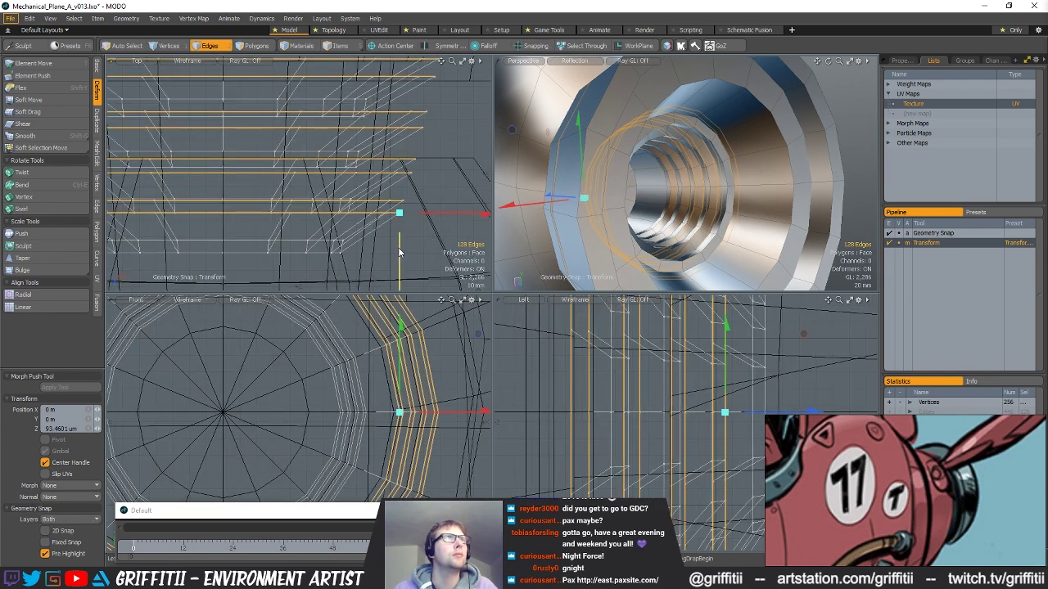
left_click_drag(399, 261, 399, 260)
key("ctrl+z")
left_click_drag(638, 219, 694, 203, "alt")
scroll(688, 217, "up", 5)
scroll(720, 196, "down", 8)
key("q")
left_click(834, 241)
scroll(667, 209, "up", 3)
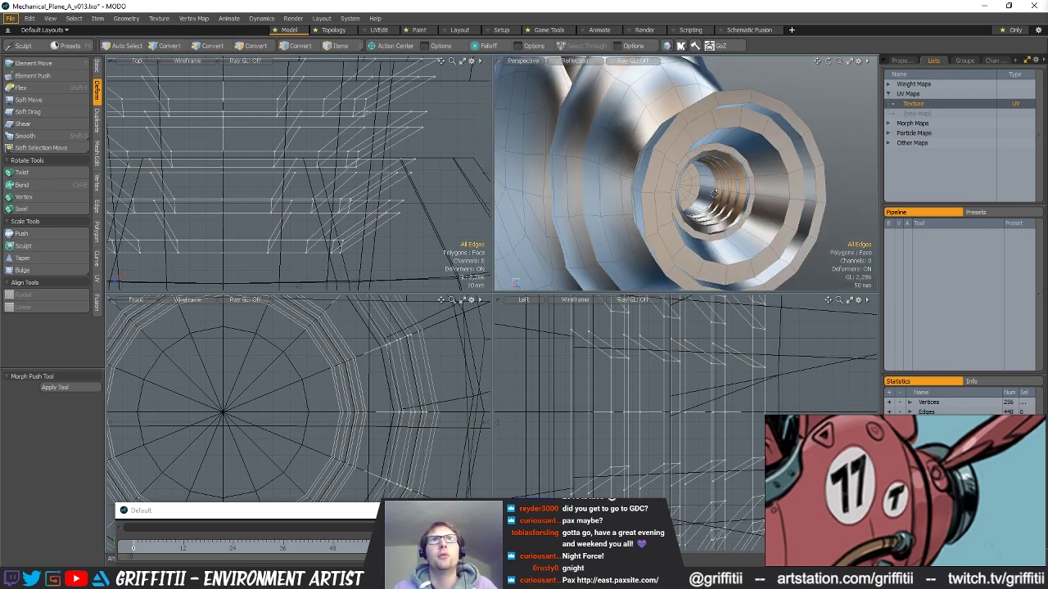
- Activate the inner tube mesh and select the inner edge loop of its flat rim at the flared opening
key("3")
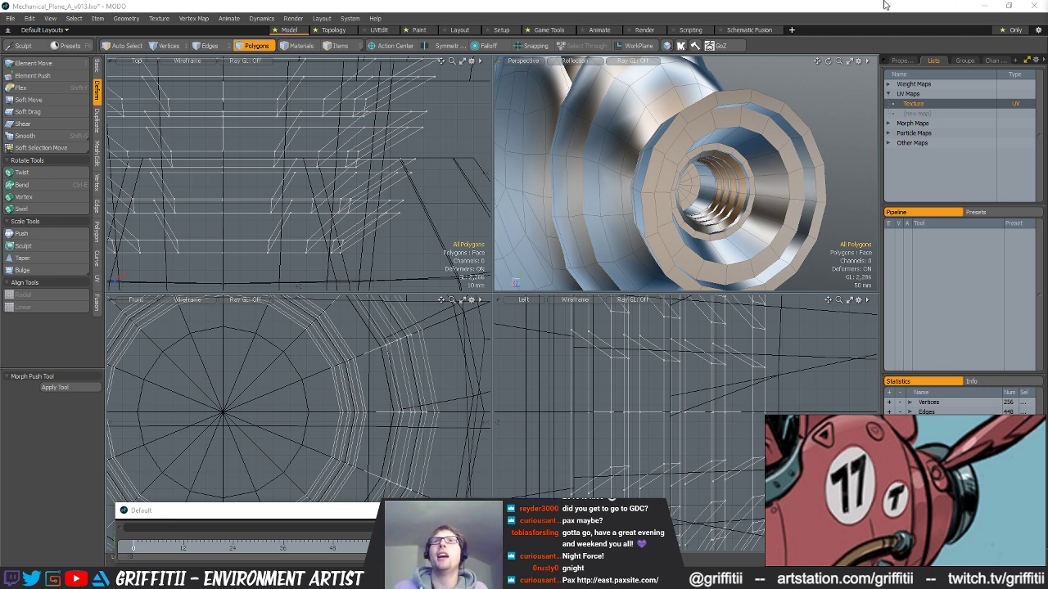
left_click_drag(735, 214, 698, 211, "alt")
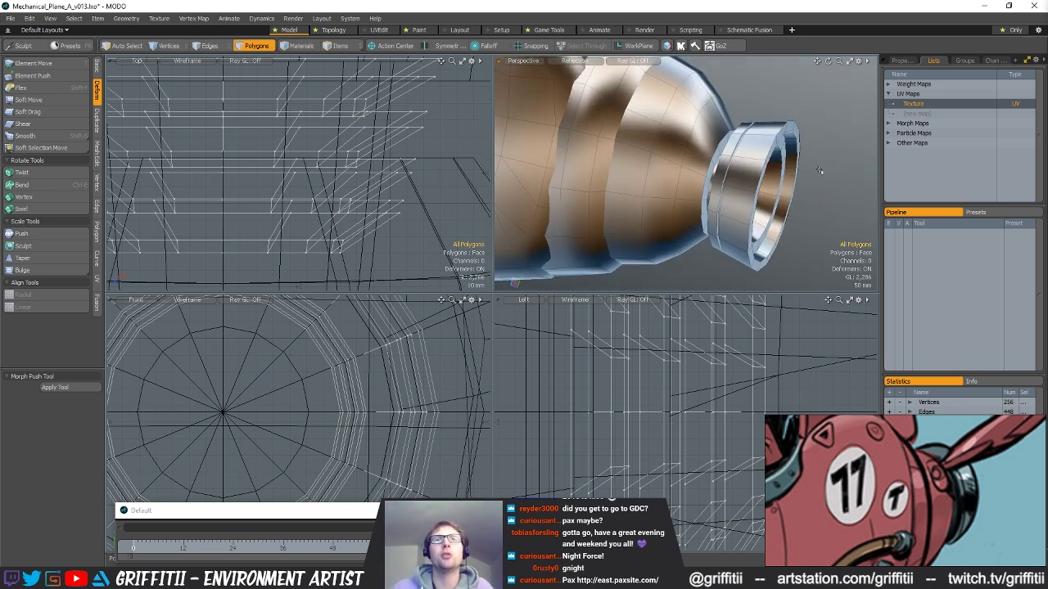
scroll(698, 211, "down", 2)
scroll(712, 378, "down", 6)
left_click_drag(724, 207, 676, 215, "alt")
scroll(734, 201, "up", 2)
scroll(728, 197, "up", 2)
left_click_drag(711, 175, 745, 128, "alt")
double_click(727, 188)
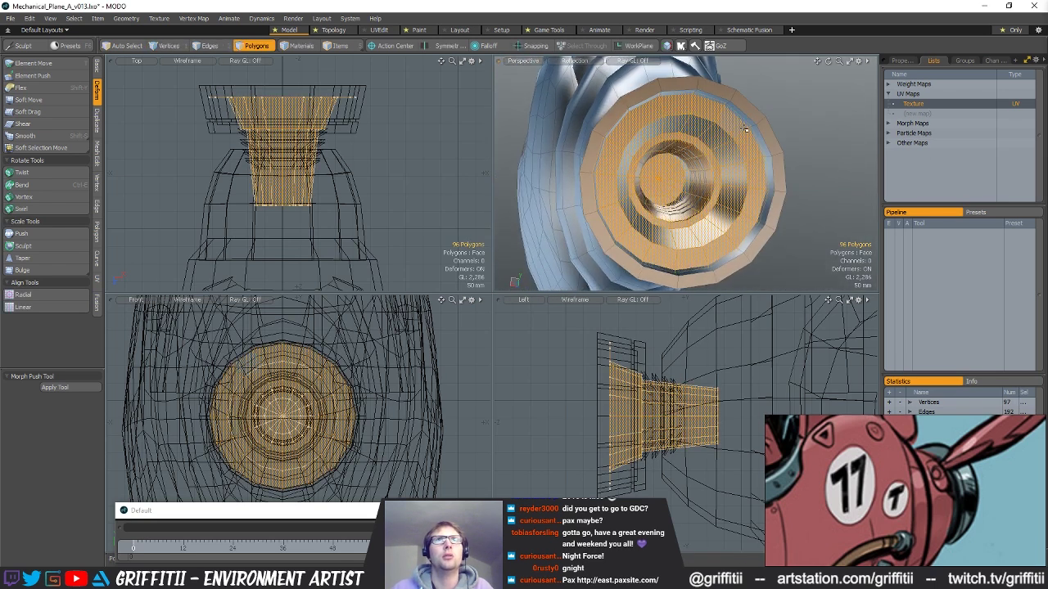
key("2")
double_click(312, 371)
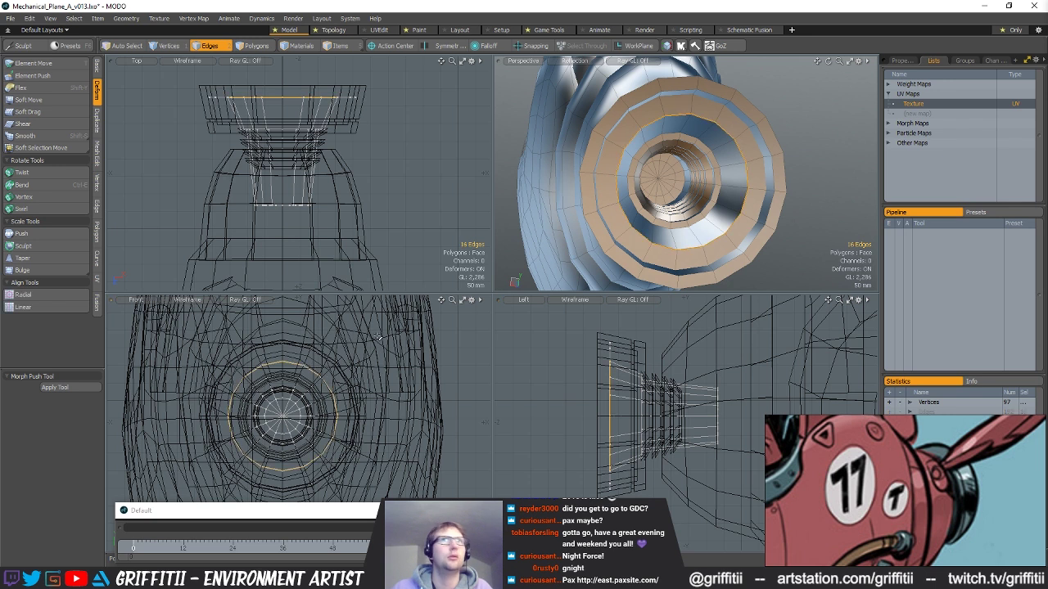
- Scale the rim's inner edge loop uniformly to 108.5% to widen the flare, and deselect it
key("r")
left_click_drag(724, 173, 616, 158, "alt")
key("q")
double_click(617, 100)
key("r")
key("space")
double_click(615, 158)
key("r")
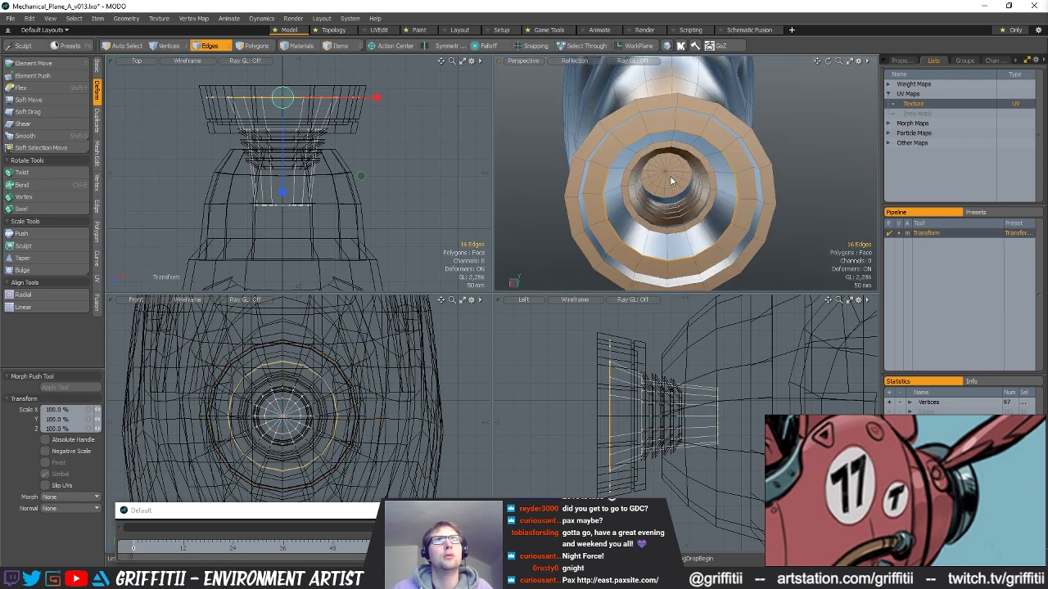
left_click_drag(678, 202, 740, 215)
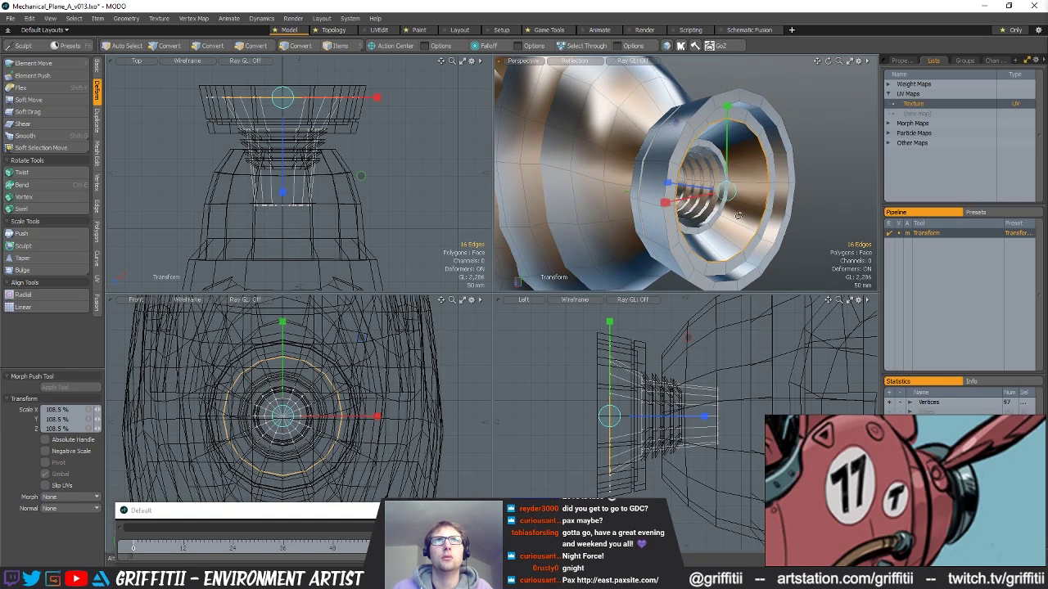
key("space")
left_click(800, 229)
- Make the tail nozzle parts active together and bring back the cylindrical band between the tail body and the flared ring
left_click_drag(800, 229, 760, 214, "alt")
scroll(731, 226, "down", 3)
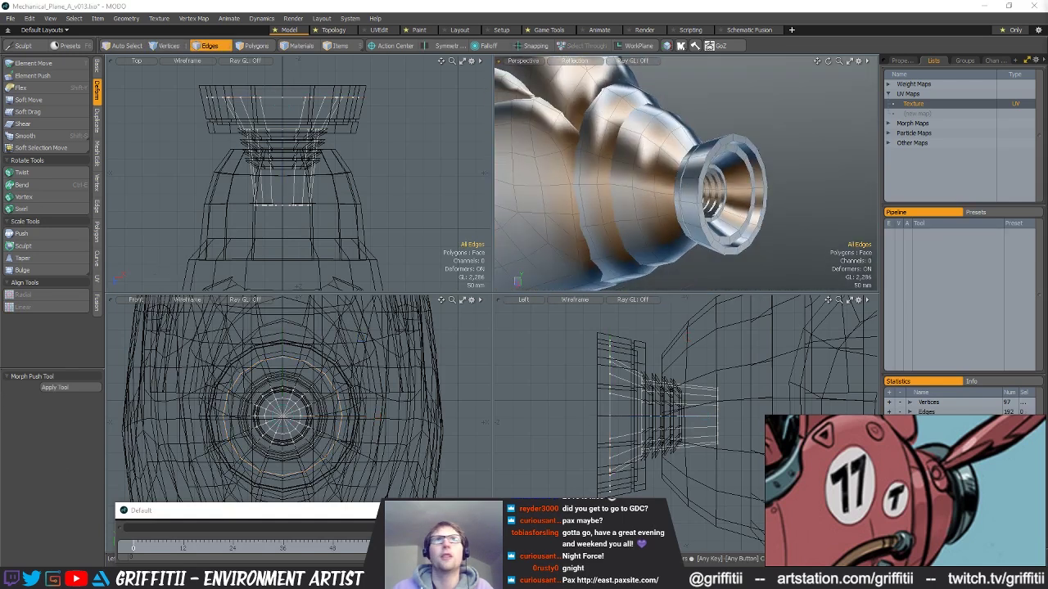
left_click(760, 214)
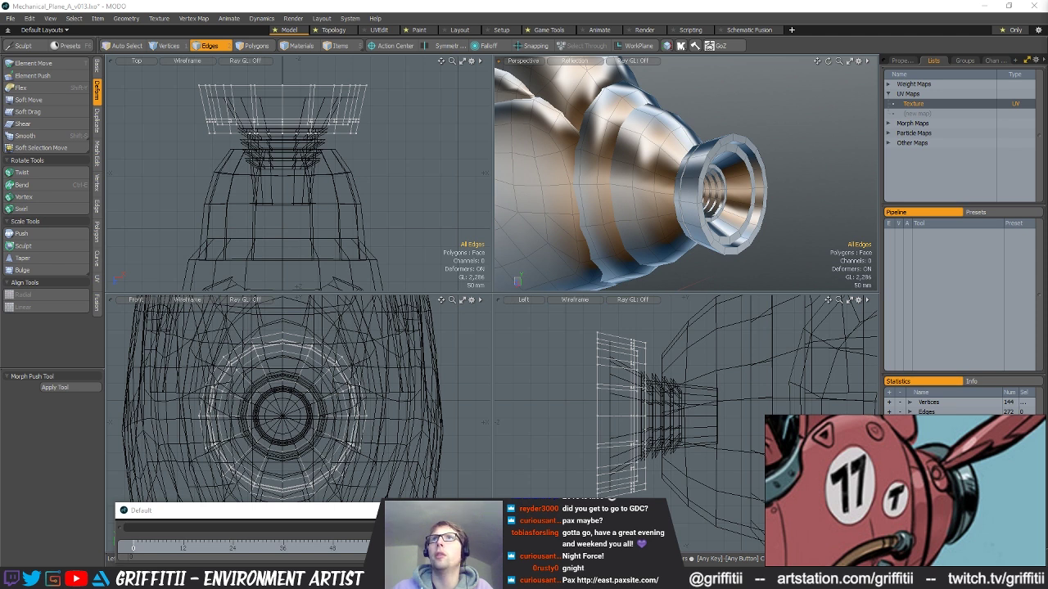
left_click(664, 186)
left_click_drag(733, 193, 802, 190, "alt")
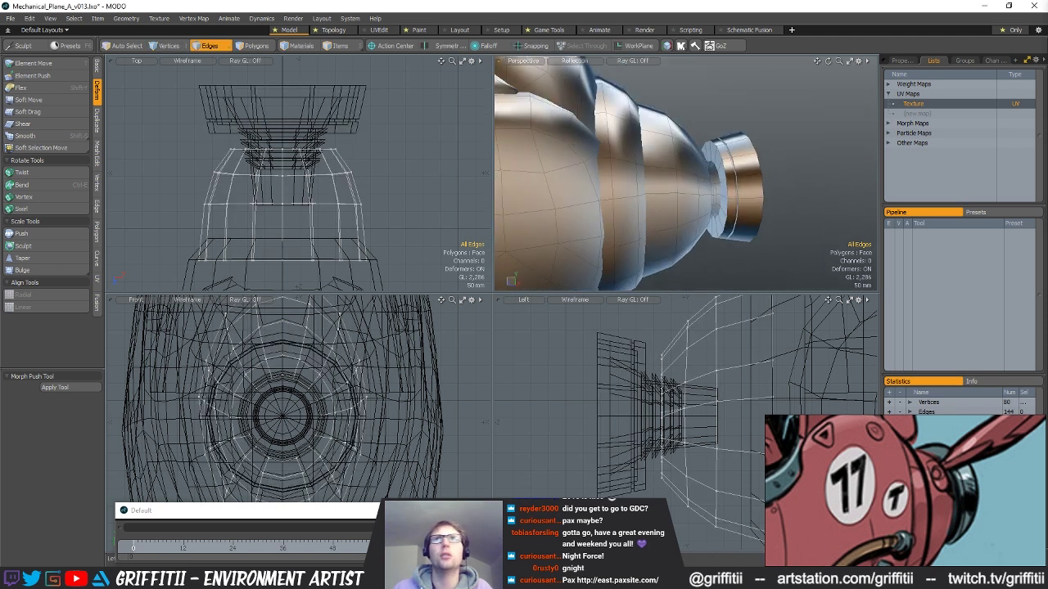
left_click(746, 186)
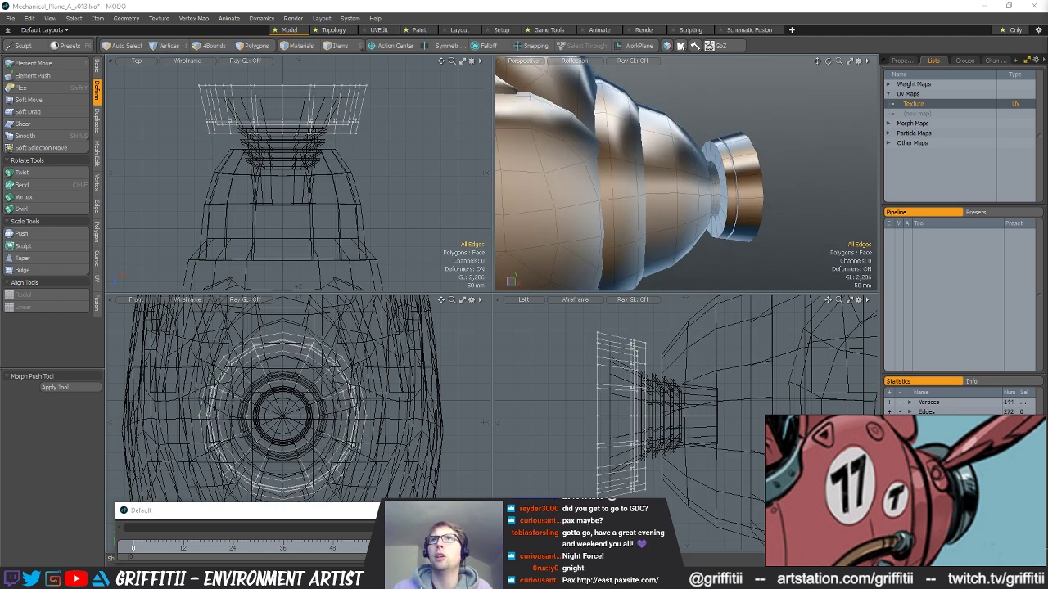
key("shift+Up")
key("ctrl+v")
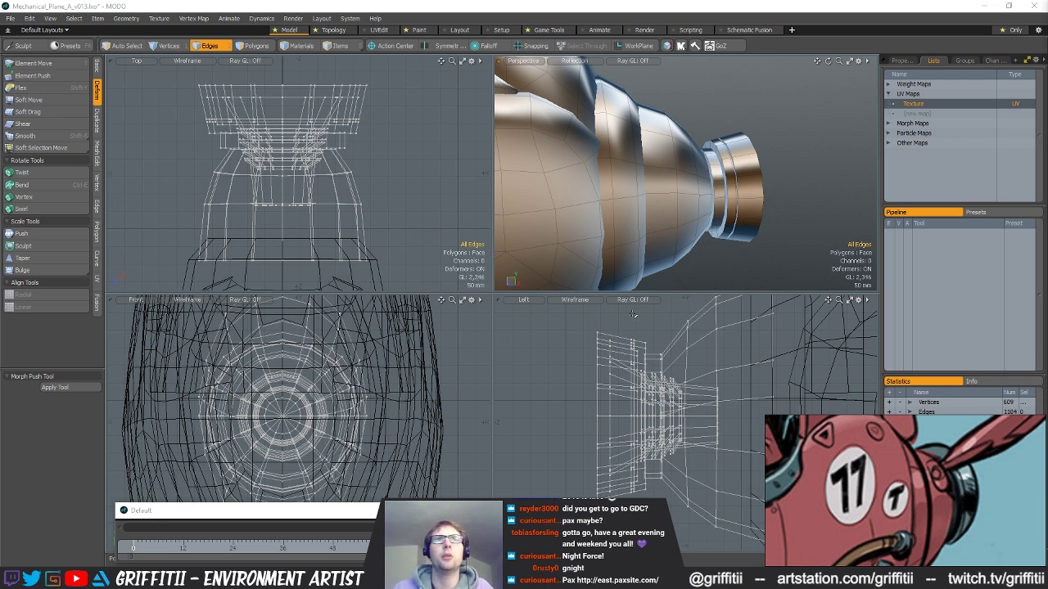
- Cut the cylindrical band's polygons from the combined nozzle parts and restore the band as the only selected piece
key("3")
key("ctrl+x")
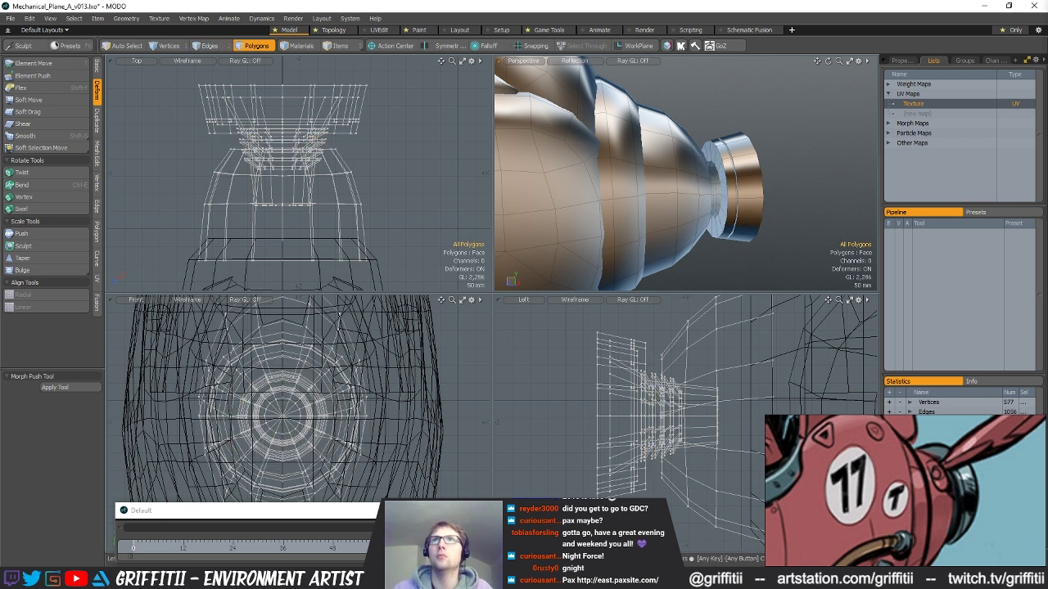
key("ctrl+z")
left_click_drag(867, 156, 638, 182, "alt")
scroll(656, 397, "up", 3)
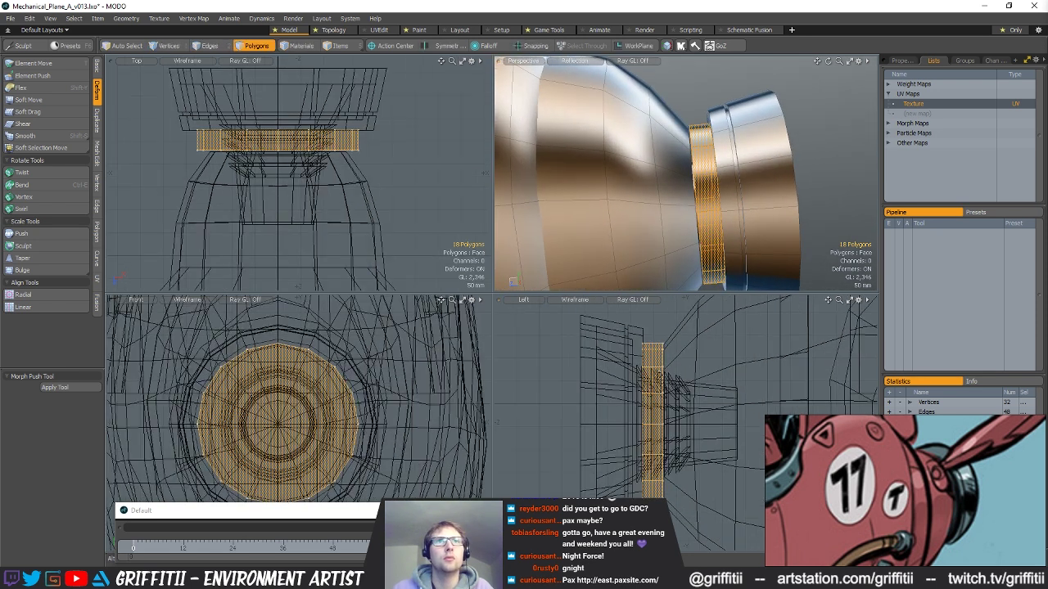
- Select the two end cap polygons of the cylindrical band and delete them to leave an open band
key("w")
left_click_drag(685, 210, 712, 181)
key("q")
left_click(714, 192)
left_click(749, 210, "shift")
key("Delete")
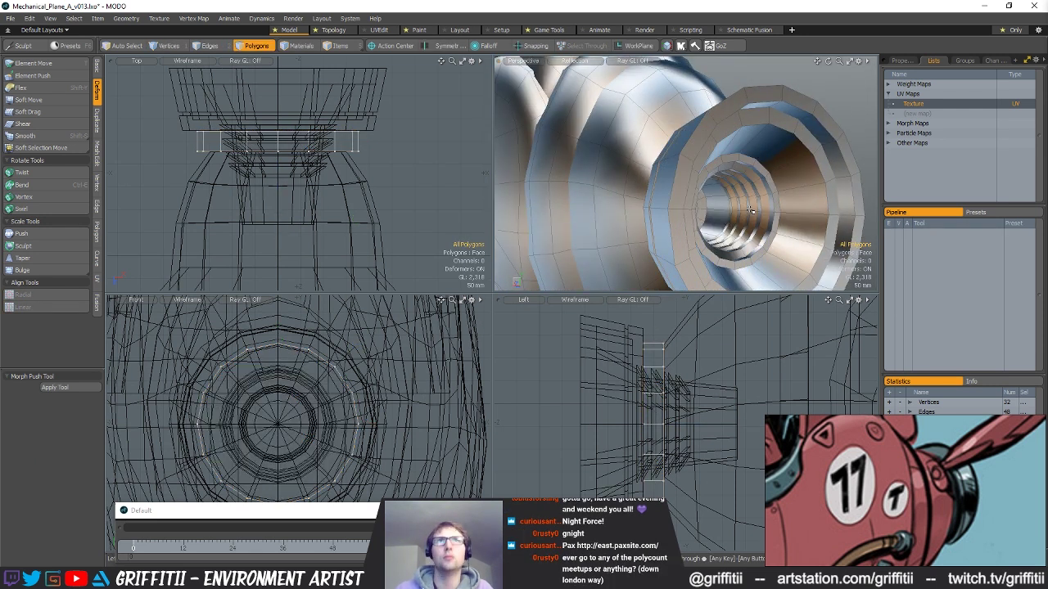
- Extend the band's nozzle-side edge loop inward with Edge Extend and scaling to form a flat rim
left_click_drag(751, 210, 838, 206, "alt")
key("1")
left_click_drag(654, 345, 660, 347, "alt")
key("2")
double_click(664, 357)
double_click(645, 359)
left_click_drag(823, 195, 693, 166, "alt")
key("ctrl+4")
left_click(827, 182)
left_click(736, 209)
key("r")
key("space")
- Move the band's tail-side edge loop 1000 um along Z, then extend it inward toward the tail body as a tapered rim
double_click(709, 148)
key("w")
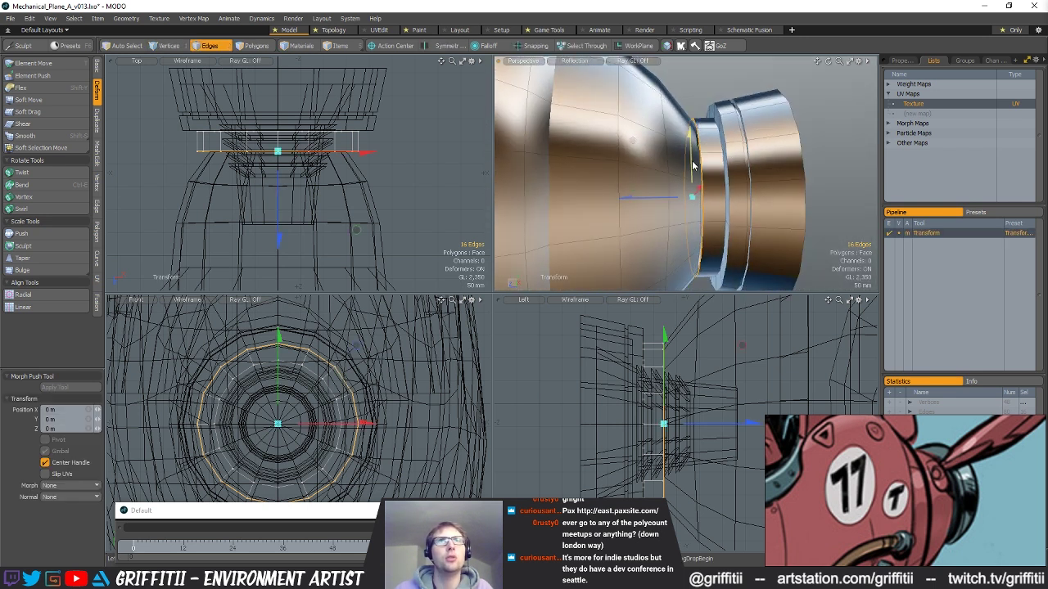
left_click_drag(665, 199, 709, 185)
key("alt+x")
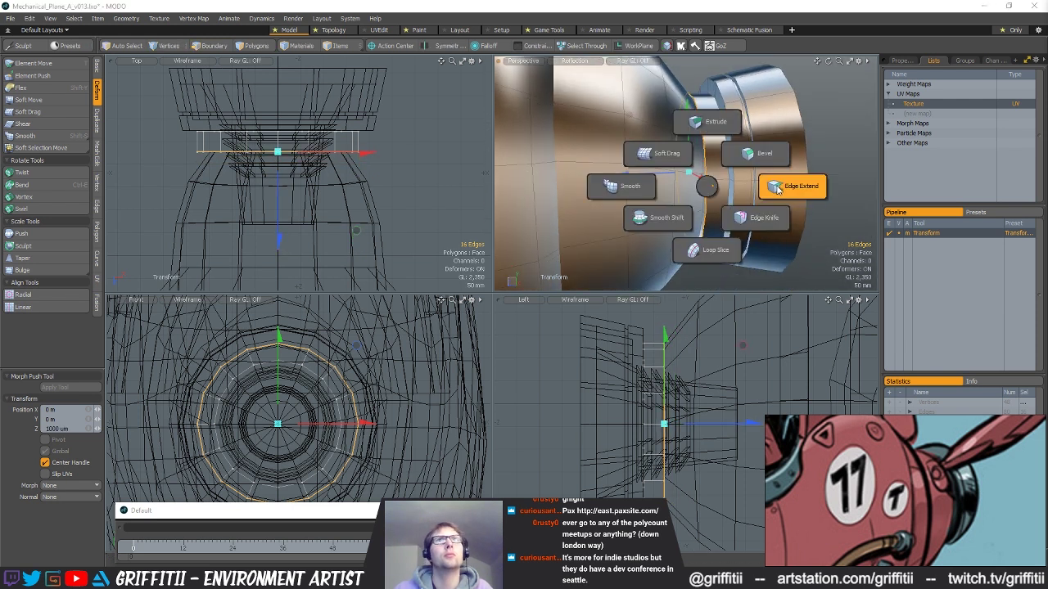
left_click(780, 188)
left_click_drag(668, 173, 684, 245)
key("r")
left_click_drag(719, 192, 745, 152, "alt")
key("space")
key("space")
- Select all of the band's polygons, scale the band up slightly, and deselect it
left_click(705, 187)
double_click(703, 178)
key("r")
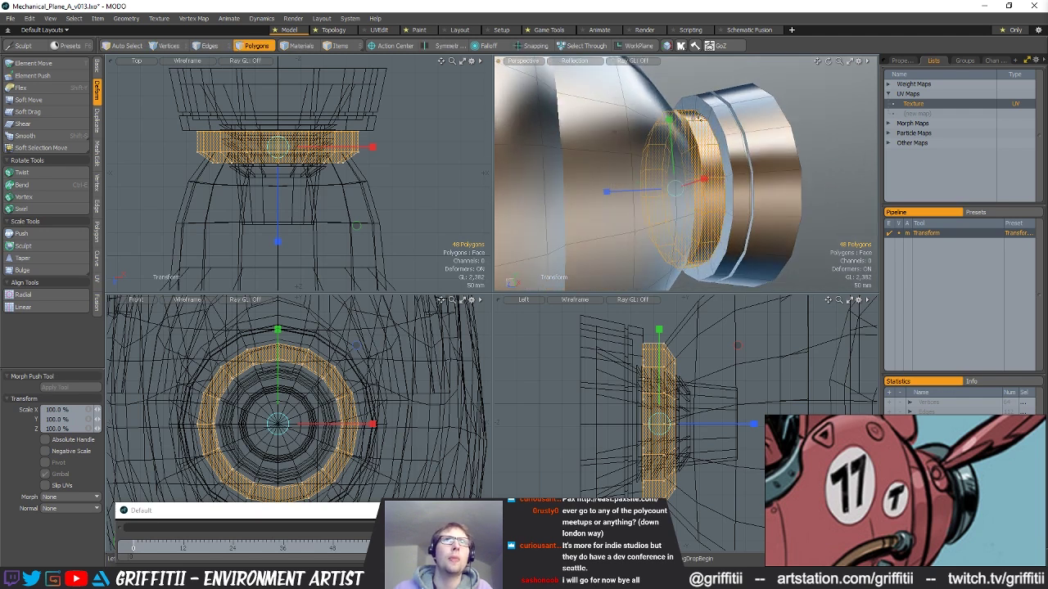
left_click_drag(356, 345, 366, 344)
left_click_drag(727, 182, 694, 183, "alt")
left_click_drag(729, 232, 749, 340, "alt")
key("q")
left_click(741, 261)
left_click_drag(725, 229, 699, 154, "alt")
- Nudge the band's tail-side outer edge loop, and shift the tapered rim's inner loop slightly toward the nozzle opening
key("space")
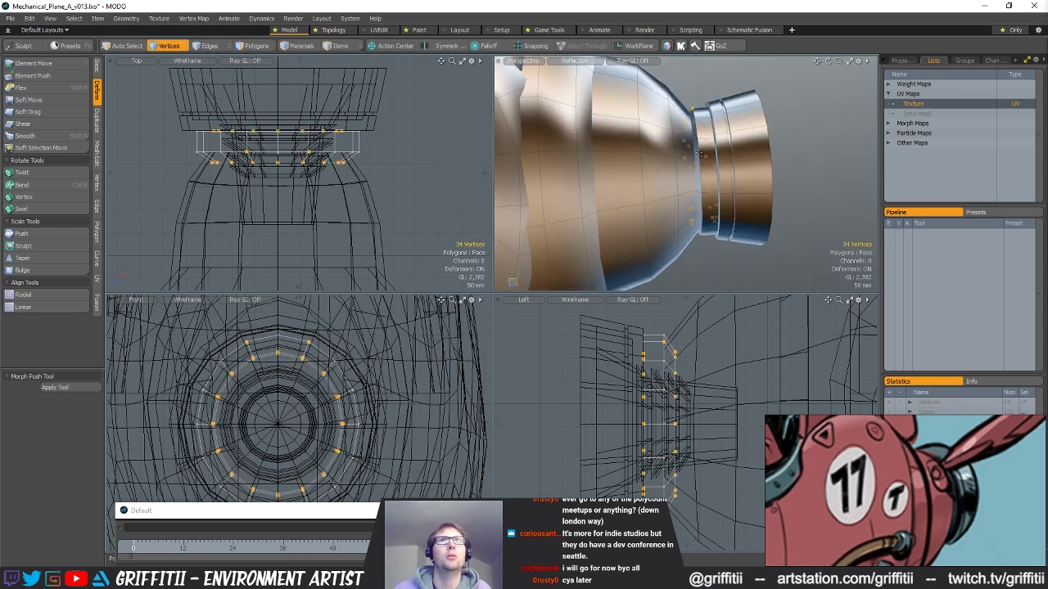
key("space")
double_click(699, 154)
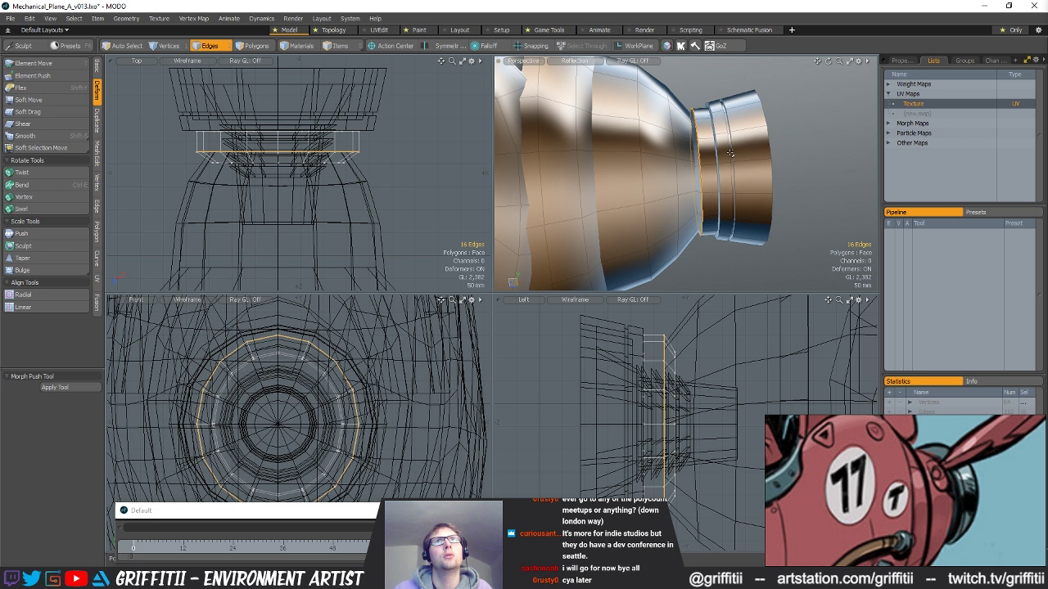
key("w")
left_click_drag(698, 168, 694, 170)
key("space")
double_click(676, 378)
key("w")
left_click_drag(650, 176, 765, 197)
key("space")
left_click(755, 232)
left_click_drag(755, 232, 700, 188, "alt")
key("3")
scroll(798, 186, "down", 8)
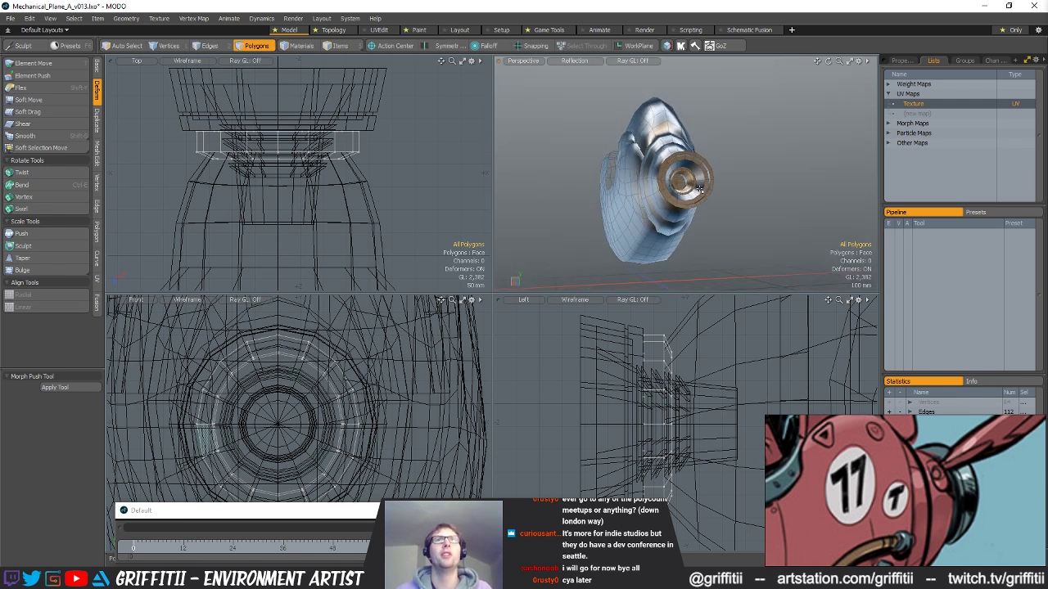
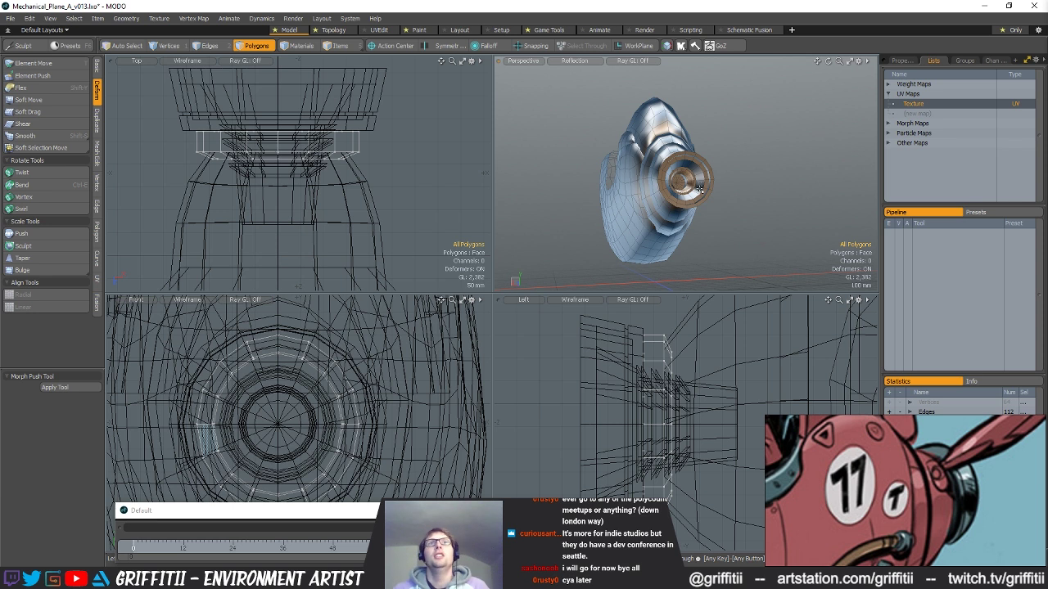
- Select both outer edge loops of the cylindrical band as UV seams
left_click_drag(655, 203, 844, 201, "alt")
left_click_drag(735, 192, 704, 158, "alt")
left_click(703, 178)
double_click(704, 178)
key("1")
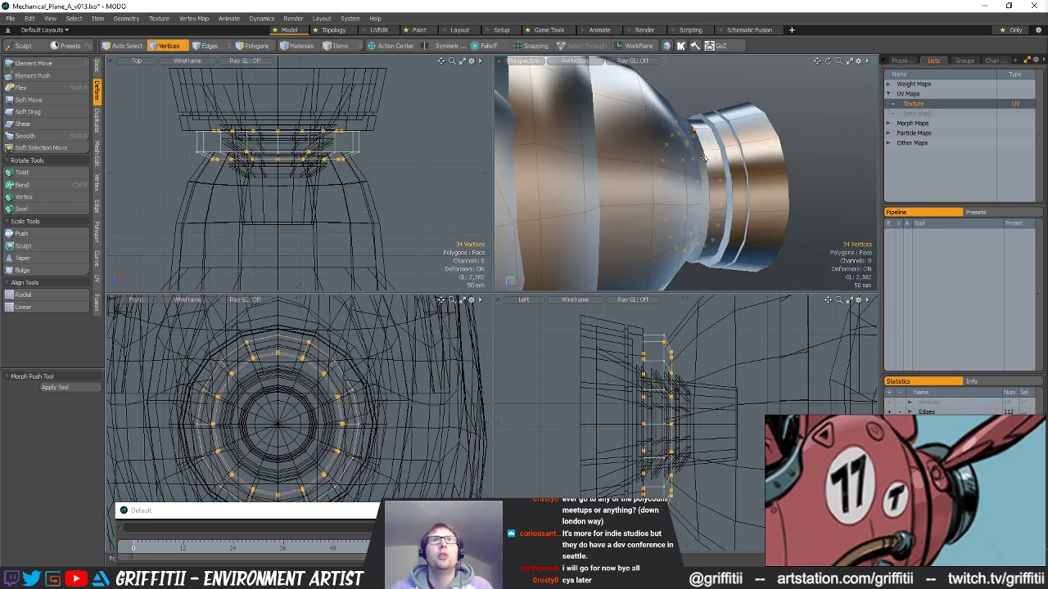
key("2")
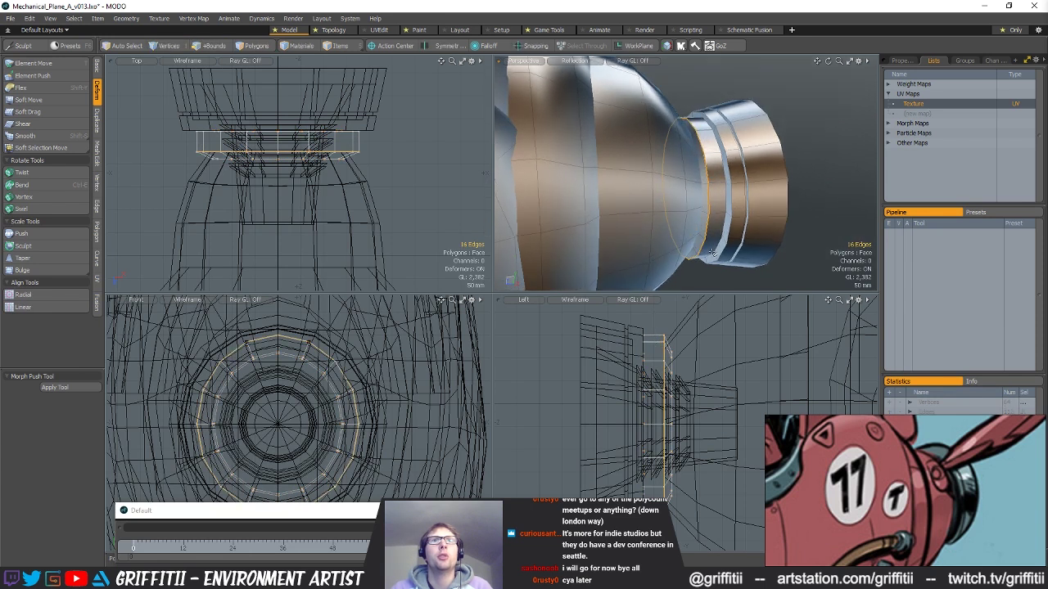
double_click(722, 163, "shift")
left_click_drag(722, 162, 771, 193, "alt")
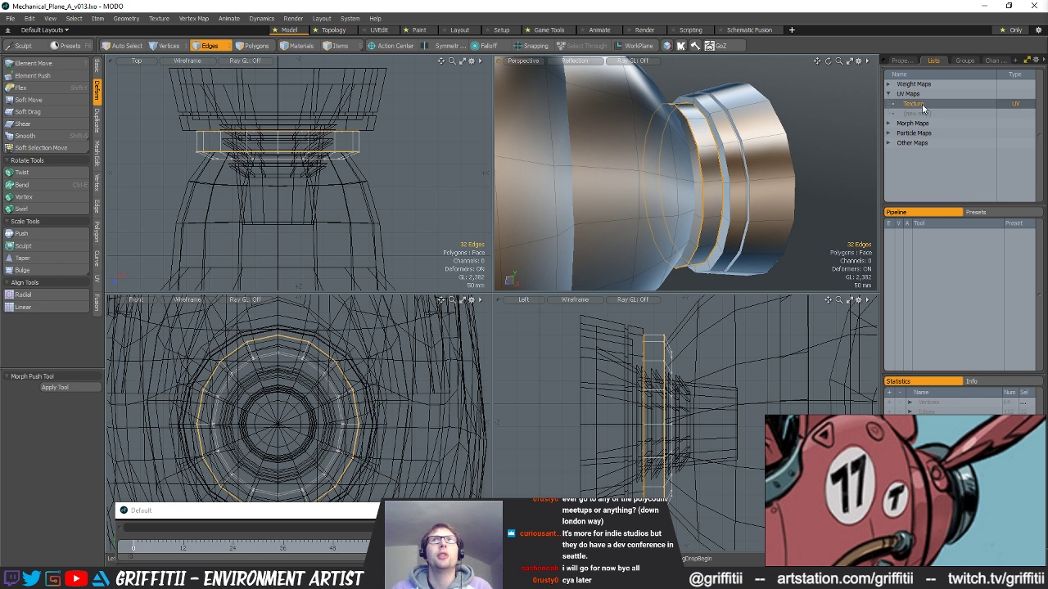
- Open the Texture UV map and unwrap the band along the selected edge loops
double_click(923, 106)
left_click(98, 281)
left_click(46, 93)
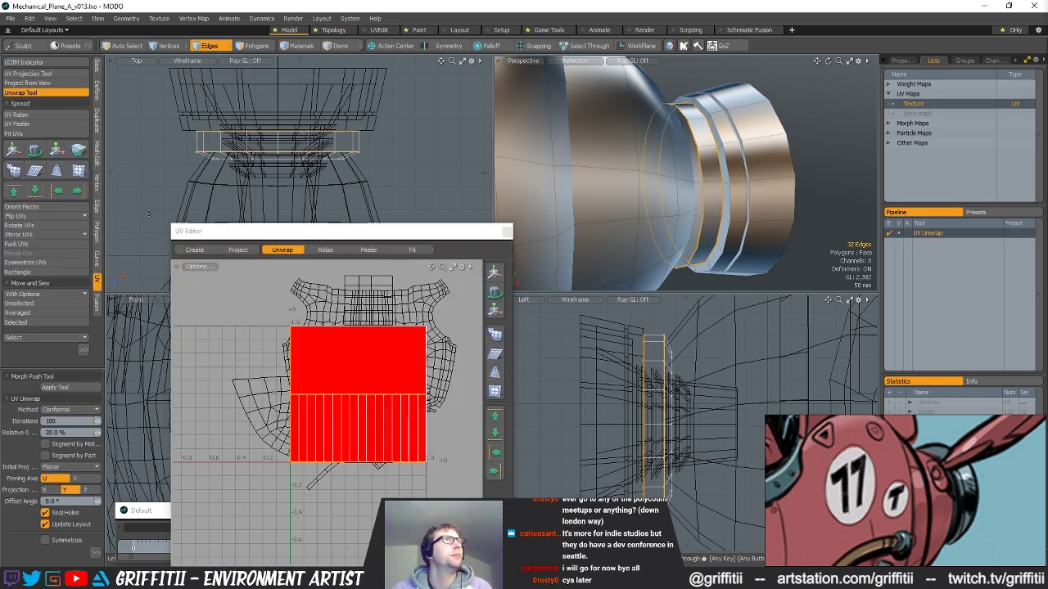
left_click(394, 425)
left_click_drag(394, 425, 387, 409, "alt")
key("space")
- Project the UVs of the band's outer wall into straight strips and move them aside in the UV map
key("3")
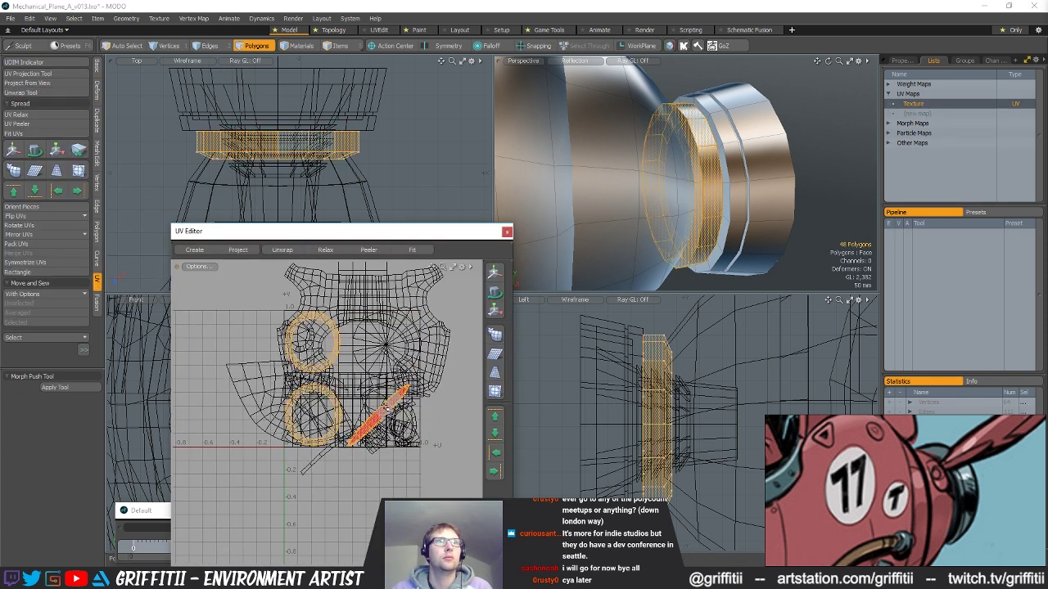
left_click(45, 74)
left_click_drag(378, 372, 357, 349, "alt")
key("w")
left_click_drag(357, 349, 463, 366)
key("space")
key("space")
key("space")
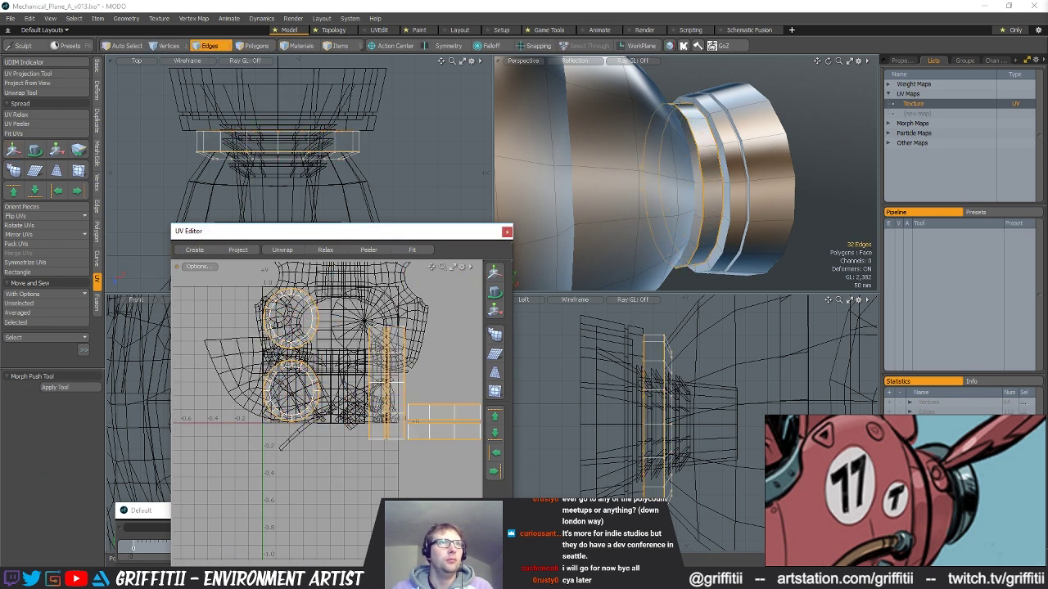
- Pick the short end edges of the vertical wall strip and sew neighbouring strips onto it with Move and Sew
double_click(673, 226)
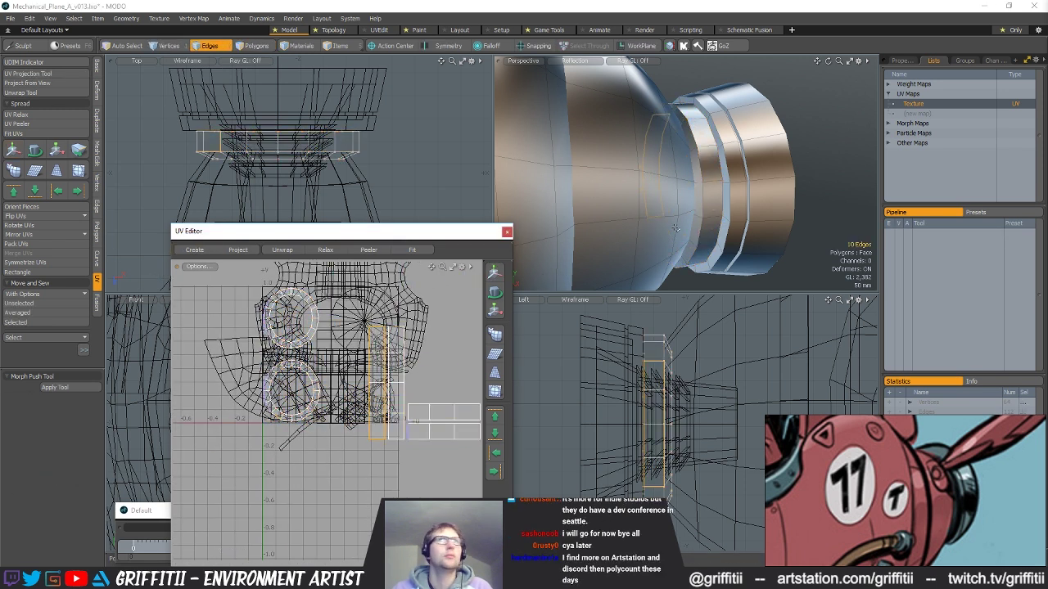
double_click(405, 341)
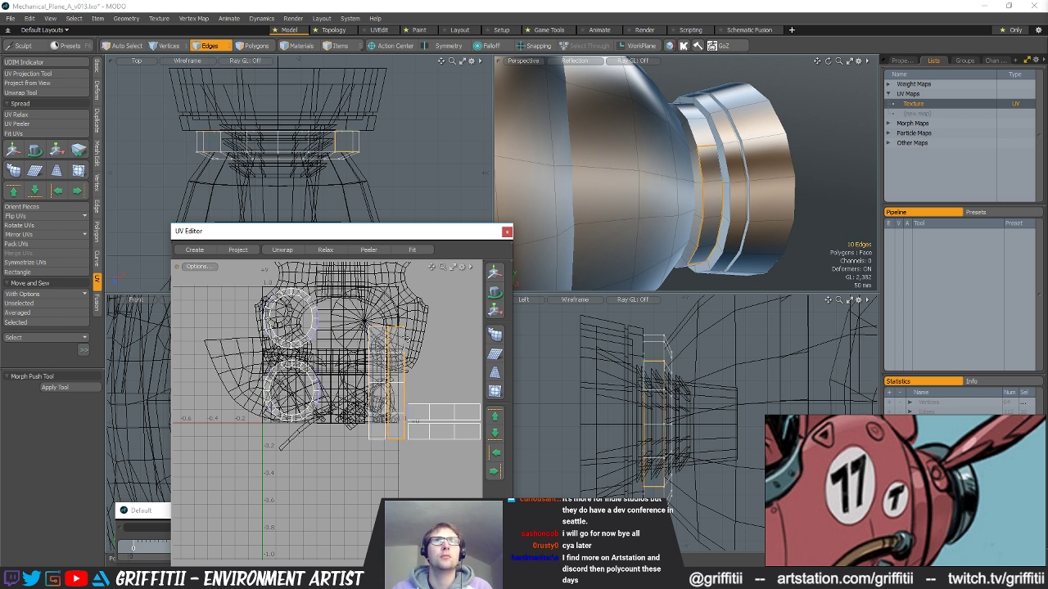
left_click(394, 328)
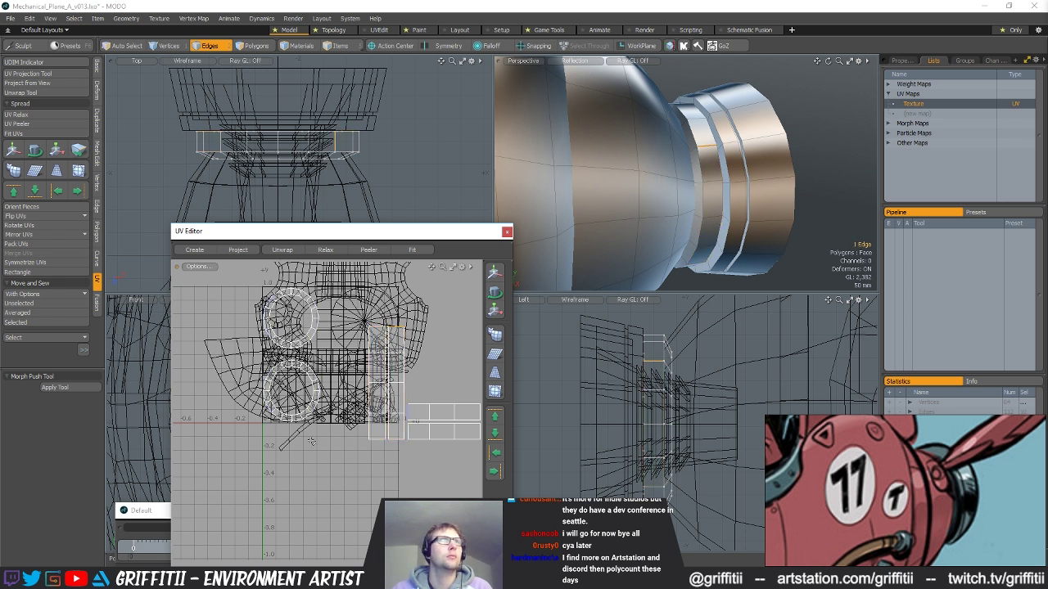
left_click(36, 322)
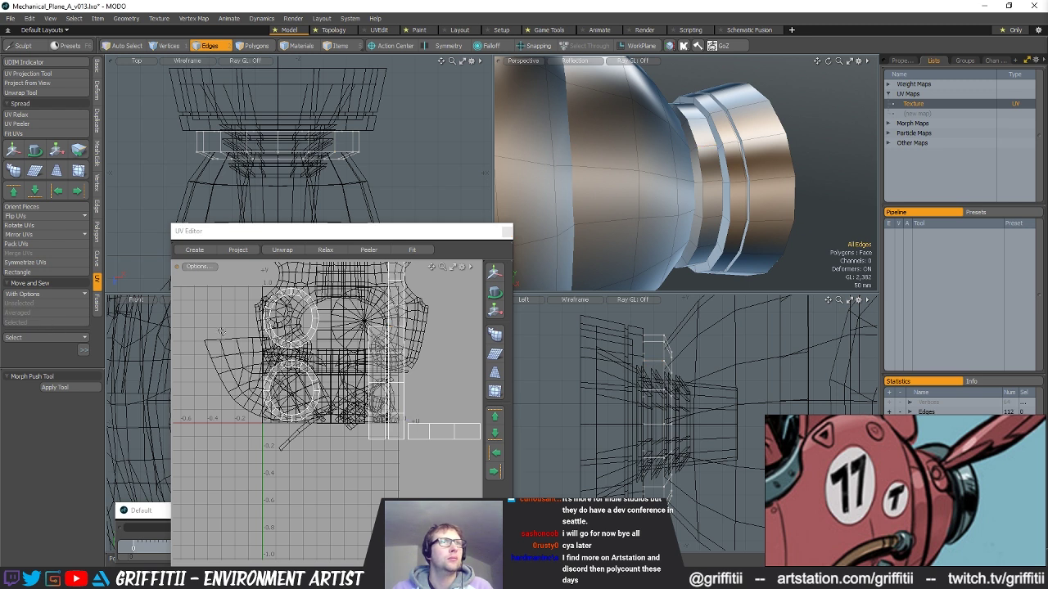
left_click_drag(327, 307, 315, 406, "alt+shift")
left_click(388, 331)
left_click(29, 339)
left_click(28, 323)
- Sew the remaining wall pieces onto the vertical strip's lower end to form one continuous UV strip
key("3")
mouse_move(437, 502)
left_mouse_down("alt+shift")
mouse_move(392, 434)
mouse_move(447, 467)
mouse_move(444, 430)
left_mouse_up("alt+shift")
key("w")
key("space")
key("space")
key("space")
left_click(339, 472)
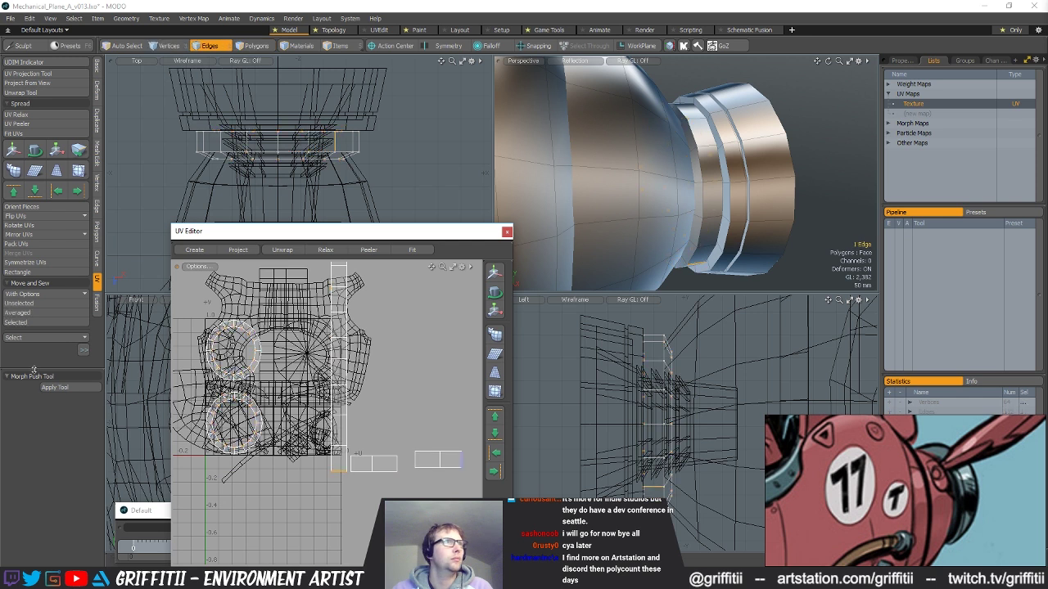
left_click(23, 324)
left_click(35, 324)
scroll(247, 382, "down", 3)
- Relax the band's UV islands with UV Relax and clear the selection
key("space")
mouse_move(376, 334)
right_mouse_down()
mouse_move(316, 282)
mouse_move(391, 460)
right_mouse_up()
left_click_drag(330, 422, 377, 386, "alt")
left_click(382, 375)
mouse_move(412, 321)
right_mouse_down()
mouse_move(476, 425)
mouse_move(472, 401)
right_mouse_up()
left_click(45, 115)
left_click(252, 342)
key("space")
left_click(373, 372)
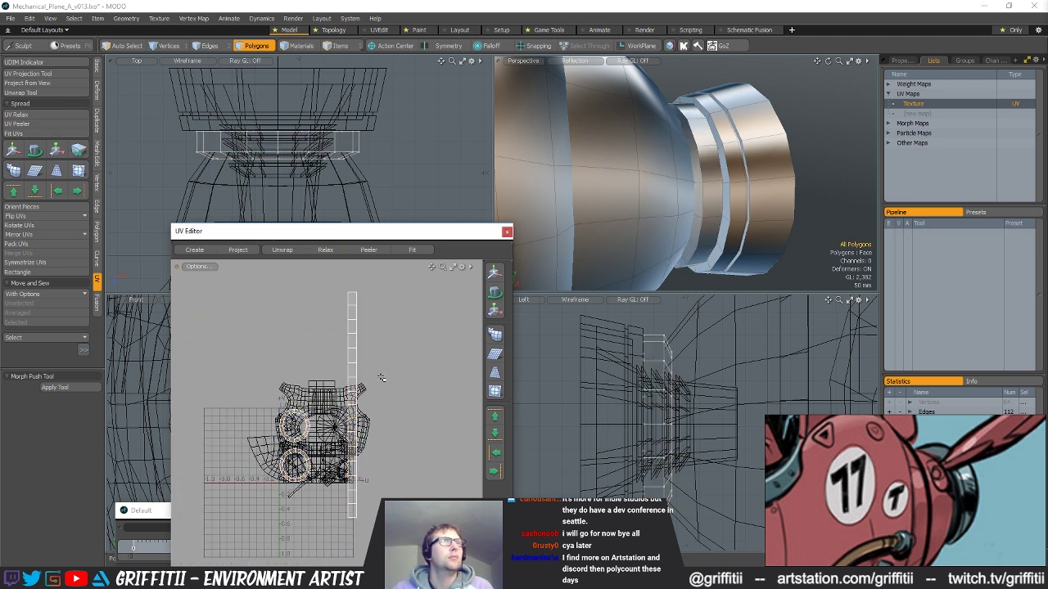
- Activate the flared nozzle mesh and select its groove, rim and opening edge loops as UV seams
key("5")
left_click(726, 144)
key("3")
double_click(727, 144)
left_click_drag(726, 145, 675, 146, "alt")
key("2")
double_click(681, 161)
double_click(682, 162, "shift")
left_click_drag(676, 150, 693, 149, "alt")
double_click(693, 148, "shift")
double_click(699, 146, "shift")
scroll(753, 161, "down", 4)
mouse_move(753, 160)
left_mouse_down("alt")
mouse_move(767, 188)
mouse_move(734, 163)
left_mouse_up("alt")
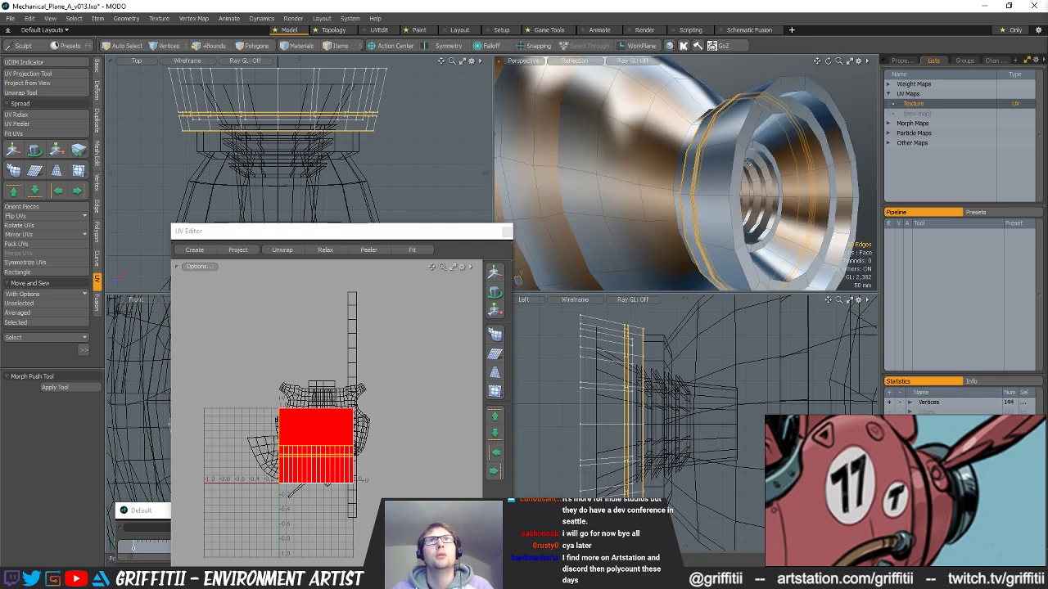
left_click_drag(810, 97, 701, 196, "alt")
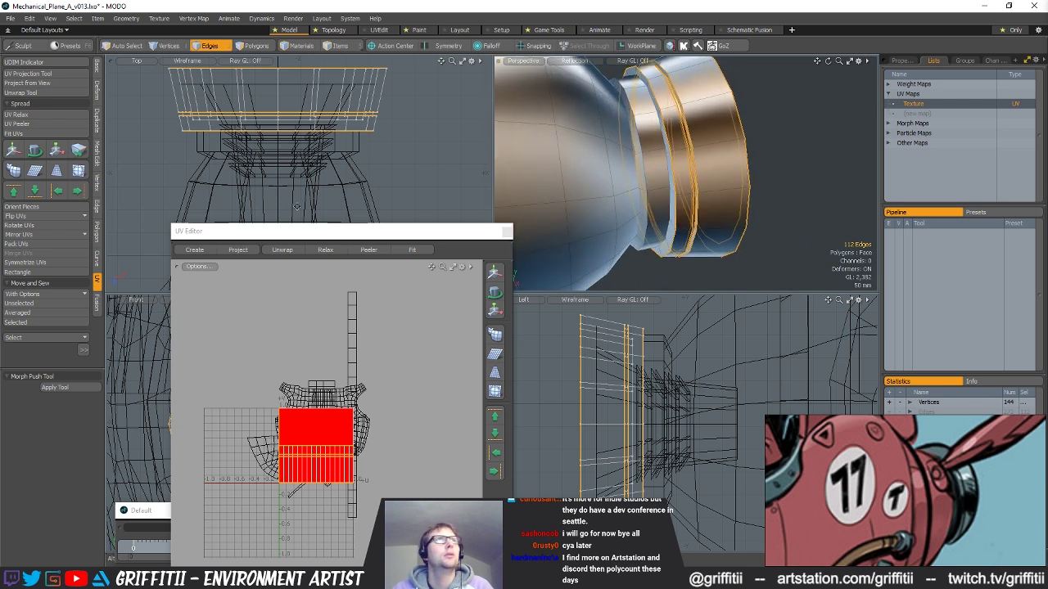
- Unwrap the flared nozzle's UVs along the selected edge loops with the Unwrap Tool
left_click(25, 92)
left_click(329, 330)
left_click_drag(316, 450, 312, 404, "alt")
scroll(315, 404, "up", 5)
key("q")
scroll(372, 407, "up", 3)
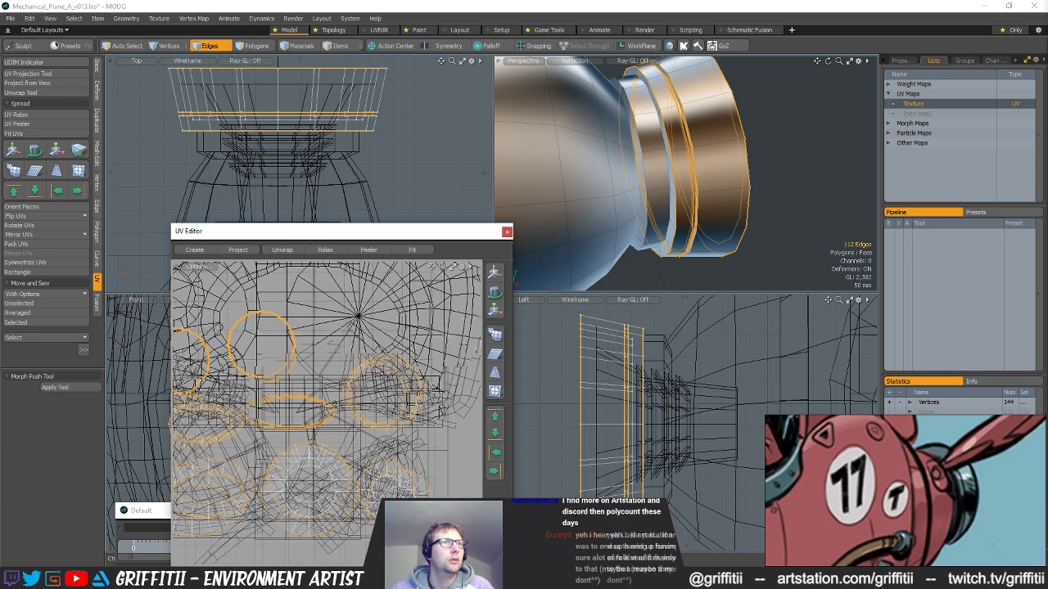
- Relax the flared nozzle's unwrapped UV islands with UV Relax
key("3")
scroll(329, 379, "down", 3)
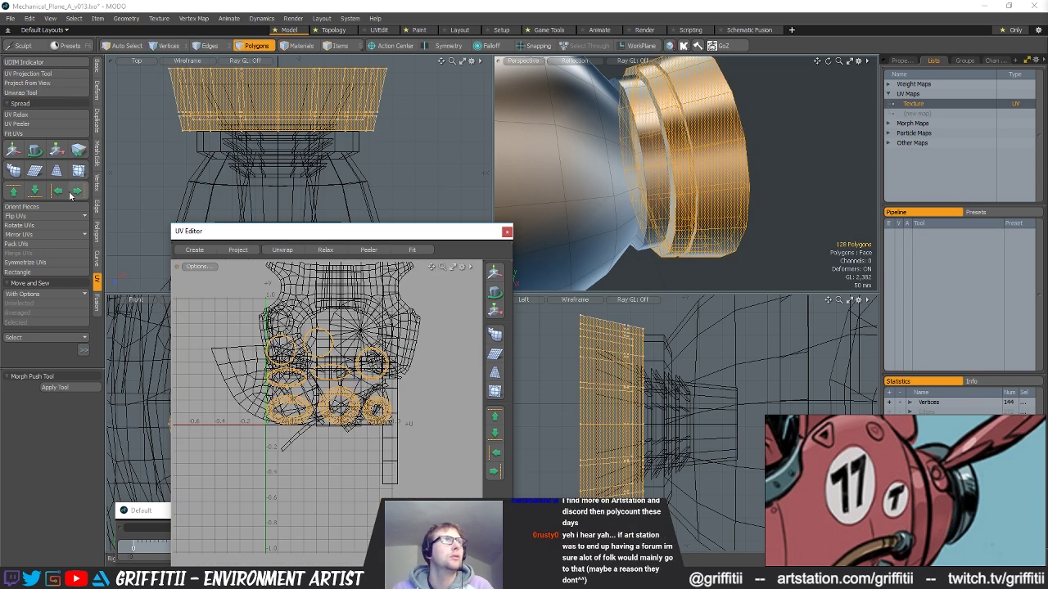
left_click(17, 115)
scroll(341, 394, "up", 3)
left_click_drag(342, 394, 332, 414, "alt")
key("q")
- Select the lower ring-shaped UV islands of the flared nozzle's walls and expand the selection to their connected polygons
double_click(320, 399)
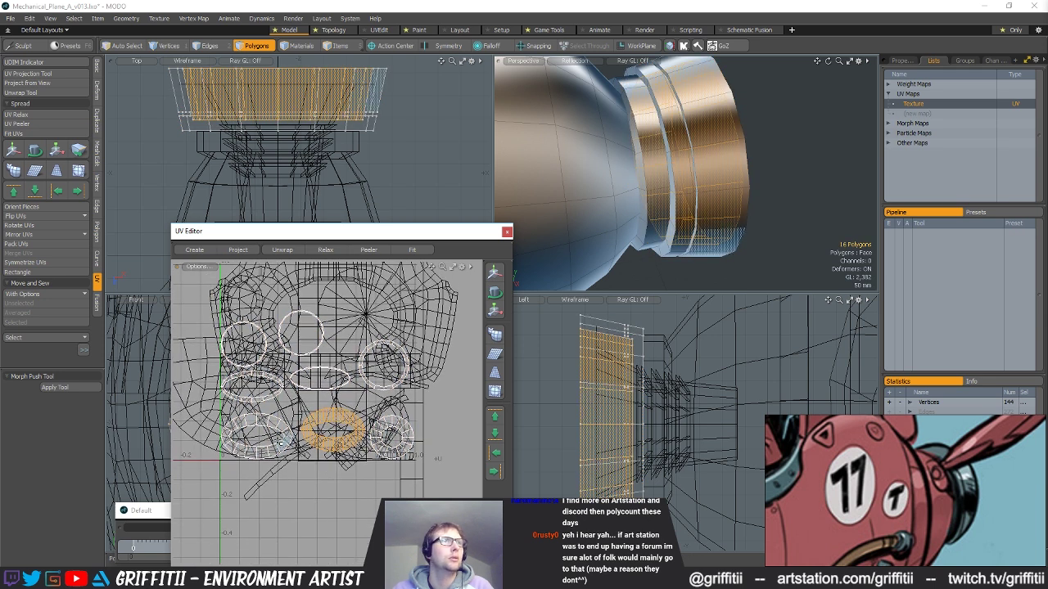
scroll(276, 443, "up", 3)
mouse_move(206, 426)
left_mouse_down()
mouse_move(227, 410)
mouse_move(296, 430)
mouse_move(344, 403)
mouse_move(395, 421)
mouse_move(429, 415)
left_mouse_up()
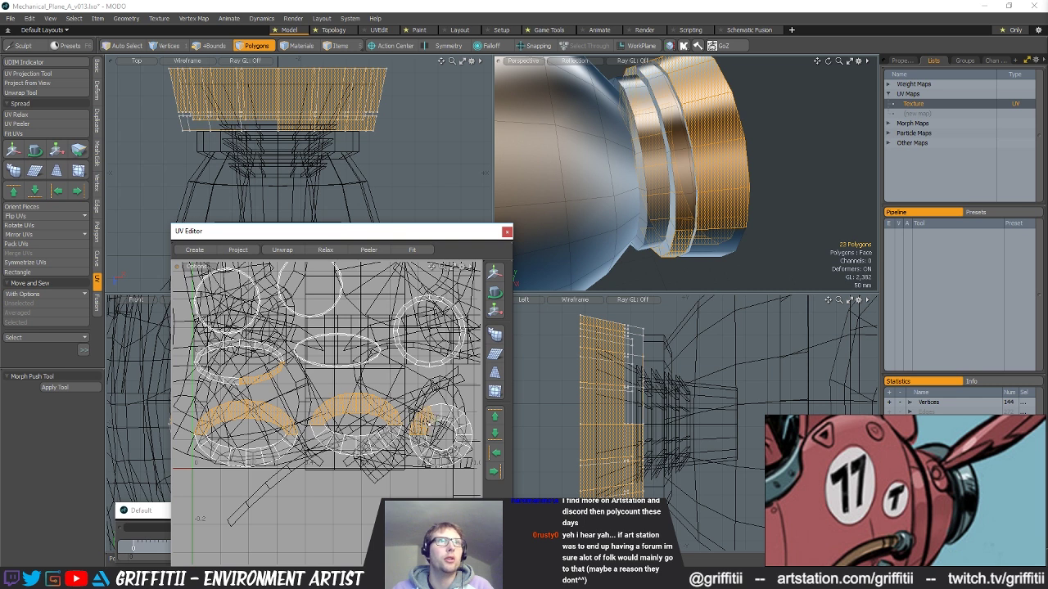
key("]")
left_click_drag(606, 222, 545, 239, "alt")
left_click(451, 351, "shift")
key("]")
left_click_drag(573, 273, 721, 248, "alt")
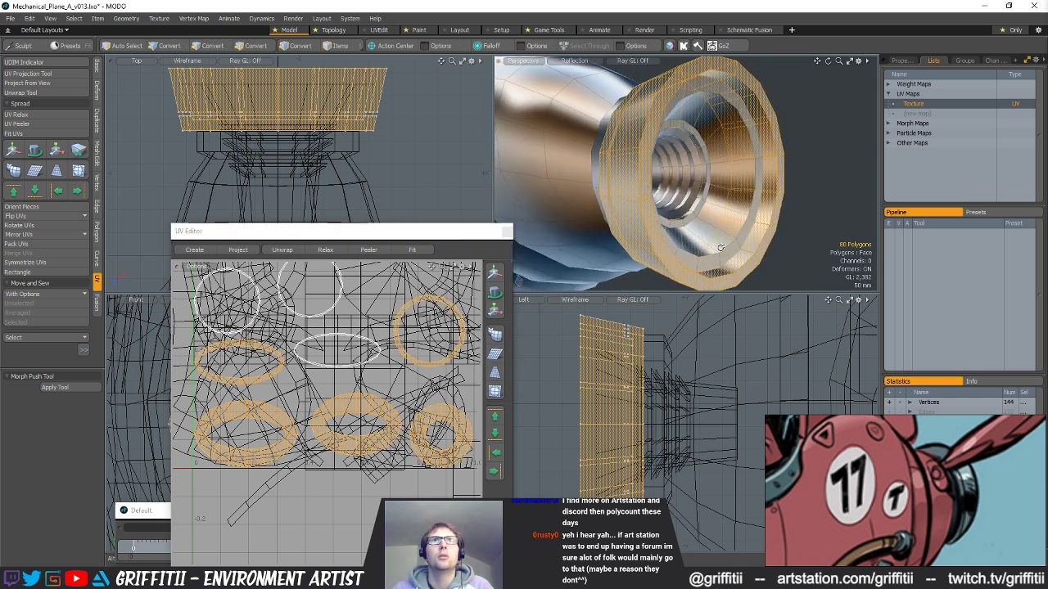
key("ctrl+z")
key("ctrl+z")
- Add the narrow elliptical UV island and its connected polygons to the nozzle wall selection
left_click(366, 362, "shift")
key("]")
left_click_drag(645, 171, 709, 182, "alt")
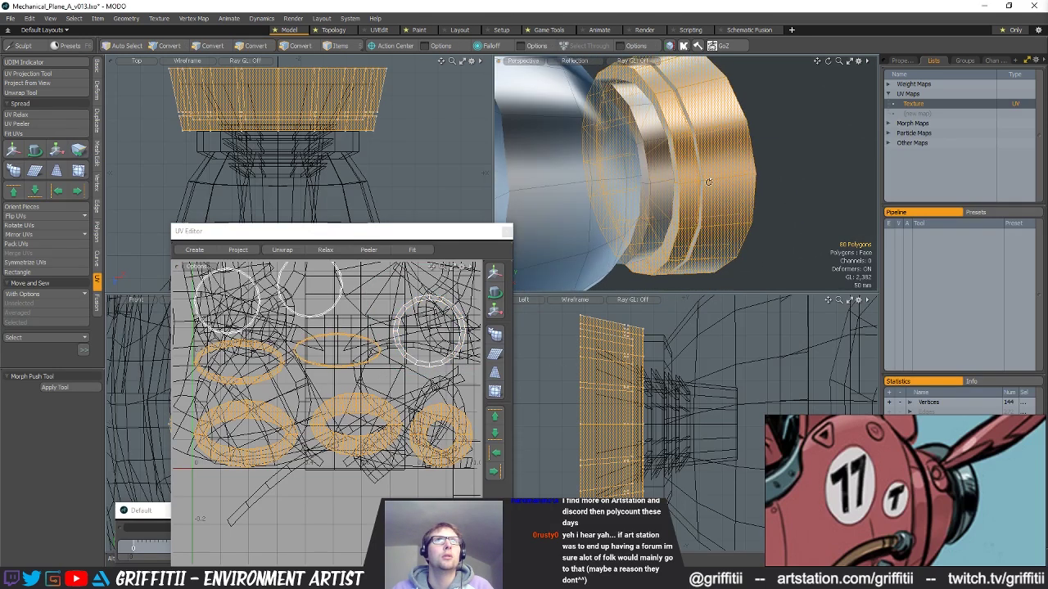
- Reproject the selected nozzle polygons with the UV Projection Tool and move the resulting islands below the existing UV layout
scroll(358, 367, "down", 1)
left_click(16, 116)
key("space")
left_click(34, 75)
left_click(327, 394)
scroll(336, 403, "down", 3)
key("w")
left_click_drag(351, 386, 354, 498)
key("space")
- Select the flared nozzle's wide ring UV island and move it left, clear of the thin ring island
double_click(298, 514)
mouse_move(671, 195)
left_mouse_down("alt")
mouse_move(686, 190)
mouse_move(678, 194)
left_mouse_up("alt")
left_click_drag(267, 532, 288, 456, "alt+shift")
scroll(288, 457, "up", 4)
mouse_move(292, 407)
left_mouse_down()
mouse_move(333, 493)
mouse_move(290, 444)
mouse_move(291, 471)
left_mouse_up()
key("w")
left_click_drag(398, 388, 221, 374)
key("space")
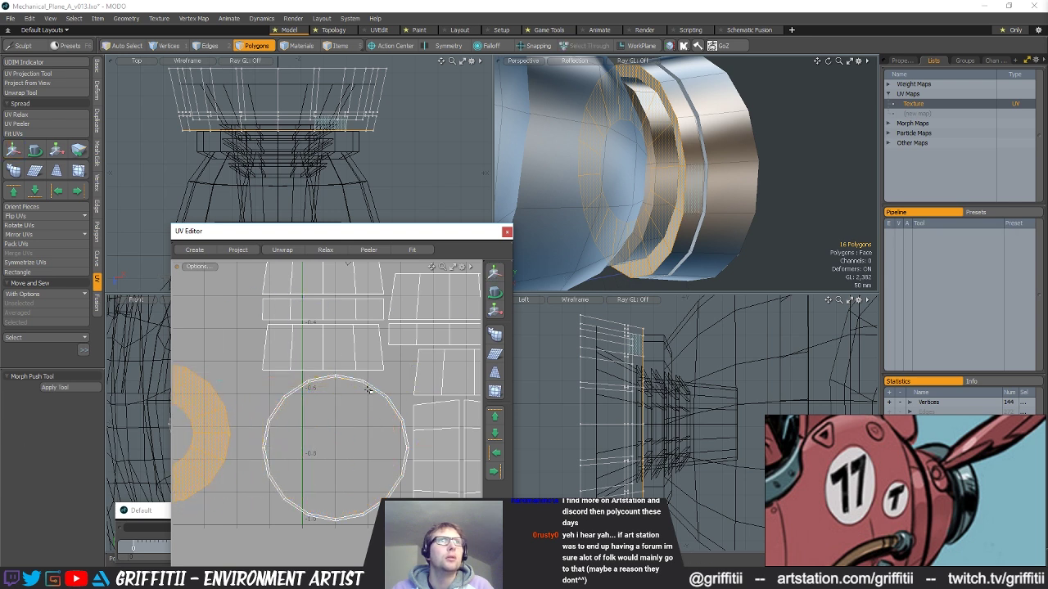
- Reproject the thin ring island's band polygons with the UV Projection Tool and move the resulting strips right of the UV layout
double_click(368, 389)
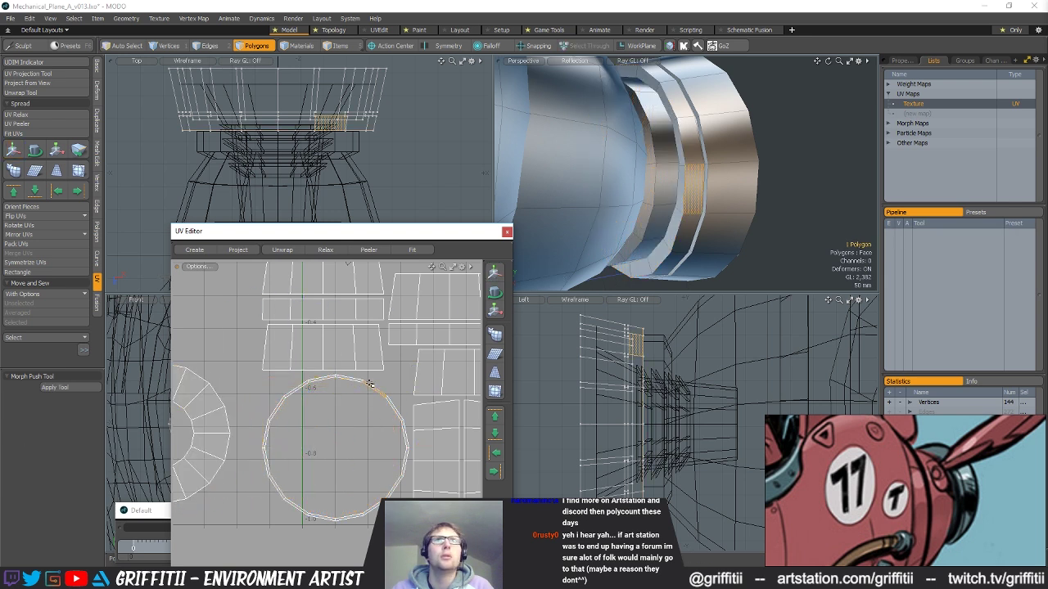
left_click(28, 75)
left_click(307, 360)
scroll(307, 360, "down", 4)
left_click_drag(307, 360, 307, 456, "alt+shift")
key("w")
left_click_drag(307, 442, 476, 563)
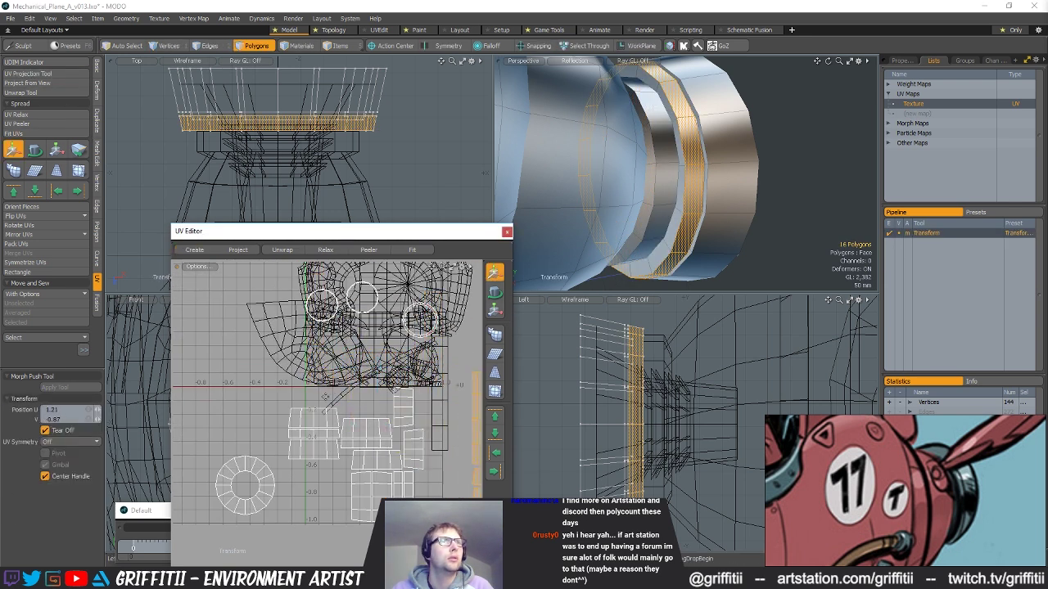
- Move the wide ring UV island up beside the left edge of the existing layout and clear the selection
key("space")
left_click_drag(240, 464, 247, 429)
key("w")
key("ctrl+z")
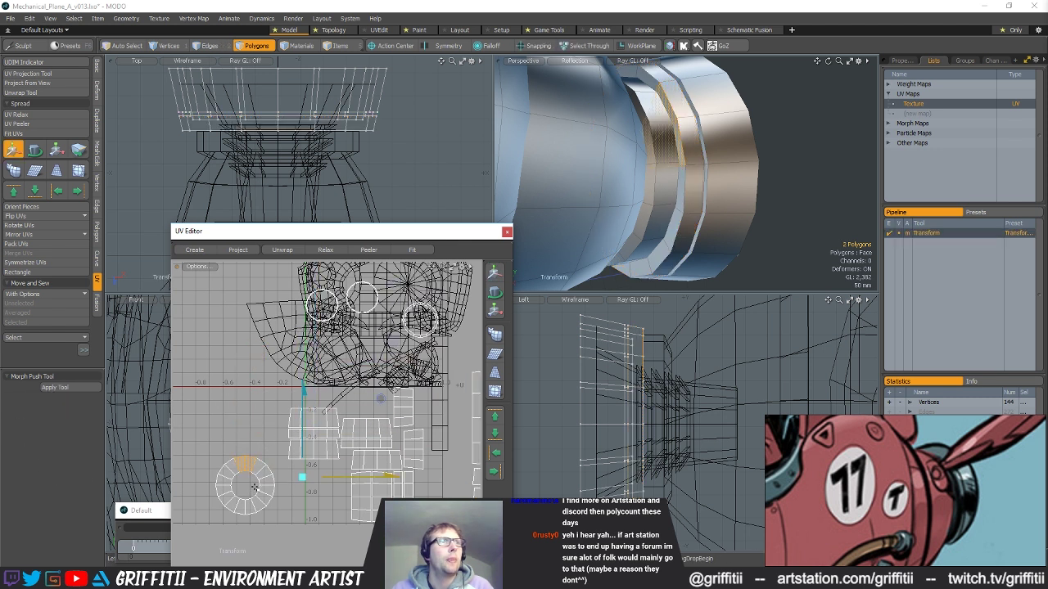
key("space")
double_click(254, 505)
key("w")
left_click_drag(254, 505, 276, 359)
key("space")
left_click(285, 527)
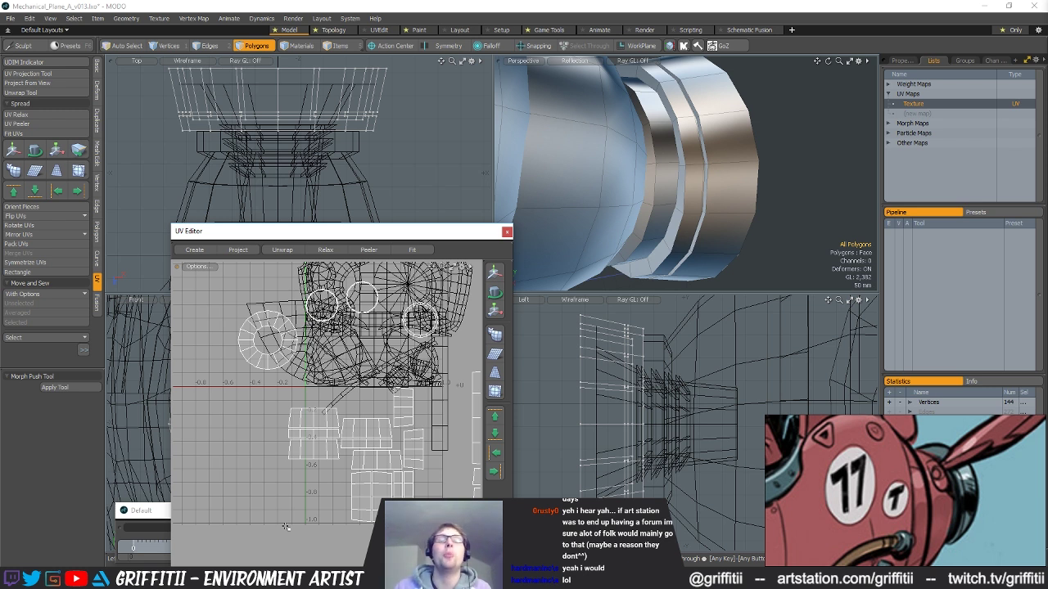
- Select the border edges of the topmost UV piece below the layout and join its neighbour with Move and Sew on the selected edges
left_click_drag(359, 411, 325, 402, "alt")
key("2")
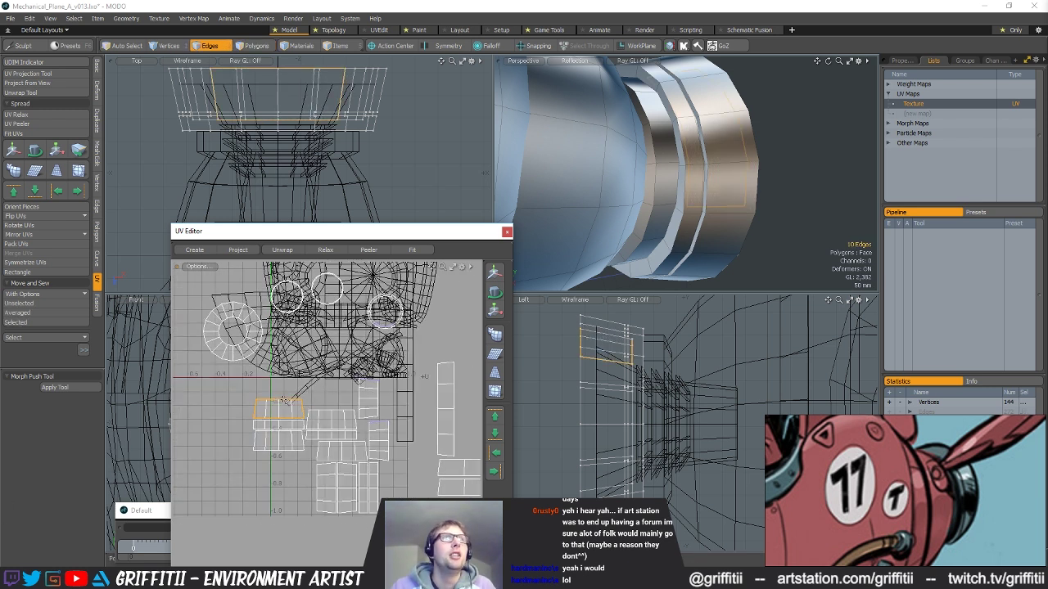
double_click(289, 401)
scroll(324, 407, "down", 2)
left_click_drag(703, 212, 687, 168, "alt")
left_click_drag(269, 409, 303, 394, "alt")
scroll(303, 394, "up", 2)
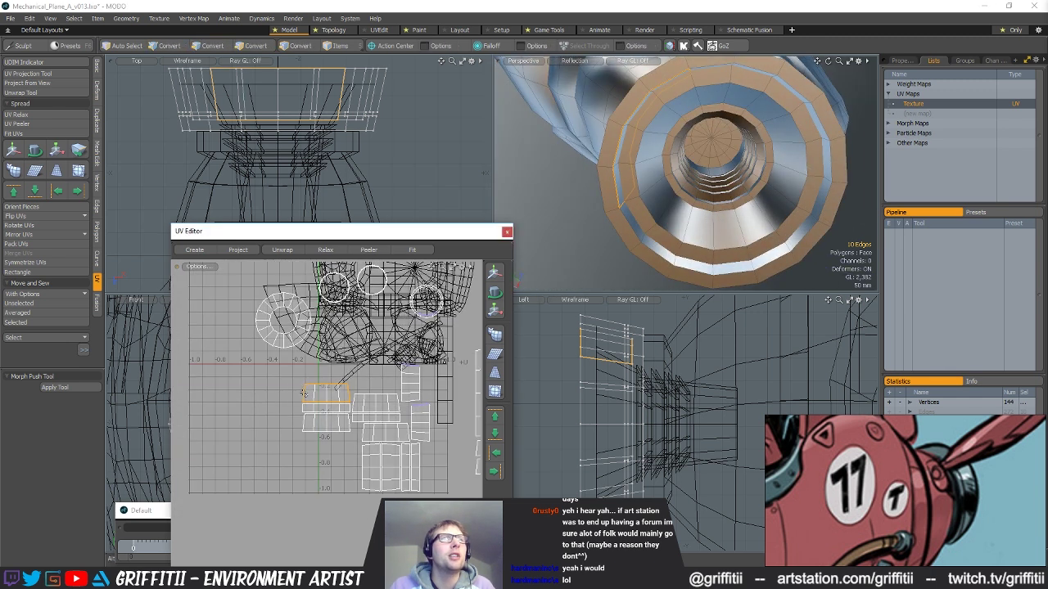
left_click(40, 321)
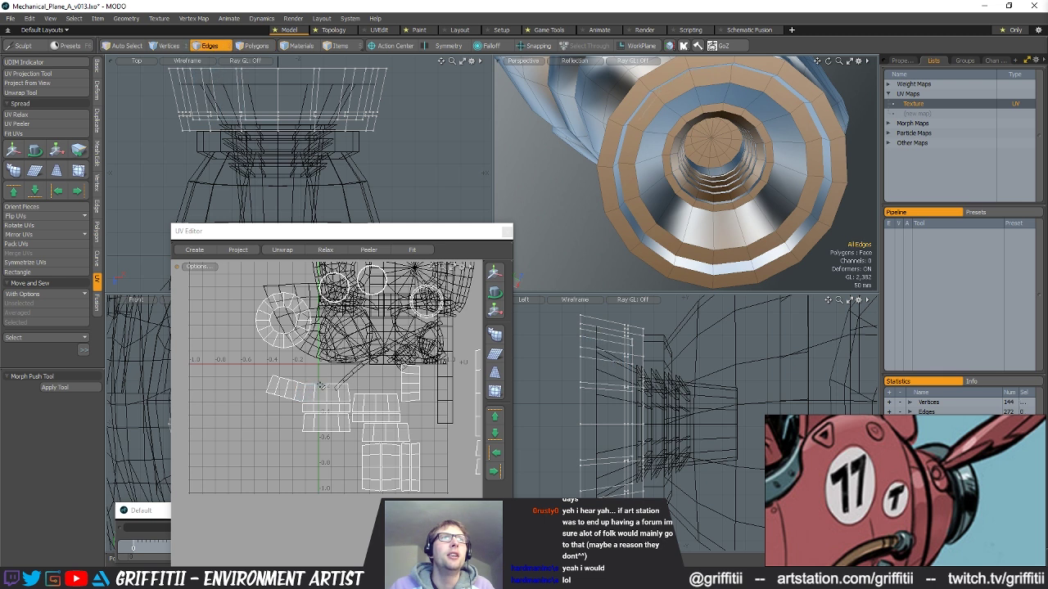
- Select the left end edge of the joined wall strip and sew the next matching piece onto it
double_click(331, 401)
scroll(354, 407, "down", 1)
scroll(303, 399, "up", 2)
left_click(303, 398)
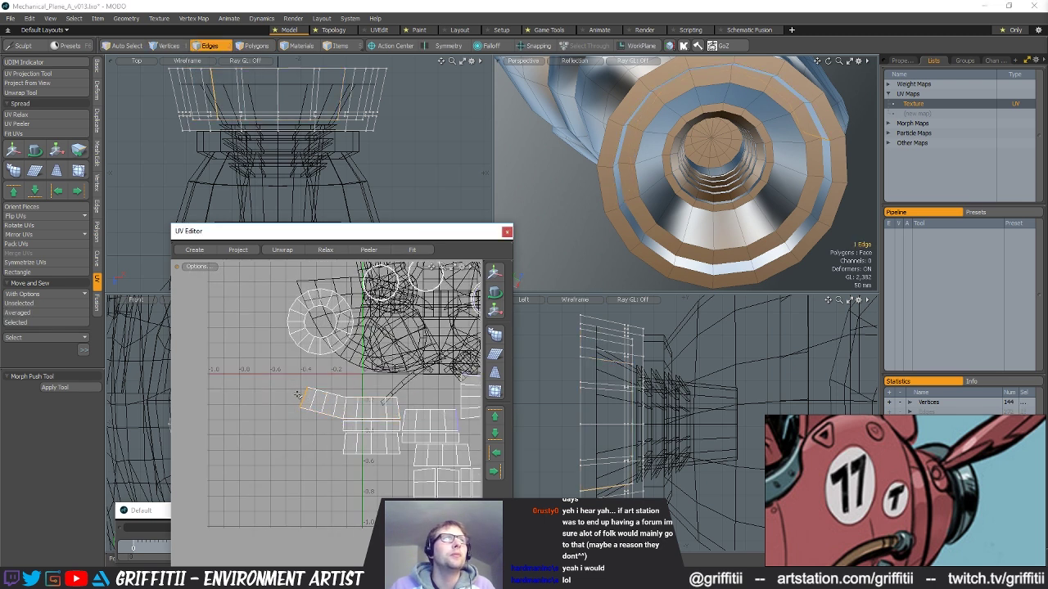
left_click(54, 320)
- Move the partly joined wall strip down and left, clear of the remaining UV pieces
key("3")
double_click(319, 402)
key("w")
left_click_drag(374, 370, 286, 448)
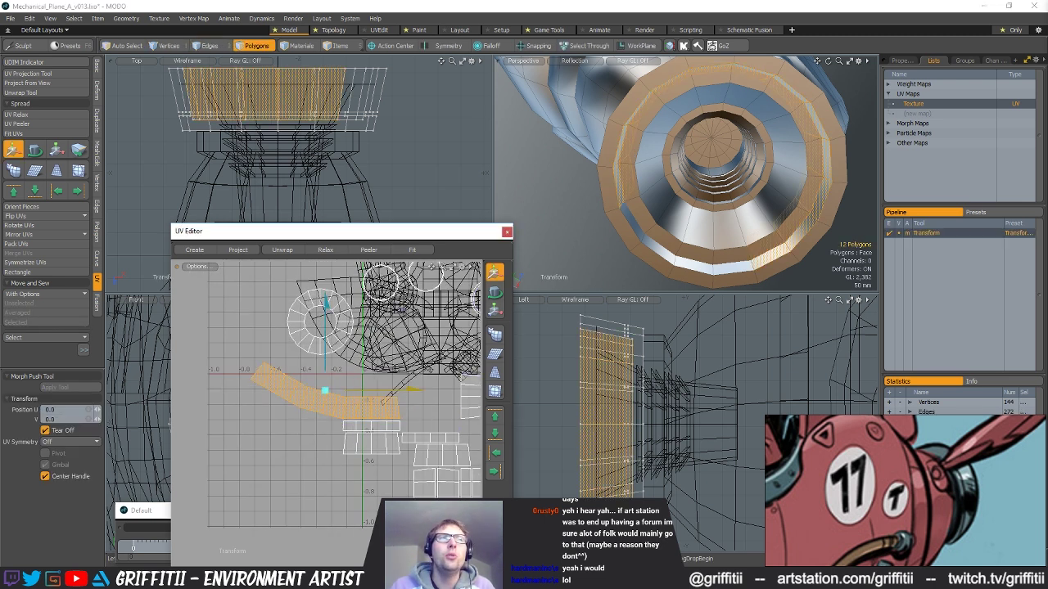
scroll(362, 391, "down", 2)
left_click_drag(362, 391, 368, 346, "alt")
key("space")
- Sew the matching wall pieces onto the right and left end edges of the curved UV strip
left_click_drag(351, 420, 293, 436, "alt")
key("2")
double_click(273, 432)
left_click_drag(400, 367, 410, 385, "alt")
scroll(409, 385, "up", 1)
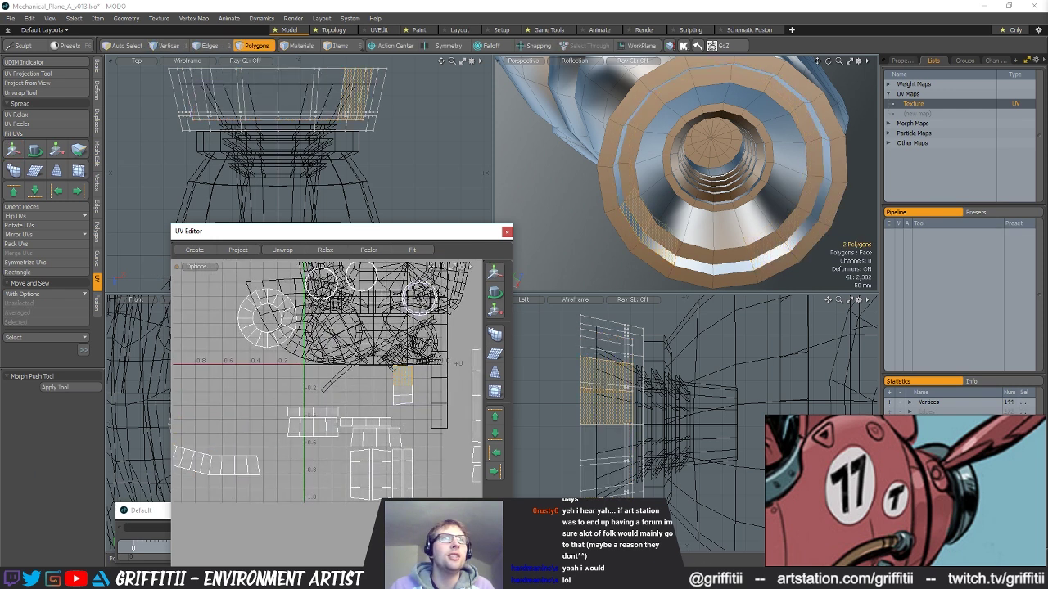
left_click(258, 465)
left_click_drag(258, 464, 369, 463, "alt")
left_click(62, 323)
left_click_drag(256, 434, 237, 422)
left_click(44, 324)
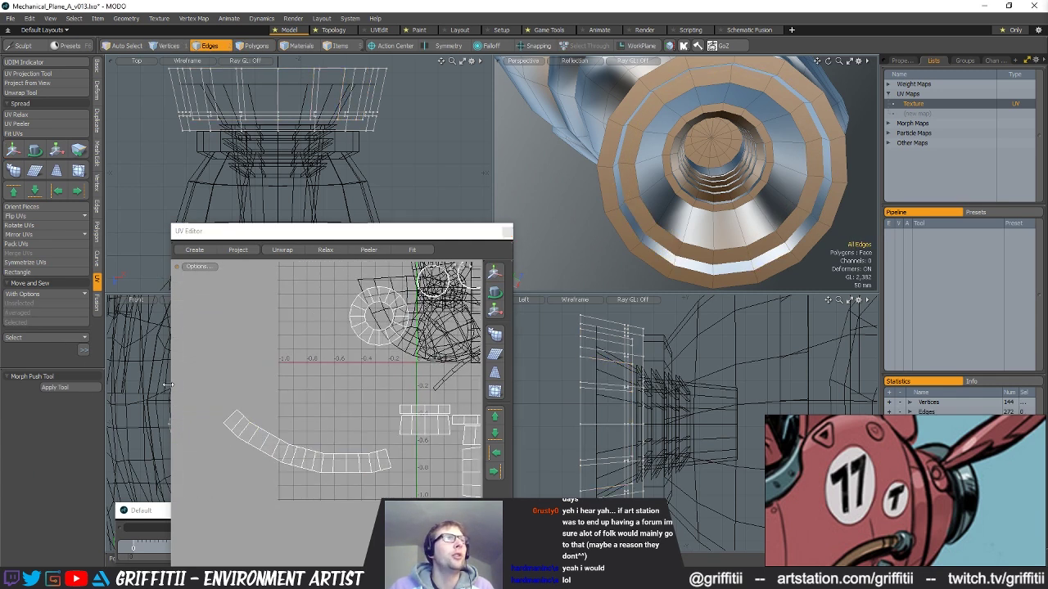
- Move the complete curved wall strip further down and left, away from the other UV pieces
key("3")
double_click(273, 444)
left_click_drag(328, 442, 274, 441, "alt")
scroll(275, 441, "down", 1)
key("w")
left_click_drag(330, 388, 299, 391)
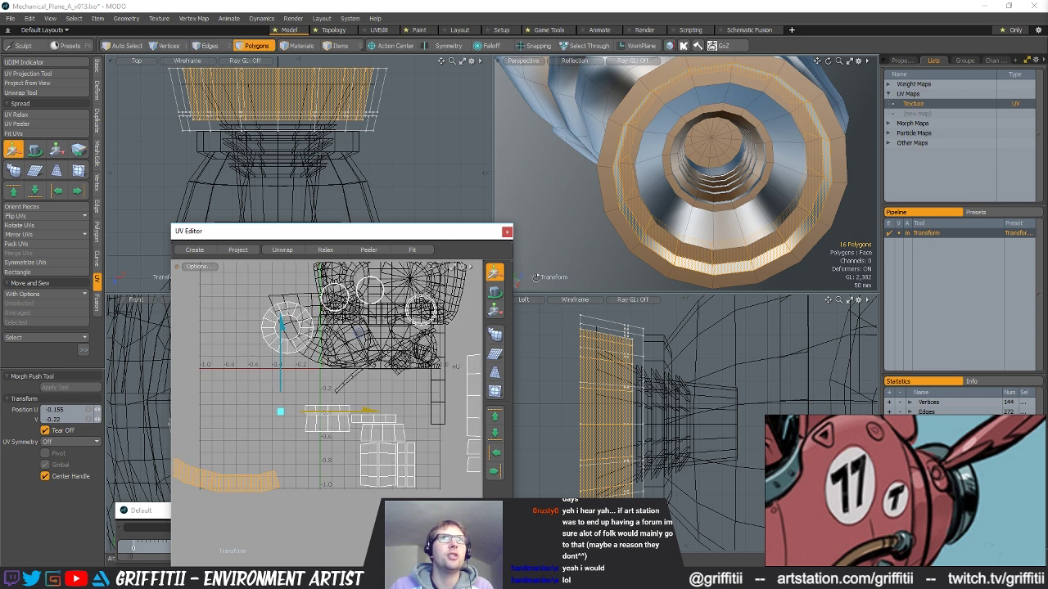
left_click_drag(536, 278, 646, 236, "alt")
key("space")
- Pull a four-polygon UV piece of the nozzle's outer wall out below the layout
left_click_drag(365, 458, 370, 412, "alt")
double_click(371, 414)
key("w")
left_click_drag(404, 373, 371, 494)
key("space")
left_click(389, 420)
key("w")
key("space")
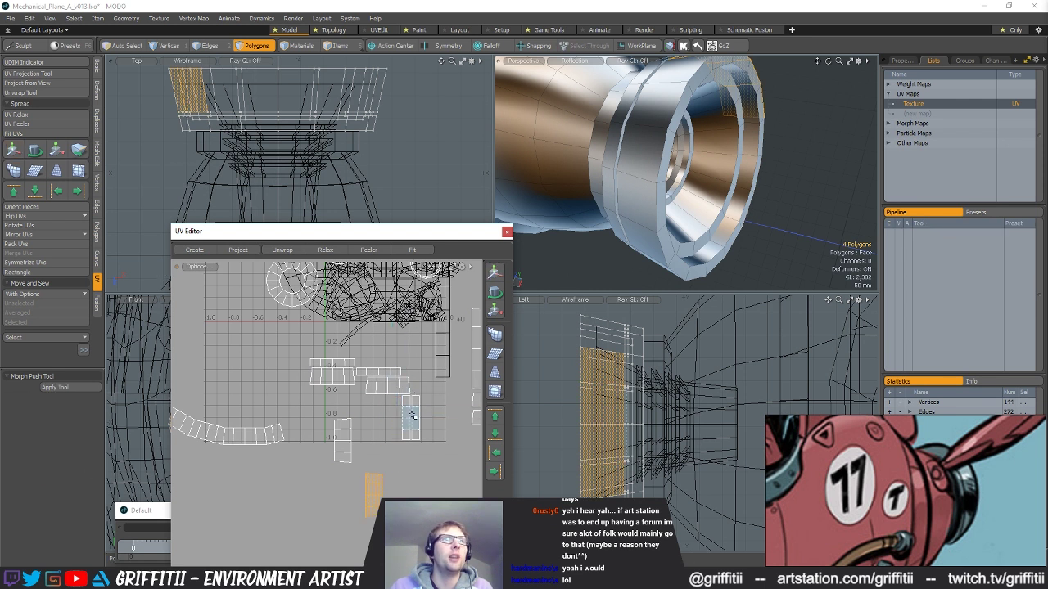
- Select the top edge of the separated outer wall piece and sew the adjoining piece onto it
key("2")
left_click_drag(412, 455, 401, 463, "alt")
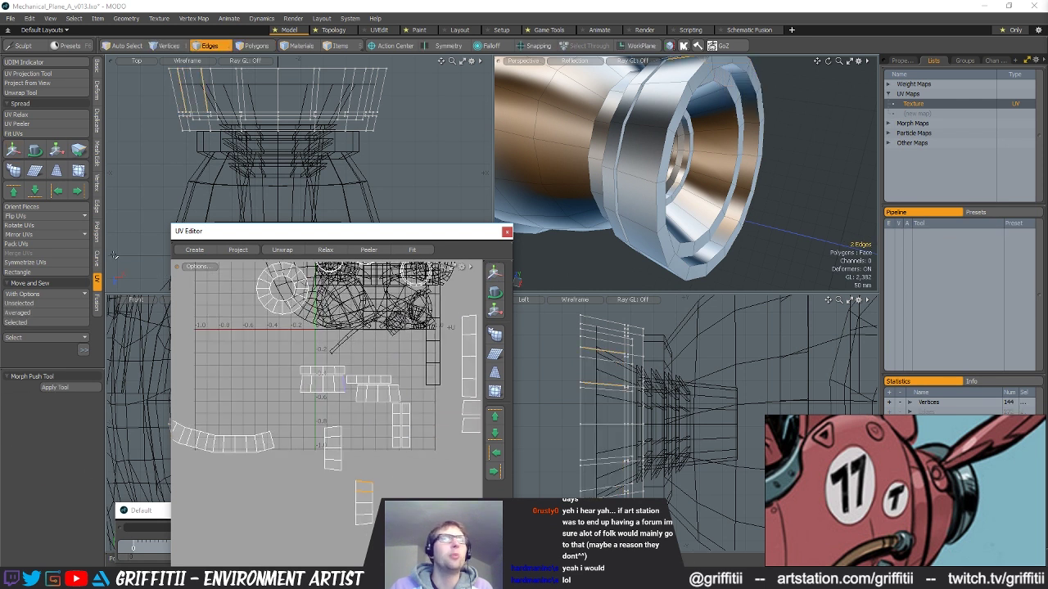
left_click(43, 324)
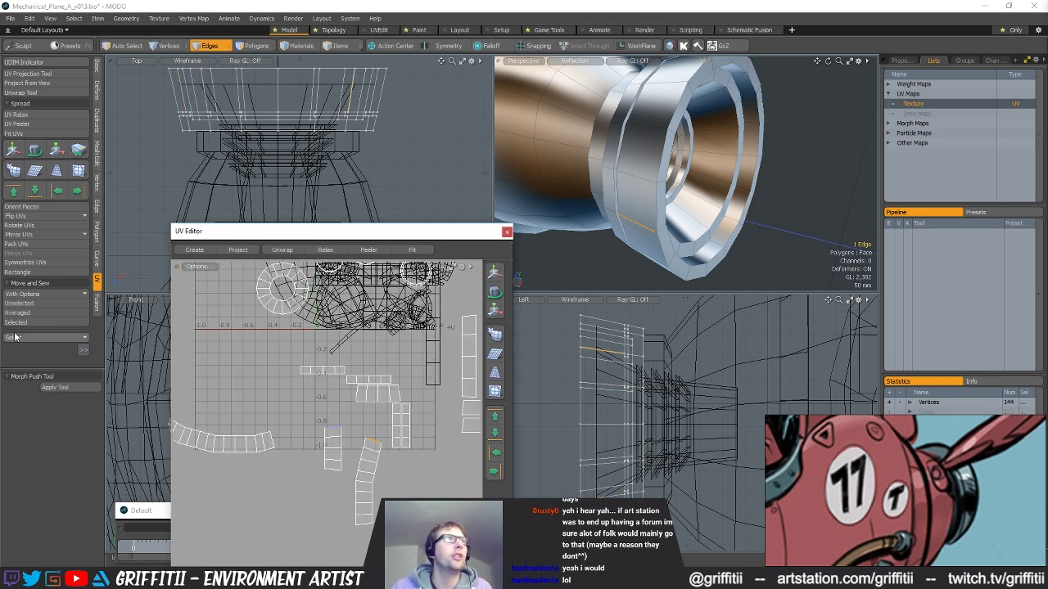
- Move the partly joined outer wall strip clear of the other UV pieces
key("3")
double_click(377, 436)
key("w")
left_click_drag(407, 404, 386, 378)
key("space")
key("space")
key("space")
key("space")
- Move the remaining outer wall UV pieces into the free space beside the partly joined strip
double_click(376, 358)
key("w")
left_click_drag(419, 344, 387, 424)
scroll(360, 427, "up", 2)
key("space")
key("w")
left_click_drag(394, 379, 421, 382)
key("space")
key("space")
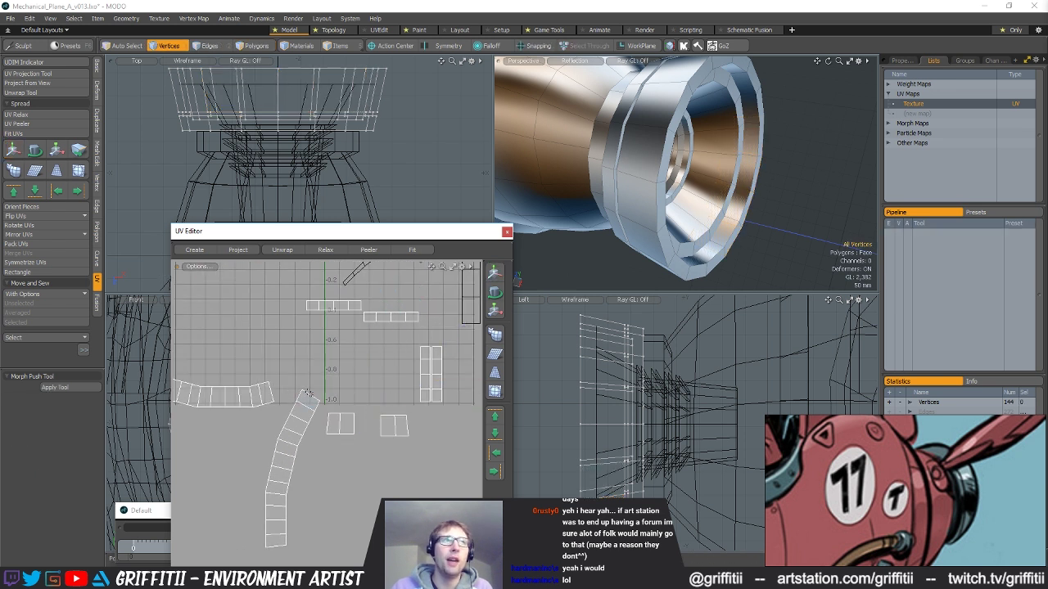
- Sew the two remaining outer wall pieces onto the top and bottom end edges of the long vertical strip
key("space")
left_click(309, 399)
left_click(32, 323)
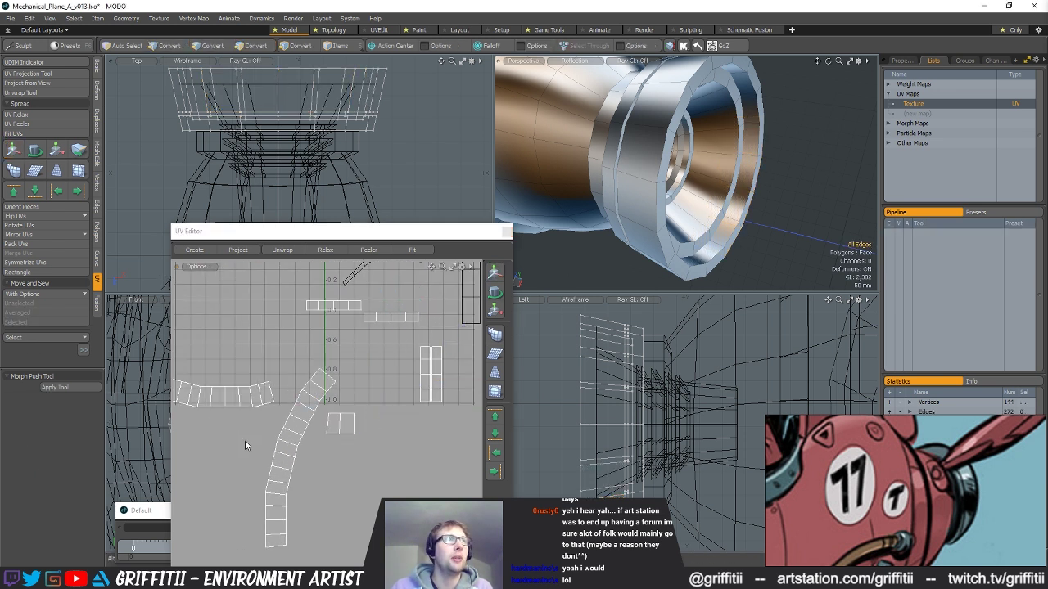
left_click_drag(245, 447, 268, 373, "alt")
left_click_drag(298, 461, 300, 490)
left_click(51, 322)
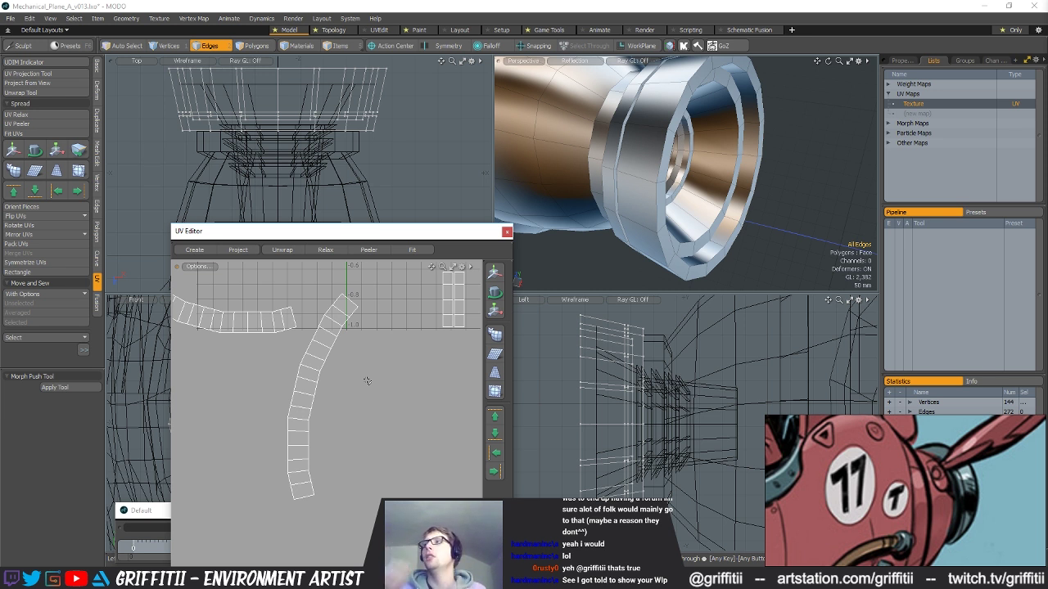
- Sew matching pieces onto the right and left end edges of the narrow horizontal UV strip
scroll(332, 424, "down", 3)
left_click_drag(388, 381, 362, 476, "alt")
left_click(417, 374)
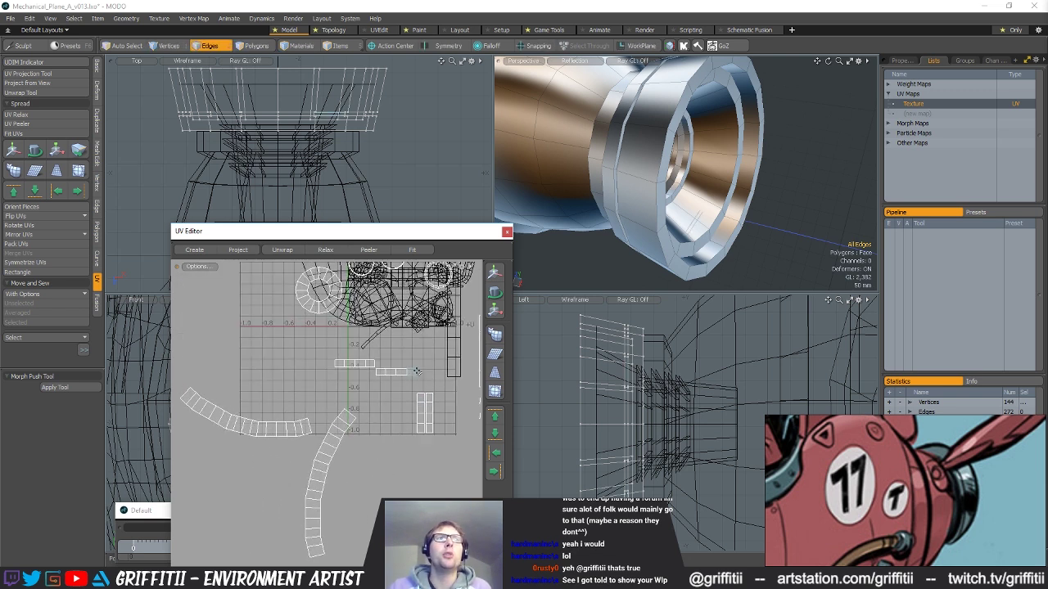
double_click(359, 360)
left_click_drag(440, 326, 439, 348, "alt")
scroll(429, 364, "up", 5)
left_click(413, 379)
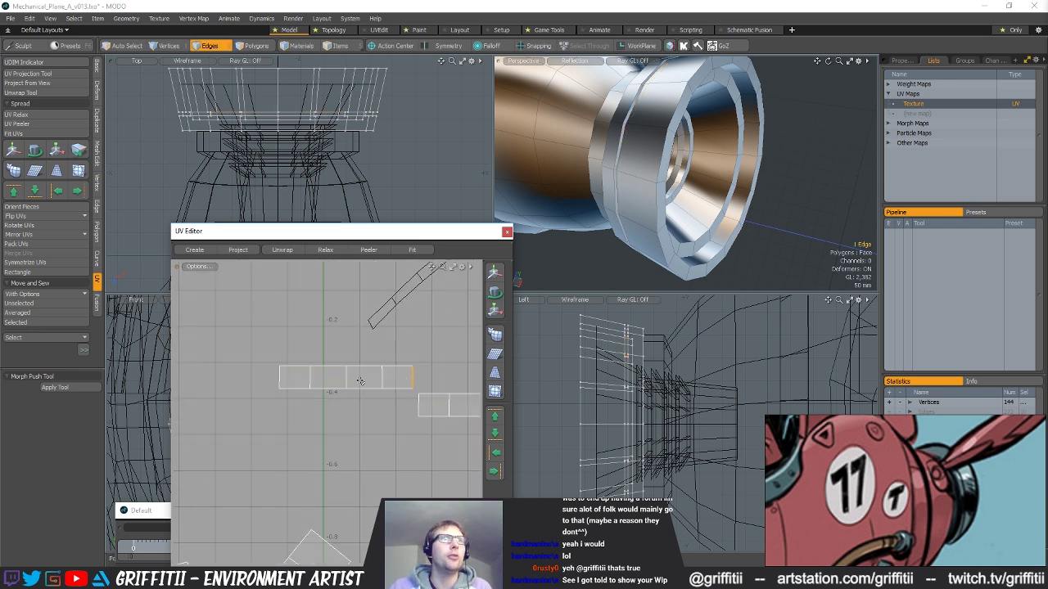
left_click(44, 324)
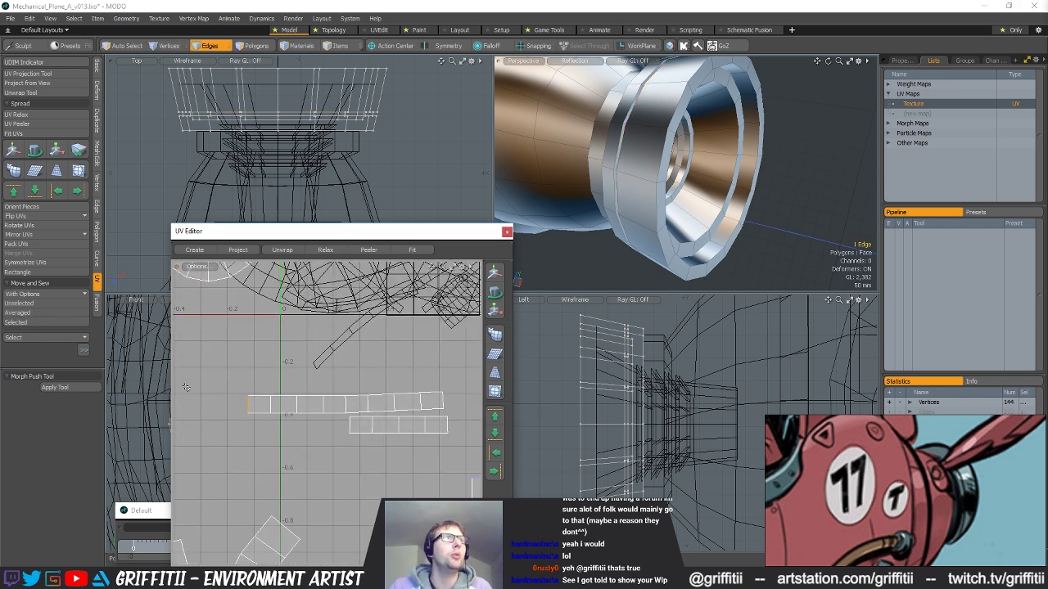
left_click(32, 325)
- Check the narrow strip's end polygons on the nozzle and sew the last matching piece onto its right end edge
scroll(328, 406, "down", 3)
double_click(364, 410)
left_click_drag(365, 408, 349, 395, "alt")
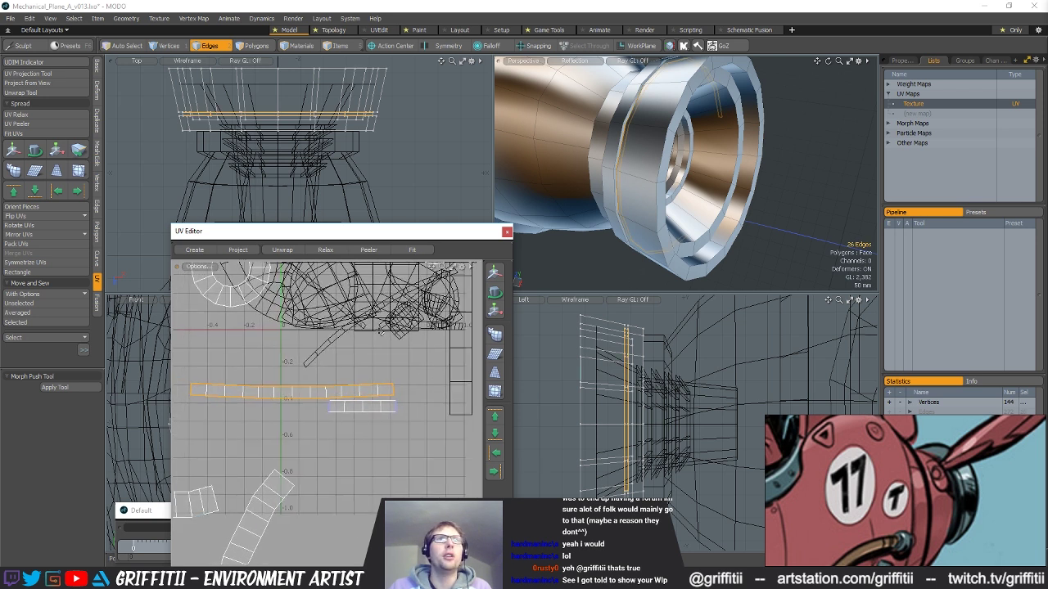
key("3")
left_click(372, 390)
left_click(208, 390)
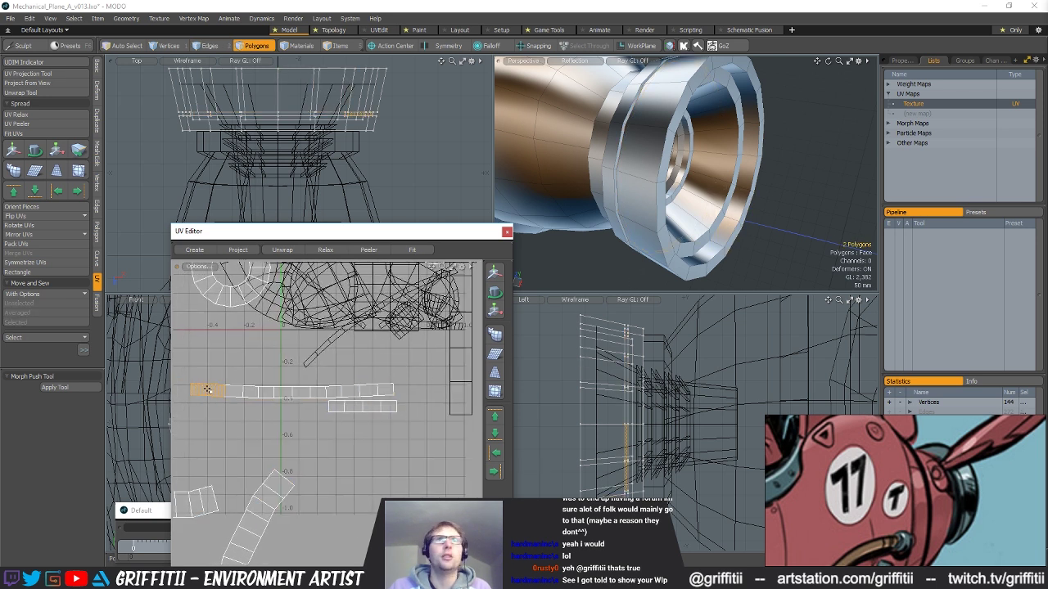
left_click_drag(696, 190, 607, 202, "alt")
left_click_drag(646, 261, 625, 213, "alt")
key("2")
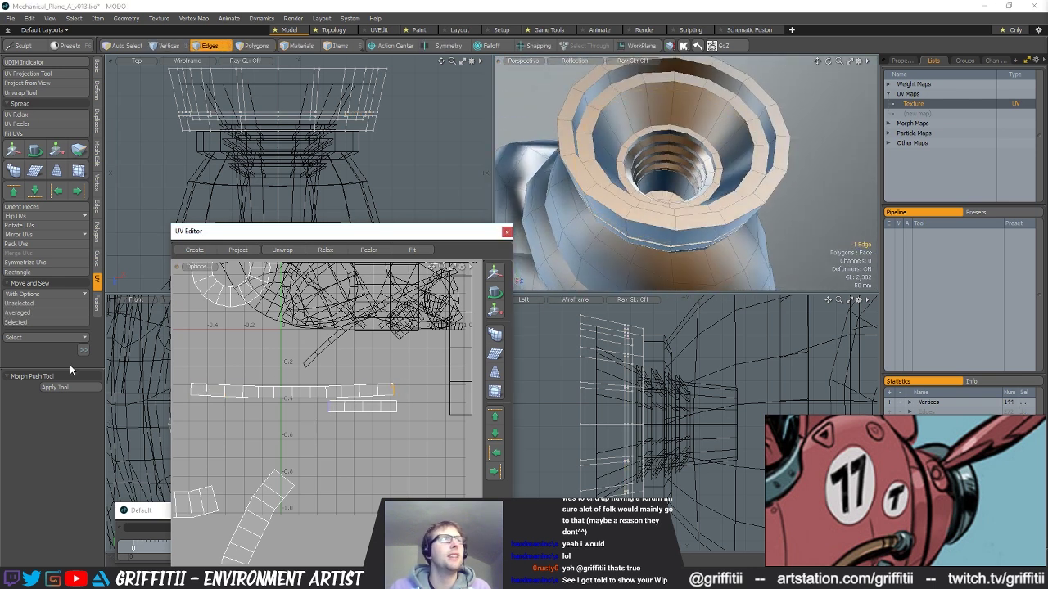
left_click(29, 324)
- Pull the left-end polygons off the narrow UV strip and sew along the strip's right end edge
key("3")
double_click(391, 392)
key("1")
key("2")
double_click(460, 384)
left_click_drag(648, 238, 699, 213, "alt")
key("3")
left_click_drag(202, 393, 215, 392)
key("w")
left_click_drag(244, 297, 244, 270)
key("space")
key("space")
key("space")
left_click(461, 383)
left_click(43, 324)
- Move the completed narrow strip down and left beside the other finished wall strips and clear the selection
key("space")
scroll(340, 403, "down", 3)
double_click(325, 399)
key("w")
left_click_drag(375, 402, 291, 435)
left_click_drag(414, 420, 387, 418, "alt")
key("space")
left_click(358, 388)
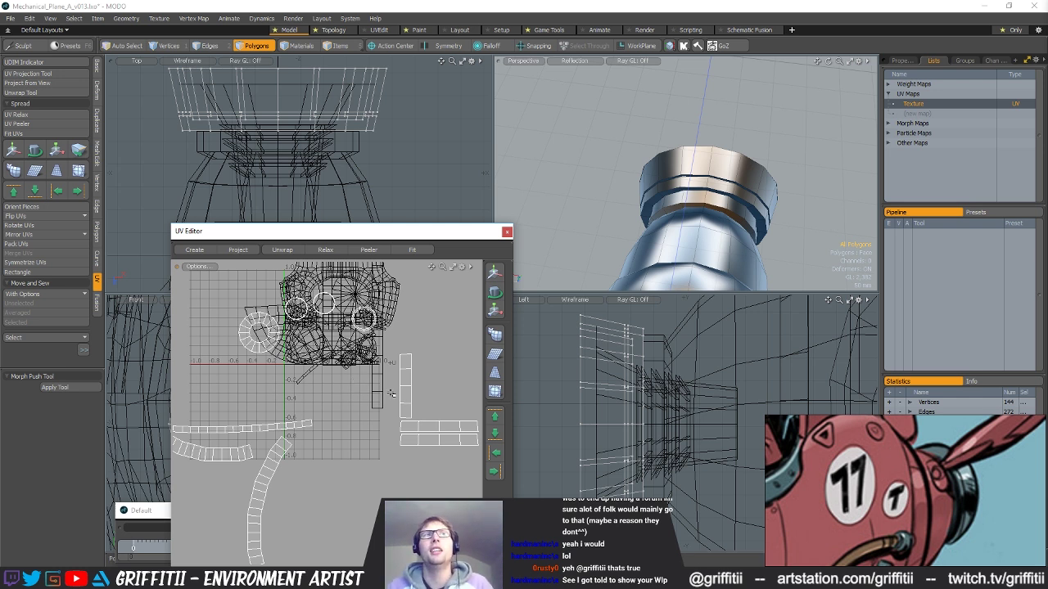
- Pull the upper of the two stacked horizontal band strips away and place it in empty UV space below
left_click_drag(405, 373, 354, 367, "alt")
key("2")
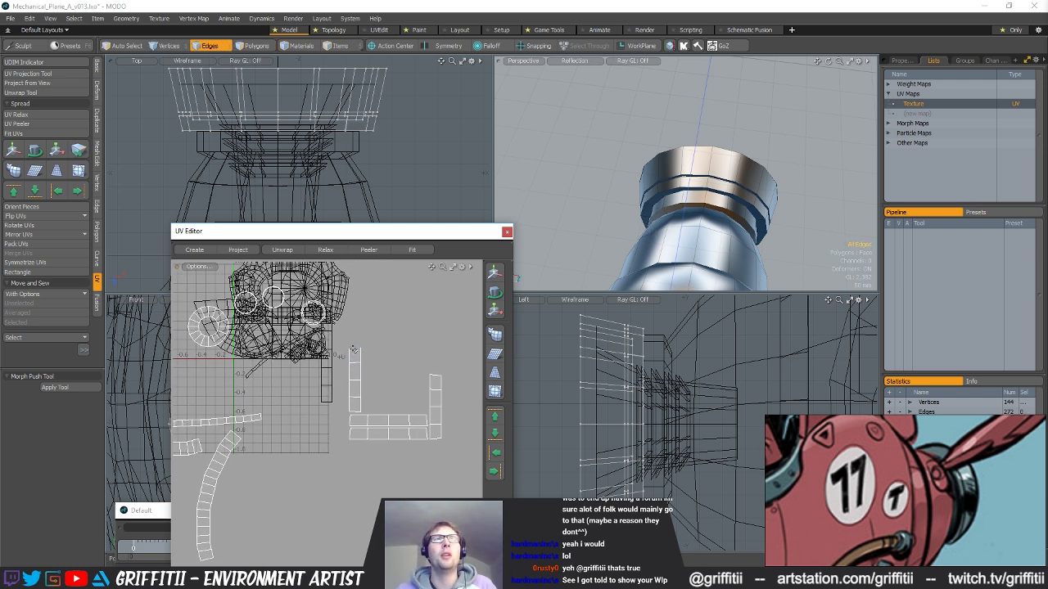
double_click(361, 365)
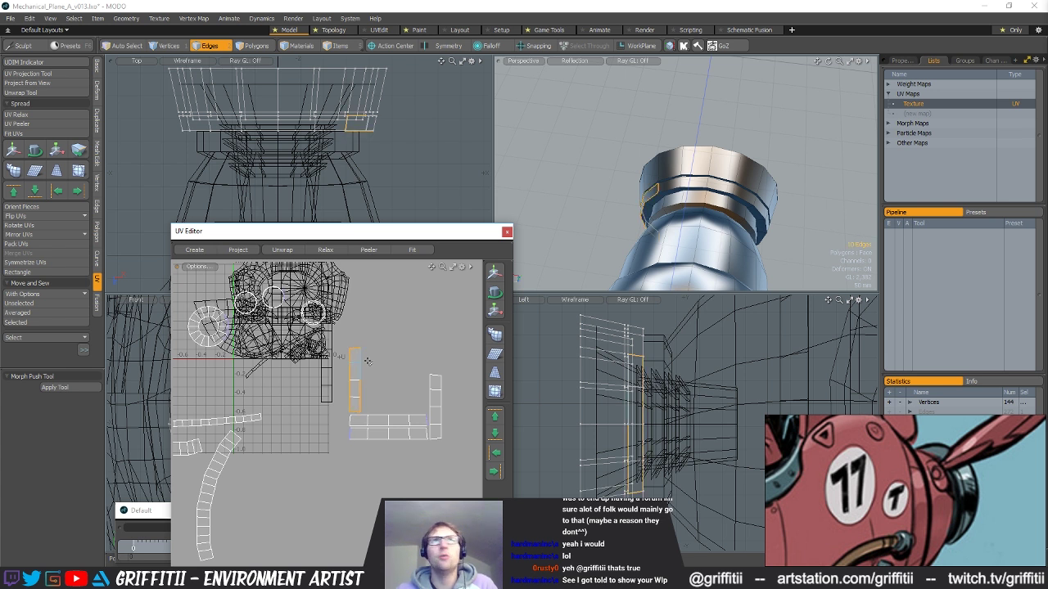
left_click(693, 189)
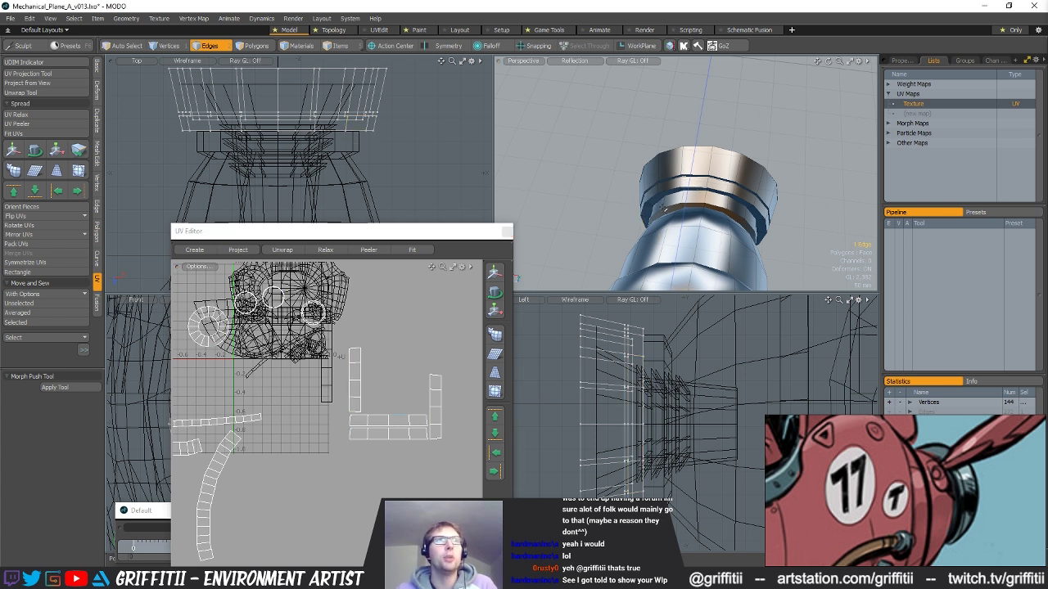
key("3")
double_click(391, 422)
key("w")
left_click_drag(392, 423, 372, 475)
- Sew the matching four-polygon pieces onto both ends of the separated band strip
key("q")
key("2")
left_click(335, 474)
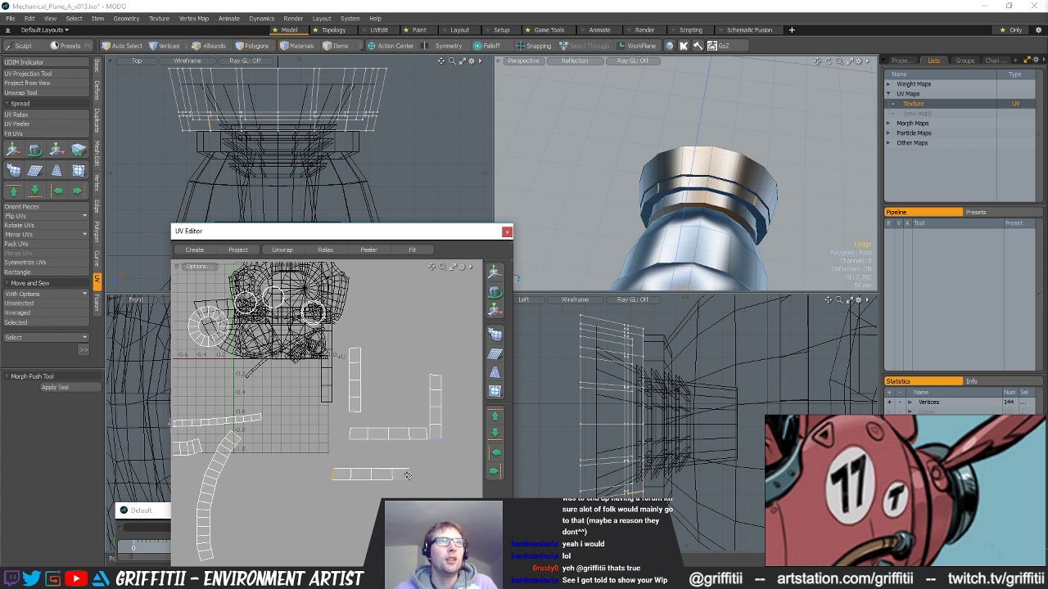
left_click(44, 323)
key("space")
key("space")
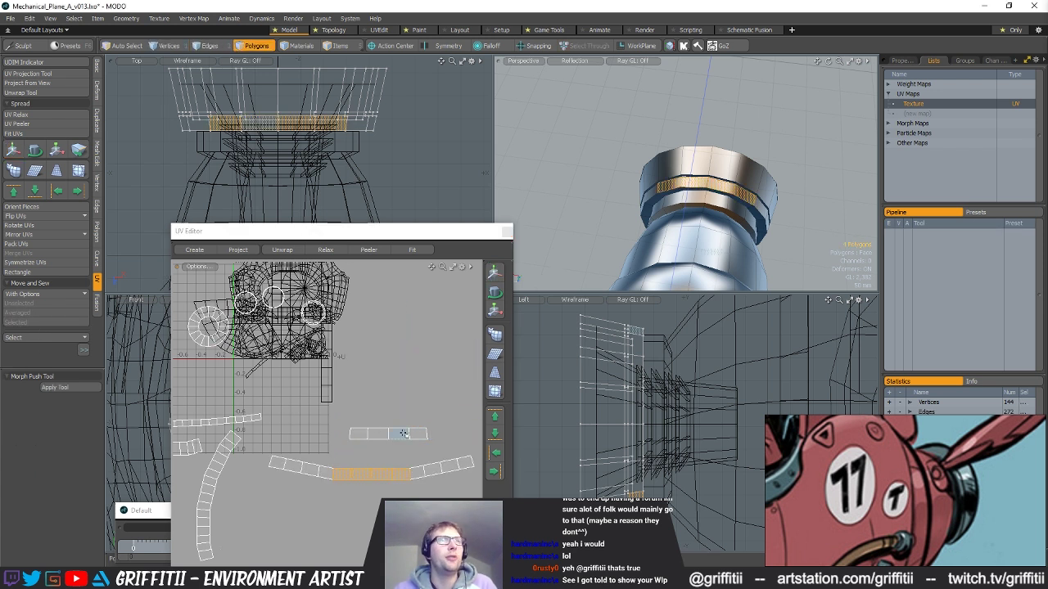
- Tear two end polygons off the remaining four-polygon band piece and move them clear of the other half
key("space")
key("space")
left_click_drag(399, 434, 418, 433)
key("w")
left_click_drag(432, 418, 383, 374)
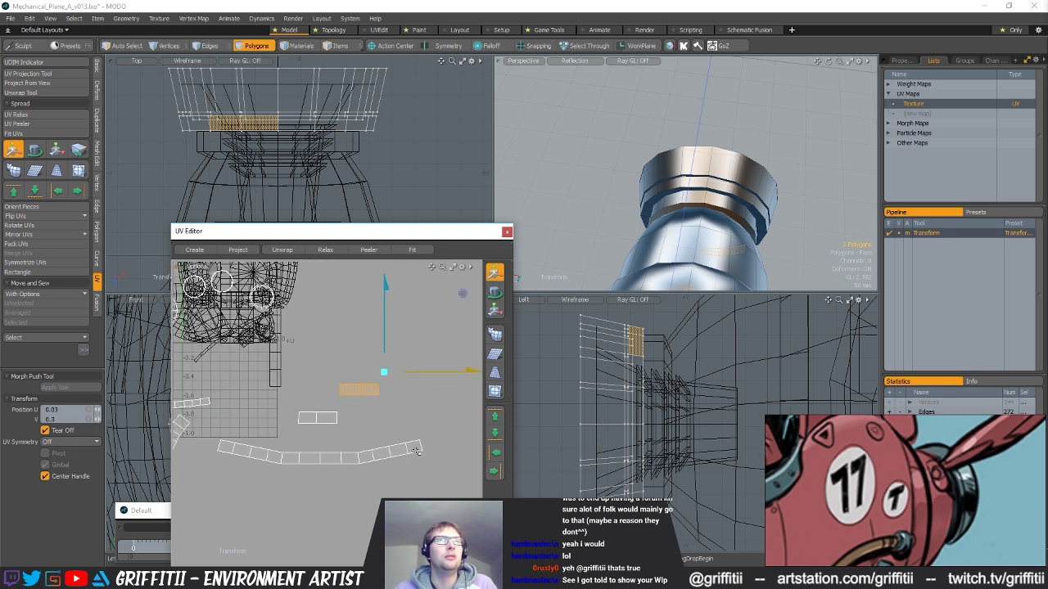
- Sew one two-polygon half onto each end of the long curved band strip
key("space")
key("space")
key("space")
left_click(420, 447)
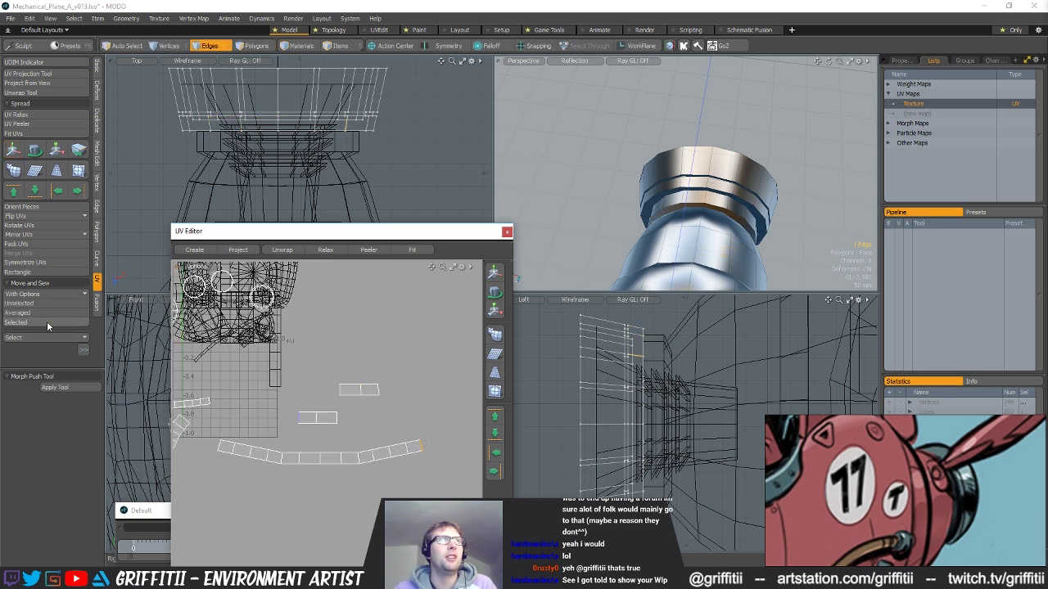
left_click(46, 323)
left_click_drag(298, 436, 333, 431, "alt")
left_click(255, 441)
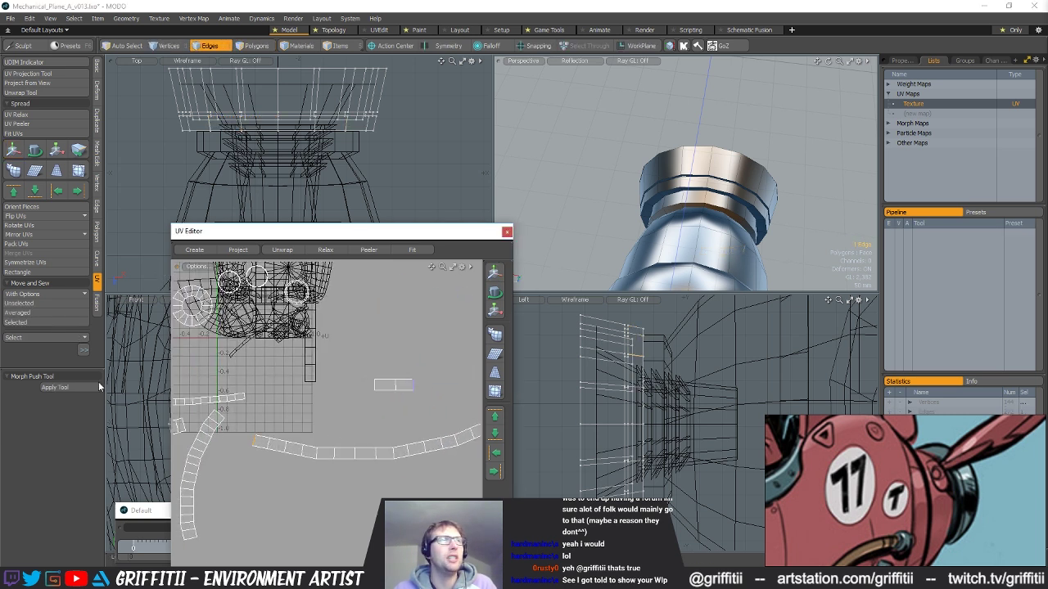
left_click(30, 324)
- Select all the connected curved nozzle strips, straighten them with the Rectangle command and clear the selection
scroll(297, 418, "down", 4)
left_click_drag(296, 418, 349, 416, "alt")
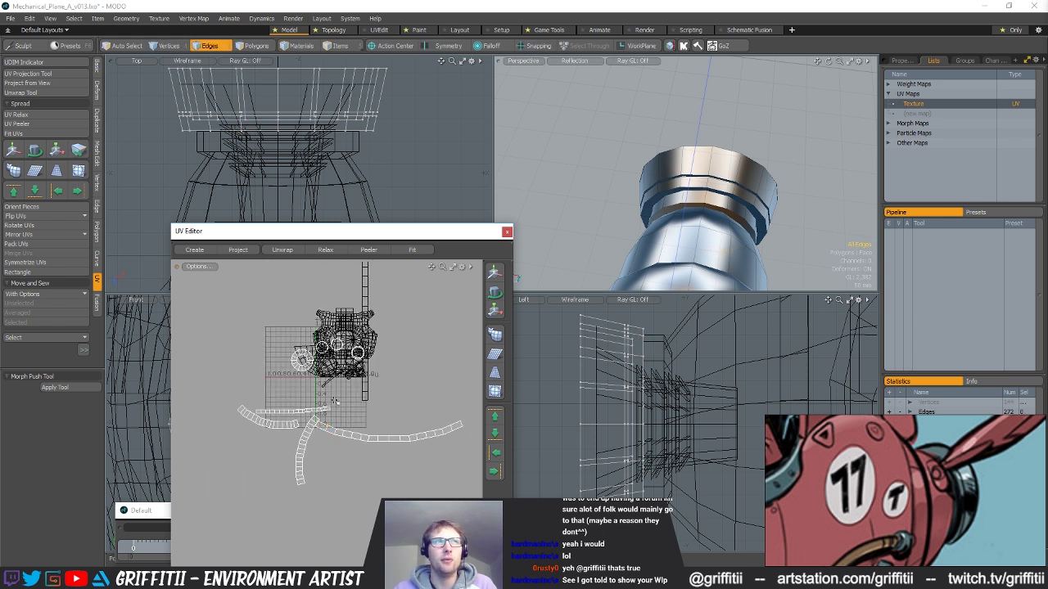
key("3")
key("]")
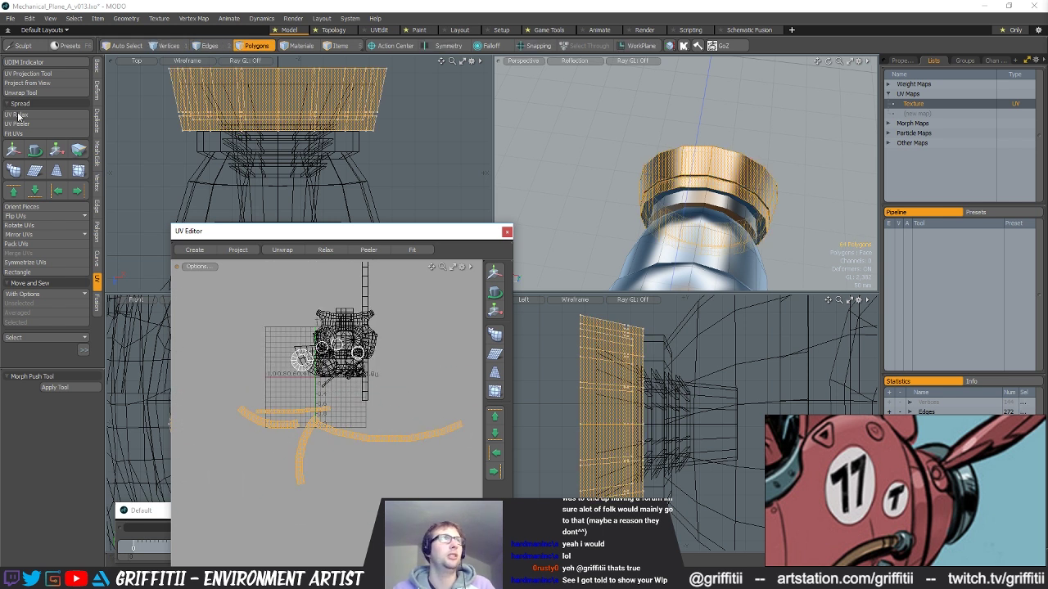
left_click(17, 114)
left_click(18, 273)
key("Return")
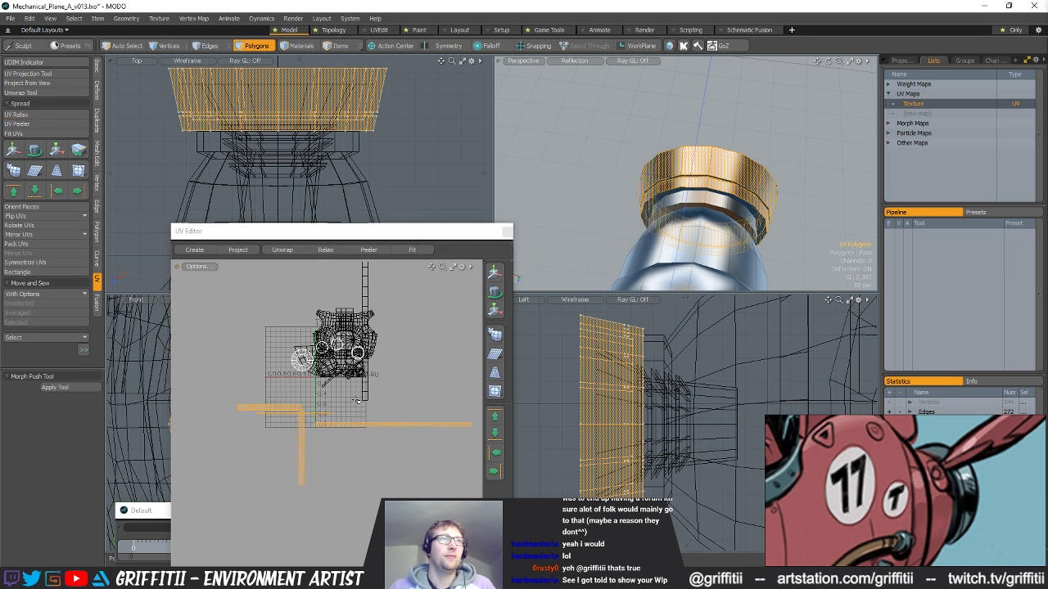
left_click_drag(356, 400, 337, 417, "alt")
left_click(366, 382)
- Select the whole connected inner nozzle mesh and project its UVs with the Atlas projection
mouse_move(471, 332)
right_mouse_down()
mouse_move(536, 345)
mouse_move(524, 323)
right_mouse_up()
mouse_move(725, 196)
left_mouse_down("alt")
mouse_move(738, 267)
mouse_move(713, 276)
mouse_move(660, 262)
left_mouse_up("alt")
scroll(655, 259, "up", 4)
key("5")
key("3")
double_click(676, 122)
mouse_move(700, 148)
left_mouse_down("alt")
mouse_move(660, 165)
mouse_move(666, 151)
mouse_move(622, 192)
mouse_move(644, 256)
mouse_move(615, 248)
left_mouse_up("alt")
scroll(345, 338, "up", 3)
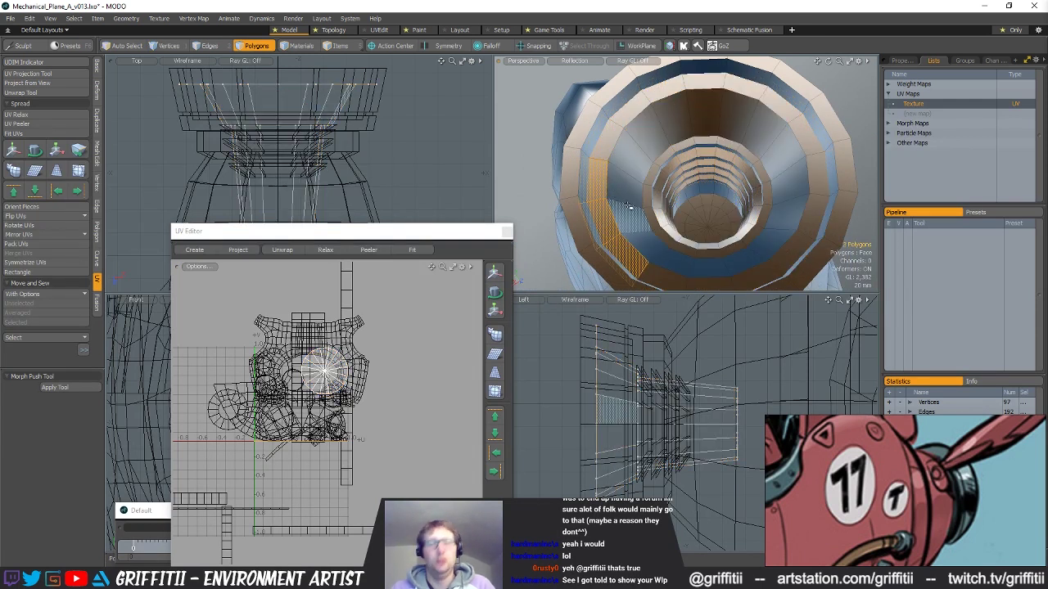
key("l")
left_click(28, 74)
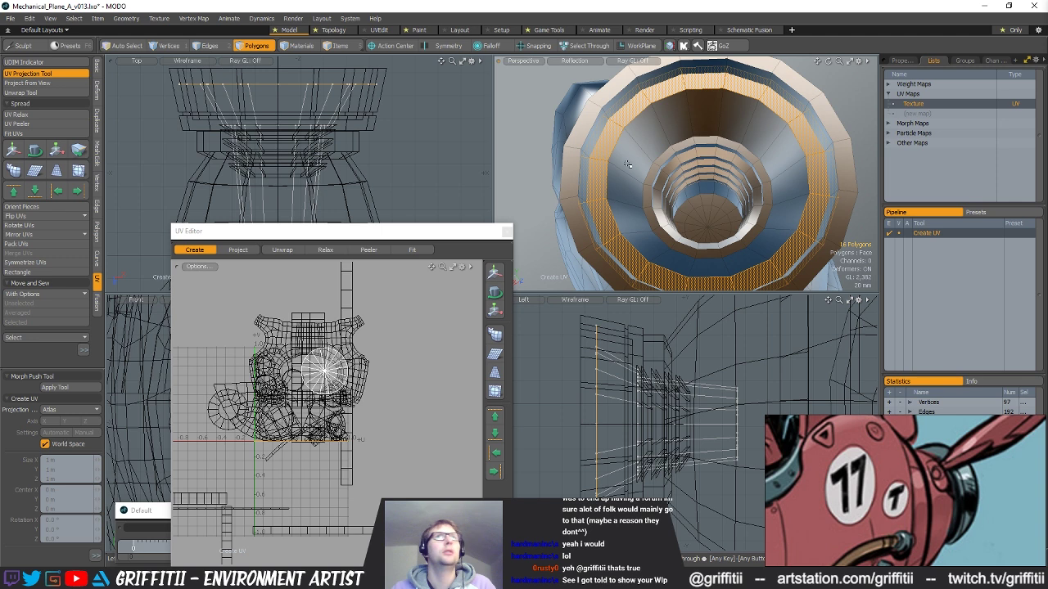
key("q")
key("bracketright")
left_click(51, 76)
key("q")
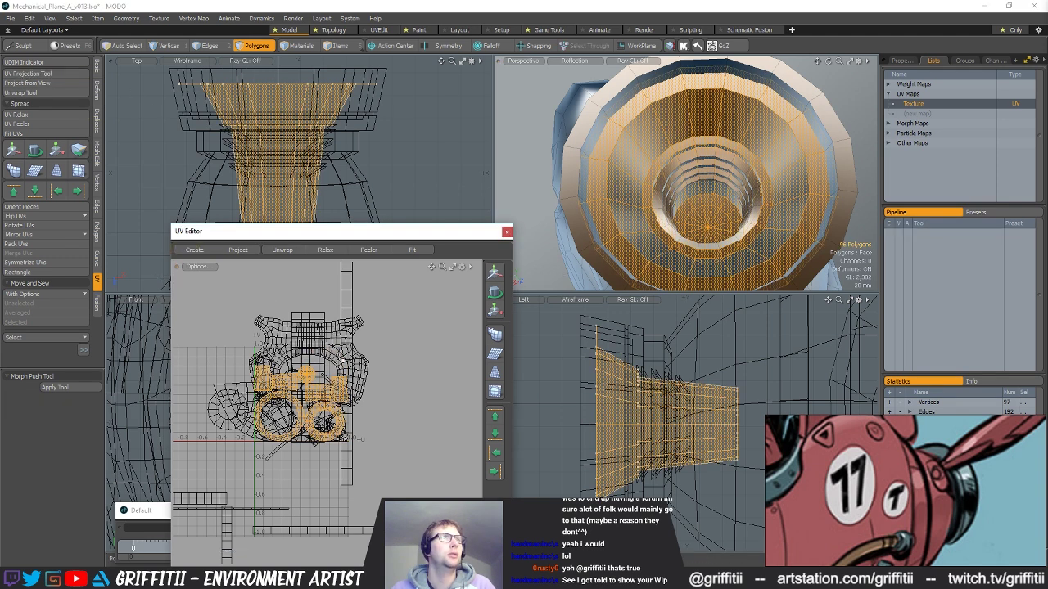
- Move the four-polygon inner tube piece out of the overlapping UVs into empty space beside the layout
scroll(316, 401, "up", 3)
double_click(316, 383)
key("w")
left_click_drag(354, 352, 476, 356)
key("q")
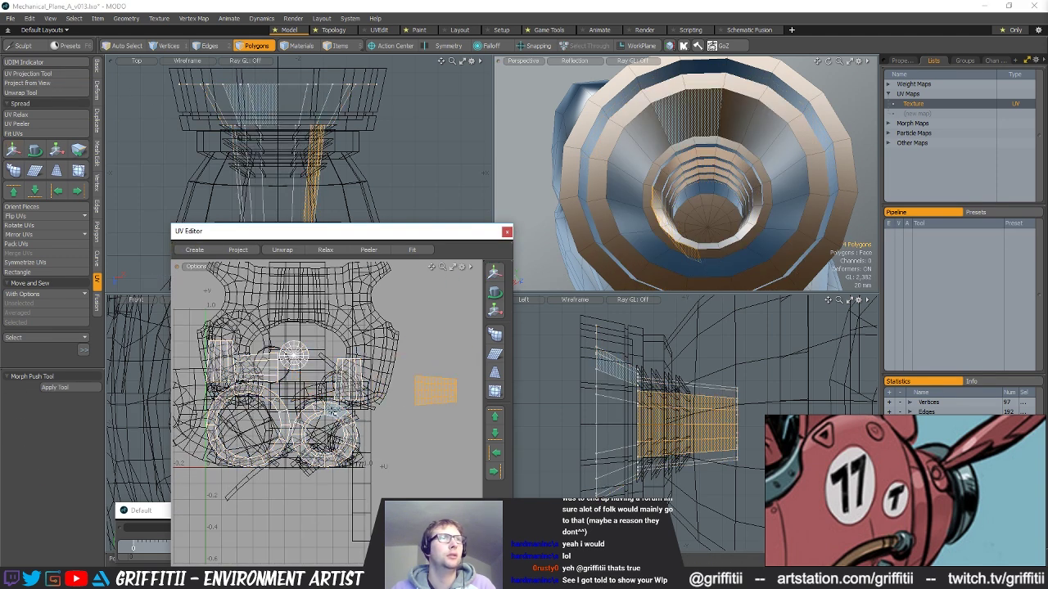
- Select the full loop of the sloped funnel wall and project it separately with the Atlas projection
double_click(329, 408)
mouse_move(372, 418)
left_mouse_down("alt")
mouse_move(371, 395)
mouse_move(348, 391)
mouse_move(361, 408)
left_mouse_up("alt")
scroll(374, 393, "up", 3)
key("l")
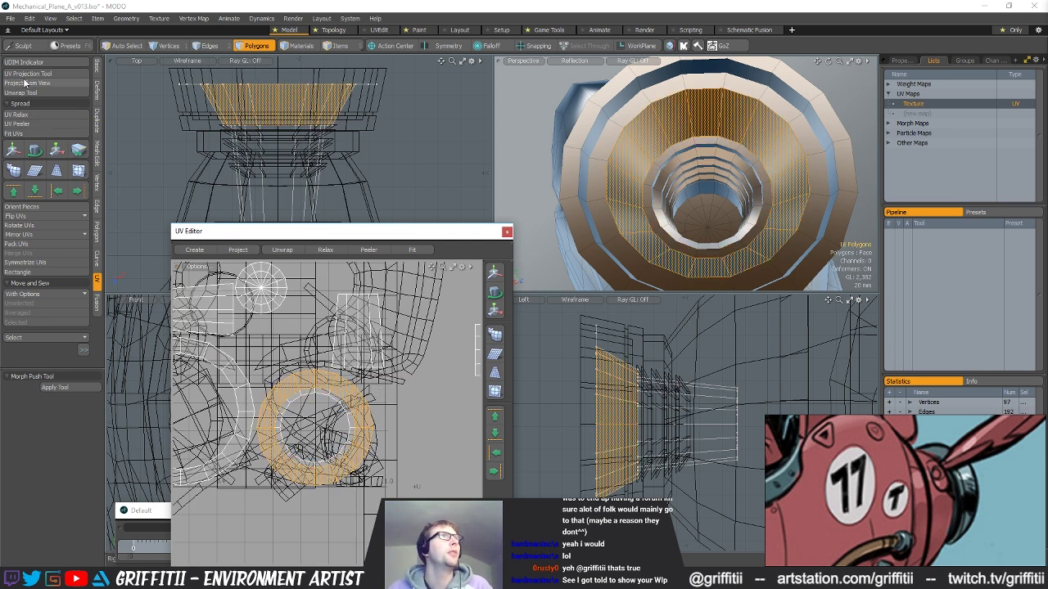
left_click(26, 75)
left_click(280, 385)
- Move the projected funnel wall pieces out of the overlapping UVs into empty space
scroll(281, 385, "down", 3)
key("w")
left_click_drag(280, 381, 431, 423)
key("space")
key("space")
key("space")
key("space")
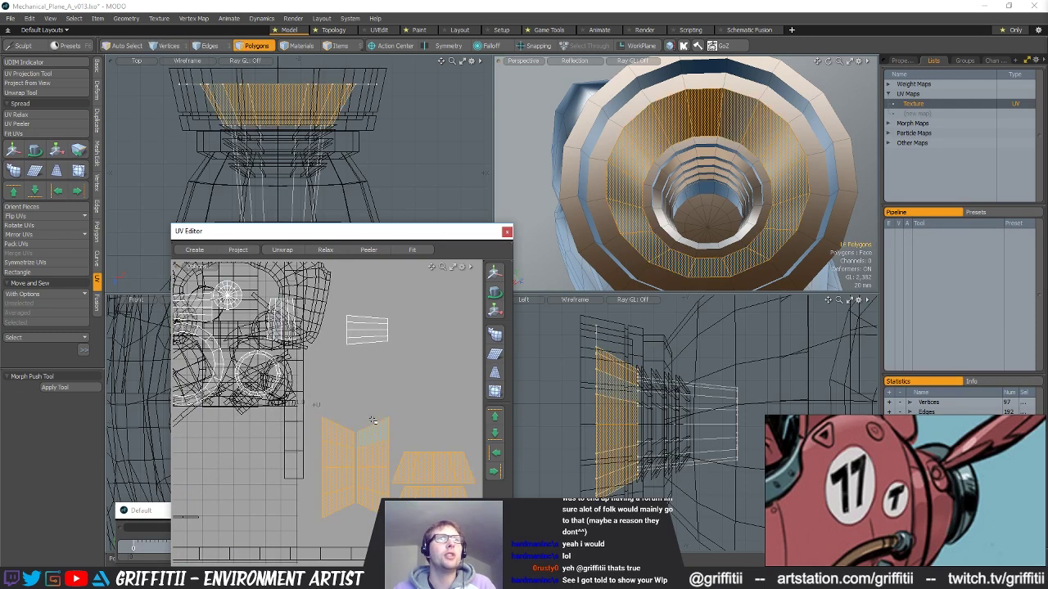
- Check the two side-by-side funnel wall pieces and sew the adjoining piece onto the upper end edge of one
key("space")
key("space")
key("space")
double_click(373, 427)
key("space")
key("space")
double_click(369, 427)
left_click_drag(383, 420, 388, 401, "alt")
left_click(374, 404)
left_click(48, 323)
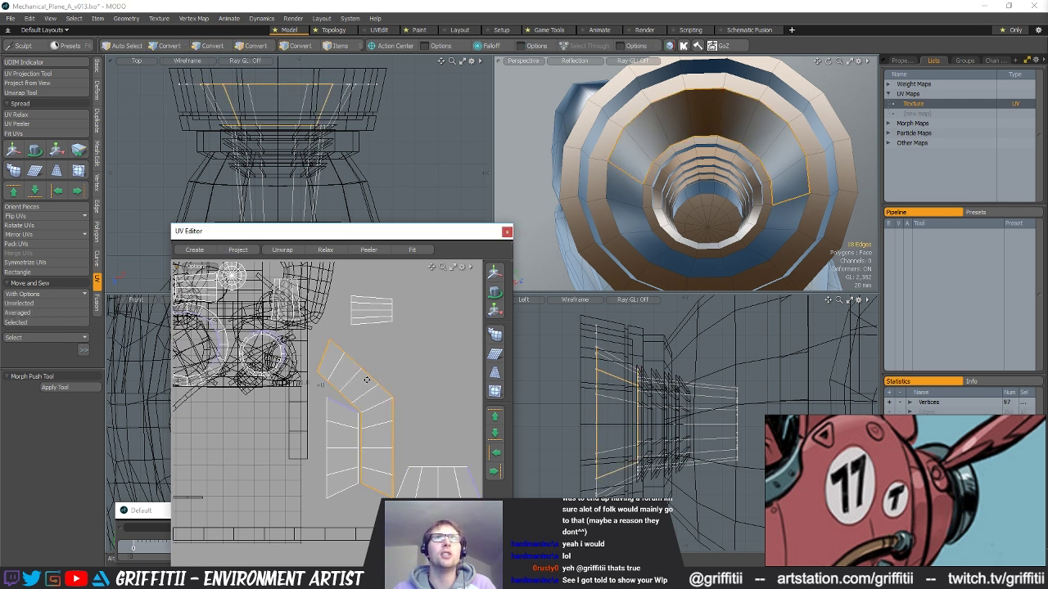
- Sew the next matching funnel piece onto the strip's free upper end edge and check the joined strip
left_click(323, 361)
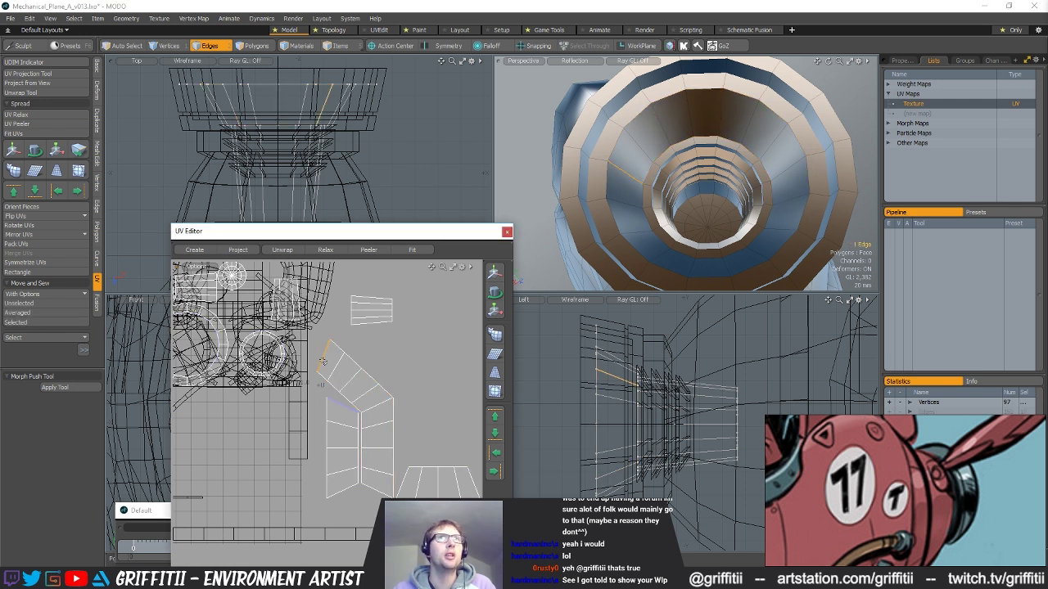
left_click(18, 323)
double_click(336, 346)
left_click_drag(335, 348, 324, 327, "alt")
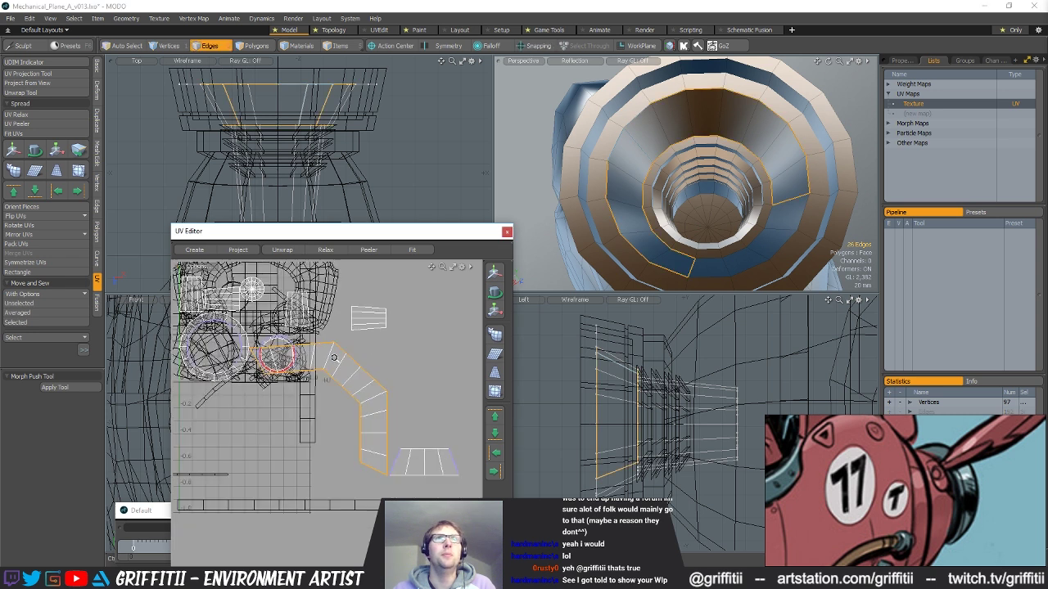
scroll(322, 324, "down", 2)
scroll(761, 209, "down", 5)
left_click_drag(760, 209, 729, 220, "alt")
- Move the joined twelve-polygon funnel strip sideways, clear of the other UVs
key("space")
double_click(344, 356)
key("w")
left_click_drag(293, 365, 447, 363)
key("space")
- Tear two polygons off the remaining four-polygon funnel piece and move them beside the other half
key("space")
key("space")
key("space")
left_click_drag(399, 424, 321, 392)
key("w")
left_click_drag(351, 379, 371, 388)
key("space")
- Sew one two-polygon half onto each end of the curved funnel strip and select the completed strip
key("space")
key("space")
left_click(392, 422)
left_click(31, 323)
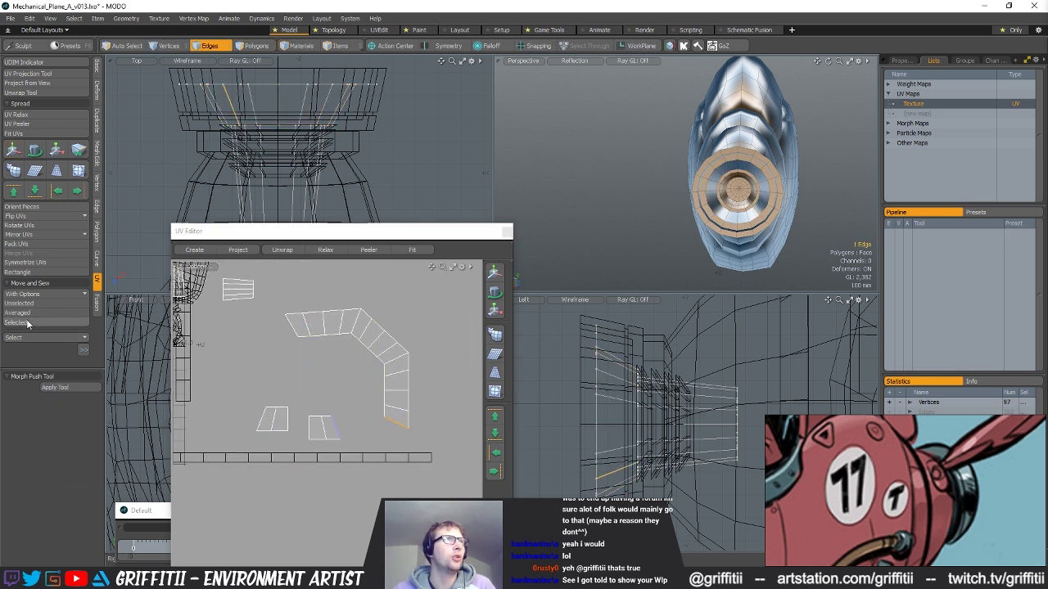
left_click(291, 325)
left_click(35, 325)
left_click_drag(277, 366, 327, 386, "alt")
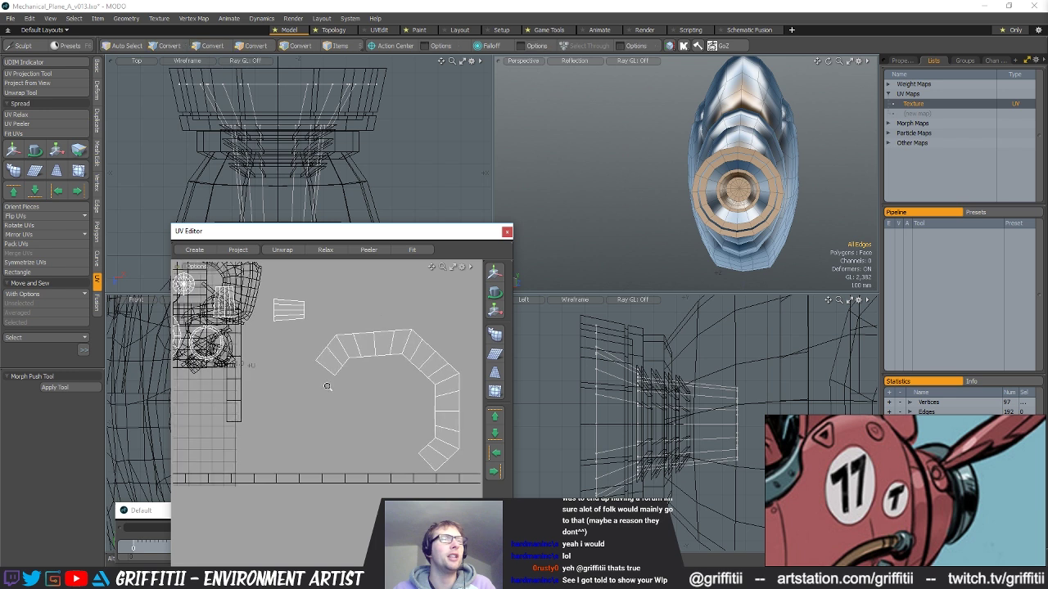
scroll(328, 386, "down", 3)
key("space")
double_click(353, 365)
left_click_drag(320, 350, 344, 375, "alt")
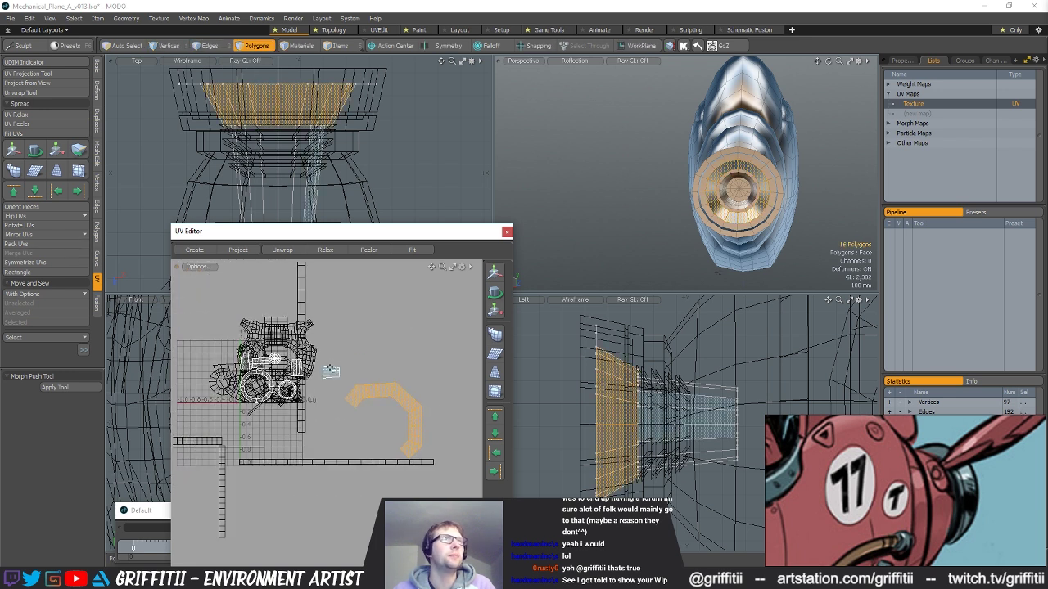
- Sew the matching piece onto the upper long edge of the inner tube UV piece
double_click(332, 374)
left_click_drag(754, 188, 792, 188, "ctrl+alt")
mouse_move(792, 189)
left_mouse_down("alt")
mouse_move(763, 199)
mouse_move(806, 188)
left_mouse_up("alt")
left_click_drag(318, 367, 353, 377, "alt")
left_click_drag(354, 378, 356, 377, "ctrl+alt")
scroll(357, 378, "up", 2)
key("2")
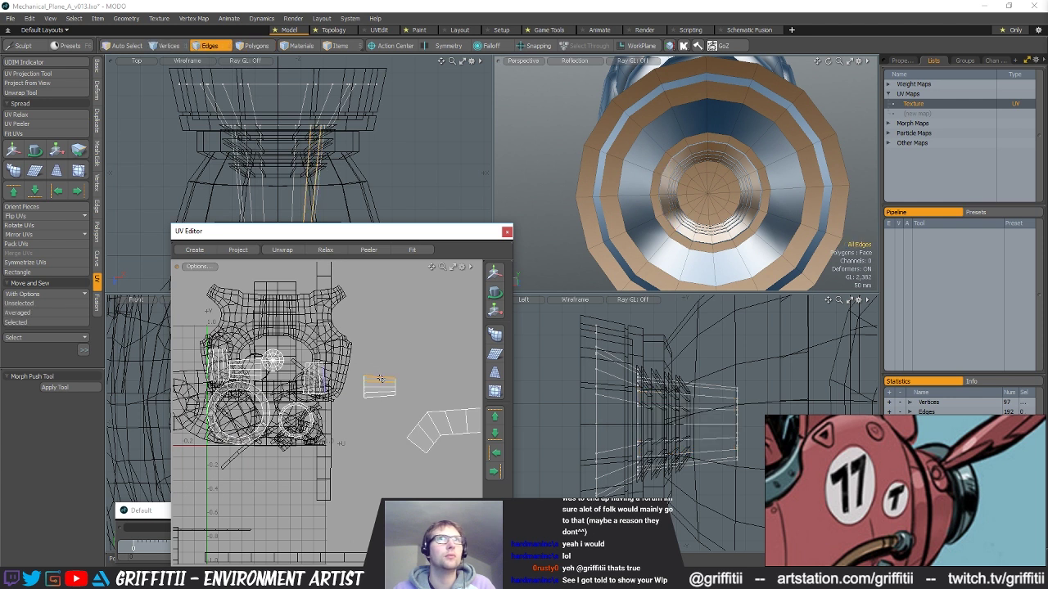
left_click(16, 323)
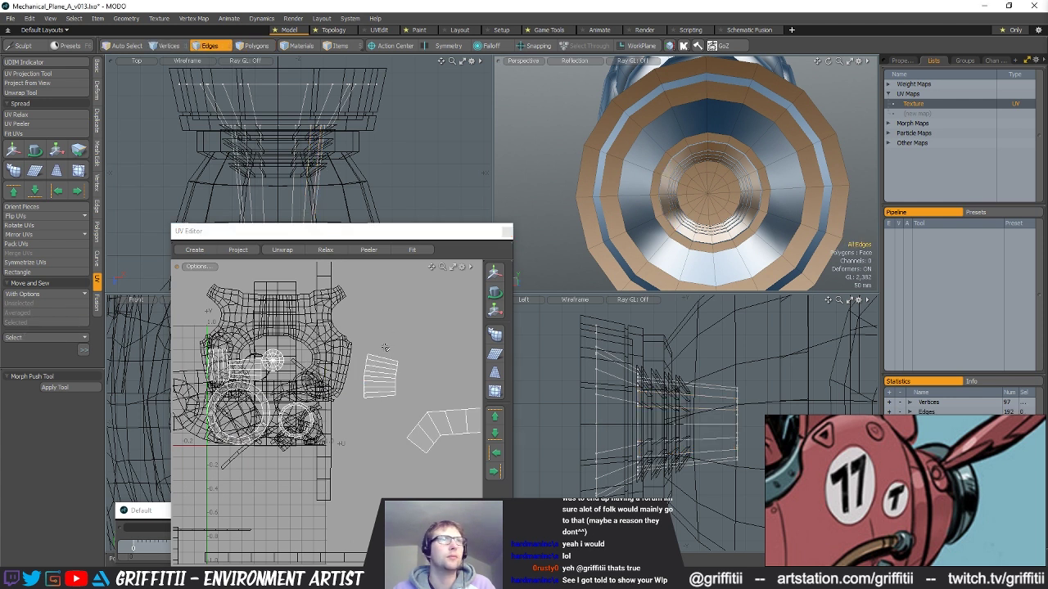
- Sew the remaining matching tube pieces onto the end edges of the inner tube strip
left_click(384, 347)
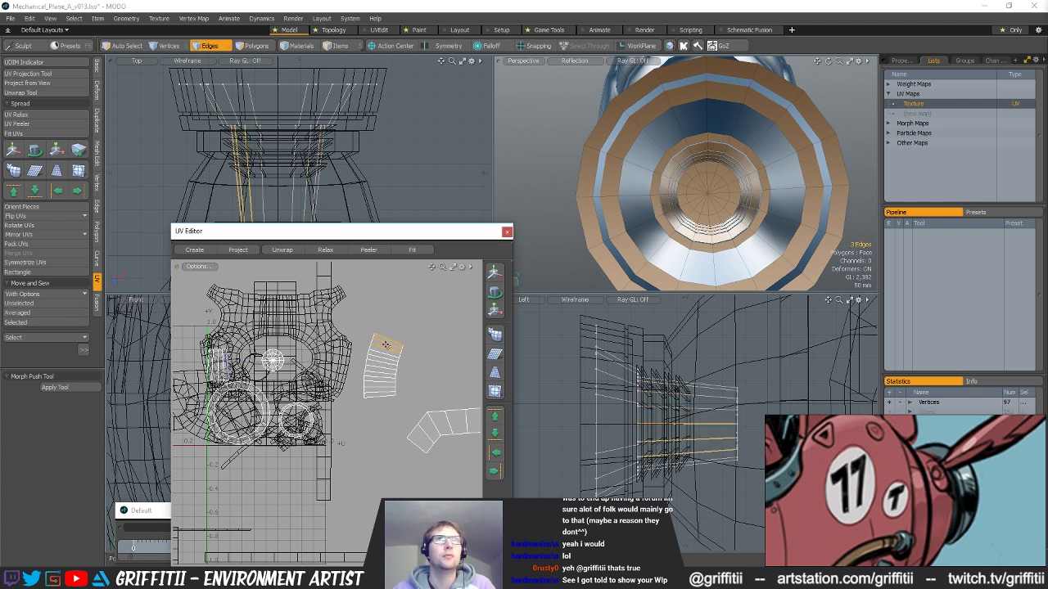
key("1")
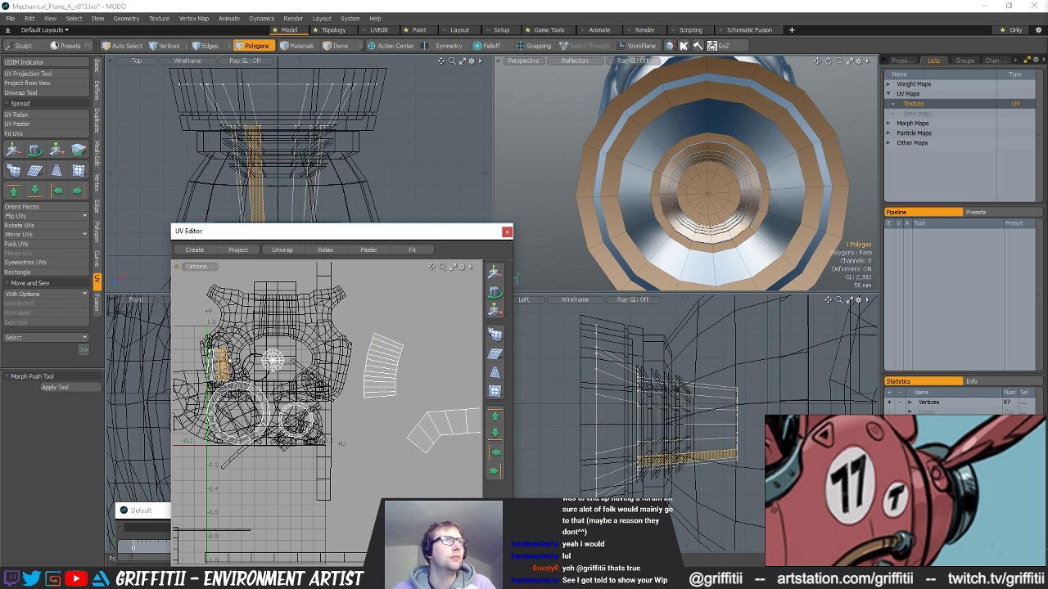
key("2")
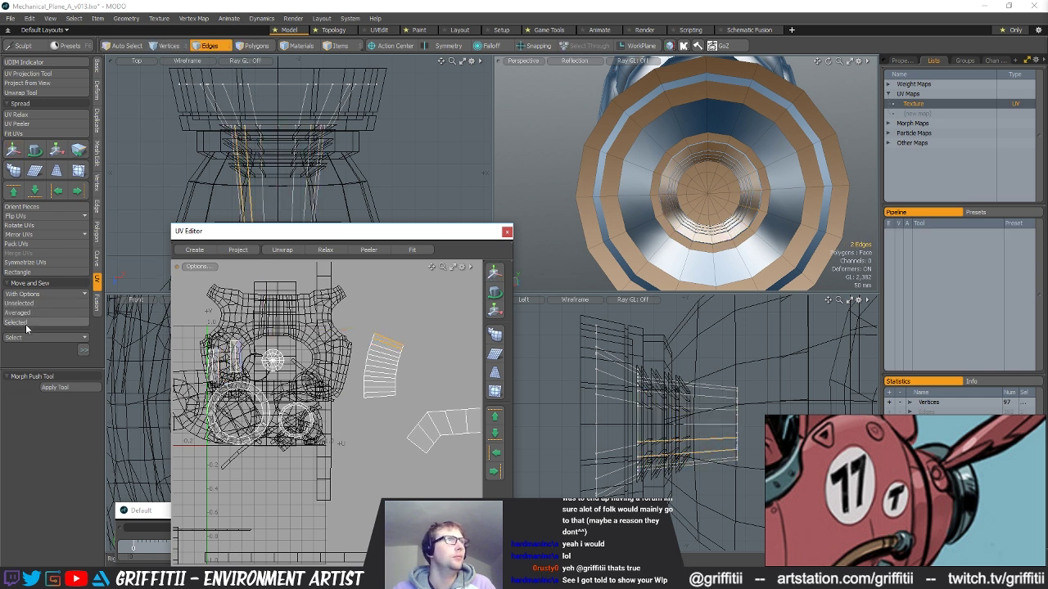
left_click(378, 390)
left_click(23, 324)
left_click_drag(386, 350, 390, 412, "alt")
- Check which nozzle parts the sewn tube strip, inner disc and ring UV shells belong to
key("3")
double_click(390, 357)
key("q")
double_click(281, 362)
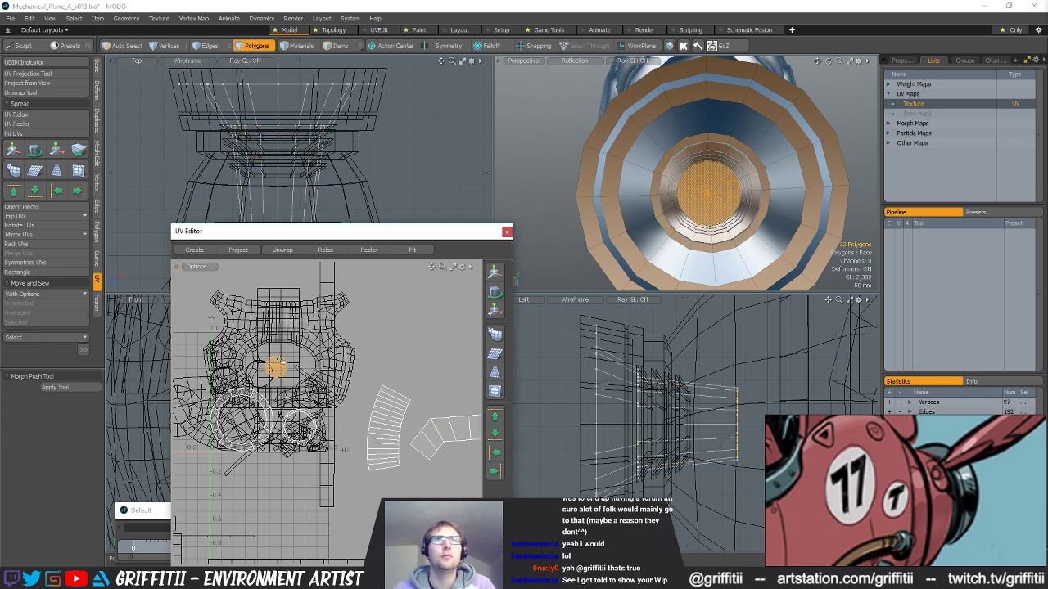
left_click_drag(280, 362, 326, 329, "alt")
left_click(307, 364)
double_click(307, 364)
double_click(350, 378)
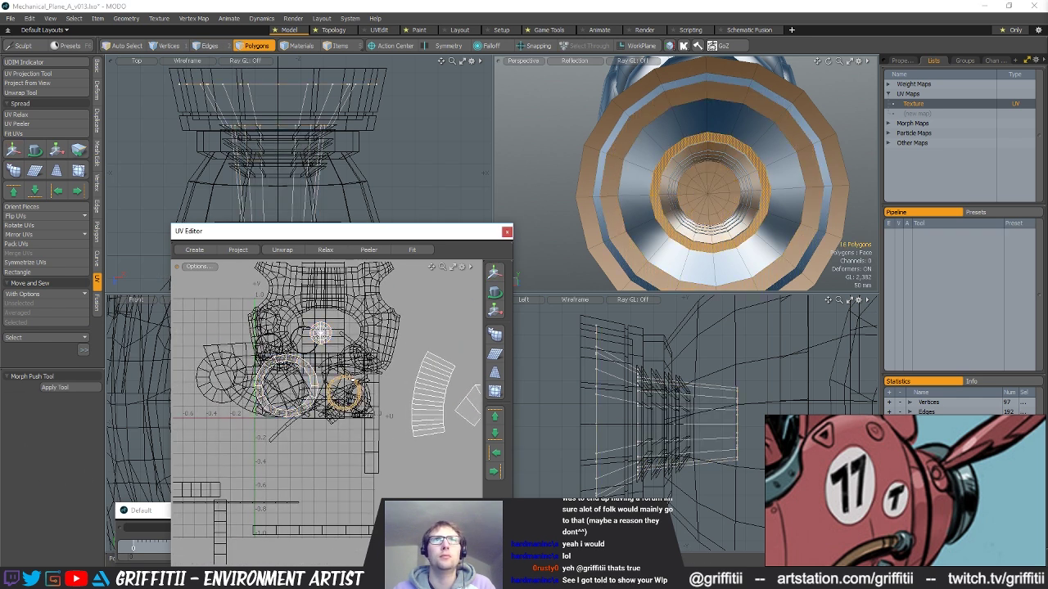
- Select the complete funnel and inner tube strips, straighten them with the Rectangle command and clear the selection
scroll(373, 396, "down", 2)
left_click_drag(416, 378, 378, 377, "alt")
left_click_drag(378, 375, 401, 406)
key("bracketright")
left_click(39, 272)
key("Return")
left_click_drag(338, 323, 349, 333, "alt")
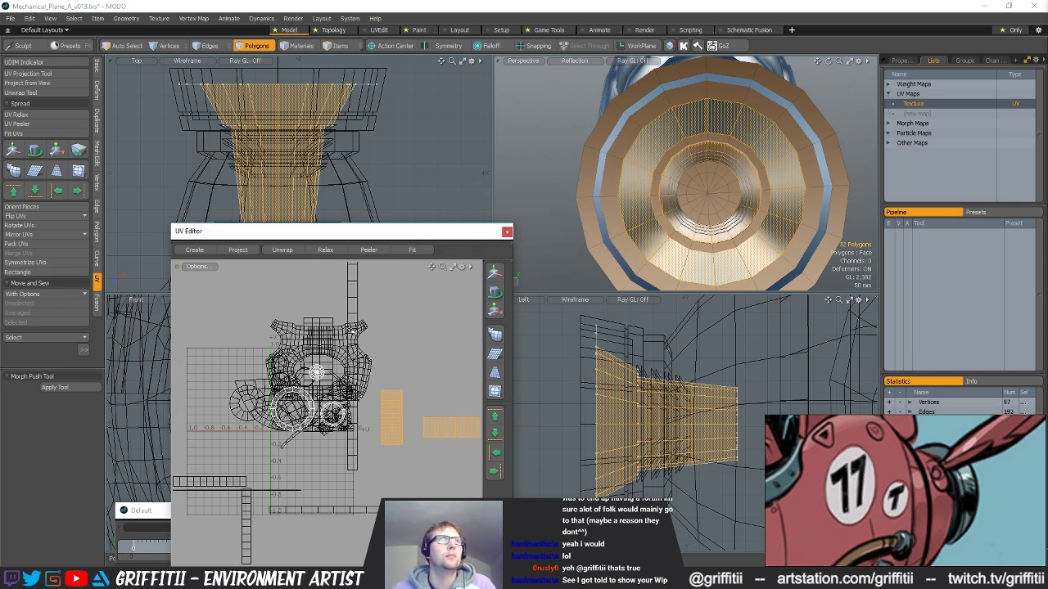
left_click(400, 309)
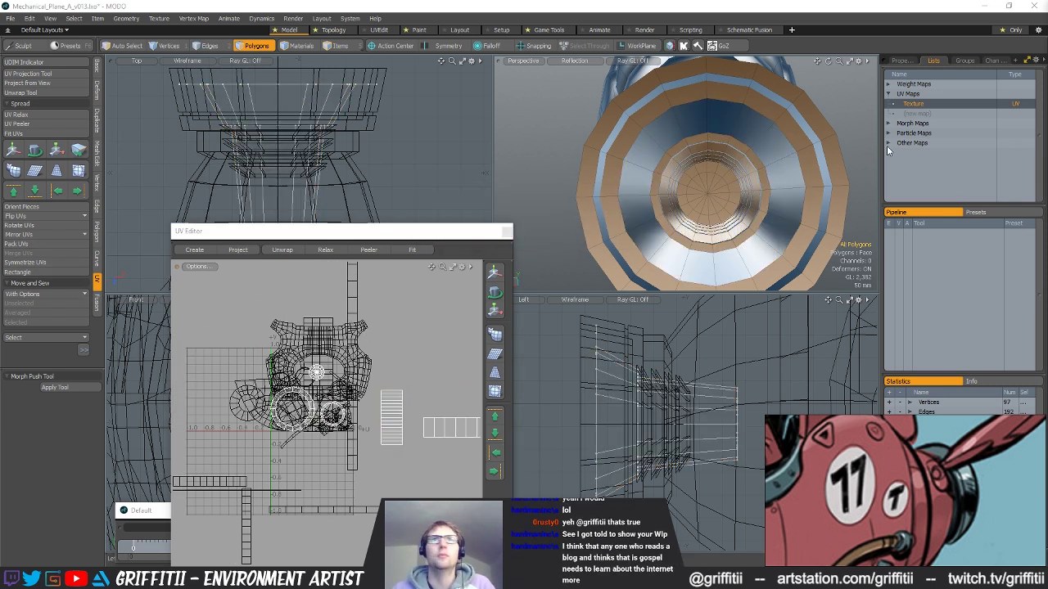
- Select the ribbed rings inside the nozzle and project their UVs with the Atlas projection
left_click(722, 339)
left_click(734, 362)
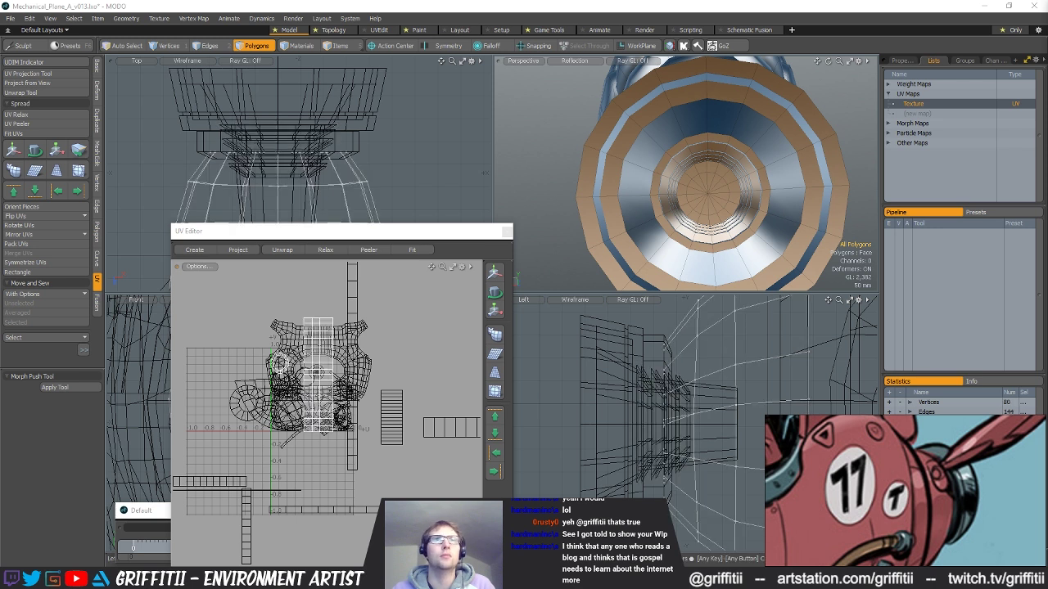
left_click(722, 339)
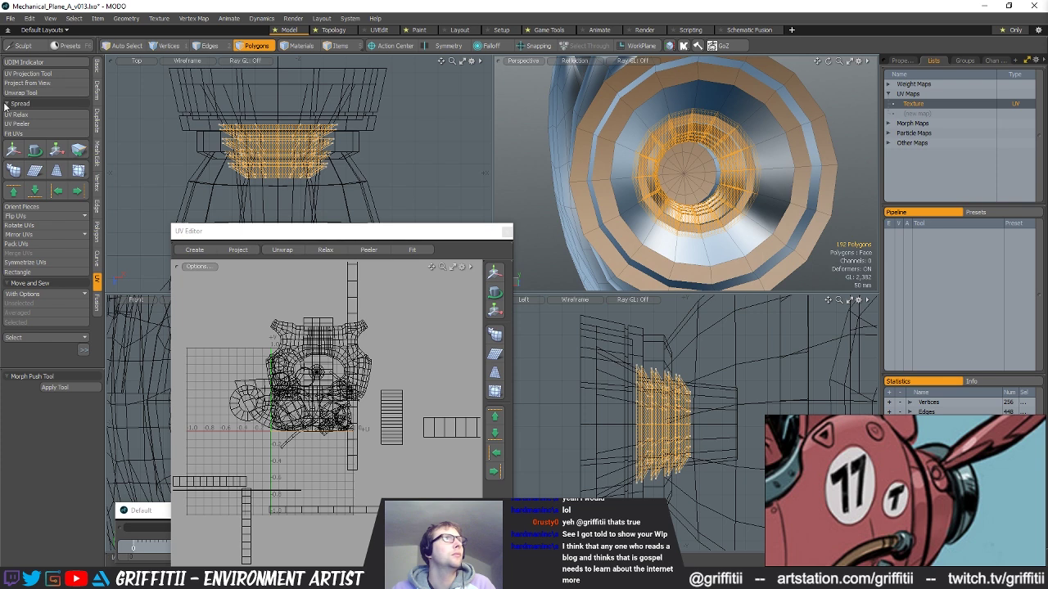
left_click(27, 73)
scroll(332, 403, "up", 5)
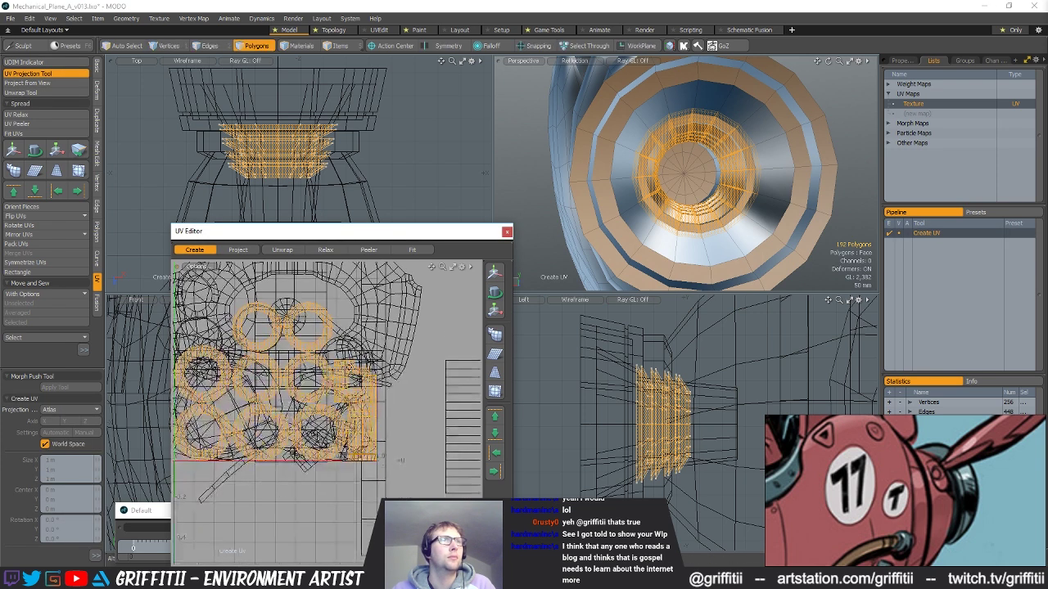
- Select the outermost ribbed ring's polygons and move their UV shells below the UV tile, about 0.05 in U and -0.59 in V
key("q")
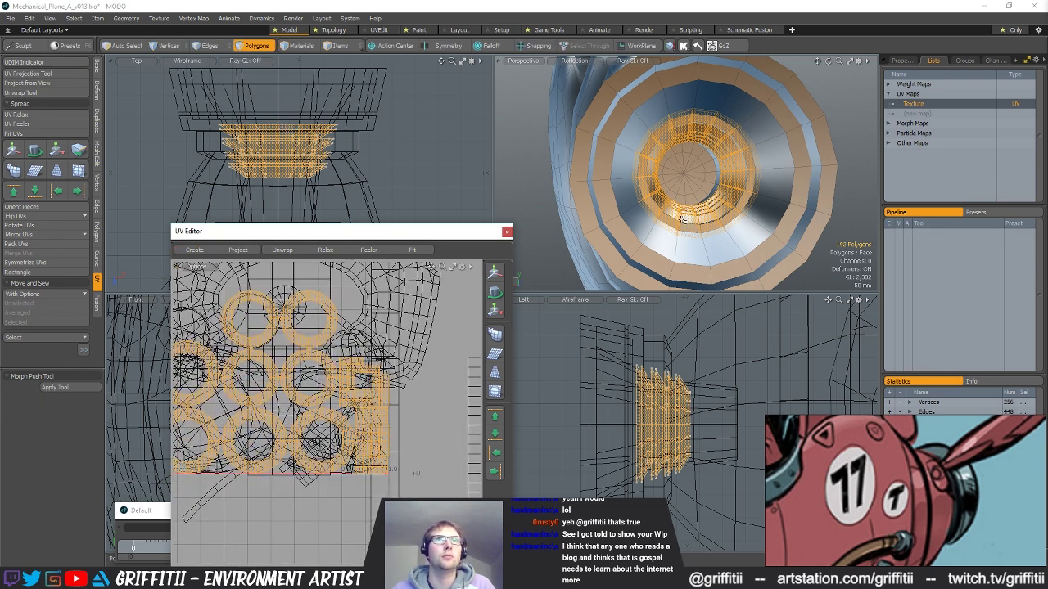
double_click(672, 227)
scroll(312, 441, "down", 3)
scroll(353, 412, "down", 1)
key("w")
mouse_move(344, 432)
left_mouse_down()
mouse_move(350, 486)
mouse_move(348, 435)
left_mouse_up()
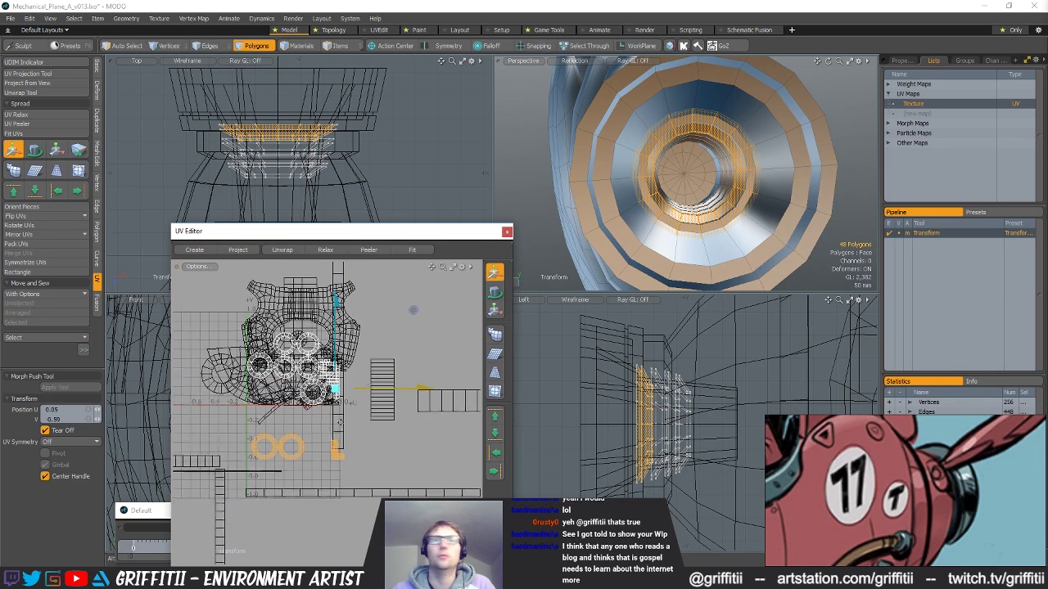
scroll(347, 435, "up", 1)
key("q")
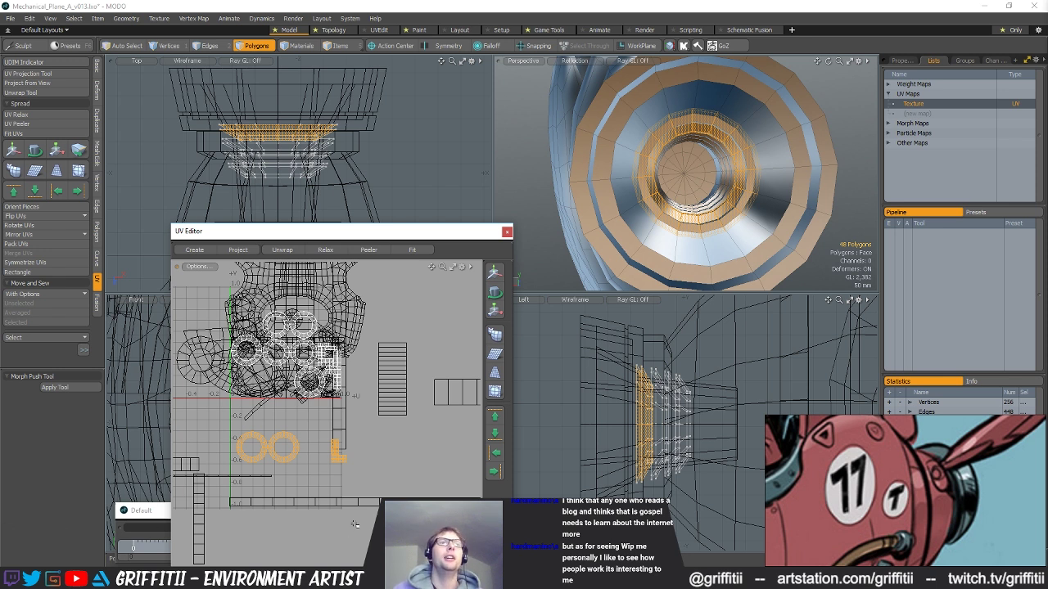
- Select one short four-polygon piece of the first rib and move it away from its stacked neighbours
scroll(322, 442, "up", 8)
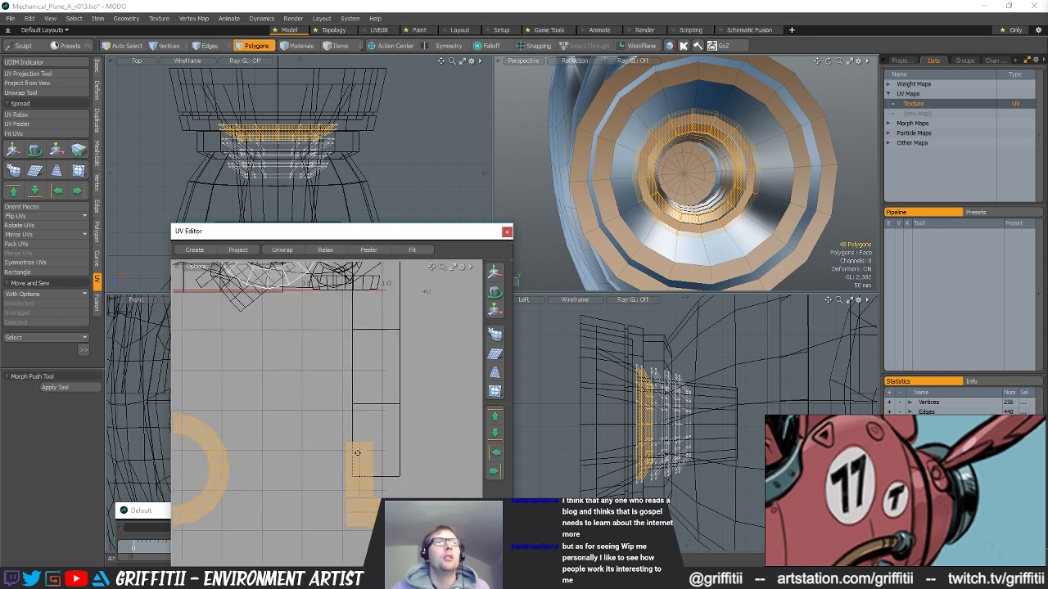
double_click(365, 427)
key("w")
left_click_drag(402, 416, 368, 441, "ctrl")
scroll(346, 437, "up", 1)
scroll(367, 440, "down", 4)
- Select the end edges of the separated first-rib piece and sew the matching pieces onto them
key("2")
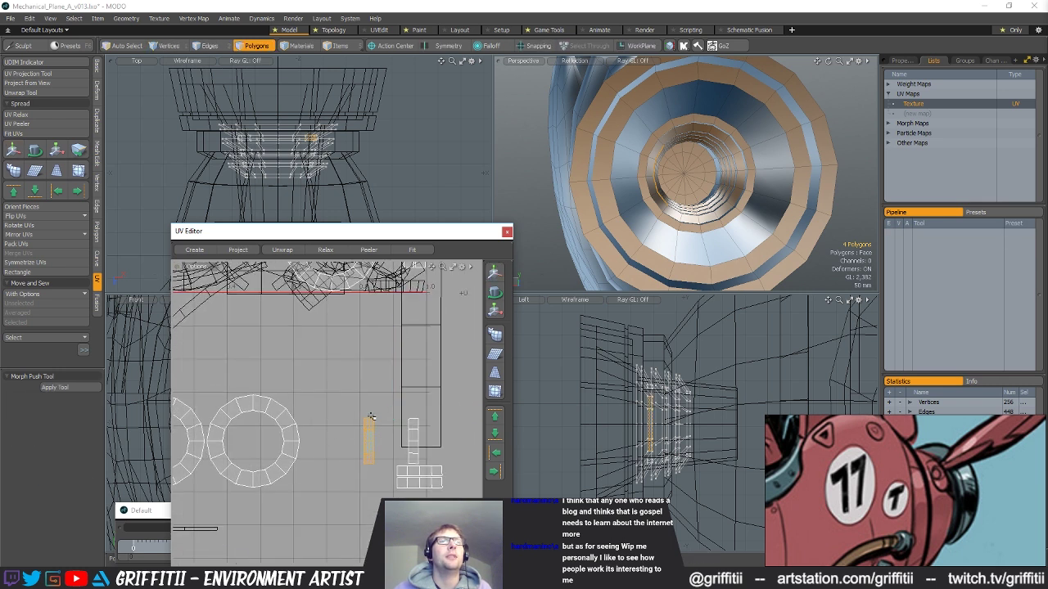
left_click(368, 419)
left_click(368, 465, "shift")
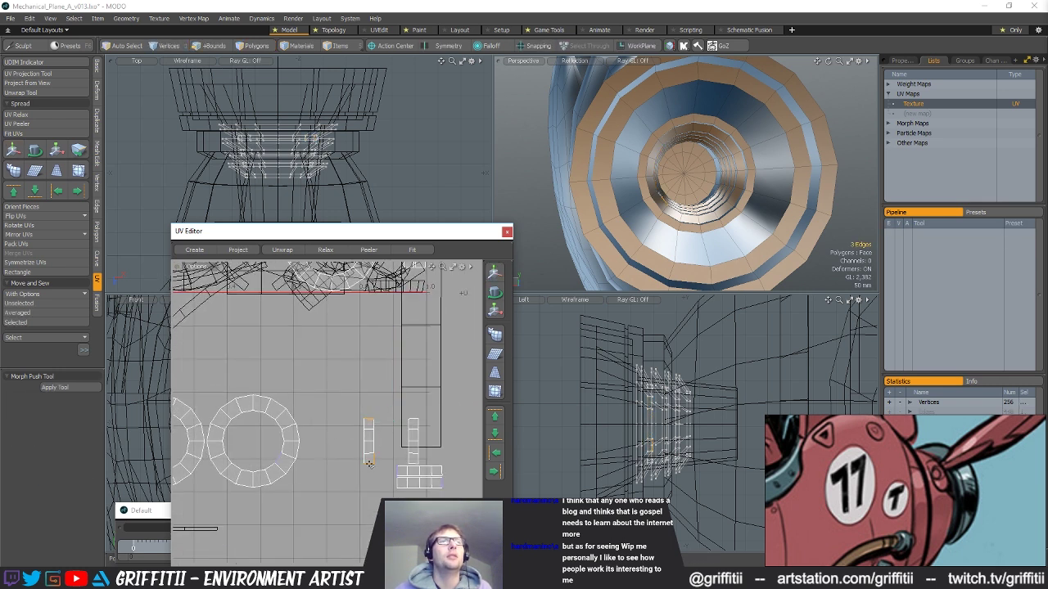
left_click_drag(390, 454, 384, 461, "alt+shift")
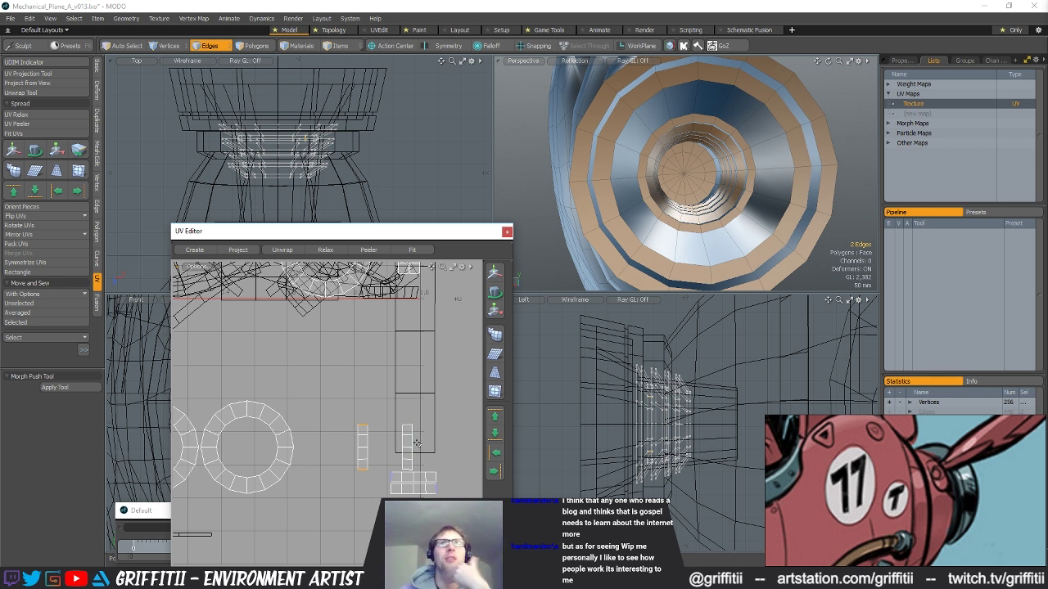
double_click(365, 445)
scroll(360, 427, "up", 4)
left_click(357, 421)
left_click(38, 324)
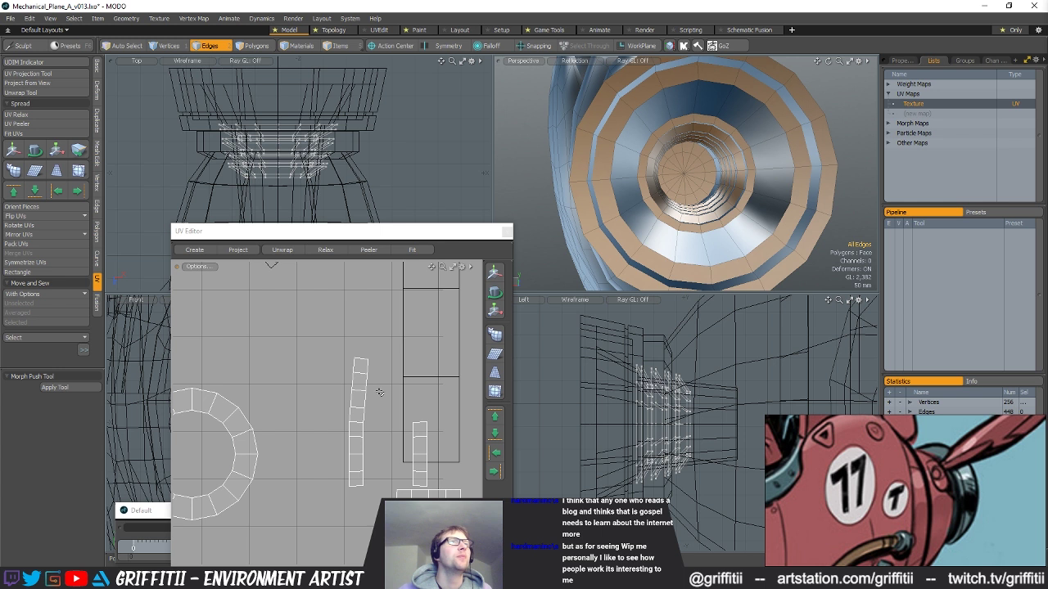
left_click(363, 356)
left_click(29, 324)
- Move the first rib's overlapping pieces apart and sew the remaining one onto the end of its strip
scroll(334, 382, "down", 3)
key("3")
left_click_drag(409, 465, 430, 464)
key("w")
key("space")
key("space")
key("space")
left_click_drag(361, 318, 358, 327)
left_click(61, 322)
left_click(41, 323)
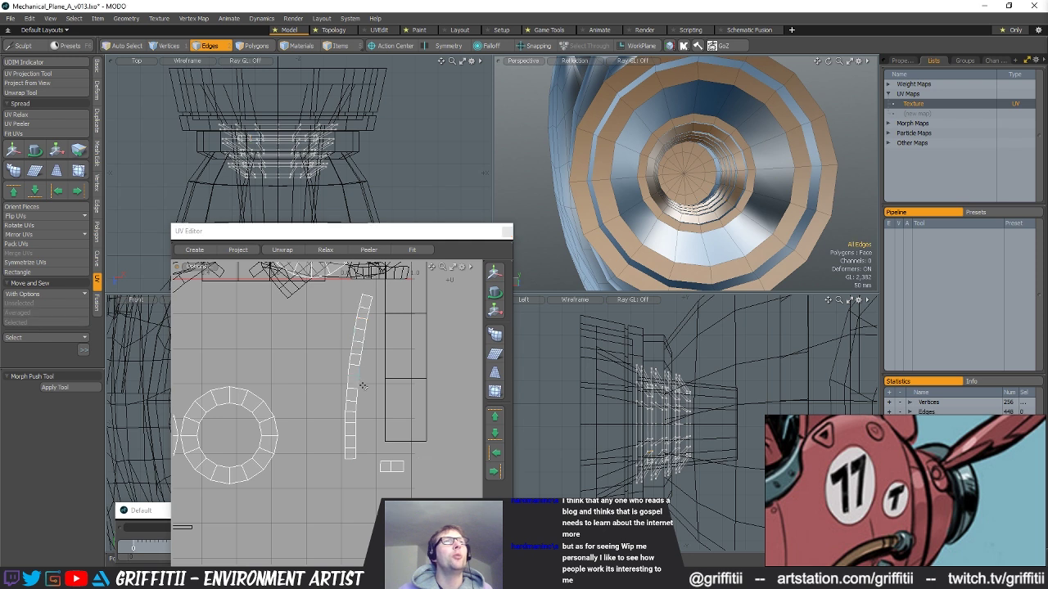
left_click(47, 325)
- Select the complete first rib strip, straighten it with the Rectangle command and place it beside its two rings
scroll(367, 411, "down", 2)
key("space")
double_click(364, 383)
scroll(367, 384, "down", 2)
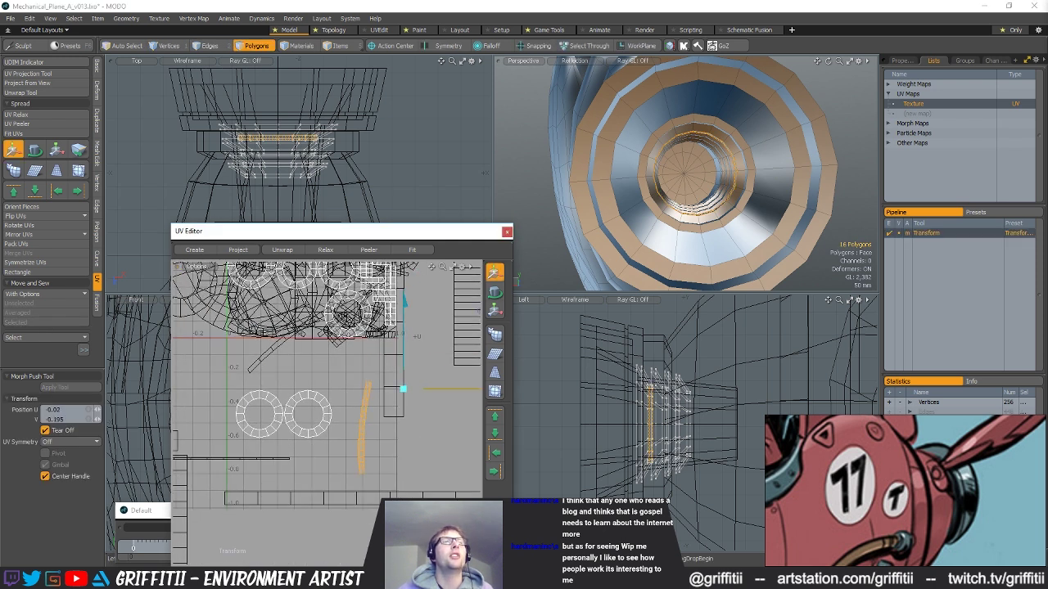
key("y")
left_click(19, 272)
key("Return")
left_click_drag(425, 381, 432, 416)
key("space")
left_click(431, 386)
scroll(678, 185, "up", 3)
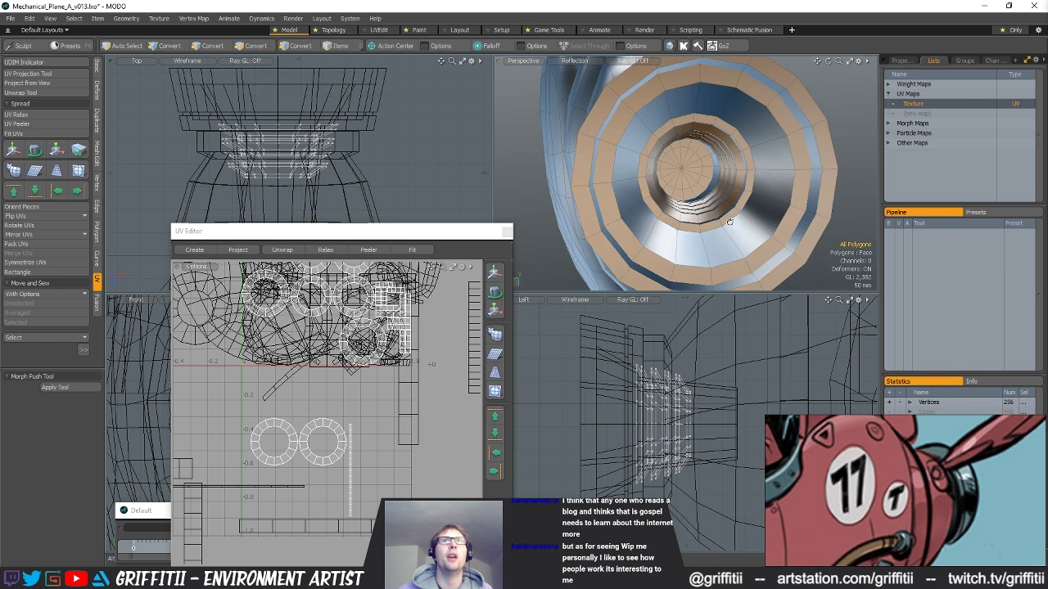
- Select the second ribbed ring inside the nozzle and move its UV shells out of the tile to free space
left_click_drag(678, 185, 705, 192, "alt")
double_click(718, 202)
key("w")
scroll(385, 426, "down", 2)
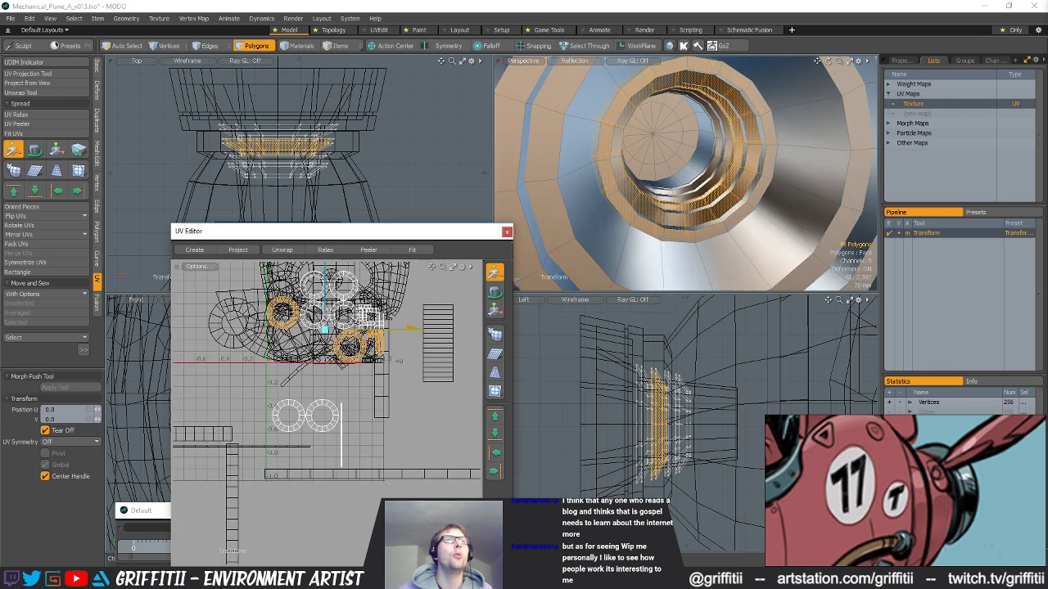
left_click_drag(480, 463, 440, 476, "alt")
key("space")
left_click(439, 476)
key("ctrl+z")
key("w")
left_click_drag(350, 316, 443, 409)
left_click_drag(361, 409, 309, 384, "alt")
scroll(310, 384, "up", 3)
- Select one of the second rib's short strip pieces and move it away from the others
key("space")
double_click(382, 447)
key("w")
left_click_drag(411, 401, 356, 344)
left_click(413, 398)
key("space")
left_click(427, 435)
key("w")
key("space")
- Select the second-rib piece's cross edges and sew the matching pieces onto both of its ends
key("2")
scroll(428, 439, "up", 4)
key("3")
key("2")
double_click(426, 441)
left_click_drag(427, 442, 362, 439)
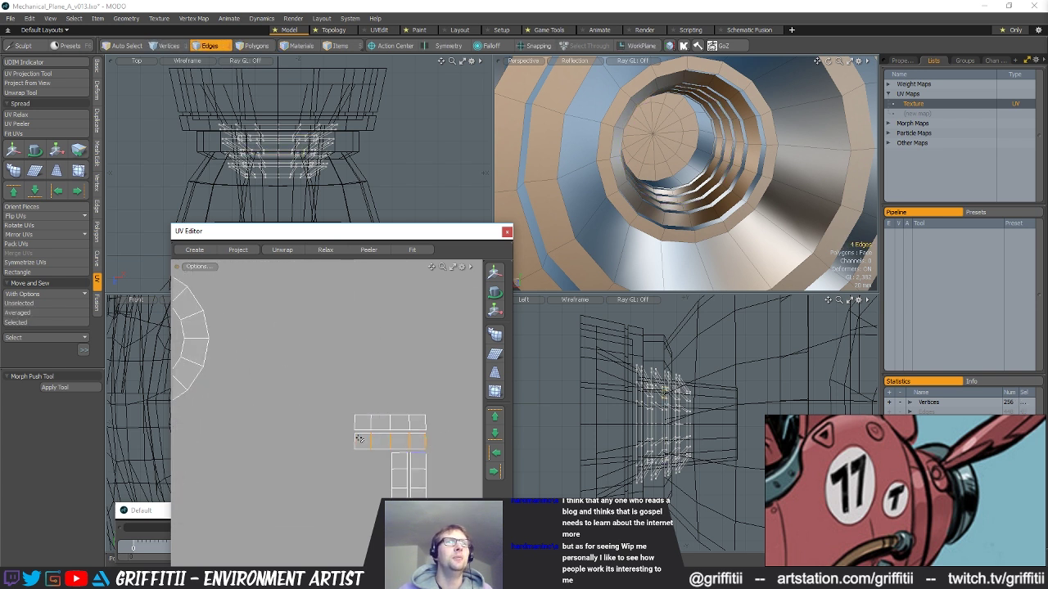
left_click(65, 328)
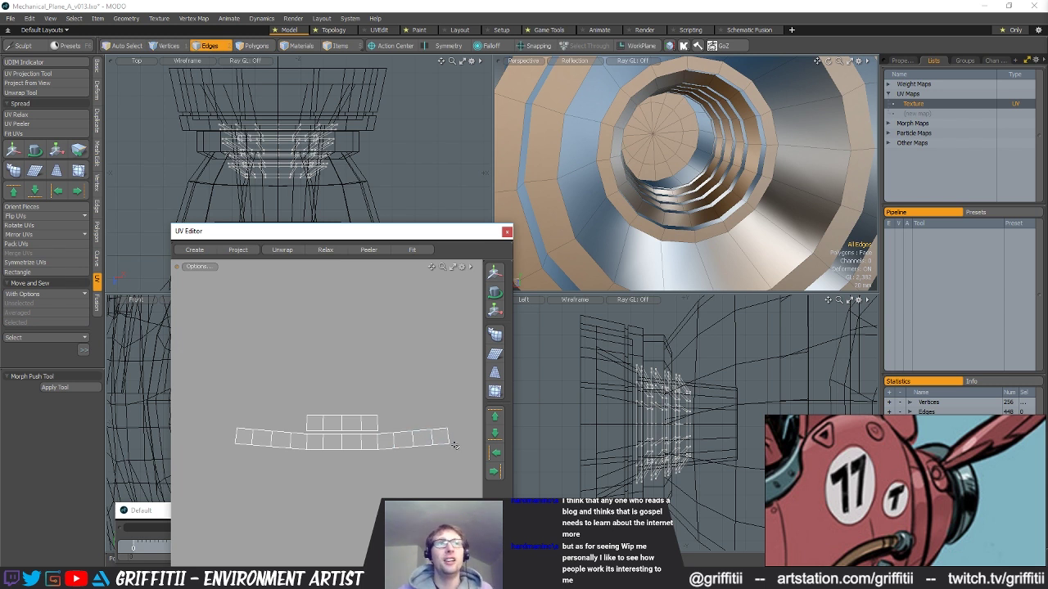
- Move the leftover second-rib piece clear of the strip and sew it onto the strip's end edge
key("3")
left_click_drag(316, 418, 312, 372)
key("w")
key("2")
left_click(239, 435)
left_click(33, 323)
left_click(68, 323)
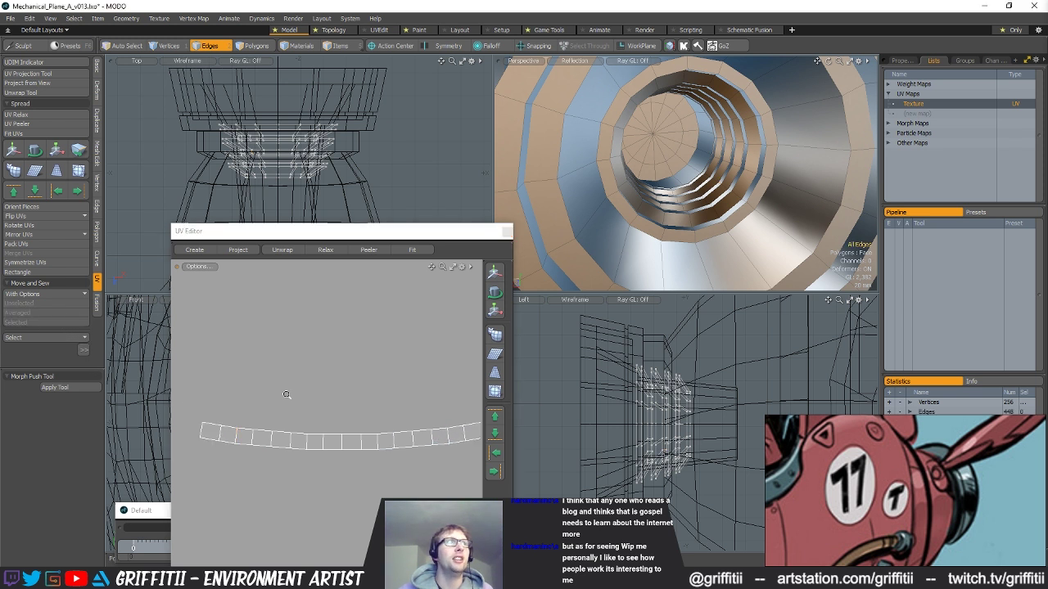
- Straighten the complete second rib strip with the Rectangle command and move it below its two rings
scroll(287, 395, "down", 4)
key("3")
double_click(316, 423)
scroll(322, 419, "down", 3)
left_click_drag(322, 419, 381, 430, "alt")
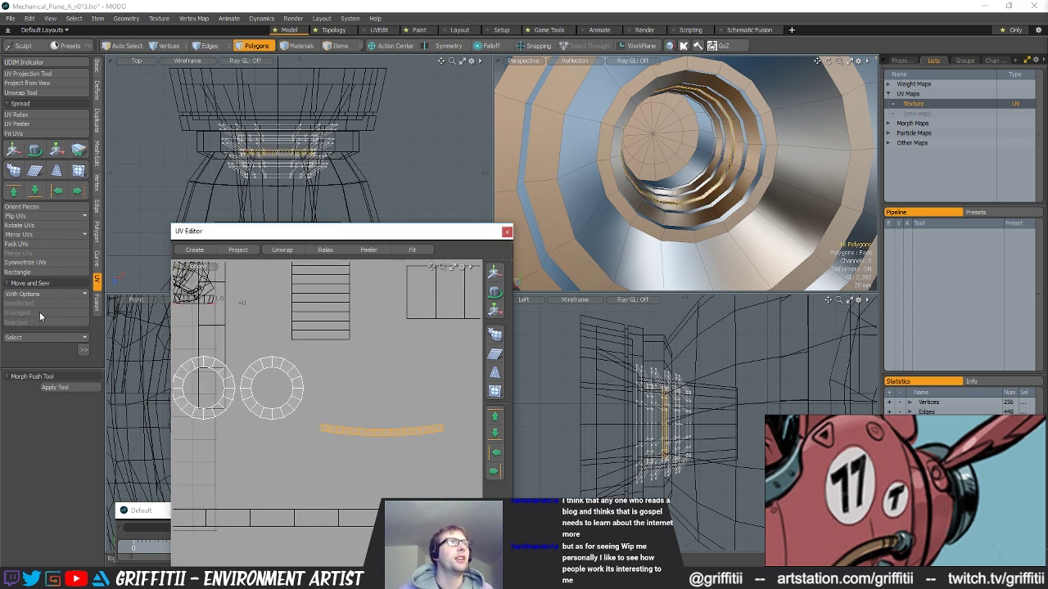
left_click(41, 272)
key("Return")
left_click_drag(335, 418, 374, 412, "alt")
scroll(384, 410, "down", 2)
key("w")
left_click_drag(420, 384, 316, 384)
left_click_drag(358, 357, 391, 398, "alt")
key("q")
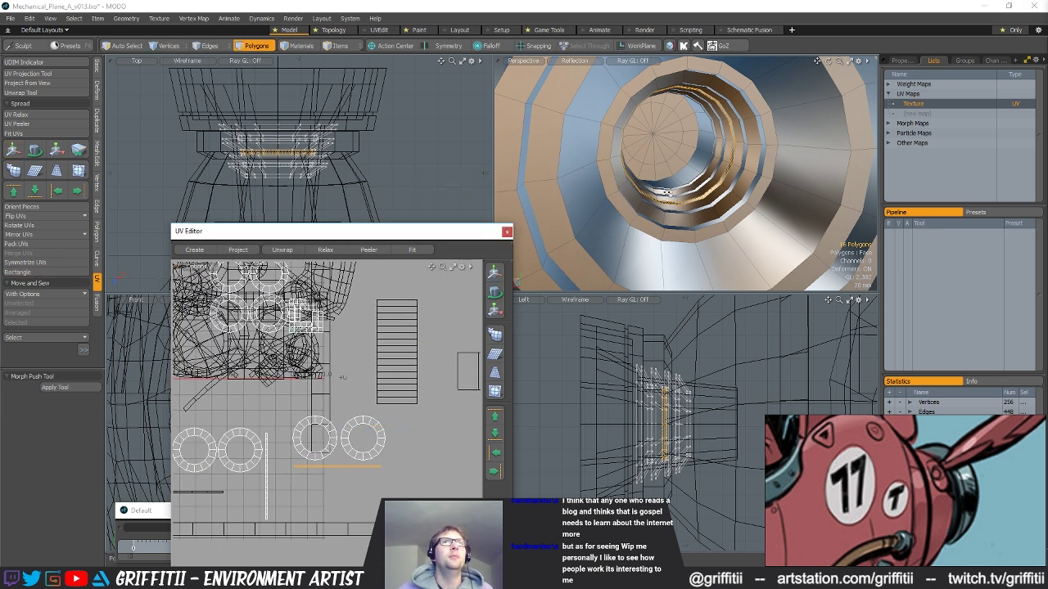
- Select the third rib's UV shells, move them to free space beside the second rib's rings and clear the selection
double_click(318, 316)
key("w")
left_click_drag(329, 338, 501, 427)
left_click_drag(438, 397, 318, 396, "alt")
key("q")
left_click(345, 368)
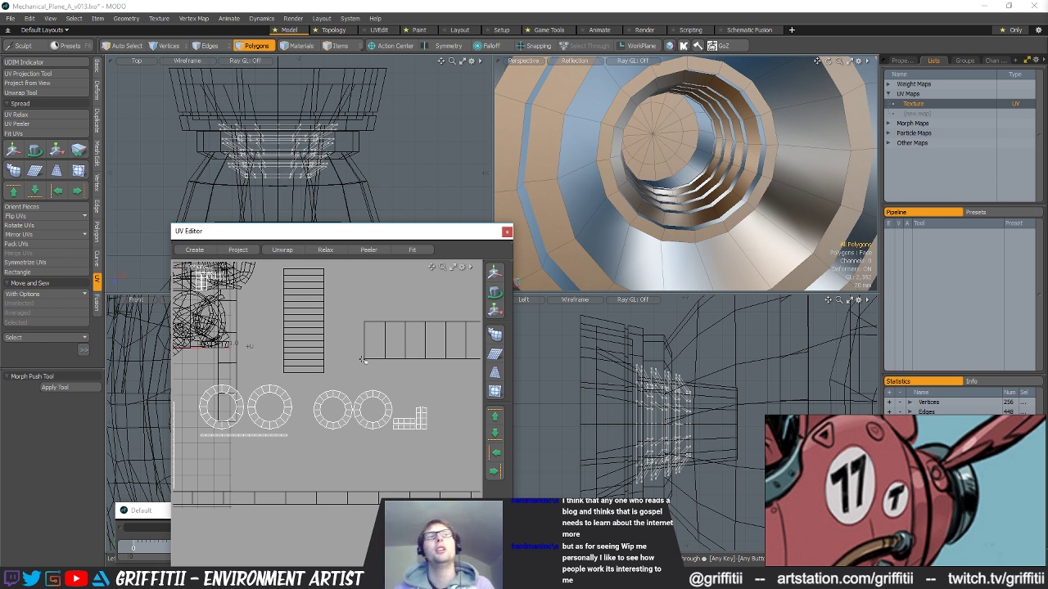
- Identify the third rib's adjoining strip pieces, then sew the matching ones onto both end edges of one piece
scroll(426, 409, "up", 6)
key("2")
double_click(404, 400)
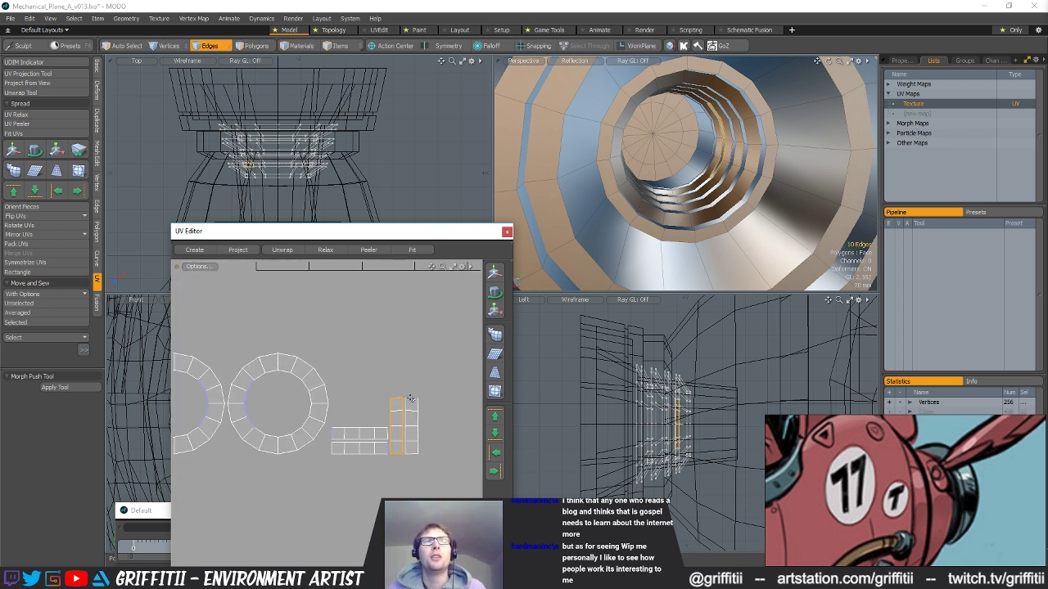
double_click(414, 399)
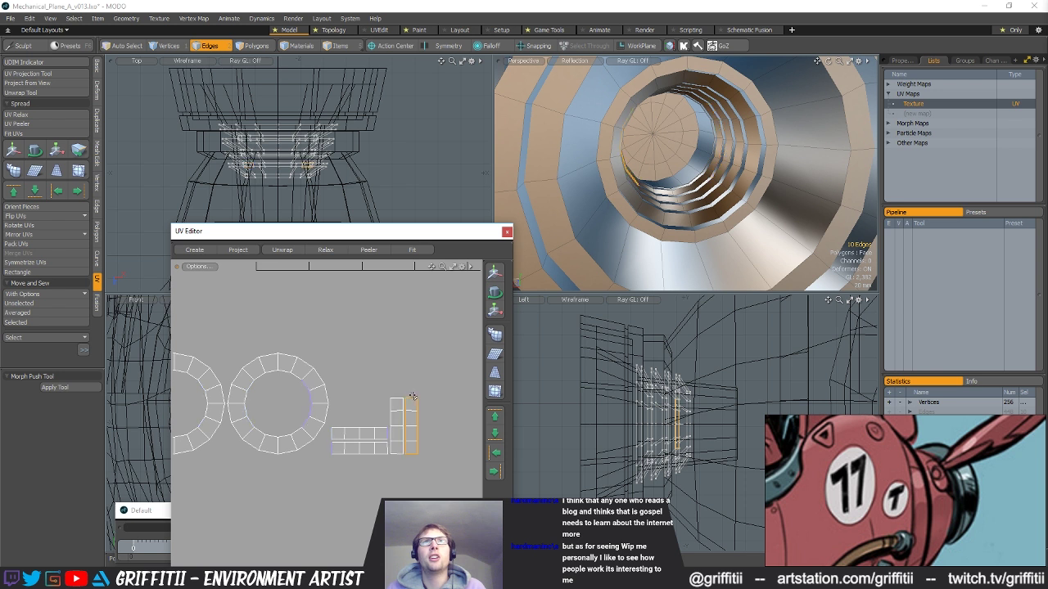
left_click(332, 433)
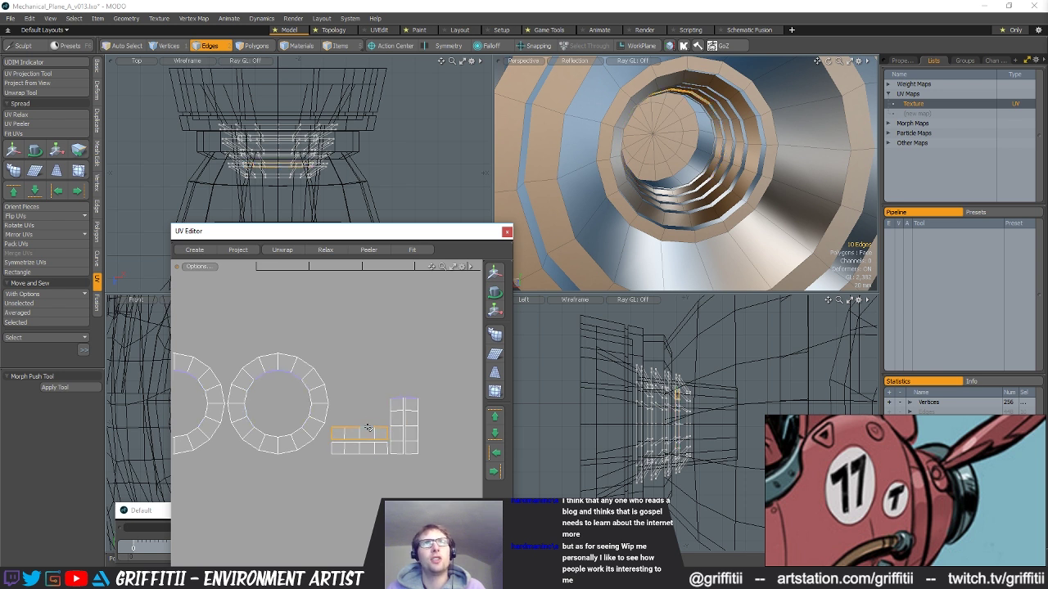
scroll(330, 434, "up", 3)
left_click_drag(330, 434, 304, 434, "alt+shift")
left_click(396, 432, "shift")
left_click(44, 325)
- Move the third rib's sewn strip below its ring and shift the leftover four-polygon piece clear of it
scroll(320, 418, "down", 3)
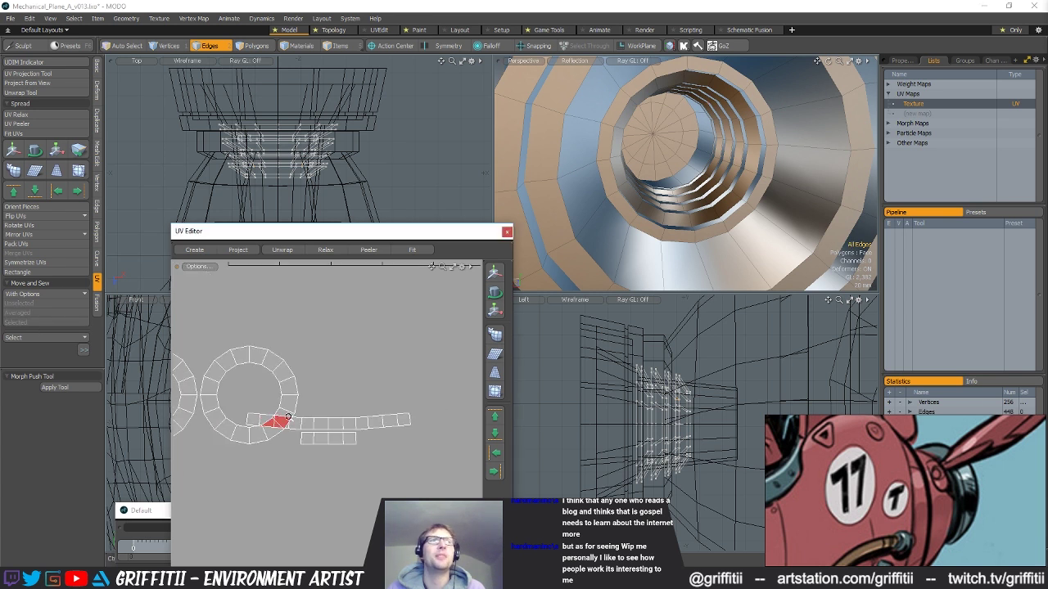
key("space")
double_click(316, 422)
key("w")
left_click_drag(337, 396, 355, 464)
key("space")
key("space")
key("space")
key("space")
double_click(311, 438)
key("w")
left_click_drag(327, 414, 300, 434)
key("space")
left_click_drag(258, 494, 281, 471, "alt+shift")
- Sew the remaining third-rib piece onto the end edges of the strip
key("space")
key("space")
left_click(289, 465)
left_click(32, 324)
left_click(449, 467)
left_click(62, 324)
key("space")
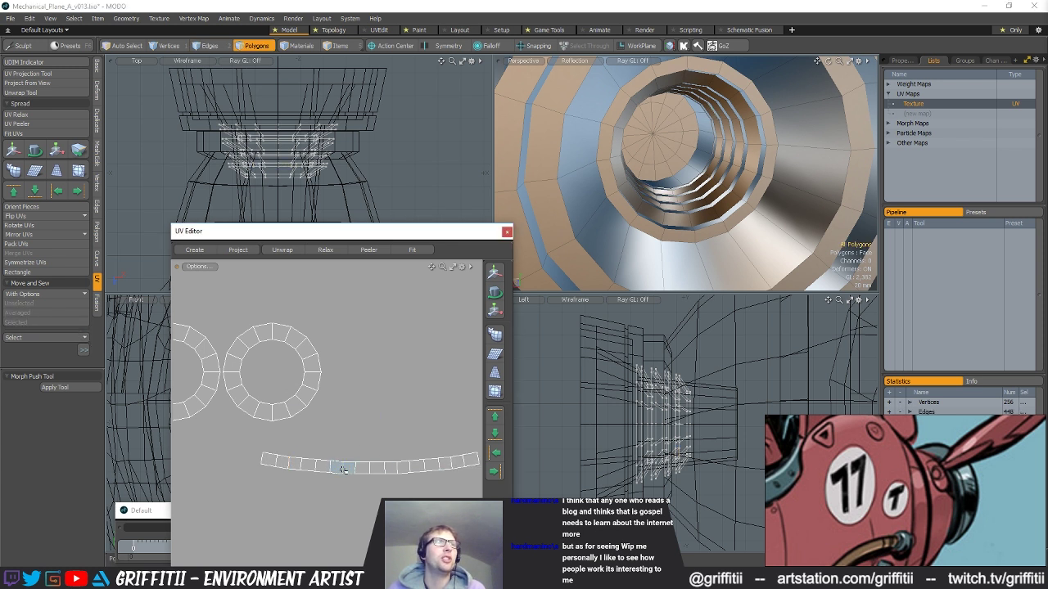
- Relax the complete third rib strip with the UV Relax tool in Conformal mode and clear the selection
double_click(342, 461)
scroll(343, 459, "down", 3)
left_click(30, 118)
left_click(328, 463)
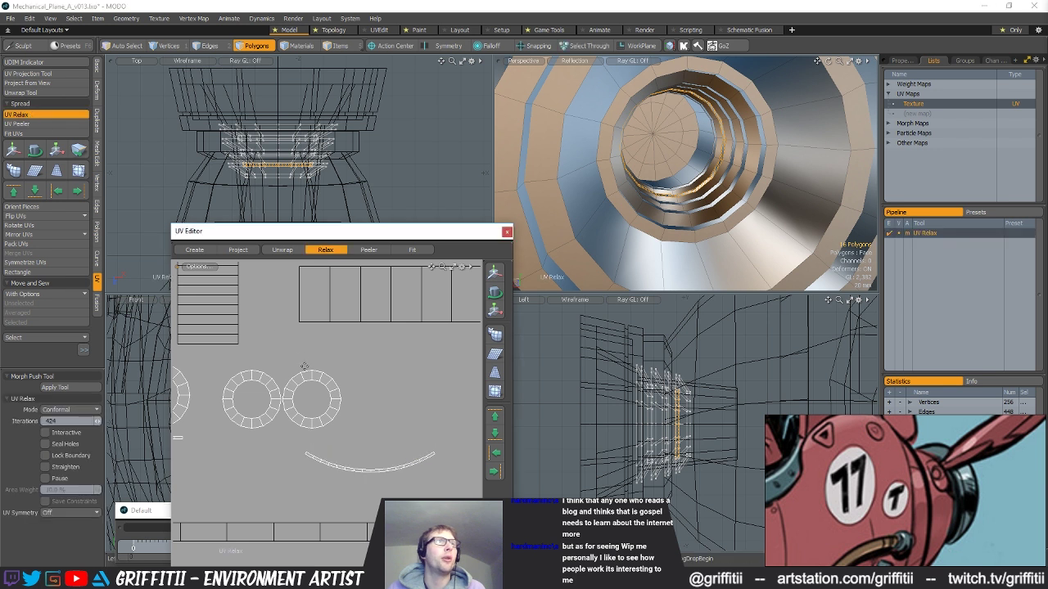
left_click_drag(328, 463, 376, 462, "alt")
key("space")
left_click(580, 387)
middle_click_drag(359, 465, 314, 464)
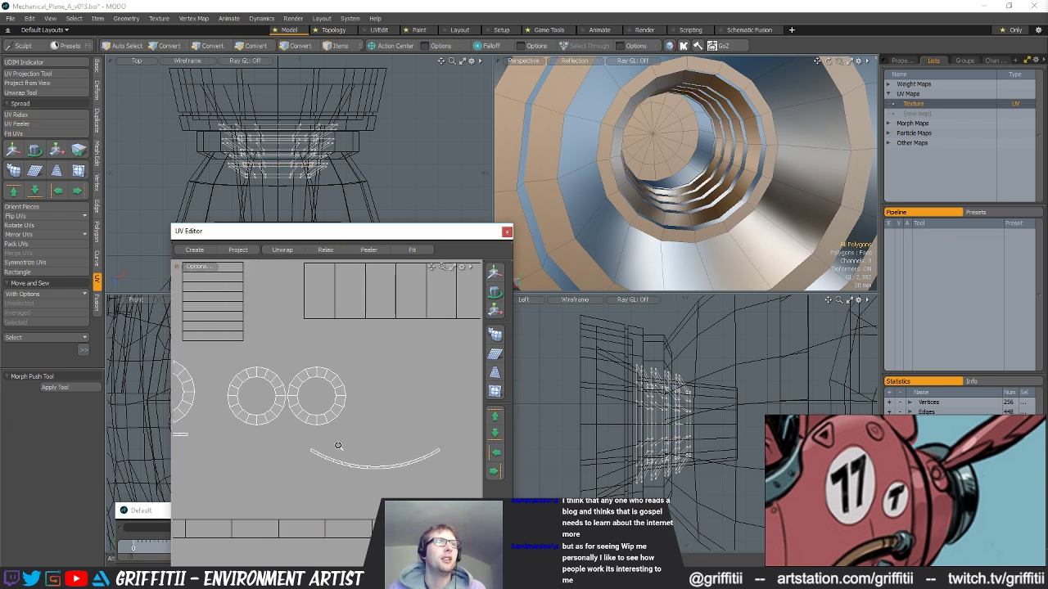
- Straighten the third rib strip with the Rectangle command and move it below its two rings
double_click(328, 459)
left_click(30, 273)
key("Return")
key("w")
left_click_drag(396, 397, 299, 382)
left_click_drag(377, 303, 449, 350, "alt")
scroll(448, 351, "down", 3)
key("space")
left_click(442, 343)
left_click_drag(210, 312, 266, 366, "alt")
- Select all UV shells of the innermost rib, move them to free space beside the other ribs and clear the selection
double_click(294, 376)
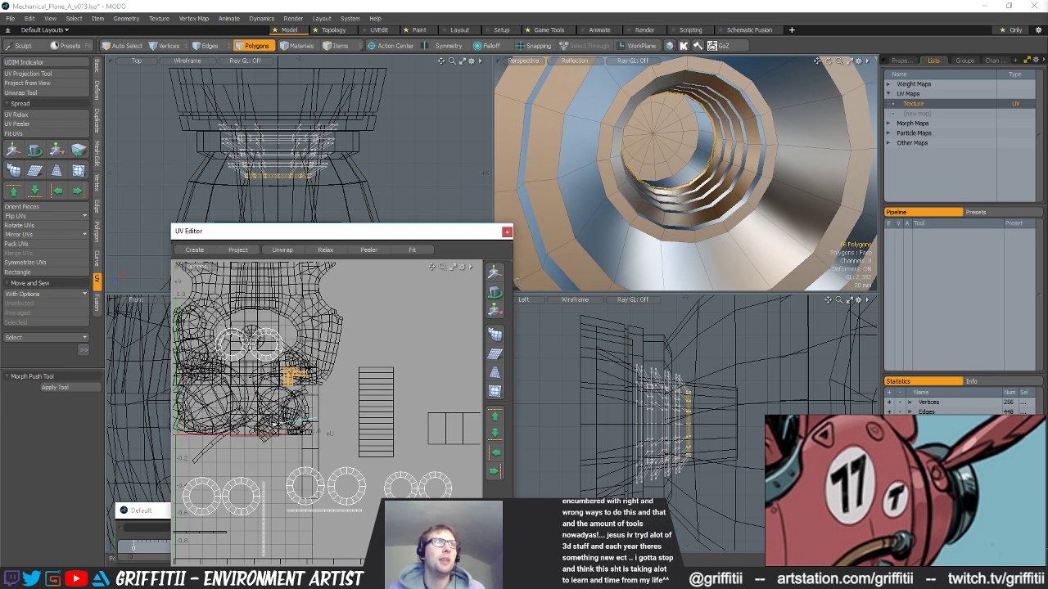
key("bracketright")
left_click_drag(382, 410, 280, 363, "alt")
key("w")
left_click_drag(280, 363, 554, 509)
left_click_drag(258, 382, 186, 366, "alt")
scroll(321, 469, "up", 4)
left_click_drag(389, 472, 233, 477, "alt")
left_click_drag(266, 433, 291, 419)
key("space")
left_click(271, 434)
key("space")
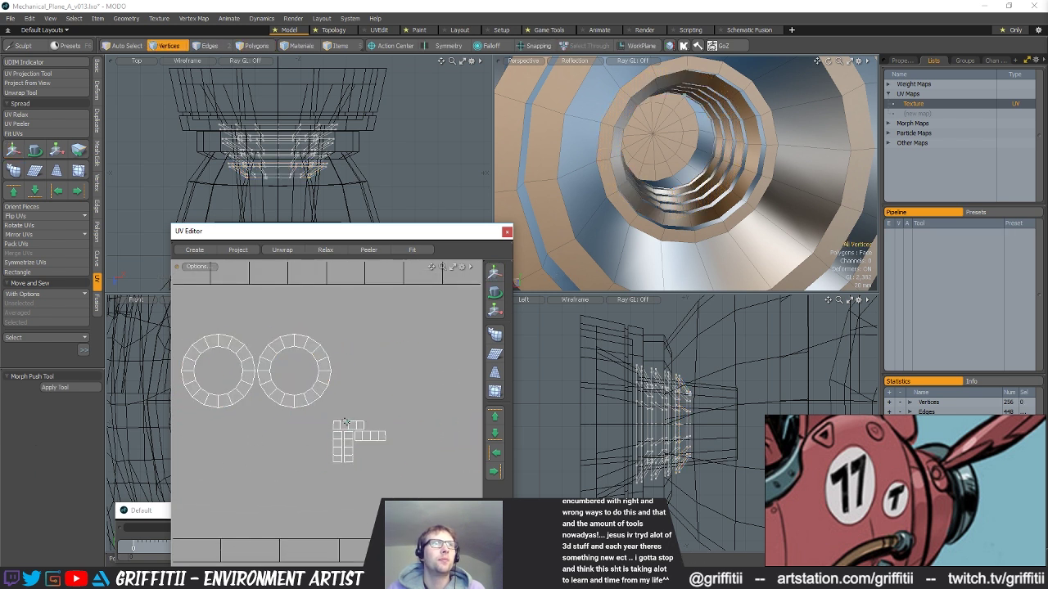
- Select the edges of the innermost rib's short UV piece and sew the matching pieces onto it
scroll(364, 424, "up", 3)
key("space")
key("space")
left_click(361, 426)
key("1")
key("2")
double_click(358, 420)
key("space")
key("space")
key("space")
left_click(313, 427)
key("alt+l")
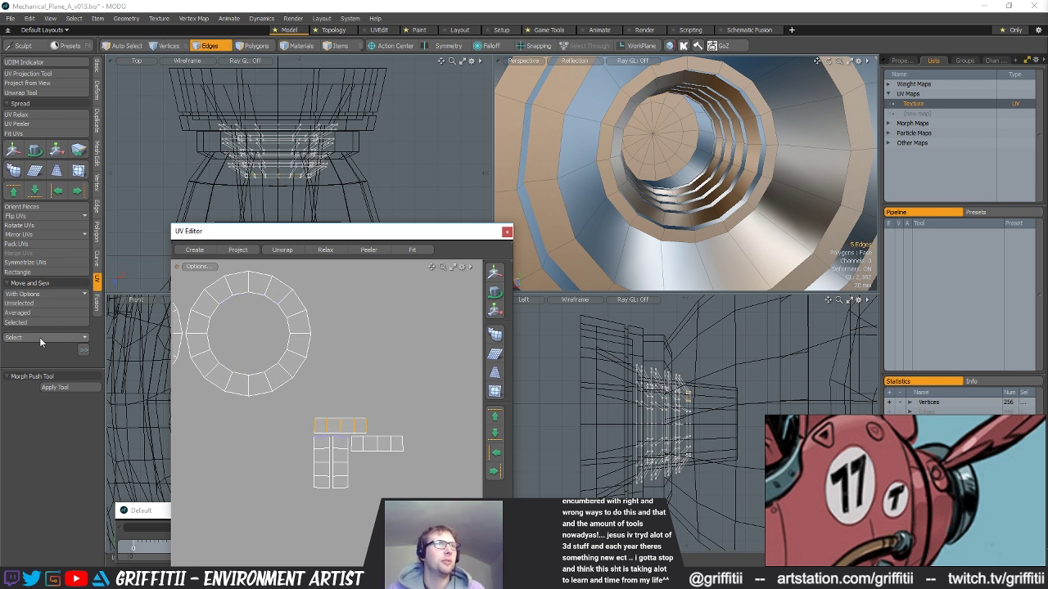
left_click(26, 323)
- Sew the remaining innermost-rib pieces onto the end edges of the strip
left_click_drag(307, 428, 360, 428, "alt")
key("space")
key("w")
key("space")
key("space")
key("space")
left_click(255, 417)
left_click(28, 322)
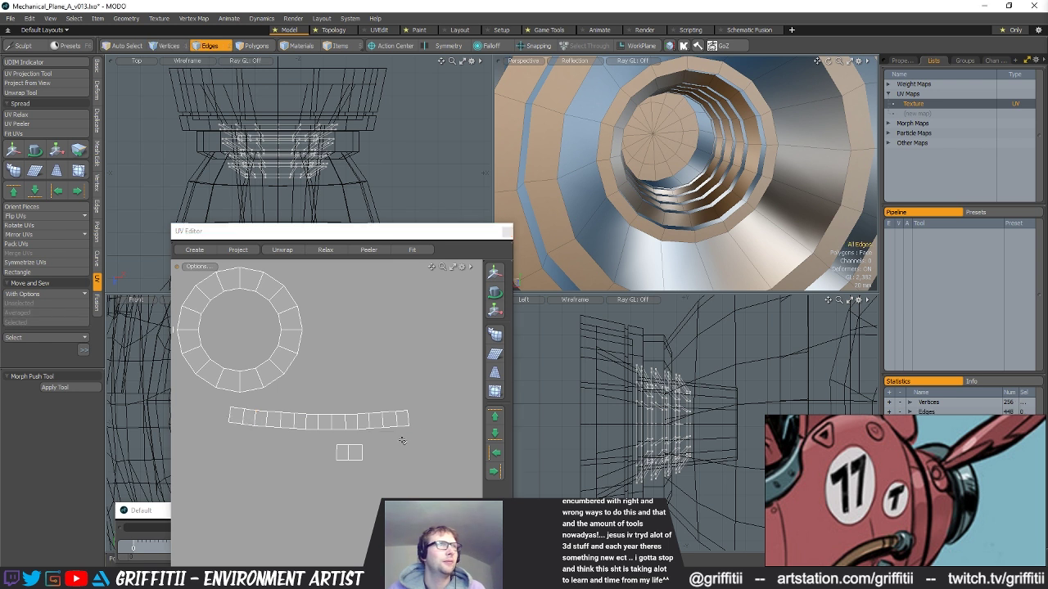
left_click(34, 323)
- Straighten the complete innermost rib strip with the Rectangle command and clear the selection
key("3")
double_click(307, 420)
left_click(45, 271)
left_click_drag(409, 426, 353, 382, "ctrl+alt")
left_click(392, 375)
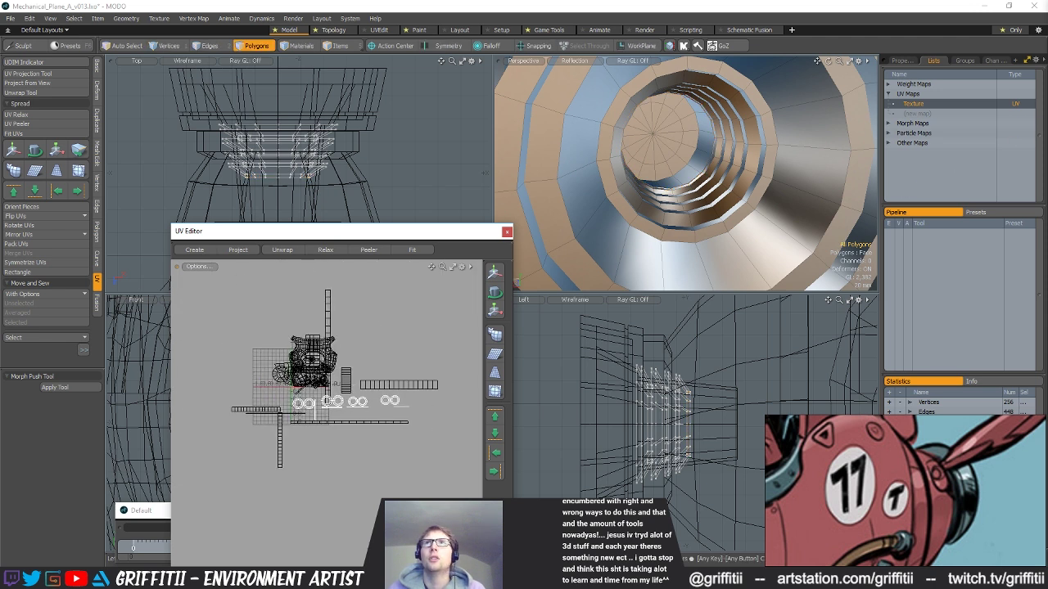
- Merge all tail nozzle parts into one mesh by cutting them and pasting them together
key("Down")
key("Page_Down")
key("Page_Down")
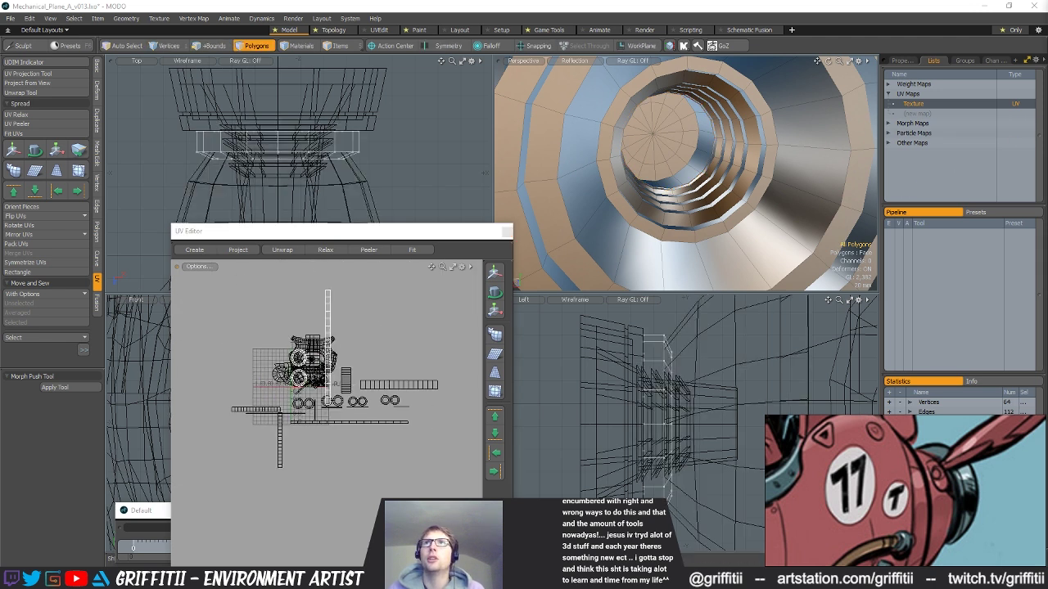
left_click_drag(743, 190, 799, 167, "ctrl+alt")
key("ctrl+x")
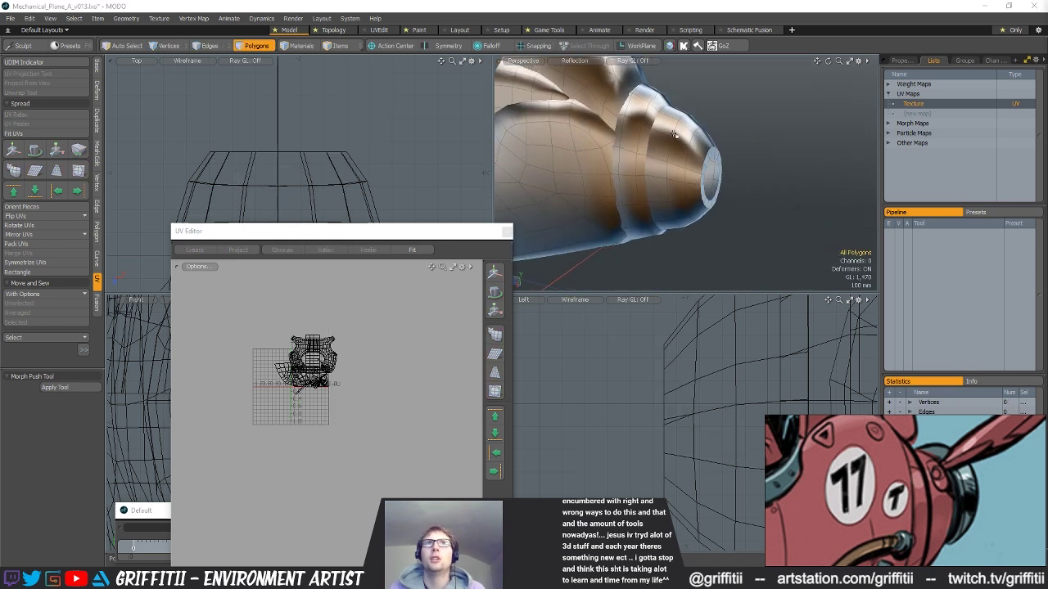
key("ctrl+v")
left_click_drag(737, 174, 800, 204, "alt")
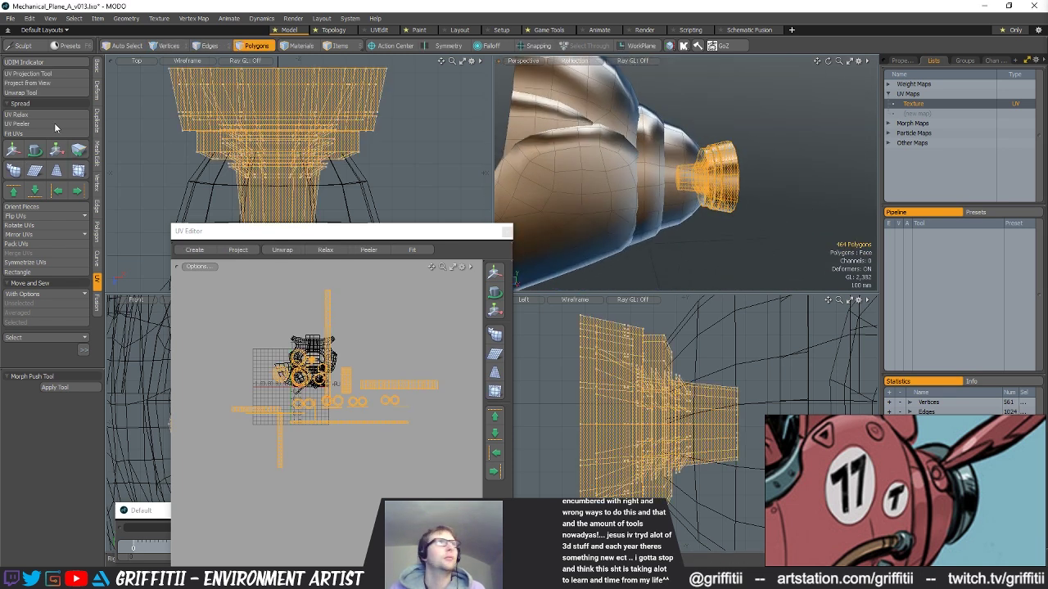
- Pack the merged nozzle's UVs, clear the selection and close the UV Editor
left_click(17, 244)
key("Return")
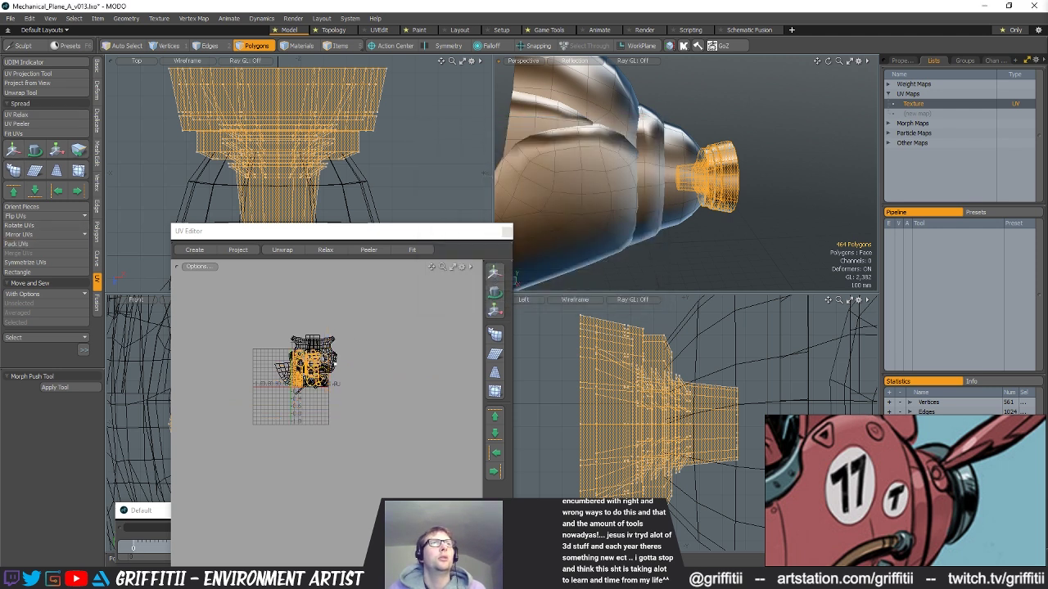
scroll(345, 367, "up", 3)
left_click(357, 347)
left_click(507, 232)
- Cut the fuselage's tail-end section from its own mesh and paste it into the main fuselage mesh
scroll(650, 222, "down", 3)
mouse_move(650, 222)
left_mouse_down("alt")
mouse_move(687, 211)
mouse_move(625, 222)
mouse_move(640, 222)
left_mouse_up("alt")
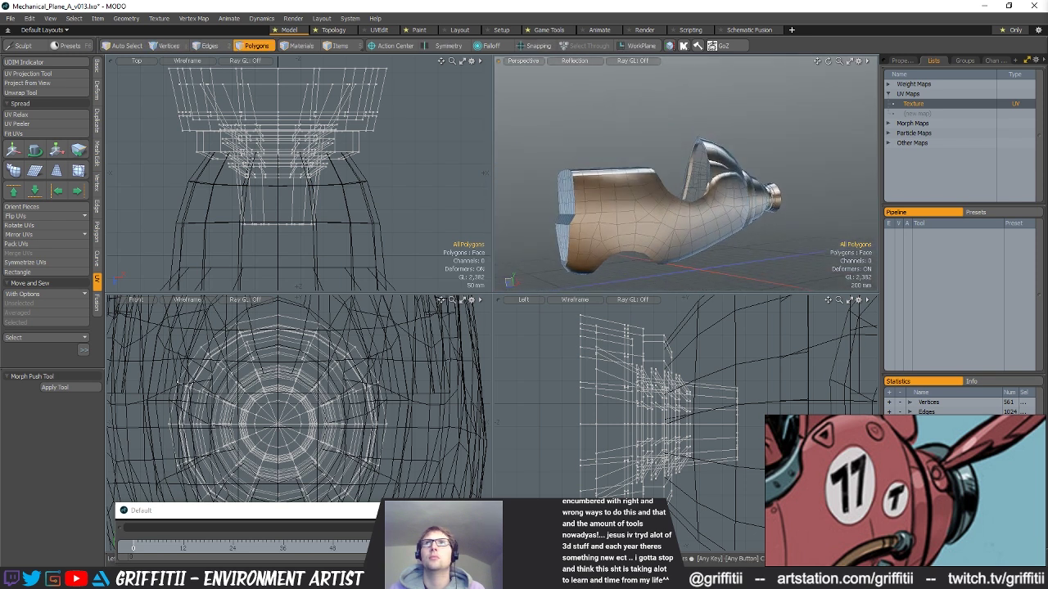
key("Page_Down")
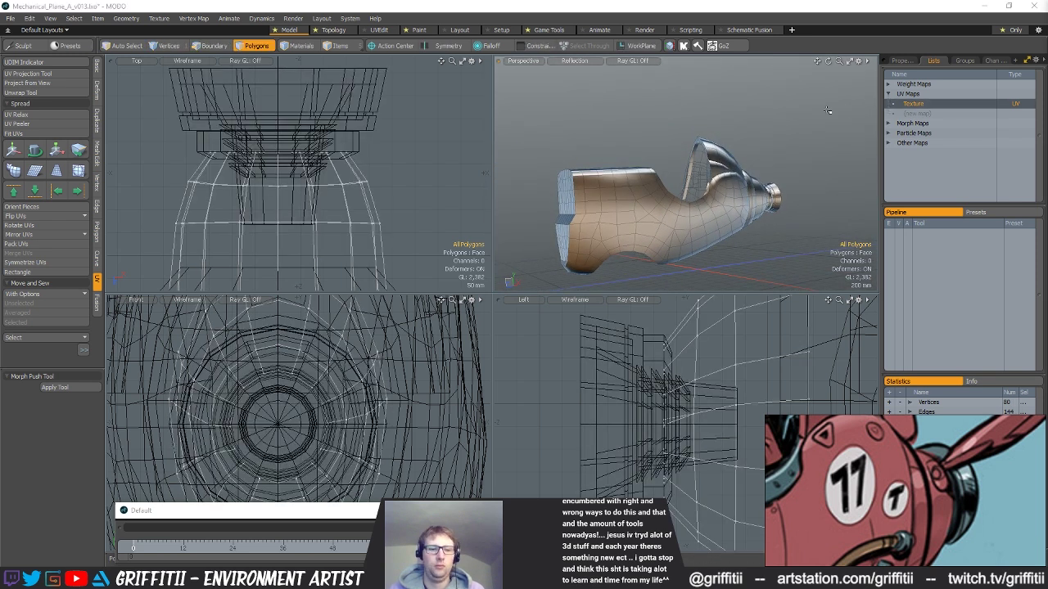
key("ctrl+x")
key("Page_Down")
key("ctrl+v")
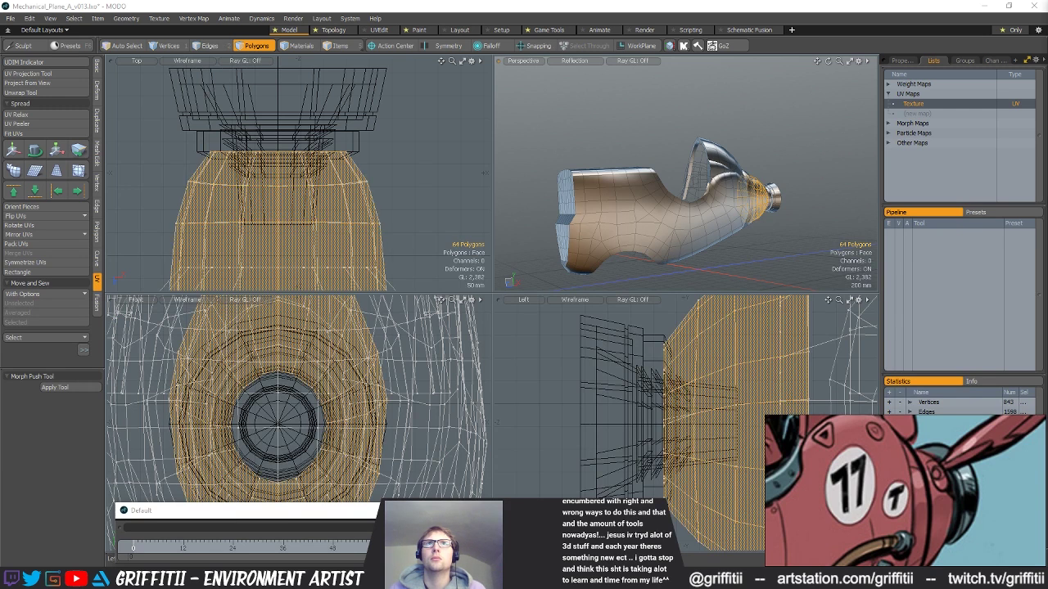
key("Page_Down")
left_click_drag(816, 192, 794, 191, "alt+shift")
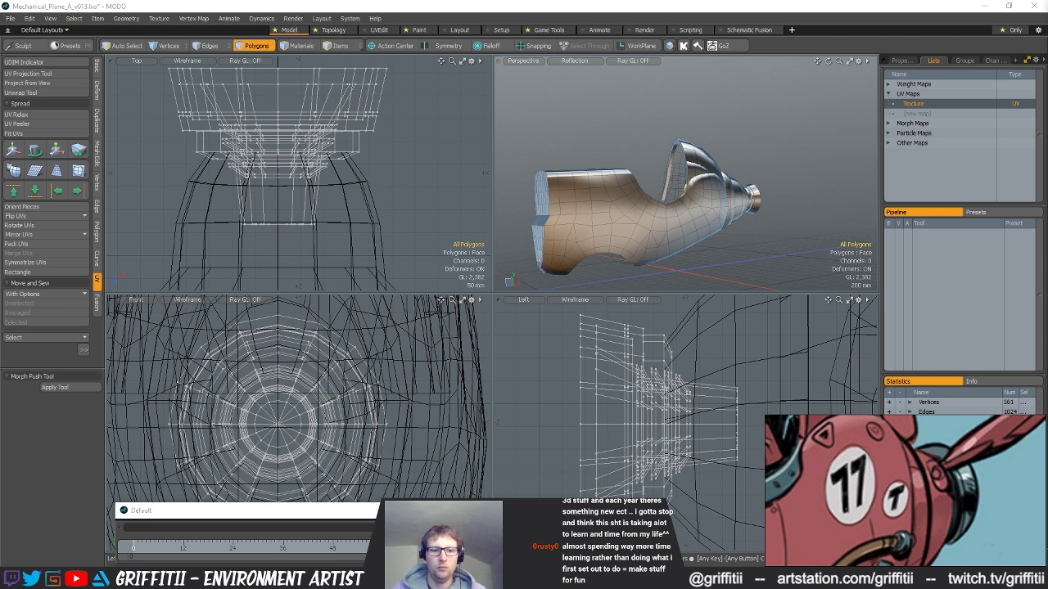
- Select the whole tail nozzle, set its vertex normals with the Vertex Normal Toolkit and clear the selection
left_click_drag(819, 146, 749, 155, "alt")
scroll(723, 378, "down", 4)
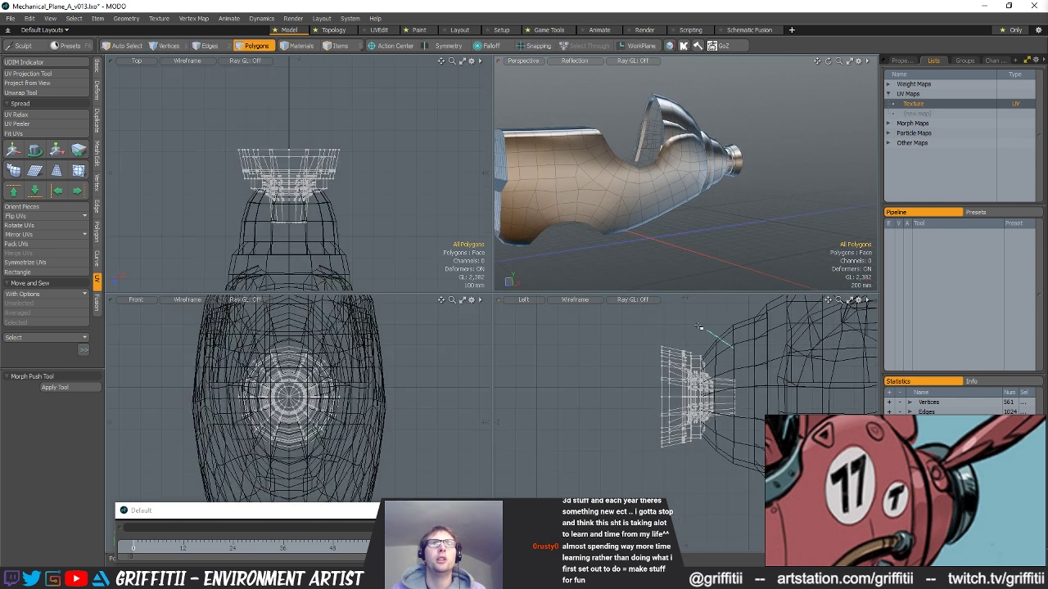
right_click_drag(701, 328, 746, 340)
key("shift+a")
left_click_drag(722, 122, 698, 67, "alt")
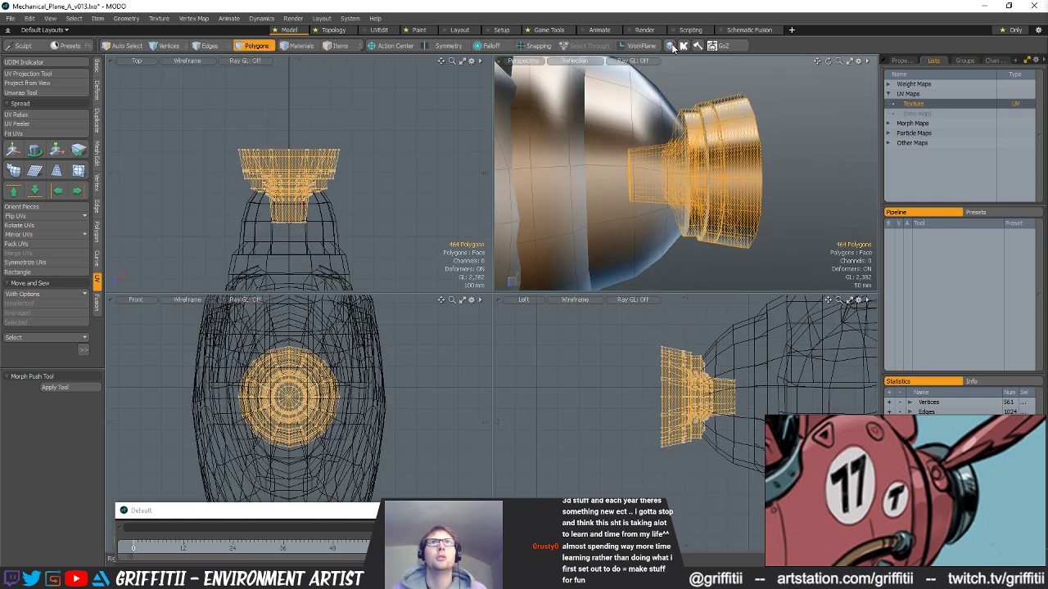
left_click(671, 47)
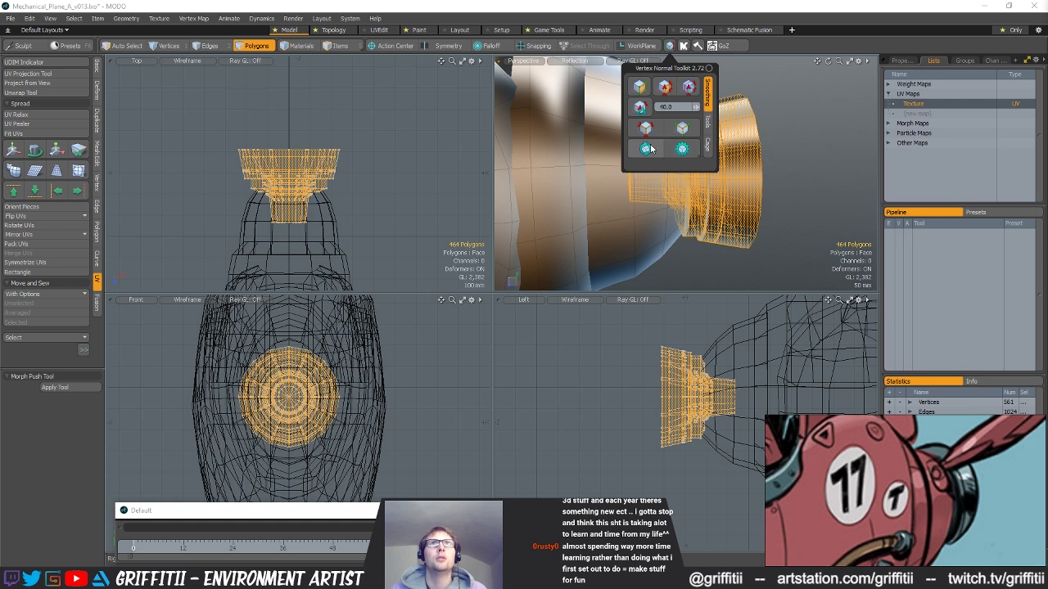
left_click(807, 154)
left_click(800, 182)
- Select all polygons of the small wedge-shaped block on the lower side of the fuselage
left_click_drag(735, 216, 707, 195, "alt")
scroll(738, 224, "down", 5)
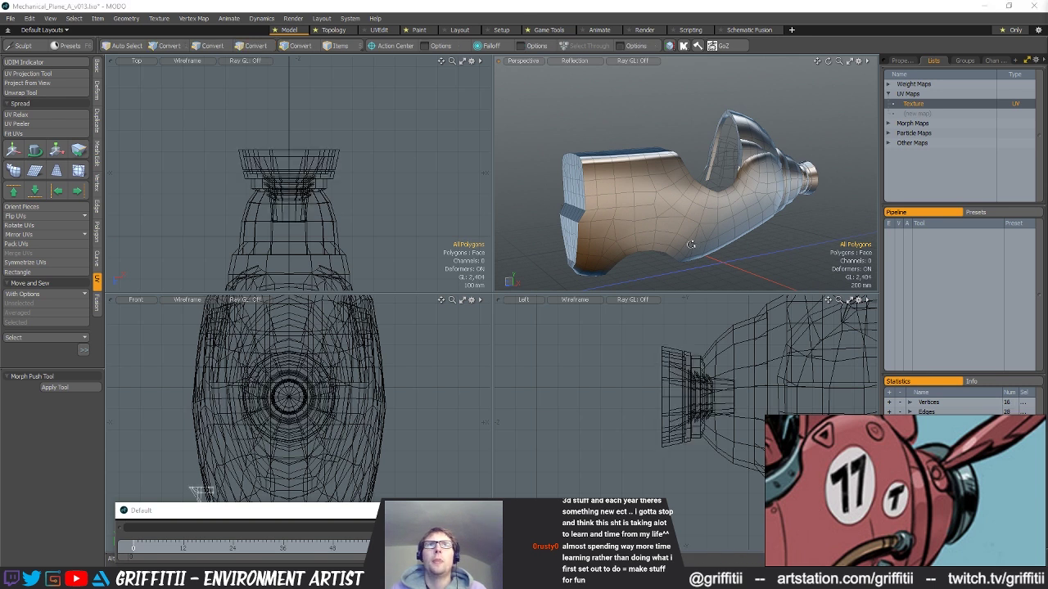
key("shift+a")
mouse_move(650, 234)
left_mouse_down("alt")
mouse_move(726, 205)
mouse_move(727, 235)
mouse_move(744, 219)
mouse_move(716, 210)
mouse_move(709, 154)
left_mouse_up("alt")
scroll(726, 205, "down", 3)
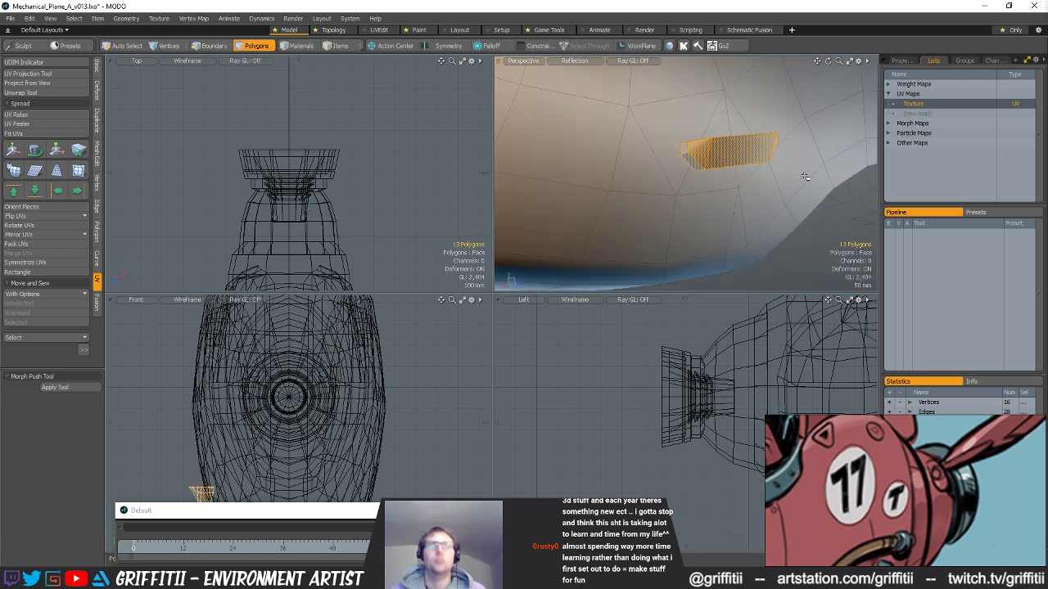
double_click(764, 158)
left_click_drag(767, 164, 655, 242, "alt")
scroll(783, 271, "up", 3)
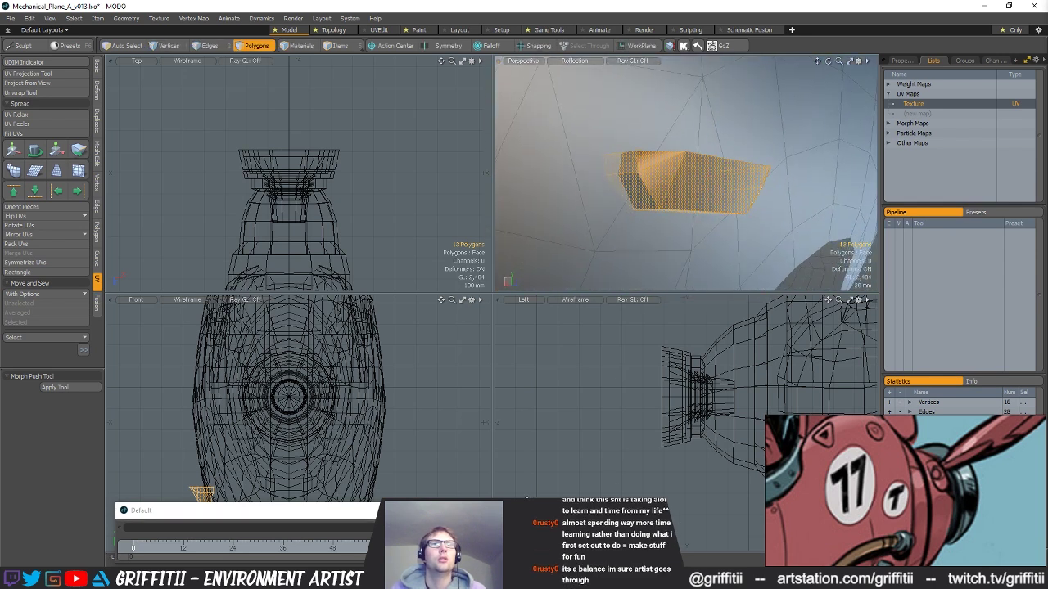
- Create an Atlas UV projection for the small block in the UV Editor
double_click(909, 105)
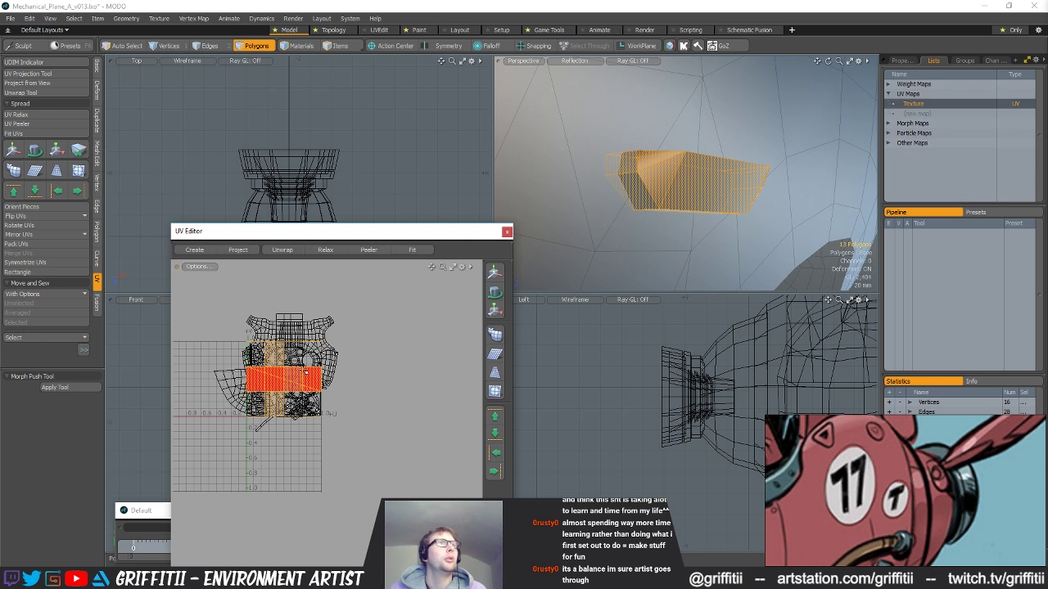
left_click(43, 74)
left_click(272, 376)
left_click_drag(272, 376, 307, 375, "alt")
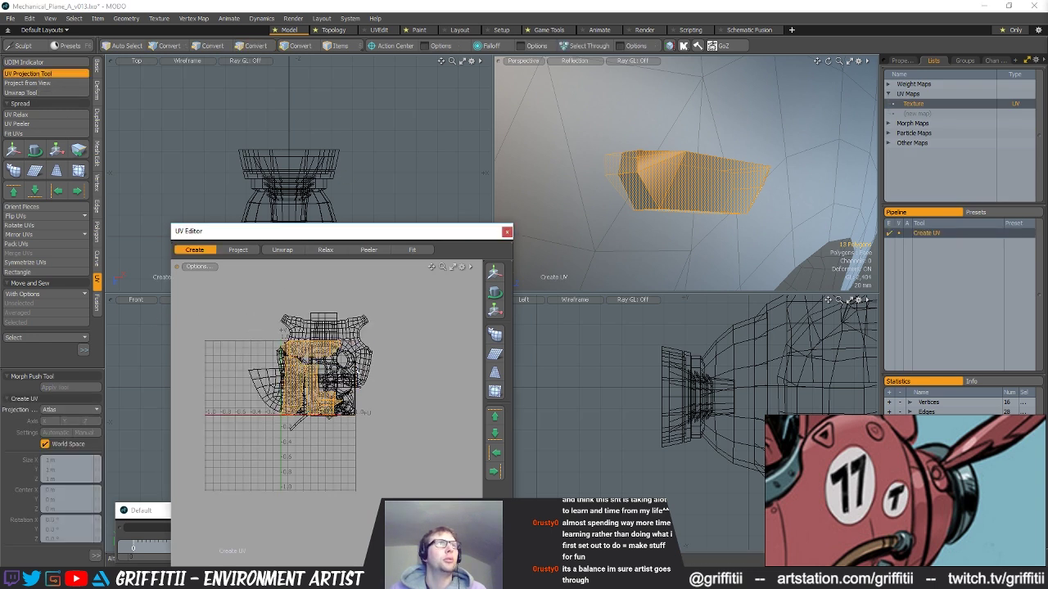
scroll(307, 375, "up", 3)
key("q")
- Select individual end faces of the small block and move their UV pieces apart
double_click(281, 344)
left_click_drag(678, 160, 625, 170, "alt")
key("w")
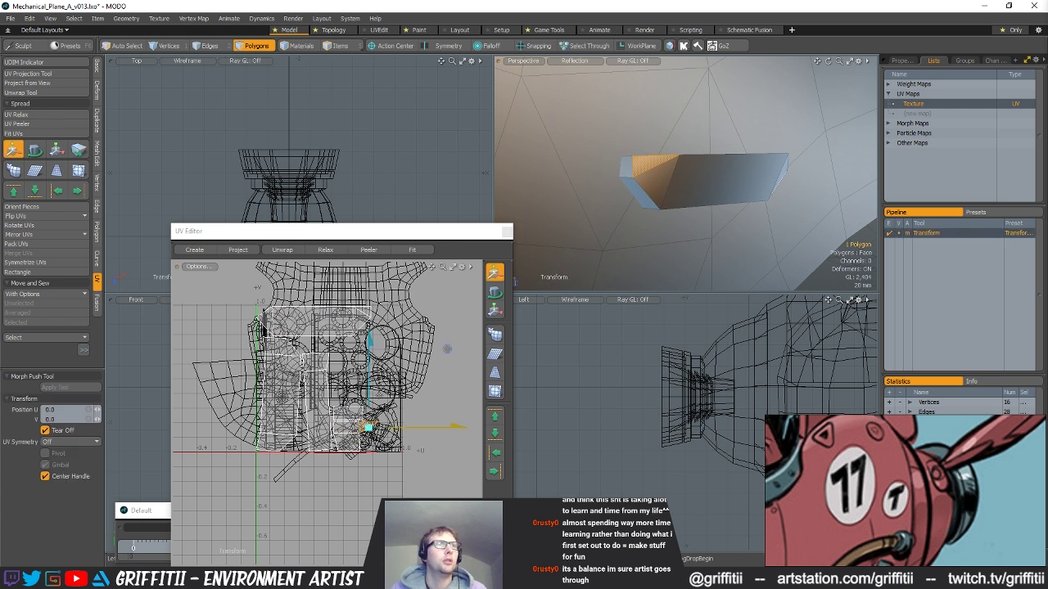
key("q")
left_click(654, 183)
key("w")
left_click_drag(395, 326, 371, 325)
key("q")
- Separate another of the small block's UV pieces by moving it down to free space
left_click(363, 311)
key("w")
key("q")
key("w")
key("q")
key("w")
left_click_drag(390, 379, 353, 412)
key("space")
key("w")
key("q")
scroll(385, 371, "down", 2)
- Relax the block's UVs in Conformal mode, orient and pack the shells, and close the UV Editor
key("bracketleft")
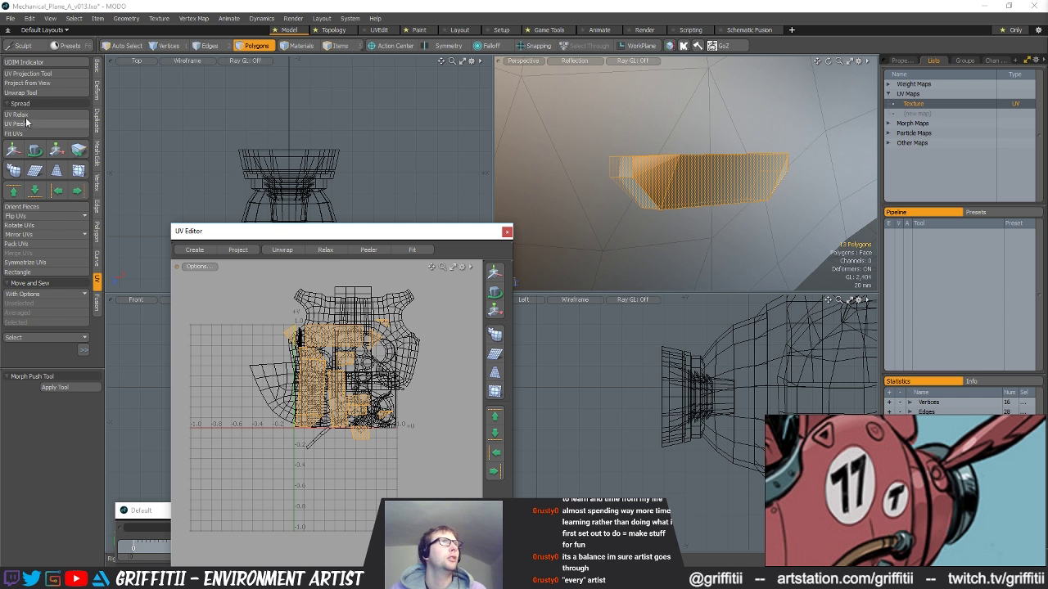
left_click(23, 115)
left_click(22, 208)
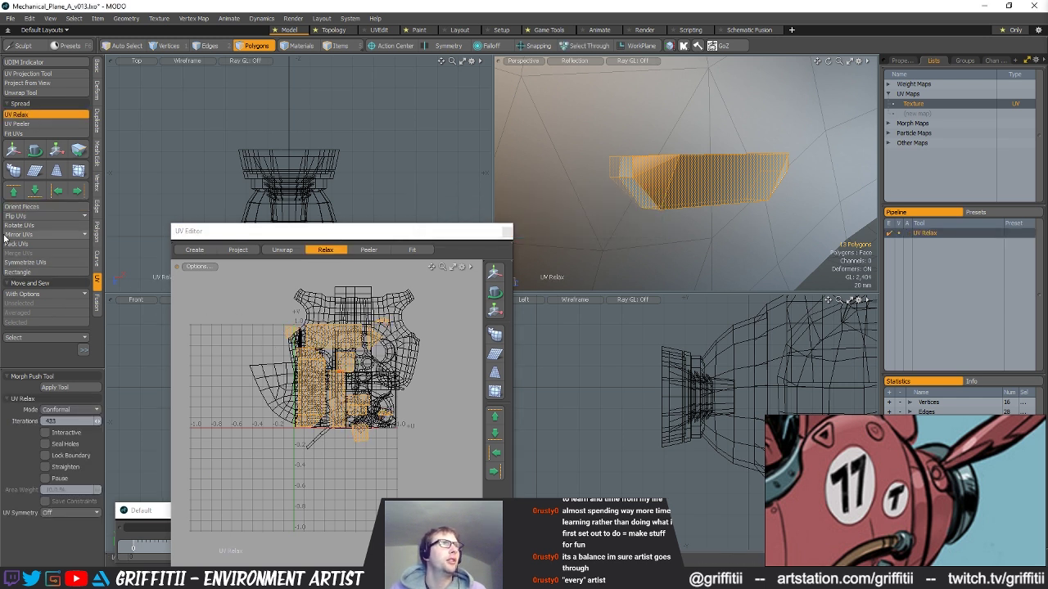
left_click(12, 244)
left_click_drag(341, 365, 217, 390, "alt")
key("q")
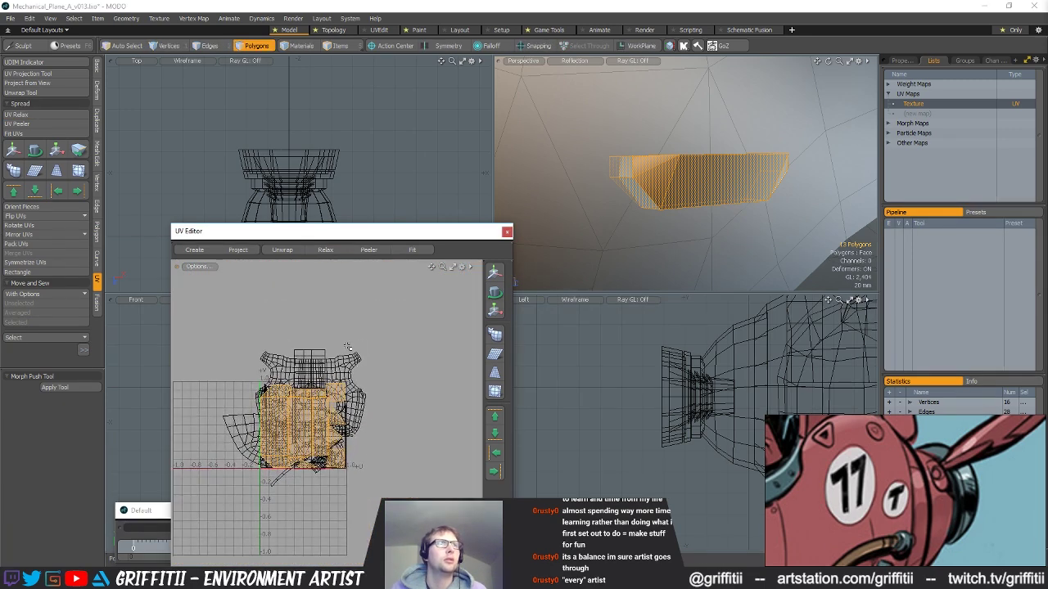
left_click(438, 290)
left_click(507, 233)
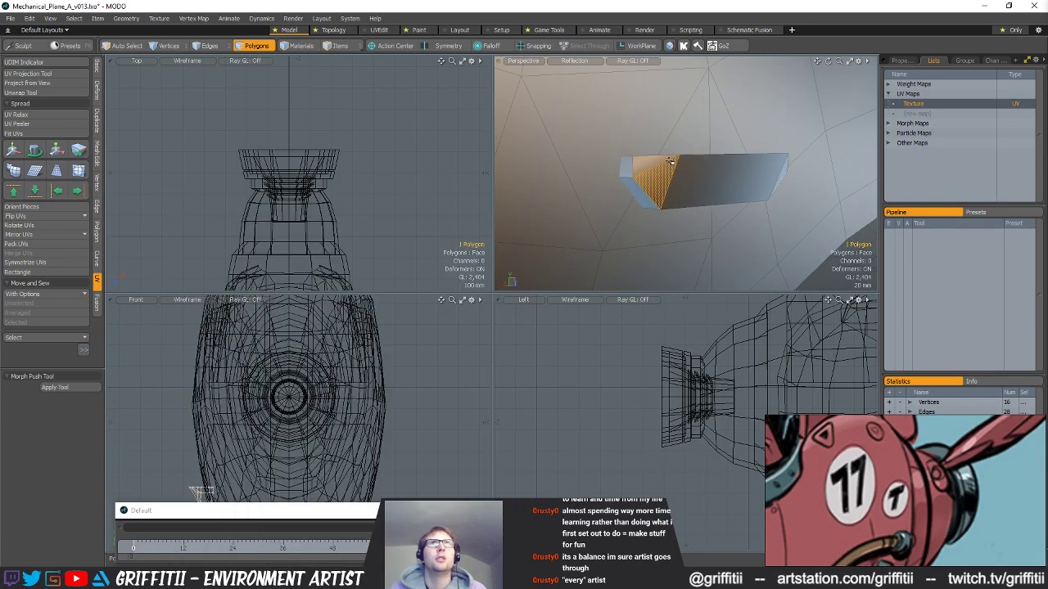
- Select the entire small block and smooth its vertex normals with the Vertex Normal Toolkit
double_click(669, 162)
left_click(670, 47)
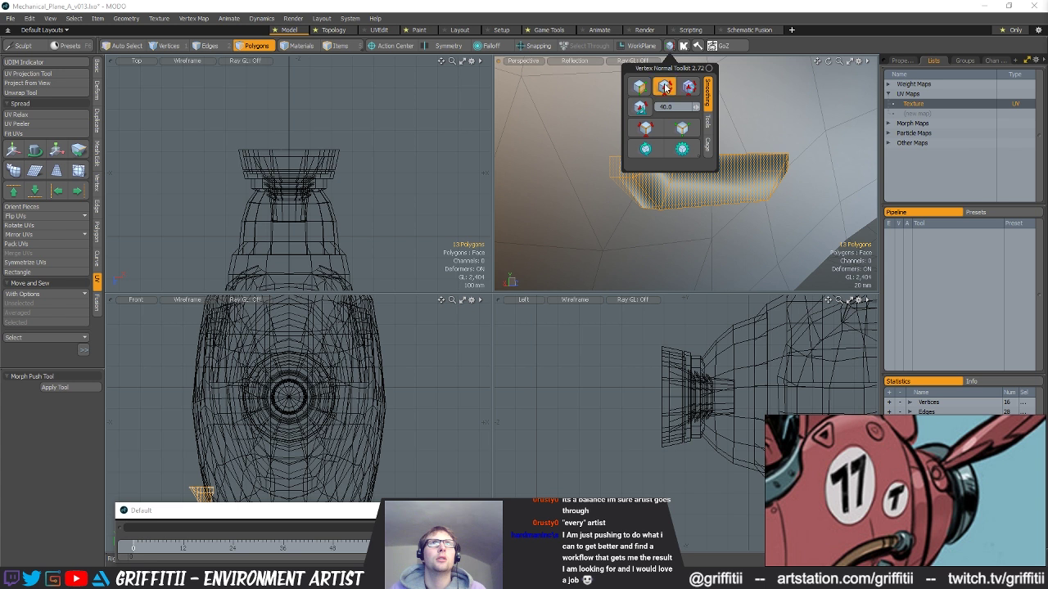
left_click_drag(734, 206, 667, 182, "alt")
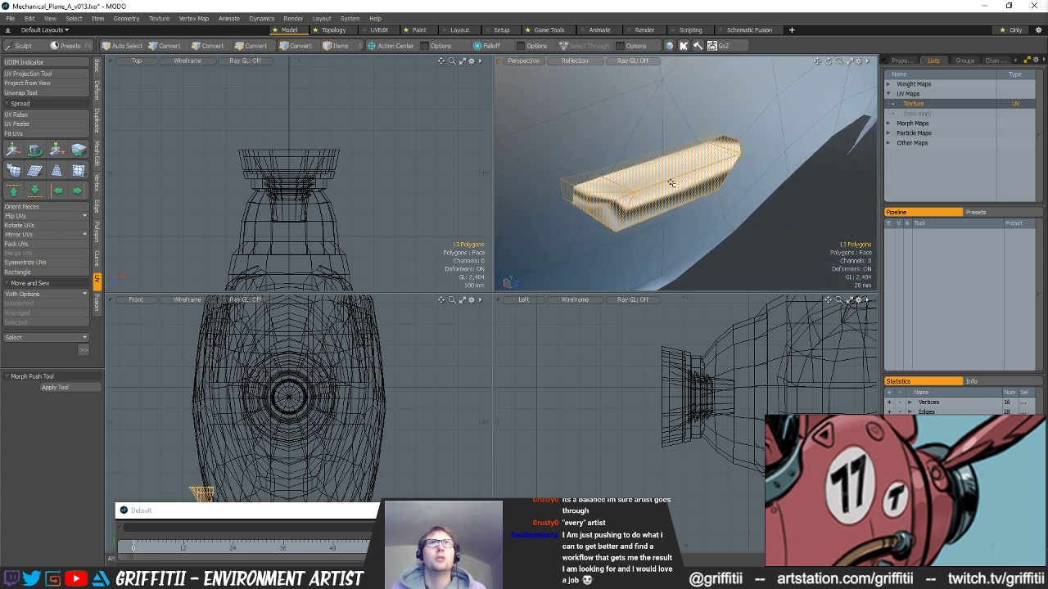
- Reopen the block's UV map and harden its vertex normals with the Vertex Normal Toolkit
key("2")
key("2")
key("3")
double_click(916, 107)
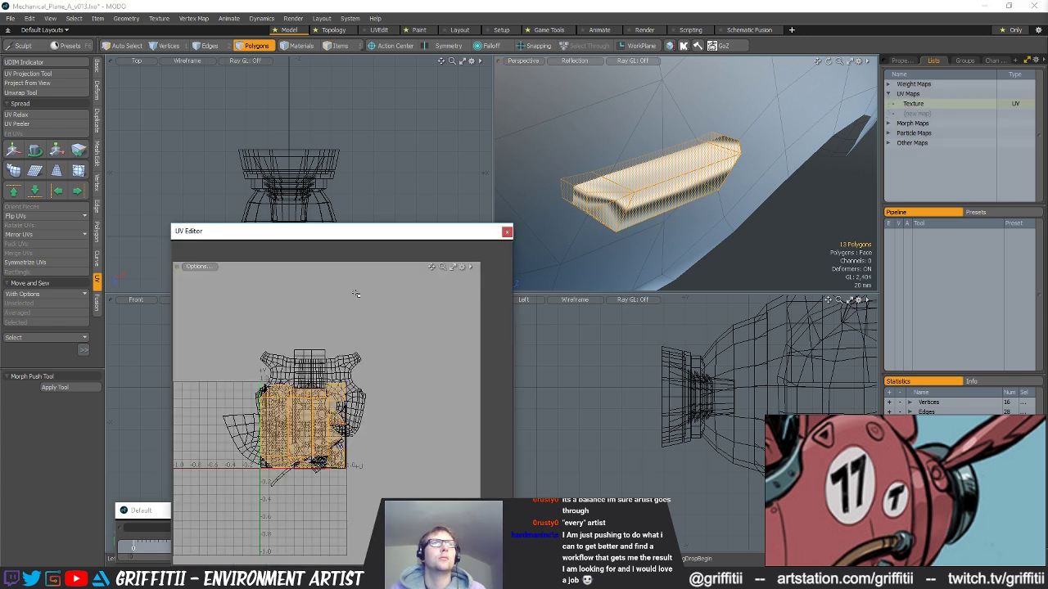
left_click(669, 46)
left_click(693, 93)
mouse_move(699, 187)
left_mouse_down("alt")
mouse_move(628, 124)
mouse_move(704, 221)
mouse_move(701, 177)
mouse_move(642, 152)
mouse_move(589, 193)
mouse_move(531, 184)
left_mouse_up("alt")
left_click(737, 206)
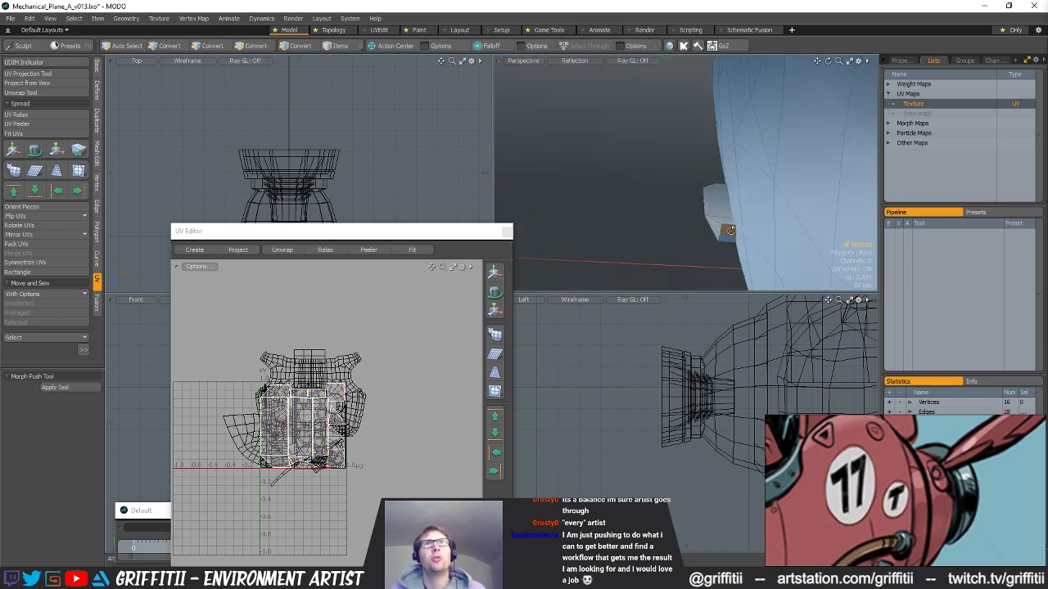
- Select edges of the triangular faces at the small block's ends and sew their UV pieces together
left_click_drag(654, 219, 586, 190, "alt")
scroll(586, 190, "up", 3)
key("space")
left_click(578, 165)
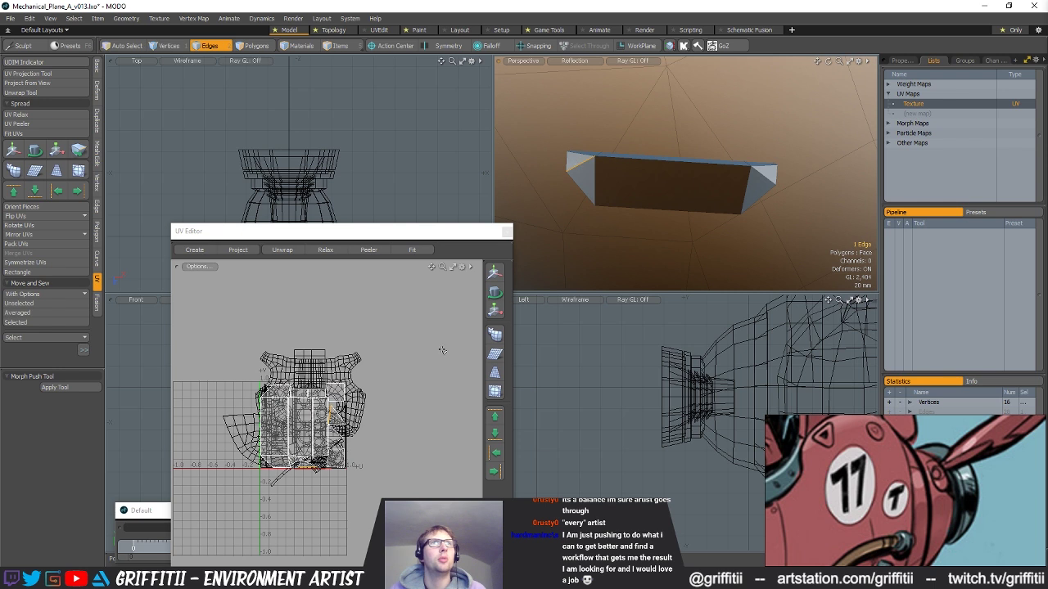
scroll(367, 410, "up", 5)
left_click_drag(385, 416, 530, 323, "alt")
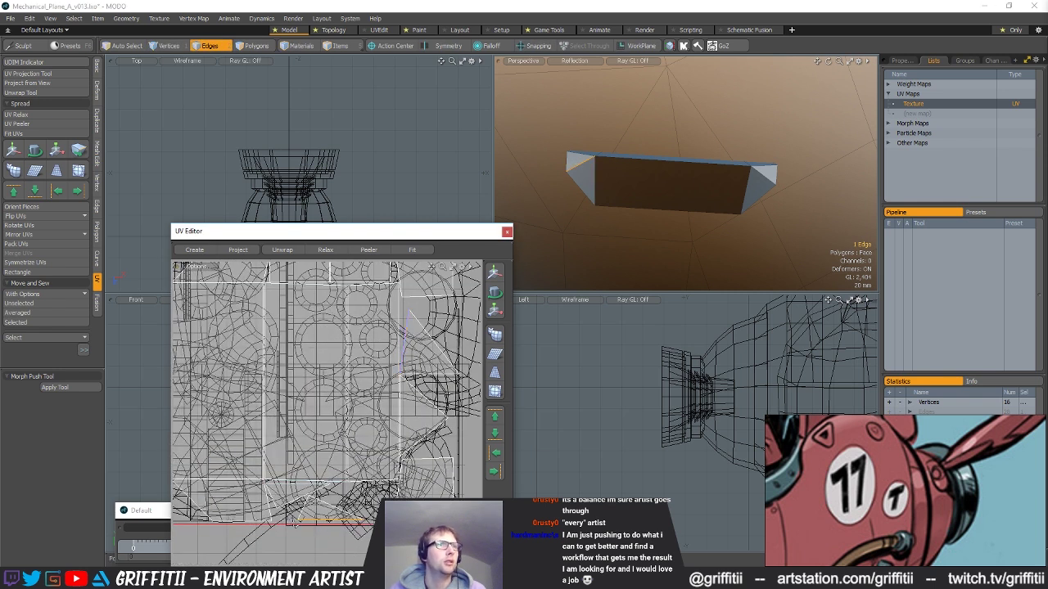
left_click(21, 327)
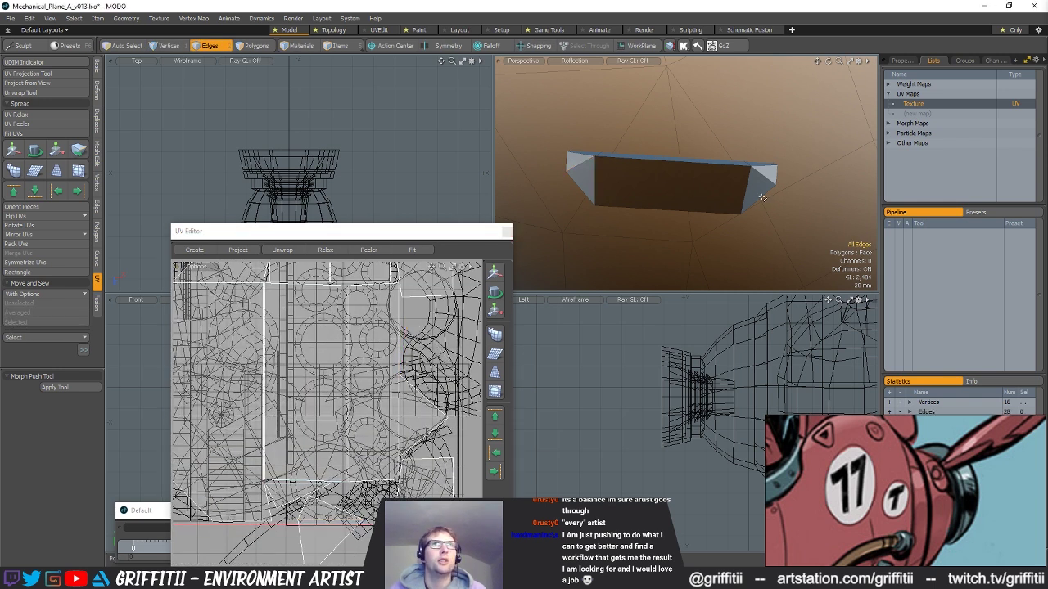
left_click(412, 386)
left_click(35, 325)
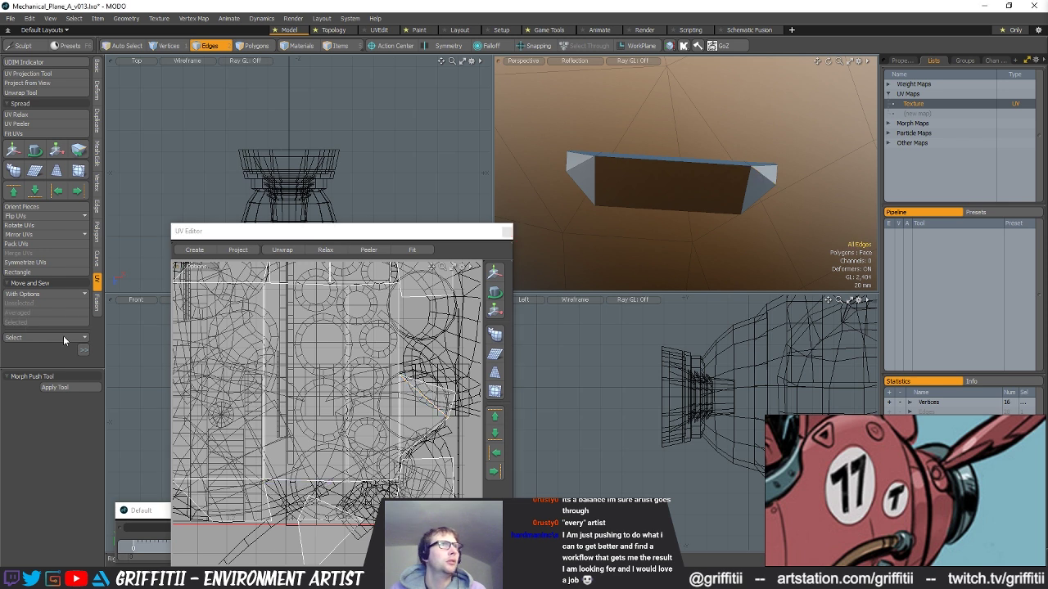
- Reselect the whole small block and update its vertex normals with the Vertex Normal Toolkit
key("a")
key("space")
left_click_drag(641, 251, 718, 227, "alt")
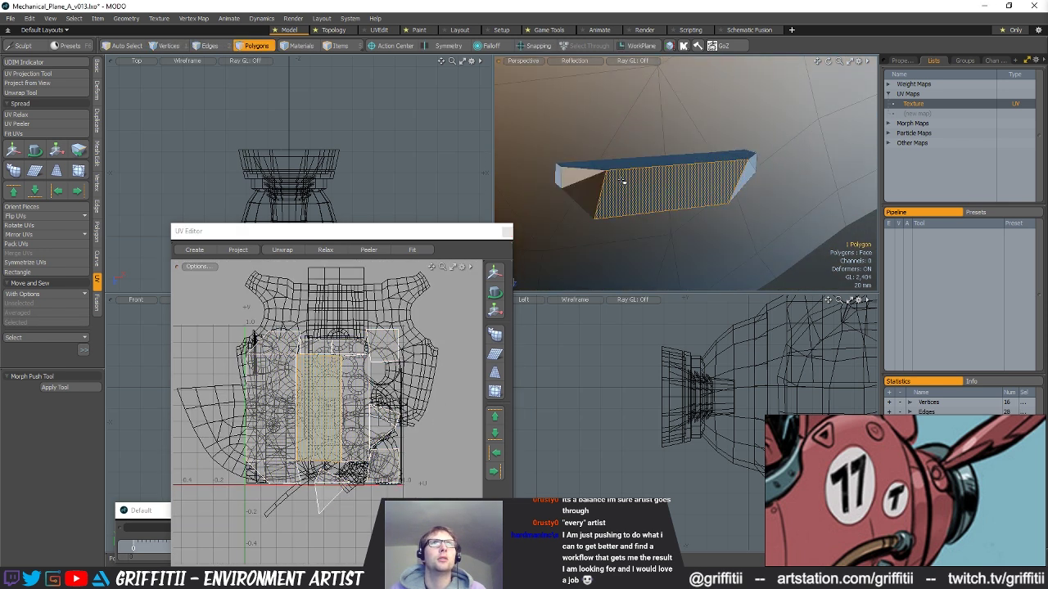
left_click(669, 45)
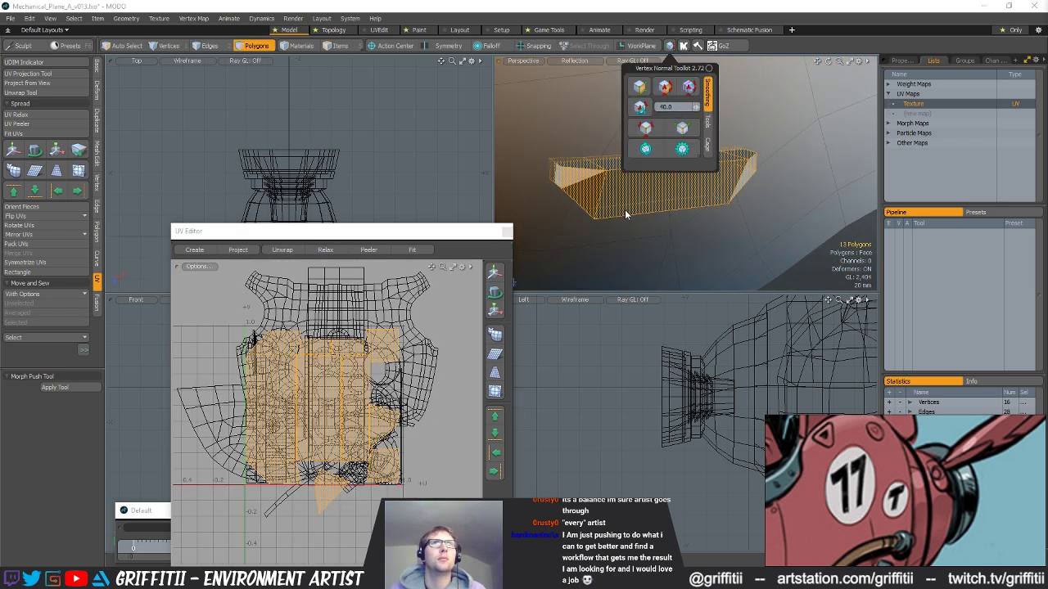
key("space")
key("space")
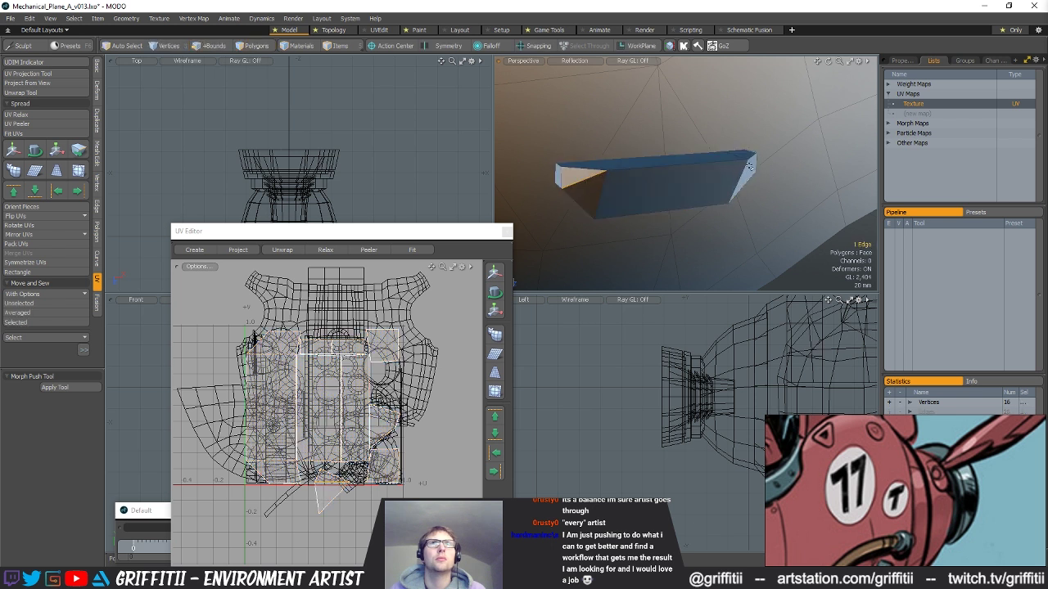
- Select the border edge loop around the small block's open side facing the fuselage
left_click(670, 46)
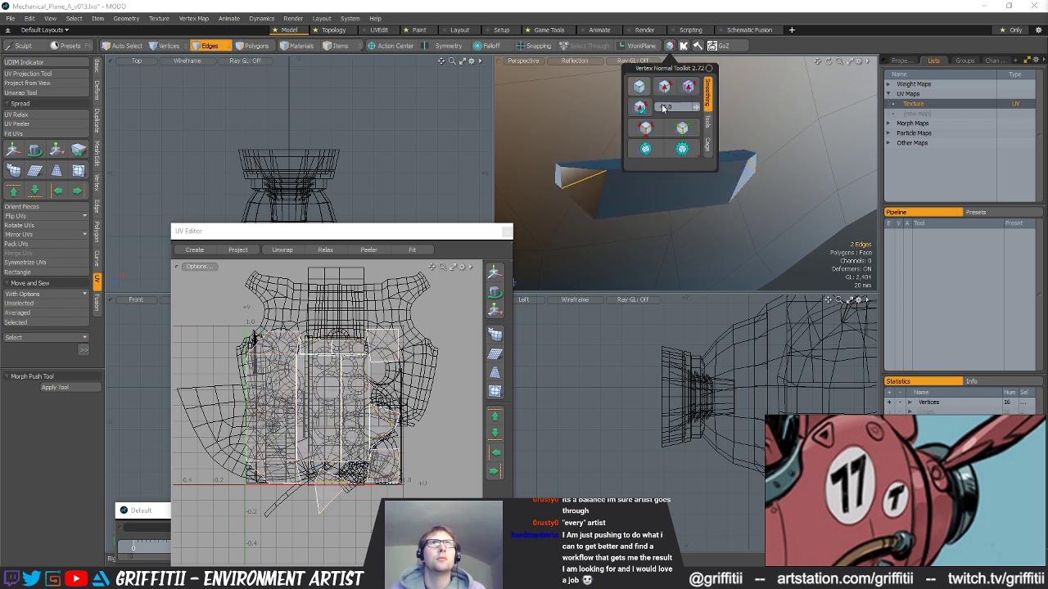
scroll(790, 217, "down", 3)
left_click_drag(803, 148, 756, 211, "alt")
key("space")
left_click_drag(698, 172, 697, 260, "alt")
scroll(716, 182, "up", 3)
key("space")
key("space")
key("space")
double_click(716, 178)
left_click_drag(717, 178, 715, 139, "alt")
key("2")
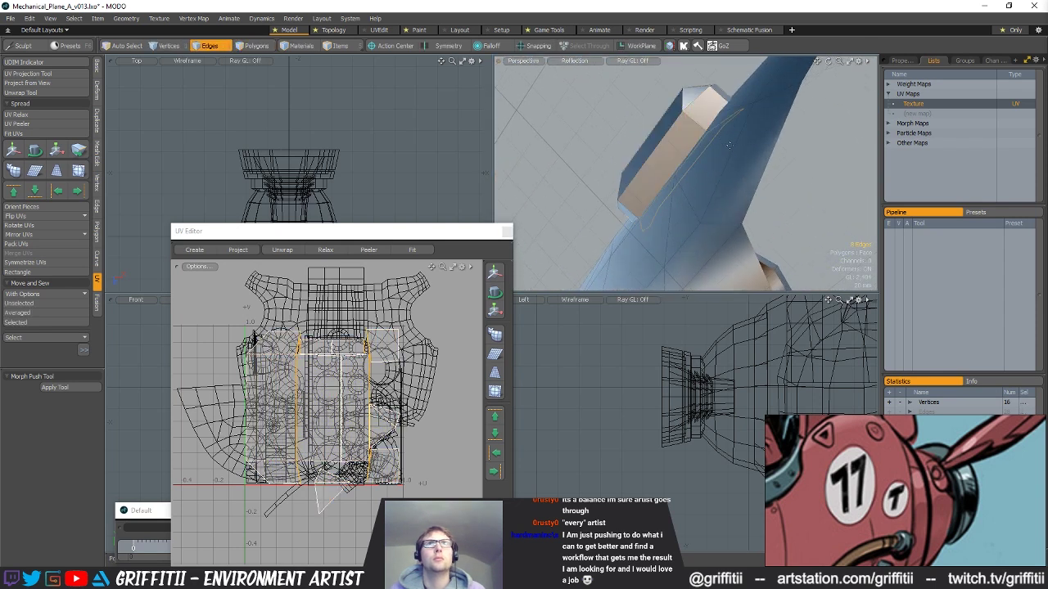
- Move the selected border edges -9 mm along Z, using the Selection action center
key("r")
key("shift+a")
left_click_drag(325, 174, 325, 133, "alt+shift")
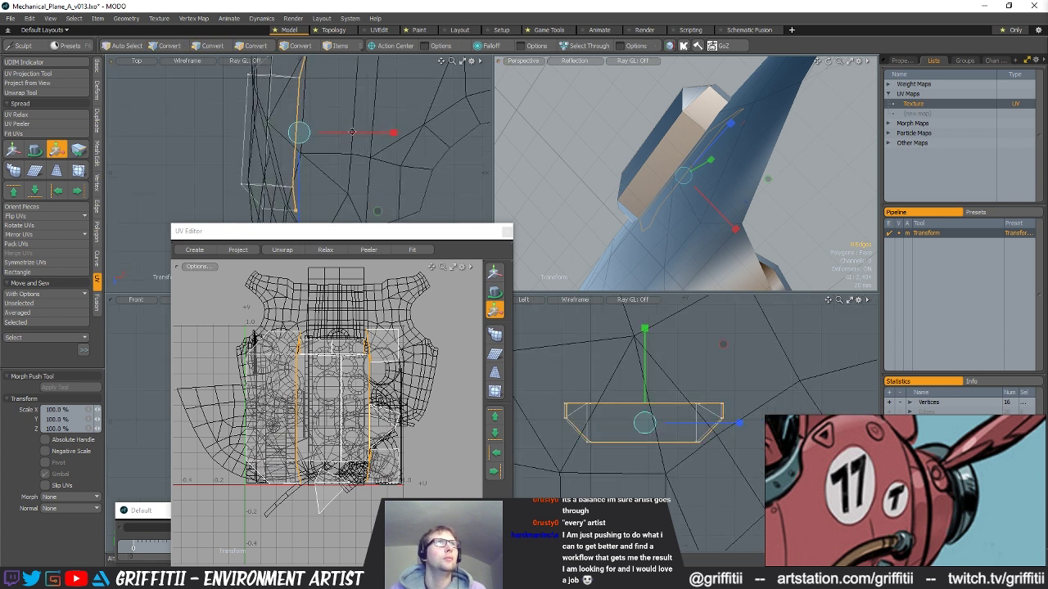
key("alt+a")
key("w")
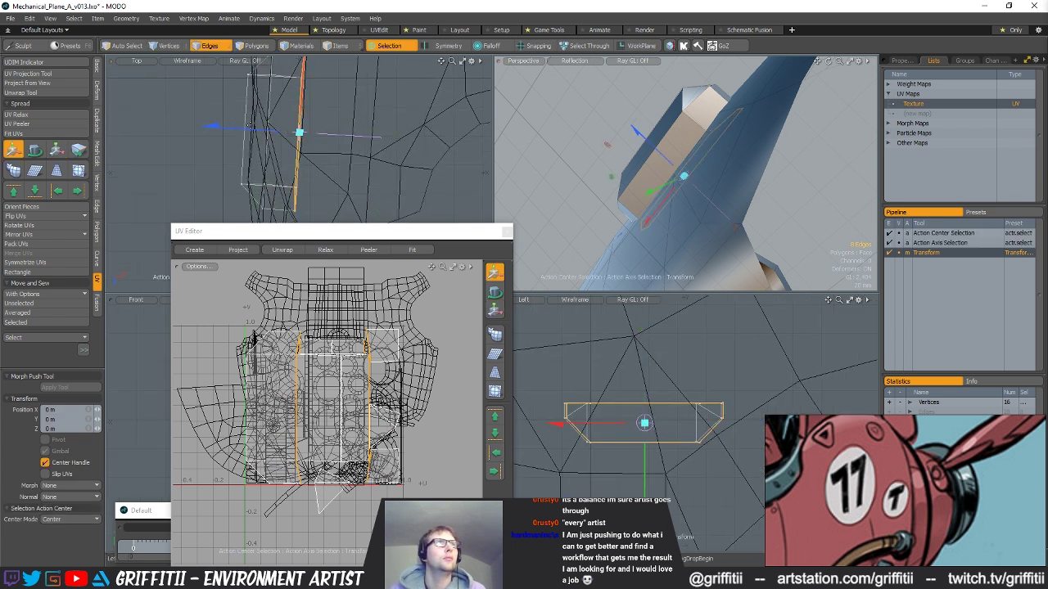
left_click_drag(251, 135, 253, 135)
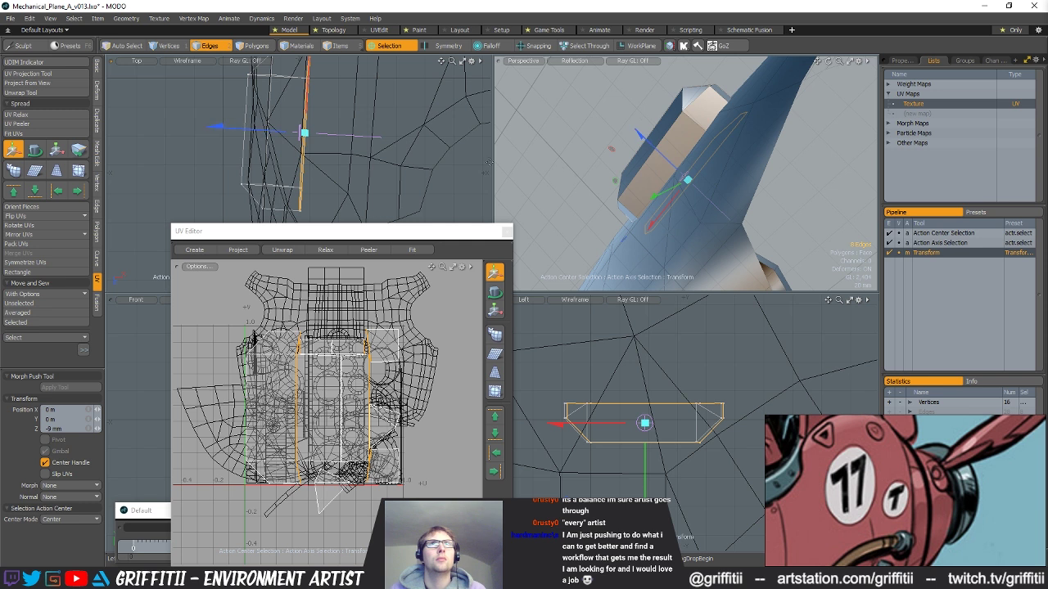
- Relax the UVs of the whole small block to match its changed shape
key("space")
key("space")
left_click(49, 114)
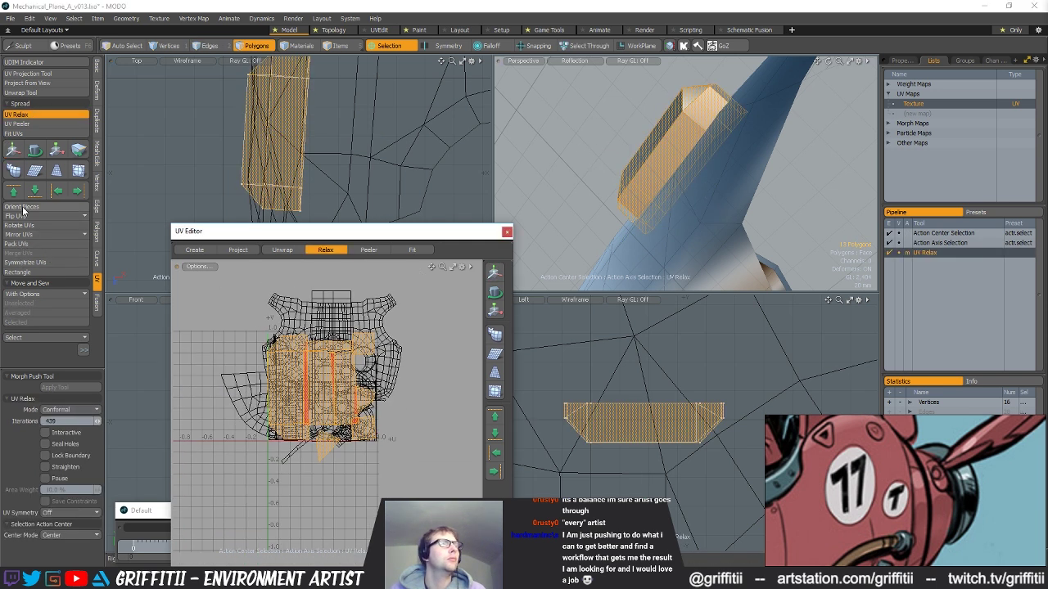
key("space")
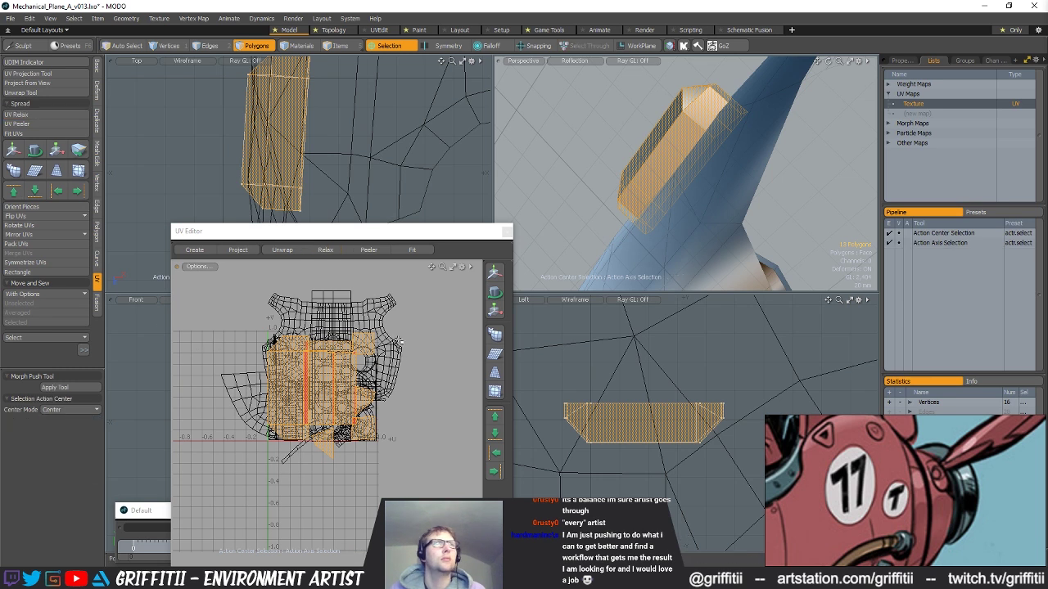
left_click(442, 338)
- Cut all polygons of the small block, paste them into the fuselage mesh and hide the unselected geometry
left_click_drag(573, 217, 717, 173, "alt")
scroll(761, 206, "down", 3)
double_click(715, 169)
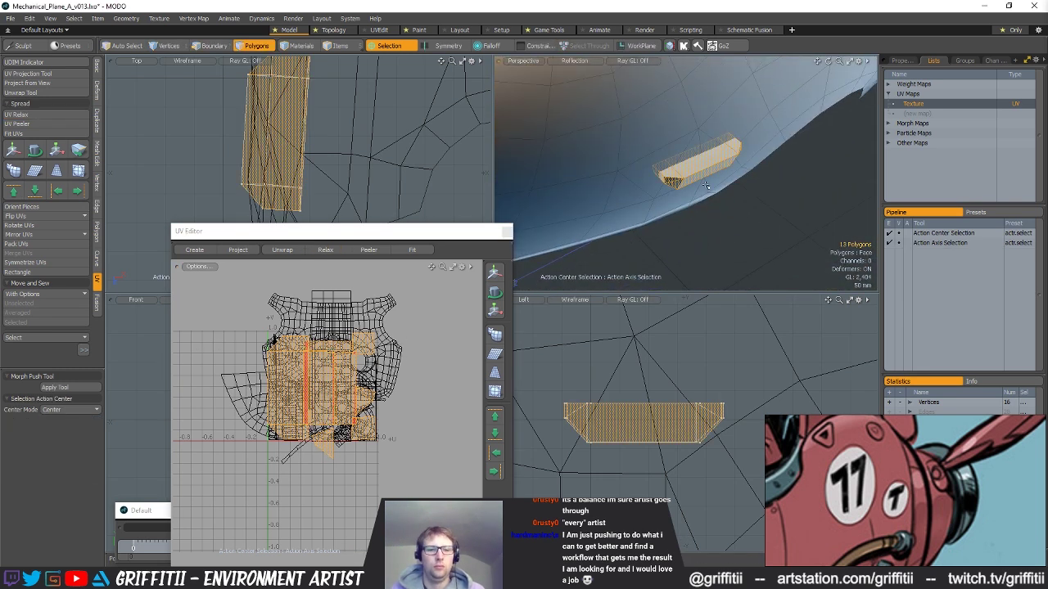
key("ctrl+x")
key("5")
left_click(728, 125)
key("3")
key("ctrl+v")
left_click_drag(709, 209, 711, 88, "alt")
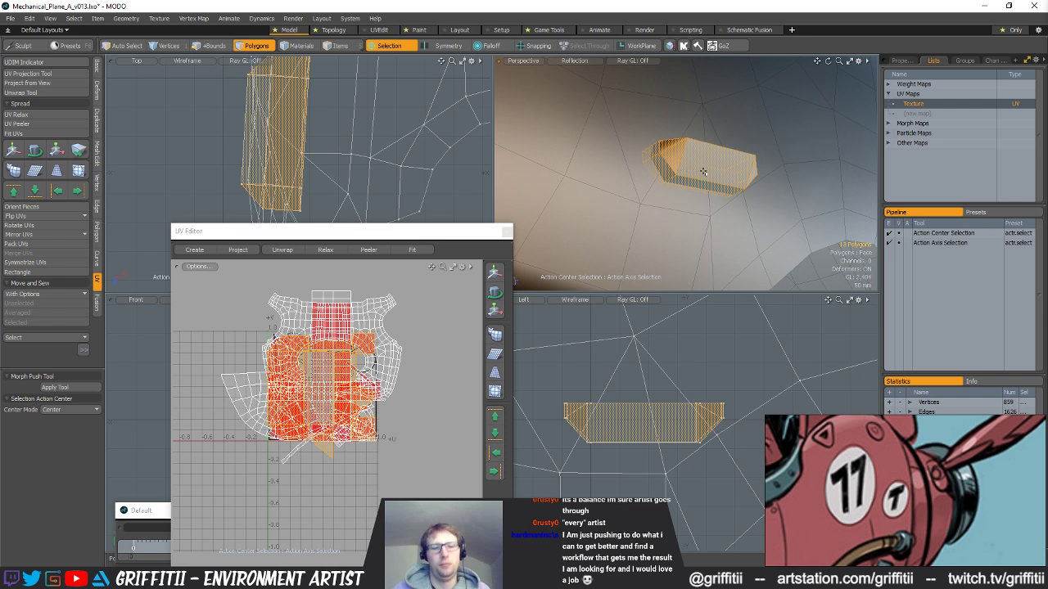
key("shift+h")
left_click_drag(676, 166, 670, 159, "alt")
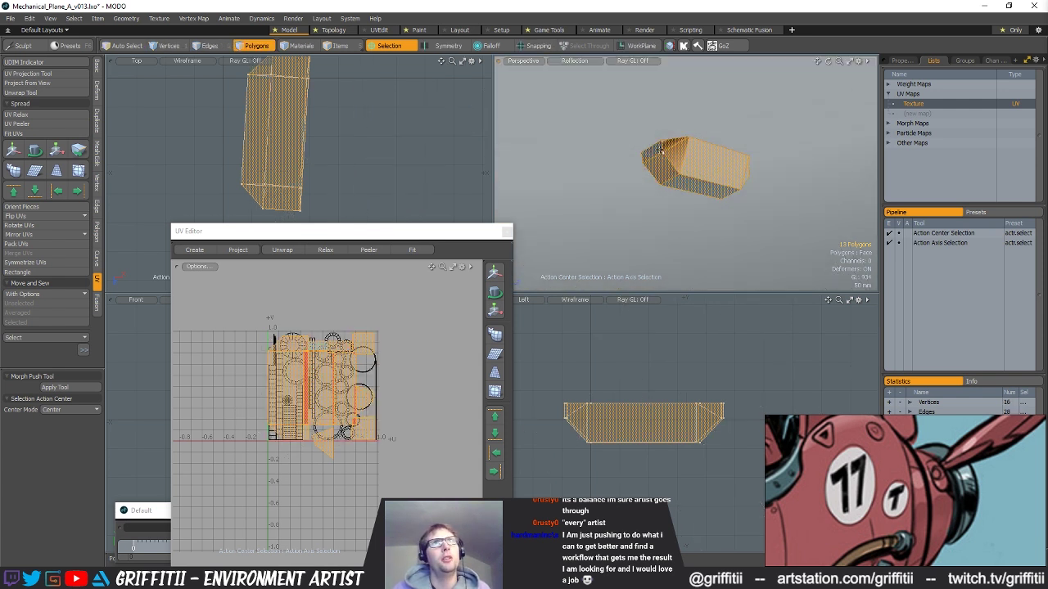
- Select the block's outer and end faces and move their UVs aside by about 0.42 in U and -0.02 in V
left_click(661, 150)
left_click(665, 157, "shift")
left_click(709, 170, "shift")
left_click_drag(709, 171, 765, 174, "alt")
left_click(724, 185, "shift")
left_click(760, 172, "shift")
left_click(770, 185, "shift")
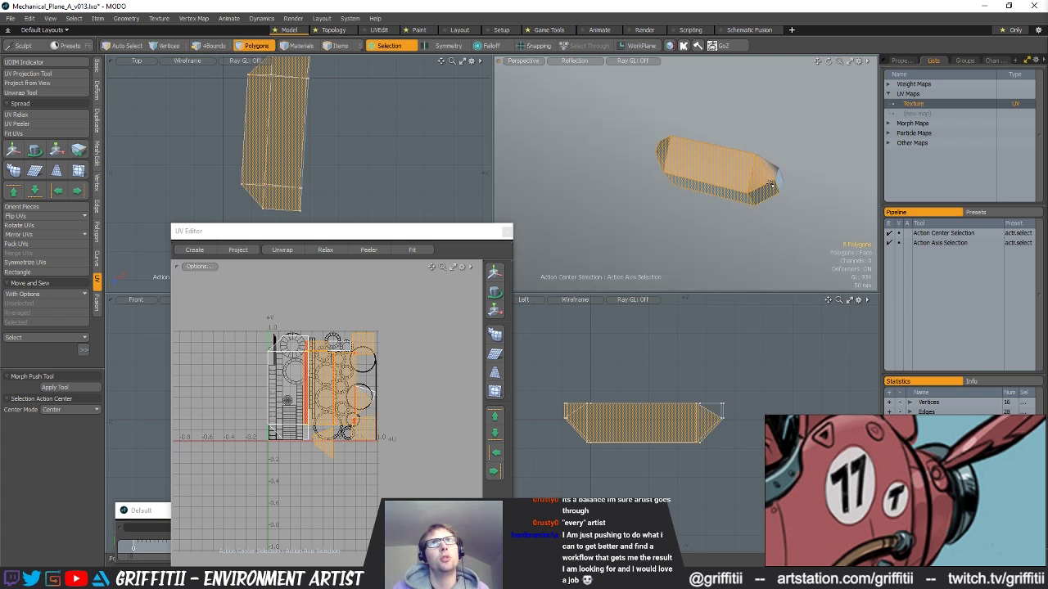
key("w")
left_click_drag(418, 391, 462, 391)
left_click_drag(458, 391, 416, 379, "alt")
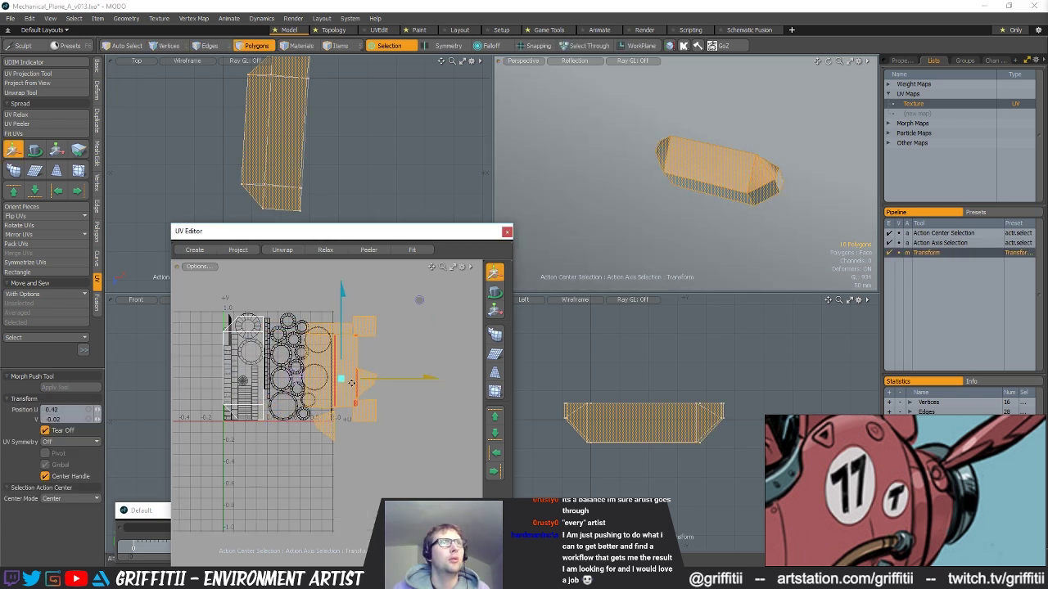
scroll(401, 385, "up", 1)
- Sew the block's separate side and end UV pieces onto the main piece along selected shared edges
key("space")
left_click(323, 334)
key("1")
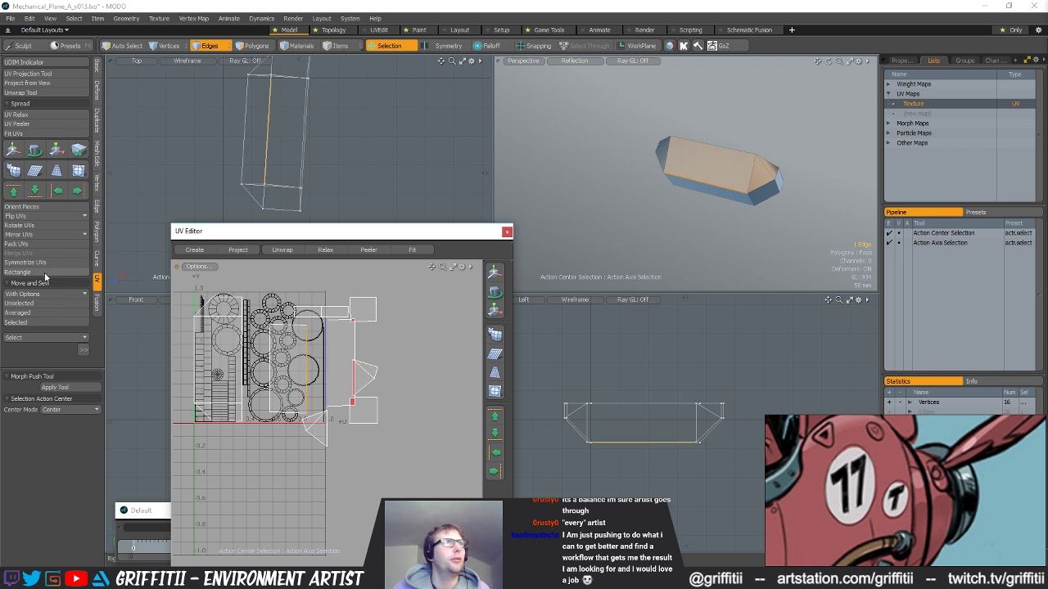
left_click(17, 322)
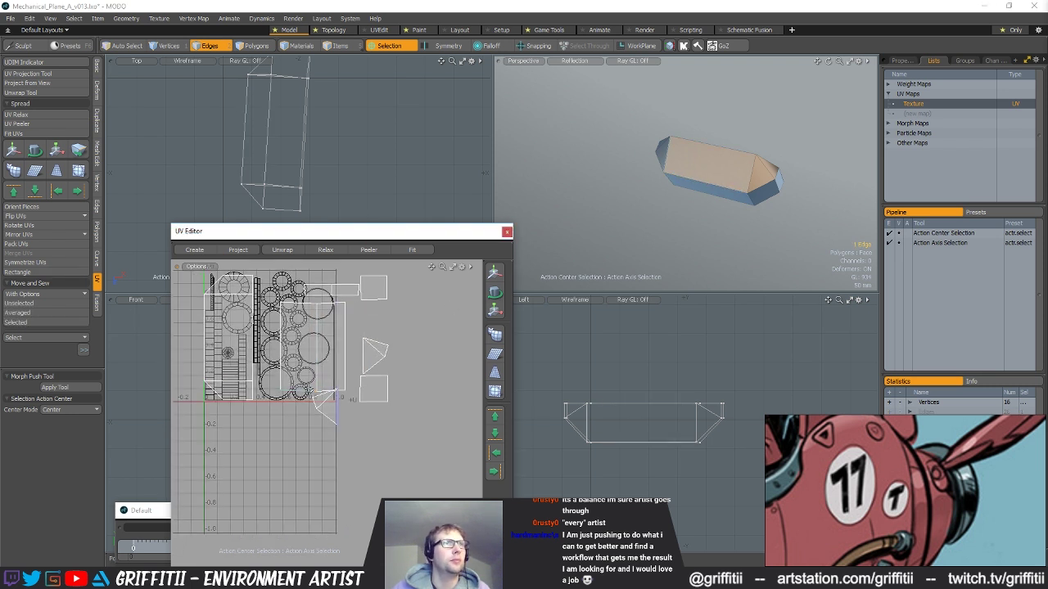
left_click(19, 324)
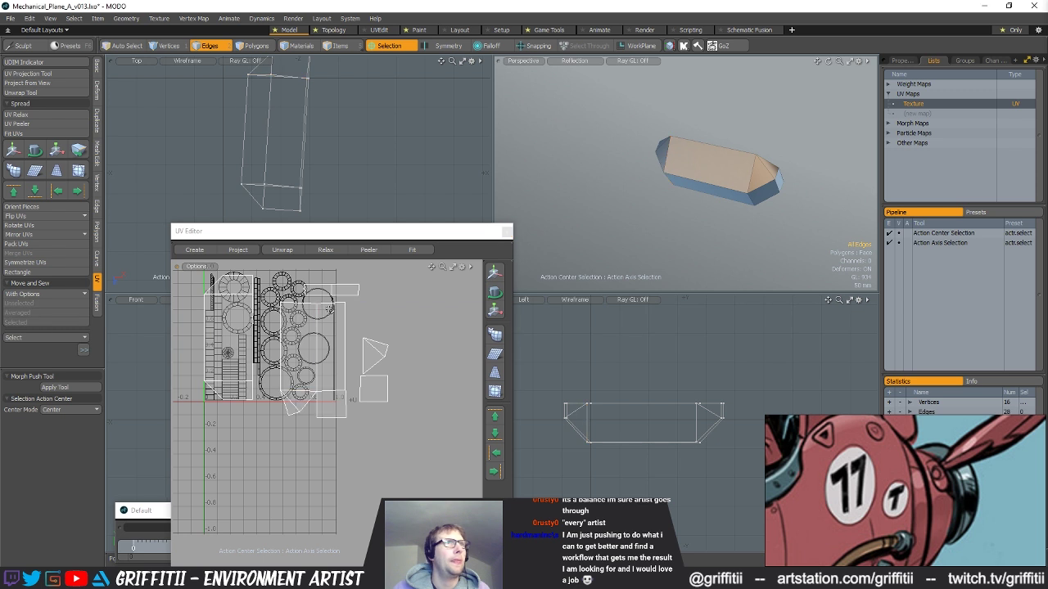
left_click(327, 303)
left_click(17, 321)
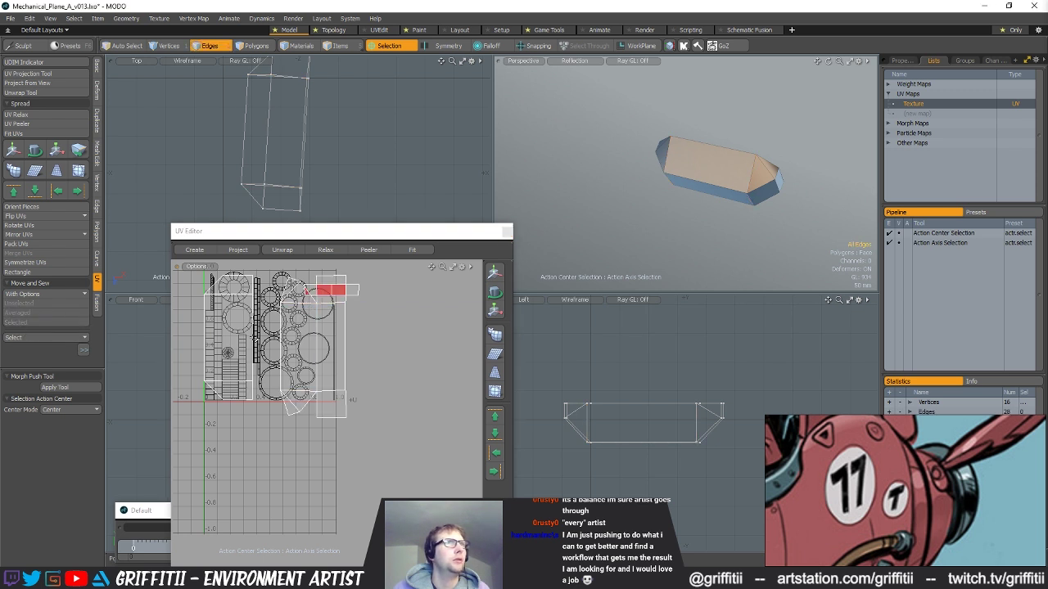
left_click(316, 401)
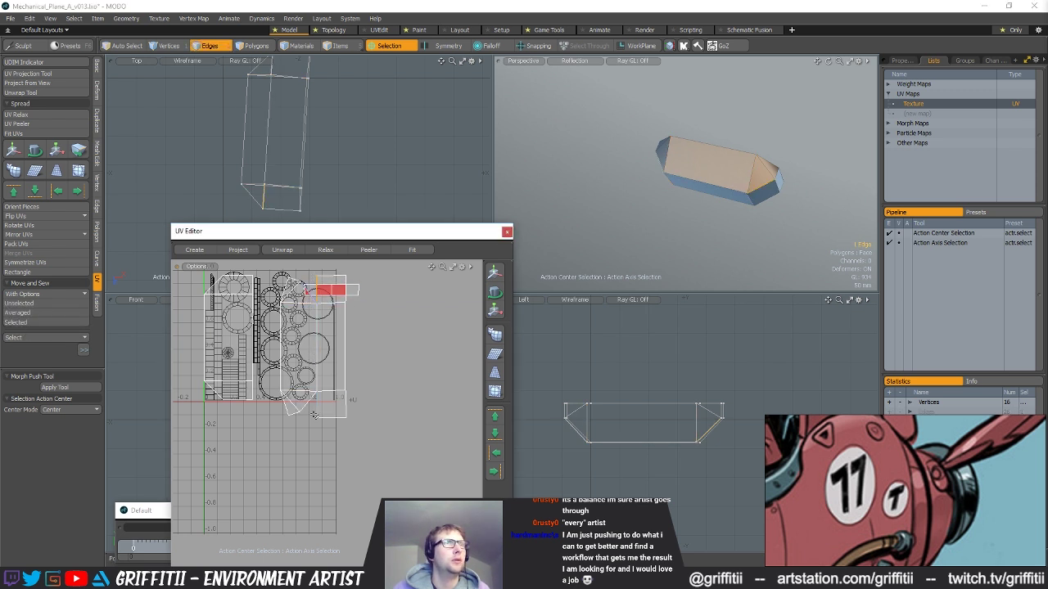
left_click(17, 322)
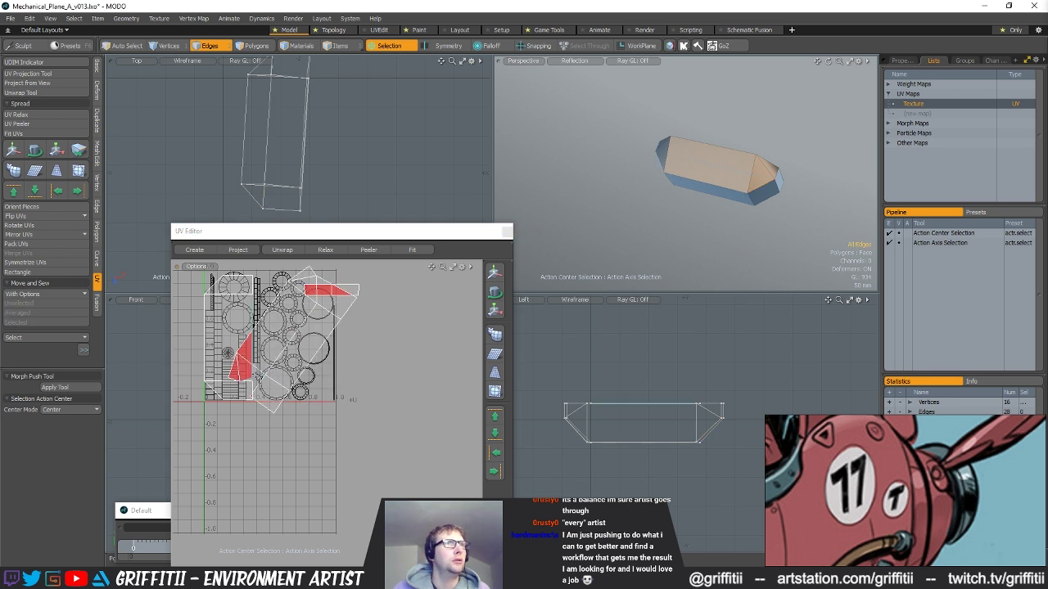
left_click(43, 323)
- Move the joined UV island of the block clear of the packed circular pieces
key("3")
double_click(265, 331)
key("w")
left_click_drag(266, 324, 343, 403)
left_click_drag(702, 122, 721, 193, "alt")
key("q")
key("1")
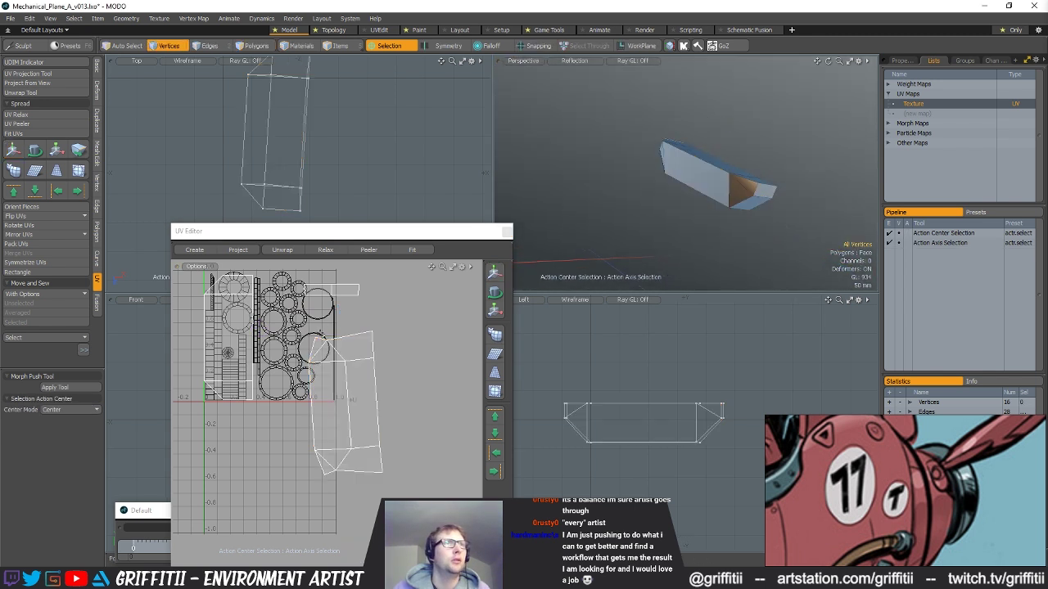
- Sew the remaining end pieces onto both ends of the block's joined UV island
key("space")
left_click(340, 338)
left_click(25, 325)
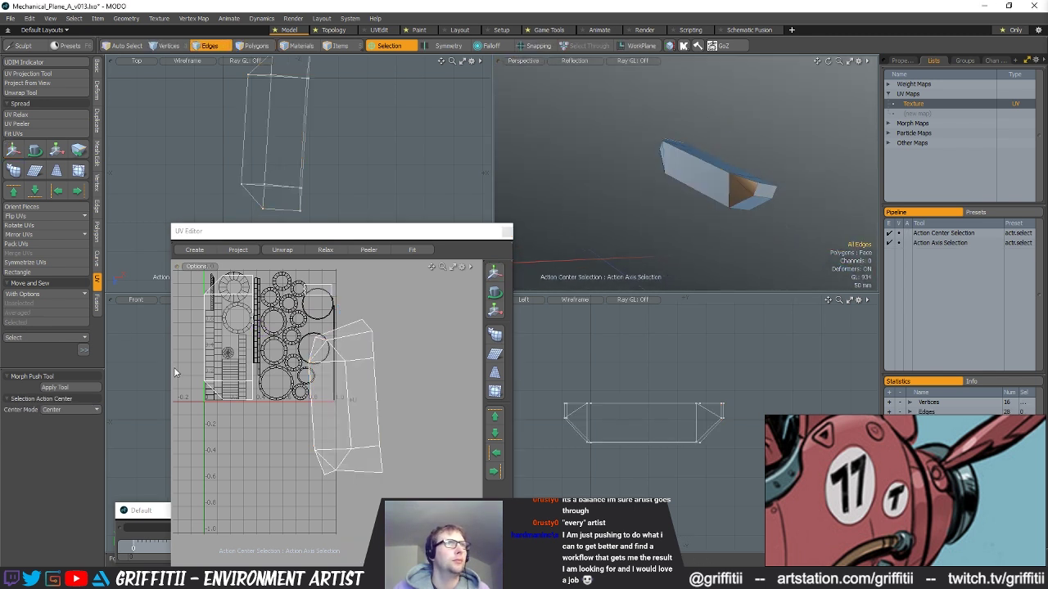
left_click(334, 469)
left_click(17, 324)
key("space")
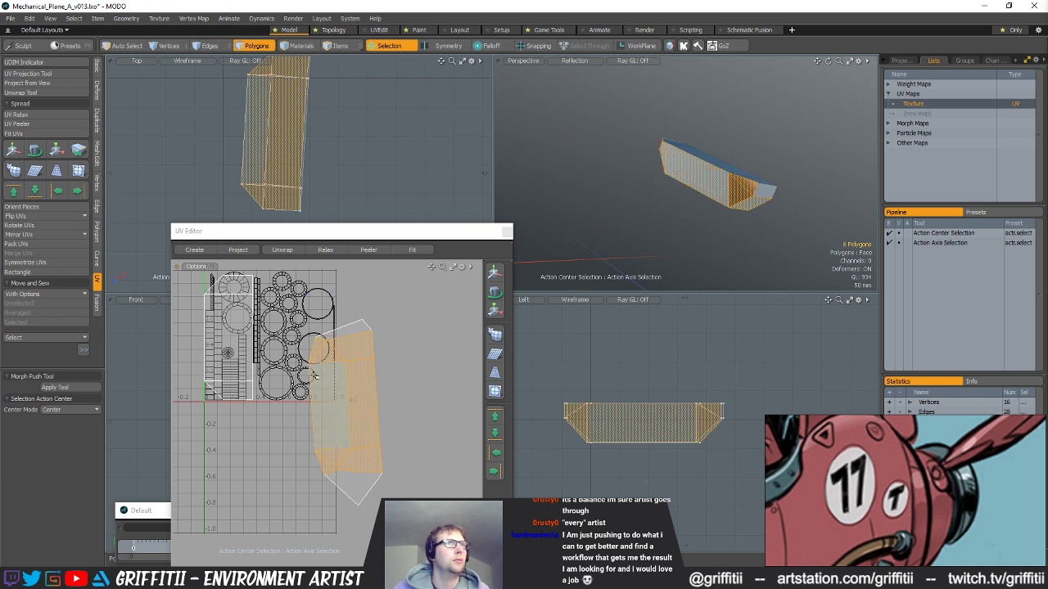
- Relax the block's joined UV island with UV Relax in Conformal mode and clear the selection
left_click(31, 116)
scroll(348, 328, "down", 1)
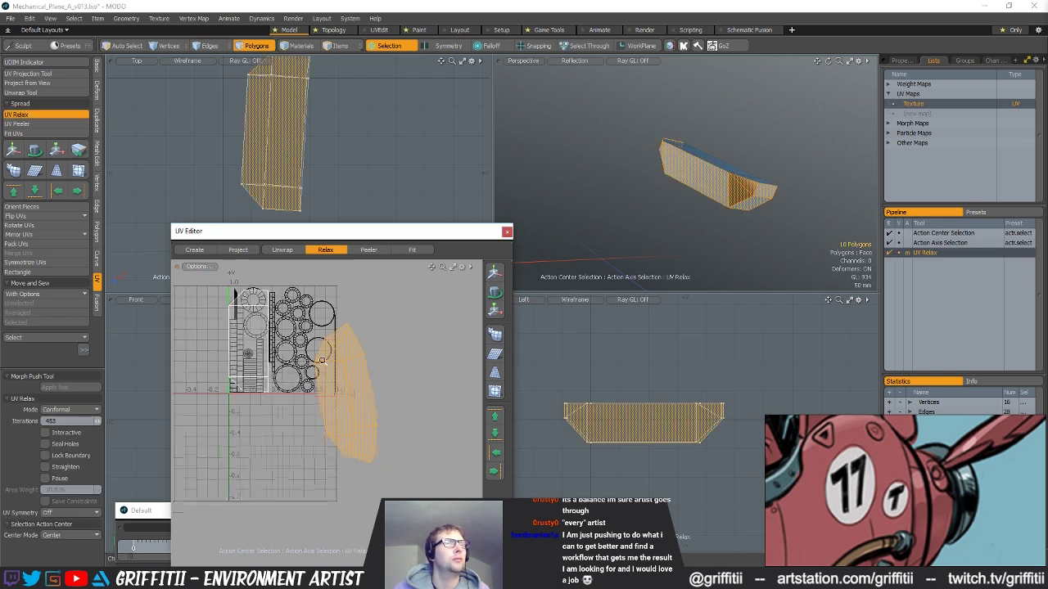
left_click_drag(365, 293, 375, 323, "alt")
key("q")
left_click(381, 321)
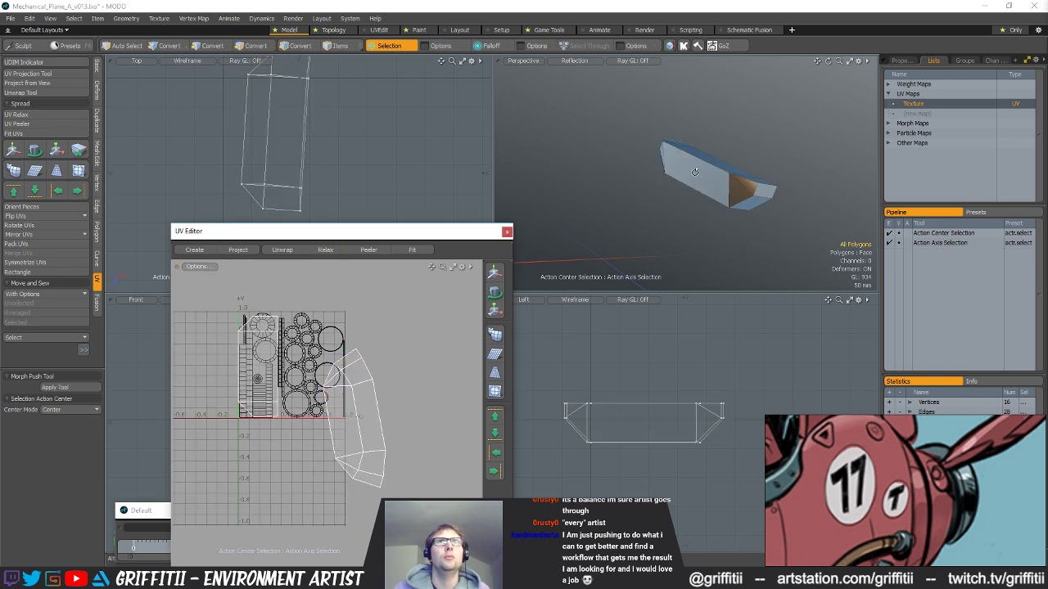
- Select all polygons of the block and rework its vertex normals with the Vertex Normal Toolkit's edge operations
key("ctrl+a")
left_click(670, 47)
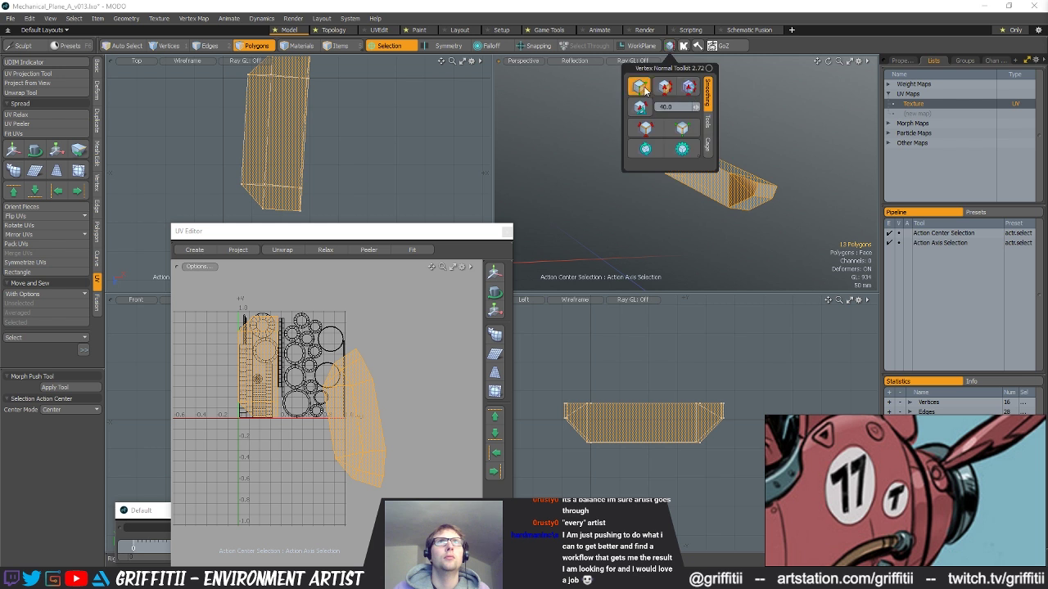
left_click_drag(710, 180, 746, 139, "alt")
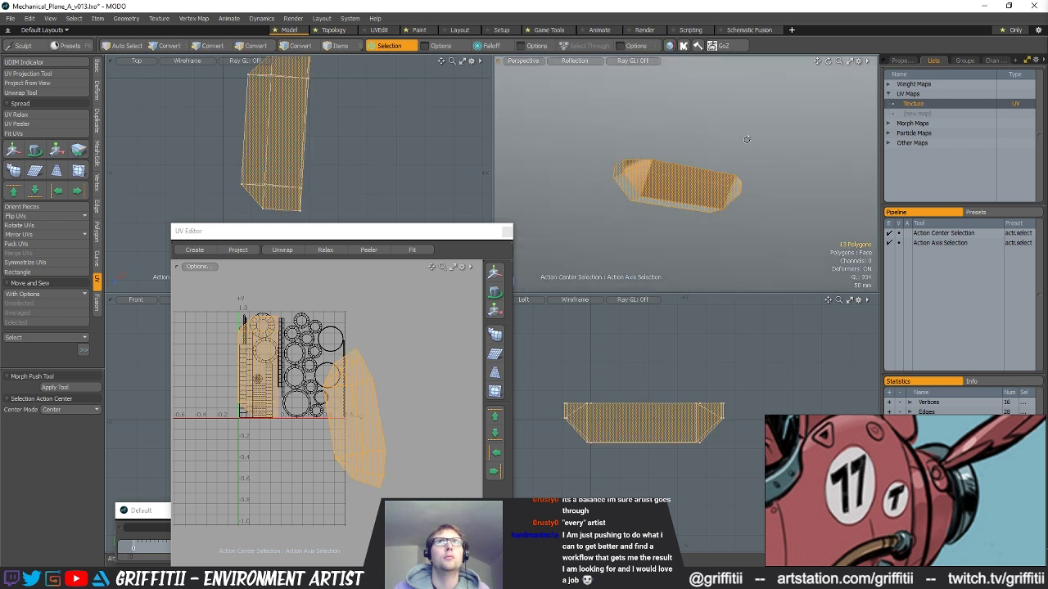
left_click(670, 47)
left_click(646, 127)
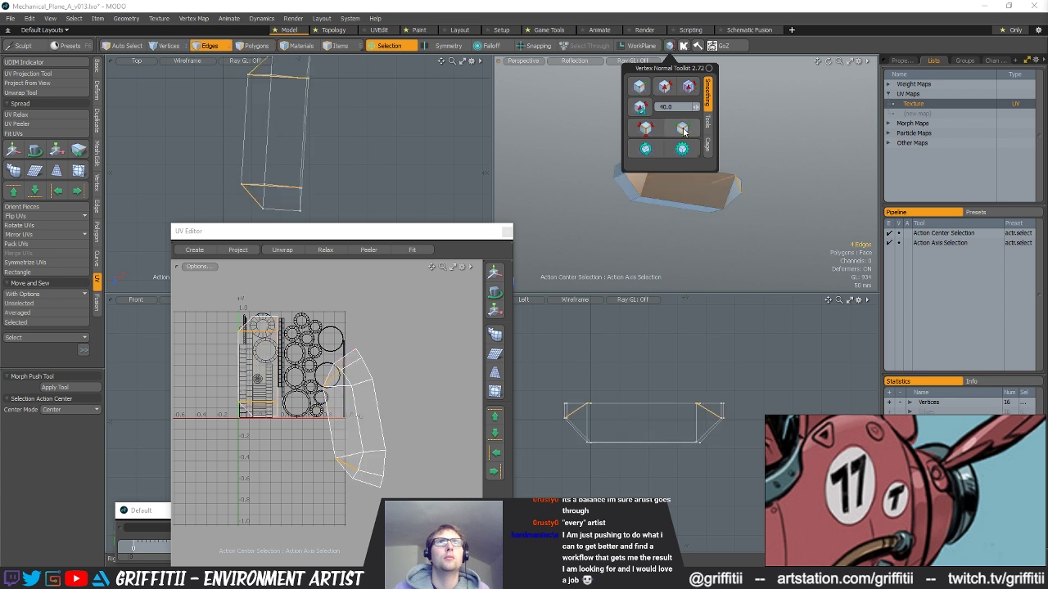
key("3")
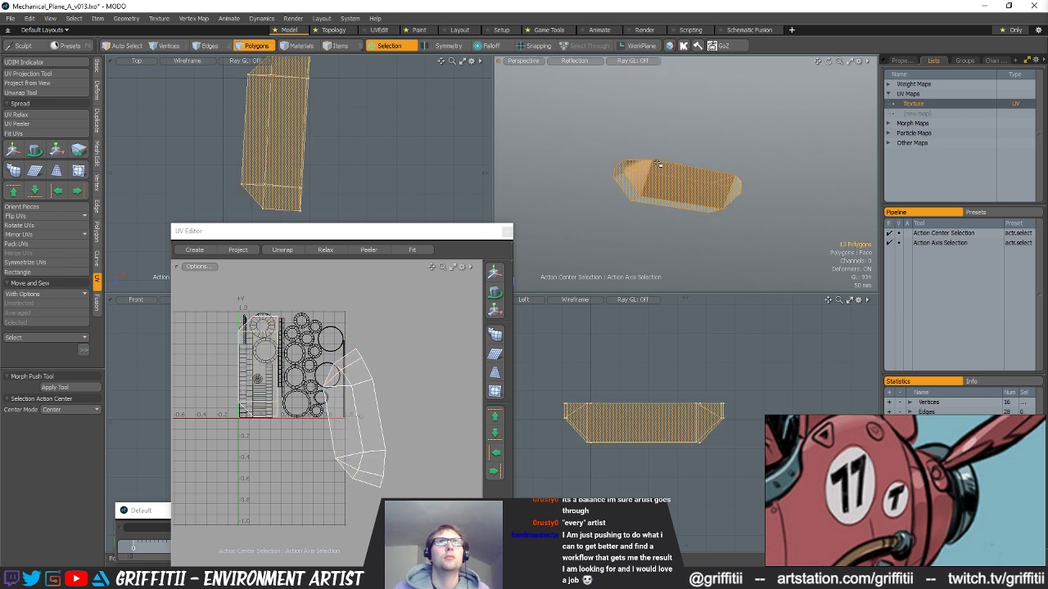
left_click(670, 47)
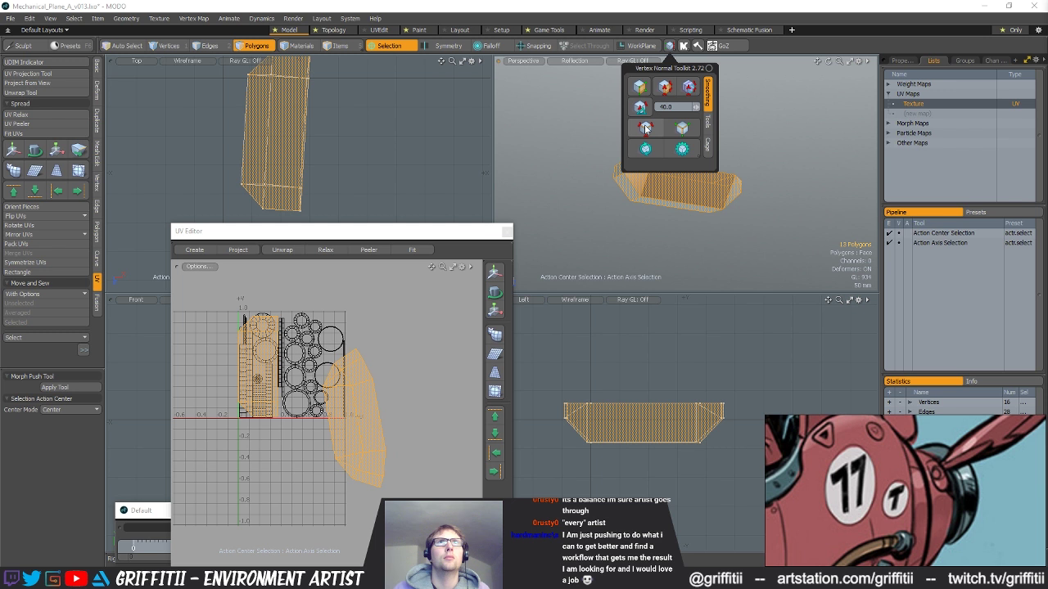
left_click(682, 129)
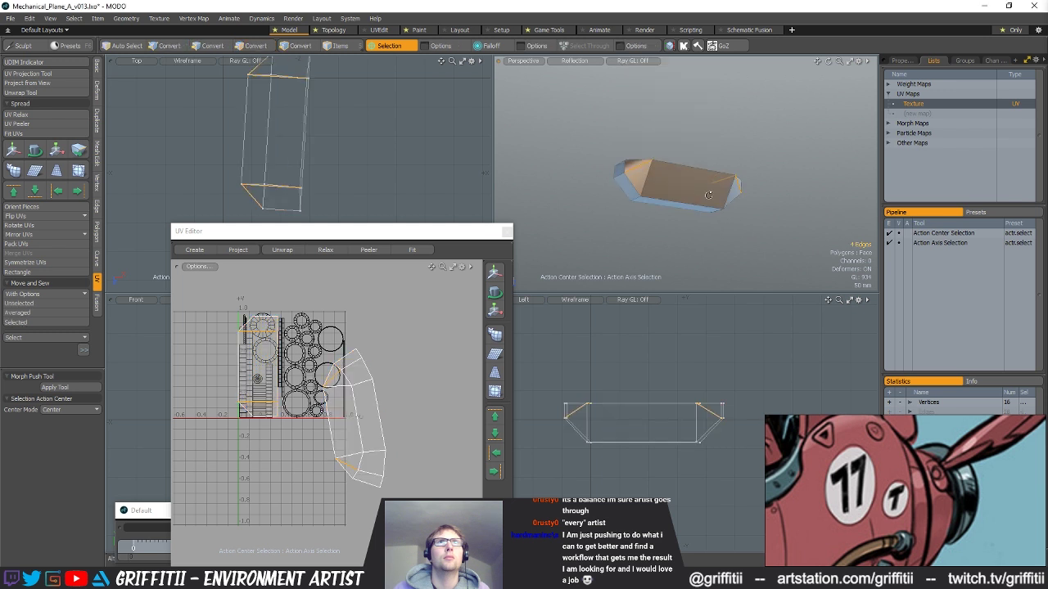
key("3")
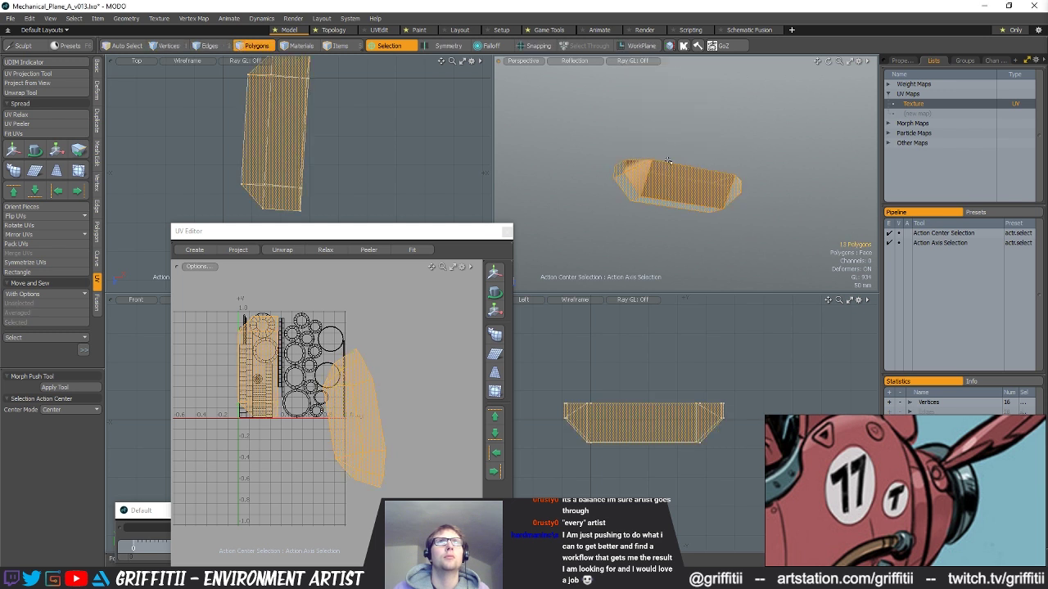
- Smooth the vertex normals across the whole block and return to its polygon selection
left_click(669, 47)
left_click(639, 88)
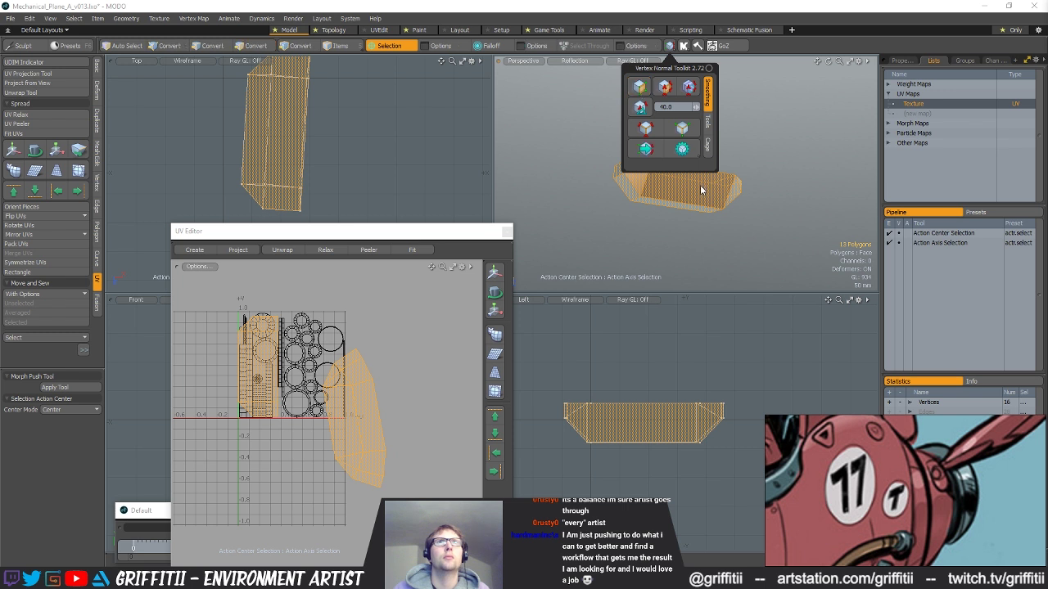
key("alt+2")
left_click(639, 87)
left_click_drag(673, 187, 683, 184, "alt")
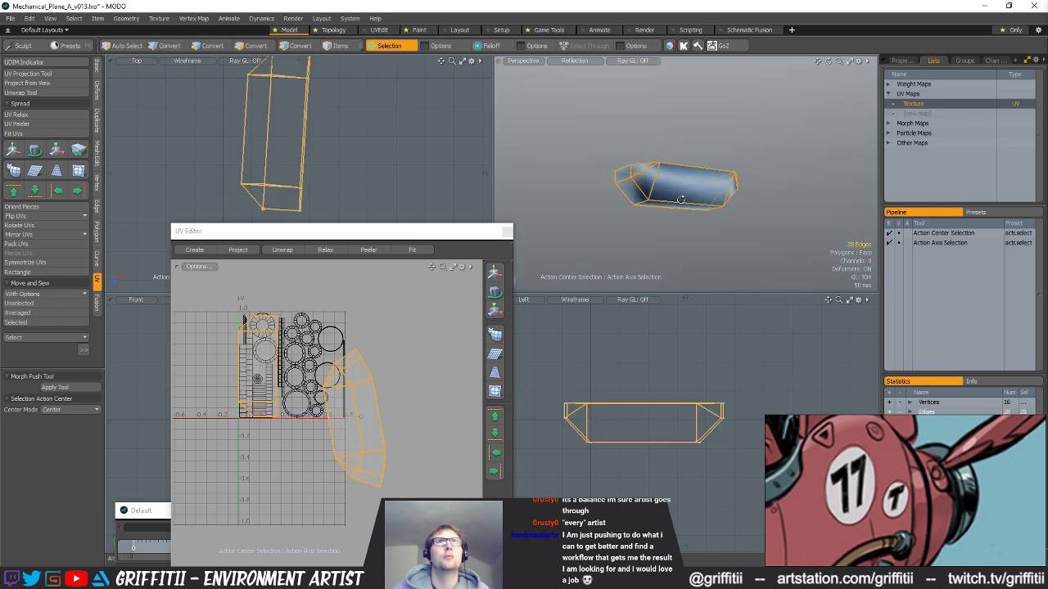
key("ctrl+z")
- Try another smoothing mode of the Vertex Normal Toolkit on the block and undo it
left_click(670, 46)
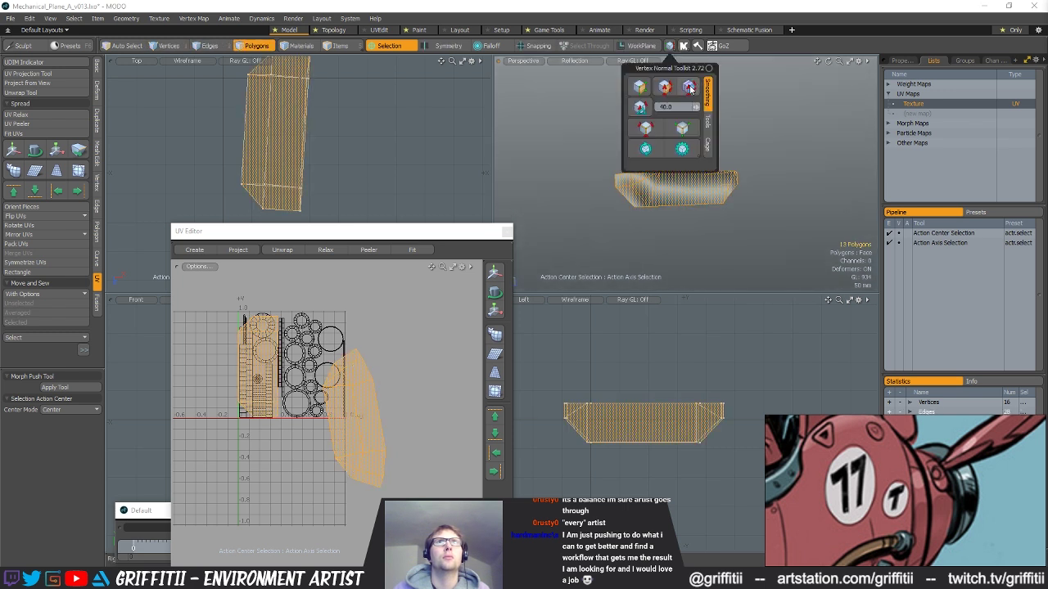
left_click(688, 86)
left_click_drag(762, 140, 676, 80, "alt")
key("ctrl+z")
left_click(669, 47)
- Add one uniform loop slice across the middle of the block's length
key("2")
key("3")
key("alt+c")
left_click(70, 459)
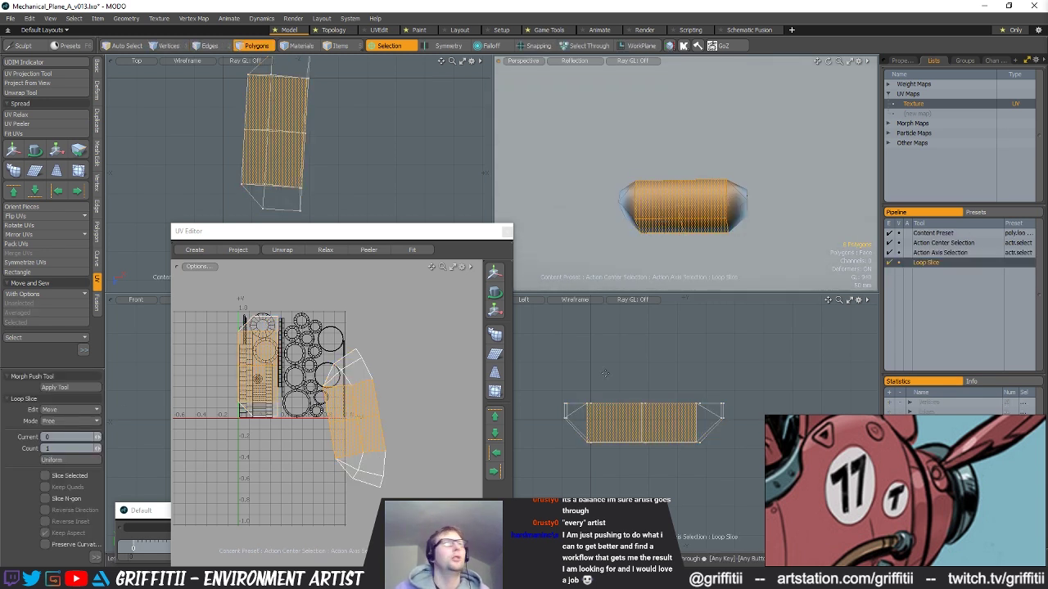
key("space")
- Select the two middle vertices on the block's bottom and lower them a little over 14 mm
key("1")
left_click(644, 443)
key("w")
key("x")
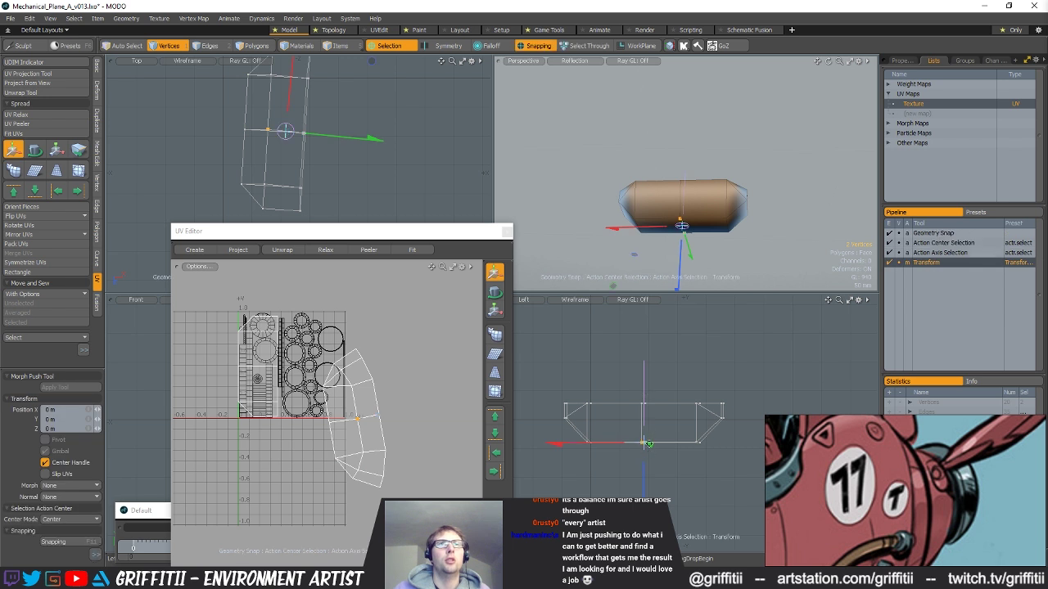
key("w")
key("x")
left_click_drag(643, 359, 644, 367)
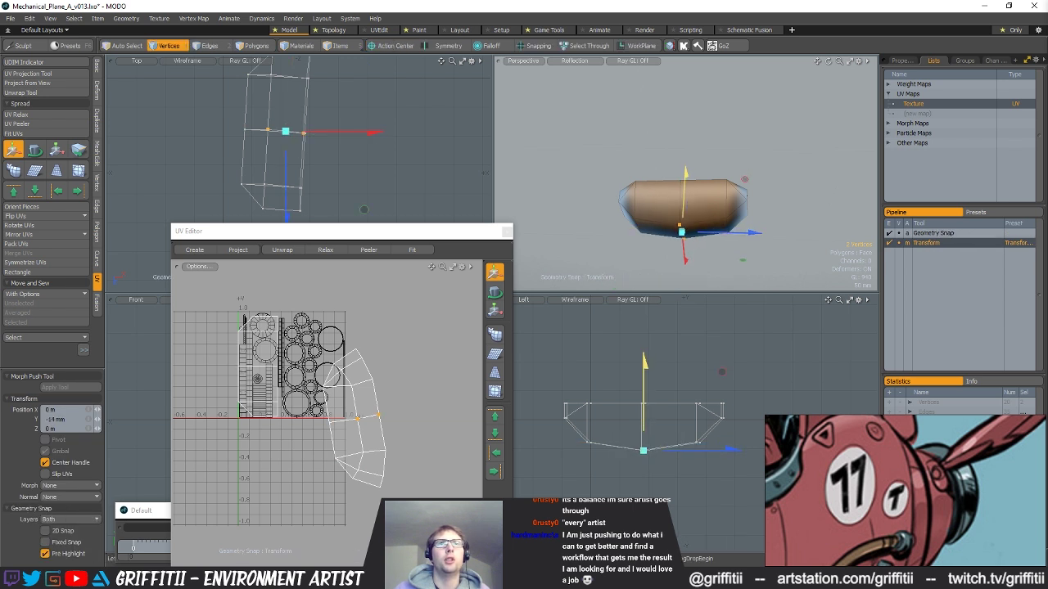
left_click_drag(649, 452, 649, 454)
key("space")
key("space")
key("space")
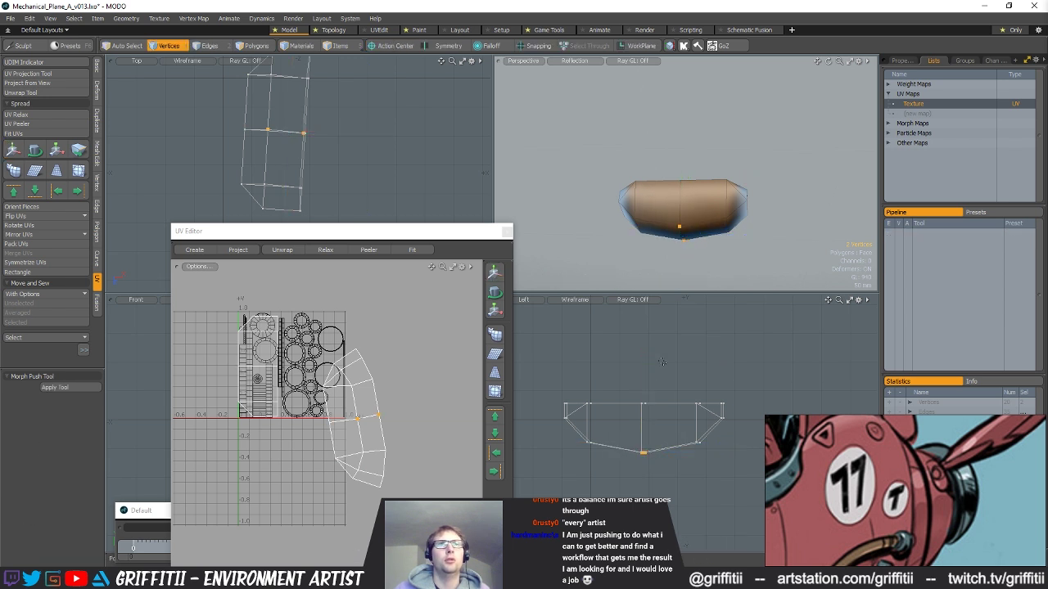
- Select the block's whole UV island and relax it with UV Relax
double_click(360, 383)
left_click(15, 115)
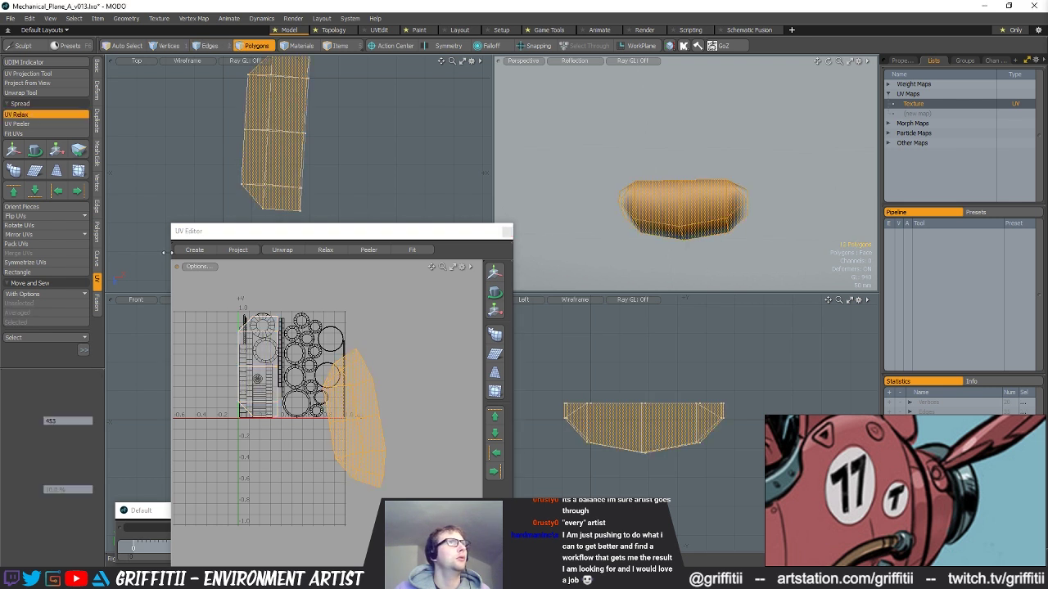
key("space")
- Reapply the Vertex Normal Toolkit's smoothing operations to the border edges and all polygons of the block
left_click(540, 326)
mouse_move(723, 211)
left_mouse_down("alt")
mouse_move(786, 238)
mouse_move(725, 221)
left_mouse_up("alt")
double_click(666, 207)
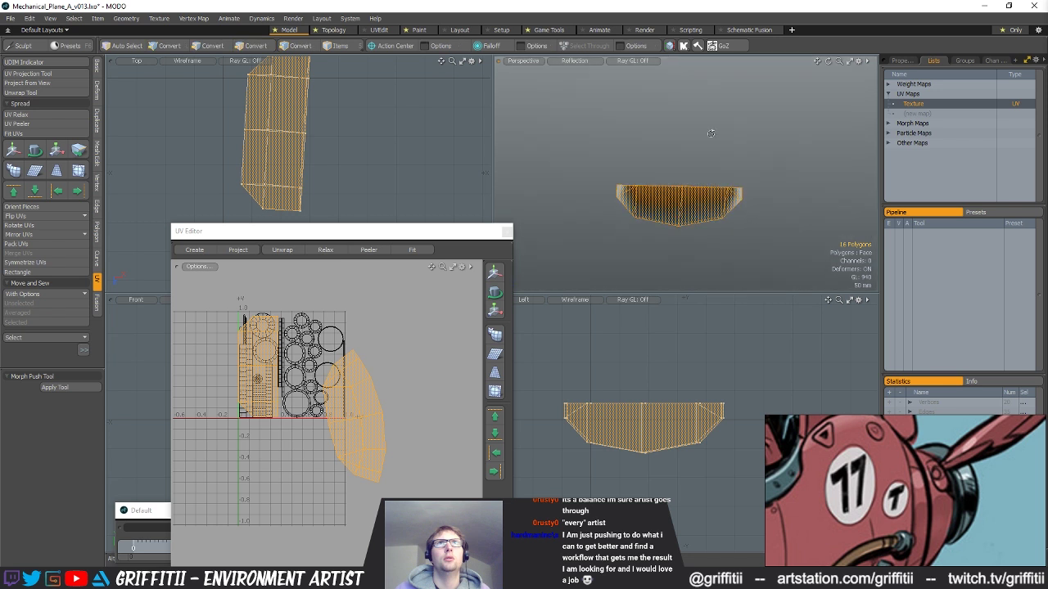
left_click(673, 46)
left_click(652, 130)
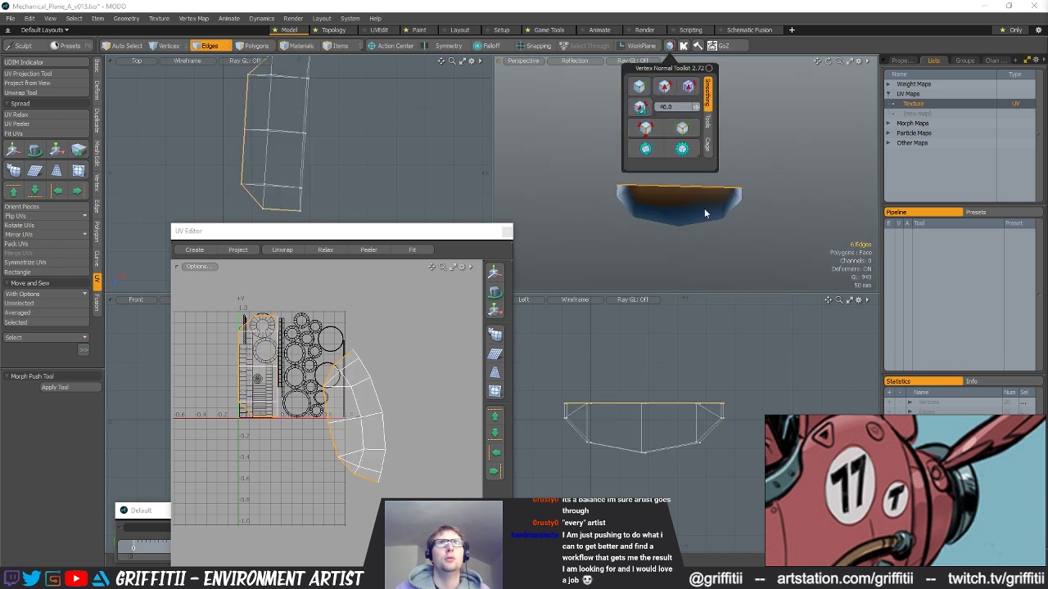
left_click_drag(785, 241, 681, 121, "alt")
key("3")
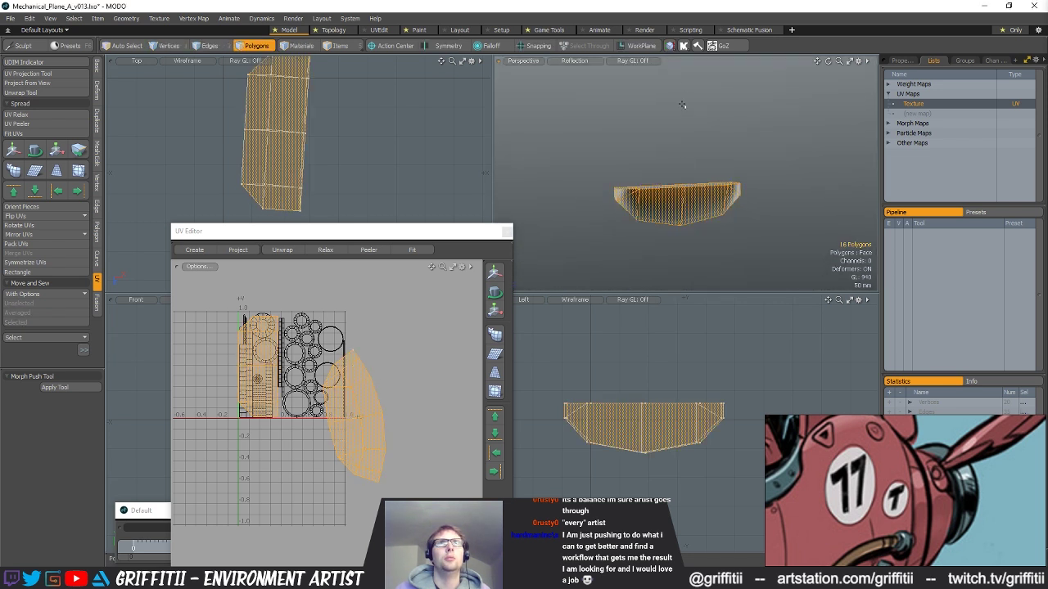
left_click(671, 46)
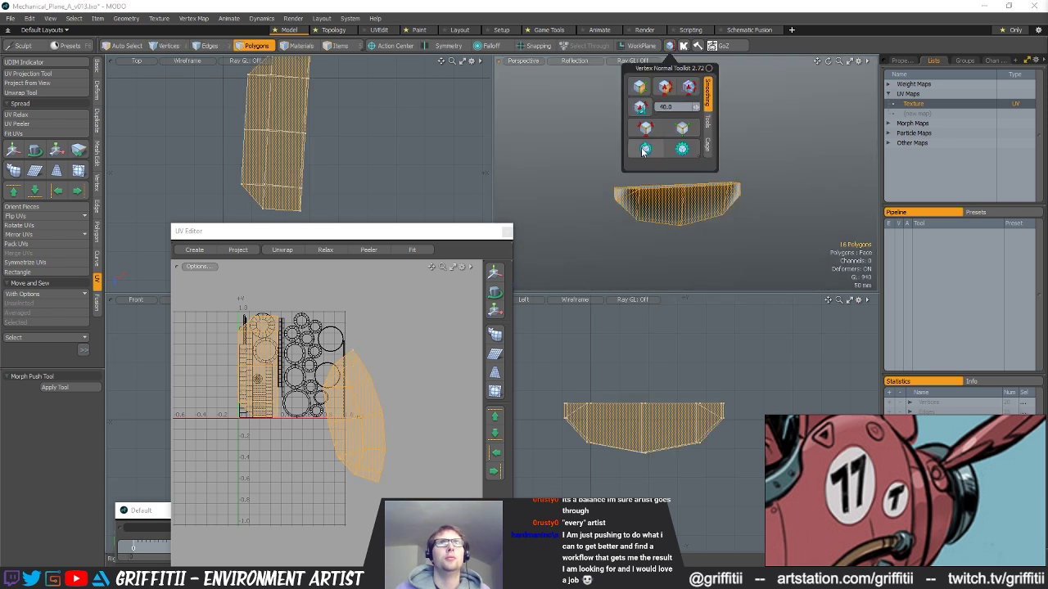
left_click(745, 170)
- Unhide the fuselage hull and select all connected polygons of the small block on its side
key("u")
scroll(748, 172, "down", 5)
left_click_drag(625, 87, 689, 257, "alt")
scroll(728, 193, "up", 5)
left_click(723, 177)
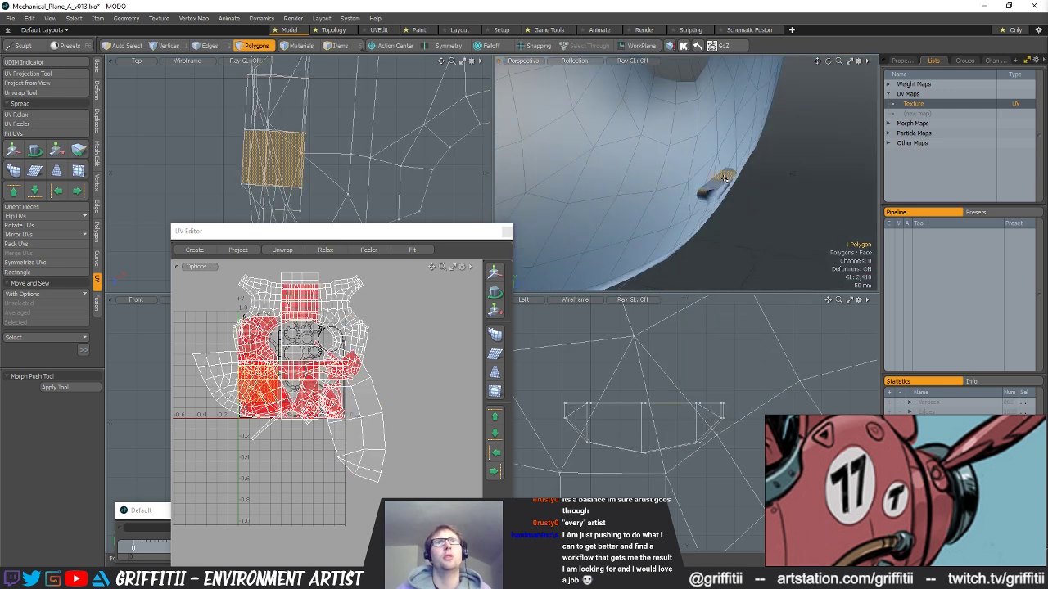
double_click(724, 177)
- Move the block slightly inward toward the fuselage's centre to seat it against the hull
key("alt+a")
key("w")
left_click_drag(757, 191, 689, 185, "alt")
key("alt+a")
key("alt+a")
left_click_drag(352, 135, 358, 133)
key("q")
- Select the two inner vertices of the block's outer top edge and scale them closer together along its length
left_click_drag(751, 224, 681, 137, "alt")
key("1")
key("3")
key("1")
left_click_drag(755, 139, 720, 84, "alt")
key("r")
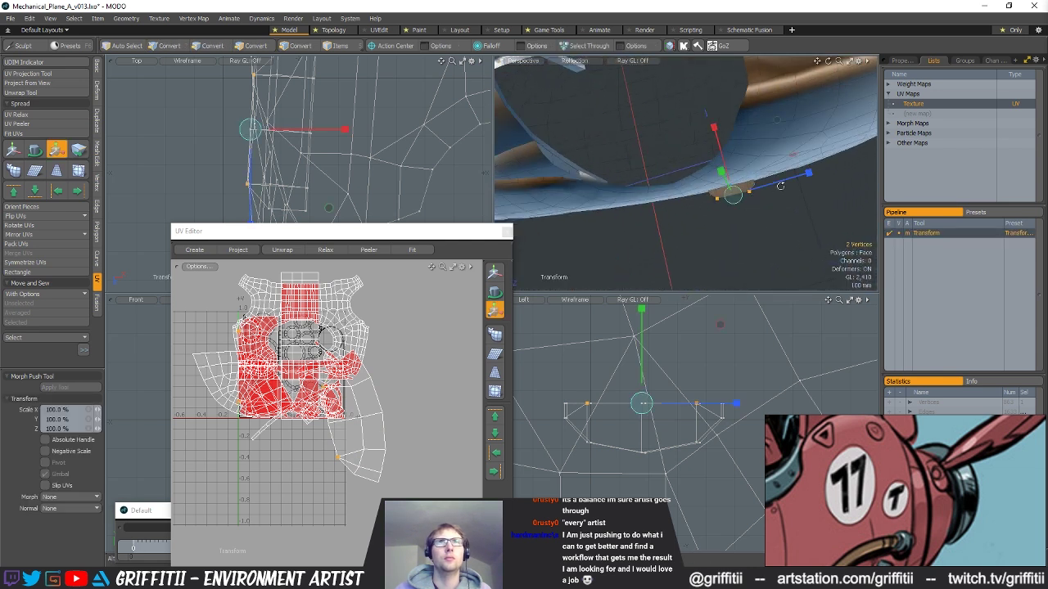
key("alt+s")
left_click_drag(810, 177, 722, 182)
- Move those two top-edge vertices 2 mm and scale them slightly back apart along the block's length
scroll(762, 197, "up", 4)
key("w")
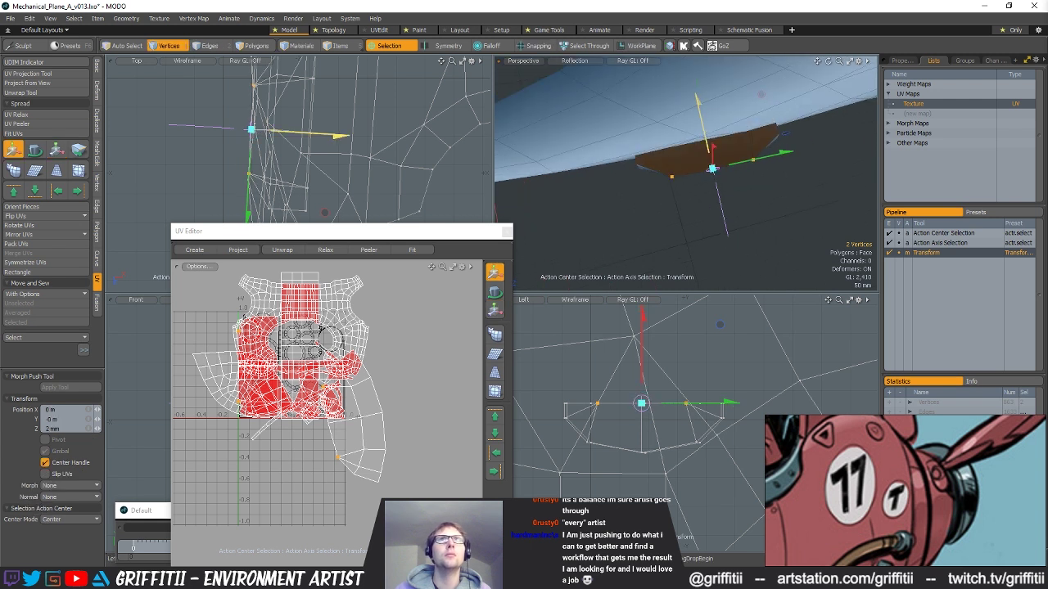
key("r")
left_click_drag(788, 151, 797, 148)
left_click_drag(761, 186, 752, 203, "alt")
key("space")
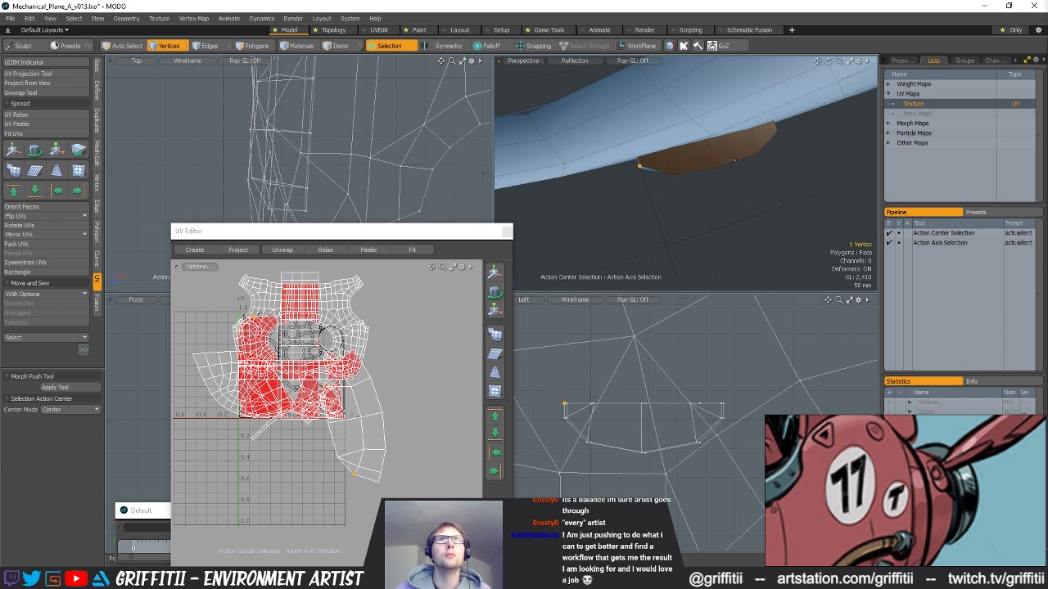
- Try scaling the block's two outer top end vertices to 96% along its length
left_click(776, 132, "shift")
left_click_drag(776, 136, 692, 172, "alt")
key("r")
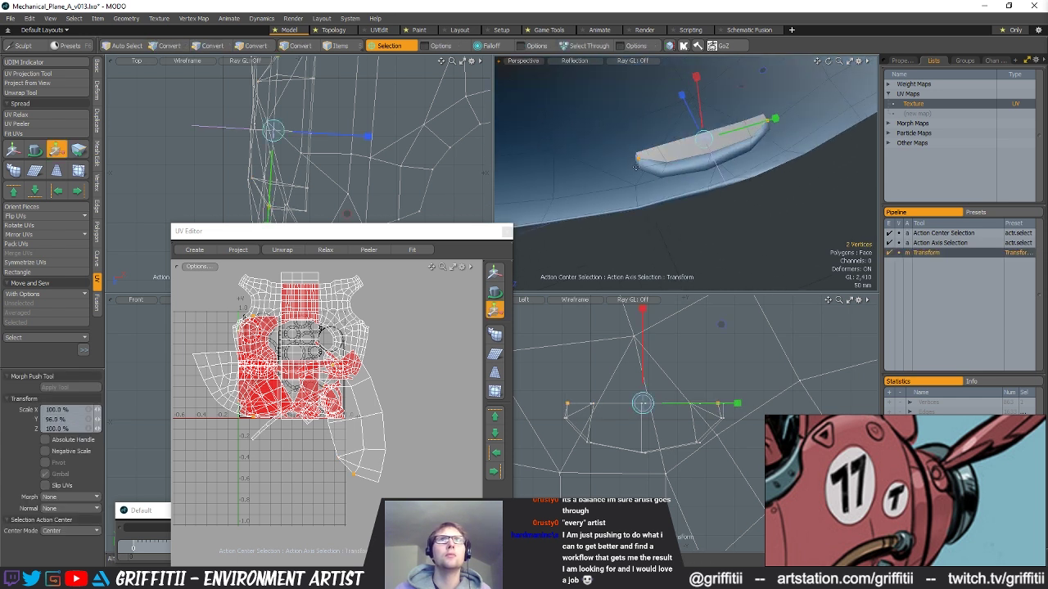
- Try scaling the edges at both ends of the block
key("space")
key("2")
left_click(638, 161)
left_click_drag(826, 163, 769, 179, "alt")
left_click(753, 121, "shift")
key("r")
left_click_drag(633, 155, 635, 156)
key("space")
key("space")
key("space")
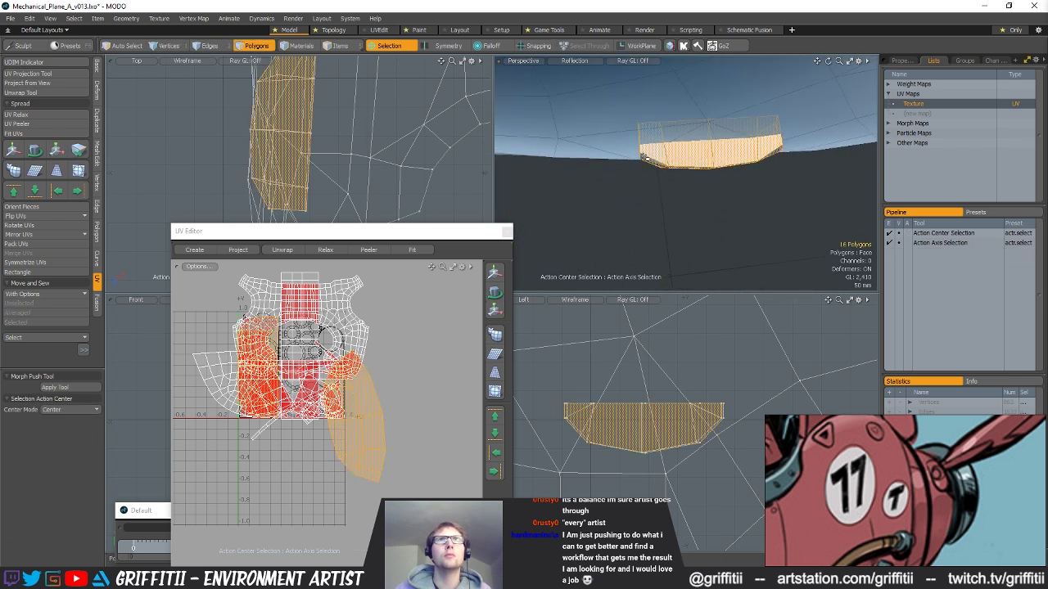
- Scale the block's two top end vertices slightly closer together along its length
key("r")
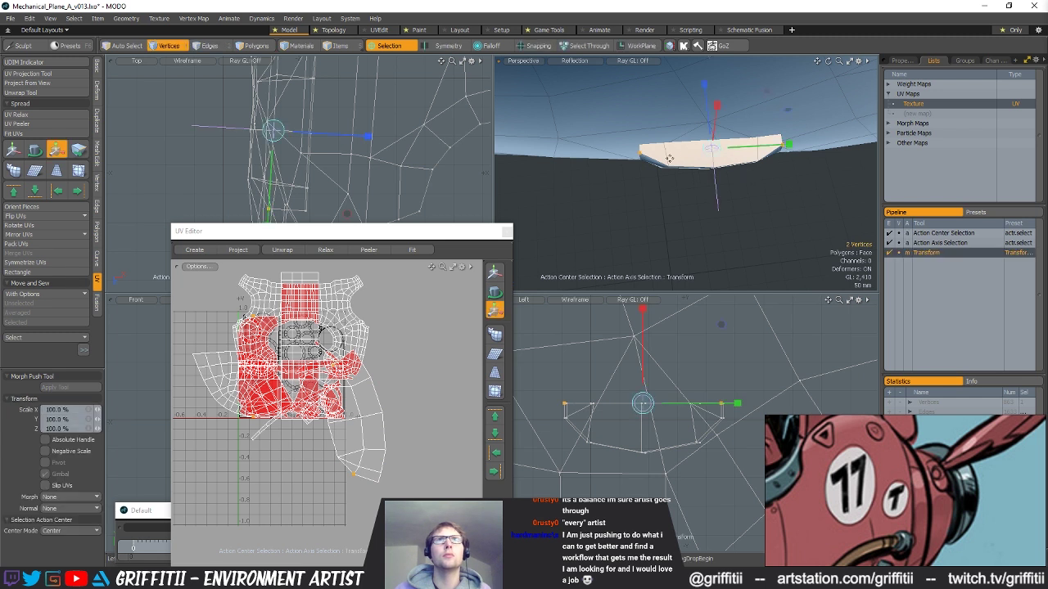
left_click_drag(785, 145, 725, 106)
key("space")
- Select the four lower end-corner vertices of the block and scale them slightly inward along its length
left_click(646, 158)
left_click_drag(655, 160, 689, 112, "alt")
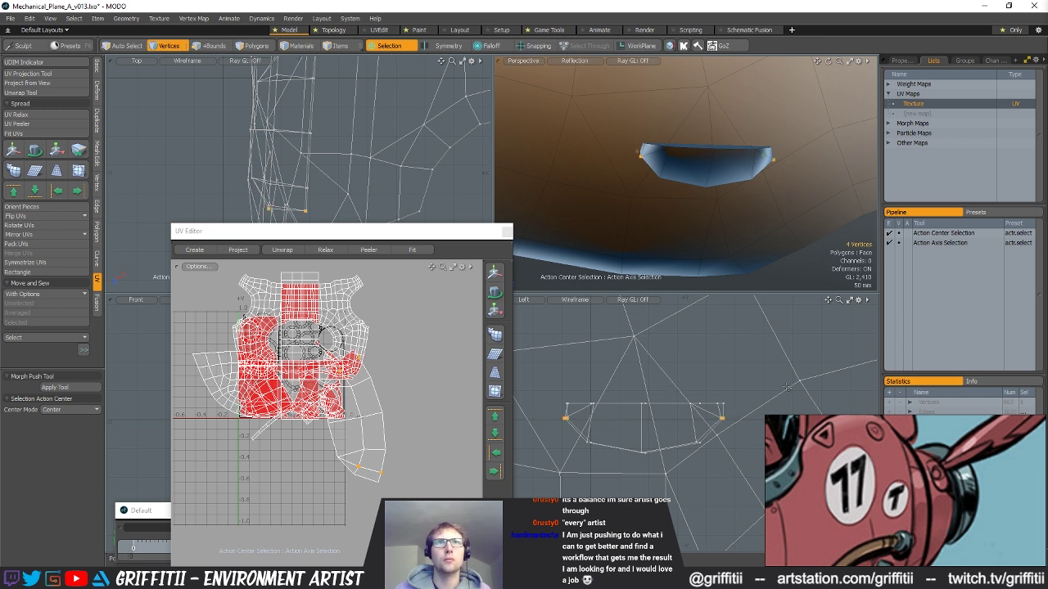
key("r")
left_click_drag(651, 193, 627, 143, "alt")
left_click_drag(548, 419, 551, 418)
left_click_drag(647, 168, 638, 149, "alt")
left_click_drag(718, 195, 741, 162, "alt")
key("space")
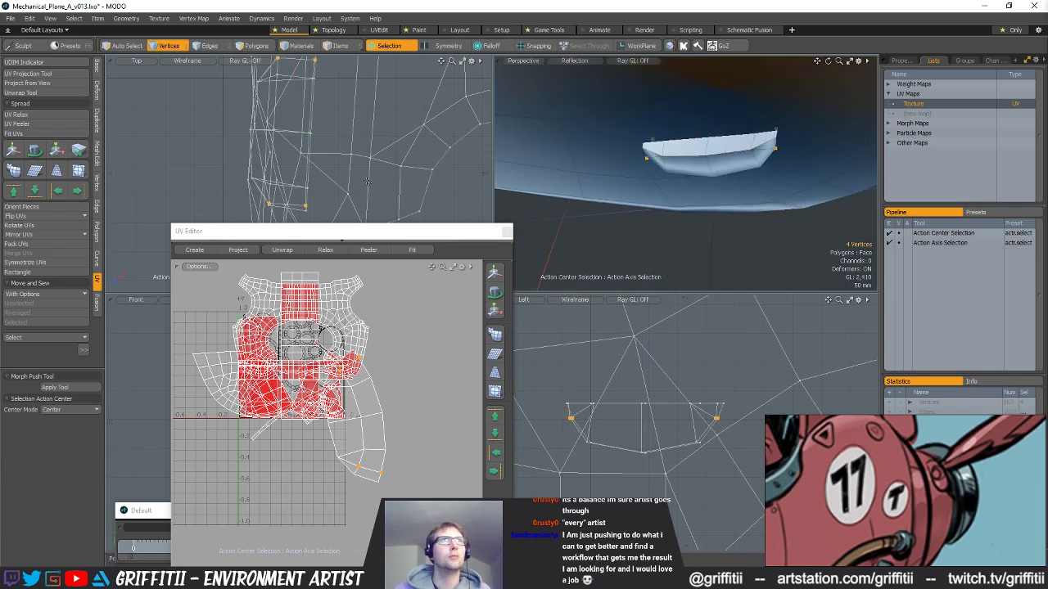
- Keep one opposite pair of lower end-corner vertices selected and scale it slightly further inward
left_click_drag(472, 131, 464, 151, "alt+shift")
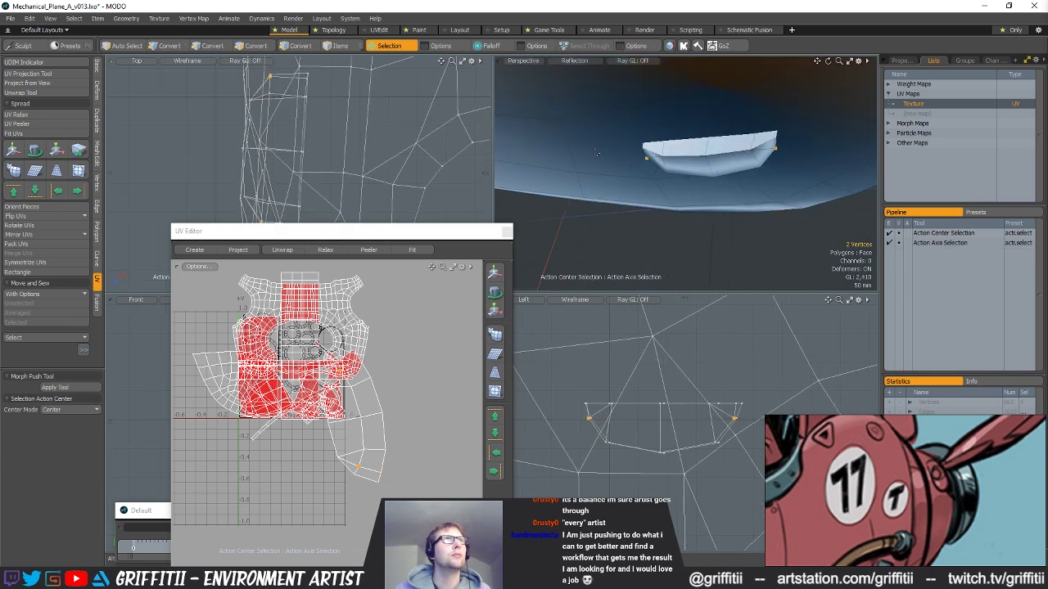
key("r")
left_click_drag(749, 183, 757, 158, "alt+shift")
left_click_drag(795, 124, 791, 125)
left_click_drag(458, 164, 459, 116, "alt+shift")
left_click_drag(684, 150, 711, 135, "alt")
key("space")
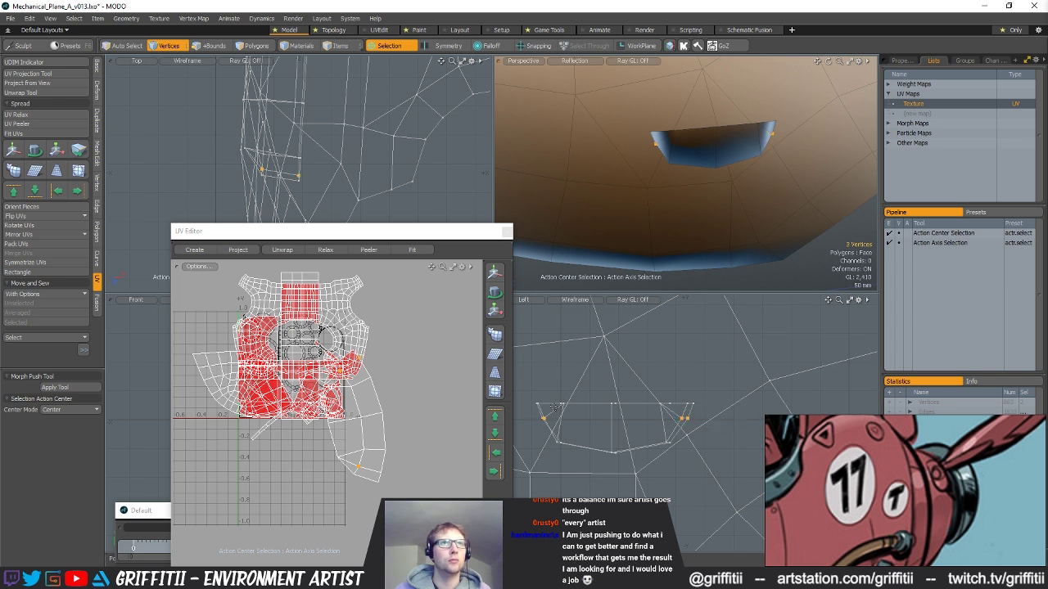
- Lower the four end-corner vertices slightly and scale them to 102% along the block's length
key("w")
left_click_drag(616, 443, 616, 448)
key("r")
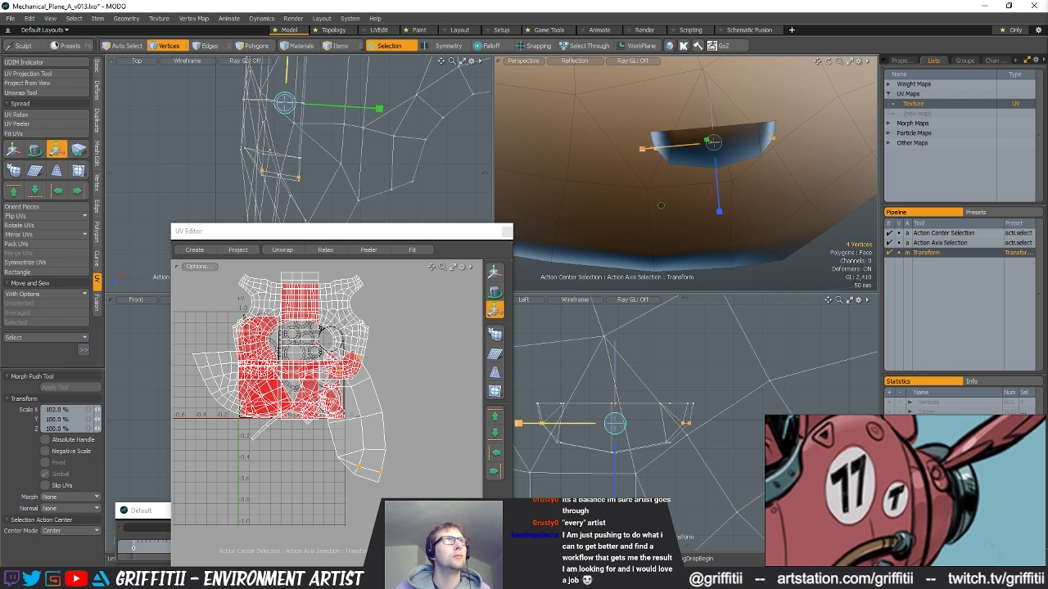
left_click_drag(352, 139, 348, 161, "alt")
key("q")
- Select the whole reshaped block and relax its UVs again with conformal UV Relax
key("3")
double_click(735, 131)
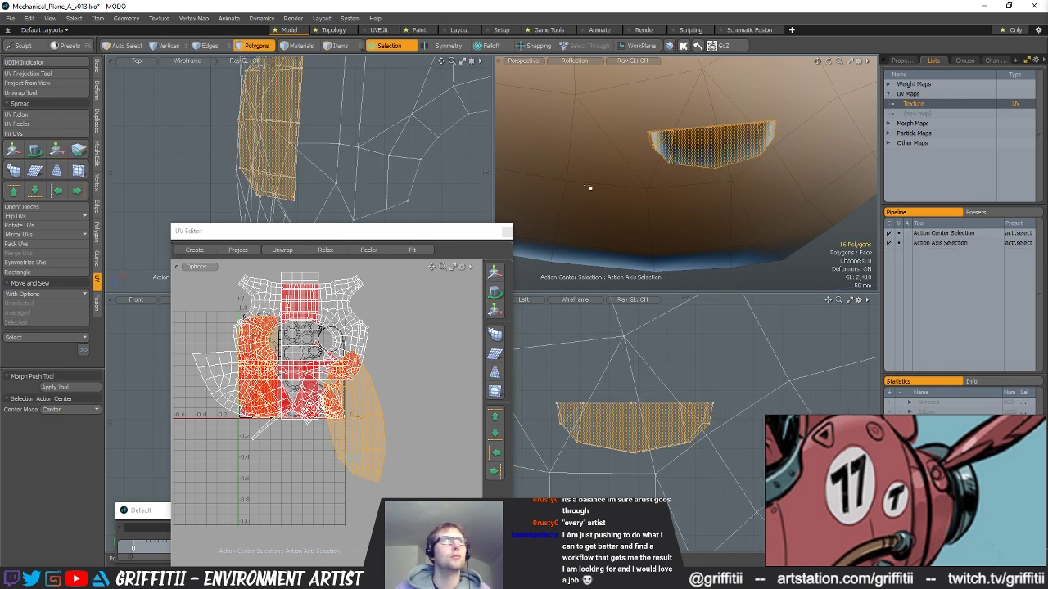
left_click(28, 104)
left_click(27, 104)
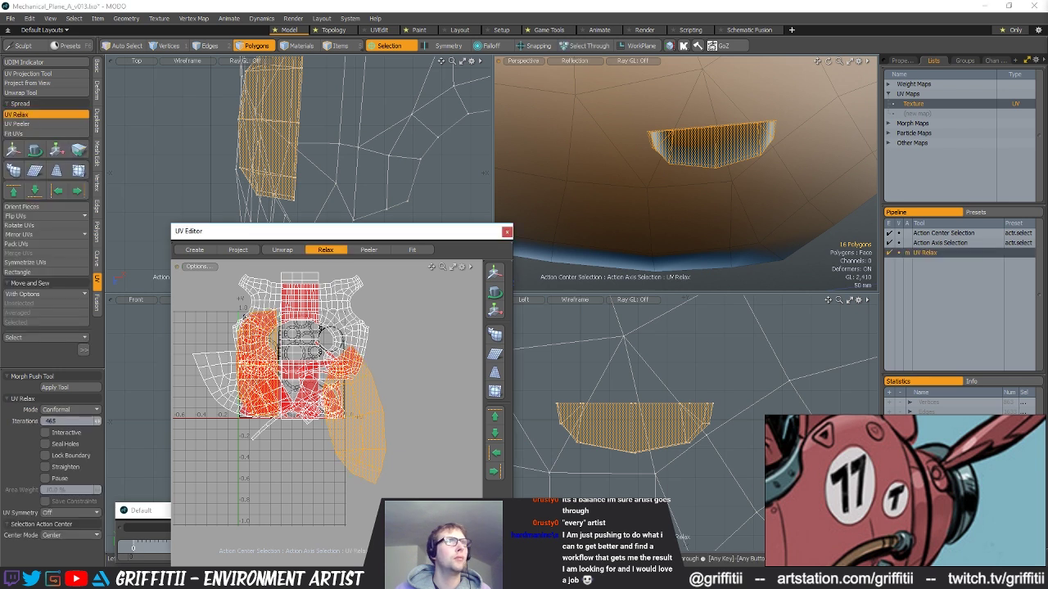
left_click(772, 170)
- Clear the selection center, switch the active mesh to the round hull fittings and close the UV editor
scroll(721, 176, "down", 3)
left_click_drag(773, 171, 723, 174, "alt")
scroll(737, 199, "down", 3)
scroll(672, 421, "down", 10)
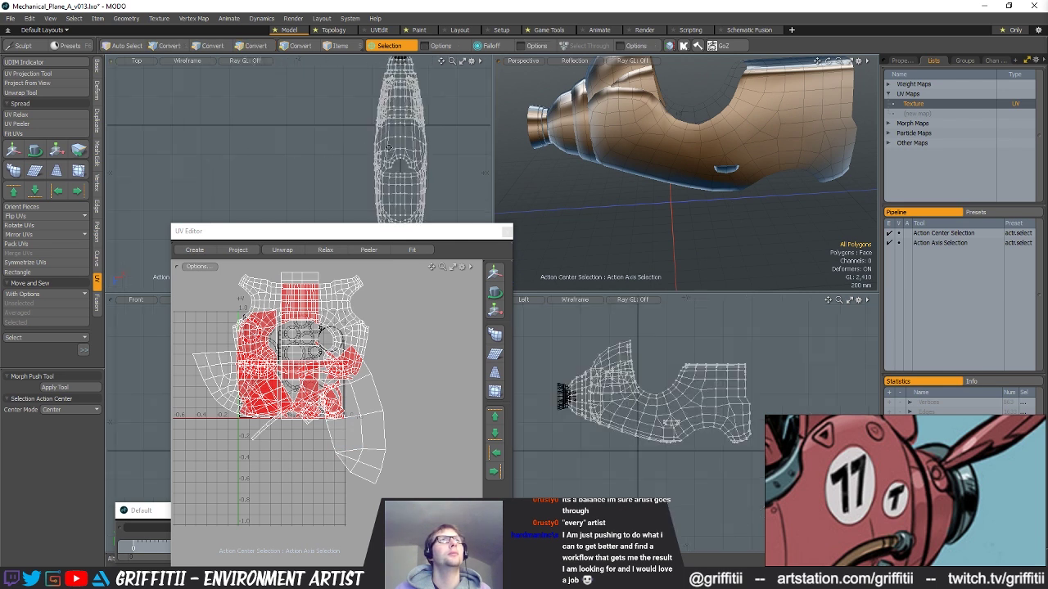
key("Escape")
left_click(668, 422)
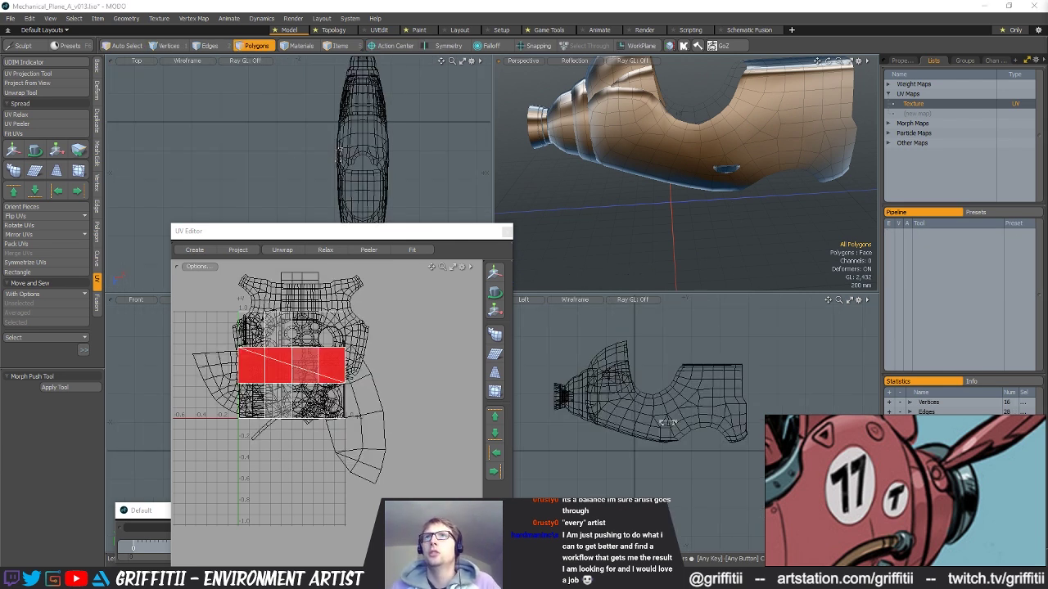
key("Down")
scroll(738, 155, "up", 4)
left_click_drag(739, 155, 728, 233, "alt")
left_click(506, 231)
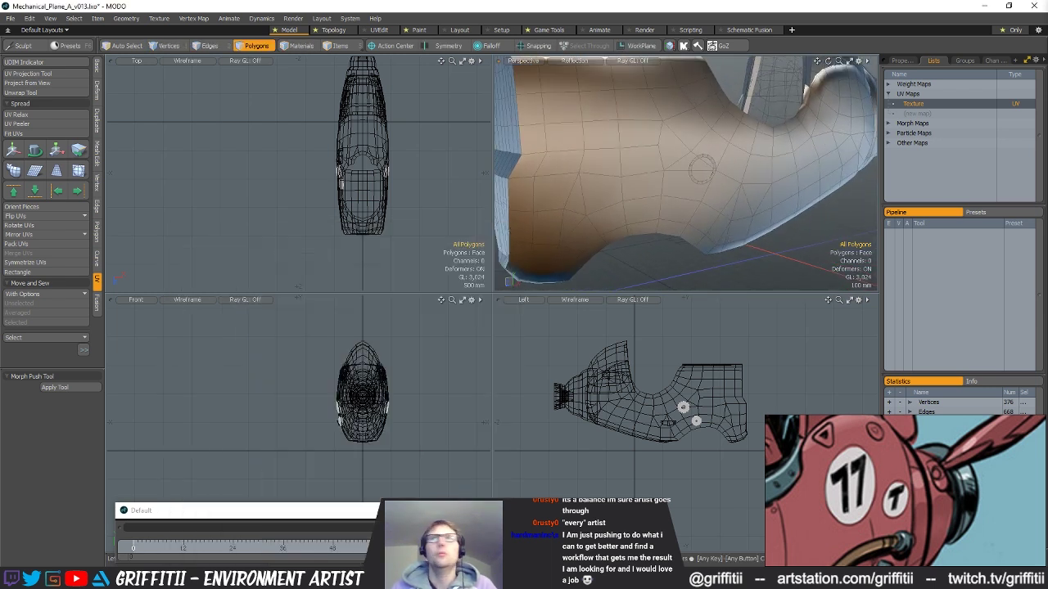
- Unhide the pipes, select the pipe connector's base ring and hide the pipes again so only the rings remain
key("u")
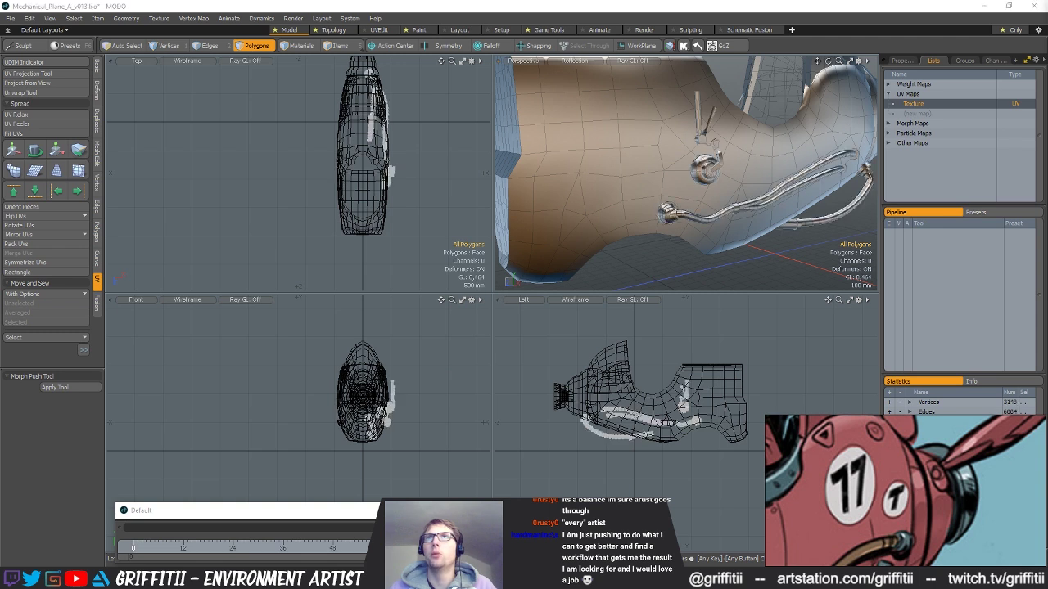
left_click_drag(733, 165, 743, 216, "alt")
scroll(720, 168, "up", 5)
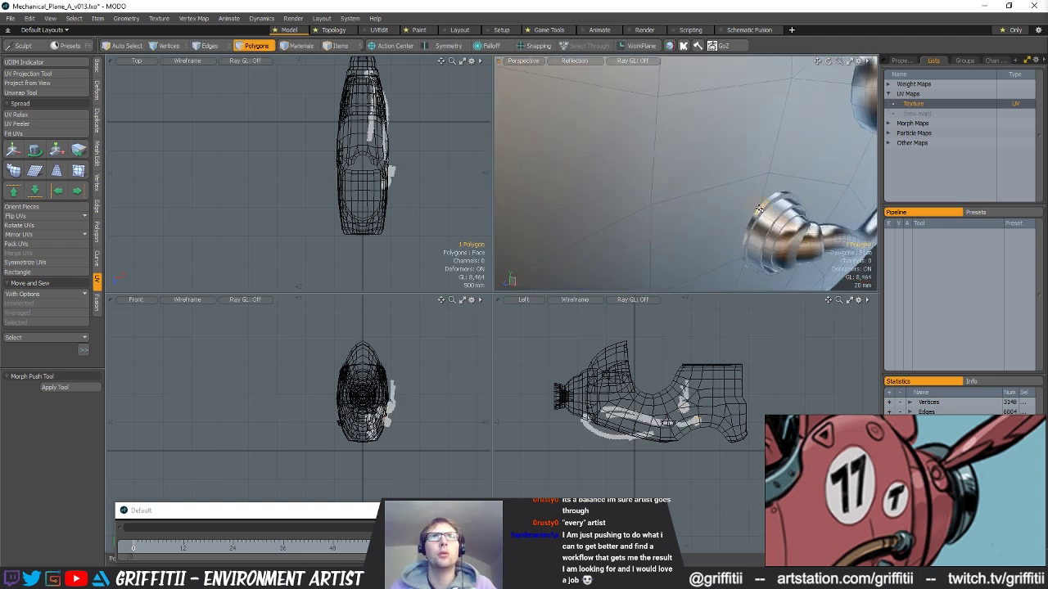
double_click(758, 210)
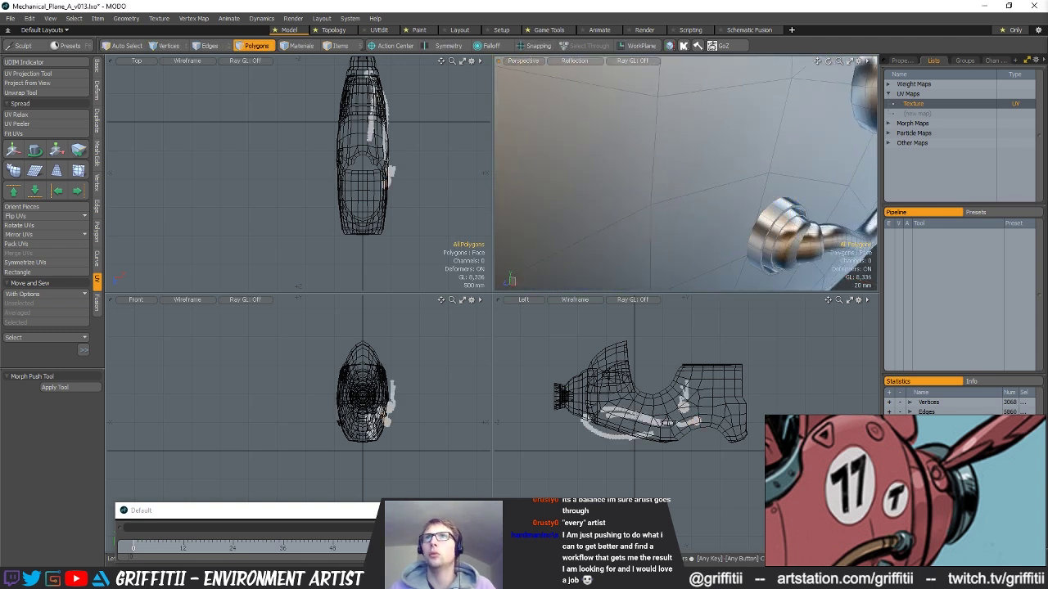
key("shift+h")
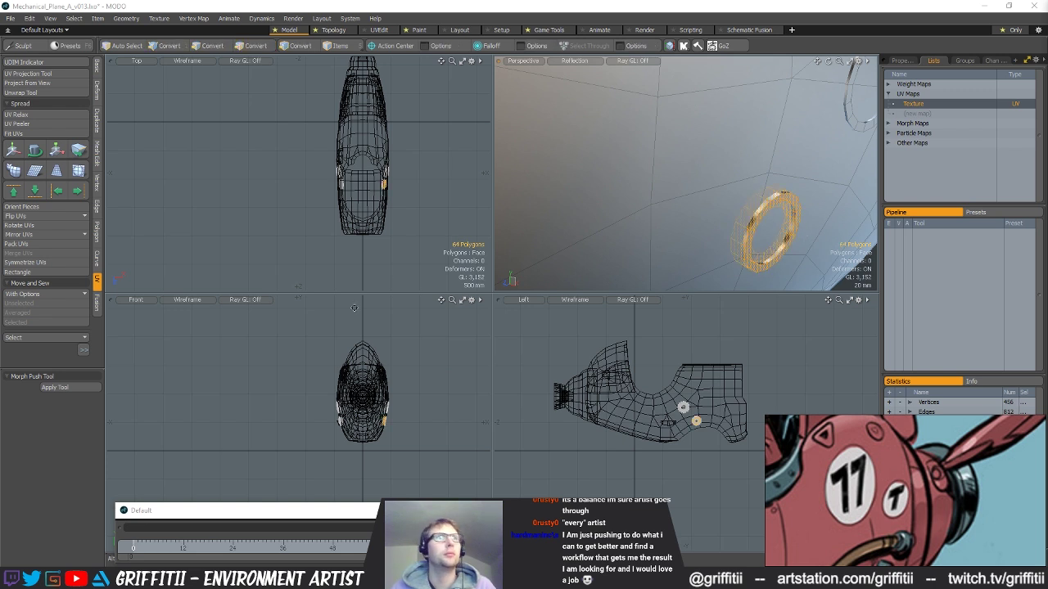
scroll(709, 393, "up", 5)
left_click(707, 398)
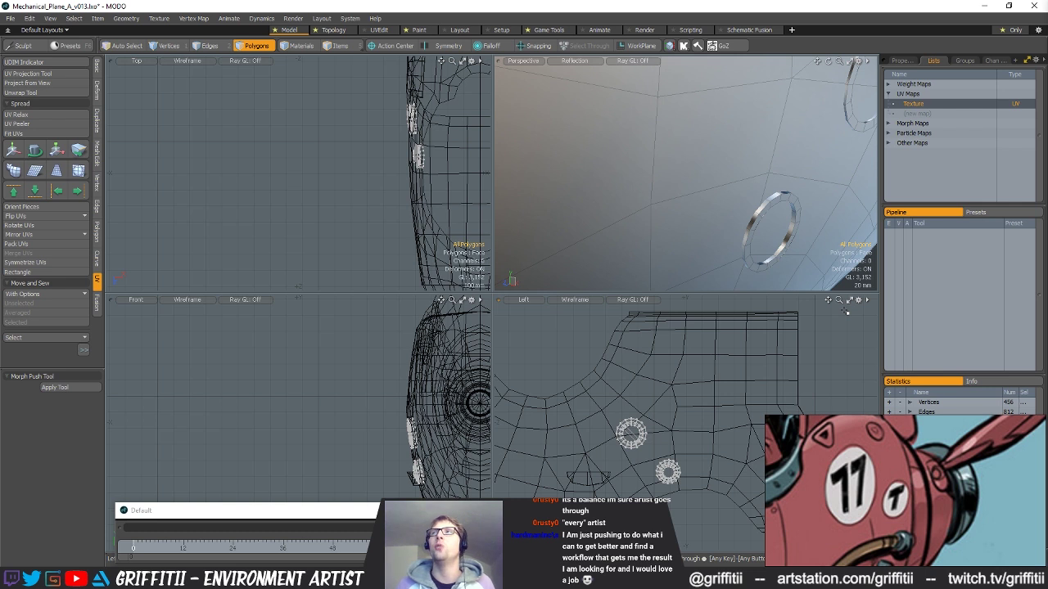
left_click_drag(767, 282, 745, 218, "alt")
scroll(745, 218, "down", 5)
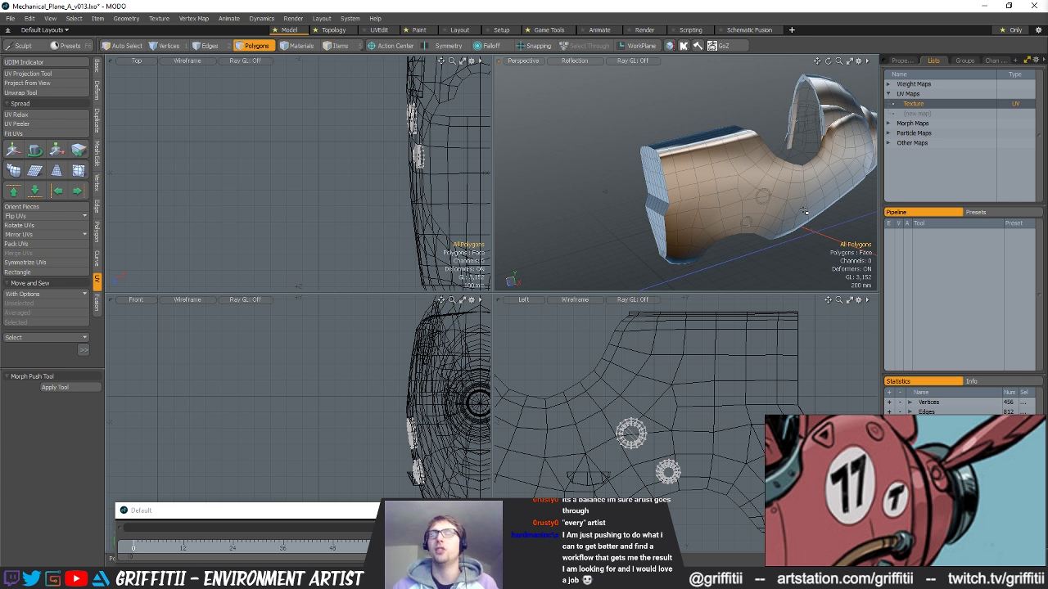
mouse_move(362, 579)
left_click(376, 555)
left_click(376, 555)
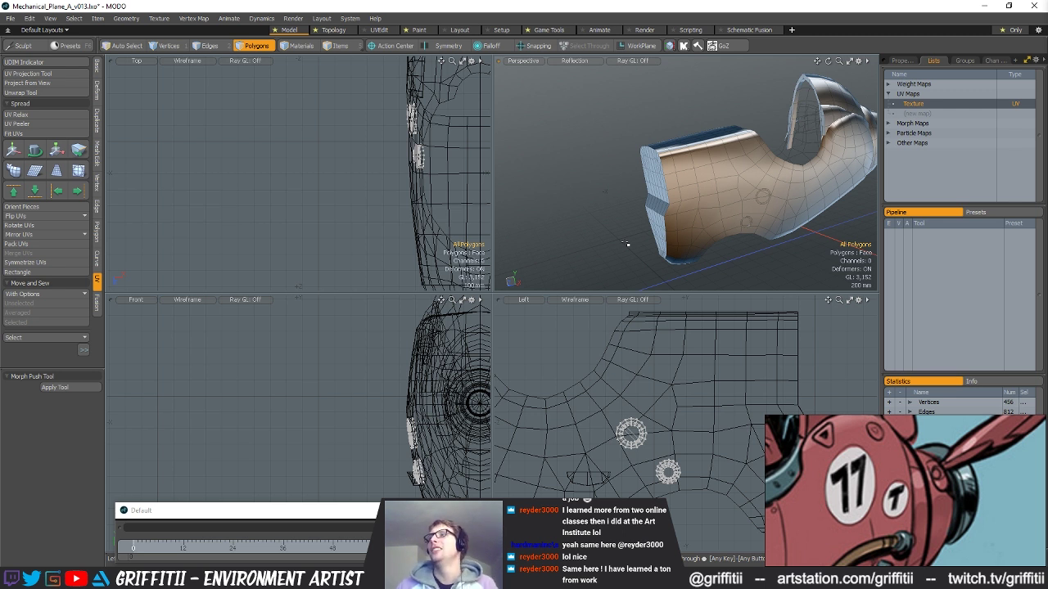
- Check which items the hull and the round fittings belong to, ending in polygon selection on the fittings' mesh
left_click_drag(738, 247, 817, 255, "alt")
scroll(741, 215, "up", 2)
scroll(748, 222, "up", 1)
scroll(708, 170, "up", 2)
left_click_drag(748, 222, 745, 165, "alt")
scroll(734, 223, "up", 1)
key("5")
left_click(745, 168)
left_click(746, 168)
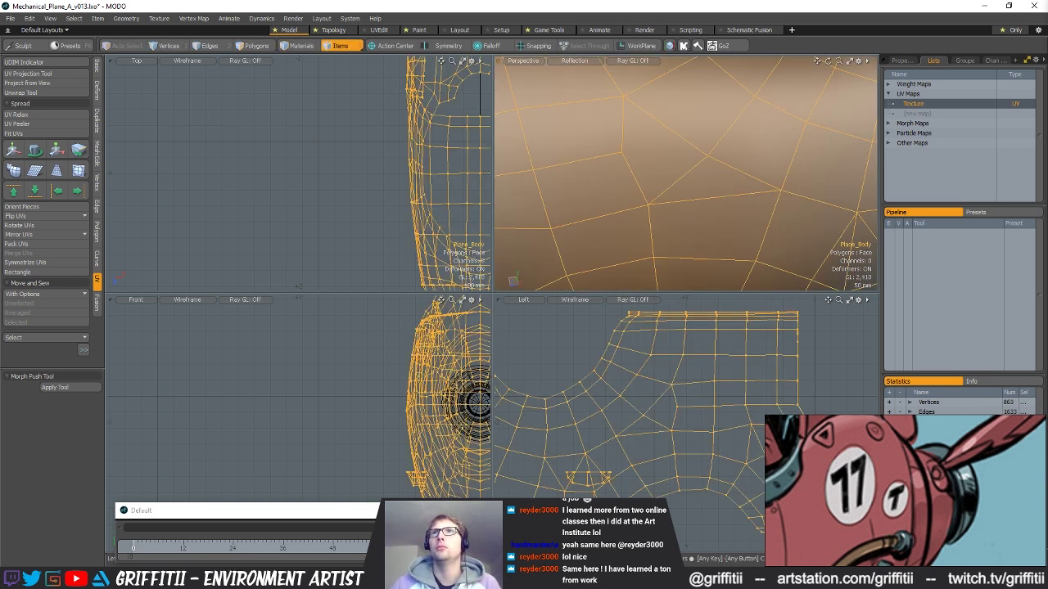
key("3")
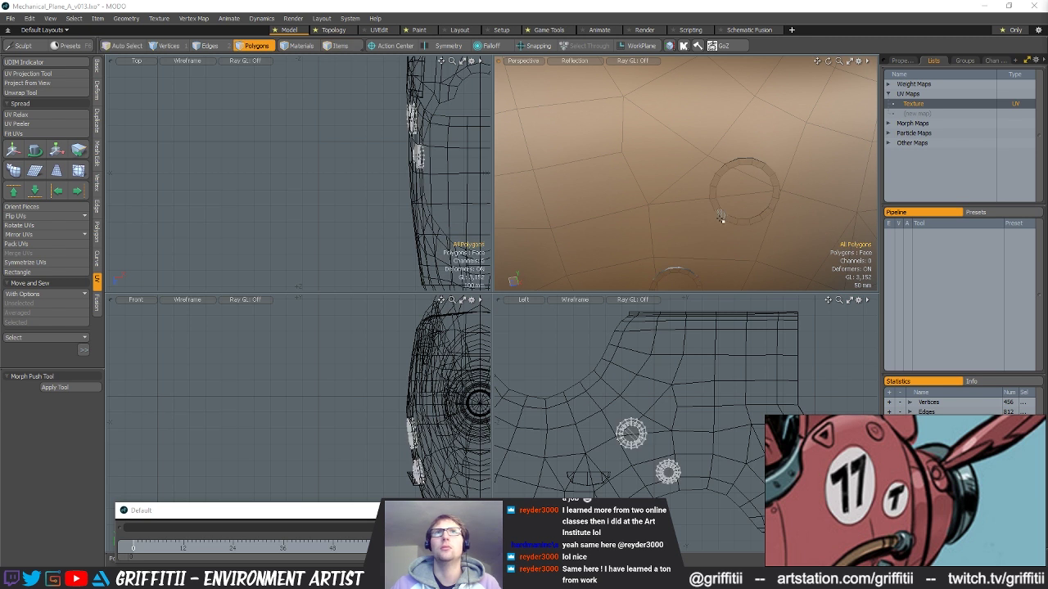
- Select all polygons of the round fittings, cut them and undo the cut
left_click_drag(787, 227, 722, 232, "ctrl+alt")
key("bracketleft")
key("ctrl+x")
key("ctrl+z")
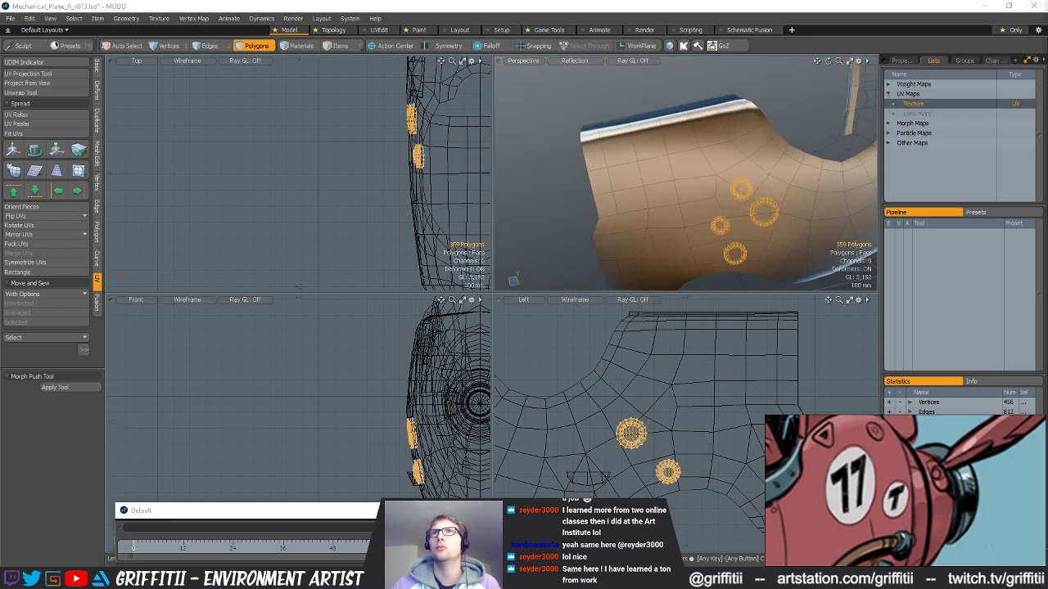
- Select the loop of polygons forming the flat face of the upper round hull fitting's ring
key("shift+a")
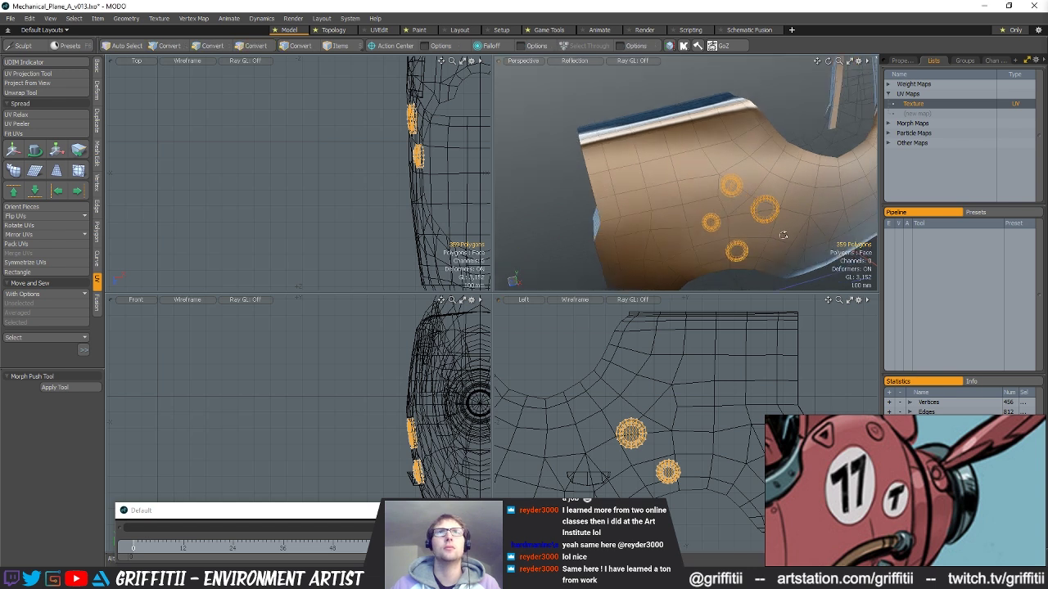
left_click_drag(820, 207, 755, 166, "alt")
left_click(733, 170)
left_click_drag(755, 166, 720, 201, "alt")
key("l")
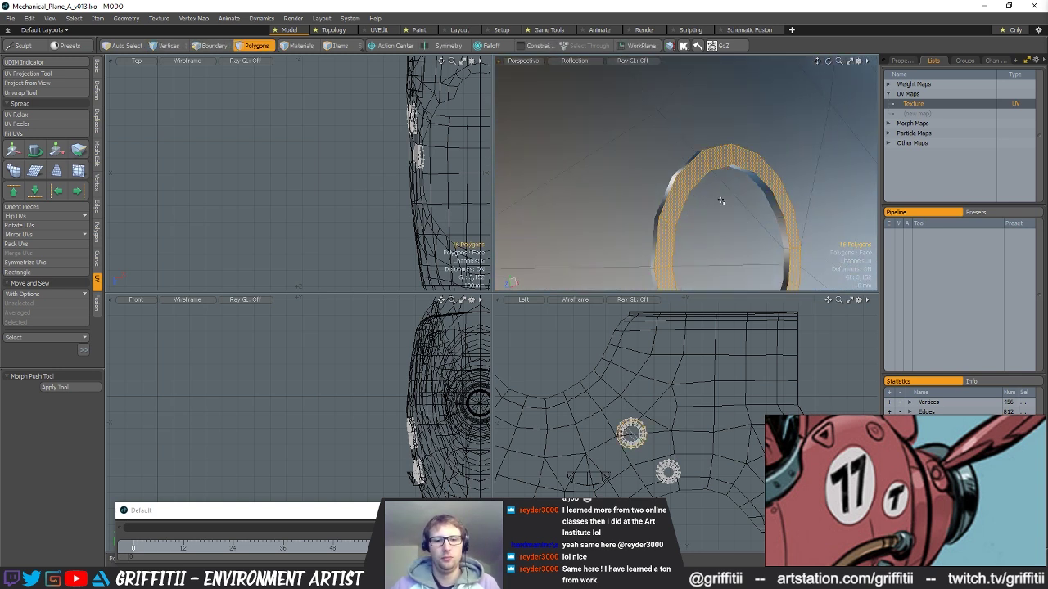
- Enlarge the selected polygon ring to 114.5% in Y and Z, keeping X at 100%, and drop the transform tool
left_click_drag(752, 221, 676, 219, "alt")
key("w")
key("x")
key("r")
left_click_drag(668, 151, 593, 148)
scroll(728, 174, "down", 2)
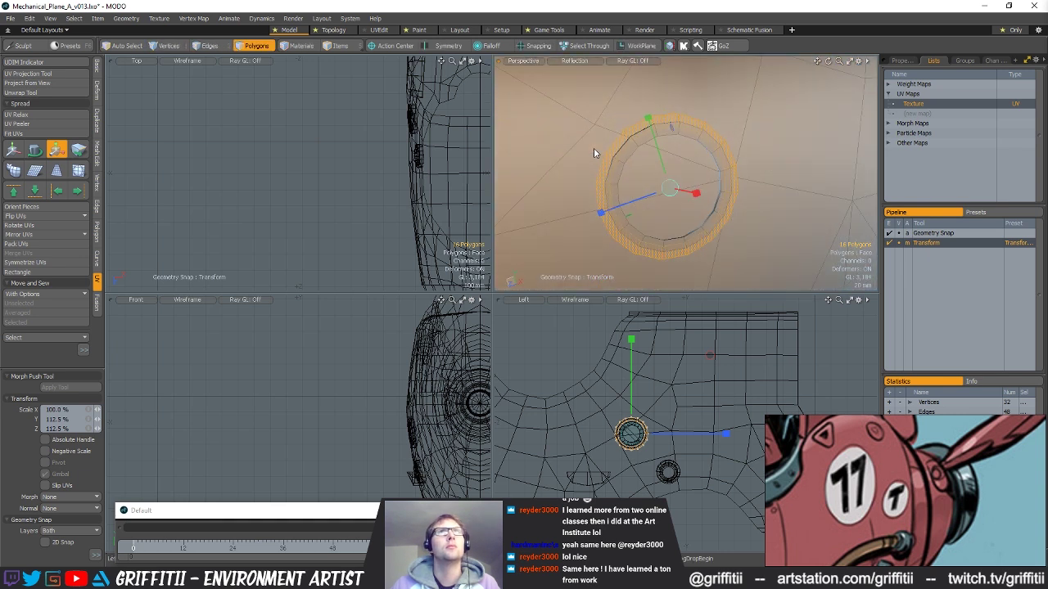
left_click_drag(710, 123, 771, 158, "alt")
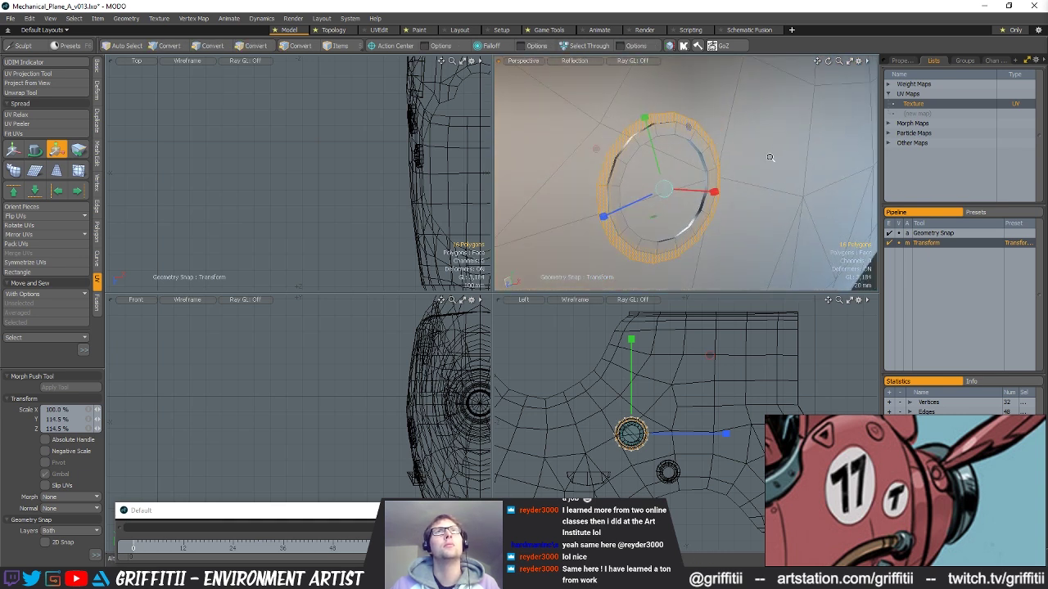
key("space")
- Switch from polygon selection on the enlarged ring to pivot selection mode
left_click_drag(728, 125, 668, 206, "alt")
scroll(754, 187, "down", 3)
left_click_drag(753, 187, 749, 171, "alt")
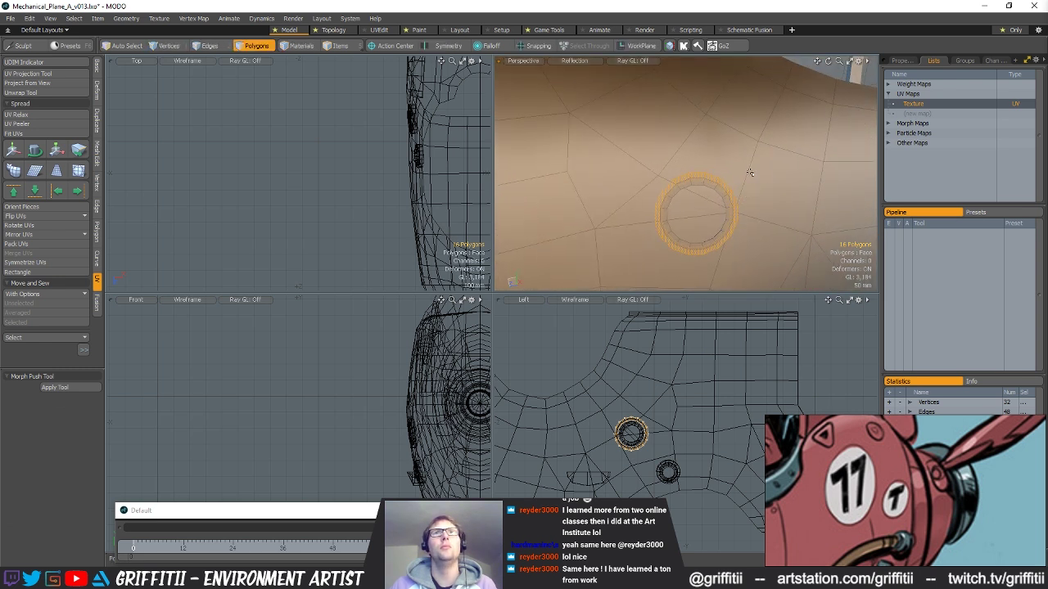
key("5")
key("space")
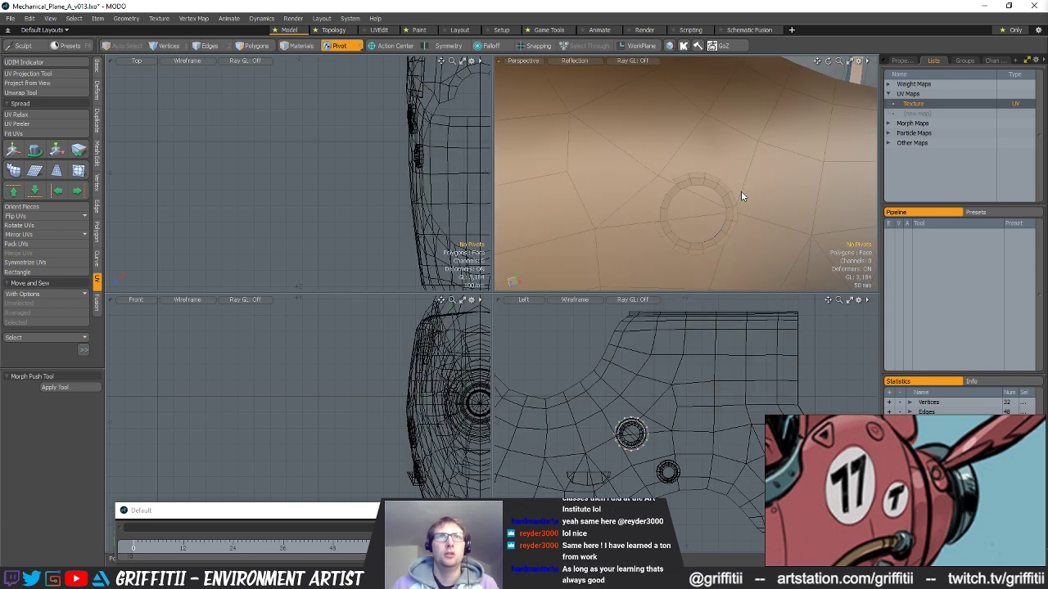
- Make the fuselage mesh around the larger circular fitting active and switch to polygon selection
key("5")
left_click(748, 177)
key("3")
left_click_drag(758, 183, 745, 201, "alt")
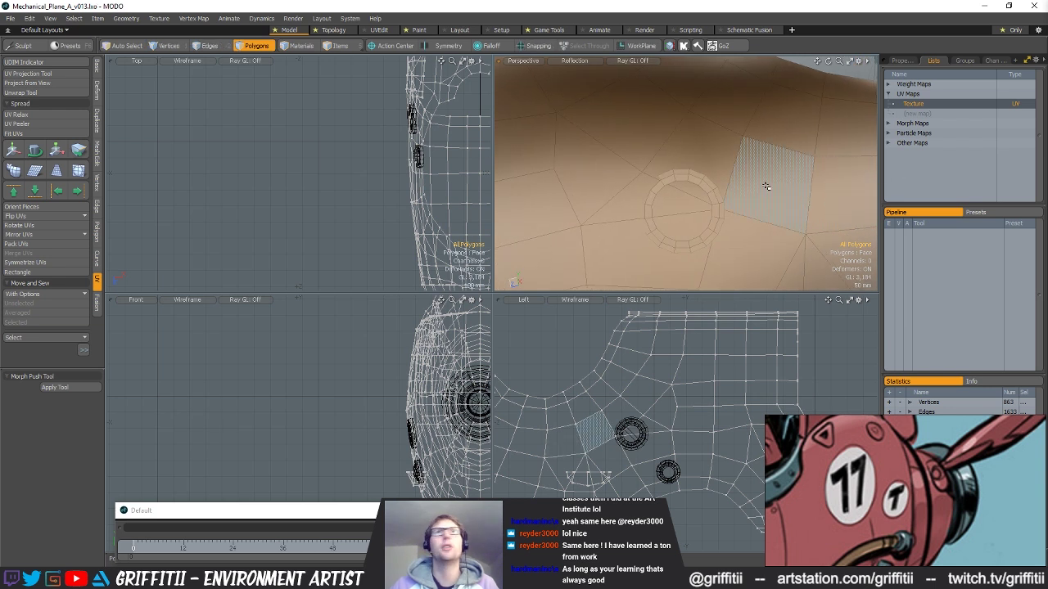
- Save the scene as a new version named Mechanical_Plane_A_v014.lxo
key("ctrl+shift+s")
key("Right")
key("BackSpace")
type("4")
key("Return")
- Select the five fuselage polygons that surround the larger circular fitting
mouse_move(766, 186)
left_mouse_down("alt")
mouse_move(636, 182)
mouse_move(745, 153)
mouse_move(707, 201)
mouse_move(757, 135)
mouse_move(790, 160)
left_mouse_up("alt")
left_click(738, 153)
left_click_drag(790, 160, 753, 135, "alt")
left_click(653, 245, "shift")
left_click(587, 166, "shift")
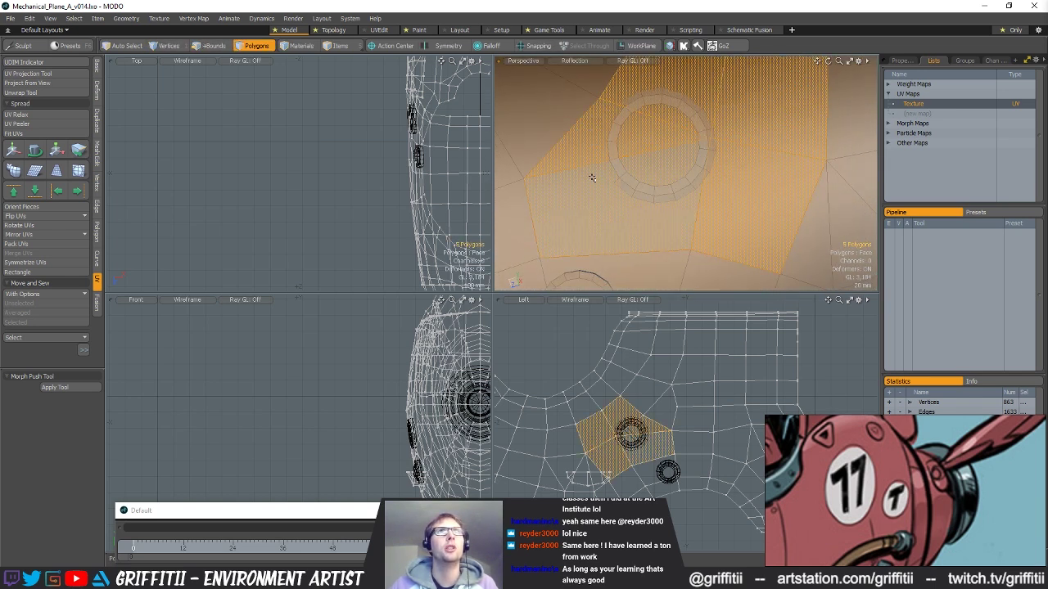
left_click_drag(592, 175, 571, 208, "alt")
left_click_drag(727, 171, 738, 166, "alt")
- Cut a closed, many-sided outline around the circular fitting through the selected fuselage polygons with Edge Slice
key("c")
left_click_drag(646, 100, 745, 177, "alt")
left_click(741, 180)
left_click(721, 212)
left_click(710, 221)
left_click(687, 226)
left_click_drag(658, 233, 595, 180)
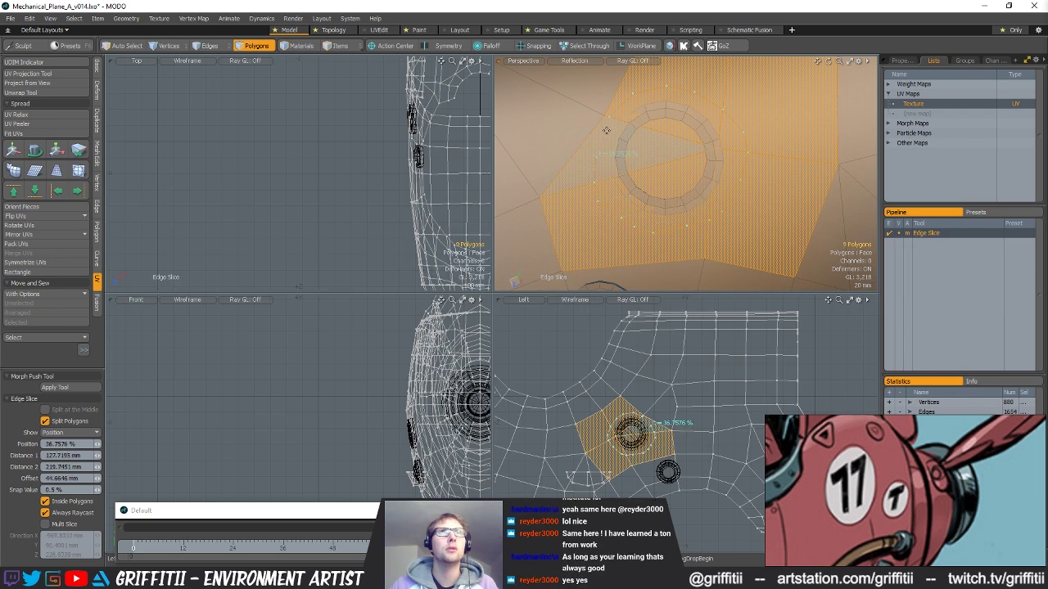
key("space")
key("alt+c")
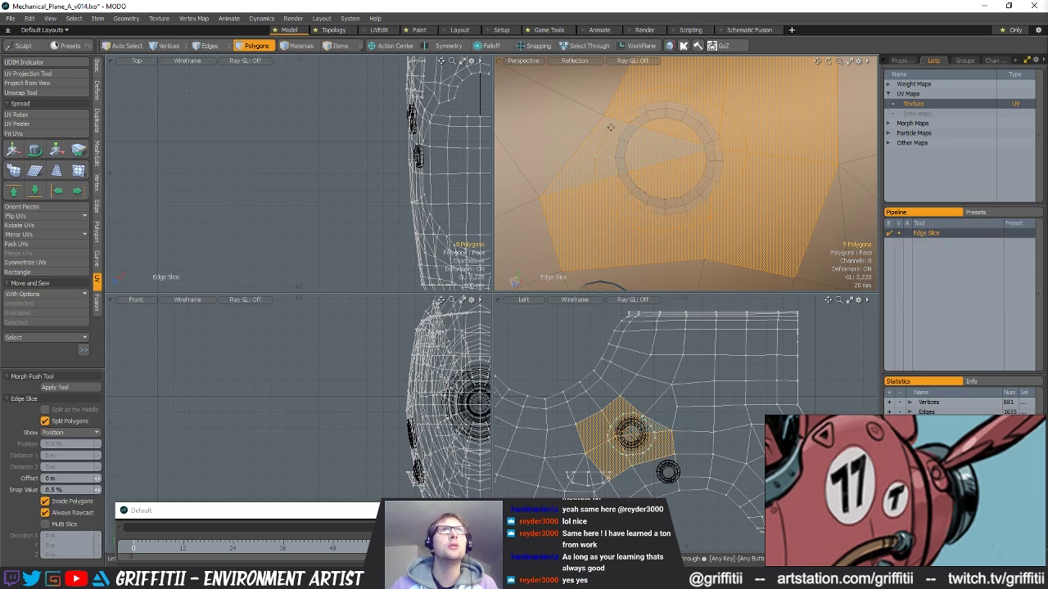
key("space")
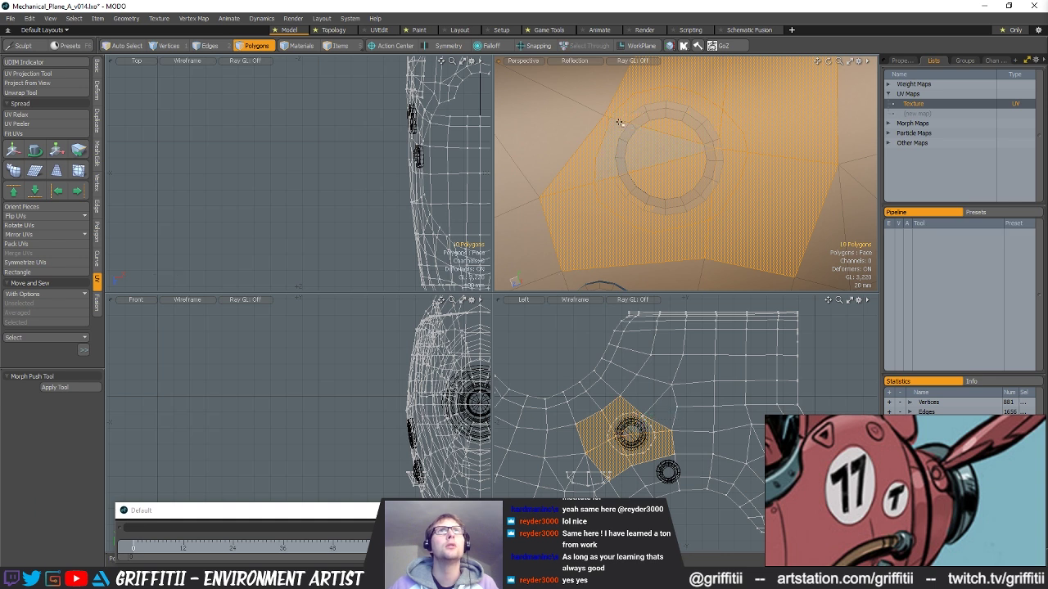
- Delete the fuselage polygons inside the sliced outline to open a hole around the fitting
left_click_drag(622, 115, 613, 125)
mouse_move(610, 187)
left_mouse_down("shift")
mouse_move(731, 161)
mouse_move(751, 217)
mouse_move(700, 151)
left_mouse_up("shift")
key("Delete")
- Turn on snapping and snap the first upper vertices of the hole onto the fitting's outer rim
scroll(700, 151, "up", 3)
key("1")
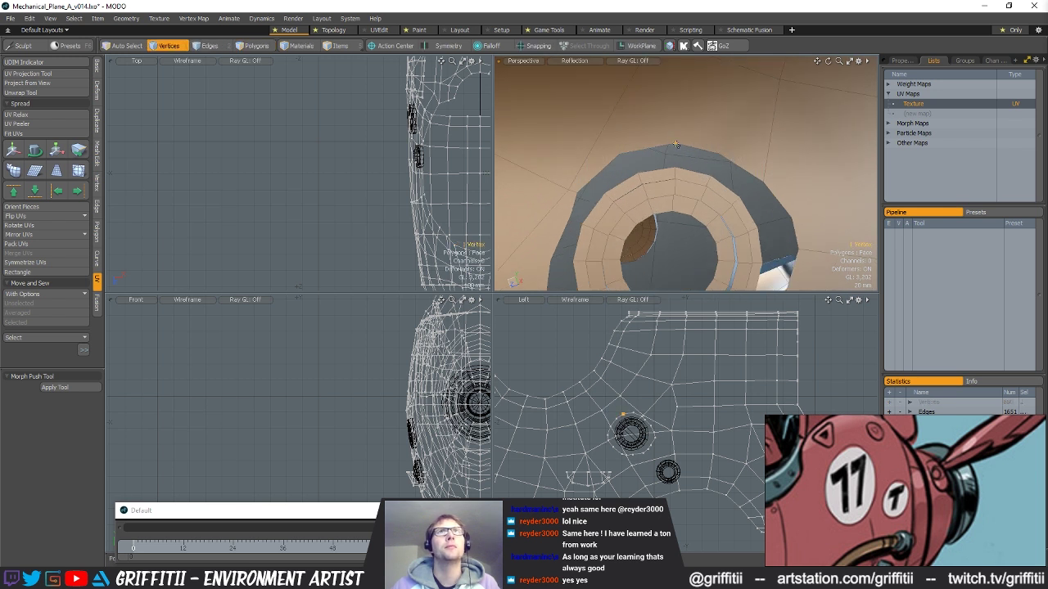
key("w")
key("x")
mouse_move(676, 145)
left_mouse_down()
mouse_move(677, 166)
mouse_move(708, 167)
mouse_move(675, 142)
left_mouse_up()
key("q")
left_click(718, 156)
key("w")
- Continue around the hole, snapping the next edge vertices to the matching vertices of the fitting's outer rim
key("q")
left_click(706, 155)
key("w")
key("q")
left_click(728, 179)
key("w")
left_click_drag(728, 179, 714, 186)
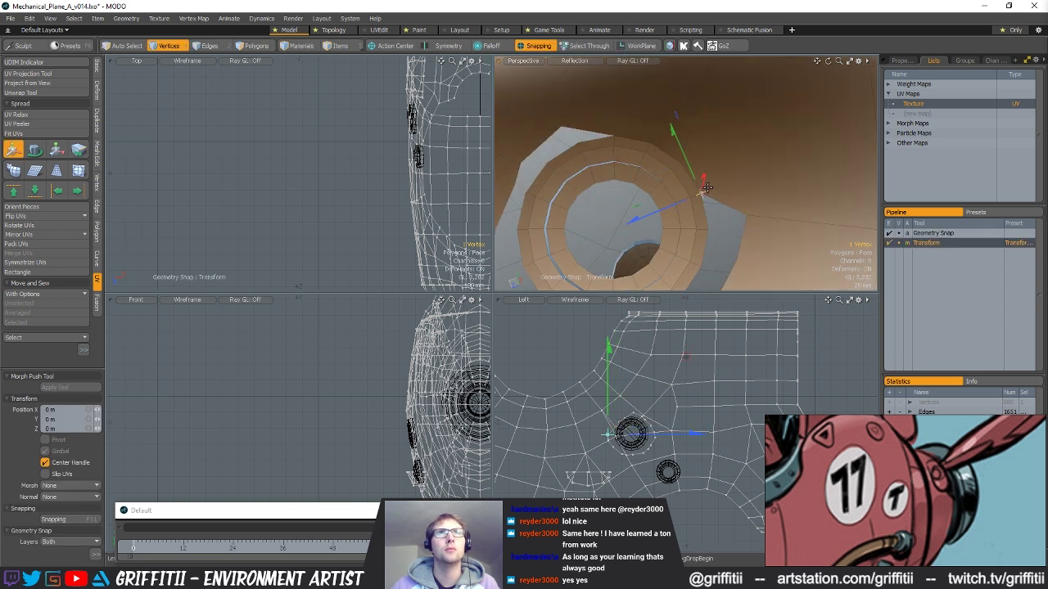
left_click(746, 219)
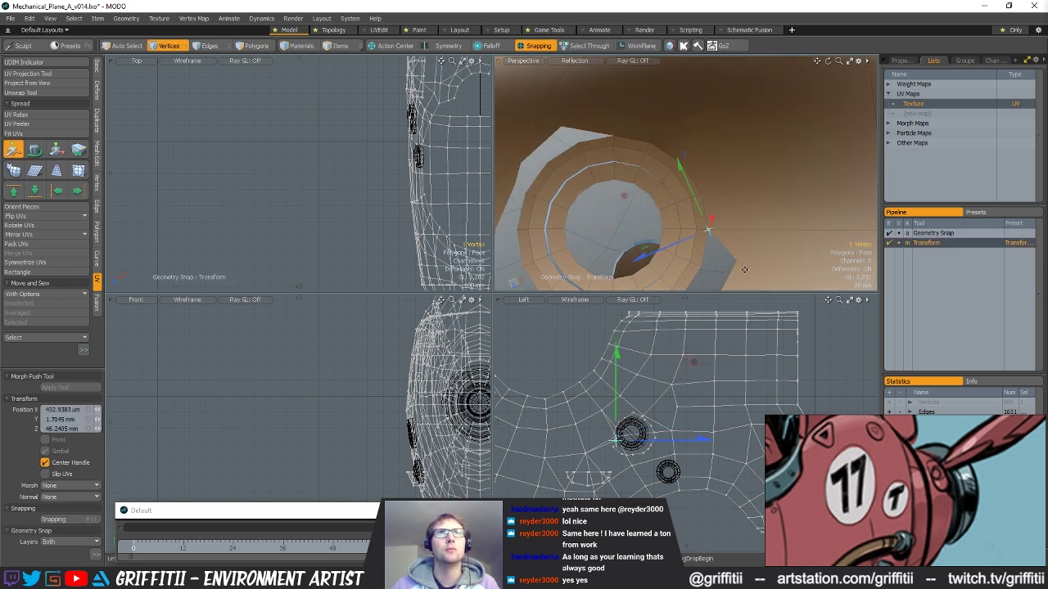
left_click_drag(743, 262, 736, 215, "alt")
- Snap the following two hole vertices along the fitting's side onto its outer rim
key("q")
left_click(745, 176)
key("w")
left_click_drag(746, 176, 709, 185)
left_click_drag(732, 234, 774, 201, "alt")
key("q")
left_click(715, 242)
key("w")
key("q")
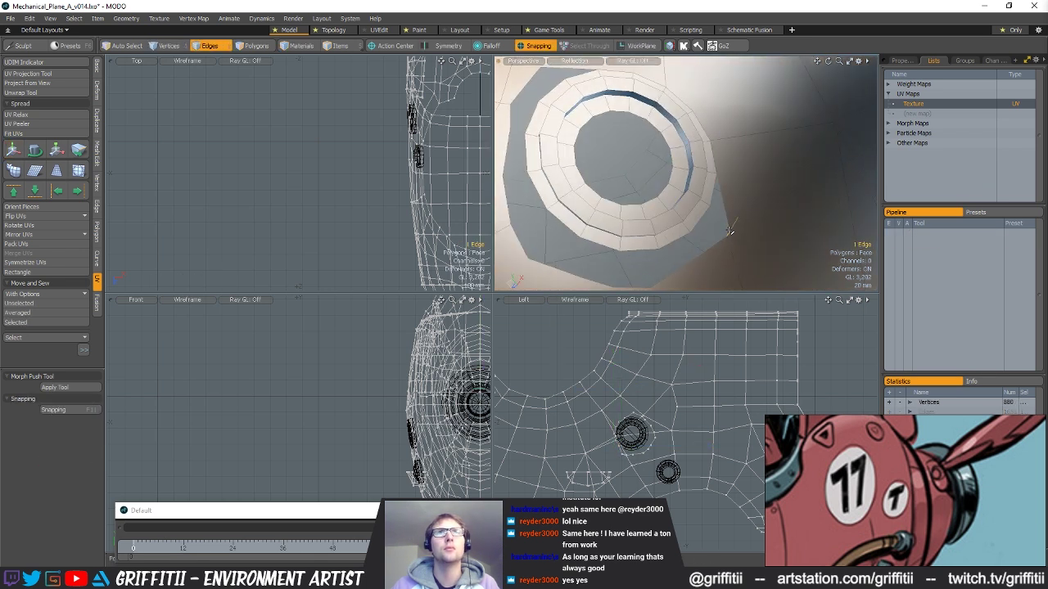
- Snap the hole vertex at the fitting's lower side onto the nearest outer rim vertex
mouse_move(744, 207)
left_mouse_down("alt")
mouse_move(738, 222)
mouse_move(705, 210)
left_mouse_up("alt")
scroll(704, 209, "up", 4)
key("1")
mouse_move(706, 183)
right_mouse_down()
mouse_move(752, 185)
mouse_move(744, 190)
right_mouse_up()
mouse_move(743, 190)
left_mouse_down("alt")
mouse_move(714, 193)
mouse_move(664, 166)
mouse_move(727, 197)
left_mouse_up("alt")
key("w")
scroll(728, 200, "down", 3)
key("space")
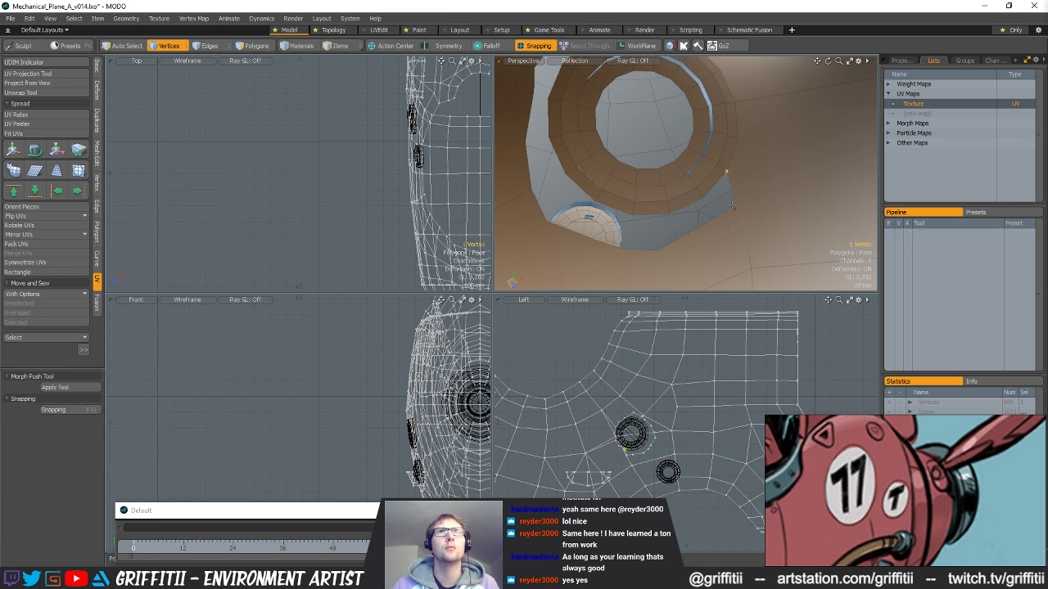
- Move the hole vertices along the fitting's lower edge onto the outer rim vertices
right_click_drag(791, 213, 740, 204)
key("w")
left_click_drag(722, 221, 677, 203, "alt")
key("space")
key("w")
key("space")
key("w")
- Reposition a vertex on the hole's remaining open side with snapping enabled
key("q")
left_click(657, 230)
key("w")
left_click_drag(703, 214, 655, 219, "alt")
key("space")
key("w")
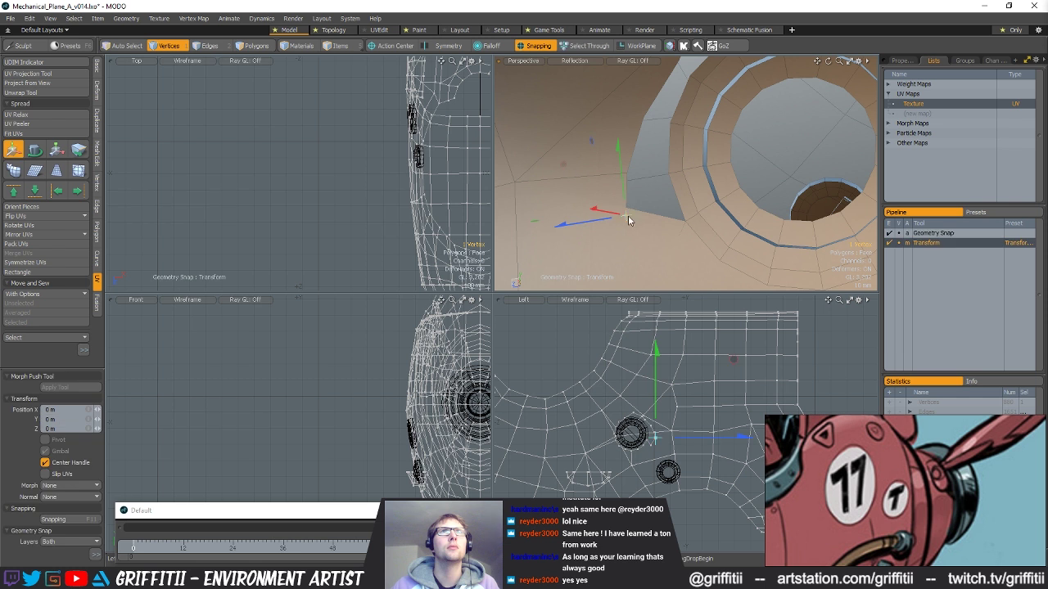
left_click_drag(659, 201, 674, 207)
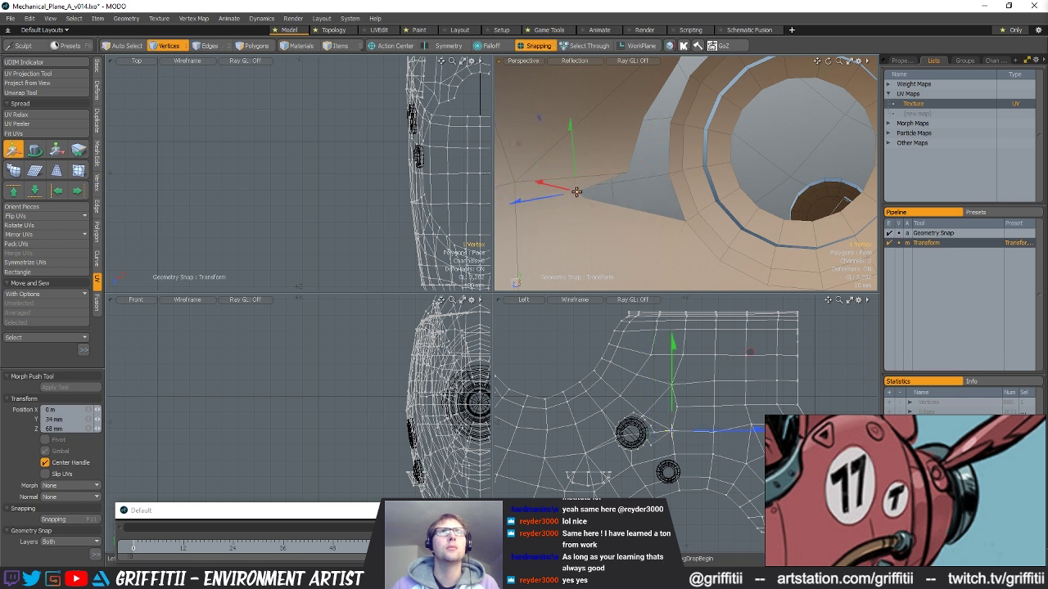
key("space")
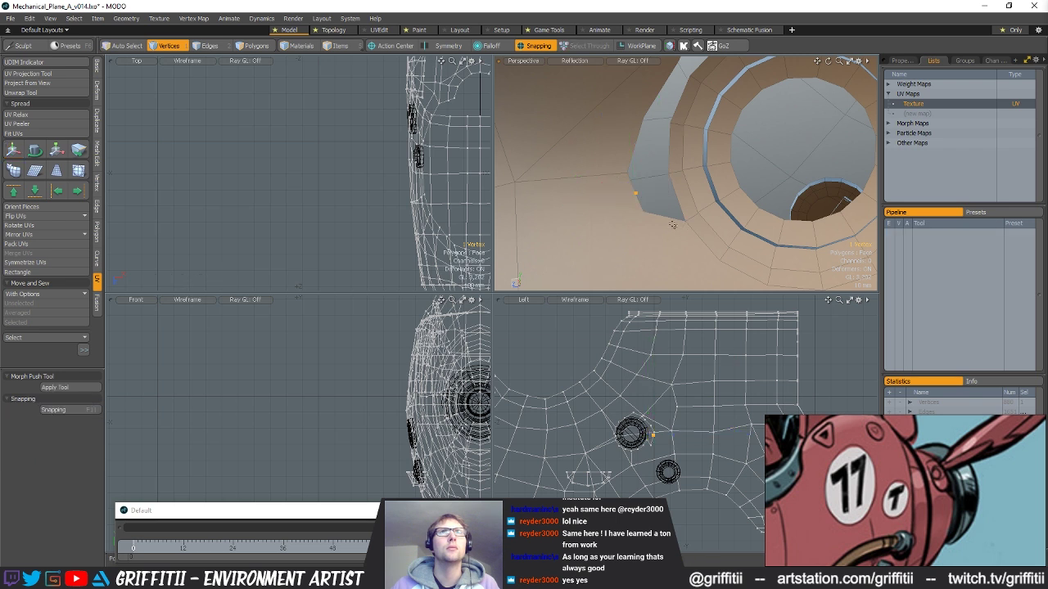
- Frame the fuselage polygon beside the hole and snap the hole's uppermost vertex onto the fitting's rim
key("shift+a")
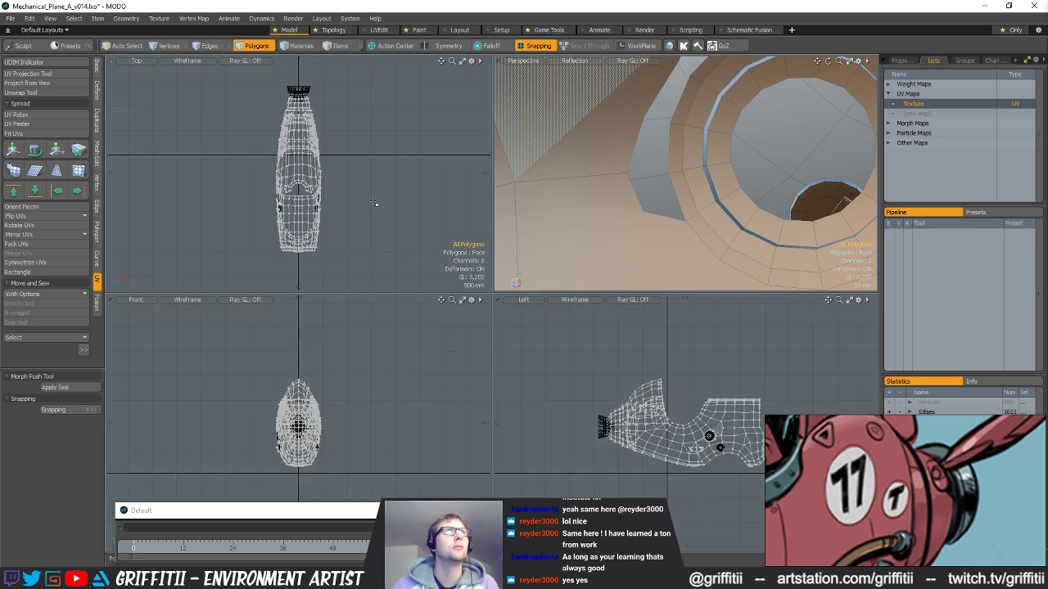
left_click(612, 137, "shift")
key("shift+a")
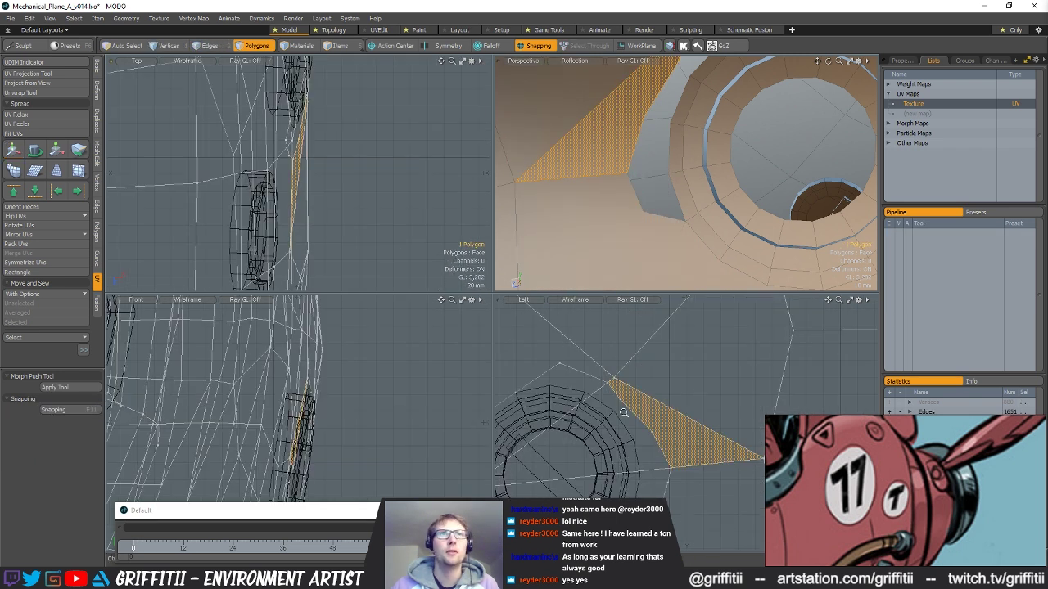
scroll(655, 368, "down", 4)
scroll(626, 332, "up", 4)
key("2")
right_click_drag(609, 314, 632, 329)
key("space")
key("space")
key("w")
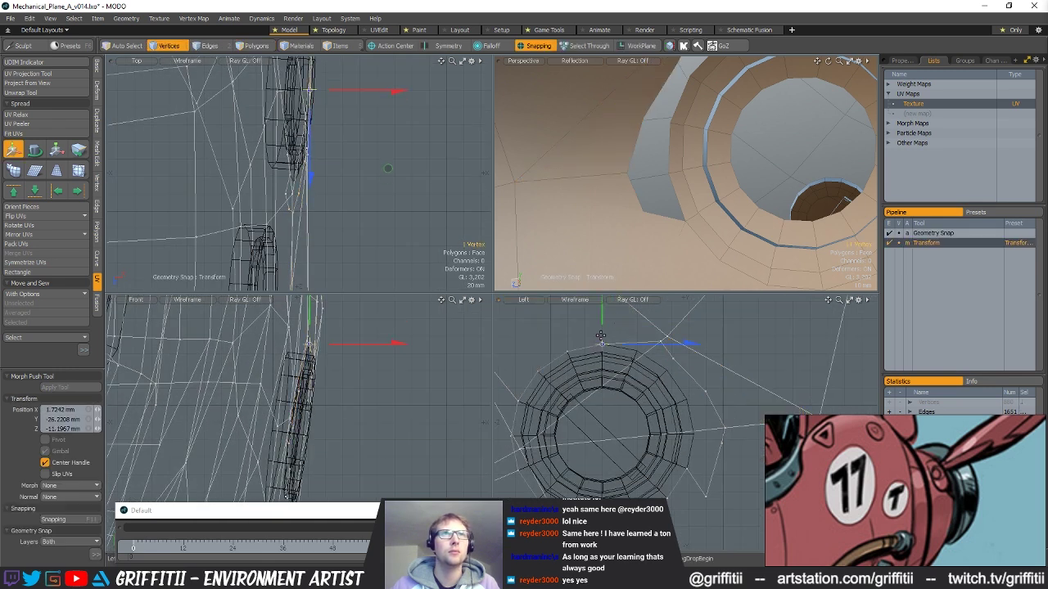
- Snap the next vertices along the hole's remaining gap onto the fitting's outer rim
scroll(734, 202, "down", 4)
left_click_drag(734, 201, 624, 156, "alt")
scroll(687, 211, "up", 3)
key("space")
key("w")
key("space")
left_click(632, 164)
key("w")
key("space")
key("w")
key("space")
- Snap the last unaligned hole vertices onto the fitting's rim to close the remaining gap
left_click(595, 198)
key("w")
left_click_drag(598, 202, 620, 196)
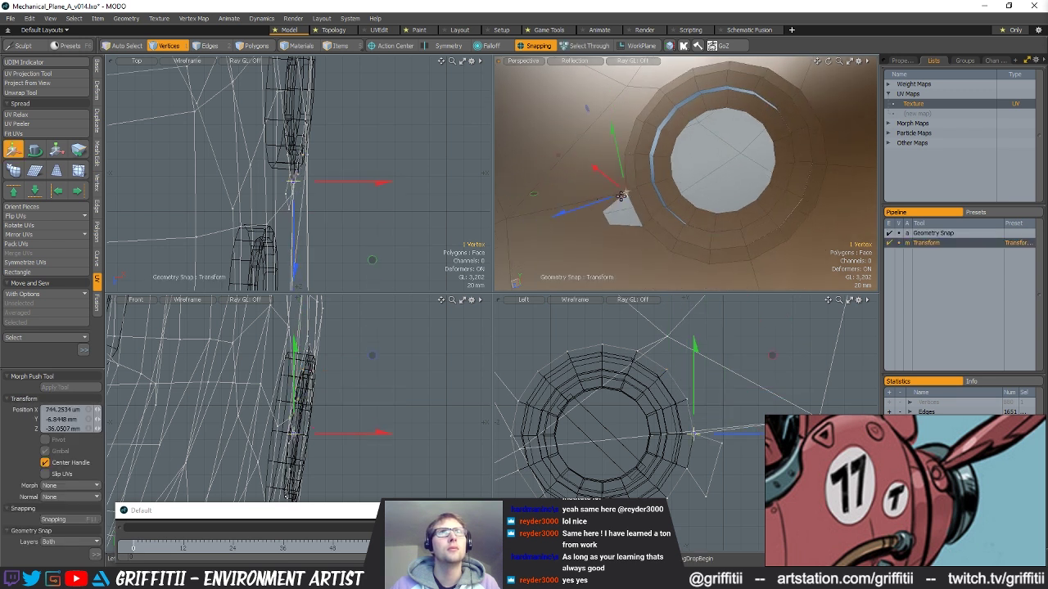
key("space")
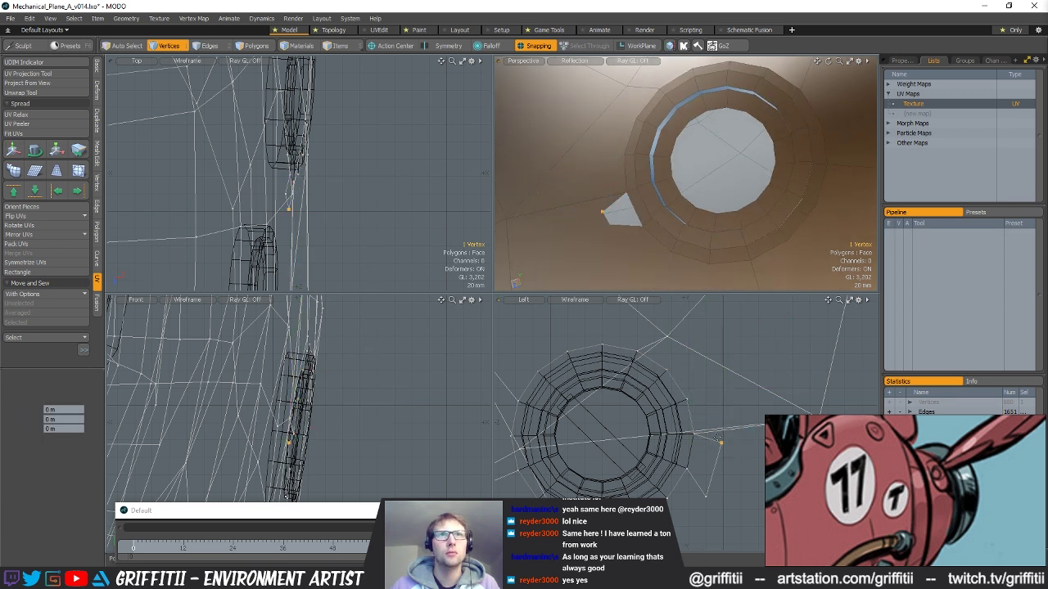
key("w")
left_click_drag(723, 449, 721, 472)
key("space")
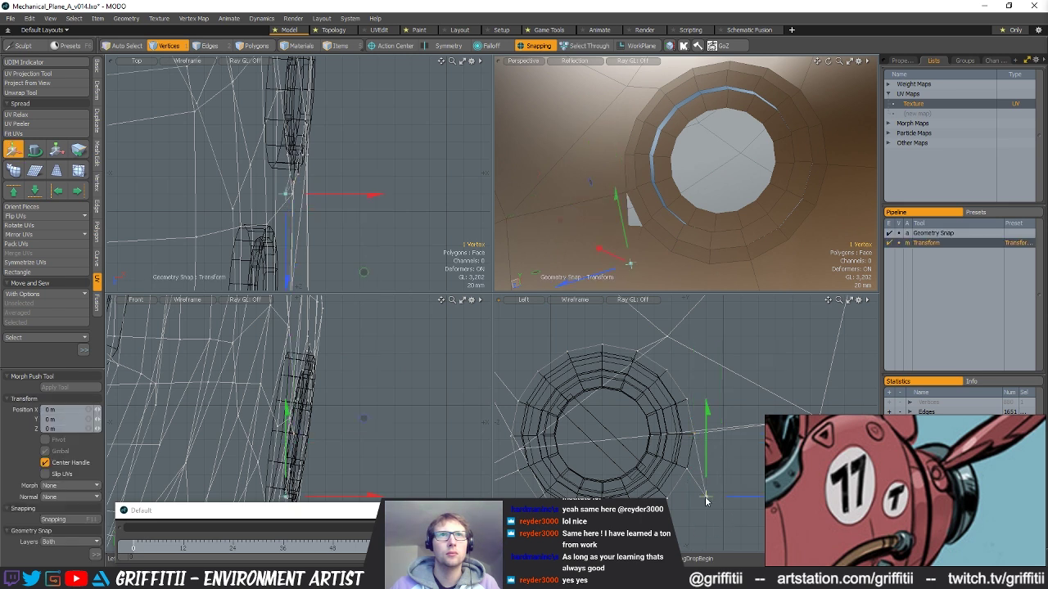
- Select the whole connected fuselage surface and merge its overlapping vertices within 1 mm
key("3")
left_click(599, 173)
double_click(598, 172)
left_click_drag(598, 173, 677, 260, "alt")
scroll(626, 190, "down", 3)
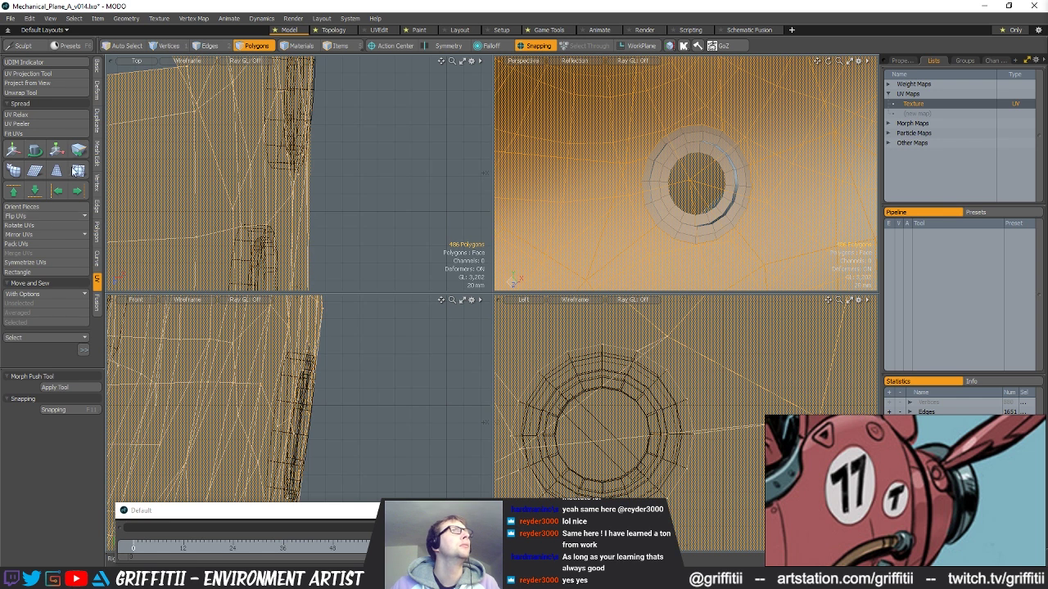
left_click(96, 187)
left_click(35, 122)
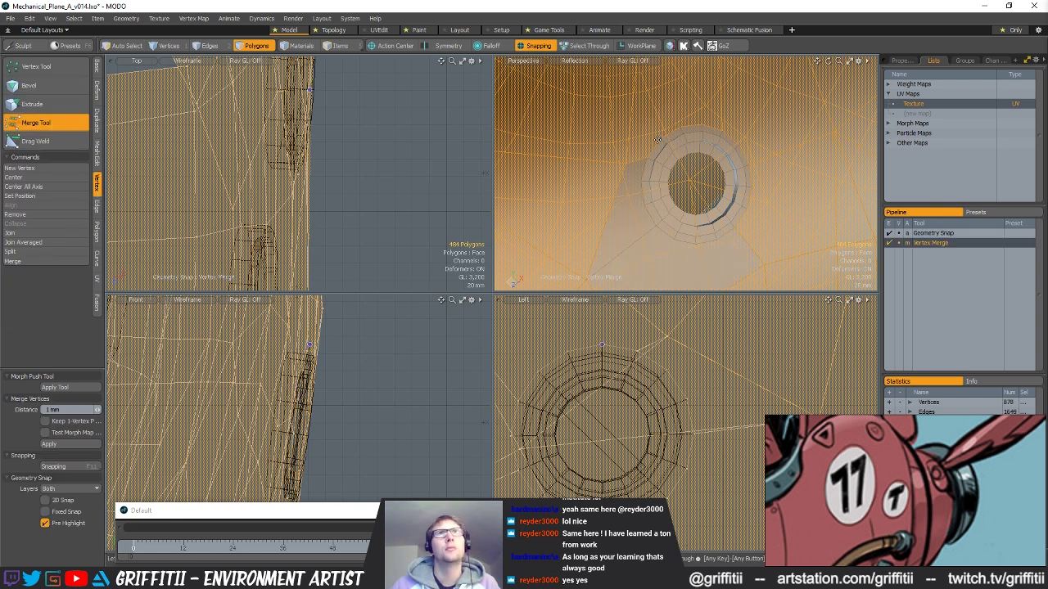
left_click_drag(819, 198, 793, 195, "alt")
key("q")
- Cut the fitting's outer band of 16 polygons and paste it into the fuselage mesh
double_click(743, 198)
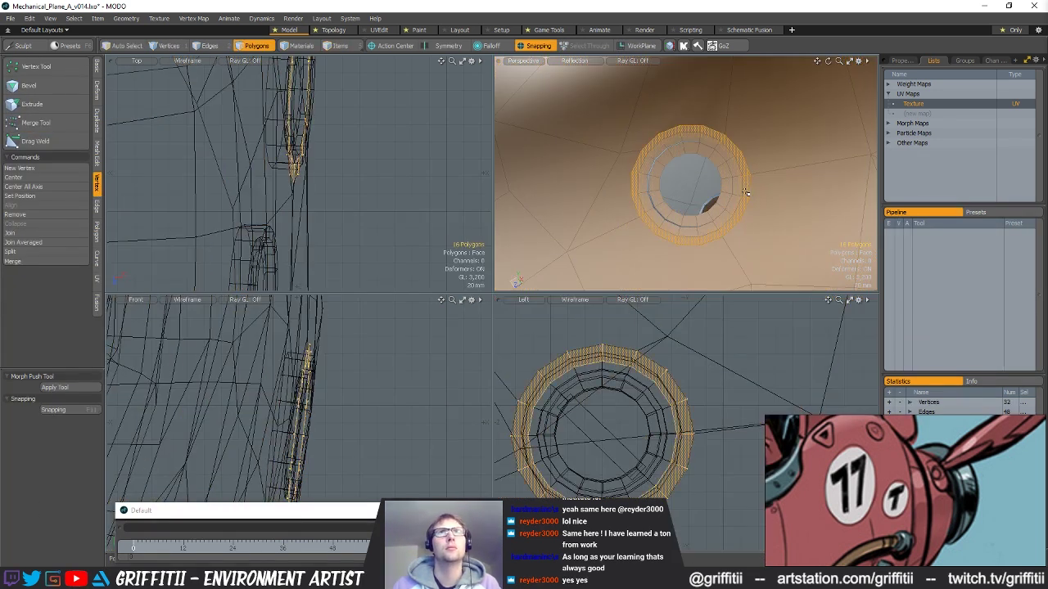
key("ctrl+x")
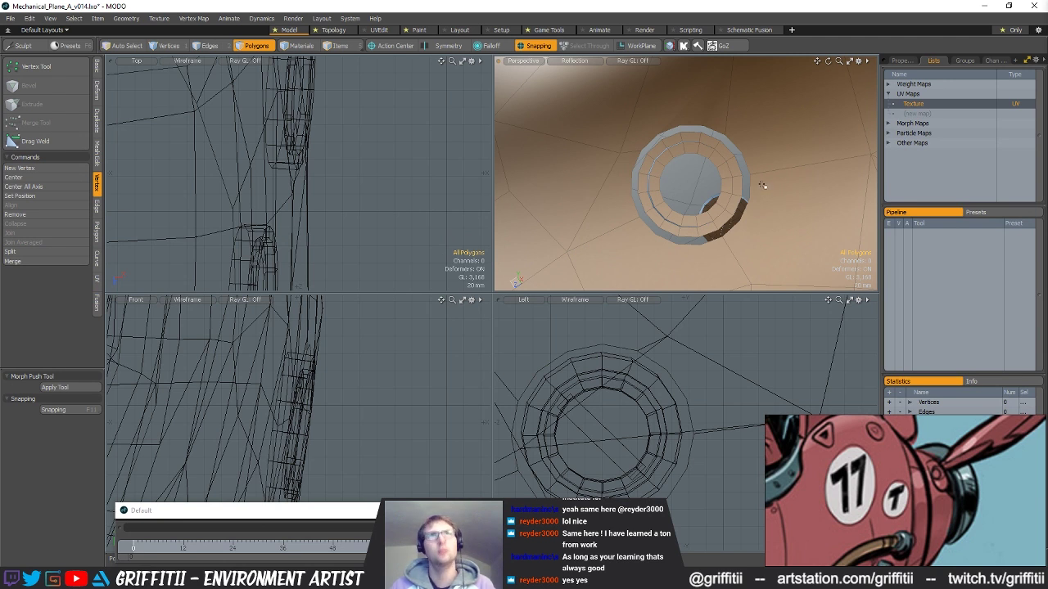
key("5")
left_click(761, 176)
key("3")
double_click(762, 176)
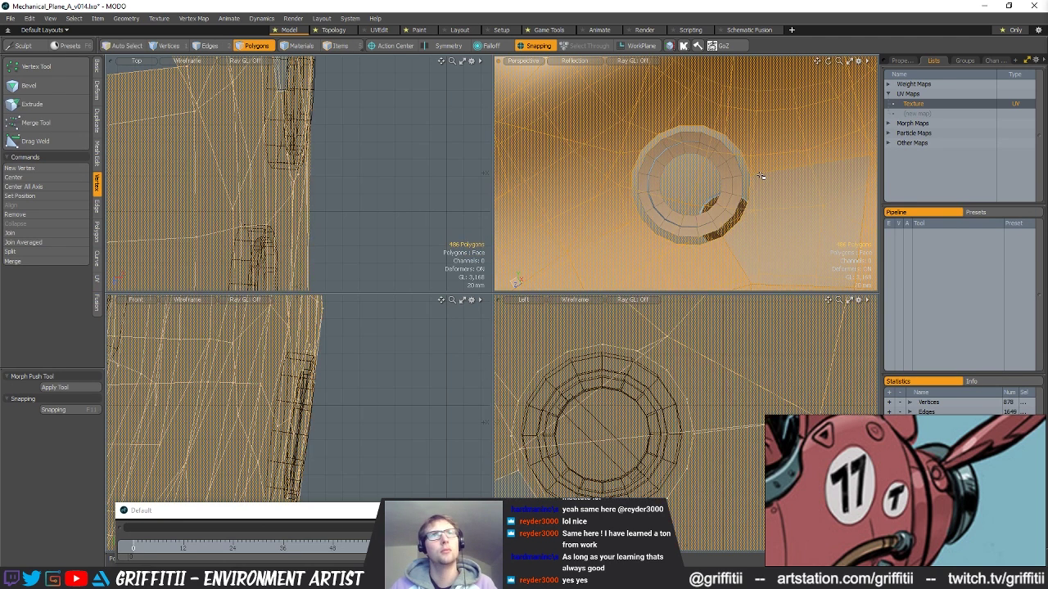
key("ctrl+v")
- Add the surrounding fuselage polygons to the pasted band's selection and merge their vertices within 1 mm
left_click(756, 169, "shift")
left_click(756, 205, "shift")
left_click(614, 250, "shift")
left_click(613, 193, "shift")
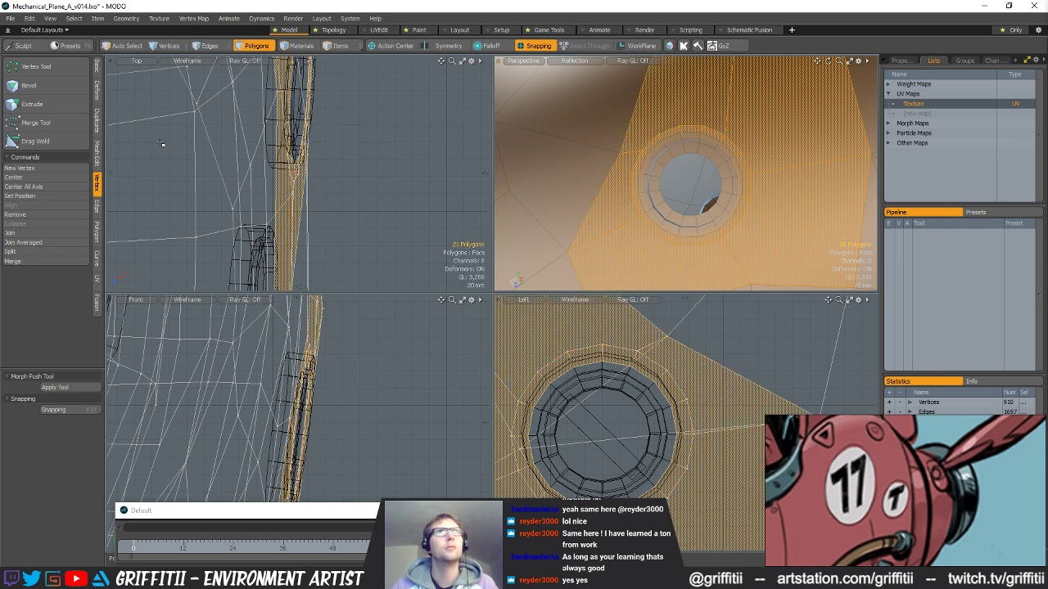
left_click(54, 121)
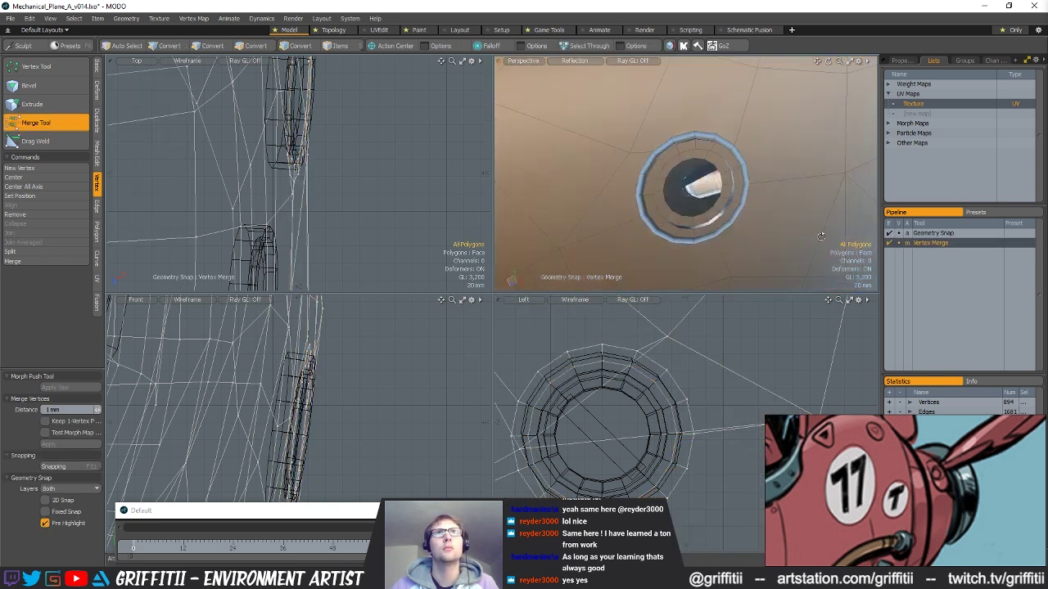
key("q")
- Slice two edges from the ring's upper rim vertices to the surrounding fuselage corner vertices
left_click_drag(779, 216, 704, 234, "alt")
left_click_drag(668, 148, 659, 180, "alt")
scroll(706, 169, "up", 4)
key("alt+c")
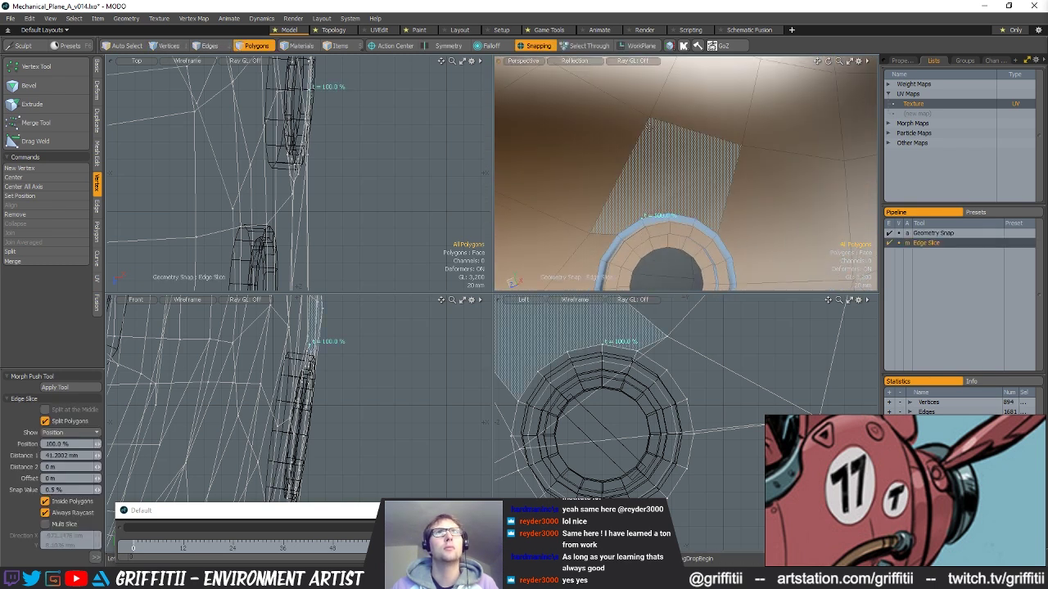
left_click(648, 119)
key("q")
key("alt+c")
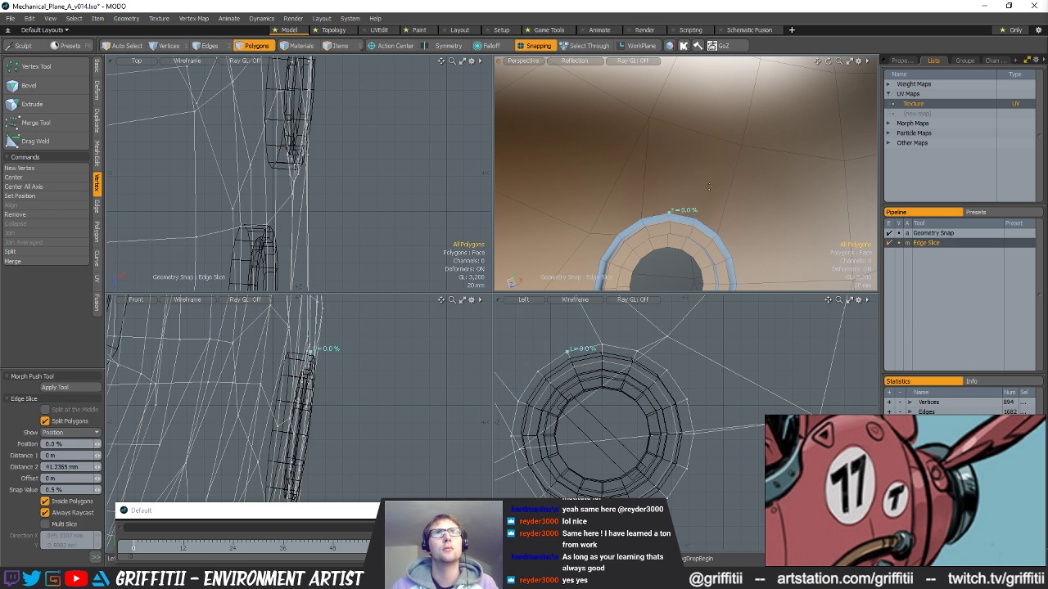
left_click(743, 146)
key("q")
- Slice another connecting edge near the ring's upper rim and check the adjoining polygon
left_click_drag(743, 147, 702, 170, "alt")
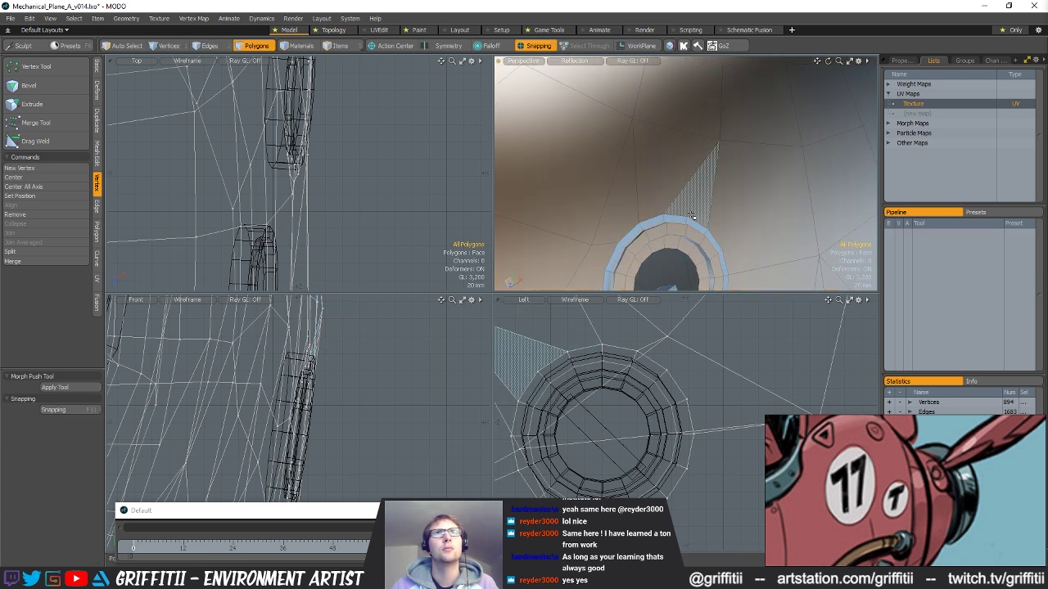
key("alt+c")
key("q")
left_click_drag(724, 147, 659, 144, "alt")
key("1")
key("3")
left_click(652, 141)
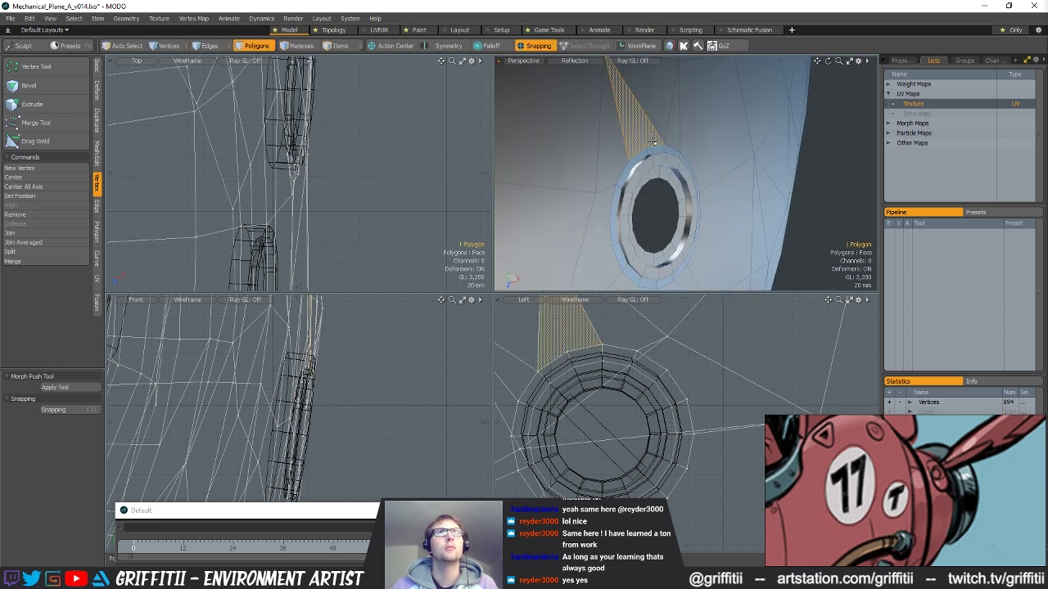
key("1")
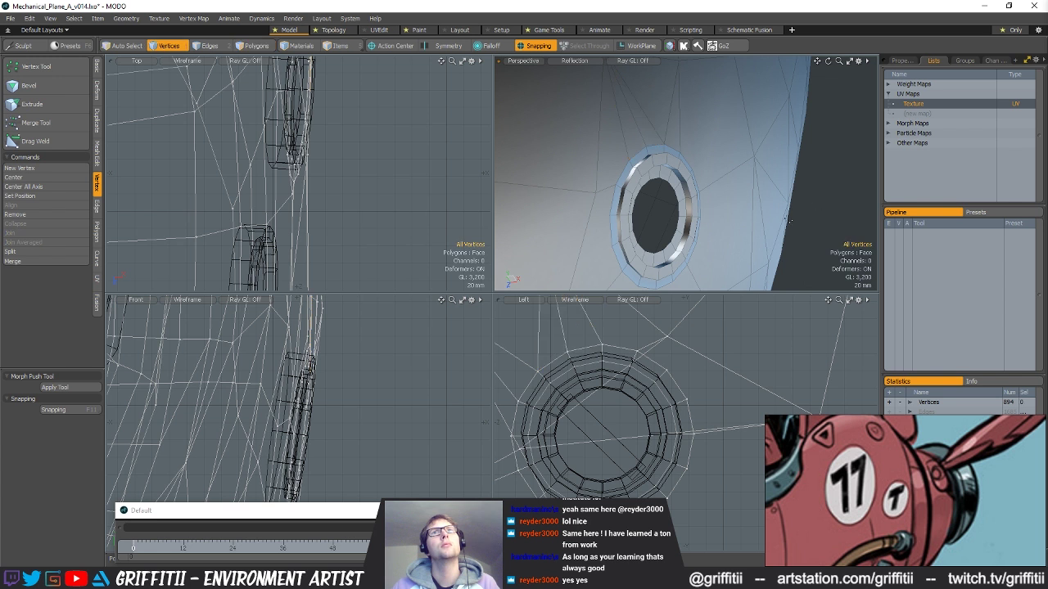
- Slice edges from two more ring rim vertices out to the neighbouring fuselage vertices
left_click_drag(752, 176, 678, 188, "alt")
key("alt+c")
left_click(666, 188)
left_click(752, 93)
key("space")
left_click_drag(690, 246, 694, 165, "alt+shift")
key("alt+c")
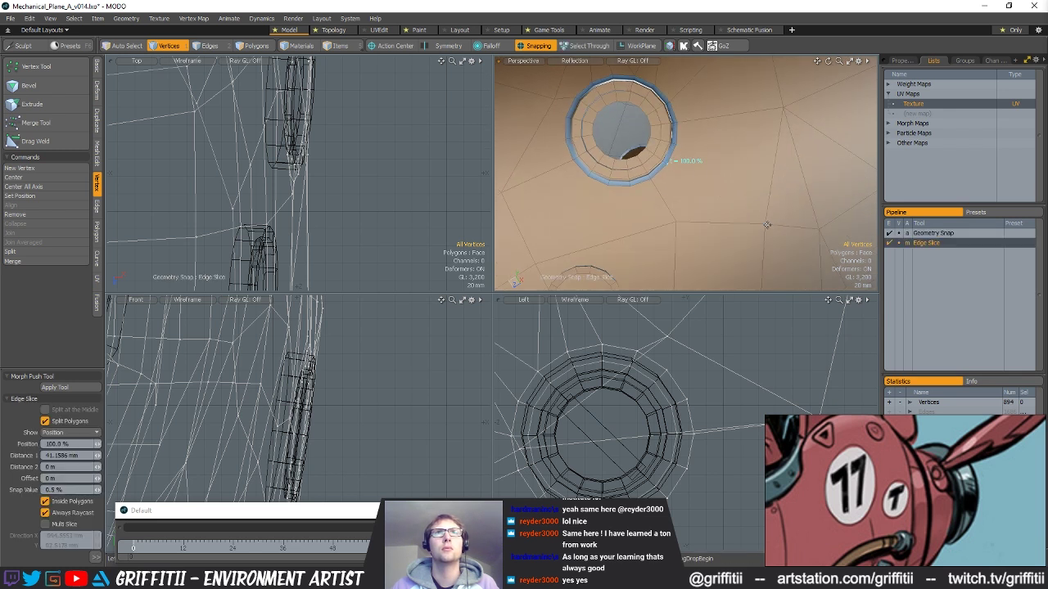
key("space")
- Slice an edge from the ring's lower rim to the fuselage vertex beside the smaller circular fitting
left_click_drag(685, 199, 779, 192, "alt+shift")
key("alt+c")
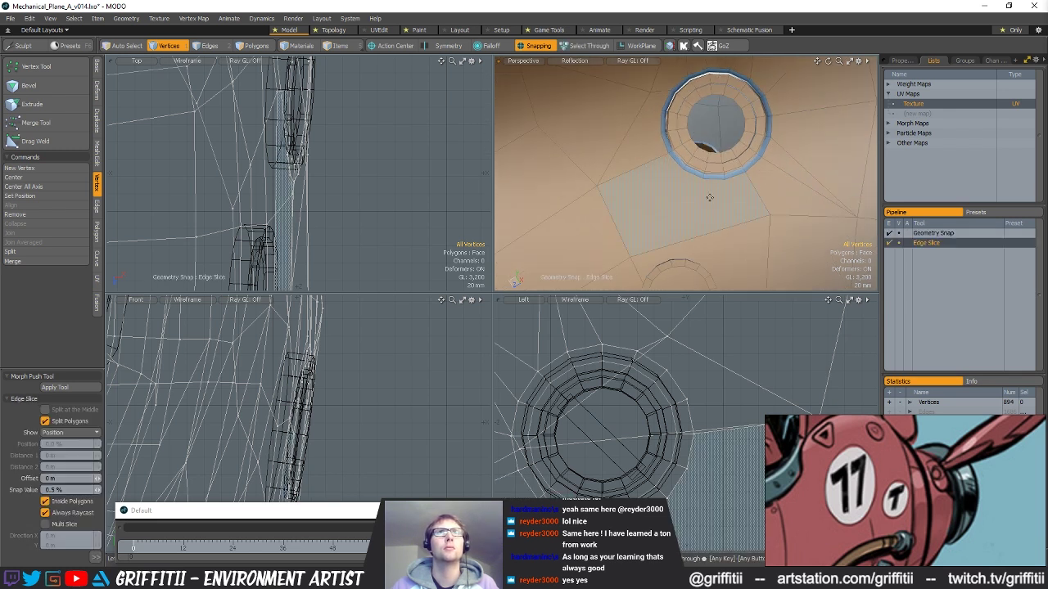
left_click(683, 170)
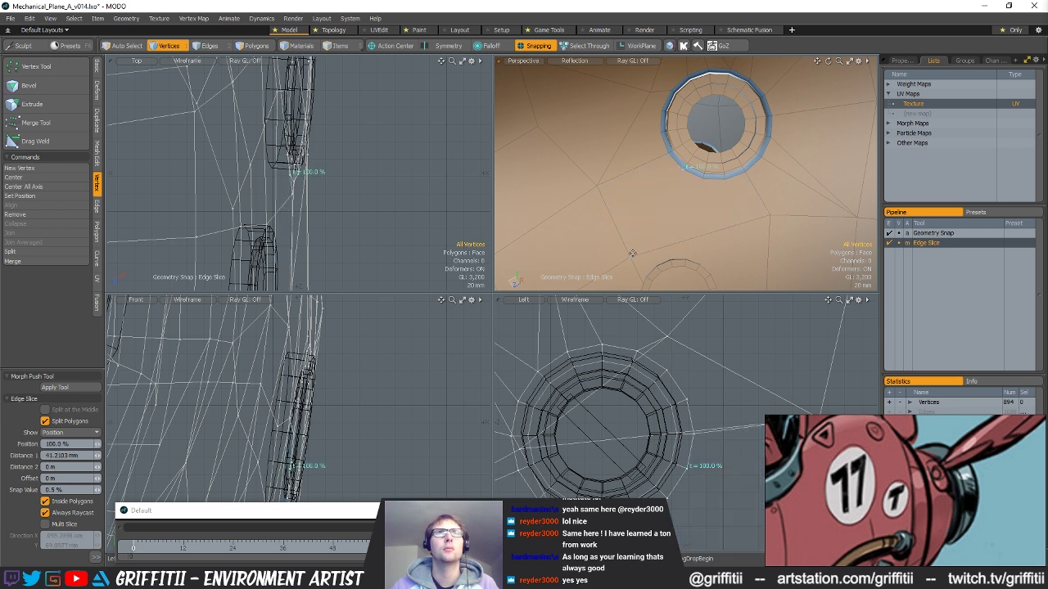
key("space")
left_click_drag(731, 189, 715, 182, "alt+shift")
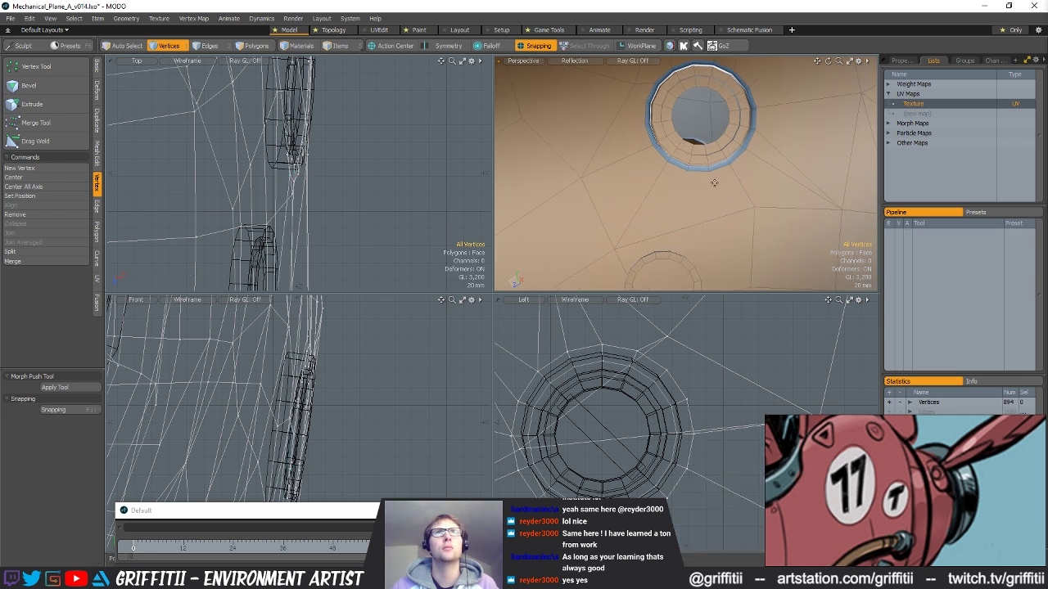
- Slice an edge from the ring's lower rim out to the fuselage edge facing the smaller circular fitting
key("alt+c")
left_click(686, 172)
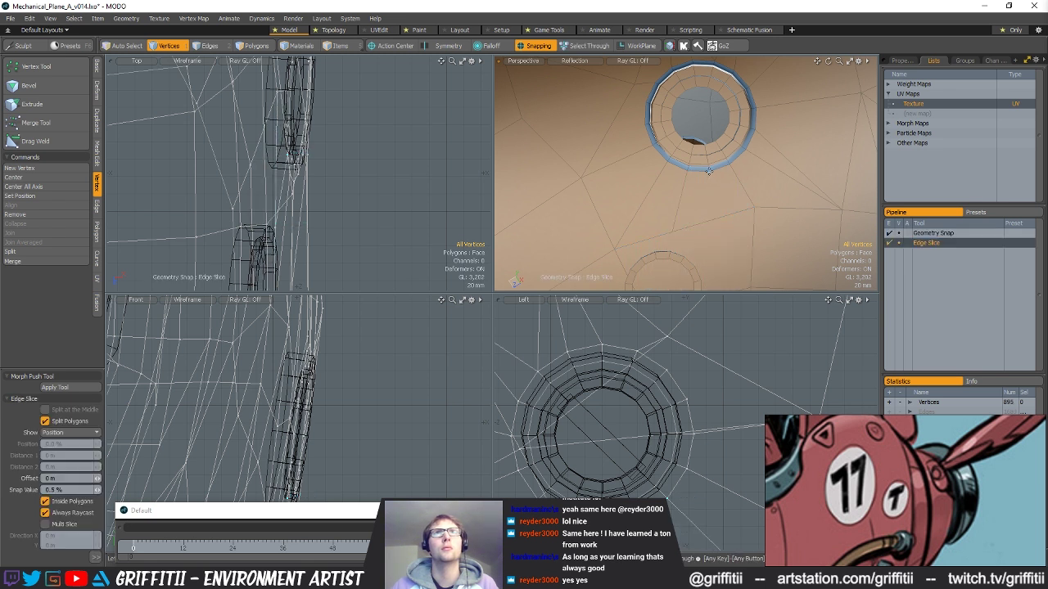
left_click(717, 220)
key("space")
- Slice an edge from the outlying fuselage vertex across the neighbouring edge to the ring's rim
left_click_drag(742, 168, 784, 228, "alt+shift")
key("alt+c")
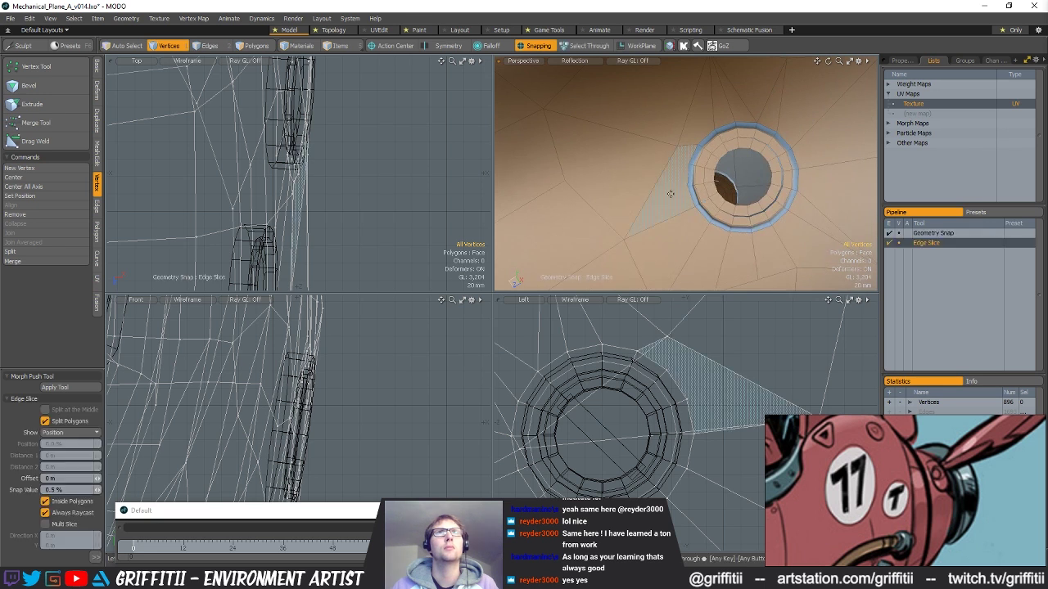
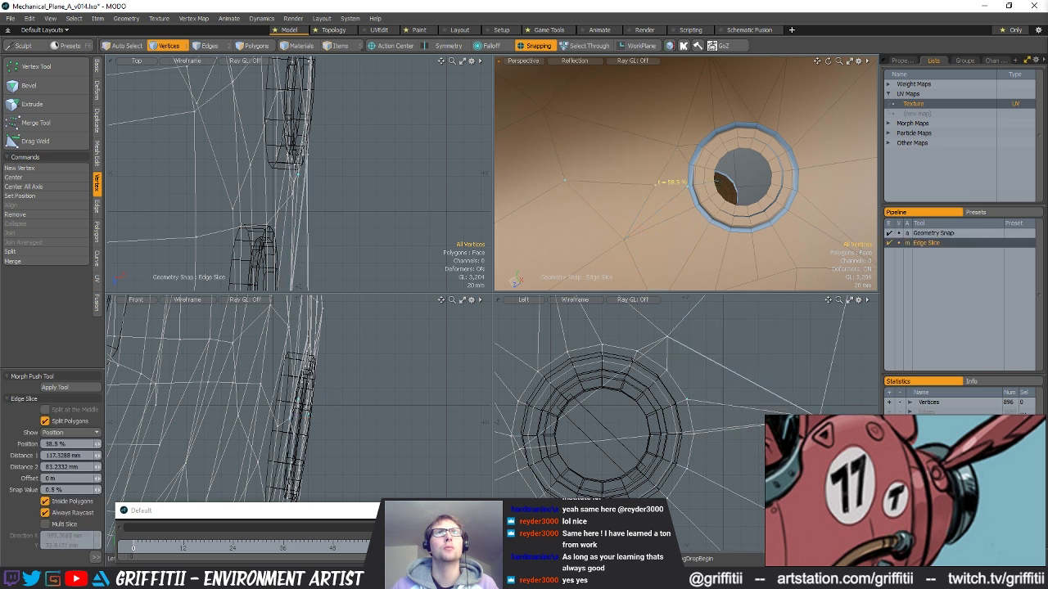
left_click(682, 188)
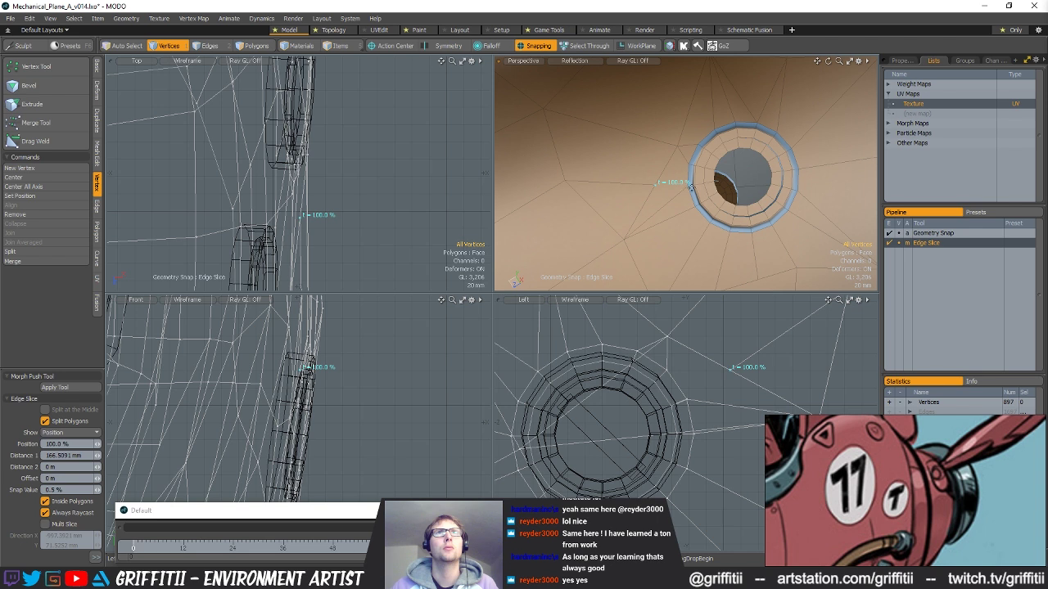
key("space")
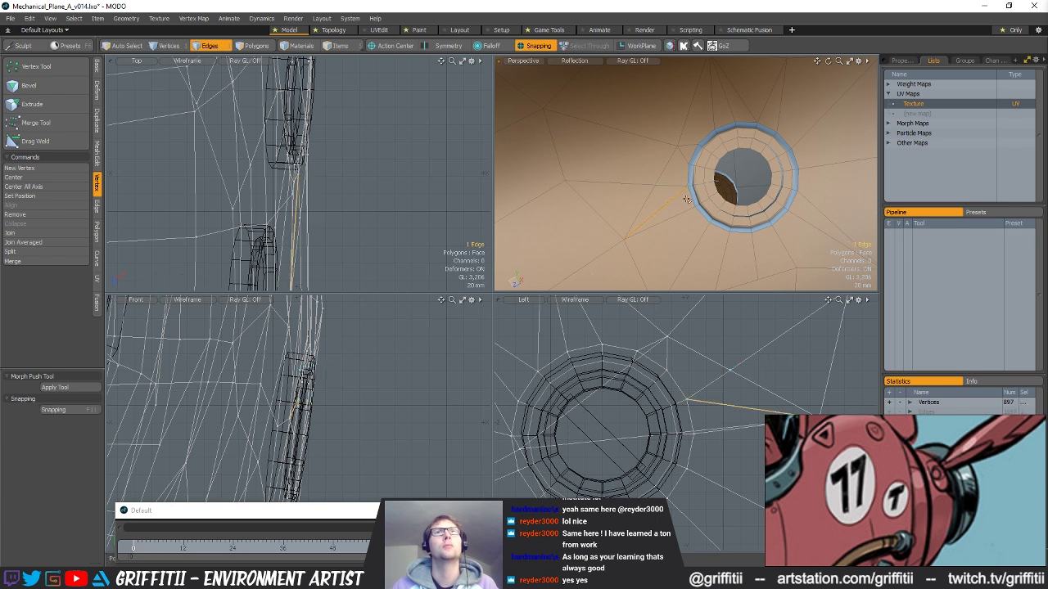
- Select the ring's 16-edge outer rim loop and smooth its shading with the Vertex Normal Toolkit
scroll(711, 191, "down", 4)
left_click_drag(712, 191, 687, 180, "alt")
key("3")
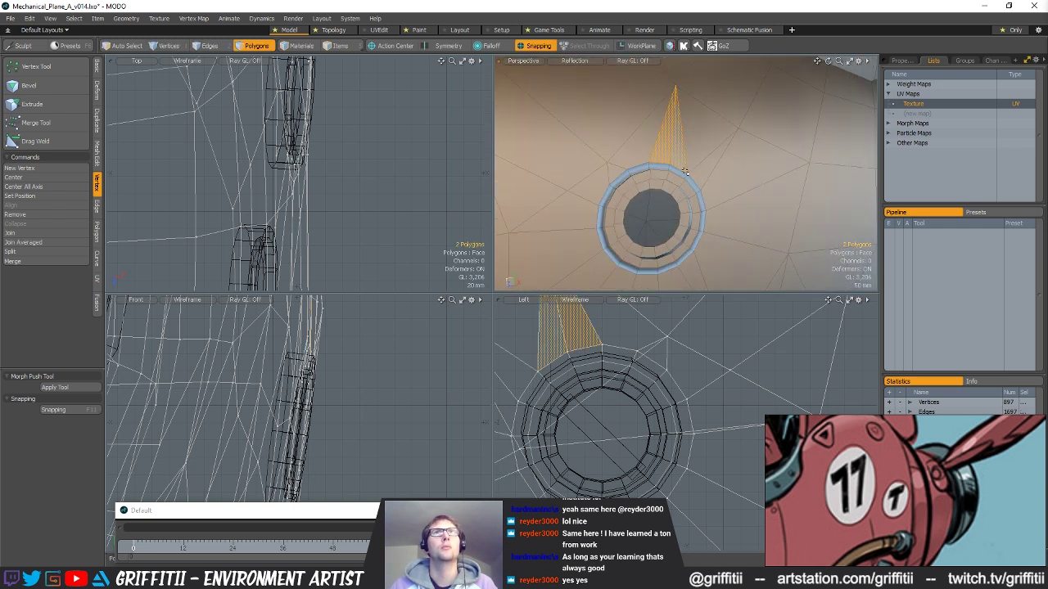
key("2")
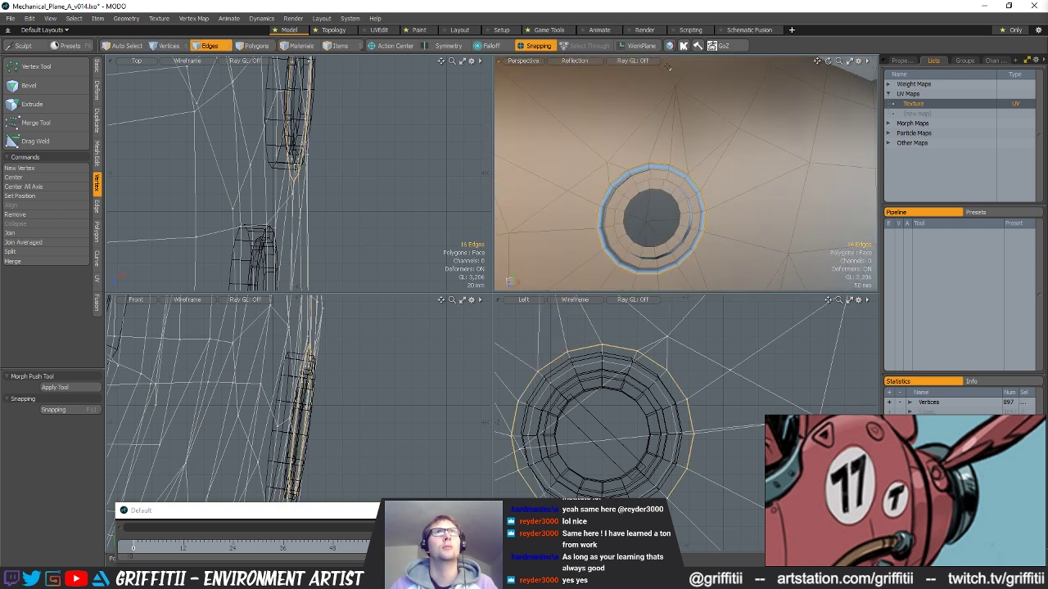
left_click(666, 47)
left_click(638, 85)
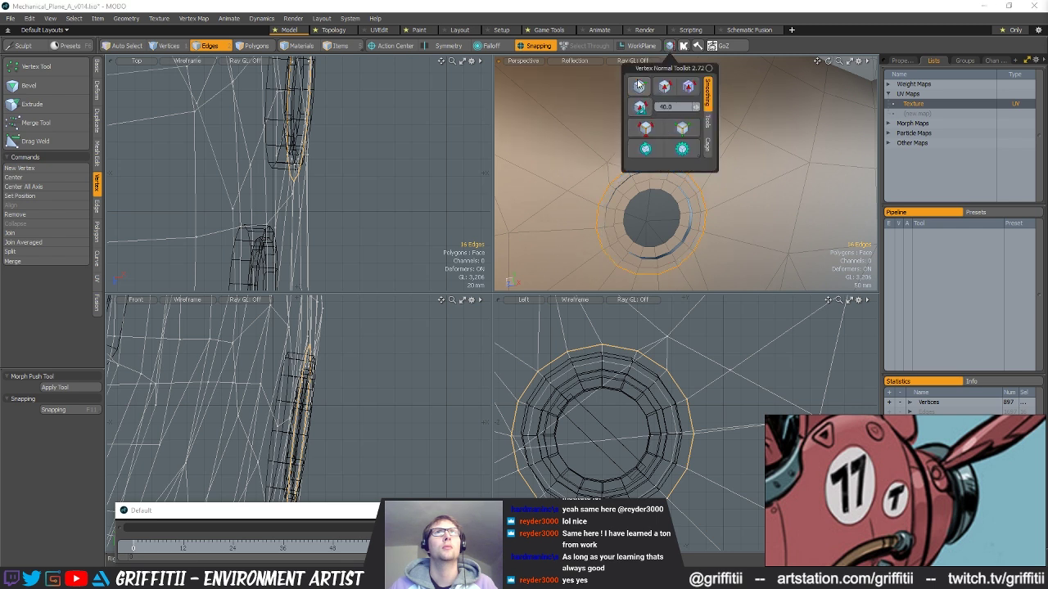
- Try to remove the three connected fuselage edges running past the ring's upper side
key("3")
scroll(751, 217, "down", 5)
left_click_drag(750, 218, 843, 274, "alt")
key("1")
mouse_move(687, 180)
left_mouse_down("alt")
mouse_move(661, 94)
mouse_move(701, 168)
mouse_move(681, 194)
mouse_move(743, 194)
mouse_move(726, 252)
mouse_move(639, 169)
mouse_move(642, 194)
left_mouse_up("alt")
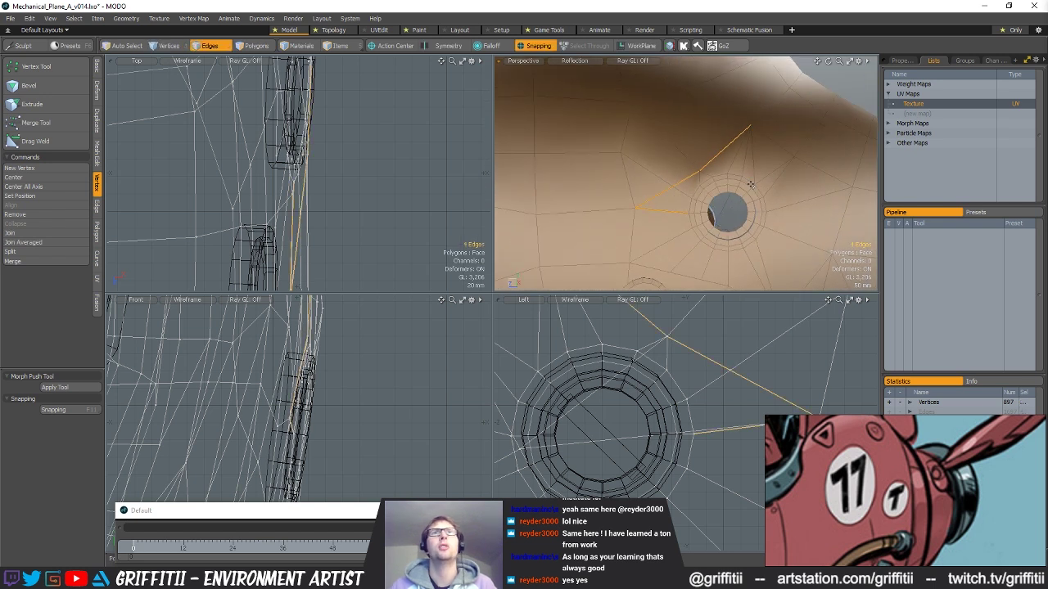
key("super")
key("super")
key("ctrl+z")
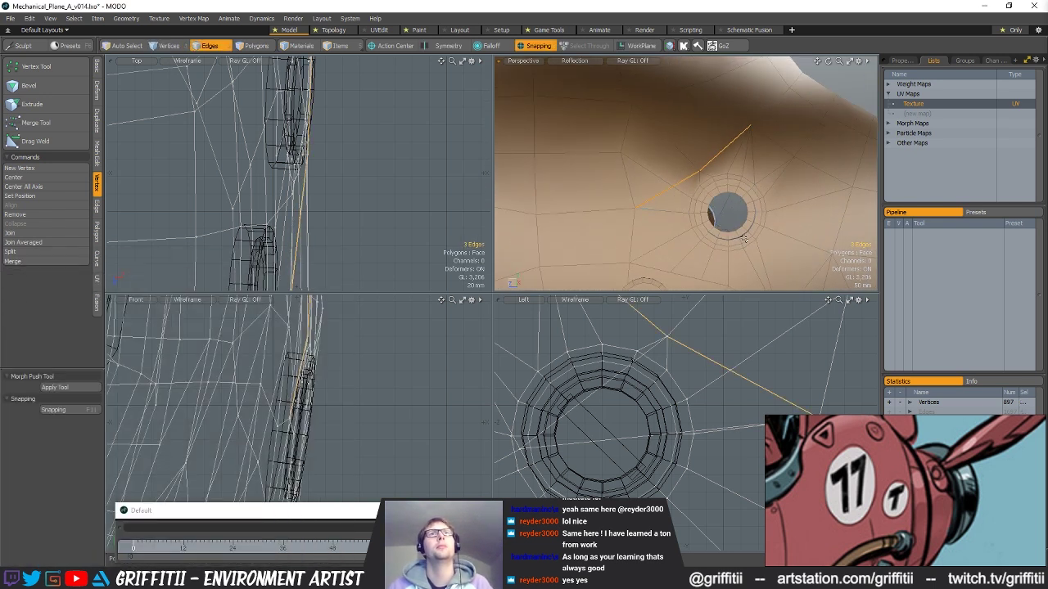
key("BackSpace")
- Try to recut the three large fuselage polygons beside the ring with Polygon Slice
left_click_drag(658, 190, 682, 178, "alt")
key("3")
mouse_move(714, 138)
left_mouse_down()
mouse_move(667, 190)
mouse_move(671, 201)
left_mouse_up()
key("c")
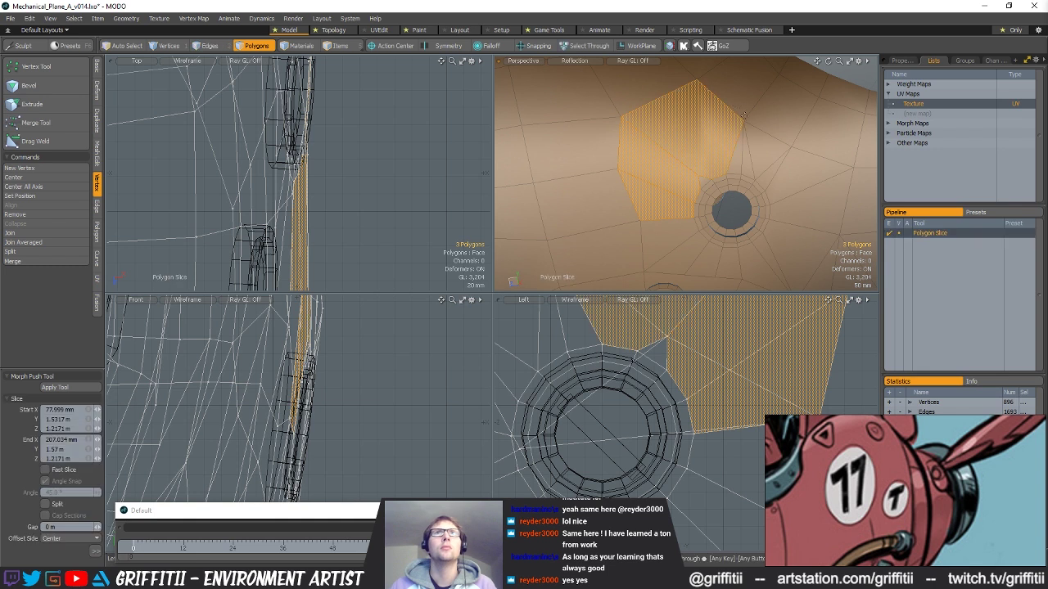
mouse_move(742, 123)
left_mouse_down("alt")
mouse_move(747, 116)
mouse_move(653, 196)
mouse_move(645, 231)
mouse_move(641, 222)
mouse_move(688, 198)
mouse_move(775, 194)
left_mouse_up("alt")
key("x")
key("space")
key("1")
- Undo the polygon recutting and the edge removal beside the ring
key("ctrl+z")
key("ctrl+z")
key("ctrl+z")
key("ctrl+z")
key("ctrl+z")
key("ctrl+z")
key("ctrl+z")
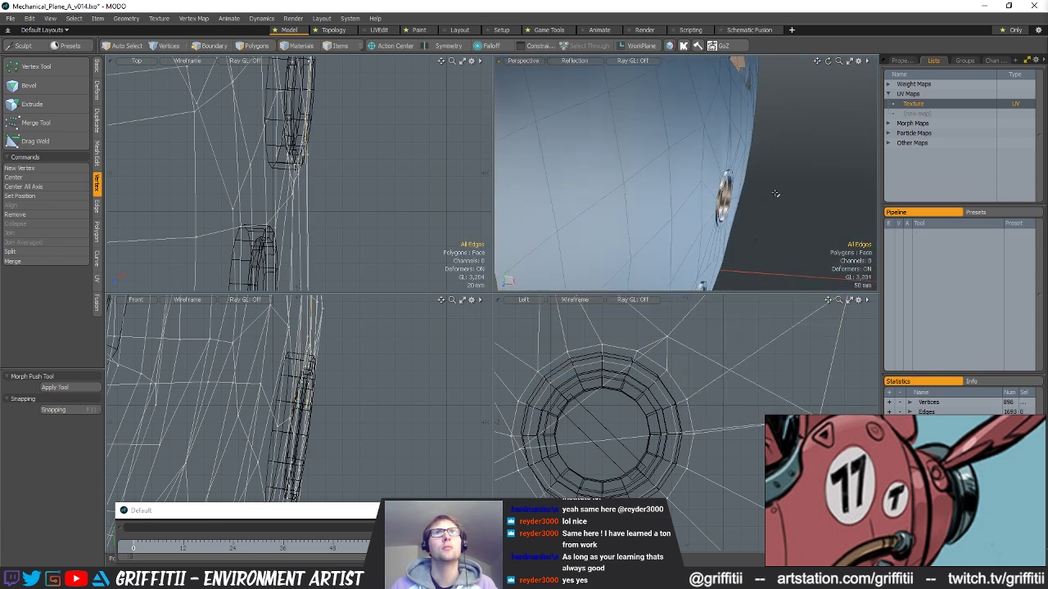
key("ctrl+z")
key("ctrl+z")
key("ctrl+z")
key("ctrl+z")
left_click_drag(786, 198, 724, 210, "alt")
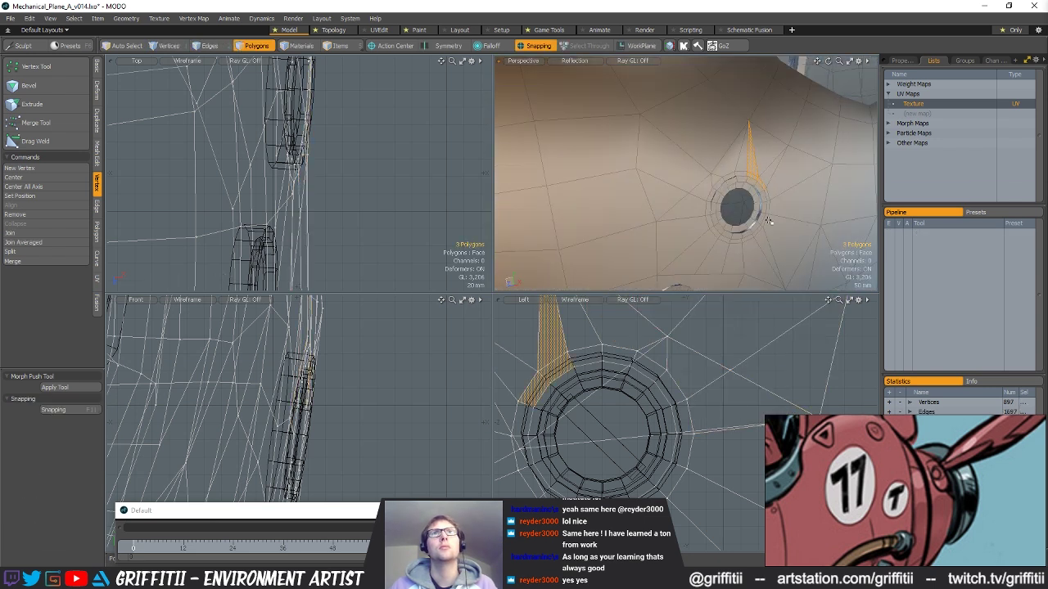
- Check the fuselage with the integrated ring in the render preview and close the preview
key("1")
scroll(741, 215, "down", 5)
mouse_move(790, 237)
left_mouse_down("alt")
mouse_move(769, 249)
mouse_move(667, 251)
mouse_move(769, 196)
mouse_move(782, 233)
mouse_move(718, 68)
mouse_move(639, 97)
mouse_move(646, 152)
mouse_move(707, 185)
mouse_move(727, 233)
mouse_move(693, 211)
mouse_move(714, 139)
mouse_move(695, 158)
mouse_move(725, 242)
mouse_move(764, 190)
left_mouse_up("alt")
scroll(778, 221, "up", 5)
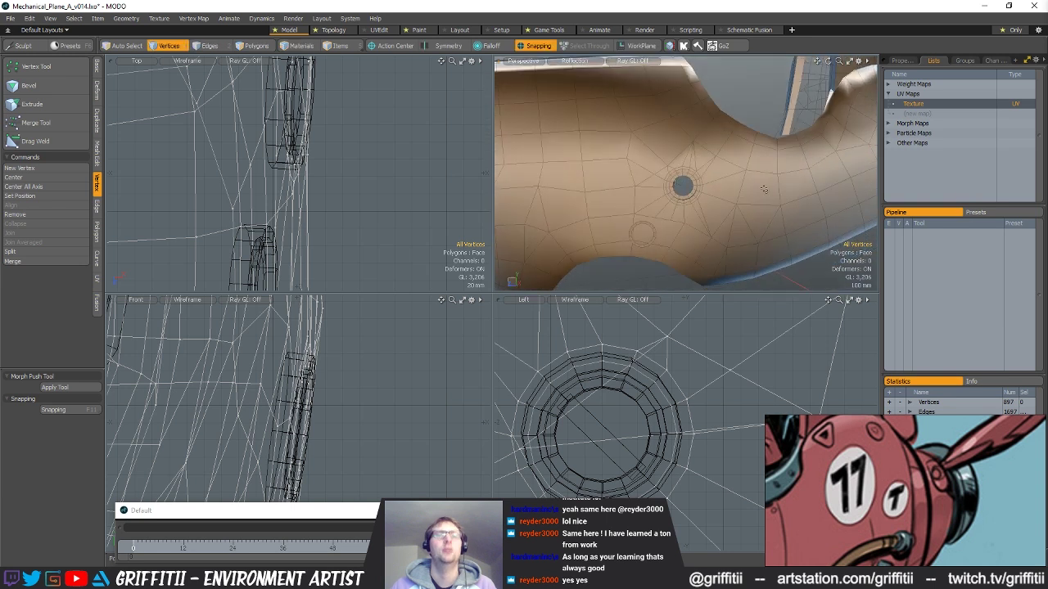
key("F10")
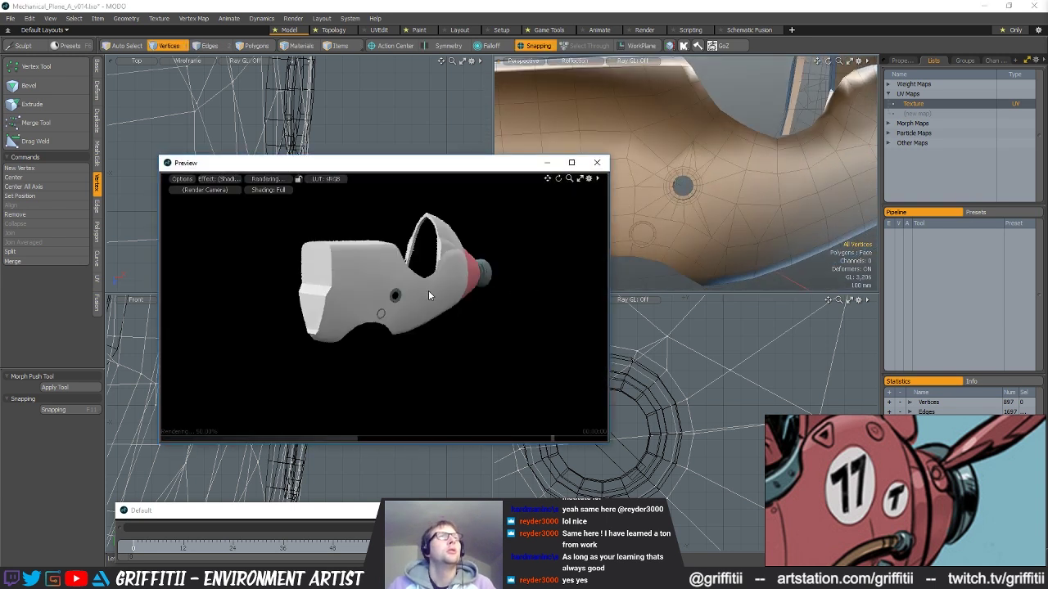
left_click_drag(493, 322, 317, 248)
left_click_drag(413, 322, 566, 316, "alt")
left_click_drag(377, 305, 267, 306, "alt")
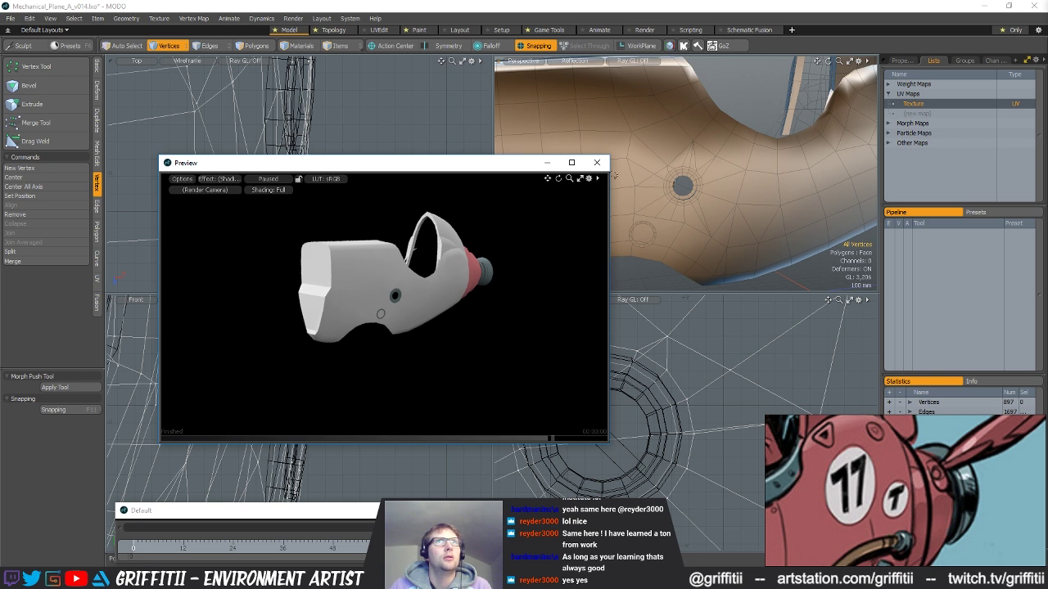
left_click(597, 163)
- Select the front ring polygon loop of the smaller circular fitting and copy it for an empty mesh
left_click_drag(696, 214, 714, 173, "alt")
scroll(731, 212, "up", 2)
key("2")
key("5")
left_click(613, 201)
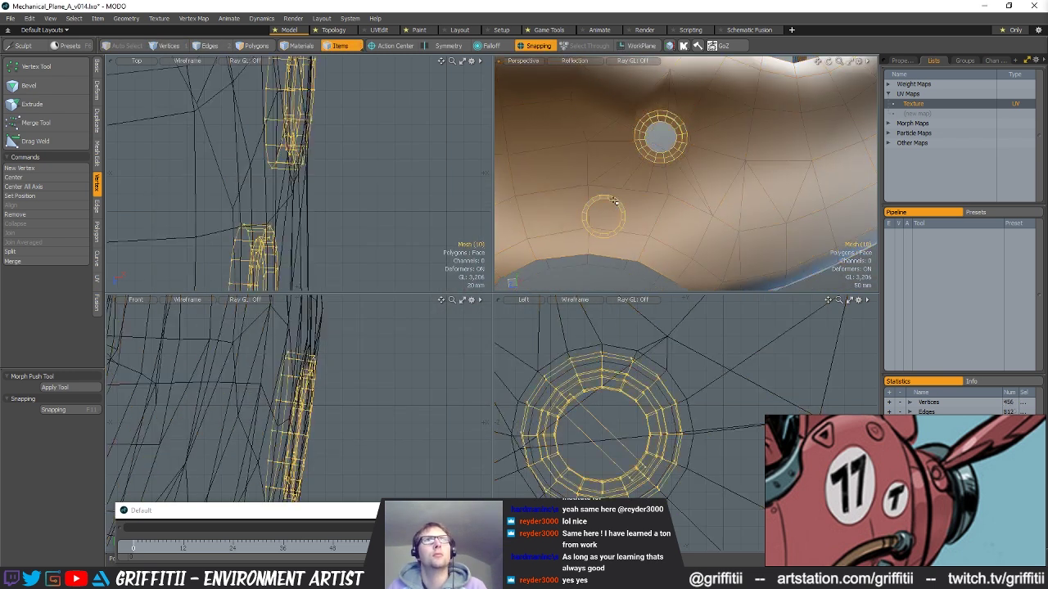
key("3")
double_click(613, 201)
left_click_drag(613, 201, 622, 184, "alt")
scroll(622, 184, "up", 3)
left_click(622, 183)
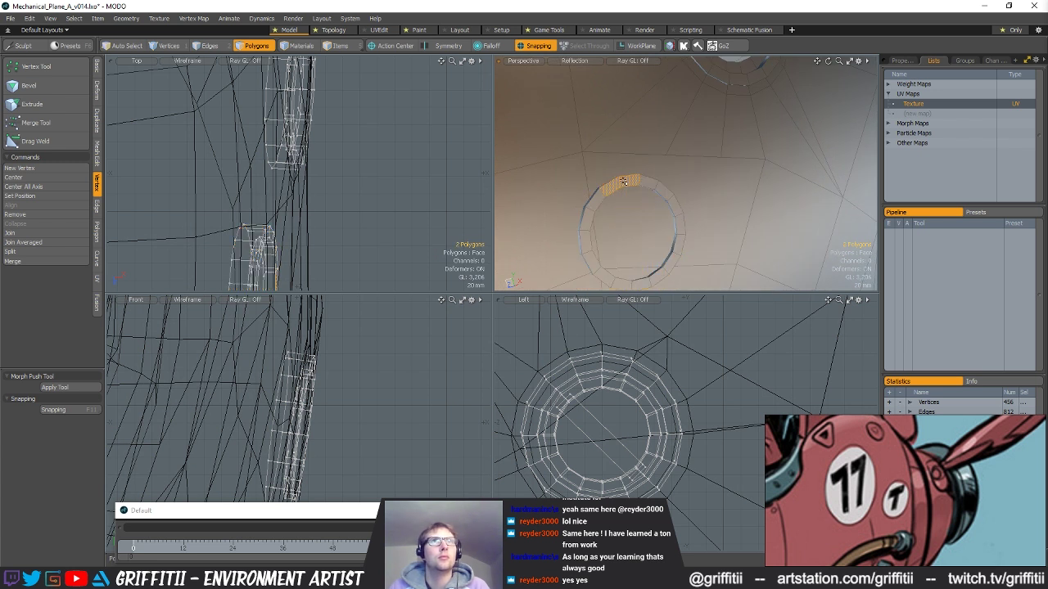
key("l")
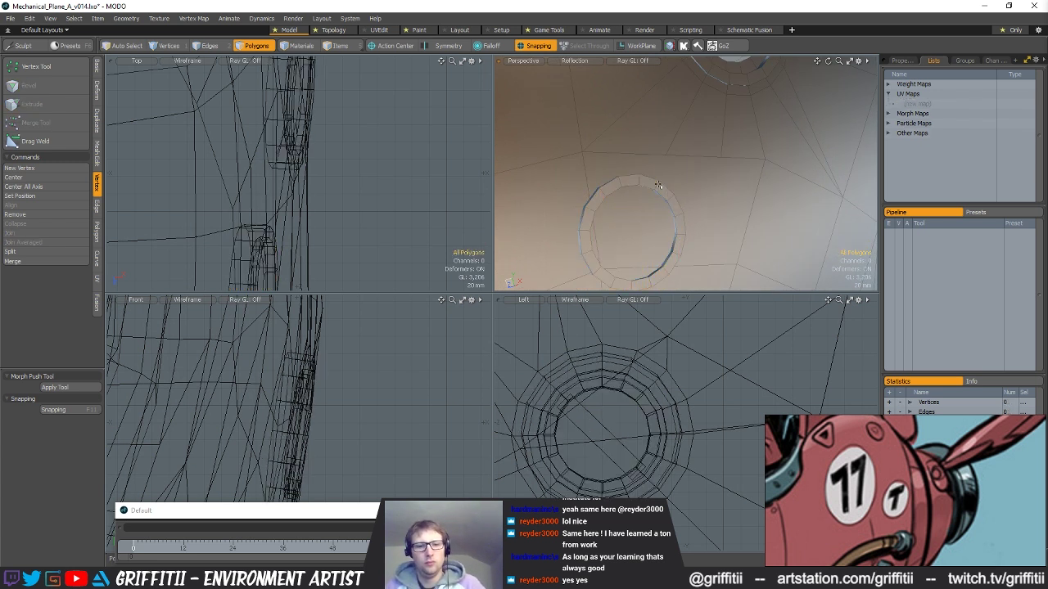
- Paste the small fitting's ring and scale it up slightly in its own plane about the selection centre
left_click_drag(667, 208, 708, 191, "alt")
key("alt+s")
key("r")
key("w")
scroll(717, 191, "up", 2)
key("x")
key("r")
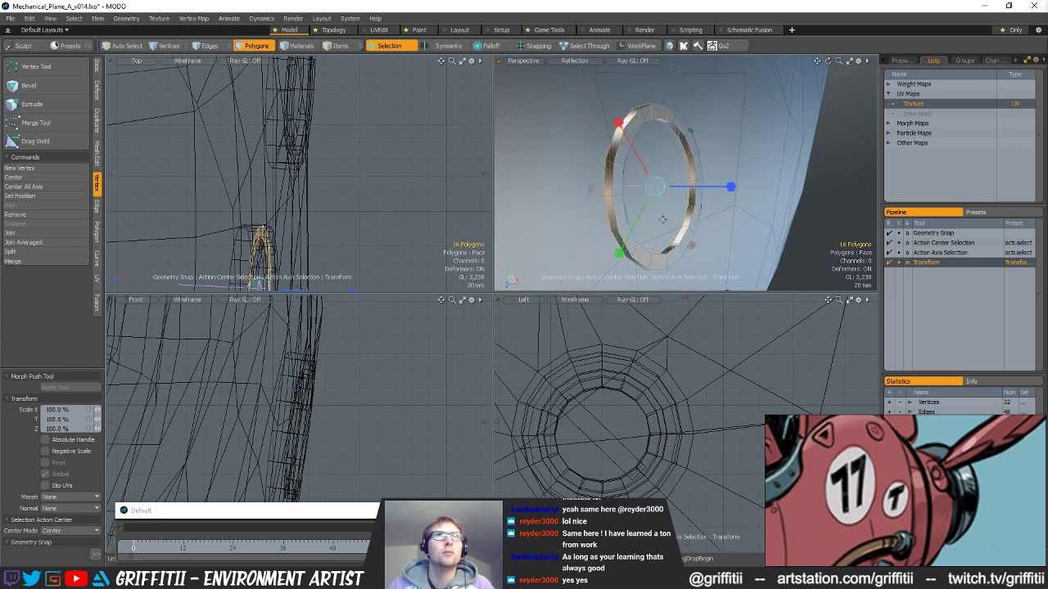
left_click_drag(593, 190, 604, 189)
left_click_drag(696, 192, 669, 199, "alt")
scroll(696, 200, "down", 3)
mouse_move(750, 215)
left_mouse_down("alt")
mouse_move(851, 229)
mouse_move(744, 219)
mouse_move(751, 210)
mouse_move(655, 84)
mouse_move(775, 221)
mouse_move(806, 214)
mouse_move(746, 168)
left_mouse_up("alt")
key("w")
key("space")
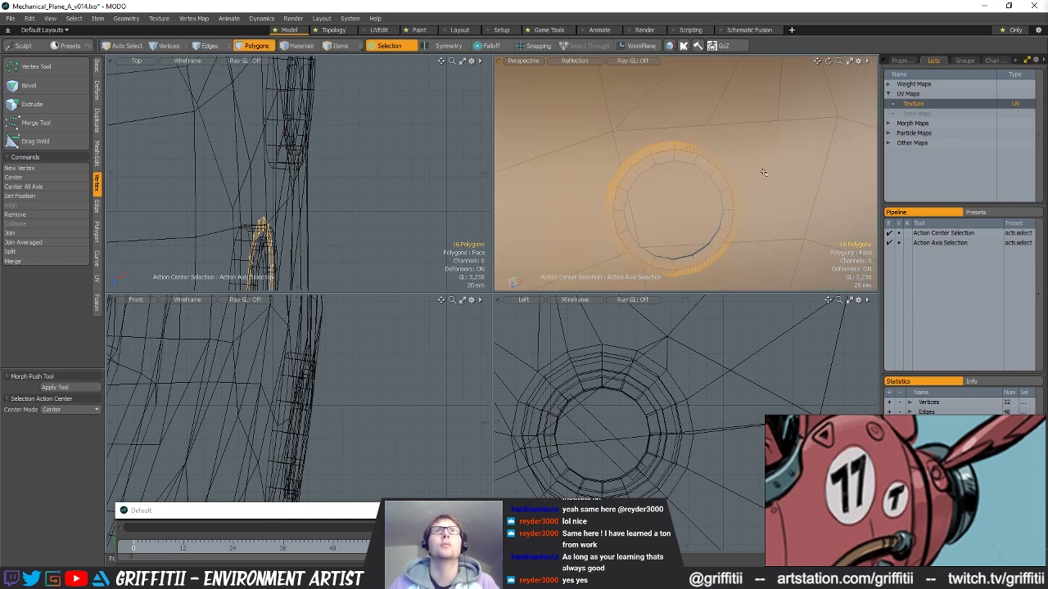
- Select the four fuselage polygons surrounding the smaller circular fitting
key("5")
left_click(771, 215)
mouse_move(772, 217)
left_mouse_down("alt")
mouse_move(756, 175)
mouse_move(744, 208)
mouse_move(676, 257)
mouse_move(553, 187)
left_mouse_up("alt")
key("3")
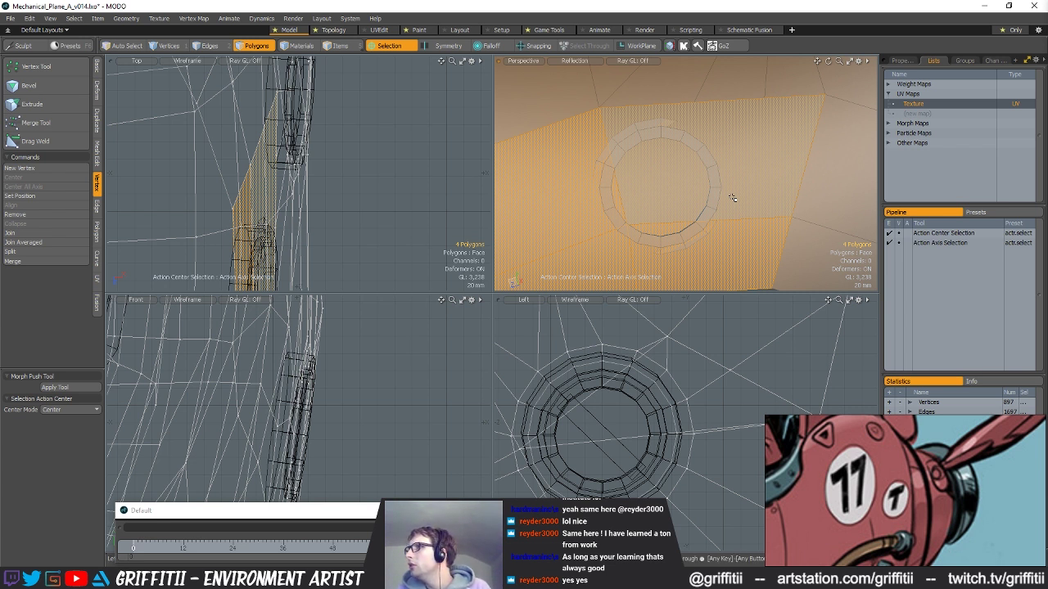
left_click_drag(733, 198, 769, 166, "alt")
- Edge-slice the selected fuselage polygons along the enlarged ring's outline, starting around its upper side
key("c")
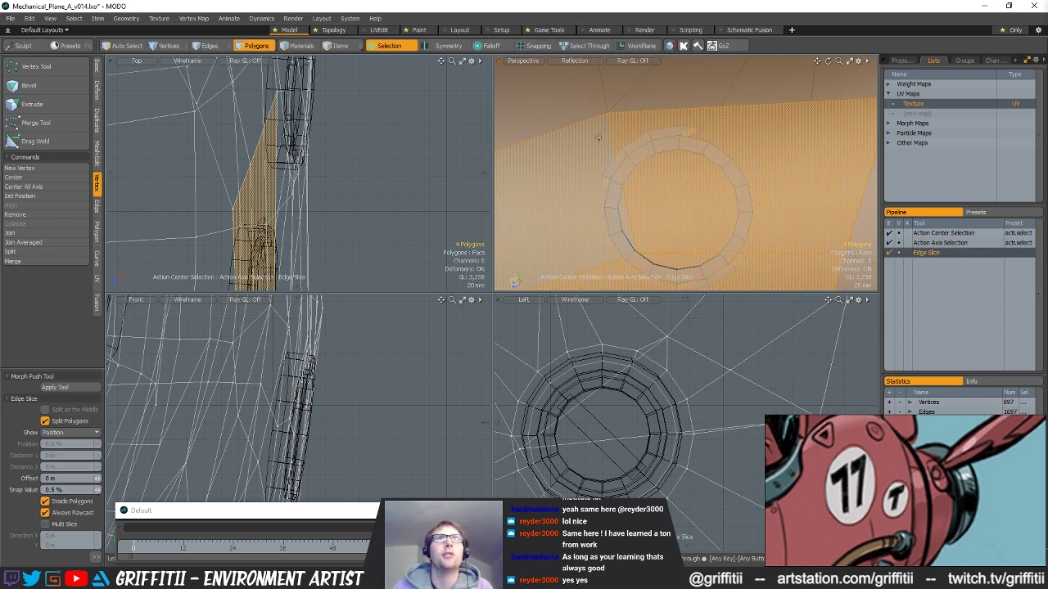
left_click_drag(611, 137, 647, 129)
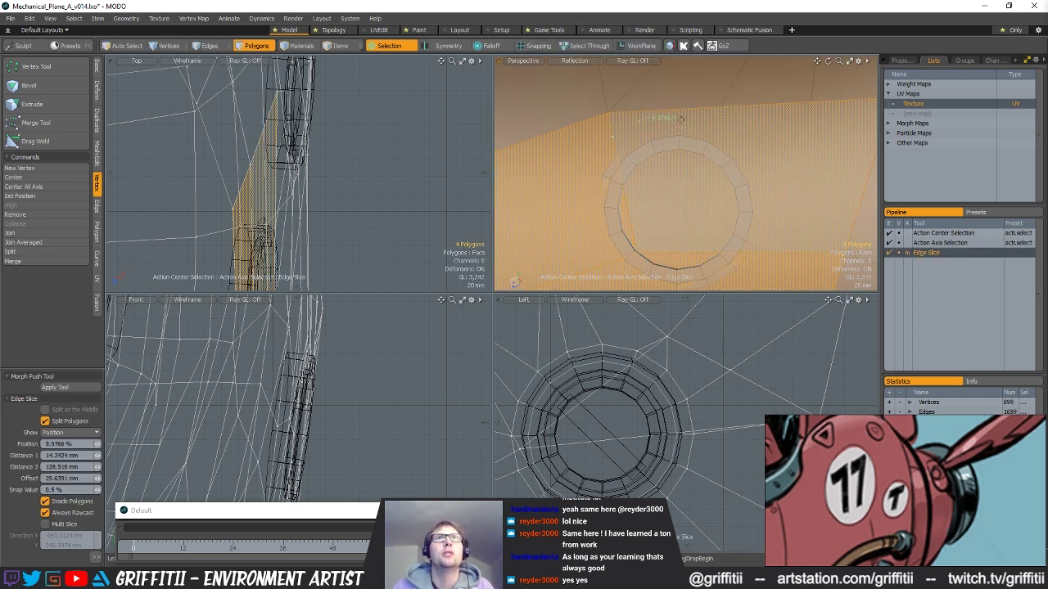
left_click(748, 141)
left_click_drag(774, 190, 745, 132, "alt+shift")
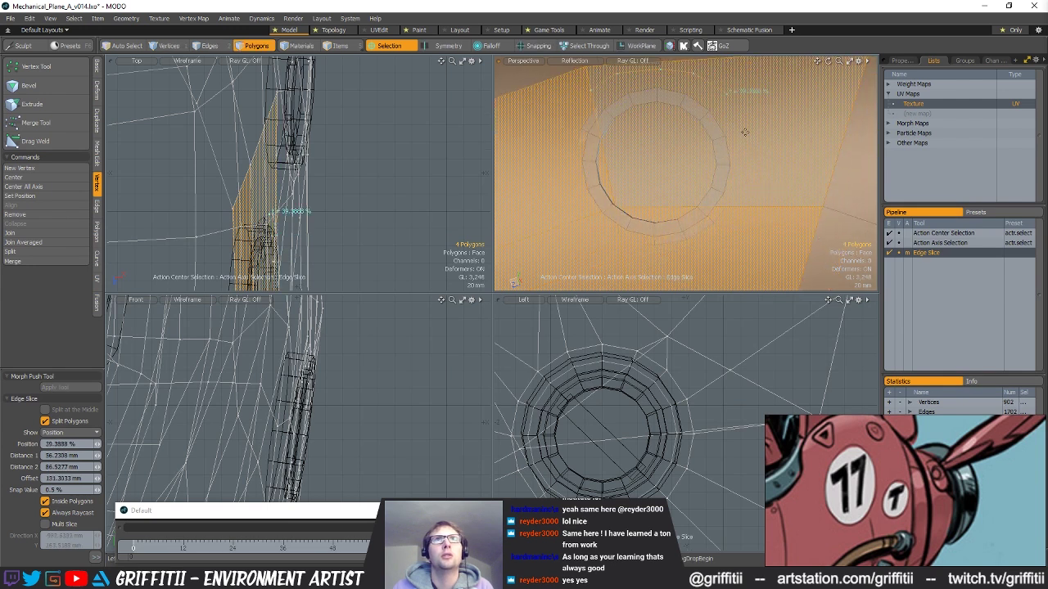
left_click_drag(746, 194, 743, 156, "alt")
left_click(748, 177)
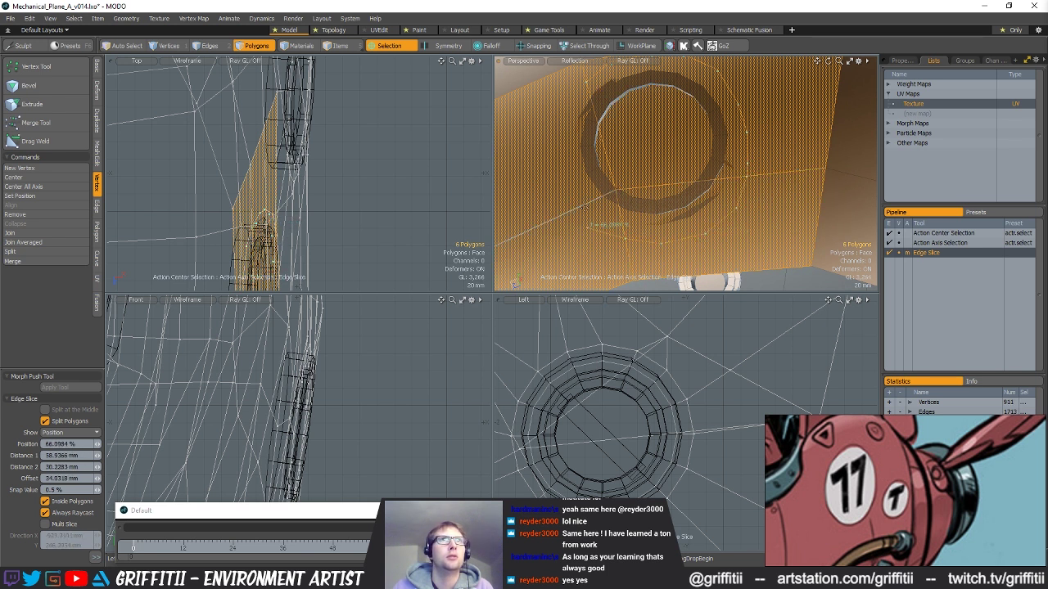
- Continue the edge slice around the fitting's remaining side and close the circular outline
left_click_drag(588, 201, 648, 244, "alt+shift")
left_click(619, 217)
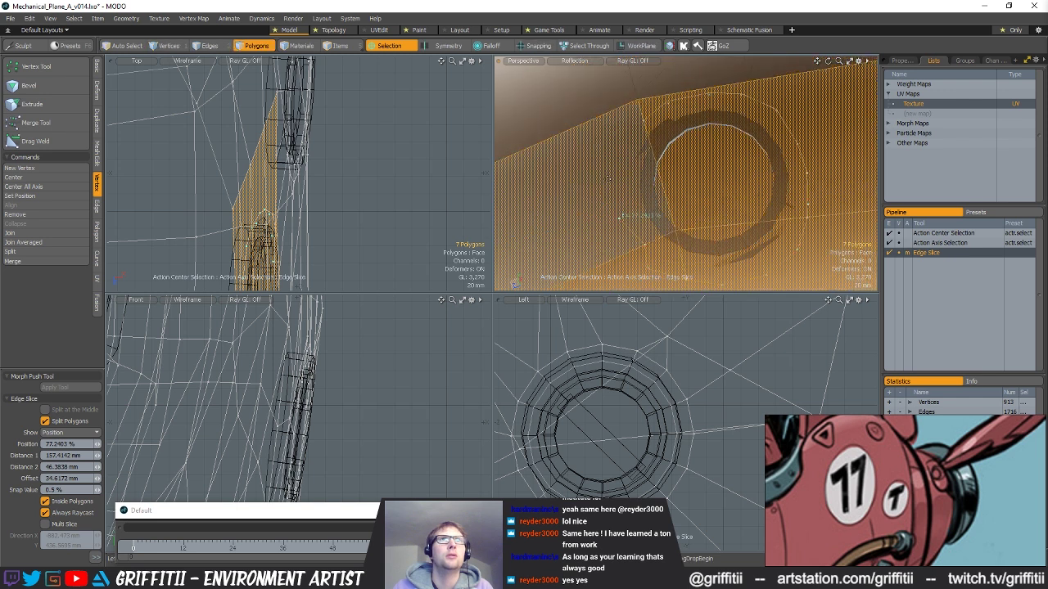
key("space")
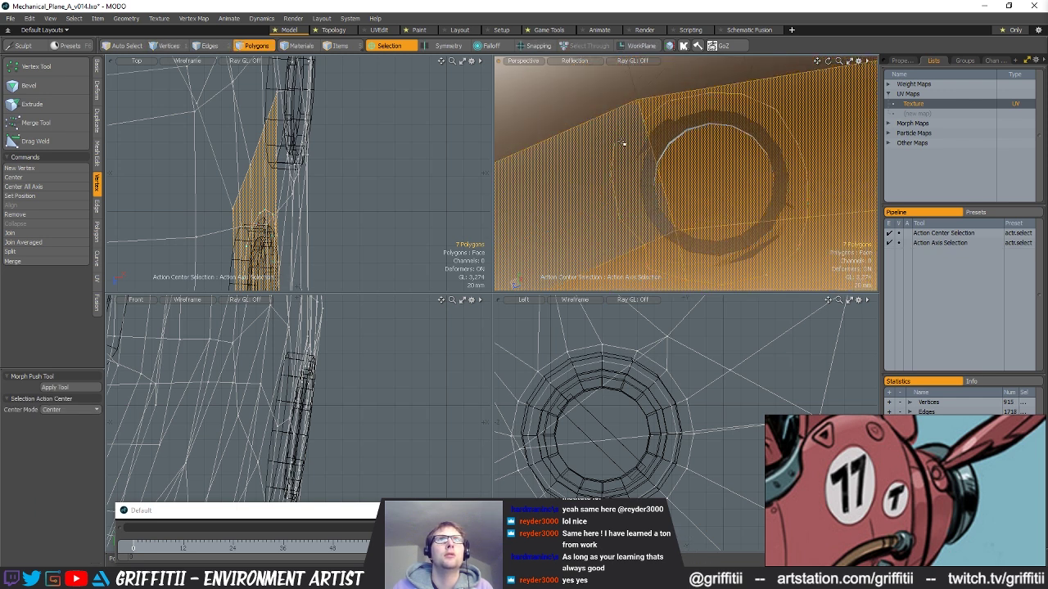
key("alt+c")
left_click(645, 123)
key("space")
- Select the three fuselage polygons inside the sliced outline and delete them to open a hole
left_click(636, 168)
left_click(706, 175, "shift")
left_click(712, 248, "shift")
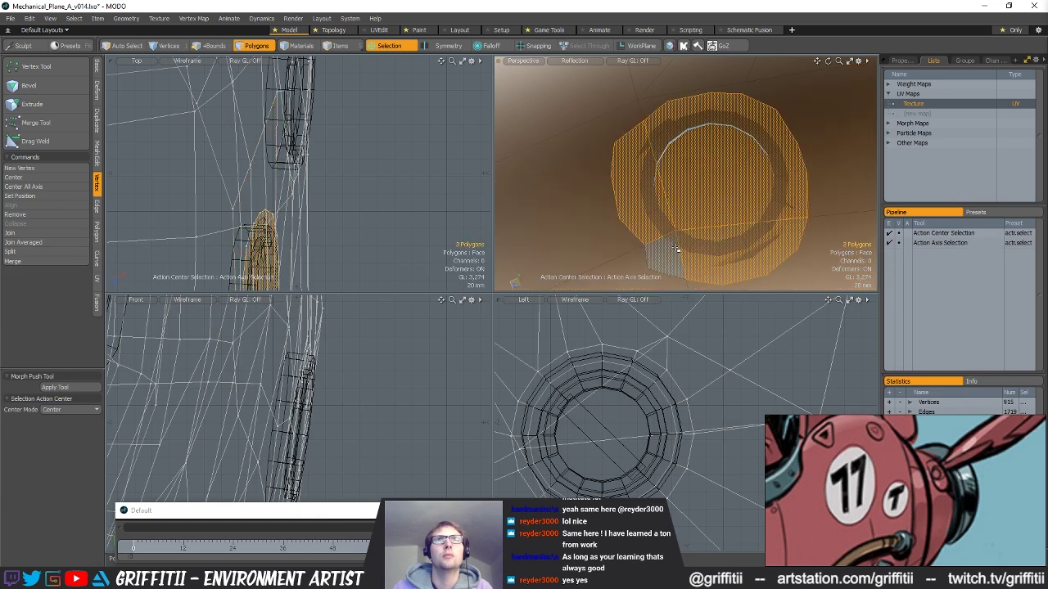
key("Delete")
- Move the hole's upper vertex onto the enlarged ring's outer rim with geometry snapping
left_click_drag(812, 232, 750, 168, "alt")
left_click_drag(696, 127, 683, 139, "alt")
scroll(681, 124, "up", 2)
key("1")
left_click(679, 124)
key("alt+c")
key("w")
key("x")
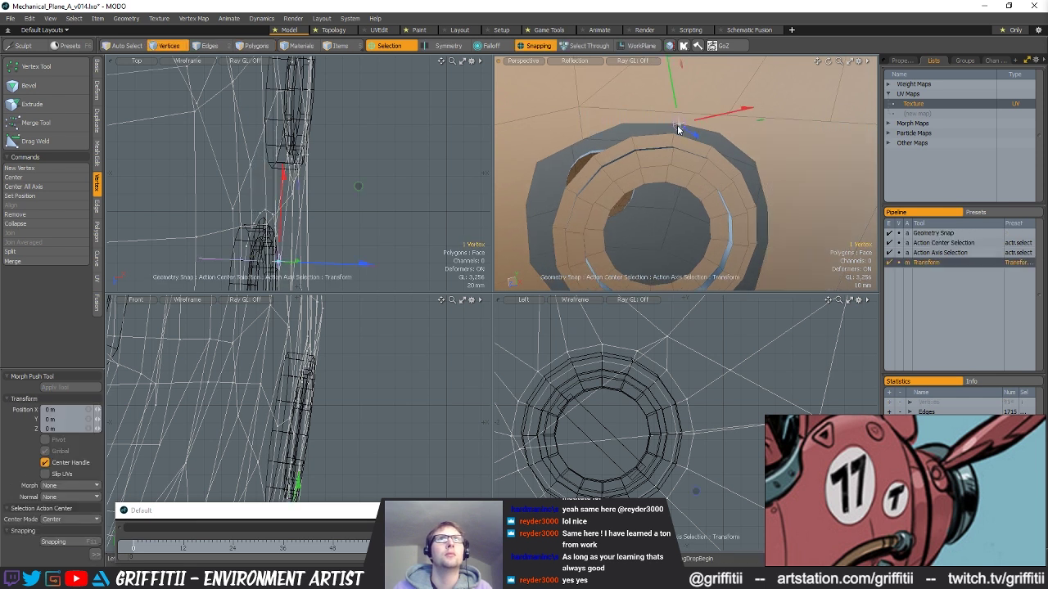
left_click_drag(678, 126, 734, 173)
- Snap the hole's upper-right vertices one by one onto the ring's outer rim
key("q")
left_click(756, 162)
key("w")
key("q")
left_click(744, 171)
key("w")
key("q")
left_click(746, 208)
key("w")
left_click(740, 210)
- Snap the hole's right-side and lower-right vertices onto the matching ring rim vertices
mouse_move(736, 211)
left_mouse_down("alt")
mouse_move(761, 197)
mouse_move(728, 203)
left_mouse_up("alt")
key("q")
left_click(743, 197)
key("w")
key("q")
left_click(738, 212)
key("w")
key("q")
left_click(721, 242)
key("w")
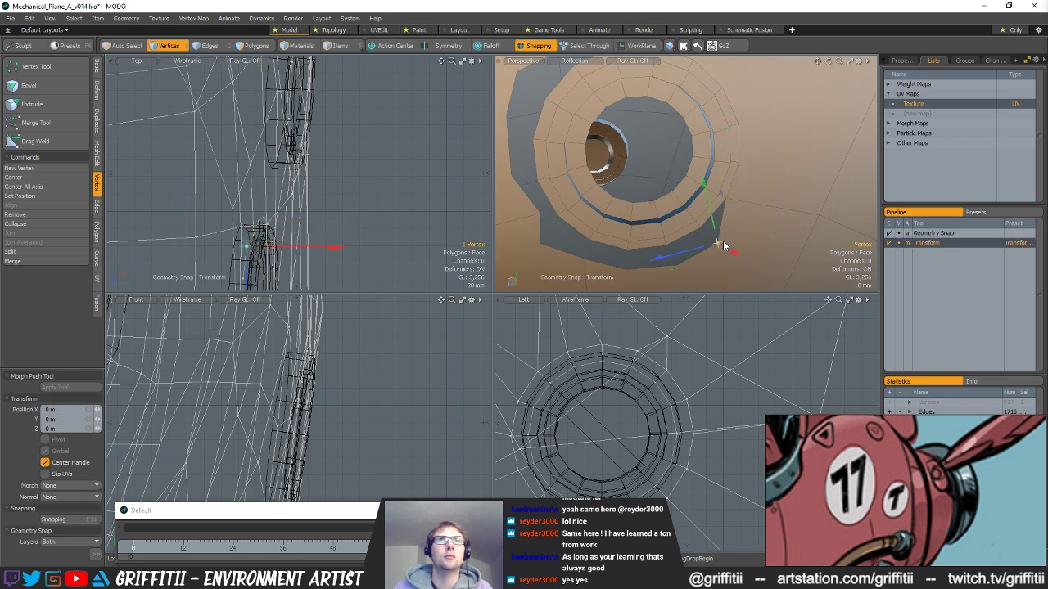
left_click_drag(722, 245, 705, 230)
- Snap the vertices along the hole's bottom edge onto the ring's lower rim
key("q")
key("w")
left_click_drag(677, 268, 632, 234)
key("q")
left_click(668, 264)
key("w")
key("q")
left_click(629, 250)
key("w")
- Snap the hole's lower-left corner vertex and the one above it onto the ring's rim
key("q")
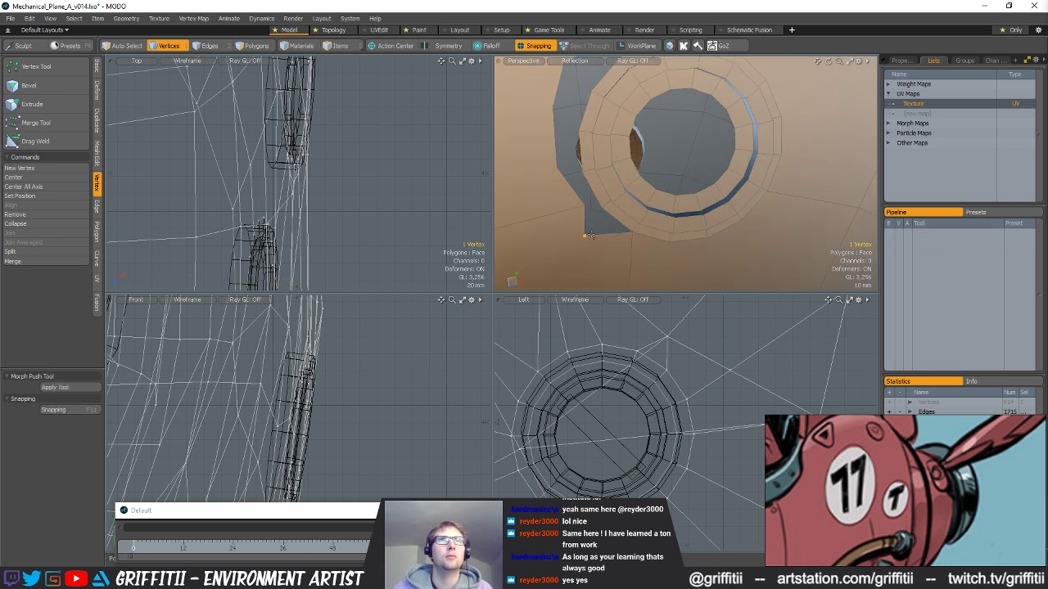
right_click_drag(591, 237, 590, 233)
key("w")
left_click_drag(587, 237, 601, 210)
key("q")
right_click_drag(592, 195, 591, 213)
key("w")
left_click_drag(591, 208, 603, 210)
left_click_drag(603, 210, 627, 243, "alt")
- Snap the hole's remaining left-side vertices and an upper-left vertex onto the ring's outer rim
key("q")
left_click(586, 205)
key("w")
left_click_drag(589, 210, 607, 239)
key("q")
left_click(598, 193)
key("w")
left_click_drag(600, 195, 617, 207)
key("q")
left_click(606, 153)
key("w")
left_click_drag(608, 153, 621, 175)
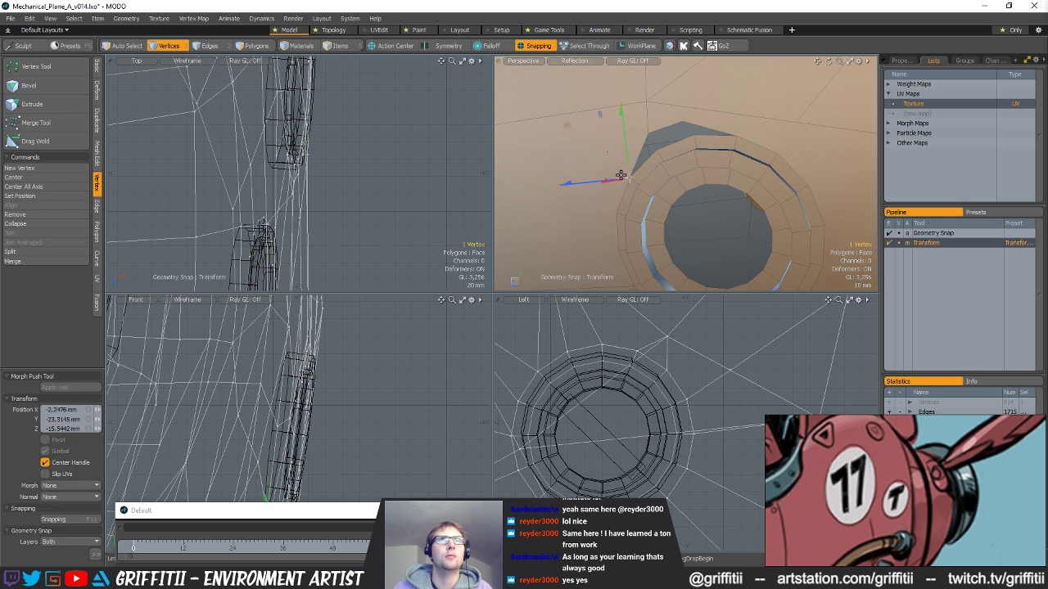
- Snap the hole's remaining vertices along its upper edge onto the ring's outer rim
key("space")
left_click(652, 135)
key("w")
left_click_drag(655, 136, 699, 134)
key("q")
key("w")
key("q")
- Cut the ring's outermost band of faces from the fitting and paste it into the fuselage mesh
scroll(809, 167, "down", 4)
key("g")
mouse_move(758, 189)
left_mouse_down("alt")
mouse_move(839, 165)
mouse_move(768, 175)
mouse_move(662, 287)
mouse_move(608, 239)
left_mouse_up("alt")
key("space")
key("space")
double_click(775, 160)
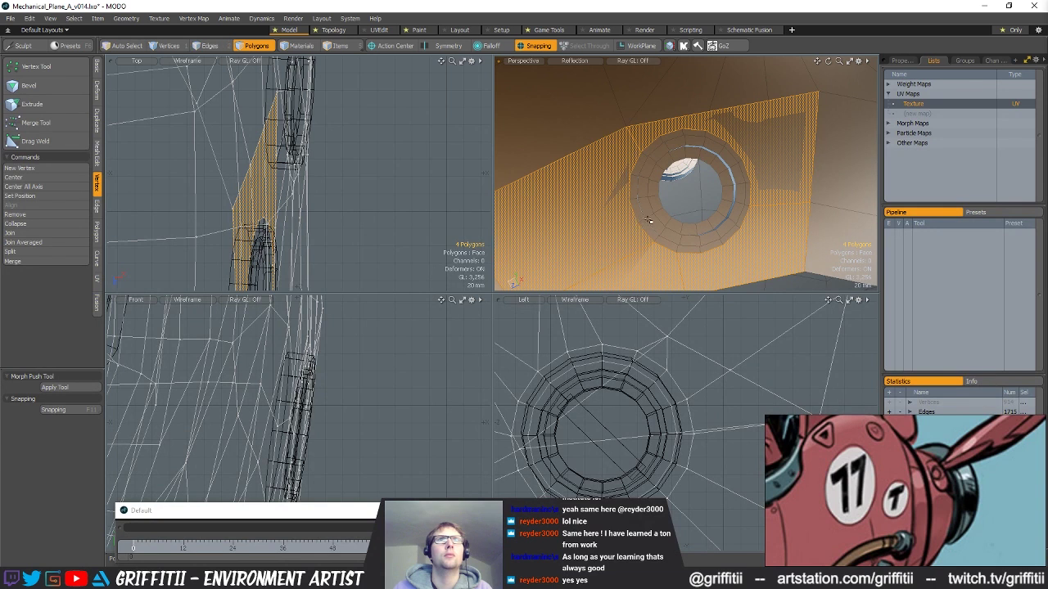
key("Delete")
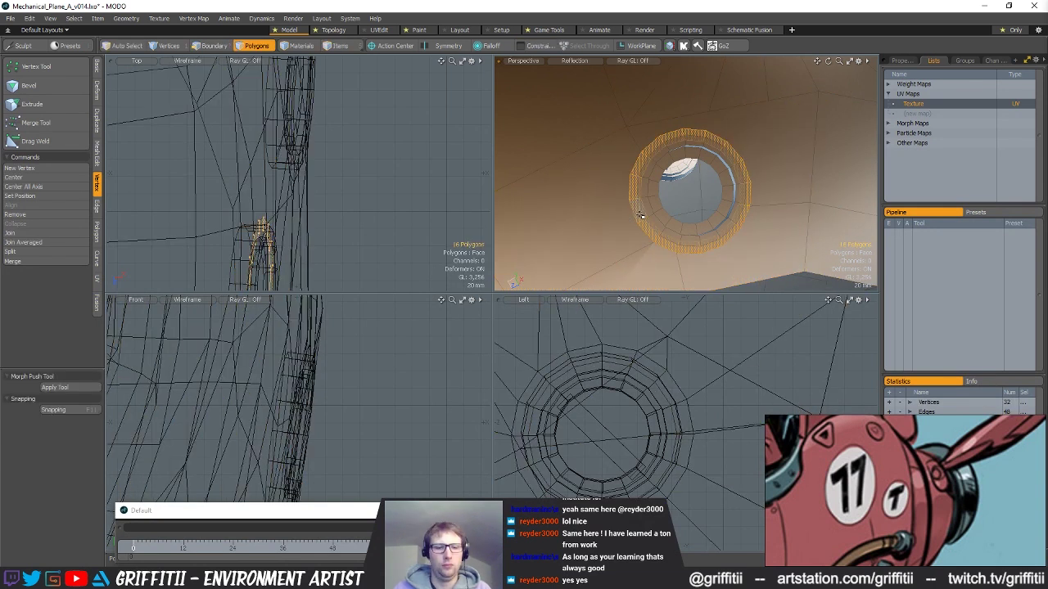
key("5")
left_click(625, 219)
key("3")
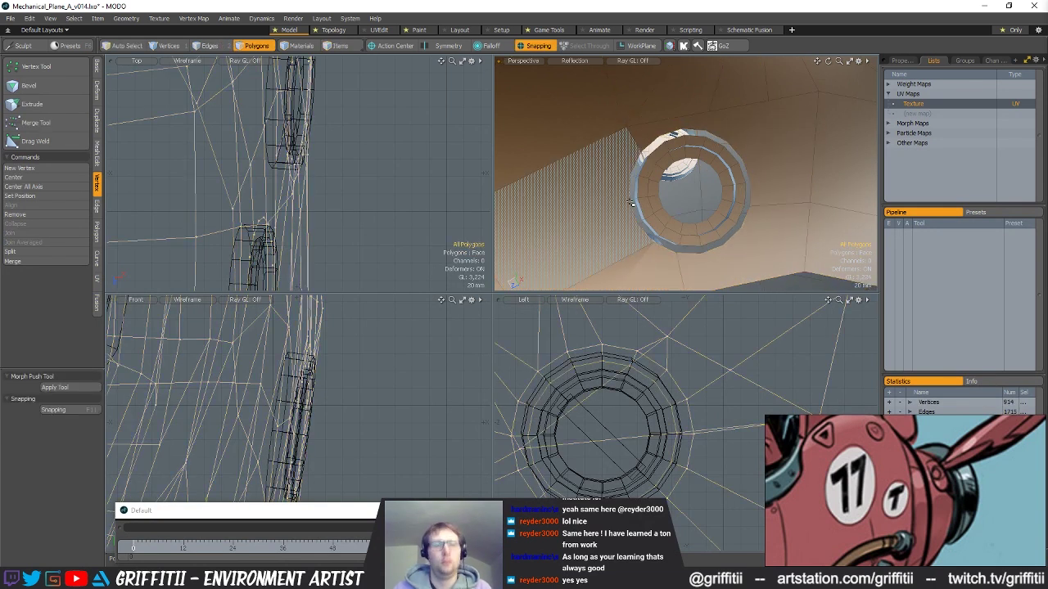
key("ctrl+v")
- Merge the pasted band's vertices with the surrounding fuselage faces at a 1 mm distance
left_click(619, 203, "shift")
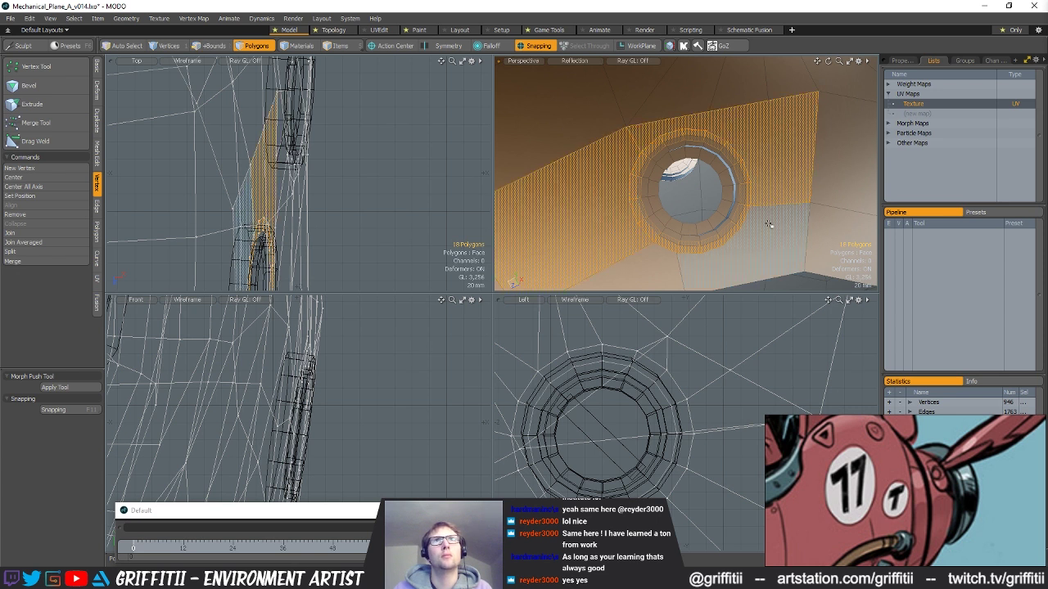
left_click(69, 122)
key("Escape")
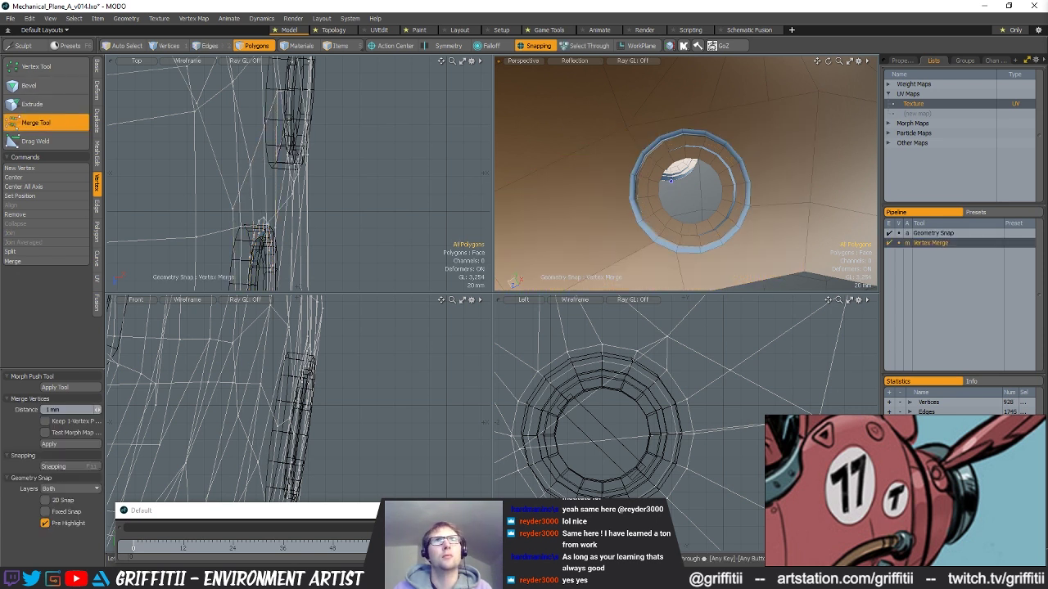
key("space")
key("2")
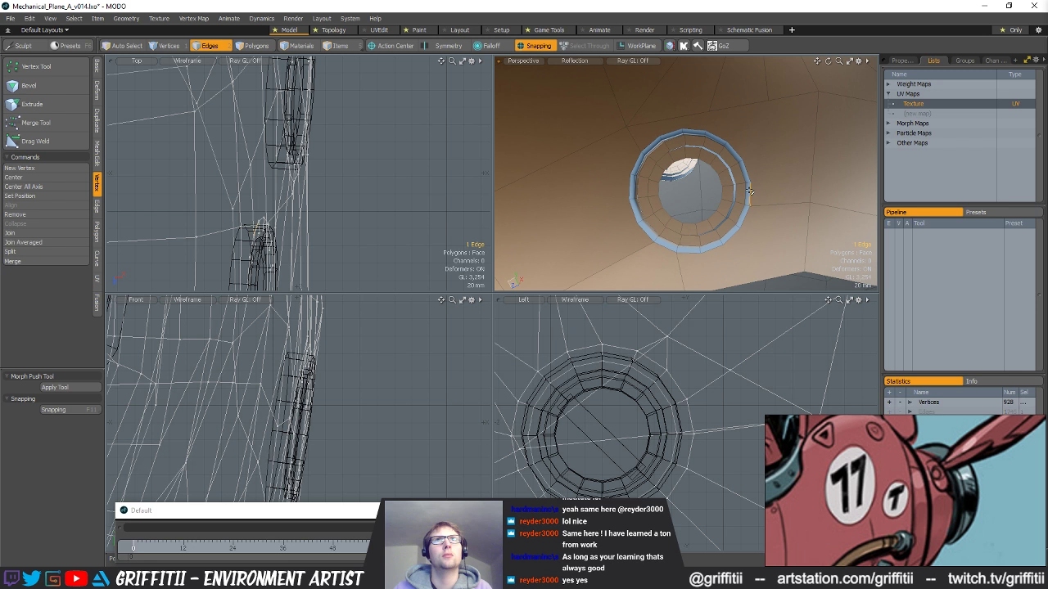
- Edge Slice connecting edges from the ring's upper-right rim to the neighbouring fuselage vertices
left_click_drag(788, 168, 714, 164, "alt")
left_click(775, 169)
scroll(672, 130, "up", 1)
key("alt+c")
left_click(715, 137)
key("space")
left_click_drag(764, 164, 763, 205, "alt")
key("alt+c")
left_click(743, 204)
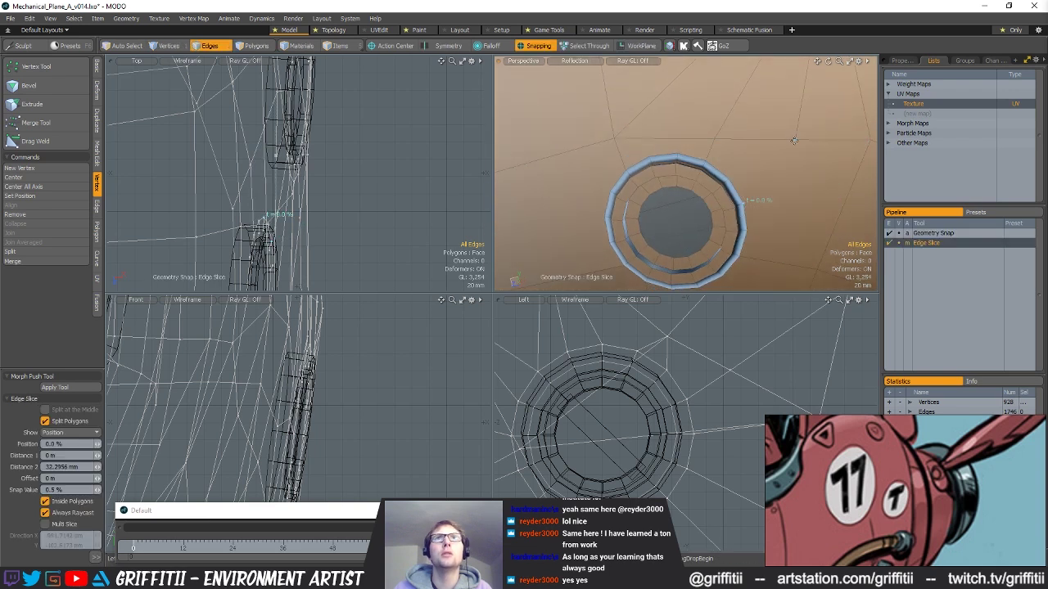
key("space")
left_click_drag(757, 230, 778, 226, "alt")
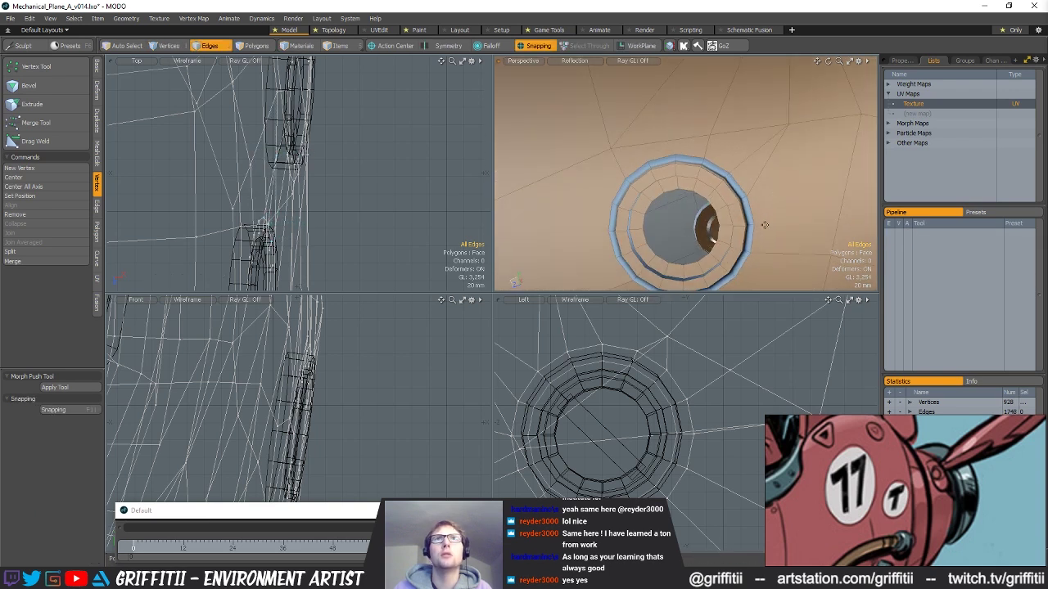
- Slice further connecting edges from the ring's right side and upper rim to the fuselage vertices above
key("alt+c")
left_click(753, 223)
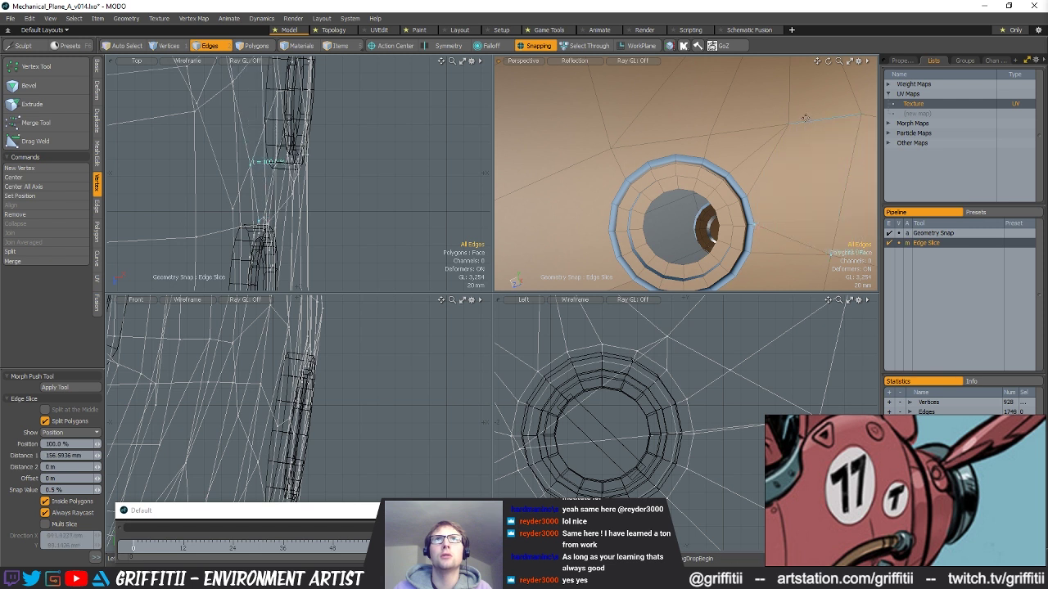
key("space")
left_click_drag(706, 131, 727, 144, "alt")
key("alt+c")
left_click(701, 153)
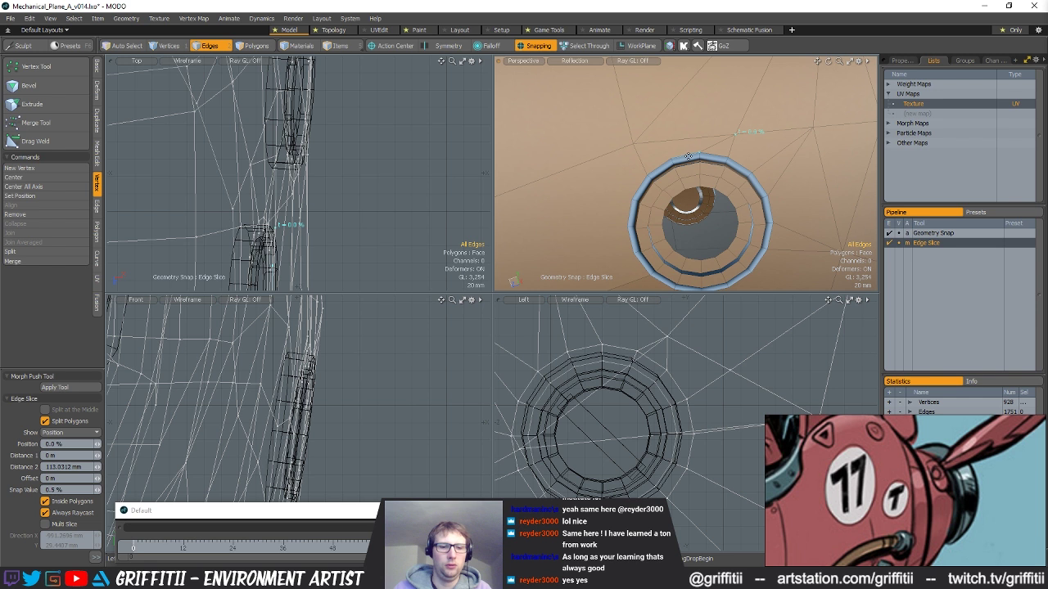
- Slice an edge from the ring's top rim vertex onto the fuselage edge above it, at 26.0 %
key("space")
left_click_drag(713, 149, 696, 203, "alt")
key("alt+c")
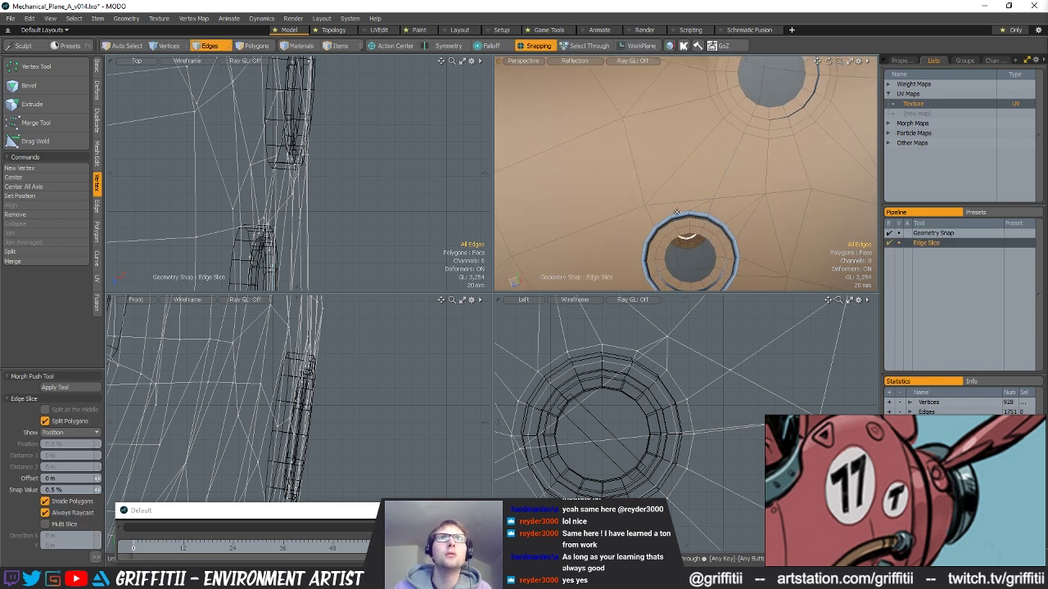
left_click(691, 213)
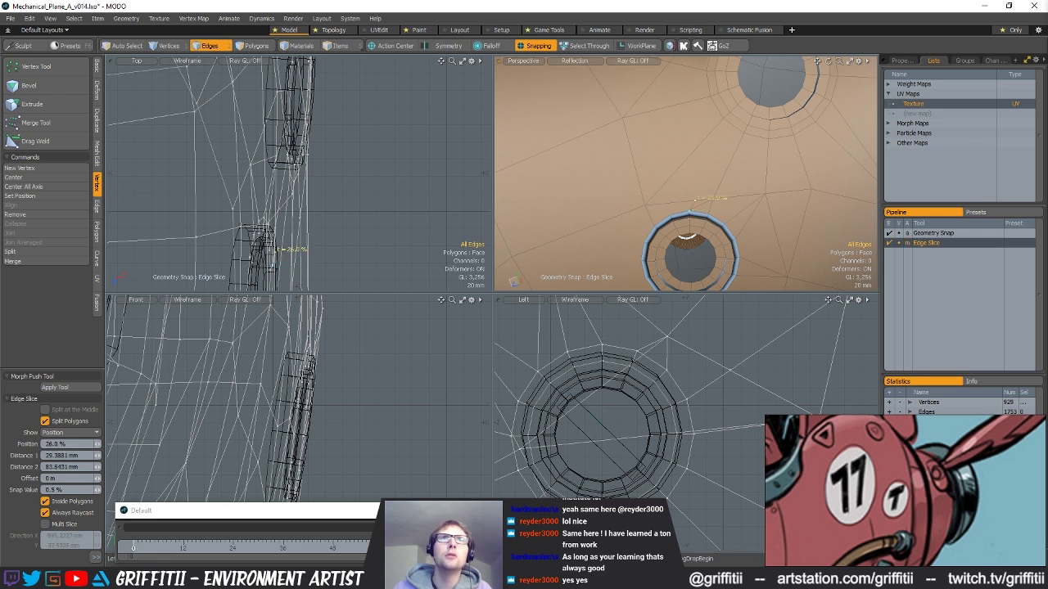
key("space")
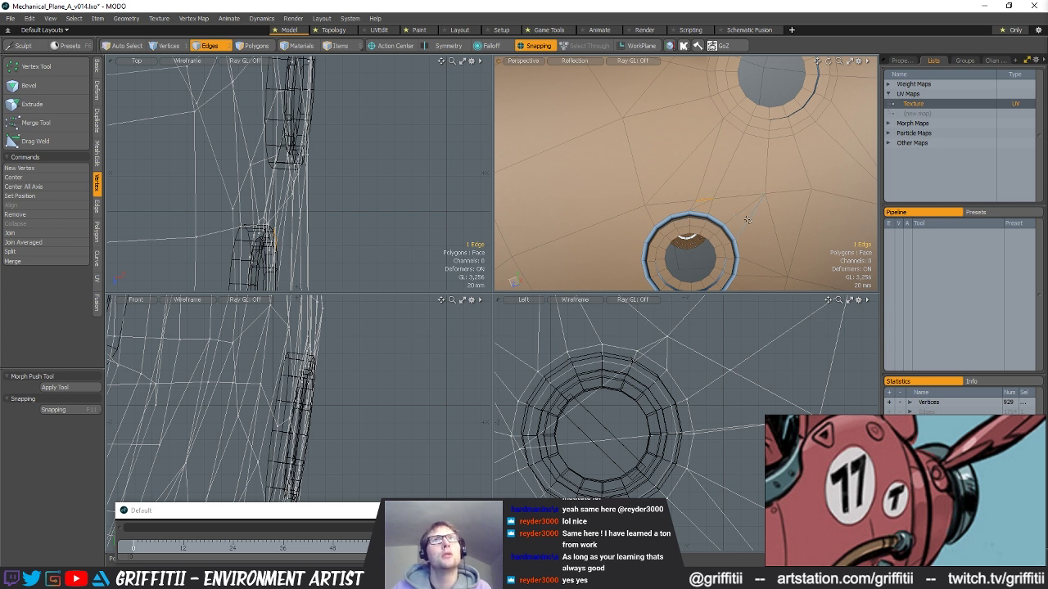
- Recut the connection above the ring's top at 91.5 % along the edge and remove the redundant long edge
left_click_drag(730, 200, 752, 195, "ctrl+alt")
key("alt+c")
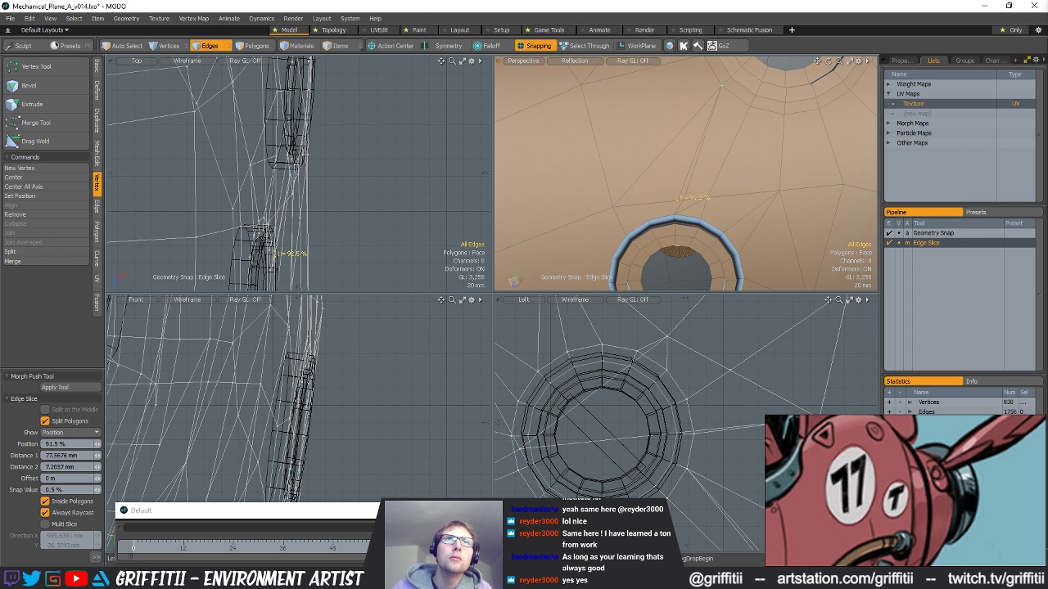
left_click(675, 212)
key("space")
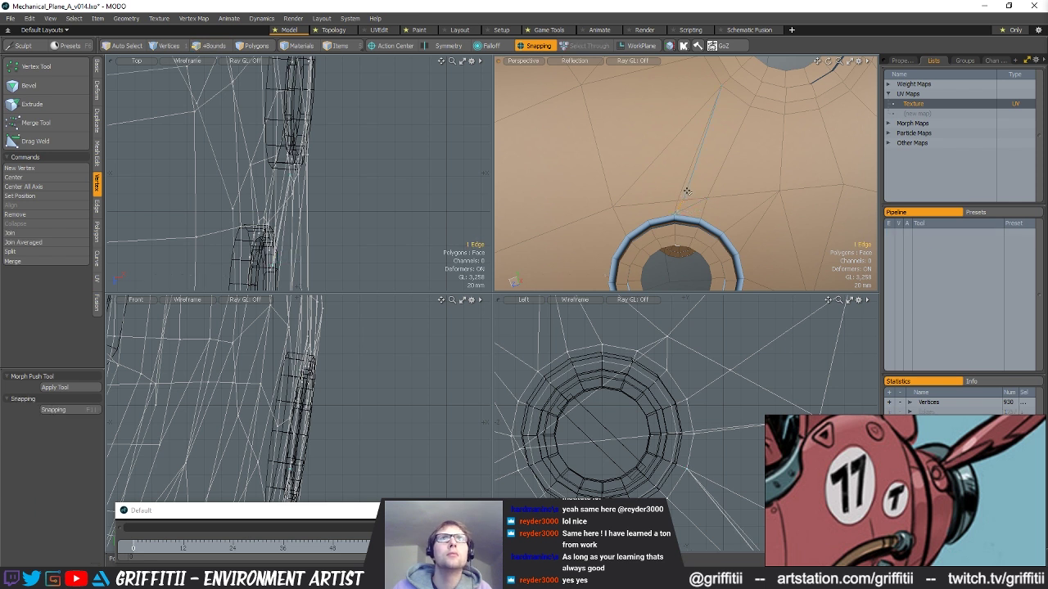
key("BackSpace")
left_click_drag(734, 169, 698, 188, "alt")
left_click(693, 178)
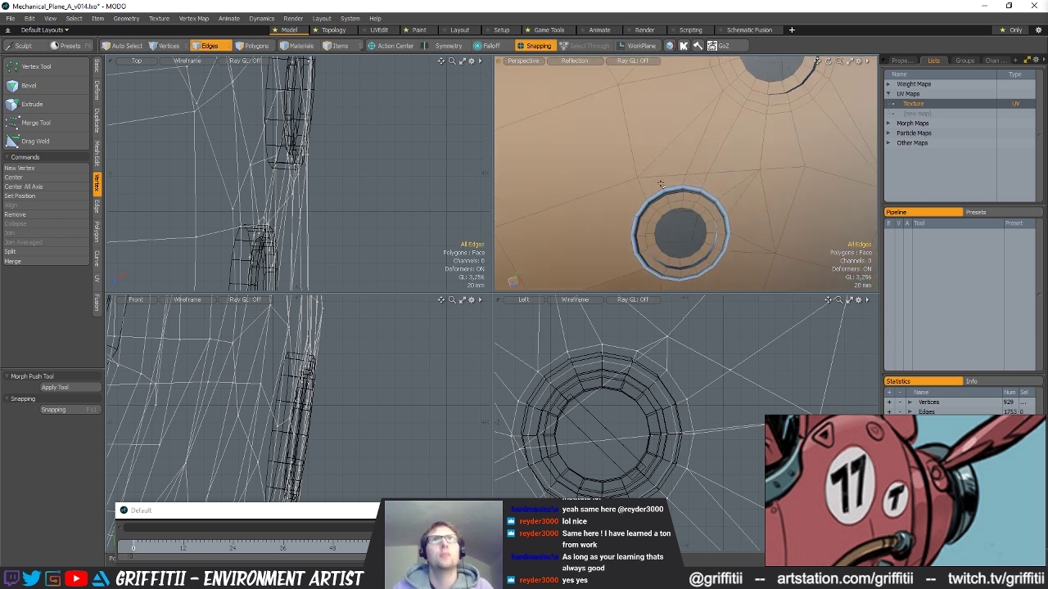
- Slice connecting edges from the ring's left-side rim vertices to the neighbouring fuselage vertices
key("c")
left_click_drag(667, 185, 644, 169, "alt")
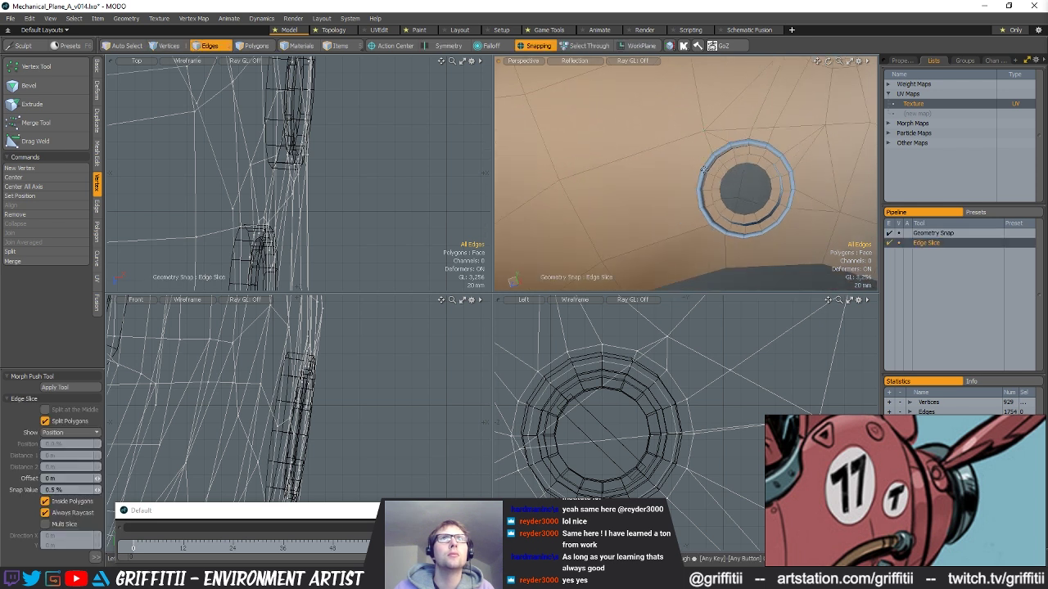
key("q")
key("c")
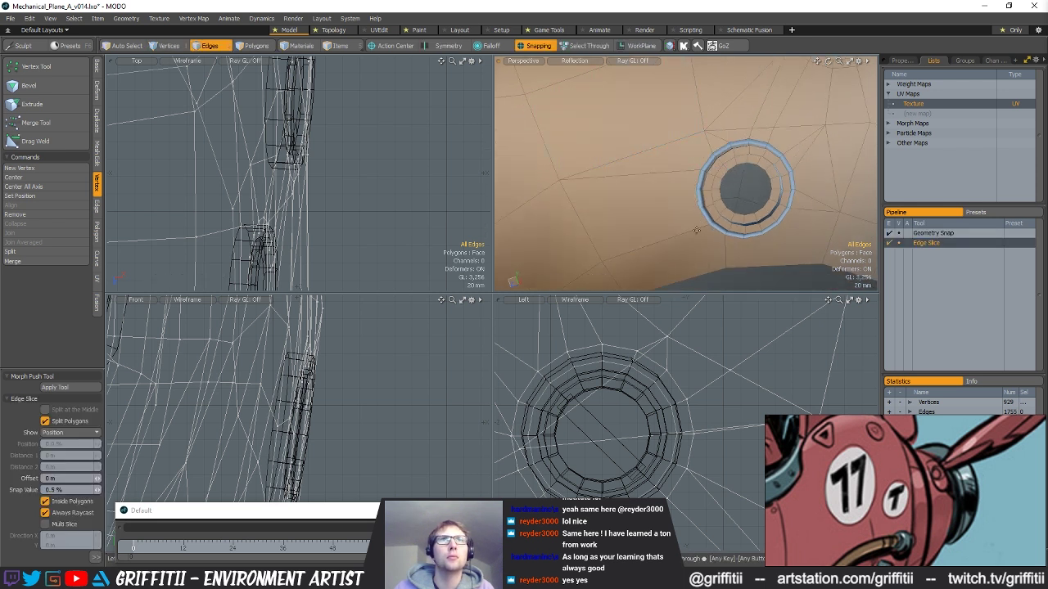
left_click_drag(602, 257, 673, 207)
key("q")
key("c")
left_click(689, 188)
- Slice connecting edges from the ring's lower rim to the vertices along the fuselage's bottom edge
left_click_drag(629, 194, 556, 196, "alt")
key("q")
key("c")
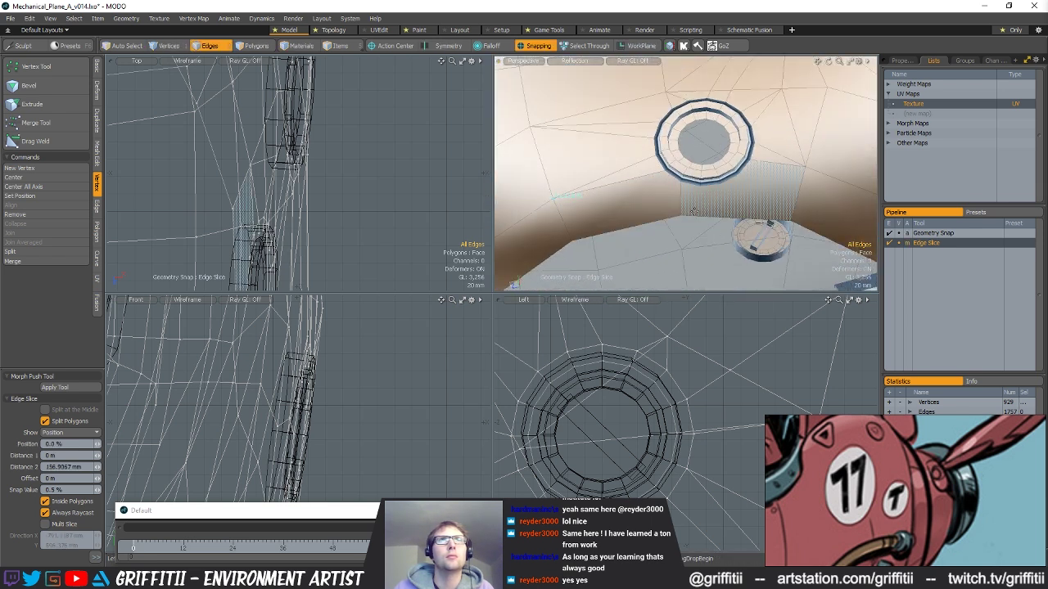
key("q")
key("q")
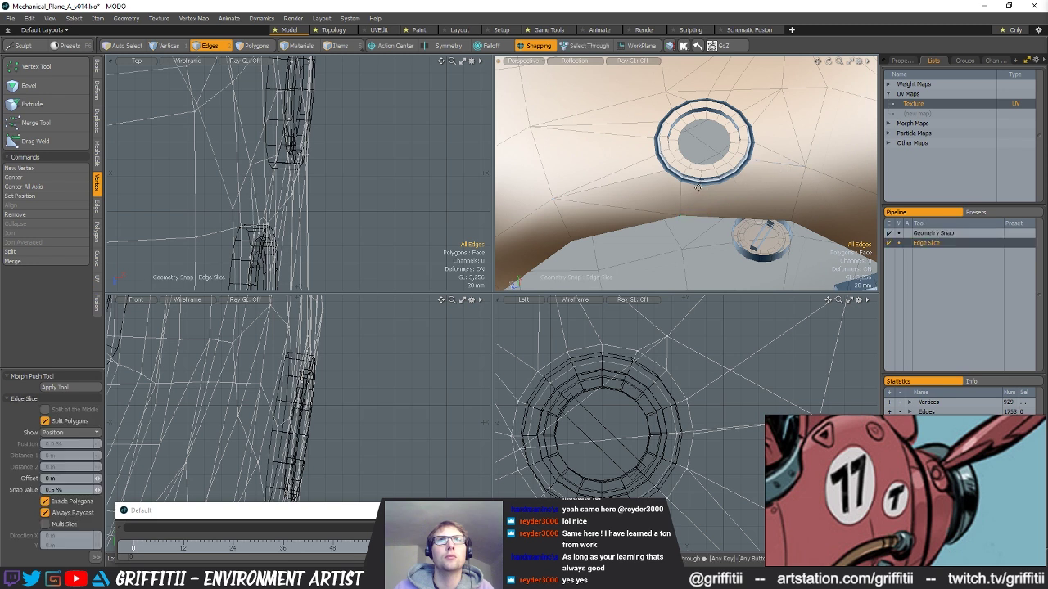
key("q")
key("q")
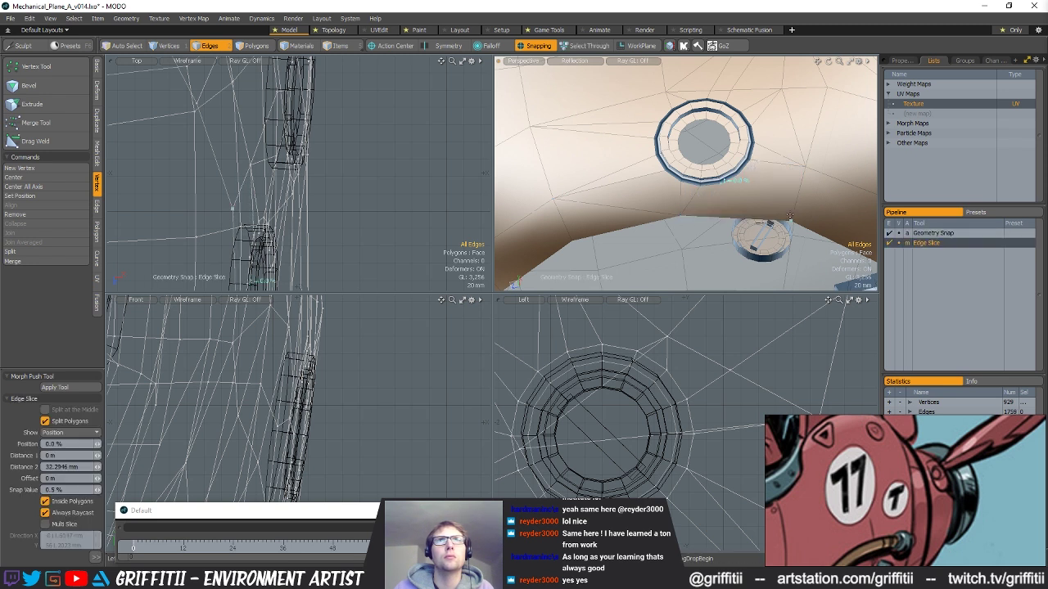
key("q")
left_click_drag(739, 175, 770, 175, "alt")
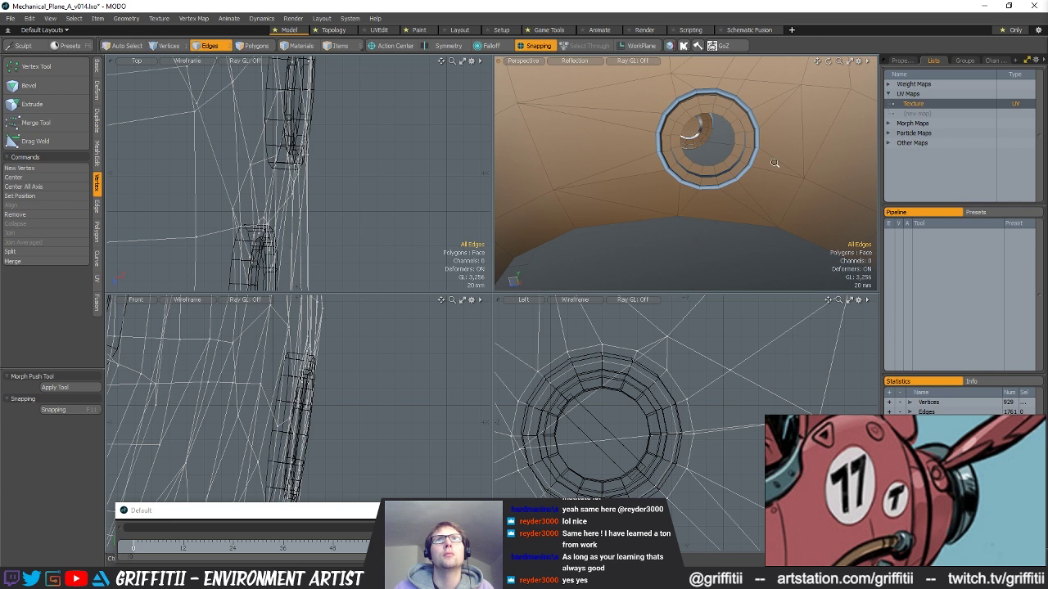
- Select the ring's outer rim edge loop and examine how it joins the fuselage
double_click(753, 113)
left_click_drag(753, 114, 749, 90, "alt")
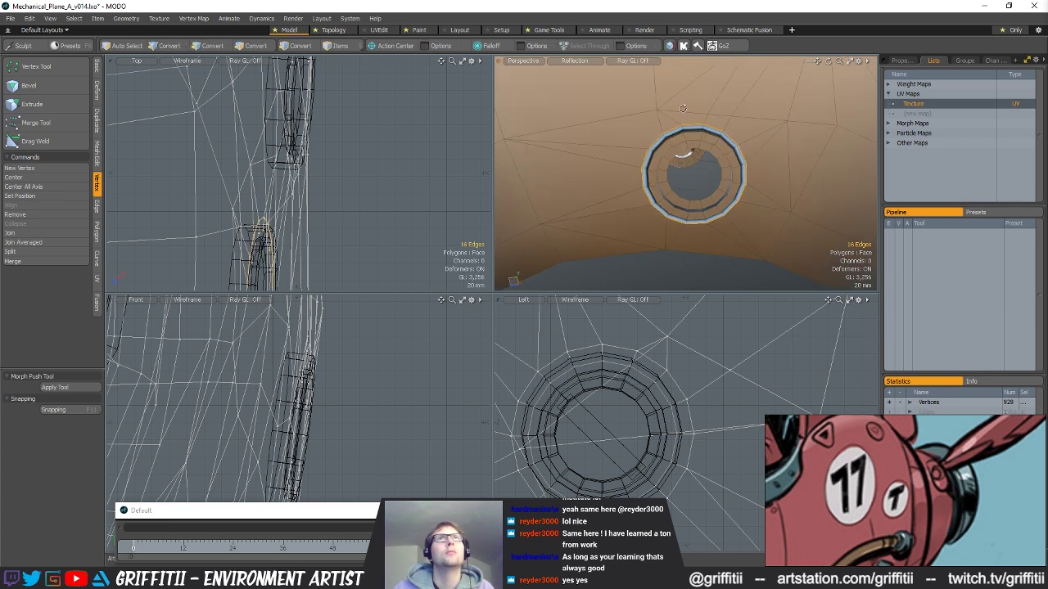
left_click(669, 46)
left_click(643, 89)
mouse_move(686, 154)
left_mouse_down("alt")
mouse_move(800, 140)
mouse_move(747, 218)
left_mouse_up("alt")
scroll(747, 219, "down", 3)
- Delete the fuselage's strips of faces along the left side of the centreline, separating the two halves
key("3")
left_click(789, 205)
left_click_drag(814, 168, 712, 246, "ctrl+alt")
key("1")
left_click_drag(355, 167, 334, 177, "ctrl+alt")
key("3")
left_click_drag(305, 121, 305, 190)
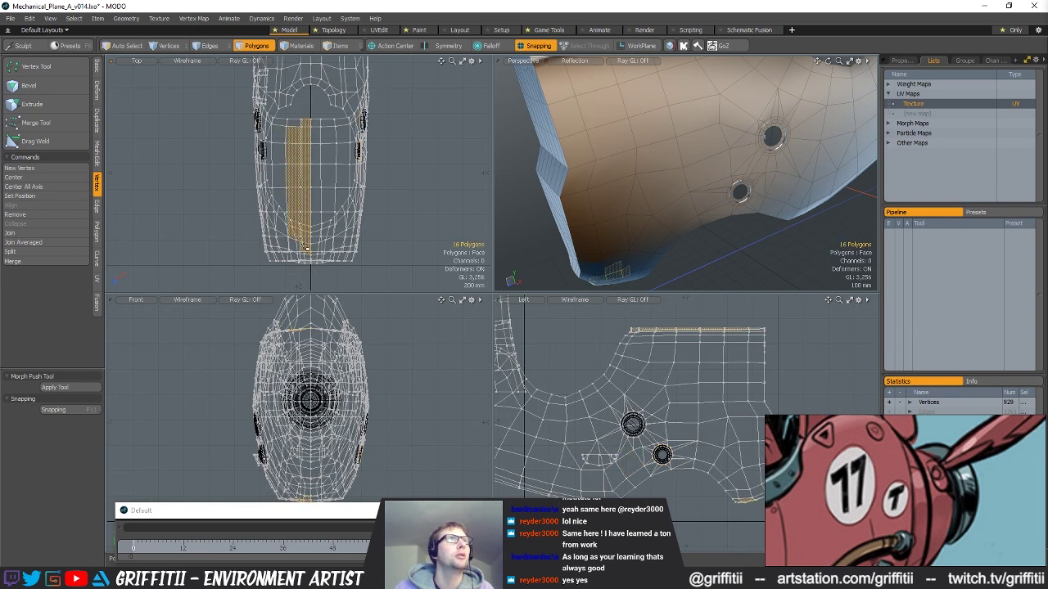
key("Delete")
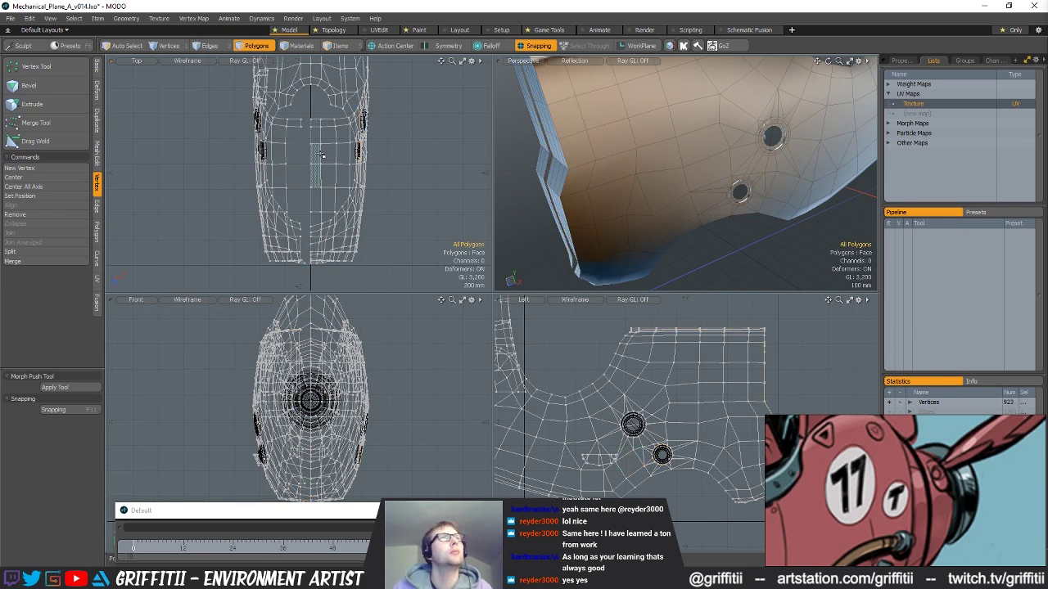
key("a")
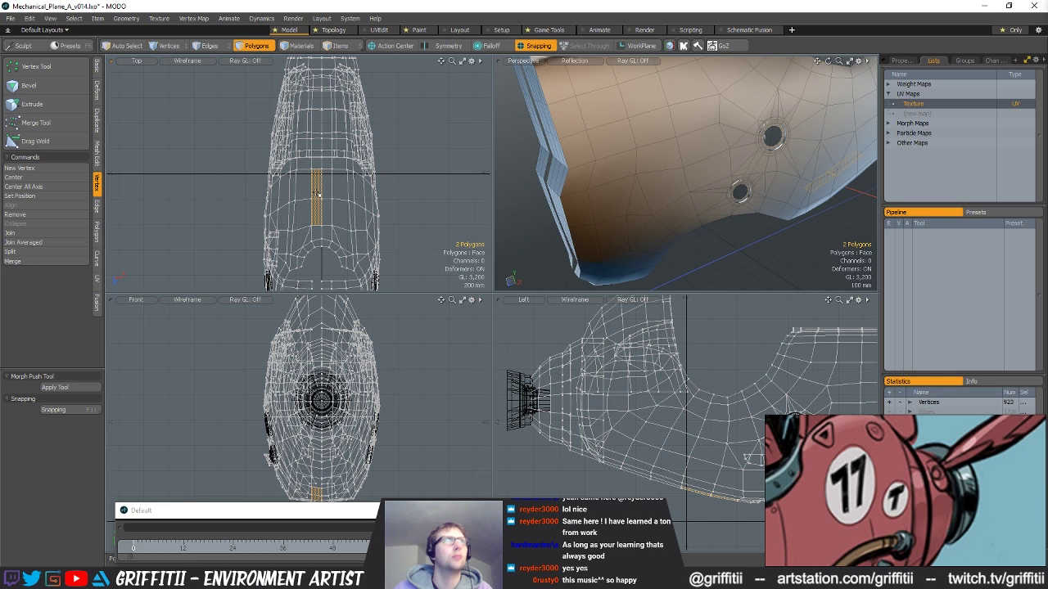
key("l")
key("Delete")
- Check the right half of the fuselage shell in isolation, unhide the rest and delete the shell's connected left half
left_click_drag(326, 111, 351, 223, "alt+shift")
left_click_drag(362, 121, 363, 110, "alt")
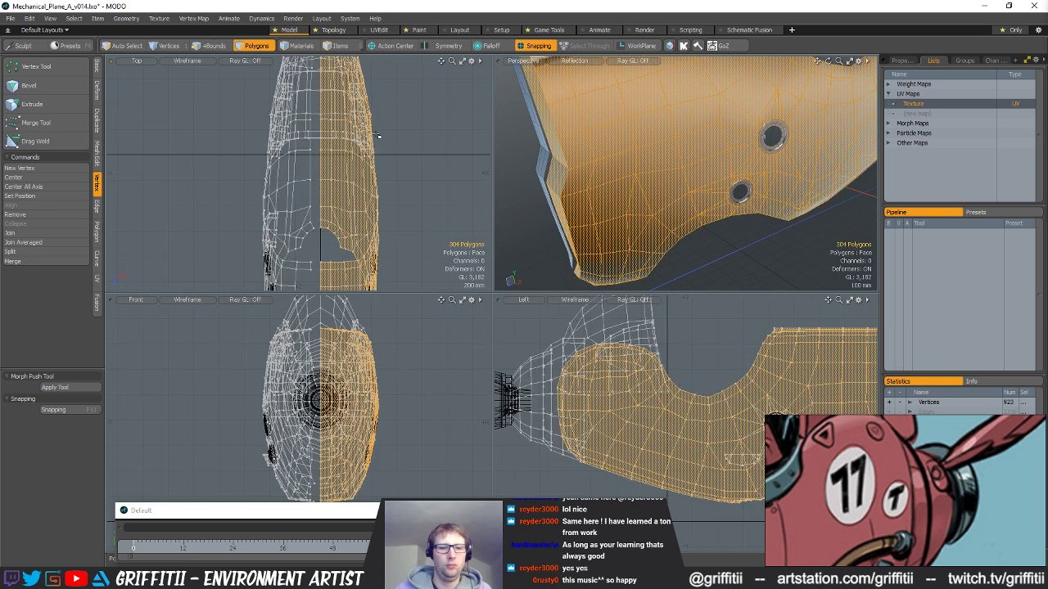
key("shift+h")
scroll(384, 224, "down", 4)
left_click_drag(367, 216, 351, 165, "alt")
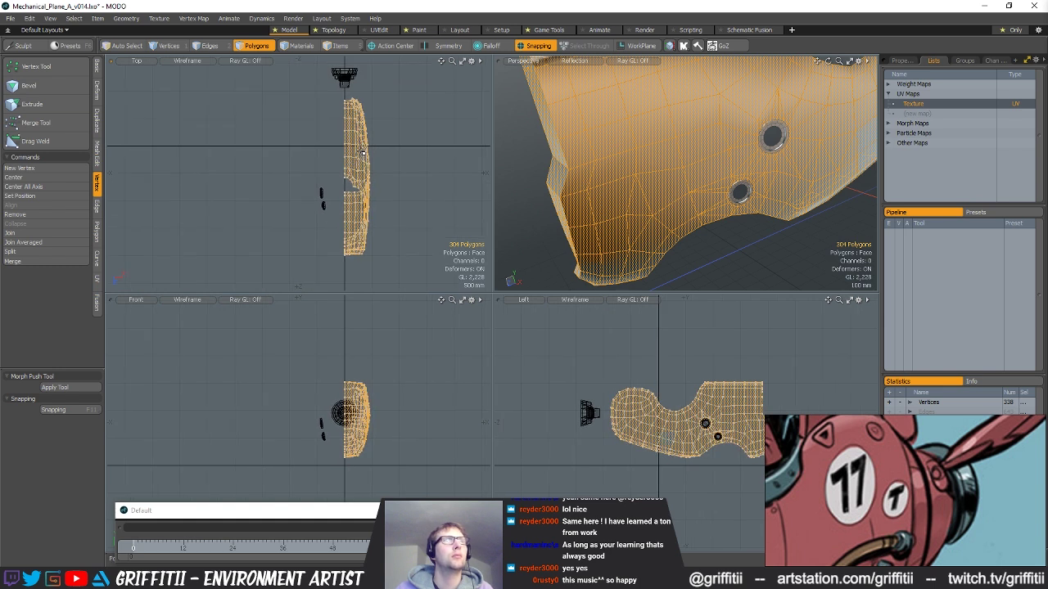
key("u")
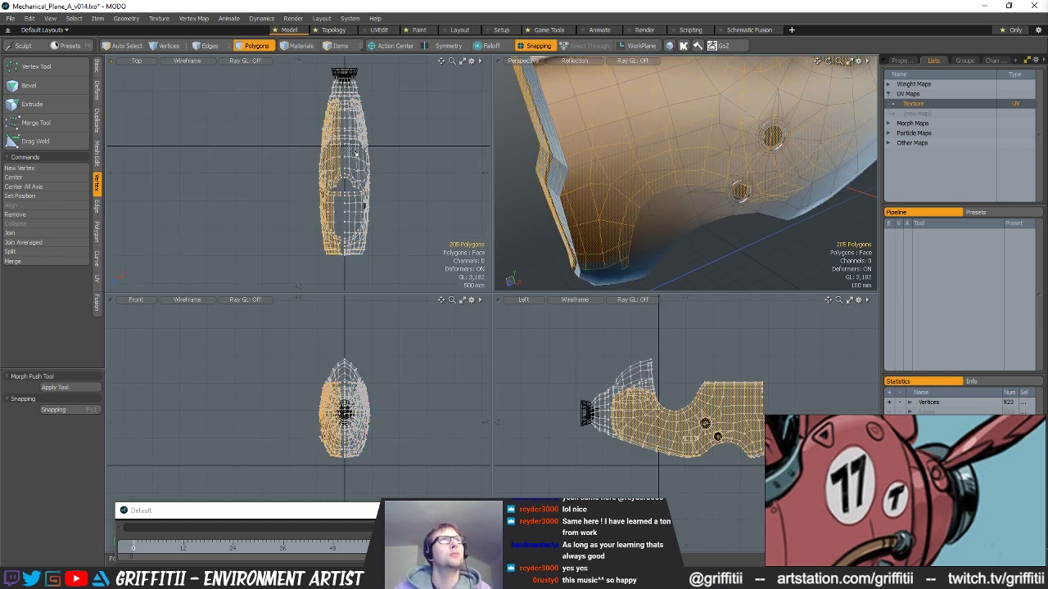
key("Delete")
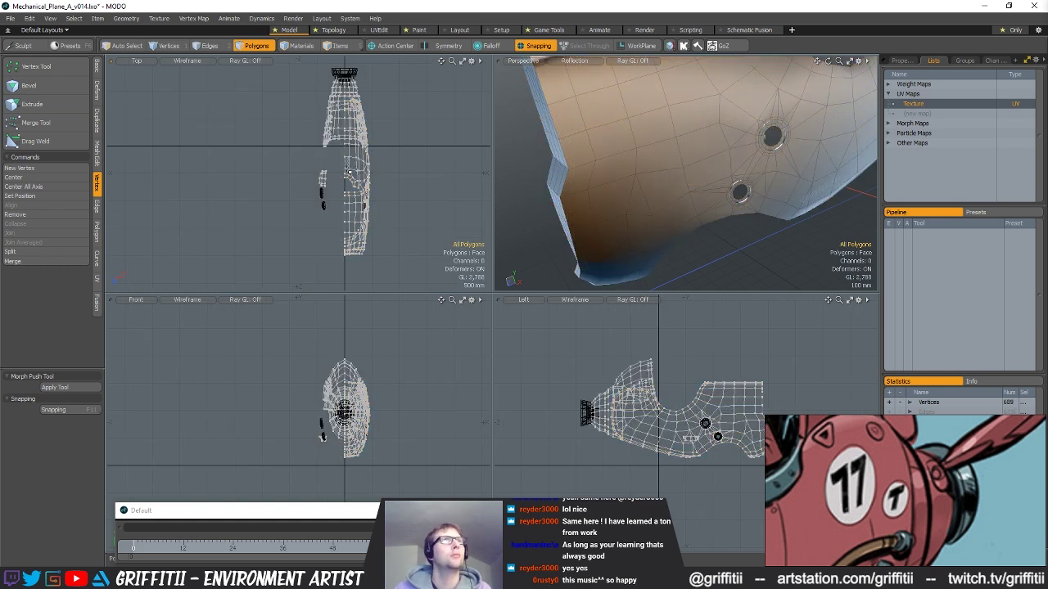
- Select the connected right half of the fuselage shell and mirror it across the X axis with its center at 0 m
double_click(348, 169)
mouse_move(356, 183)
left_mouse_down("ctrl+alt")
mouse_move(422, 181)
mouse_move(369, 181)
left_mouse_up("ctrl+alt")
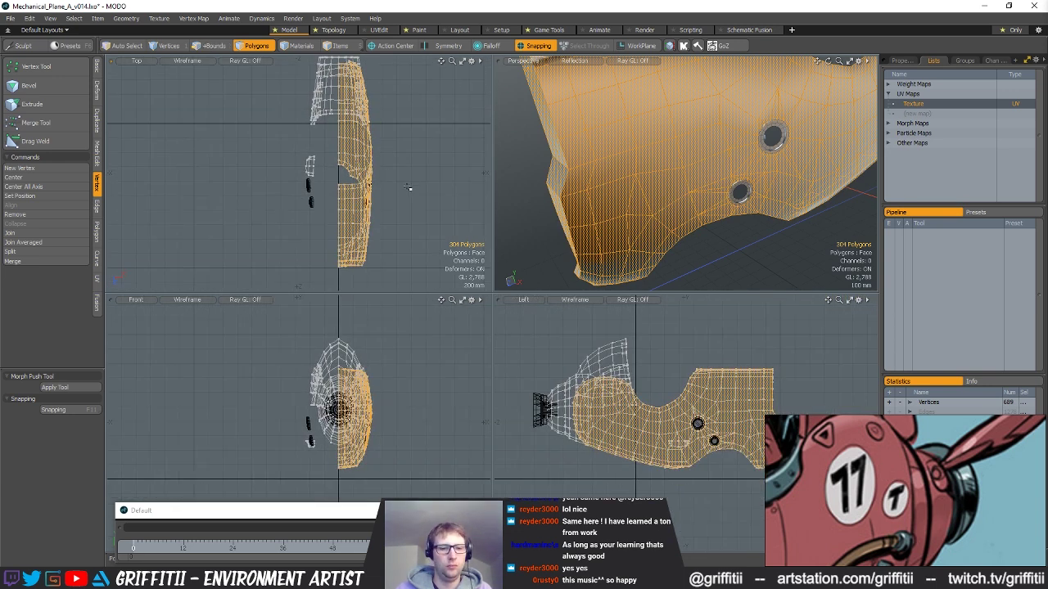
key("shift+v")
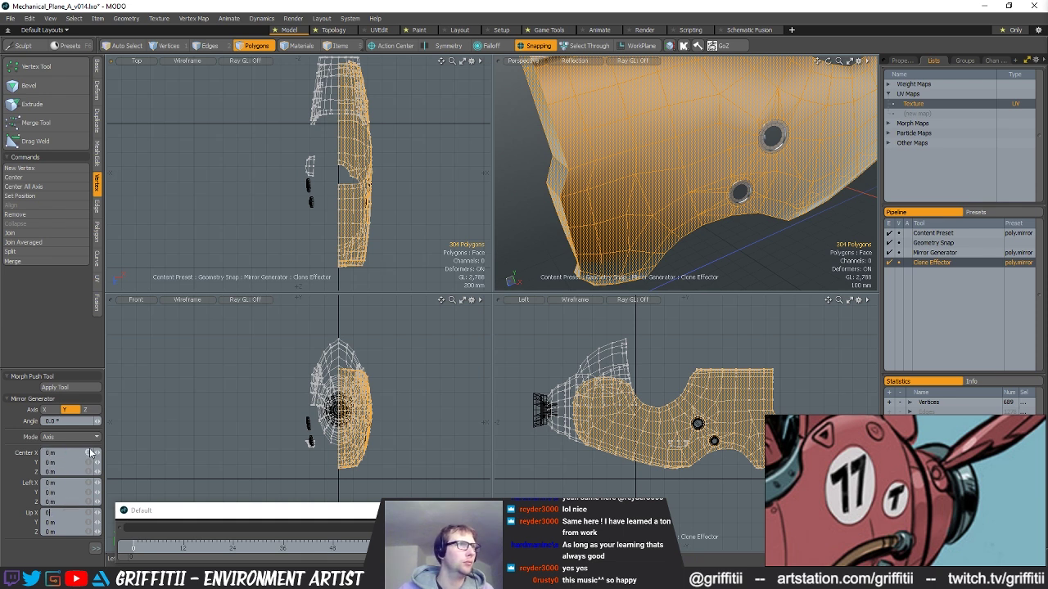
left_click(67, 389)
scroll(380, 201, "up", 2)
left_click_drag(692, 193, 705, 145, "alt")
scroll(705, 145, "up", 6)
scroll(705, 145, "down", 5)
- Show the Texture UV map in the UV Editor and move the selected half's UVs by U 1.53 and V 0.27
left_click(914, 104)
key("F2")
left_click_drag(316, 295, 373, 324, "alt")
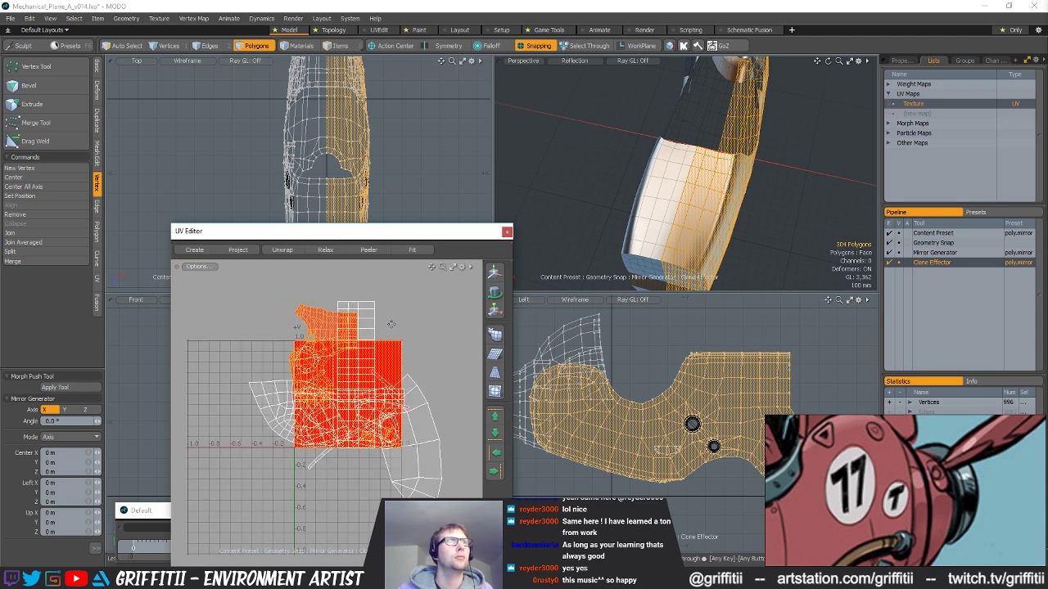
key("space")
key("w")
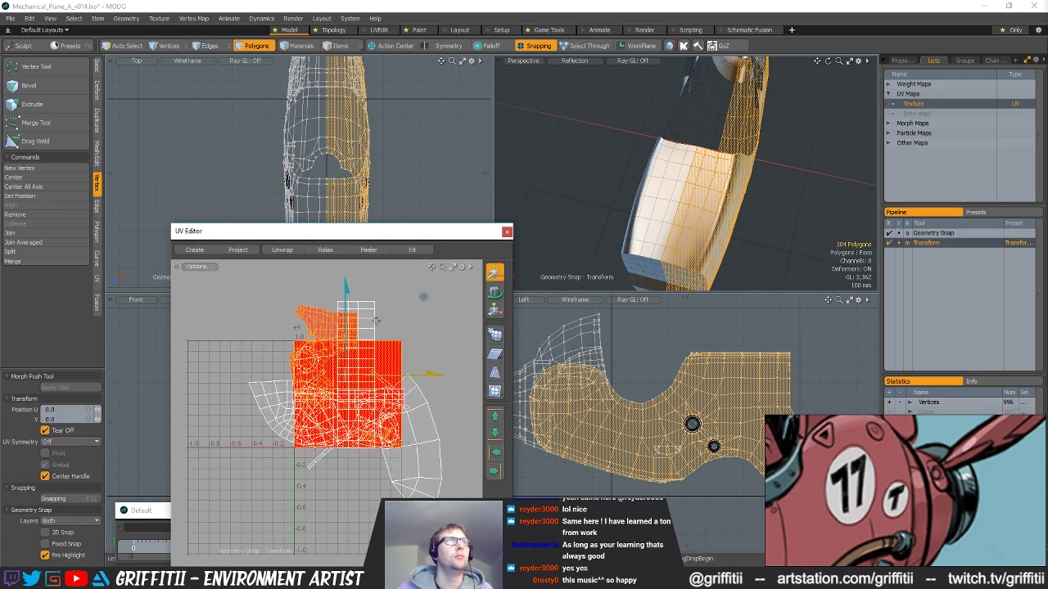
left_click_drag(374, 357, 535, 327)
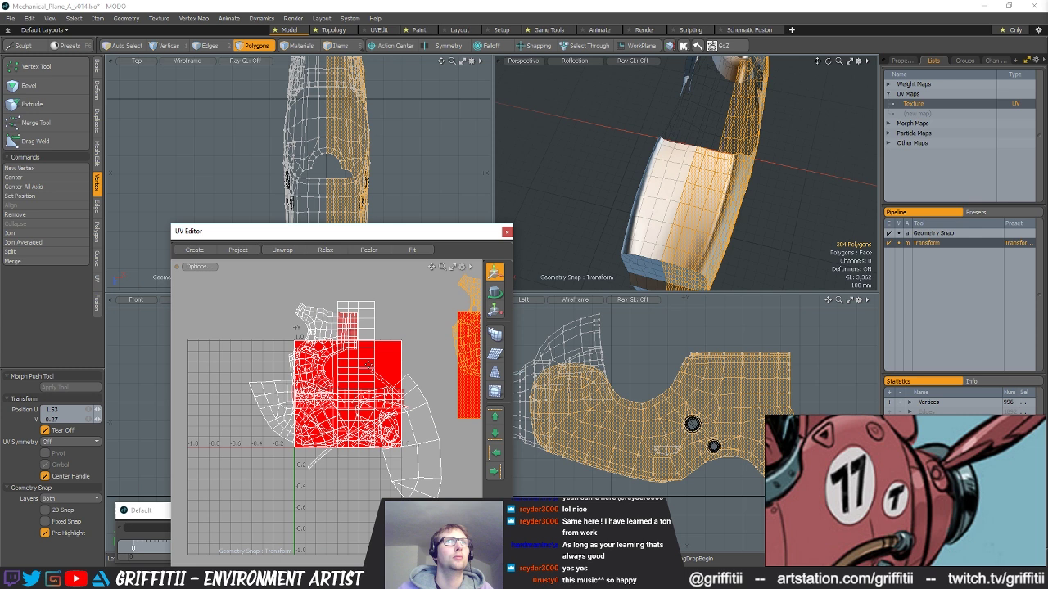
- Isolate the two fuselage shell halves from the mesh's other pieces and select the polygons of the left half
key("space")
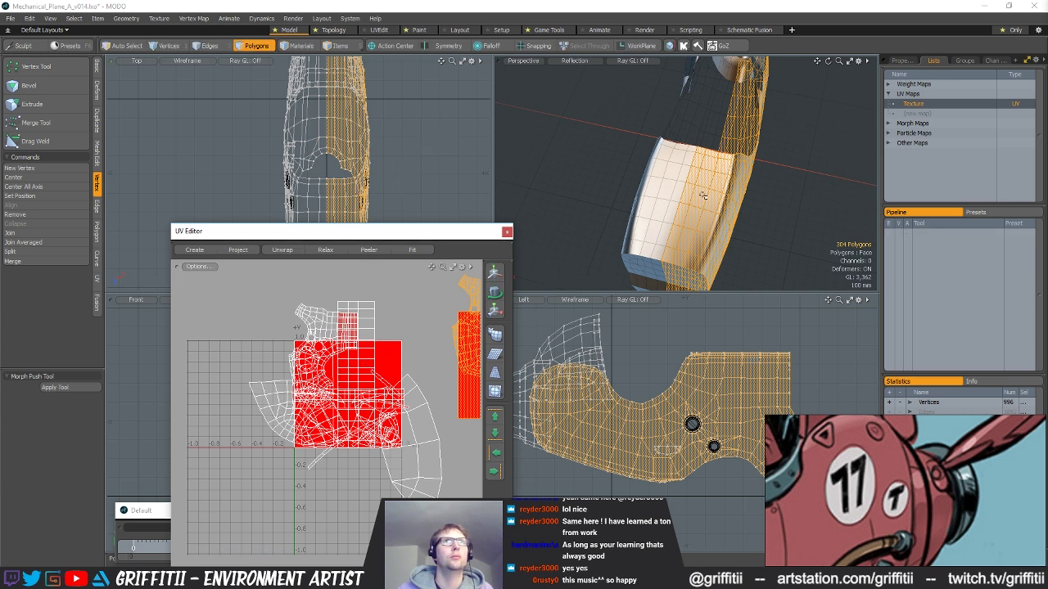
double_click(671, 181)
key("shift+h")
right_click_drag(375, 289, 270, 287)
right_click_drag(444, 446, 384, 308)
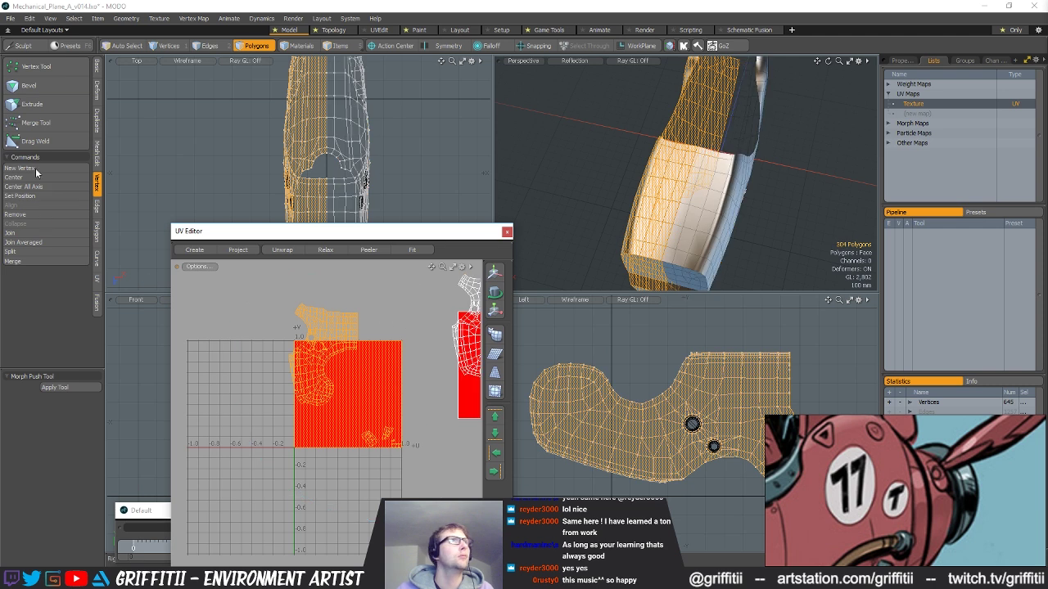
- Mirror the left half's UVs horizontally and move them away to the negative U side of the UV grid
left_click(96, 280)
left_click(30, 236)
left_click(39, 247)
left_click_drag(441, 342, 371, 335, "alt")
key("w")
left_click_drag(369, 334, 227, 307)
scroll(368, 386, "down", 3)
scroll(383, 358, "up", 3)
left_click_drag(440, 364, 463, 347, "alt")
key("space")
- Select the ring faces around the fittings on both halves and project new UVs for them with the Atlas projection
left_click(384, 357)
left_click_drag(758, 192, 659, 164, "alt")
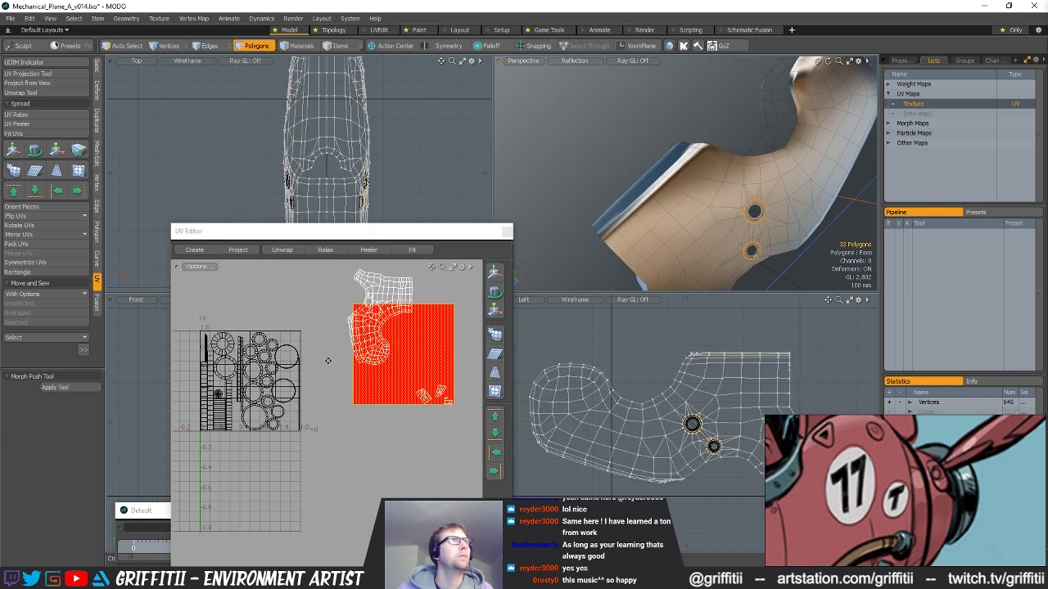
left_click_drag(329, 361, 424, 363, "alt")
left_click(237, 385, "shift")
left_click(25, 74)
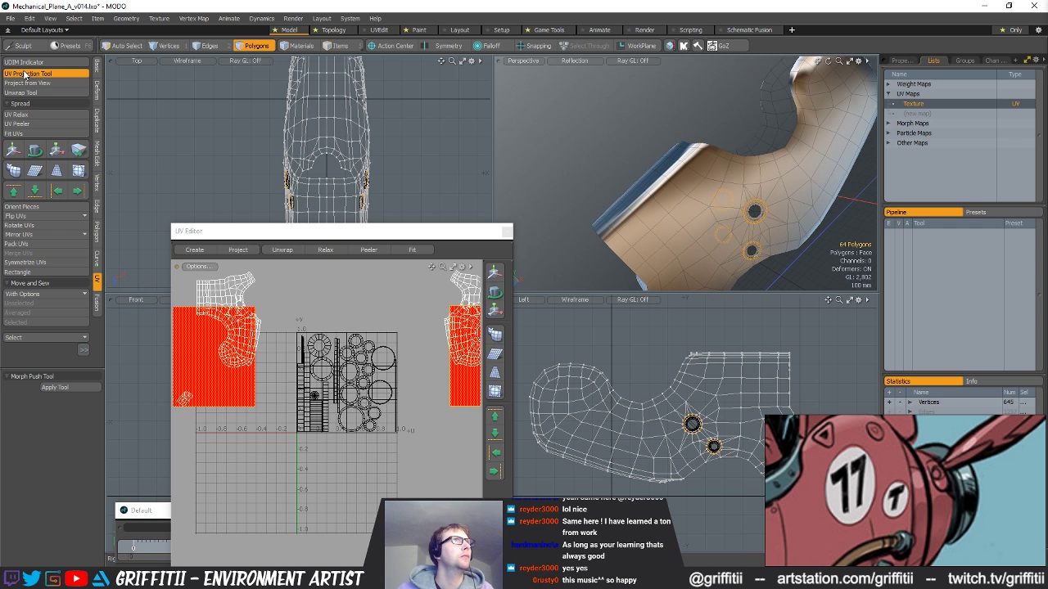
left_click(25, 73)
- Try to move and sew the edge loop of a fitting ring to its hole in the shell's UV island
scroll(254, 311, "up", 5)
left_click_drag(254, 311, 309, 349, "alt")
scroll(308, 349, "up", 4)
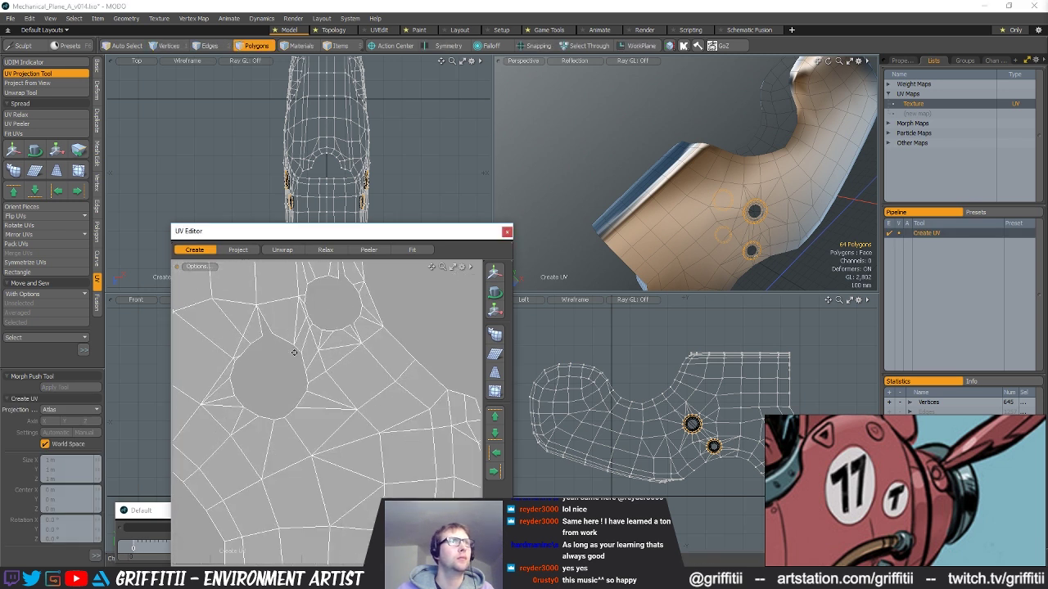
key("space")
key("1")
scroll(288, 327, "up", 2)
scroll(285, 331, "up", 1)
key("space")
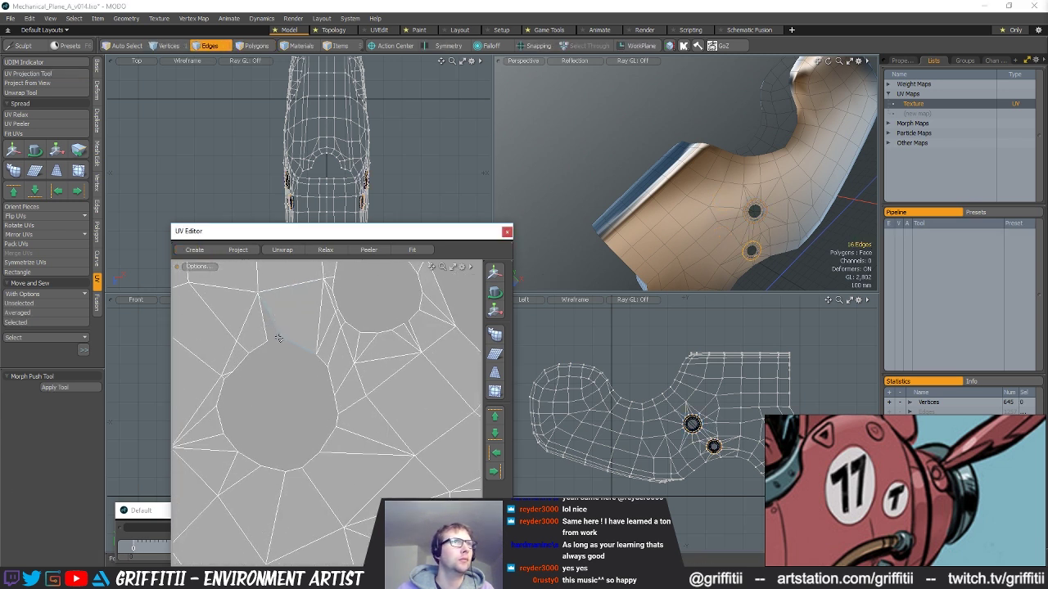
left_click(82, 322)
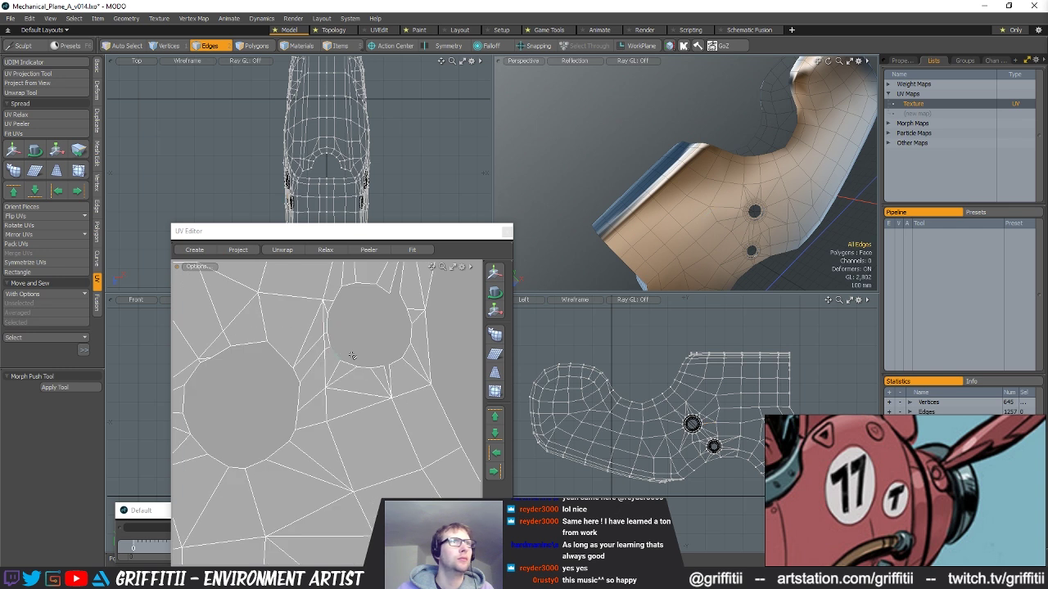
key("space")
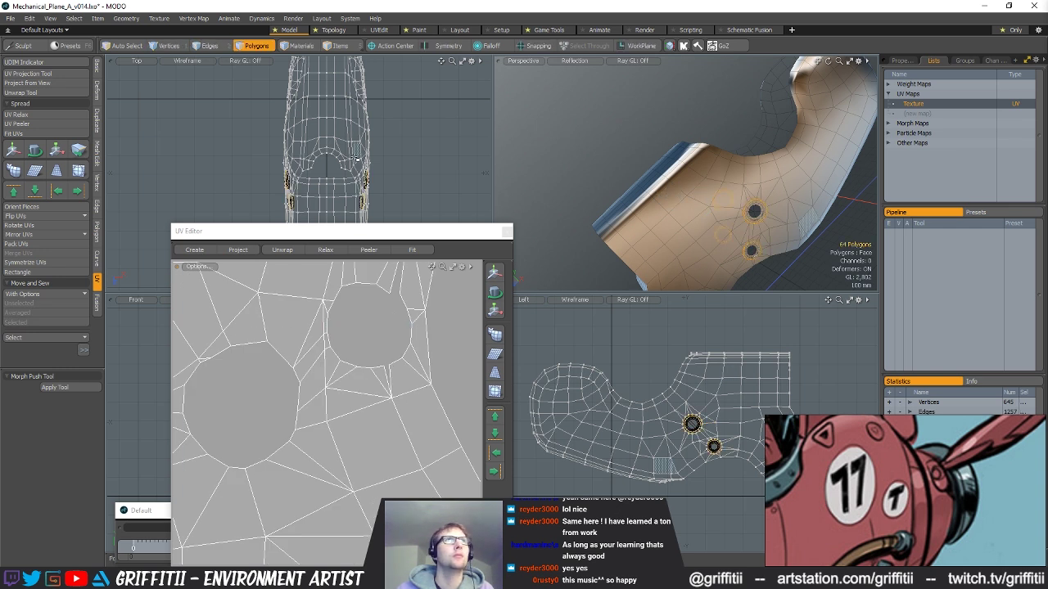
- Select the left half of the fuselage shell with its rings and hide it
scroll(370, 299, "down", 5)
right_click_drag(386, 557, 387, 553)
left_click_drag(387, 524, 342, 509, "alt+shift")
mouse_move(590, 182)
left_mouse_down("alt")
mouse_move(777, 189)
mouse_move(635, 187)
mouse_move(619, 240)
left_mouse_up("alt")
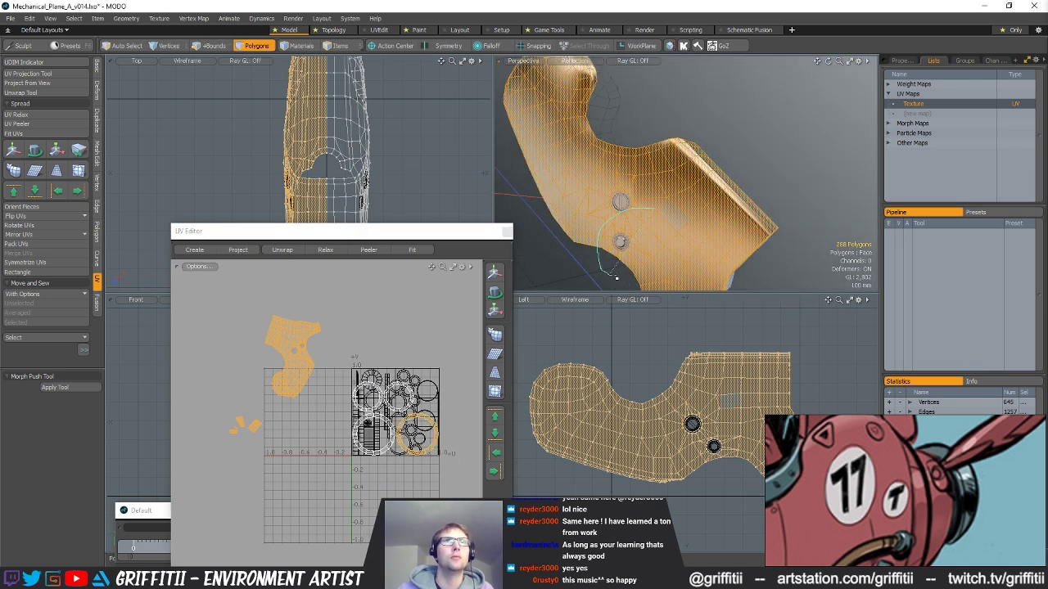
key("h")
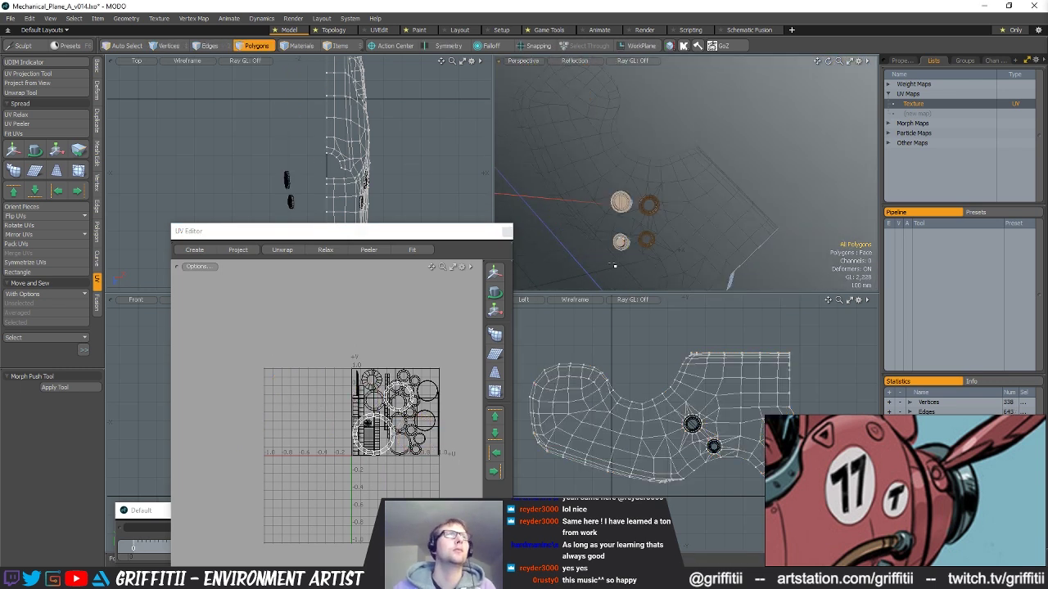
- Sew the split UV edges around the right half's two holes and attach both rings' UVs to the hole edges
scroll(294, 366, "up", 10)
scroll(295, 367, "up", 3)
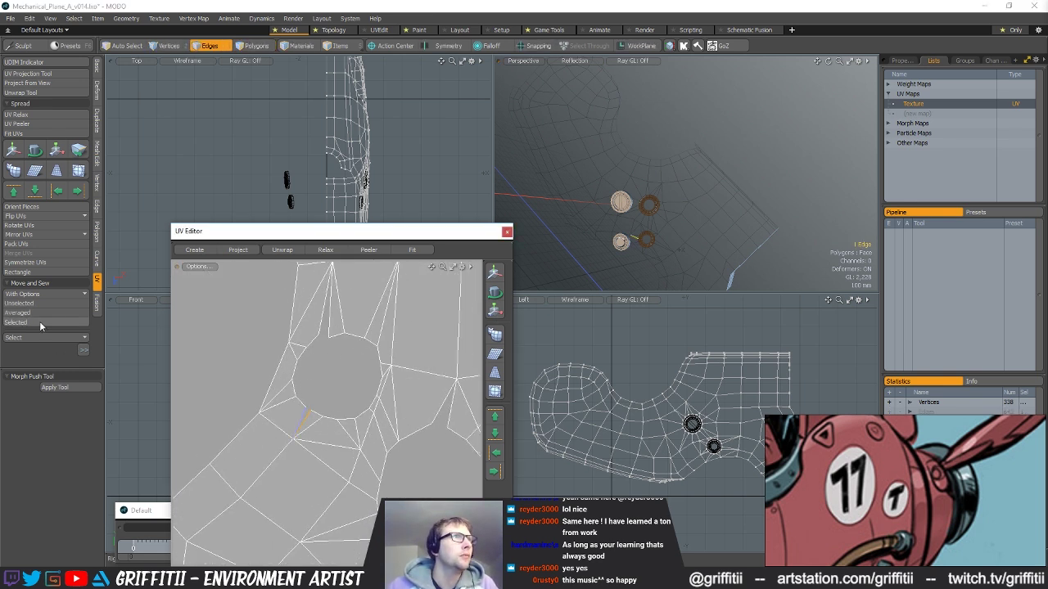
left_click(41, 322)
left_click(348, 333)
left_click(16, 322)
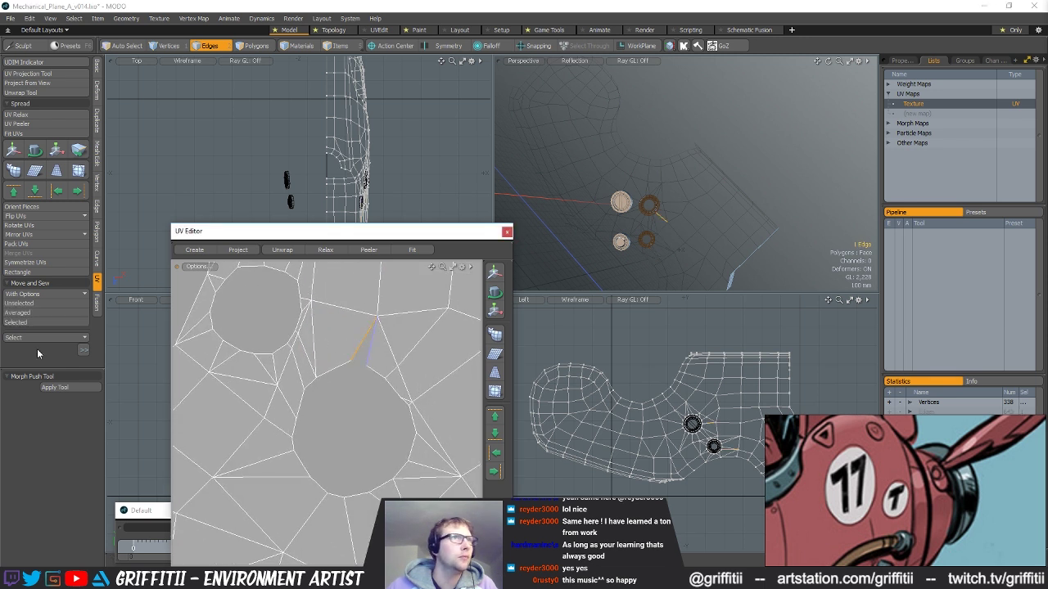
left_click(29, 323)
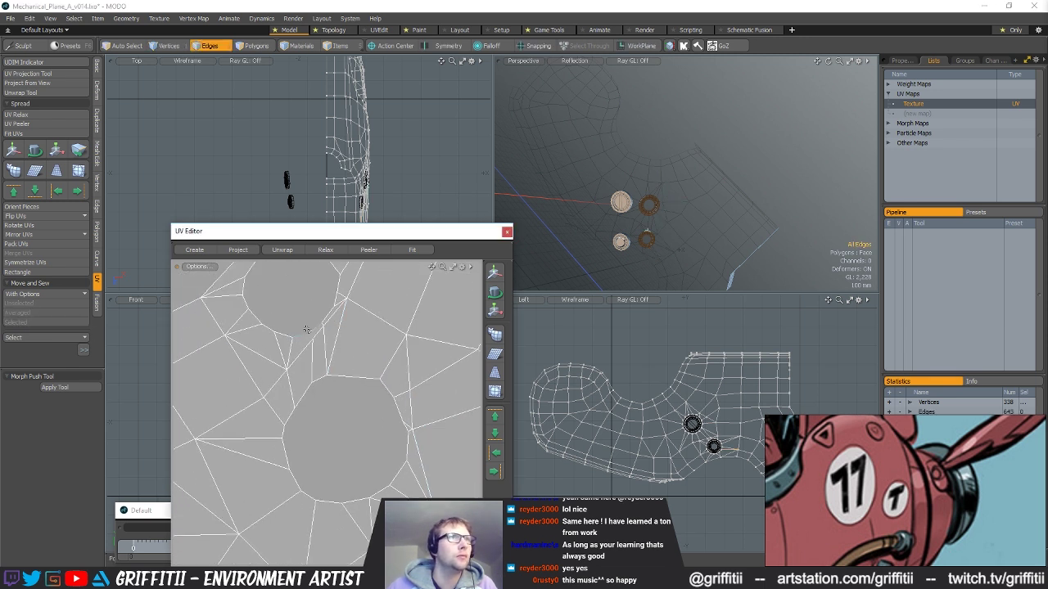
double_click(353, 377)
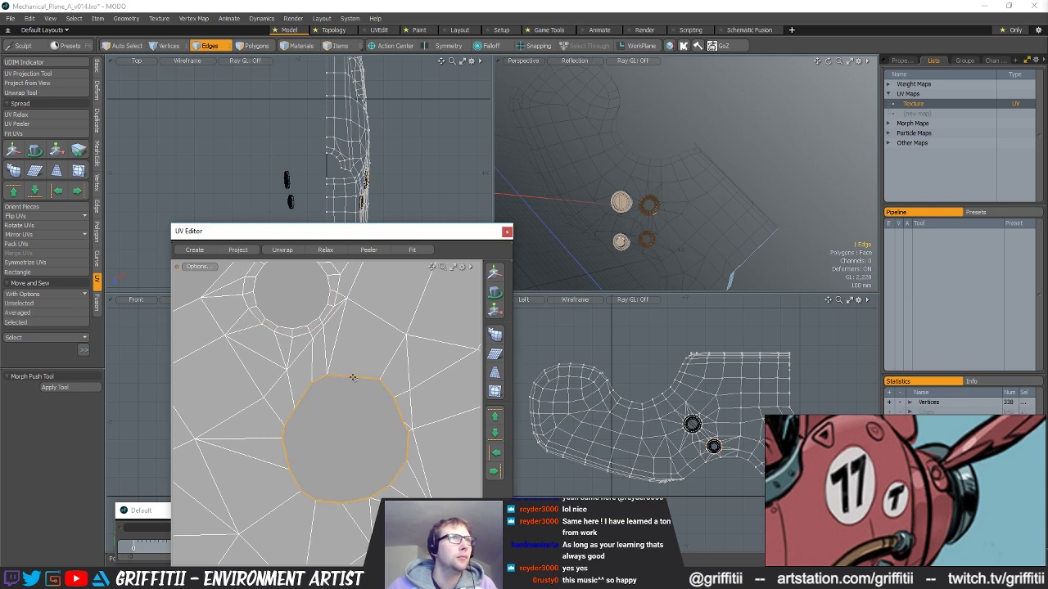
left_click(52, 323)
- Select the right half's large UV island and relax it with UV Relax in Conformal mode
scroll(344, 424, "down", 6)
key("3")
double_click(379, 394)
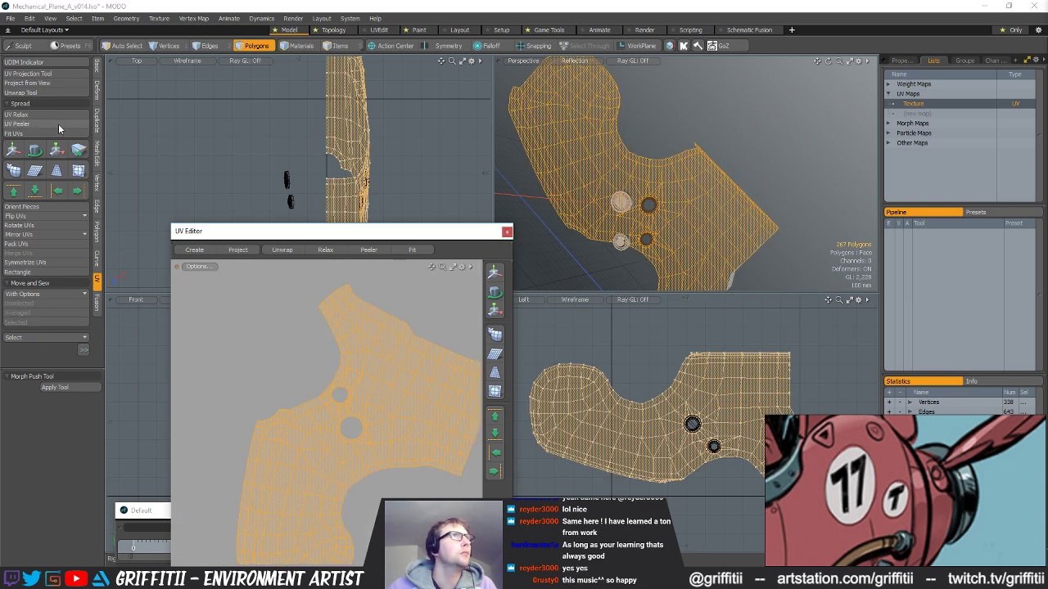
left_click(56, 115)
left_click(218, 311)
scroll(255, 437, "down", 5)
left_click_drag(255, 437, 265, 393, "alt")
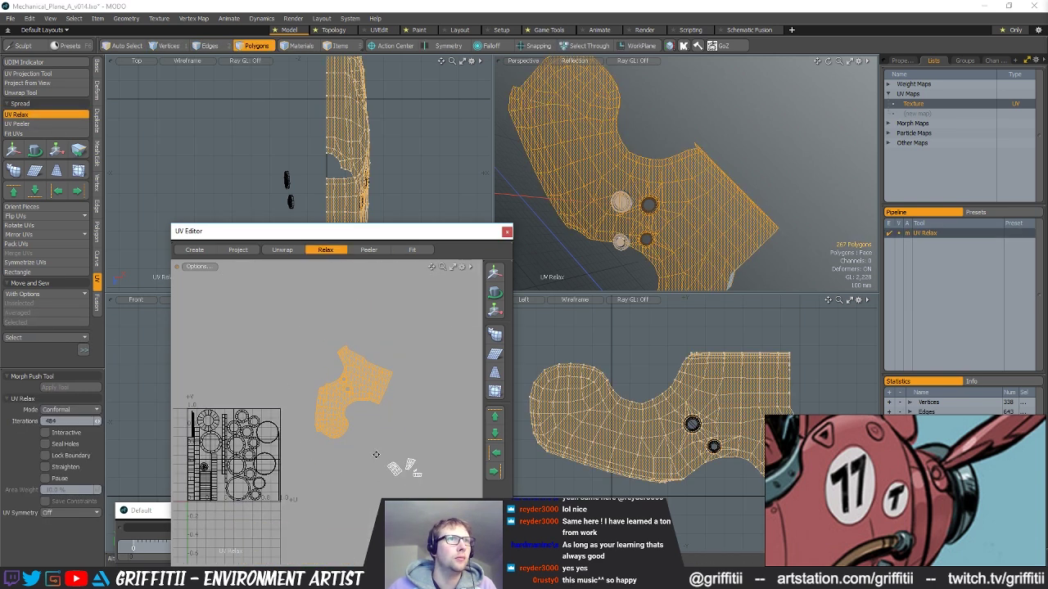
key("q")
- Select all polygons of the right fuselage half and mirror them across the X axis with the center at 0 m
left_click(427, 451)
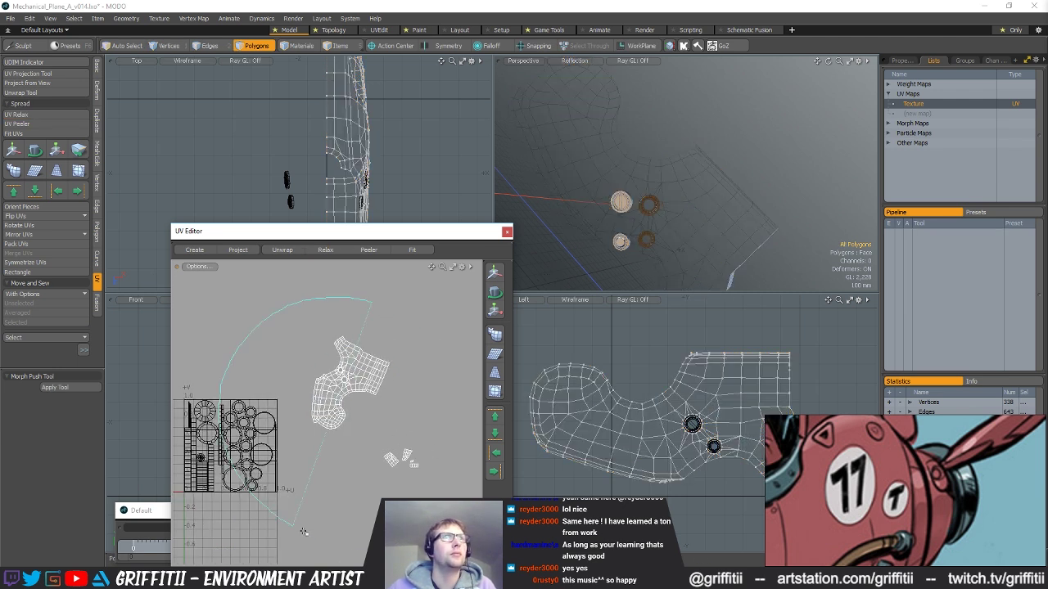
double_click(671, 279)
key("shift+v")
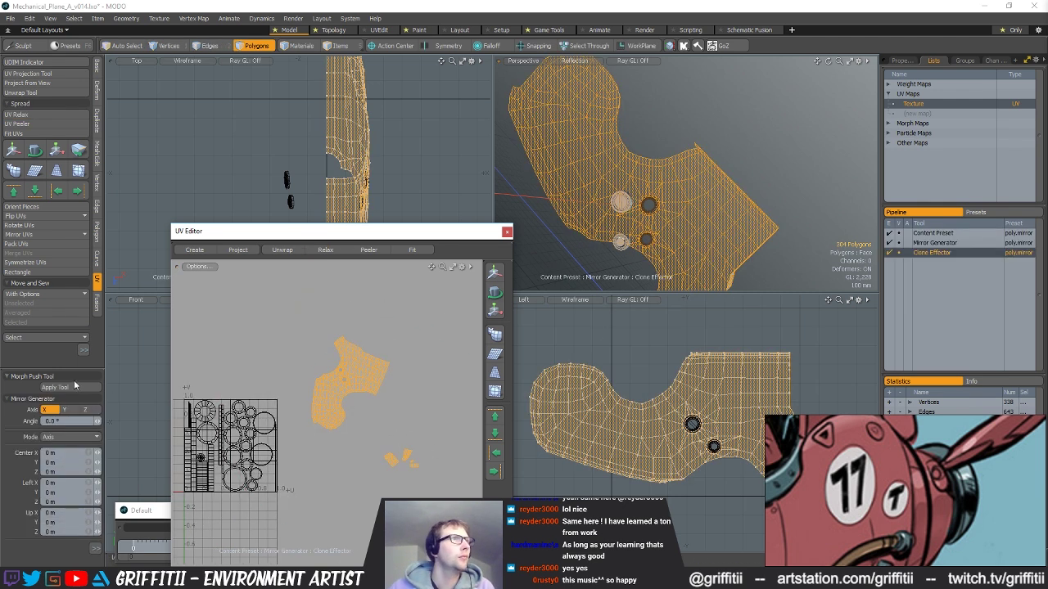
left_click(77, 385)
- Switch the selection to the left half, move its UVs by U -1.0 and V -0.02 and mirror them horizontally
left_click_drag(285, 383, 328, 378, "alt")
key("w")
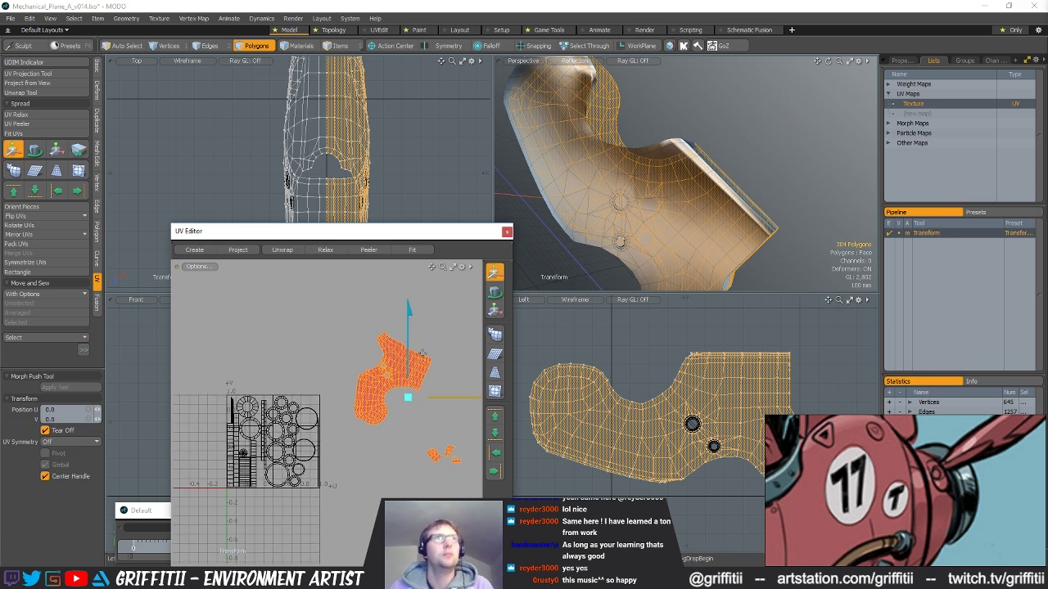
key("[")
left_click_drag(435, 383, 343, 383)
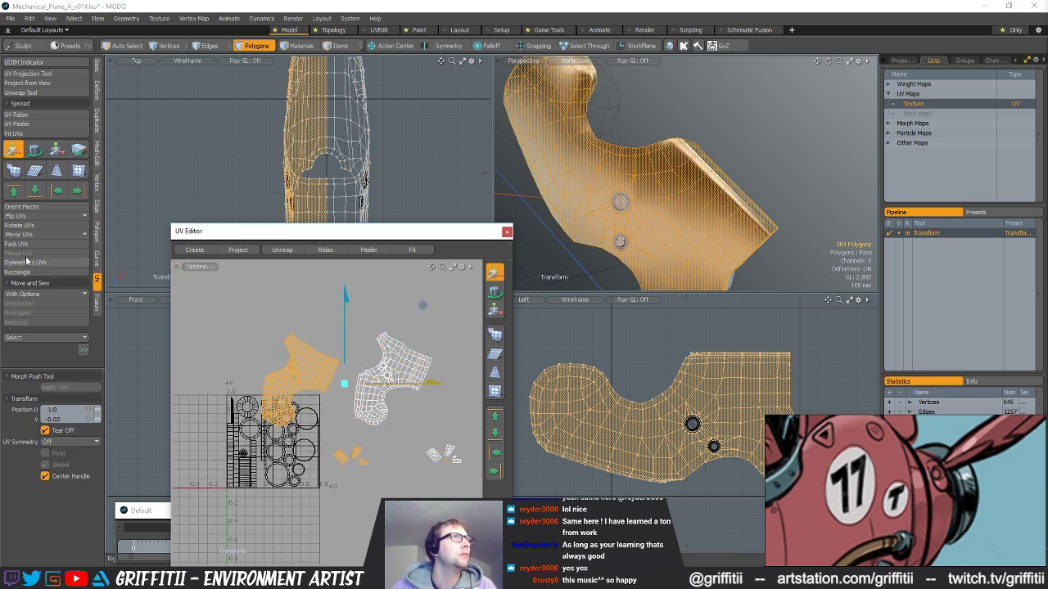
left_click(23, 235)
left_click(38, 252)
left_click_drag(347, 364, 314, 345, "alt")
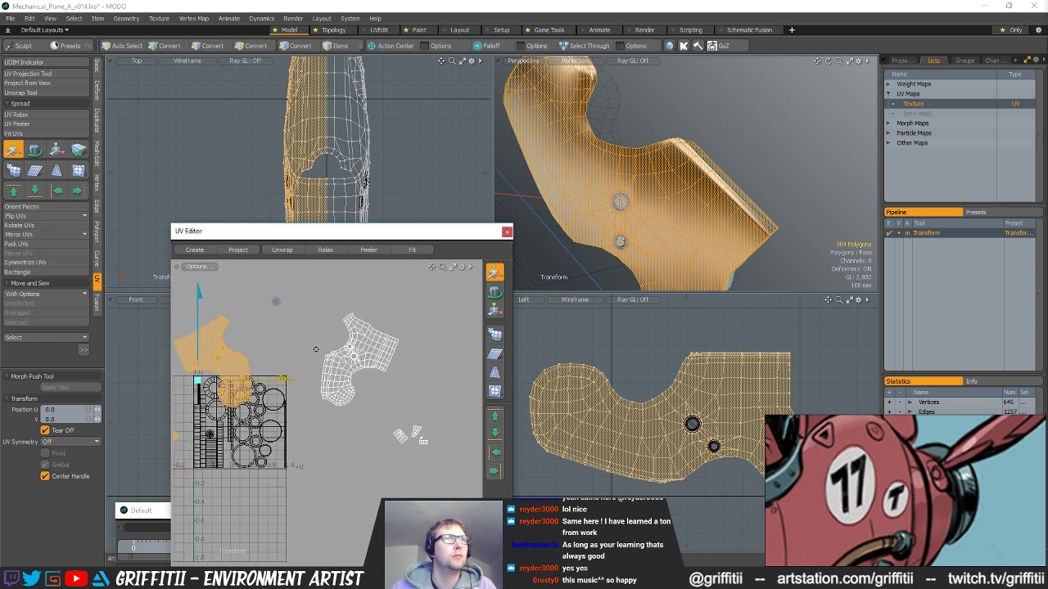
- Sew the small tilted UV island to its mirrored counterpart along their shared edges
scroll(286, 343, "up", 3)
key("space")
key("space")
left_click_drag(437, 366, 360, 321, "alt")
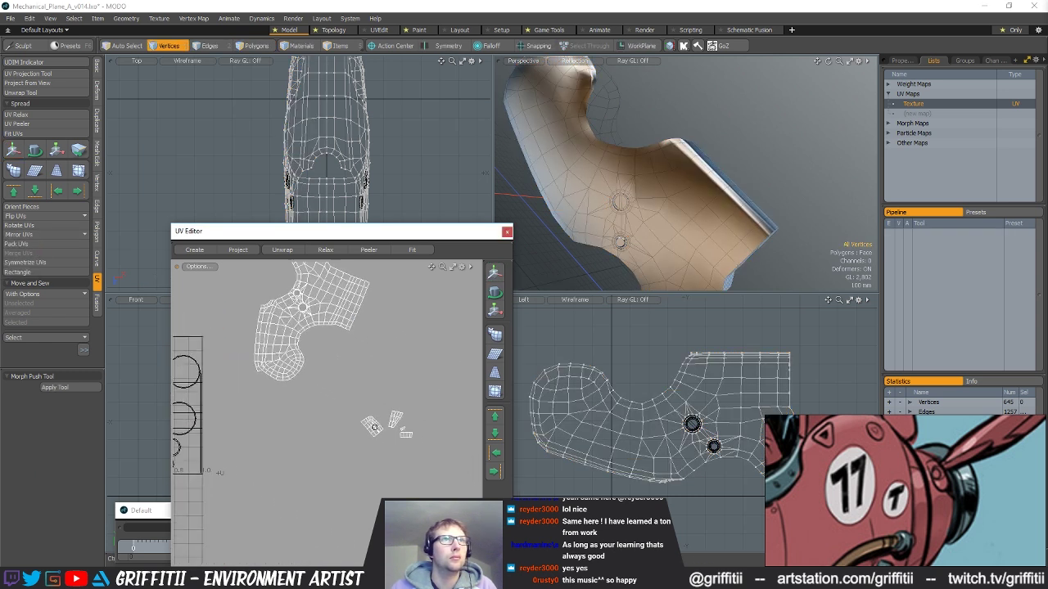
scroll(372, 426, "up", 5)
key("space")
left_click(28, 327)
left_click(234, 404)
- Sew the straight strip and the remaining small UV islands to their mirrored counterparts
left_click_drag(376, 443, 246, 434, "alt")
left_click_drag(245, 434, 337, 437, "ctrl+alt")
left_click_drag(408, 446, 205, 434, "alt")
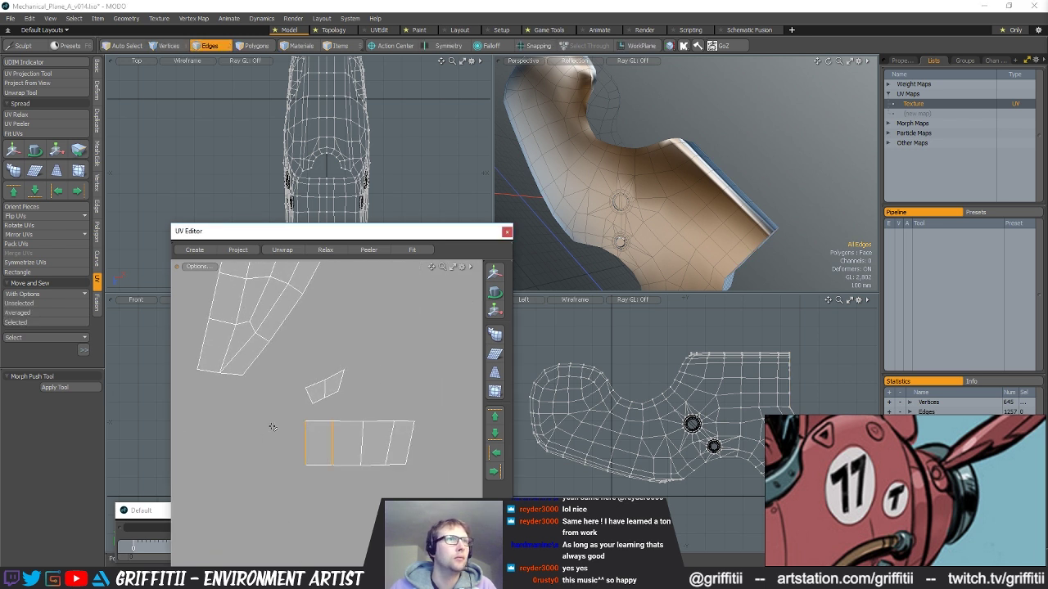
left_click(29, 324)
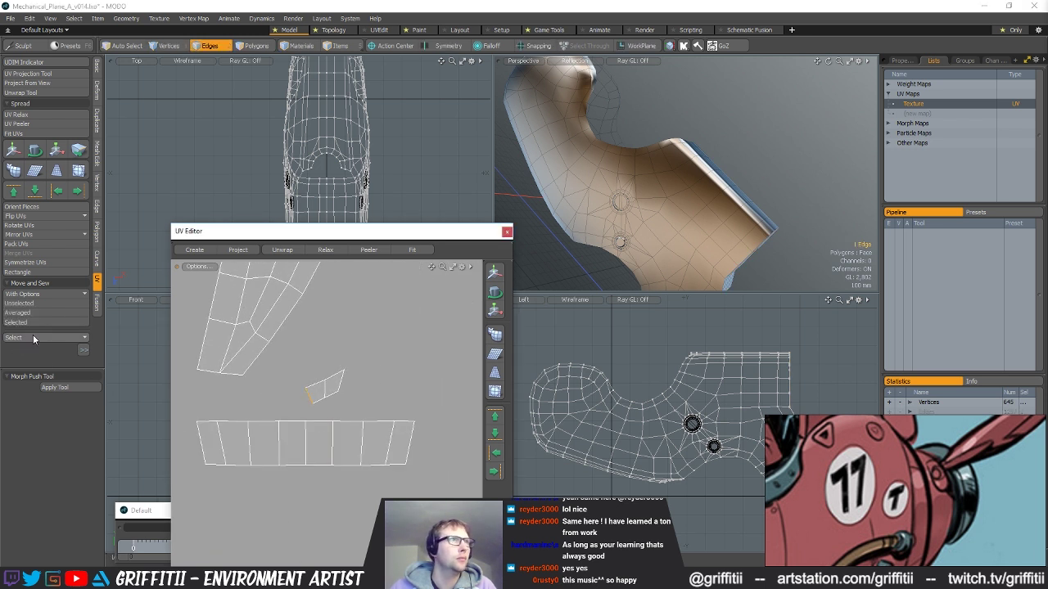
scroll(299, 392, "up", 4)
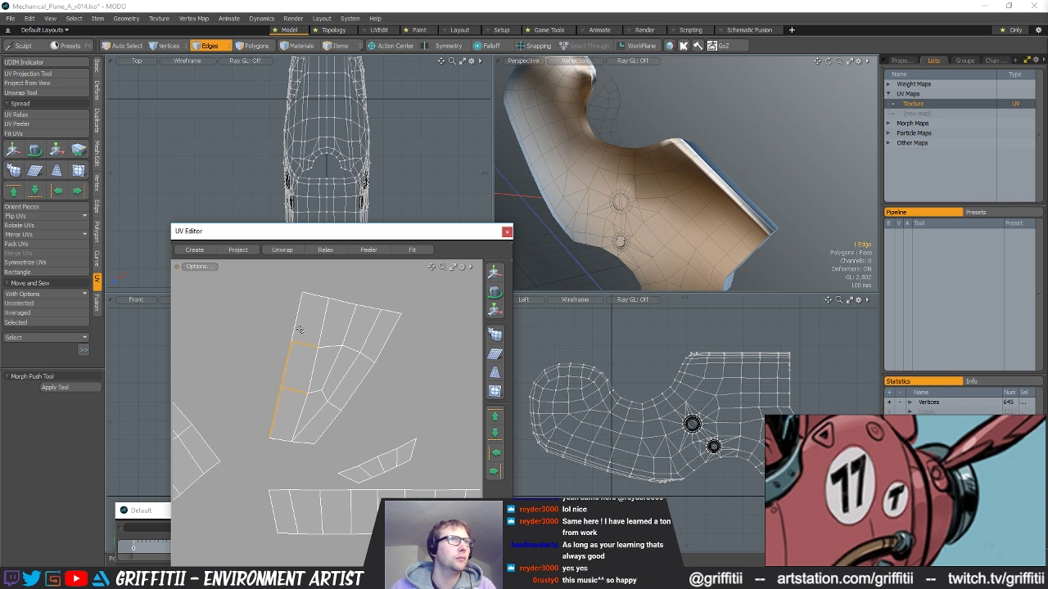
left_click(27, 323)
- Select the seven centreline edges of the large UV island and sew both fuselage halves together along them
scroll(245, 384, "down", 5)
scroll(323, 391, "up", 8)
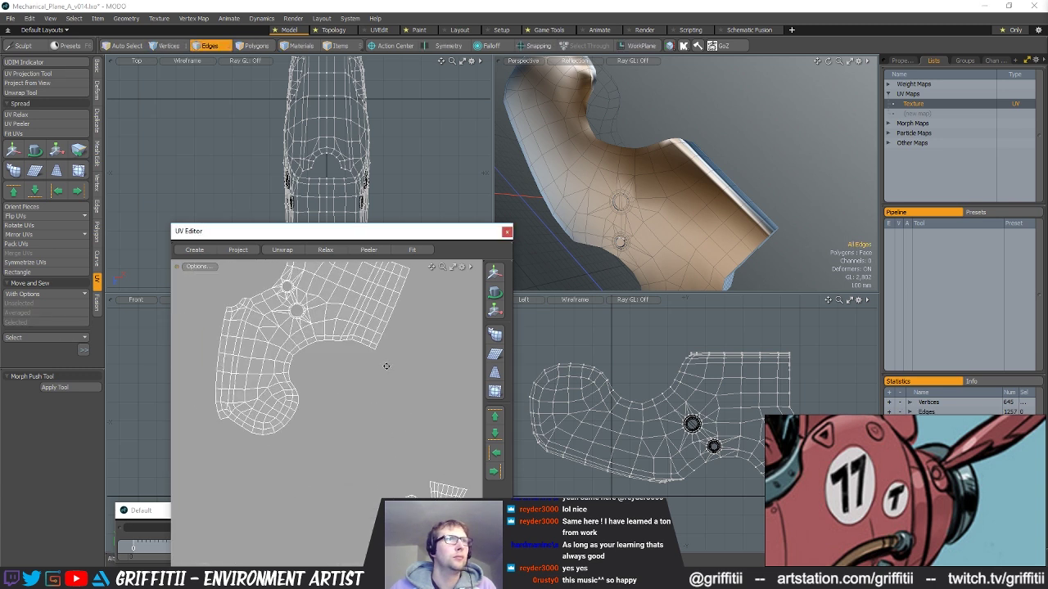
right_click_drag(362, 287, 362, 288)
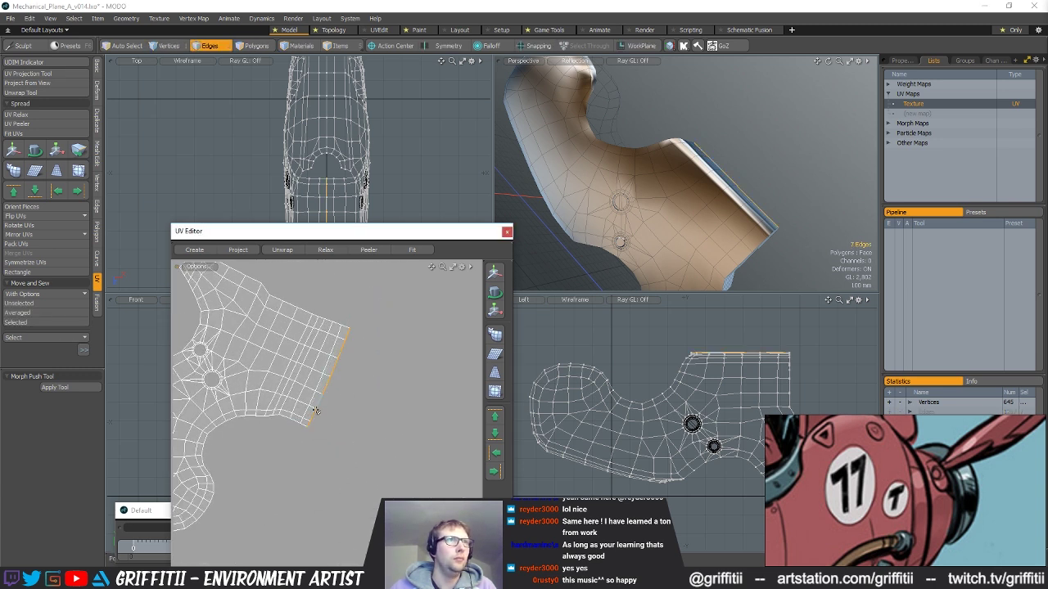
left_click(28, 323)
scroll(334, 426, "down", 6)
left_click_drag(334, 442, 334, 412, "alt")
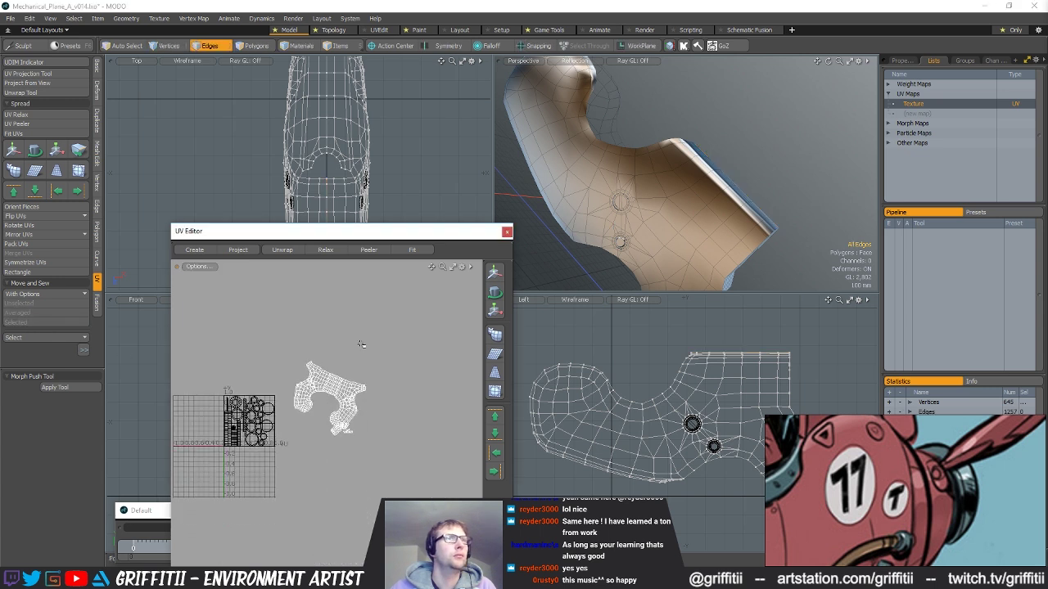
- Select the joined large UV island and move it by U -0.18 and V 0.1
key("3")
left_click(331, 390)
double_click(331, 388)
key("w")
left_click_drag(363, 368, 353, 363)
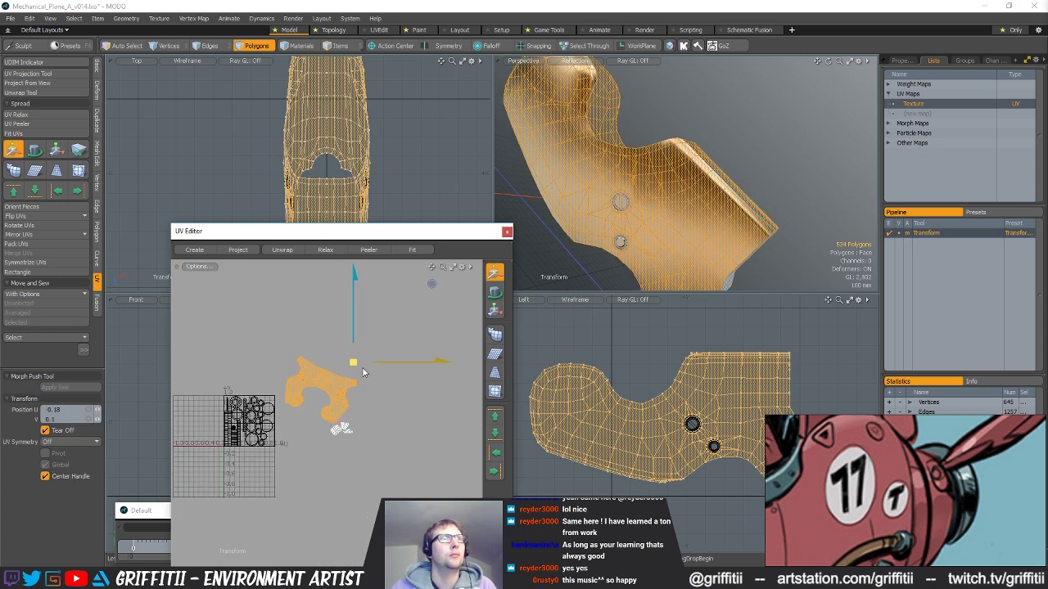
key("q")
left_click(464, 336)
- Select all polygons of both fuselage halves and apply smoothing to them with the Vertex Normal Toolkit
left_click_drag(627, 185, 682, 201, "alt")
scroll(667, 169, "up", 3)
mouse_move(369, 338)
right_mouse_down()
mouse_move(199, 379)
mouse_move(383, 413)
right_mouse_up()
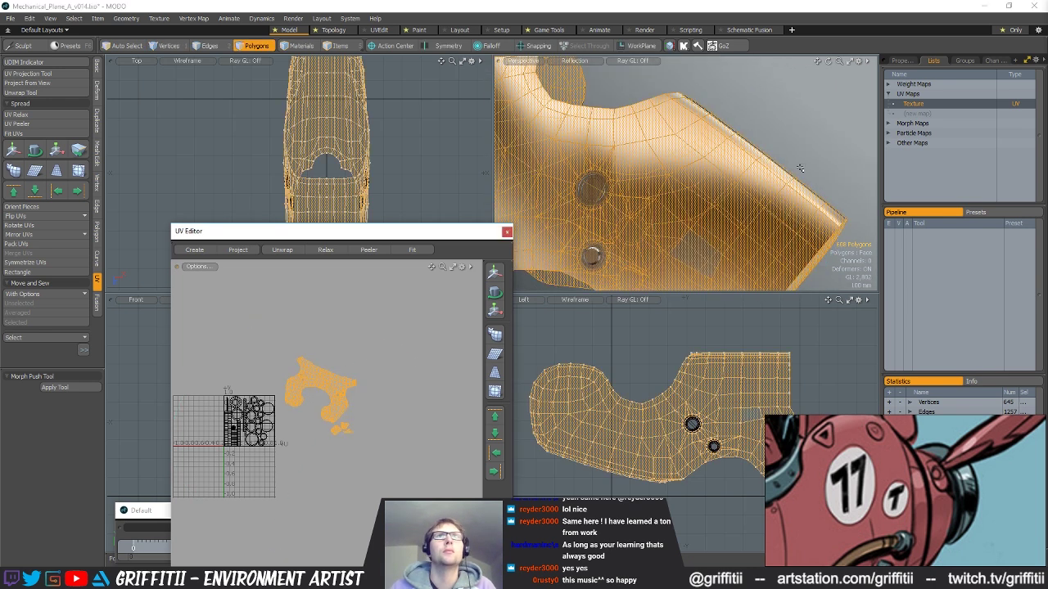
left_click(669, 46)
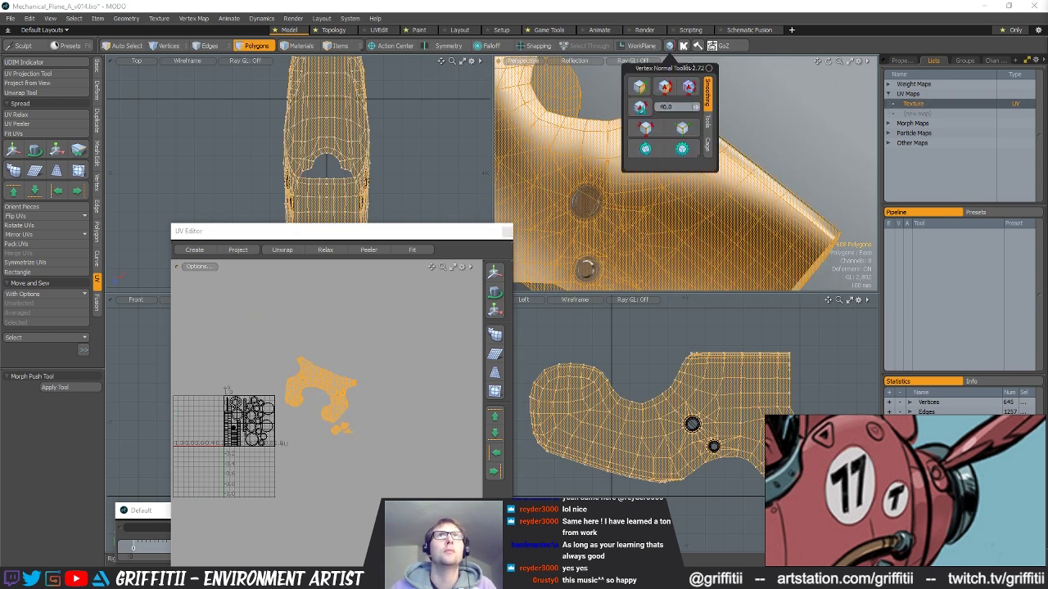
left_click(647, 149)
- Examine the smoothed fuselage shading from several angles in the perspective view and in a render preview
left_click_drag(667, 135, 705, 162, "alt")
scroll(698, 103, "down", 3)
key("1")
scroll(629, 117, "down", 1)
scroll(710, 195, "up", 3)
scroll(701, 175, "down", 4)
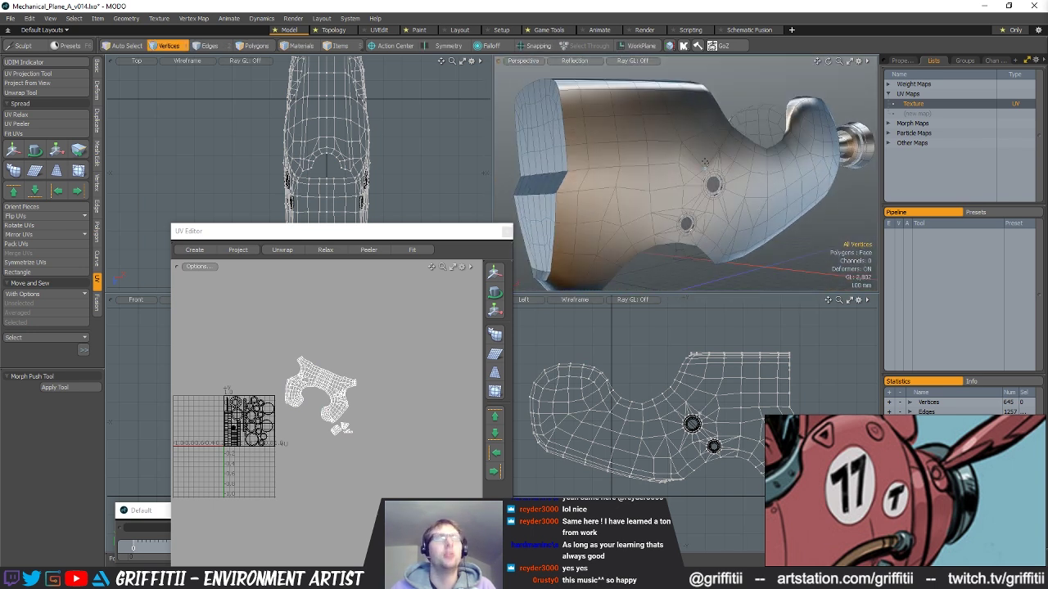
key("alt+F9")
left_click_drag(416, 219, 328, 246, "alt")
left_click(268, 180)
key("3")
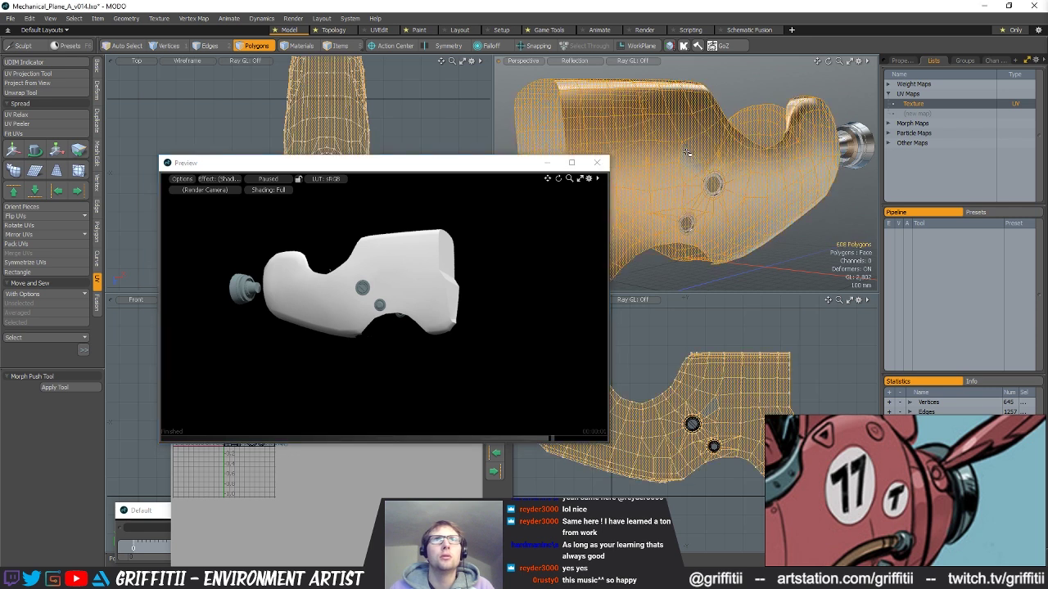
key("m")
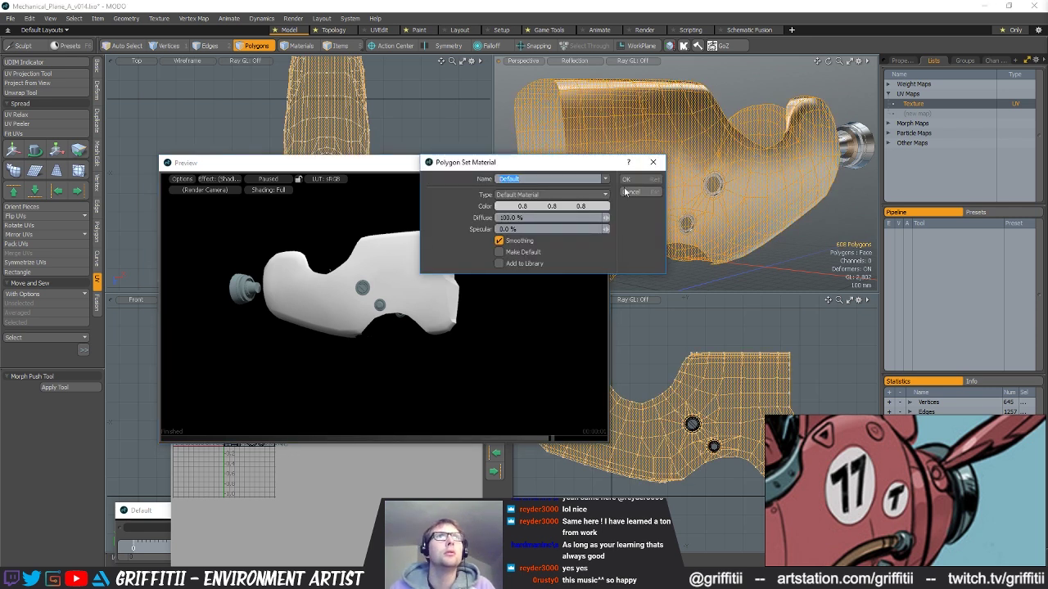
left_click(627, 191)
left_click(275, 178)
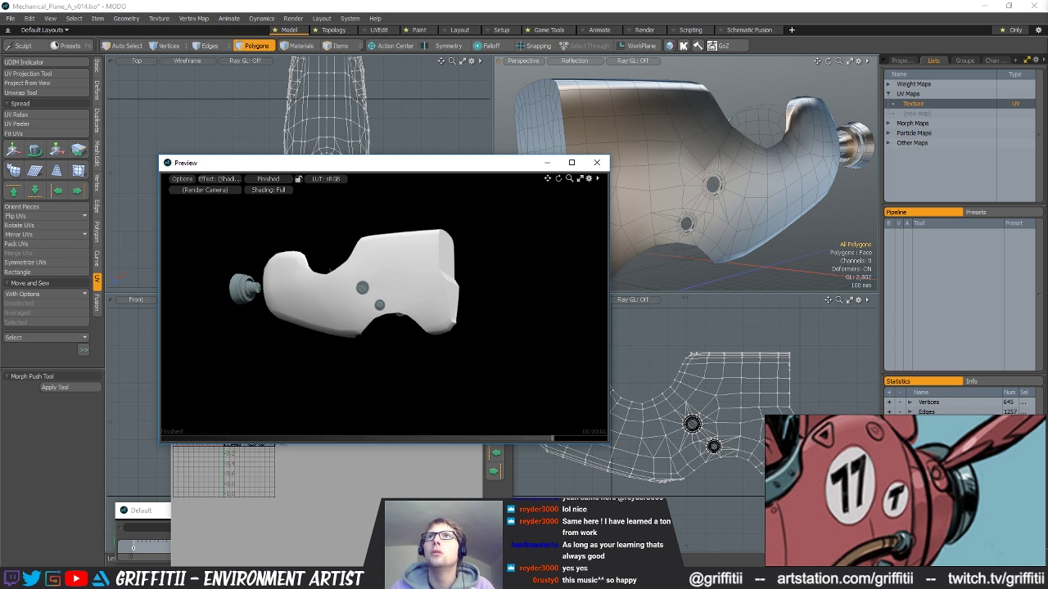
- Check the fuselage shading from other angles in the render preview, undo the last removal of the fittings, and close the preview
left_click_drag(445, 305, 382, 279, "alt")
left_click_drag(456, 301, 339, 312, "alt")
left_click_drag(463, 314, 341, 328, "alt")
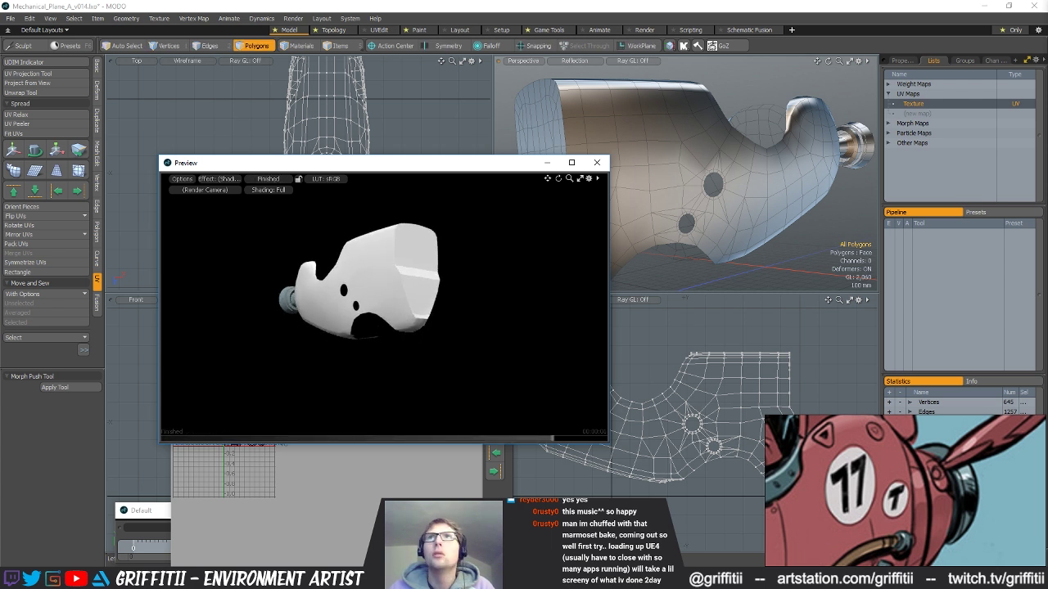
key("ctrl+z")
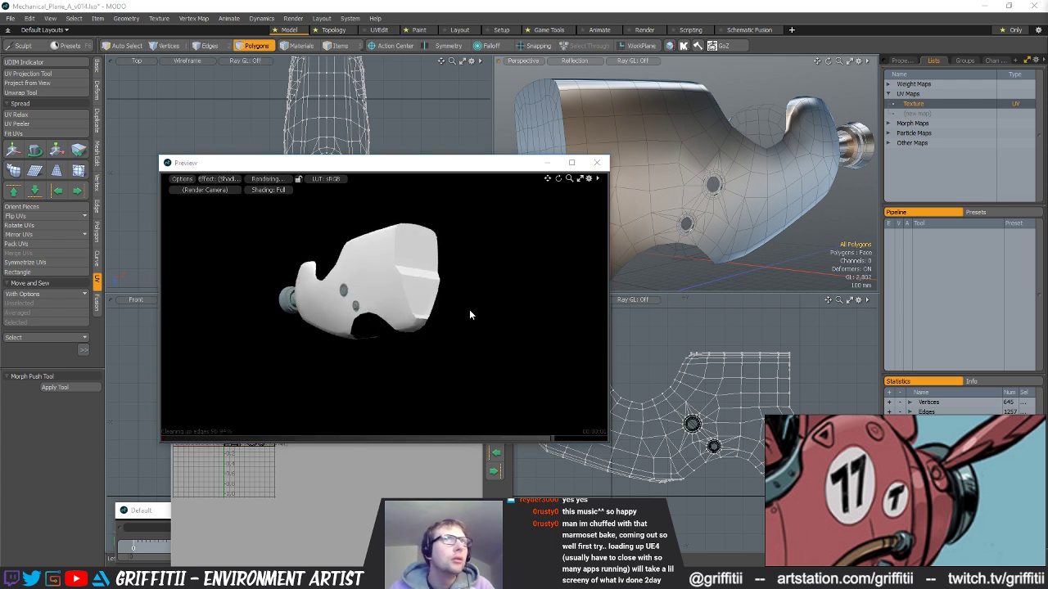
left_click_drag(793, 210, 693, 181, "alt")
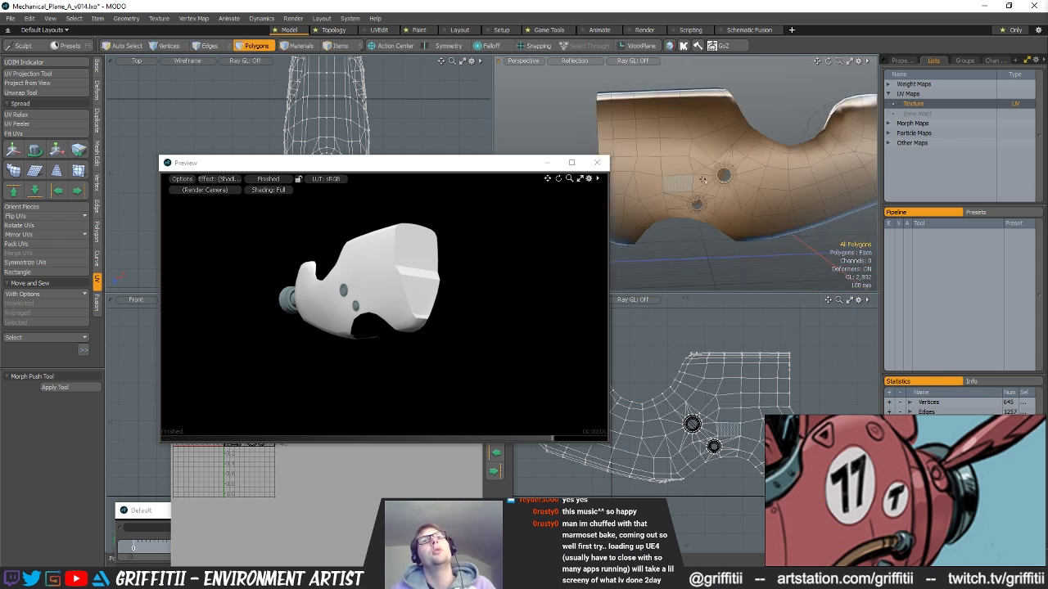
left_click(597, 165)
- Examine the round fittings and the surrounding fuselage topology from several angles in the perspective view
mouse_move(737, 189)
left_mouse_down("alt")
mouse_move(794, 201)
mouse_move(677, 178)
mouse_move(745, 217)
mouse_move(703, 160)
mouse_move(729, 167)
left_mouse_up("alt")
scroll(690, 185, "up", 4)
mouse_move(708, 160)
left_mouse_down()
mouse_move(673, 174)
mouse_move(727, 197)
mouse_move(720, 181)
mouse_move(735, 175)
mouse_move(716, 174)
mouse_move(737, 184)
left_mouse_up()
left_click(723, 165)
key("space")
key("space")
left_click(724, 163)
left_click(749, 173)
left_click_drag(779, 210, 712, 192, "ctrl+alt")
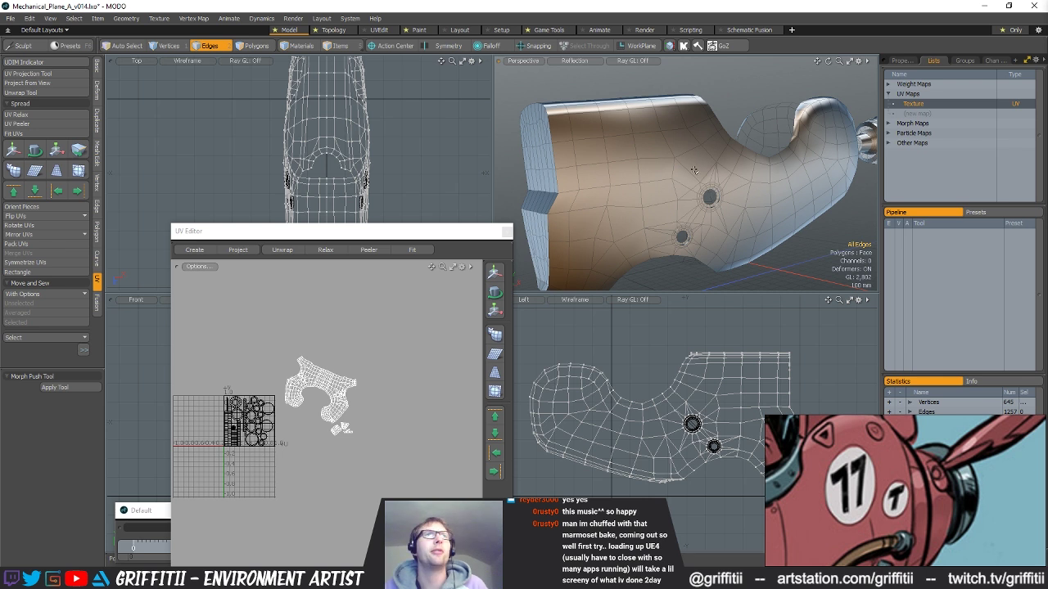
left_click_drag(694, 170, 647, 201, "alt")
scroll(736, 219, "up", 3)
scroll(739, 215, "down", 2)
scroll(635, 201, "up", 2)
left_click_drag(785, 205, 773, 162, "alt")
scroll(699, 185, "up", 3)
left_click_drag(711, 189, 800, 200, "alt")
- Make the fittings' mesh item active and select all polygons of both rings on one side of the fuselage
key("5")
left_click(696, 155)
key("3")
double_click(696, 155)
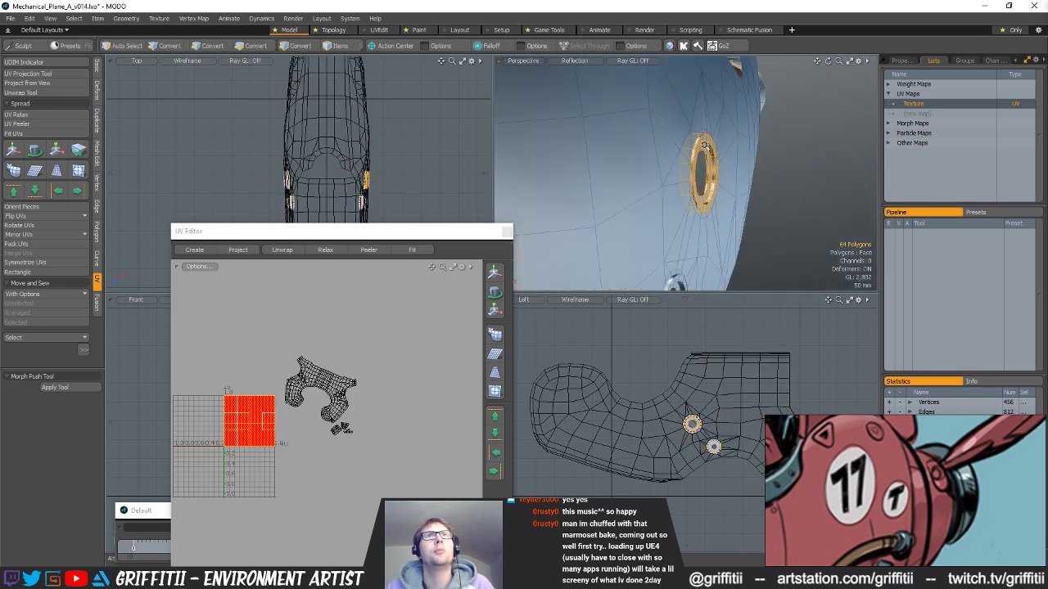
scroll(602, 115, "down", 6)
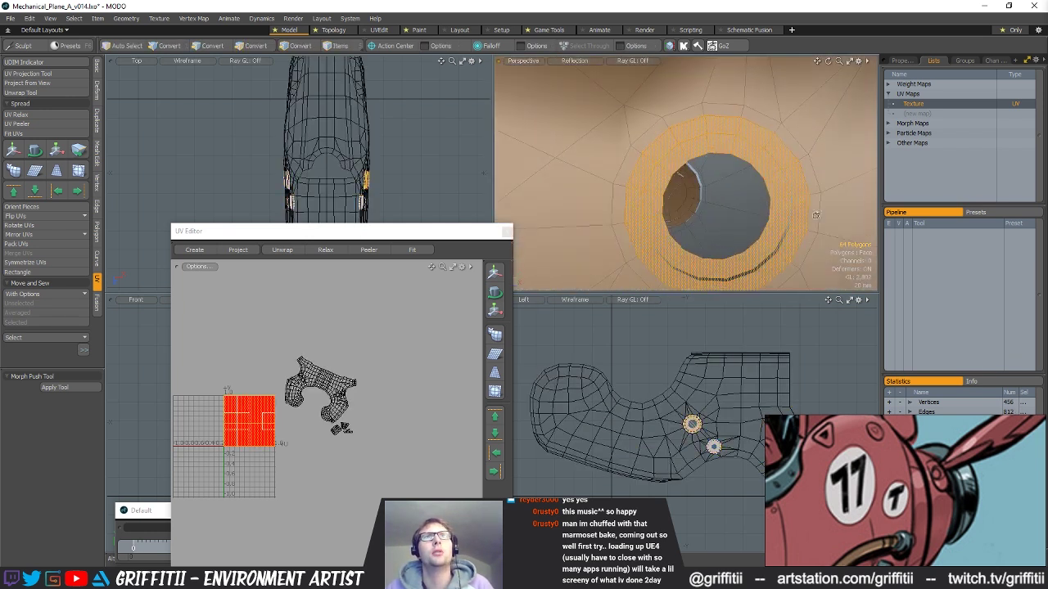
left_click_drag(671, 191, 651, 168, "alt")
scroll(710, 236, "up", 4)
left_click_drag(710, 235, 697, 216, "alt")
left_click(702, 169, "shift")
double_click(700, 167, "shift")
scroll(714, 199, "down", 2)
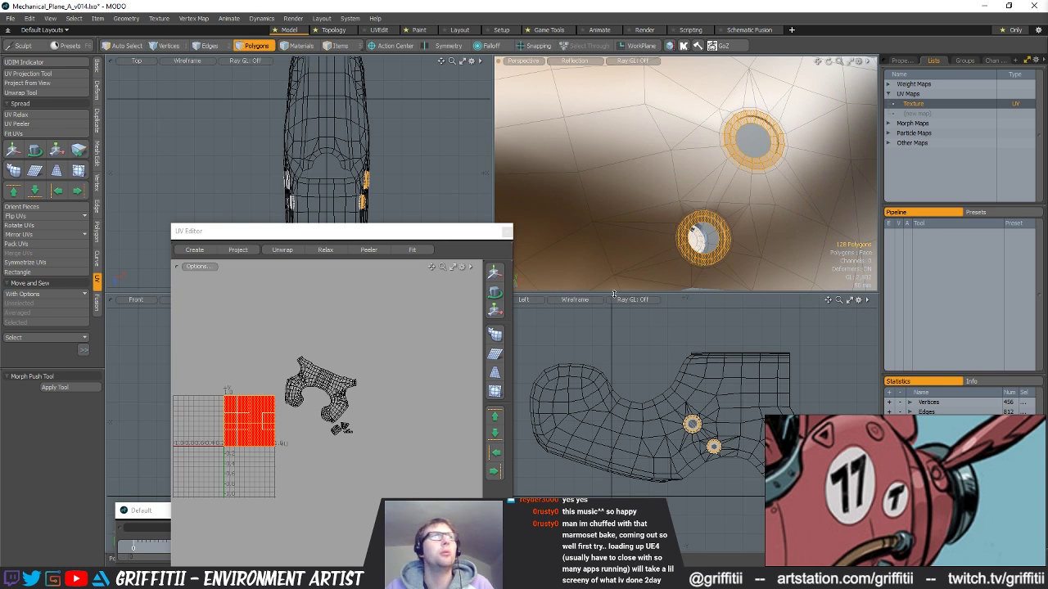
- Select the inner border edges of both rings and extend them with Edge Extend, using the Local action center
left_click_drag(728, 249, 678, 168, "alt")
scroll(723, 226, "up", 1)
scroll(678, 168, "up", 4)
key("2")
double_click(680, 177)
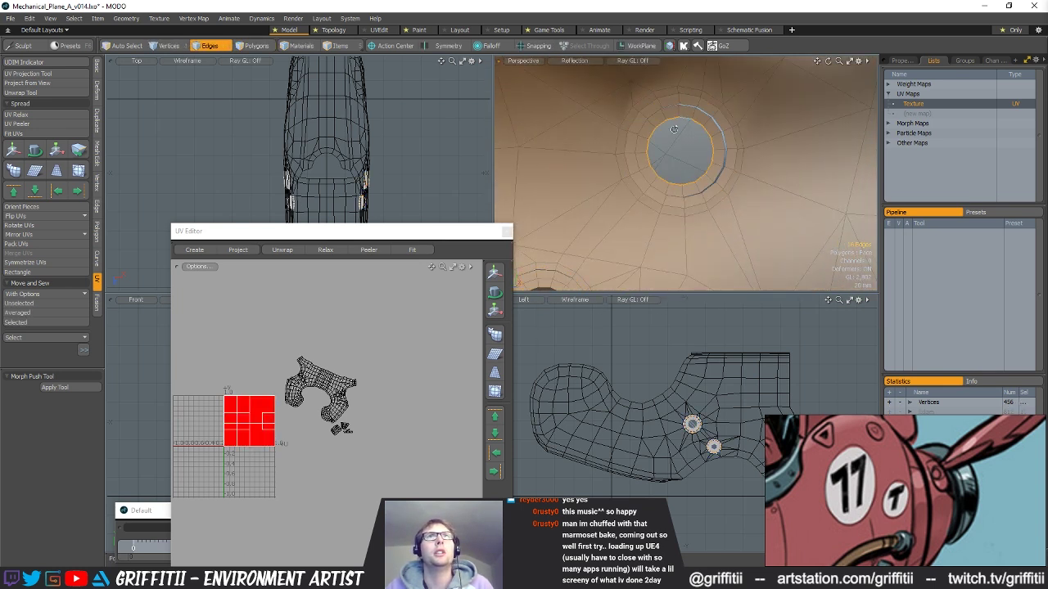
left_click_drag(679, 177, 648, 236, "alt")
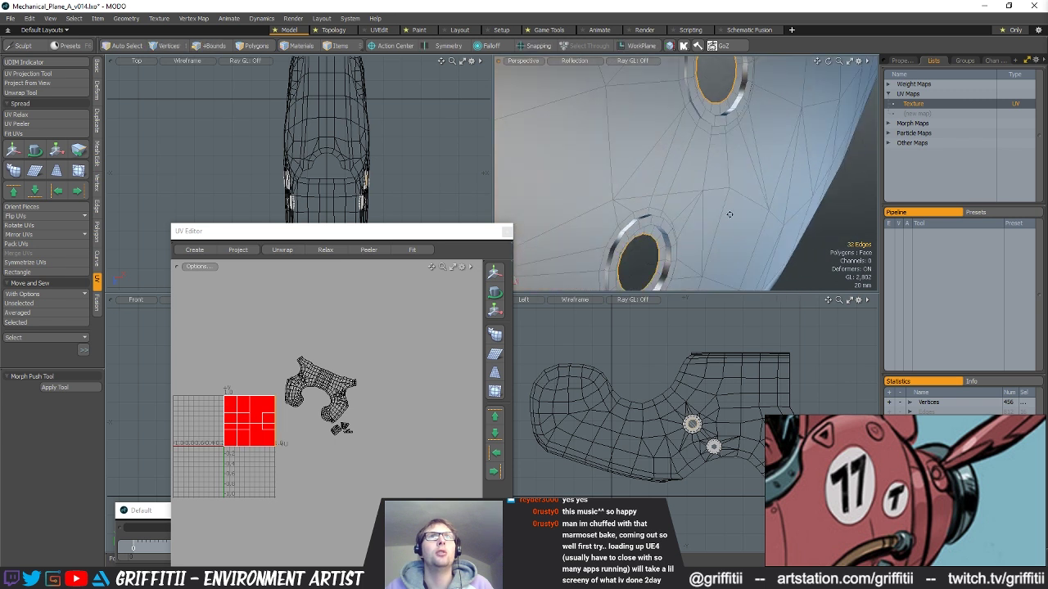
left_click_drag(711, 225, 725, 201, "alt")
key("alt+a")
key("ctrl+2")
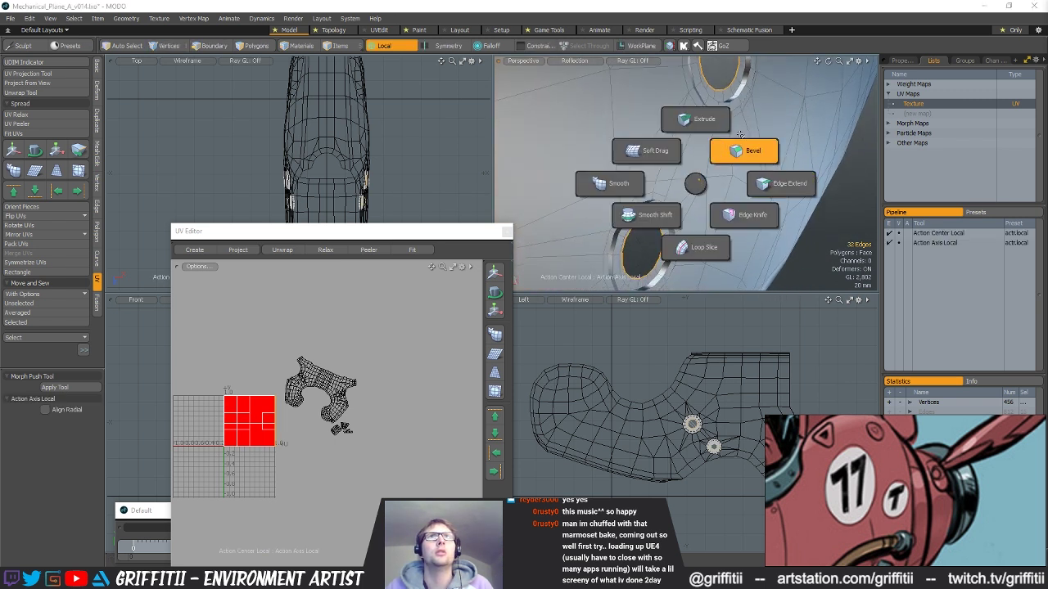
left_click(792, 187)
left_click_drag(739, 152, 708, 211)
key("space")
- Extend the inner border edges of both rings once more and scale the new loops inward around their own centres
key("alt+e")
left_click(776, 201)
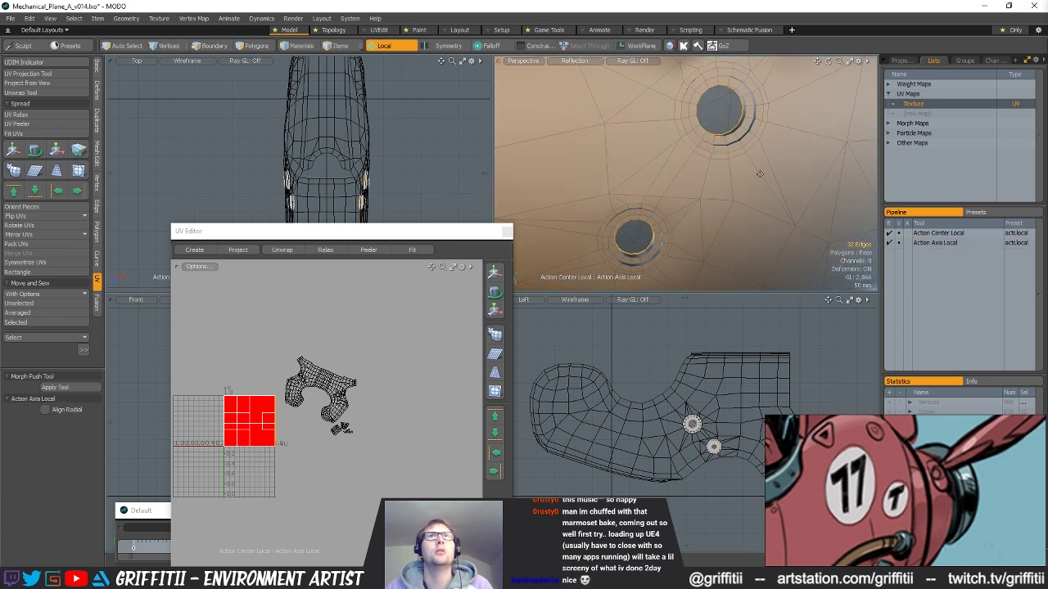
left_click(737, 168)
key("r")
left_click_drag(699, 203, 733, 208)
key("space")
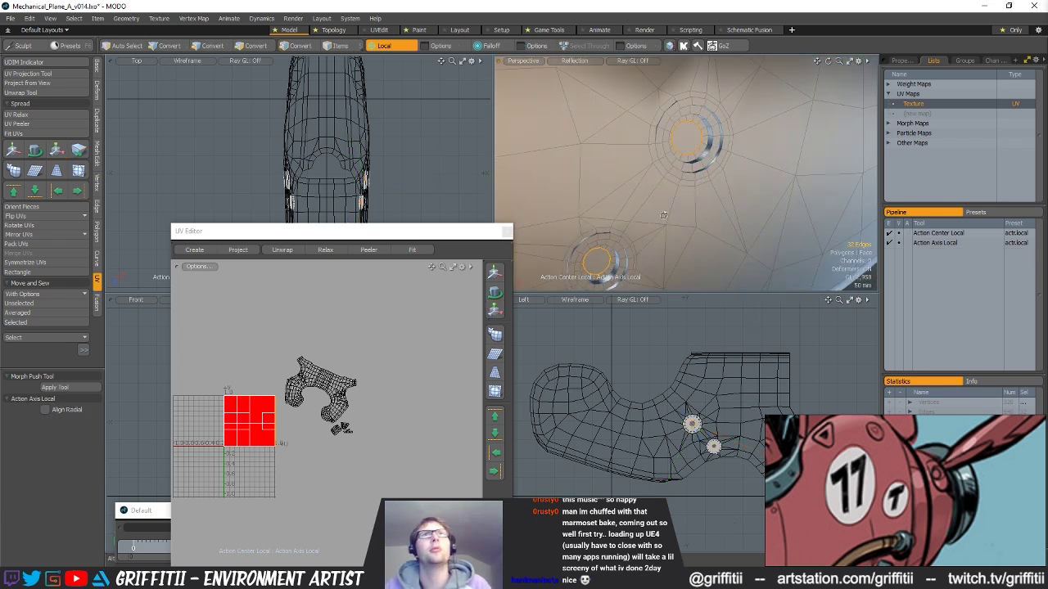
- Cap the remaining holes in both fittings with a polygon each and frame the larger fitting
scroll(663, 215, "up", 4)
key("space")
mouse_move(677, 146)
left_mouse_down("alt")
mouse_move(664, 152)
mouse_move(667, 195)
mouse_move(680, 146)
left_mouse_up("alt")
key("space")
key("shift+a")
- Split the larger fitting's cap across its middle with an Edge Slice between two opposite rim vertices
key("alt+c")
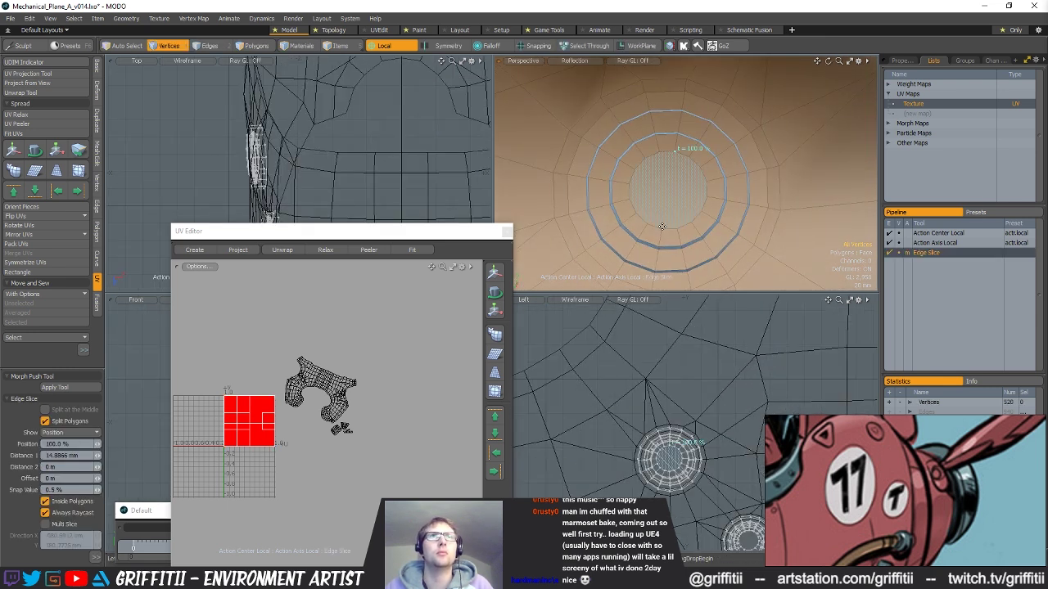
left_click(664, 229)
left_click_drag(664, 229, 673, 196, "alt")
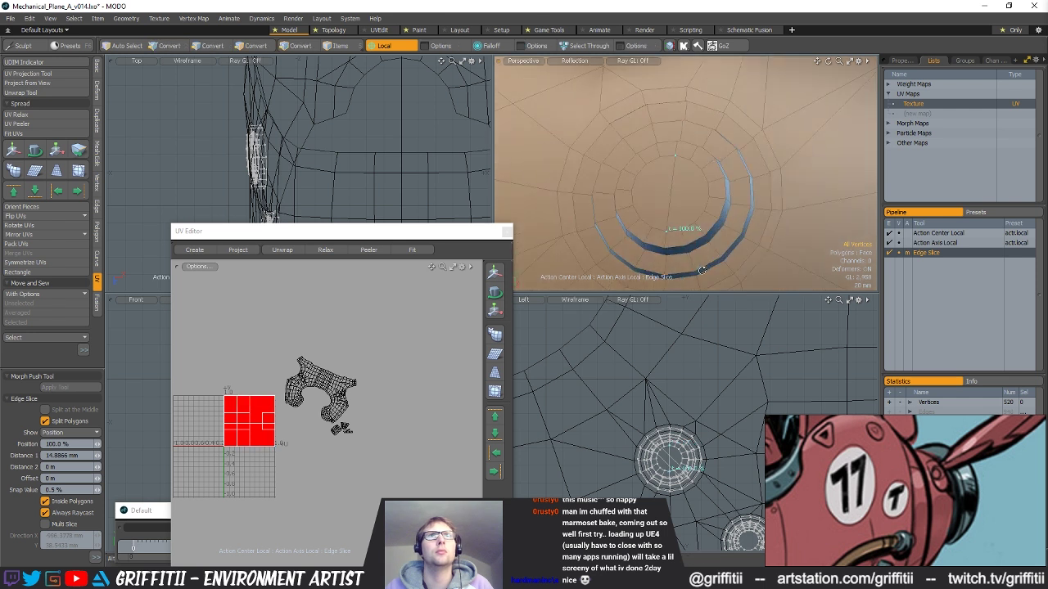
scroll(671, 195, "up", 3)
key("space")
- Slice from the middle of the larger cap's dividing edge to its rim vertices, forming a radial fan
key("alt+c")
left_click(659, 174)
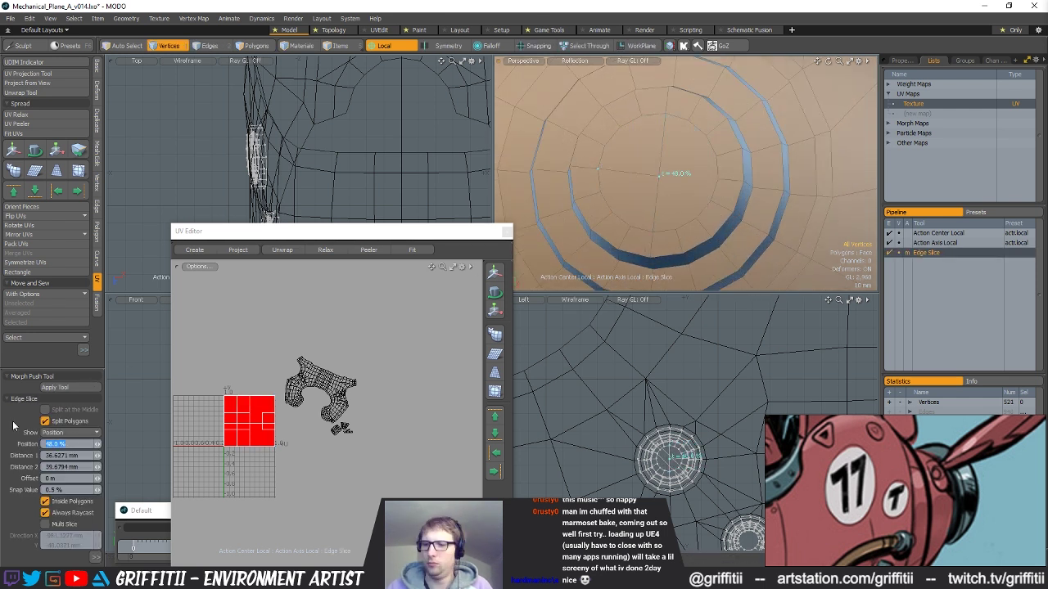
key("space")
key("2")
key("3")
key("2")
left_click(624, 127)
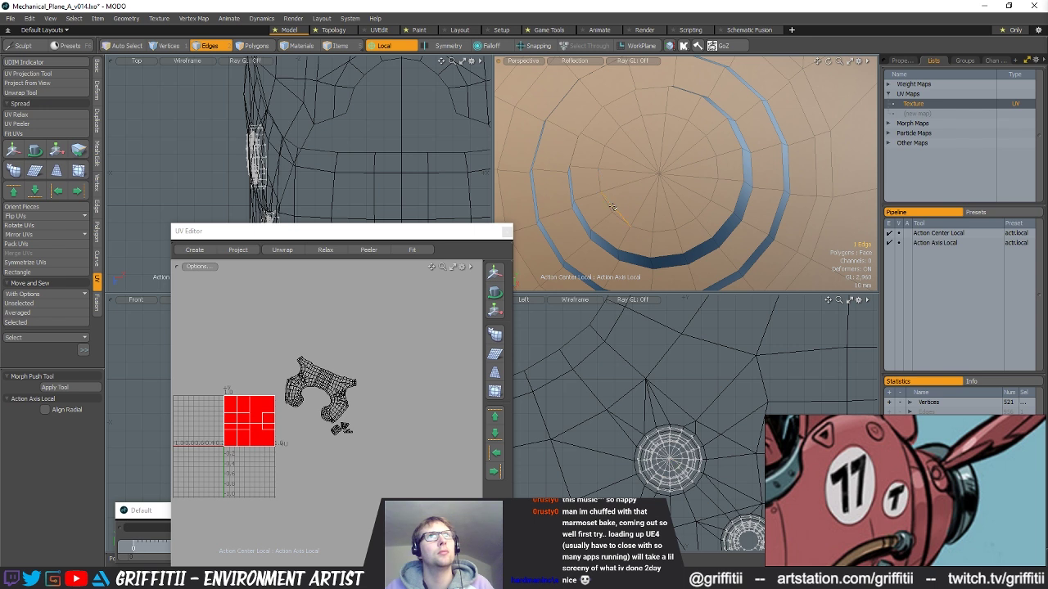
- Frame the smaller fitting's cap and split it across its middle with an Edge Slice between opposite rim vertices
scroll(726, 196, "down", 8)
left_click_drag(726, 196, 690, 214, "alt")
key("3")
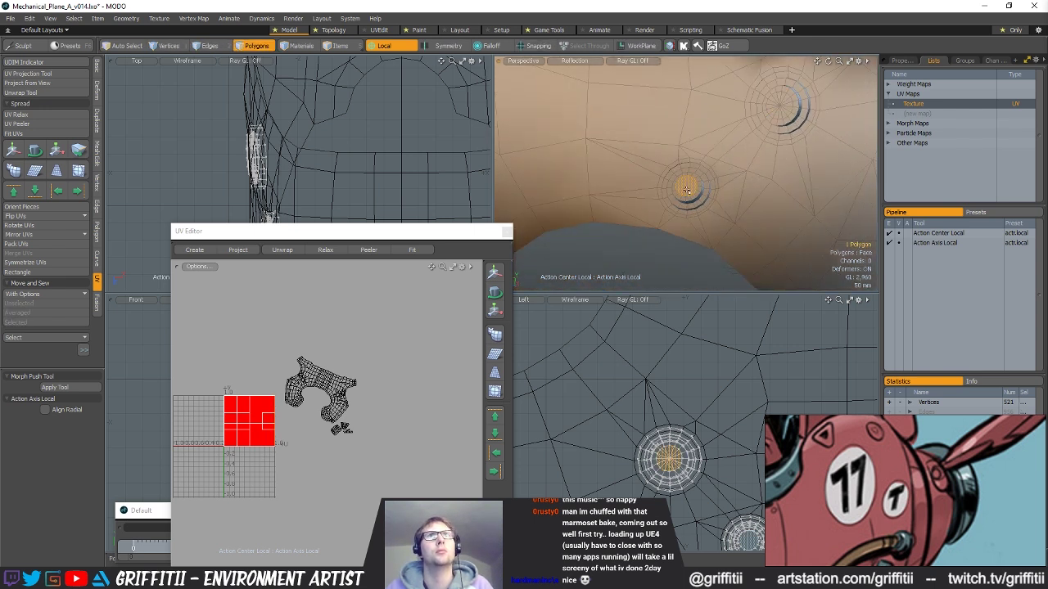
left_click(689, 192)
key("shift+a")
left_click_drag(794, 148, 709, 176, "alt")
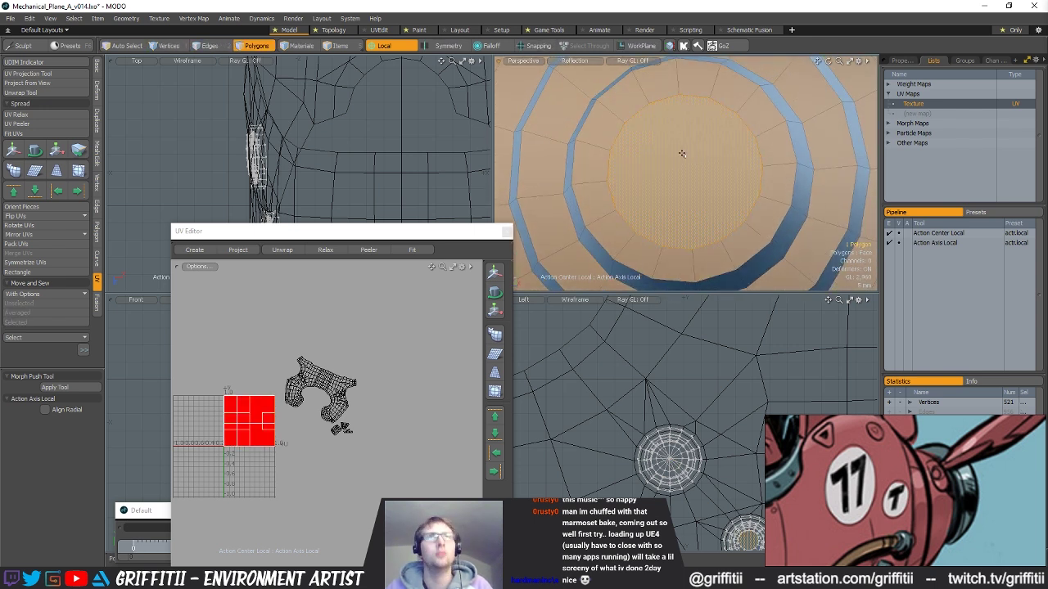
key("1")
key("c")
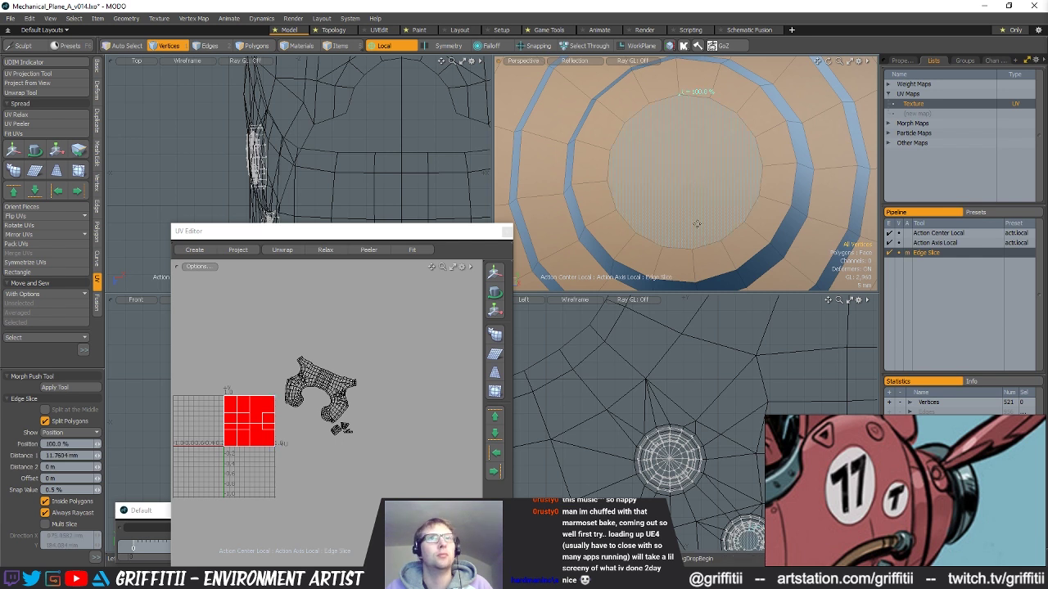
left_click_drag(758, 201, 681, 190, "alt")
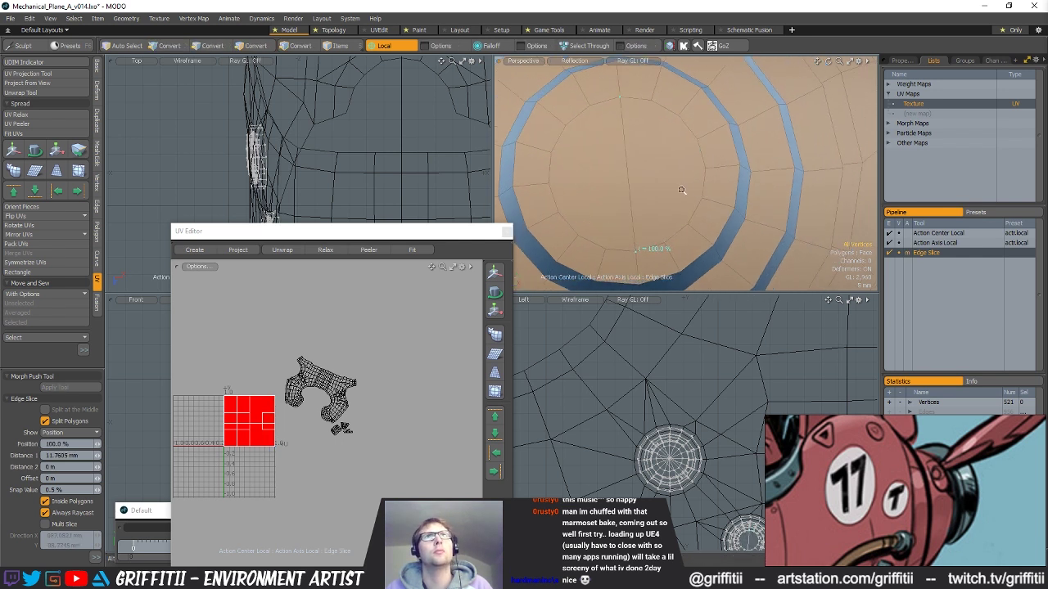
scroll(704, 187, "down", 3)
key("space")
- Slice the smaller cap from the 50 % point of its dividing edge to the rim vertices, forming a radial fan
key("c")
left_click(651, 179)
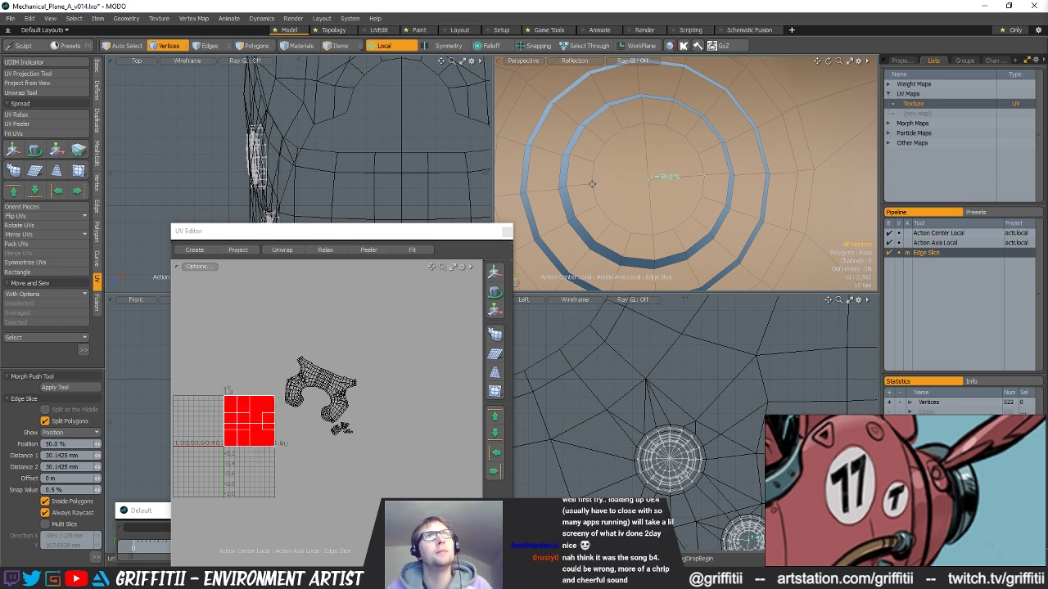
key("space")
key("space")
key("space")
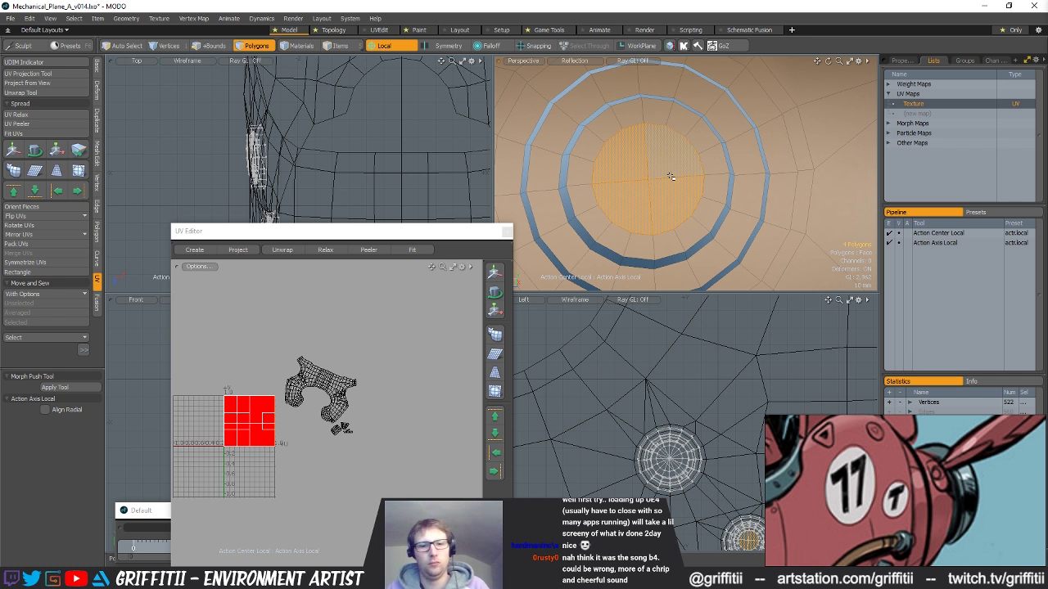
key("space")
key("space")
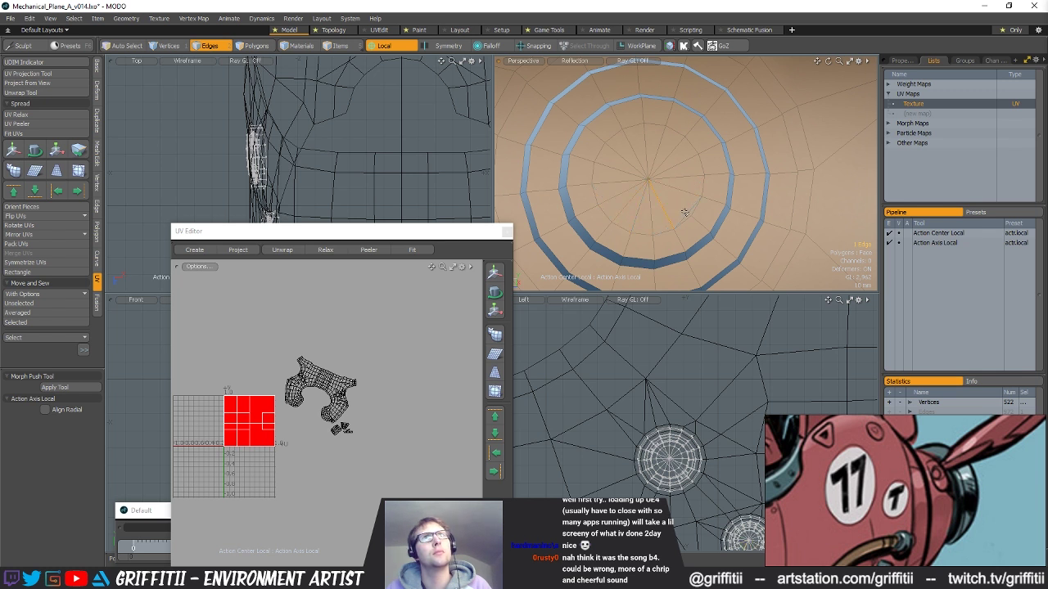
- Select all polygons of both rebuilt fittings and create new UVs for them with the Atlas projection
key("space")
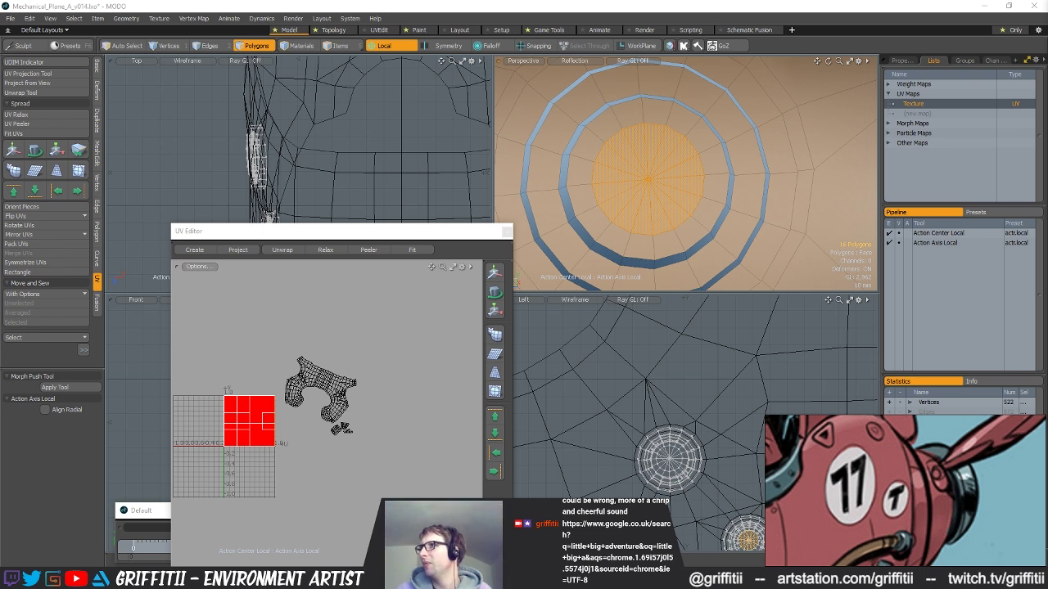
mouse_move(620, 220)
left_mouse_down("alt")
mouse_move(651, 199)
mouse_move(629, 210)
left_mouse_up("alt")
key("bracketright")
scroll(671, 201, "down", 4)
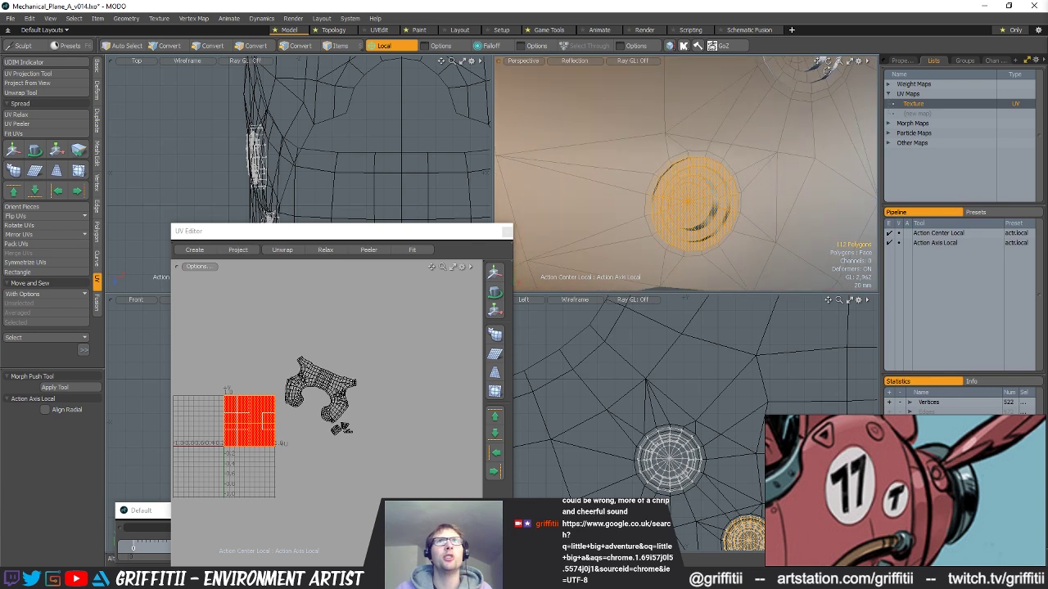
double_click(787, 80, "shift")
scroll(748, 124, "down", 3)
left_click_drag(748, 124, 727, 150, "alt")
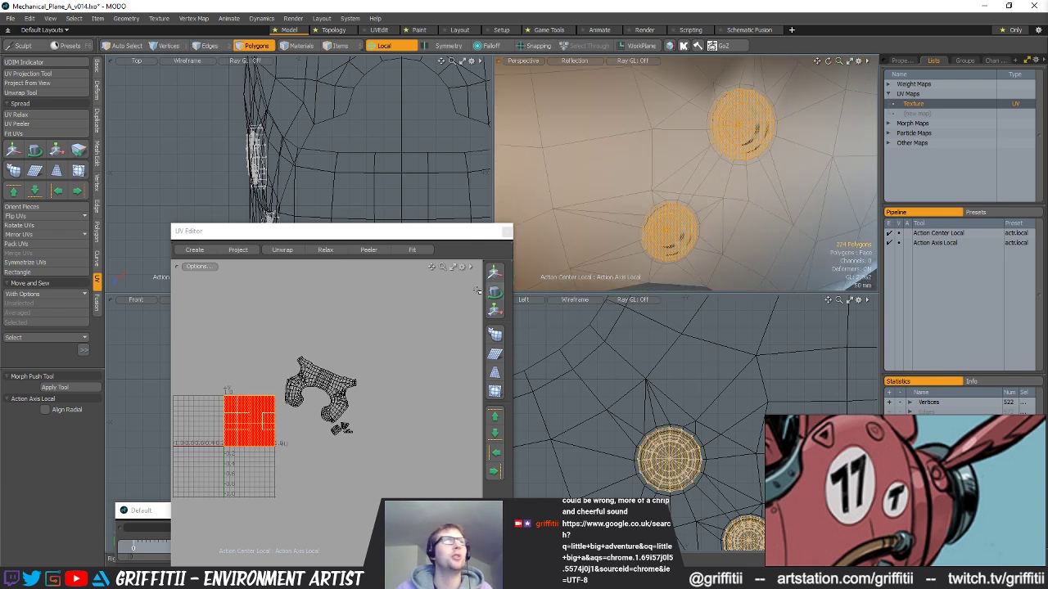
left_click(33, 73)
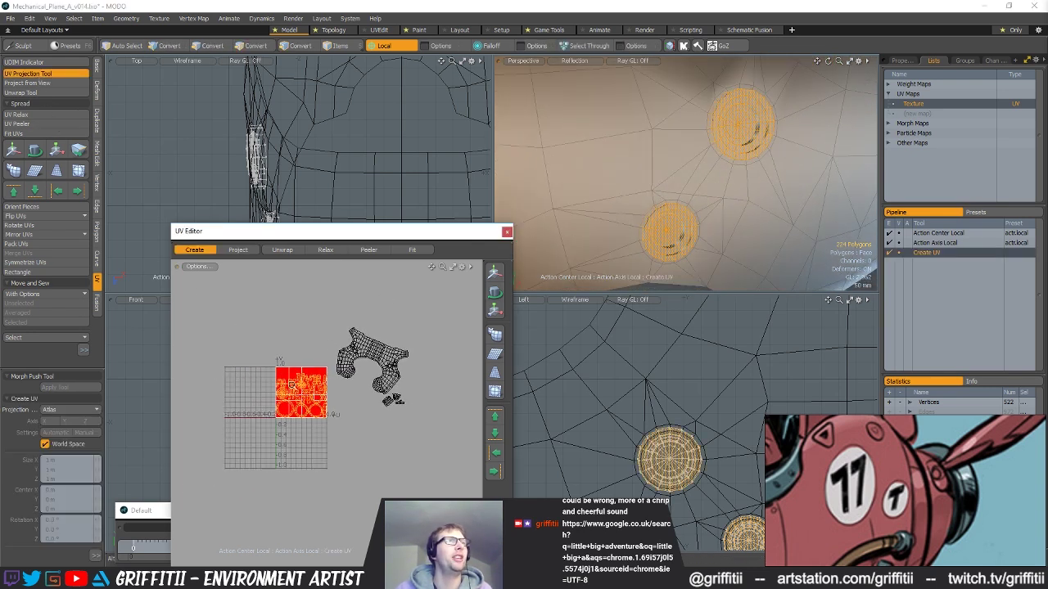
key("q")
- Select the two fitting rings on the opposite side of the fuselage and remove them
scroll(739, 182, "down", 4)
left_click_drag(679, 185, 708, 166, "alt")
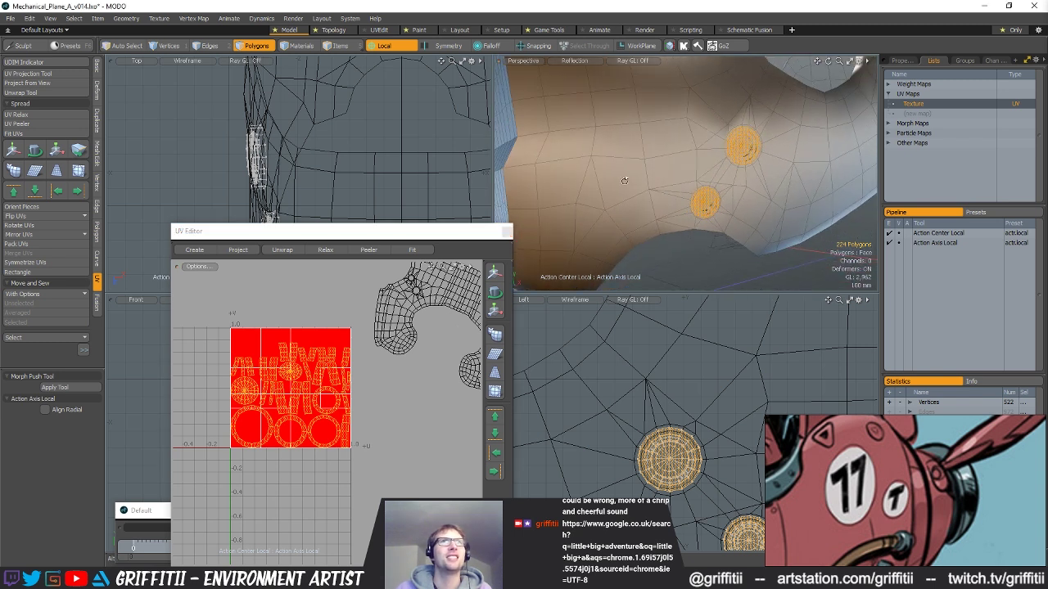
left_click_drag(556, 152, 676, 169, "alt")
scroll(676, 168, "up", 4)
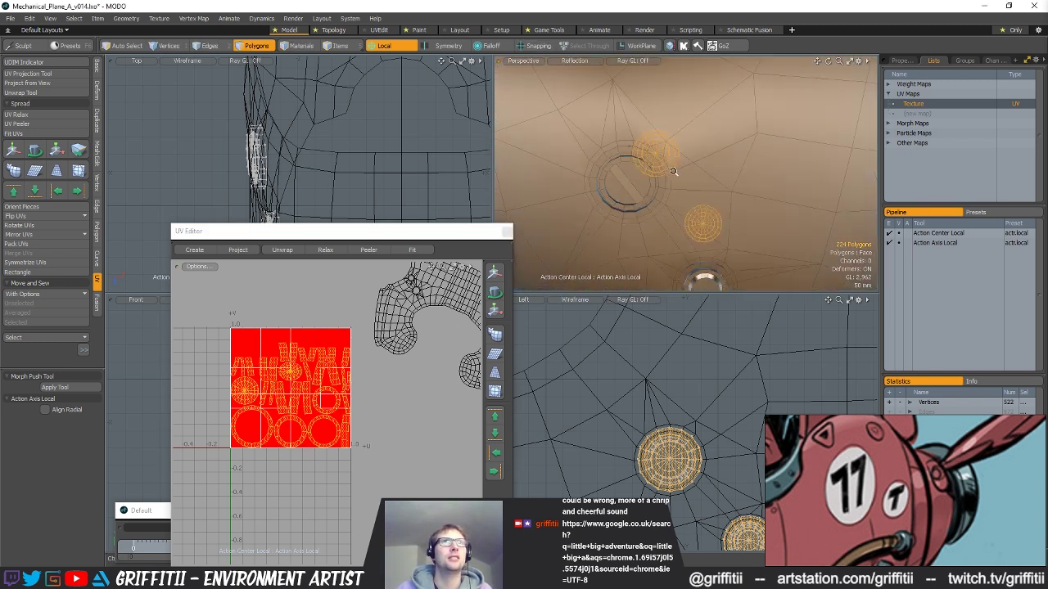
double_click(614, 150)
left_click_drag(614, 151, 663, 242, "alt")
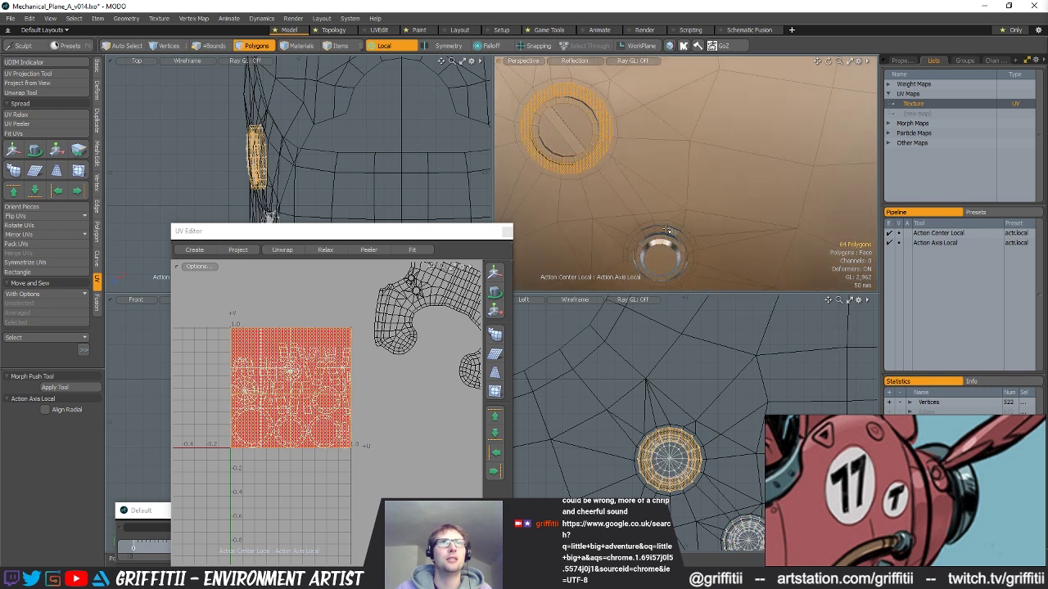
double_click(666, 231, "shift")
key("h")
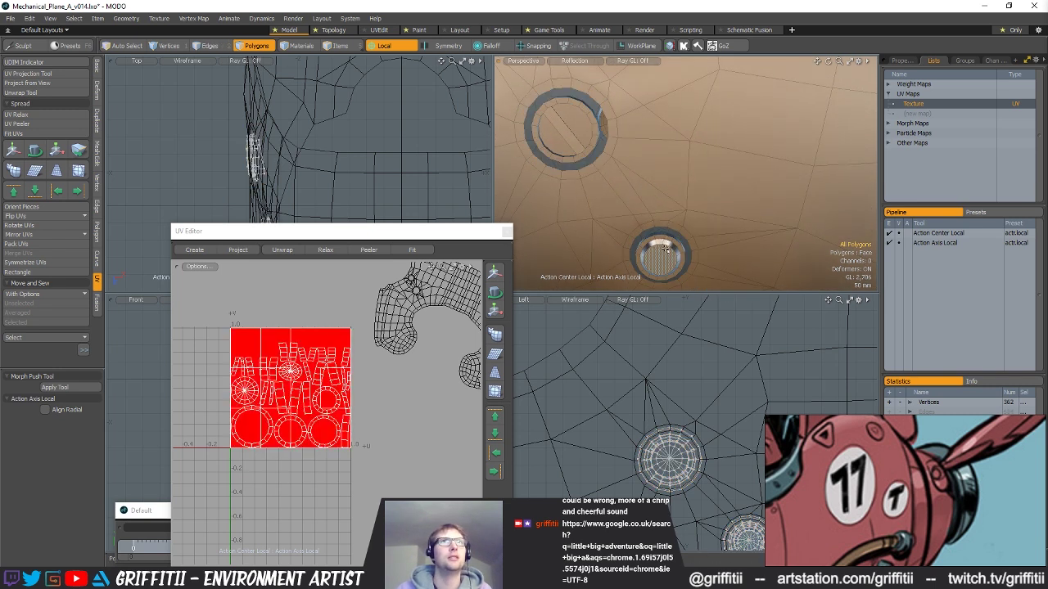
- Select the remaining inner parts of both fittings on the opposite side and delete them
double_click(661, 259)
left_click_drag(277, 148, 278, 116, "alt+shift")
scroll(308, 151, "down", 3)
mouse_move(309, 108)
right_mouse_down()
mouse_move(374, 231)
mouse_move(316, 178)
right_mouse_up()
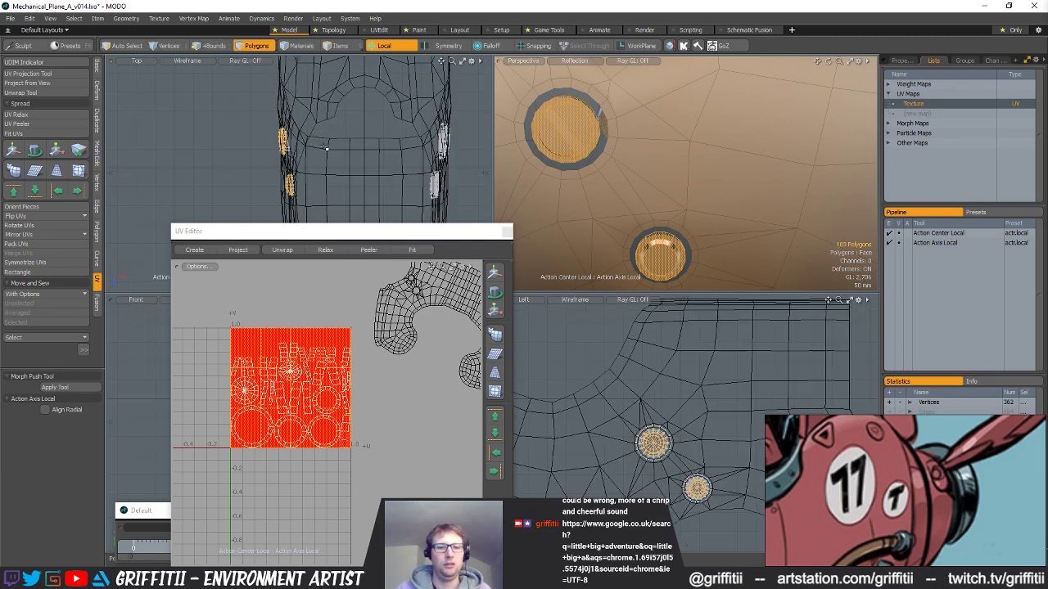
key("shift+h")
key("ctrl+z")
key("Delete")
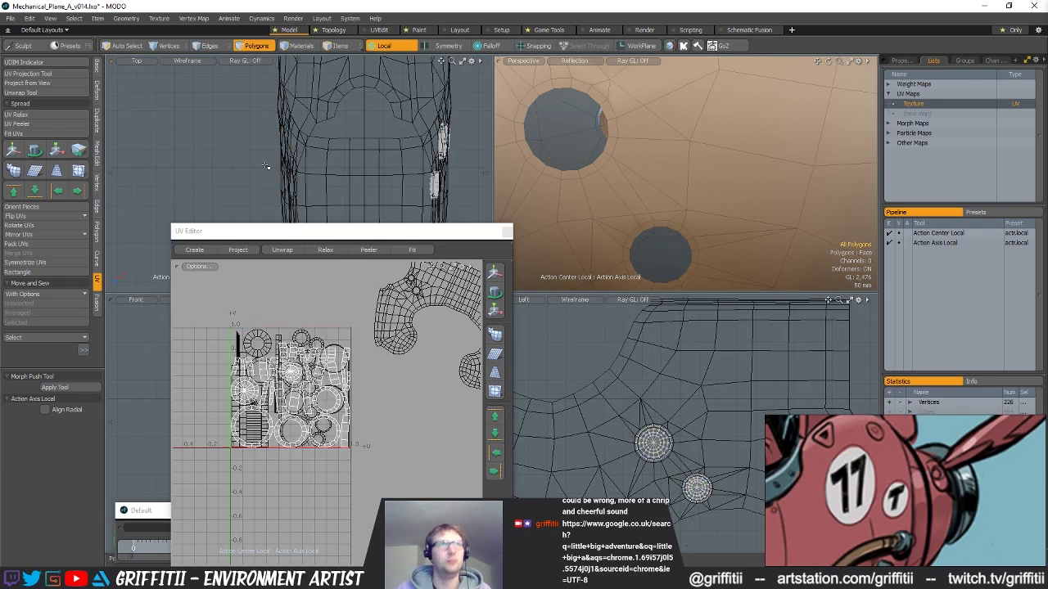
- Select the polygons of both rebuilt fittings and move their UV islands clear of the existing layout
left_click_drag(267, 166, 190, 163, "alt+shift")
mouse_move(325, 118)
right_mouse_down()
mouse_move(285, 190)
mouse_move(291, 160)
right_mouse_up()
key("Escape")
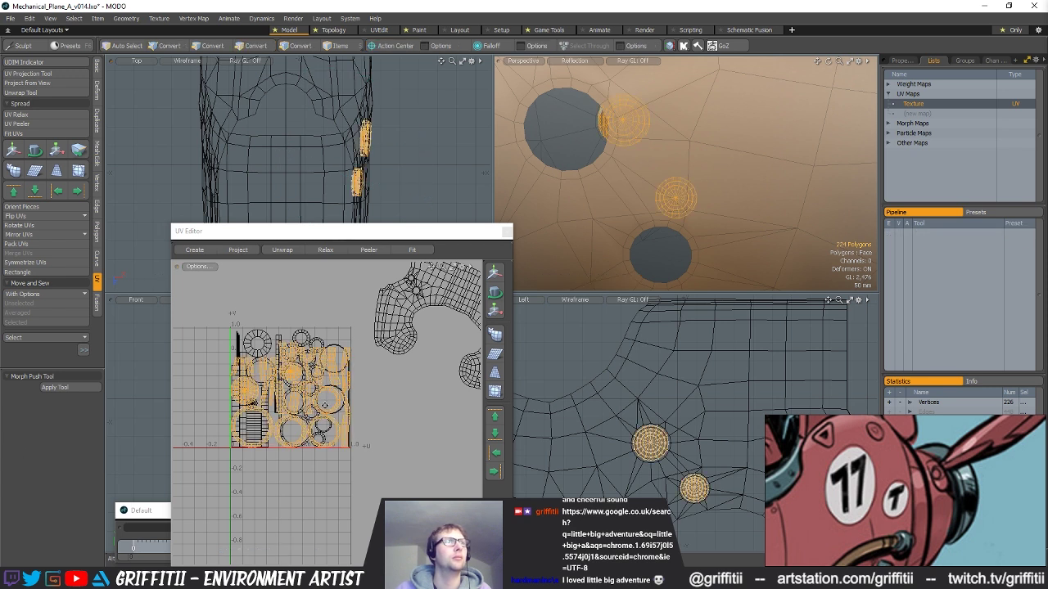
left_click_drag(316, 407, 362, 366, "alt+shift")
scroll(357, 363, "up", 3)
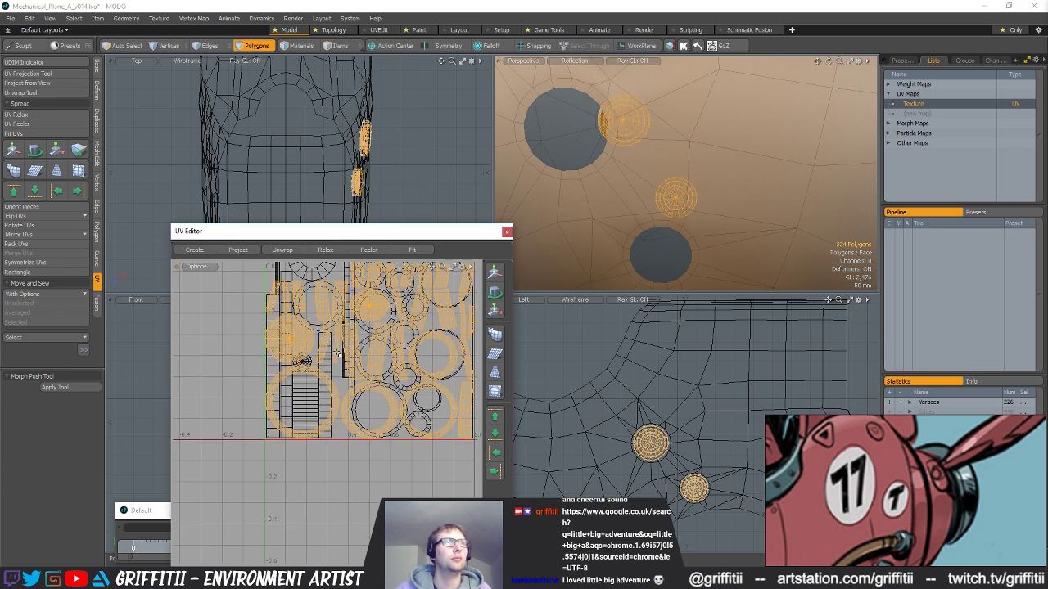
left_click(44, 75)
scroll(286, 356, "down", 3)
key("w")
left_click_drag(398, 362, 357, 414)
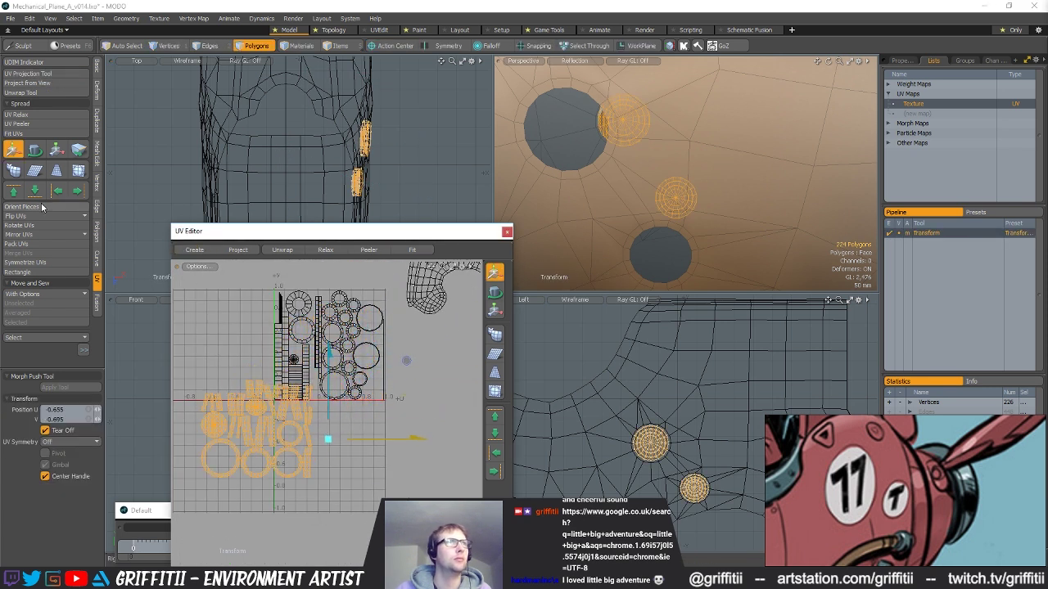
- Relax the fittings' UVs, select all the round cap and ring islands, and move them away from the wall strips
left_click(47, 114)
scroll(313, 379, "up", 3)
left_click_drag(257, 407, 304, 387, "alt+shift")
key("q")
mouse_move(279, 489)
left_mouse_down("shift")
mouse_move(312, 501)
mouse_move(370, 445)
left_mouse_up("shift")
double_click(370, 445, "shift")
scroll(418, 448, "down", 3)
key("w")
left_click_drag(409, 376, 320, 425)
key("q")
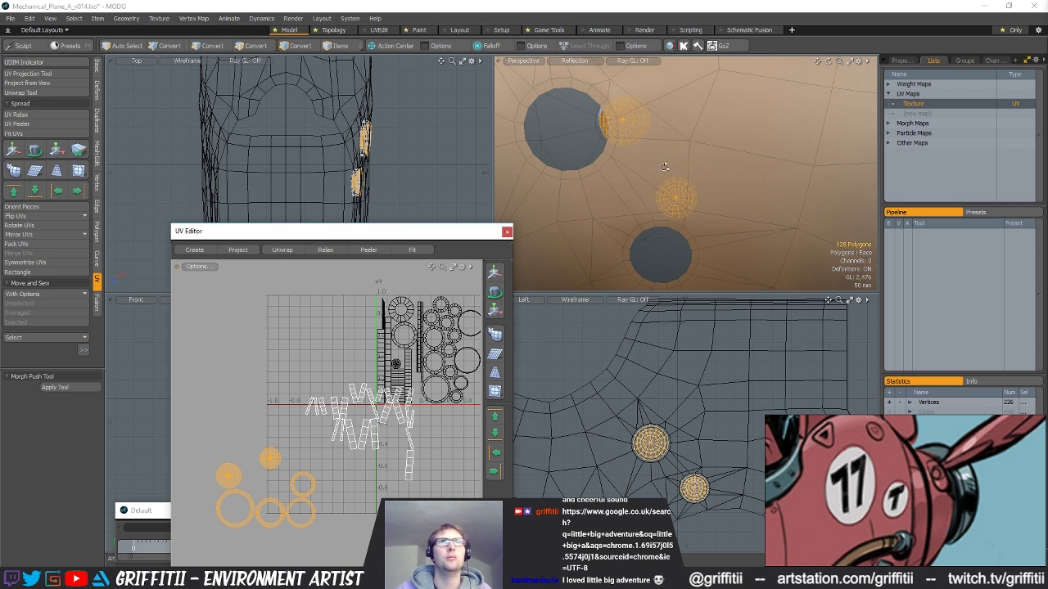
- Find the UV pieces of one fitting's inner recess wall and move one of them to a free spot
scroll(677, 185, "up", 5)
left_click_drag(677, 185, 684, 221, "alt")
scroll(696, 196, "up", 3)
scroll(685, 222, "up", 3)
key("space")
key("space")
left_click(695, 227)
scroll(401, 396, "up", 6)
key("space")
left_click_drag(374, 391, 342, 449)
key("w")
key("space")
key("space")
key("space")
- Move and sew the end edges of the inner recess wall pieces, joining them into one long UV strip
left_click(380, 343)
left_click(61, 323)
left_click(365, 372)
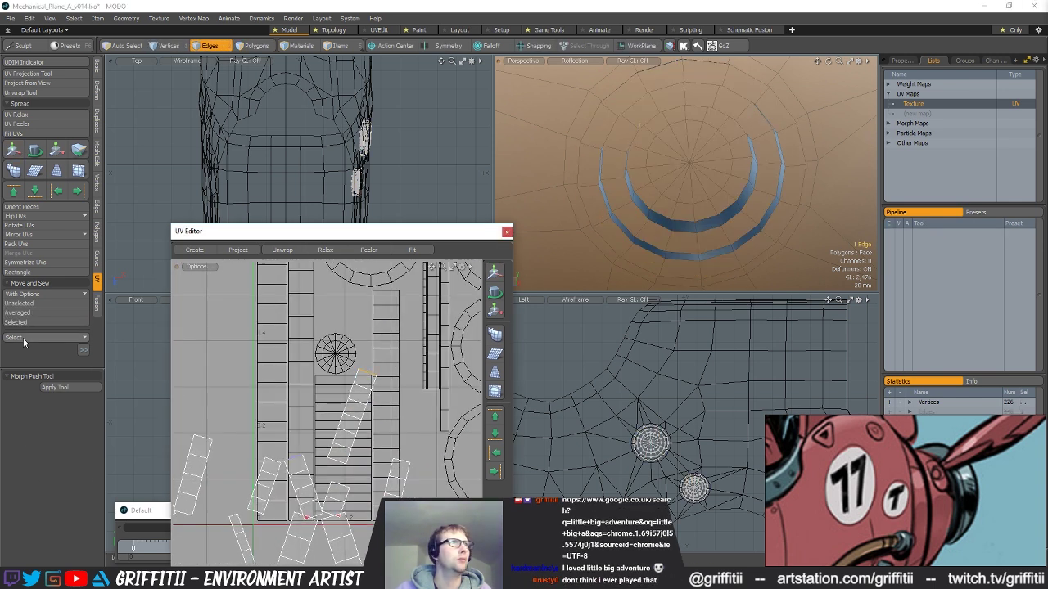
left_click(29, 323)
left_click(389, 313)
left_click(37, 323)
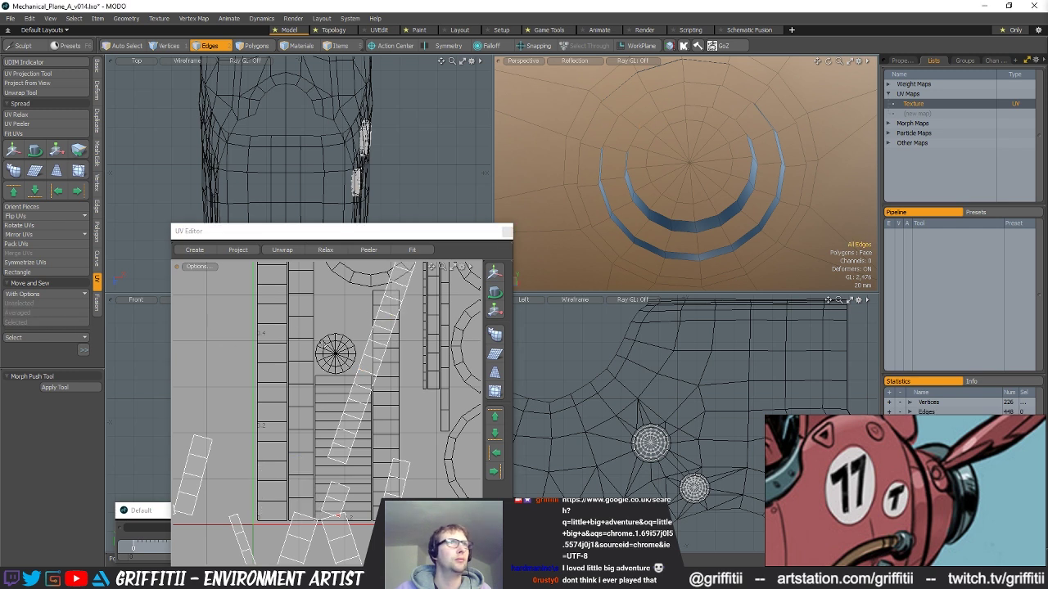
left_click_drag(404, 270, 381, 314, "alt")
left_click(385, 301)
left_click(32, 323)
left_click_drag(345, 397, 352, 351, "alt")
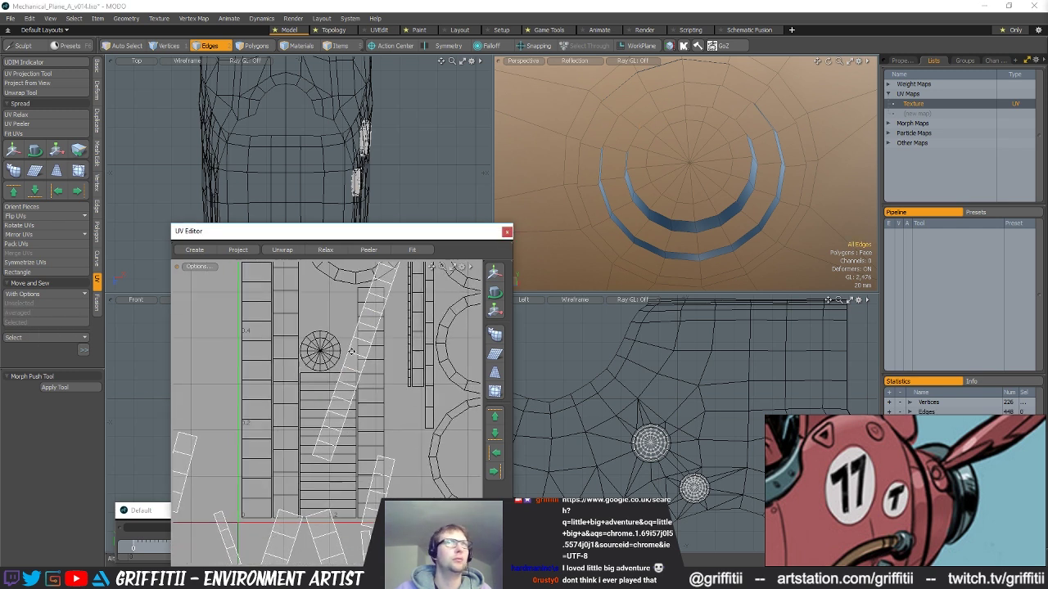
- Select a UV piece of the same fitting's outer recess wall and move it clear of the neighbouring pieces
left_click(698, 258)
left_click_drag(320, 499, 418, 392, "alt")
scroll(360, 410, "down", 4)
scroll(368, 413, "up", 5)
key("space")
double_click(358, 423)
key("w")
key("space")
key("space")
key("space")
- Move and sew the end edges of the outer recess wall pieces into one thin UV strip
left_click(402, 399)
left_click(48, 324)
left_click_drag(409, 325, 363, 378, "alt")
left_click(365, 376)
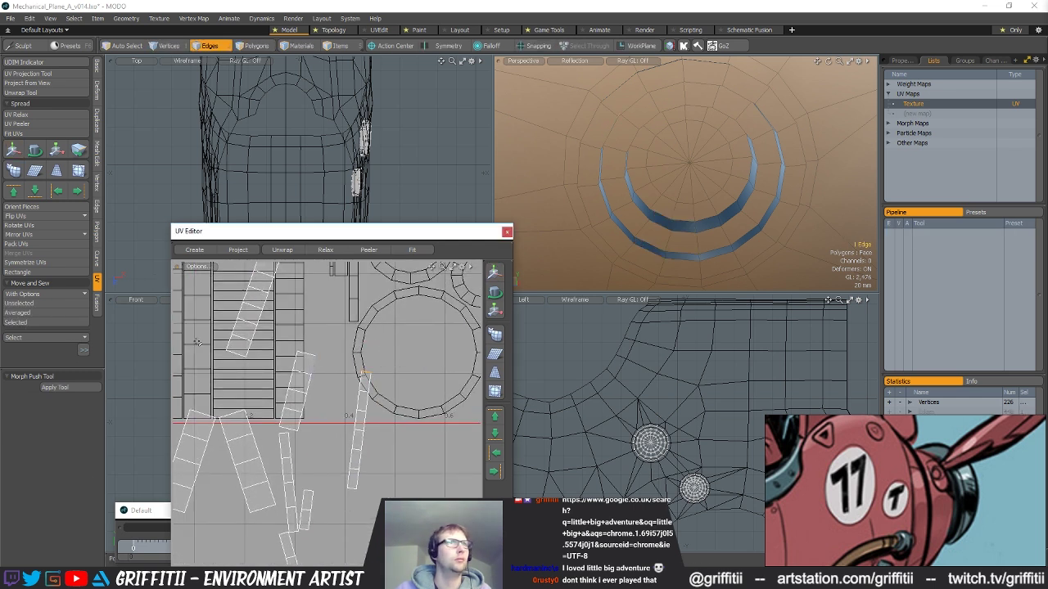
left_click(29, 323)
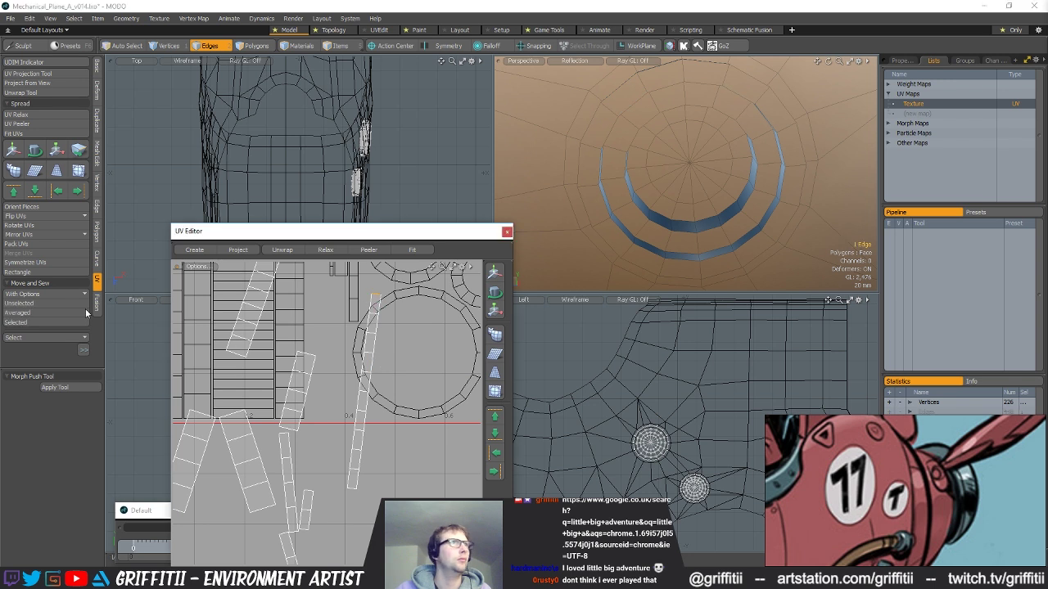
left_click_drag(409, 297, 362, 386, "alt")
left_click(373, 317)
left_click(34, 324)
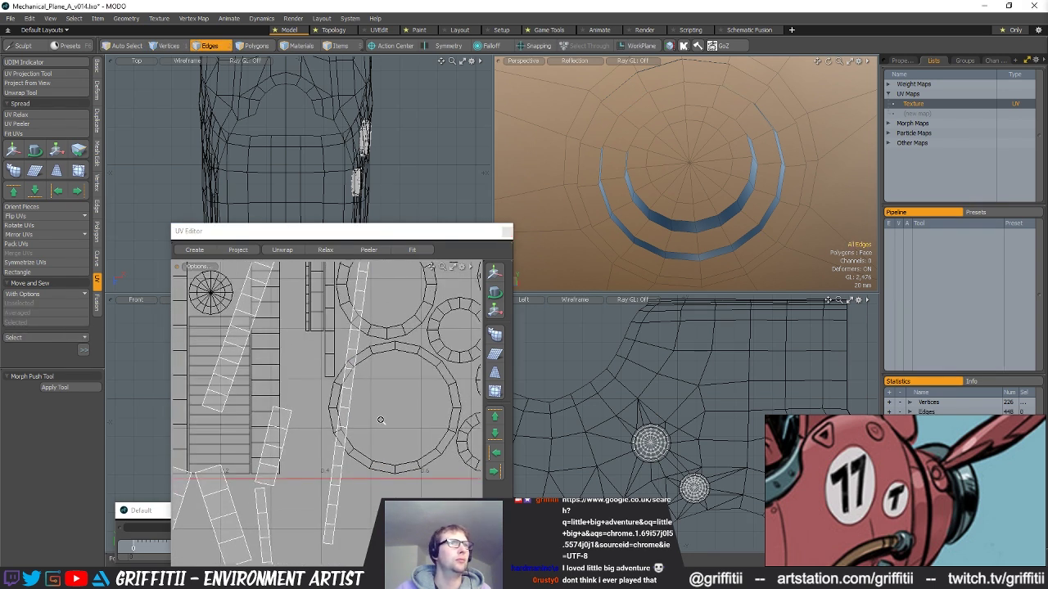
- Isolate the other fitting's inner recess wall pieces and sew their end edges into one UV strip
scroll(379, 420, "down", 5)
key("3")
left_click_drag(344, 425, 341, 435)
left_click_drag(702, 273, 757, 151, "alt")
key("shift+a")
key("2")
left_click(629, 240)
scroll(246, 430, "up", 4)
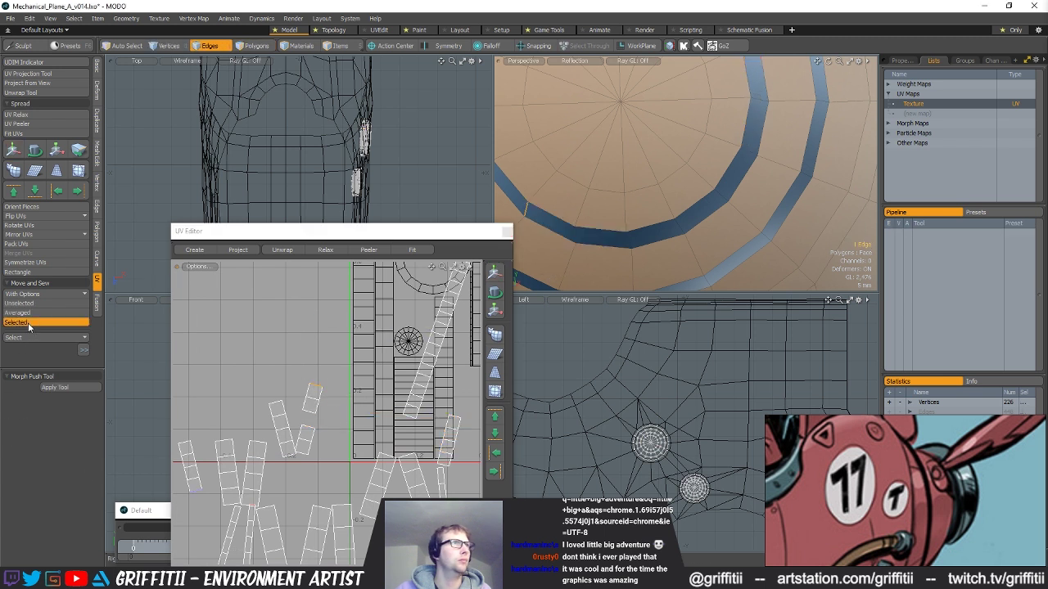
left_click(27, 322)
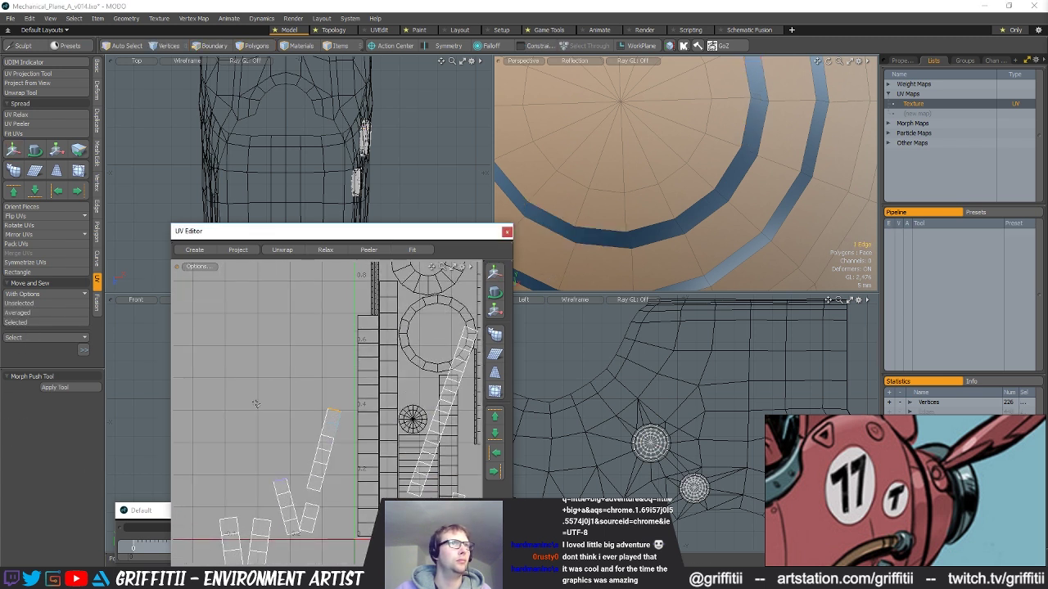
left_click(26, 322)
left_click(67, 312)
left_click(26, 324)
- Find the UV pieces of this fitting's outer recess wall and move one of them into free space
left_click_drag(691, 240, 695, 207, "alt+shift")
left_click(639, 267)
left_click_drag(351, 444, 388, 228, "alt")
scroll(288, 413, "up", 2)
key("3")
left_click_drag(299, 356, 294, 377)
key("w")
key("alt+2")
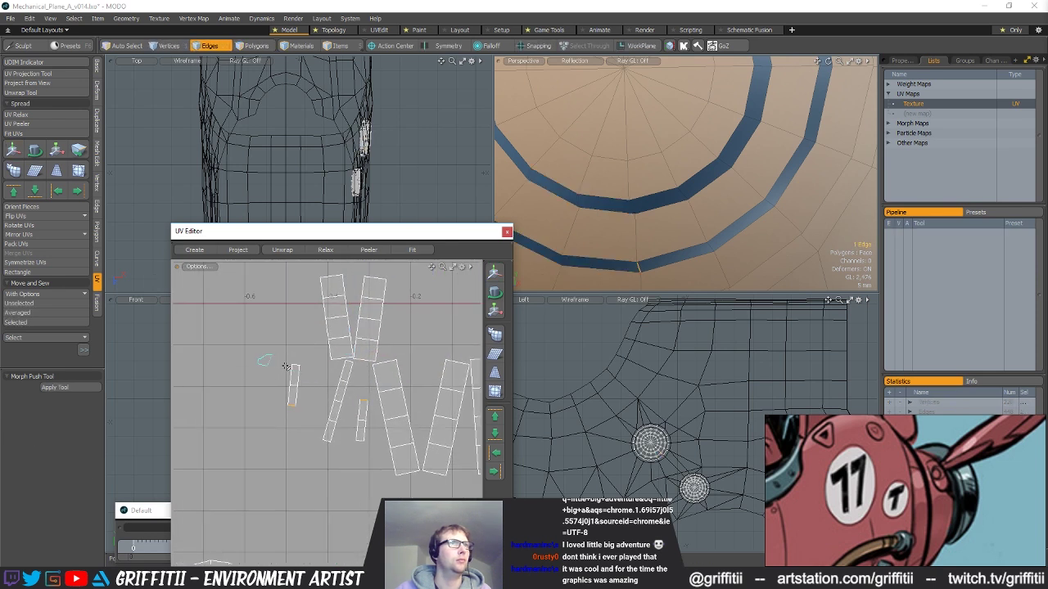
- Move and sew the selected end edges of the thin outer recess wall pieces into one continuous UV strip
left_click(23, 324)
left_click_drag(305, 302, 313, 340, "alt")
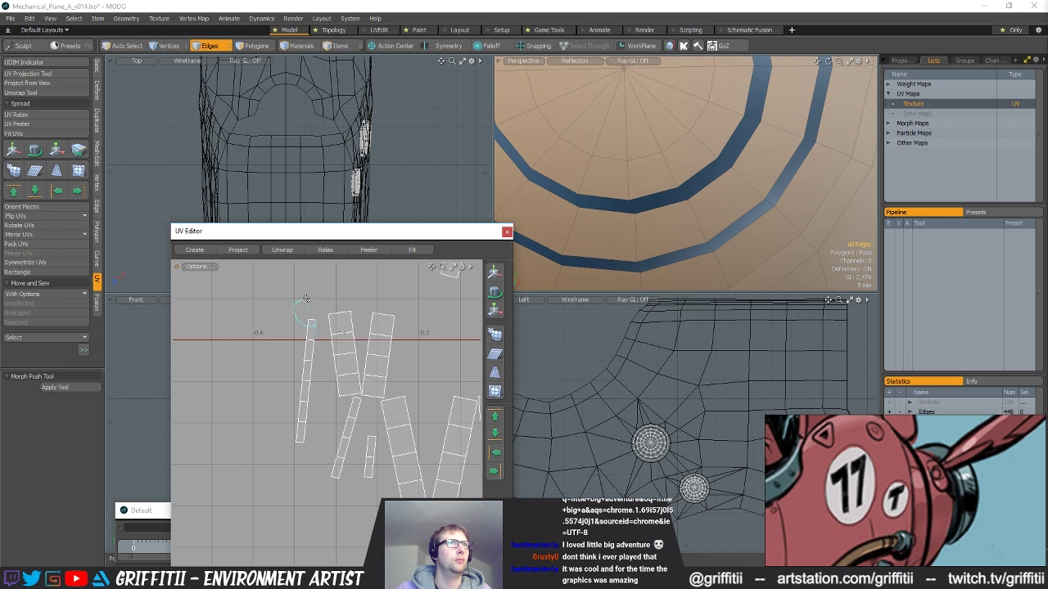
left_click(311, 321)
left_click(11, 323)
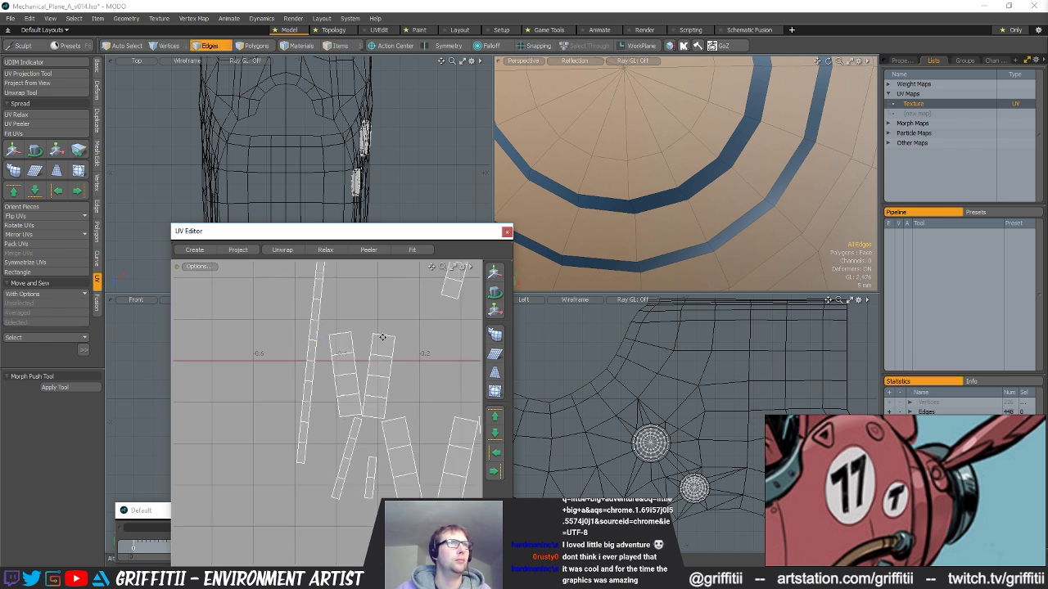
left_click(36, 321)
left_click(273, 328)
scroll(320, 309, "down", 3)
left_click_drag(320, 309, 306, 349, "alt")
left_click(296, 292)
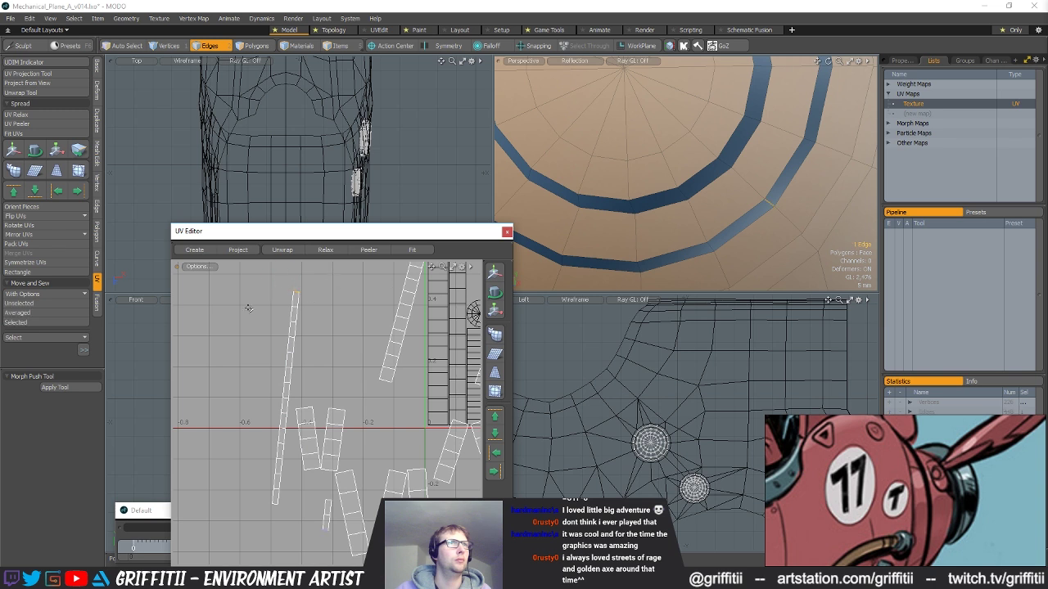
left_click(30, 321)
- Locate the UV pieces of one fitting's outside wall and move its two-polygon piece into free space
left_click_drag(328, 402, 324, 423)
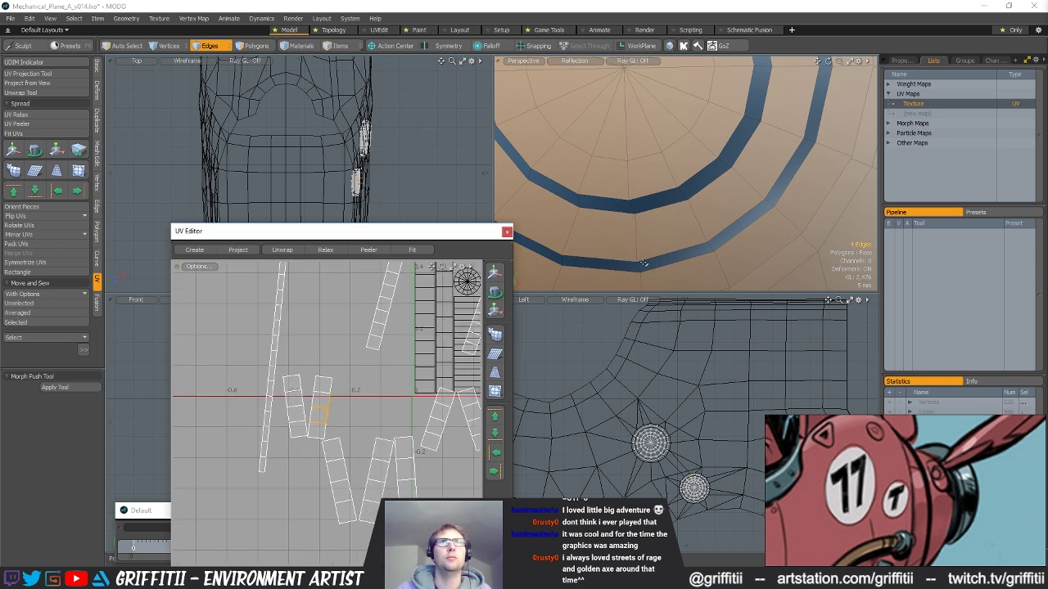
key("shift+a")
left_click_drag(733, 192, 713, 217, "alt")
mouse_move(682, 138)
left_mouse_down("alt")
mouse_move(705, 181)
mouse_move(673, 230)
mouse_move(668, 211)
left_mouse_up("alt")
left_click(347, 406)
key("3")
left_click_drag(236, 370, 305, 379, "alt")
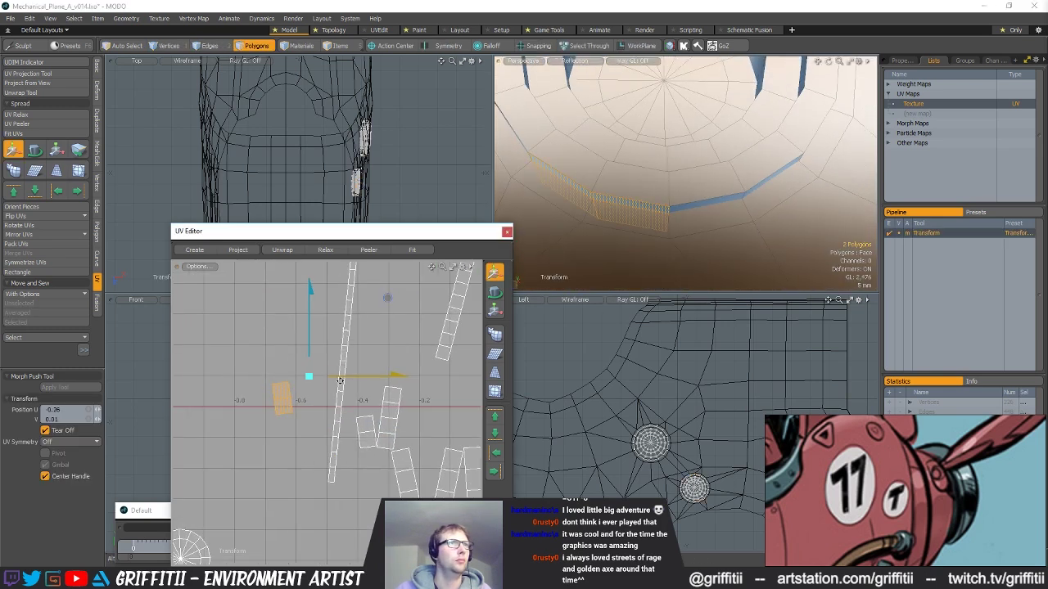
- Move and sew the end edges of the outside wall pieces into one continuous UV strip
key("2")
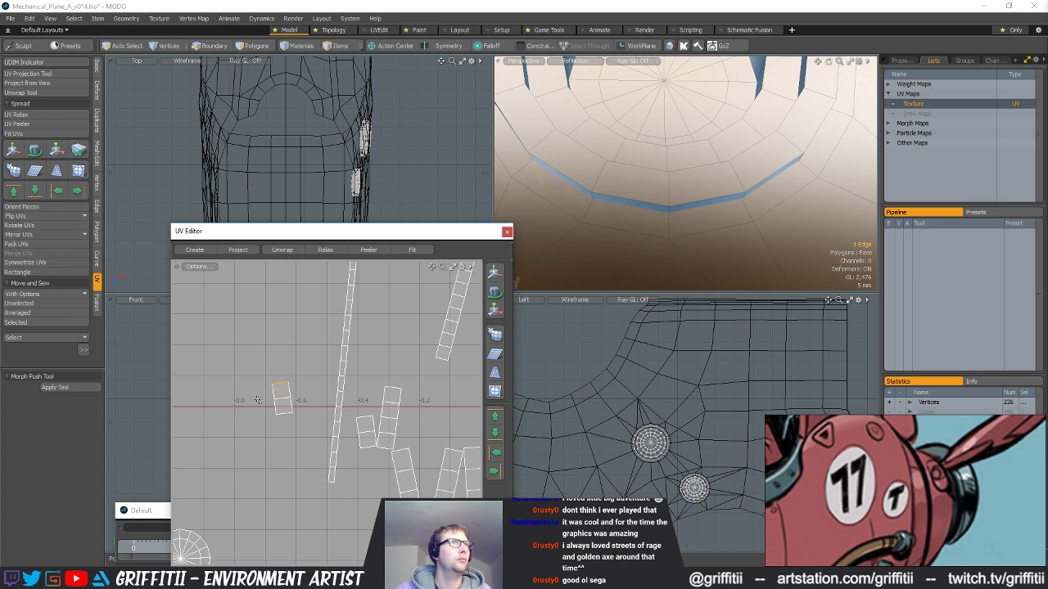
left_click(55, 323)
left_click_drag(265, 317, 271, 361, "alt")
left_click(279, 366)
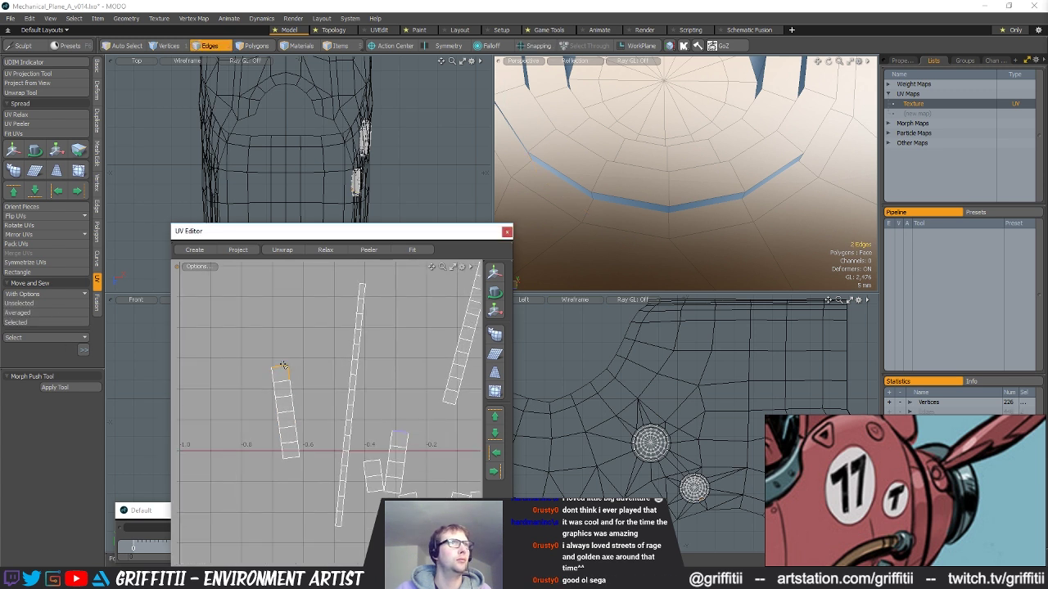
left_click(27, 324)
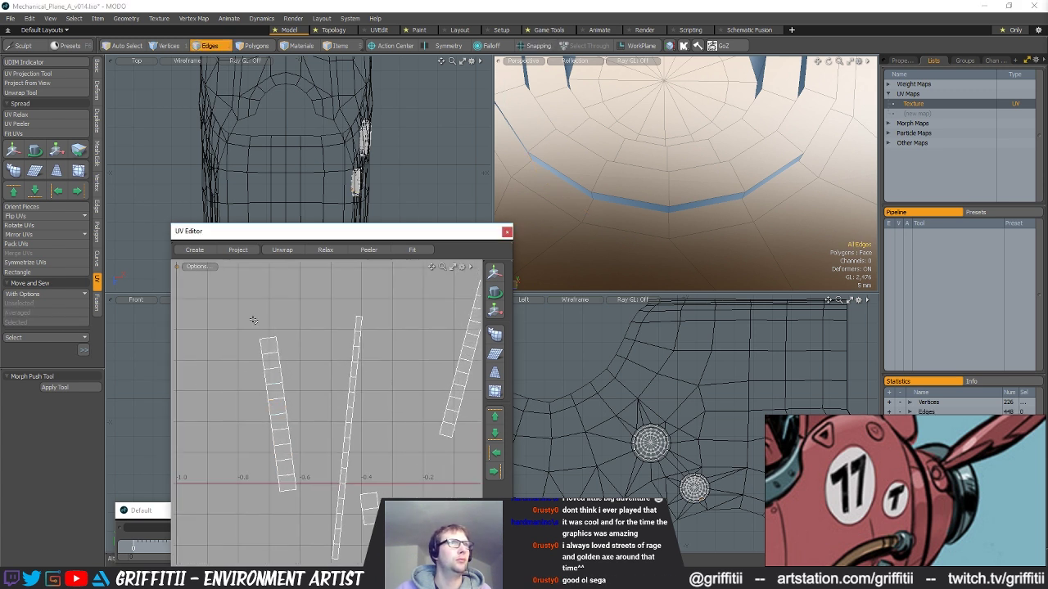
left_click_drag(297, 326, 304, 380, "alt")
left_click(266, 333)
left_click(22, 323)
- Locate the remaining unsewn outside wall pieces of the other fitting and separate one of them in UV space
left_click_drag(244, 329, 294, 365, "ctrl+alt")
left_click_drag(369, 444, 348, 483)
key("shift+a")
left_click_drag(683, 217, 689, 268, "alt")
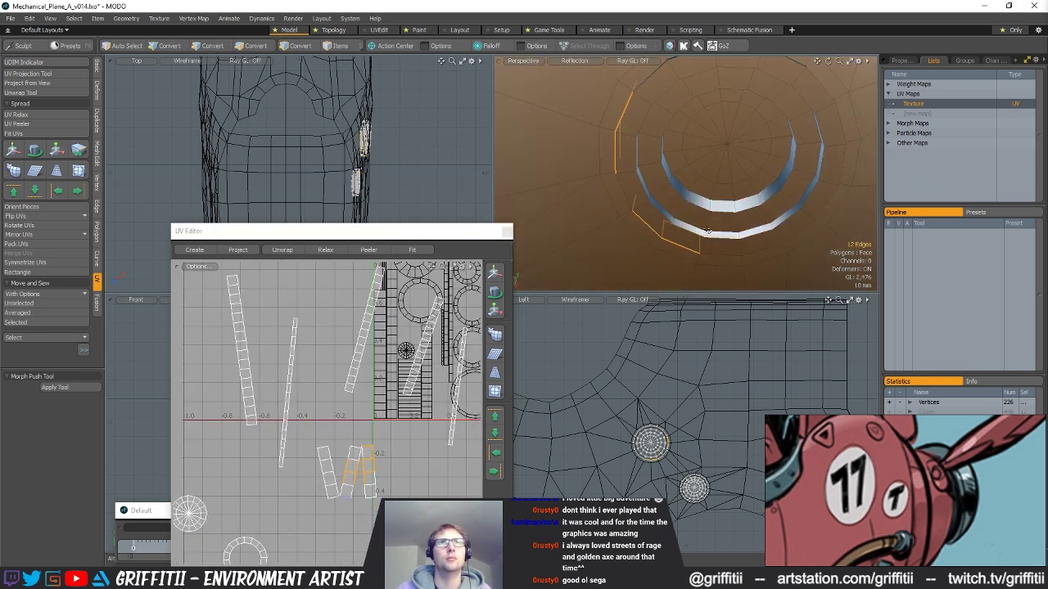
left_click(706, 231)
left_click_drag(779, 190, 655, 234, "alt")
left_click_drag(365, 450, 324, 484, "alt")
left_click_drag(741, 215, 761, 244, "ctrl+alt")
left_click(746, 236)
left_click_drag(363, 472, 390, 470, "alt")
key("3")
key("w")
key("q")
- Move and sew the end edges of the remaining outside wall pieces into the last long UV strip
key("2")
left_click(372, 463)
scroll(361, 480, "up", 3)
left_click(54, 325)
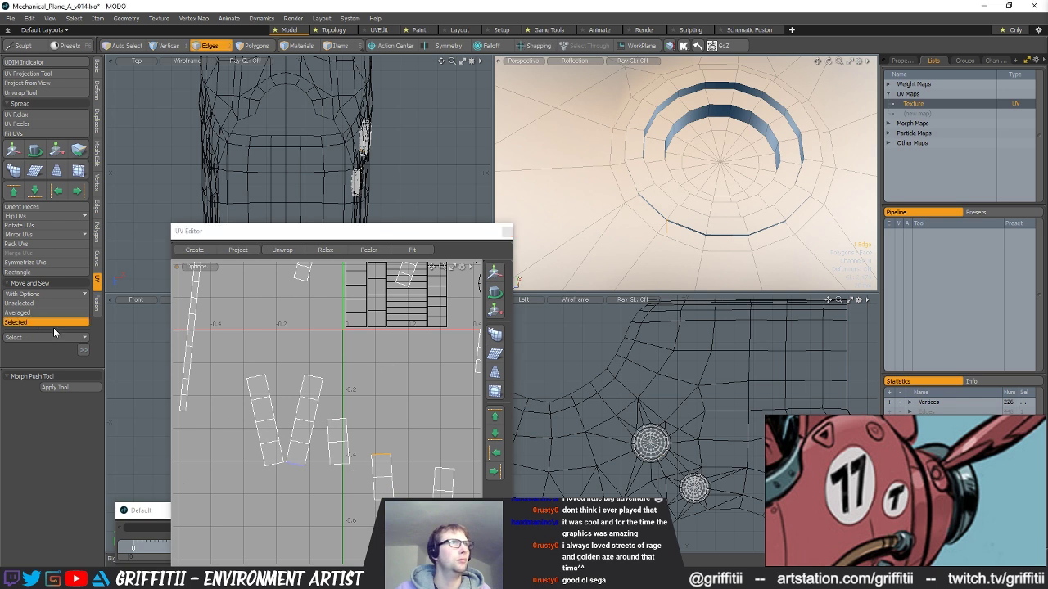
left_click_drag(370, 357, 352, 429, "alt")
left_click(356, 437)
left_click(31, 326)
left_click_drag(353, 352, 358, 402, "alt")
left_click(355, 398)
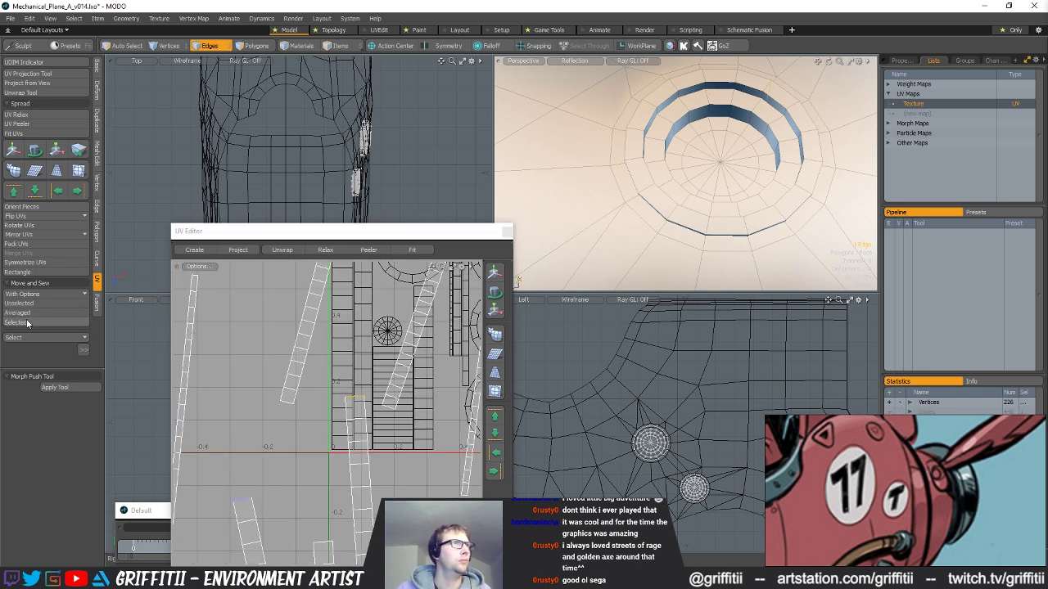
left_click(30, 322)
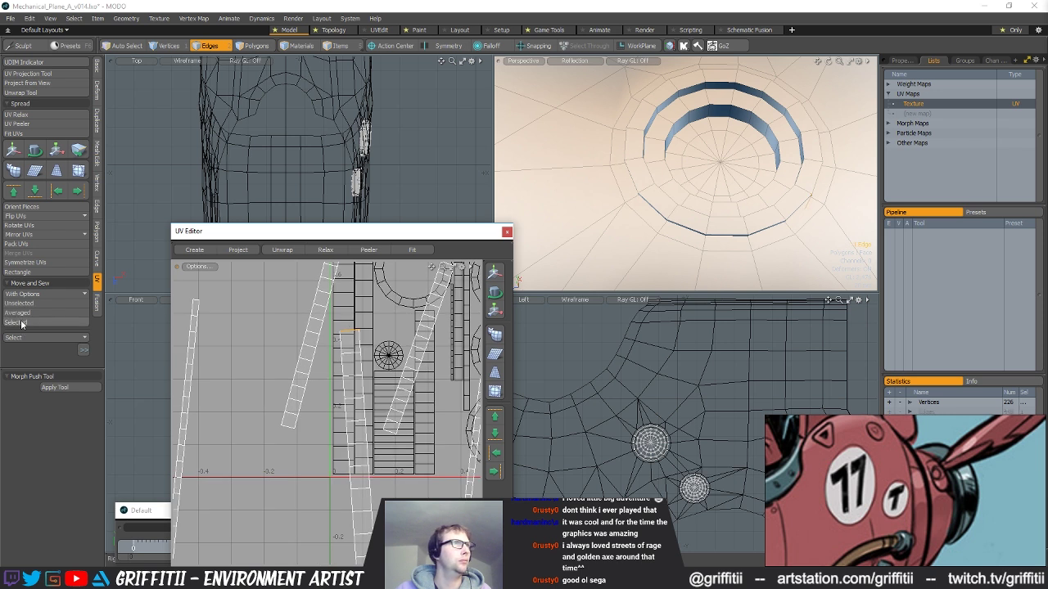
- Select the fittings' UV islands and relax them with UV Relax
scroll(407, 460, "down", 5)
key("3")
left_click_drag(407, 461, 434, 449, "alt")
mouse_move(434, 449)
right_mouse_down()
mouse_move(72, 489)
mouse_move(205, 536)
right_mouse_up()
left_click(22, 115)
left_click(368, 352)
key("q")
- Select all the sewn wall strips and straighten them with the UV Rectangle command
right_click_drag(277, 408, 436, 545)
right_click_drag(442, 491, 344, 491)
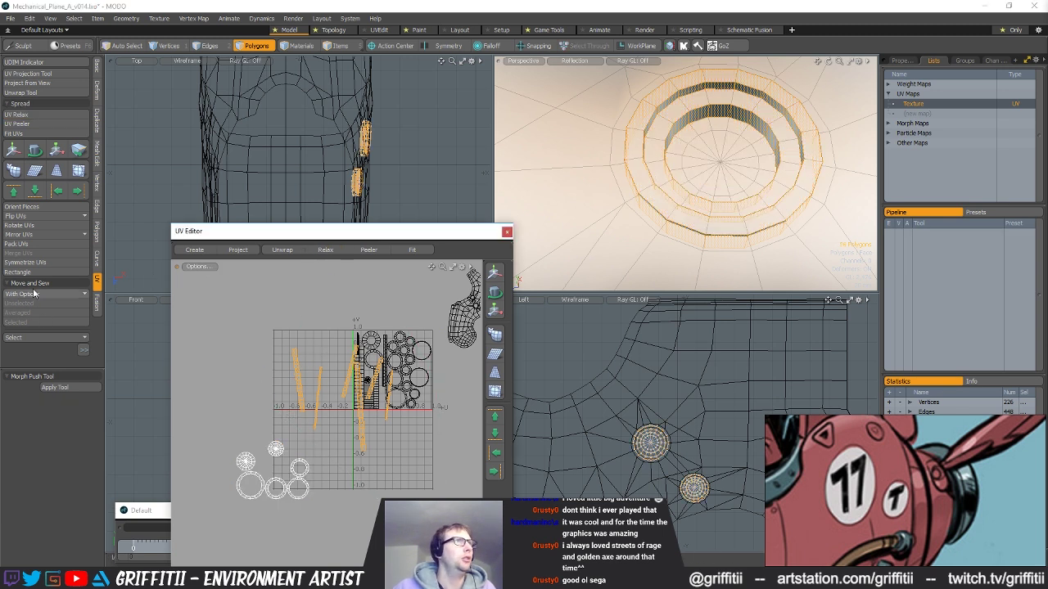
left_click(18, 272)
key("Return")
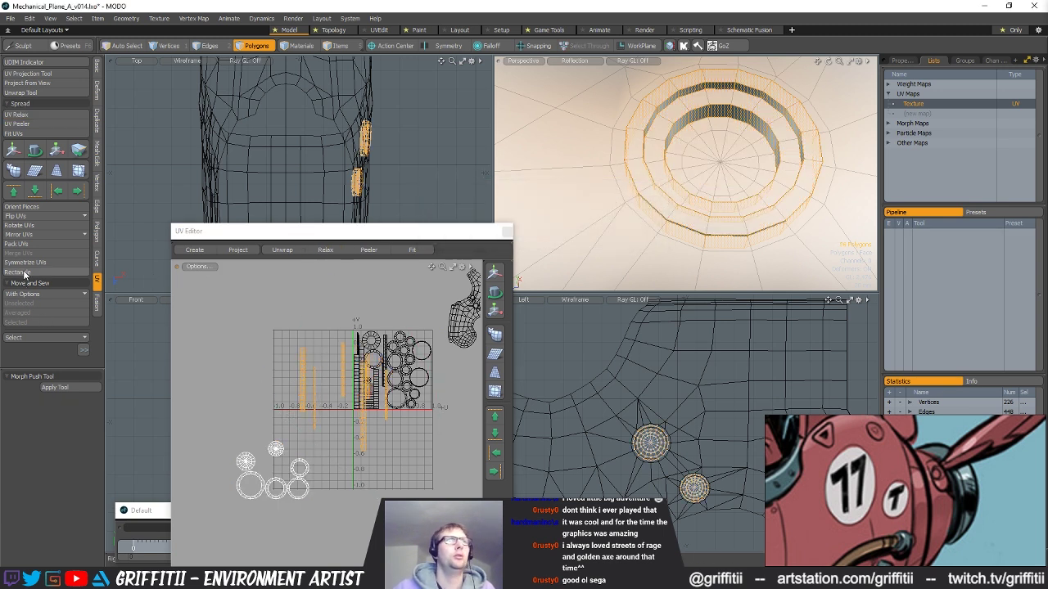
- Select all polygons of both rebuilt fittings and unhide the hidden geometry
left_click_drag(324, 323, 271, 320, "alt")
key("1")
key("space")
key("space")
left_click(389, 291)
scroll(702, 162, "down", 5)
left_click_drag(692, 154, 774, 177, "alt")
scroll(738, 176, "down", 4)
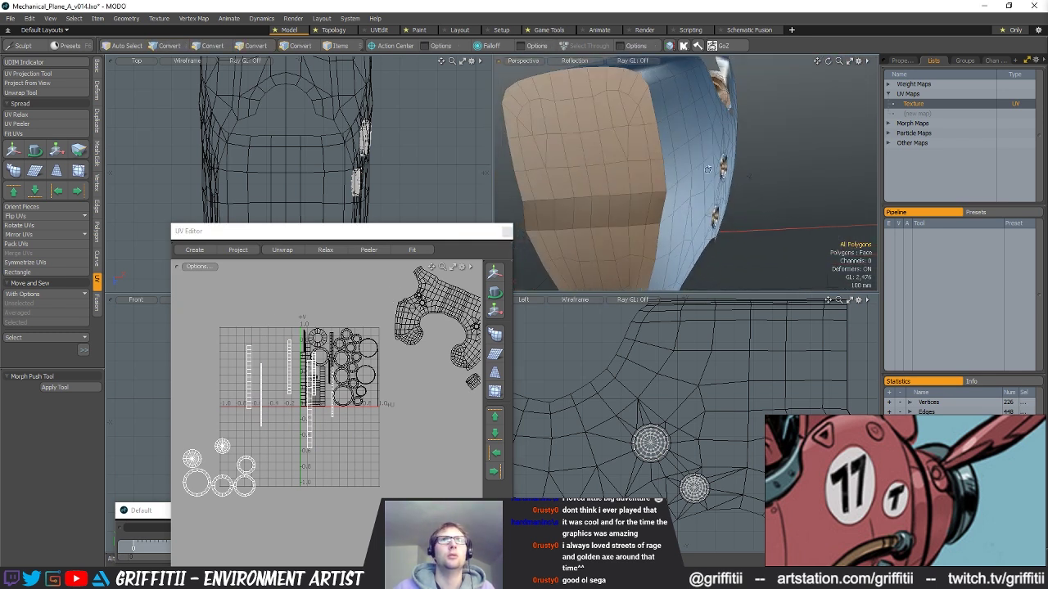
left_click_drag(622, 175, 675, 181, "alt")
mouse_move(346, 309)
right_mouse_down()
mouse_move(175, 502)
mouse_move(360, 458)
right_mouse_up()
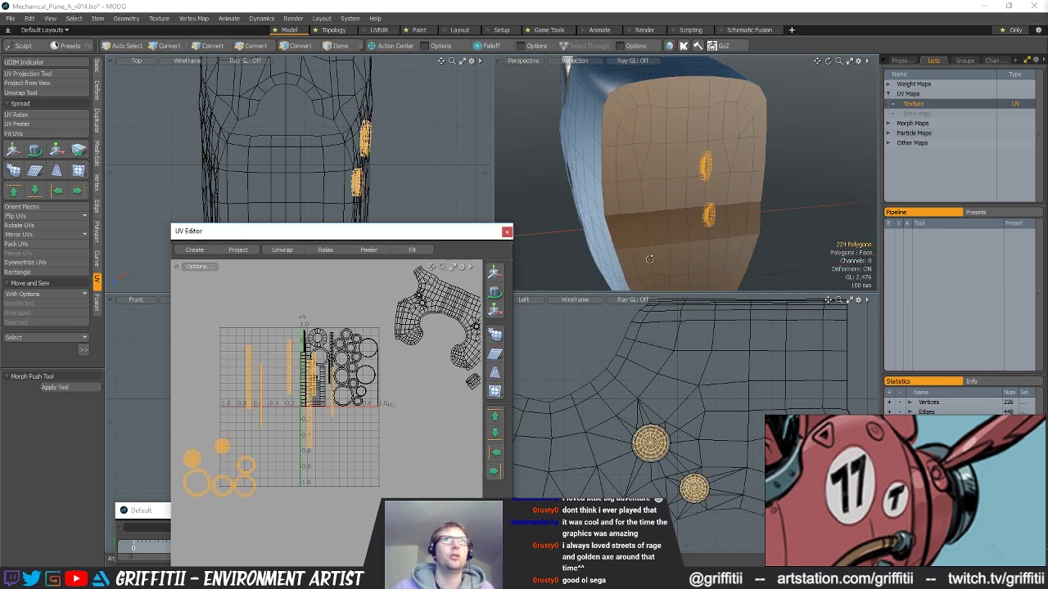
left_click_drag(648, 246, 706, 171, "alt")
key("u")
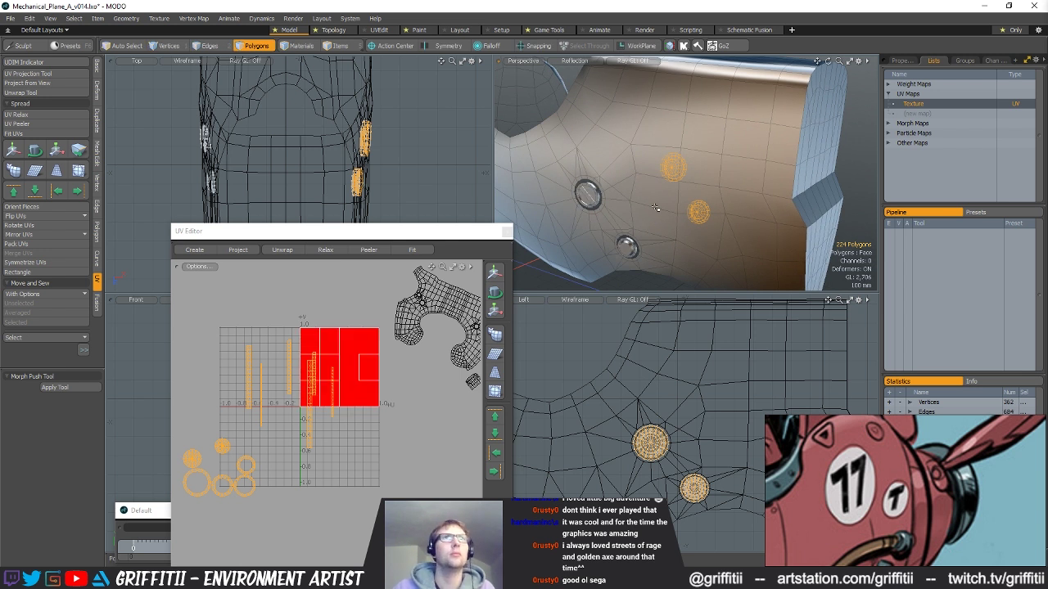
- Mirror both fittings across the X axis to the opposite side of the fuselage
key("shift+v")
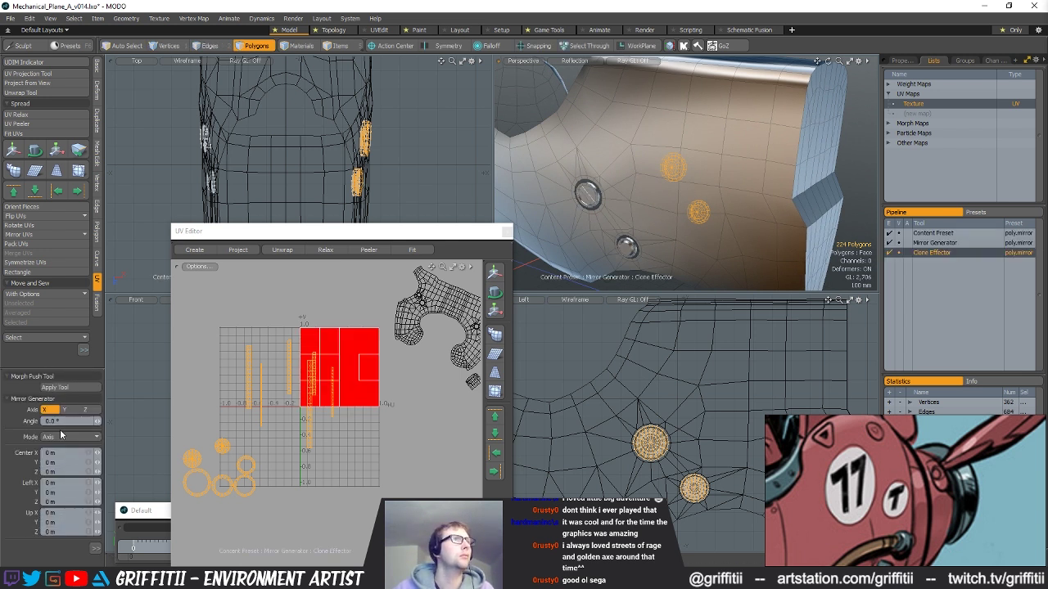
left_click(56, 387)
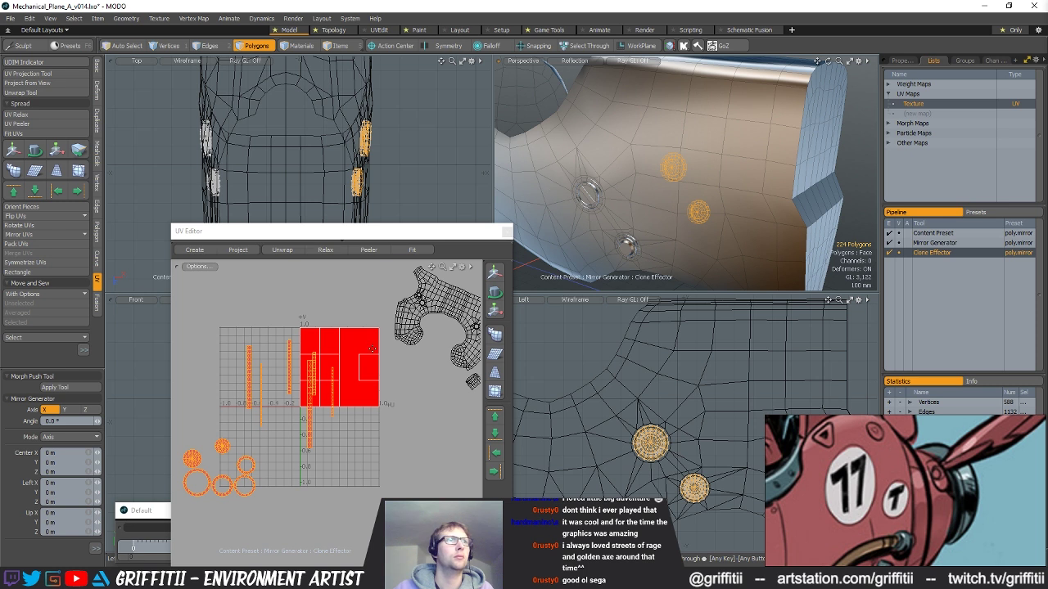
key("space")
- Invert the selection to the opposite pair of fittings, flip their UVs with Mirror U and move the islands left of the UV tile
key("[")
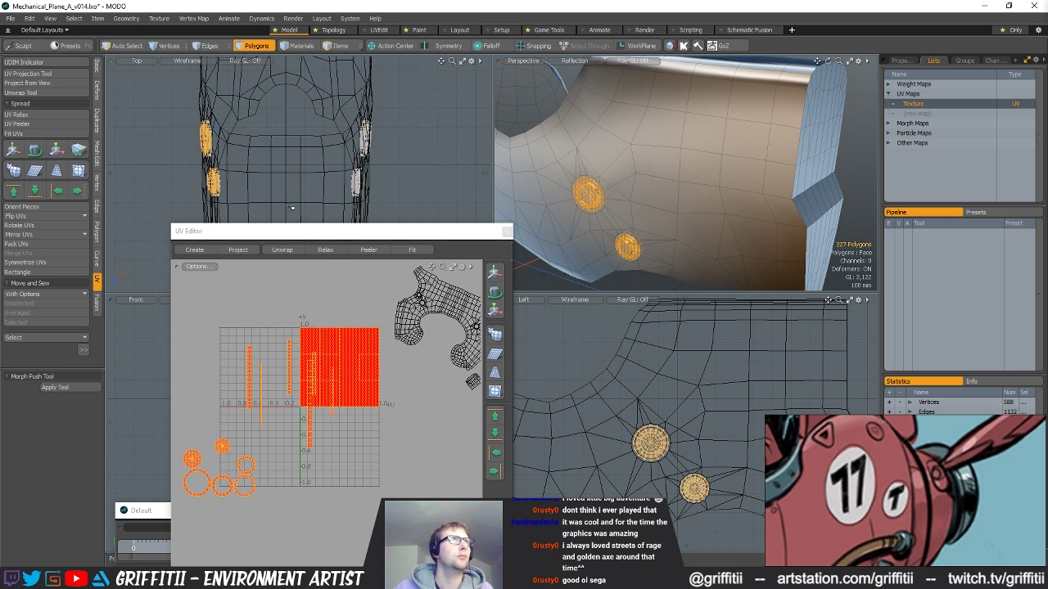
left_click_drag(265, 375, 298, 372, "alt")
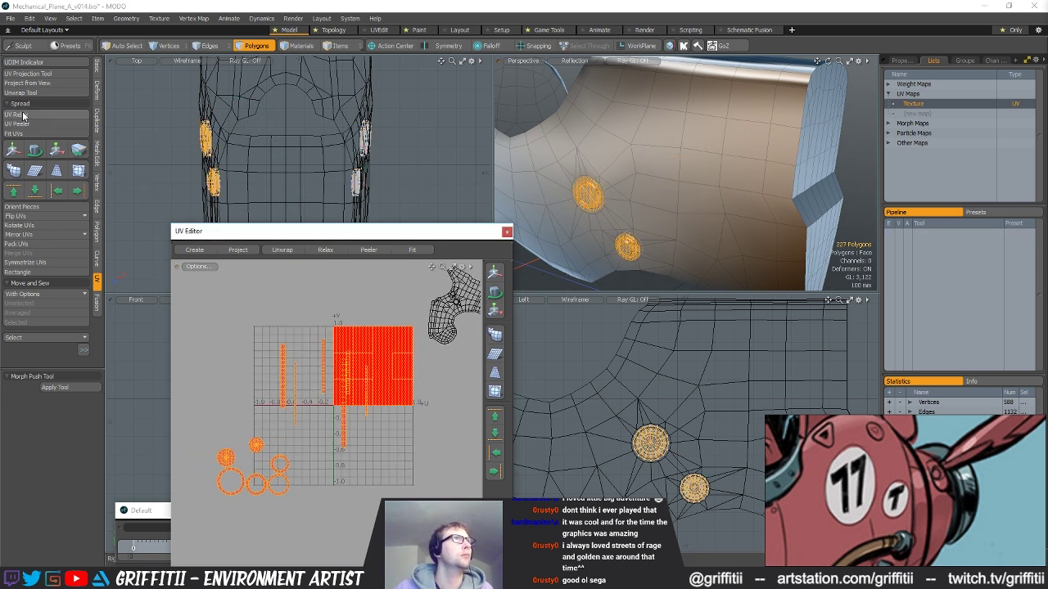
left_click(30, 235)
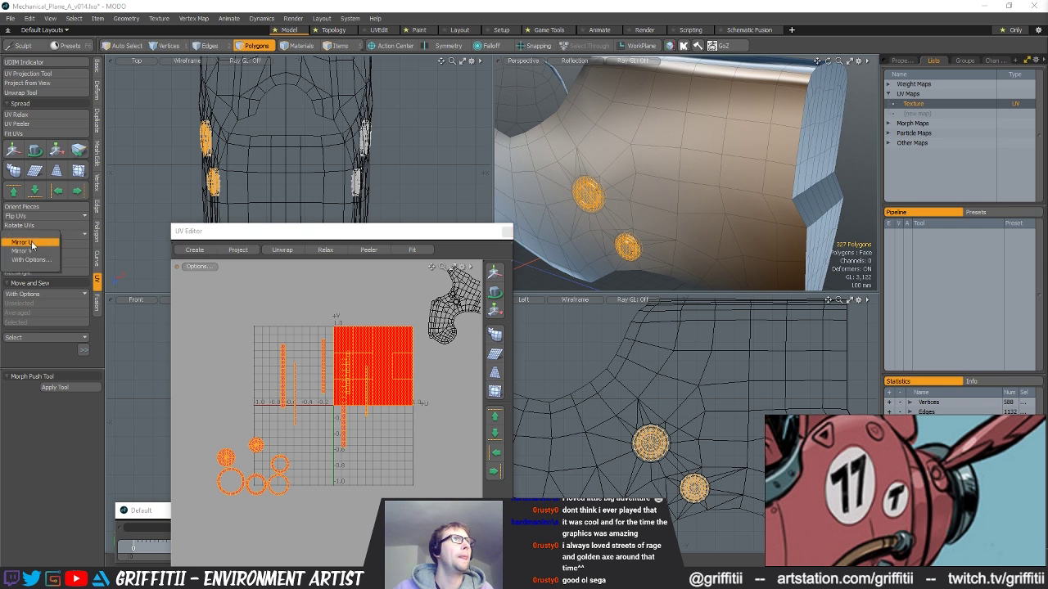
left_click(31, 243)
scroll(429, 381, "down", 3)
key("w")
left_click_drag(443, 352, 269, 305)
left_click_drag(268, 305, 331, 342, "alt")
left_click_drag(269, 347, 319, 337, "ctrl+alt")
- Select the square block of overlapping UV polygons and move it left, clear of the wall strips
key("q")
left_click(287, 348)
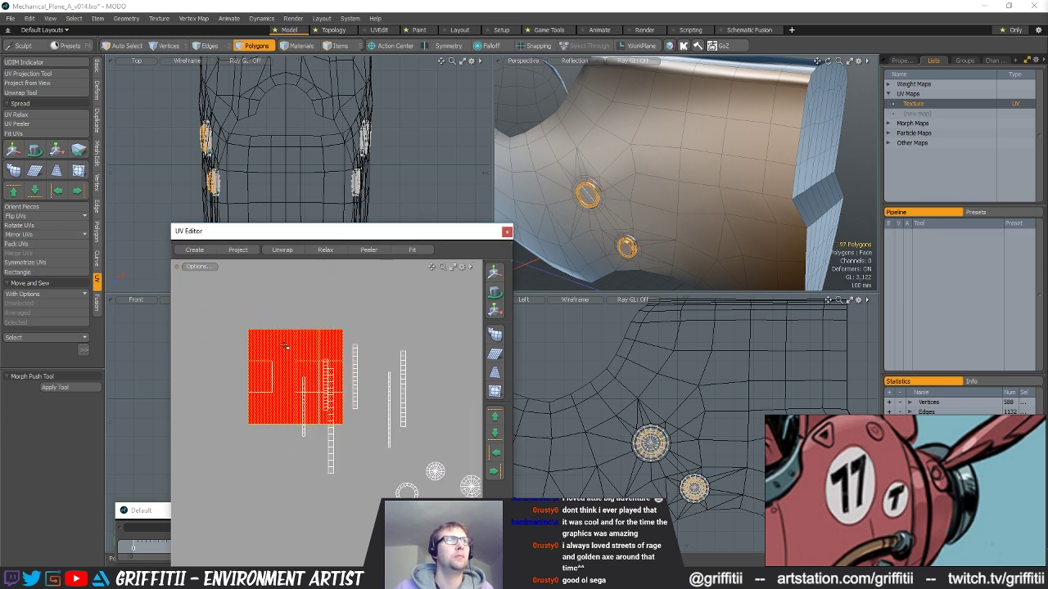
left_click(294, 347)
key("]")
key("w")
left_click_drag(385, 330, 314, 327)
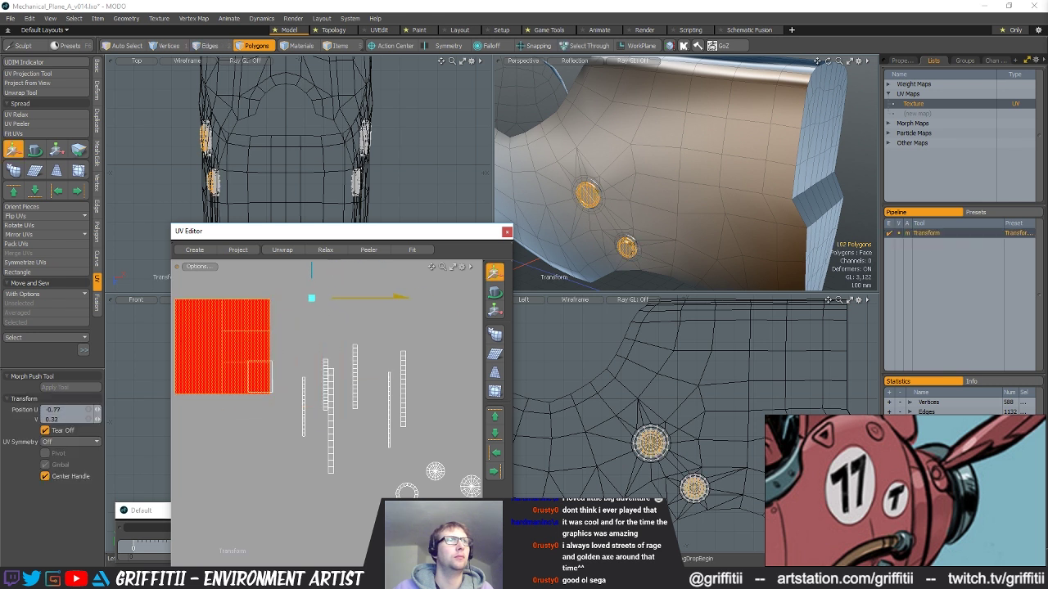
key("space")
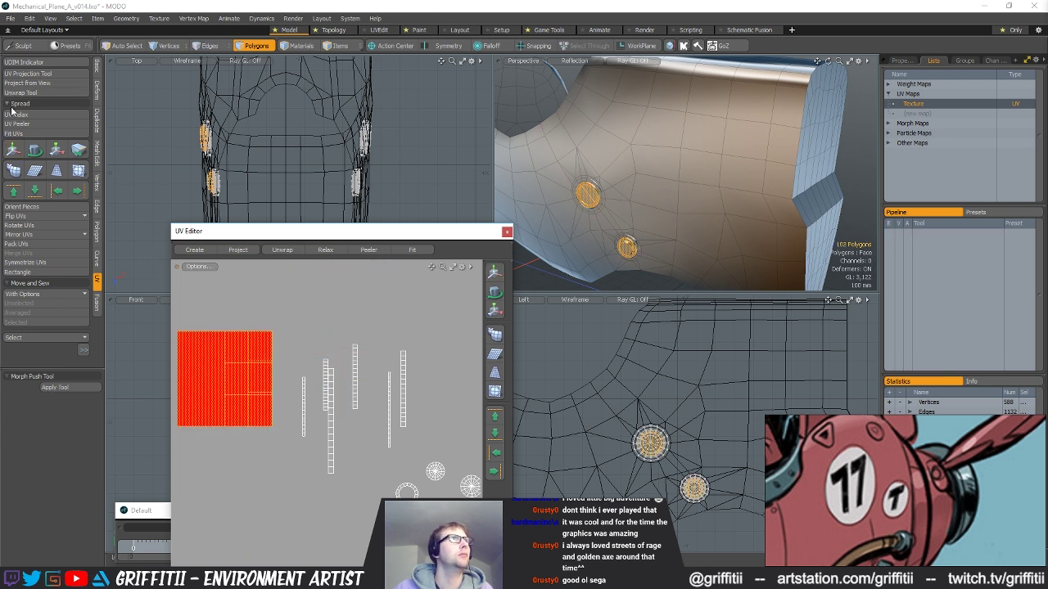
- Project the overlapping polygons into separate islands with the UV Projection Tool and move them above the UV tile
left_click(32, 74)
left_click(270, 352)
key("w")
left_click_drag(275, 356, 287, 262)
key("shift+a")
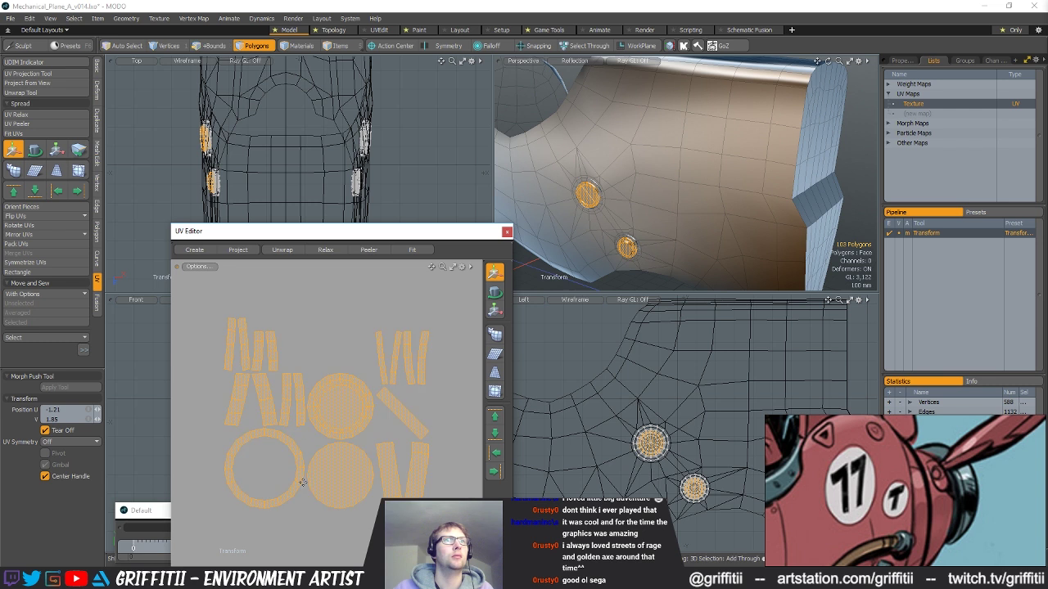
scroll(309, 452, "down", 8)
left_click_drag(303, 459, 319, 447)
key("space")
left_click(410, 361)
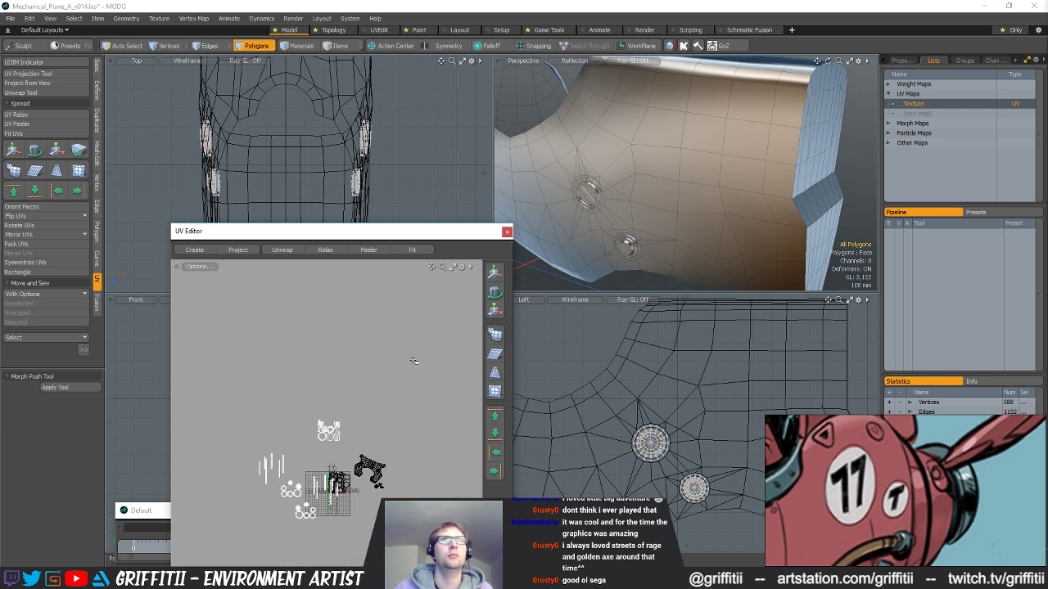
- Examine the upper fitting's slotted cap and ring up close
left_click_drag(588, 193, 614, 199, "alt")
scroll(696, 197, "up", 3)
double_click(665, 170)
key("shift+a")
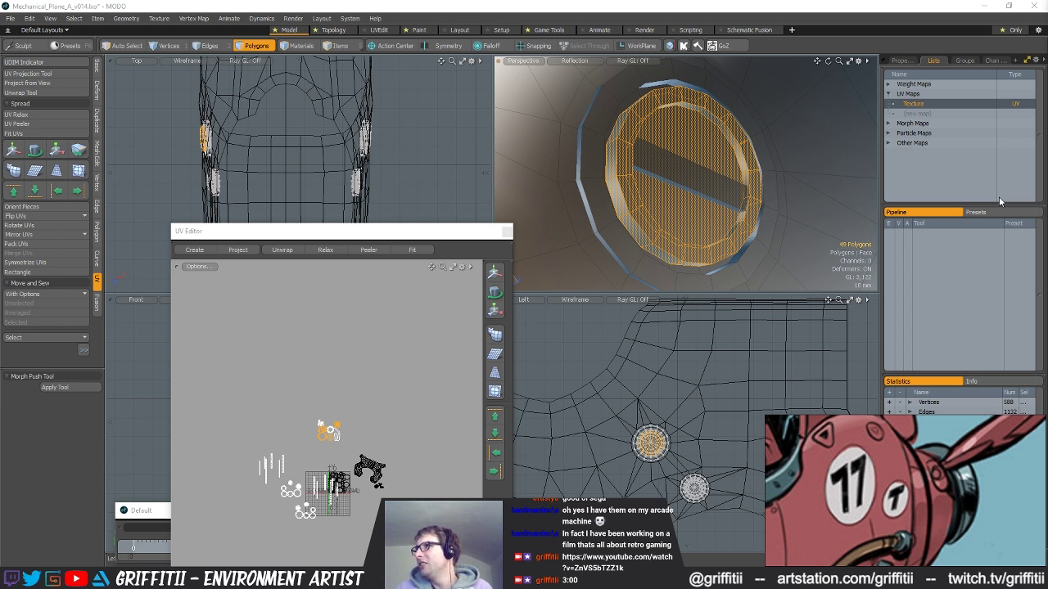
left_click_drag(743, 195, 639, 169, "alt")
scroll(684, 196, "up", 3)
key("space")
key("space")
left_click(587, 136)
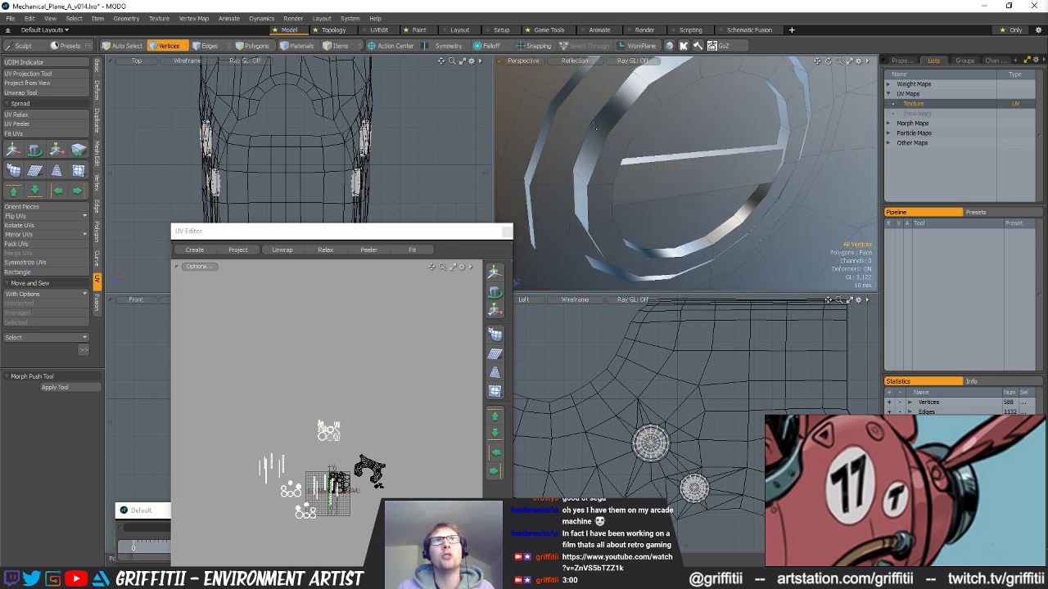
double_click(587, 136)
- Select the upper fitting's cap and slot polygons and scale them with the action centre set to Selection
left_click_drag(647, 123, 676, 216, "alt")
key("w")
key("space")
key("space")
double_click(623, 139)
double_click(662, 159, "shift")
key("y")
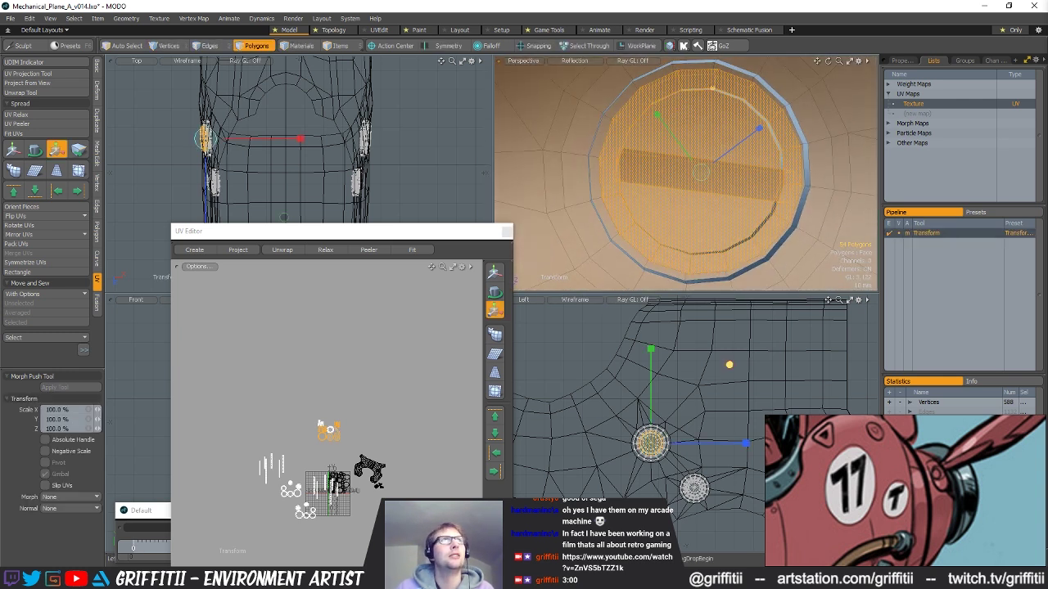
key("alt+a")
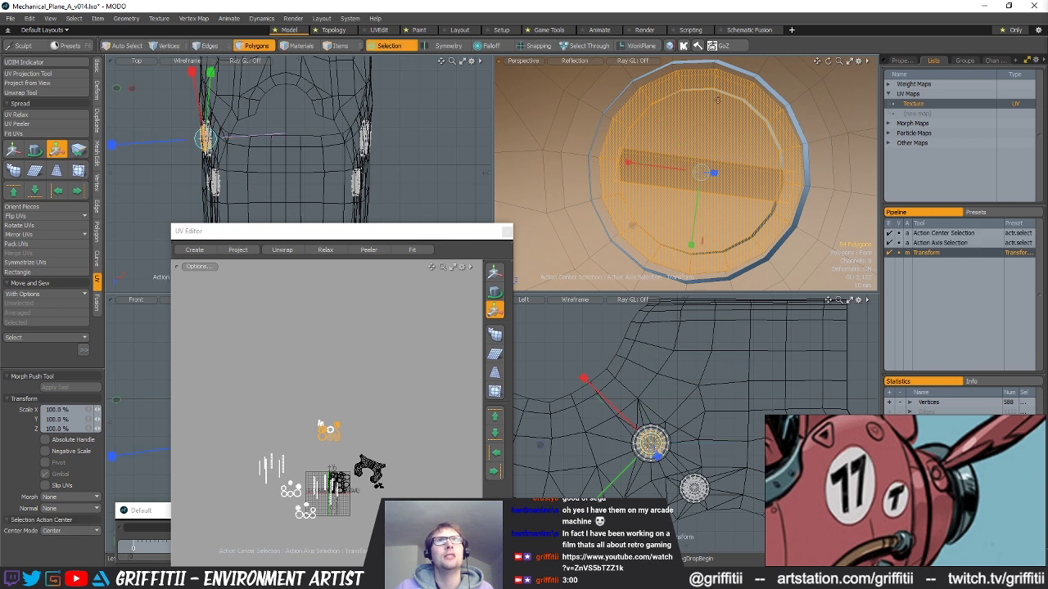
left_click_drag(632, 225, 652, 100)
key("space")
- Move the fitting's cap and slot polygons -4.5 mm along the selection's Z axis
left_click(651, 98)
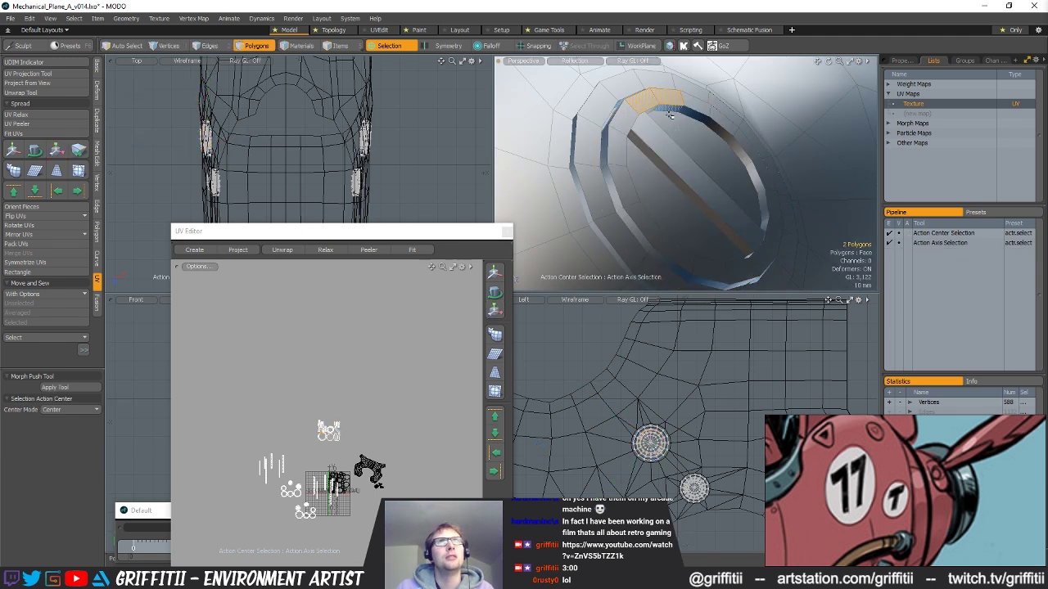
double_click(685, 156)
key("w")
left_click_drag(685, 160, 794, 206, "alt")
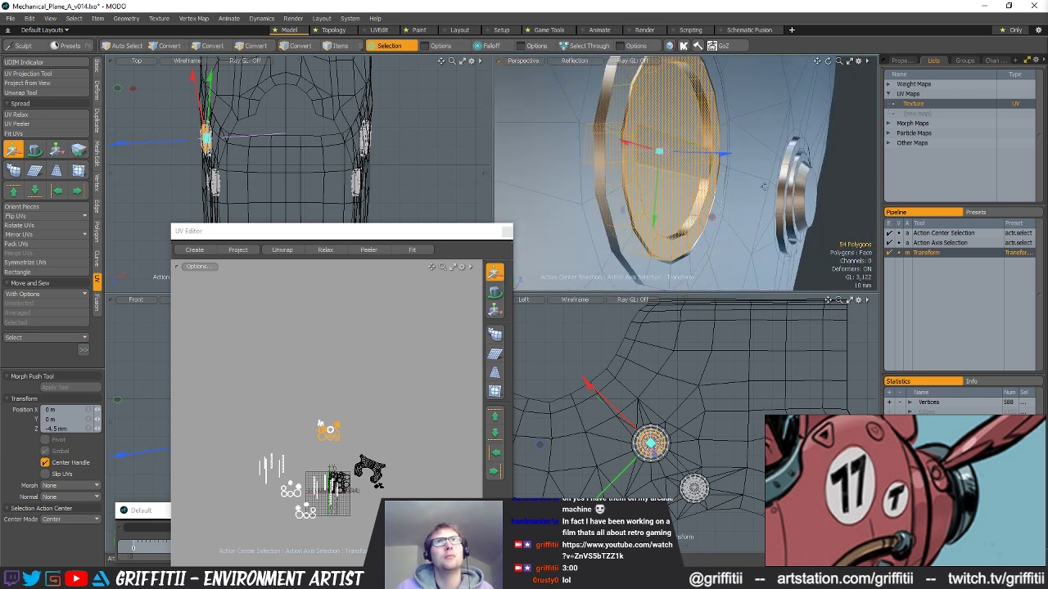
key("space")
- Select the slot bar polygons across the cap and rotate them slightly in the cap's plane
double_click(680, 156)
left_click_drag(679, 155, 745, 181, "alt")
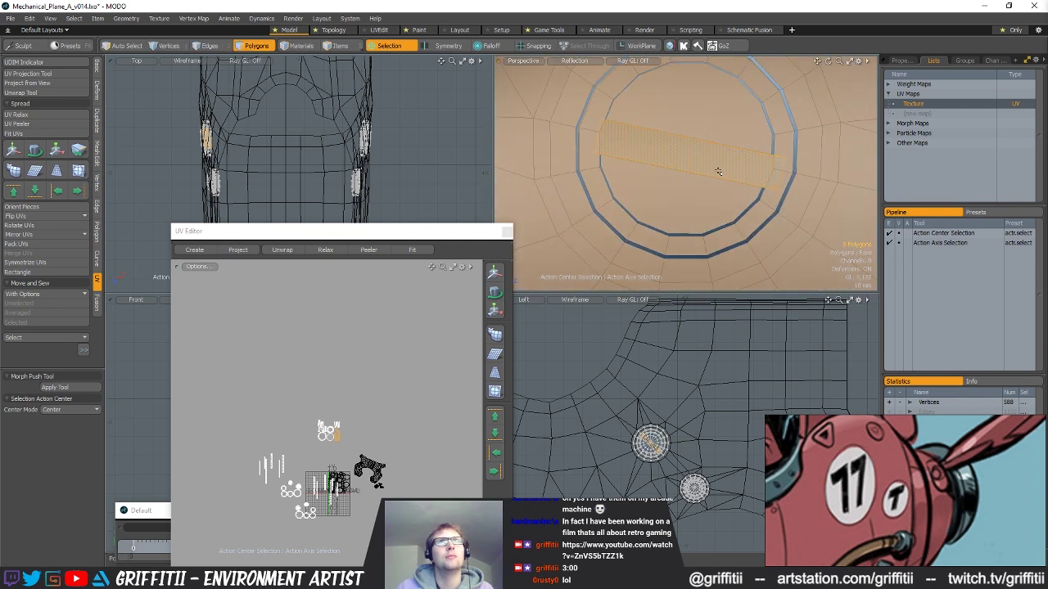
key("e")
left_click_drag(738, 212, 732, 215)
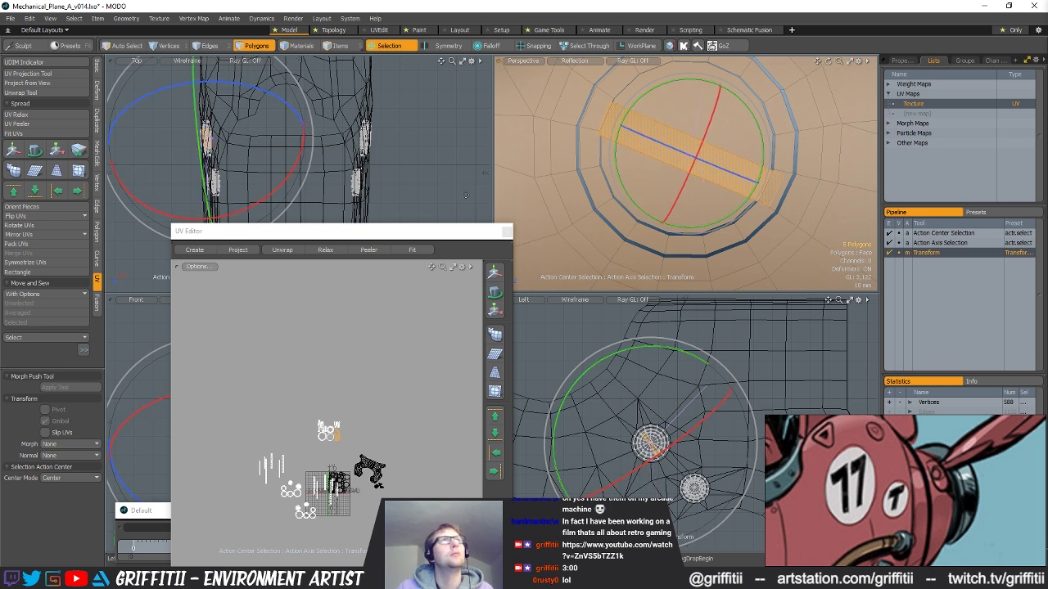
key("space")
- Isolate the upper fitting and delete the slot bar and inner cap polygons, leaving the ring open
double_click(692, 183, "shift")
left_click_drag(692, 183, 680, 156, "alt")
left_click(666, 154)
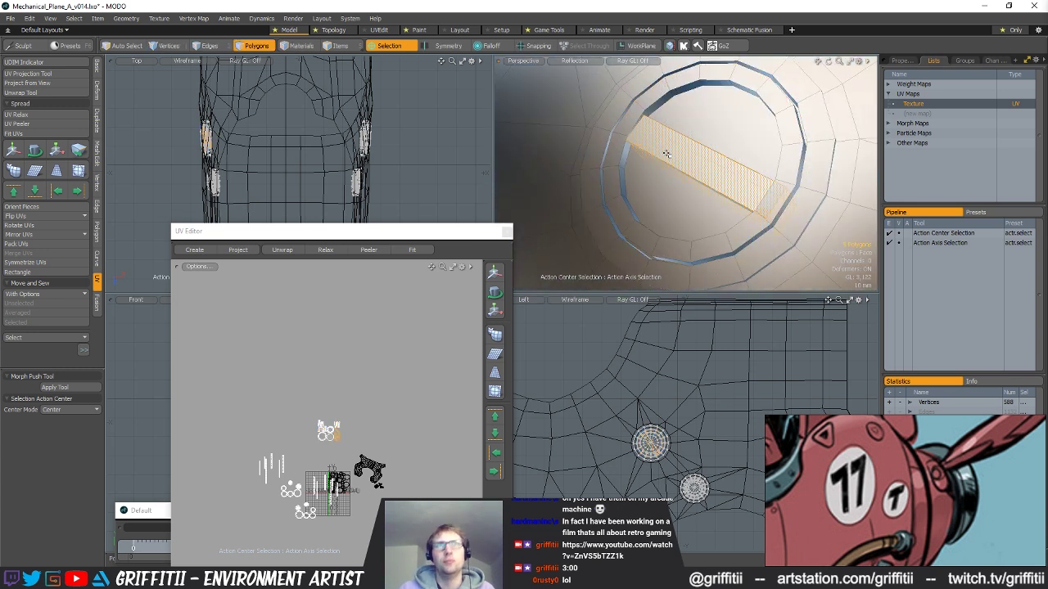
key("h")
double_click(668, 154)
key("shift+h")
left_click_drag(670, 153, 735, 191, "alt")
left_click(668, 168)
key("Delete")
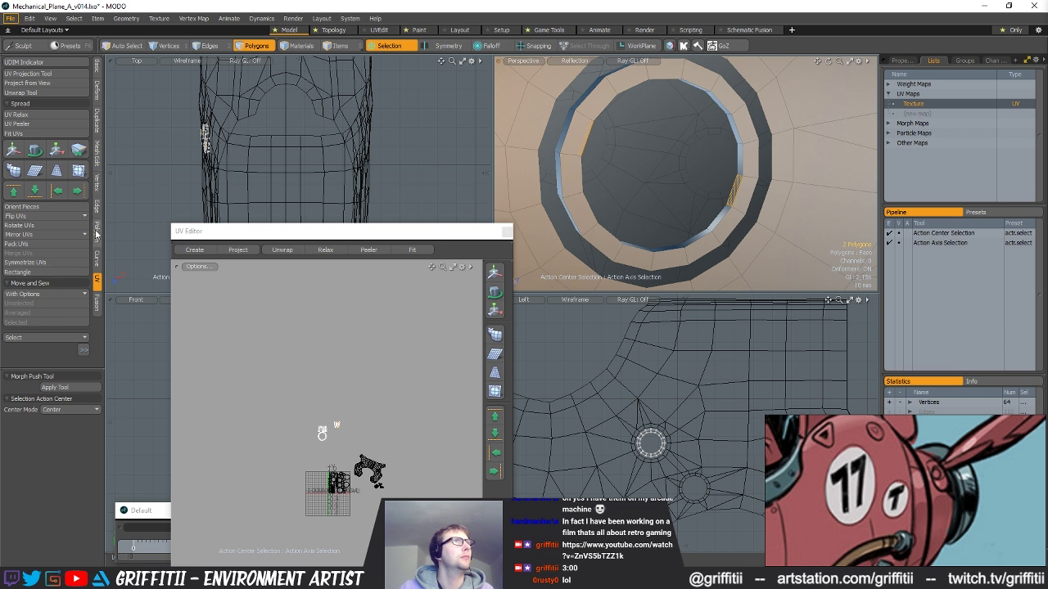
- Bridge two opposite polygons of the ring's inner wall to form a bar across the opening
left_click(97, 233)
left_click(25, 124)
key("q")
left_click_drag(646, 166, 642, 197, "alt")
scroll(660, 197, "up", 5)
left_click_drag(723, 202, 522, 189, "alt")
left_click(582, 187)
left_click(607, 192)
left_click(655, 198)
left_click_drag(655, 199, 542, 205, "alt")
double_click(680, 176)
left_click_drag(681, 176, 671, 197, "alt")
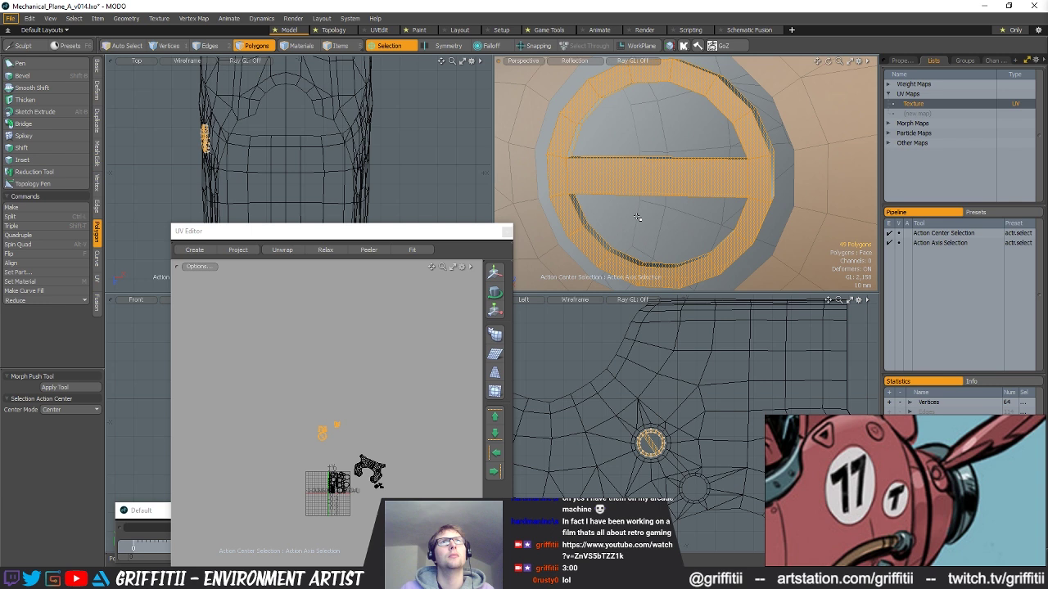
- Fill the half-circle openings on either side of the bar with polygons made from their border edges
left_click(607, 212)
left_click_drag(640, 186, 571, 145, "alt")
key("1")
key("2")
double_click(571, 145)
key("Delete")
left_click(560, 212)
double_click(561, 217)
key("p")
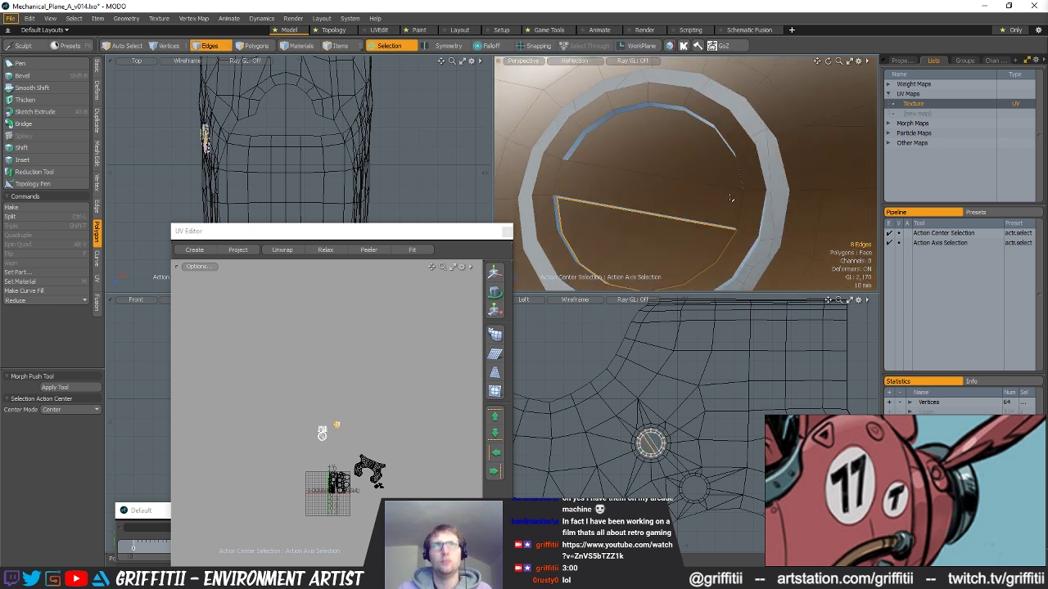
- Try to extrude and scale the lower half-disc polygon with the action centre set to Local
key("3")
left_click(666, 168)
left_click(657, 235, "shift")
left_click_drag(658, 234, 679, 206, "alt")
left_click(679, 205)
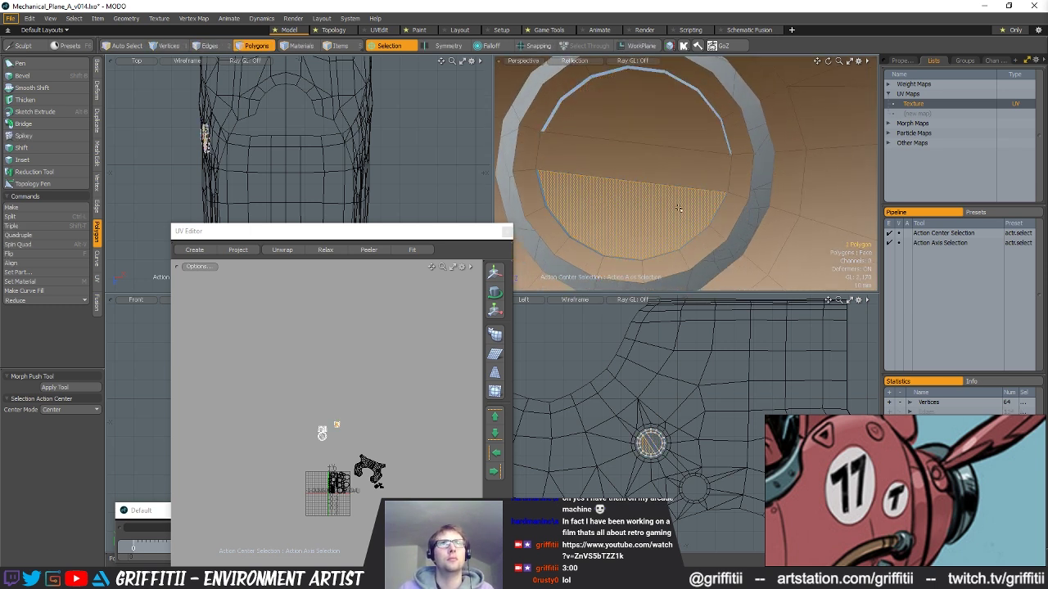
key("alt+a")
key("ctrl+3")
left_click(658, 128)
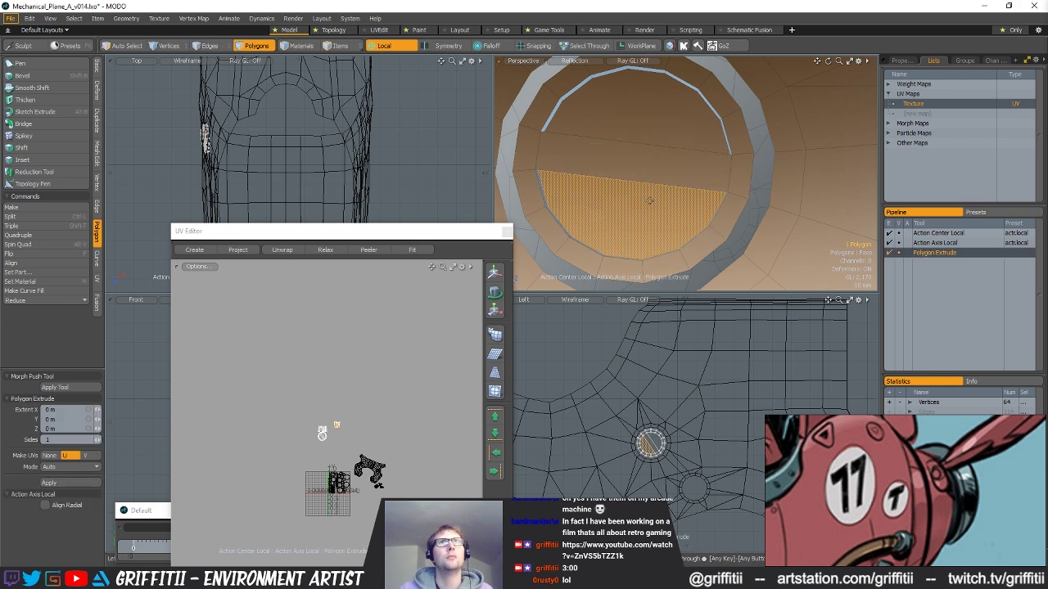
left_click(619, 185)
key("r")
left_click_drag(573, 246, 565, 249, "alt")
key("ctrl+z")
key("ctrl+z")
key("ctrl+z")
key("ctrl+z")
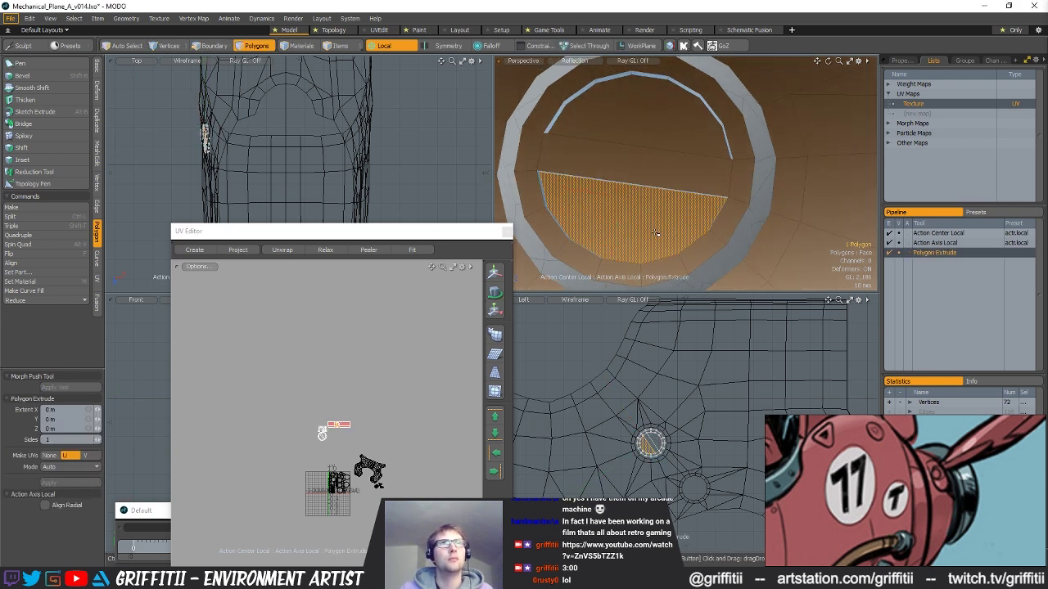
- Extrude the lower half-disc polygon around the Selection action centre, scale it inward and shift it -4 mm in Y
left_click_drag(657, 233, 692, 201, "alt")
left_click(691, 201)
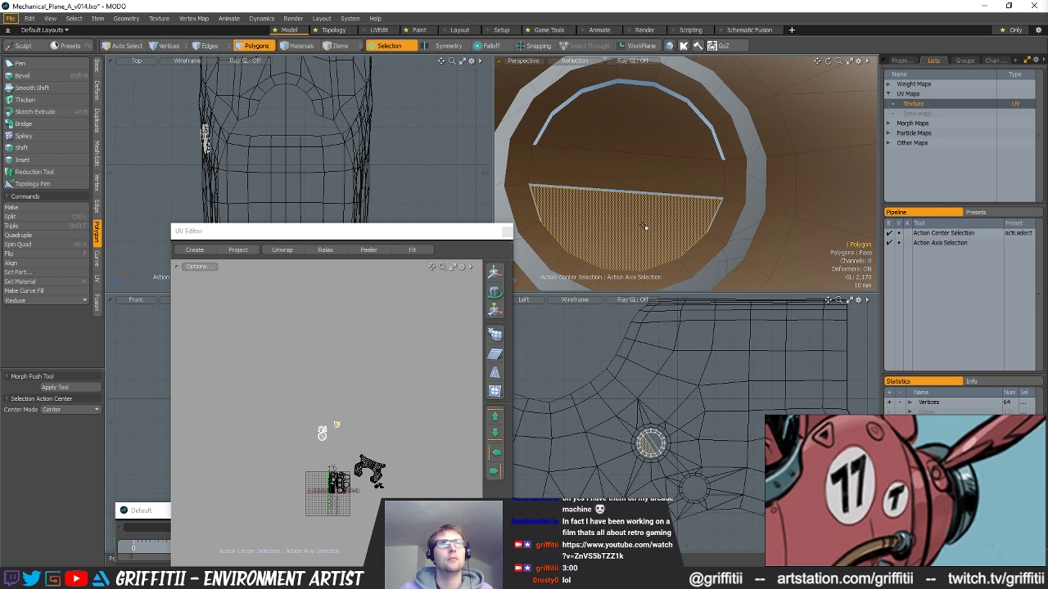
key("ctrl+space")
left_click(627, 161)
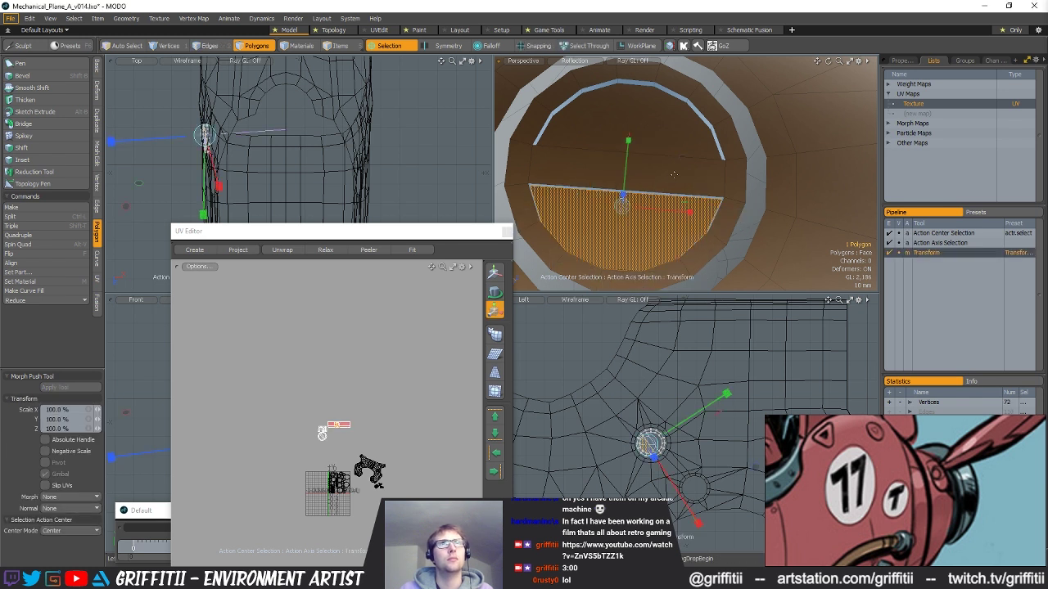
left_click_drag(684, 153, 632, 154)
key("space")
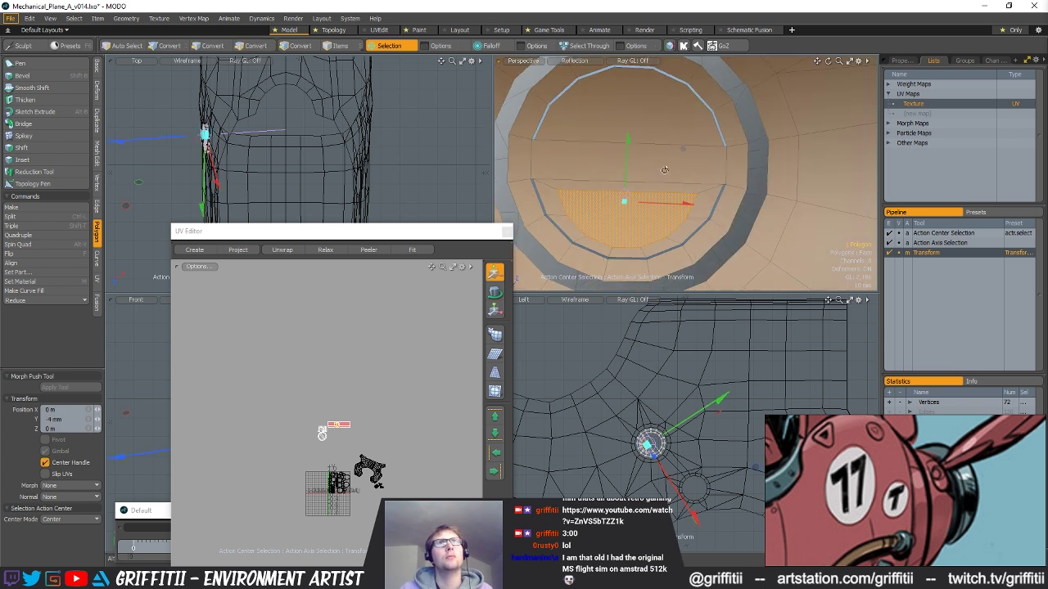
- Extrude the upper half-disc polygon and scale it inward in its own plane
left_click_drag(642, 112, 629, 141, "alt+shift")
key("z")
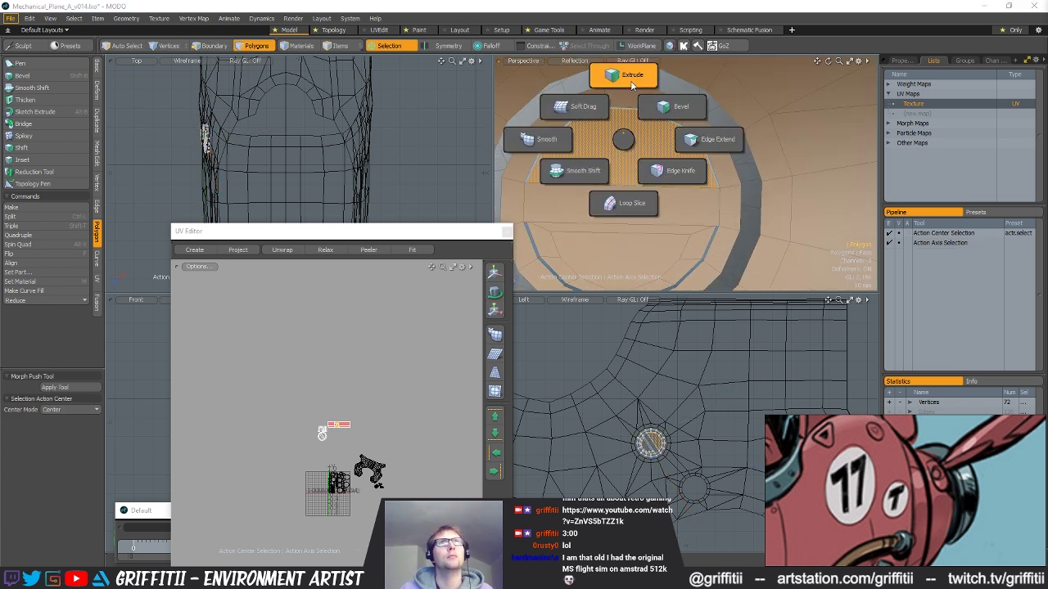
left_click(630, 80)
left_click(660, 122)
key("r")
left_click_drag(689, 120, 673, 121)
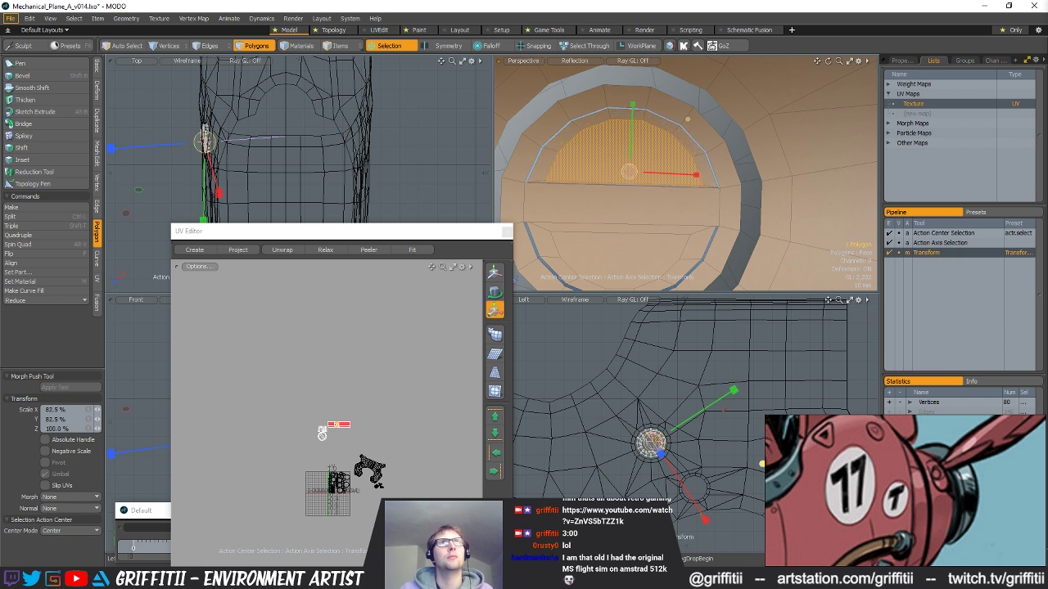
- Shift the extruded upper half-disc 3 mm in Y and scale its height to 79.5%
key("w")
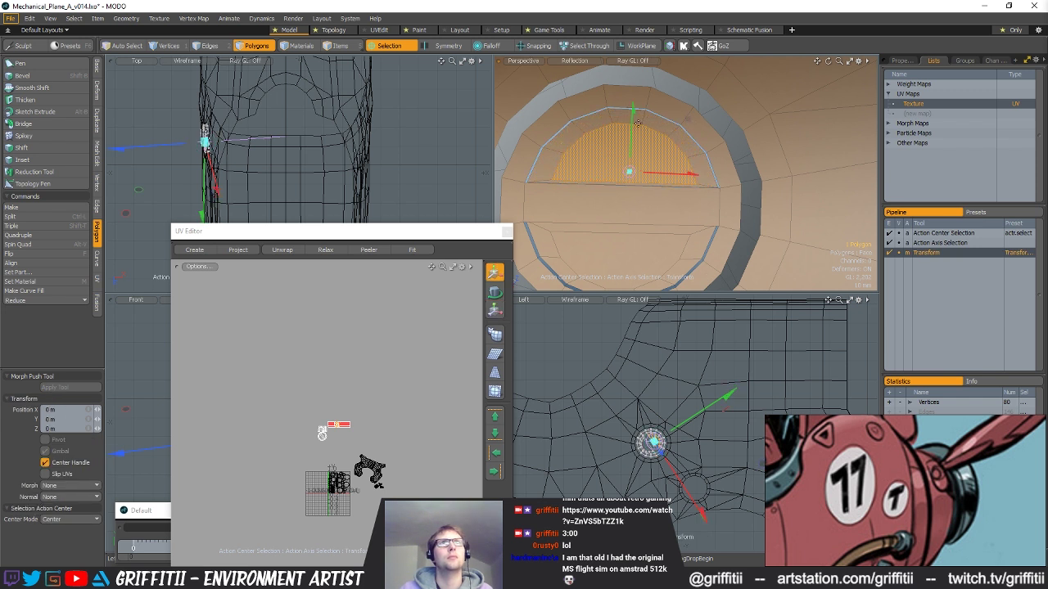
left_click_drag(631, 131, 629, 161)
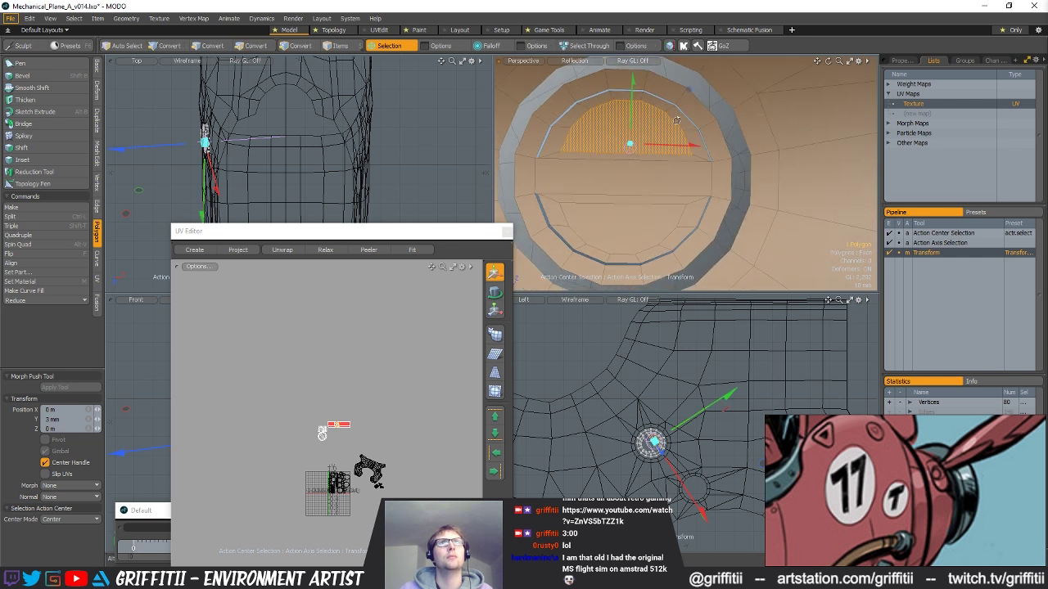
key("r")
left_click_drag(734, 390, 719, 399)
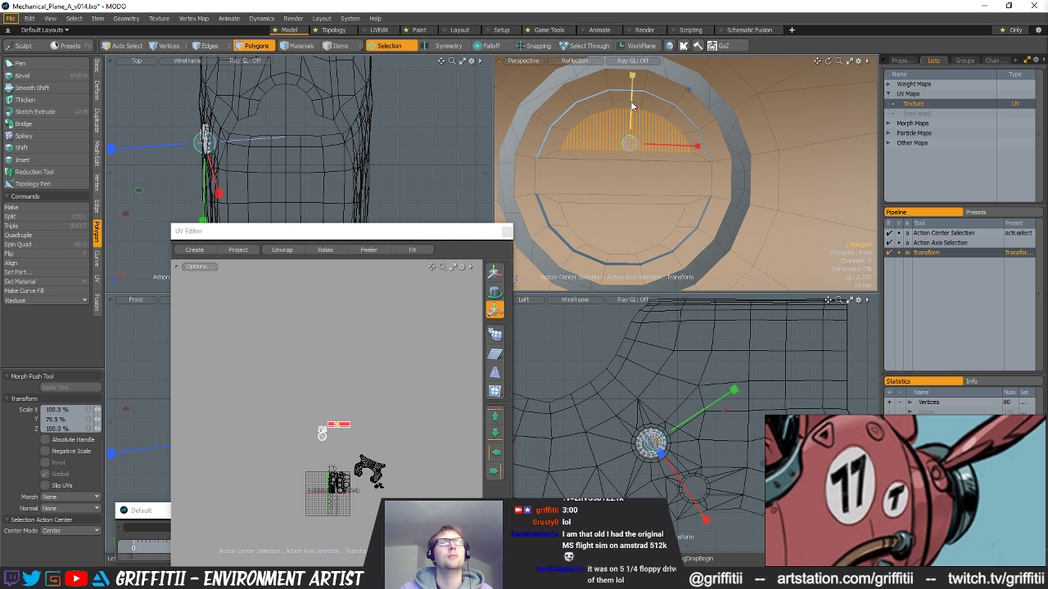
key("space")
- Undo the extrusions of both half-disc polygons
key("space")
key("space")
key("space")
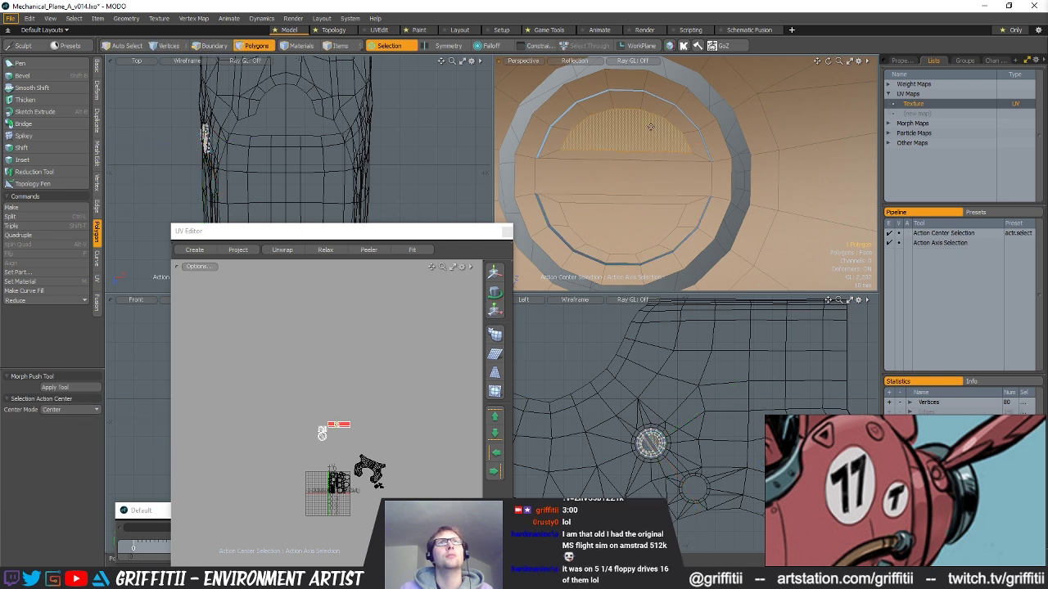
key("shift+x")
key("ctrl+z")
- Slice the bar across the ring with a Loop Slice count of 3
left_click_drag(629, 182, 620, 154, "alt")
key("alt+c")
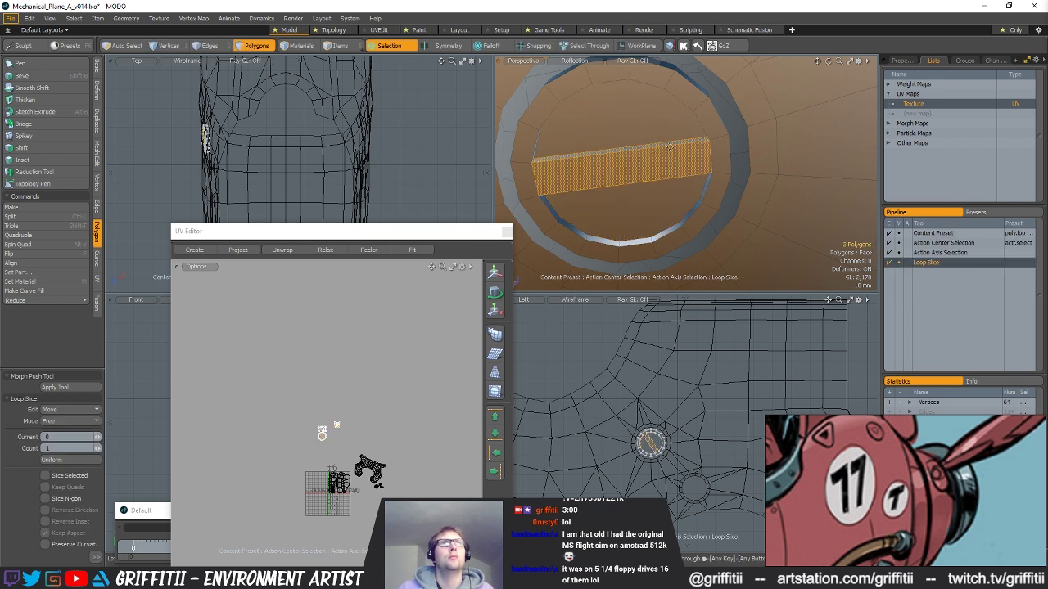
left_click(69, 448)
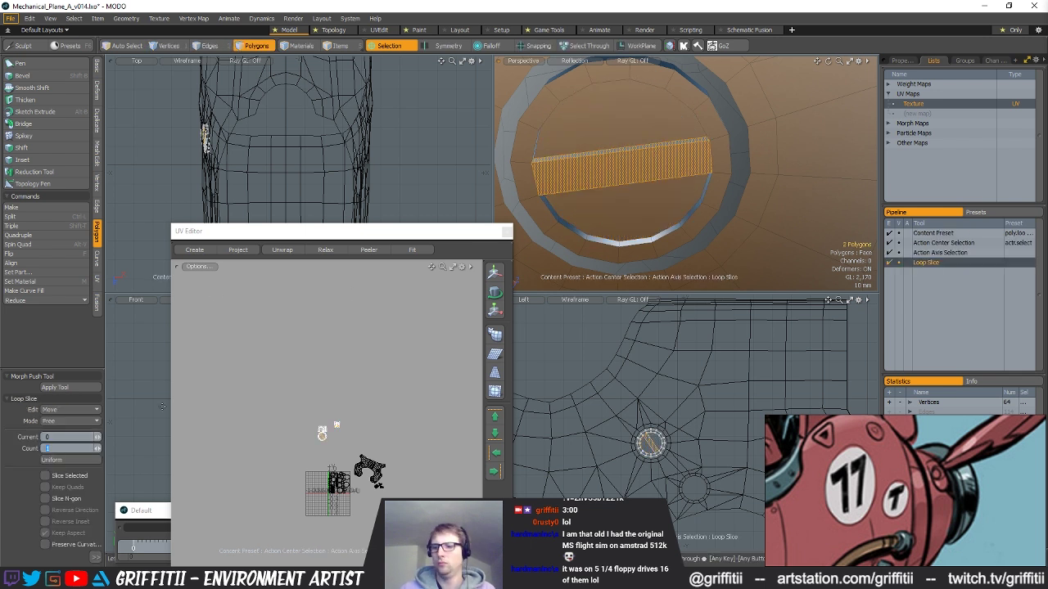
type("3")
left_click(627, 169)
left_click_drag(627, 168, 643, 137, "alt")
left_click_drag(642, 137, 618, 118, "alt")
key("q")
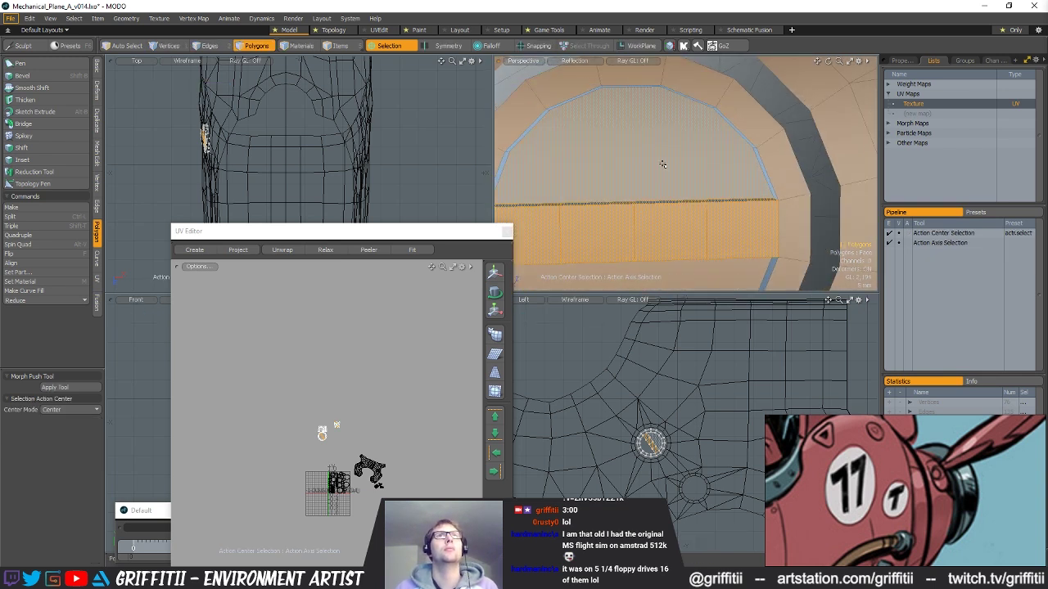
- Split the outer sections of the upper half-disc with Edge Slice cuts between the bar's vertices and the arc's vertices
scroll(658, 162, "down", 2)
left_click_drag(653, 166, 657, 201, "alt")
key("1")
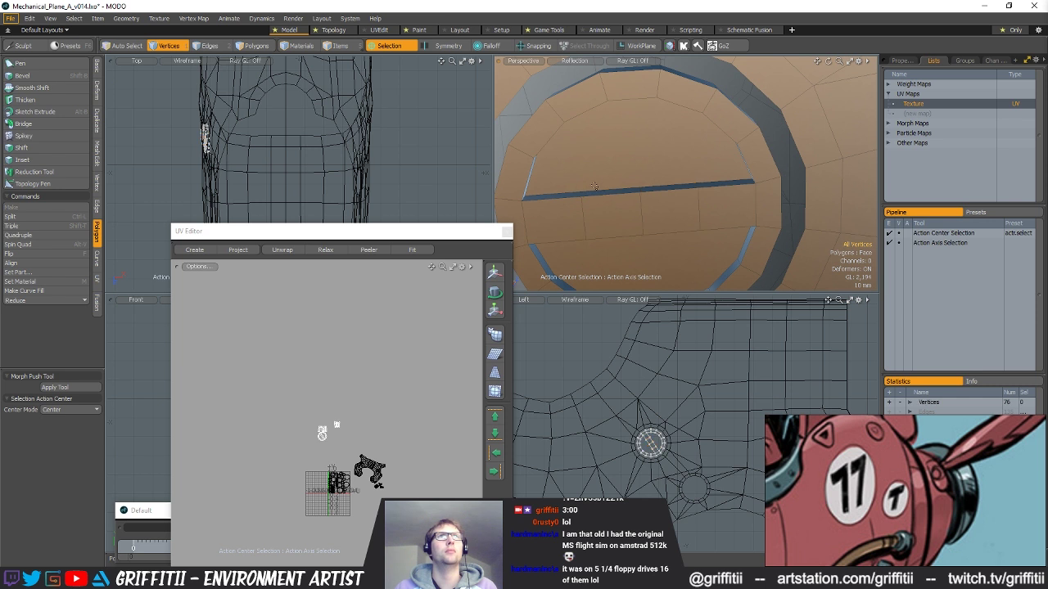
key("c")
left_click(586, 192)
left_click_drag(600, 152, 586, 136, "alt")
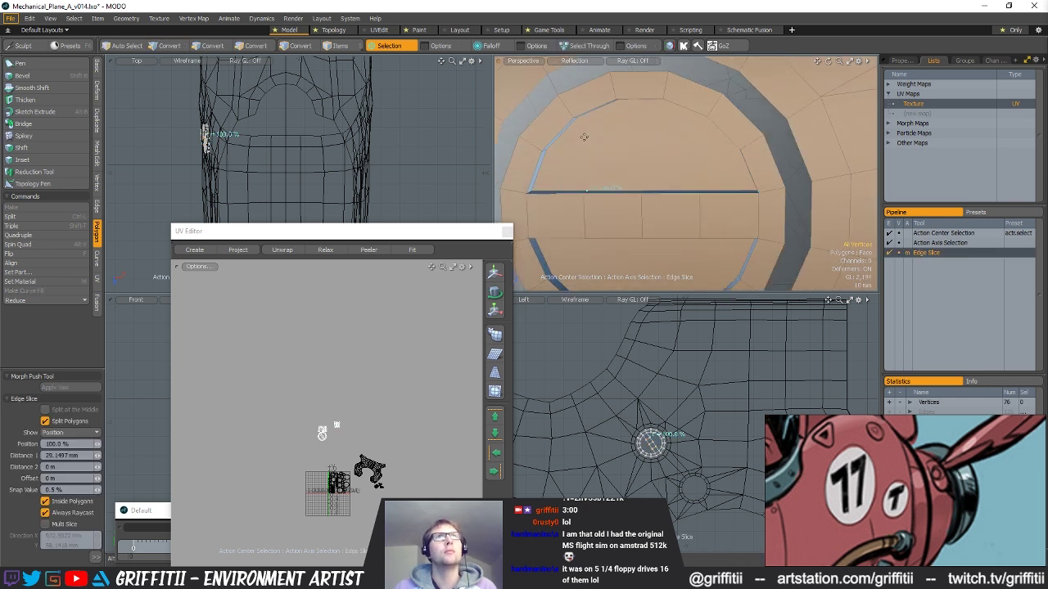
key("space")
key("c")
left_click_drag(724, 135, 782, 128, "alt")
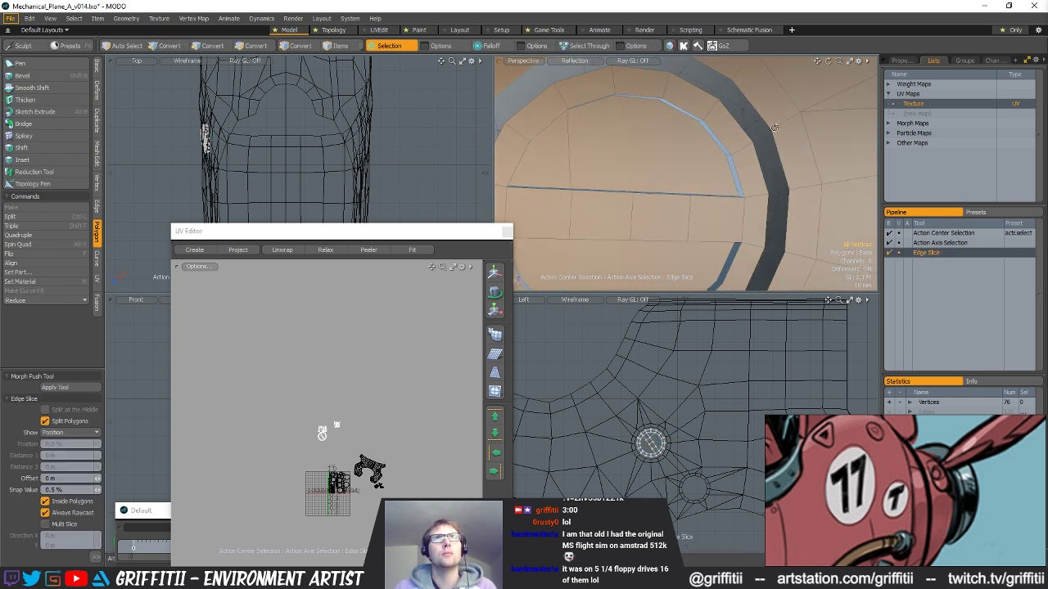
left_click(697, 122)
mouse_move(690, 140)
left_mouse_down("alt")
mouse_move(692, 179)
mouse_move(647, 148)
mouse_move(664, 187)
mouse_move(657, 129)
mouse_move(663, 178)
mouse_move(677, 170)
mouse_move(678, 180)
mouse_move(653, 136)
left_mouse_up("alt")
left_click(690, 183)
- Split the upper half-disc through its middle with an Edge Slice from the bar's centre vertex to the arc
key("space")
key("c")
left_click(632, 187)
left_click(625, 103)
key("space")
key("c")
left_click(636, 185)
left_click(642, 133)
key("space")
- Cut the lower half-disc through its middle with an Edge Slice from the arc to the bar
key("c")
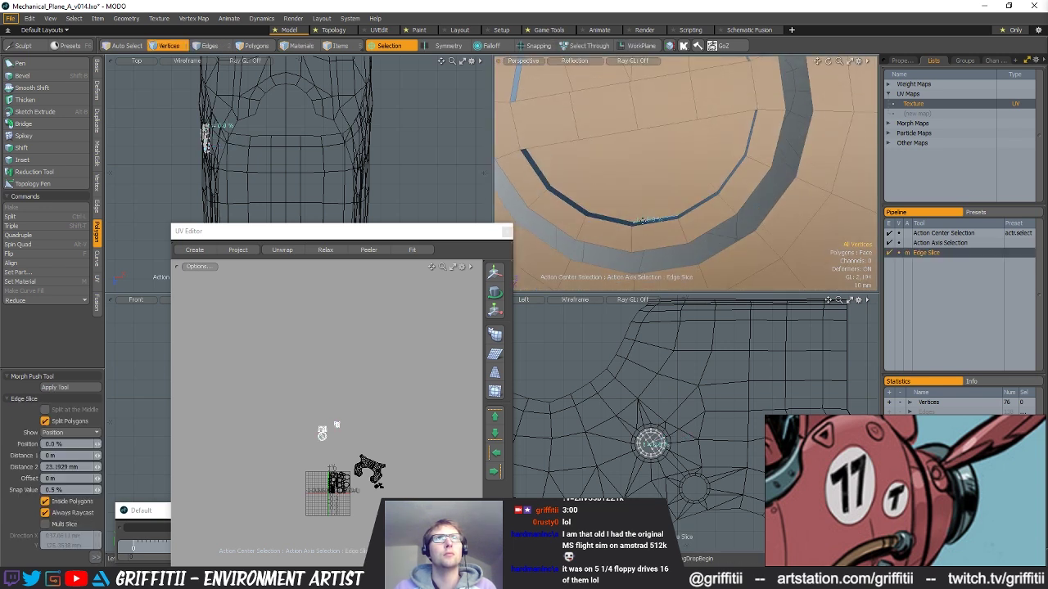
left_click(635, 221)
left_click_drag(647, 190, 660, 217, "alt")
left_click(643, 144)
left_click_drag(665, 176, 655, 151, "alt")
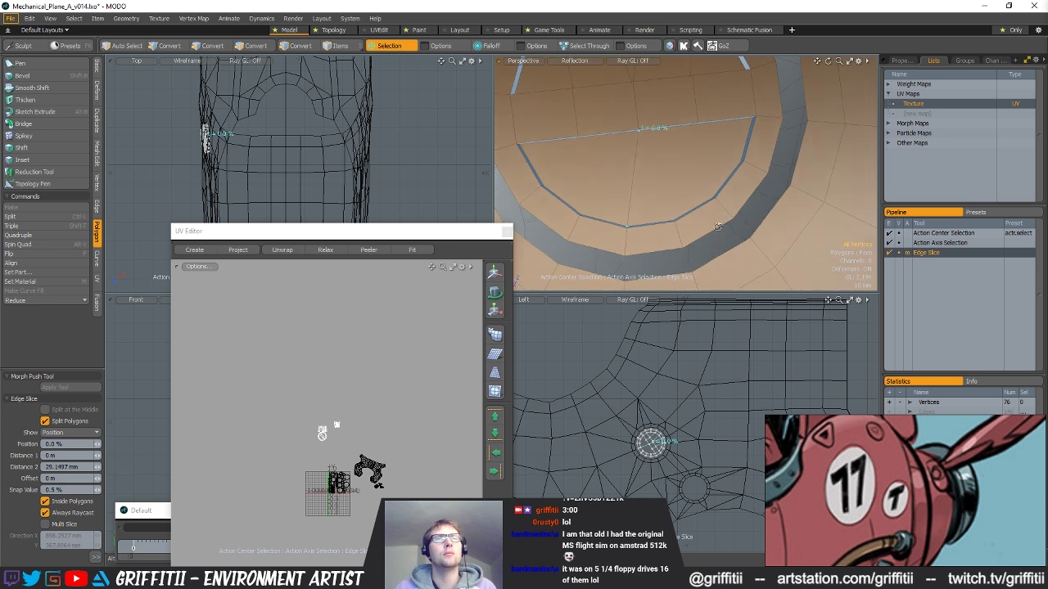
left_click(671, 219)
mouse_move(676, 194)
left_mouse_down("alt")
mouse_move(701, 232)
mouse_move(689, 143)
mouse_move(676, 183)
left_mouse_up("alt")
- Cut the remaining sections of the lower half-disc with Edge Slice between the bar's vertices and the arc's vertices
key("space")
key("c")
key("space")
key("c")
left_click(581, 199)
left_click_drag(585, 176, 598, 135, "alt")
left_click(599, 134)
left_click(629, 217)
key("space")
- Reveal the hidden geometry, select the whole rebuilt cap and create its UVs with the Atlas projection
left_click_drag(634, 215, 682, 133, "alt")
scroll(678, 198, "down", 3)
left_click_drag(682, 132, 679, 162, "alt+shift")
key("2")
key("3")
double_click(670, 151)
left_click_drag(716, 200, 610, 189, "alt")
key("u")
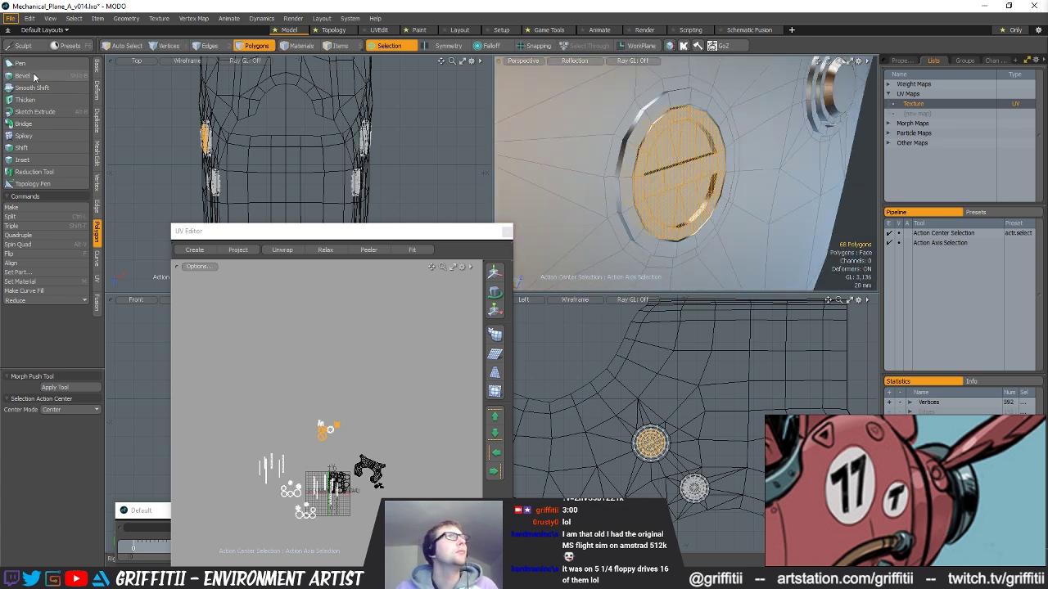
left_click(96, 279)
left_click(28, 73)
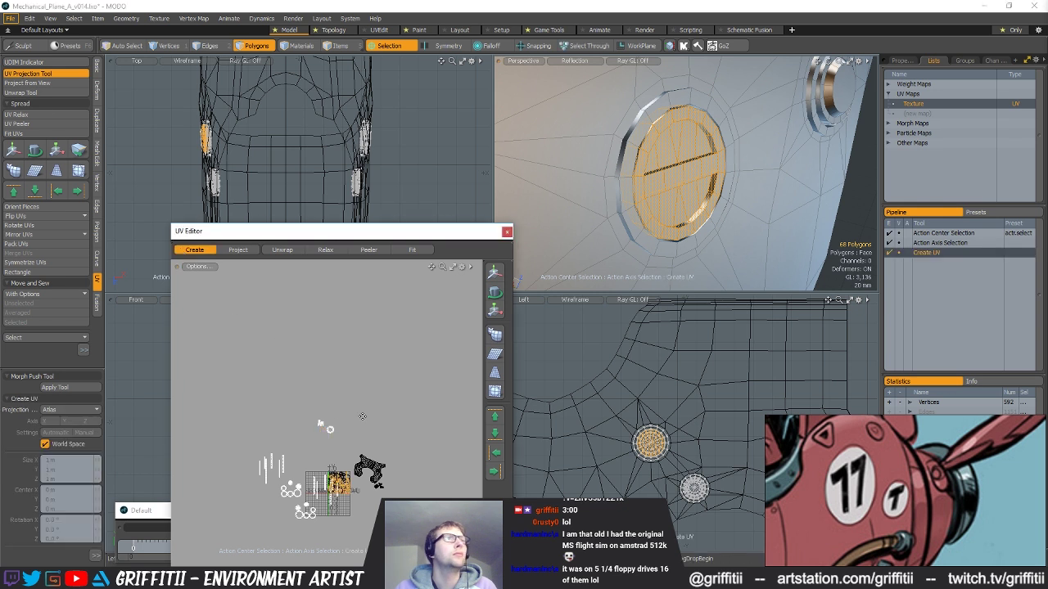
- Move the cap's new UV islands out of the UV tile into empty space and frame them
key("w")
left_click_drag(339, 485, 366, 422)
key("shift+a")
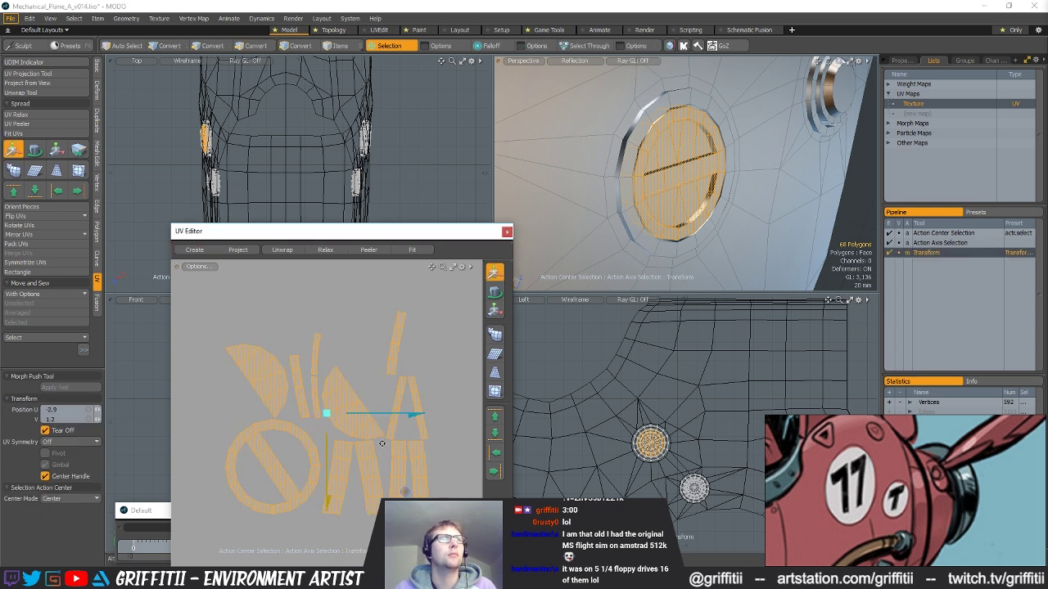
key("q")
key("w")
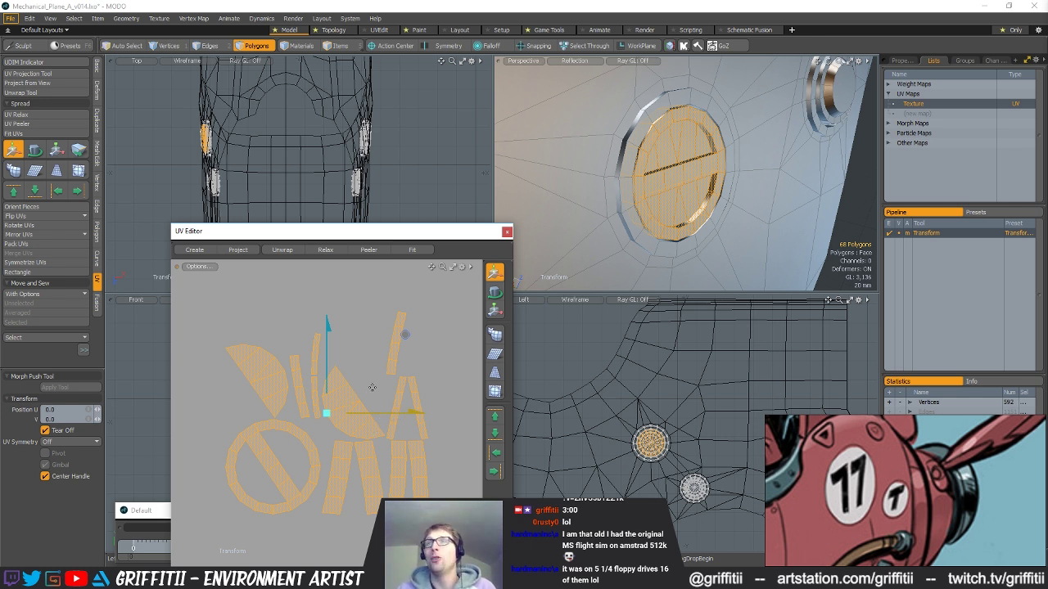
- Select the half-disc UV islands and the cap's face in turn to match the islands to the model
scroll(227, 373, "up", 1)
key("space")
double_click(265, 357)
key("w")
key("space")
double_click(359, 398)
left_click_drag(800, 178, 688, 178, "alt")
scroll(721, 179, "up", 2)
left_click(680, 179)
double_click(681, 179)
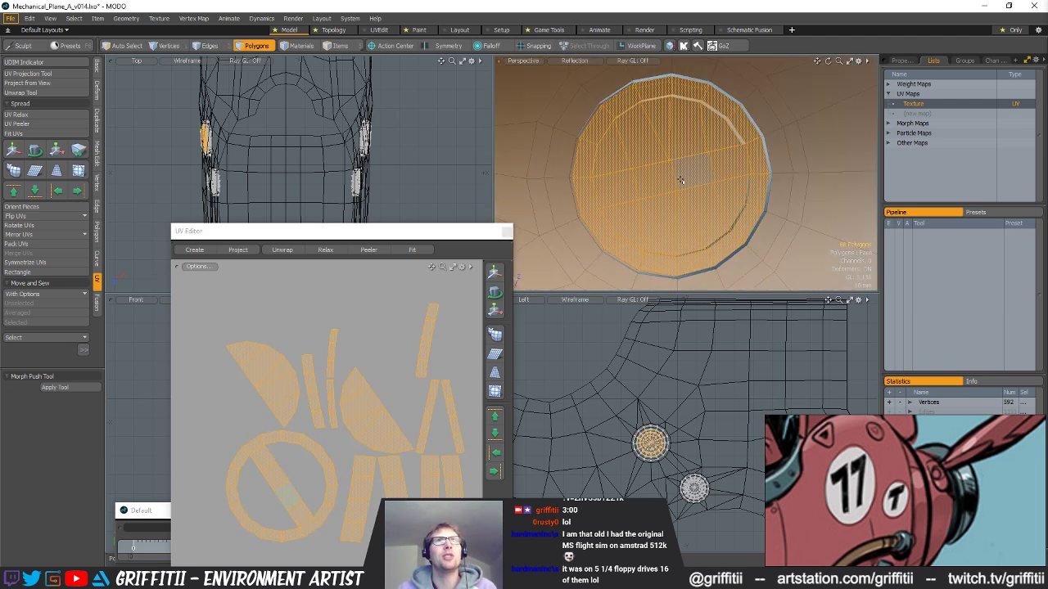
- Move one outer wall UV strip aside and sew its matching neighbour onto its end edge with Move and Sew Selected
left_click_drag(356, 454, 333, 403, "alt")
double_click(339, 432)
left_click_drag(426, 415, 489, 398, "alt")
key("w")
key("space")
key("space")
key("space")
left_click(402, 389)
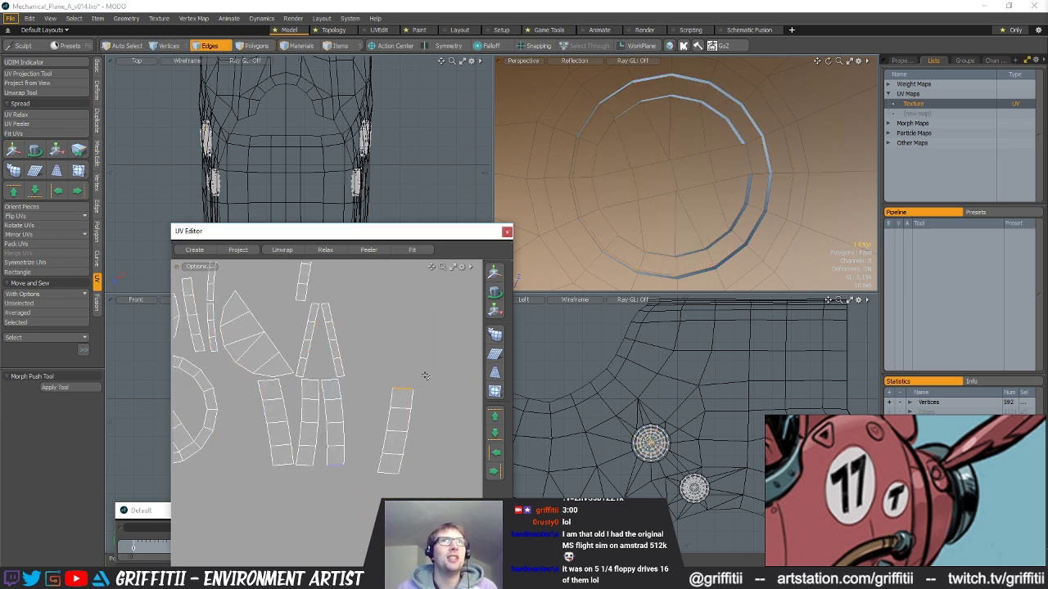
left_click(23, 315)
key("ctrl+z")
left_click(24, 323)
- Sew the remaining outer wall UV strips onto the free end of the joined strip
left_click_drag(393, 355, 380, 376, "alt")
key("3")
left_click(395, 371)
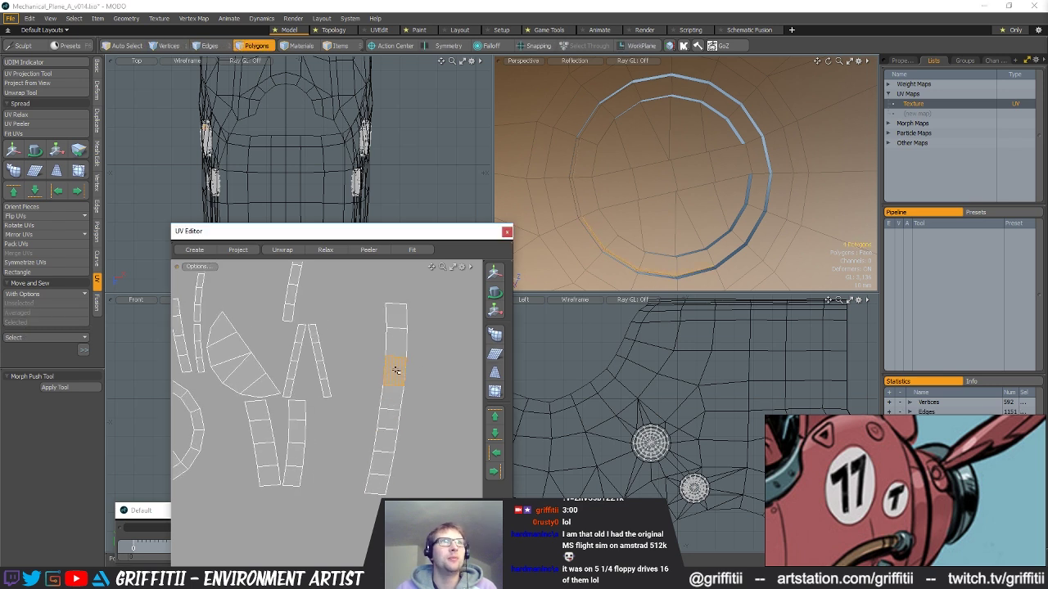
left_click_drag(740, 177, 695, 227, "alt")
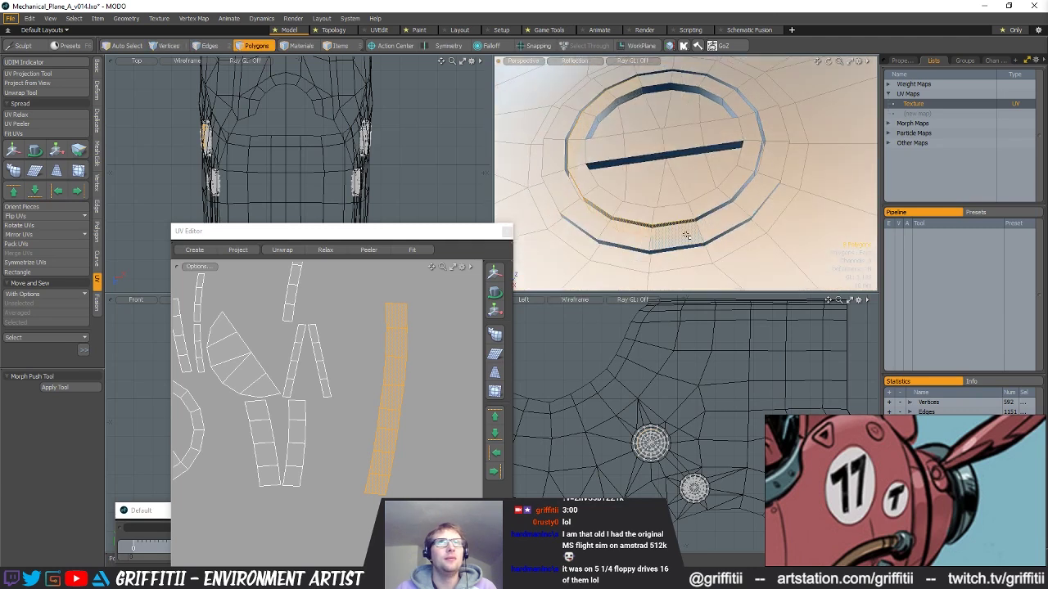
key("2")
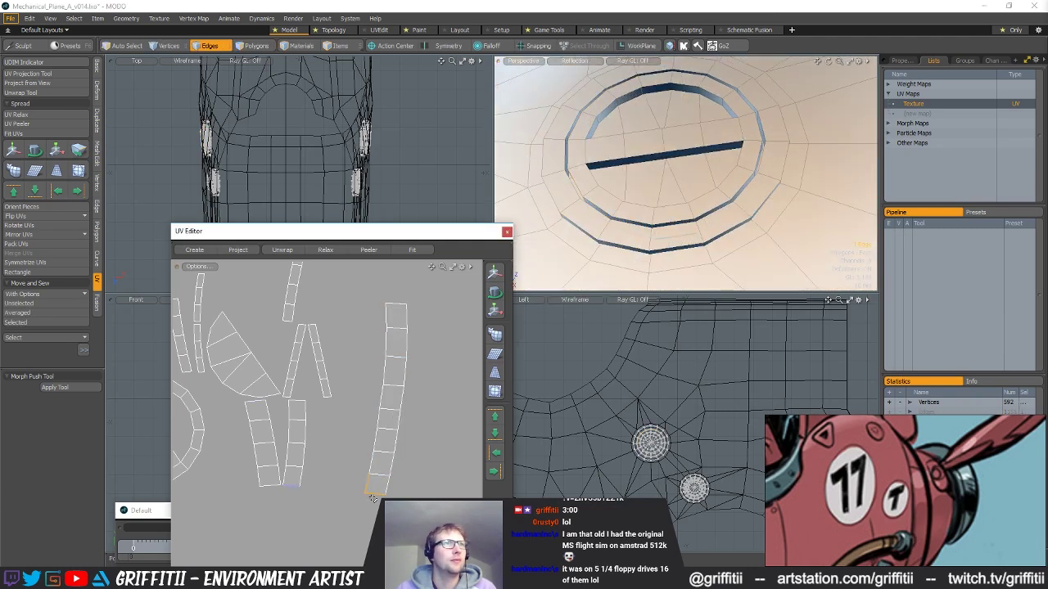
left_click(26, 322)
left_click_drag(385, 468, 386, 371, "alt")
scroll(363, 417, "down", 4)
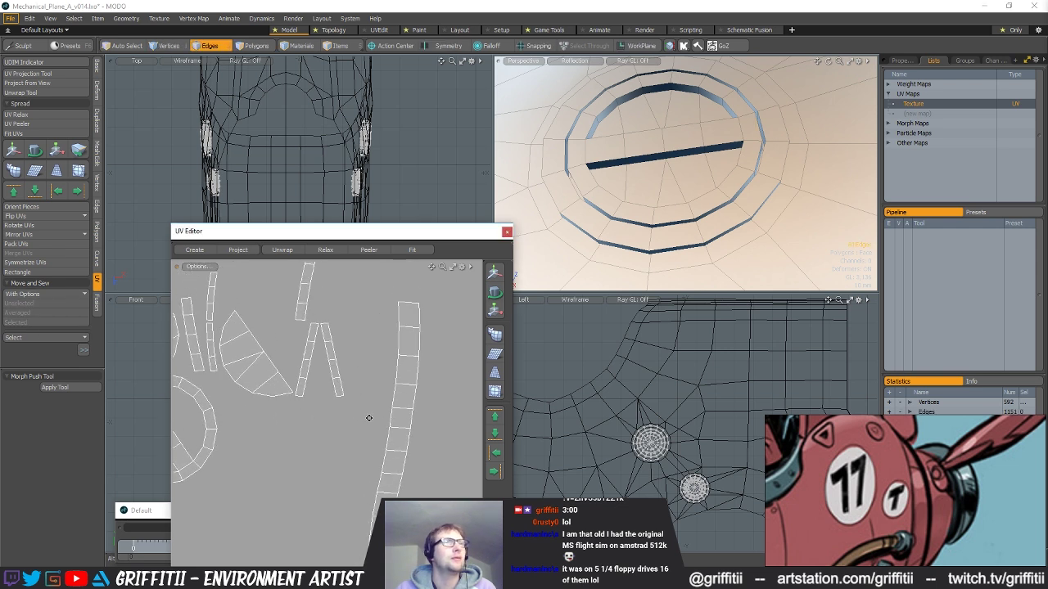
- Sew the two arc wall UV strips of the upper half-disc recess together at their shared end edge
key("3")
left_click_drag(726, 209, 709, 152, "alt")
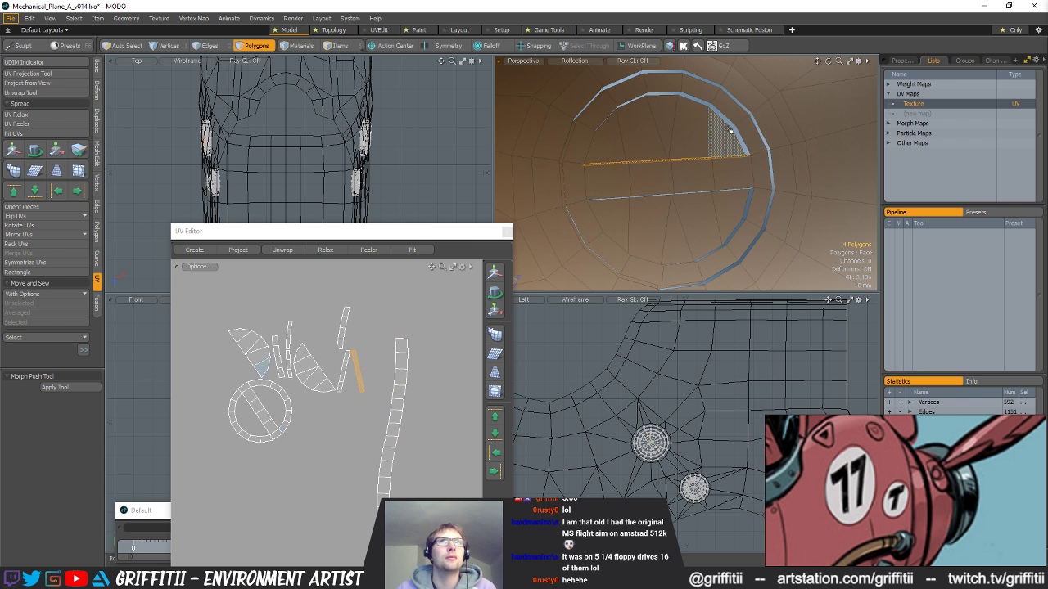
scroll(352, 352, "up", 4)
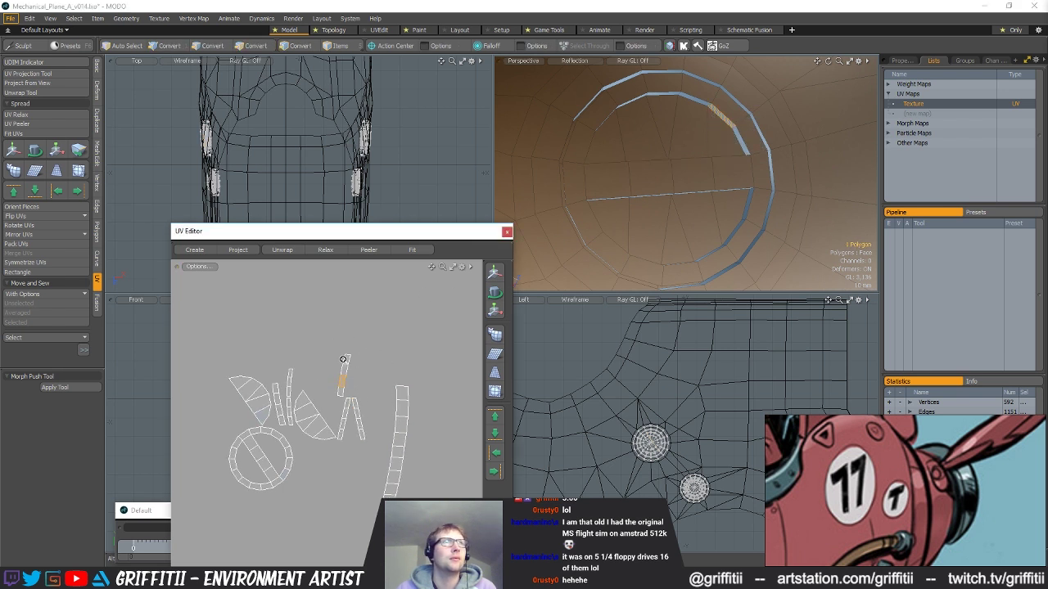
key("2")
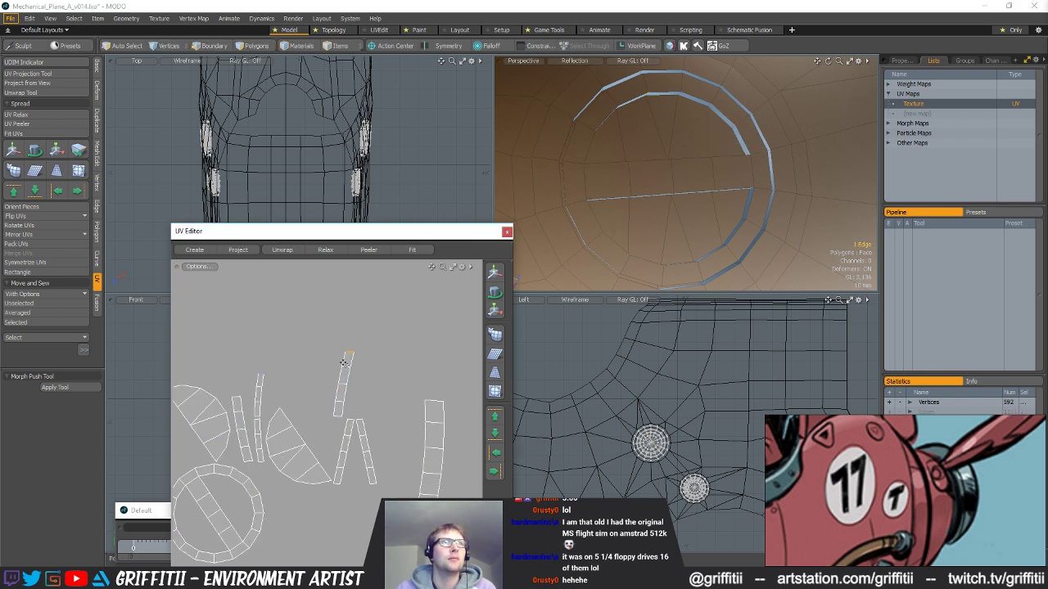
left_click_drag(368, 369, 331, 343, "alt")
left_click(34, 323)
left_click_drag(326, 423, 360, 434, "alt")
scroll(361, 434, "down", 2)
key("3")
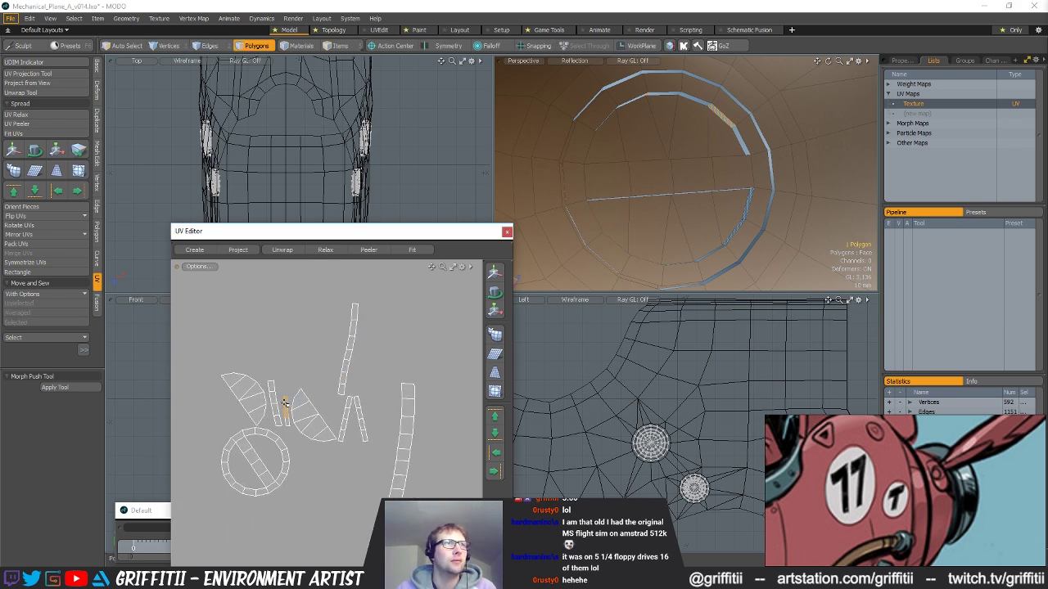
- Sew the arc wall UV strips of the lower half-disc recess together at their shared end edge
scroll(285, 403, "up", 2)
key("2")
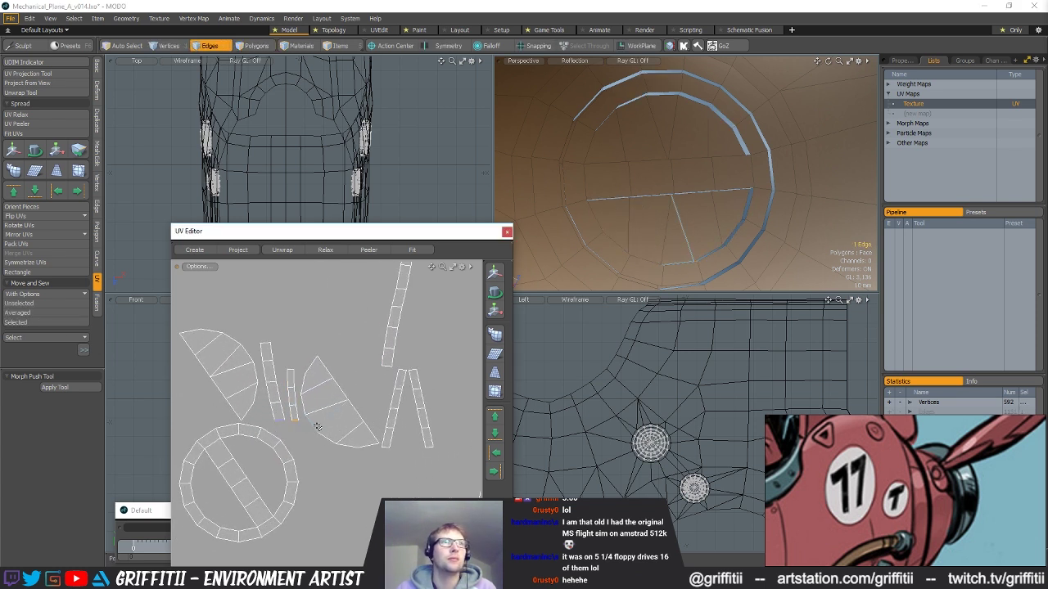
left_click(37, 321)
scroll(302, 405, "down", 2)
- Select all of the cap's wall UV strips with their connected polygons and straighten them into rectangular strips
key("3")
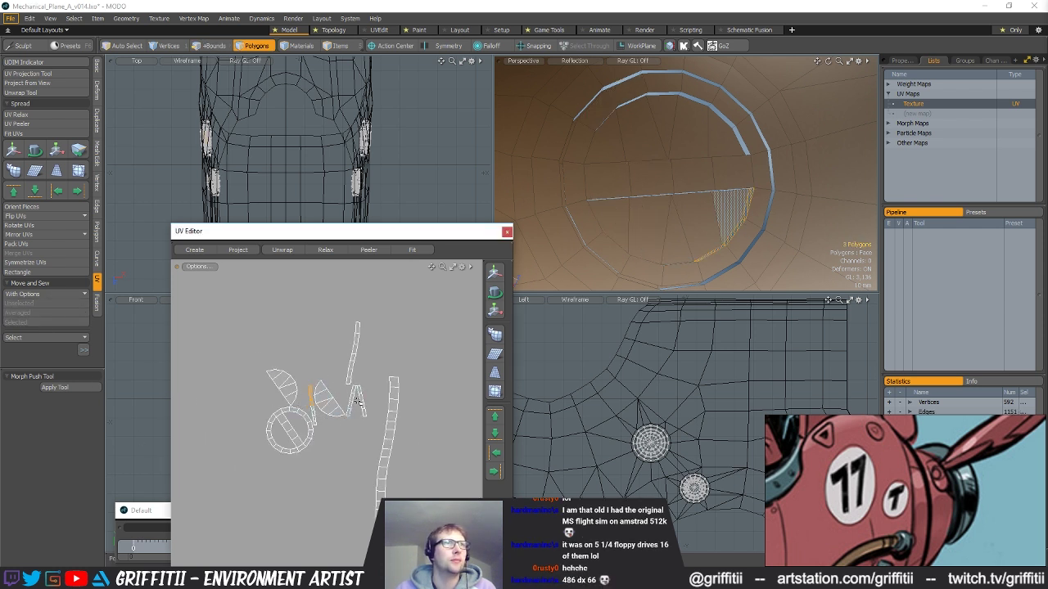
left_click(392, 393, "shift")
key("bracketright")
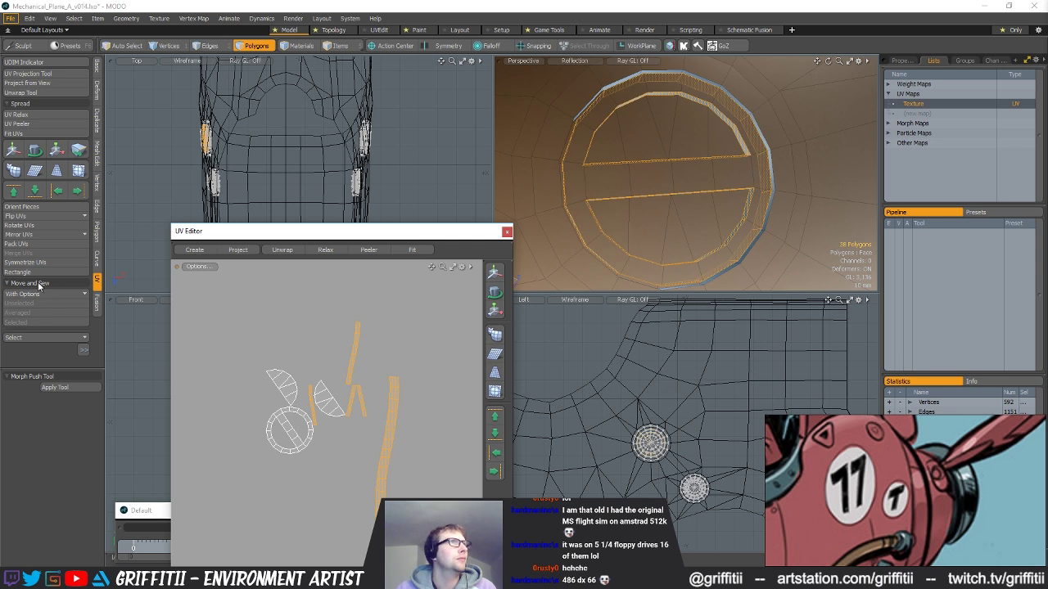
scroll(378, 416, "down", 3)
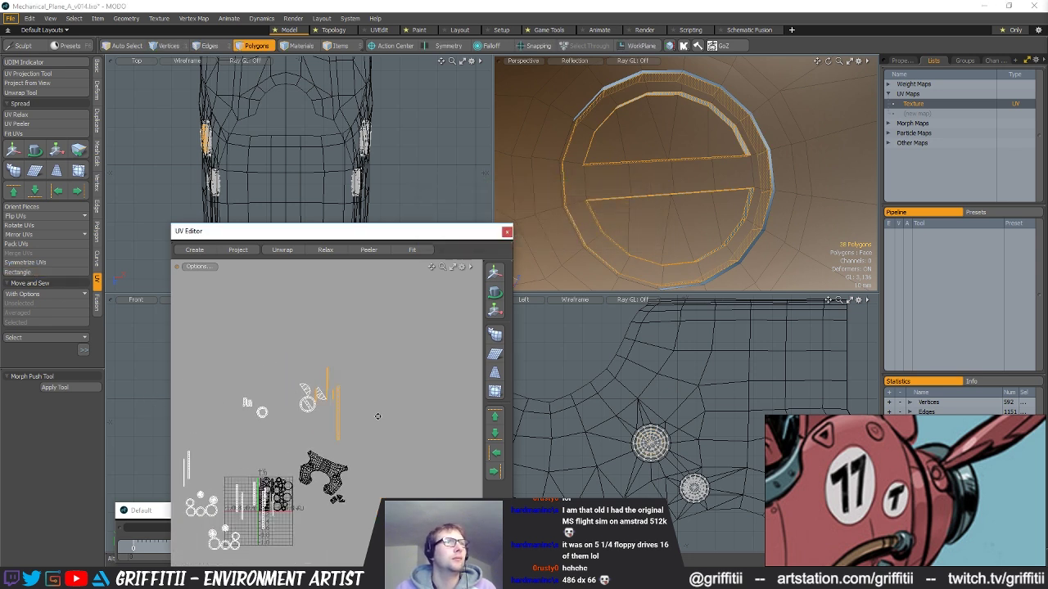
scroll(377, 416, "down", 1)
- Select the eight straight edges along the cap's bar and move them -5 mm in Z using the Local action center
key("1")
key("space")
scroll(679, 191, "down", 4)
left_click_drag(678, 192, 610, 208, "alt")
left_click(774, 205)
mouse_move(680, 211)
left_mouse_down("alt")
mouse_move(755, 225)
mouse_move(697, 213)
left_mouse_up("alt")
scroll(697, 214, "up", 4)
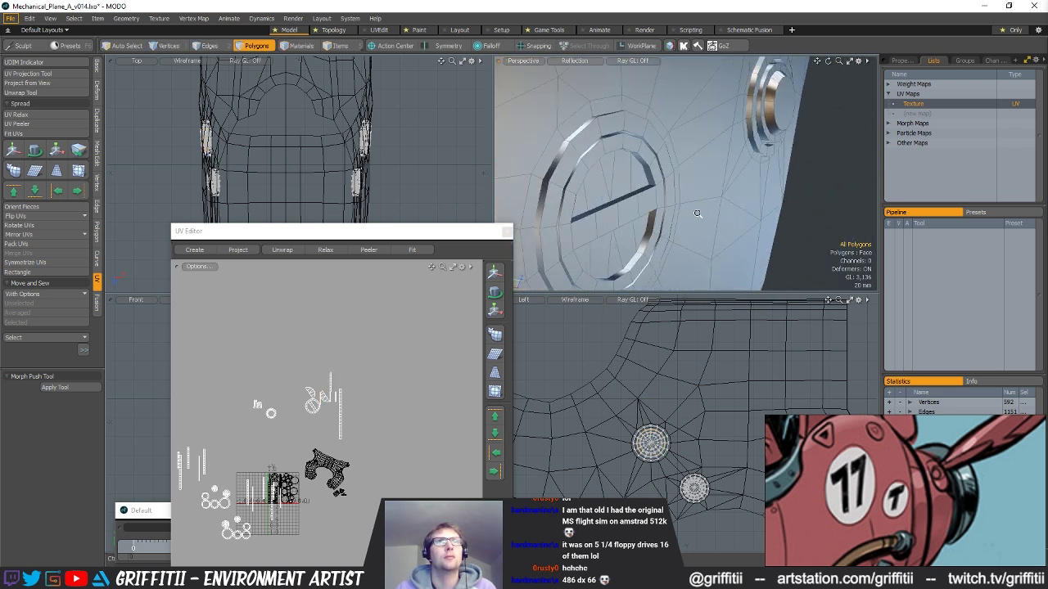
key("space")
key("space")
left_click_drag(579, 218, 603, 208)
left_click_drag(637, 208, 648, 185, "alt")
left_click_drag(667, 213, 678, 237, "alt")
key("w")
key("alt+w")
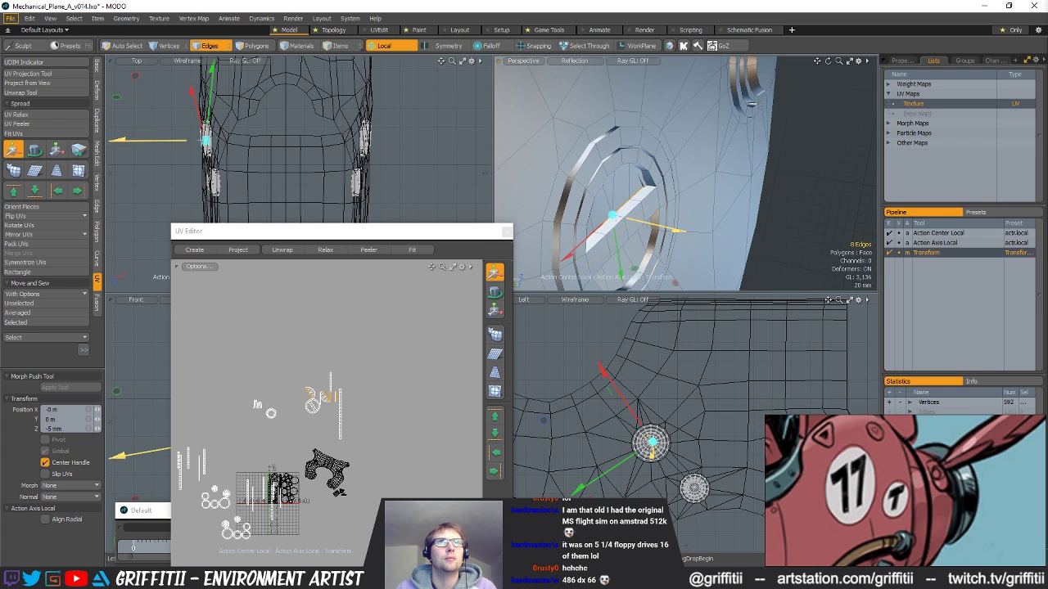
- Select the 16-edge circular loop around the upper fitting's cap and move it -12 mm in local Z
left_click_drag(678, 232, 752, 220, "alt")
key("q")
key("5")
key("2")
left_click_drag(668, 196, 644, 205, "alt")
key("w")
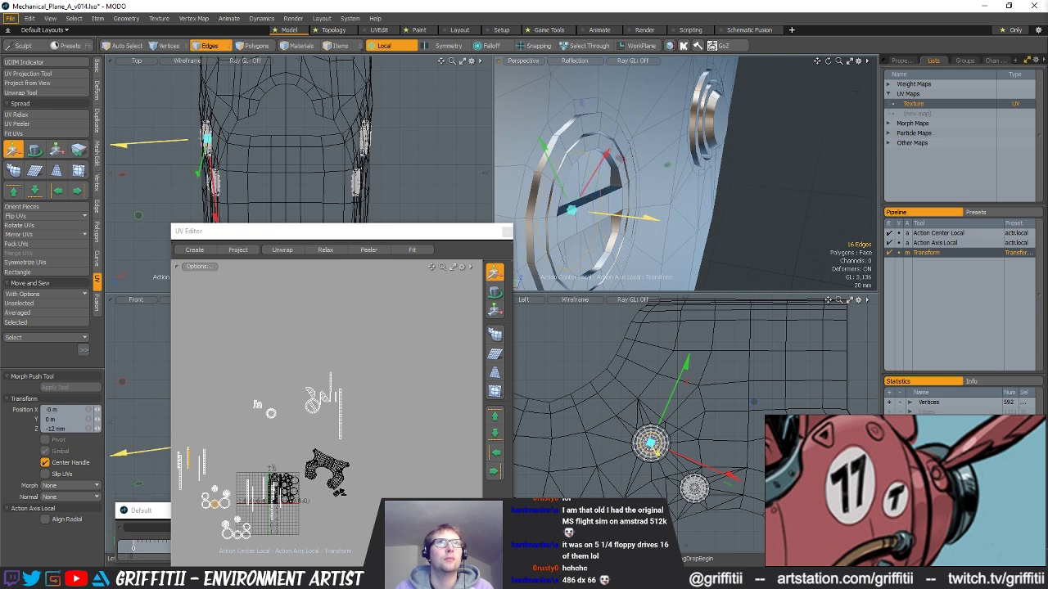
left_click_drag(670, 233, 657, 203, "alt")
left_click_drag(656, 203, 832, 174, "alt")
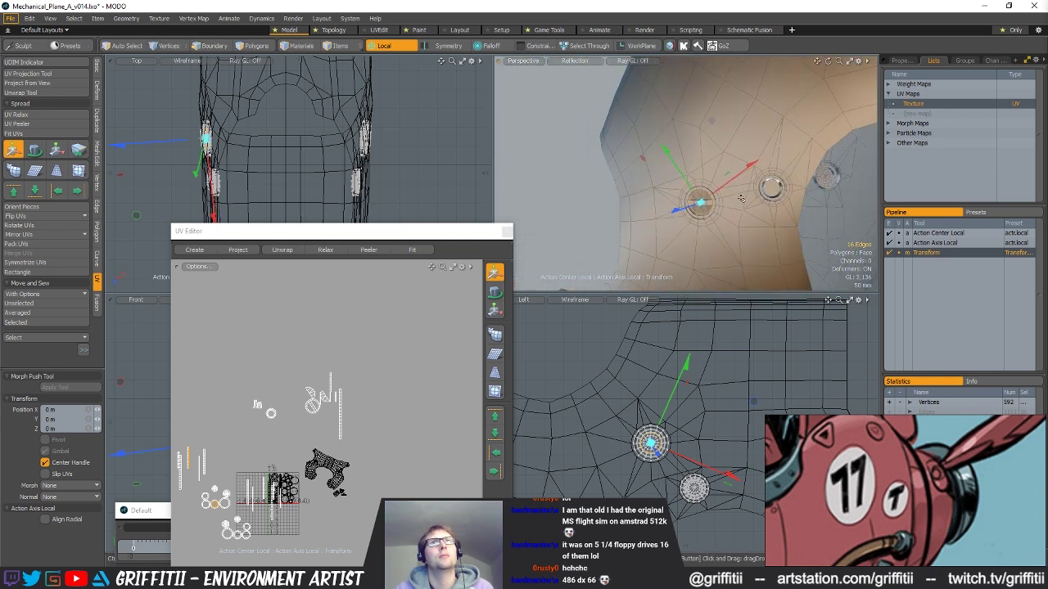
- Switch to the Selection action center, move the bar's eight edges -5 mm in Z and reselect the circular loop
key("q")
double_click(702, 202)
left_click_drag(754, 193, 683, 196, "alt")
key("w")
key("alt+s")
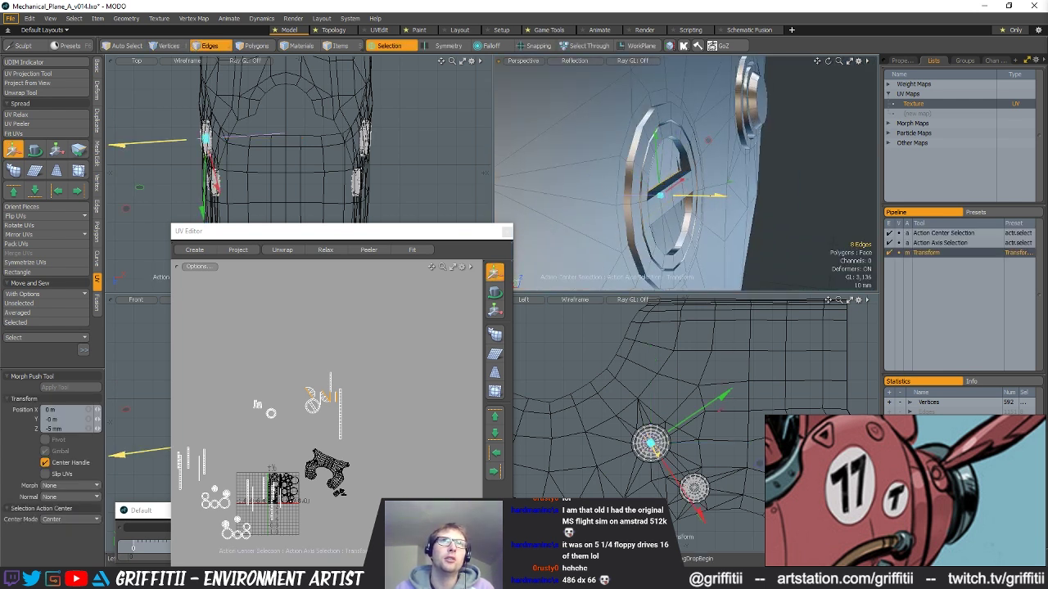
key("space")
key("w")
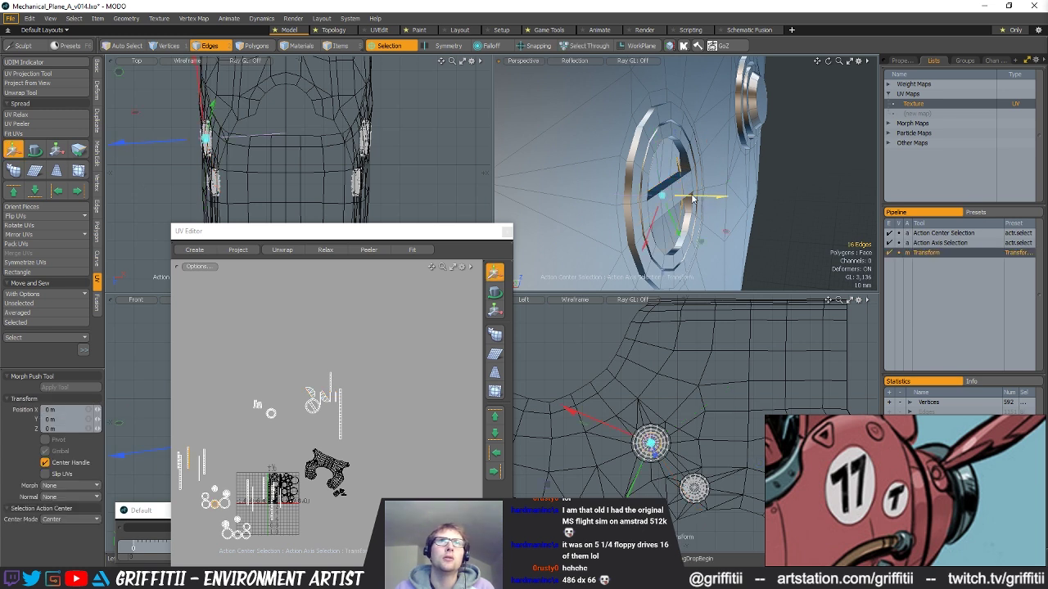
key("space")
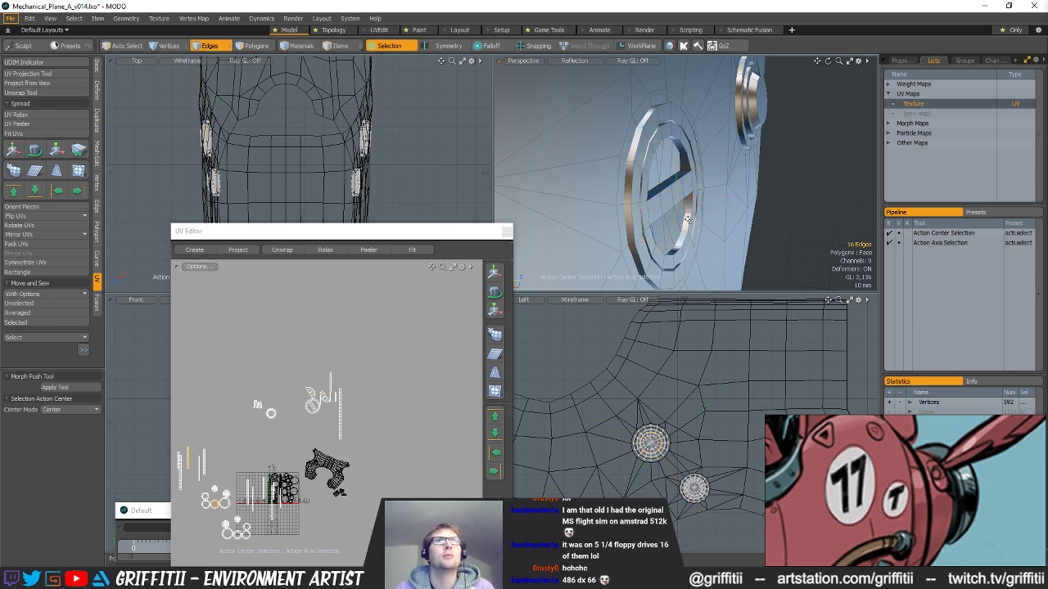
- Select the lower fitting's cap polygons outward from its centre and scale them to 108.5% in X and Y
key("space")
scroll(736, 217, "down", 3)
left_click_drag(639, 205, 695, 167, "alt")
double_click(743, 222)
key("shift+a")
left_click(700, 179)
key("w")
key("q")
key("shift+Up")
key("shift+Up")
key("shift+Up")
key("w")
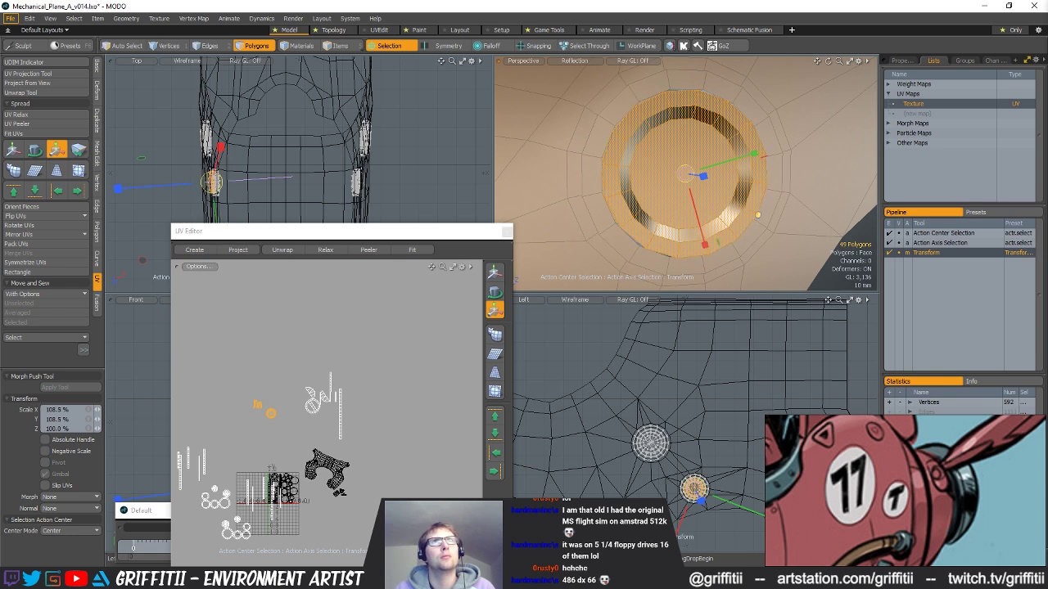
- Rotate the lower fitting's cap about its own axis to line its facets up with the surrounding ring
key("e")
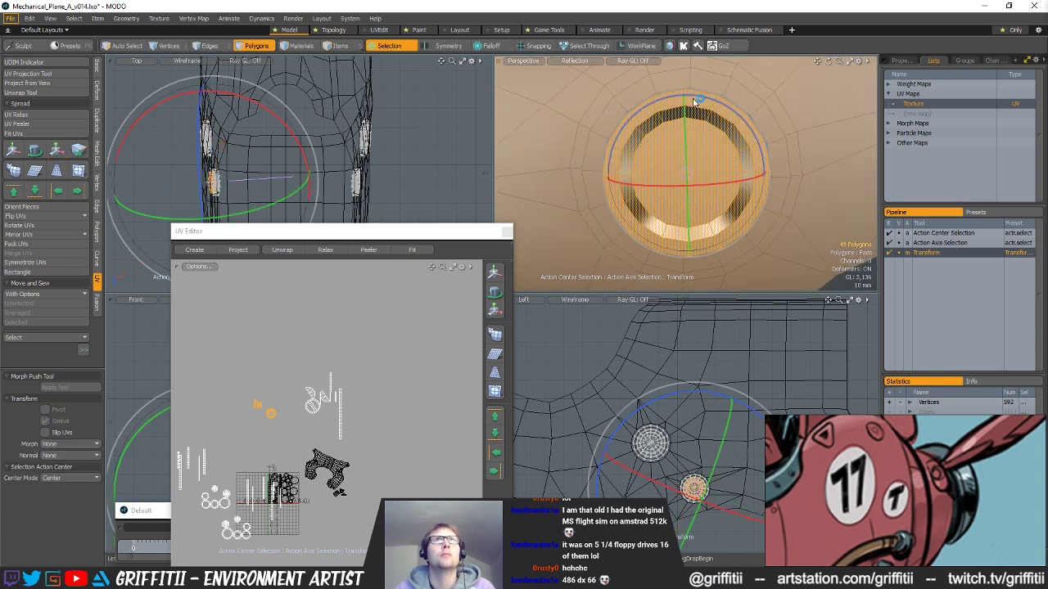
left_click_drag(685, 169, 679, 214, "alt")
key("w")
key("r")
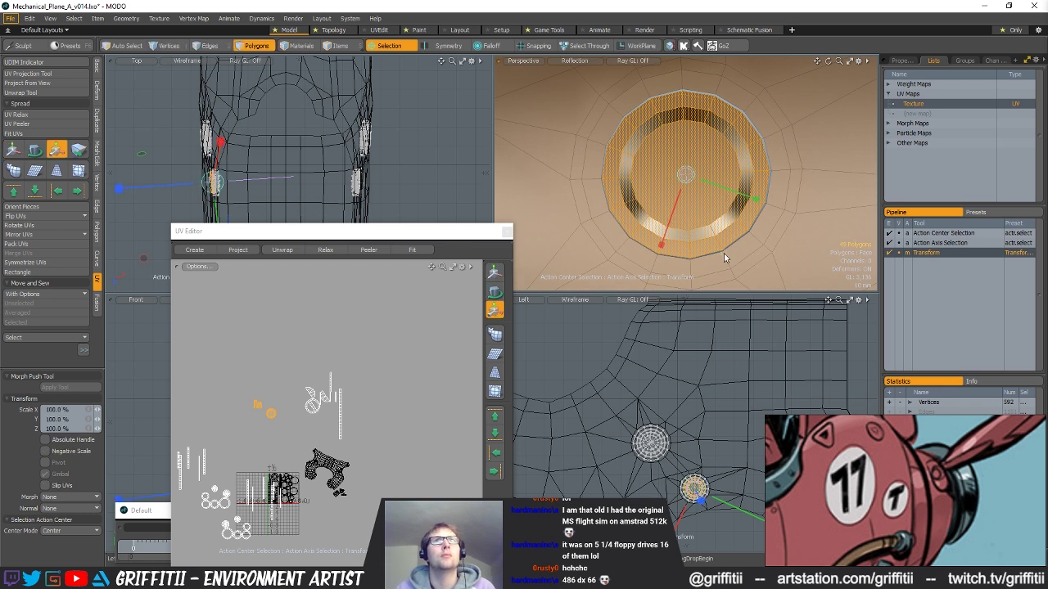
- Move the lower fitting's cap -1.5 mm in Z
left_click_drag(724, 258, 698, 162, "alt")
key("e")
key("w")
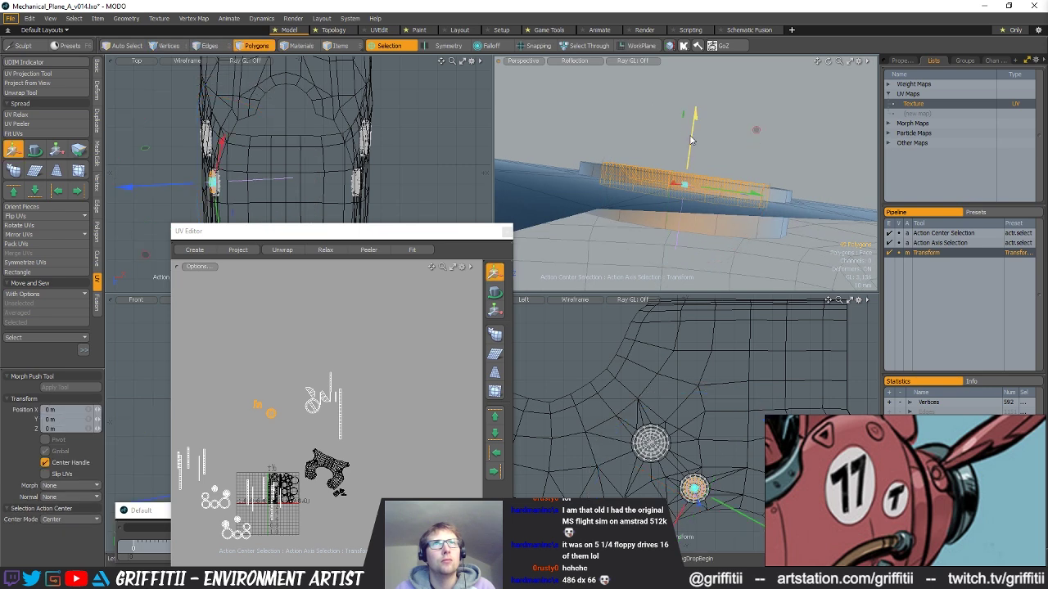
left_click_drag(699, 162, 699, 163, "alt")
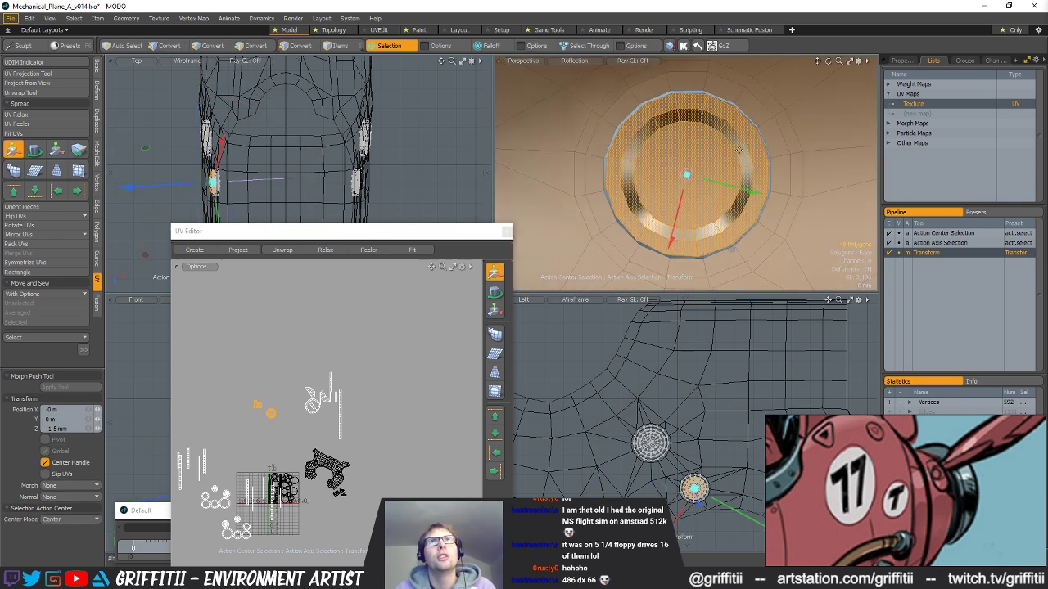
- Rotate the lower fitting's cap slightly to refine how its facets meet the surrounding ring
key("e")
left_click_drag(712, 184, 710, 179, "alt")
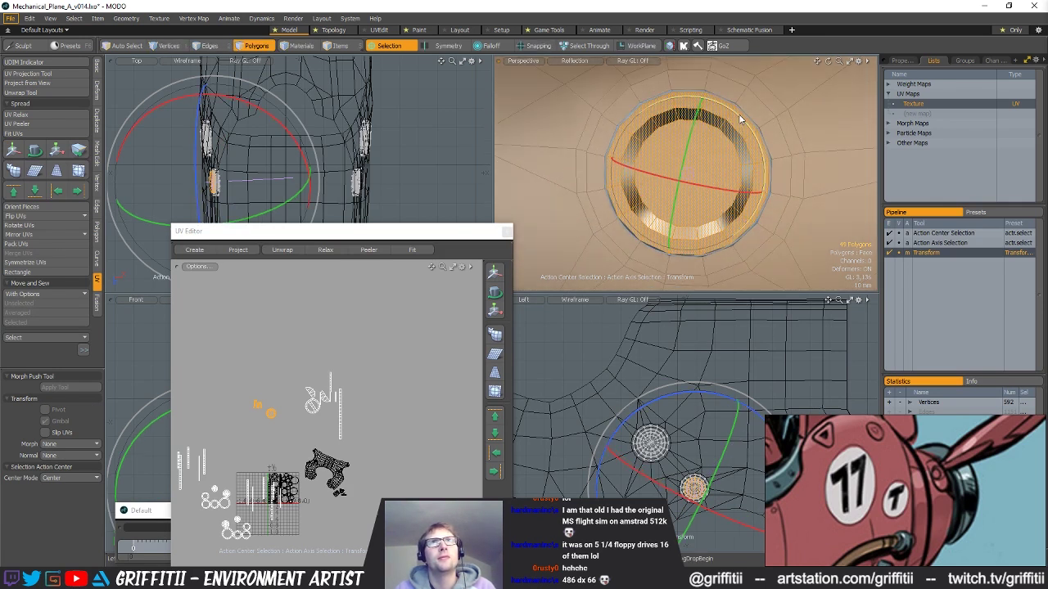
left_click_drag(710, 180, 693, 195, "alt")
key("space")
left_click_drag(702, 236, 658, 246, "alt")
- Move the cap's circular centre UV island out of the ring islands and clear above them
left_click_drag(338, 386, 392, 383, "alt+shift")
key("shift+a")
left_click(385, 447)
key("w")
left_click_drag(384, 451, 383, 315)
key("space")
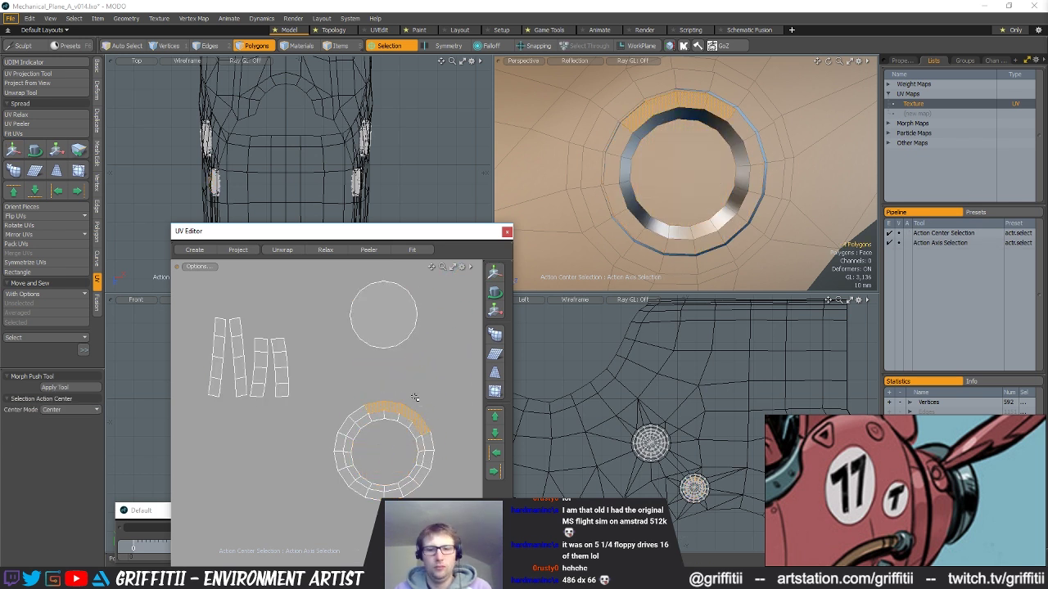
- Select the cap's whole outer ring of polygons and move its UV island away from the inner ring
key("l")
key("w")
left_click_drag(384, 451, 235, 494)
left_click_drag(283, 373, 339, 391, "alt+shift")
key("space")
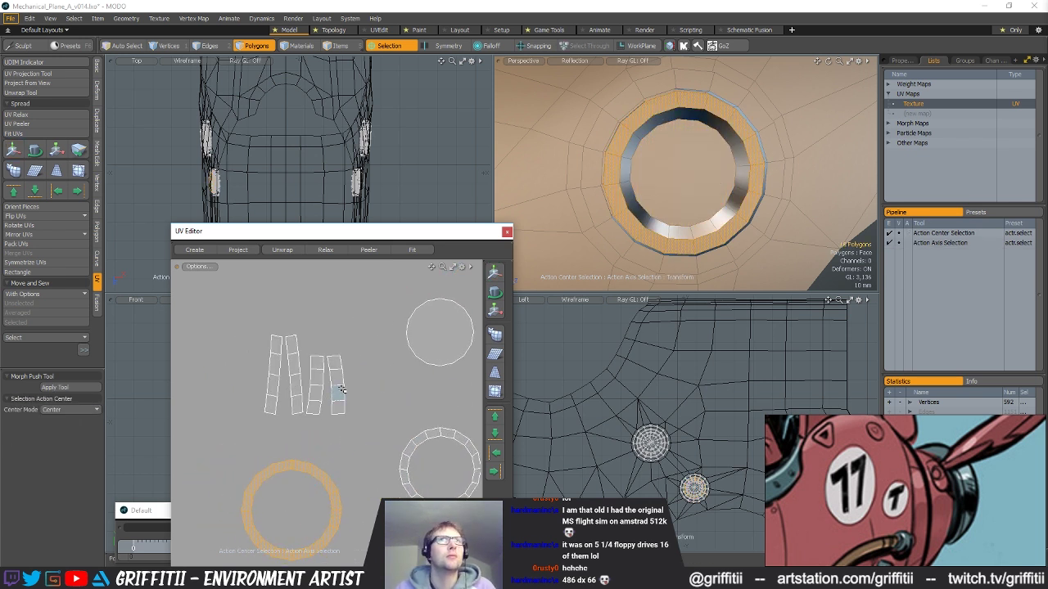
- Move and sew the cap wall's short UV pieces together along their matching end edges
key("2")
scroll(288, 409, "up", 2)
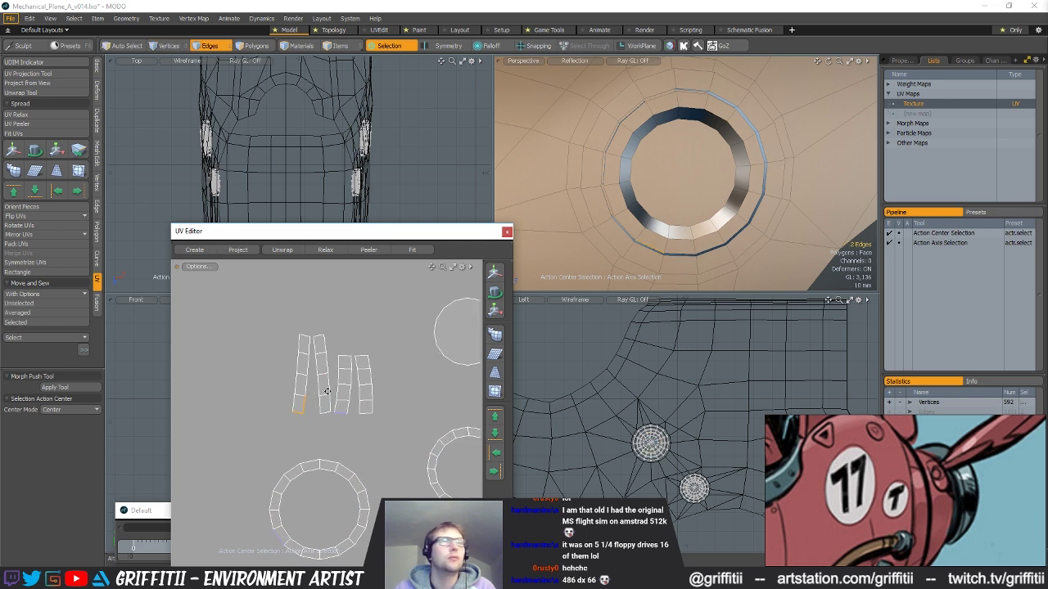
left_click(46, 323)
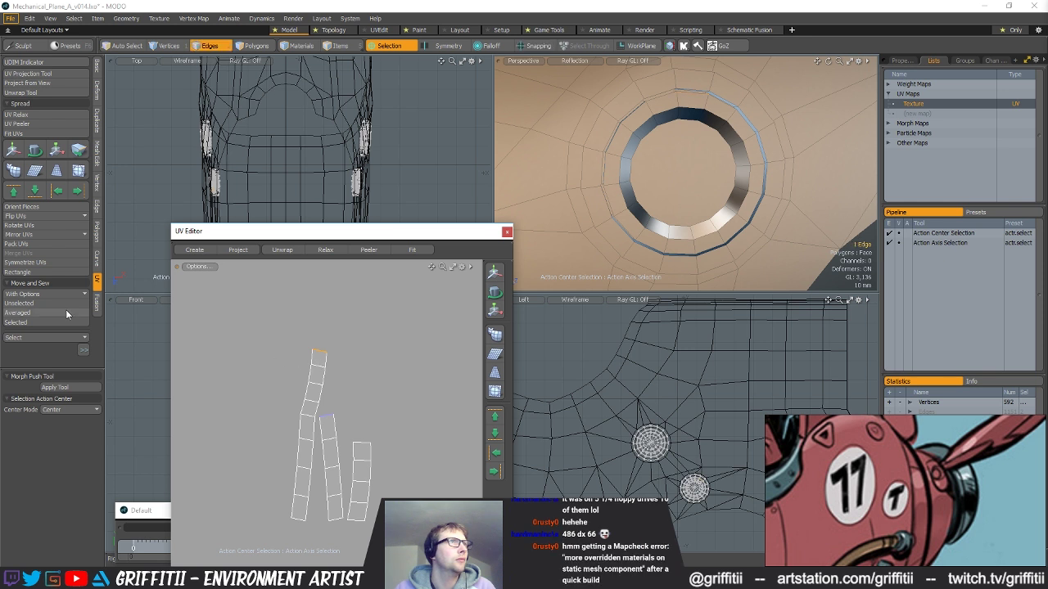
left_click(45, 323)
left_click(9, 316)
- Detach the upper end polygons of the wall's UV strip and sew them onto the strip's lower end
key("3")
left_click(338, 327)
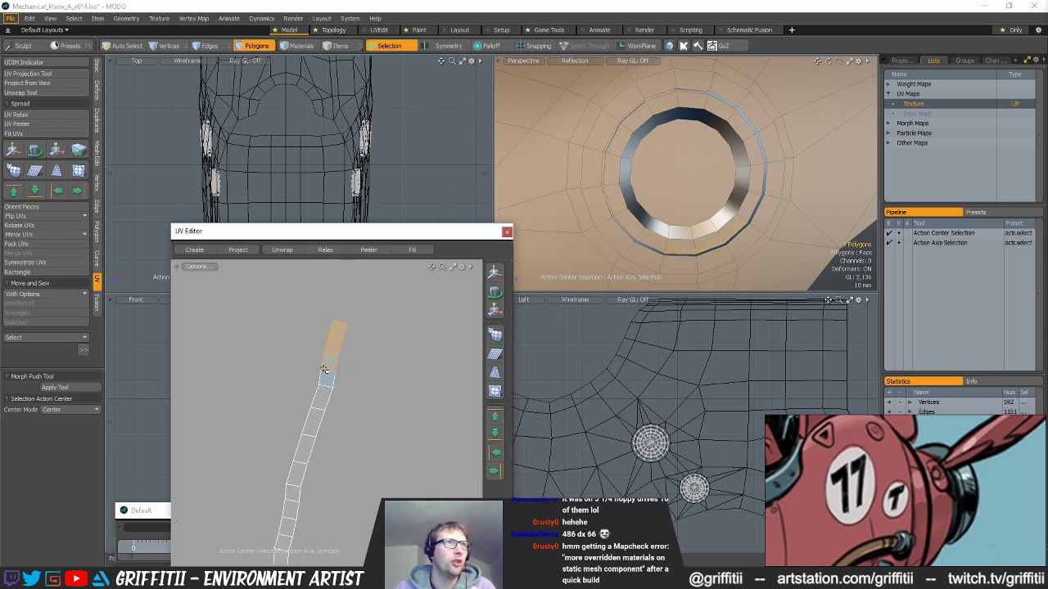
key("y")
left_click_drag(350, 420, 401, 275, "alt")
left_click_drag(306, 488, 302, 407, "alt")
key("space")
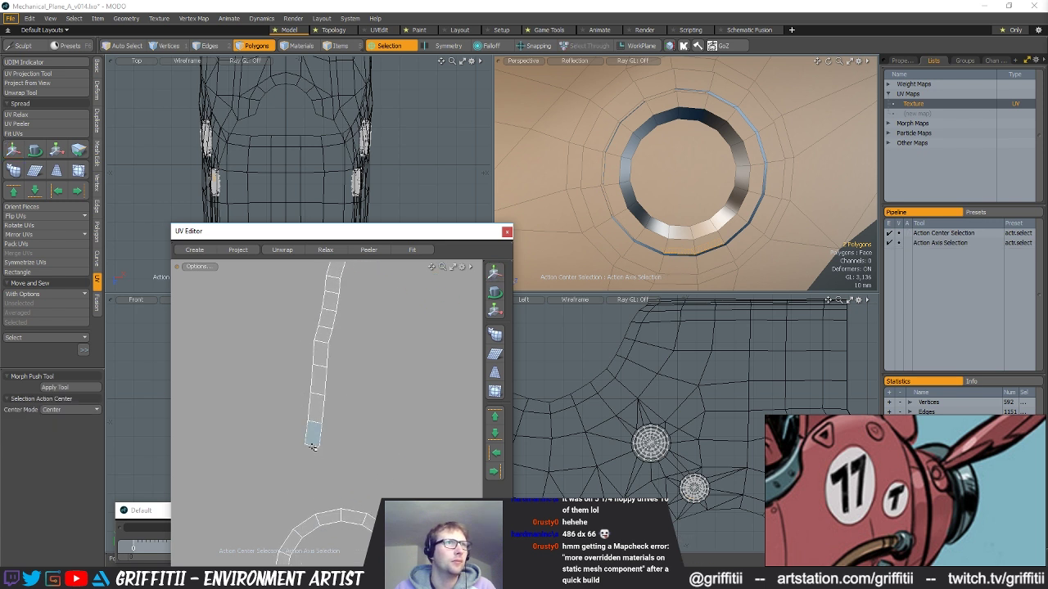
key("space")
key("space")
left_click(309, 450)
left_click(21, 323)
- Select the whole wall UV strip and straighten it with the Rectangle command
key("3")
double_click(320, 406)
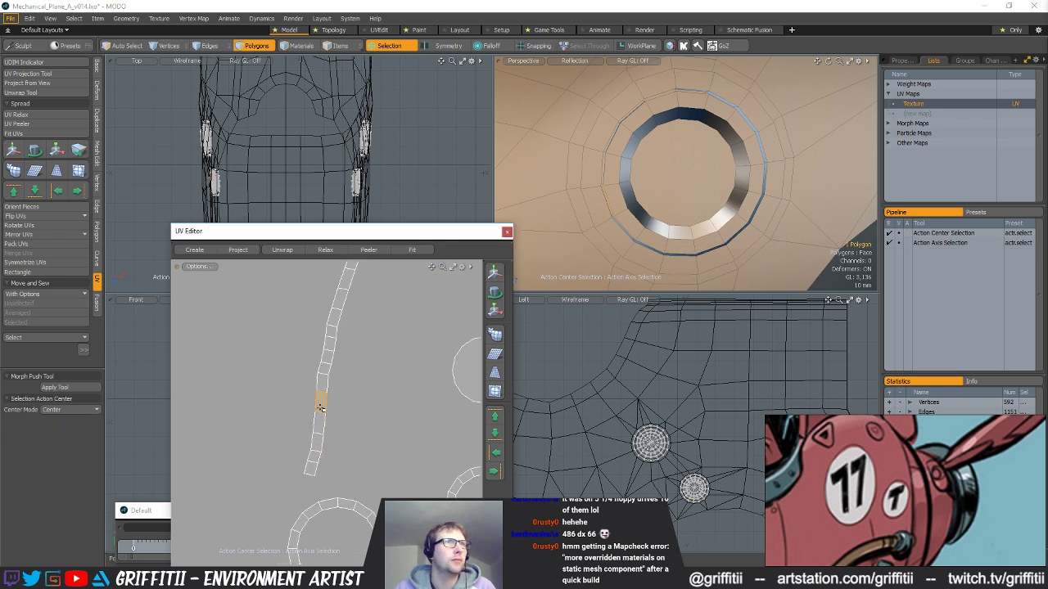
left_click(24, 272)
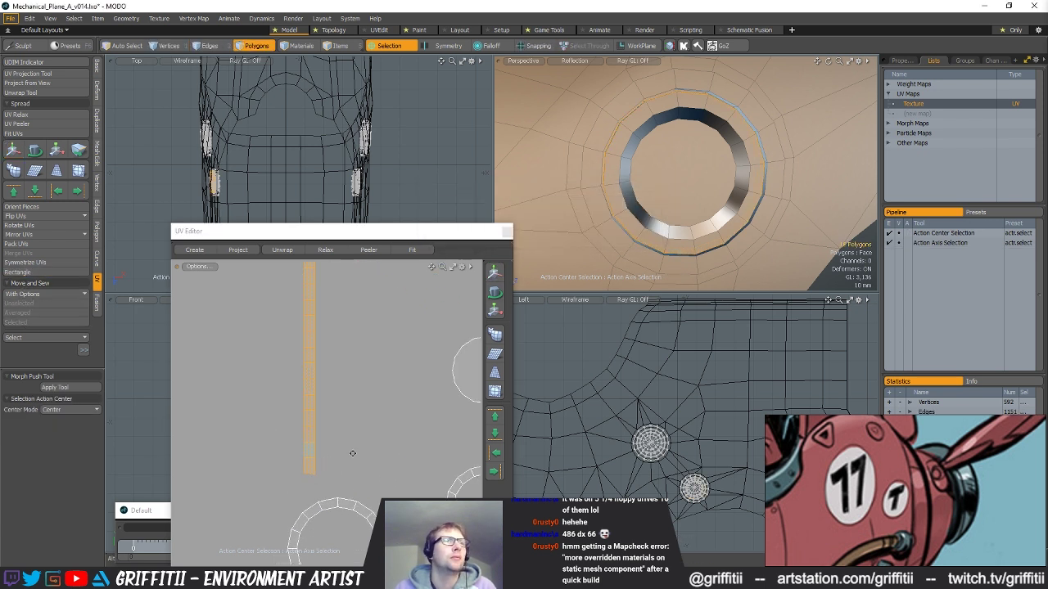
middle_click_drag(352, 453, 279, 416)
- Select the cap's circular centre polygon and extrude it in place with Polygon Extrude
key("1")
double_click(265, 415)
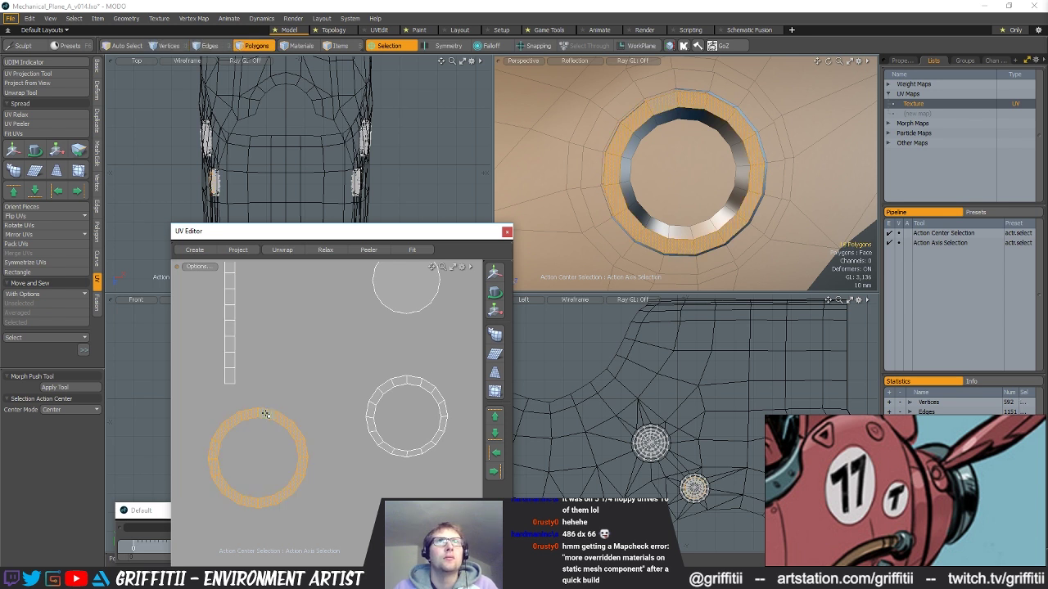
middle_click_drag(270, 418, 277, 411)
double_click(395, 377)
left_click_drag(374, 358, 338, 405, "alt")
left_click(385, 314)
left_click_drag(704, 191, 691, 166, "alt")
key("ctrl+3")
left_click(693, 116)
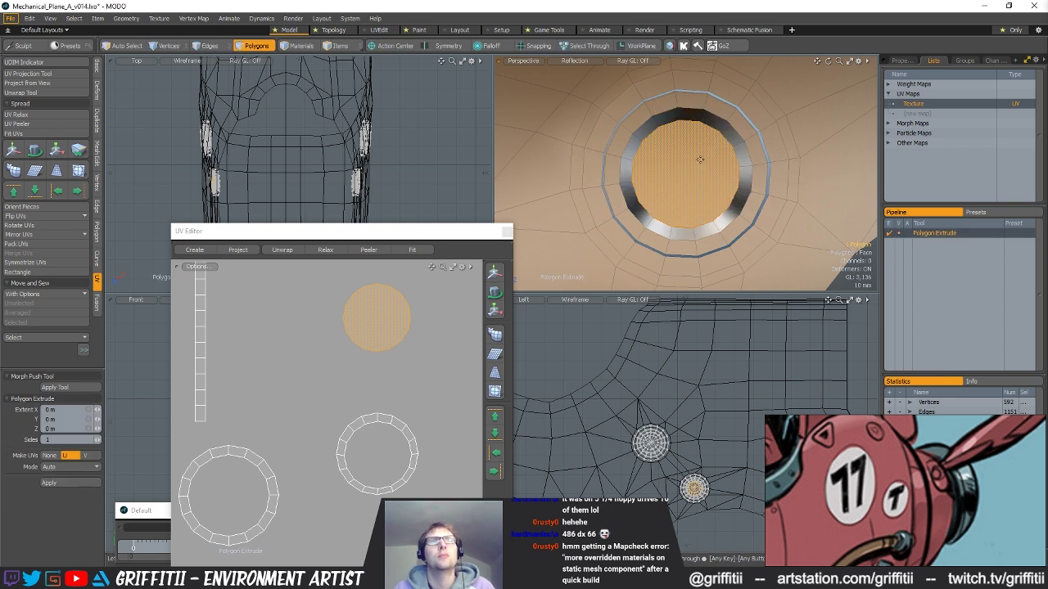
- Switch to the Local action center and scale the extruded centre polygon to 67%
key("alt+a")
key("w")
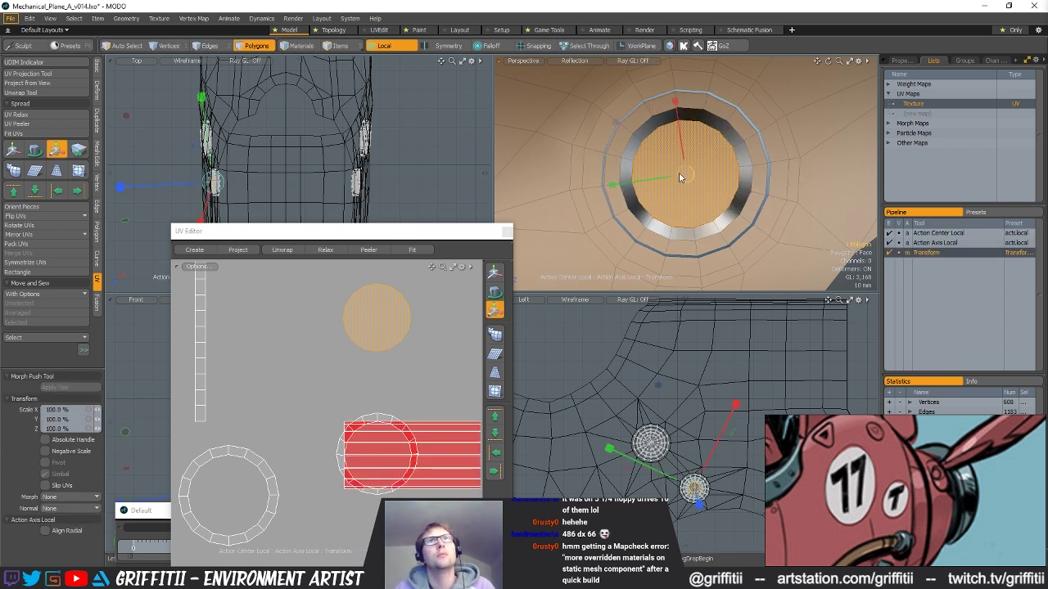
left_click_drag(659, 172, 696, 171, "alt")
scroll(696, 171, "up", 4)
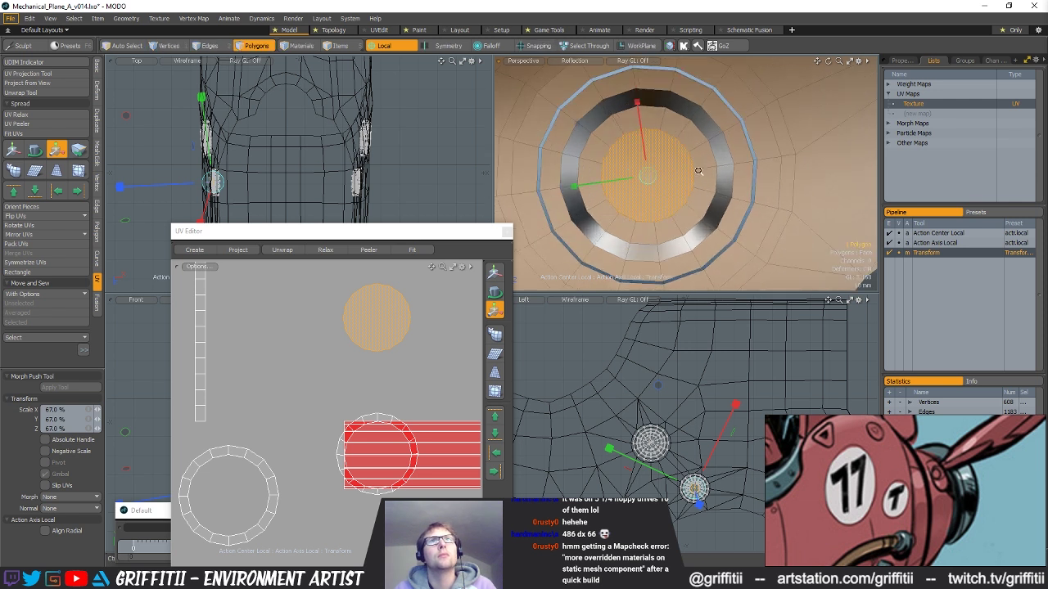
- Use Edge Slice to cut the inner disc from its rim vertices through the centre, dividing it into radial wedges
key("space")
key("1")
middle_click_drag(675, 150, 669, 140)
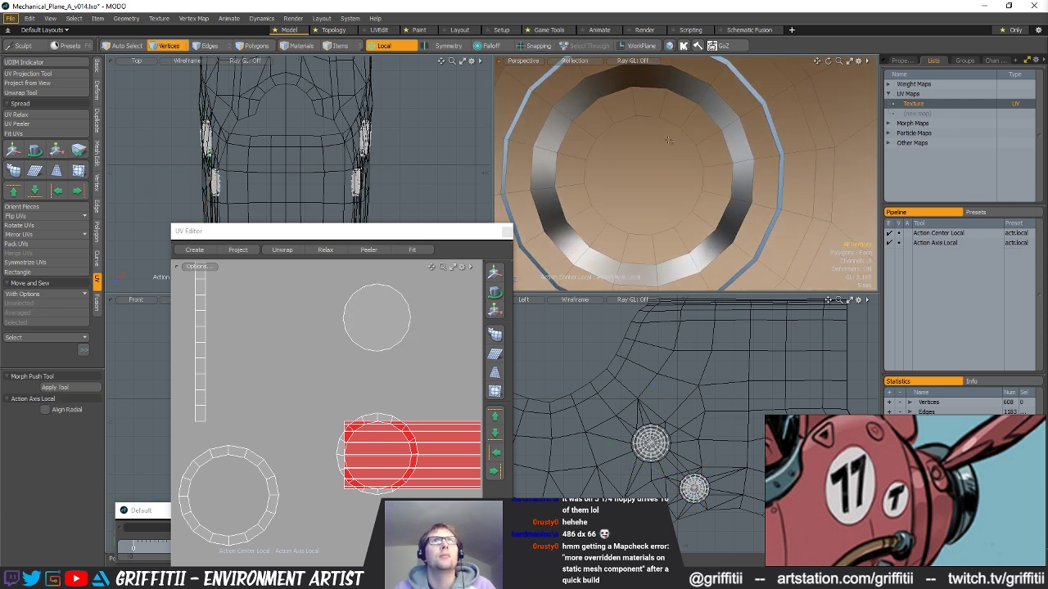
key("alt+c")
left_click(631, 87)
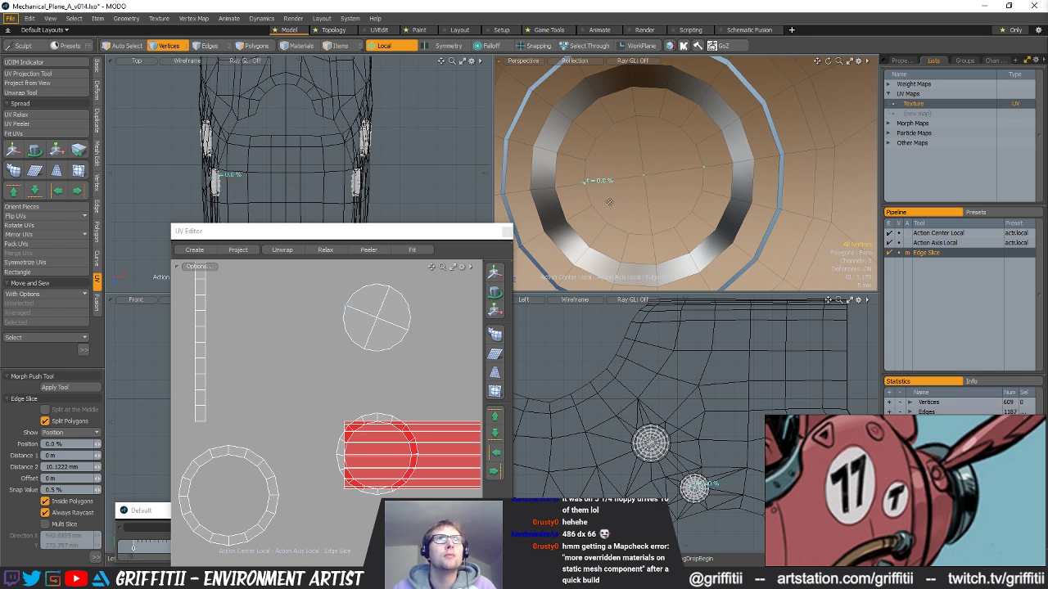
key("space")
key("space")
key("space")
mouse_move(653, 158)
left_mouse_down()
mouse_move(629, 190)
mouse_move(654, 166)
left_mouse_up()
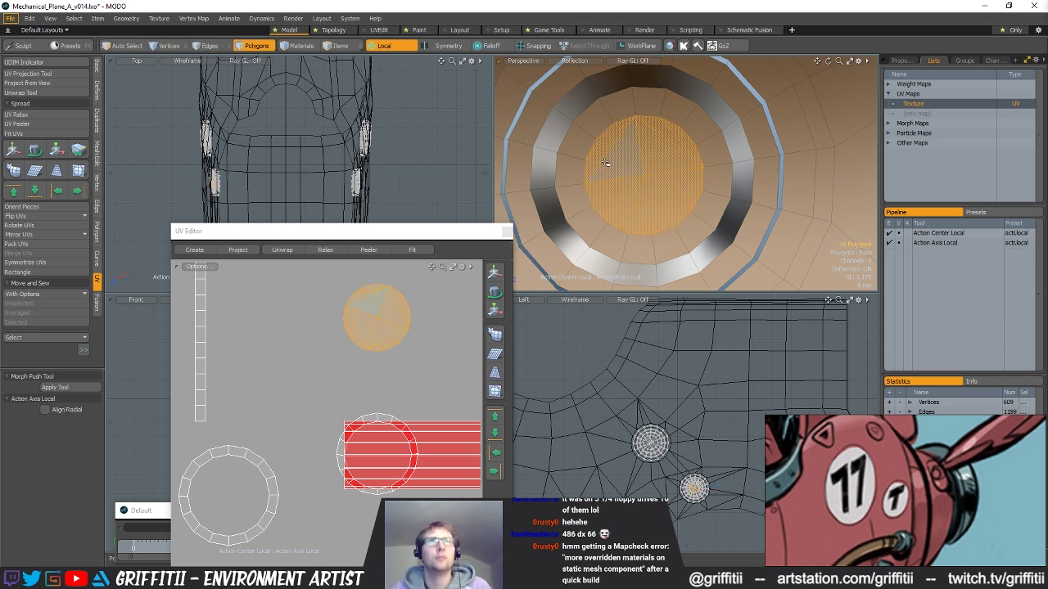
key("space")
key("space")
left_click(613, 165)
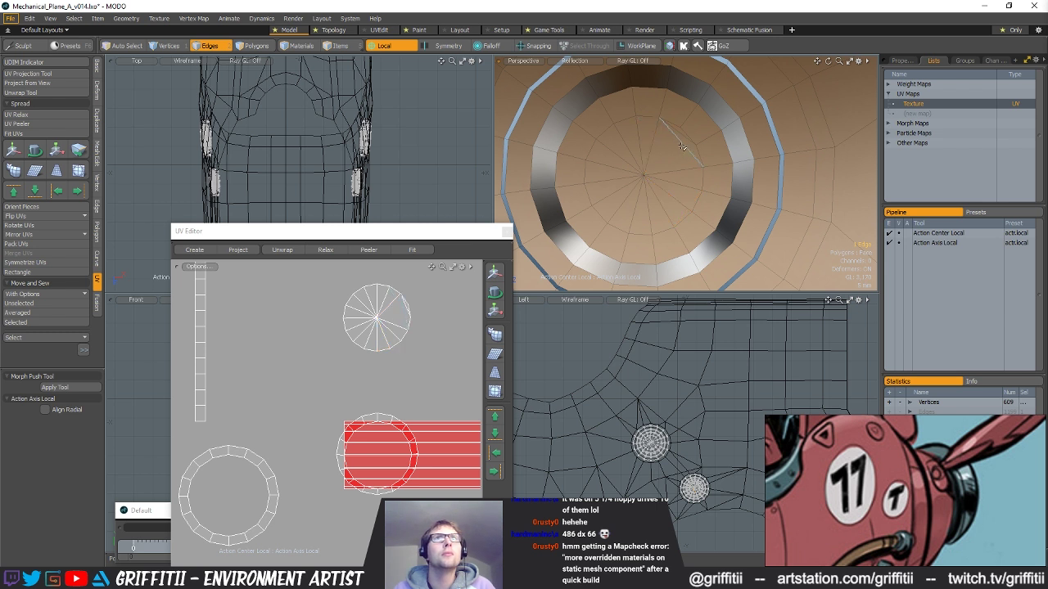
- Select the sliced disc with its surrounding inset ring and create new UVs for them with the Atlas projection
key("3")
left_click_drag(655, 170, 632, 185)
mouse_move(628, 110)
left_mouse_down("shift")
mouse_move(599, 124)
mouse_move(599, 216)
left_mouse_up("shift")
mouse_move(591, 215)
left_mouse_down()
mouse_move(638, 244)
mouse_move(671, 112)
mouse_move(528, 229)
left_mouse_up()
left_click(194, 250)
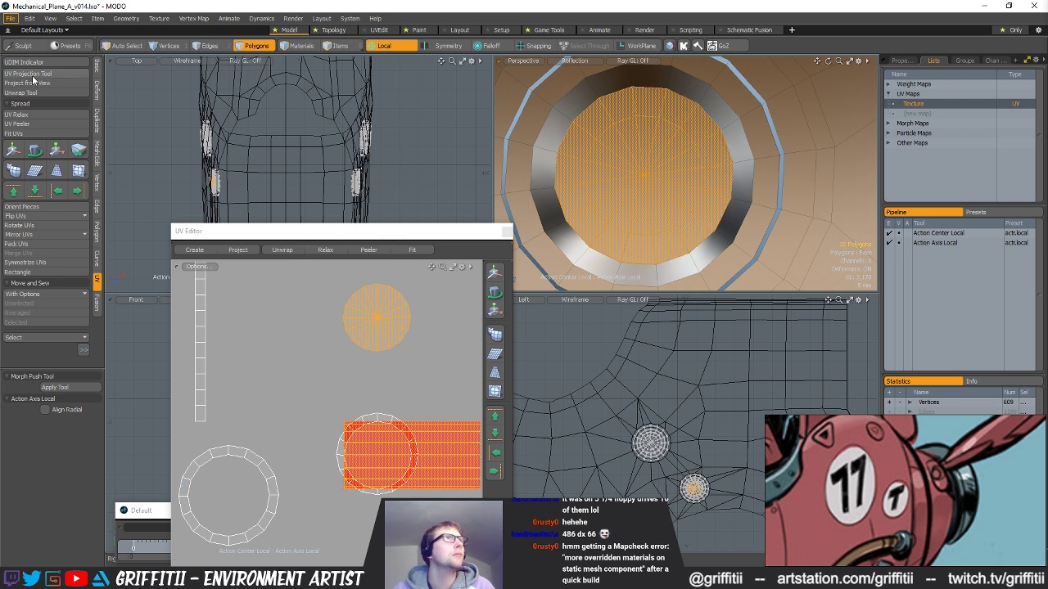
scroll(380, 396, "down", 5)
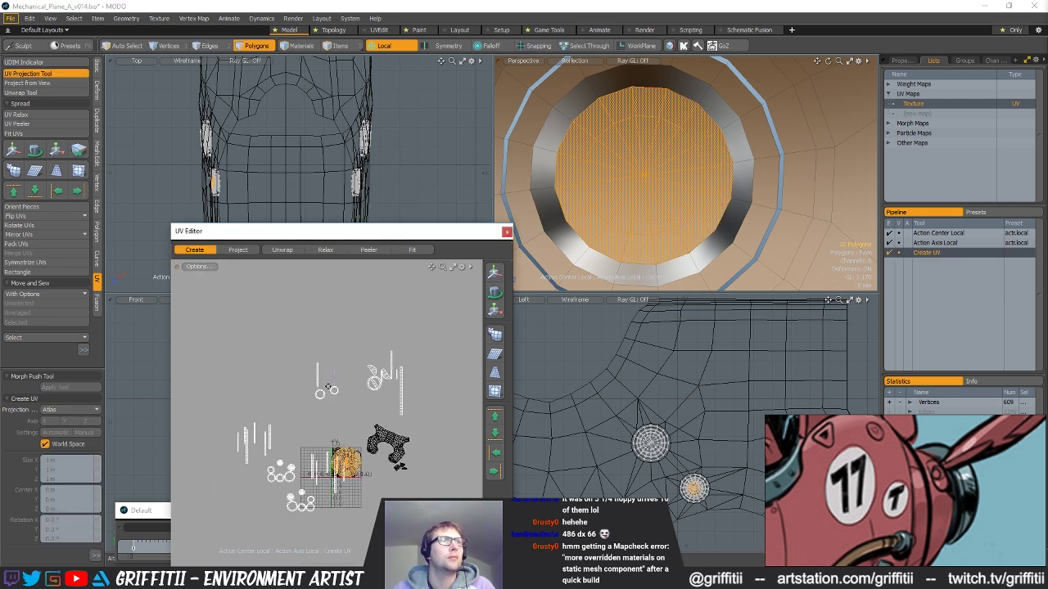
key("Escape")
key("Escape")
key("Escape")
- Select the UV islands of all the fittings, pack them and close the UV editor
mouse_move(467, 375)
right_mouse_down()
mouse_move(190, 458)
mouse_move(204, 483)
right_mouse_up()
left_click(23, 245)
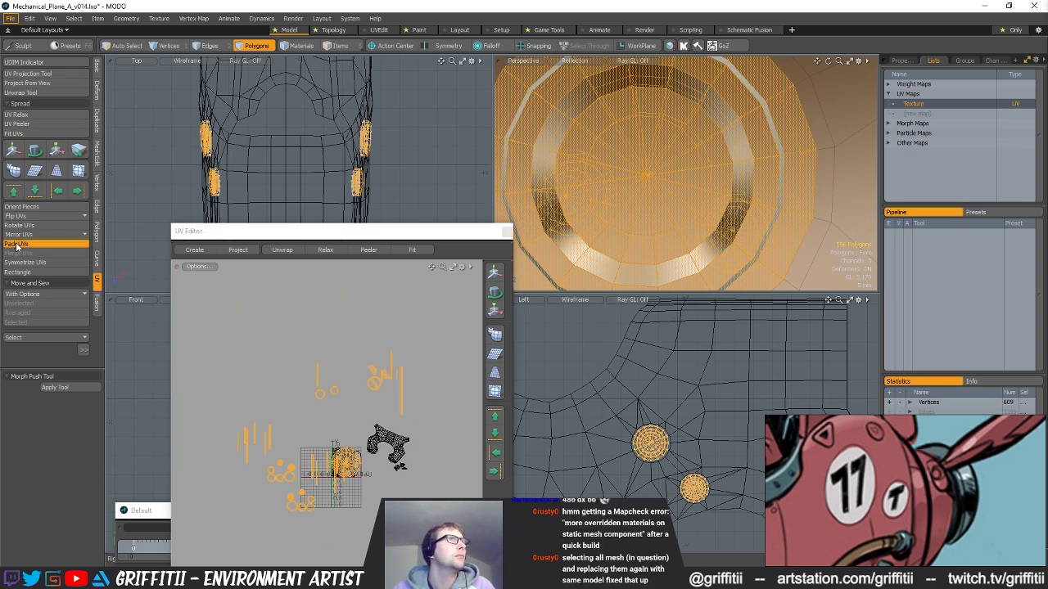
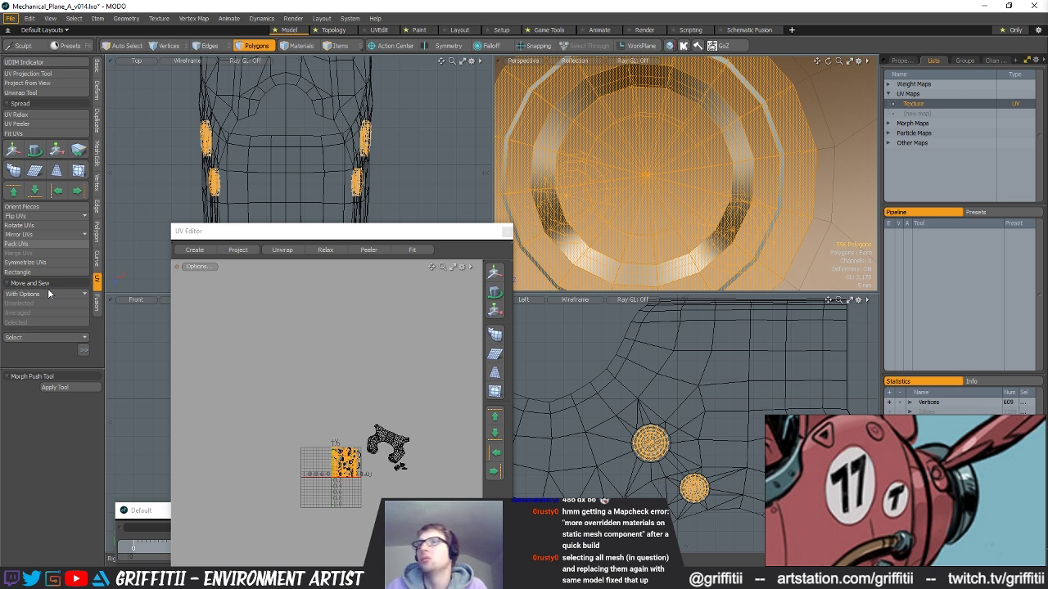
left_click_drag(321, 375, 370, 483, "ctrl+alt")
left_click_drag(370, 483, 393, 410, "alt+shift")
left_click(510, 276)
left_click(506, 232)
- Reselect the fittings' polygons through their packed Texture UVs and apply smoothing to them with the Vertex Normal Toolkit
mouse_move(704, 163)
left_mouse_down("alt")
mouse_move(727, 169)
mouse_move(723, 218)
mouse_move(647, 215)
mouse_move(762, 188)
mouse_move(746, 203)
mouse_move(854, 189)
mouse_move(694, 146)
mouse_move(705, 158)
left_mouse_up("alt")
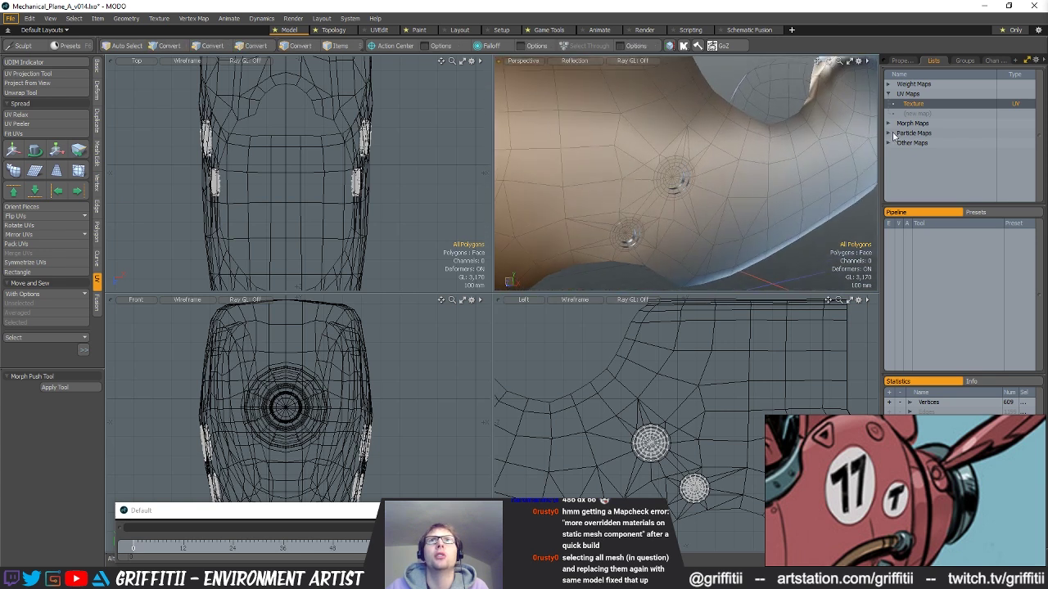
double_click(913, 105)
mouse_move(347, 344)
right_mouse_down()
mouse_move(190, 510)
mouse_move(365, 531)
right_mouse_up()
left_click(670, 46)
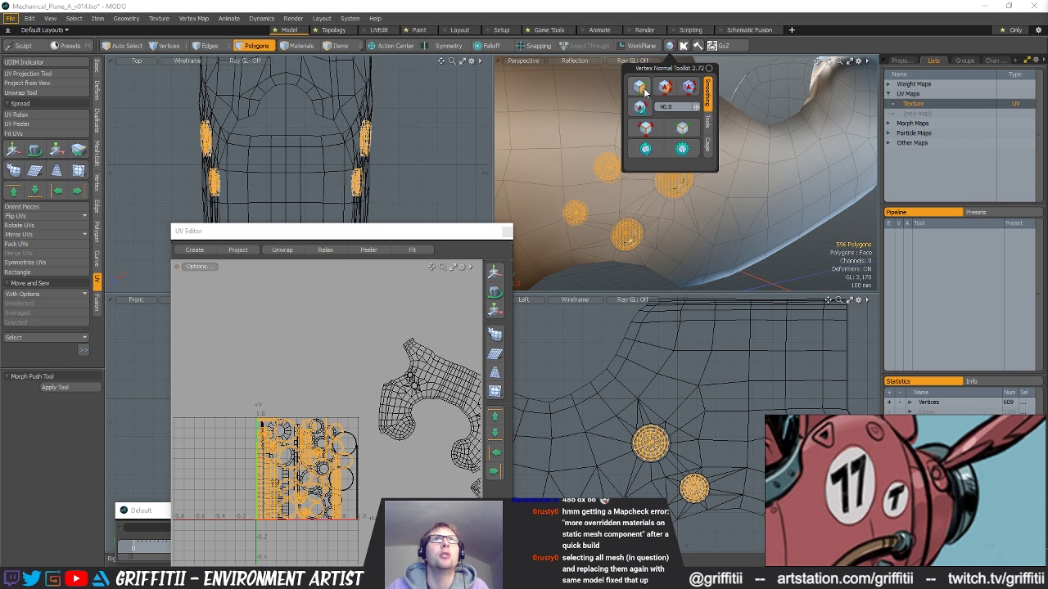
left_click(687, 231, "alt")
scroll(662, 194, "up", 3)
left_click_drag(661, 194, 683, 174, "alt")
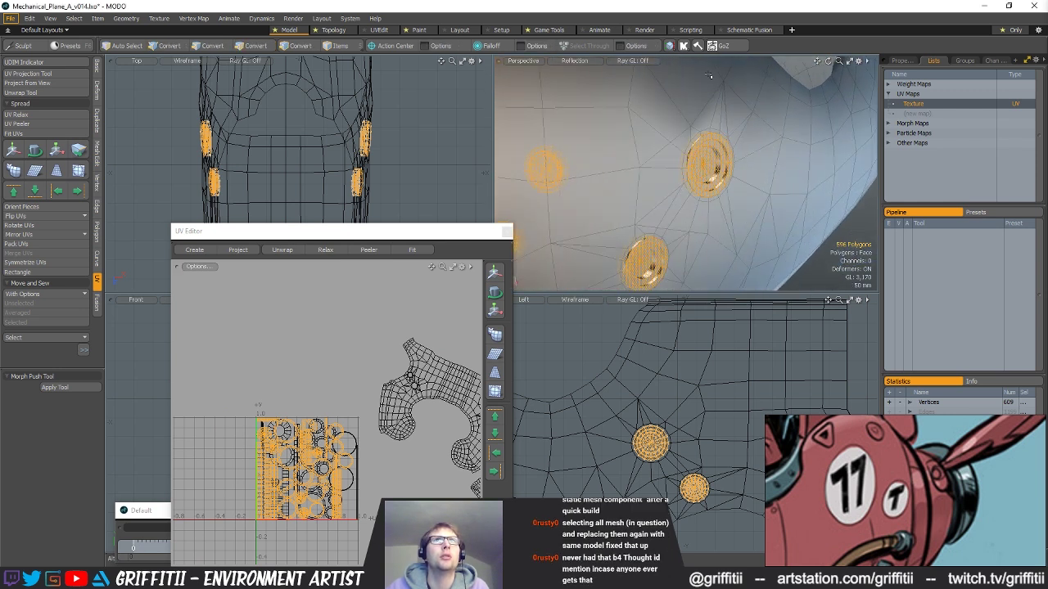
left_click(669, 45)
left_click(645, 148)
left_click_drag(783, 229, 665, 184, "alt")
left_click(799, 264)
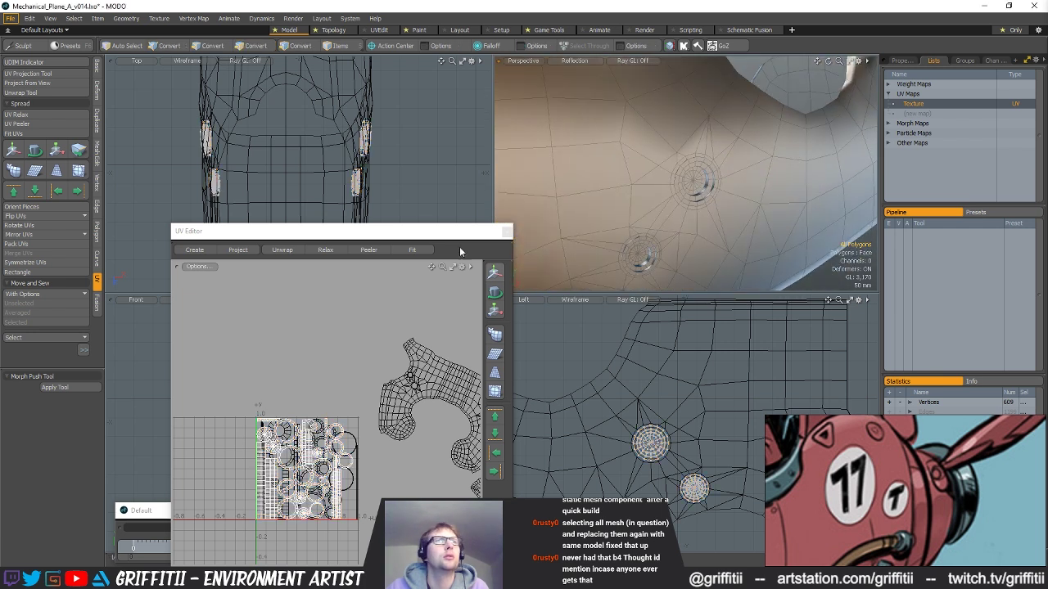
left_click(507, 231)
- Select all the plane's meshes and assign the Default material to their polygons
left_click_drag(714, 161, 681, 188, "alt")
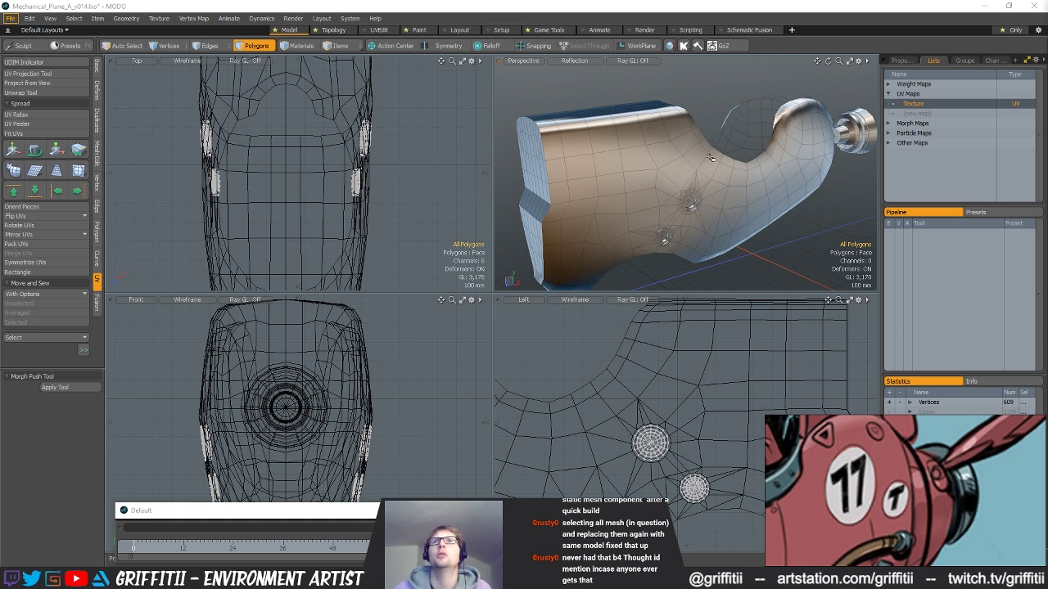
key("ctrl+a")
key("m")
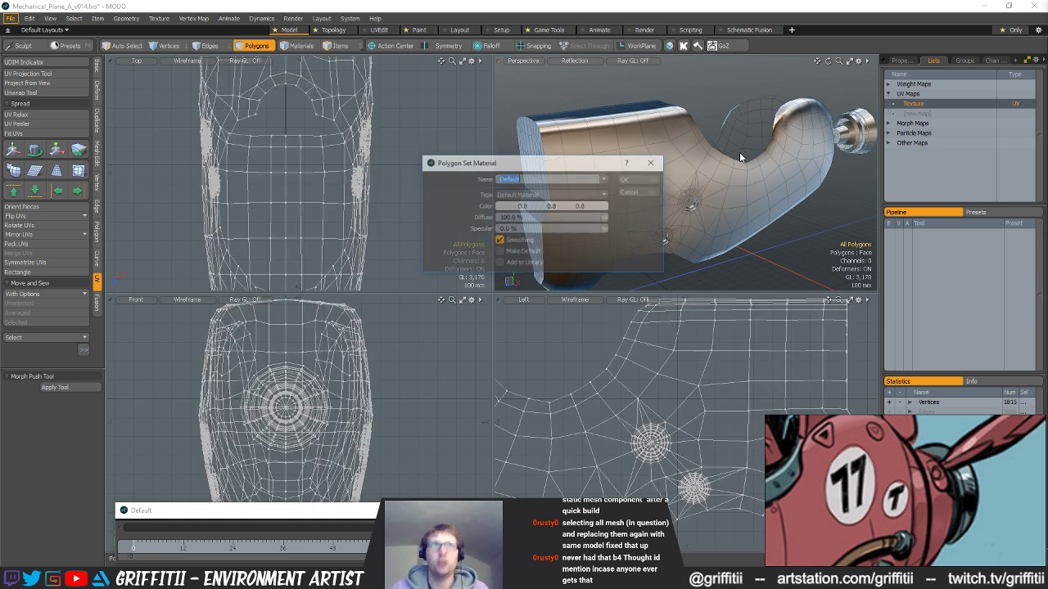
left_click(636, 181)
- Unhide the hidden polygons of the plane's body
left_click_drag(778, 217, 622, 192, "alt")
scroll(655, 193, "up", 4)
left_click_drag(704, 188, 780, 178, "alt")
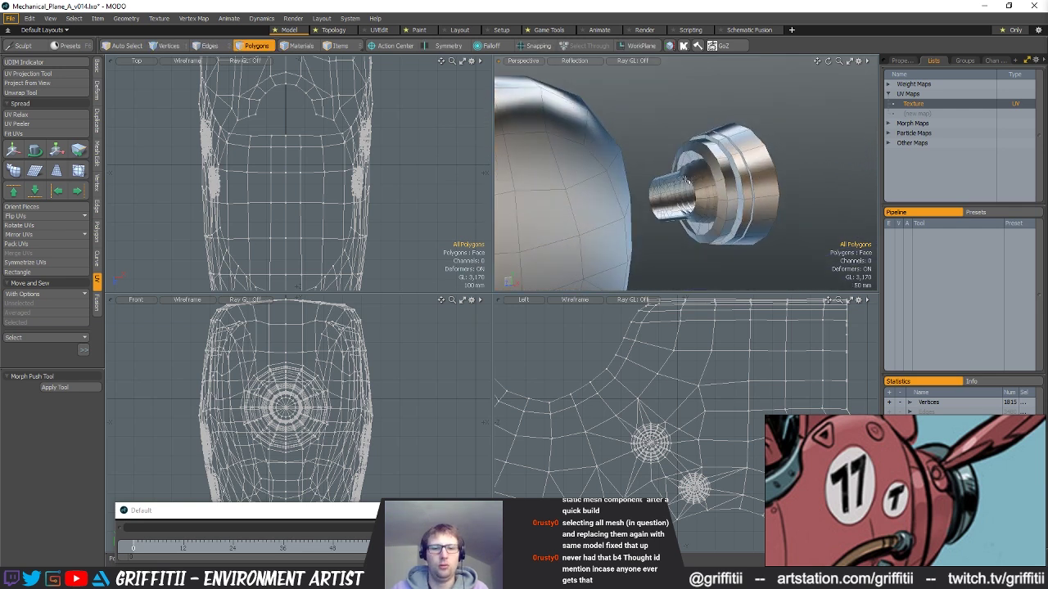
key("u")
scroll(730, 211, "down", 5)
mouse_move(730, 211)
left_mouse_down("alt")
mouse_move(731, 196)
mouse_move(797, 196)
mouse_move(744, 155)
mouse_move(714, 206)
mouse_move(686, 208)
mouse_move(719, 214)
left_mouse_up("alt")
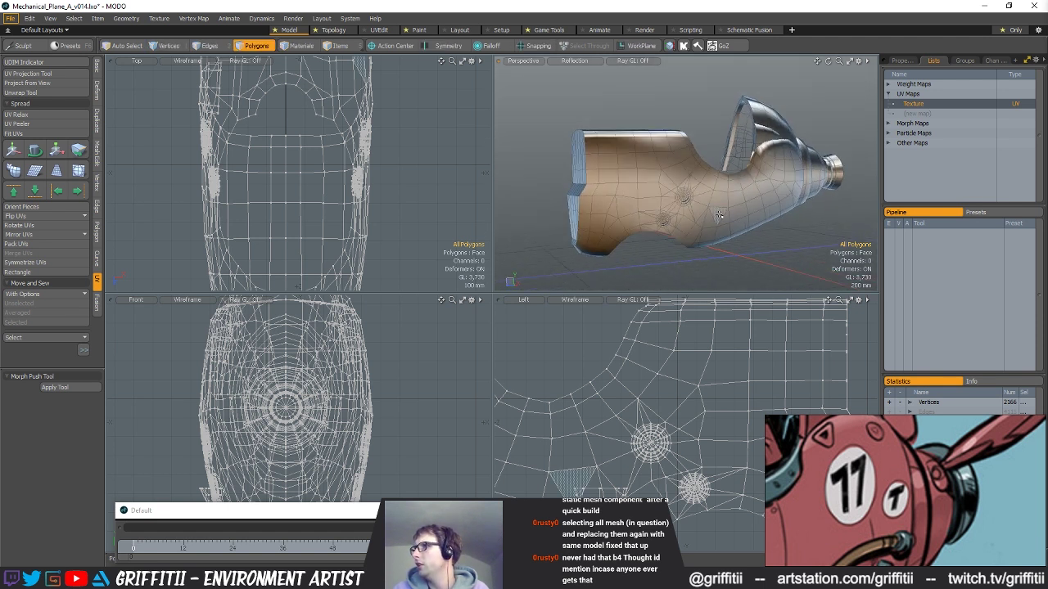
left_click_drag(719, 215, 682, 208, "alt")
- Render a preview of the plane's body and examine the surface and fittings from several sides
key("F8")
left_click_drag(358, 318, 388, 342, "alt")
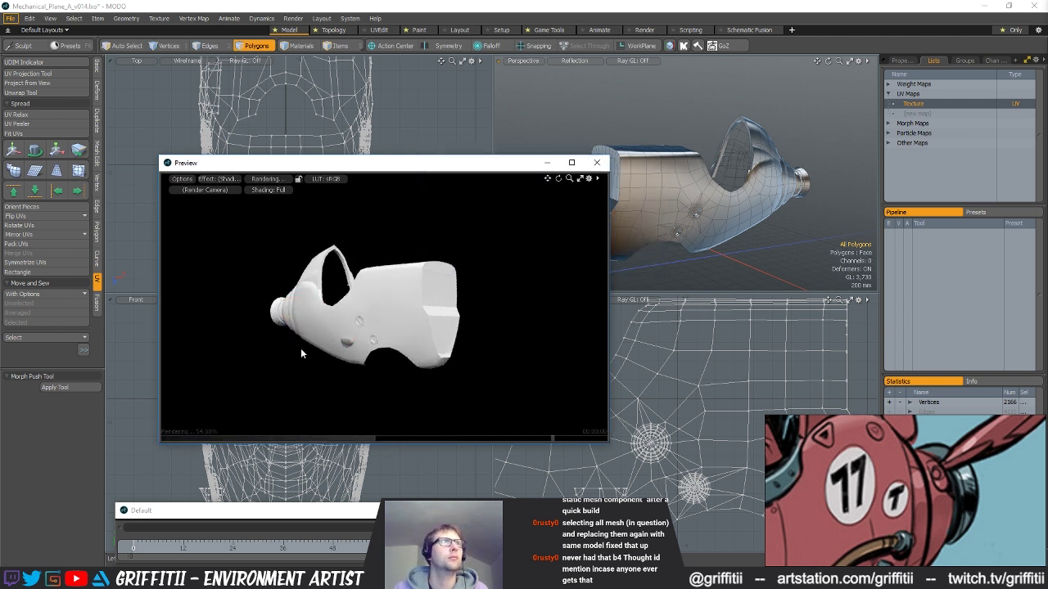
left_click_drag(368, 277, 424, 285, "alt")
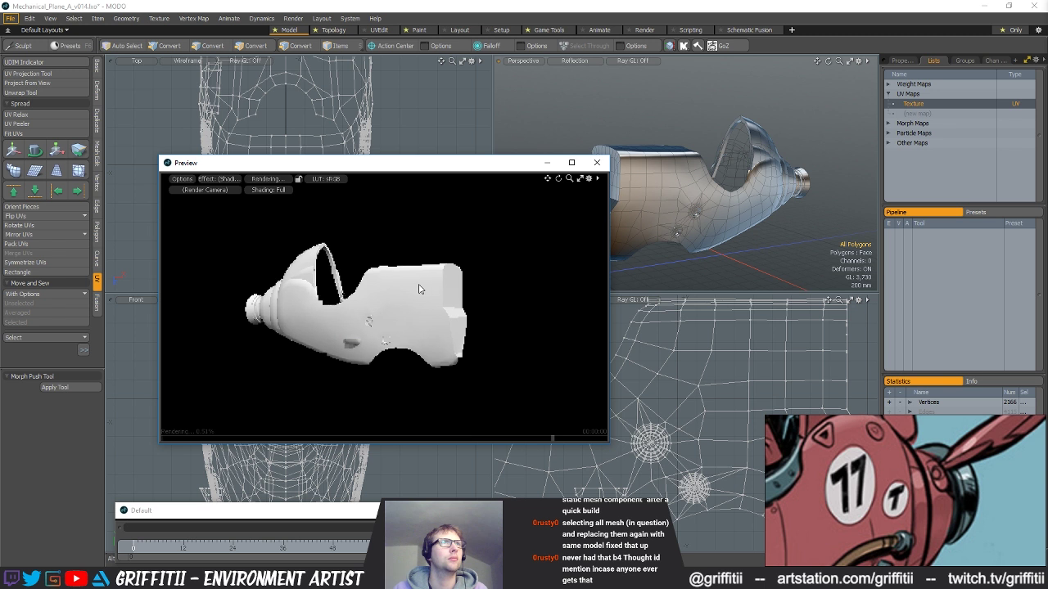
mouse_move(487, 287)
left_mouse_down("alt")
mouse_move(283, 295)
mouse_move(481, 283)
left_mouse_up("alt")
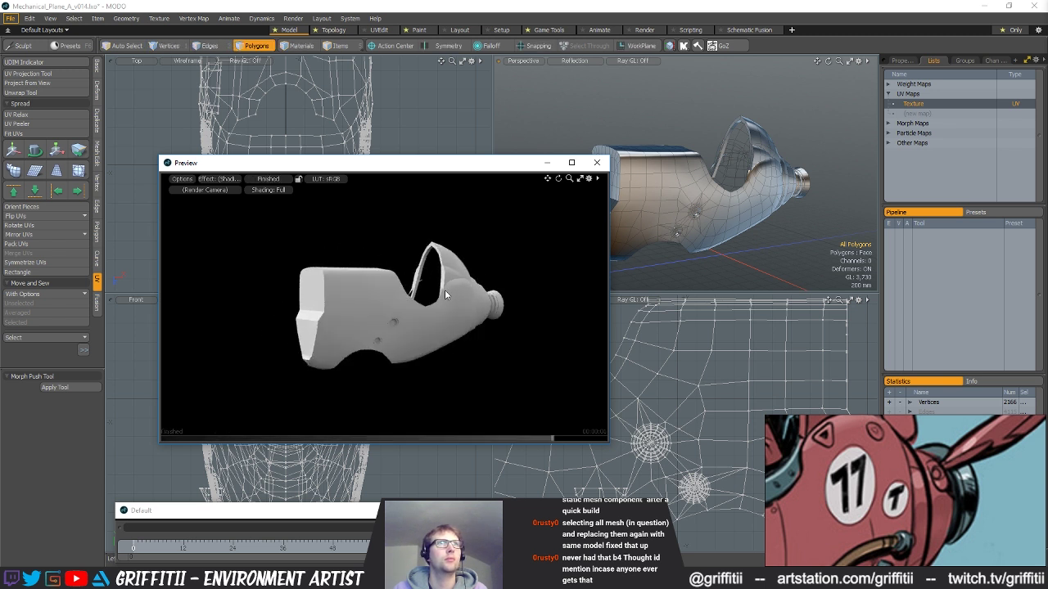
left_click_drag(370, 278, 395, 271, "alt")
left_click_drag(383, 339, 486, 330, "alt")
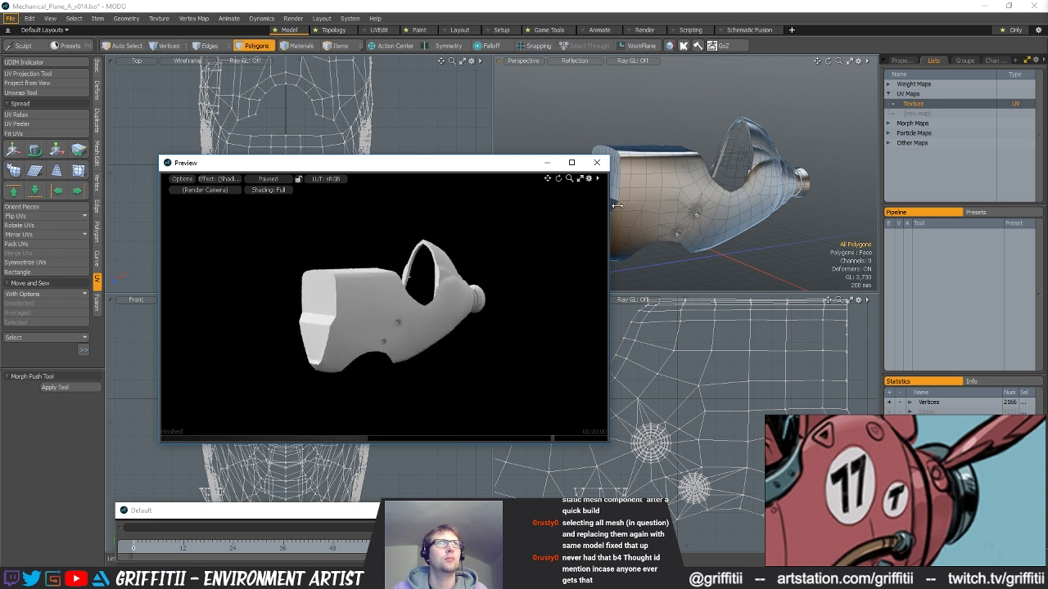
left_click(597, 162)
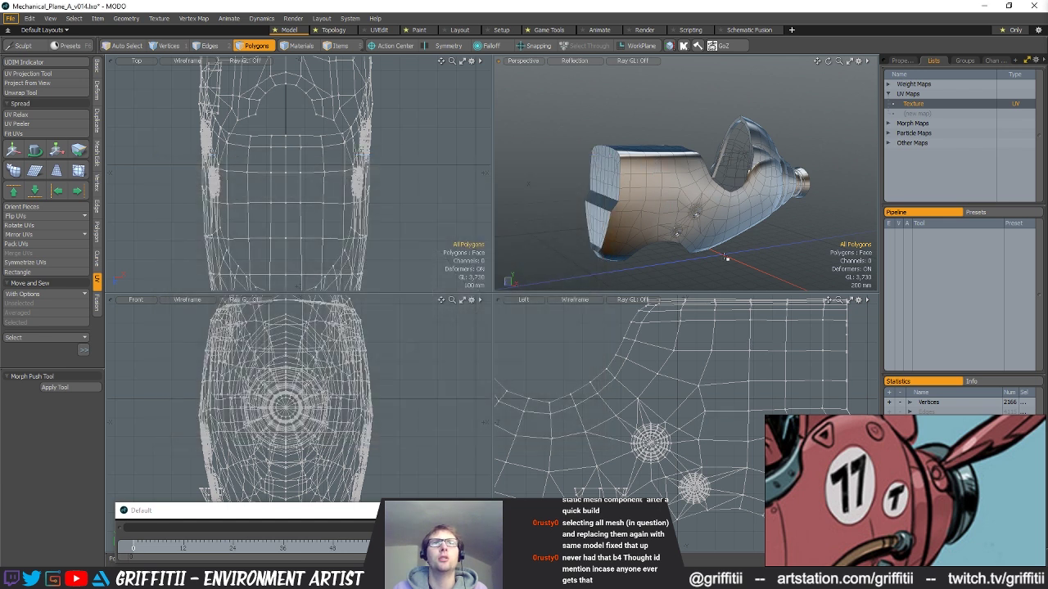
- Assign a material named Reflection to the plane's polygons and open the material's properties
scroll(748, 219, "down", 3)
scroll(749, 218, "down", 3)
type("mPlaane")
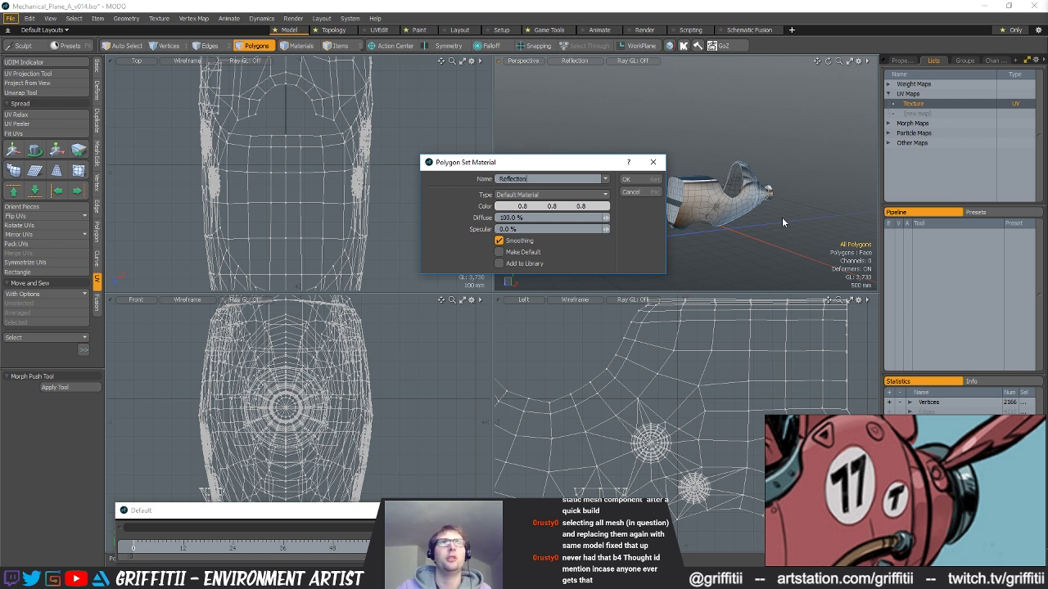
key("Return")
scroll(782, 217, "up", 3)
key("3")
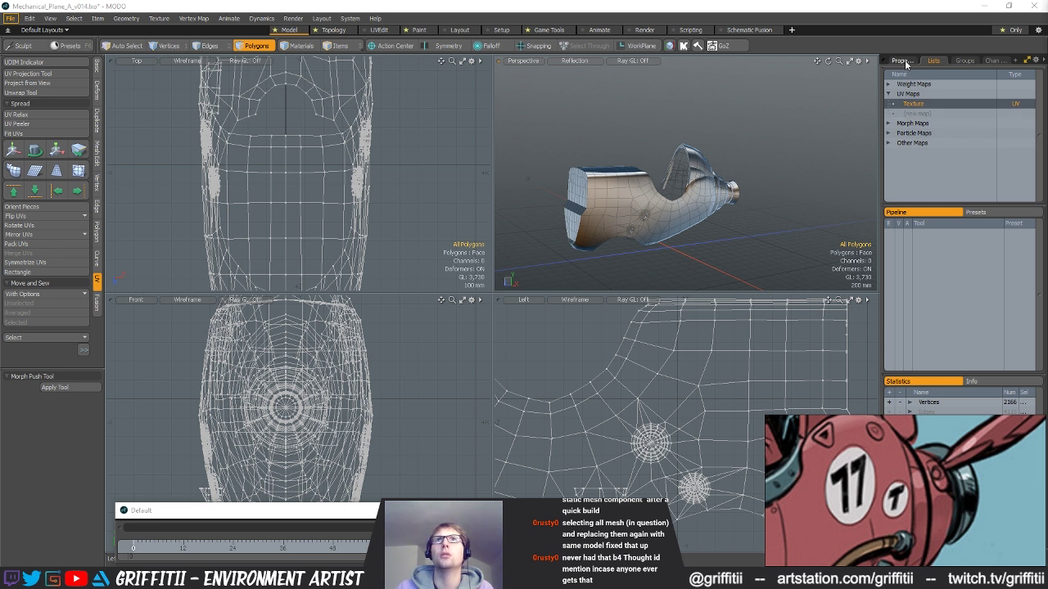
left_click(903, 61)
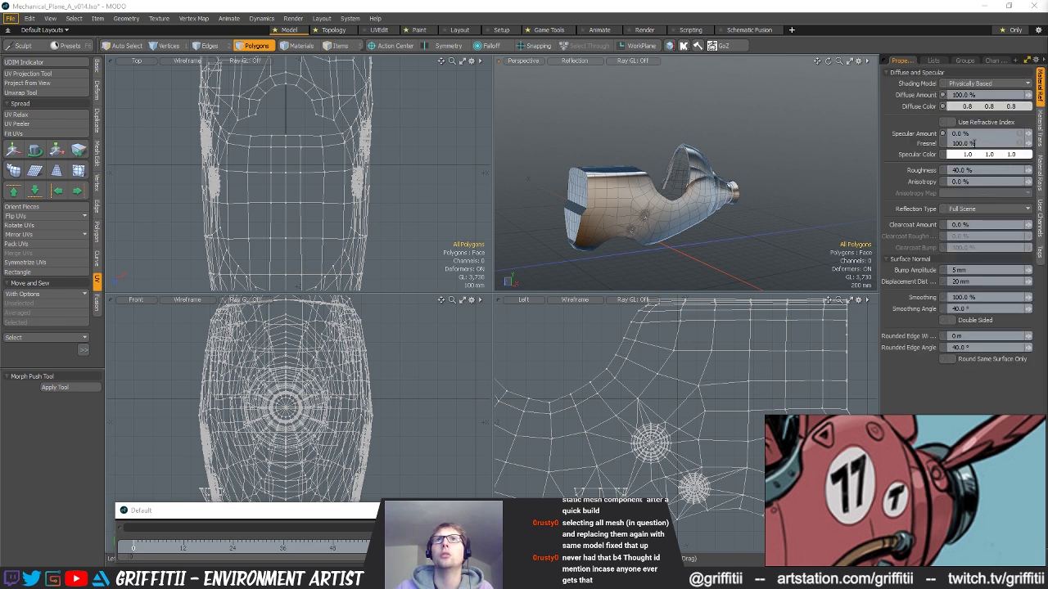
- Set the material's Specular Amount to 100% and open a render preview of the plane's body
left_click(980, 133)
key("BackSpace")
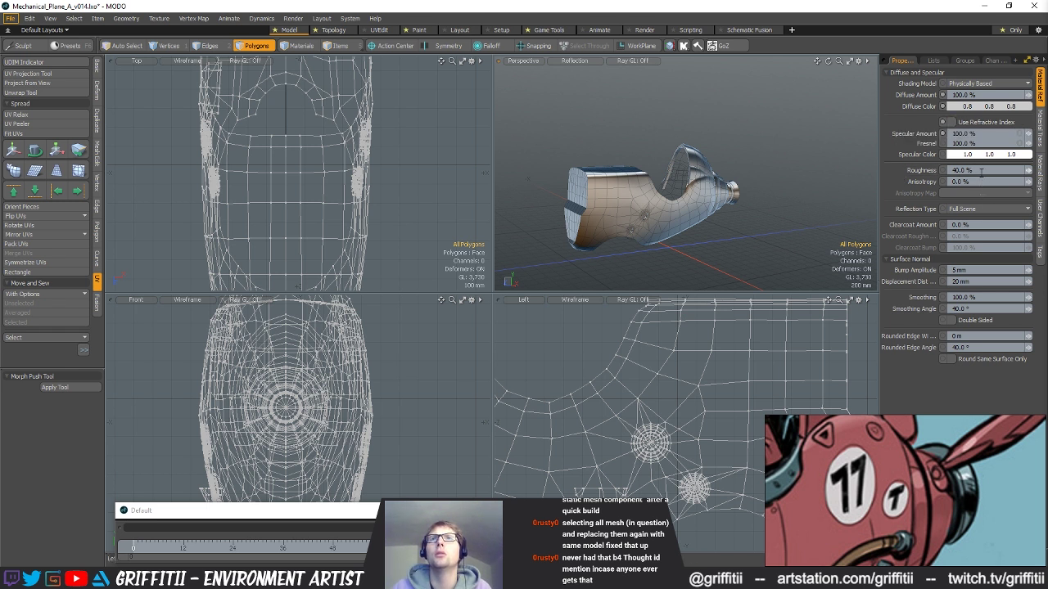
left_click_drag(720, 219, 762, 218, "alt")
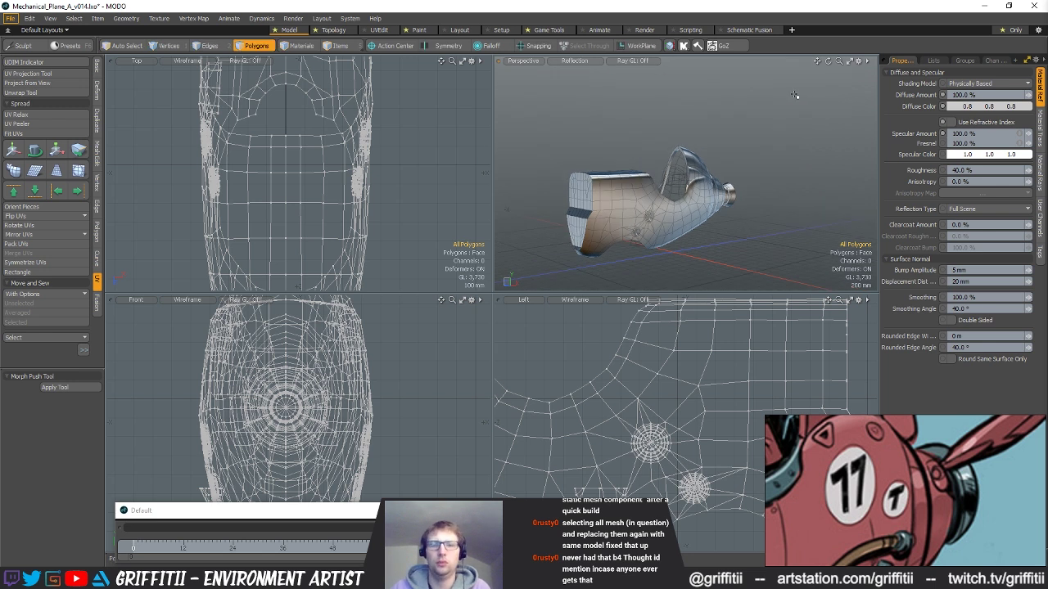
key("F8")
left_click(386, 301)
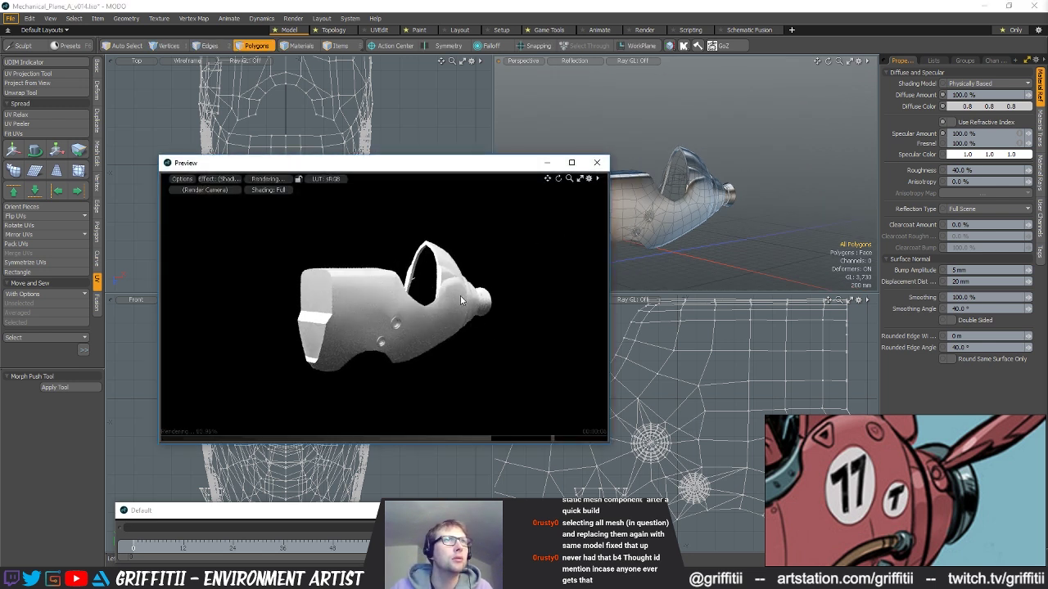
- Try a material Roughness of 100%, settle on 0%, and check the reflections from the other side of the body
left_click_drag(988, 171, 891, 174)
type("100")
key("Return")
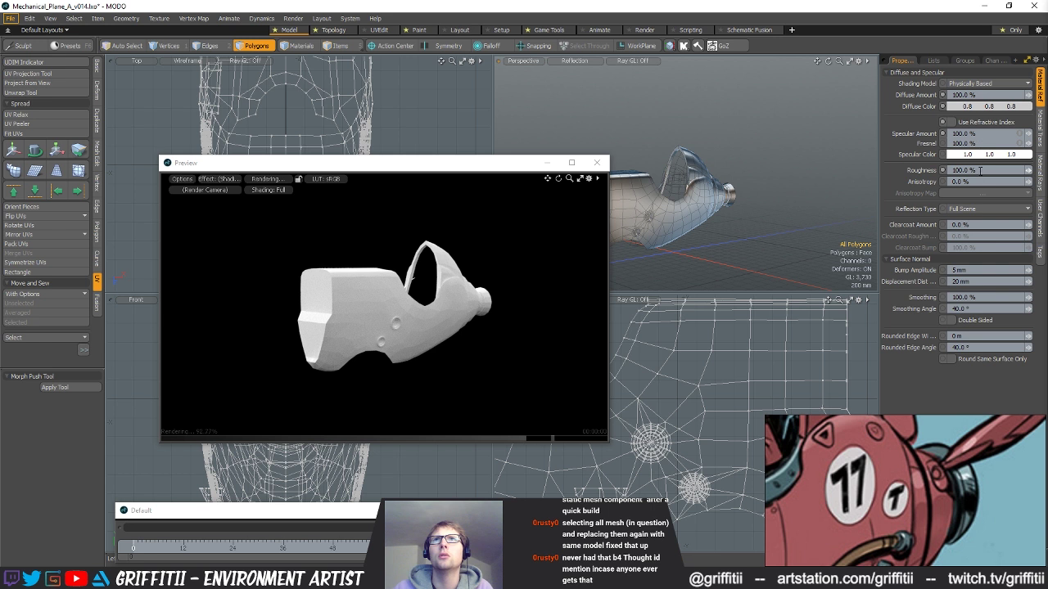
type("0")
key("Return")
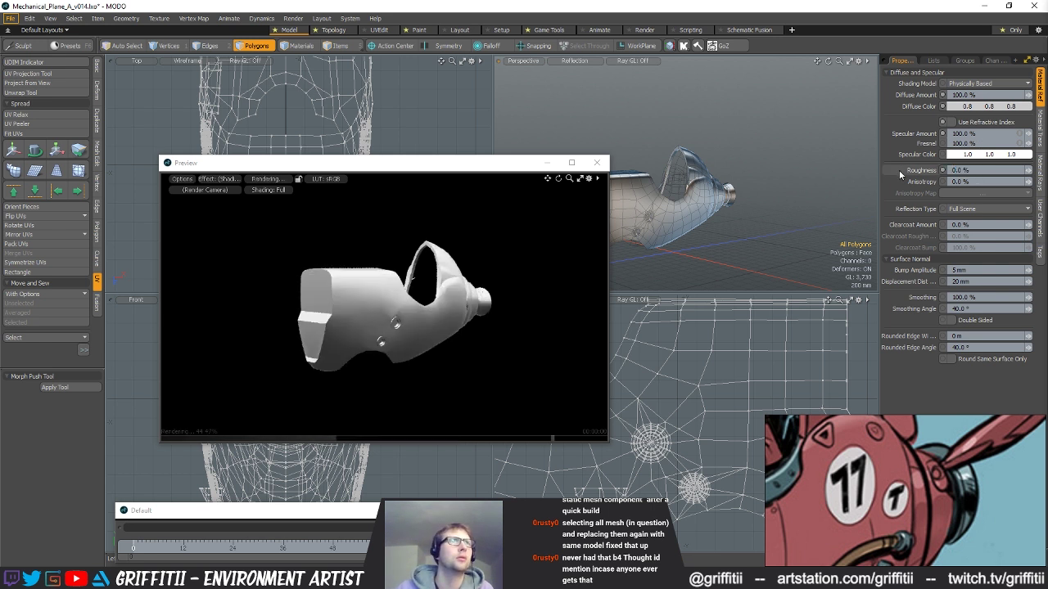
left_click_drag(586, 304, 478, 308, "alt")
left_click_drag(365, 311, 353, 310, "alt")
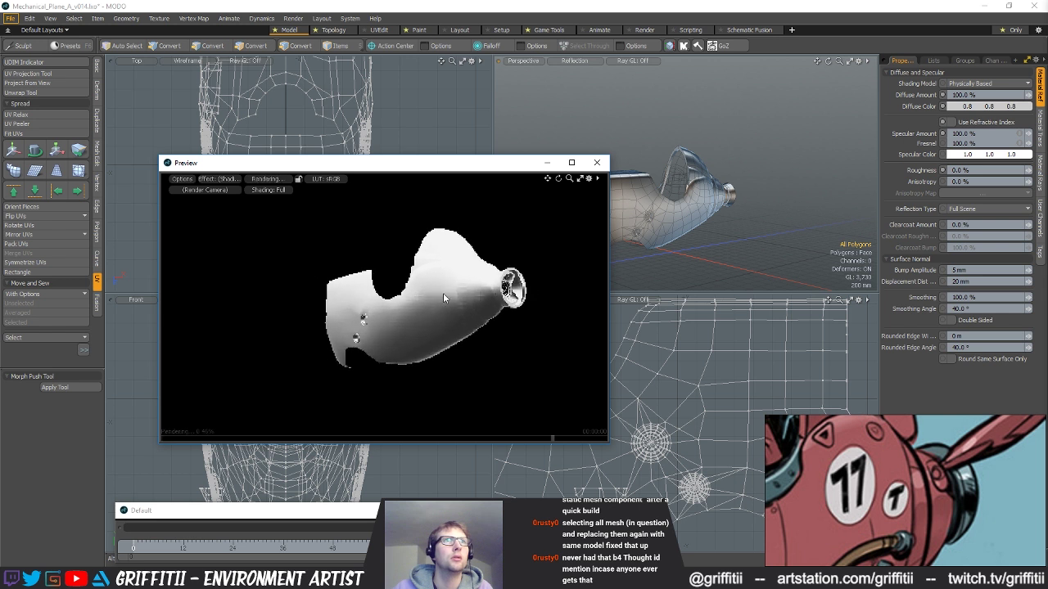
- Set the material's Fresnel to 0% and its Specular Amount to 10%, trying 50% in between
left_click(963, 133)
type("10")
key("Tab")
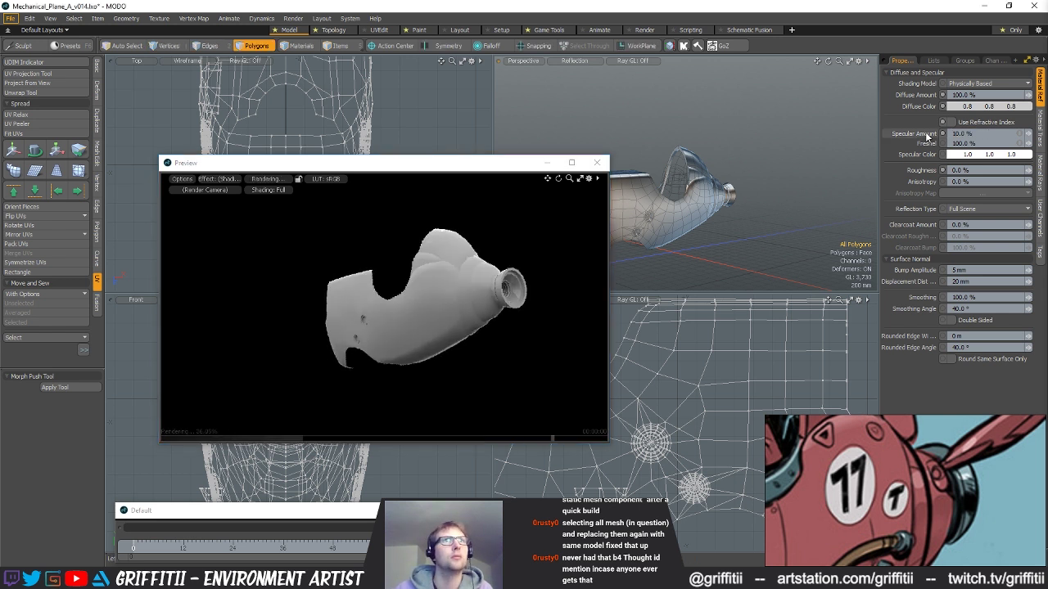
type("0")
key("shift+Tab")
type("50")
key("Tab")
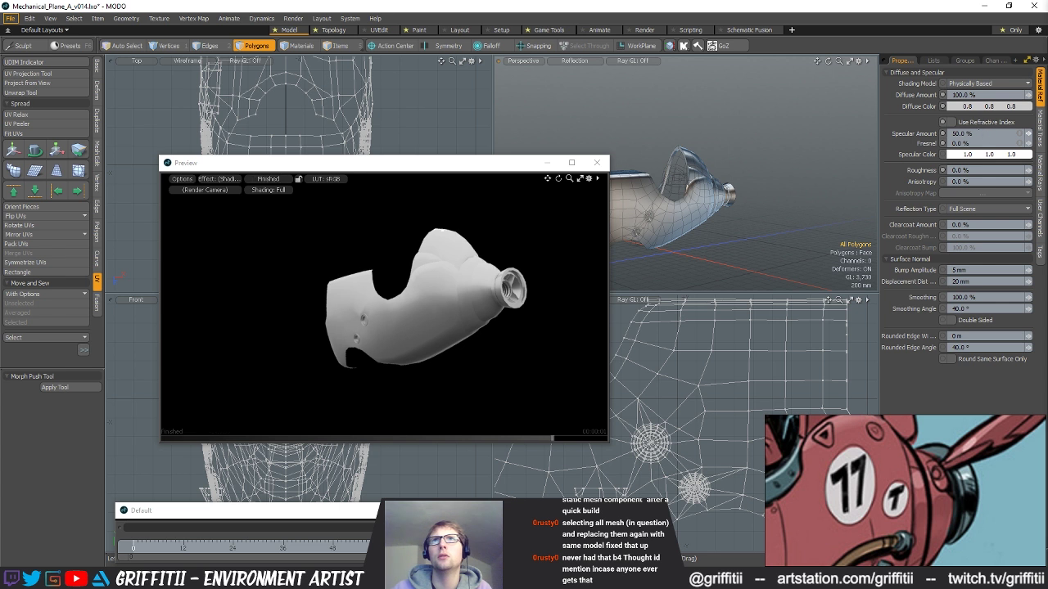
type("10")
key("Return")
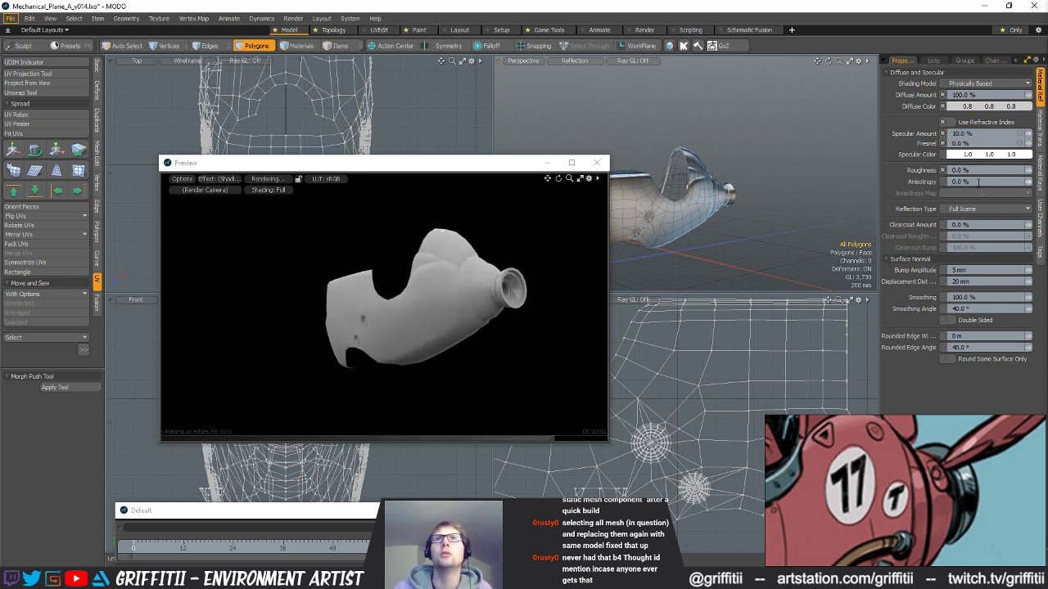
- Set the material's Clearcoat Amount to 100% and check both sides of the body in the preview
left_click(974, 224)
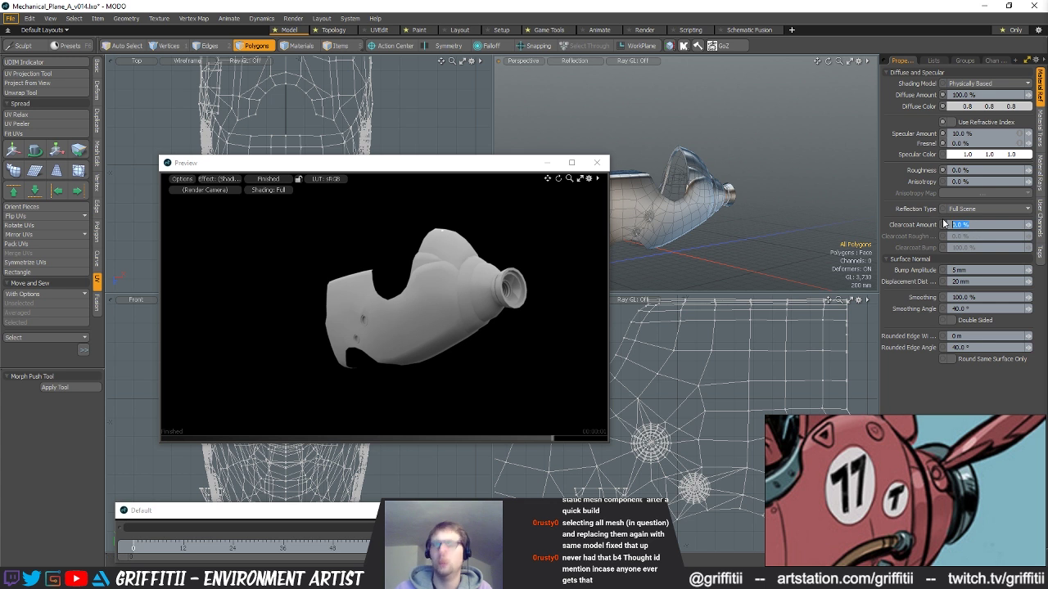
type("100")
key("Return")
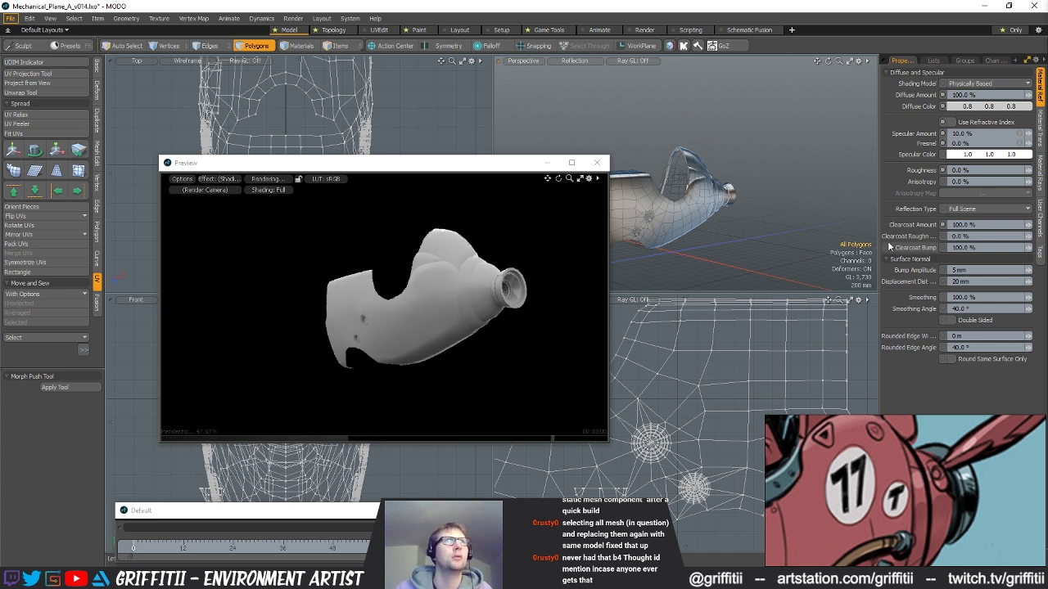
left_click_drag(423, 294, 583, 304, "alt")
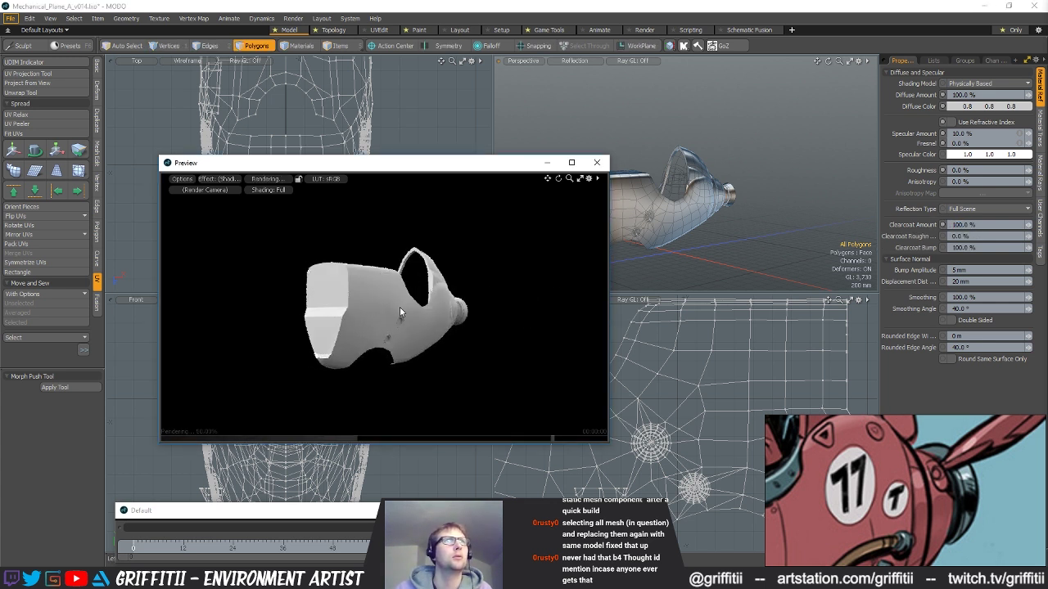
left_click_drag(400, 304, 546, 316, "alt")
left_click_drag(335, 327, 385, 313, "alt")
- Try a Specular Amount of 30% on the material, return it to 10%, and check the body in the preview
left_click_drag(974, 134, 910, 127)
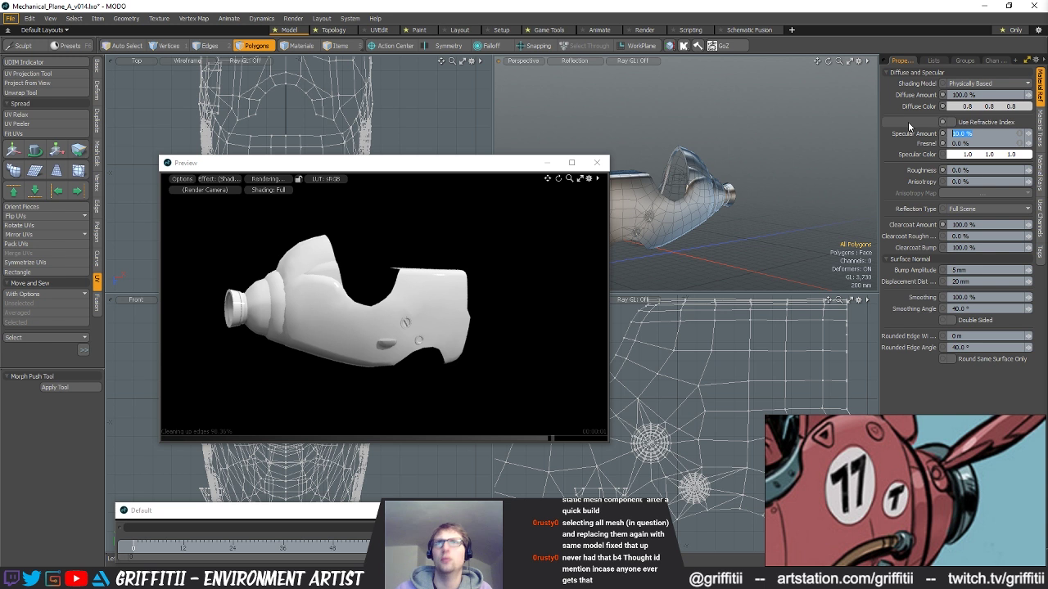
type("30")
key("Return")
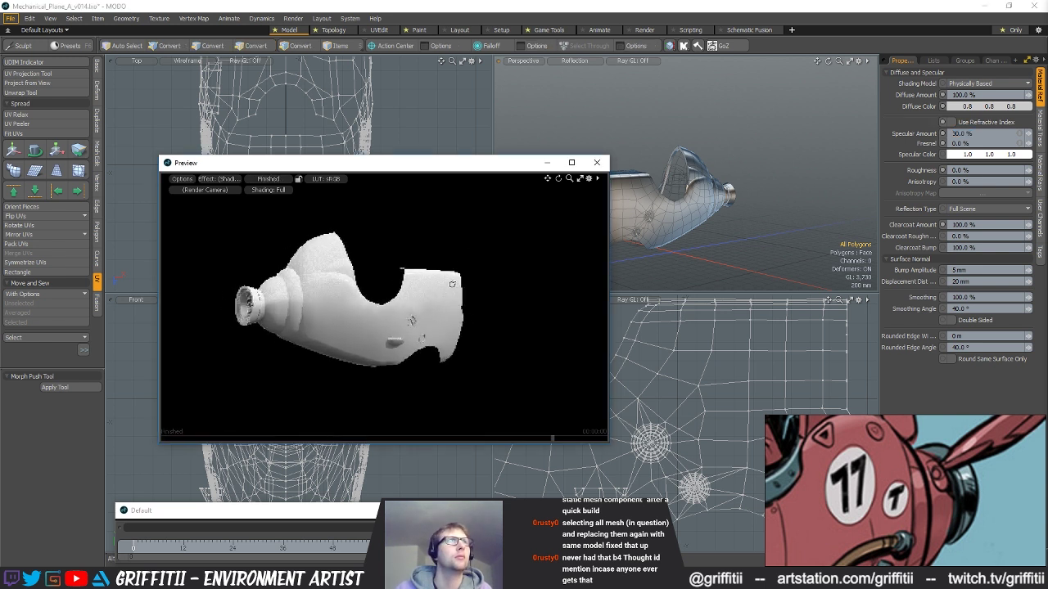
left_click(962, 134)
type("10")
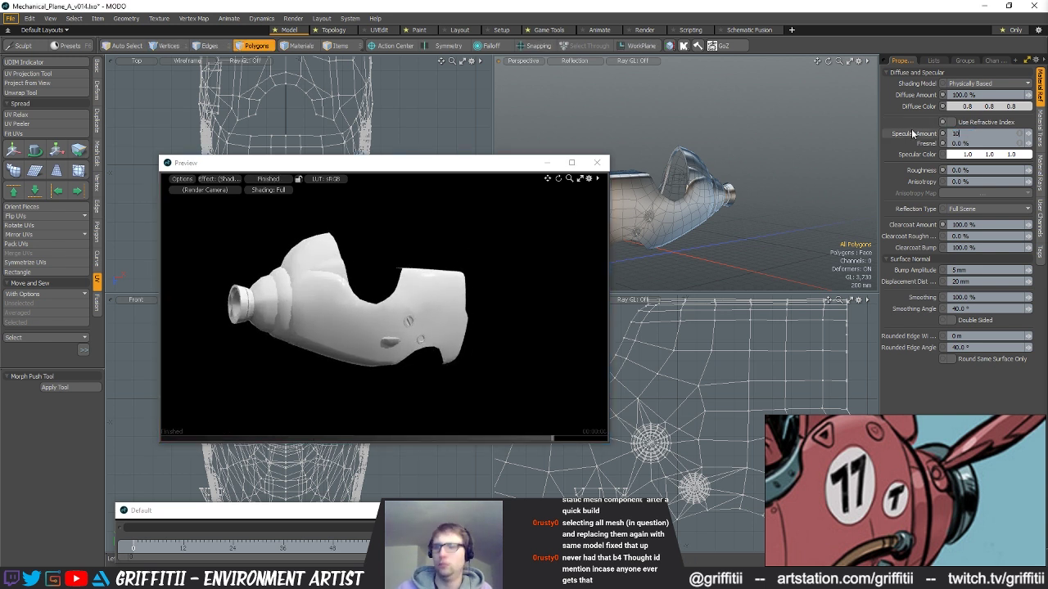
key("Return")
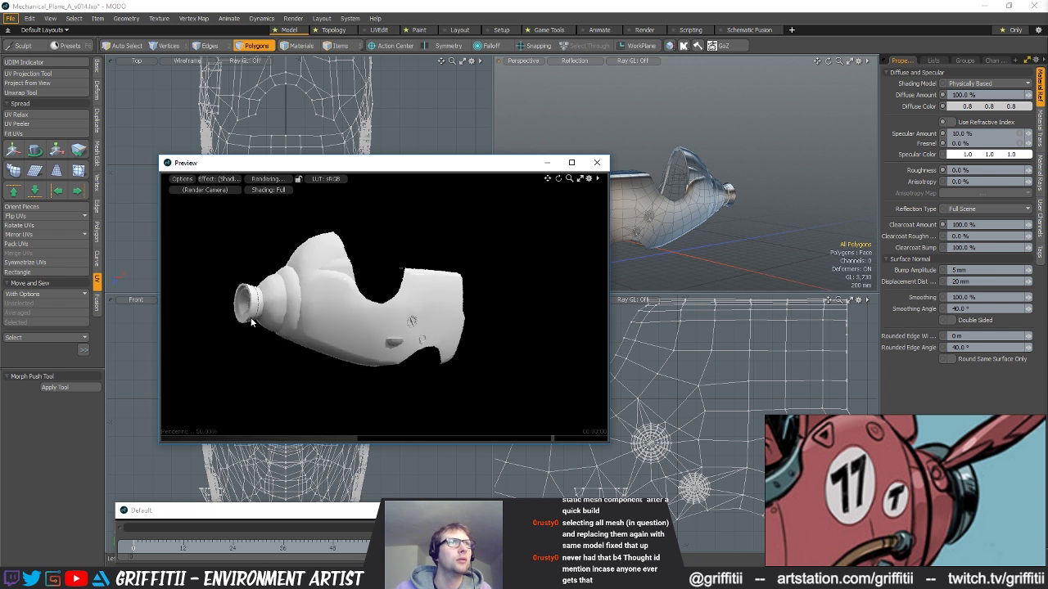
left_click_drag(354, 311, 234, 307, "alt")
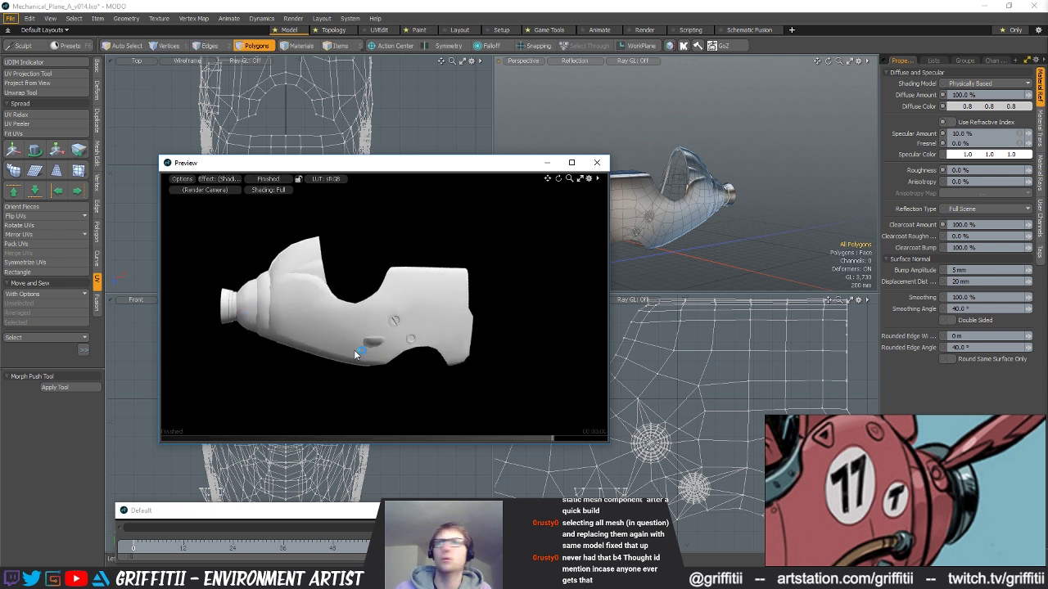
- Select the ring of polygons on the nose opening's front rim and scale it up to about 108.5%
left_click_drag(762, 229, 753, 192, "alt")
left_click_drag(753, 192, 810, 239, "ctrl+alt")
left_click_drag(725, 370, 851, 385, "alt")
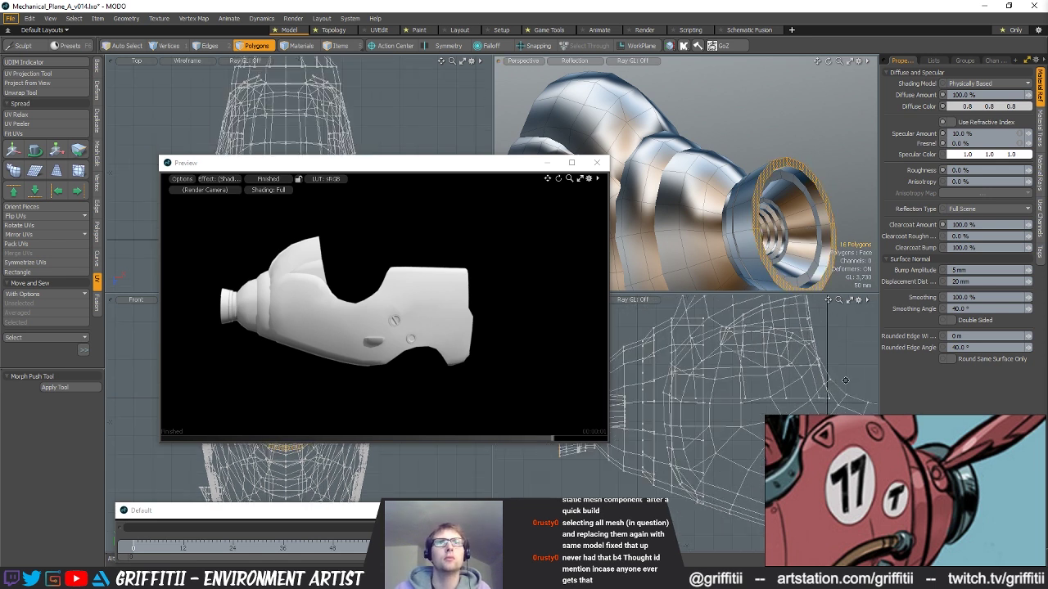
left_click_drag(573, 395, 692, 411, "alt")
key("r")
left_click_drag(799, 227, 806, 226)
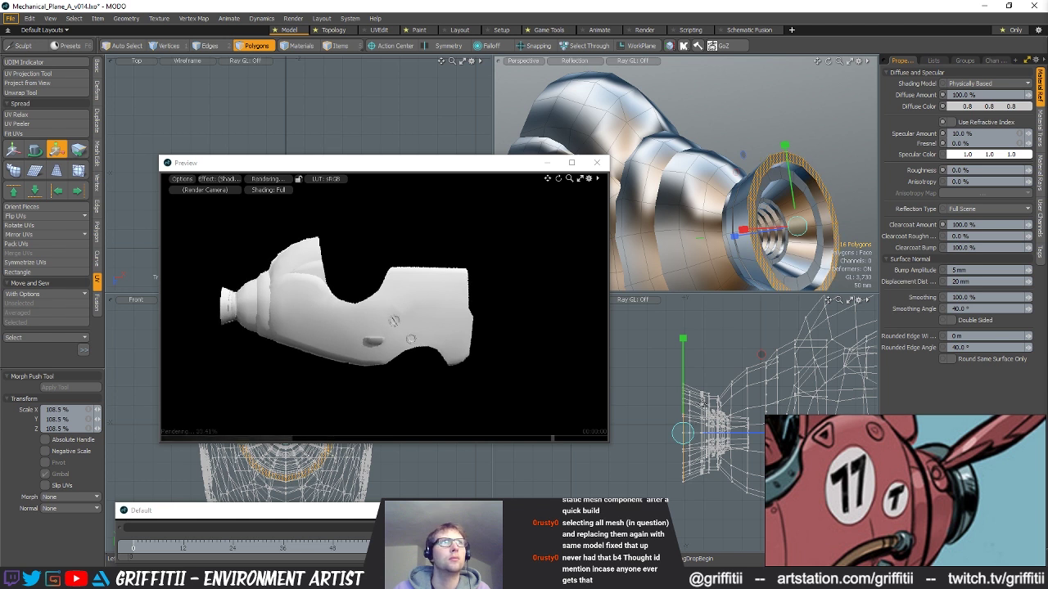
left_click_drag(722, 188, 738, 178, "alt")
key("space")
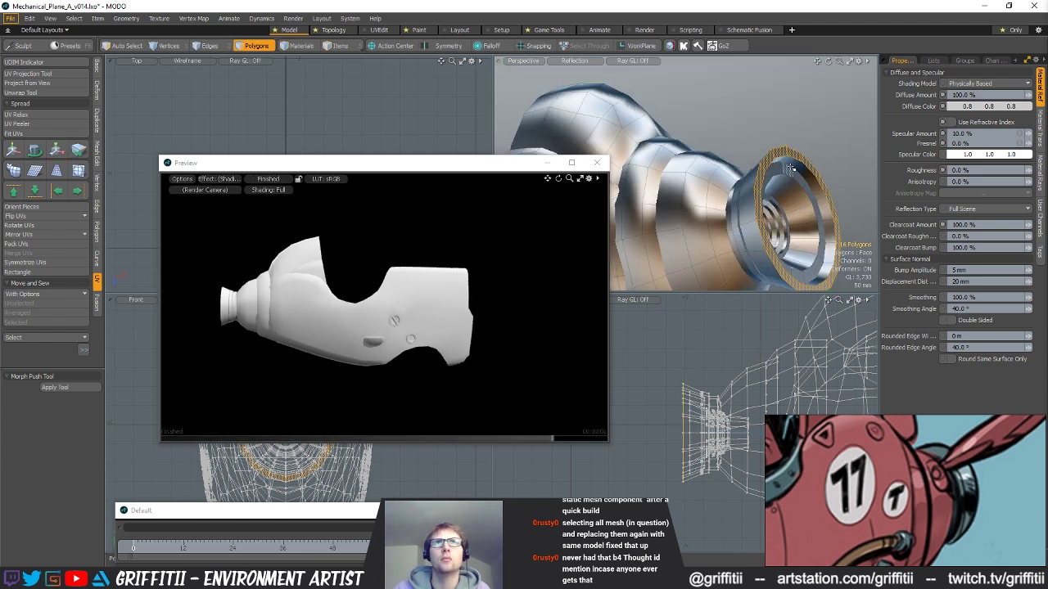
- Select the edge loop just inside the nose opening's rim and scale it up to about 104.5%
double_click(774, 221)
key("space")
key("2")
left_click(769, 165)
left_click_drag(774, 162, 806, 196, "alt")
scroll(725, 161, "up", 4)
key("space")
scroll(855, 161, "up", 5)
key("2")
double_click(731, 150)
scroll(695, 182, "down", 3)
key("r")
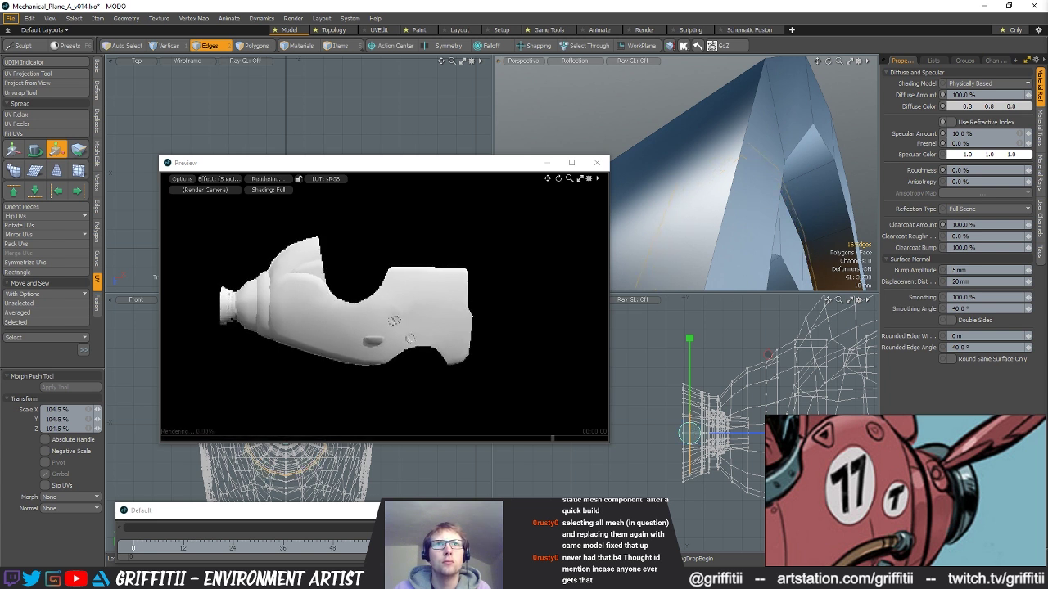
scroll(753, 243, "down", 6)
key("space")
left_click(813, 136)
left_click_drag(753, 243, 733, 230, "alt")
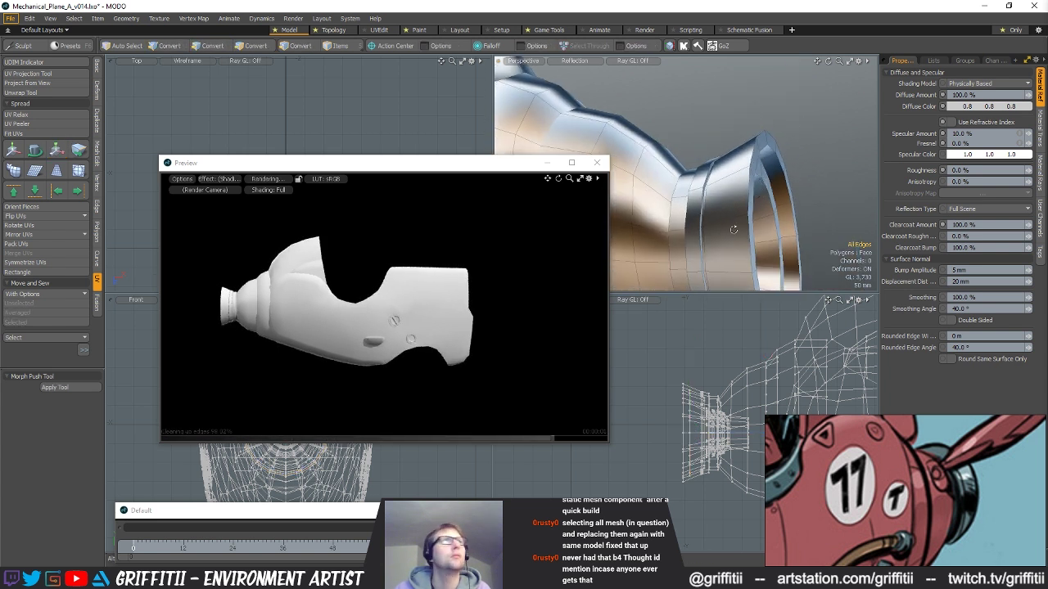
- Examine the nose, side fittings and underside of the plane's body in the render preview, up close and from several sides
left_click_drag(454, 330, 393, 284, "alt")
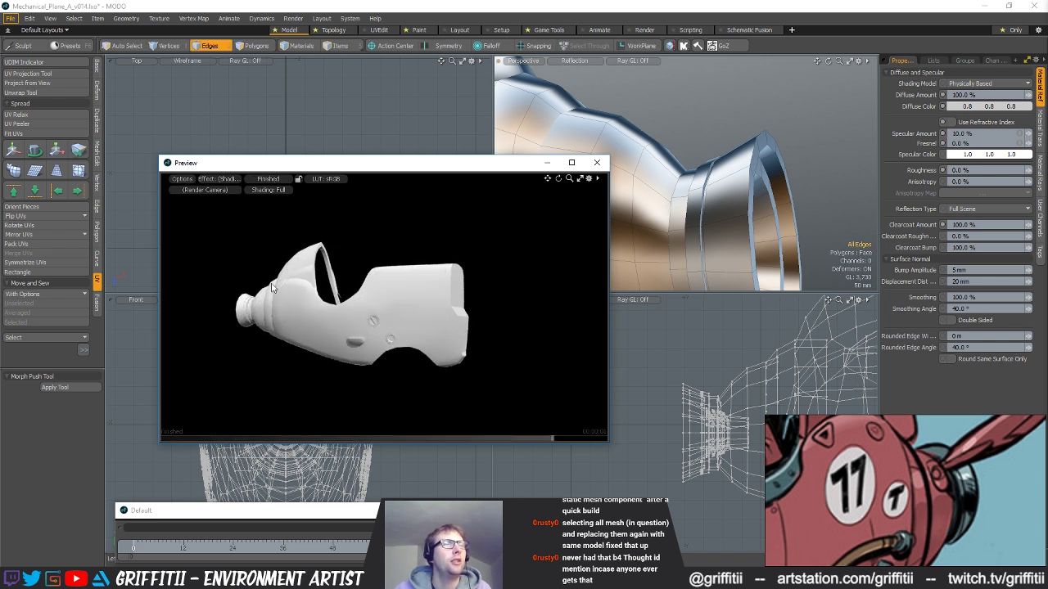
left_click_drag(297, 252, 426, 238, "ctrl+alt")
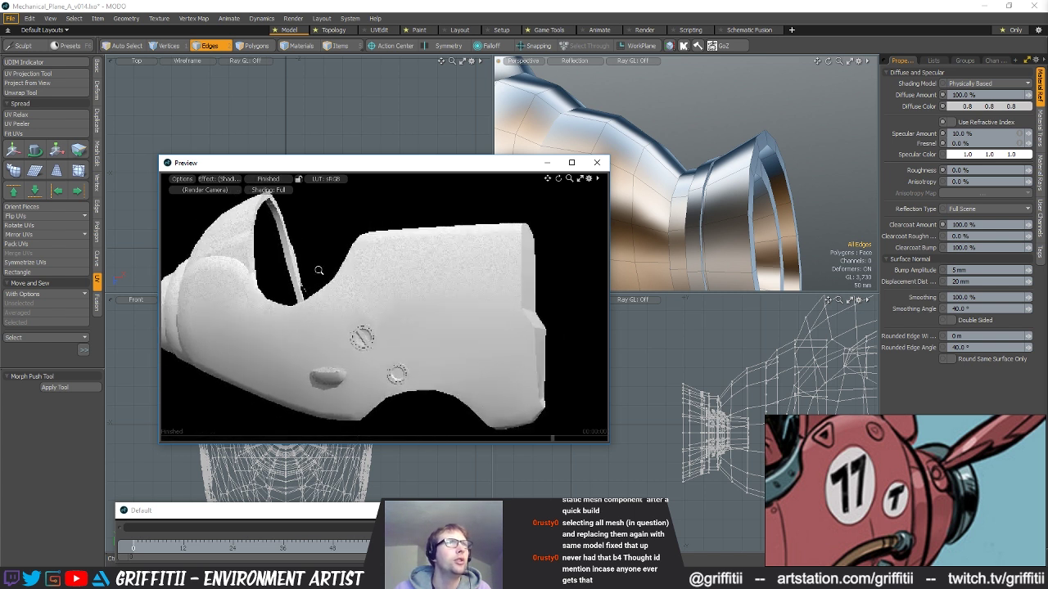
scroll(316, 270, "down", 4)
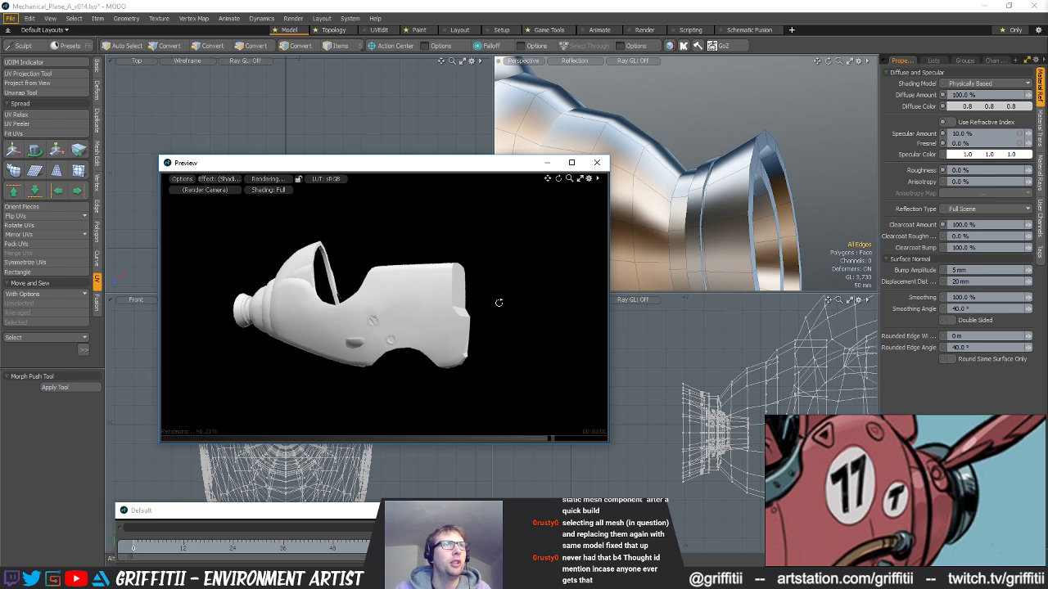
scroll(400, 328, "up", 8)
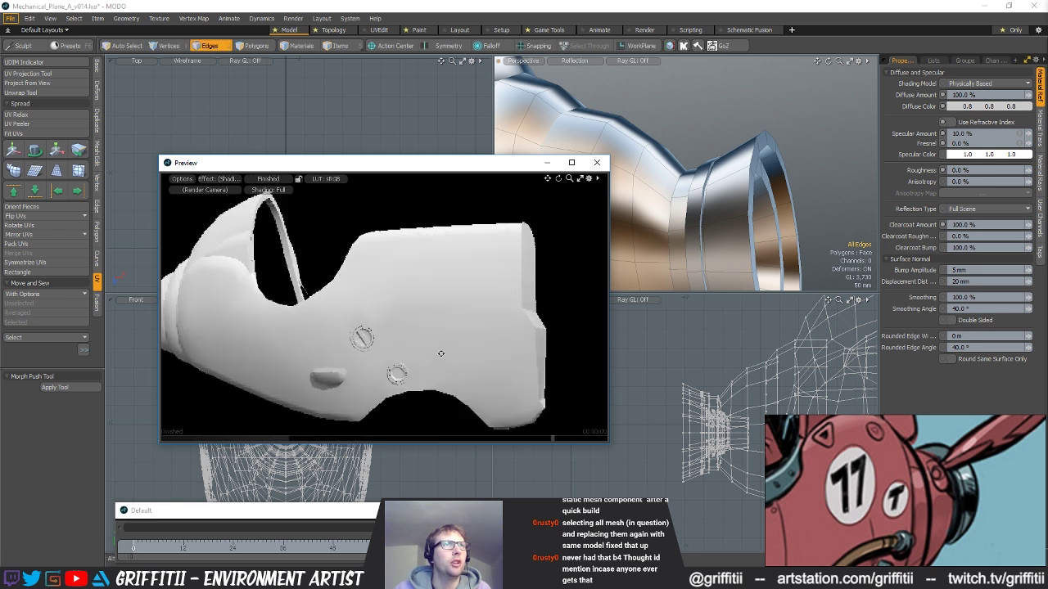
left_click_drag(480, 287, 437, 293, "alt")
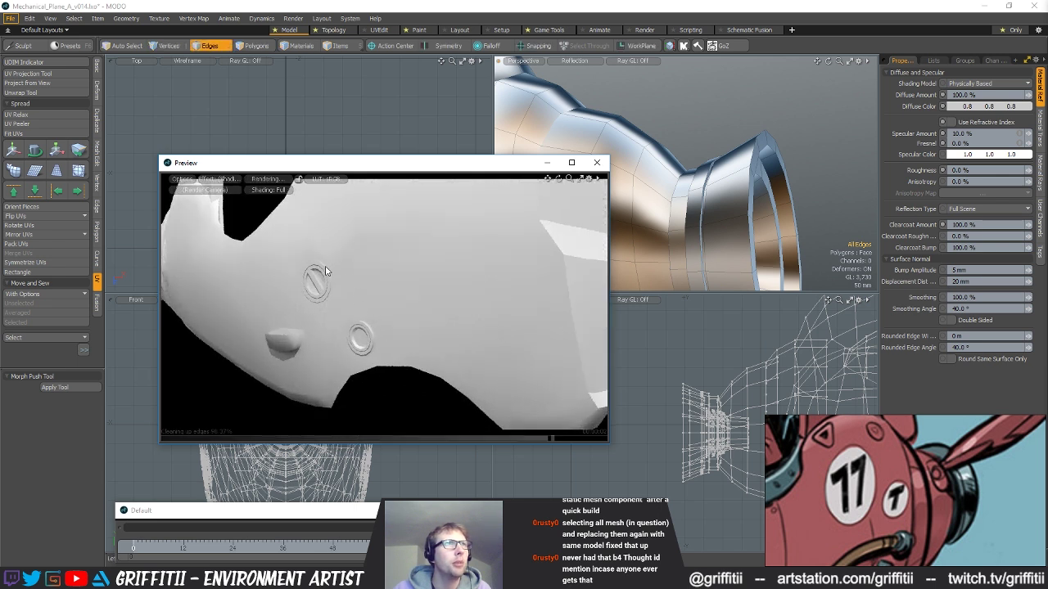
scroll(439, 316, "down", 8)
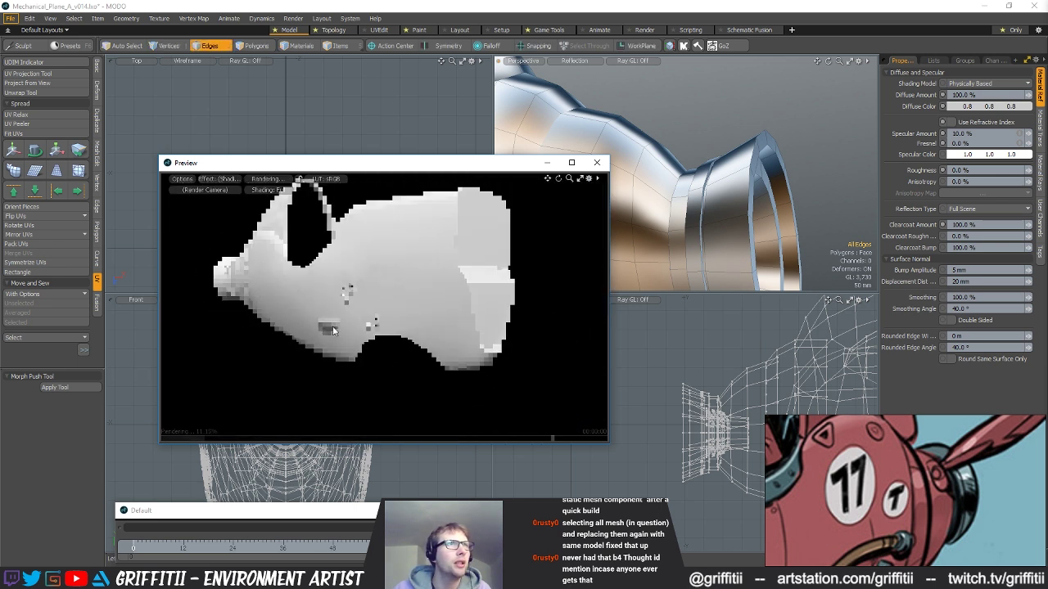
left_click_drag(308, 323, 288, 322, "ctrl+alt")
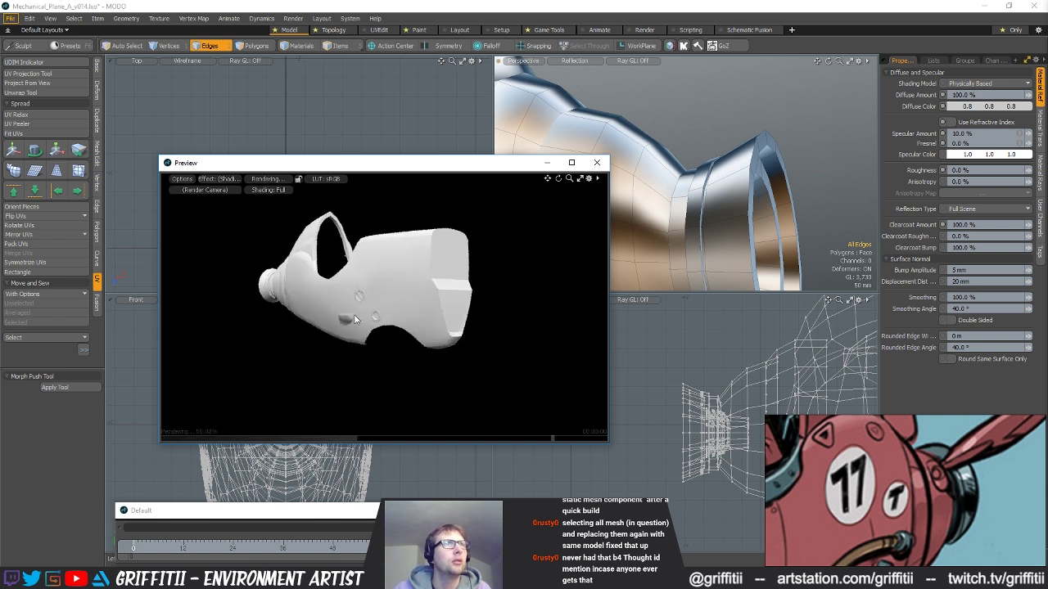
left_click_drag(452, 309, 245, 299, "alt")
left_click_drag(541, 266, 439, 284, "alt+shift")
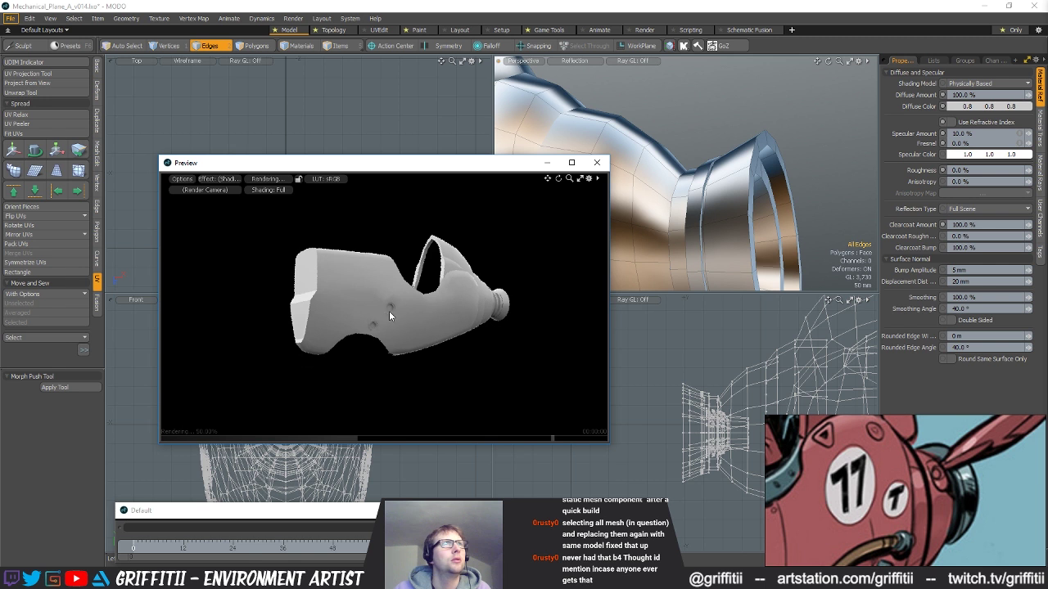
left_click_drag(370, 295, 446, 297, "alt")
left_click_drag(490, 329, 501, 322, "alt")
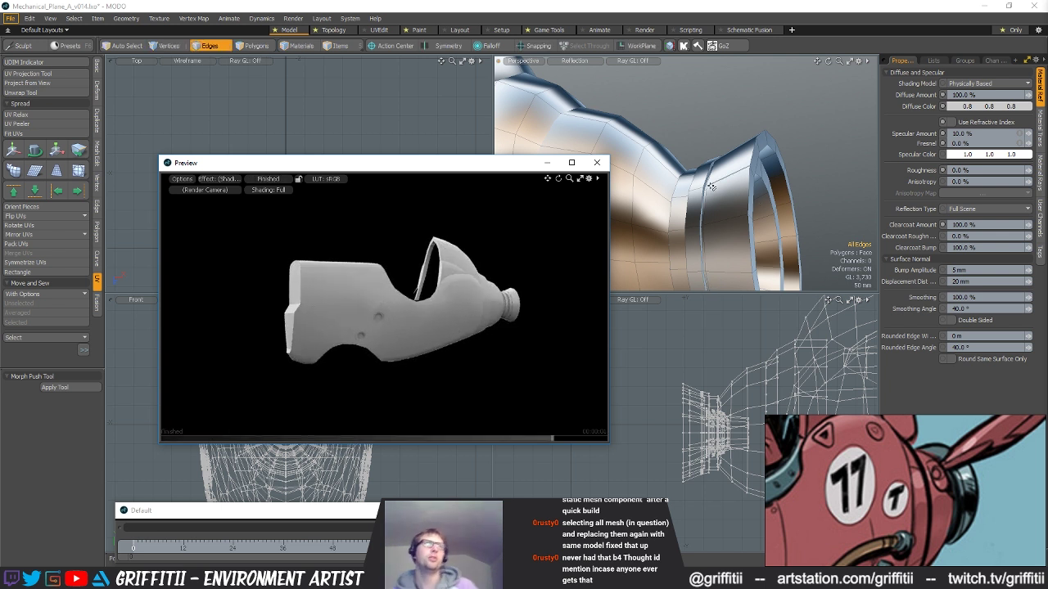
left_click_drag(451, 352, 434, 343, "alt")
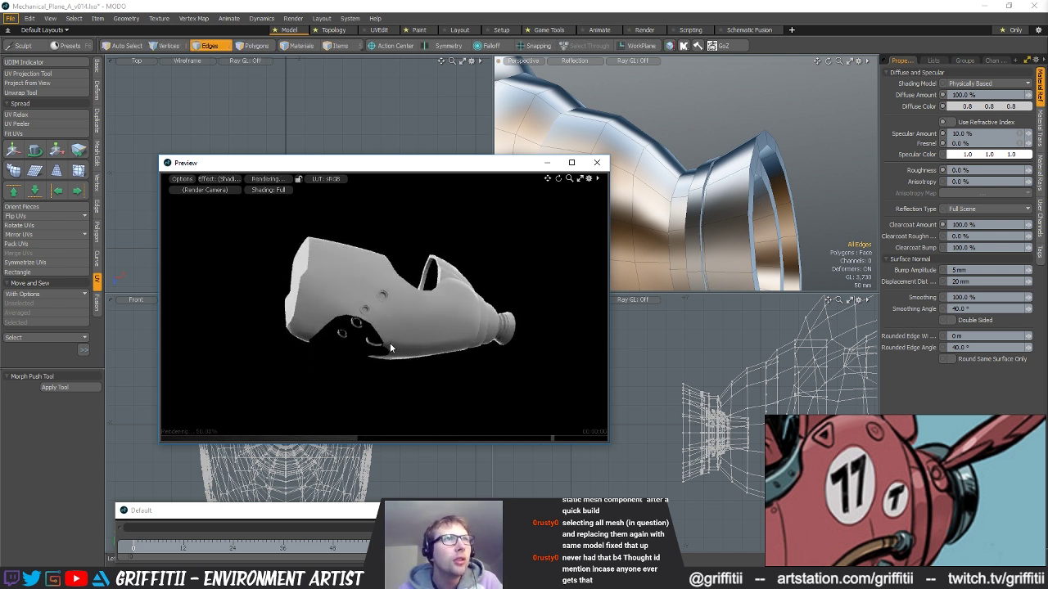
- Examine the plane body's nose, side and flat top from the open end, and close the render preview
left_click_drag(720, 196, 749, 200, "alt")
scroll(758, 187, "down", 2)
scroll(803, 227, "down", 5)
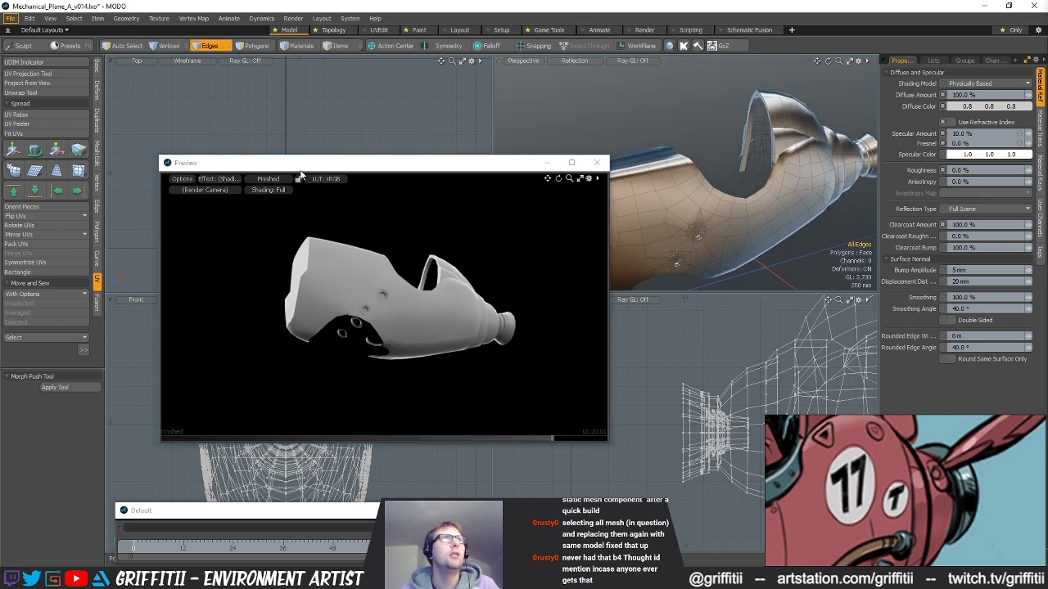
left_click_drag(680, 200, 686, 237, "alt")
scroll(720, 205, "down", 3)
key("2")
left_click_drag(767, 146, 729, 152, "alt")
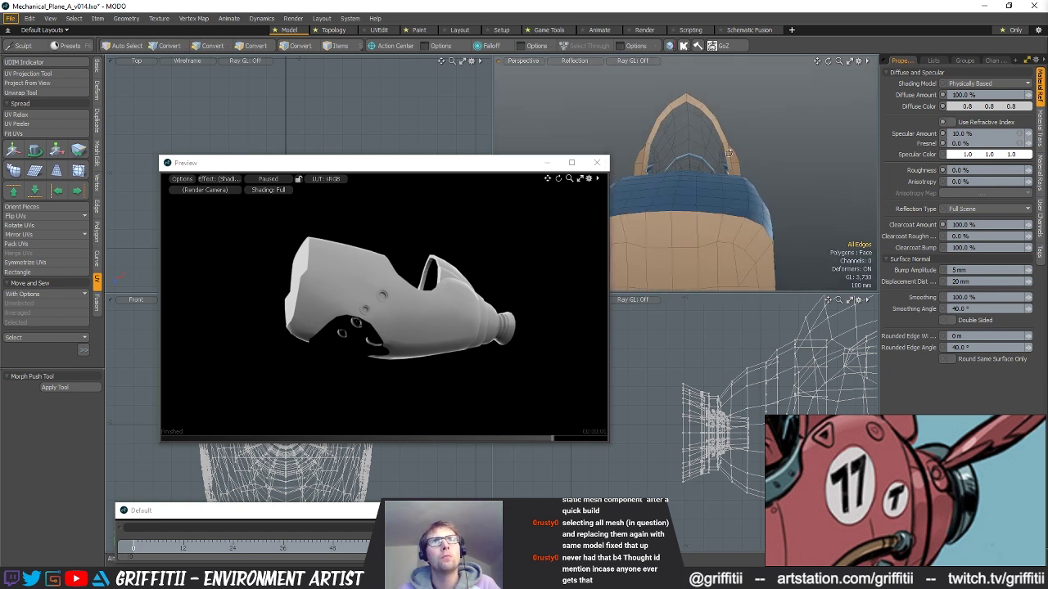
left_click_drag(785, 357, 736, 354, "alt")
left_click(597, 162)
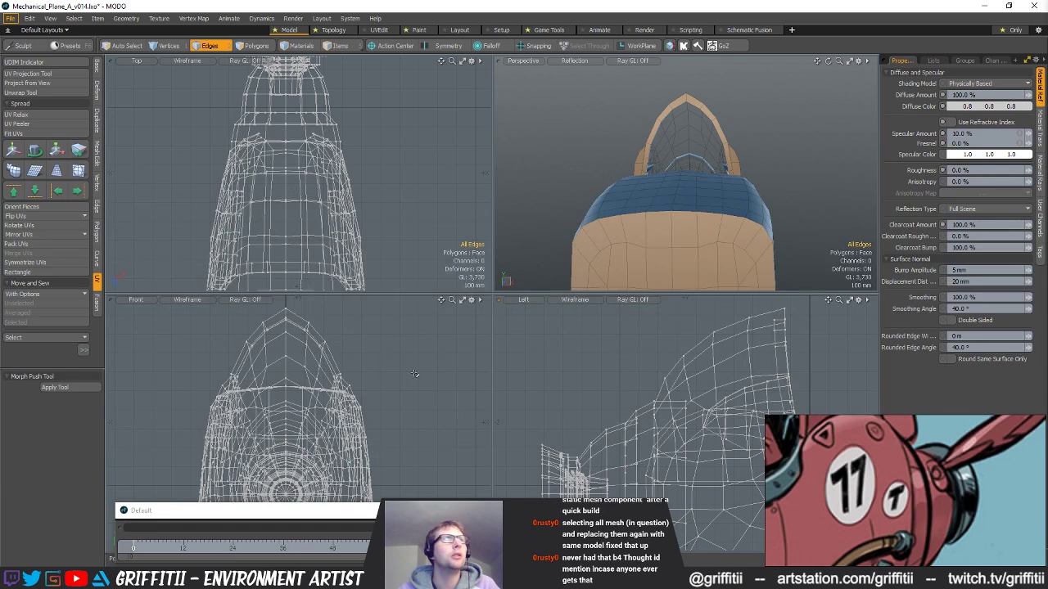
- Select the lengthwise edges beside the centreline on the body's flat top, leaving out the rest of their loop
scroll(604, 221, "up", 3)
left_click_drag(647, 197, 684, 188, "alt")
scroll(662, 182, "down", 2)
left_click_drag(690, 224, 679, 172, "alt")
key("l")
left_click_drag(748, 192, 606, 183, "alt")
scroll(601, 224, "down", 5)
scroll(657, 216, "up", 3)
left_click_drag(696, 237, 693, 245, "alt")
mouse_move(673, 229)
right_mouse_down("ctrl")
mouse_move(677, 283)
mouse_move(697, 239)
right_mouse_up("ctrl")
left_click_drag(663, 238, 624, 115, "alt")
scroll(732, 227, "up", 4)
- Try to lower the lengthwise edge loop beside the top's centreline by about 2 mm with X symmetry
key("w")
scroll(725, 193, "up", 3)
mouse_move(725, 194)
left_mouse_down("alt")
mouse_move(698, 150)
mouse_move(724, 174)
left_mouse_up("alt")
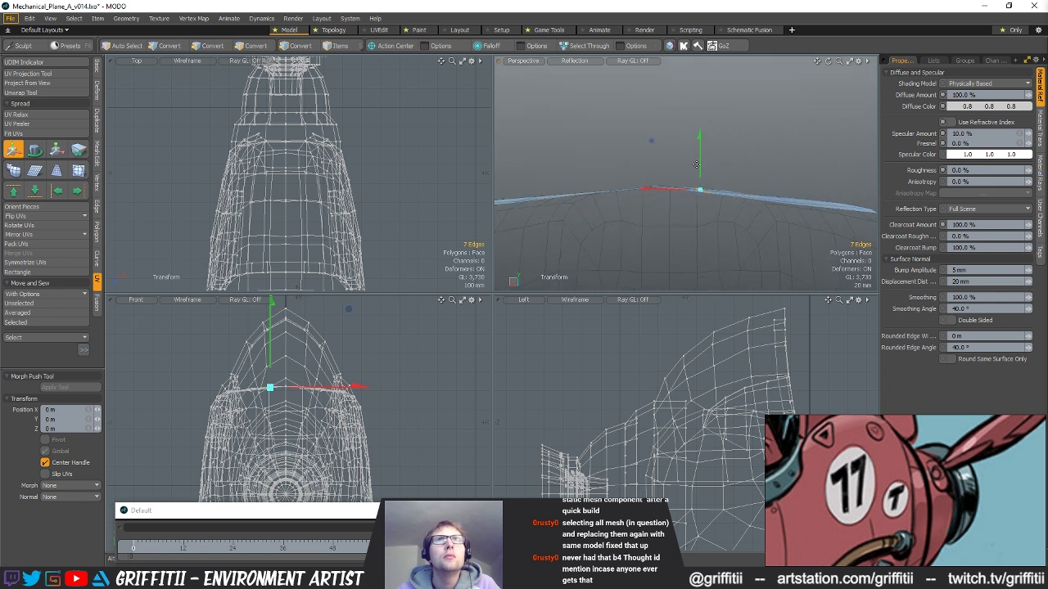
left_click_drag(659, 211, 651, 162, "alt")
key("space")
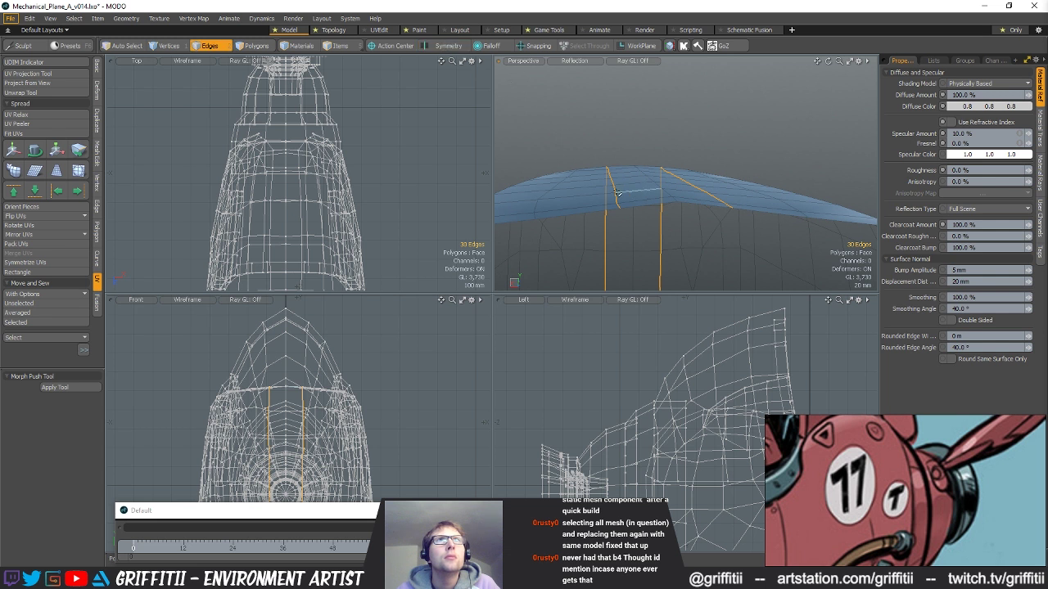
key("w")
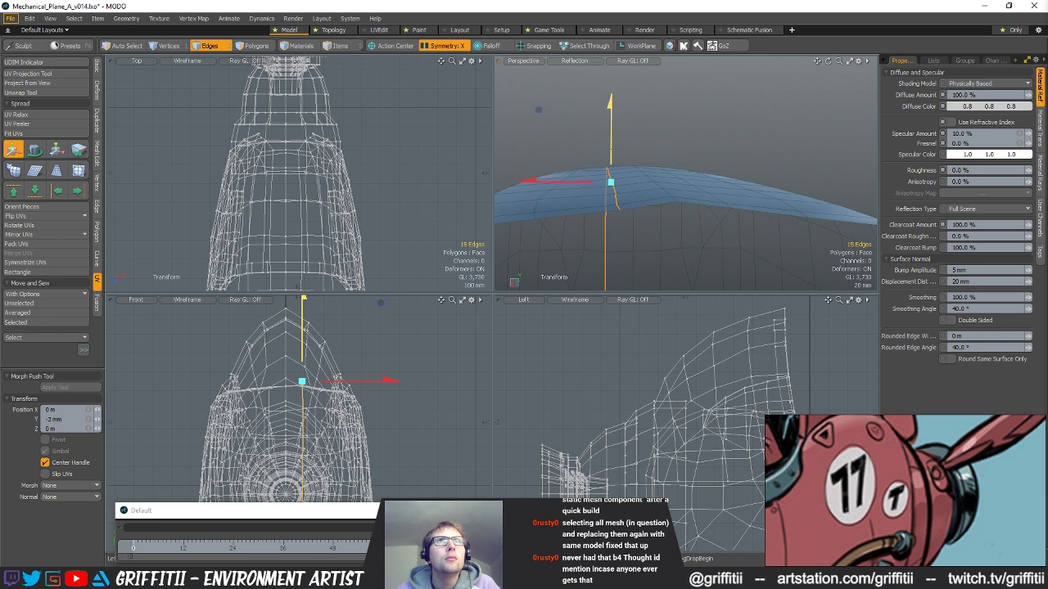
key("q")
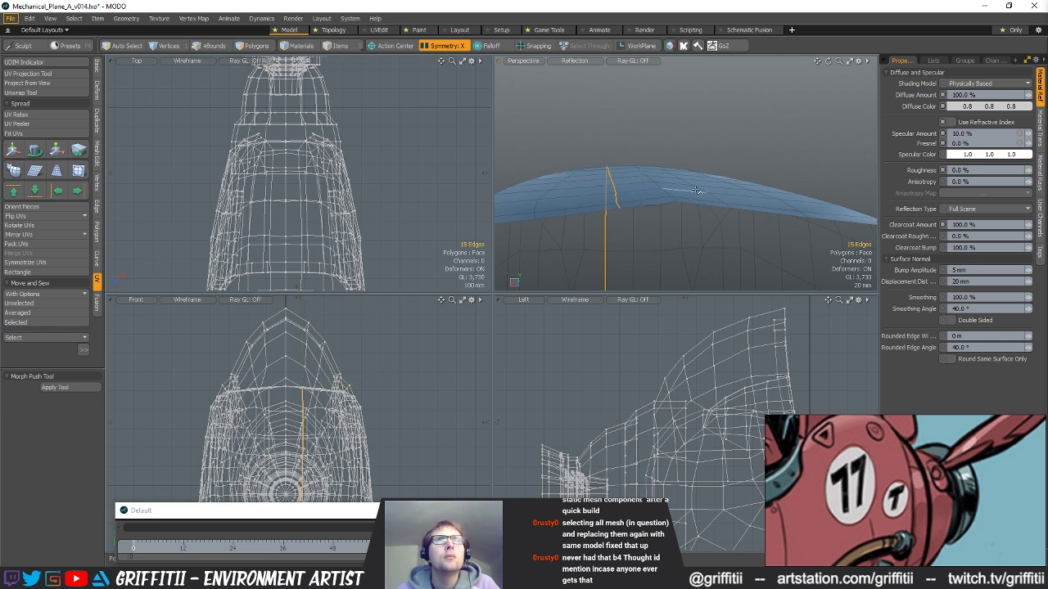
- Select the lengthwise edges on both sides of the top's centreline, without the end face edges, and raise them 6 mm
left_click_drag(640, 213, 552, 92, "alt")
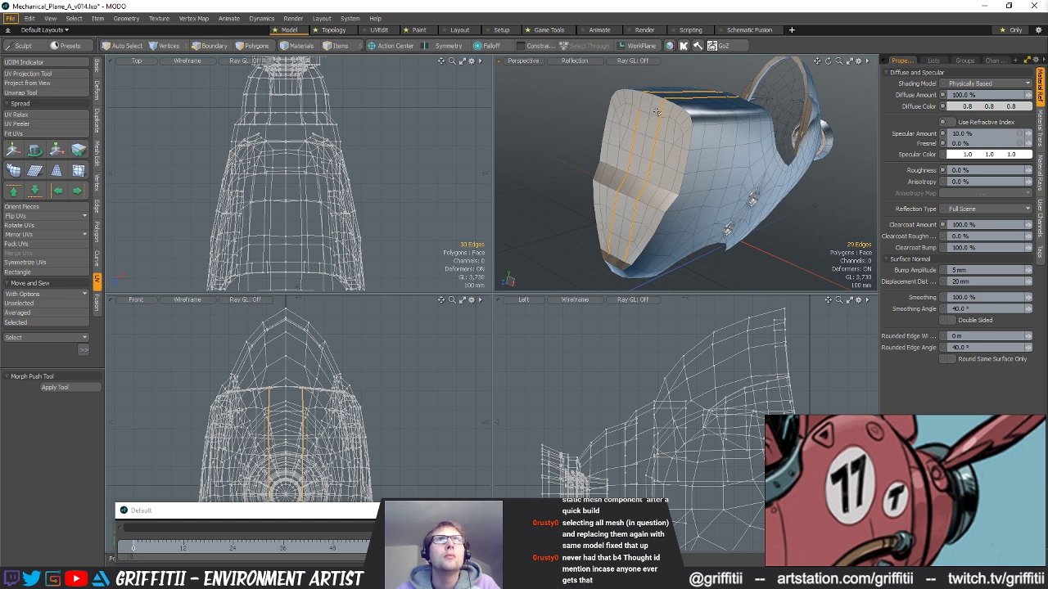
left_click_drag(758, 240, 606, 150, "ctrl+alt")
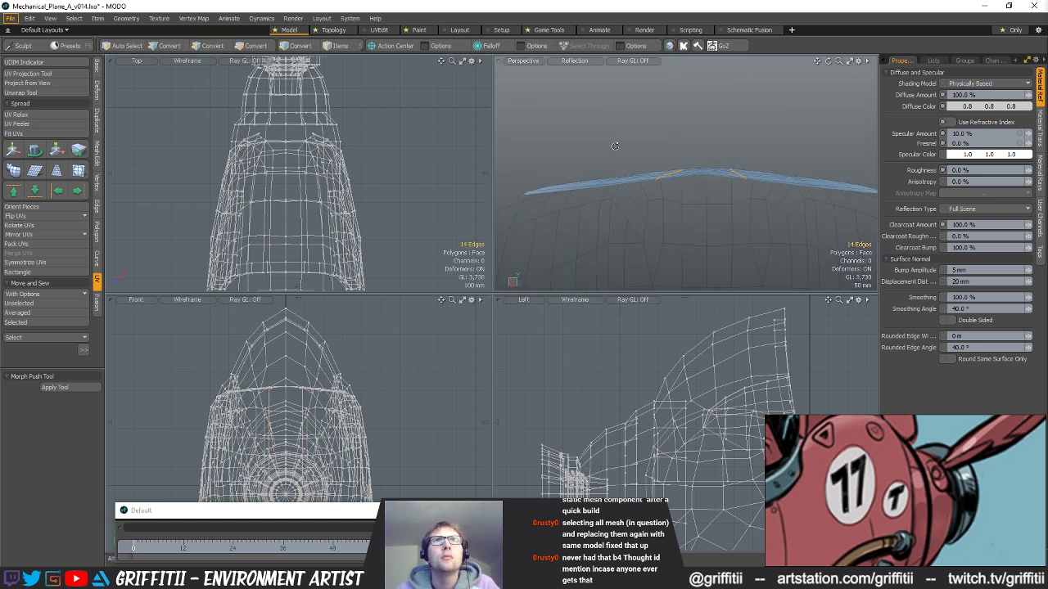
key("w")
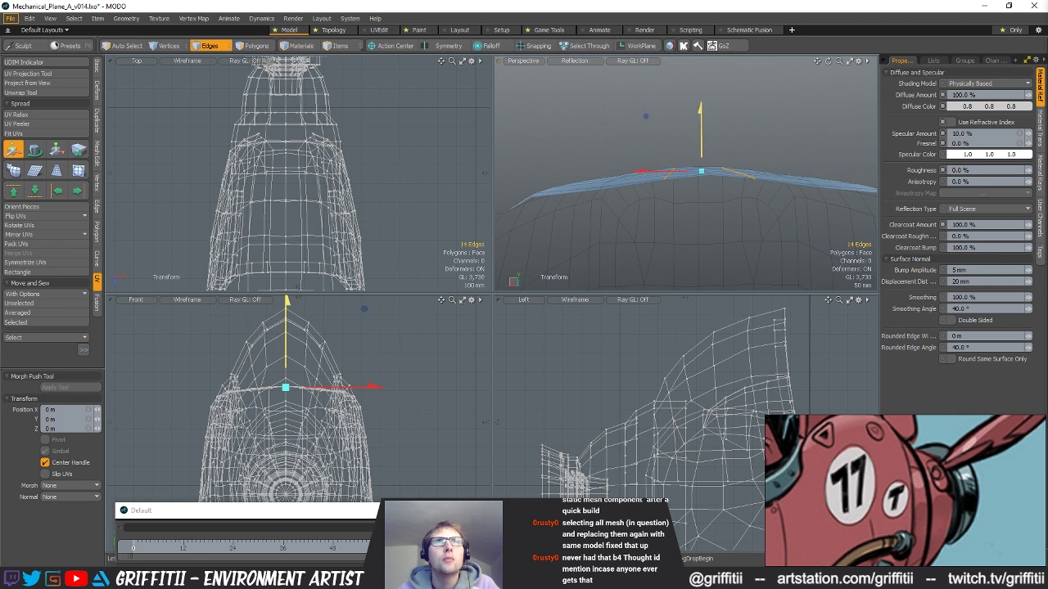
left_click_drag(687, 174, 677, 179, "alt")
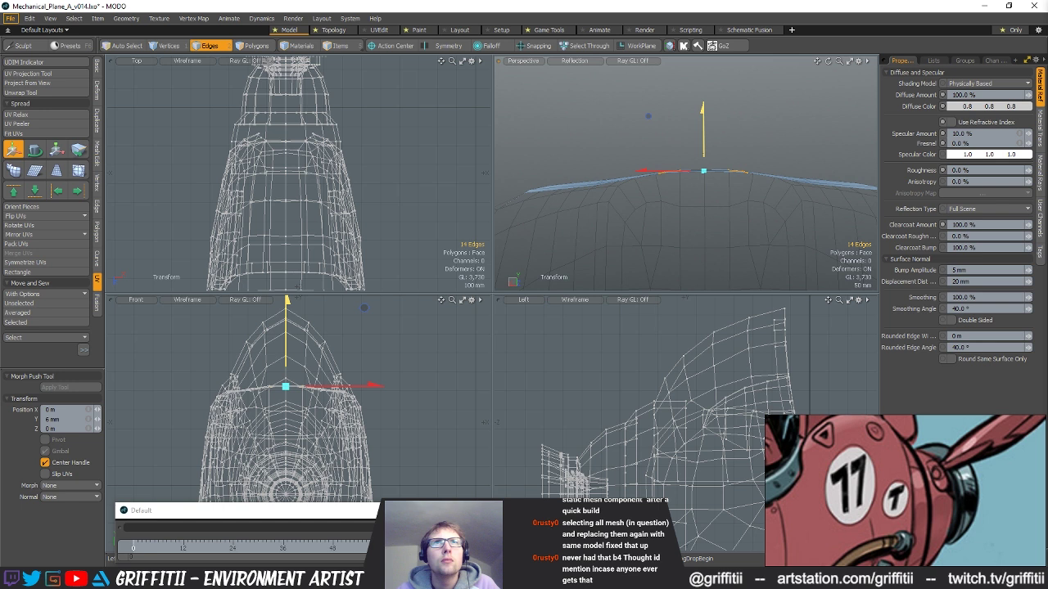
left_click_drag(704, 194, 697, 193, "alt")
left_click_drag(258, 386, 368, 368, "ctrl+alt")
- Select the polygon strips outside the two central strips on both sides of the body's top and raise them 4 mm
mouse_move(649, 244)
left_mouse_down("alt")
mouse_move(694, 196)
mouse_move(701, 224)
mouse_move(677, 221)
mouse_move(695, 153)
left_mouse_up("alt")
key("space")
key("space")
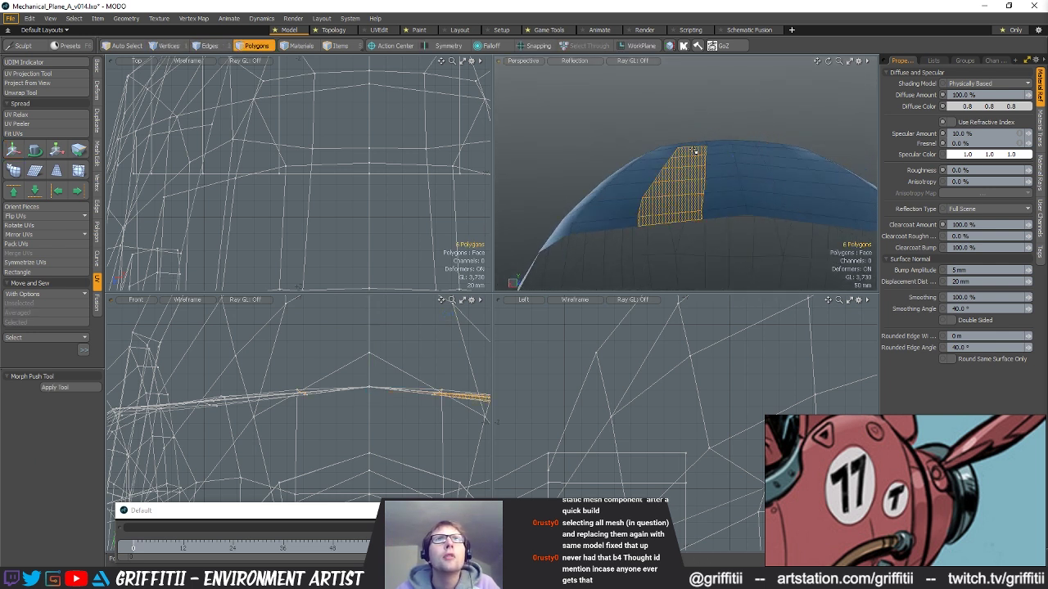
left_click_drag(791, 176, 735, 168, "alt")
mouse_move(730, 143)
left_mouse_down("shift")
mouse_move(769, 221)
mouse_move(728, 185)
left_mouse_up("shift")
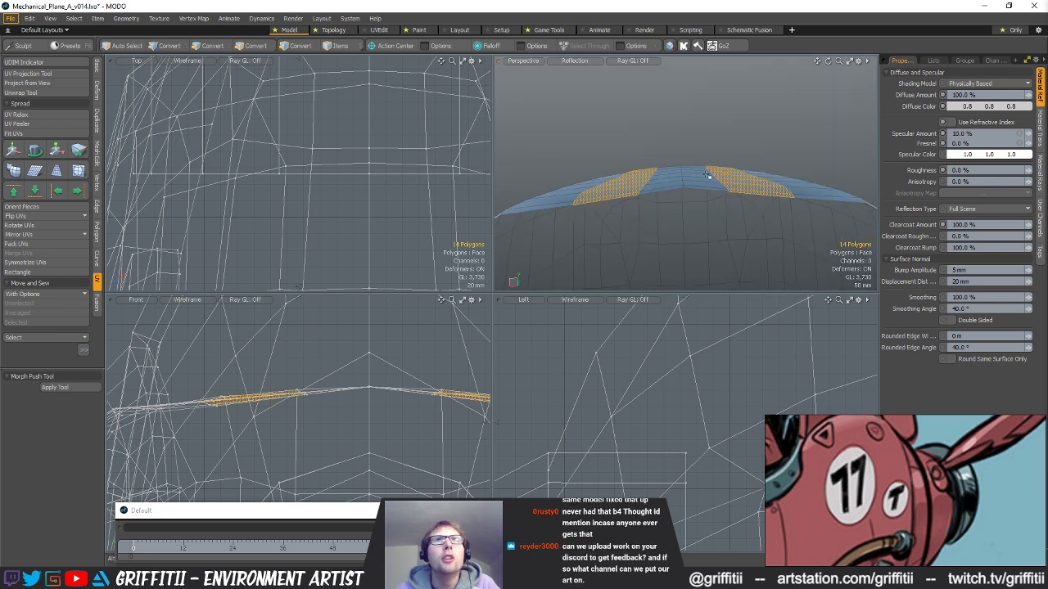
key("w")
left_click_drag(369, 355, 369, 352)
left_click_drag(660, 193, 658, 196, "alt")
left_click_drag(314, 401, 326, 403, "alt+shift")
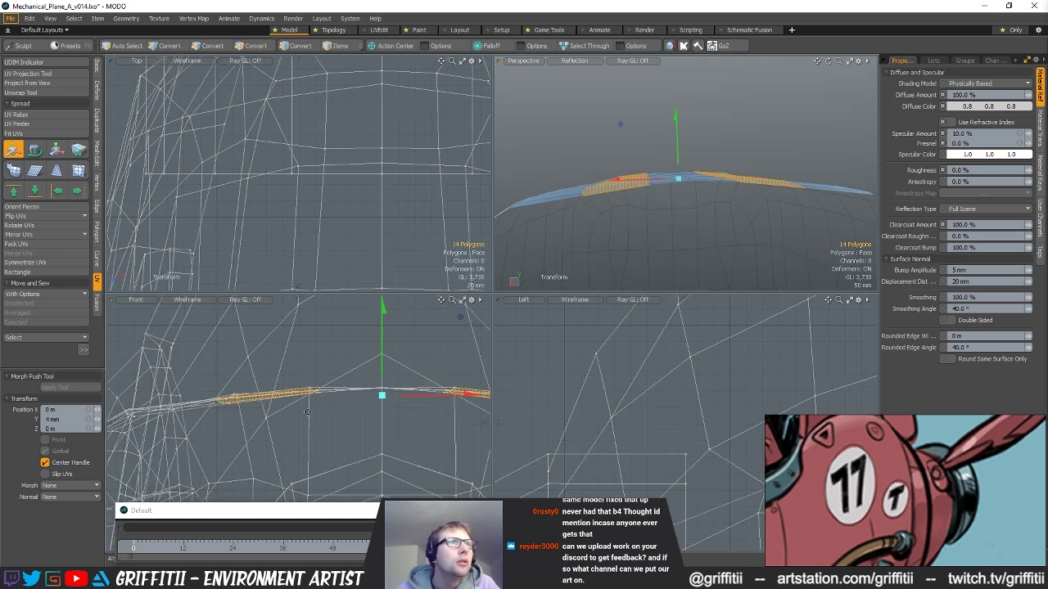
key("space")
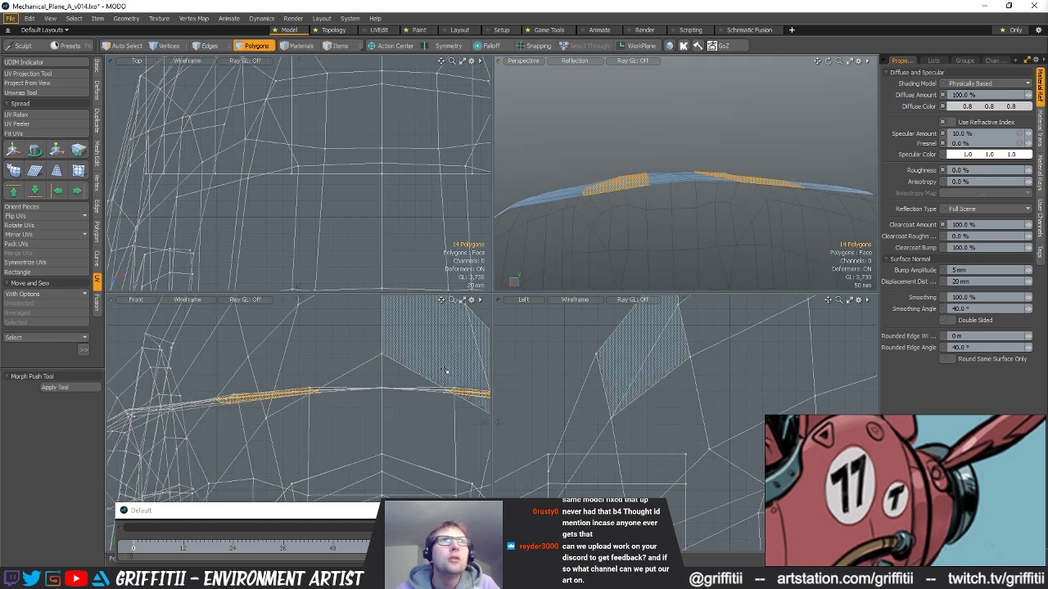
- Keep only one side's polygon strip selected and flatten it with the Selection action center by scaling Z to 12.5%
left_click_drag(460, 365, 398, 375, "alt+shift")
right_click_drag(402, 382, 434, 377, "ctrl")
key("alt+s")
key("r")
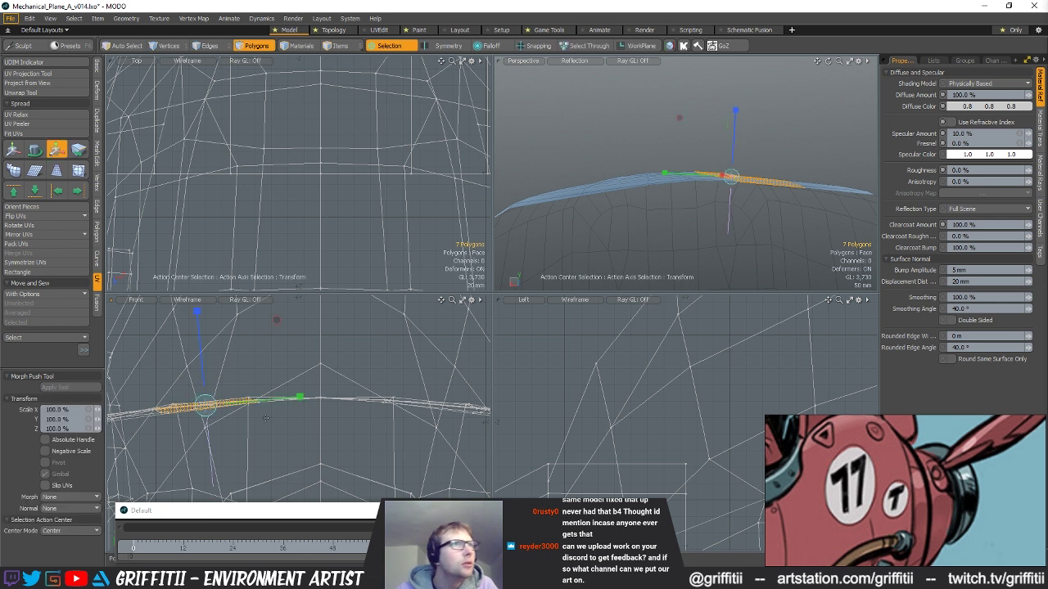
left_click_drag(205, 378, 242, 373, "alt+shift")
left_click_drag(234, 319, 236, 320)
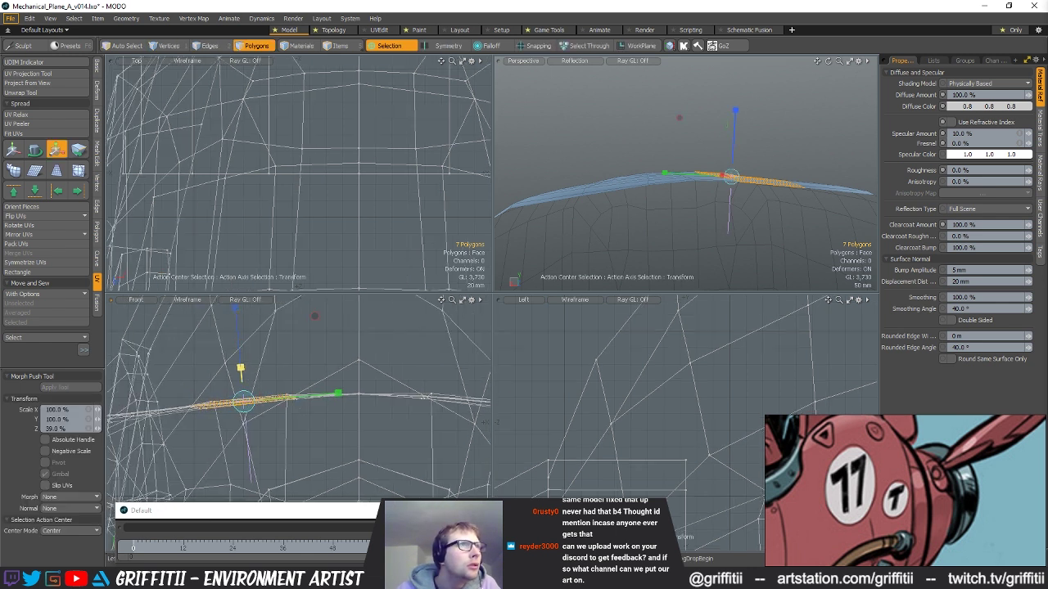
left_click_drag(660, 161, 657, 188, "alt")
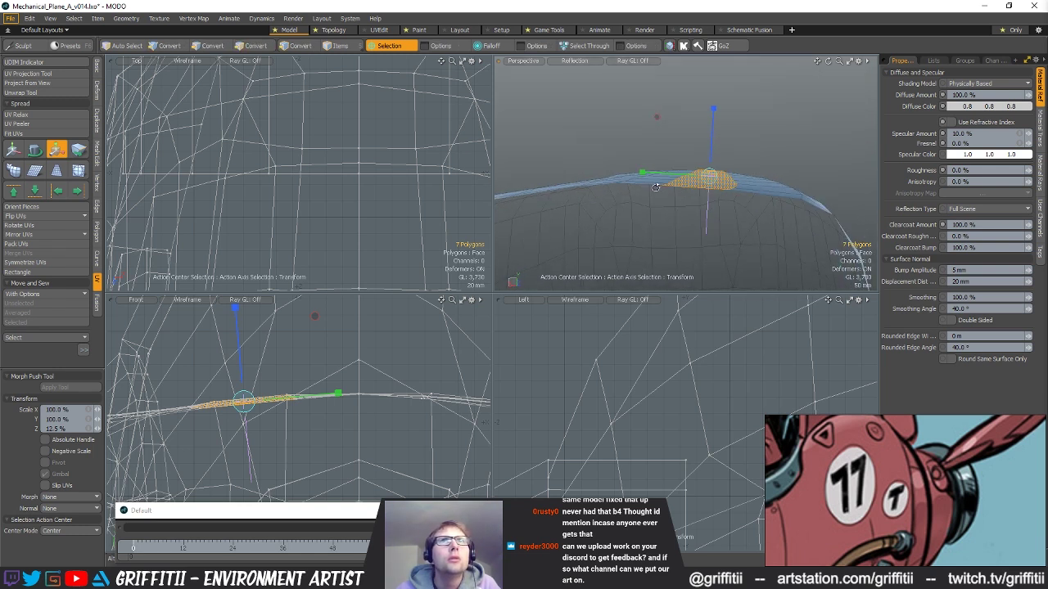
key("space")
- Flatten the matching polygon strip on the other side of the centreline by scaling it along its Z axis
left_click_drag(430, 402, 354, 402, "alt+shift")
left_click_drag(644, 191, 659, 162, "alt")
key("r")
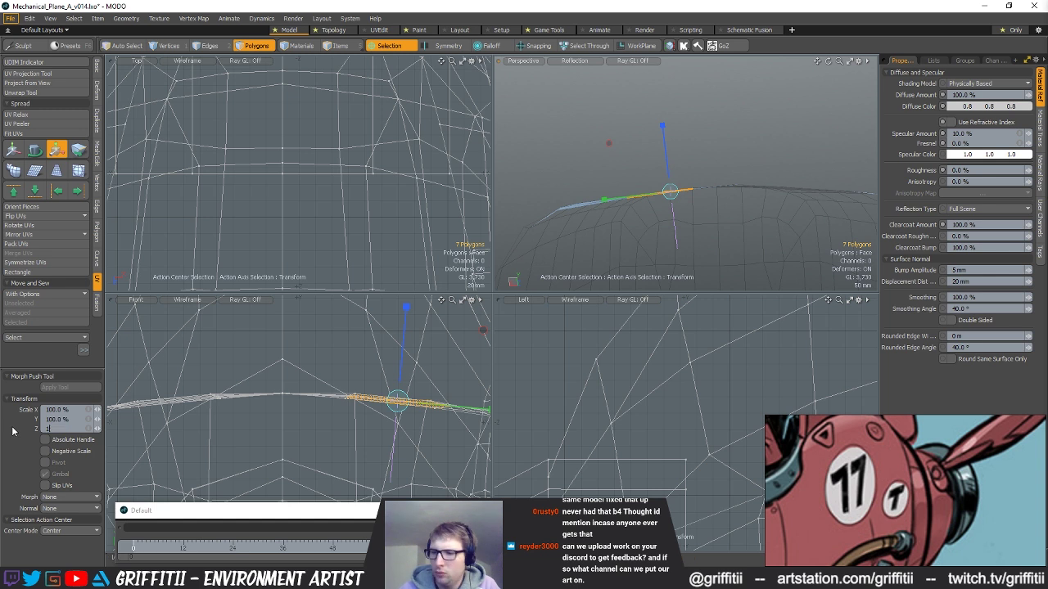
key("space")
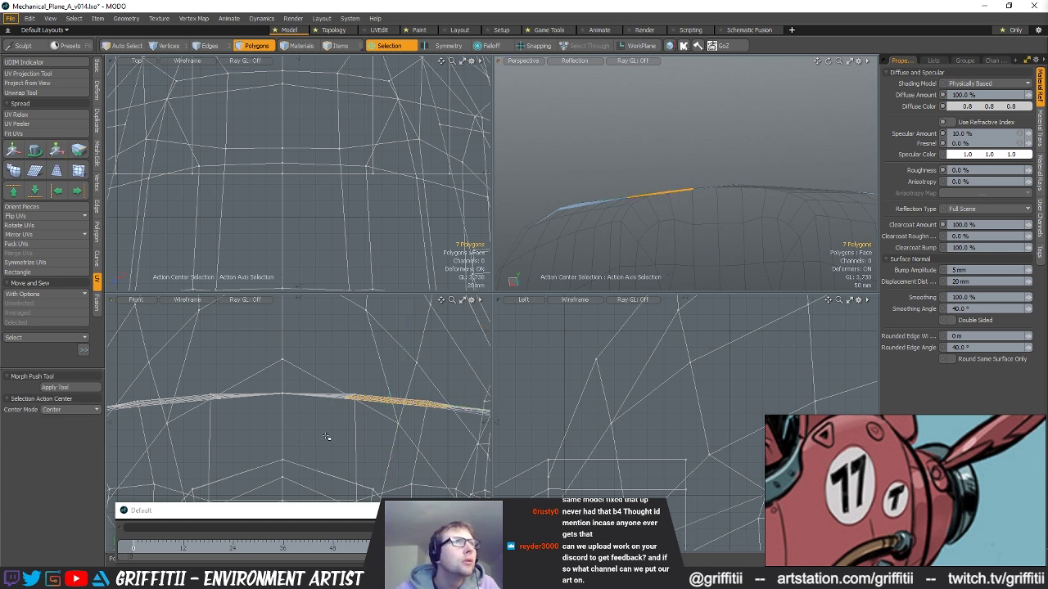
left_click(327, 437)
- Select the centreline vertices along the body's flat top and set up a rotation using the Automatic action center
left_click_drag(327, 437, 369, 426, "alt")
left_click_drag(701, 195, 676, 236, "alt")
key("2")
double_click(627, 230)
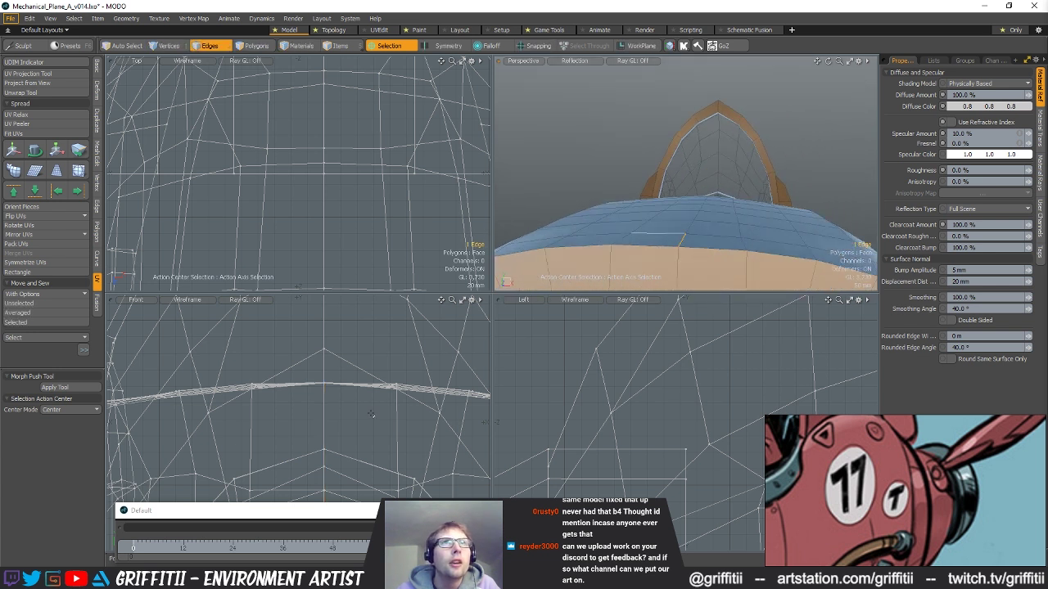
key("1")
key("e")
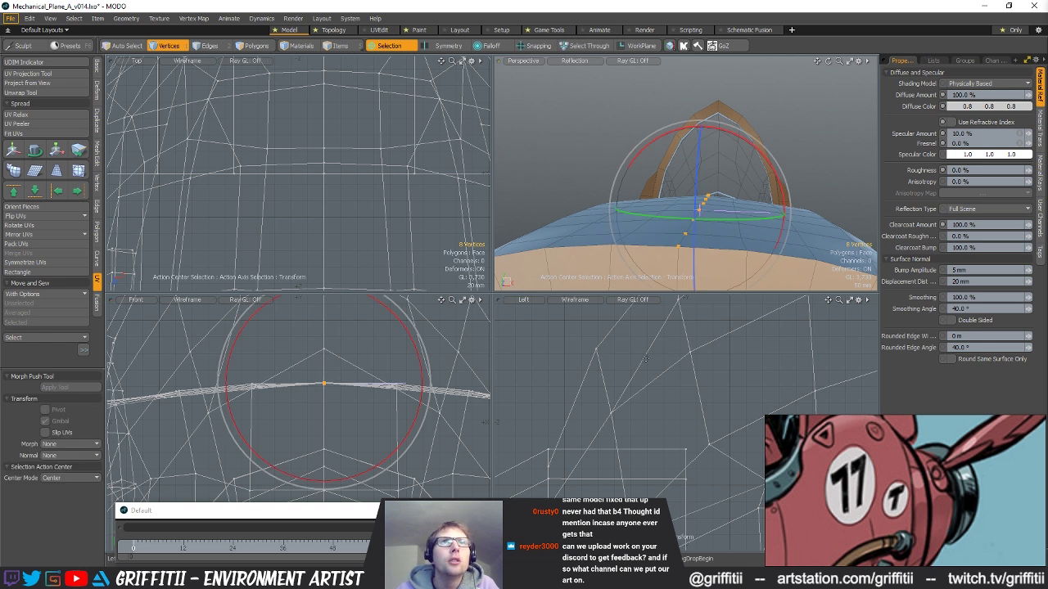
key("shift+a")
key("alt+a")
left_click_drag(823, 421, 700, 415, "alt+shift")
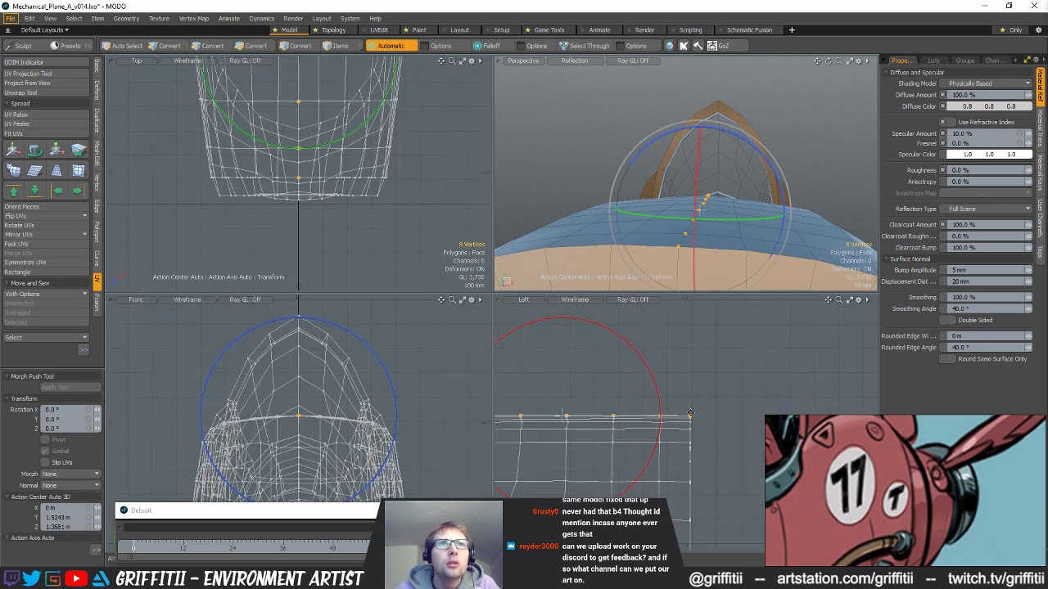
- Clear the action center, enable snapping, place the pivot on the end vertex, and rotate the centreline vertices -0.25° about X
key("alt+l")
scroll(699, 415, "up", 3)
key("alt+a")
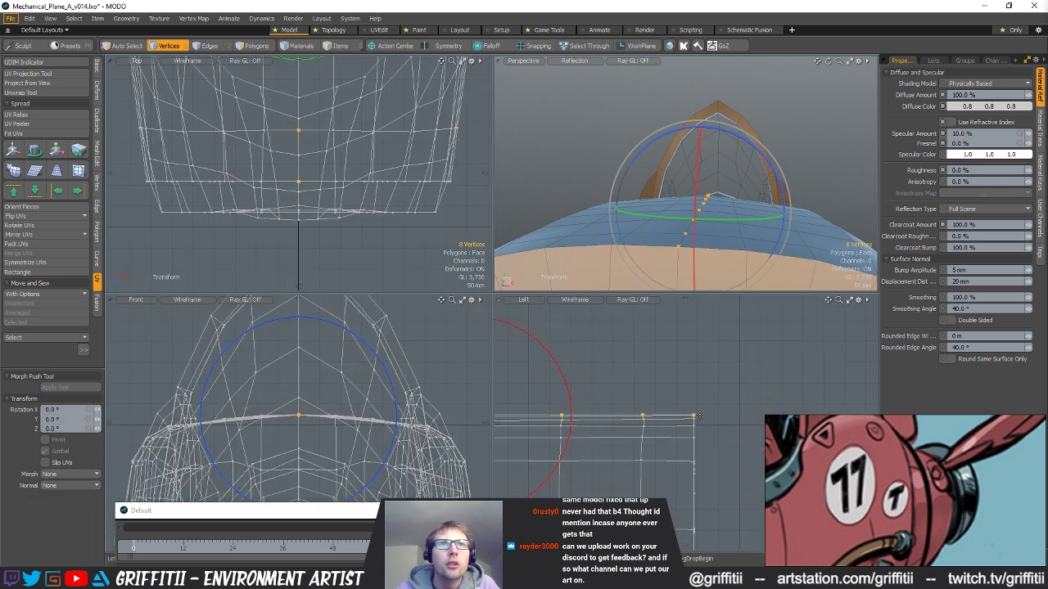
key("x")
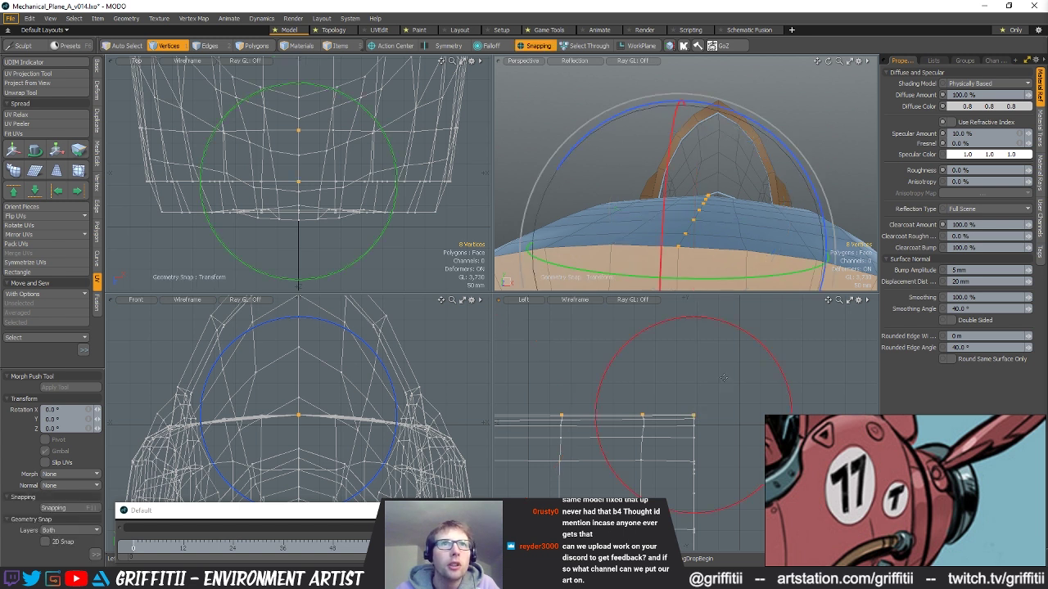
left_click_drag(694, 416, 695, 415)
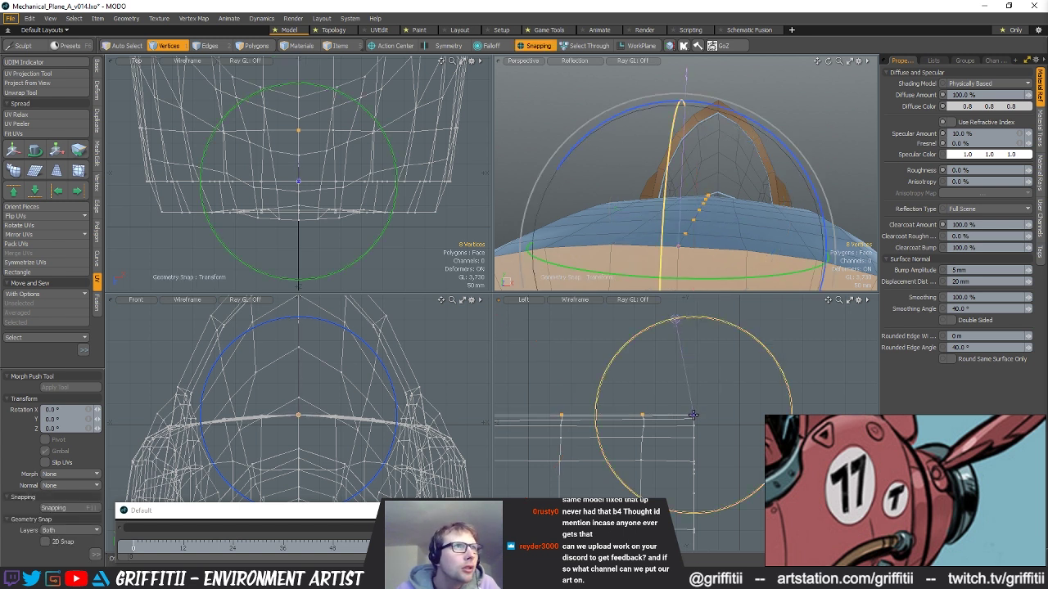
left_click_drag(694, 415, 693, 416)
left_click_drag(315, 419, 404, 420, "ctrl+alt")
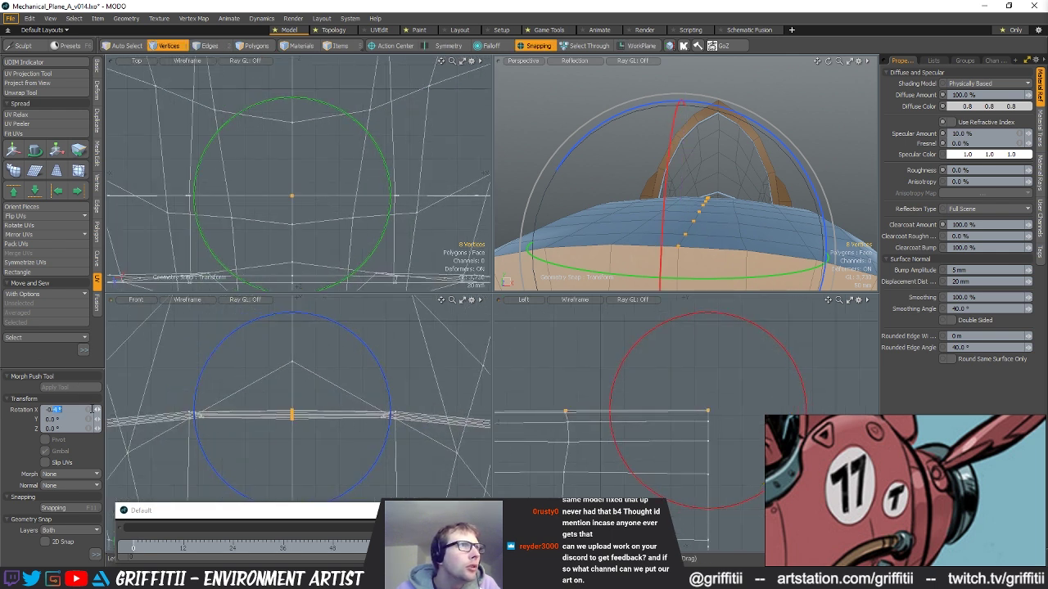
key("Return")
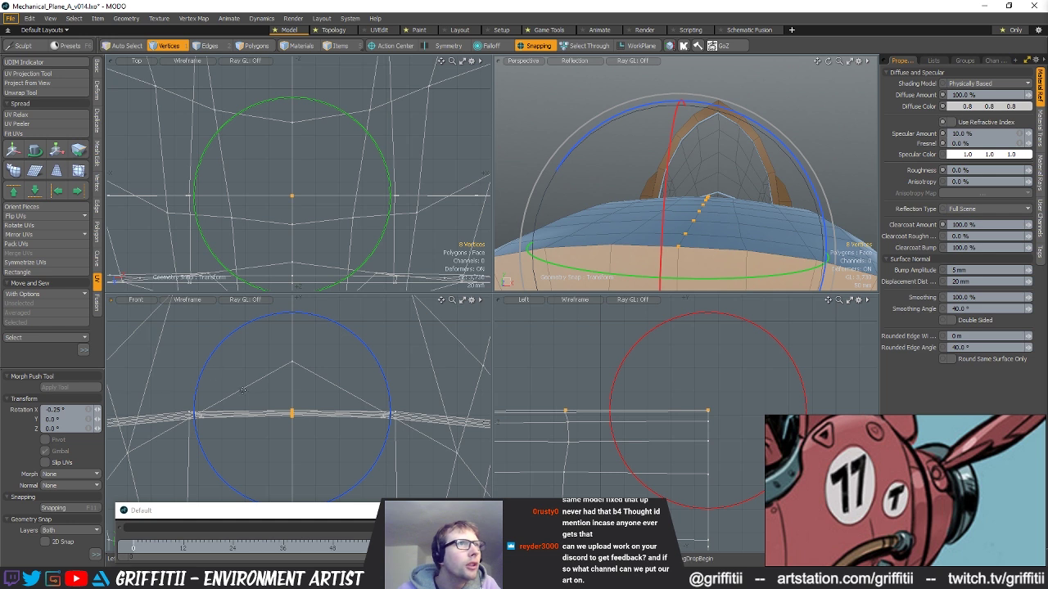
key("q")
- Select the vertices flanking the top's centreline on both sides, adjust their position with the Move tool, and turn snapping off
left_click_drag(718, 241, 706, 193, "alt")
mouse_move(786, 168)
left_mouse_down("alt")
mouse_move(600, 227)
mouse_move(695, 143)
mouse_move(803, 232)
mouse_move(803, 214)
mouse_move(786, 204)
left_mouse_up("alt")
left_click(768, 177)
left_click_drag(696, 196, 667, 192, "alt")
right_click_drag(220, 407, 239, 415)
mouse_move(390, 387)
right_mouse_down("shift")
mouse_move(385, 438)
mouse_move(414, 419)
right_mouse_up("shift")
key("w")
mouse_move(313, 386)
left_mouse_down("alt+shift")
mouse_move(355, 377)
mouse_move(338, 368)
left_mouse_up("alt+shift")
scroll(355, 376, "down", 3)
key("x")
key("q")
key("Escape")
- Open the Vertex Normal Toolkit's smoothing tools for the body's polygons and check the reflections across the reshaped top
left_click_drag(627, 227, 714, 213, "alt")
scroll(737, 217, "up", 2)
left_click(716, 198)
key("space")
key("space")
left_click(698, 200)
left_click(669, 45)
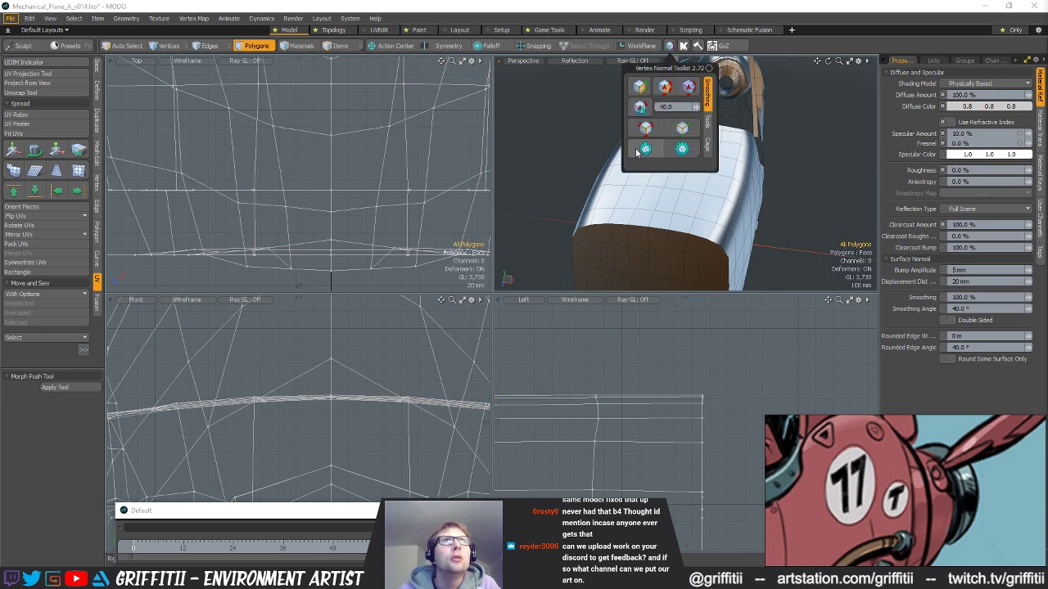
left_click_drag(700, 191, 645, 144, "alt")
left_click_drag(687, 171, 721, 197, "alt")
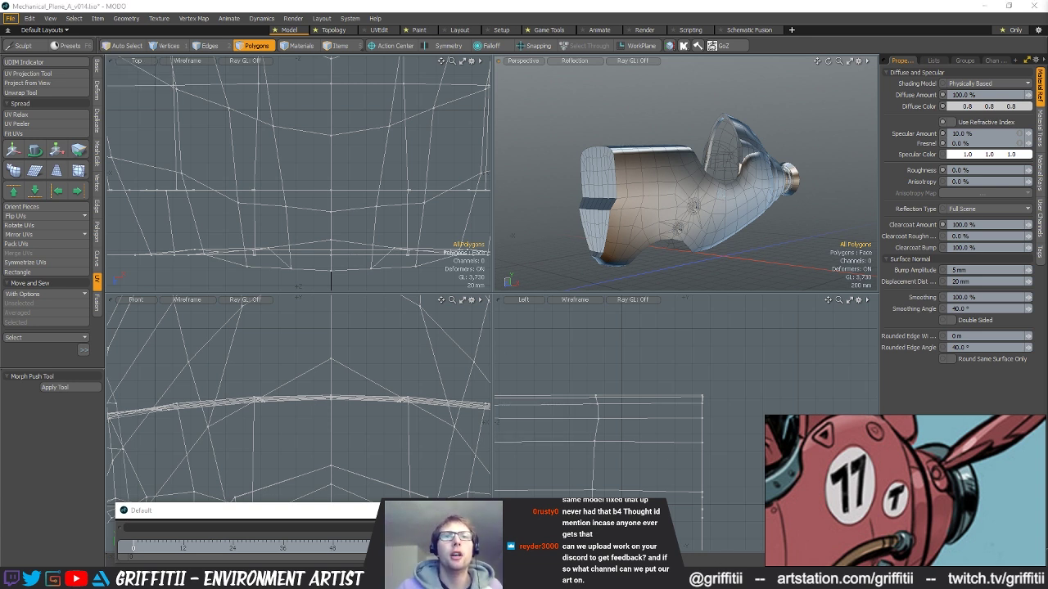
- Switch to Discord, browse the art-general channel's older and latest messages, and open the random channel
left_click(859, 580)
left_click_drag(589, 89, 482, 65)
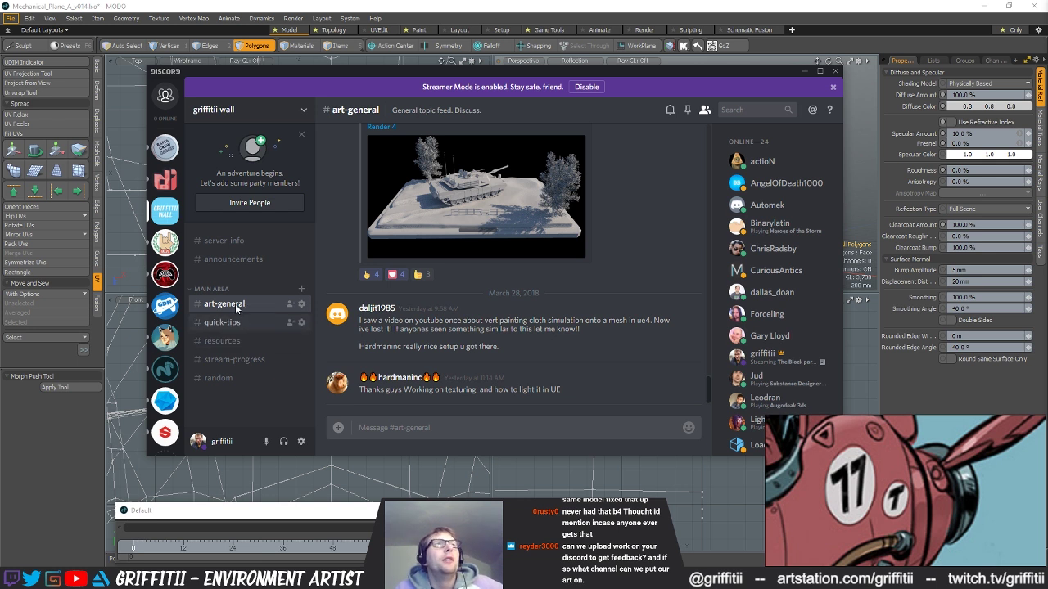
scroll(585, 376, "up", 10)
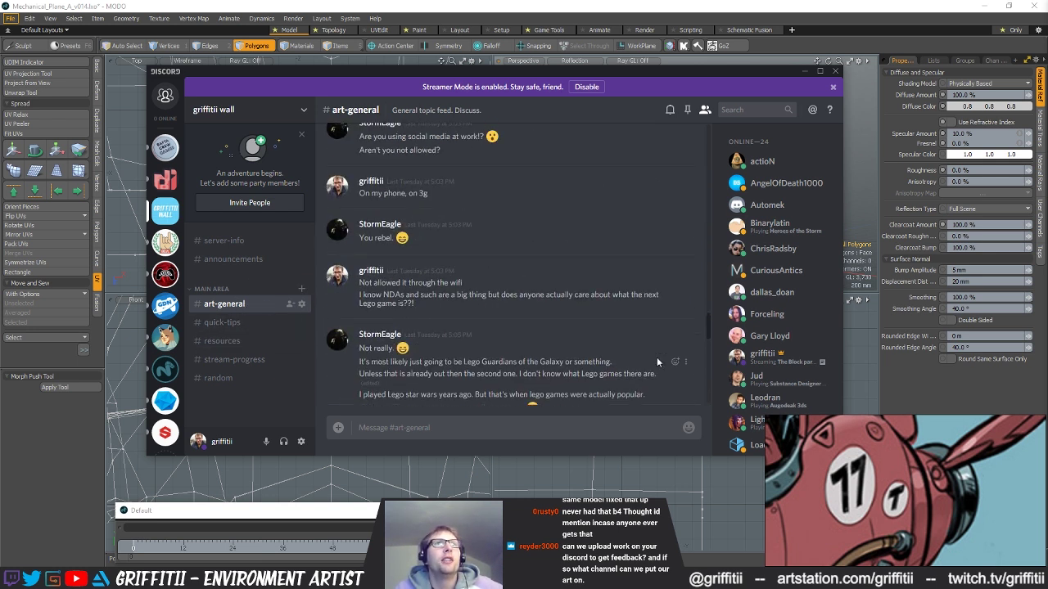
left_click_drag(709, 318, 711, 430)
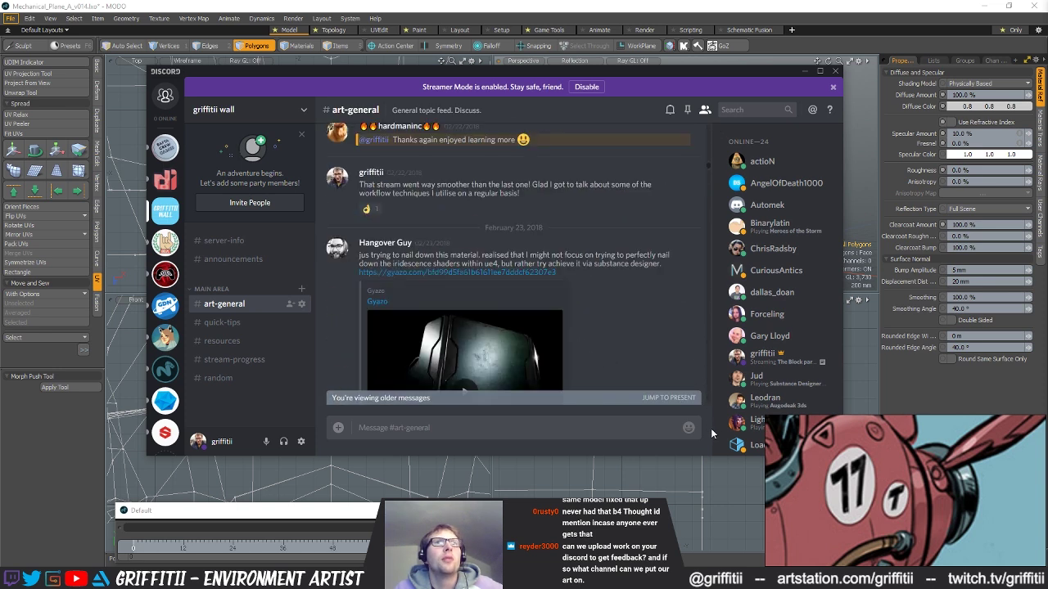
left_click_drag(709, 166, 715, 418)
left_click(676, 398)
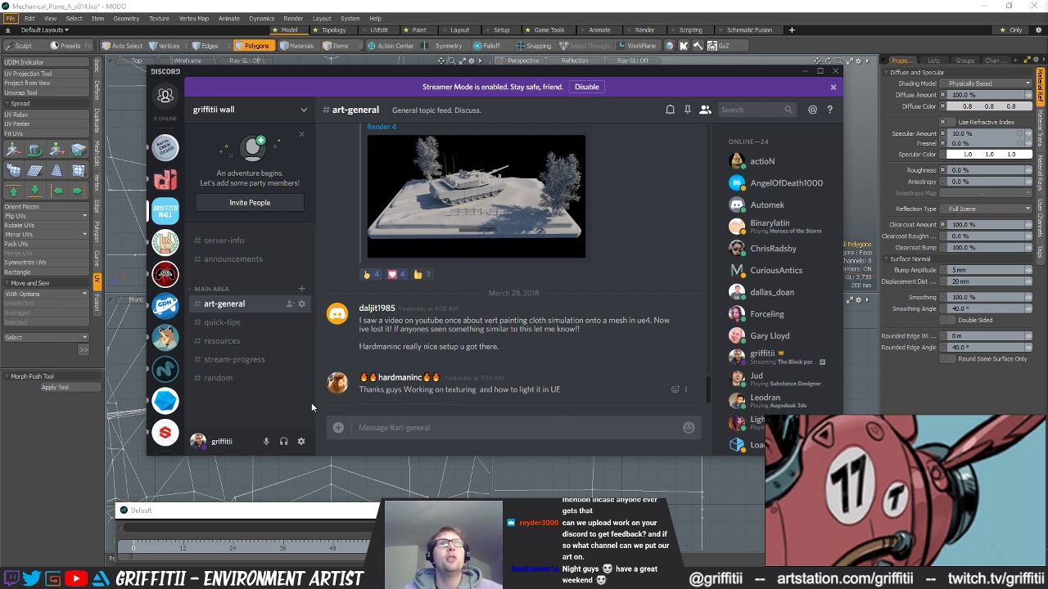
left_click(246, 380)
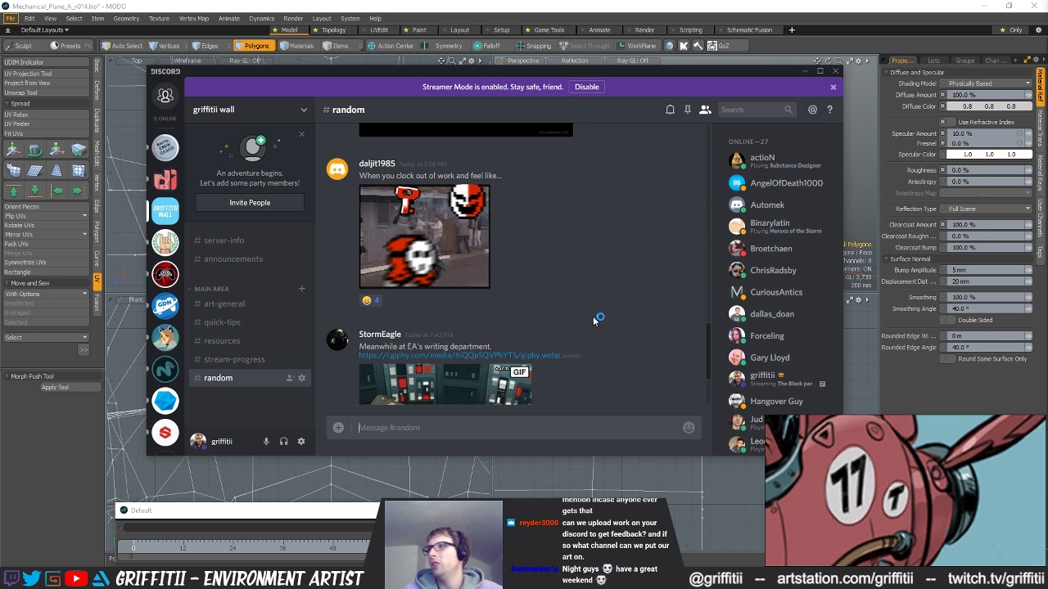
- Open Discord's art-general channel again and switch back to MODO
left_click(223, 304)
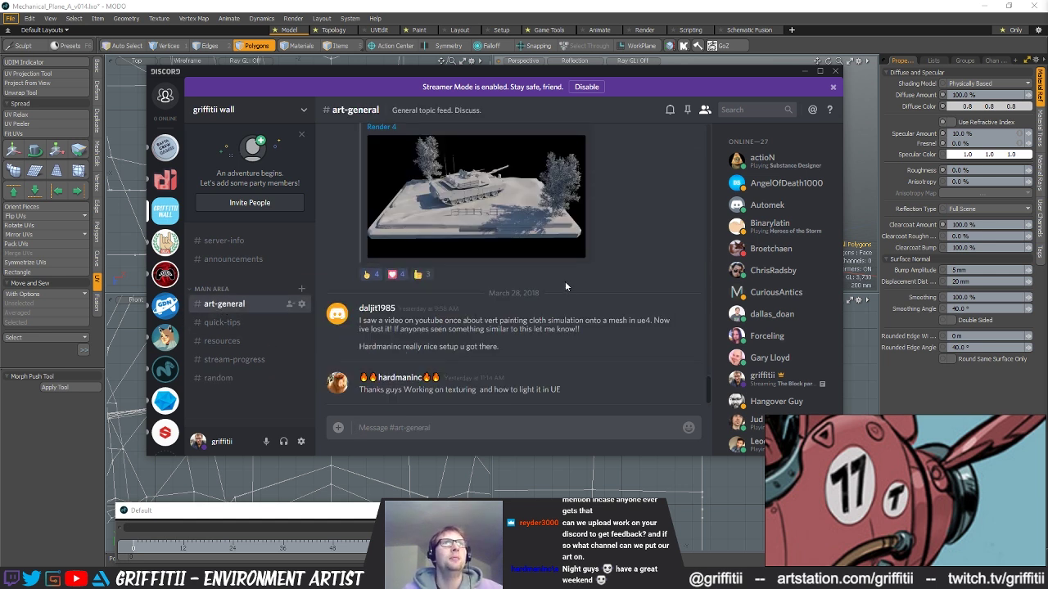
left_click(804, 71)
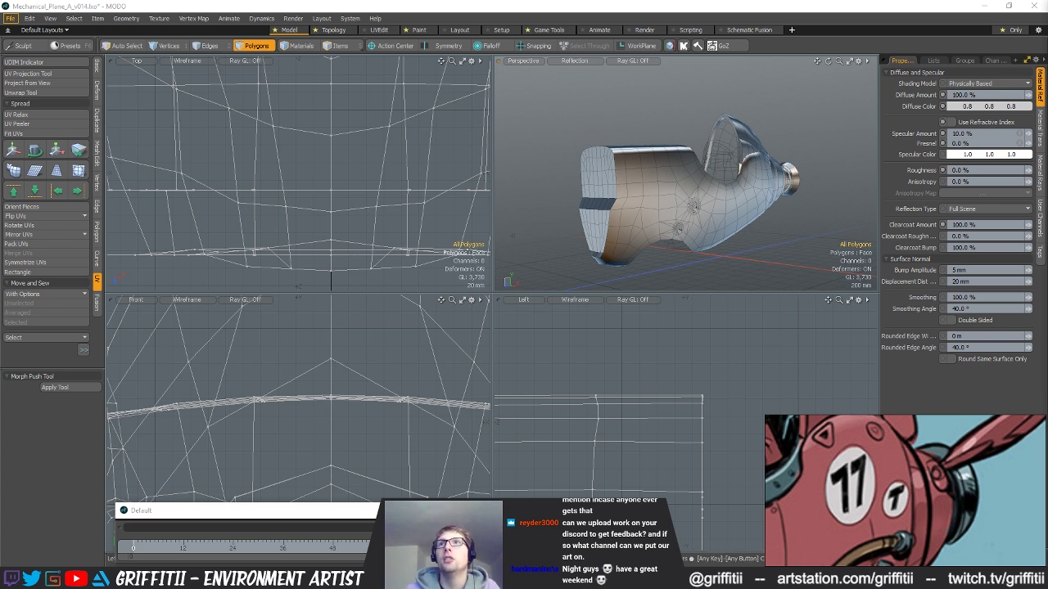
- Select the Body_Hole_Detail, Grill and Mesh (6) meshes in turn and examine the plane body's shape and reflections from several angles
left_click(694, 207)
left_click_drag(742, 236, 753, 235, "alt")
key("a")
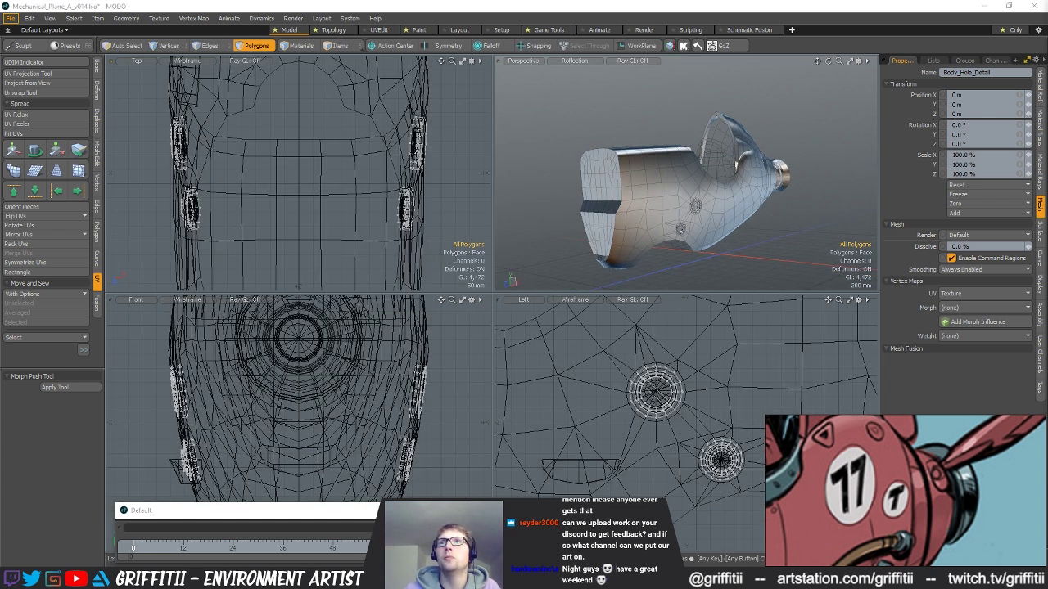
key("ctrl+v")
mouse_move(776, 234)
left_mouse_down("alt")
mouse_move(720, 227)
mouse_move(787, 240)
left_mouse_up("alt")
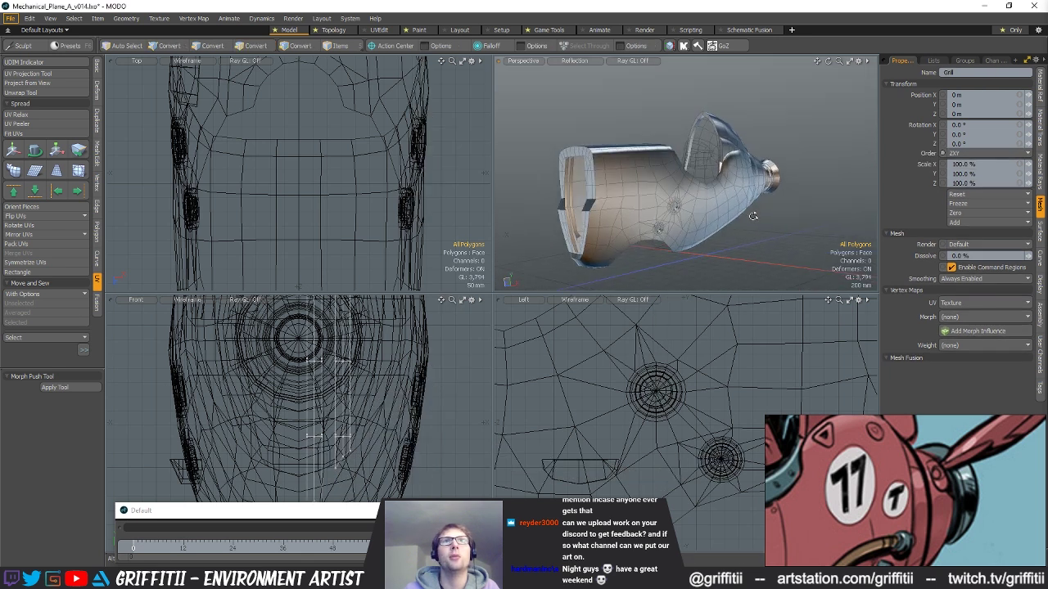
mouse_move(629, 189)
left_mouse_down("alt")
mouse_move(599, 182)
mouse_move(624, 173)
left_mouse_up("alt")
scroll(876, 507, "down", 5)
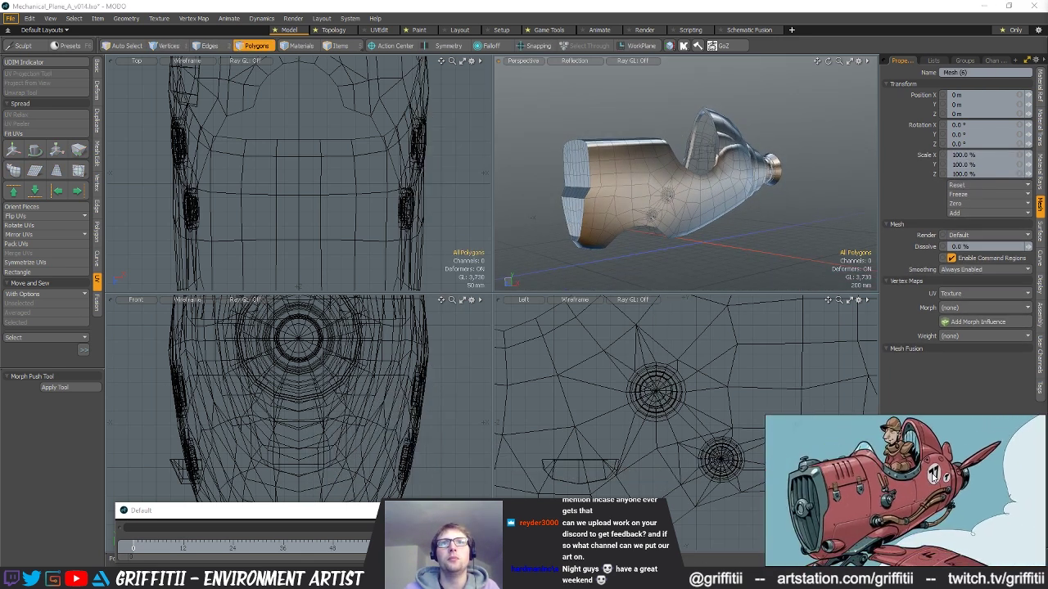
left_click_drag(669, 247, 709, 227, "alt")
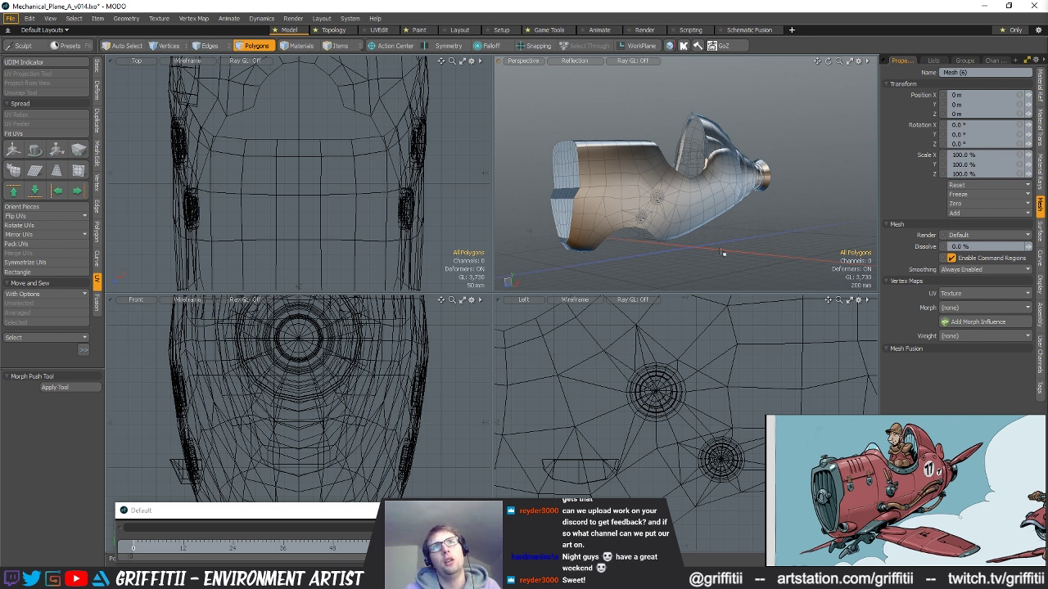
left_click_drag(735, 241, 724, 227, "alt")
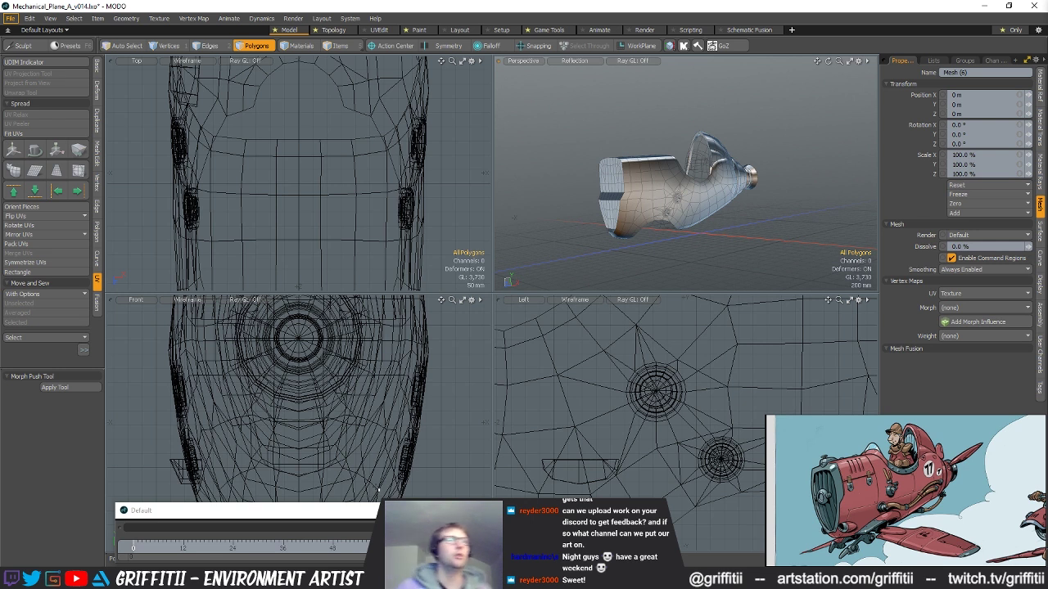
- Switch to File Explorer, view the Progress folder's images, and open the Mechanical_Plane_Project_Doc JPEG from the Mechanical_Plane folder
key("super+e")
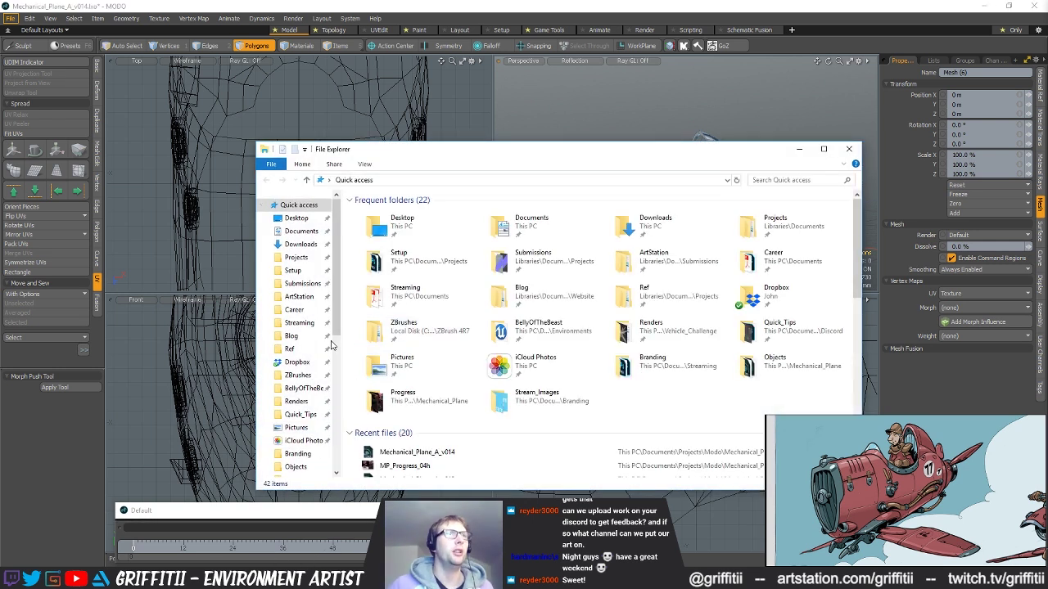
scroll(303, 393, "down", 2)
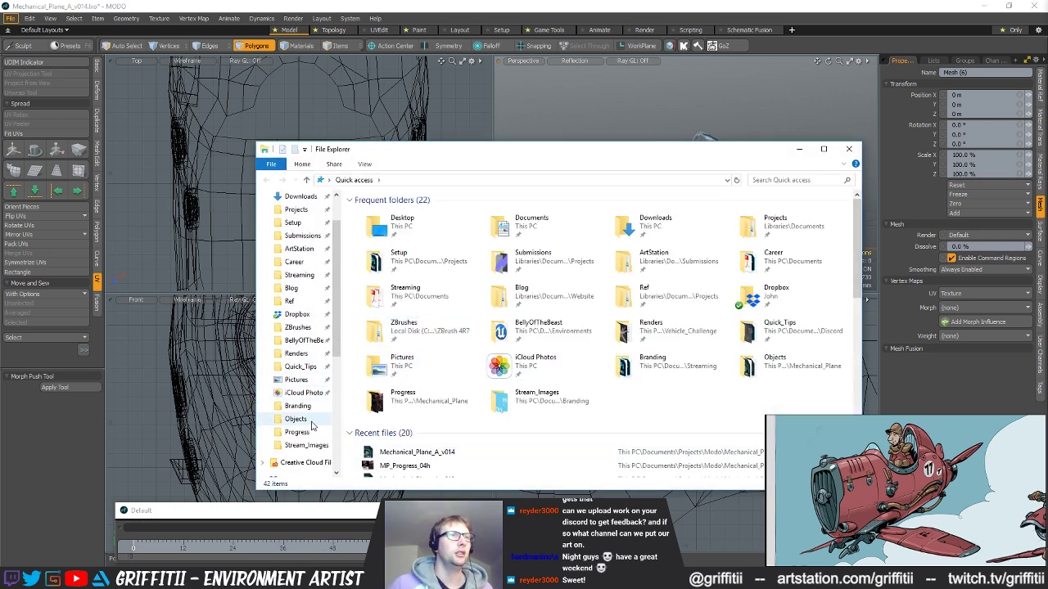
left_click(305, 433)
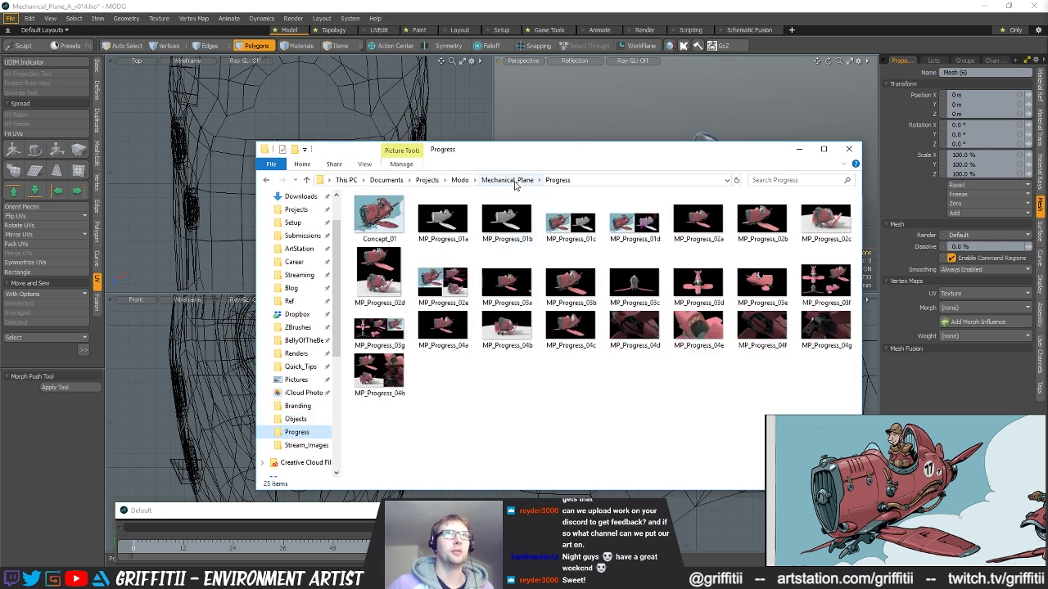
left_click(503, 181)
left_click(402, 309)
double_click(413, 304)
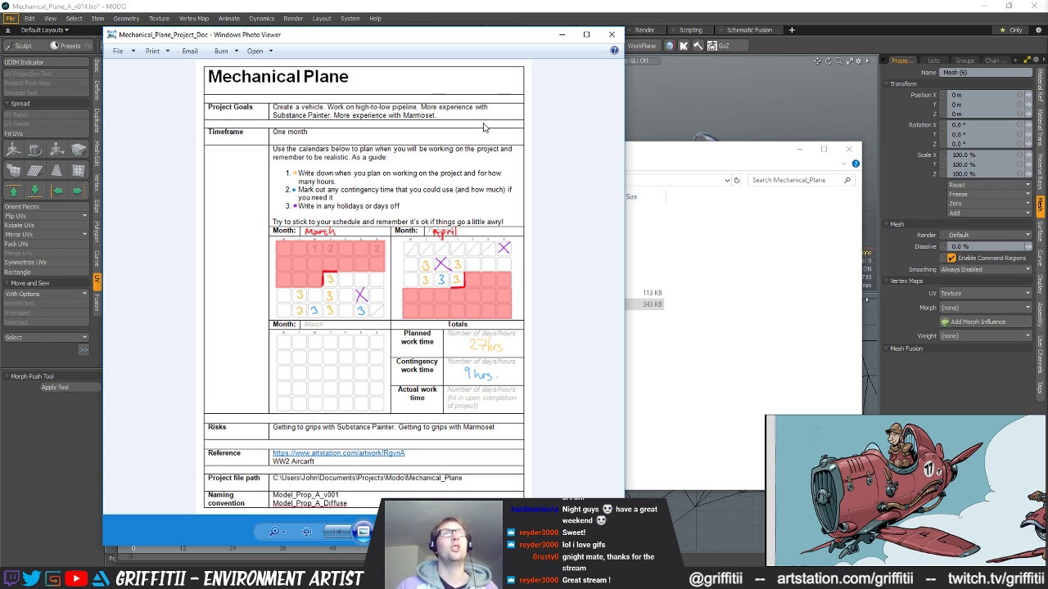
- Close the project document image and the Mechanical_Plane folder window to return to MODO
left_click(612, 35)
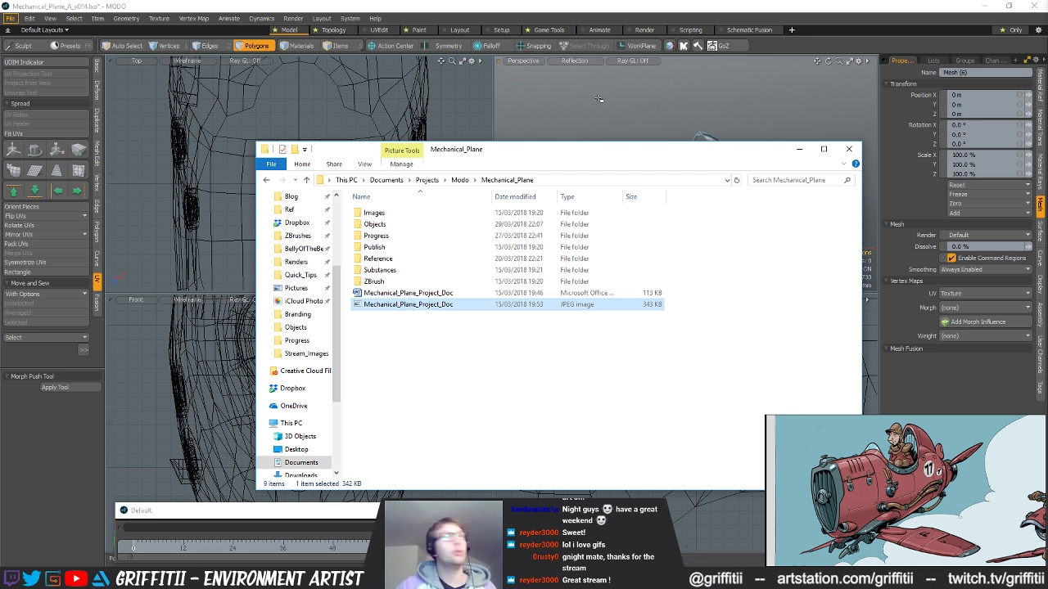
left_click_drag(581, 153, 494, 145)
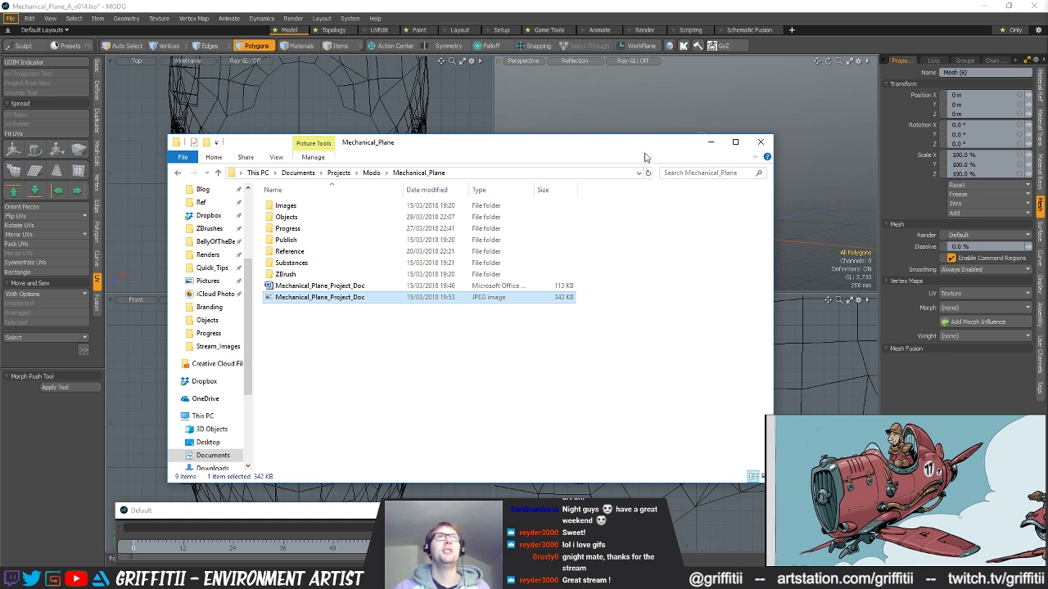
left_click_drag(637, 150, 602, 146)
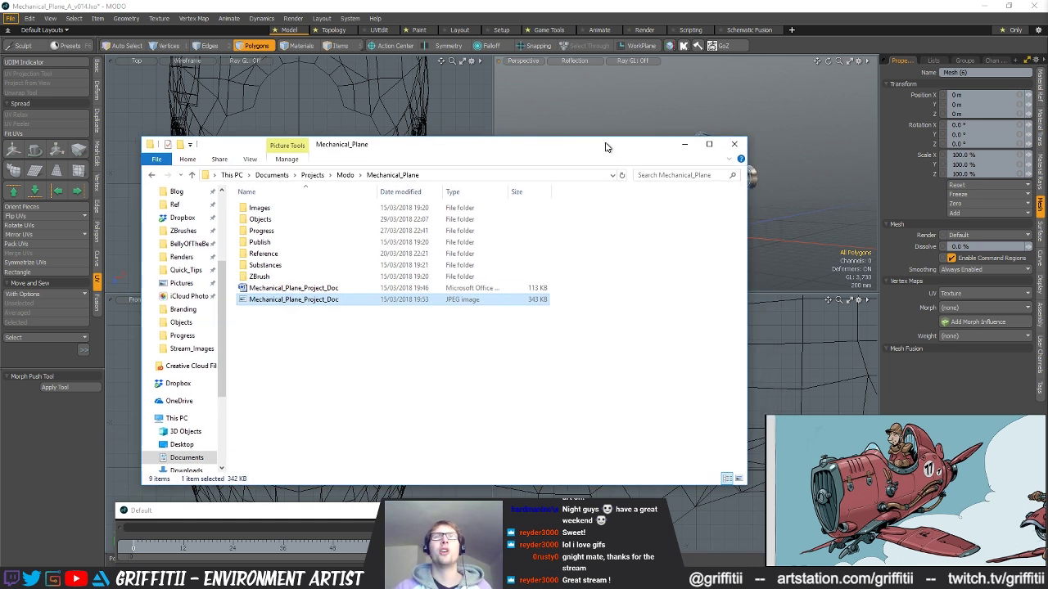
left_click(730, 144)
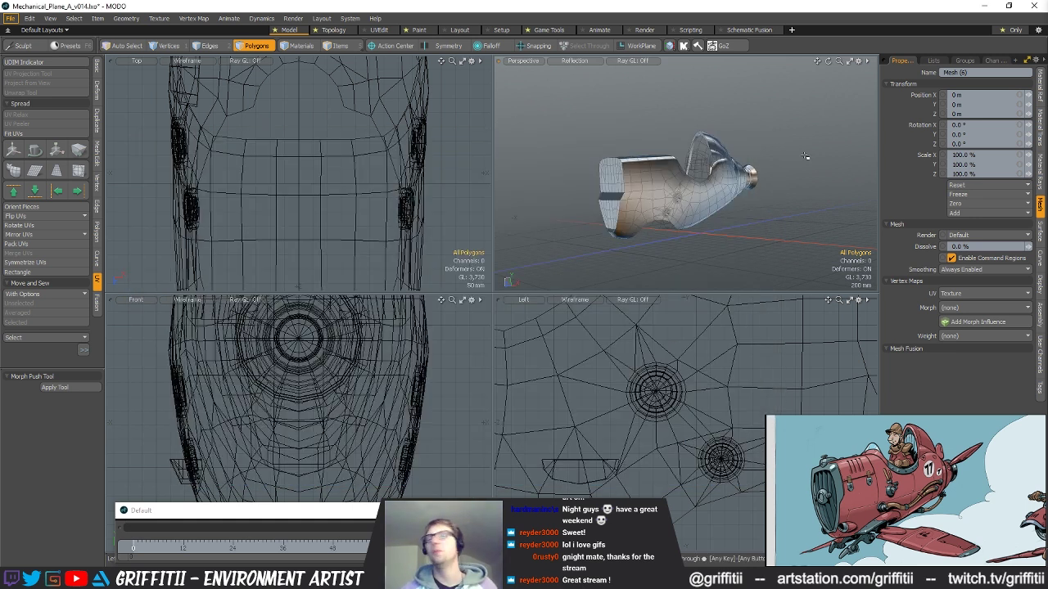